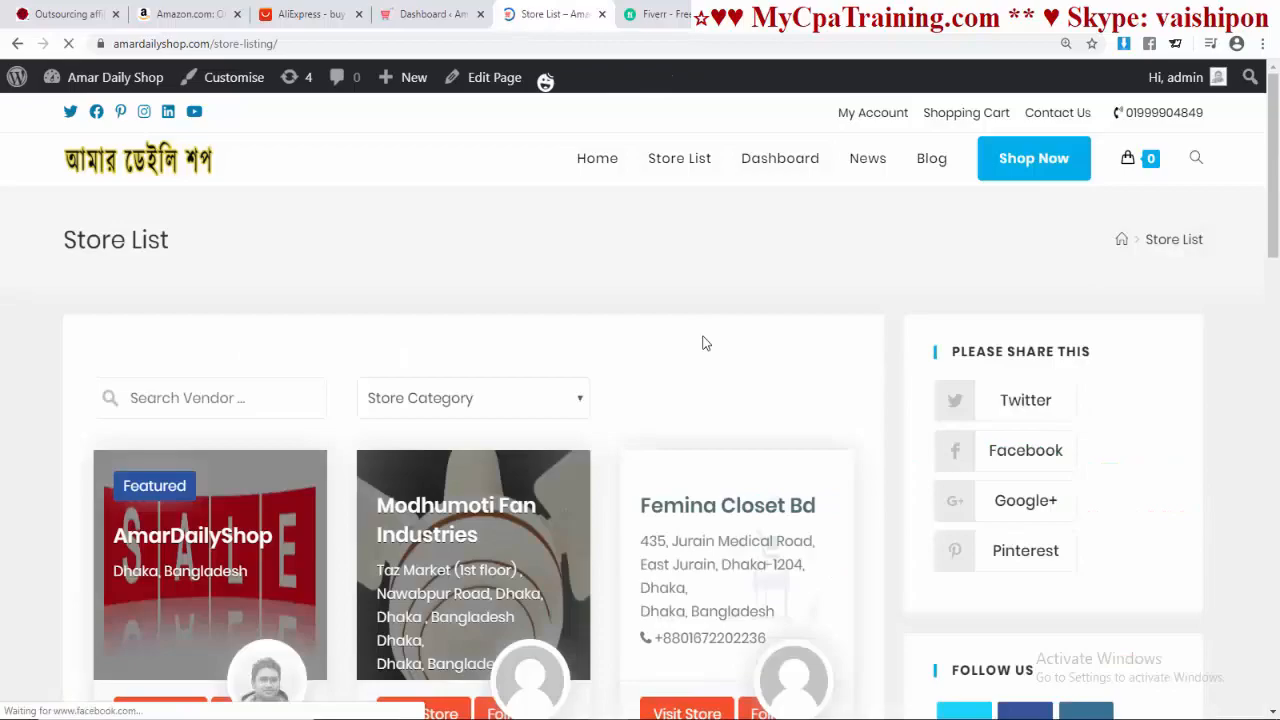
Step: Browse the vendor Store List, then switch to the mycpatraining.com tab with Ctrl+1
scroll(703, 343, "down", 12)
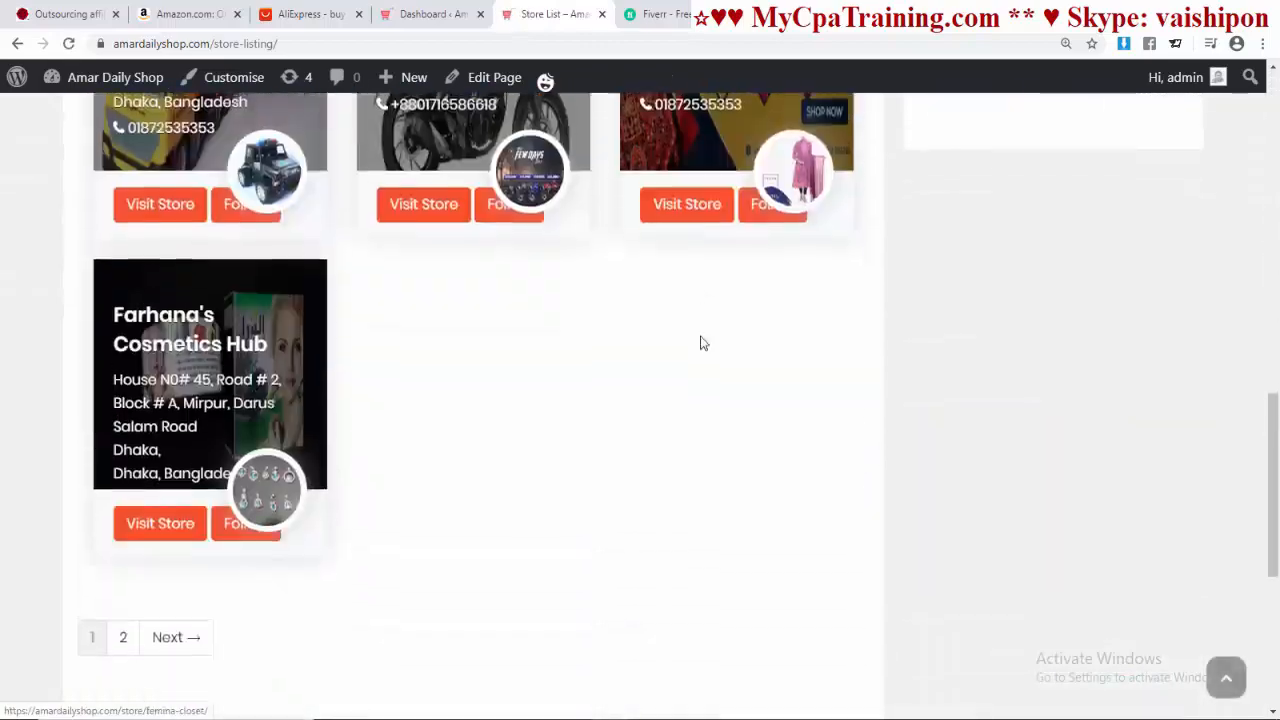
scroll(703, 343, "up", 10)
scroll(580, 434, "down", 5)
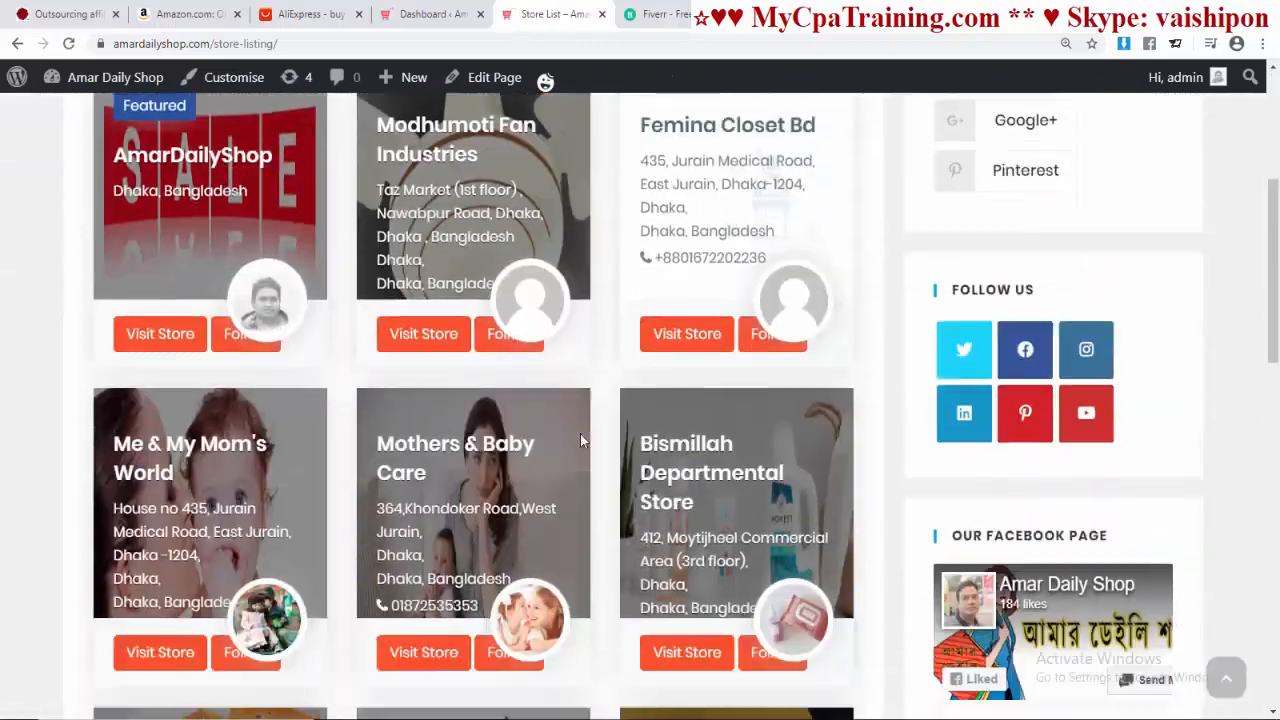
scroll(700, 424, "up", 5)
scroll(449, 505, "down", 1)
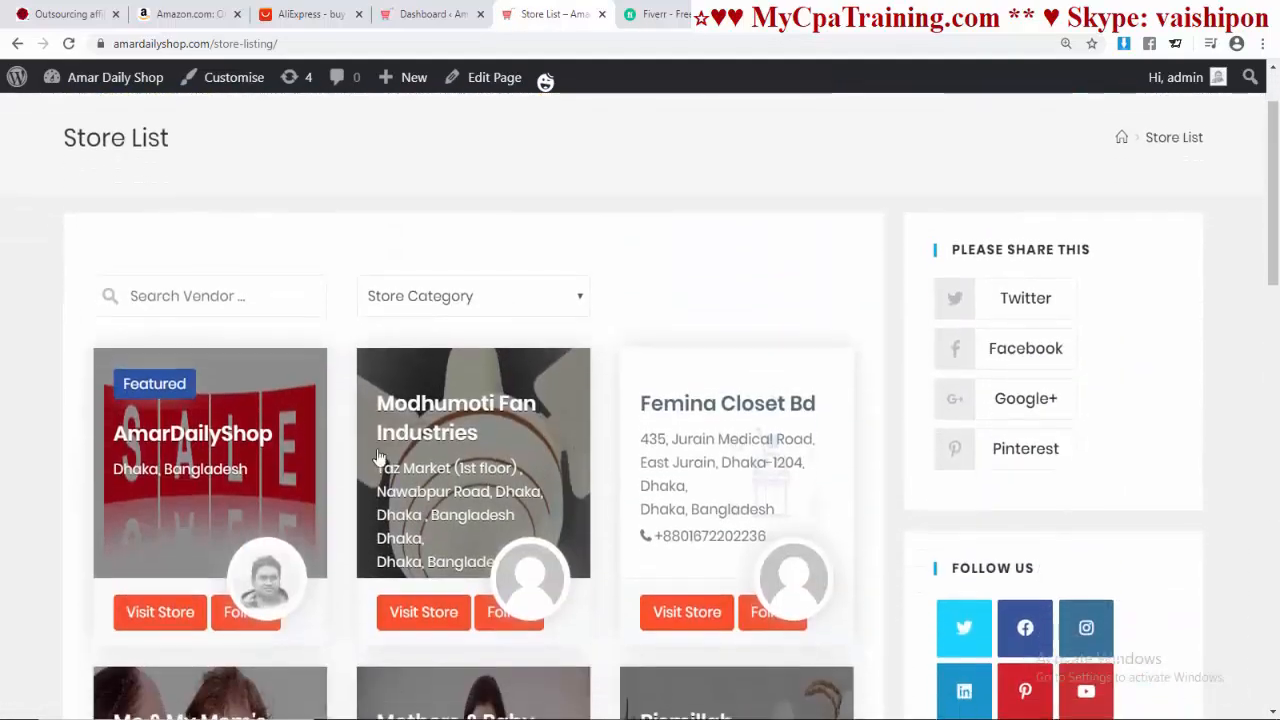
scroll(553, 417, "up", 1)
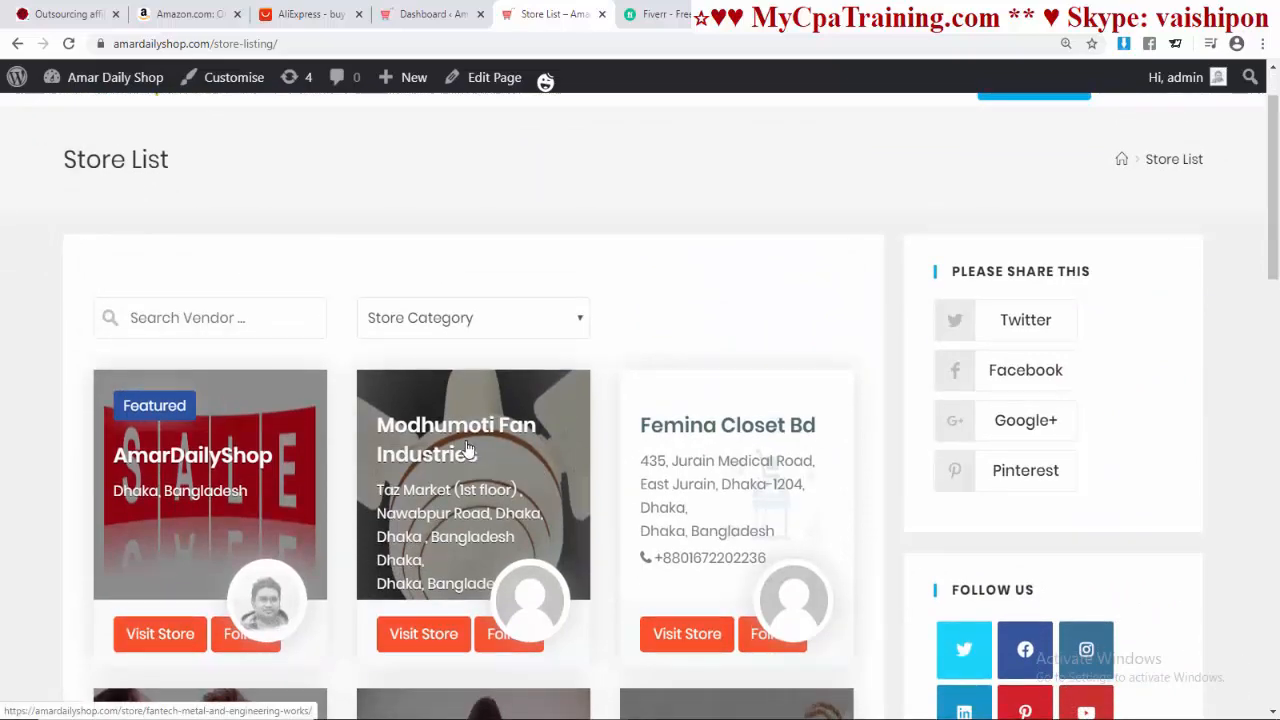
scroll(465, 448, "down", 4)
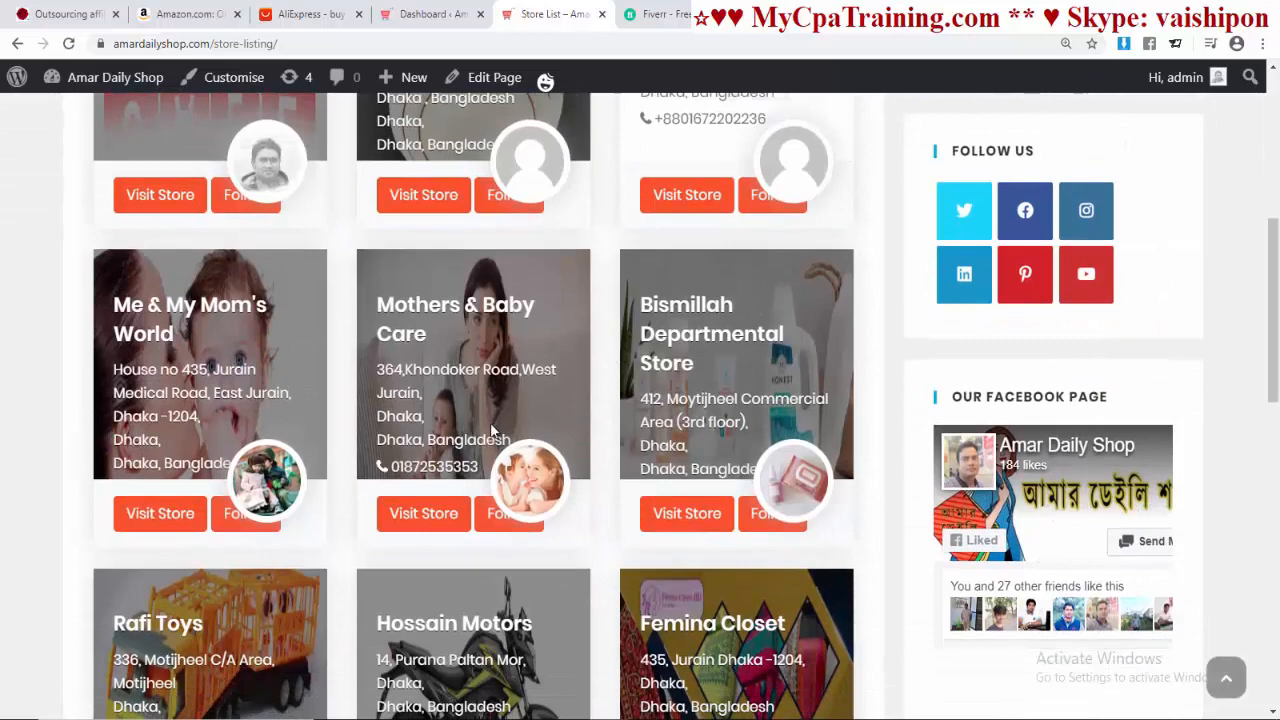
scroll(490, 422, "down", 6)
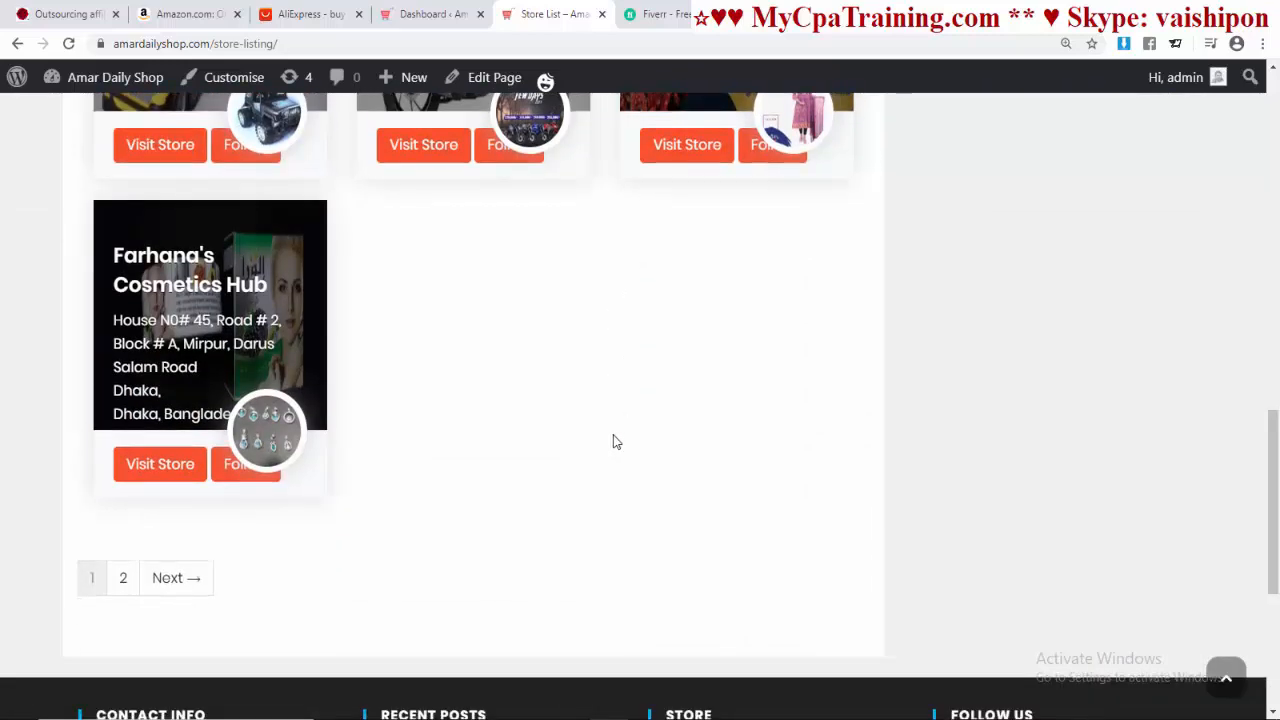
scroll(616, 442, "up", 8)
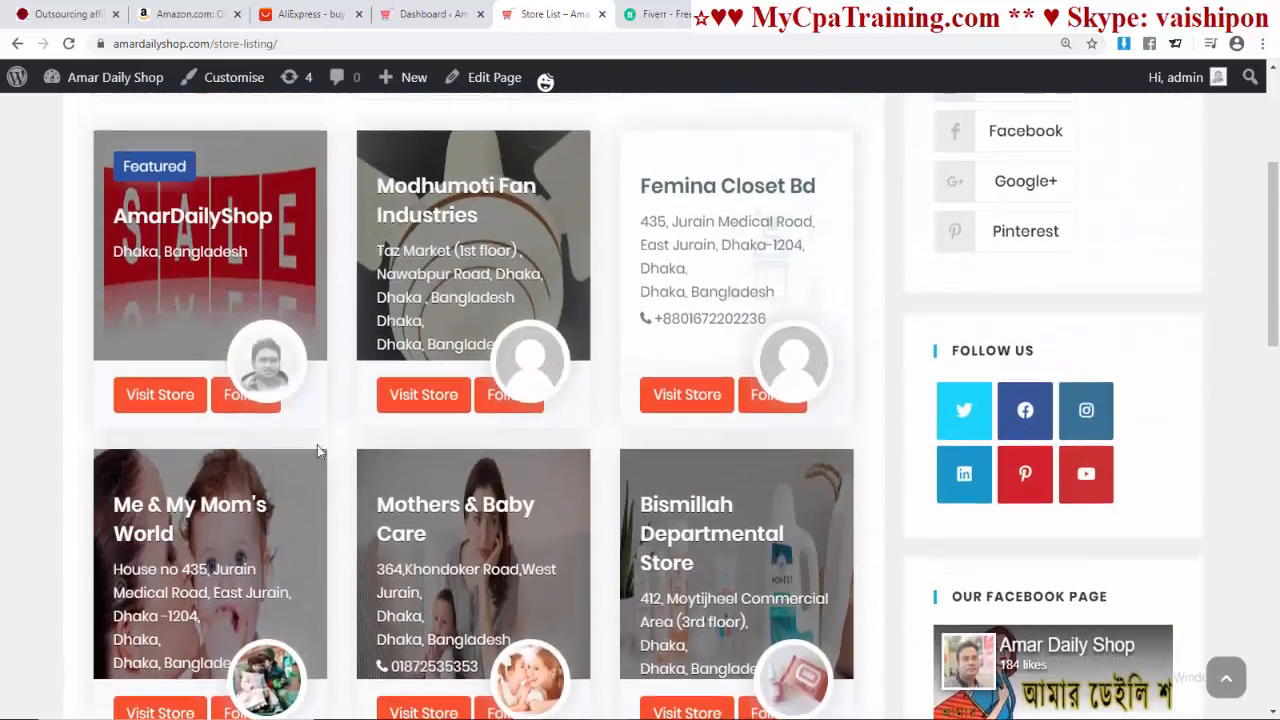
scroll(655, 412, "up", 3)
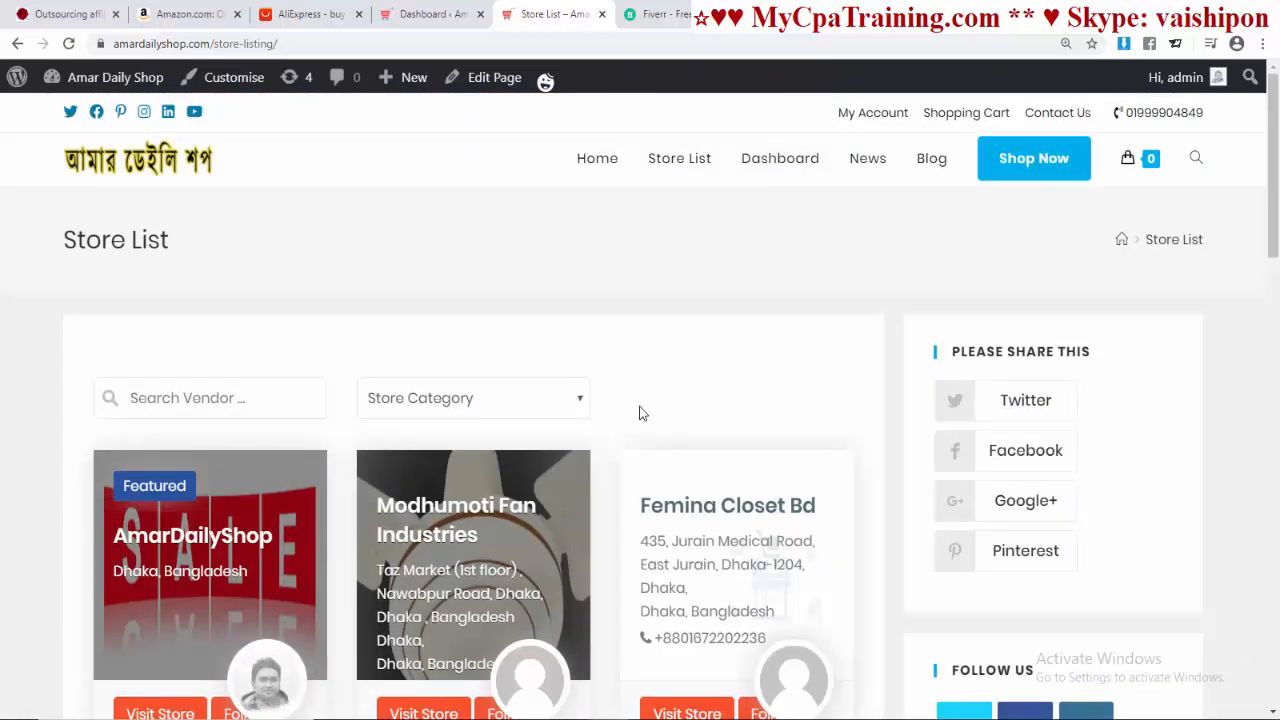
key("ctrl+1")
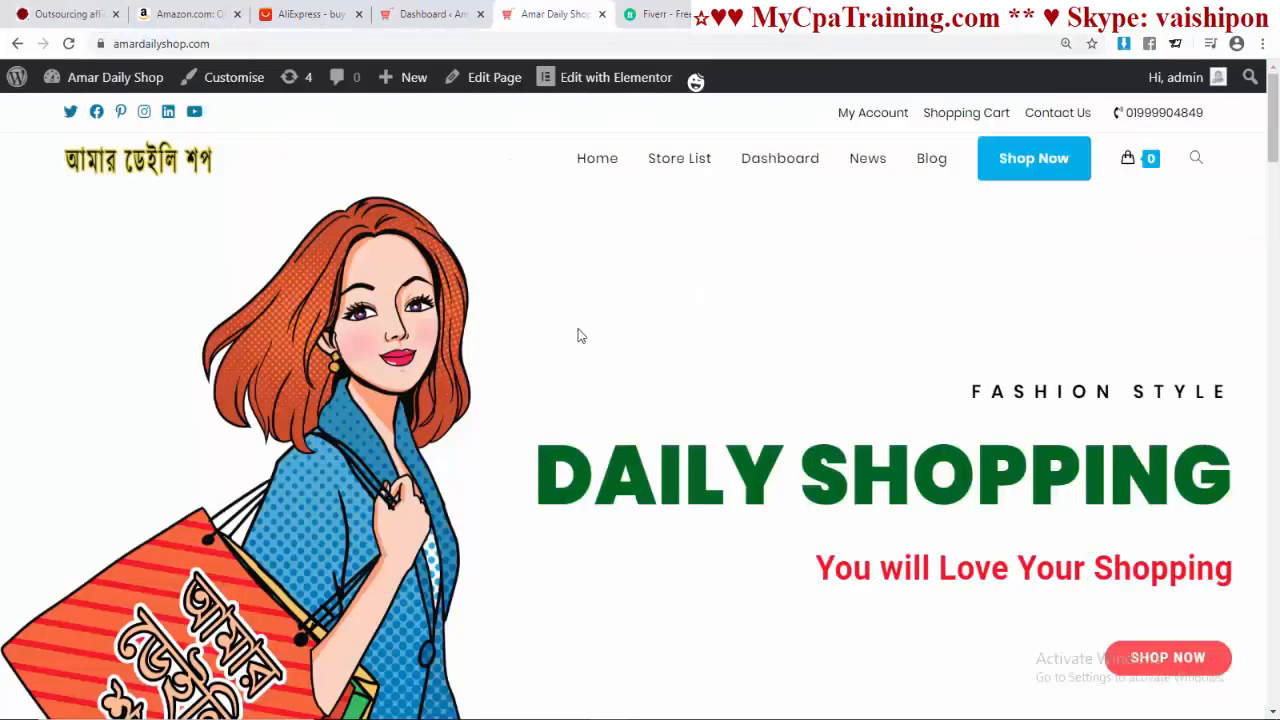
Step: Scroll the homepage through the new arrivals and featured products down to the footer and back
scroll(570, 326, "down", 8)
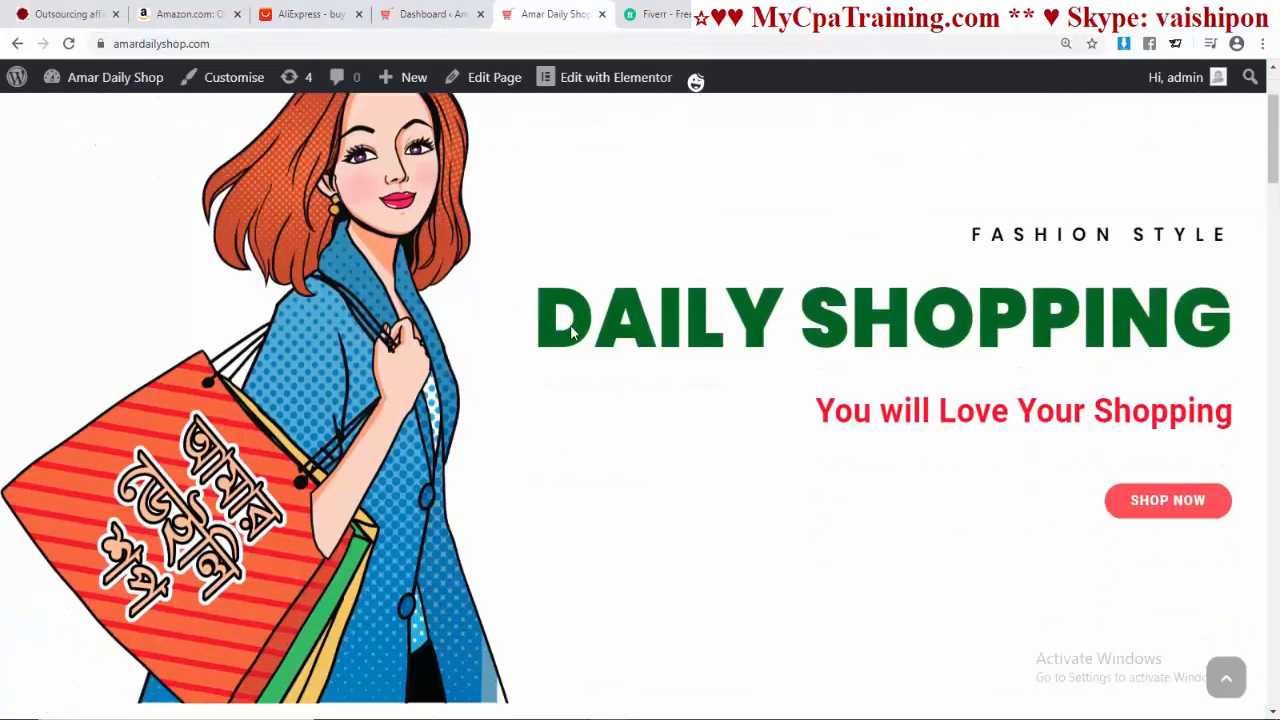
scroll(568, 332, "down", 10)
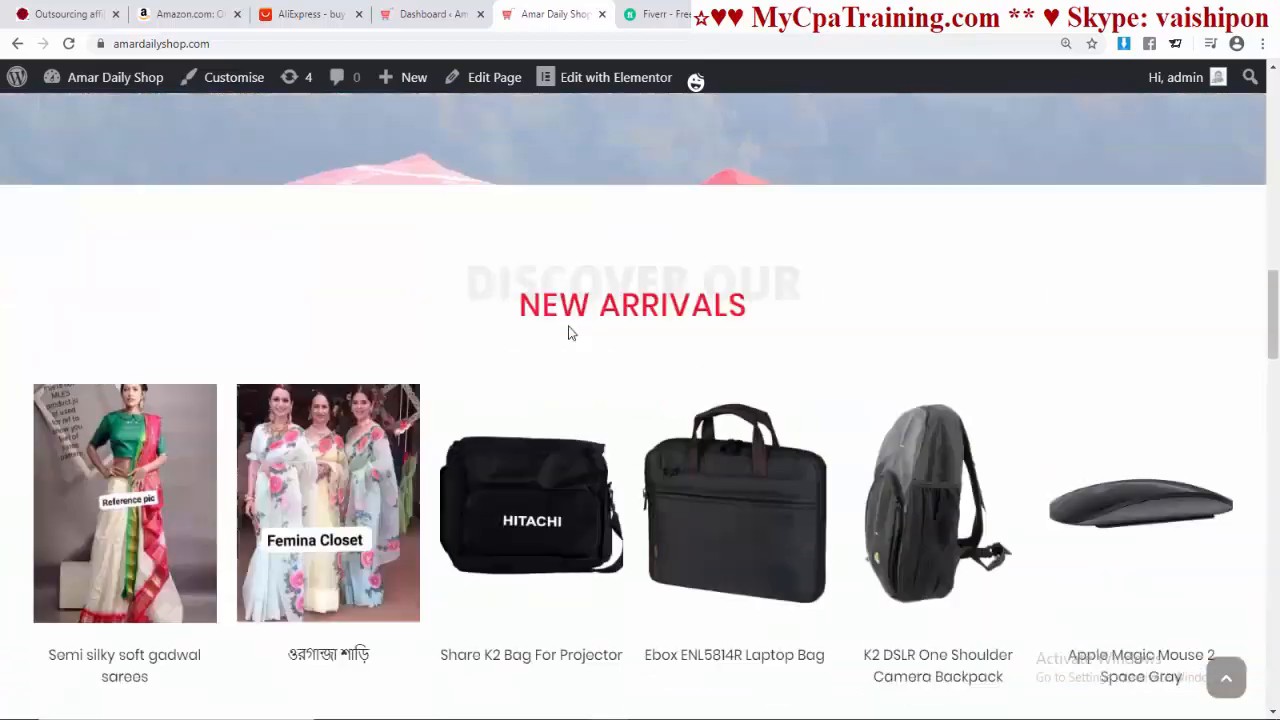
scroll(566, 330, "down", 12)
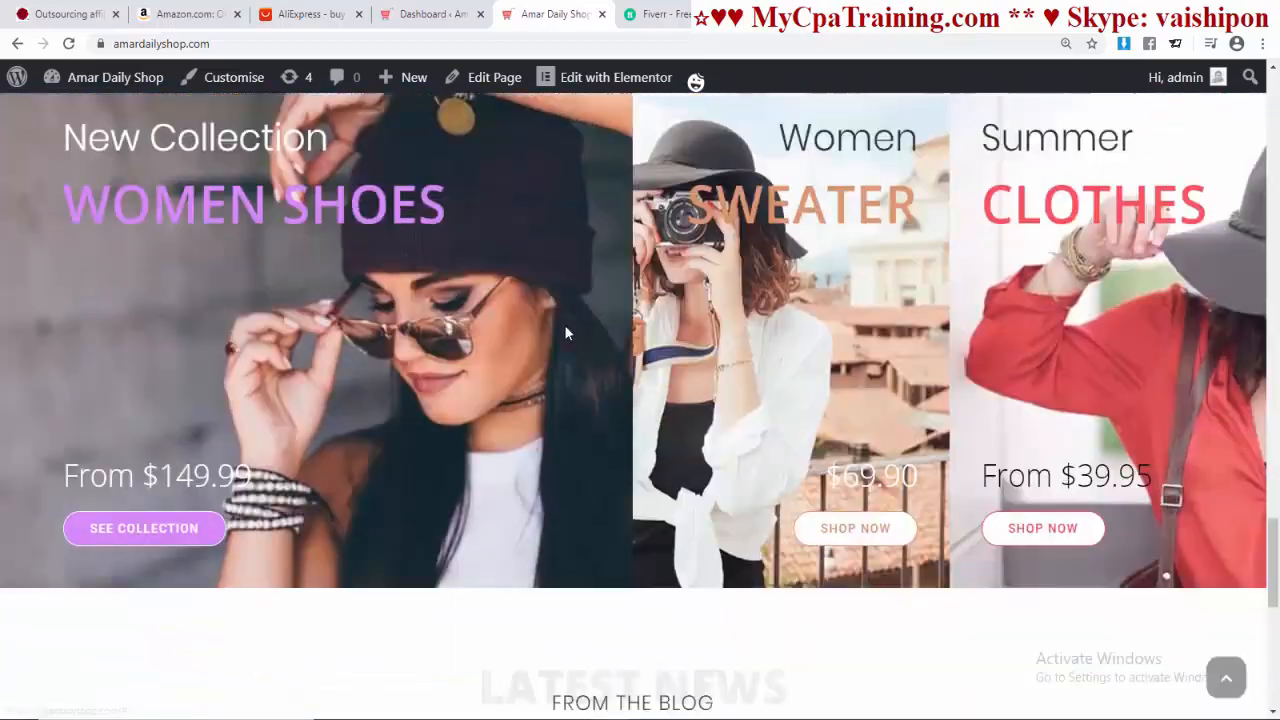
key("Home")
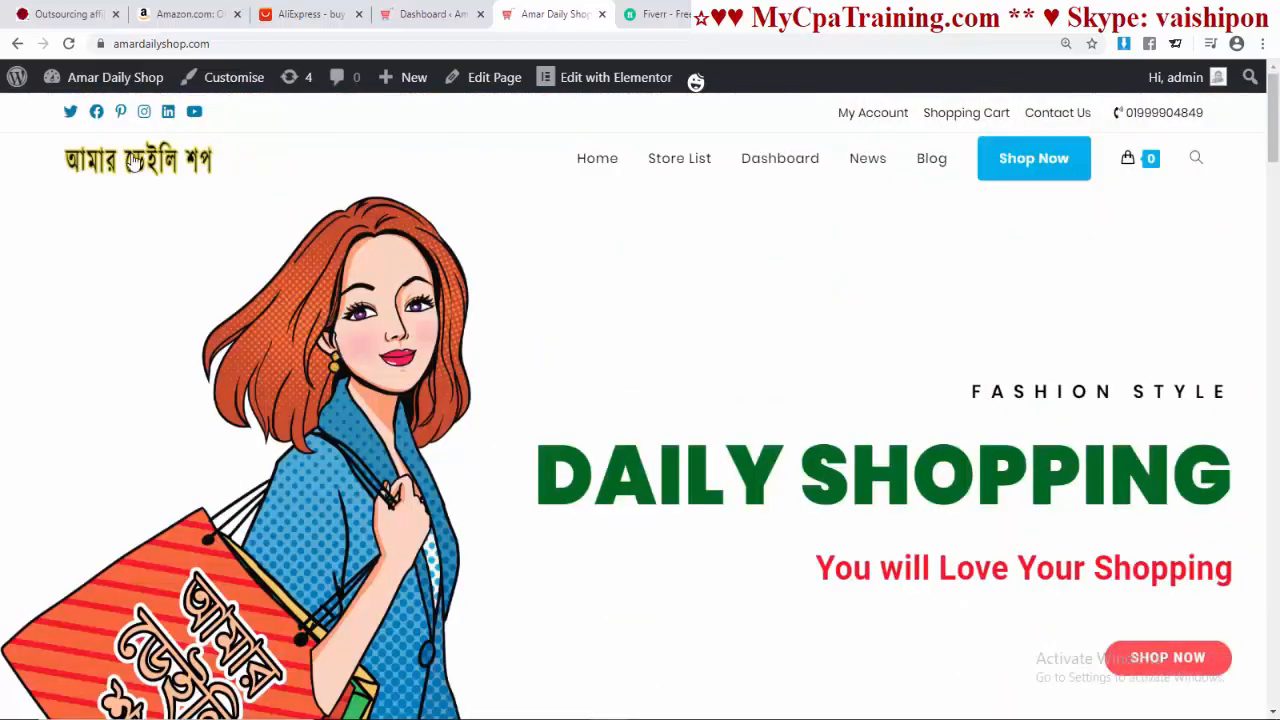
scroll(736, 296, "down", 1)
scroll(711, 431, "down", 12)
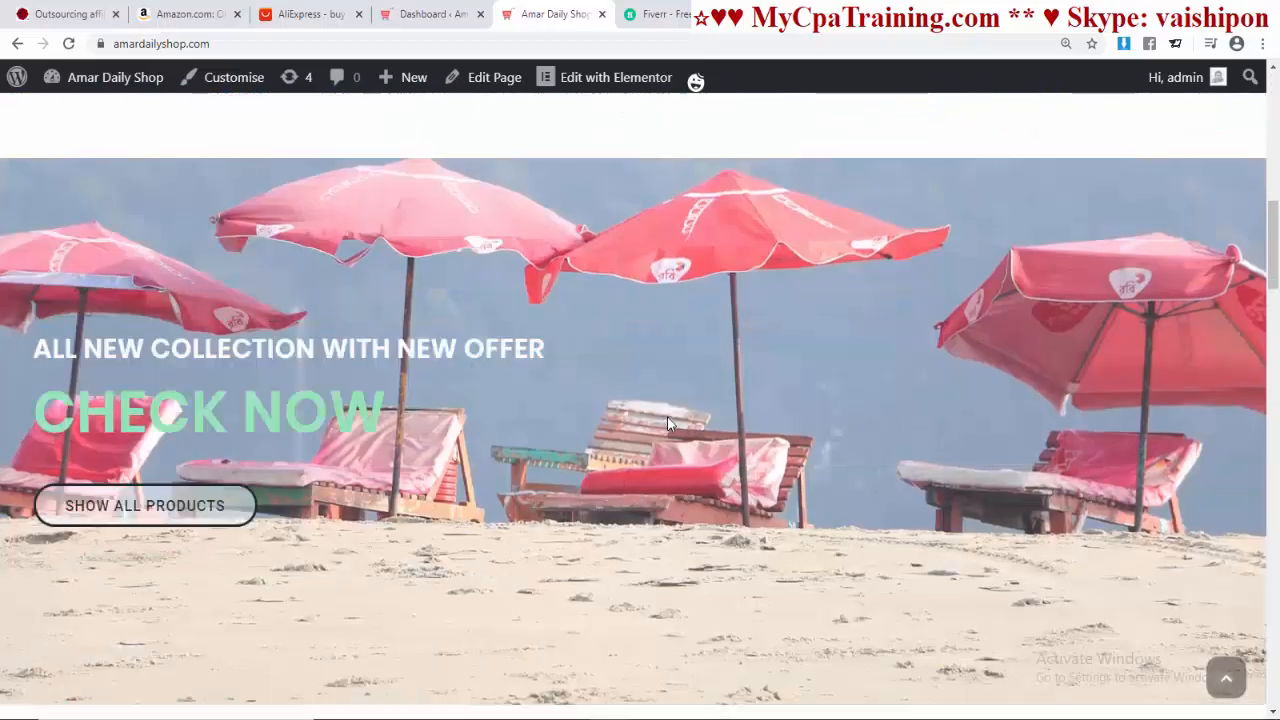
scroll(670, 424, "down", 6)
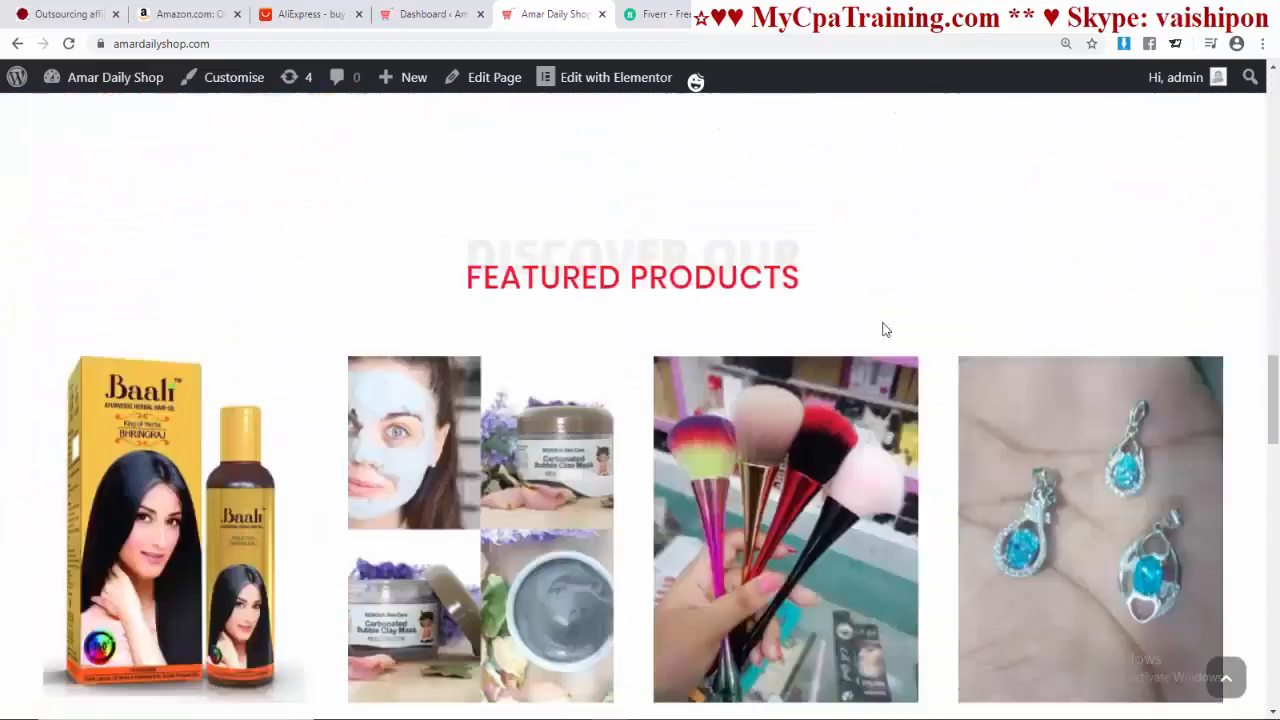
scroll(535, 420, "up", 3)
scroll(886, 496, "down", 15)
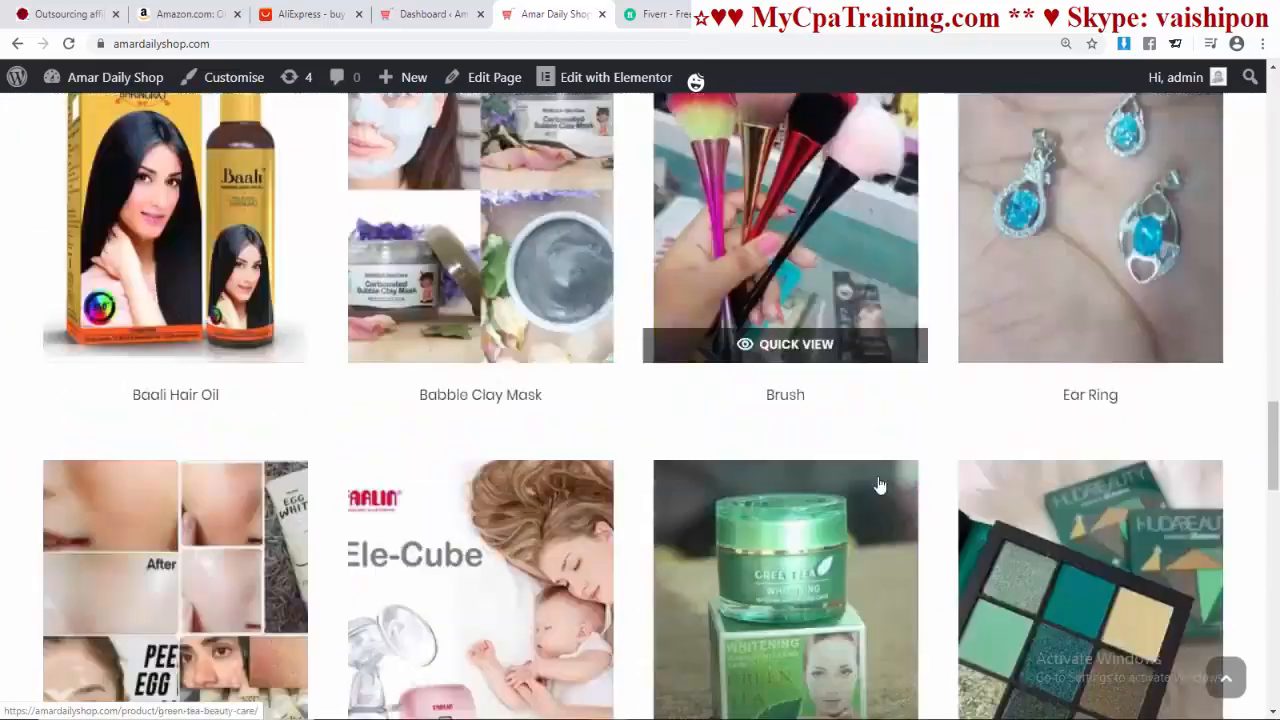
scroll(873, 472, "down", 3)
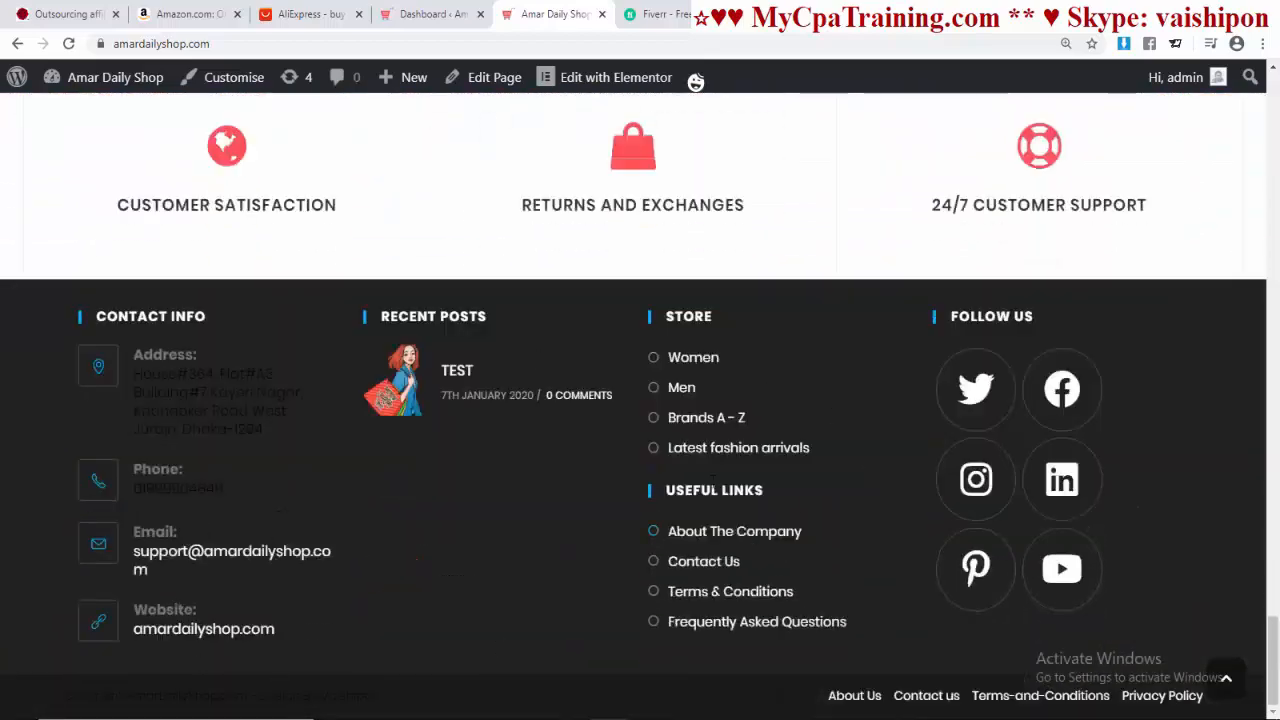
scroll(769, 562, "up", 20)
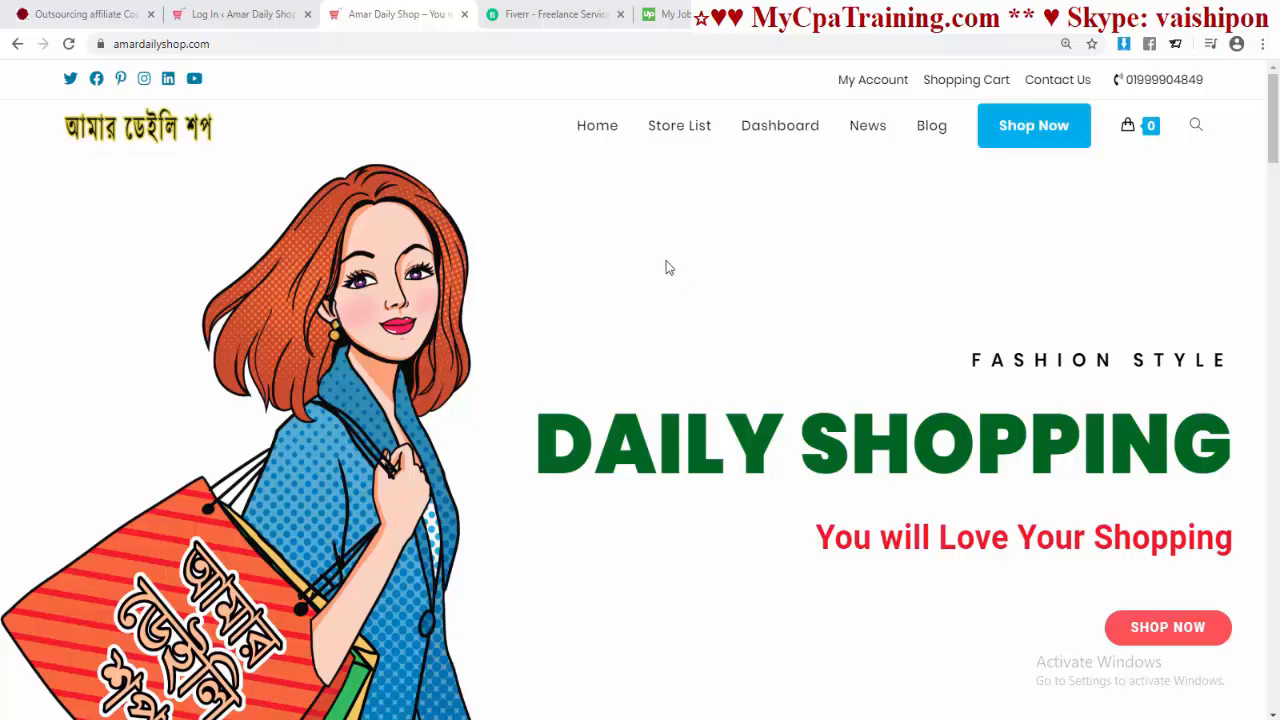
Step: Follow the Dashboard link to load the My Account Login or Register page
left_click(771, 132)
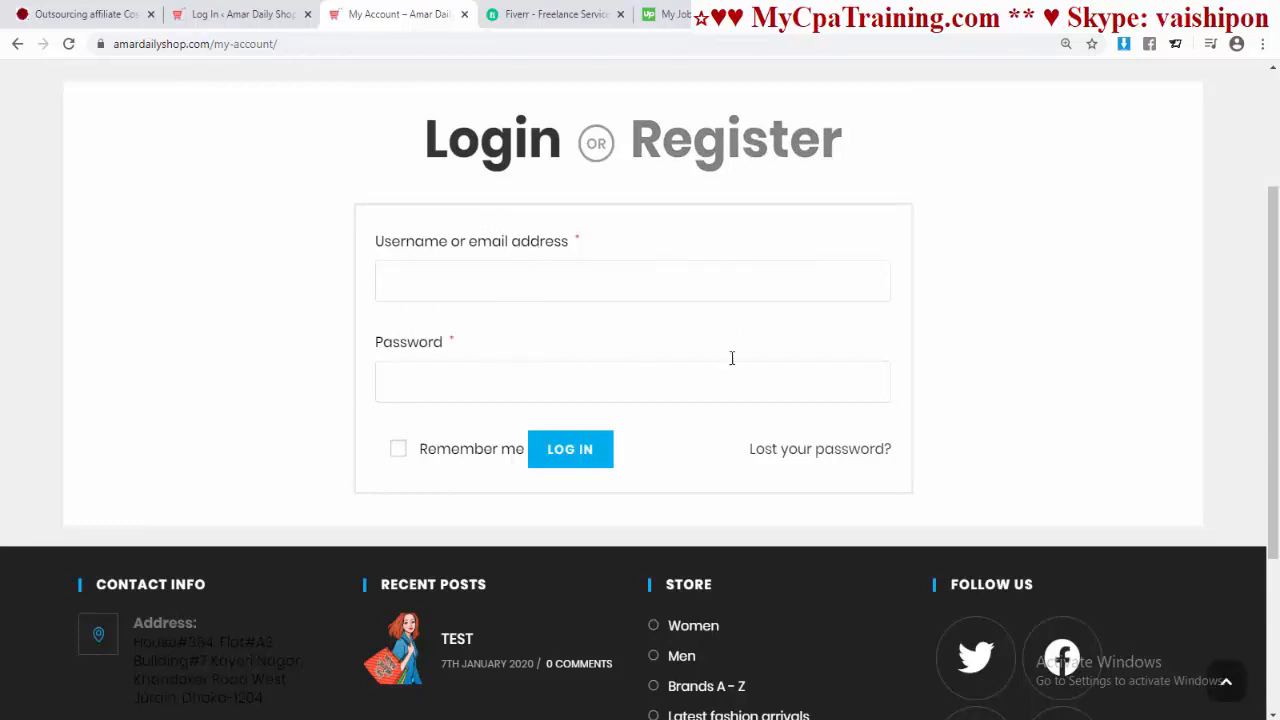
scroll(693, 292, "up", 1)
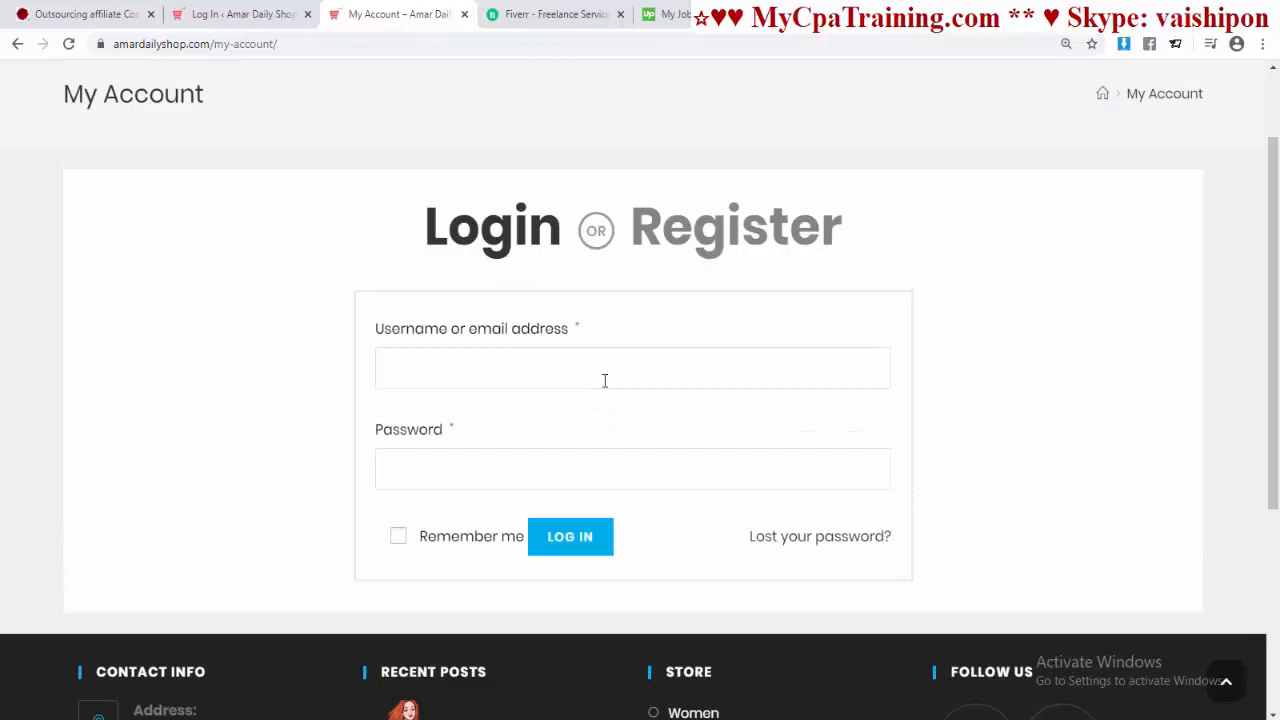
Step: Switch to the Register form and choose 'I am a vendor' to reveal the shop fields
left_click(757, 262)
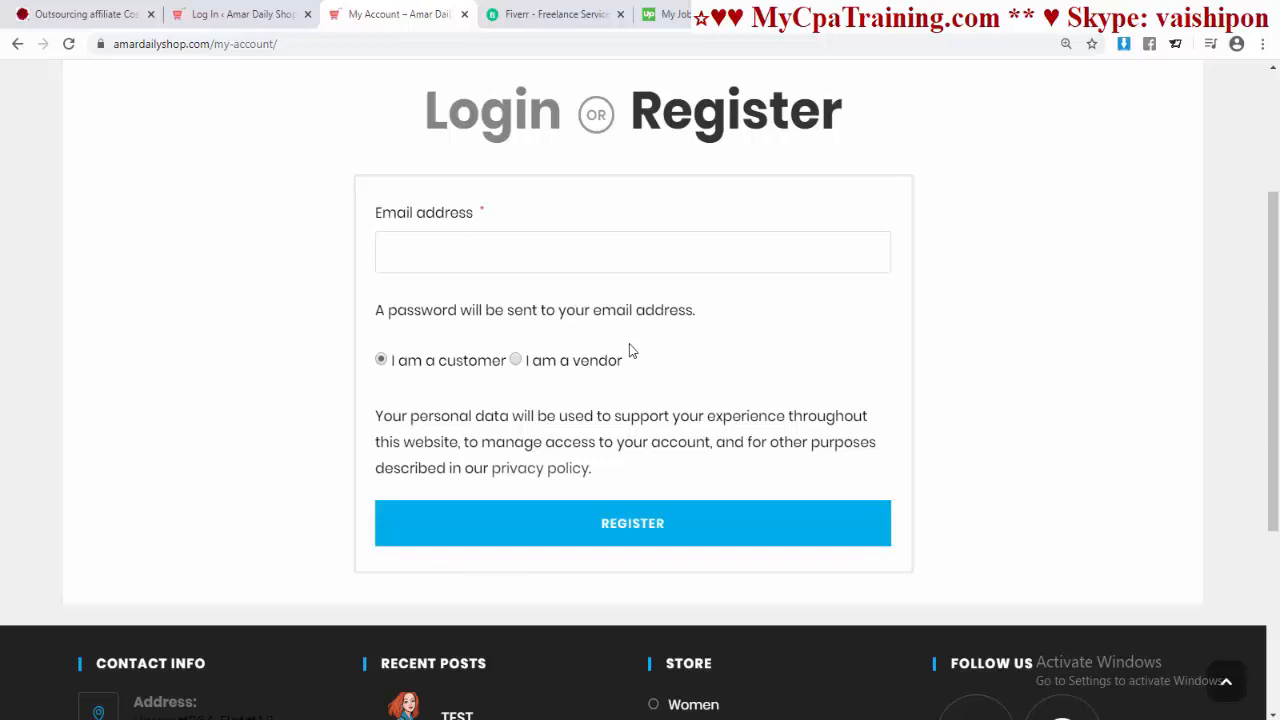
left_click(516, 360)
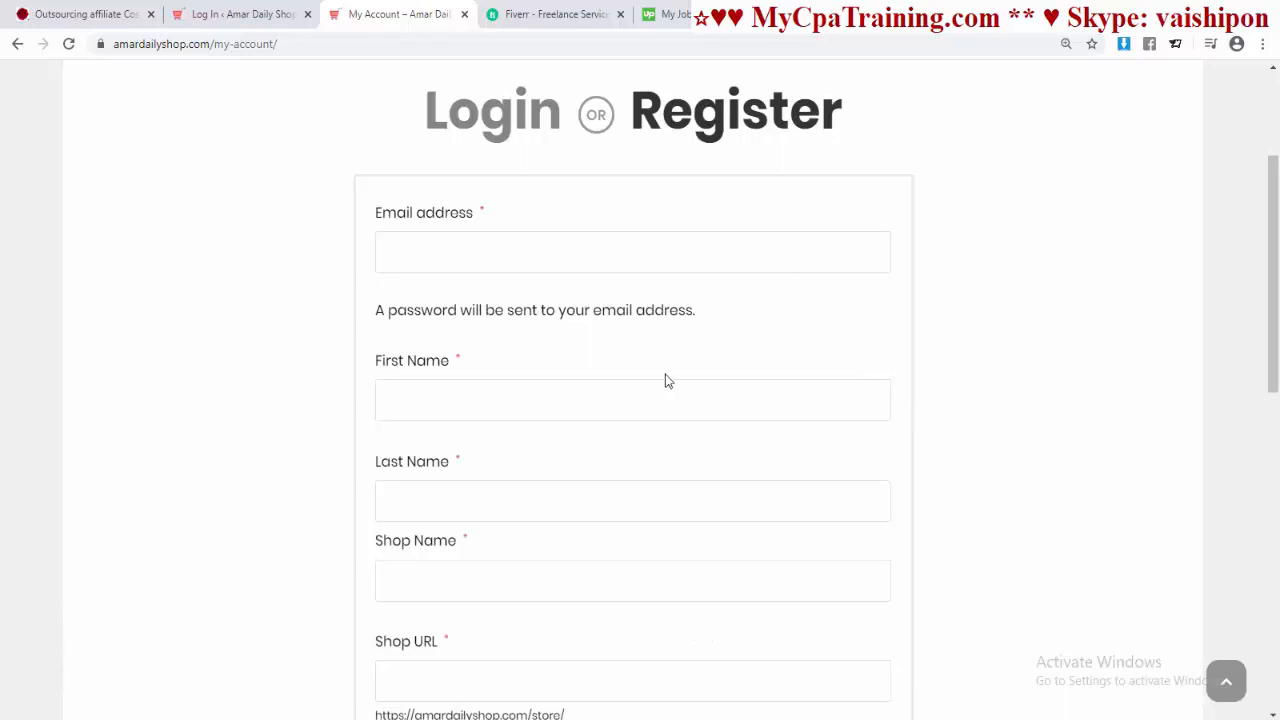
scroll(689, 374, "down", 5)
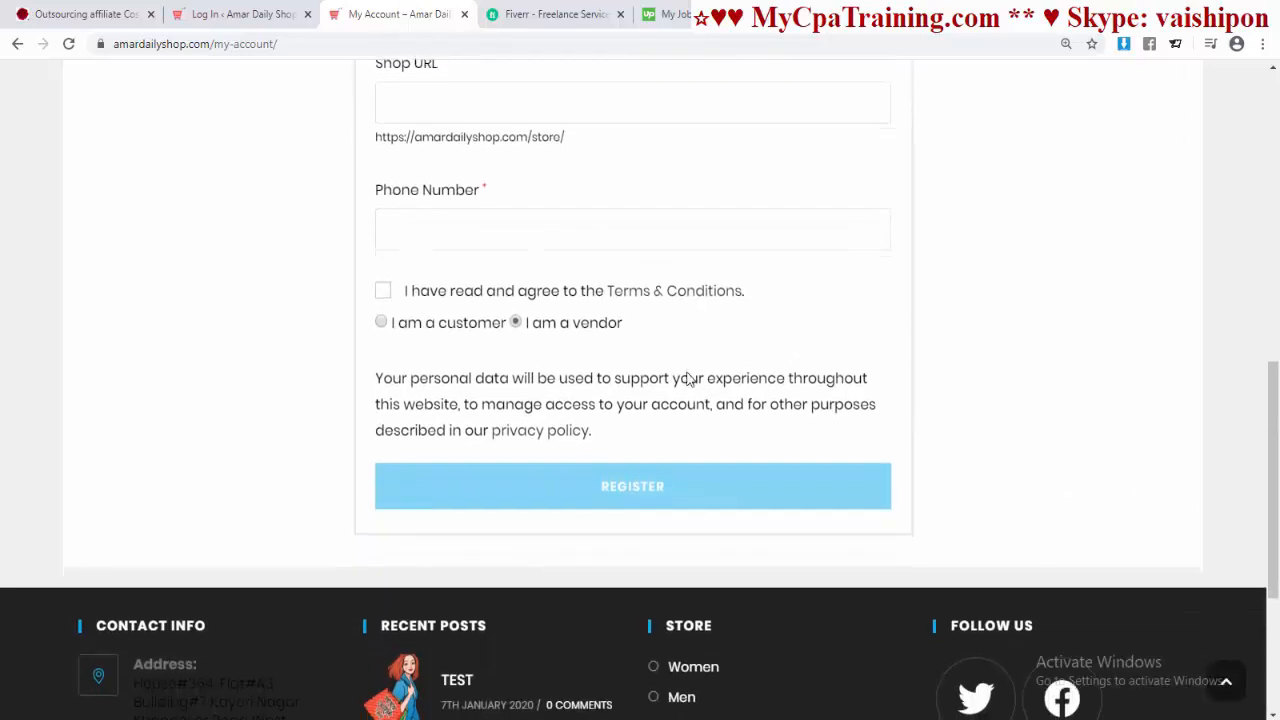
scroll(688, 378, "up", 6)
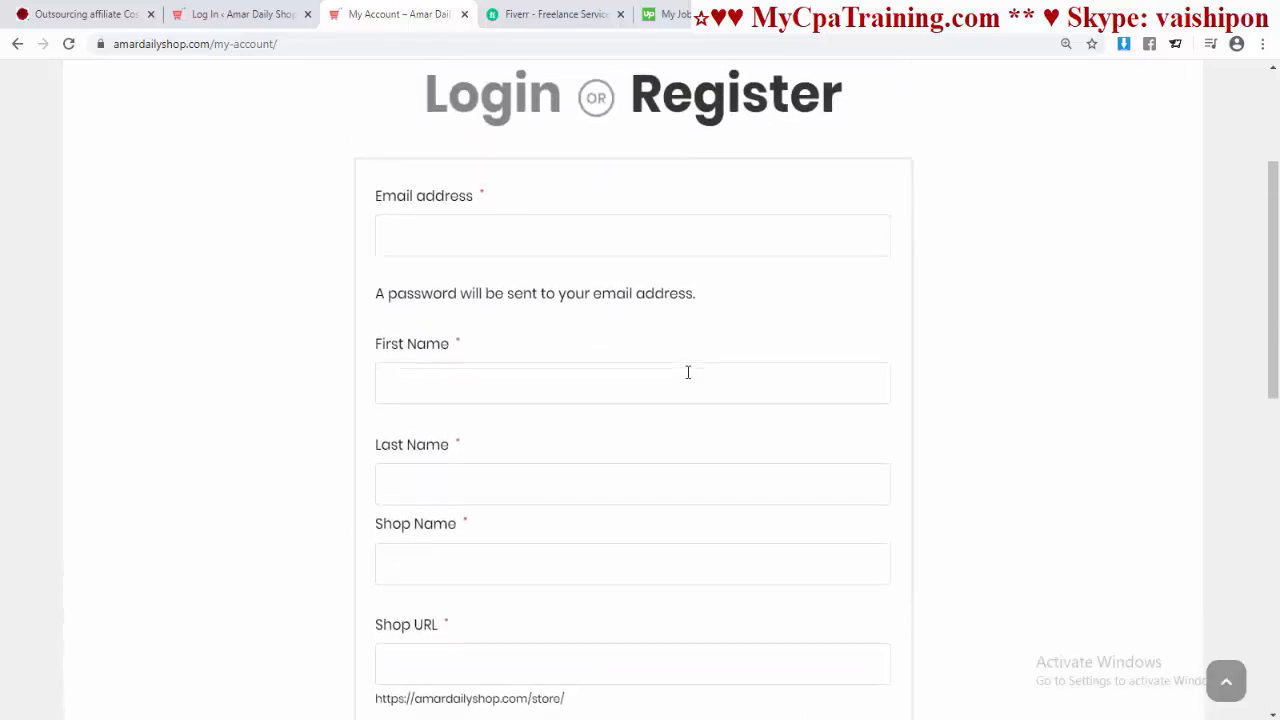
scroll(687, 372, "down", 1)
scroll(686, 372, "up", 2)
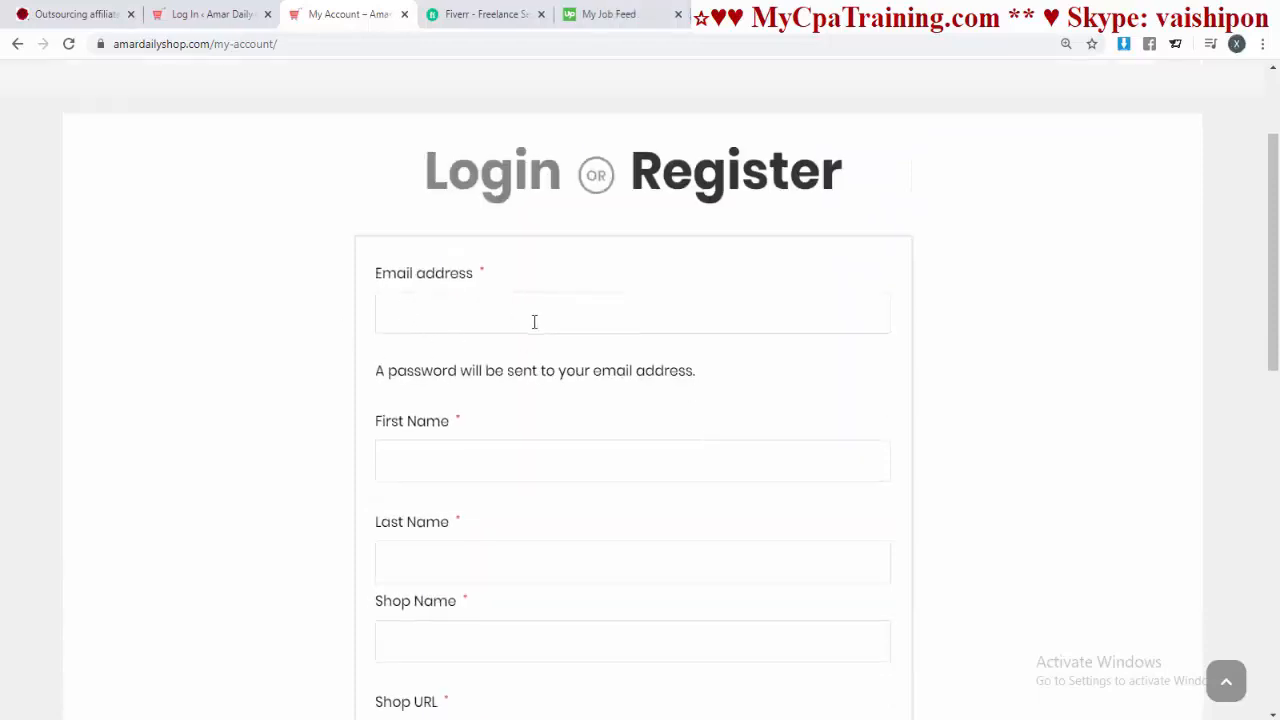
scroll(450, 307, "down", 1)
Step: Paste the suggested email address into the Email field
left_click(386, 215)
key("ctrl+v")
scroll(469, 323, "down", 1)
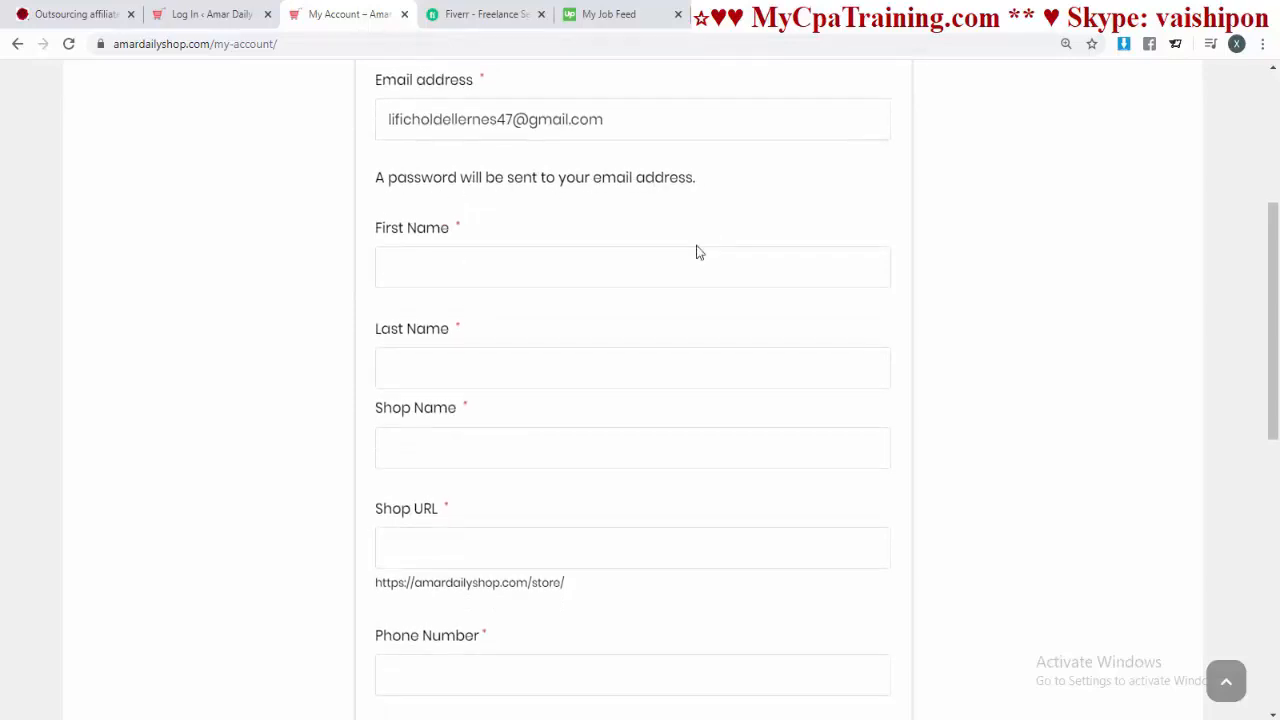
scroll(695, 246, "up", 1)
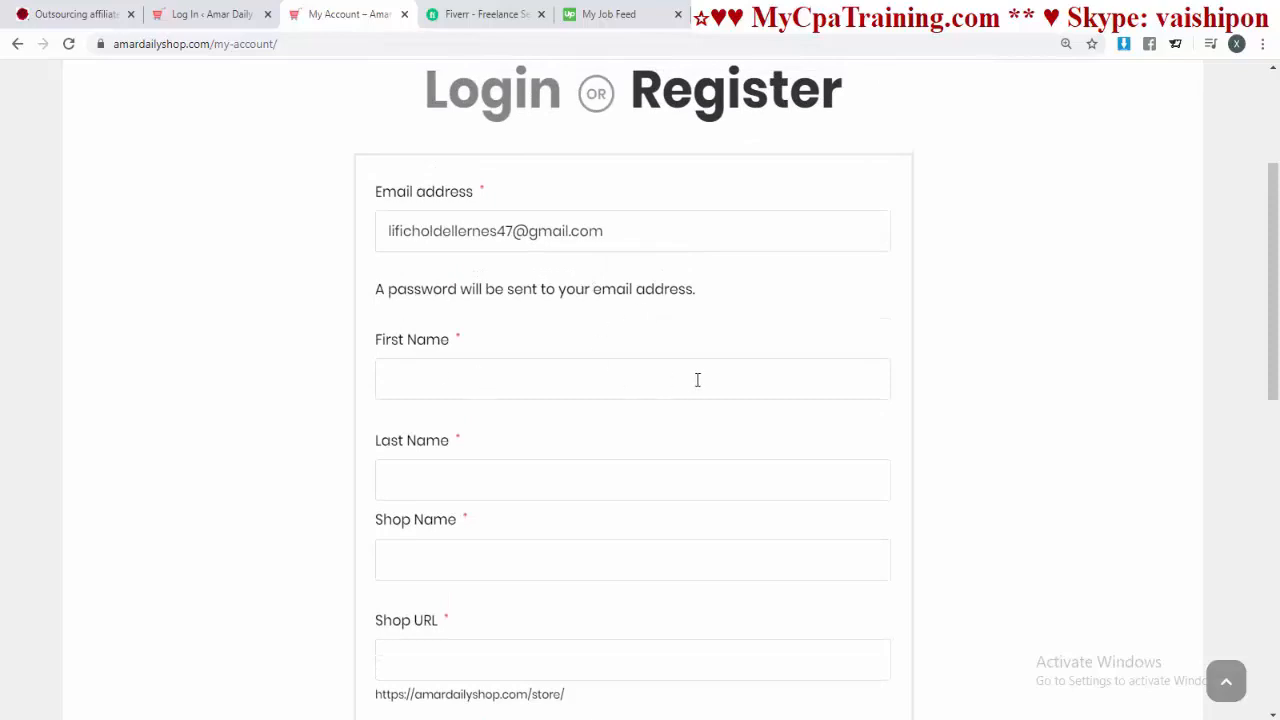
scroll(697, 377, "down", 6)
scroll(687, 400, "up", 6)
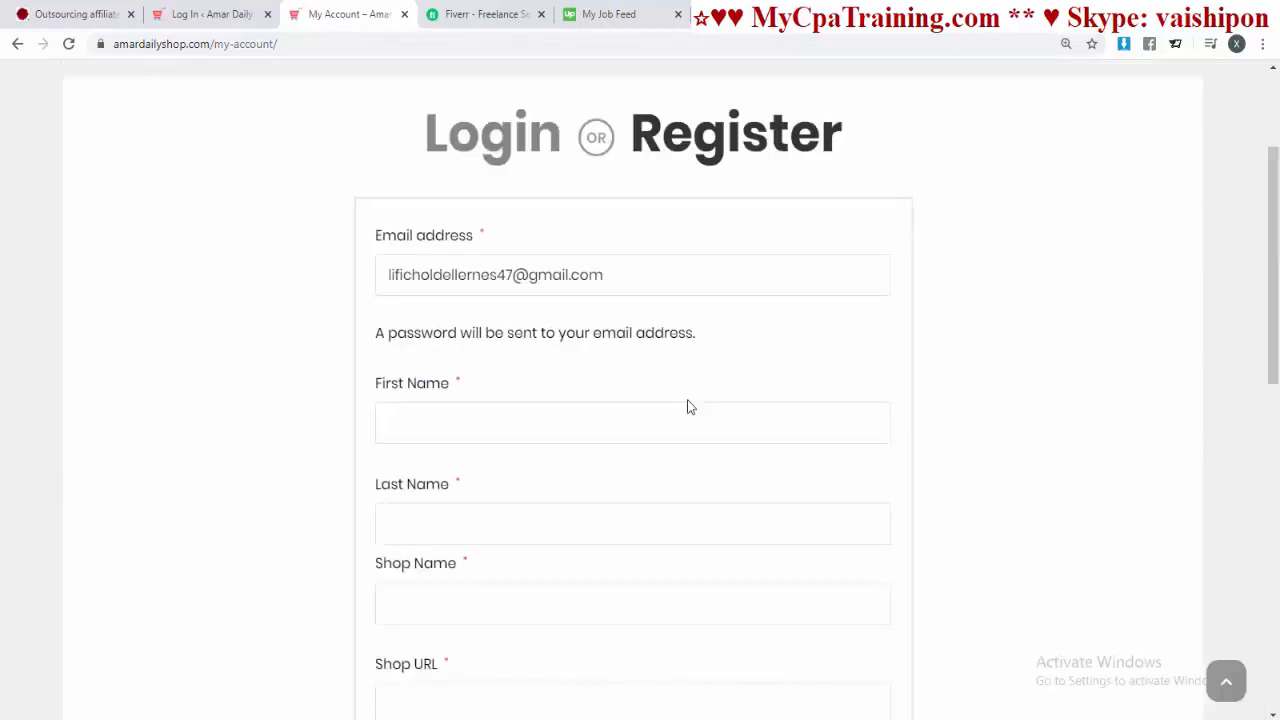
scroll(687, 407, "down", 1)
Step: Enter the first name and copy it into the Last Name field
left_click(406, 326)
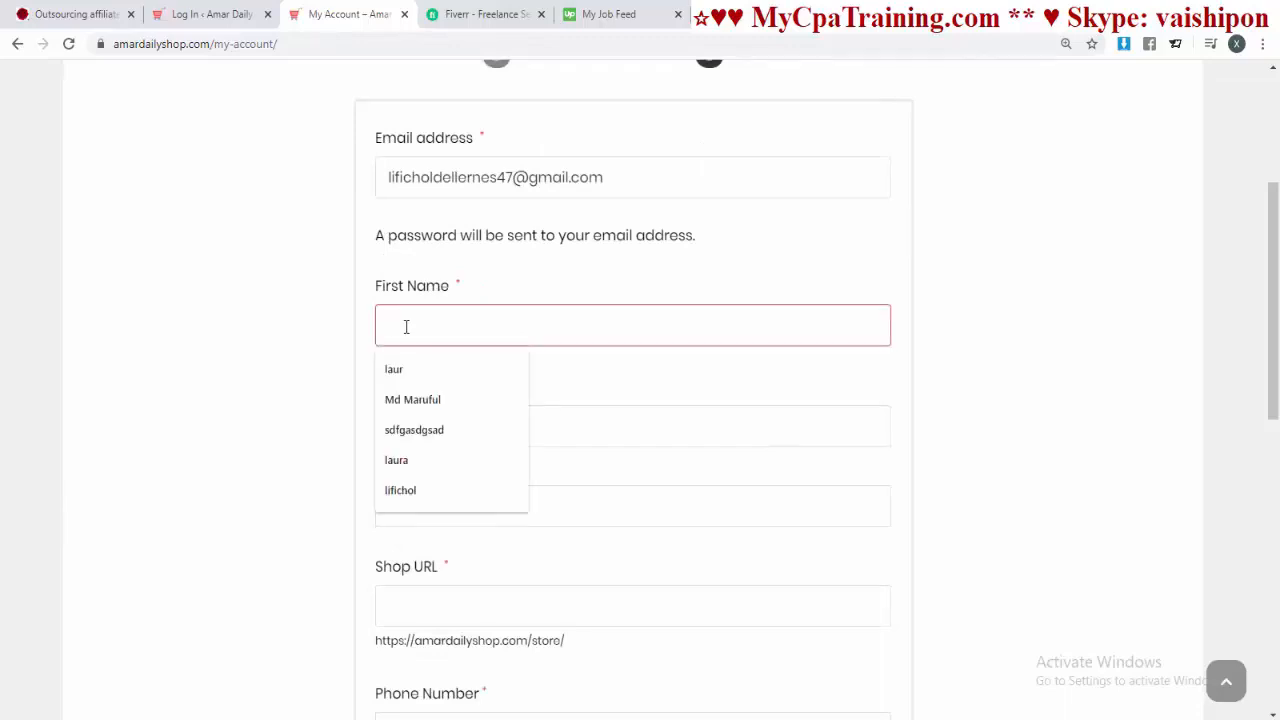
type("va")
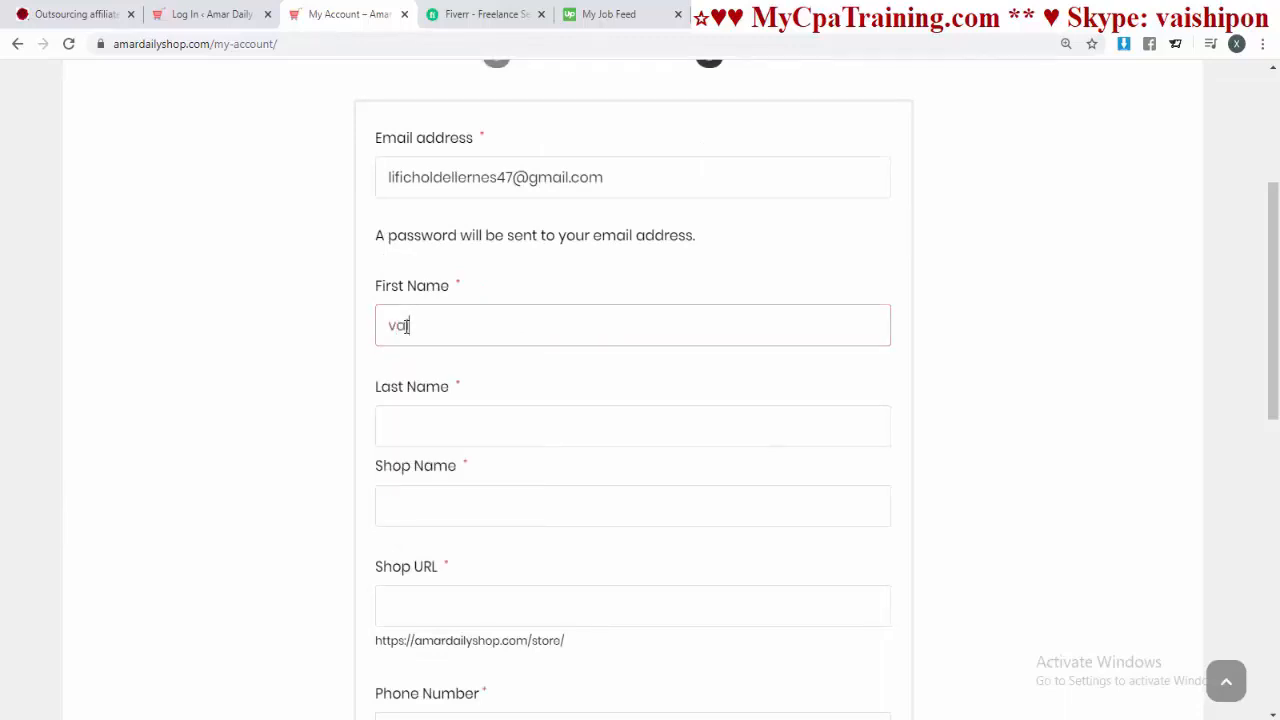
type("ishipon")
scroll(426, 330, "down", 1)
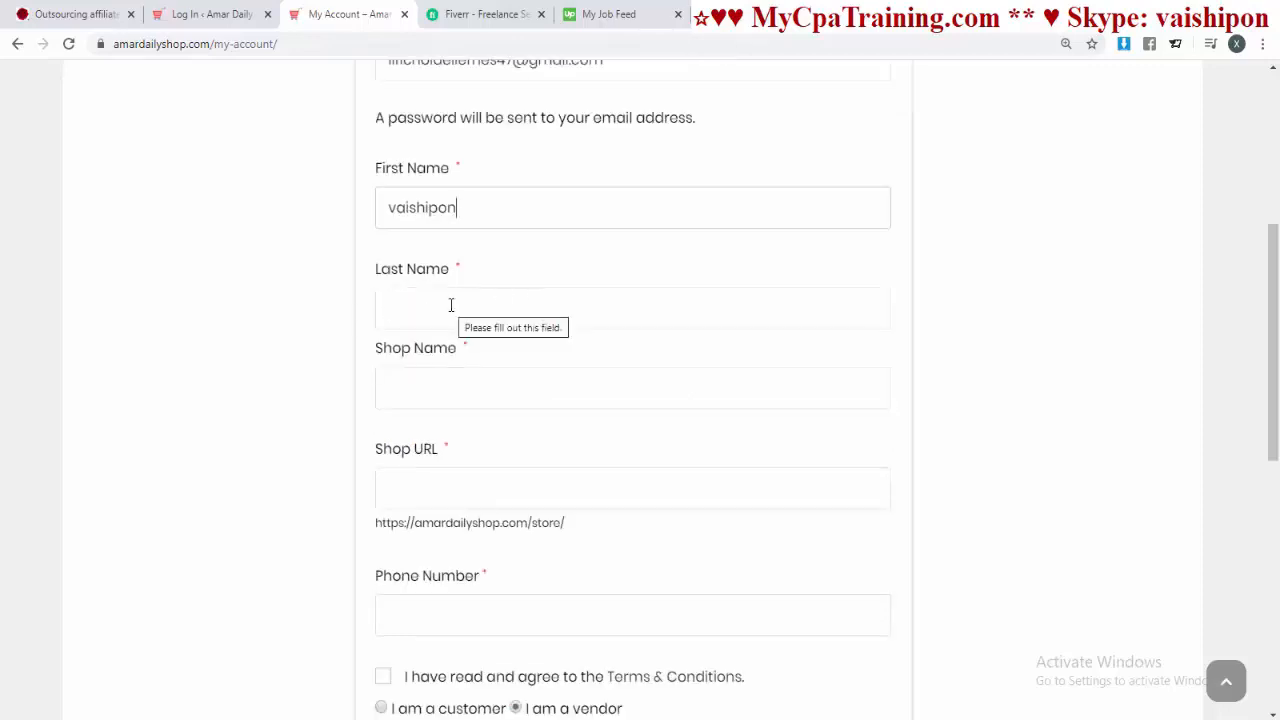
left_click_drag(469, 207, 332, 216)
key("ctrl+c")
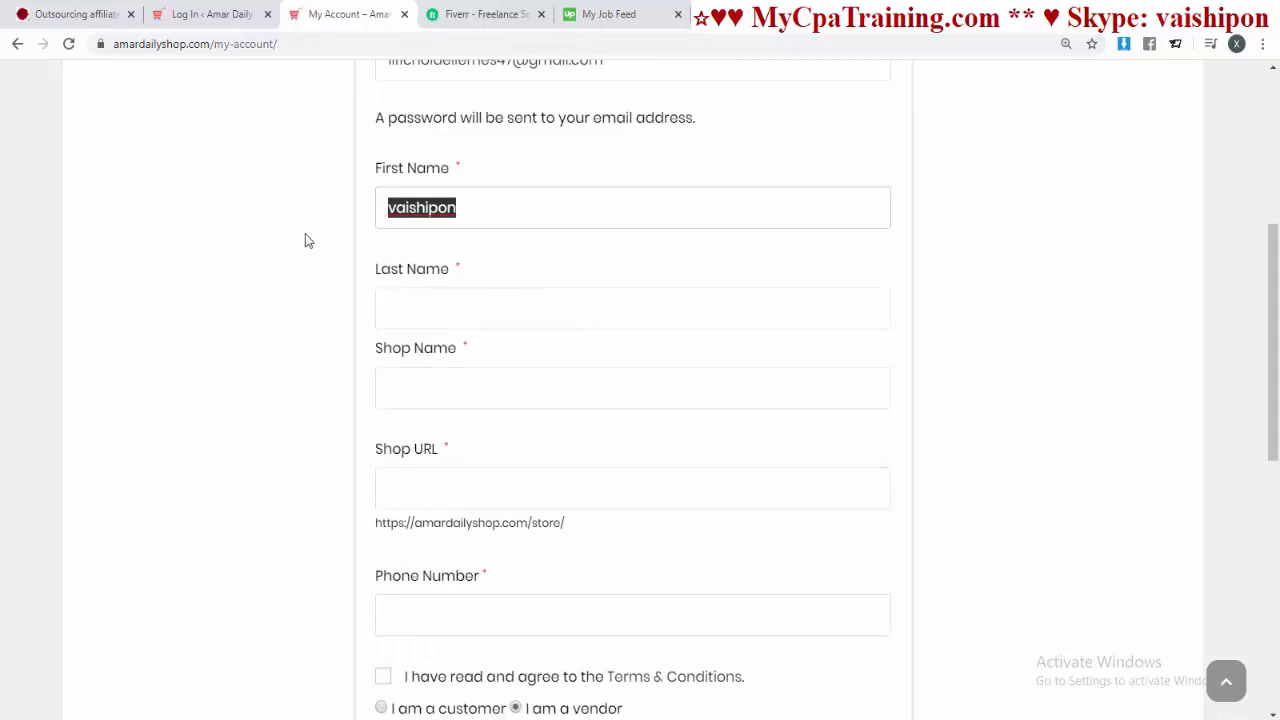
left_click(406, 309)
key("ctrl+v")
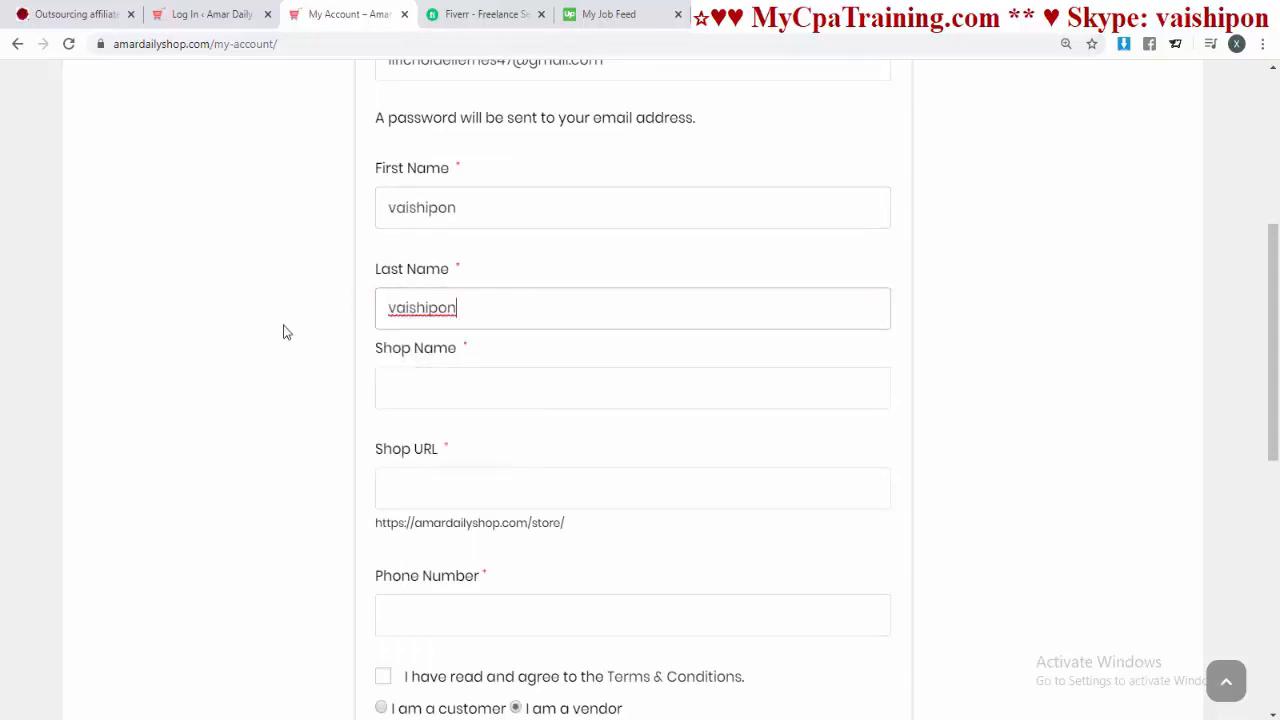
Step: Reuse the name for the shop name and URL, and enter the phone number
scroll(551, 357, "up", 1)
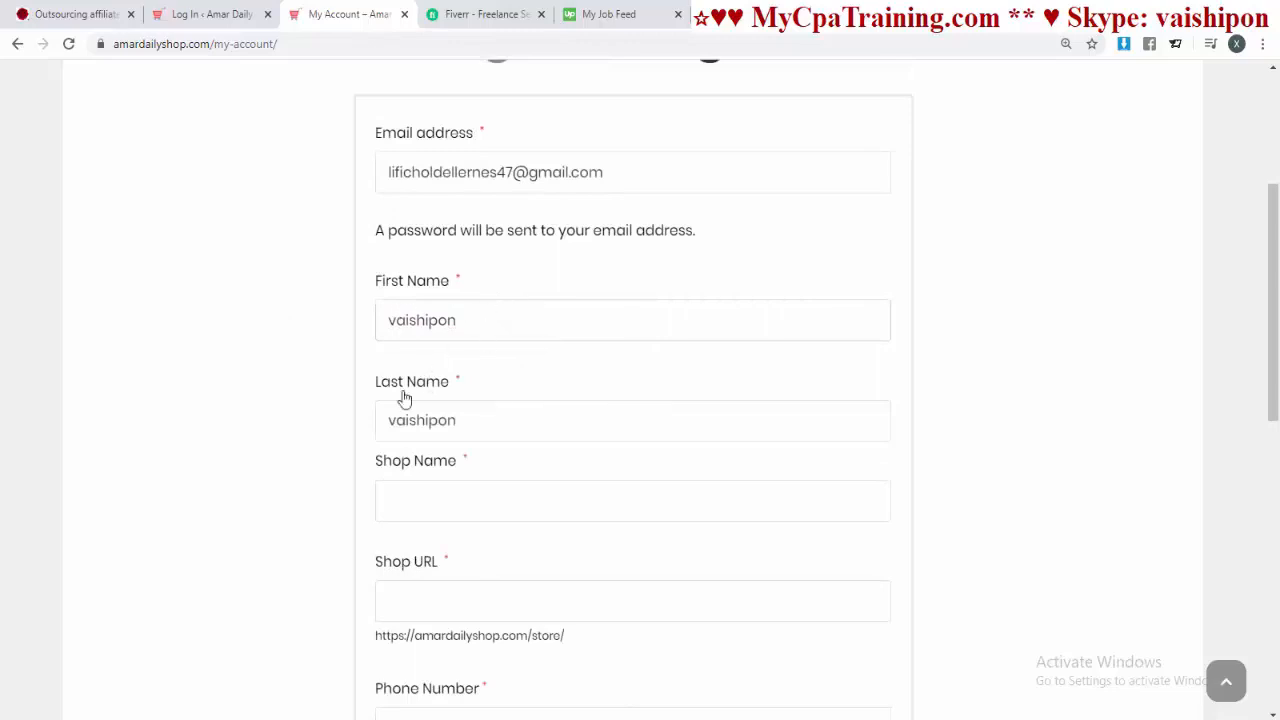
scroll(590, 401, "down", 2)
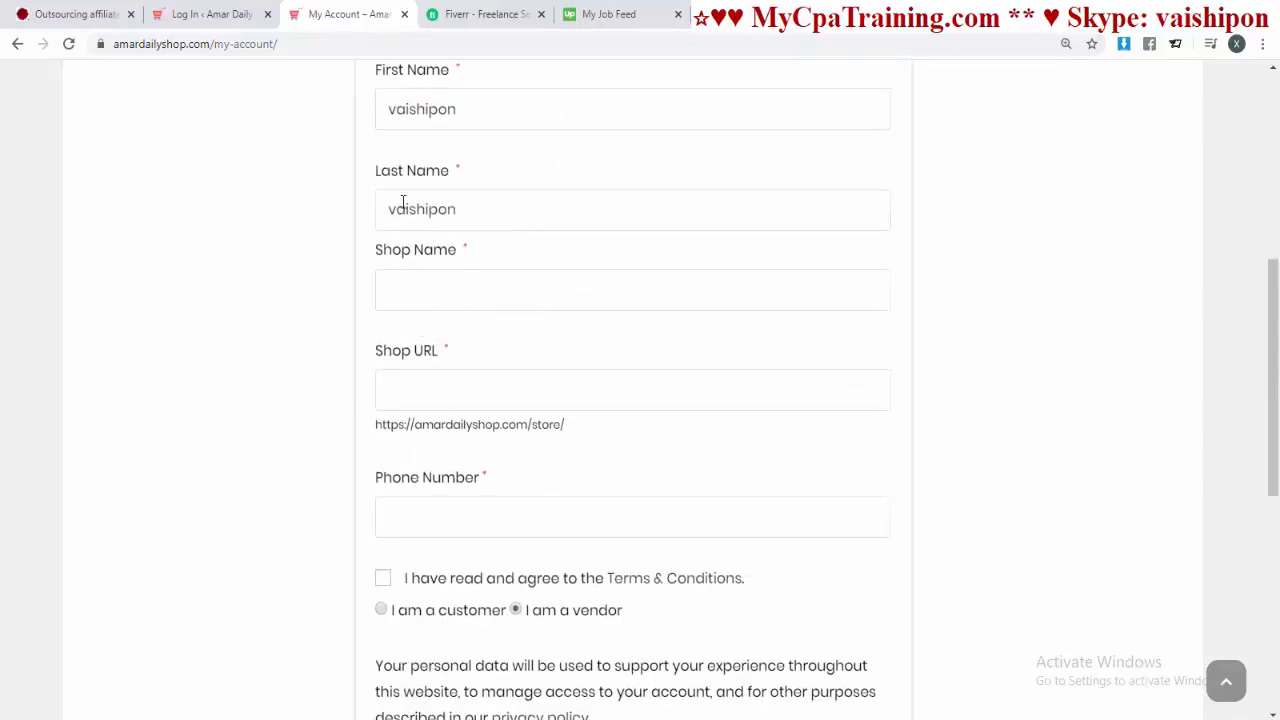
left_click_drag(456, 111, 366, 123)
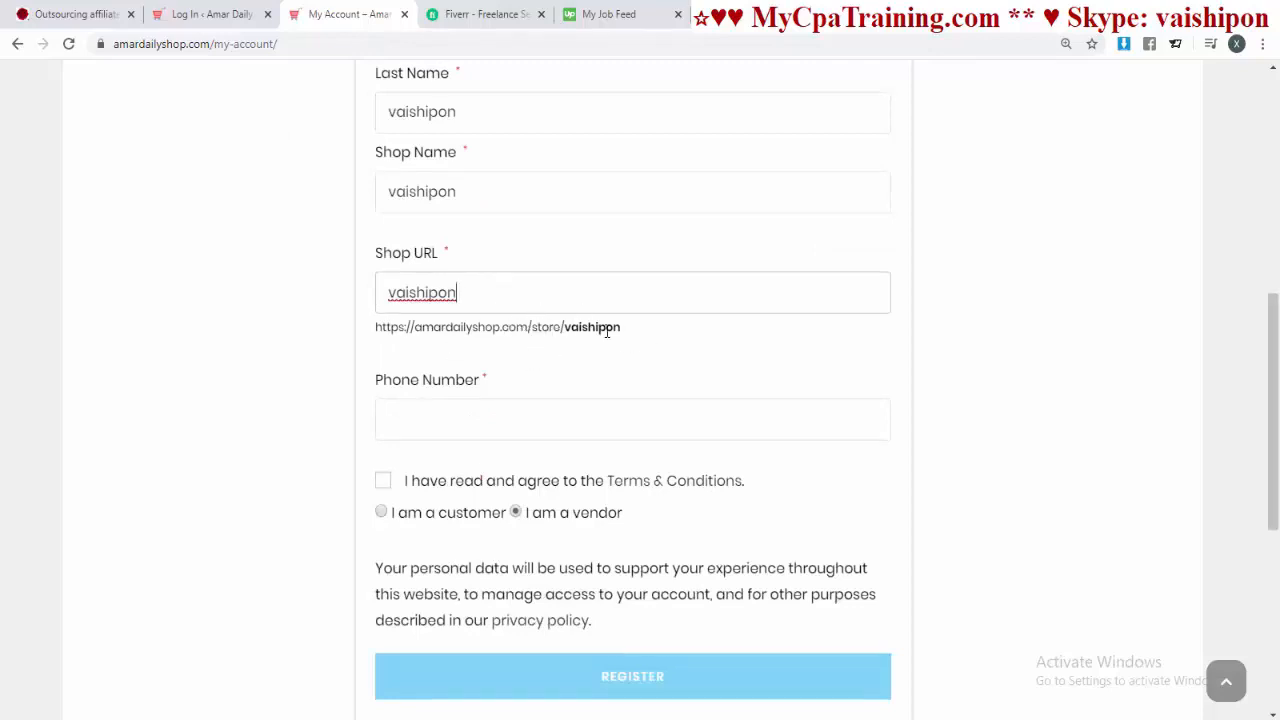
scroll(605, 336, "down", 2)
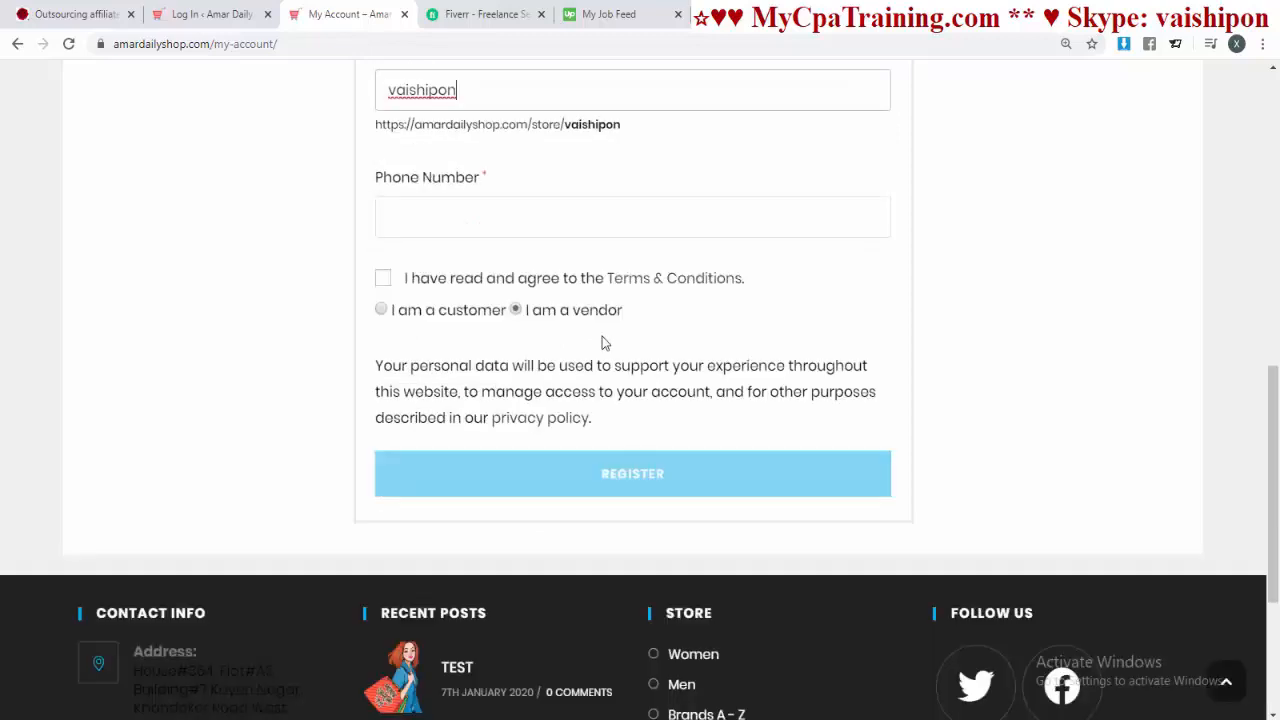
left_click(410, 215)
scroll(1026, 280, "up", 1)
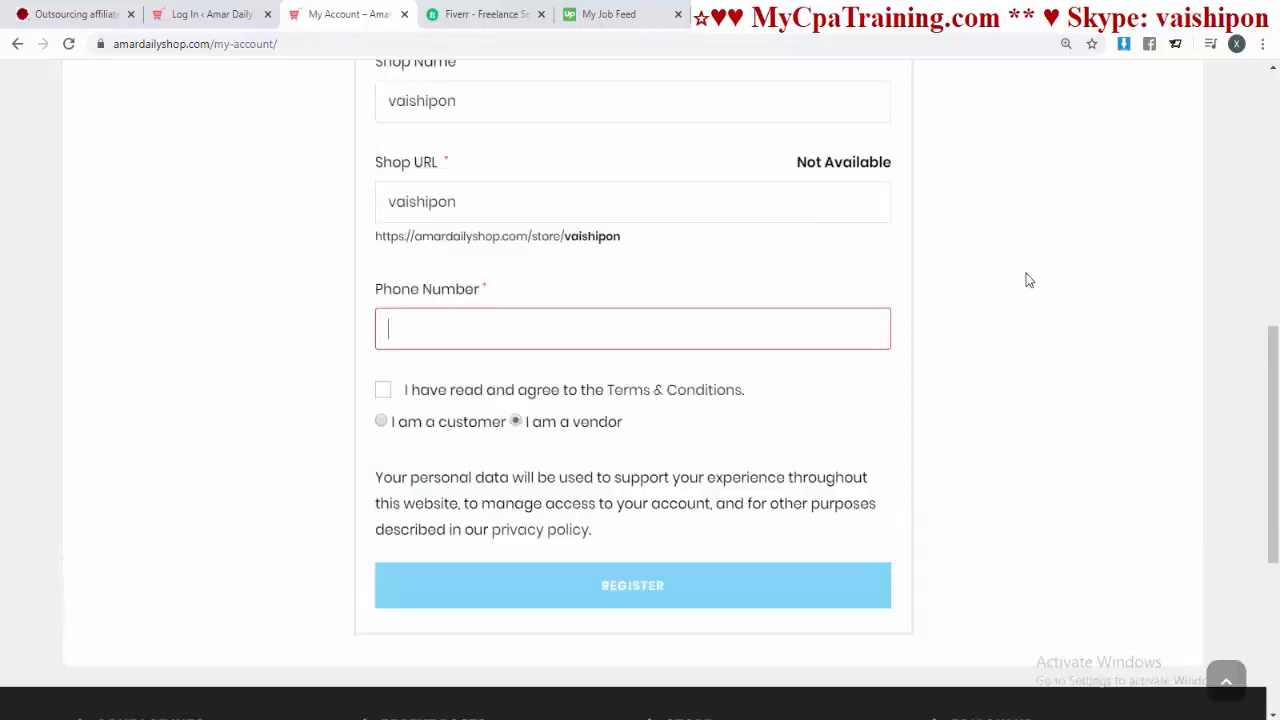
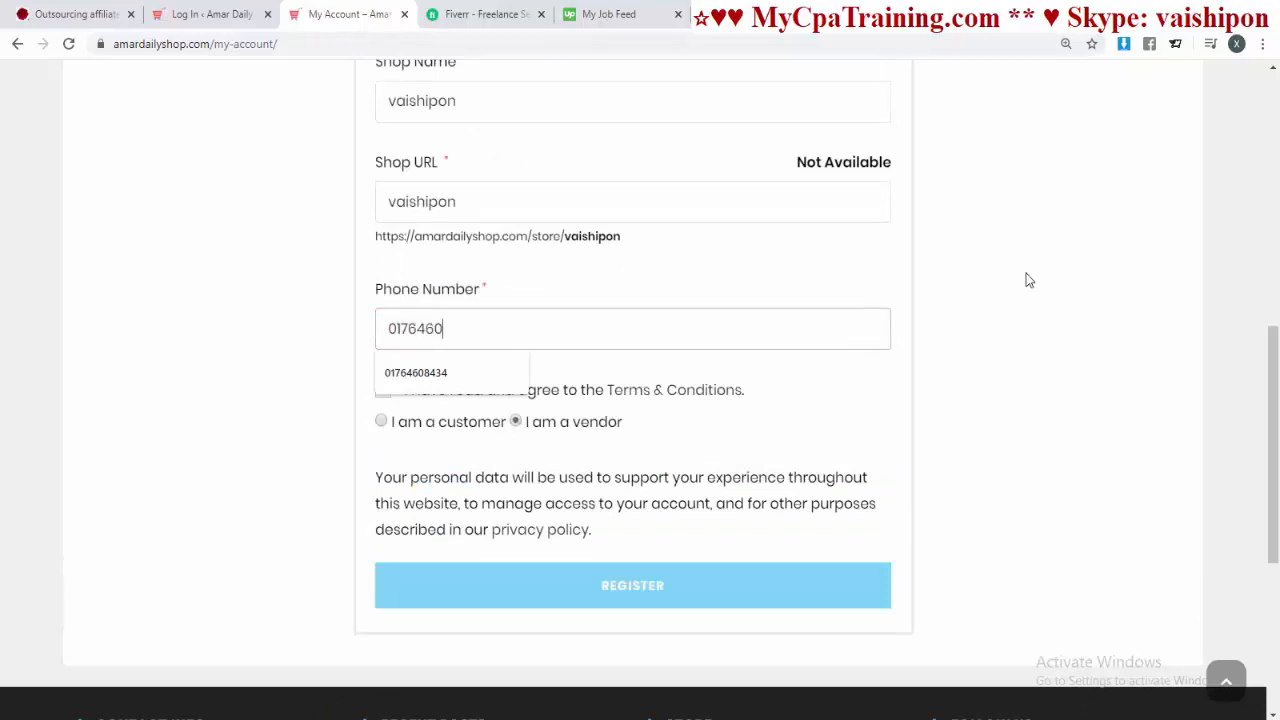
Step: Accept the Terms & Conditions and submit the vendor registration
left_click(1026, 280)
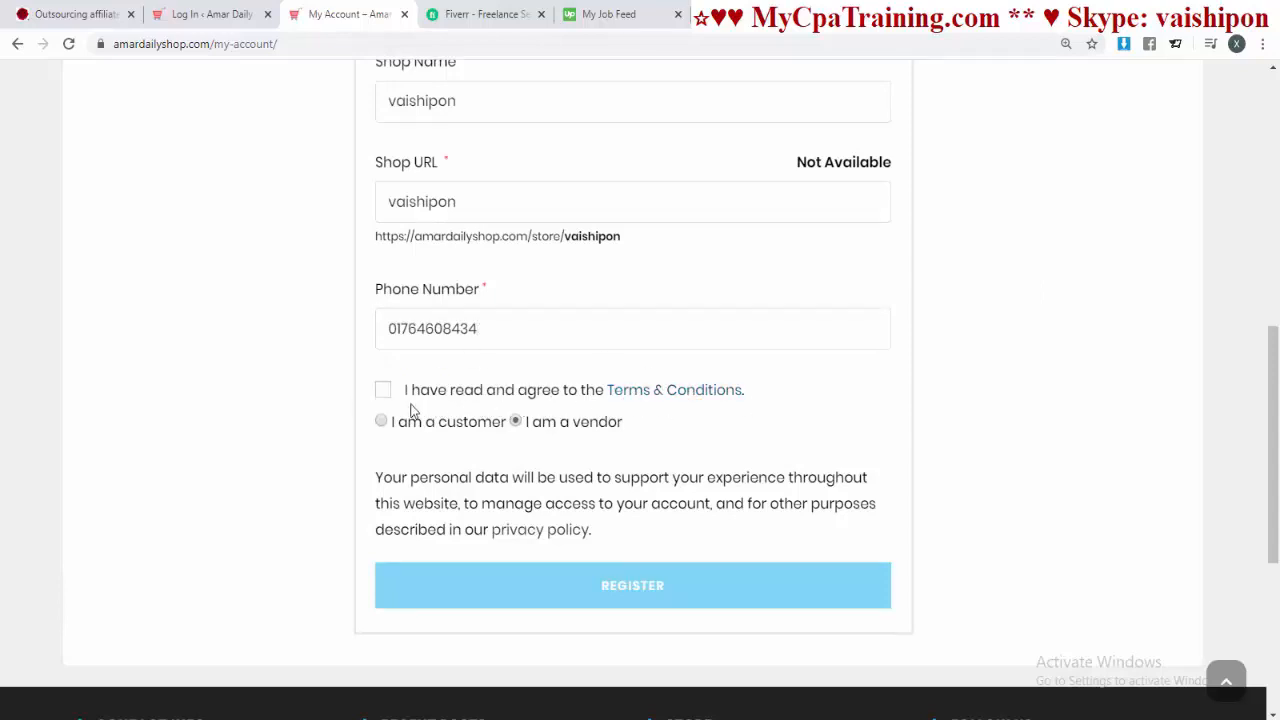
left_click(383, 392)
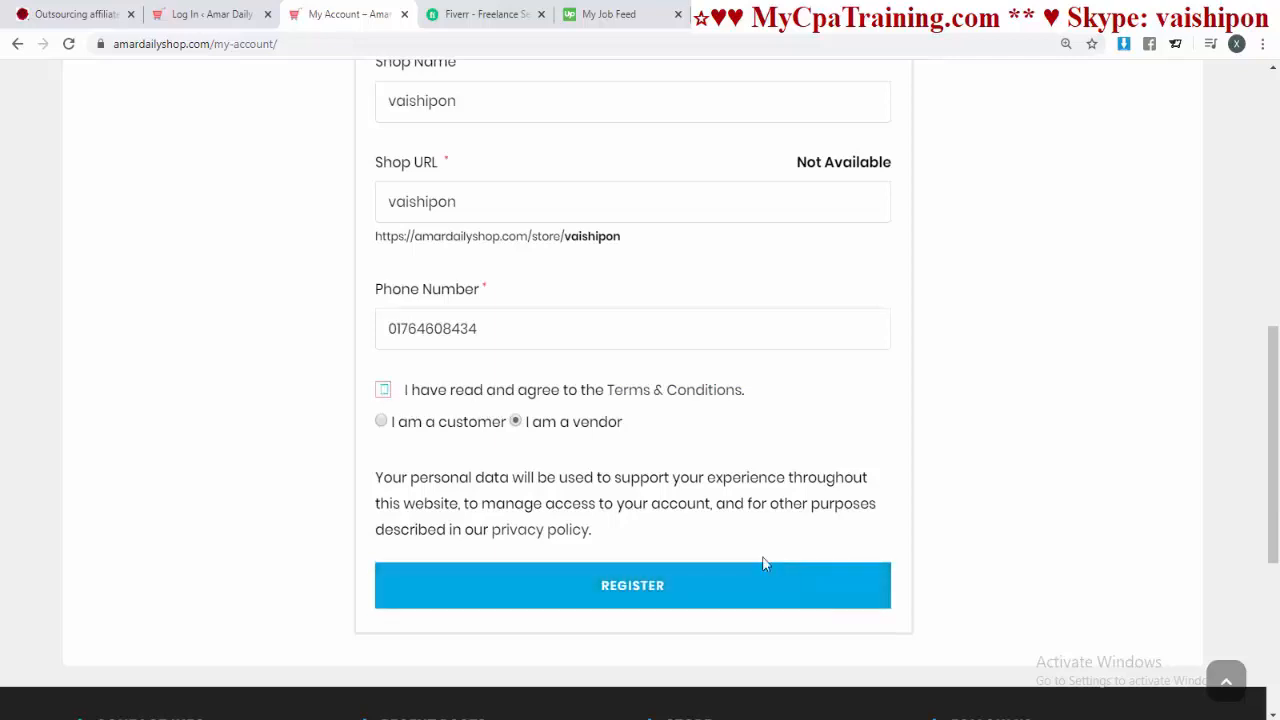
left_click(611, 590)
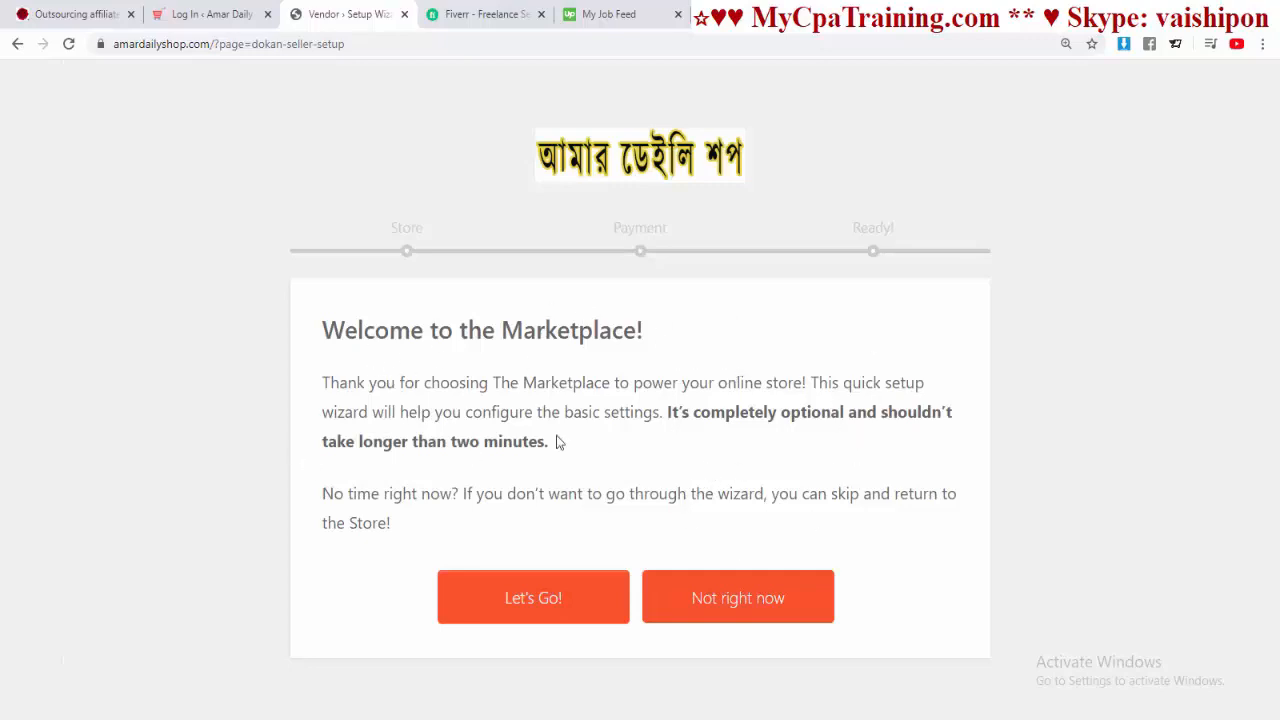
Step: Start the setup wizard, fill in the store's street, city, postcode, country and state, and continue
left_click(540, 608)
scroll(813, 499, "down", 3)
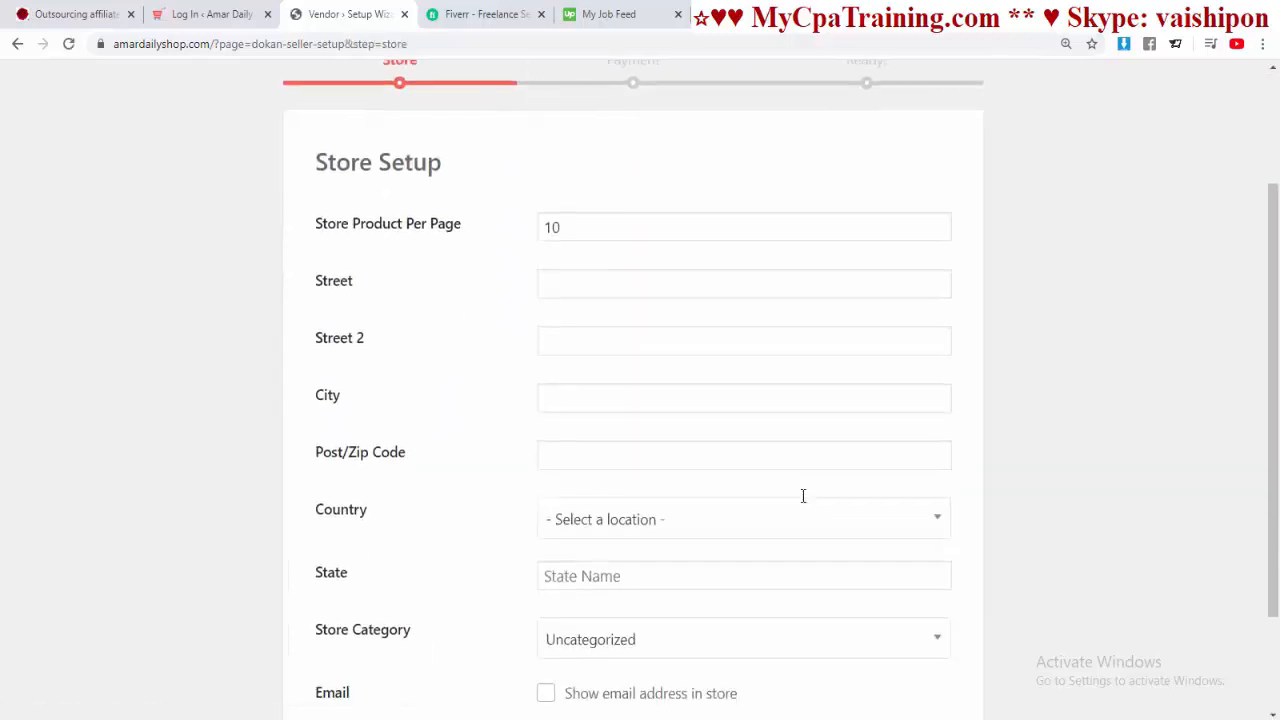
scroll(797, 503, "up", 2)
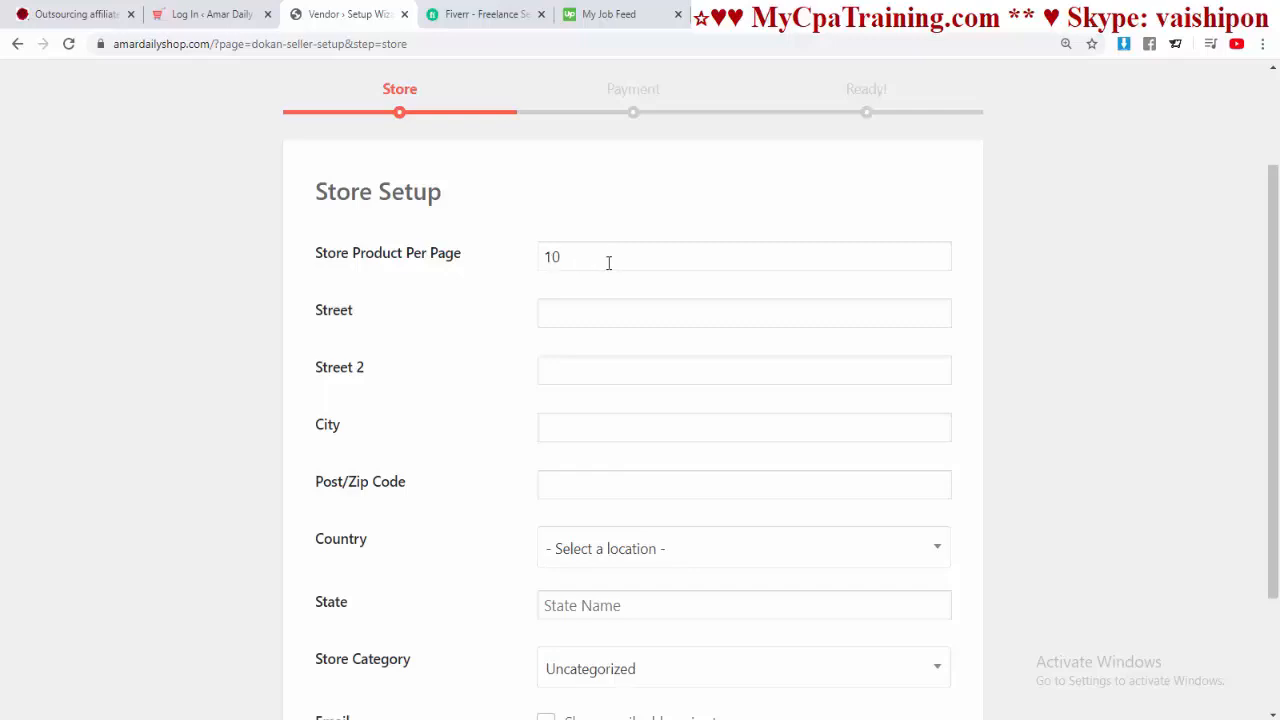
scroll(650, 255, "down", 1)
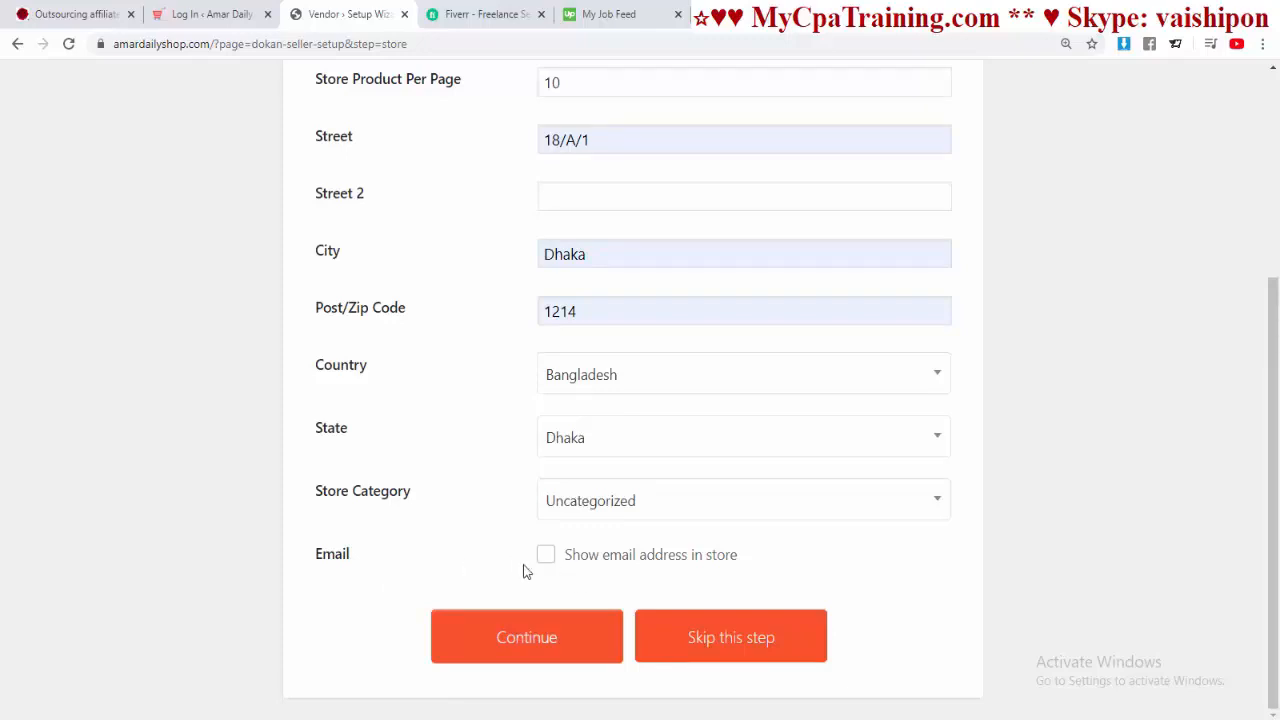
left_click(508, 639)
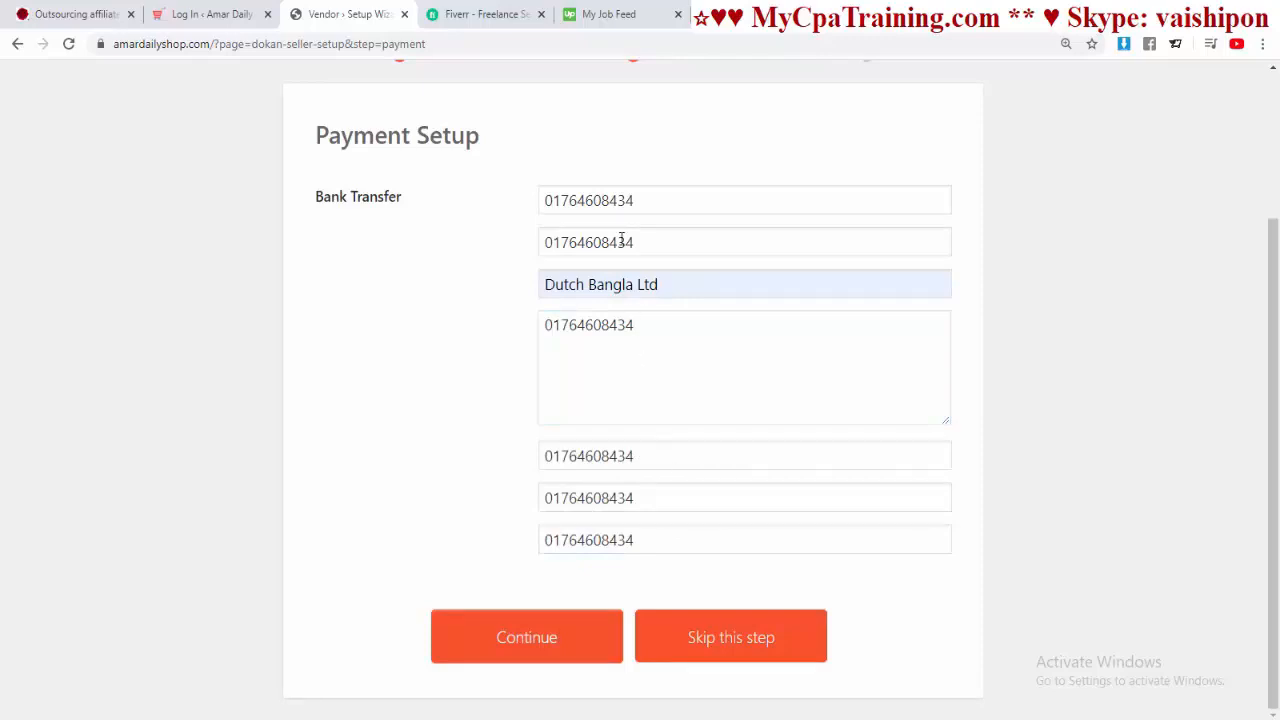
Step: Save the Bank Transfer details with bank Dutch Bangla Ltd. to reach the Ready step
left_click(524, 645)
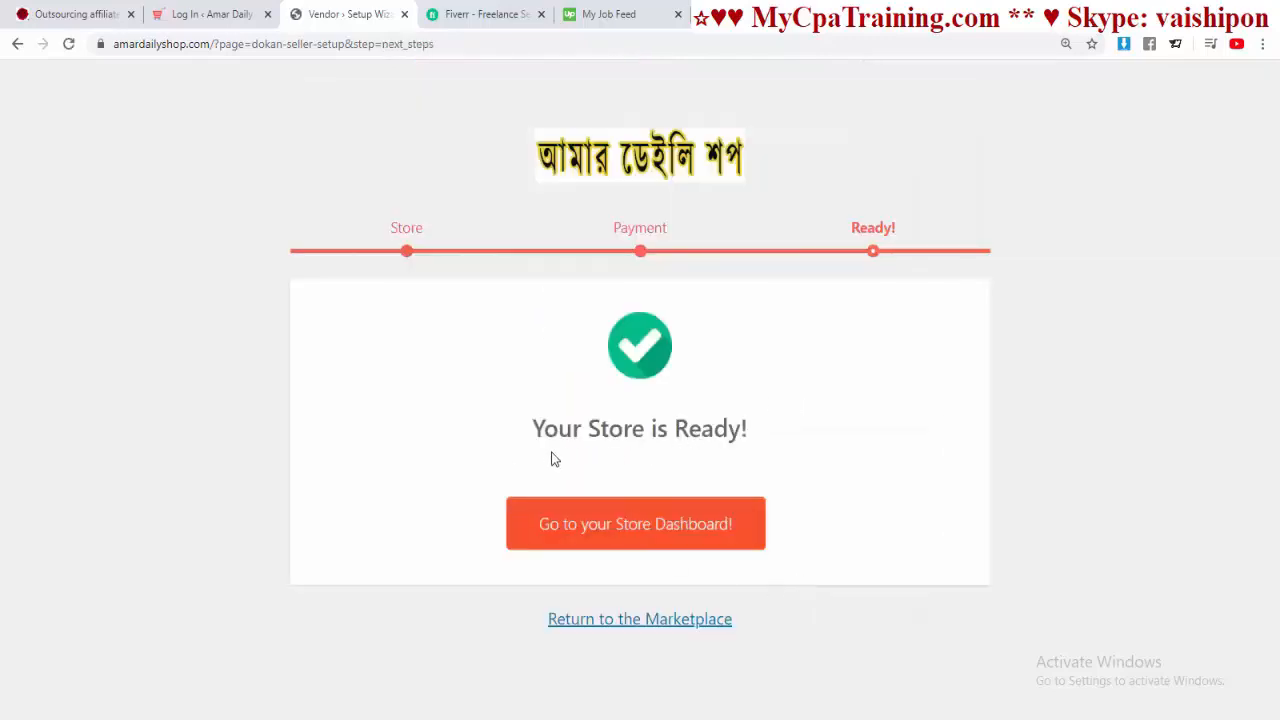
Step: Go to the store dashboard and review its zero sales, earnings, page views and orders
left_click(623, 529)
scroll(835, 525, "up", 4)
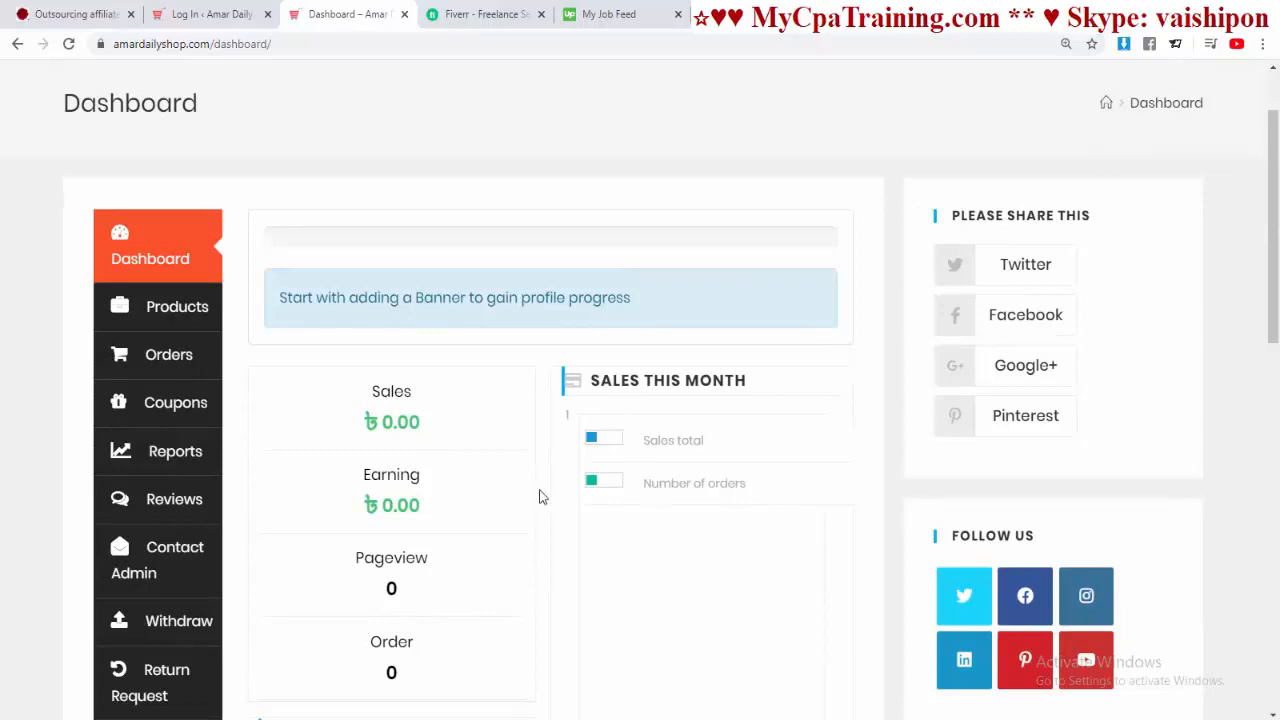
scroll(624, 485, "up", 1)
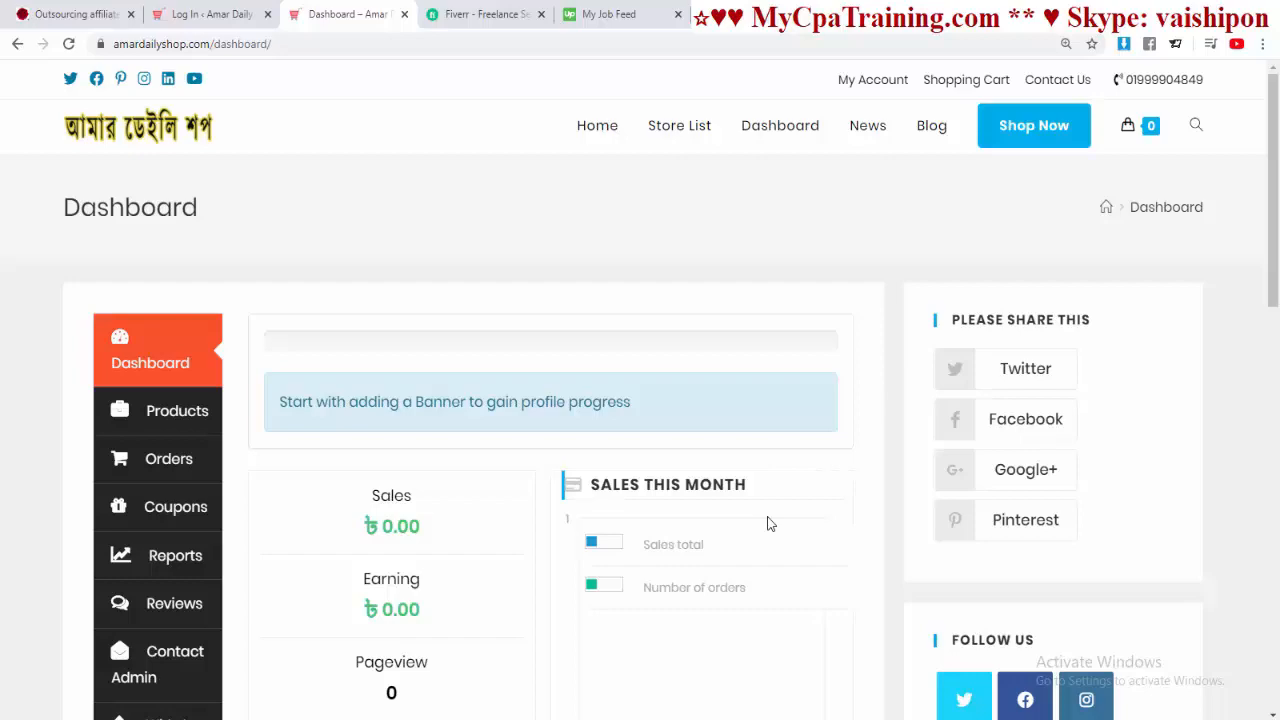
scroll(767, 524, "down", 2)
scroll(578, 316, "up", 2)
scroll(574, 294, "down", 10)
scroll(574, 294, "up", 8)
scroll(574, 298, "up", 3)
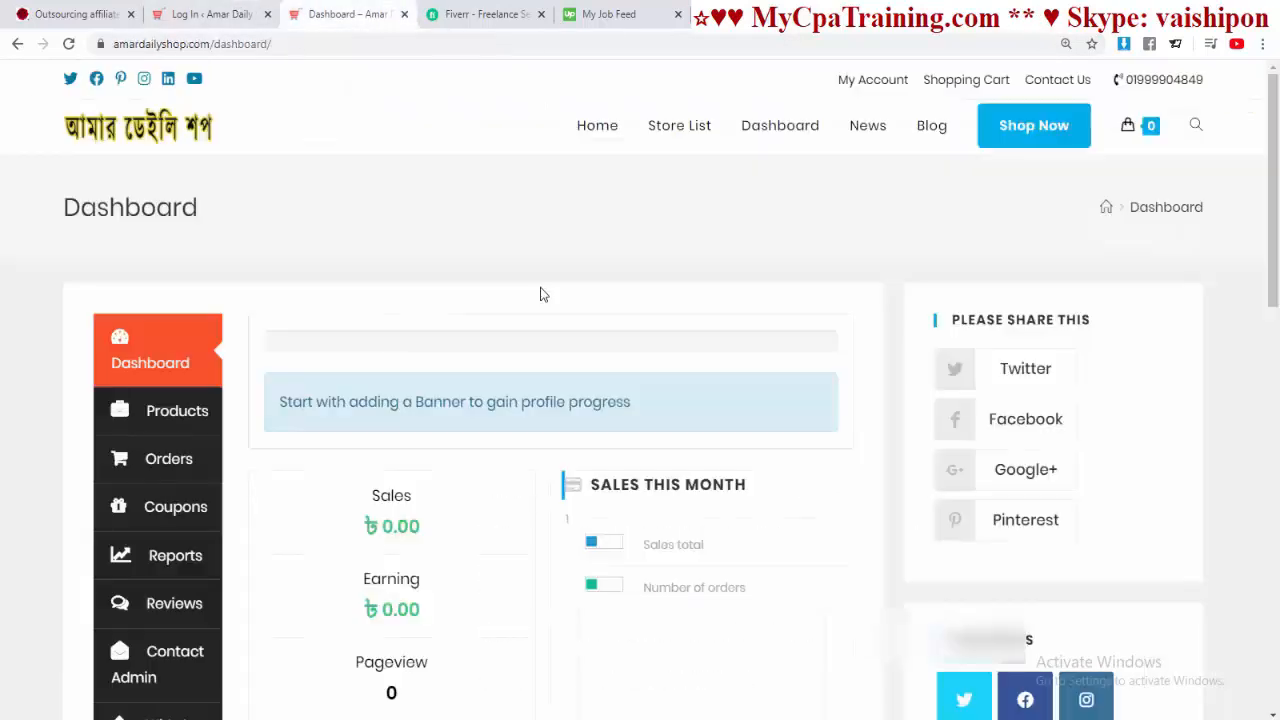
scroll(540, 294, "down", 10)
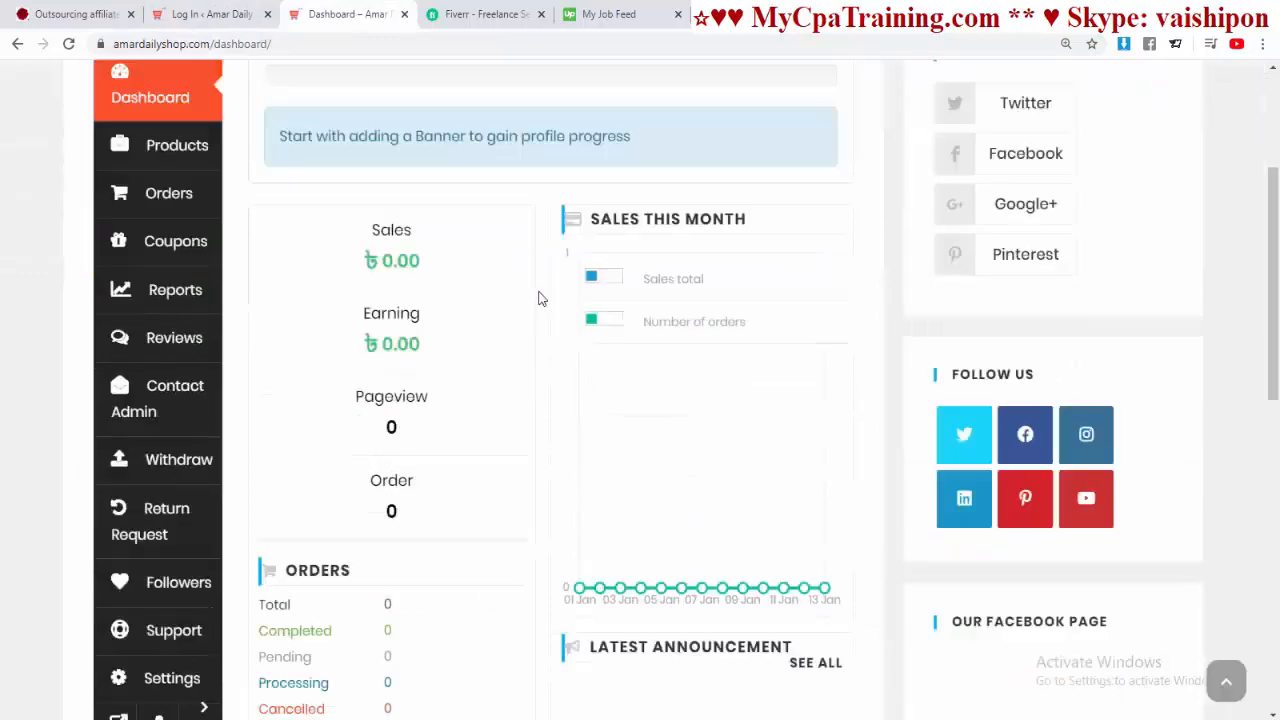
scroll(537, 294, "up", 10)
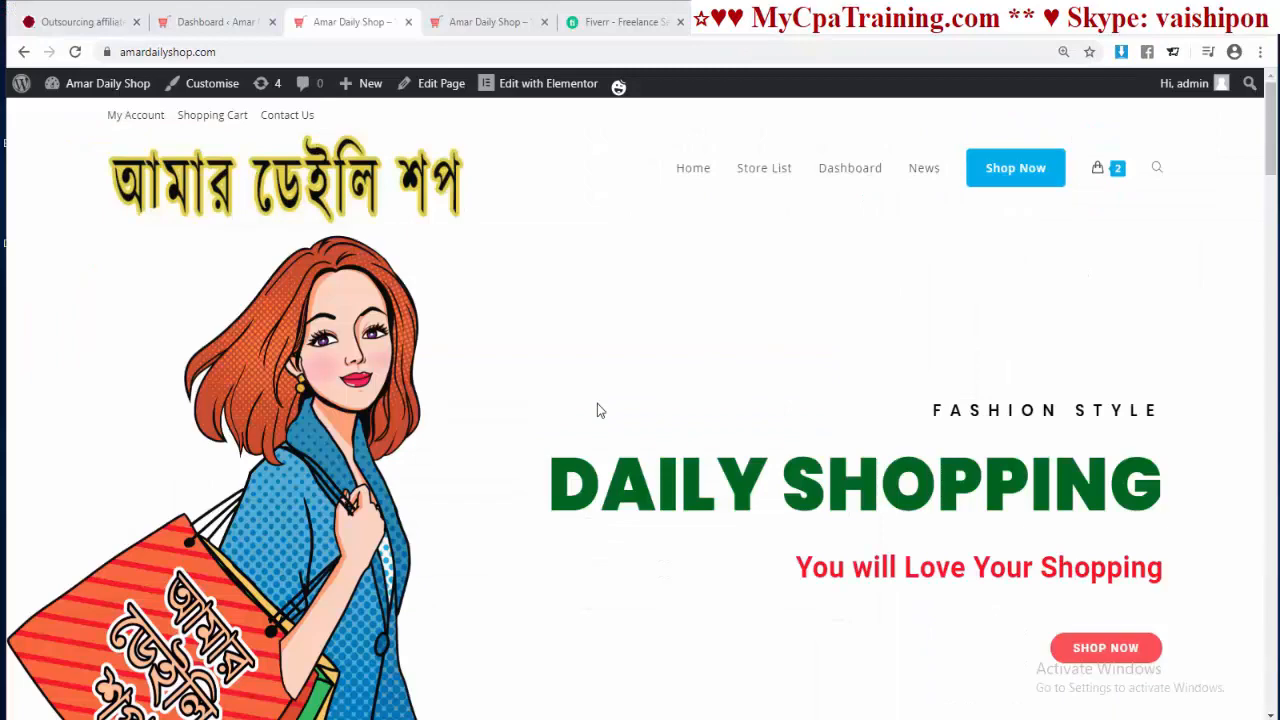
Step: Open the vendor Dashboard and review its ৳2,050.00 sales, one processing order and one live product
left_click(855, 178)
scroll(600, 425, "down", 5)
scroll(572, 420, "up", 4)
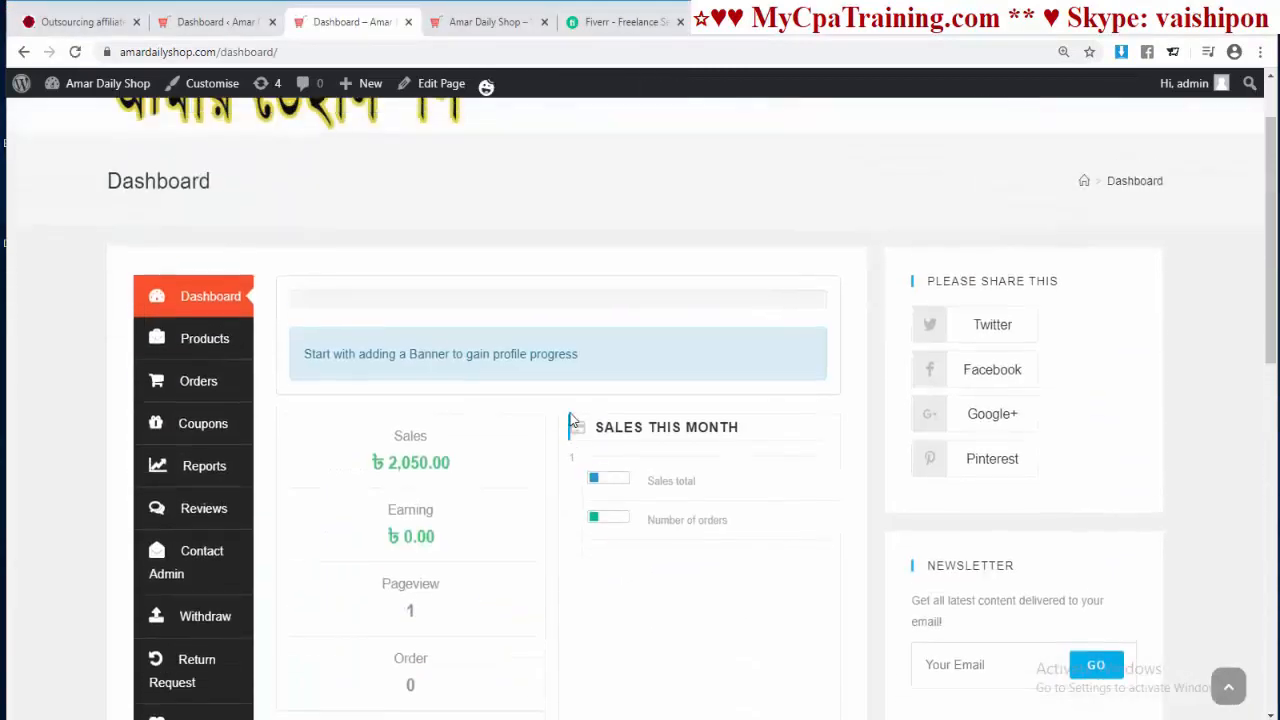
scroll(572, 420, "up", 1)
scroll(572, 420, "down", 2)
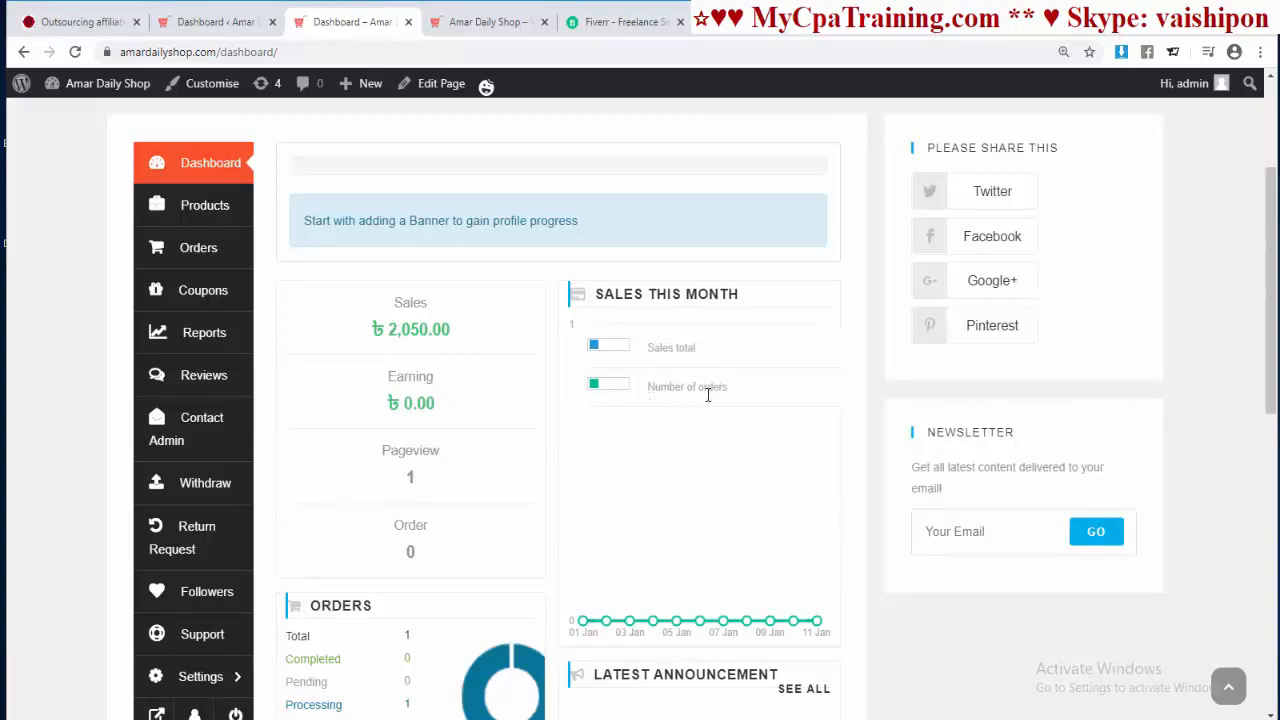
scroll(629, 309, "down", 4)
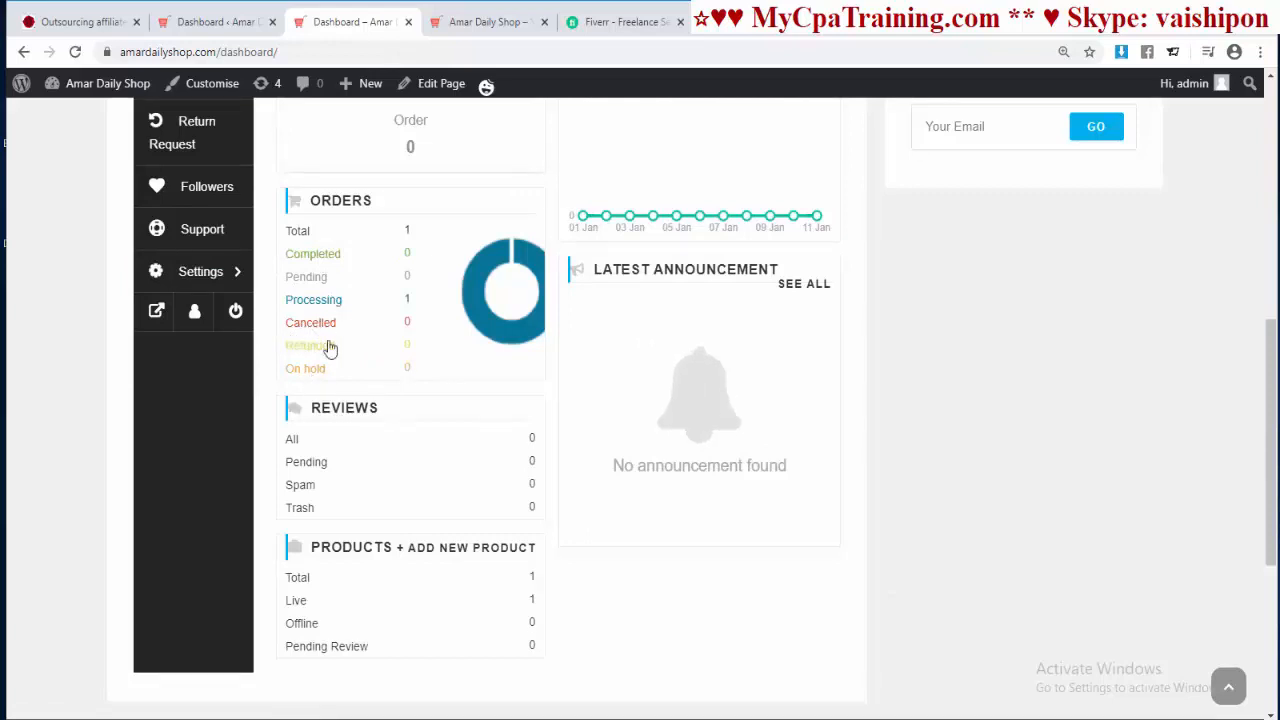
scroll(330, 347, "down", 2)
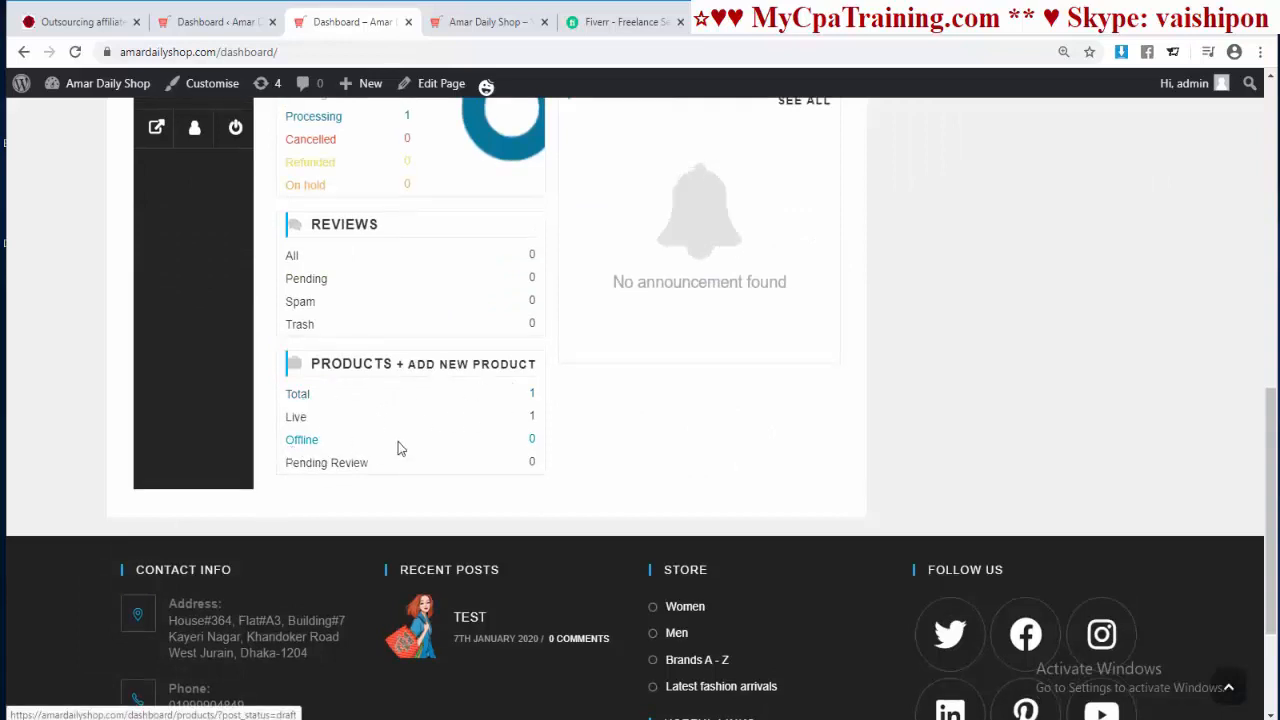
scroll(476, 468, "up", 6)
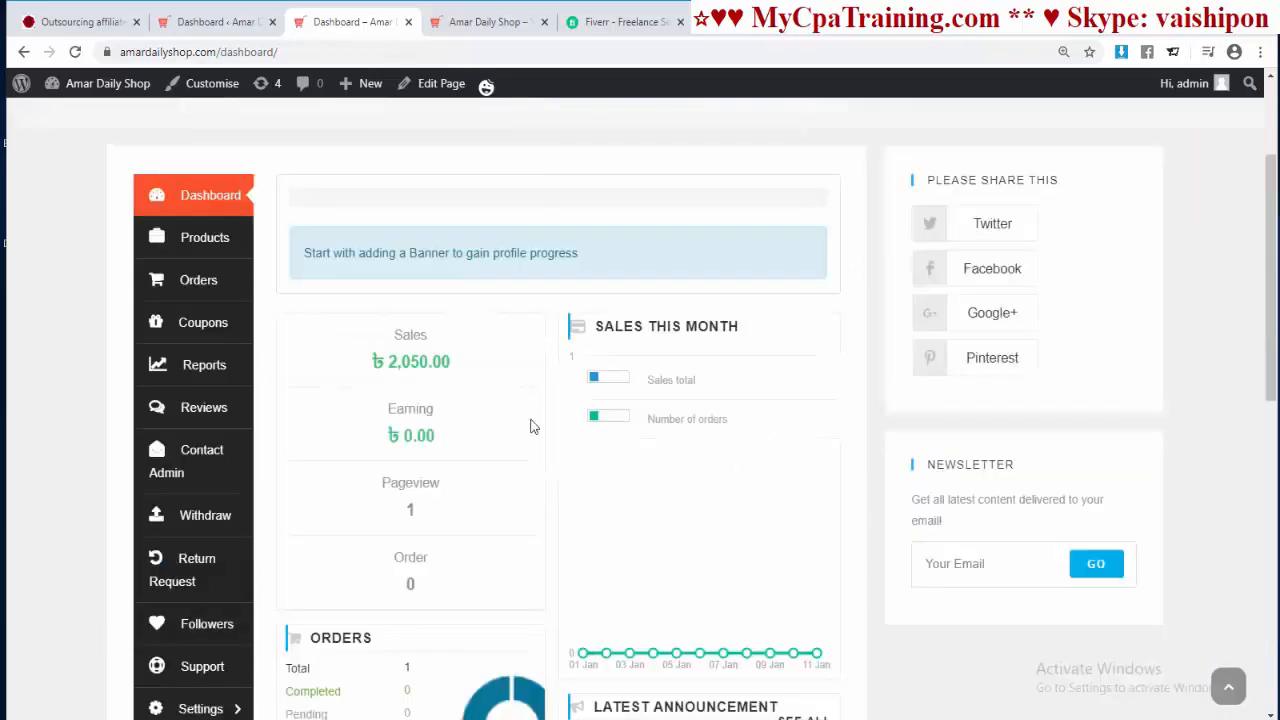
Step: Browse the vendor's product list
left_click(208, 250)
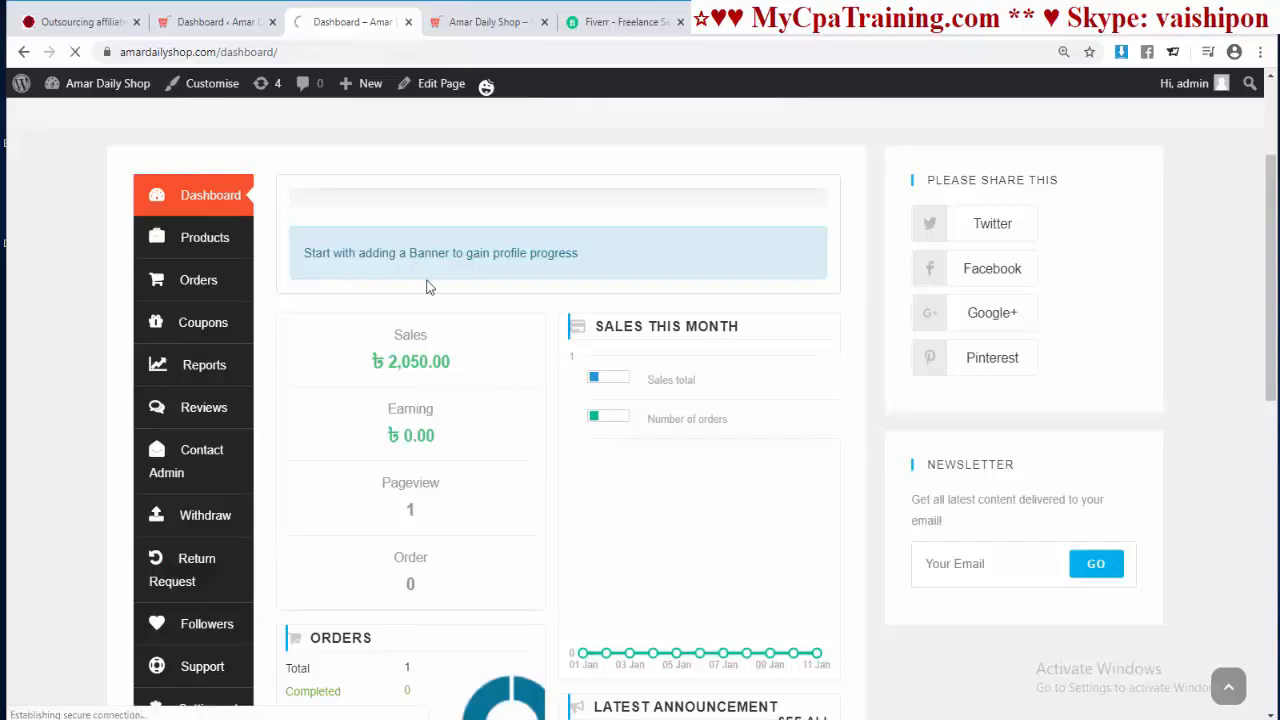
scroll(532, 395, "down", 3)
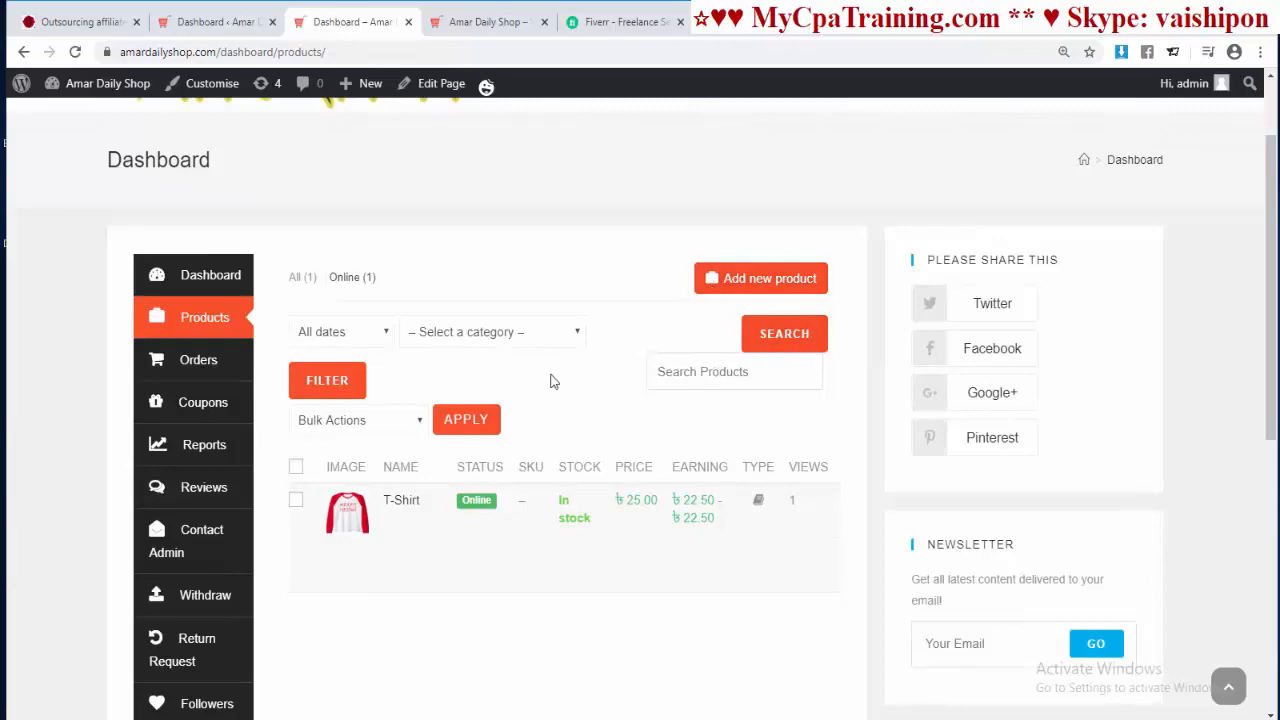
scroll(551, 380, "down", 2)
scroll(566, 366, "up", 2)
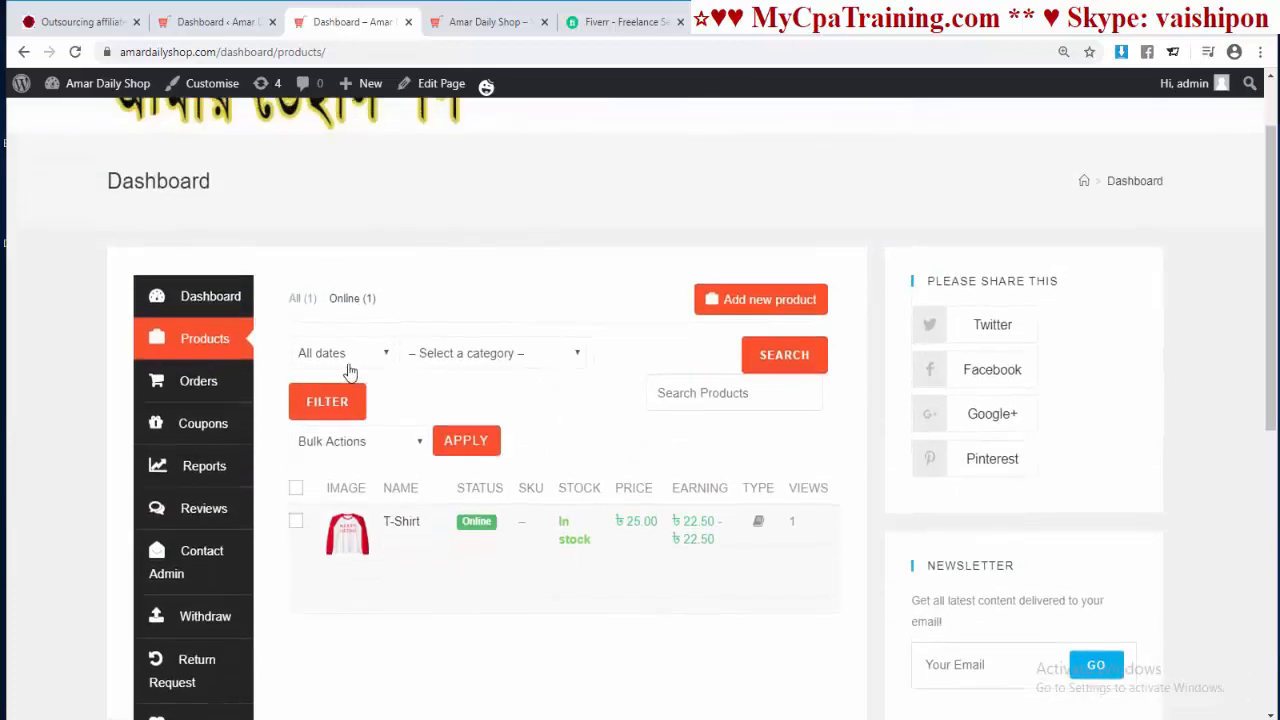
scroll(350, 372, "down", 2)
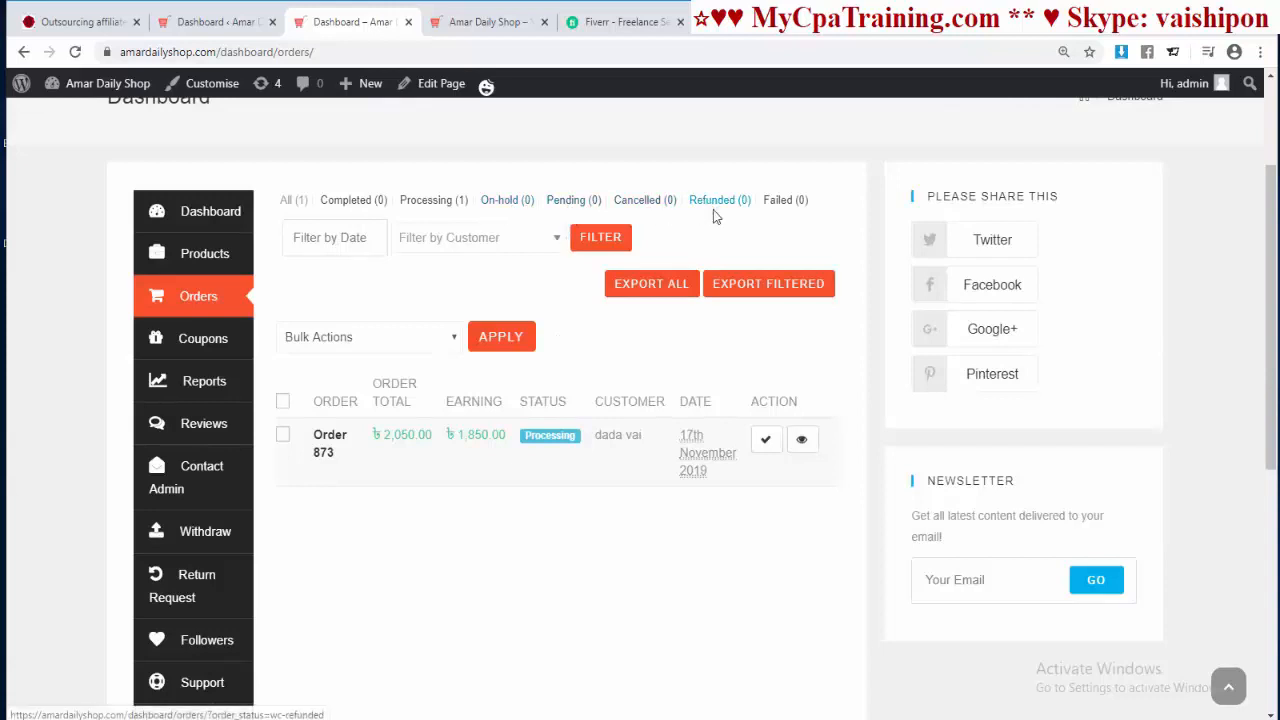
scroll(657, 229, "down", 1)
Step: Check the coupons (NewYear2020 at 10%), the sales reports, and the empty Reviews page
left_click(201, 272)
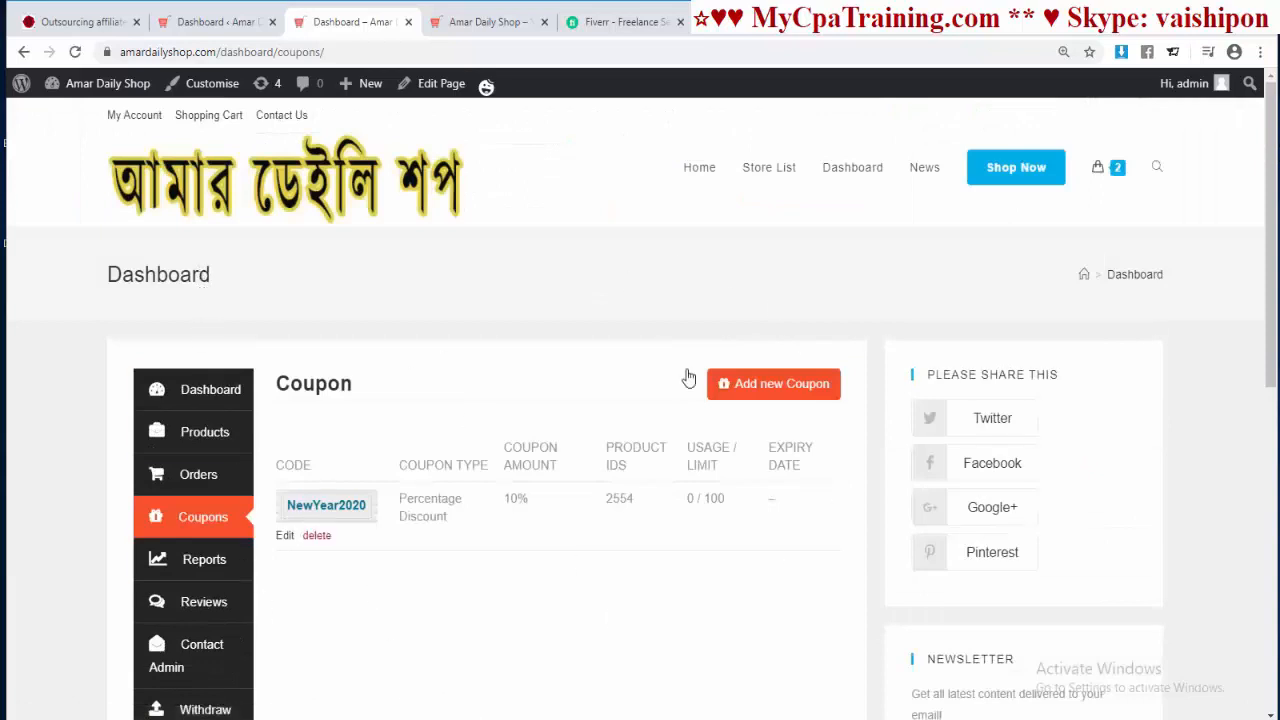
scroll(685, 456, "down", 2)
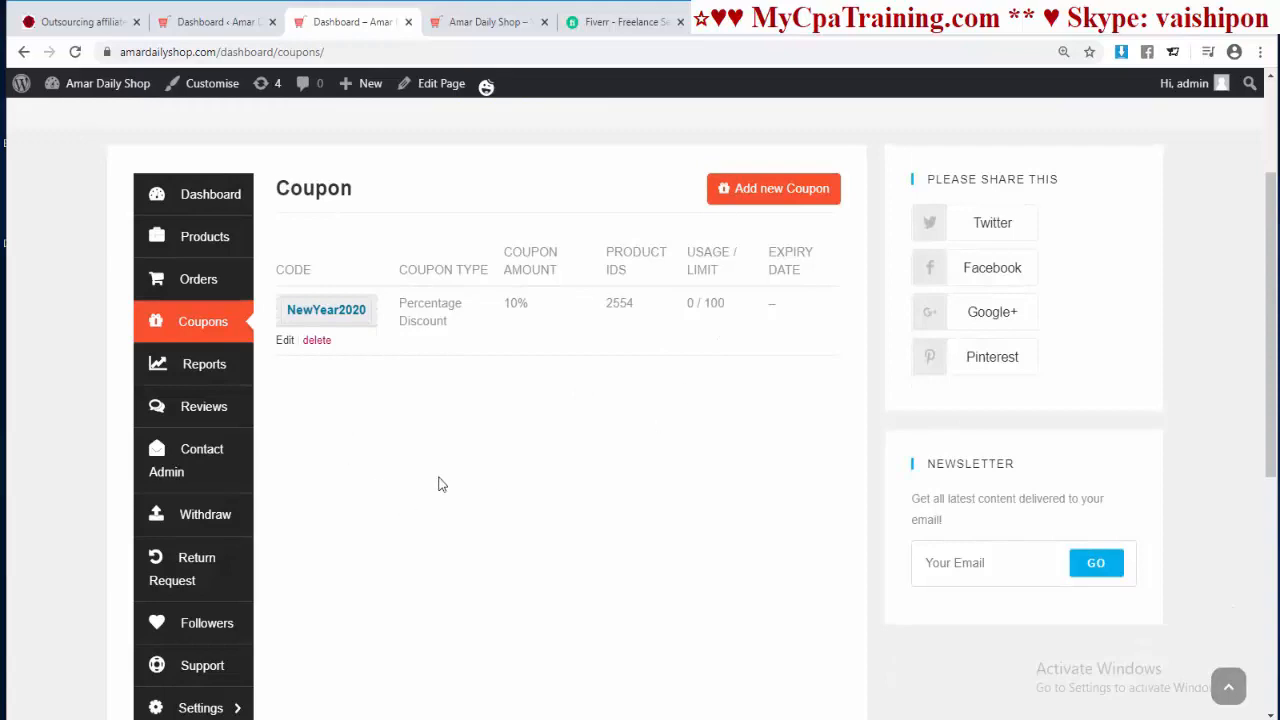
left_click(200, 380)
scroll(579, 429, "down", 9)
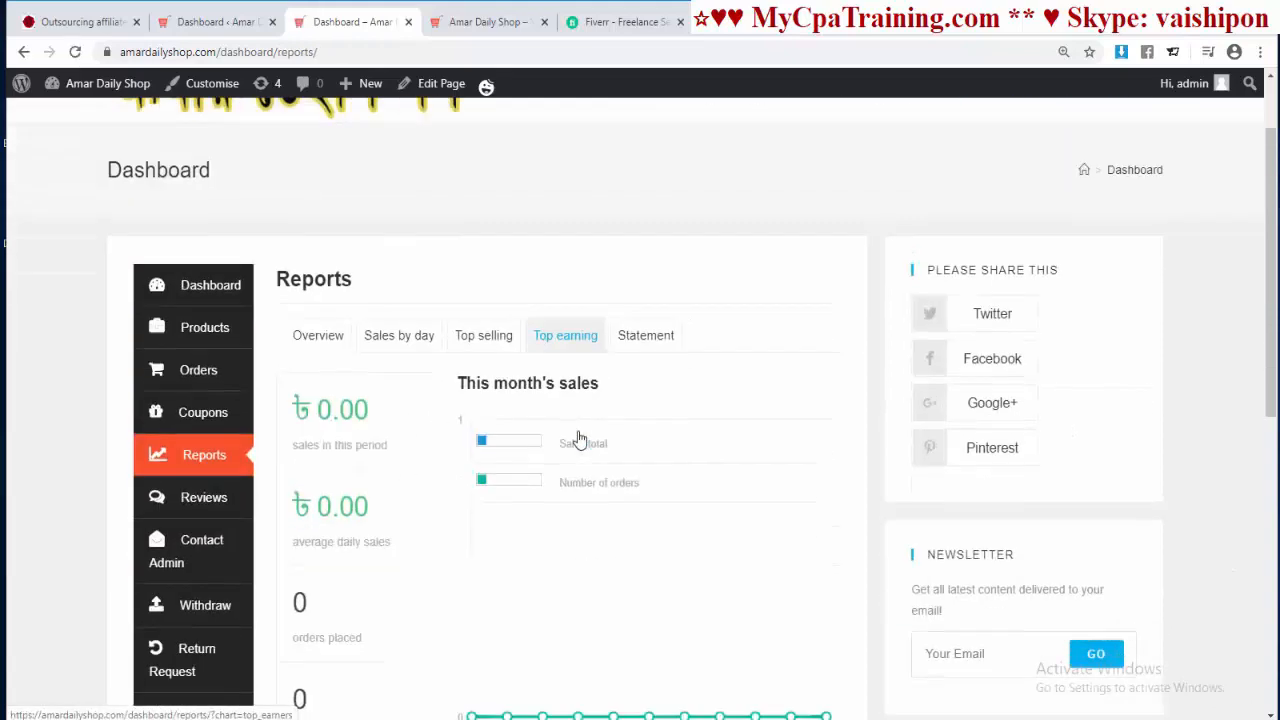
scroll(579, 429, "up", 5)
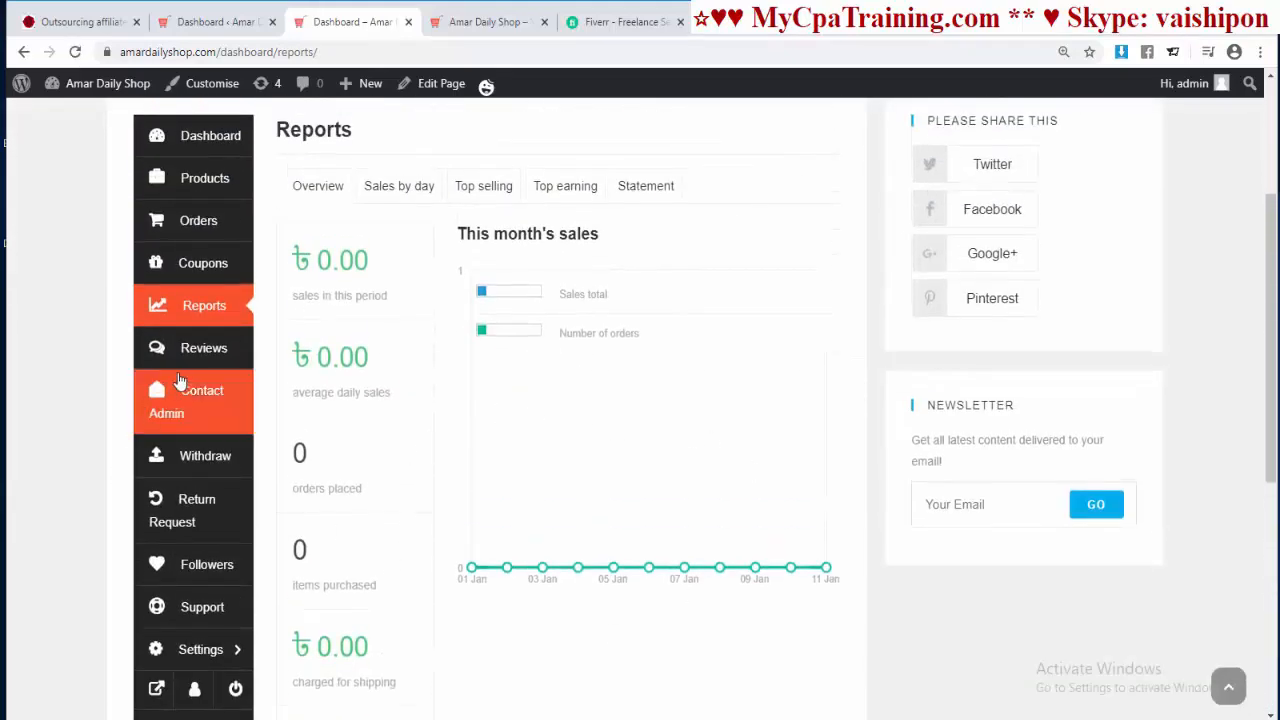
left_click(190, 348)
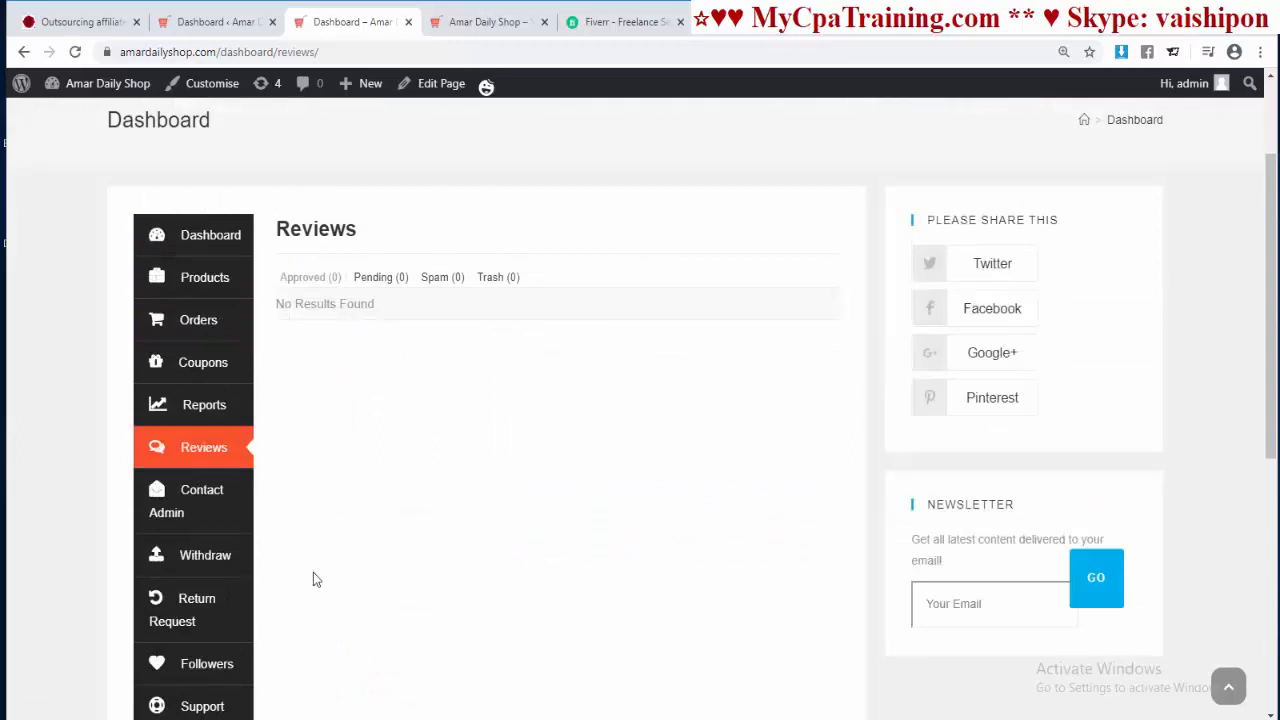
scroll(313, 580, "down", 3)
Step: View the Contact Admin form in the vendor dashboard
left_click(206, 248)
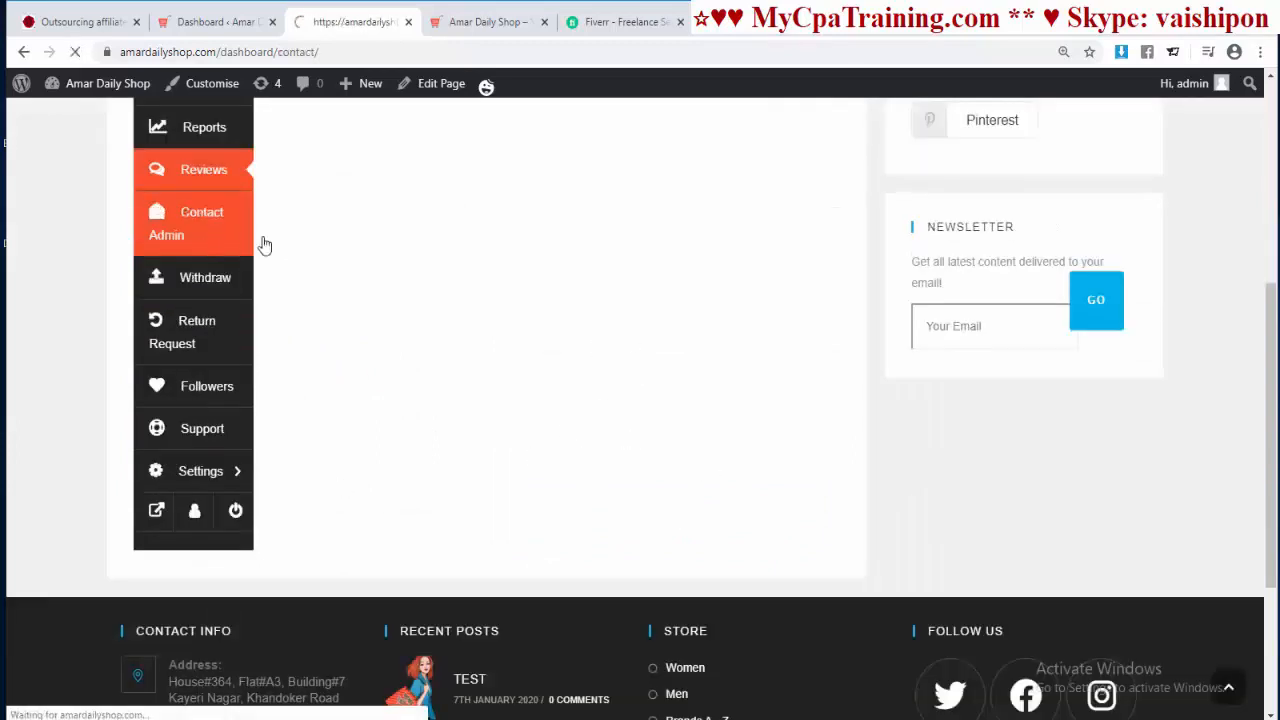
scroll(591, 397, "down", 4)
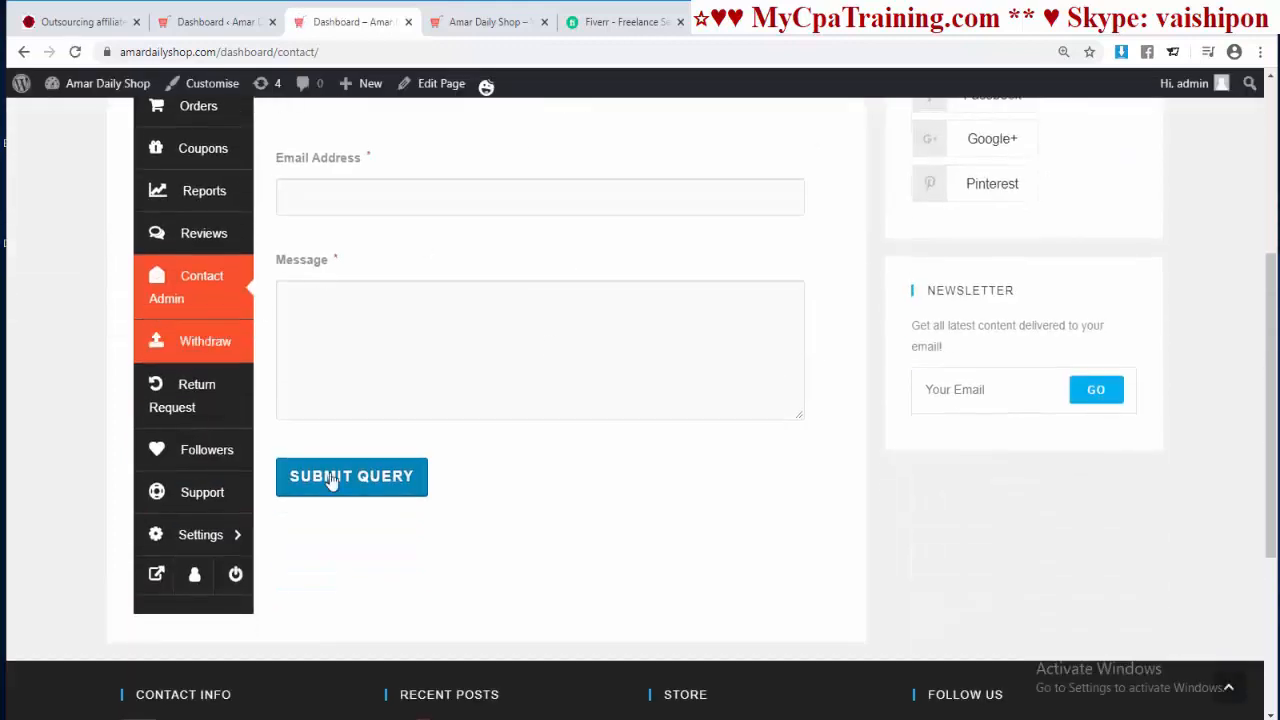
scroll(361, 300, "up", 2)
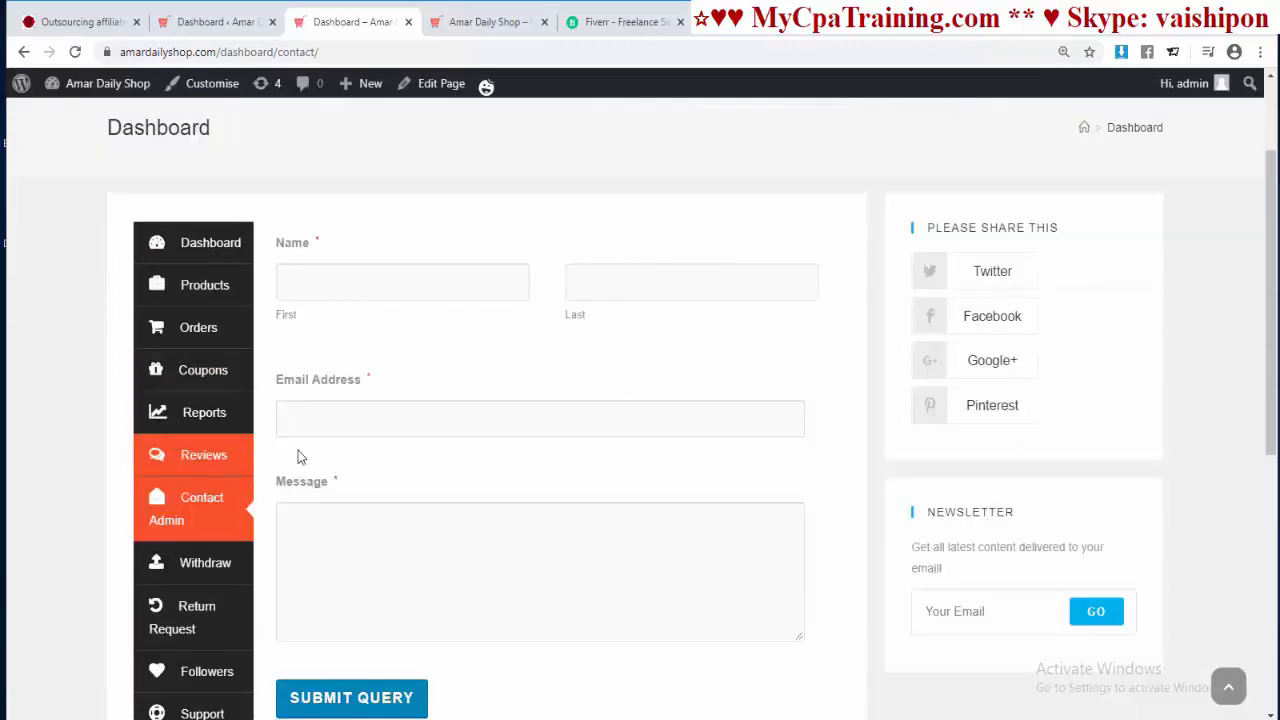
scroll(420, 594, "down", 1)
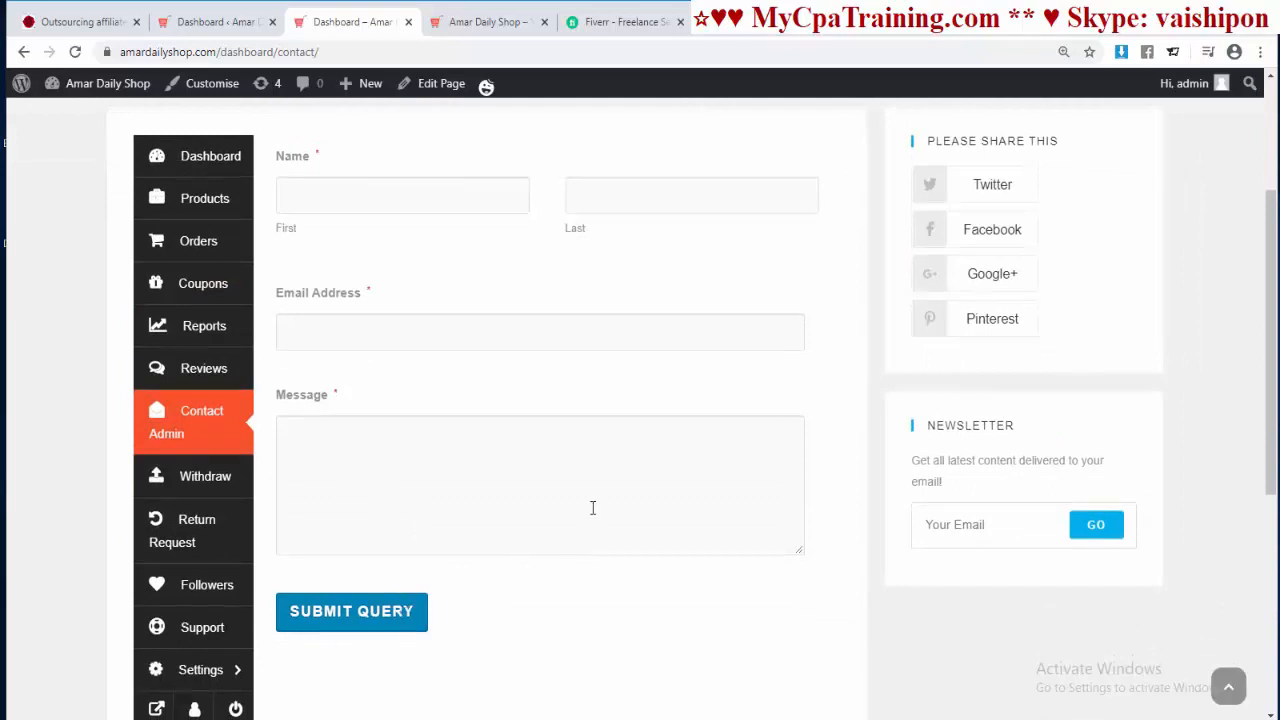
scroll(537, 430, "up", 1)
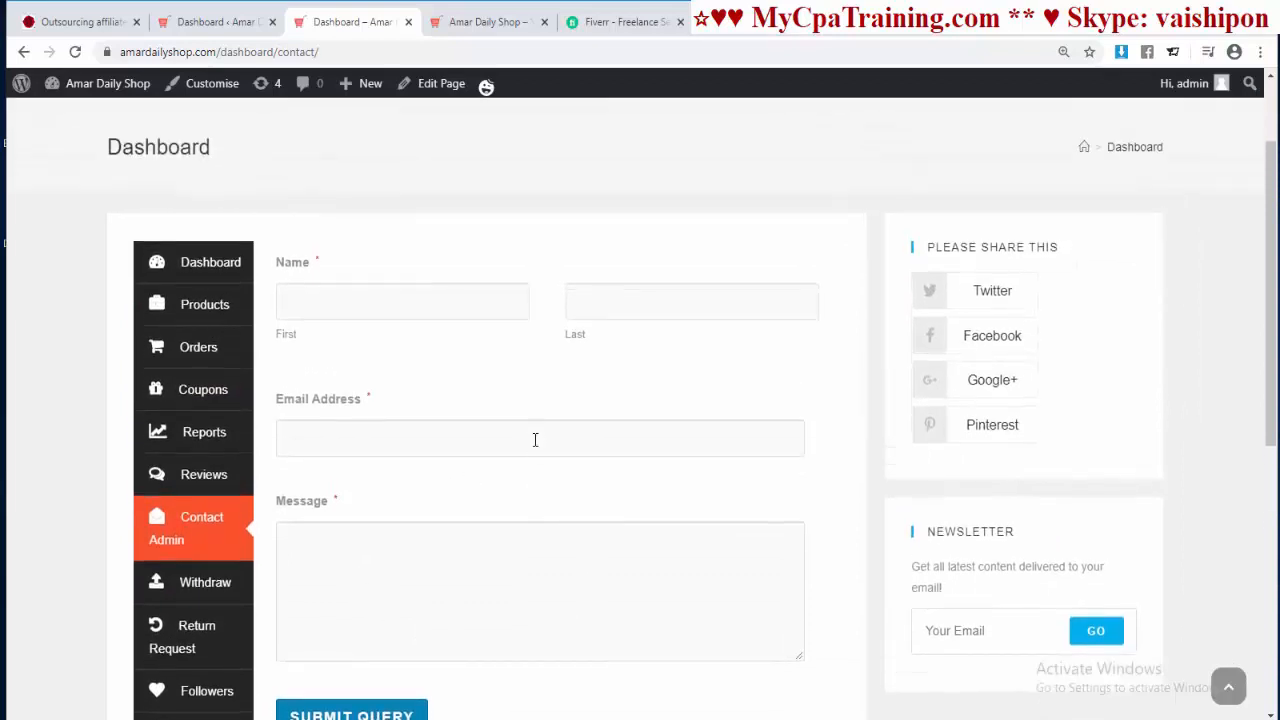
scroll(535, 440, "down", 2)
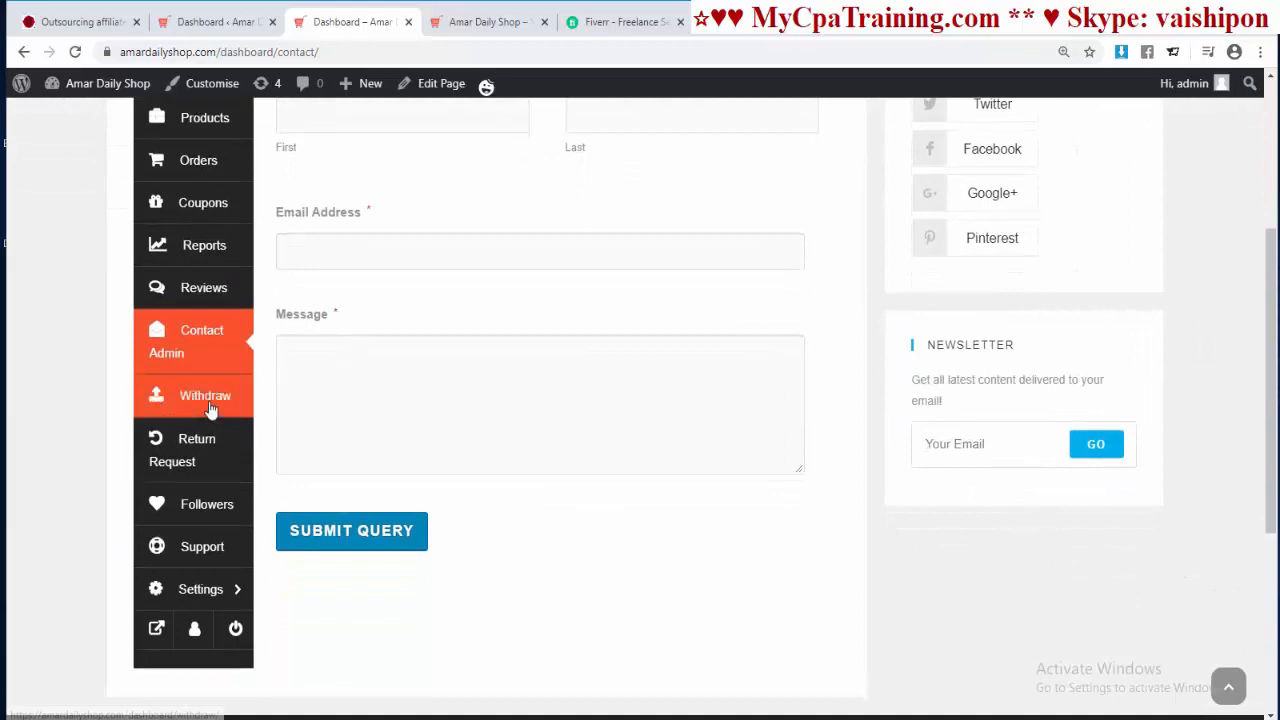
Step: Browse the Withdraw, Return Request, Followers and empty Support Tickets pages
left_click(207, 400)
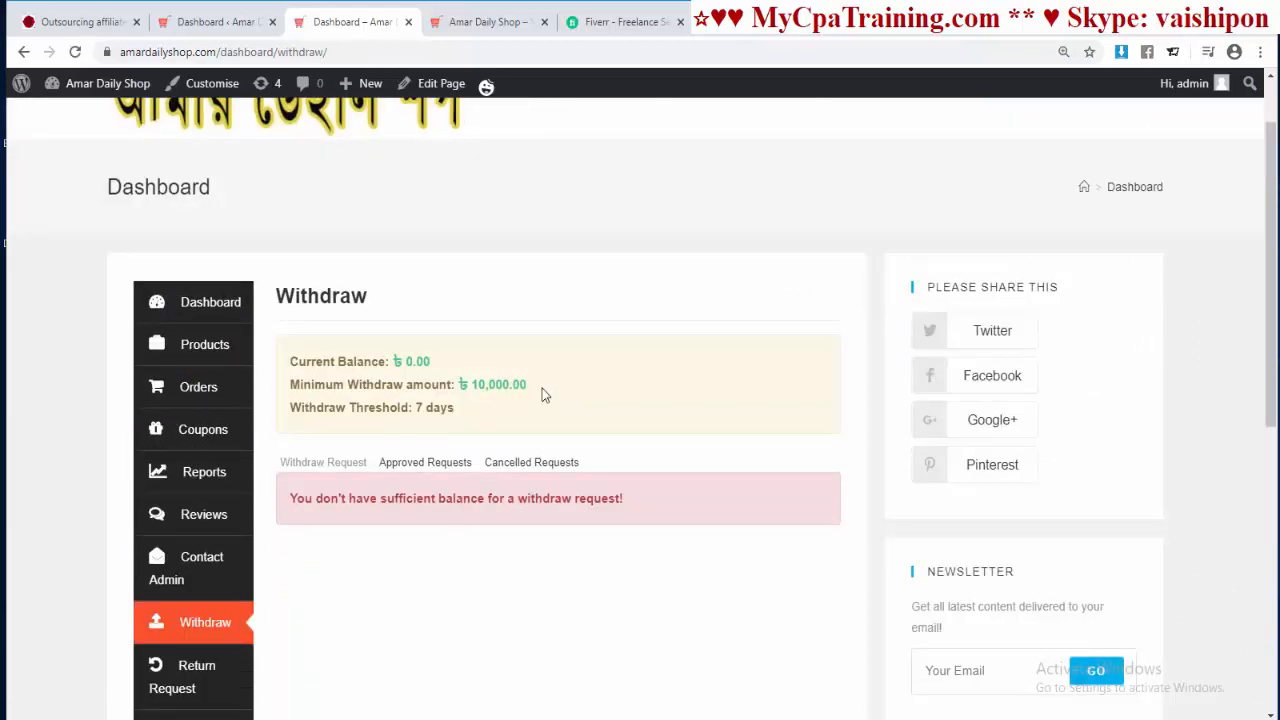
scroll(517, 475, "down", 3)
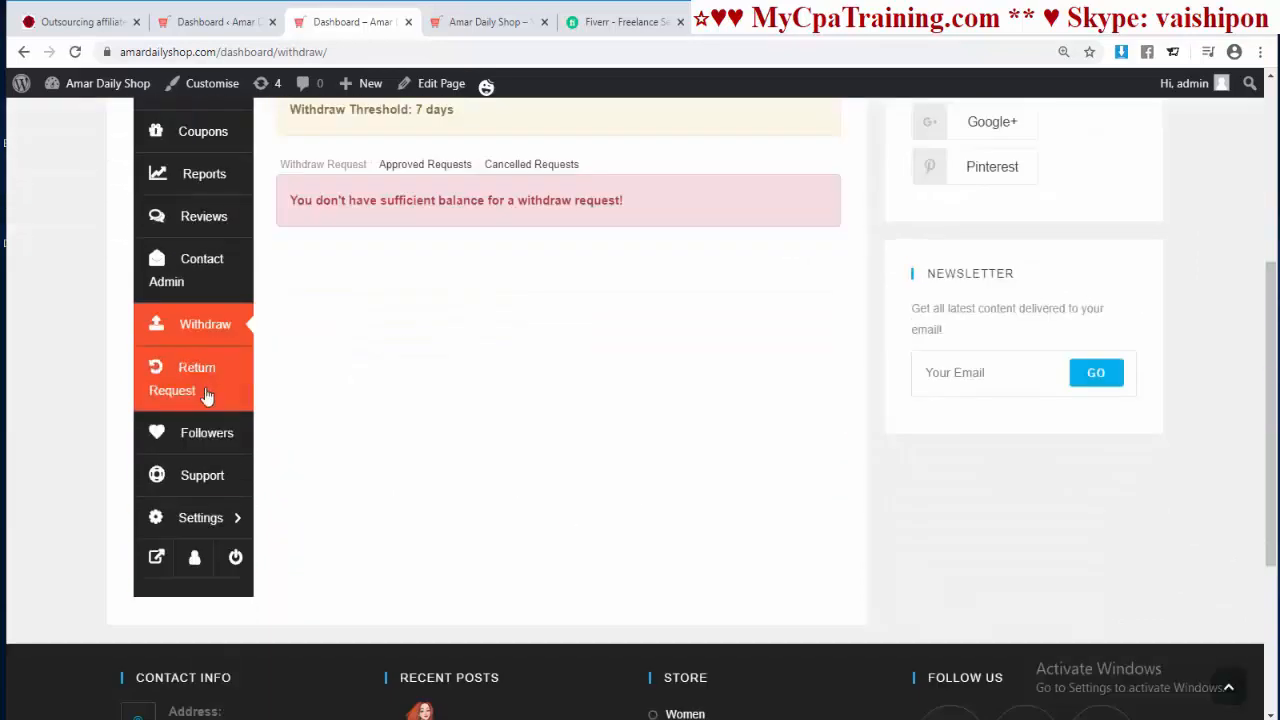
left_click(203, 389)
scroll(558, 436, "down", 3)
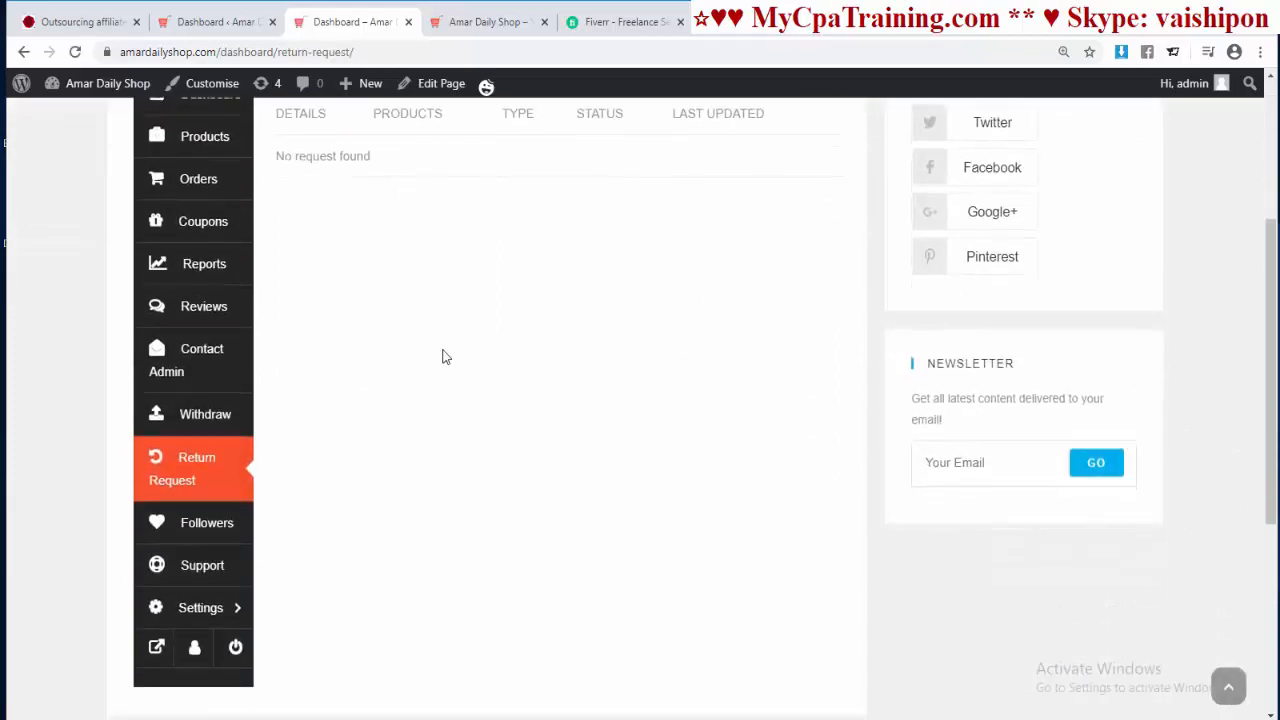
left_click(200, 522)
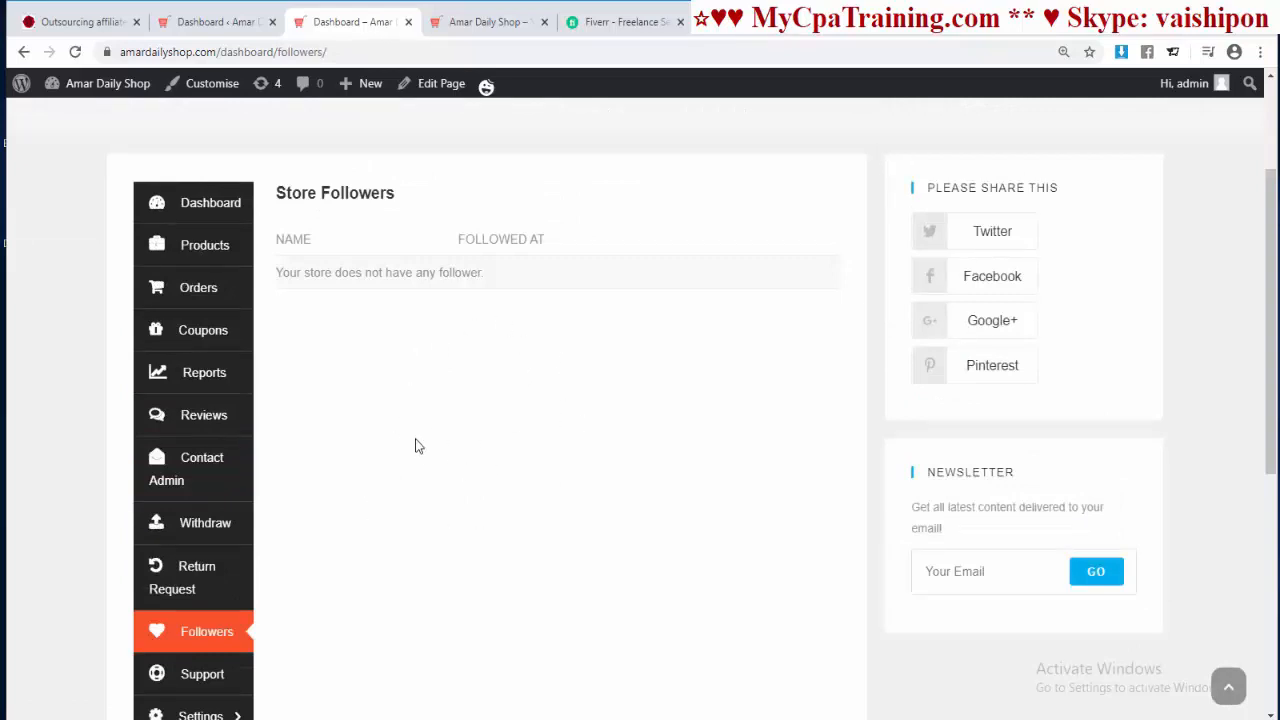
scroll(465, 472, "down", 2)
left_click(210, 505)
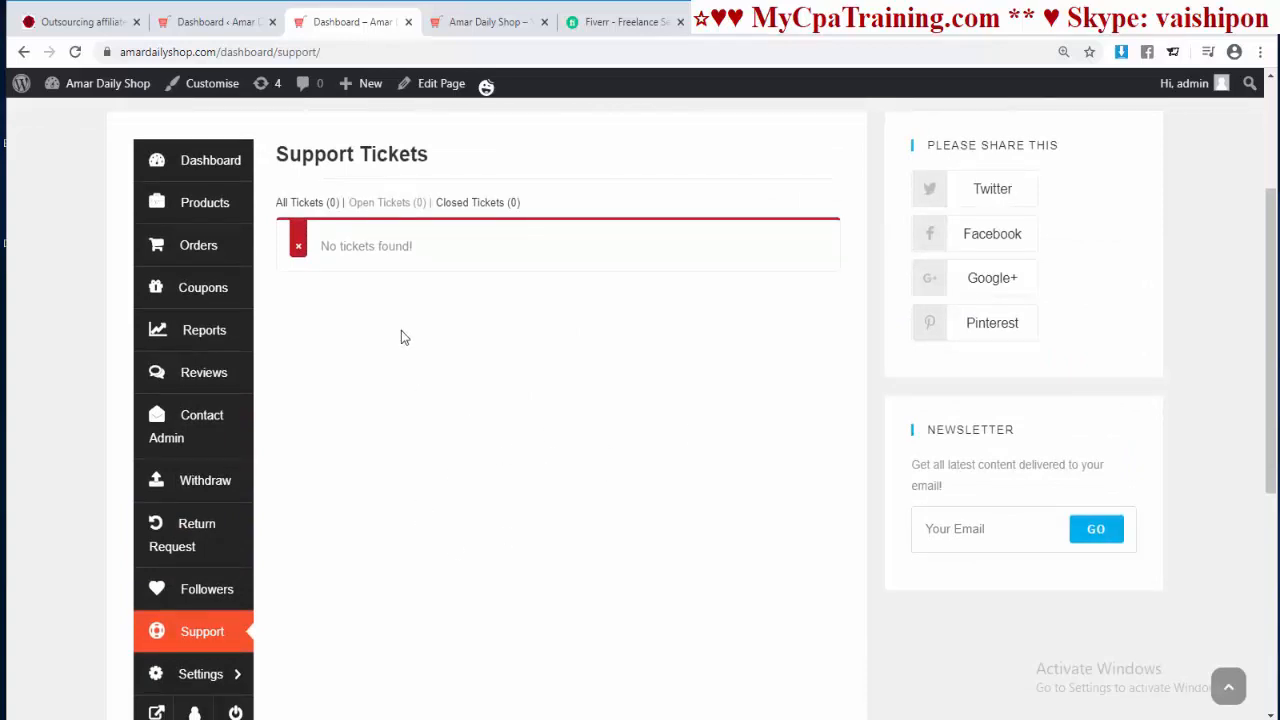
scroll(200, 585, "down", 1)
left_click(200, 578)
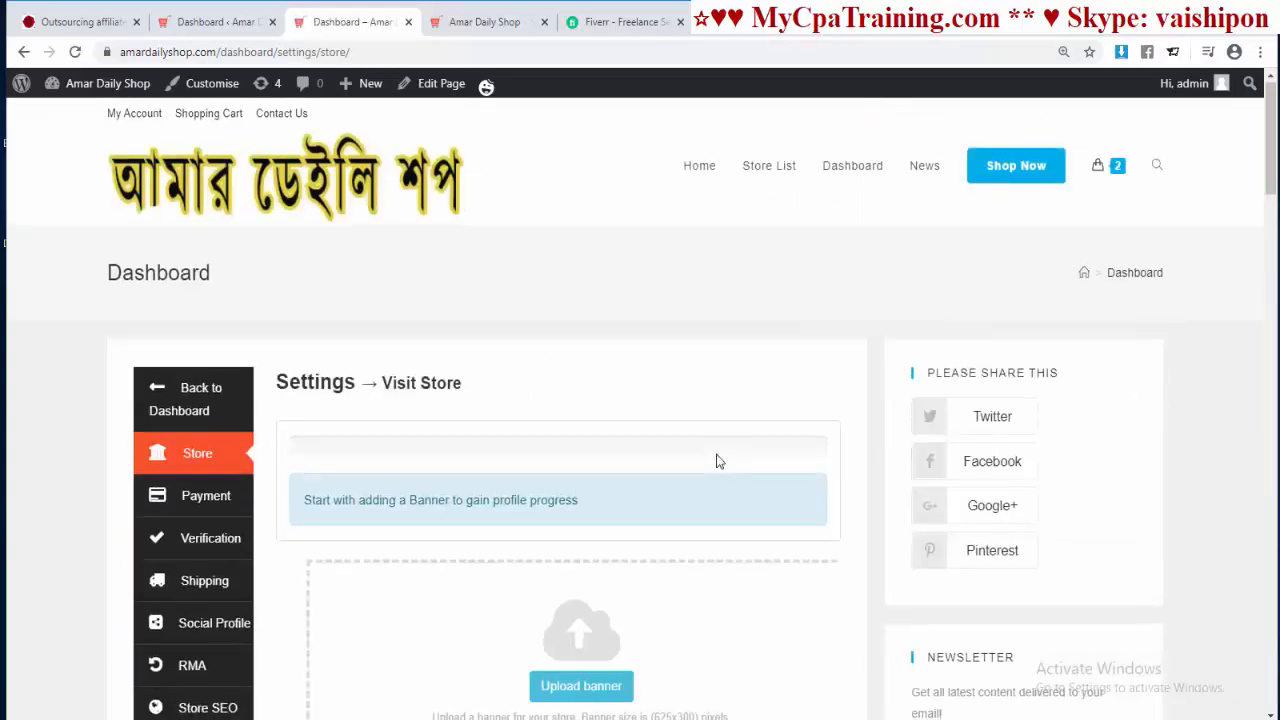
Step: Set the red SALE image from the Media Library as the cropped store banner
scroll(716, 461, "down", 10)
scroll(716, 461, "down", 5)
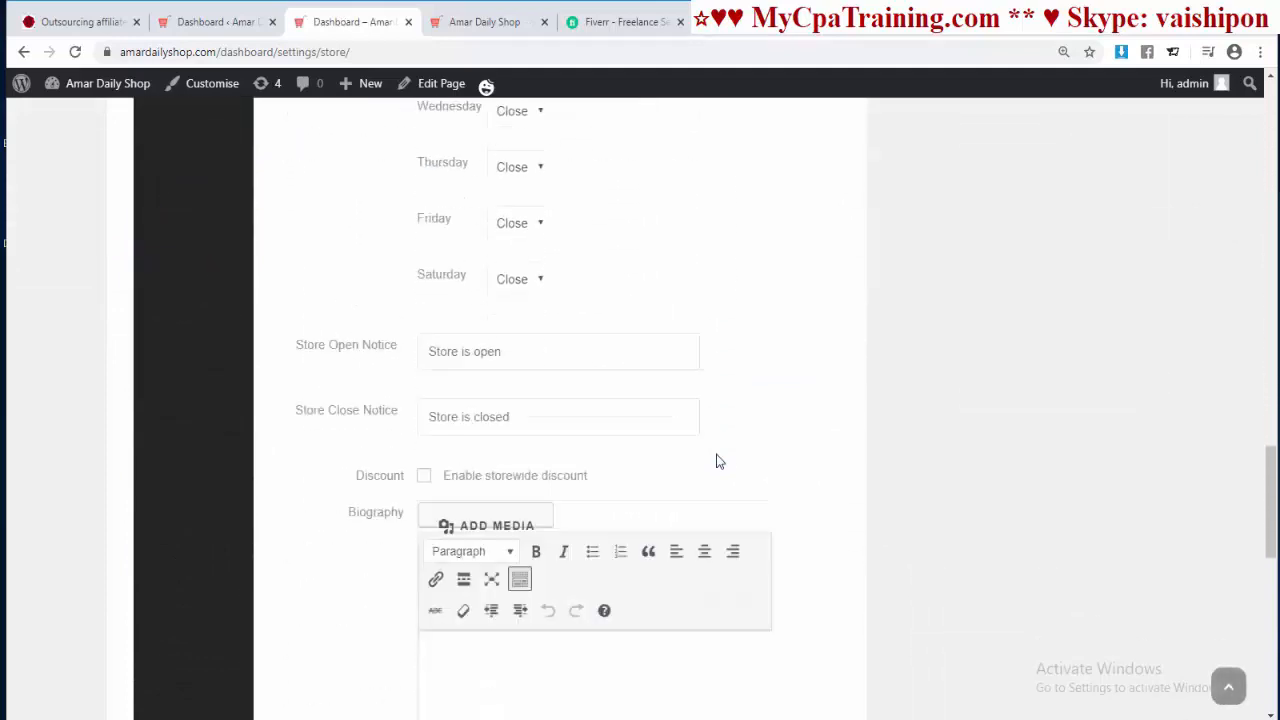
scroll(714, 457, "up", 15)
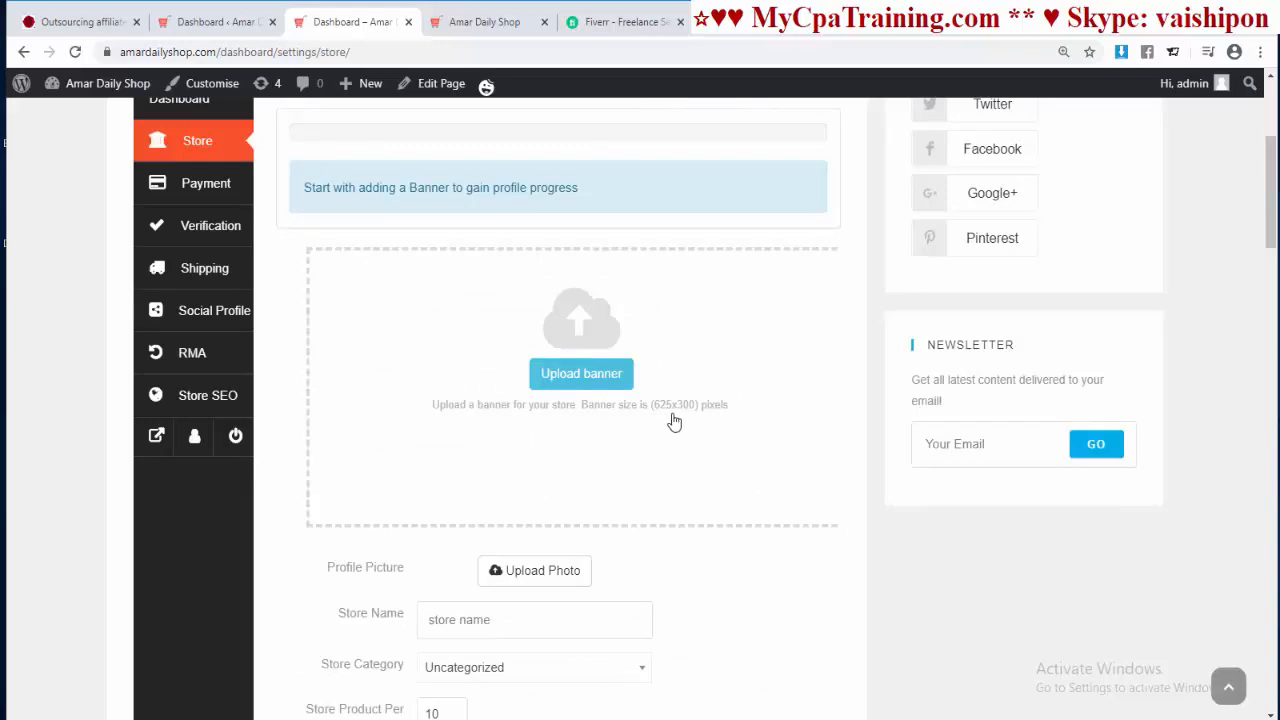
left_click(624, 396)
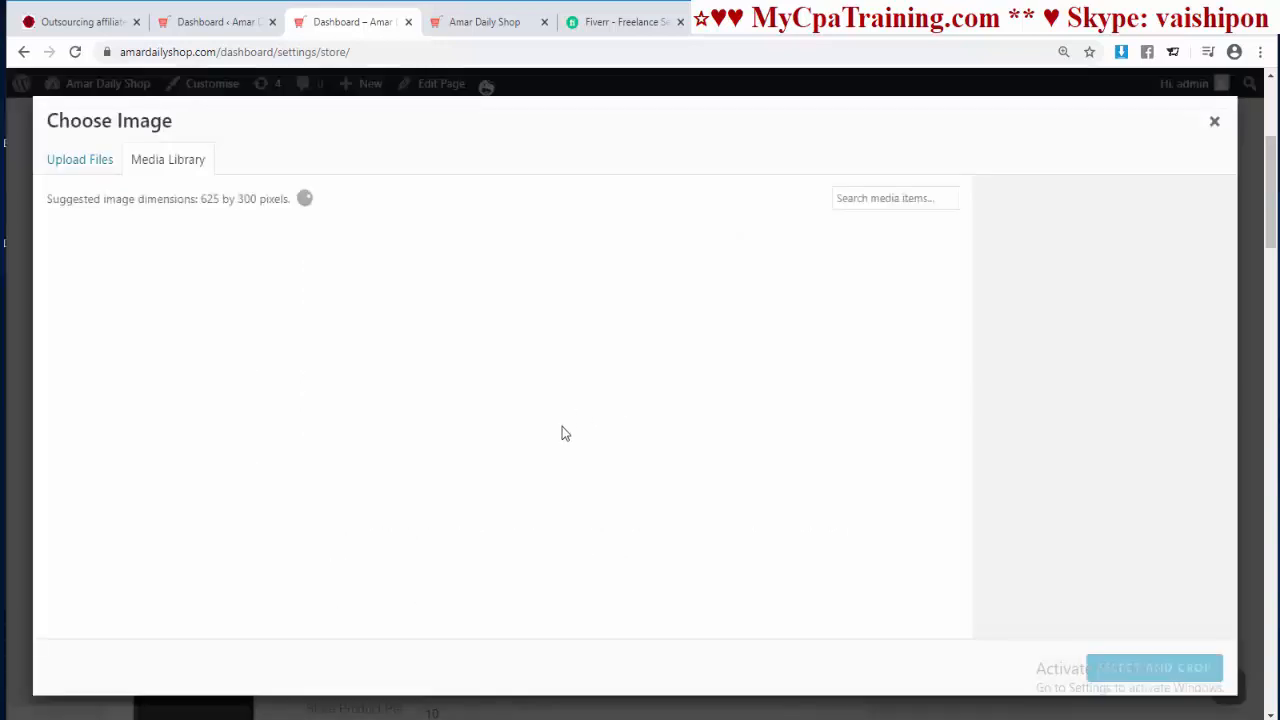
left_click(654, 500)
left_click(1140, 668)
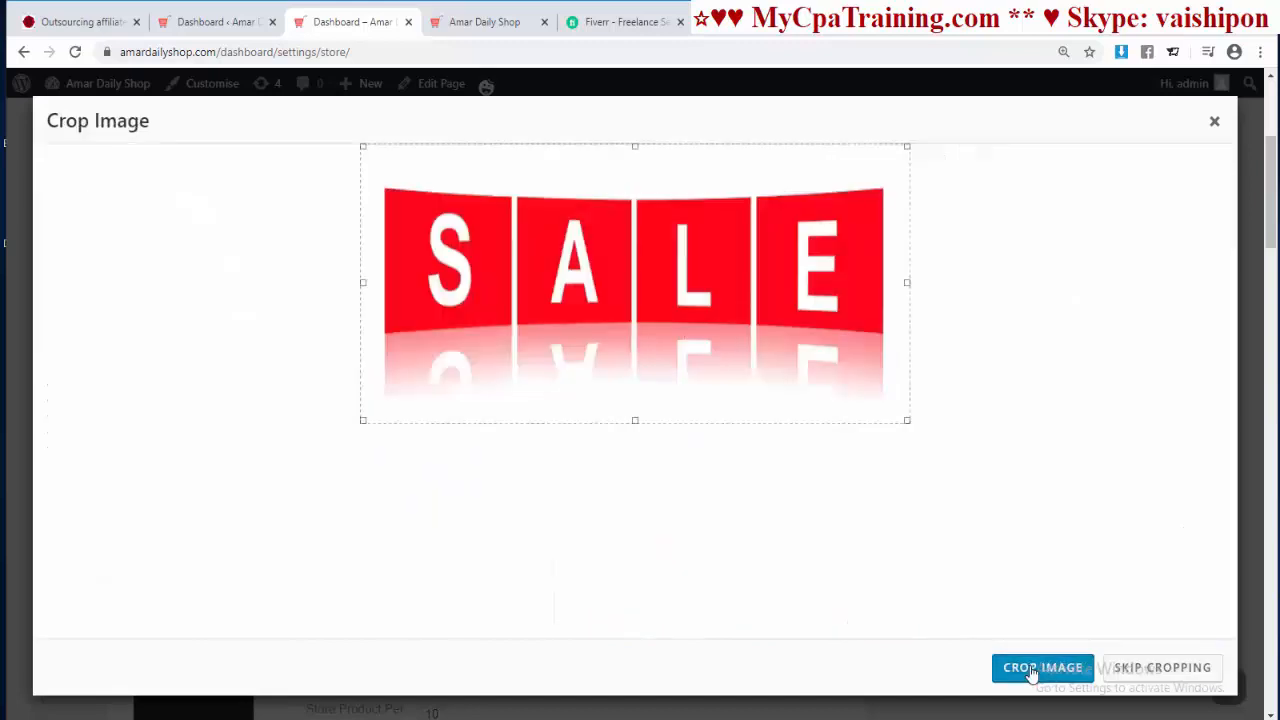
left_click(1036, 670)
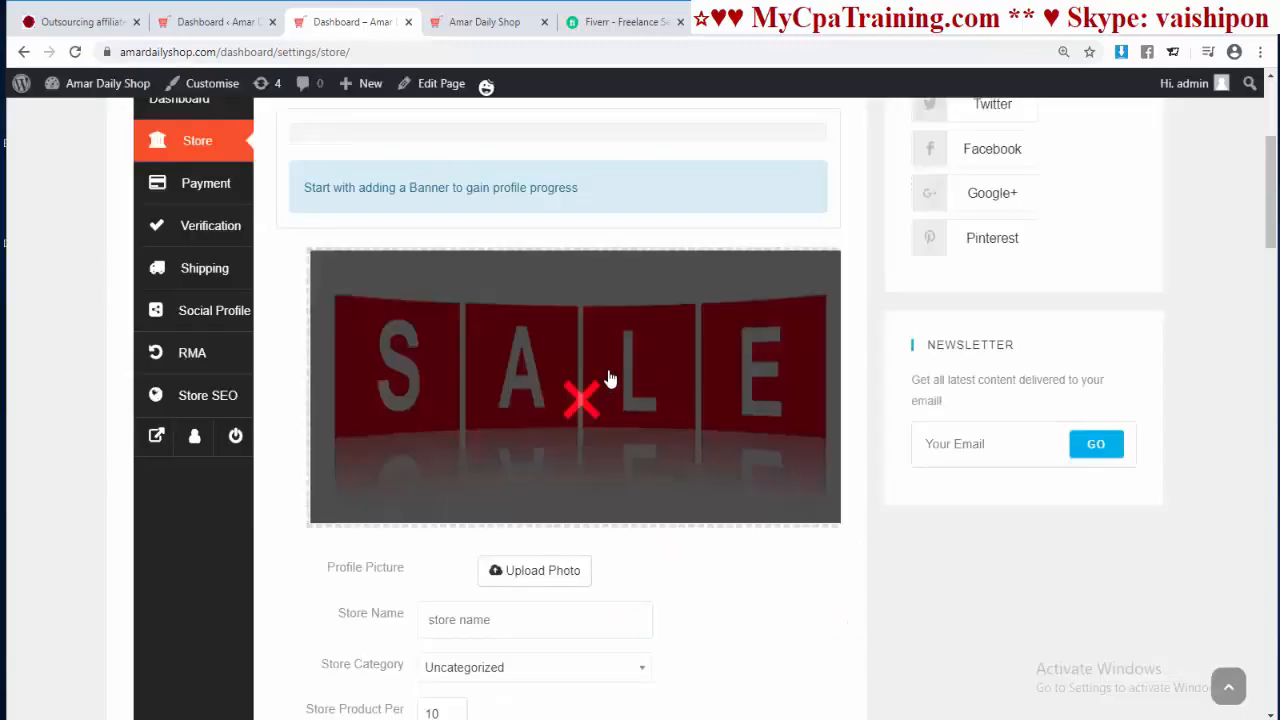
scroll(414, 363, "down", 2)
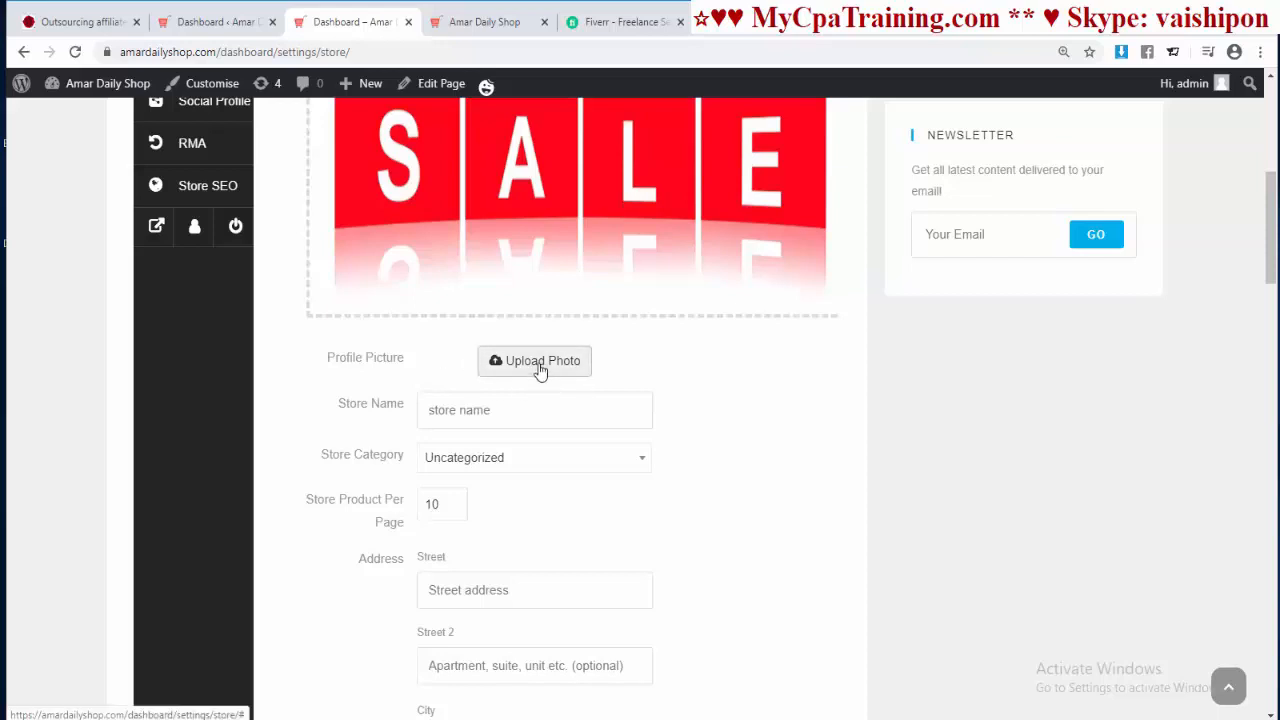
Step: Upload a portrait photo from the computer and crop it as the store profile picture
left_click(589, 377)
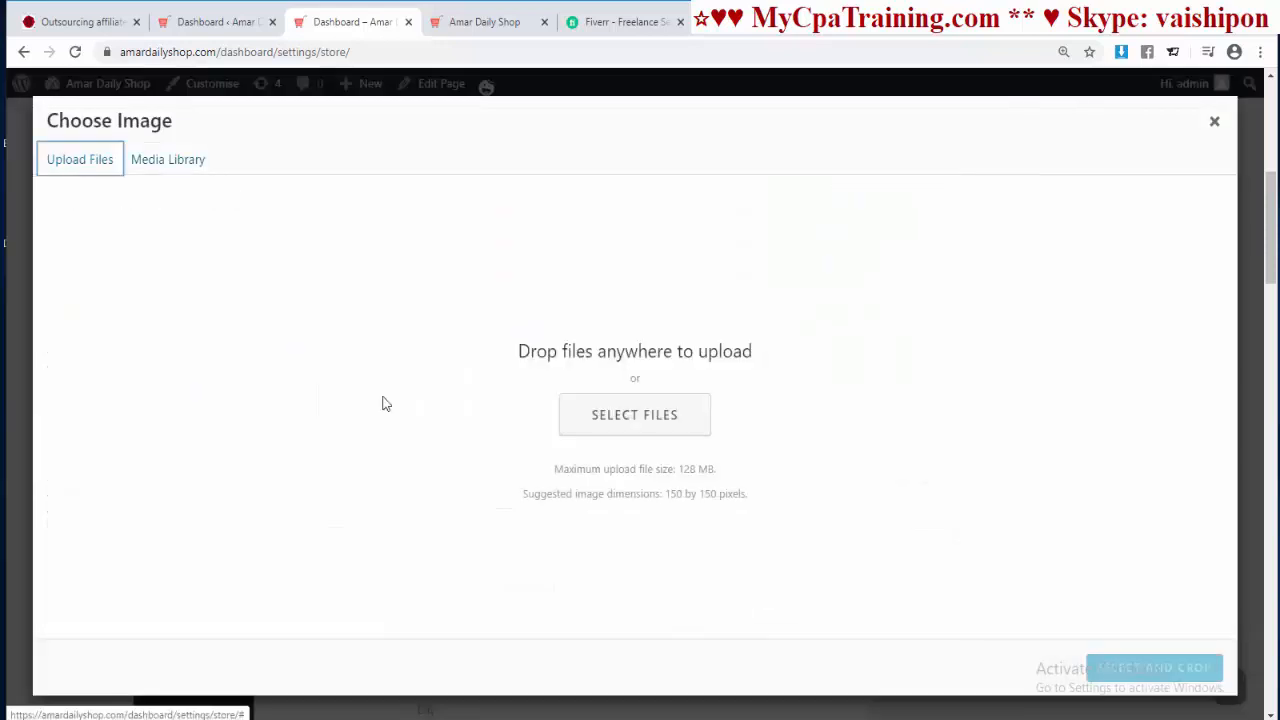
left_click(652, 427)
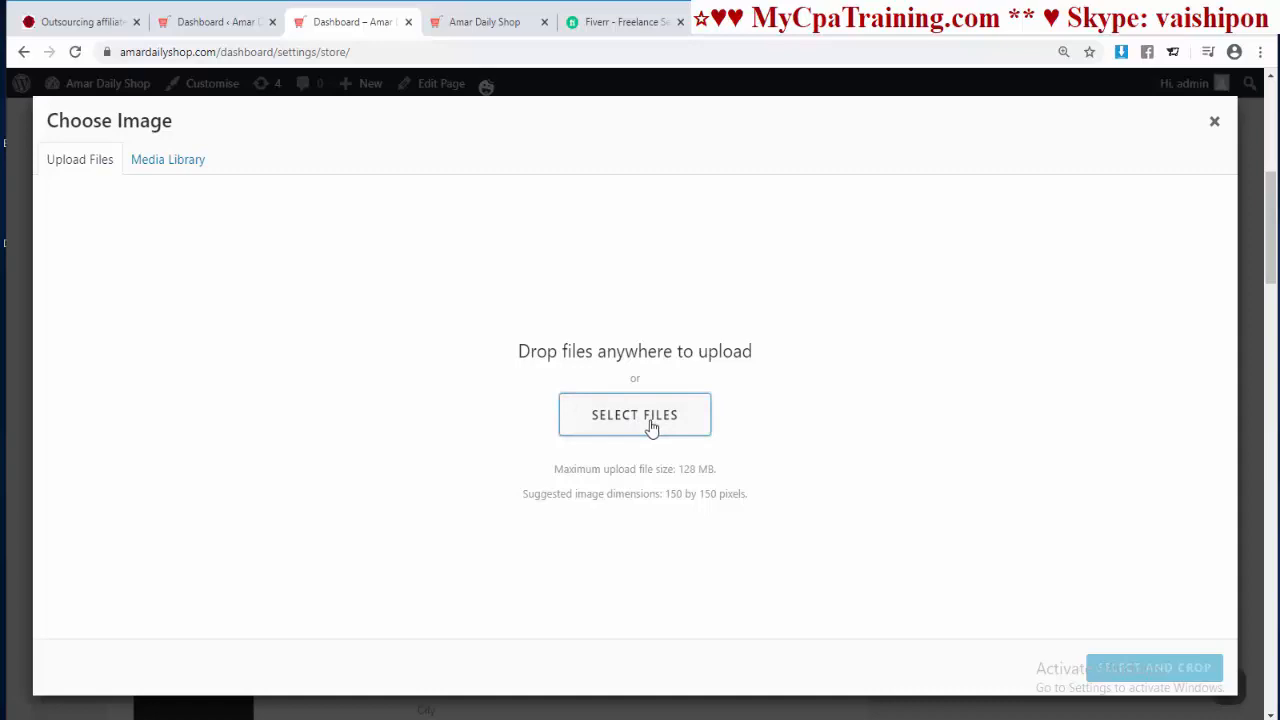
left_click(570, 128)
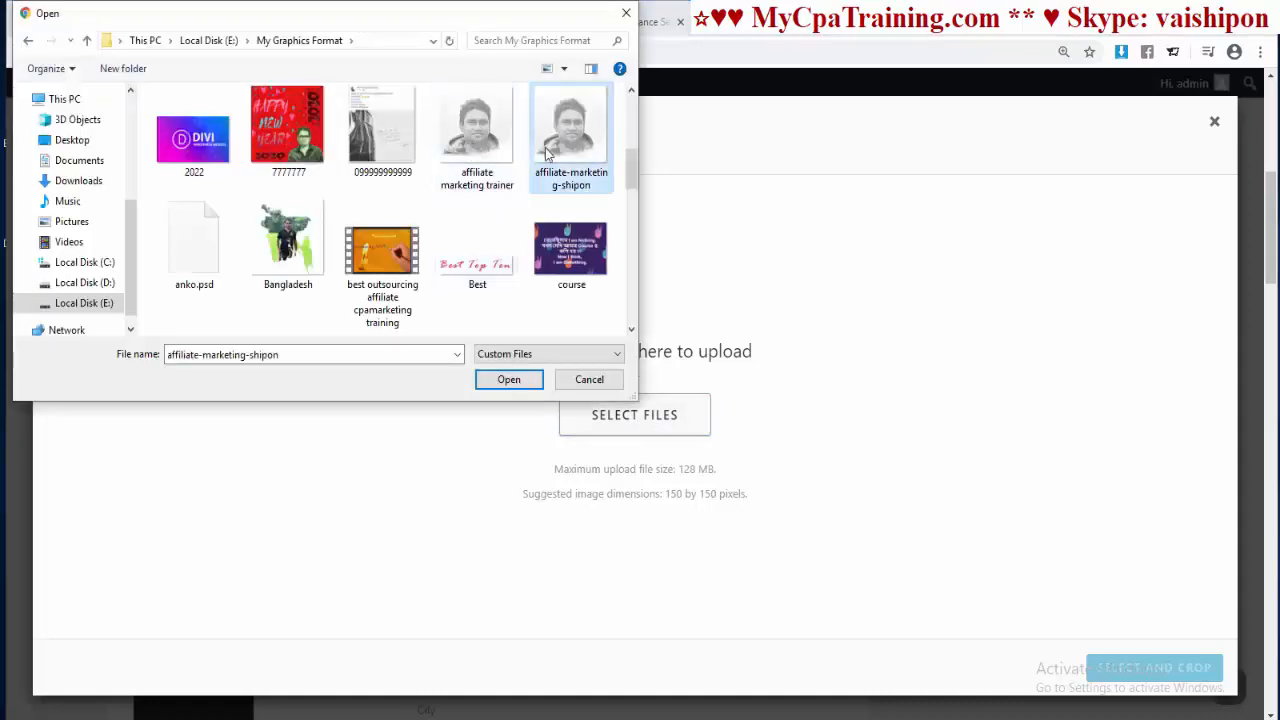
left_click(508, 384)
left_click(1122, 672)
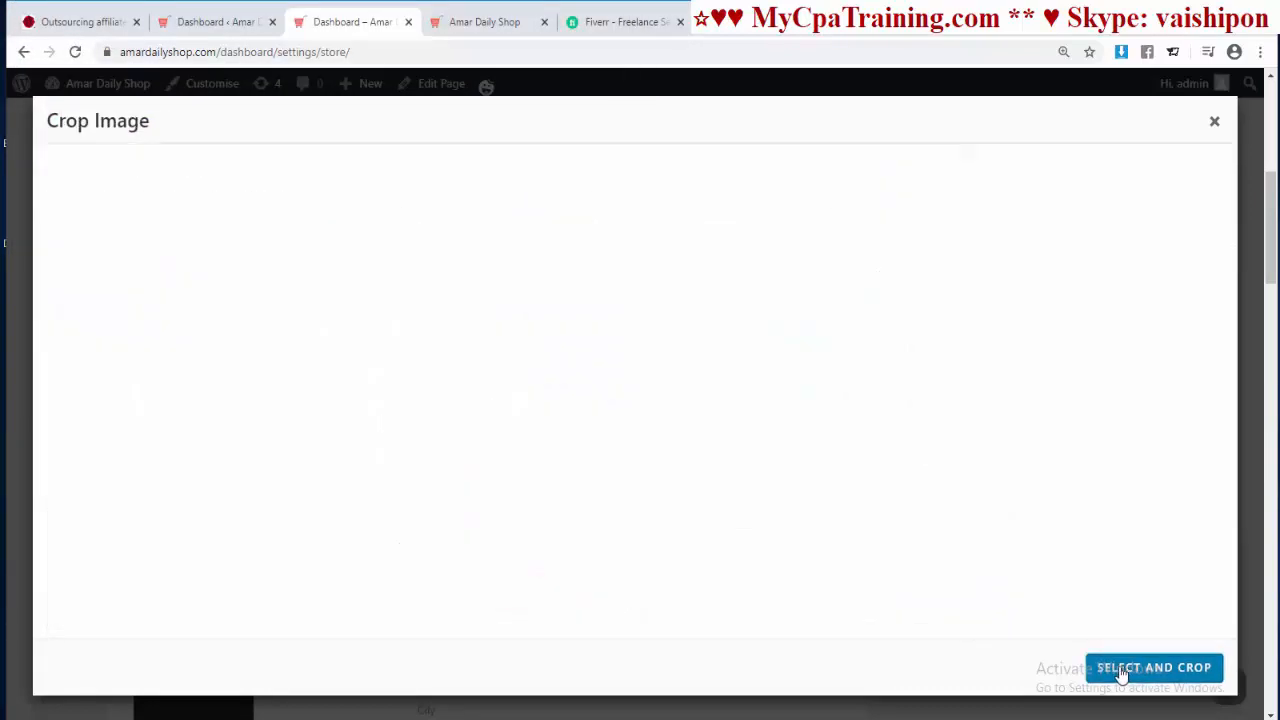
left_click(1122, 672)
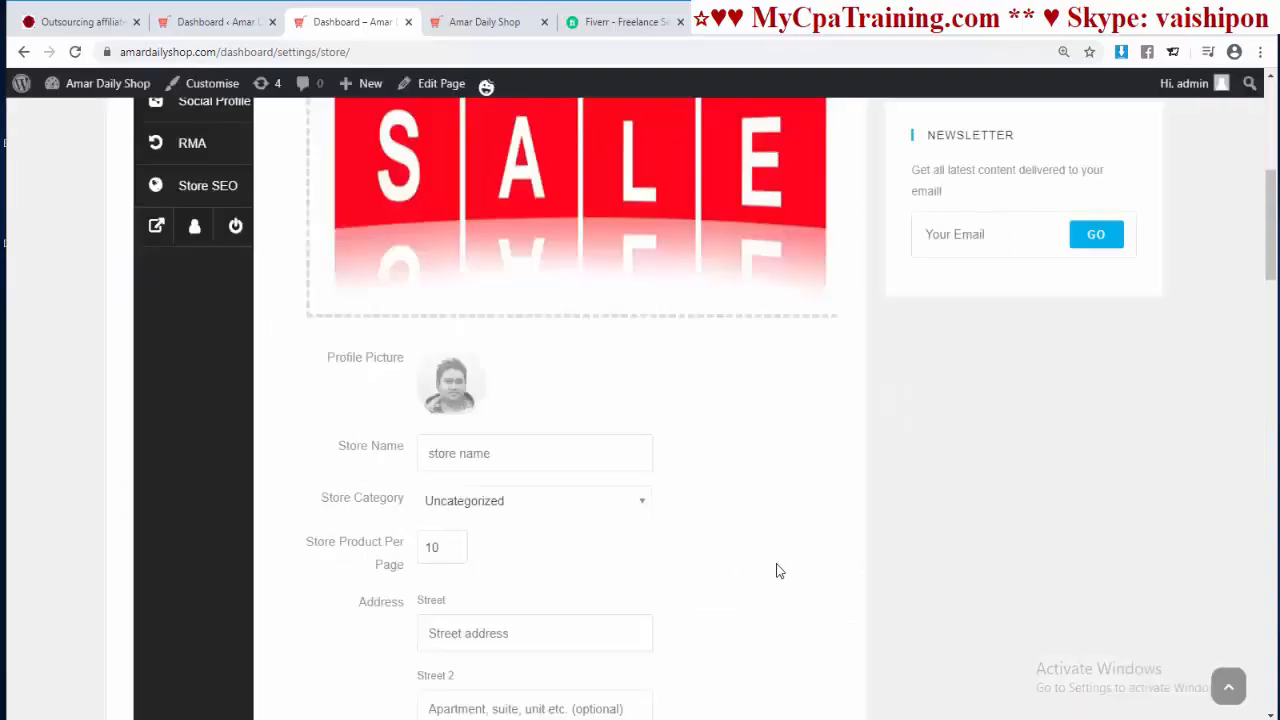
scroll(745, 541, "down", 1)
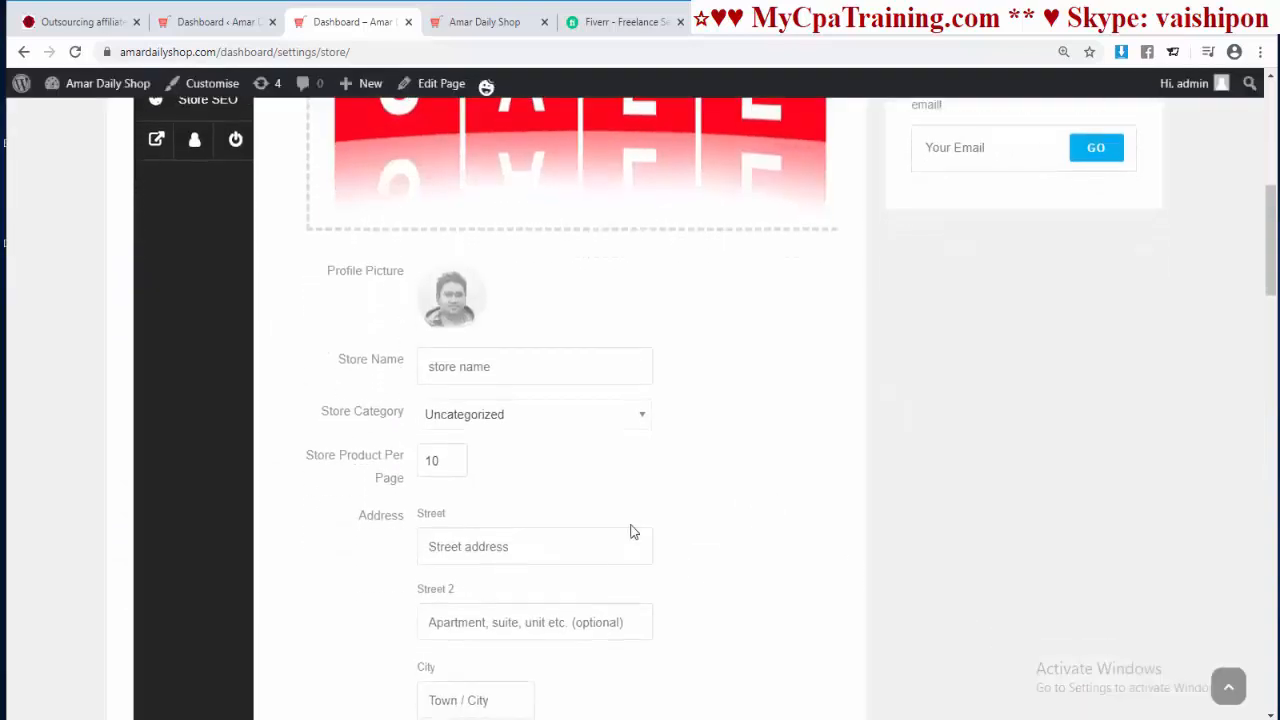
Step: Paste AmarDailyShop as the store name and keep the category Uncategorized
double_click(182, 52)
key("ctrl+c")
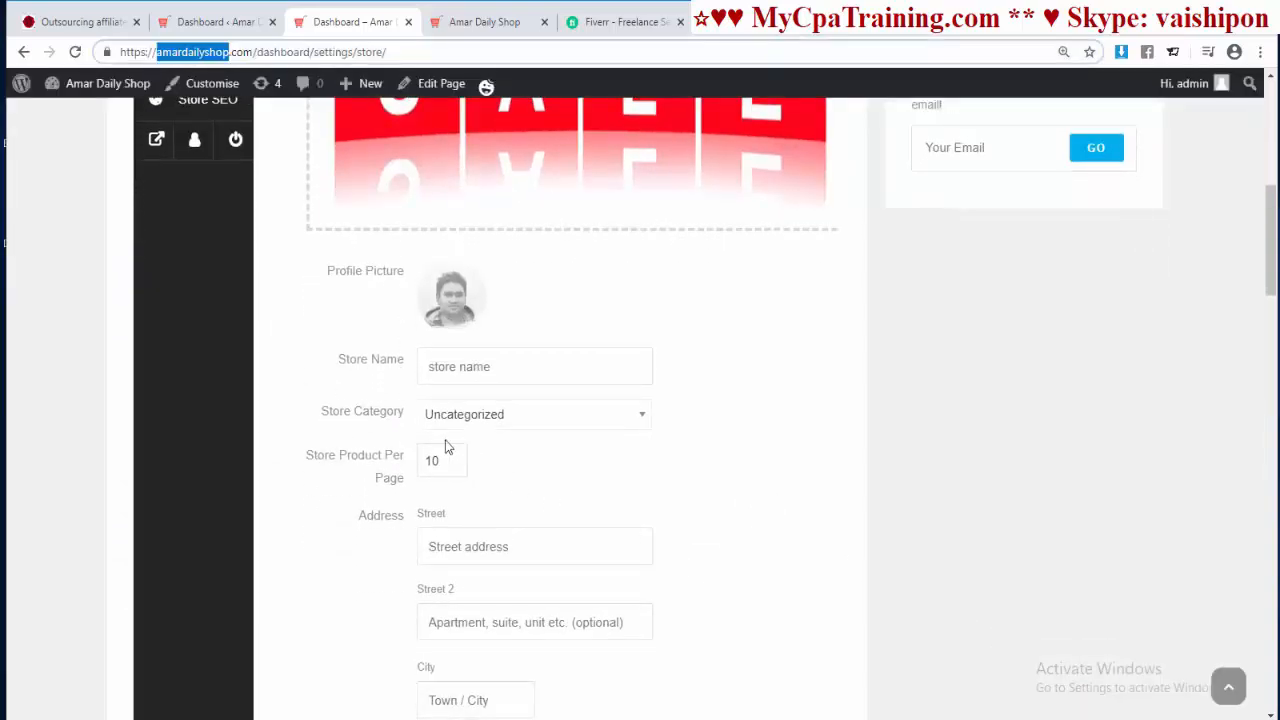
left_click(460, 366)
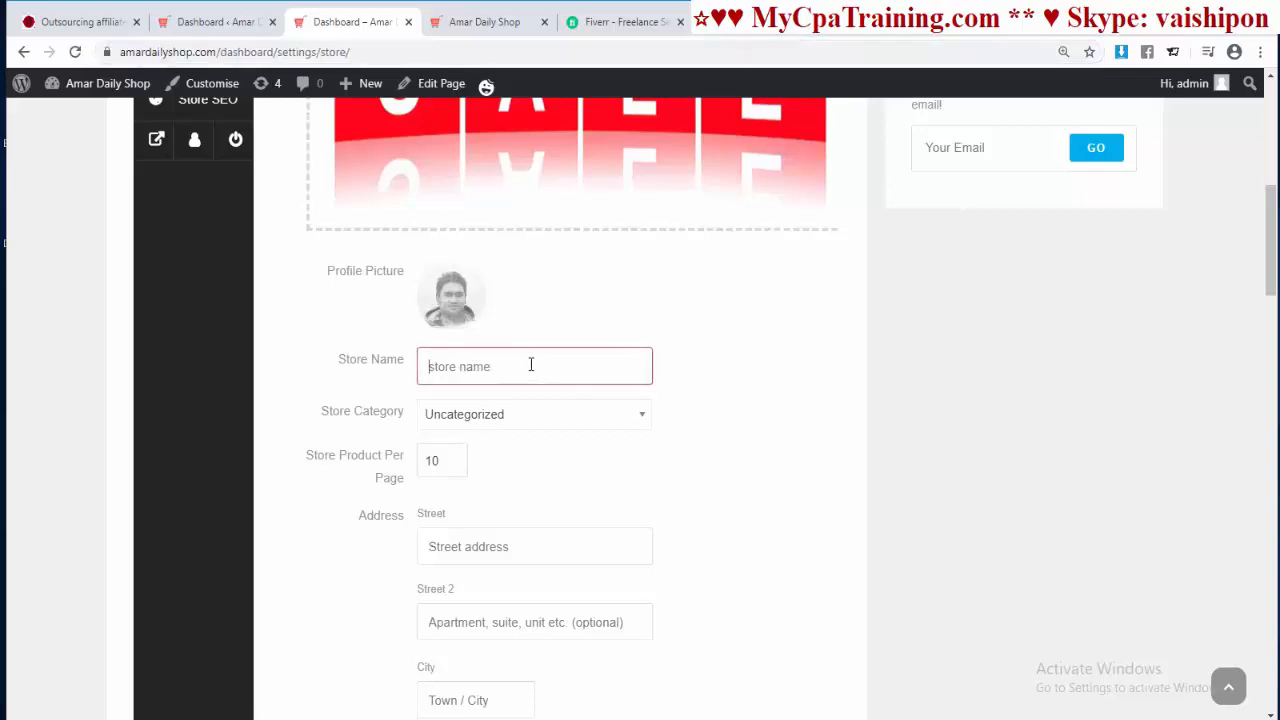
key("ctrl+v")
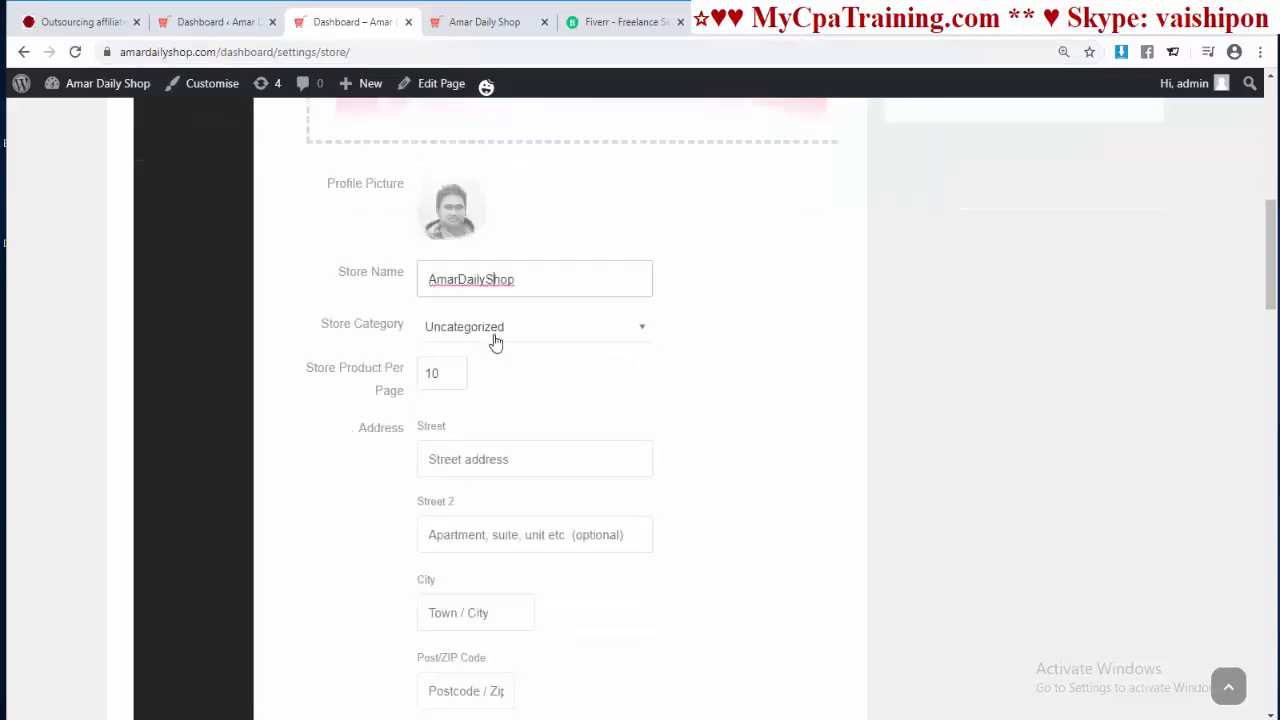
left_click(495, 340)
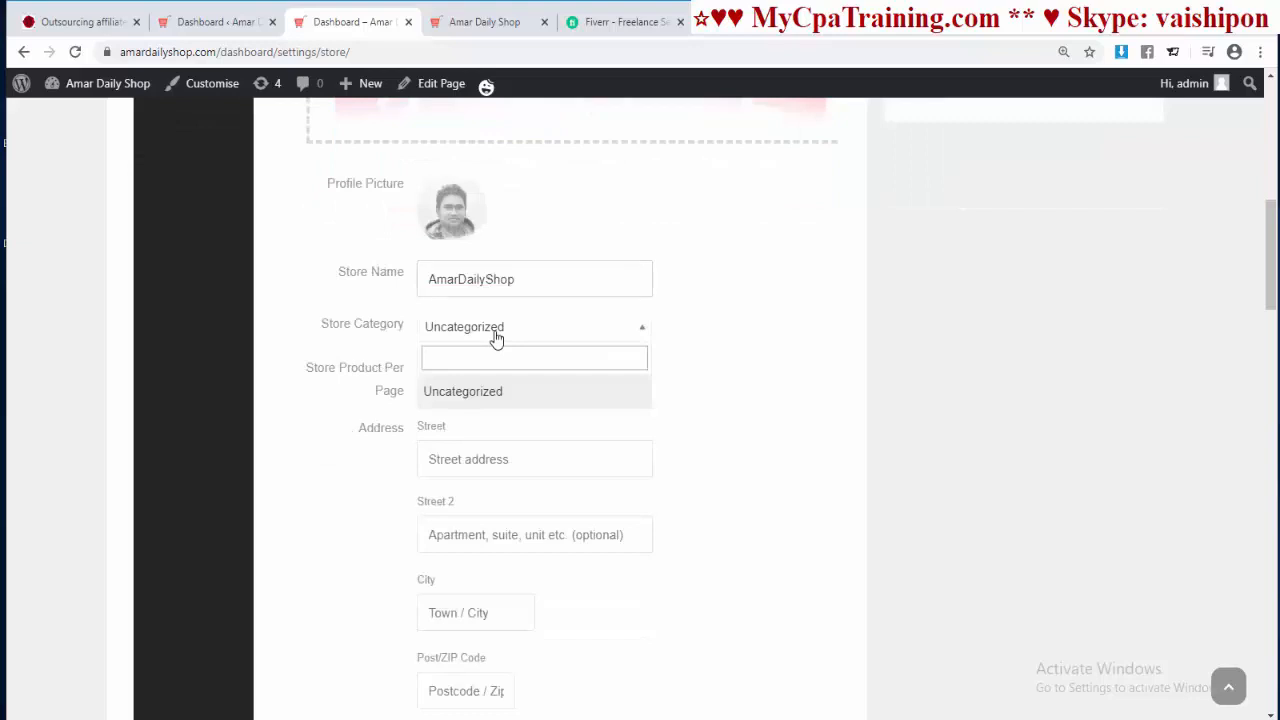
left_click(496, 340)
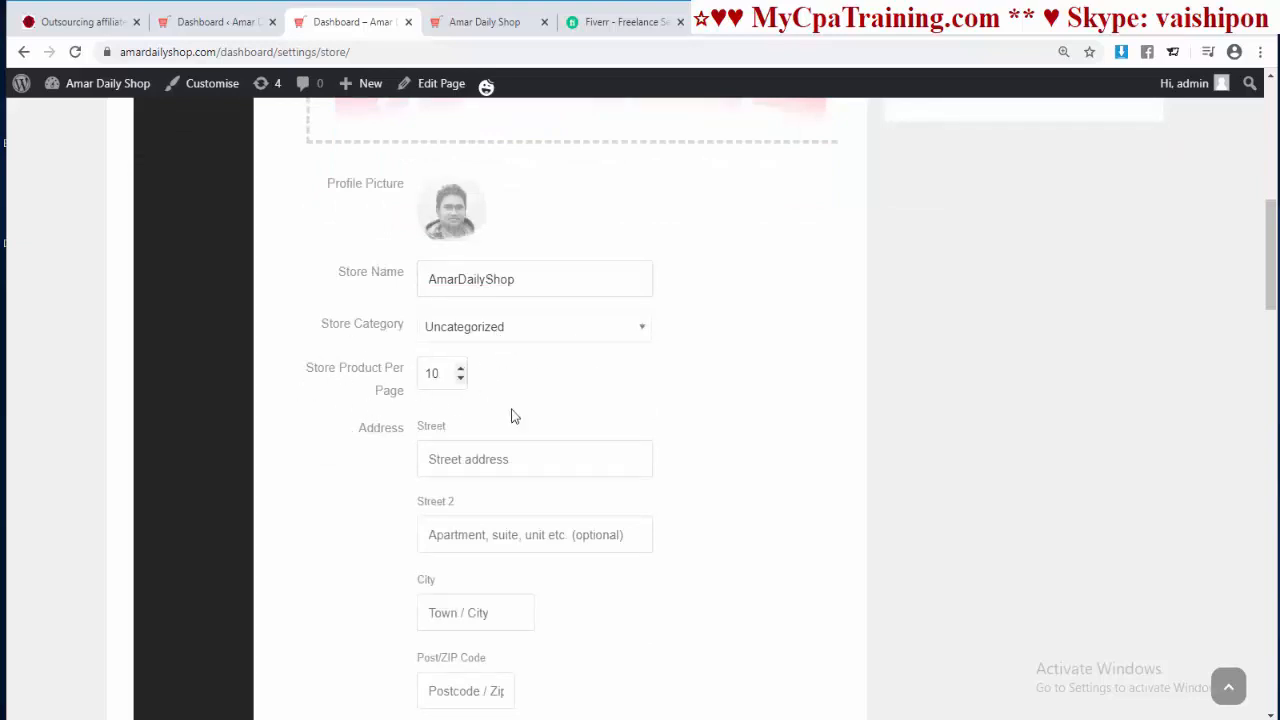
Step: Set the store address country to Bangladesh and state to Dhaka
scroll(609, 366, "down", 2)
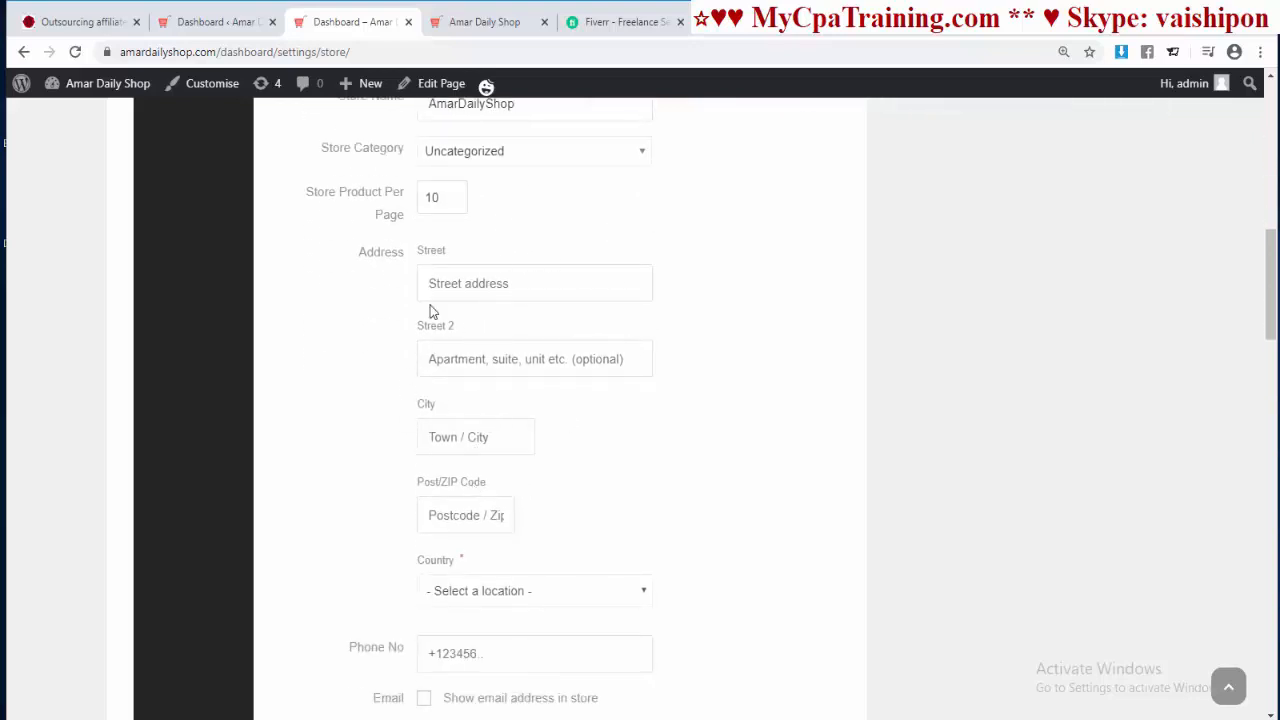
scroll(645, 432, "down", 2)
left_click(609, 411)
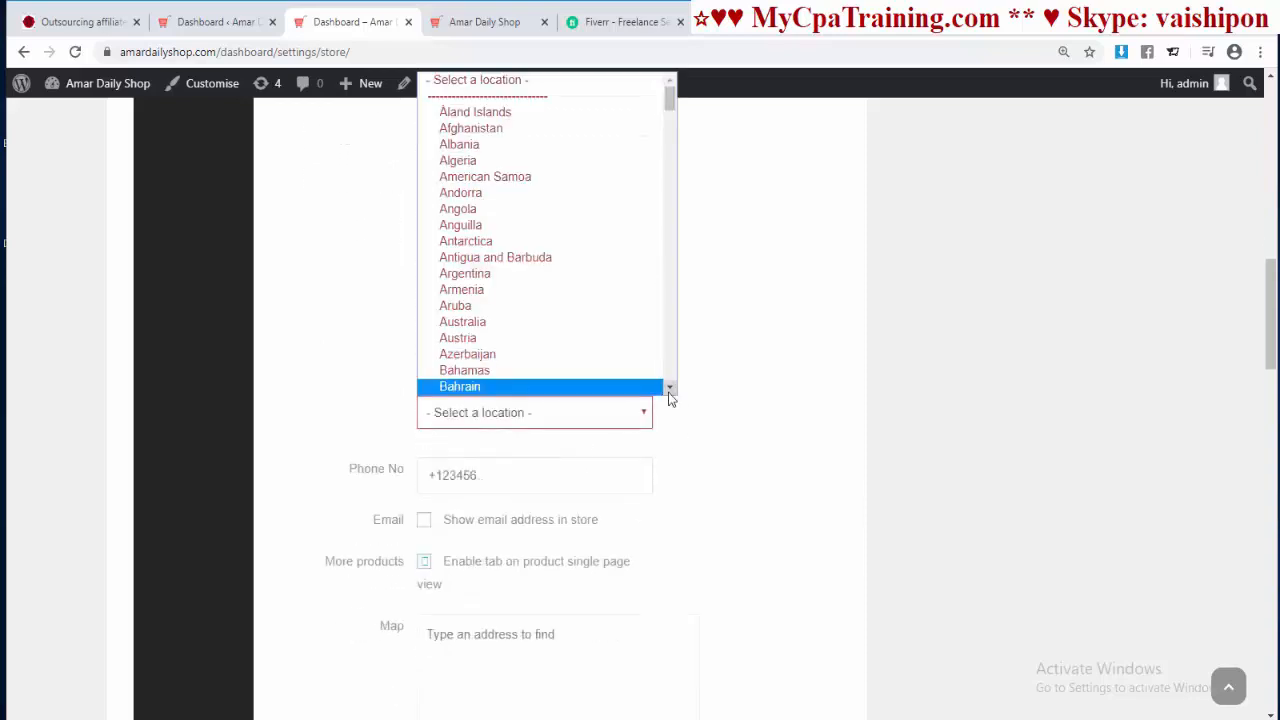
left_click(486, 338)
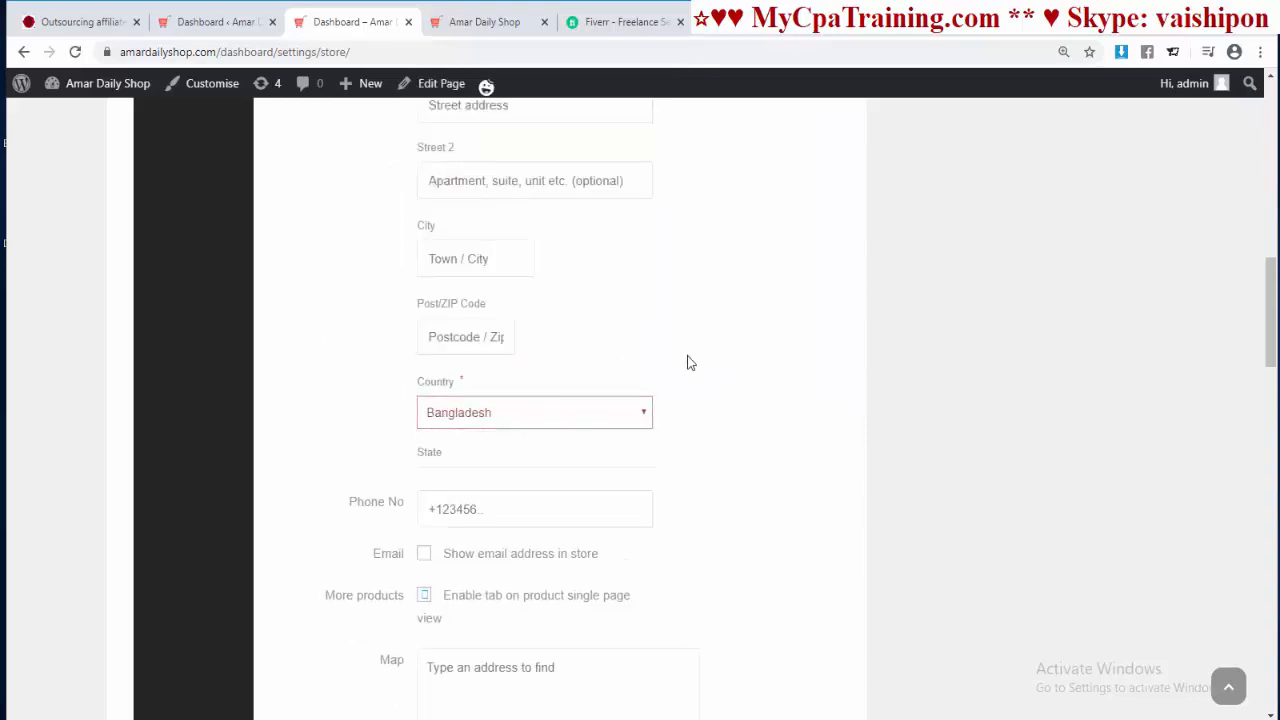
scroll(716, 366, "down", 2)
left_click(480, 310)
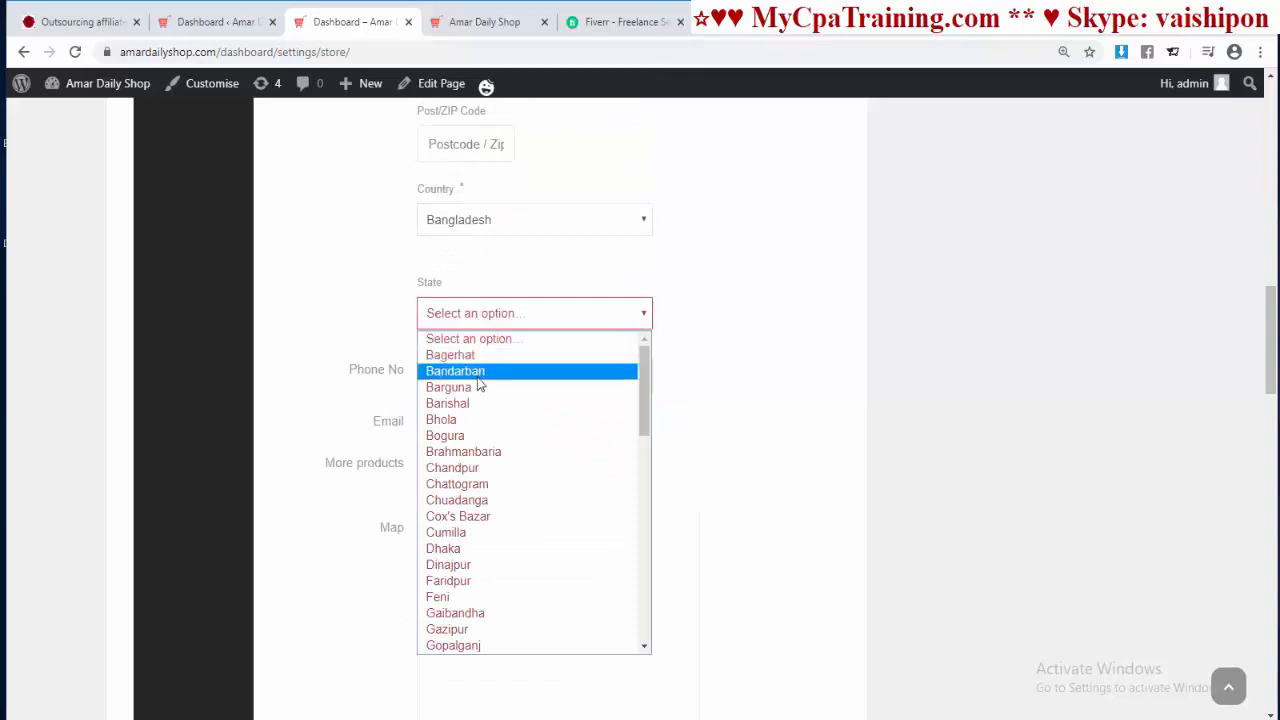
left_click(463, 548)
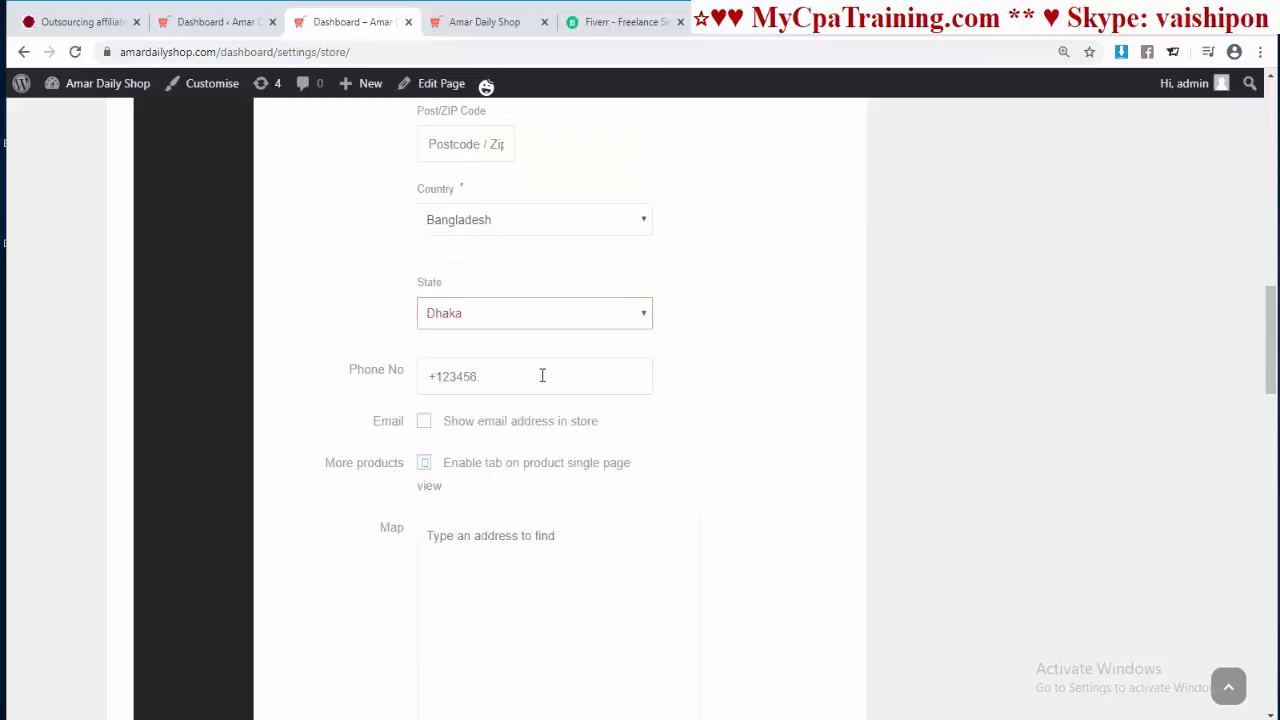
left_click(487, 381)
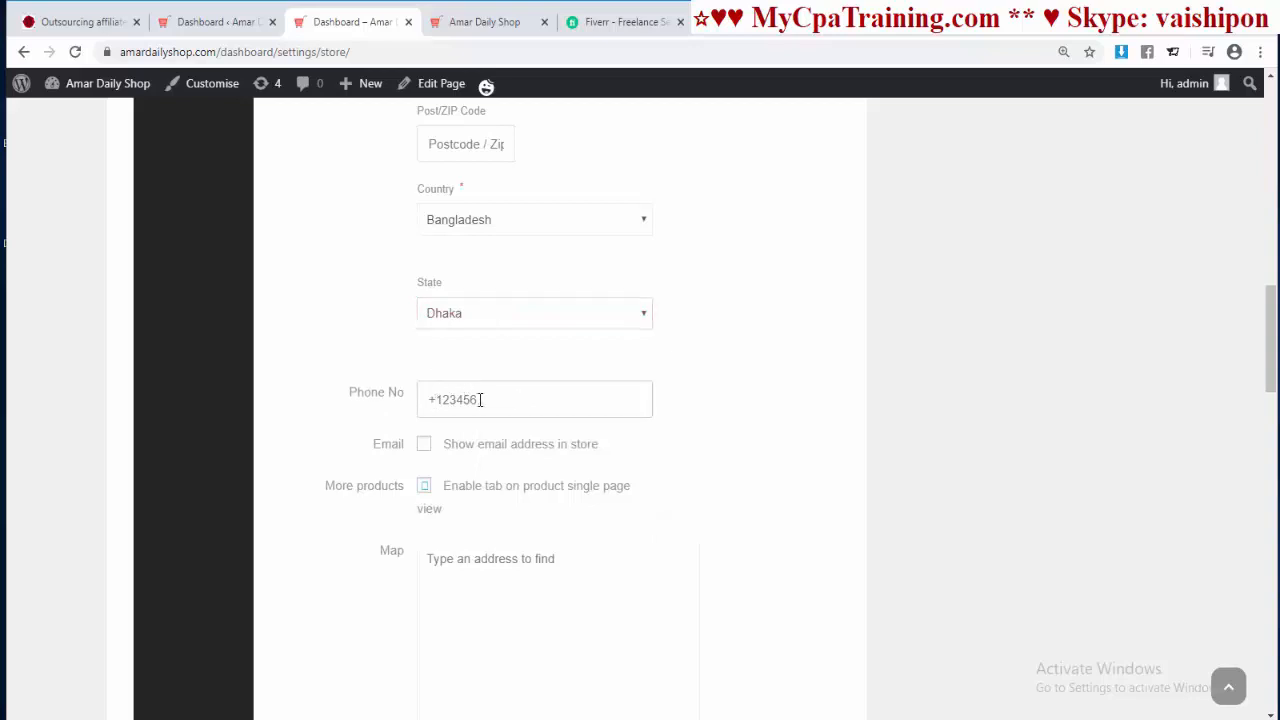
Step: Enable 'Show terms and conditions in store page', revealing the empty TOC Details editor
scroll(680, 428, "down", 1)
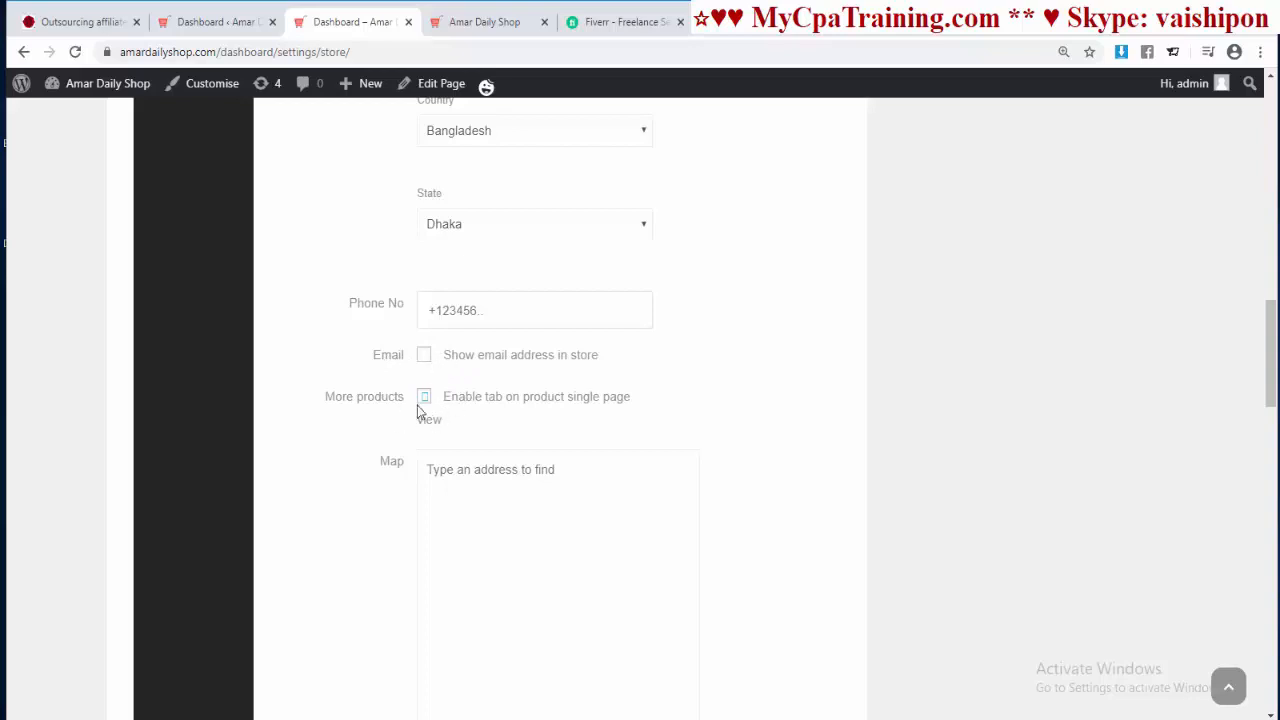
scroll(575, 366, "down", 3)
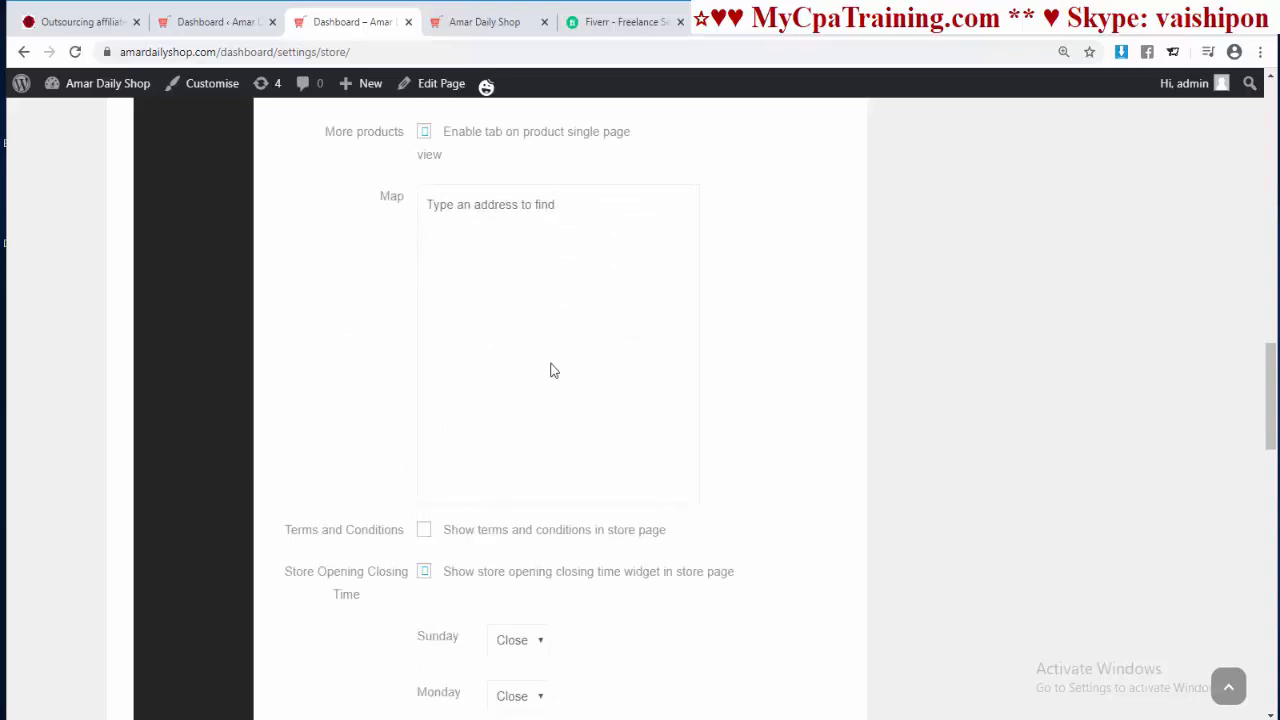
scroll(628, 374, "down", 2)
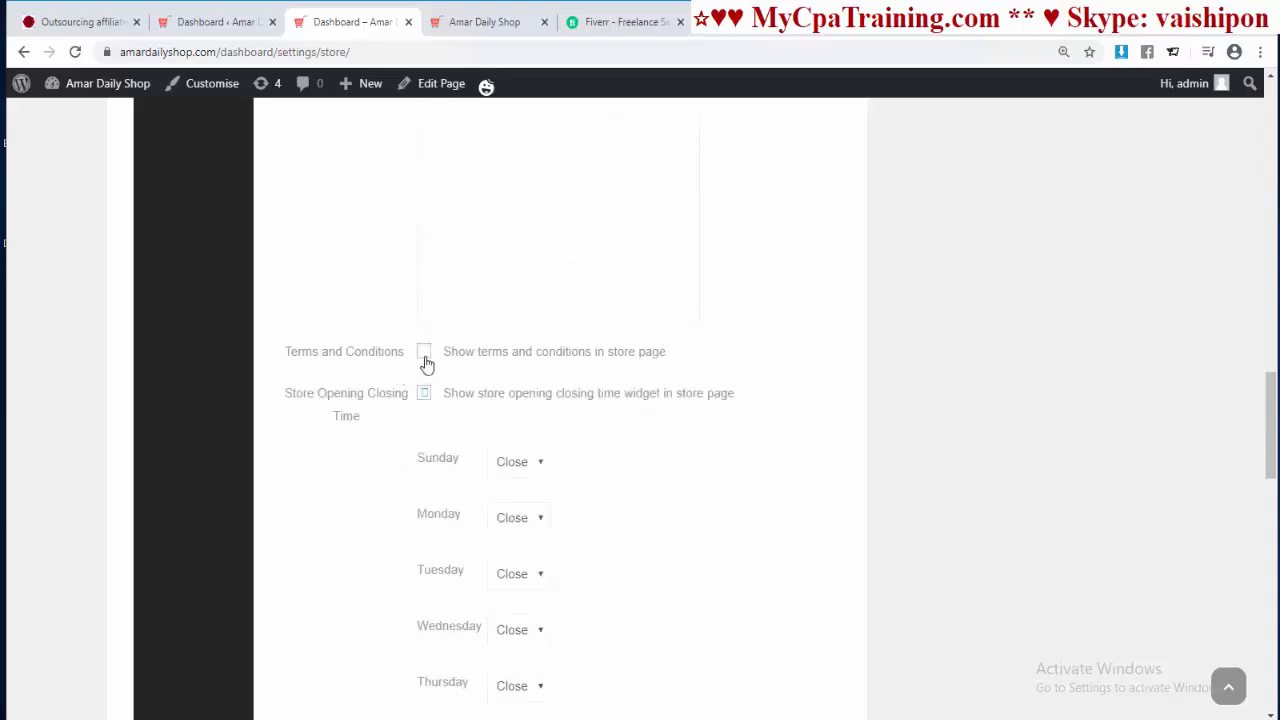
left_click(428, 360)
scroll(718, 360, "down", 2)
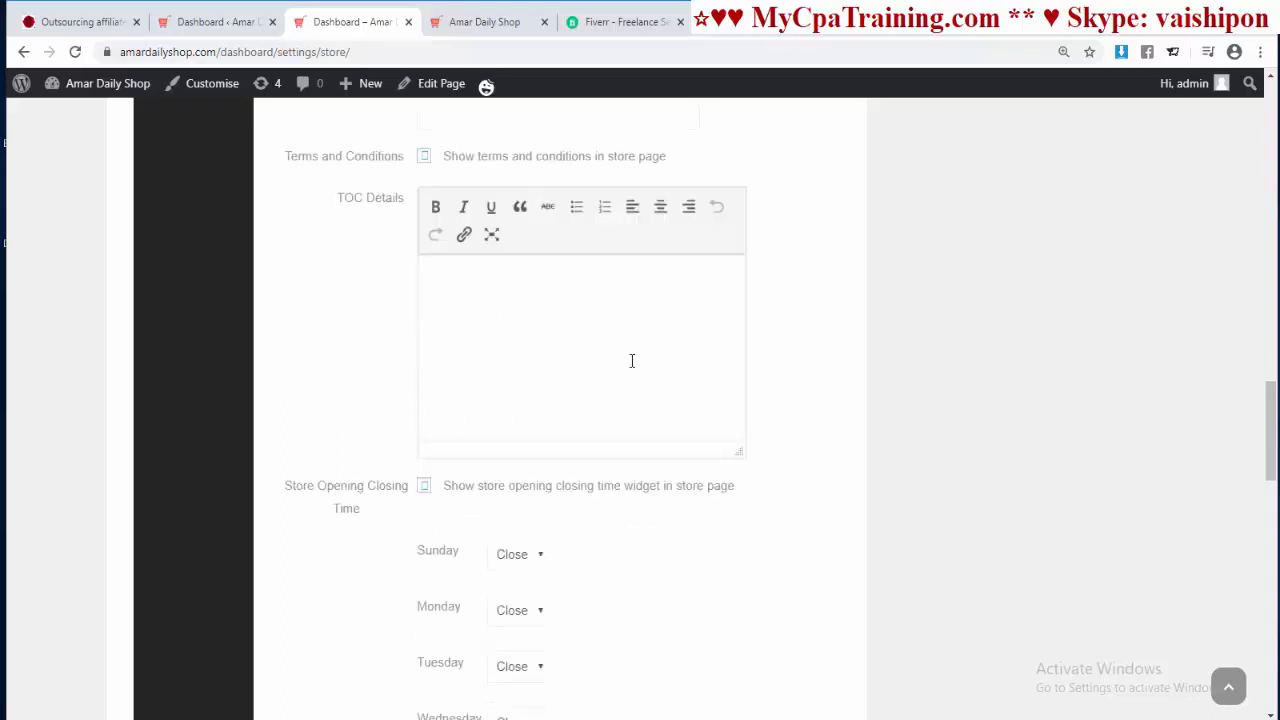
scroll(632, 361, "down", 2)
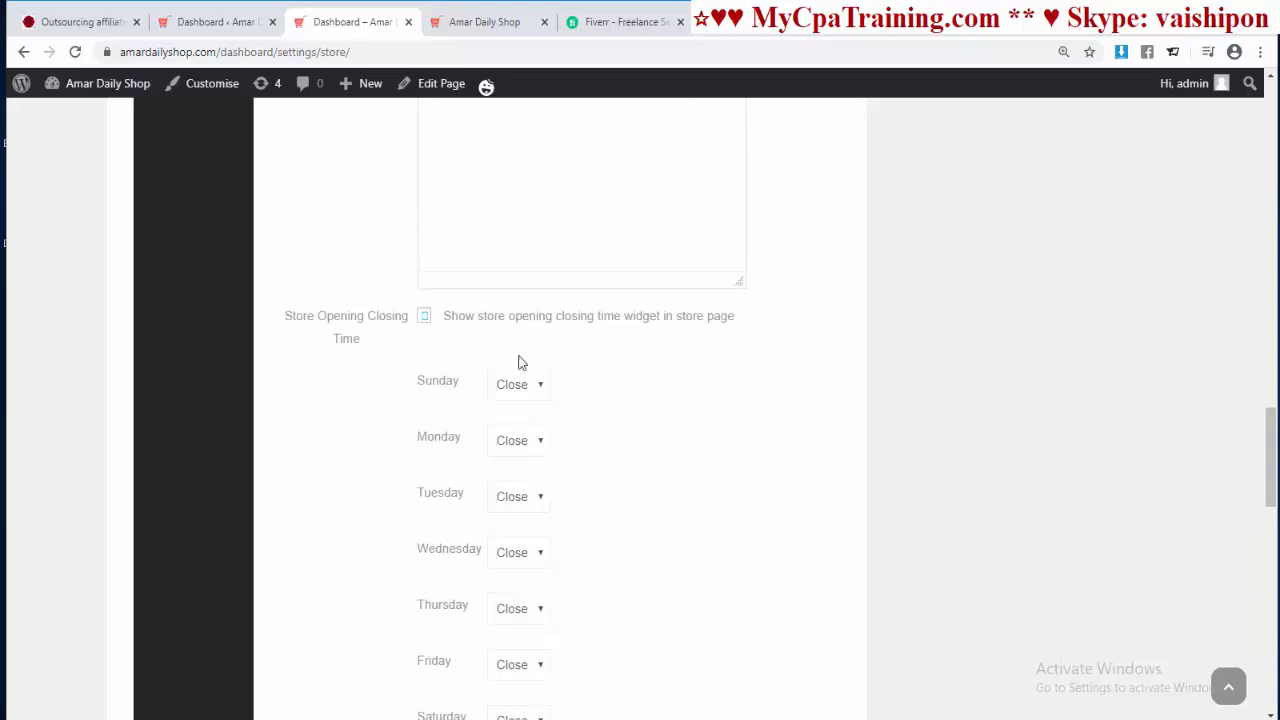
Step: Set Sunday to Open with an 8:30 am opening time in the store hours
scroll(580, 458, "down", 3)
scroll(576, 455, "up", 1)
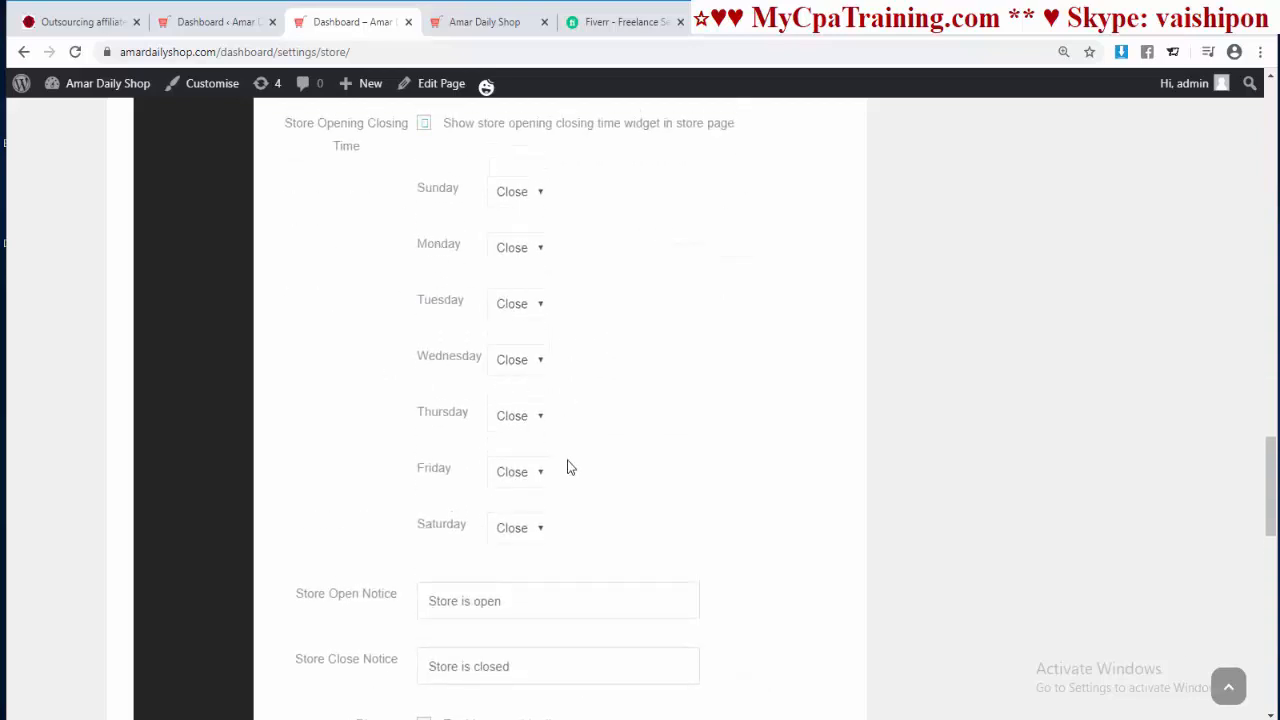
left_click(531, 200)
left_click(516, 226)
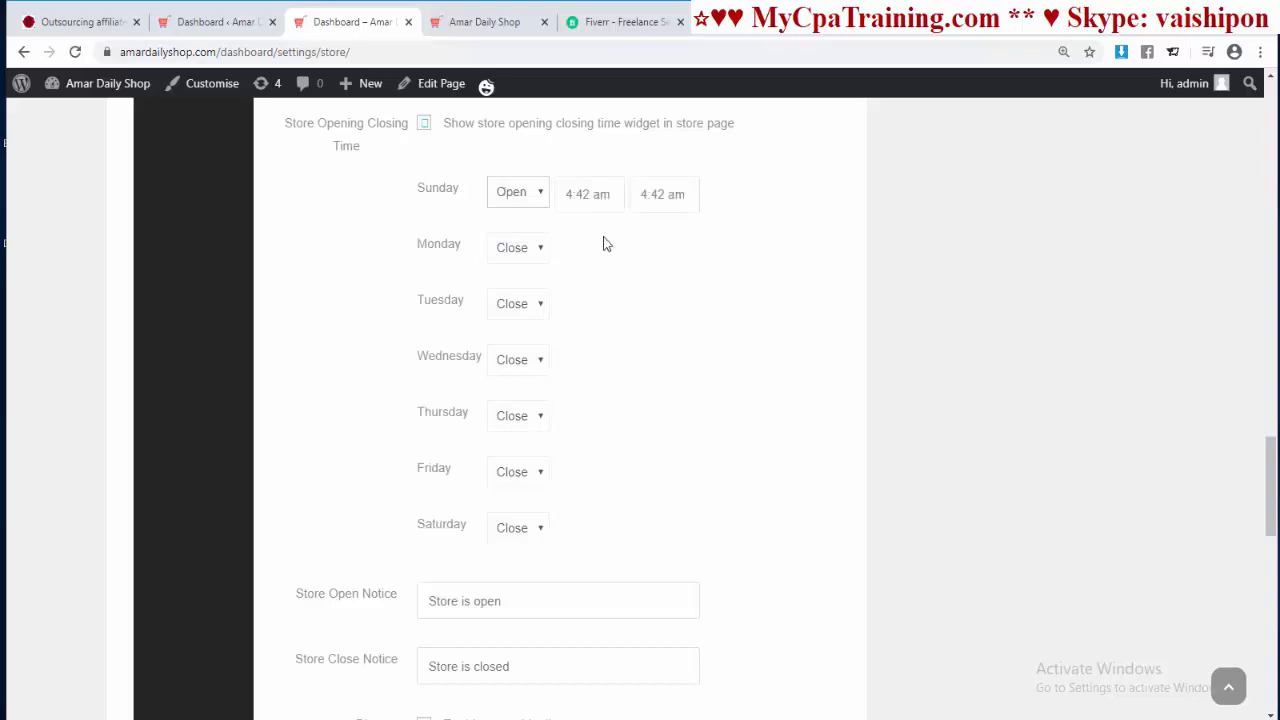
left_click(662, 194)
left_click(640, 257)
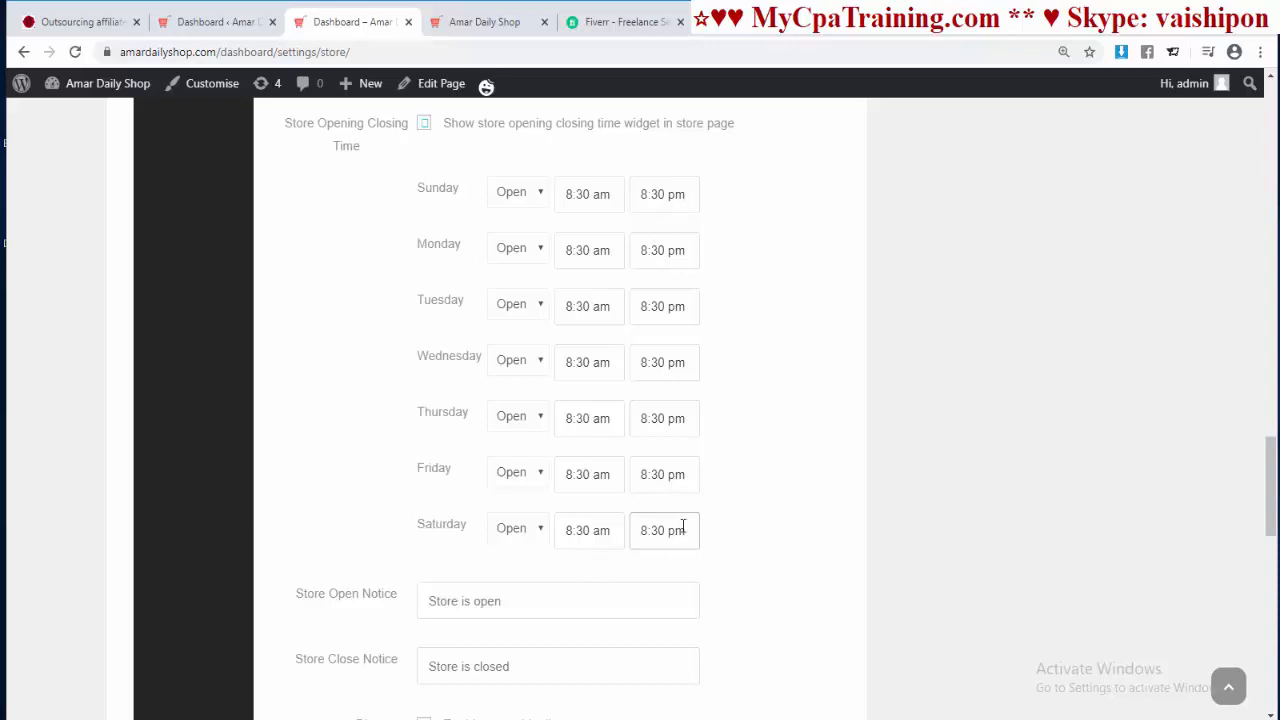
scroll(394, 265, "down", 3)
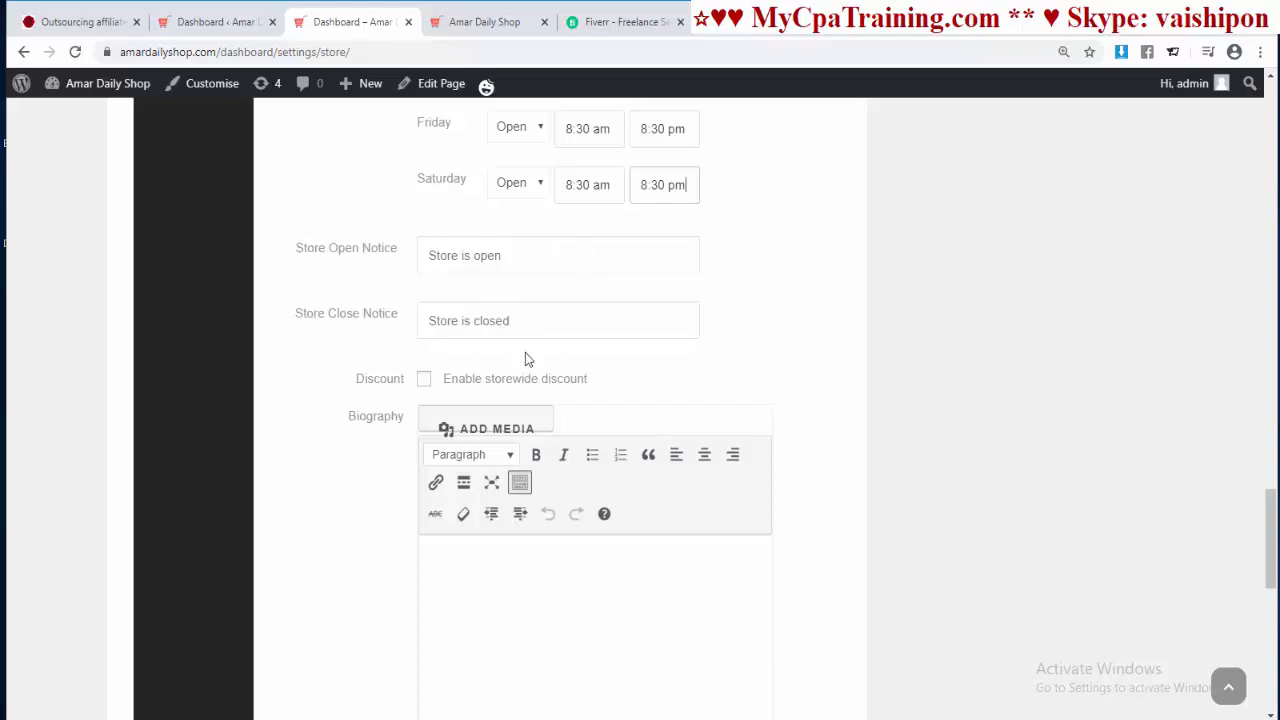
Step: Save the store settings with Update Settings and switch to the public AmarDailyShop store page
scroll(730, 350, "down", 1)
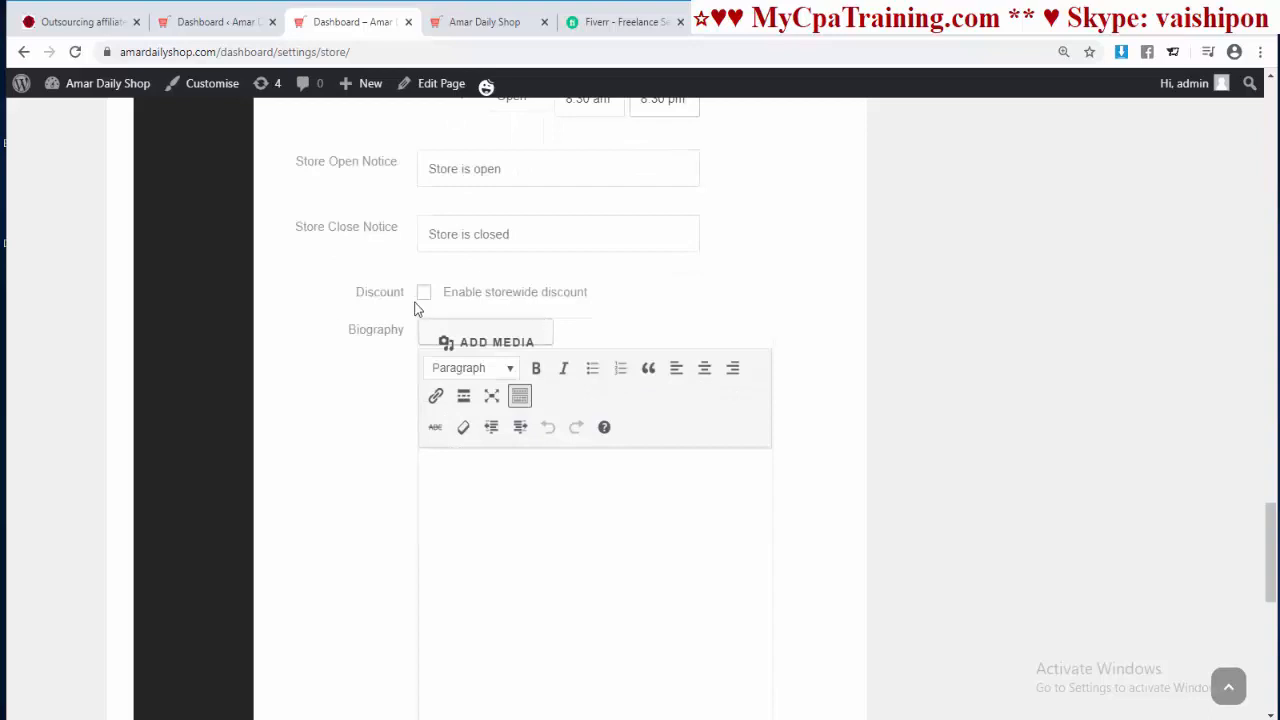
scroll(708, 371, "down", 2)
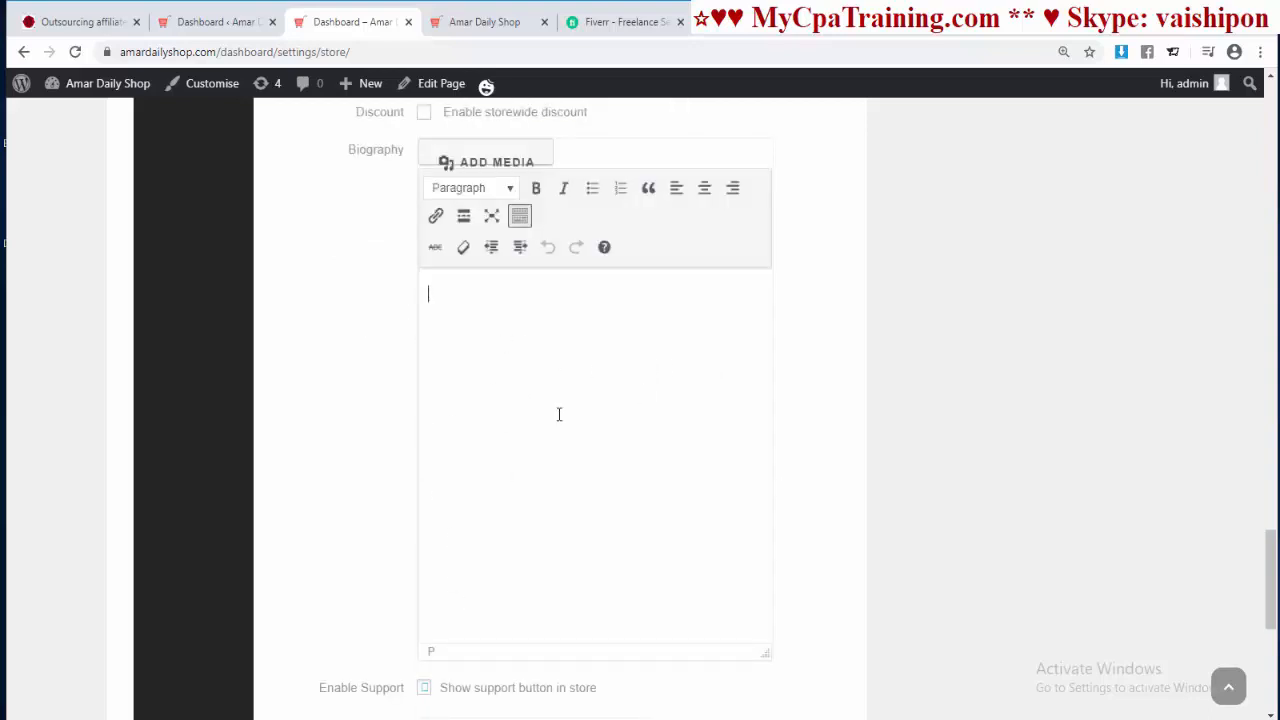
scroll(645, 411, "down", 3)
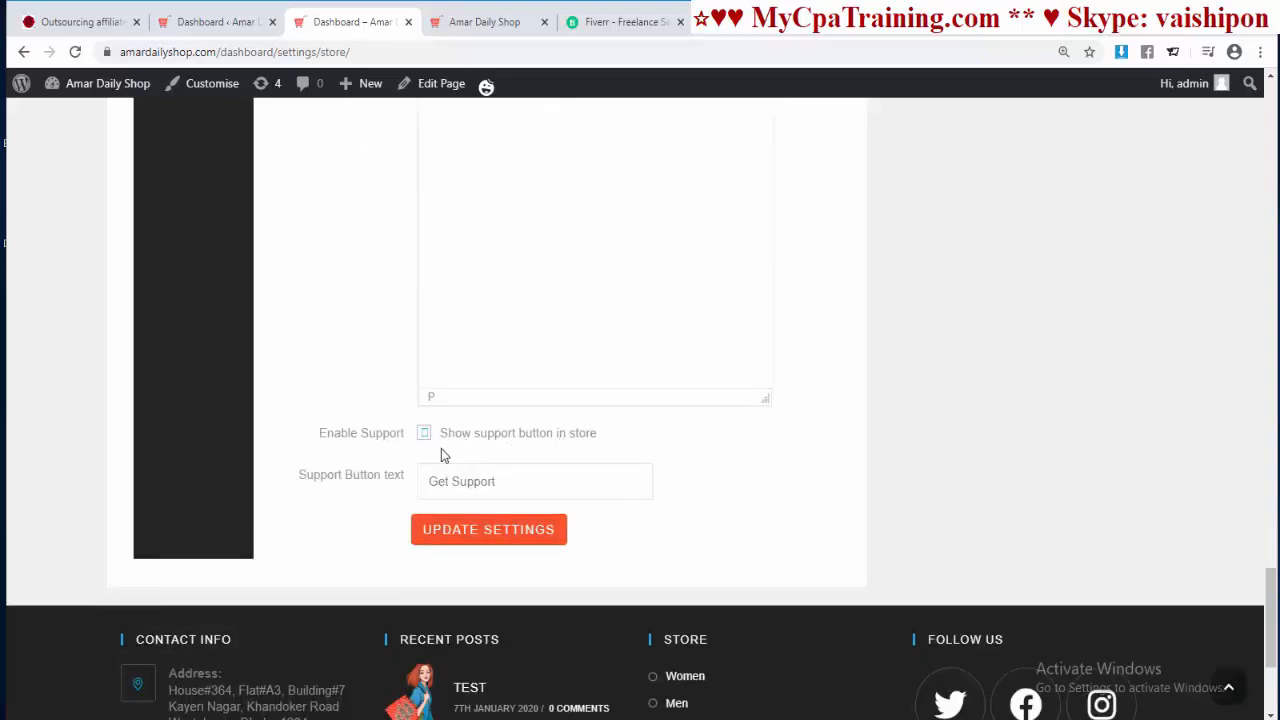
left_click(493, 485)
left_click(495, 538)
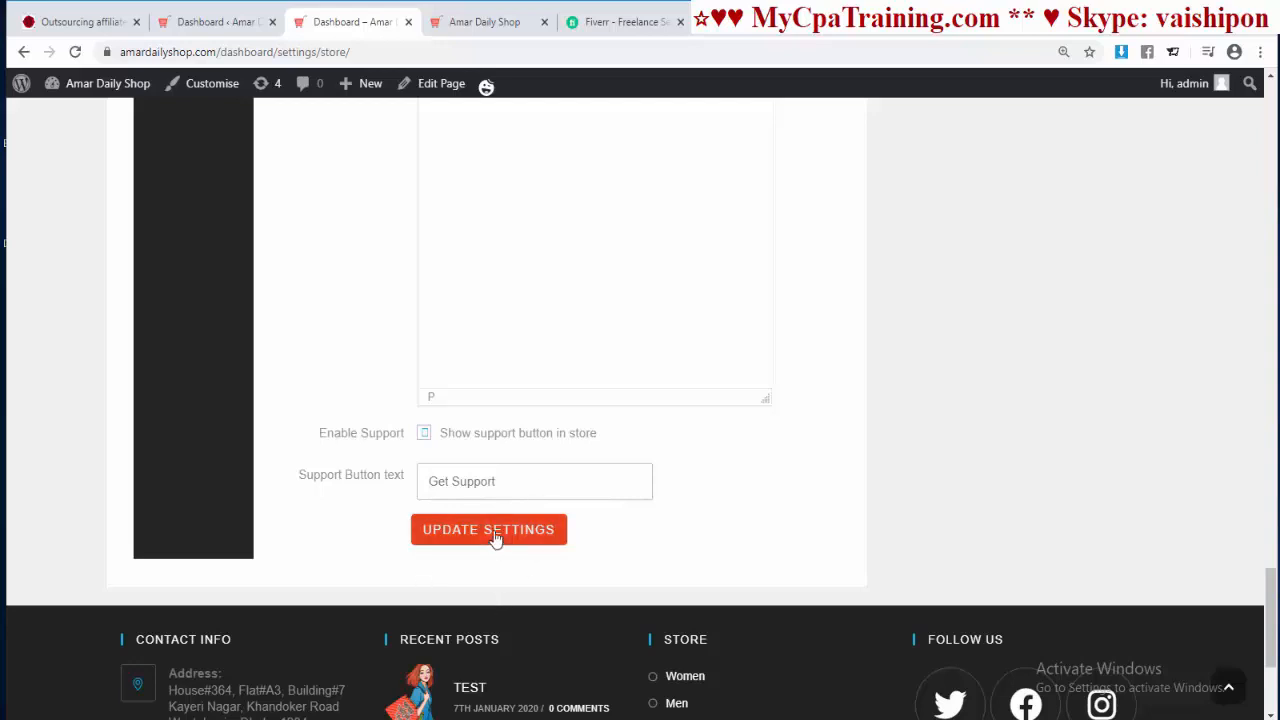
key("ctrl+Tab")
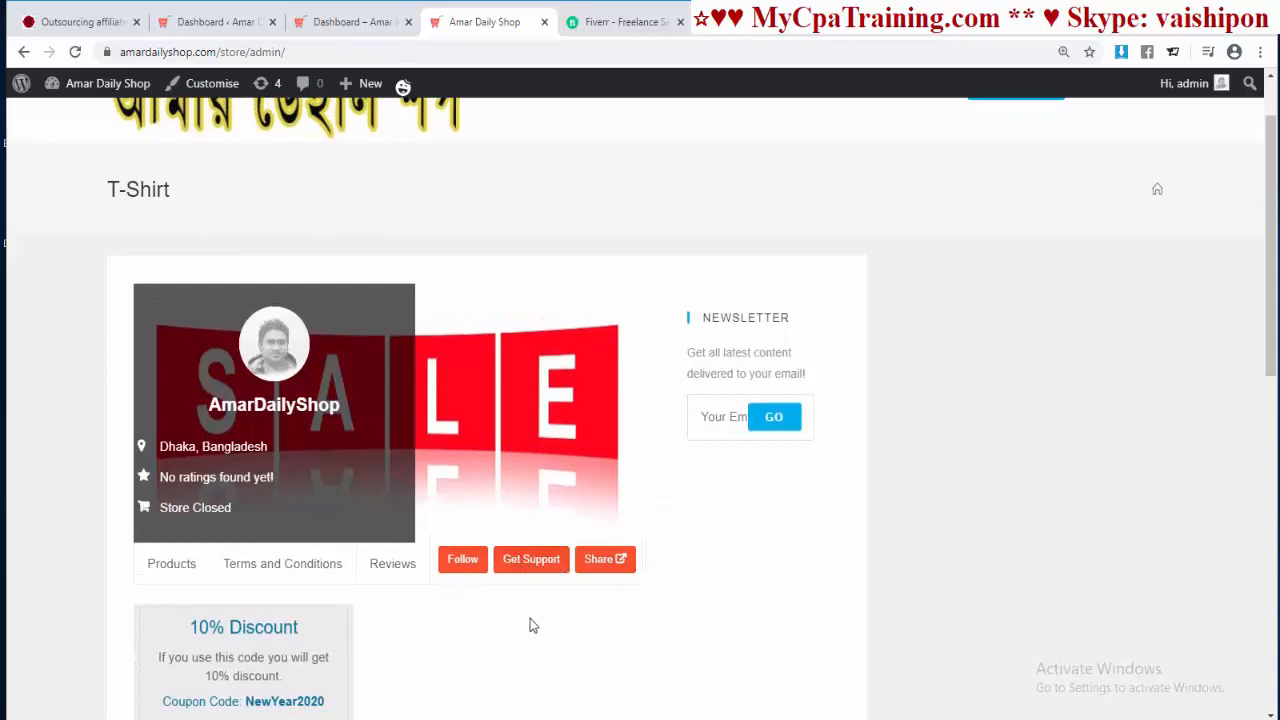
Step: Submit a support ticket with subject 'Need Dicount', no Order ID, and message 'Hi'
left_click(525, 560)
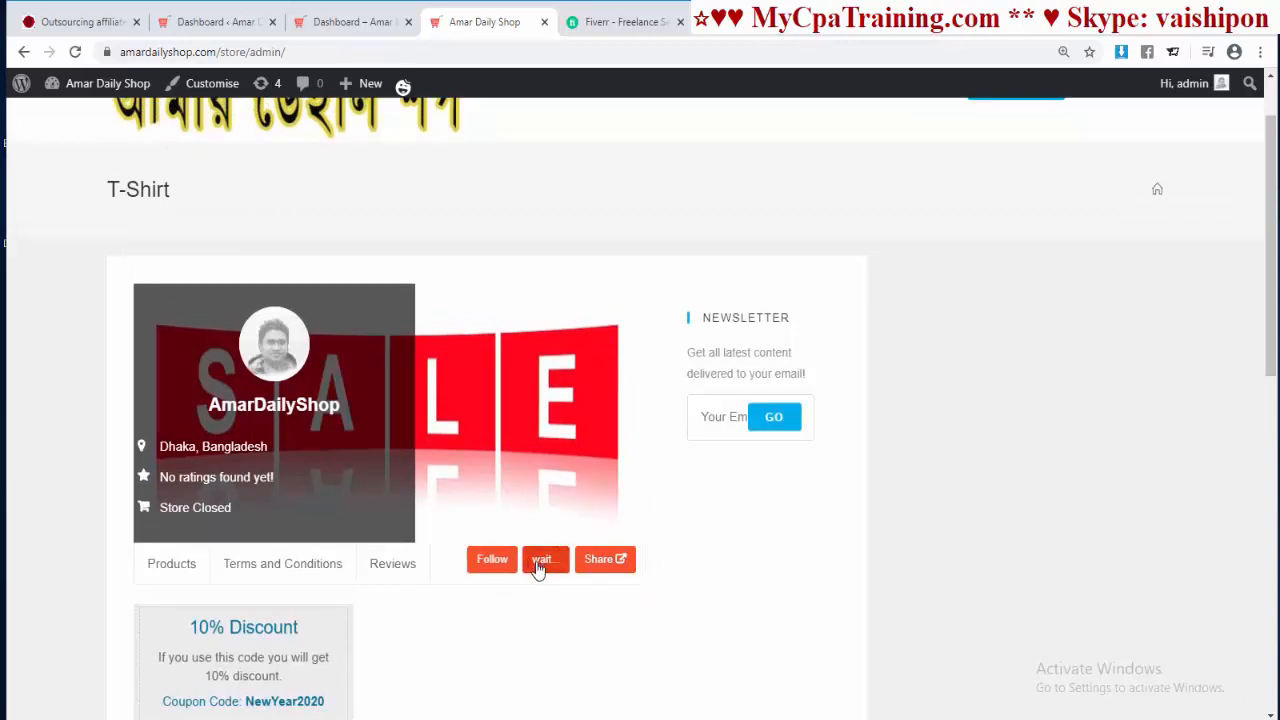
type("nee")
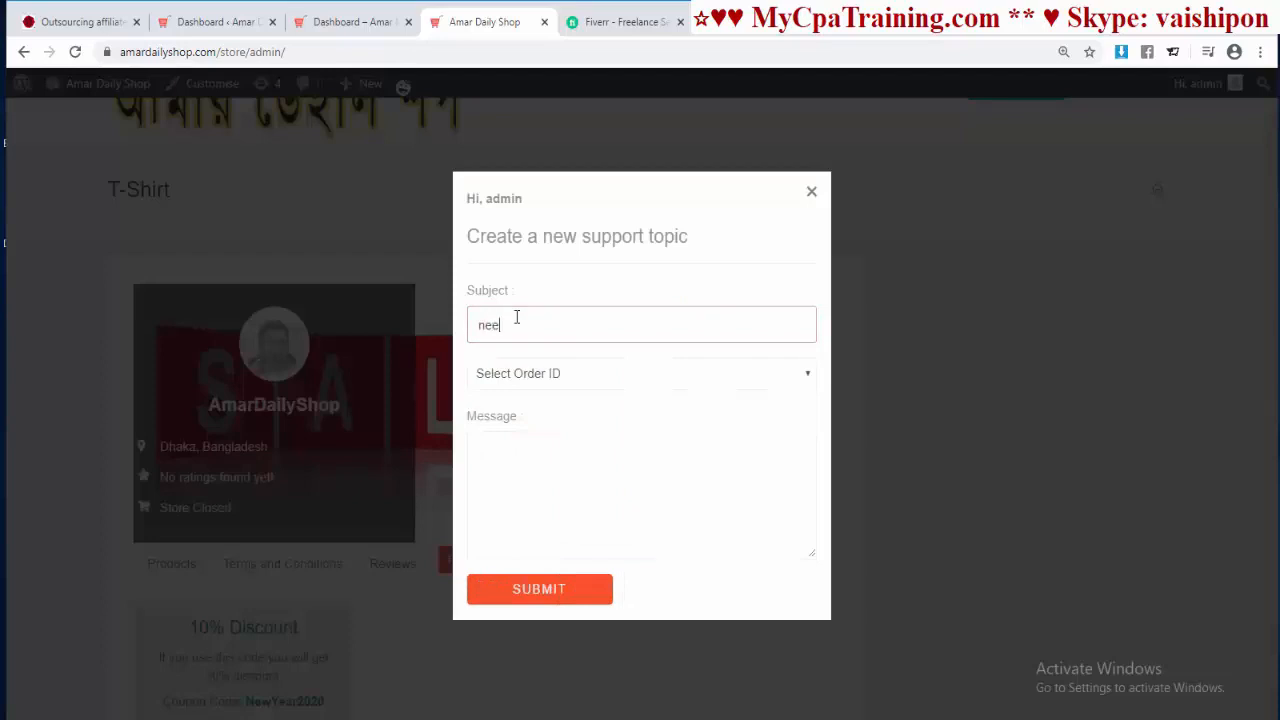
key("BackSpace")
key("BackSpace")
type("Ne")
left_click(523, 378)
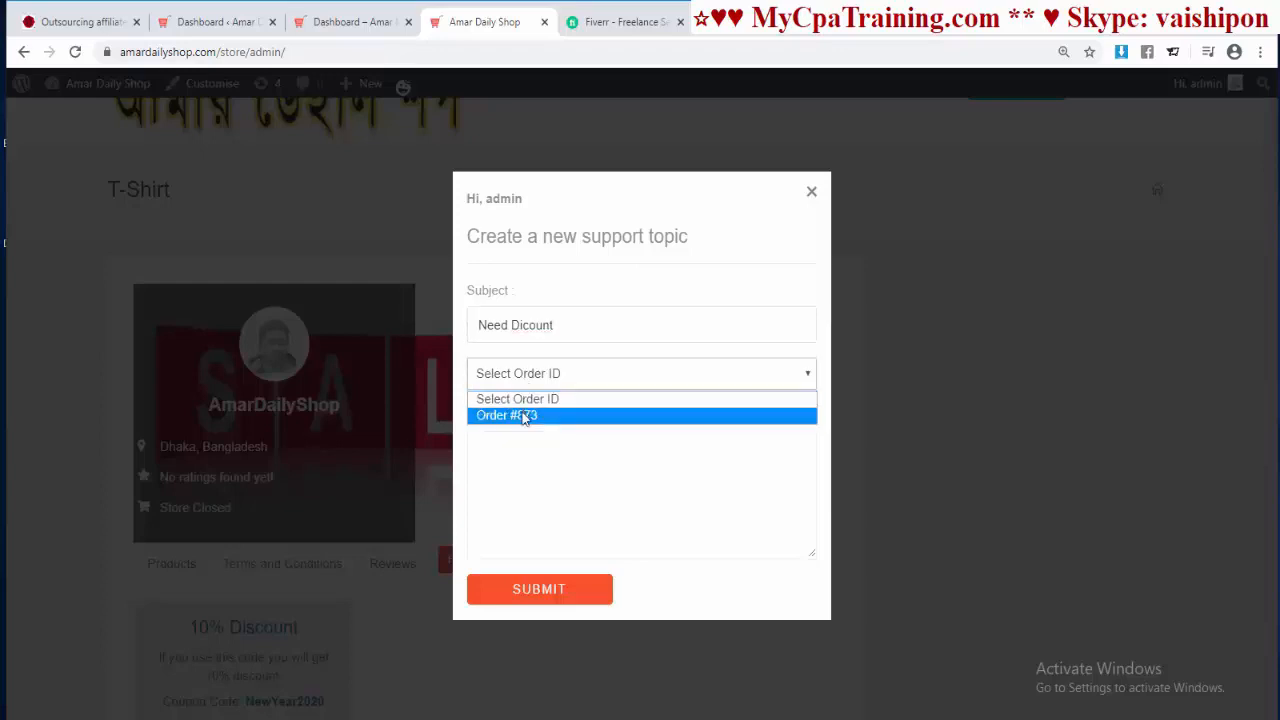
left_click(498, 455)
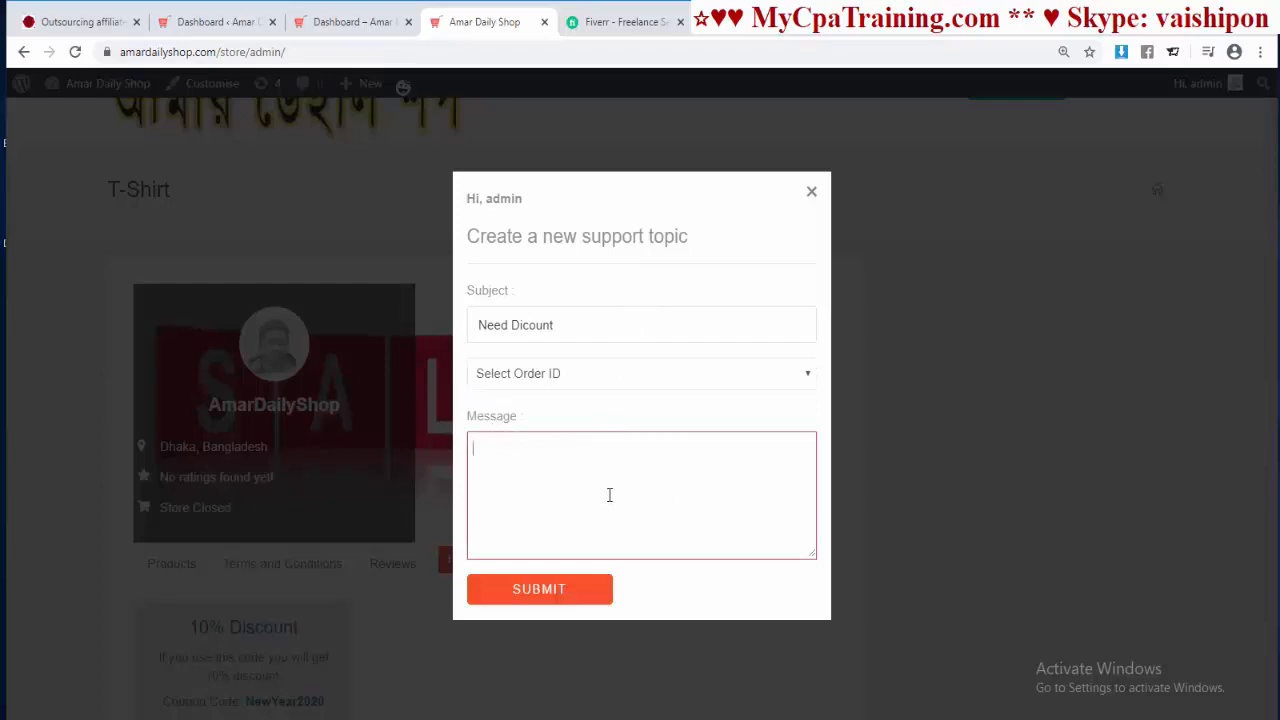
type("Hi")
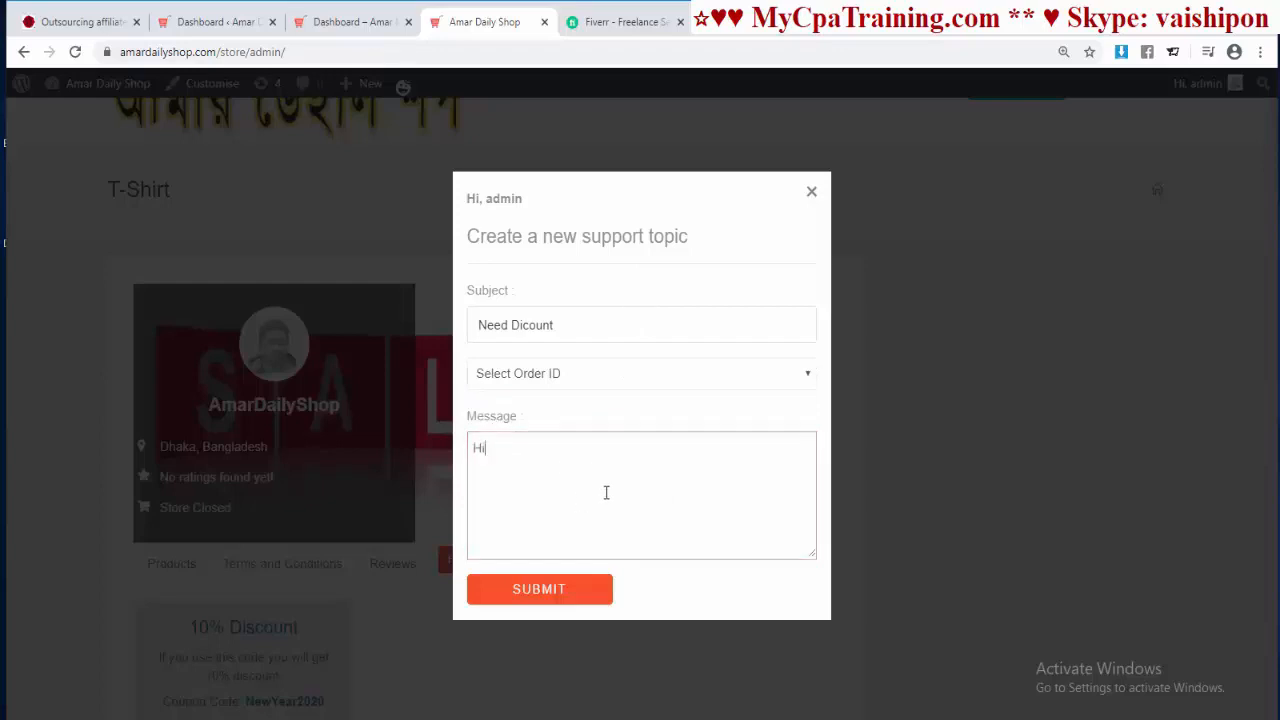
left_click(598, 598)
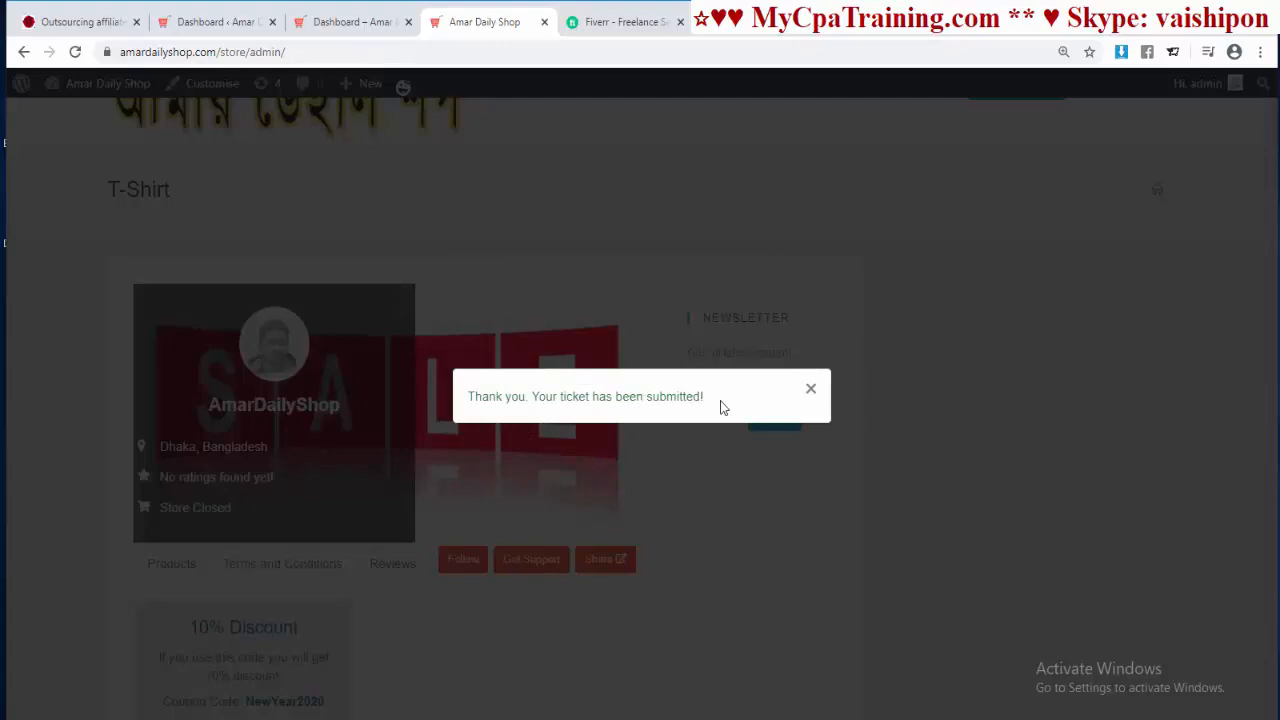
Step: Return to the vendor dashboard, check the open 'Need Dicount' ticket under Support, then reopen Settings
left_click(330, 22)
scroll(263, 545, "down", 2)
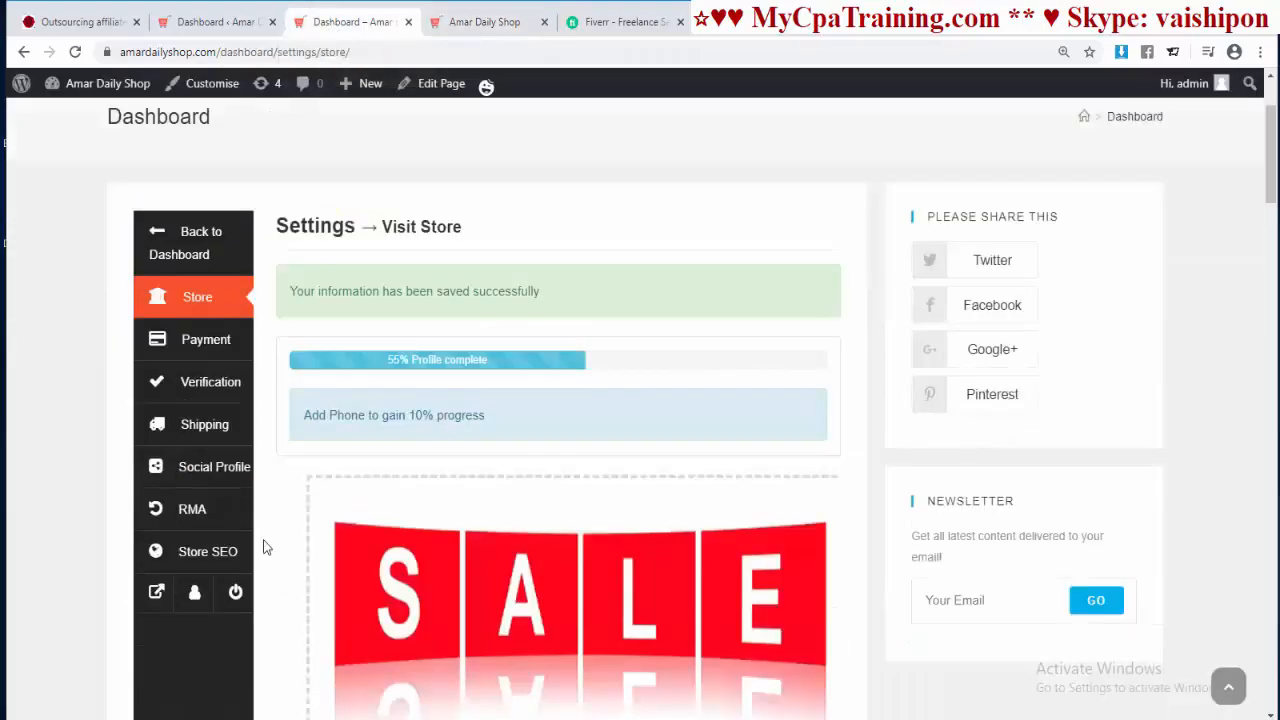
left_click(160, 242)
scroll(394, 371, "up", 3)
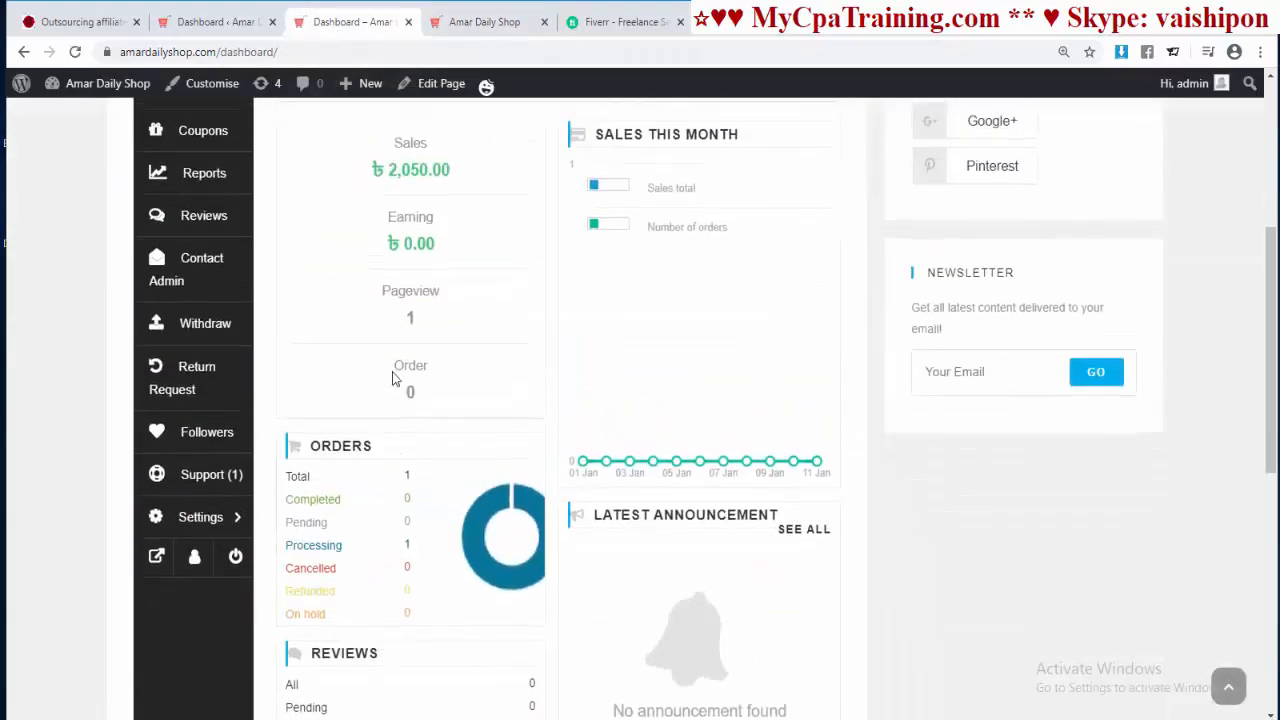
scroll(300, 460, "down", 1)
left_click(229, 509)
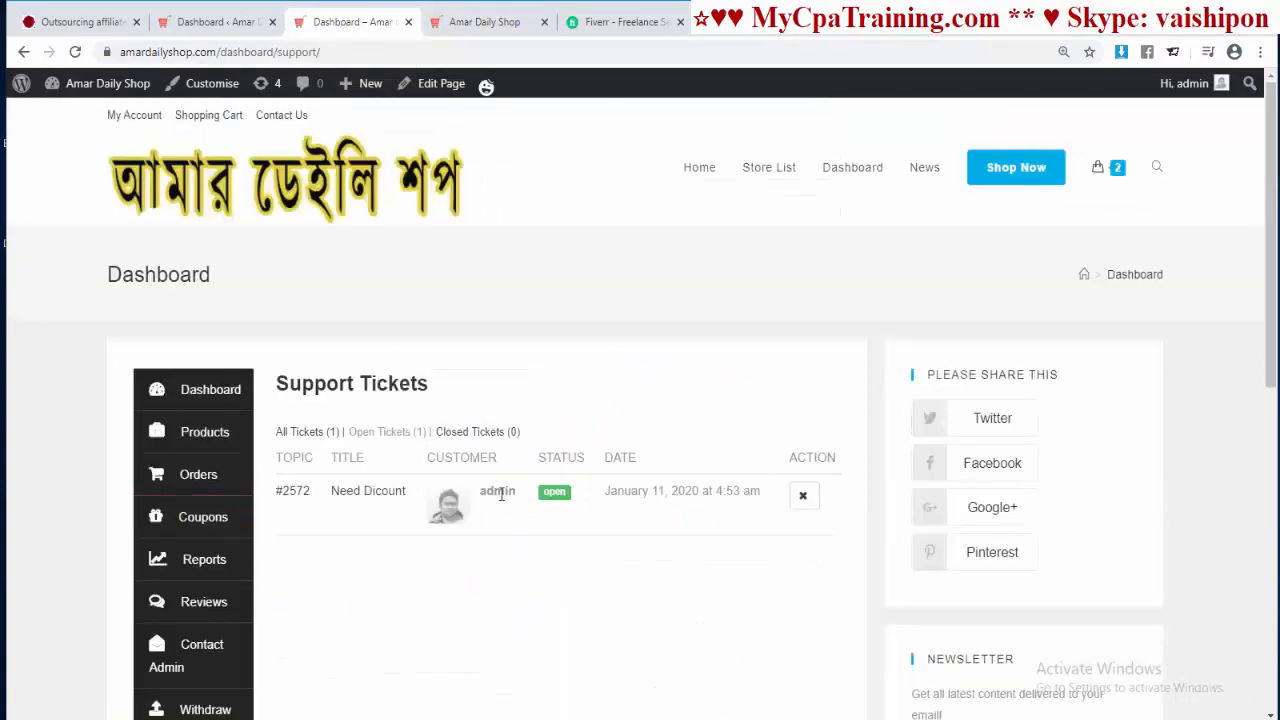
scroll(524, 441, "down", 2)
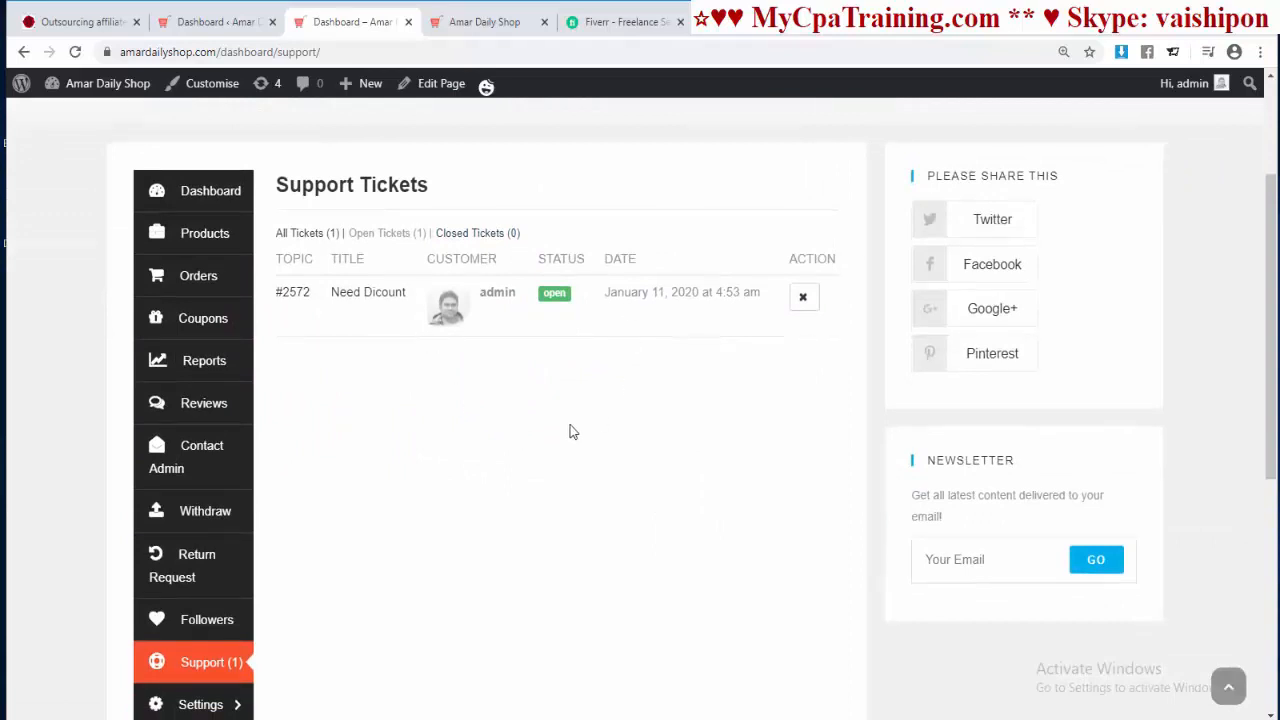
scroll(548, 432, "down", 2)
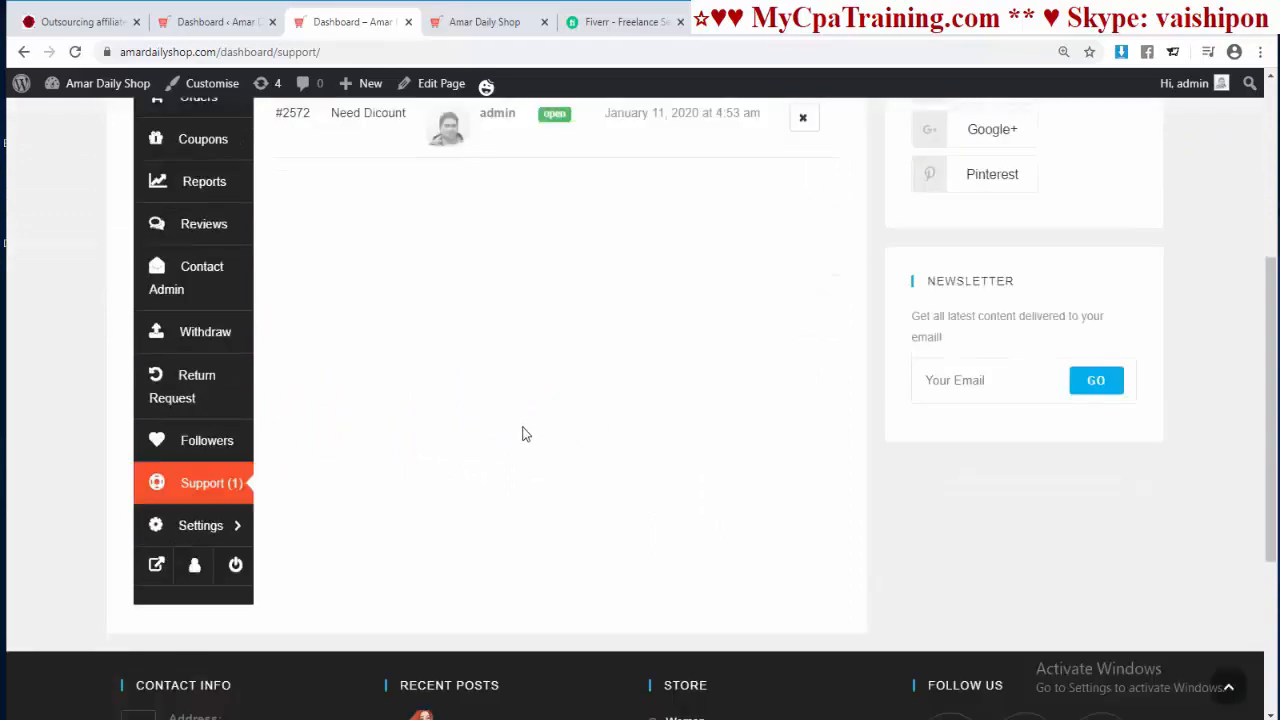
left_click(200, 526)
left_click(193, 372)
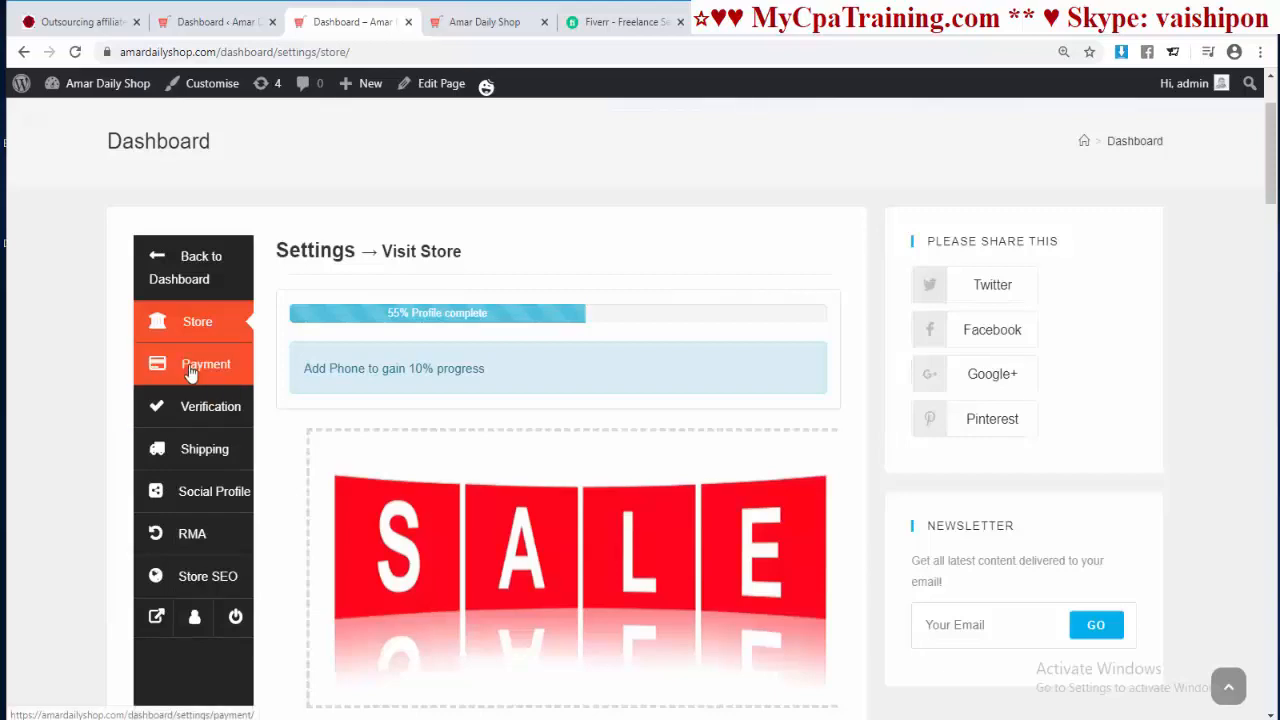
Step: Review the Bank Transfer payment fields, then go to the Verification settings page
scroll(620, 432, "down", 4)
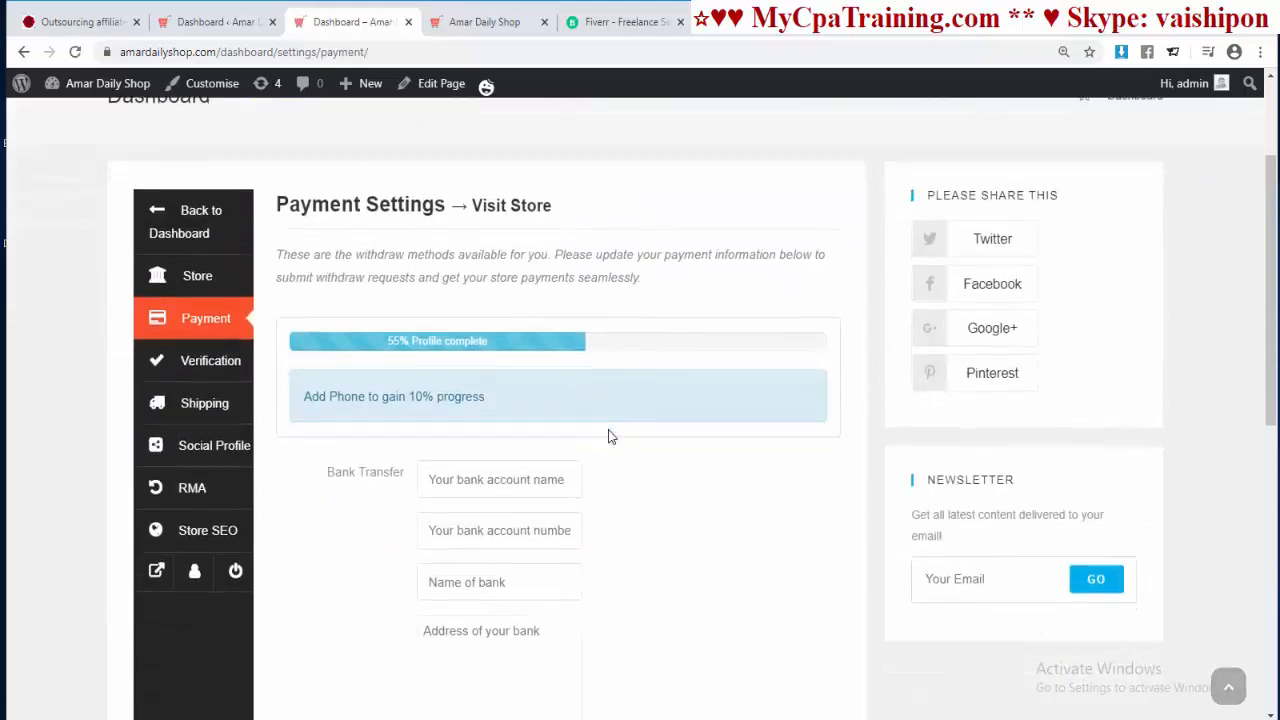
scroll(722, 548, "down", 1)
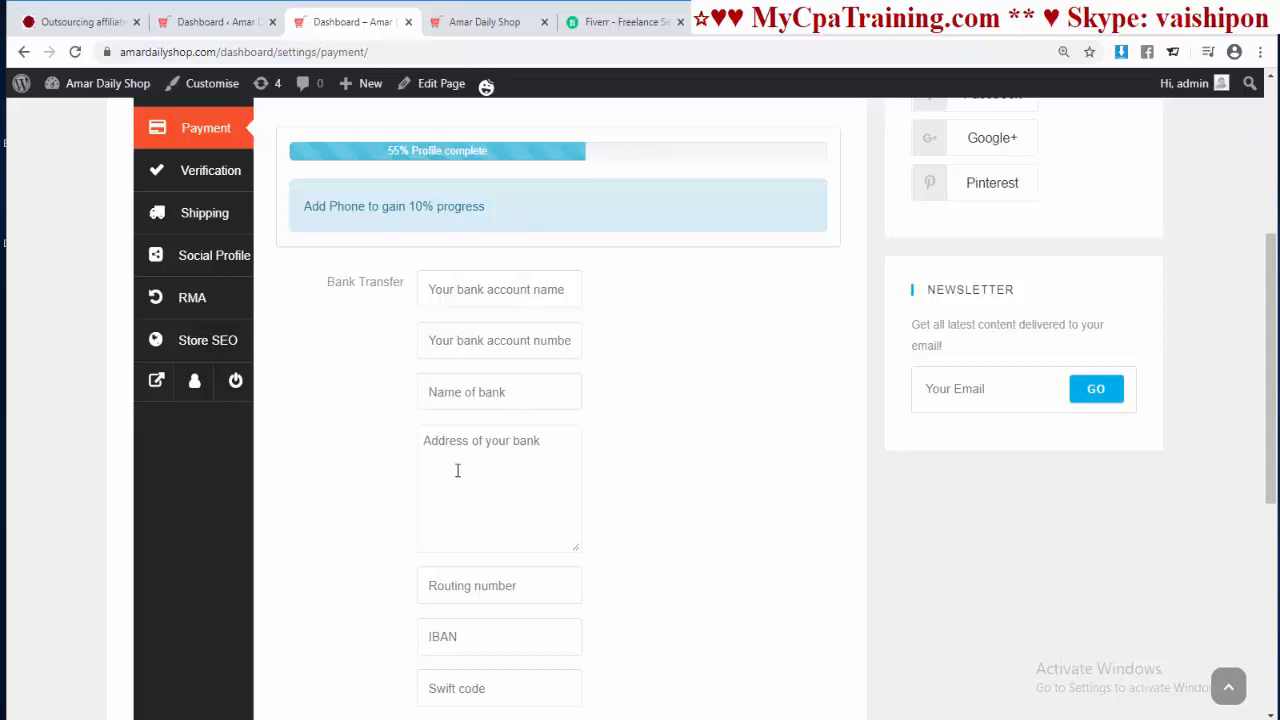
scroll(480, 521, "down", 2)
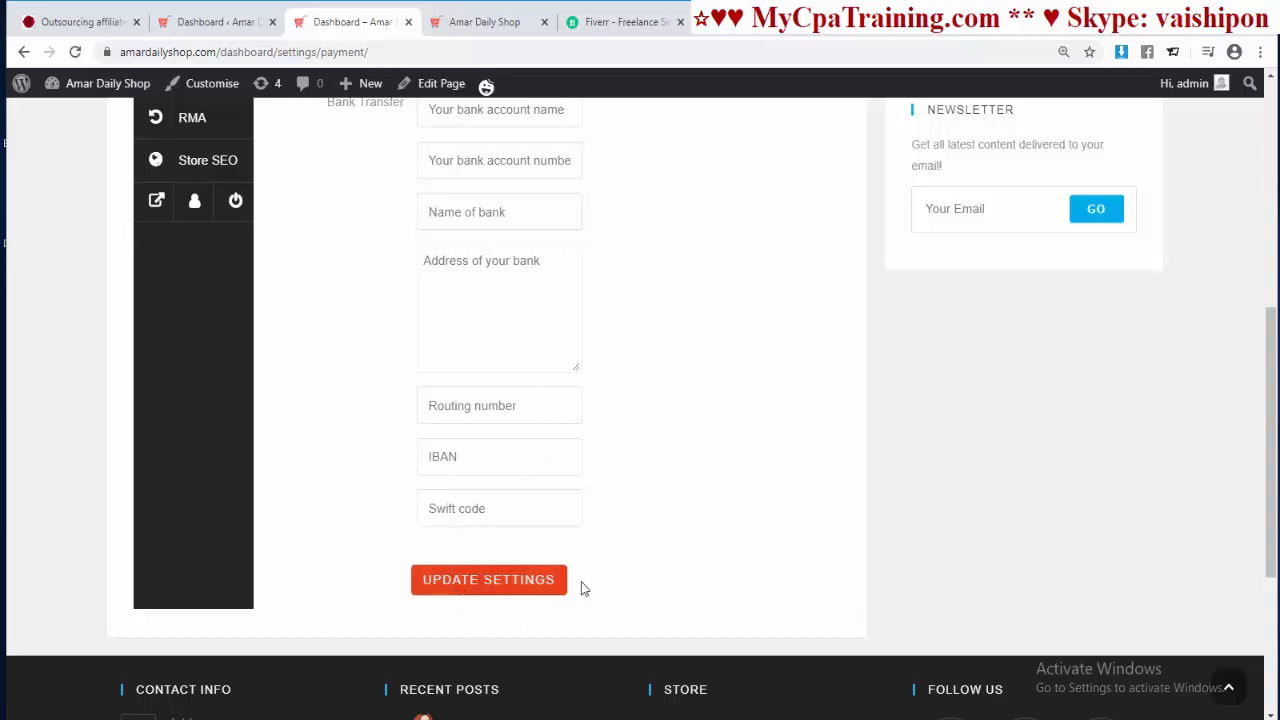
scroll(582, 580, "up", 2)
scroll(584, 579, "up", 2)
left_click(198, 290)
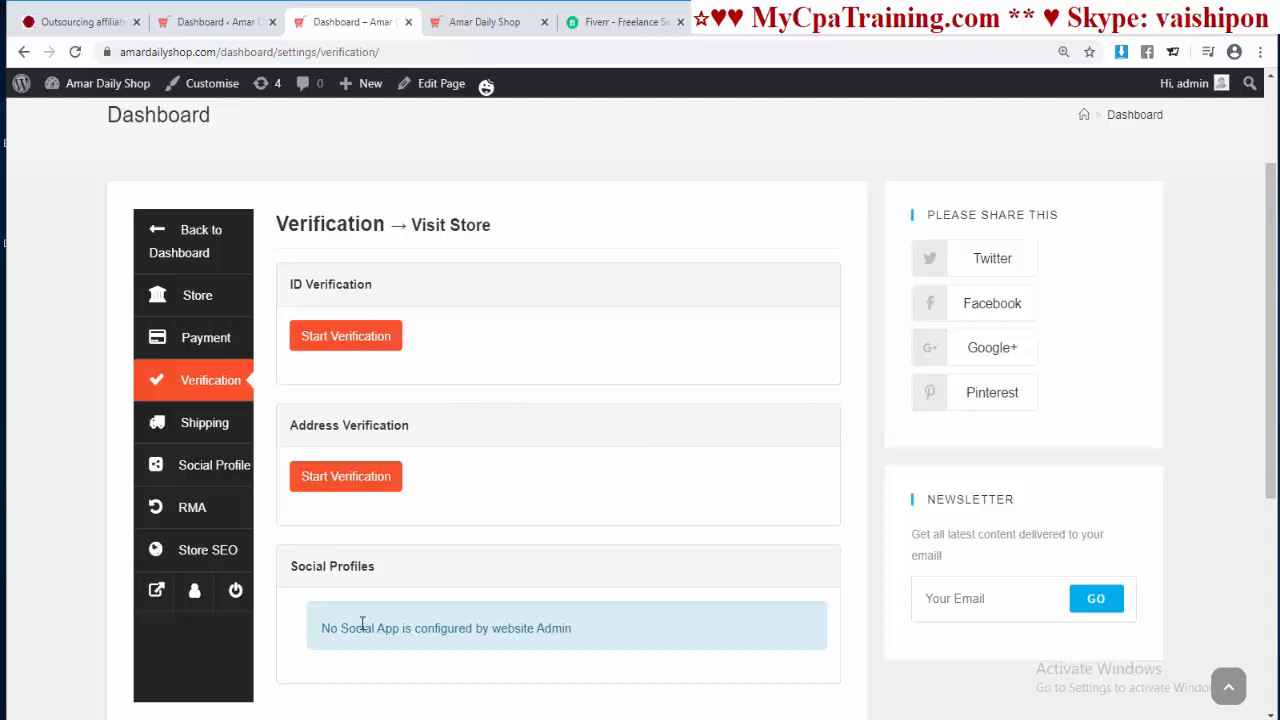
Step: Preview the ID verification form under Start Verification
left_click(338, 345)
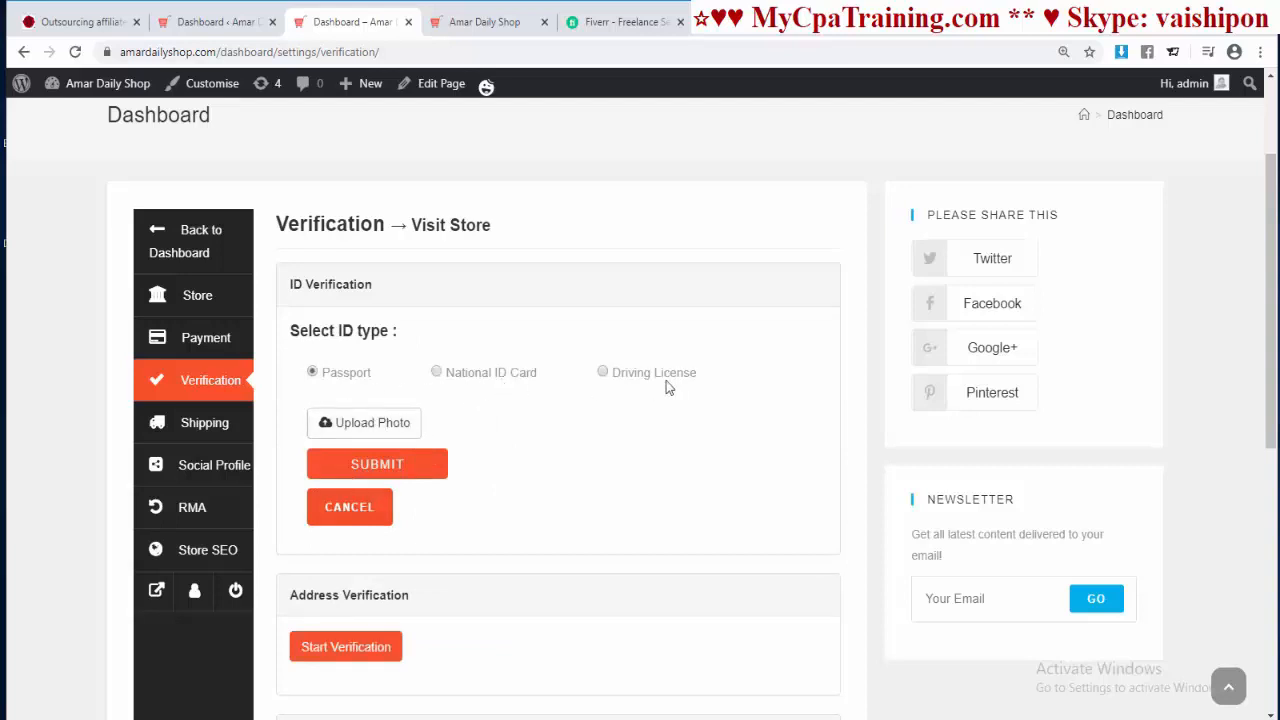
scroll(575, 460, "down", 2)
scroll(570, 465, "up", 1)
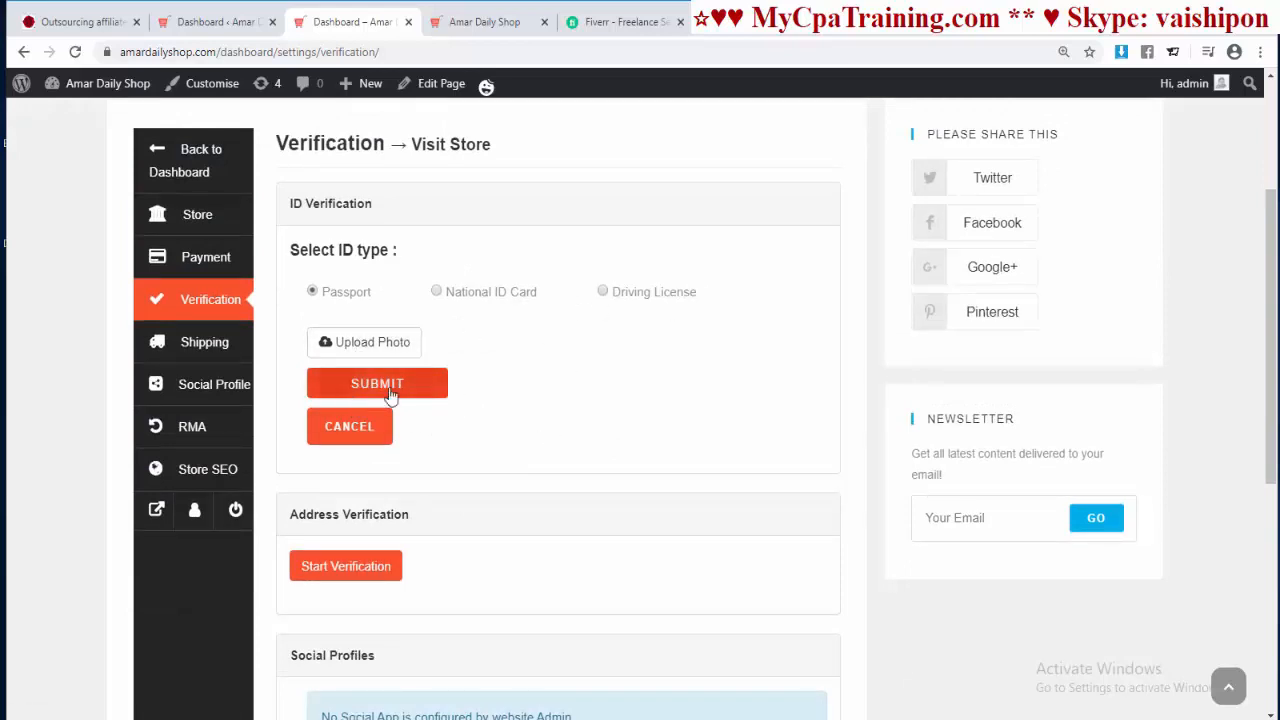
scroll(506, 431, "down", 3)
Step: Preview the address verification form, then open Shipping settings showing the Bangladesh zone
left_click(339, 400)
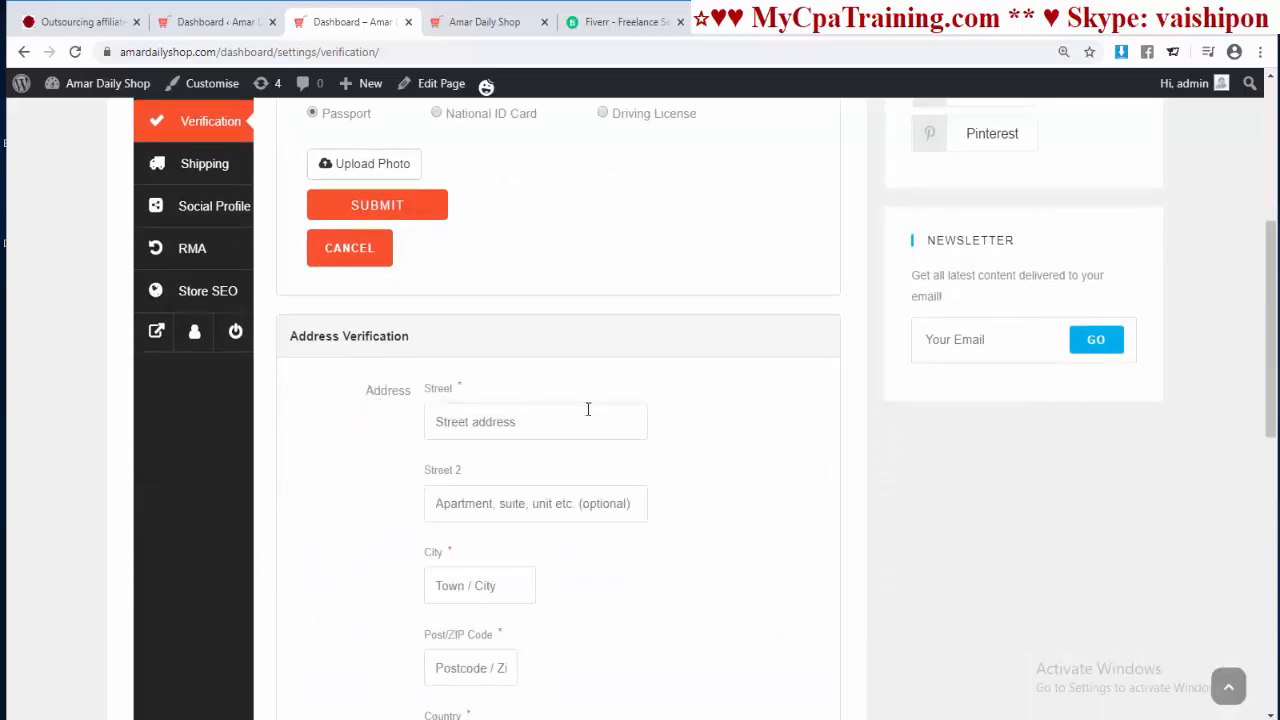
scroll(588, 409, "down", 2)
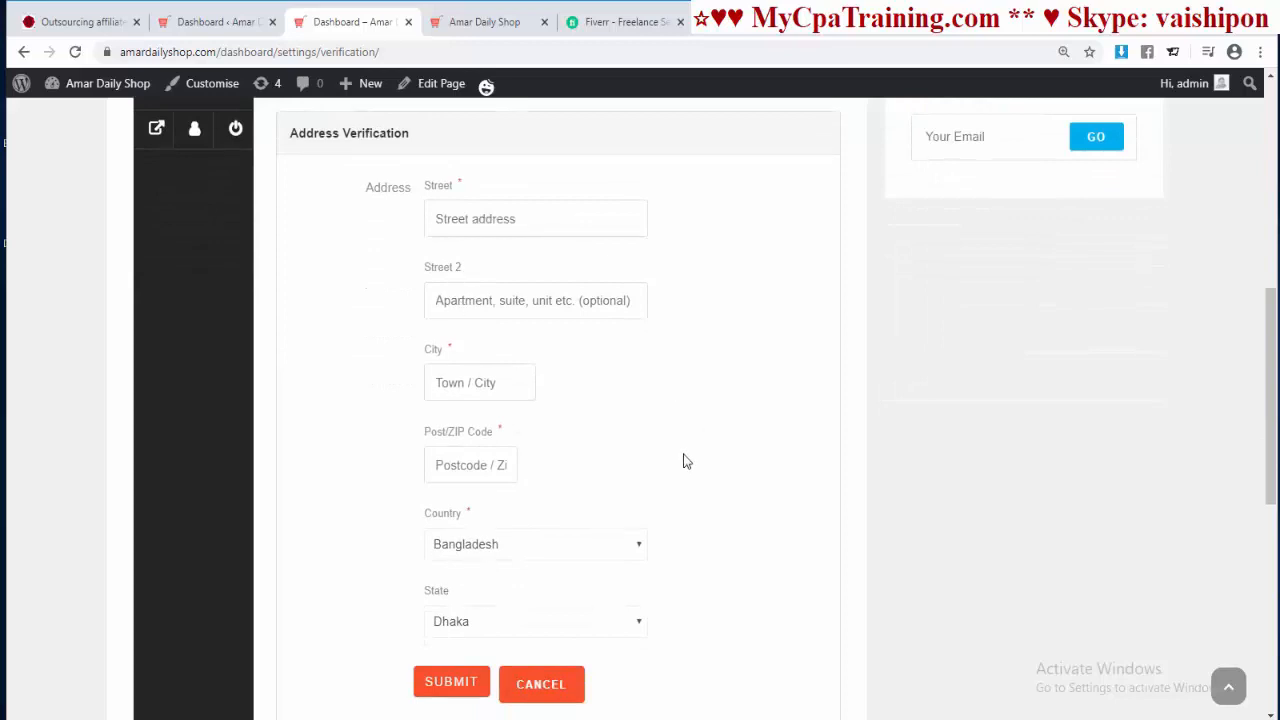
scroll(686, 457, "down", 3)
scroll(634, 391, "up", 7)
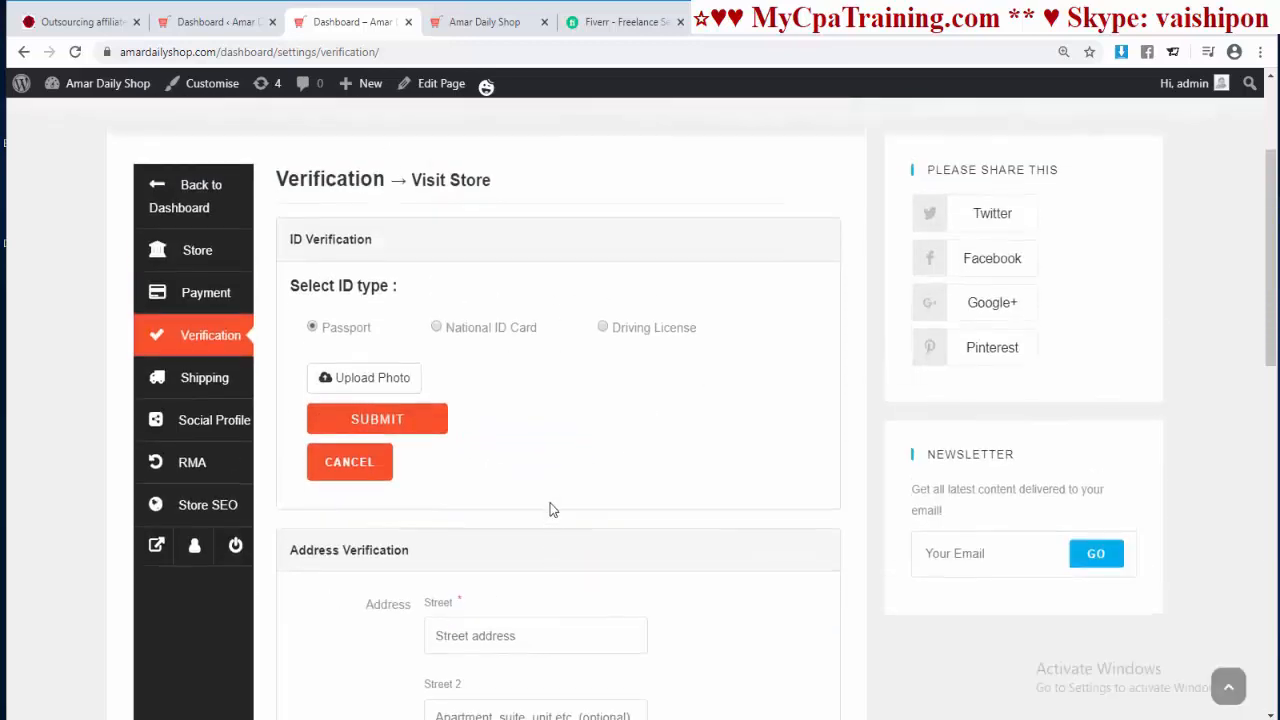
left_click(204, 378)
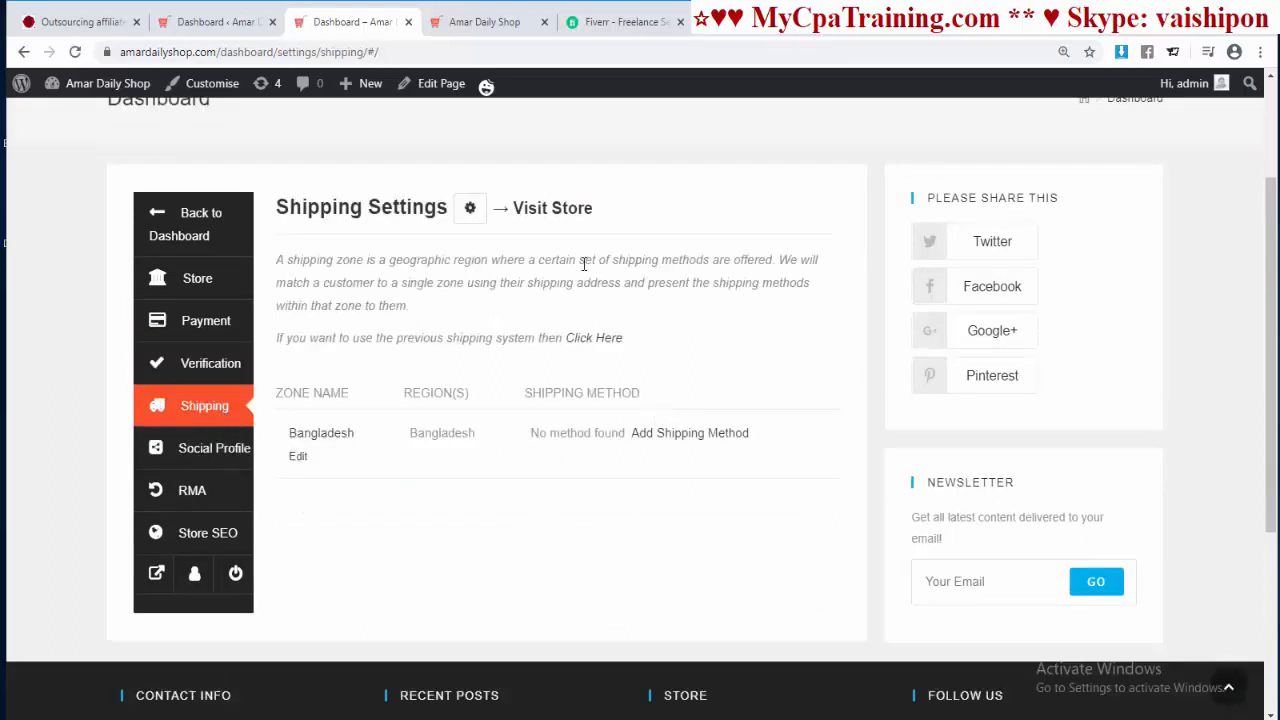
Step: Save the Facebook, Twitter, Pinterest, LinkedIn, YouTube and Instagram URLs in Social Profile
left_click(210, 452)
scroll(673, 472, "down", 2)
scroll(671, 471, "down", 3)
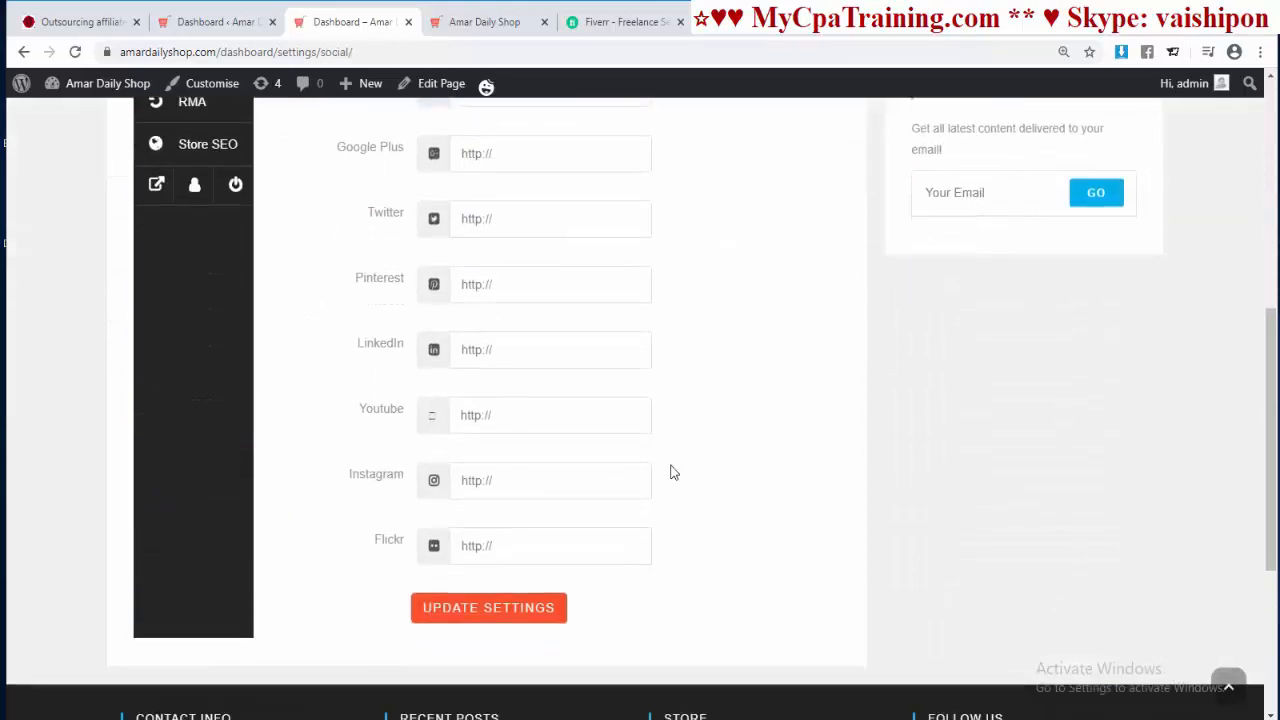
scroll(671, 471, "up", 2)
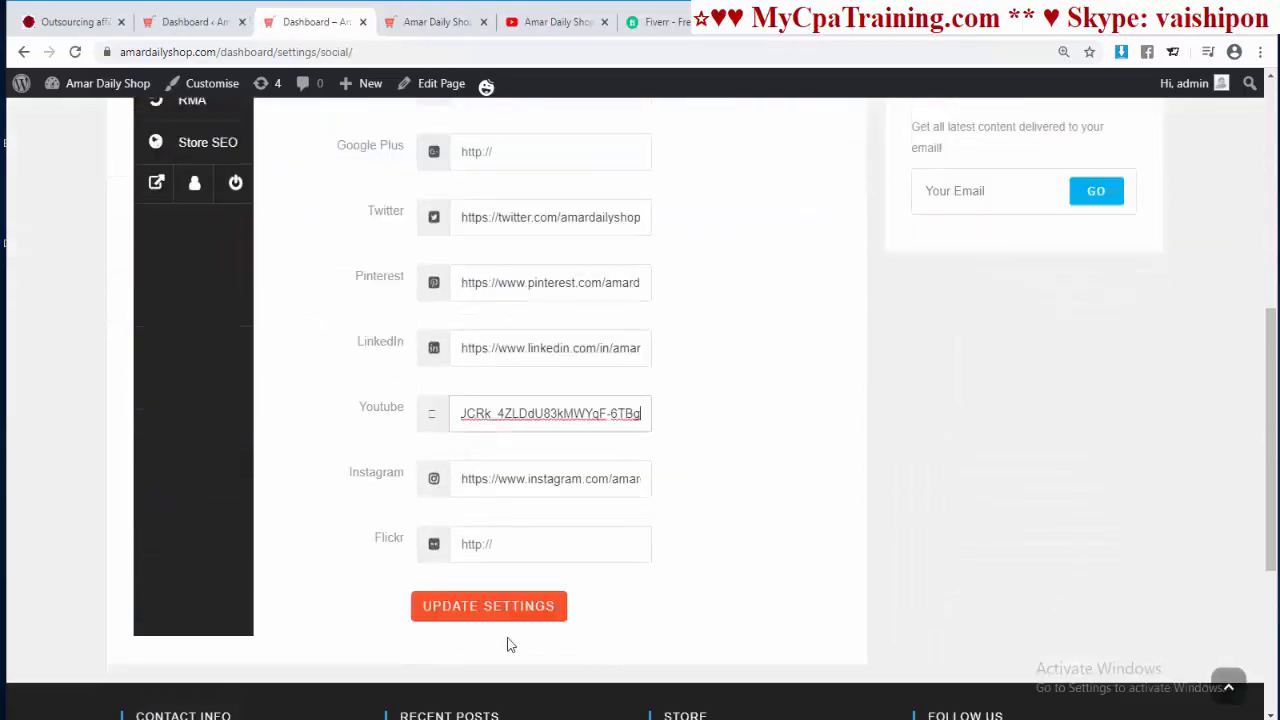
left_click(486, 606)
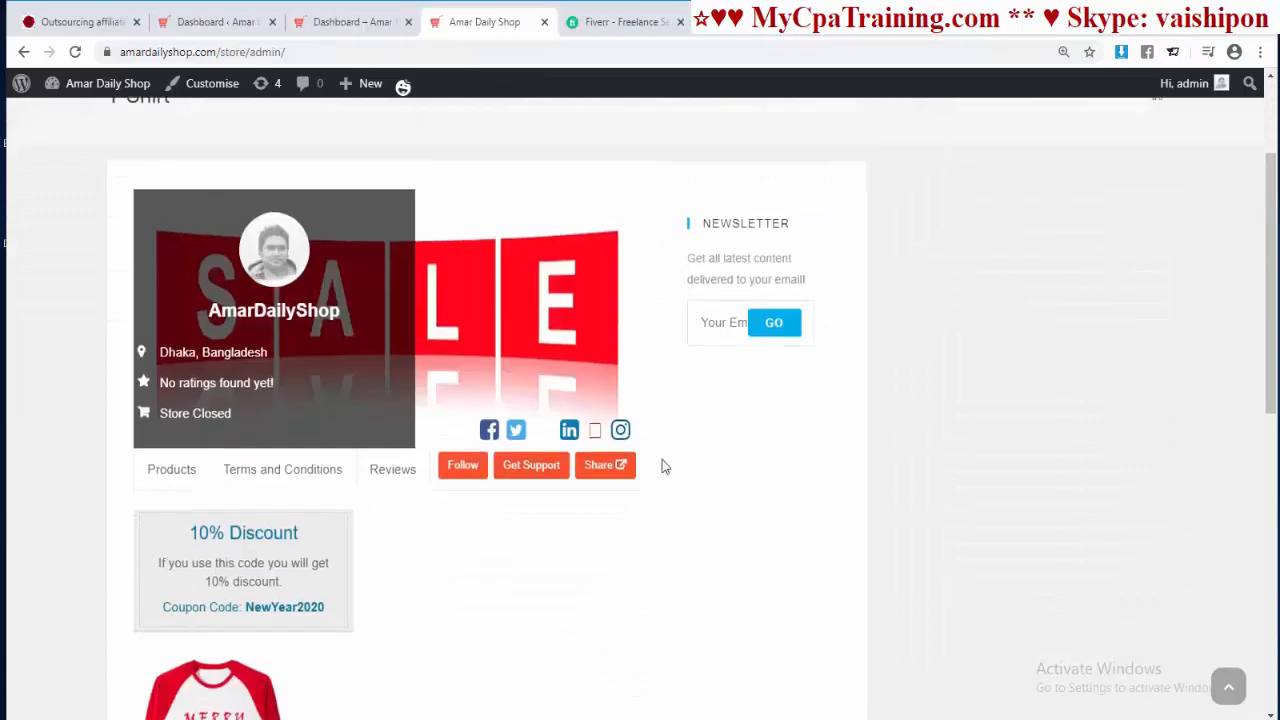
scroll(620, 430, "down", 1)
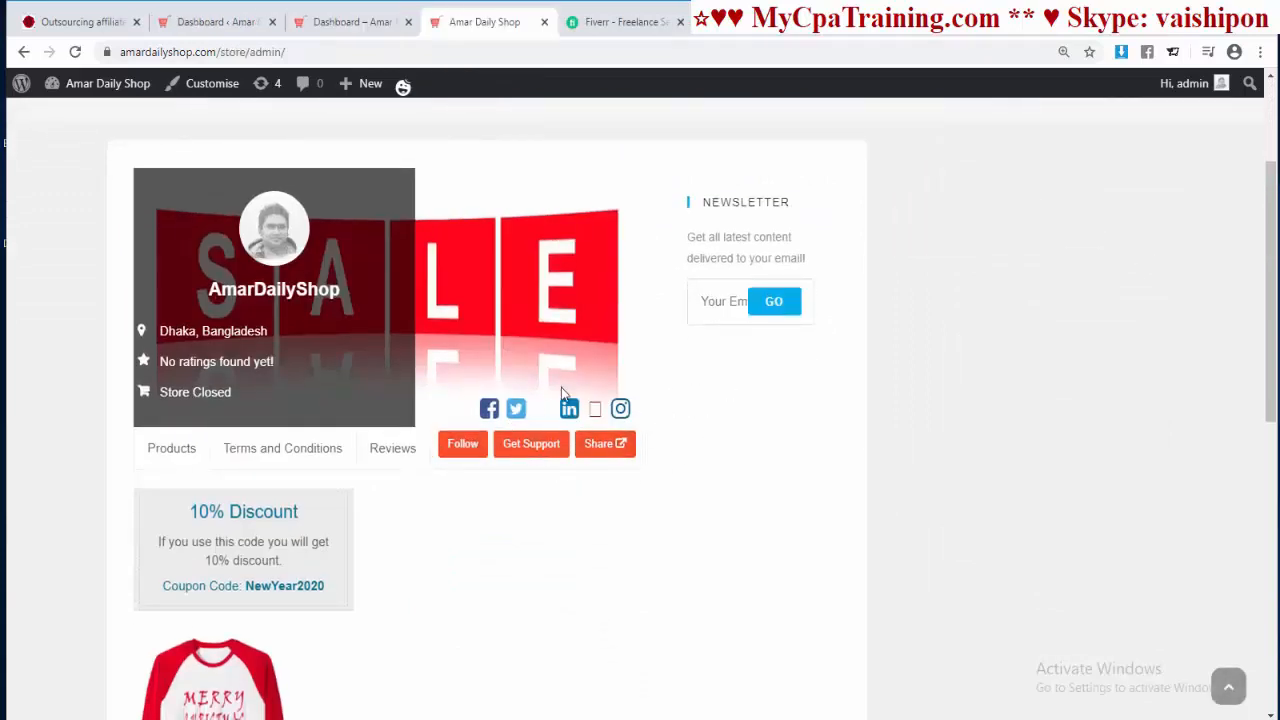
scroll(371, 385, "up", 2)
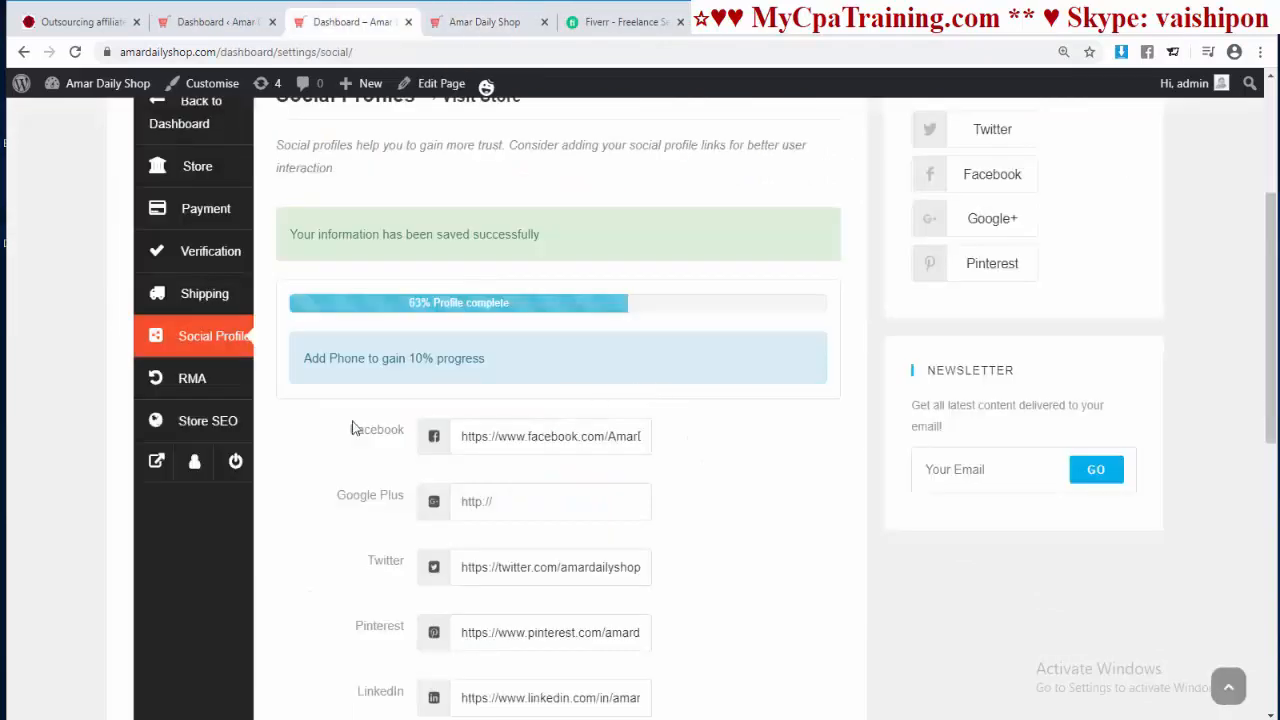
Step: Review the RMA return and warranty settings
left_click(194, 382)
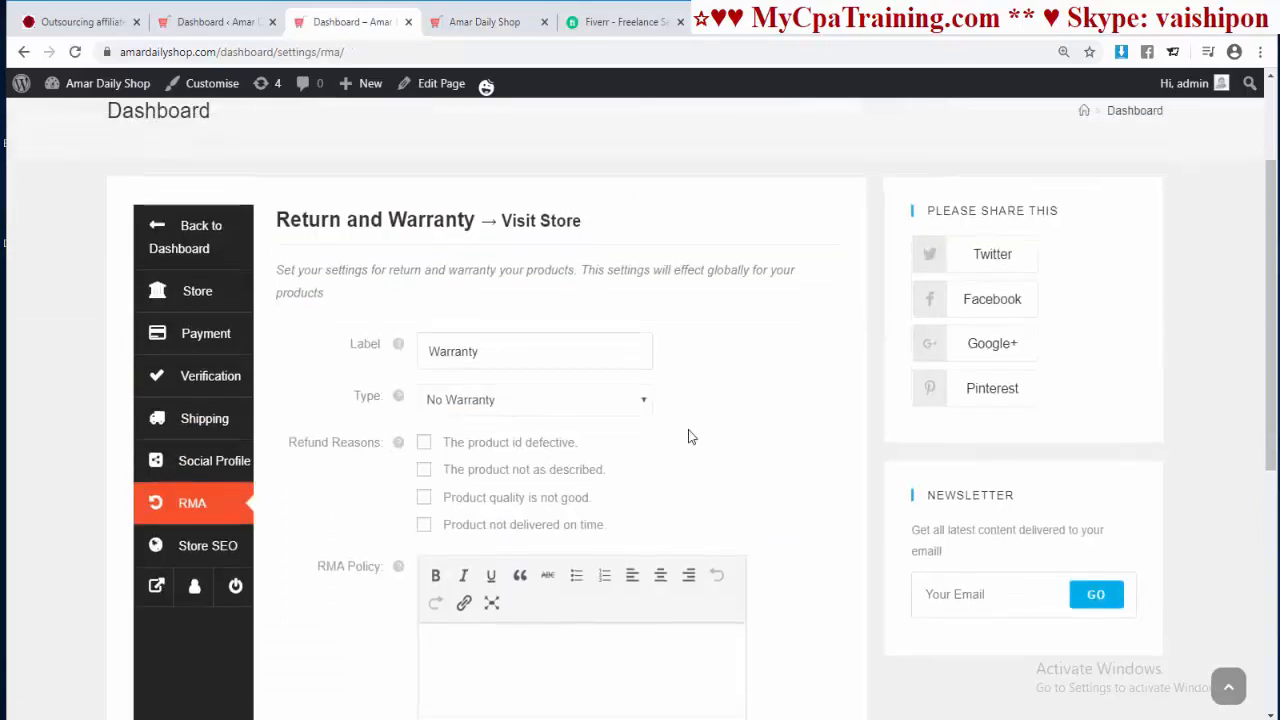
scroll(688, 437, "up", 2)
scroll(650, 420, "down", 2)
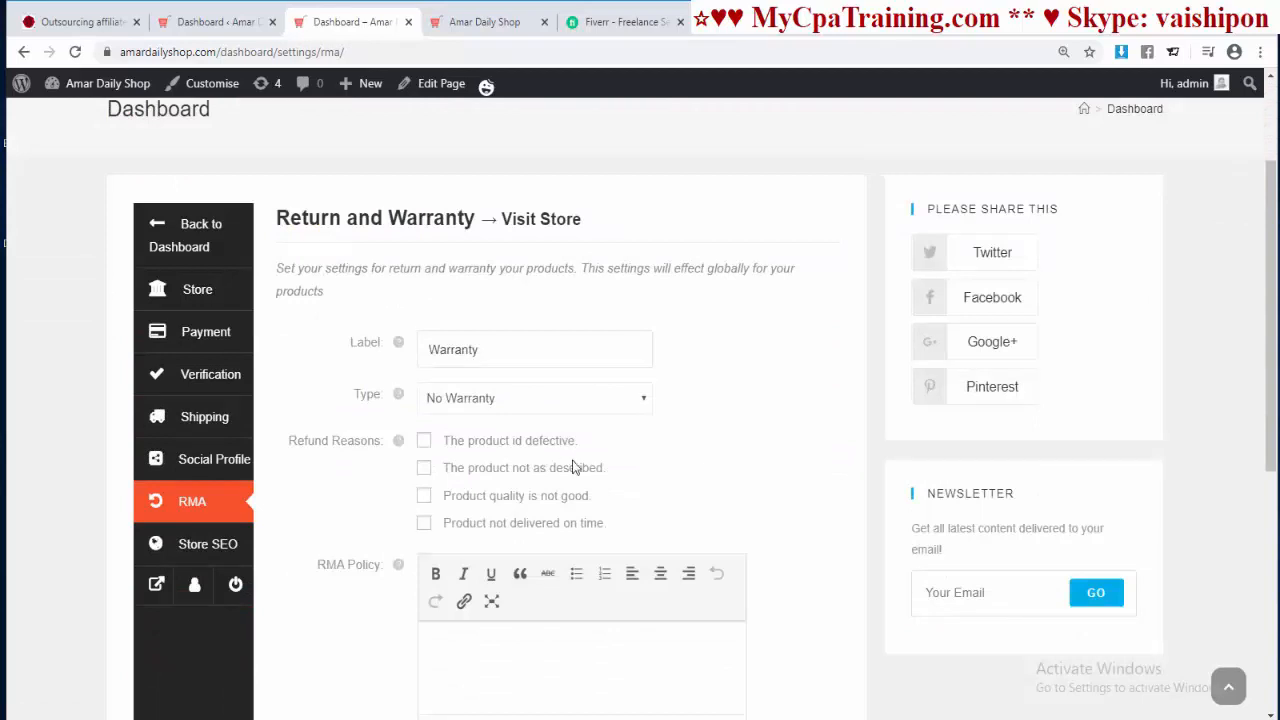
scroll(593, 435, "down", 1)
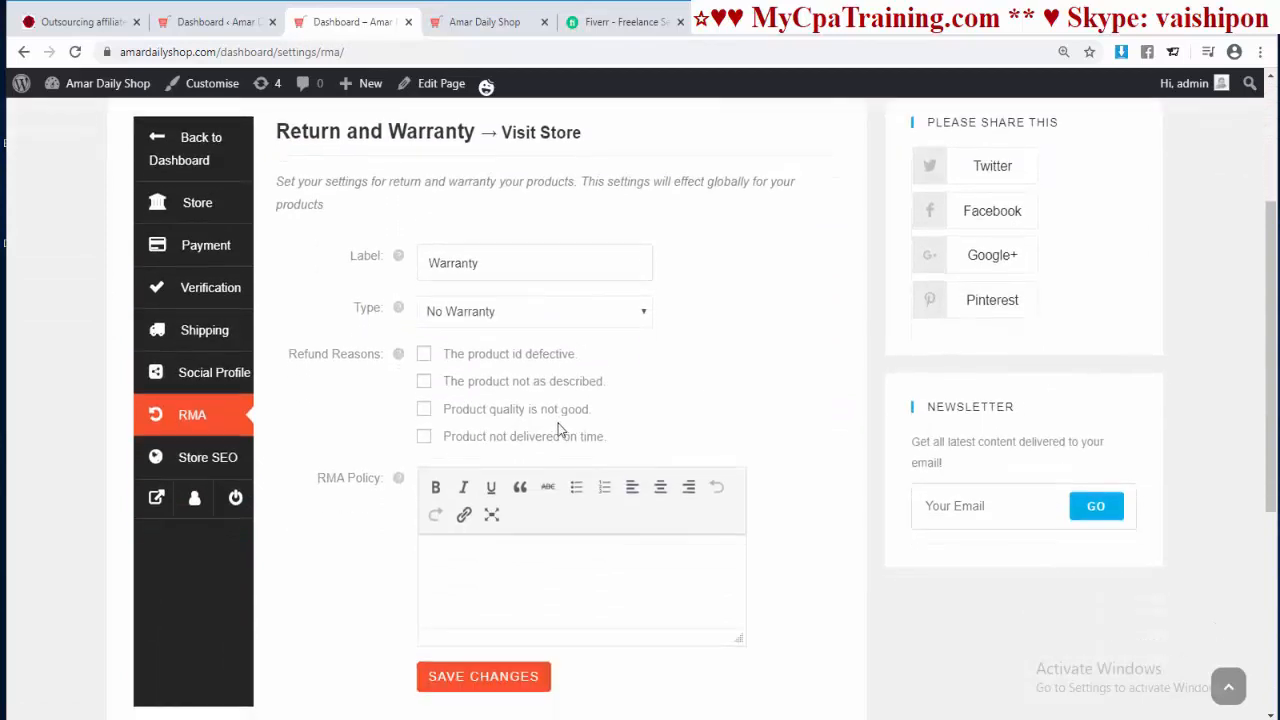
Step: Save the Store SEO settings with its fields left empty, then return to the dashboard
left_click(205, 457)
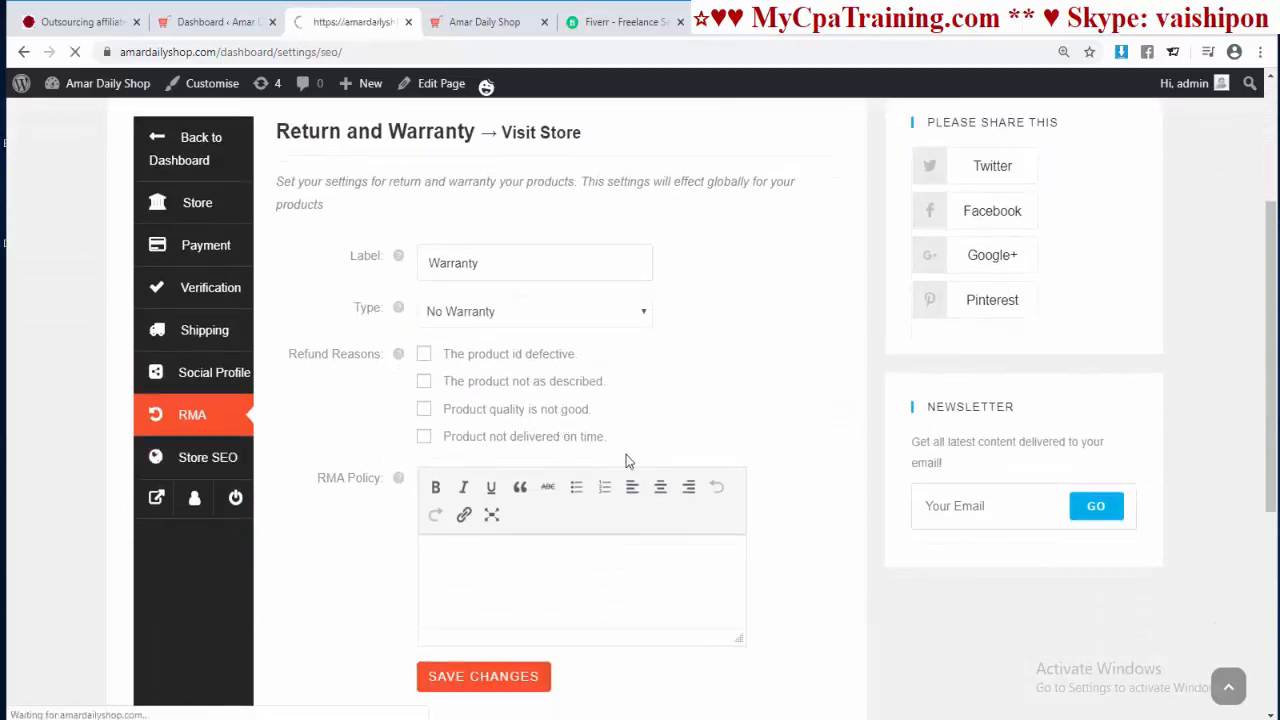
scroll(506, 383, "down", 3)
scroll(595, 332, "up", 1)
scroll(503, 266, "up", 2)
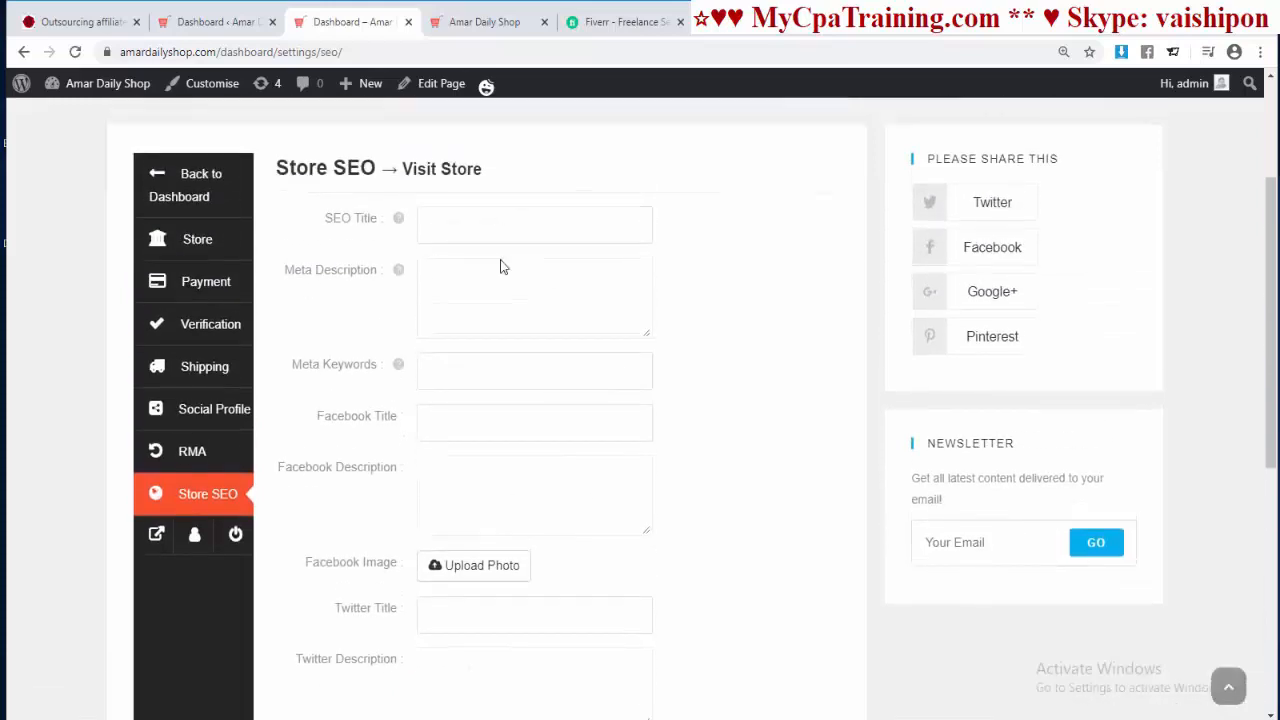
scroll(526, 523, "down", 2)
scroll(528, 524, "up", 4)
scroll(528, 524, "down", 2)
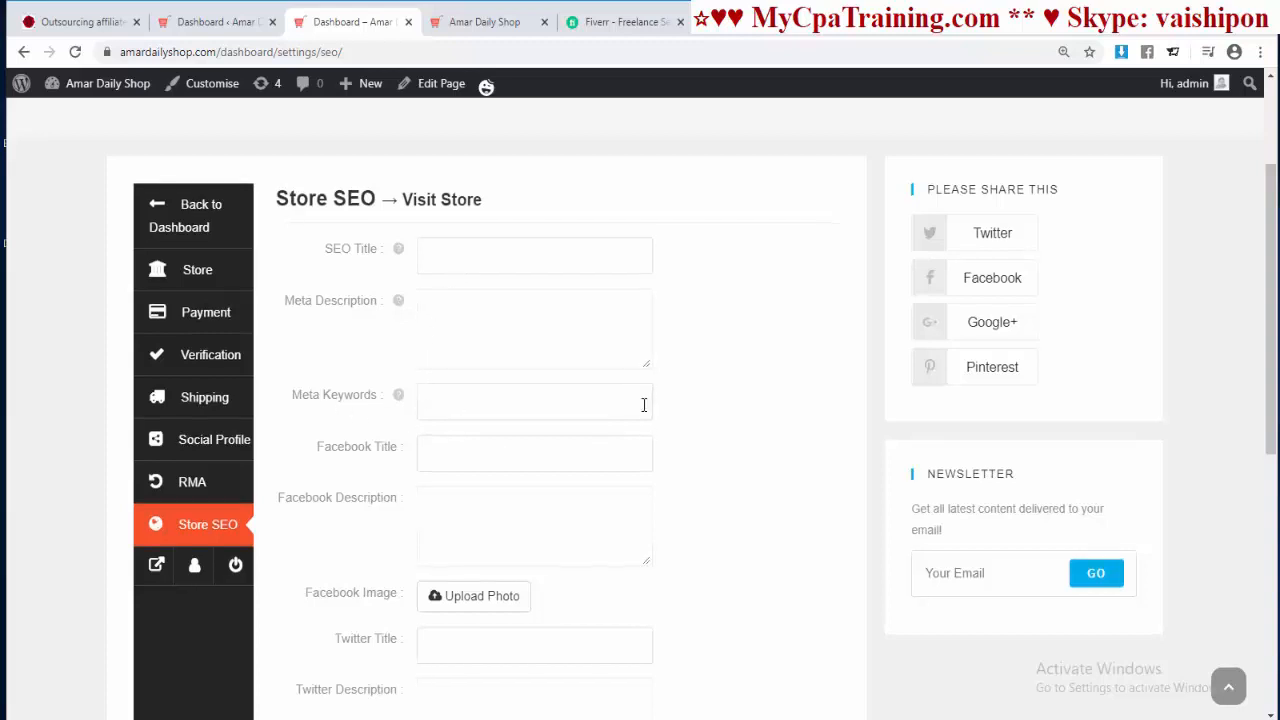
scroll(459, 374, "down", 1)
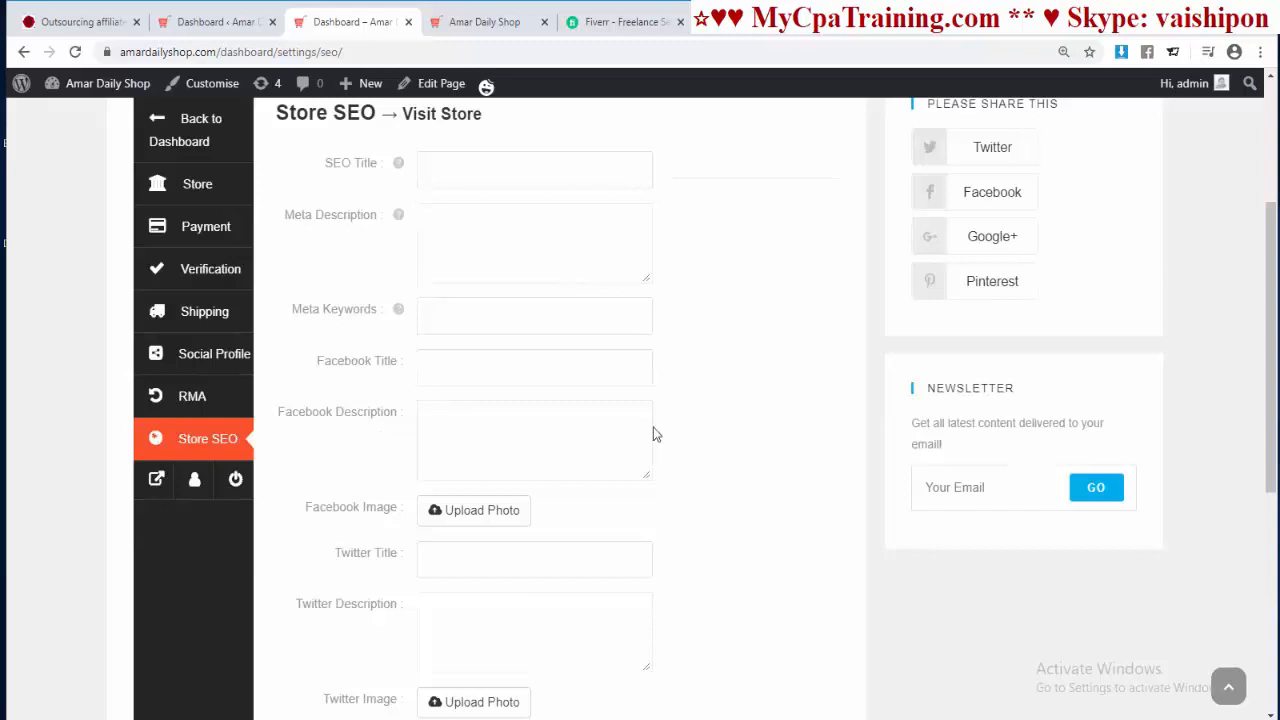
scroll(653, 434, "down", 2)
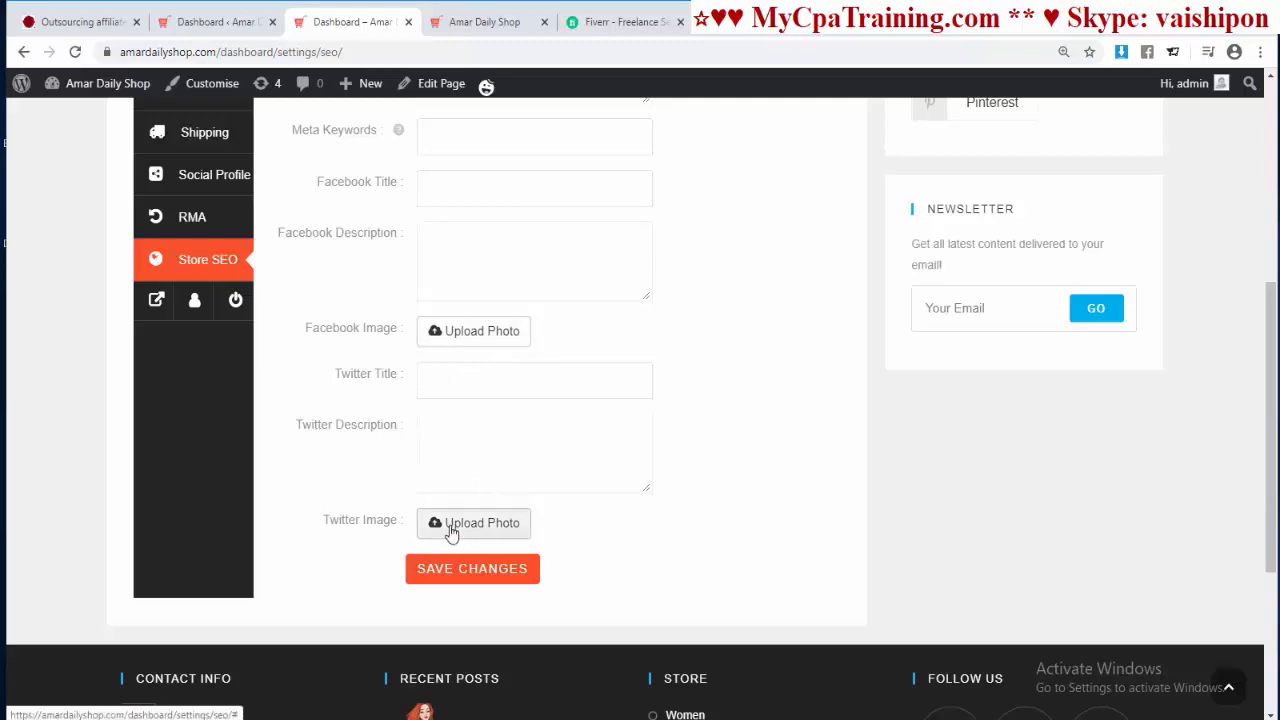
left_click(490, 580)
left_click(181, 400)
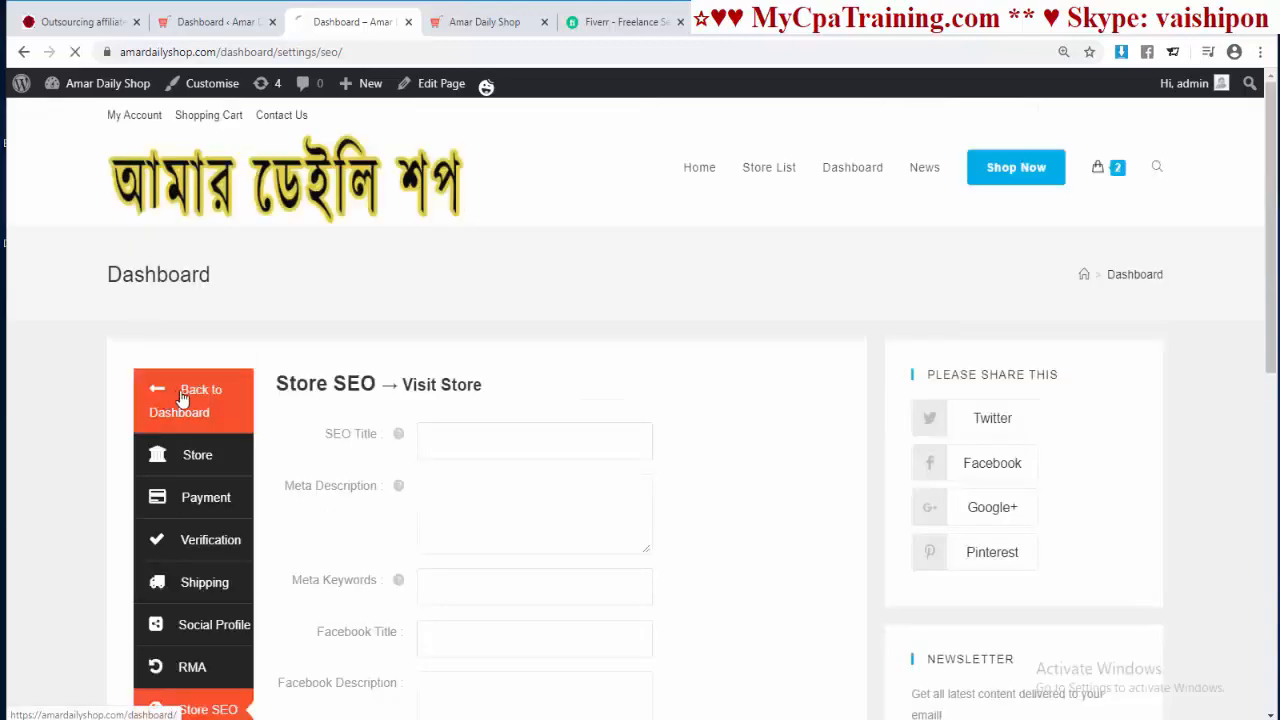
Step: Scroll through the vendor dashboard's sales, orders and products overview
scroll(605, 460, "down", 8)
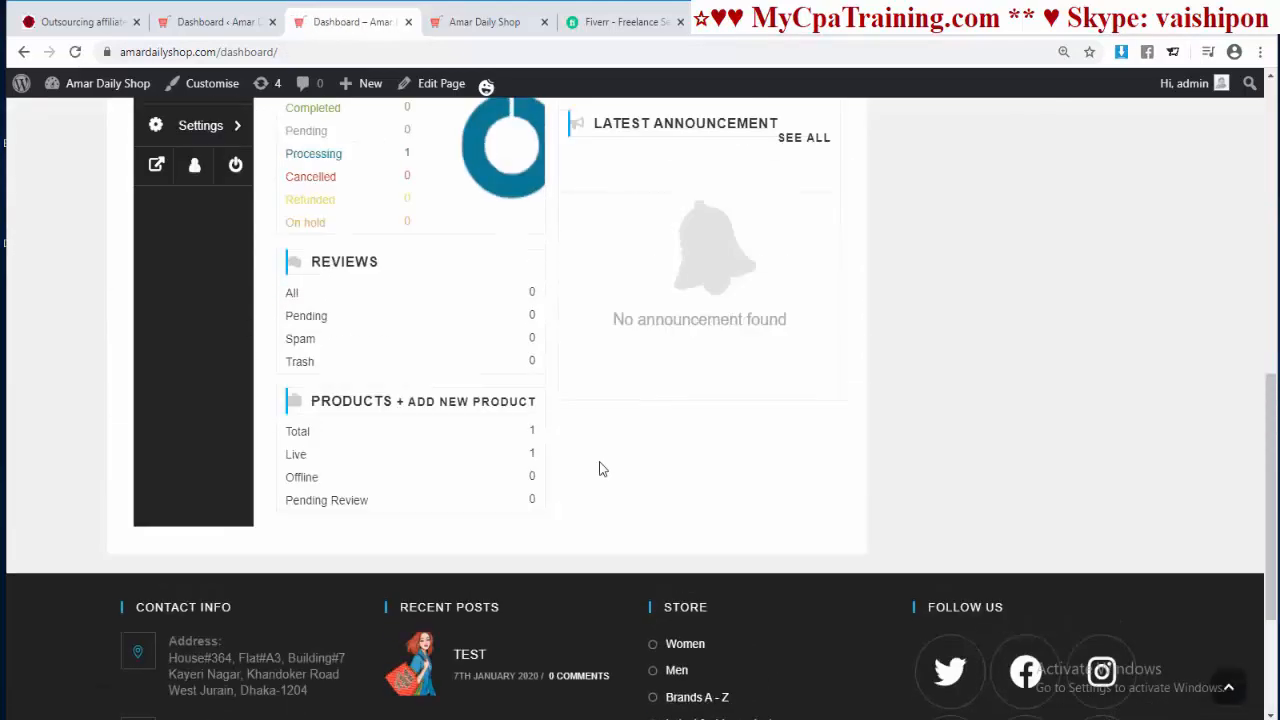
scroll(602, 467, "up", 5)
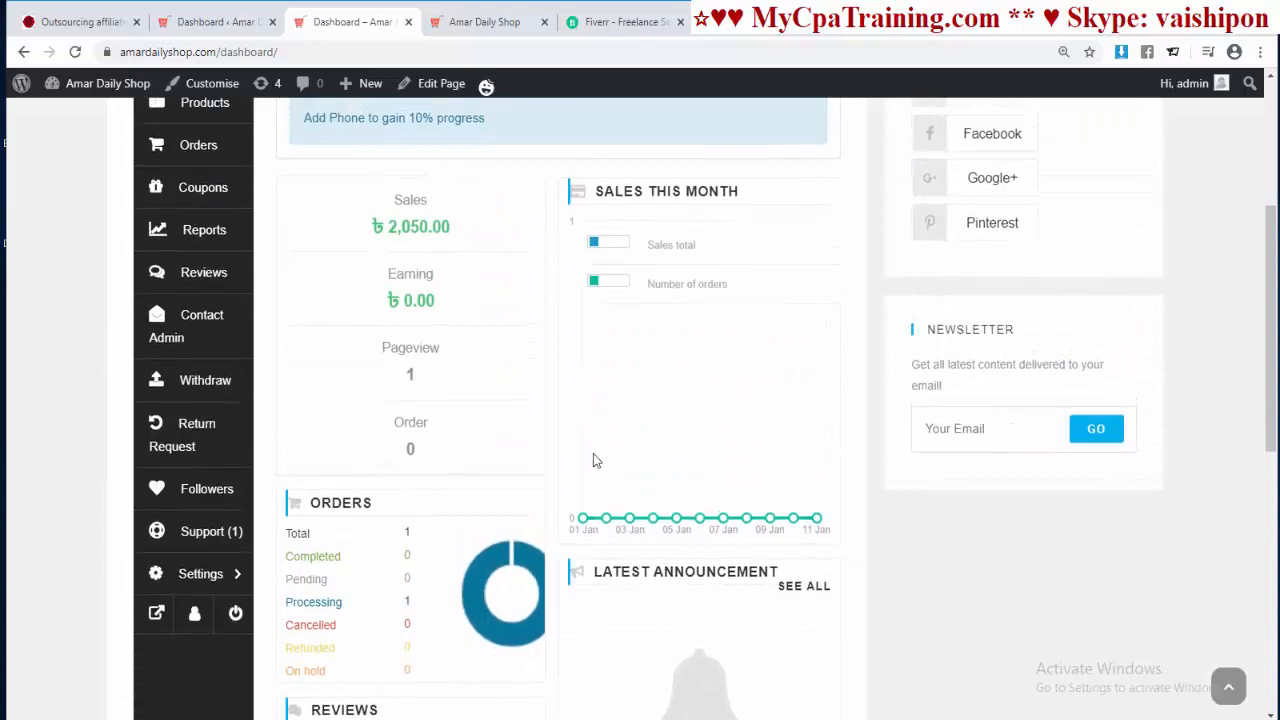
scroll(593, 458, "up", 3)
scroll(517, 434, "down", 2)
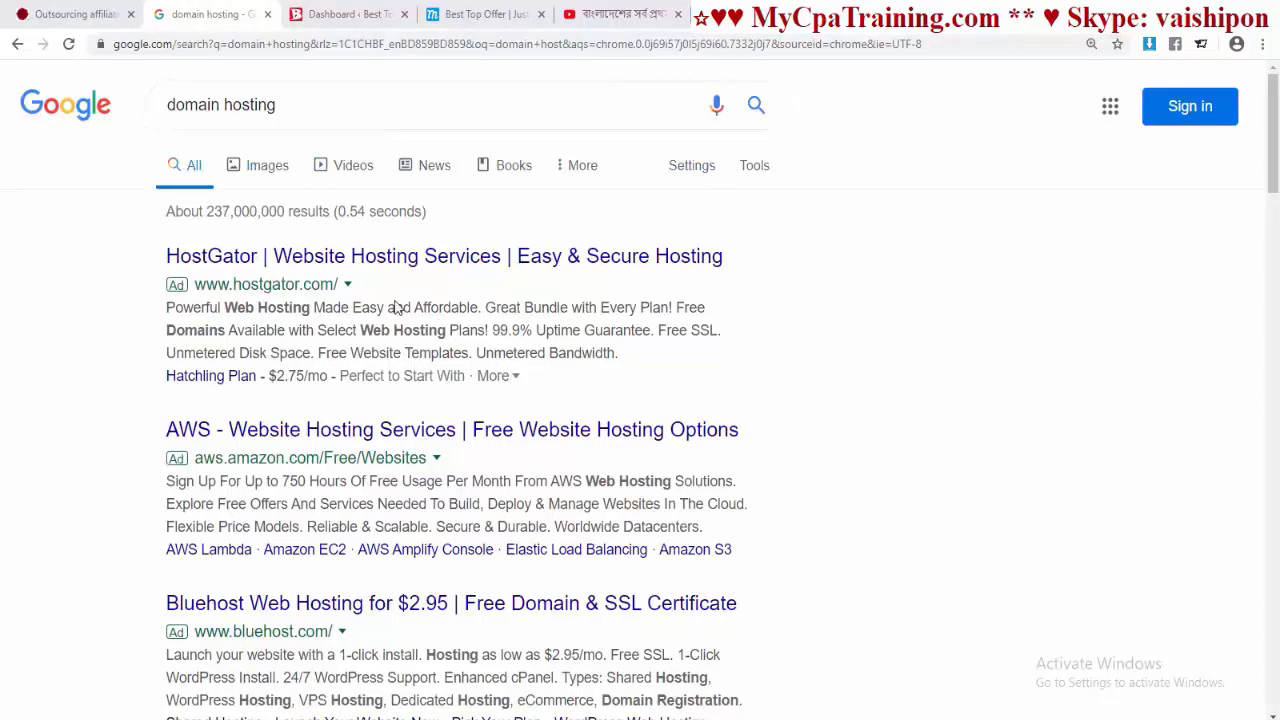
Step: Leave the 'domain hosting' results and search 'extraorbit' to reach the XtraOrbit site
scroll(335, 464, "down", 3)
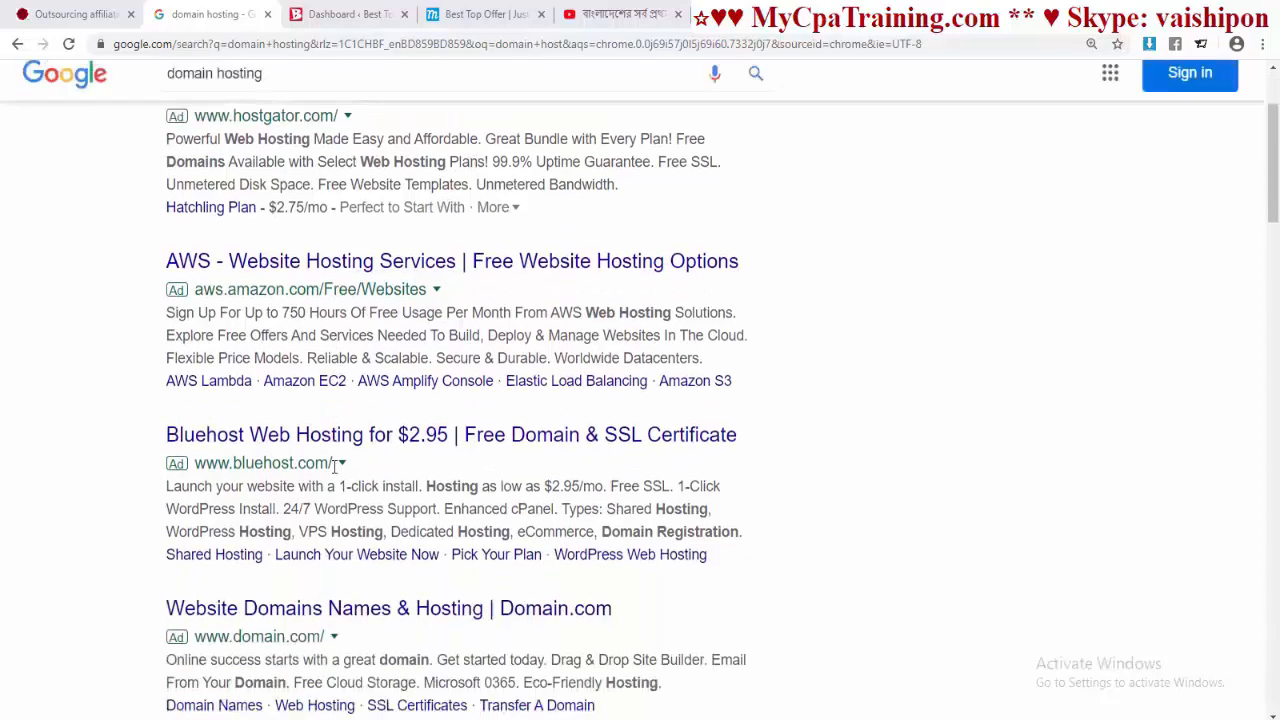
scroll(335, 464, "up", 3)
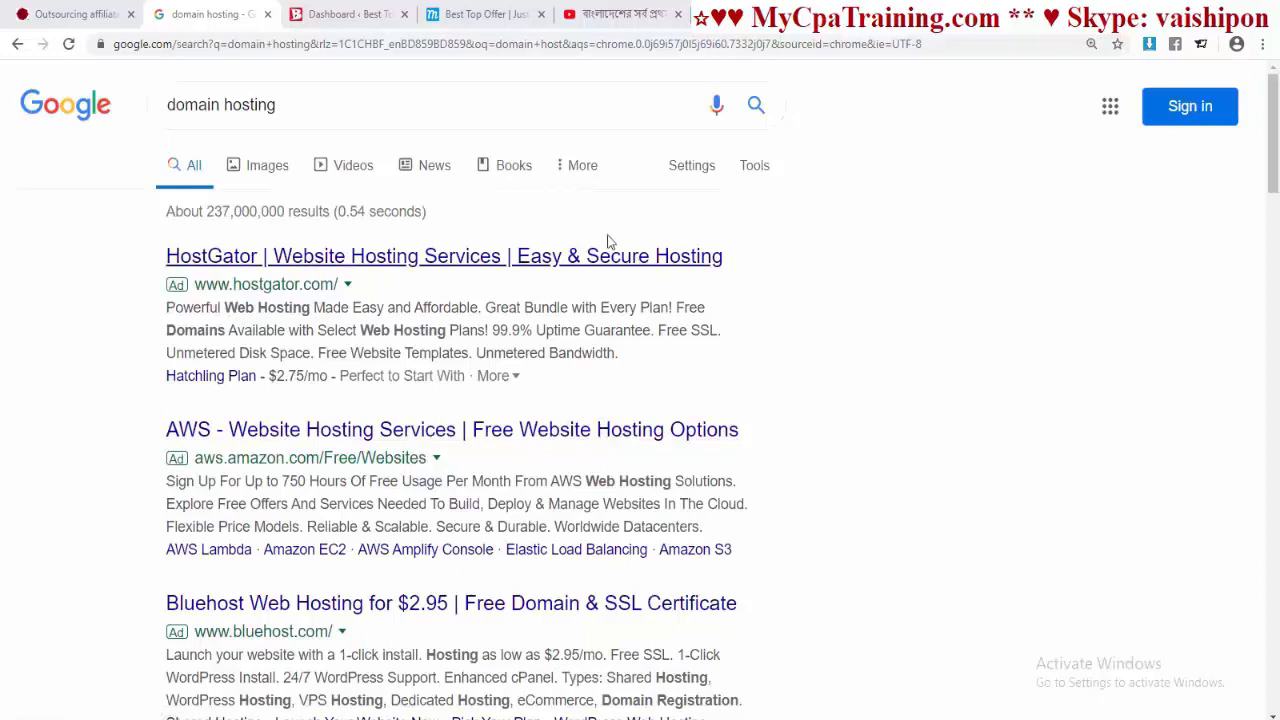
key("alt+Left")
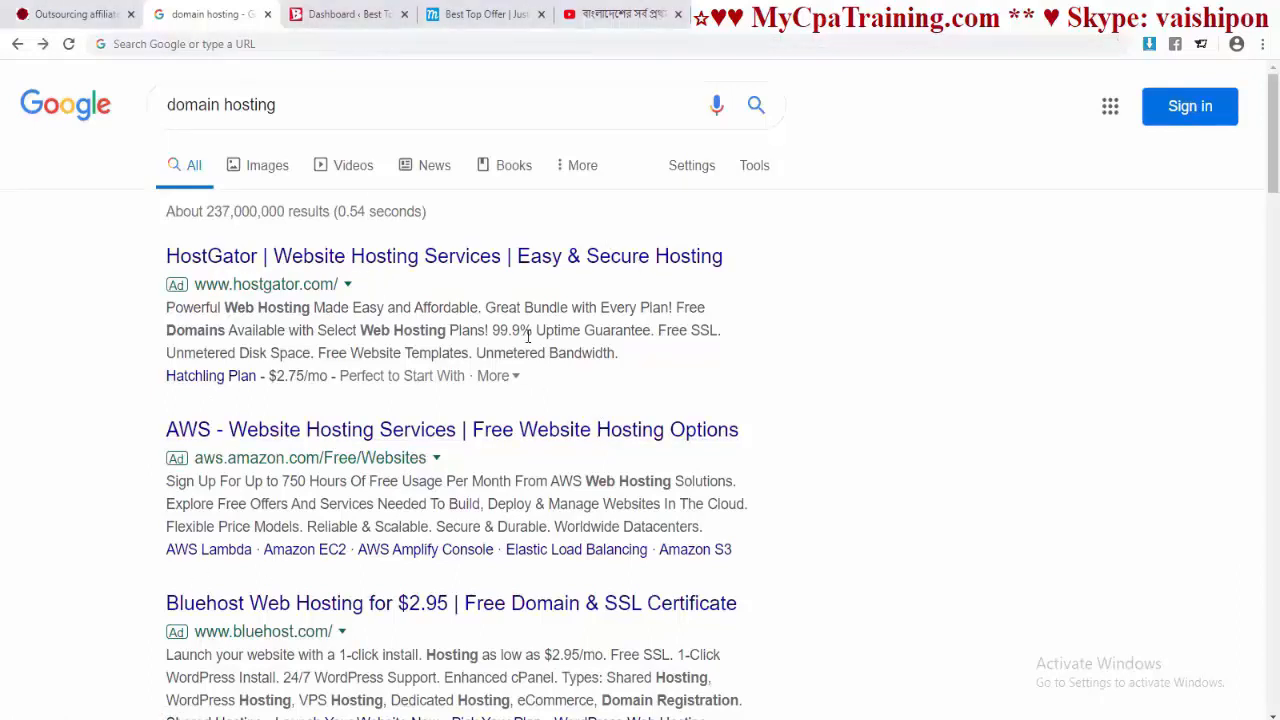
left_click(186, 48)
type("extraorbit")
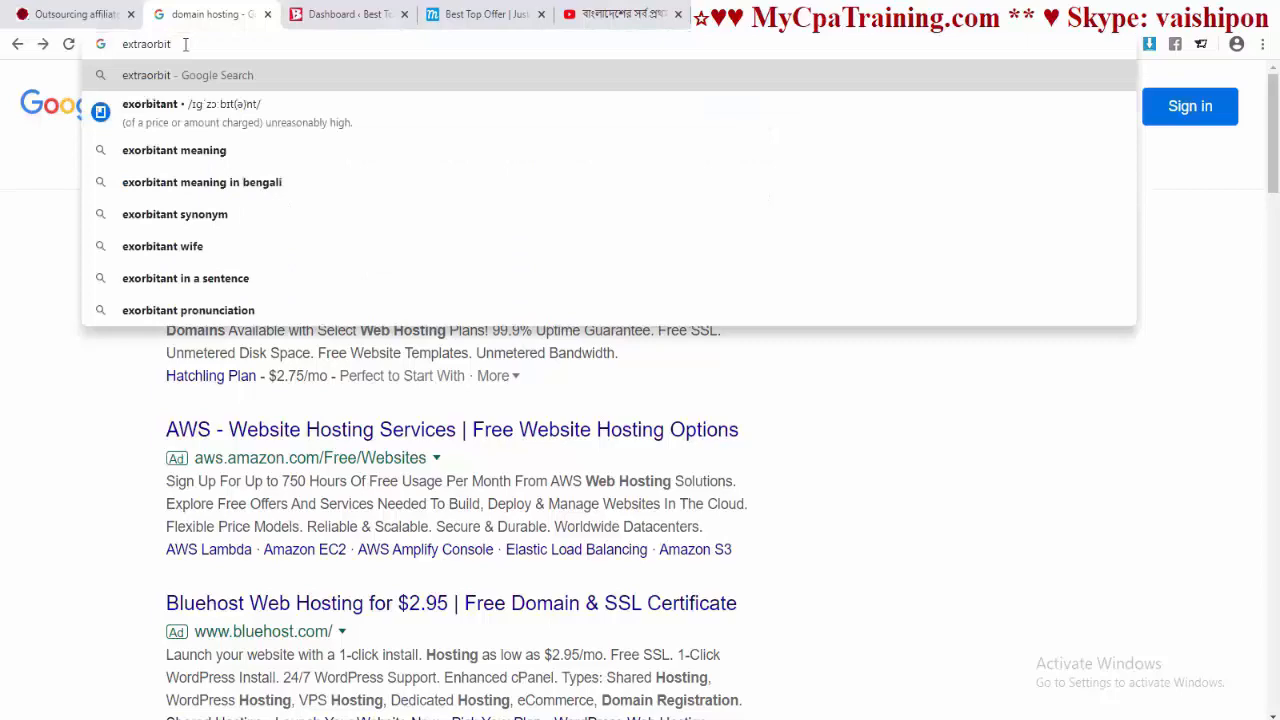
key("Return")
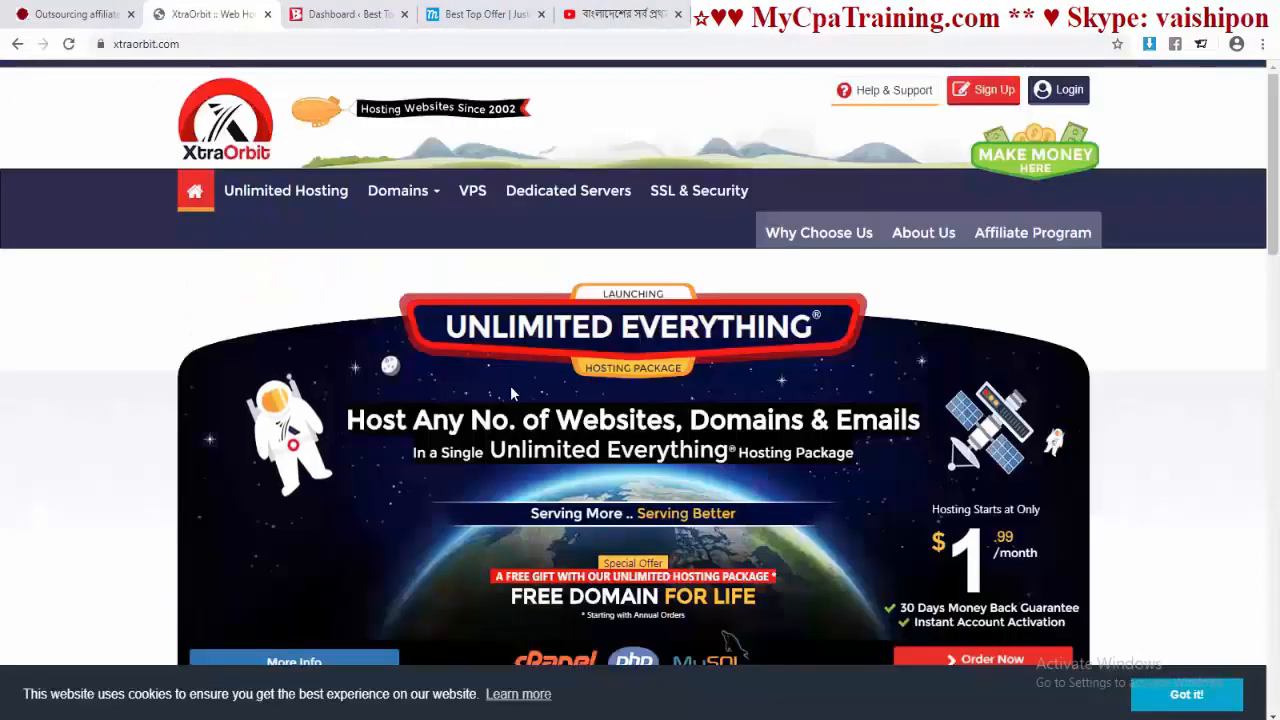
Step: Search the chosen name with .com ticked on XtraOrbit's Register New Domain page
mouse_move(438, 198)
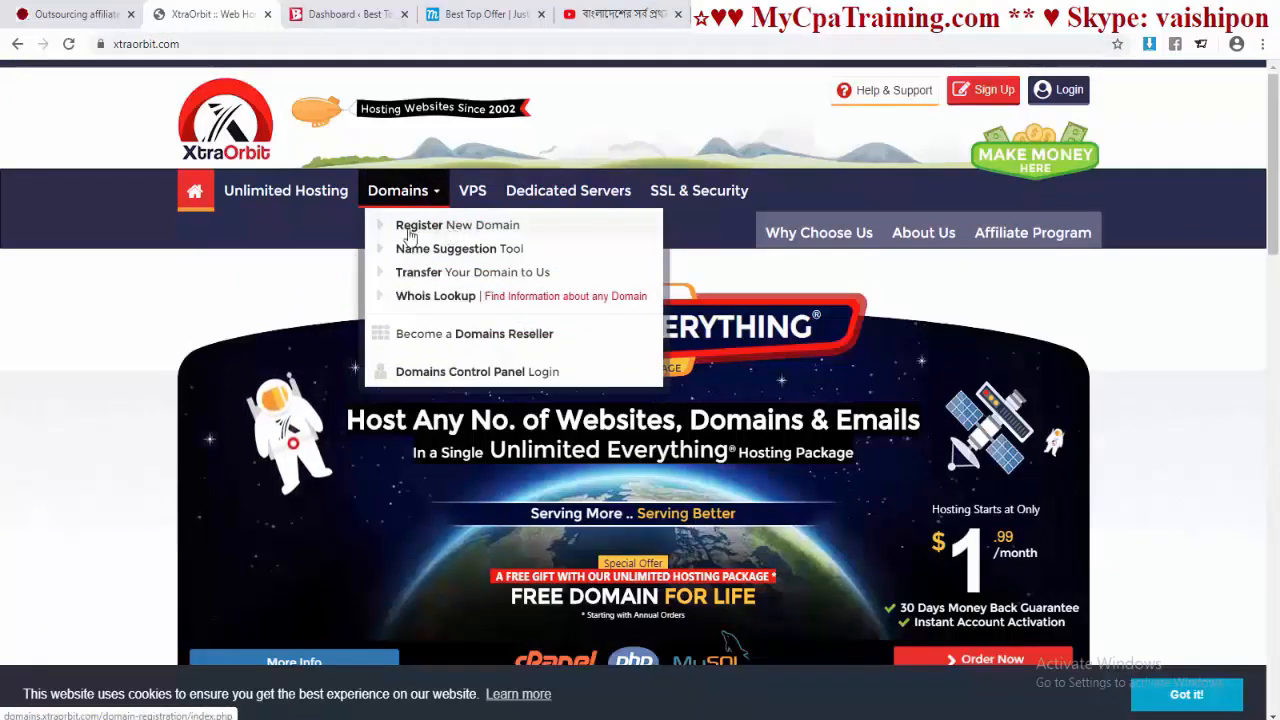
left_click(409, 228)
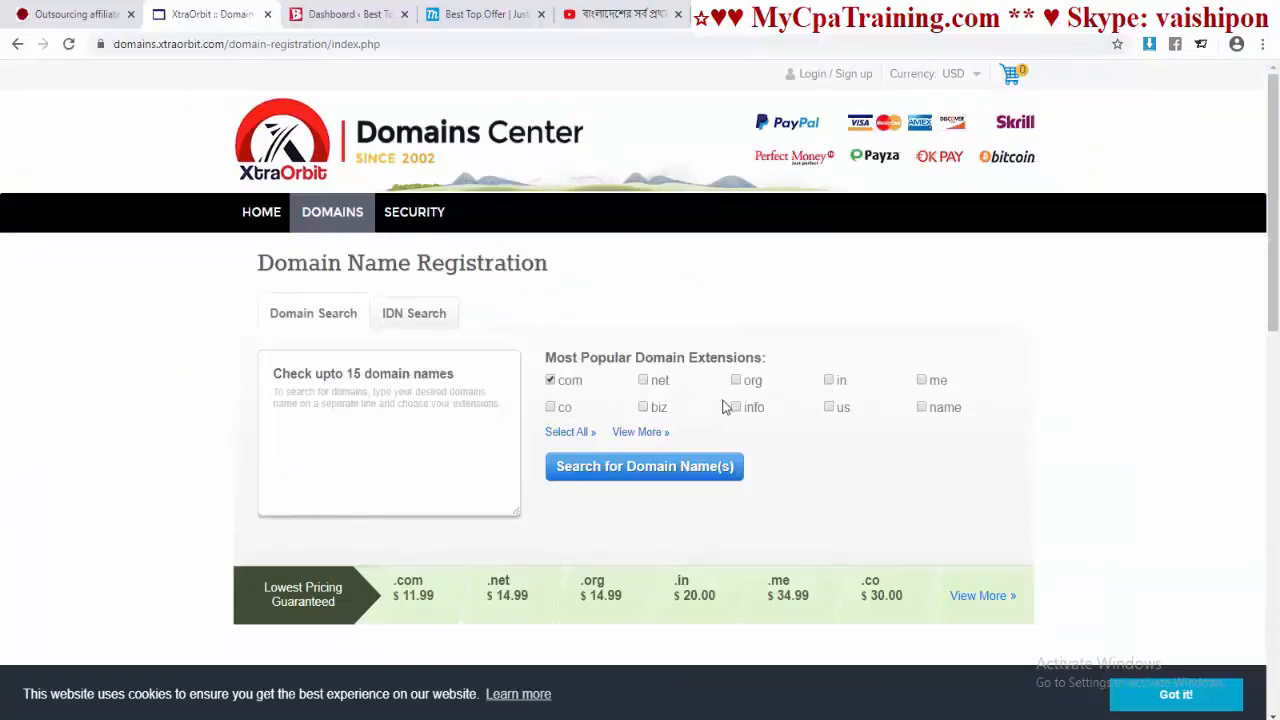
left_click(361, 411)
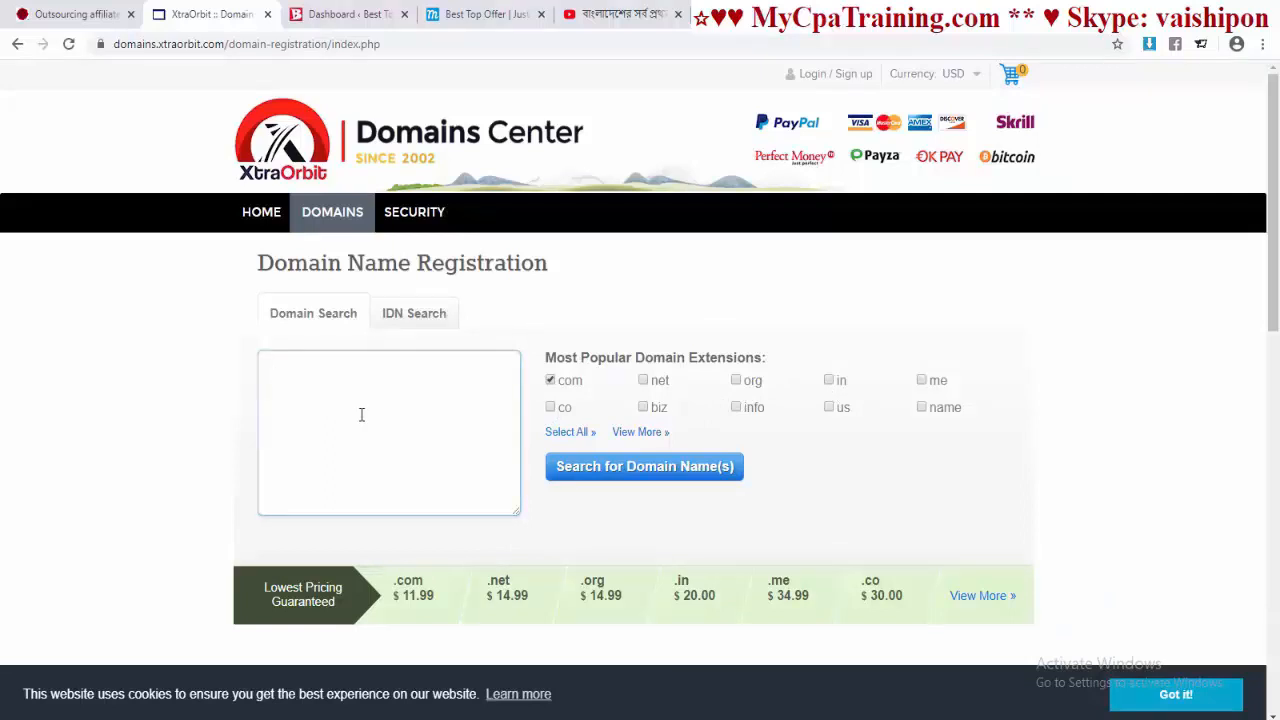
type("Munwar")
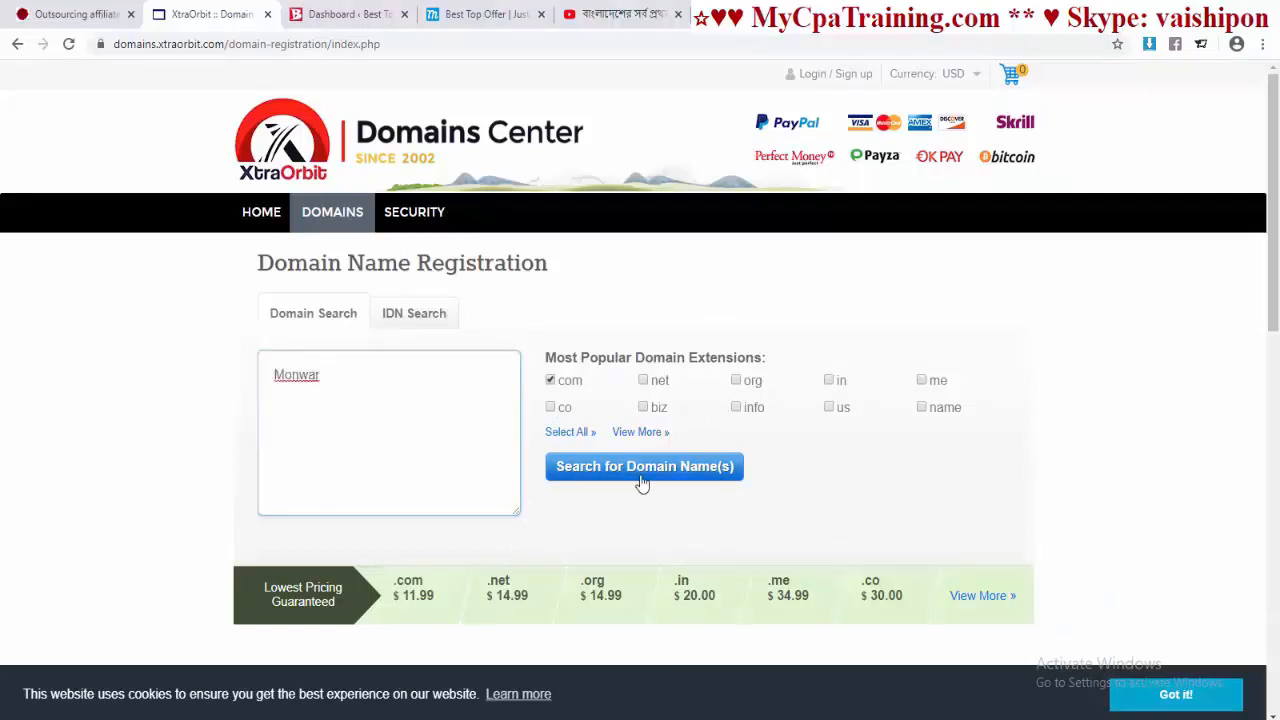
left_click(707, 478)
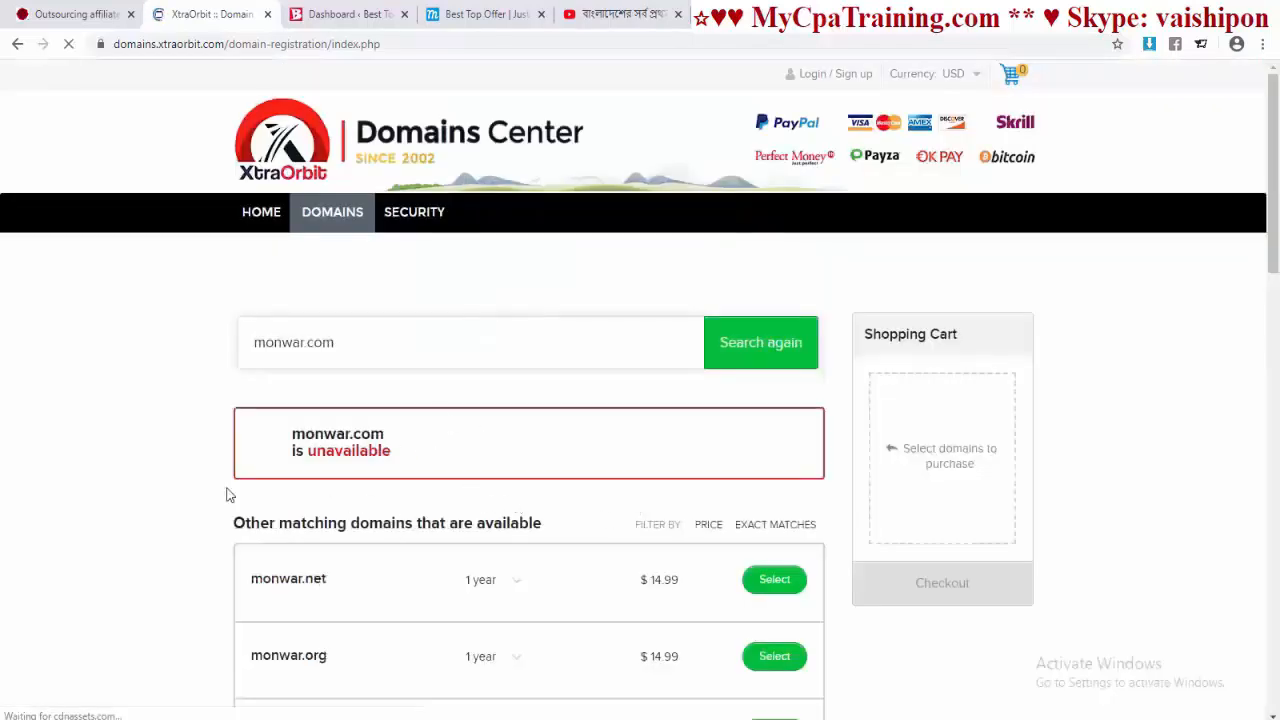
Step: Add the .net domain to the cart at $14.99, check out, then go back to xtraorbit.com
scroll(301, 344, "down", 3)
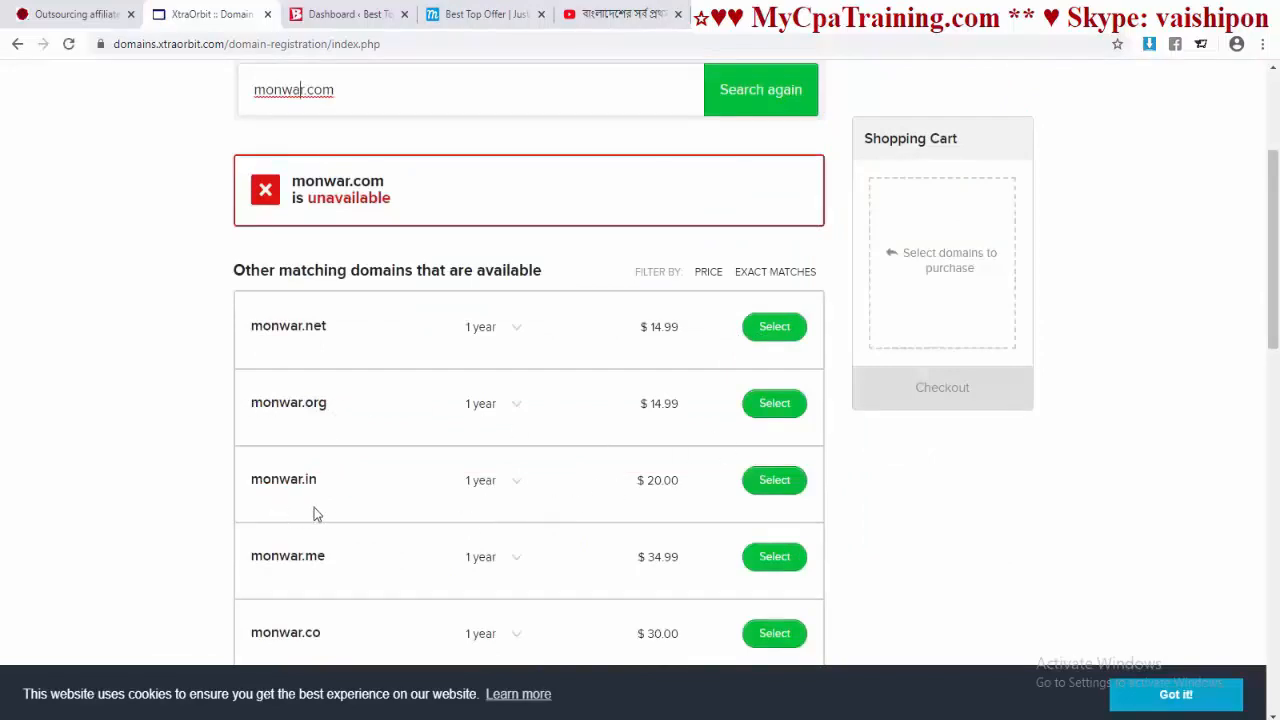
scroll(693, 490, "up", 3)
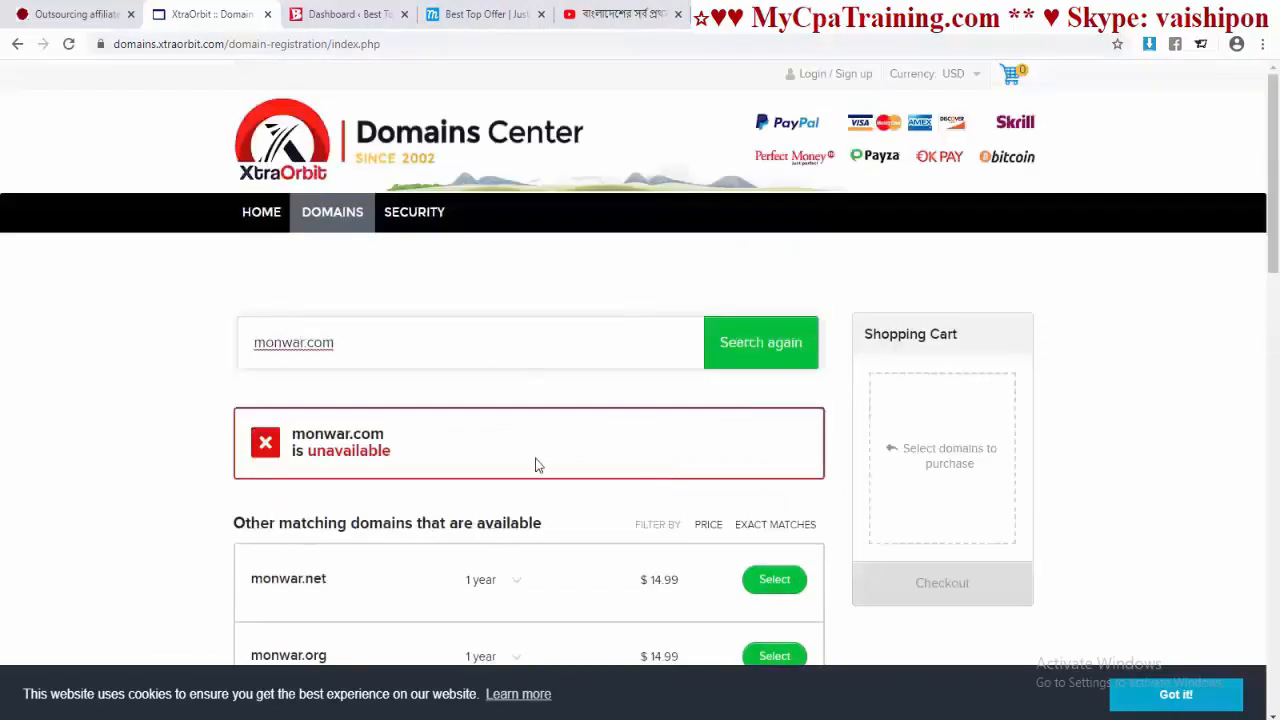
scroll(587, 461, "down", 2)
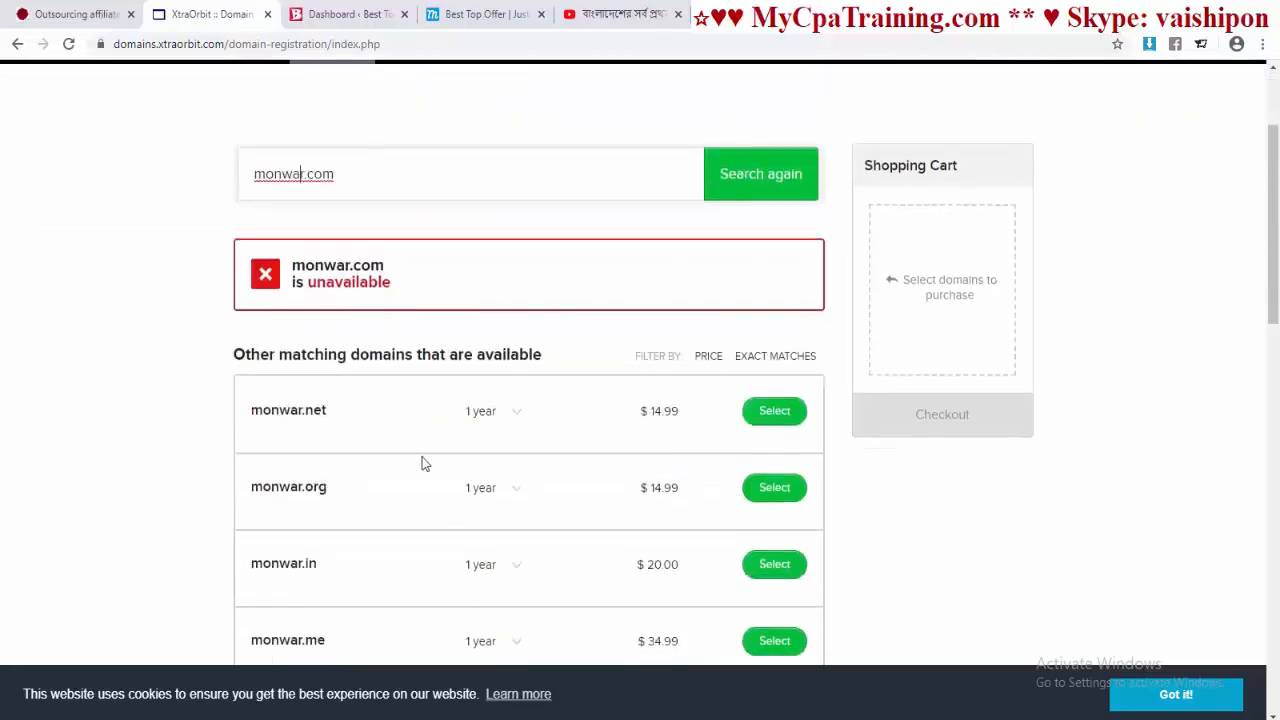
left_click(776, 413)
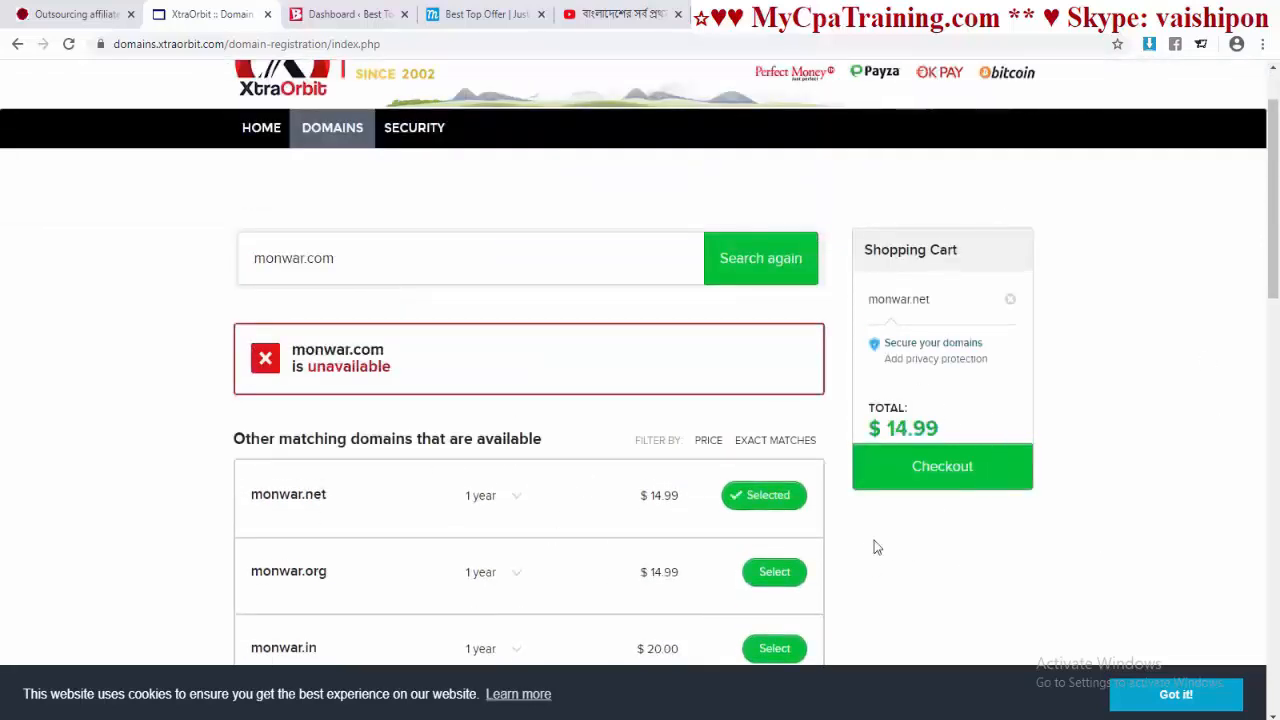
left_click(945, 470)
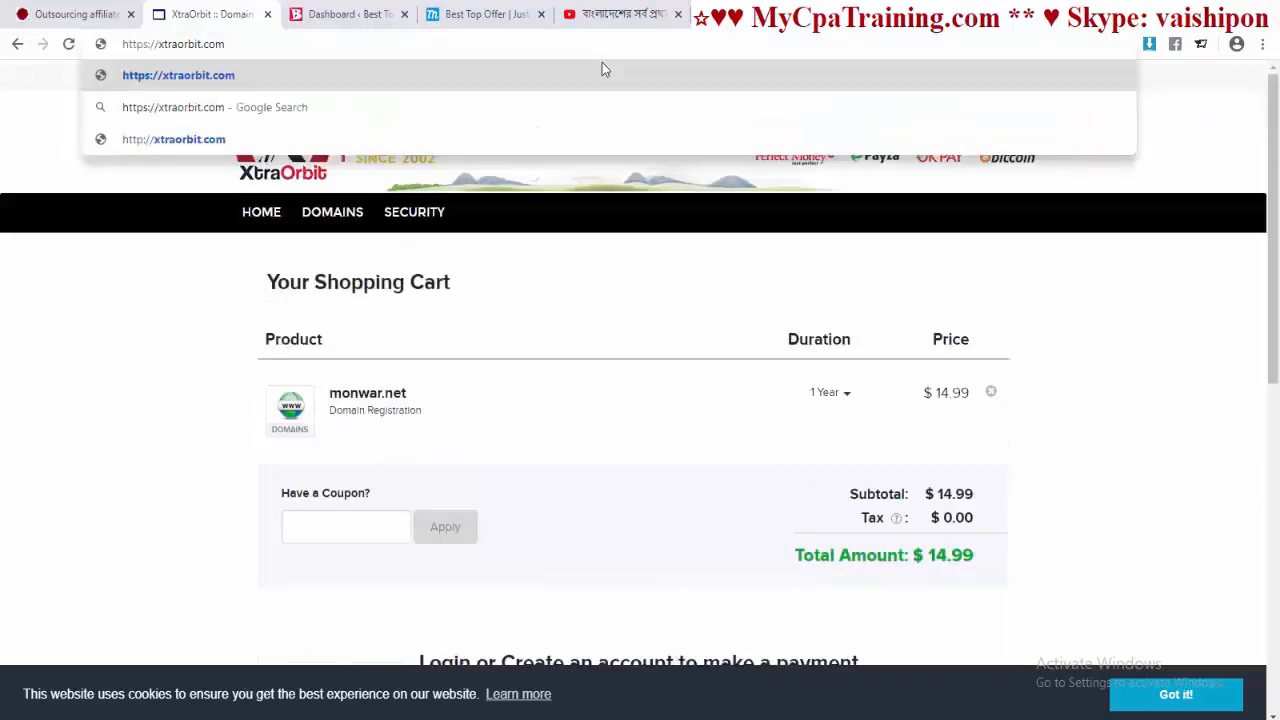
key("Return")
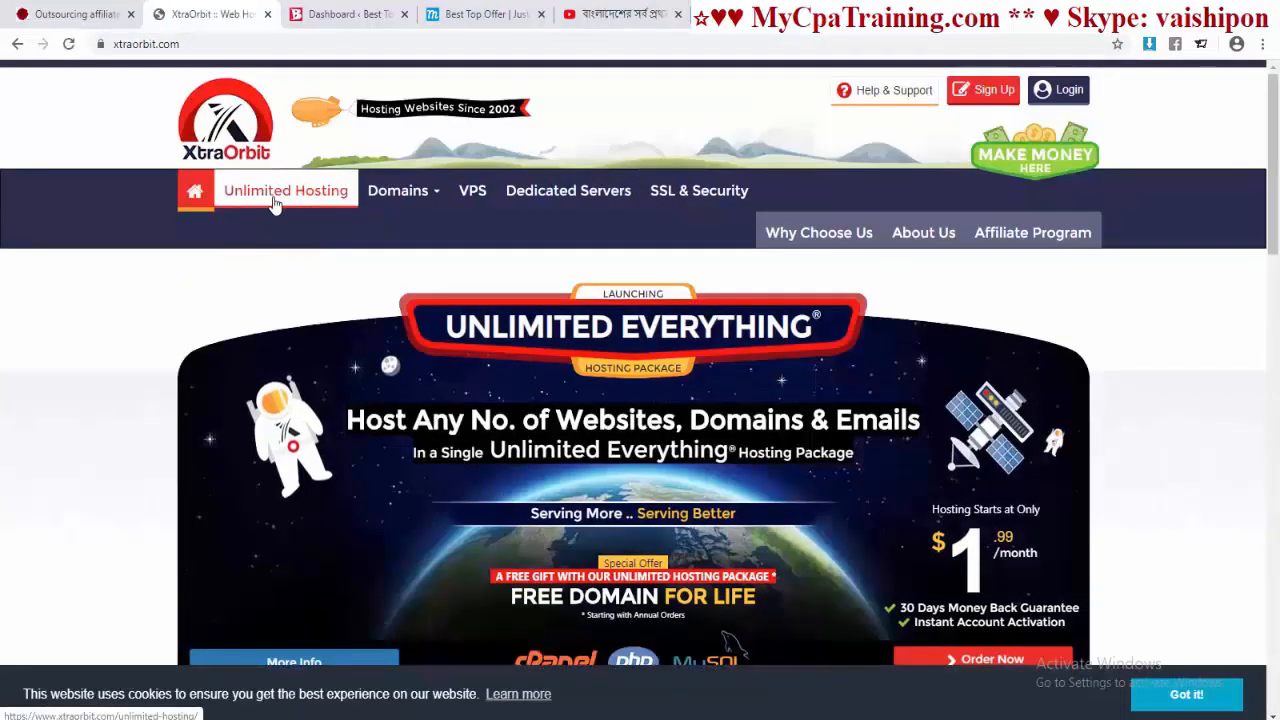
Step: Compare the Basic, Pro and Unlimited Everything prices on the Unlimited Hosting page
left_click(275, 203)
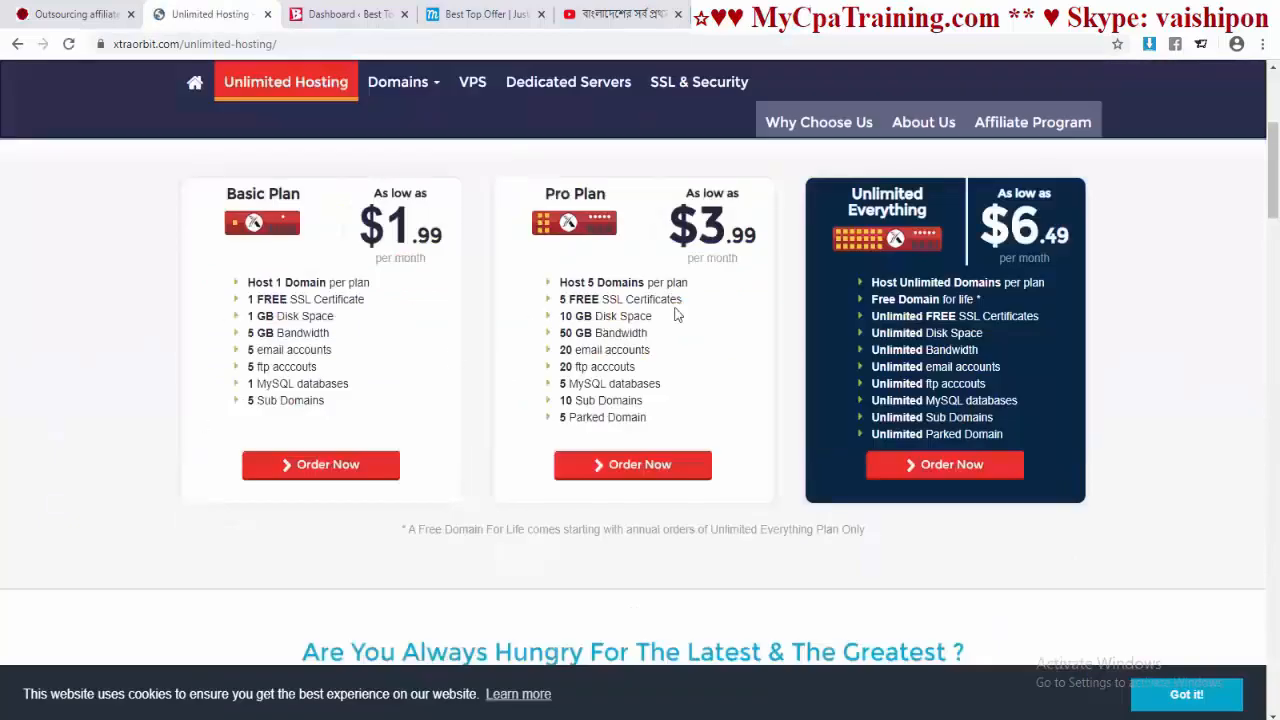
scroll(676, 314, "up", 2)
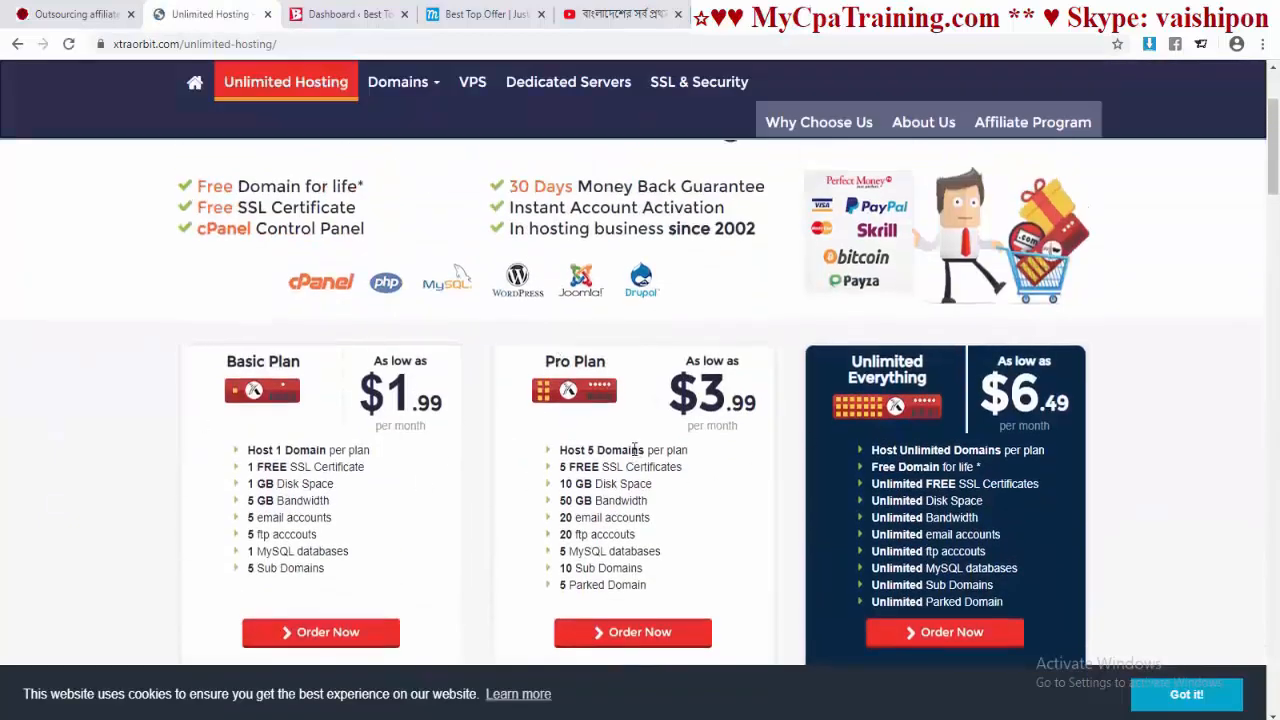
scroll(637, 452, "down", 2)
scroll(760, 392, "up", 4)
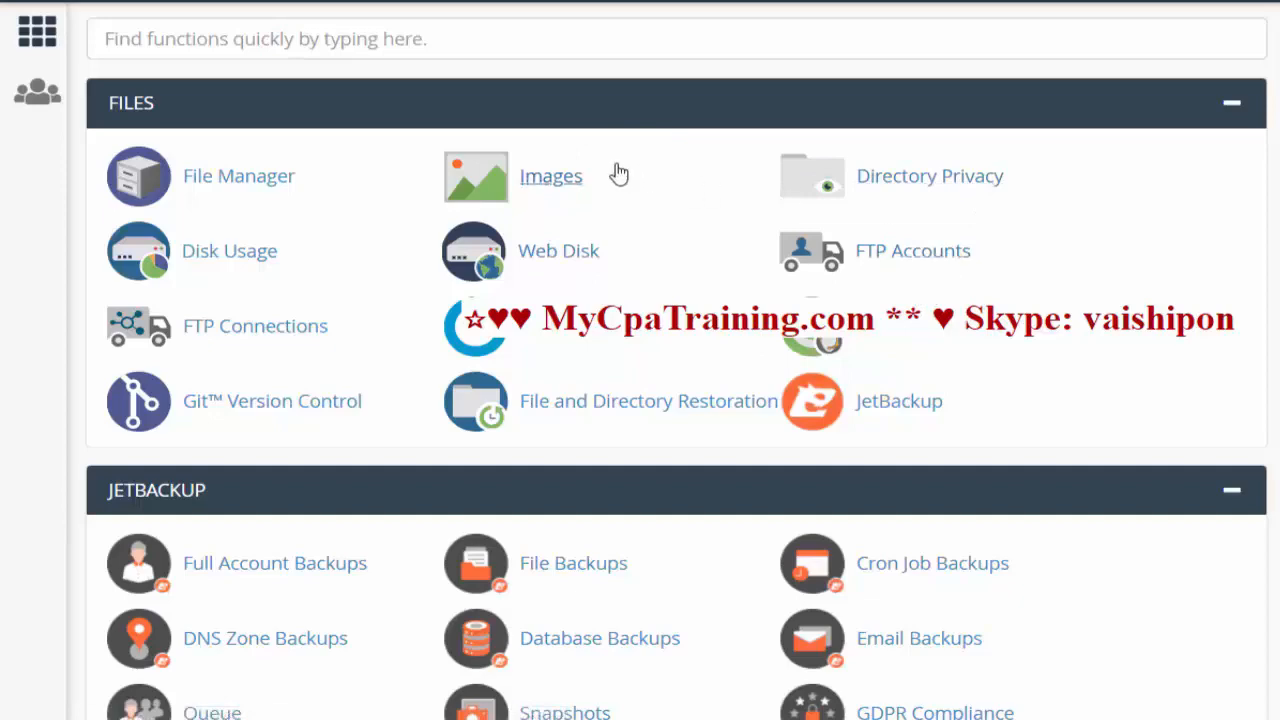
scroll(623, 194, "down", 8)
scroll(623, 194, "up", 8)
scroll(729, 251, "down", 20)
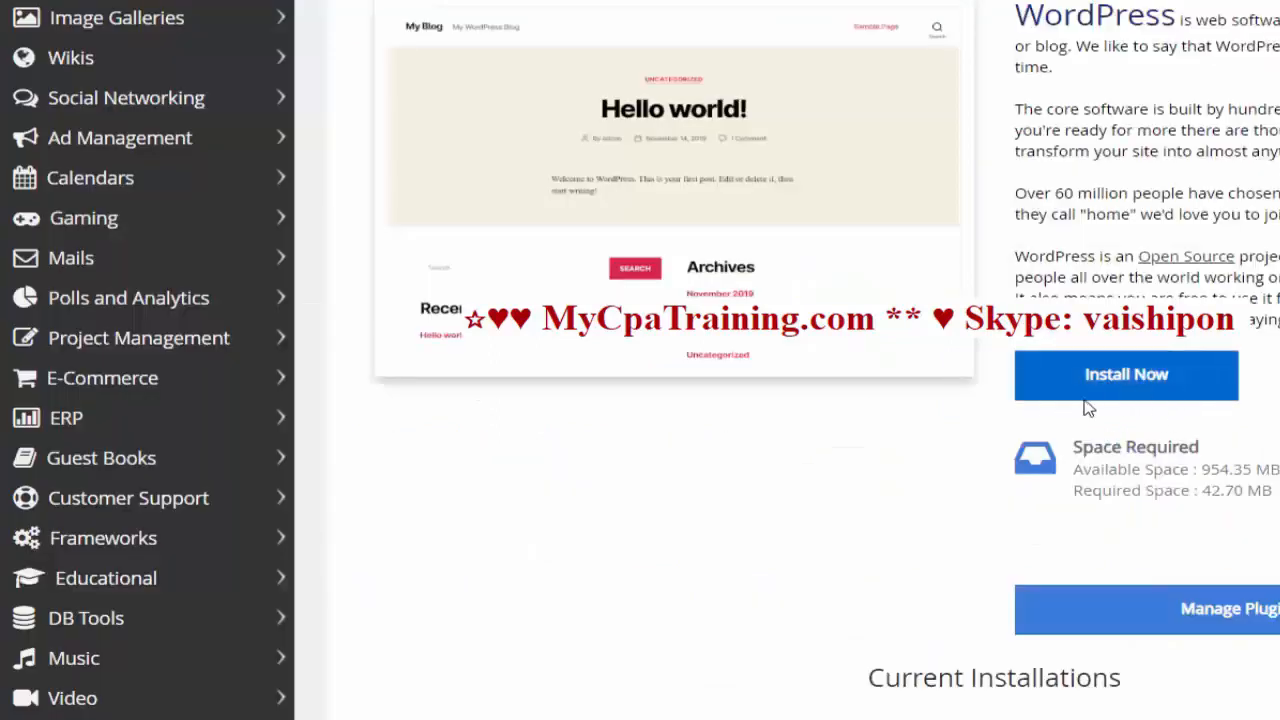
left_click(1125, 375)
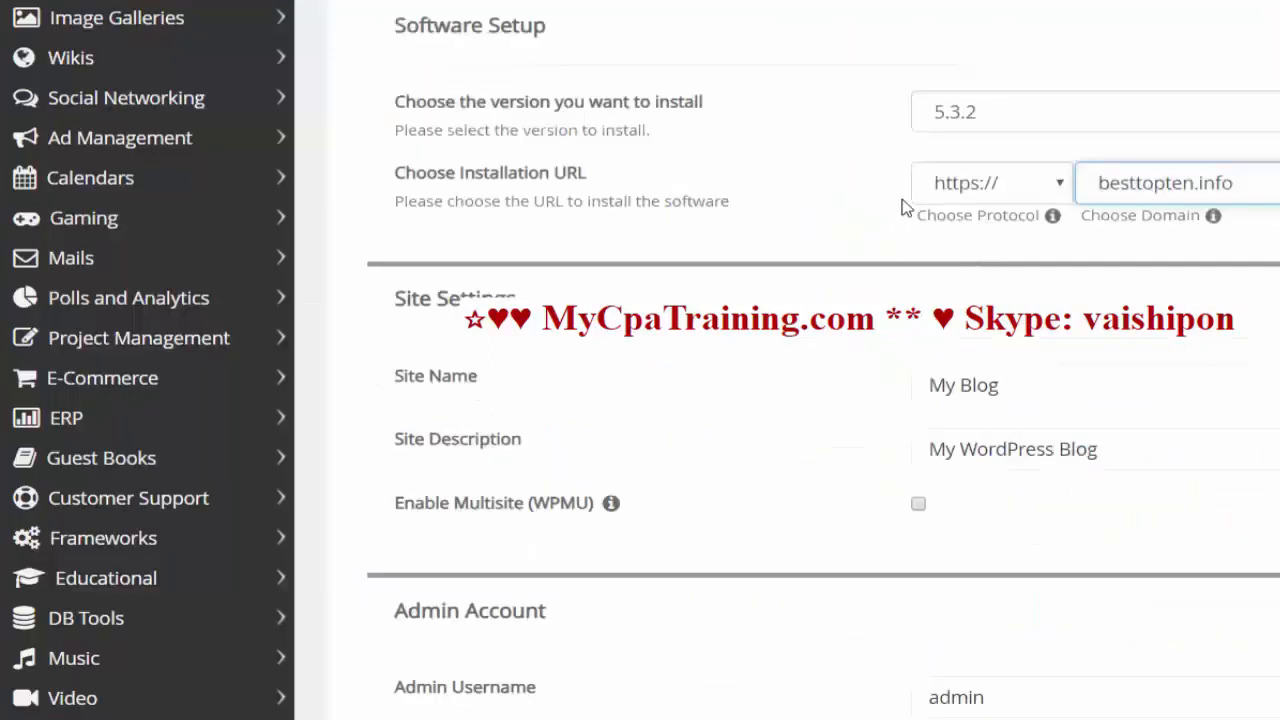
left_click(1050, 183)
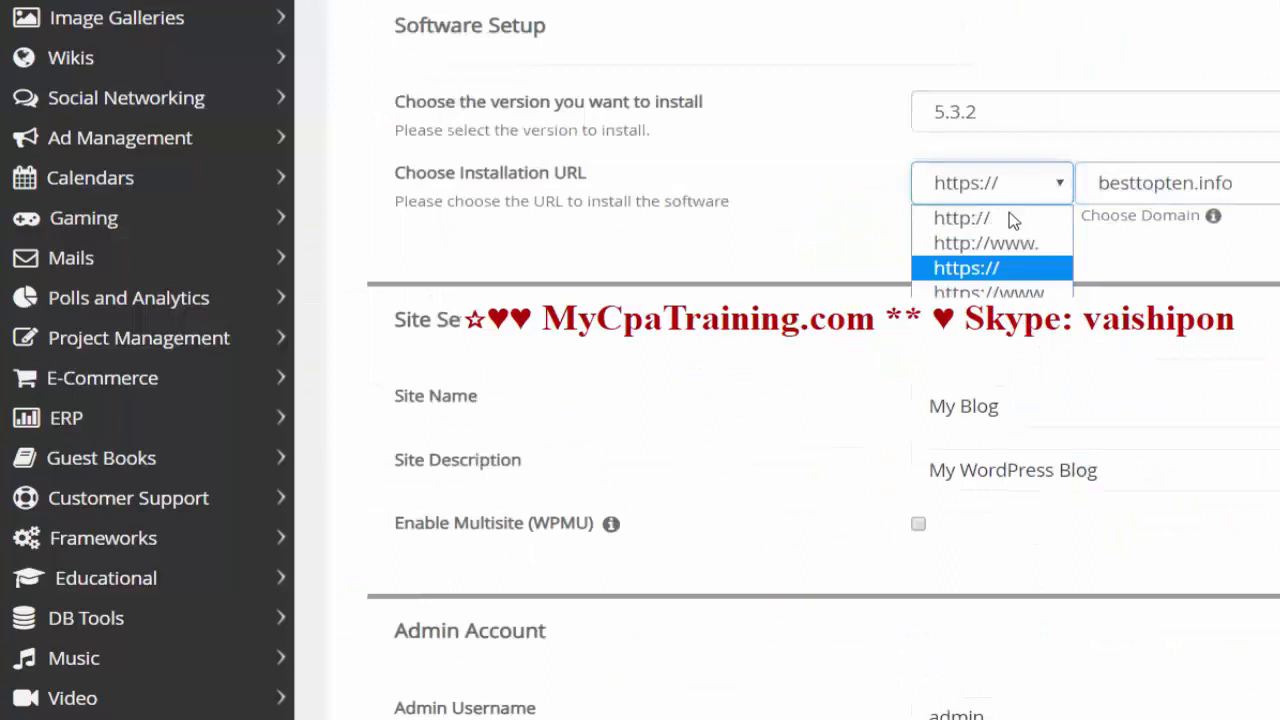
left_click(966, 268)
scroll(980, 295, "up", 2)
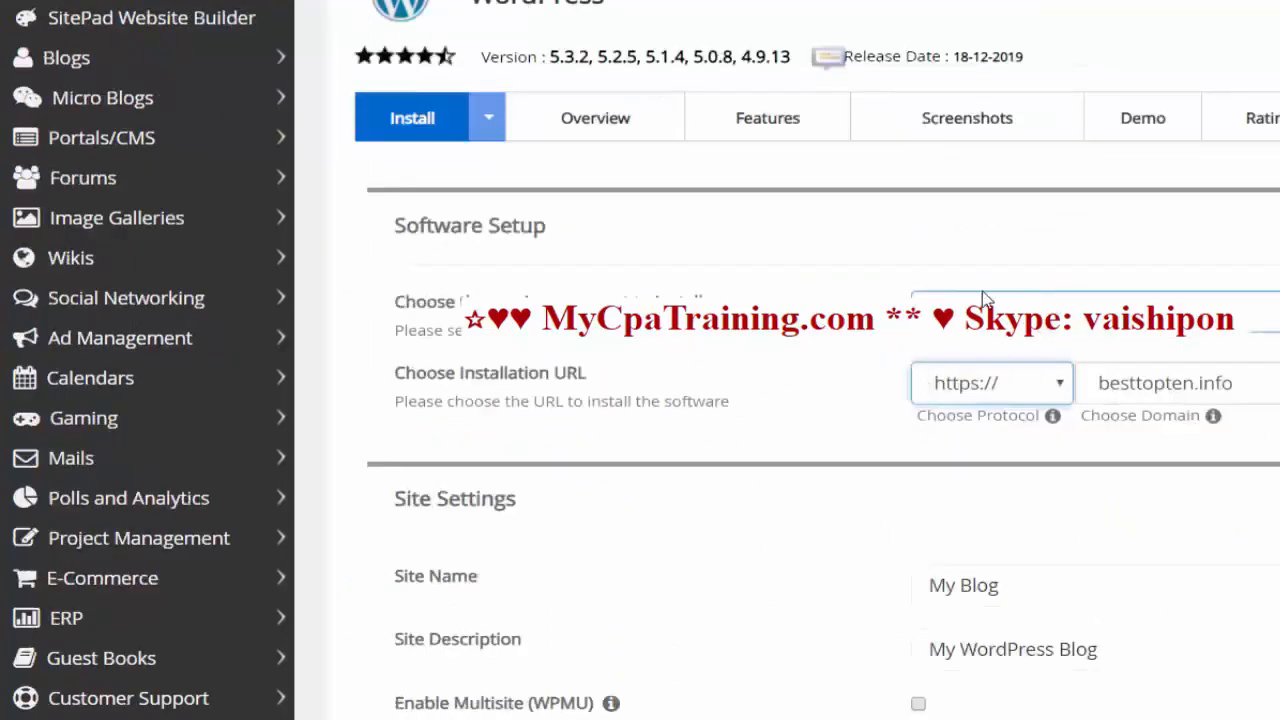
left_click(1020, 310)
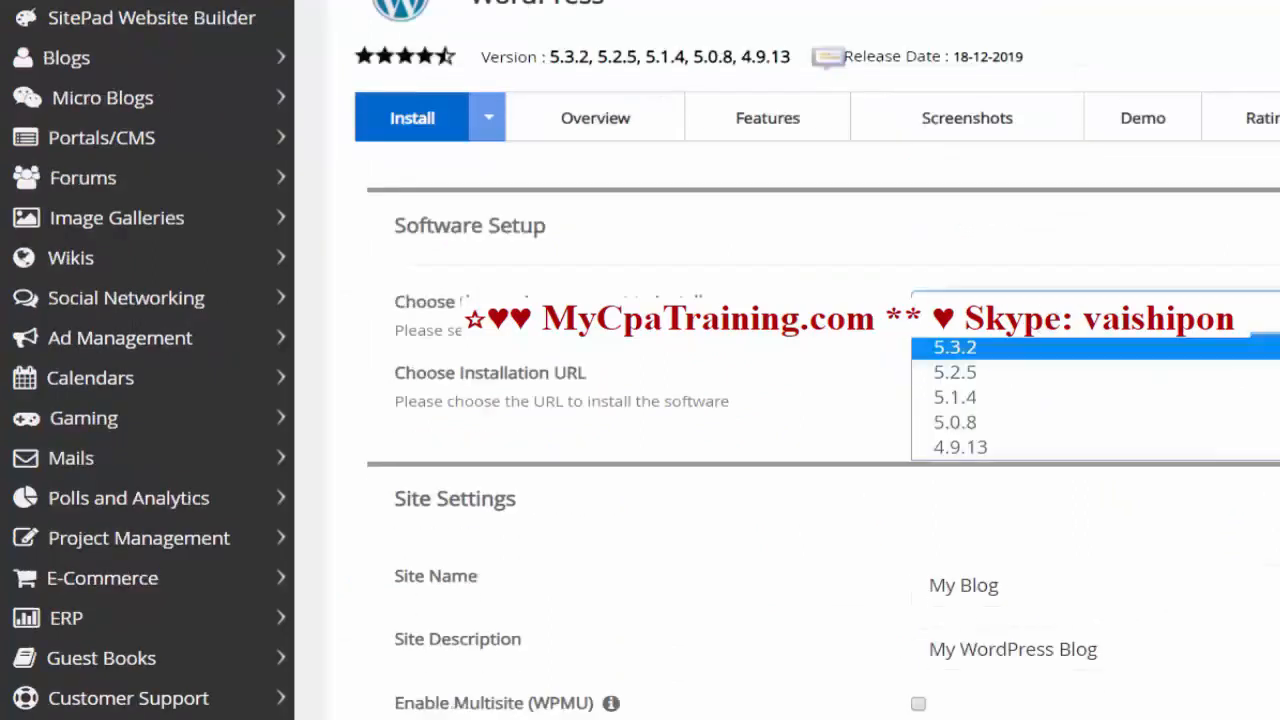
left_click(978, 350)
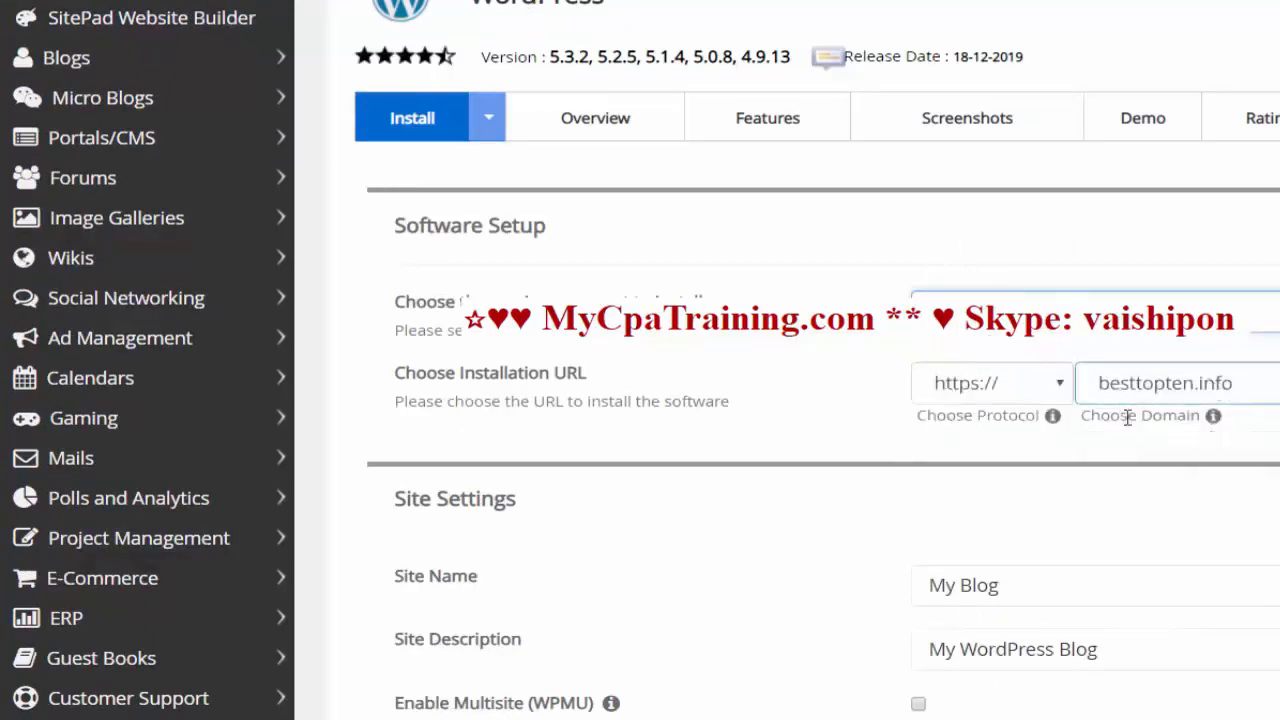
scroll(1258, 328, "down", 1)
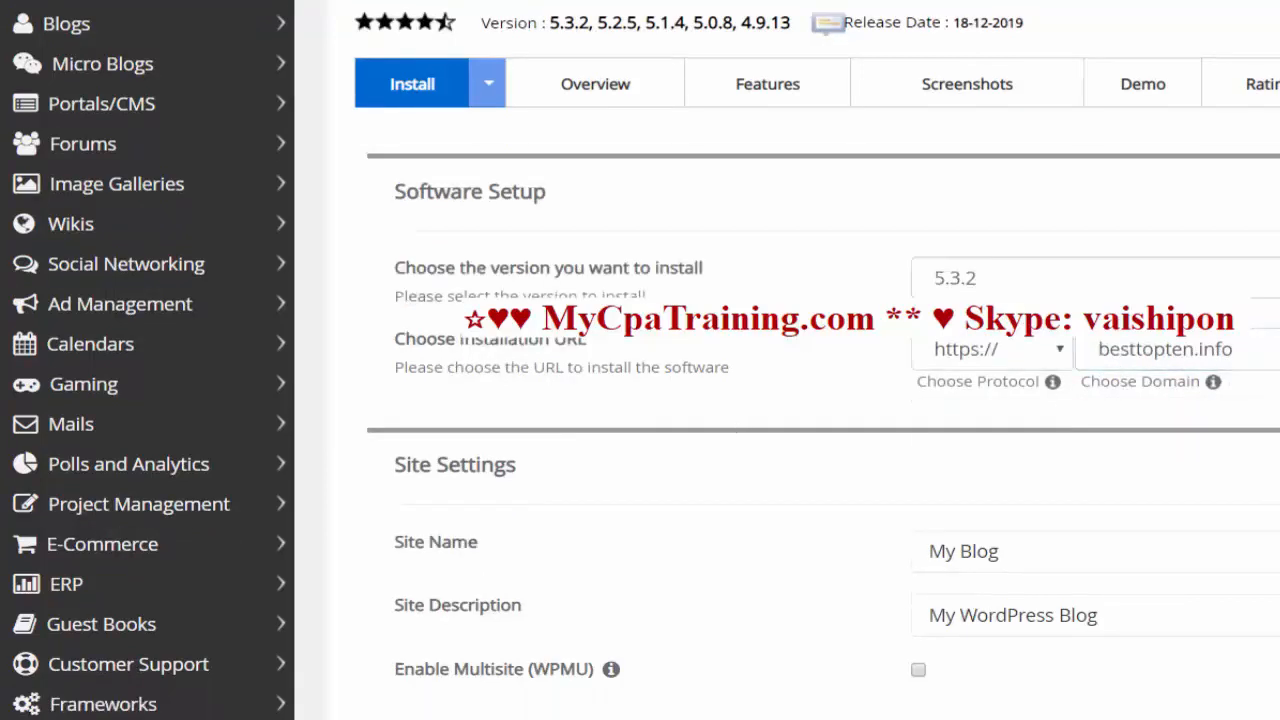
Step: Replace the default site name 'My Blog' with 'Best Top' text
scroll(1040, 140, "down", 4)
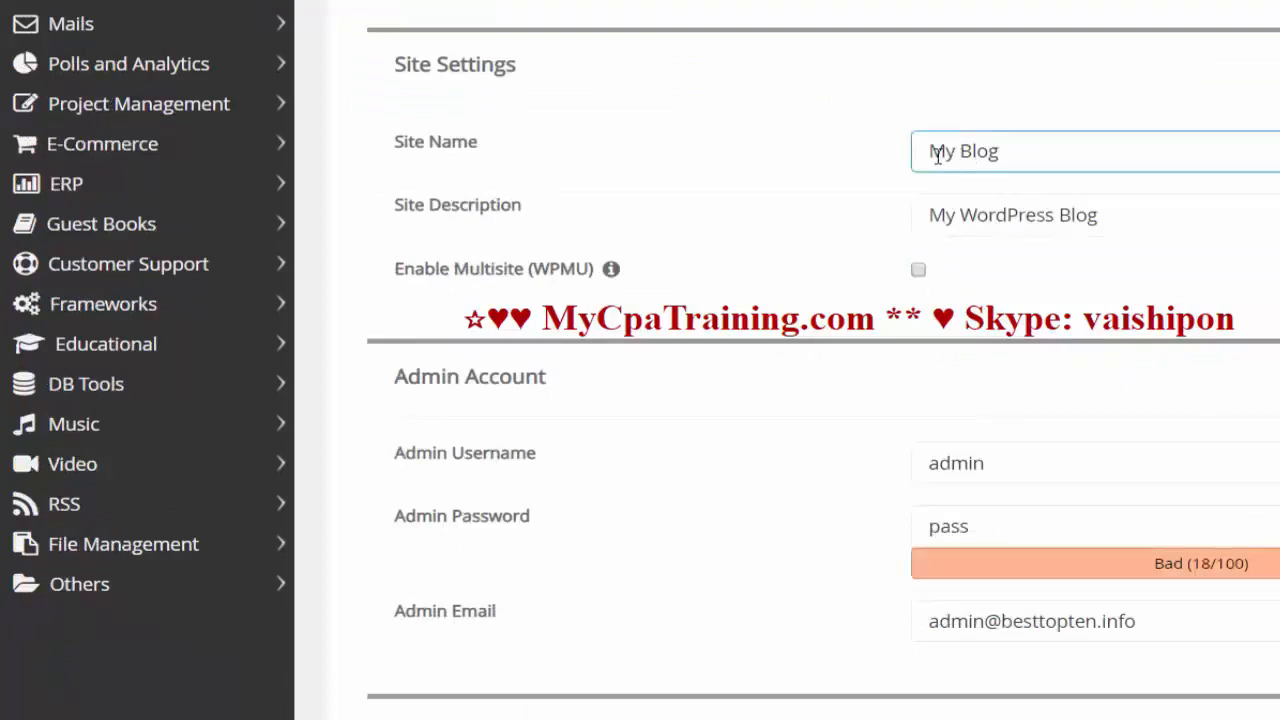
left_click(994, 153)
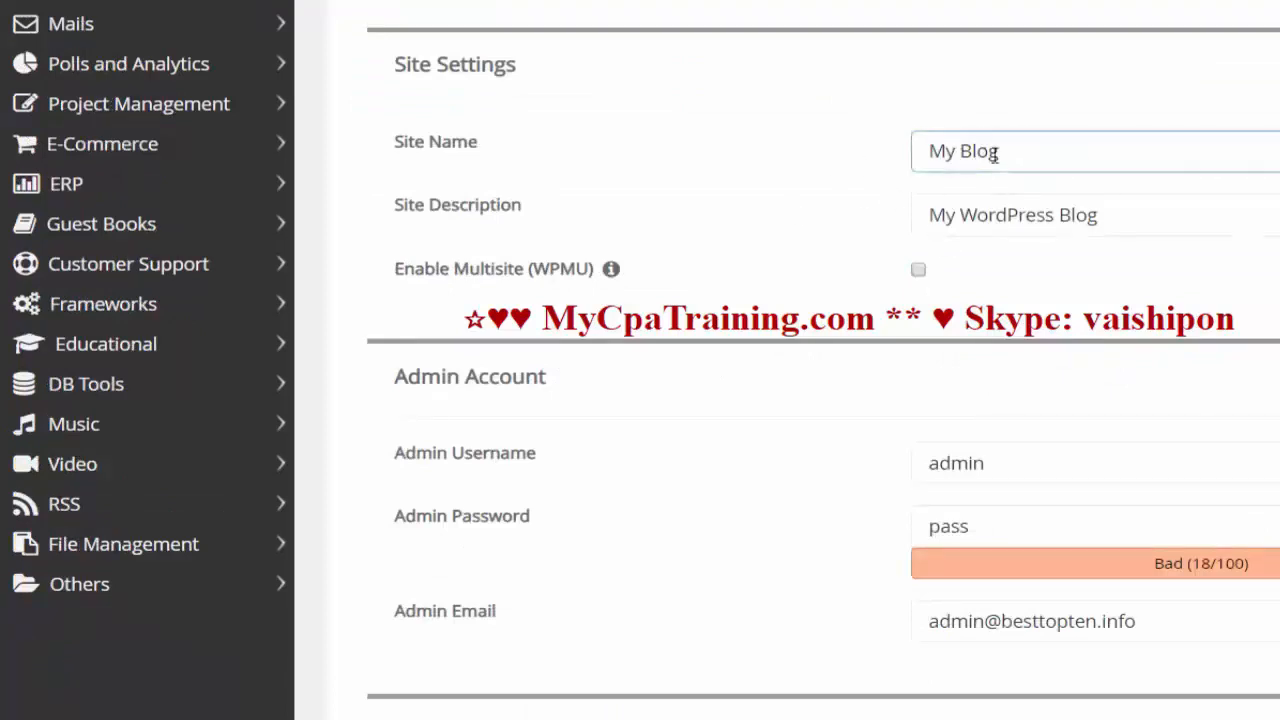
left_click_drag(1017, 149, 675, 165)
type("Best")
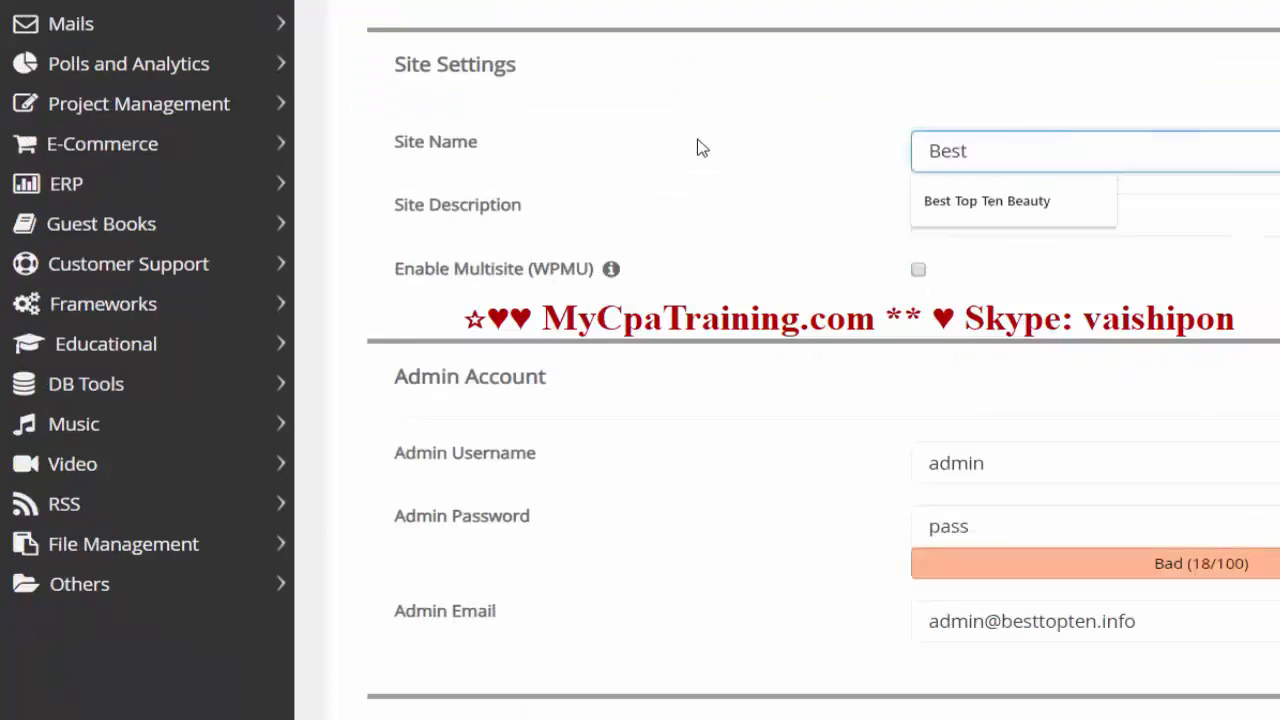
type(" Top |")
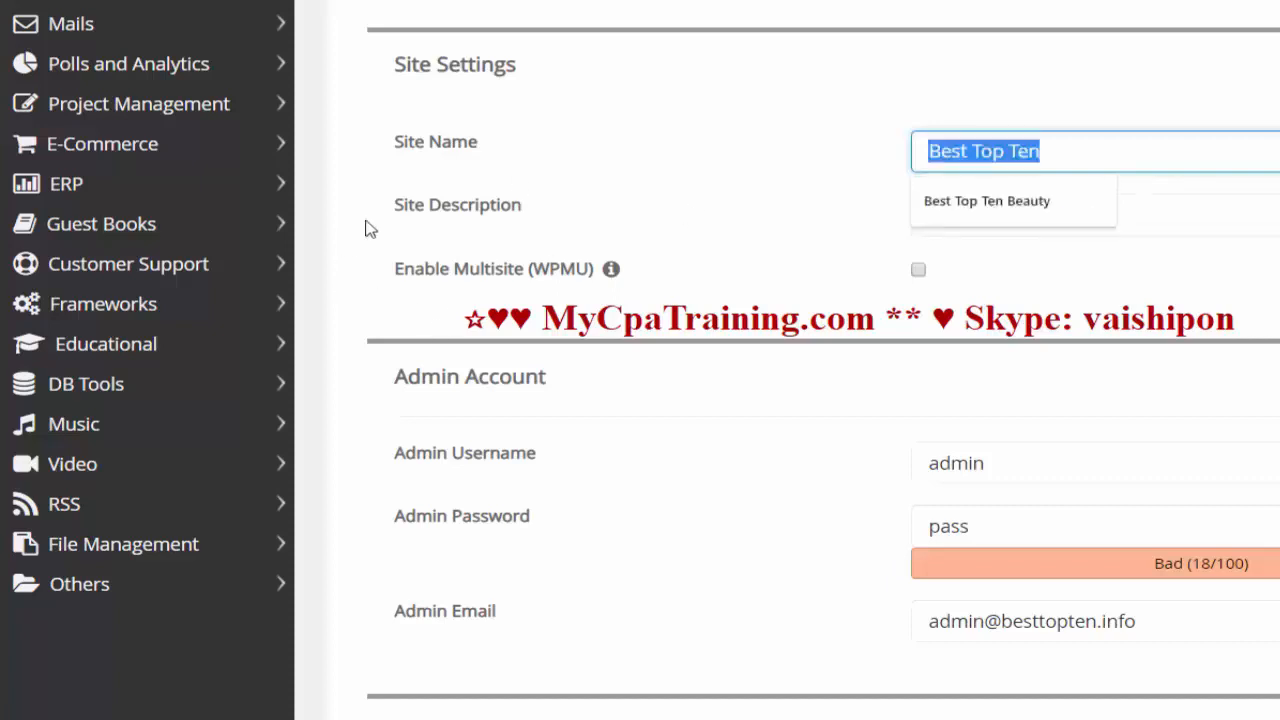
Step: Set the site description to 'Best Top Ten Beauty Product'
left_click(1174, 211)
left_click_drag(1174, 211, 366, 249)
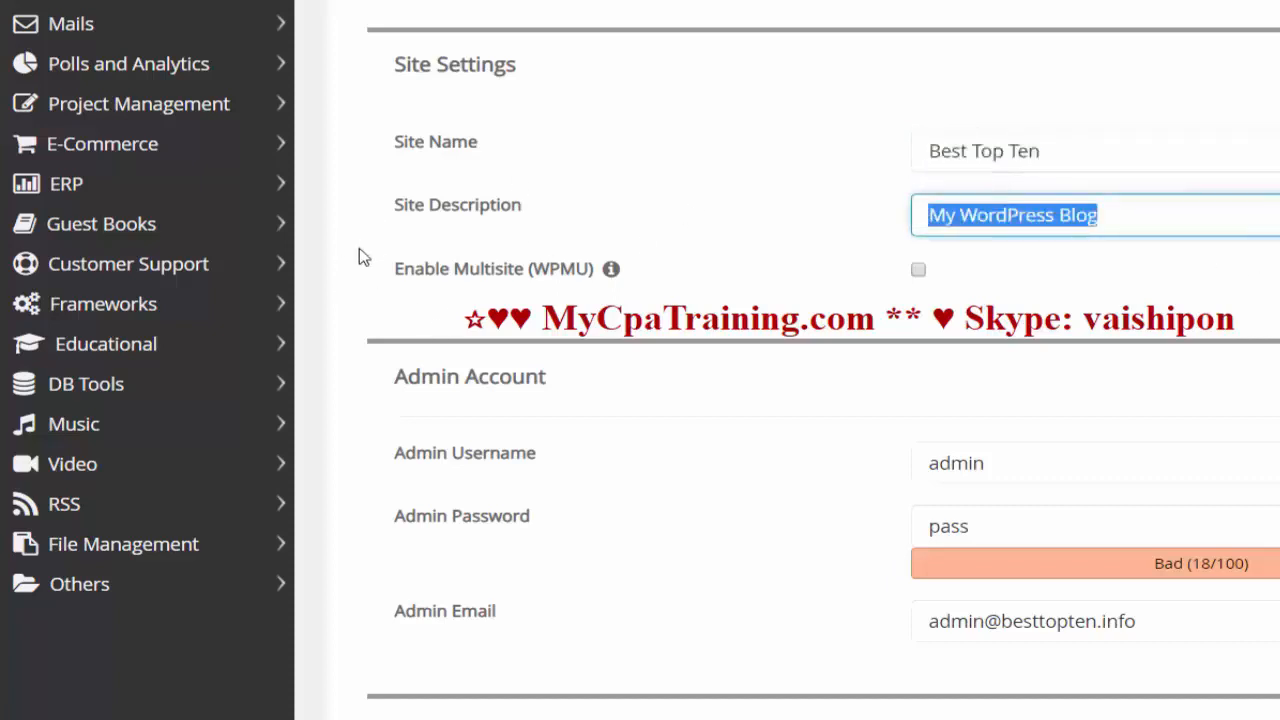
type("Best Top Ten")
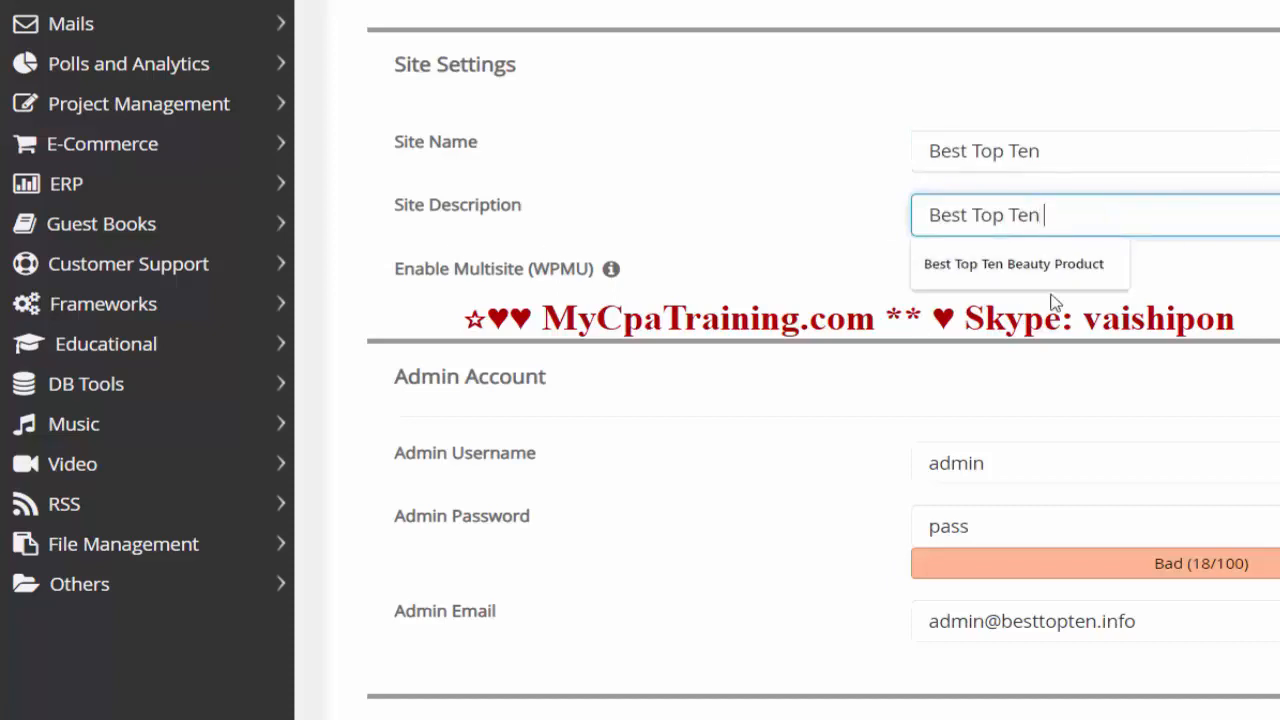
left_click(1060, 267)
Step: Replace the default admin password with a strong one rated 71/100
scroll(993, 343, "down", 3)
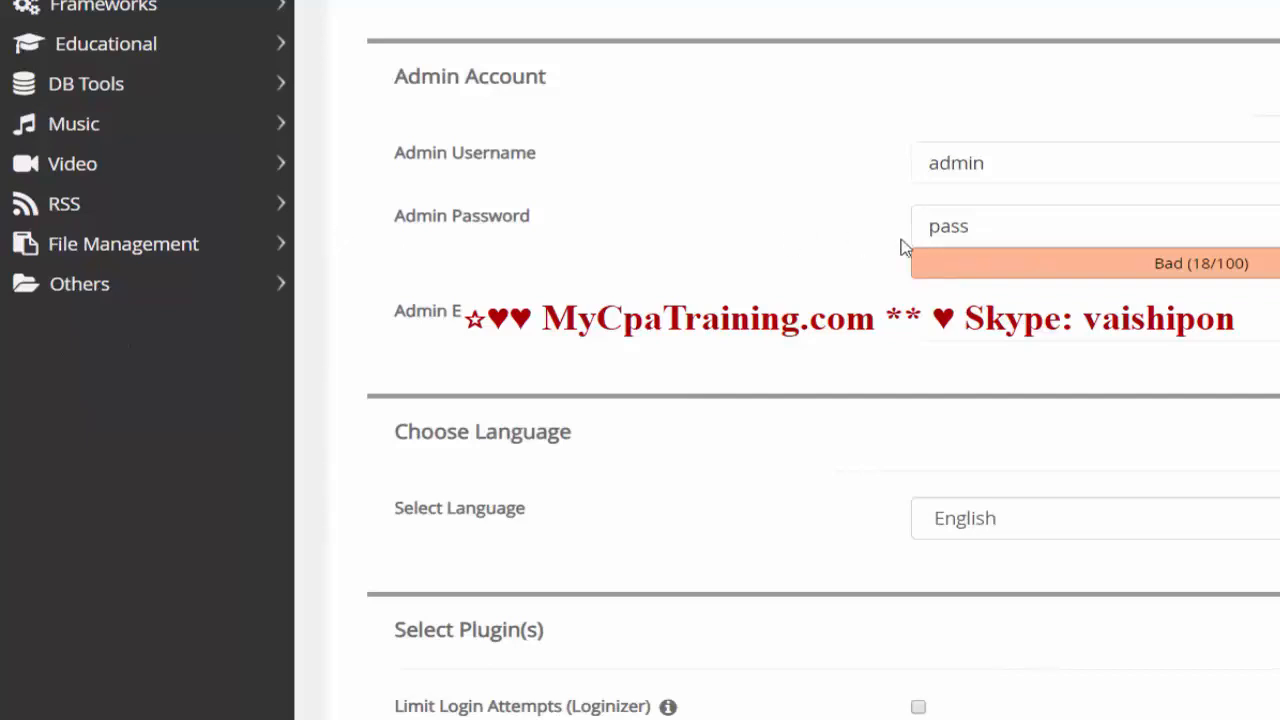
left_click(989, 230)
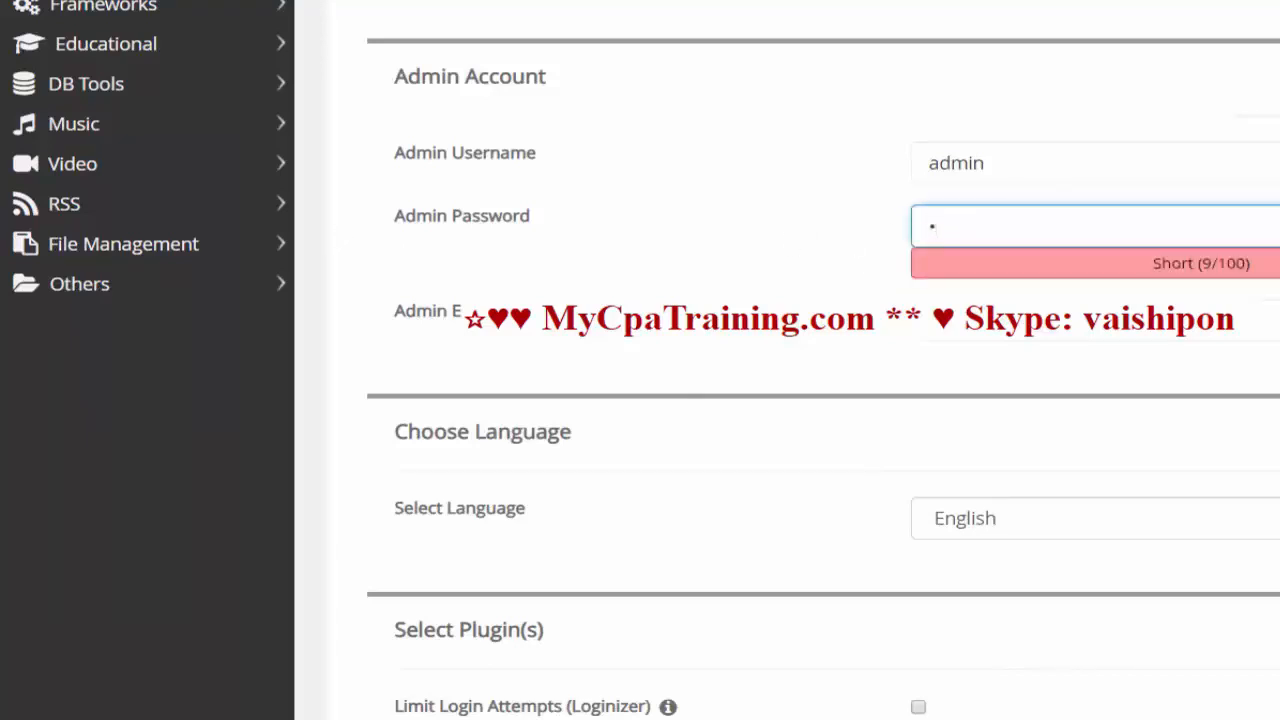
type("•••••")
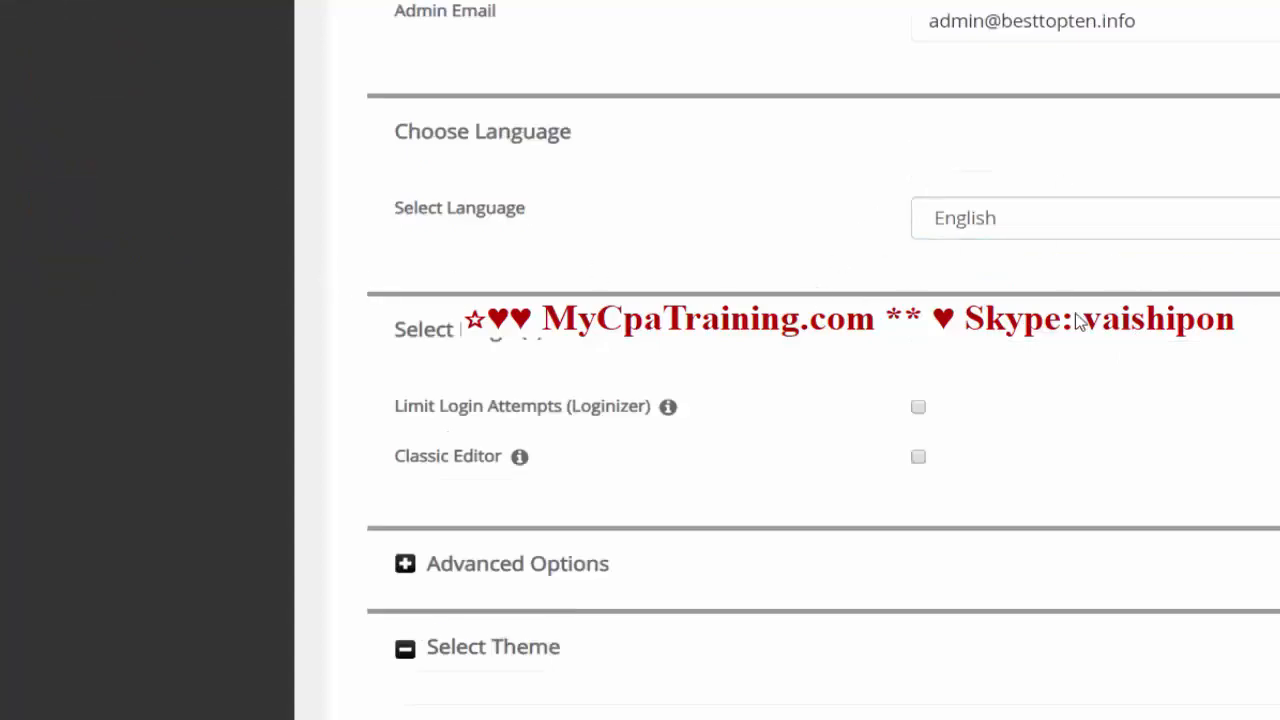
Step: Scroll through the Softaculous install form past Select Theme, leaving the default theme unchanged
scroll(1008, 334, "down", 5)
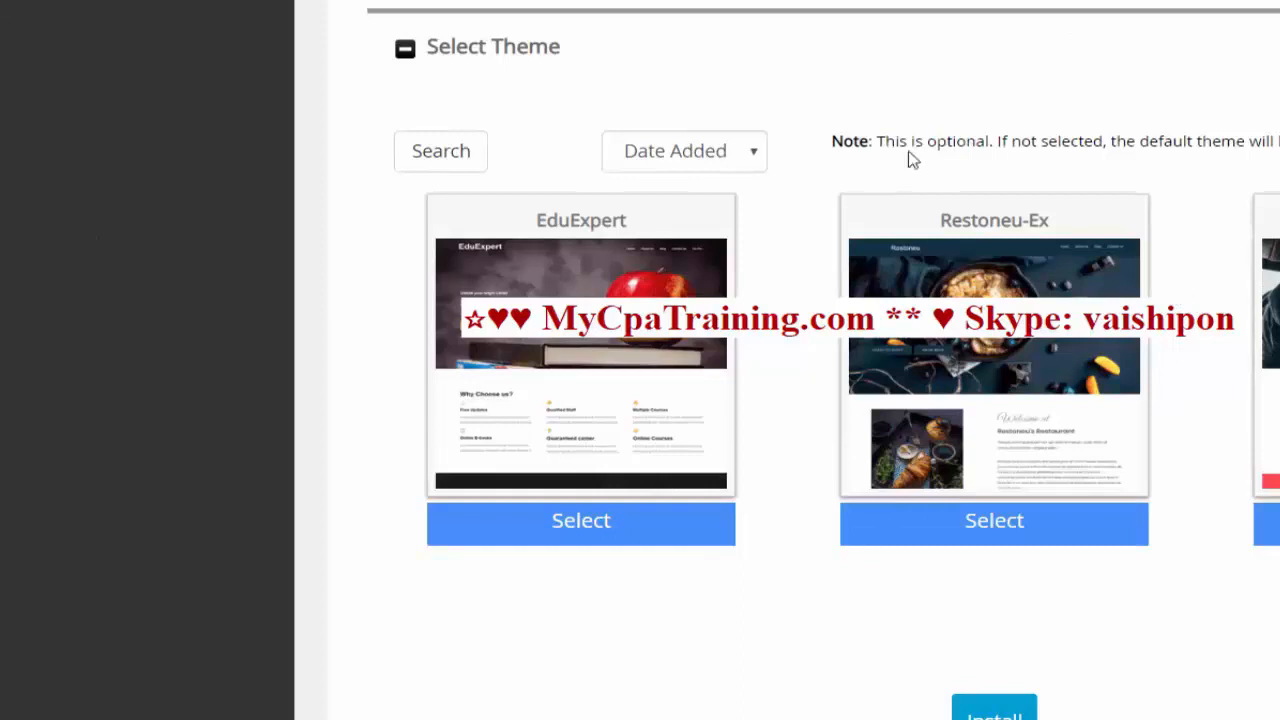
scroll(849, 563, "down", 3)
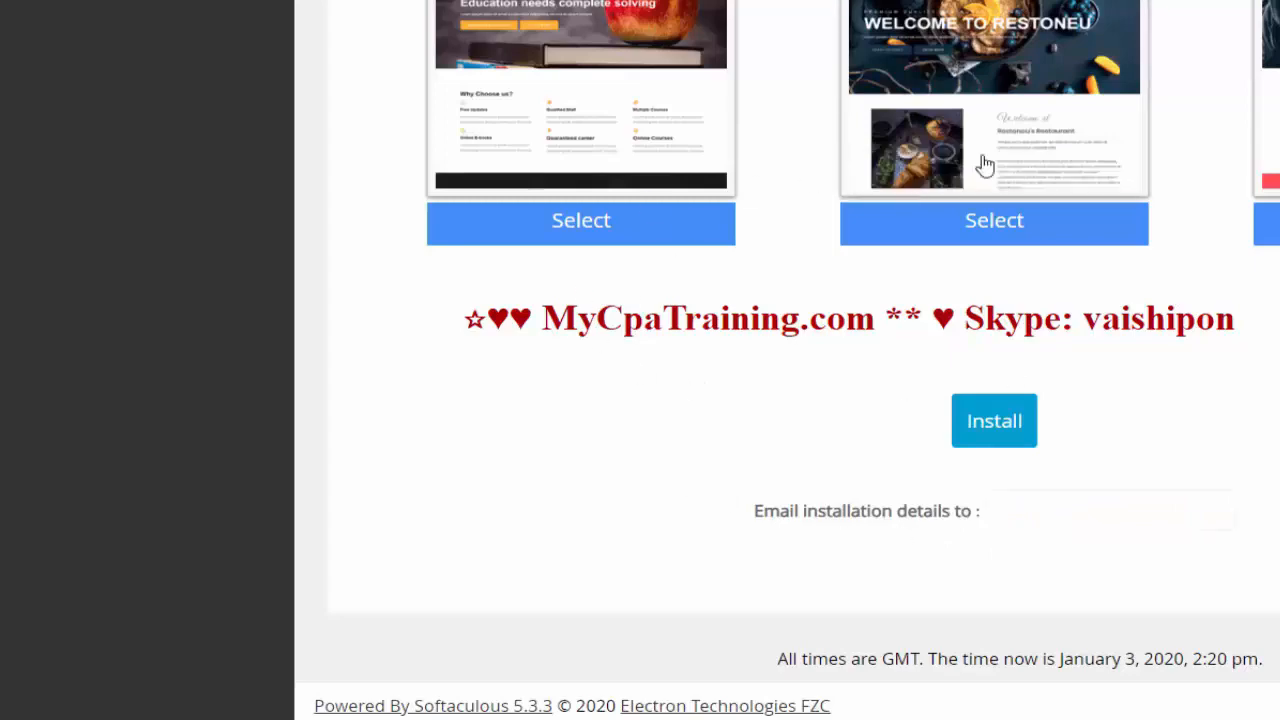
scroll(1040, 300, "up", 6)
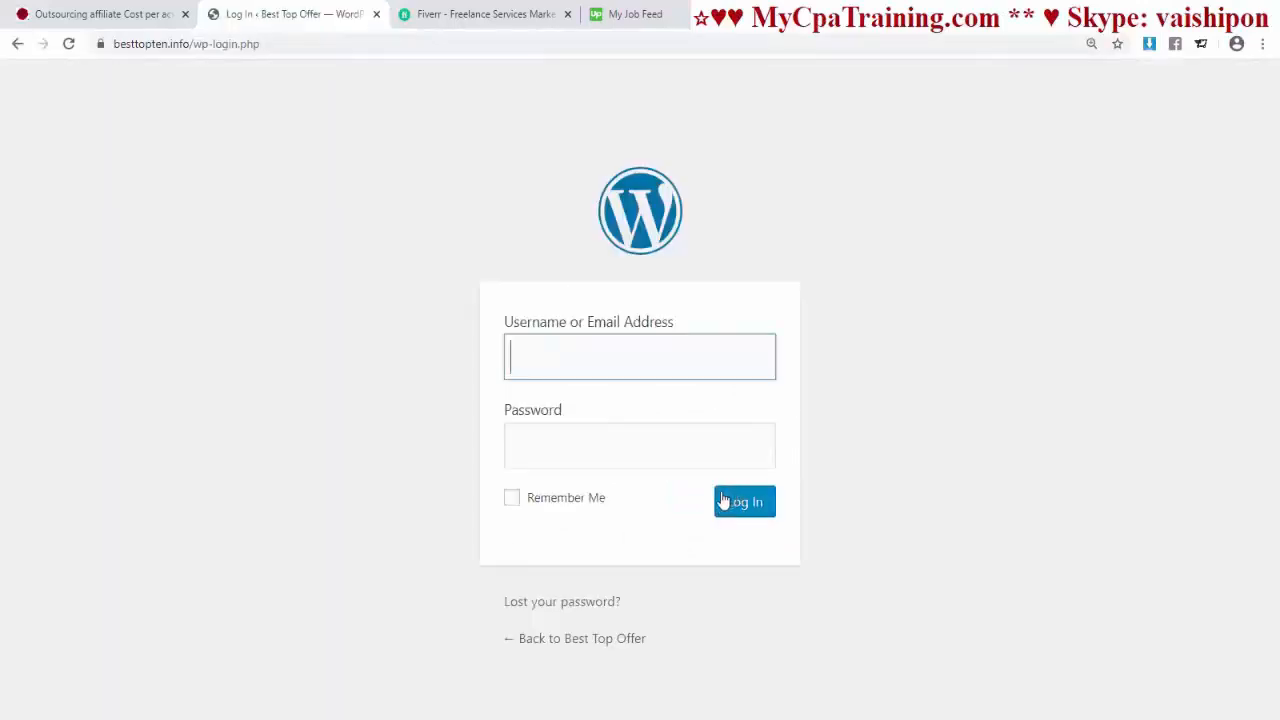
Step: Log in to WordPress as admin with the account password
type("admin")
left_click(526, 459)
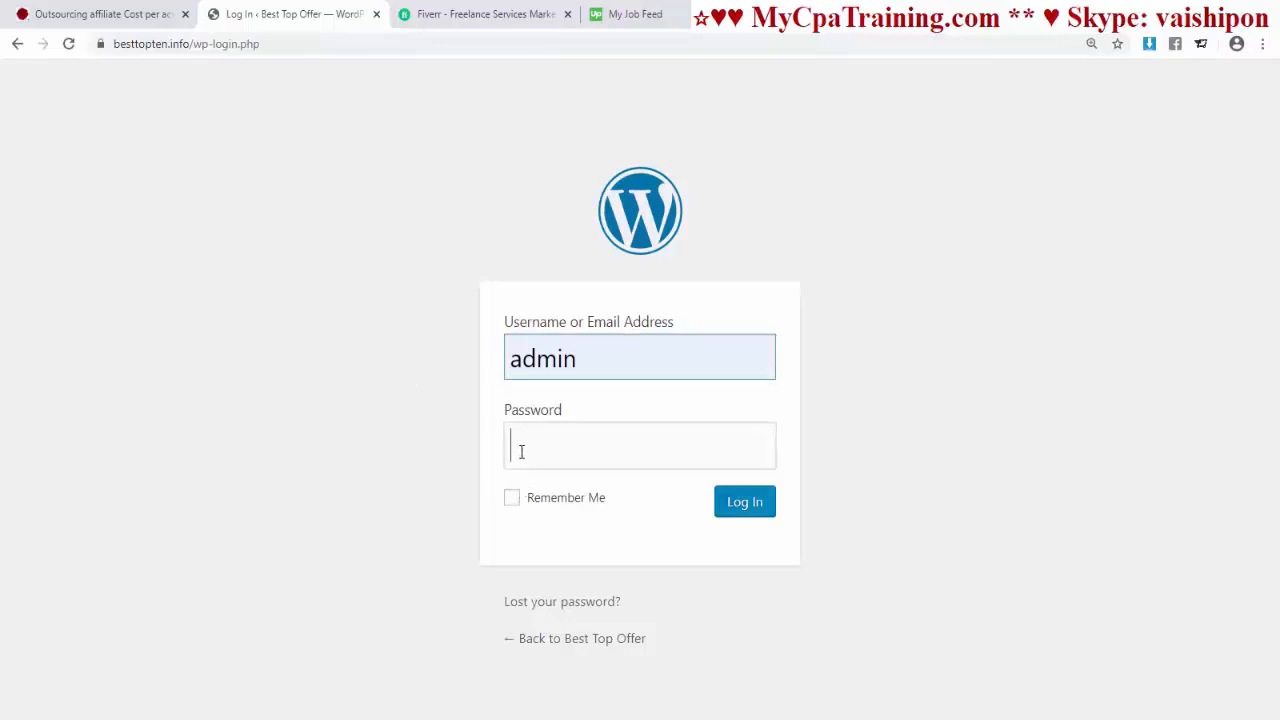
type("•")
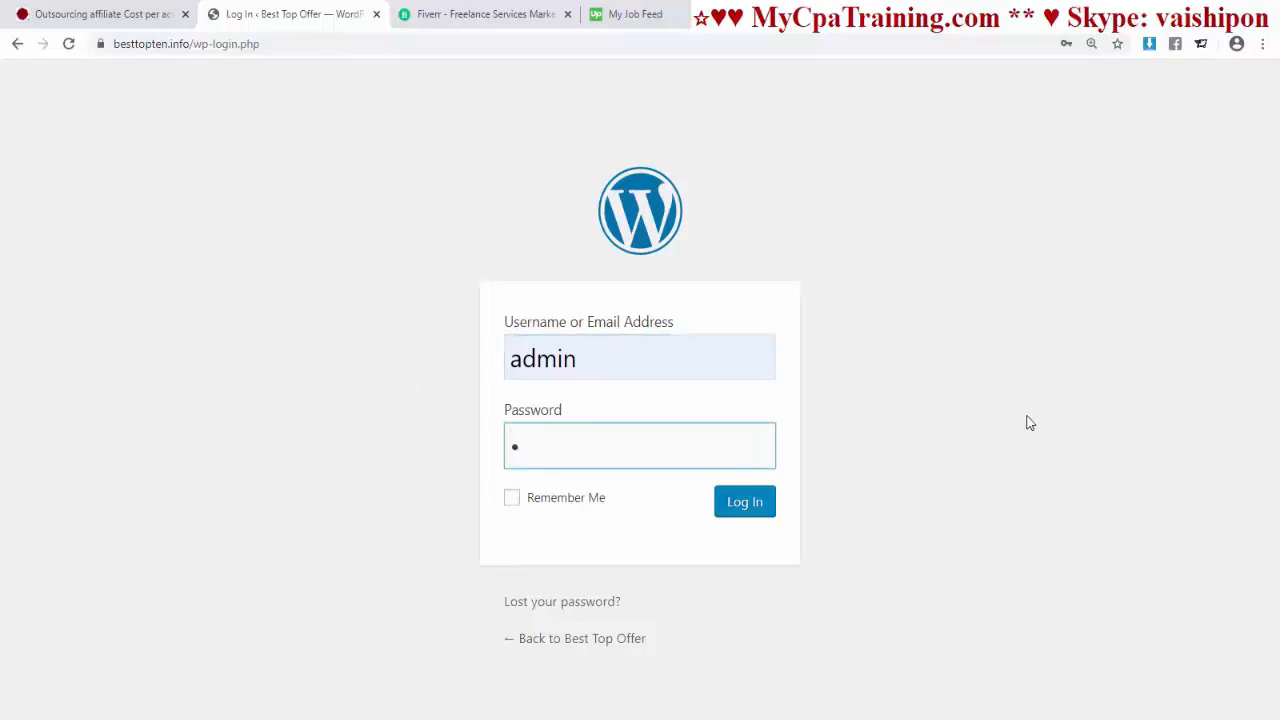
type("••••••••••")
left_click(743, 512)
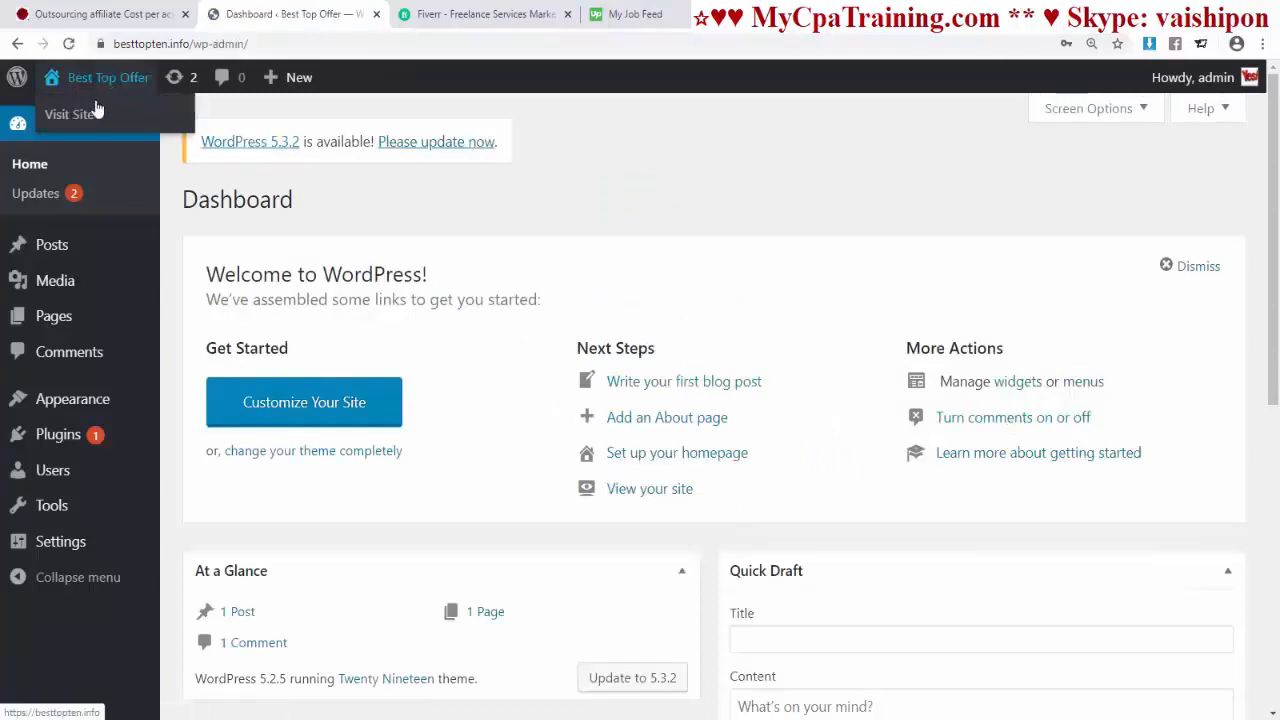
Step: Open the public besttopten.info site in a new tab and look over its front page
middle_click(95, 116)
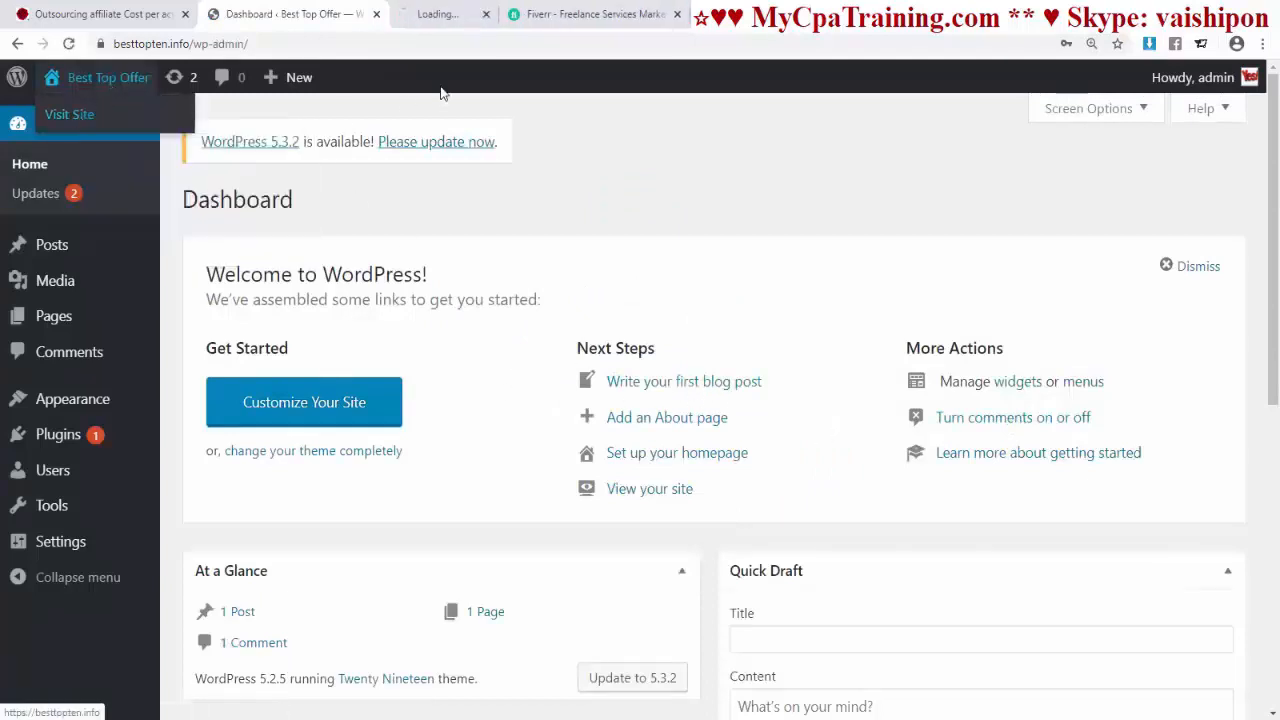
left_click(430, 16)
scroll(650, 440, "down", 5)
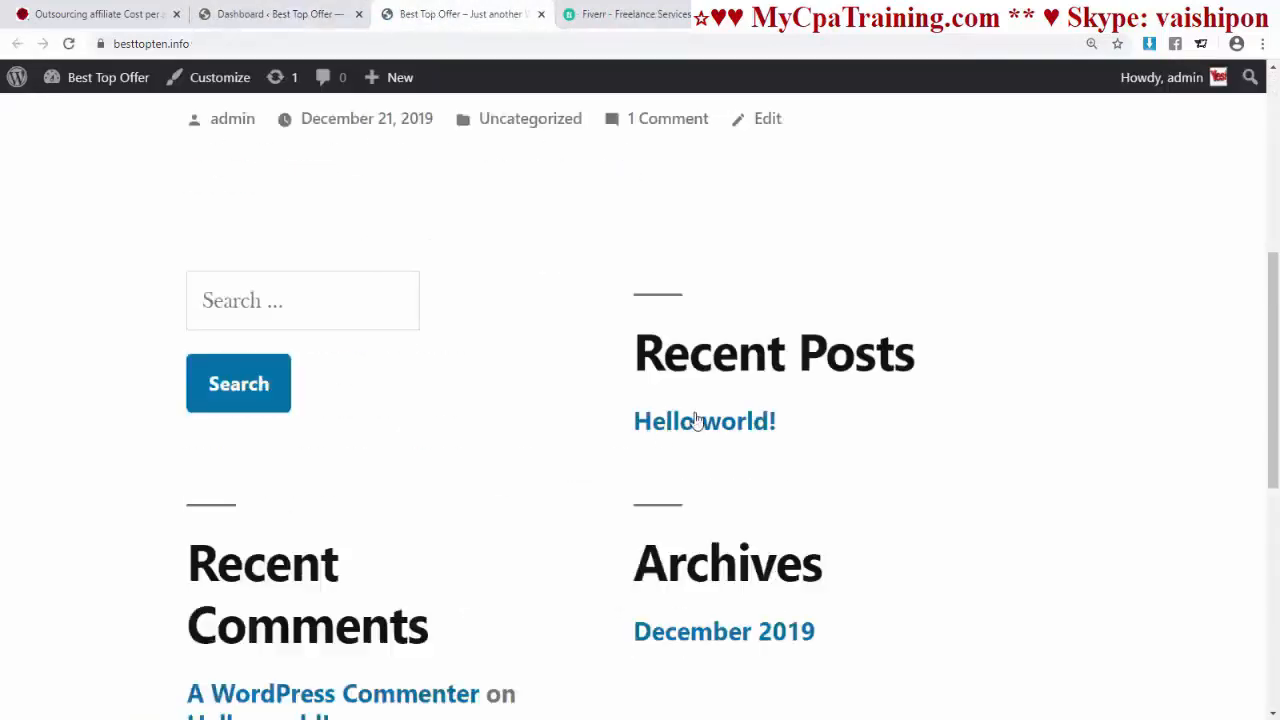
scroll(694, 417, "down", 5)
scroll(691, 414, "up", 15)
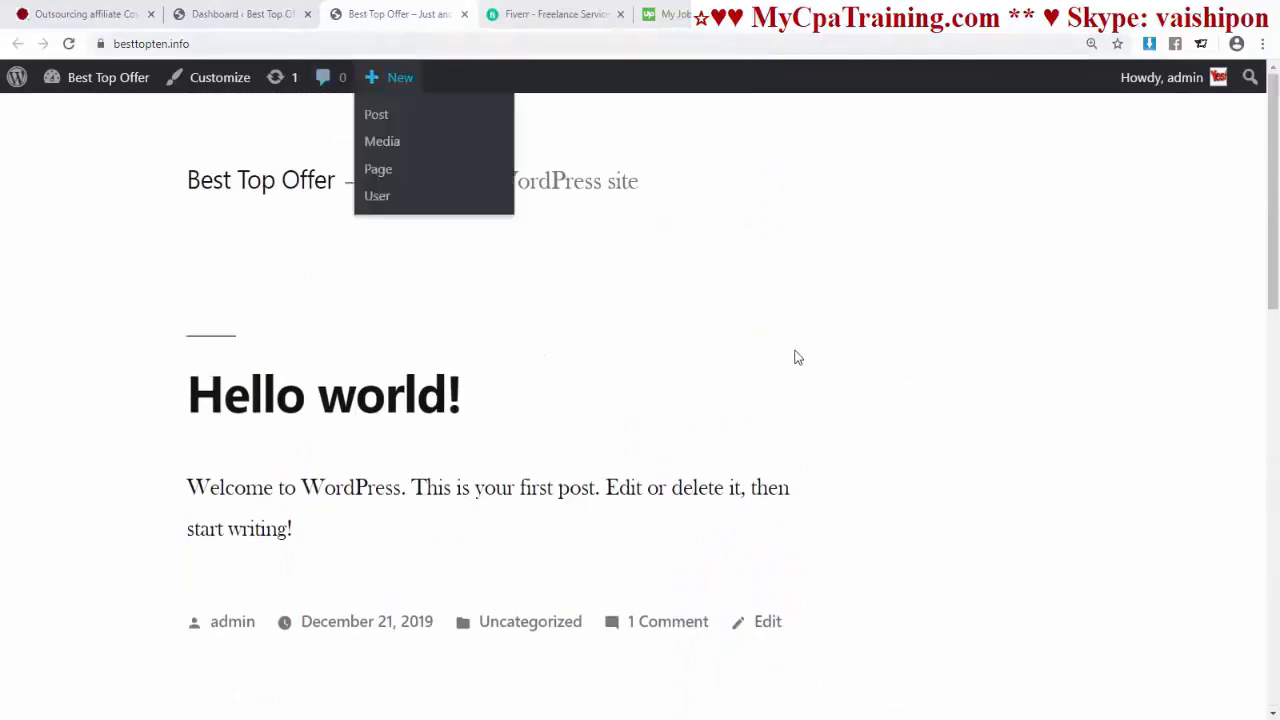
scroll(760, 360, "down", 6)
scroll(722, 360, "down", 3)
scroll(700, 360, "up", 12)
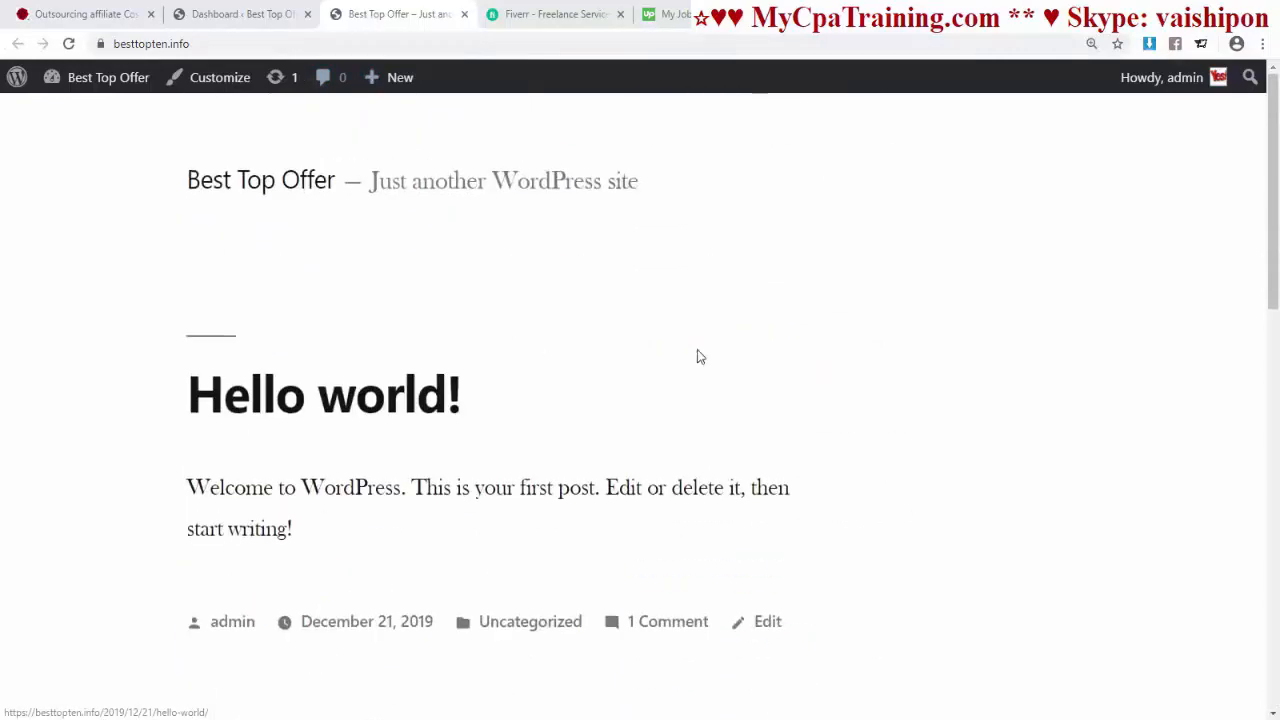
left_click(250, 14)
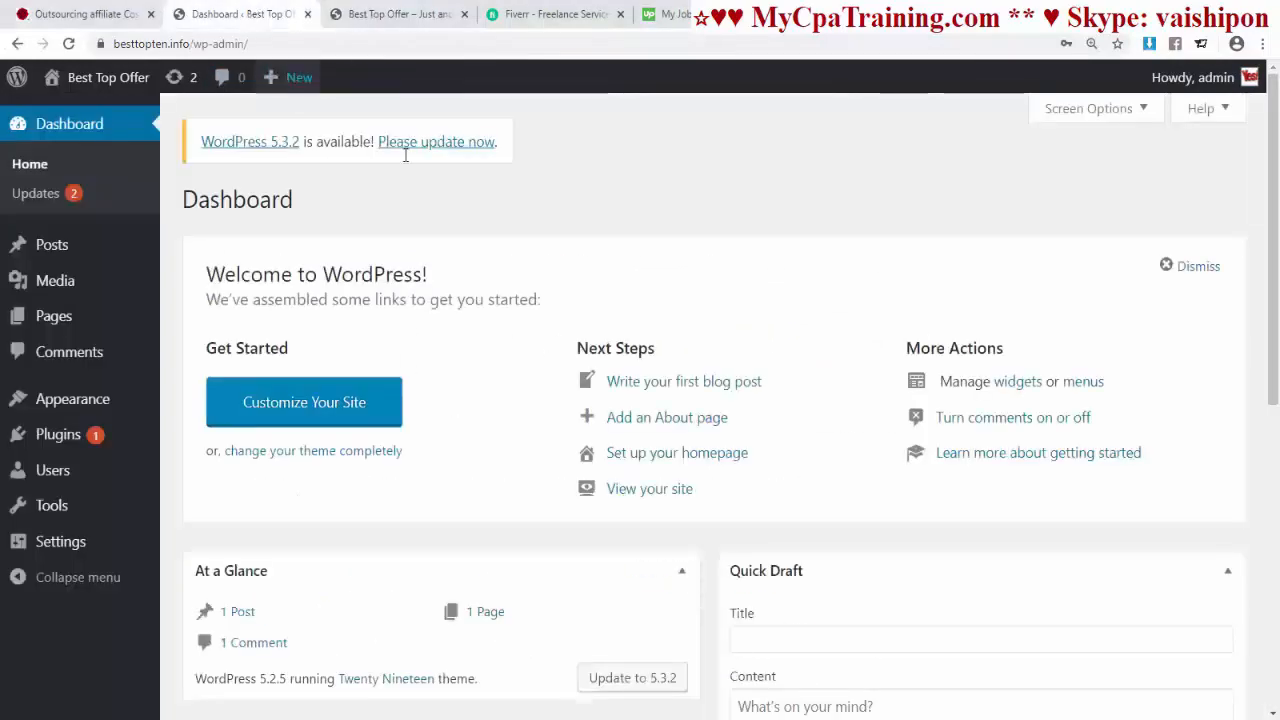
left_click(392, 14)
scroll(589, 337, "down", 3)
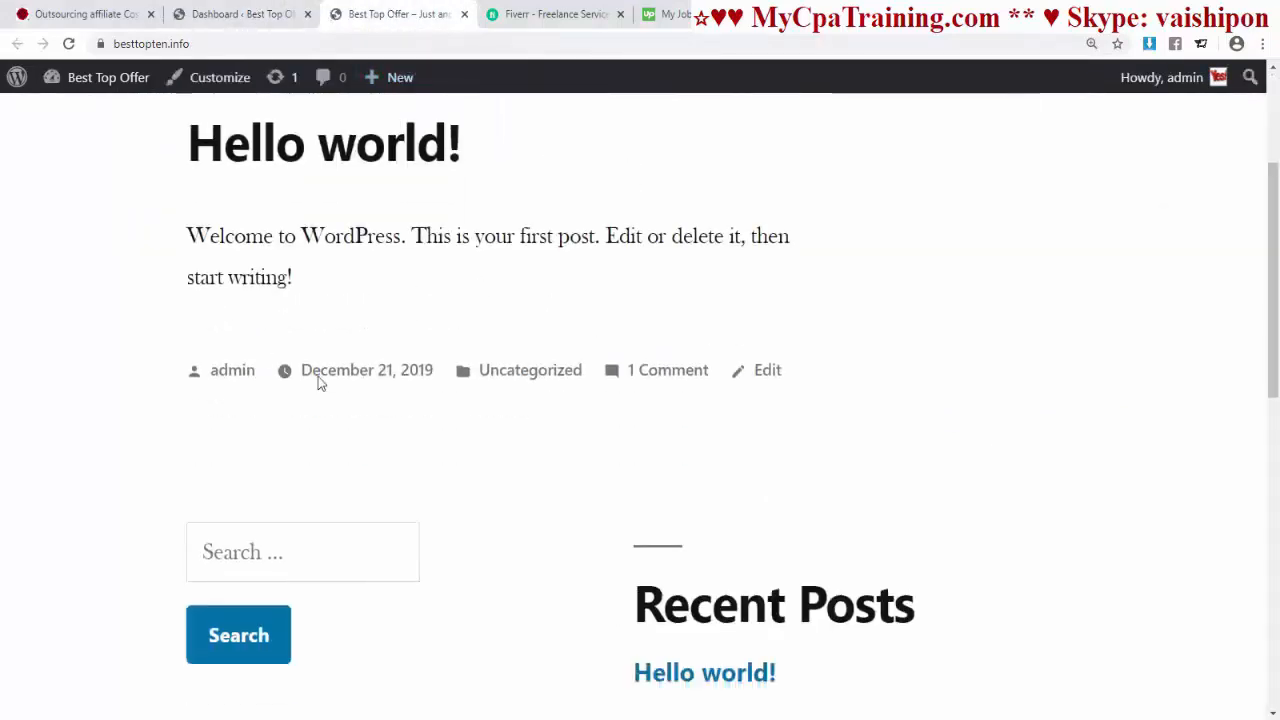
scroll(600, 330, "up", 3)
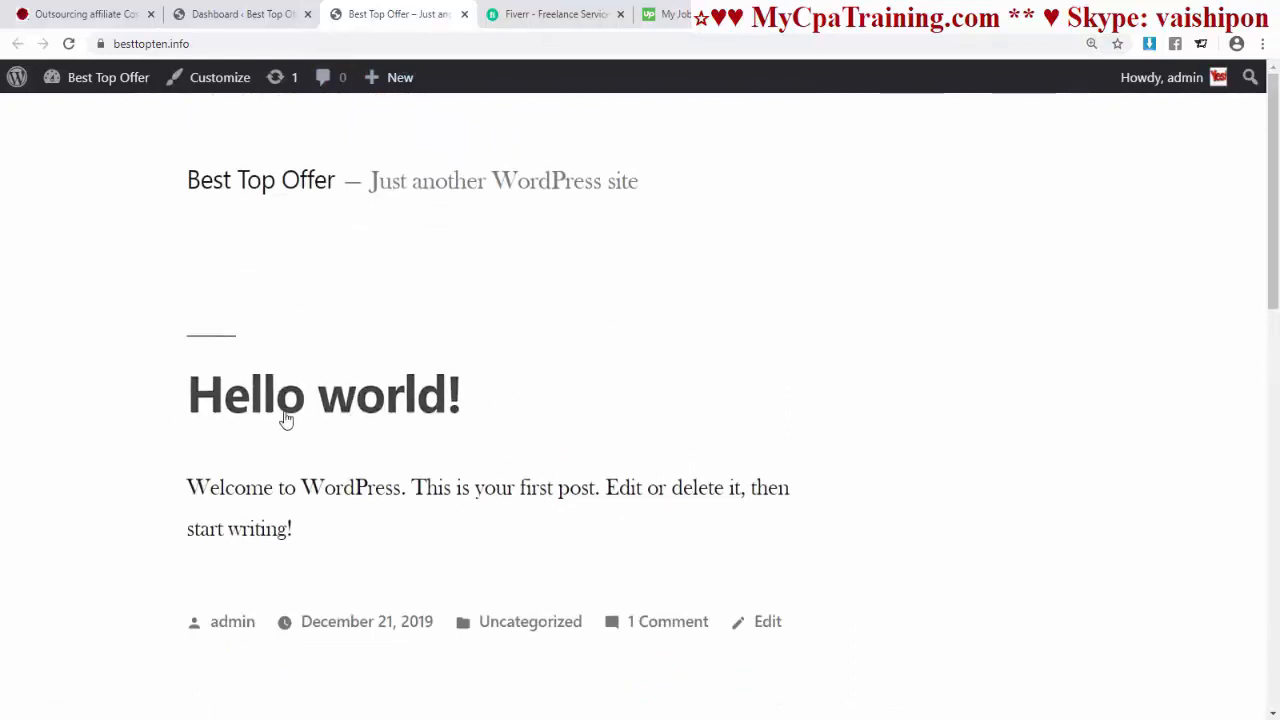
Step: Open the Hello world! post and inspect the date part of its web address
left_click(340, 410)
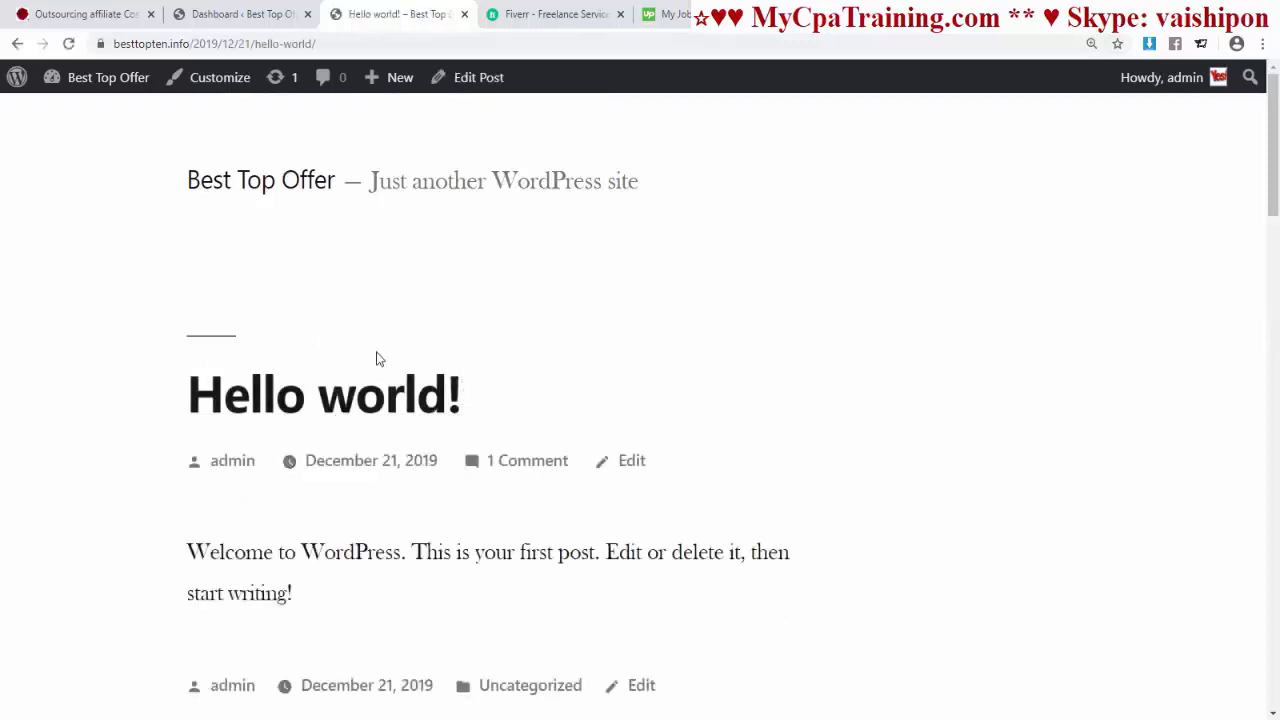
left_click(312, 44)
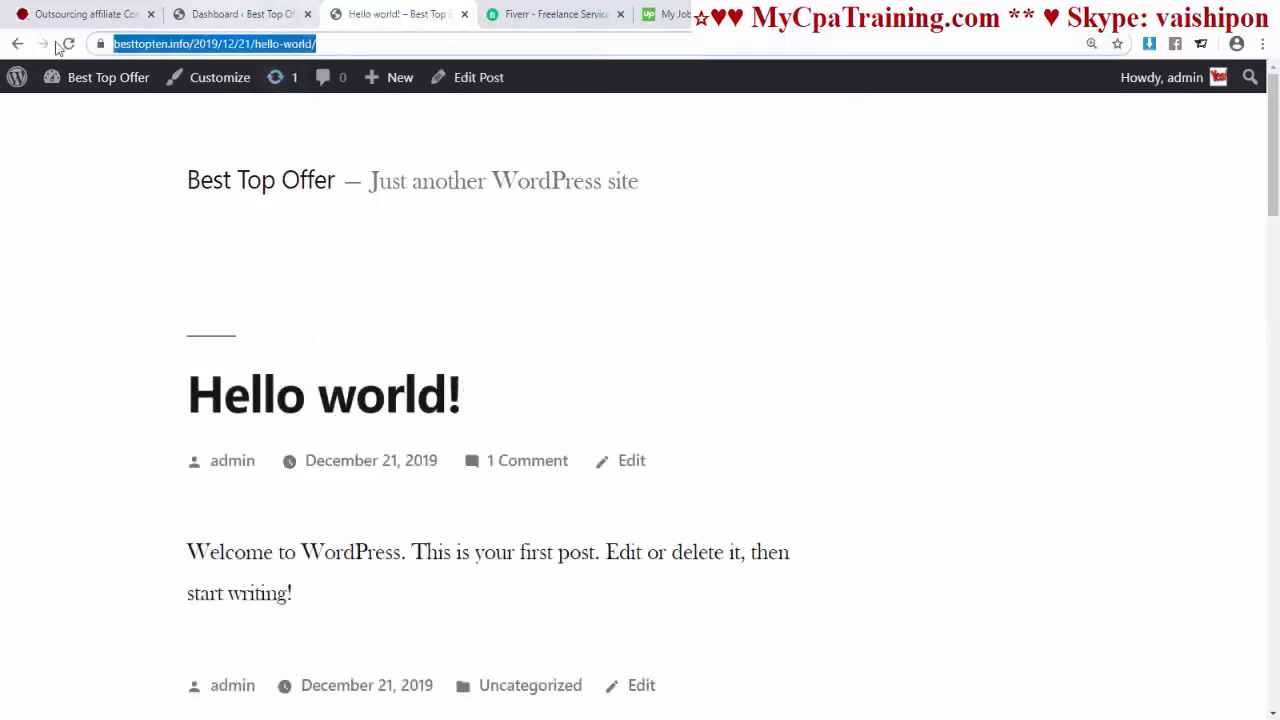
left_click(243, 47)
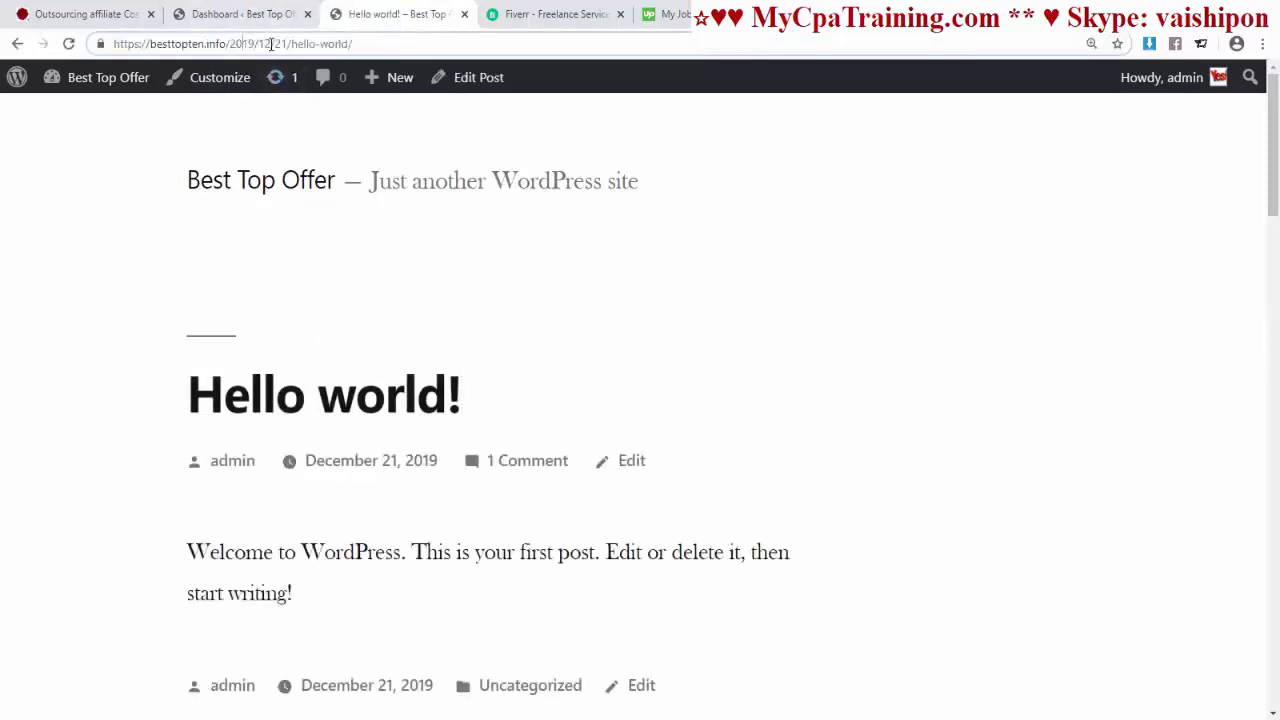
Step: Change the permalink structure from date-based to Post name and save
left_click_drag(262, 44, 226, 44)
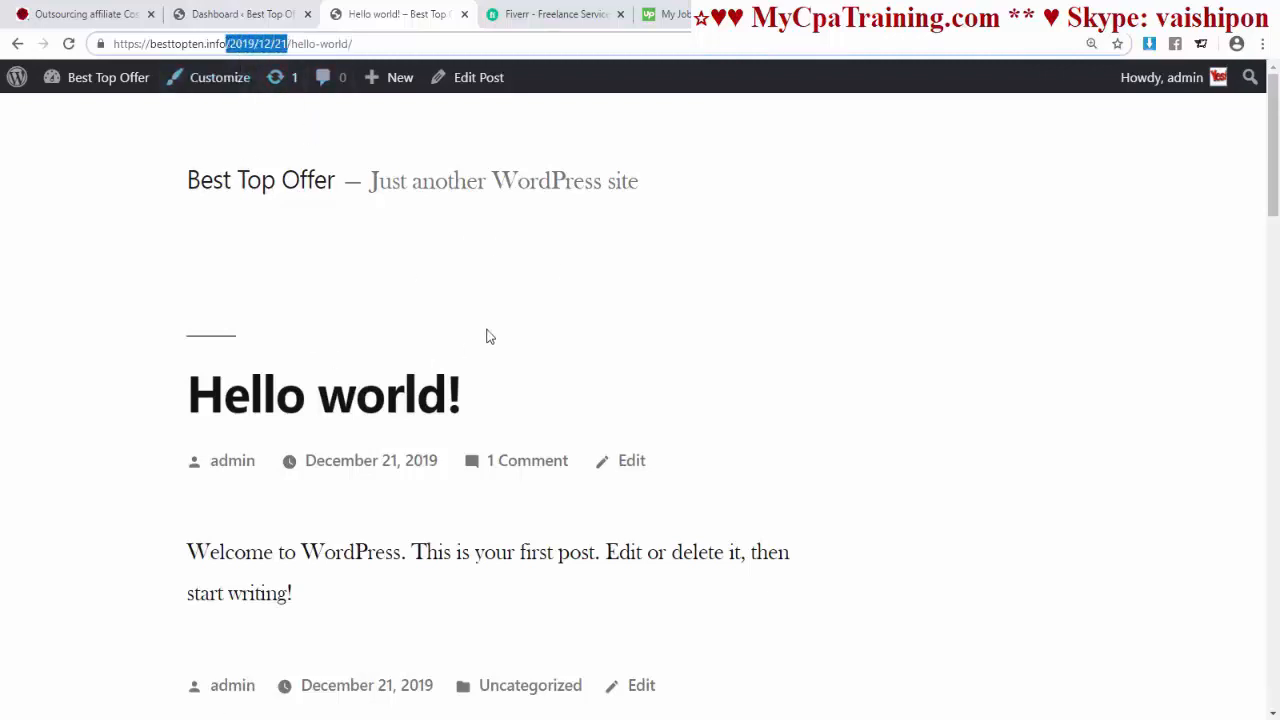
left_click(237, 14)
mouse_move(65, 548)
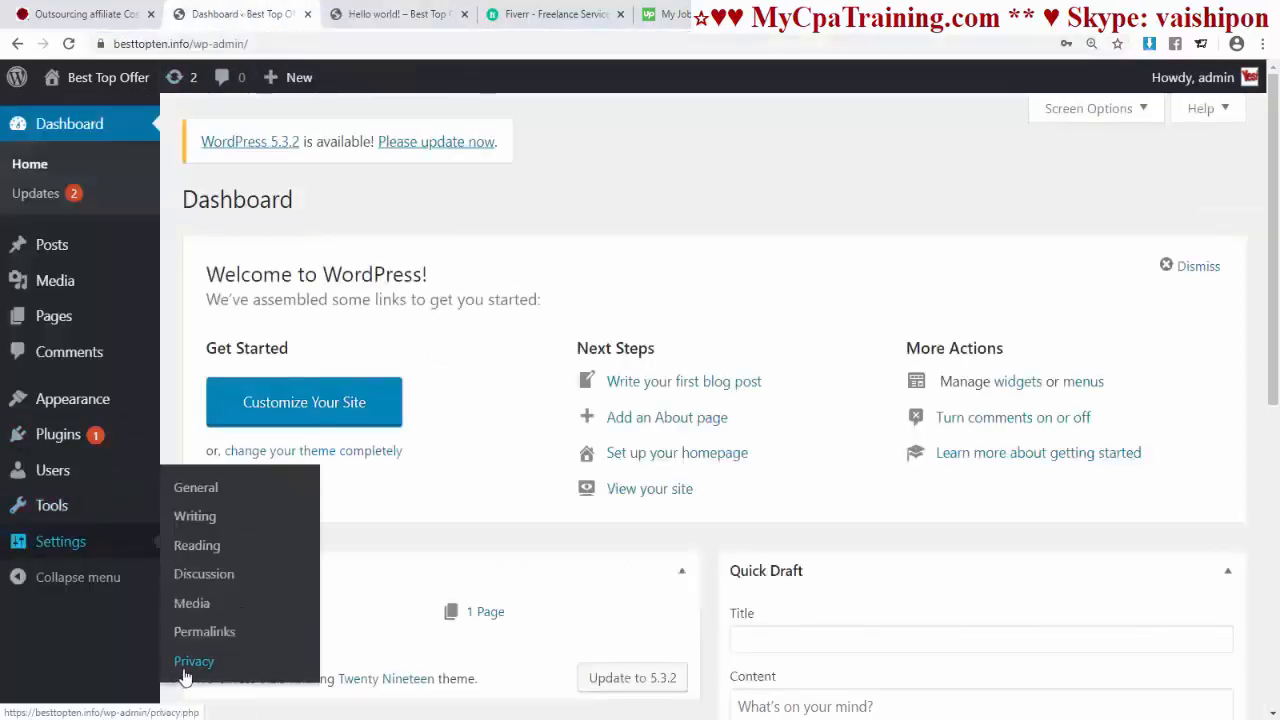
left_click(212, 631)
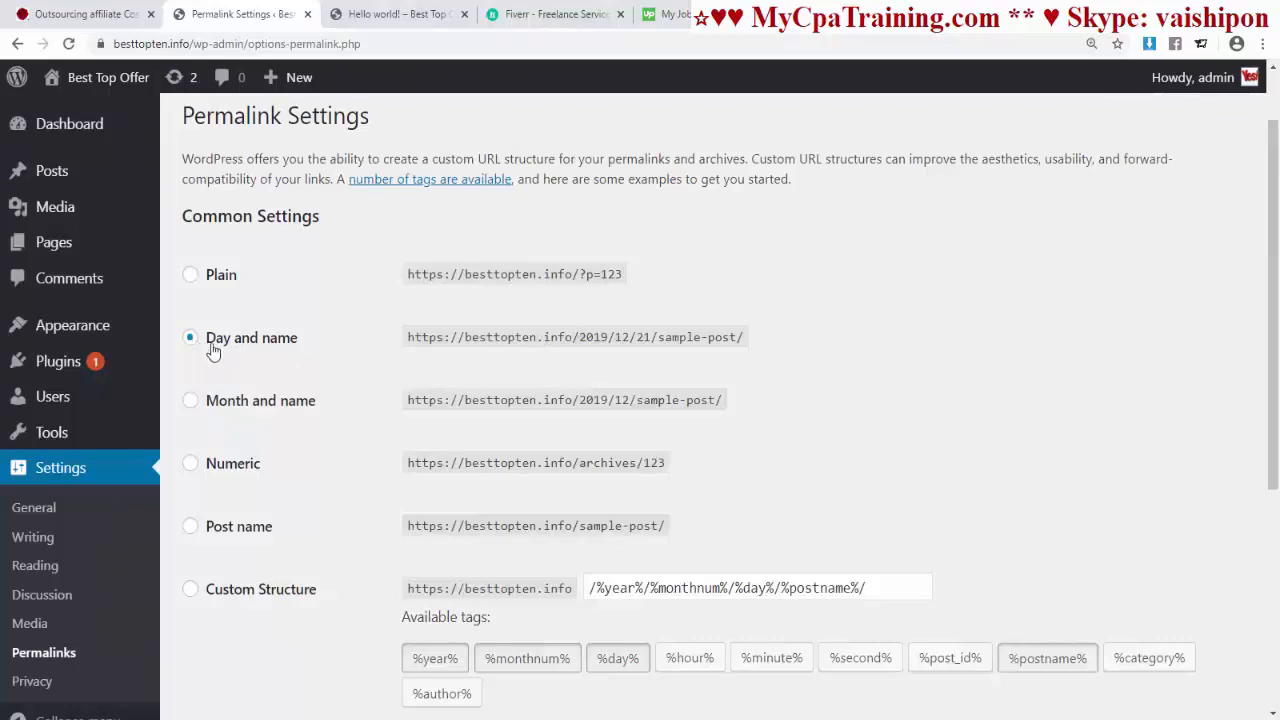
scroll(750, 372, "down", 2)
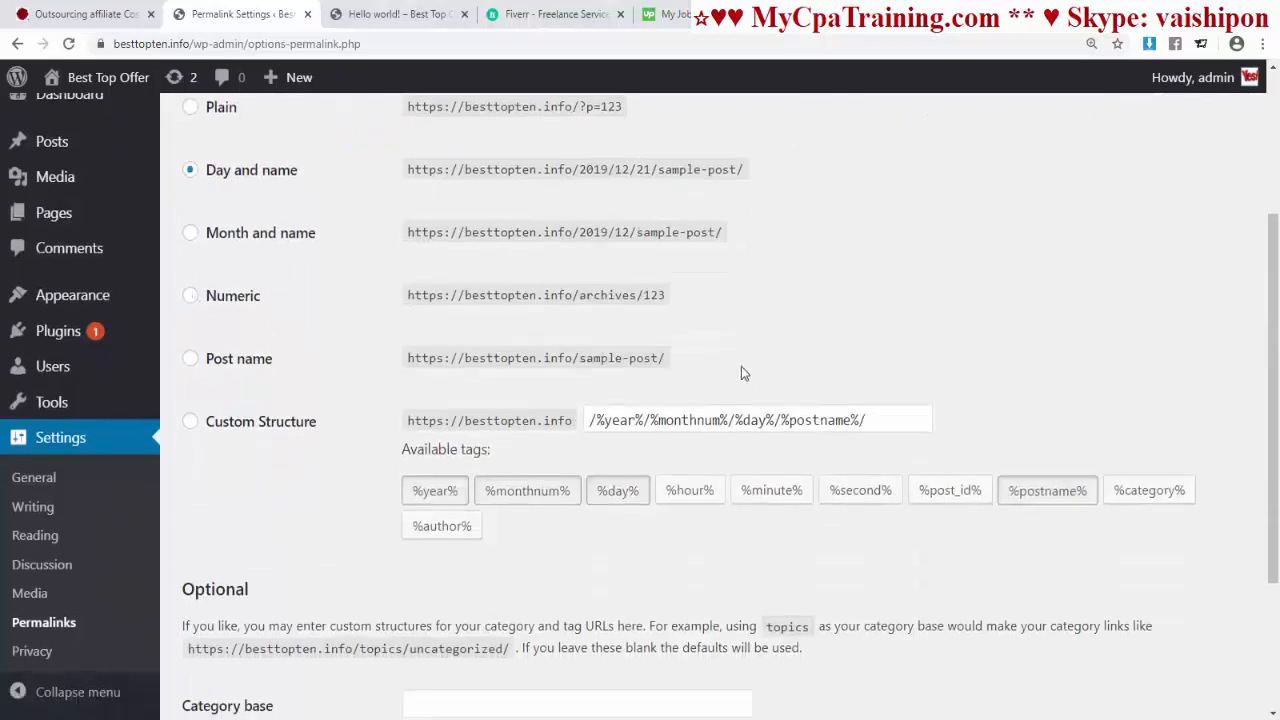
left_click(191, 366)
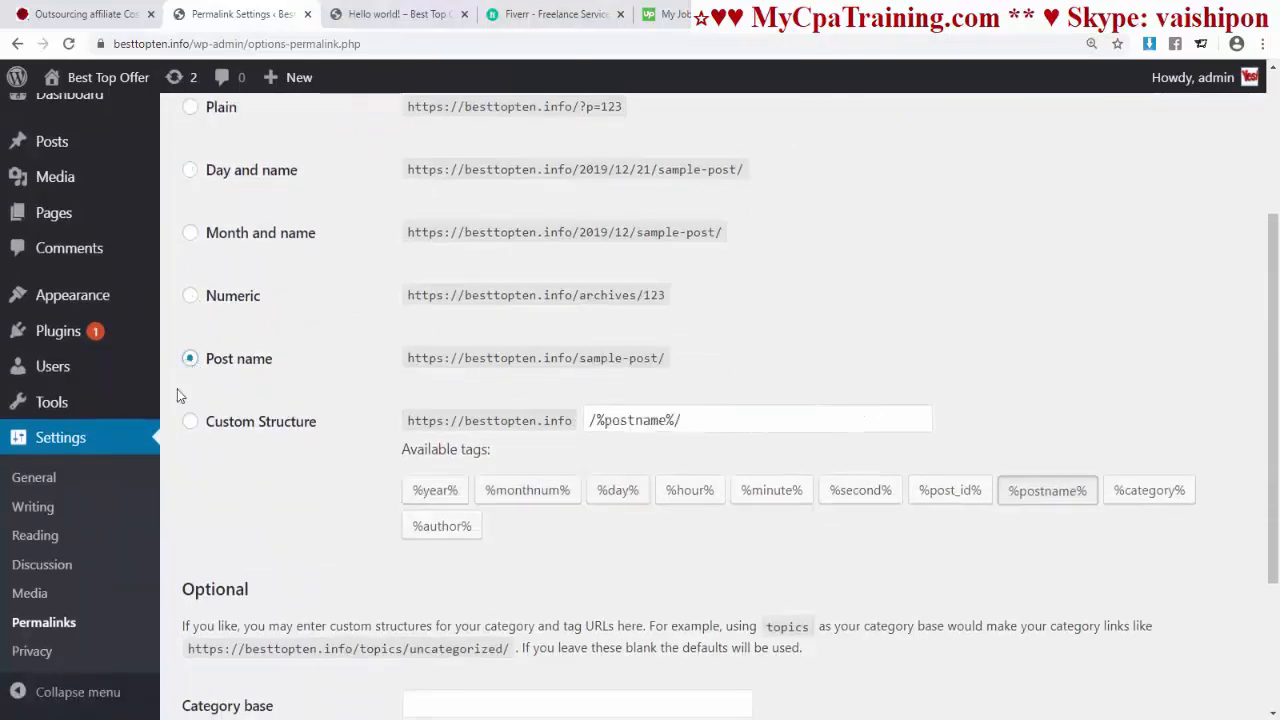
scroll(200, 450, "down", 3)
left_click(230, 614)
Step: Reload the Hello world! post to confirm its address is now besttopten.info/hello-world/
left_click(385, 14)
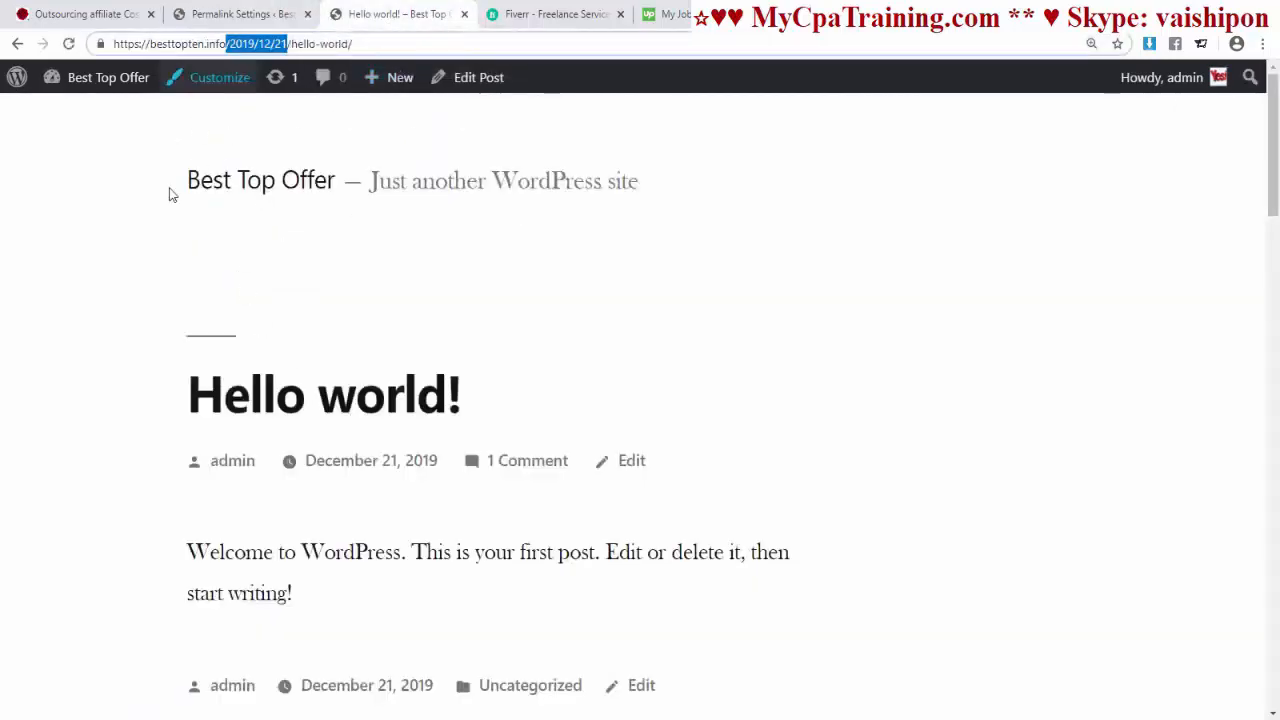
key("Return")
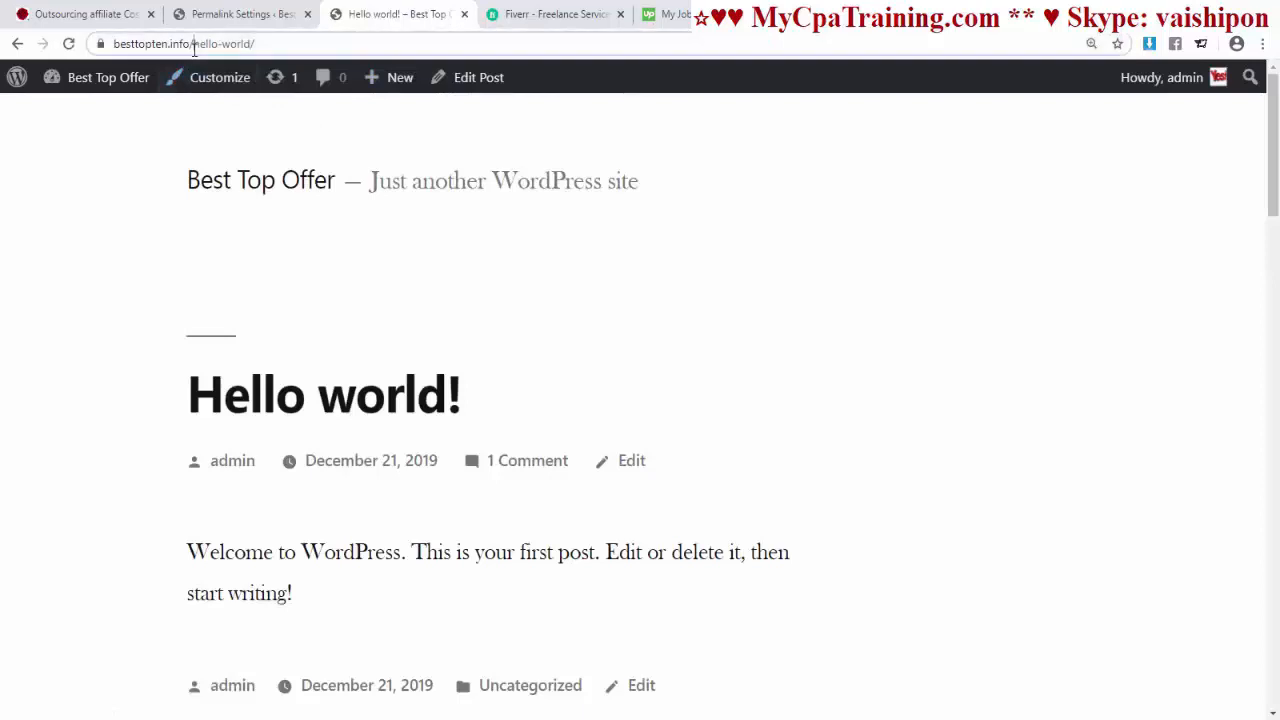
left_click_drag(194, 44, 286, 46)
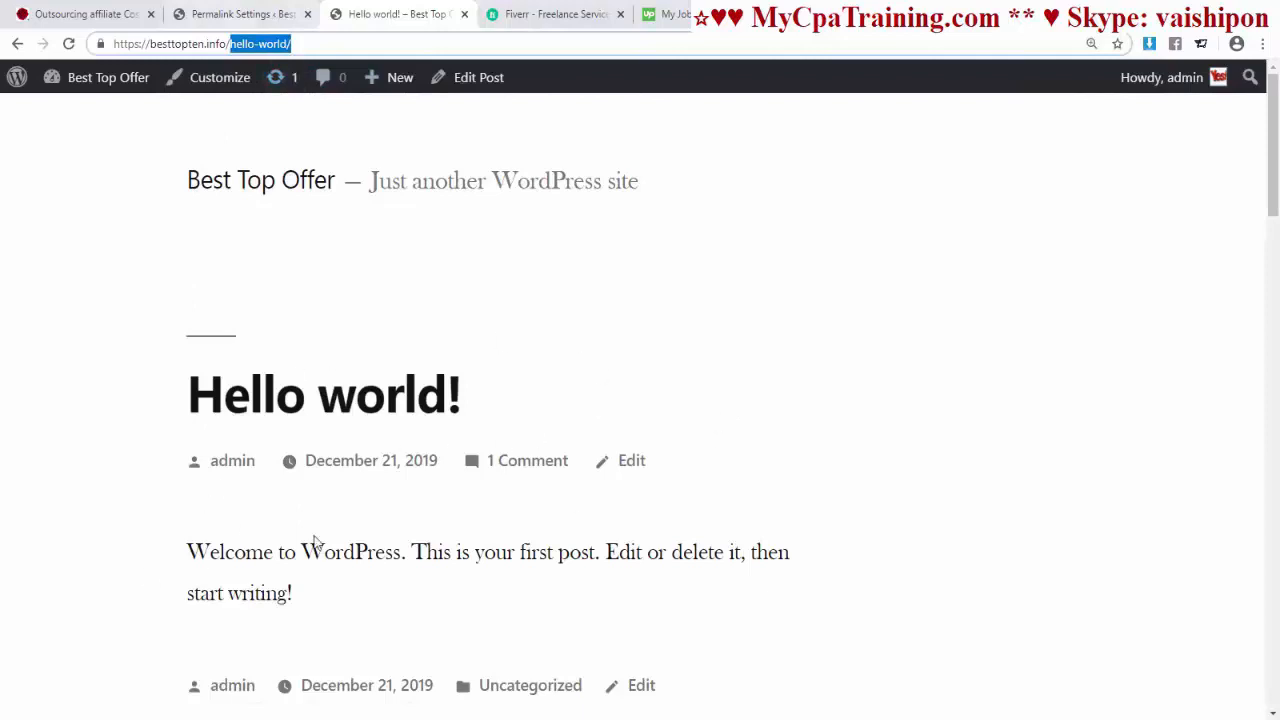
left_click(226, 16)
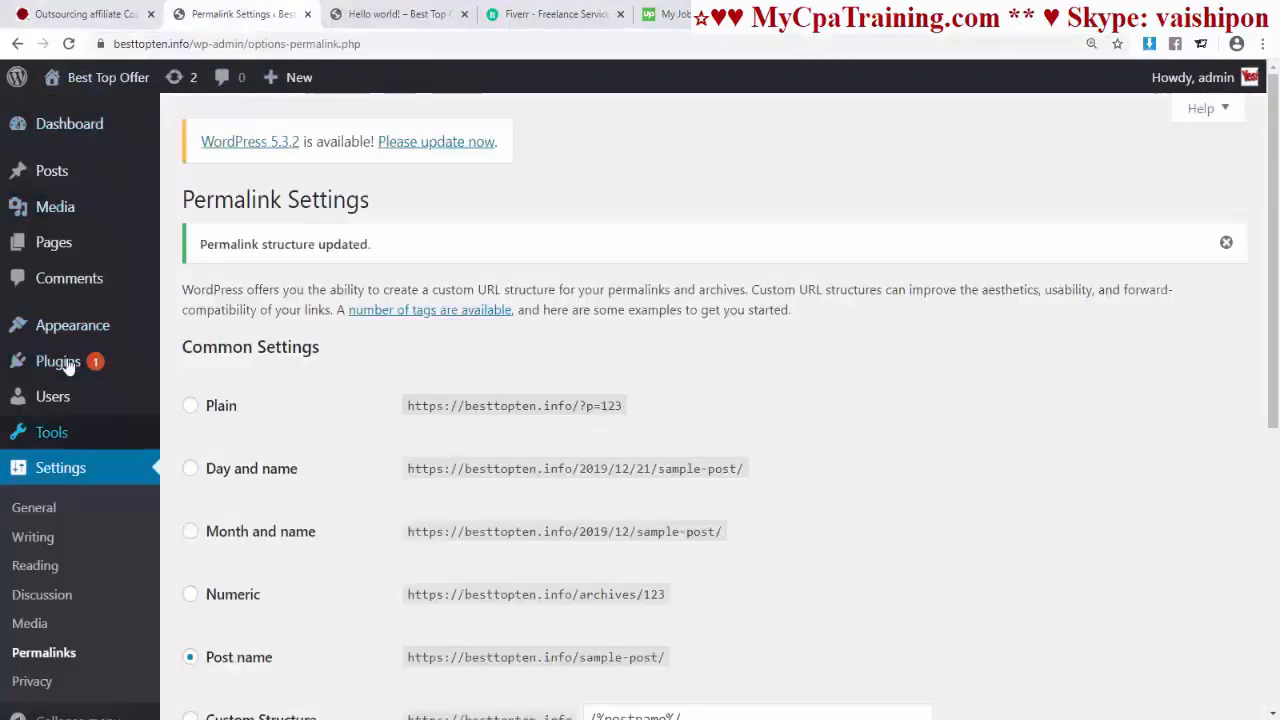
Step: Move the Hello world! post to Trash and delete it permanently from there
left_click(52, 176)
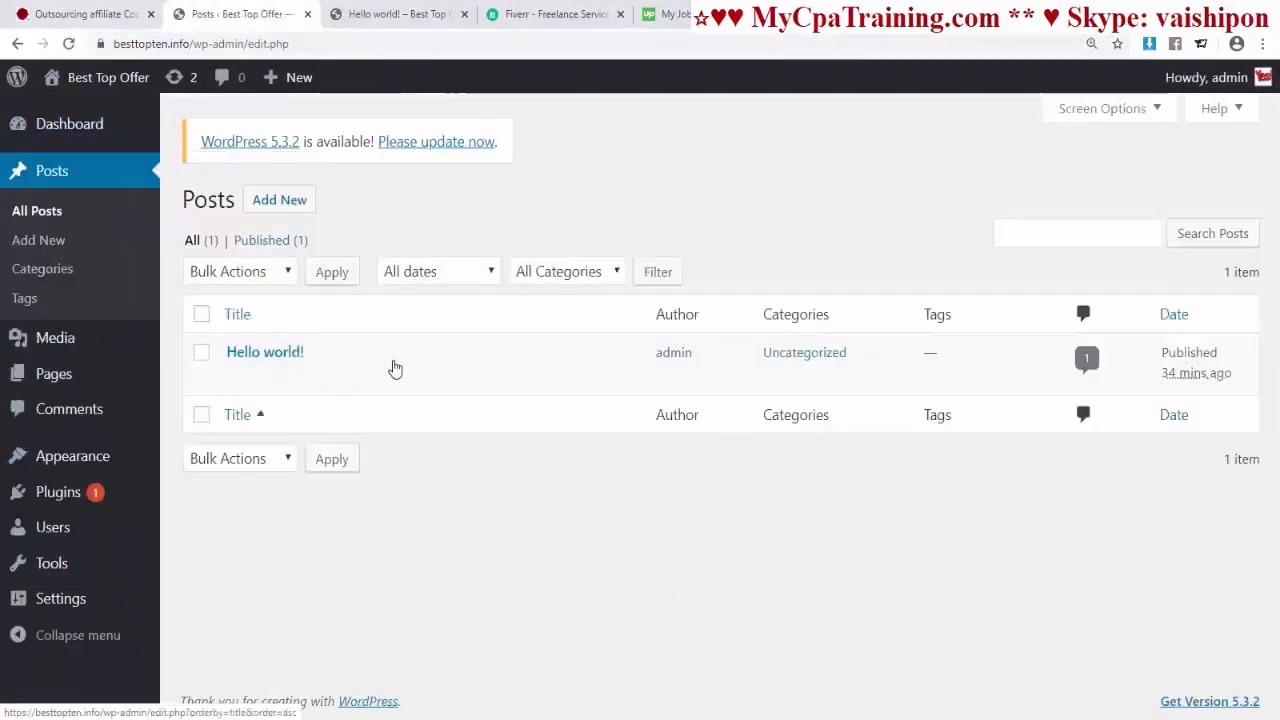
left_click(345, 388)
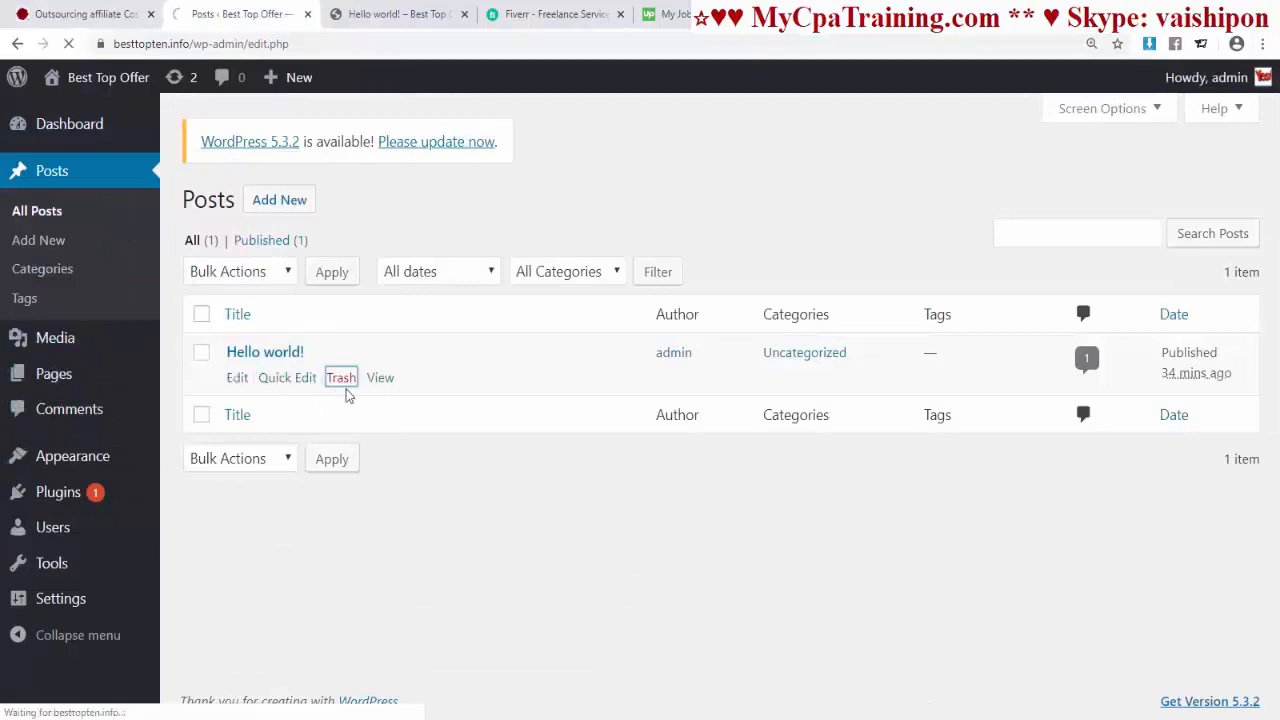
left_click(255, 303)
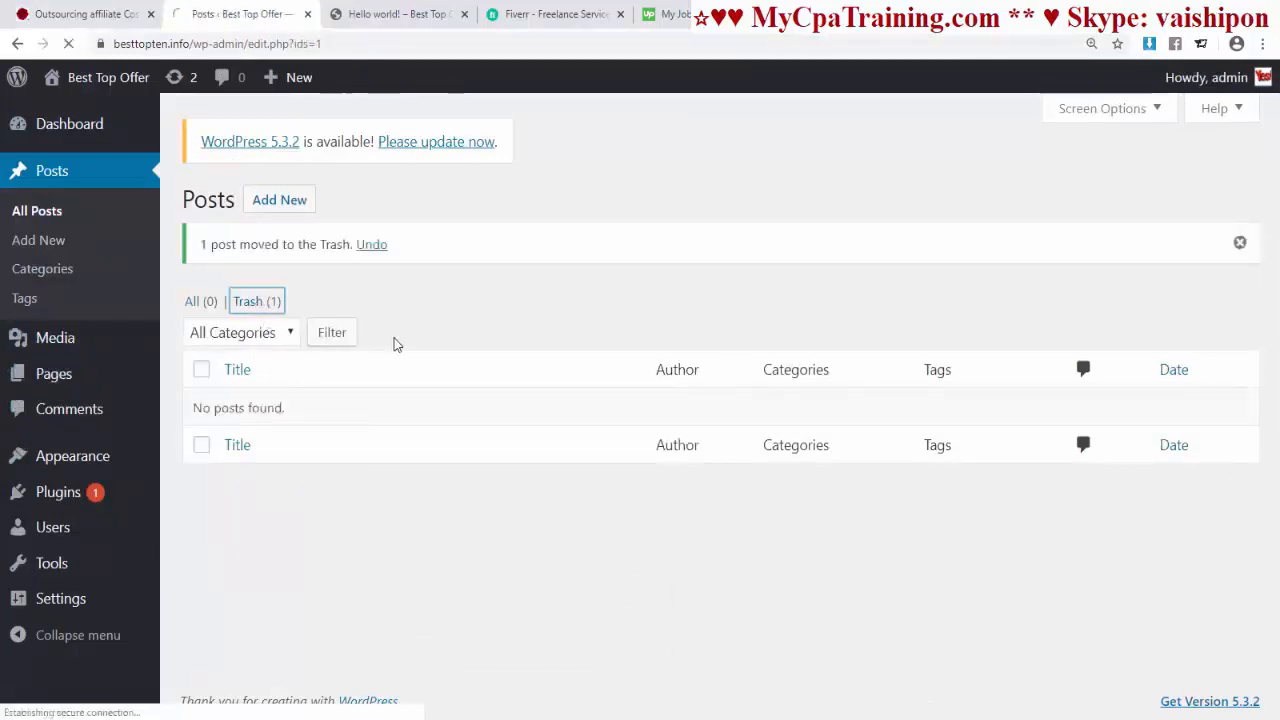
left_click(343, 380)
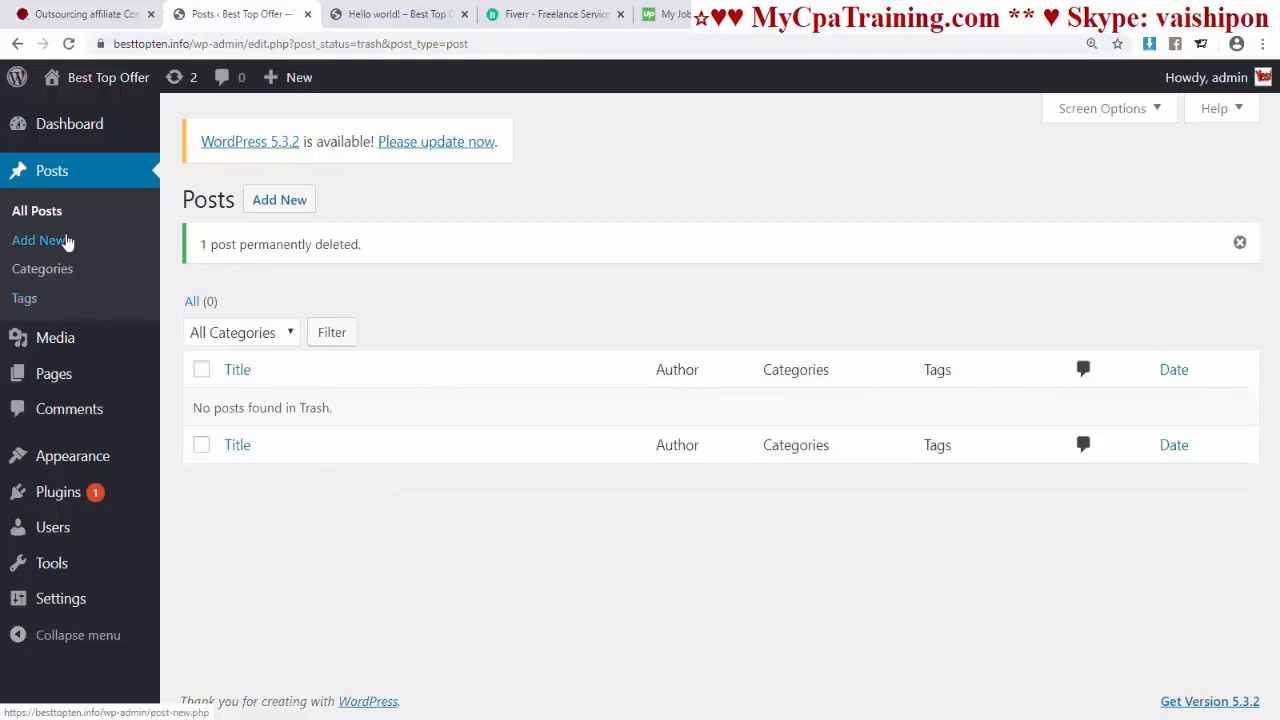
left_click(58, 385)
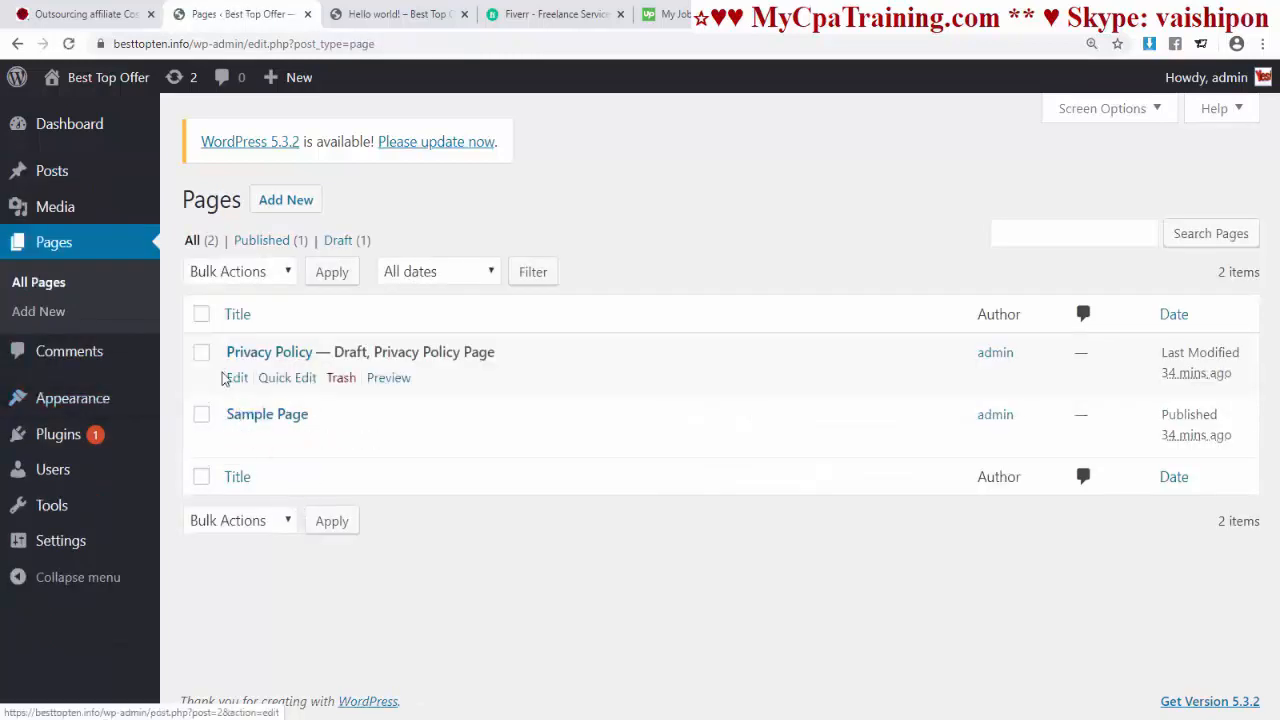
Step: Bulk-move the Privacy Policy and Sample Page pages to the Trash
left_click(201, 314)
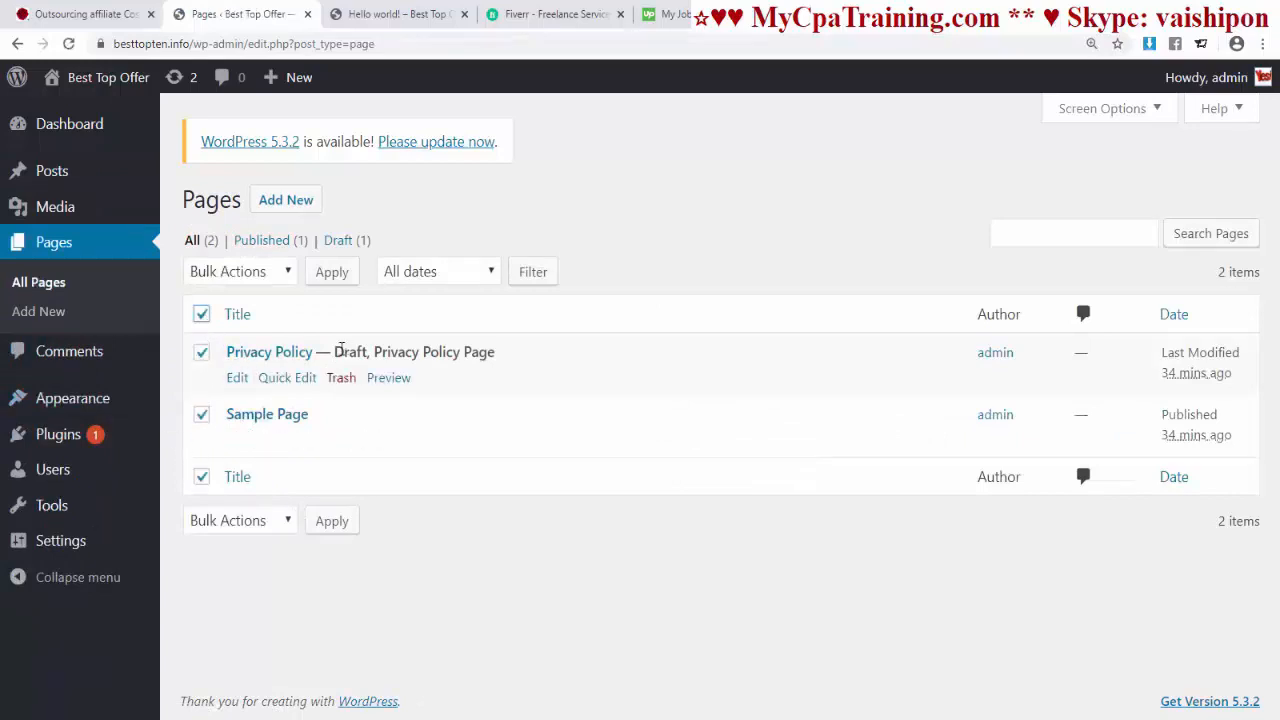
left_click(240, 271)
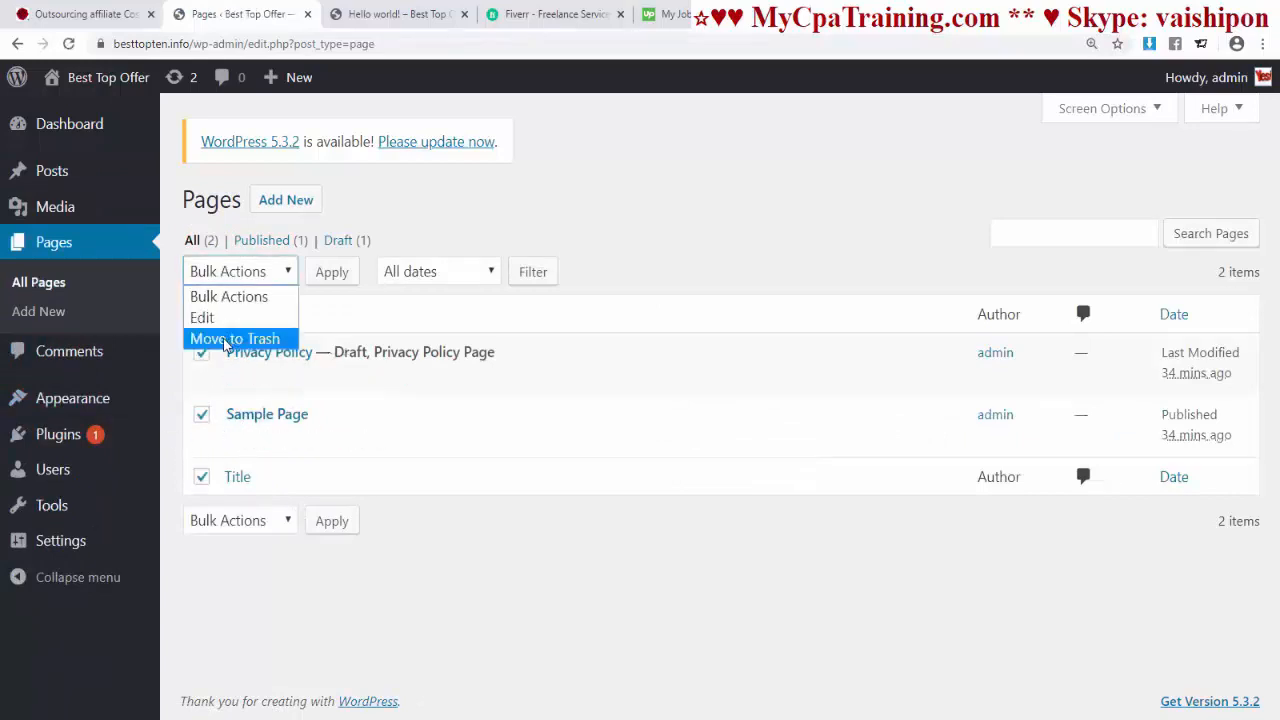
left_click(232, 337)
left_click(332, 280)
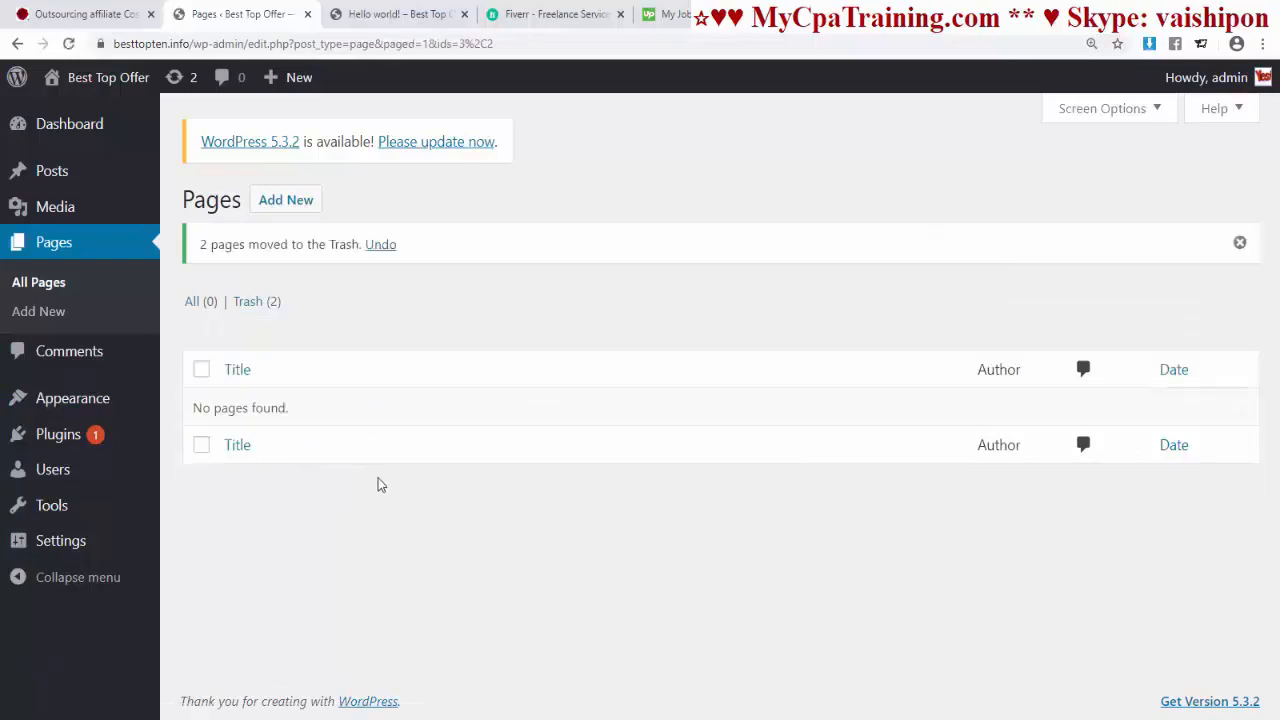
Step: Select both trashed pages and delete them permanently with a bulk action
left_click(256, 302)
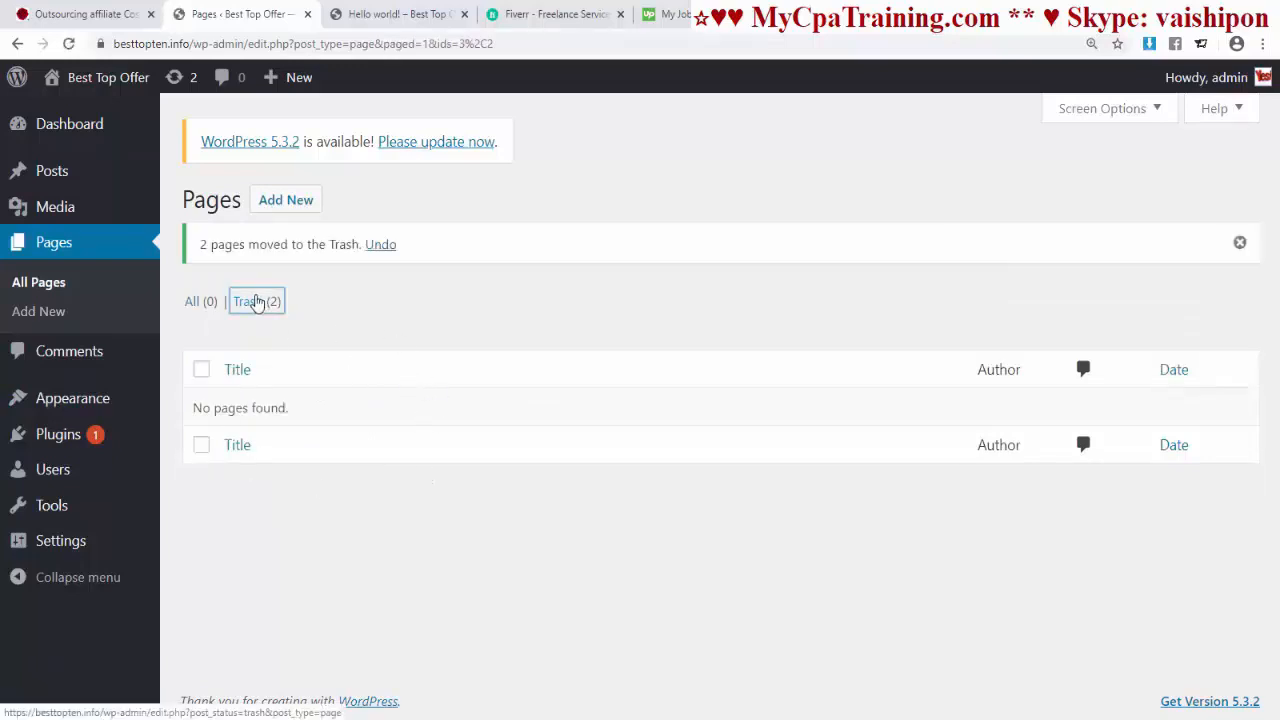
left_click(201, 314)
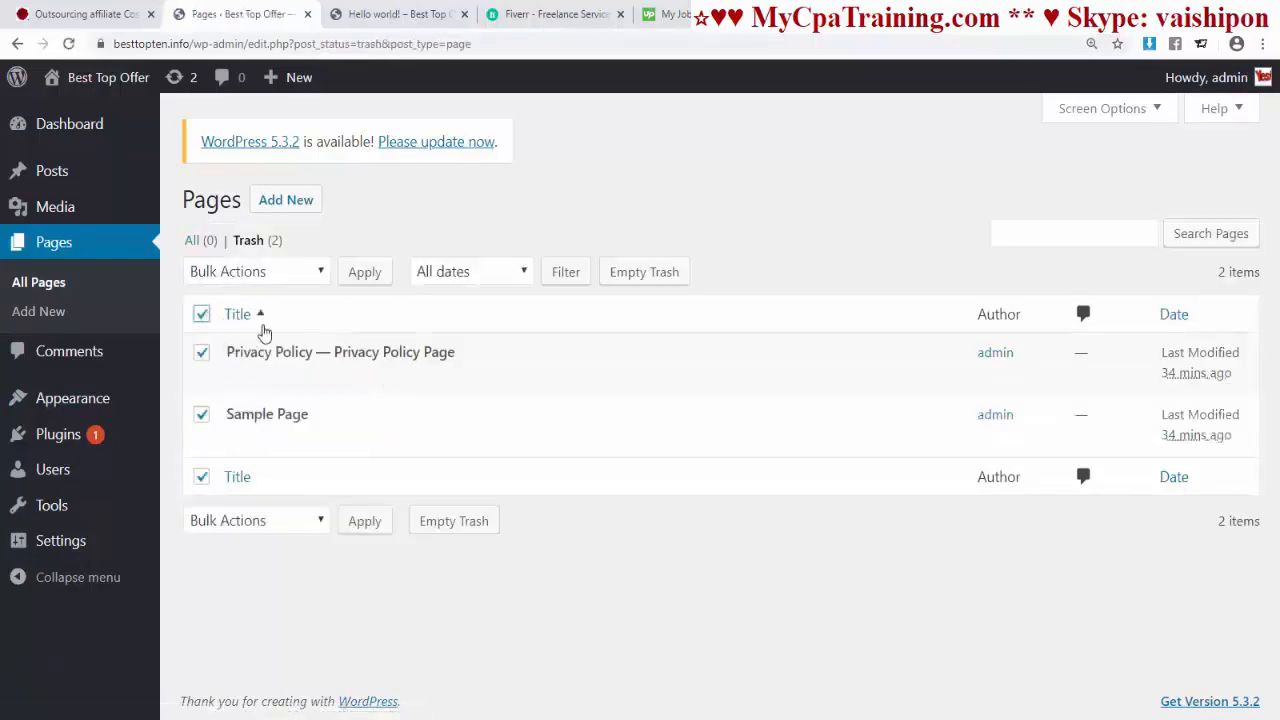
left_click(286, 271)
left_click(252, 337)
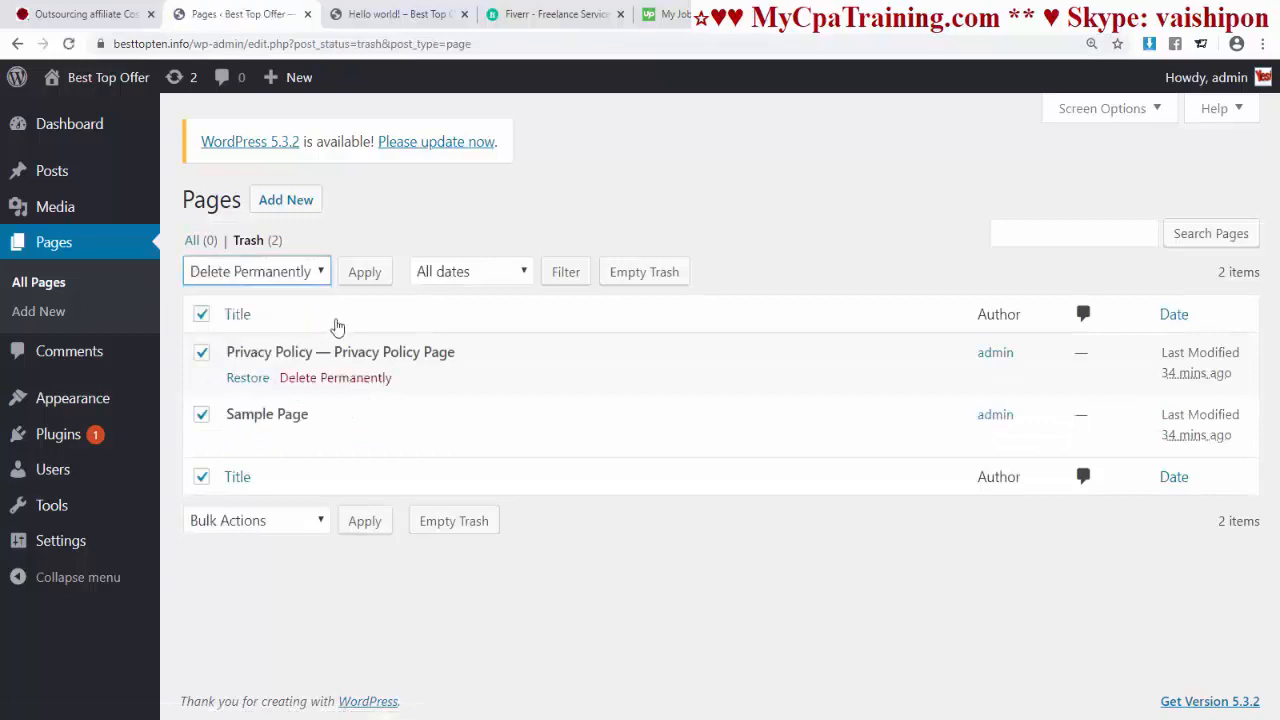
left_click(362, 272)
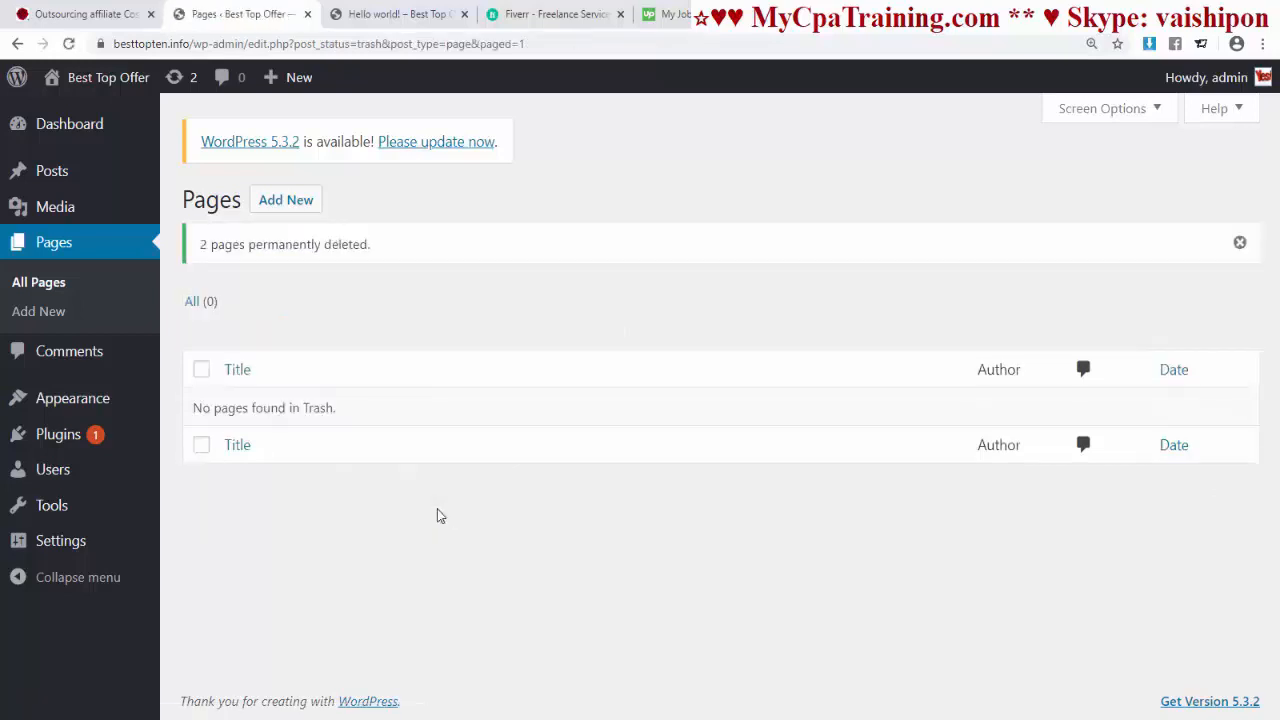
mouse_move(60, 435)
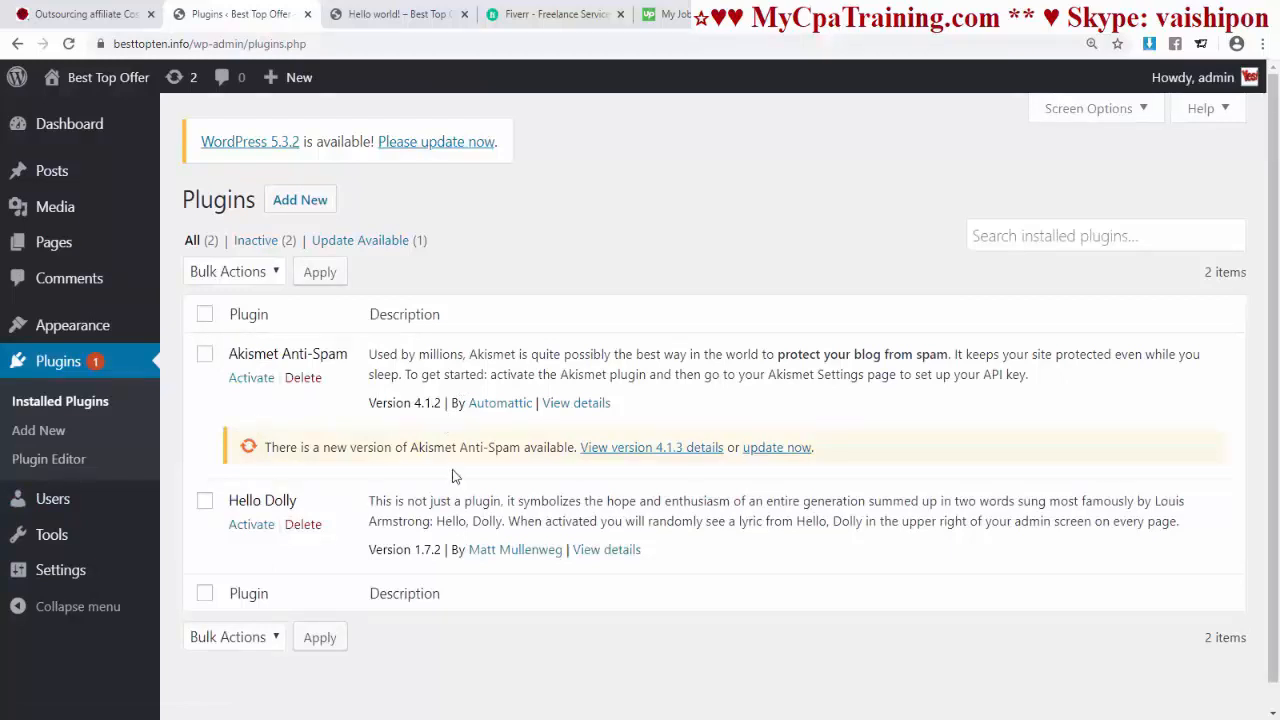
Step: Bulk-delete the Akismet Anti-Spam and Hello Dolly plugins, confirming removal of their data
left_click(203, 315)
left_click(275, 266)
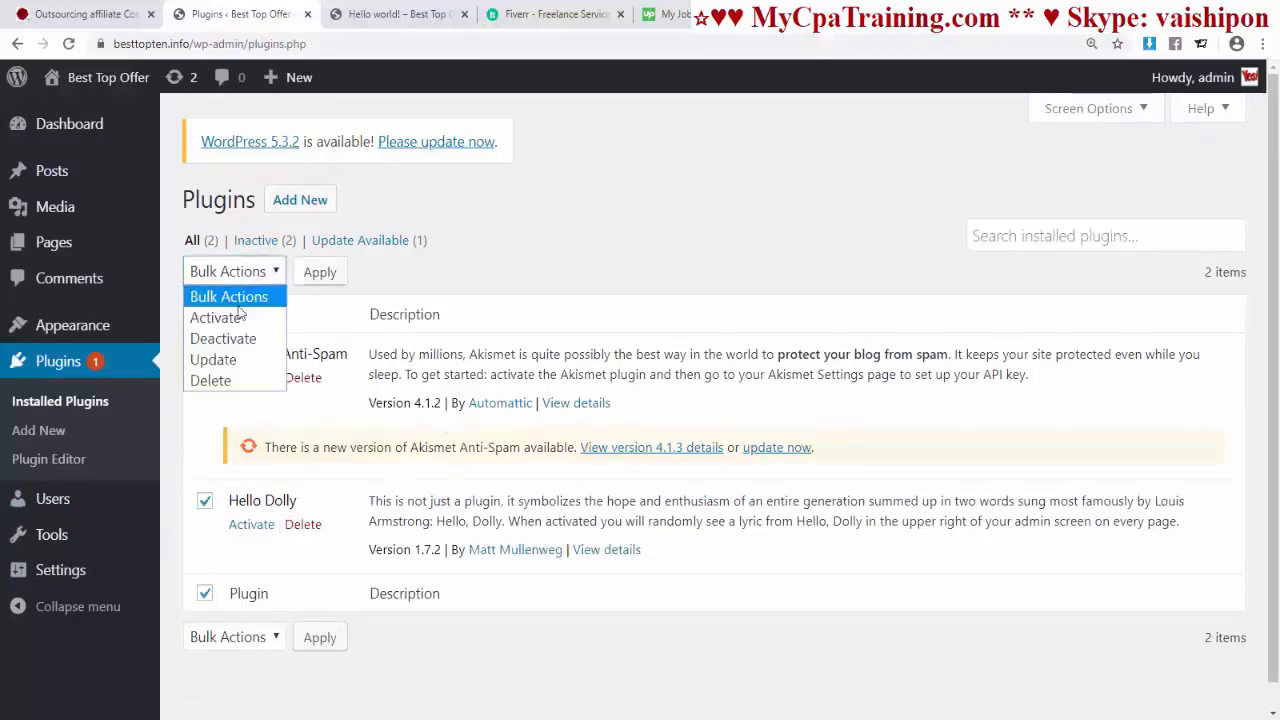
left_click(220, 385)
left_click(320, 272)
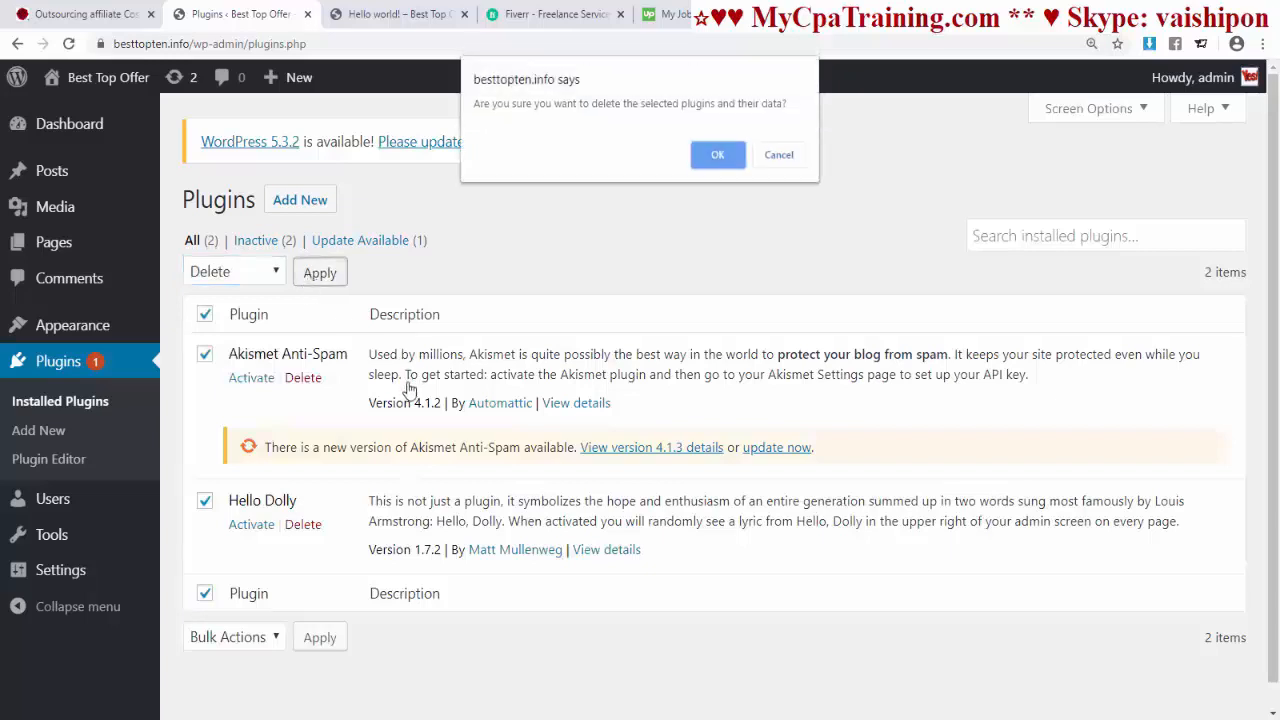
left_click(718, 150)
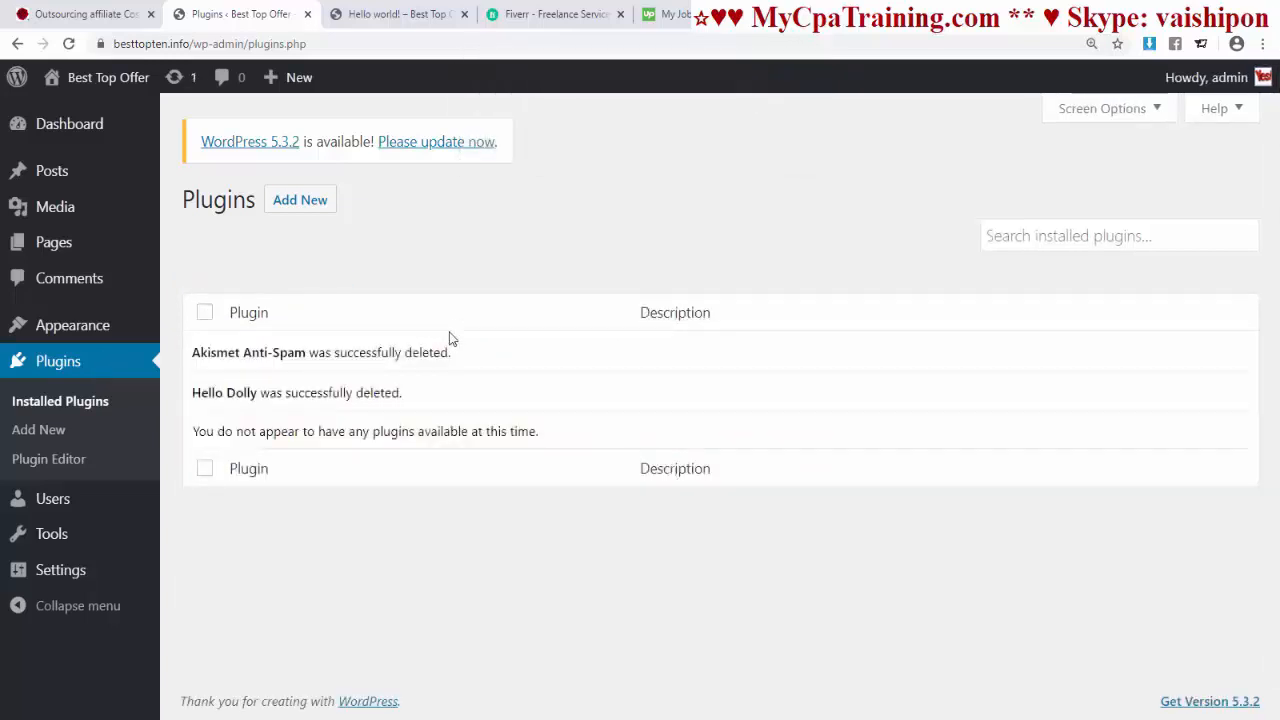
left_click(88, 510)
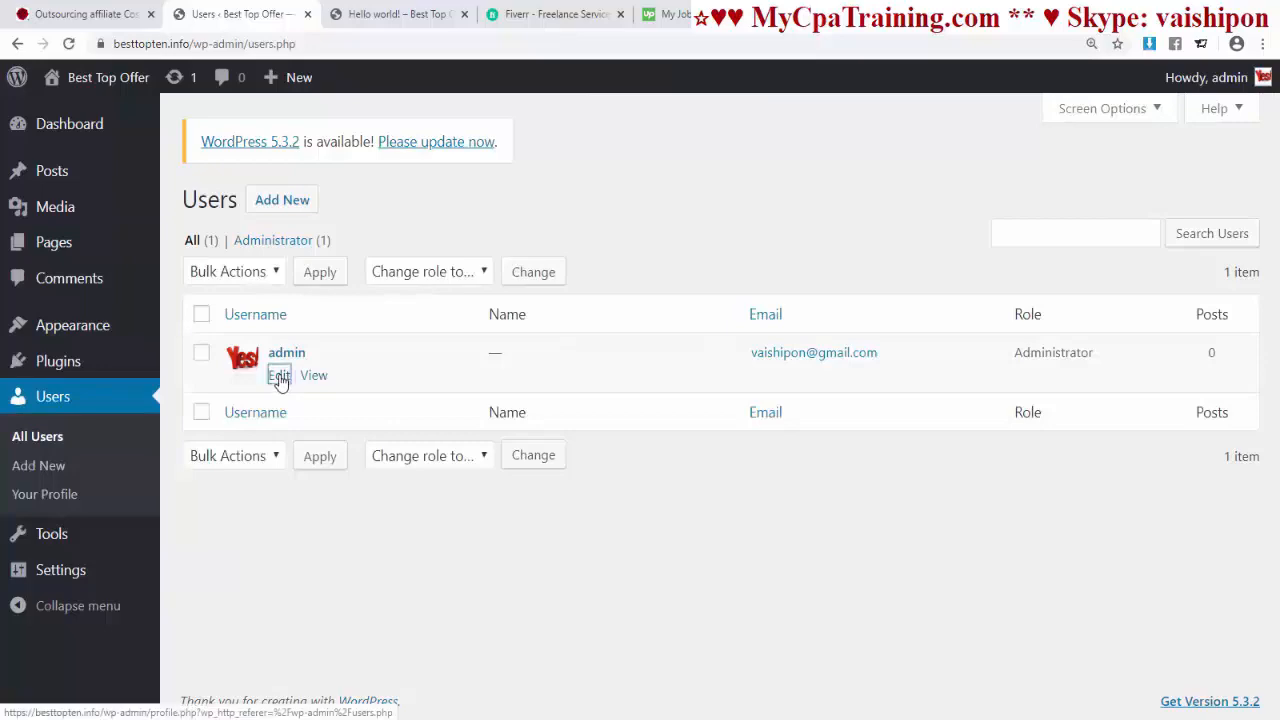
Step: Edit the admin profile and set the Admin Color Scheme to Ectoplasm
left_click(279, 377)
scroll(606, 451, "down", 10)
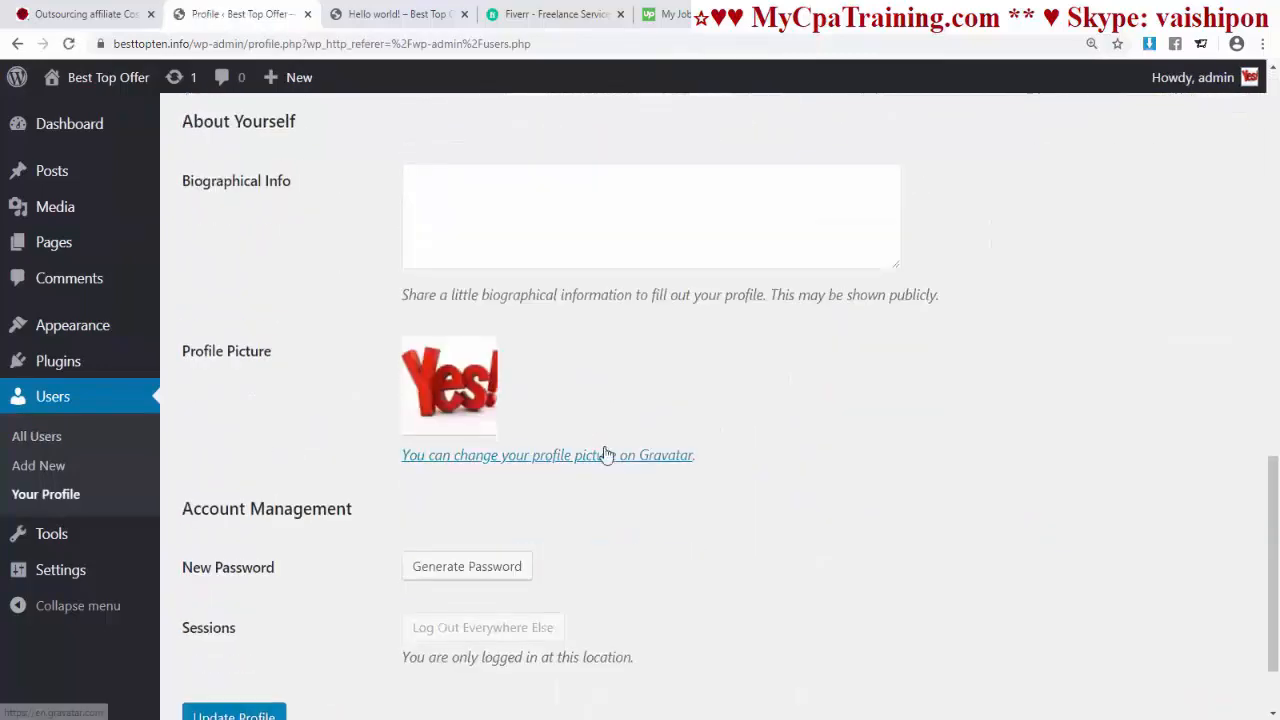
scroll(606, 451, "up", 10)
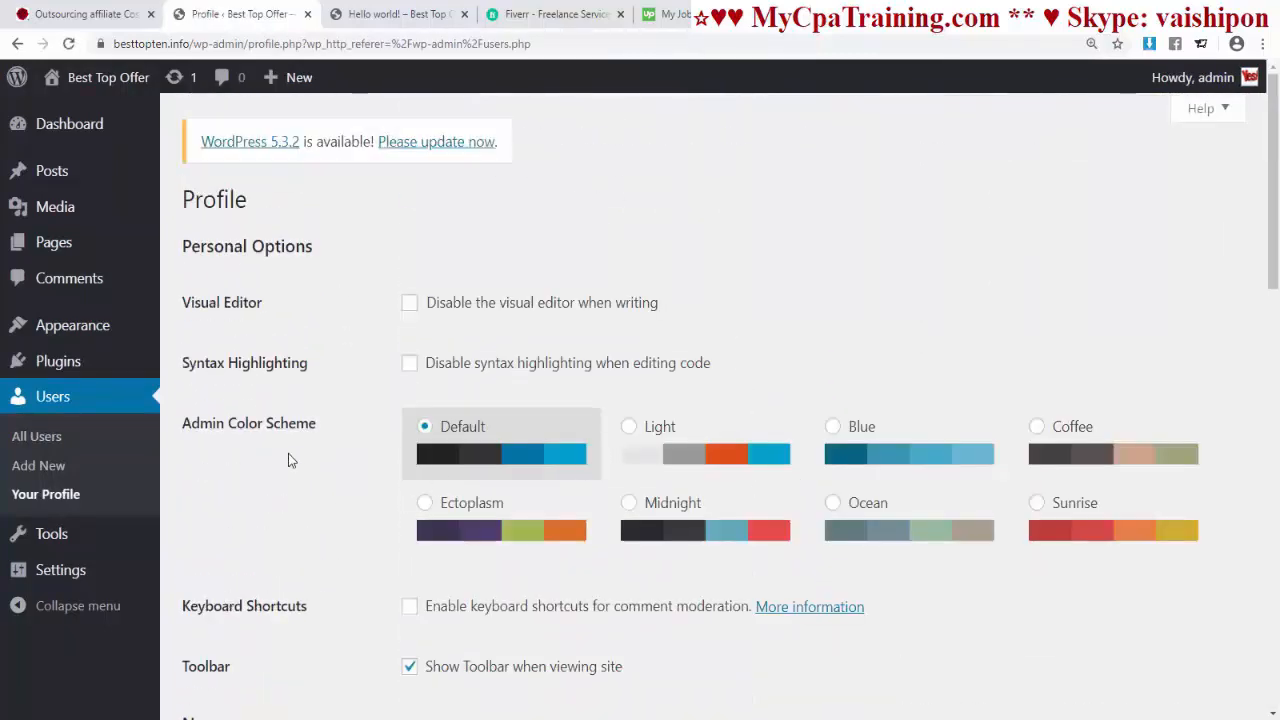
left_click(630, 428)
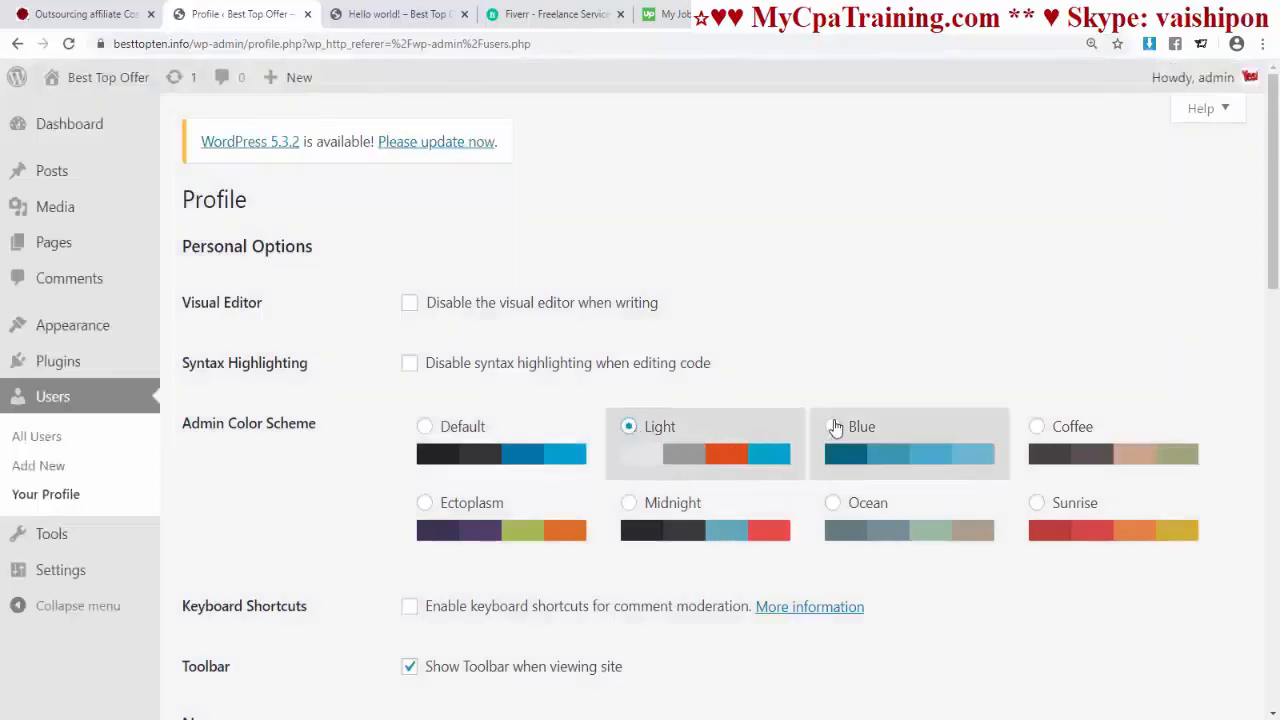
left_click(835, 428)
left_click(424, 428)
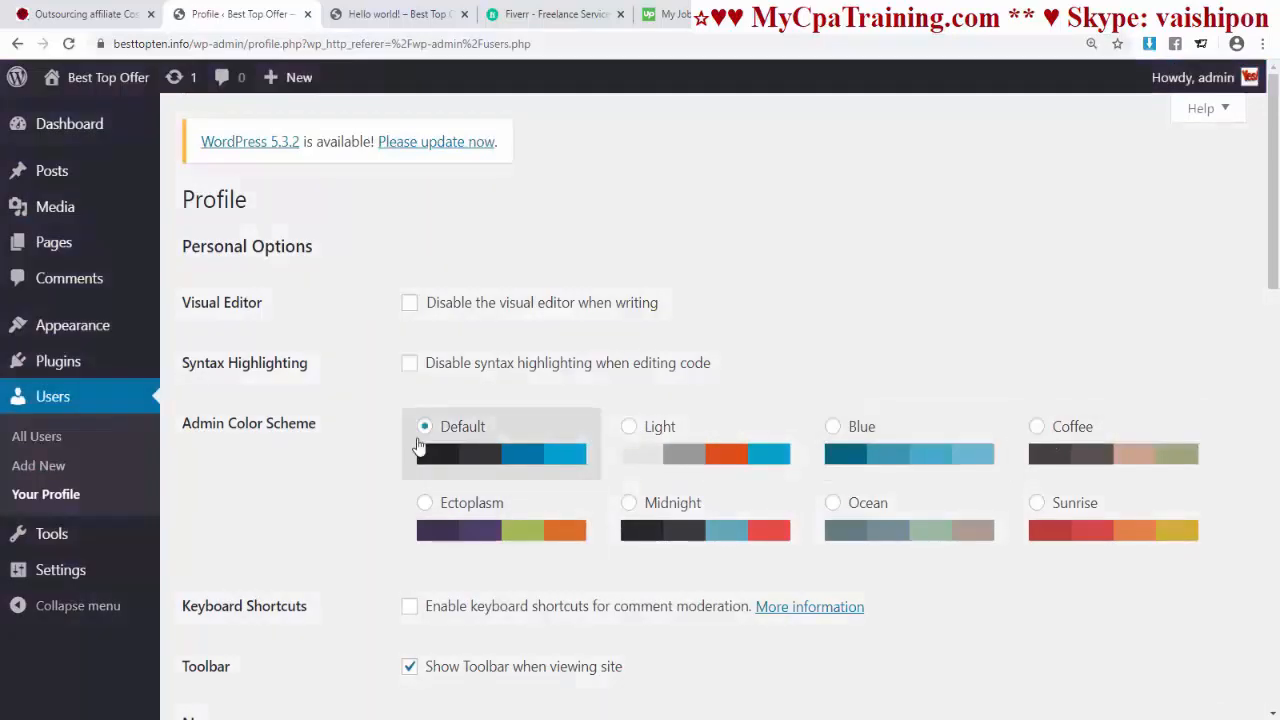
left_click(424, 503)
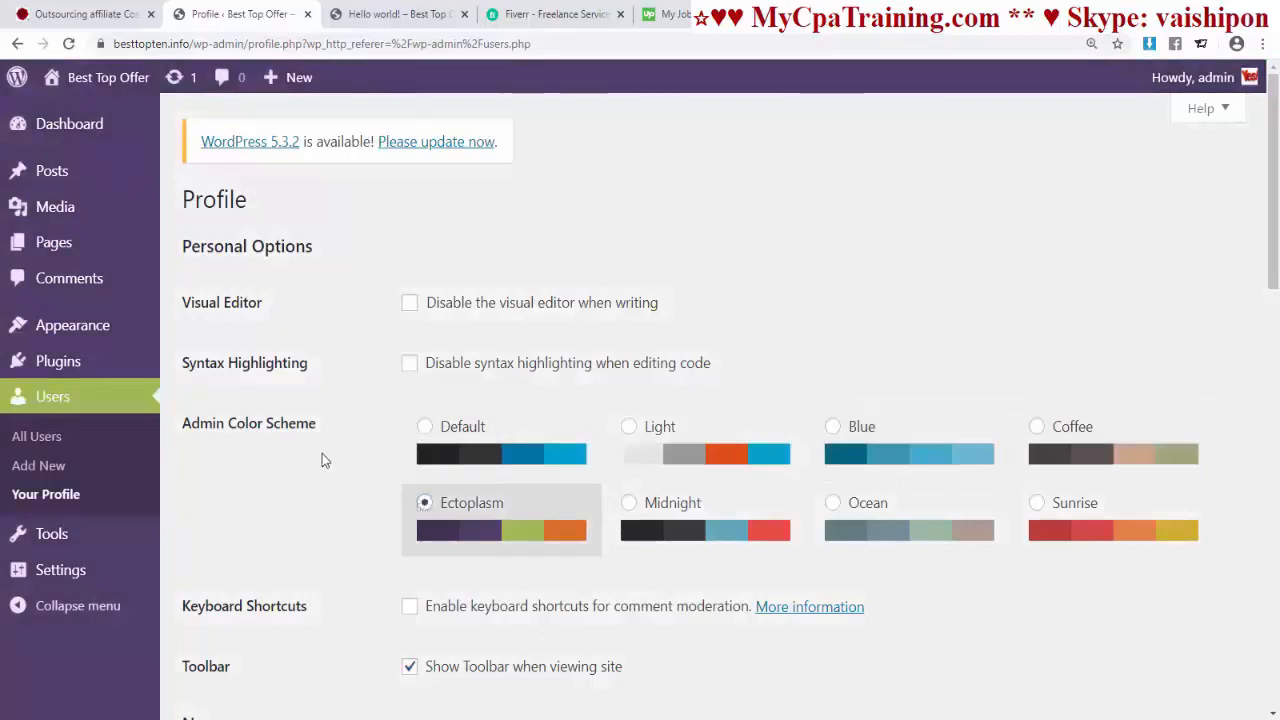
Step: Replace the nickname 'admin' with the owner's chosen name and display it publicly
scroll(530, 470, "down", 3)
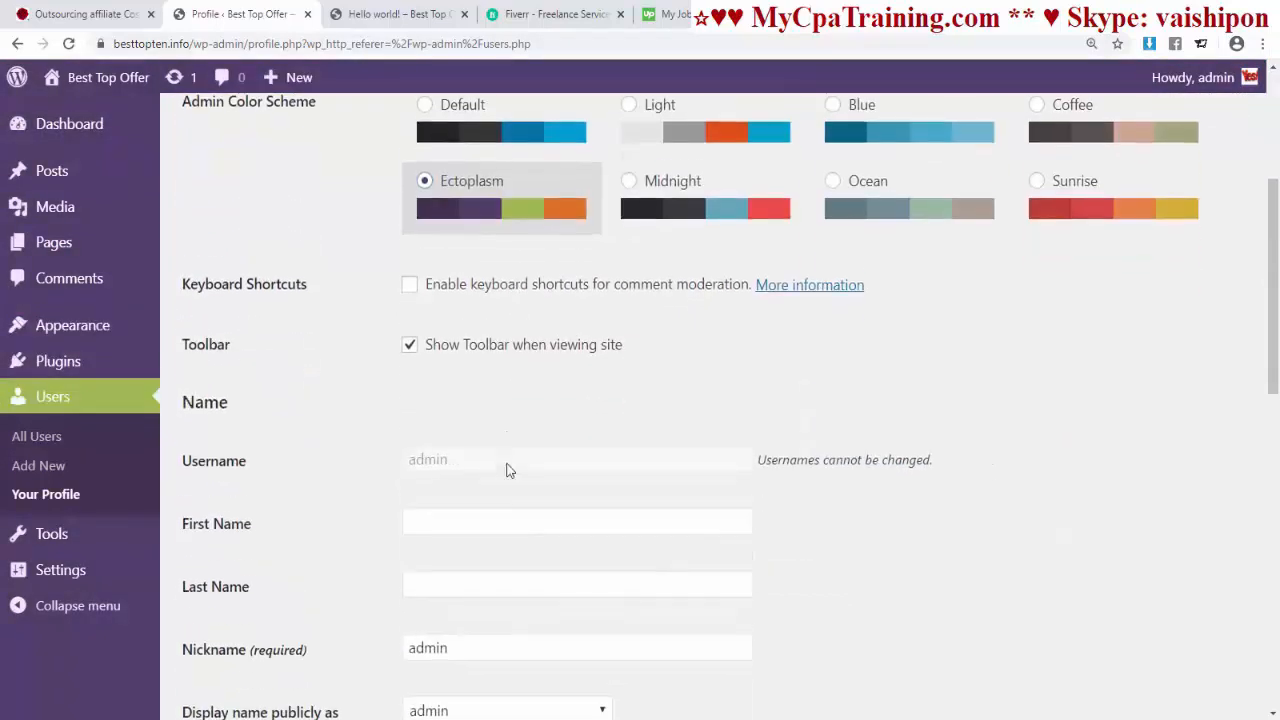
scroll(460, 440, "down", 1)
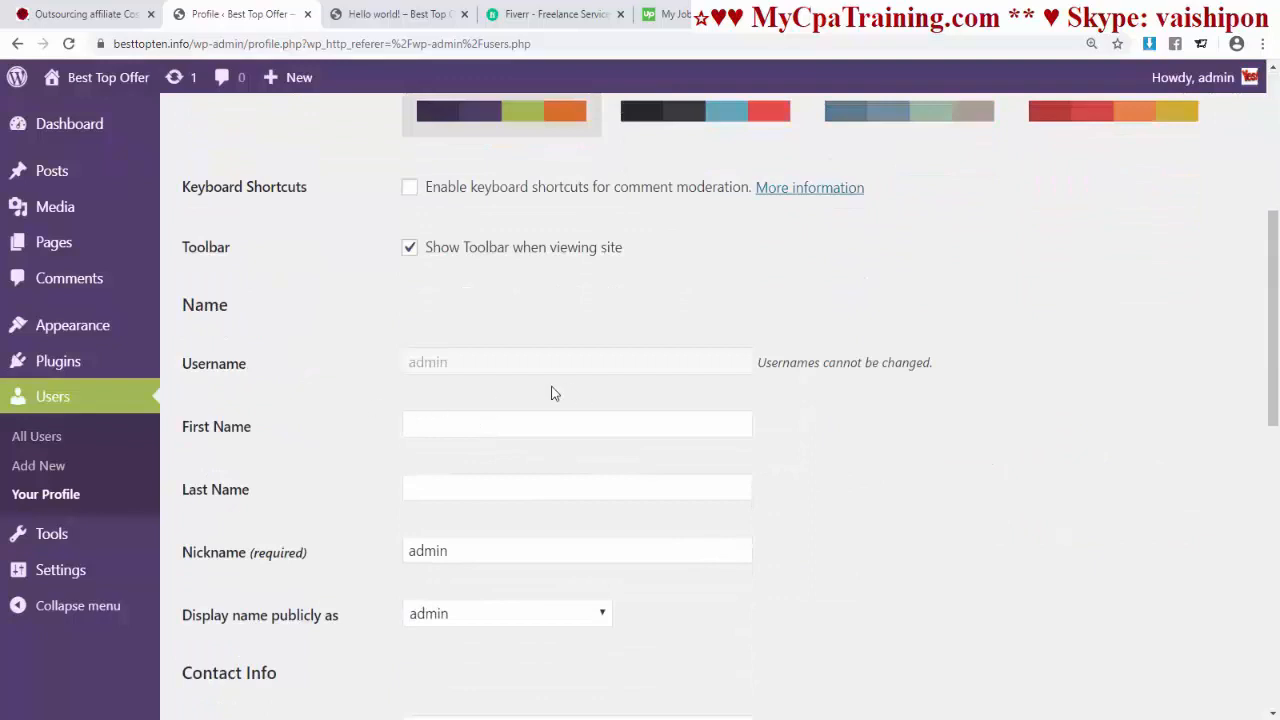
scroll(700, 450, "down", 2)
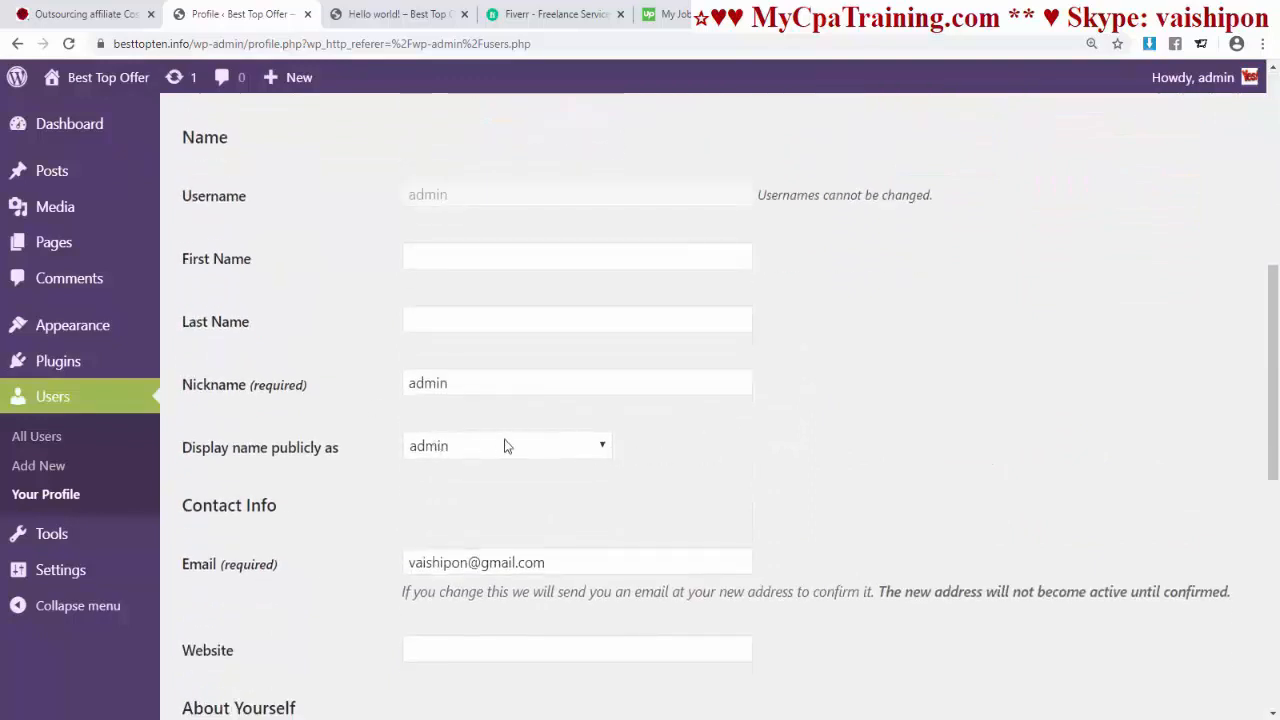
mouse_move(1180, 82)
left_click_drag(472, 386, 343, 388)
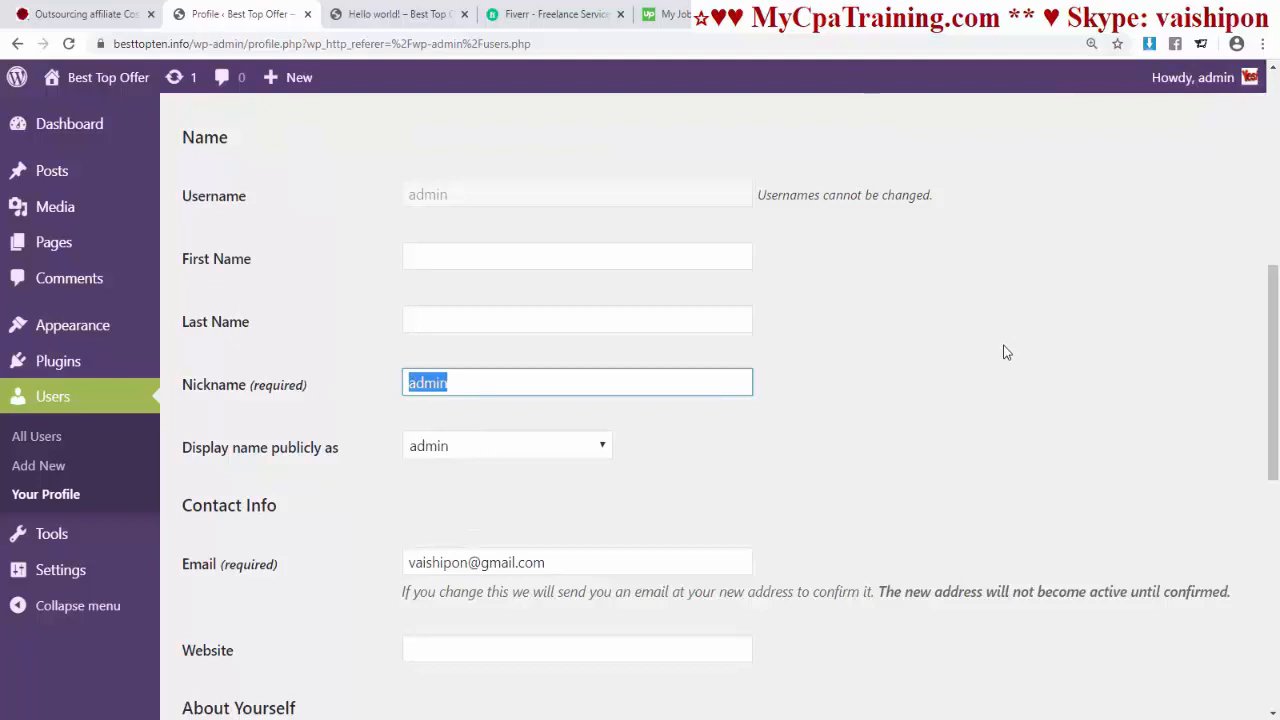
type("vaishipo")
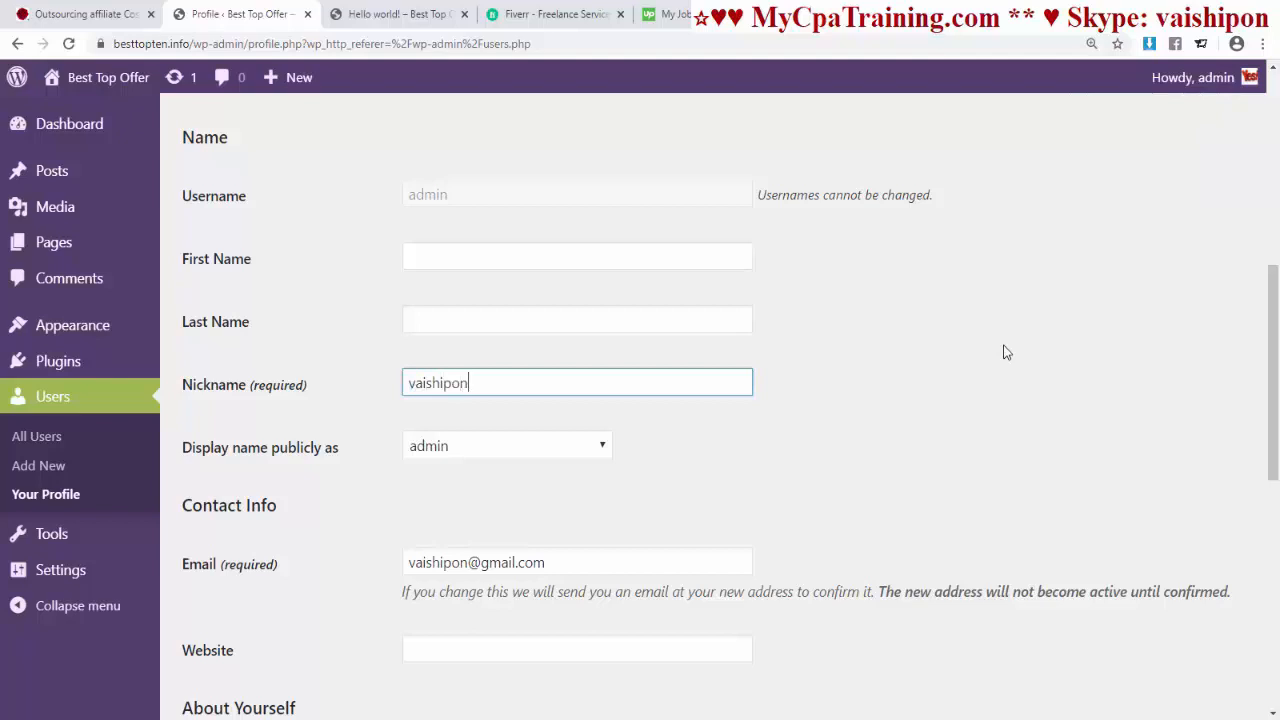
left_click(1006, 352)
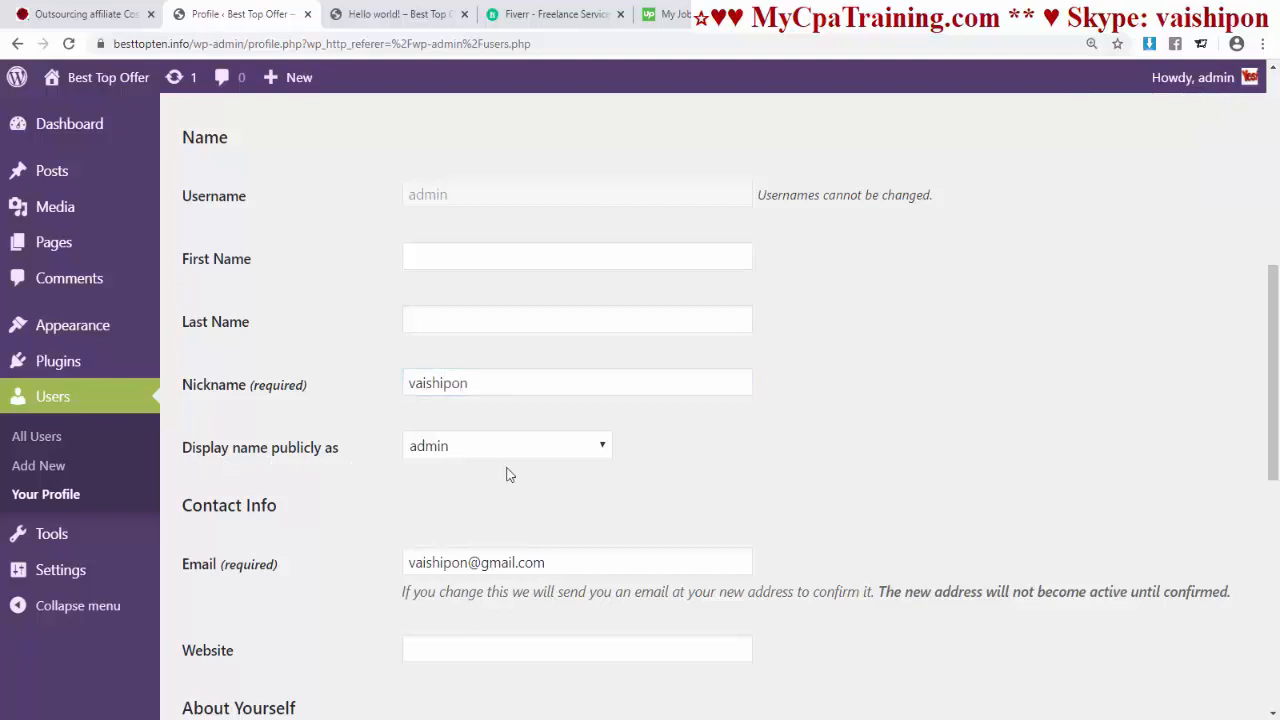
left_click(594, 450)
left_click(484, 492)
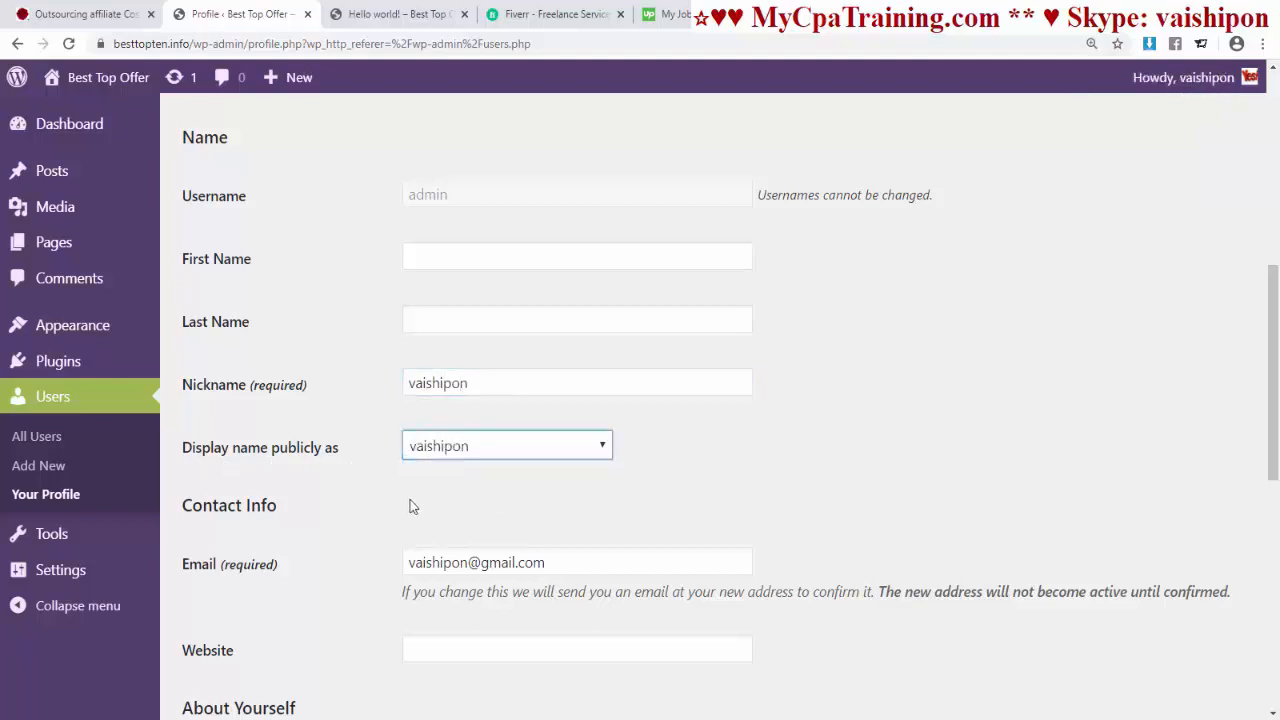
left_click(701, 475)
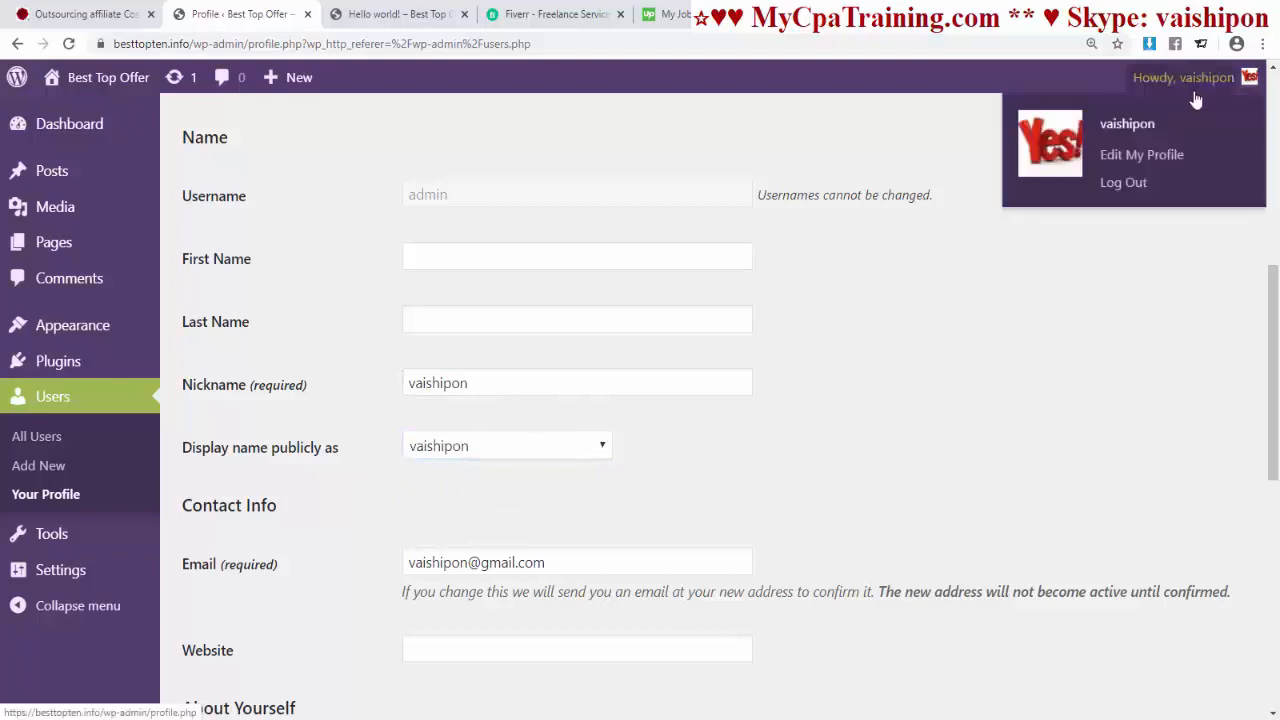
scroll(549, 303, "down", 5)
left_click(515, 294)
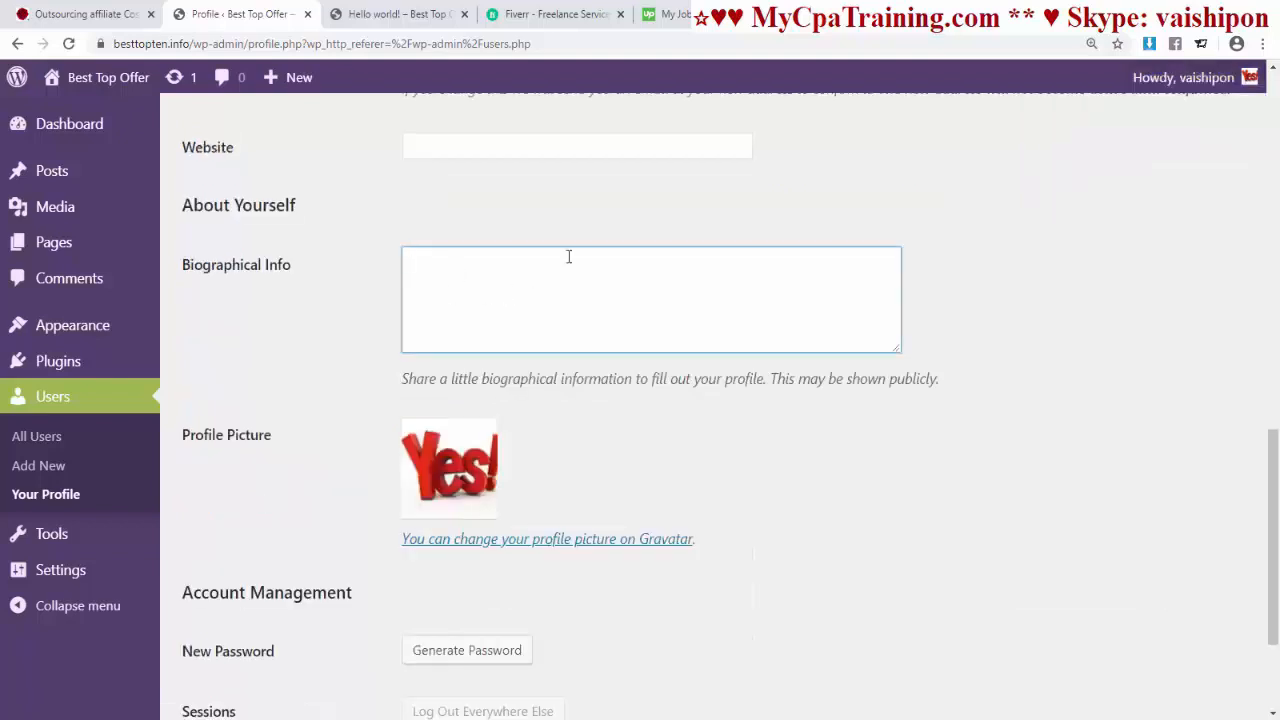
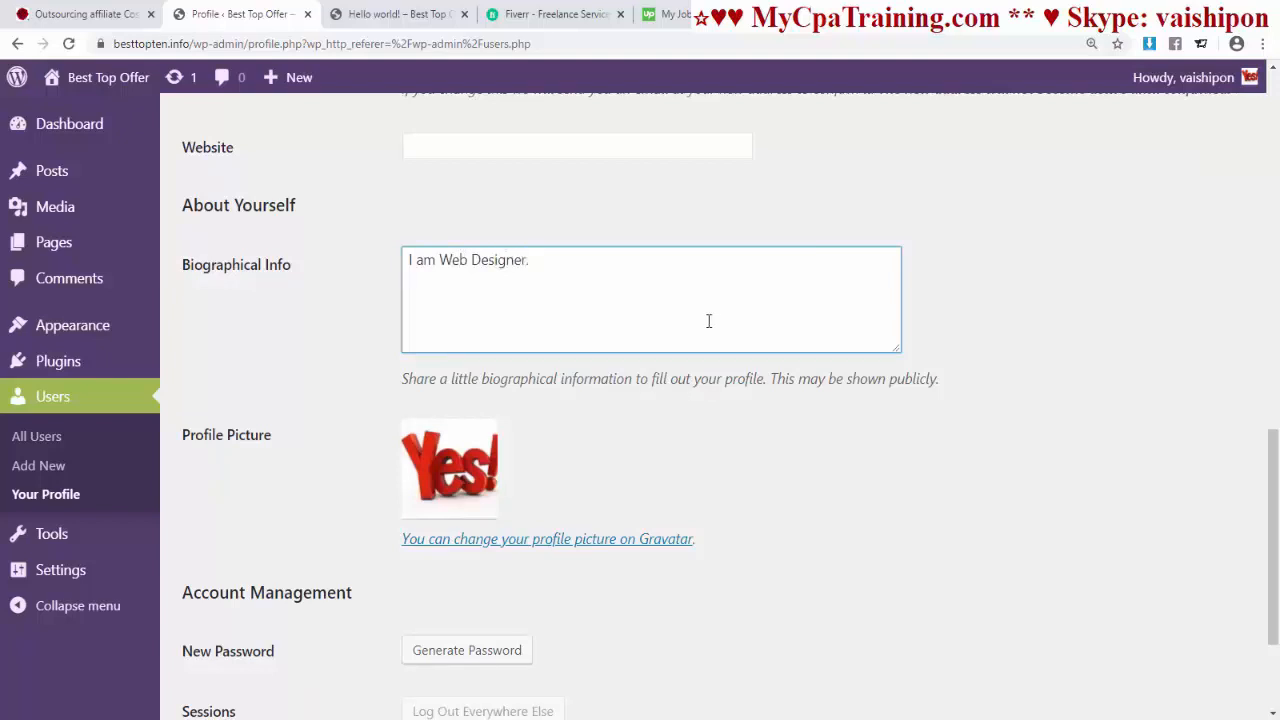
Step: Save the profile with the 'I am Web Designer.' bio and Ectoplasm scheme, then return to the Dashboard
scroll(682, 356, "down", 2)
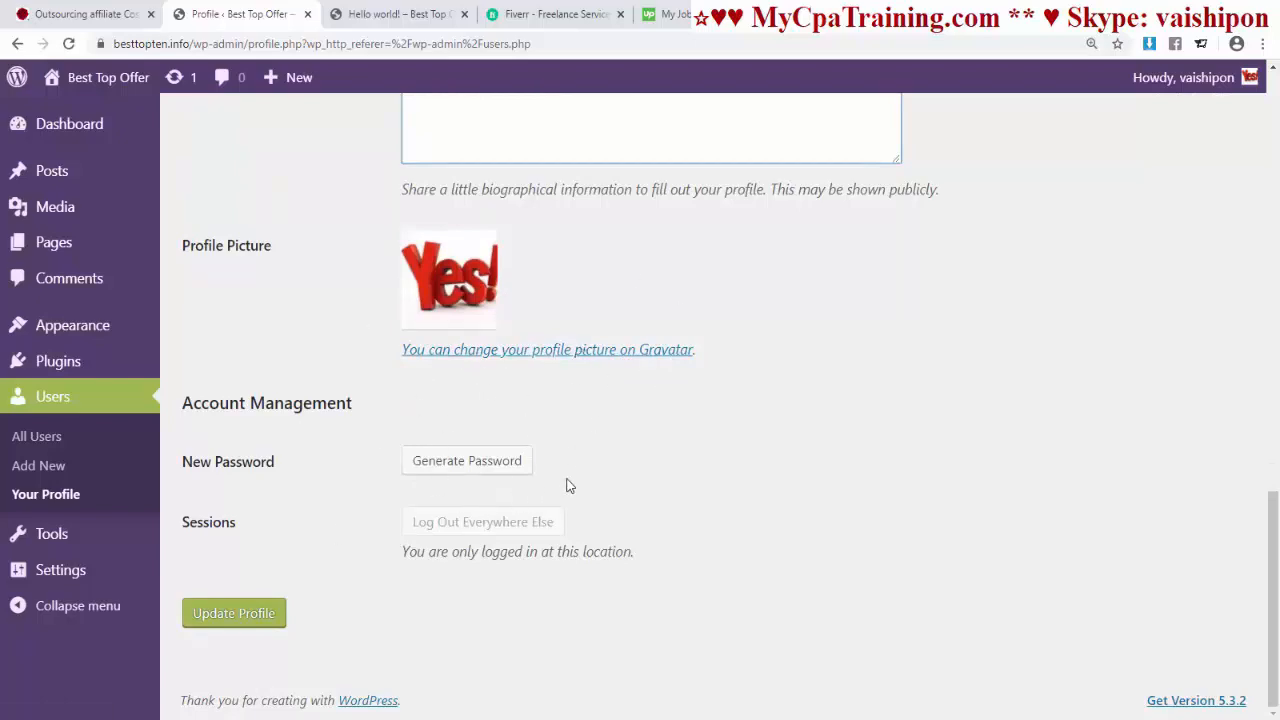
scroll(570, 486, "up", 13)
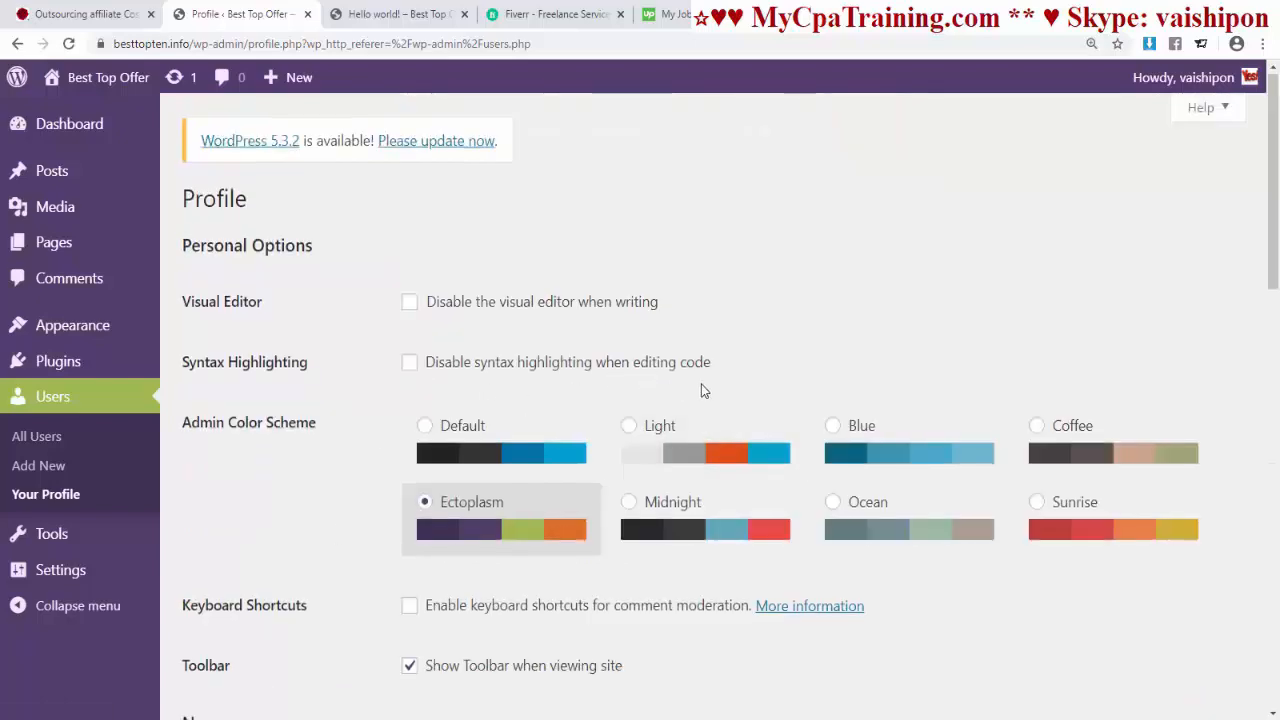
scroll(701, 390, "down", 13)
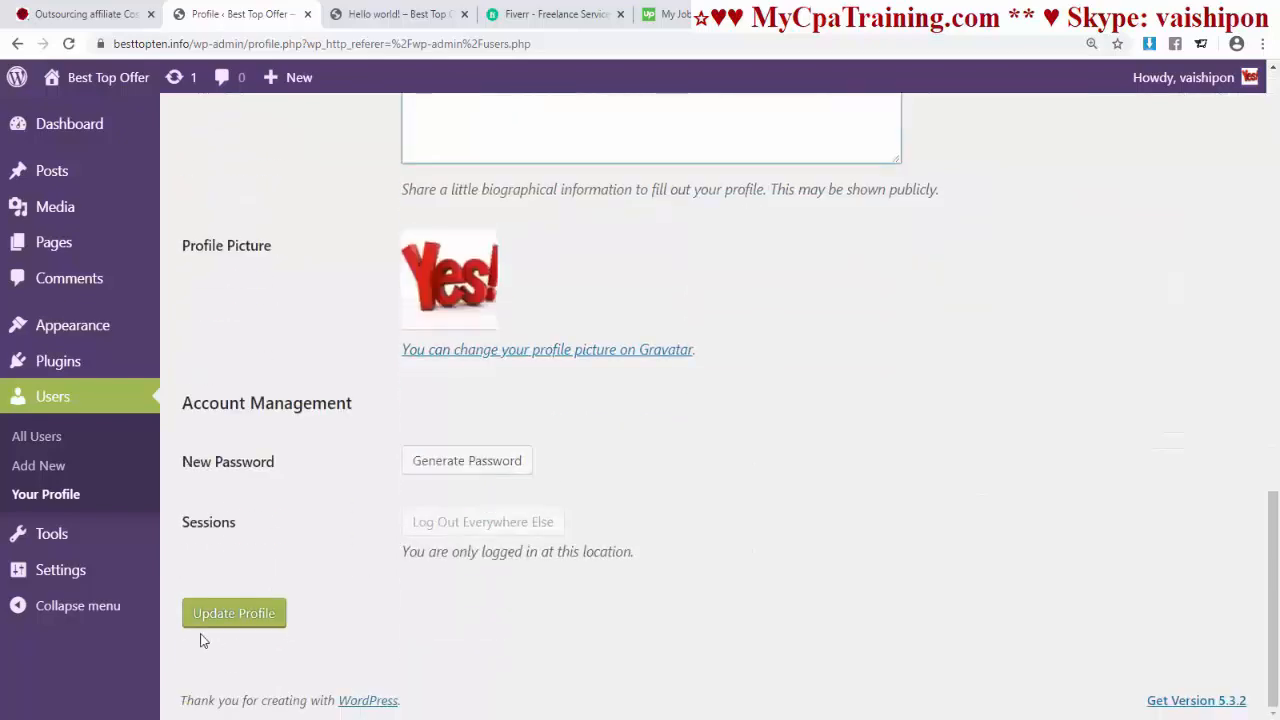
left_click(238, 616)
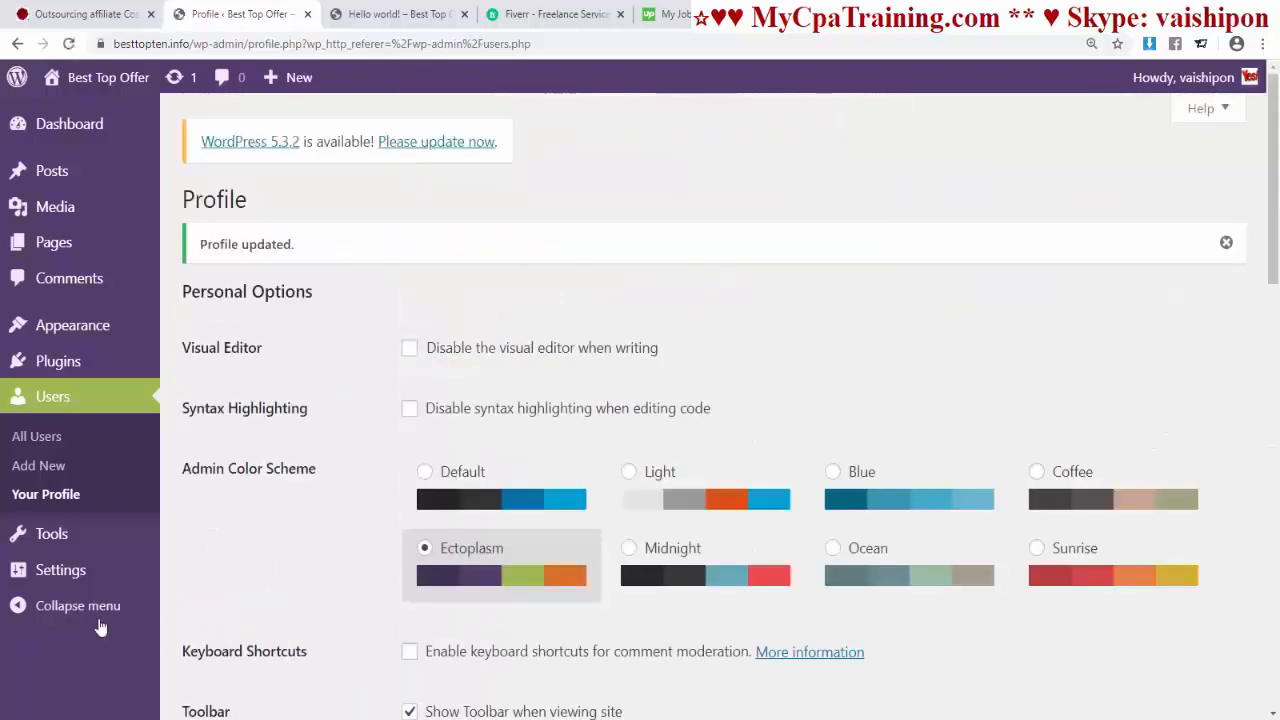
left_click(65, 123)
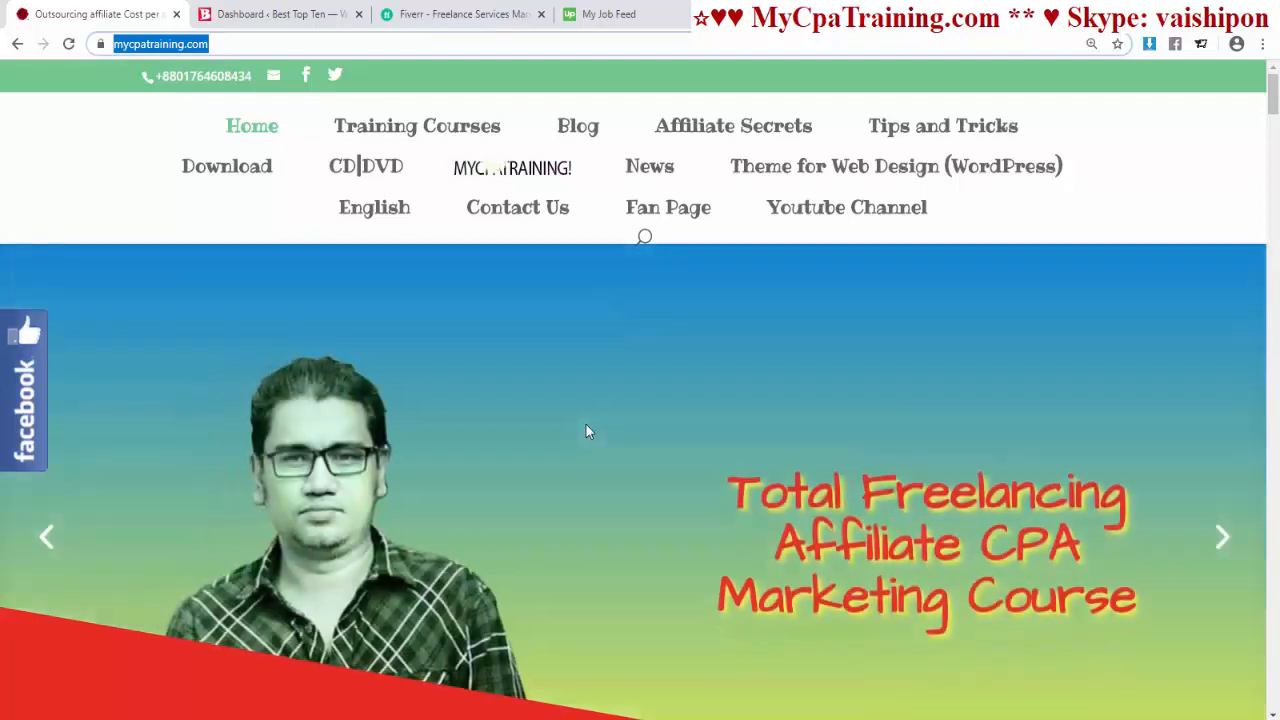
Step: Search the plugin directory for 'woocommerce', then install and activate WooCommerce
key("ctrl+Tab")
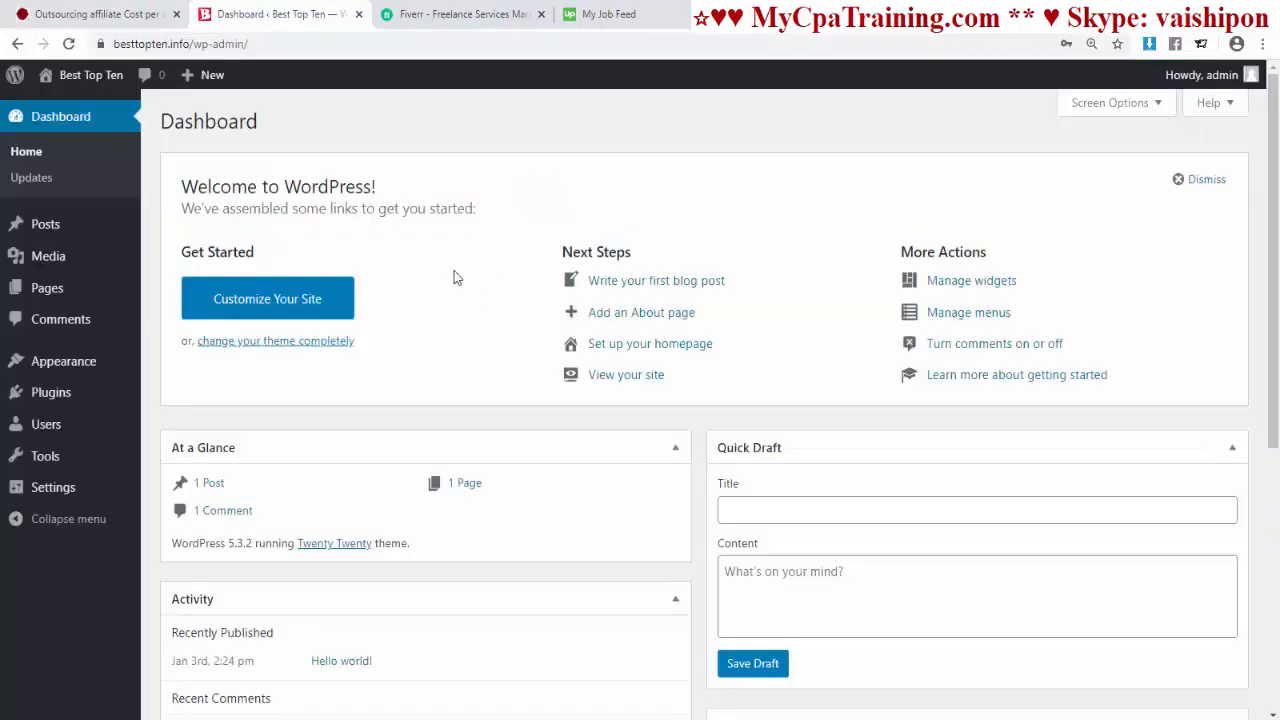
left_click(92, 386)
left_click(262, 124)
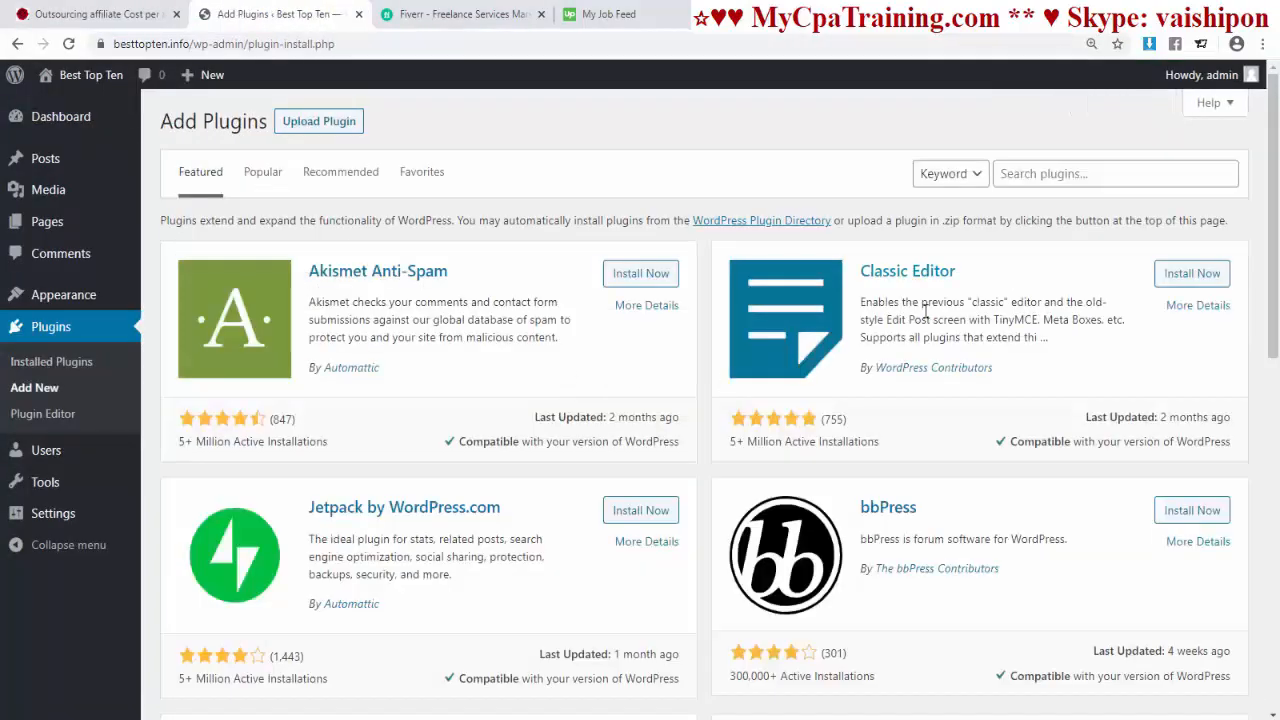
left_click(1012, 174)
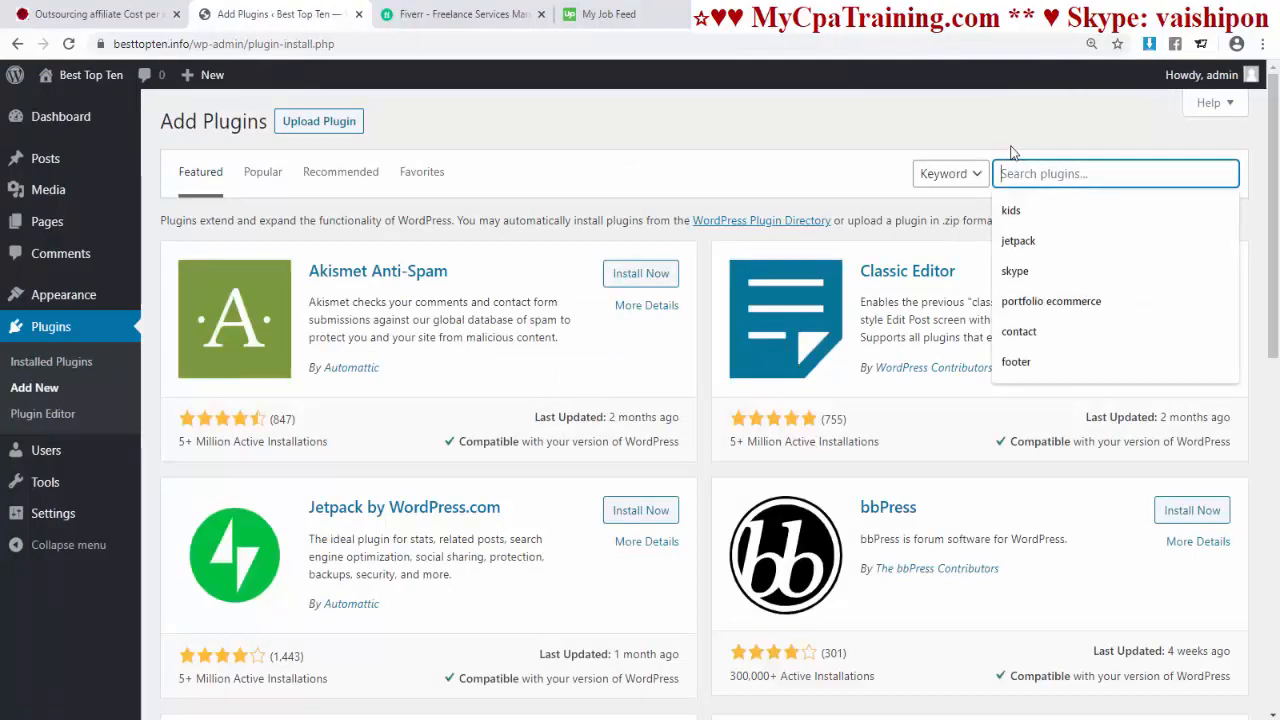
type("woocommerce")
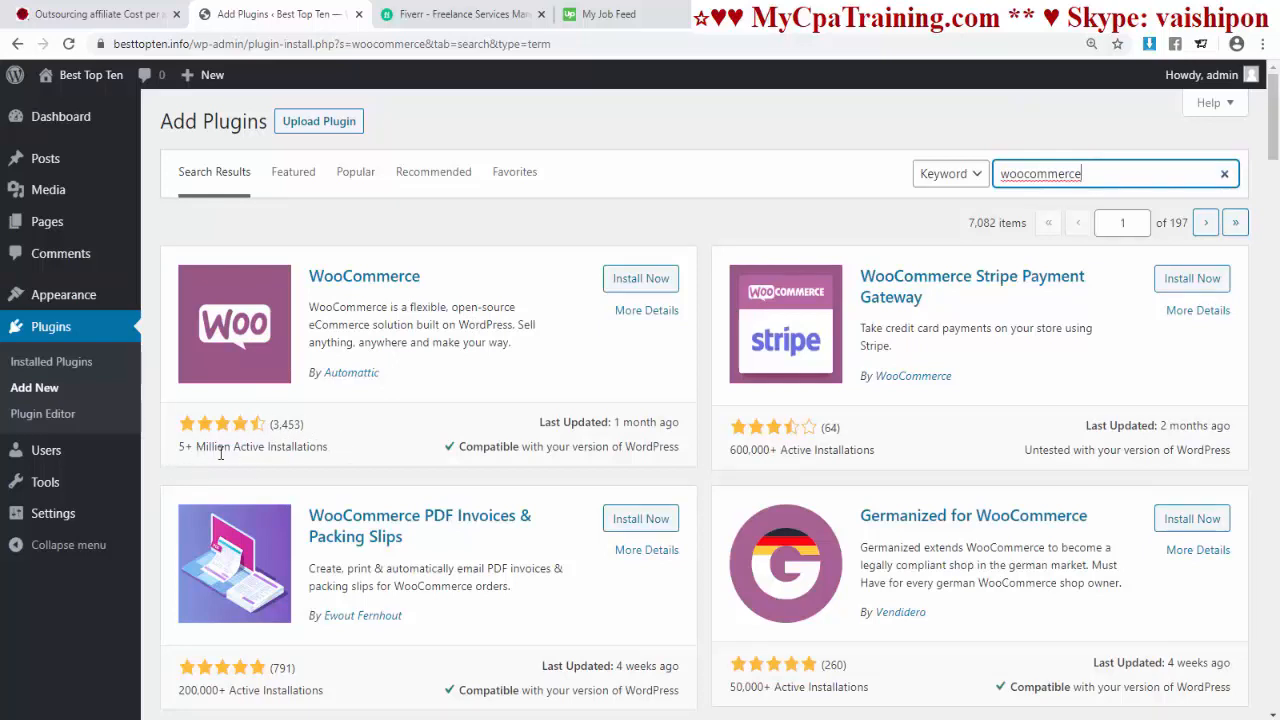
left_click(610, 278)
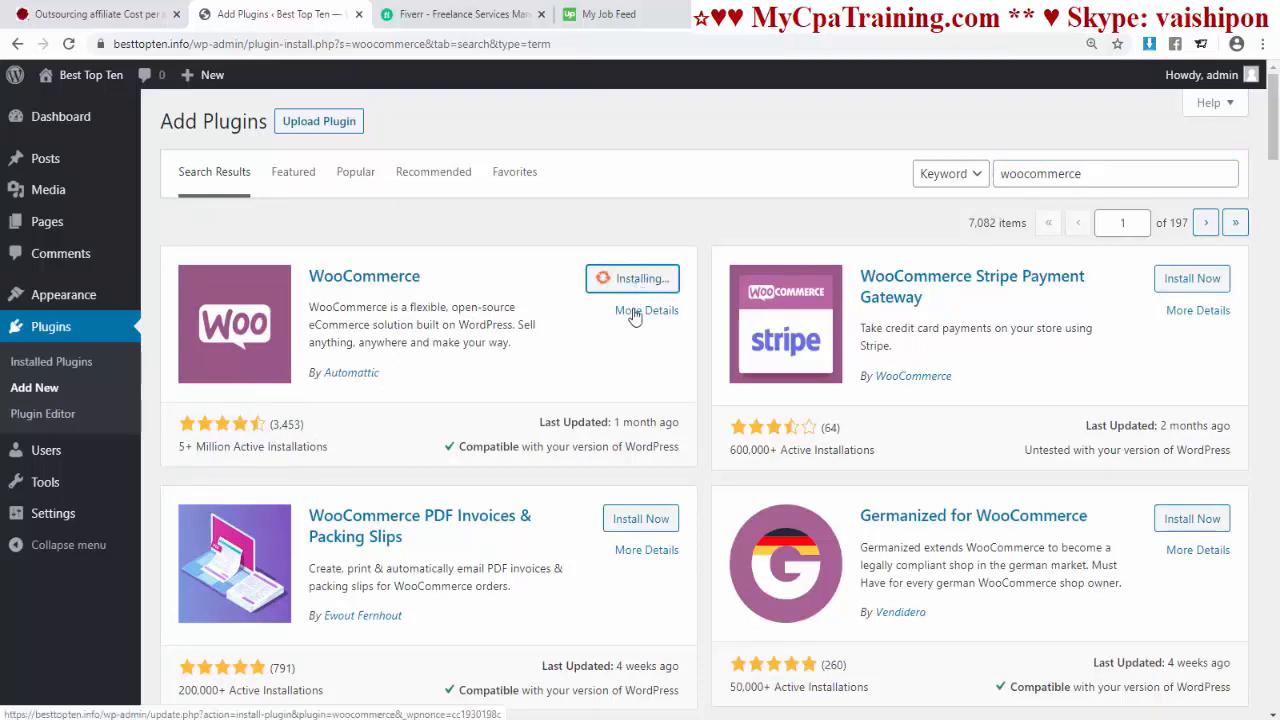
left_click(626, 288)
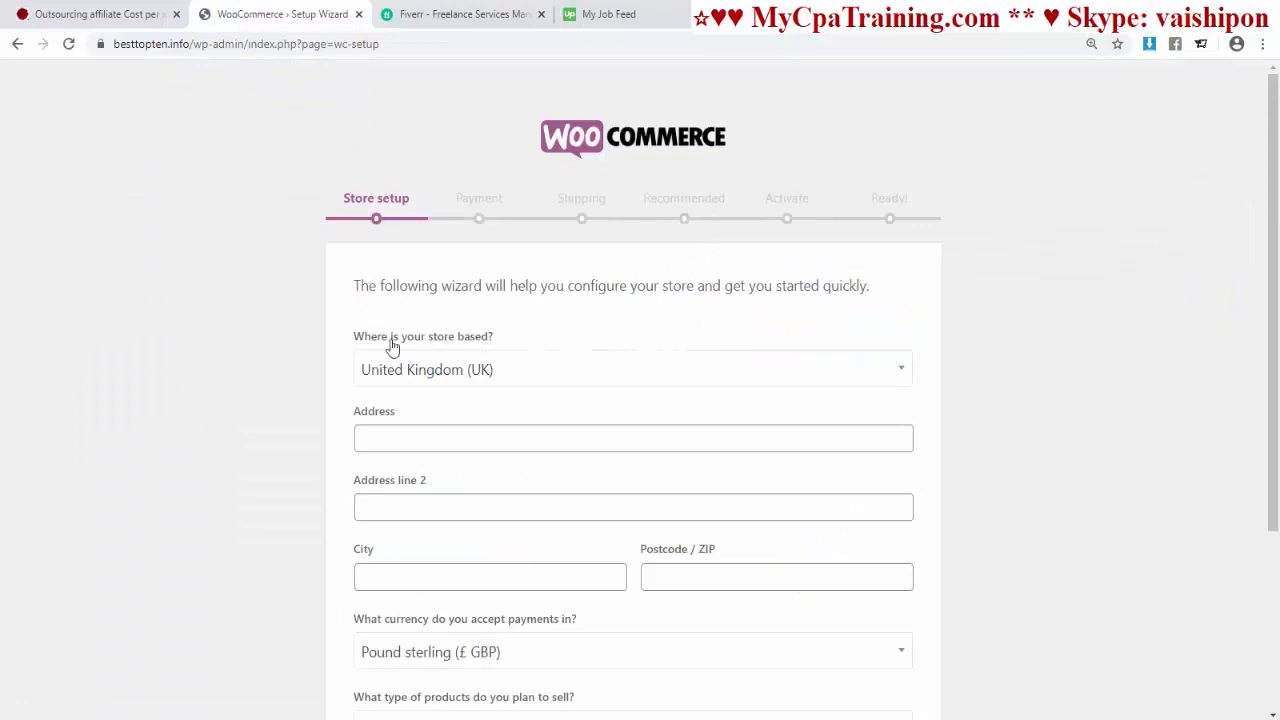
Step: Choose Bangladesh as the store country by filtering the country list with 'bang'
scroll(623, 314, "down", 2)
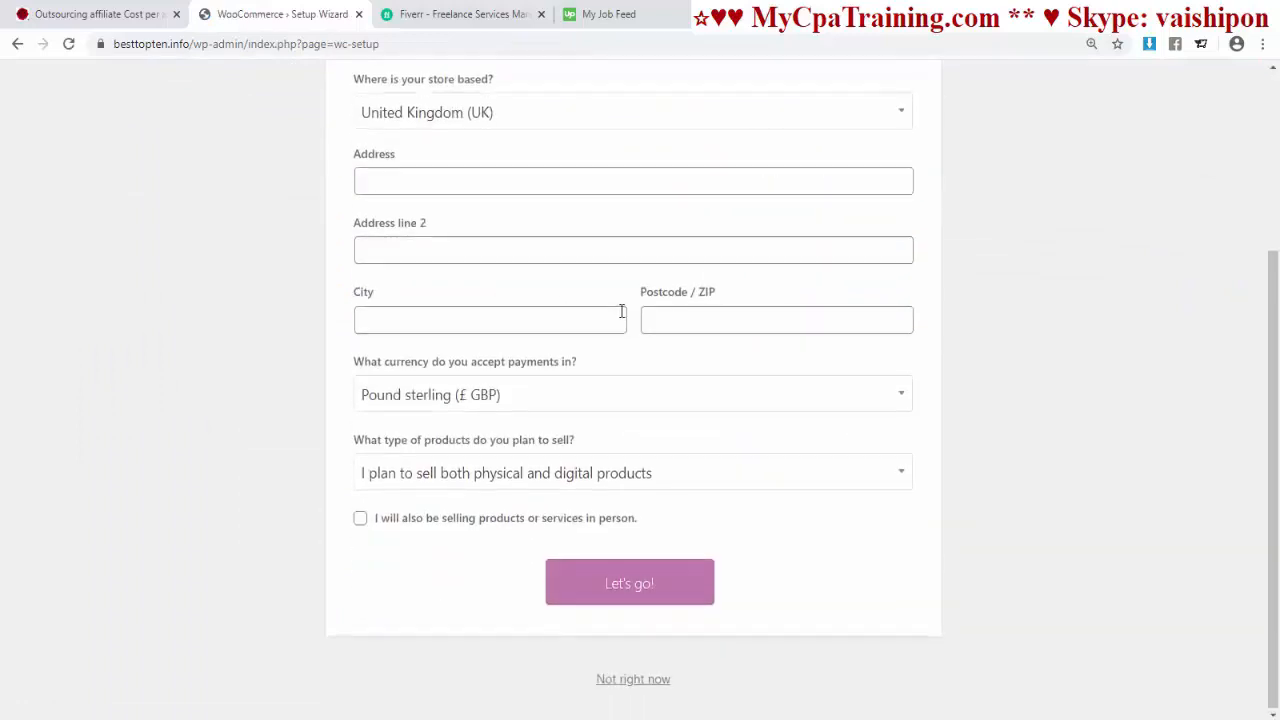
scroll(620, 315, "up", 1)
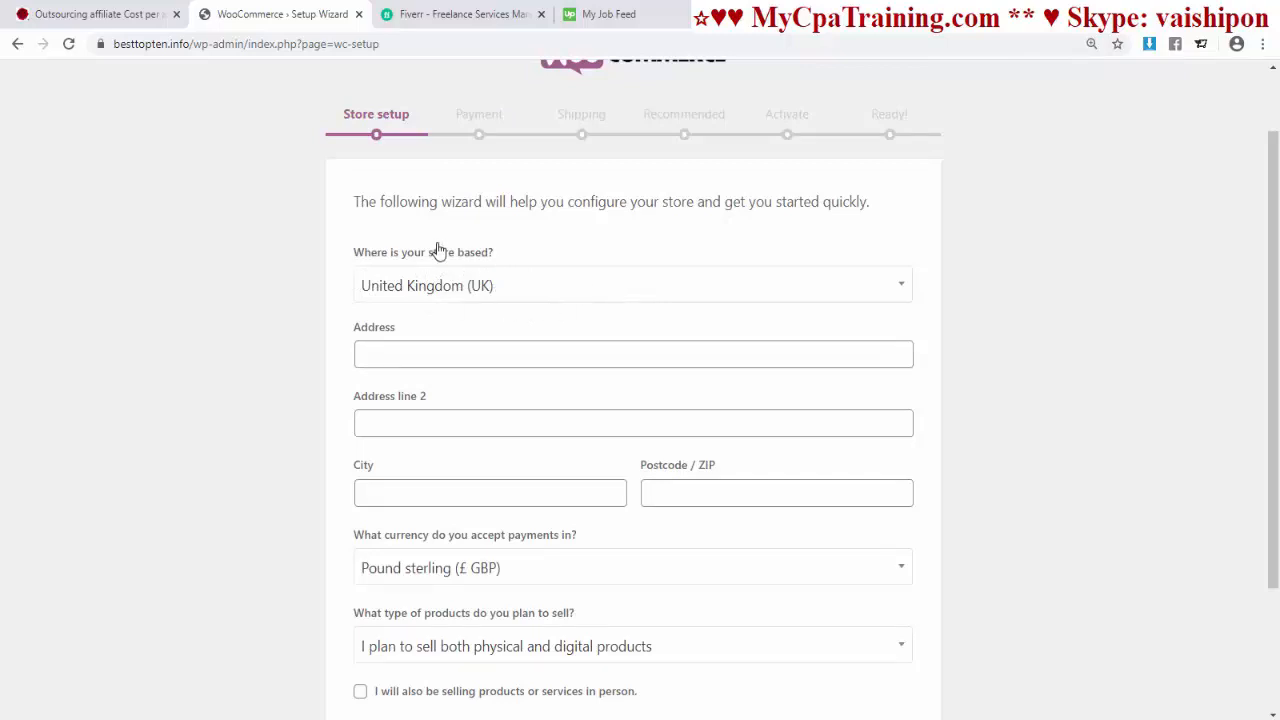
left_click(549, 294)
scroll(500, 442, "down", 2)
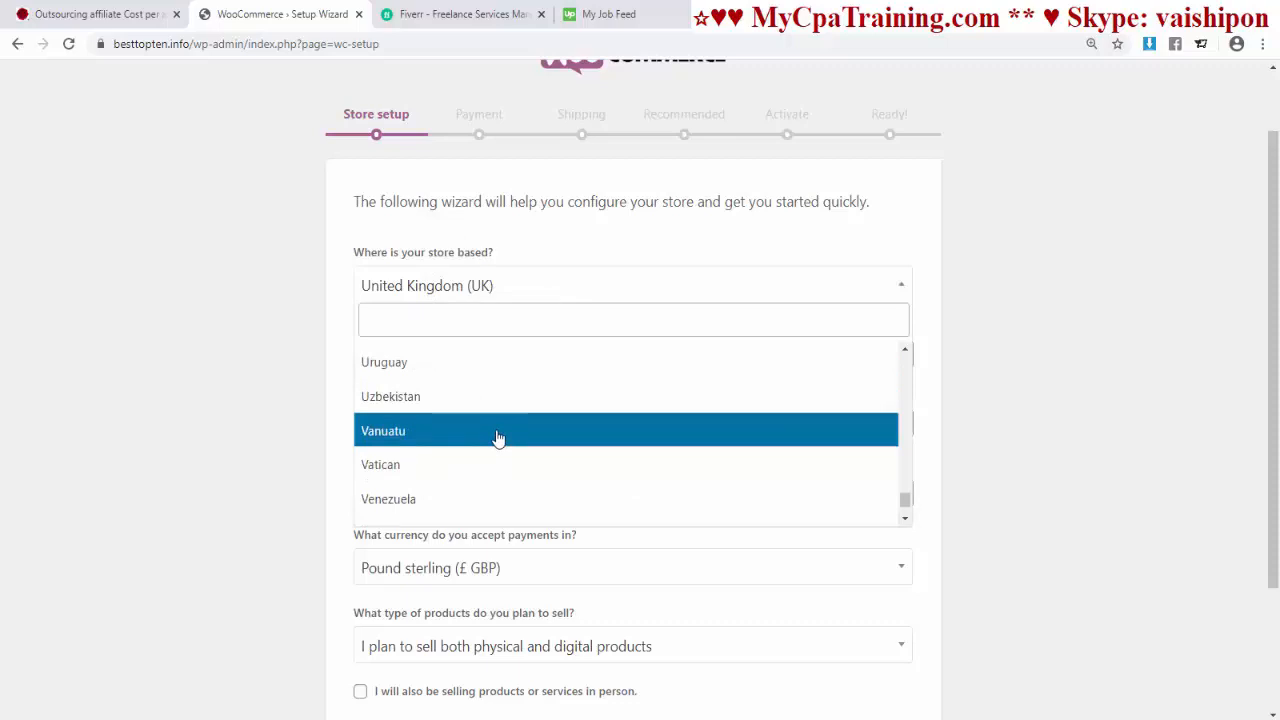
scroll(549, 423, "down", 2)
scroll(549, 423, "up", 3)
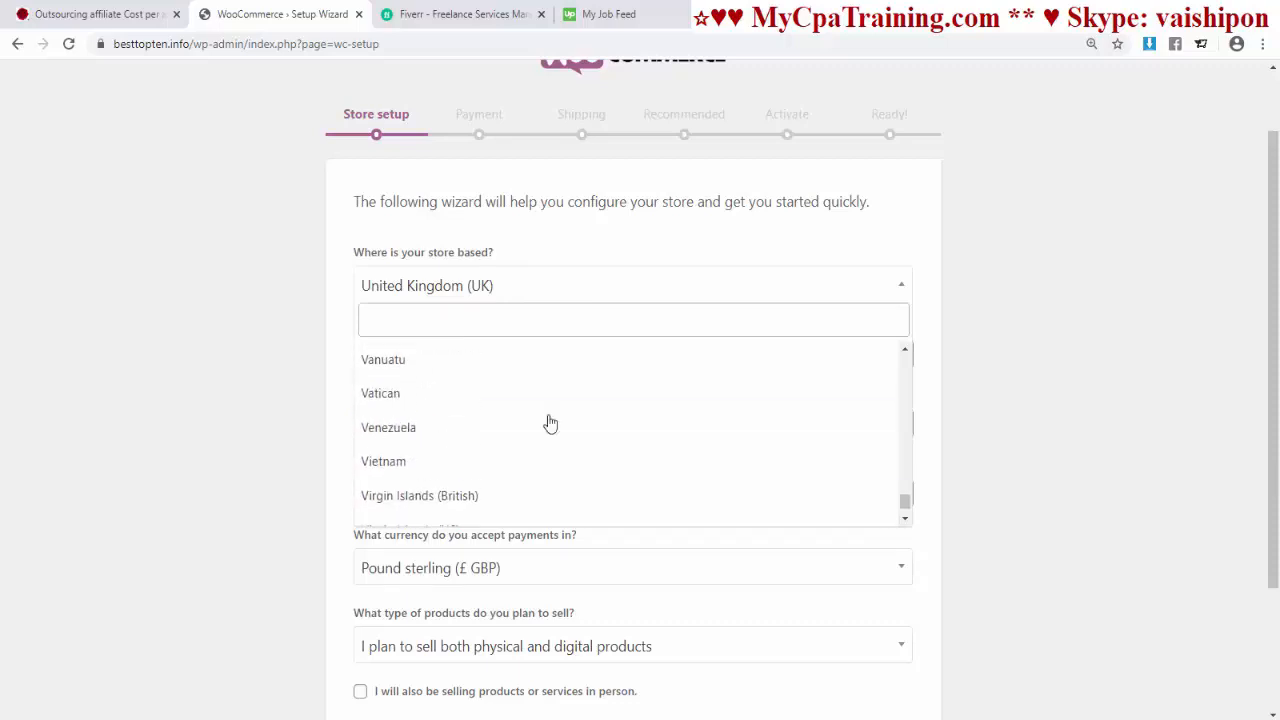
scroll(549, 419, "up", 3)
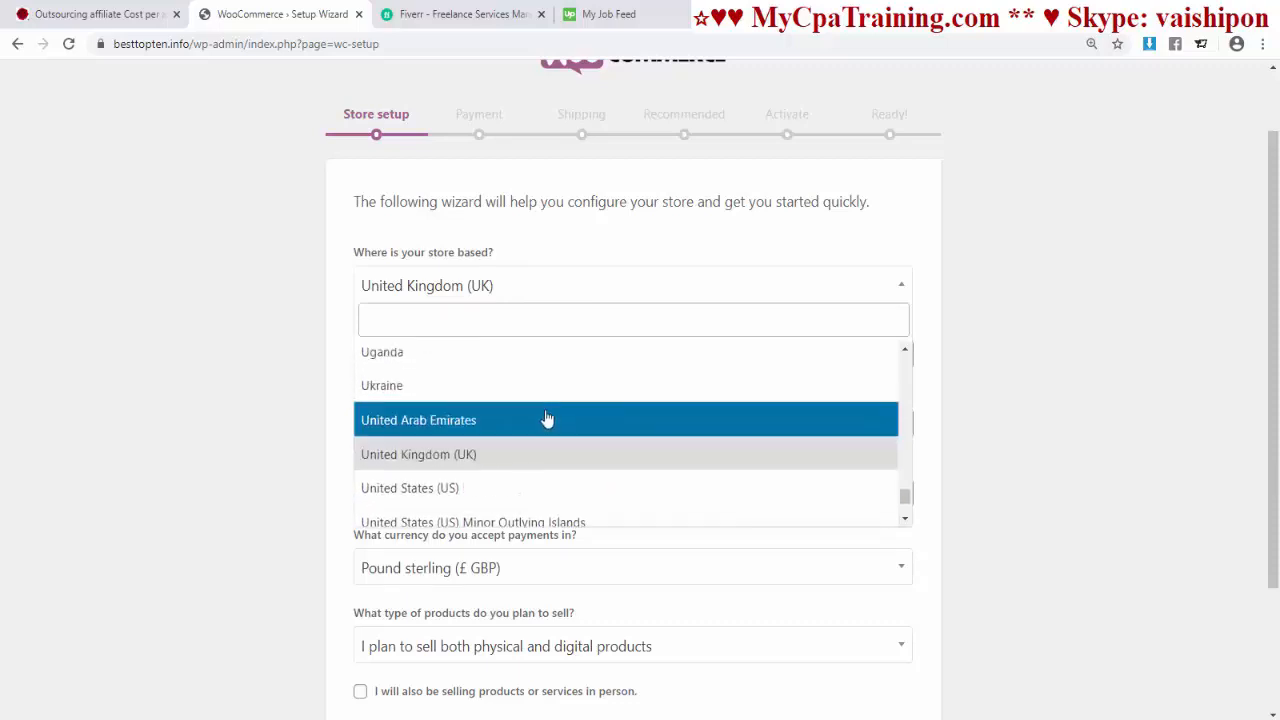
left_click(399, 320)
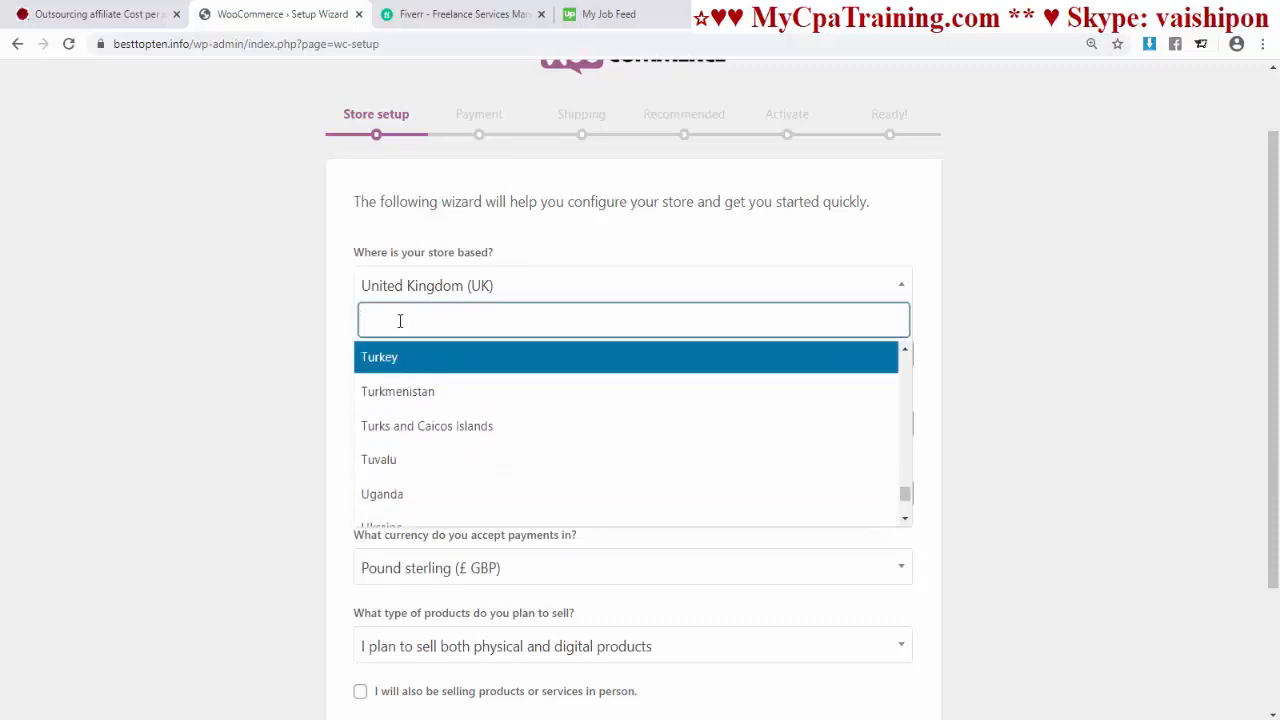
type("bang")
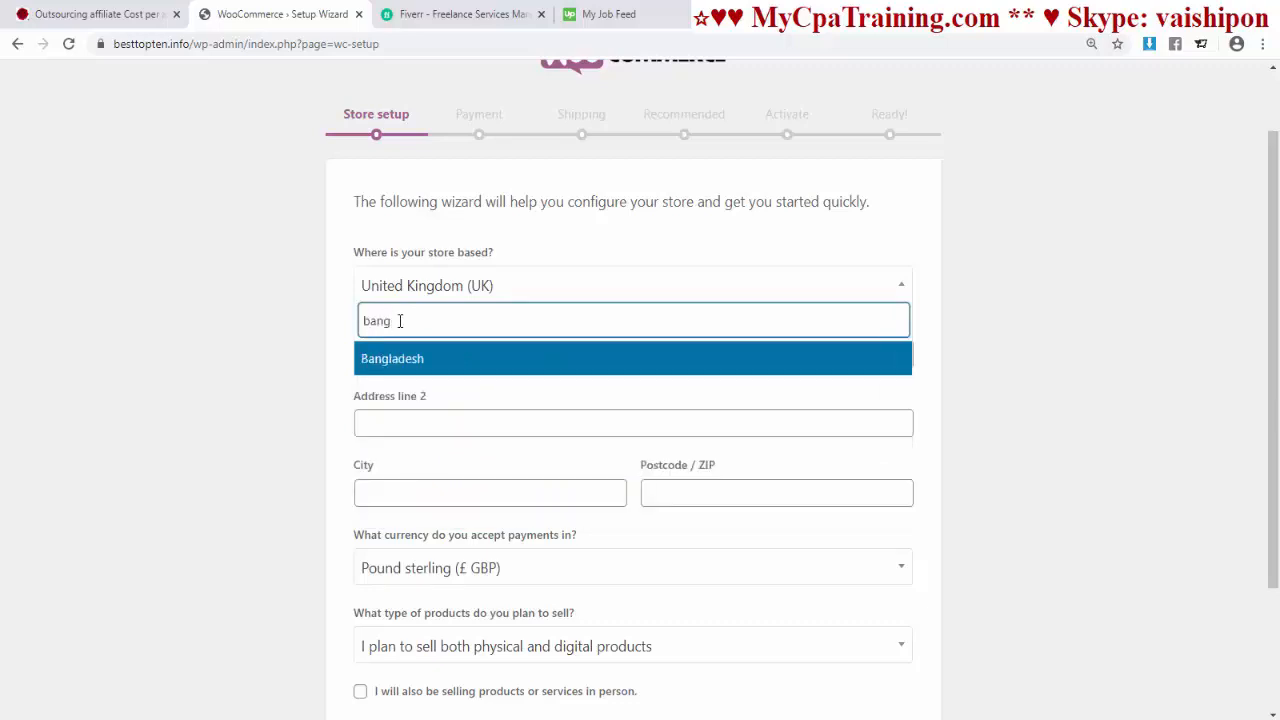
left_click(431, 358)
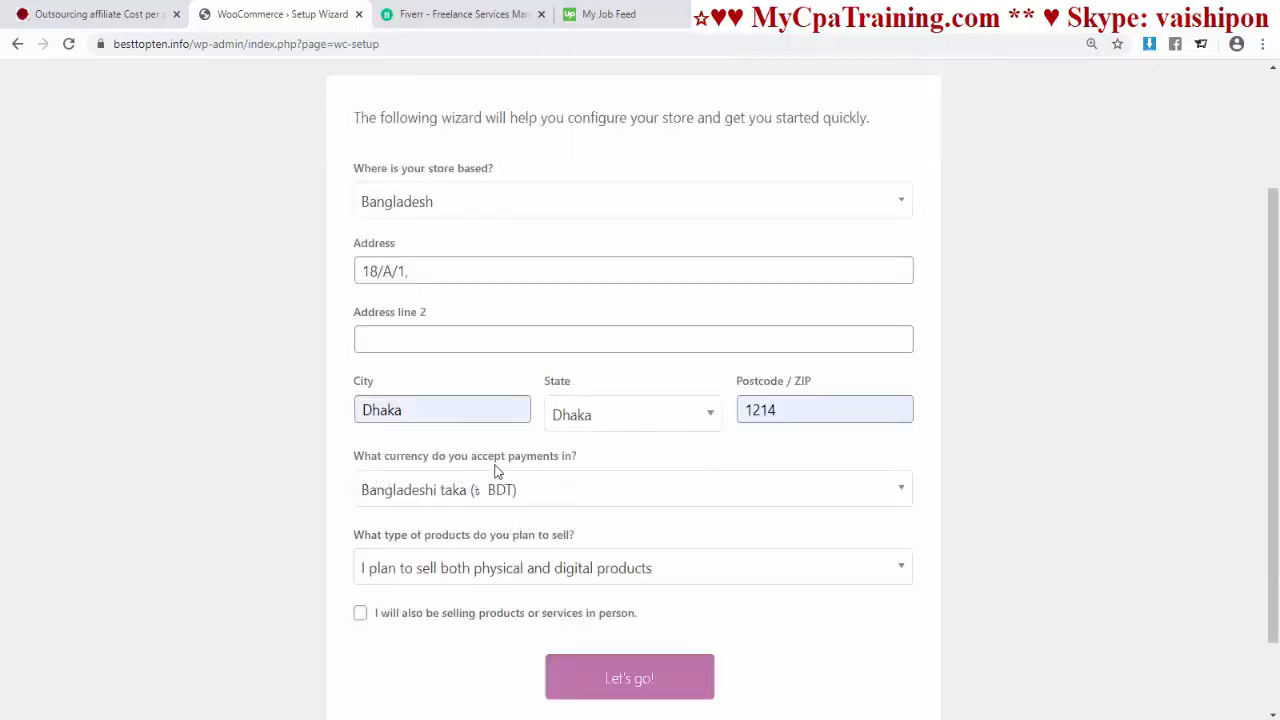
Step: Keep Bangladeshi taka (BDT) as the store currency
left_click(552, 496)
left_click(481, 375)
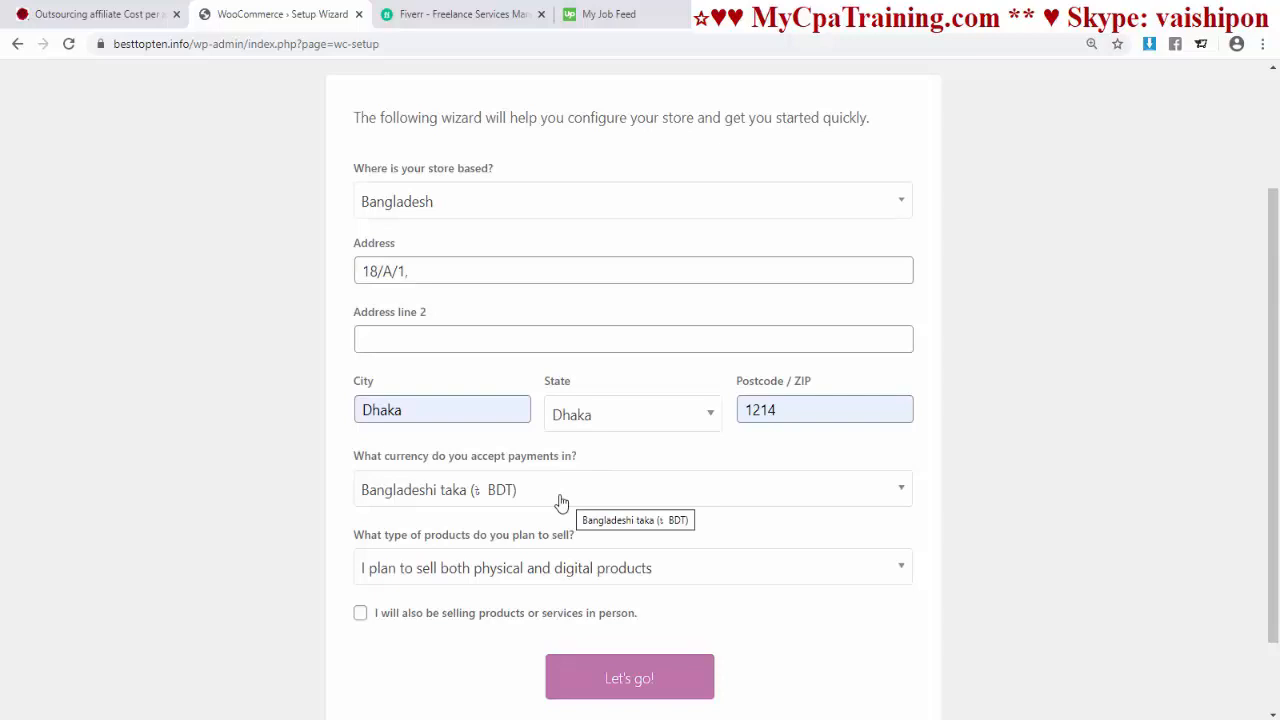
left_click(549, 493)
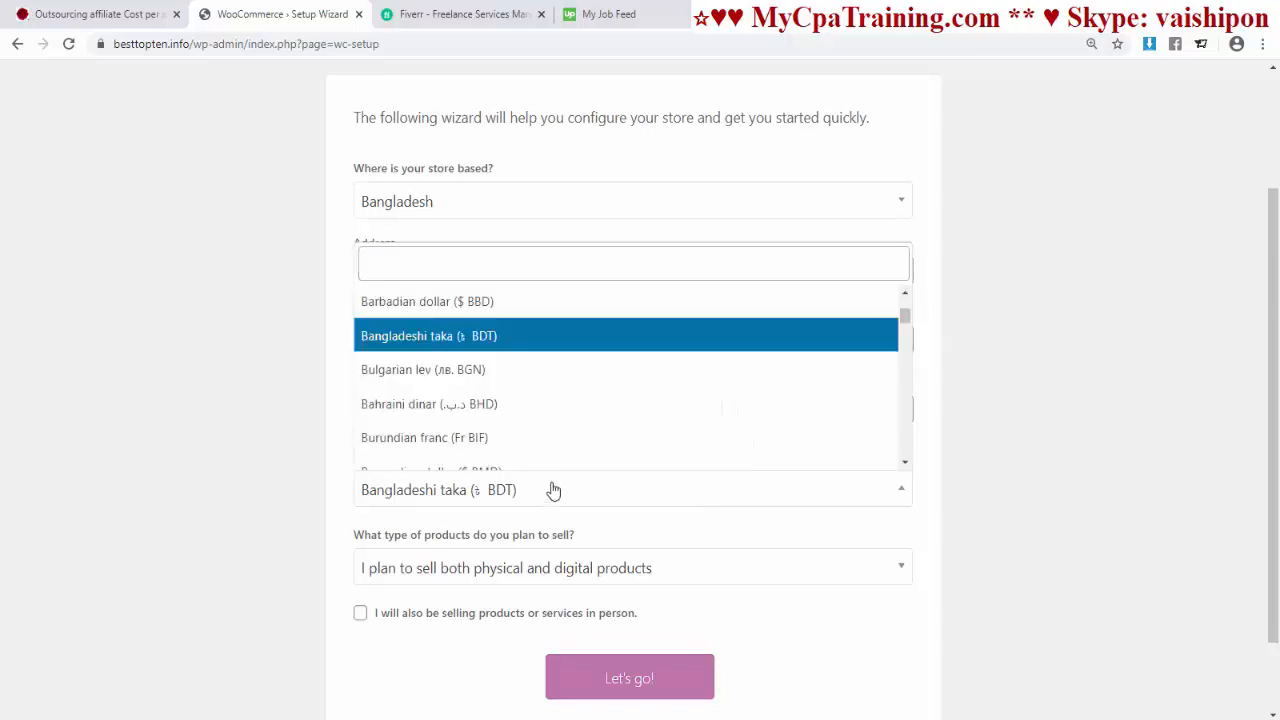
scroll(543, 420, "down", 4)
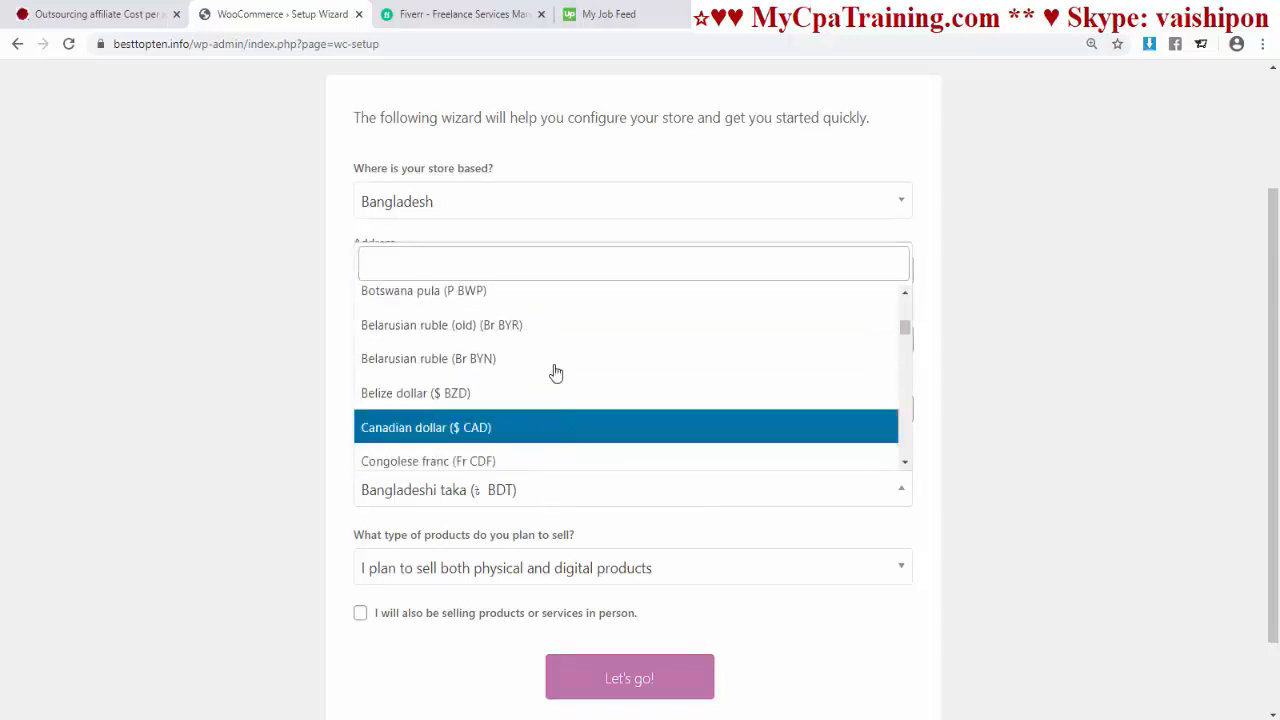
left_click(370, 491)
scroll(367, 492, "down", 1)
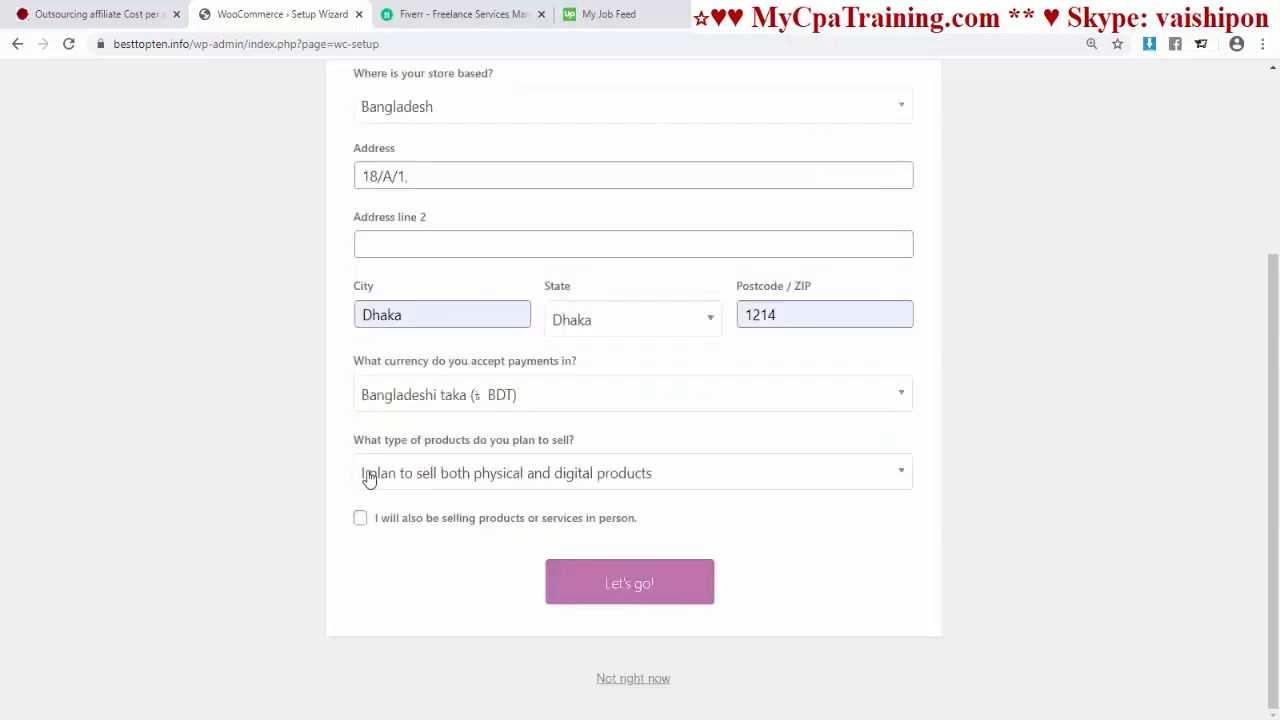
Step: Choose to sell both physical and digital products and submit the store details
left_click(529, 474)
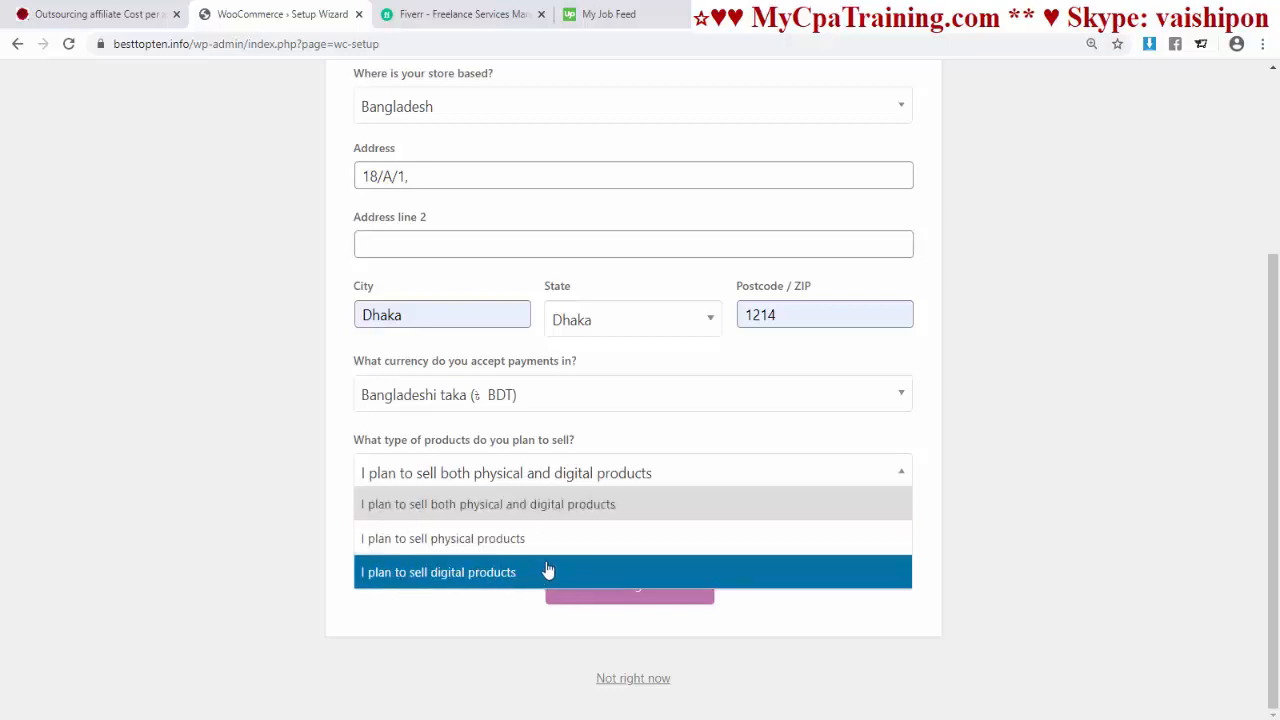
left_click(487, 510)
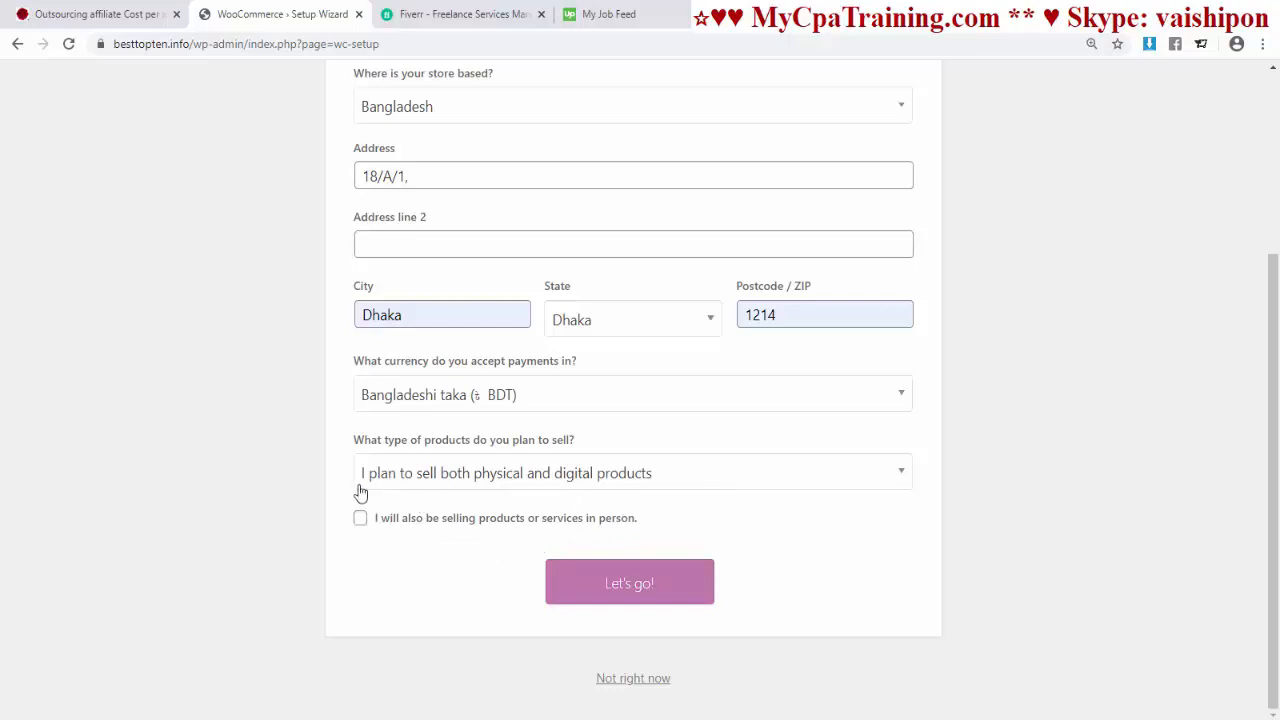
left_click(624, 592)
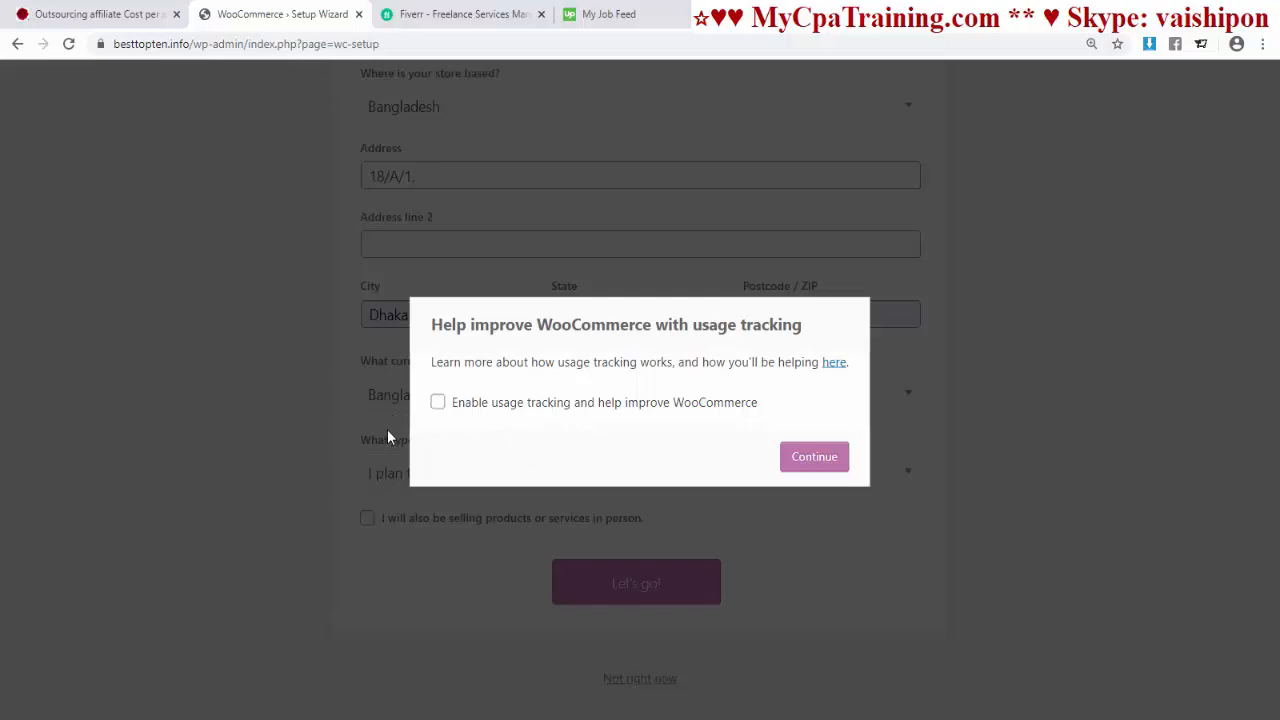
Step: Continue past the usage-tracking prompt and enable Cash on delivery under Offline Payments
left_click(806, 460)
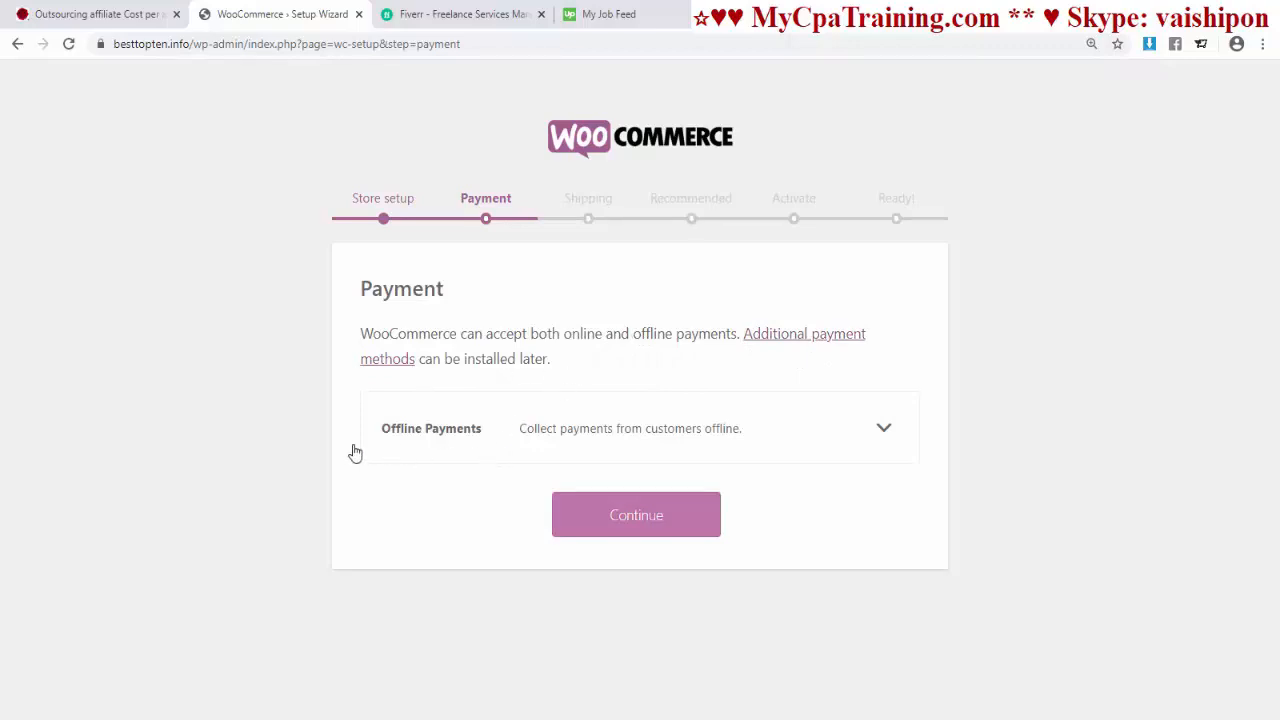
left_click(589, 450)
scroll(724, 487, "down", 1)
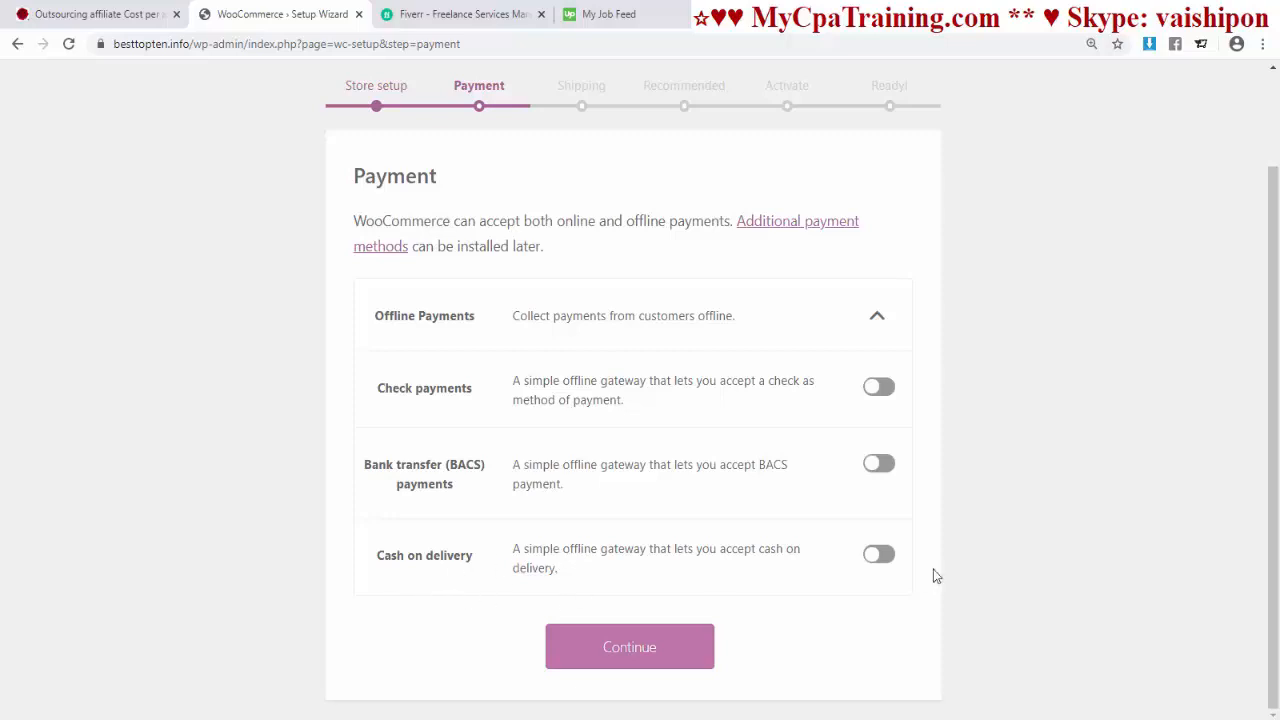
left_click(885, 560)
Step: Move to the Shipping step and offer Free Shipping for the Bangladesh zone
left_click(607, 659)
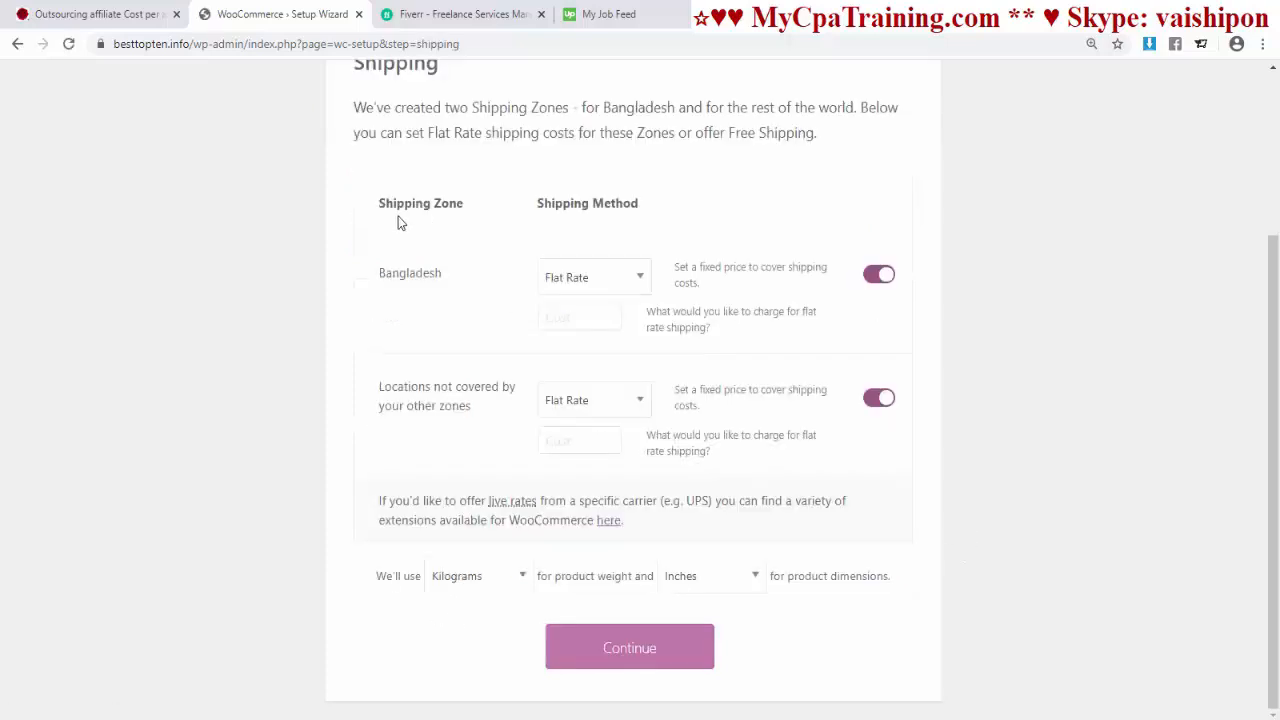
left_click(637, 281)
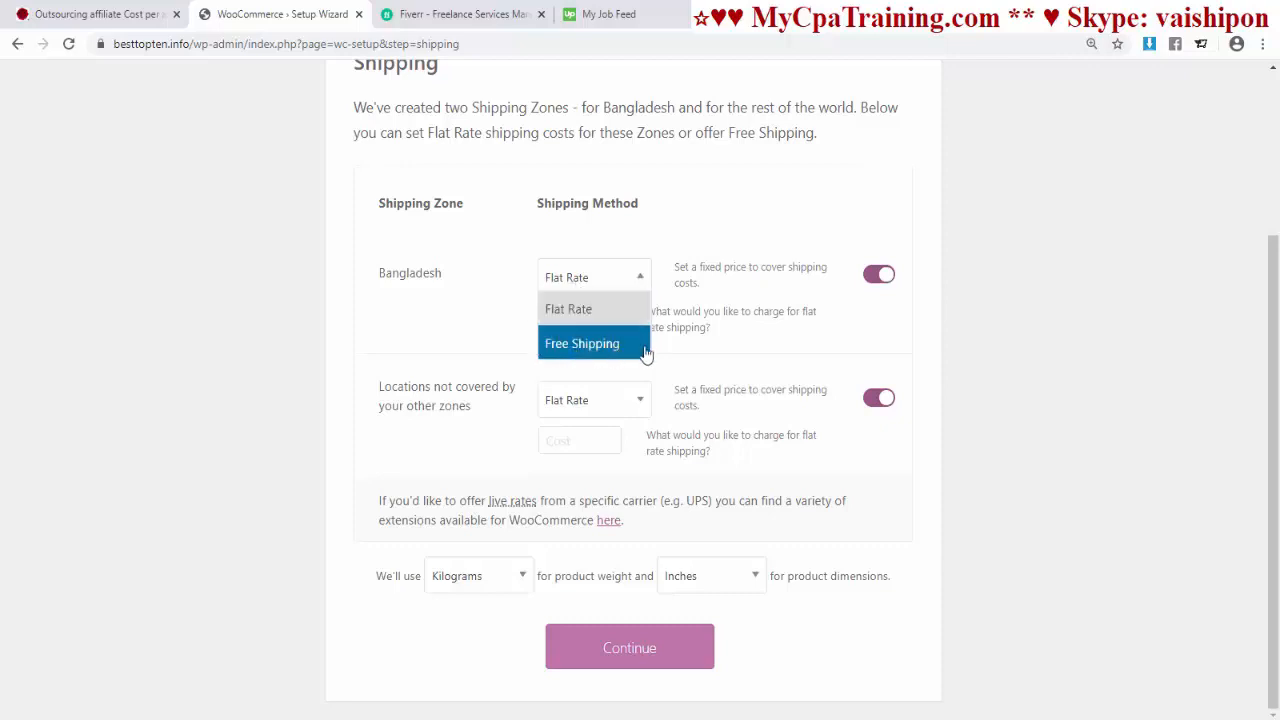
left_click(586, 347)
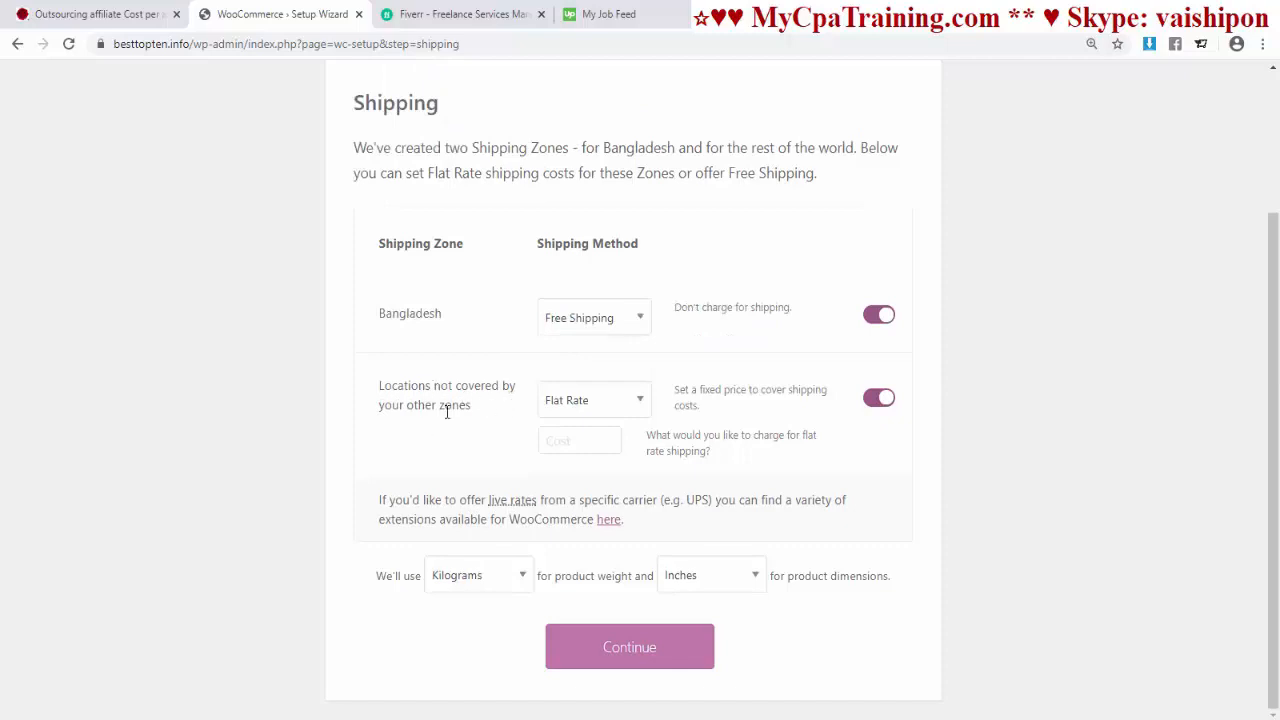
Step: Charge a 10% Flat Rate for all other locations and save the shipping settings
left_click(615, 402)
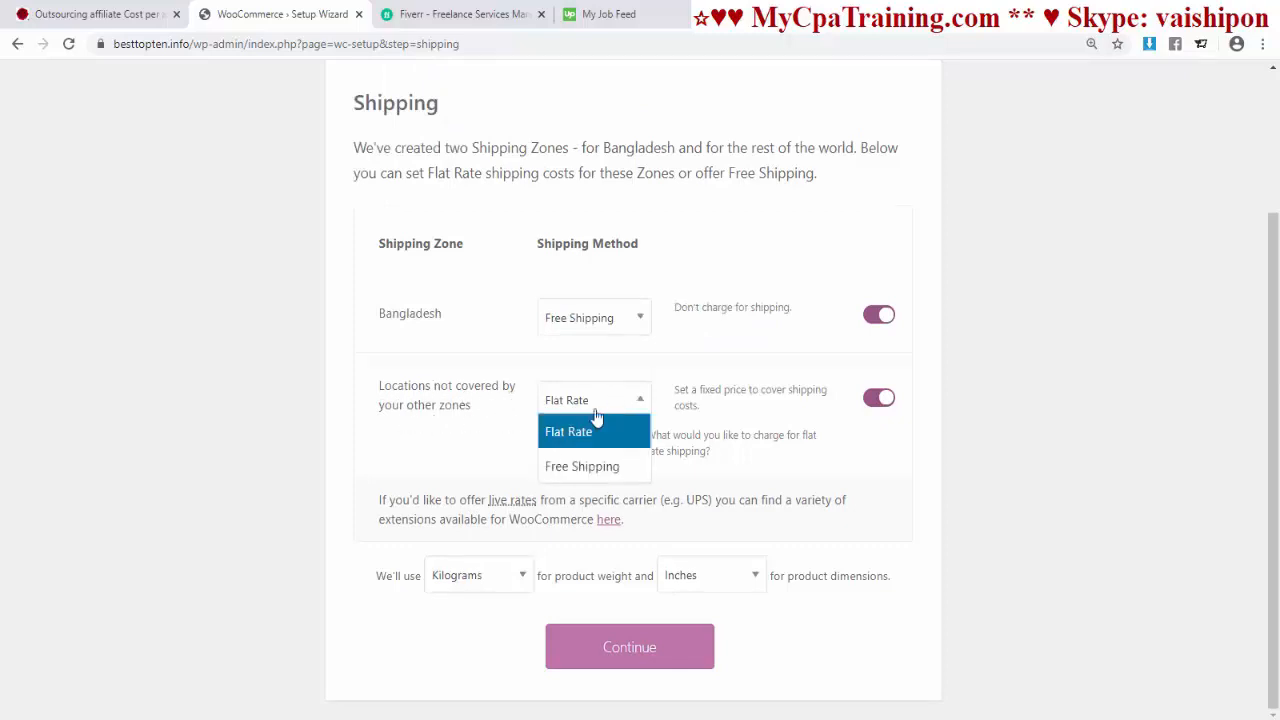
left_click(592, 433)
left_click(566, 444)
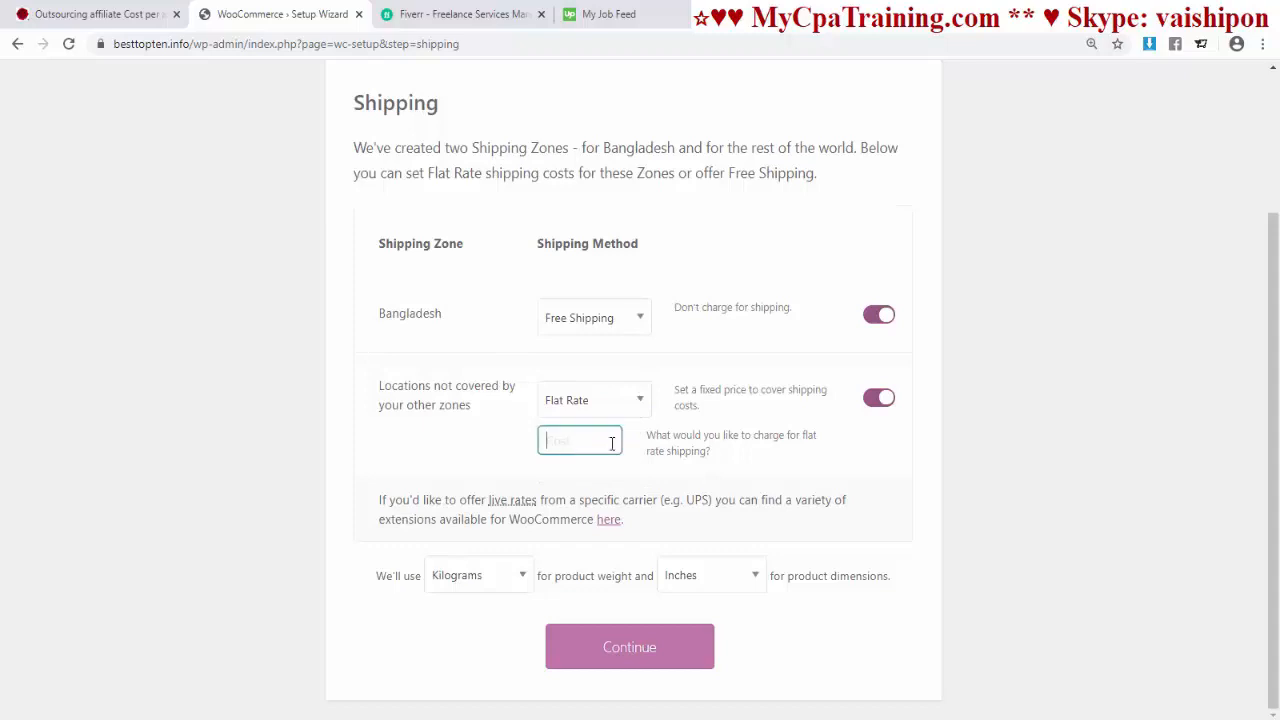
type("10%")
left_click(660, 540)
left_click(629, 652)
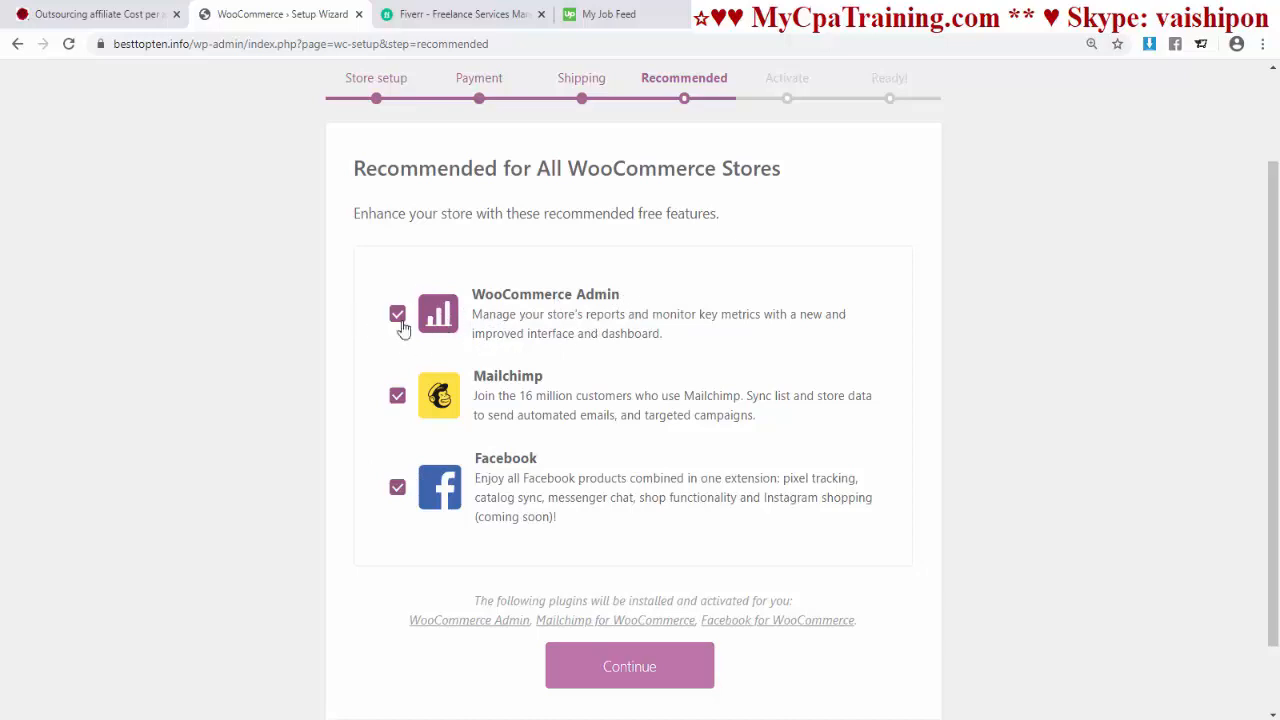
Step: Uncheck Mailchimp and Facebook, continuing with only WooCommerce Admin selected
left_click(398, 400)
left_click(397, 489)
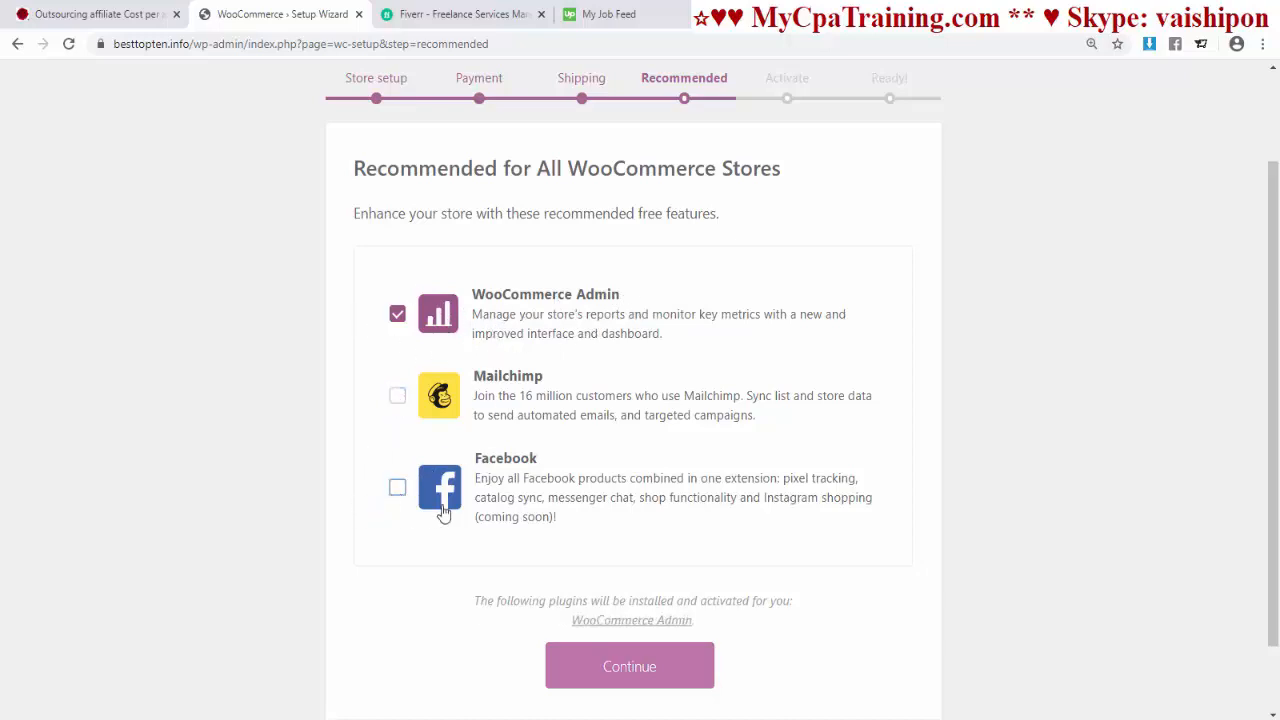
left_click(598, 682)
Step: Skip the Jetpack connection and leave the setup wizard for the Dashboard
scroll(680, 467, "down", 3)
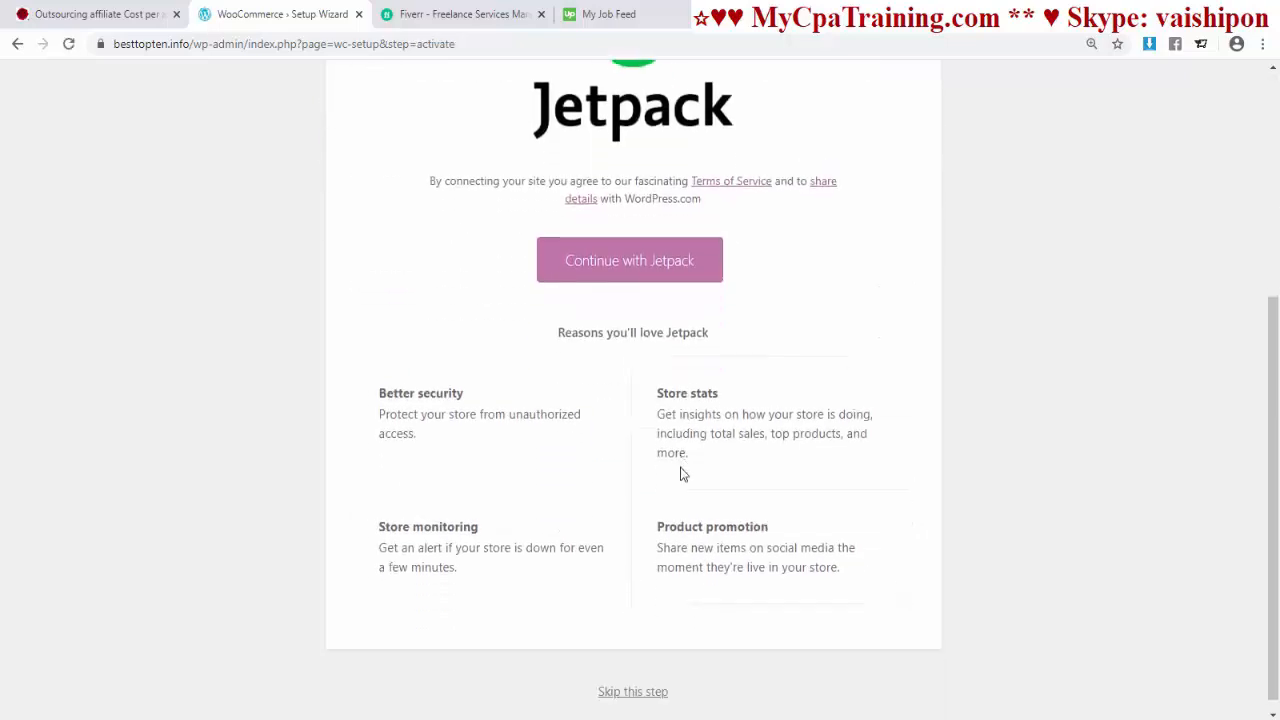
scroll(704, 497, "up", 4)
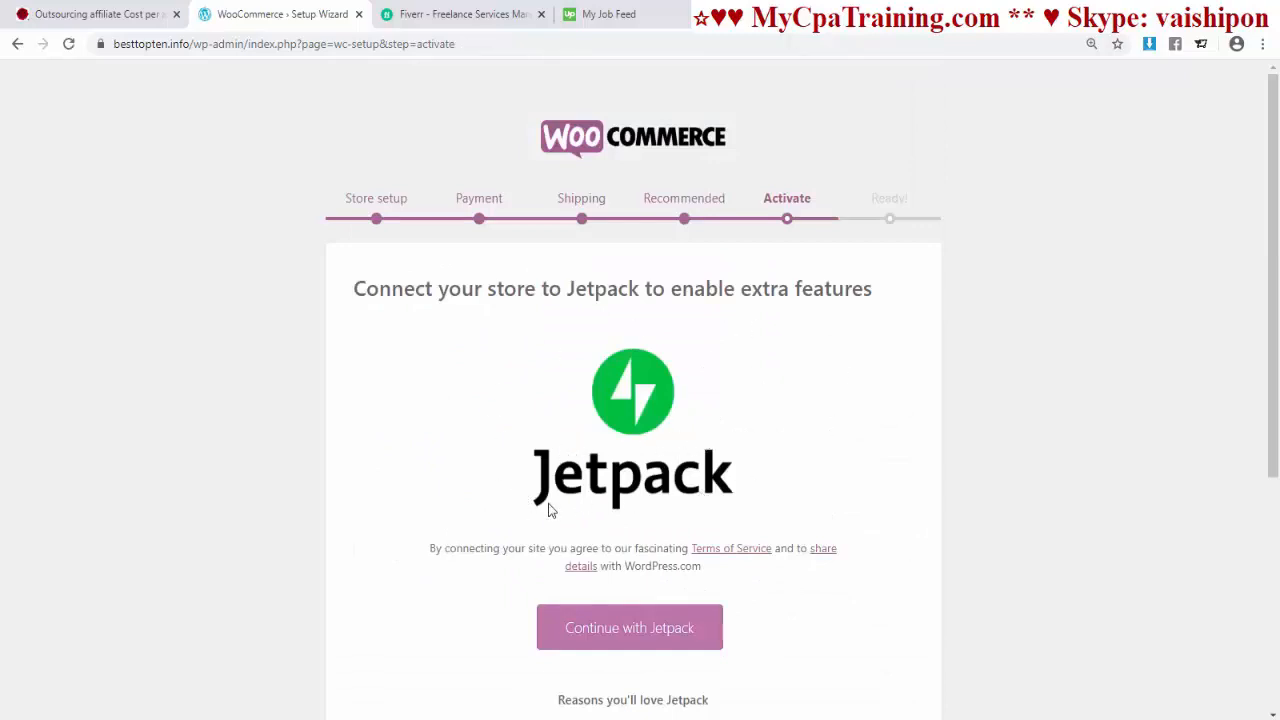
scroll(745, 506, "down", 2)
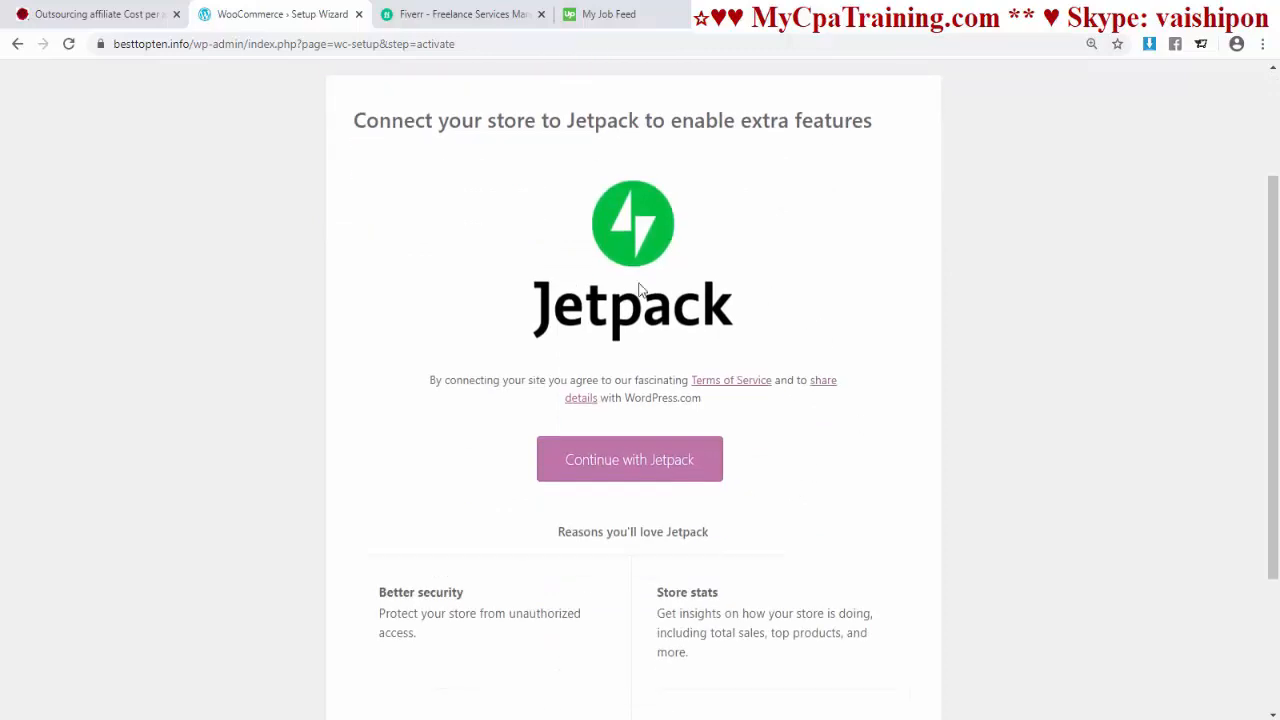
scroll(829, 446, "down", 2)
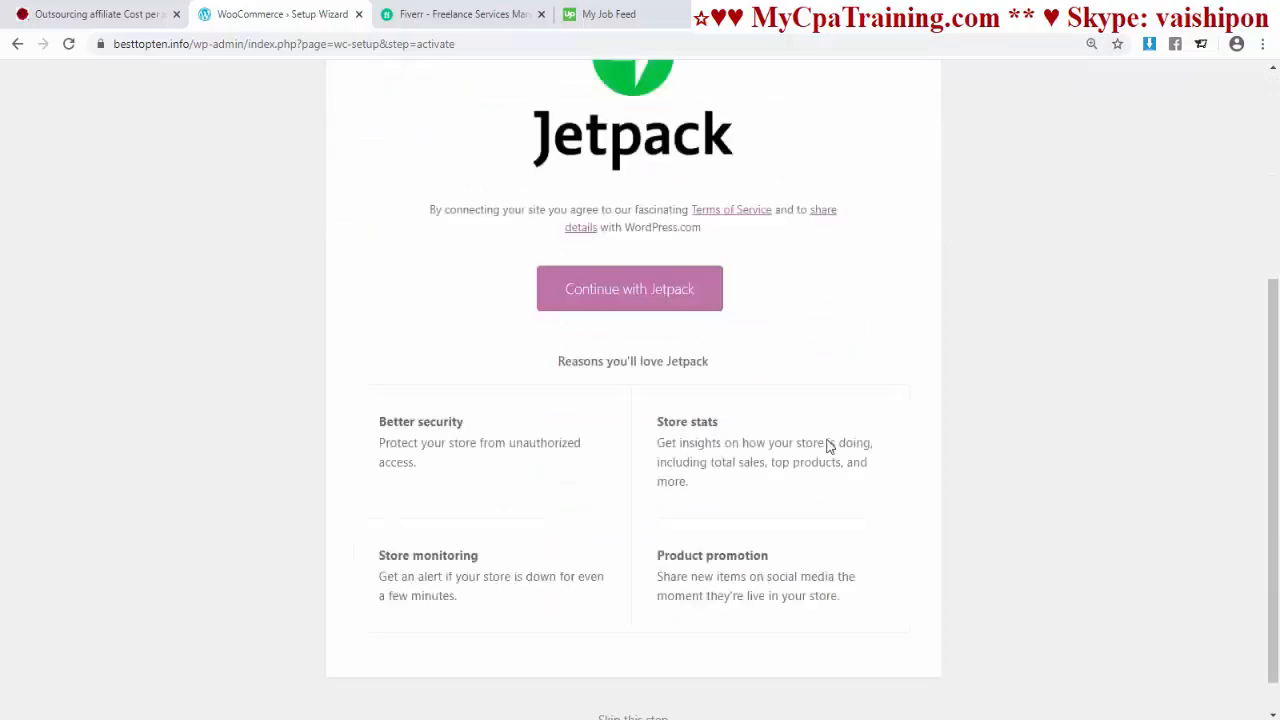
scroll(829, 446, "up", 4)
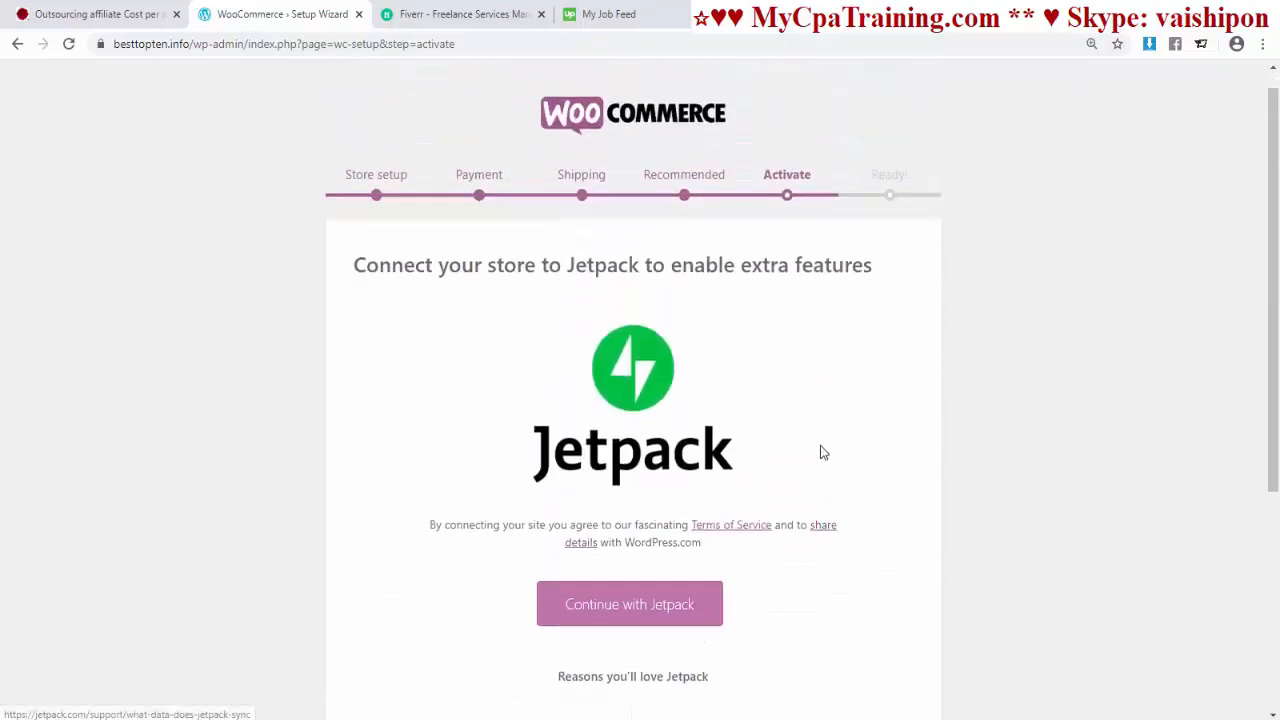
scroll(723, 600, "down", 4)
left_click(633, 679)
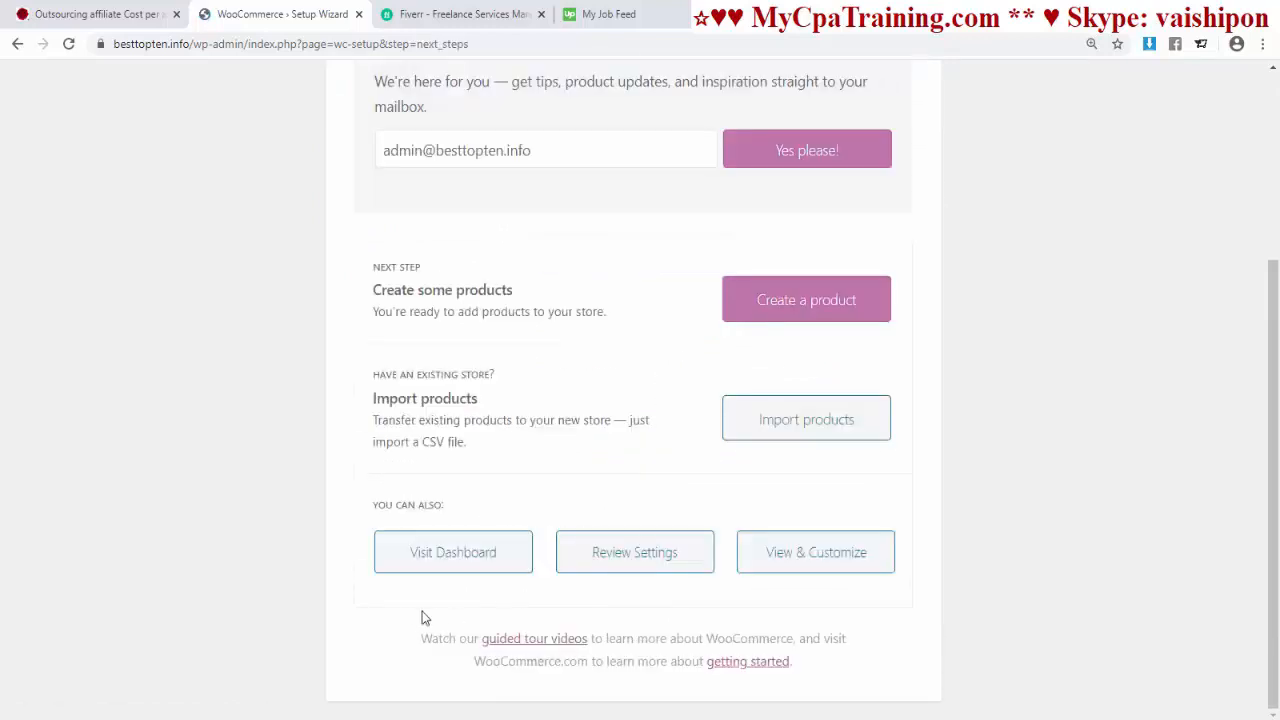
left_click(457, 560)
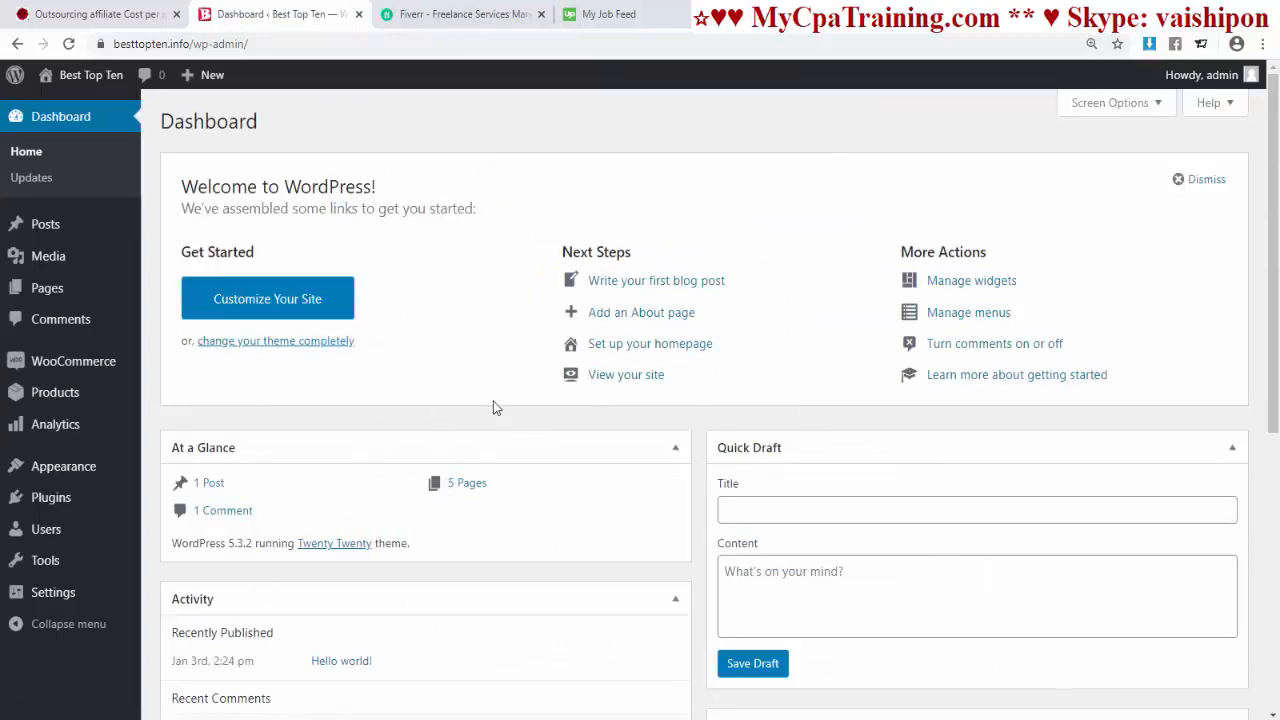
left_click(48, 287)
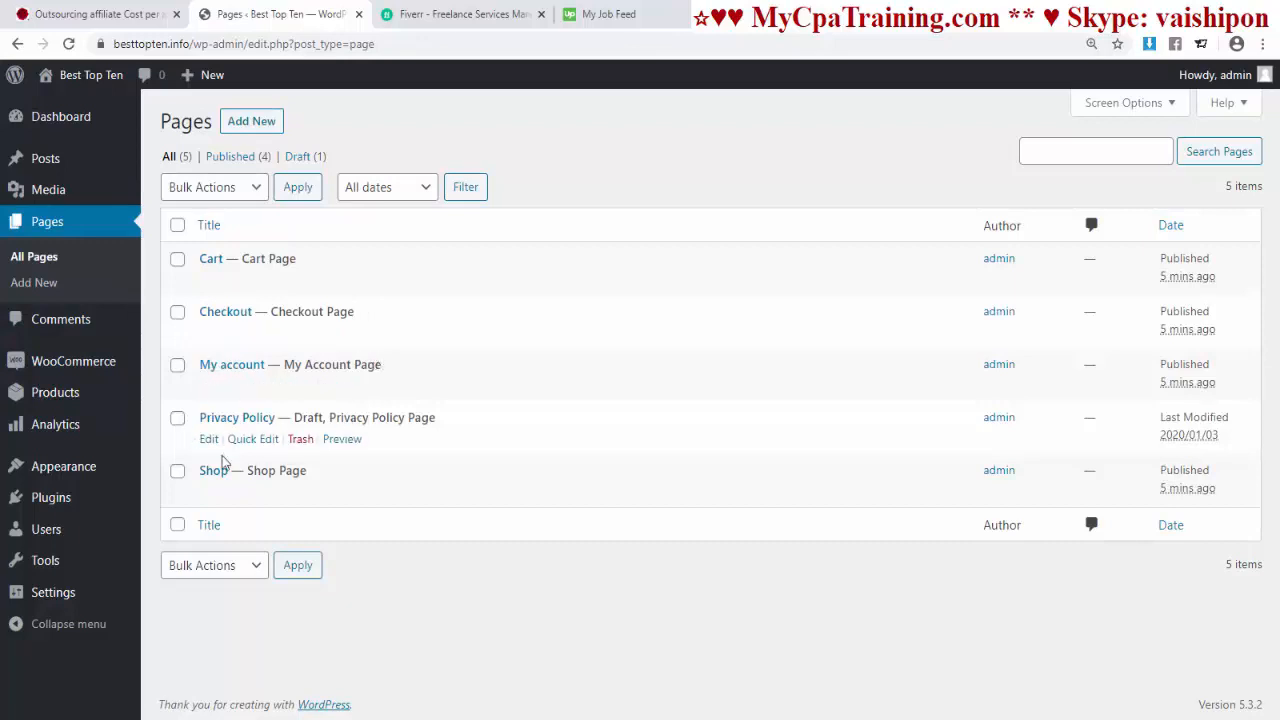
left_click(60, 118)
scroll(600, 455, "down", 1)
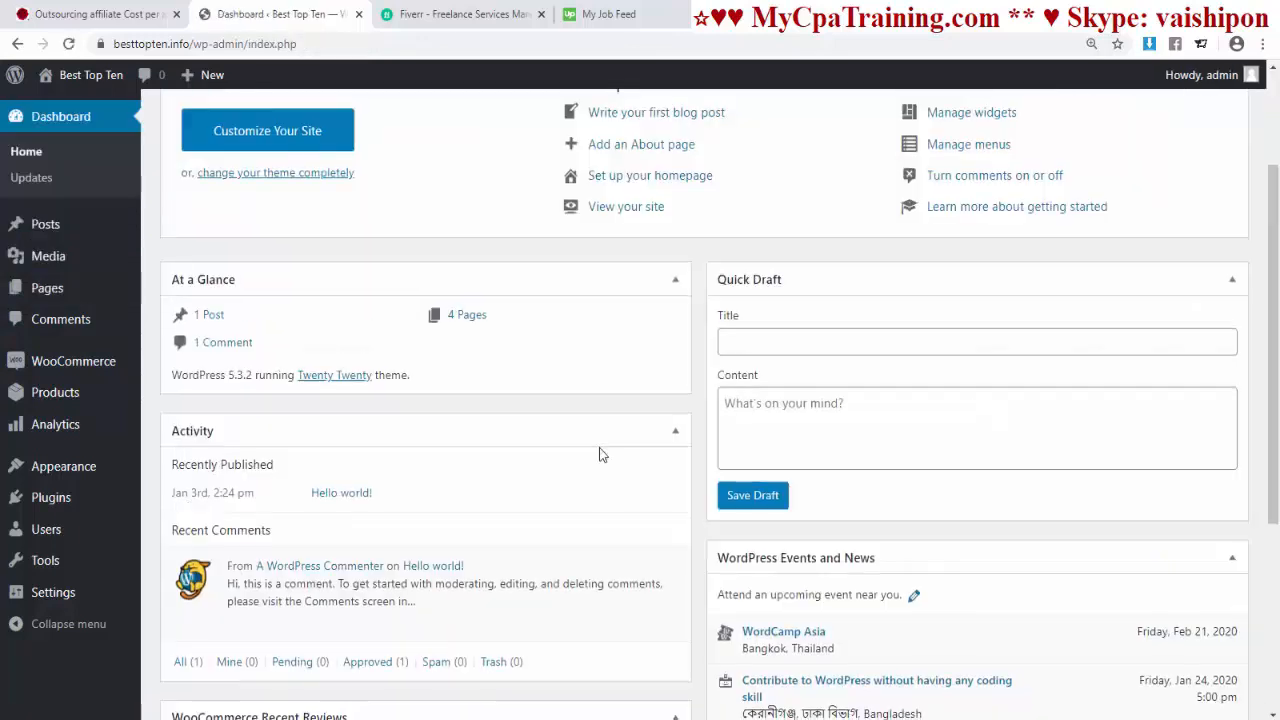
scroll(600, 455, "up", 2)
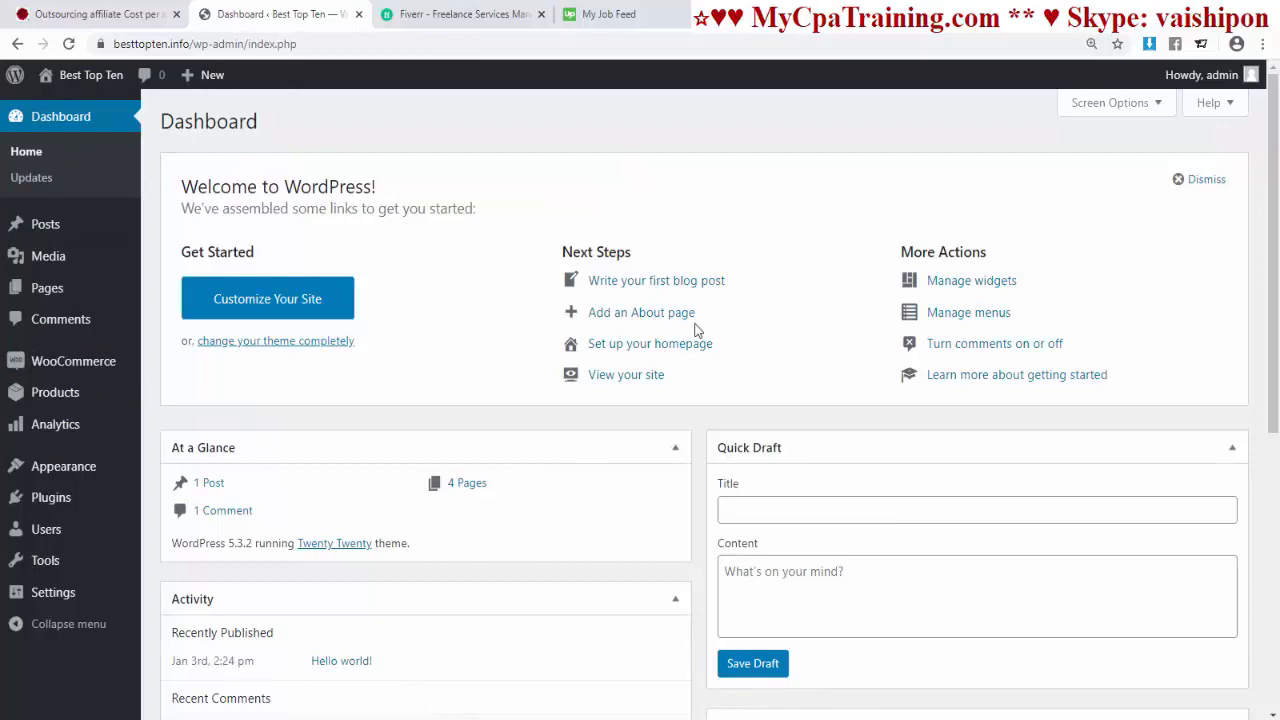
scroll(546, 374, "down", 6)
scroll(700, 400, "up", 6)
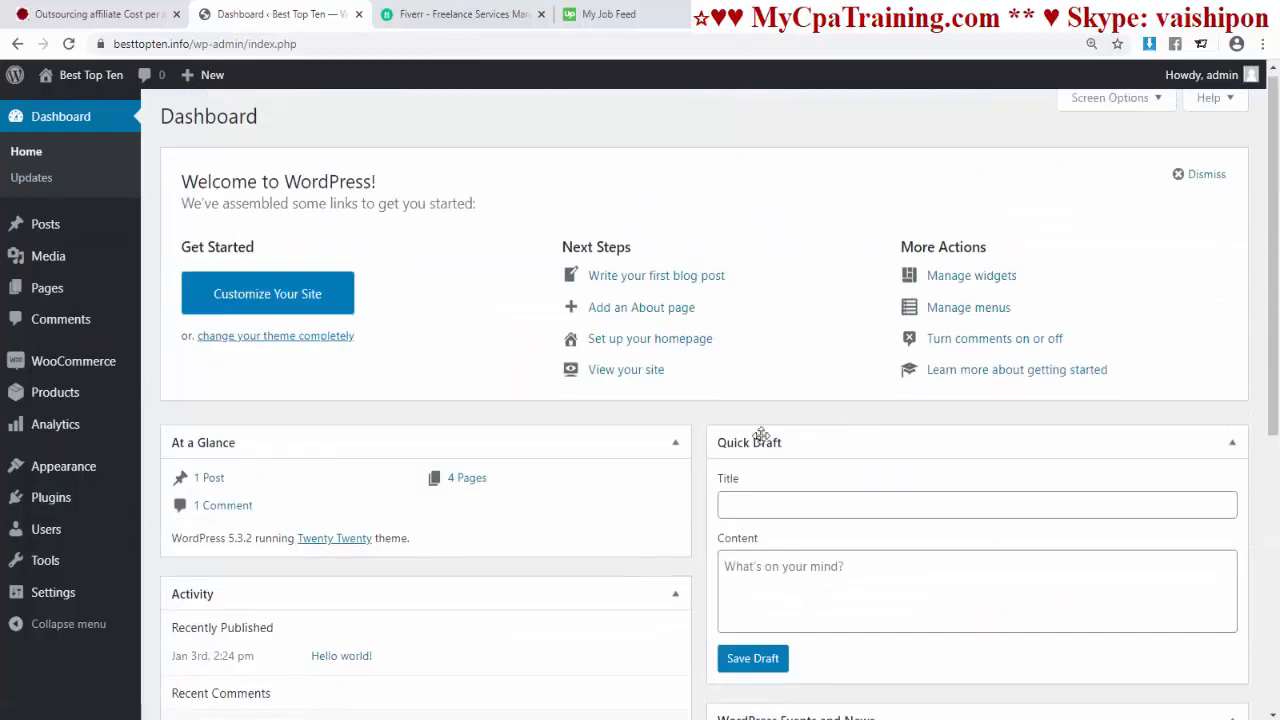
scroll(795, 433, "down", 3)
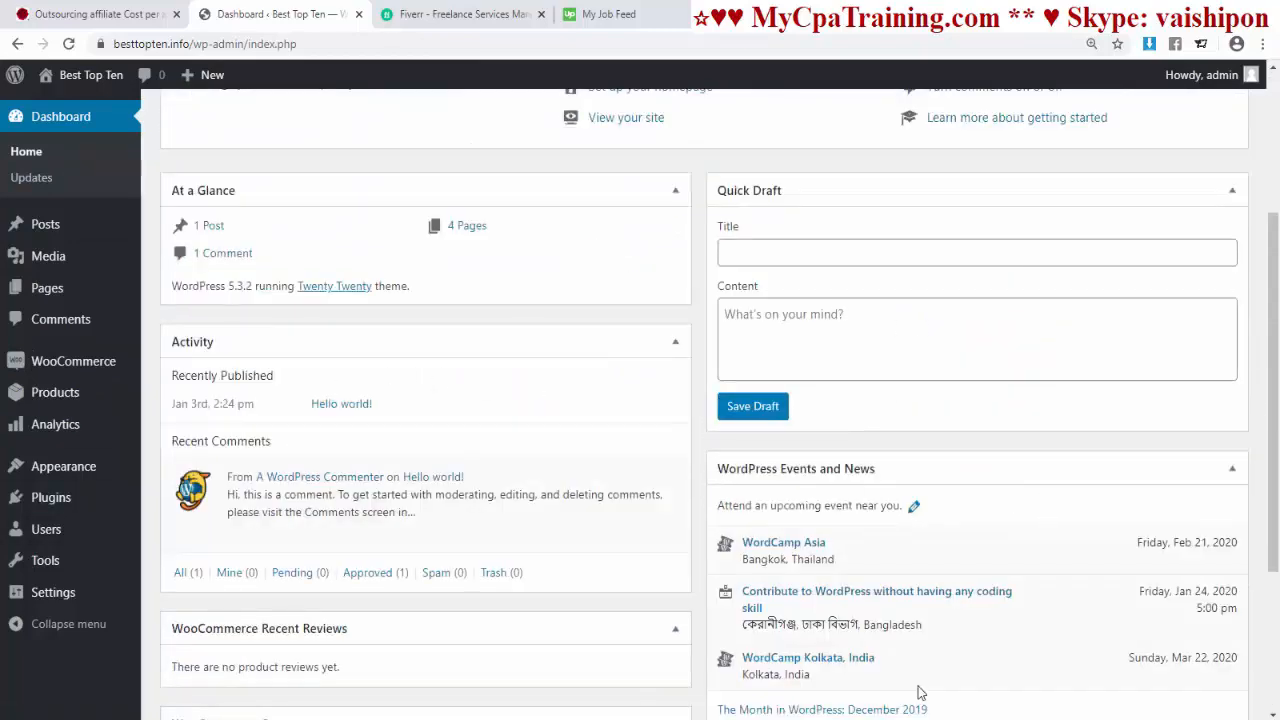
scroll(917, 690, "down", 3)
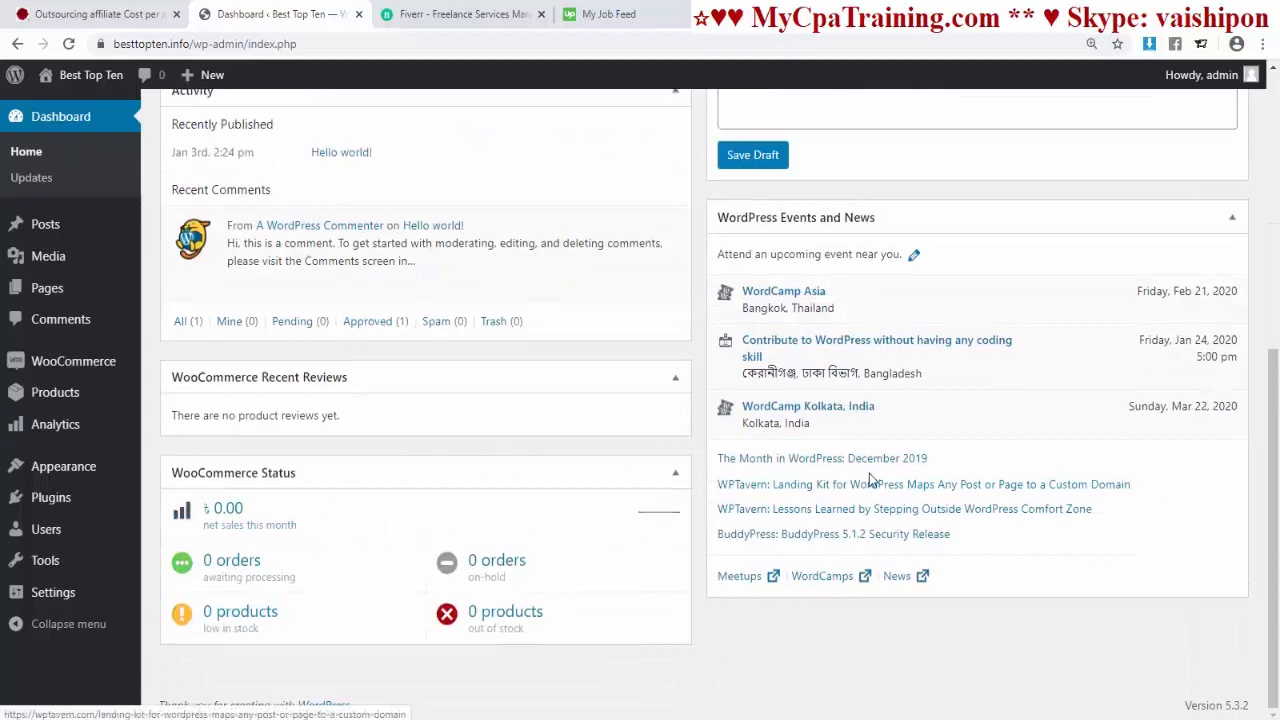
scroll(869, 470, "up", 6)
scroll(852, 535, "up", 1)
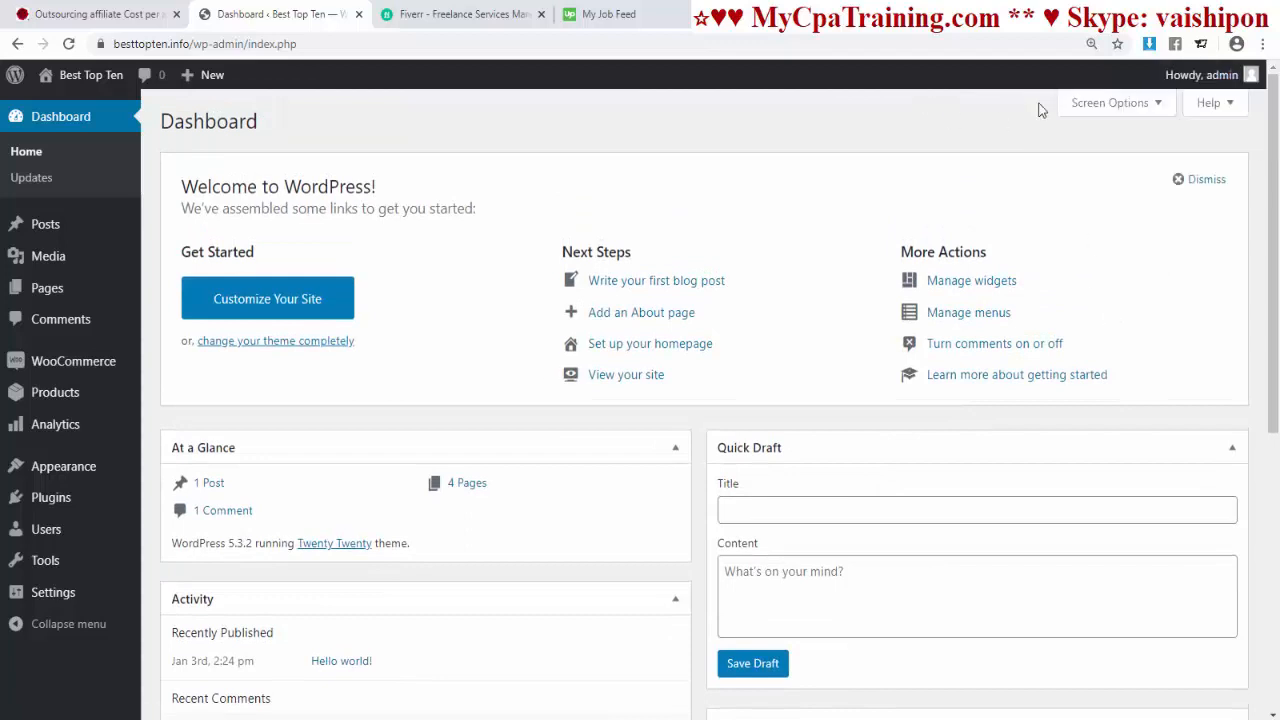
Step: Hide the Activity, Recent Reviews, Quick Draft, Events and News, Welcome and At a Glance panels, keeping WooCommerce Status
left_click(1092, 104)
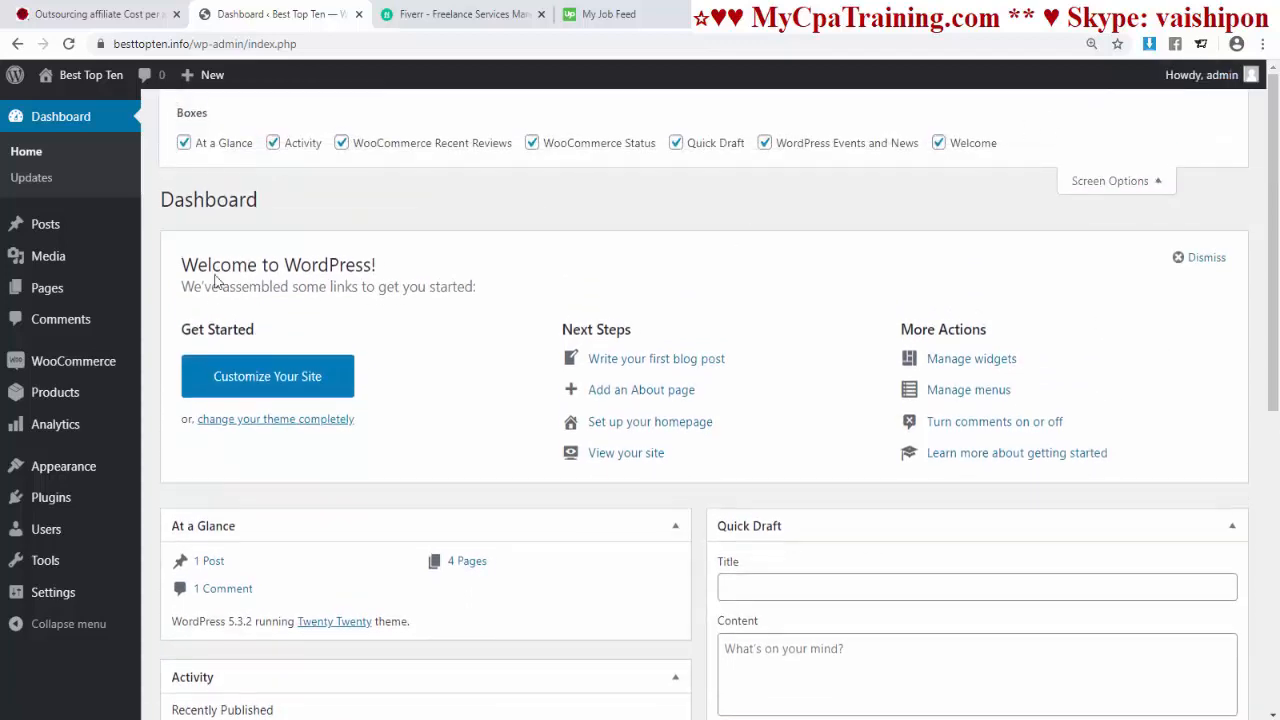
left_click(273, 143)
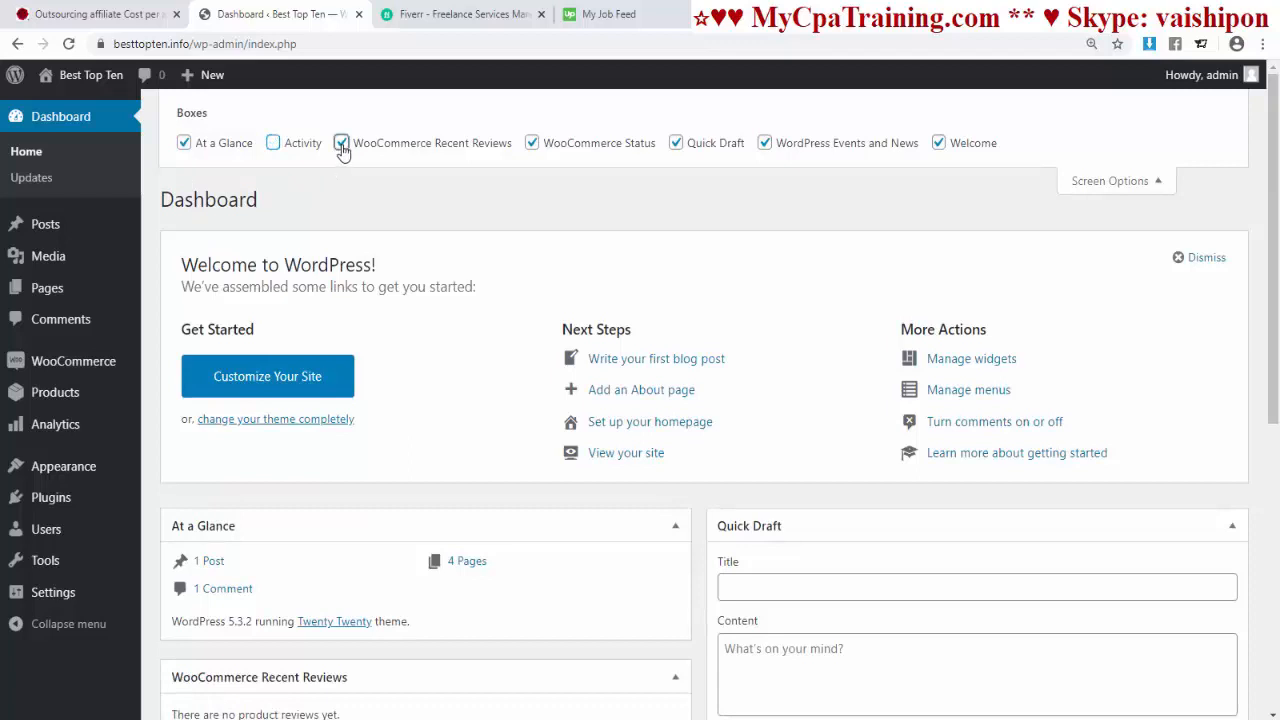
left_click(341, 143)
left_click(532, 143)
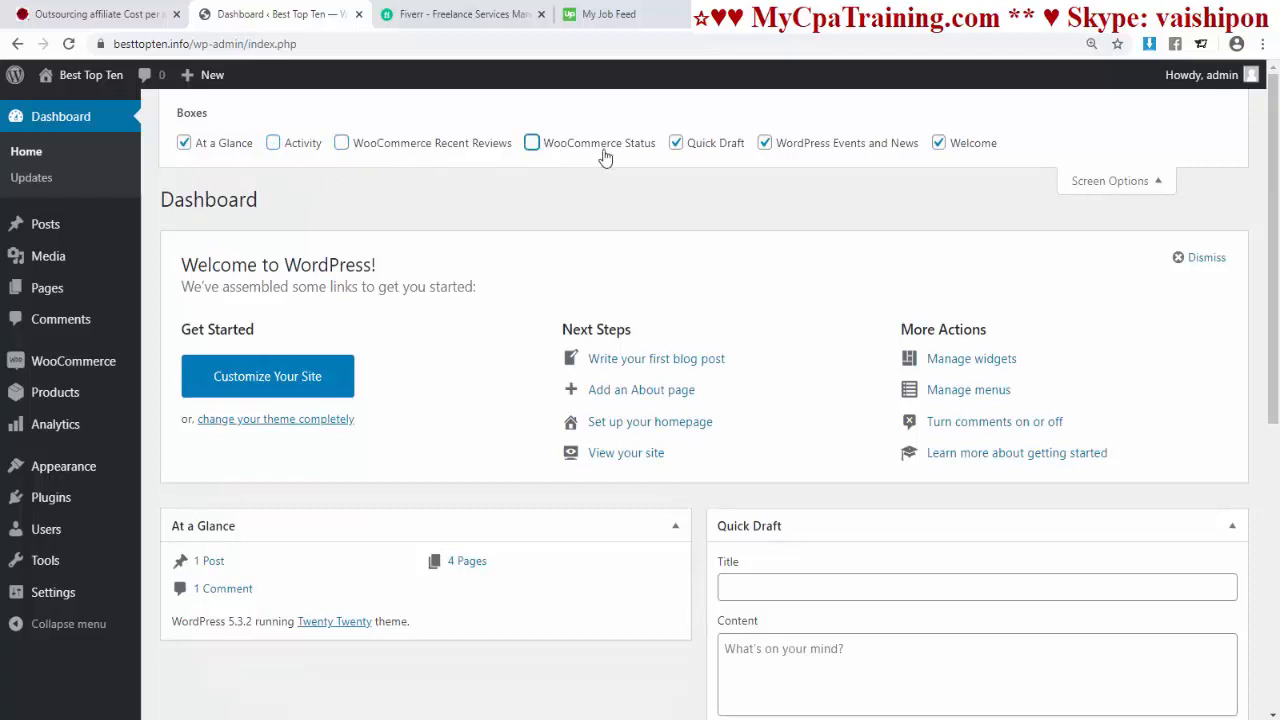
left_click(676, 145)
left_click(765, 143)
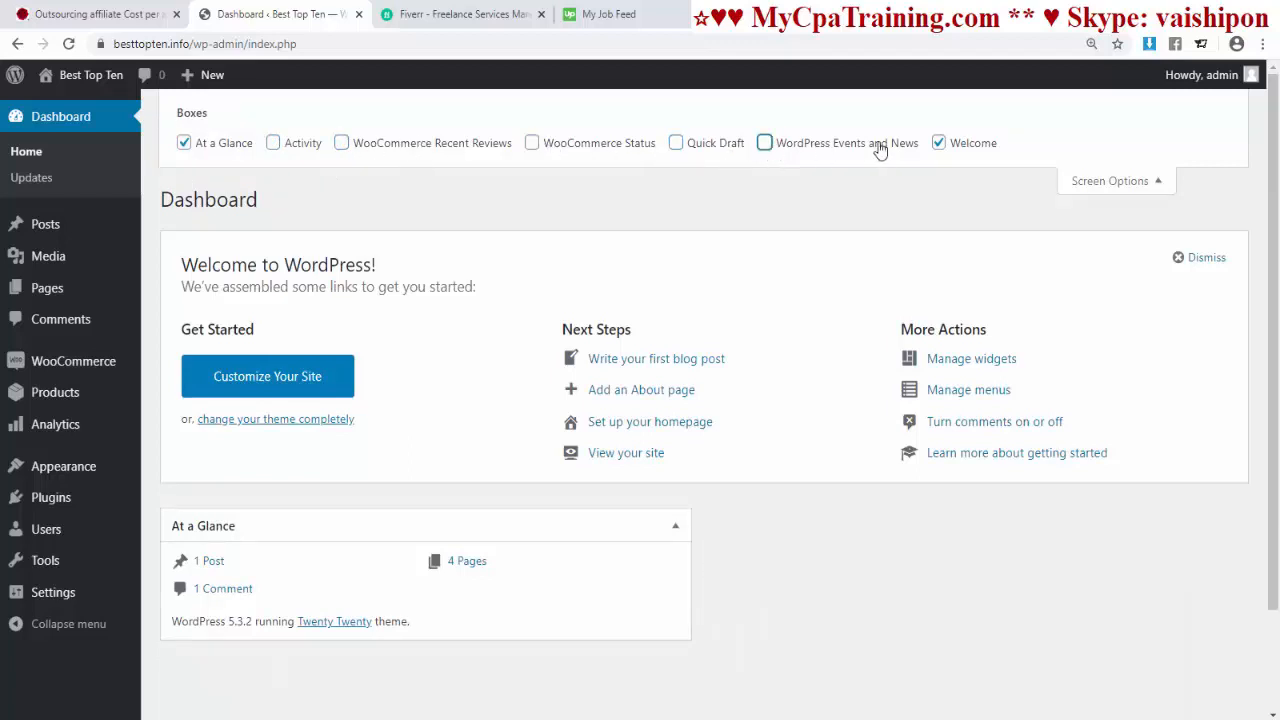
left_click(939, 143)
left_click(184, 143)
left_click(532, 143)
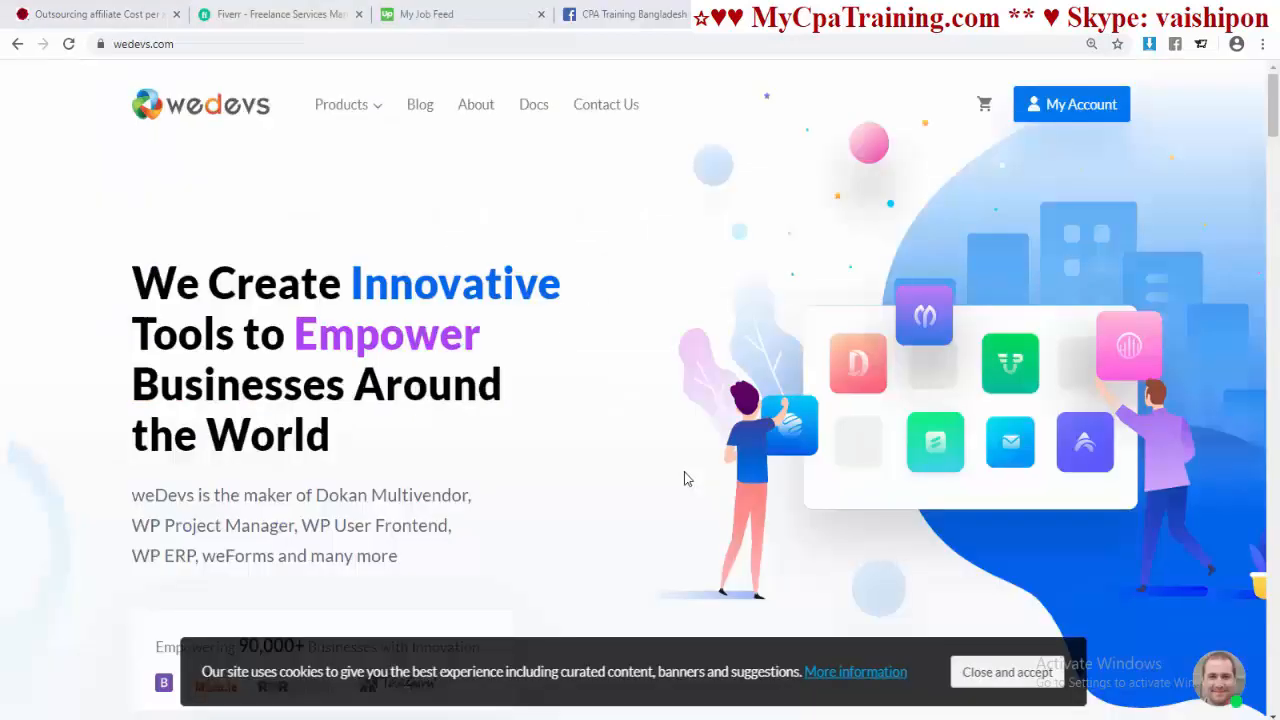
Step: Go to the Dokan Multivendor page from the weDevs Products menu
scroll(576, 405, "down", 3)
scroll(574, 397, "up", 3)
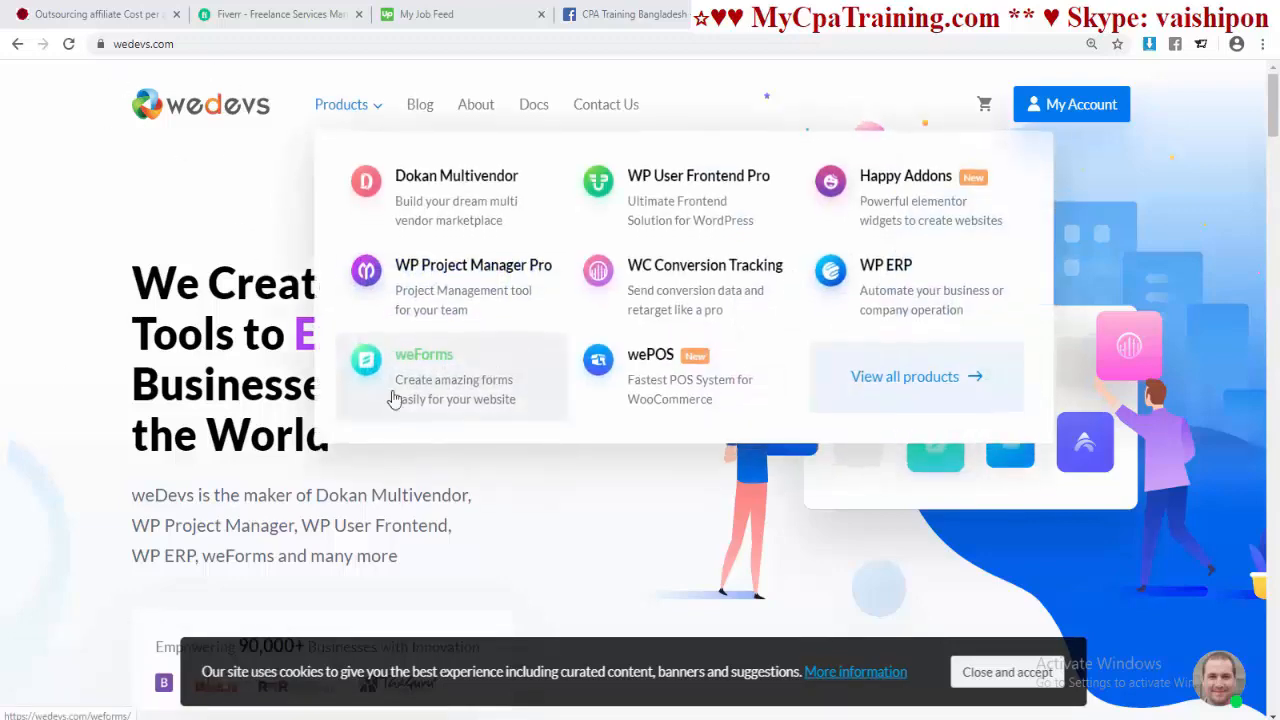
mouse_move(641, 265)
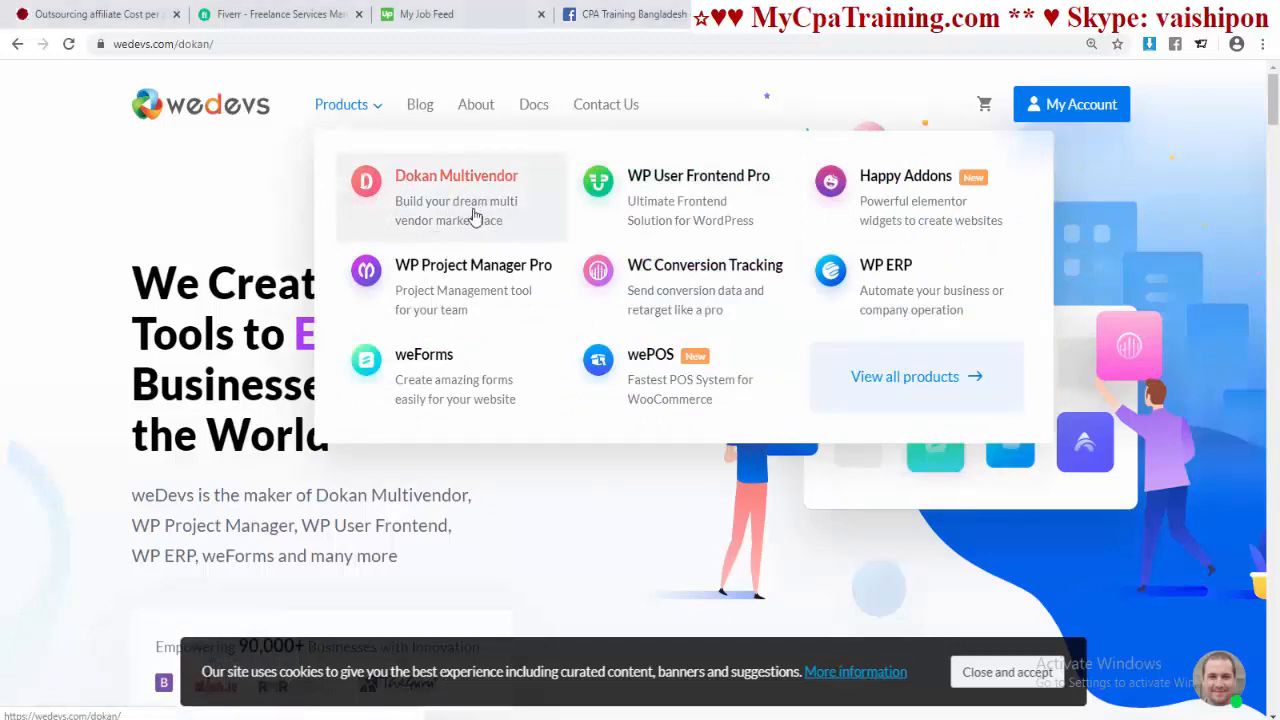
left_click(476, 210)
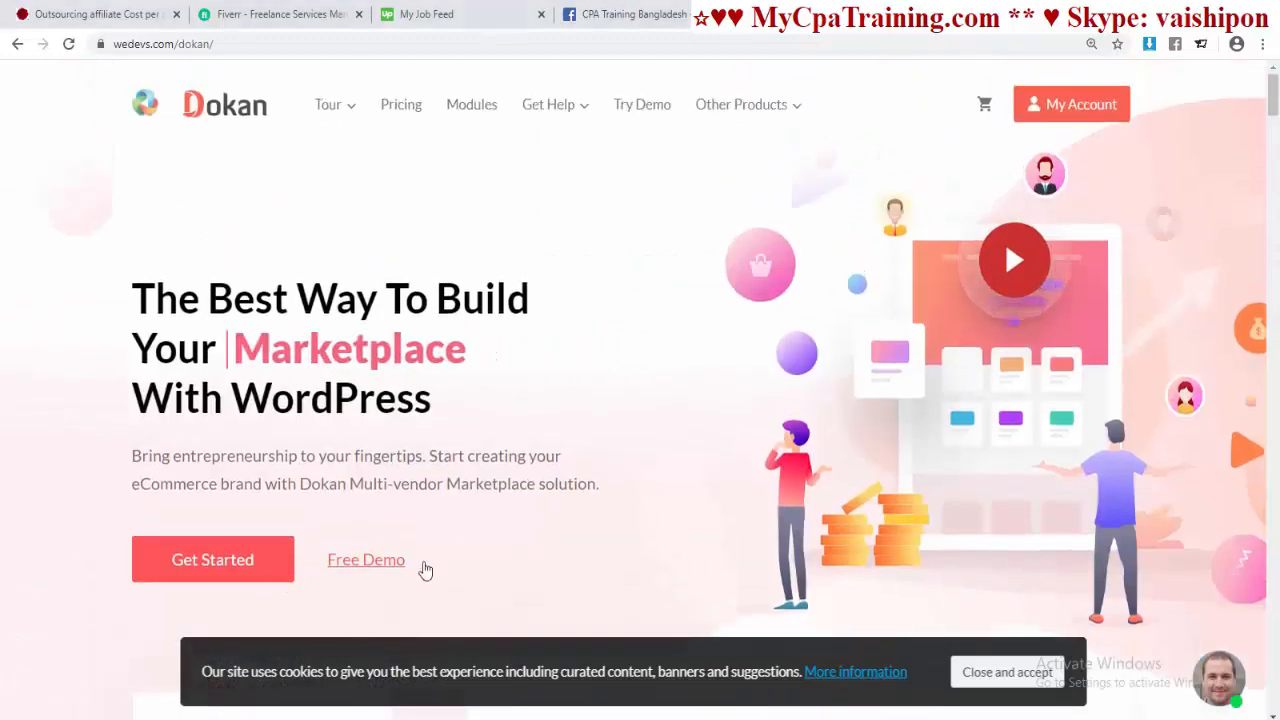
Step: Browse the Dokan pricing page, comparing each plan's price and features
left_click(405, 110)
scroll(548, 245, "down", 1)
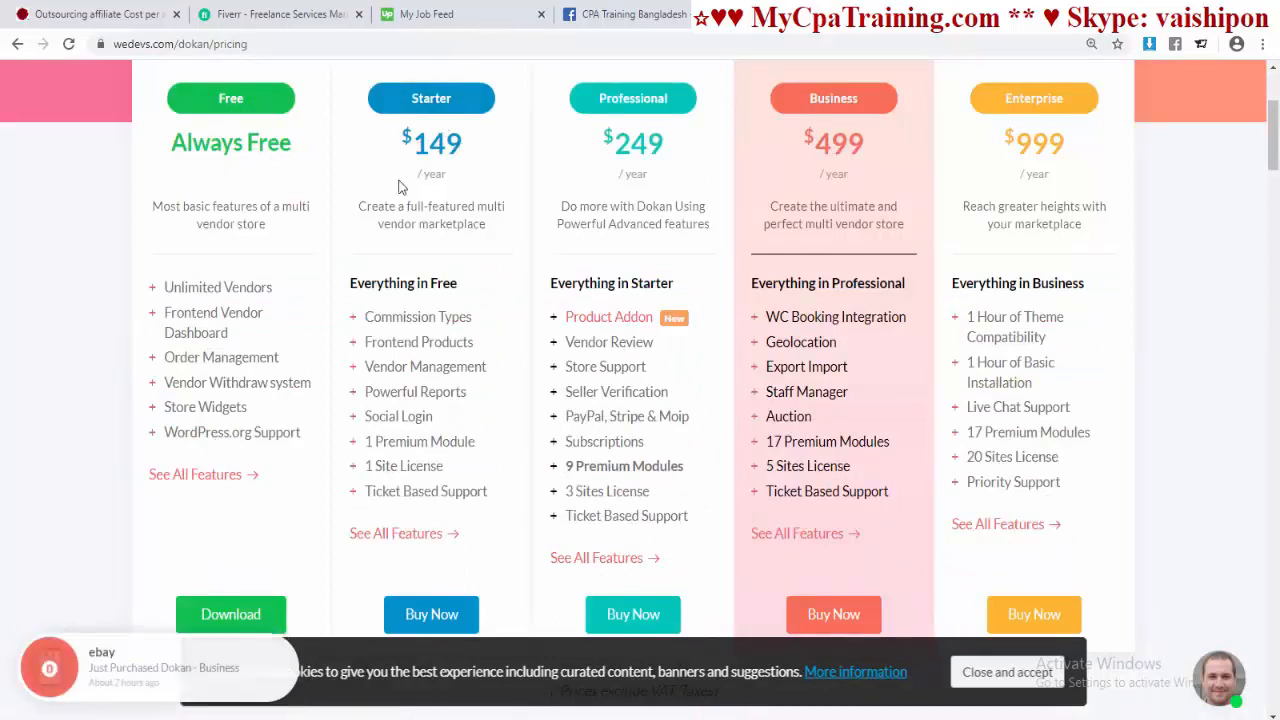
scroll(431, 280, "down", 1)
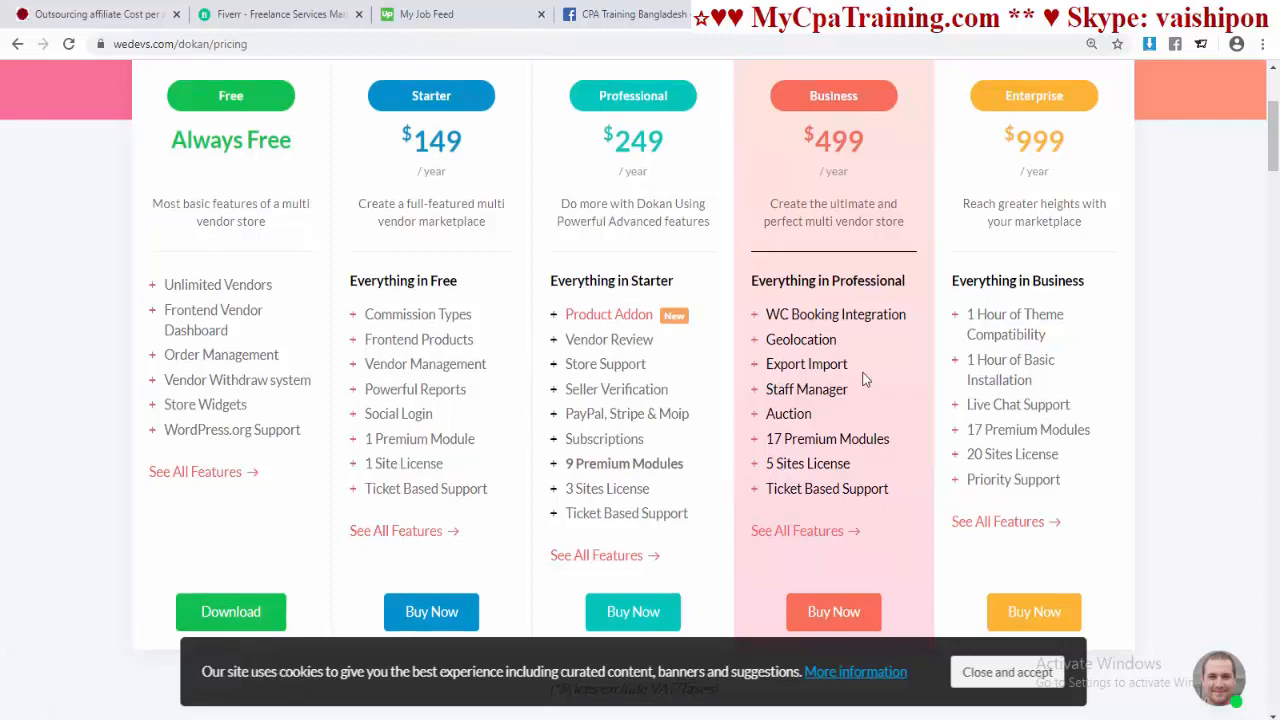
scroll(485, 420, "down", 1)
scroll(485, 420, "up", 2)
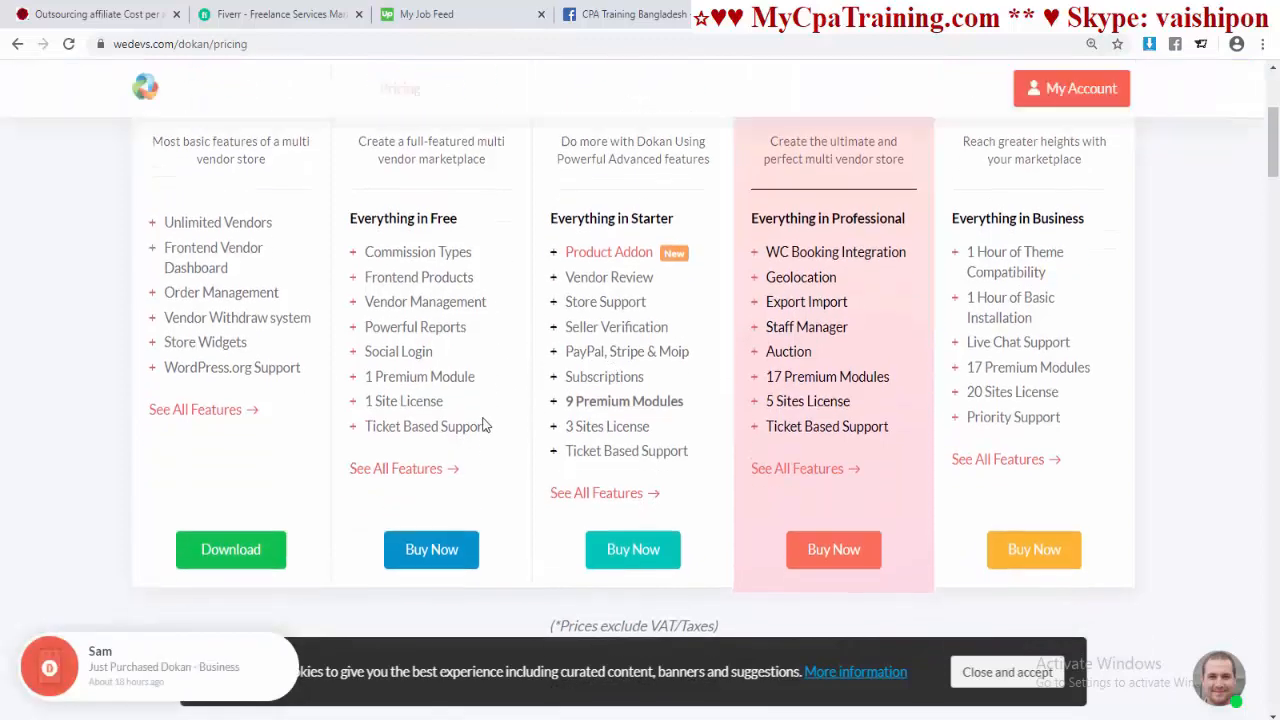
scroll(416, 408, "down", 1)
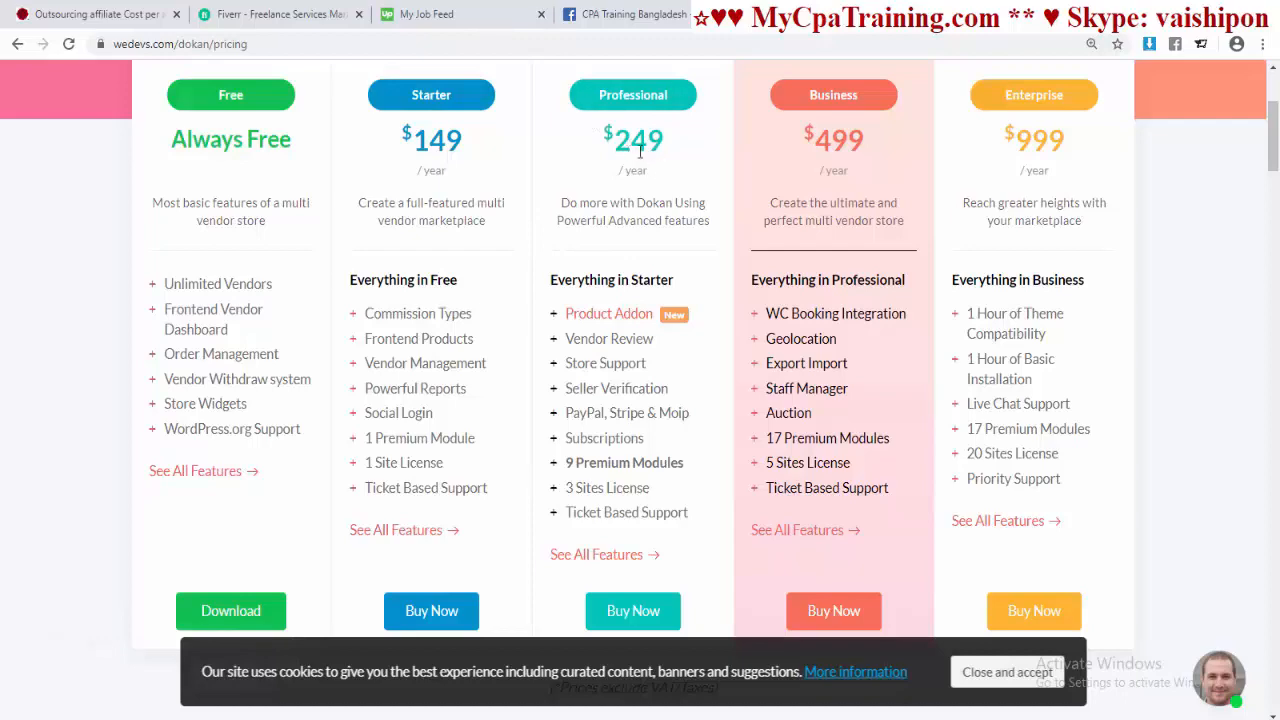
scroll(508, 260, "down", 1)
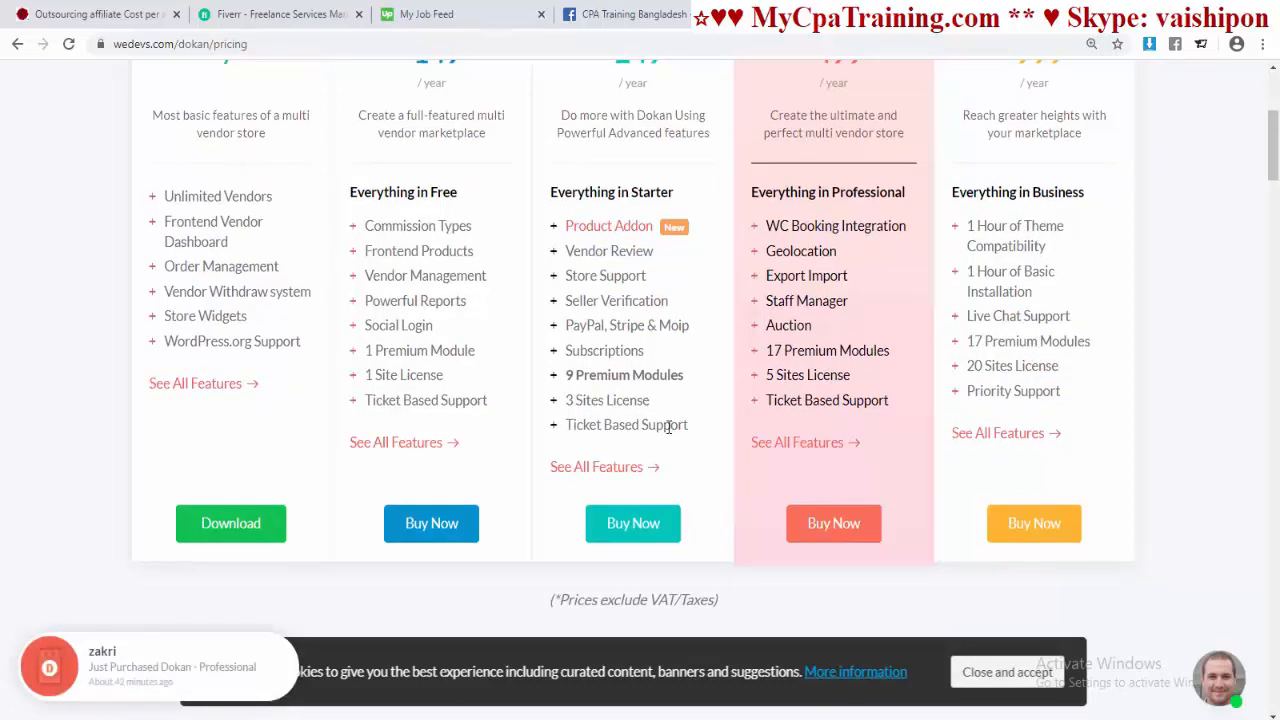
scroll(666, 425, "up", 1)
scroll(600, 420, "down", 1)
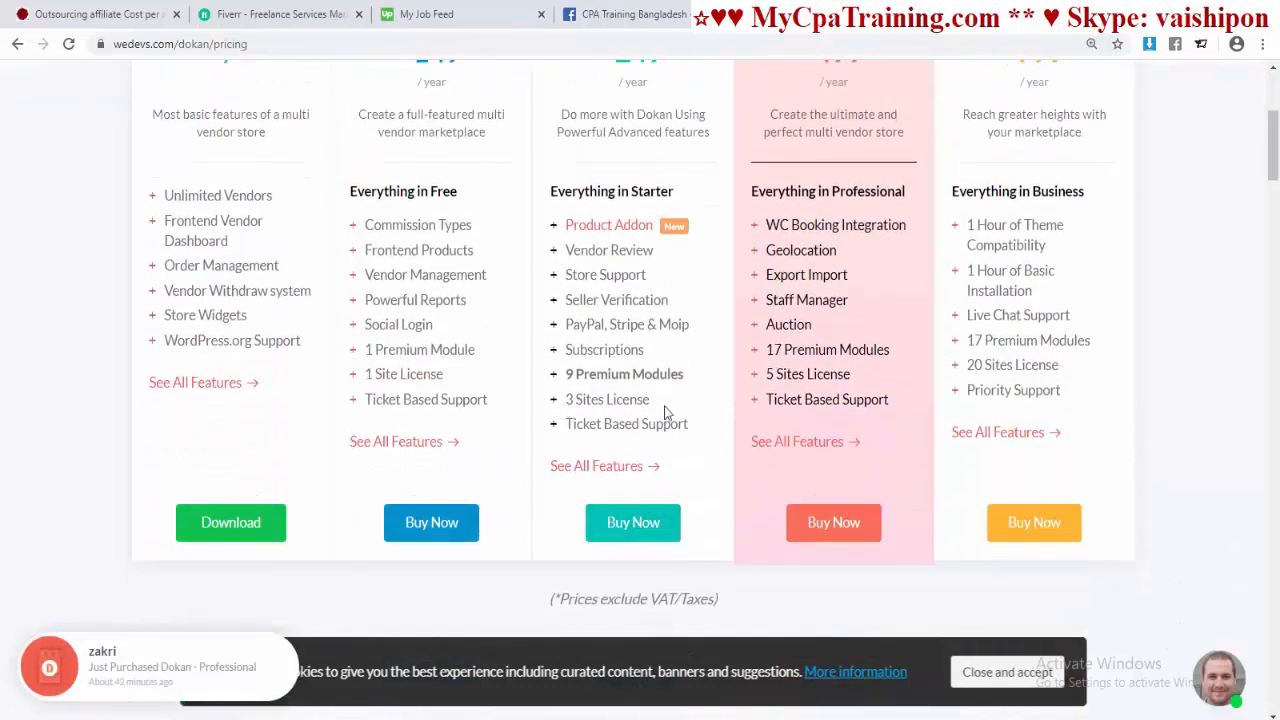
scroll(657, 410, "up", 1)
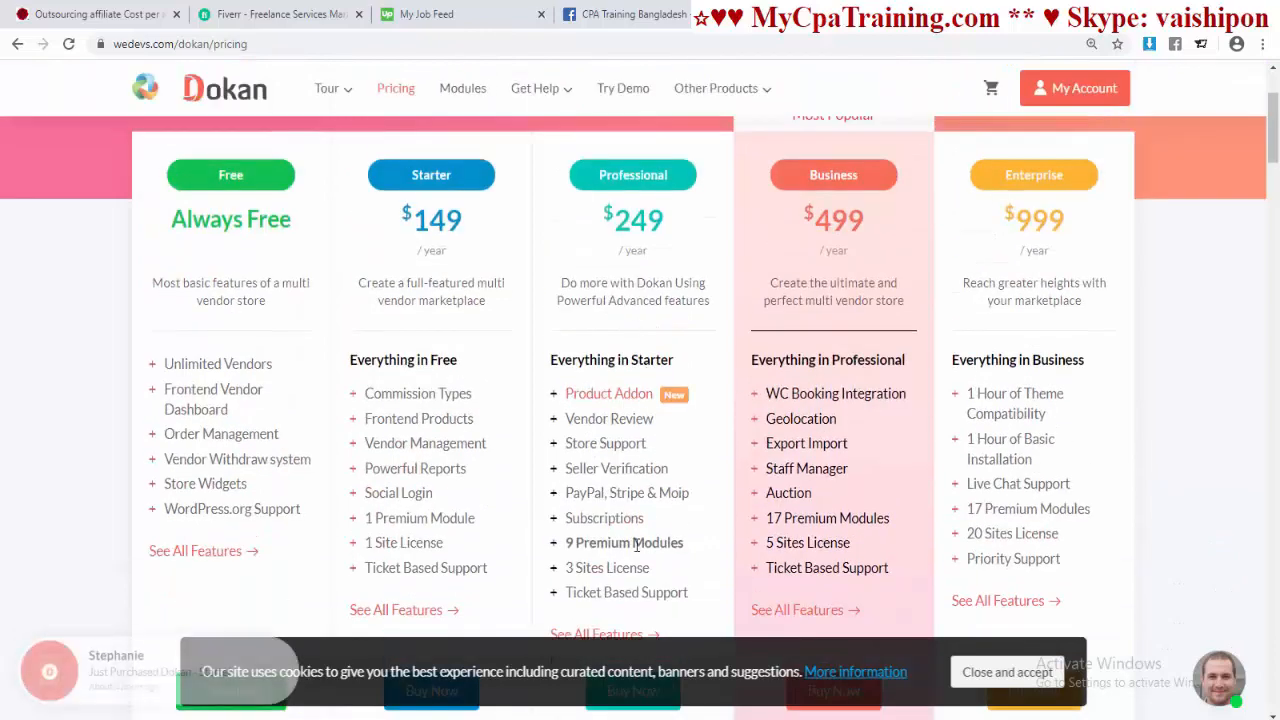
scroll(640, 450, "down", 1)
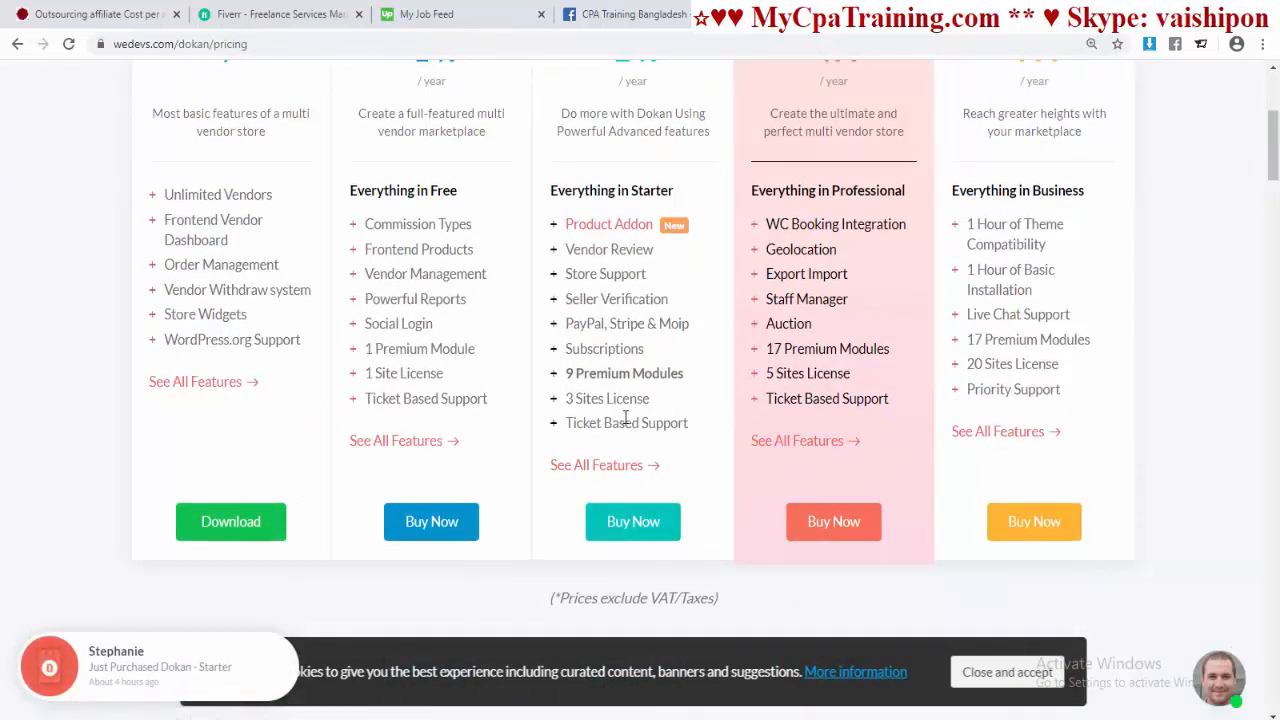
scroll(905, 350, "up", 1)
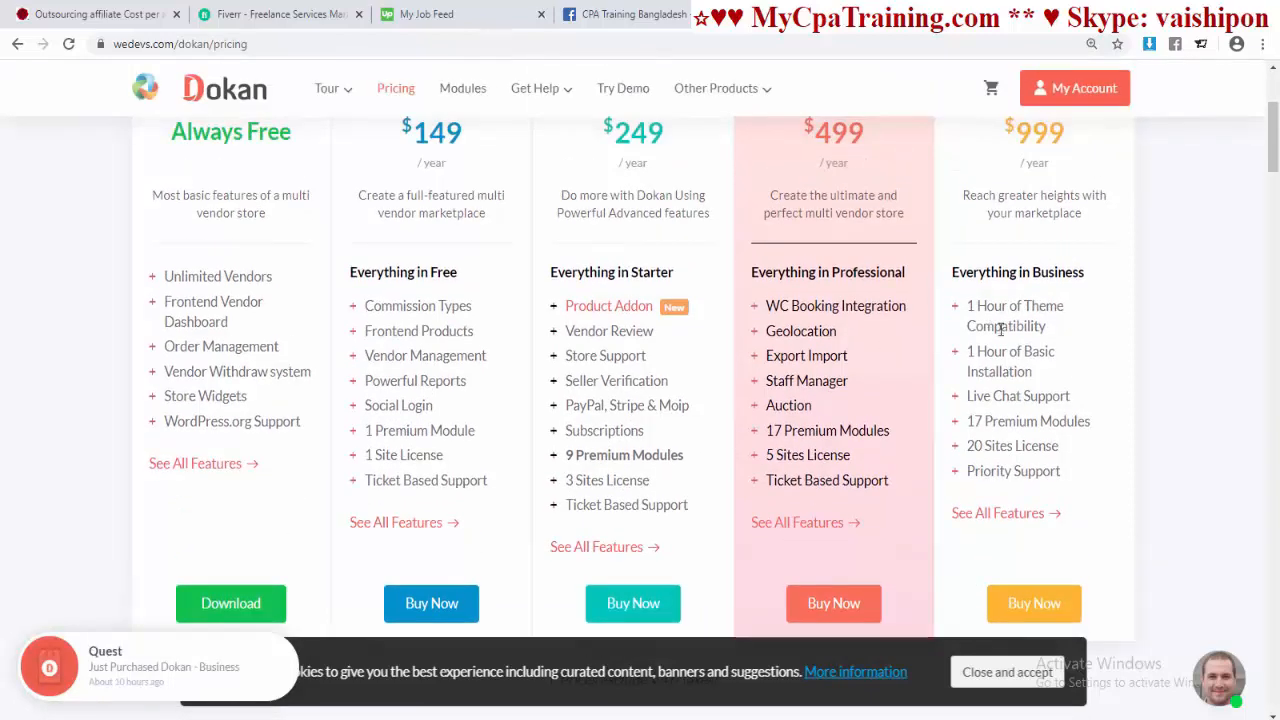
scroll(889, 356, "up", 1)
scroll(822, 489, "down", 1)
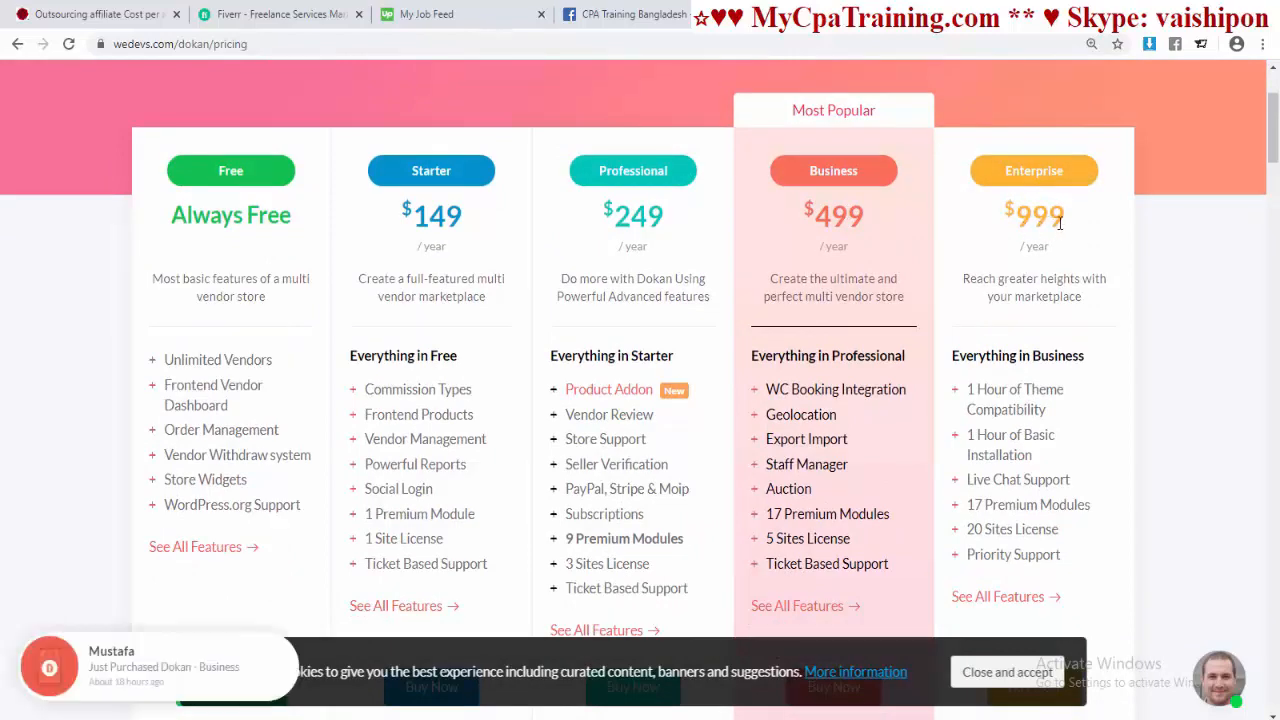
scroll(659, 409, "down", 1)
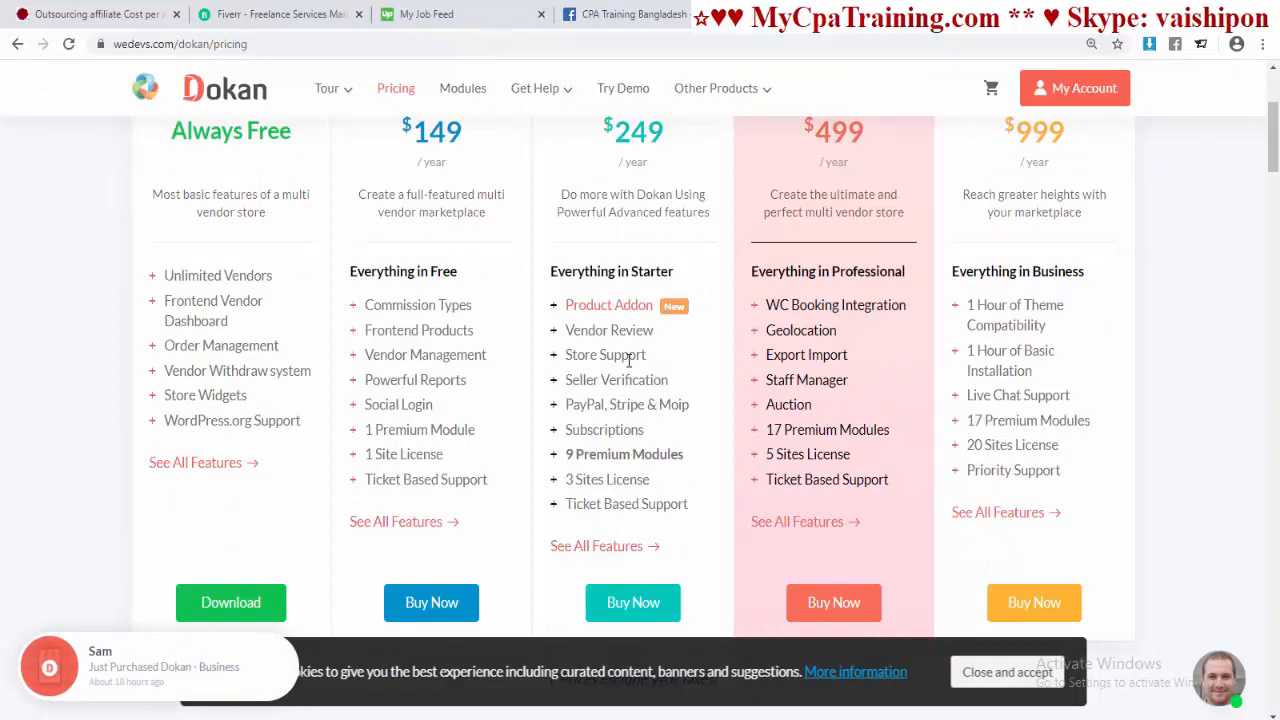
scroll(625, 363, "up", 2)
scroll(627, 355, "down", 4)
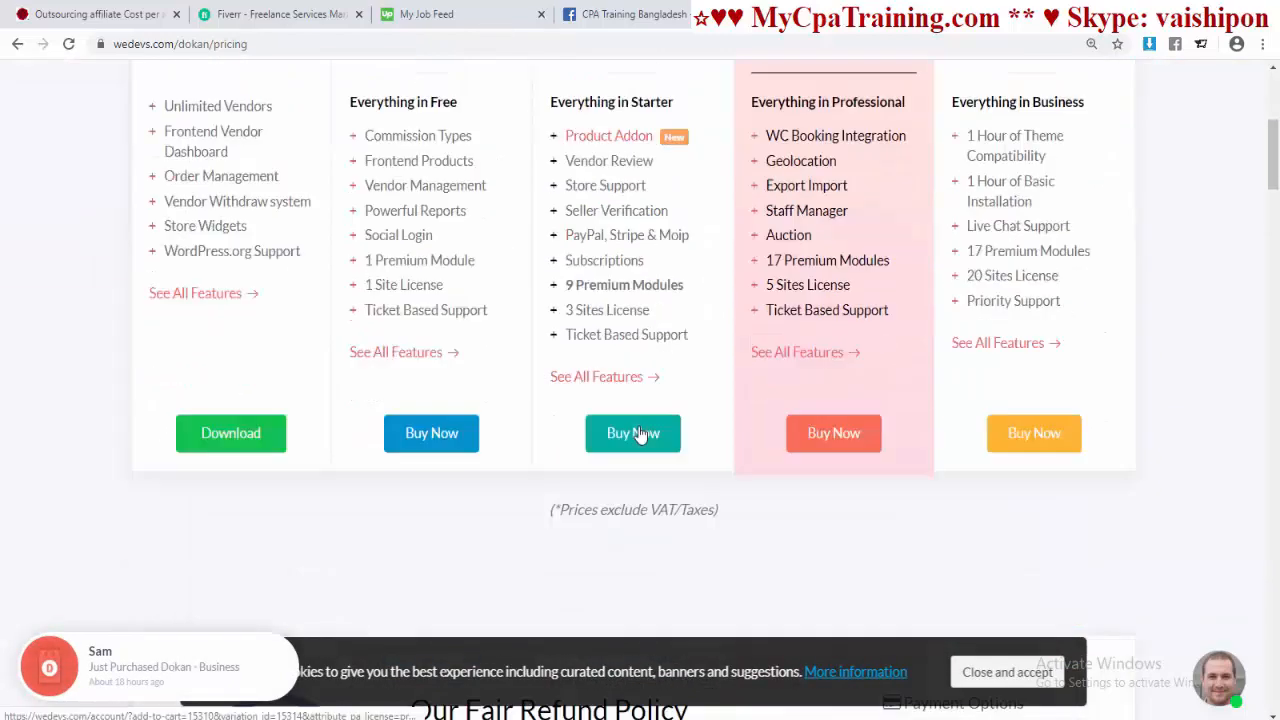
scroll(625, 346, "up", 2)
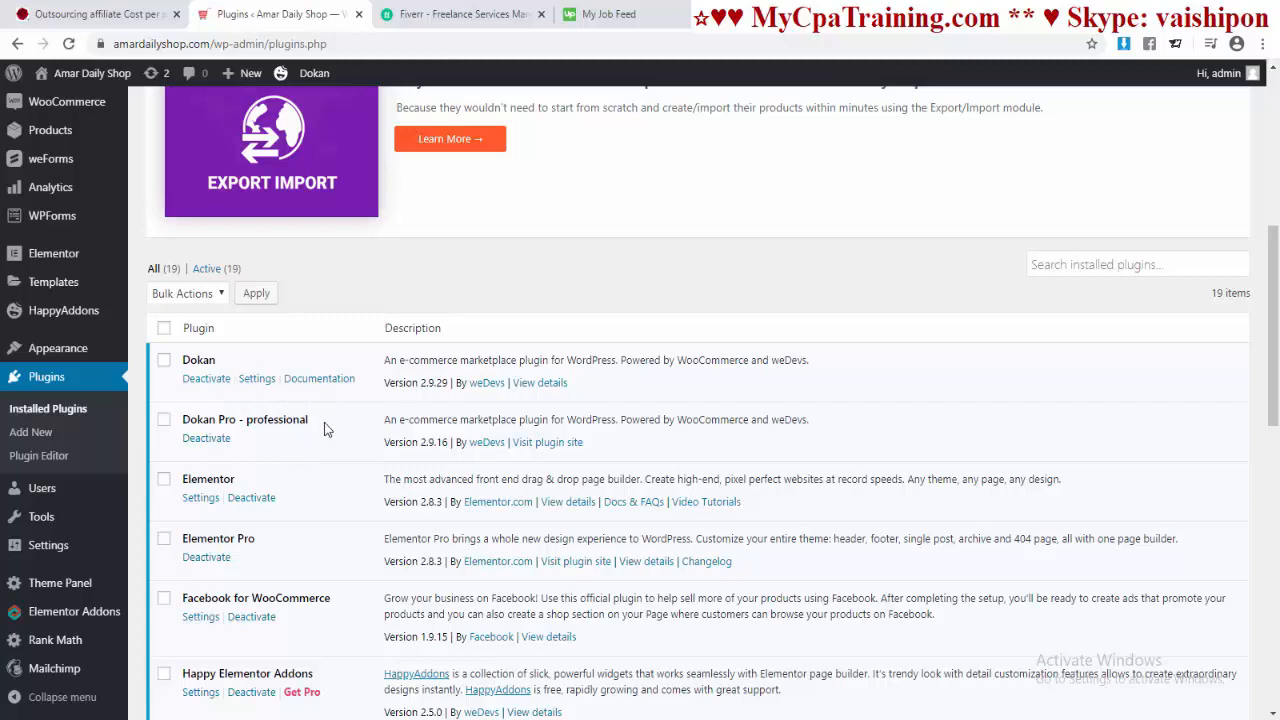
scroll(340, 410, "down", 2)
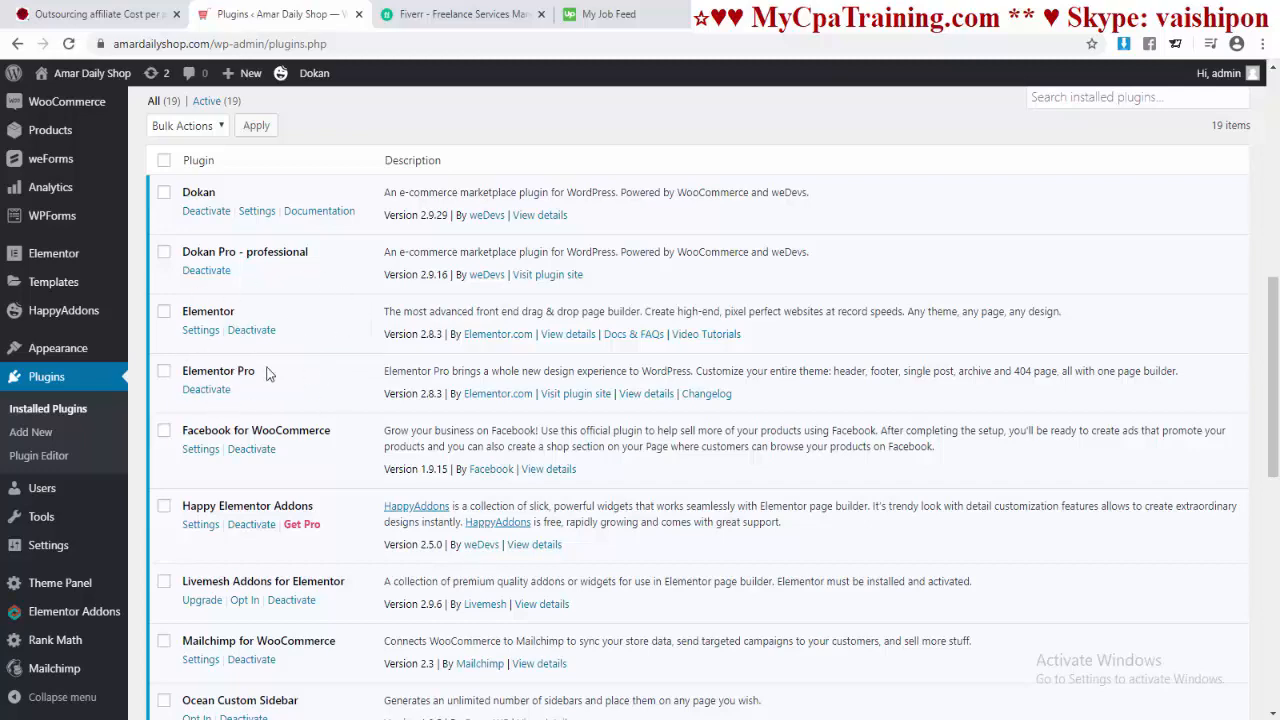
scroll(323, 377, "up", 2)
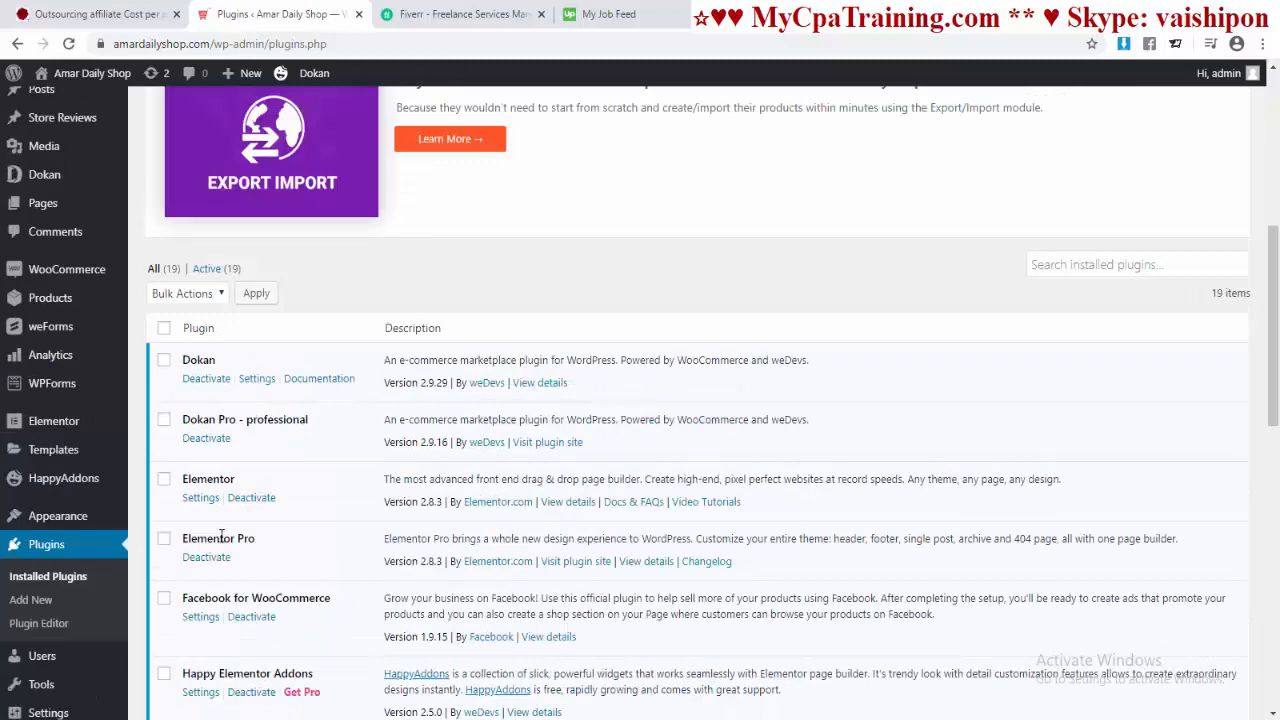
scroll(353, 580, "up", 6)
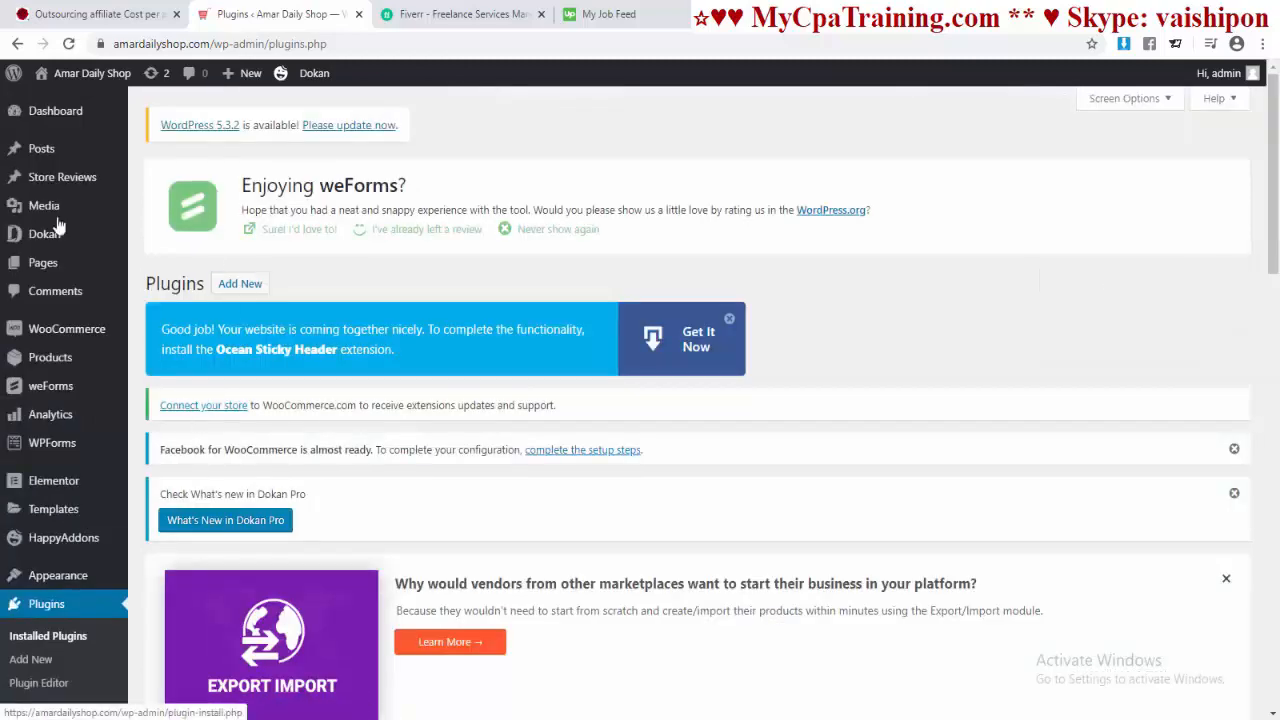
mouse_move(34, 234)
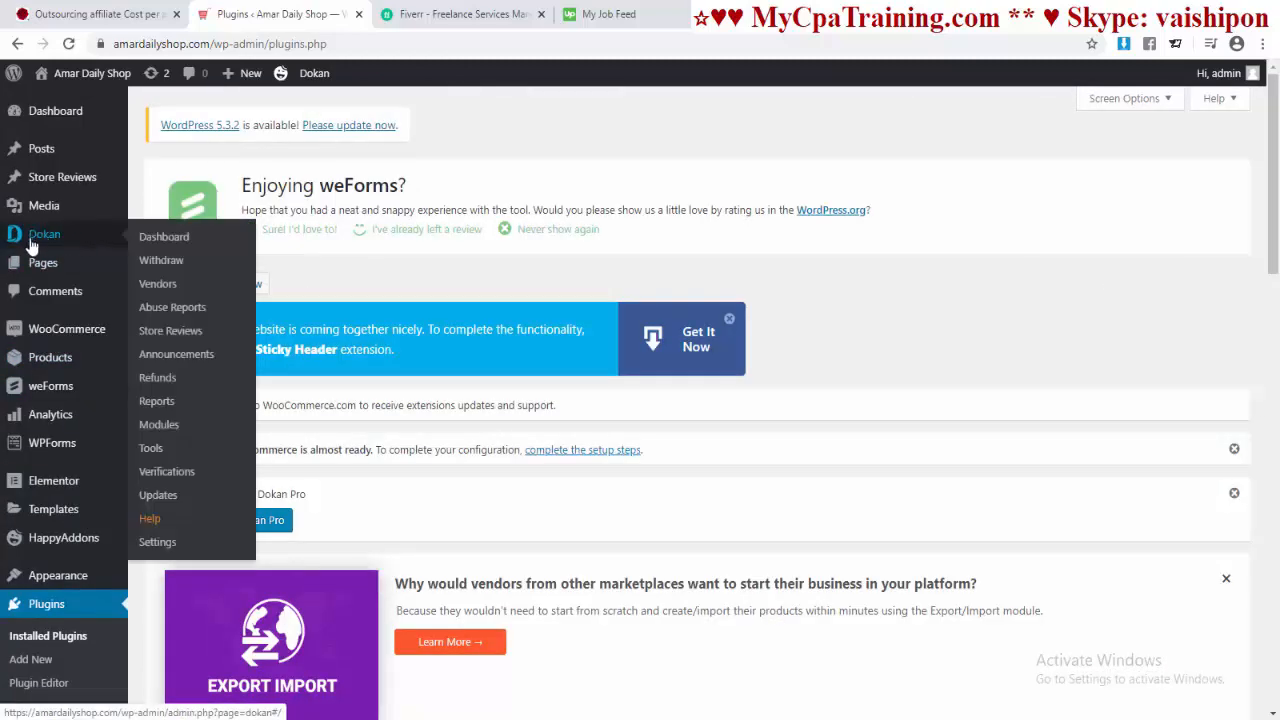
Step: Open Dokan's Modules page and scroll through the module toggles
left_click(168, 432)
scroll(665, 390, "down", 10)
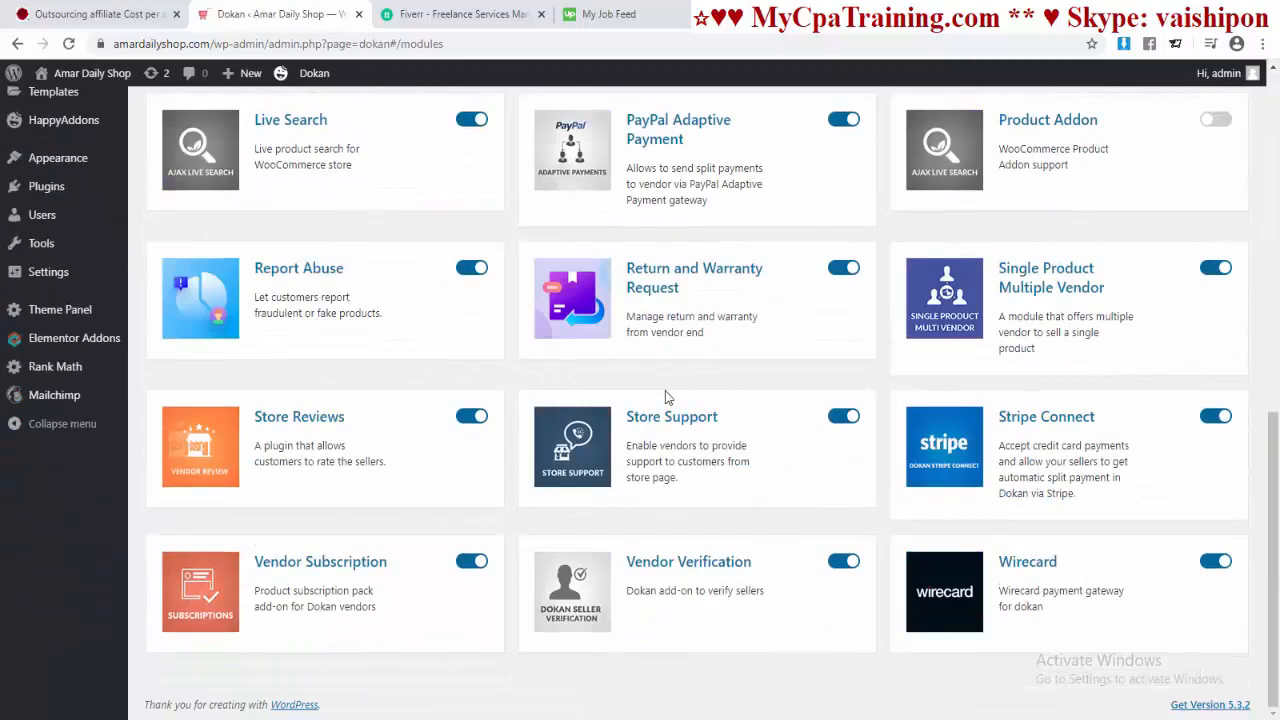
scroll(665, 390, "up", 2)
scroll(829, 363, "up", 1)
scroll(600, 400, "down", 1)
scroll(380, 449, "up", 1)
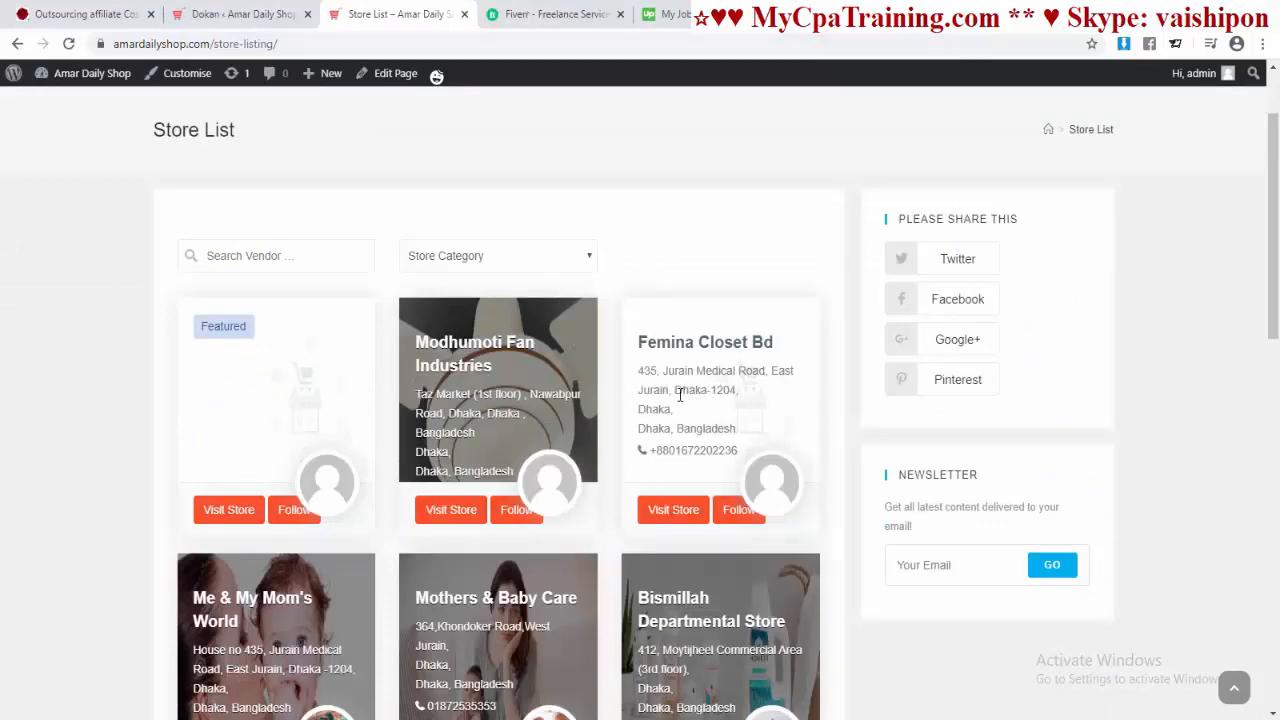
Step: Visit the Mothers & Baby Care store from the Store List, then return to Dokan Modules
scroll(680, 393, "down", 4)
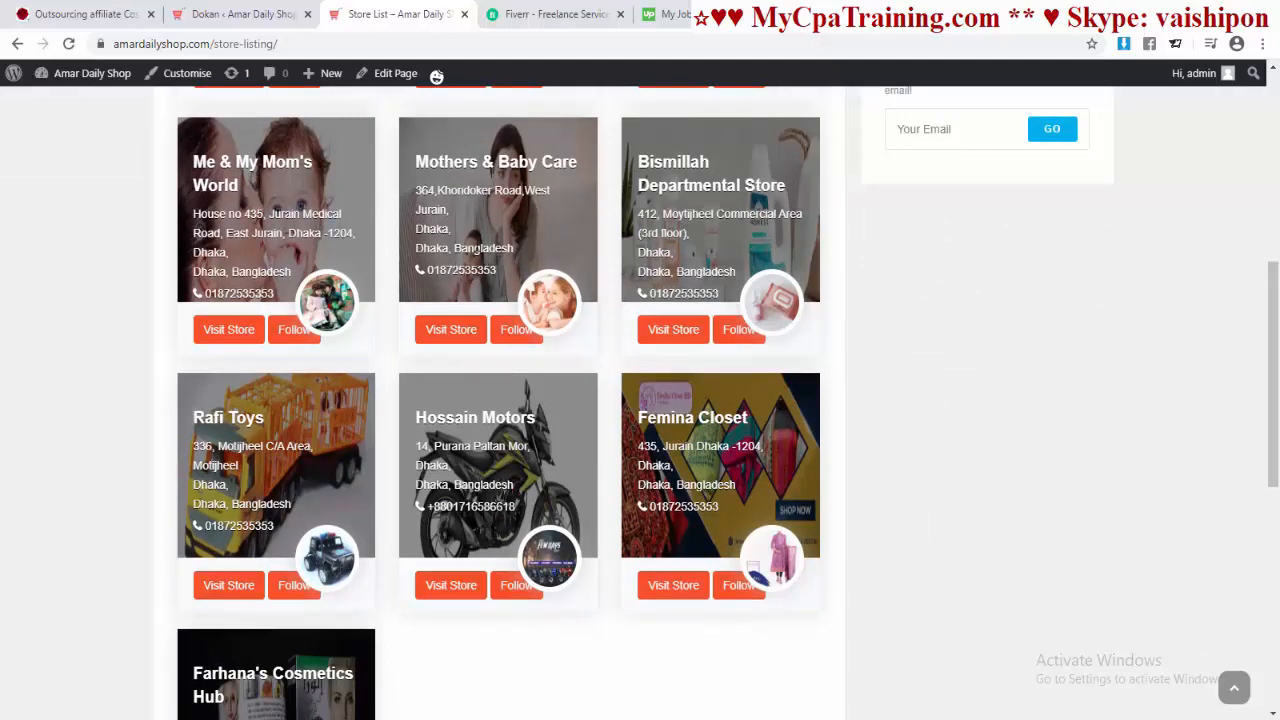
left_click(450, 331)
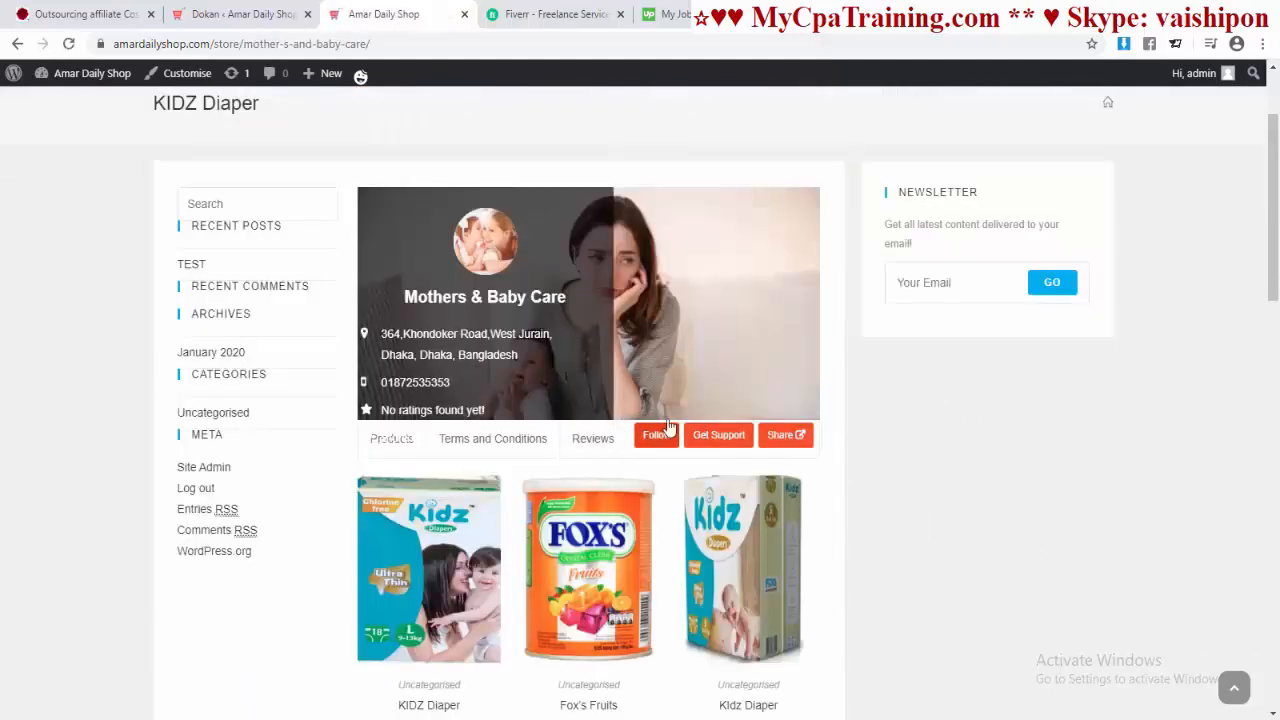
key("ctrl+shift+Tab")
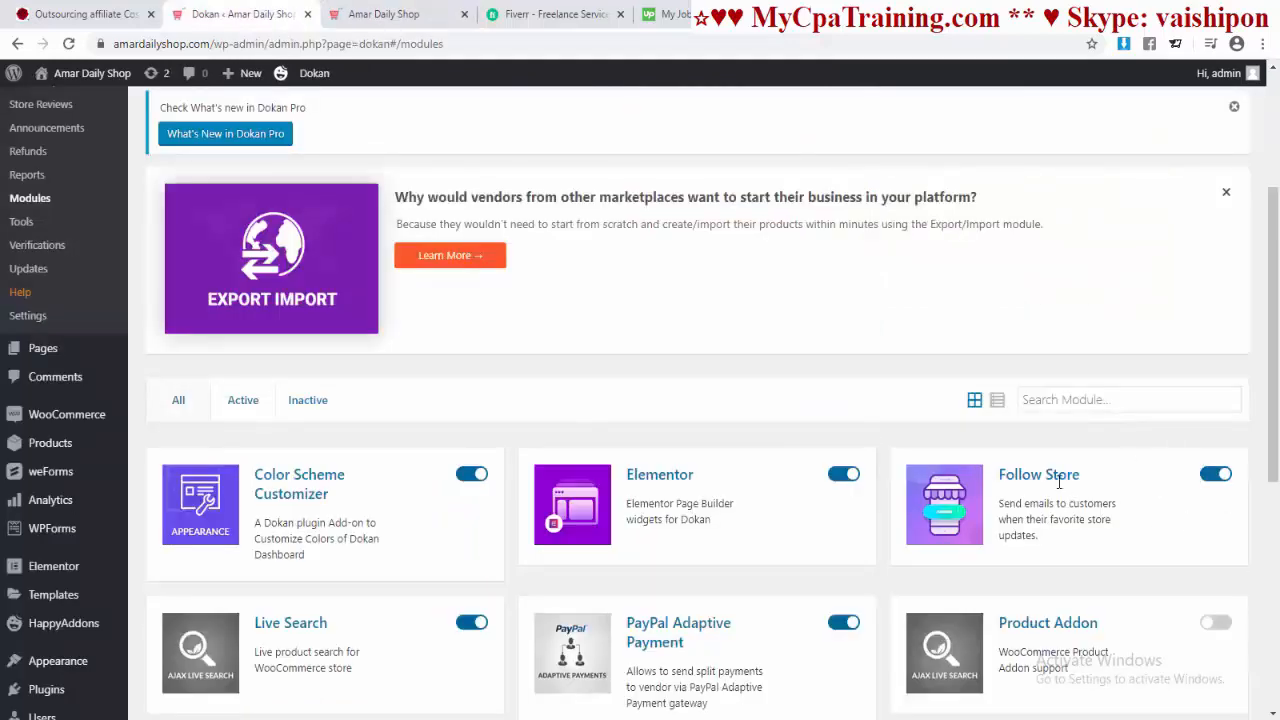
left_click(383, 14)
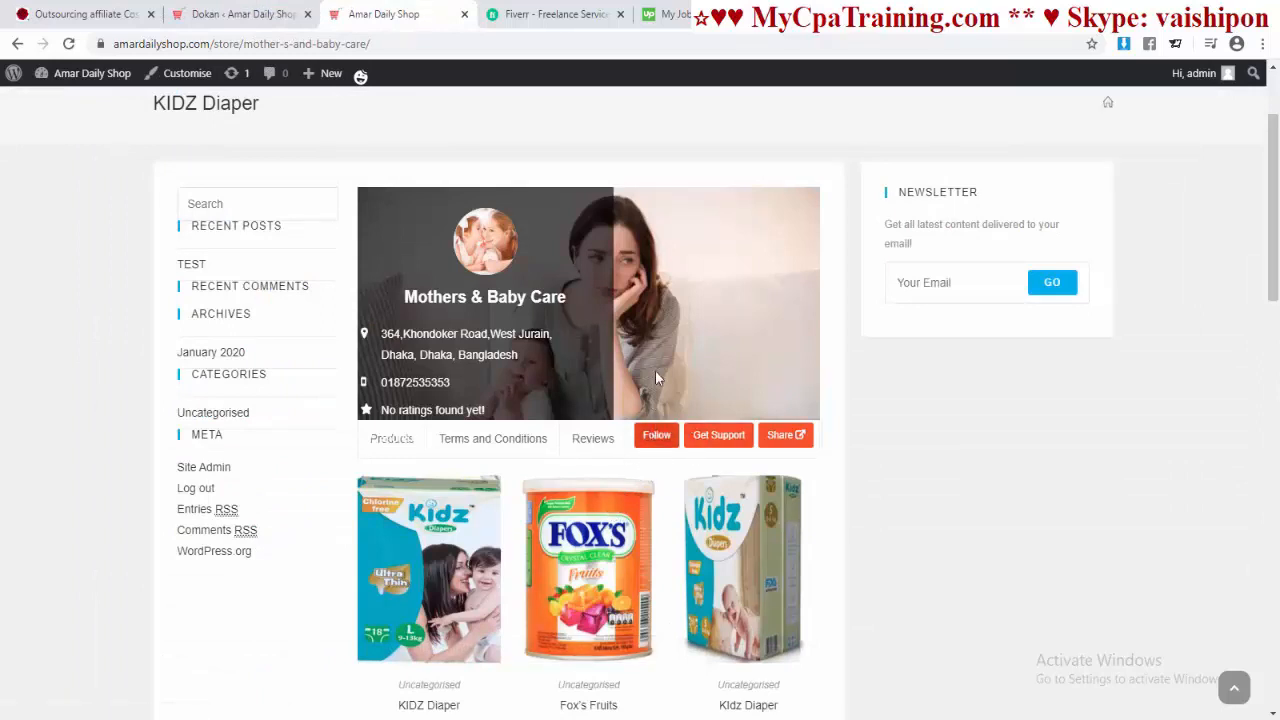
left_click(243, 14)
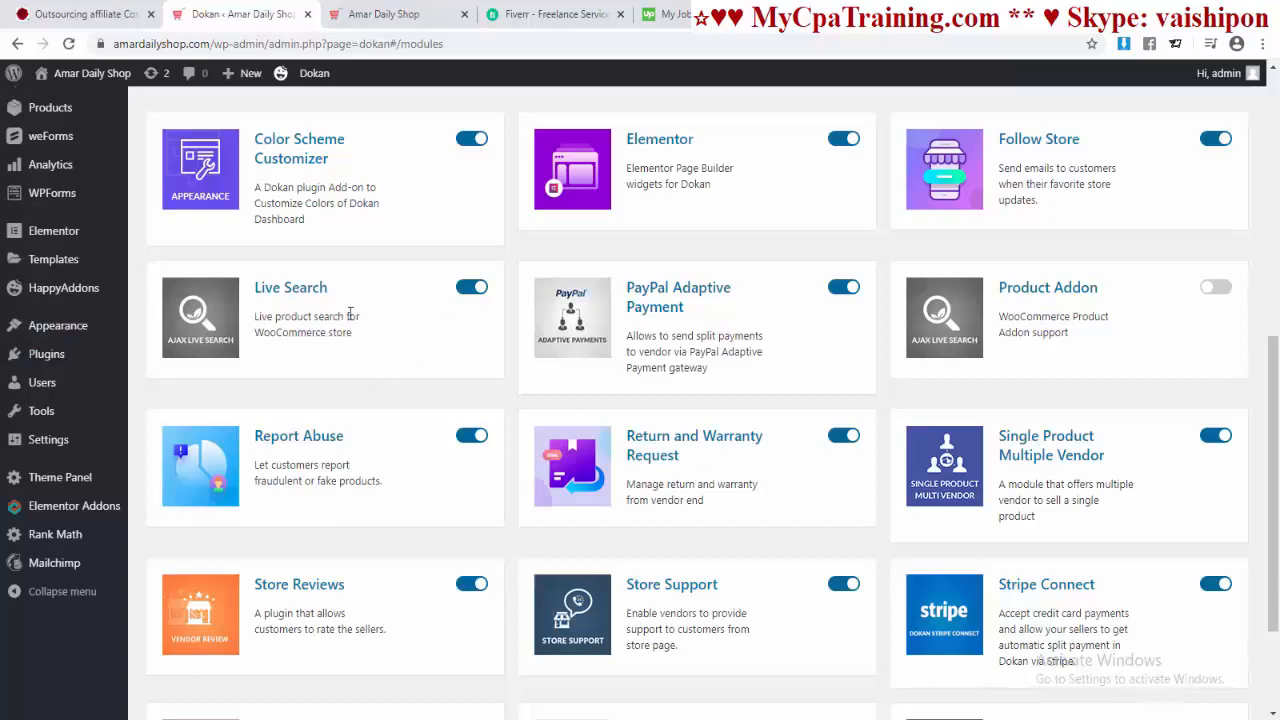
Step: Switch on the Product Addon module, then go back to the Mothers & Baby Care store page
scroll(647, 392, "up", 1)
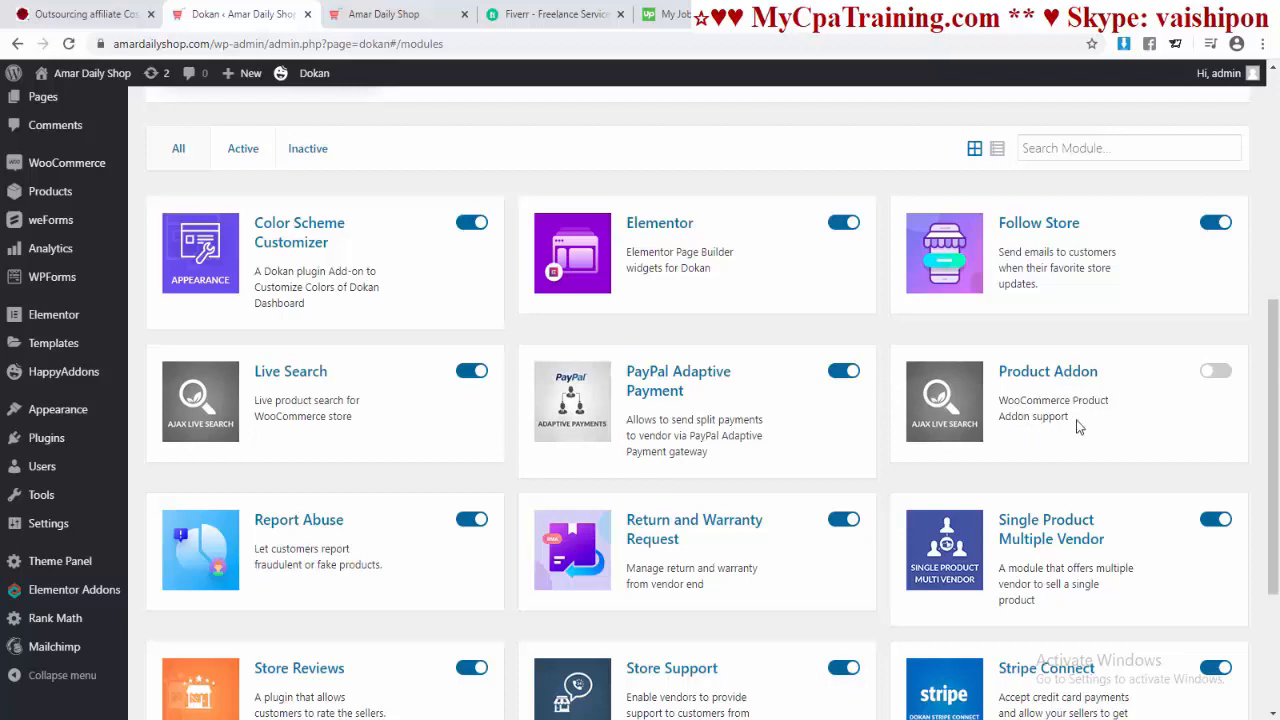
left_click(1215, 372)
scroll(433, 392, "down", 2)
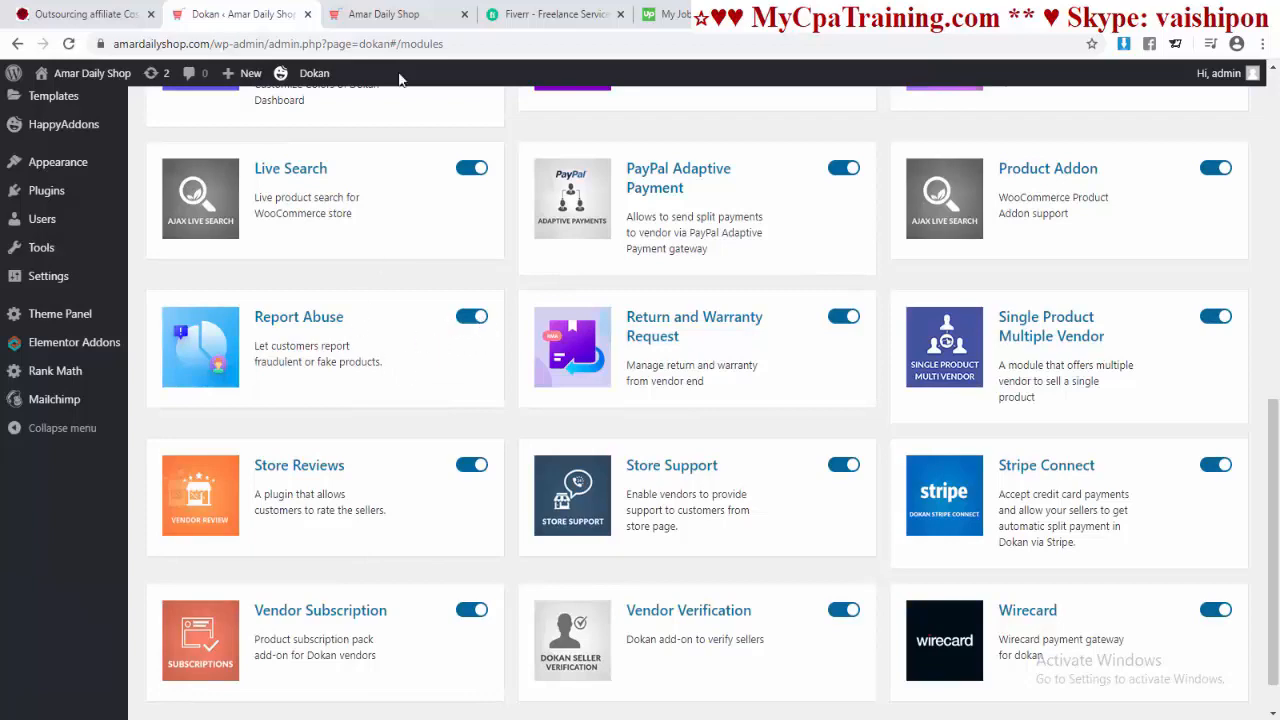
left_click(390, 22)
scroll(631, 350, "up", 5)
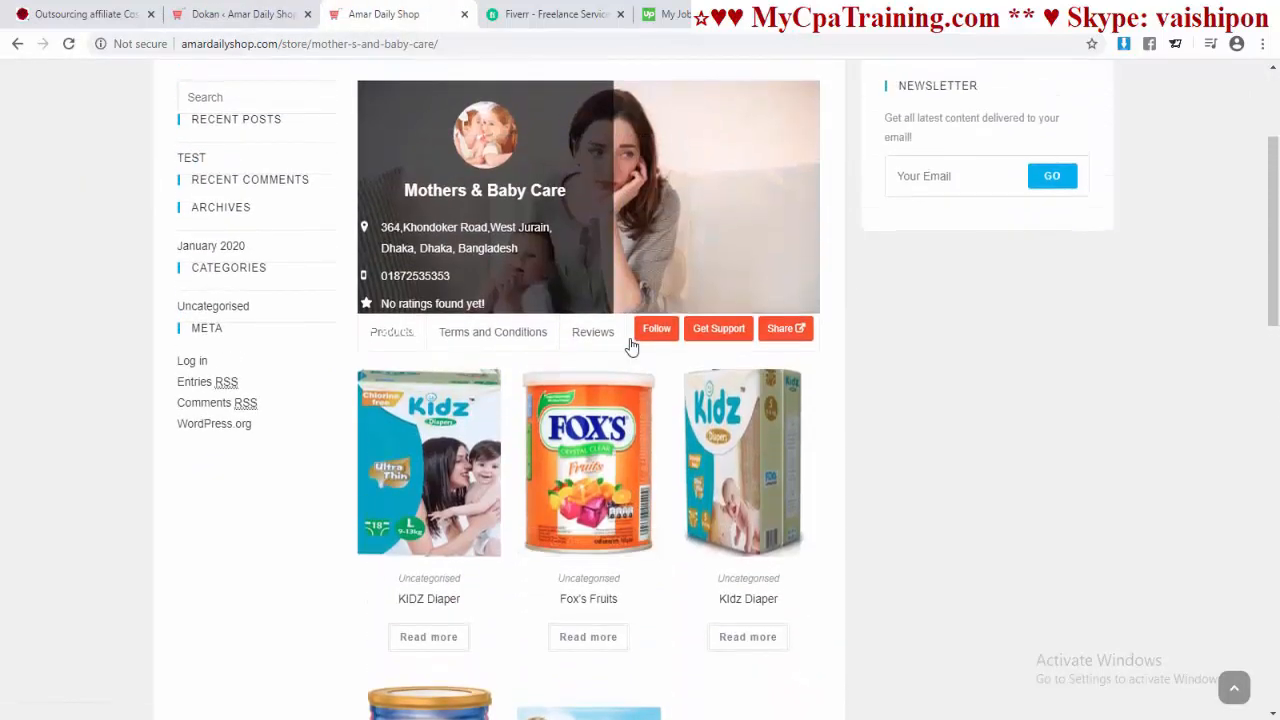
Step: Open the KIDZ Diaper product in a new tab and start a Report Abuse description
right_click(441, 467)
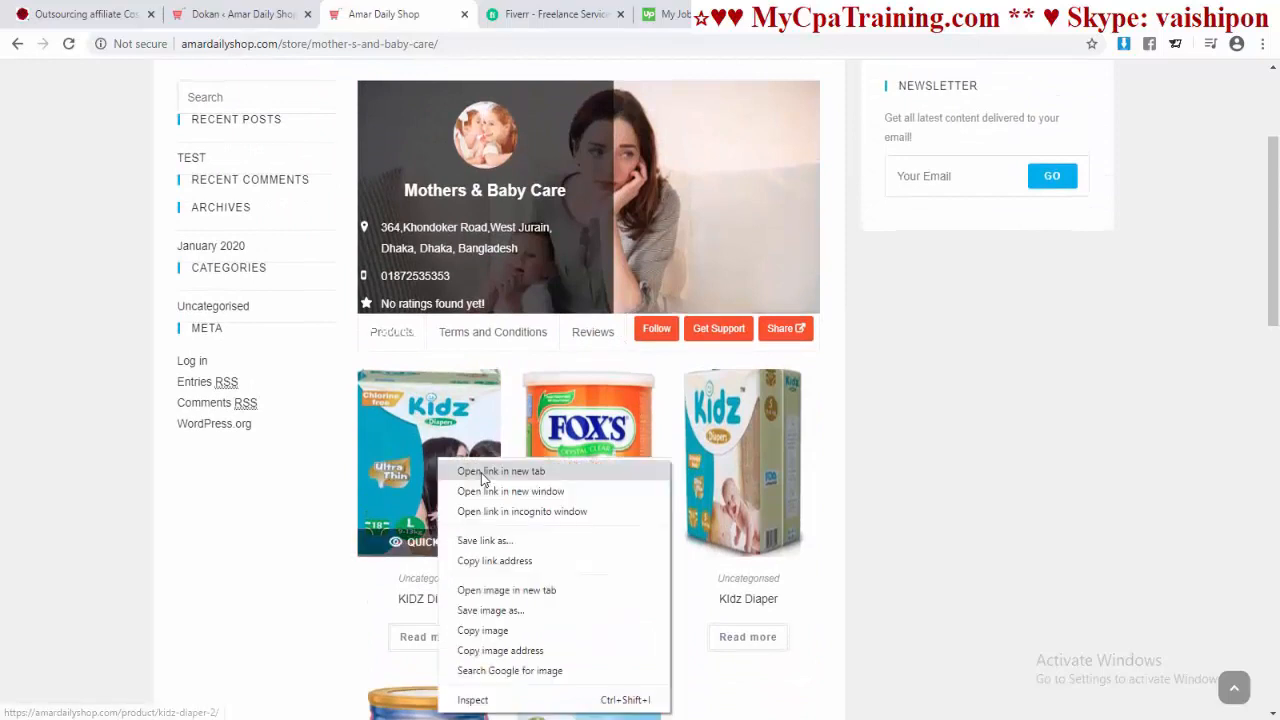
left_click(480, 472)
key("ctrl+Tab")
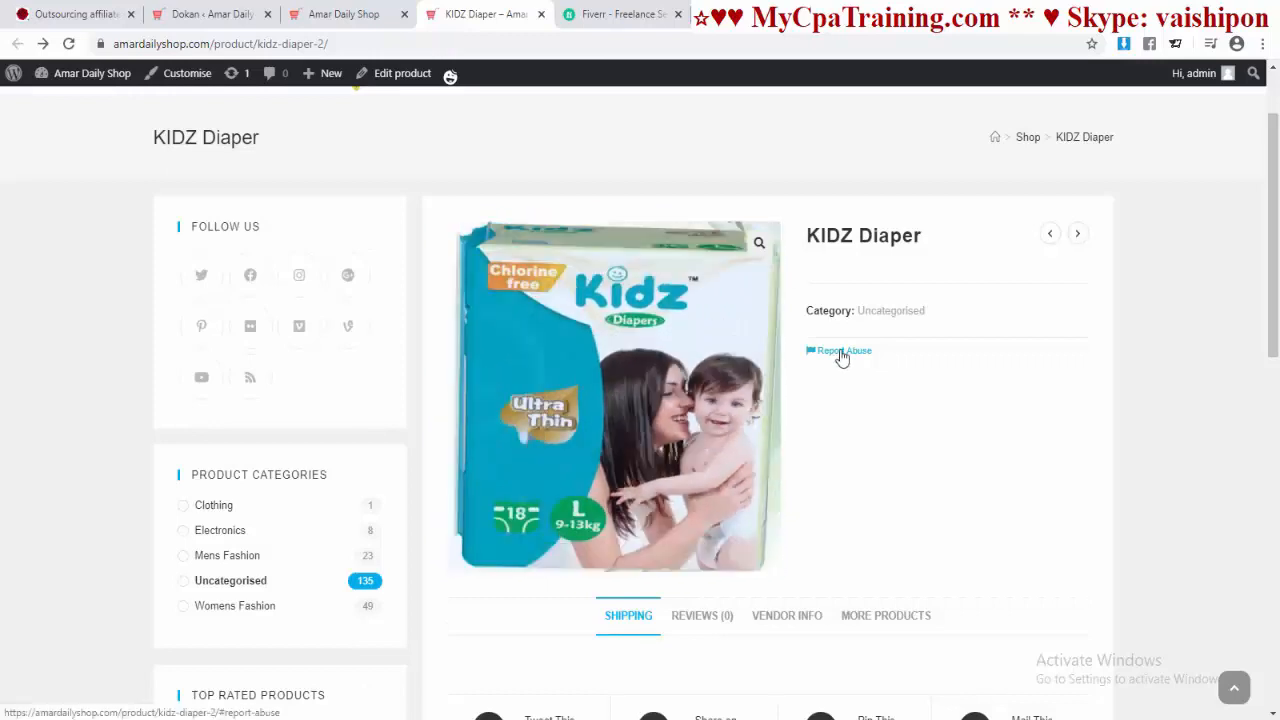
left_click(840, 352)
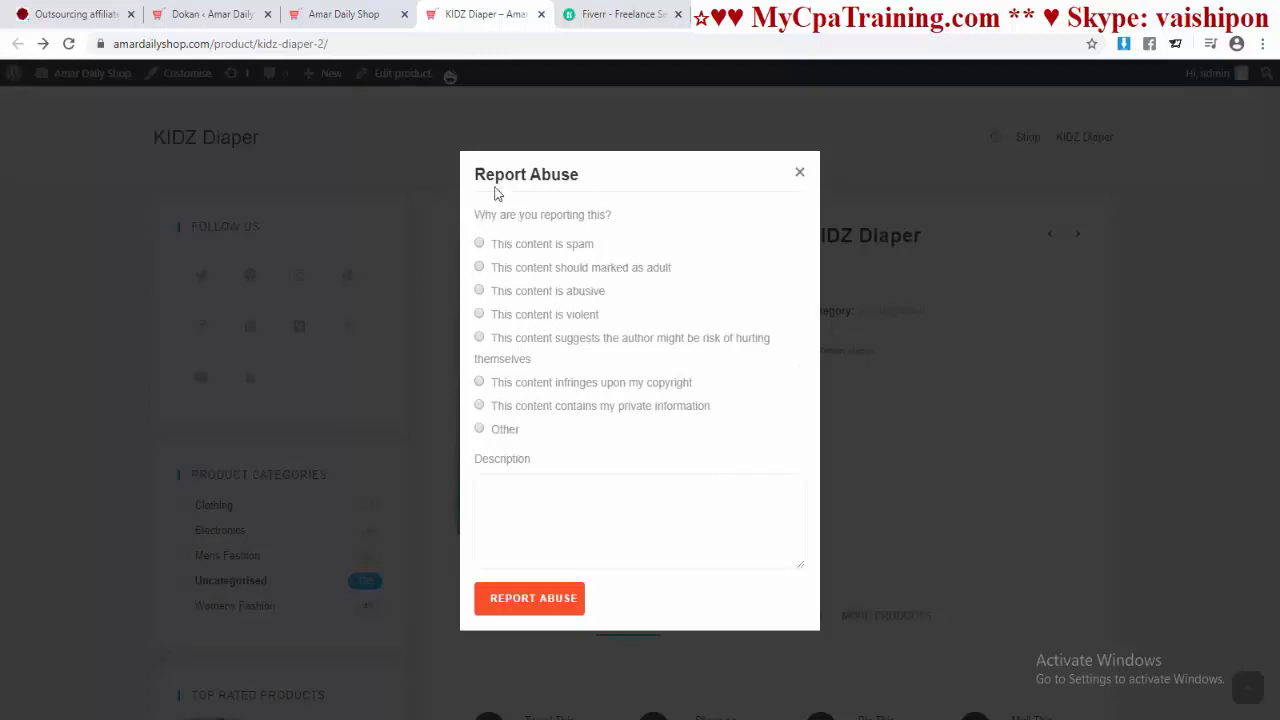
left_click(612, 492)
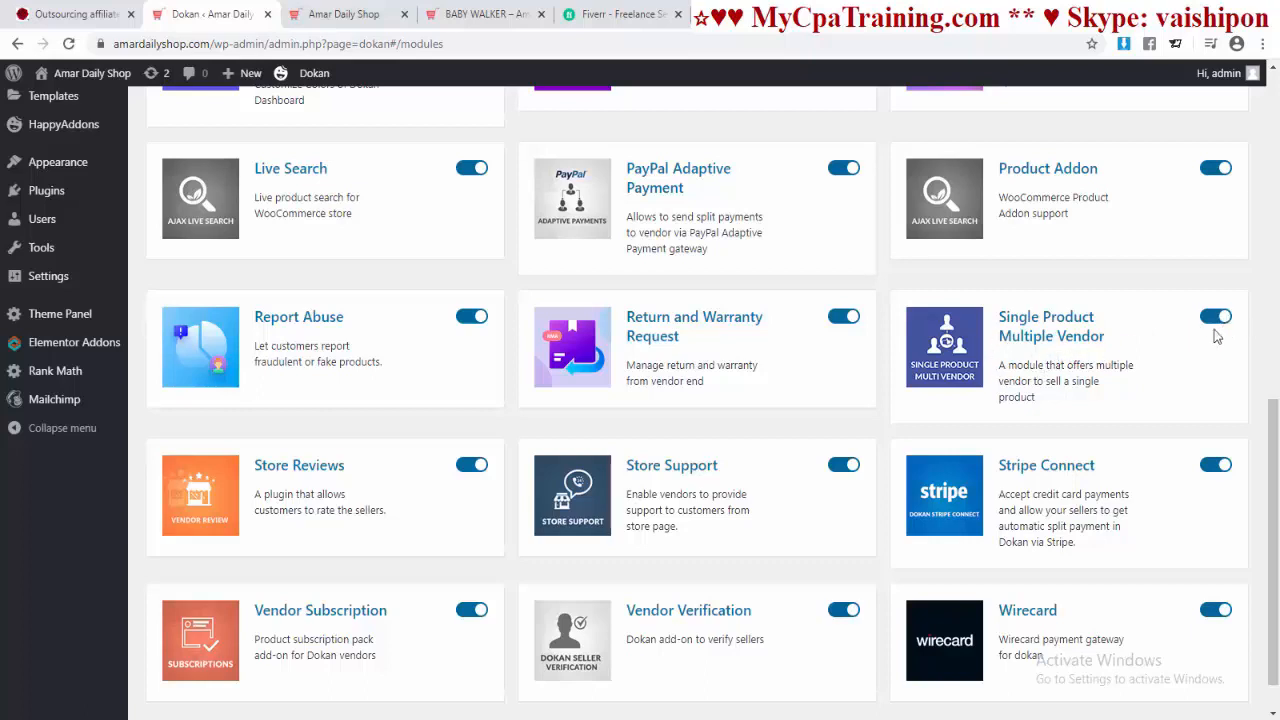
Step: Look over the BABY WALKER product page and its reviews section
scroll(900, 400, "down", 1)
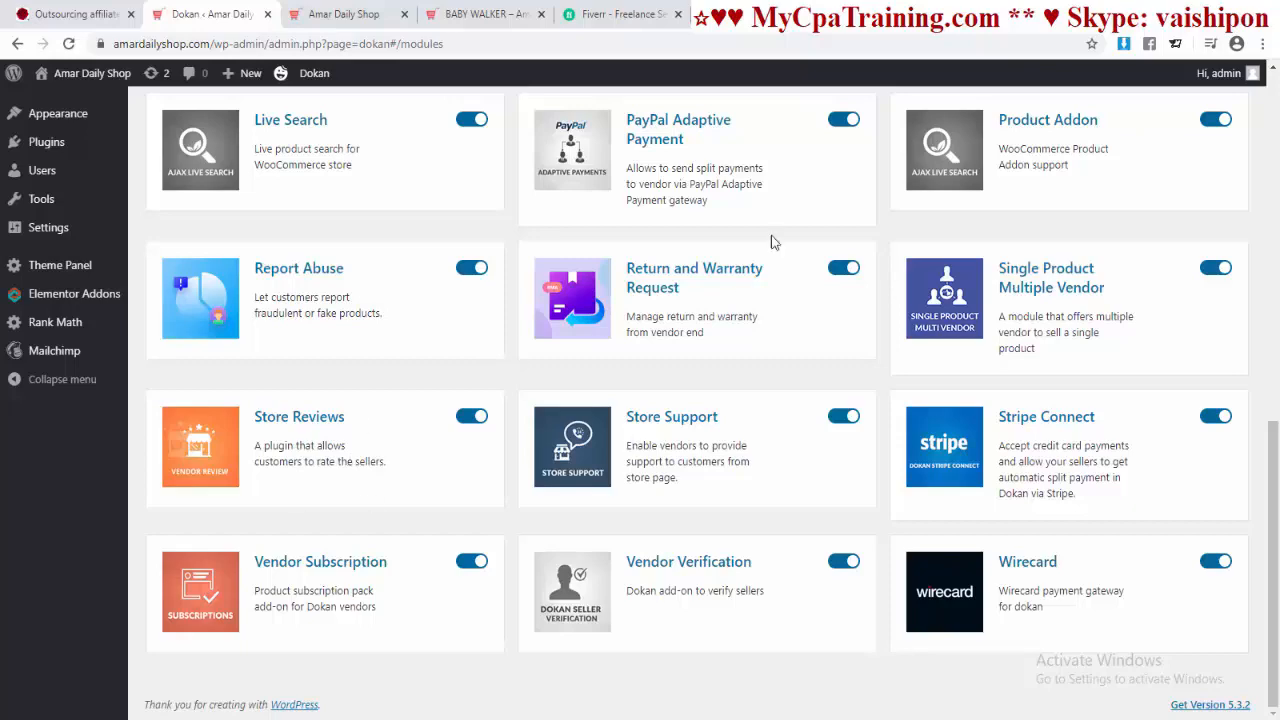
left_click(462, 14)
scroll(765, 314, "down", 4)
scroll(765, 312, "up", 4)
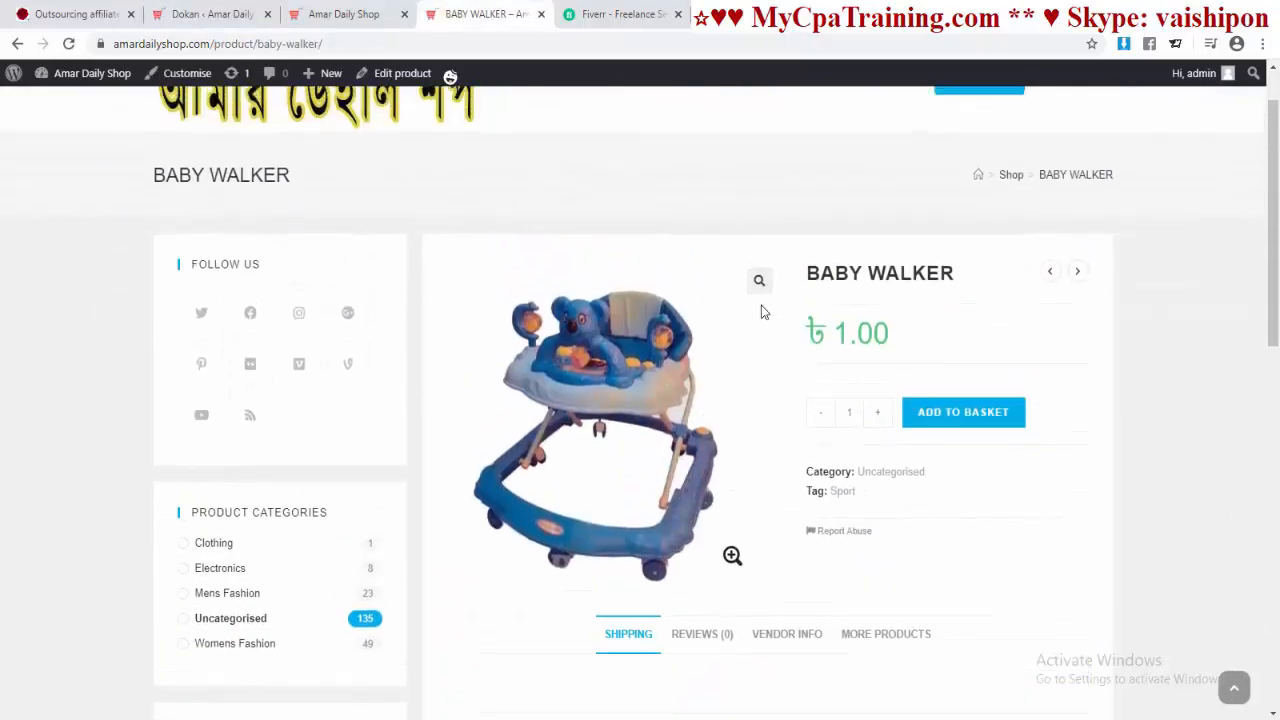
scroll(761, 305, "down", 4)
left_click(706, 310)
scroll(729, 334, "down", 1)
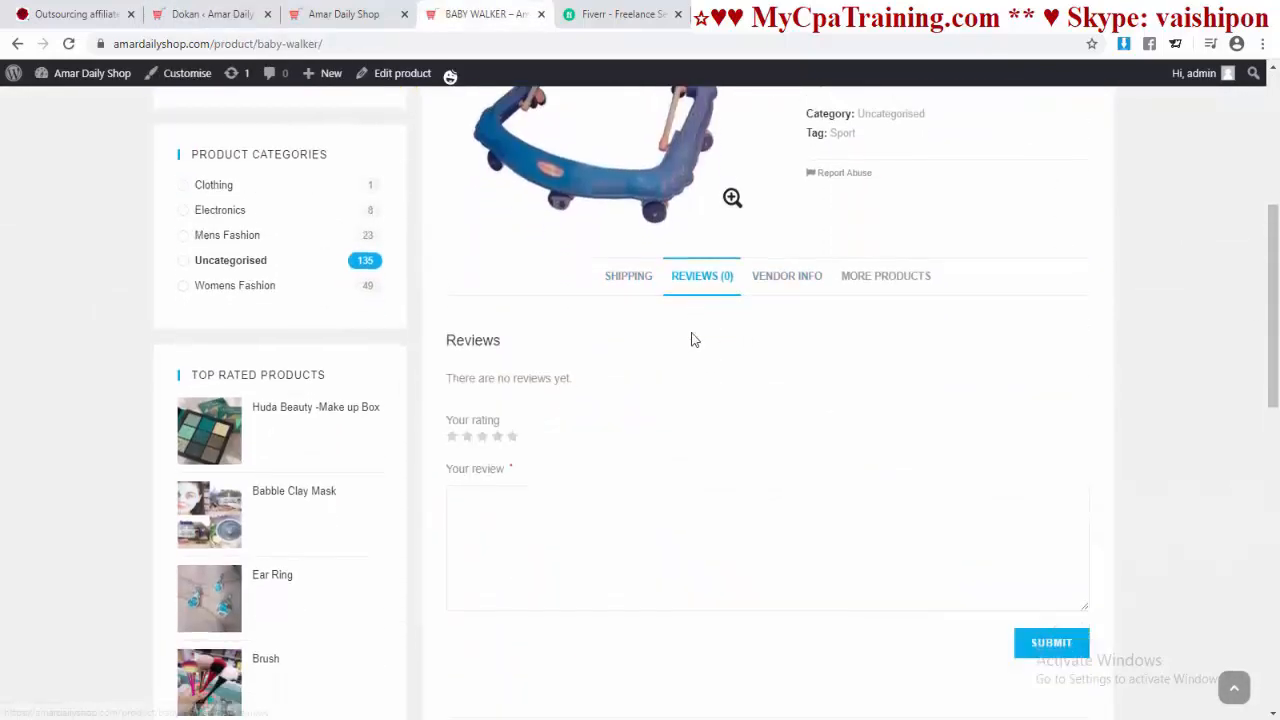
scroll(690, 340, "down", 2)
scroll(511, 390, "up", 3)
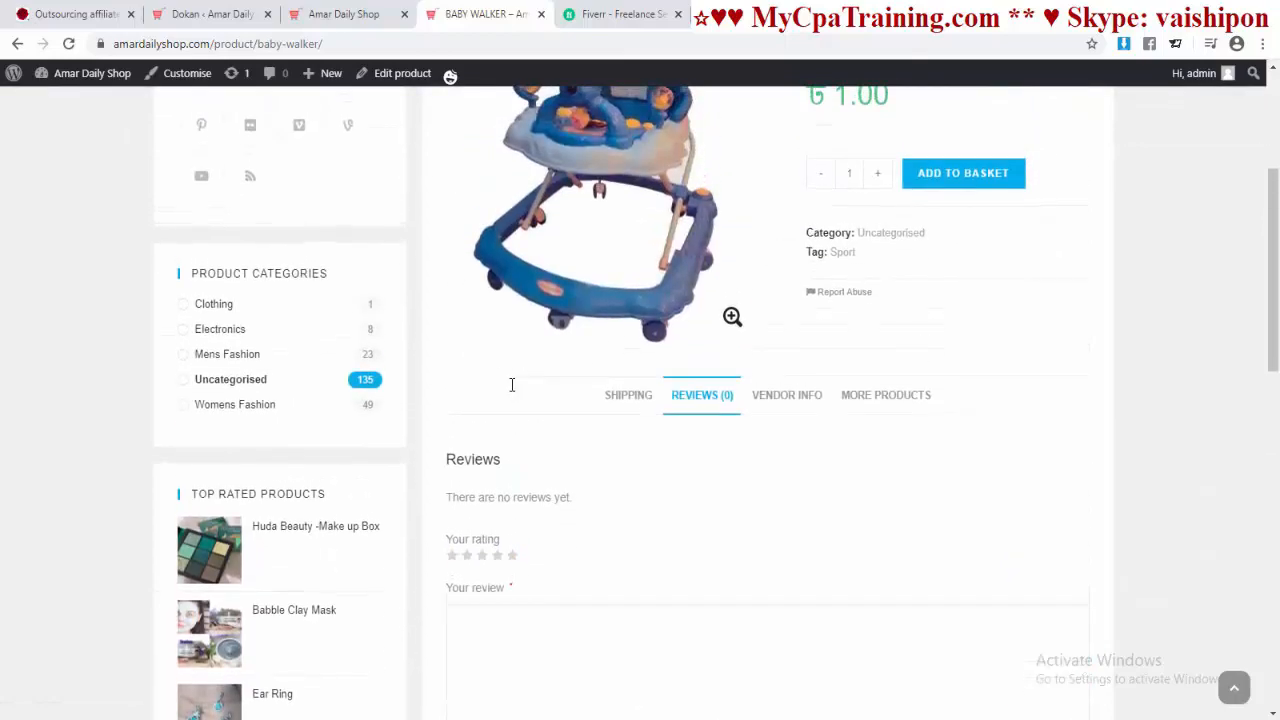
scroll(512, 385, "up", 2)
Step: Back on Dokan Modules, switch off Stripe Connect and Vendor Subscription
left_click(212, 14)
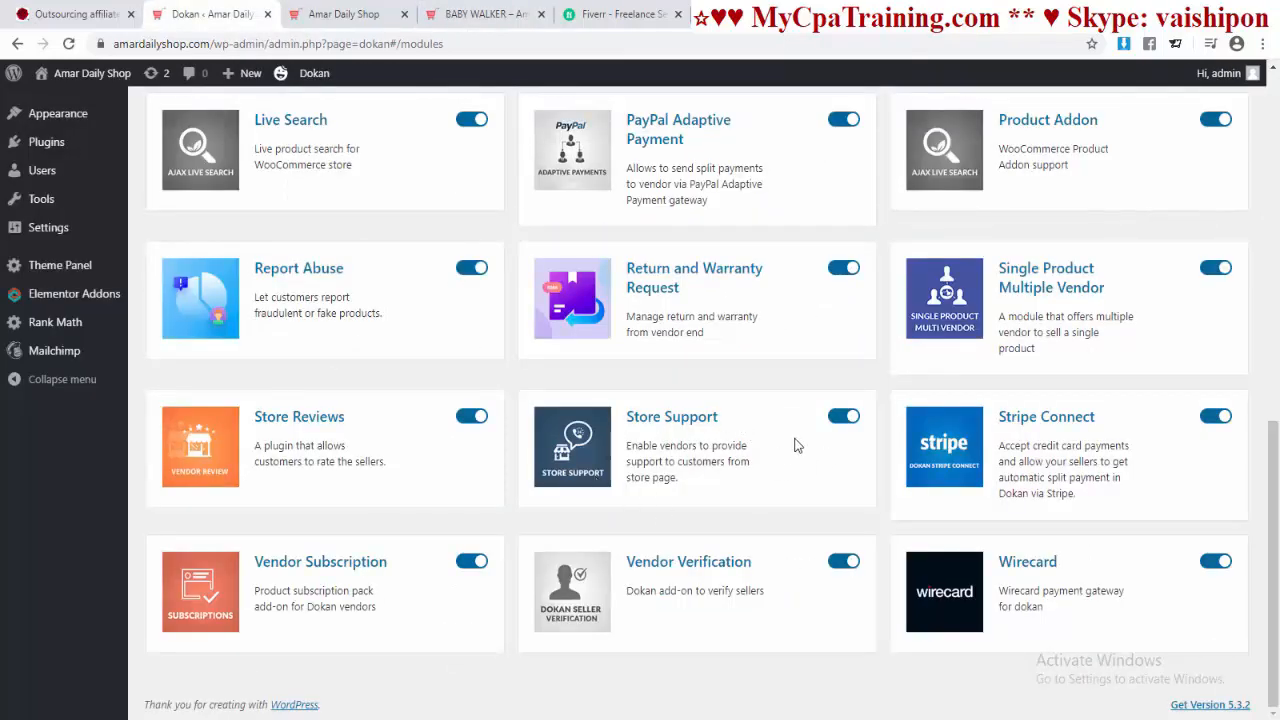
key("ctrl+Tab")
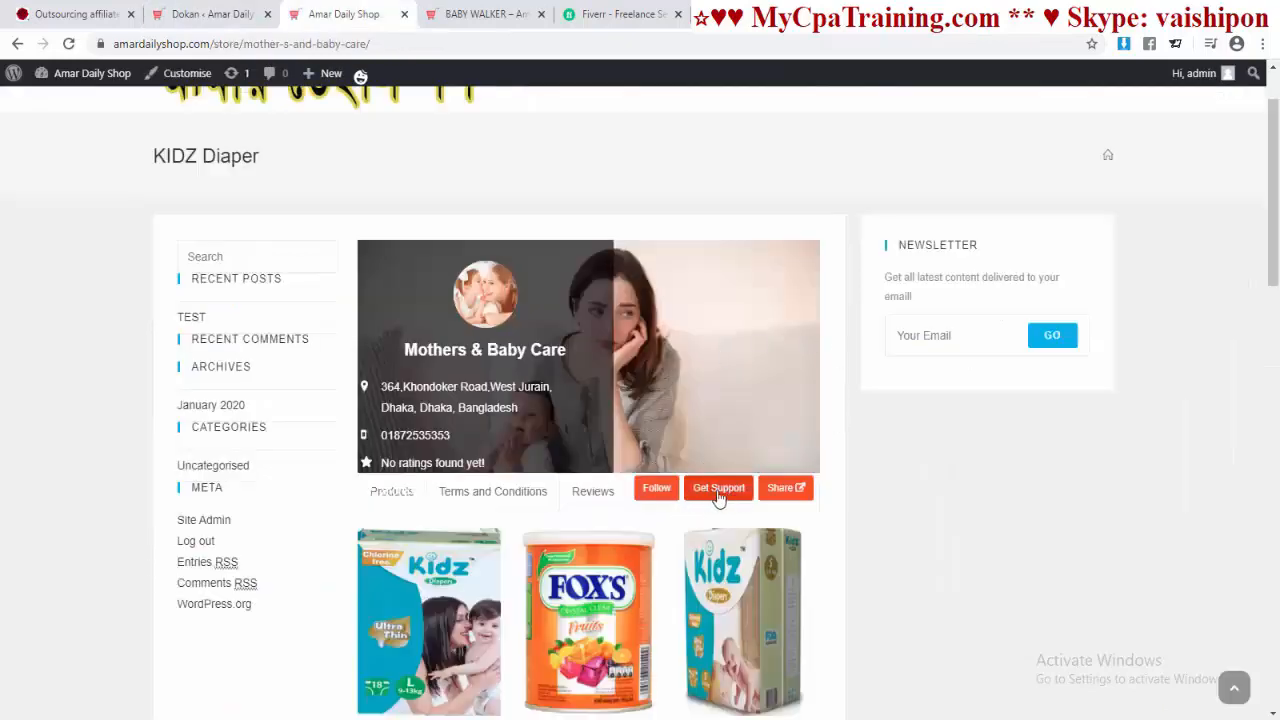
key("ctrl+shift+Tab")
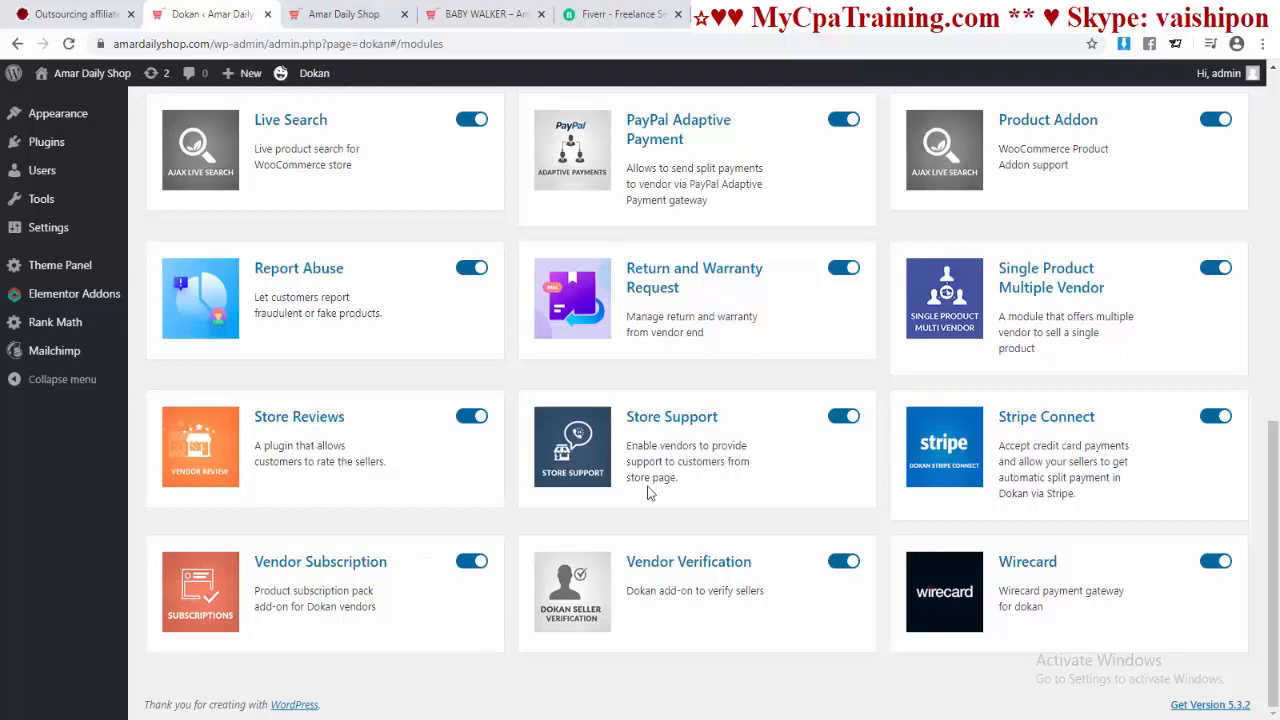
key("ctrl+Tab")
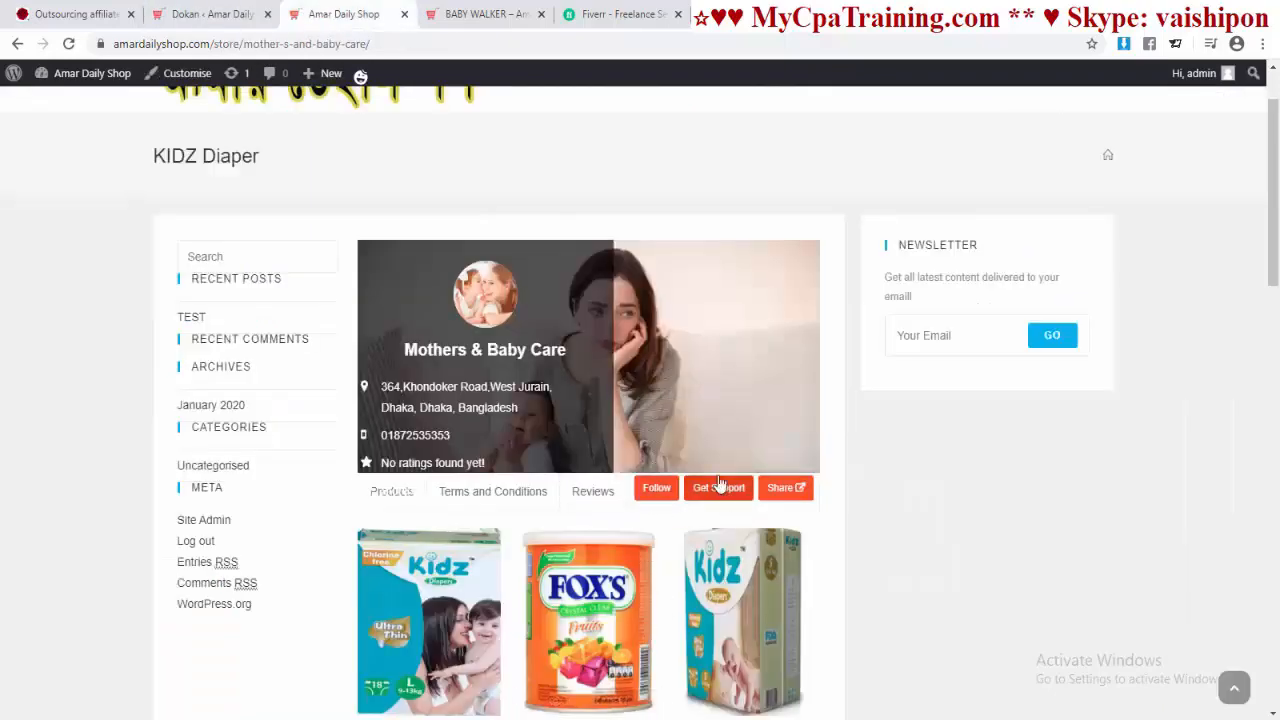
key("ctrl+shift+Tab")
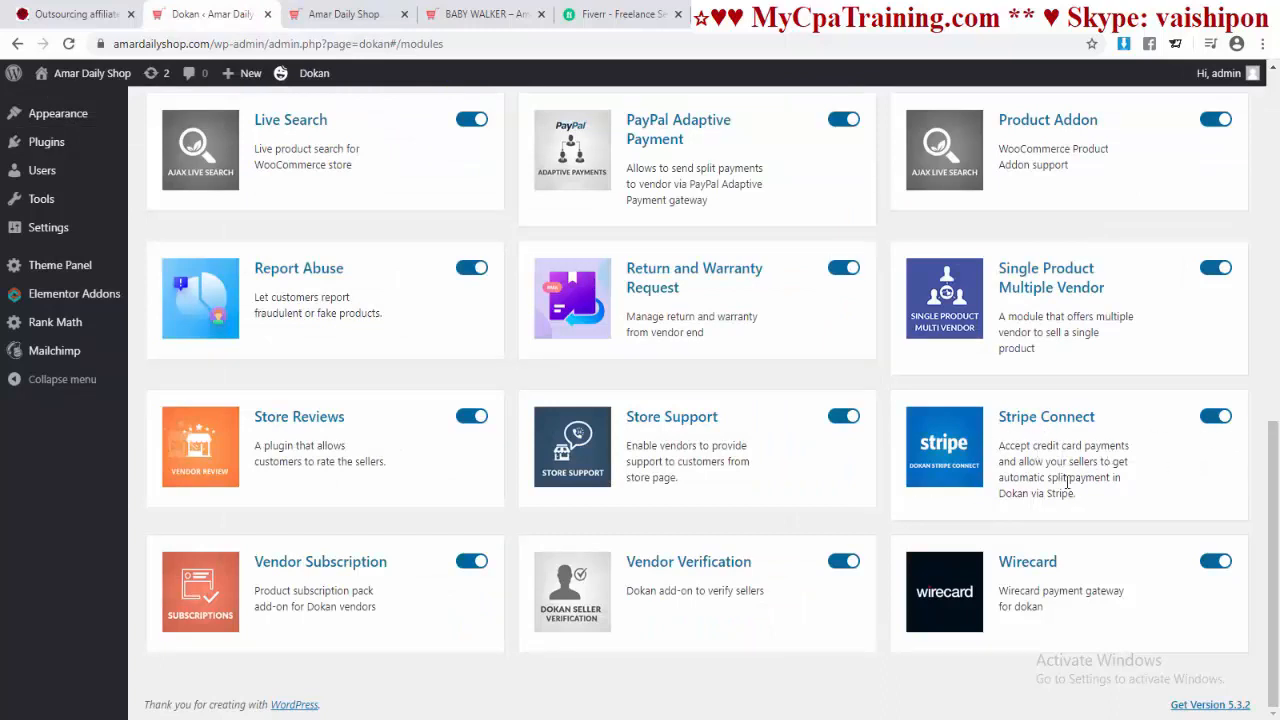
left_click(1210, 420)
left_click(468, 563)
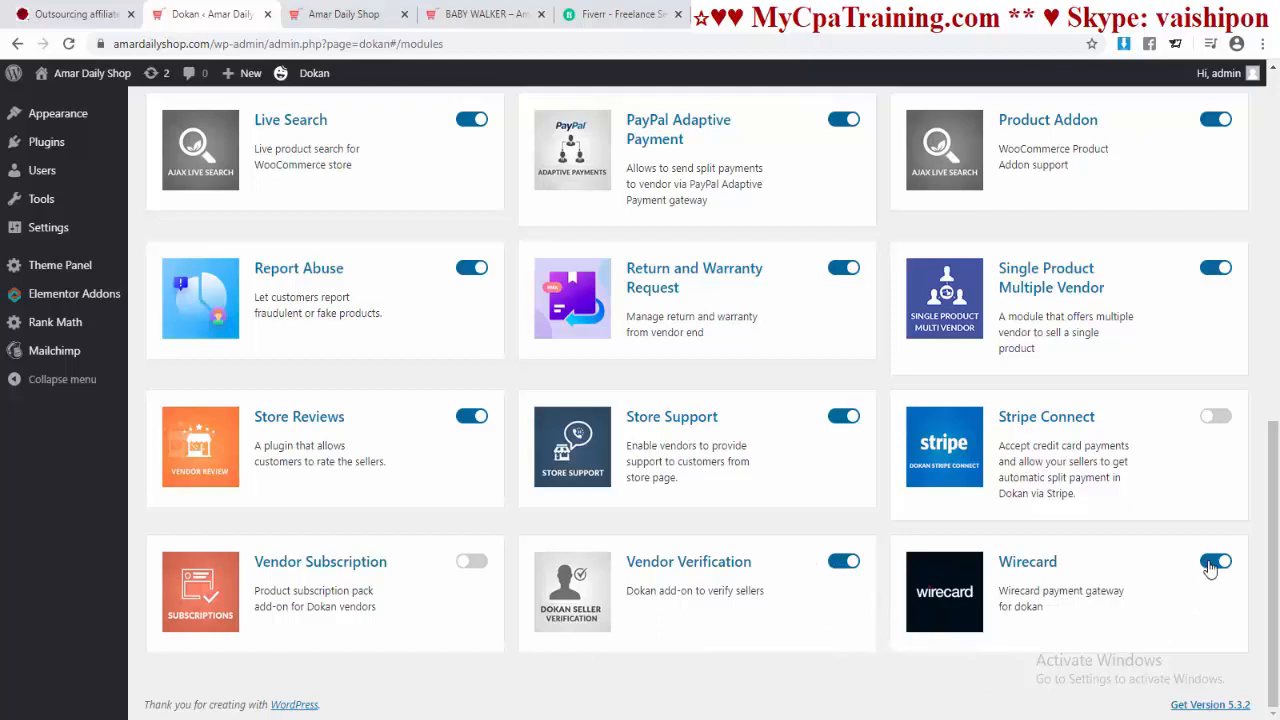
scroll(1141, 577, "up", 7)
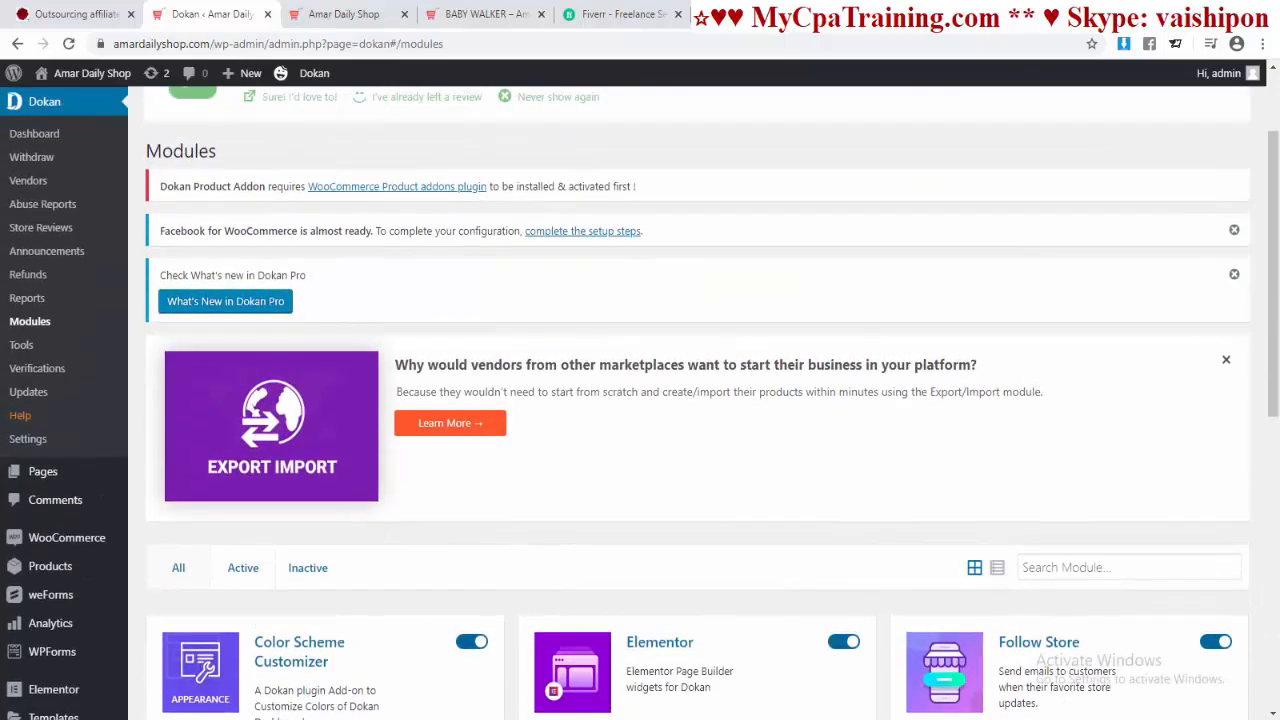
scroll(735, 600, "up", 2)
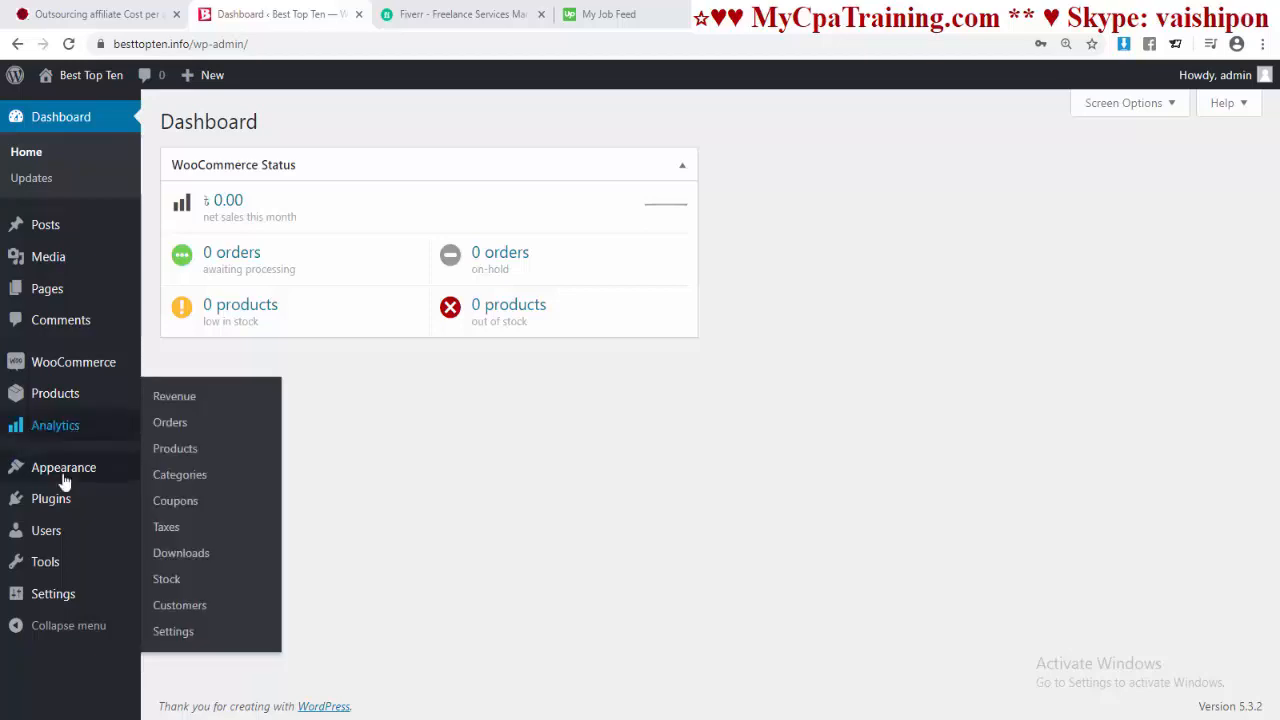
Step: Search new themes for 'oceanwp', then install and activate OceanWP
mouse_move(130, 476)
left_click(176, 470)
left_click(329, 121)
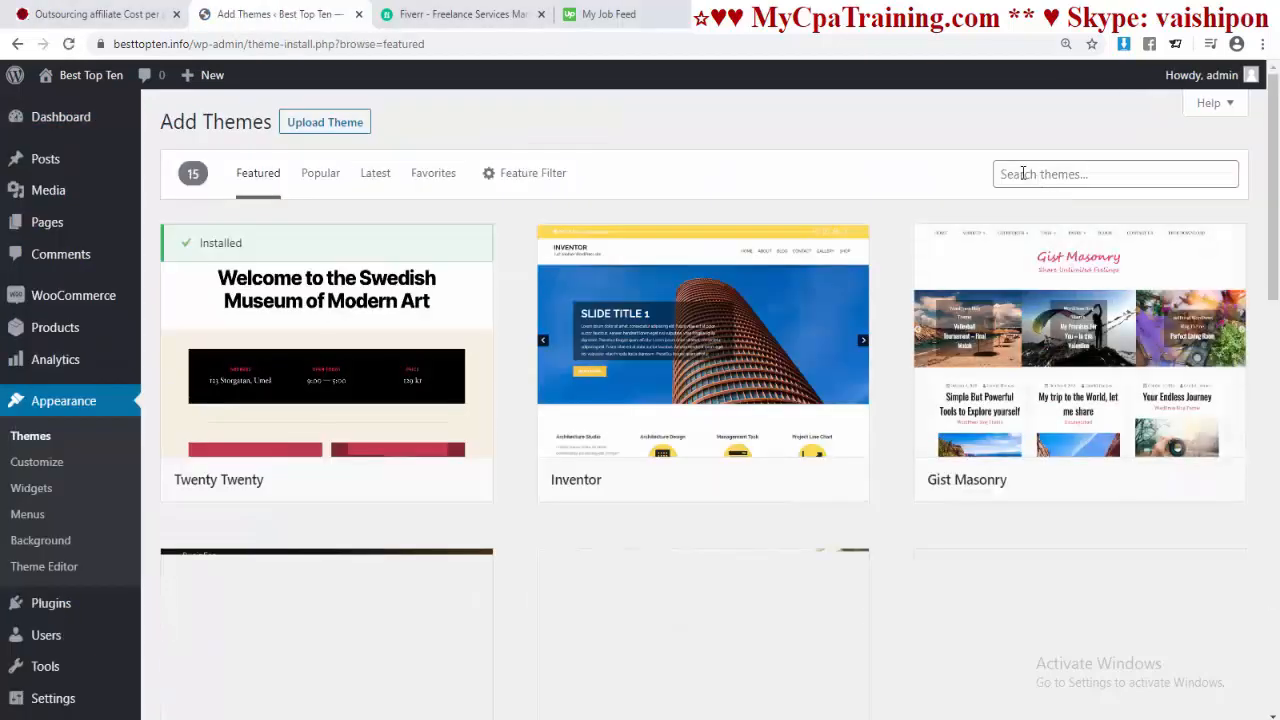
left_click(1005, 174)
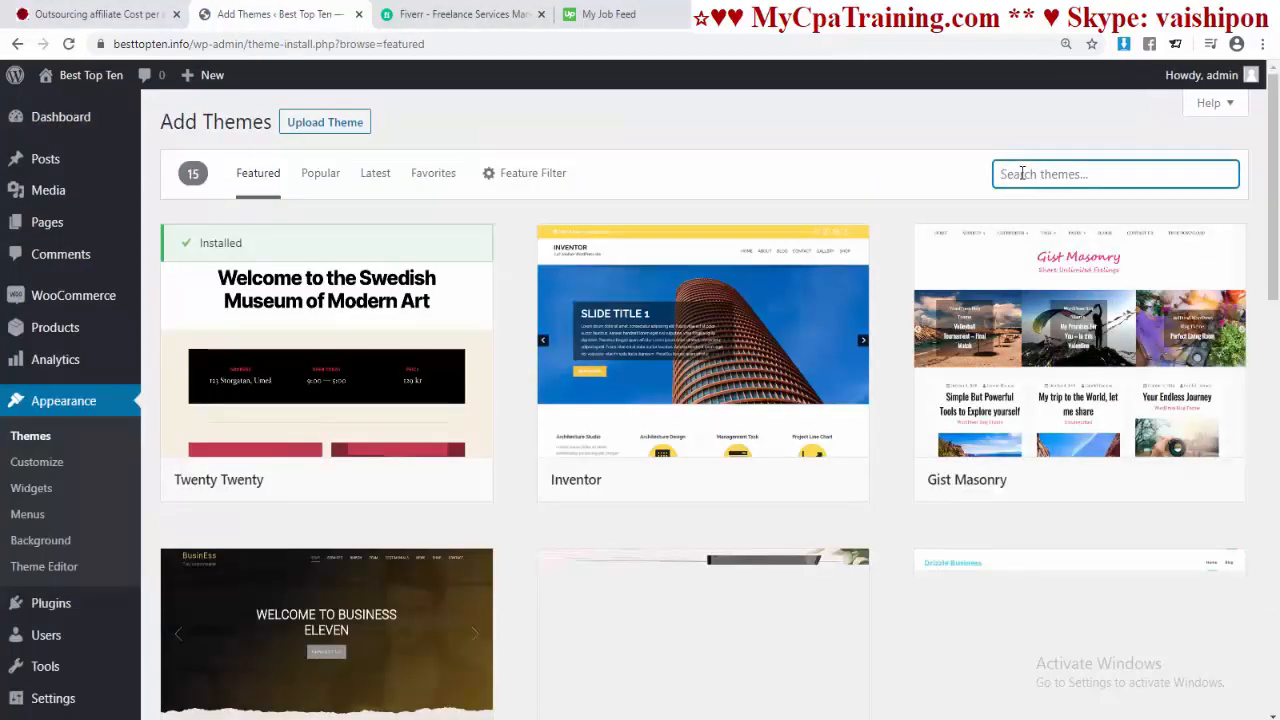
type("oceanwp")
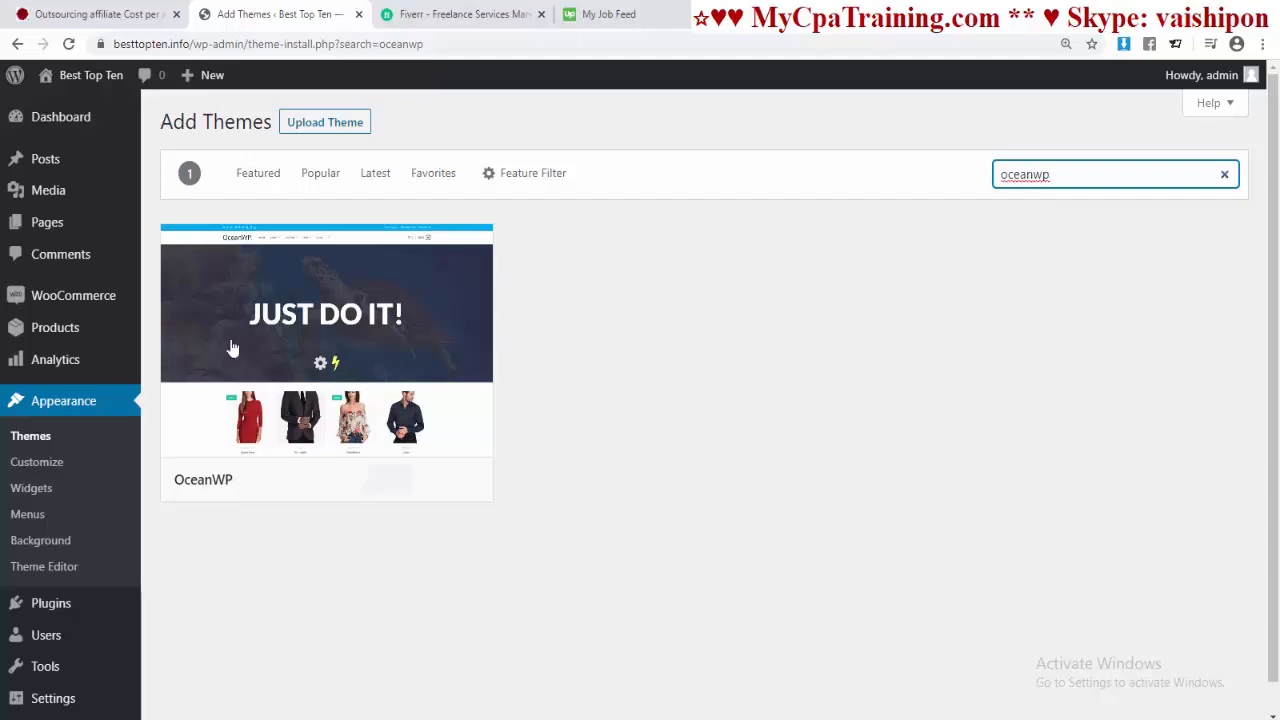
mouse_move(312, 446)
left_click(388, 480)
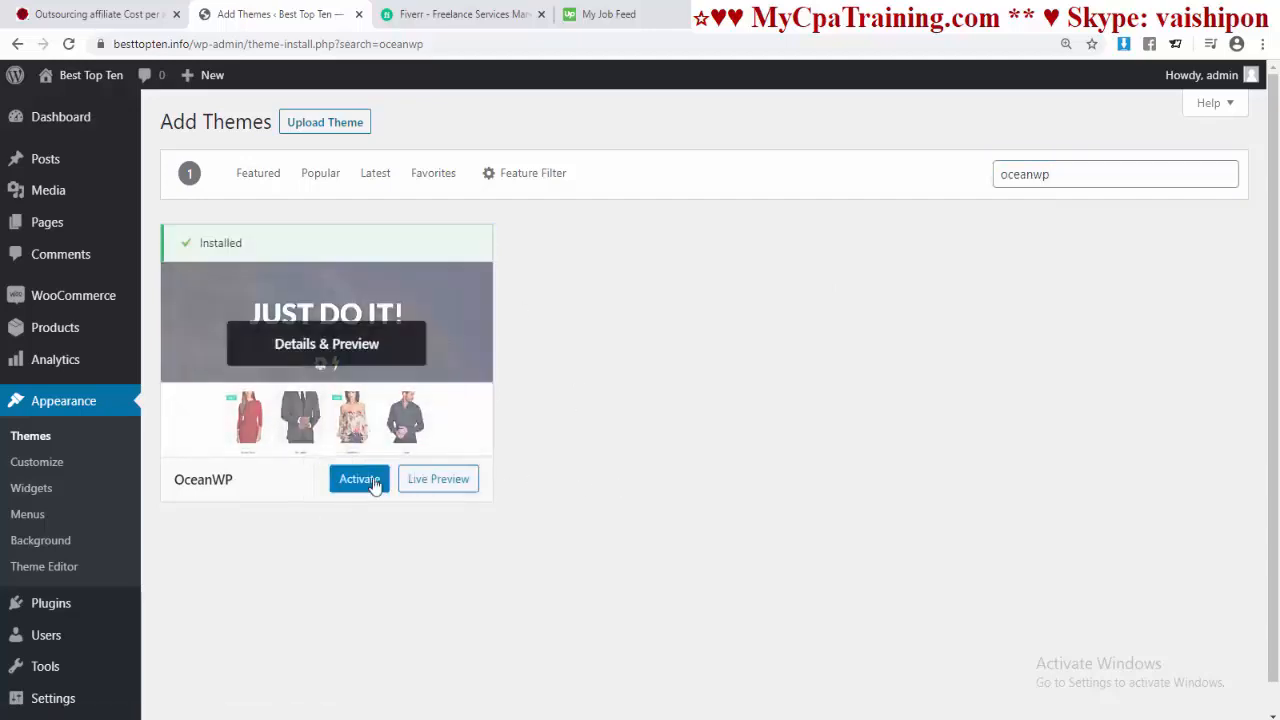
left_click(383, 488)
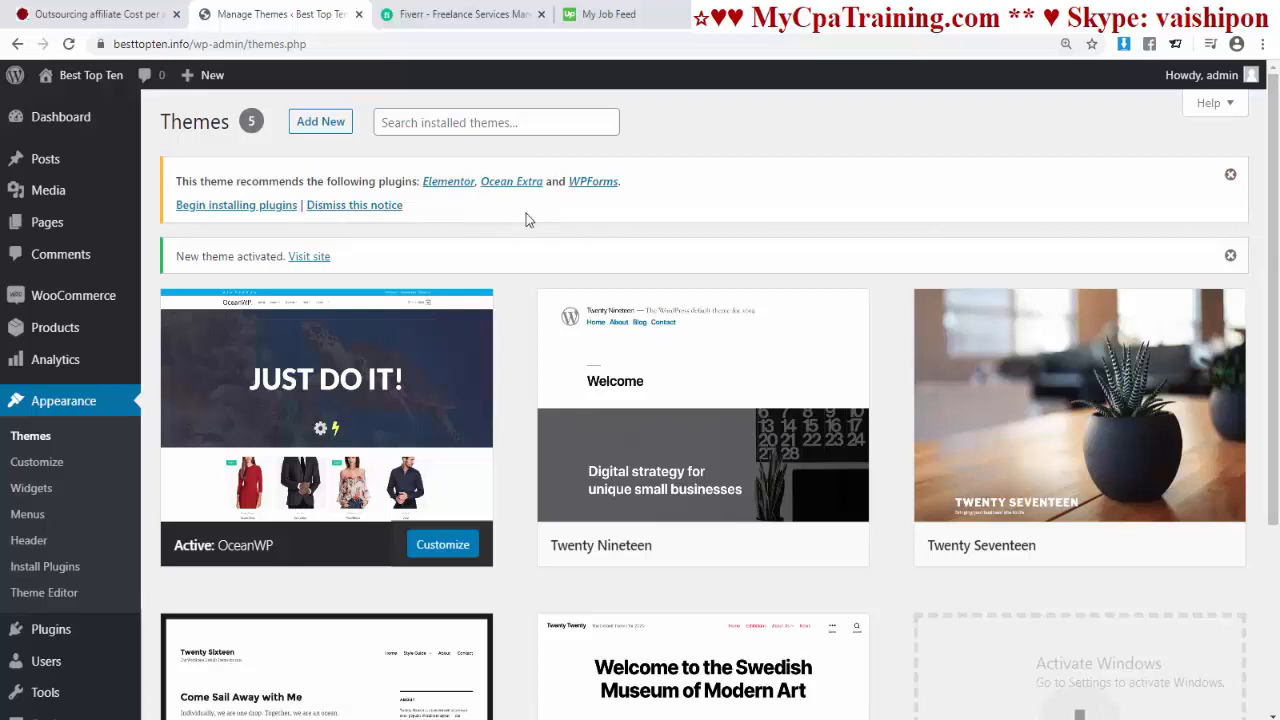
Step: Install the Ocean Extra plugin found by searching 'ocean extra', then launch the OceanWP Setup Wizard
left_click(1228, 177)
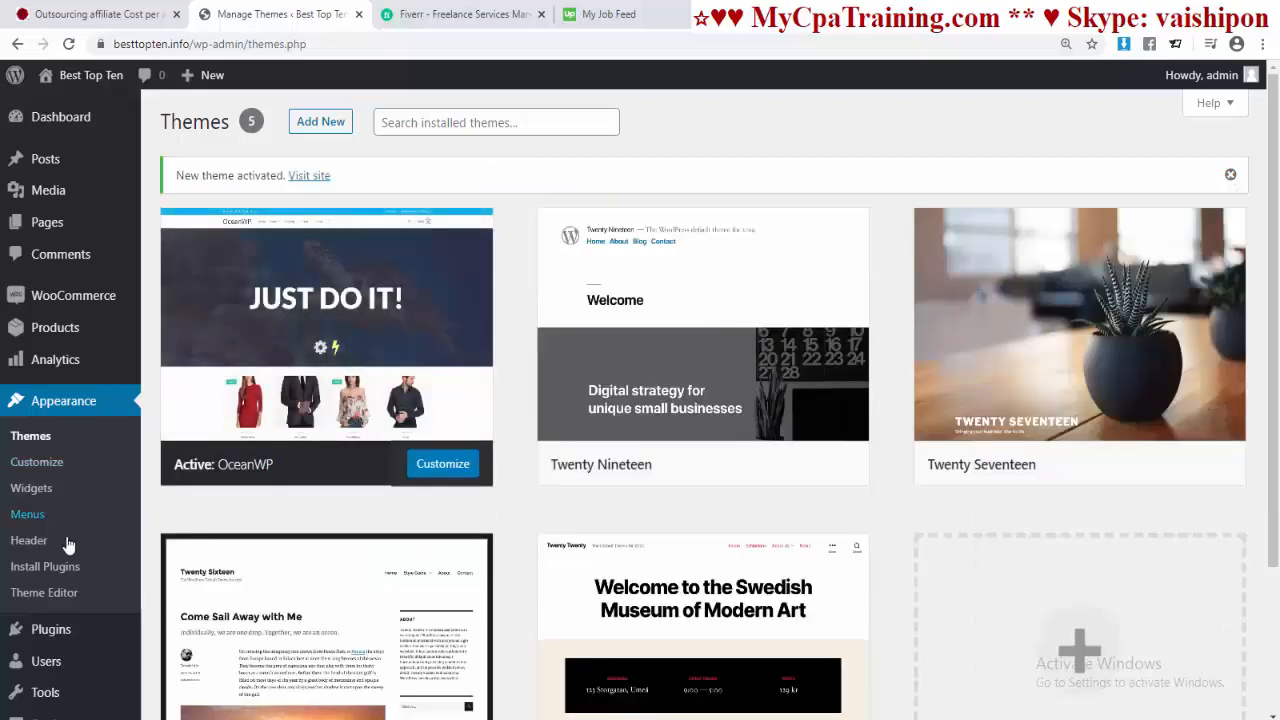
left_click(45, 566)
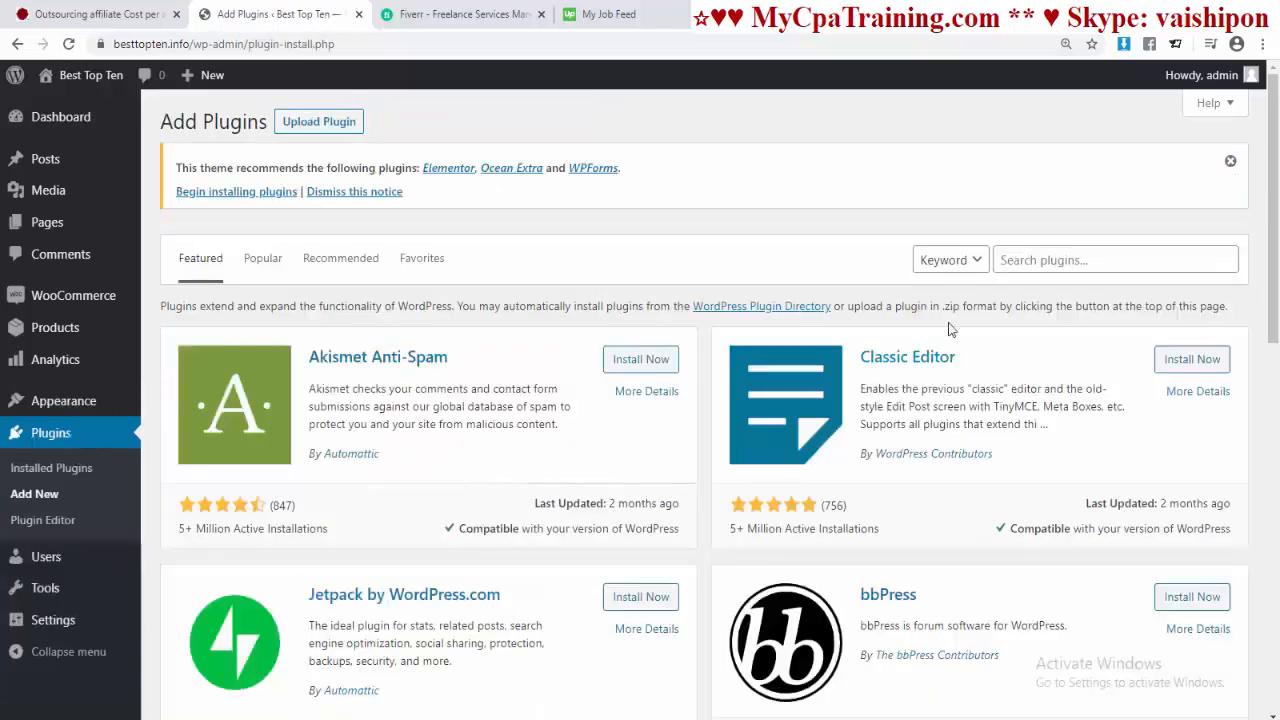
left_click(1020, 260)
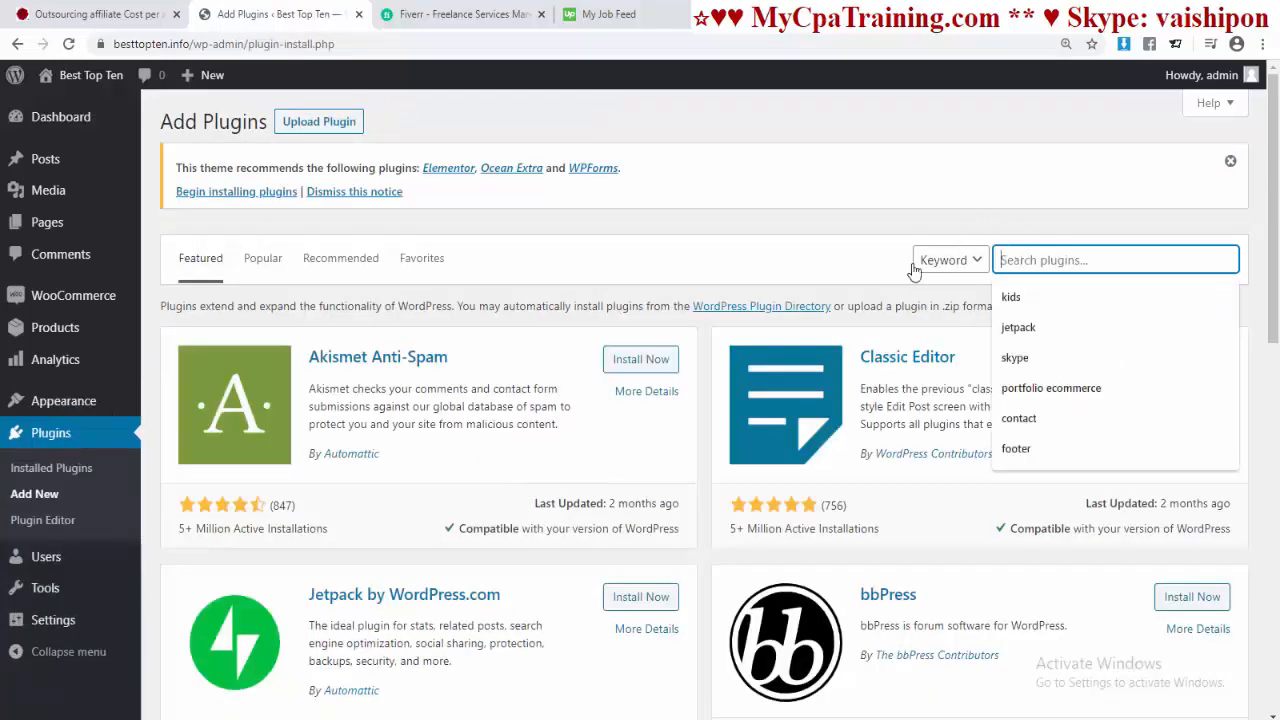
type("ocean")
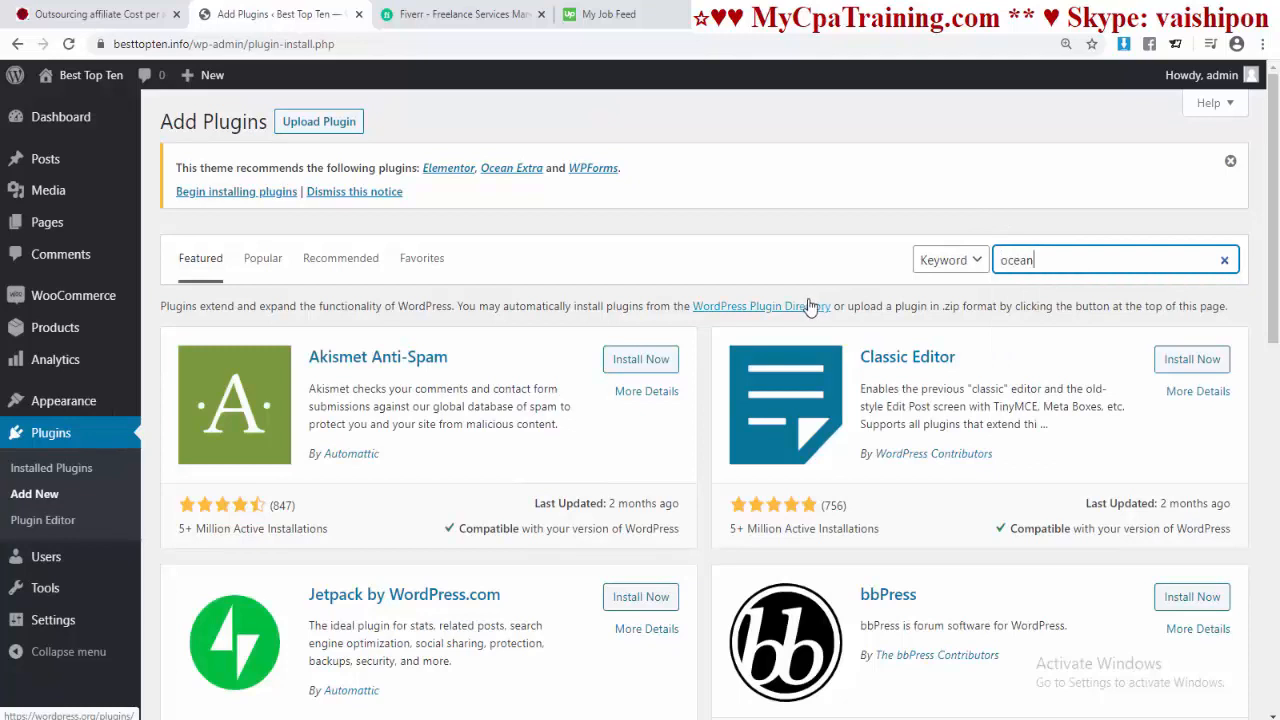
type(" extra")
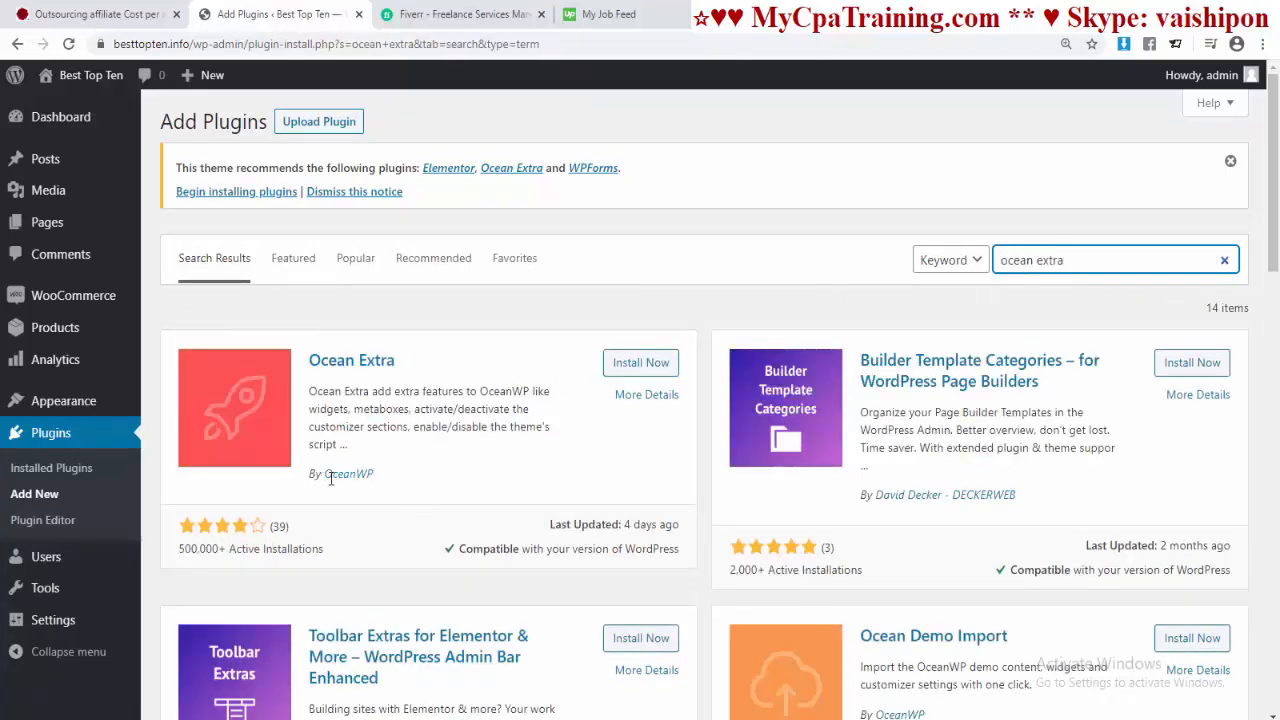
left_click(645, 364)
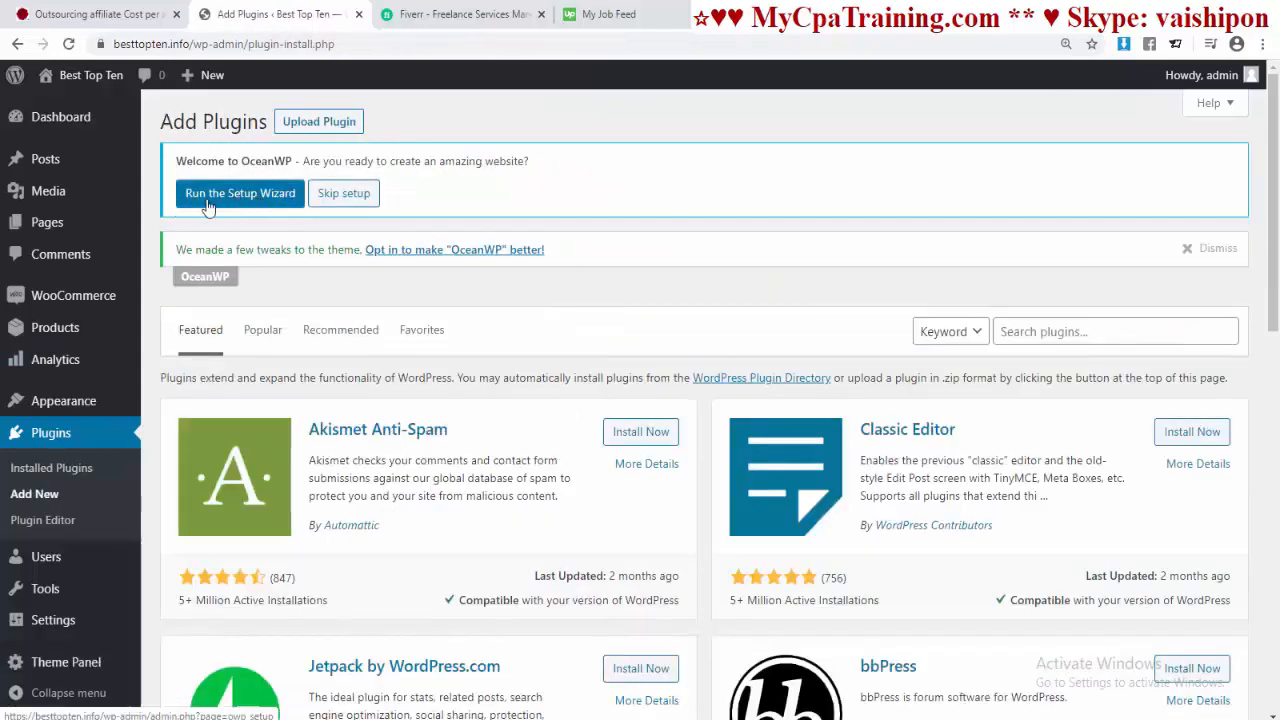
left_click(258, 200)
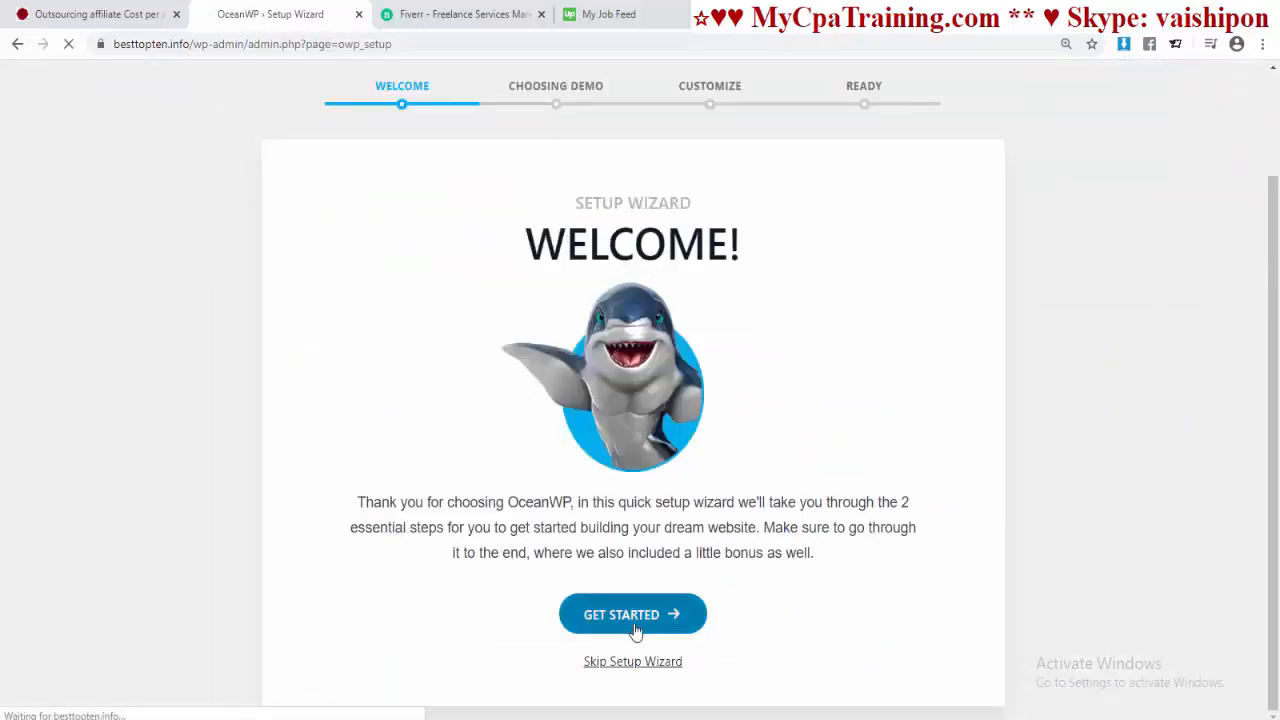
Step: Choose the Store demo template in the wizard and start installing it
left_click(700, 622)
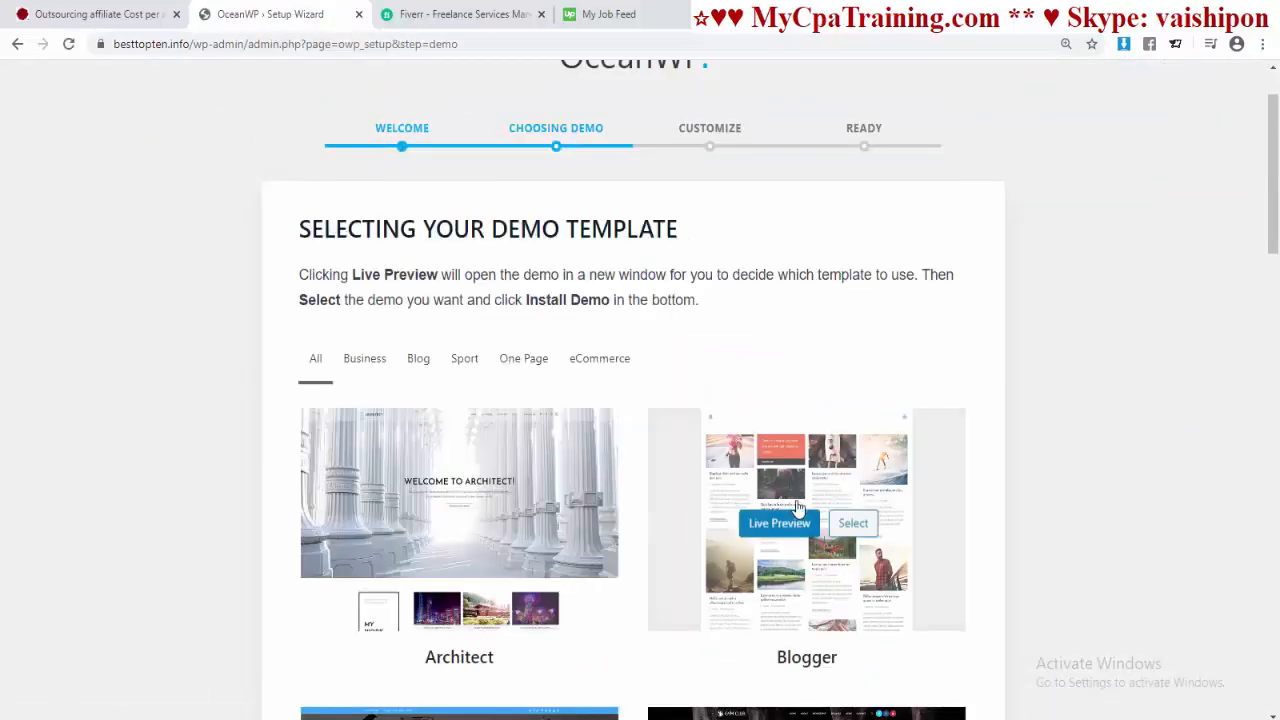
scroll(800, 514, "down", 8)
scroll(612, 500, "down", 5)
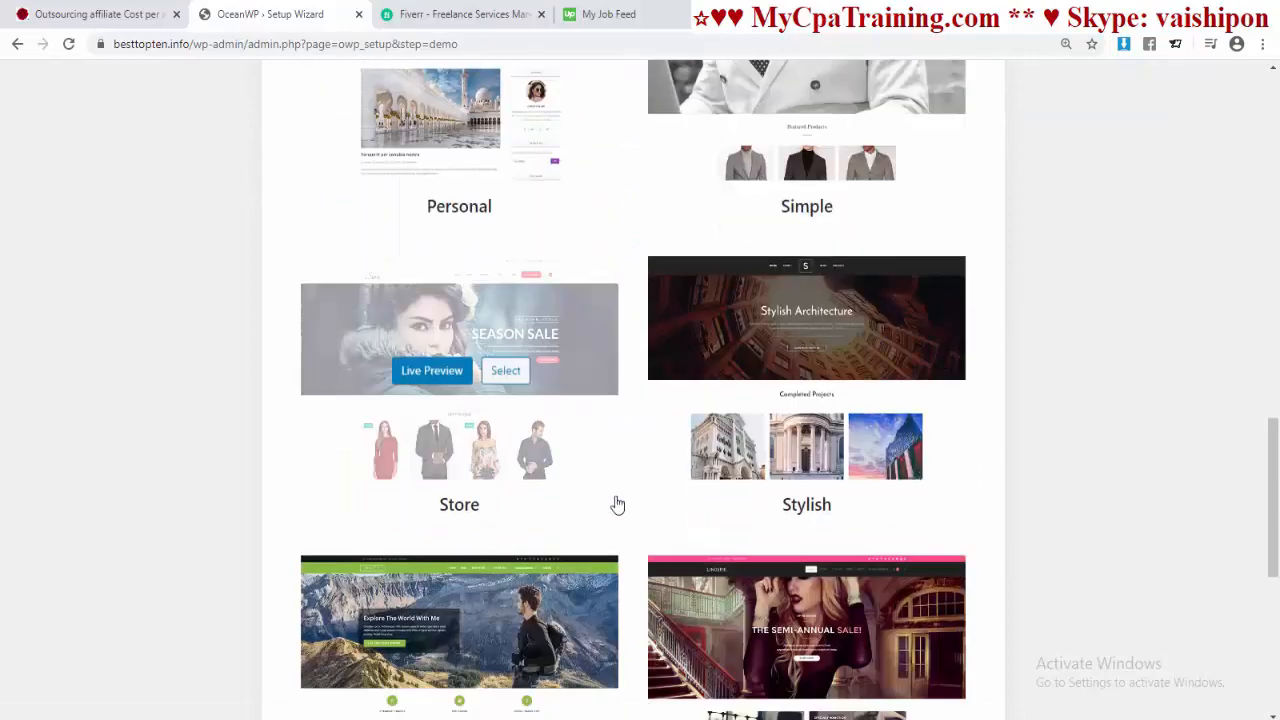
scroll(720, 517, "up", 1)
scroll(716, 508, "down", 6)
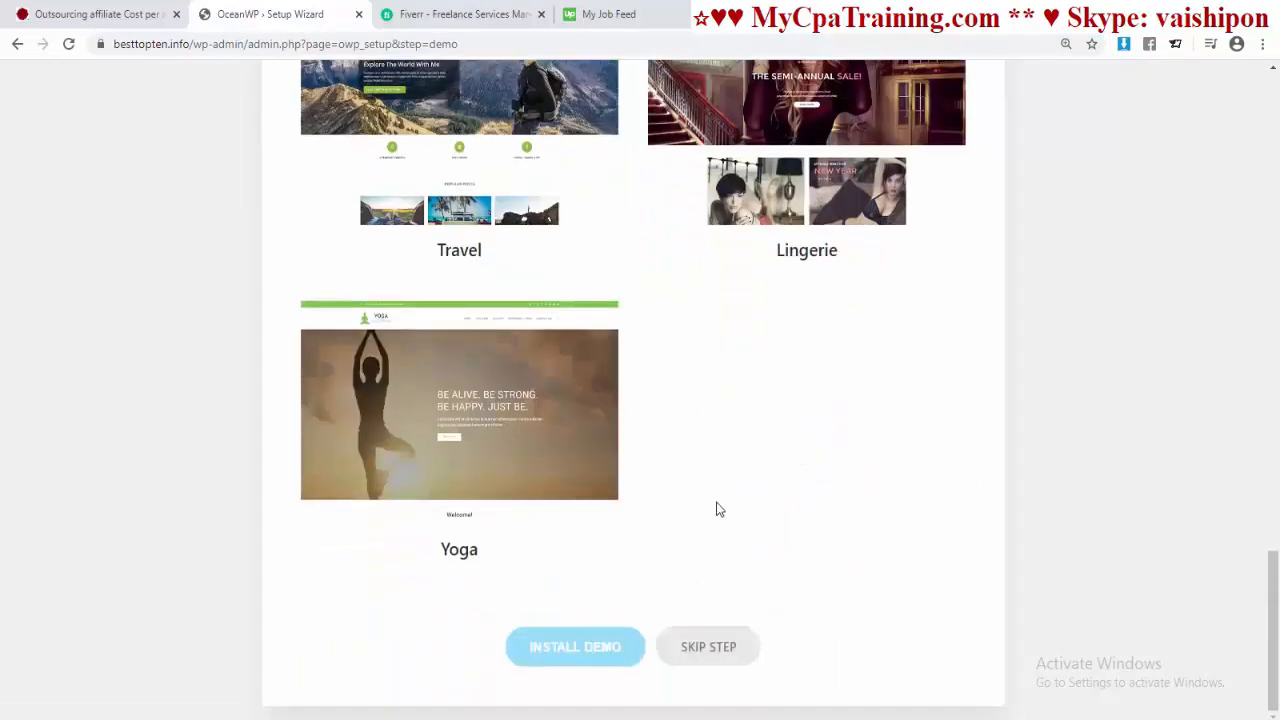
scroll(714, 508, "up", 4)
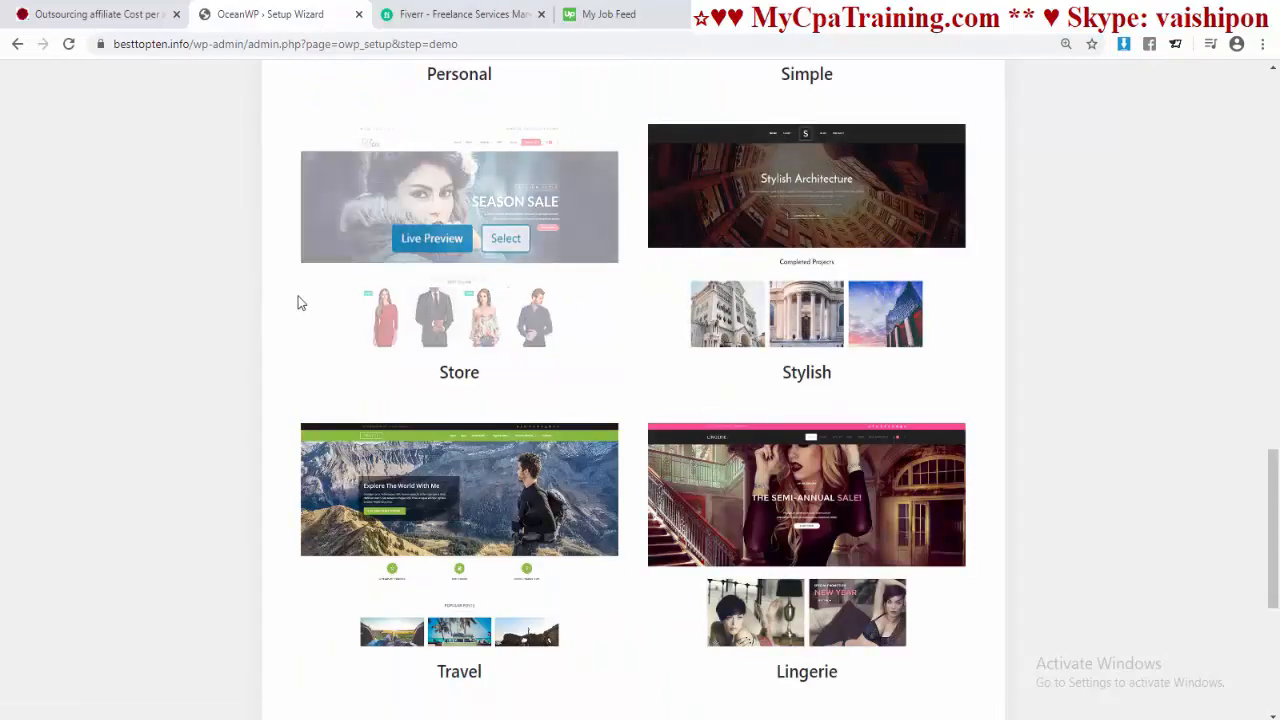
left_click(493, 243)
scroll(550, 450, "down", 4)
left_click(575, 647)
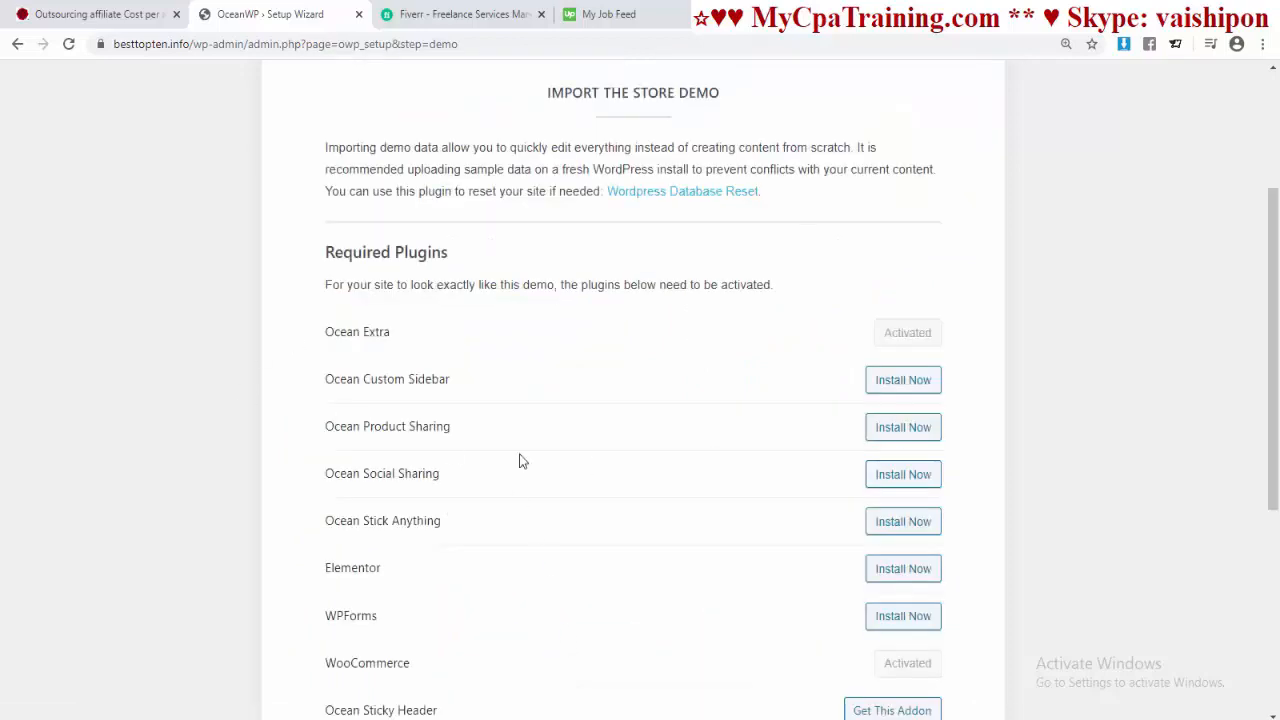
Step: Install Ocean Custom Sidebar, Product Sharing, Social Sharing, Stick Anything, Elementor and WPForms
scroll(688, 413, "down", 4)
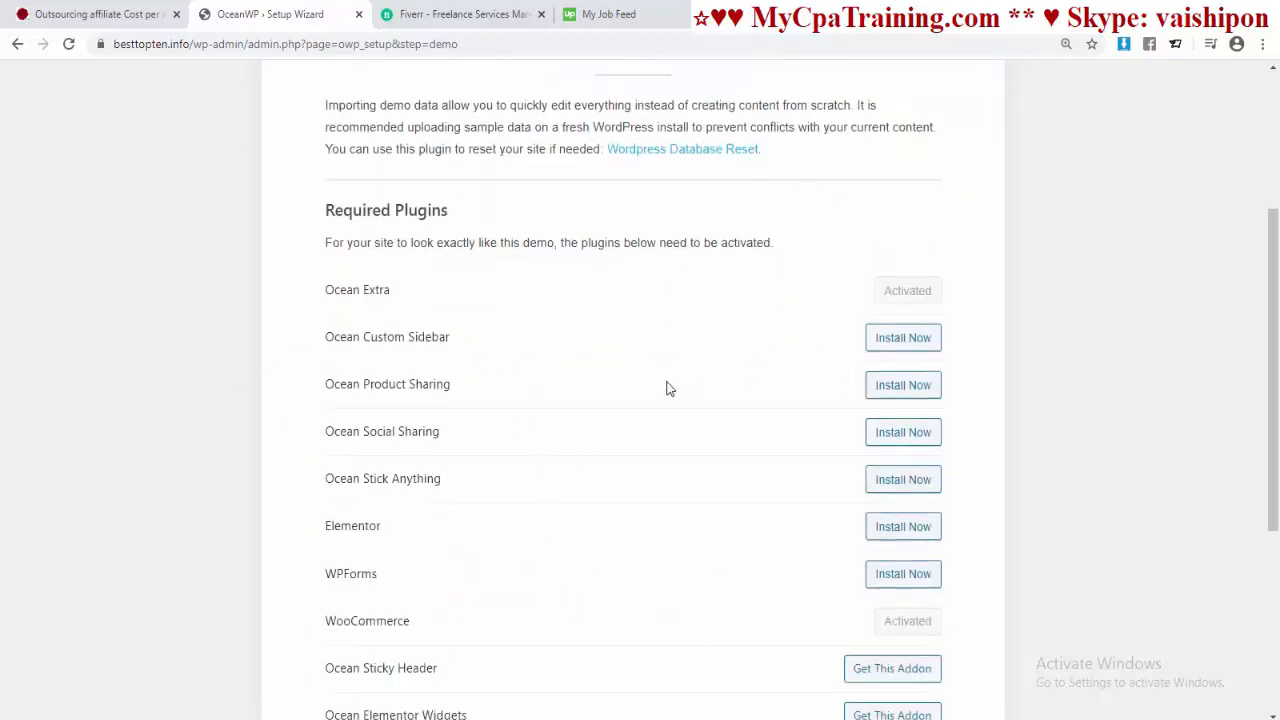
scroll(658, 410, "up", 4)
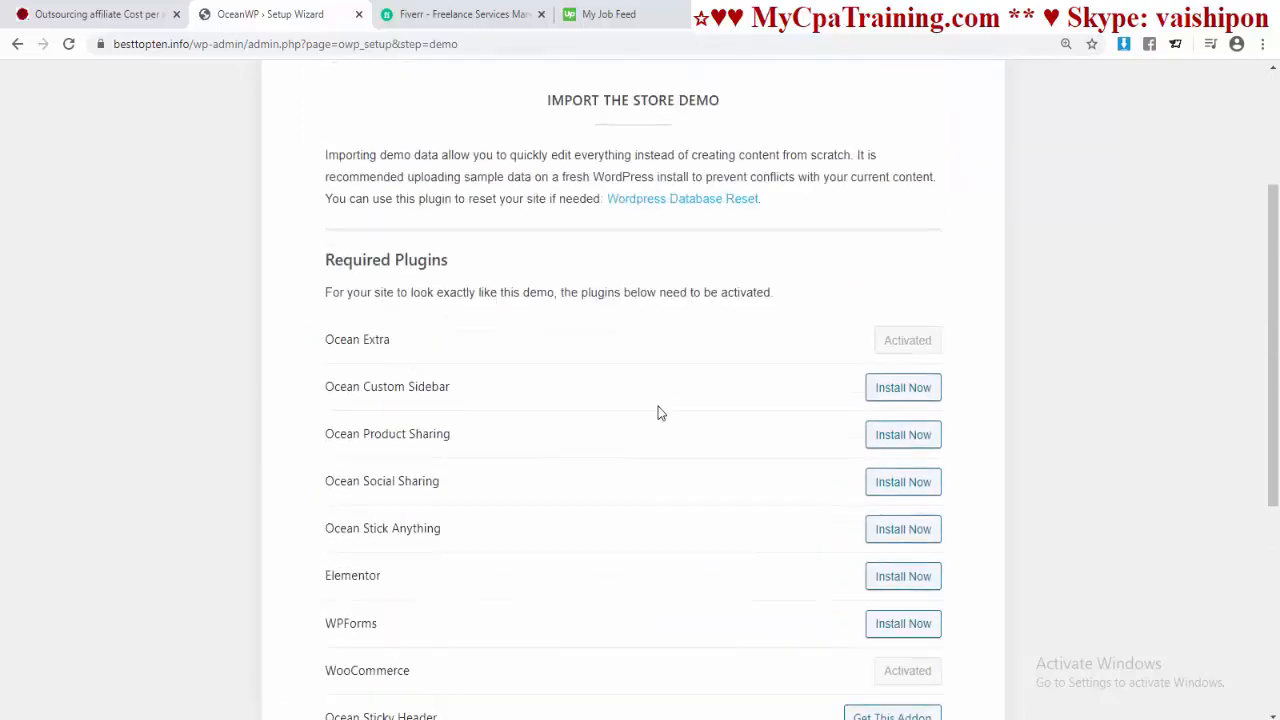
scroll(677, 220, "down", 2)
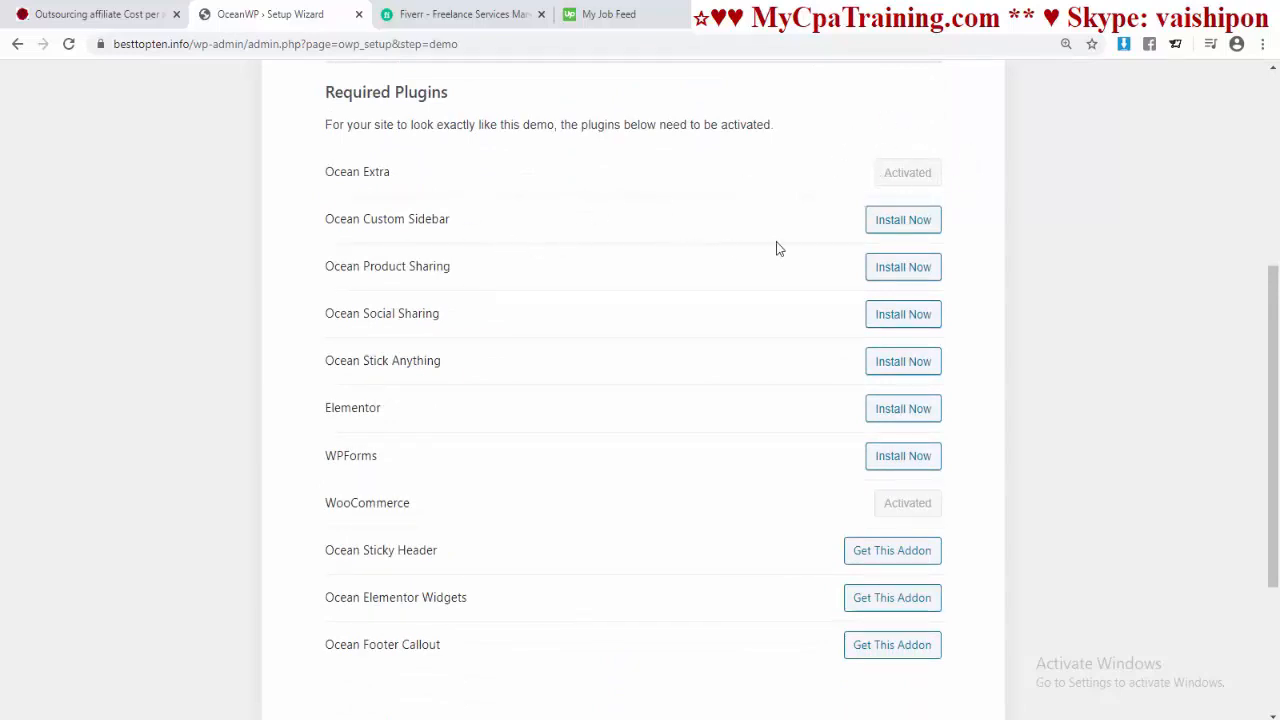
scroll(686, 428, "down", 3)
scroll(681, 422, "up", 3)
left_click(905, 229)
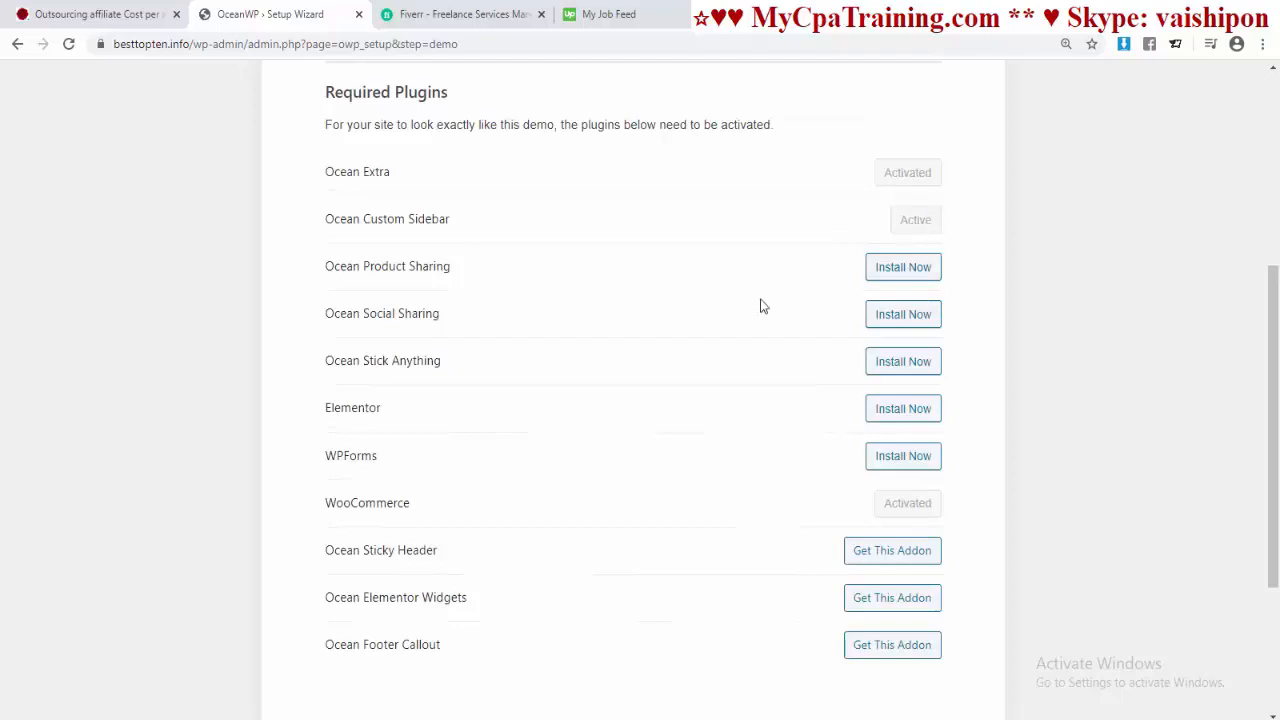
left_click(900, 270)
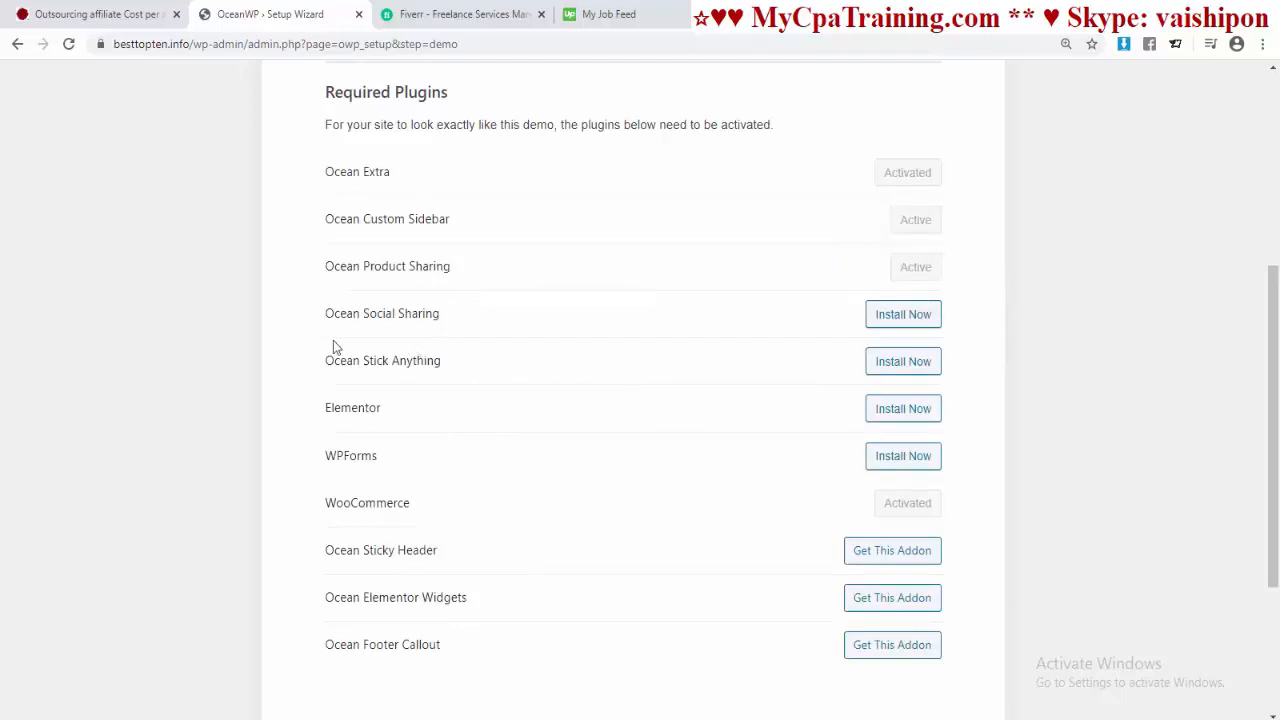
left_click(905, 316)
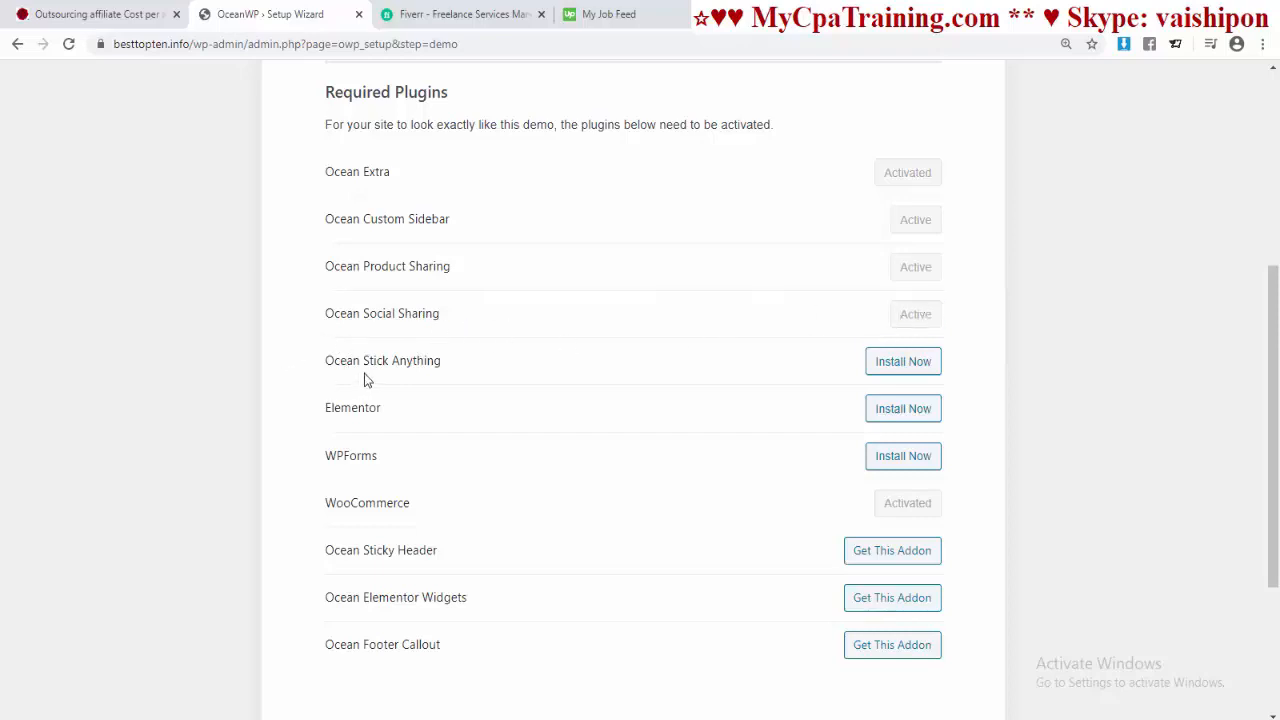
left_click(898, 368)
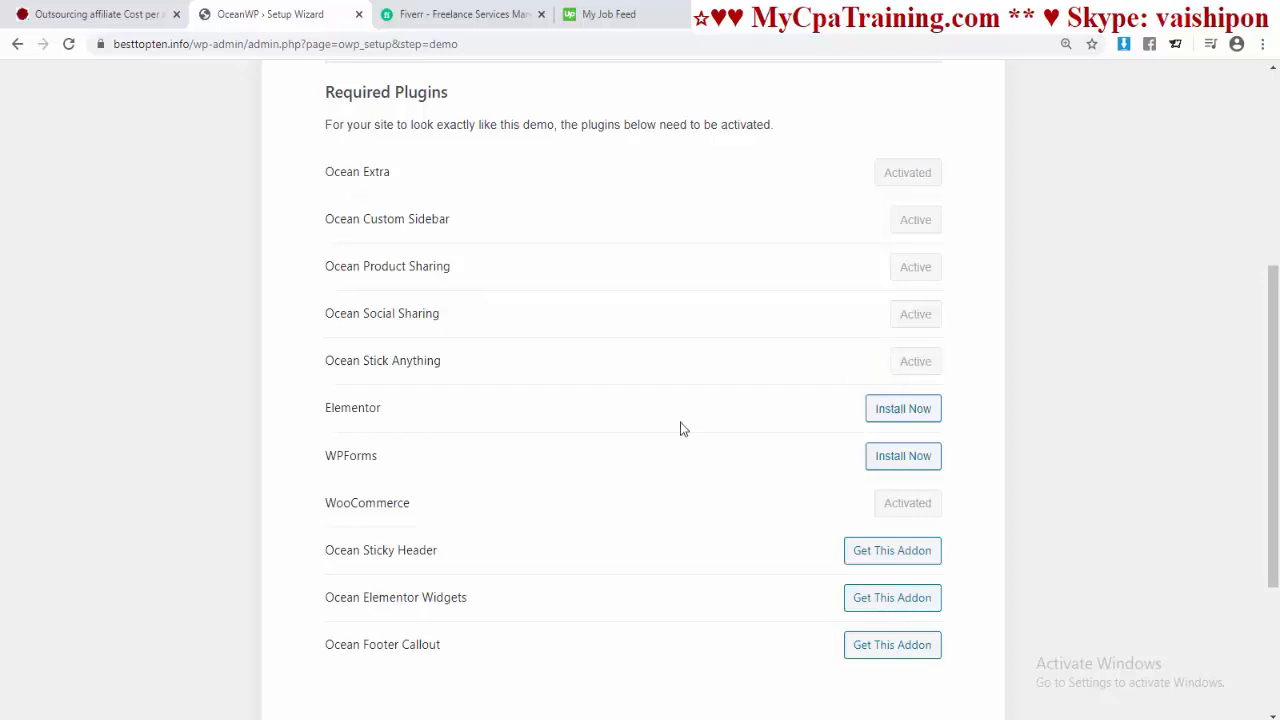
left_click(906, 411)
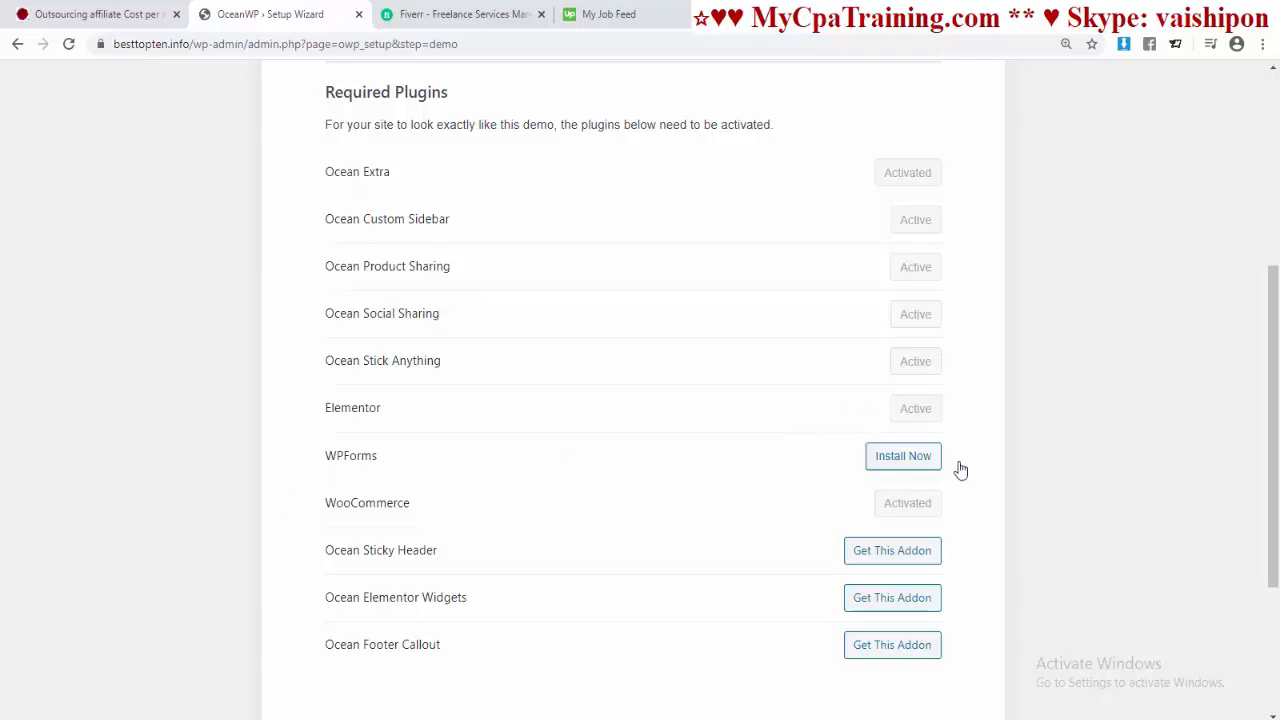
left_click(898, 462)
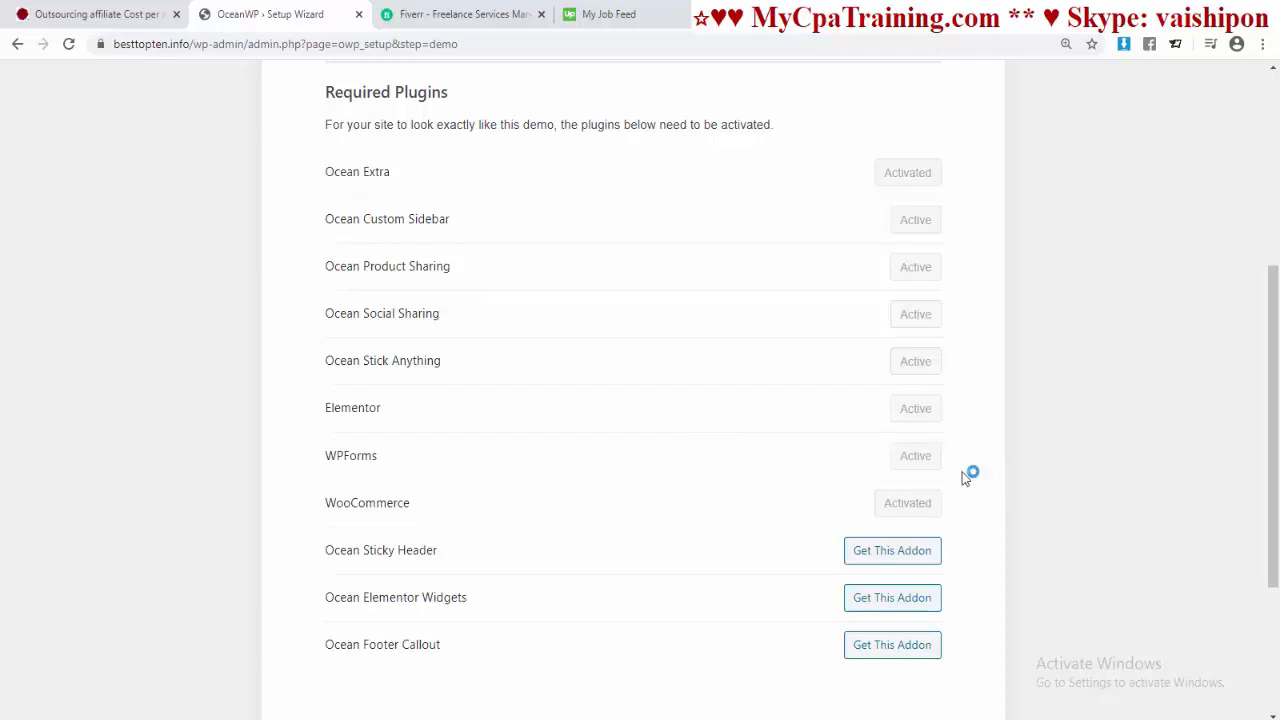
scroll(730, 437, "down", 2)
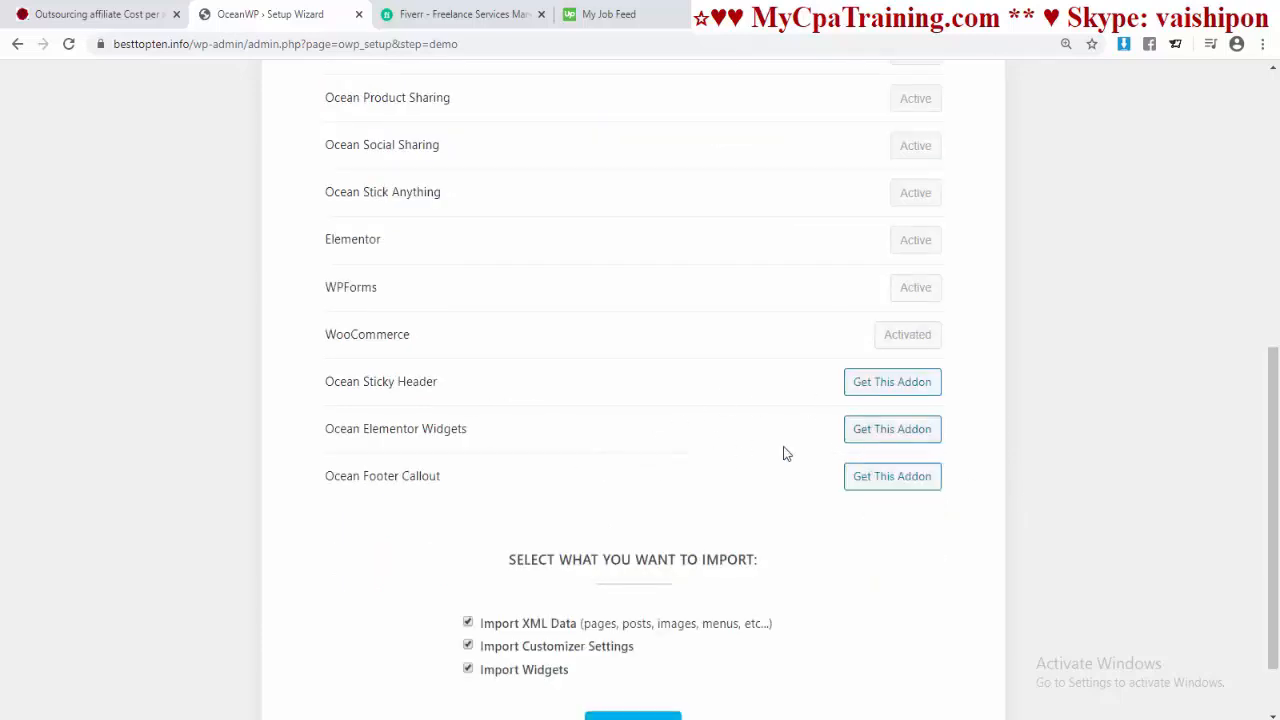
scroll(785, 454, "down", 1)
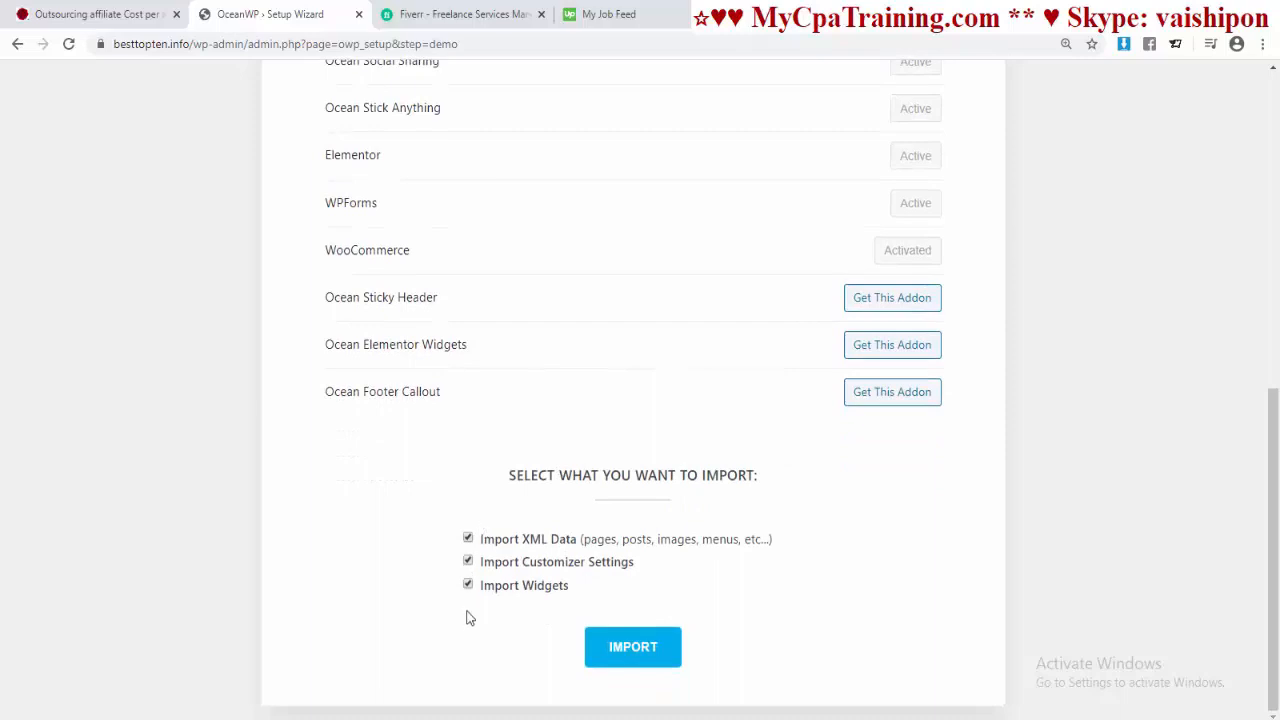
Step: Import the Store demo content, continue past the Customize step, and finish with View Your Website
left_click(640, 648)
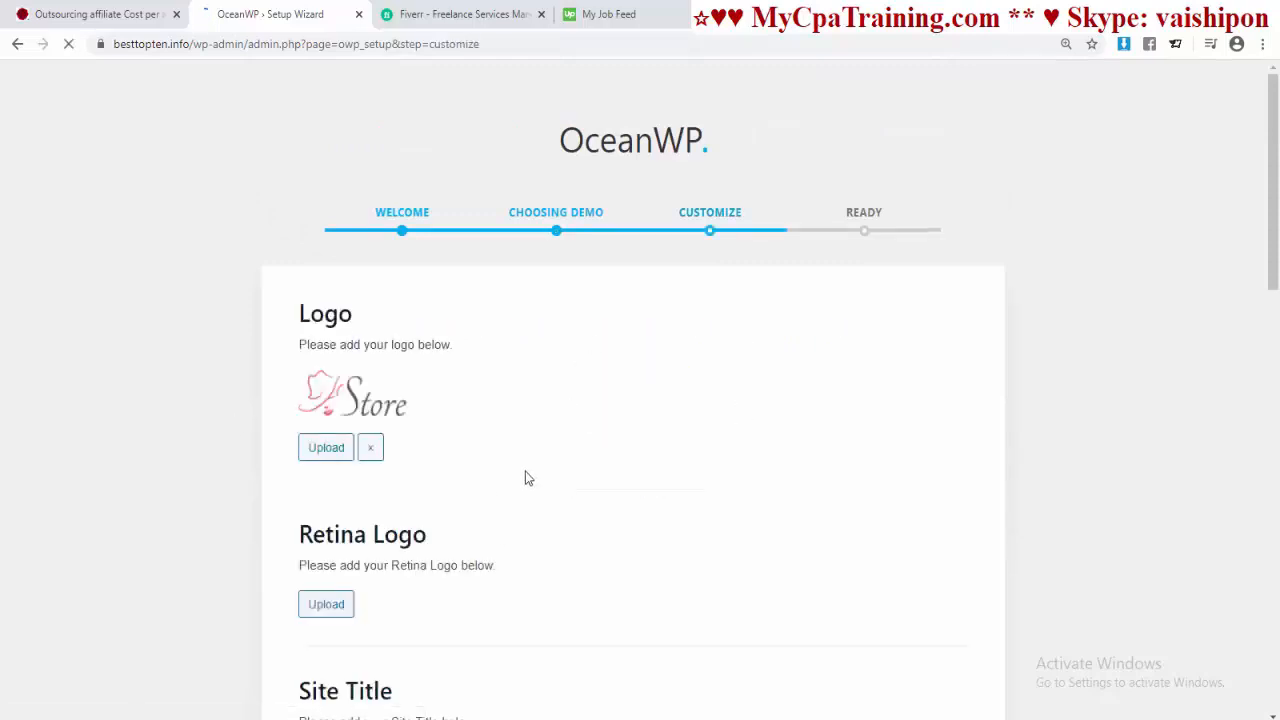
scroll(525, 468, "down", 13)
scroll(525, 463, "up", 12)
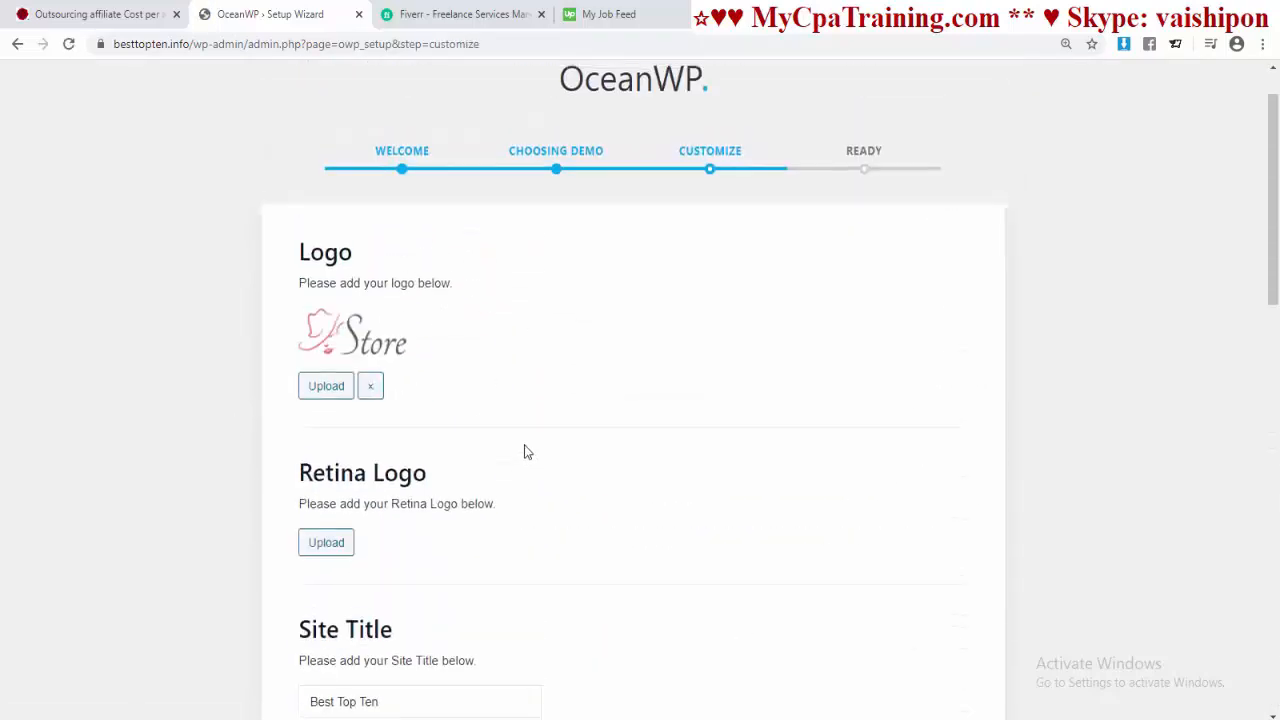
scroll(526, 449, "down", 3)
scroll(520, 420, "up", 3)
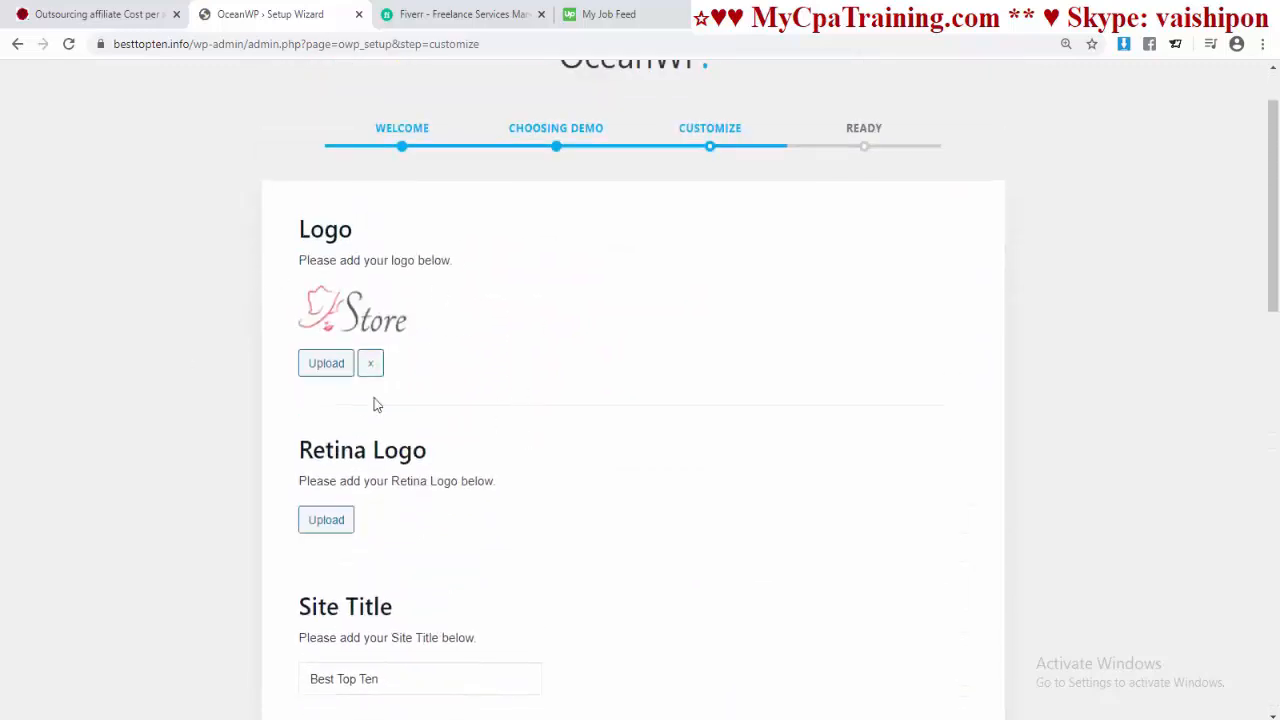
scroll(578, 470, "down", 3)
scroll(606, 414, "down", 4)
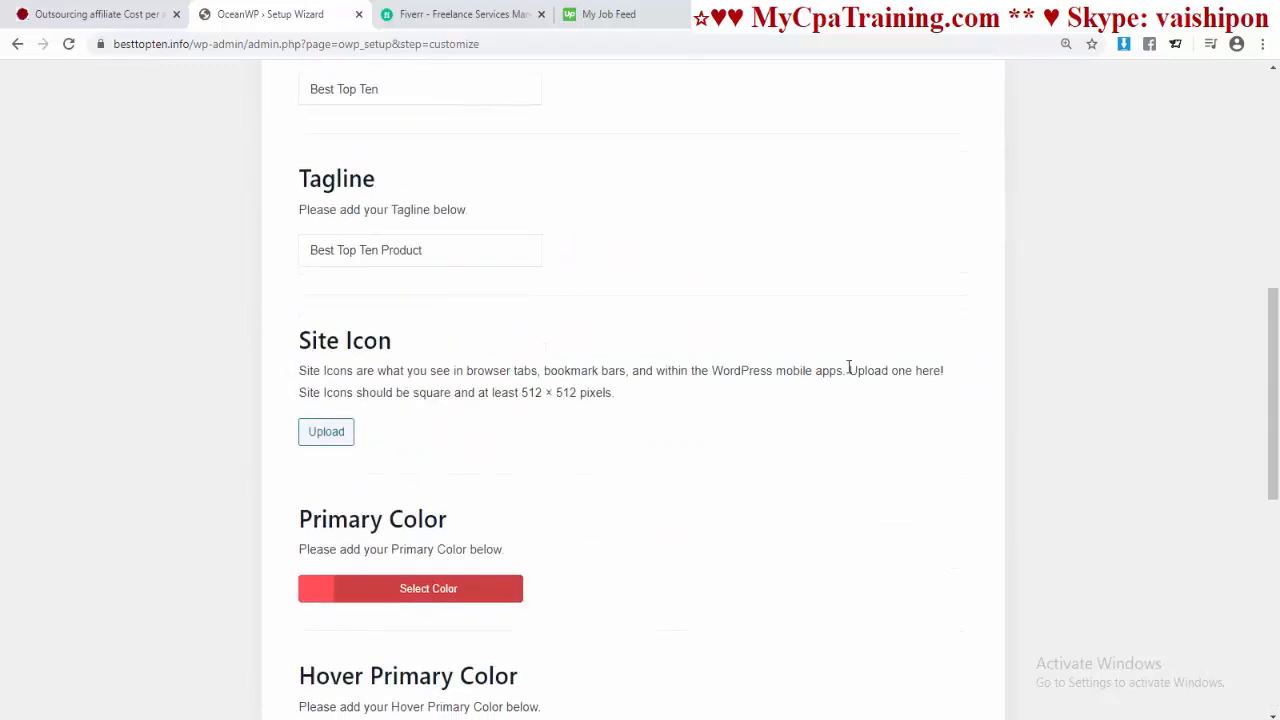
scroll(716, 391, "down", 3)
scroll(700, 445, "down", 5)
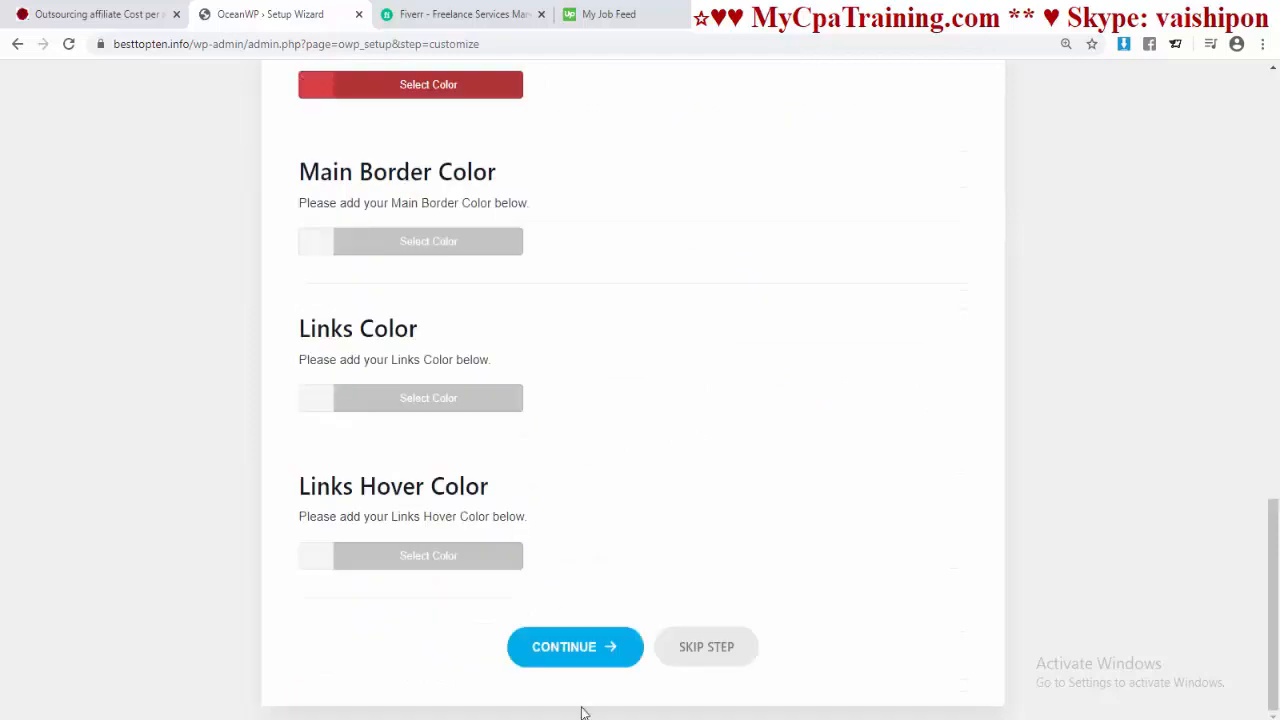
left_click(574, 655)
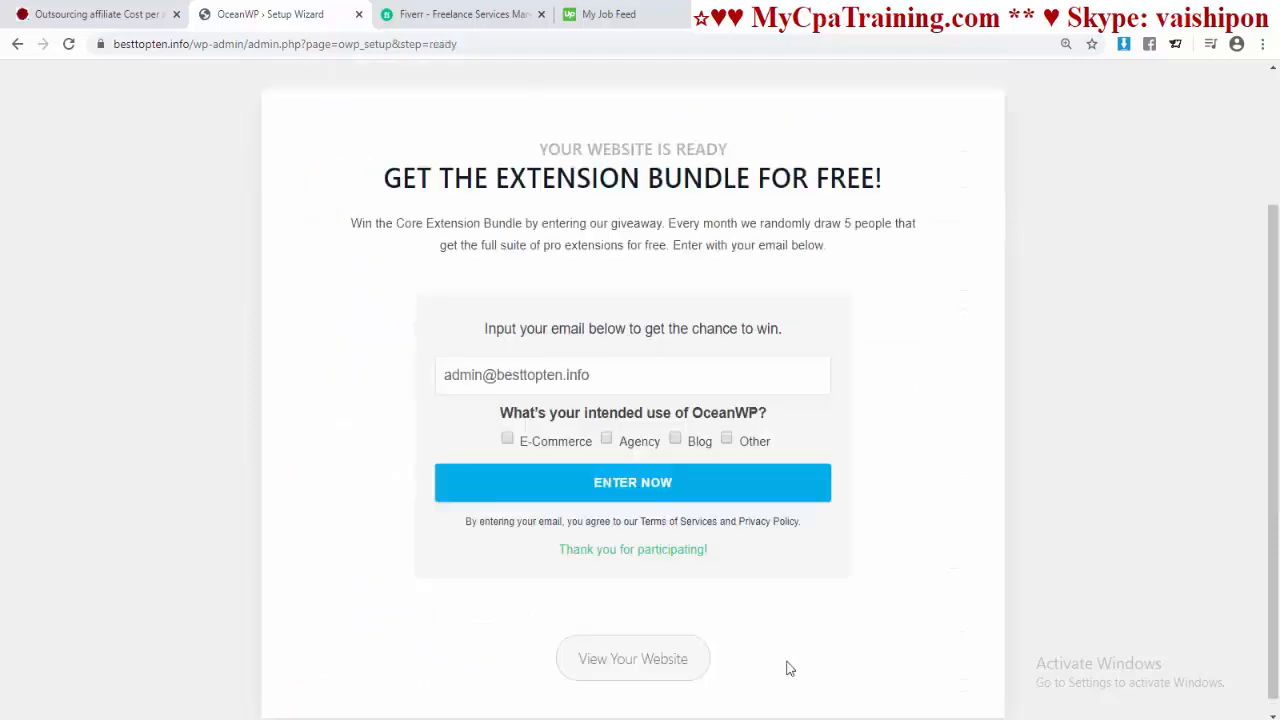
left_click(643, 668)
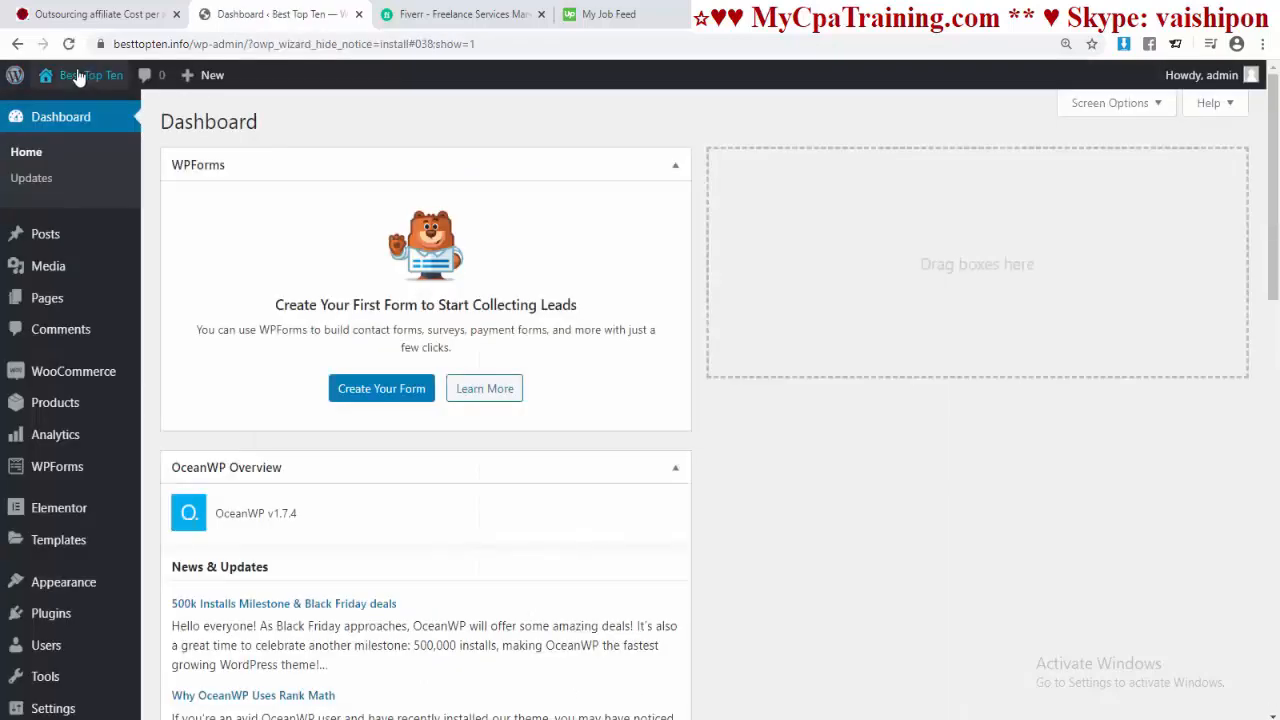
Step: Open the site homepage in a new tab and scroll through the imported store layout
right_click(72, 112)
left_click(120, 115)
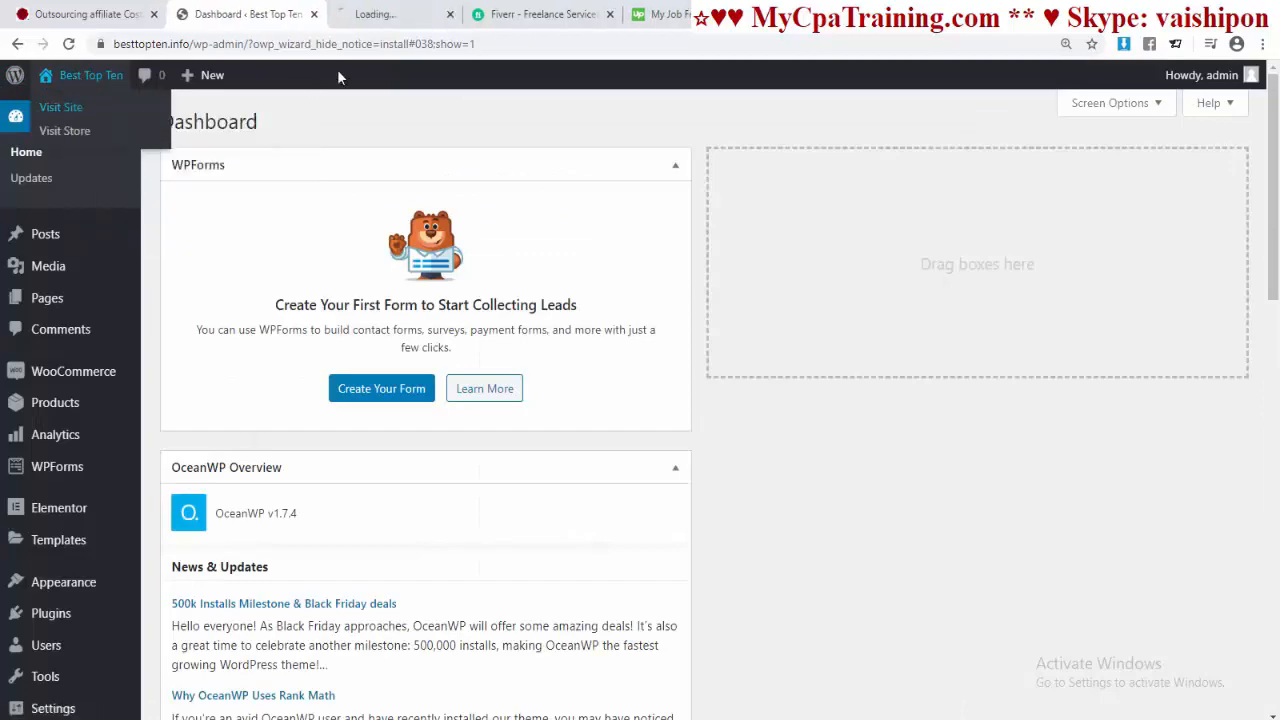
key("ctrl+Tab")
scroll(560, 410, "down", 15)
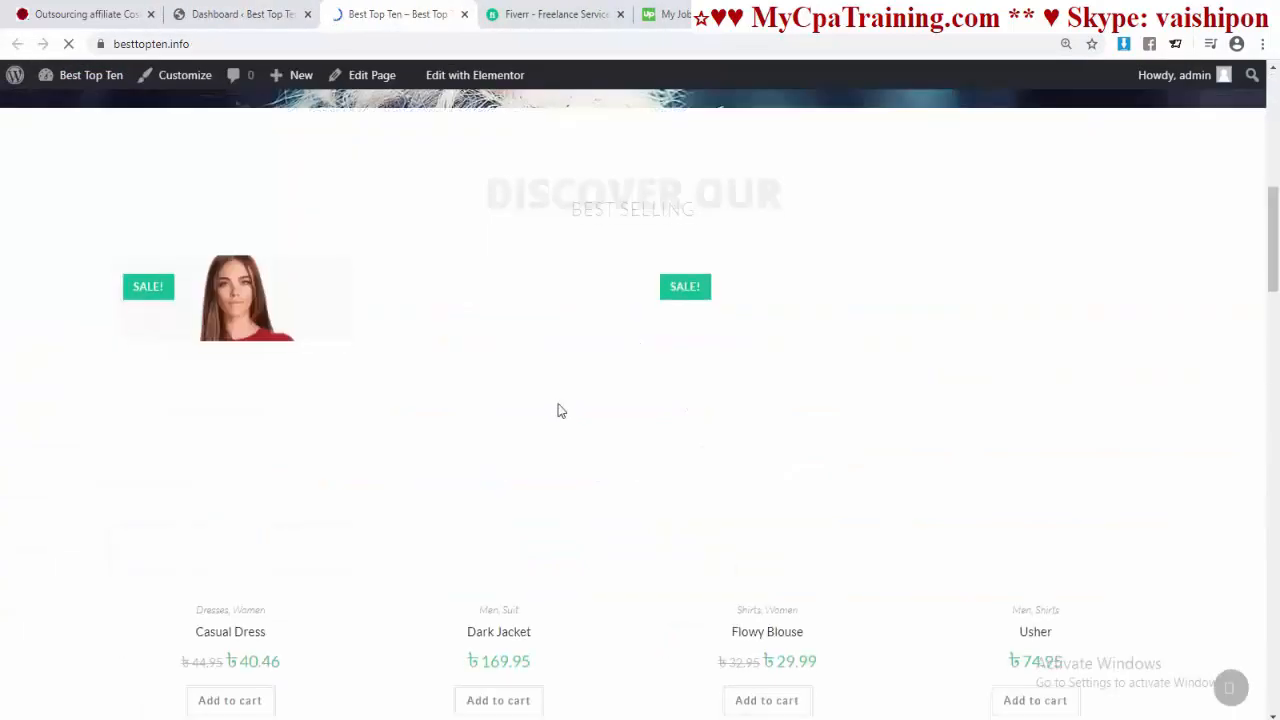
scroll(554, 400, "down", 9)
scroll(553, 396, "up", 20)
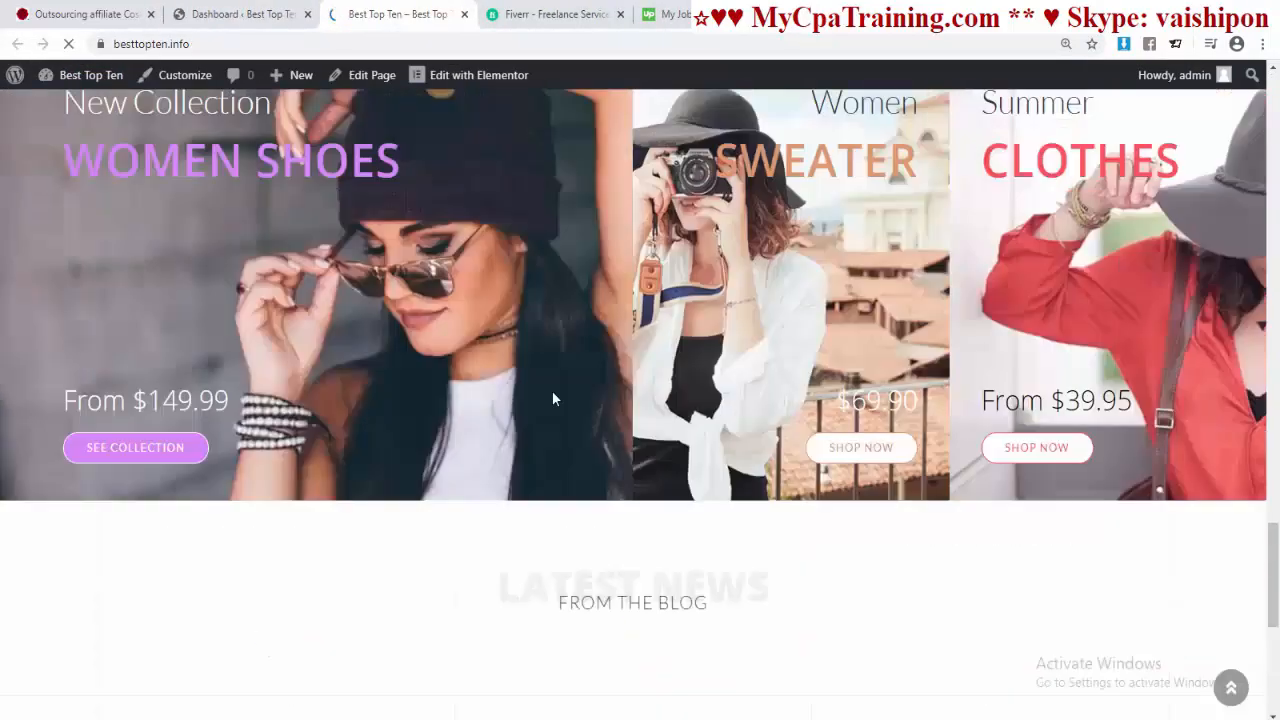
scroll(550, 395, "down", 8)
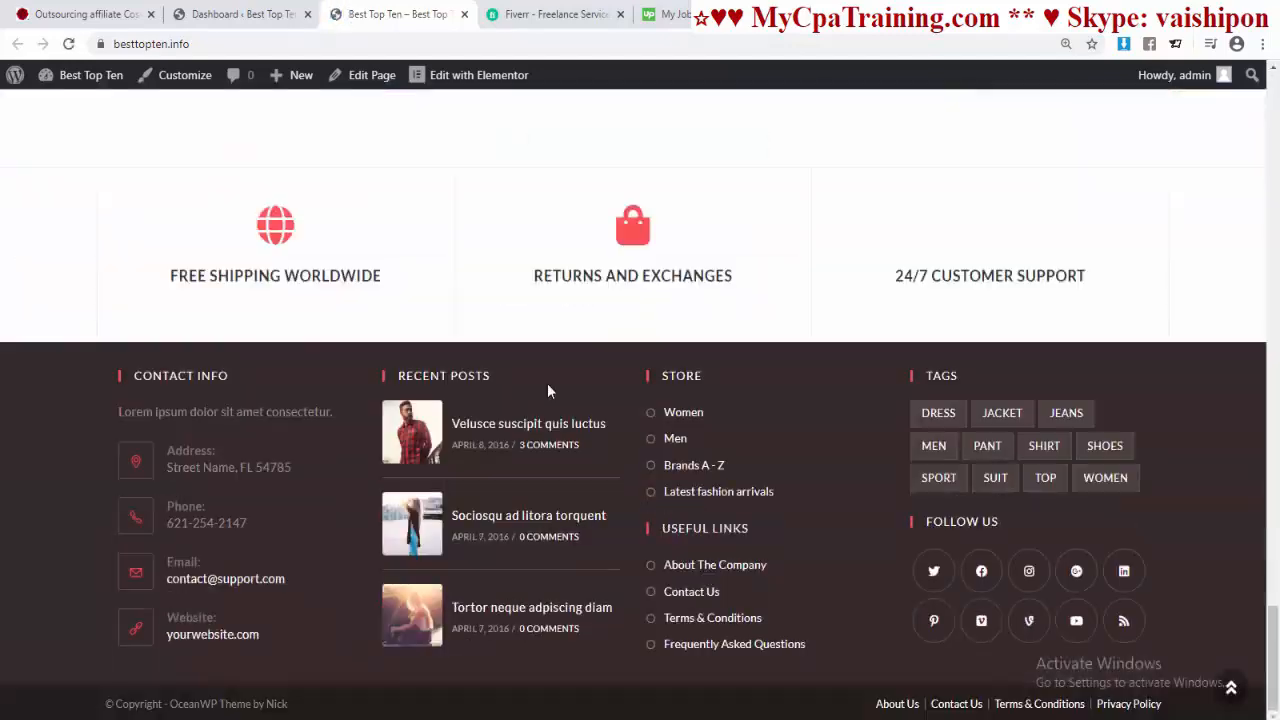
scroll(547, 383, "up", 6)
scroll(548, 388, "up", 8)
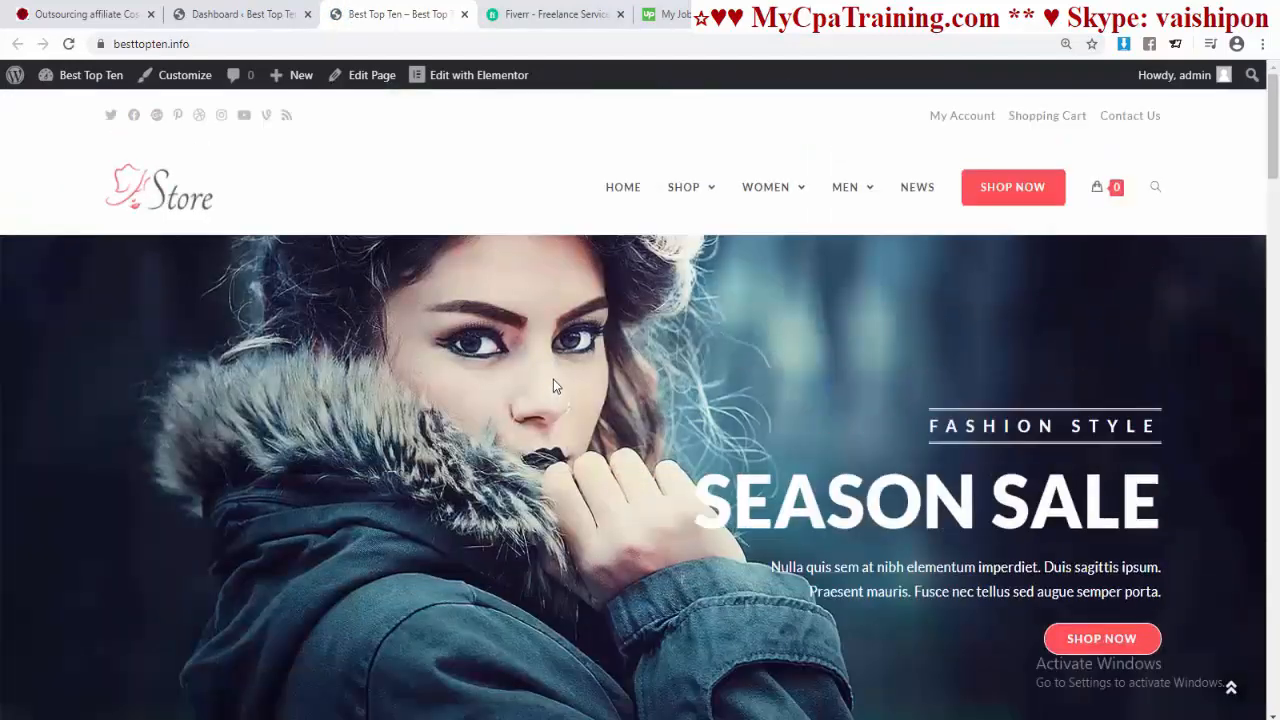
scroll(553, 380, "down", 5)
scroll(552, 380, "down", 7)
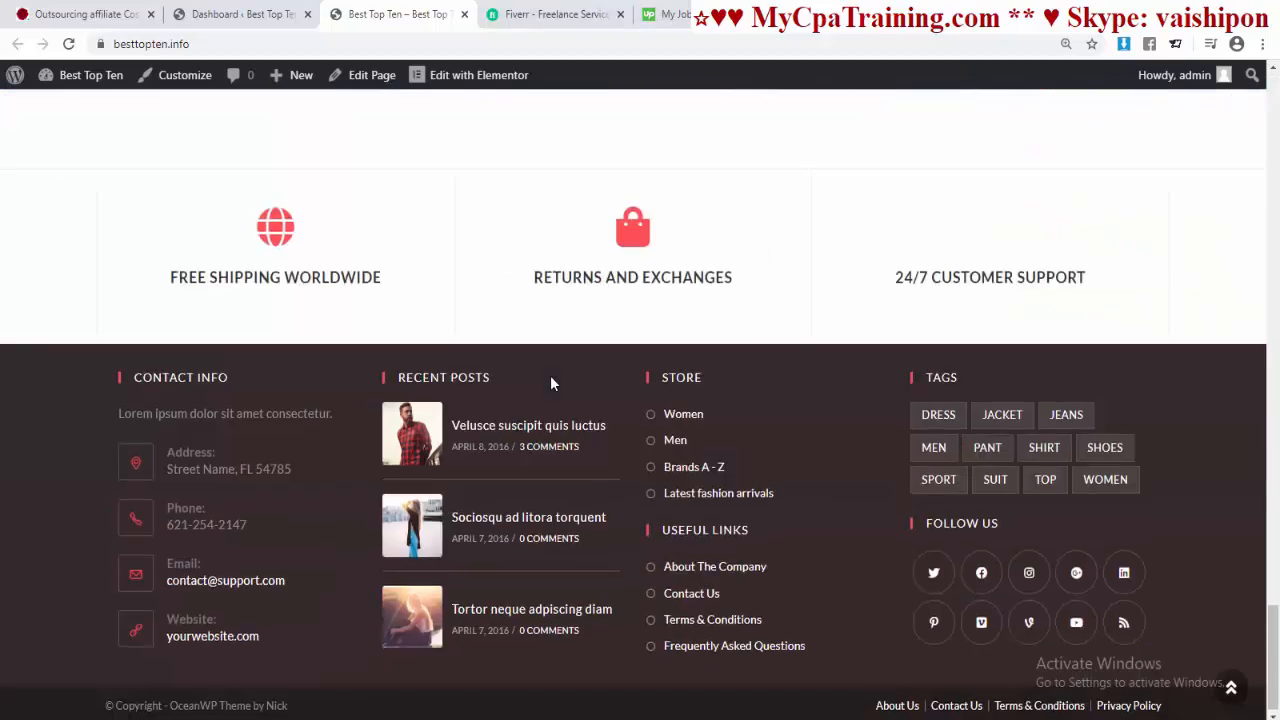
scroll(551, 380, "up", 7)
scroll(550, 383, "up", 10)
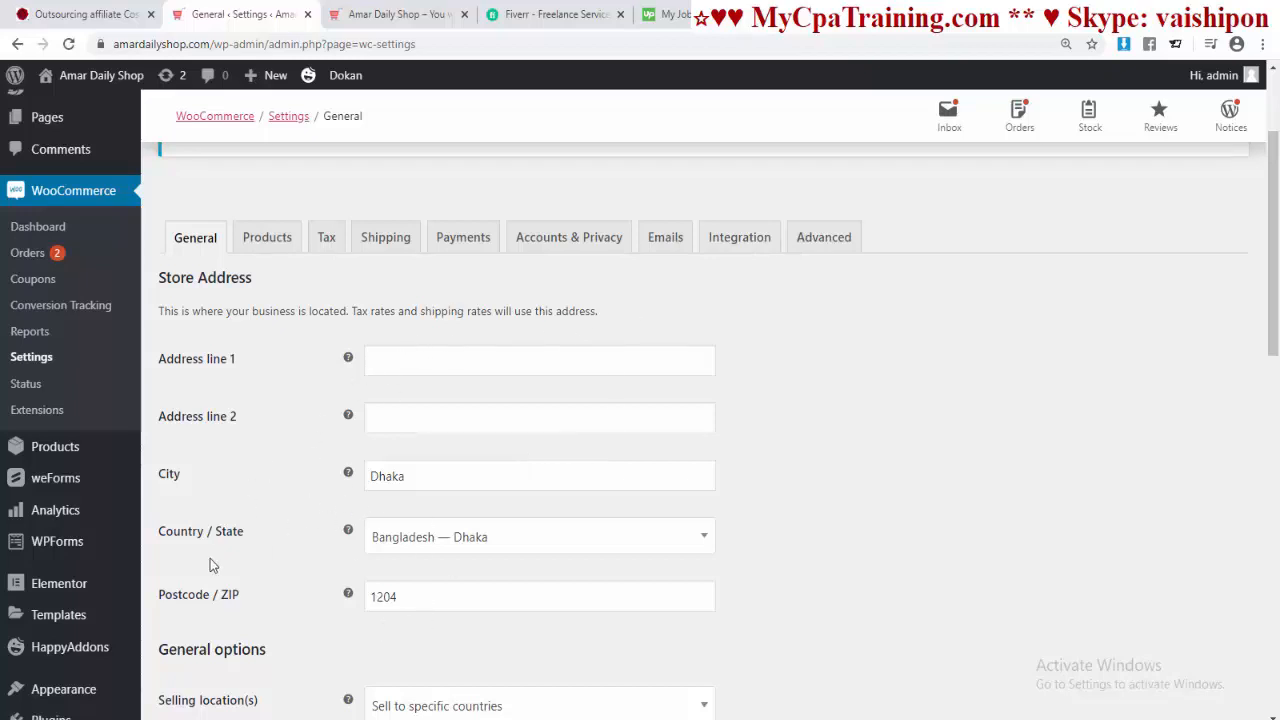
scroll(714, 526, "down", 2)
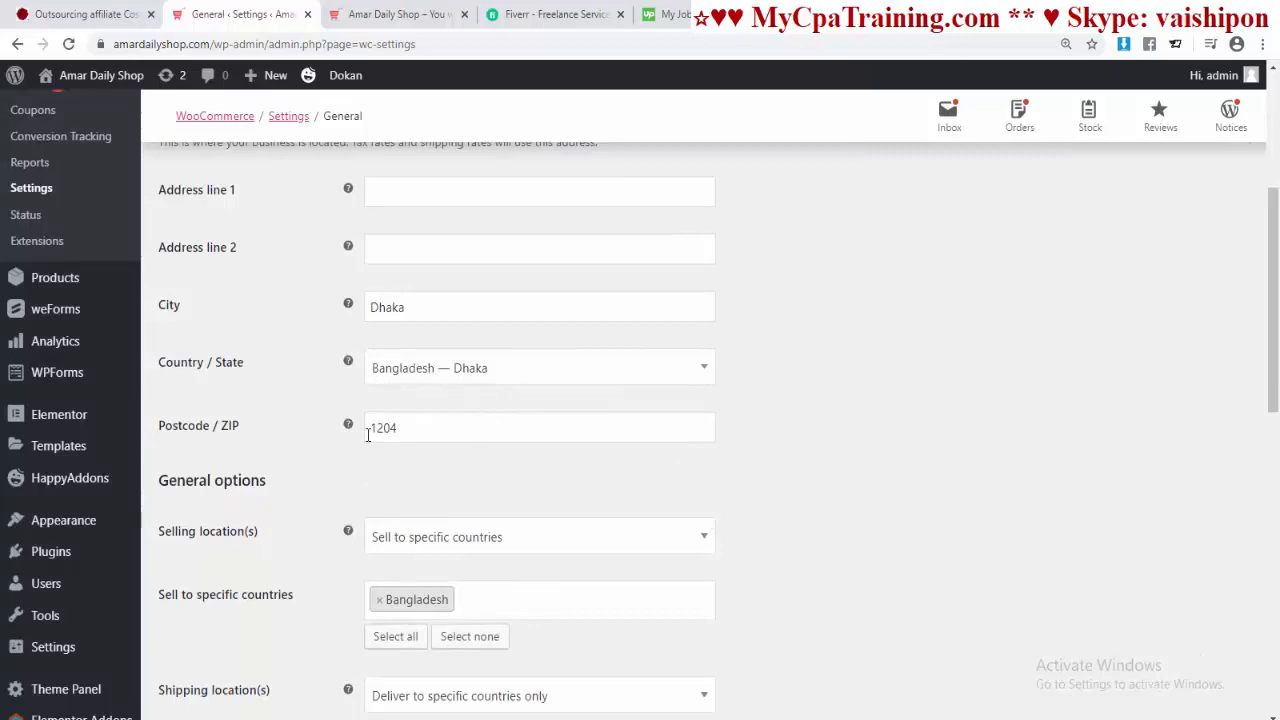
scroll(620, 440, "up", 1)
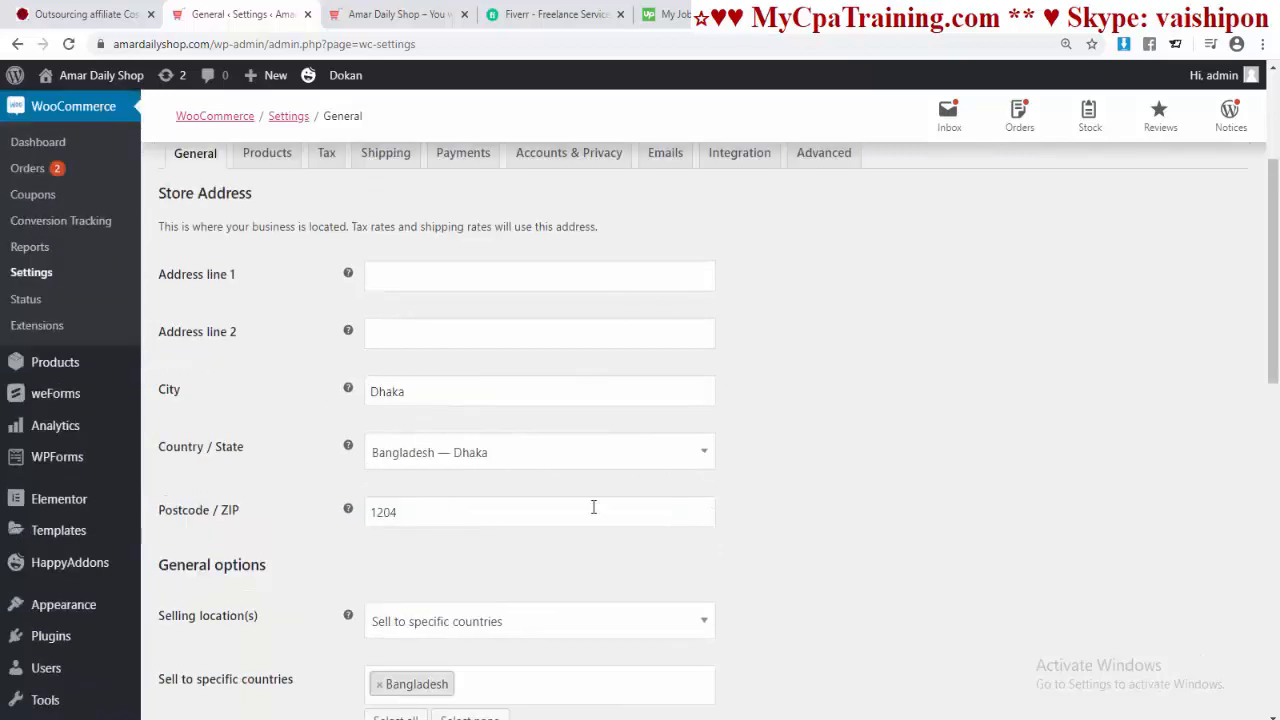
scroll(286, 350, "down", 4)
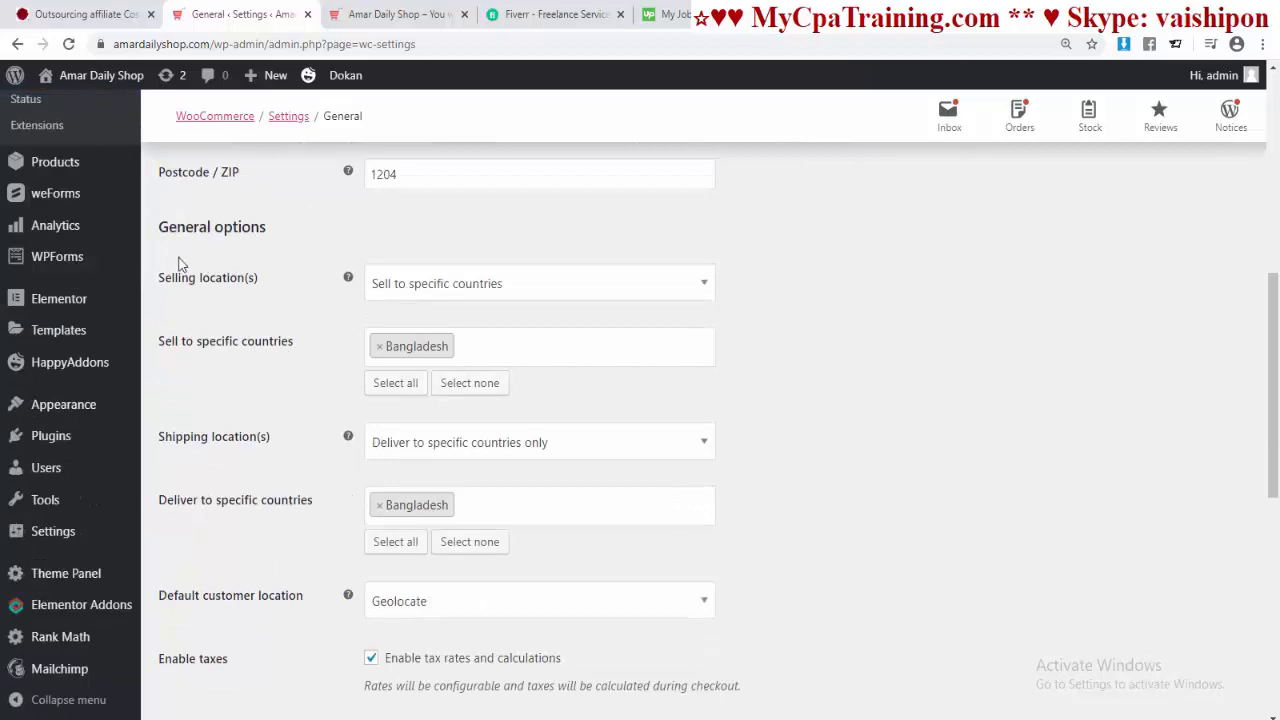
left_click(700, 289)
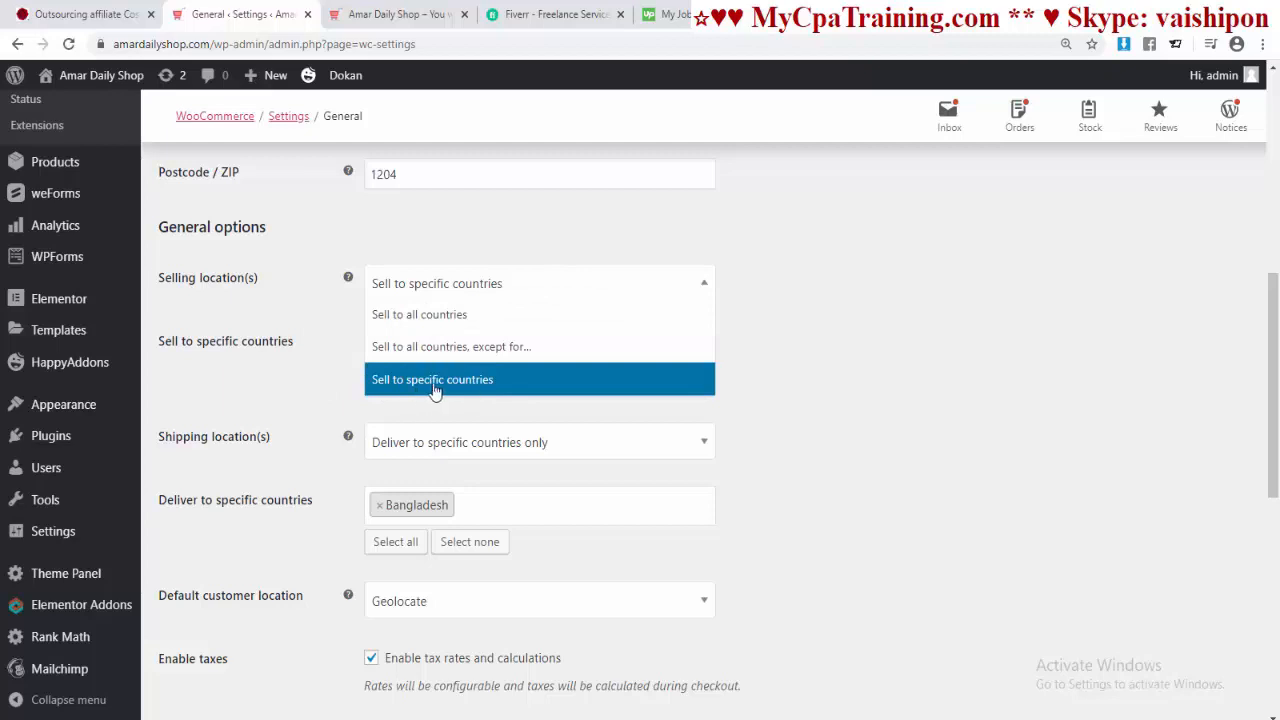
left_click(491, 391)
scroll(757, 383, "up", 1)
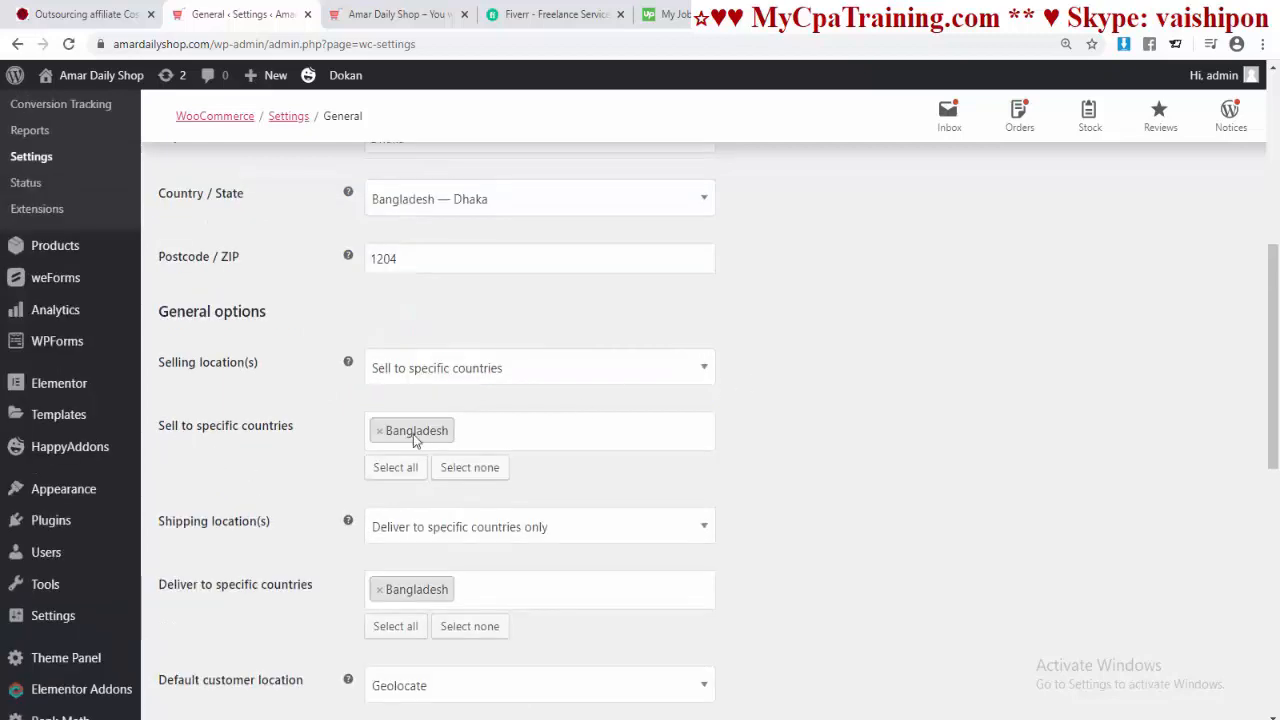
left_click(467, 431)
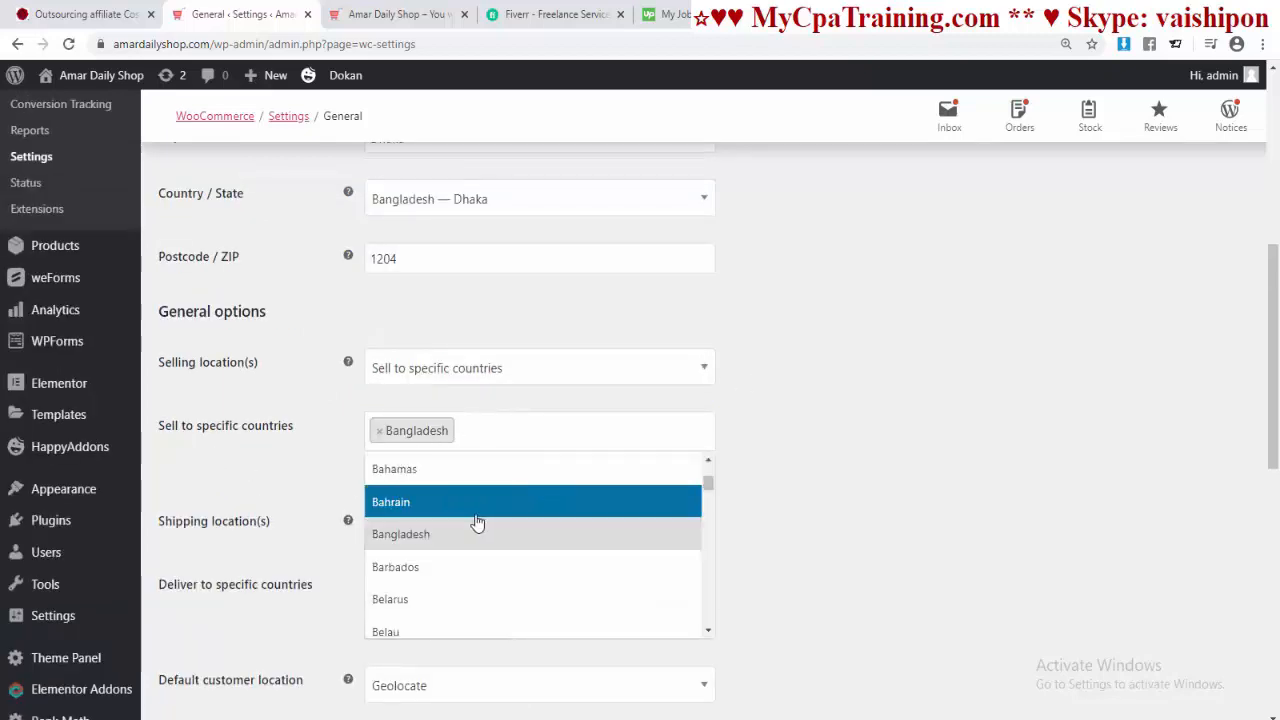
scroll(475, 519, "down", 9)
left_click(694, 443)
scroll(694, 445, "down", 1)
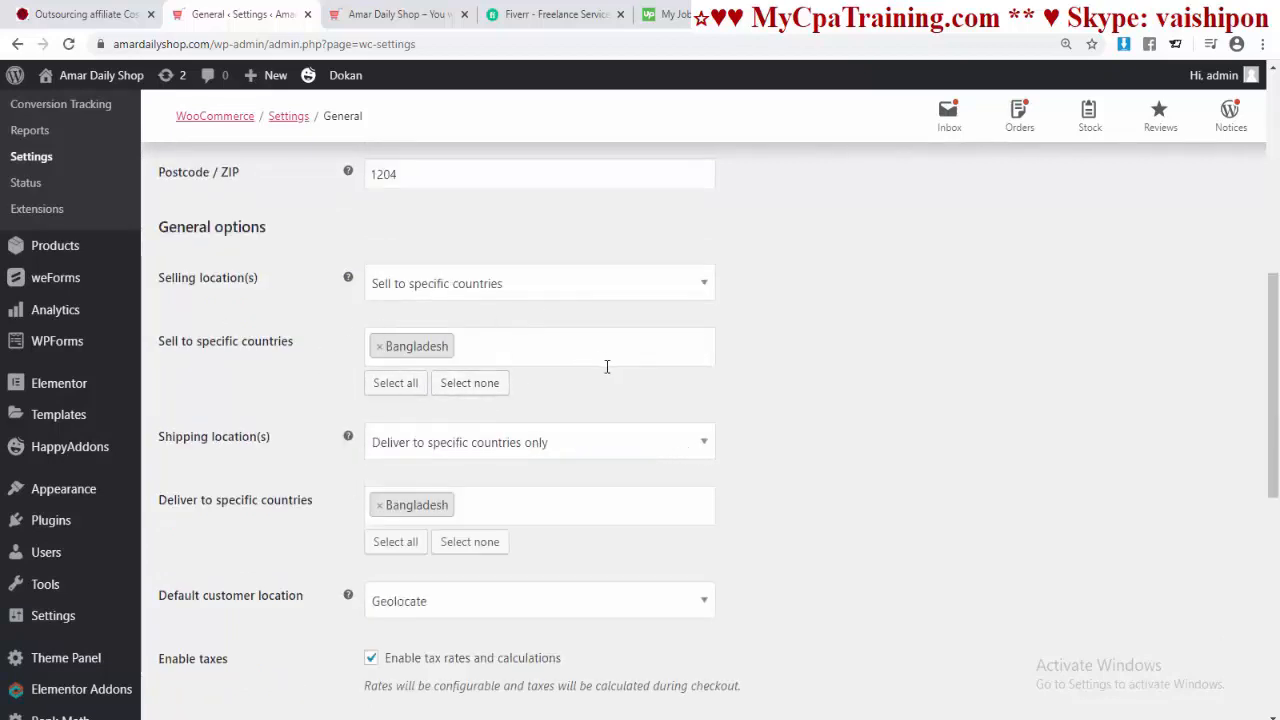
scroll(606, 366, "down", 1)
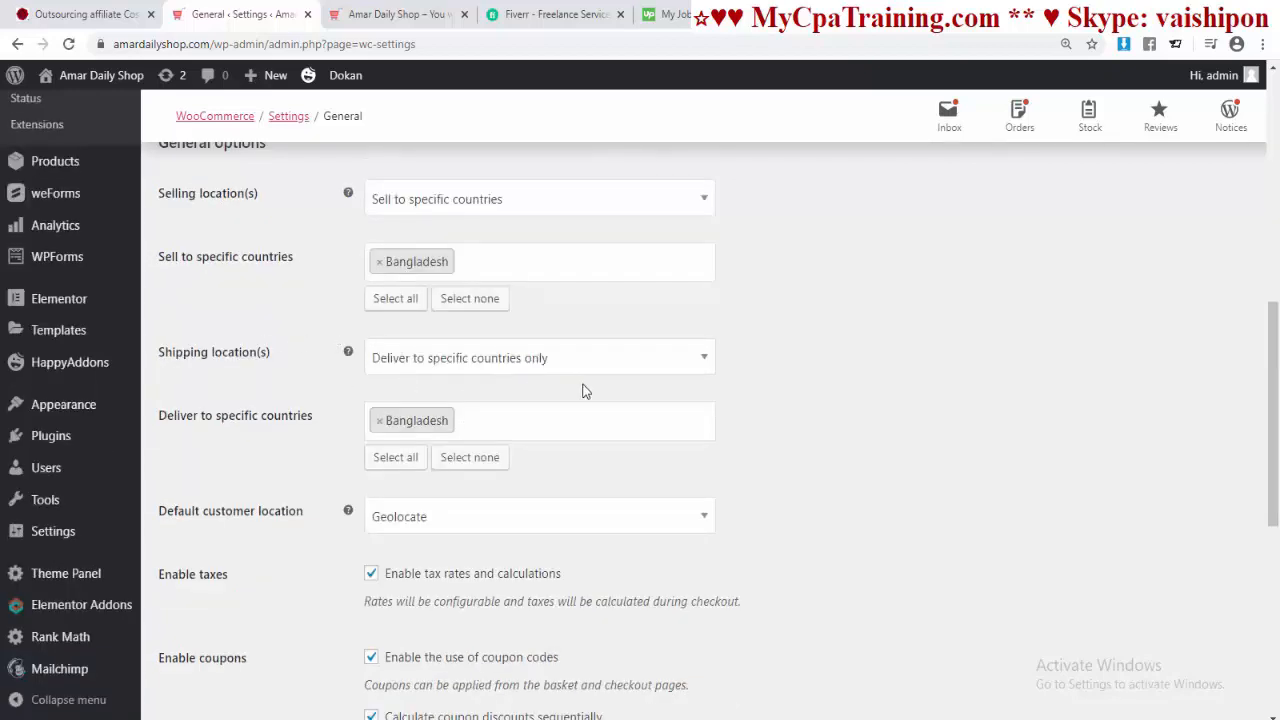
left_click(592, 366)
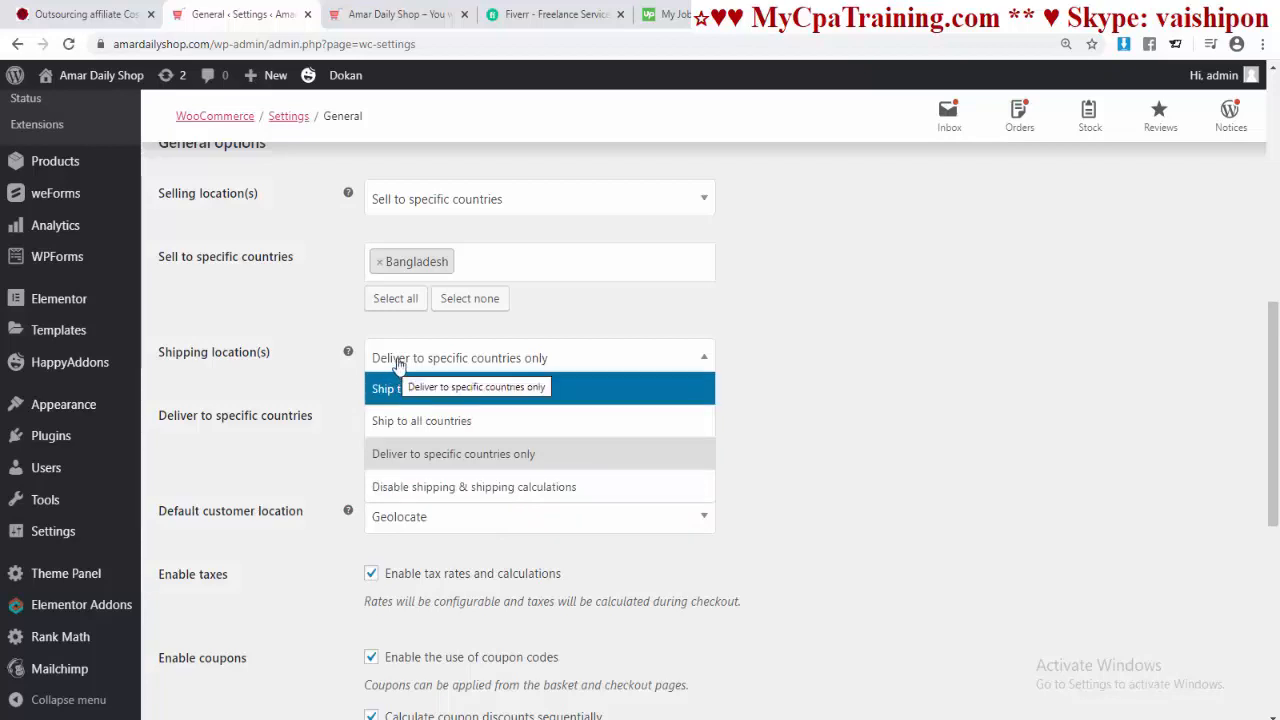
left_click(508, 362)
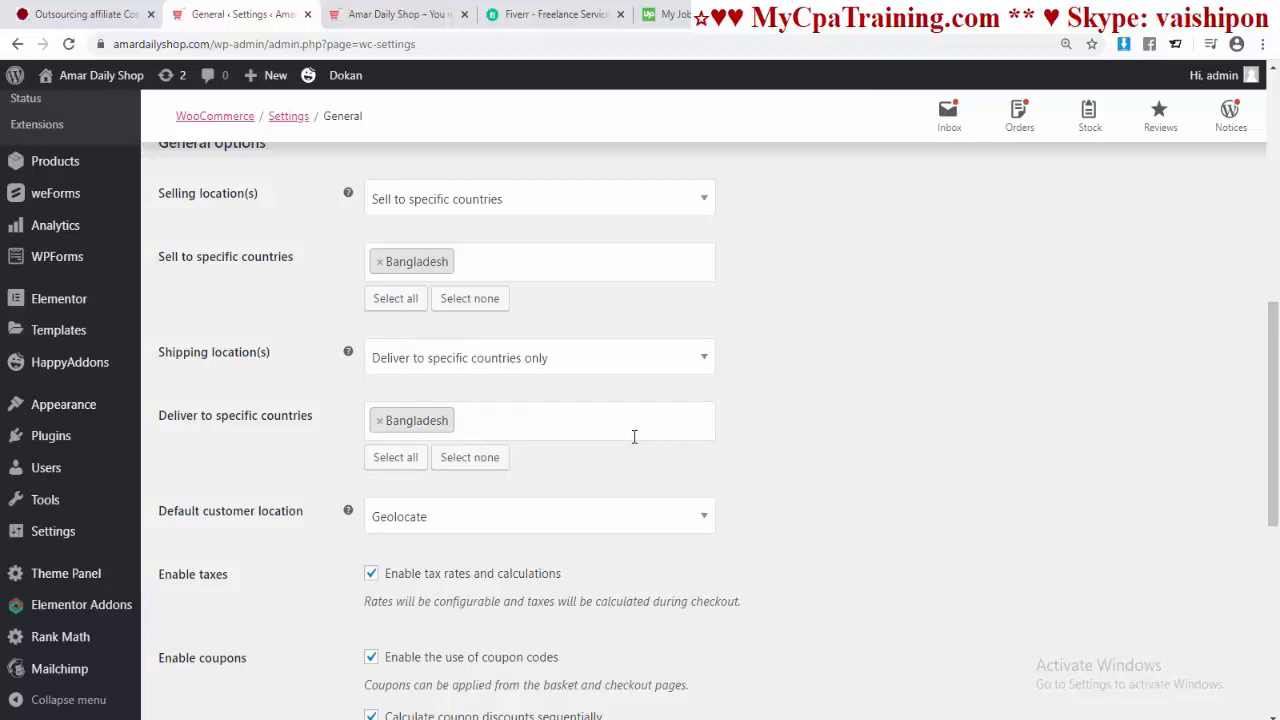
left_click(705, 358)
left_click(705, 358)
scroll(320, 353, "down", 3)
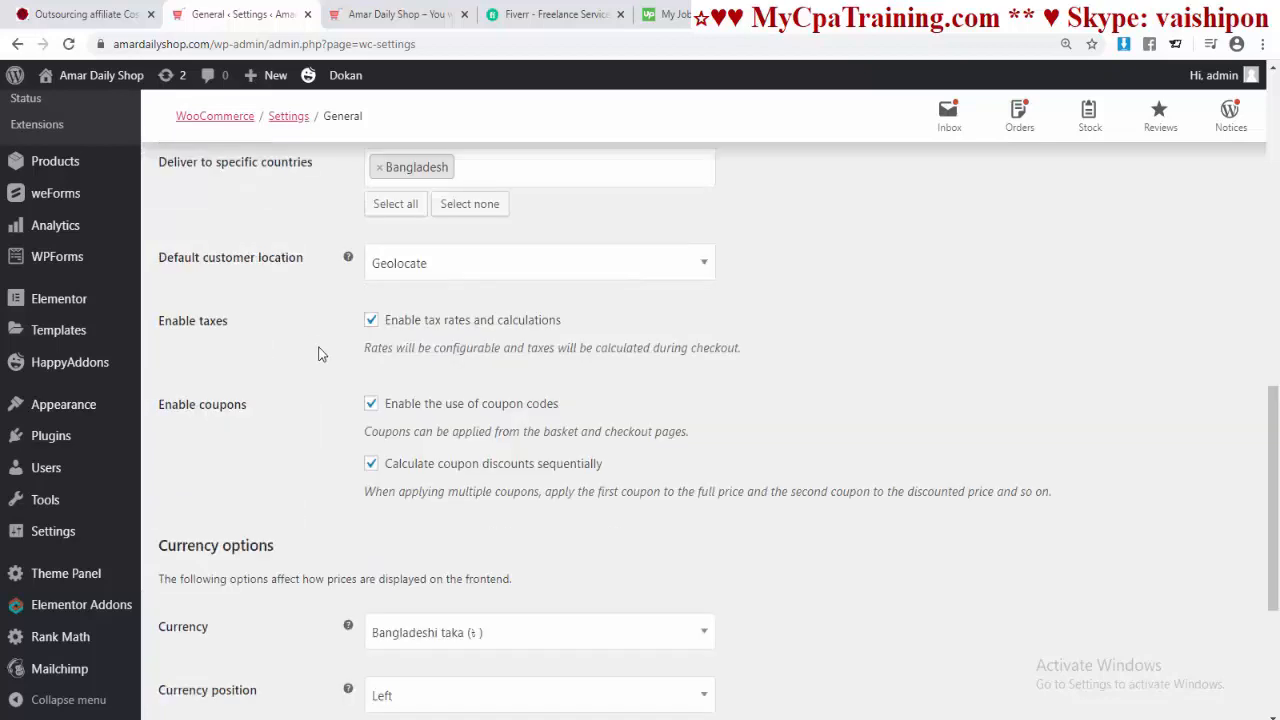
Step: Keep Geolocate as the default customer location
left_click(700, 268)
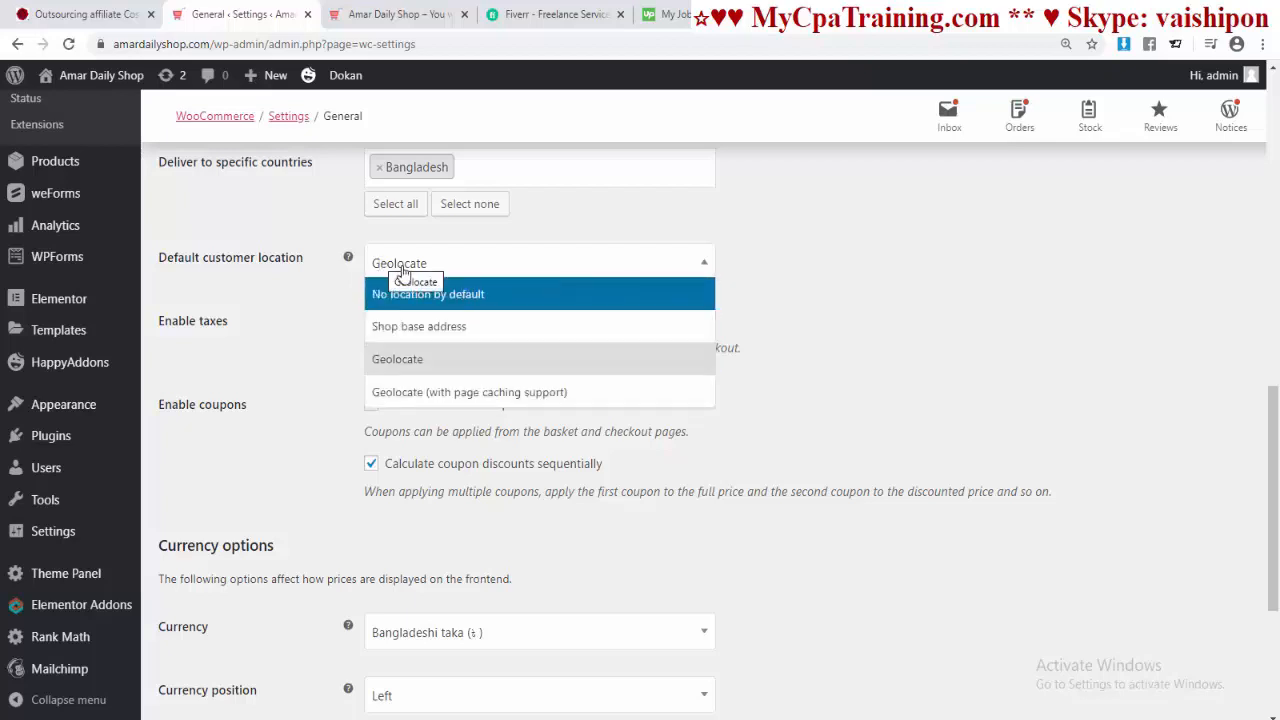
left_click(404, 270)
scroll(740, 330, "down", 1)
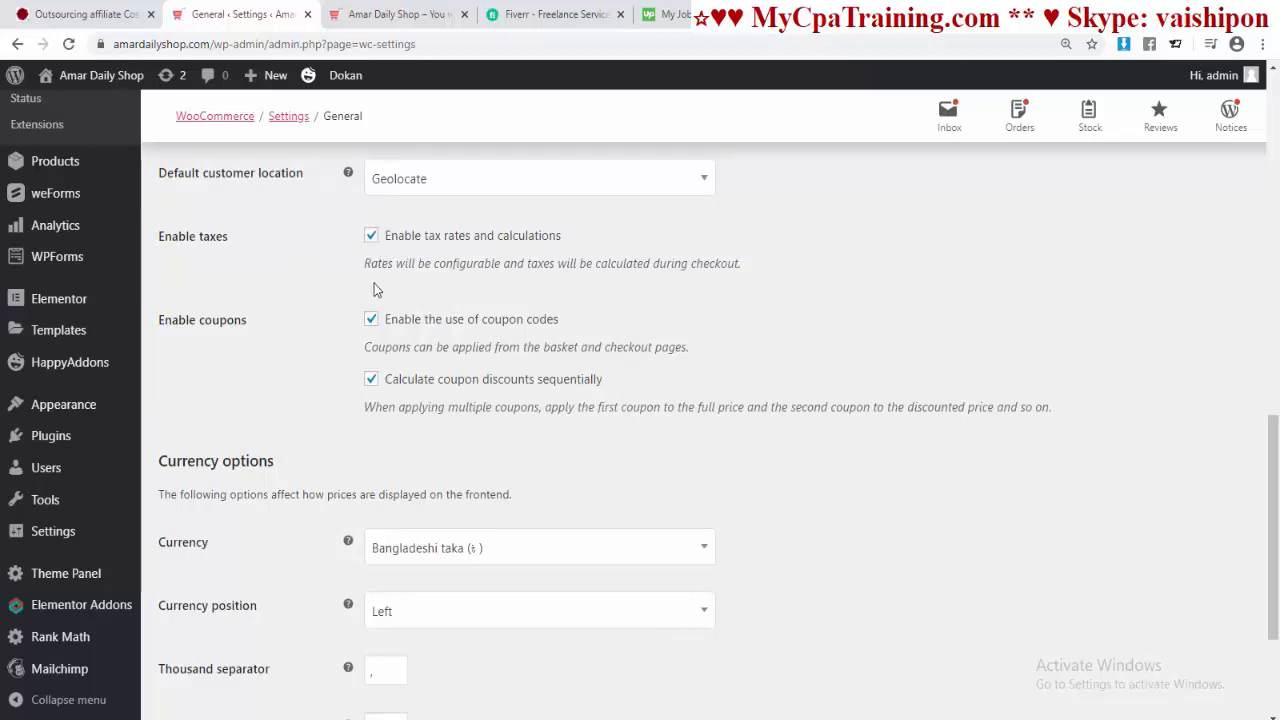
scroll(597, 312, "up", 8)
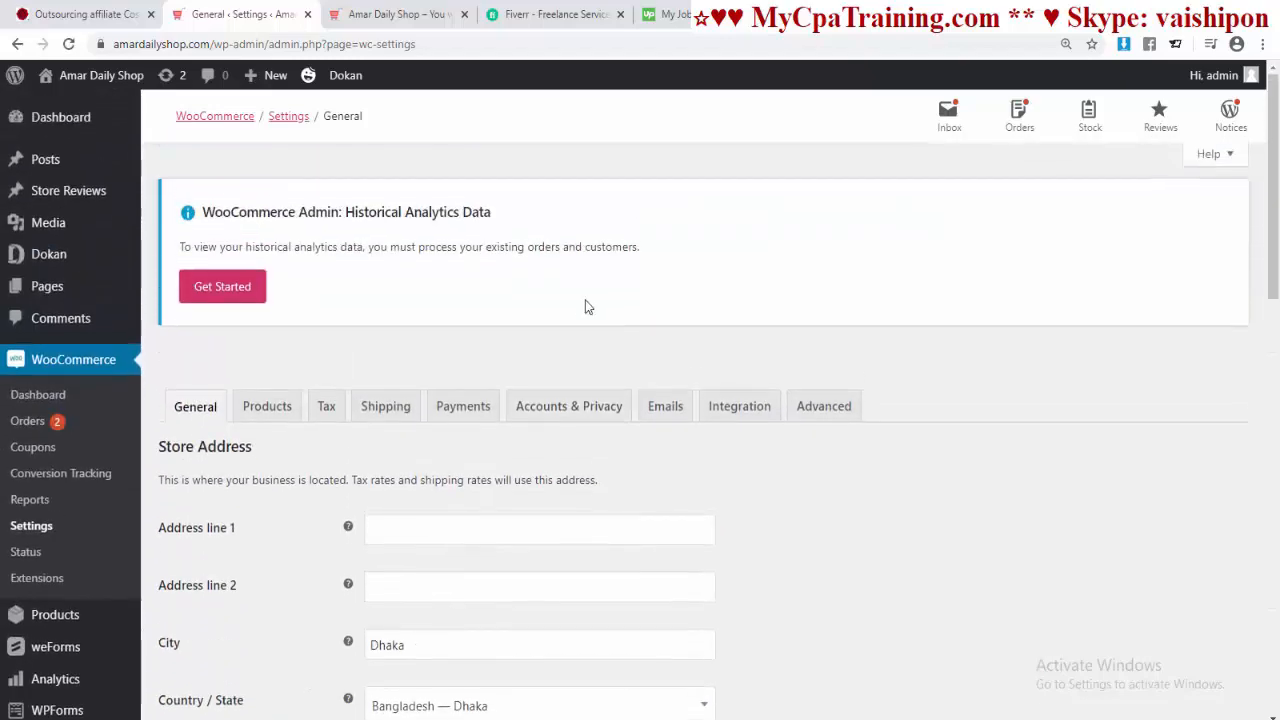
scroll(198, 432, "down", 6)
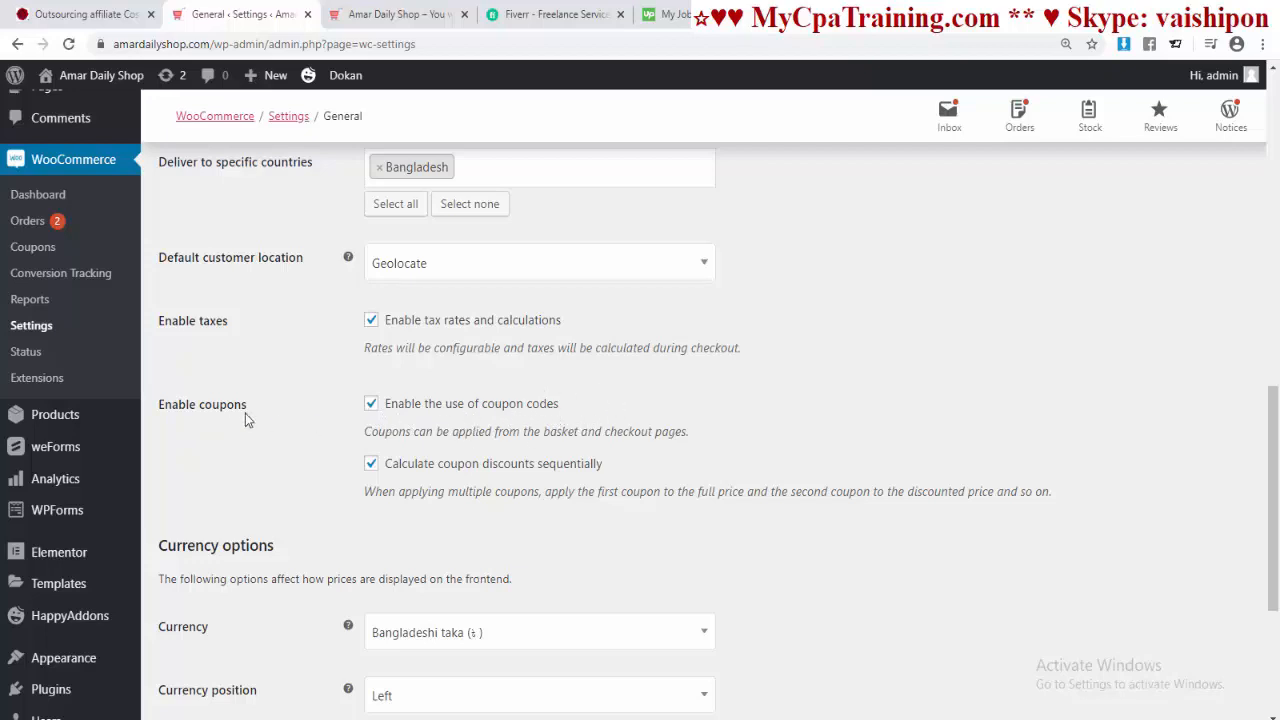
scroll(372, 412, "down", 1)
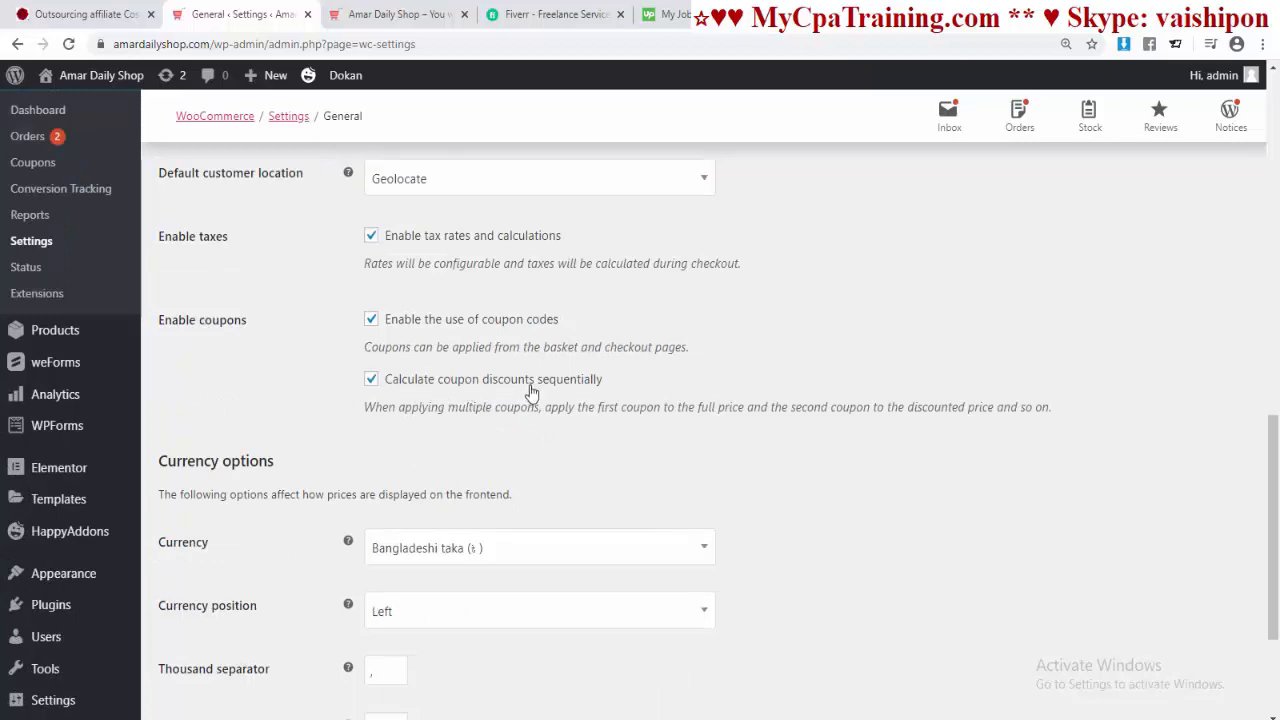
scroll(600, 410, "down", 2)
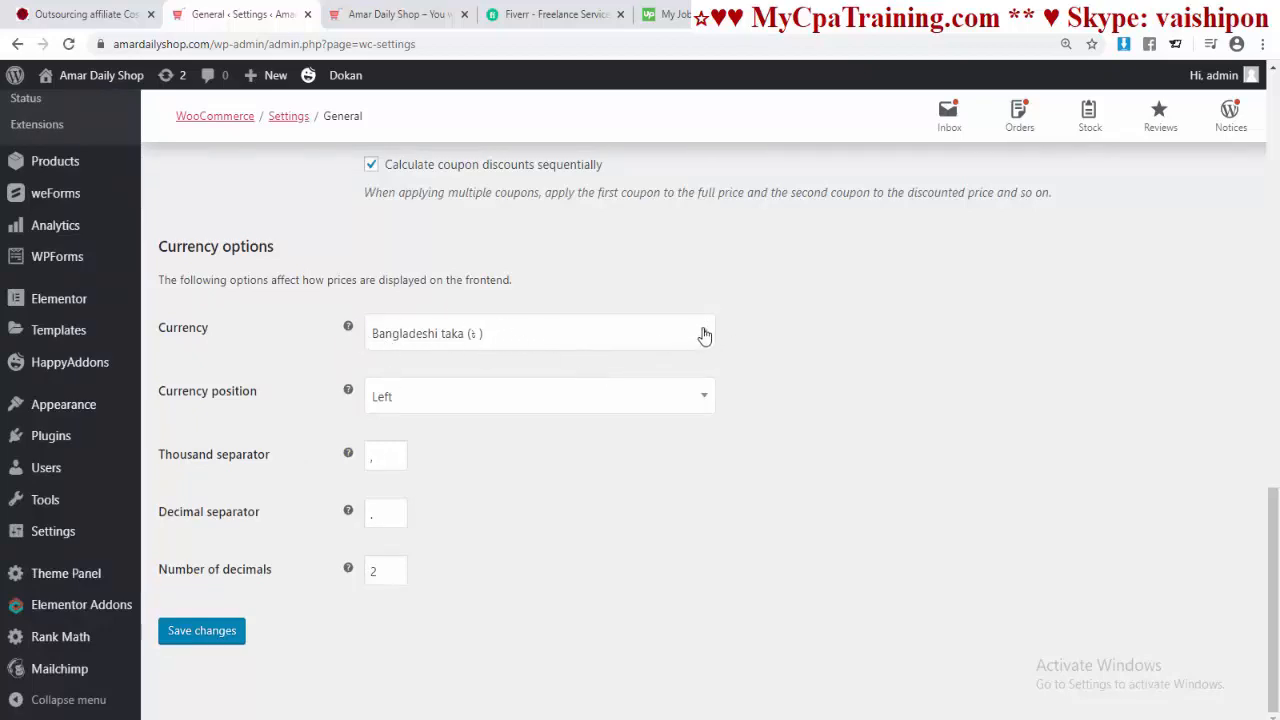
Step: Keep Bangladeshi taka as the store currency and save the general settings
left_click(700, 333)
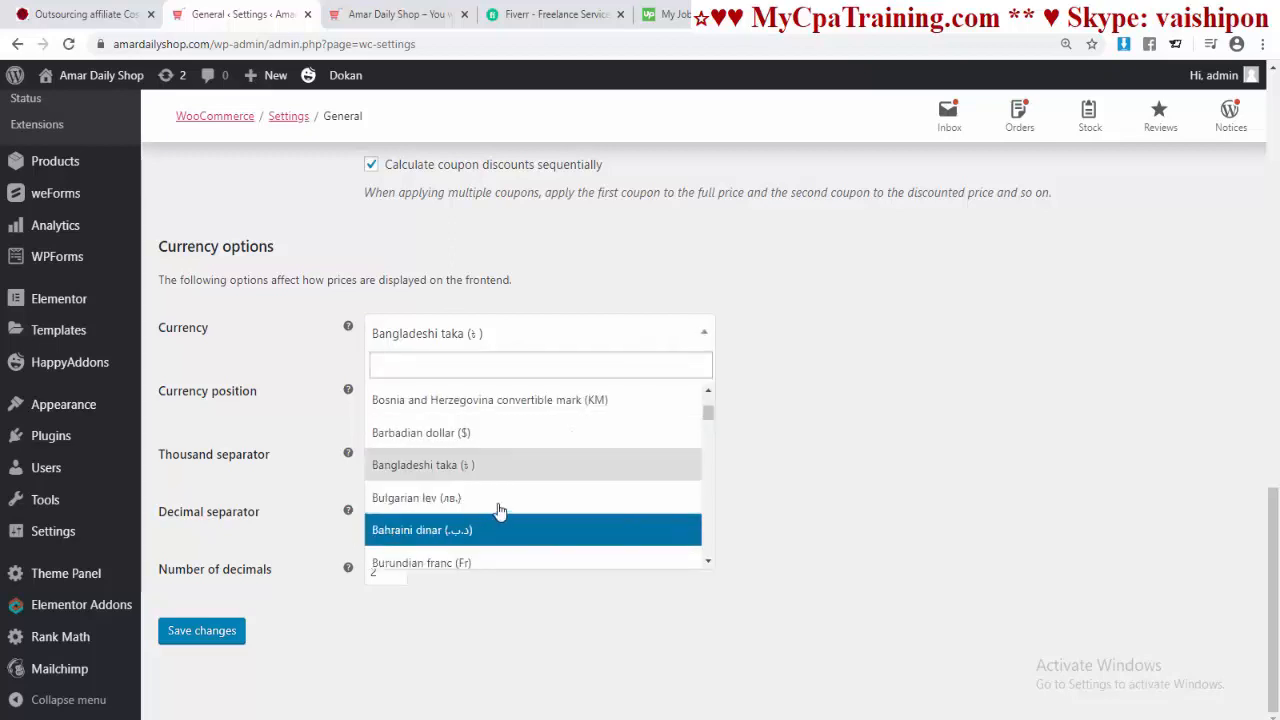
scroll(487, 465, "down", 8)
scroll(480, 472, "up", 2)
scroll(480, 472, "up", 2)
scroll(482, 460, "down", 5)
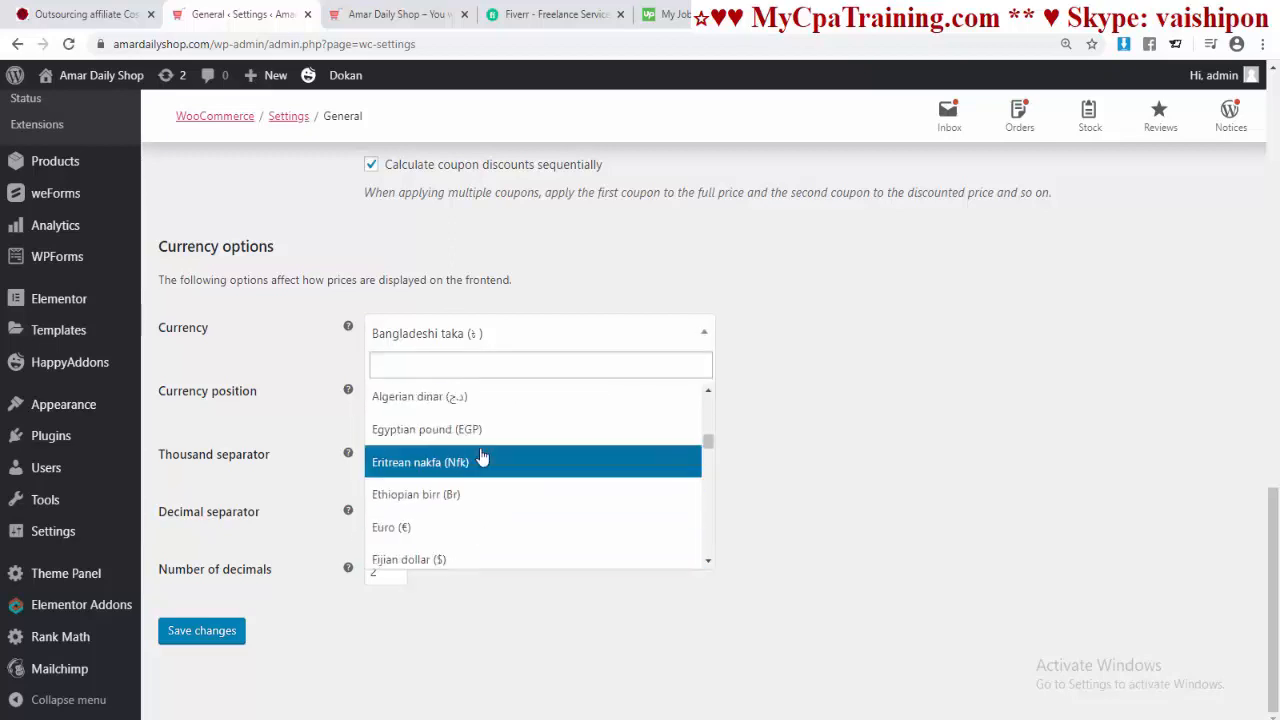
scroll(482, 455, "down", 8)
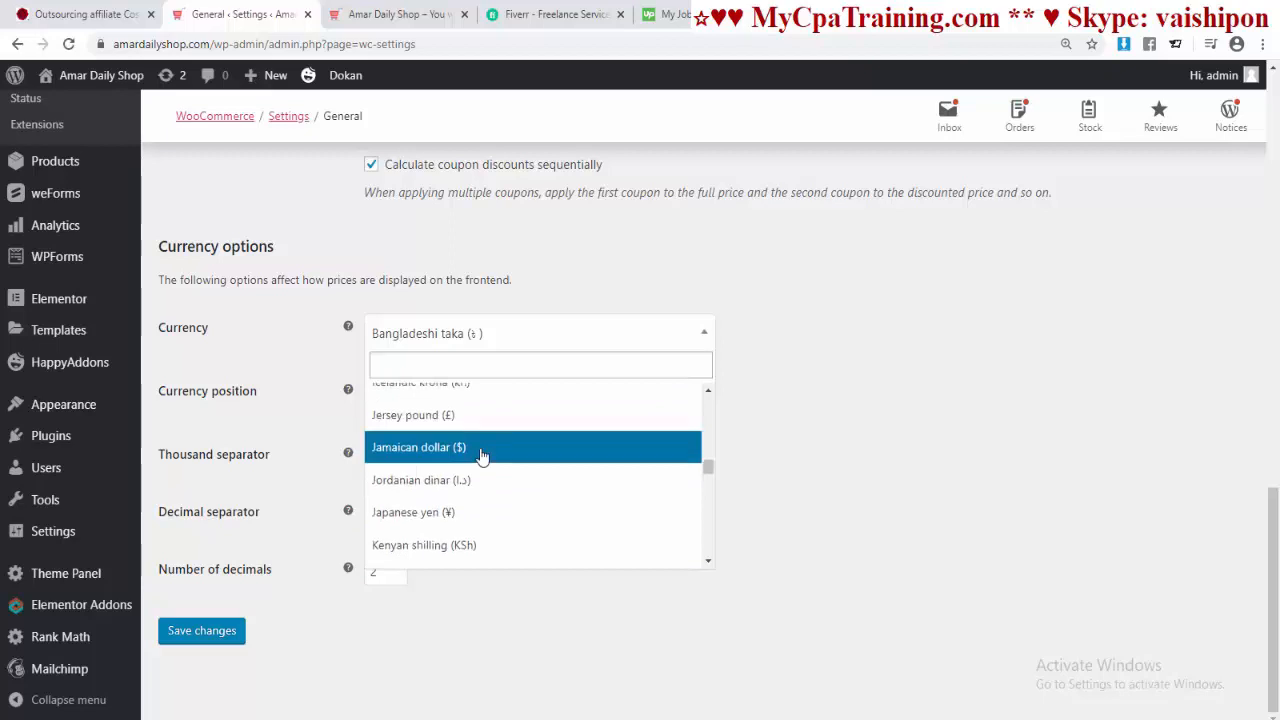
scroll(482, 455, "up", 2)
key("Escape")
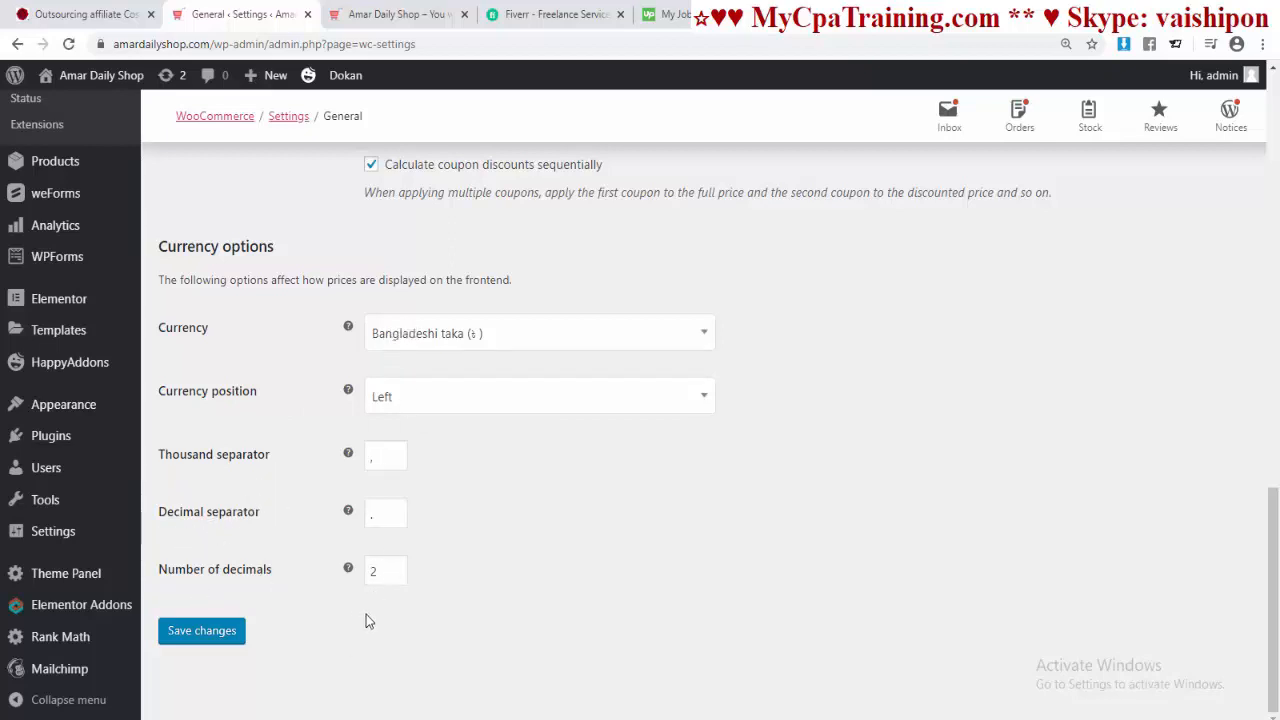
left_click(205, 633)
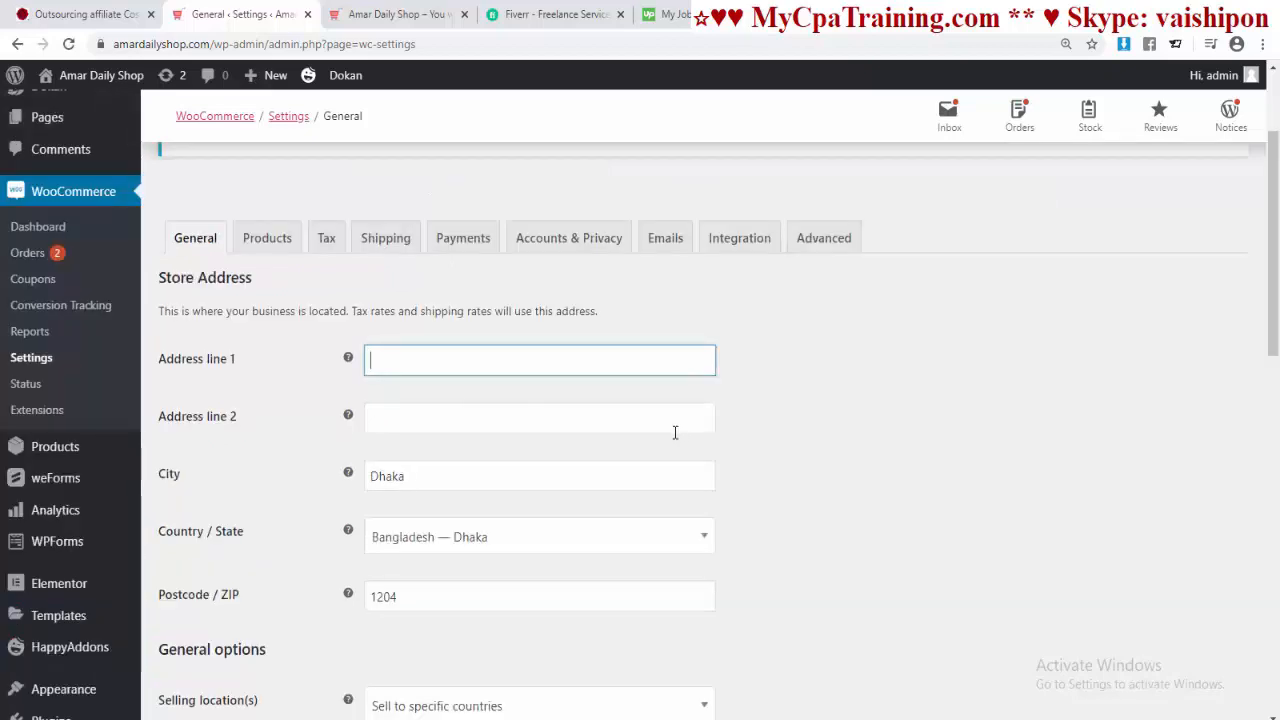
Step: Enter prices inclusive of tax, calculated from the shop base address, with Standard shipping tax class
left_click(327, 240)
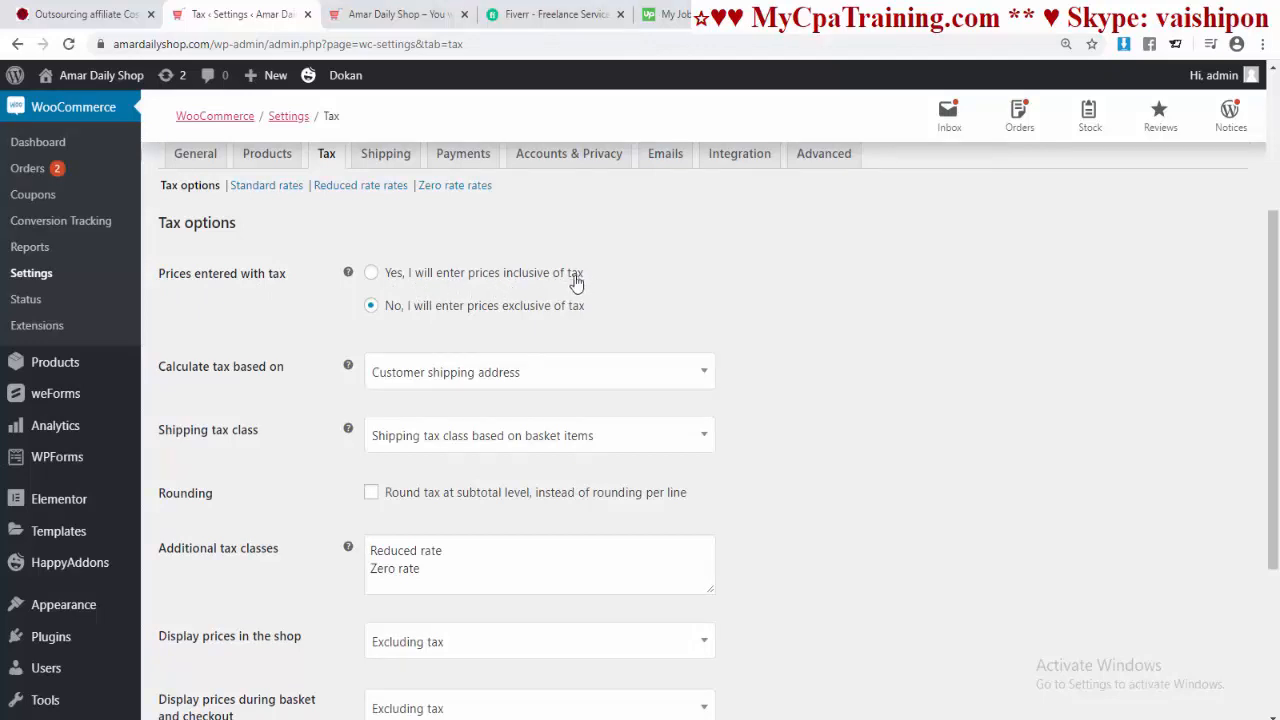
left_click(371, 276)
scroll(608, 334, "down", 1)
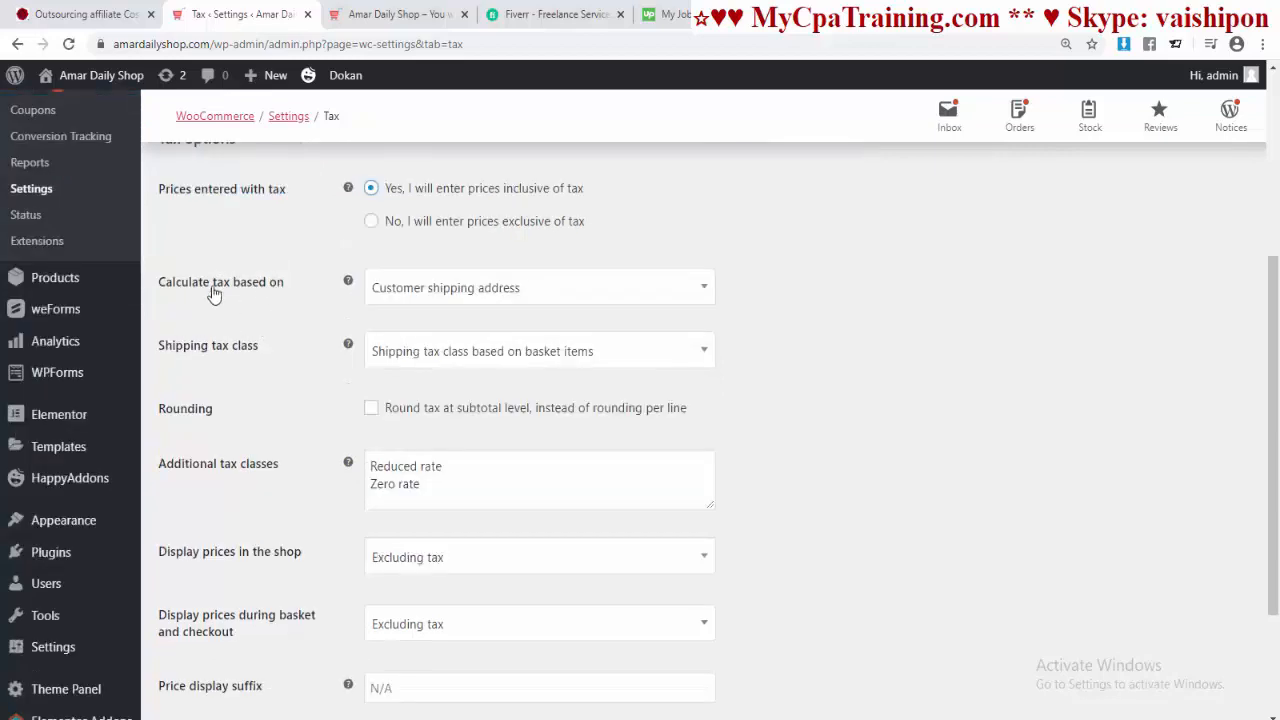
left_click(703, 288)
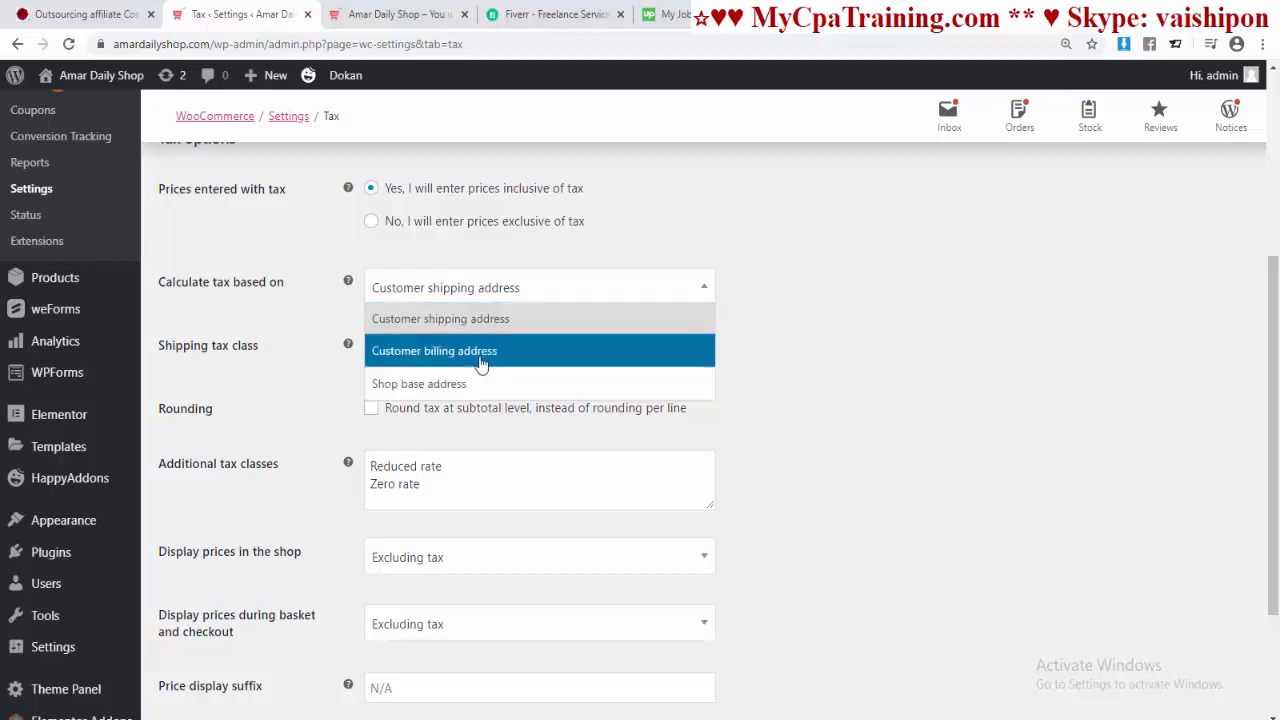
left_click(464, 387)
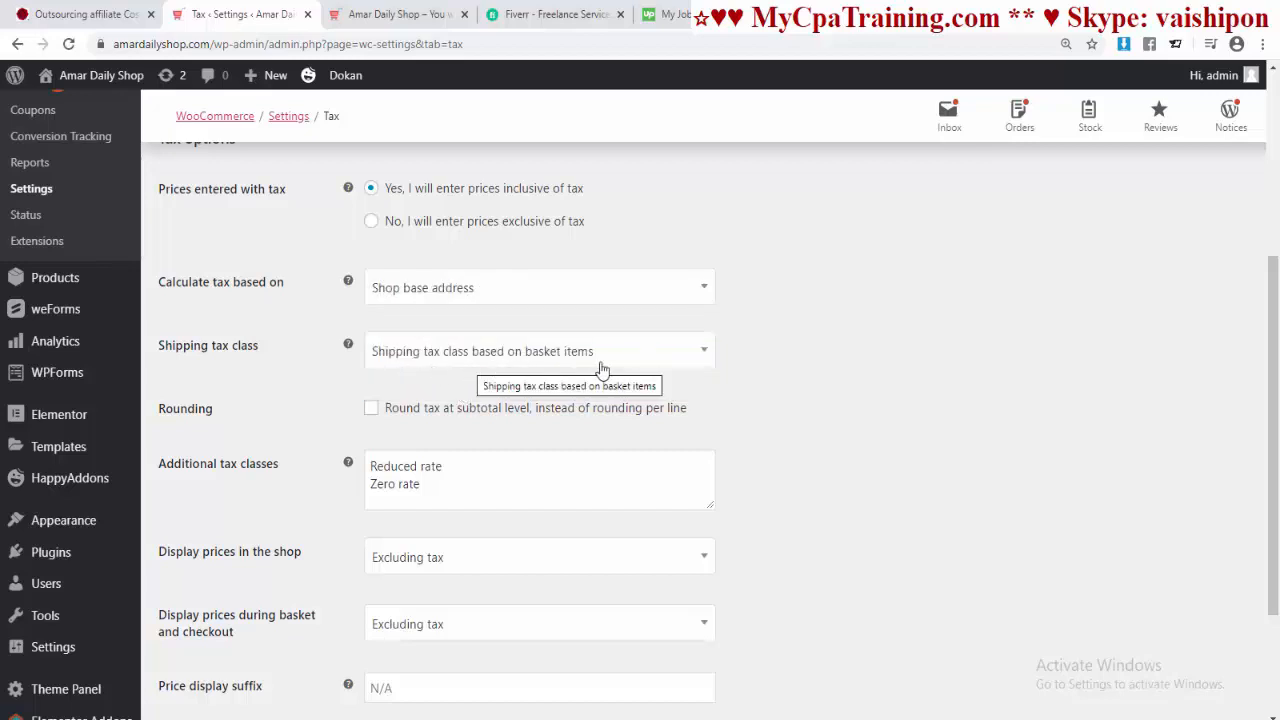
left_click(702, 357)
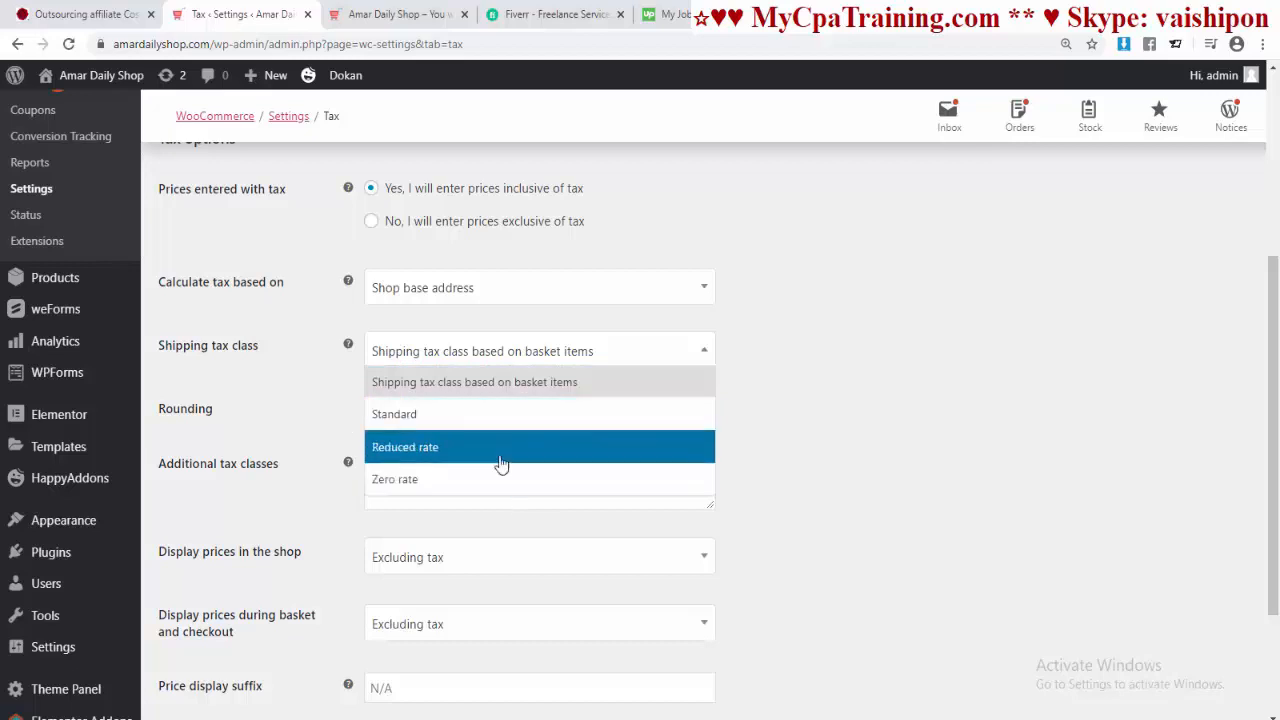
left_click(500, 414)
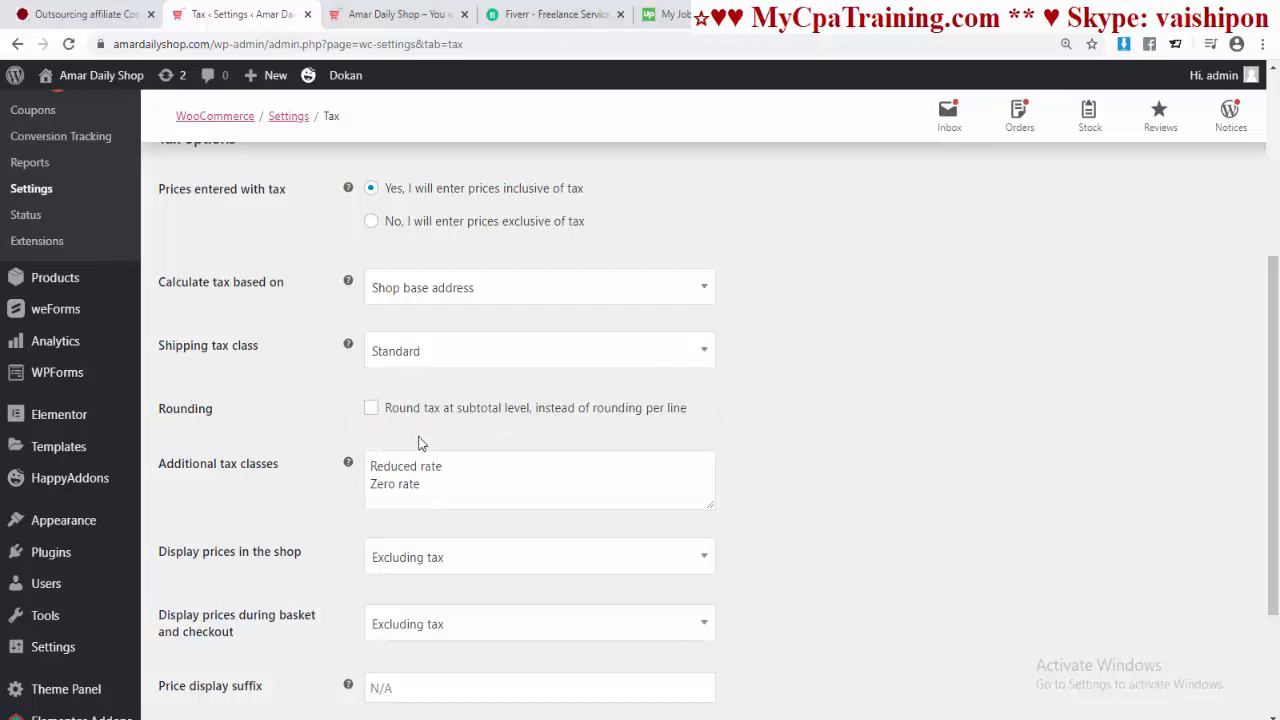
Step: Display shop, basket and checkout prices including tax, keep tax totals itemized, and save
scroll(330, 400, "down", 2)
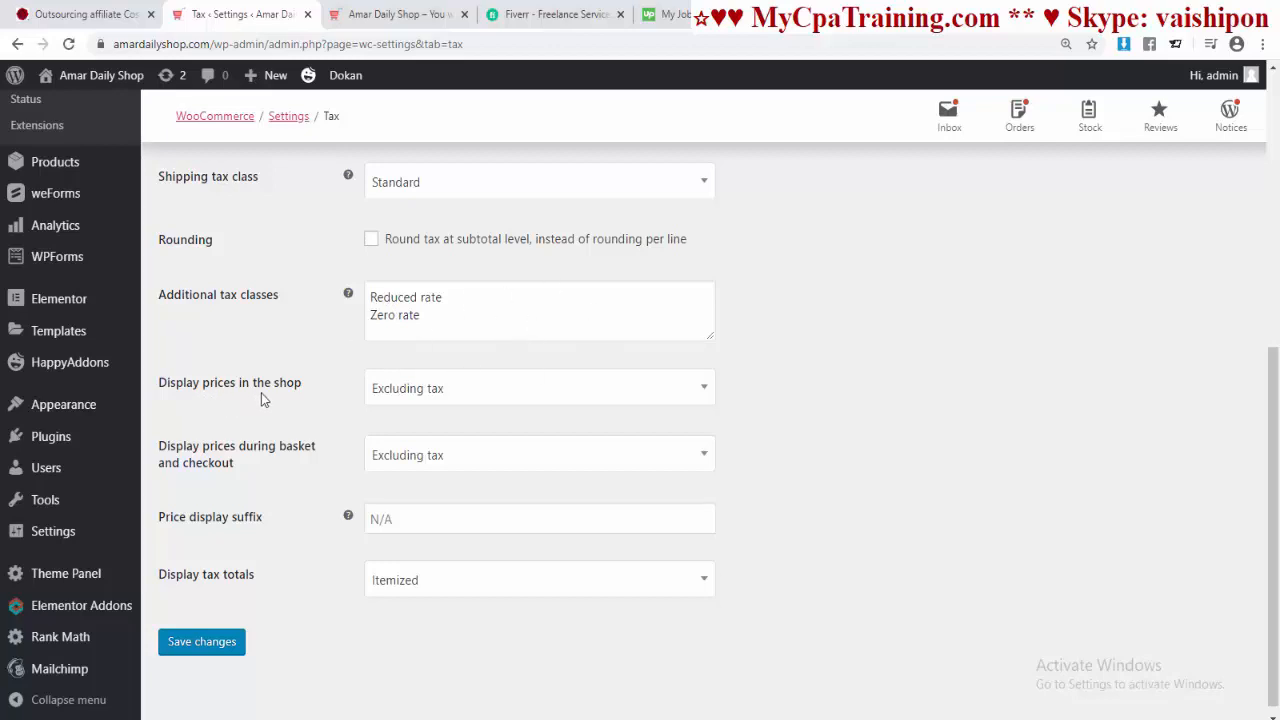
left_click(471, 394)
left_click(429, 420)
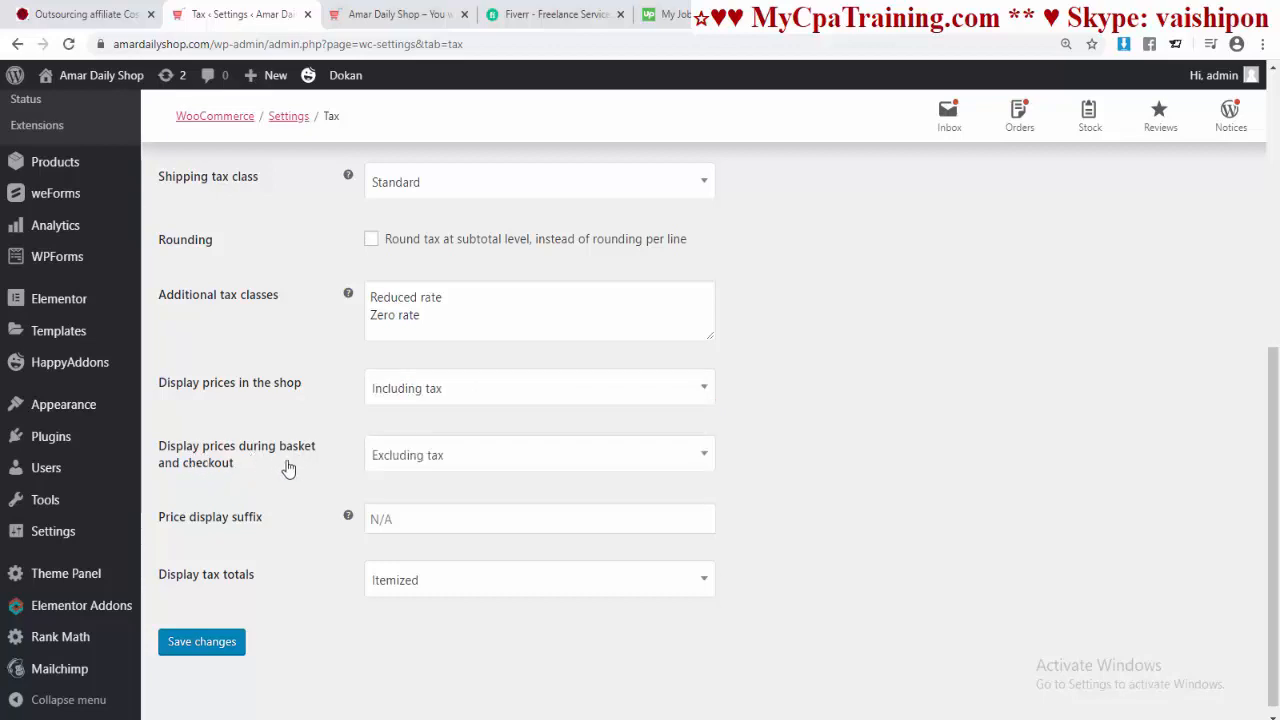
left_click(695, 466)
left_click(485, 488)
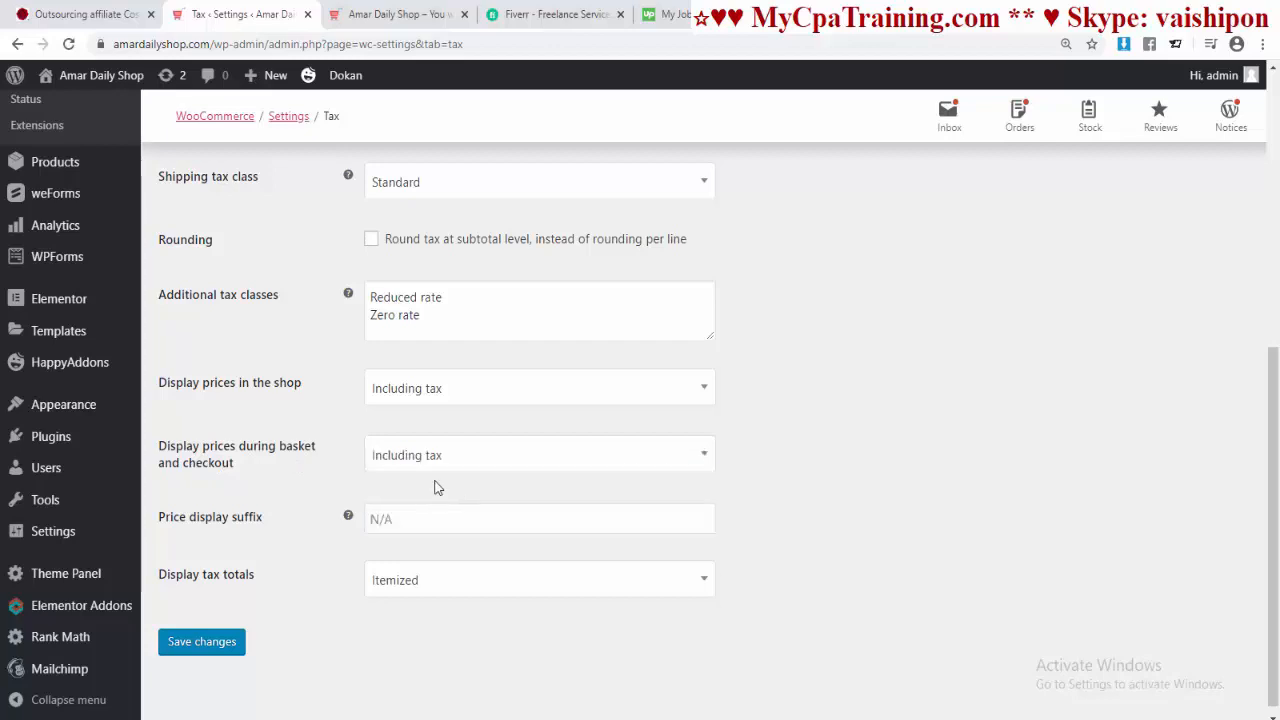
left_click(703, 581)
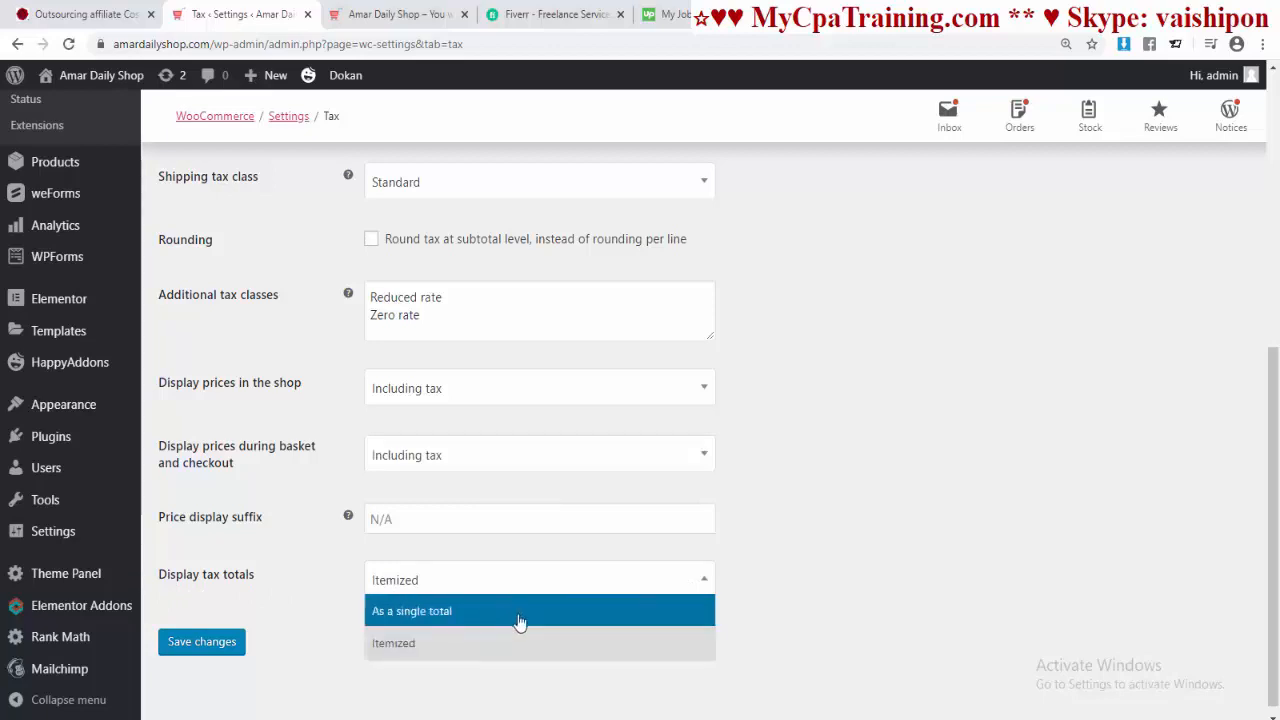
left_click(412, 647)
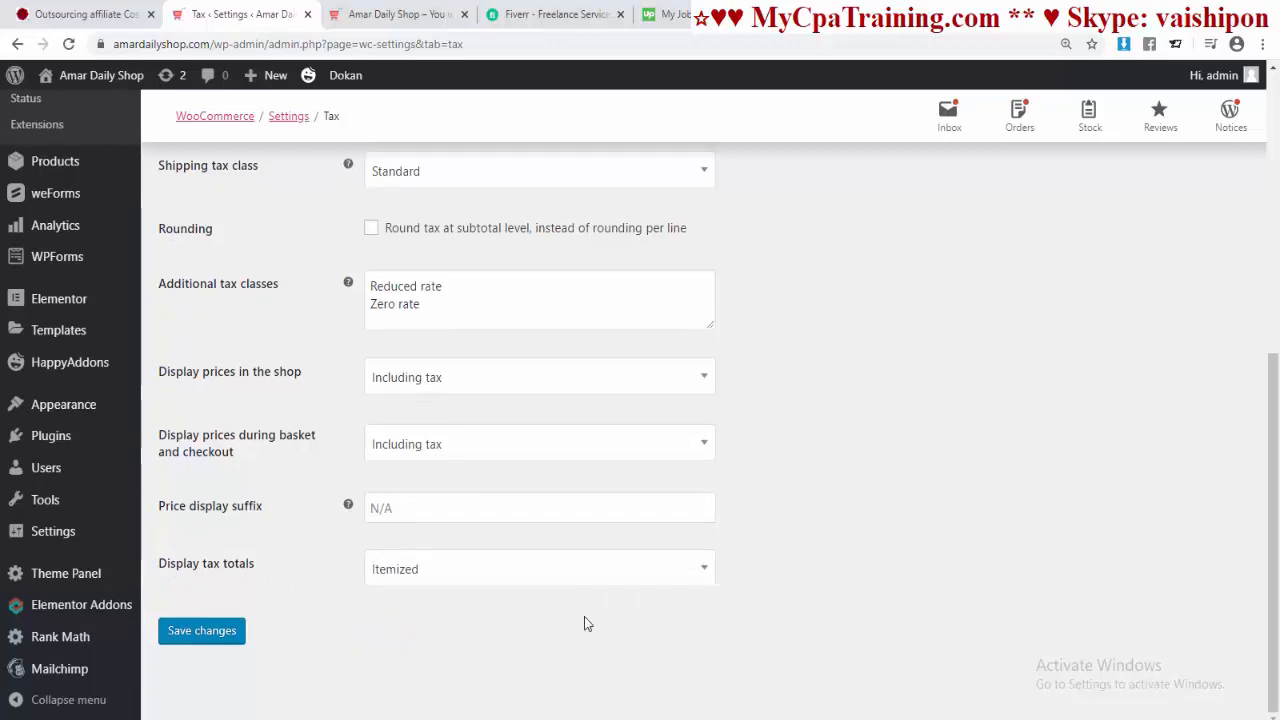
left_click(196, 637)
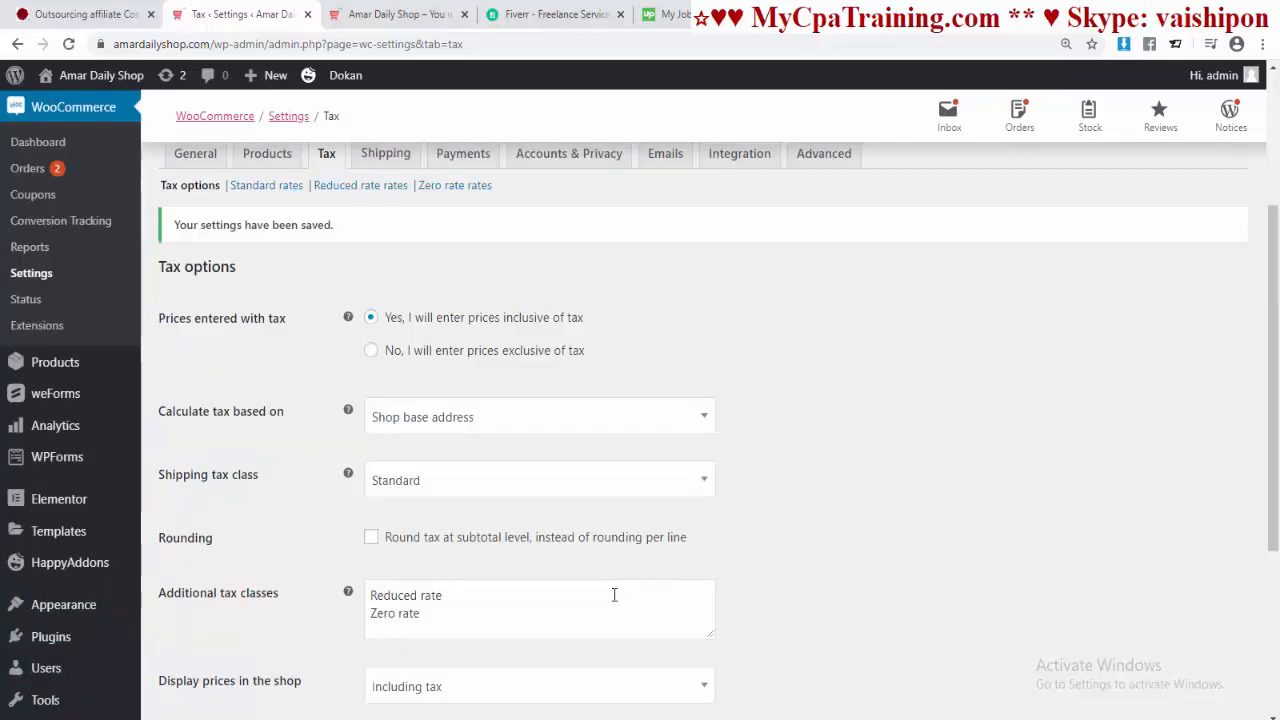
left_click(385, 153)
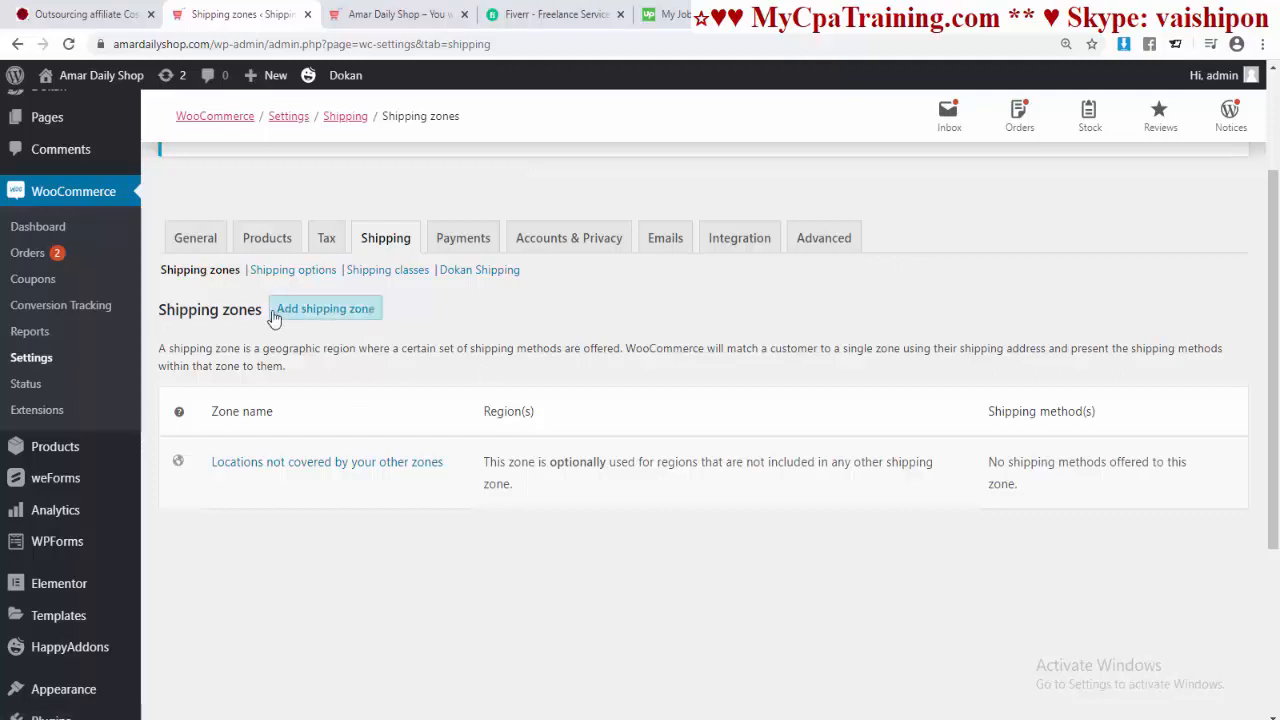
Step: Add a new shipping zone named Bangladesh with Bangladesh as its region
left_click(322, 312)
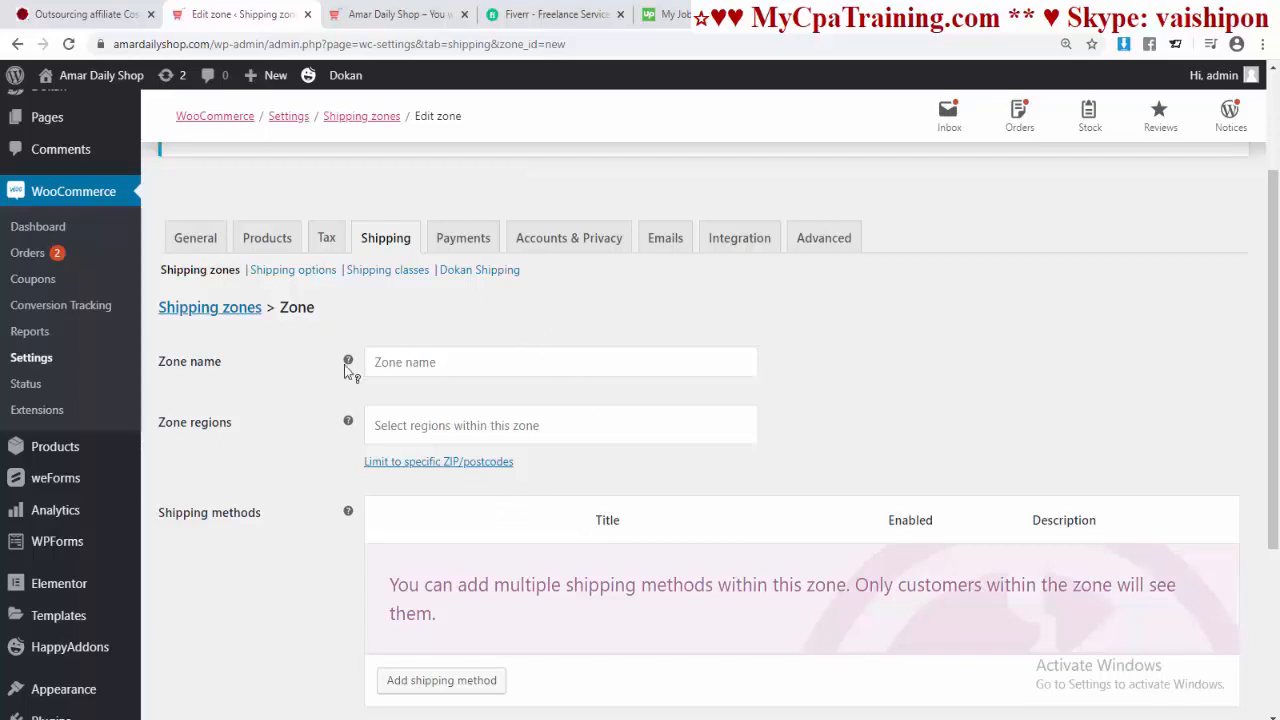
left_click(399, 363)
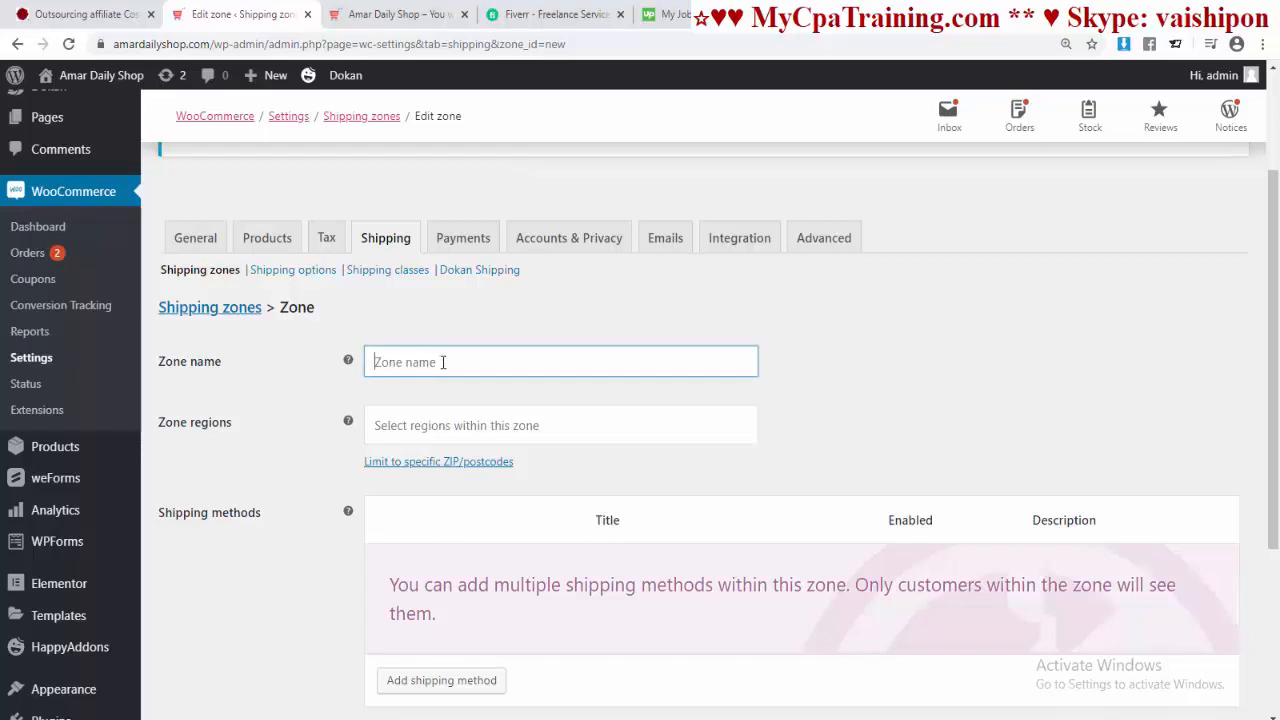
type("Bangladesh")
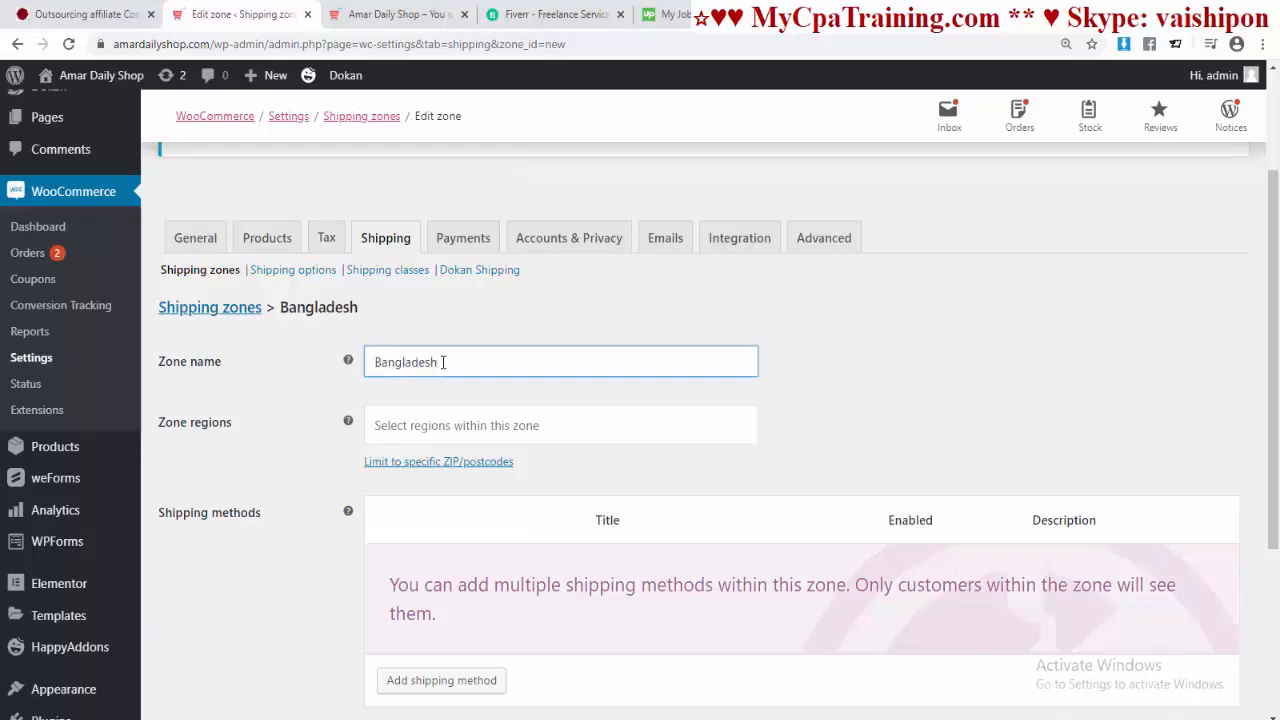
left_click(576, 501)
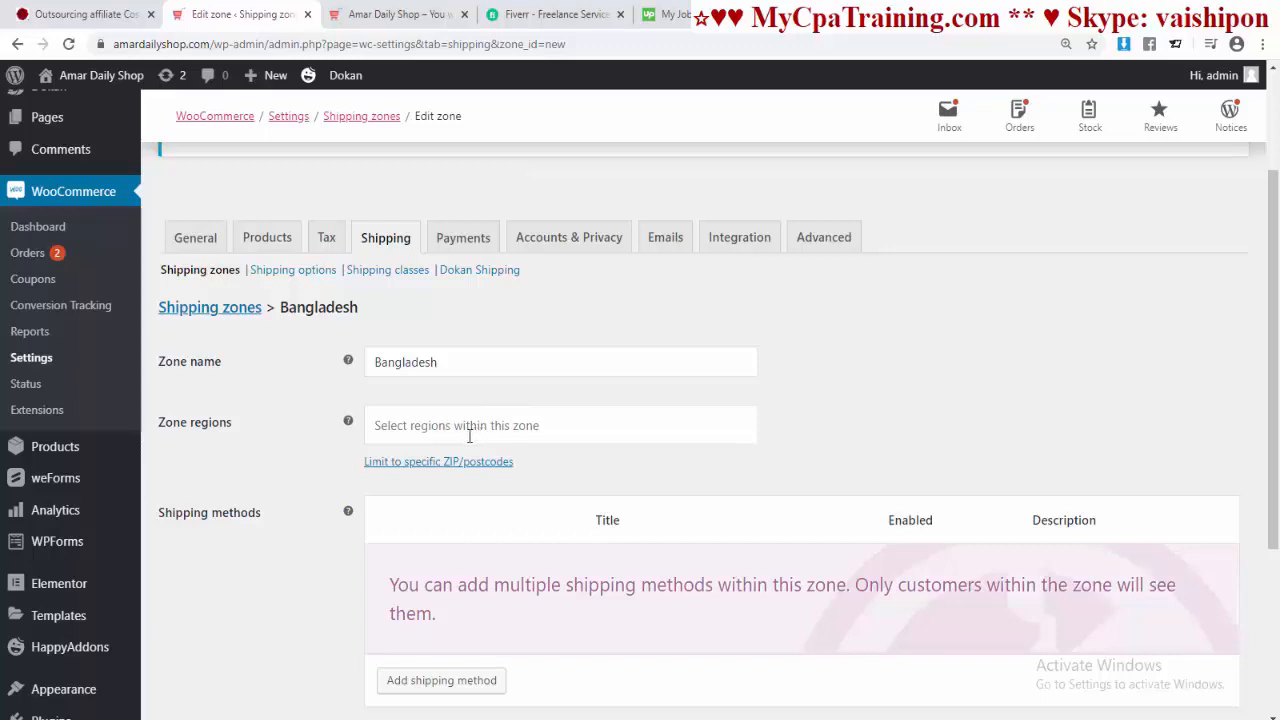
left_click(410, 428)
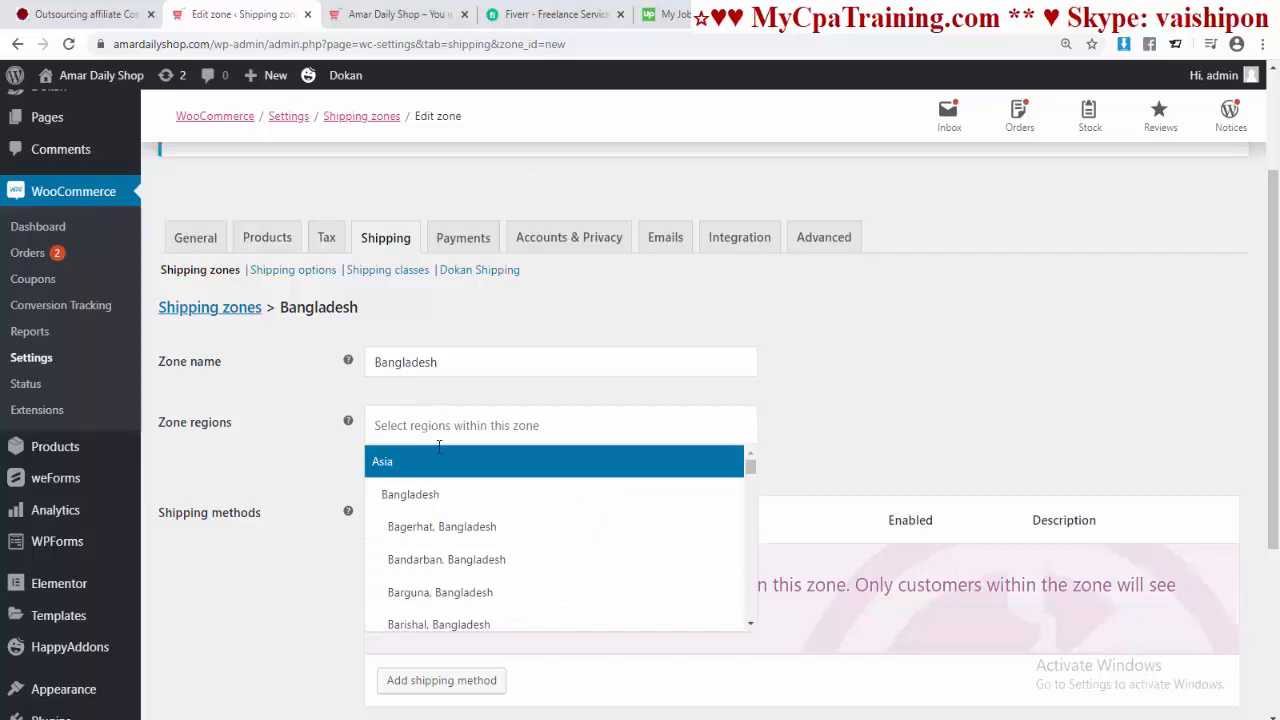
left_click(391, 496)
Step: Add Vendor Shipping as the zone's shipping method
scroll(505, 575, "down", 2)
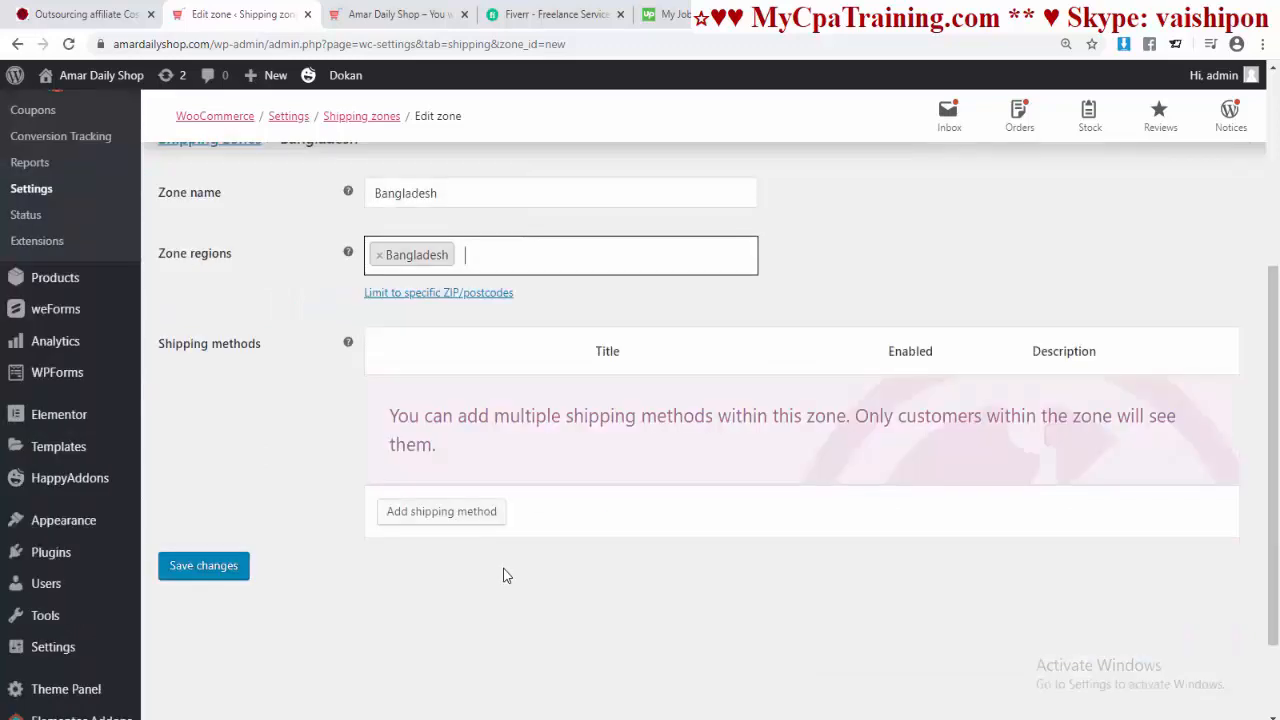
left_click(472, 516)
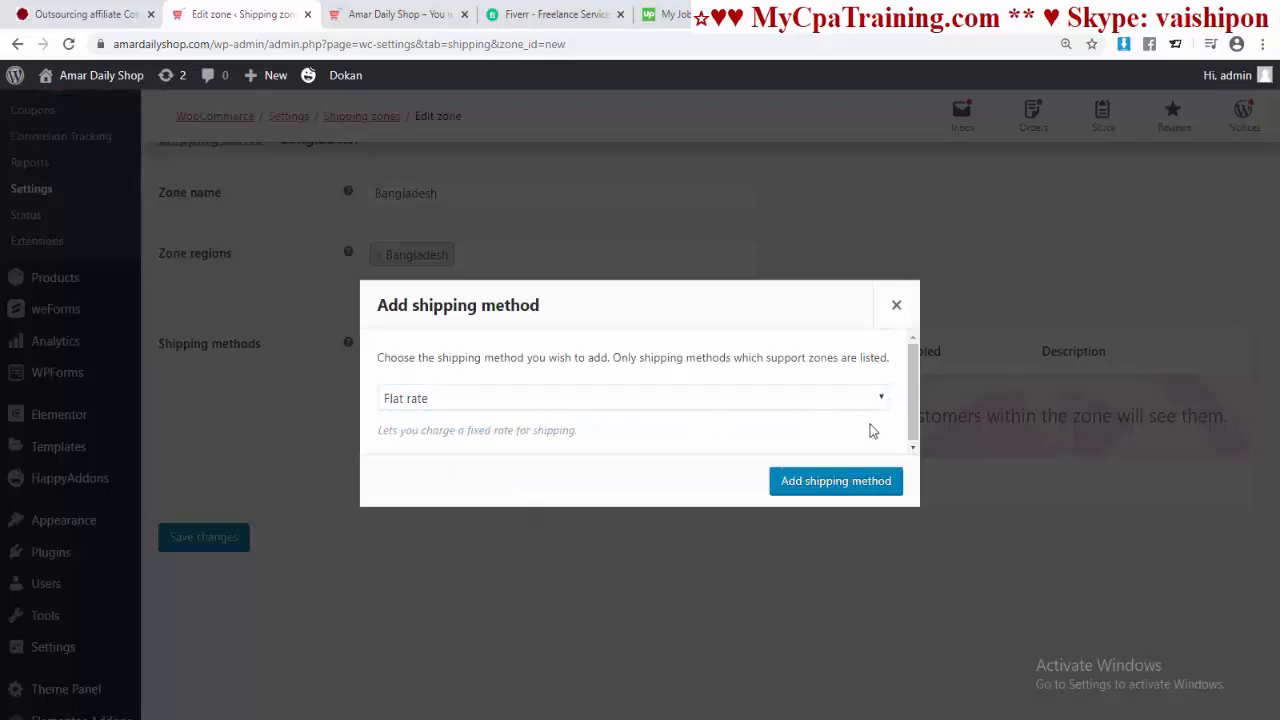
left_click(868, 406)
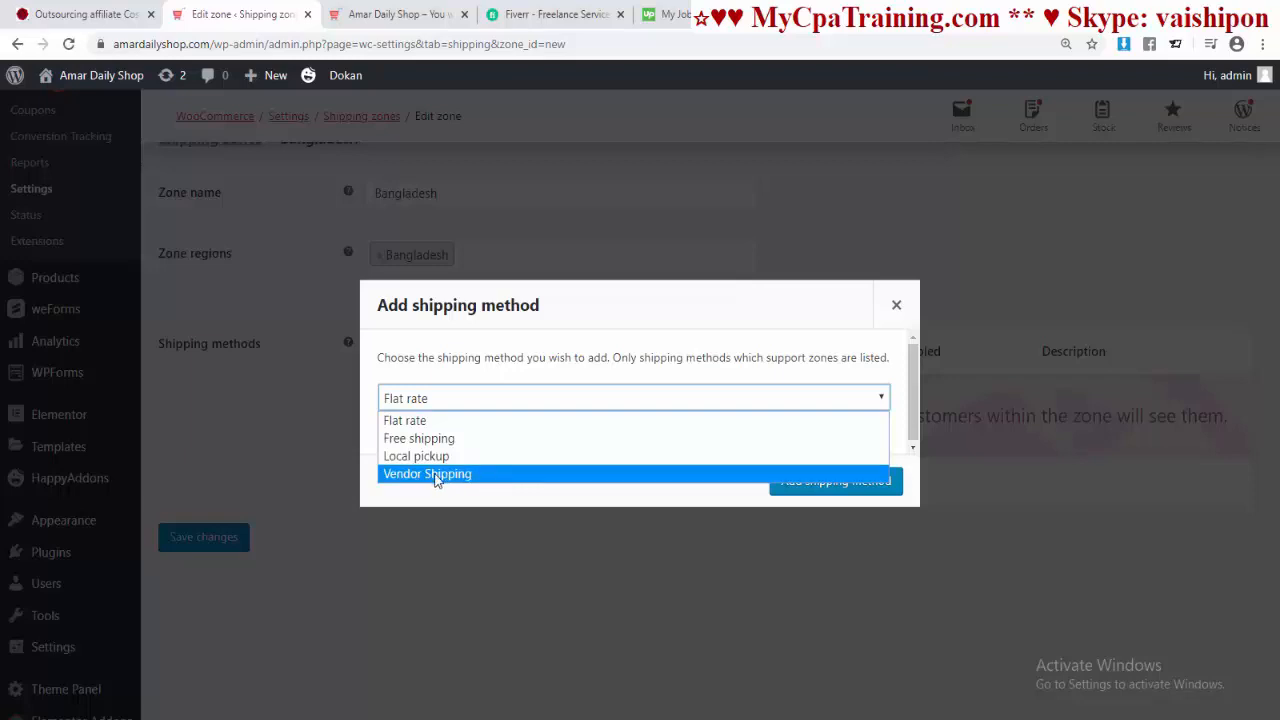
left_click(435, 474)
left_click(832, 484)
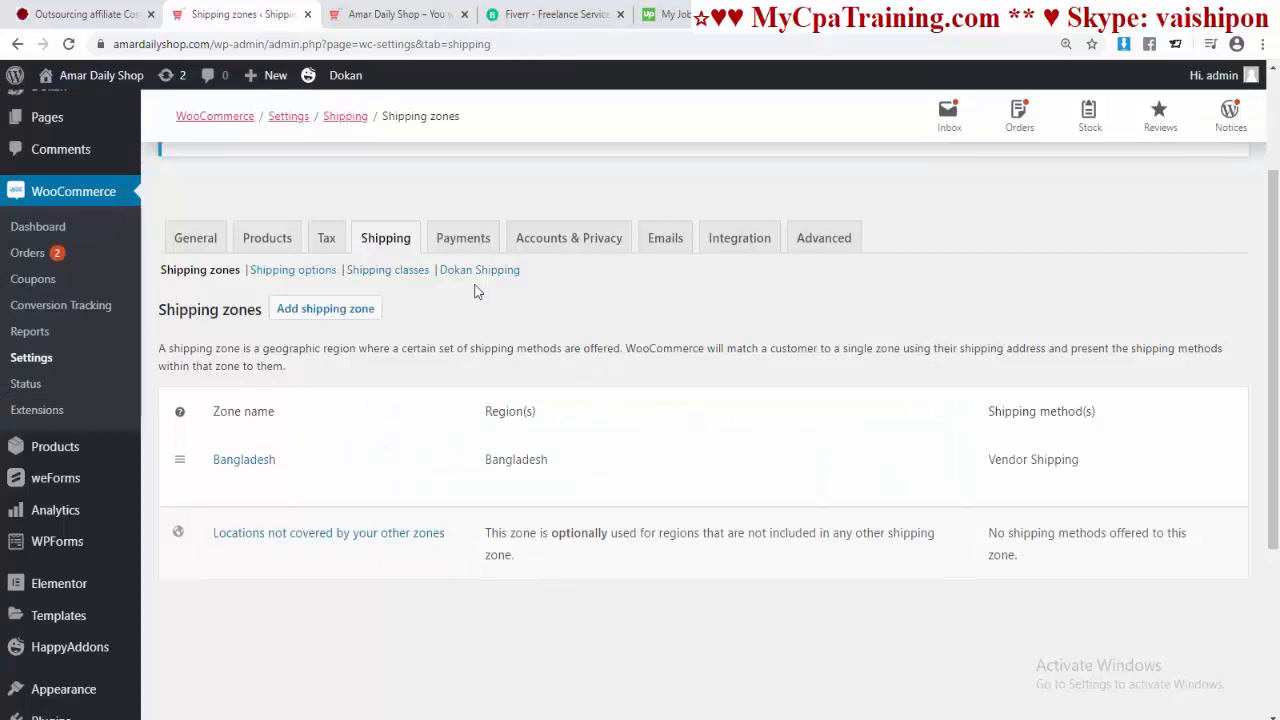
Step: Save the Payments settings with Cash on delivery as the only enabled method
left_click(463, 240)
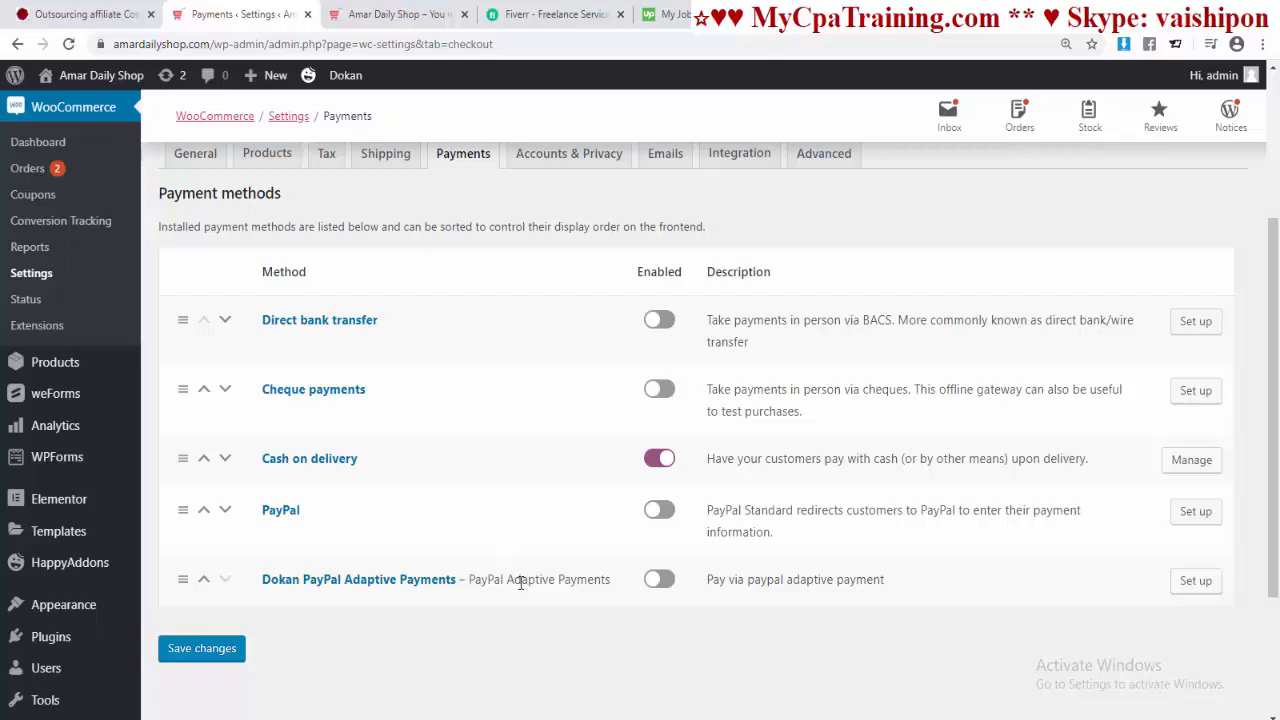
left_click(202, 648)
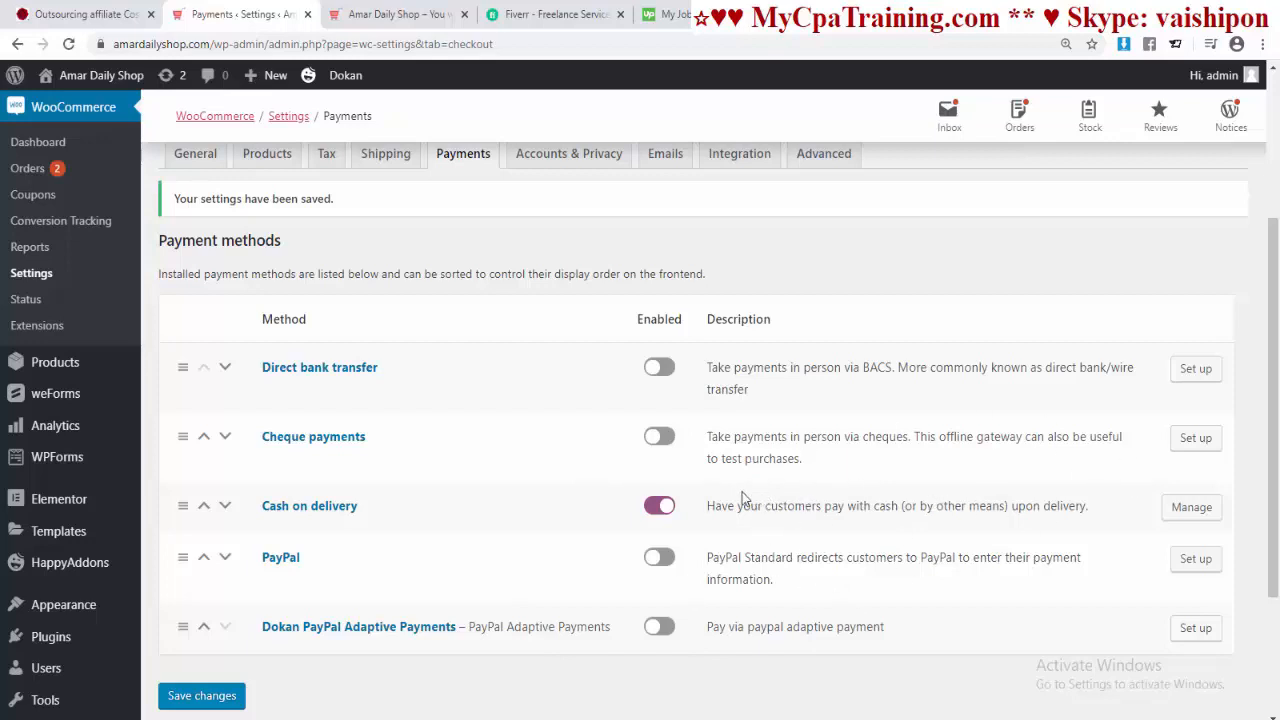
Step: Allow customers to log in and create accounts during checkout, and save Accounts & Privacy
left_click(569, 155)
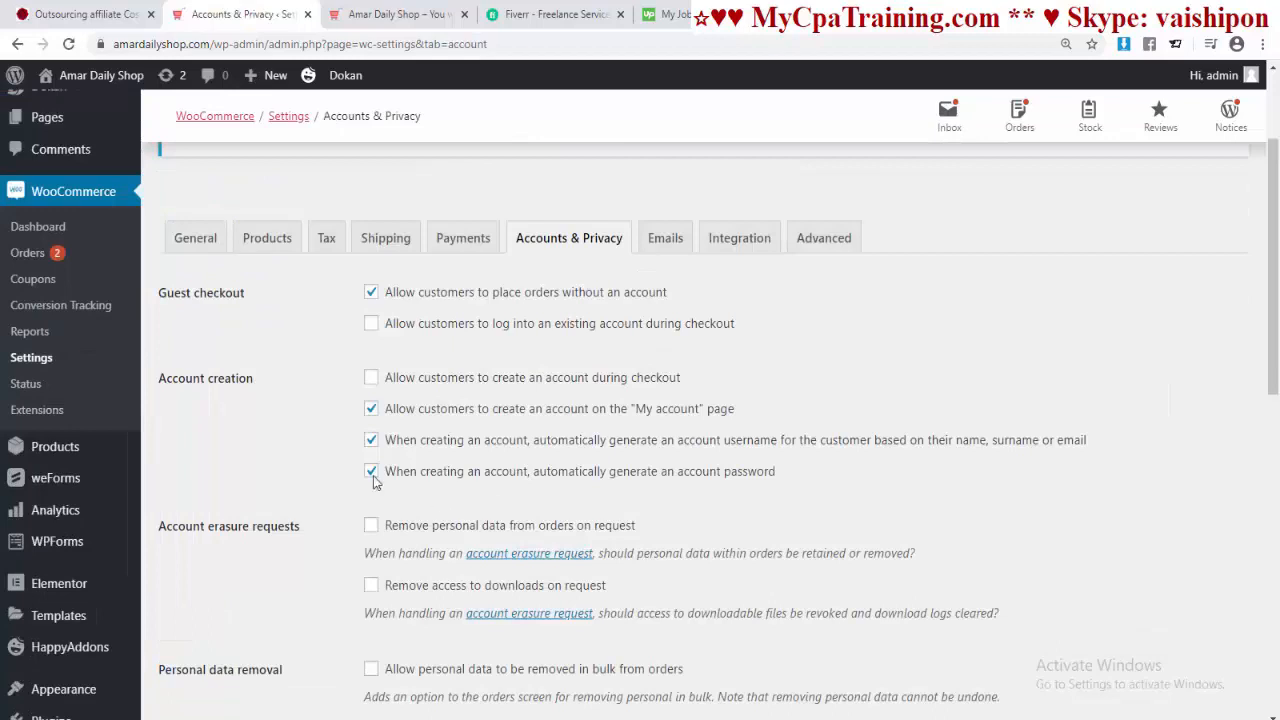
left_click(371, 323)
left_click(371, 378)
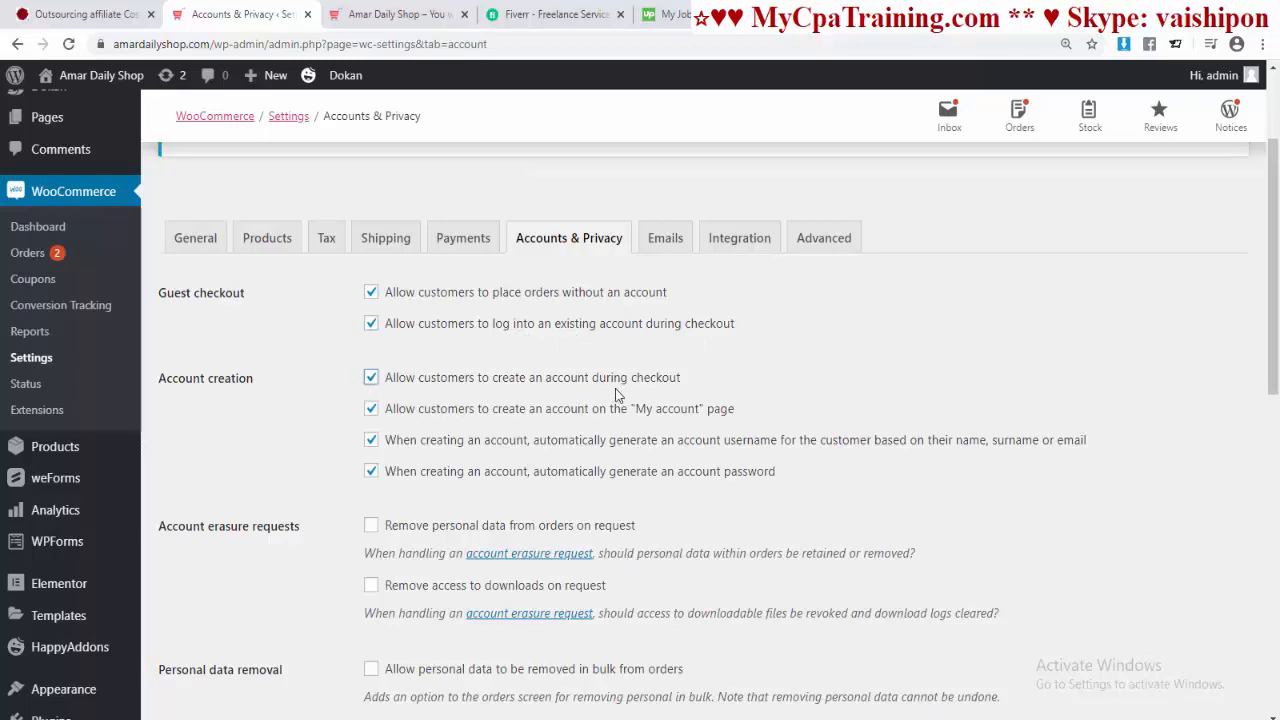
scroll(617, 497, "down", 10)
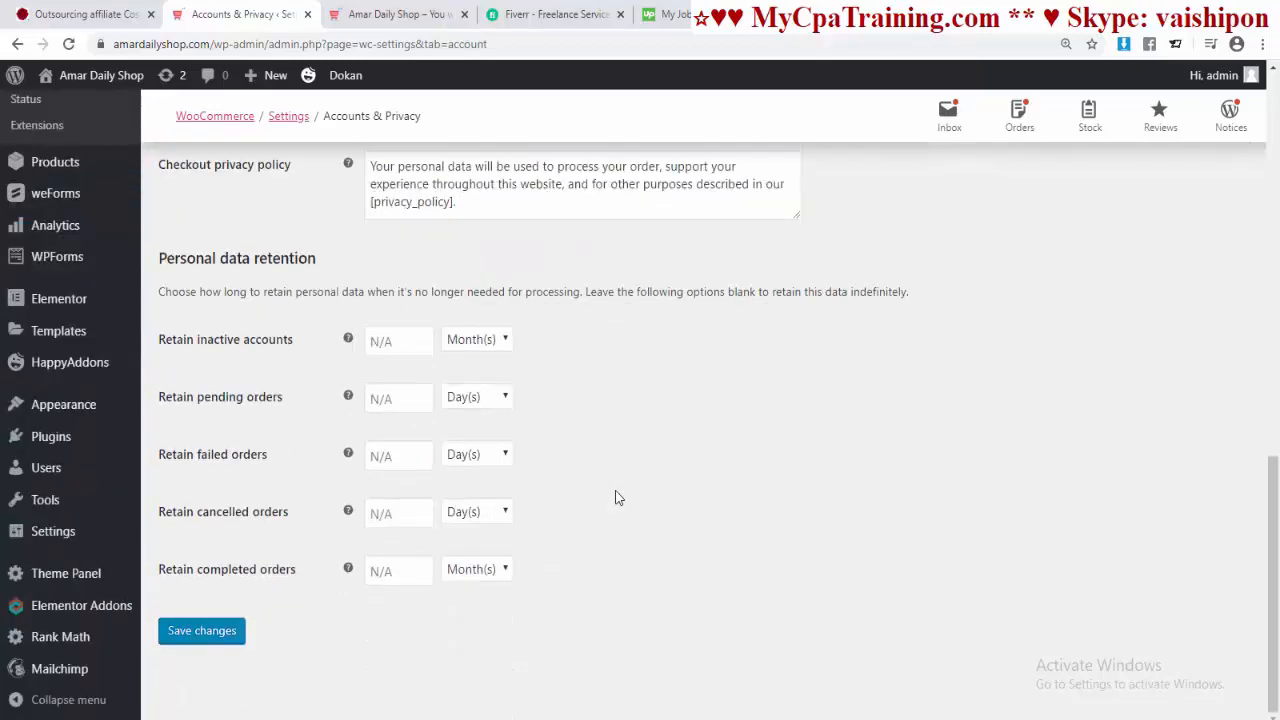
left_click(205, 636)
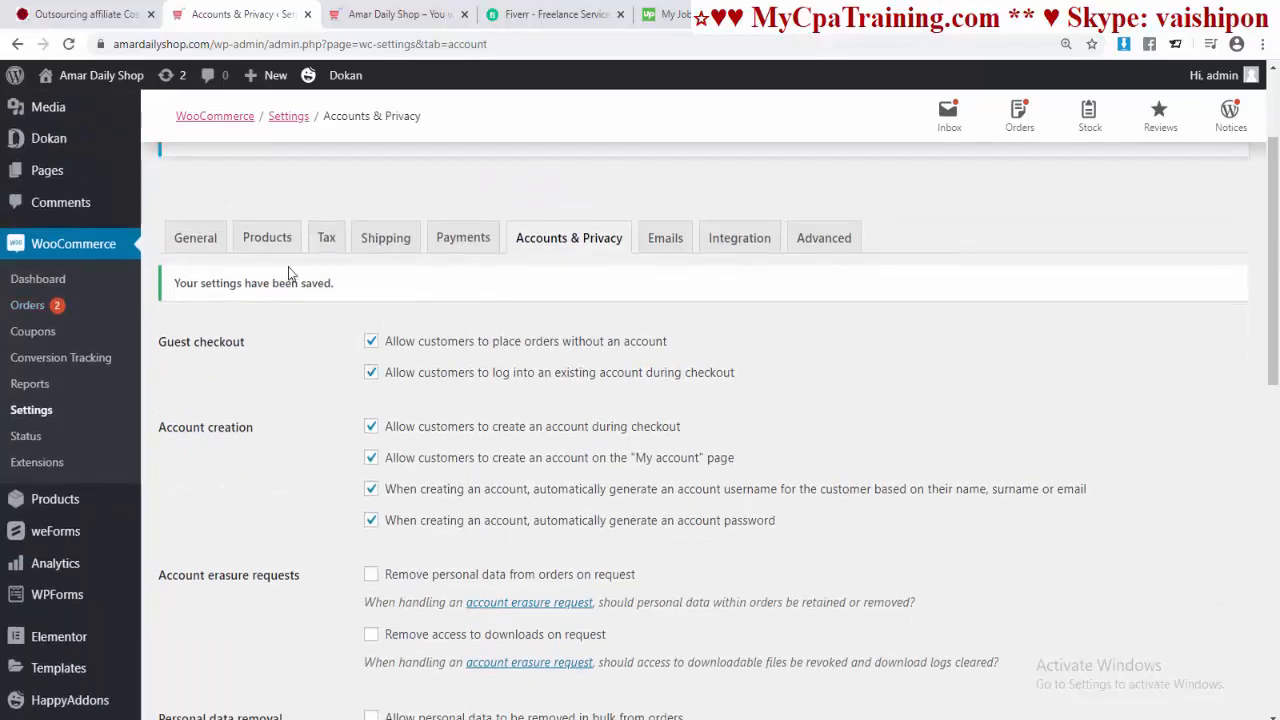
left_click(263, 246)
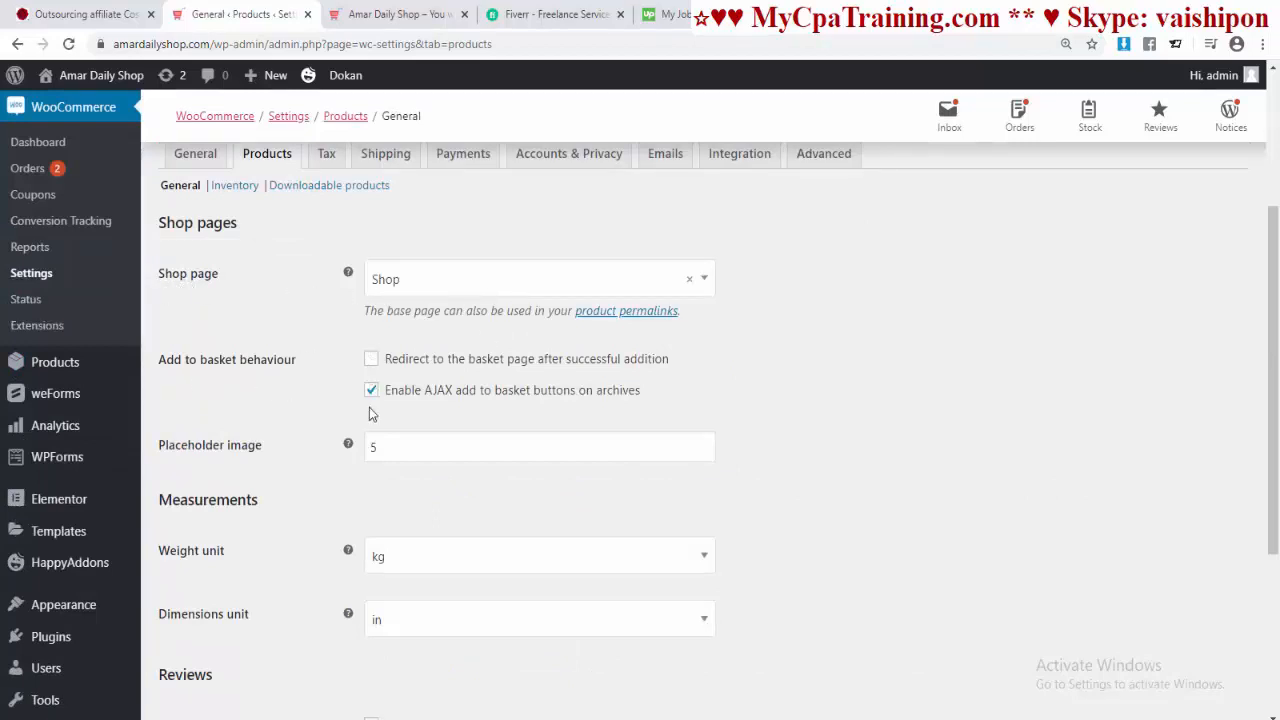
Step: Save the Products general settings unchanged, with reviews and required star ratings enabled
scroll(669, 409, "down", 2)
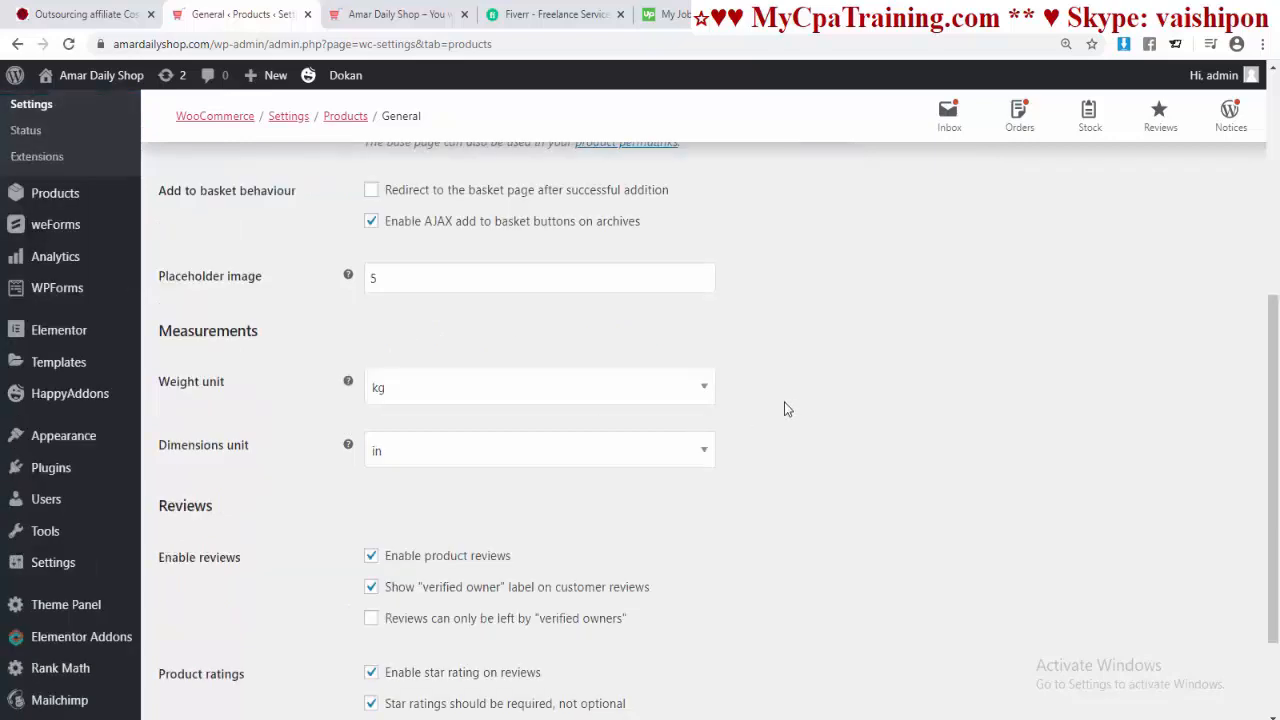
scroll(266, 404, "down", 2)
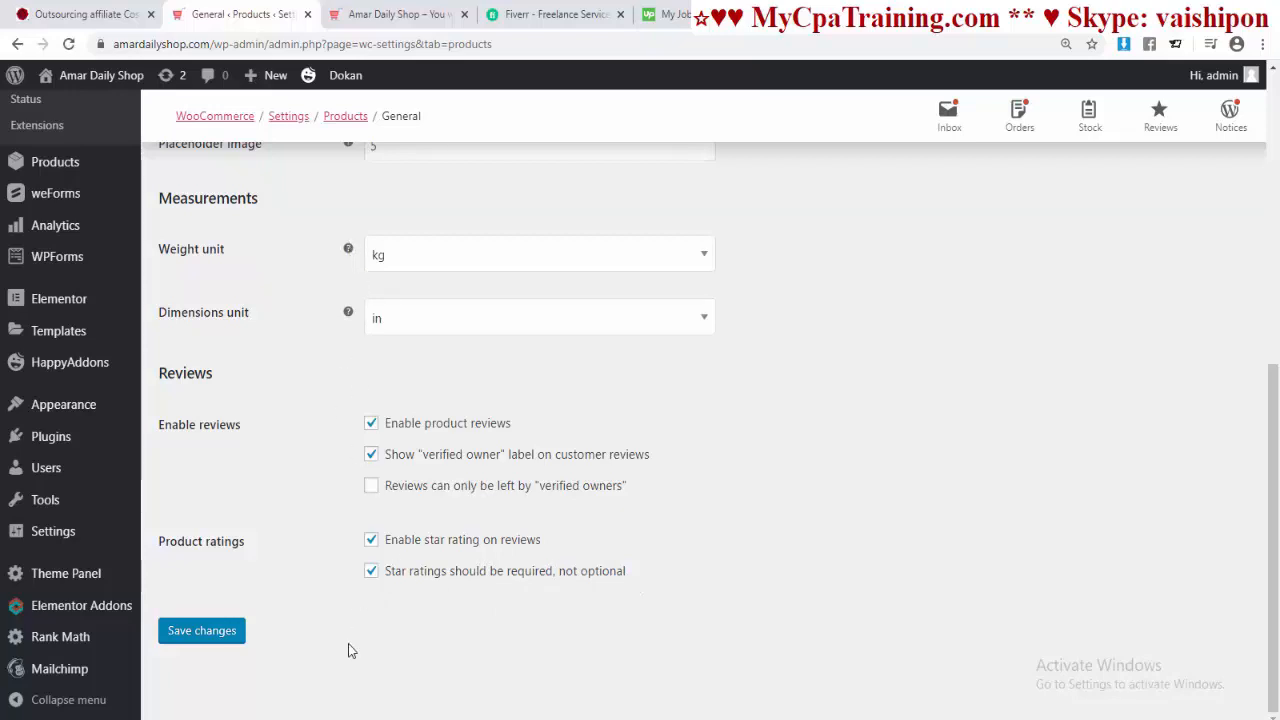
left_click(208, 633)
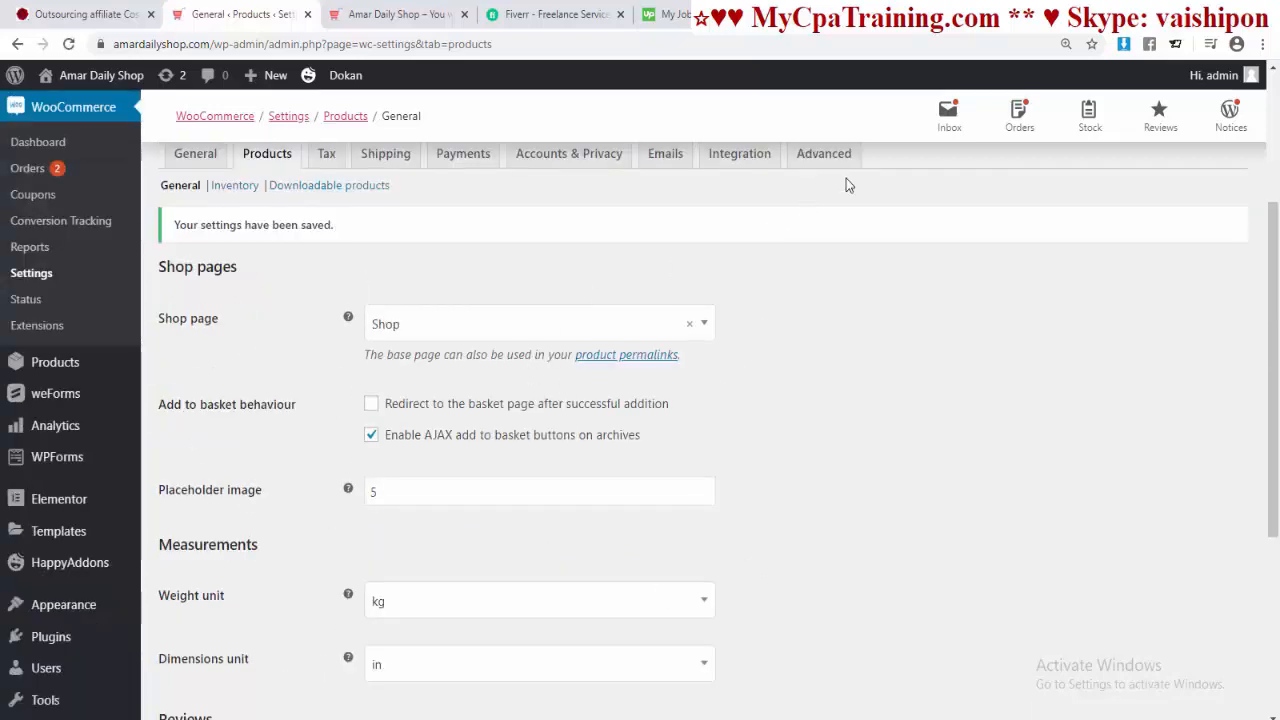
left_click(824, 153)
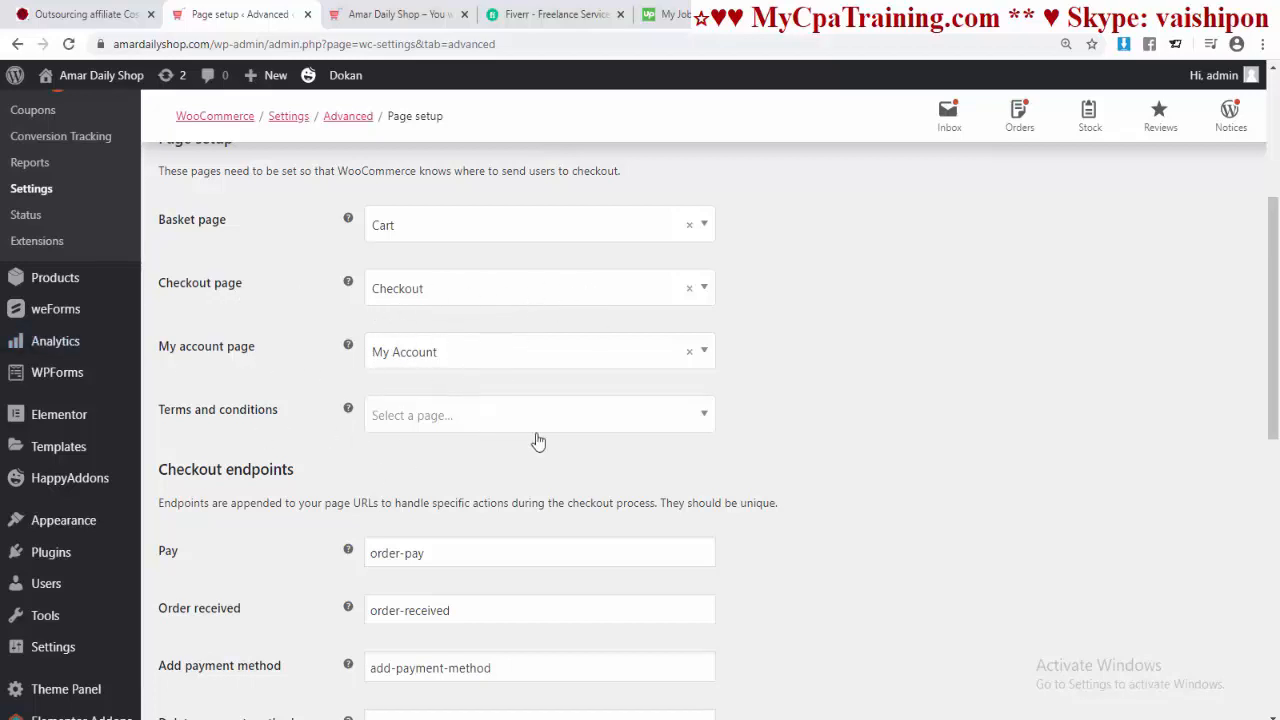
Step: Set Terms-and-Conditions as the terms and conditions page and save the Advanced page setup
left_click(706, 423)
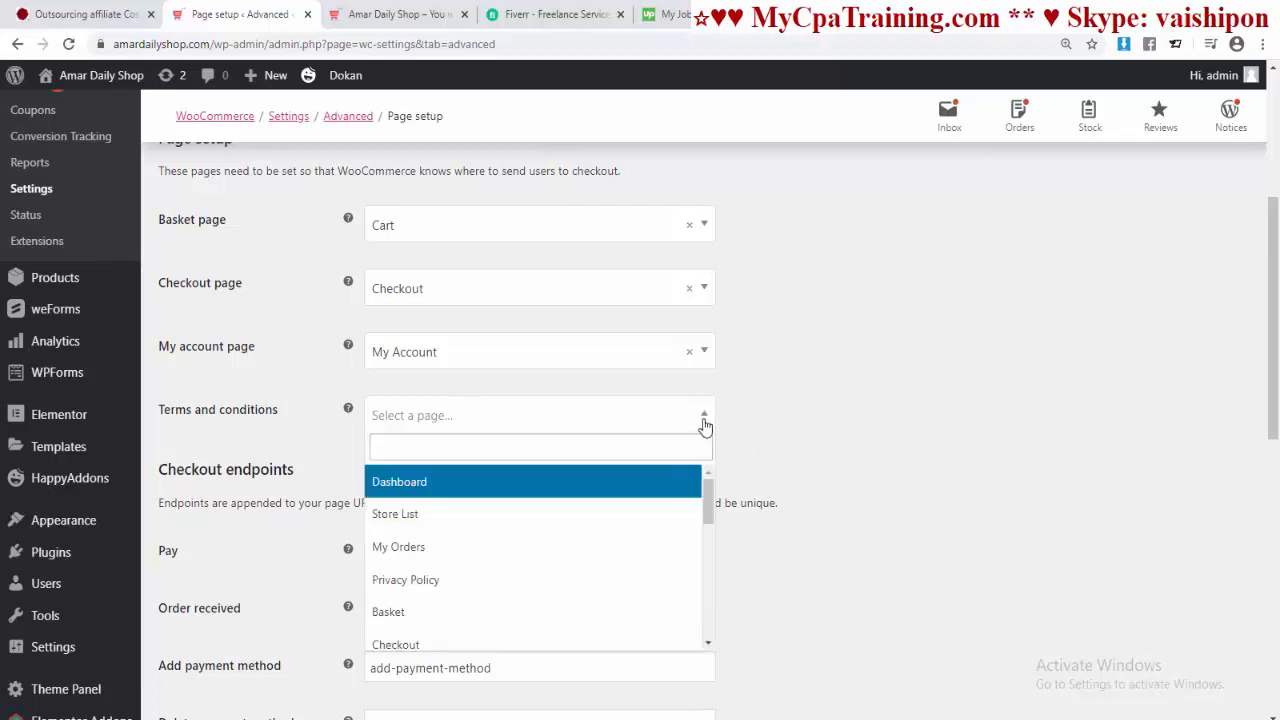
scroll(535, 574, "down", 2)
left_click(535, 575)
scroll(805, 489, "down", 3)
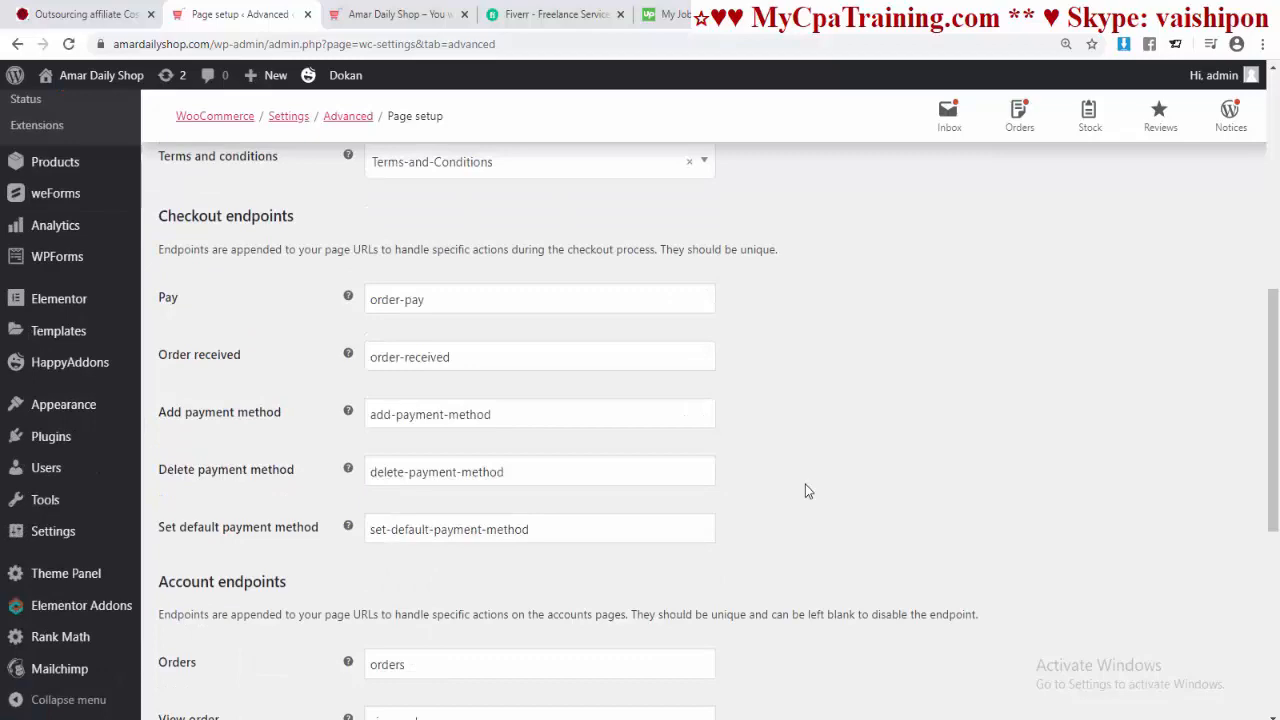
scroll(807, 490, "up", 2)
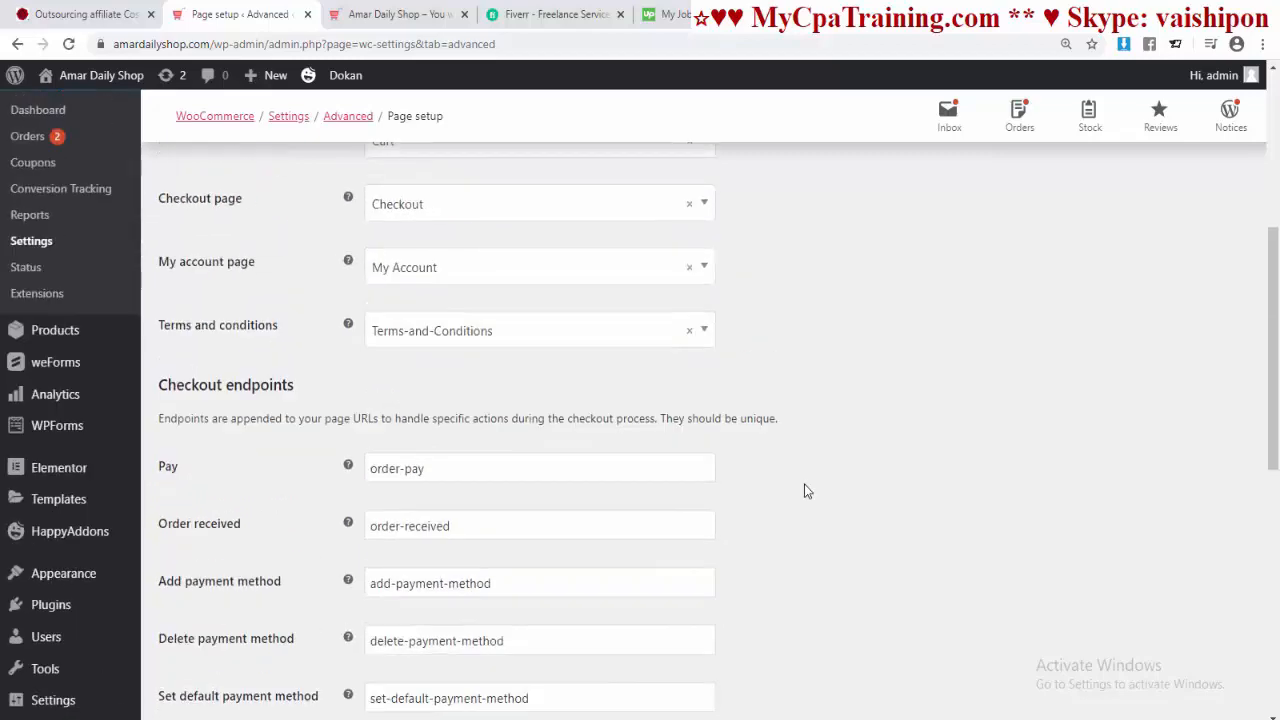
scroll(536, 361, "down", 2)
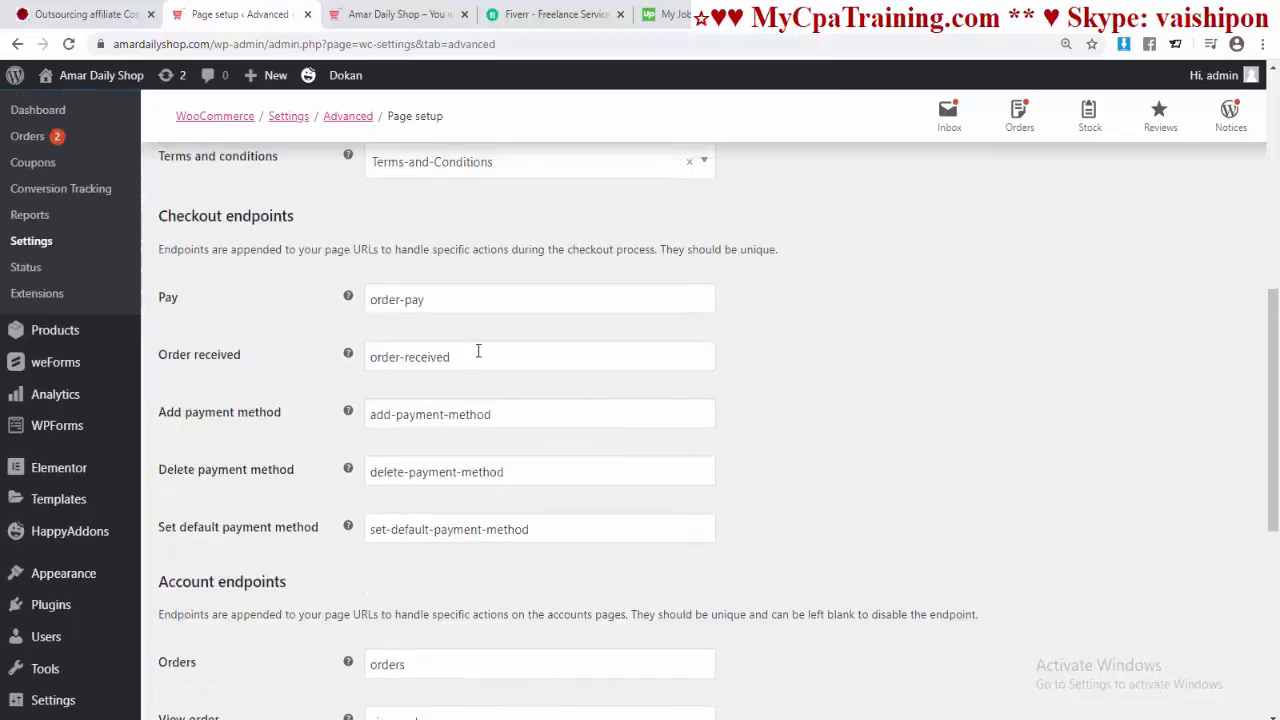
scroll(390, 585, "down", 4)
scroll(400, 563, "up", 5)
scroll(400, 480, "down", 6)
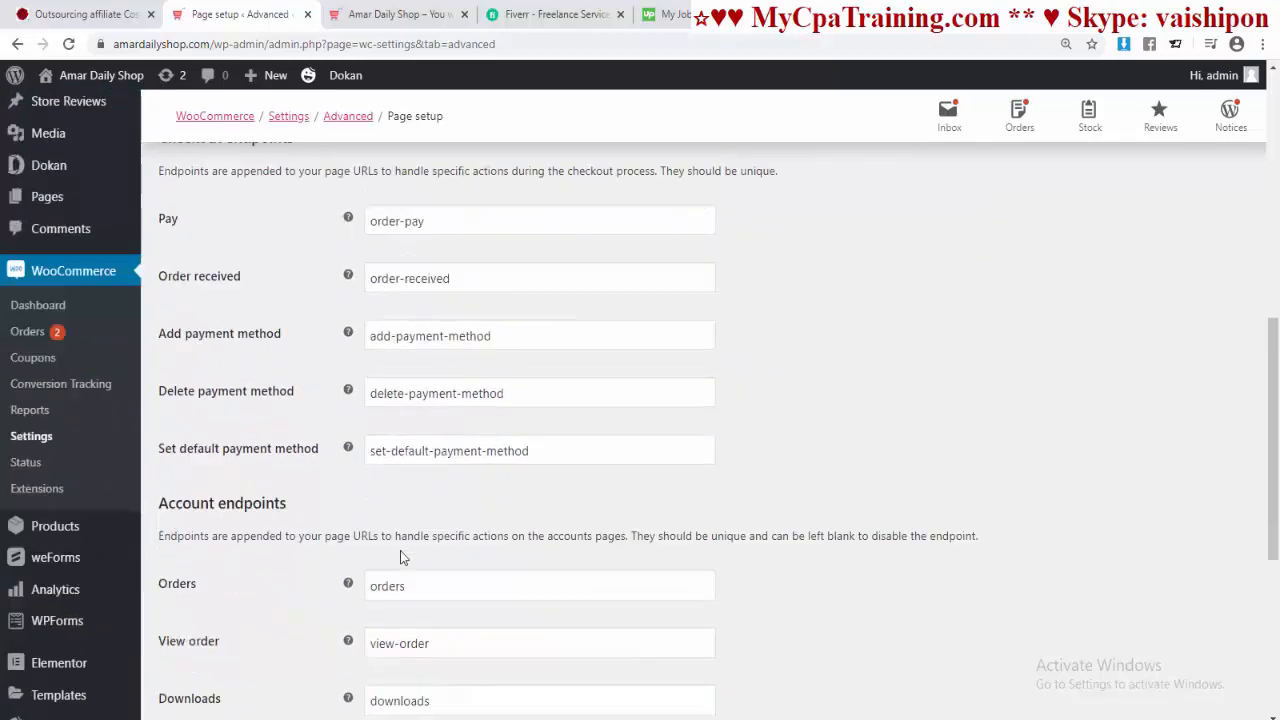
scroll(478, 528, "up", 5)
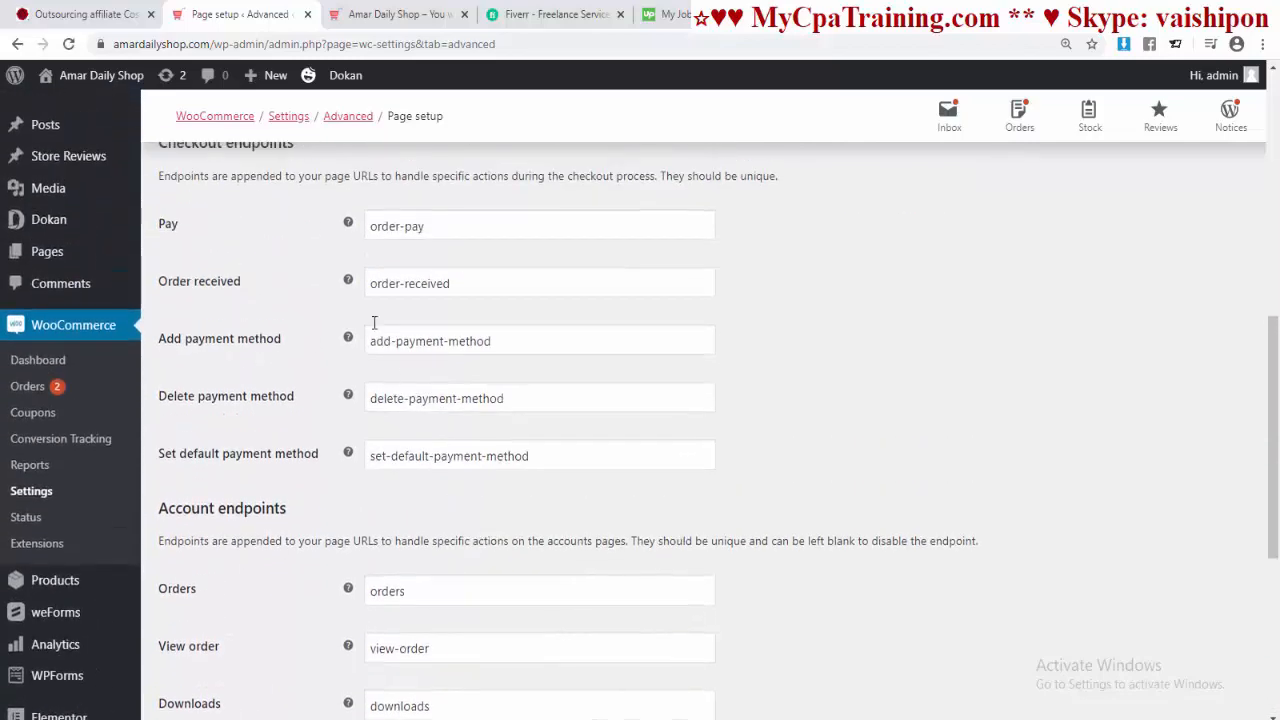
scroll(334, 323, "down", 6)
left_click(201, 631)
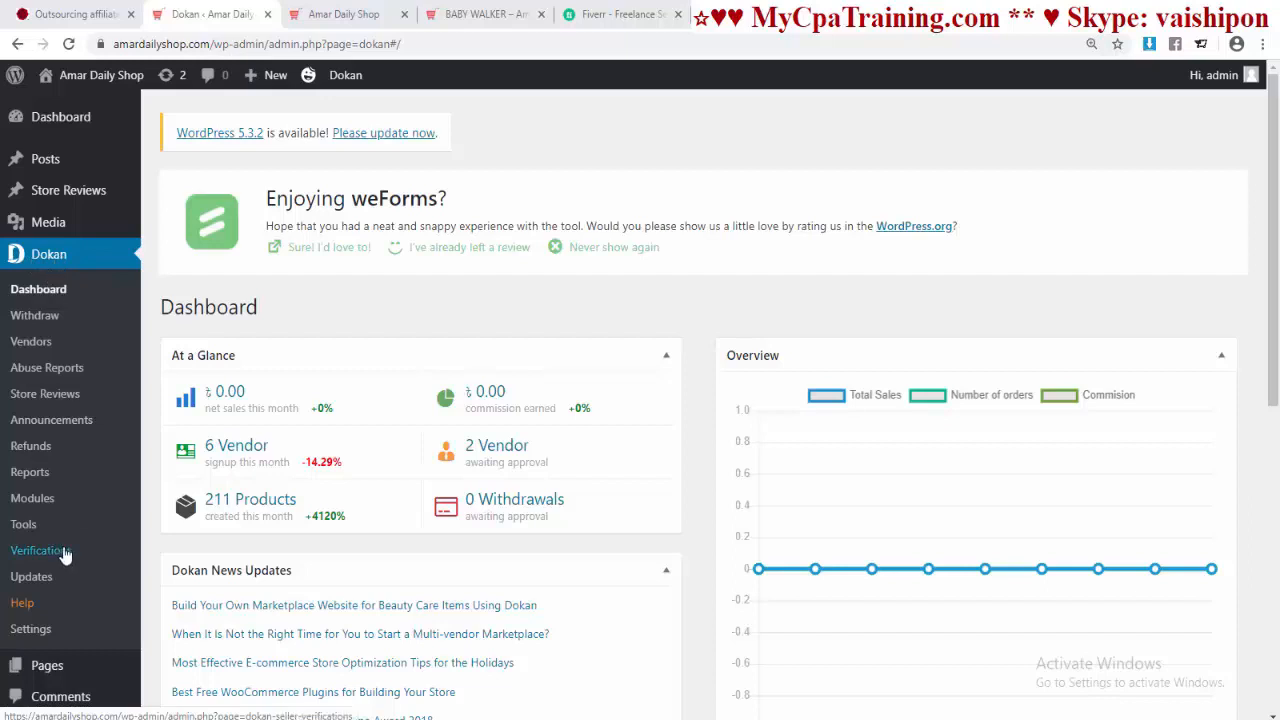
Step: Open Dokan Settings and view the General tab options
left_click(30, 630)
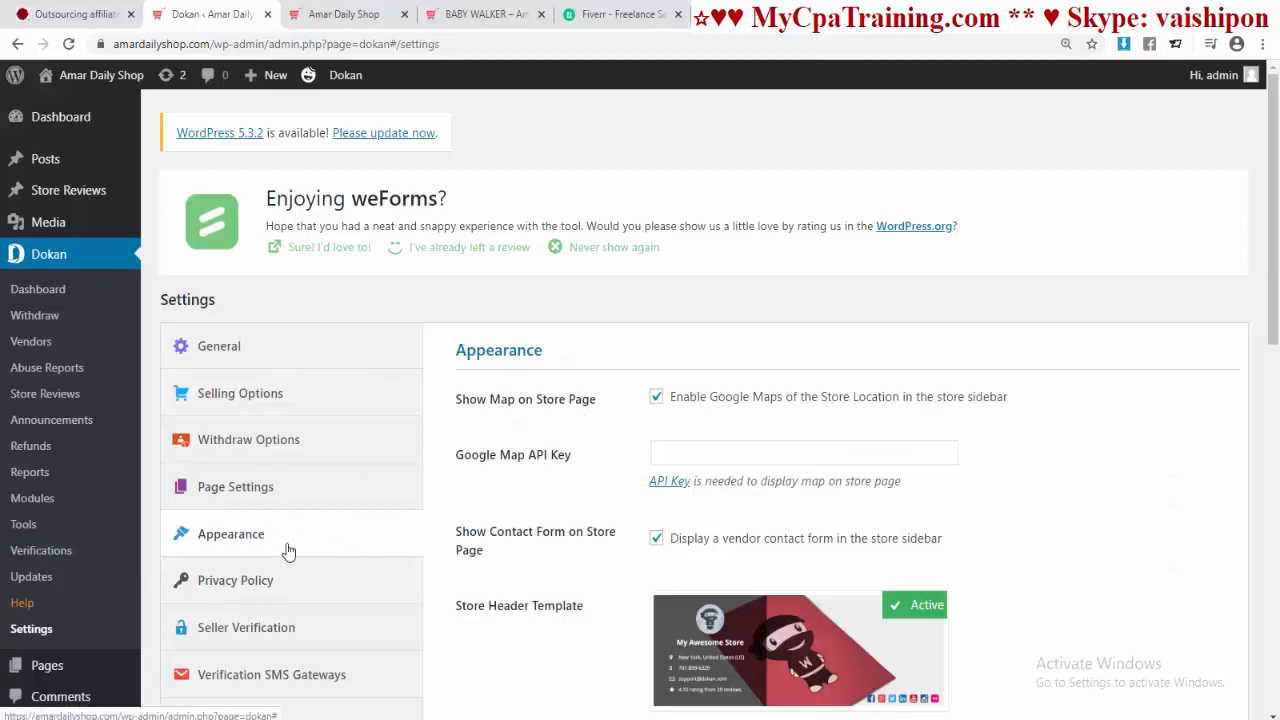
left_click(242, 350)
scroll(309, 354, "down", 2)
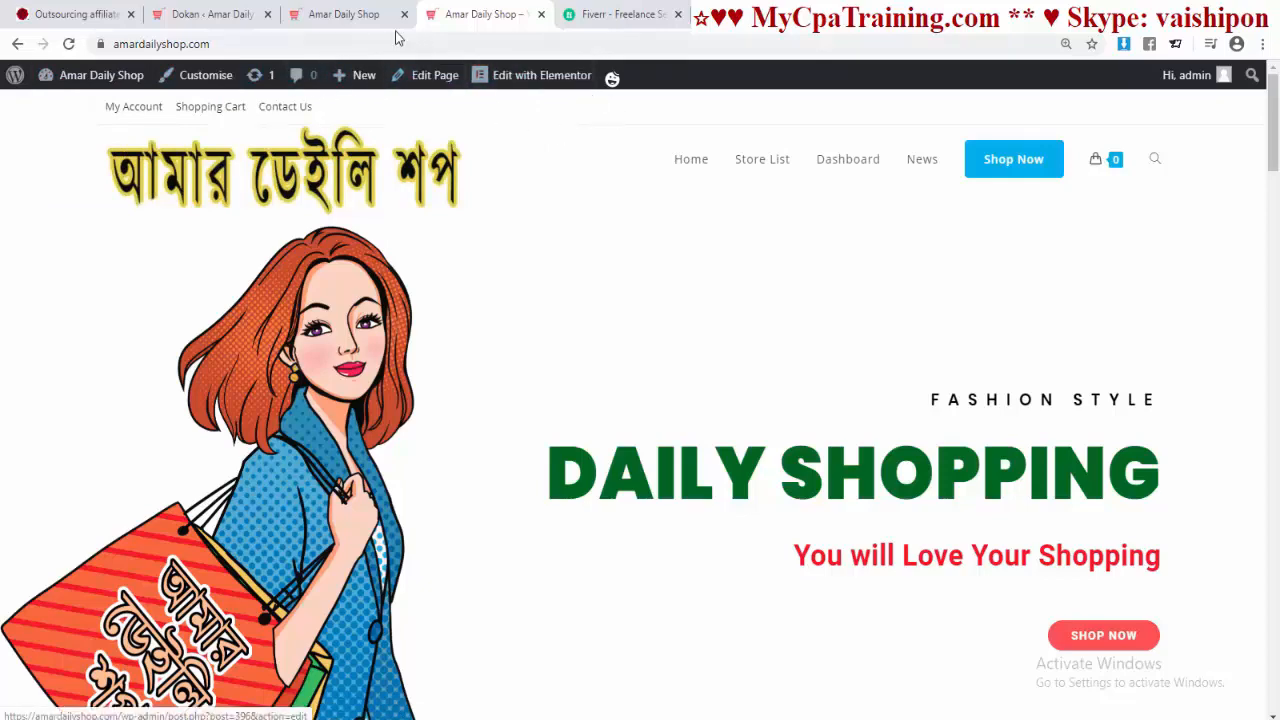
Step: Disallow vendors and customers from wp-admin, then check the Modhumoti Fan Industries store URL
left_click(228, 16)
left_click(655, 228)
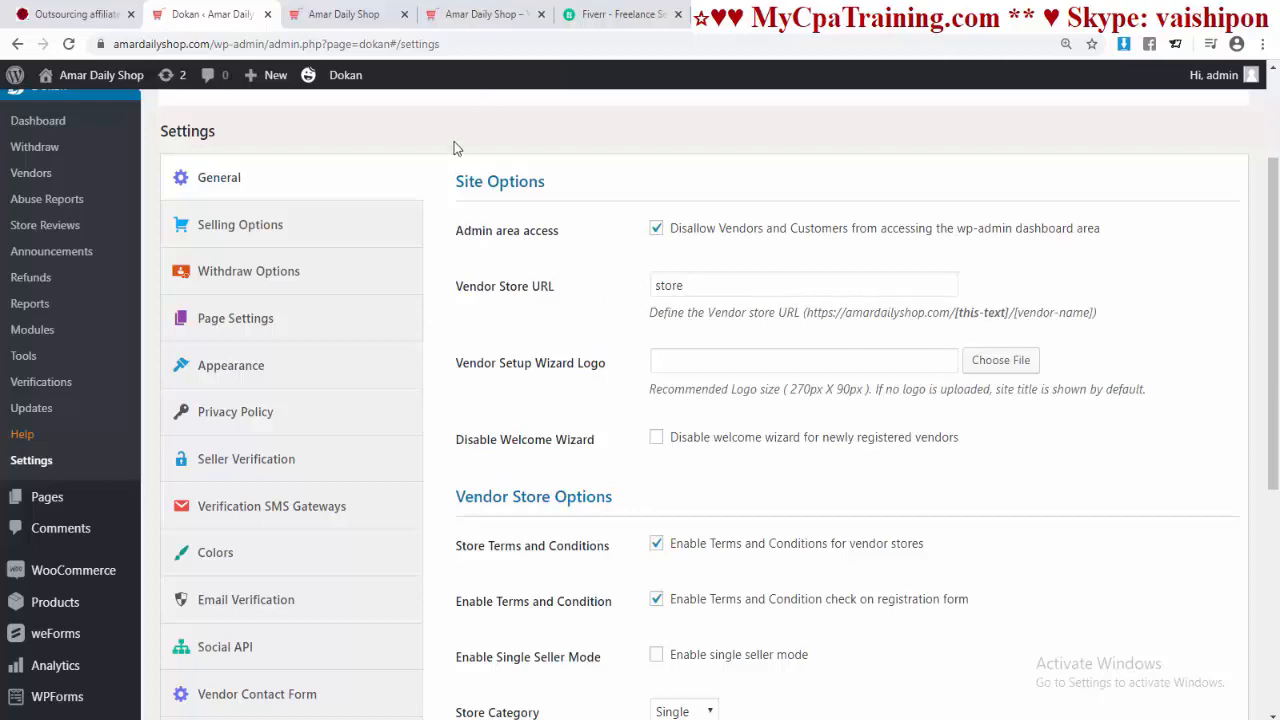
left_click(467, 16)
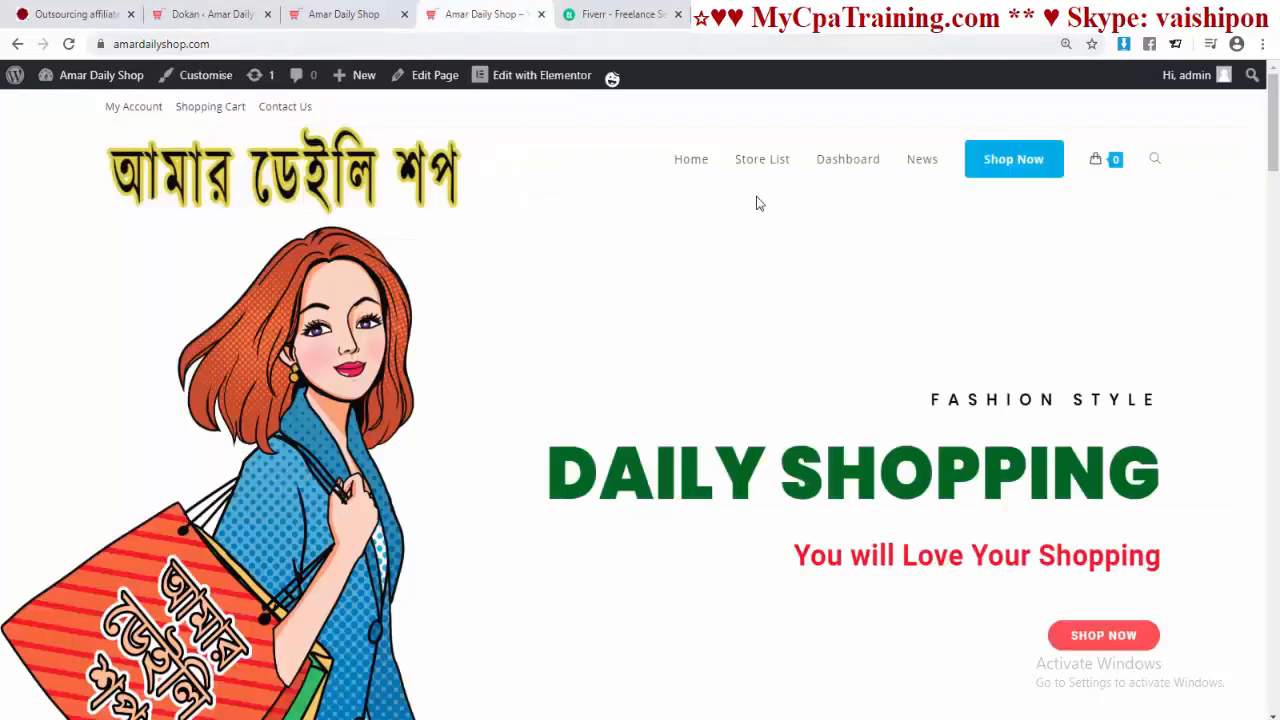
left_click(757, 166)
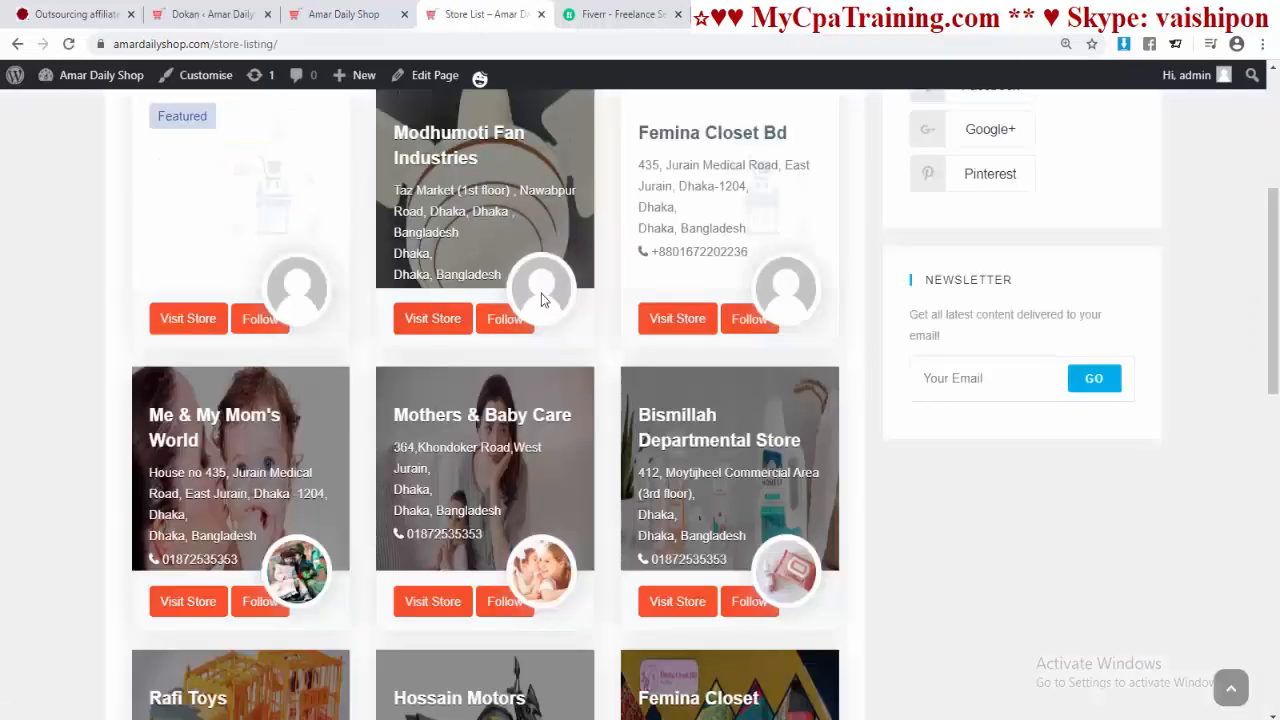
left_click(437, 322)
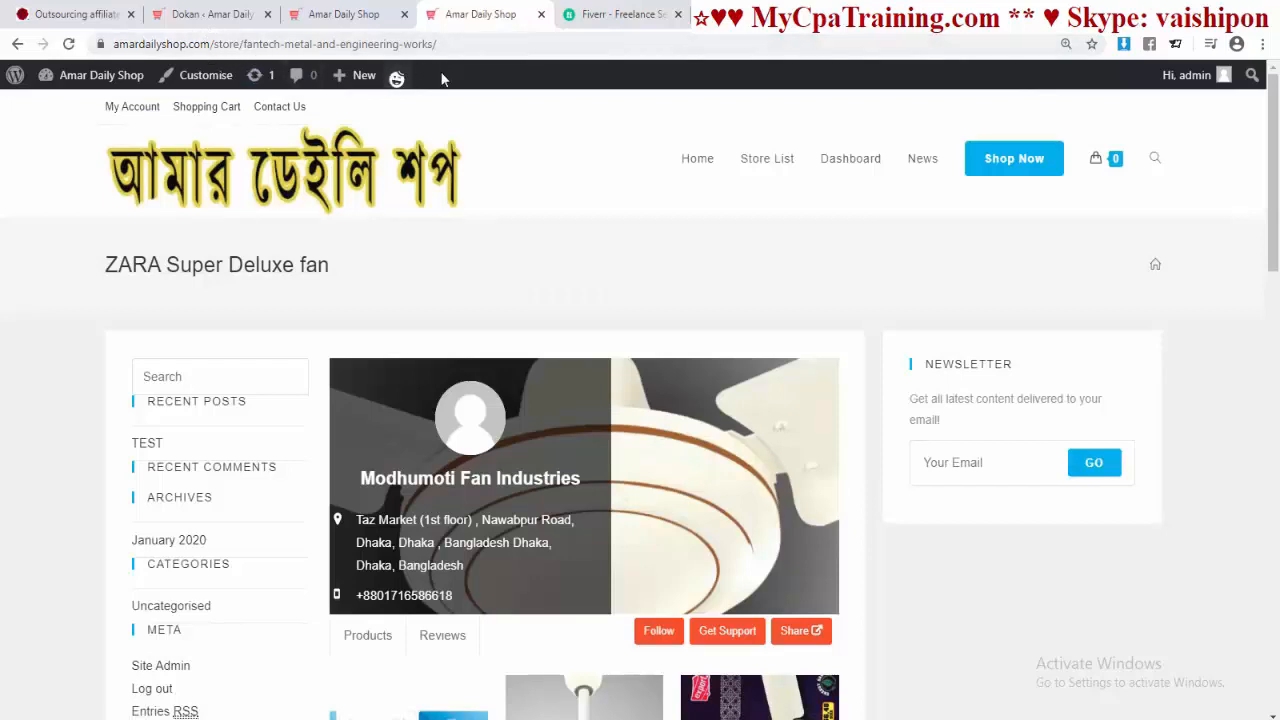
left_click_drag(246, 44, 438, 44)
left_click(213, 15)
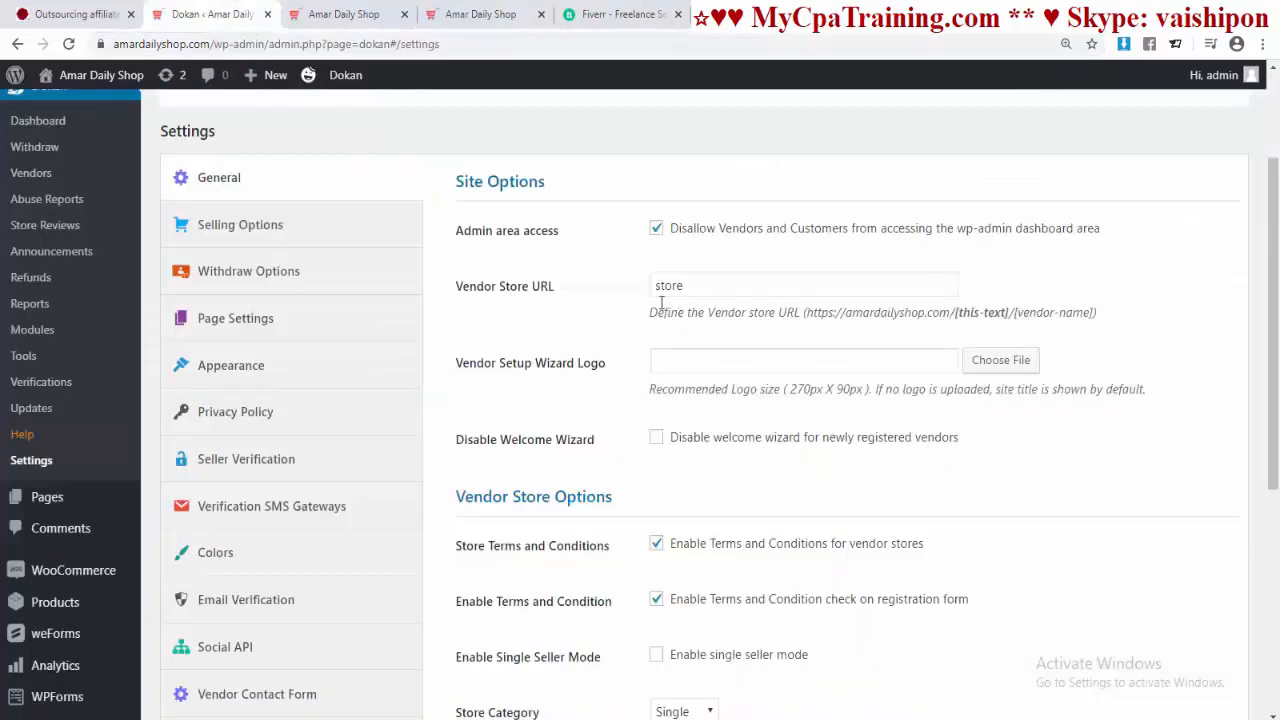
Step: Pick the shop logo from the Media Library as the vendor setup wizard logo
scroll(650, 400, "down", 1)
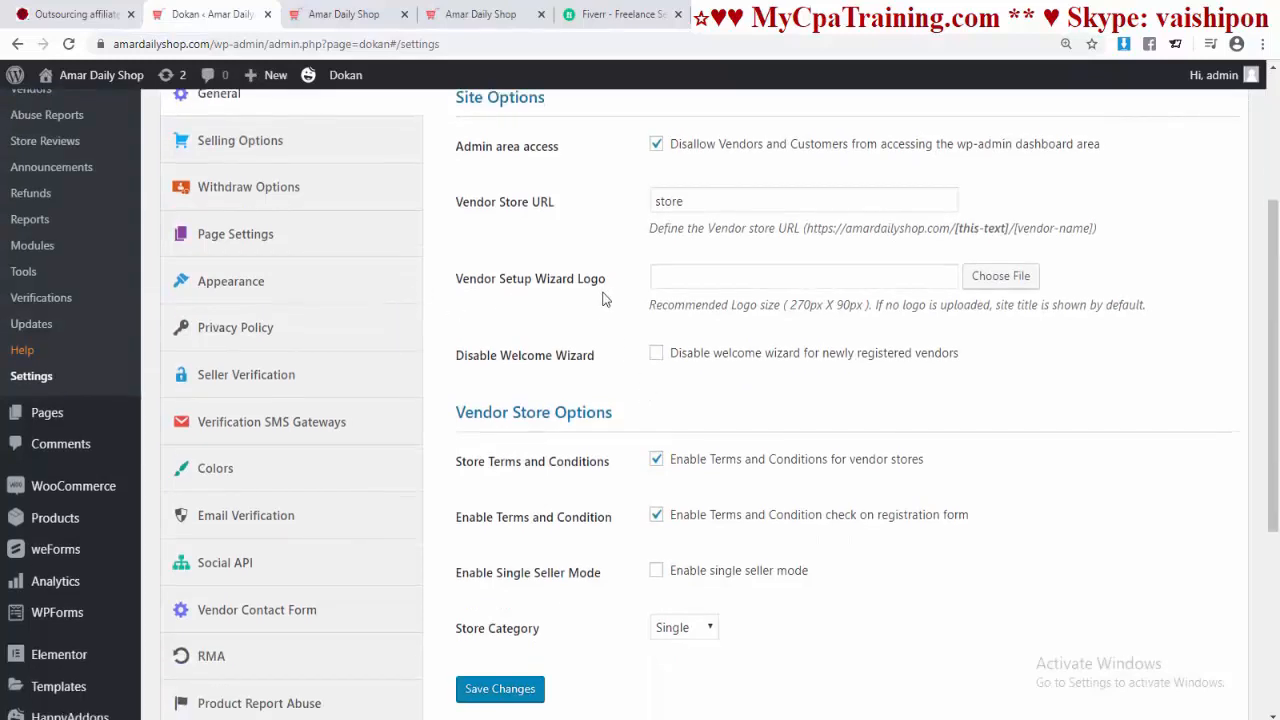
scroll(659, 325, "up", 1)
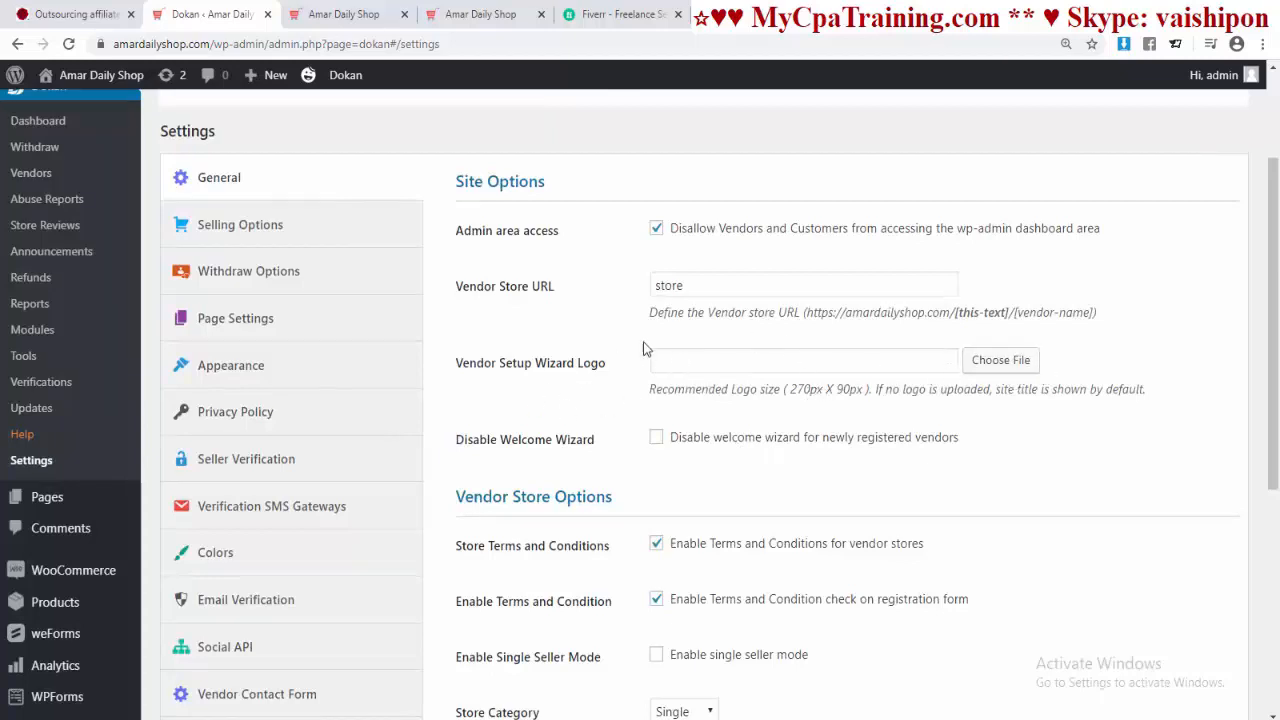
left_click(1000, 362)
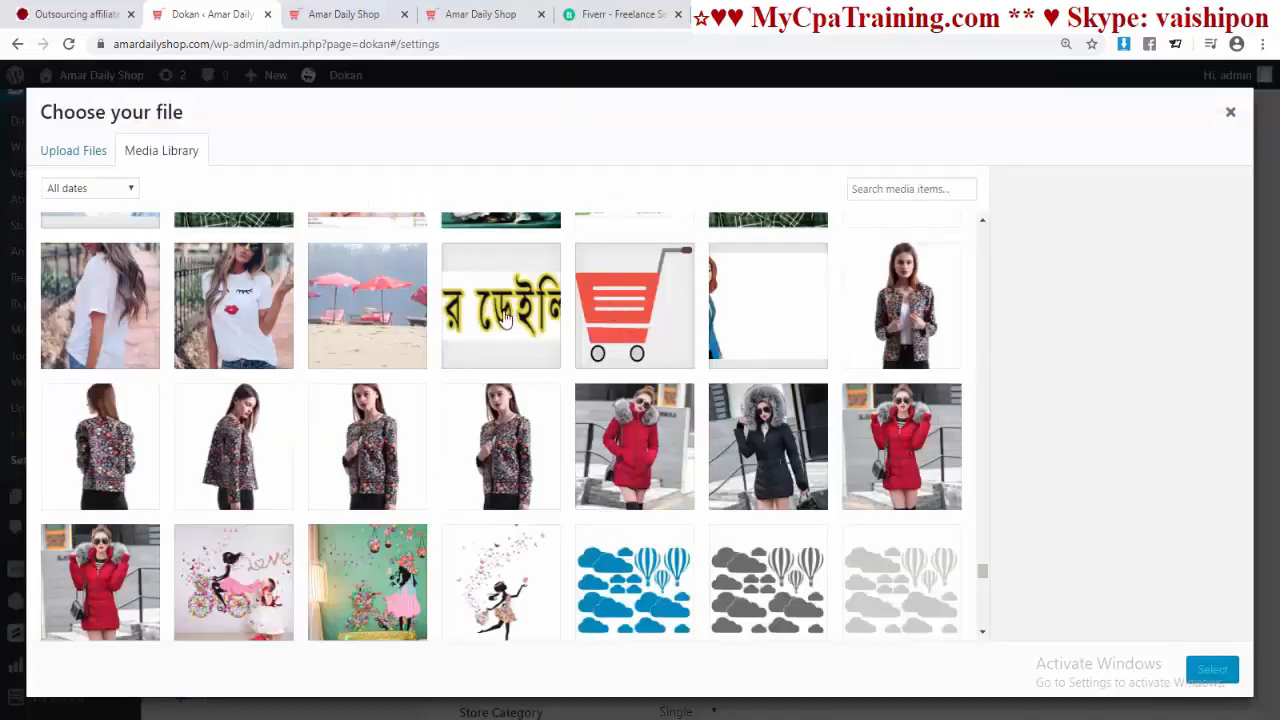
left_click(509, 317)
left_click(1210, 671)
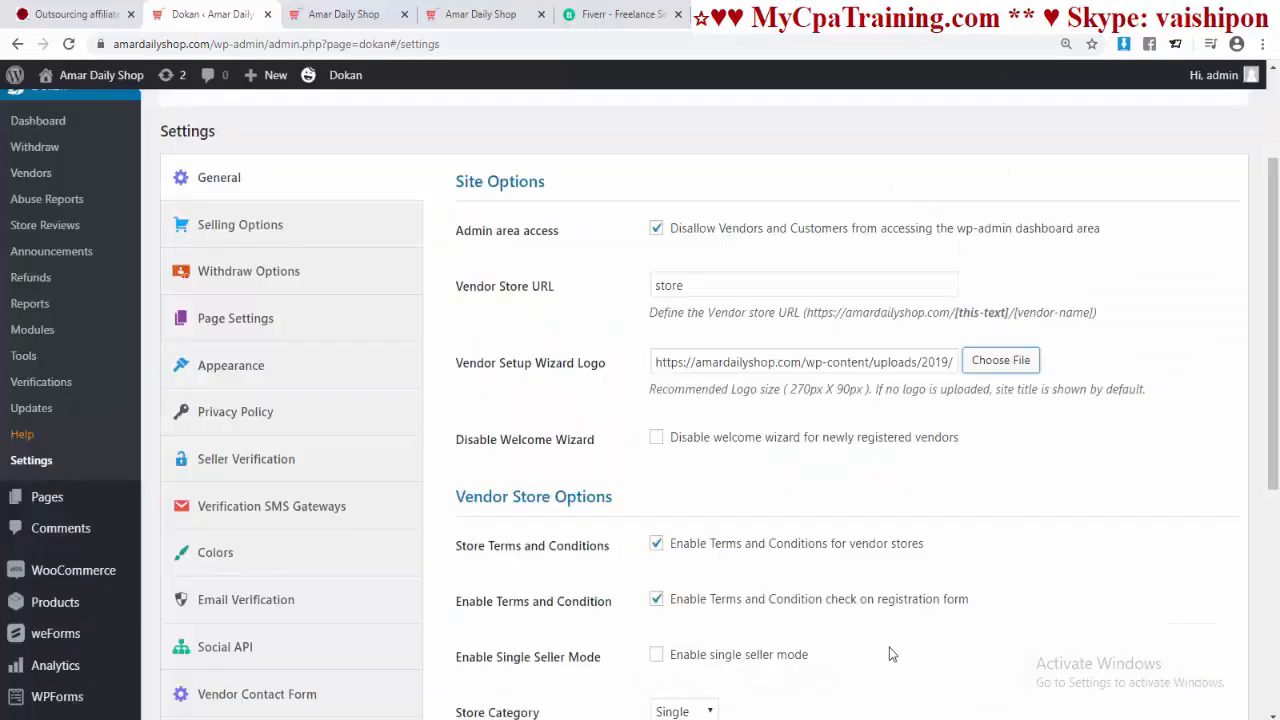
Step: Keep store category Single and save the Dokan general settings
scroll(889, 647, "down", 1)
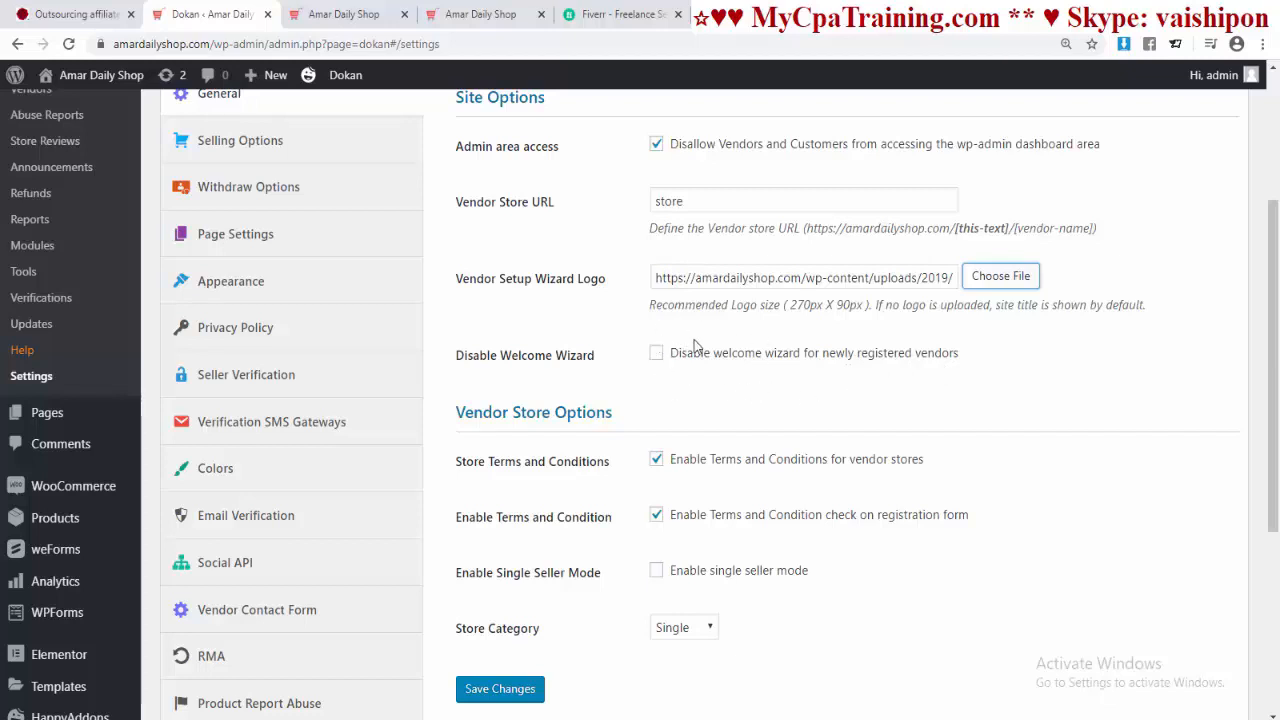
scroll(490, 284, "down", 2)
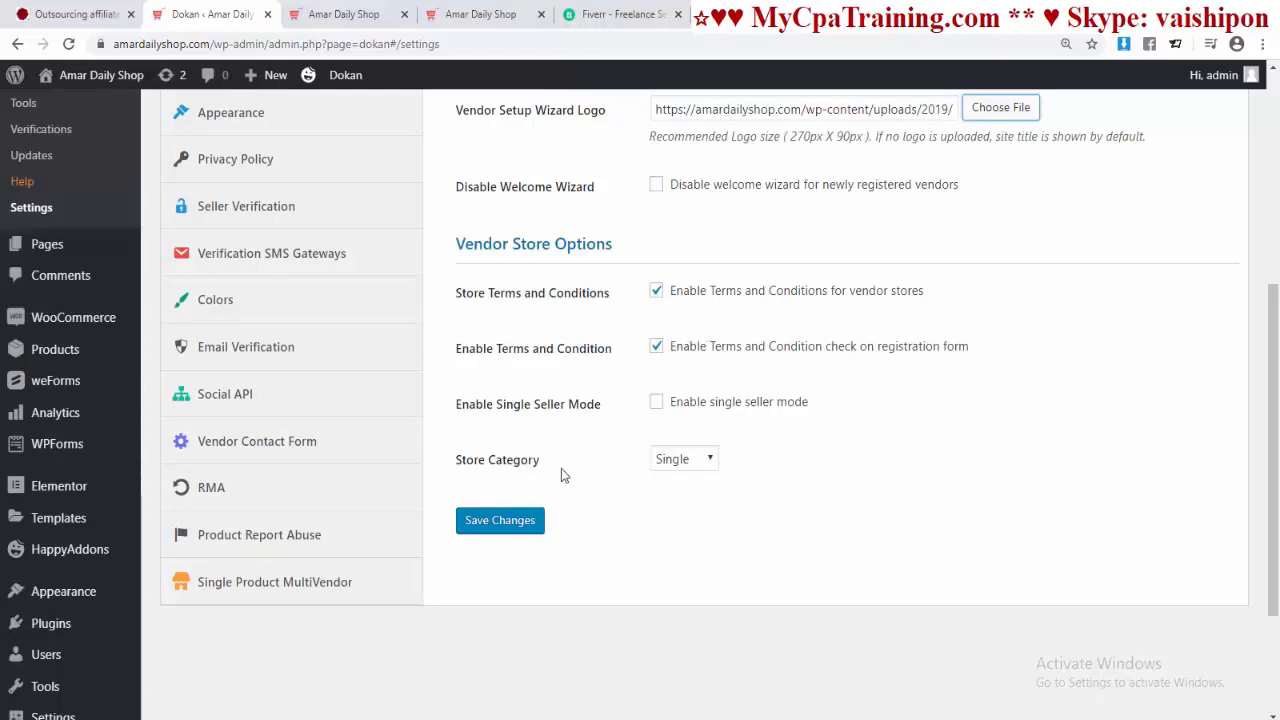
left_click(706, 465)
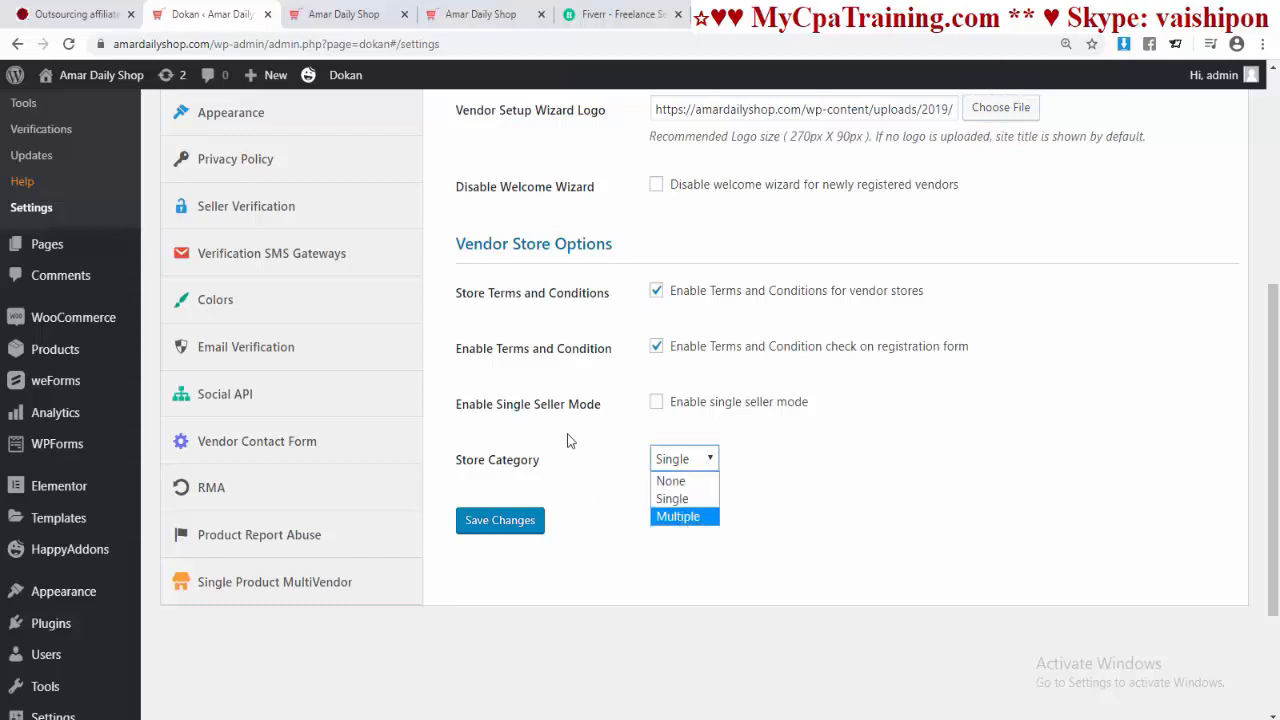
left_click(684, 498)
left_click(502, 525)
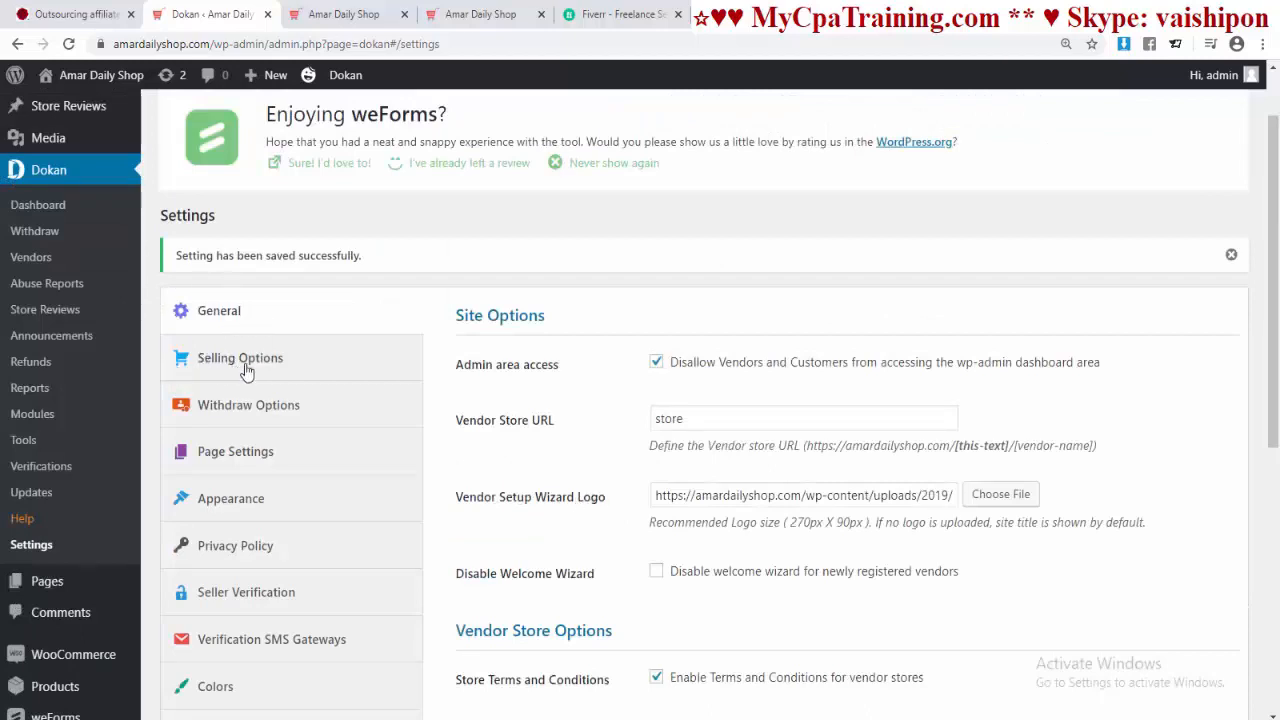
left_click(240, 362)
Step: Keep the commission type as Percentage and the admin commission at 10
scroll(240, 362, "down", 1)
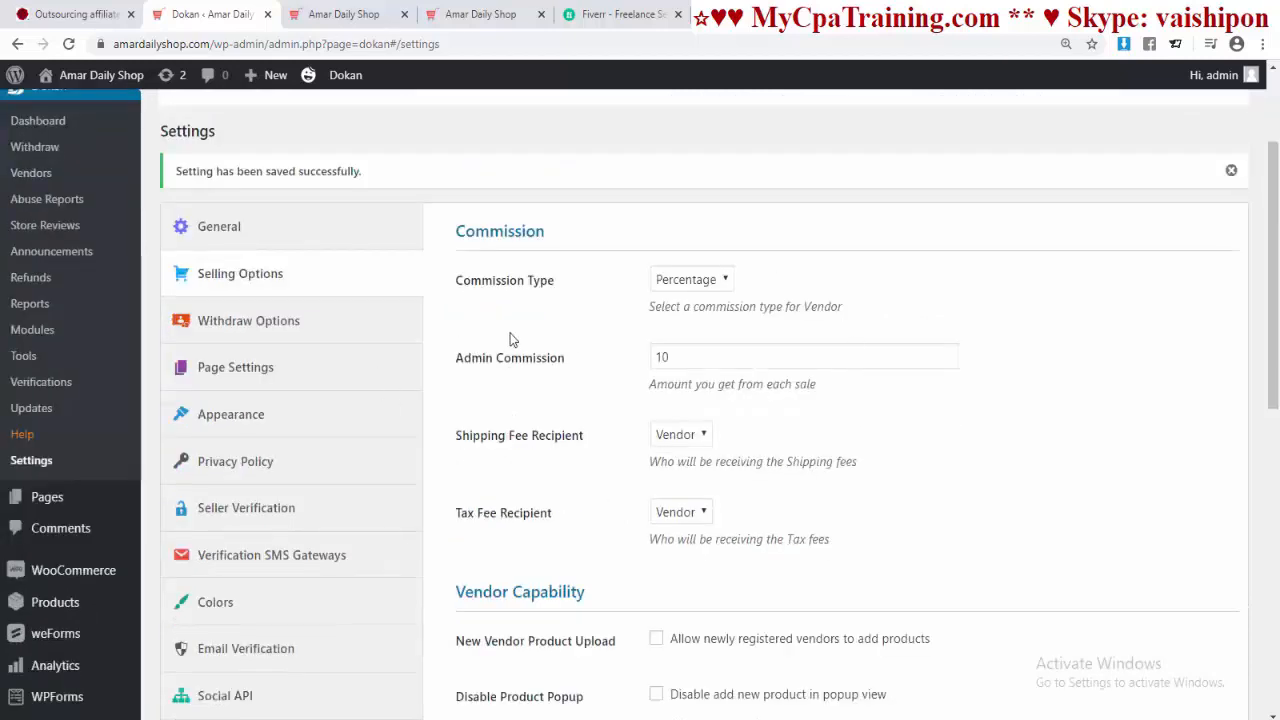
left_click(690, 282)
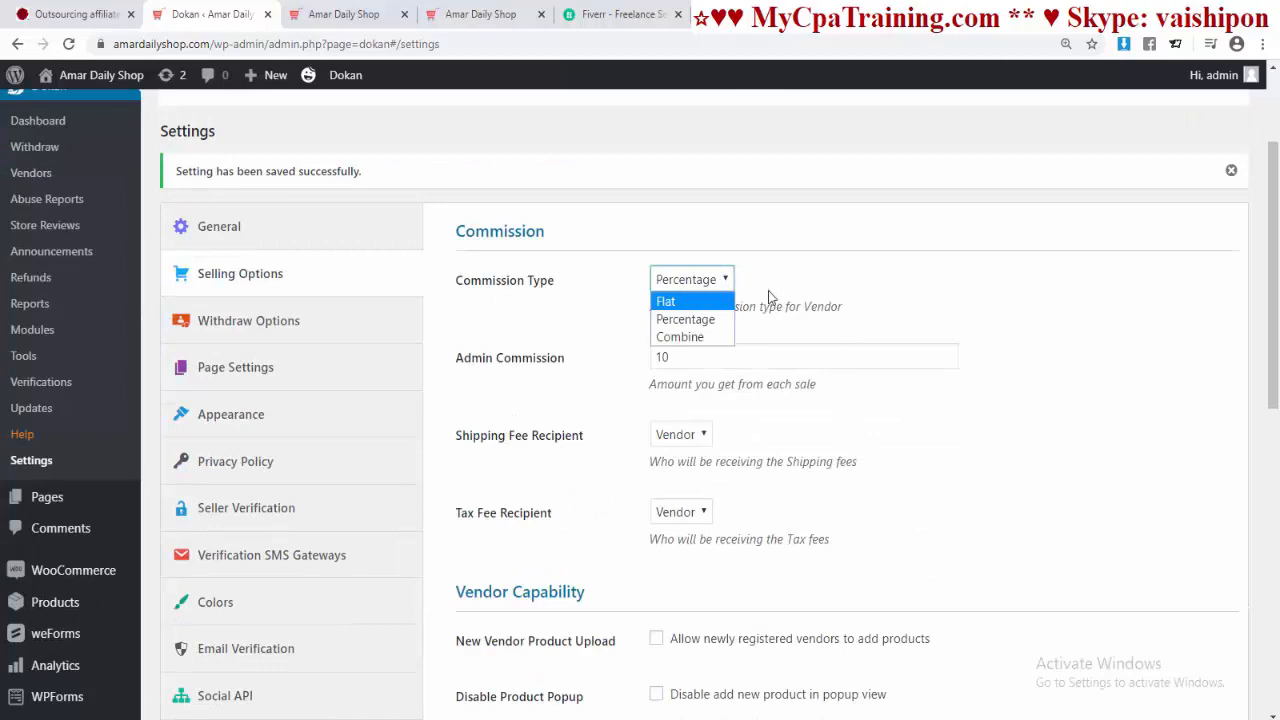
left_click(675, 324)
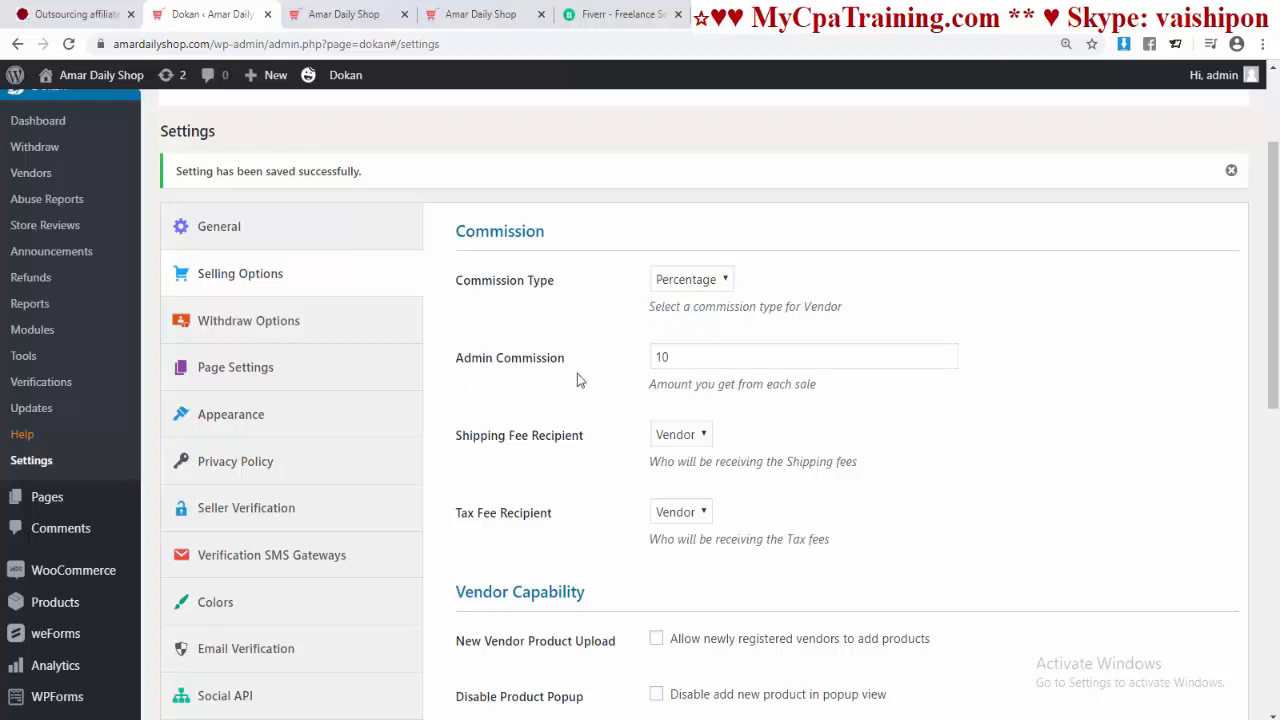
left_click(680, 360)
key("ctrl+a")
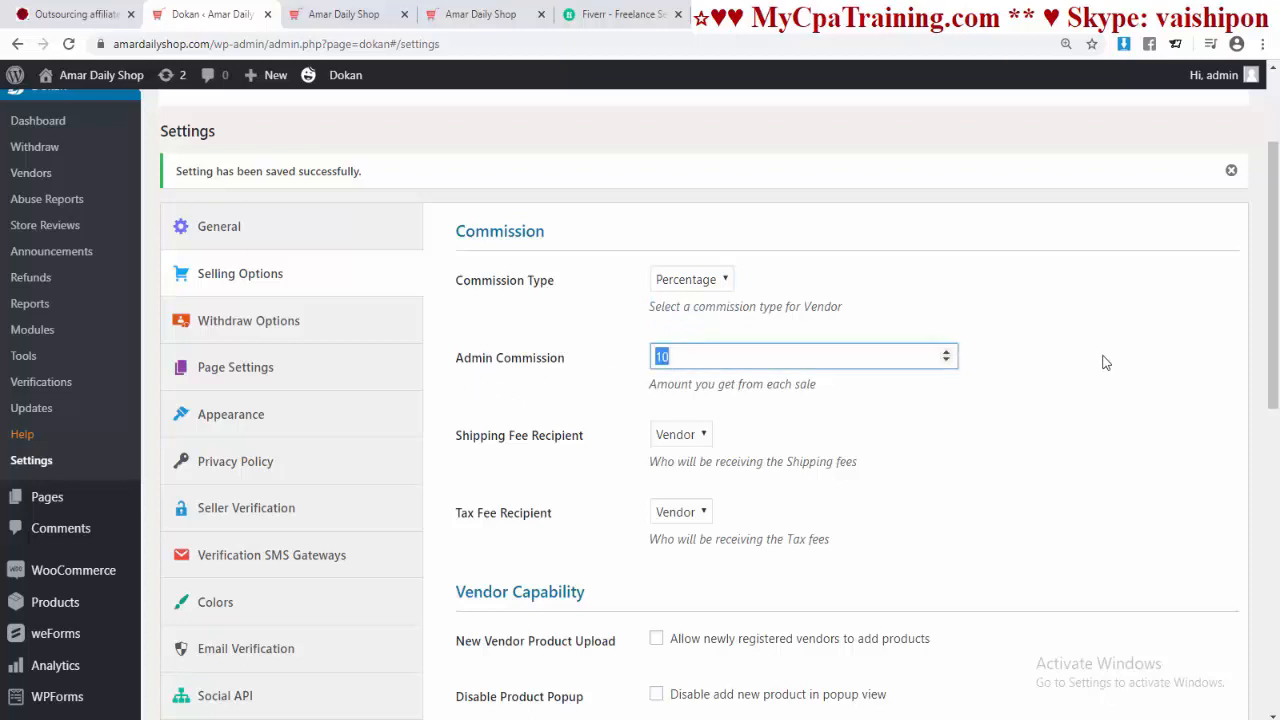
left_click(1104, 362)
Step: Keep Vendor as both the shipping fee and tax fee recipient
scroll(1100, 362, "down", 1)
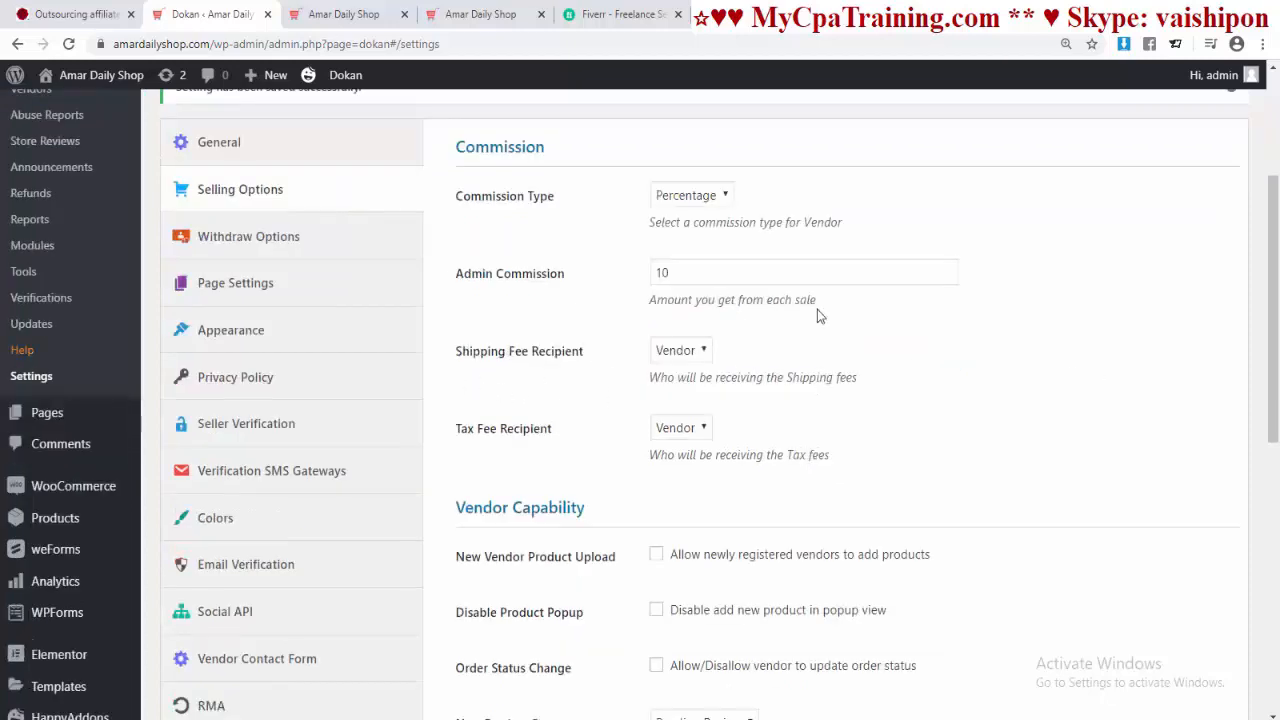
scroll(822, 316, "up", 1)
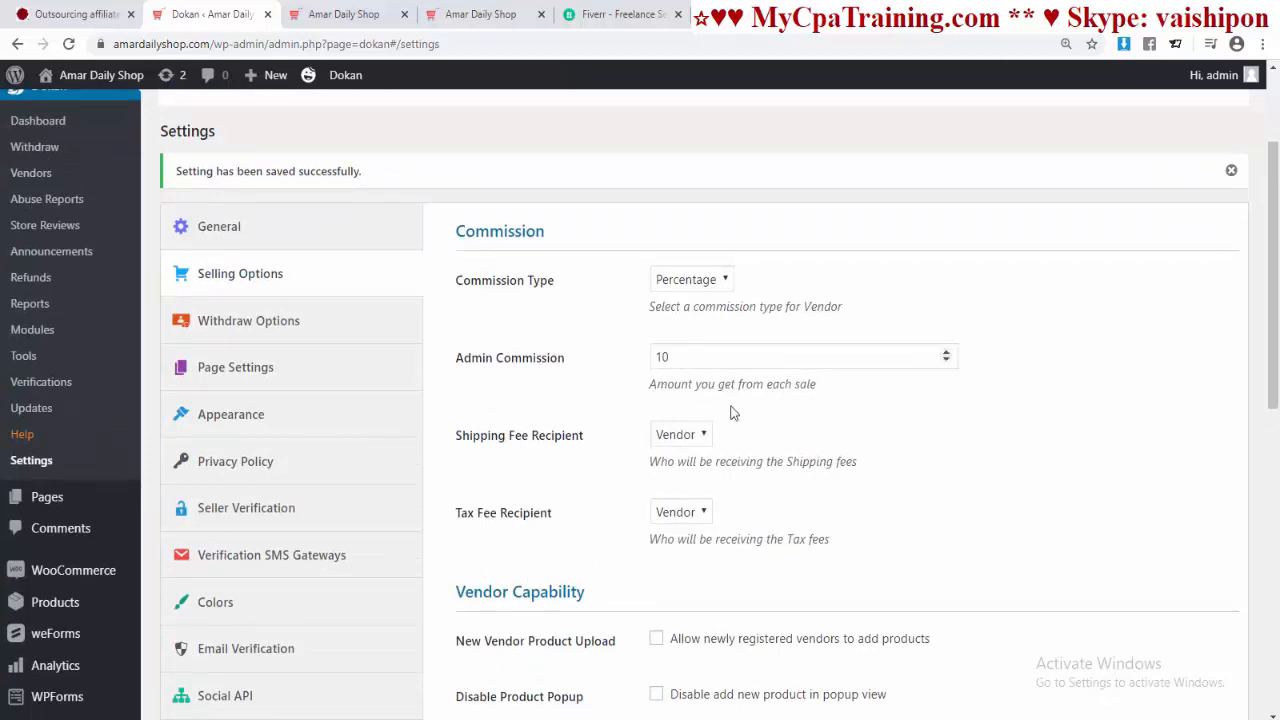
scroll(854, 395, "down", 1)
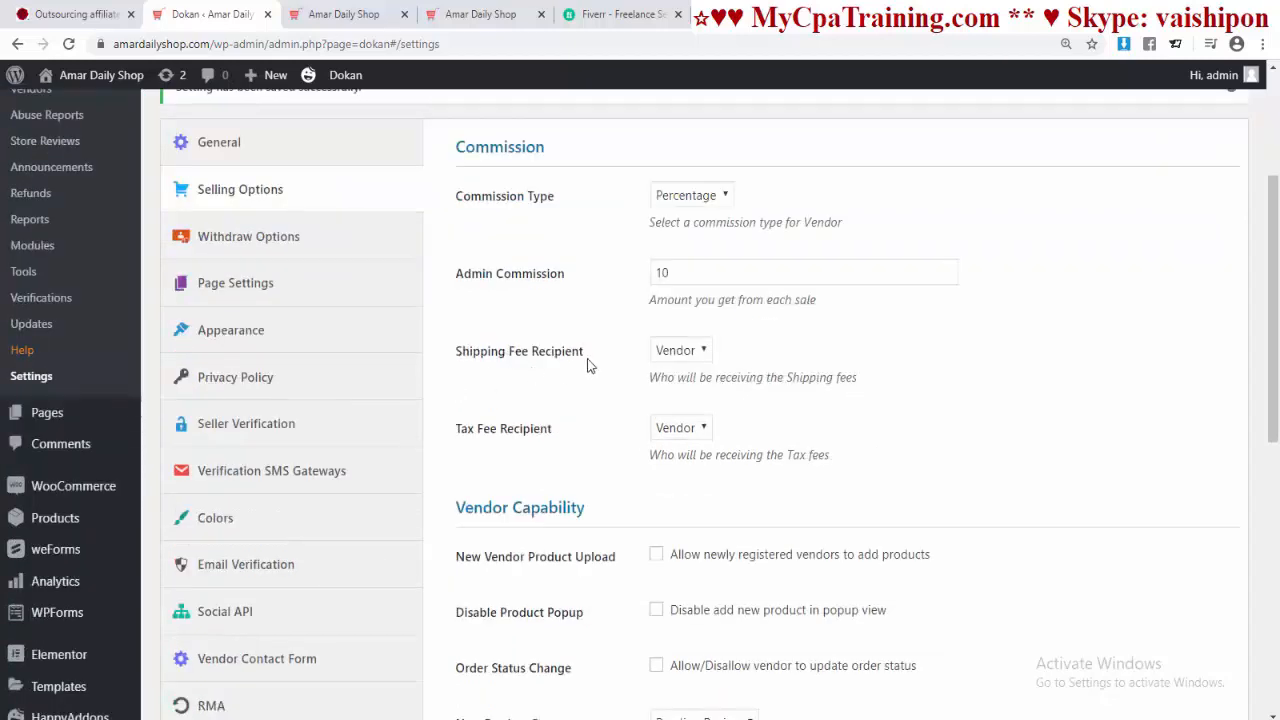
left_click(690, 350)
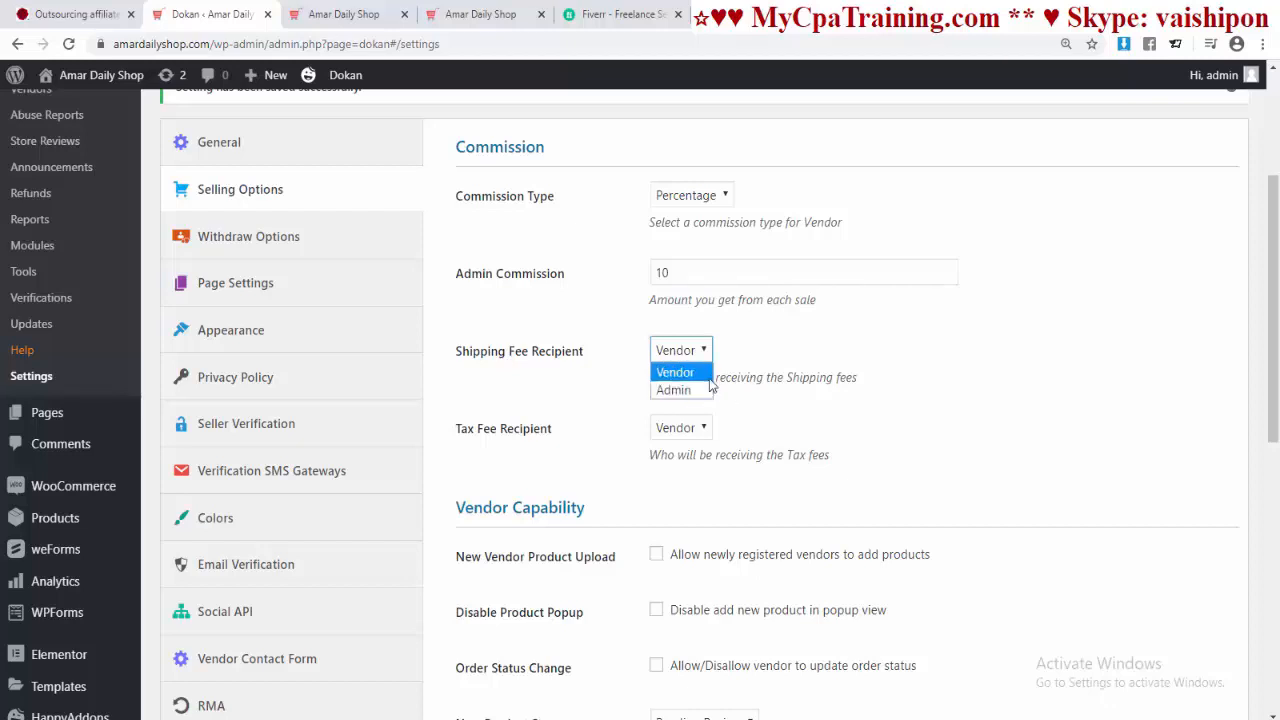
left_click(697, 373)
scroll(787, 368, "down", 2)
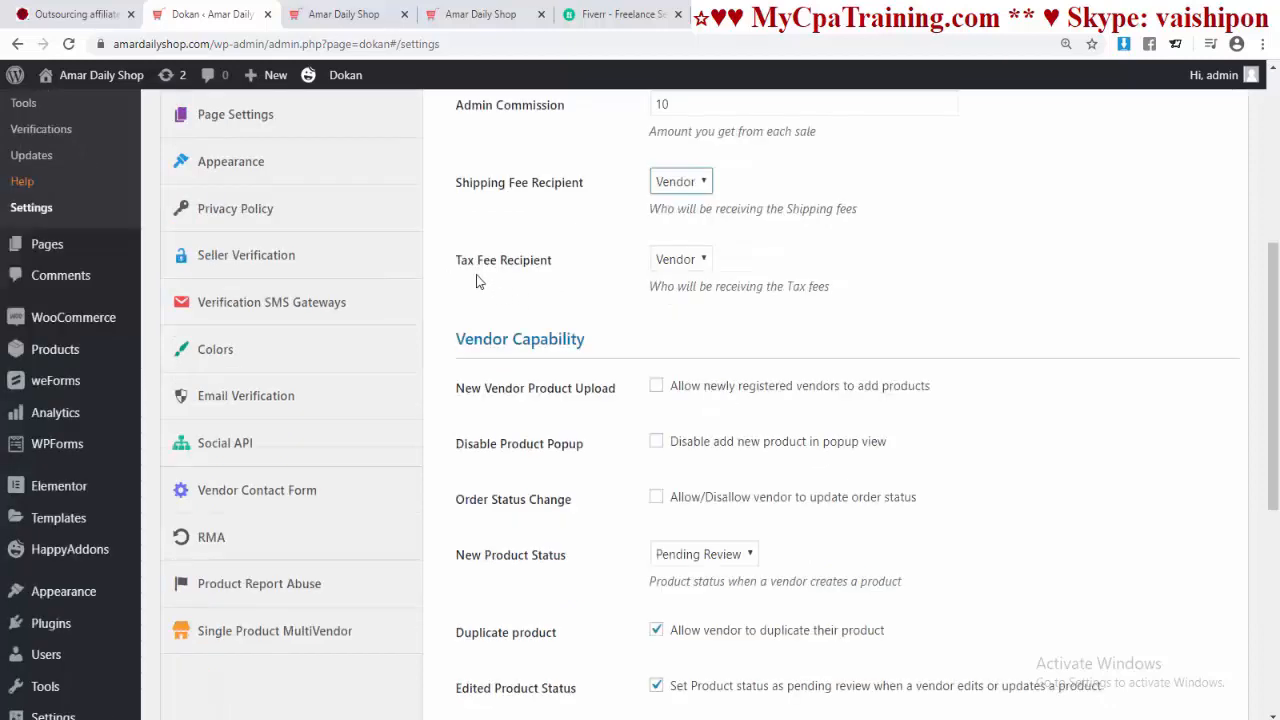
left_click(680, 259)
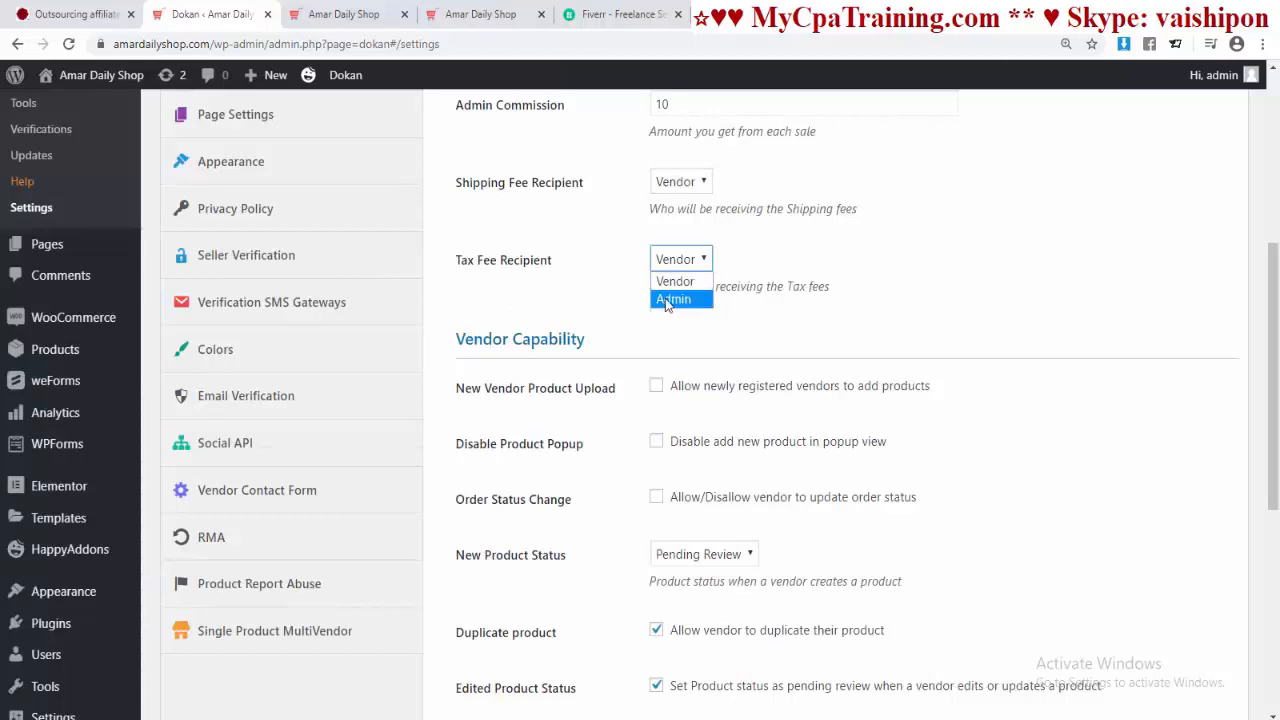
left_click(620, 330)
scroll(838, 302, "down", 1)
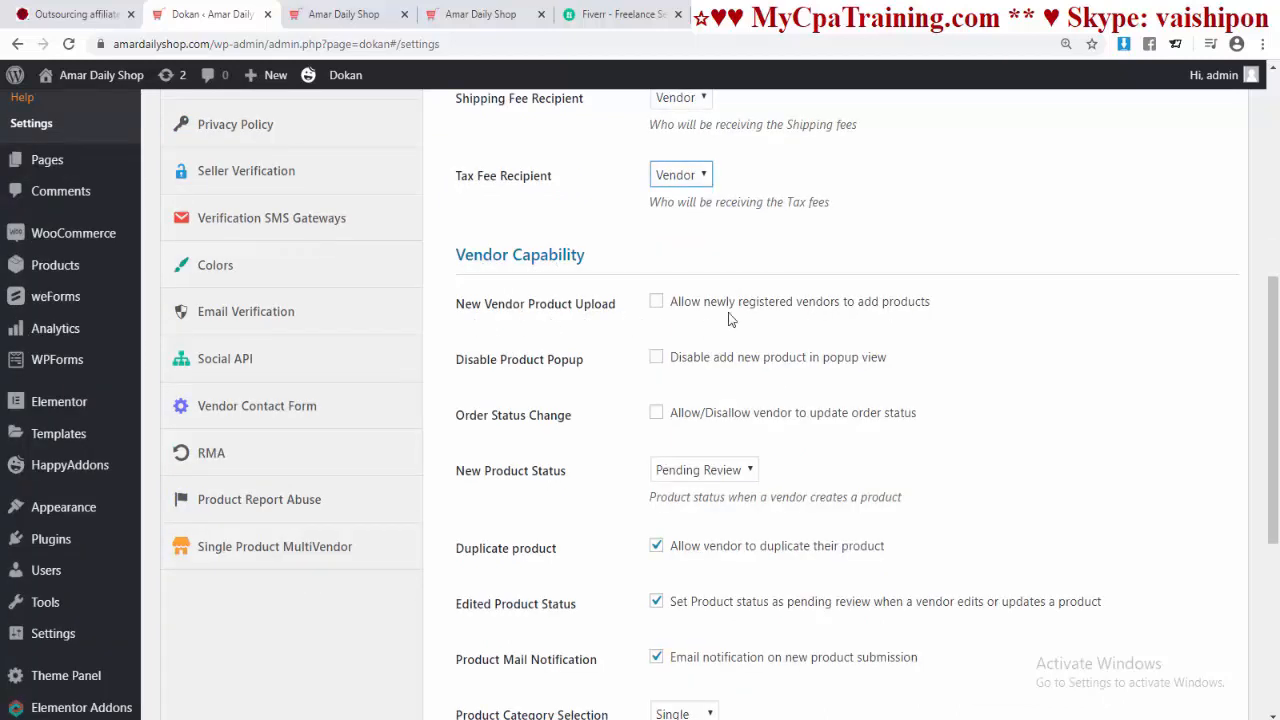
Step: Enable New Vendor Product Upload, Disable Product Popup and Order Status Change under Vendor Capability
scroll(660, 310, "down", 1)
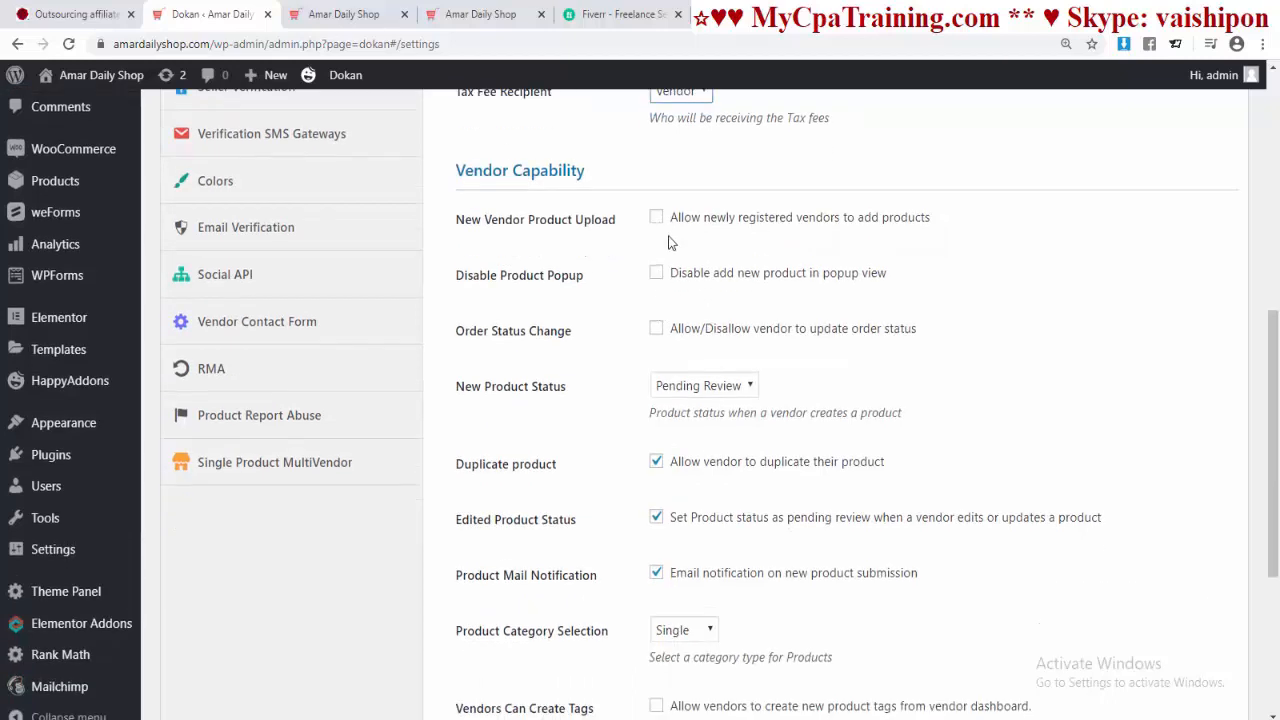
left_click(656, 219)
left_click(656, 273)
left_click(656, 330)
Step: Leave the New Product Status set to Pending Review
scroll(917, 337, "down", 1)
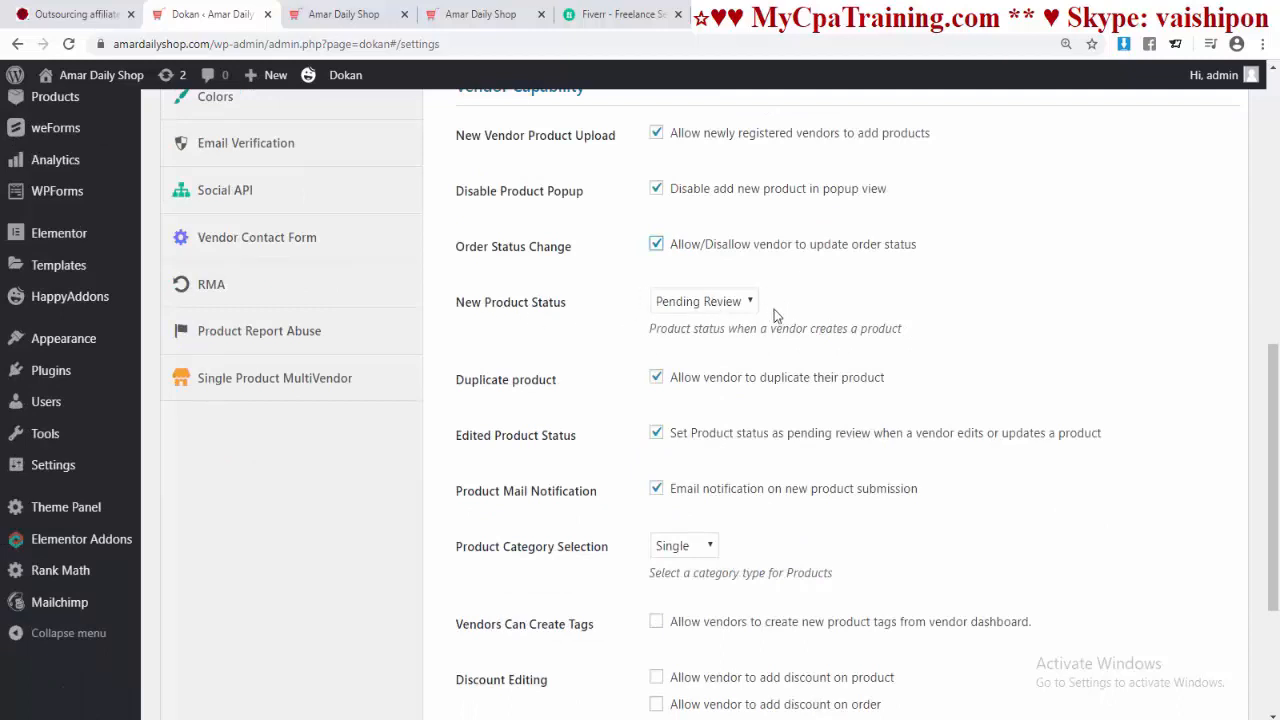
left_click(748, 302)
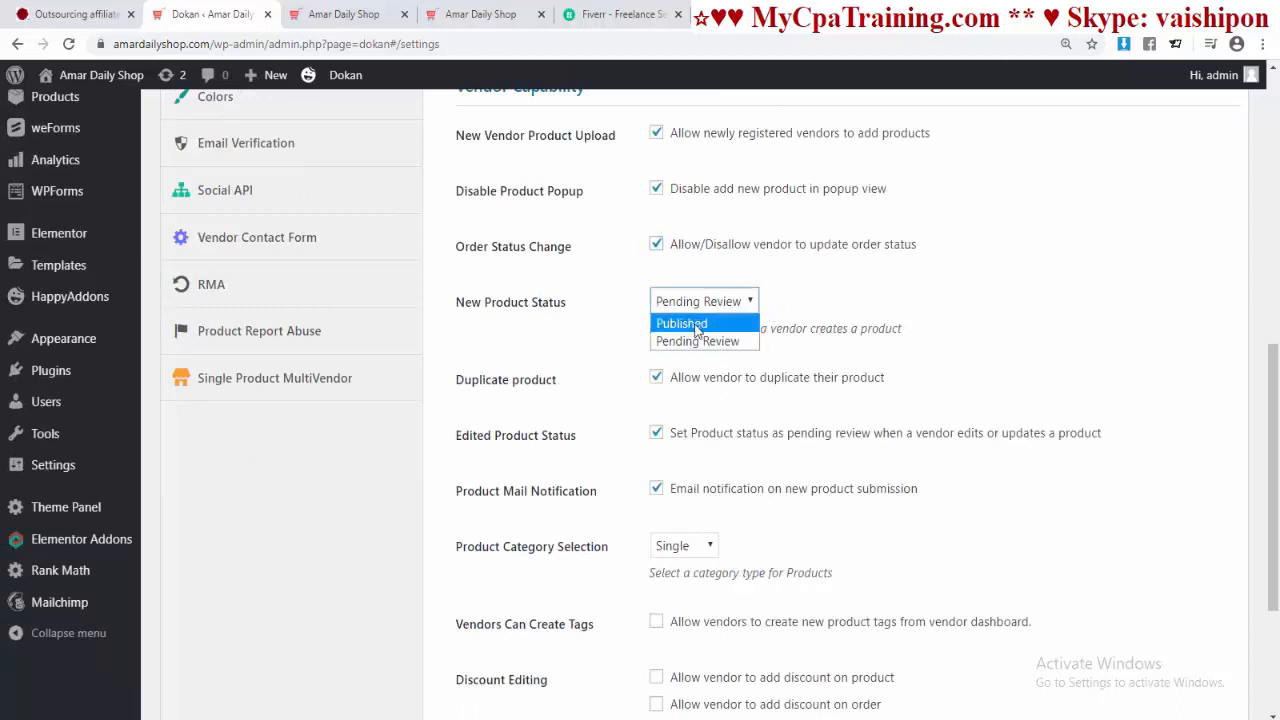
left_click(664, 311)
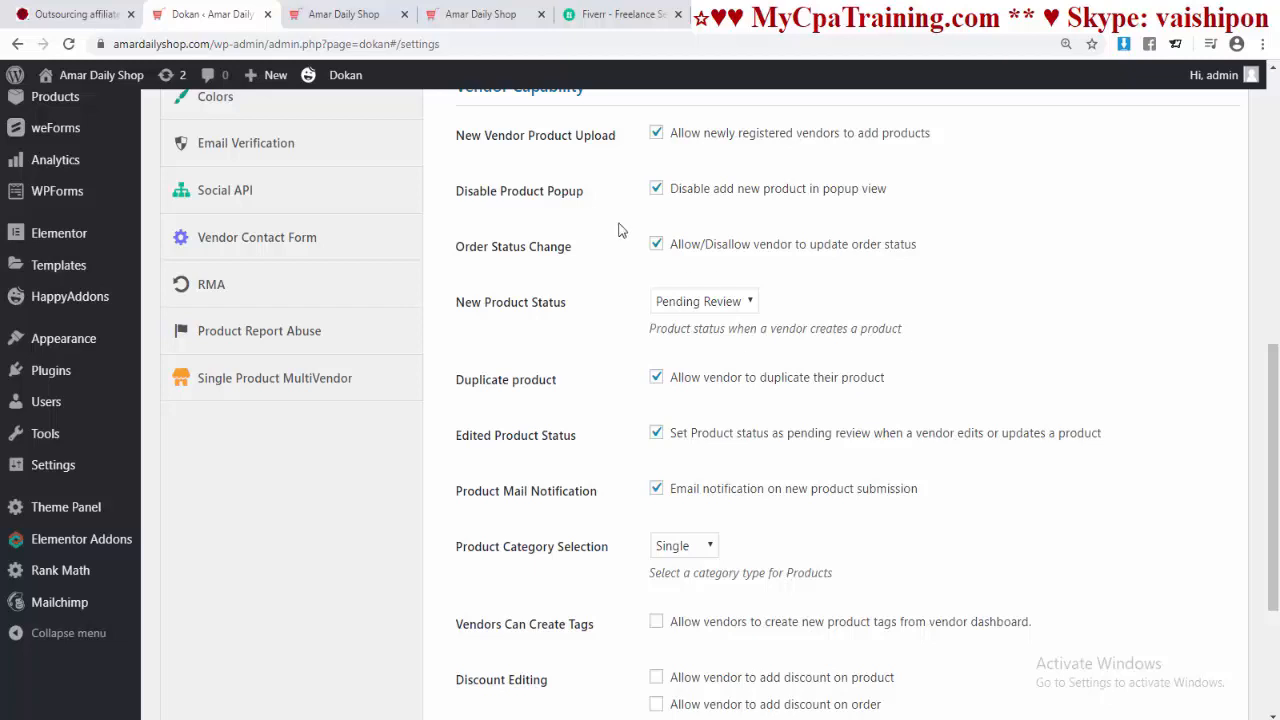
left_click(748, 301)
left_click(821, 298)
scroll(570, 252, "down", 2)
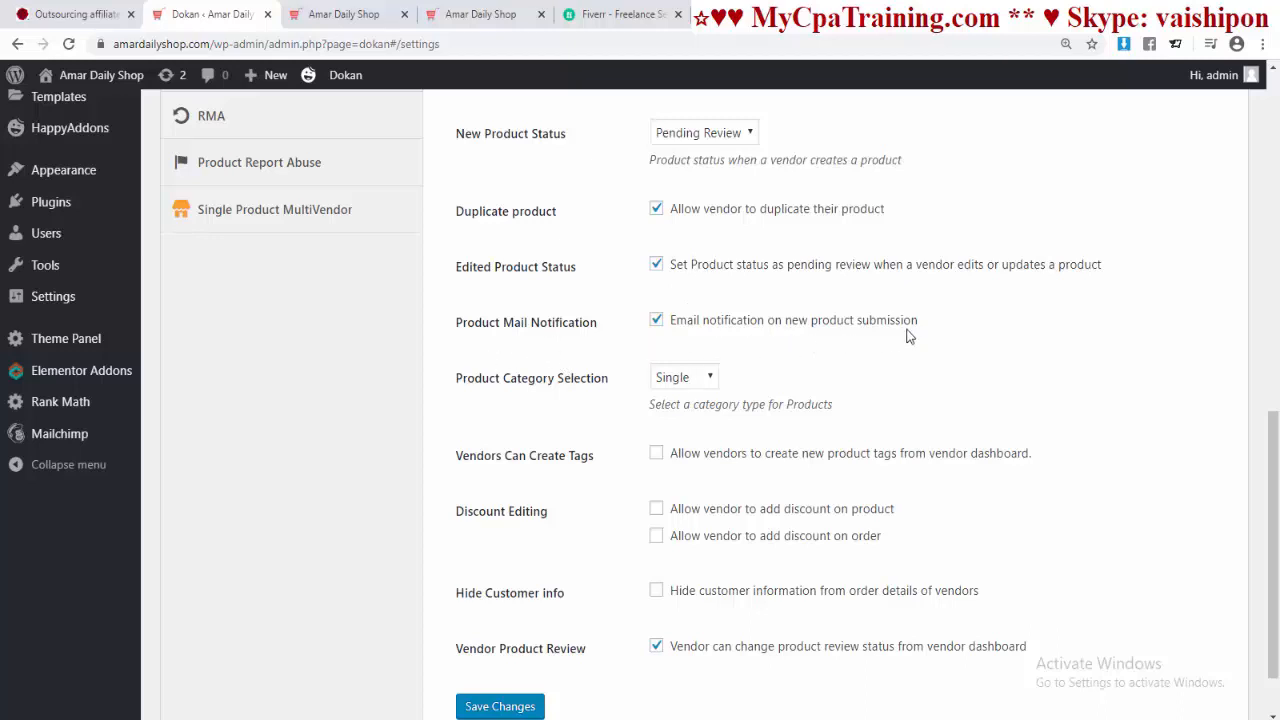
Step: Keep Single category selection and let vendors create product tags
scroll(507, 324, "down", 1)
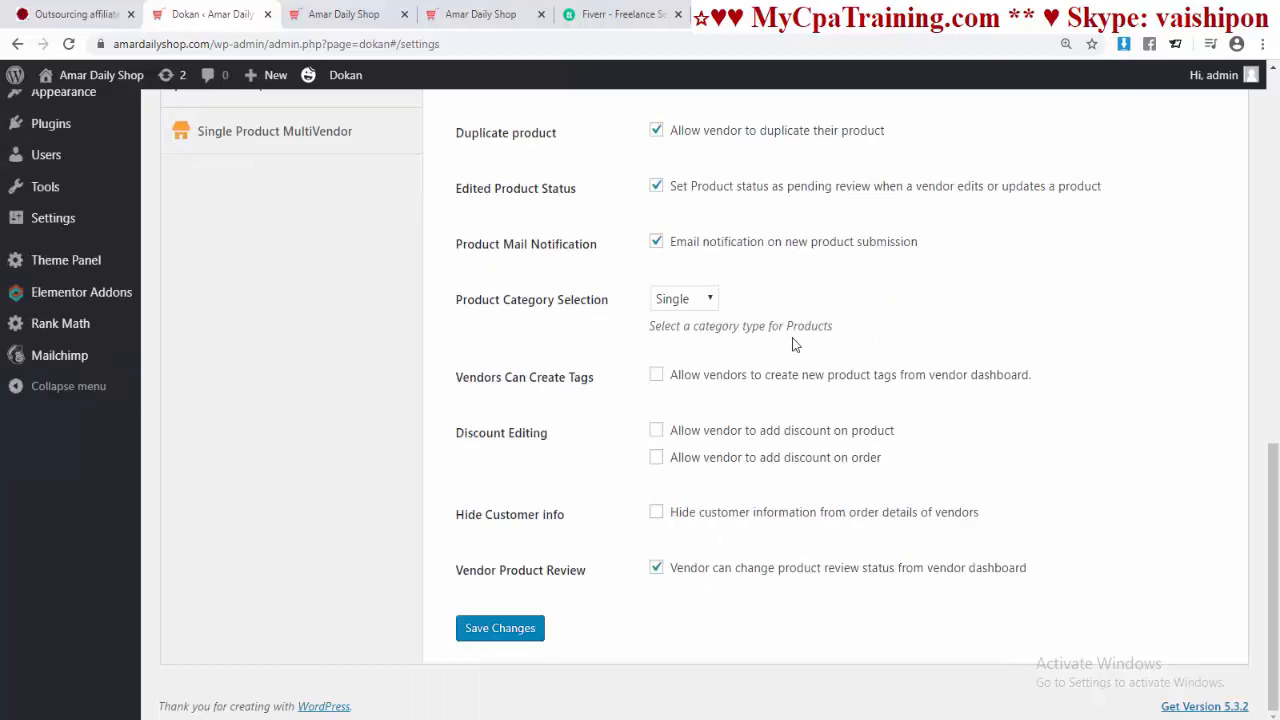
left_click(713, 305)
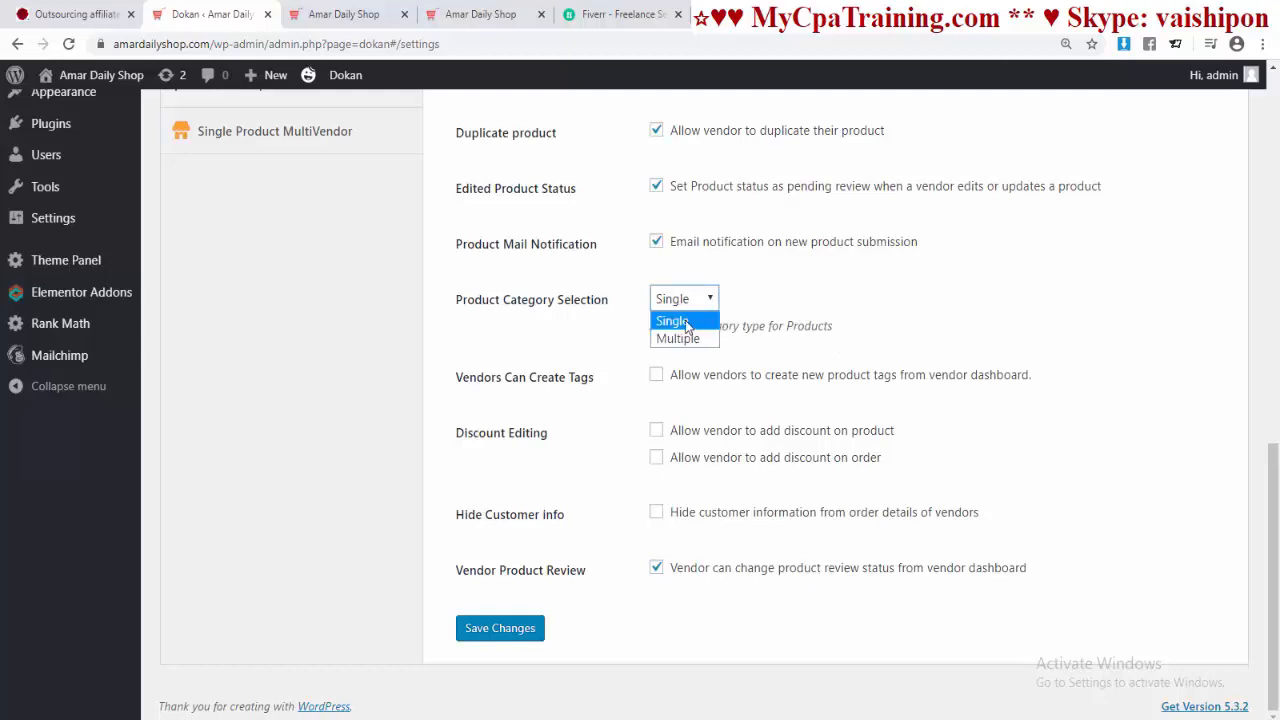
left_click(686, 328)
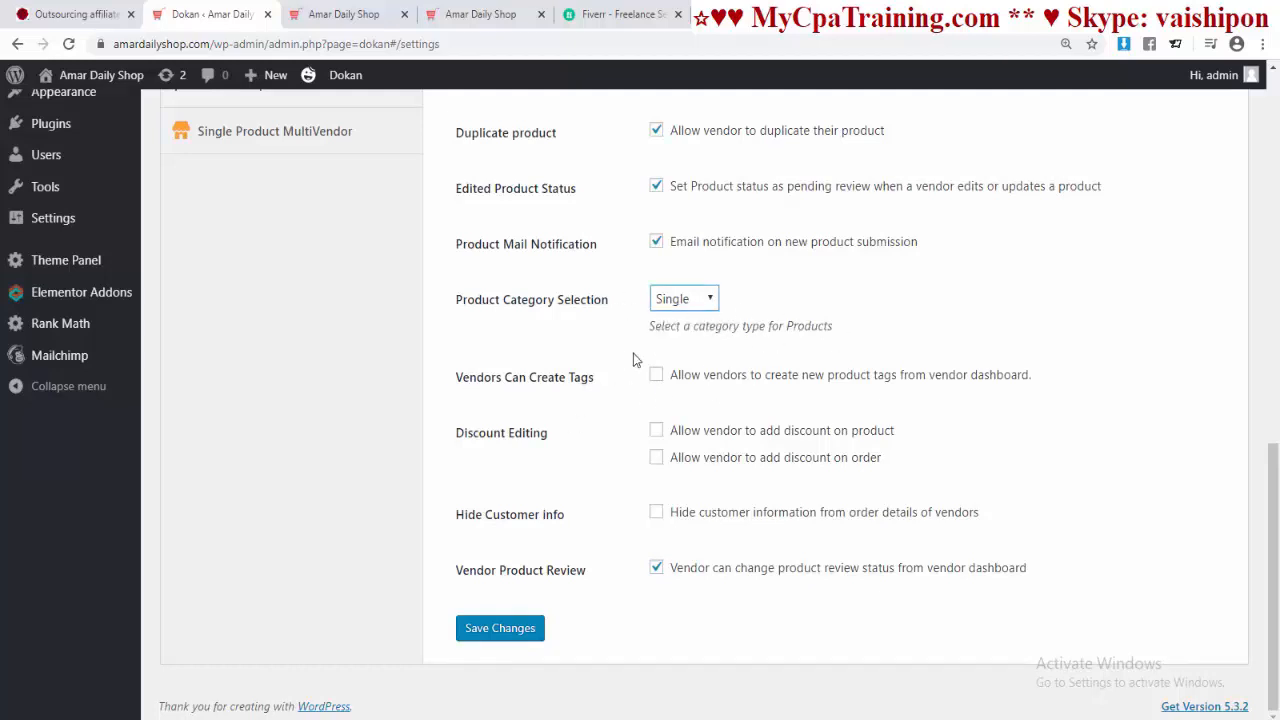
left_click(657, 375)
Step: Allow vendor product and order discounts, block review status changes, and save the selling options
left_click(656, 430)
left_click(656, 459)
left_click(656, 576)
left_click(480, 634)
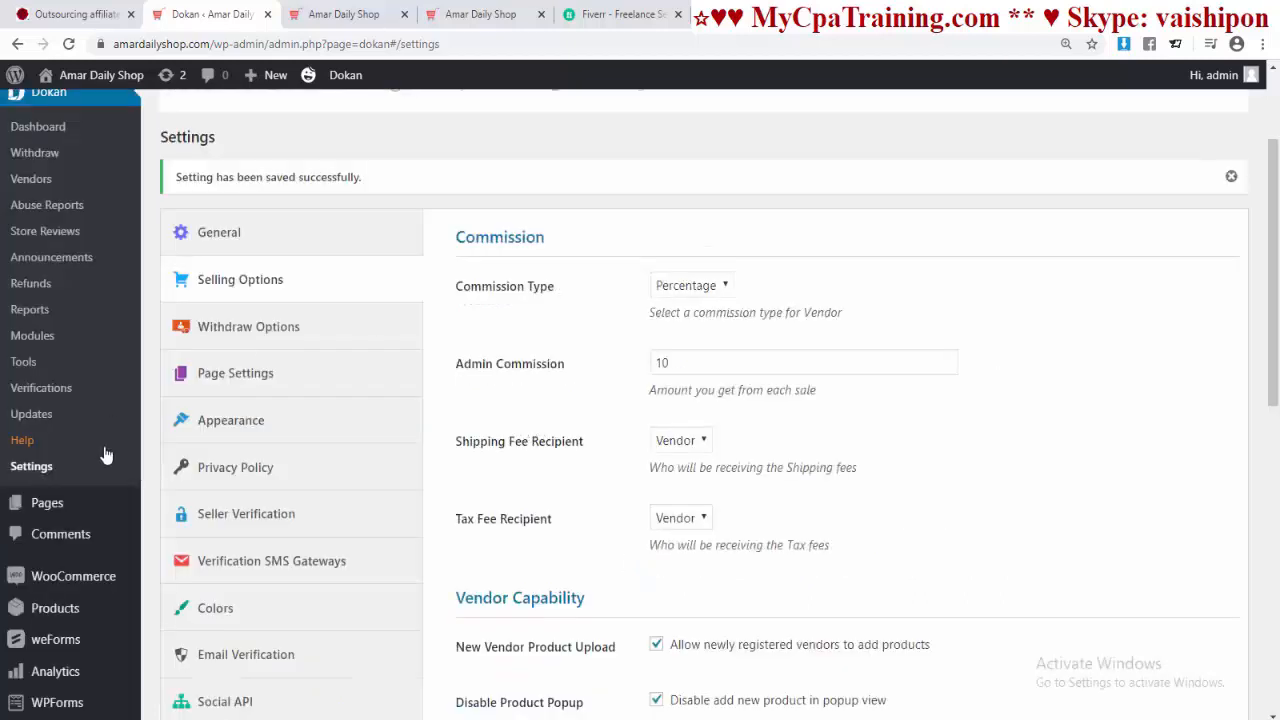
Step: Change the Withdraw Threshold from 10 to 7 days and save the withdraw options
left_click(255, 339)
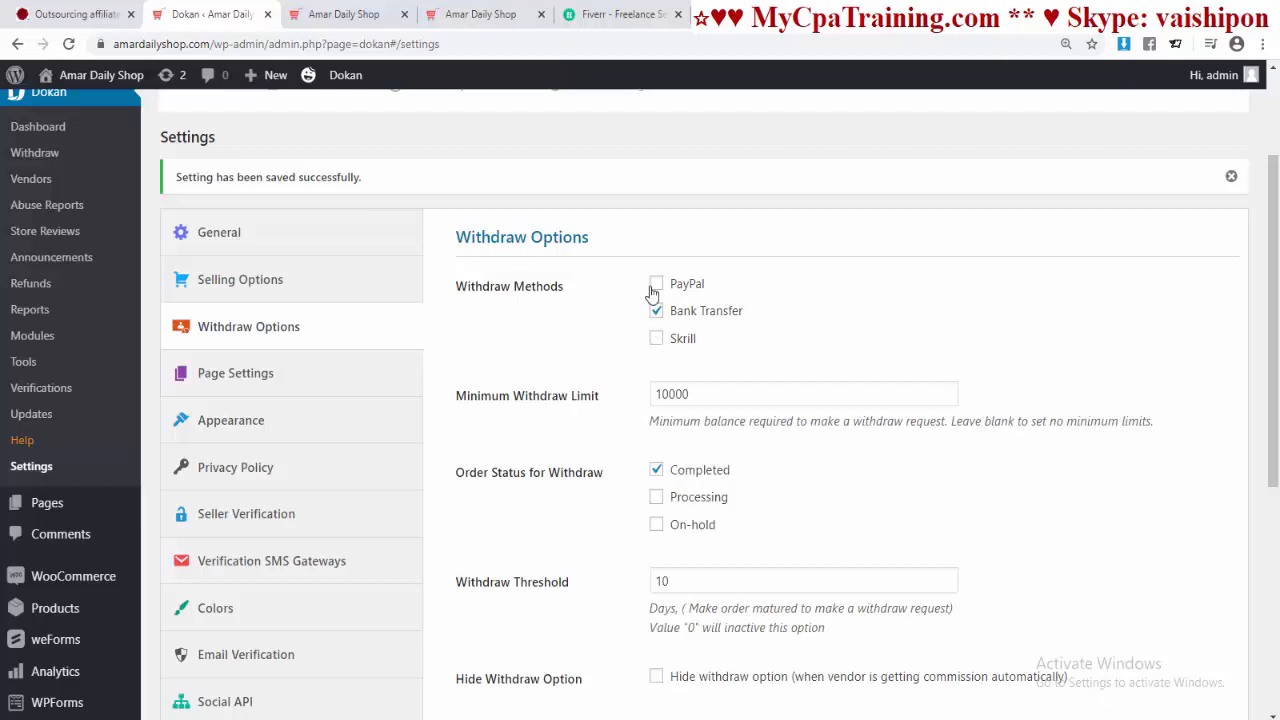
scroll(797, 337, "down", 2)
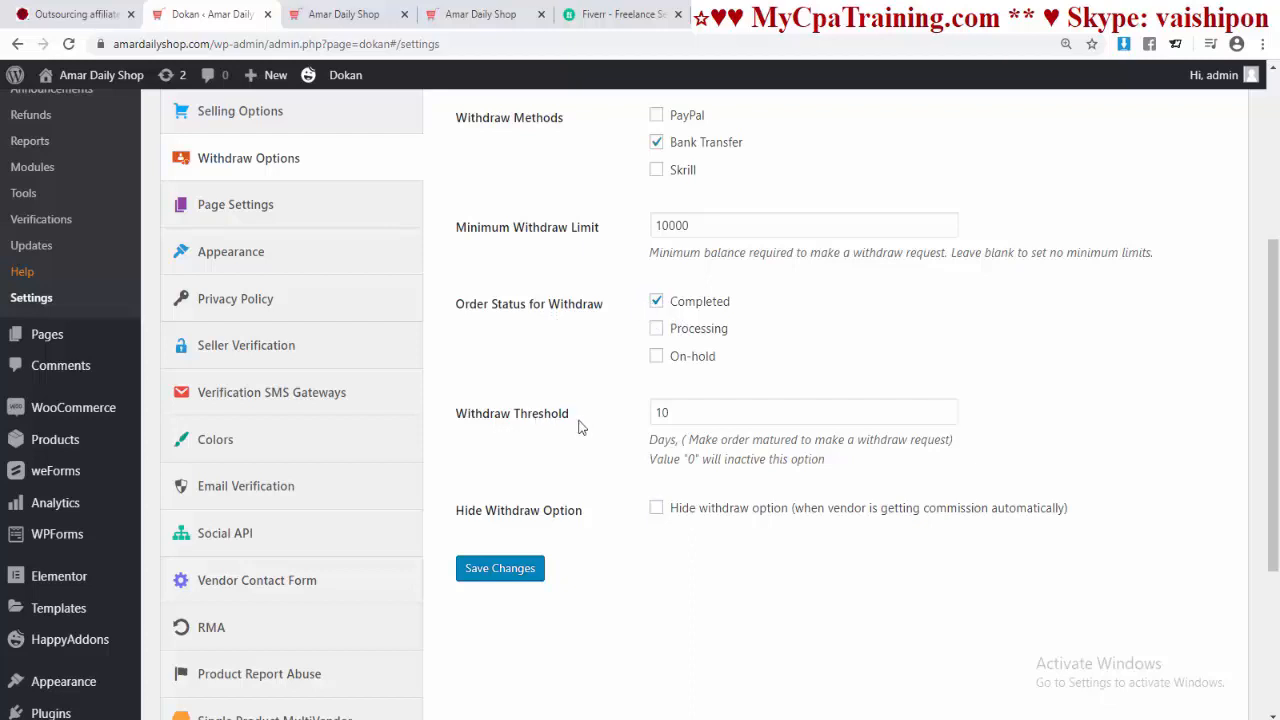
left_click_drag(672, 413, 631, 416)
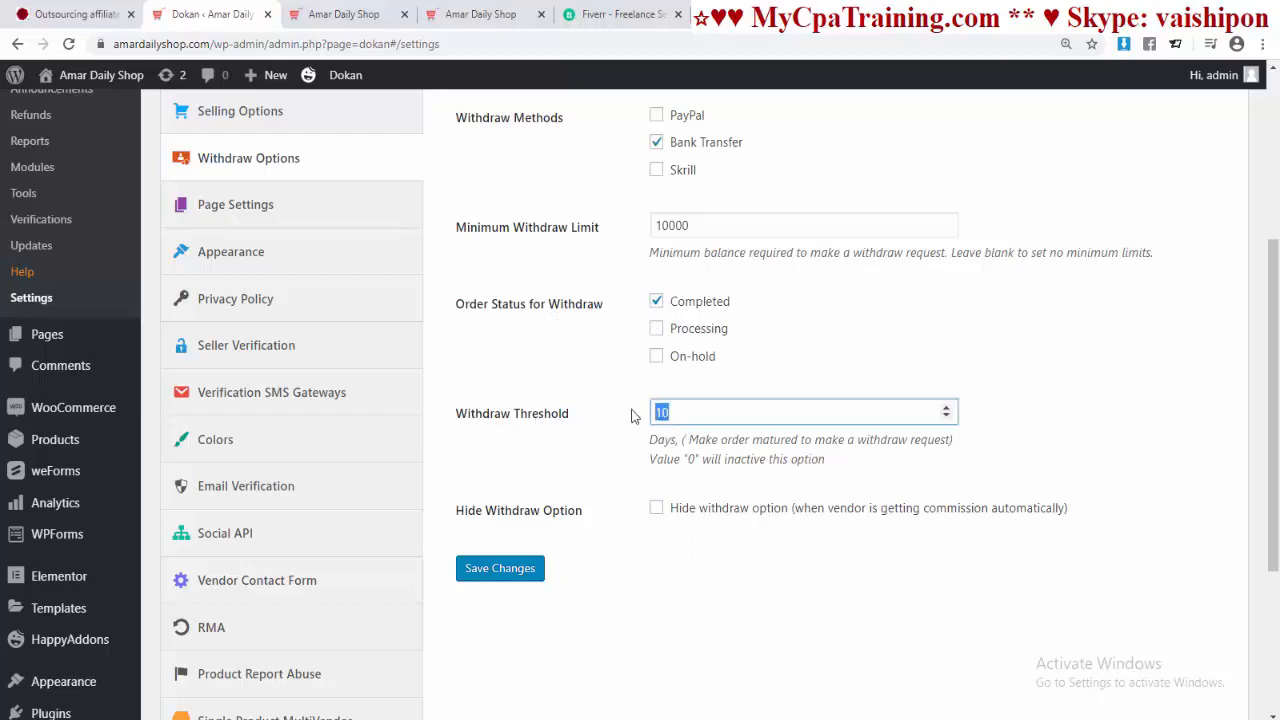
type("7")
left_click(497, 570)
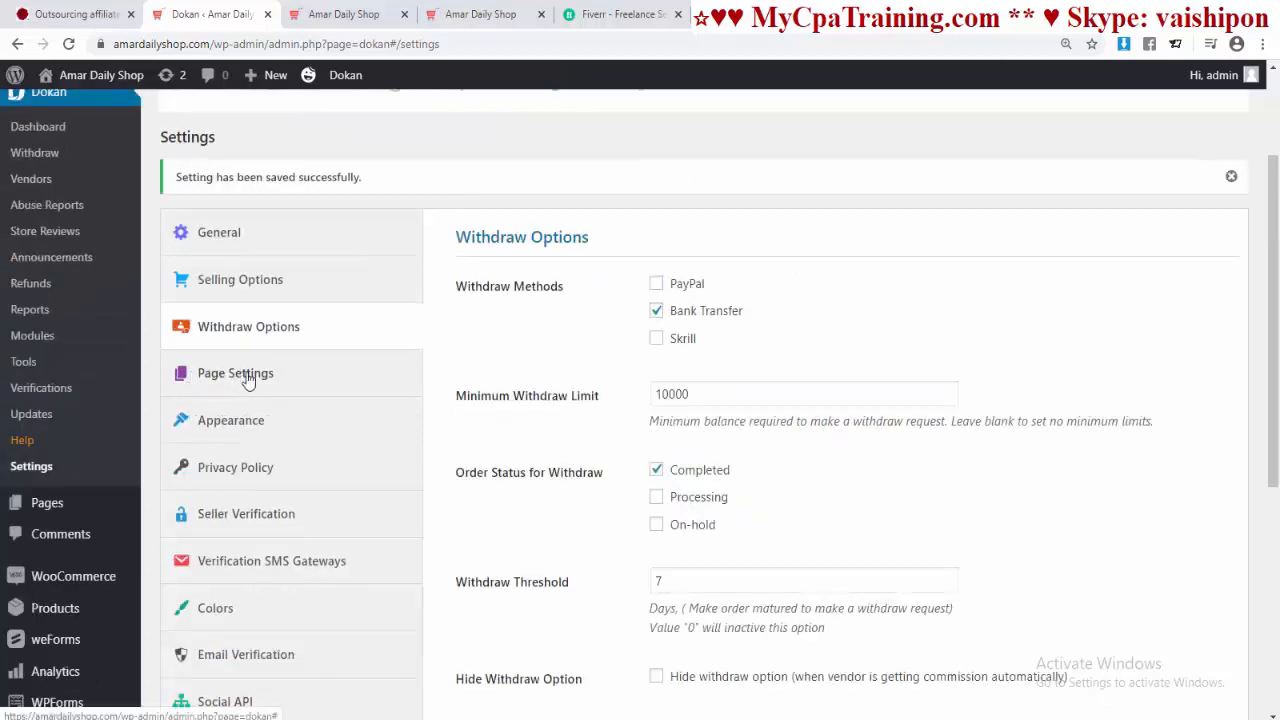
Step: Save Page Settings unchanged, then move on to the Appearance settings
left_click(245, 378)
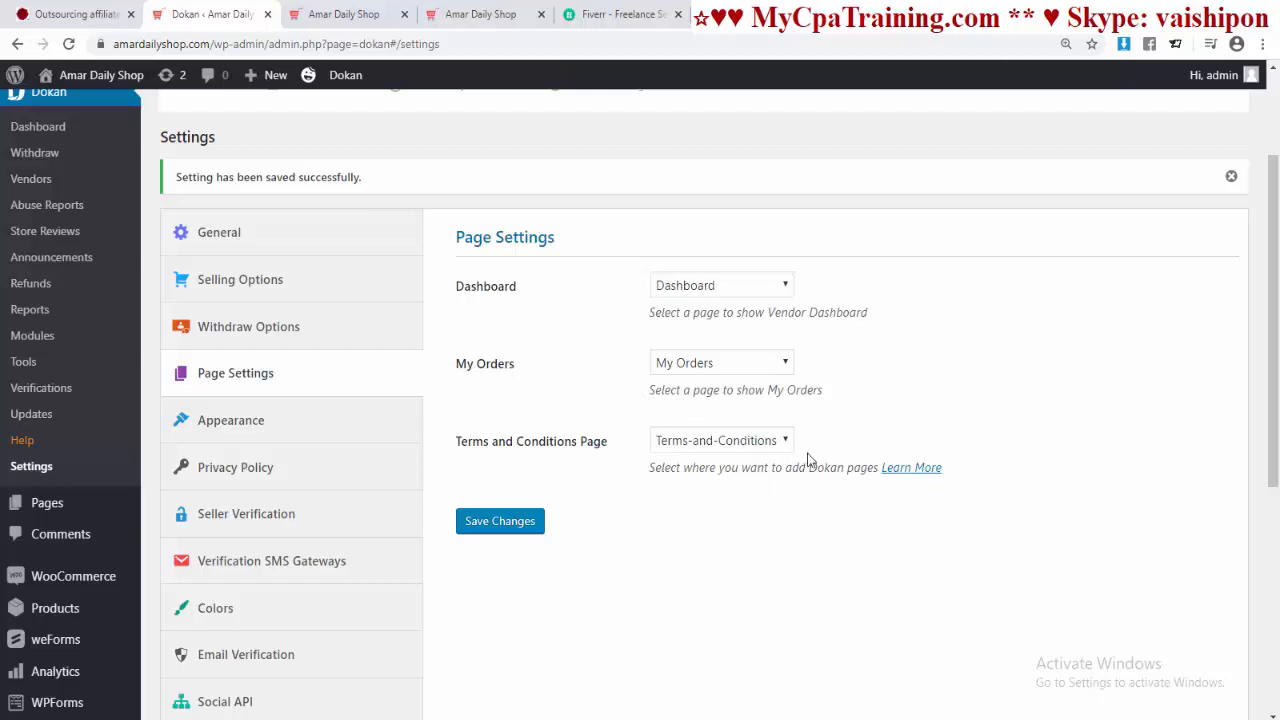
left_click(509, 529)
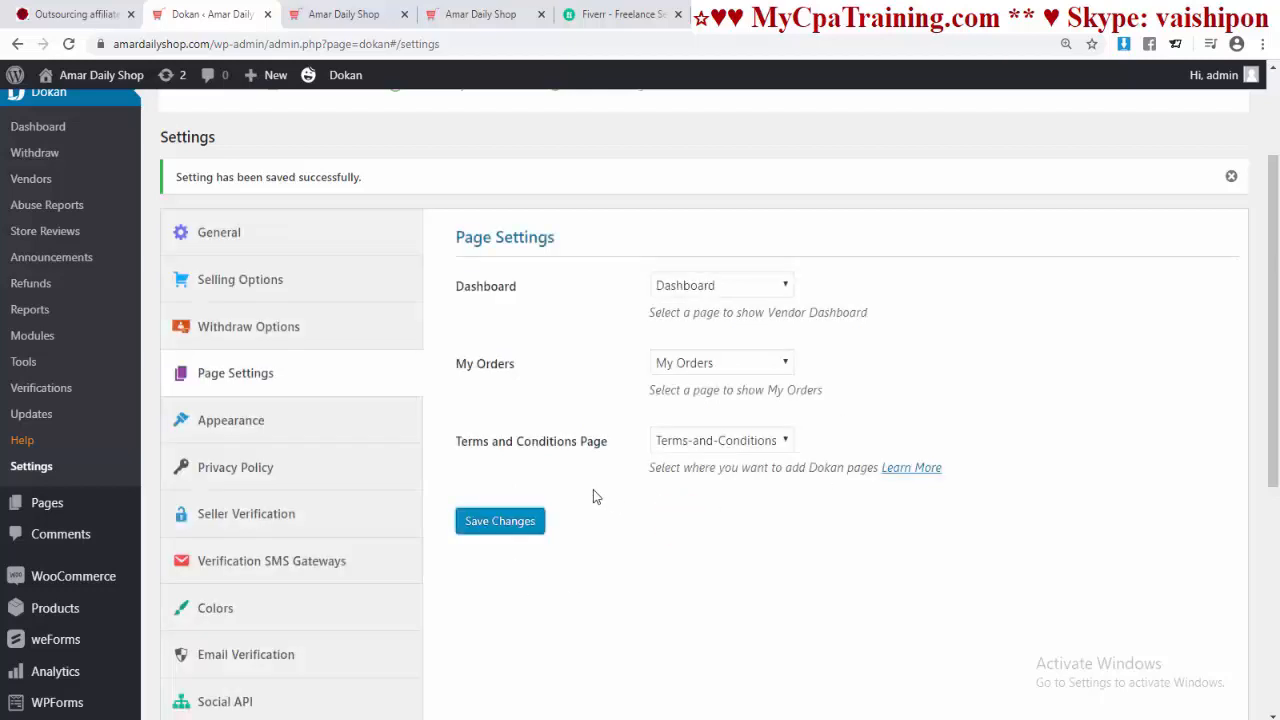
left_click(222, 432)
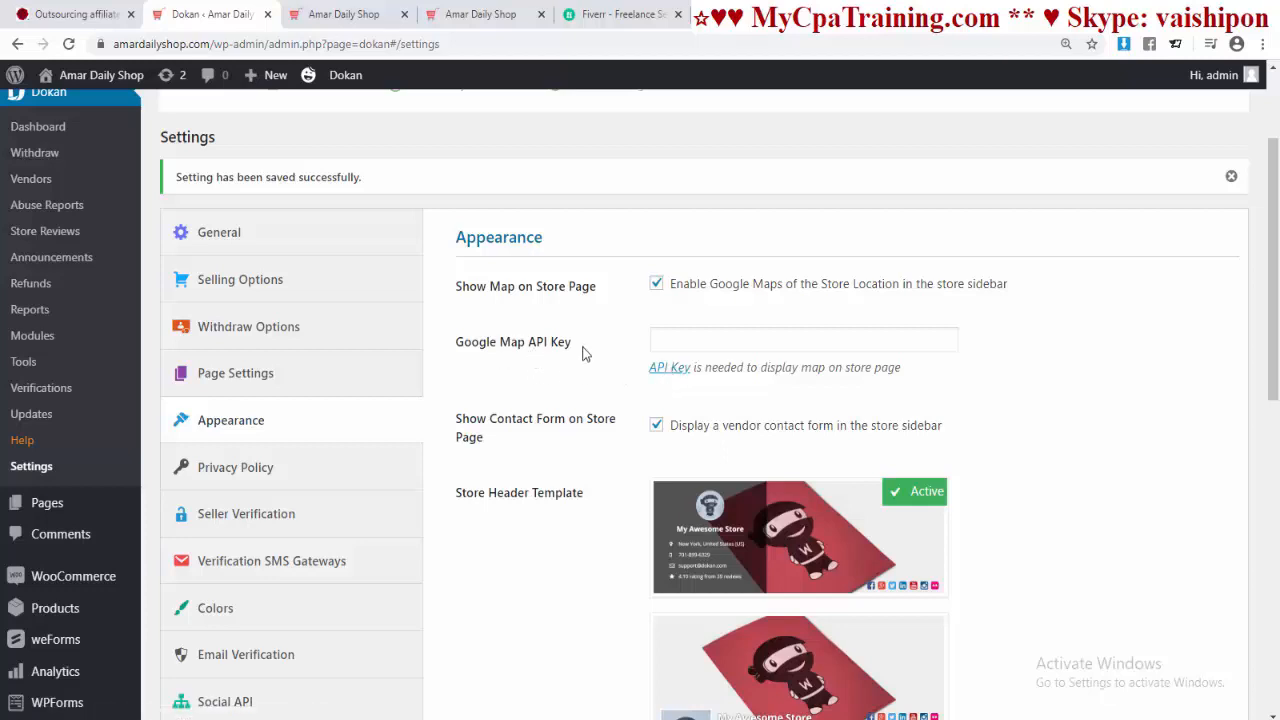
Step: Tick Enable Store Sidebar From Theme, save Appearance, then go to Privacy Policy settings
scroll(715, 343, "down", 2)
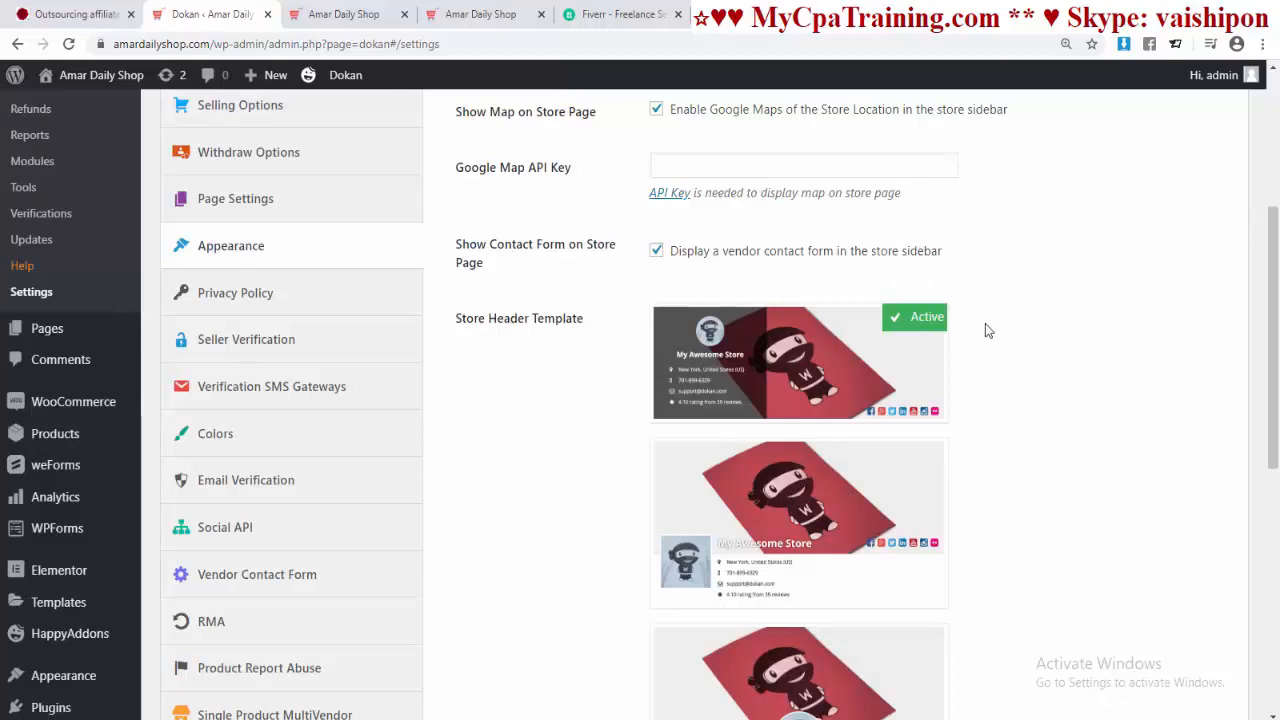
scroll(983, 322, "down", 2)
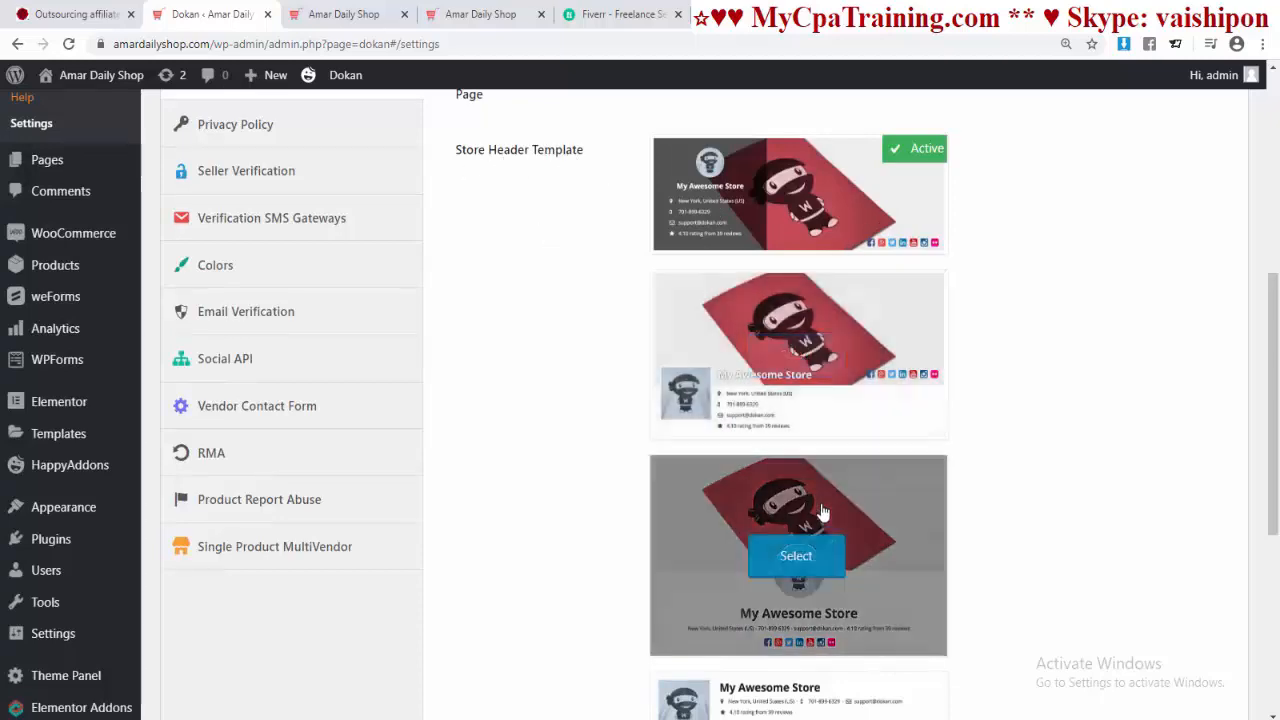
scroll(974, 489, "down", 3)
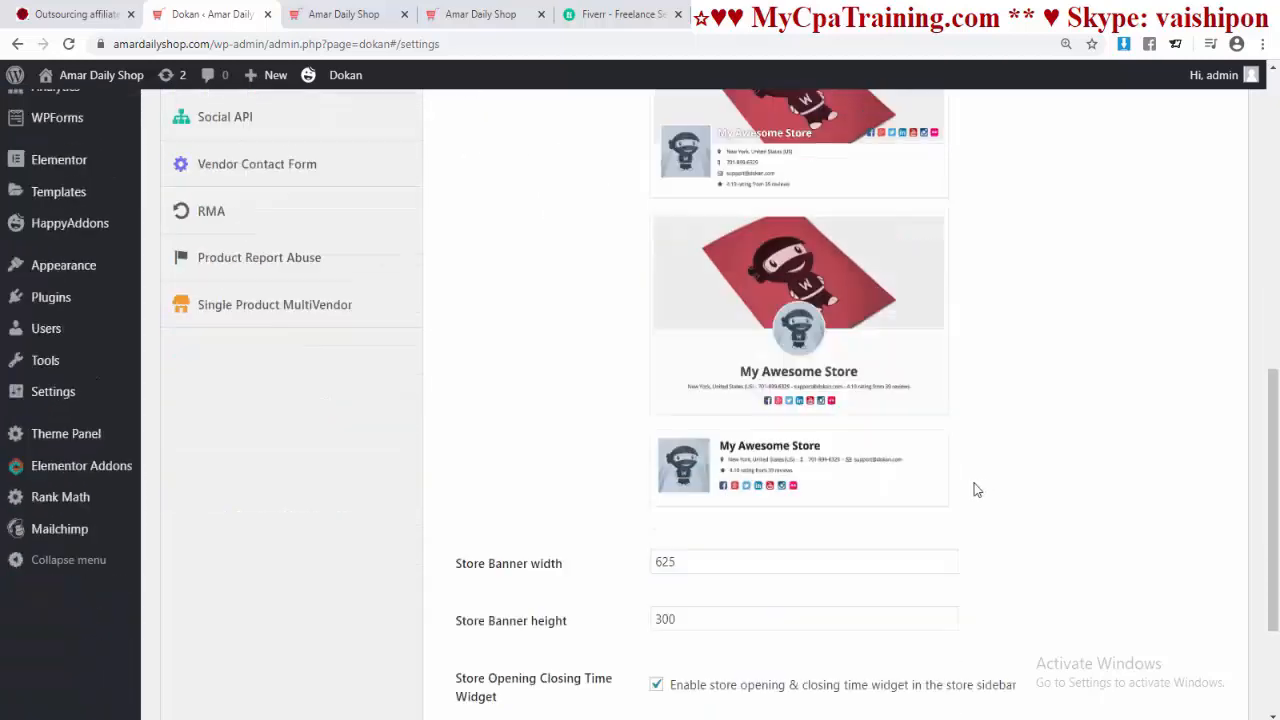
scroll(806, 357, "up", 2)
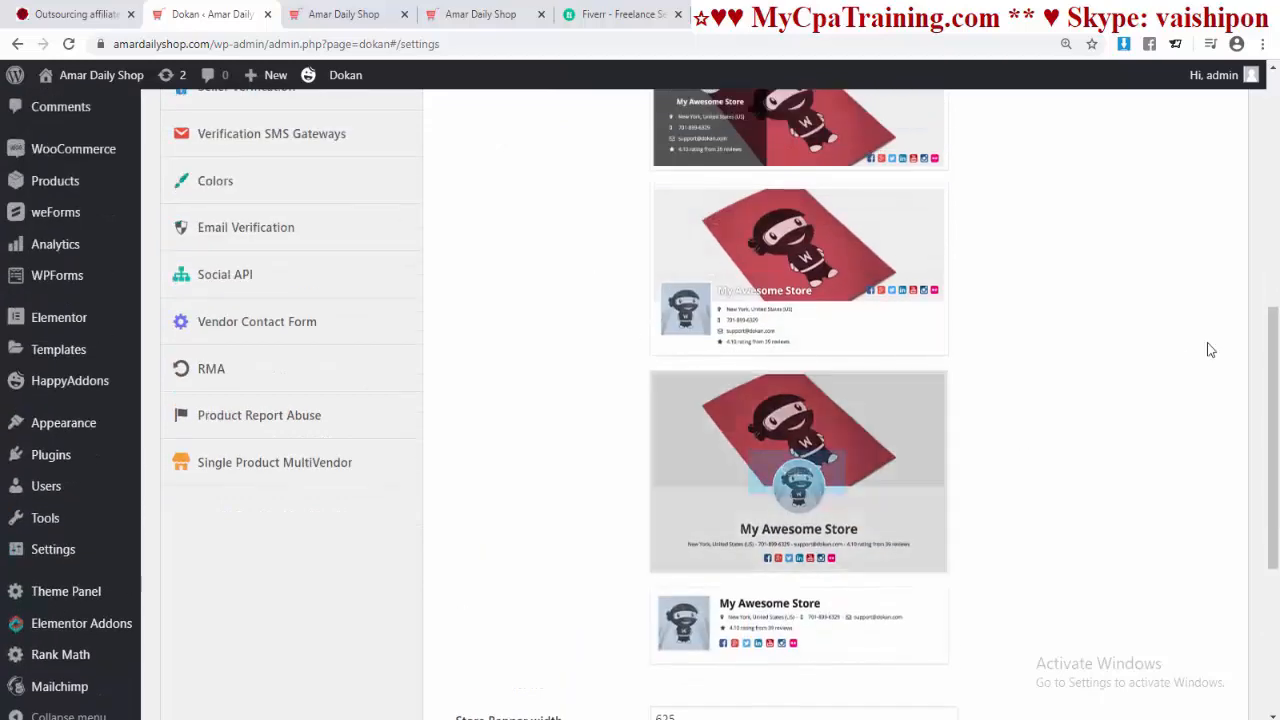
scroll(1150, 370, "up", 2)
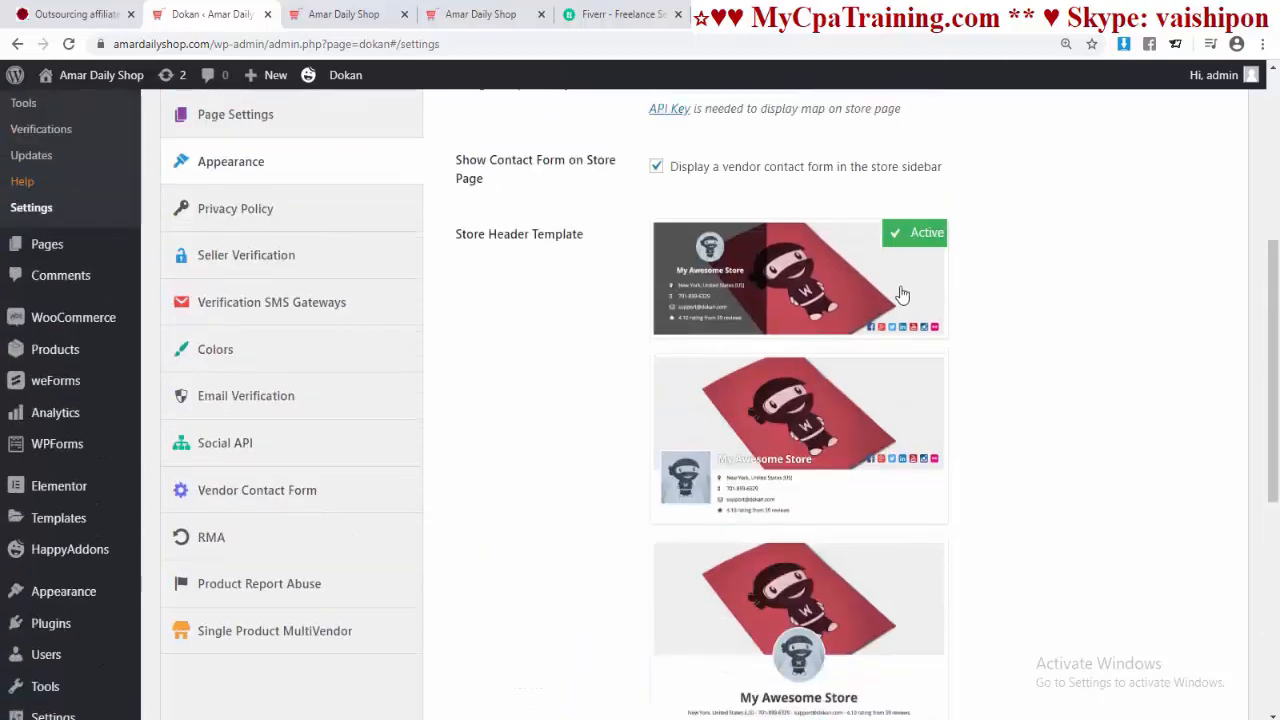
scroll(719, 425, "down", 5)
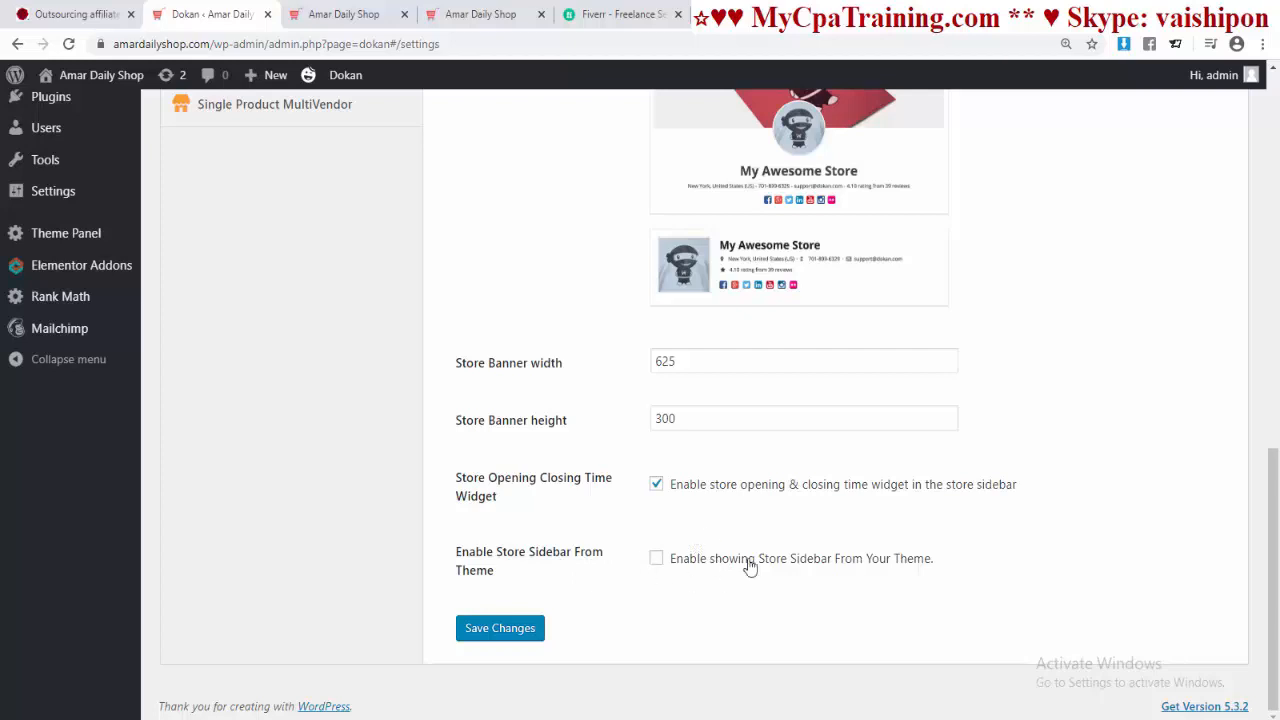
left_click(656, 558)
left_click(490, 630)
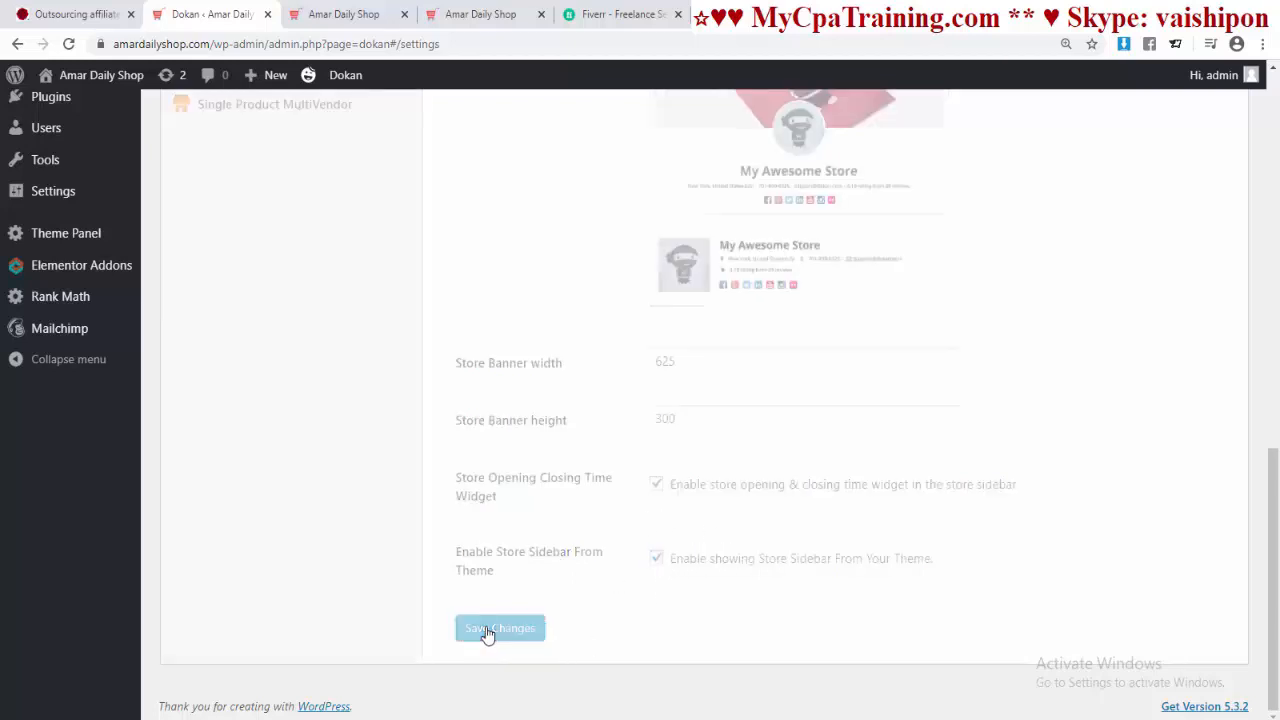
left_click(247, 447)
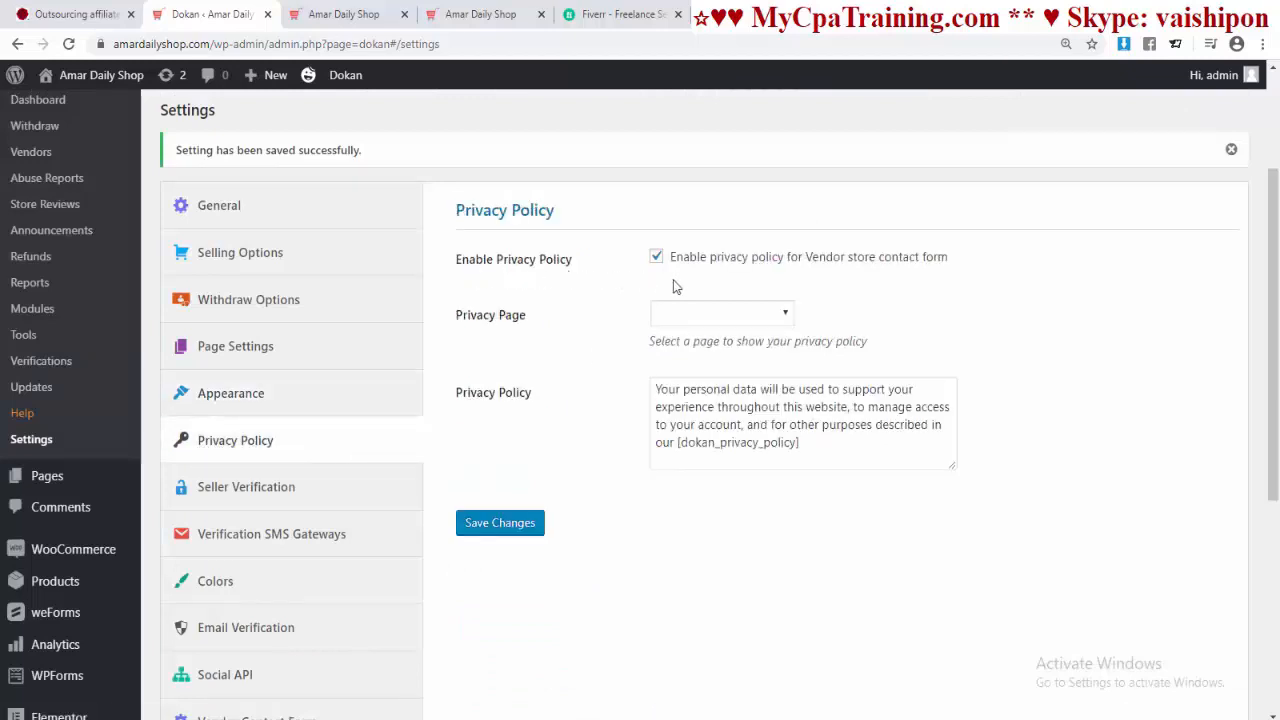
Step: Choose the Privacy Policy page as Dokan's privacy page and save
left_click(788, 316)
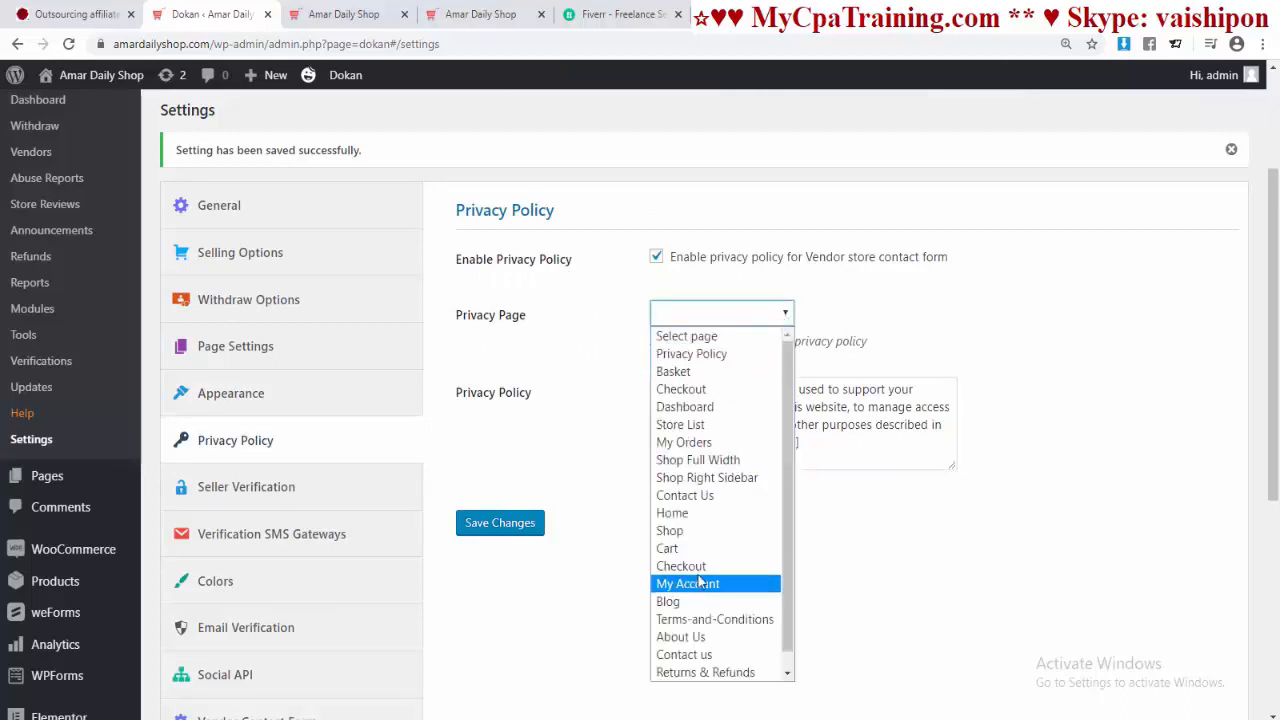
scroll(704, 567, "down", 1)
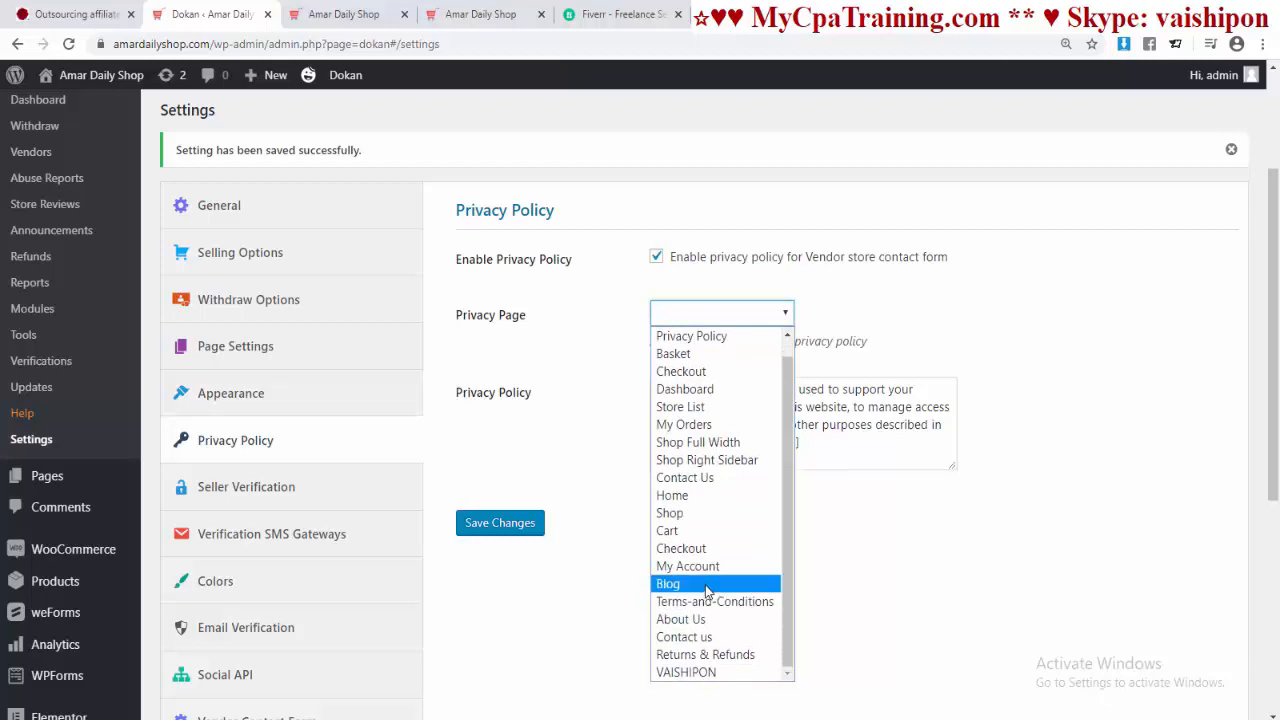
scroll(706, 584, "up", 1)
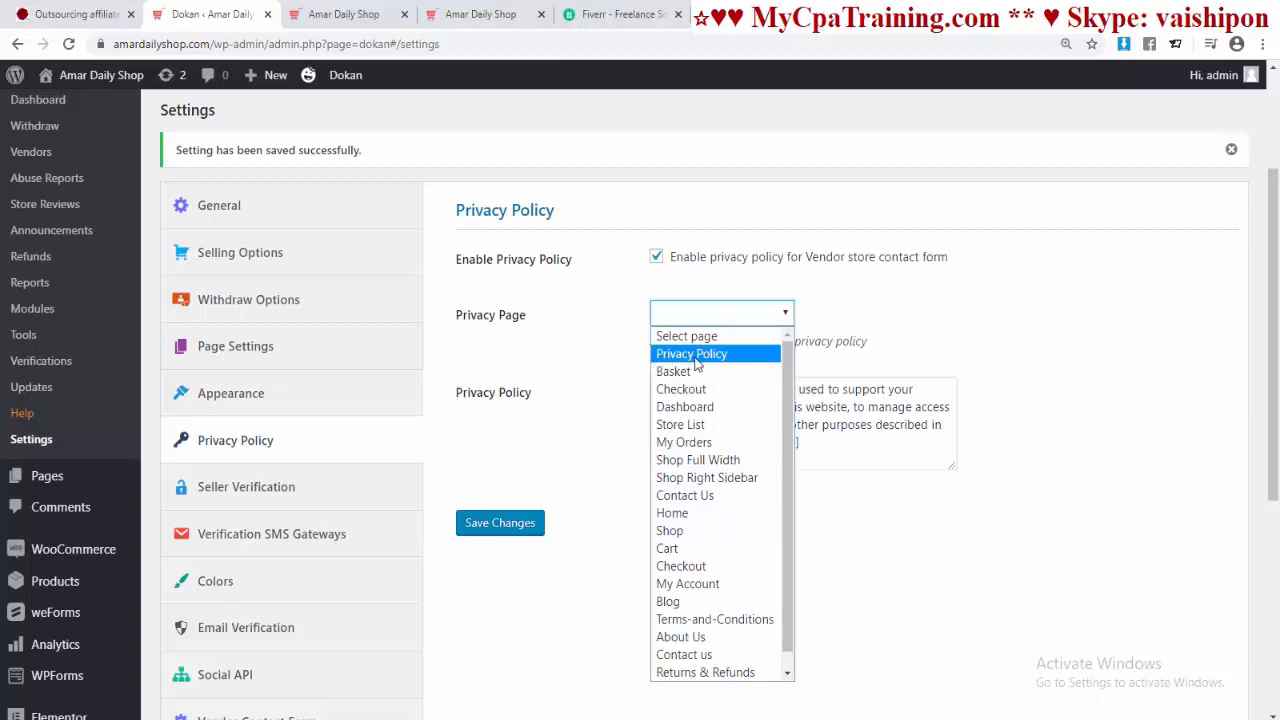
left_click(697, 362)
left_click(499, 527)
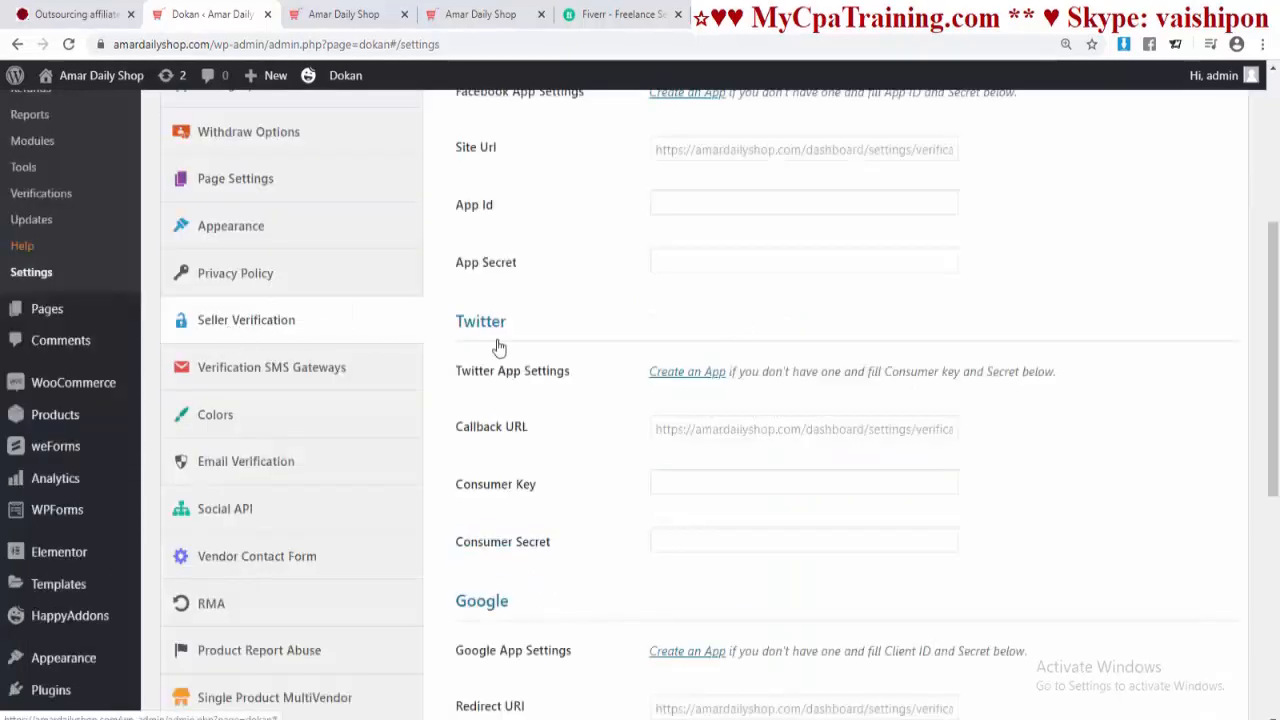
Step: Scroll through the Seller Verification settings and social app fields
scroll(499, 347, "up", 2)
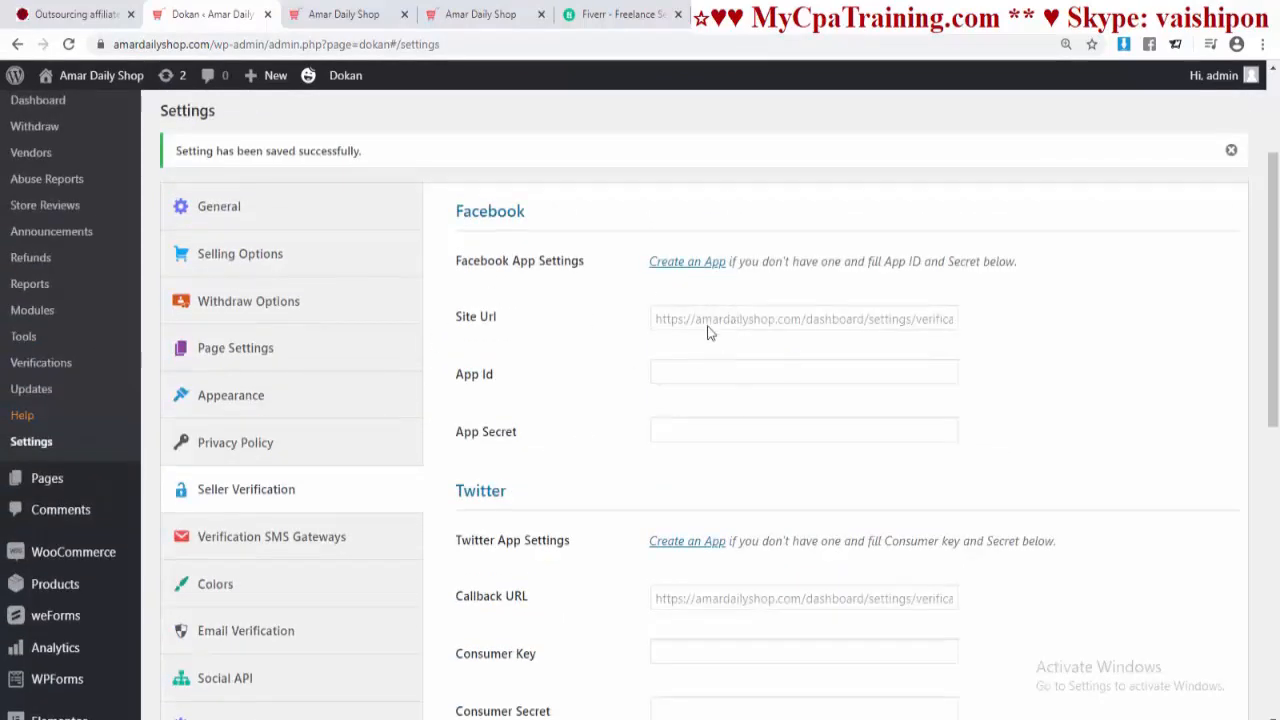
scroll(558, 320, "down", 4)
scroll(557, 318, "down", 3)
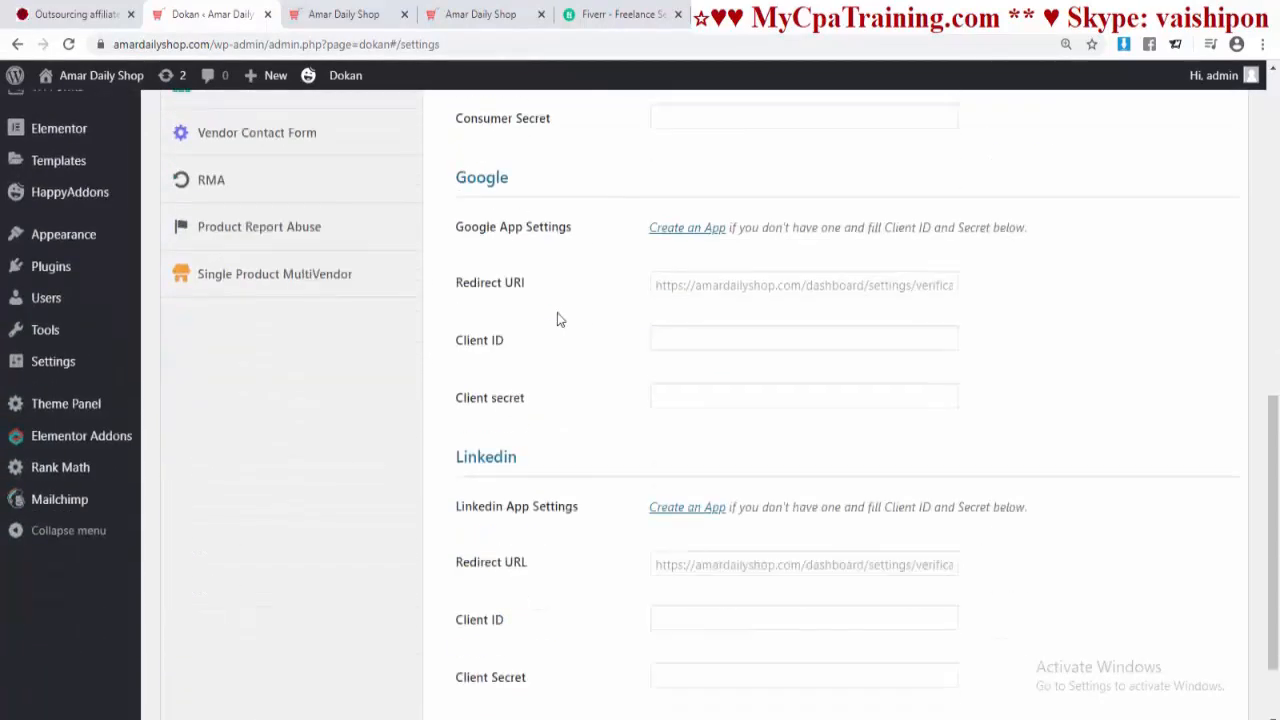
scroll(557, 318, "up", 7)
scroll(586, 430, "down", 4)
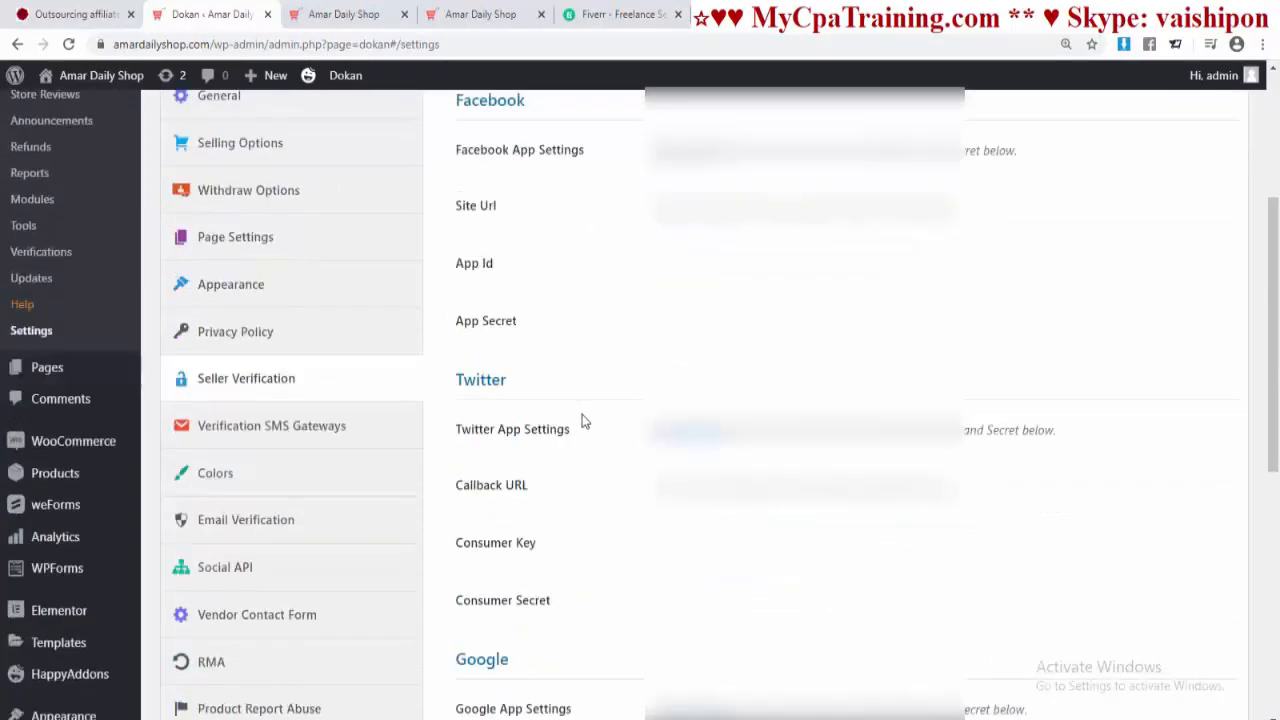
scroll(540, 440, "down", 4)
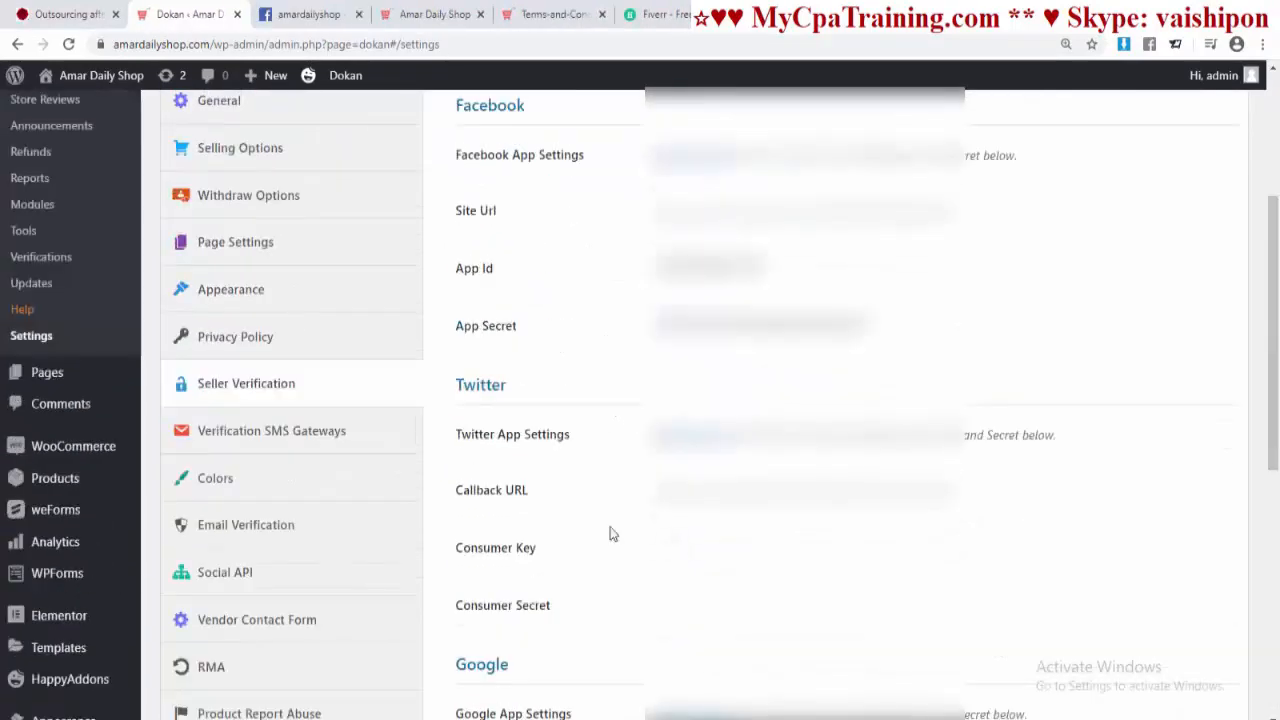
scroll(613, 533, "down", 6)
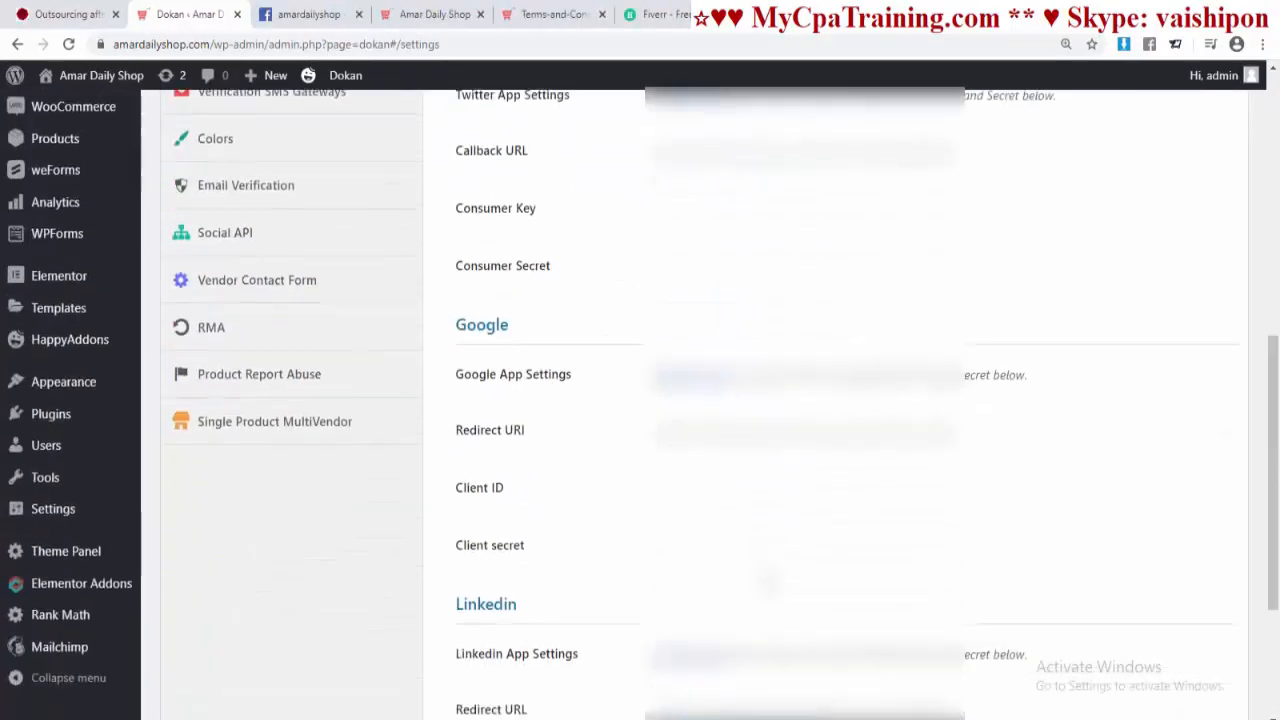
scroll(613, 533, "up", 3)
scroll(230, 358, "up", 4)
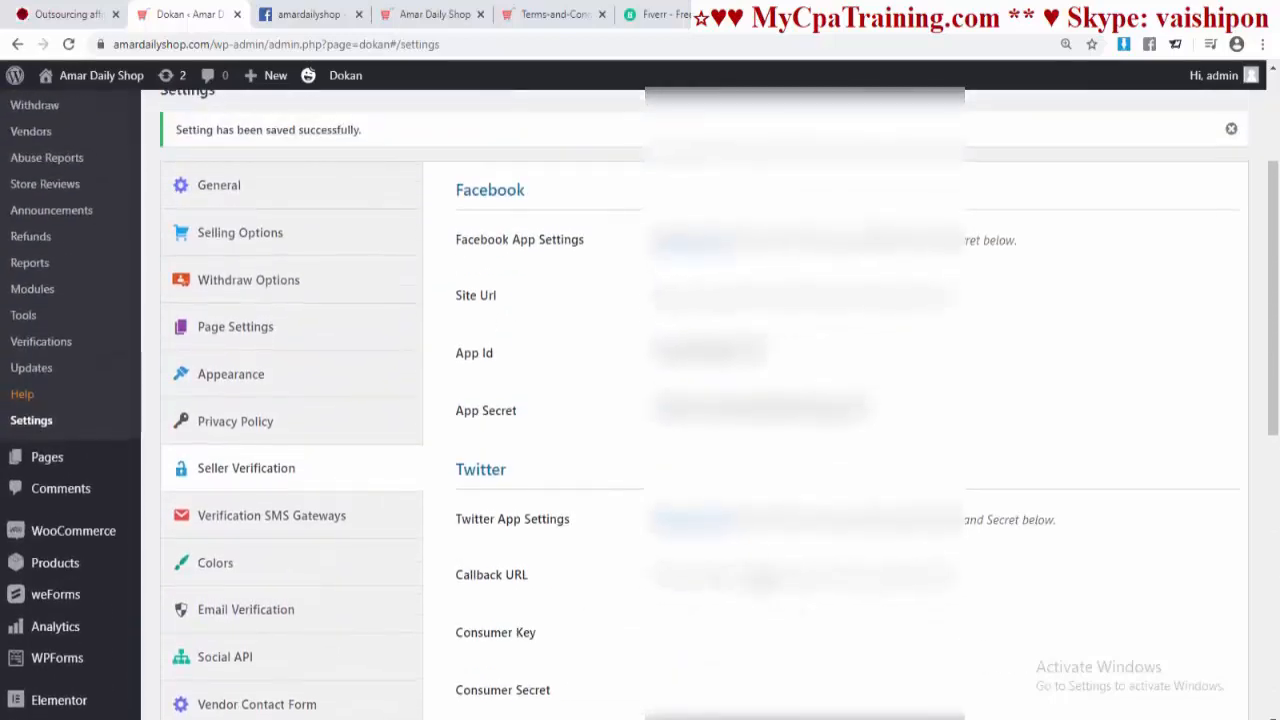
scroll(210, 345, "down", 2)
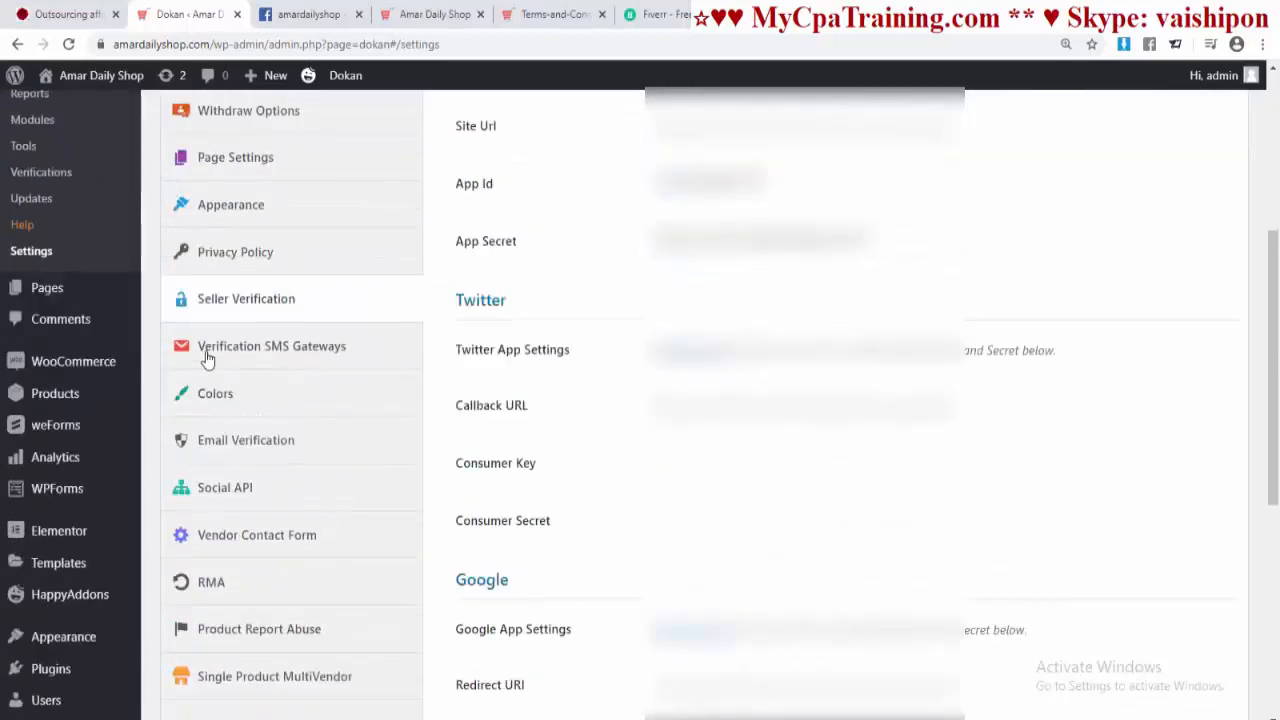
Step: Look over the Verification SMS Gateways settings, then go to the Colors settings
left_click(292, 350)
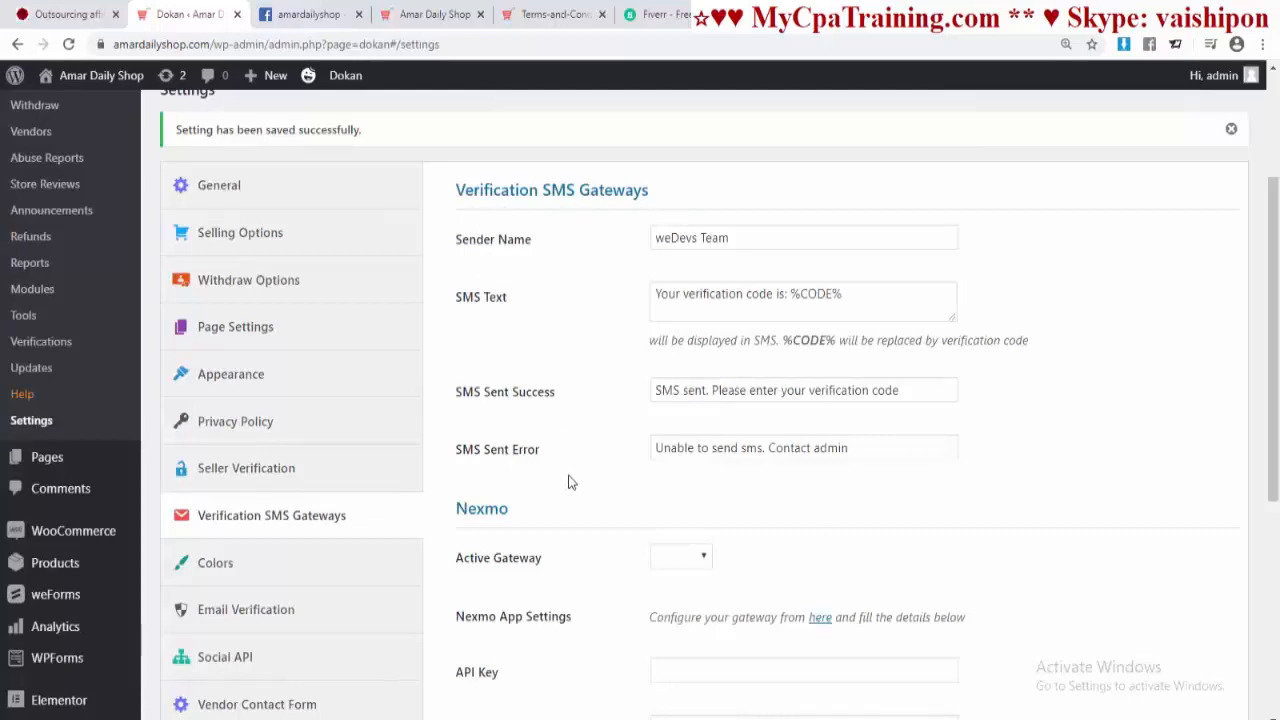
scroll(568, 482, "down", 4)
scroll(568, 482, "up", 1)
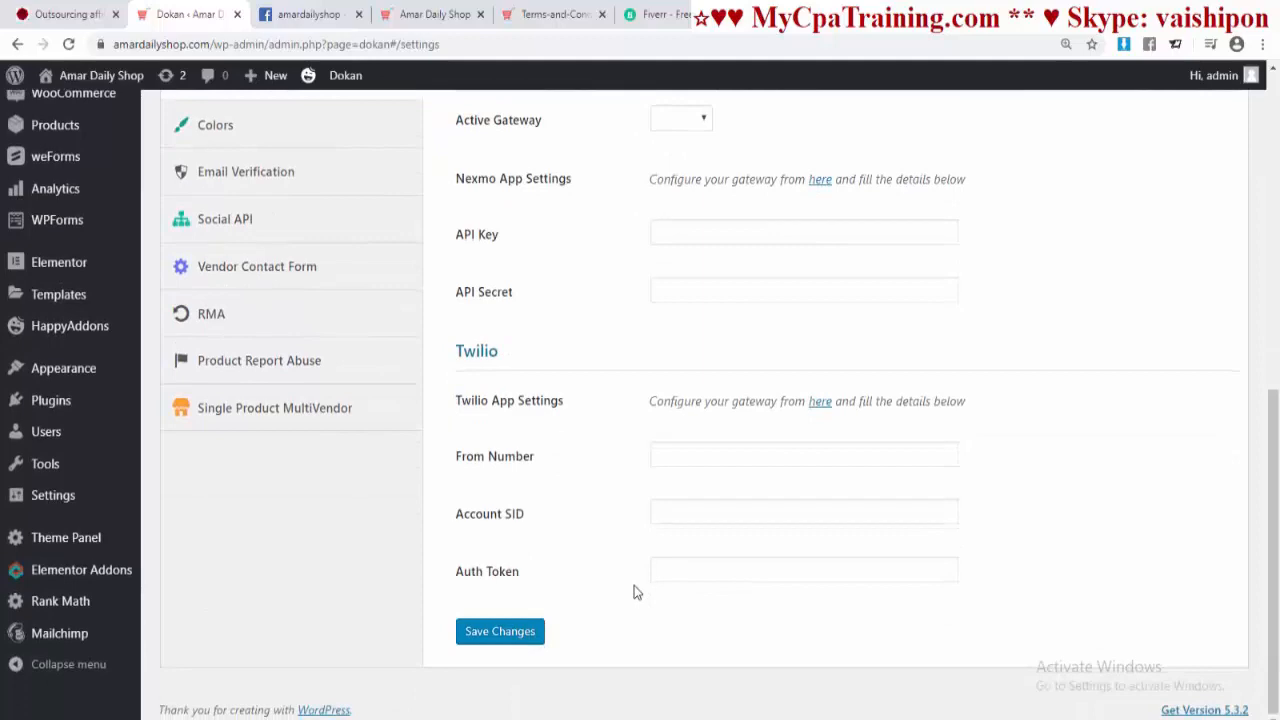
scroll(570, 578, "down", 3)
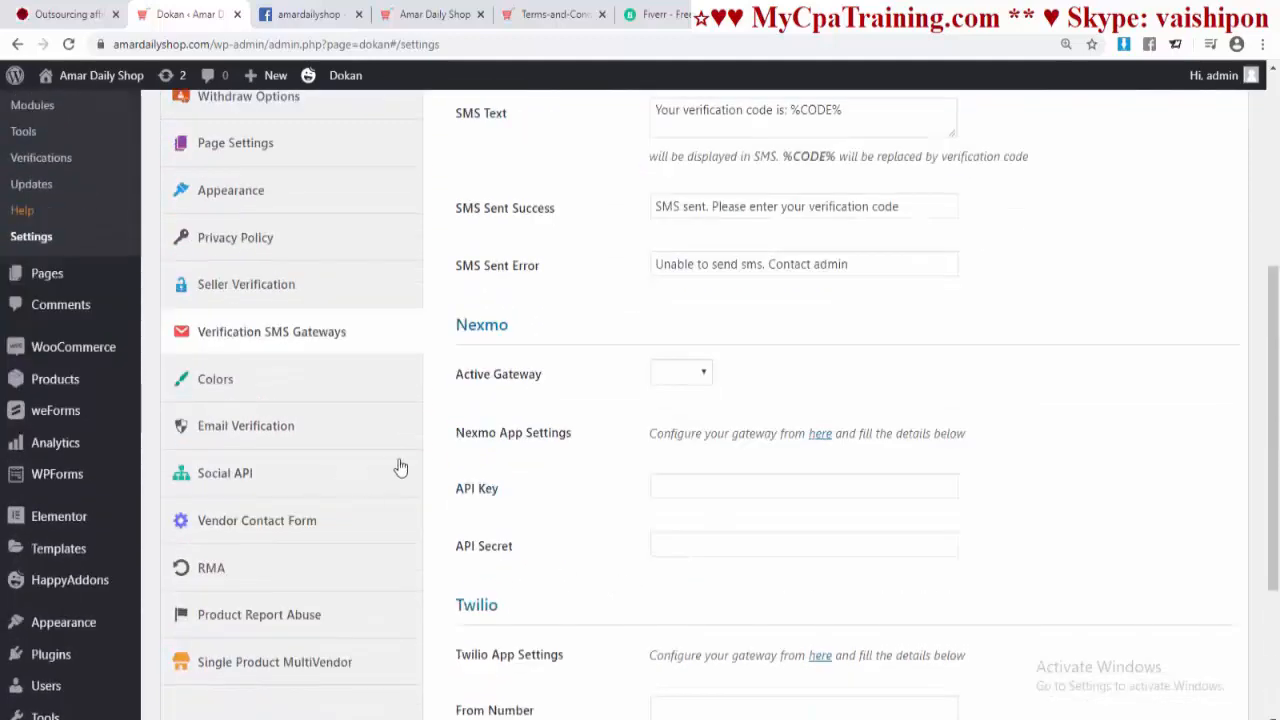
left_click(214, 377)
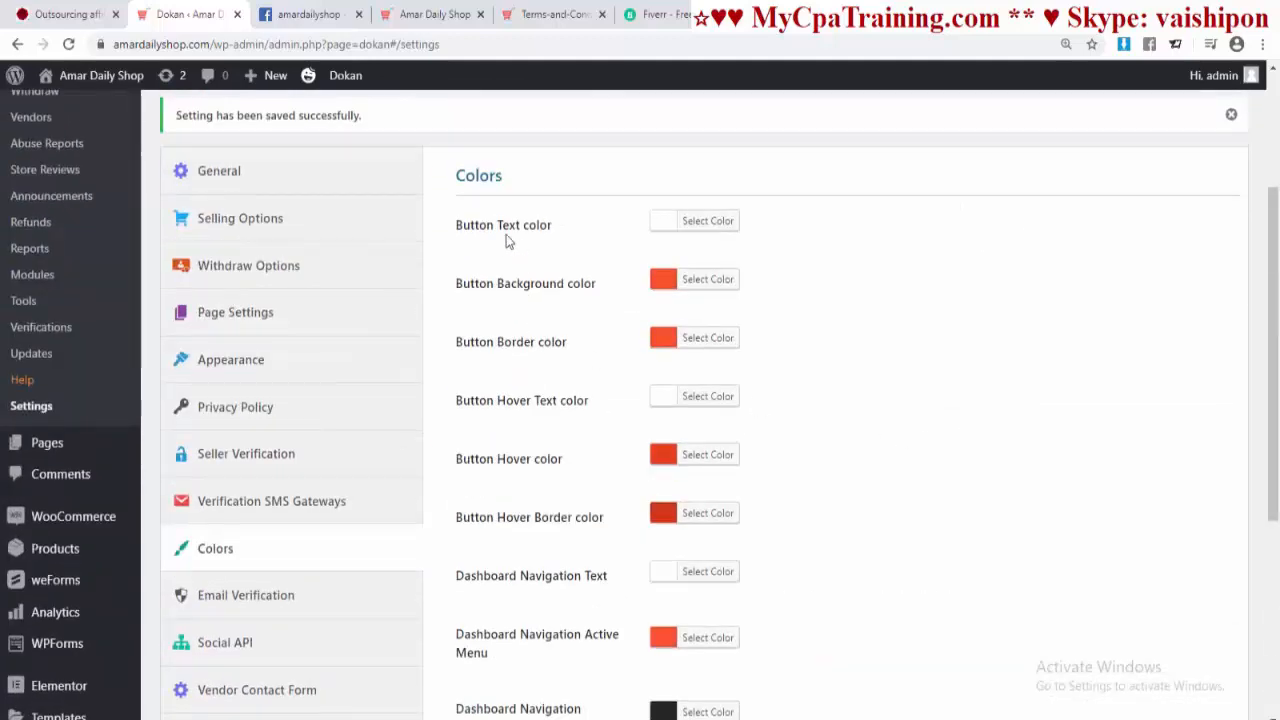
Step: Save the Colors settings unchanged, then go to the Email Verification settings
scroll(535, 470, "down", 4)
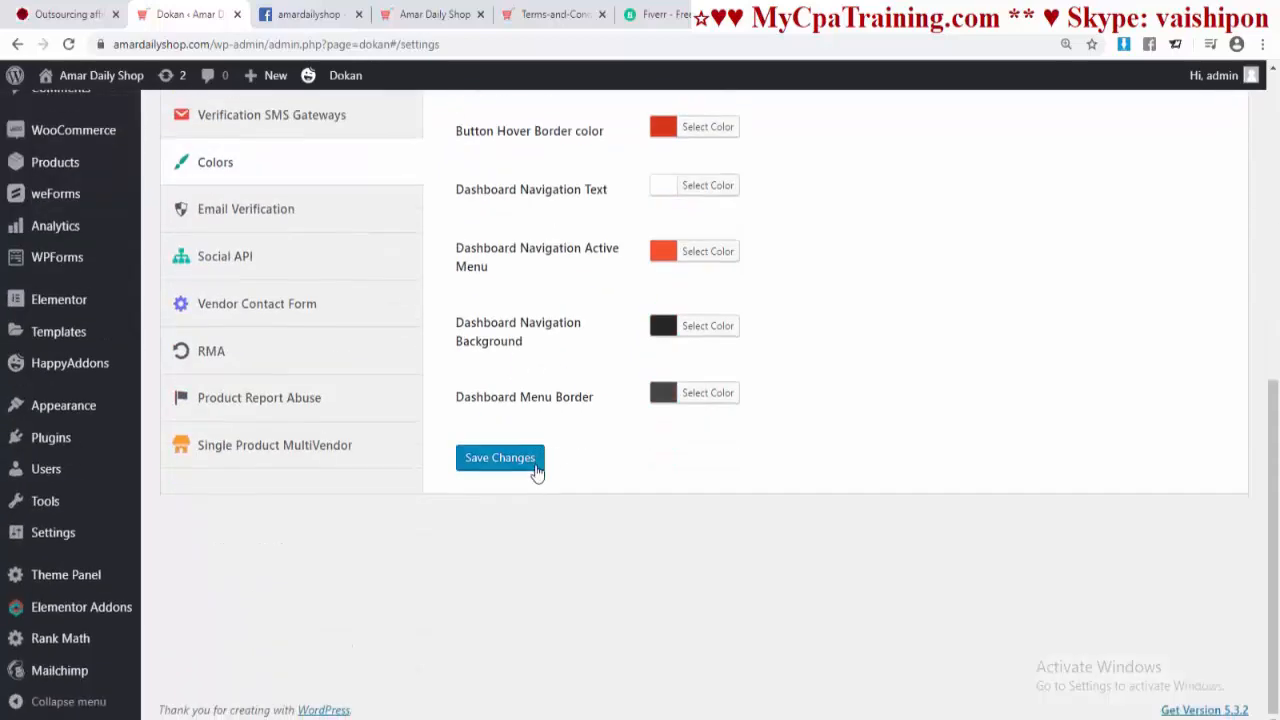
left_click(535, 462)
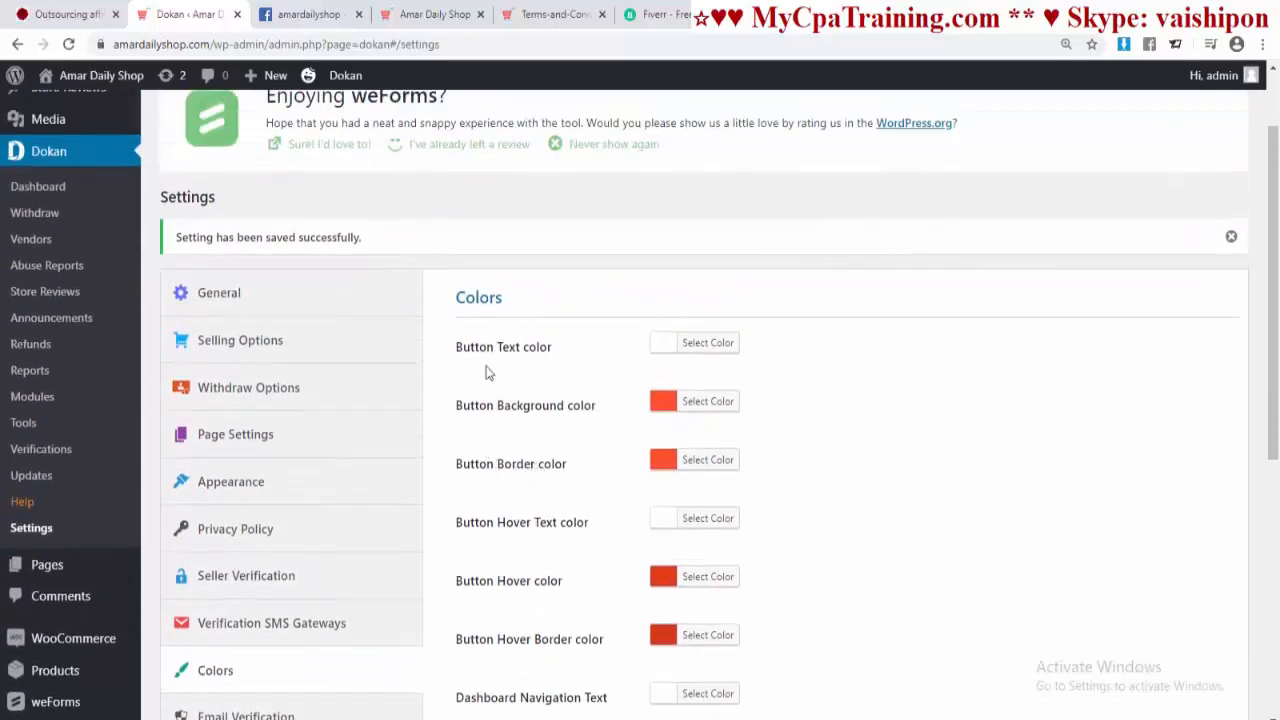
scroll(592, 434, "down", 2)
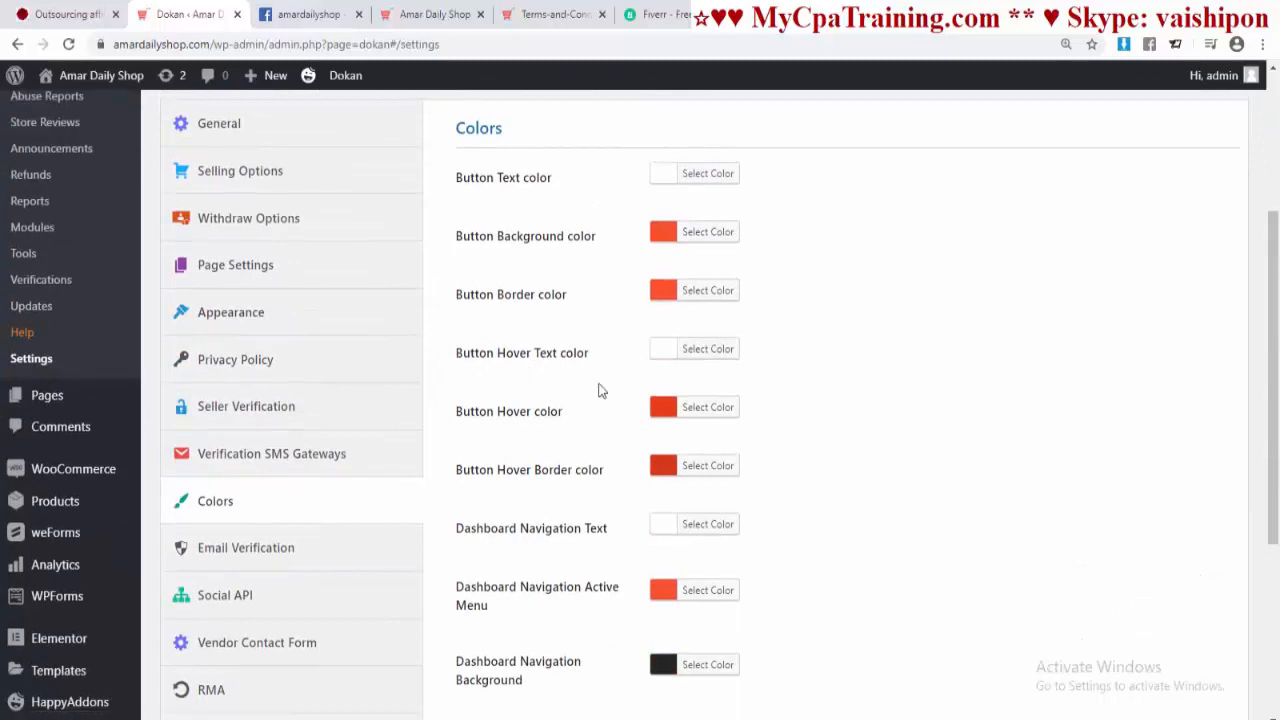
scroll(577, 402, "down", 1)
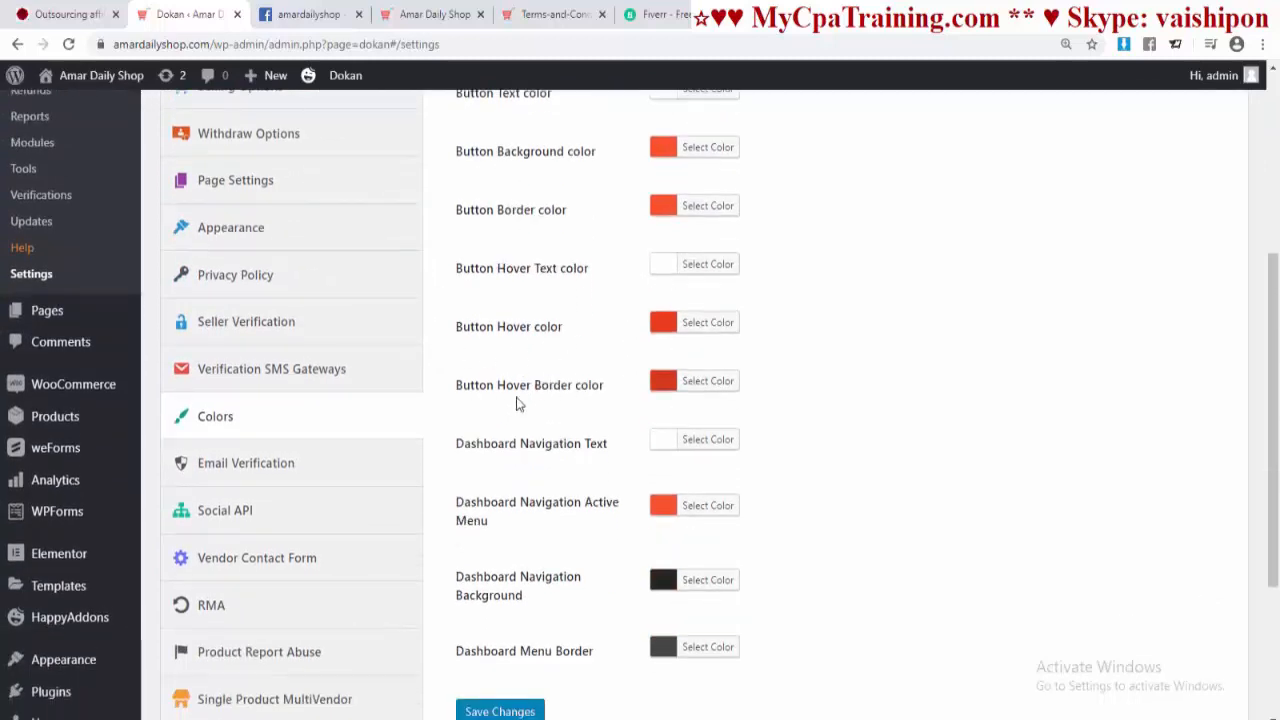
scroll(602, 461, "down", 2)
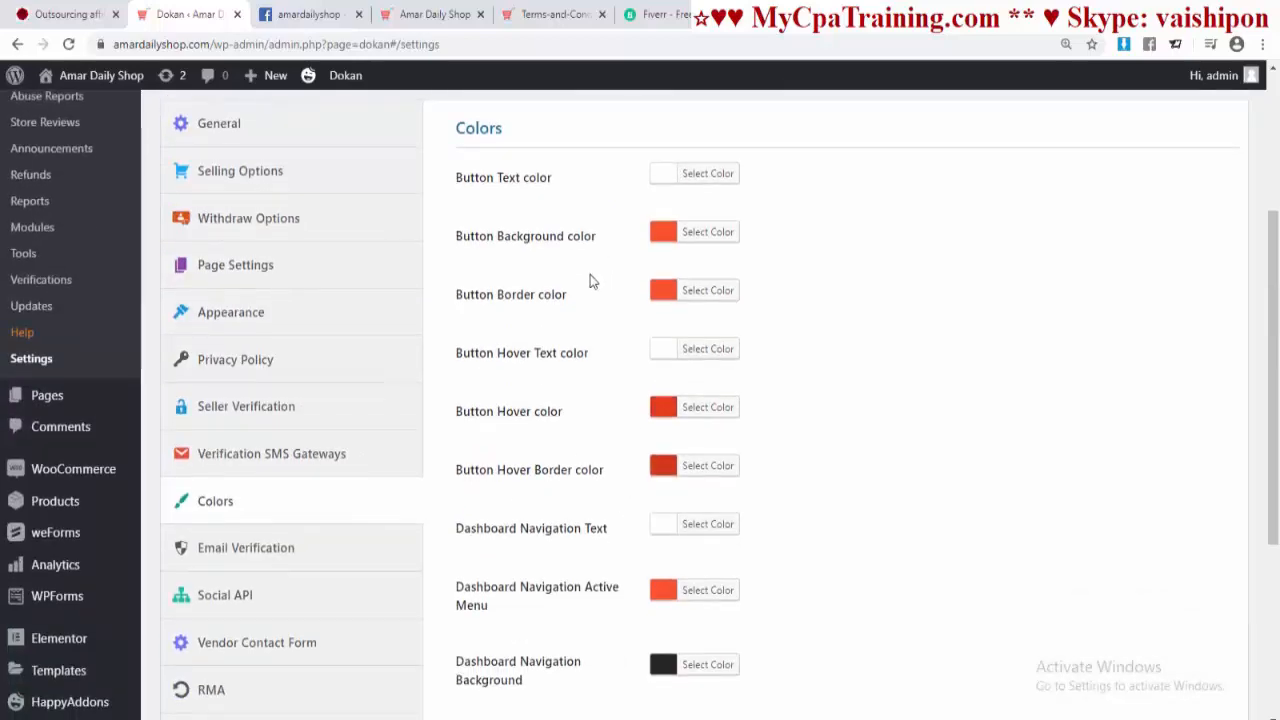
scroll(605, 460, "down", 4)
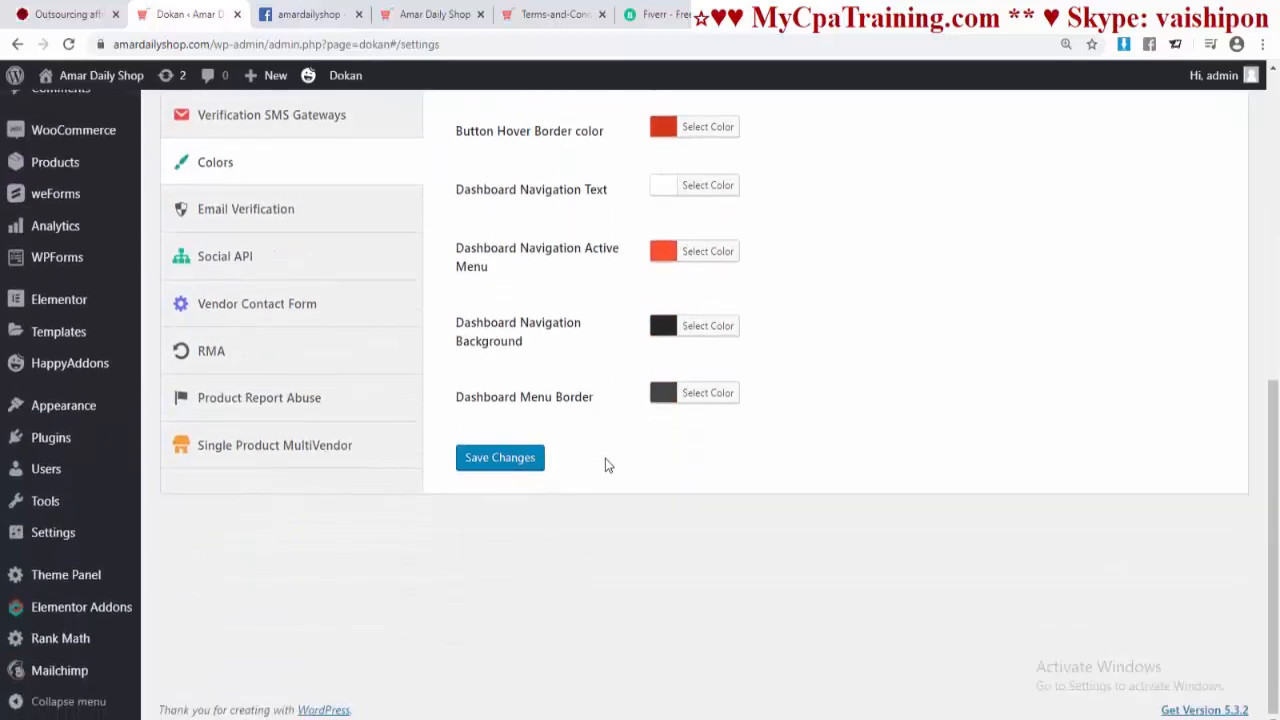
scroll(605, 463, "up", 1)
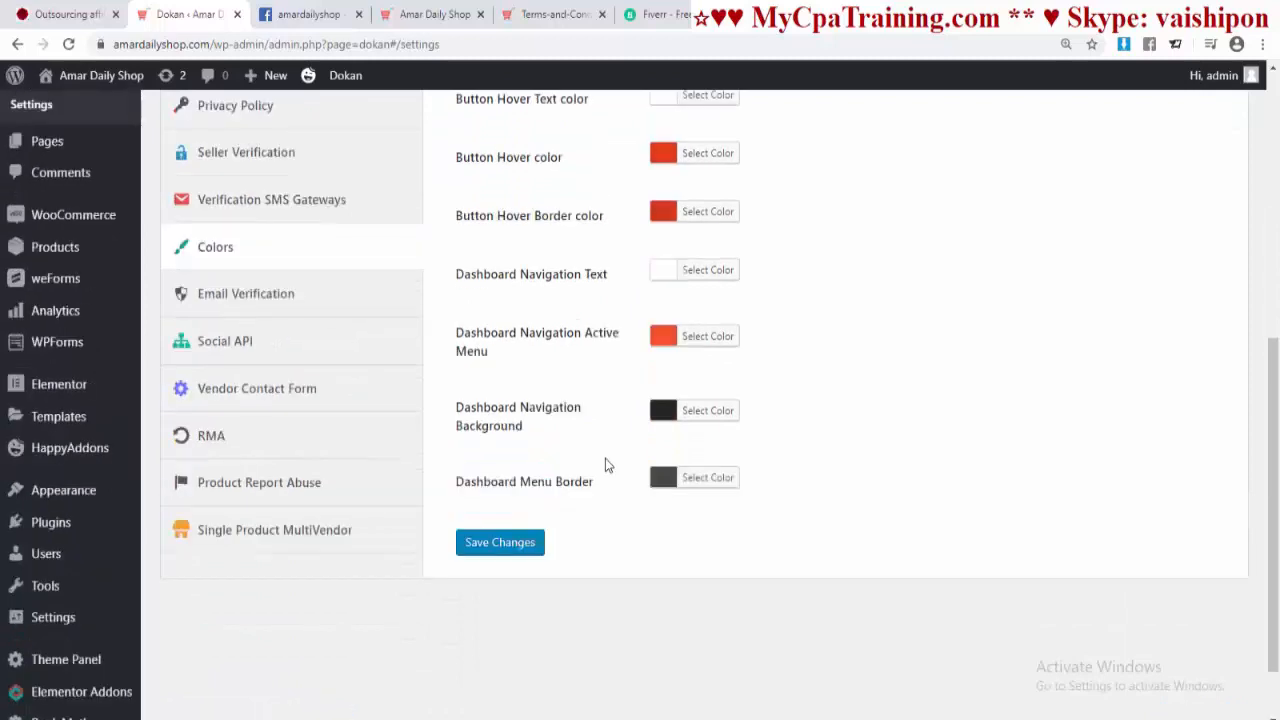
left_click(254, 306)
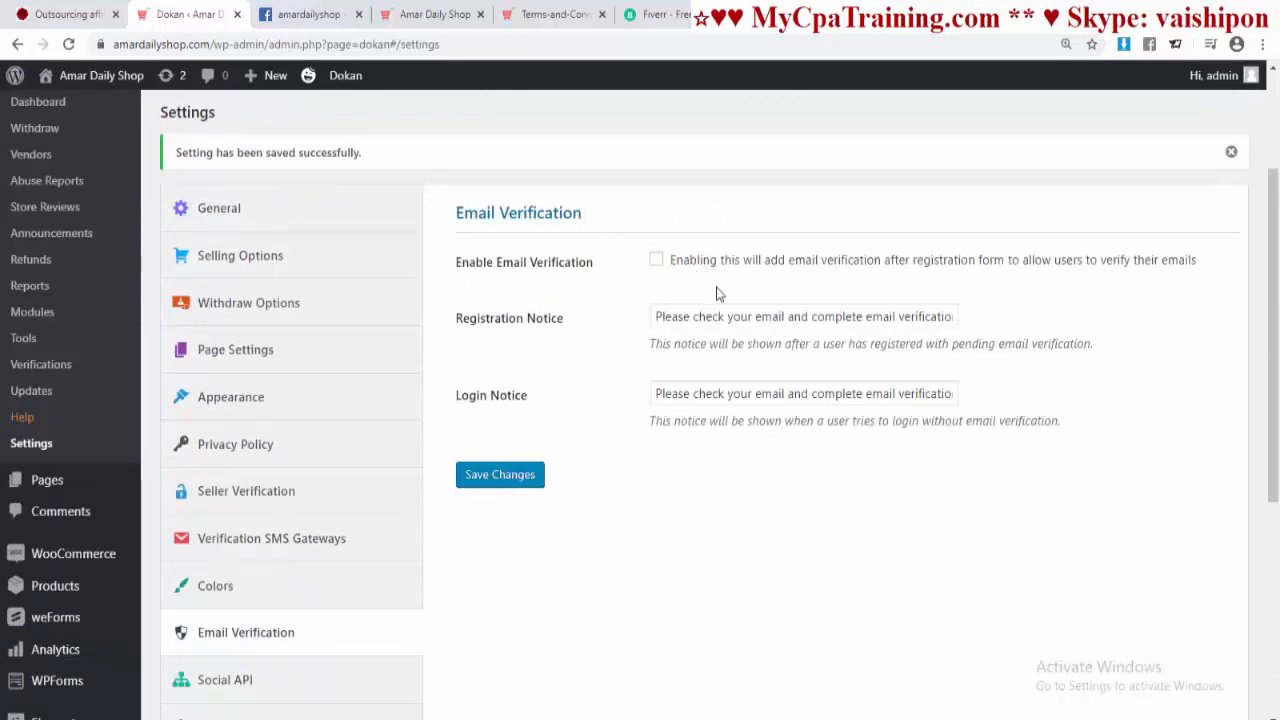
Step: Save Email Verification and Social API settings unchanged, then go to Vendor Contact Form
left_click(502, 484)
scroll(554, 457, "down", 5)
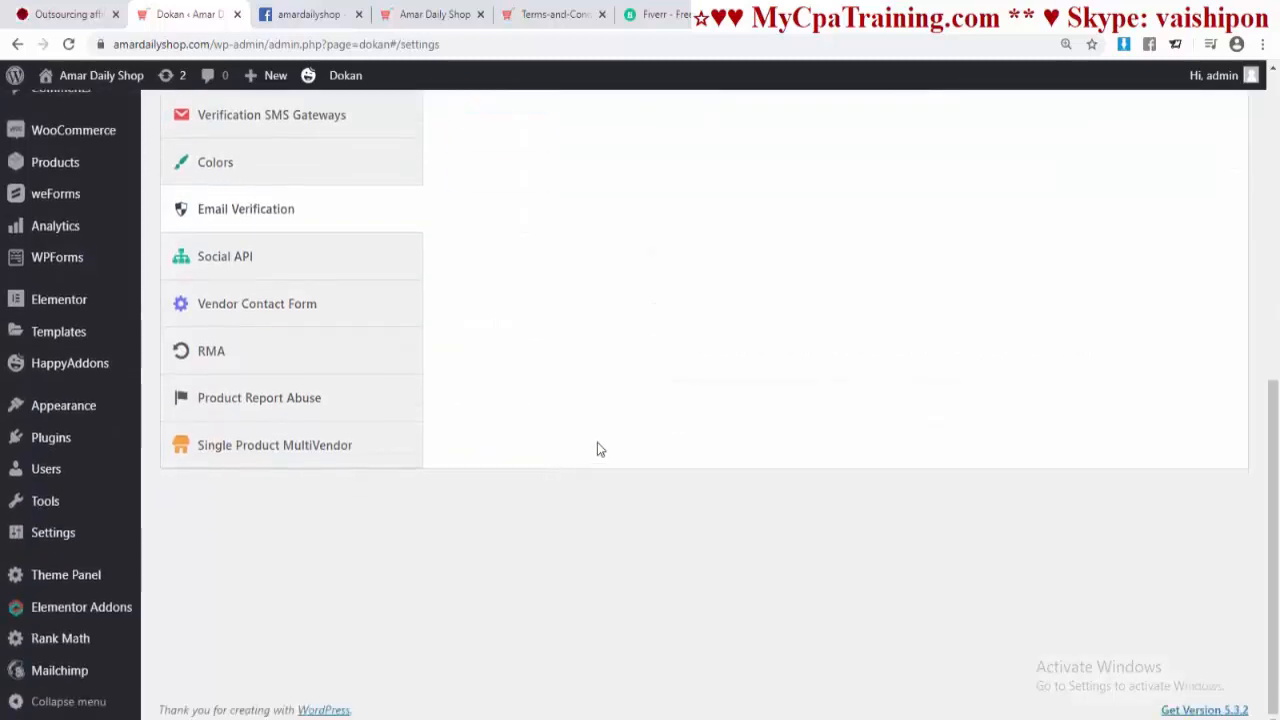
left_click(234, 262)
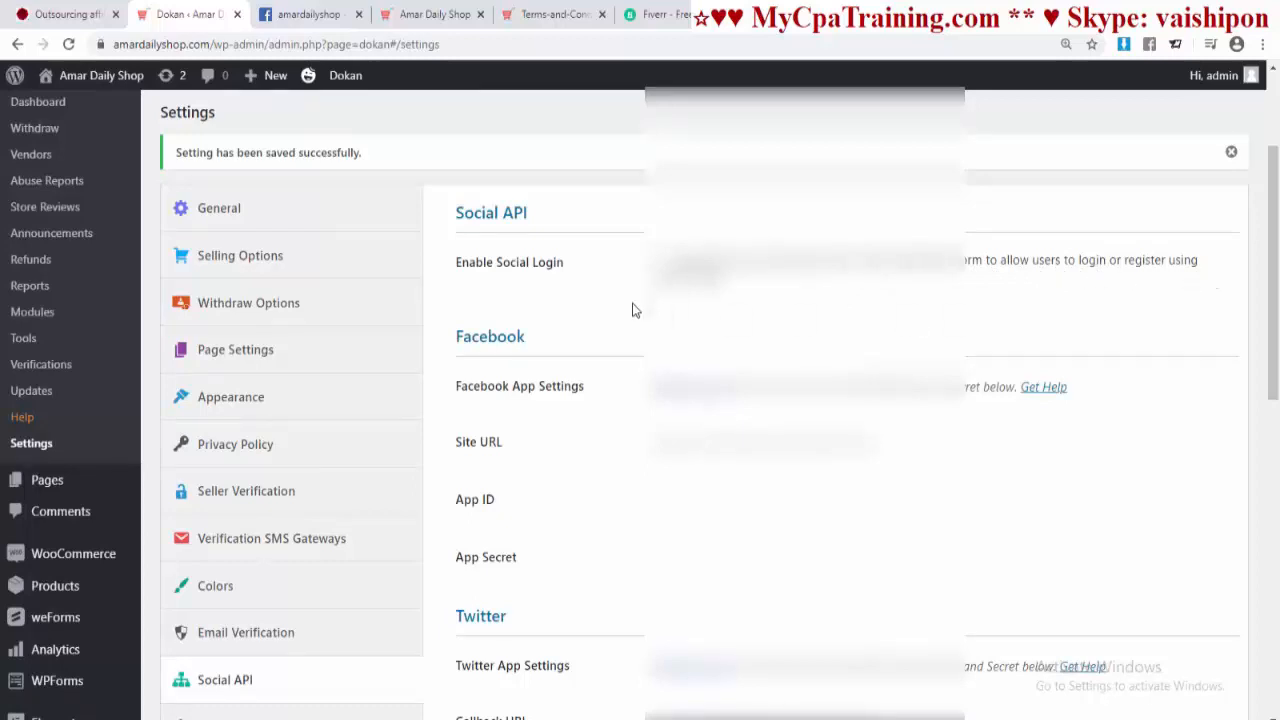
scroll(1134, 466, "down", 10)
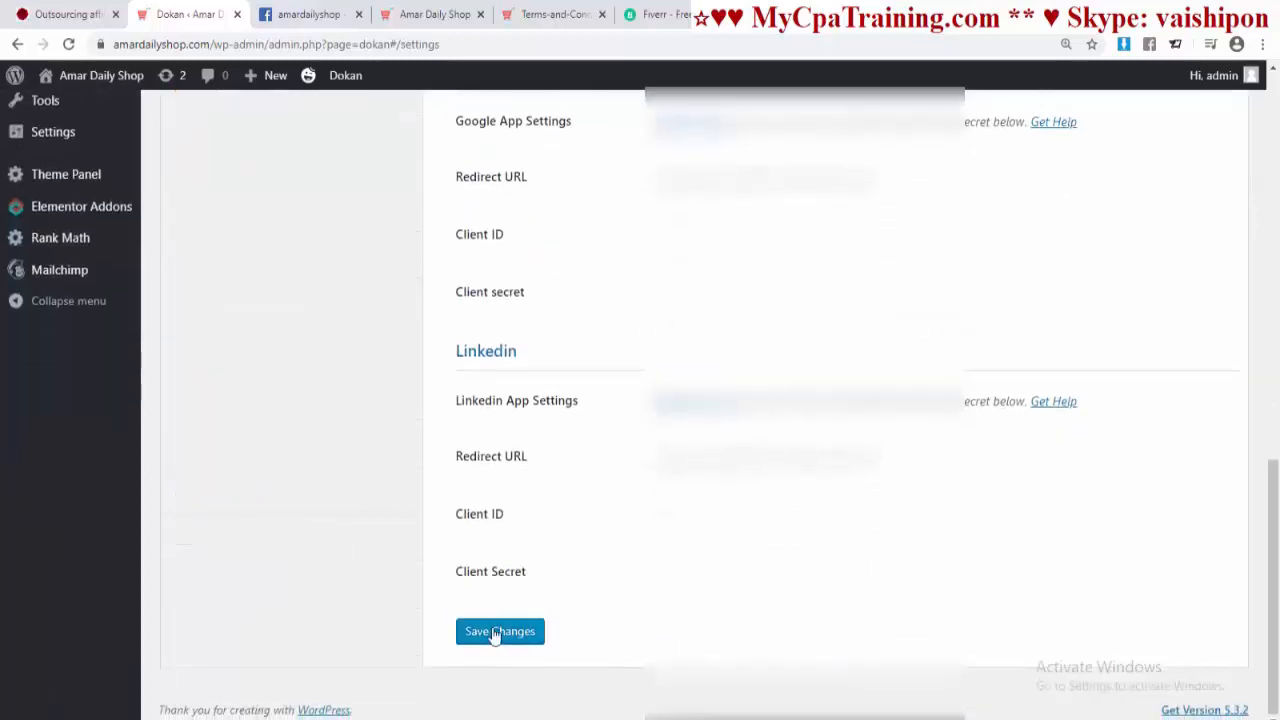
left_click(499, 631)
scroll(394, 454, "up", 5)
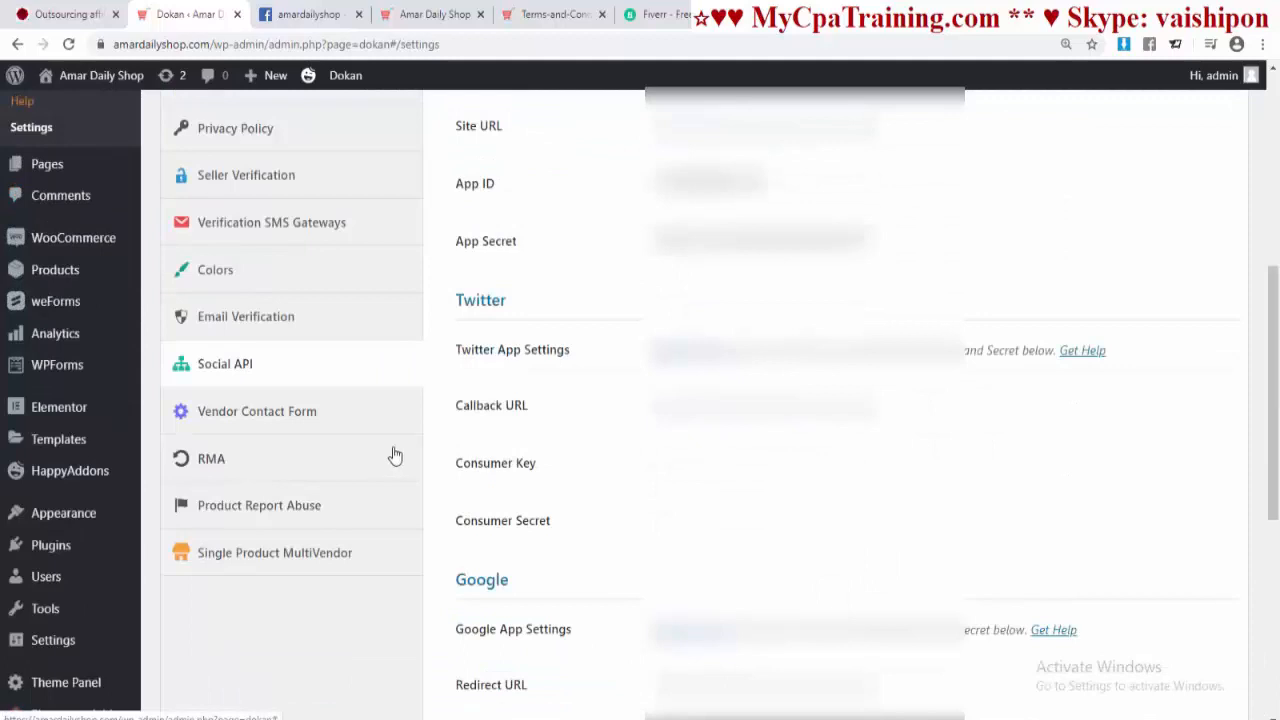
left_click(240, 418)
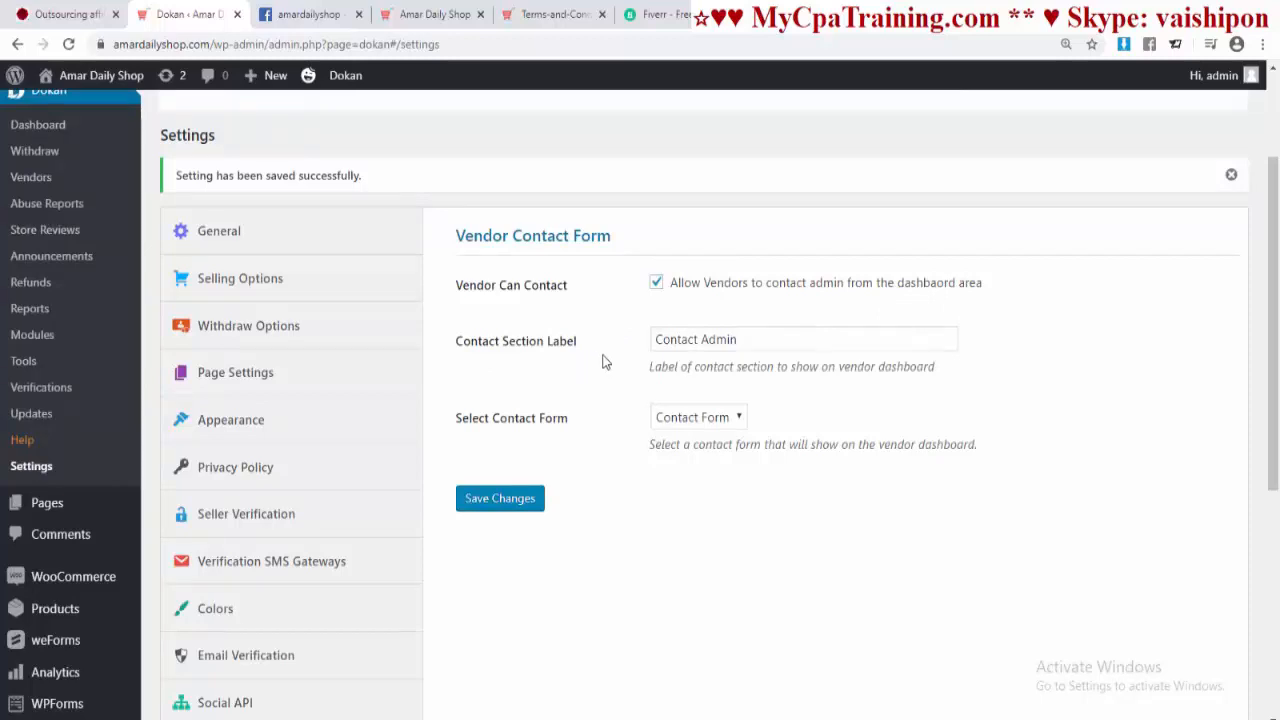
Step: Keep the 'Contact Admin' label, select Contact Form, save, and go to RMA settings
left_click(720, 341)
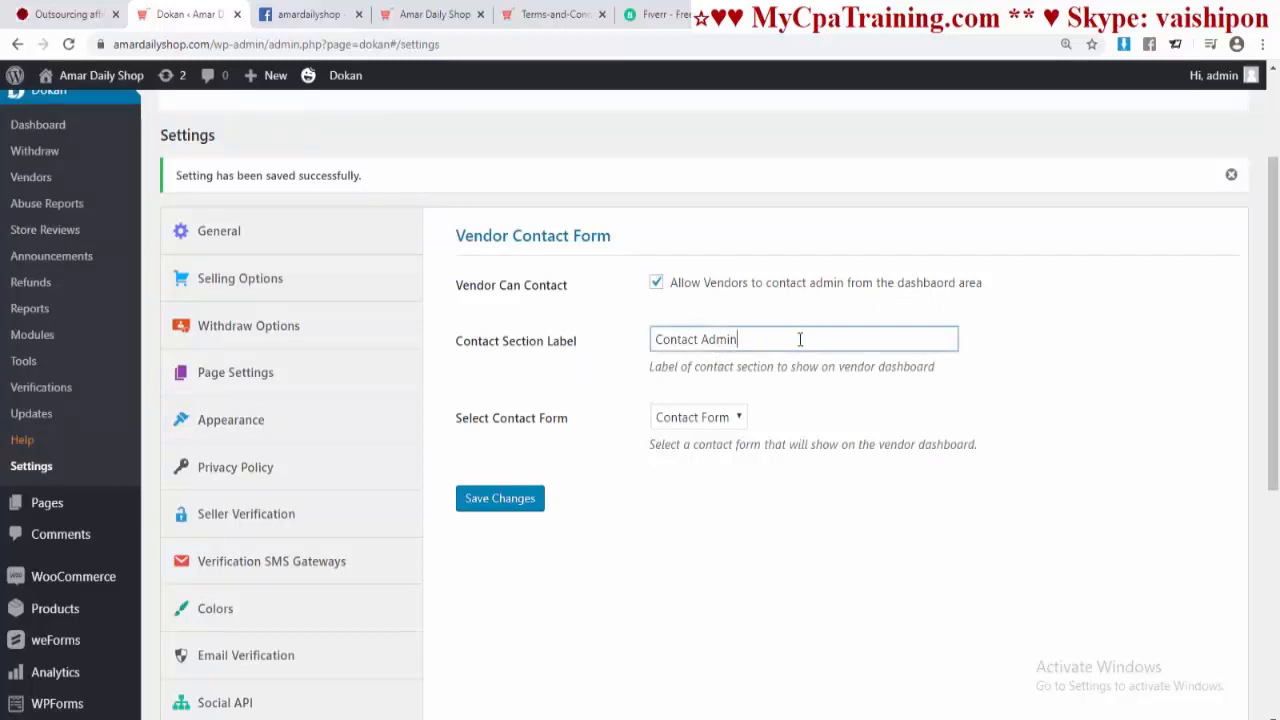
scroll(848, 352, "down", 1)
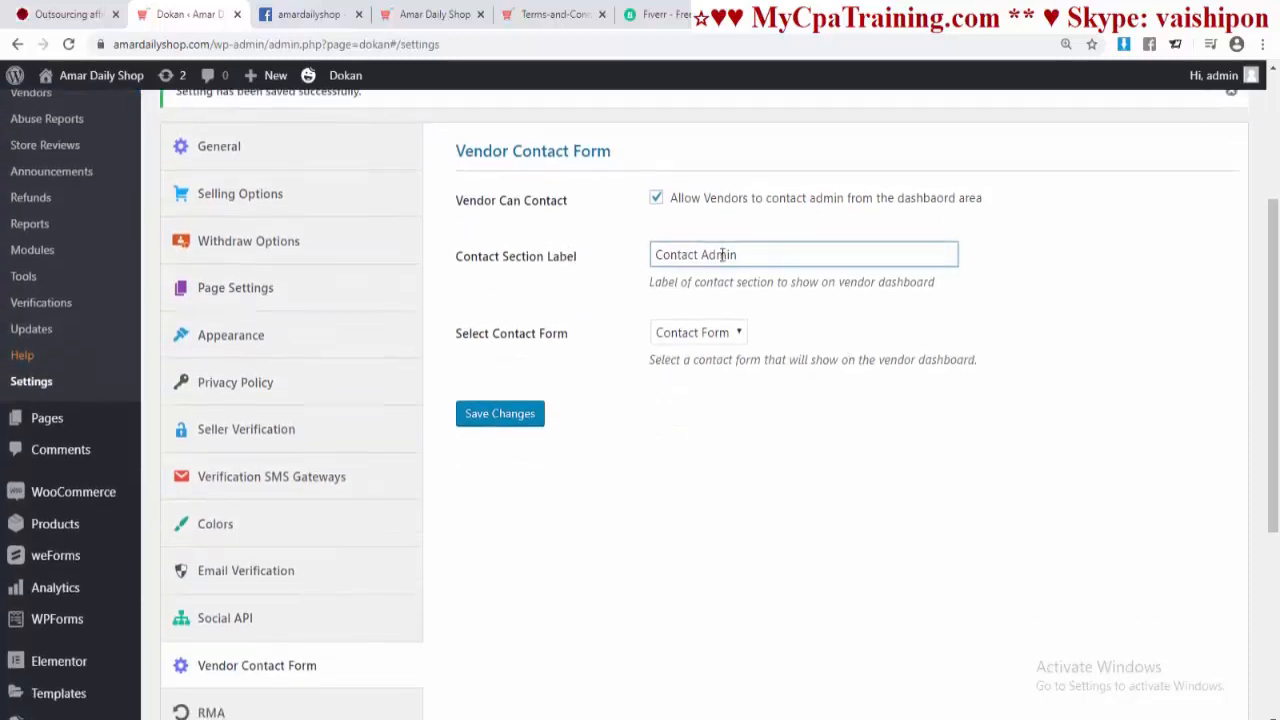
left_click(739, 340)
left_click(664, 354)
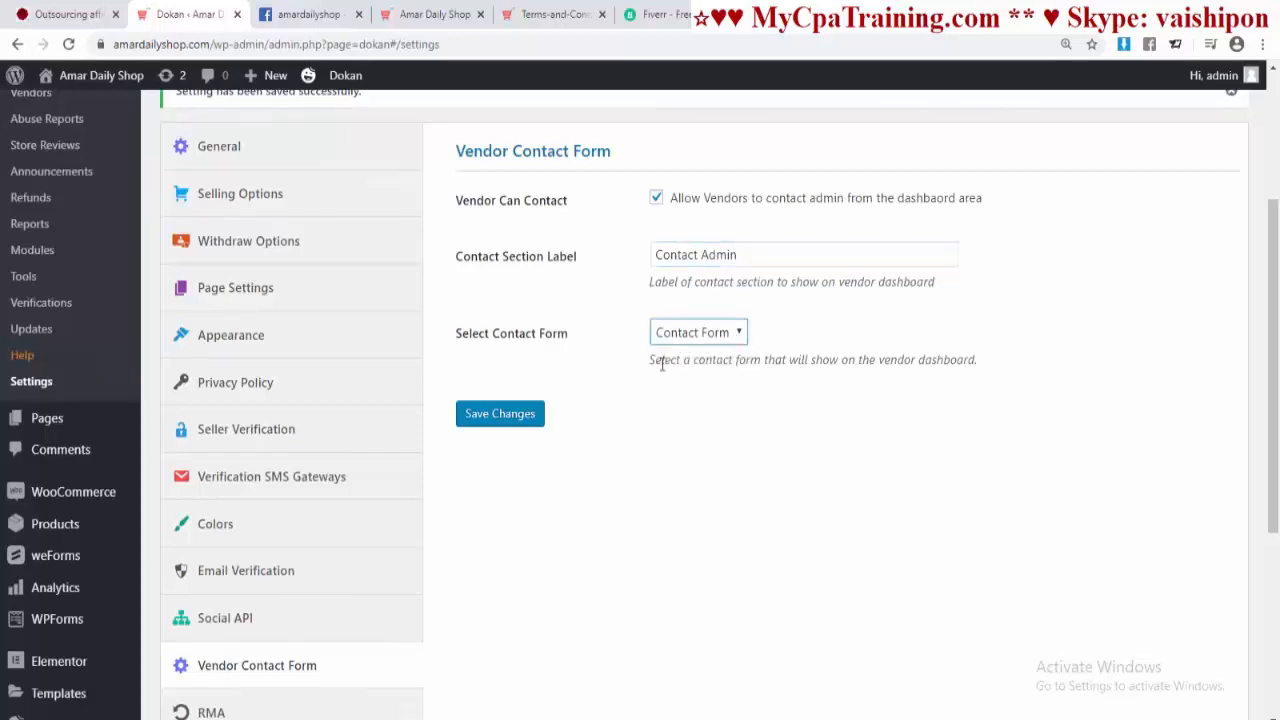
left_click(499, 414)
scroll(631, 449, "down", 4)
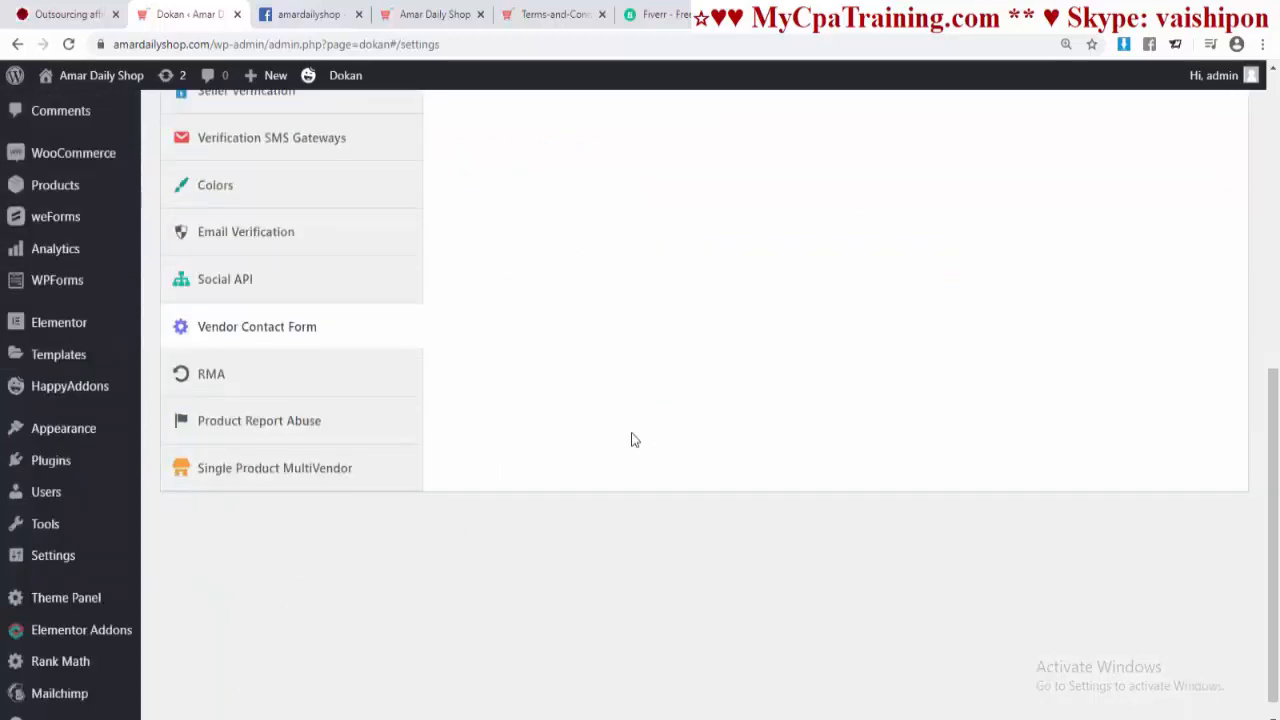
left_click(211, 378)
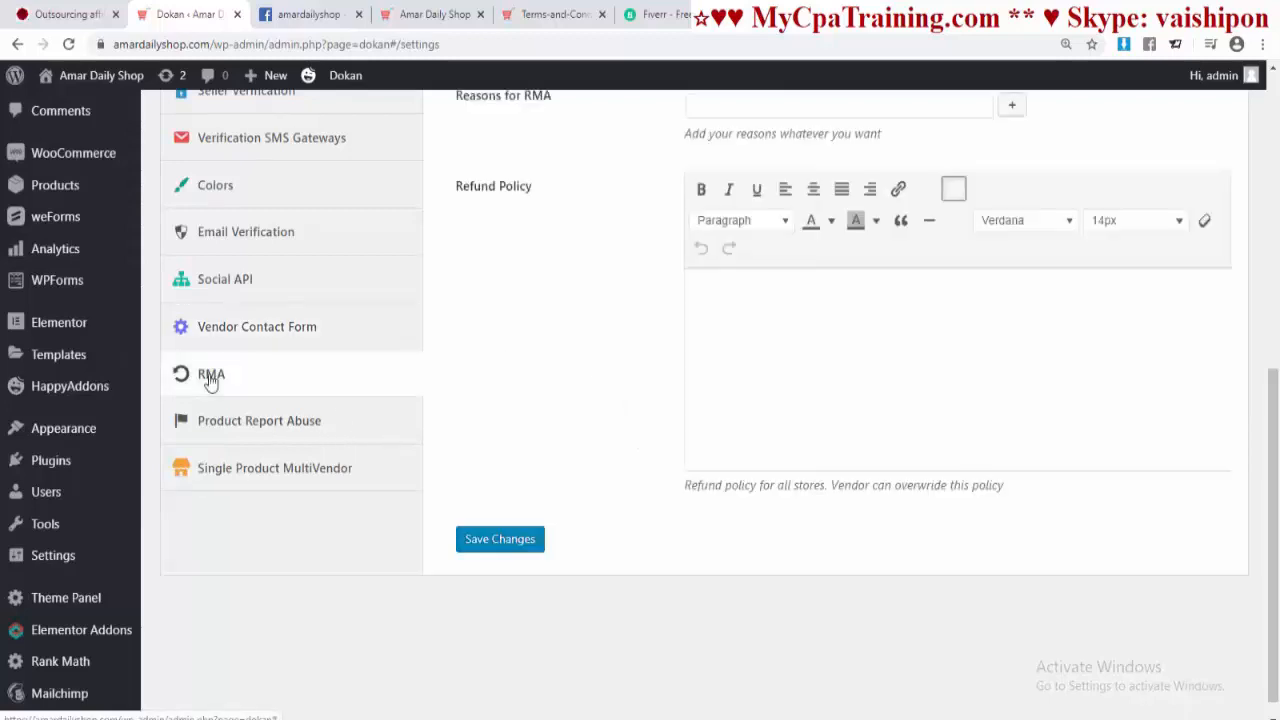
Step: Set RMA order status to Completed, refund requests No, coupon requests Yes, and begin a reason
scroll(660, 383, "up", 4)
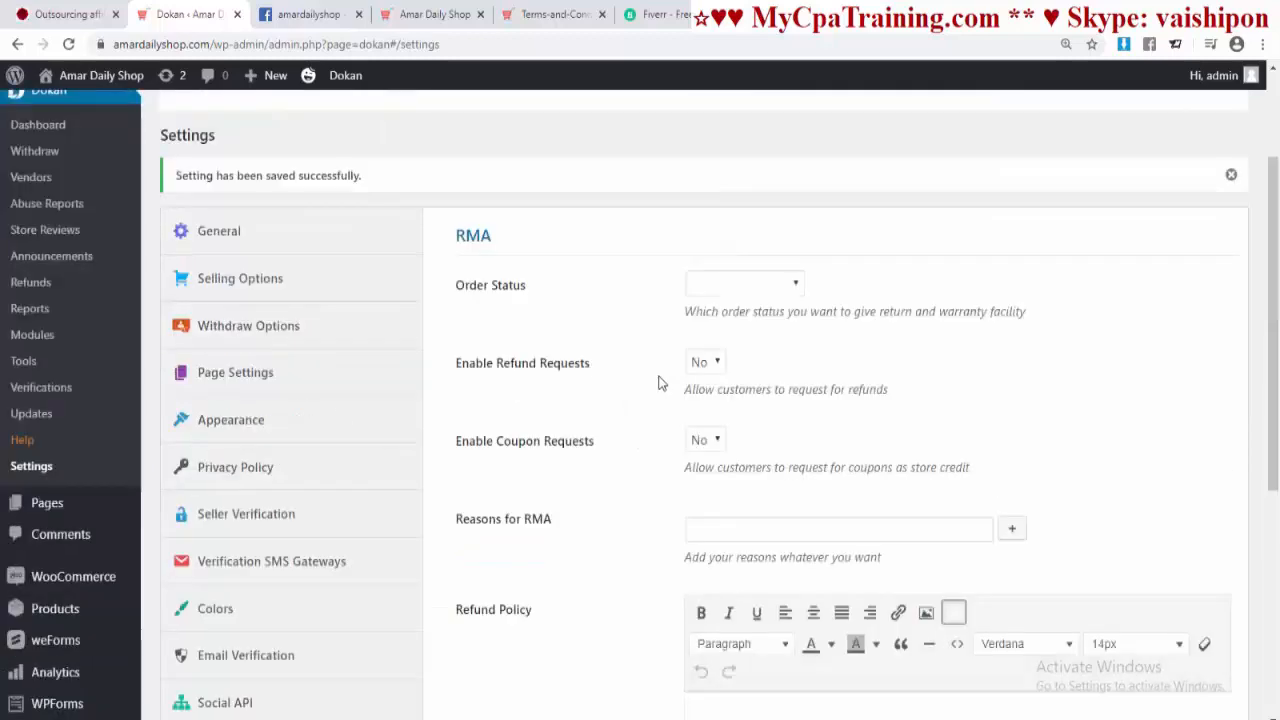
left_click(800, 284)
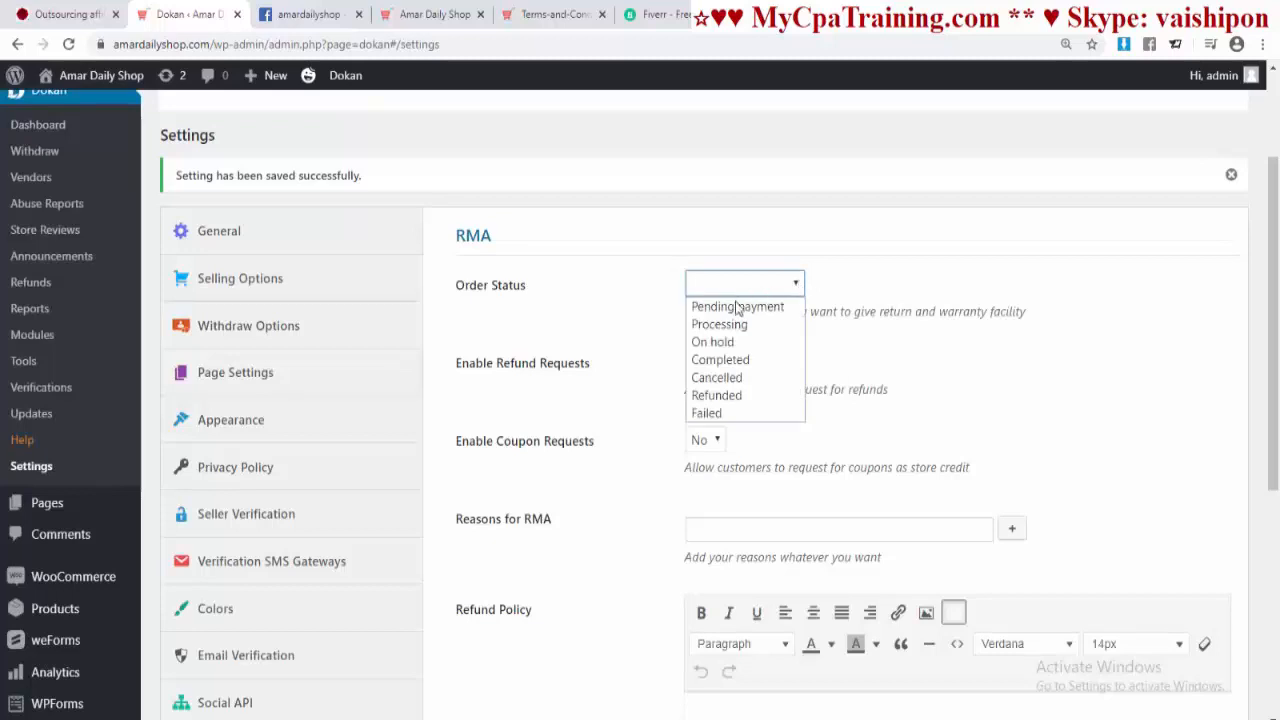
left_click(735, 359)
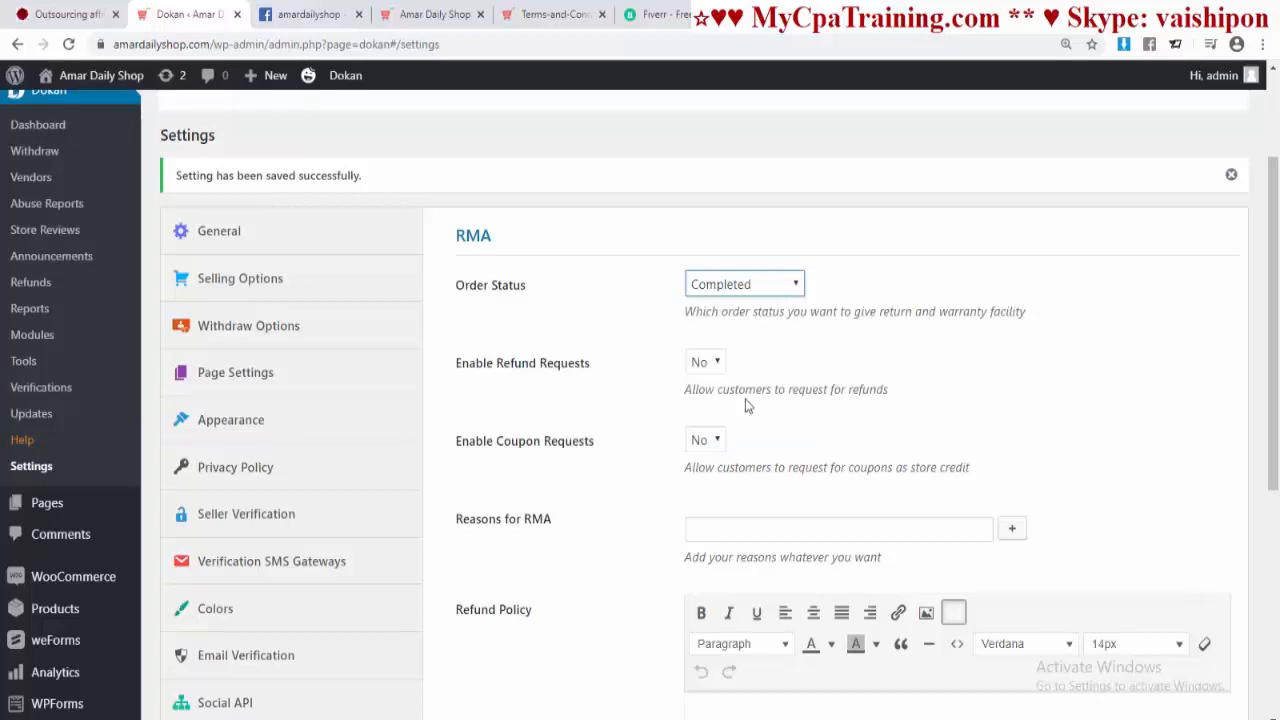
scroll(749, 403, "down", 1)
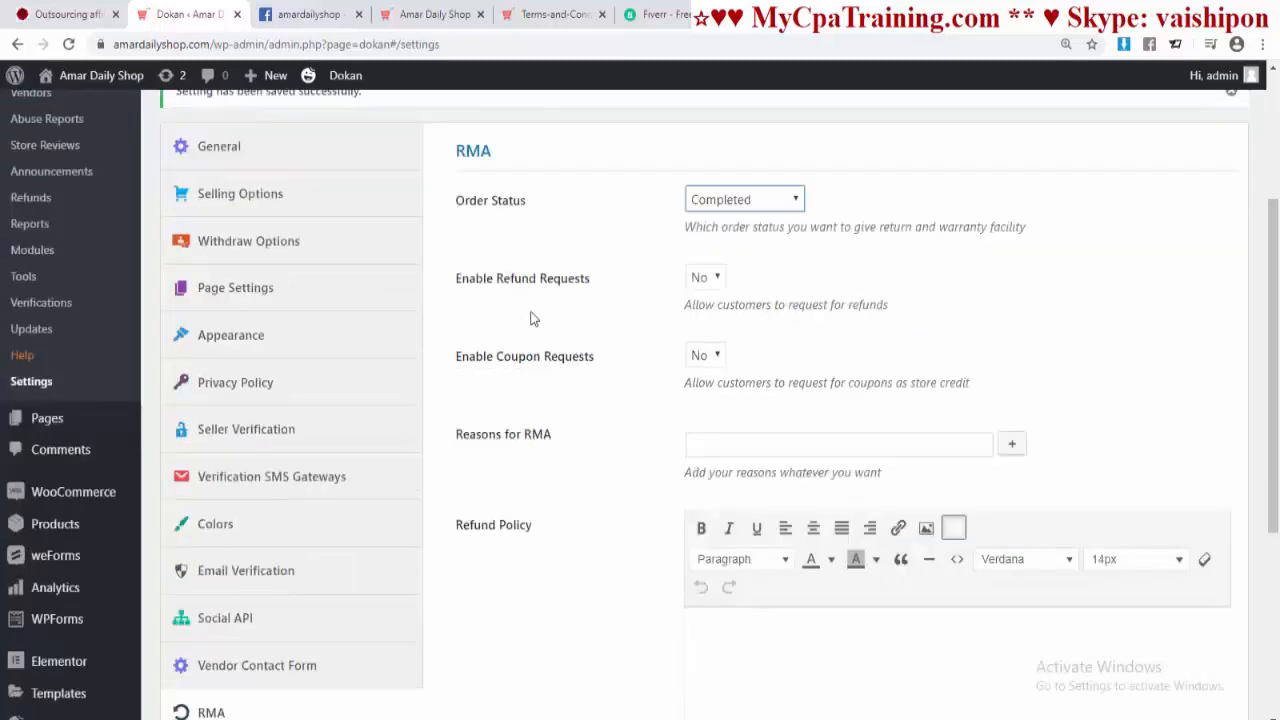
left_click(712, 278)
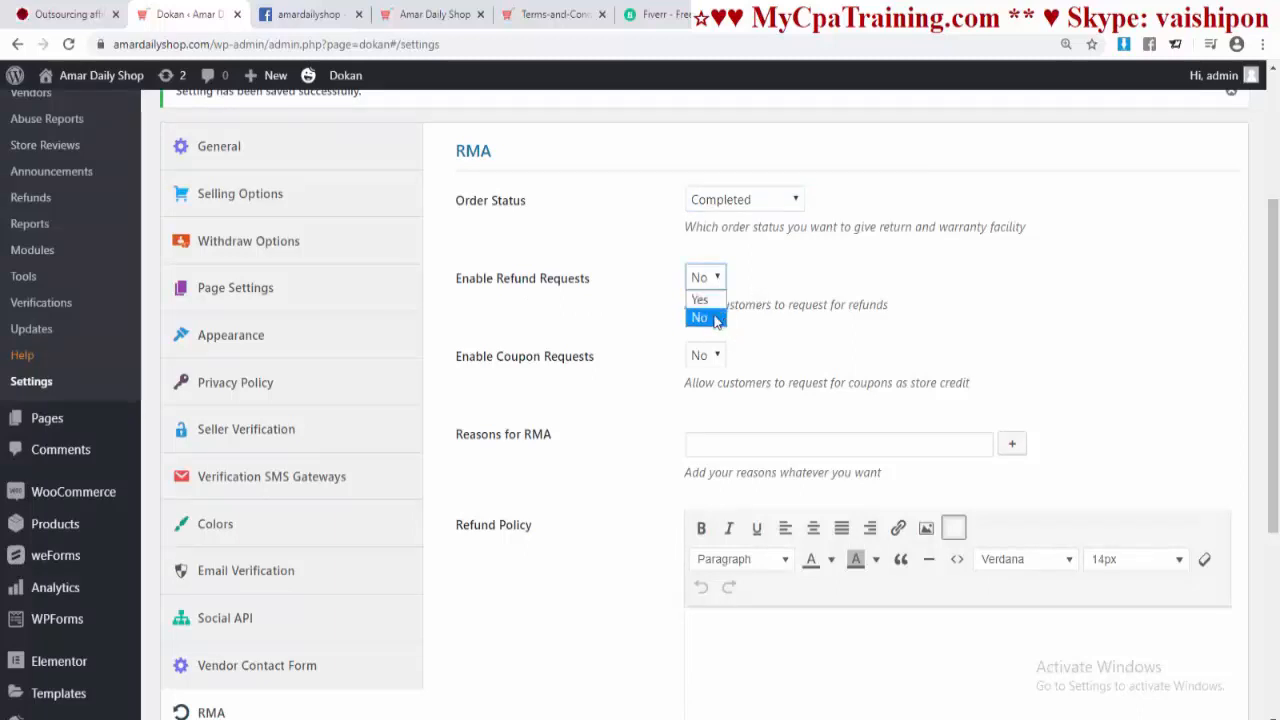
left_click(712, 317)
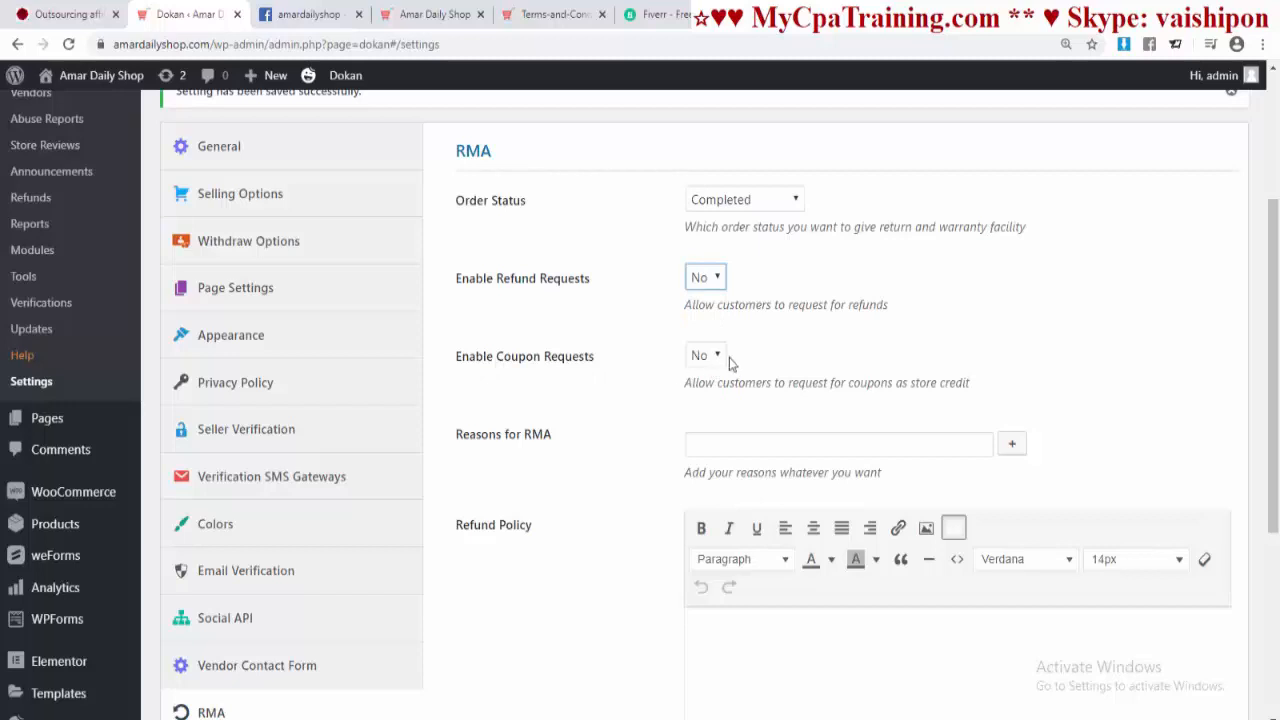
left_click(718, 357)
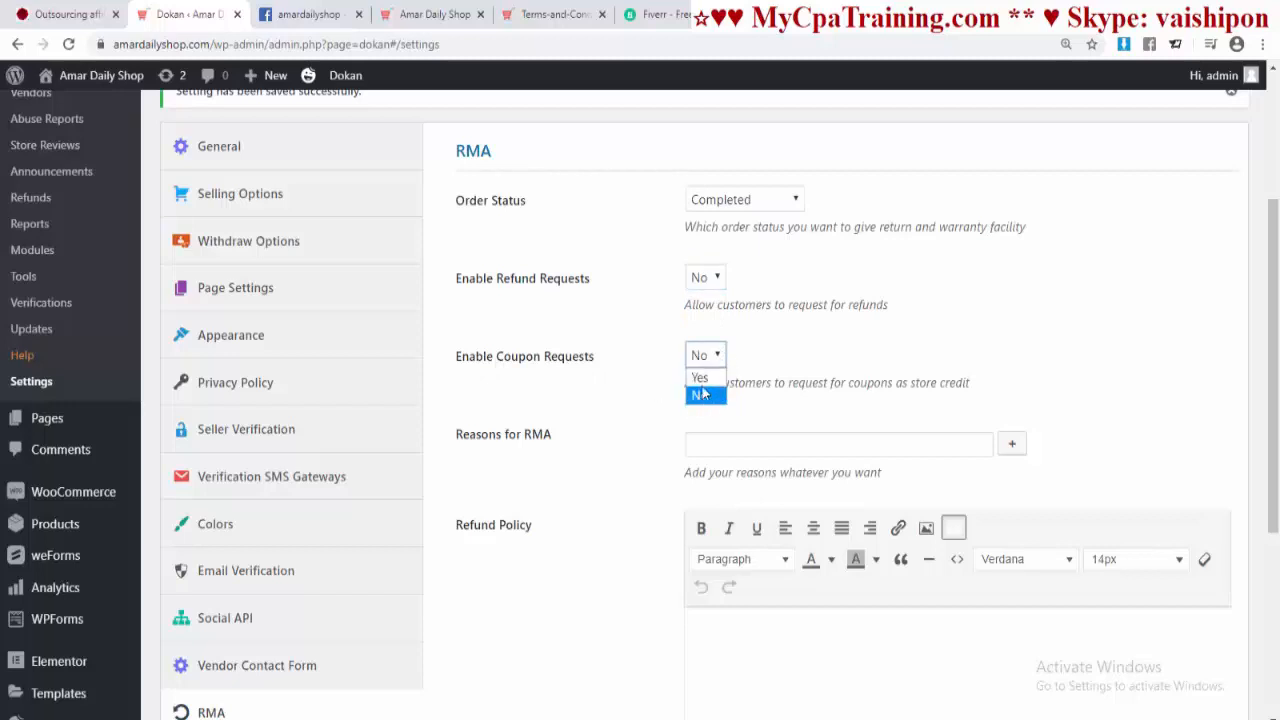
left_click(700, 378)
scroll(488, 365, "down", 1)
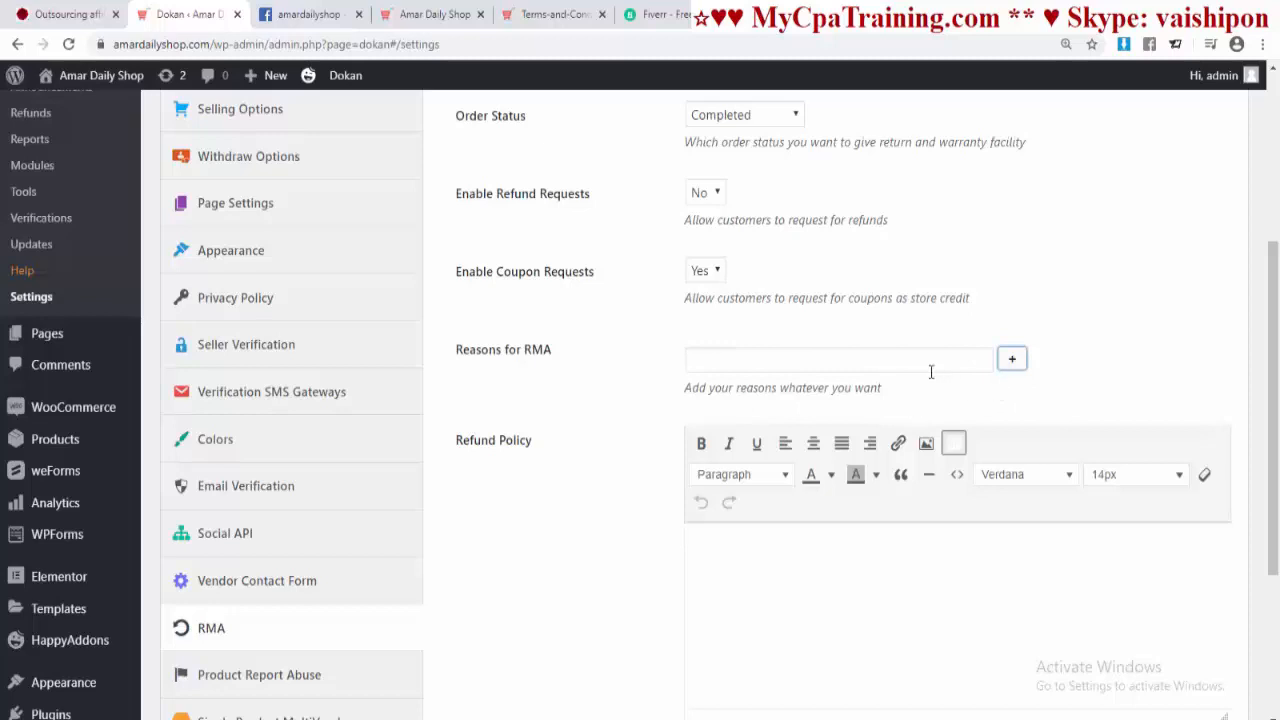
left_click(741, 360)
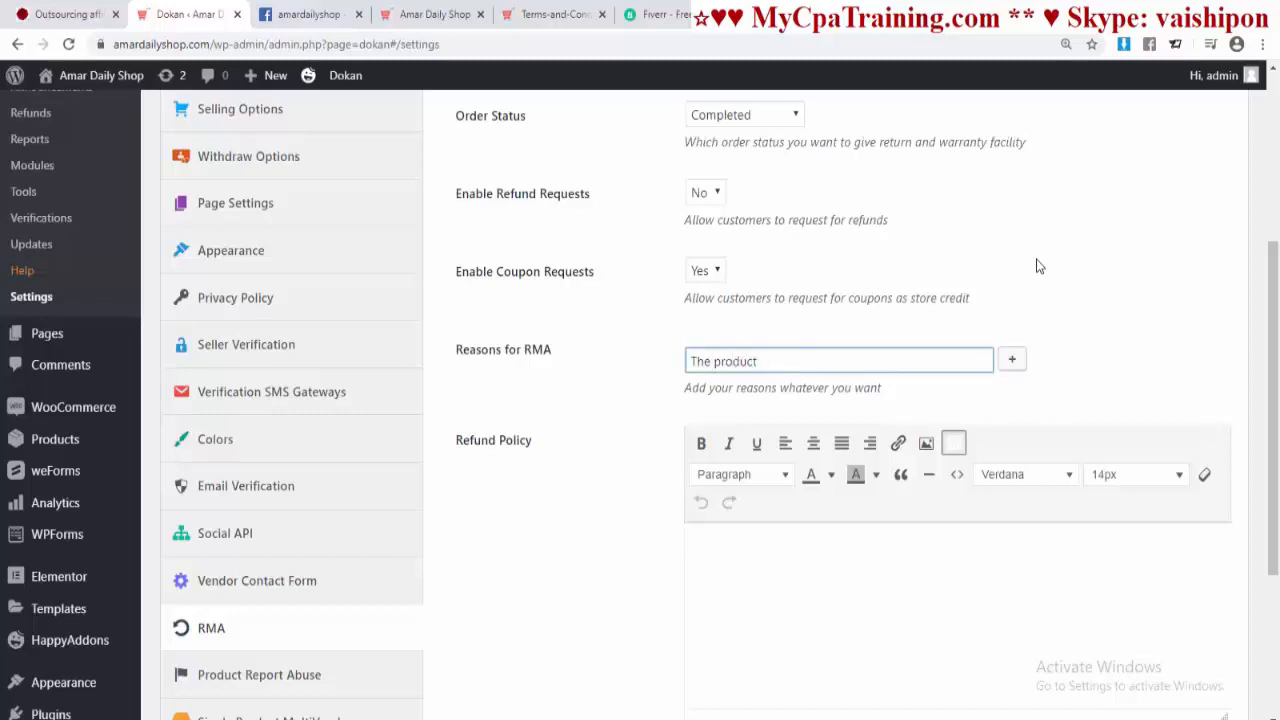
Step: Add 'The product id defective.' and 'The product not as described.' as RMA reasons
type("The product id defective.")
left_click(1013, 360)
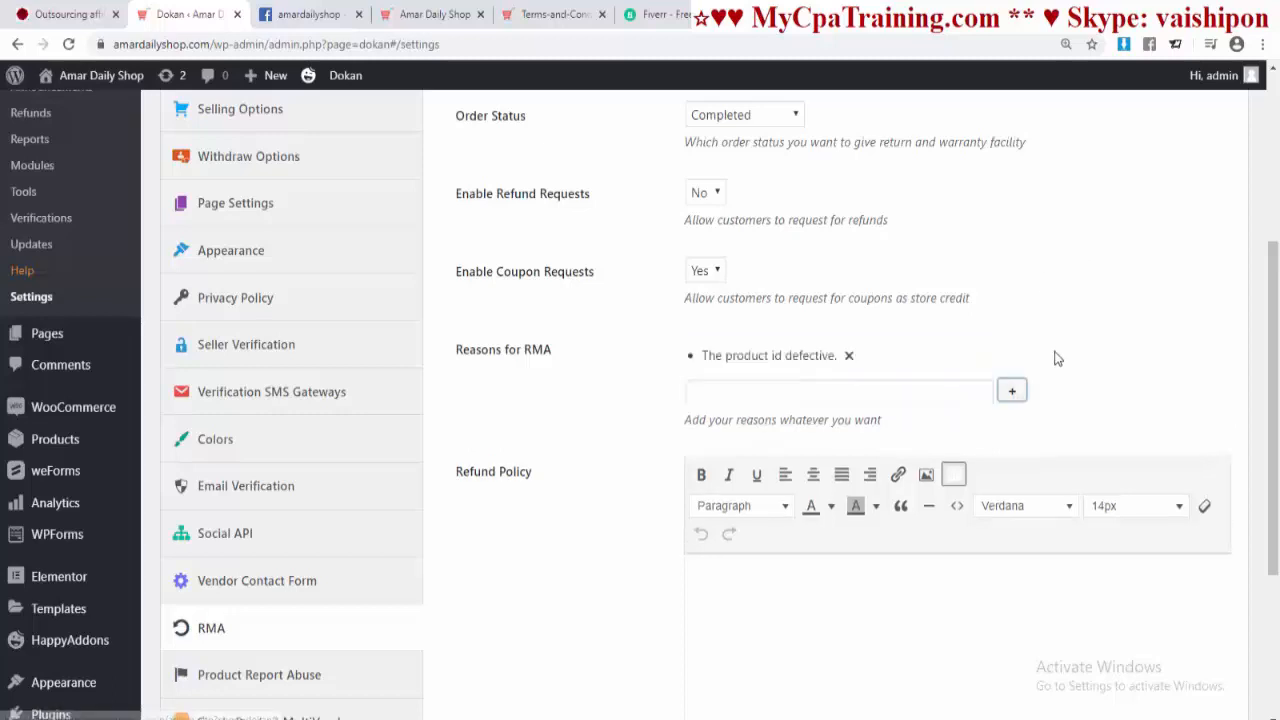
left_click(725, 393)
type("The product not as described.")
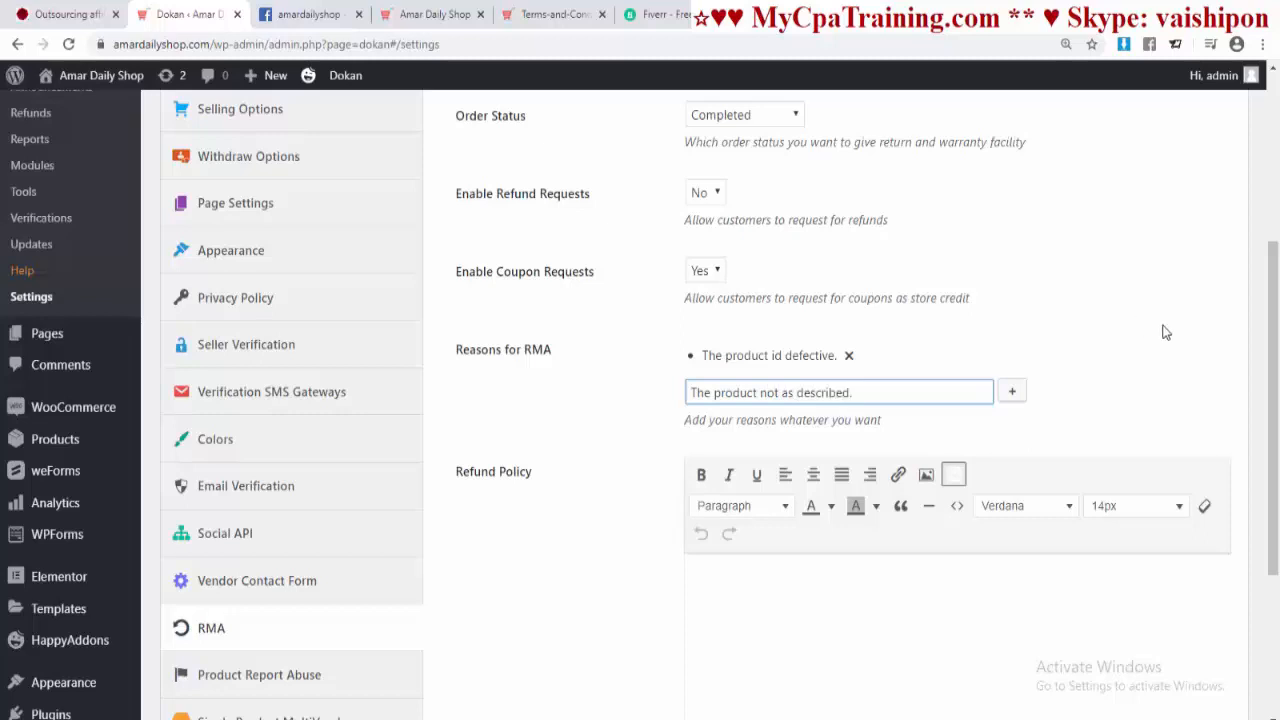
left_click(1011, 392)
Step: Add 'Product quality is not good.' and 'Product not delivered on time' as further RMA reasons
scroll(1006, 363, "down", 1)
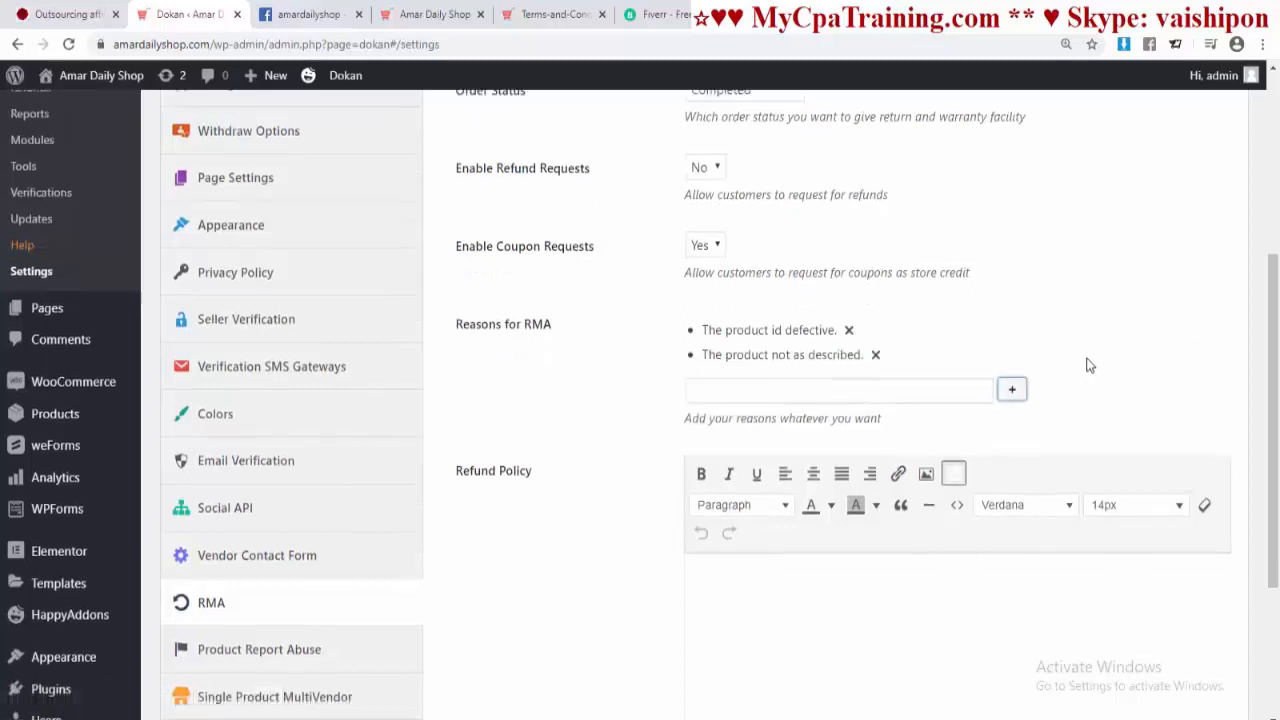
left_click(755, 326)
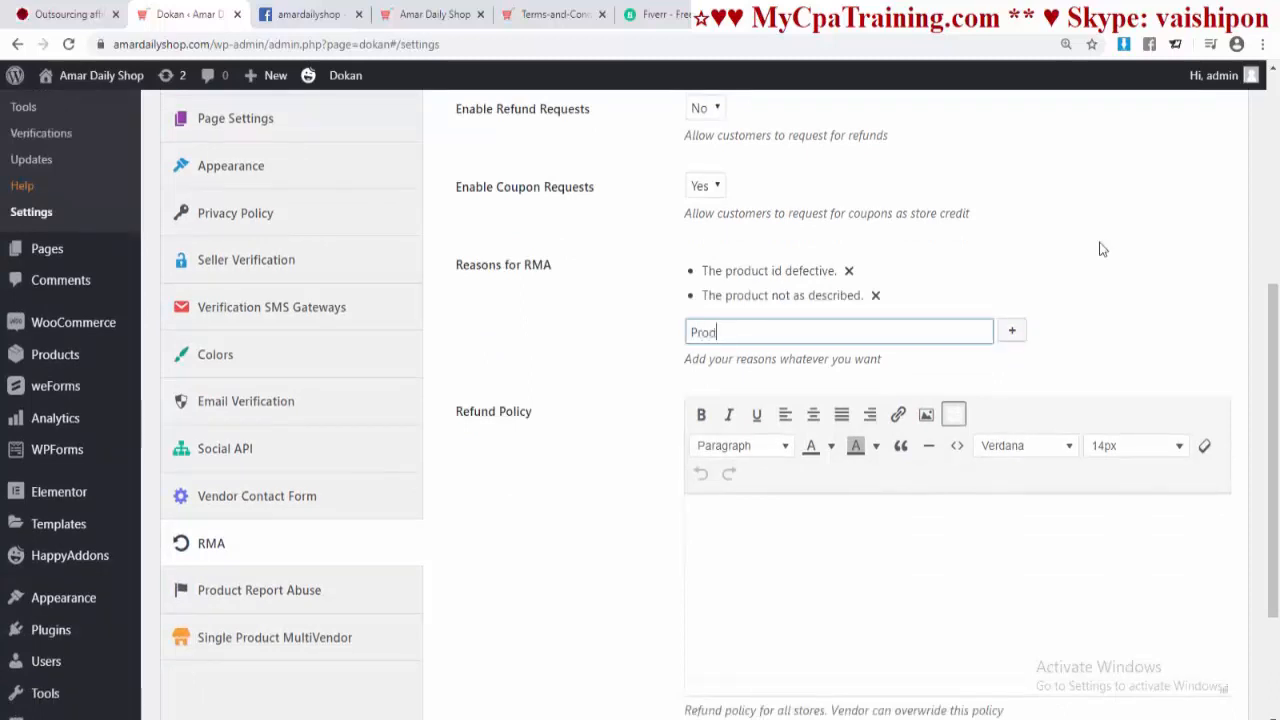
type("Product quality is not g")
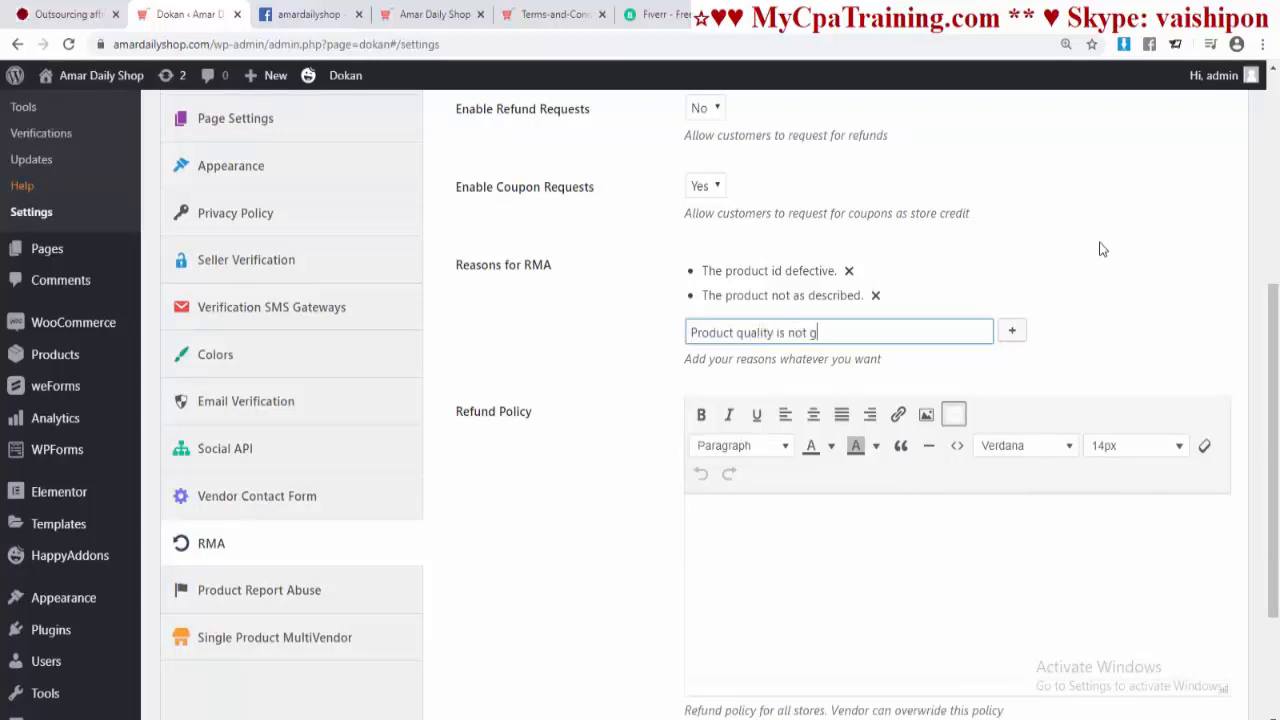
type("ood.")
left_click(1012, 331)
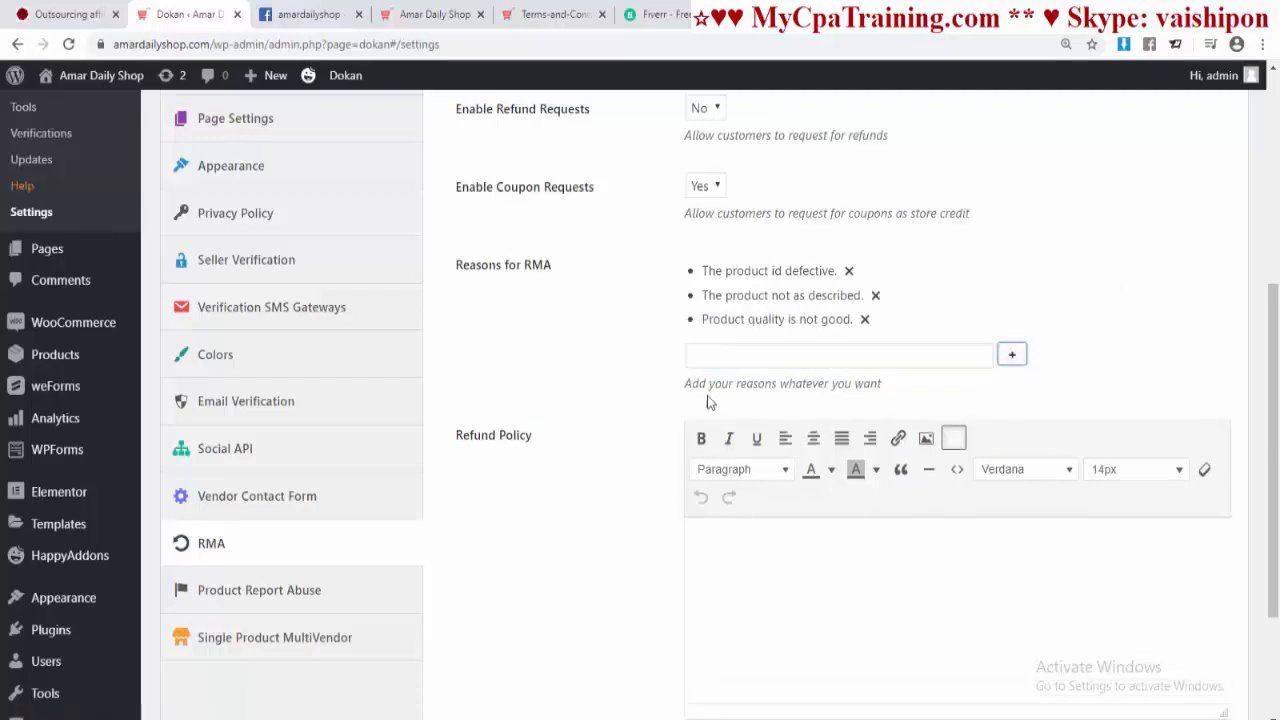
left_click(724, 361)
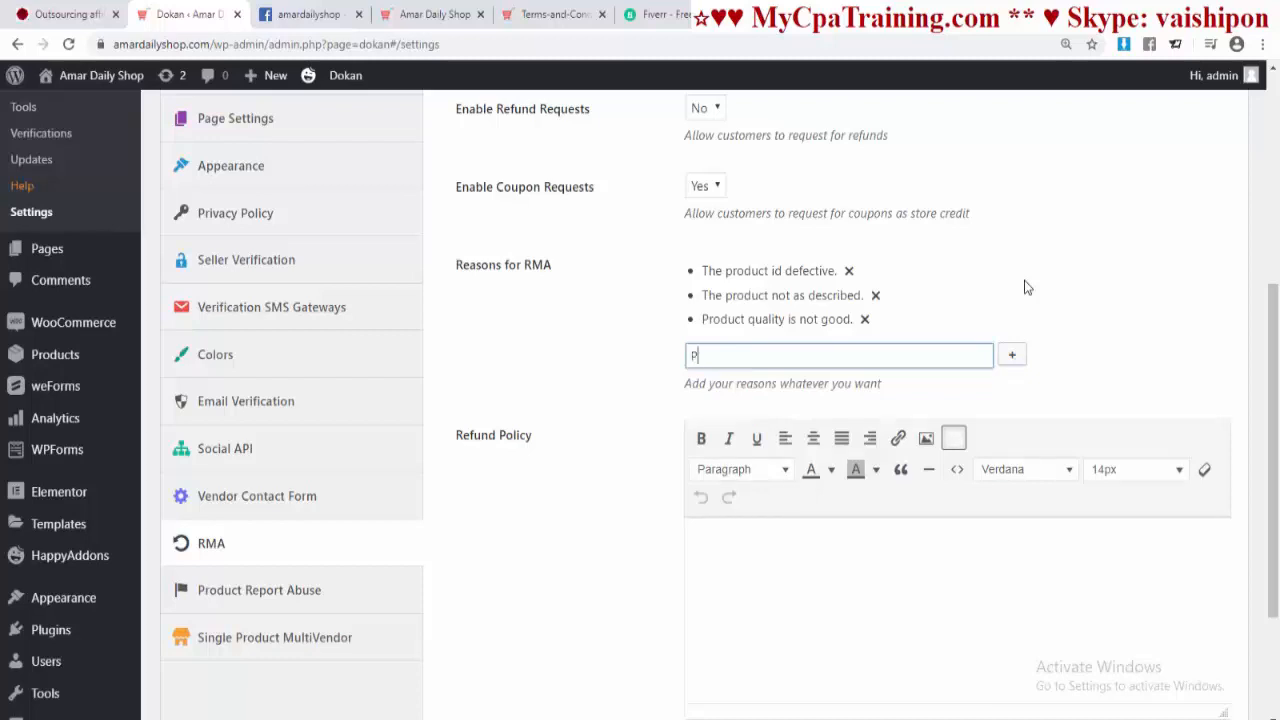
type("Produ")
type("ct not delivered on time.")
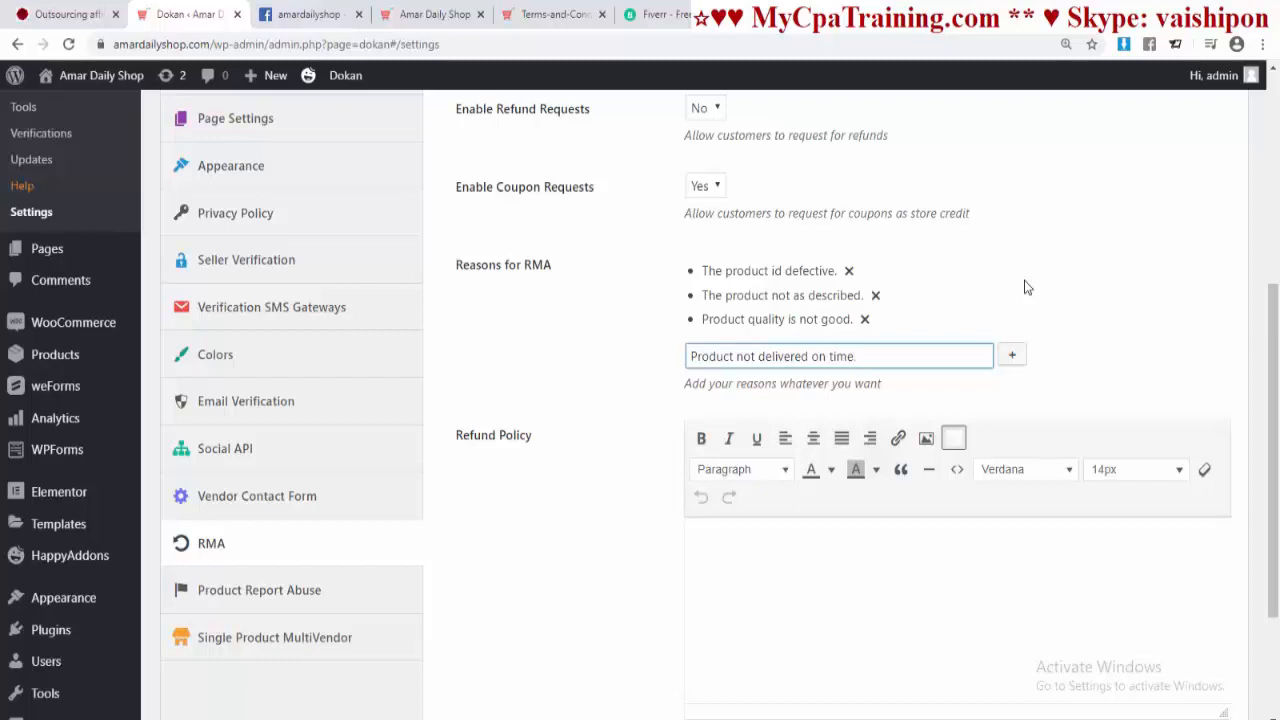
left_click(1012, 355)
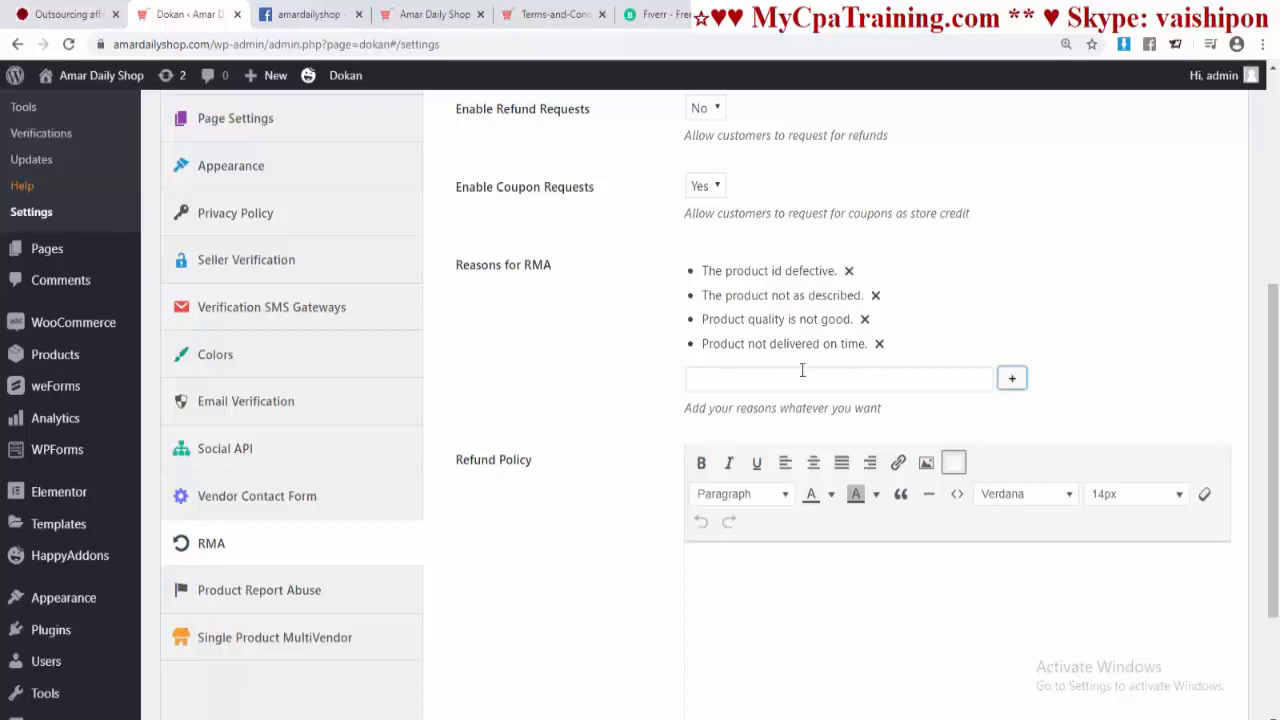
Step: Save the RMA settings with the four reasons listed
scroll(795, 340, "down", 3)
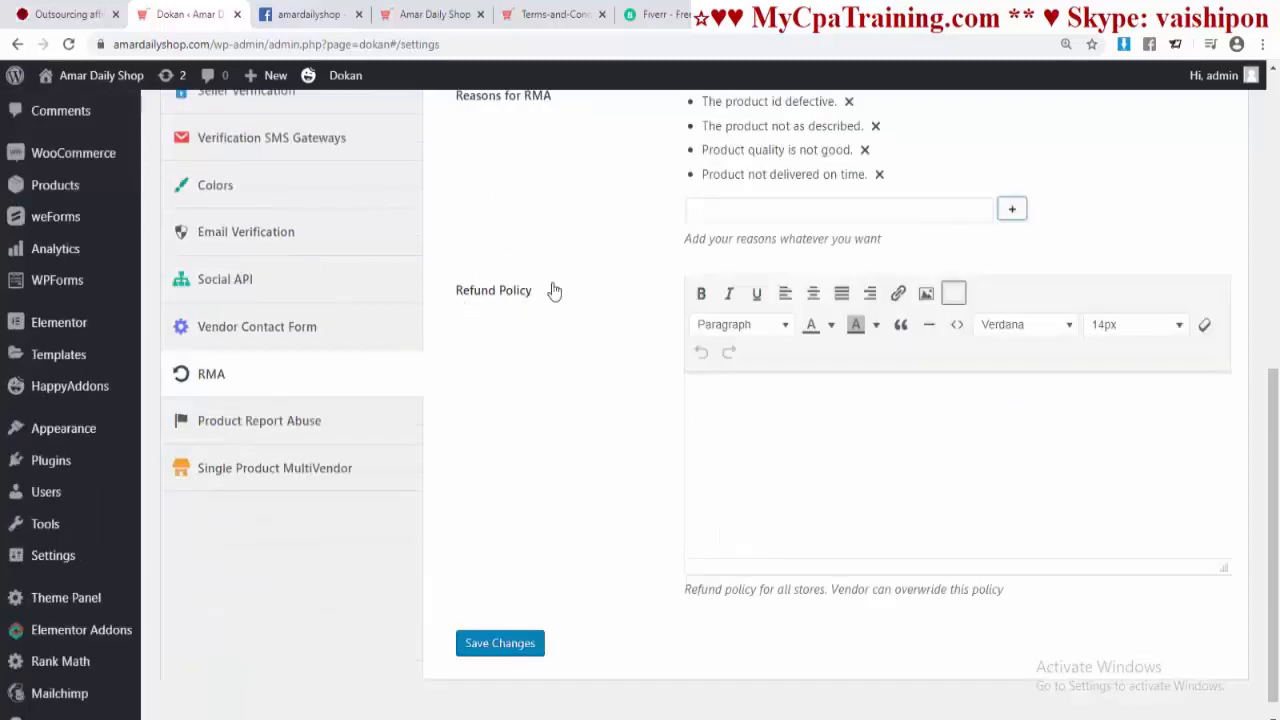
scroll(760, 435, "down", 1)
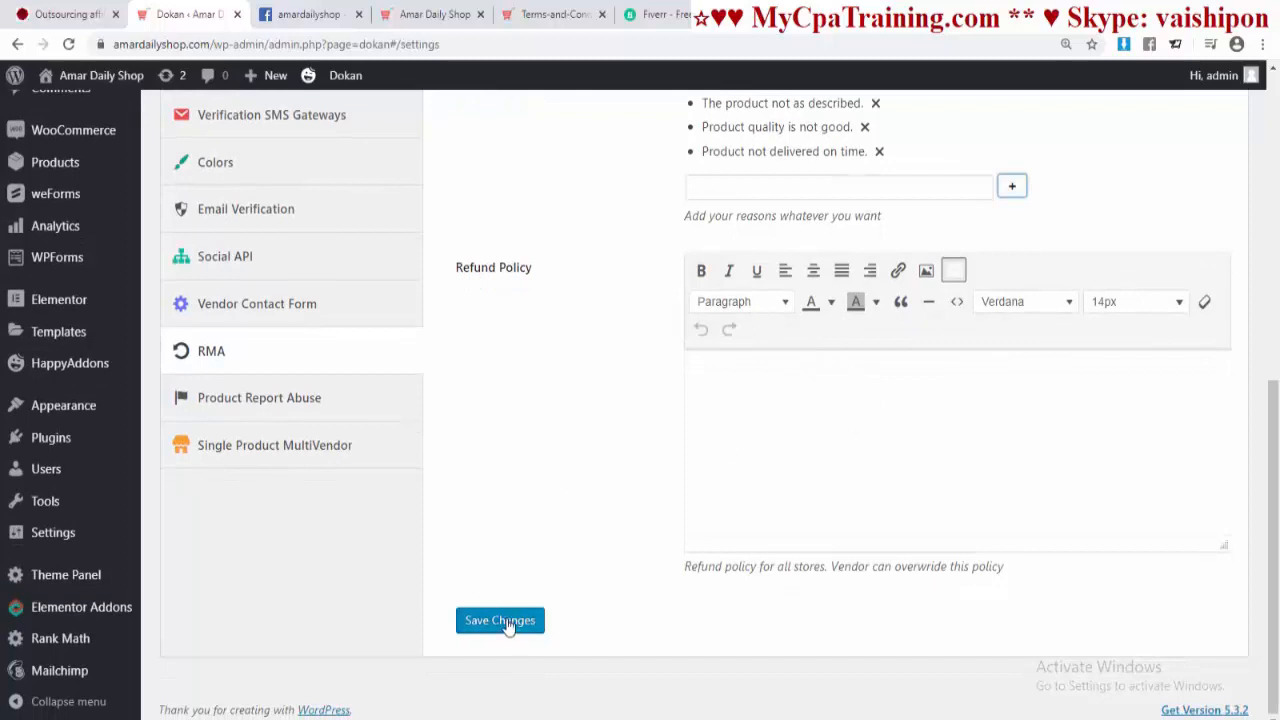
left_click(246, 416)
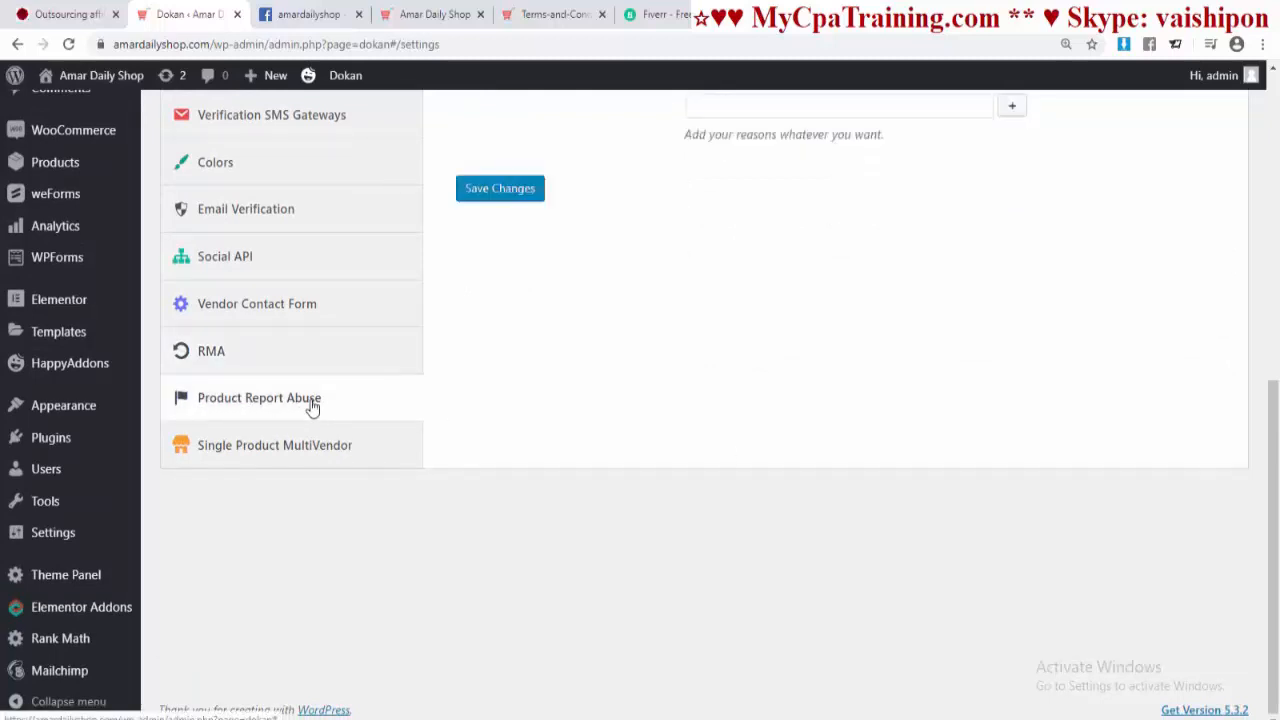
Step: Save the Product Report Abuse settings and switch to the Single Product MultiVendor settings
scroll(661, 406, "up", 5)
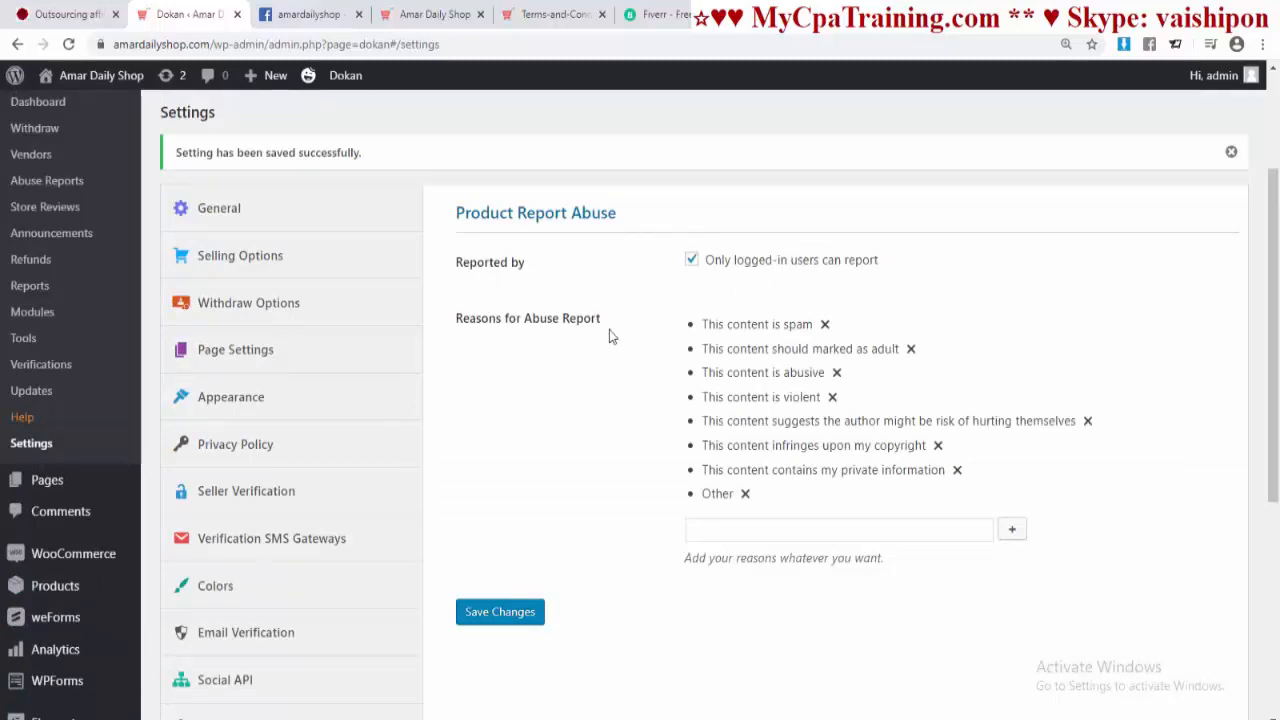
scroll(620, 337, "down", 1)
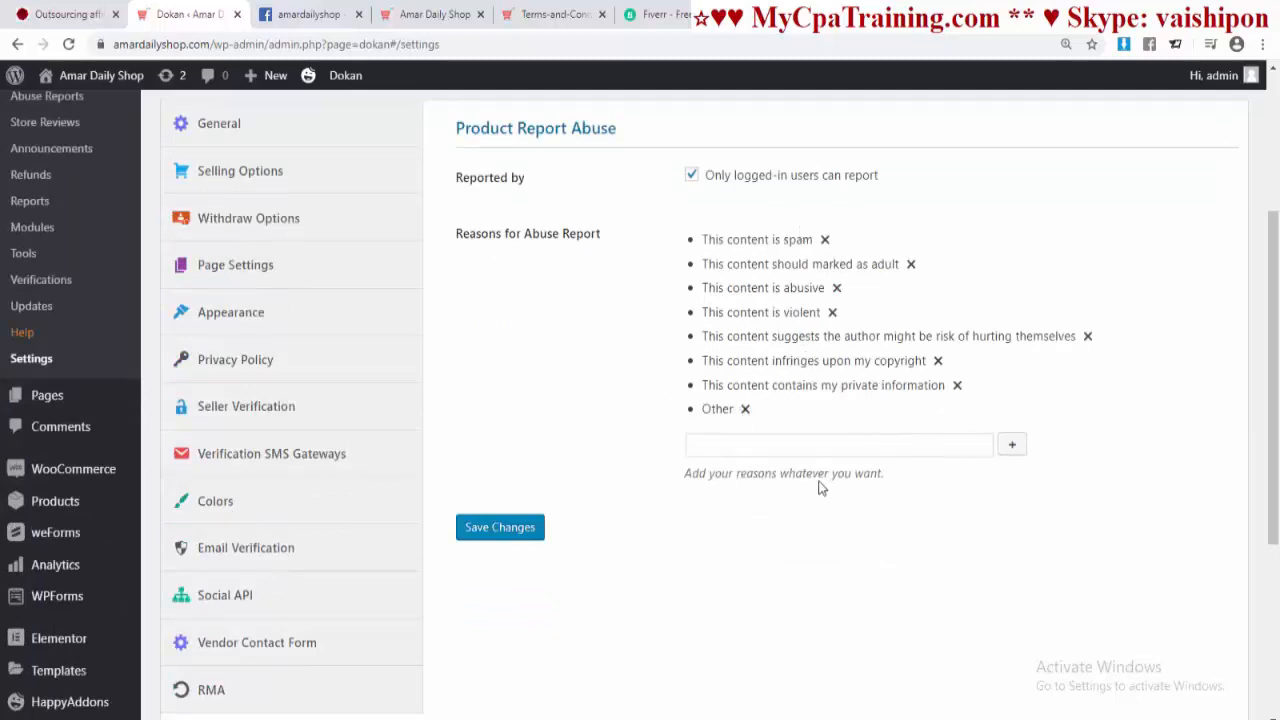
left_click(497, 534)
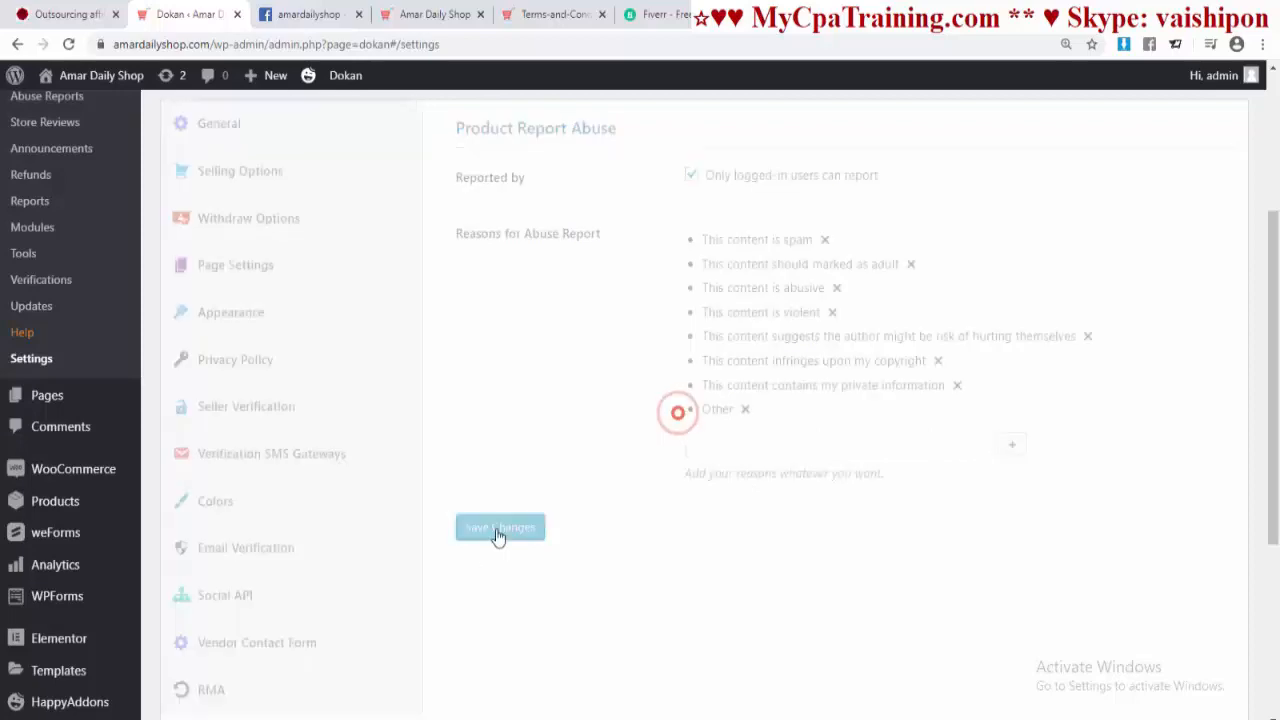
scroll(617, 529, "down", 3)
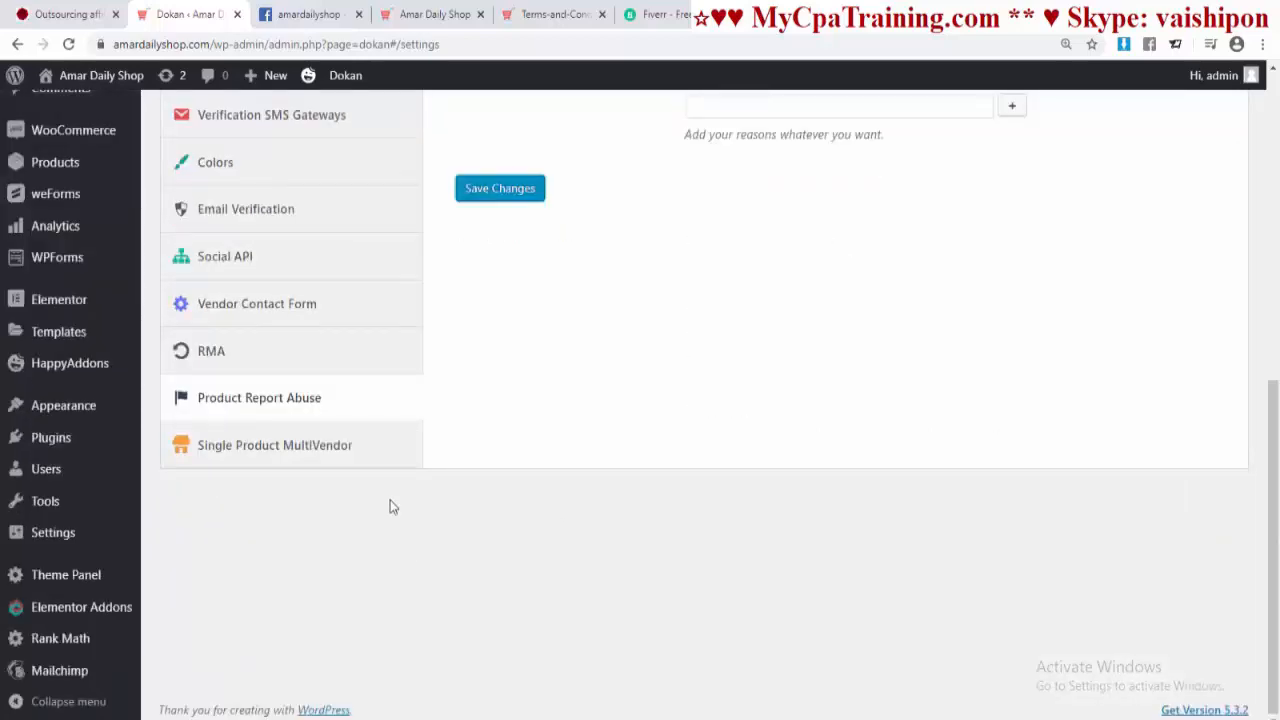
left_click(300, 446)
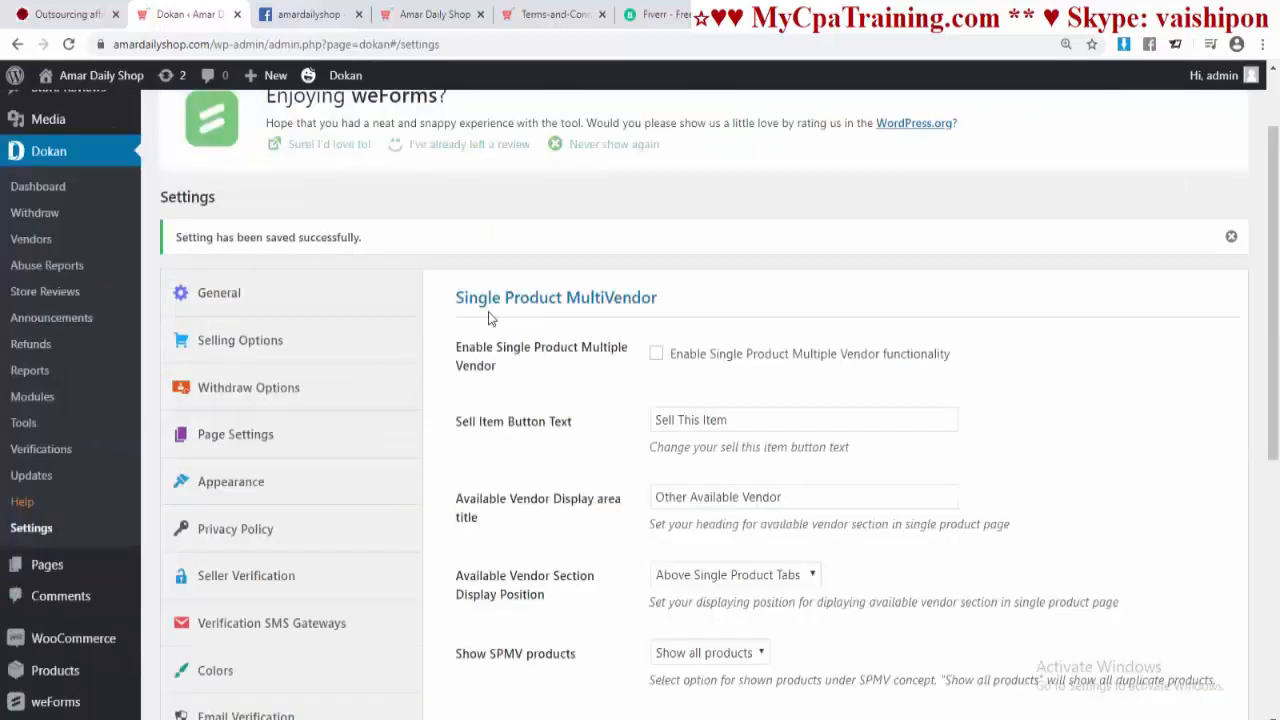
Step: Enable Single Product Multiple Vendor and save the setting
left_click(657, 356)
scroll(1071, 449, "down", 5)
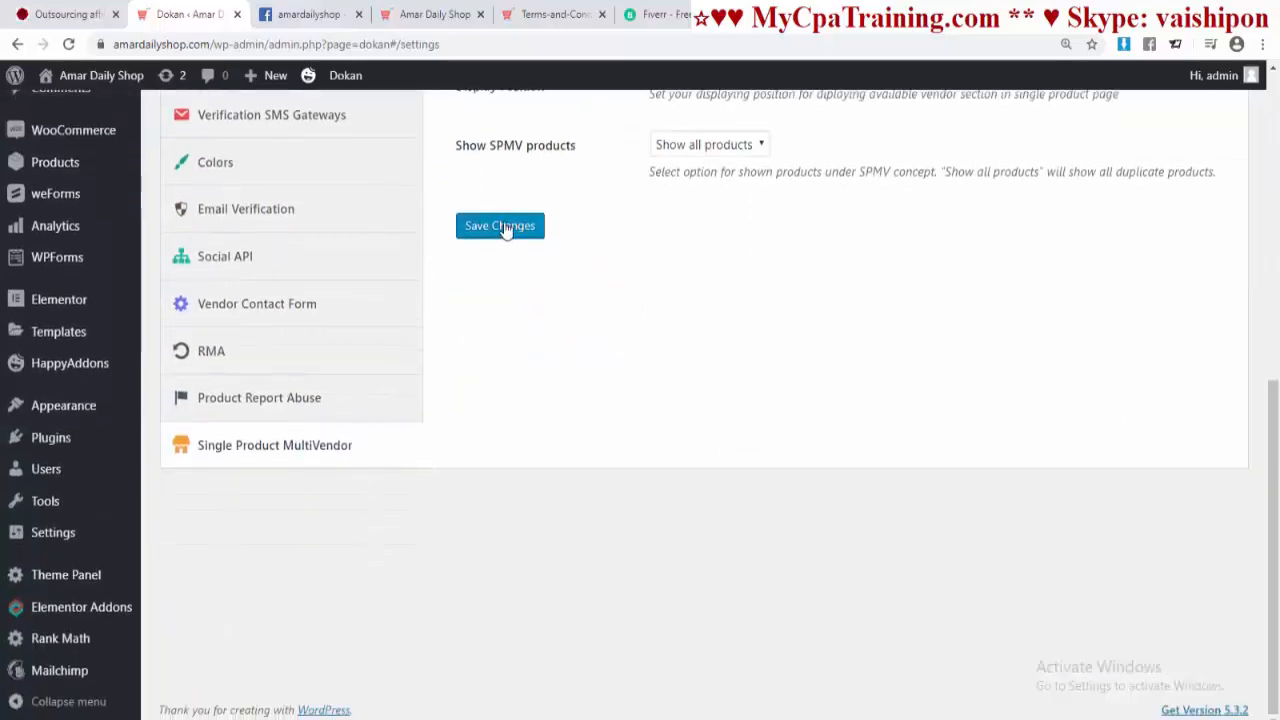
left_click(500, 226)
Step: Keep the vendor section Above Single Product Tabs and Show all products selected
scroll(595, 330, "down", 3)
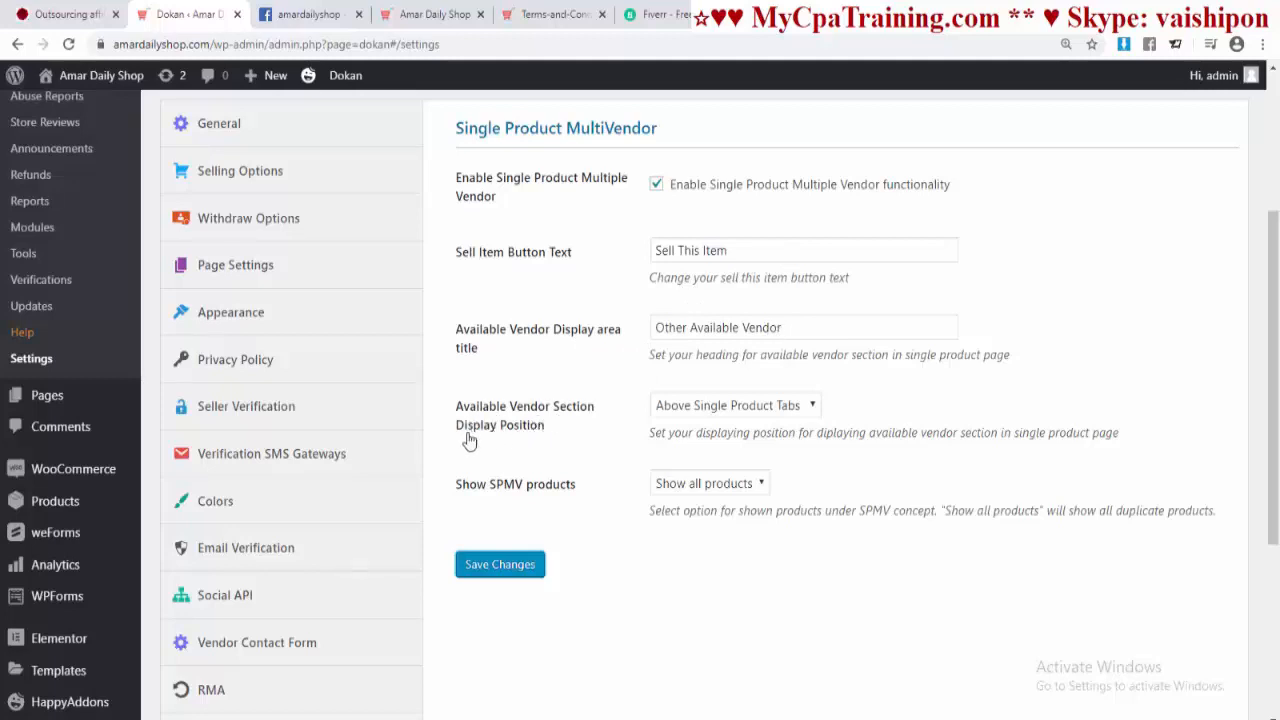
left_click(814, 409)
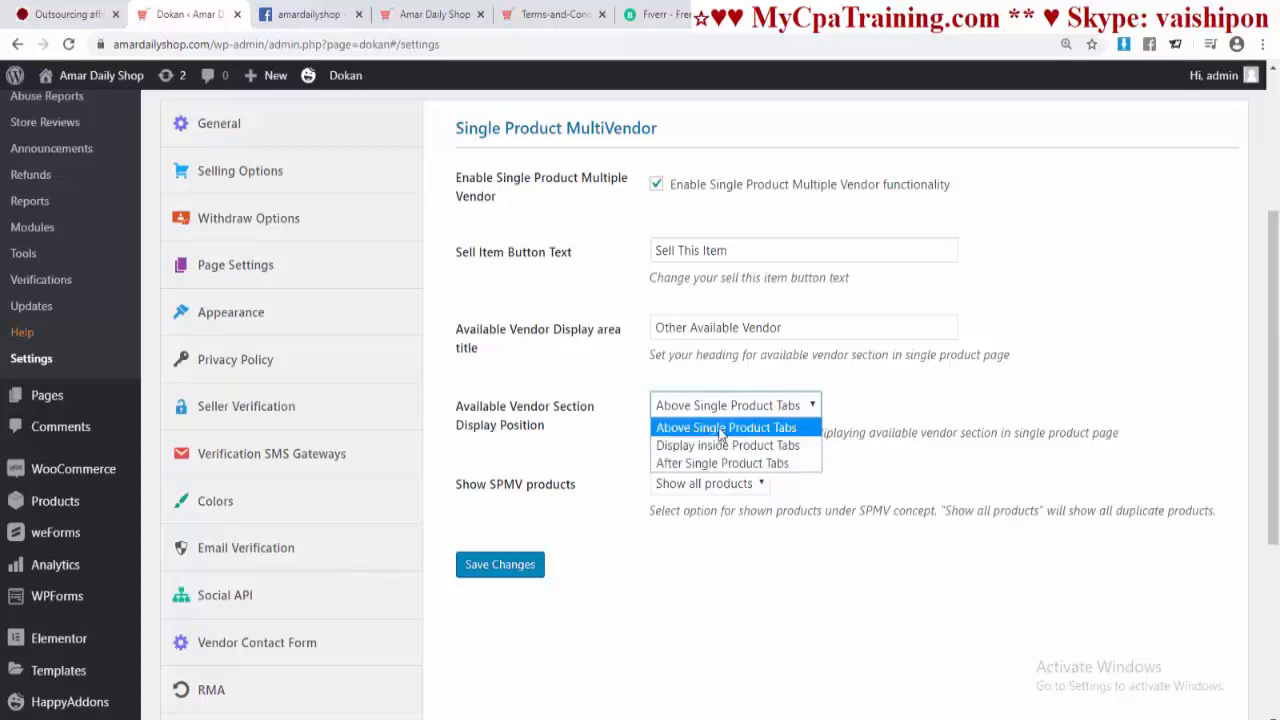
left_click(752, 428)
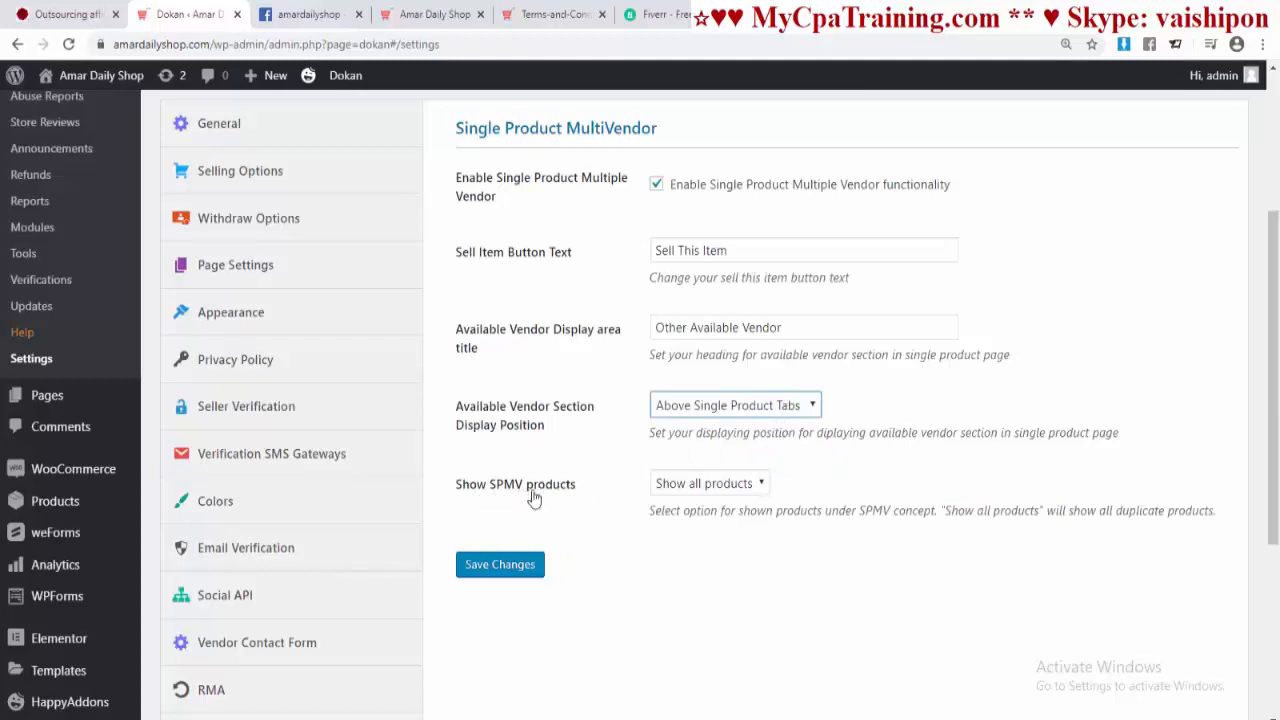
left_click(765, 487)
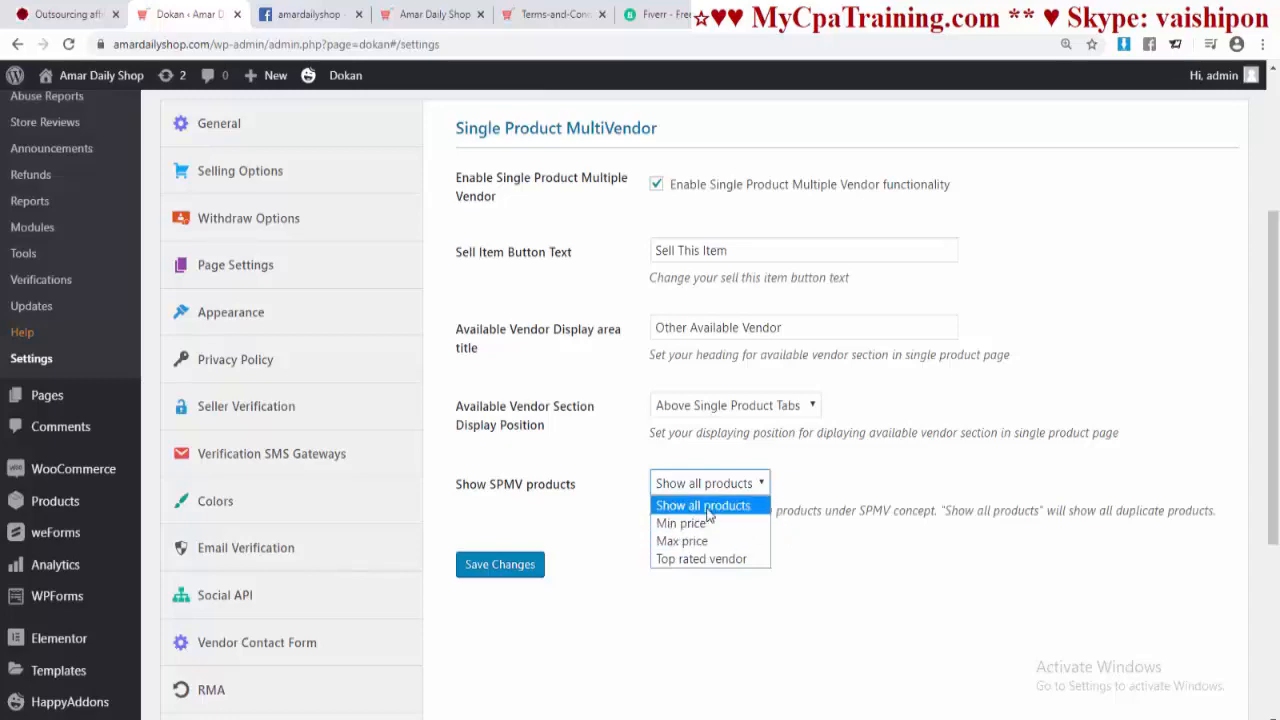
left_click(706, 507)
left_click(497, 567)
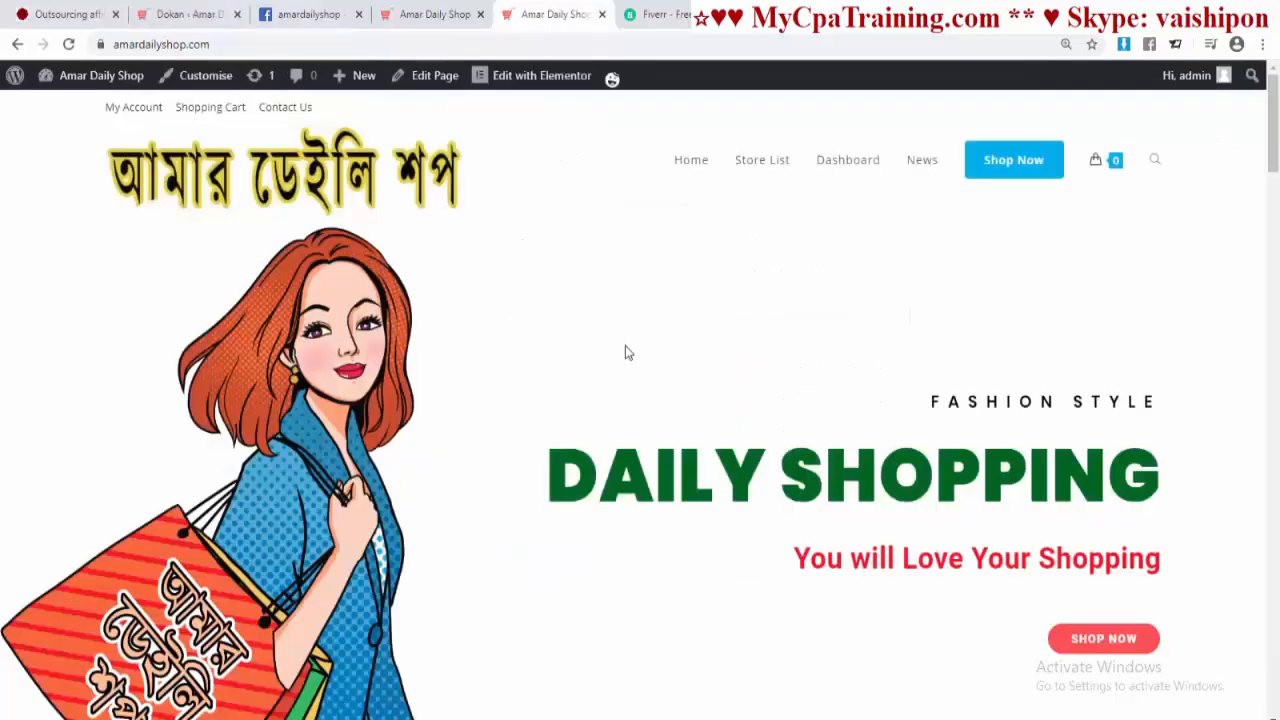
scroll(627, 352, "down", 15)
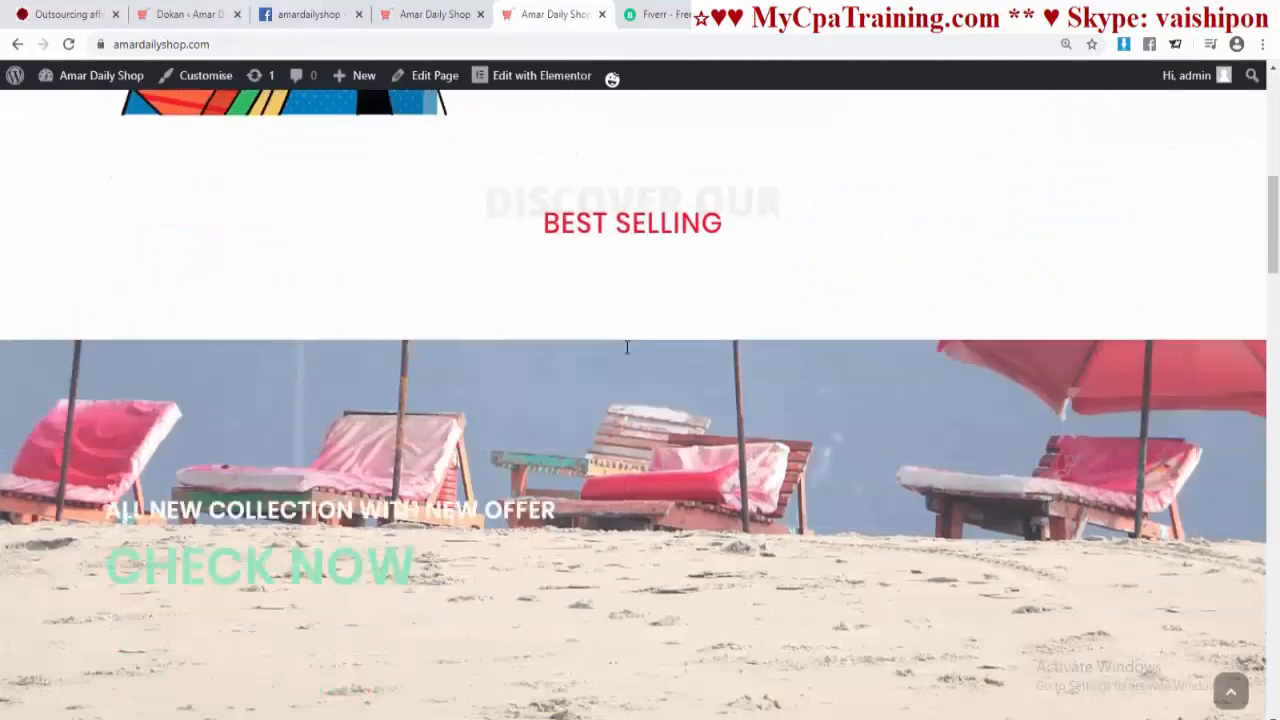
scroll(625, 347, "down", 5)
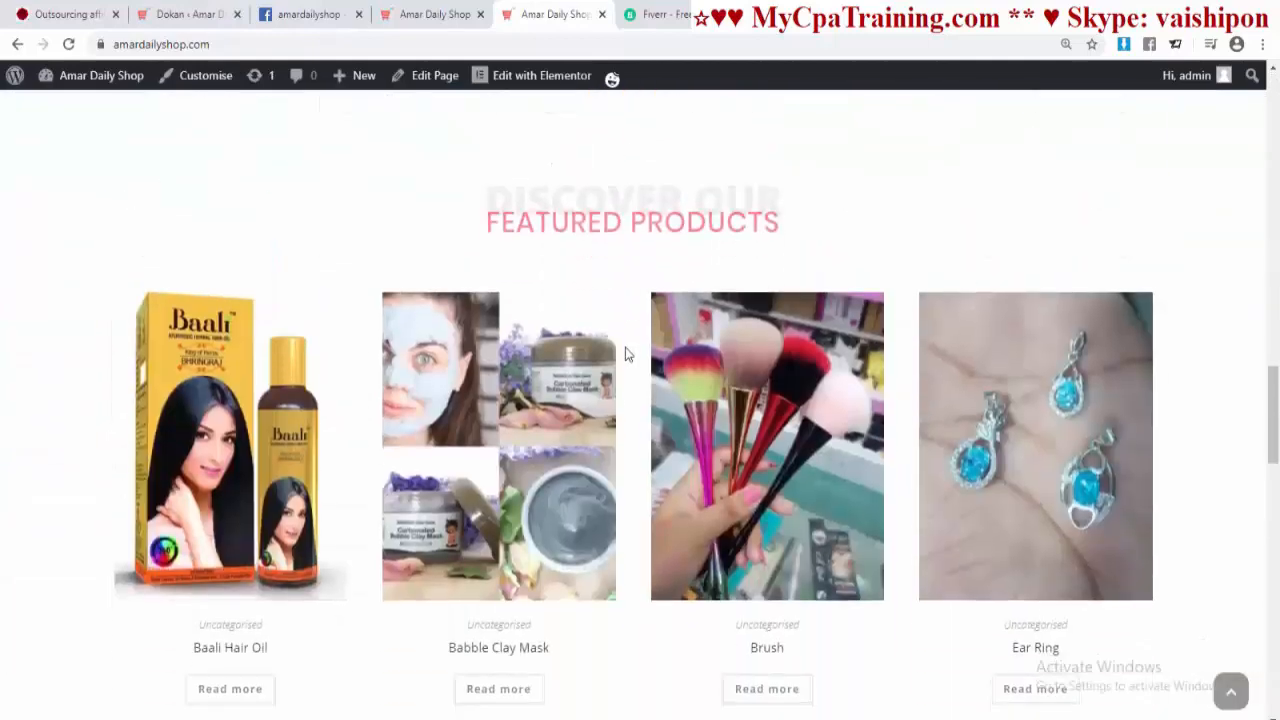
left_click(556, 407)
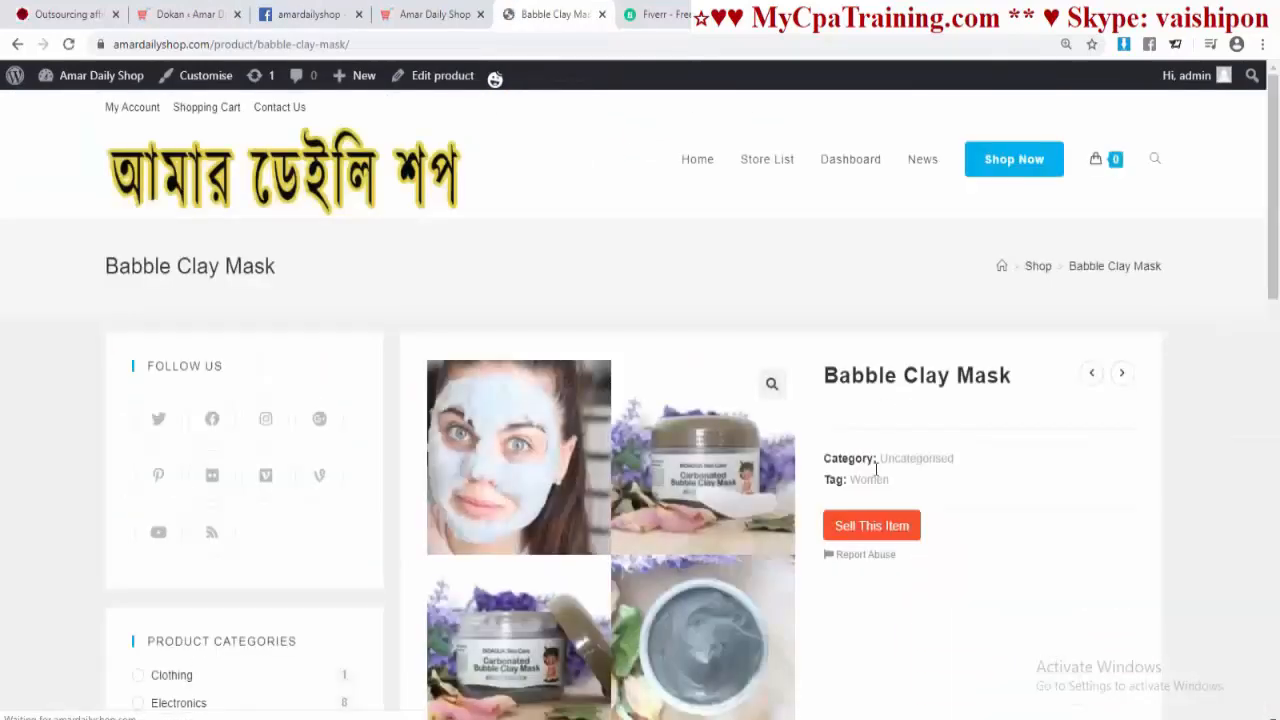
scroll(694, 463, "down", 1)
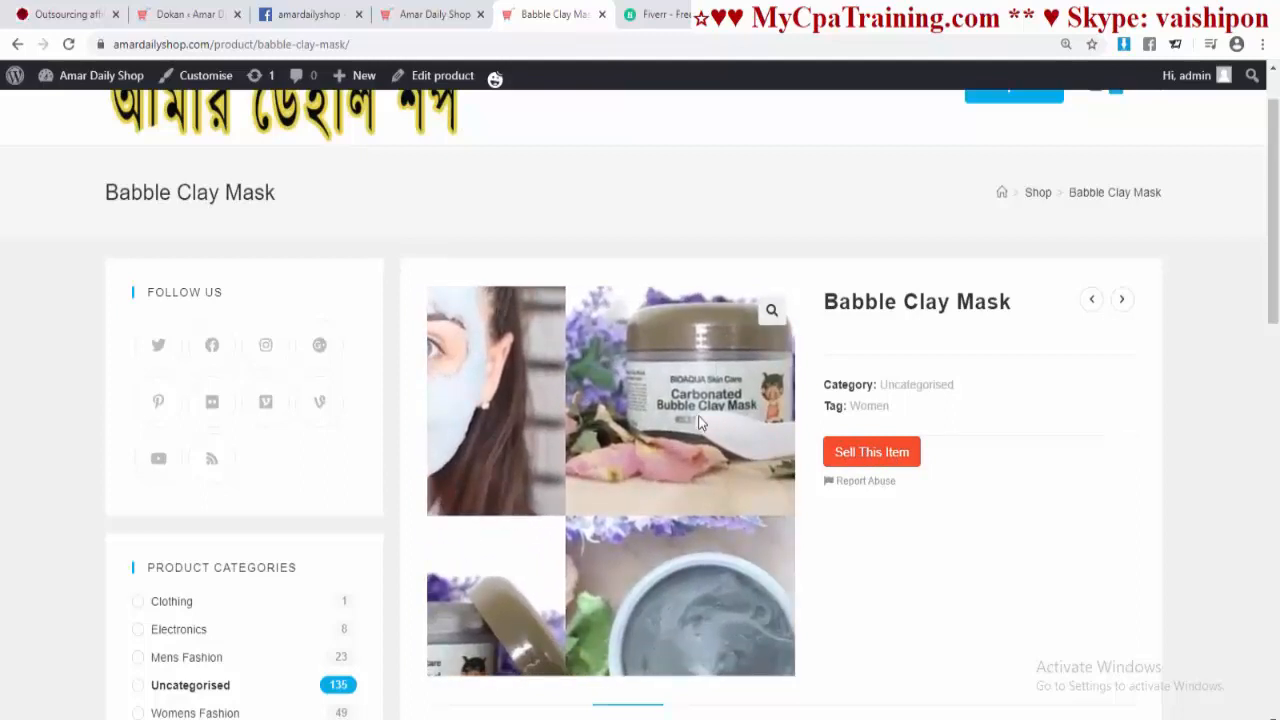
left_click(190, 14)
scroll(605, 285, "down", 4)
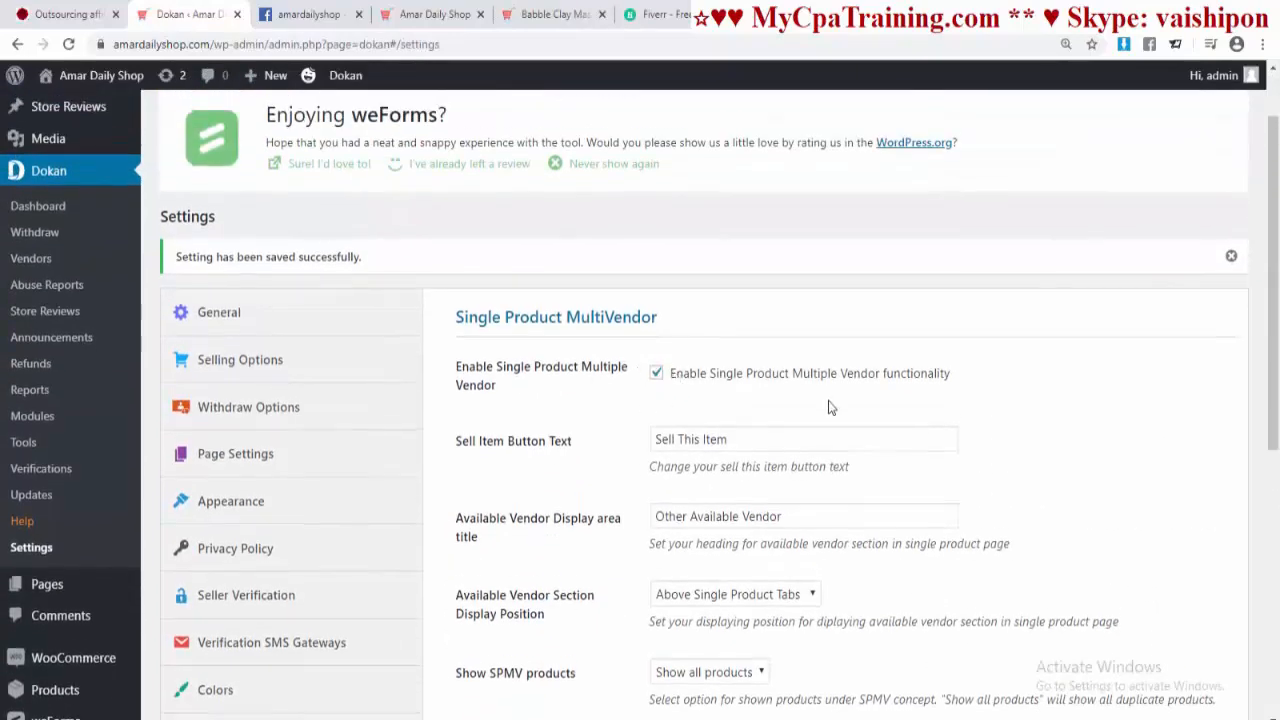
Step: Re-save the multivendor settings, browse the Amar Daily Shop homepage, then close that tab
scroll(828, 407, "down", 3)
left_click(500, 420)
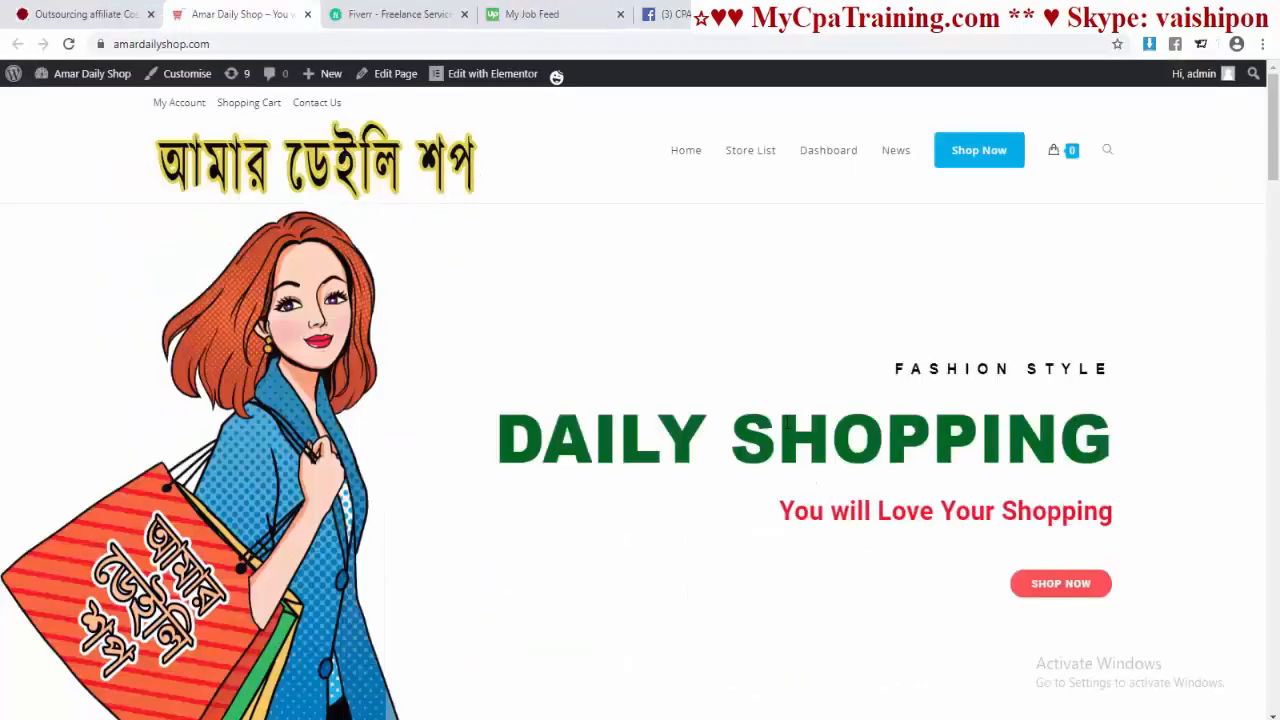
scroll(781, 422, "down", 20)
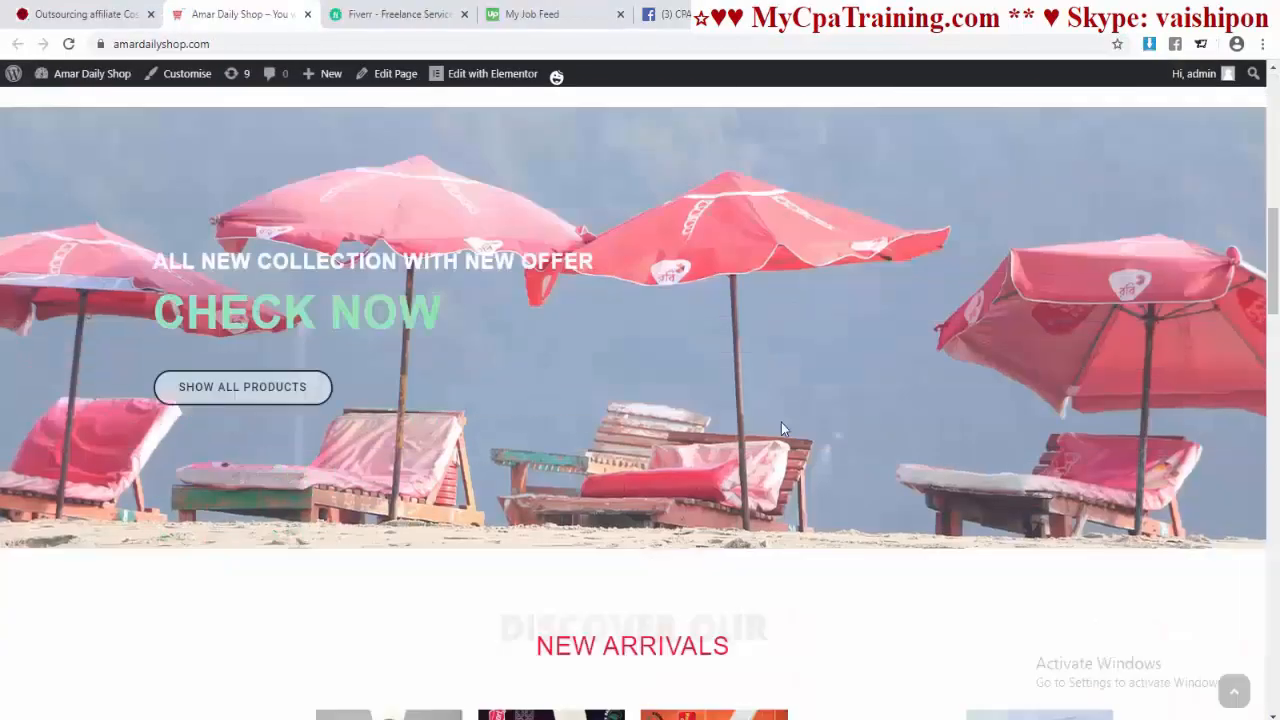
scroll(781, 425, "up", 20)
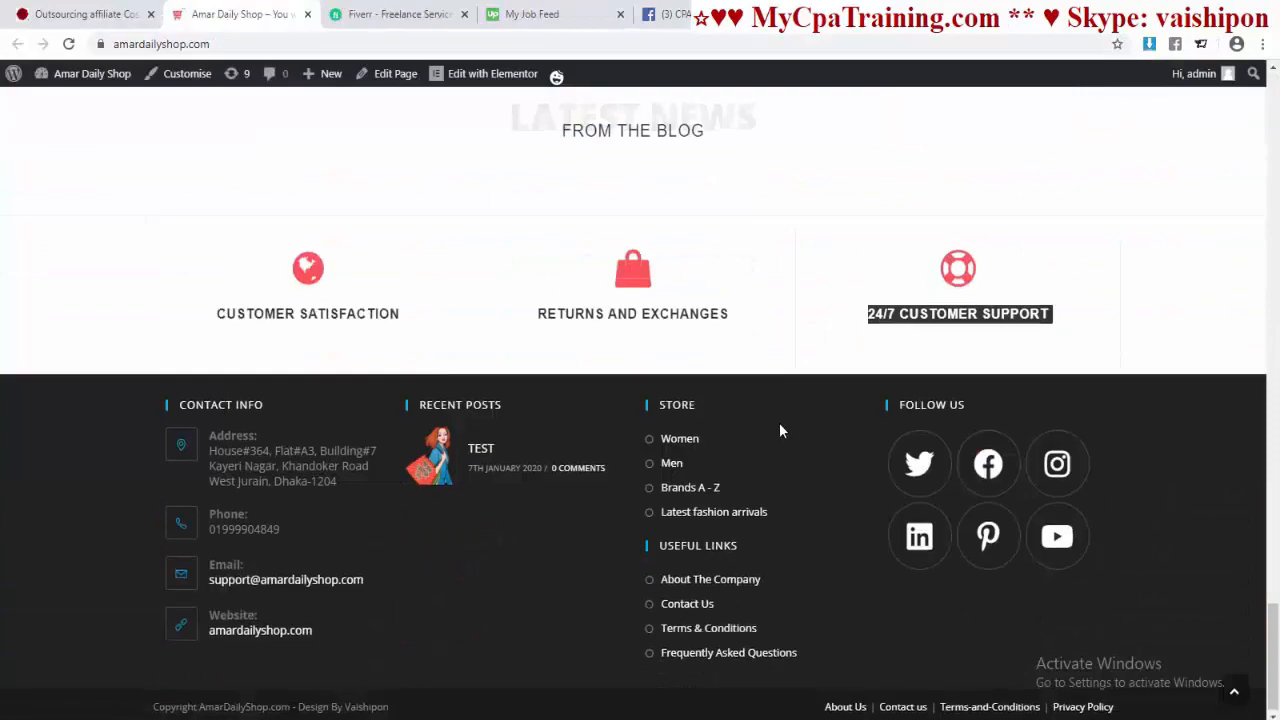
scroll(780, 425, "down", 10)
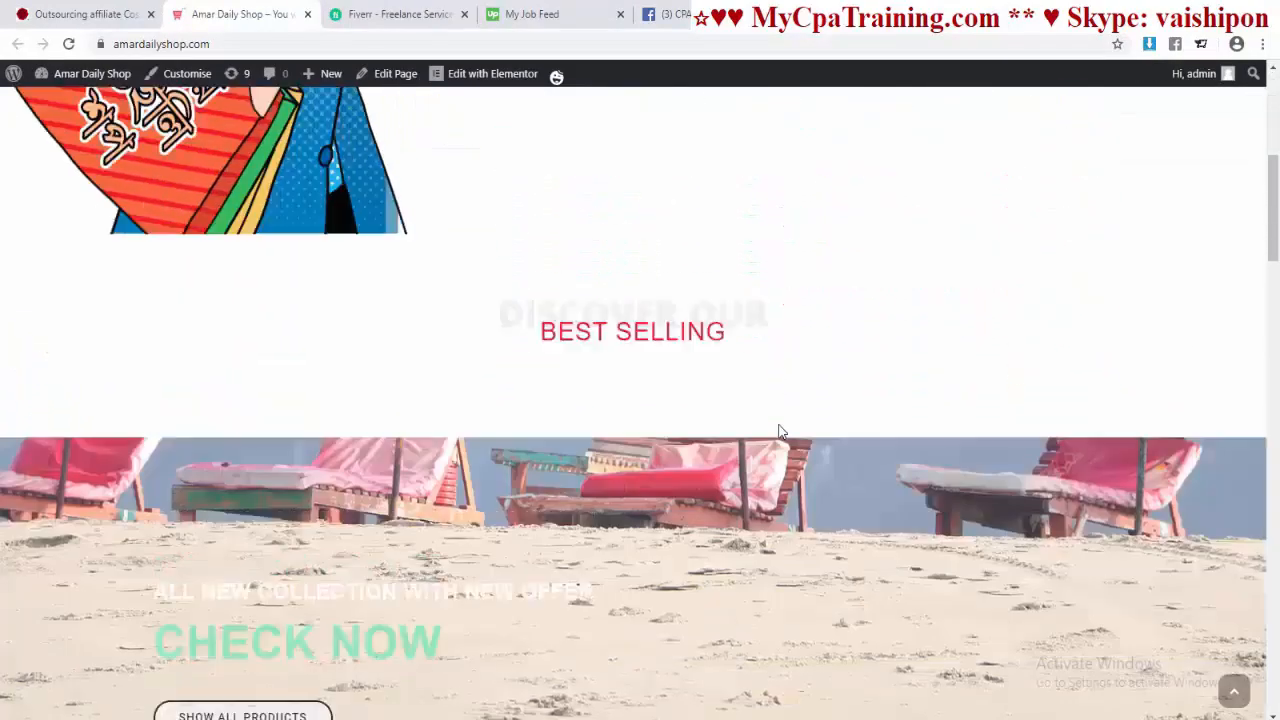
scroll(781, 431, "down", 10)
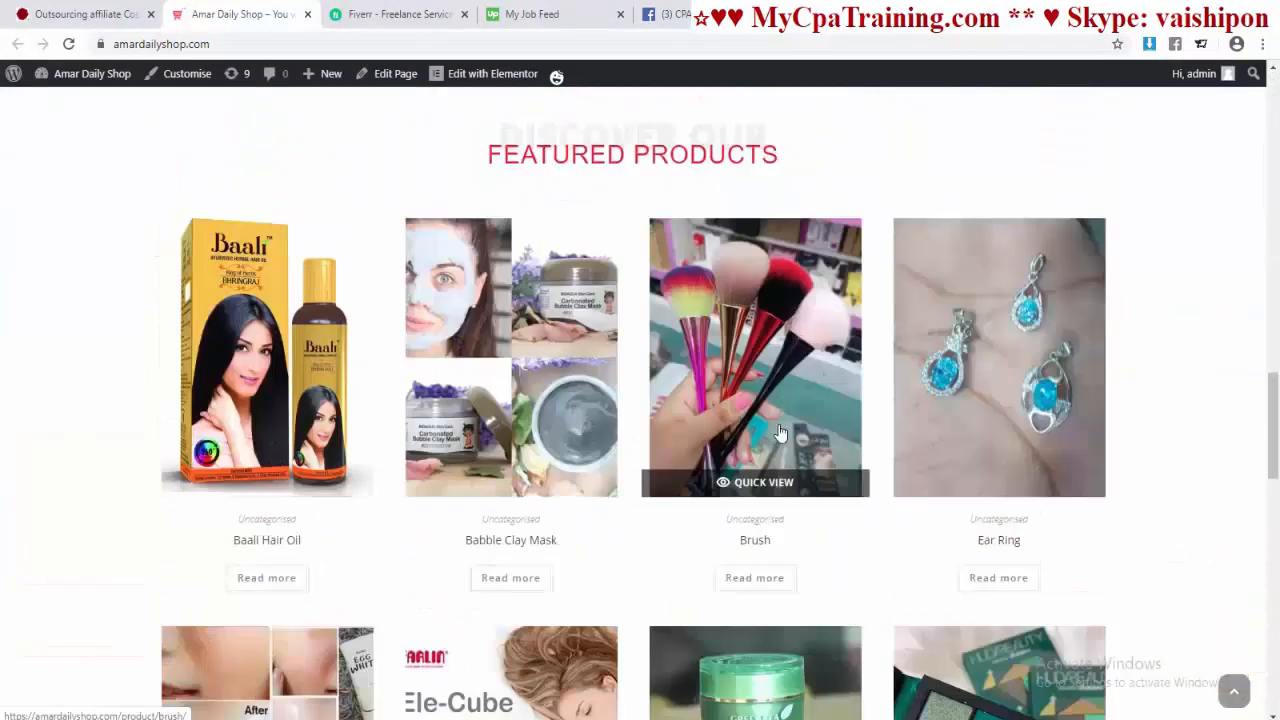
scroll(781, 431, "down", 5)
scroll(778, 423, "up", 20)
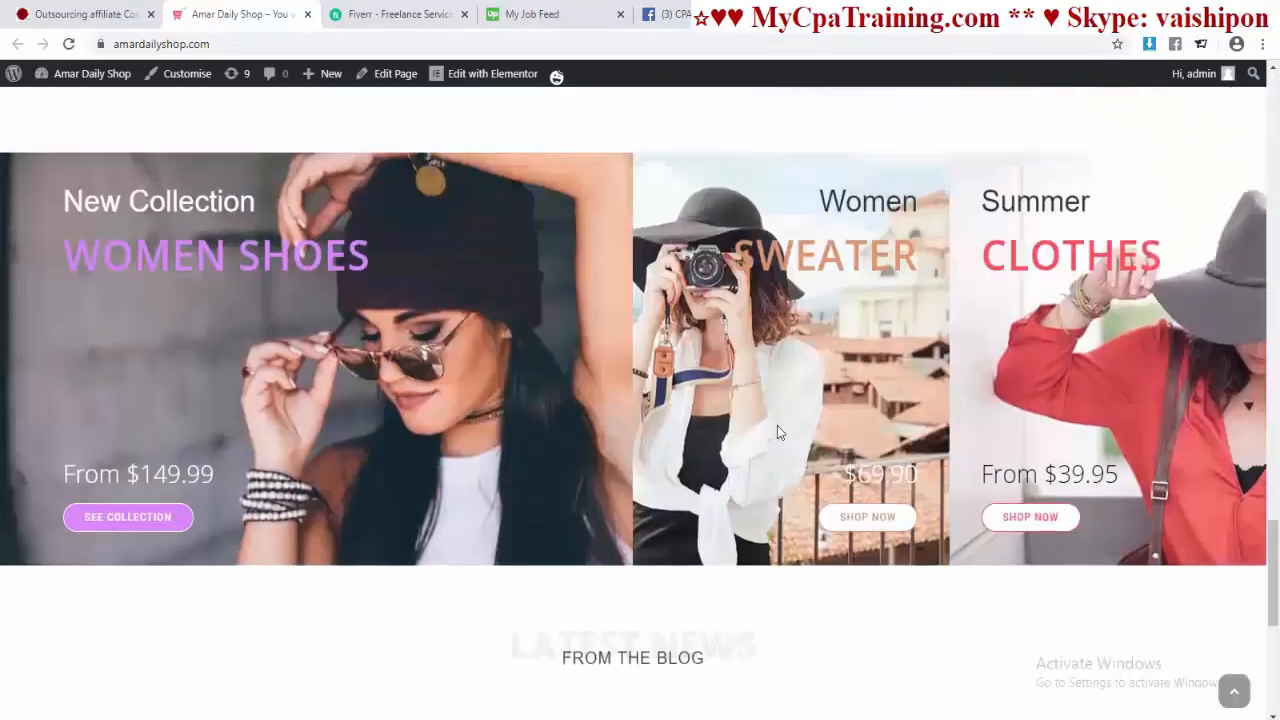
key("ctrl+w")
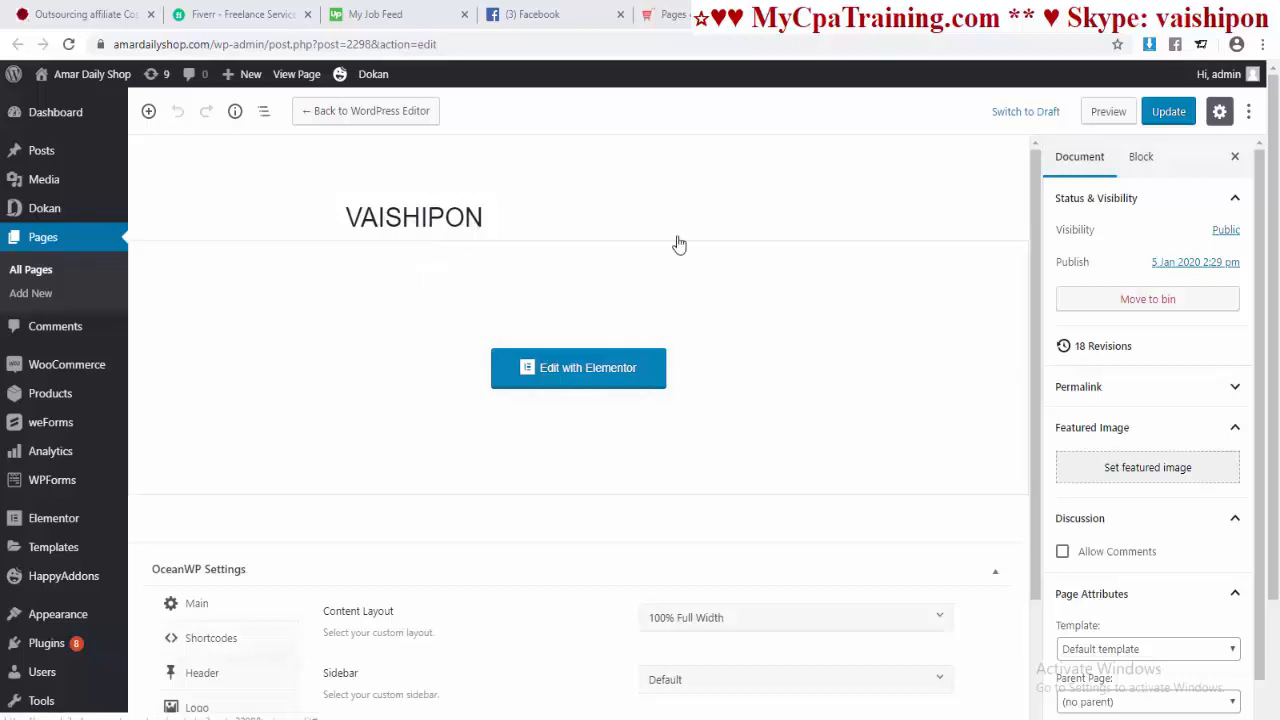
Step: Update the VAISHIPON page and launch it in the Elementor builder
left_click(1160, 115)
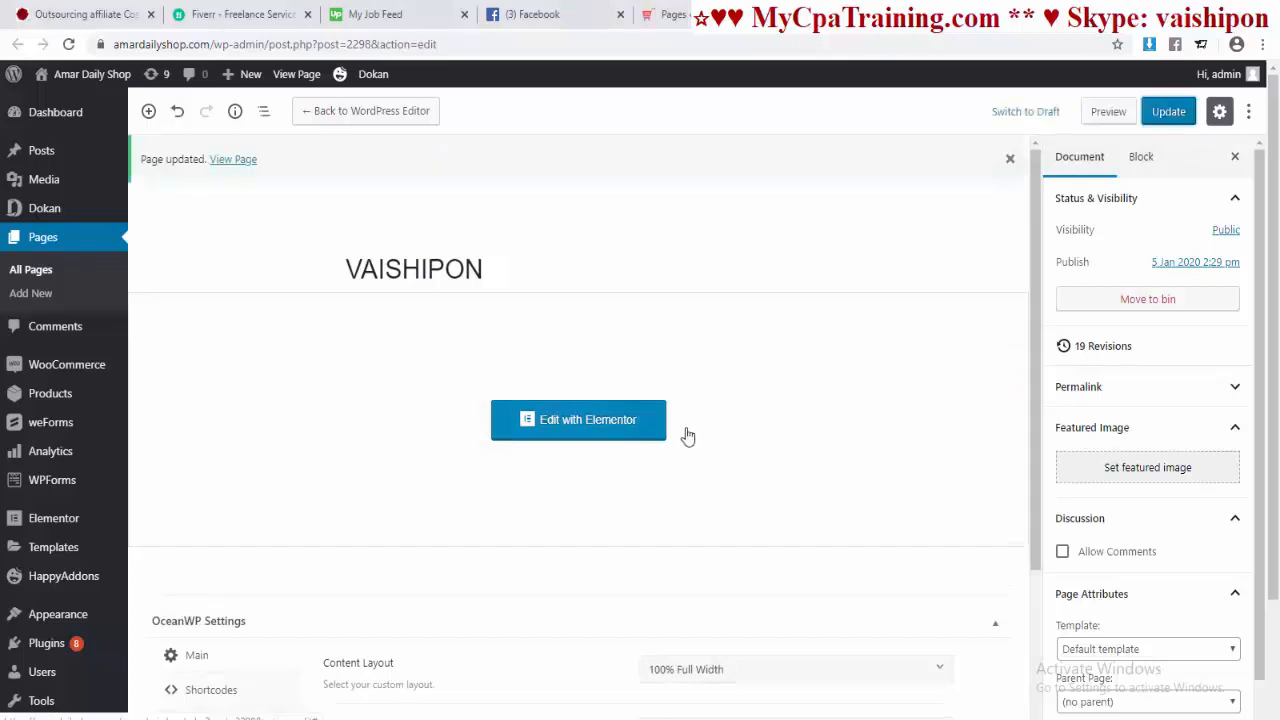
left_click(568, 428)
scroll(144, 337, "up", 15)
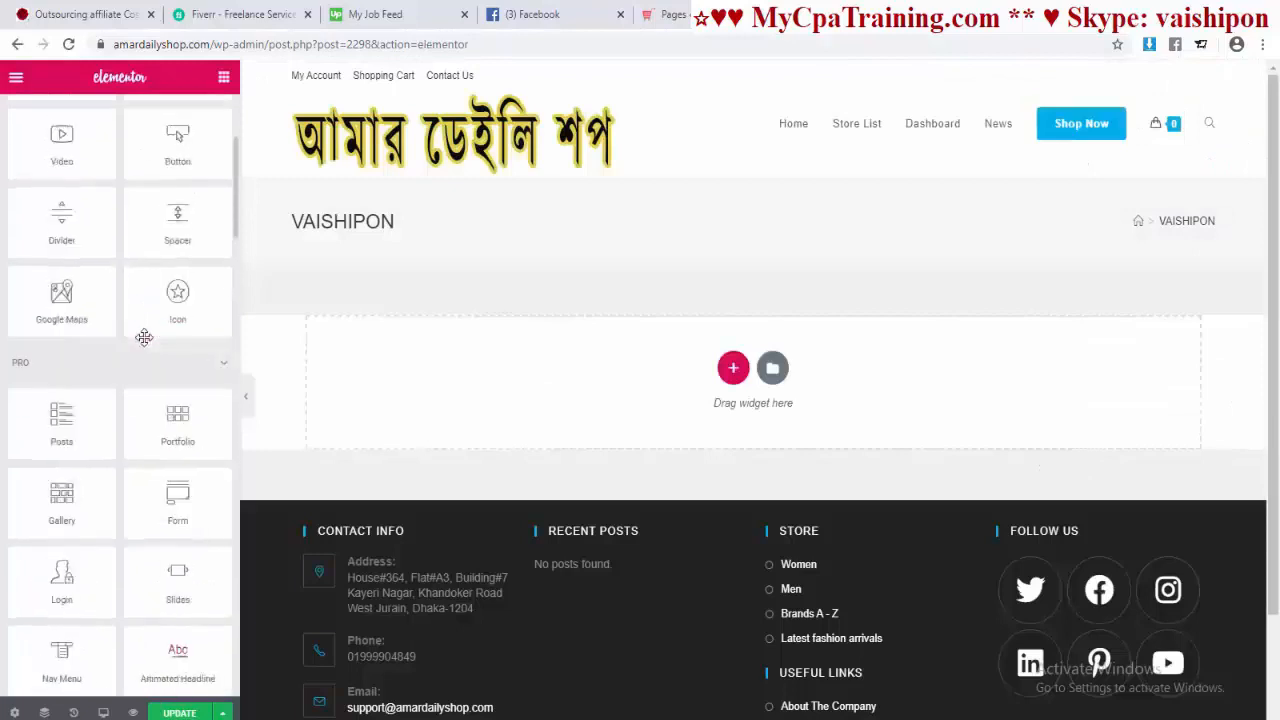
scroll(144, 337, "up", 3)
scroll(144, 337, "down", 20)
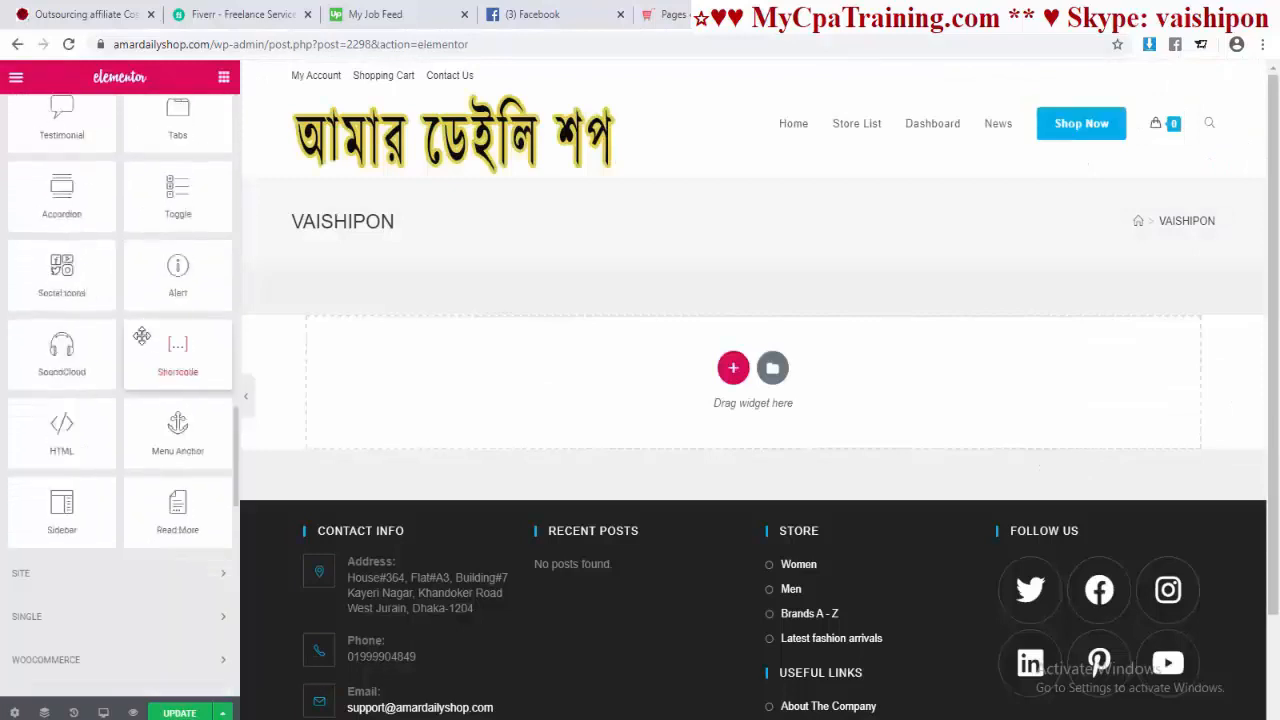
scroll(141, 336, "up", 20)
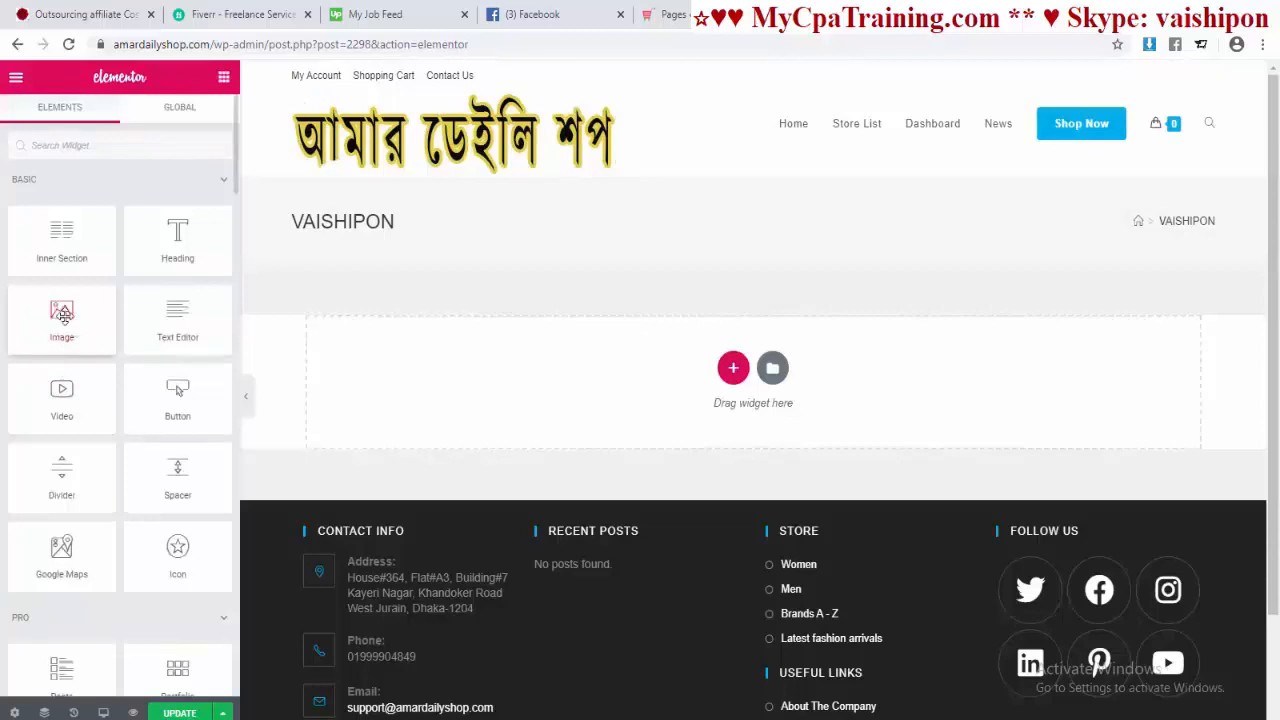
Step: Place an Image widget in the empty section using 007.png from the Media Library
left_click_drag(62, 316, 654, 389)
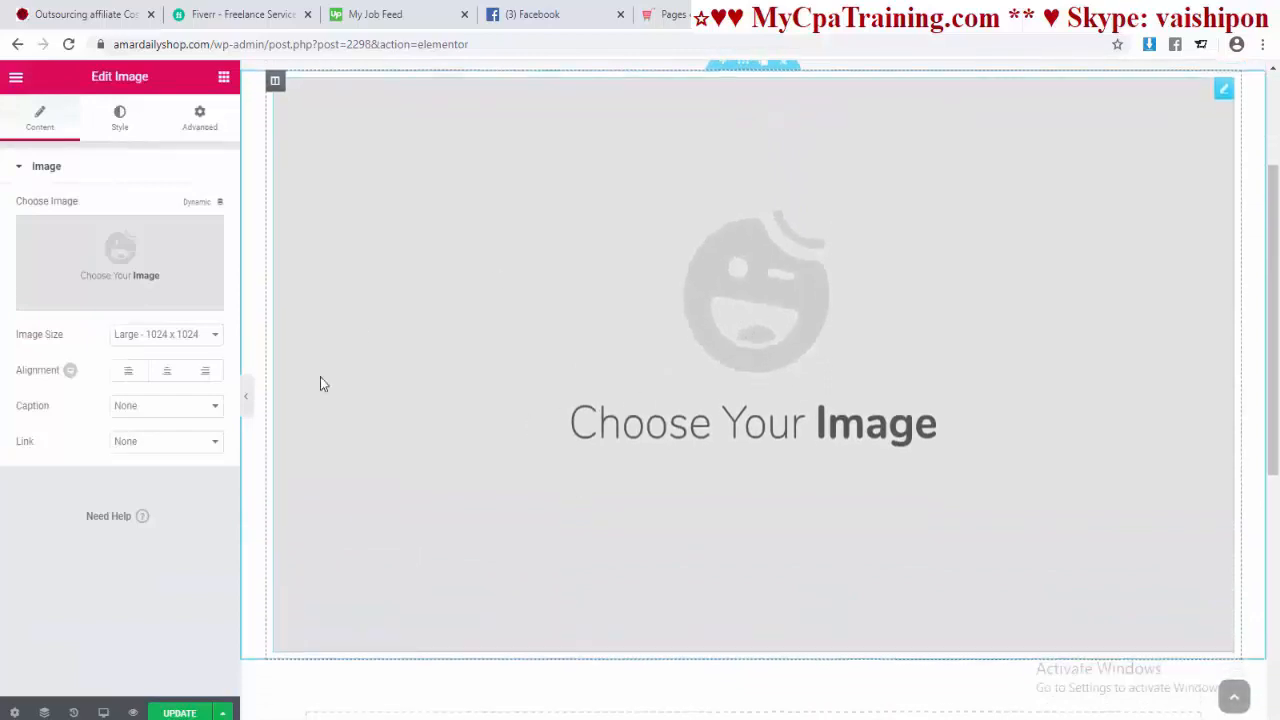
mouse_move(149, 260)
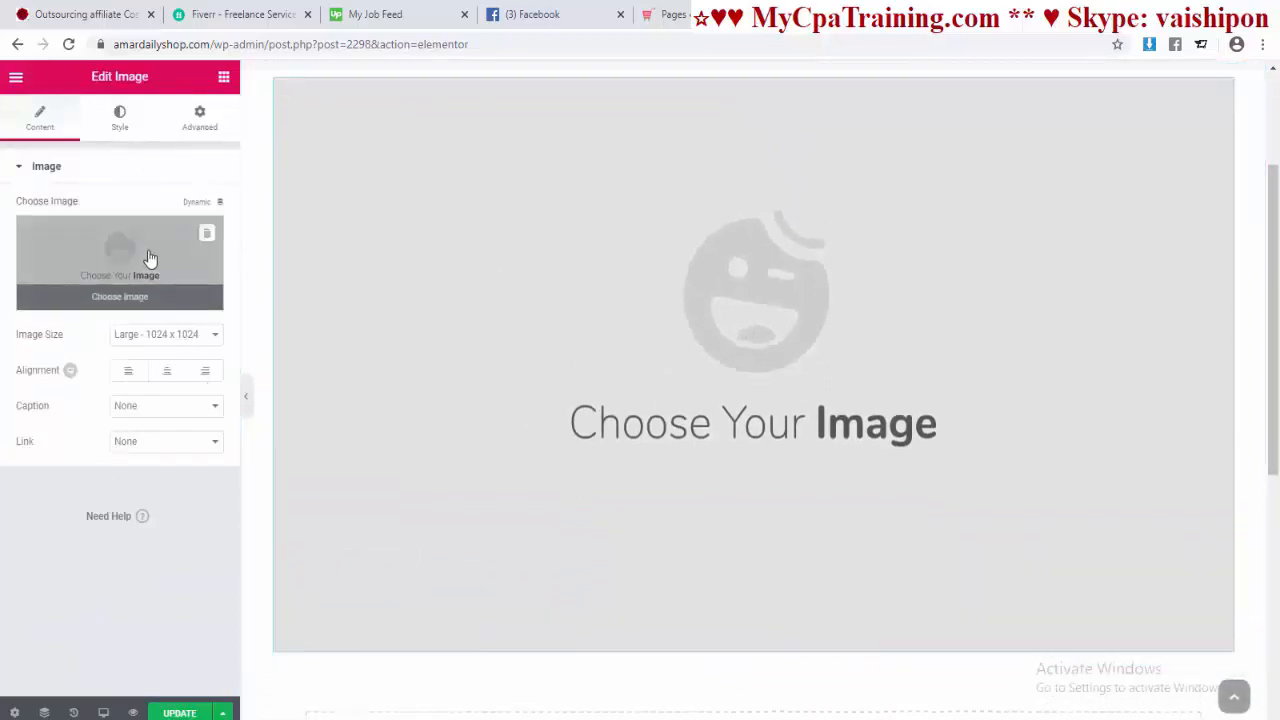
left_click(121, 263)
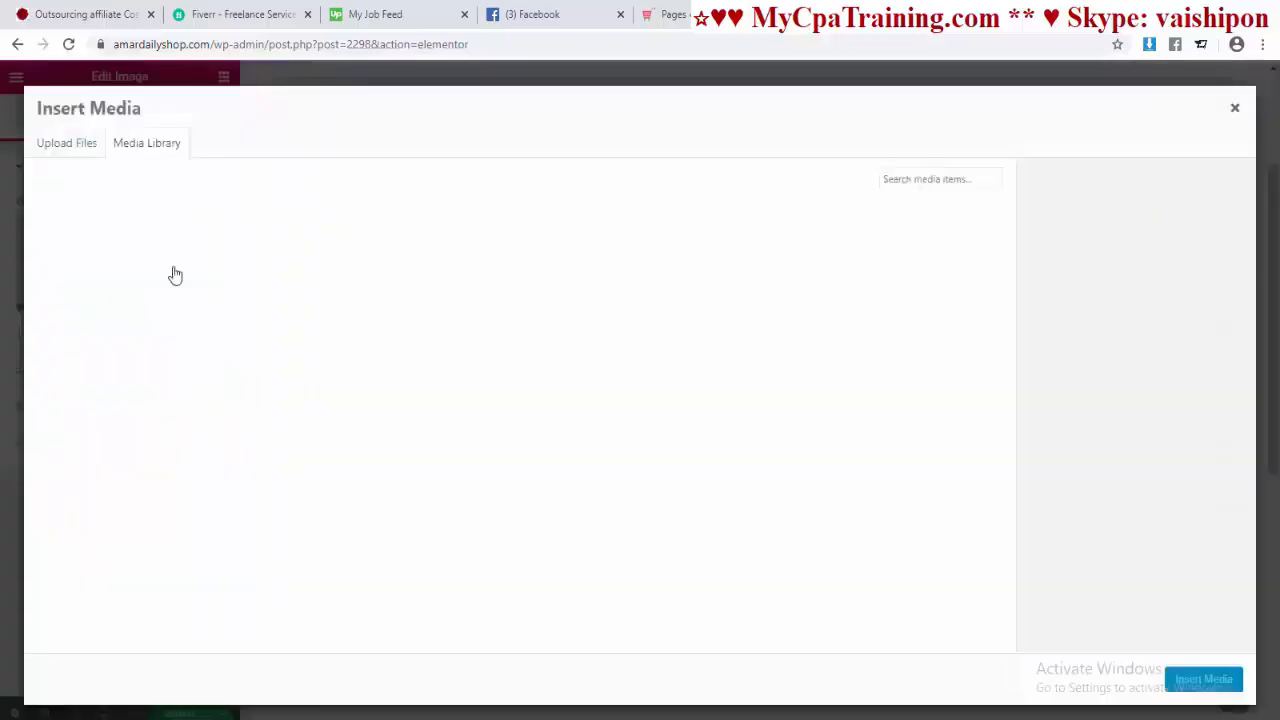
left_click(82, 295)
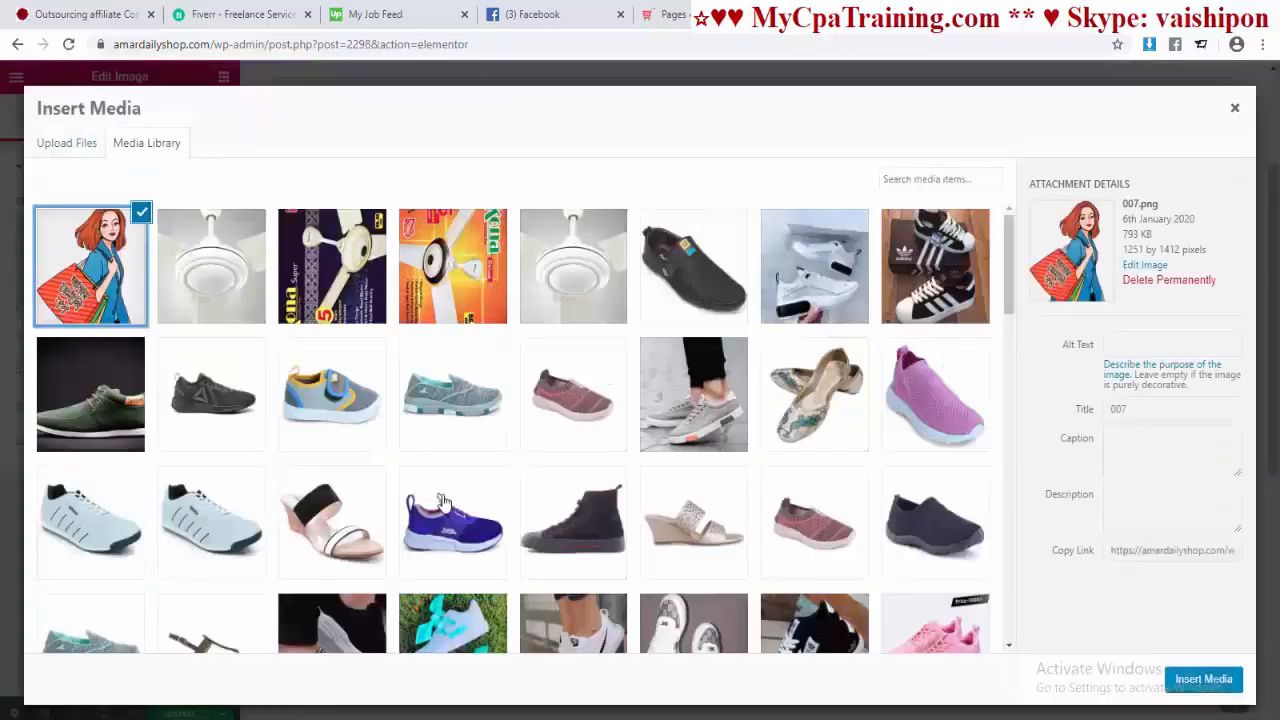
left_click(1203, 680)
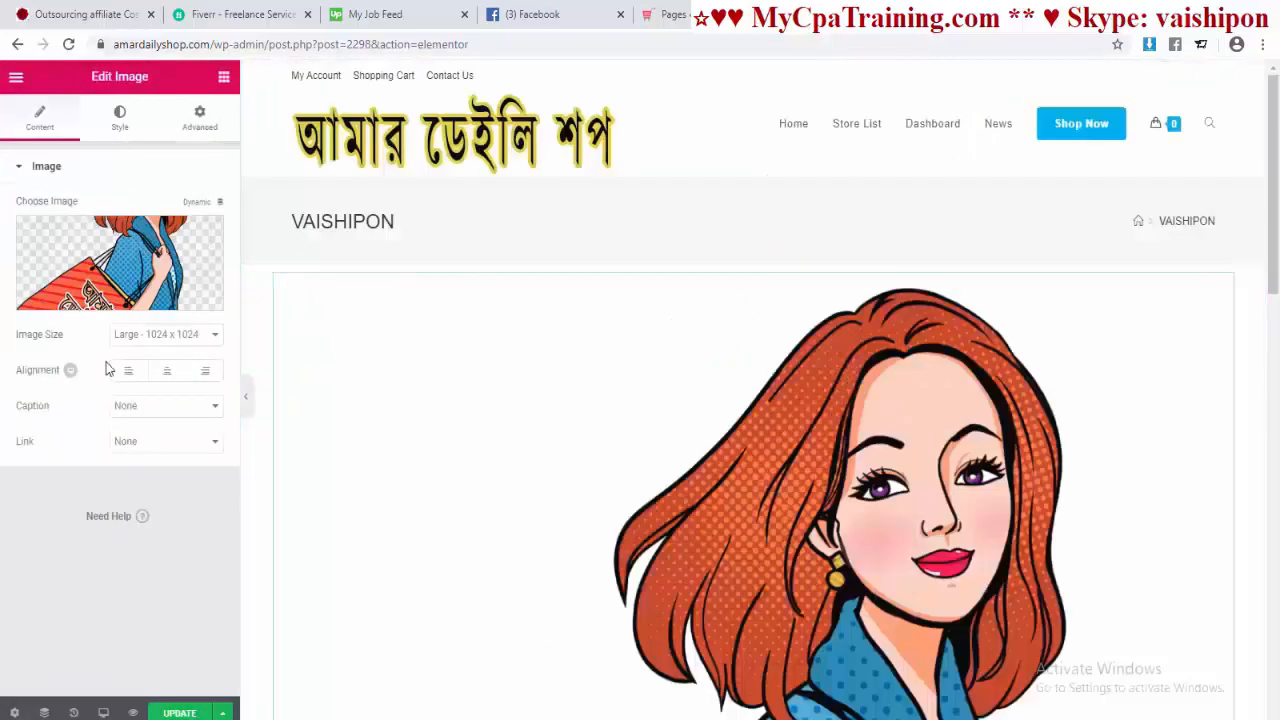
Step: Set the image size to Medium 300x300
left_click(180, 336)
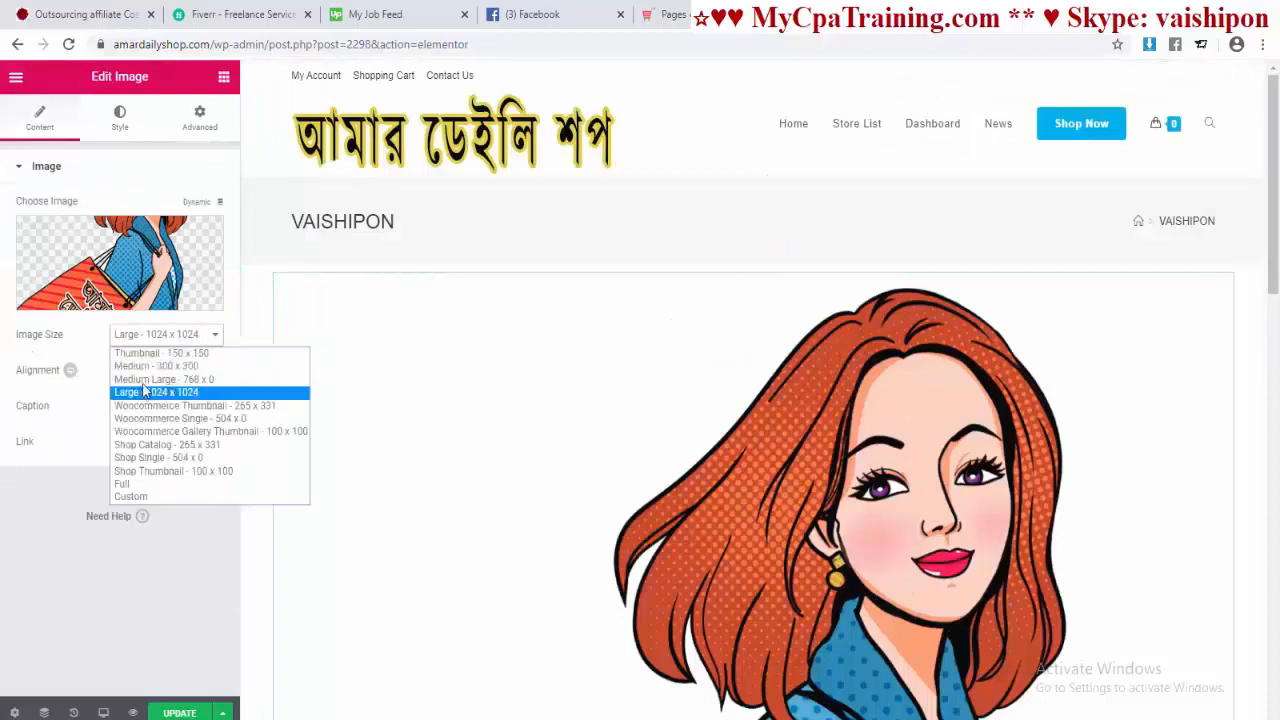
left_click(152, 367)
left_click(166, 340)
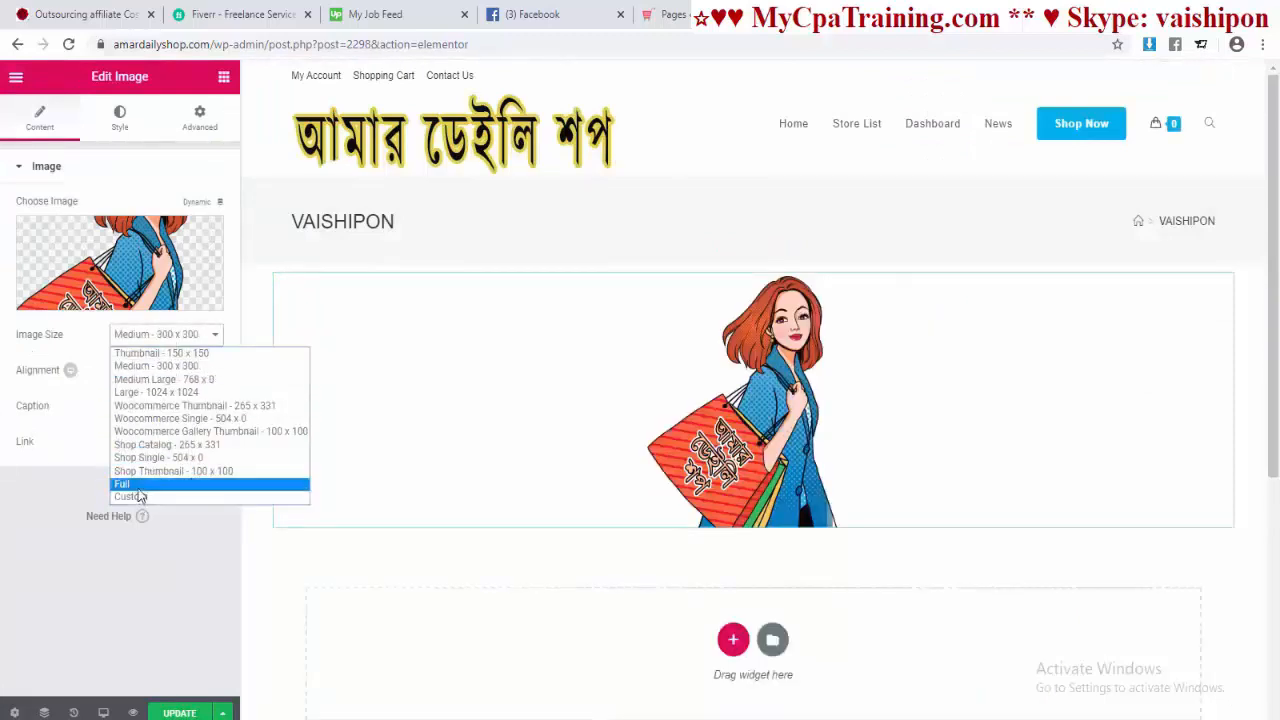
left_click(172, 380)
left_click(178, 369)
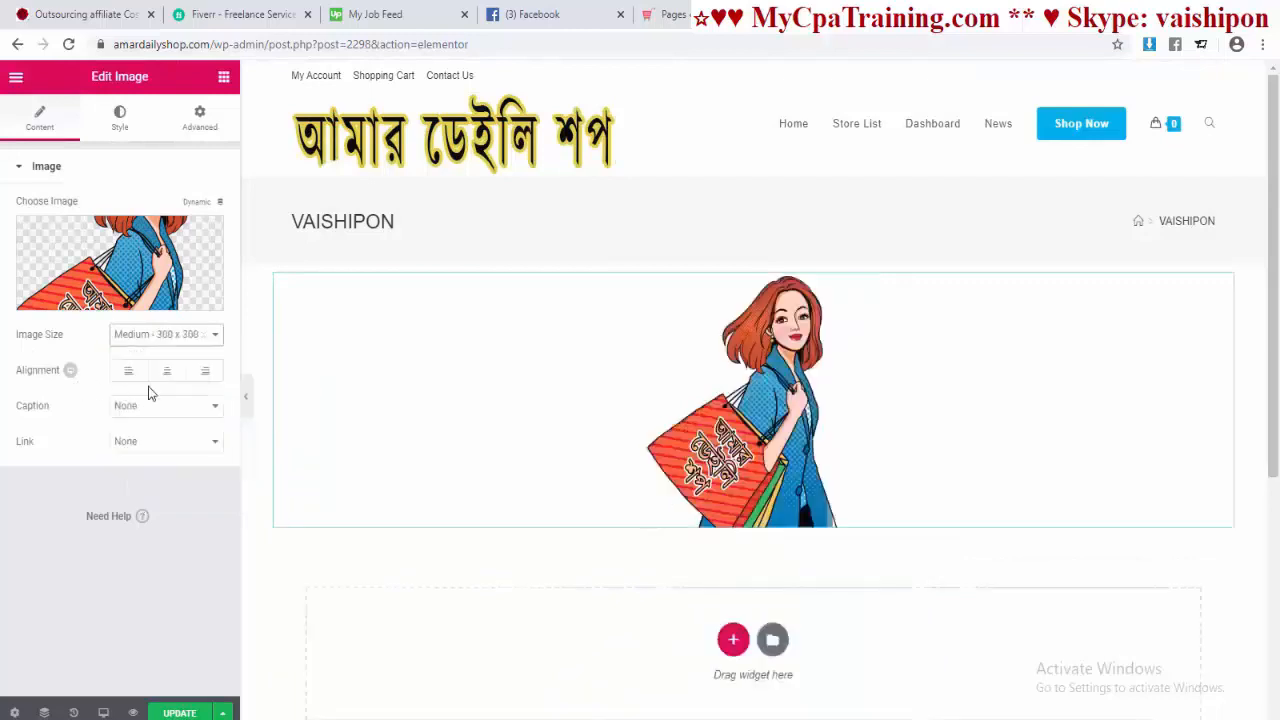
Step: Align the image right, with no caption and a Custom URL link
left_click(132, 372)
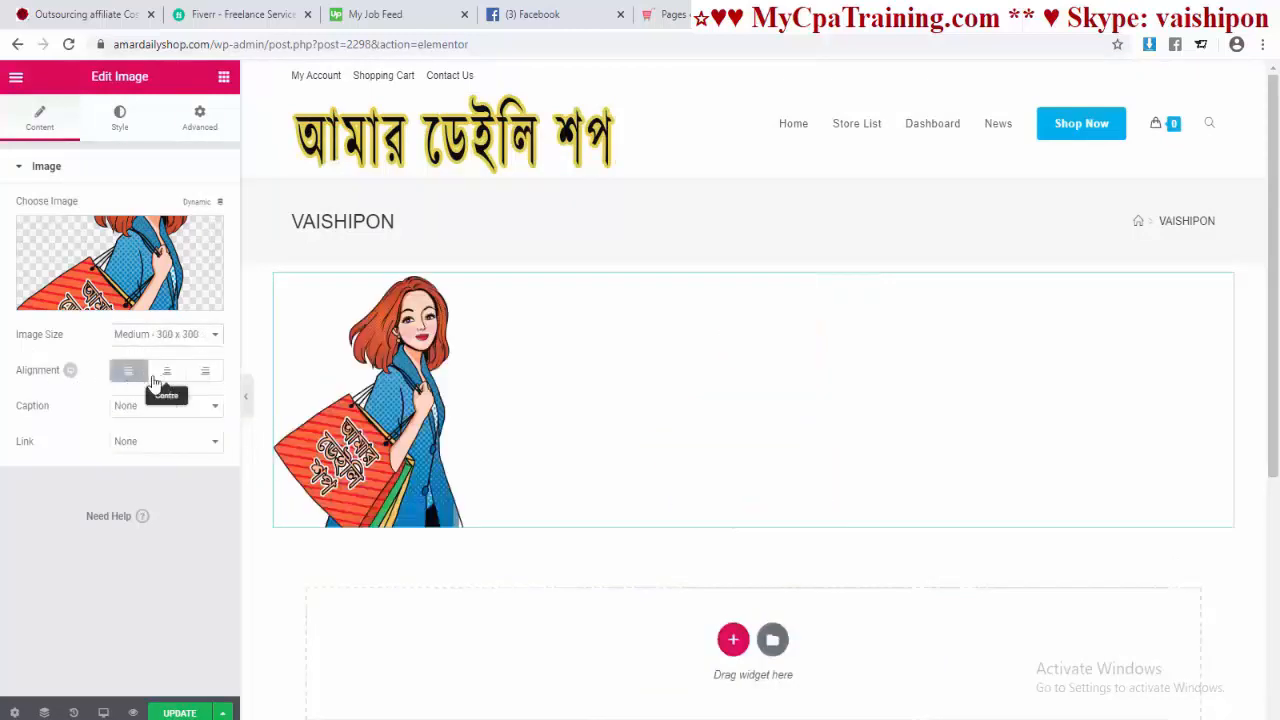
left_click(166, 370)
left_click(204, 370)
left_click(160, 405)
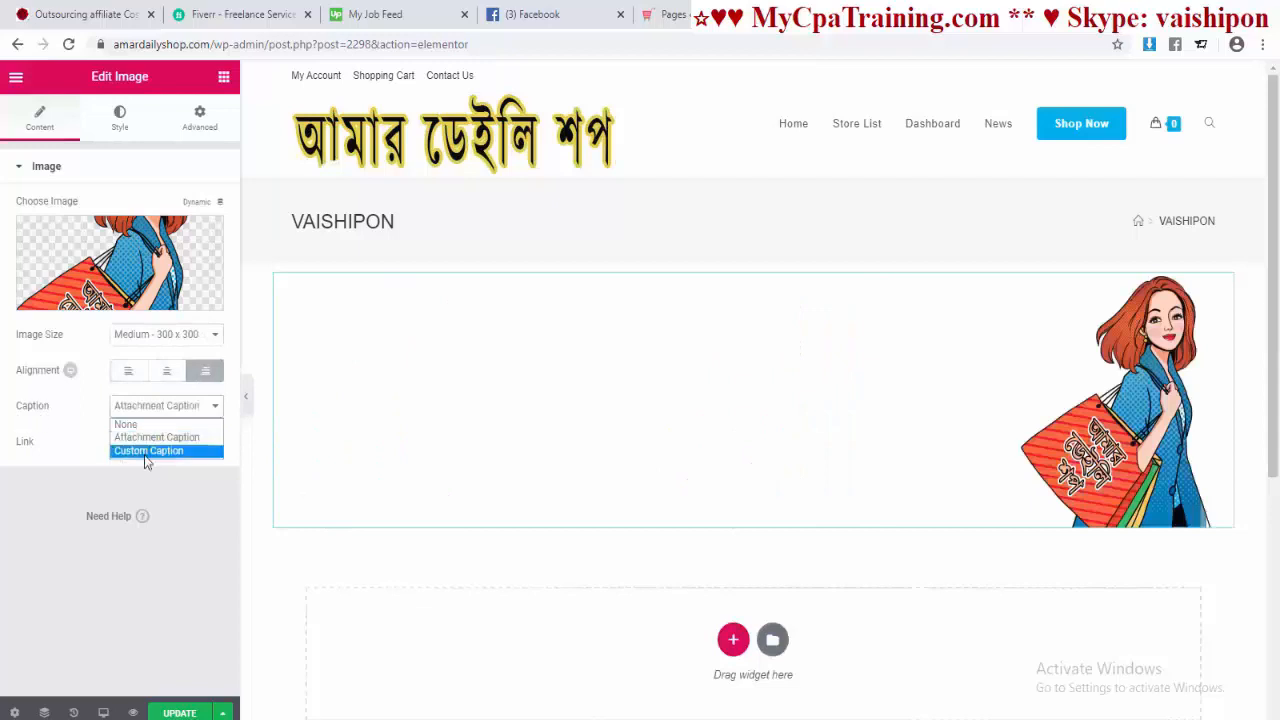
left_click(134, 426)
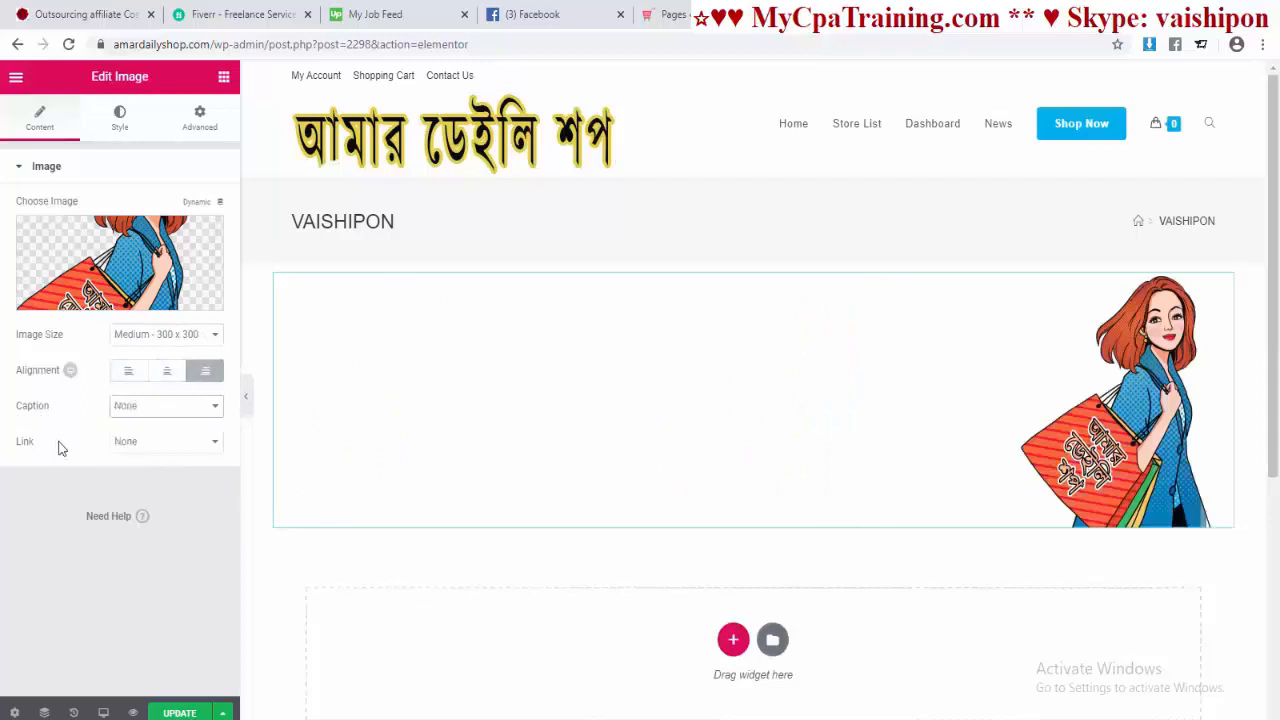
left_click(172, 448)
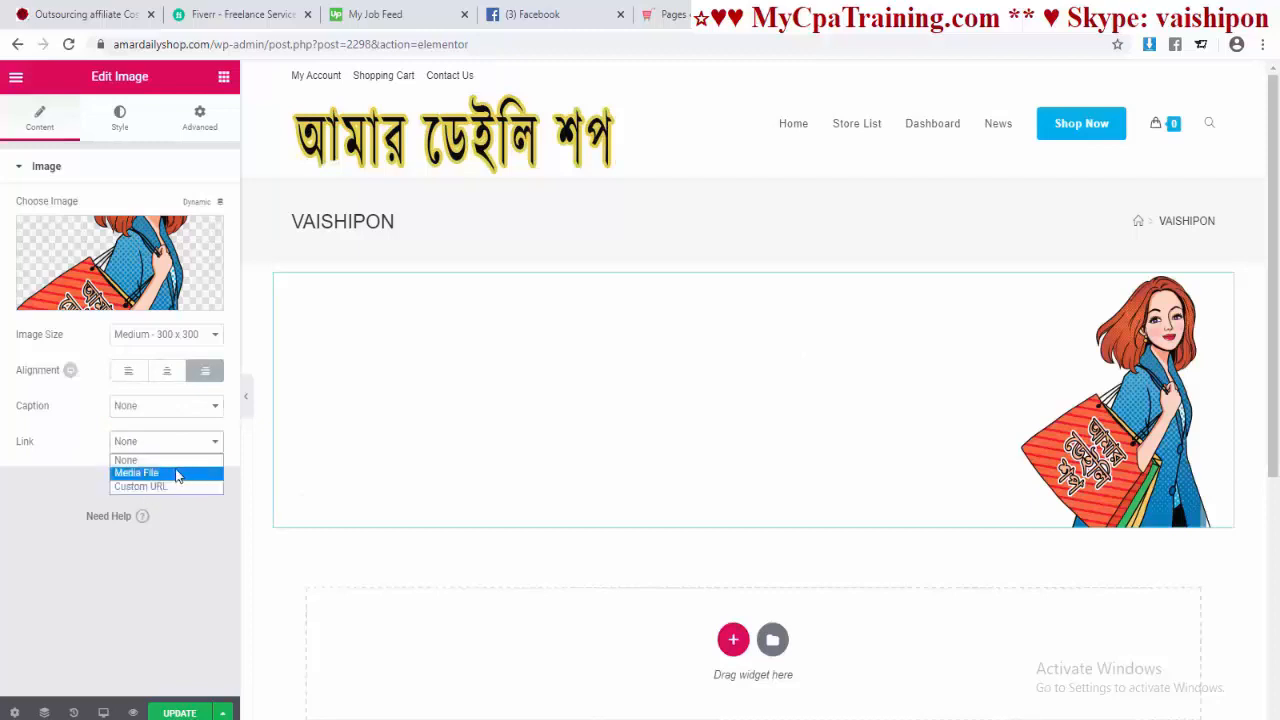
left_click(174, 473)
left_click(190, 449)
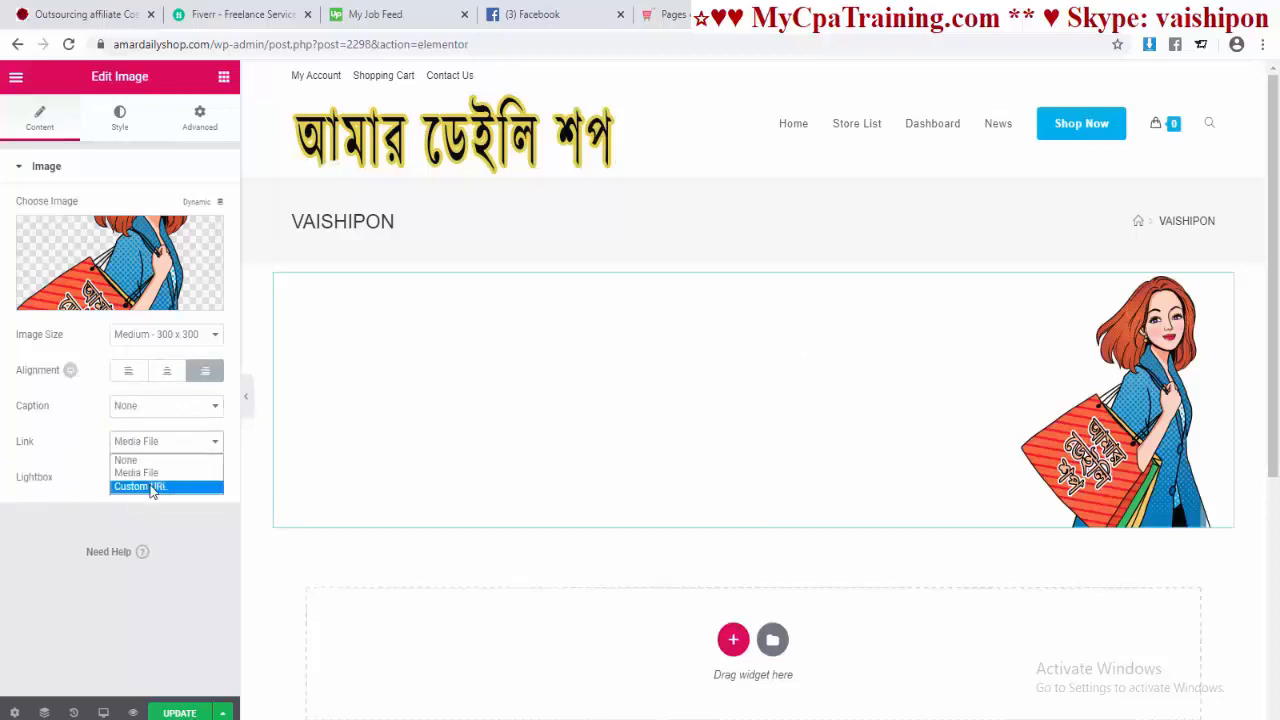
left_click(157, 486)
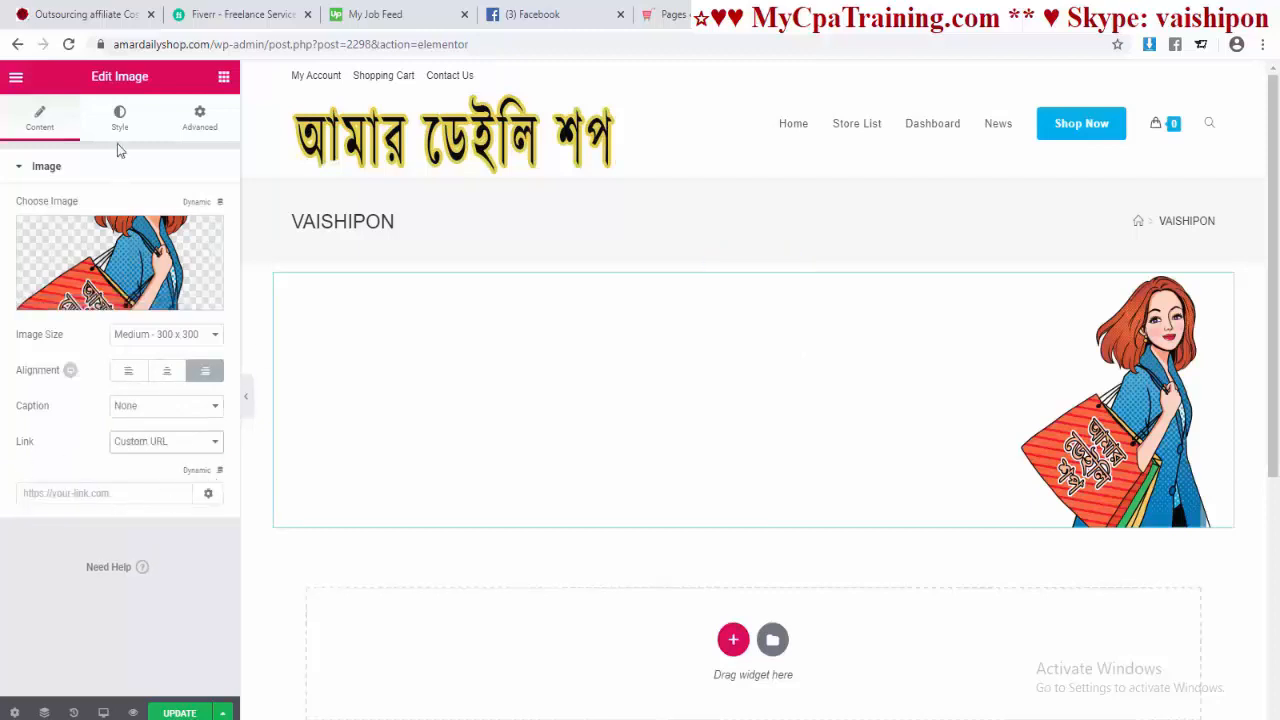
left_click(119, 116)
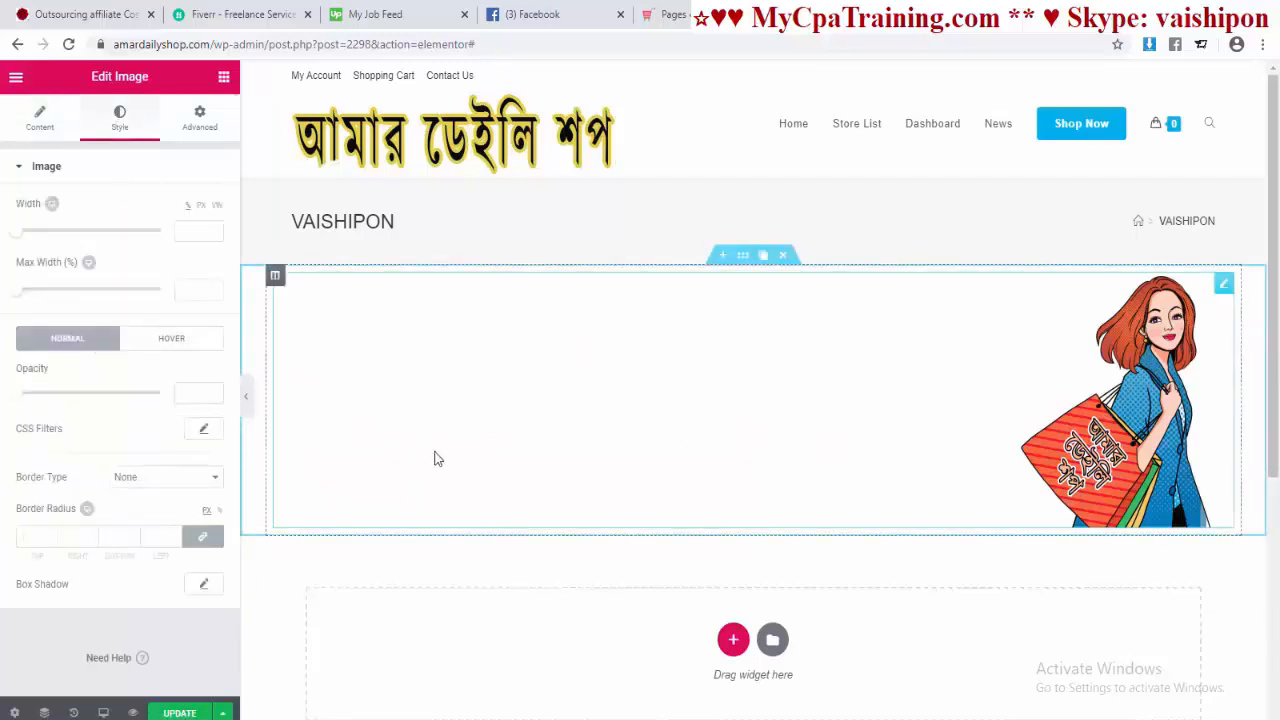
Step: Adjust the image's width, max width and opacity, then delete the image section
left_click_drag(14, 234, 60, 237)
left_click_drag(17, 289, 60, 290)
mouse_move(20, 395)
left_mouse_down()
mouse_move(83, 405)
mouse_move(24, 399)
left_mouse_up()
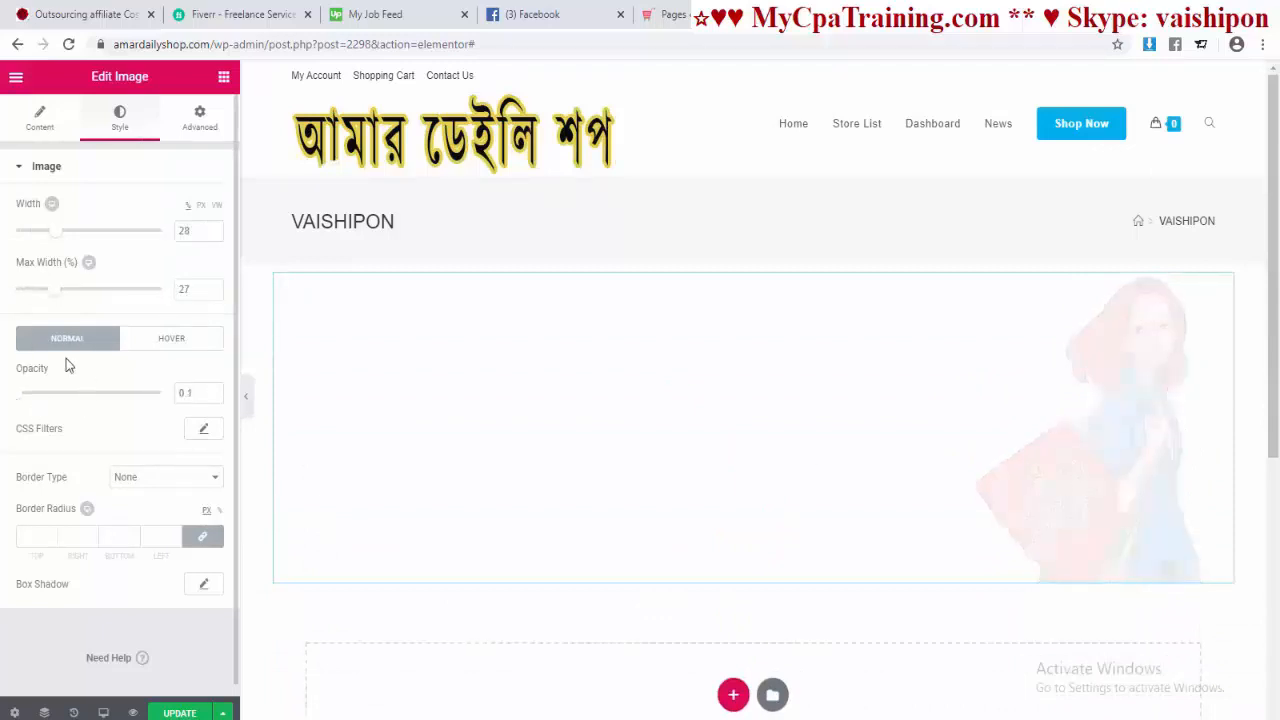
left_click(170, 342)
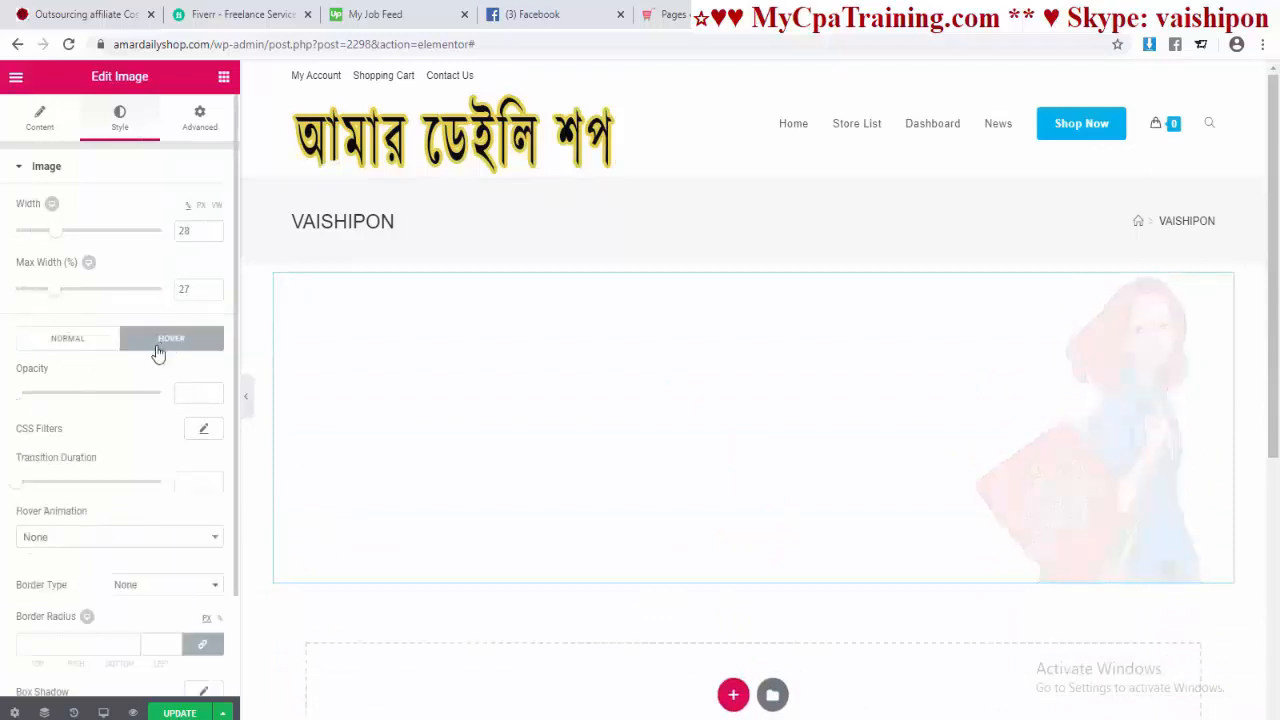
left_click(92, 348)
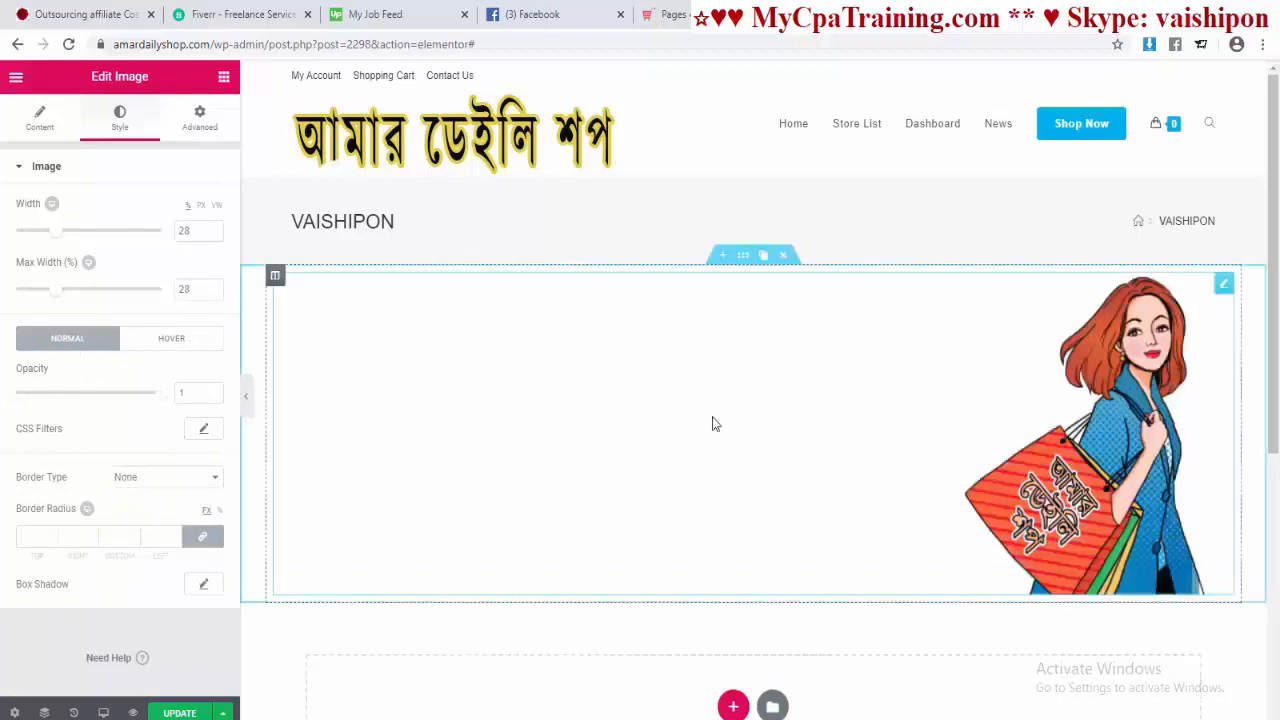
left_click(783, 255)
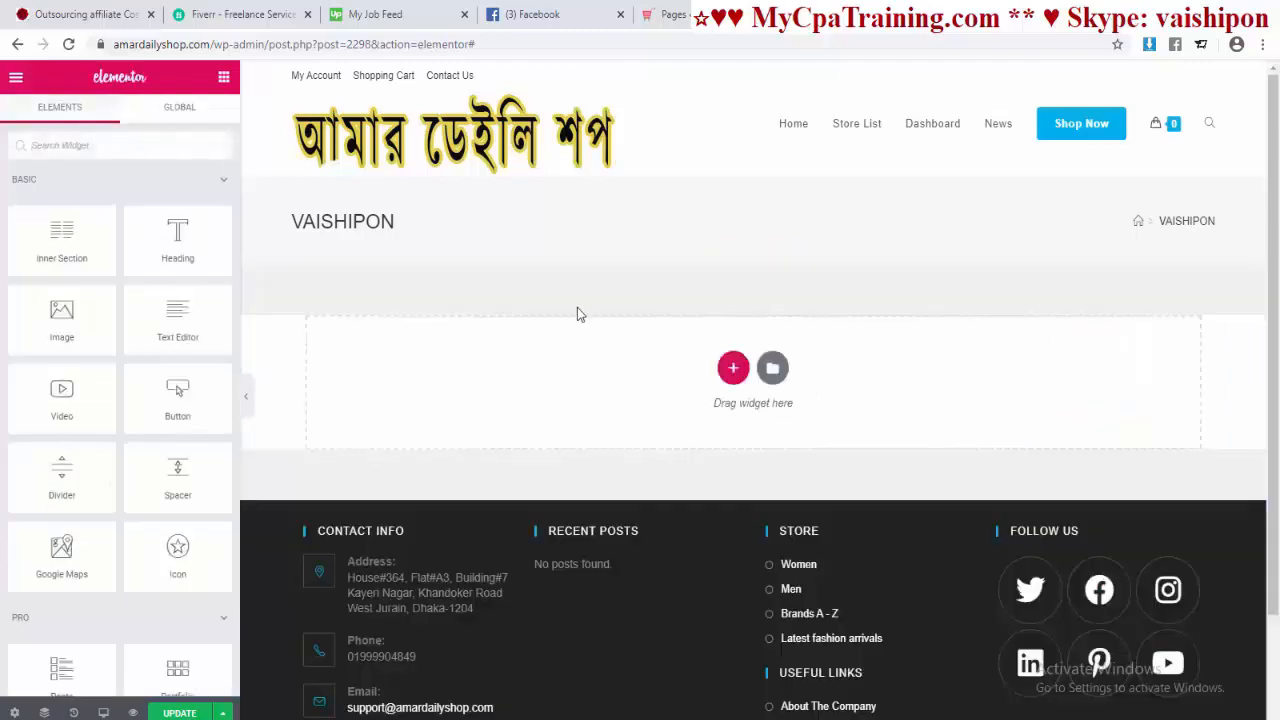
scroll(117, 270, "down", 15)
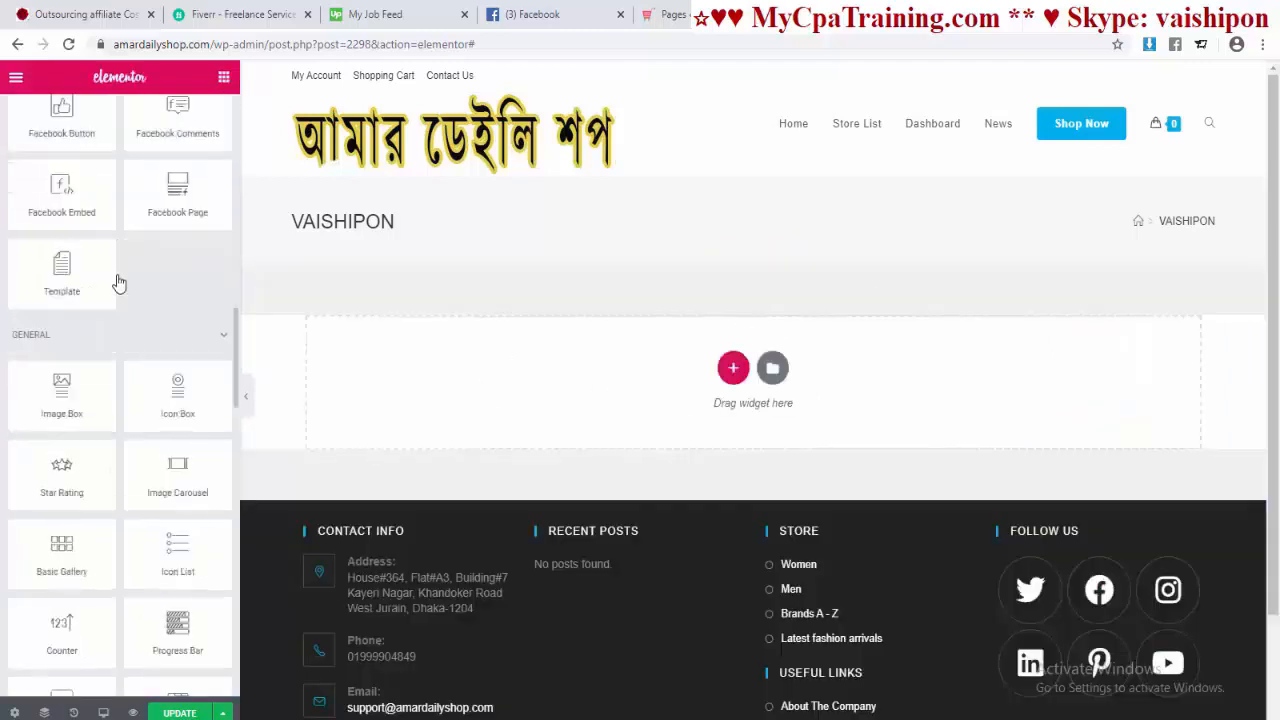
scroll(122, 331, "up", 15)
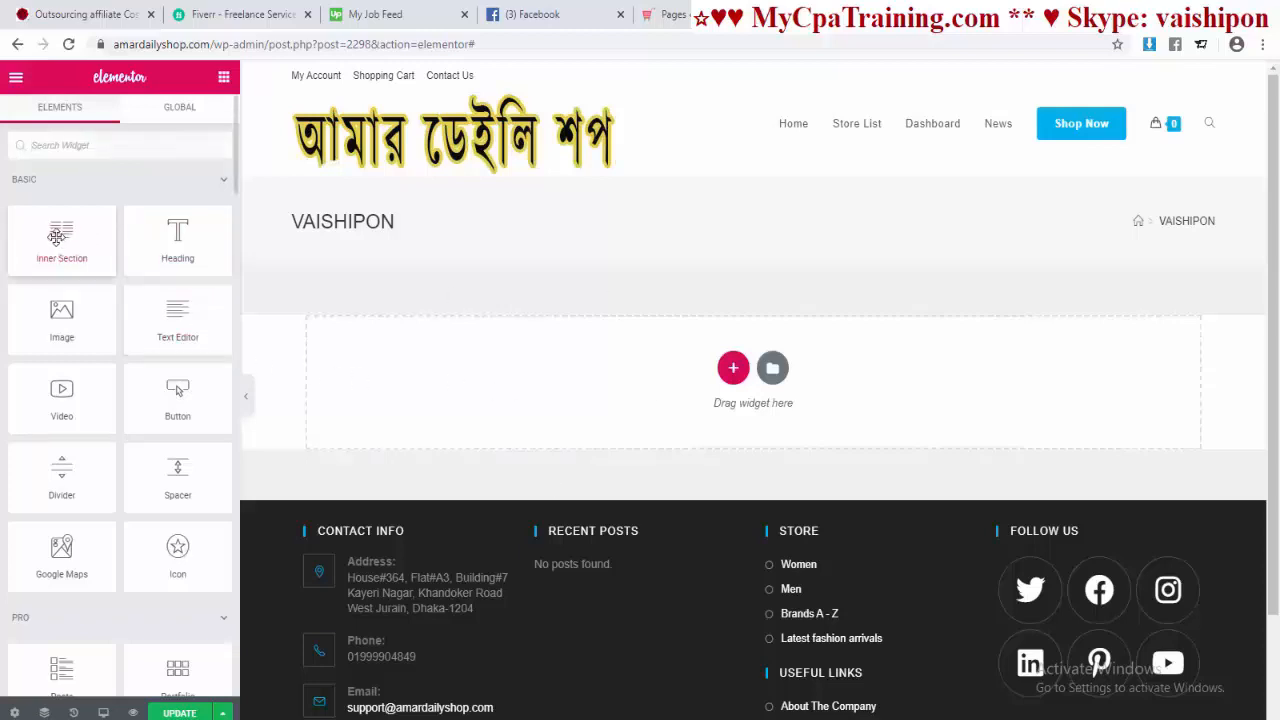
left_click_drag(56, 235, 627, 392)
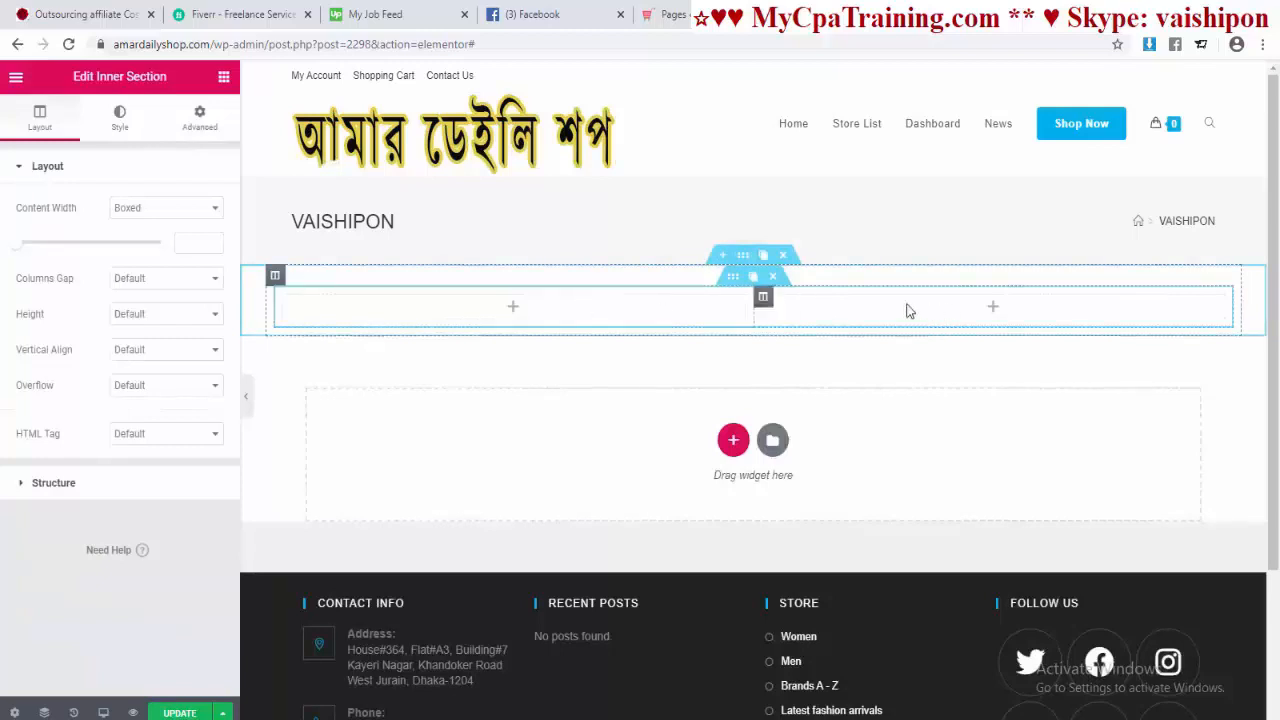
left_click(776, 282)
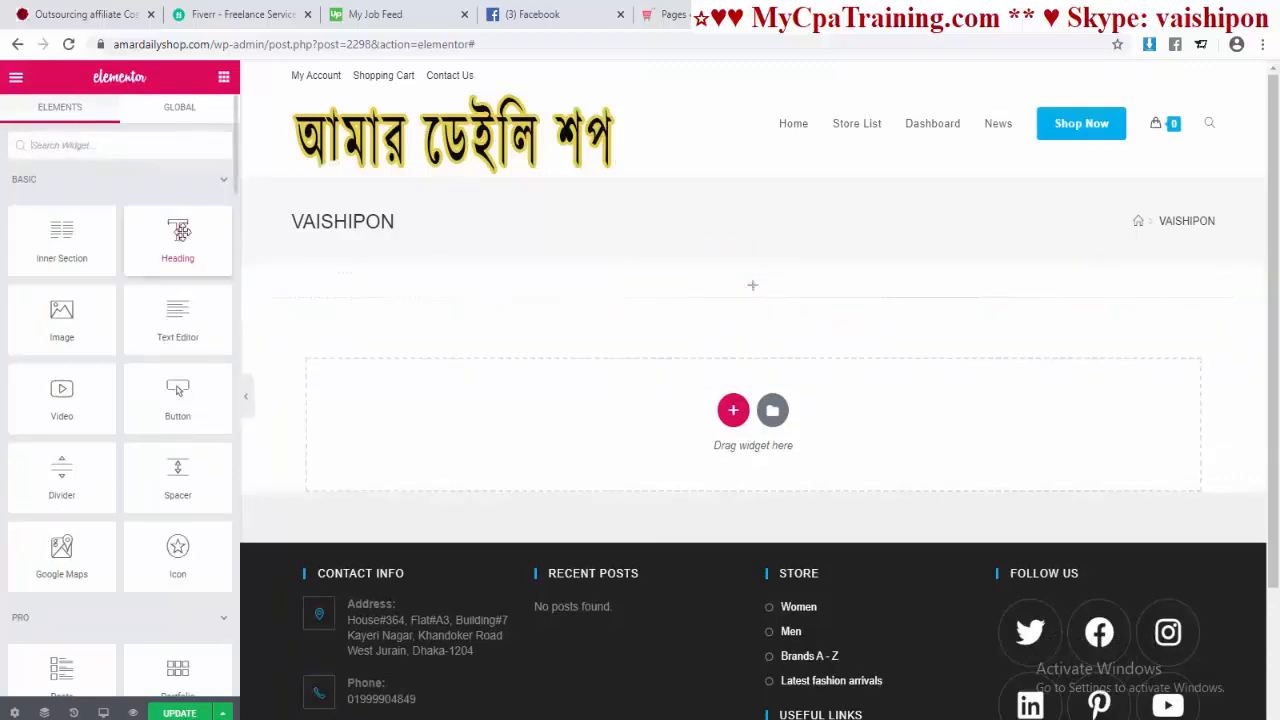
Step: Add a heading widget titled 'Fashion Style' and set its size to Large
left_click_drag(180, 232, 749, 297)
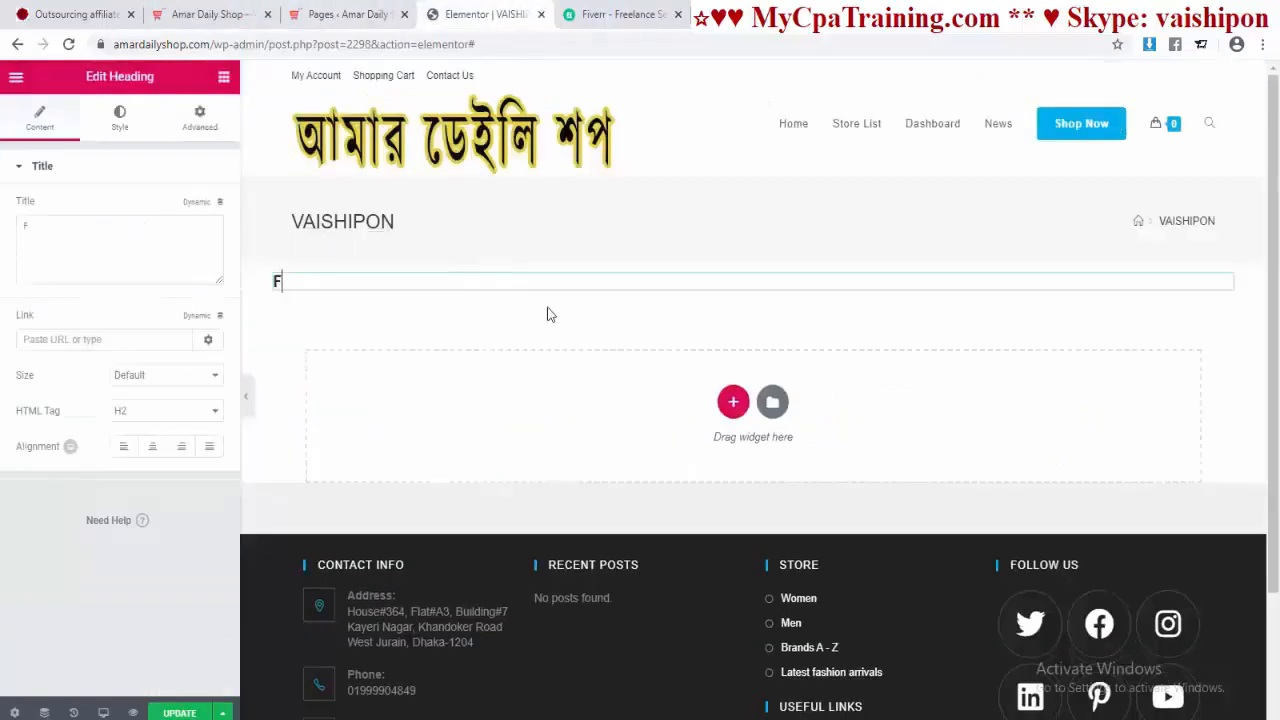
type("ashion")
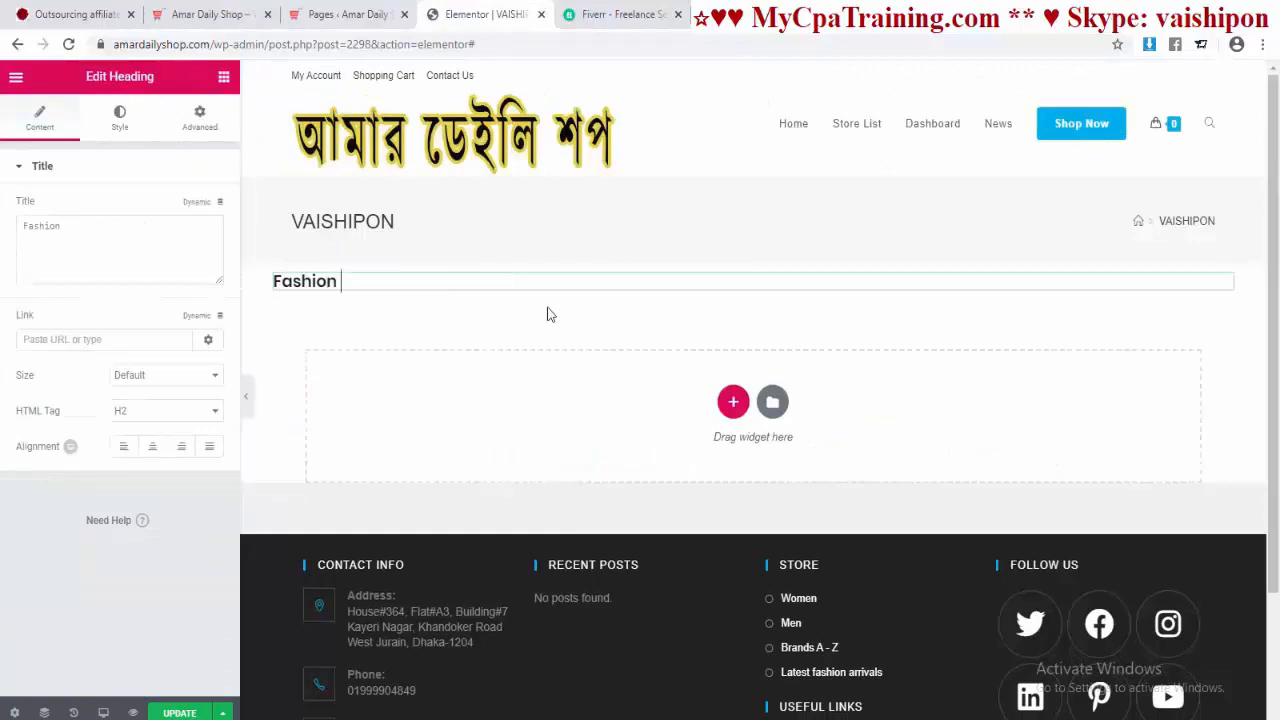
type(" Style")
left_click(150, 376)
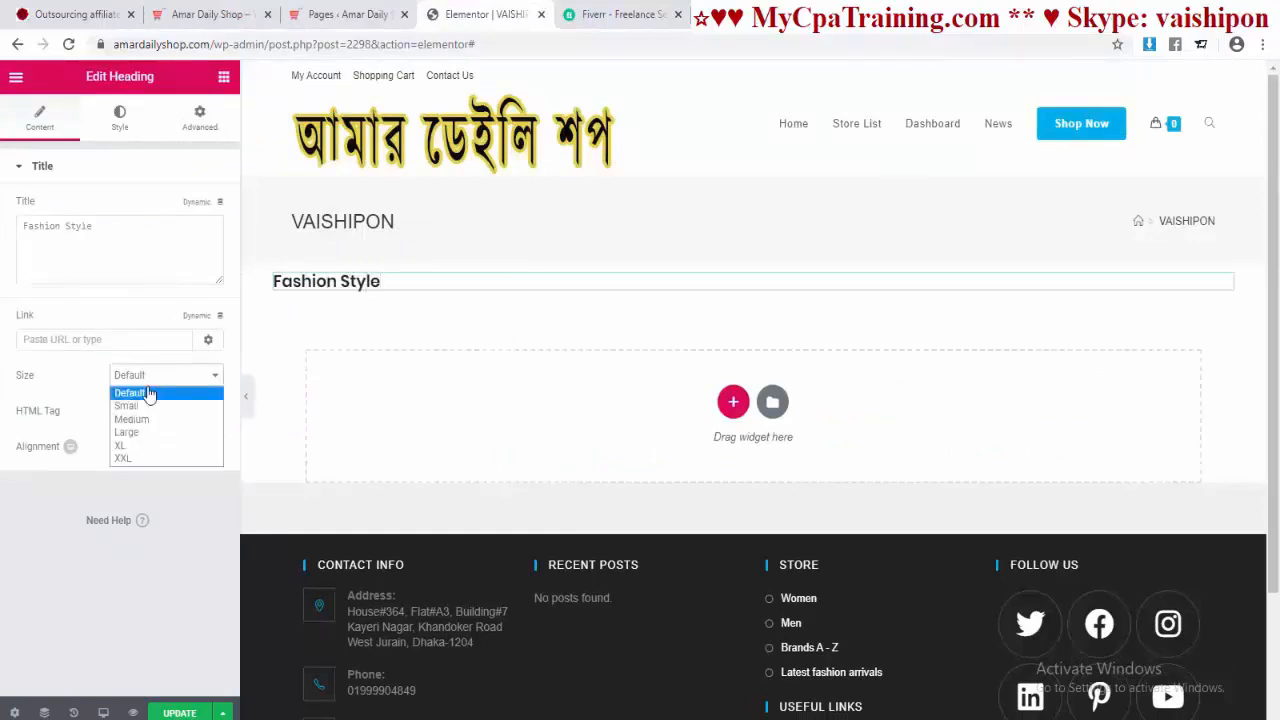
left_click(131, 419)
left_click(150, 377)
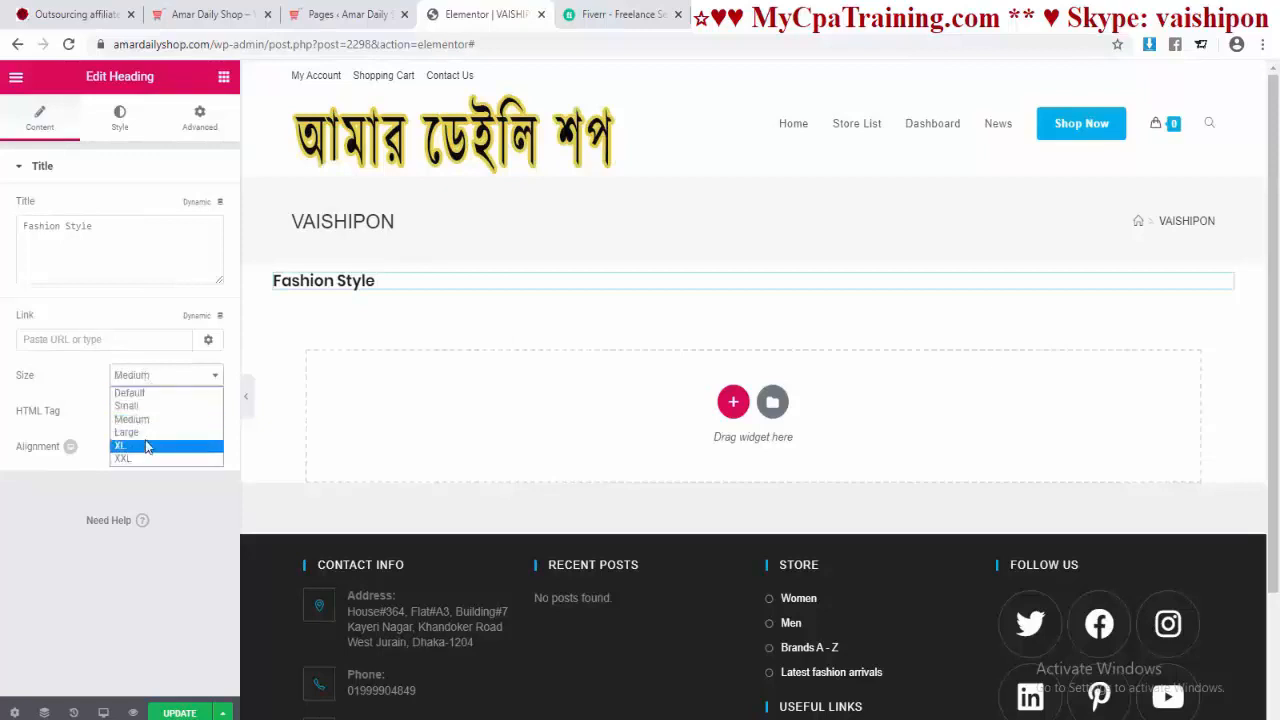
left_click(122, 458)
left_click(150, 377)
left_click(140, 408)
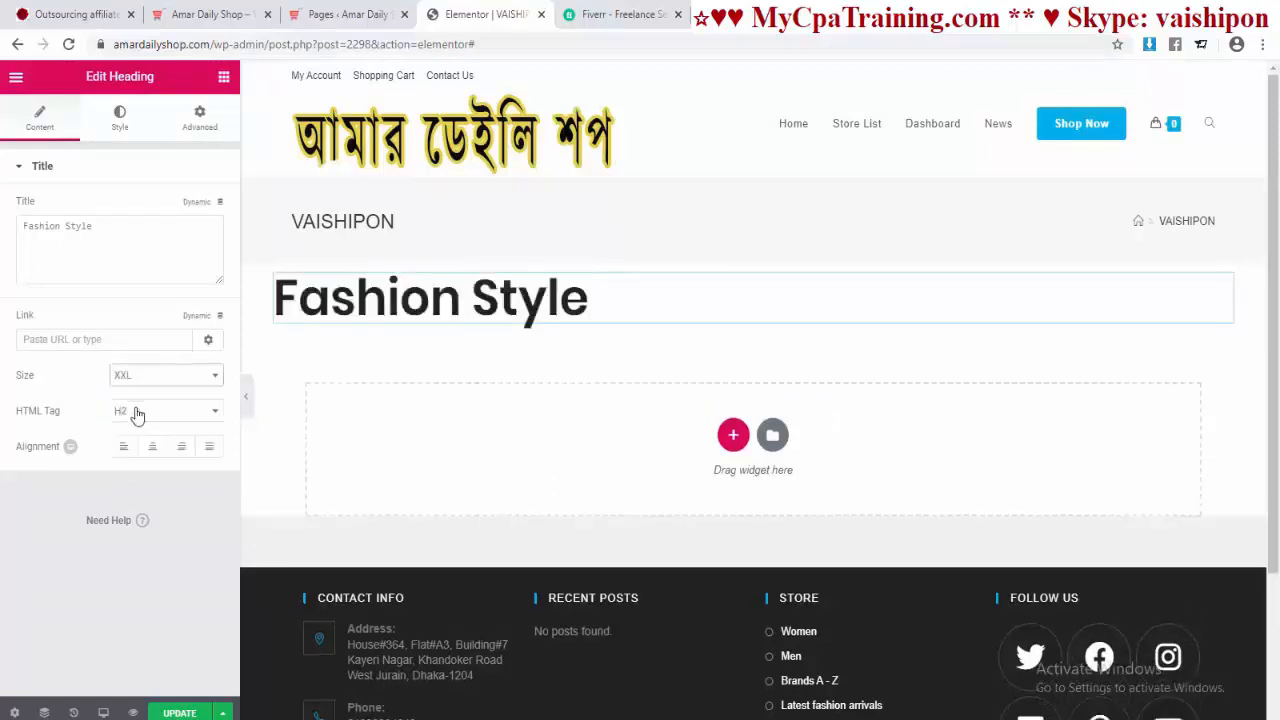
left_click(160, 375)
left_click(126, 432)
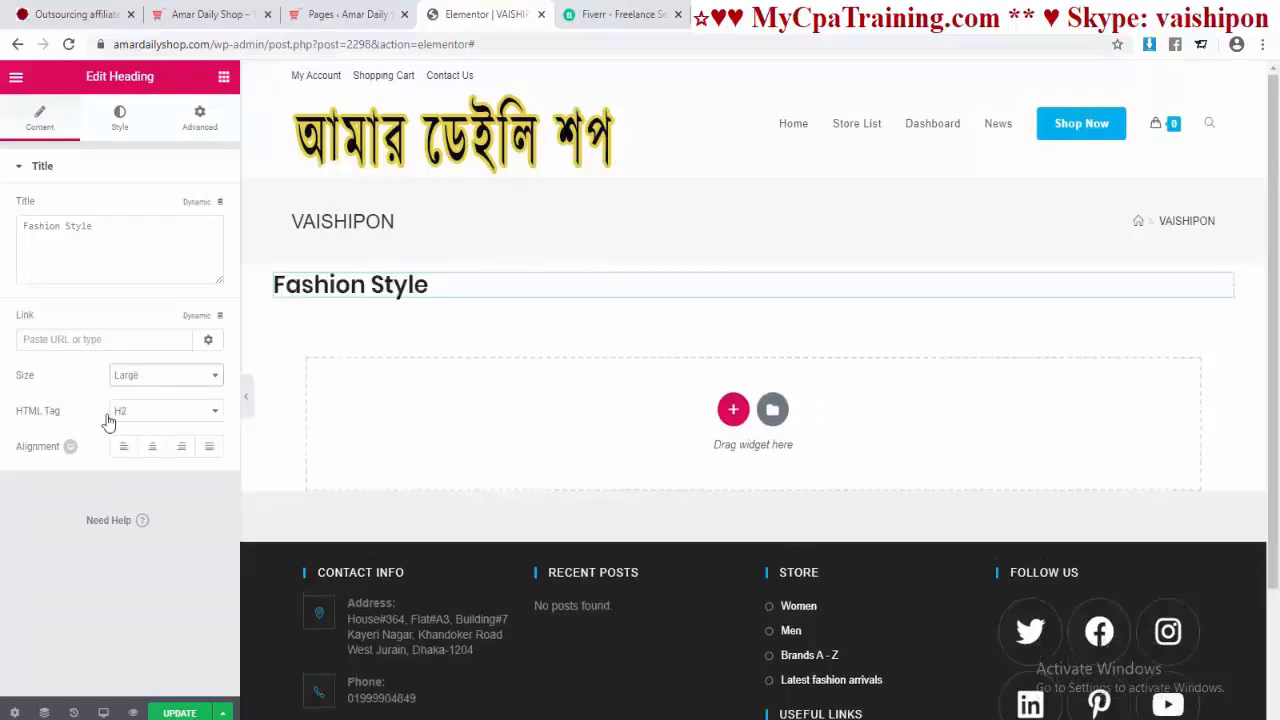
Step: Right-align the Fashion Style heading and glance at the live shop page for reference
left_click(182, 450)
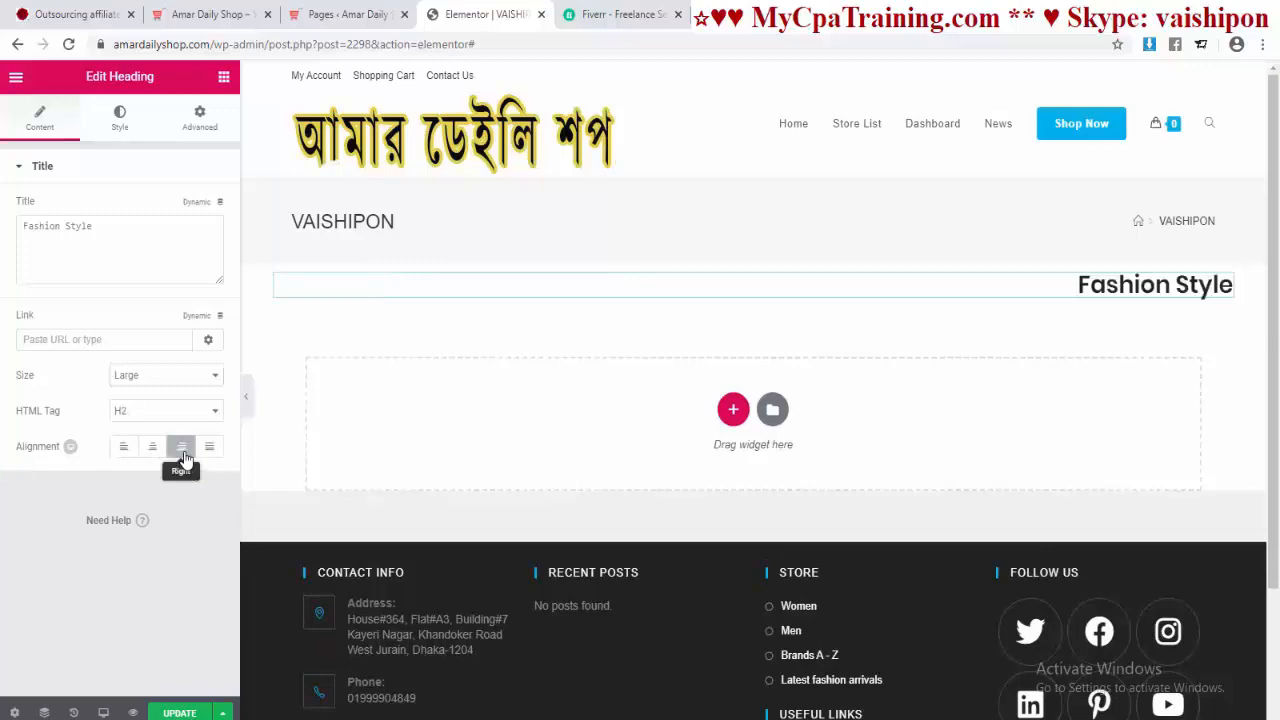
left_click(210, 14)
left_click(757, 289)
left_click(487, 14)
Step: Colour the heading text semi-transparent dark grey #232323, leaving typography at defaults
left_click(108, 136)
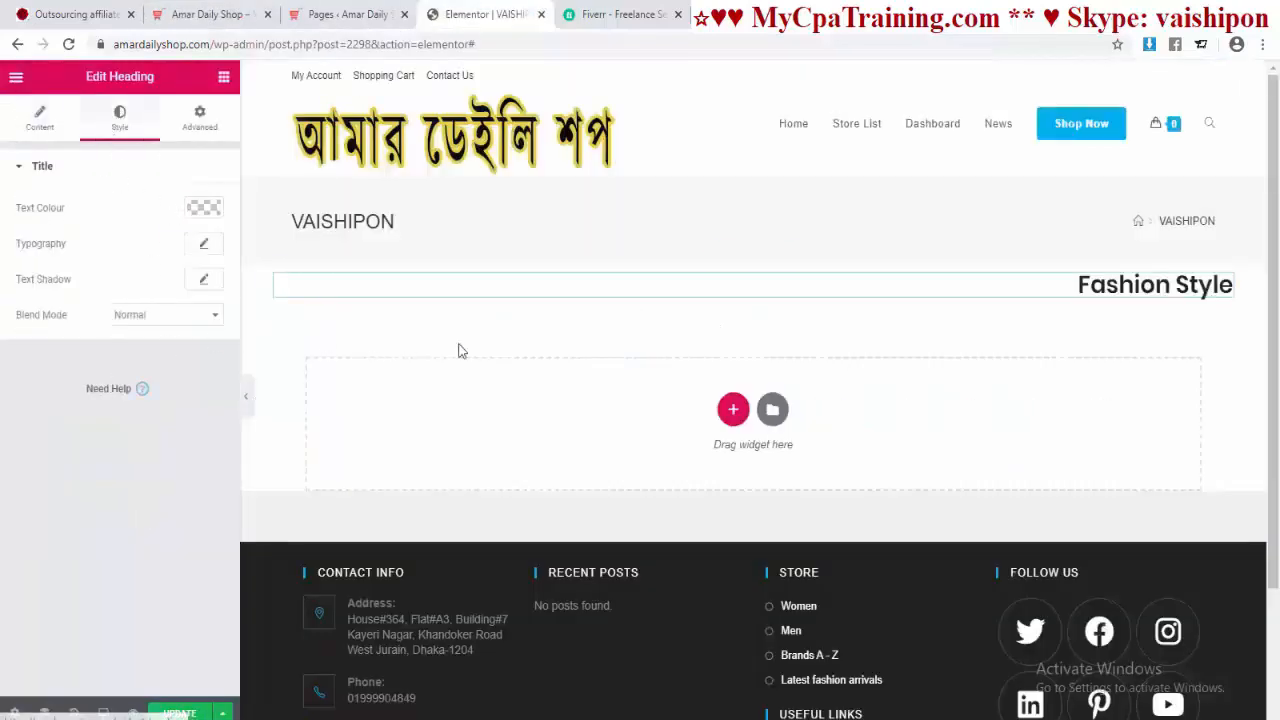
left_click(200, 208)
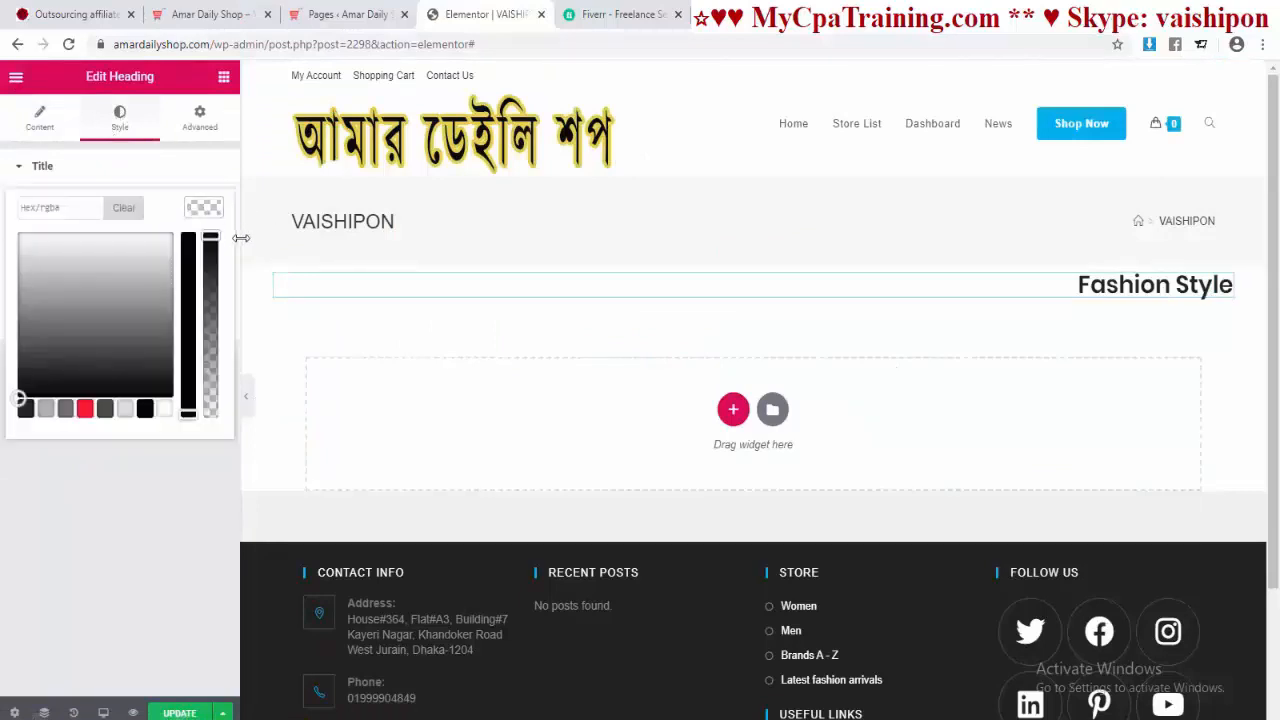
left_click(71, 210)
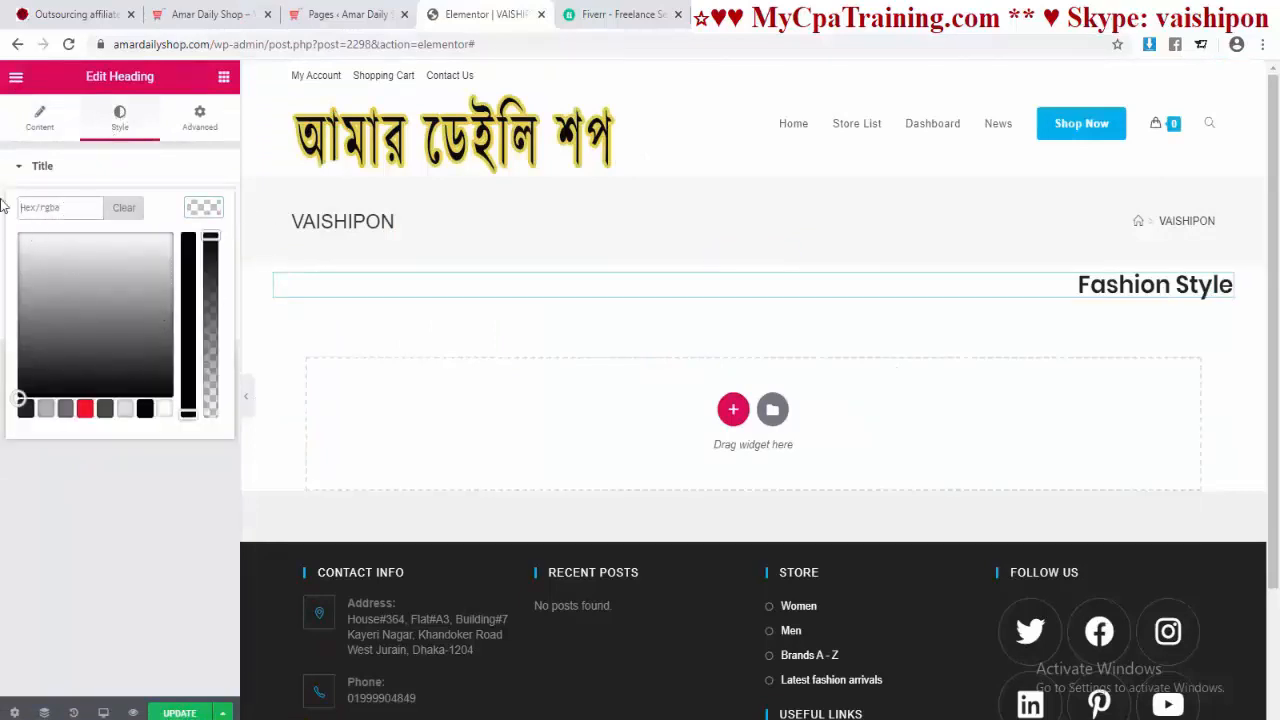
left_click(26, 408)
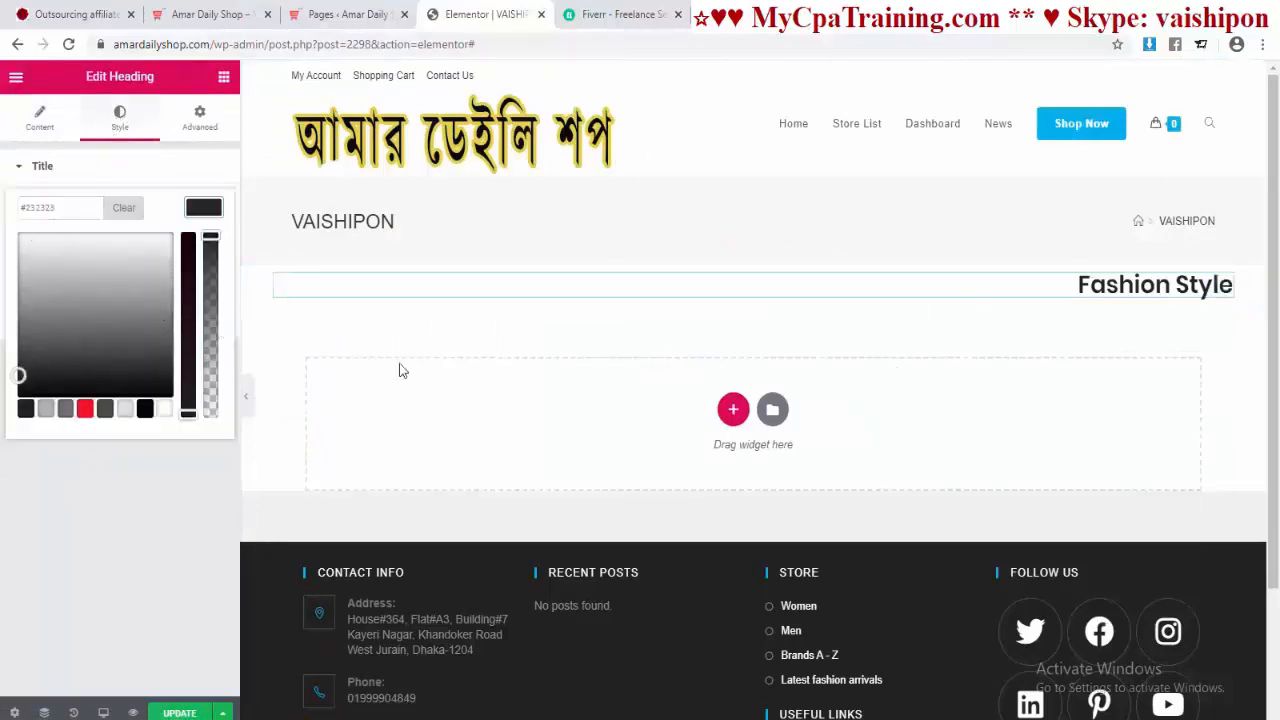
left_click_drag(210, 238, 210, 298)
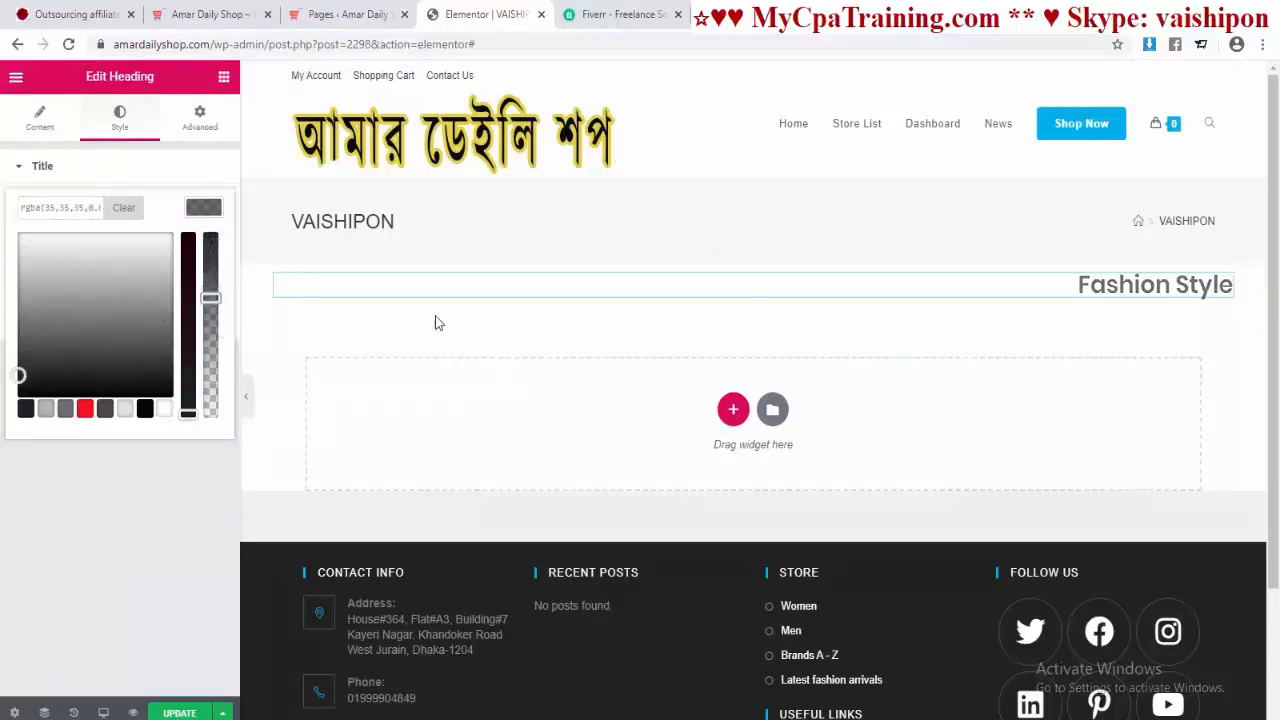
left_click(166, 504)
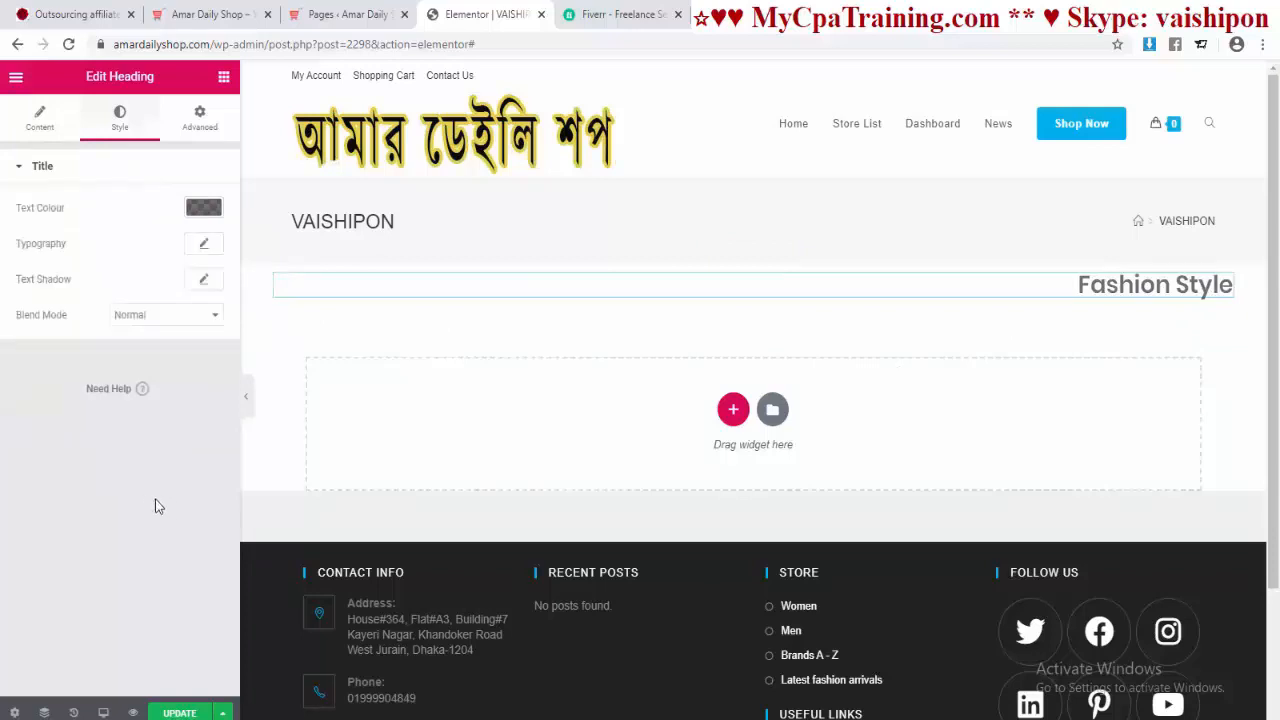
left_click(204, 245)
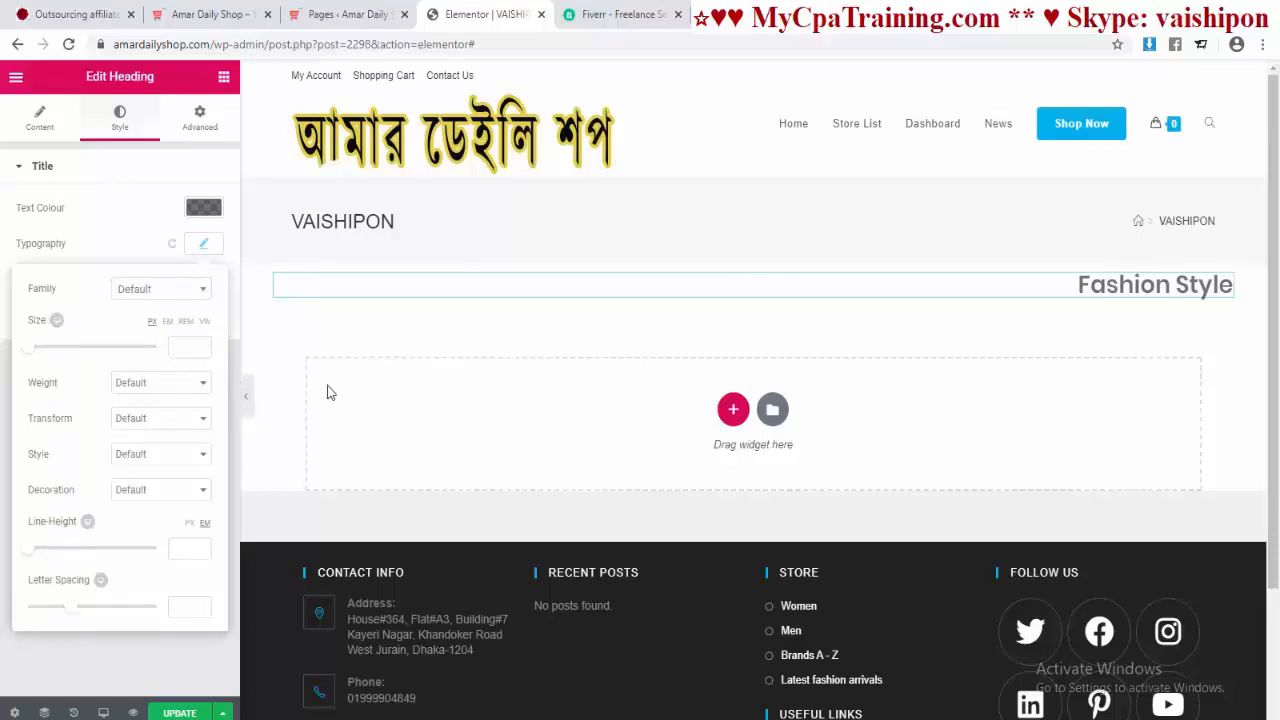
left_click(162, 675)
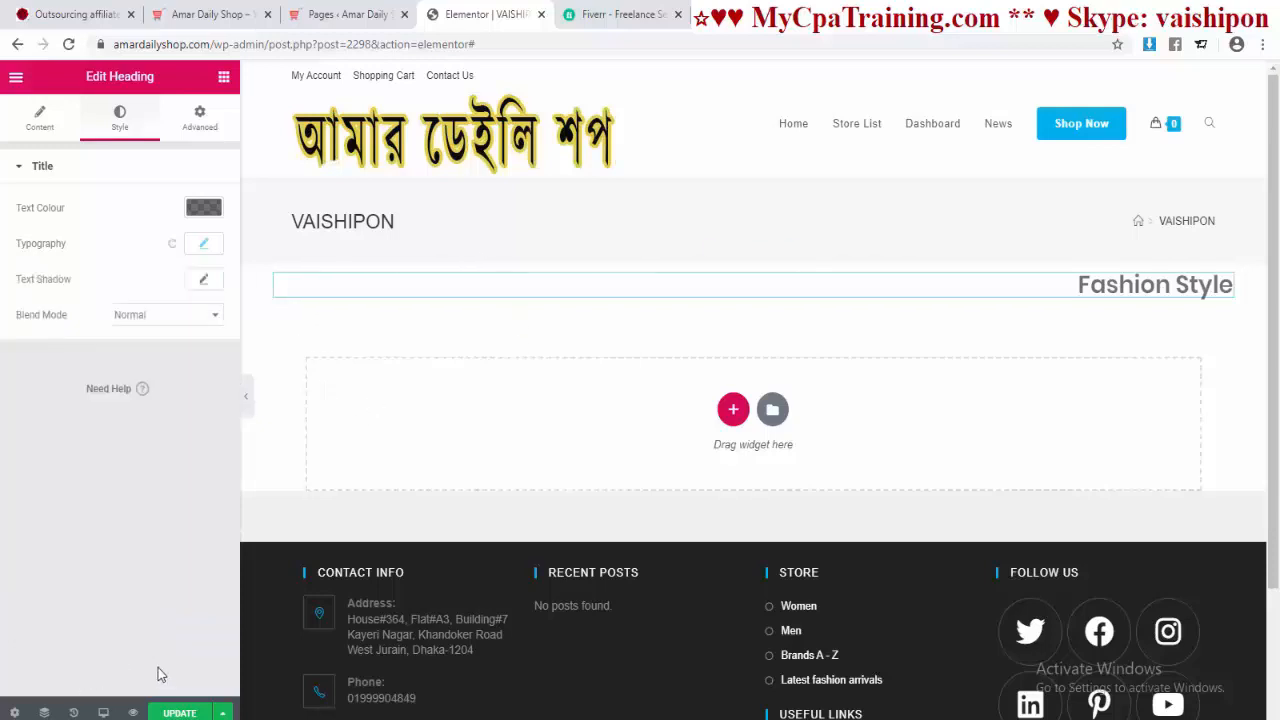
Step: In Default Fonts, switch the Secondary Headline family from Roboto Slab to Poppins and apply
left_click(15, 78)
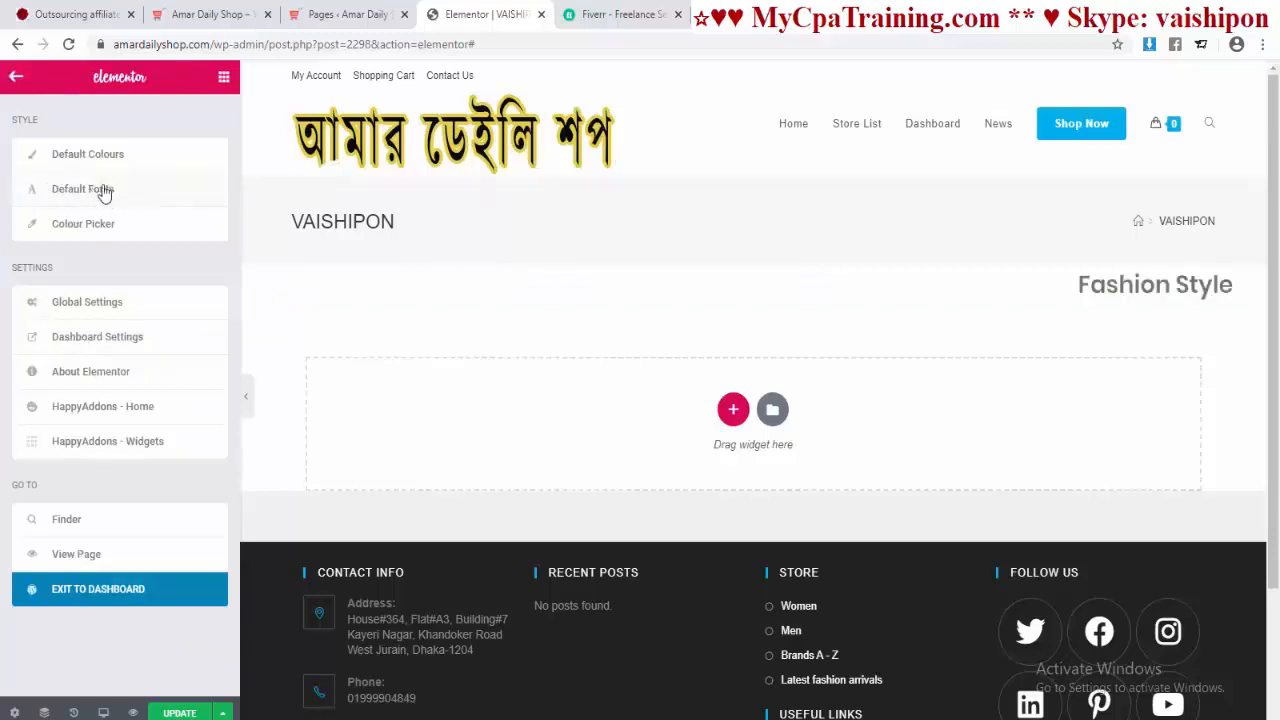
left_click(162, 189)
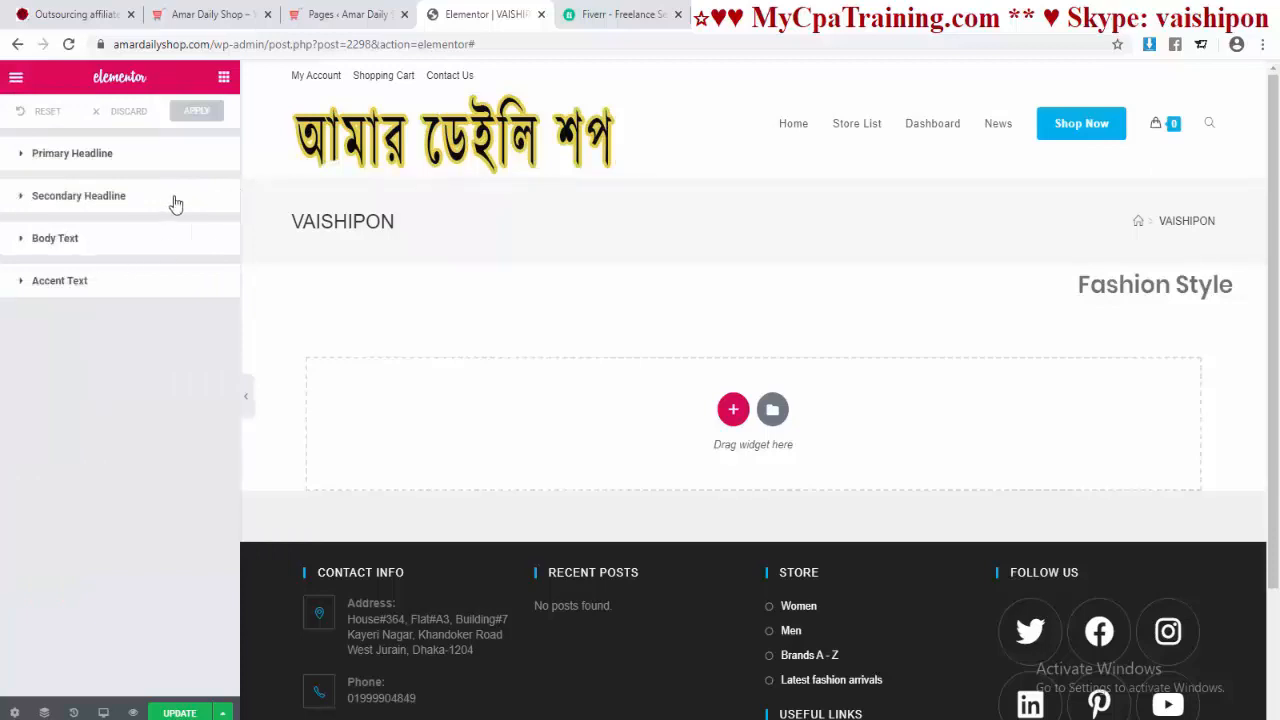
left_click(61, 160)
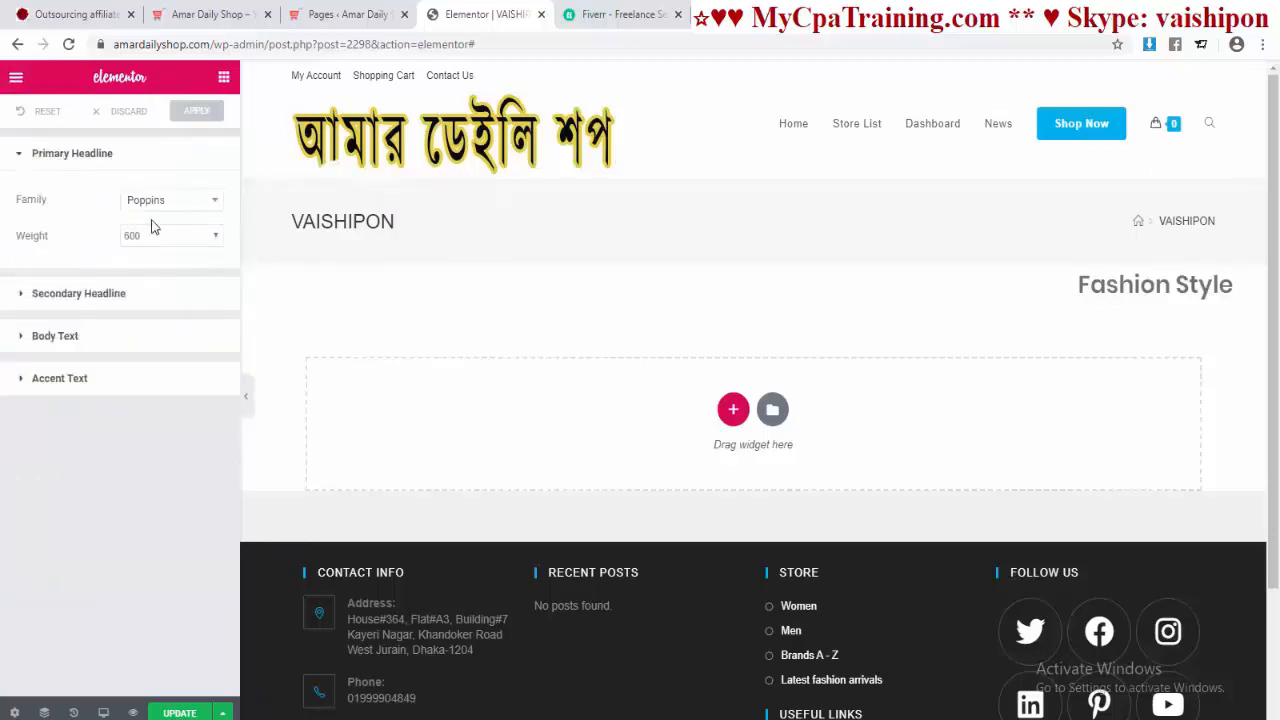
left_click(70, 300)
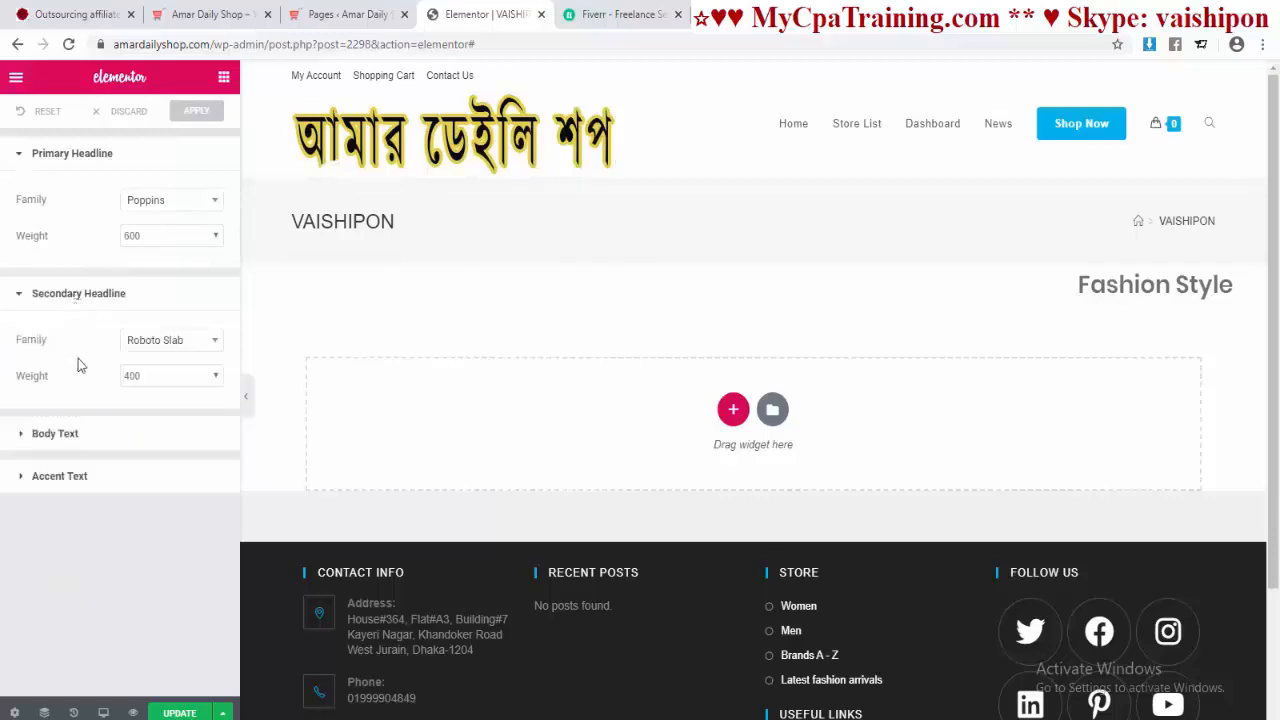
left_click(160, 342)
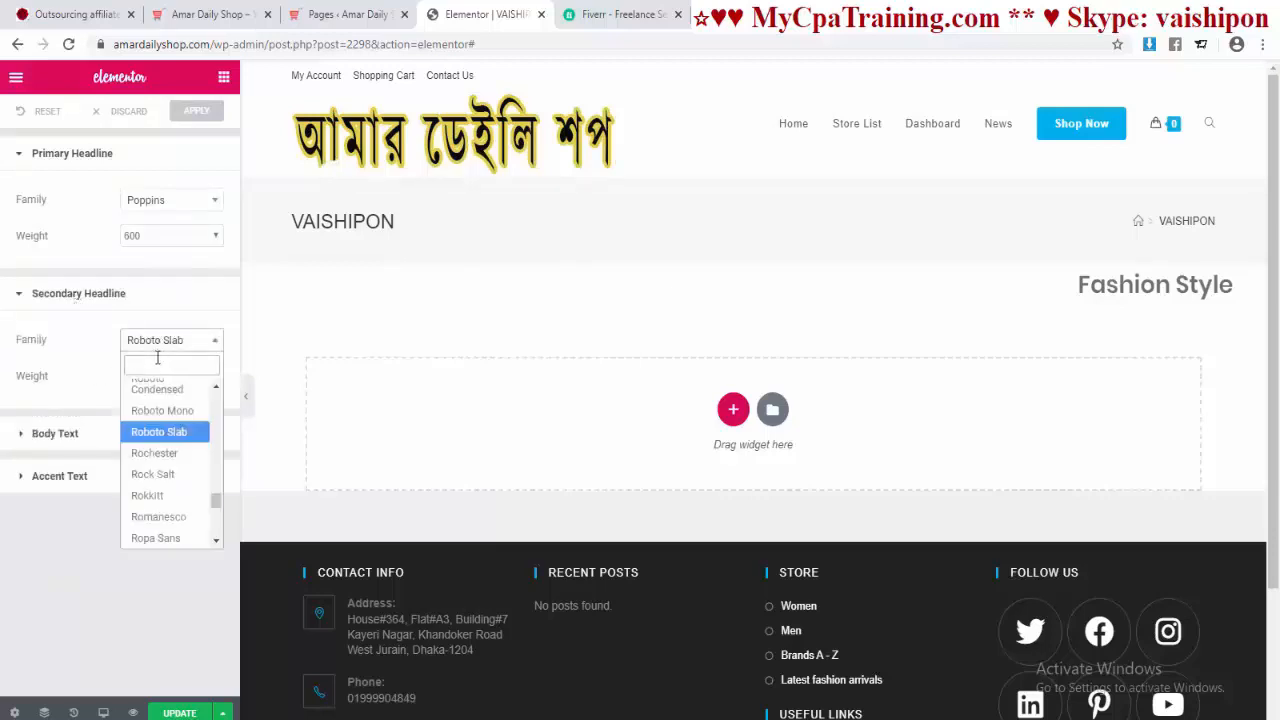
type("po")
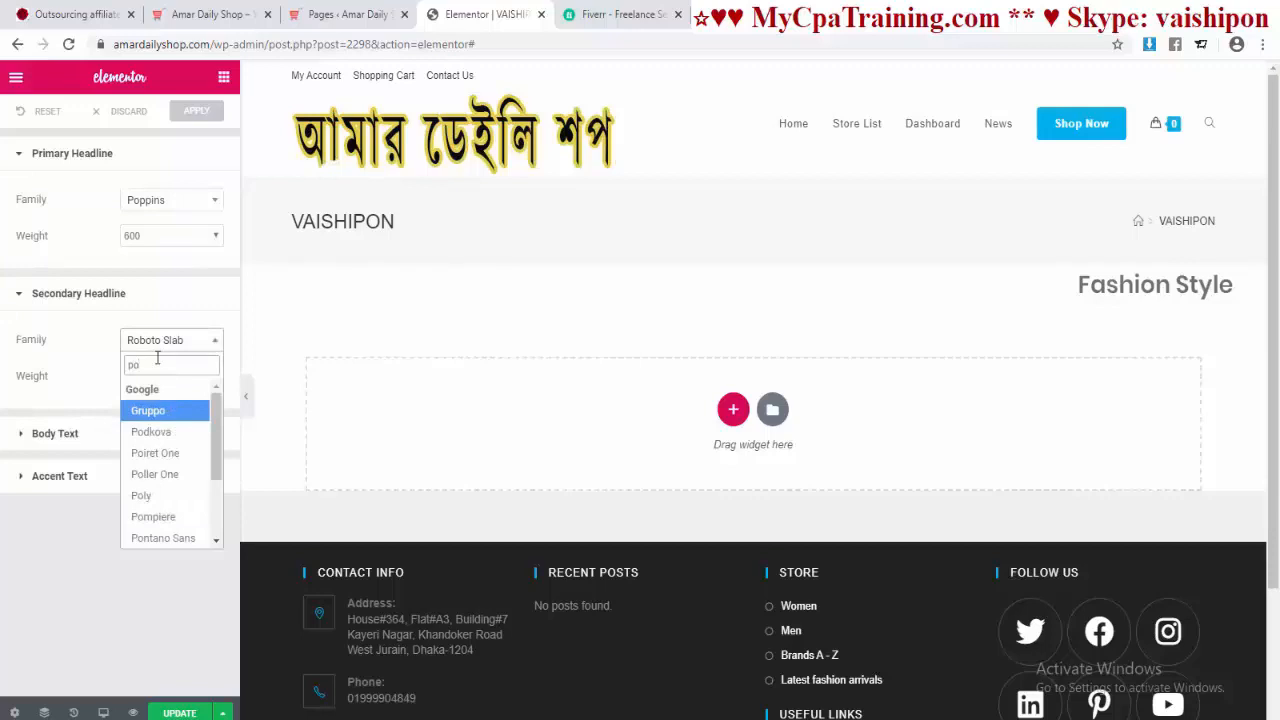
type("pp")
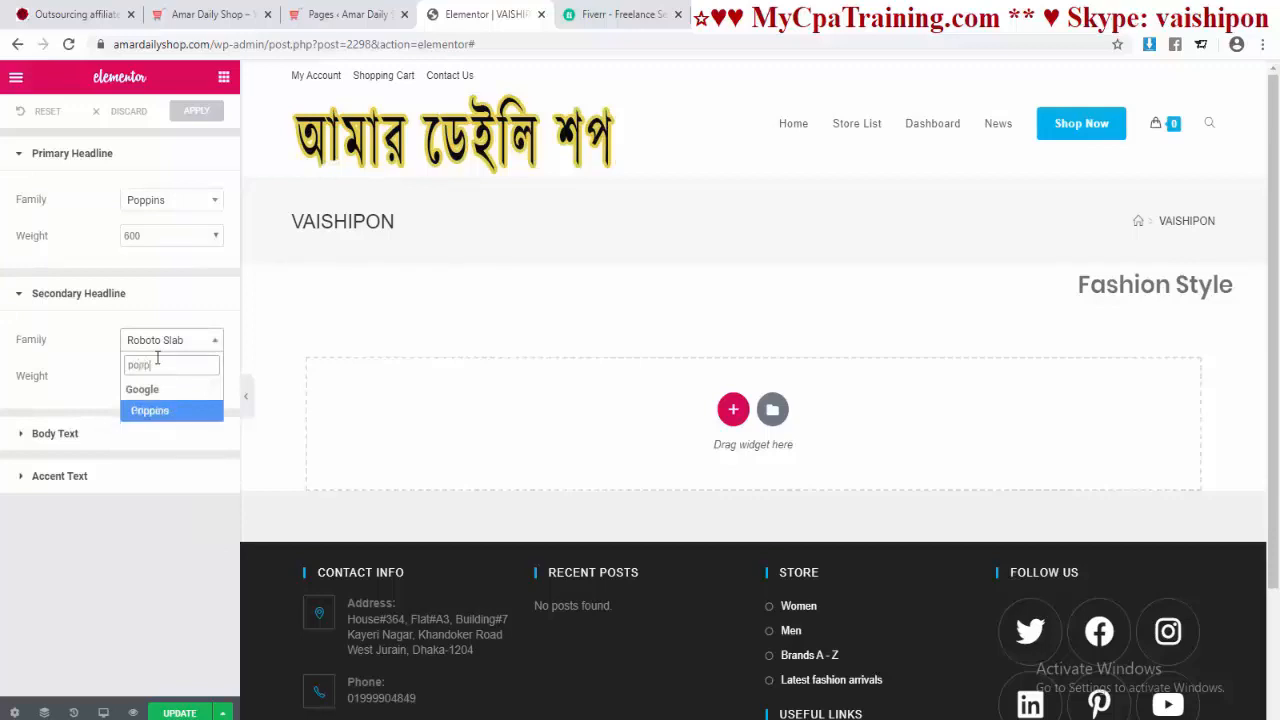
left_click(150, 412)
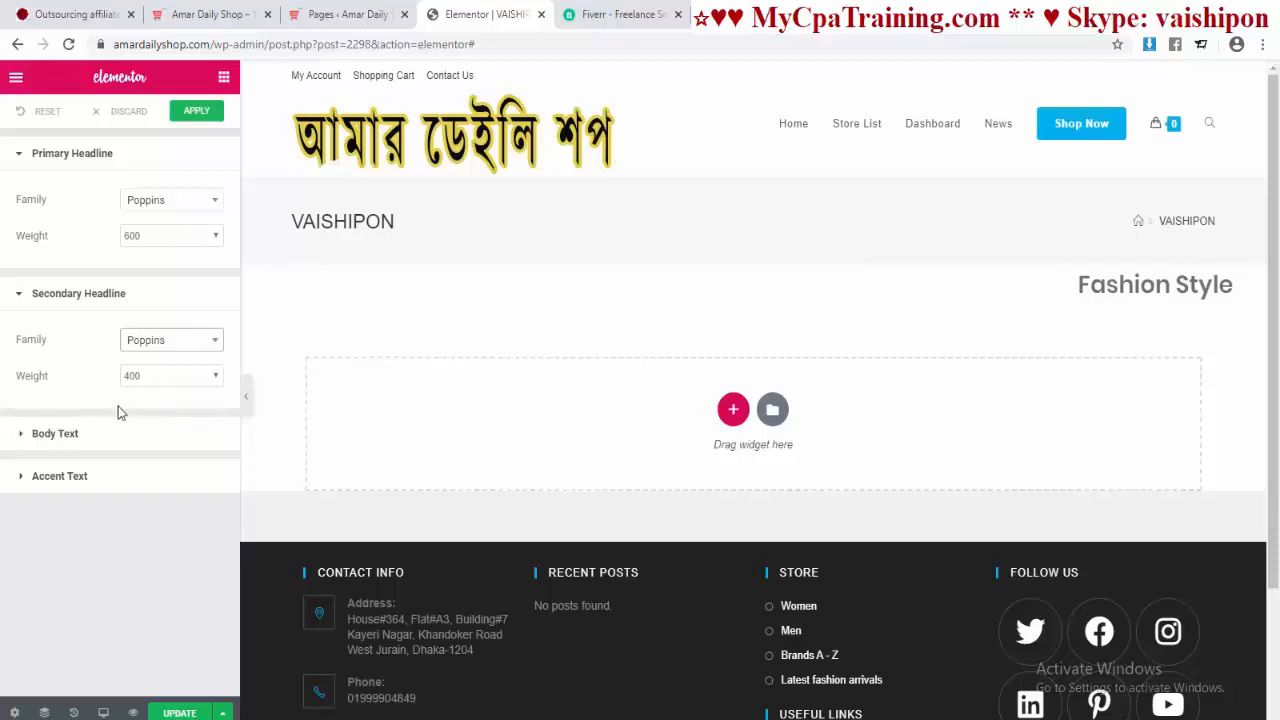
left_click(72, 433)
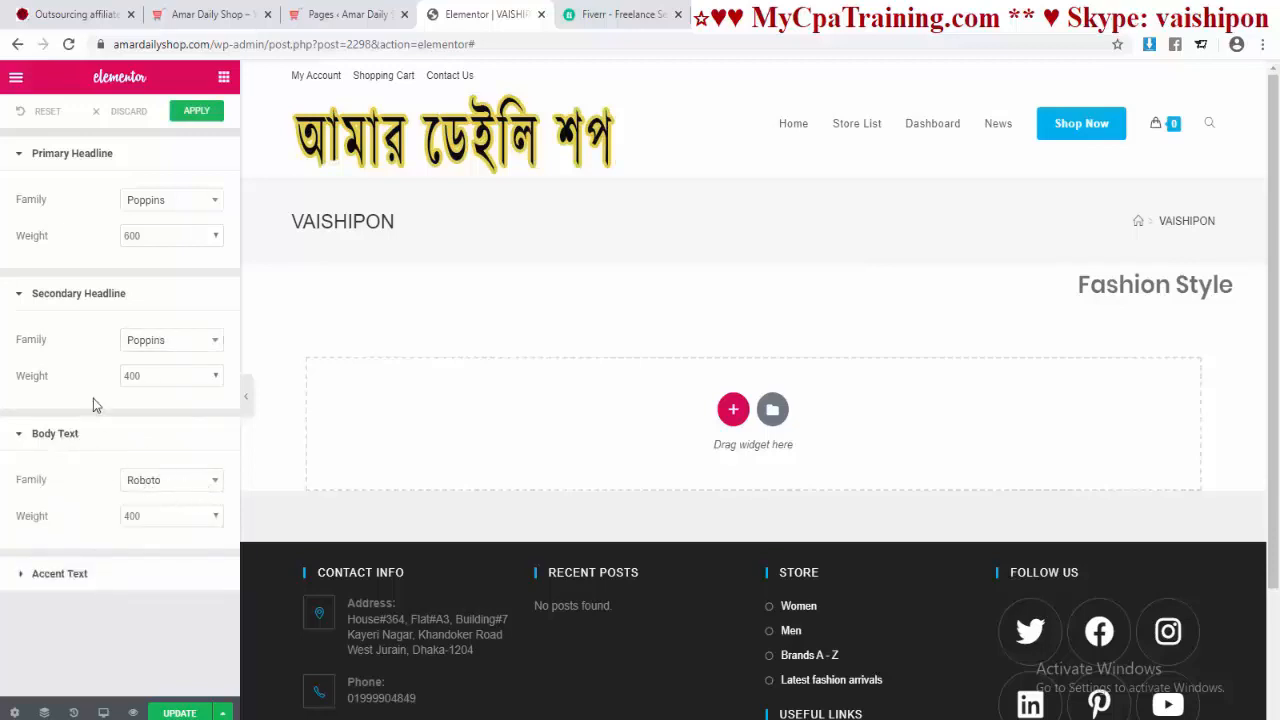
left_click(196, 110)
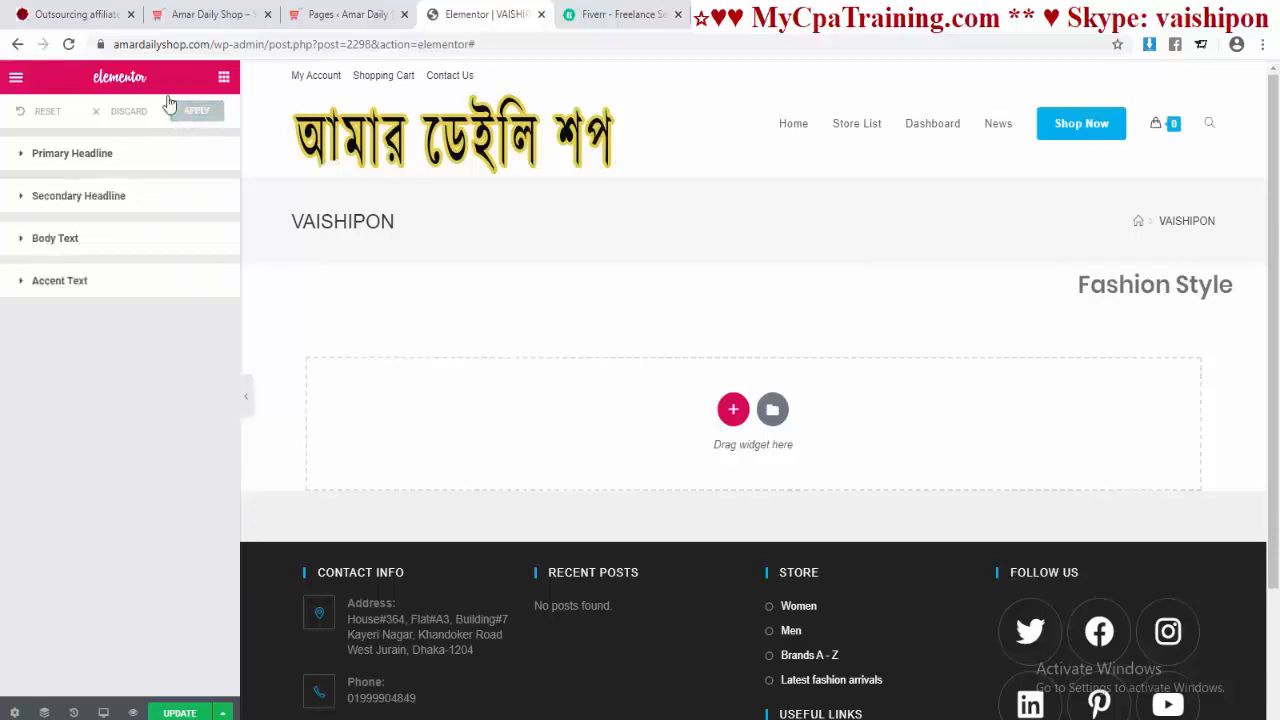
Step: Give the Fashion Style heading a red text shadow colour
left_click(226, 80)
scroll(137, 361, "down", 10)
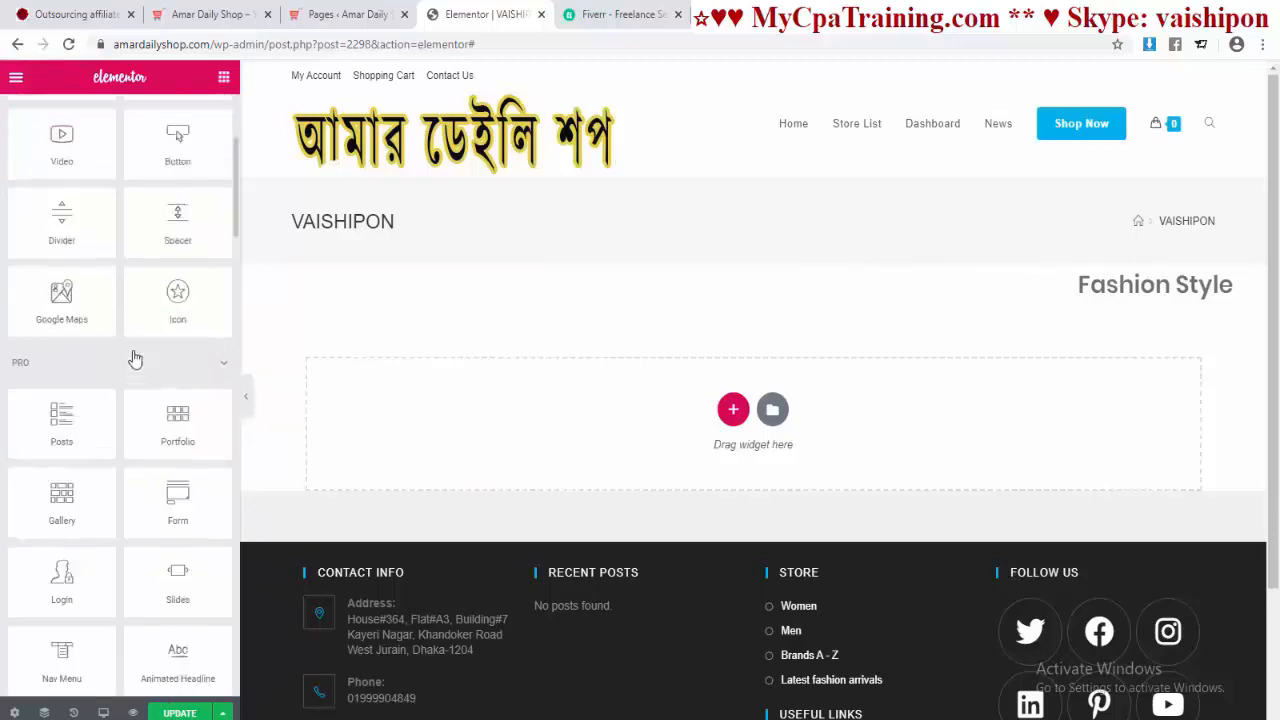
scroll(137, 355, "up", 10)
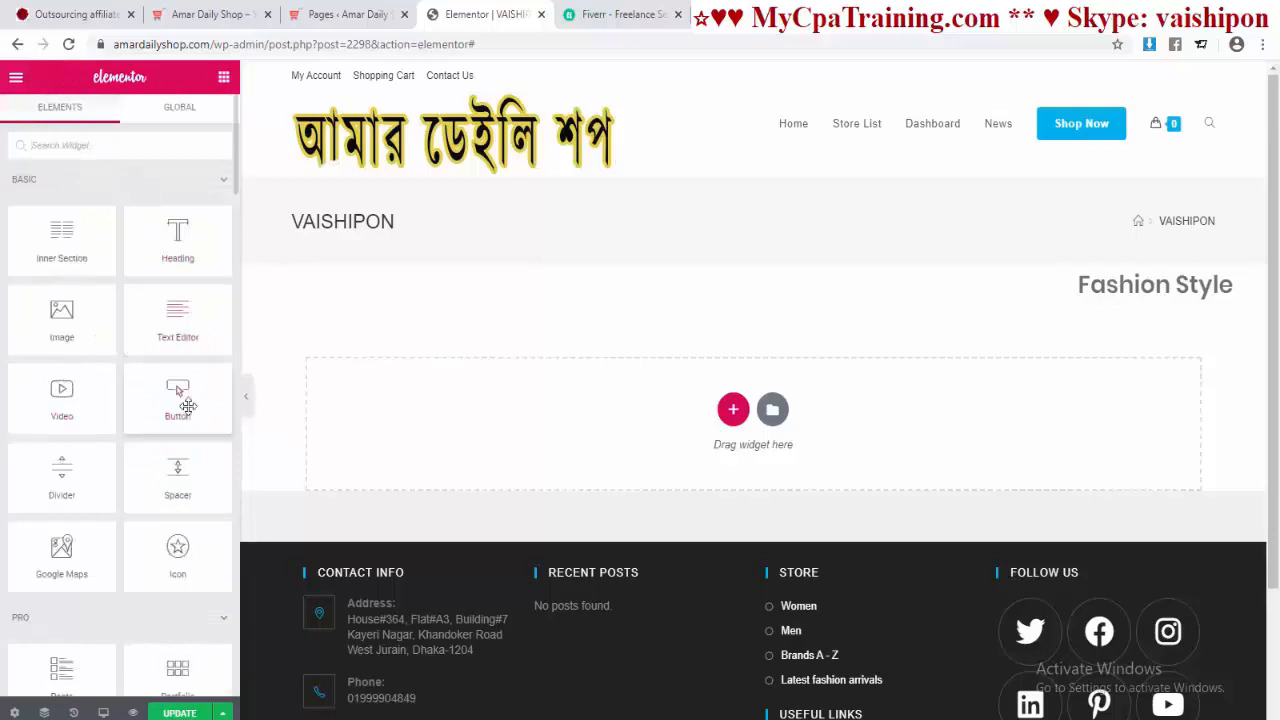
left_click(1106, 302)
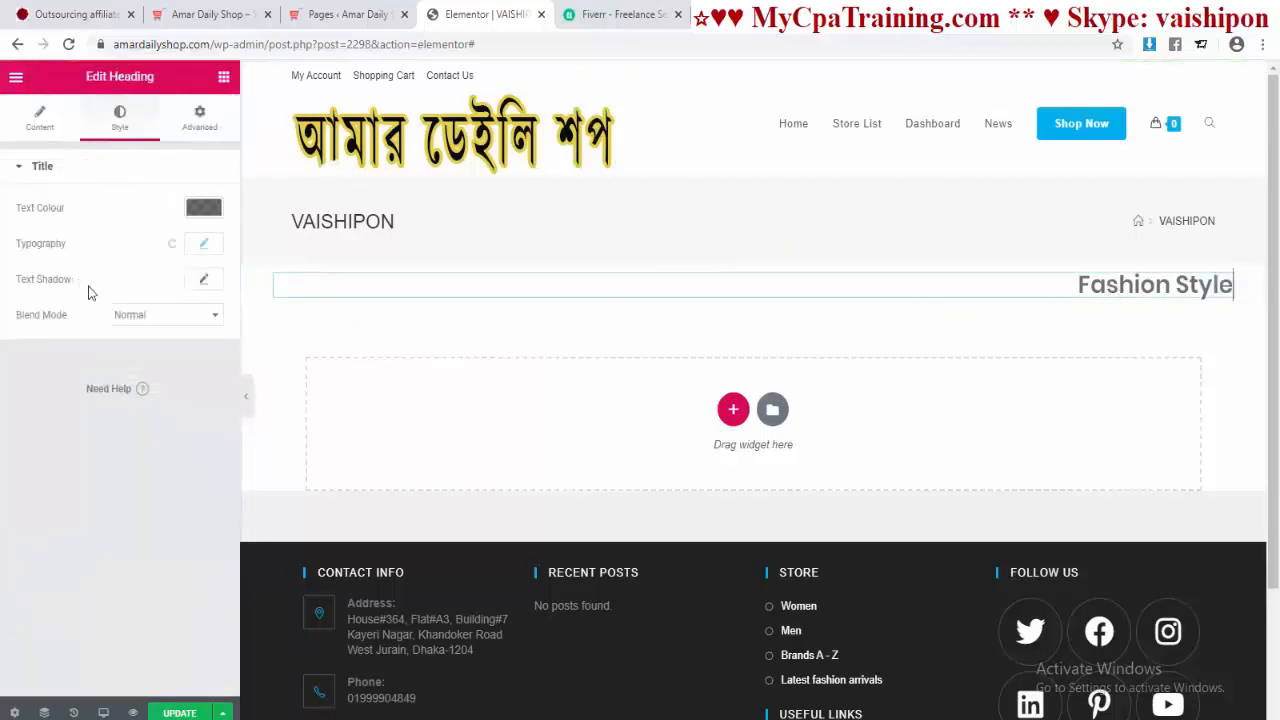
left_click(203, 280)
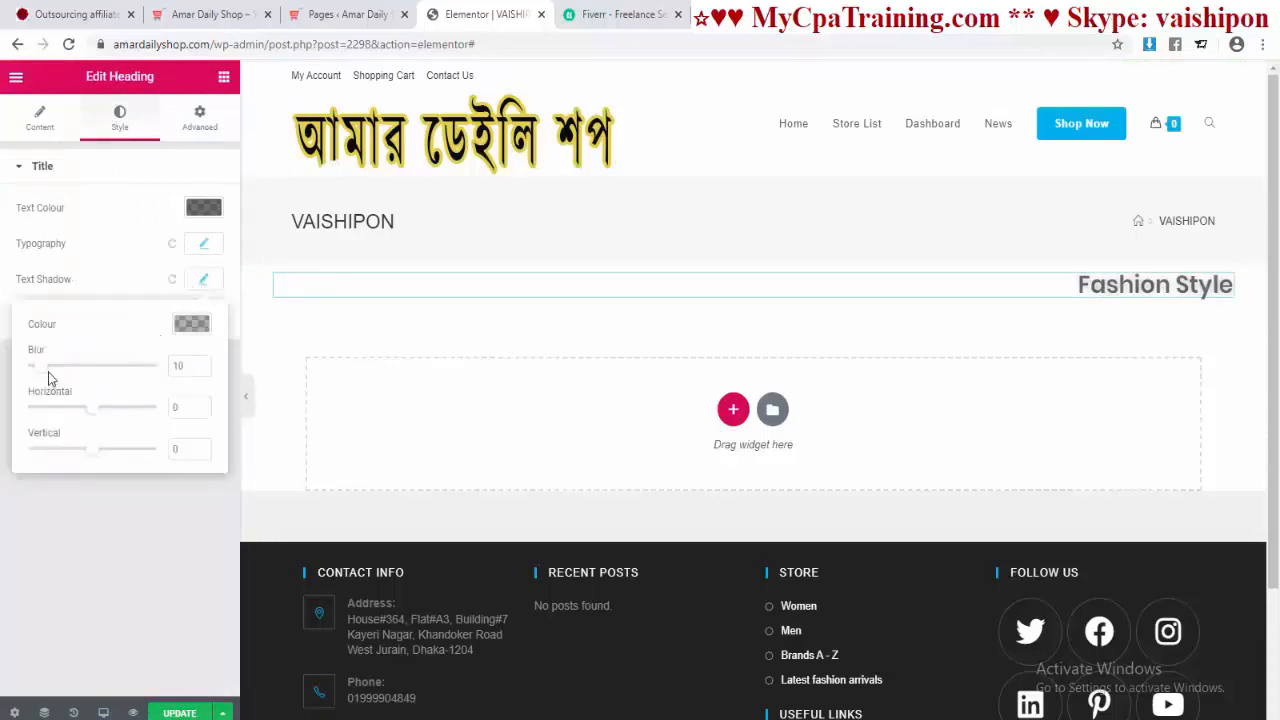
left_click(192, 325)
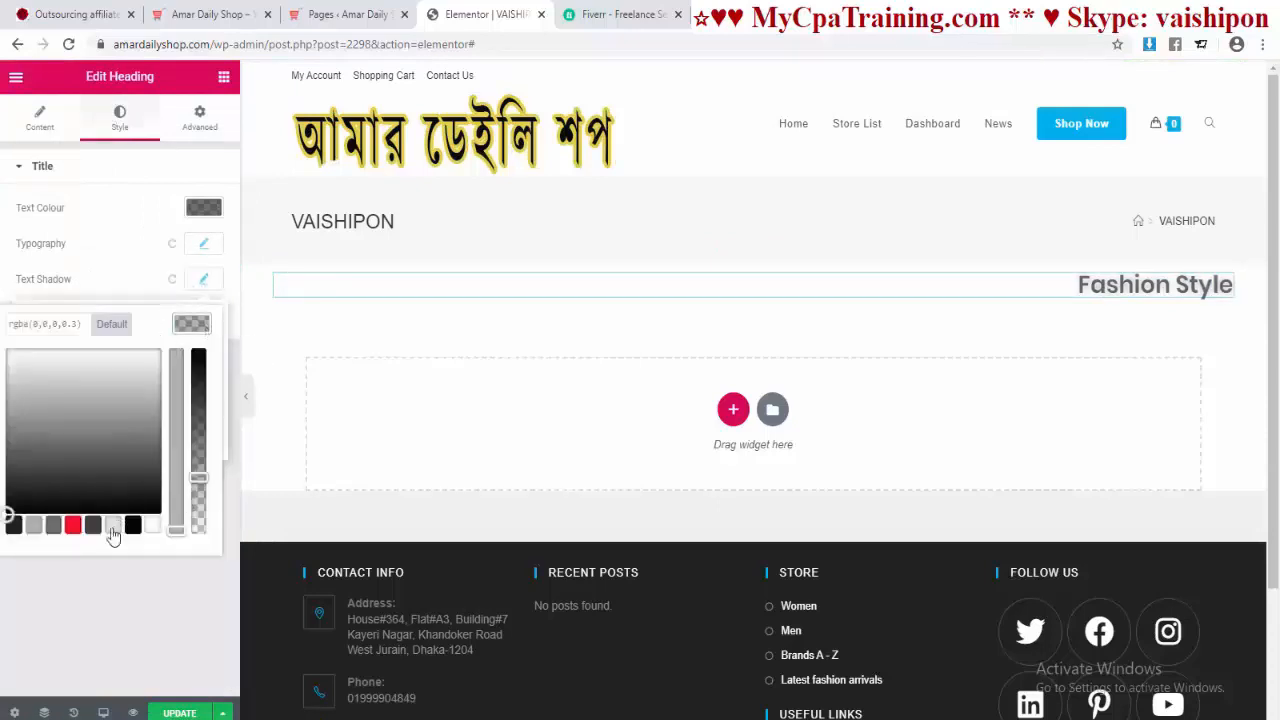
left_click(72, 527)
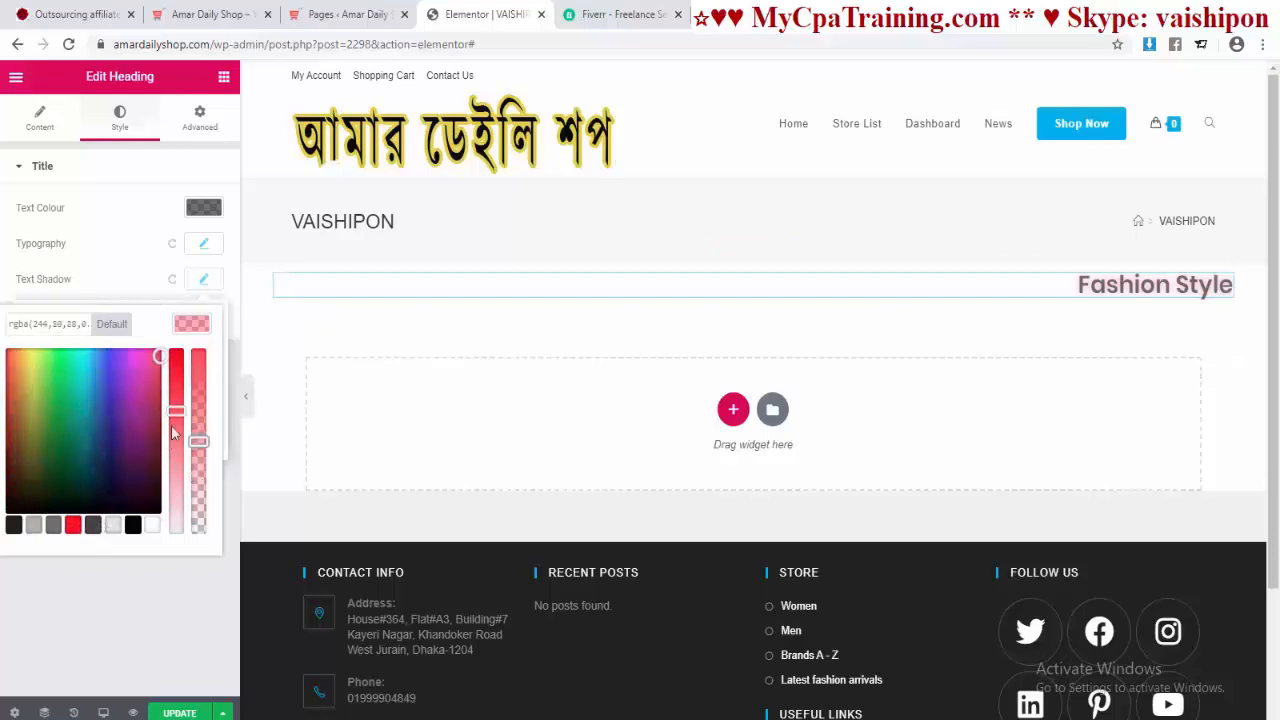
left_click(172, 649)
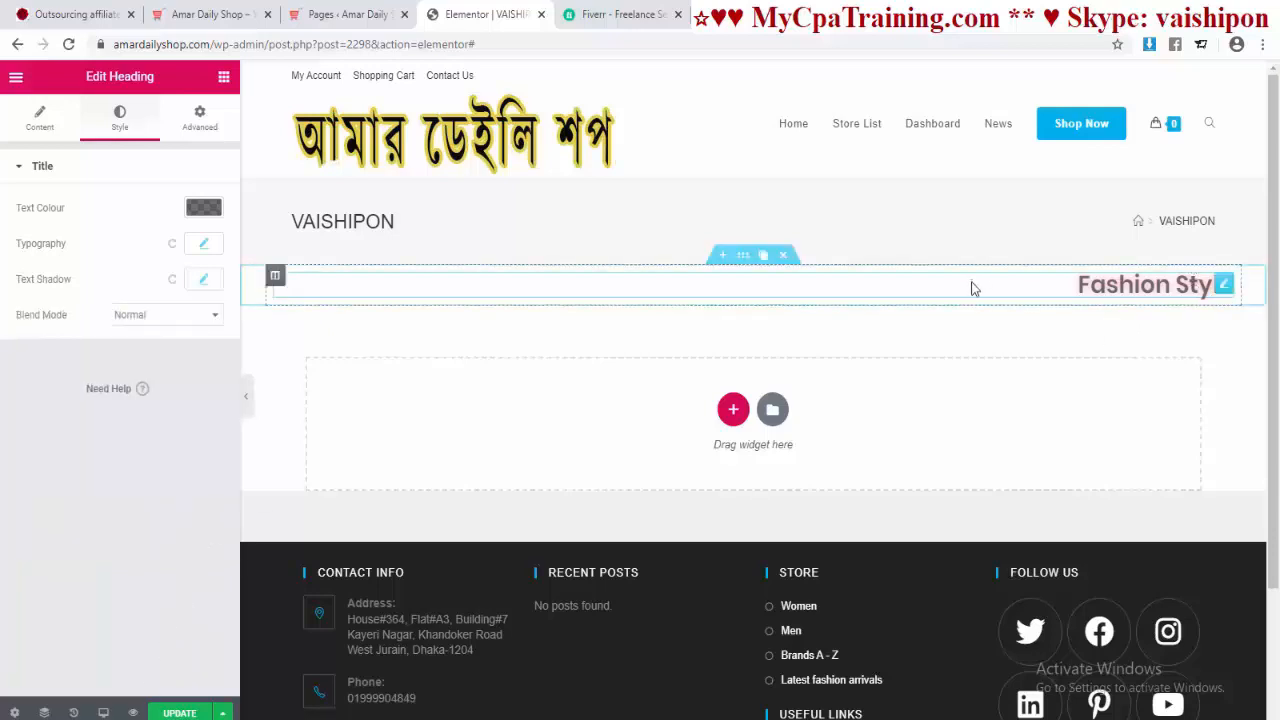
Step: Check the live shop homepage, then return to the editor's widget list
left_click(186, 24)
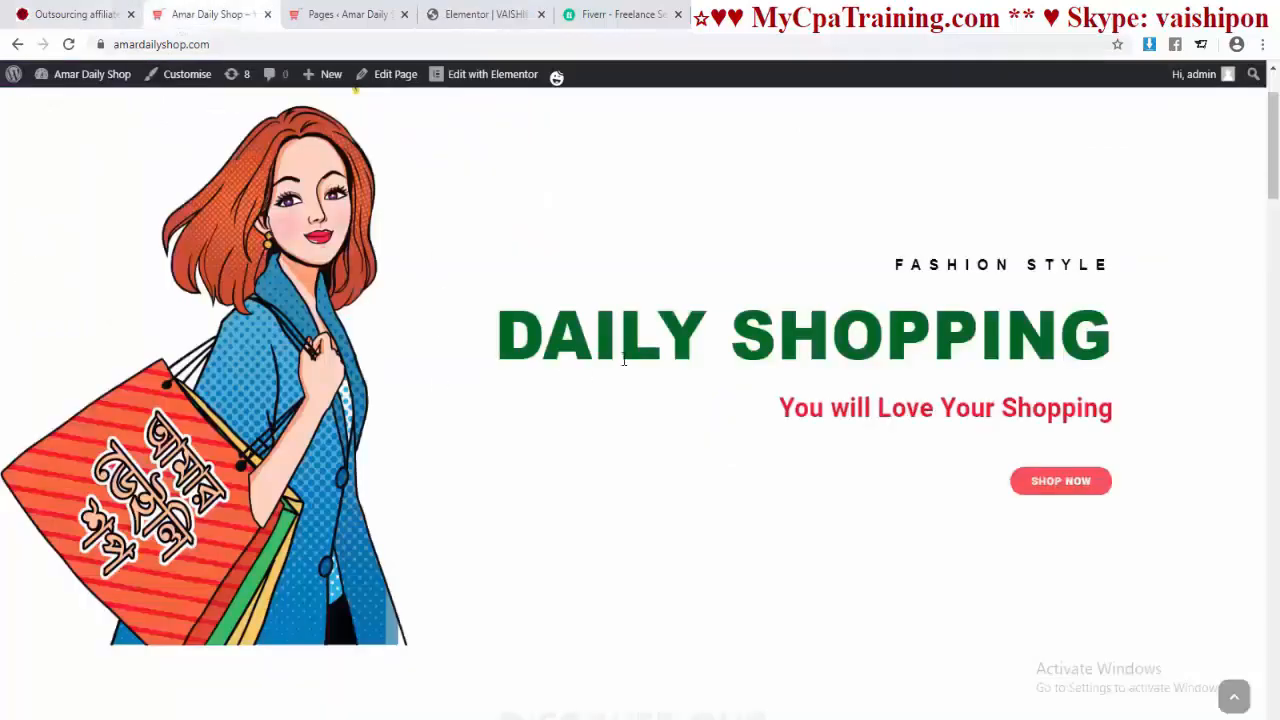
left_click(486, 14)
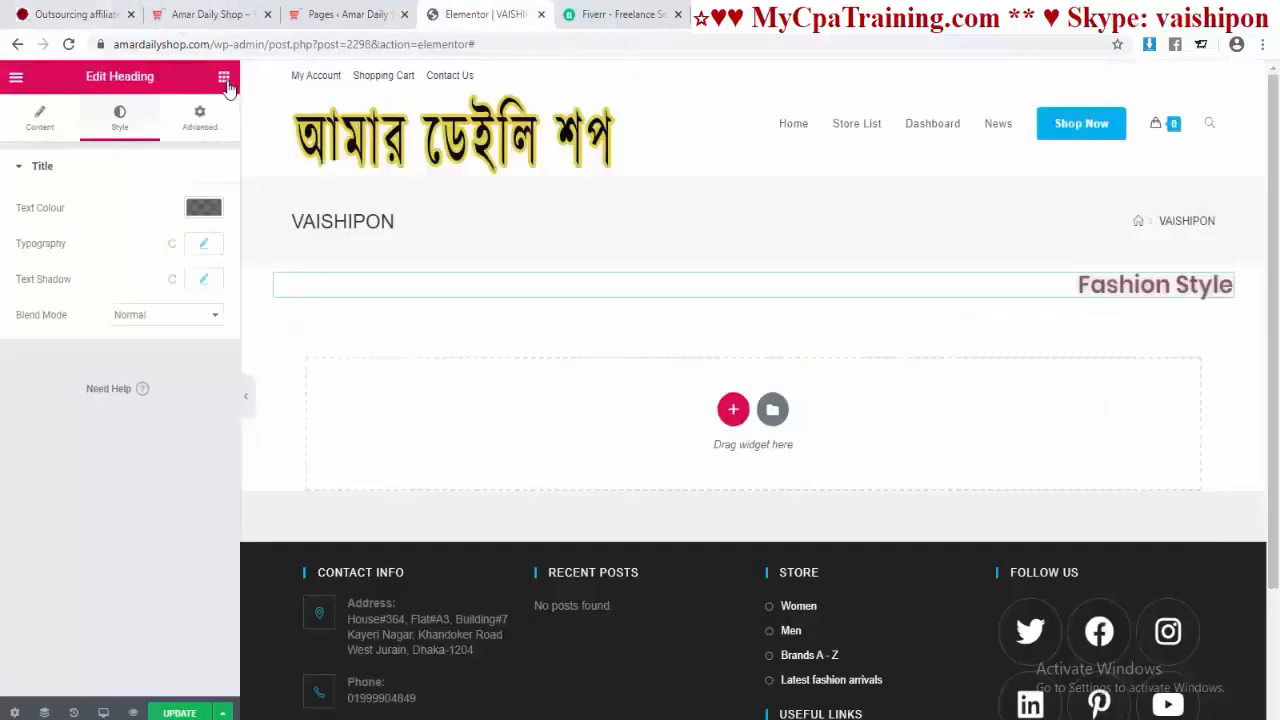
left_click(224, 77)
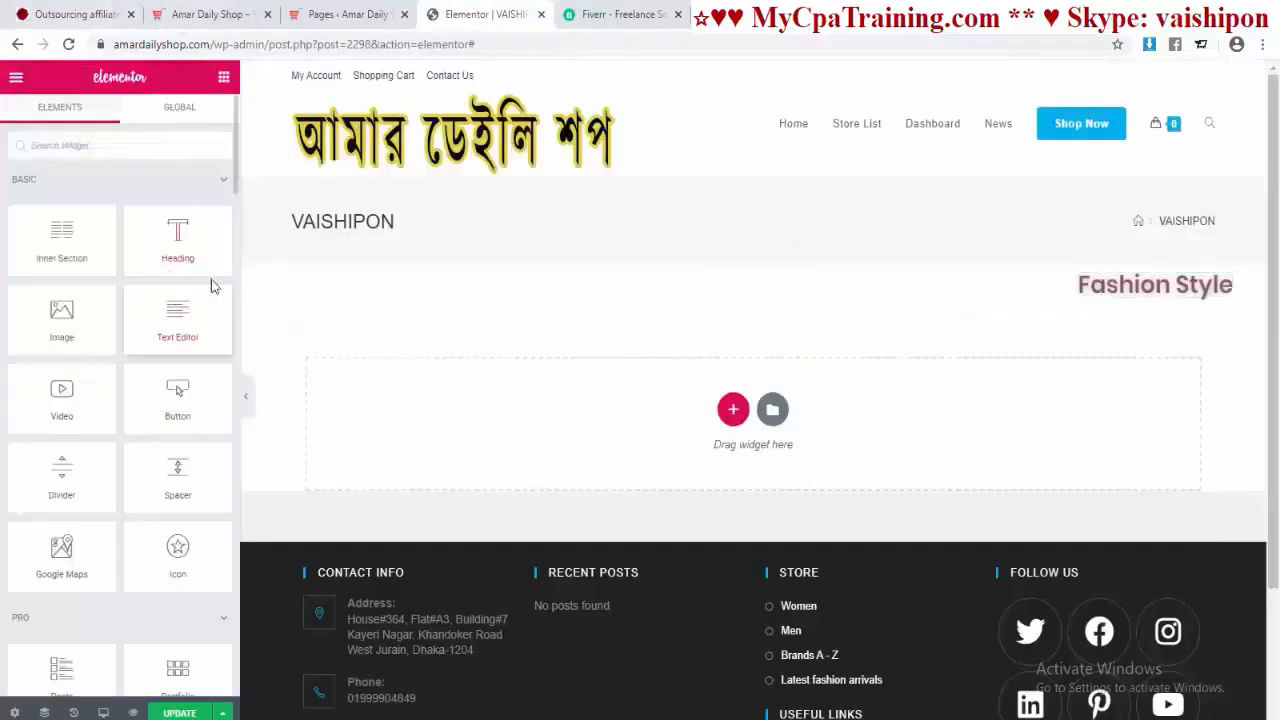
Step: Add an XXL H1 heading reading 'Daily Shopping' below Fashion Style
left_click_drag(180, 236, 686, 320)
double_click(405, 323)
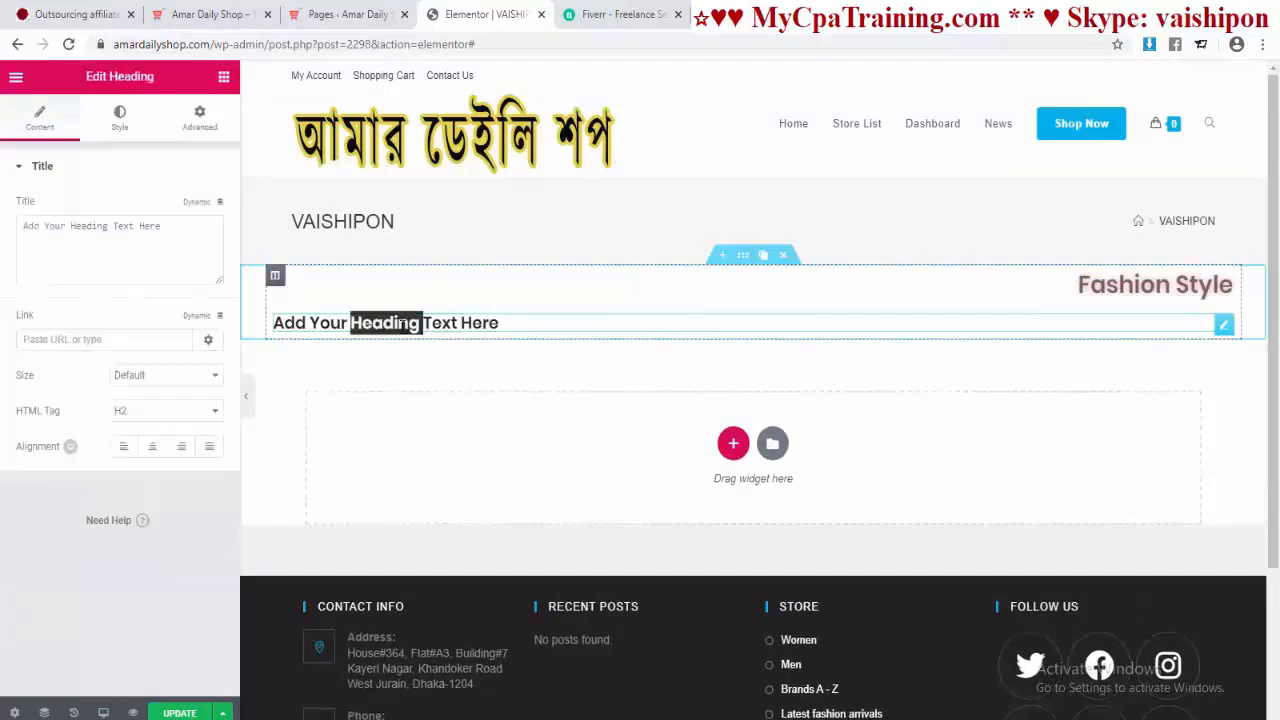
left_click_drag(523, 326, 168, 308)
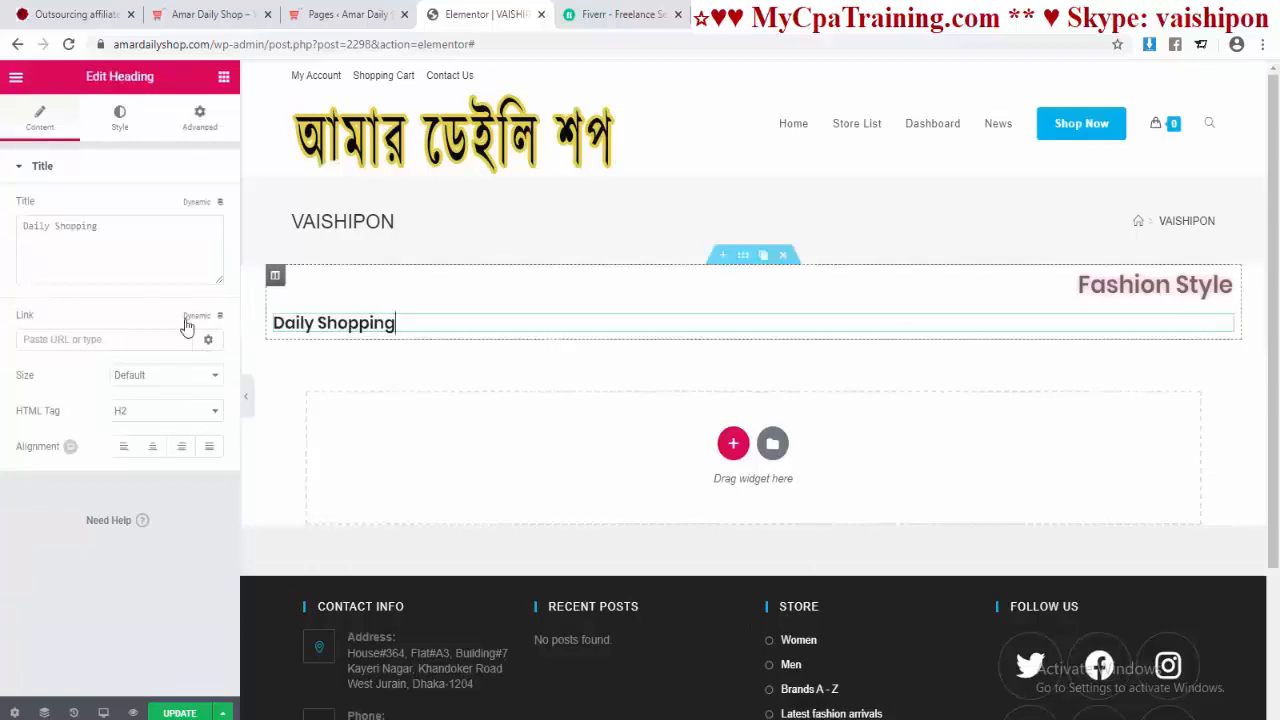
left_click(216, 381)
left_click(180, 456)
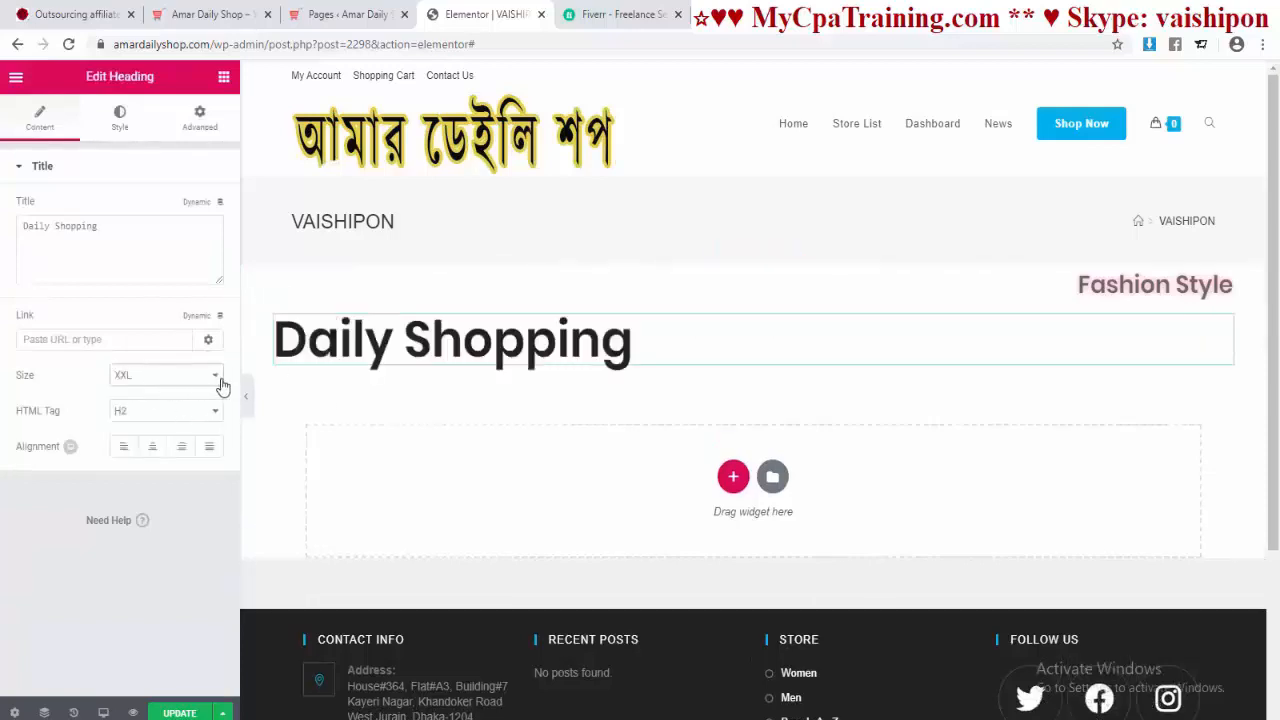
left_click(157, 415)
left_click(141, 430)
Step: Centre both headings and open Daily Shopping's text colour to match the live homepage
left_click(153, 456)
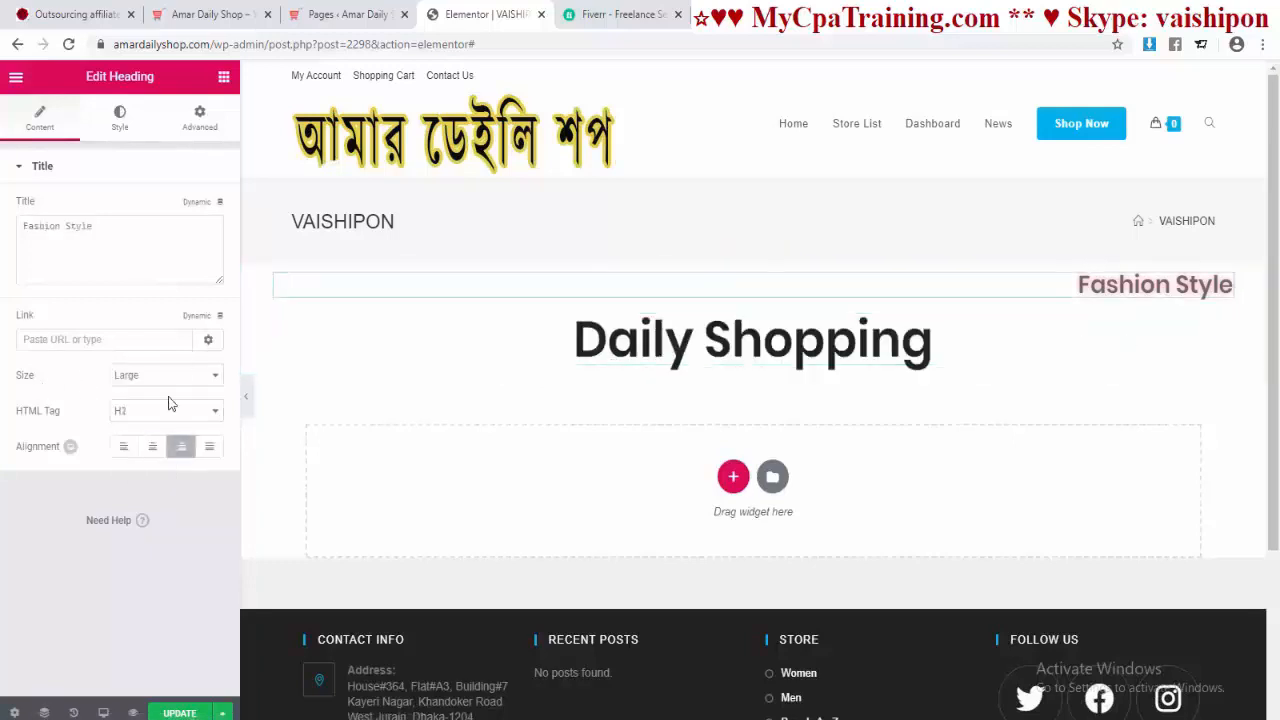
left_click(152, 446)
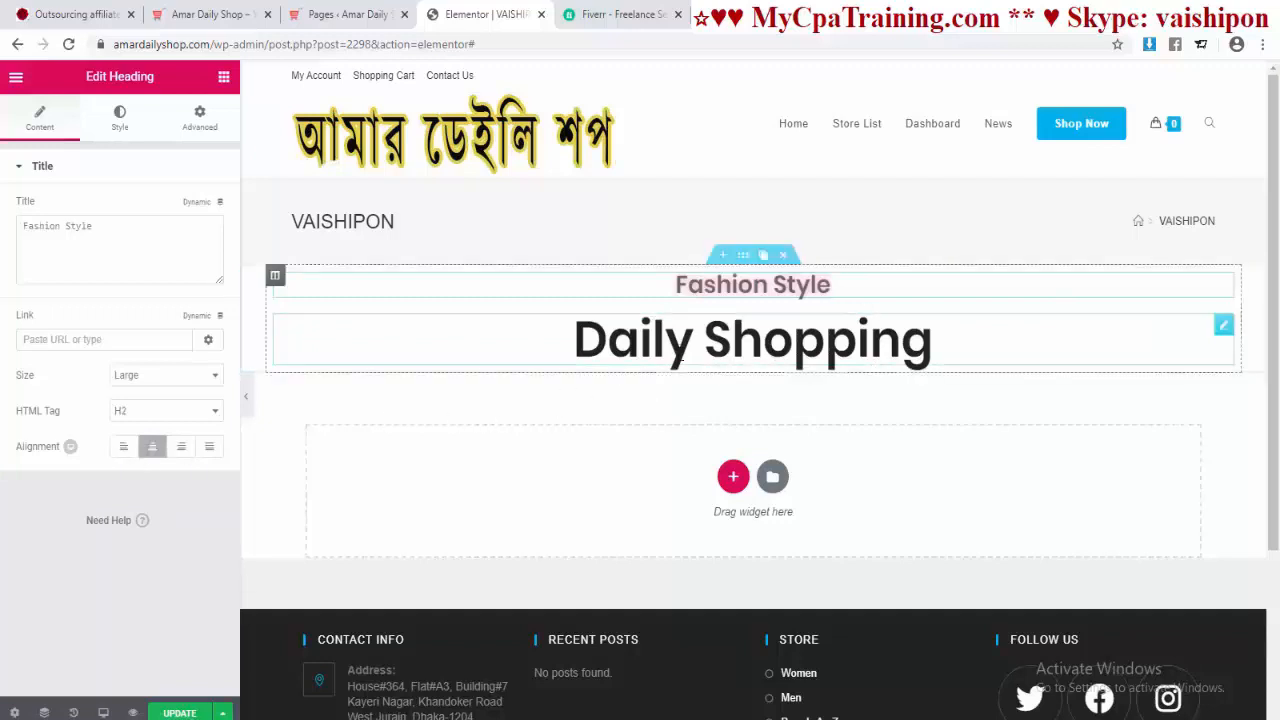
left_click(704, 350)
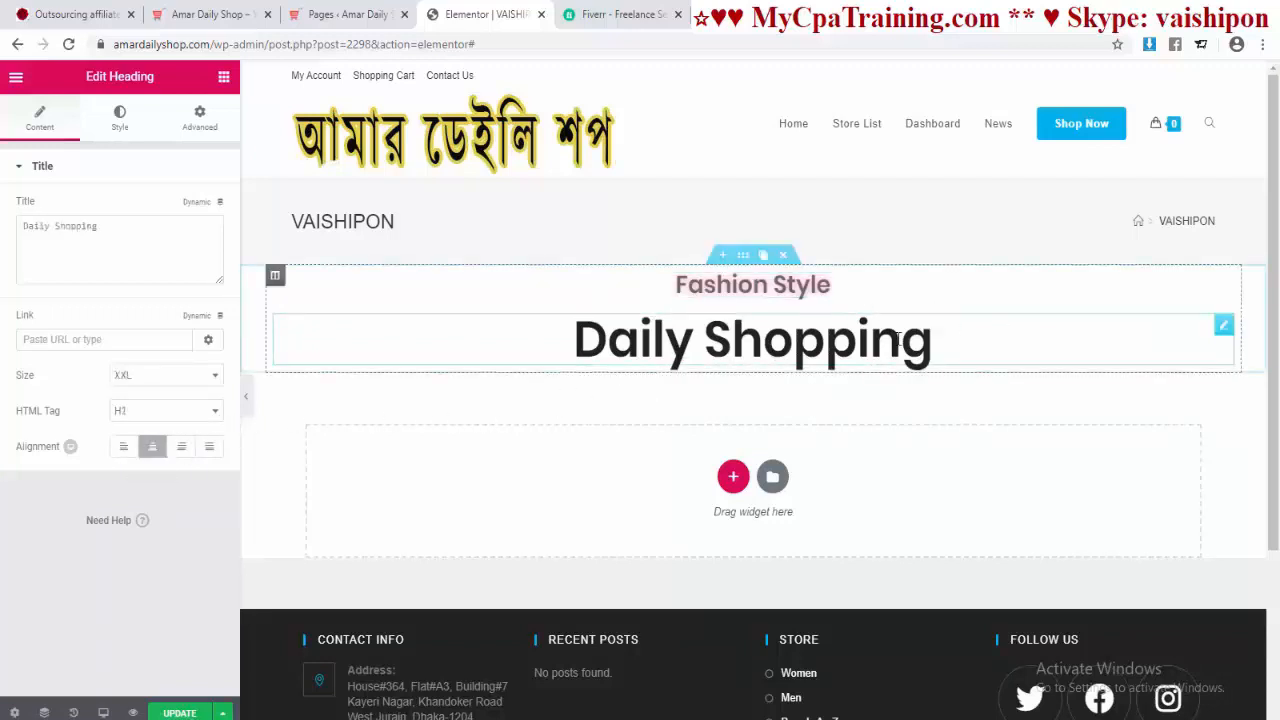
left_click(121, 120)
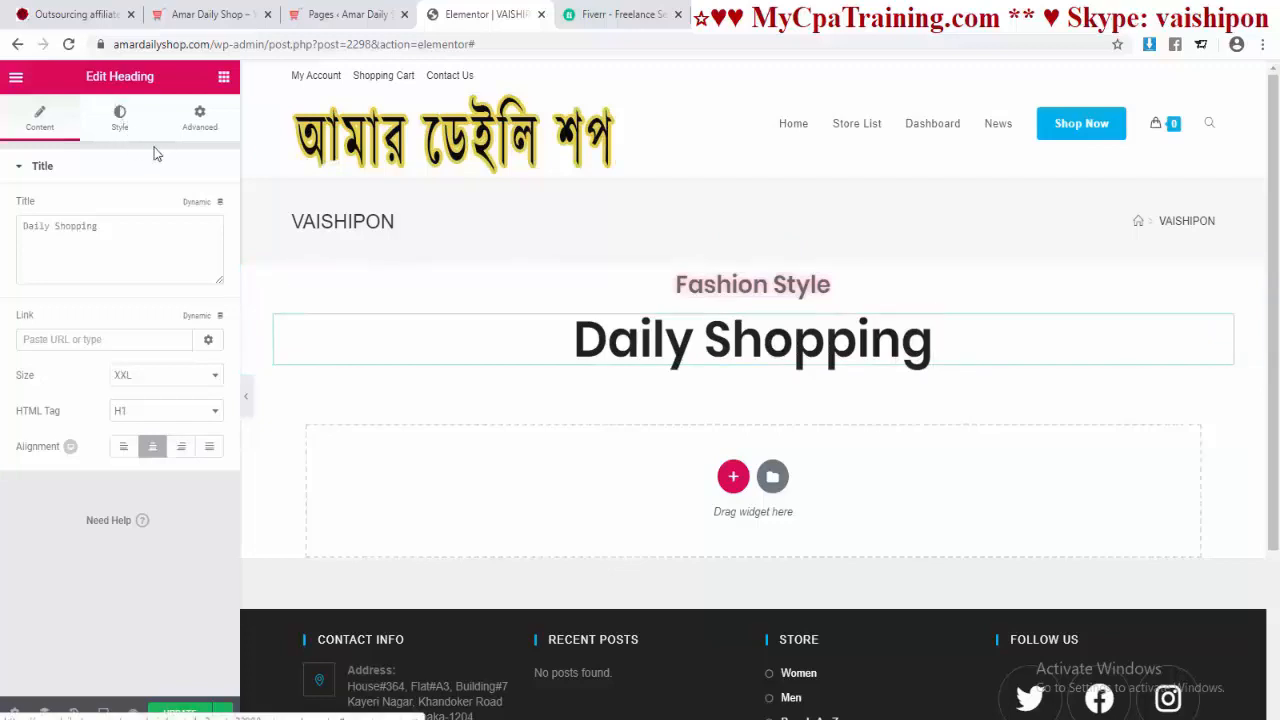
left_click(204, 207)
left_click(210, 12)
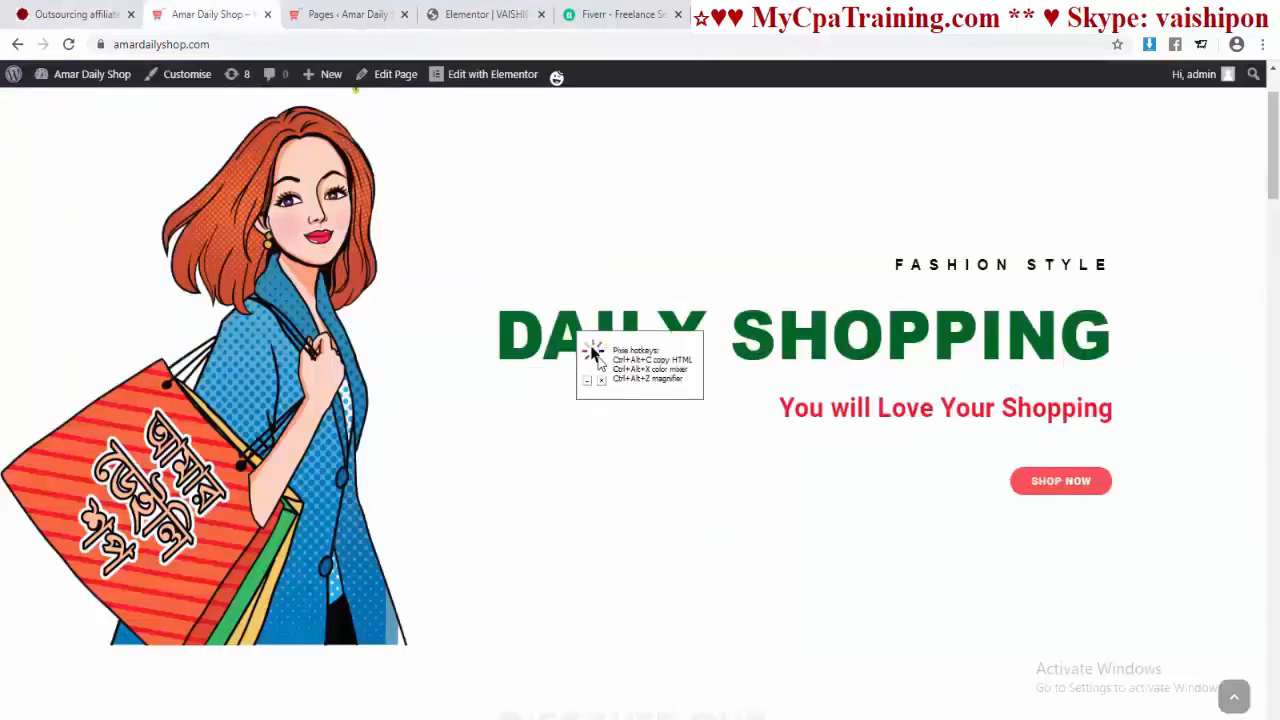
Step: Move the Pixie colour sampler aside on the live site and return to the editor's colour picker
left_click_drag(593, 352, 1143, 112)
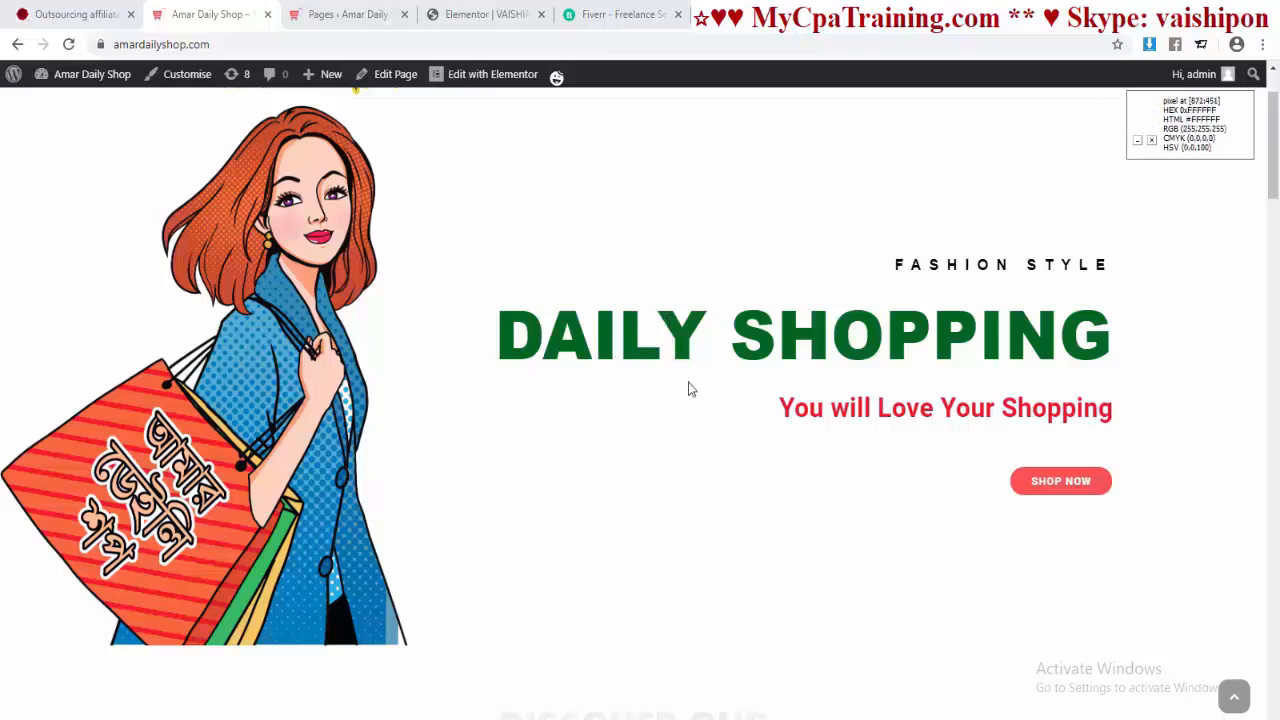
left_click(485, 14)
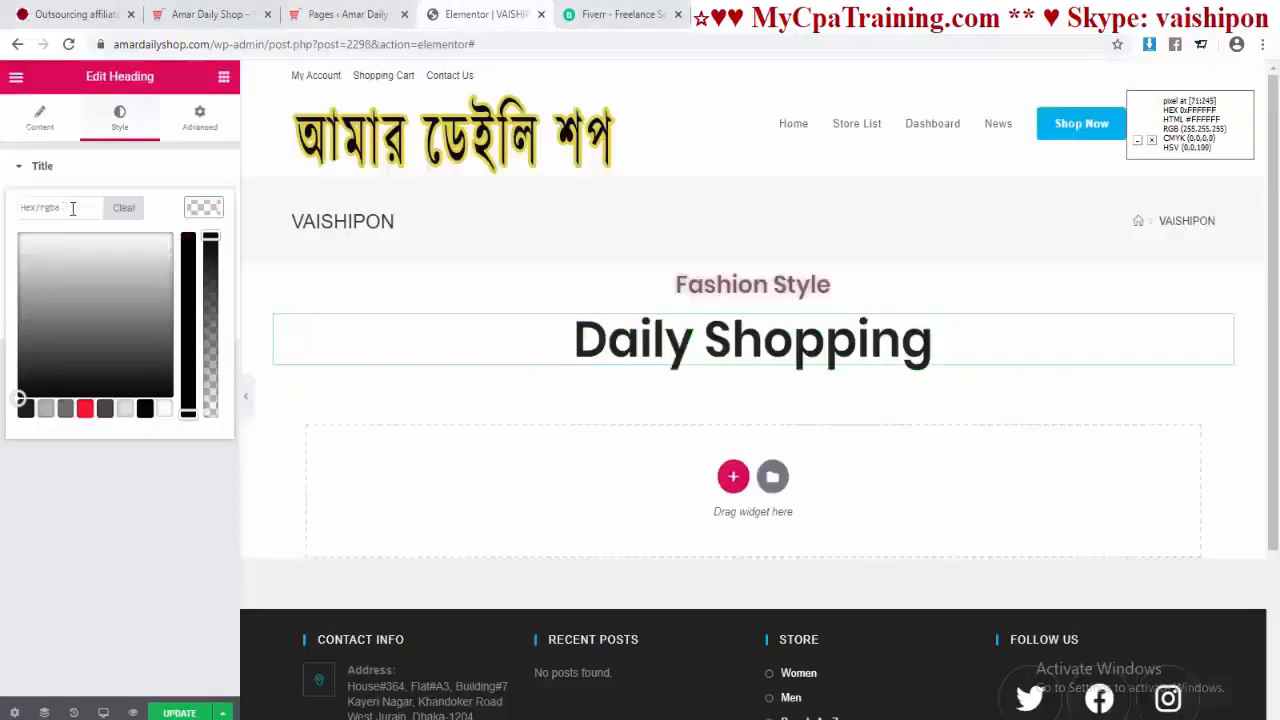
Step: Colour the Daily Shopping heading green #006722 with a red text shadow
type("#006722")
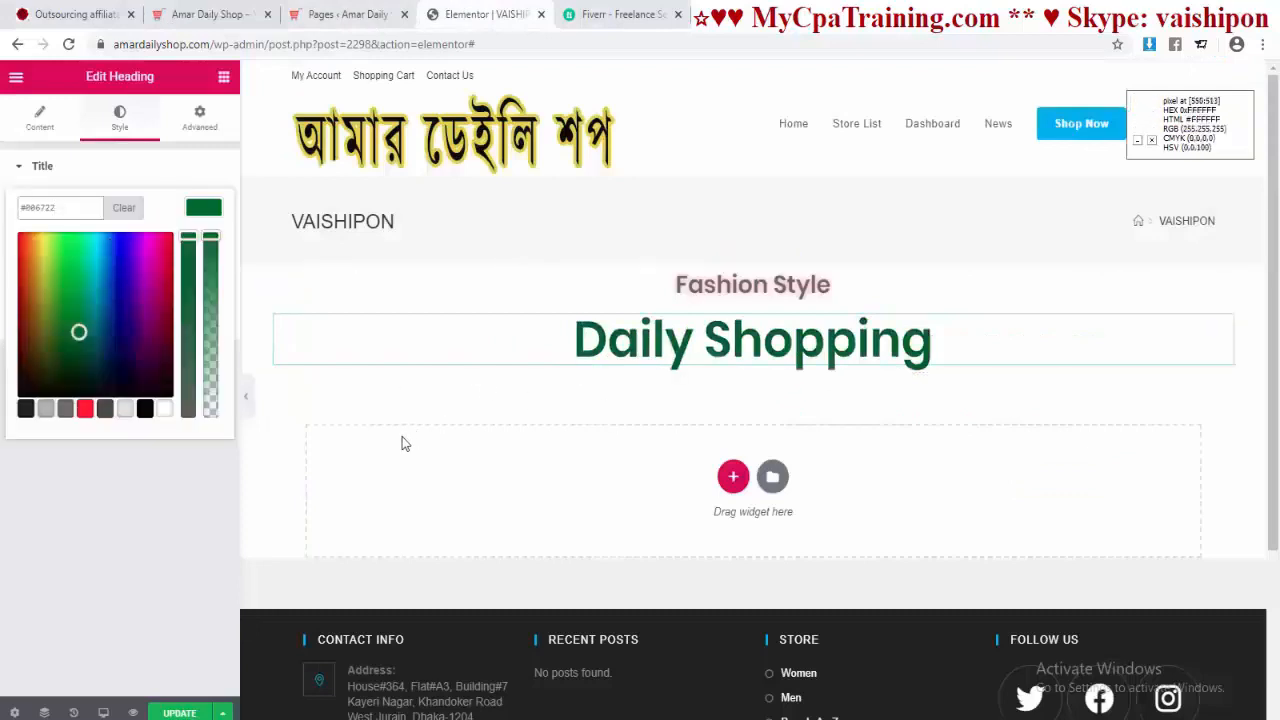
left_click(204, 208)
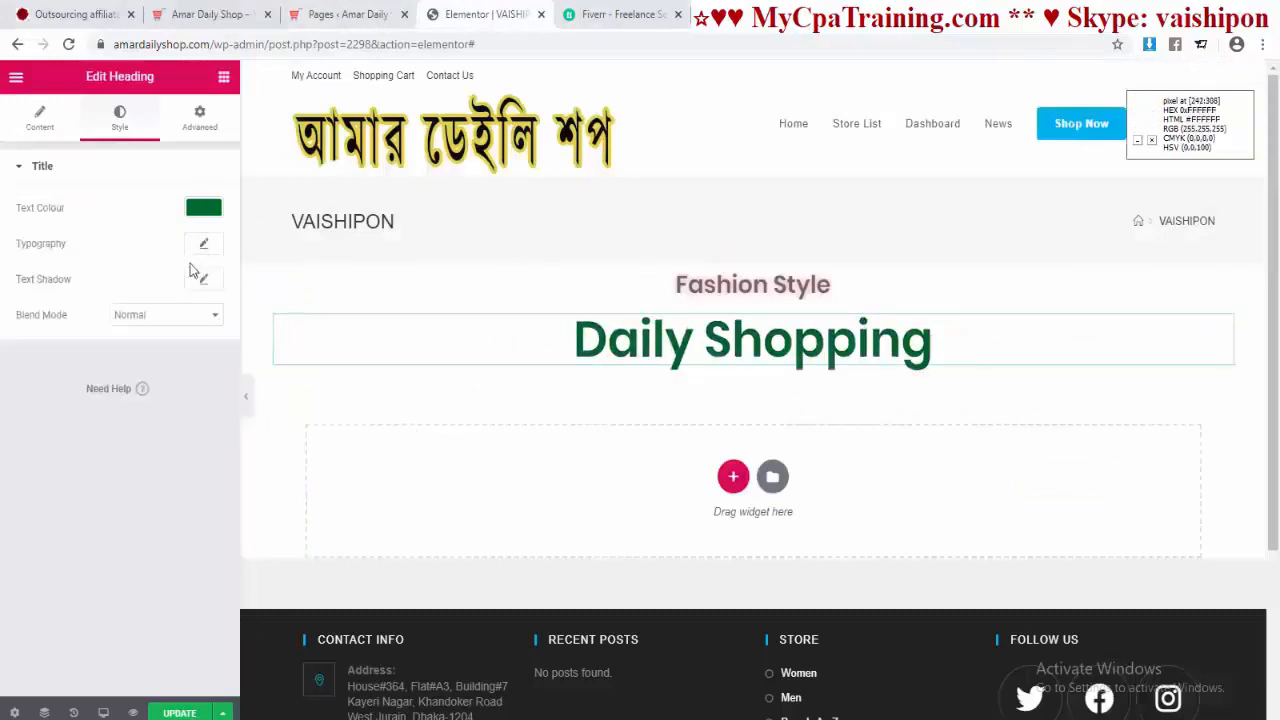
left_click(203, 279)
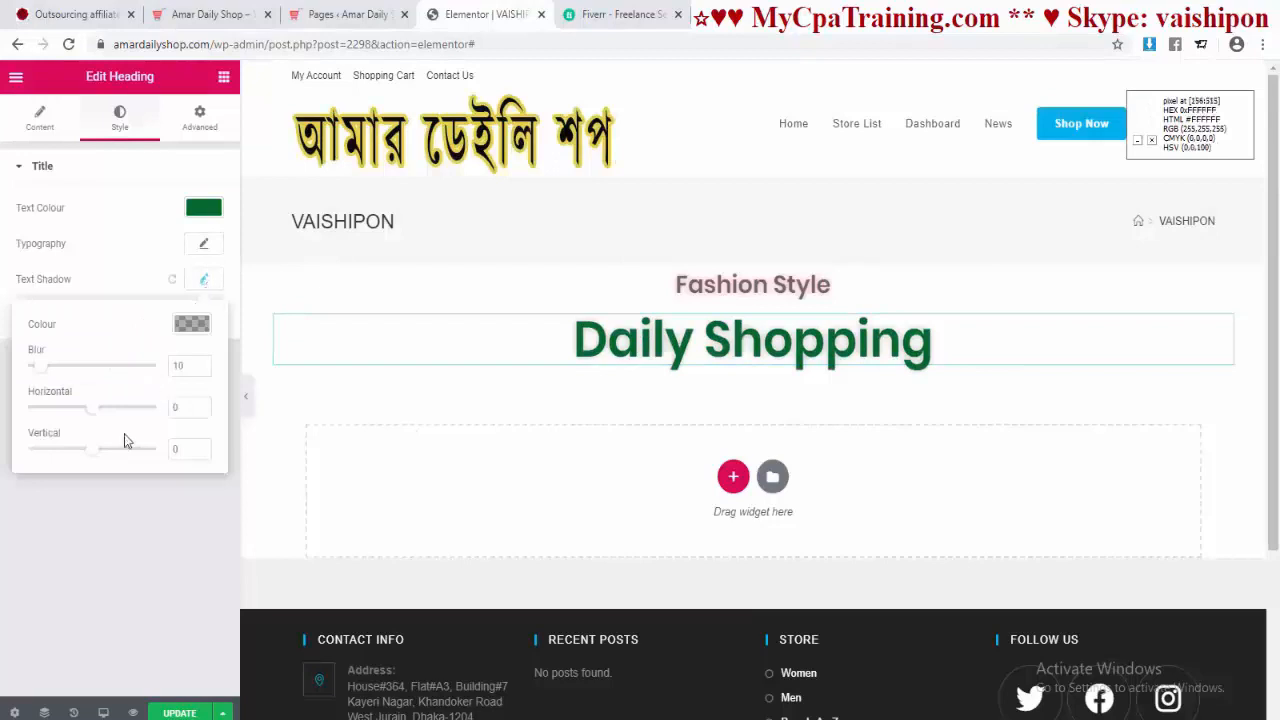
left_click(188, 330)
left_click(73, 528)
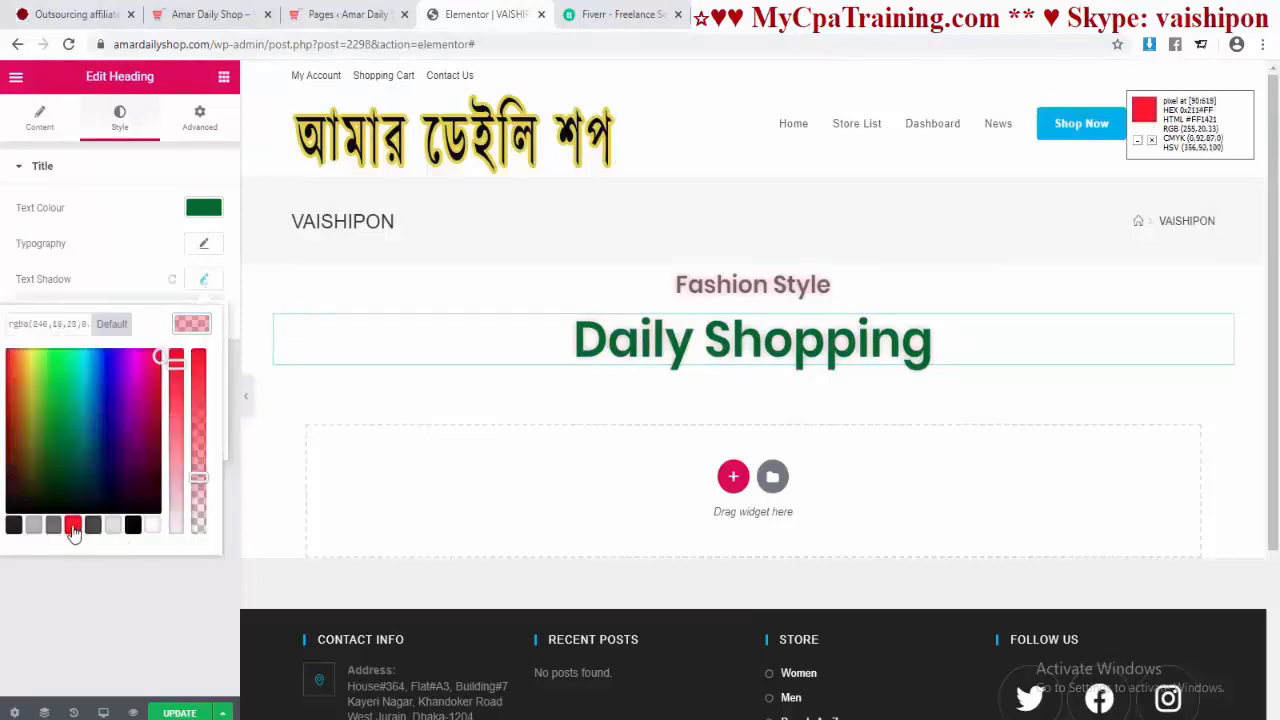
left_click(77, 611)
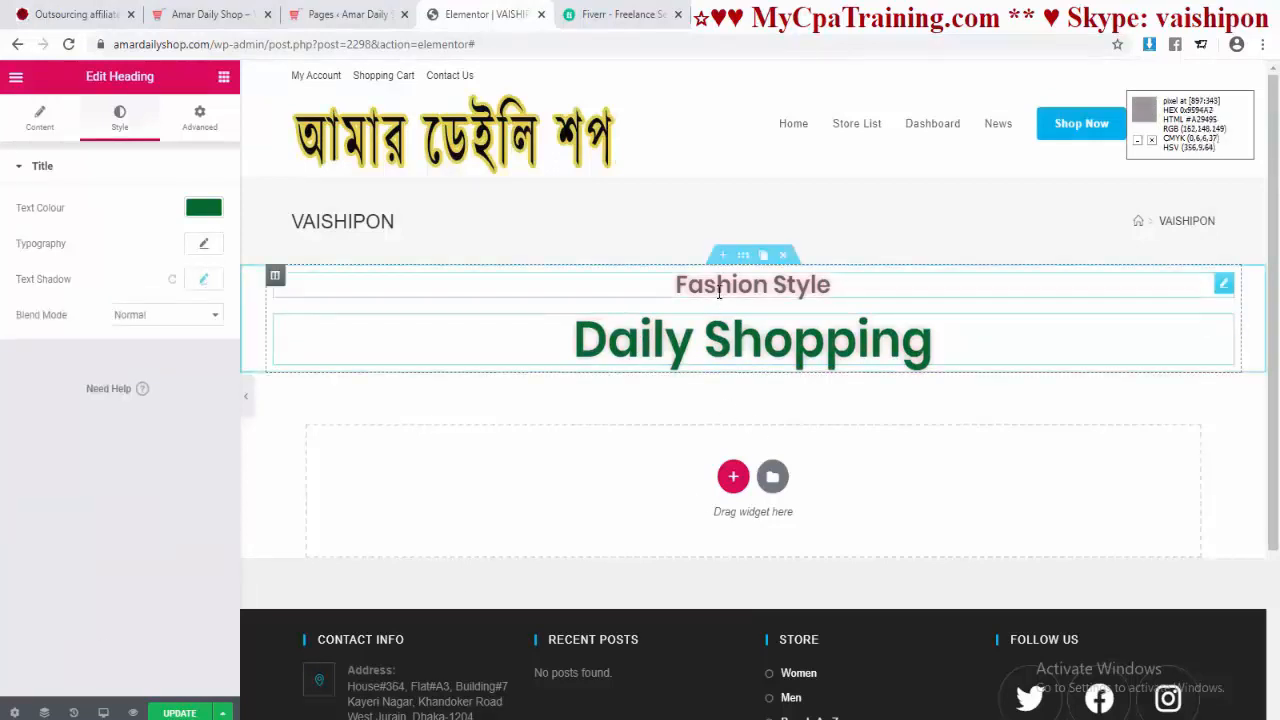
Step: Reset the Fashion Style heading's text shadow colour to its default grey
left_click(714, 300)
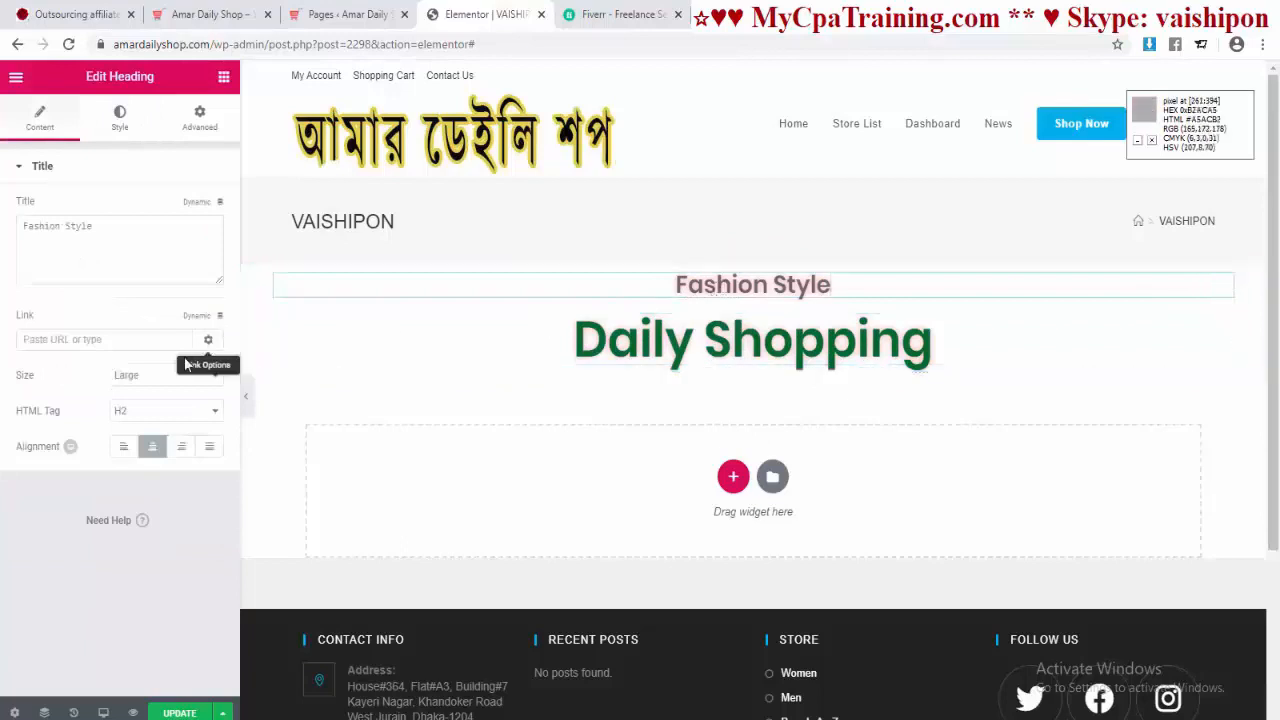
left_click(119, 118)
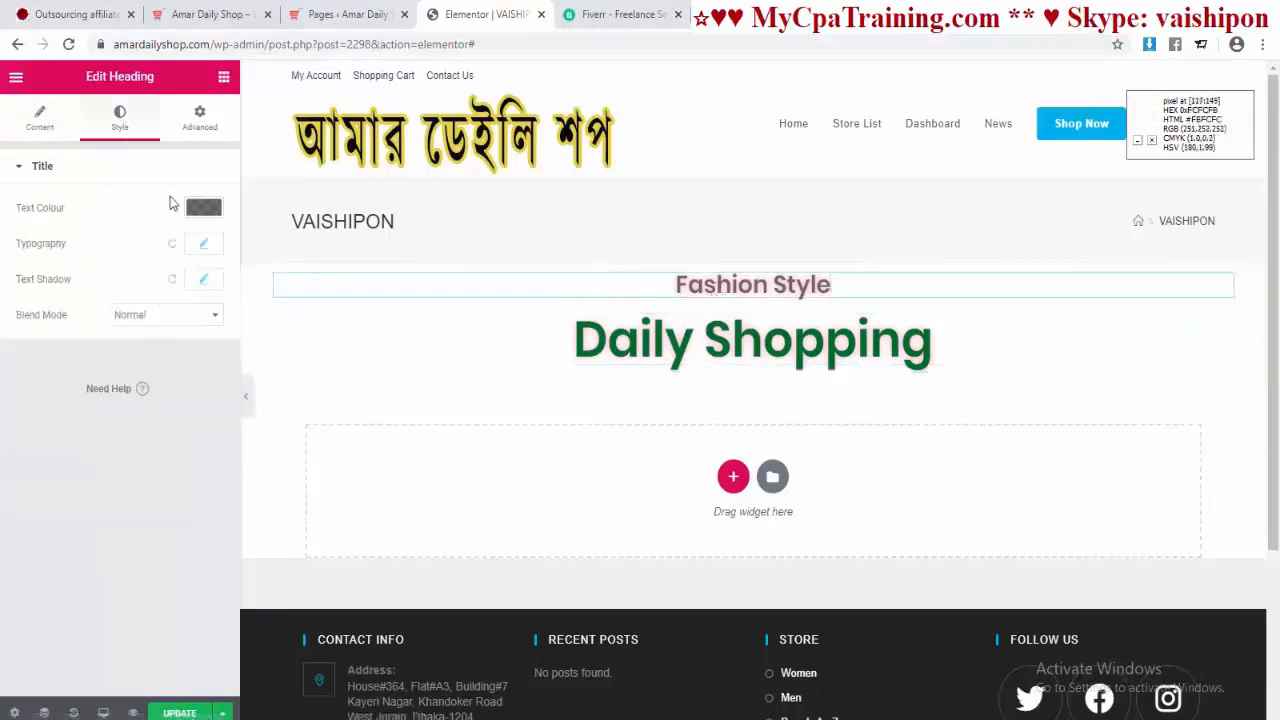
left_click(203, 279)
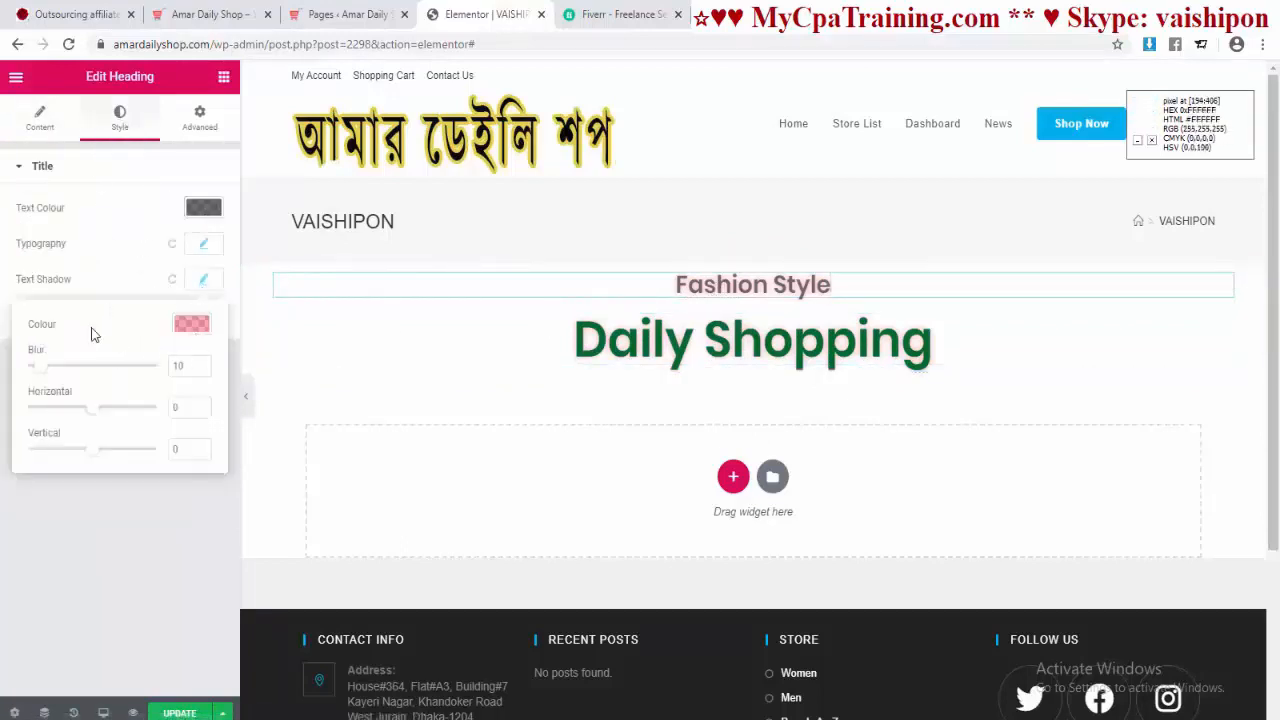
left_click(191, 323)
left_click(112, 324)
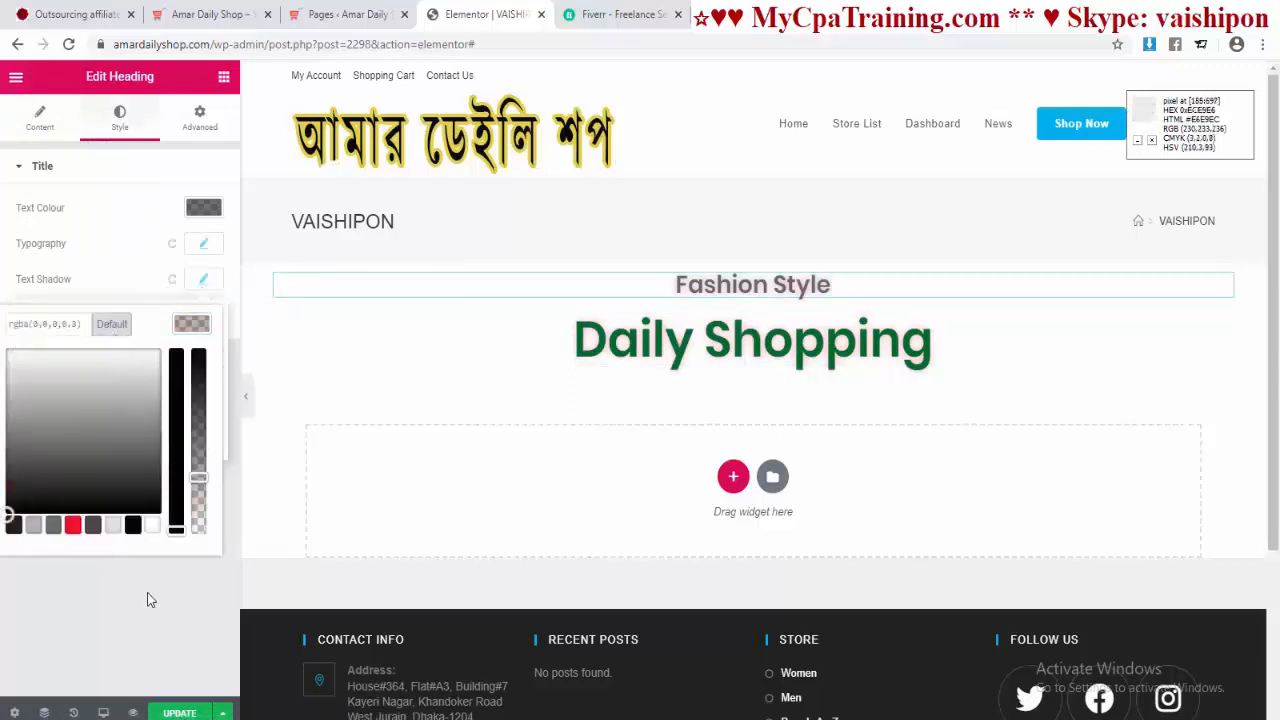
left_click(120, 593)
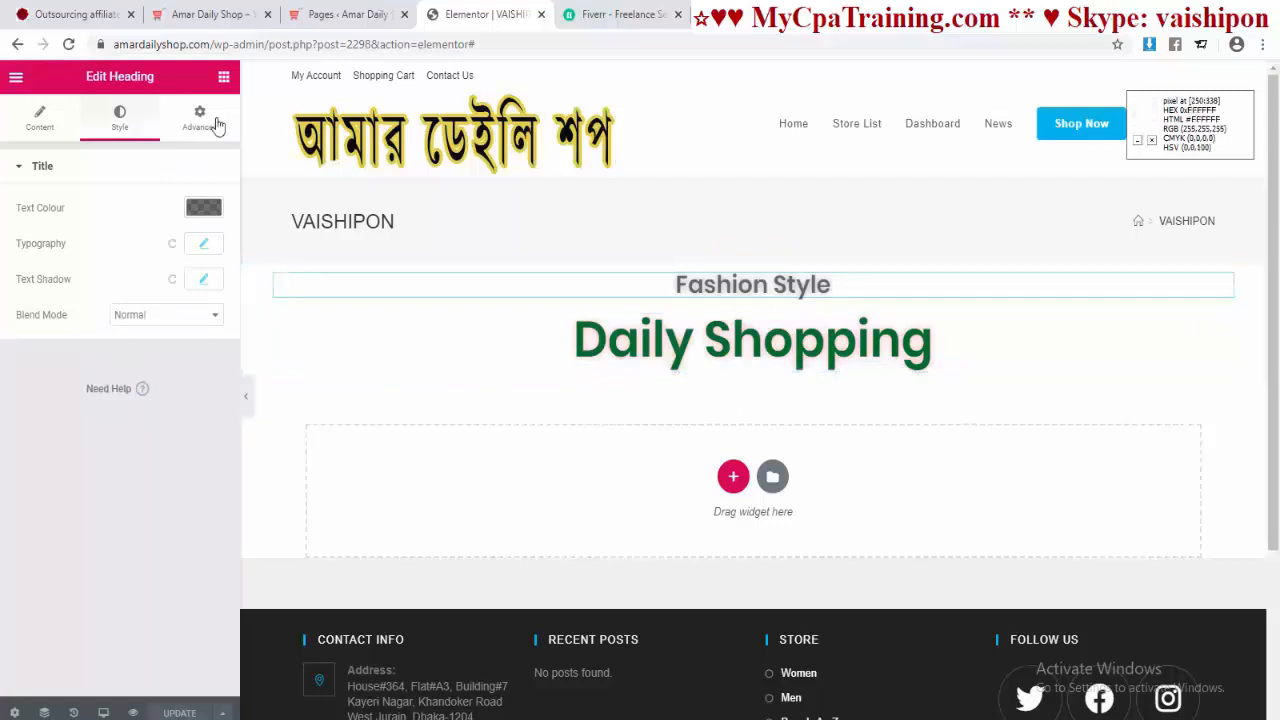
left_click(224, 77)
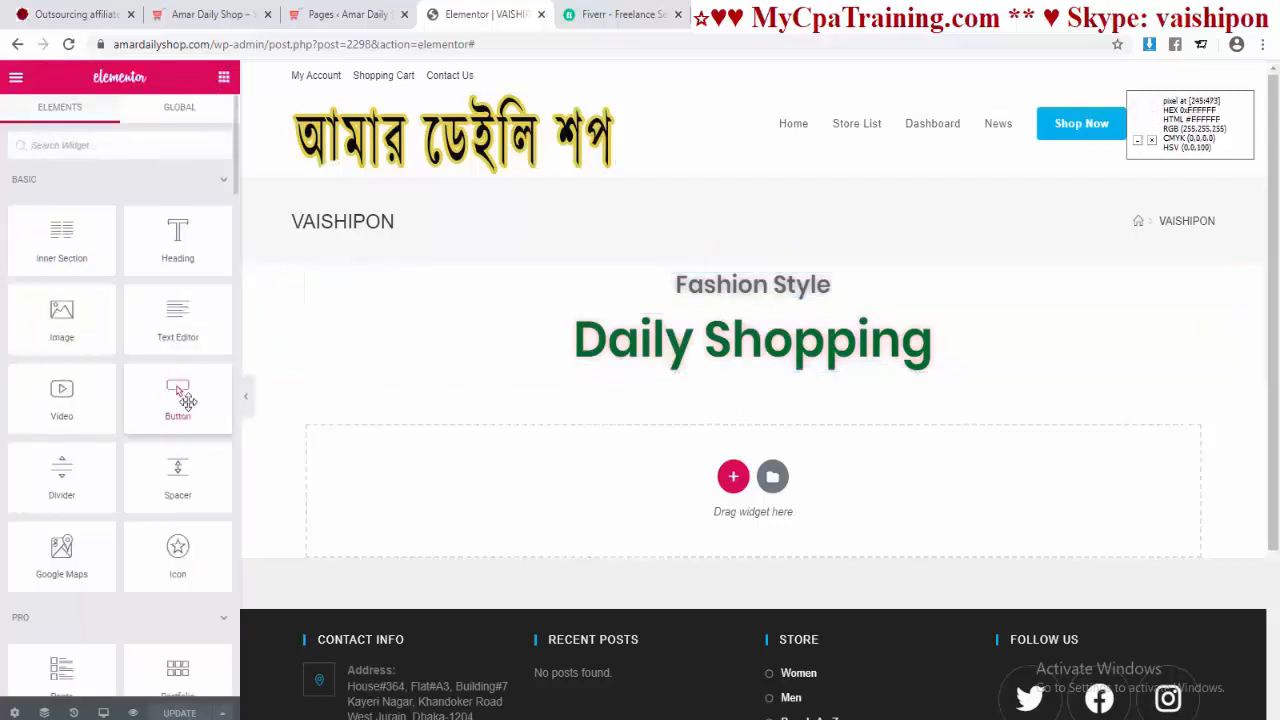
Step: Add a button below Daily Shopping labelled 'Shop' and linked to the Shop page
left_click_drag(176, 400, 727, 374)
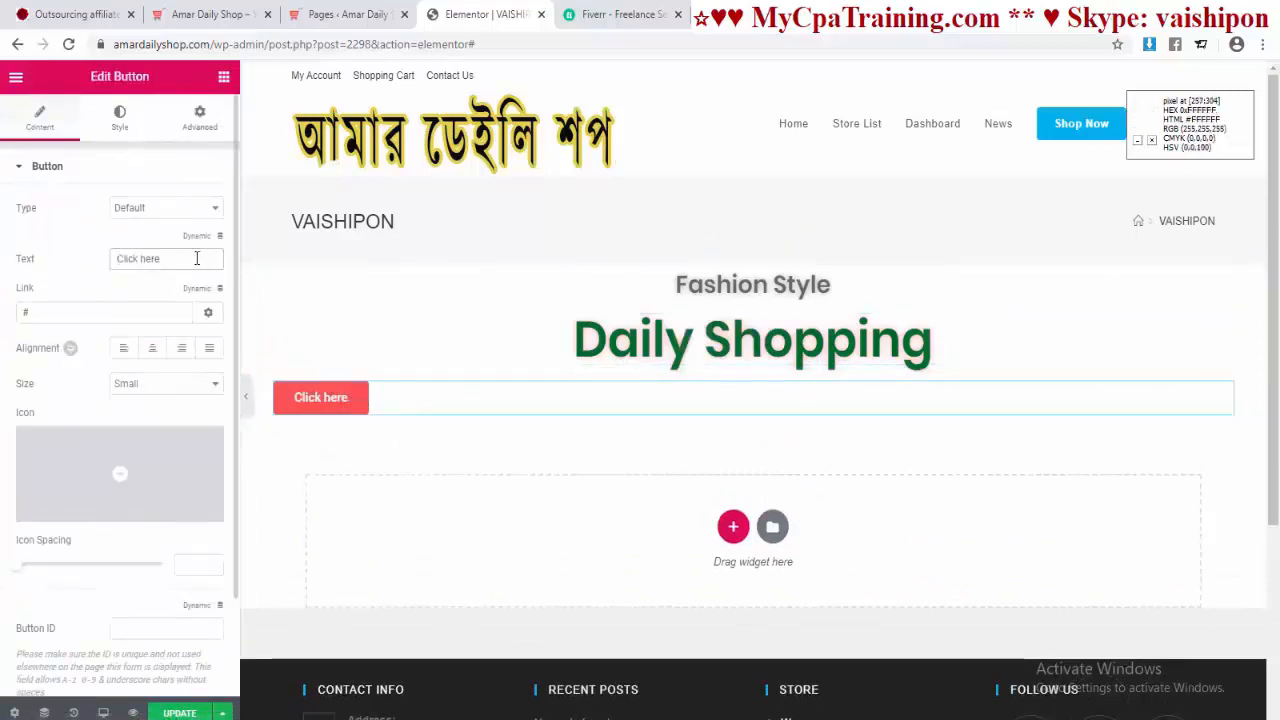
left_click_drag(193, 258, 99, 264)
type("See ")
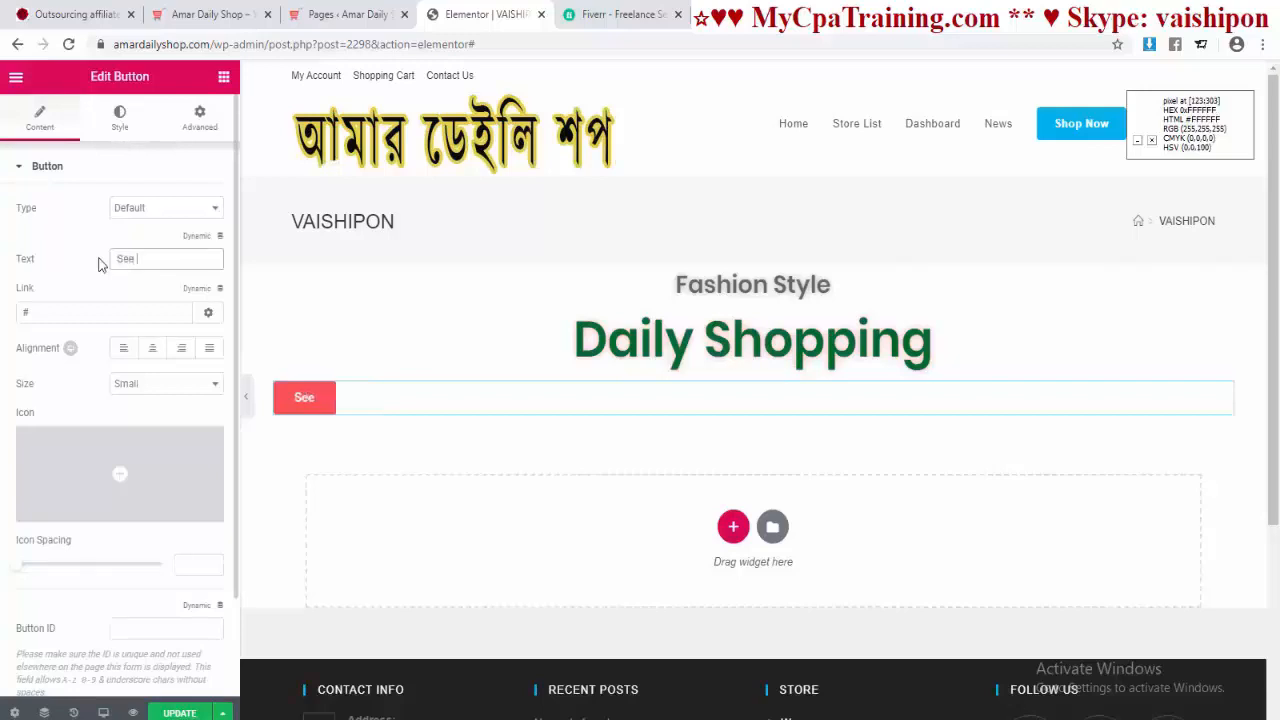
type("More")
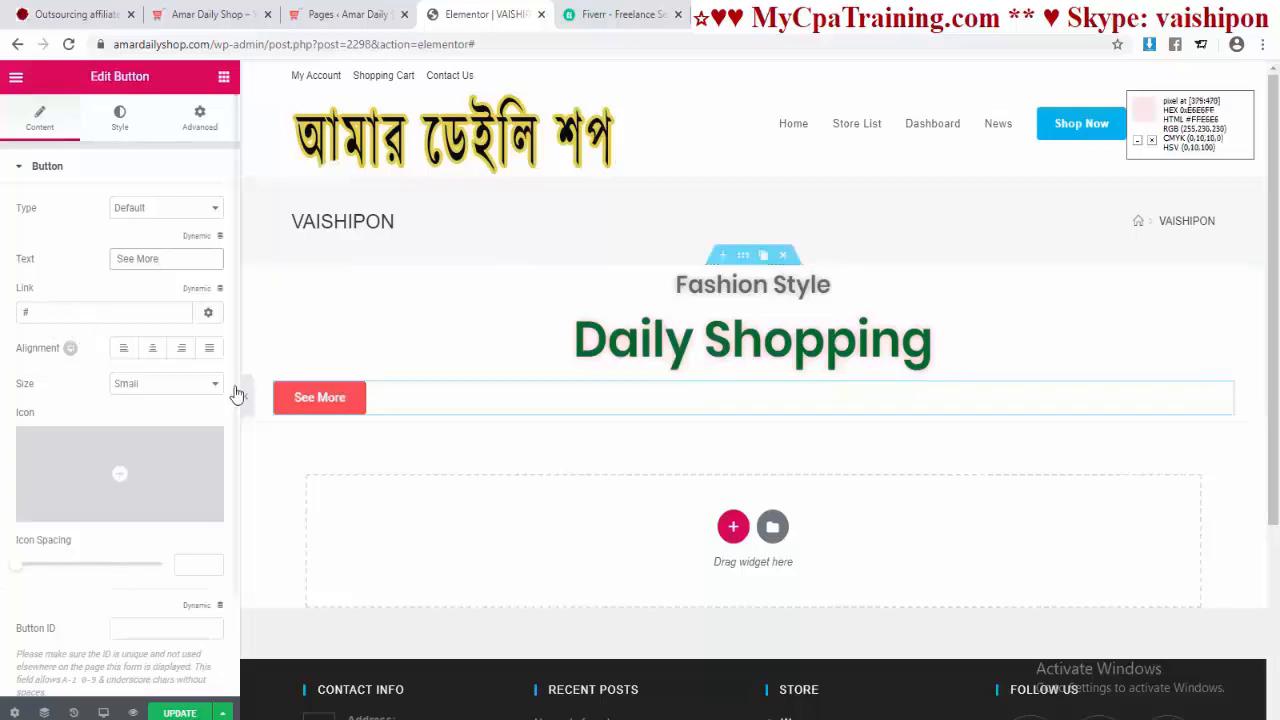
left_click_drag(40, 310, 3, 310)
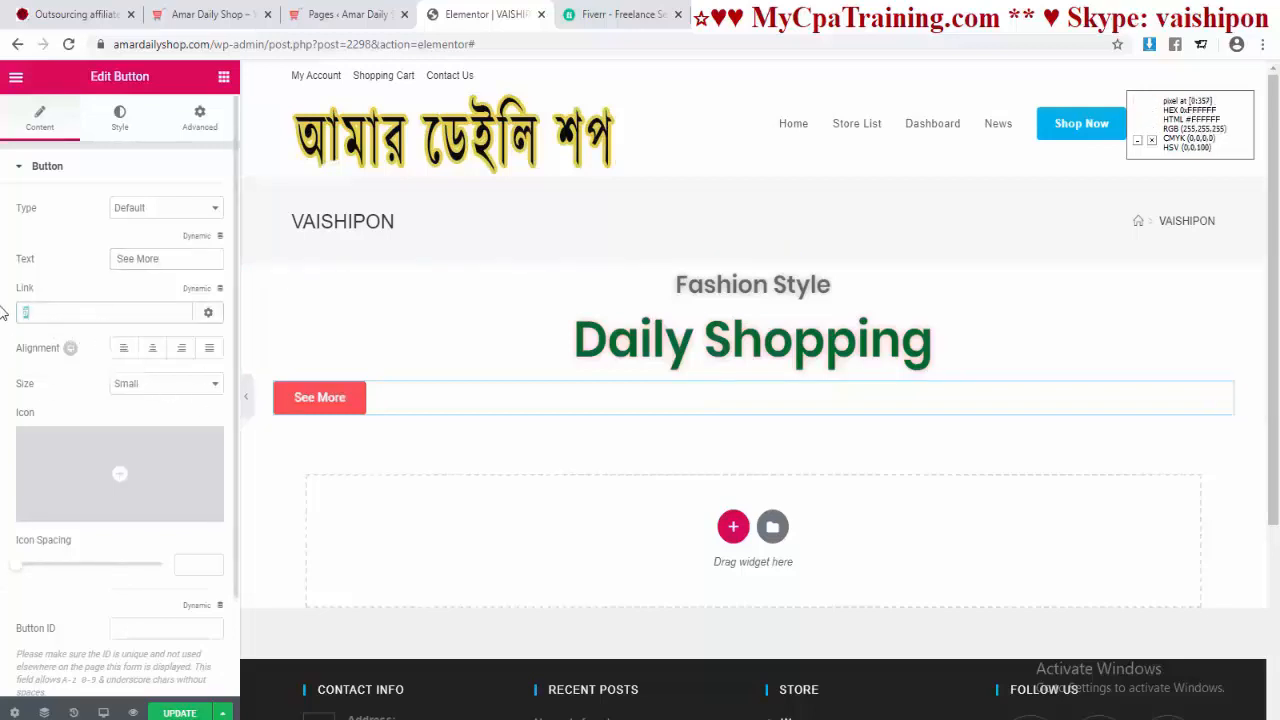
left_click(172, 260)
type("S")
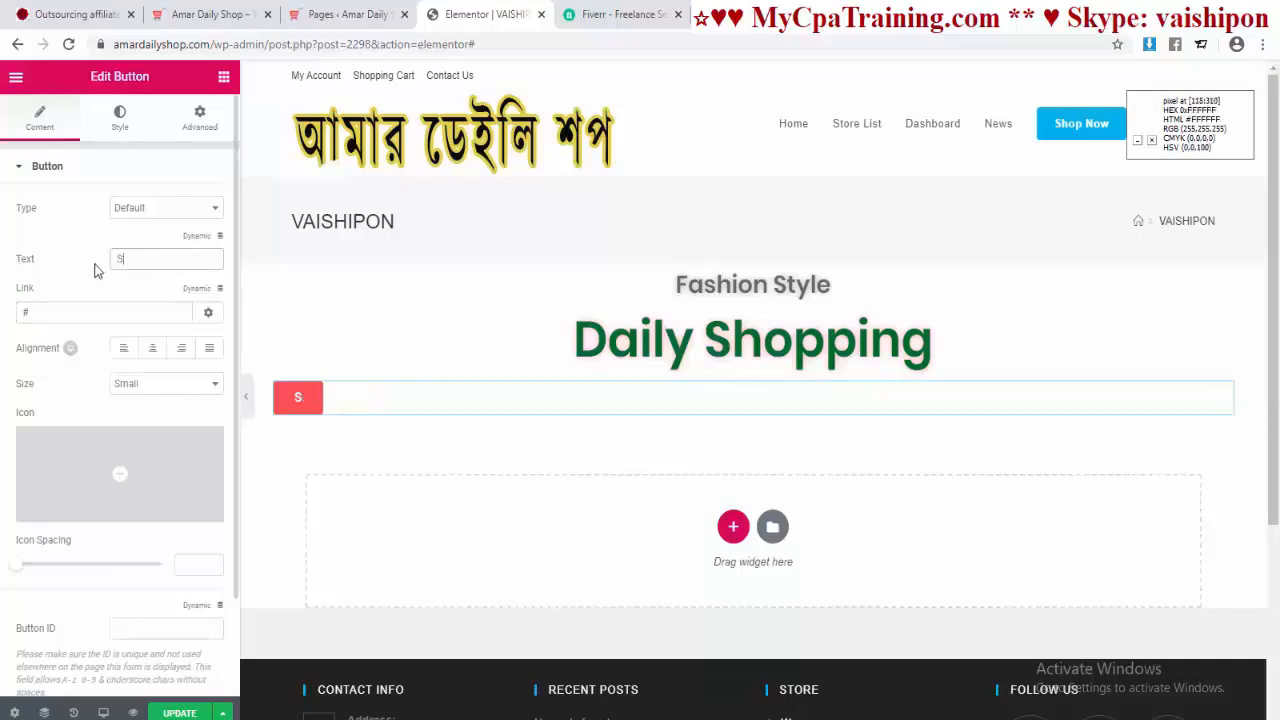
type("hop")
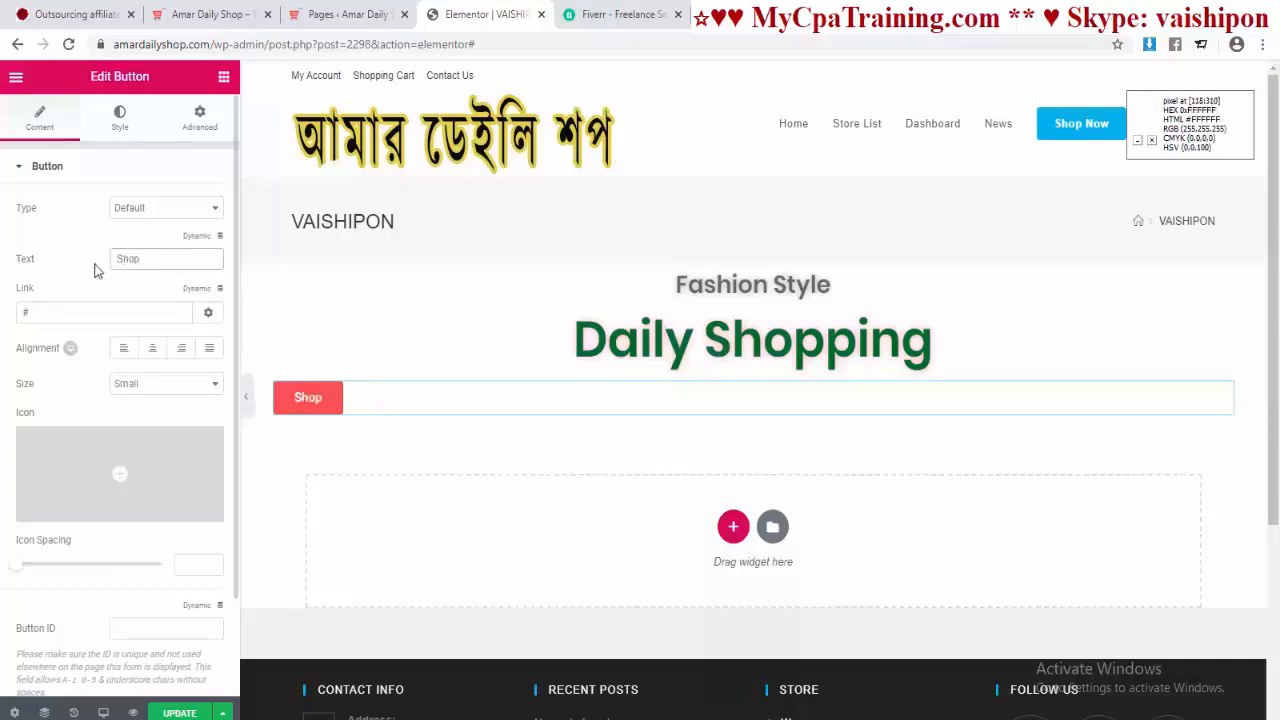
left_click(15, 312)
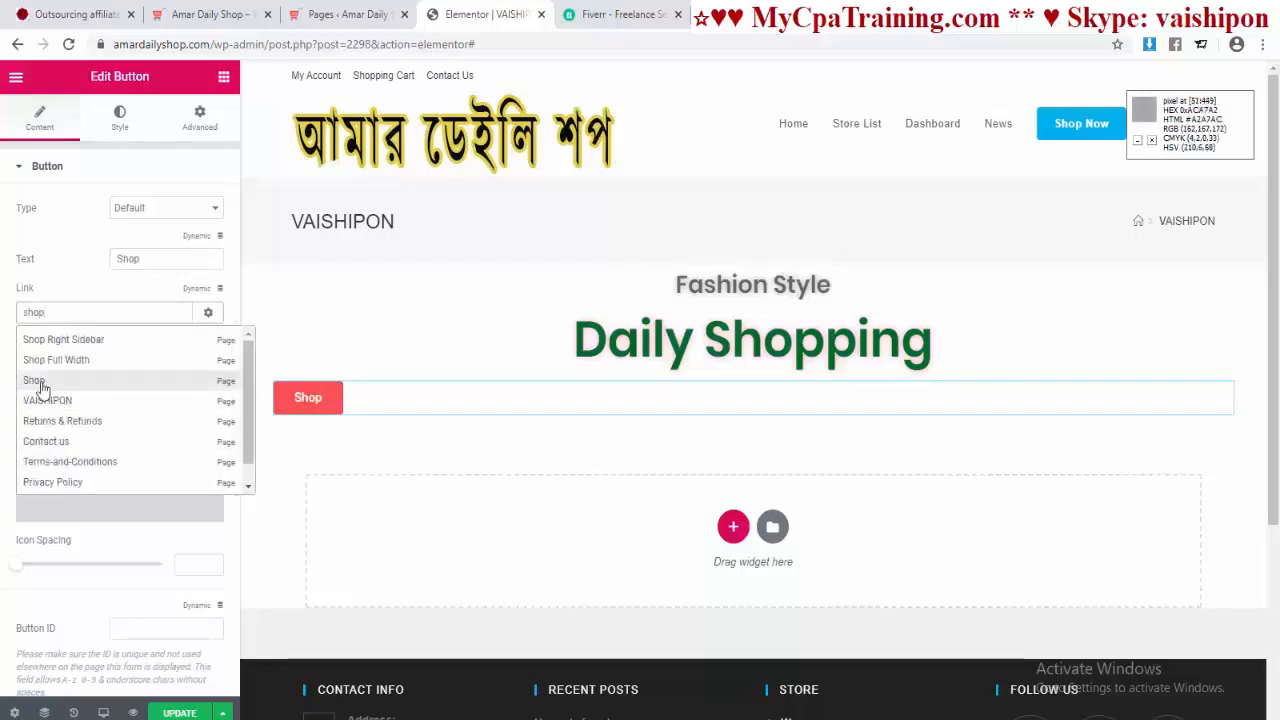
left_click(36, 381)
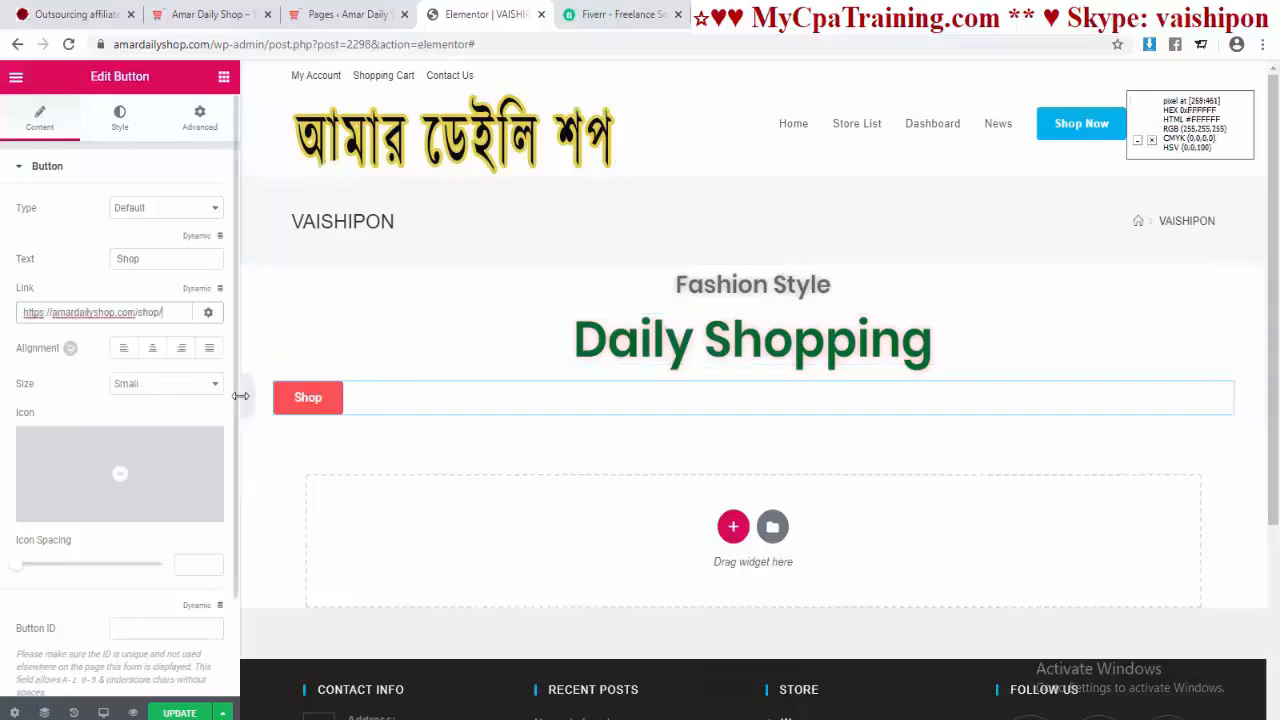
Step: Make the Shop button Large and centre it under the headings
mouse_move(152, 477)
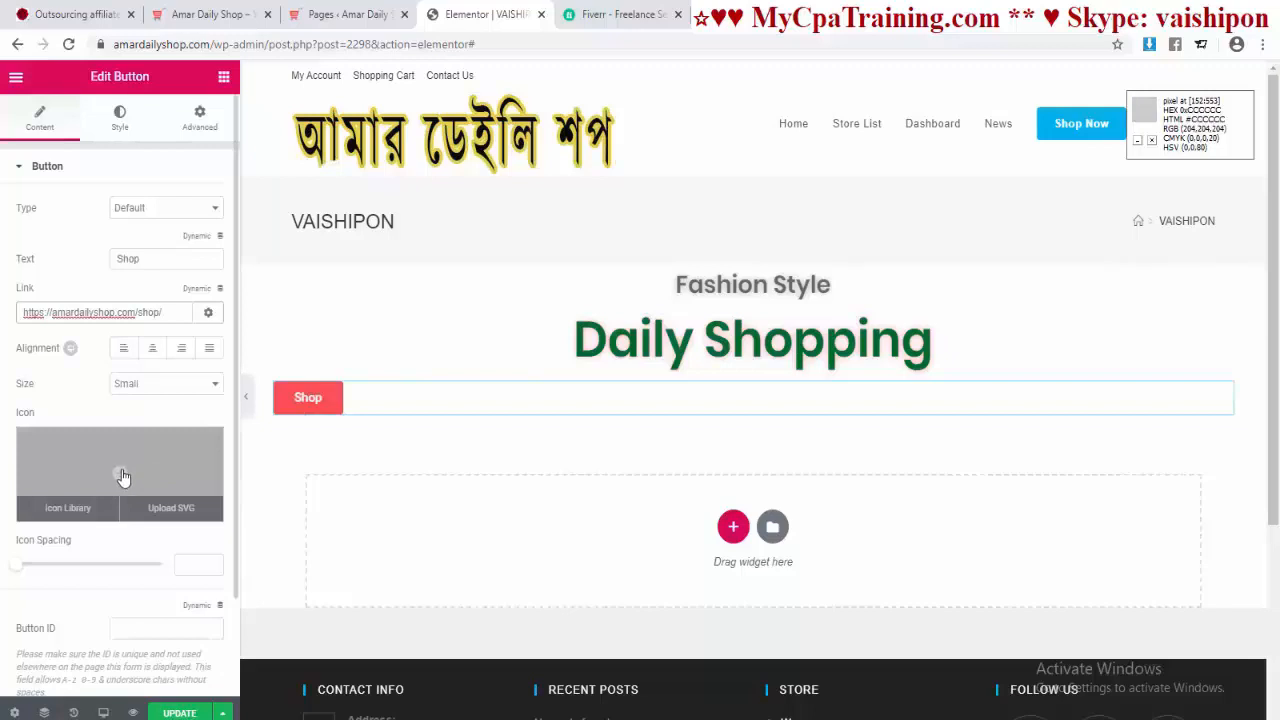
left_click(150, 383)
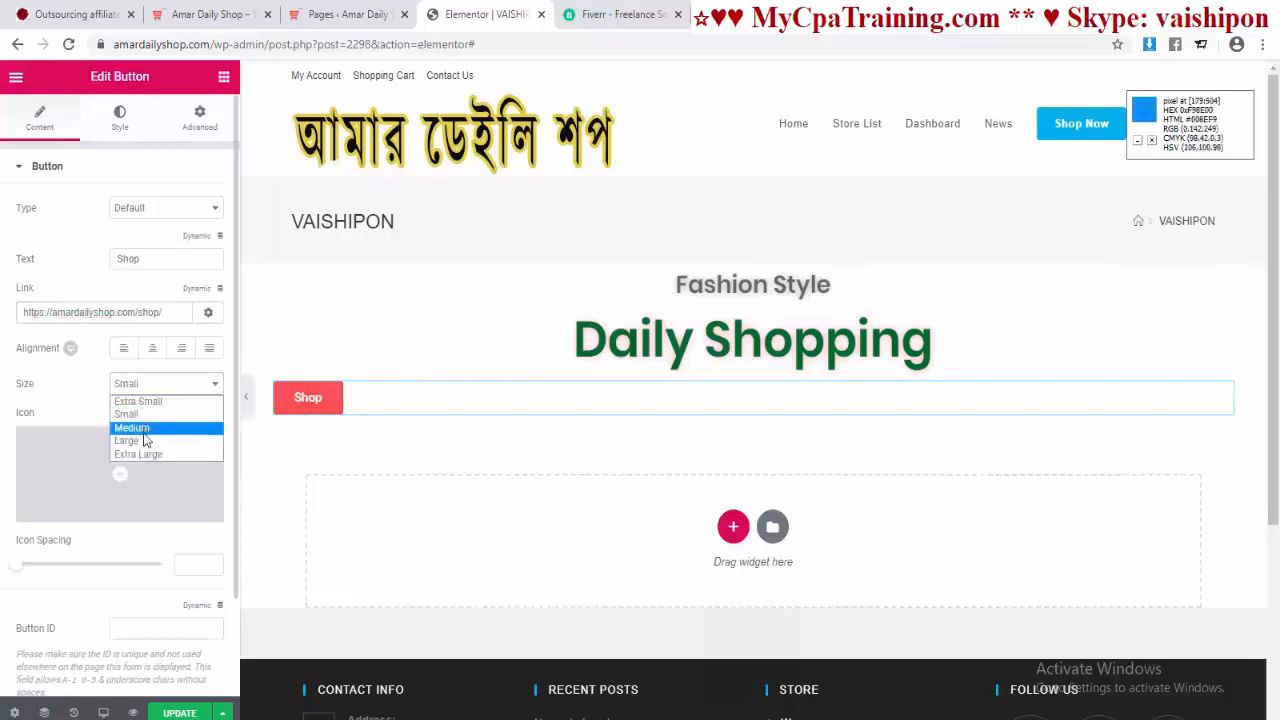
left_click(140, 441)
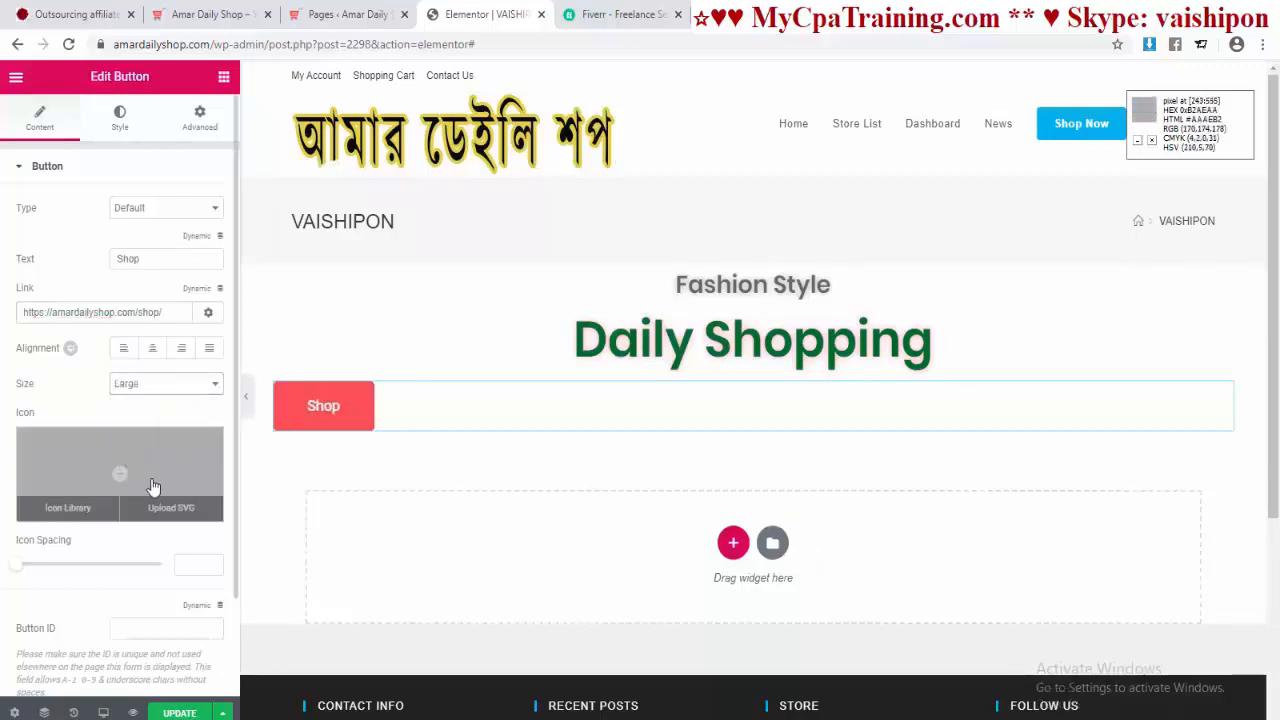
left_click(152, 350)
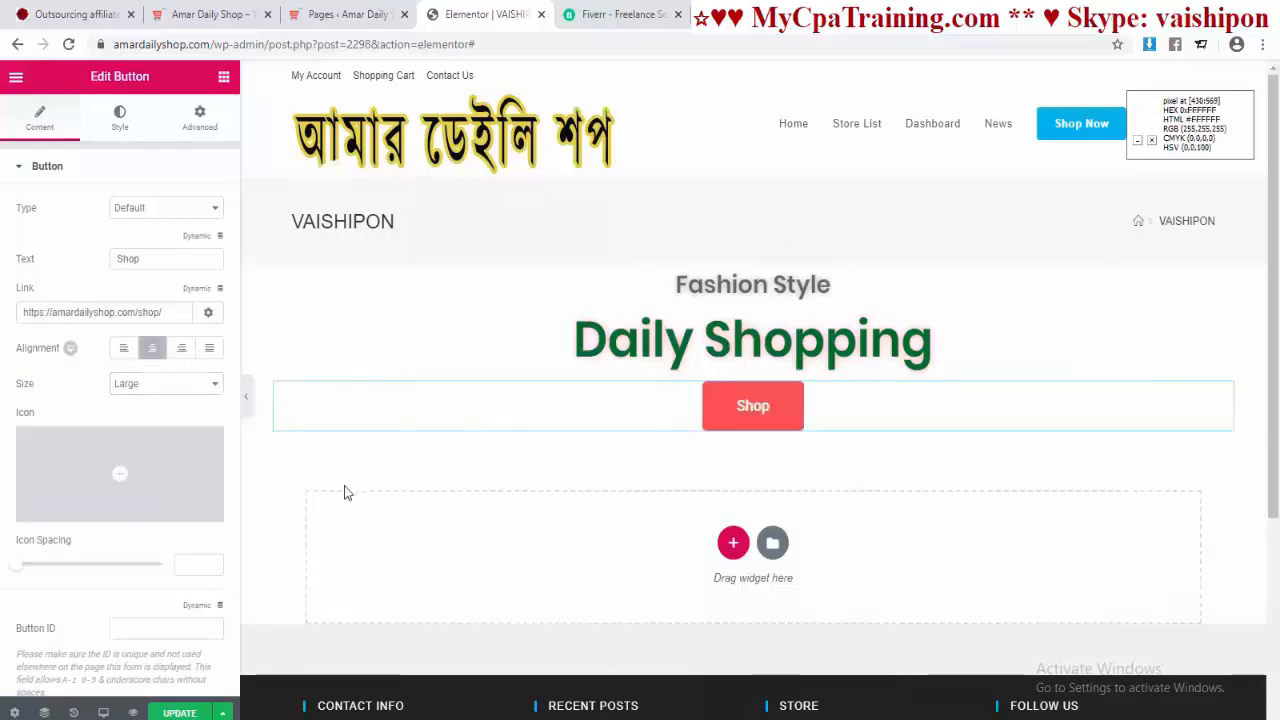
Step: Search the icon library for 'shop' and insert the shopping-cart icon on the button
left_click(119, 480)
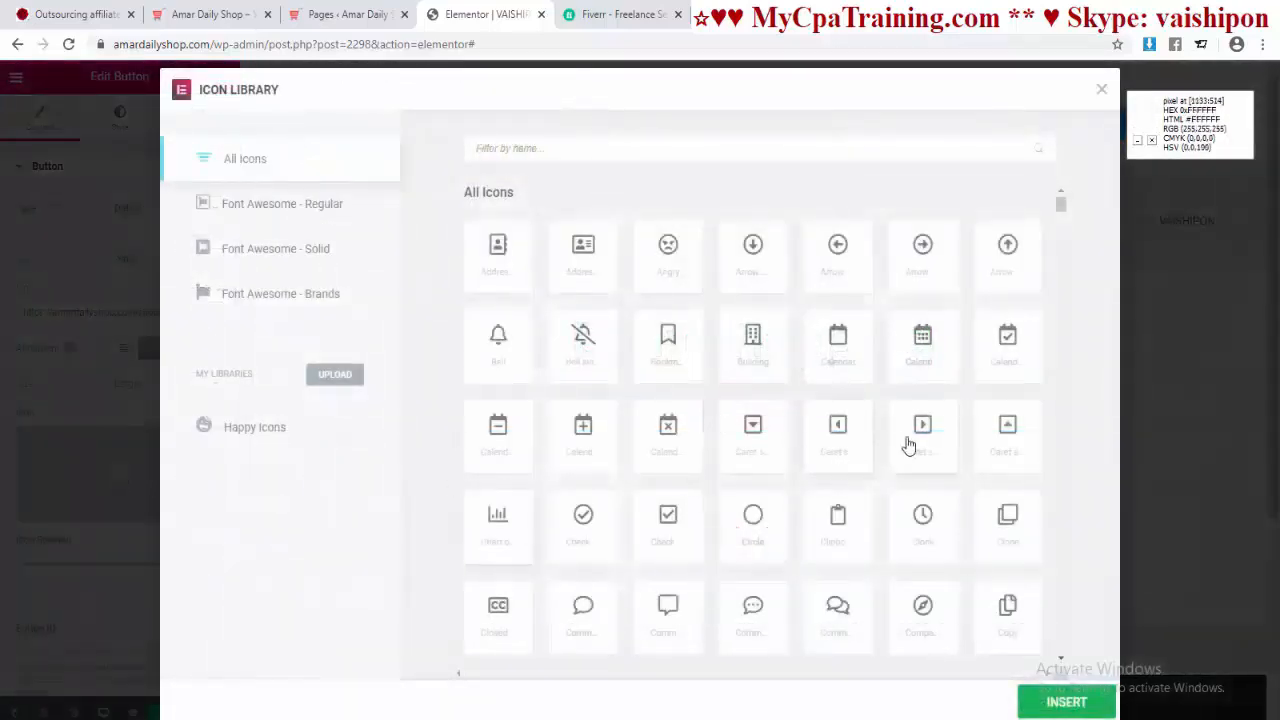
left_click(499, 147)
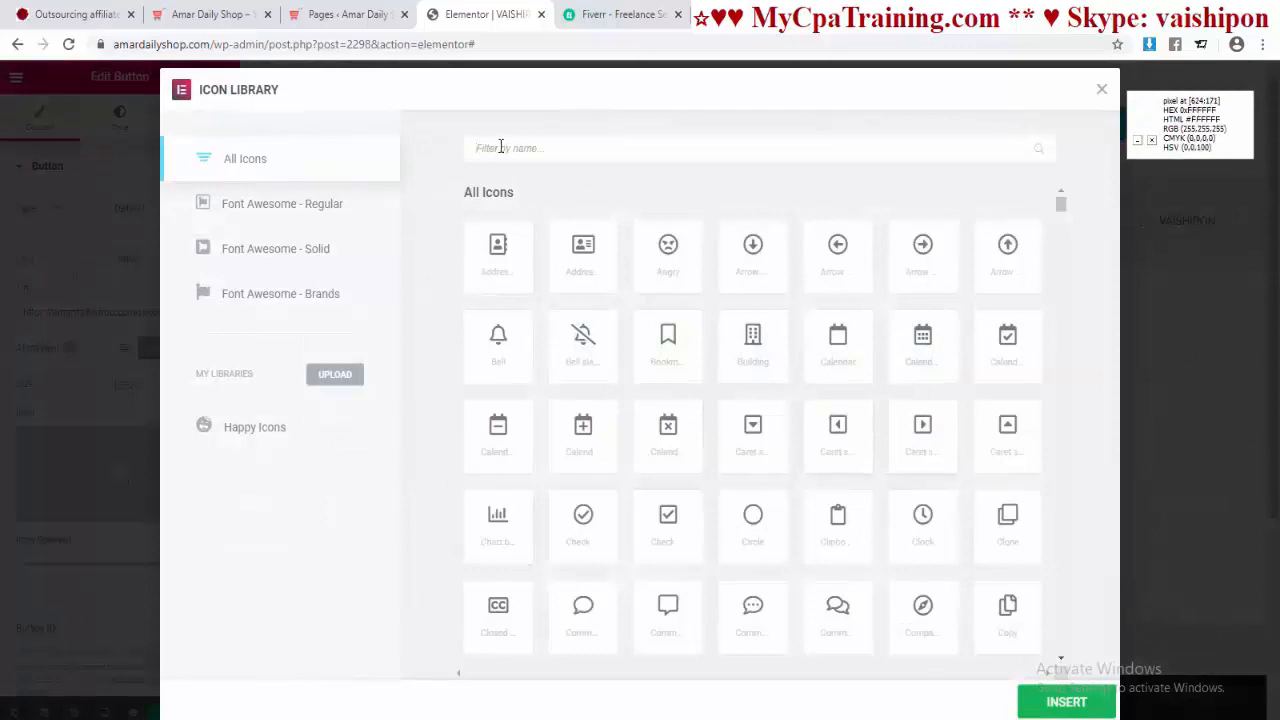
type("shop")
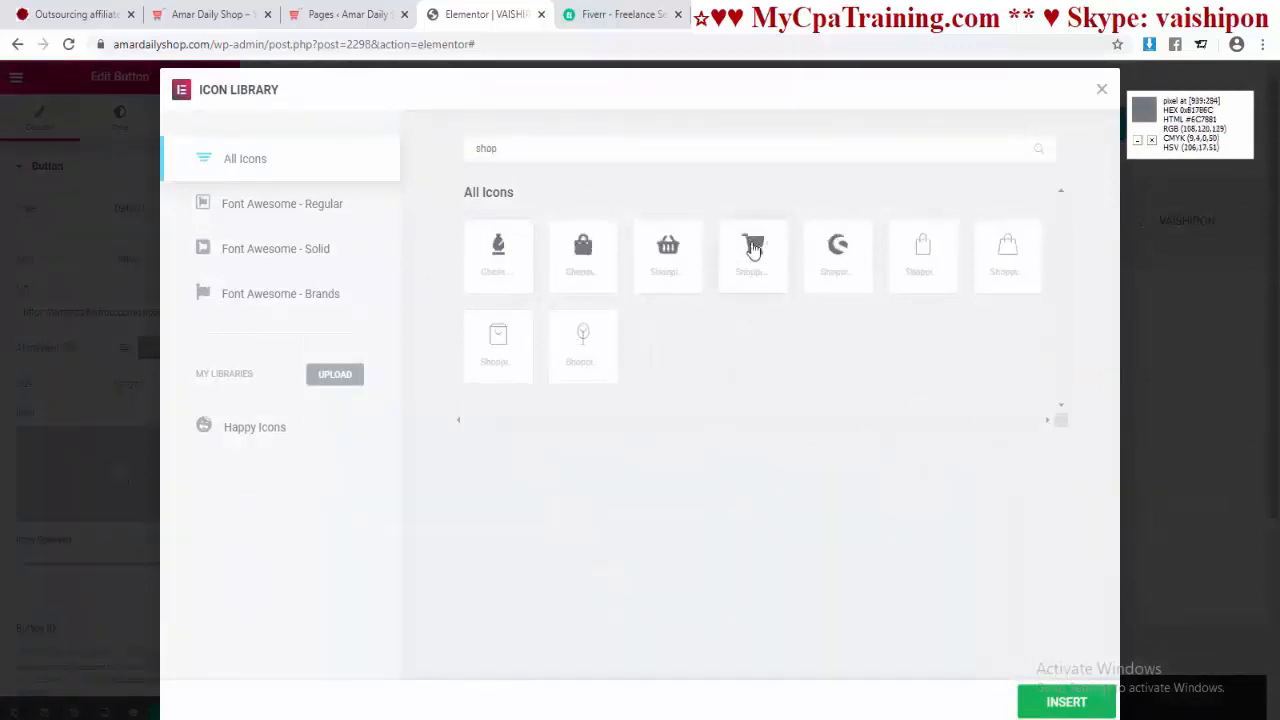
left_click(755, 247)
left_click(1048, 704)
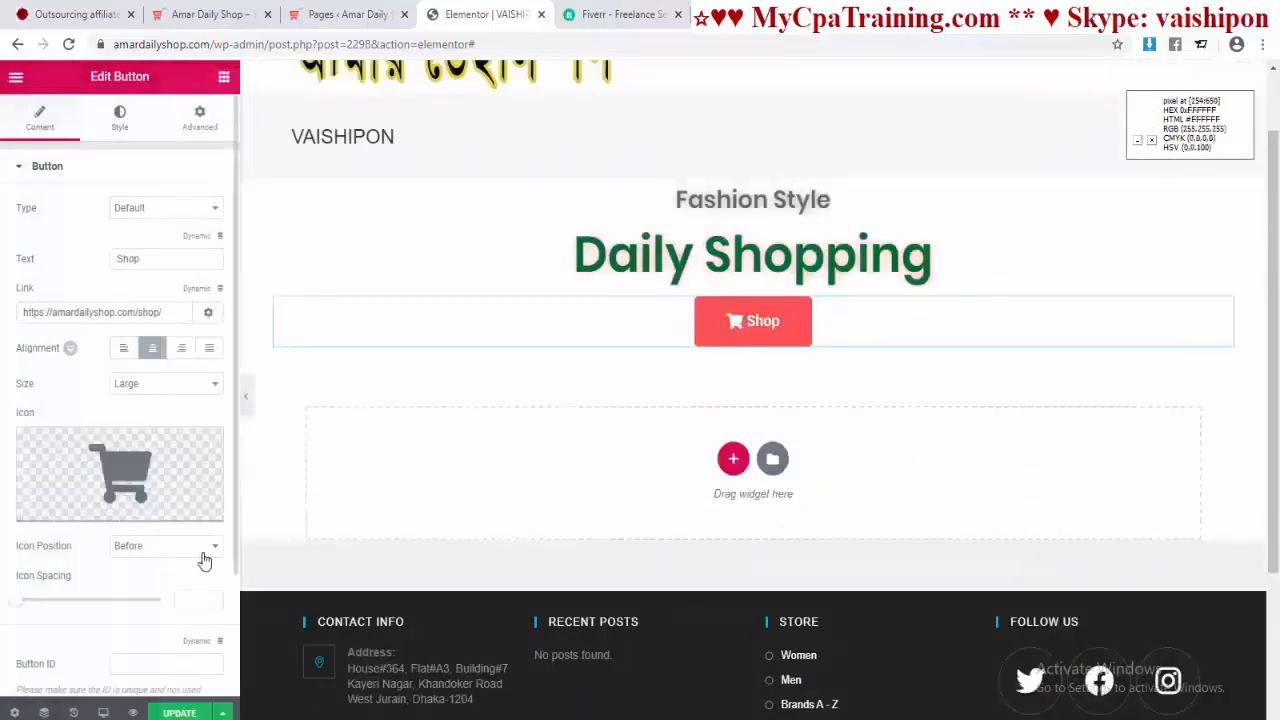
Step: Keep the cart icon before the label and widen the icon spacing to 11
scroll(206, 560, "down", 2)
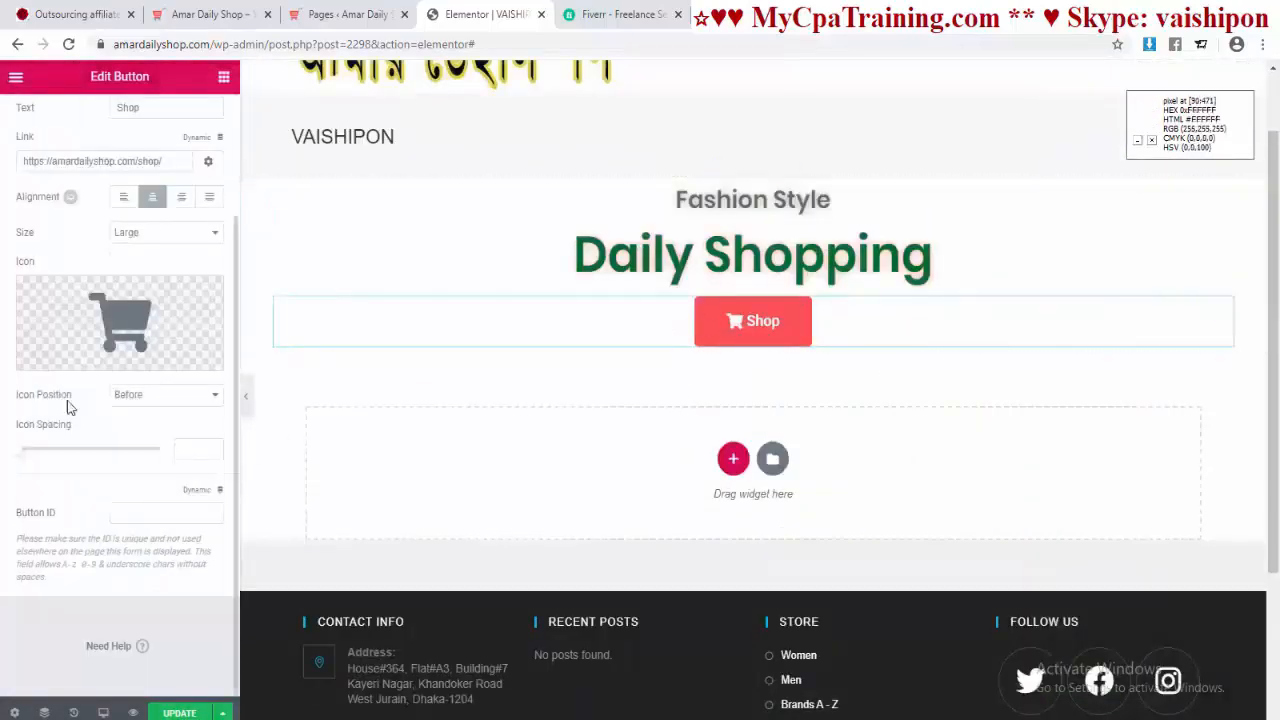
left_click(157, 405)
left_click(138, 433)
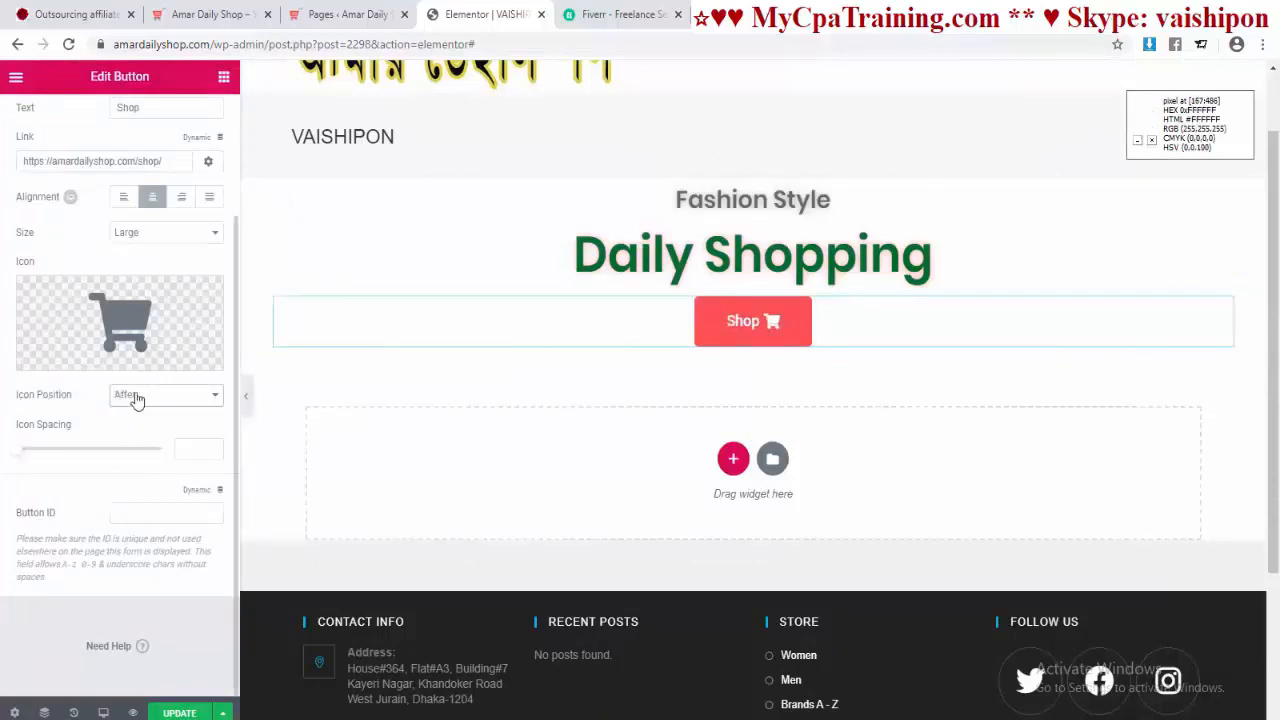
left_click(137, 400)
left_click(134, 409)
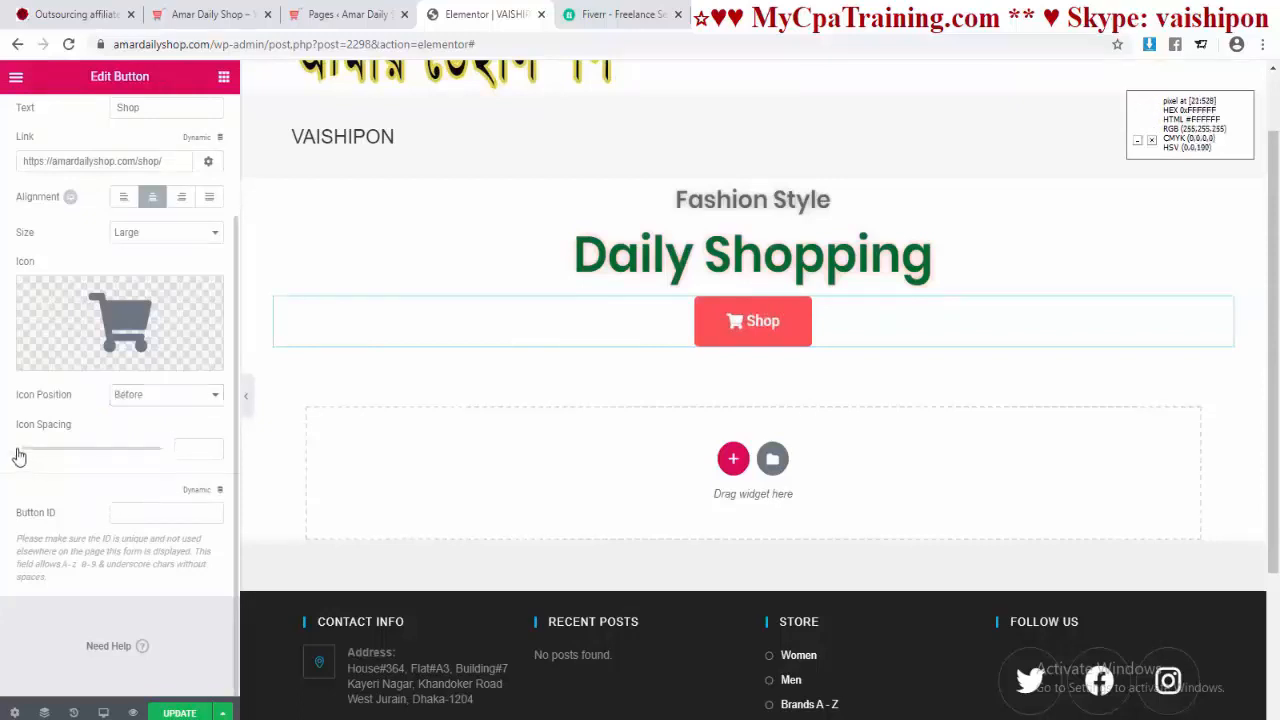
left_click_drag(24, 457, 52, 451)
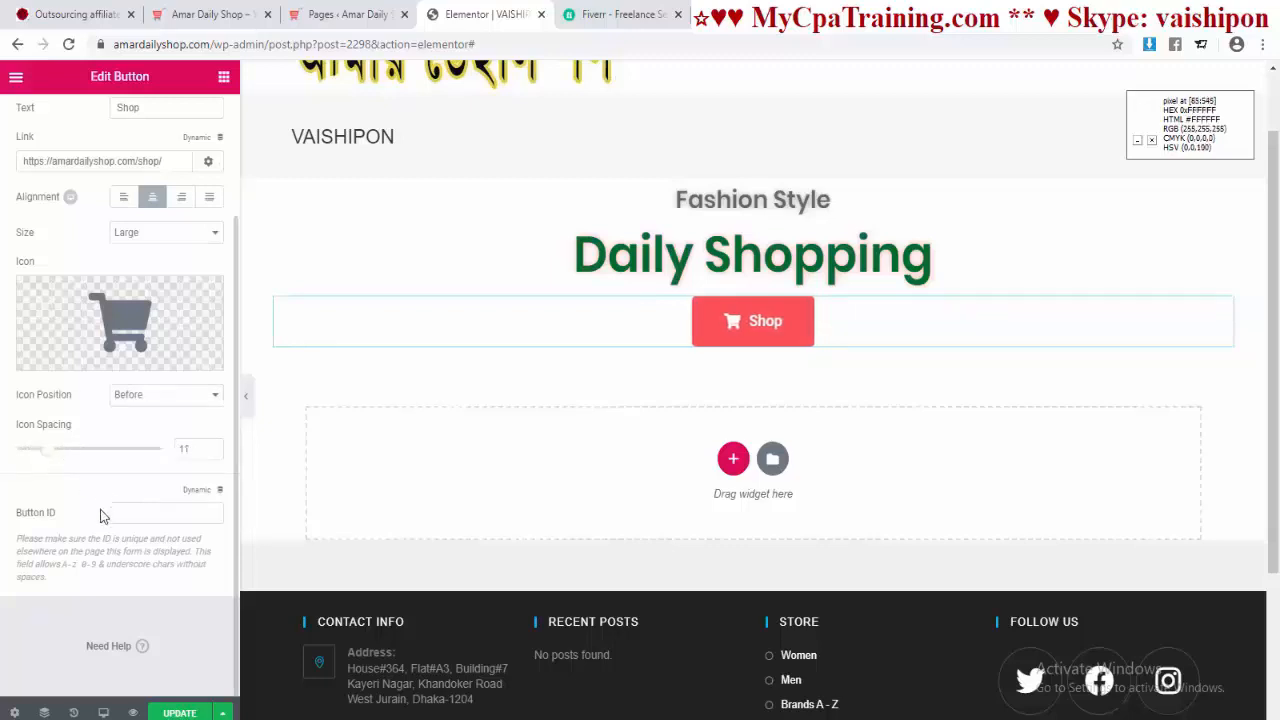
scroll(137, 537, "up", 3)
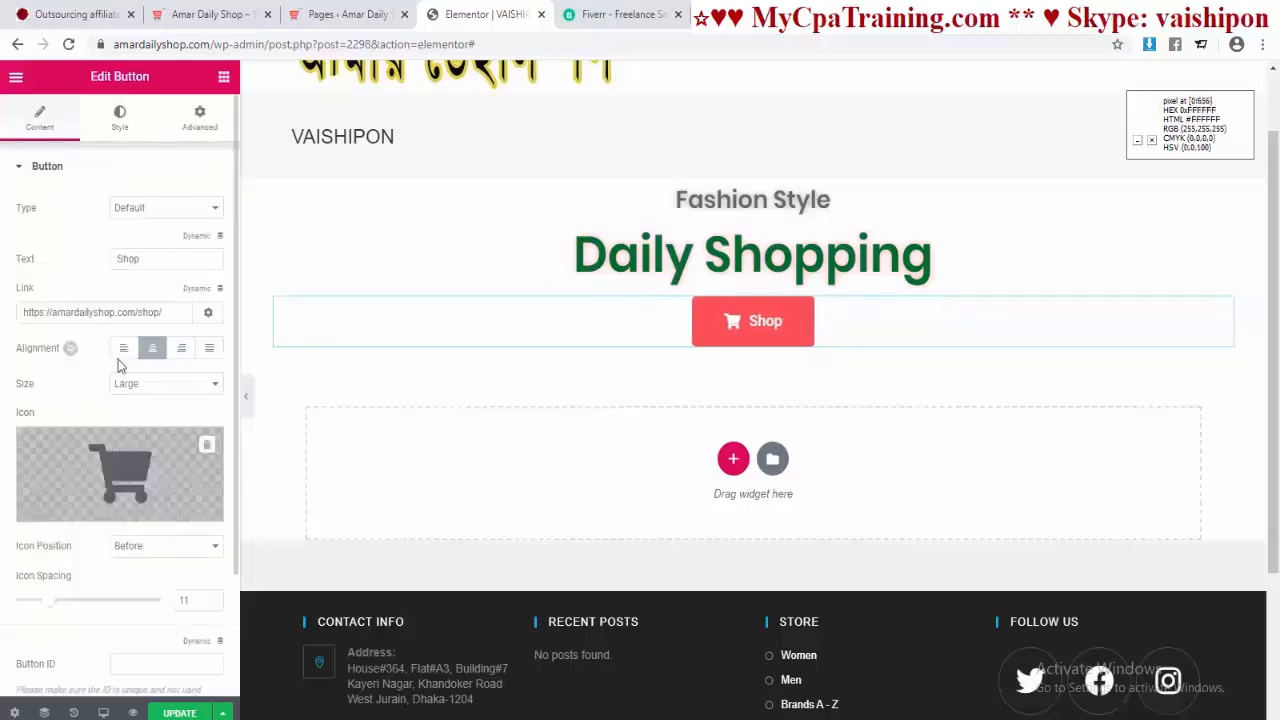
left_click(119, 122)
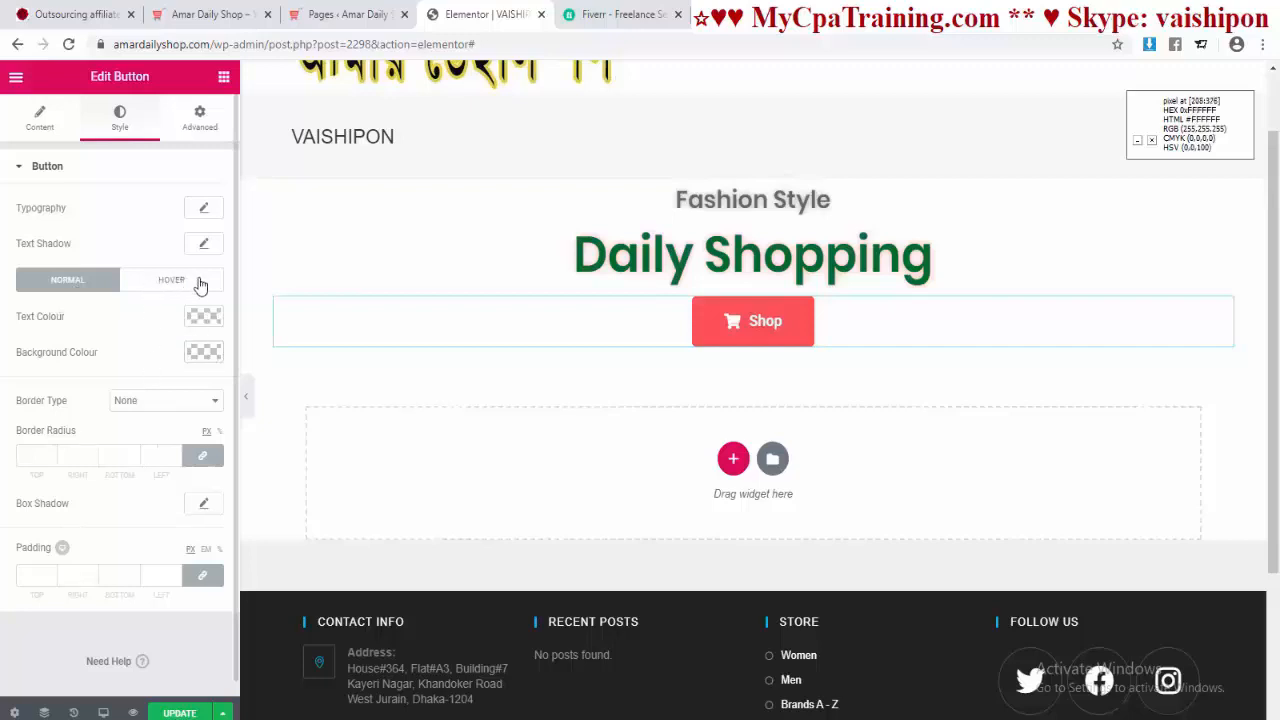
Step: Set the Shop button's hover text to red #f6121c and hover background to light grey #e2e2e2
left_click(202, 353)
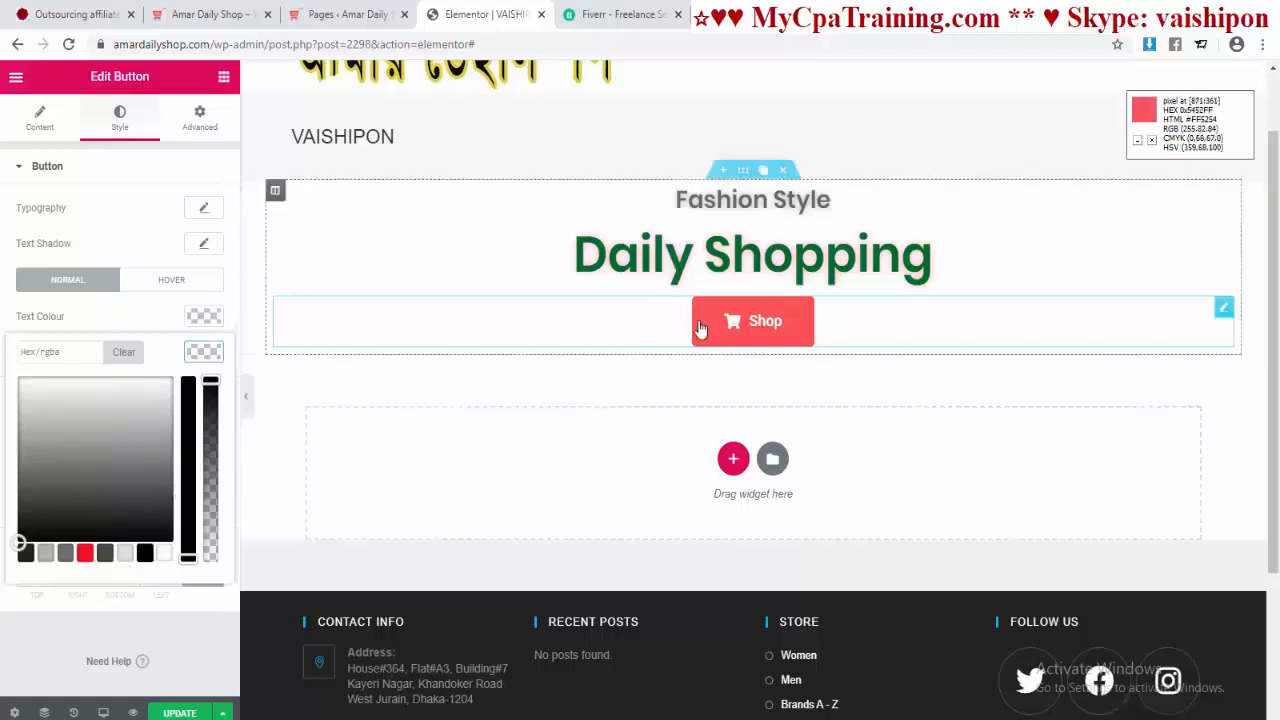
left_click(170, 284)
left_click(172, 285)
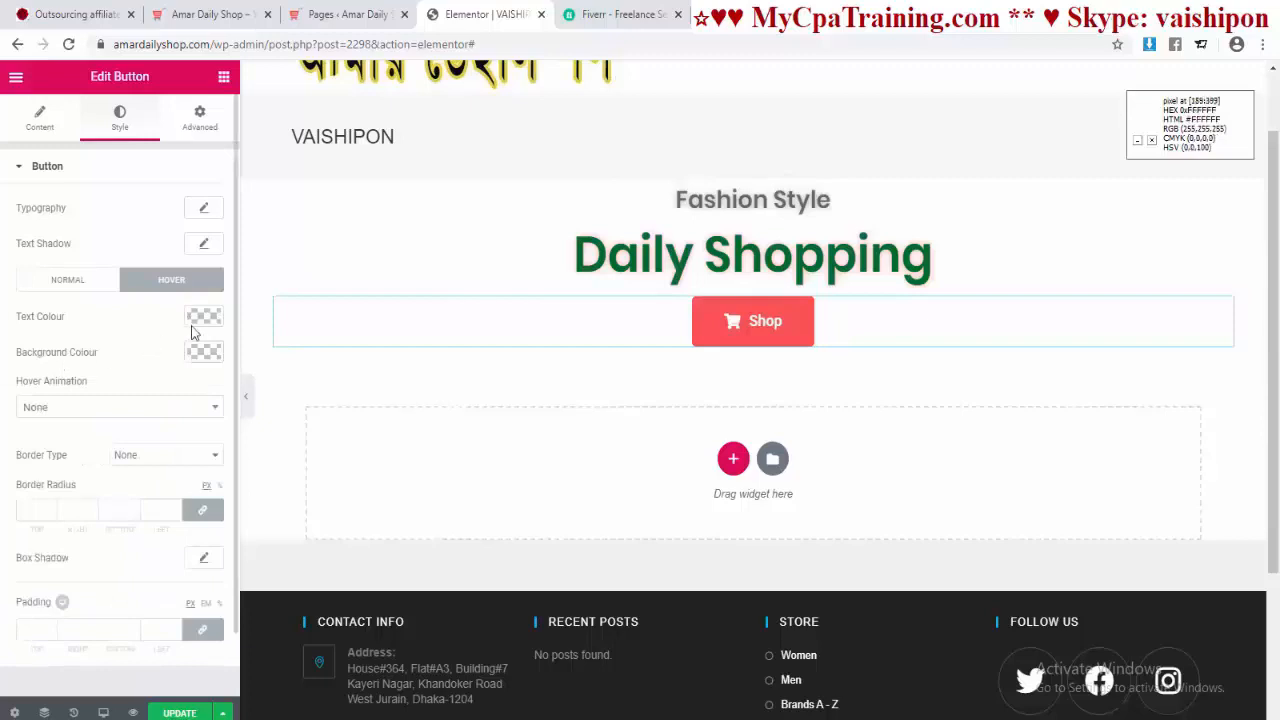
left_click(205, 318)
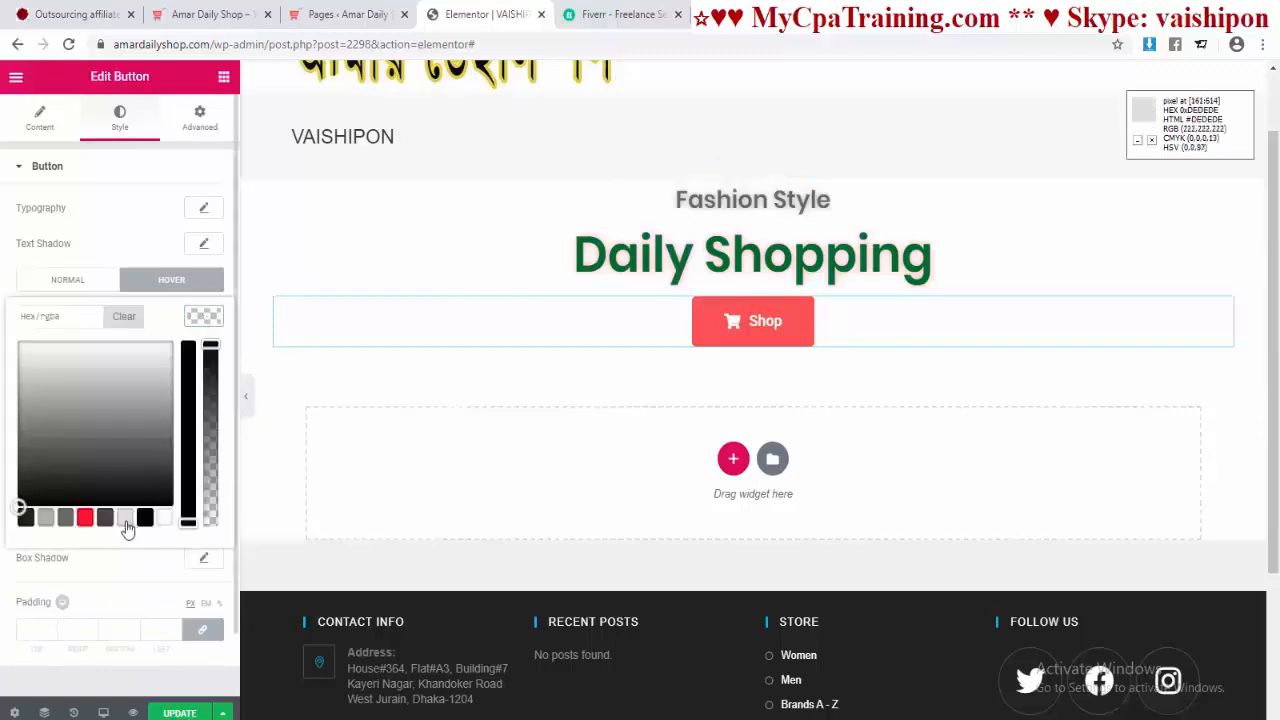
left_click(86, 518)
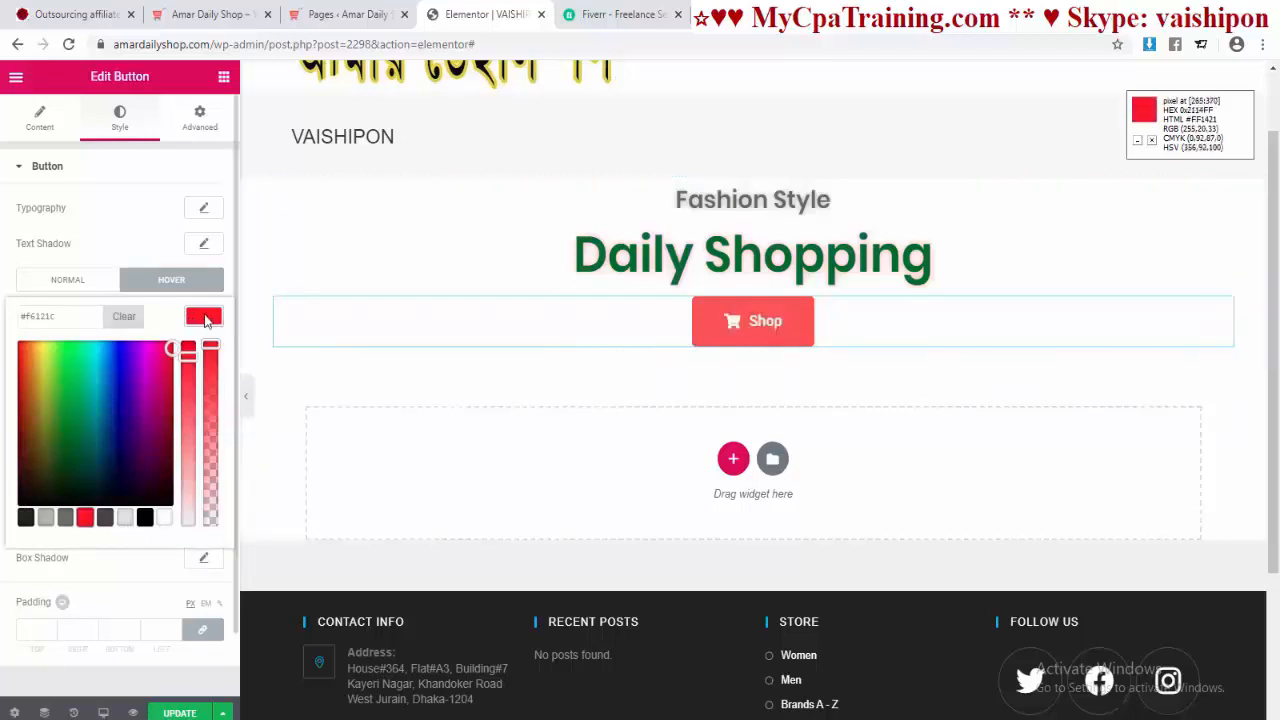
left_click(188, 592)
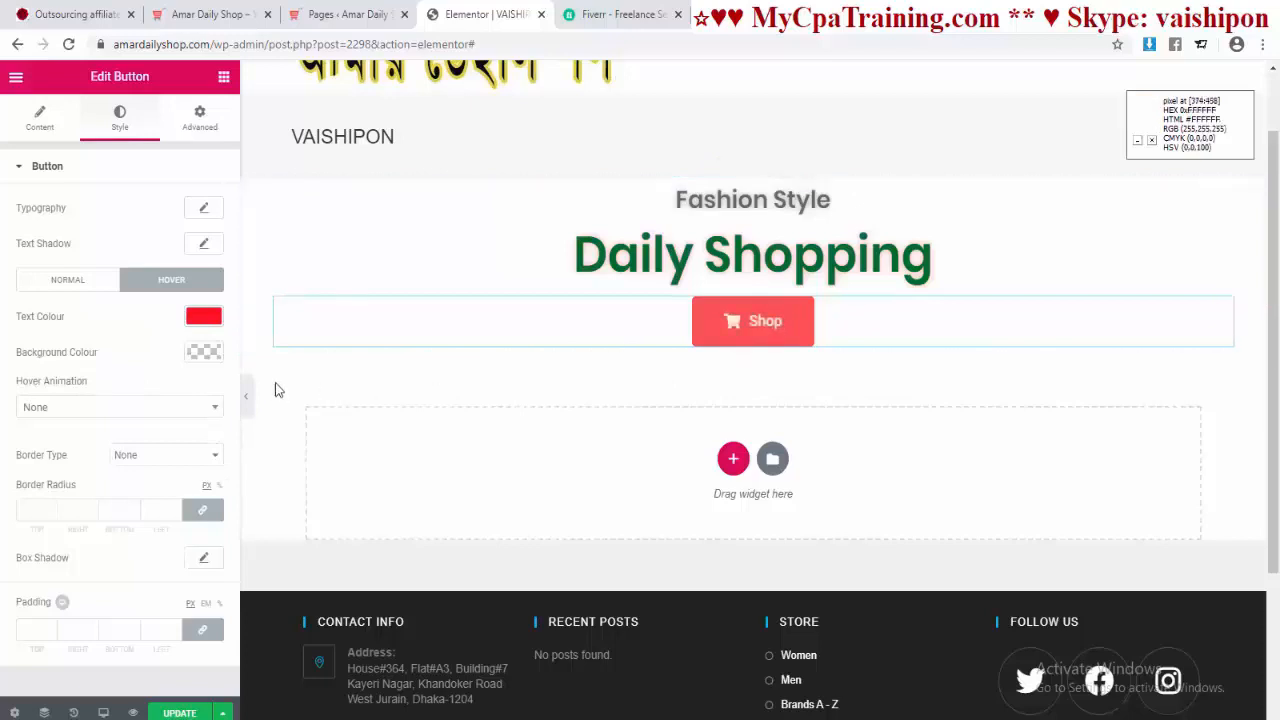
left_click(204, 352)
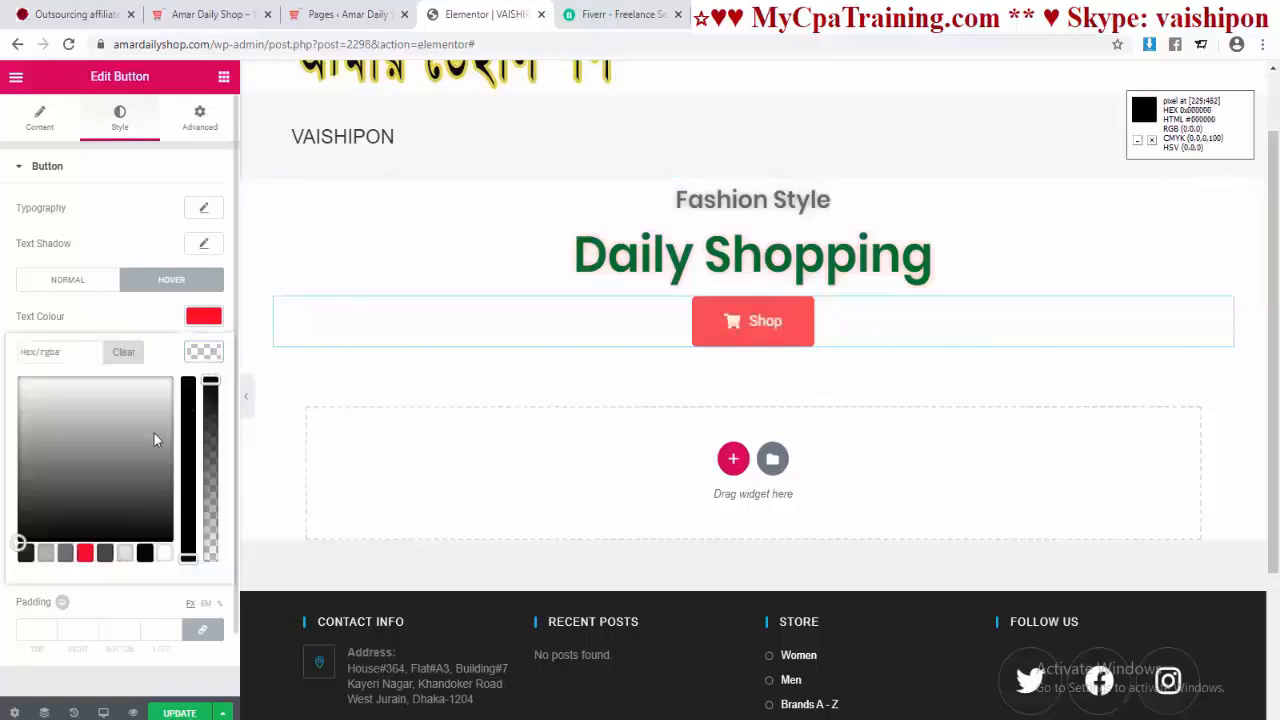
left_click(123, 554)
left_click(118, 574)
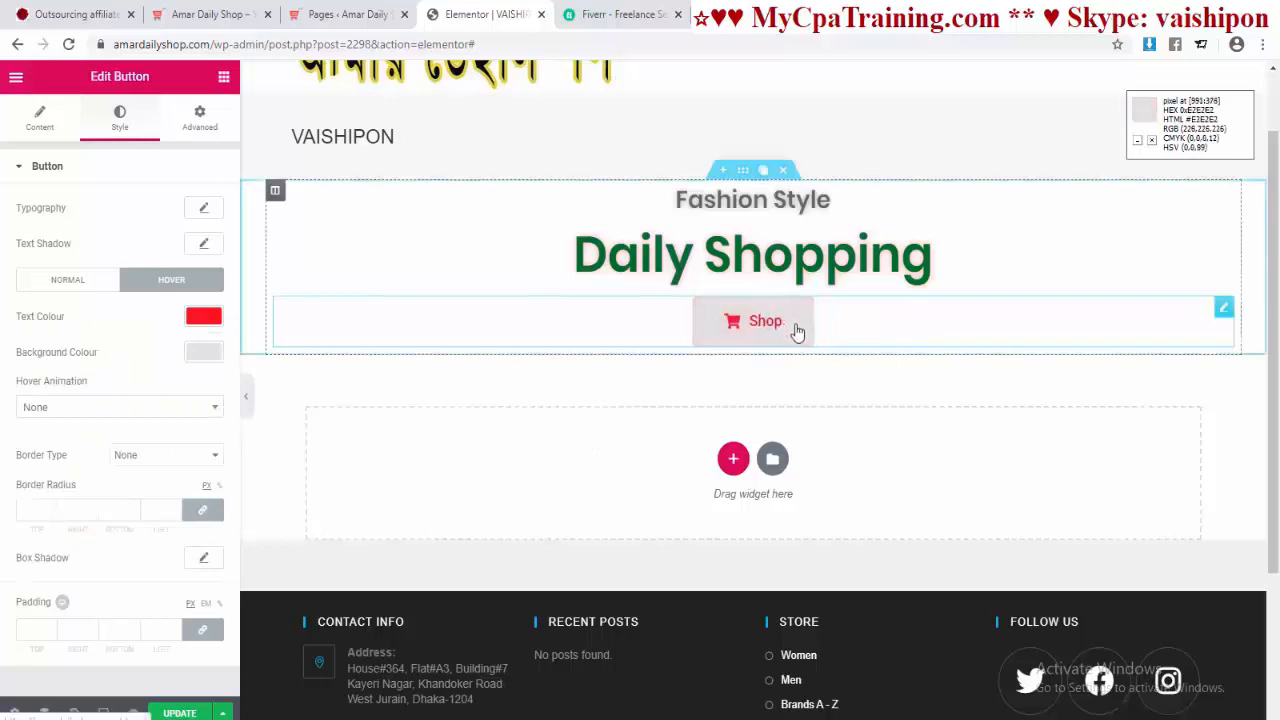
Step: Try several hover animations and settle on Wobble Bottom for the Shop button
left_click(201, 415)
left_click(91, 480)
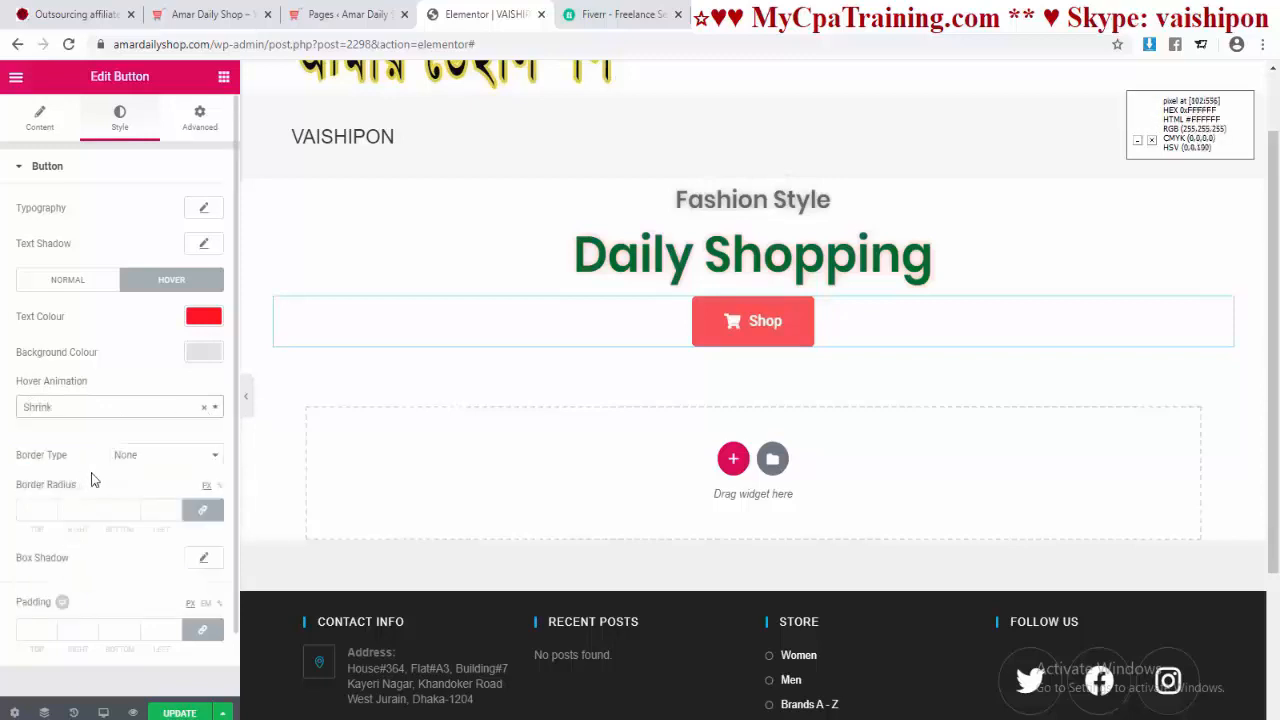
left_click(120, 407)
left_click(62, 502)
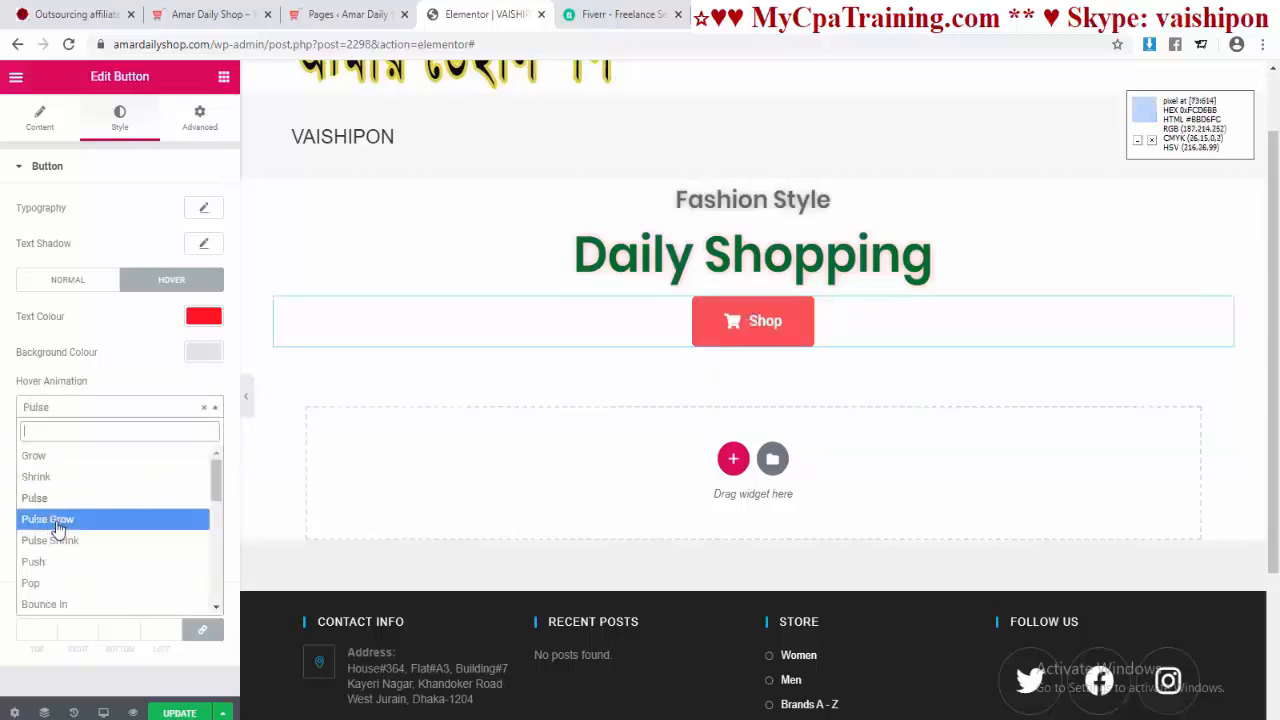
left_click(84, 519)
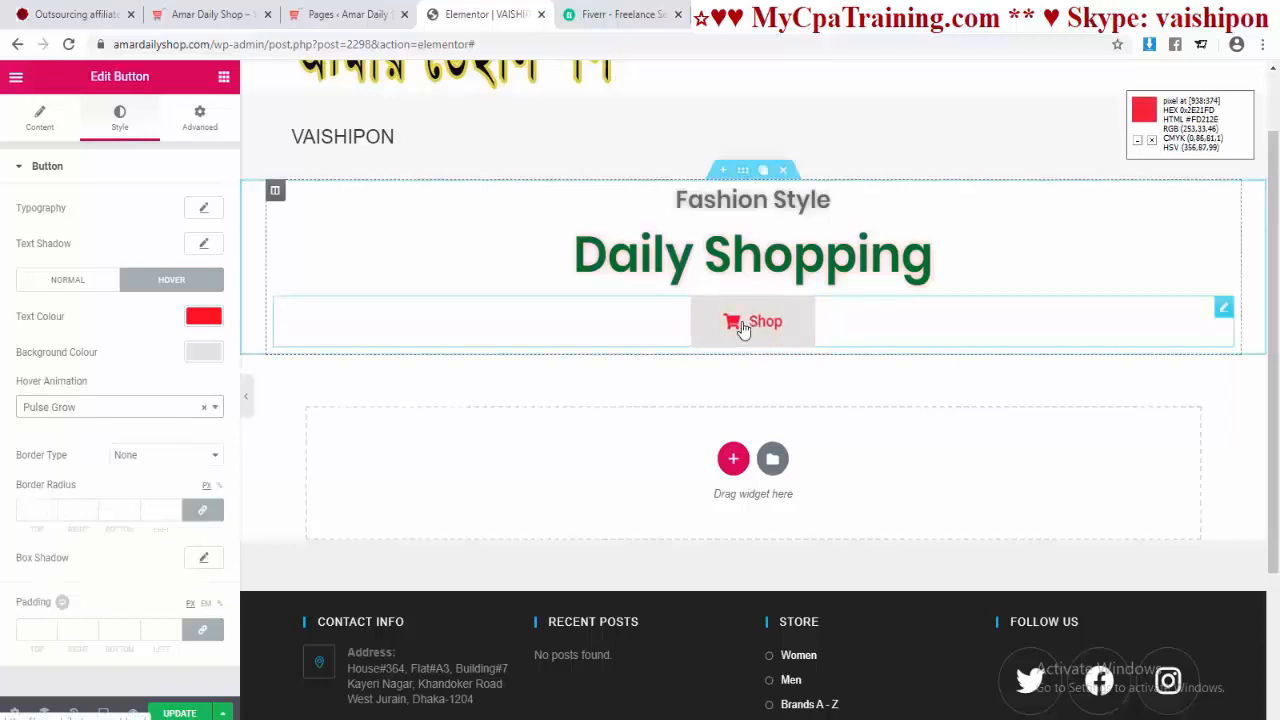
left_click(205, 408)
left_click(108, 541)
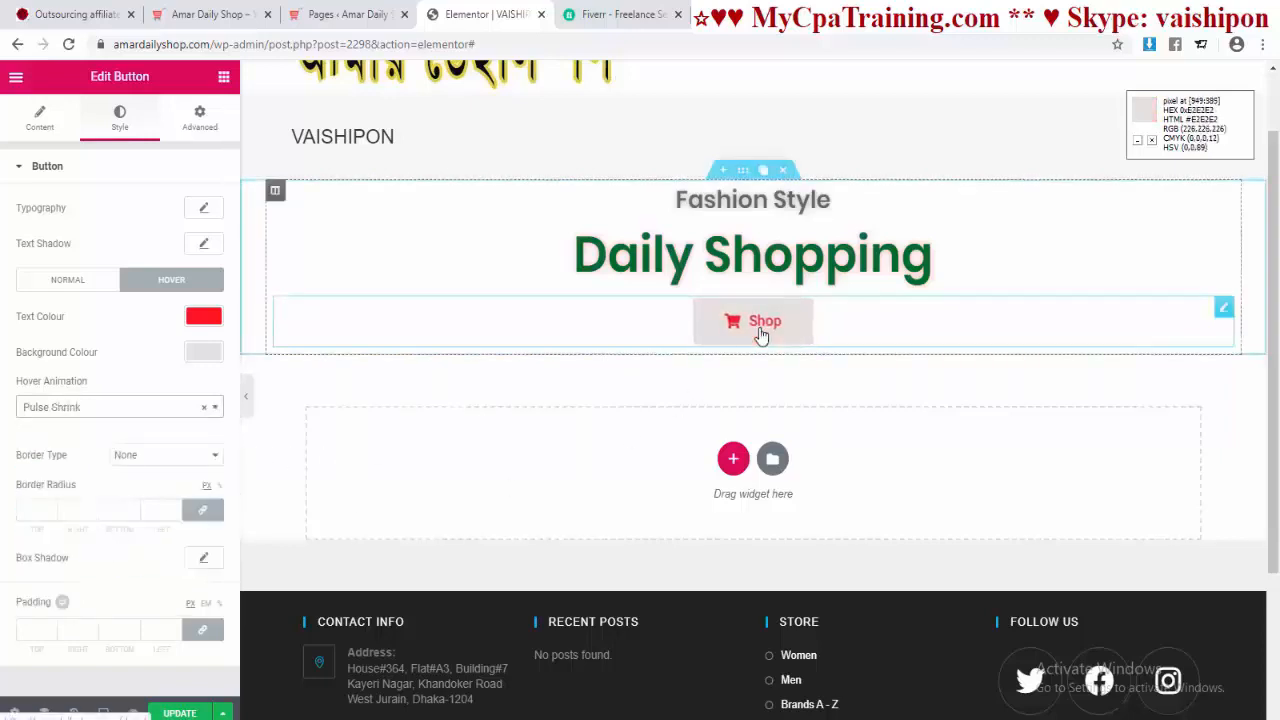
left_click(205, 412)
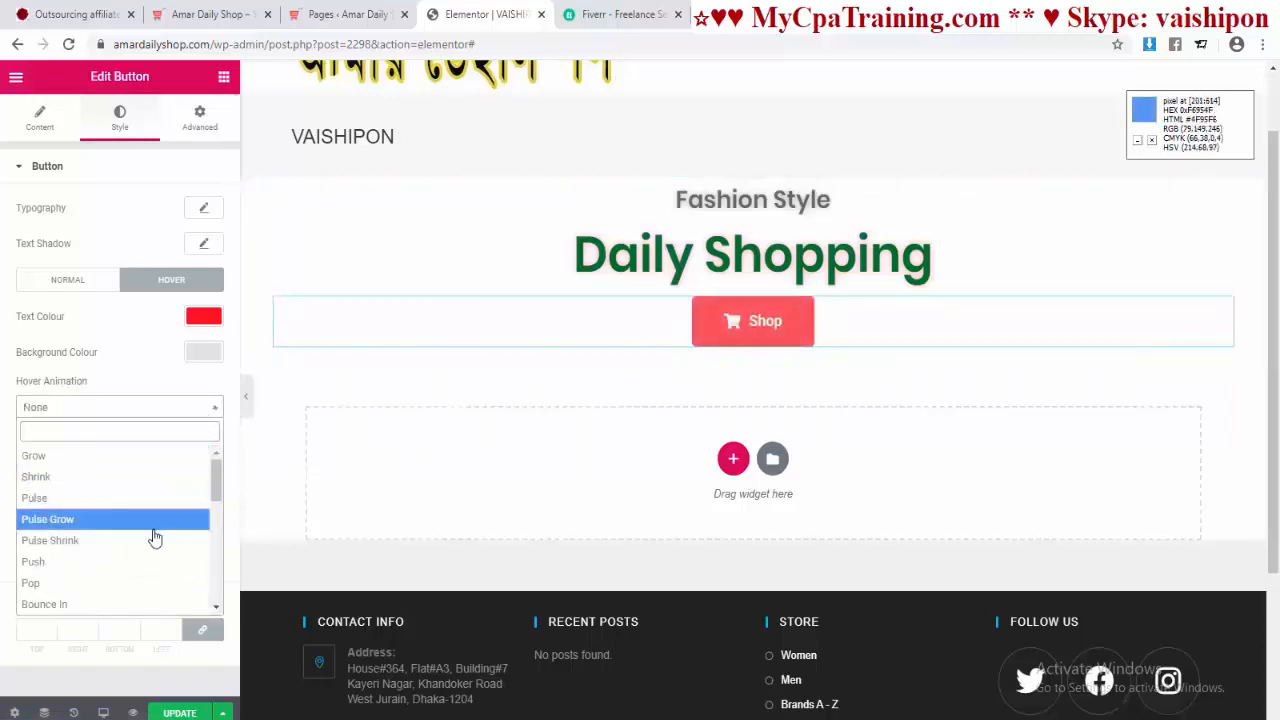
scroll(130, 545, "down", 4)
left_click(85, 562)
left_click(205, 408)
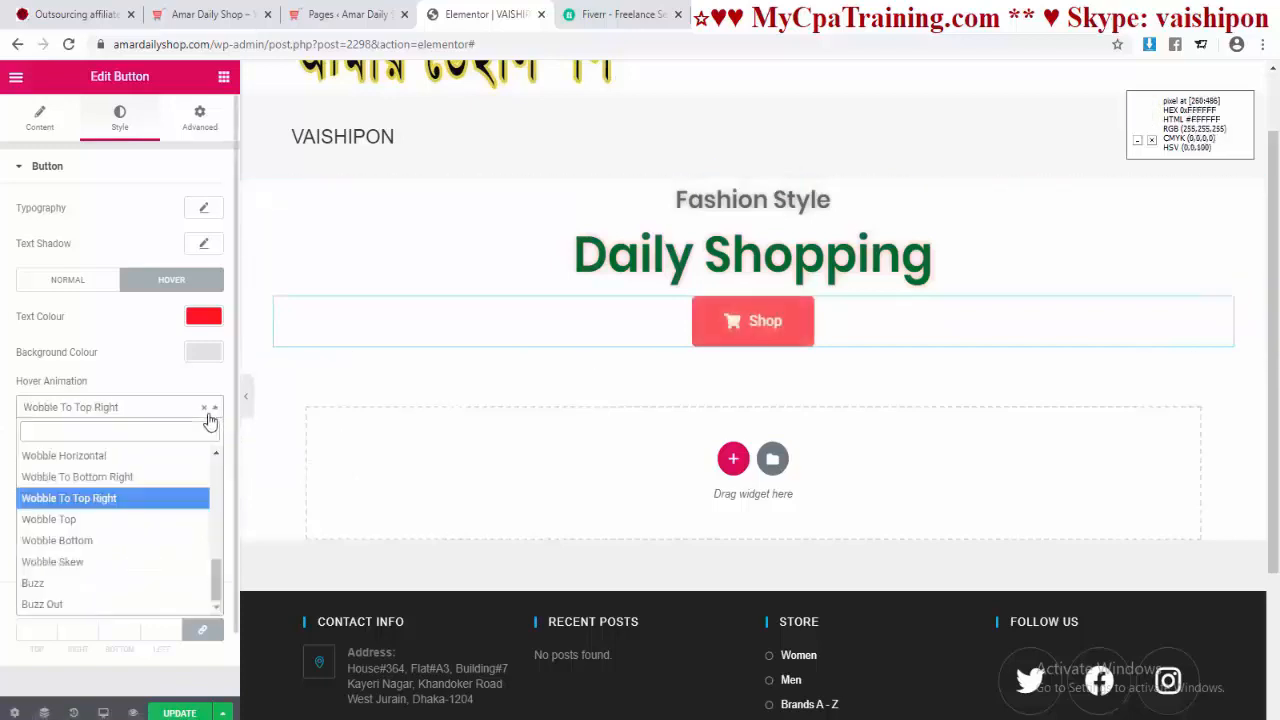
left_click(57, 535)
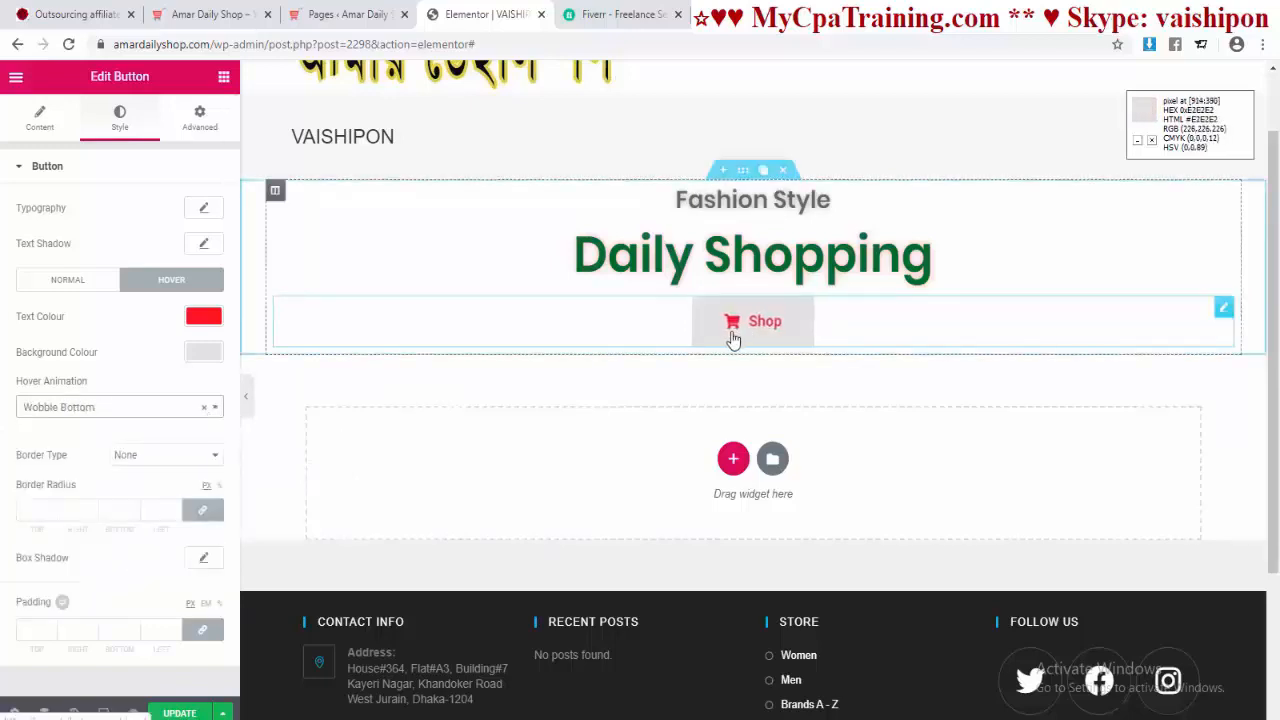
Step: Set the Shop button's border radius to 25 on all corners
scroll(78, 496, "down", 1)
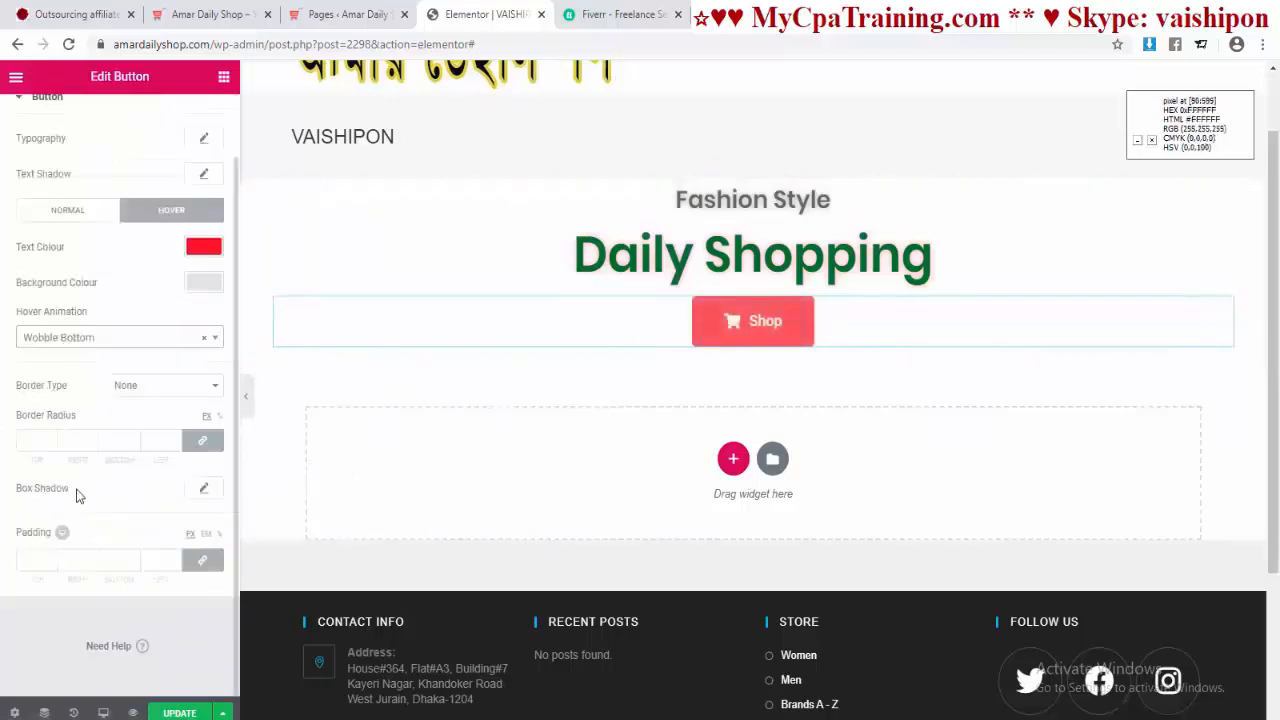
left_click(57, 439)
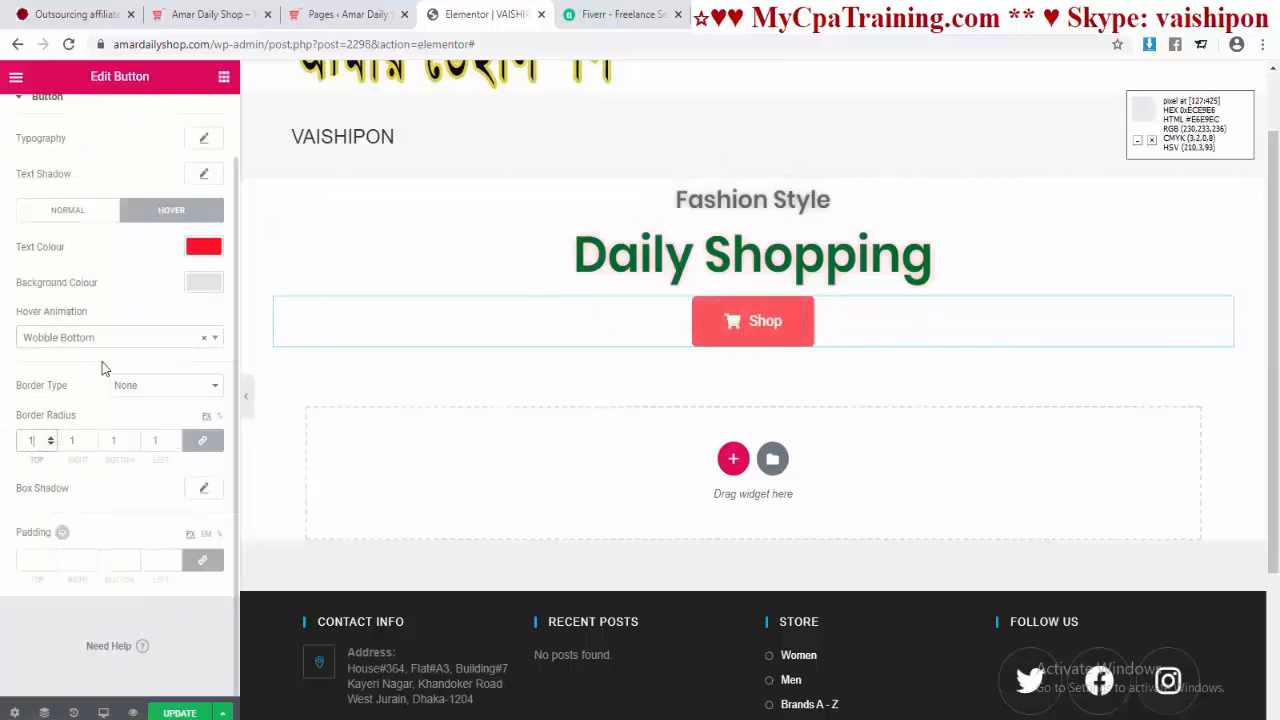
type("2")
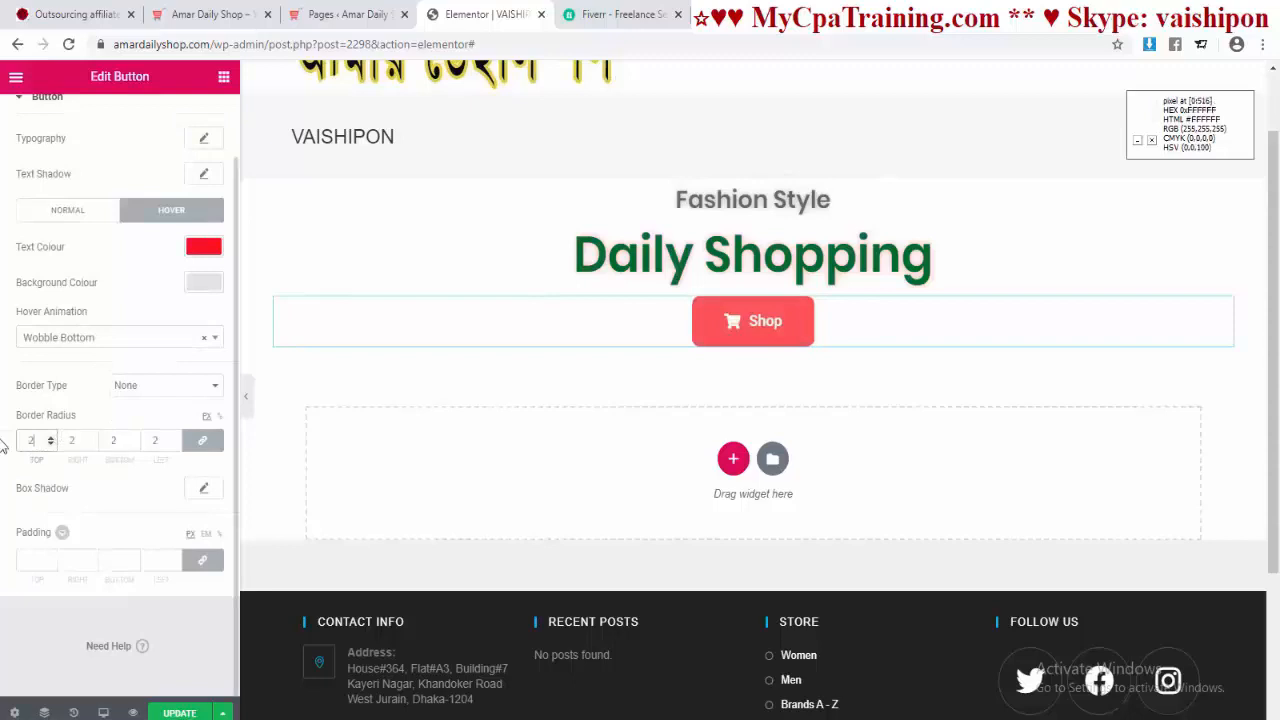
type("5")
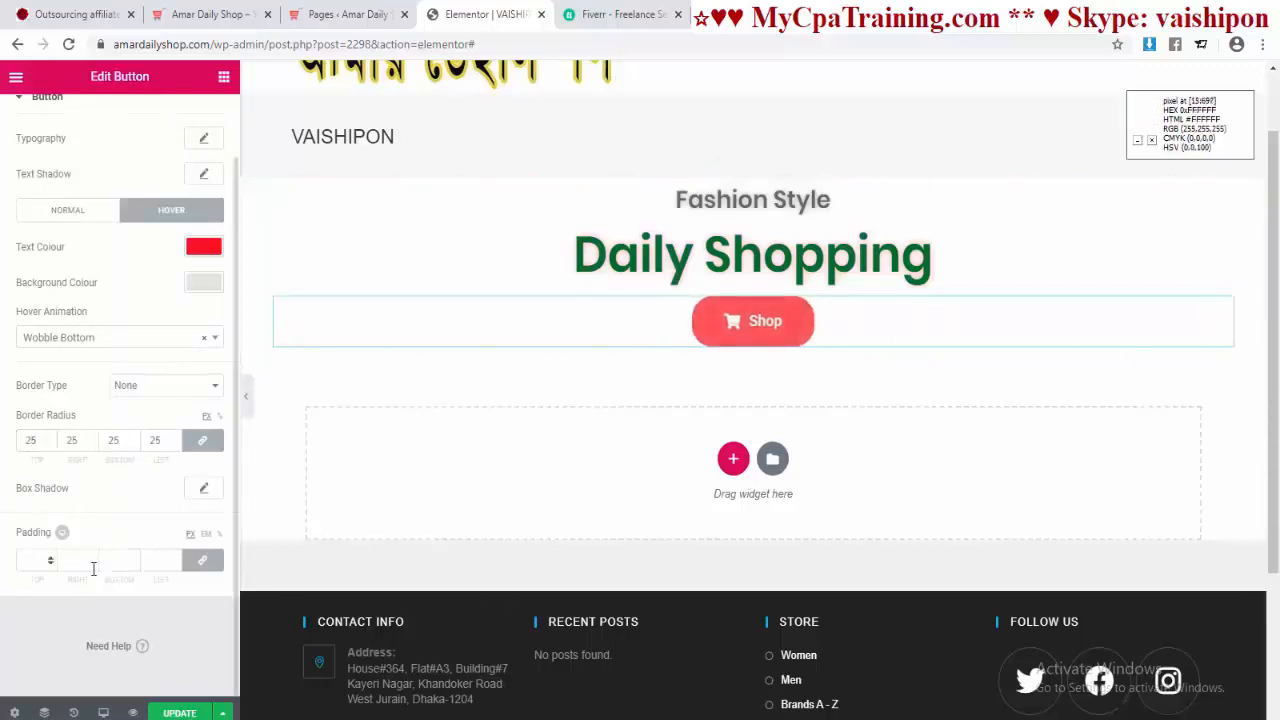
scroll(78, 537, "up", 1)
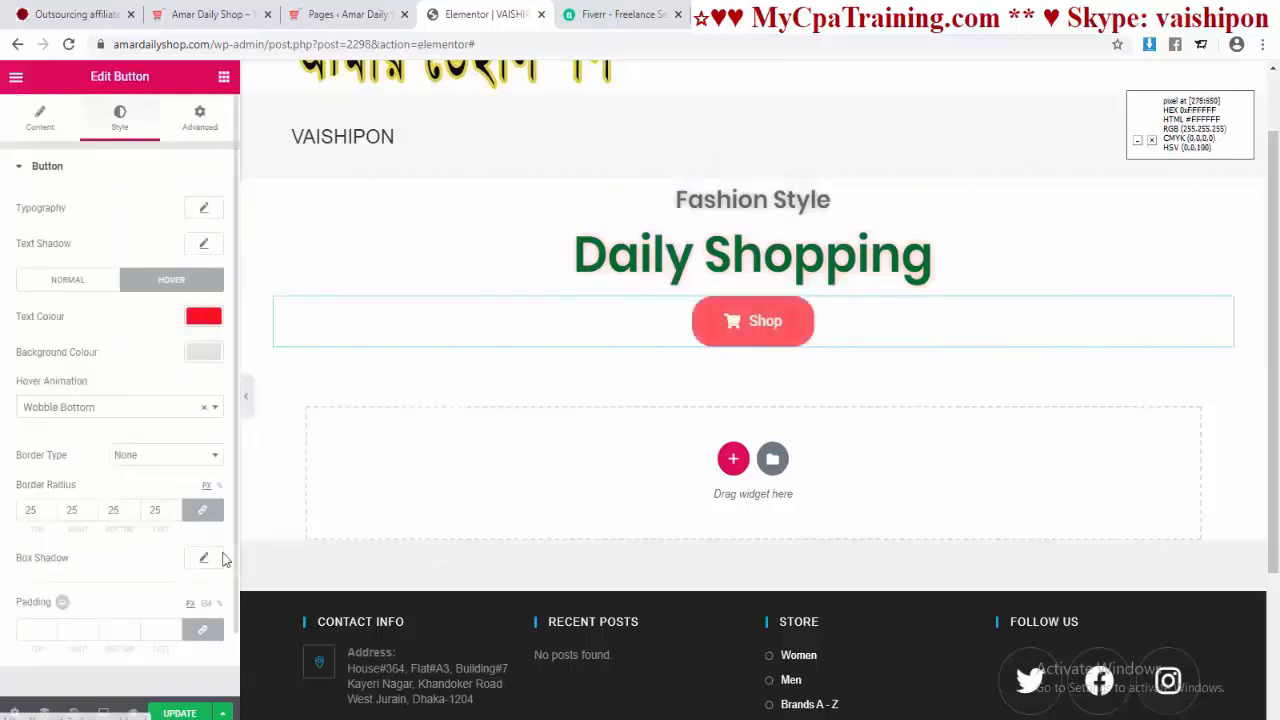
left_click(67, 279)
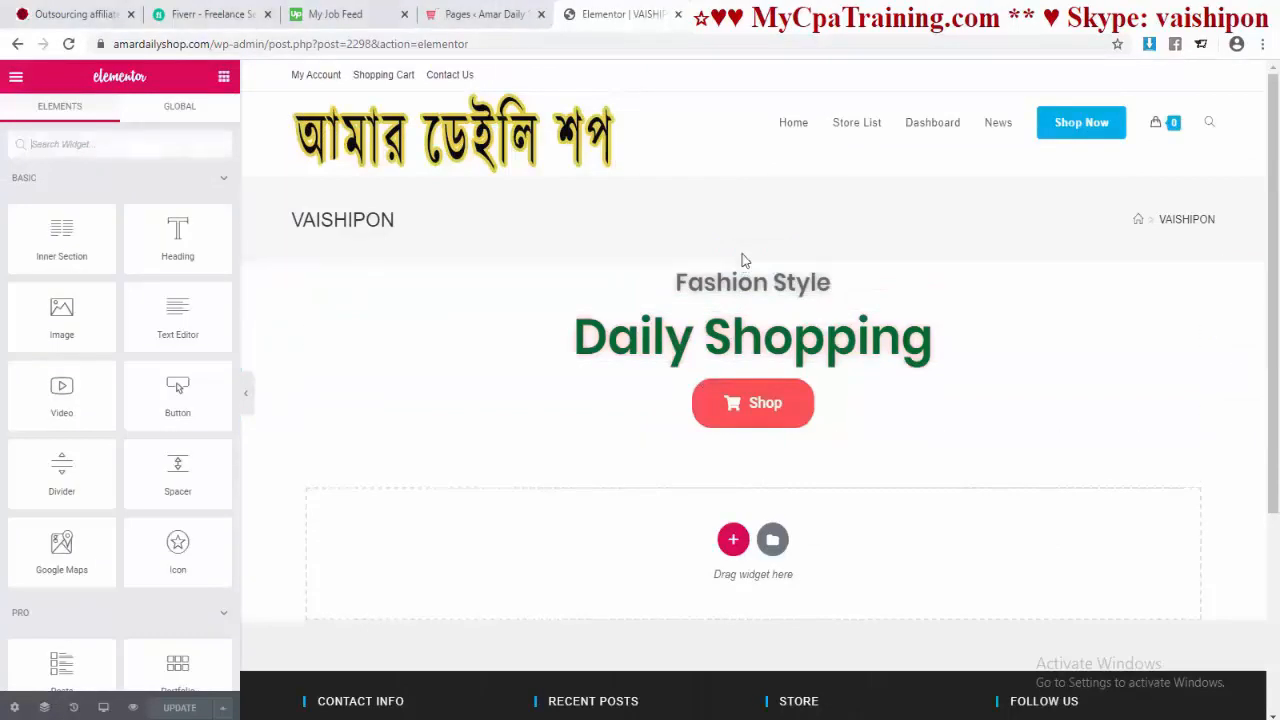
Step: Change the hero section from fit-to-screen to a 400 minimum height with full-width content
left_click(743, 257)
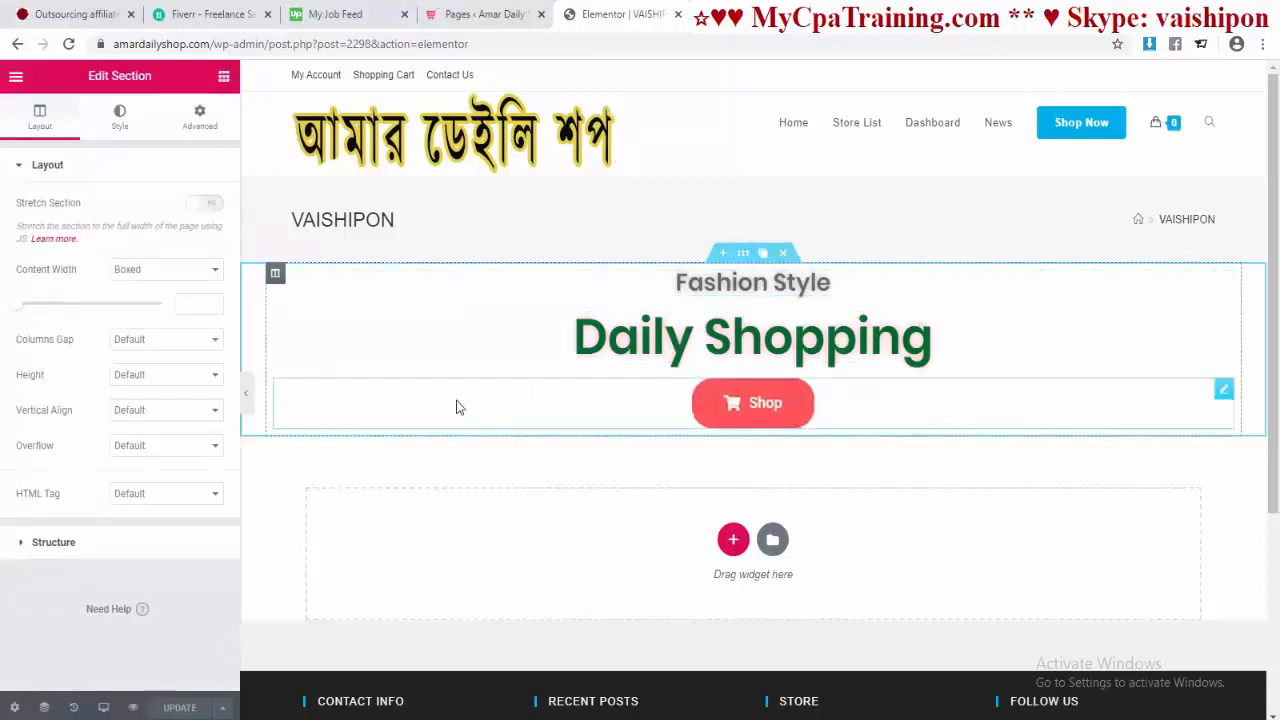
left_click(158, 378)
left_click(145, 406)
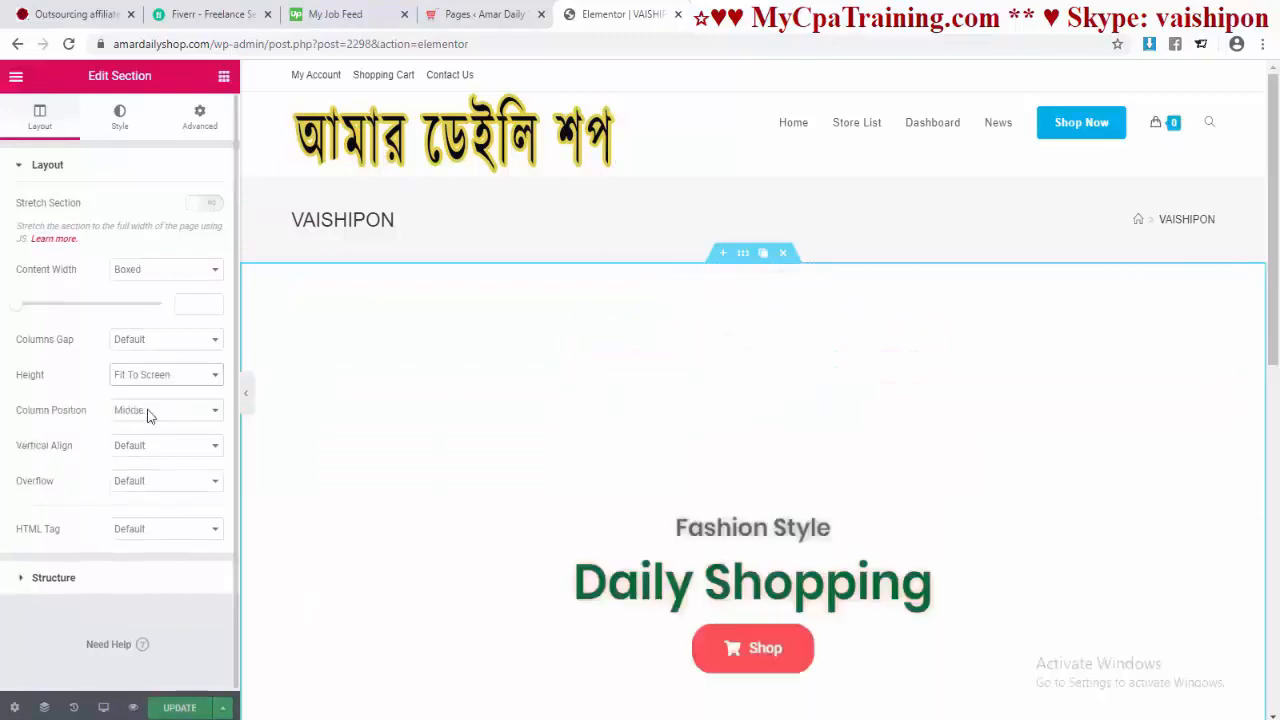
scroll(664, 407, "down", 1)
scroll(662, 404, "down", 5)
scroll(686, 396, "up", 4)
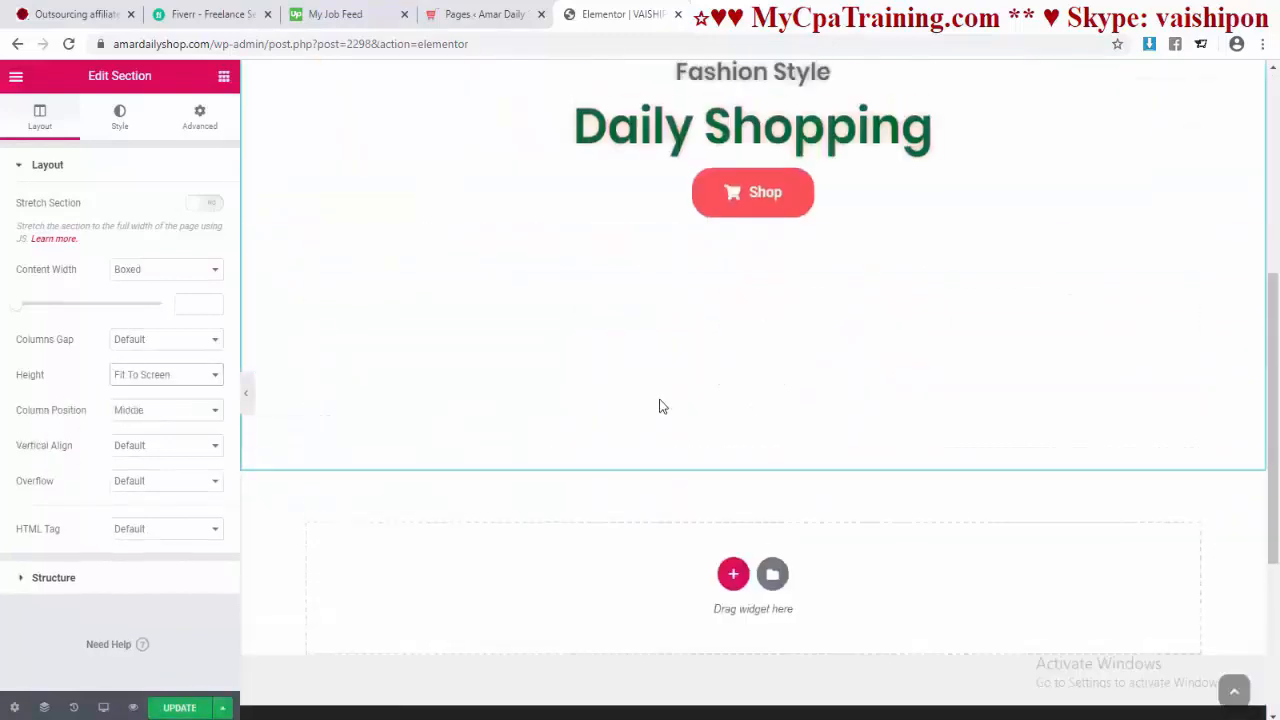
left_click(195, 386)
left_click(157, 419)
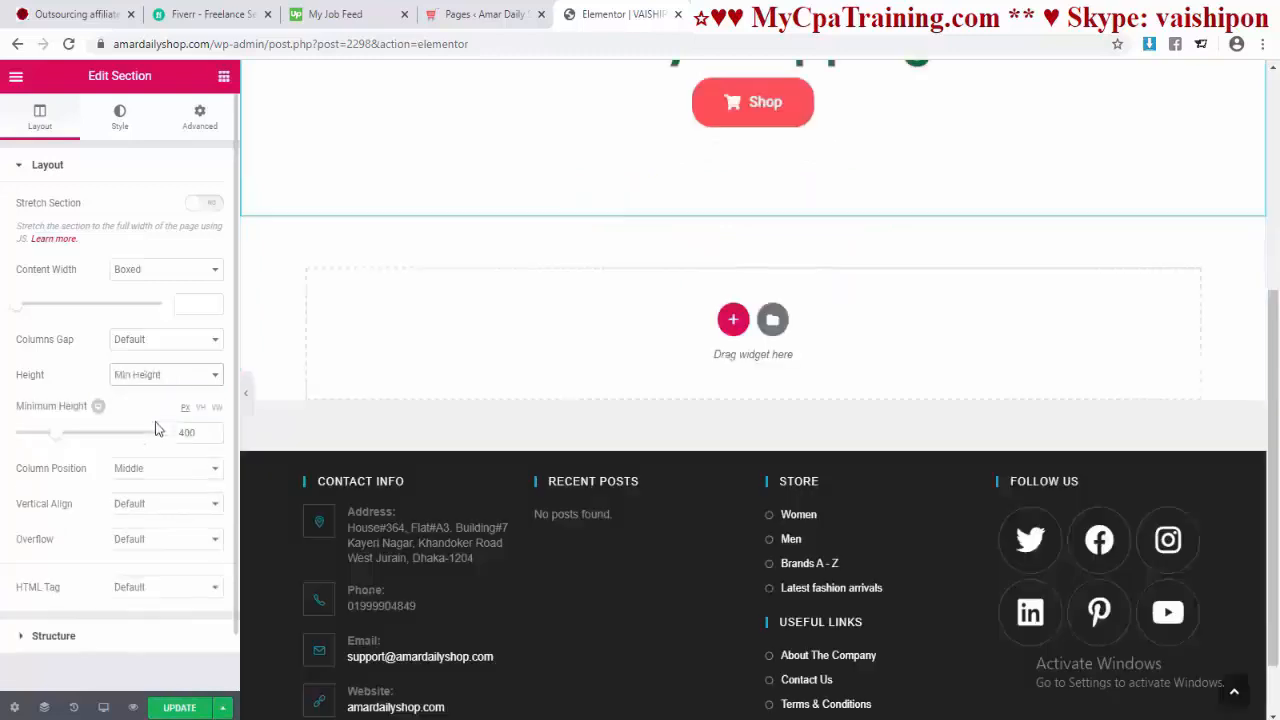
scroll(686, 380, "up", 3)
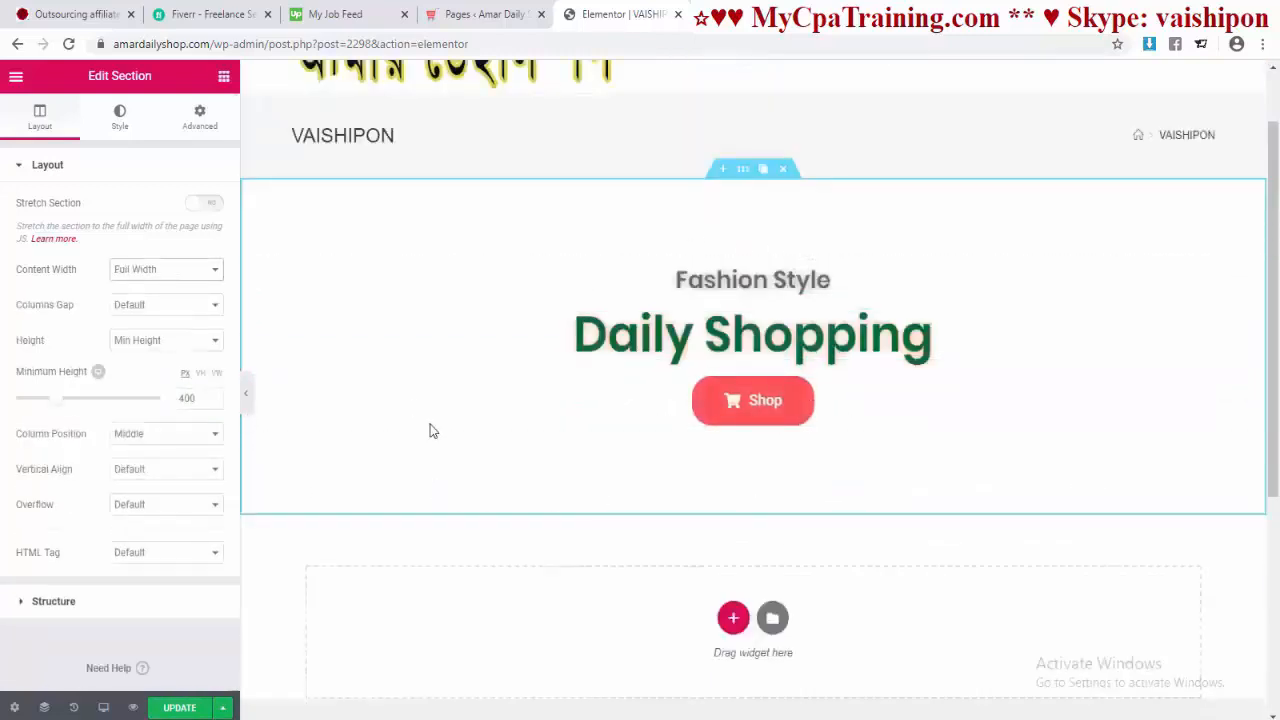
left_click(120, 118)
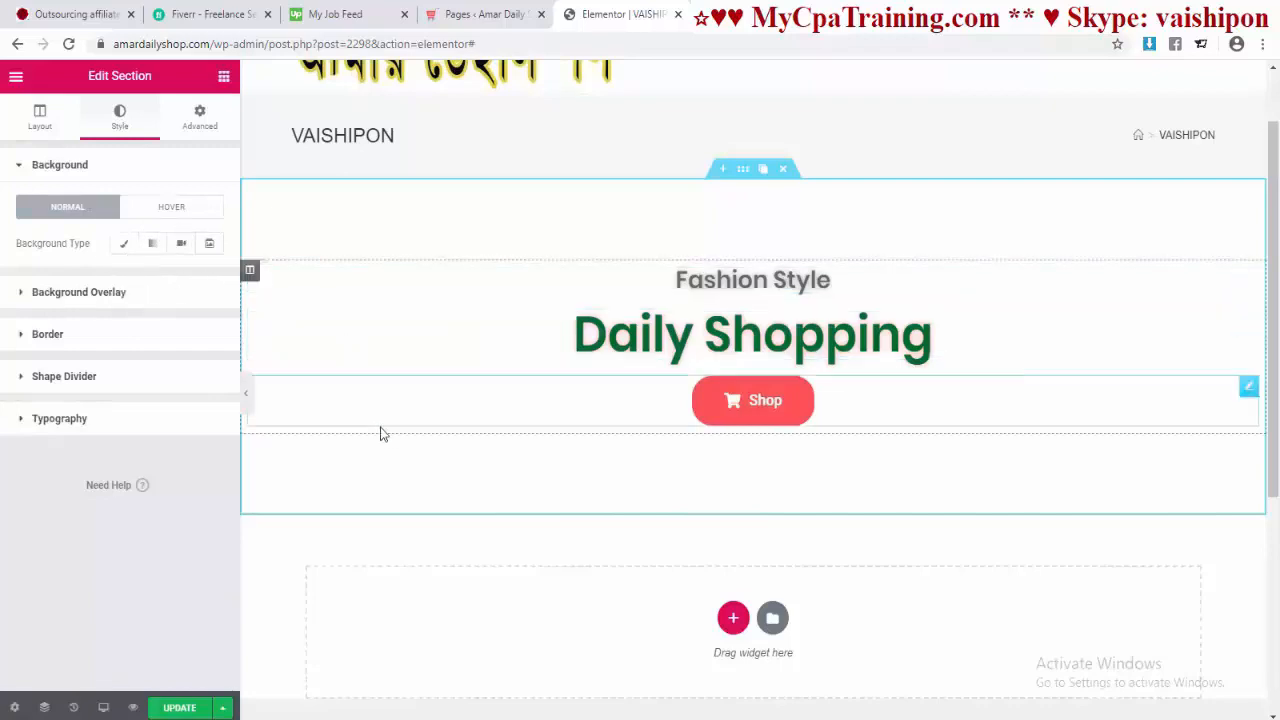
Step: Give the hero section a classic background with a black colour
left_click(124, 243)
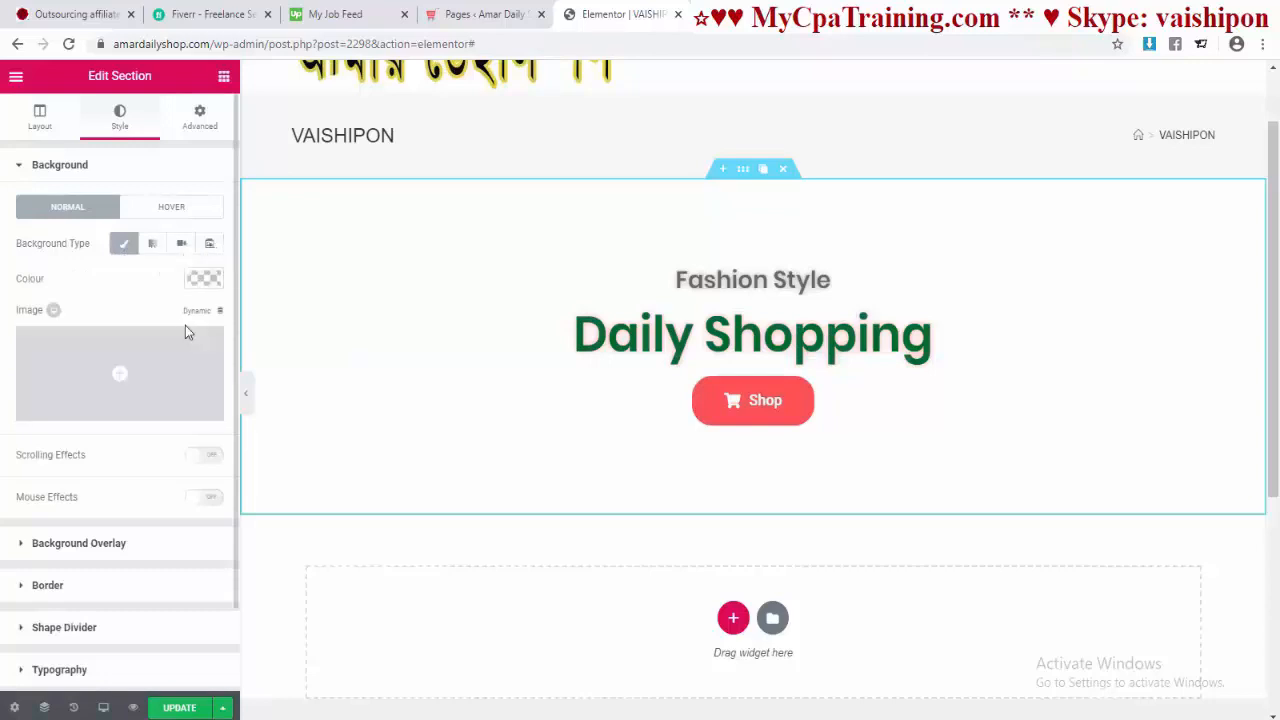
left_click(119, 379)
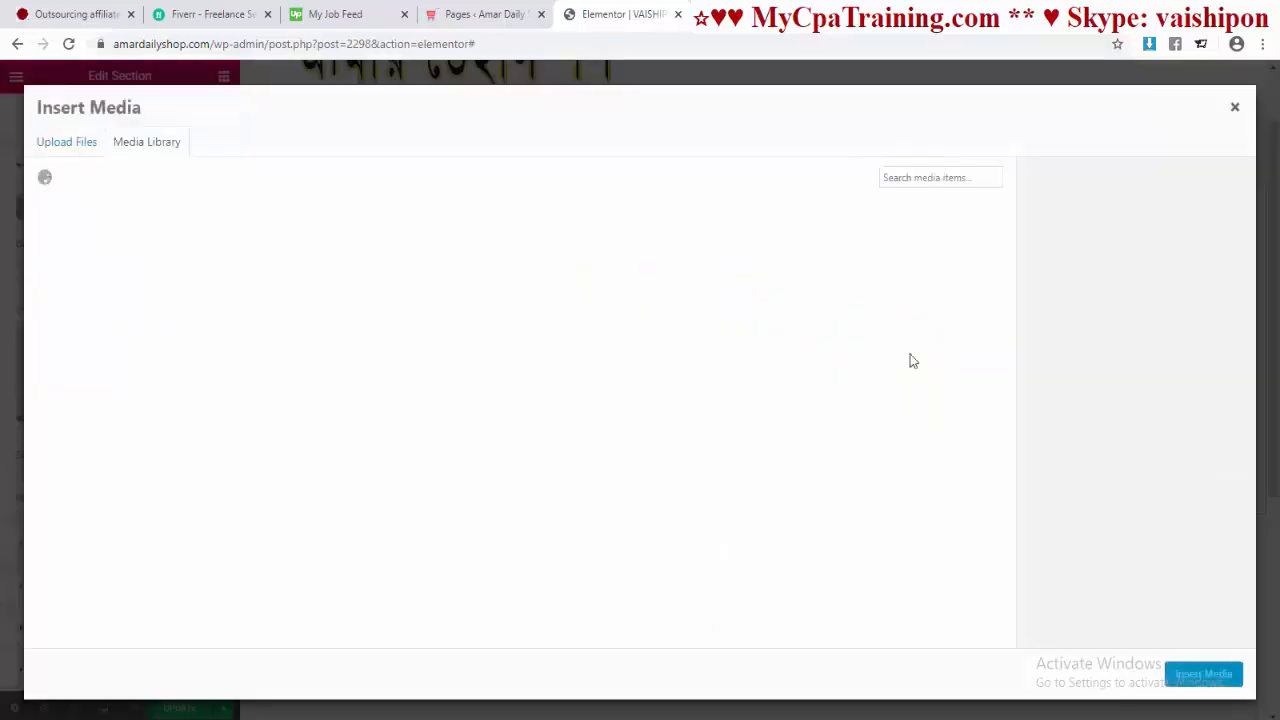
left_click(1234, 106)
left_click(204, 281)
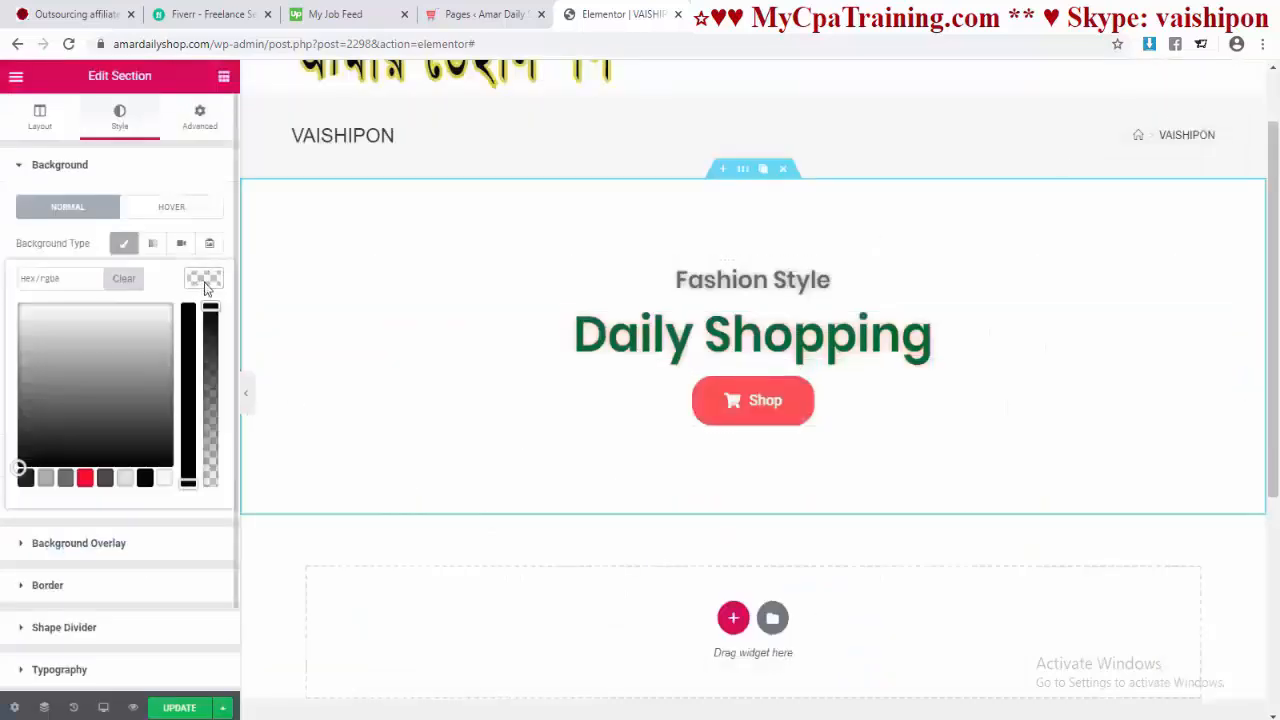
left_click(86, 480)
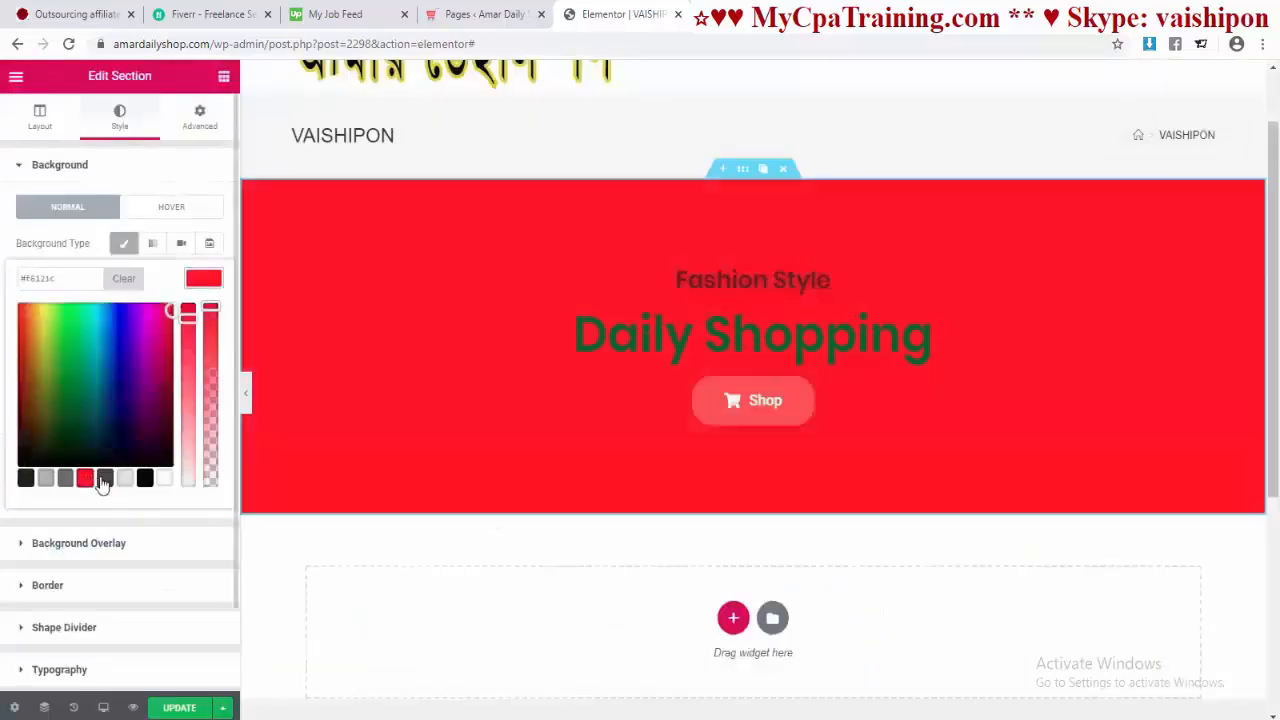
left_click(145, 479)
left_click(236, 518)
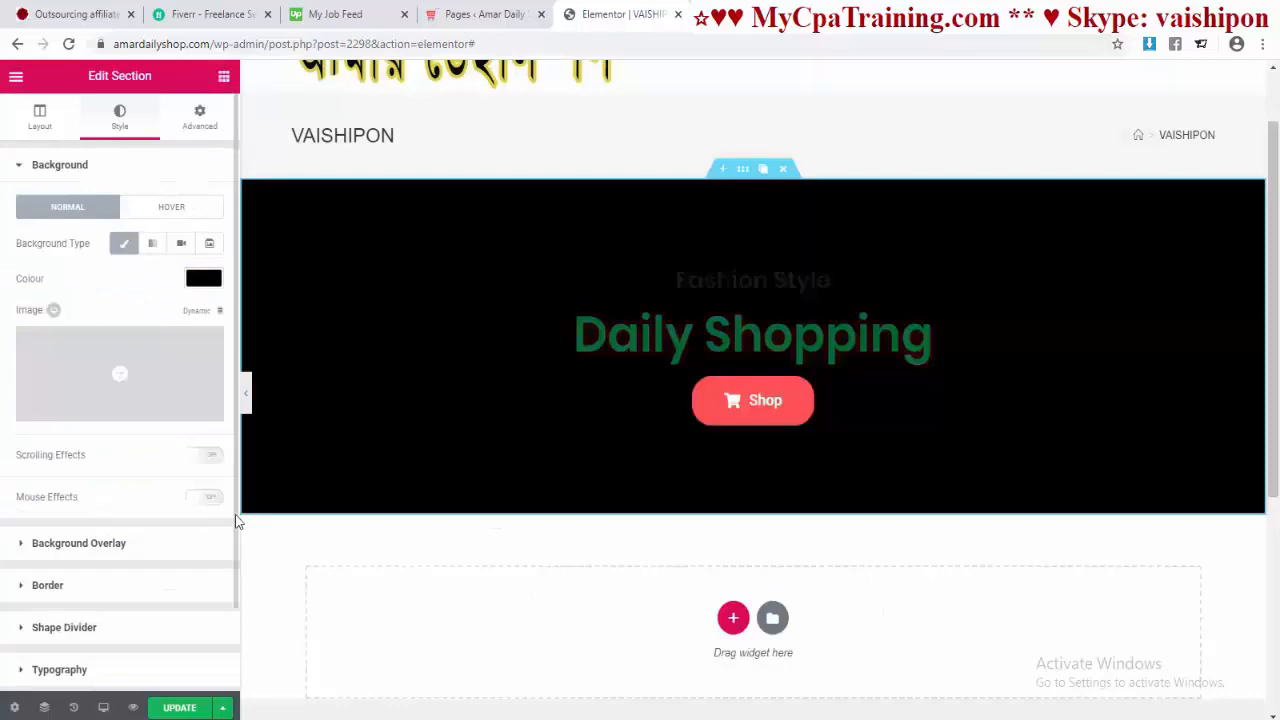
Step: Insert the vibrant_blue2.jpg motorbike photo as the section's background image
left_click(119, 383)
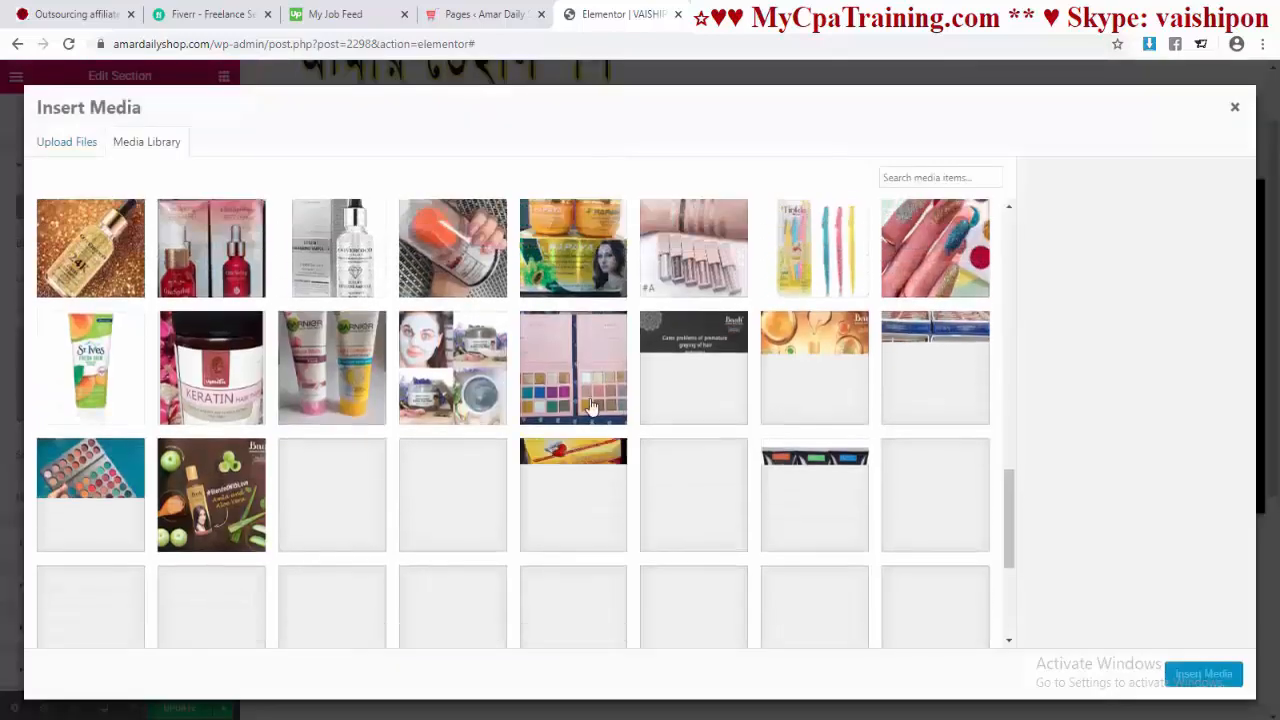
scroll(590, 404, "down", 3)
scroll(590, 404, "down", 10)
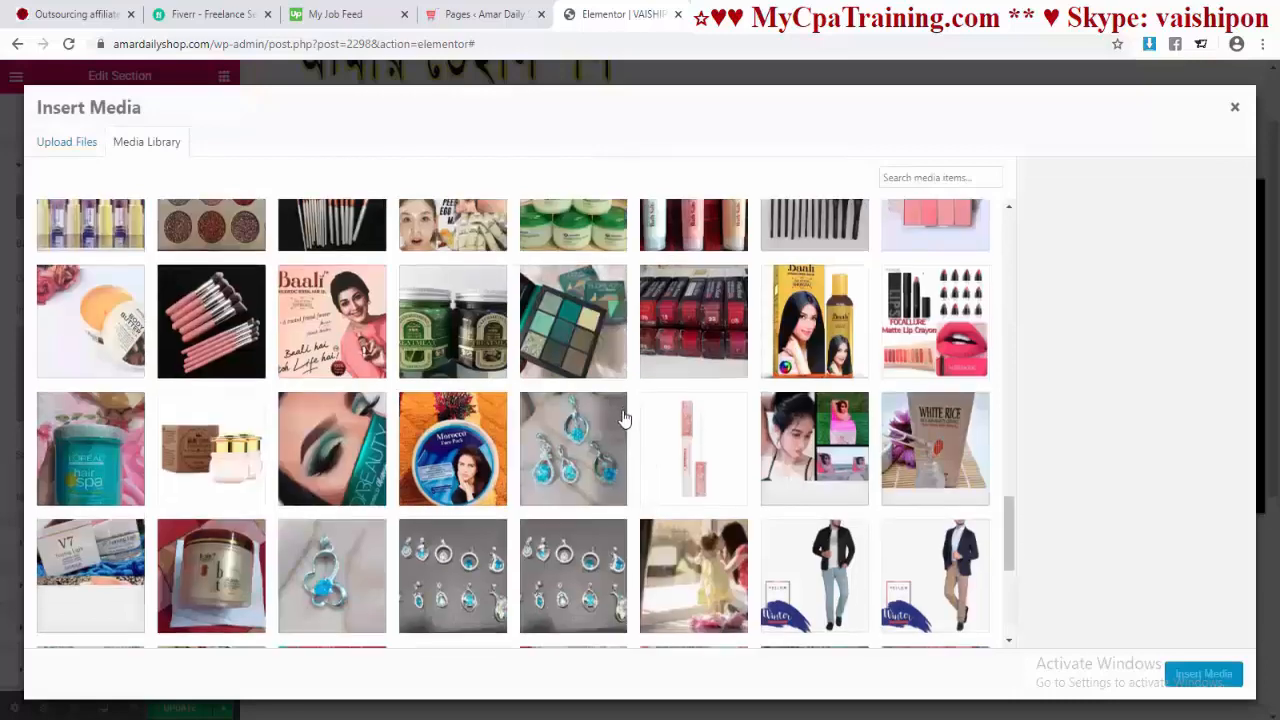
scroll(622, 418, "down", 2)
scroll(549, 437, "down", 3)
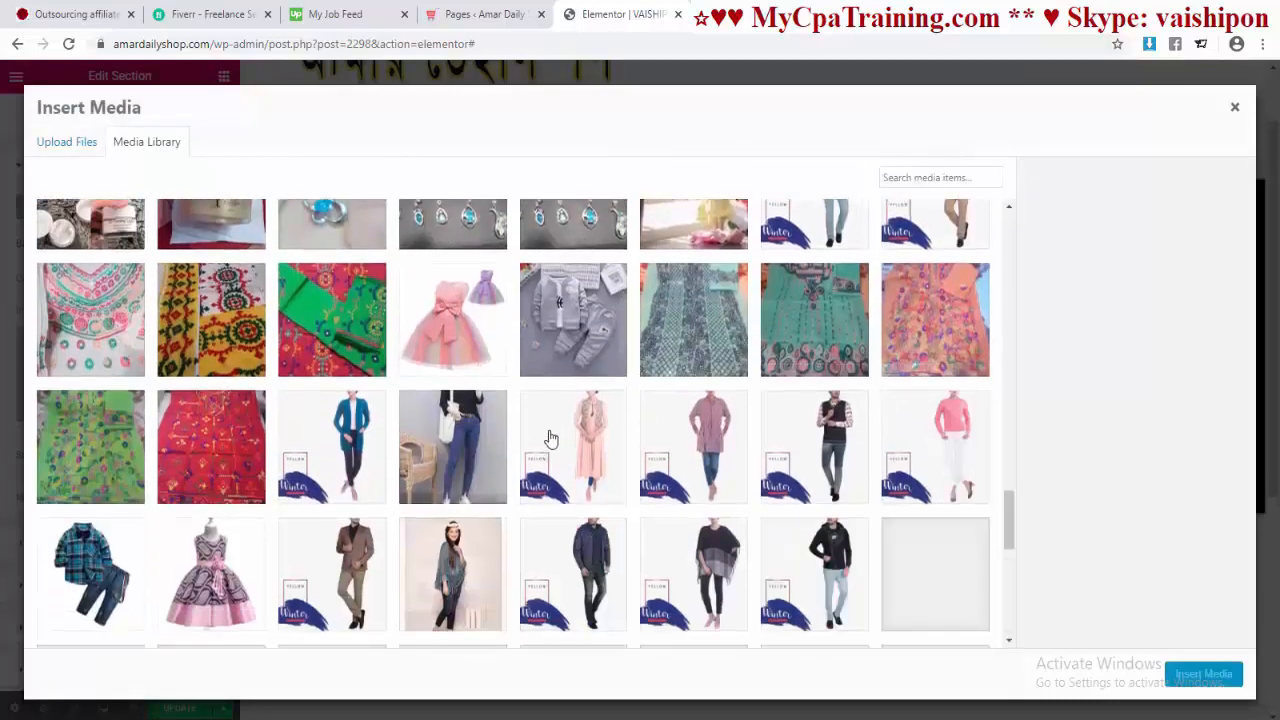
scroll(549, 437, "down", 5)
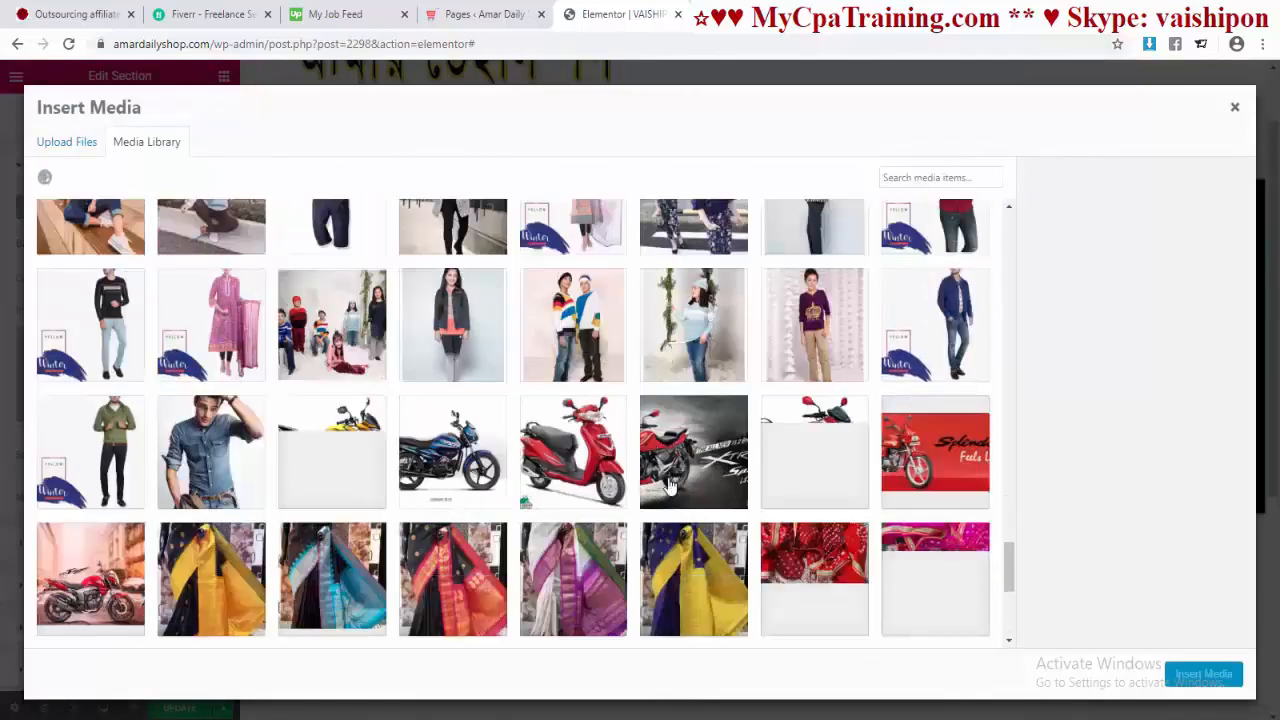
left_click(455, 452)
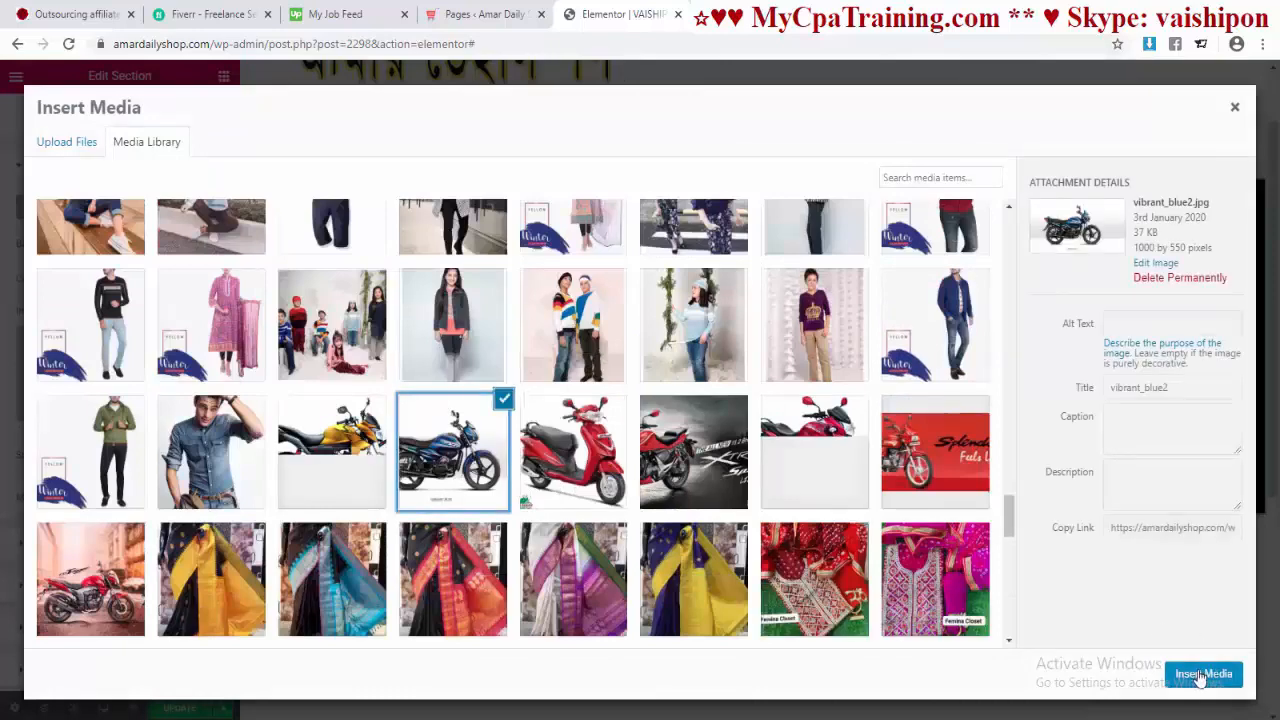
left_click(1203, 674)
left_click(203, 278)
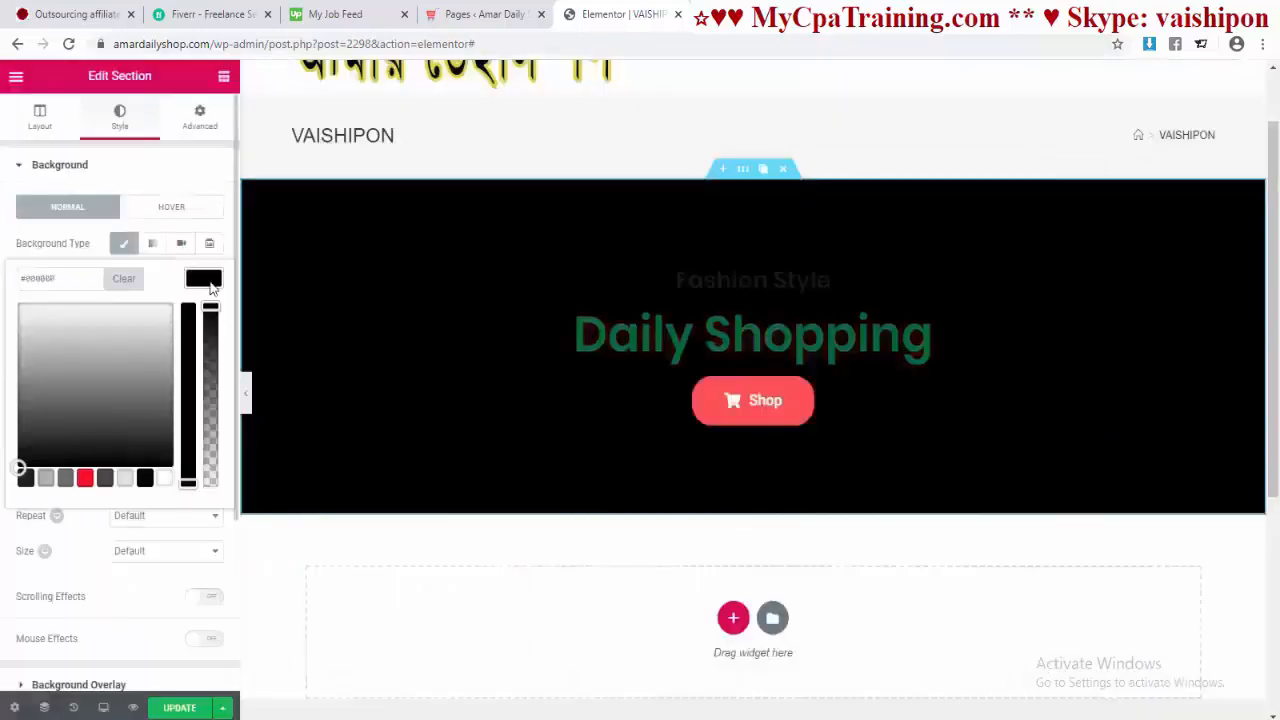
Step: Clear the section's black background colour so the motorbike image shows
left_click(117, 280)
left_click(234, 543)
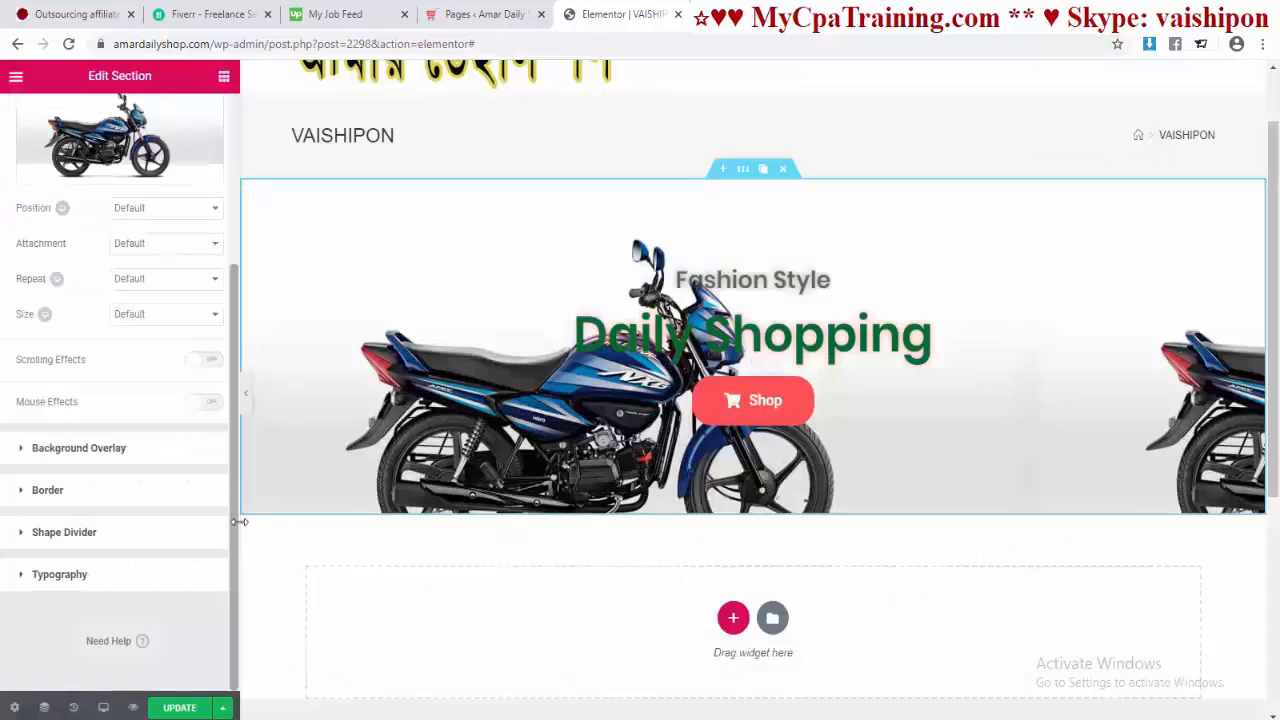
scroll(230, 522, "up", 1)
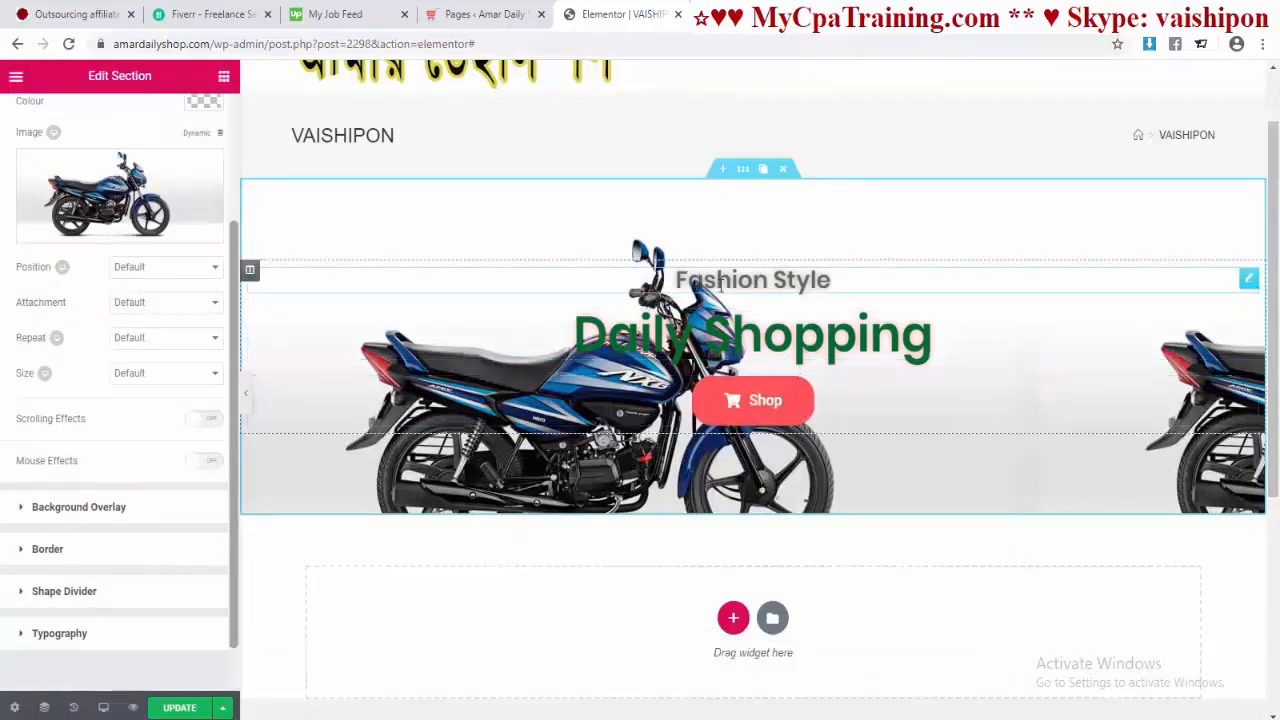
Step: Set the Fashion Style heading's text colour to the red preset swatch
left_click(775, 288)
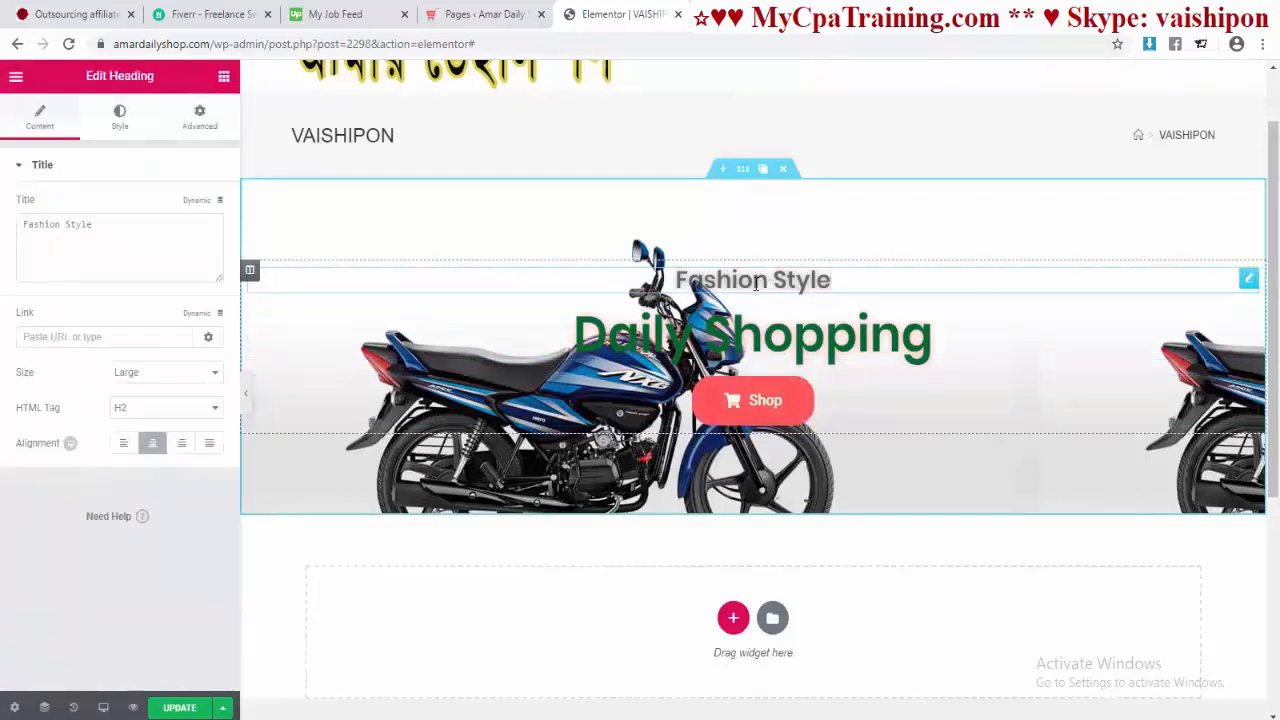
left_click(119, 116)
left_click(204, 207)
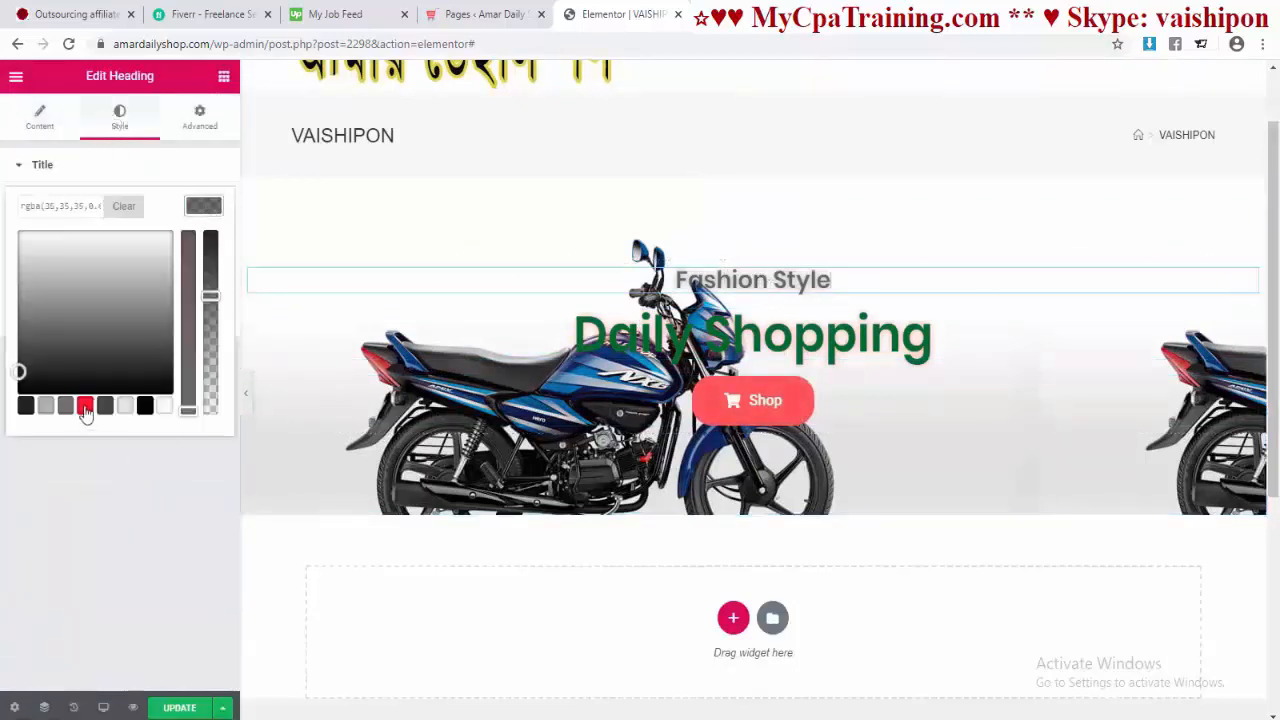
left_click(85, 406)
left_click(117, 428)
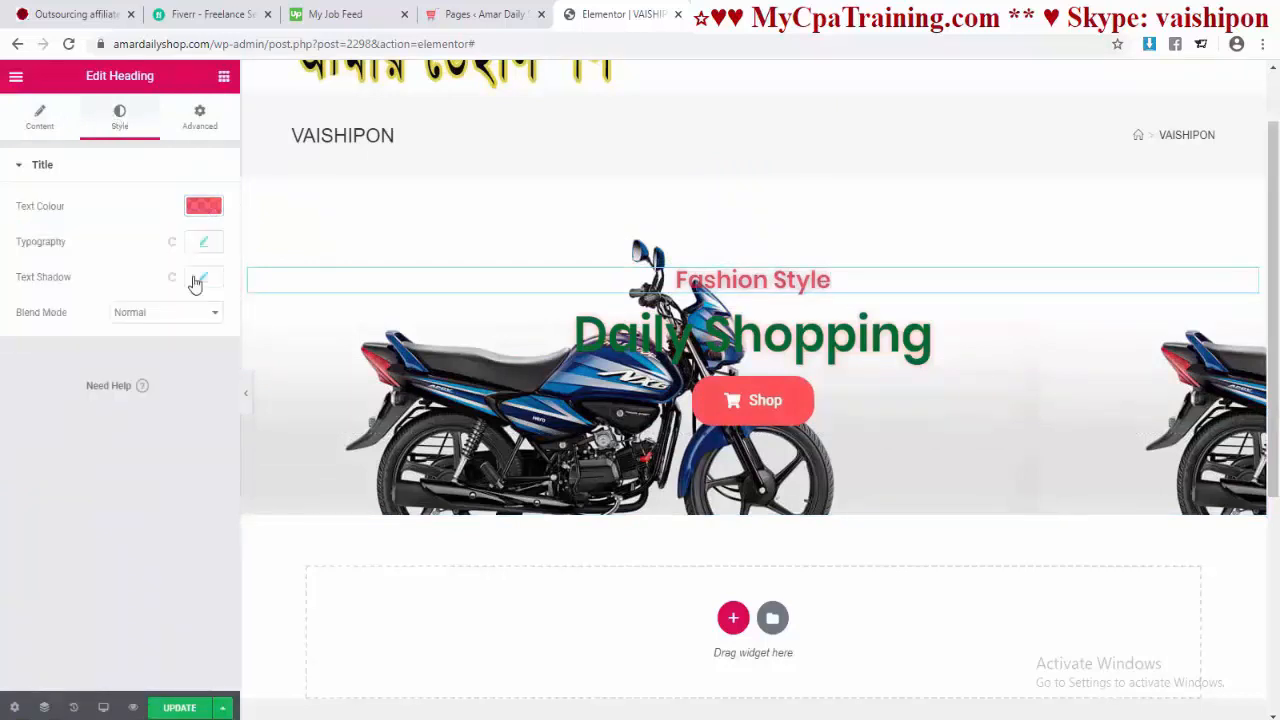
left_click(201, 278)
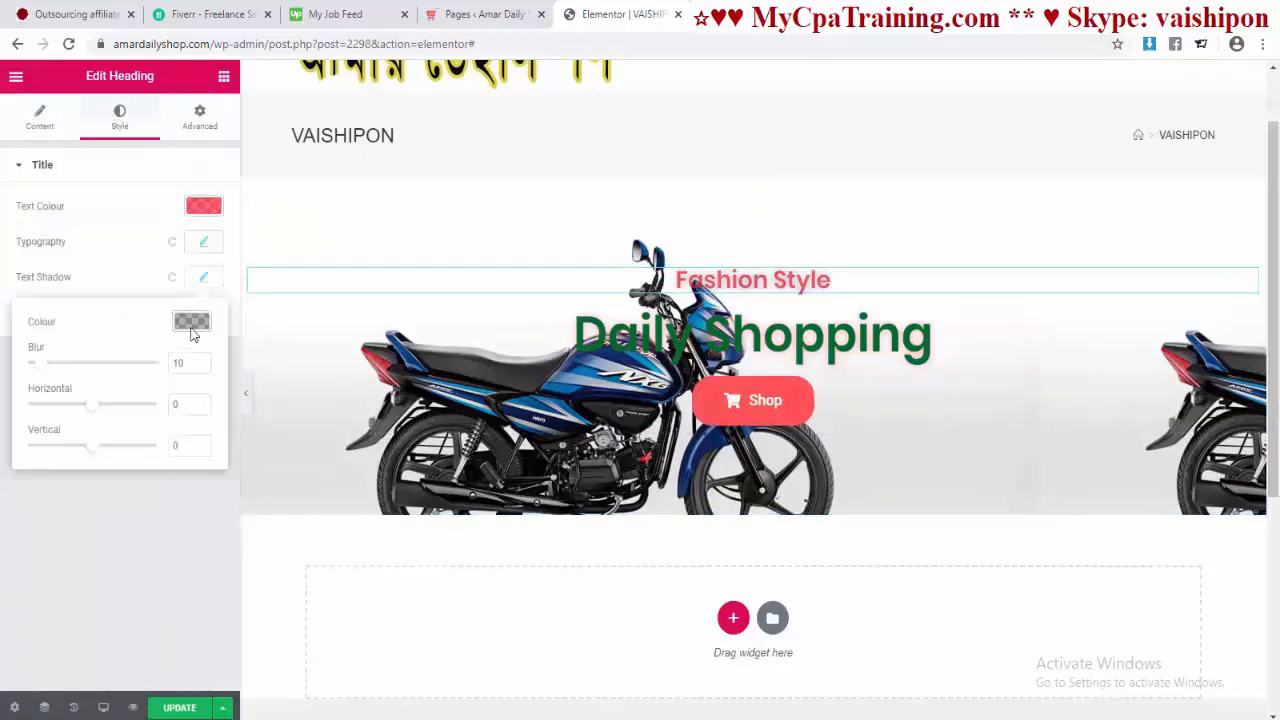
left_click(201, 278)
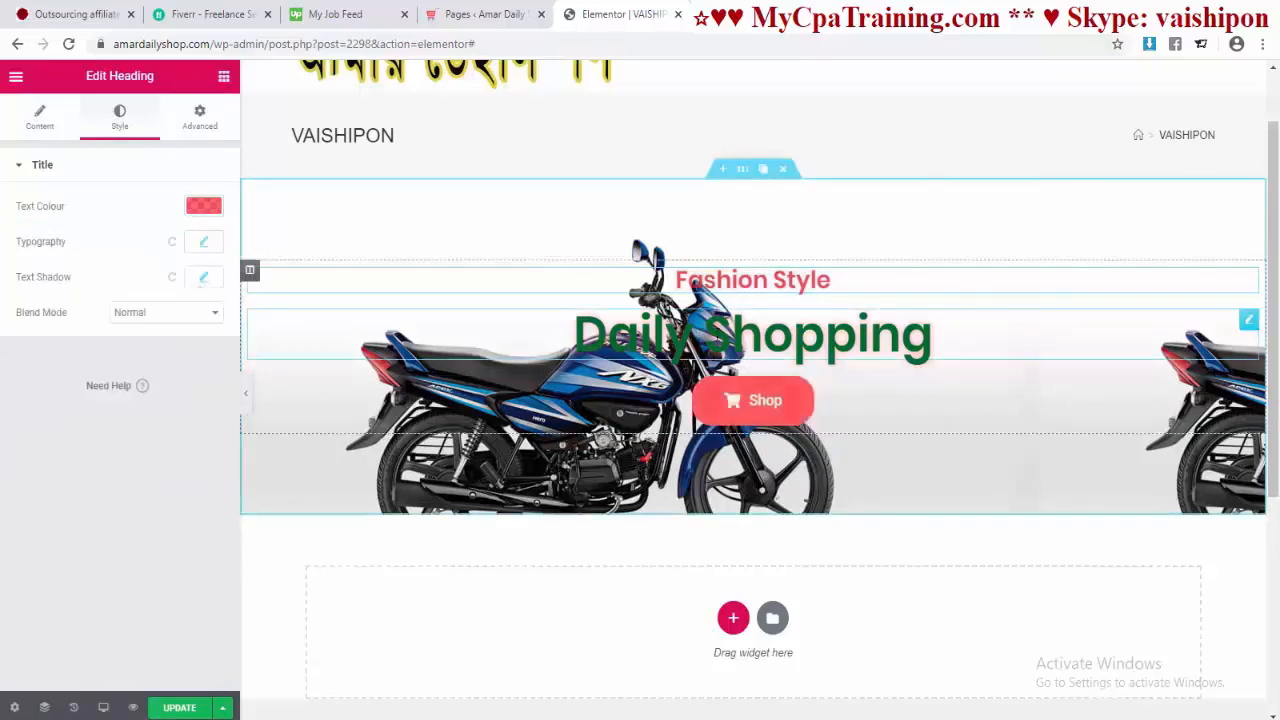
Step: Set the Daily Shopping heading's text colour to red #f6121c, then reselect the hero section
left_click(715, 334)
left_click(120, 118)
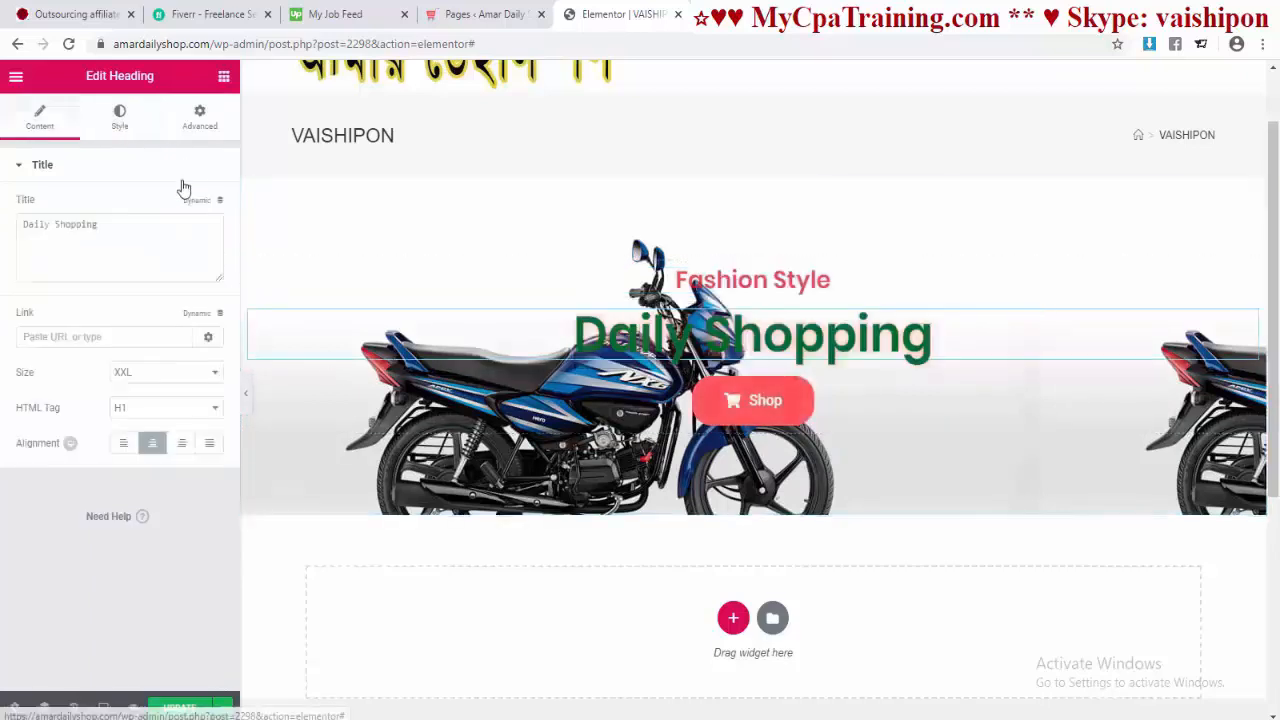
left_click(204, 207)
left_click(72, 415)
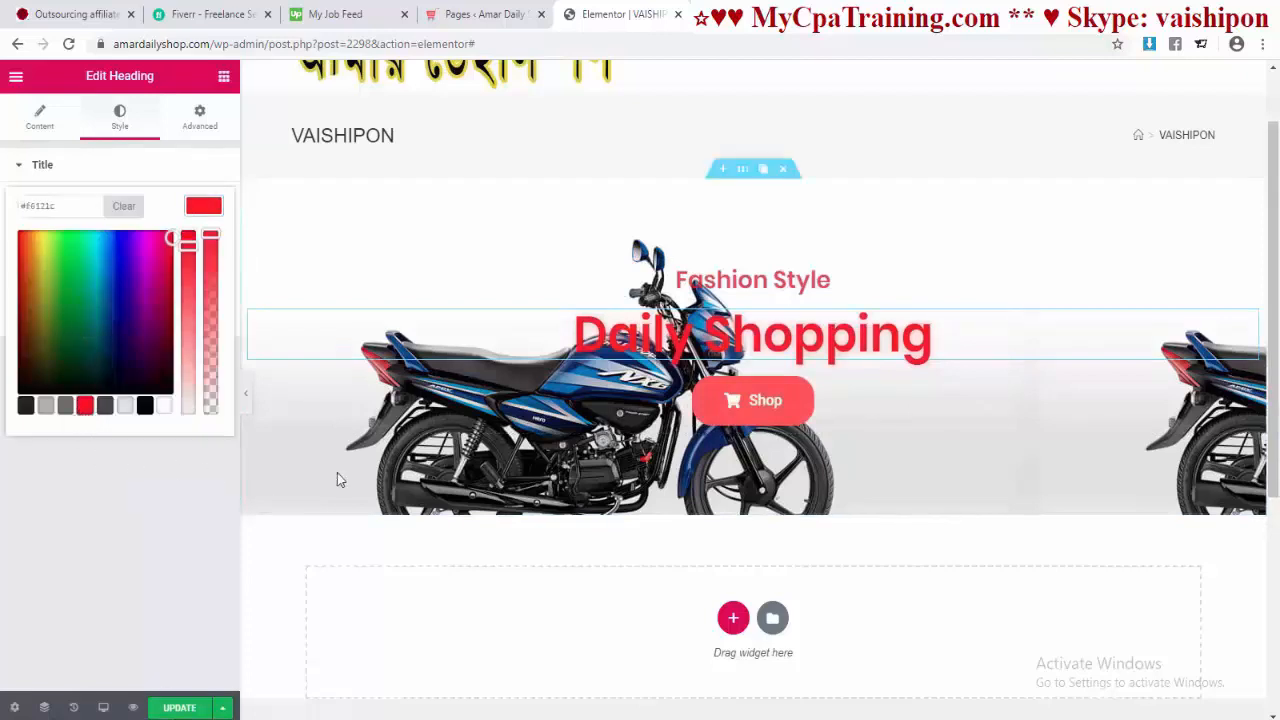
left_click(198, 487)
left_click(742, 257)
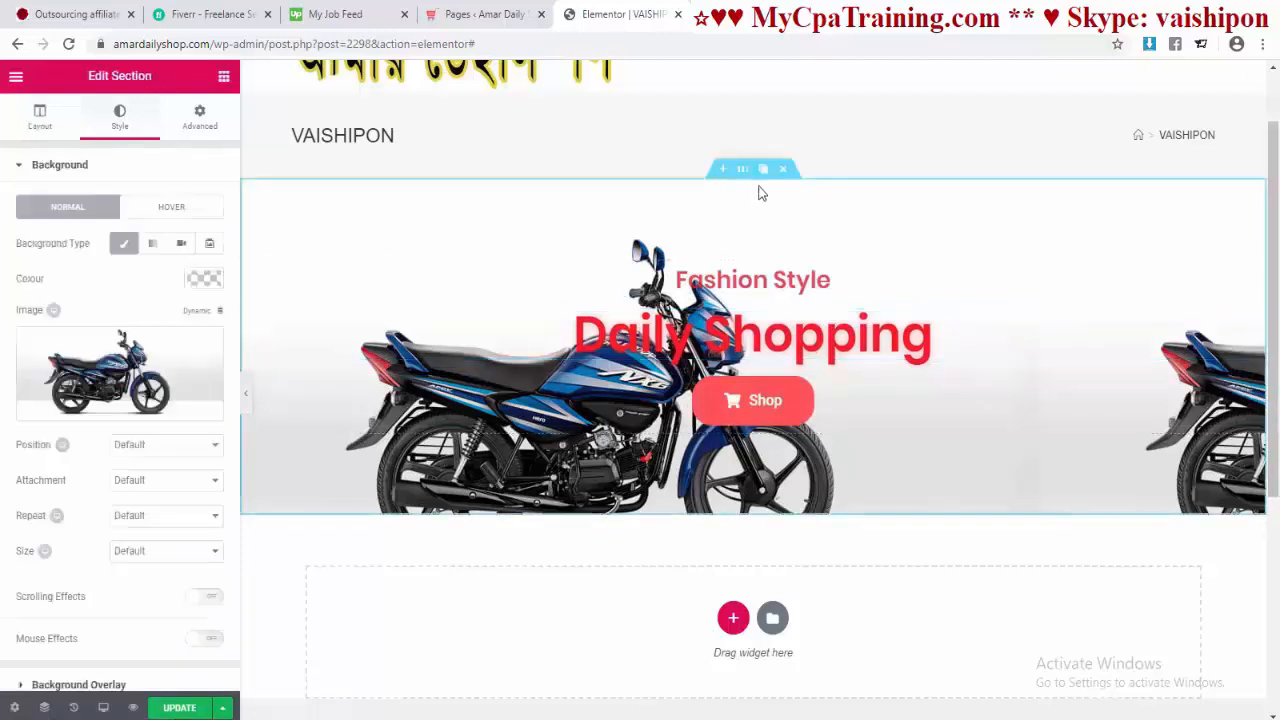
Step: Set the section background position to Top Left and repeat to No-repeat
scroll(70, 368, "down", 1)
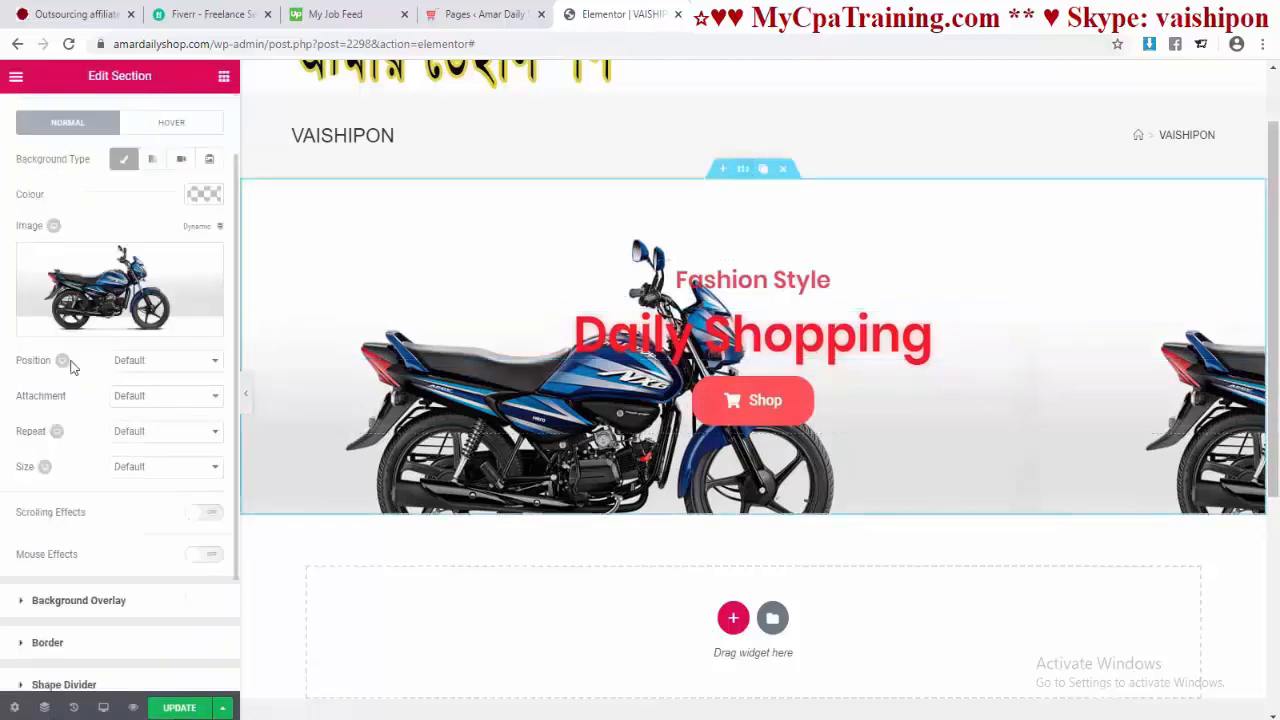
left_click(196, 371)
left_click(160, 395)
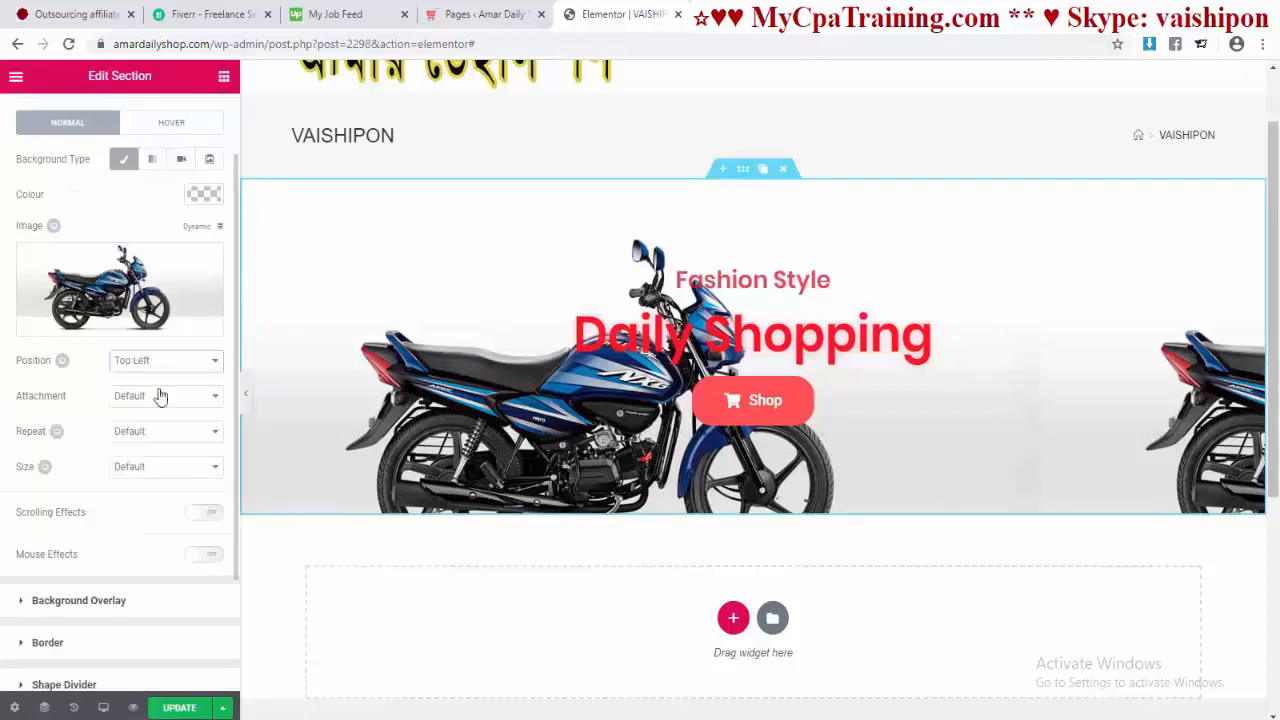
left_click(155, 413)
key("Down")
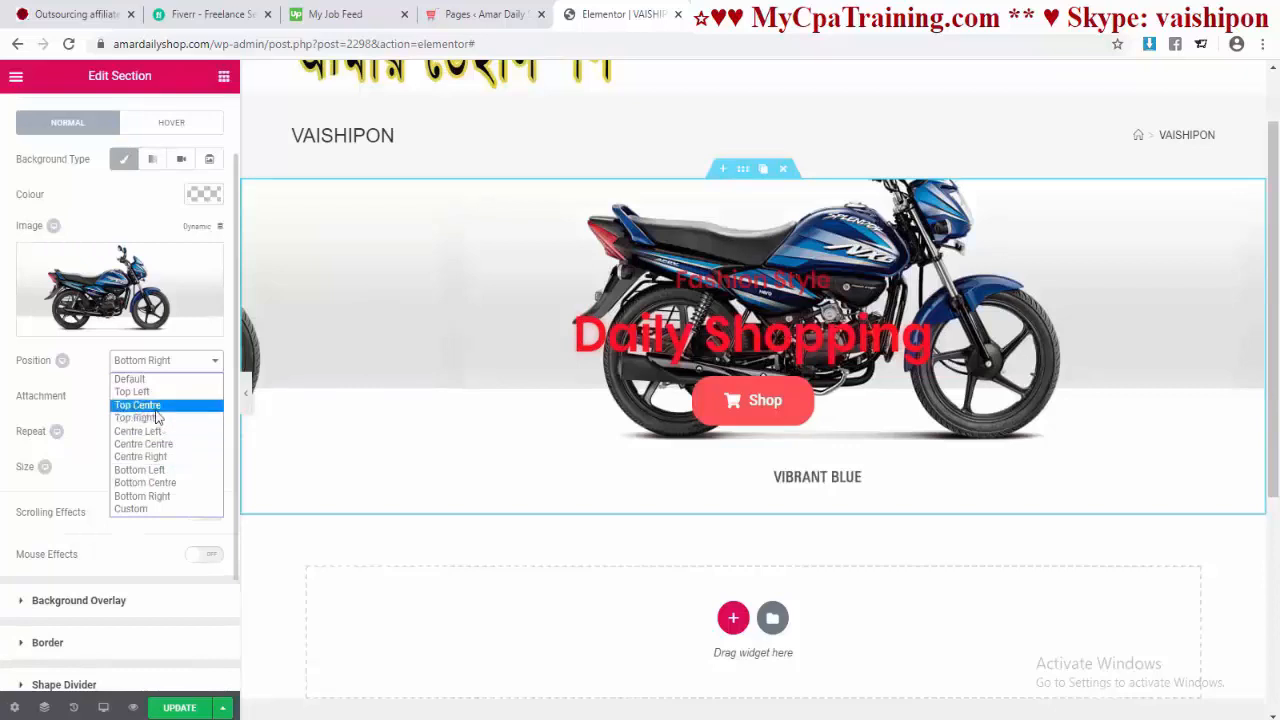
left_click(163, 406)
left_click(157, 372)
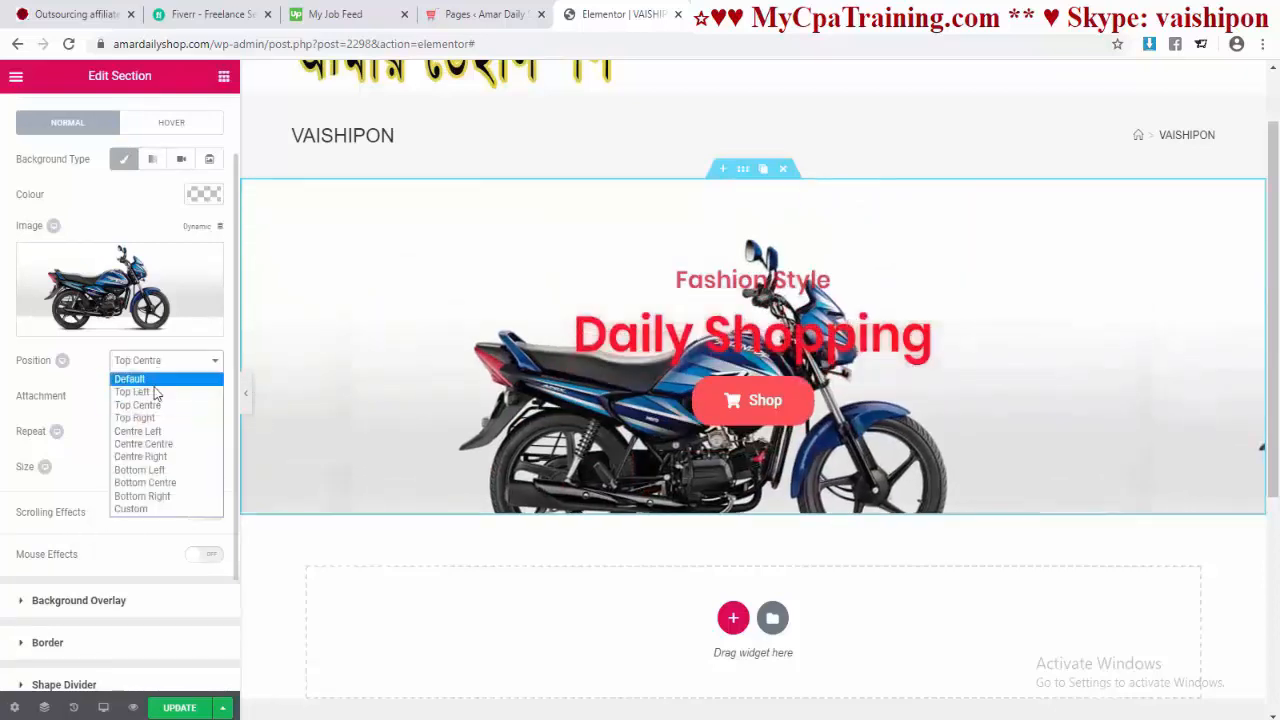
left_click(152, 390)
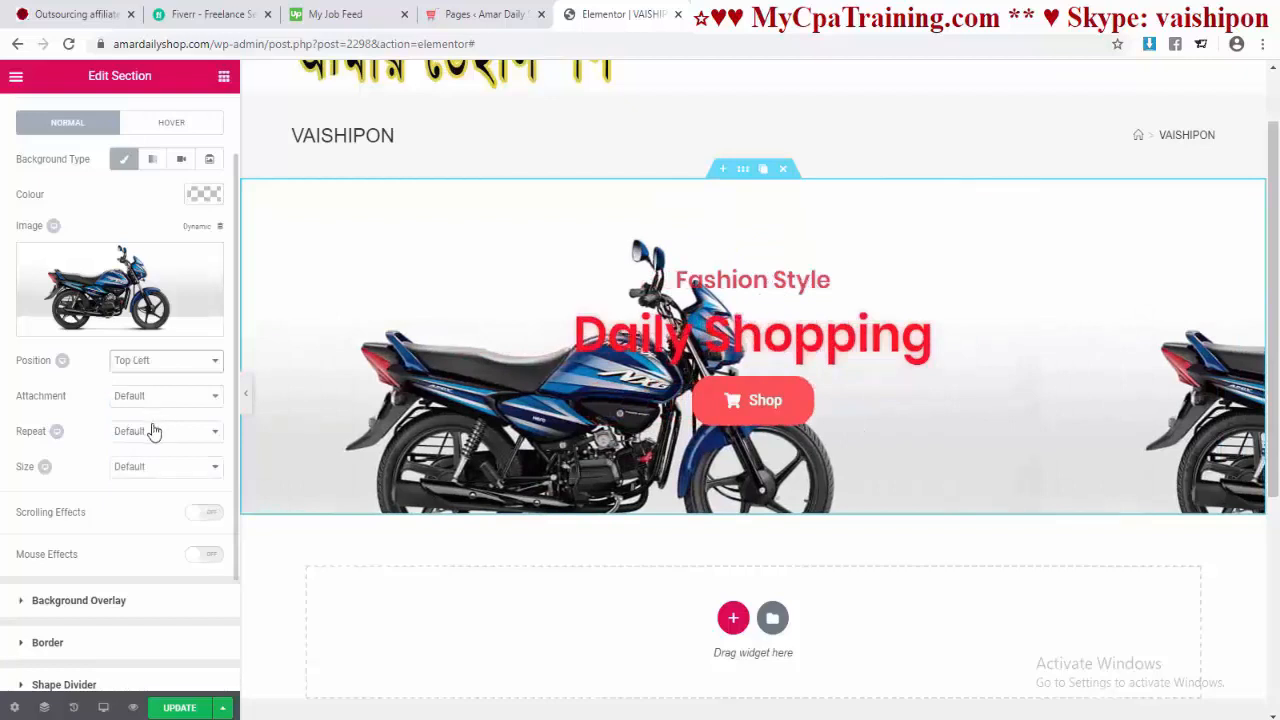
left_click(171, 437)
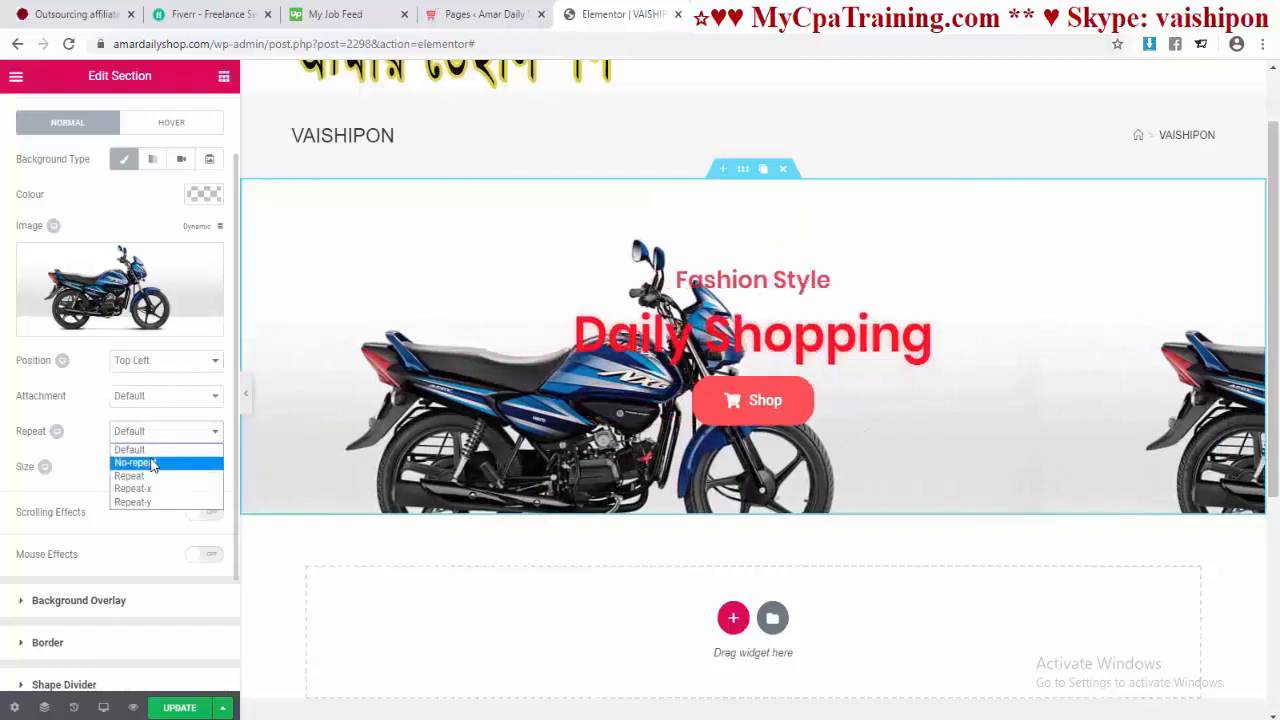
left_click(152, 460)
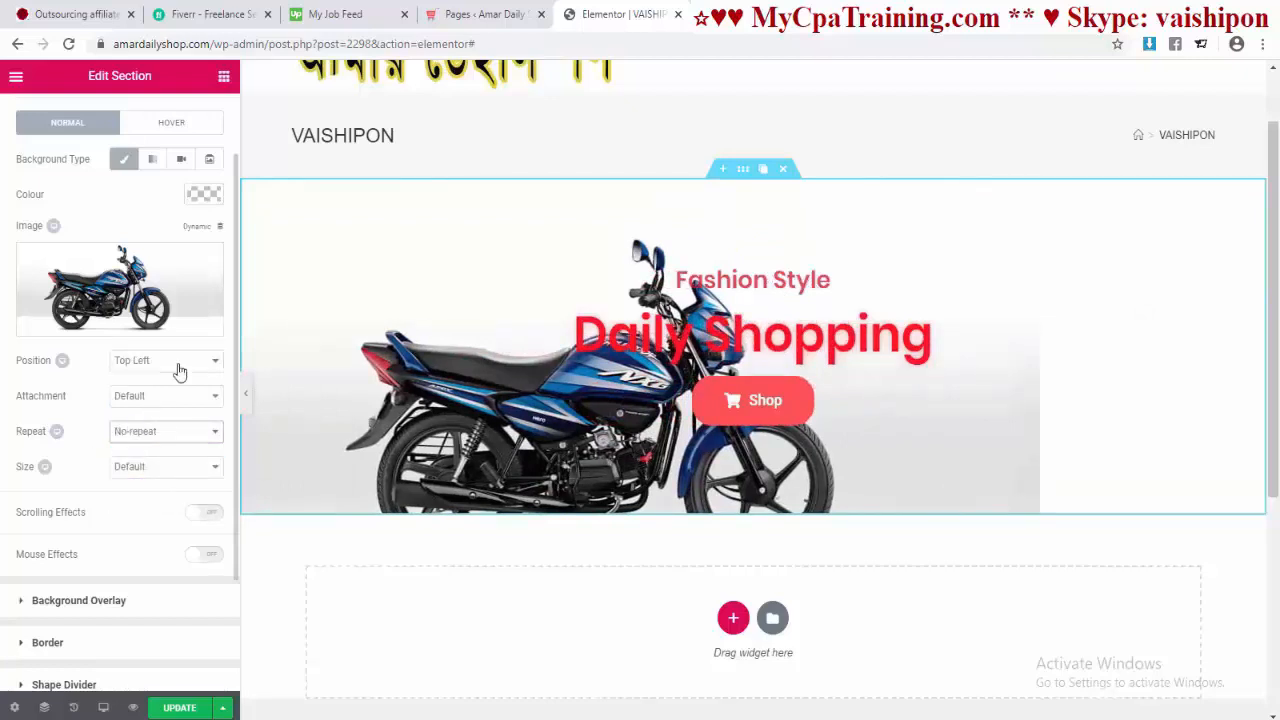
Step: Swap the background for the red motorbike image, size Default, with Scrolling Effects on
left_click(137, 287)
scroll(640, 450, "down", 10)
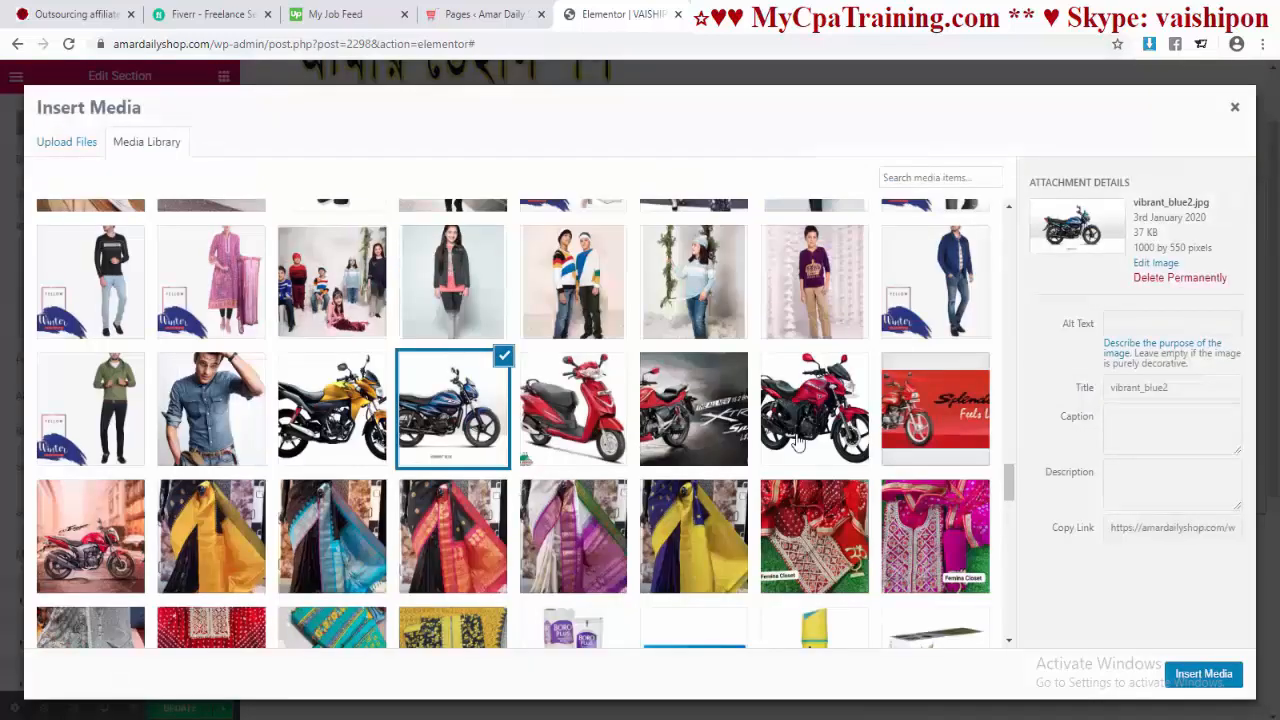
left_click(800, 440)
left_click(1195, 675)
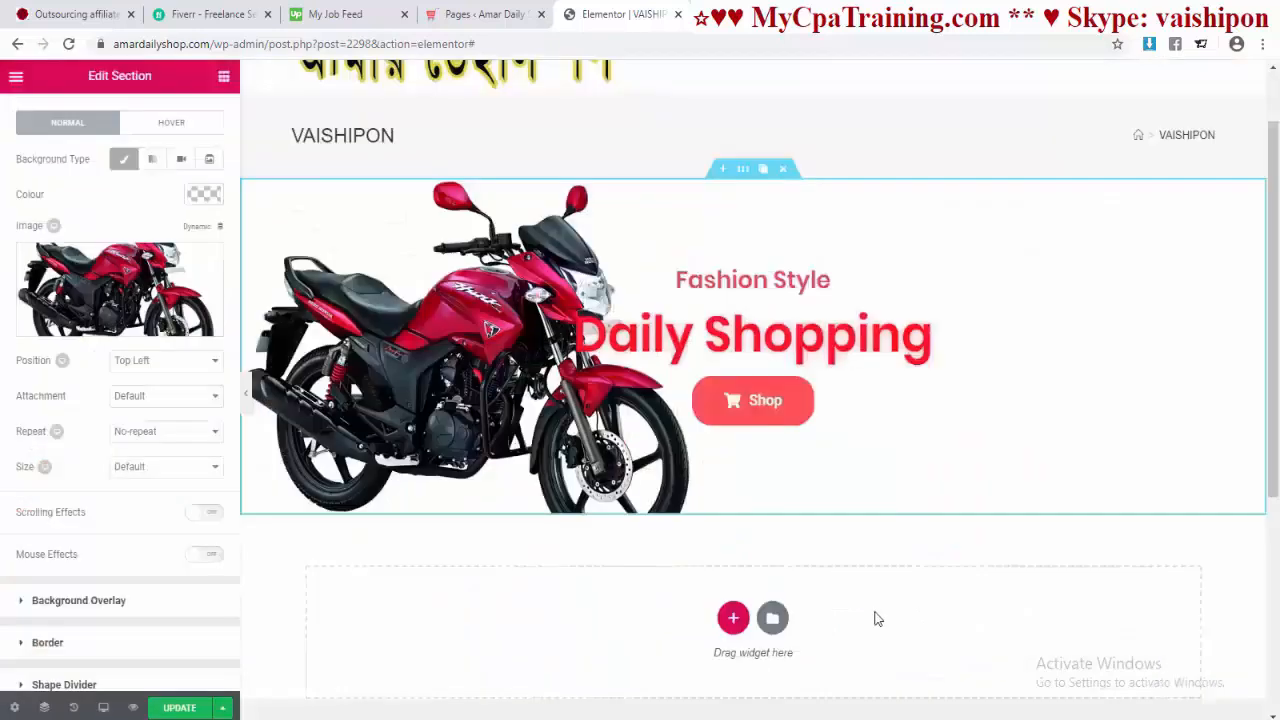
left_click(160, 466)
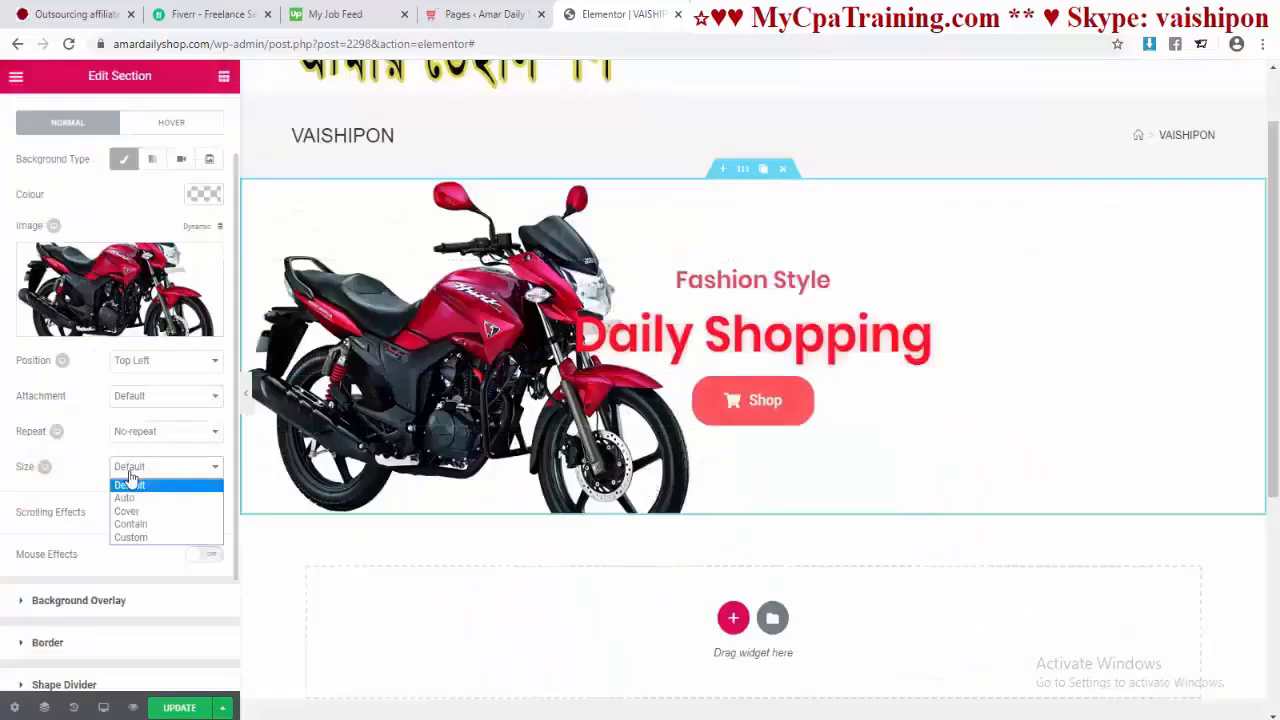
left_click(128, 511)
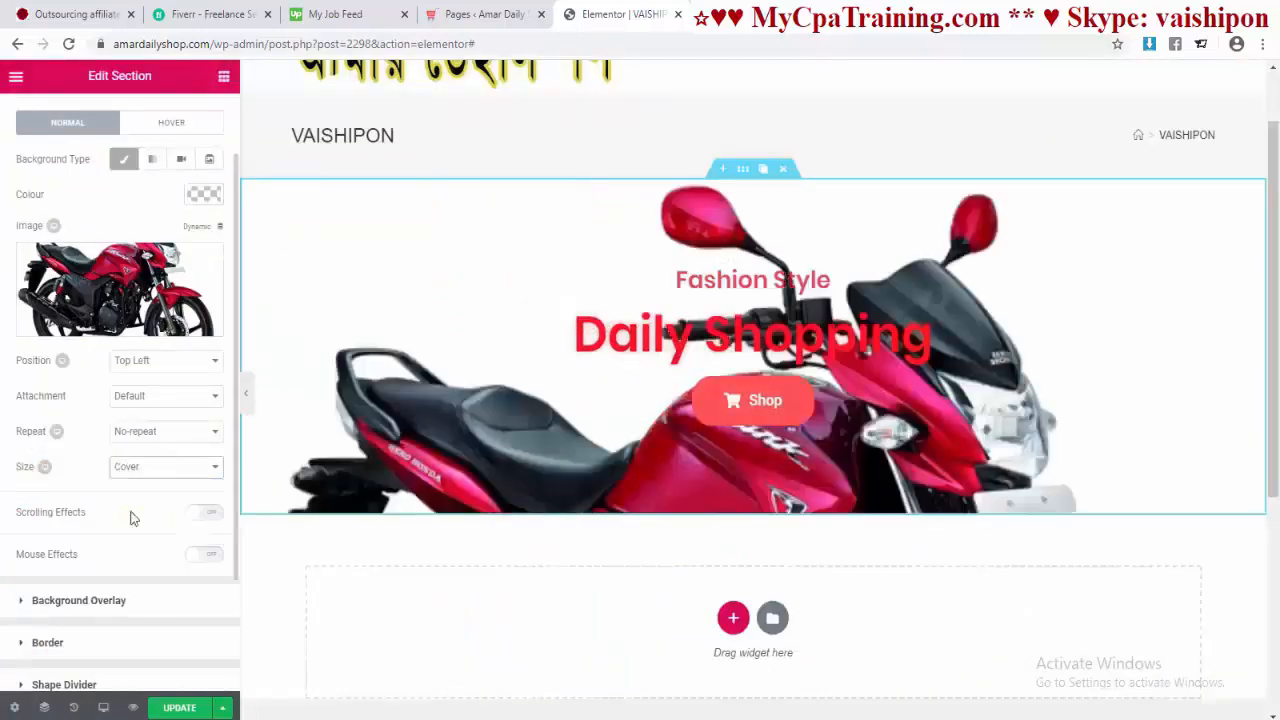
left_click(180, 468)
left_click(155, 485)
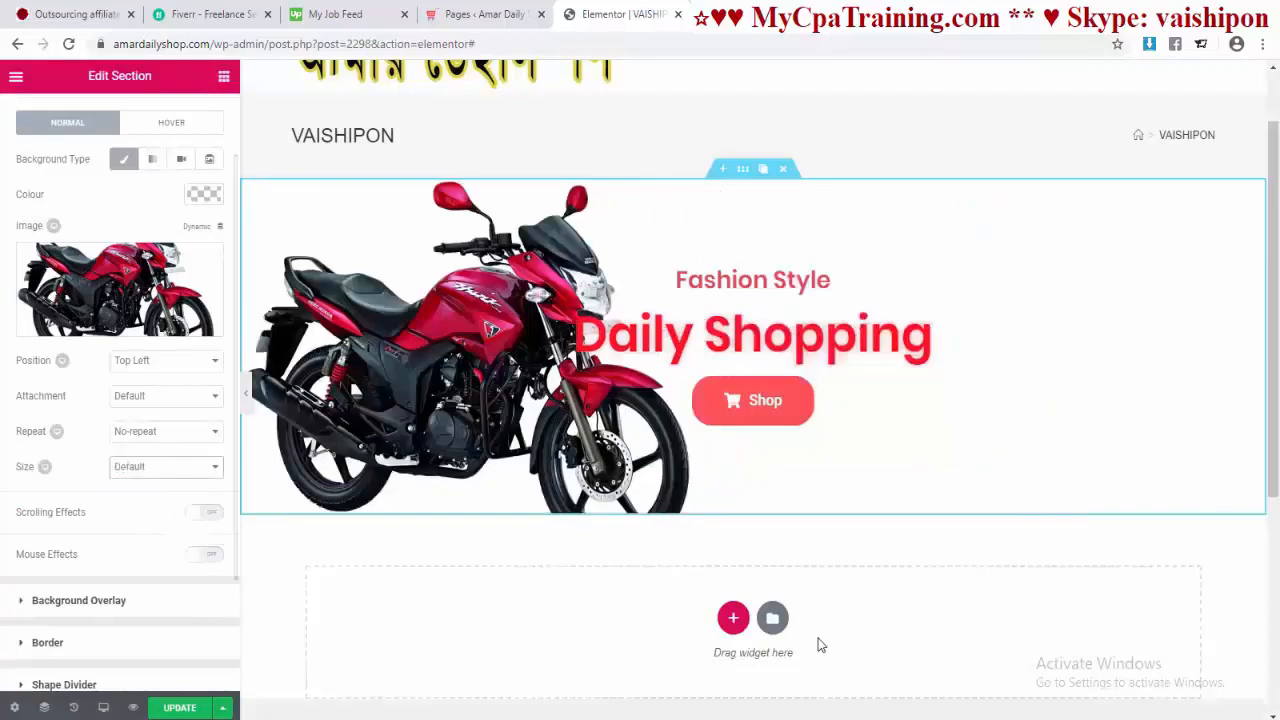
left_click(208, 514)
scroll(140, 510, "up", 1)
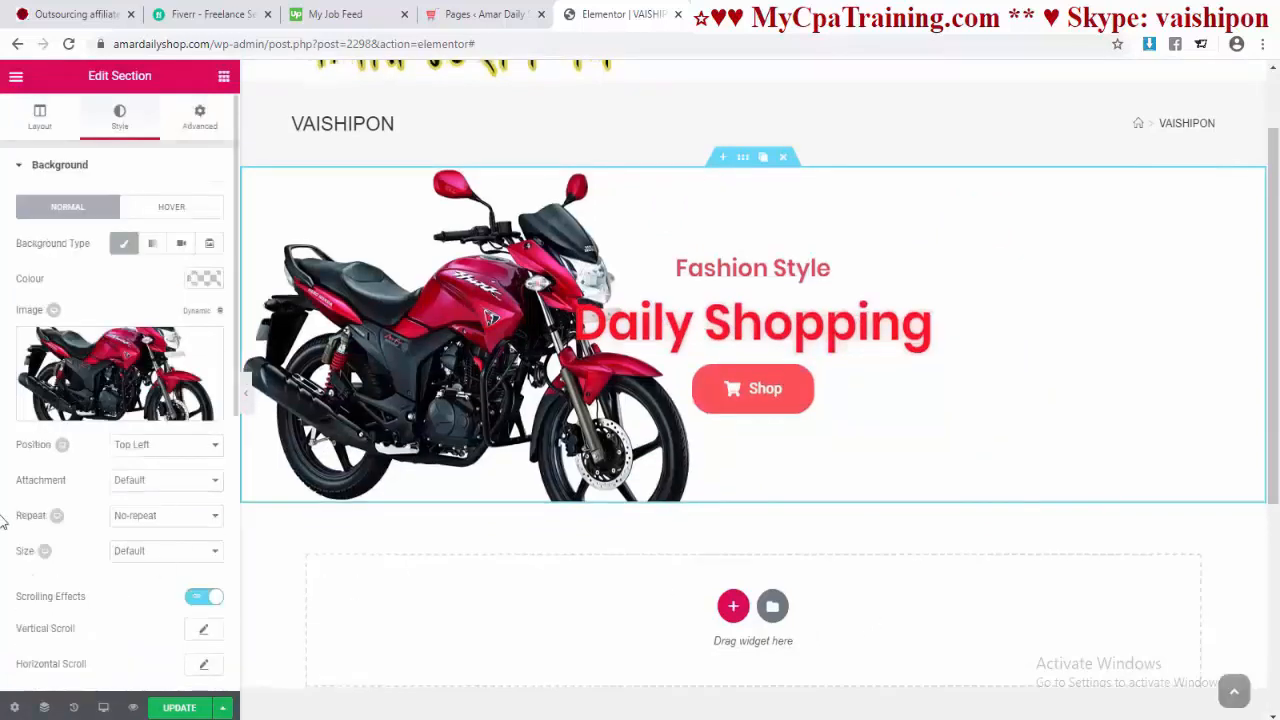
left_click(176, 208)
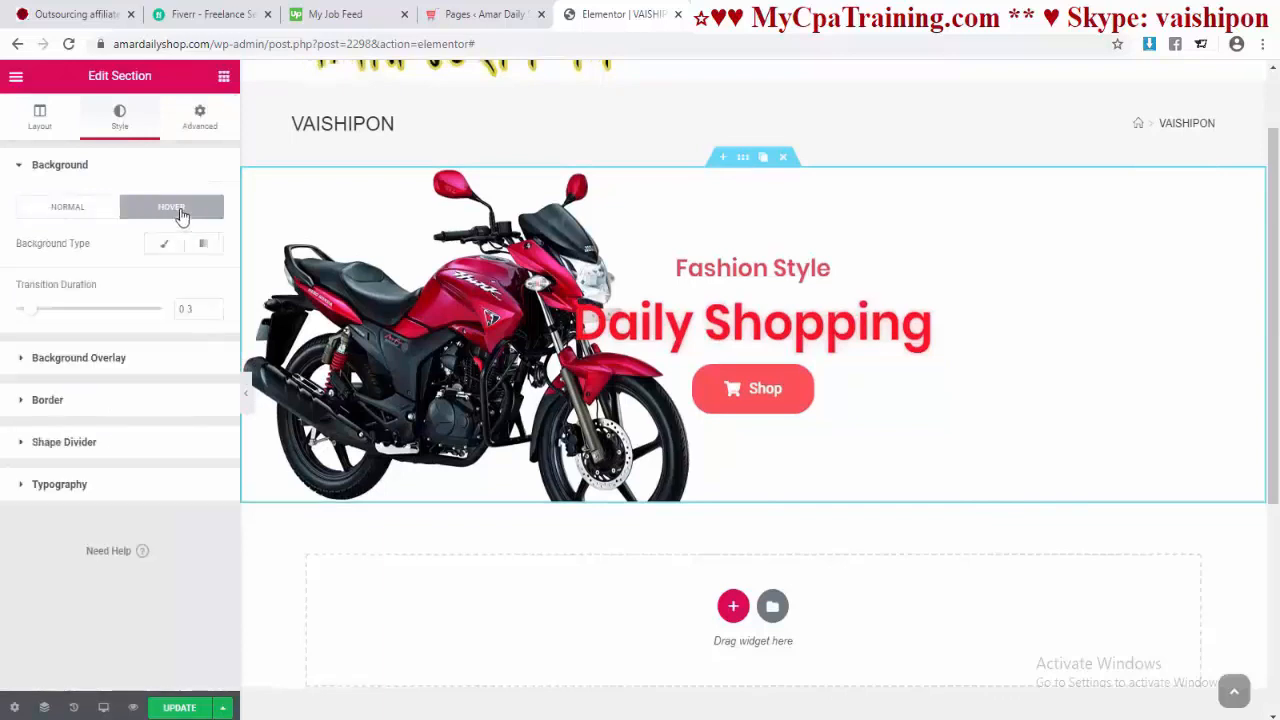
left_click(70, 206)
Step: Try column positions and vertical alignments in Layout, and stretch the section to full width
left_click(40, 116)
left_click(160, 468)
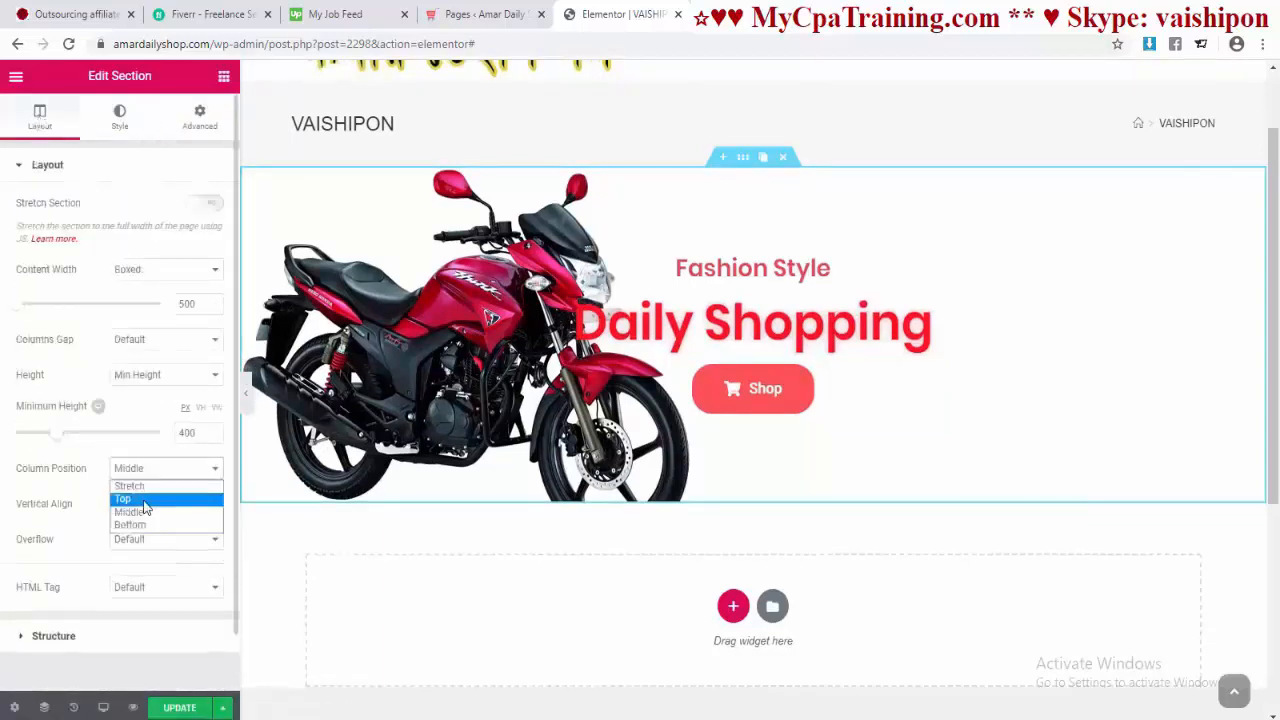
left_click(143, 487)
left_click(157, 470)
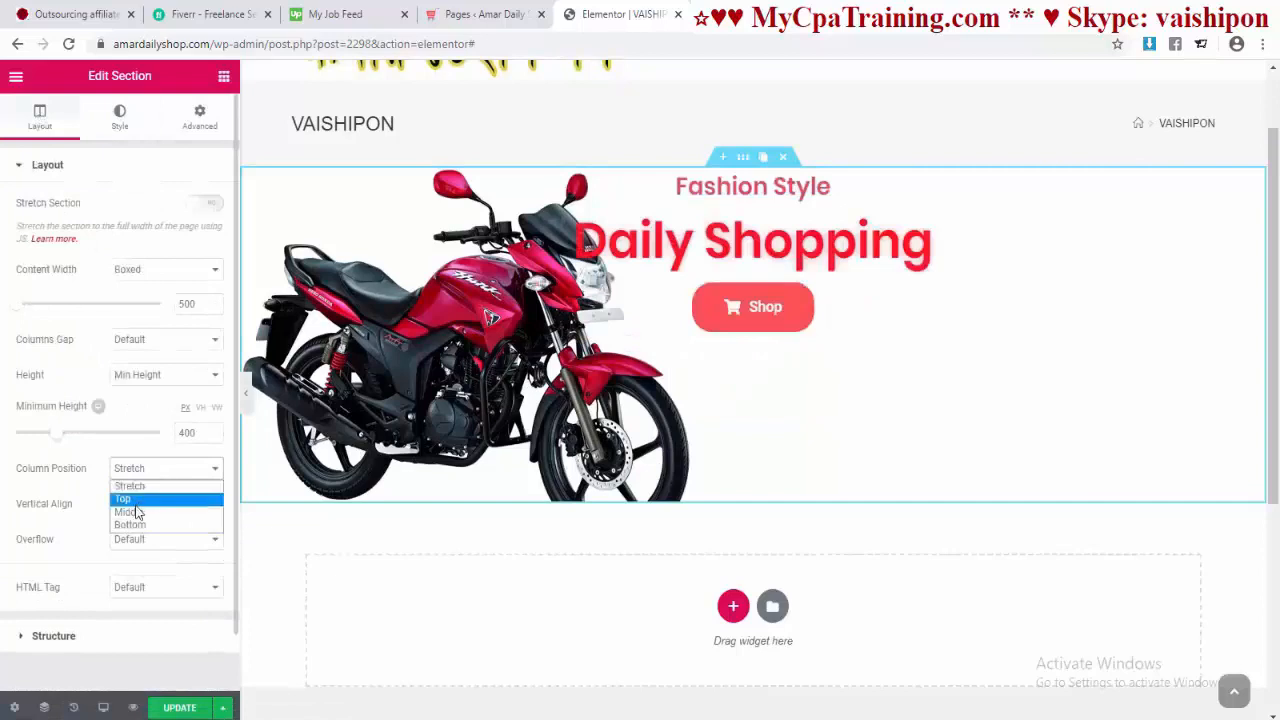
left_click(138, 513)
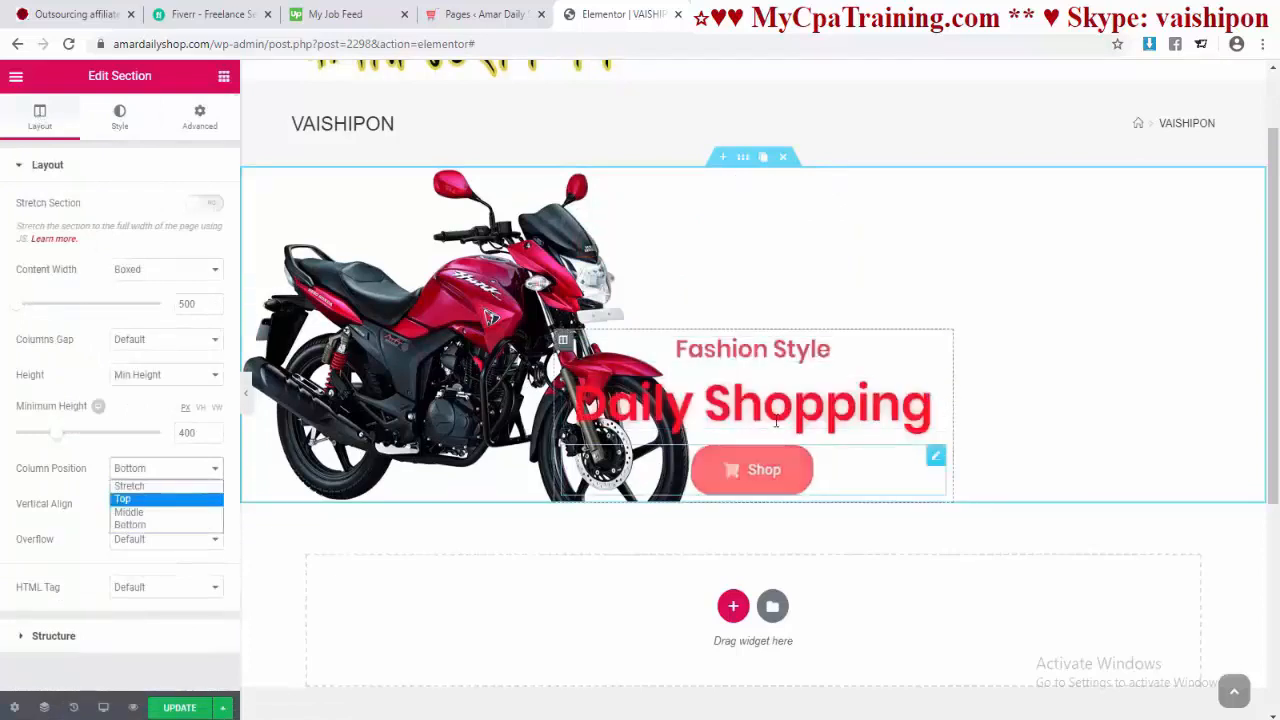
left_click(140, 504)
left_click(122, 560)
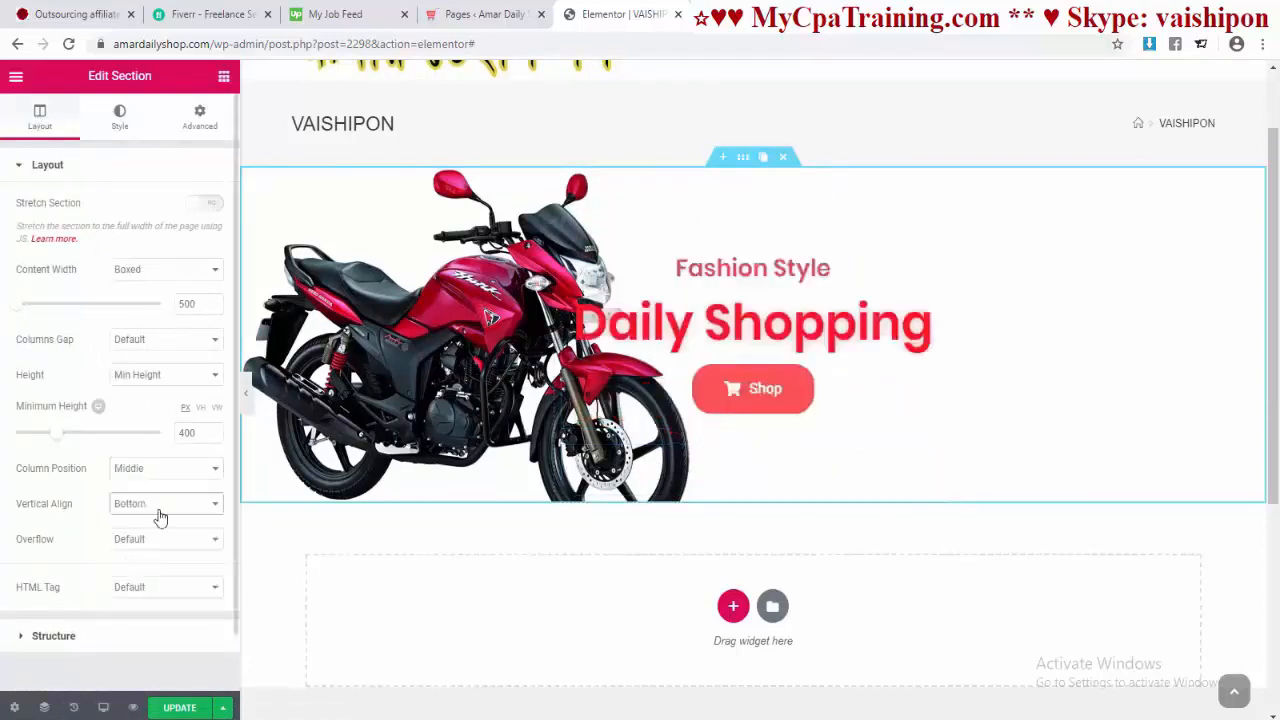
left_click(158, 508)
left_click(150, 521)
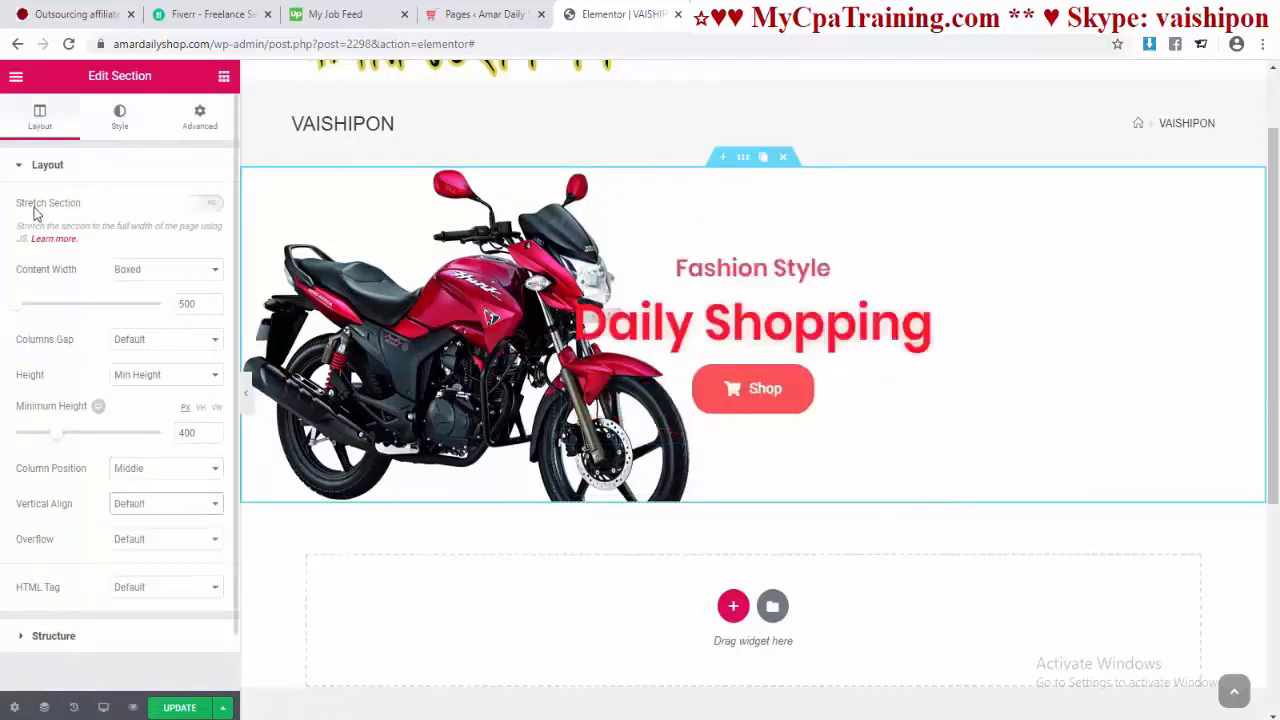
left_click(208, 206)
left_click(119, 117)
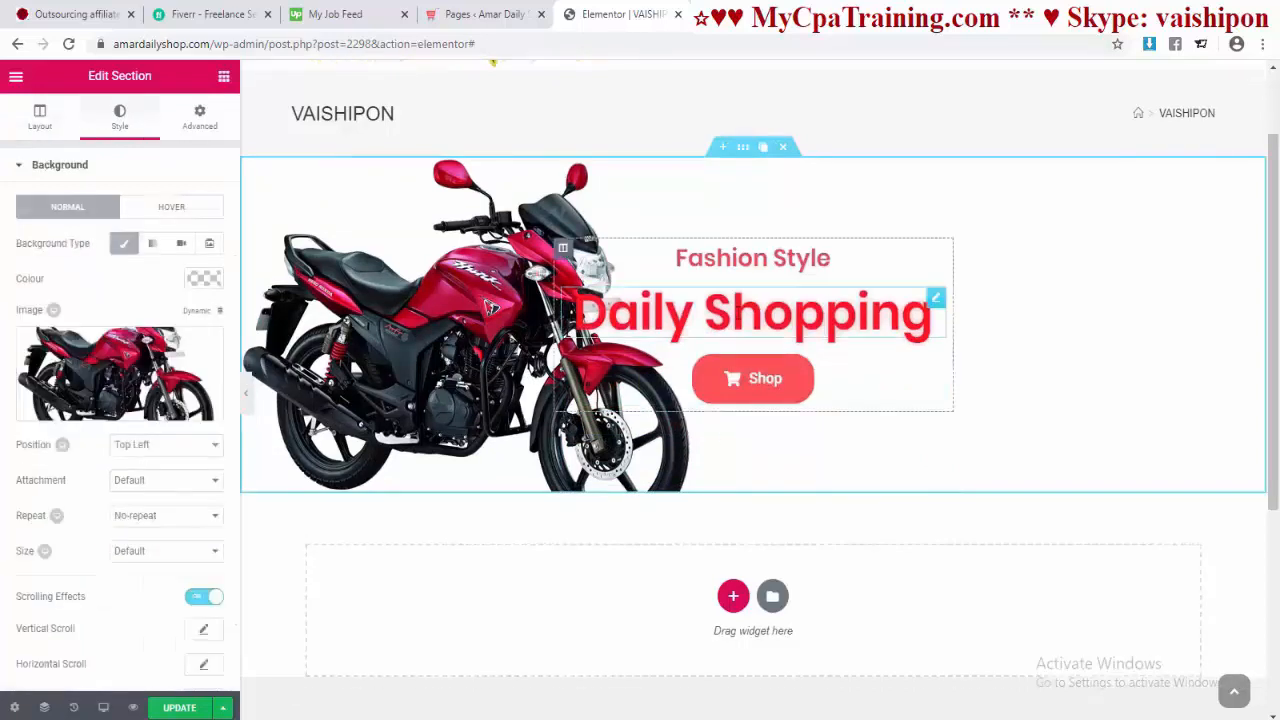
Step: Give Daily Shopping a dark grey text shadow offset to the right
left_click(689, 312)
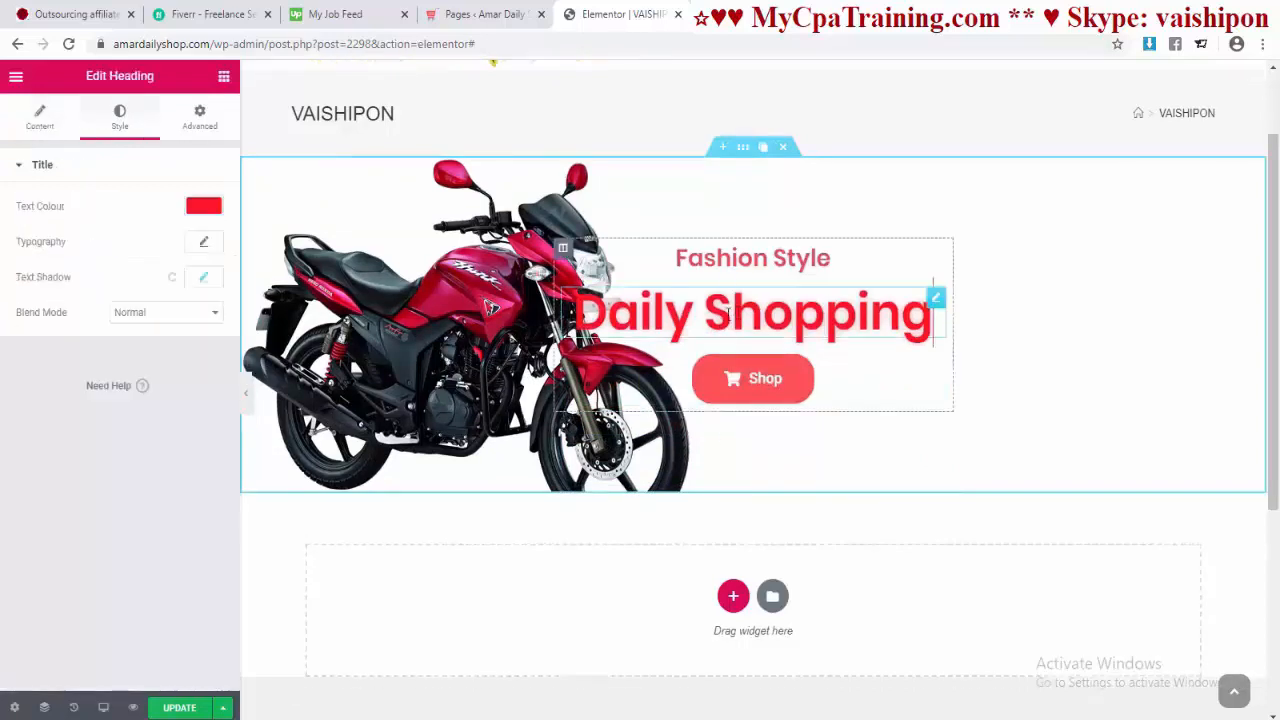
left_click(203, 283)
left_click(190, 321)
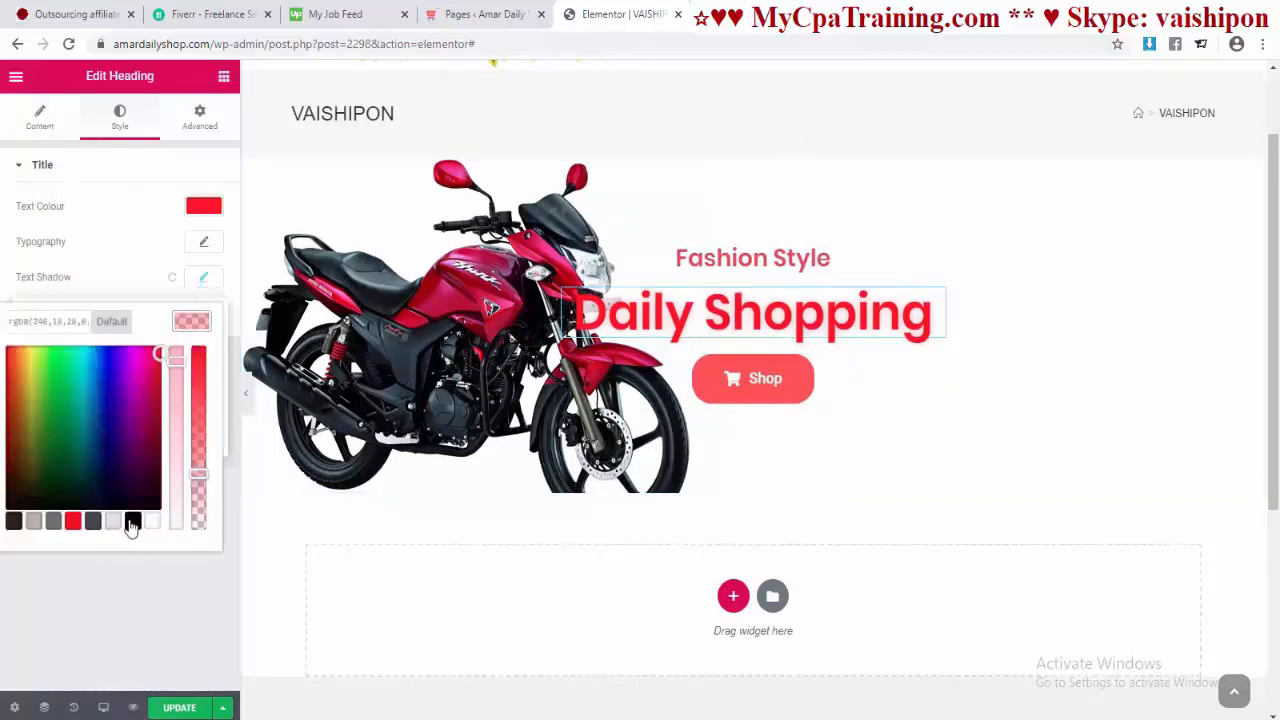
left_click(131, 523)
left_click(93, 524)
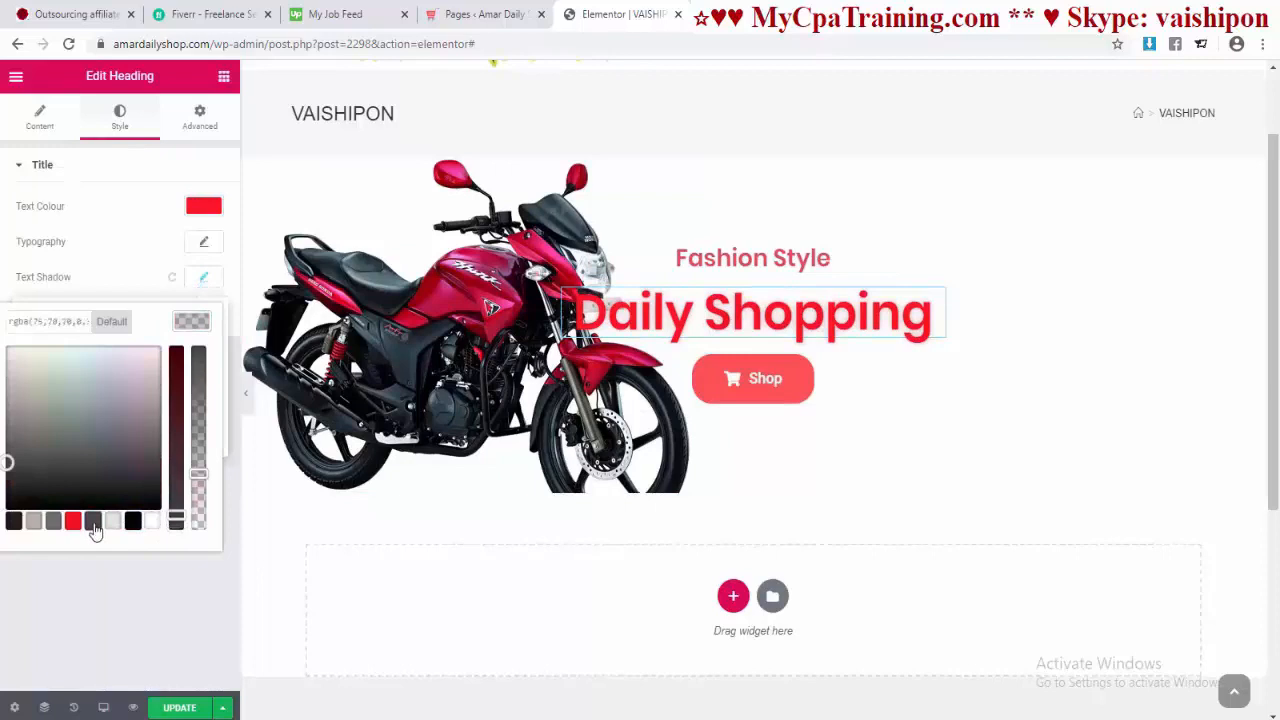
left_click(178, 319)
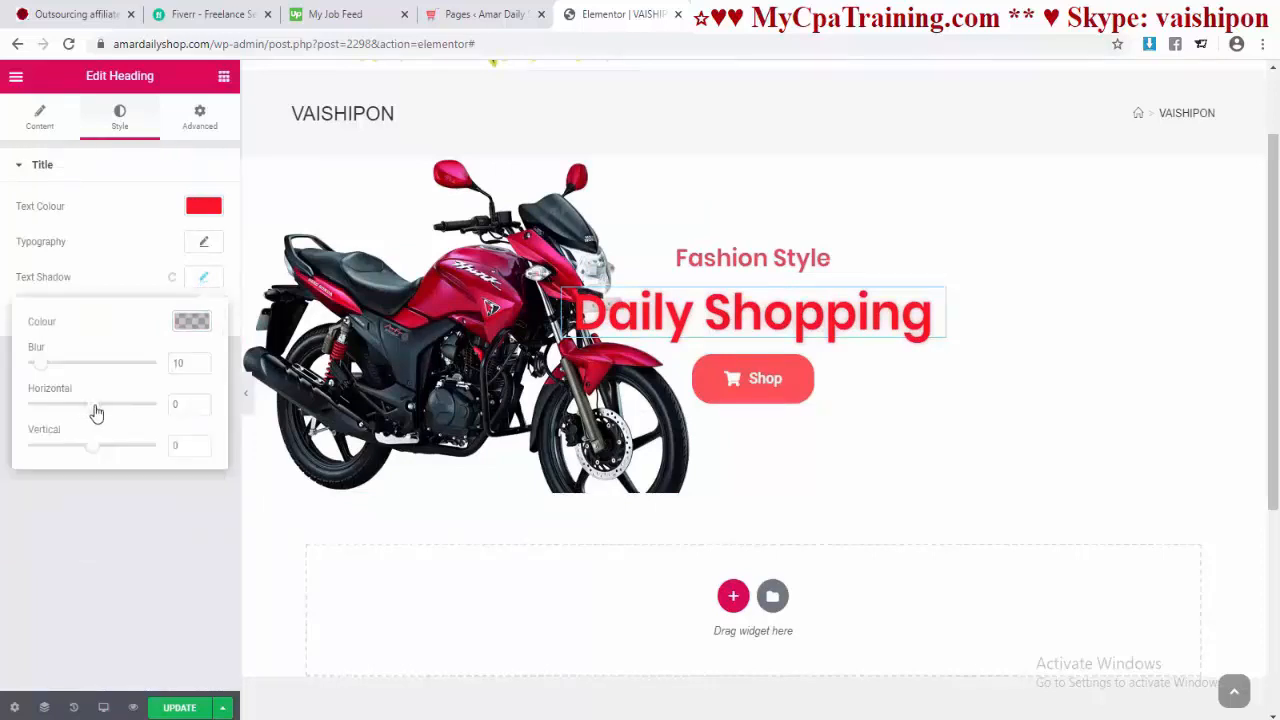
left_click_drag(96, 412, 97, 451)
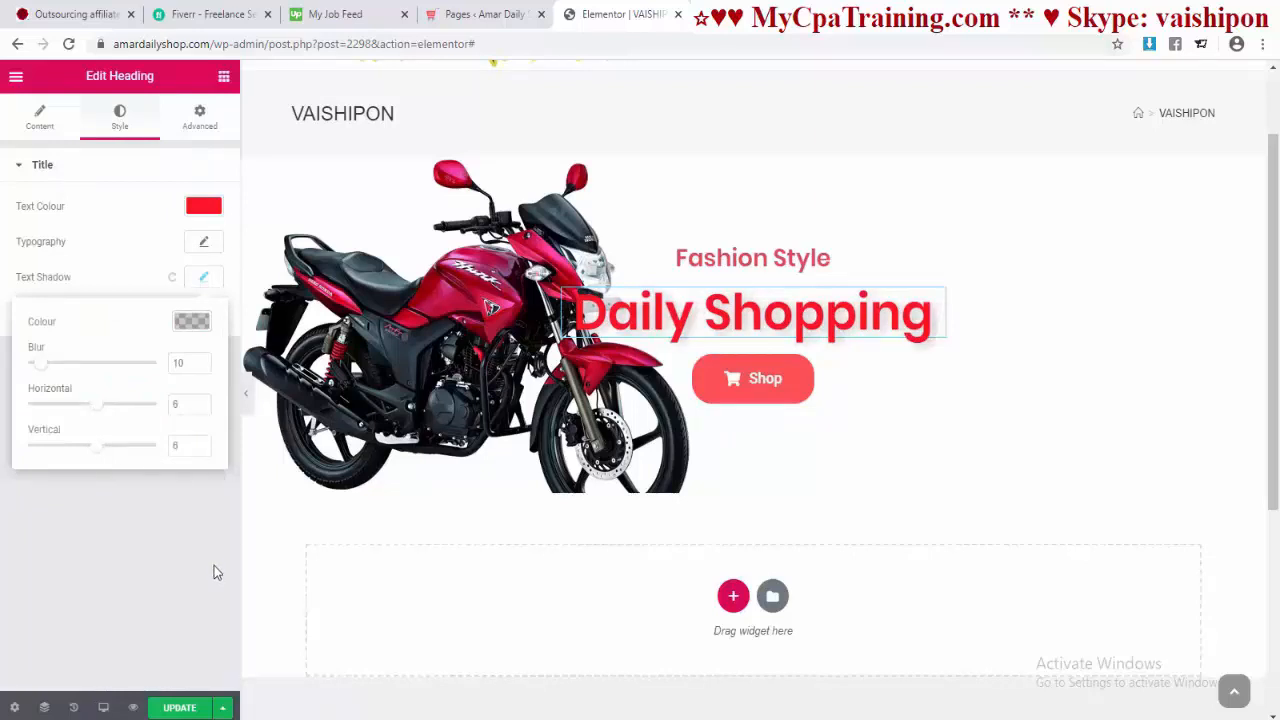
Step: Make Fashion Style dark grey with Exclusion blend mode, then reselect the hero section
left_click(722, 257)
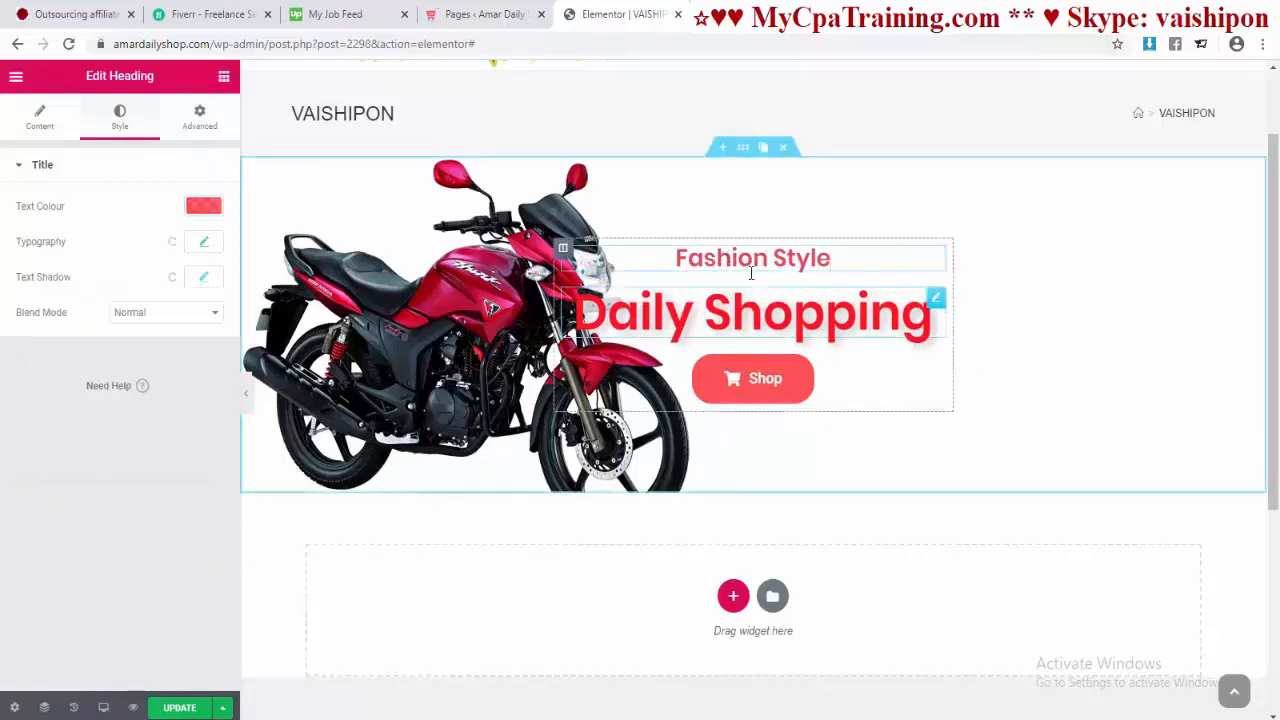
left_click(203, 205)
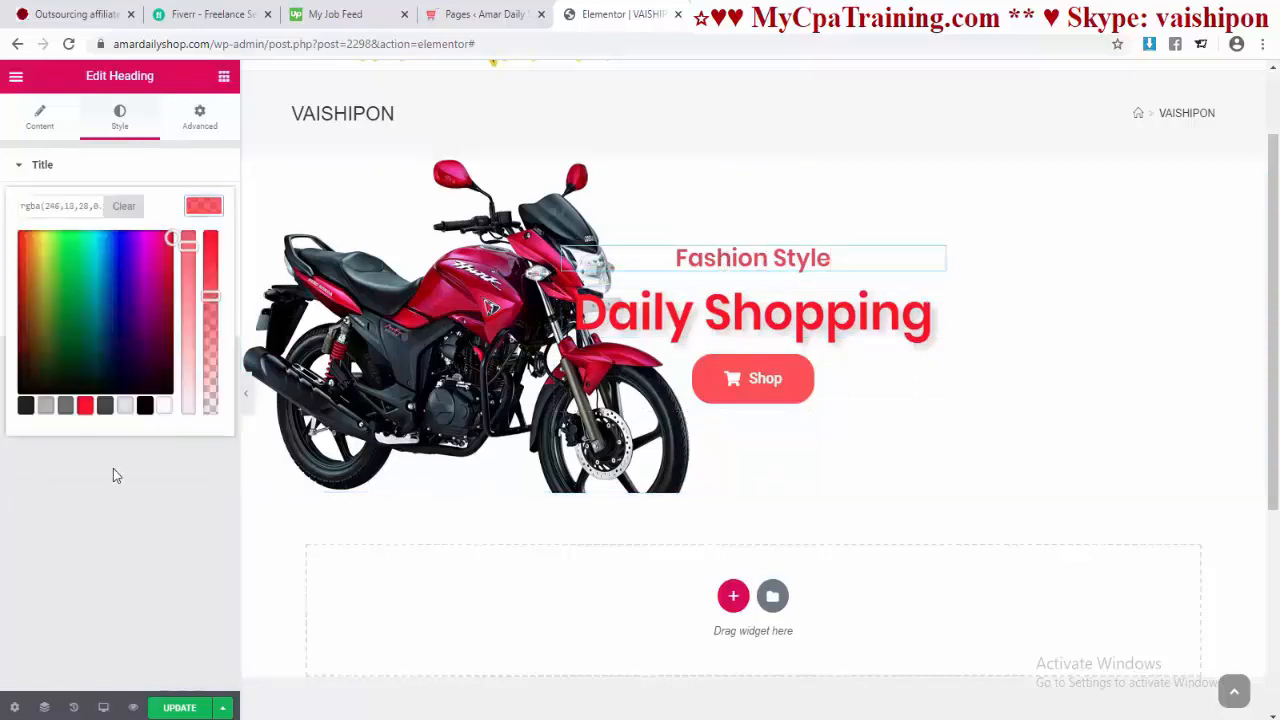
left_click(105, 405)
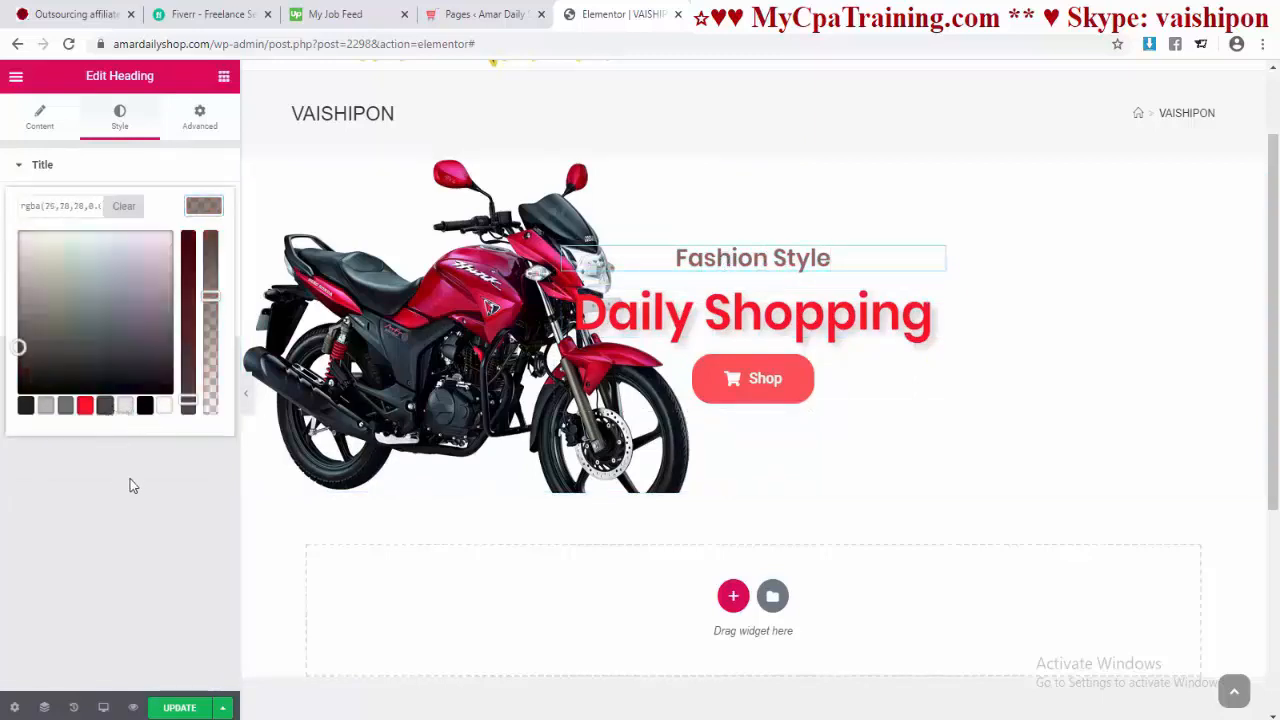
left_click(133, 486)
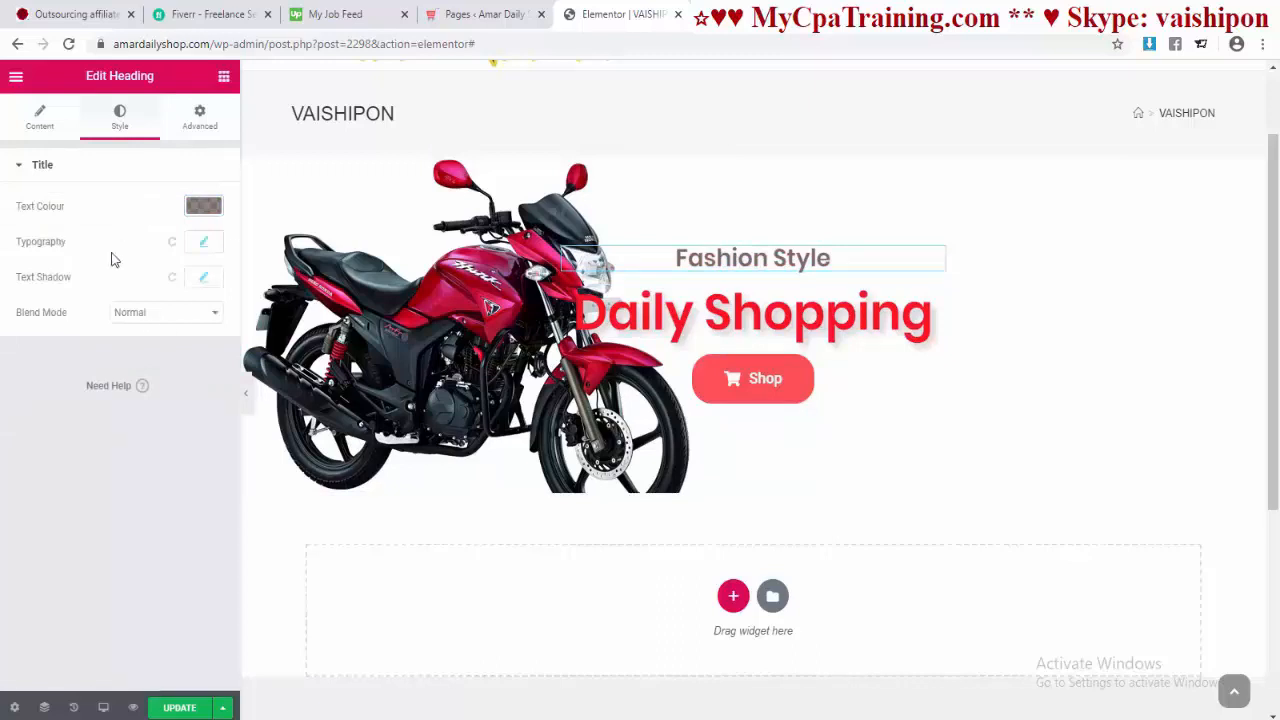
left_click(205, 279)
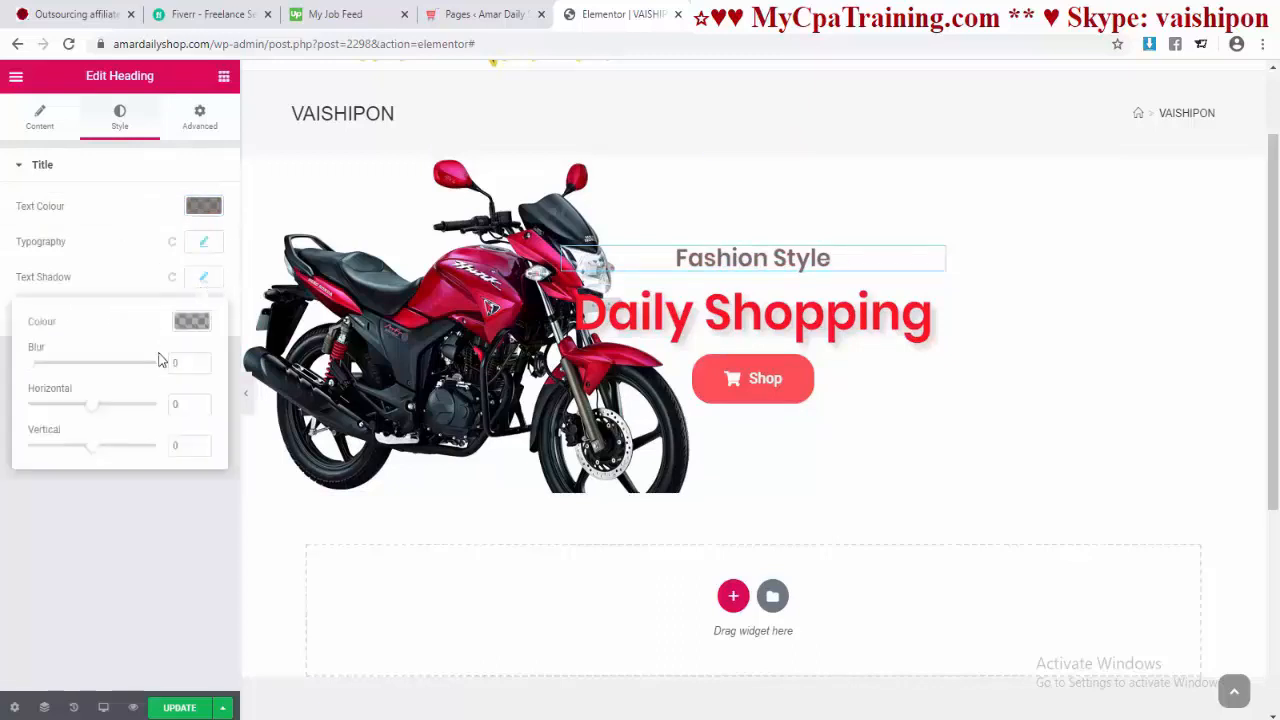
left_click(160, 312)
left_click(140, 395)
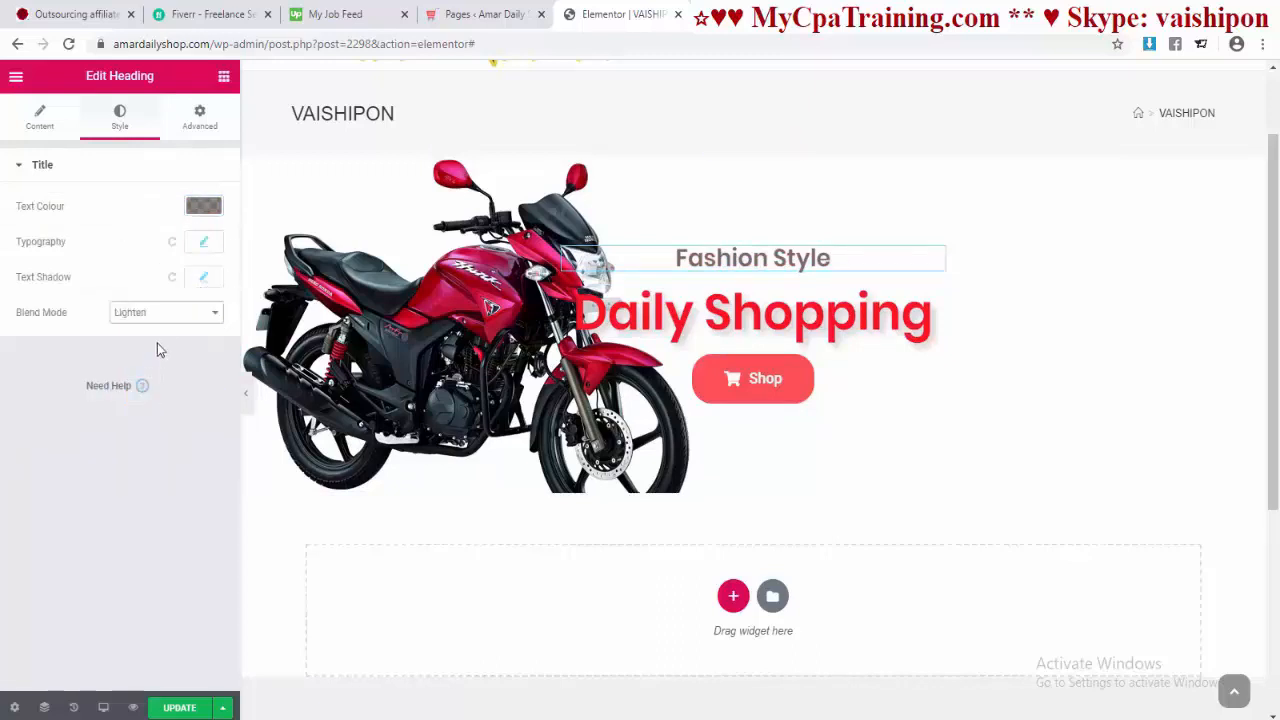
left_click(160, 318)
left_click(147, 458)
left_click(742, 157)
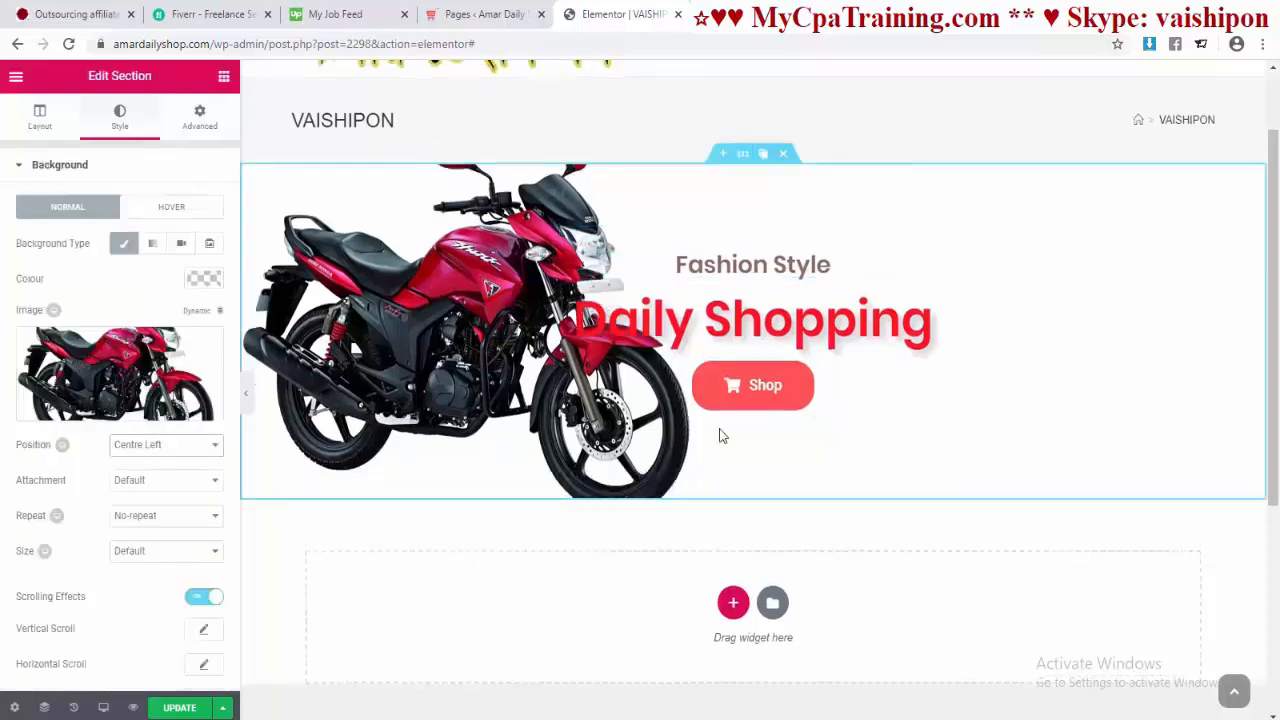
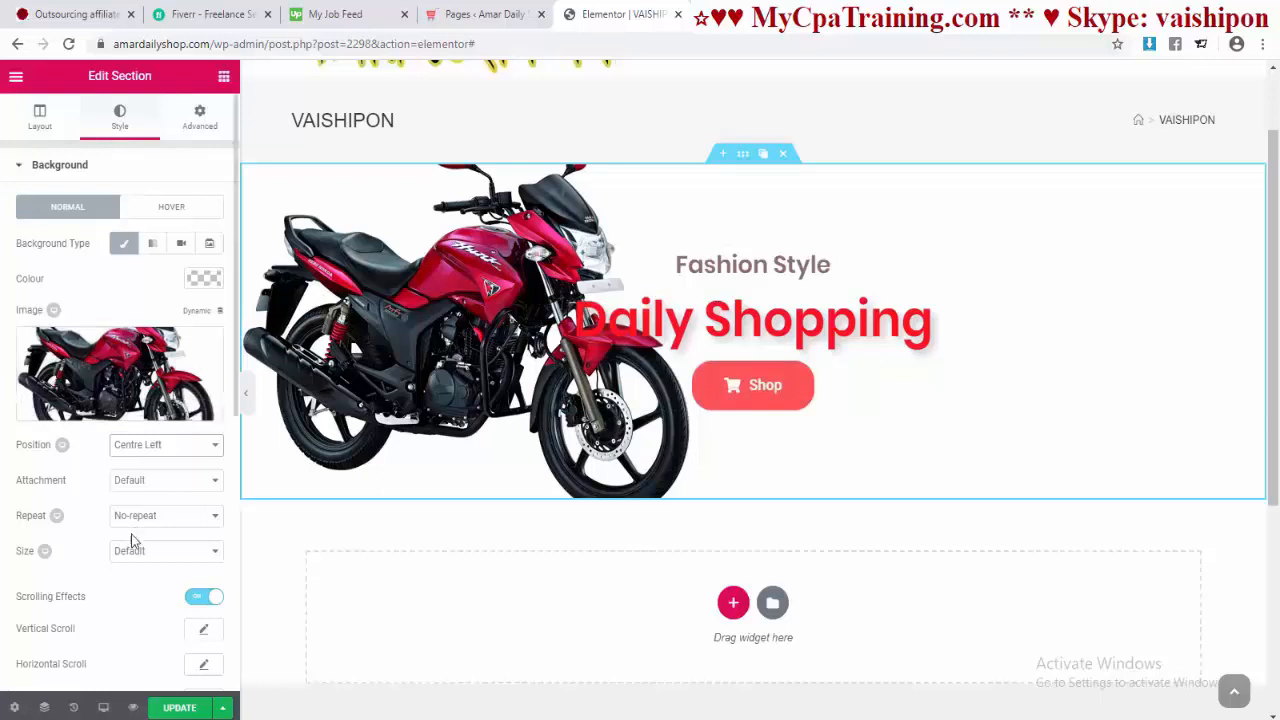
Step: Switch the section's background overlay to Gradient, with first colour #4b4646 at location 31
scroll(129, 540, "down", 3)
left_click(76, 634)
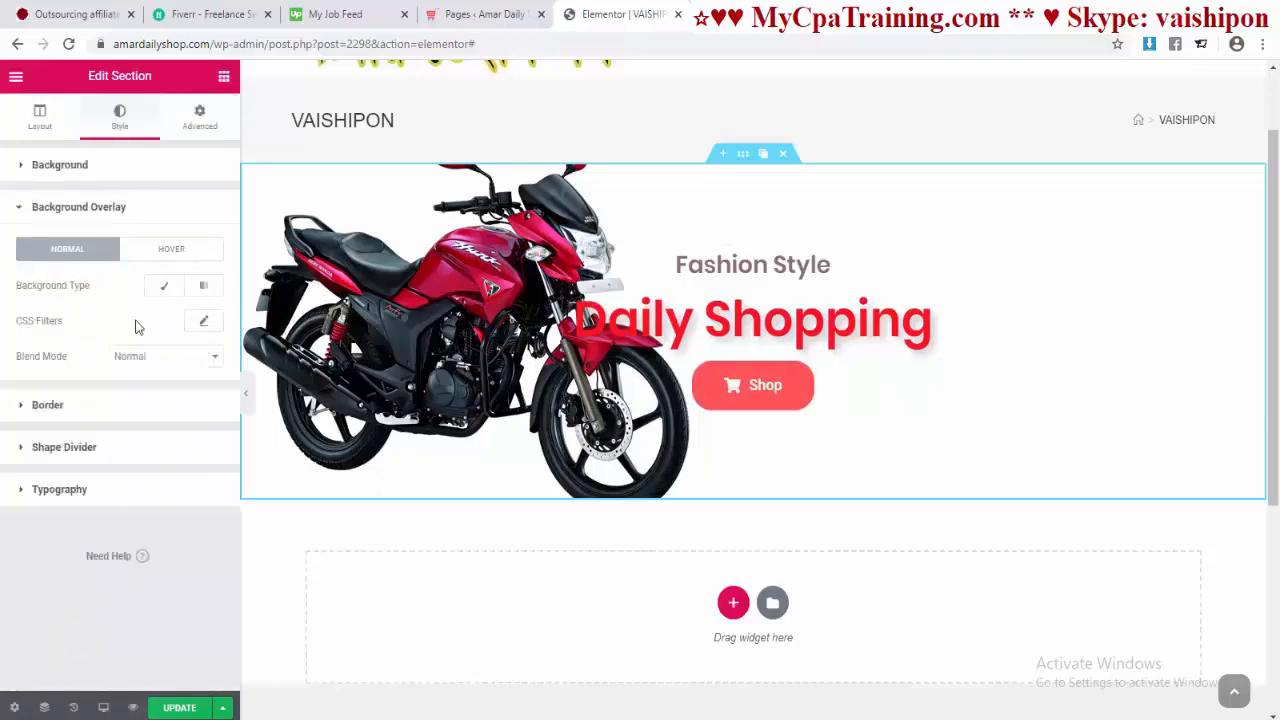
left_click(164, 286)
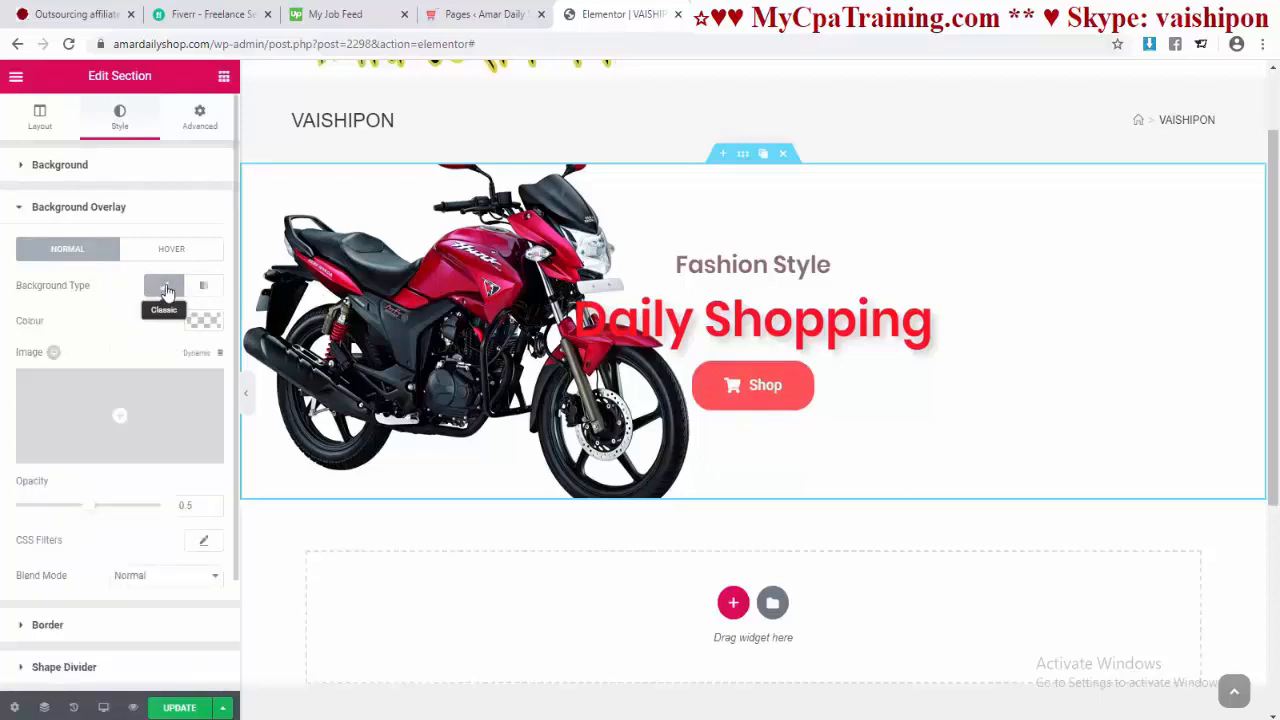
left_click(205, 289)
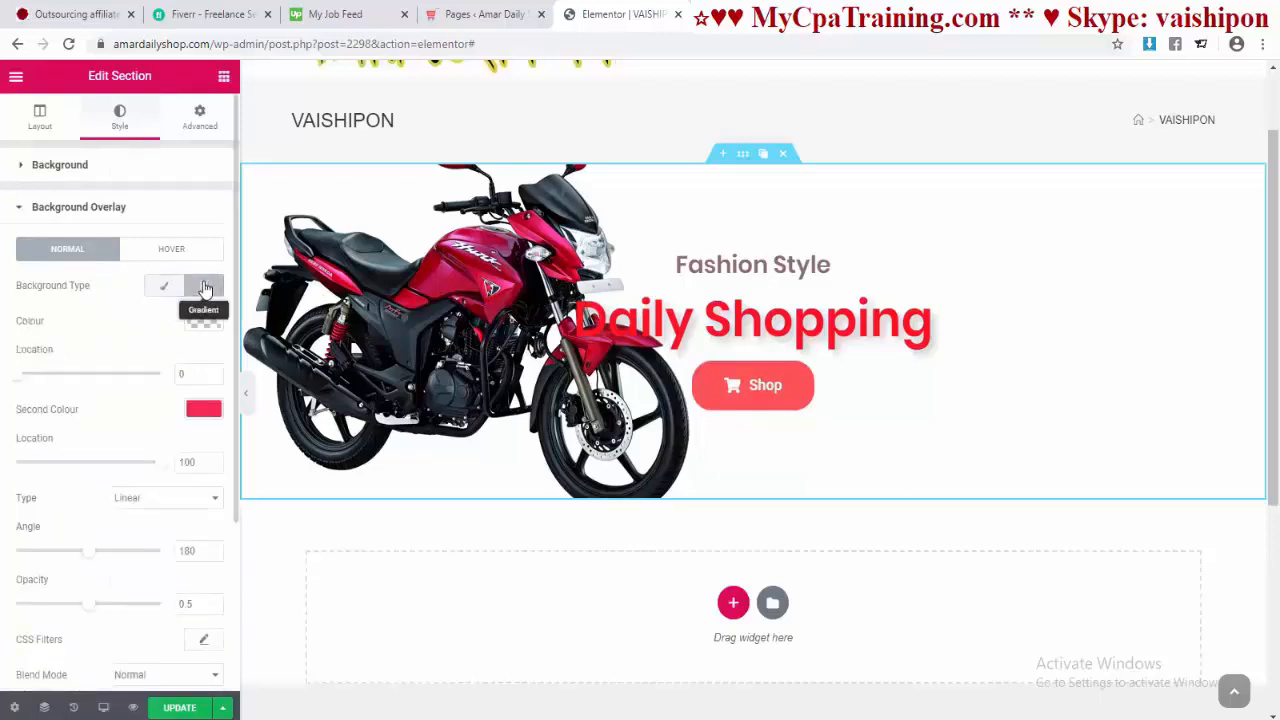
left_click(201, 321)
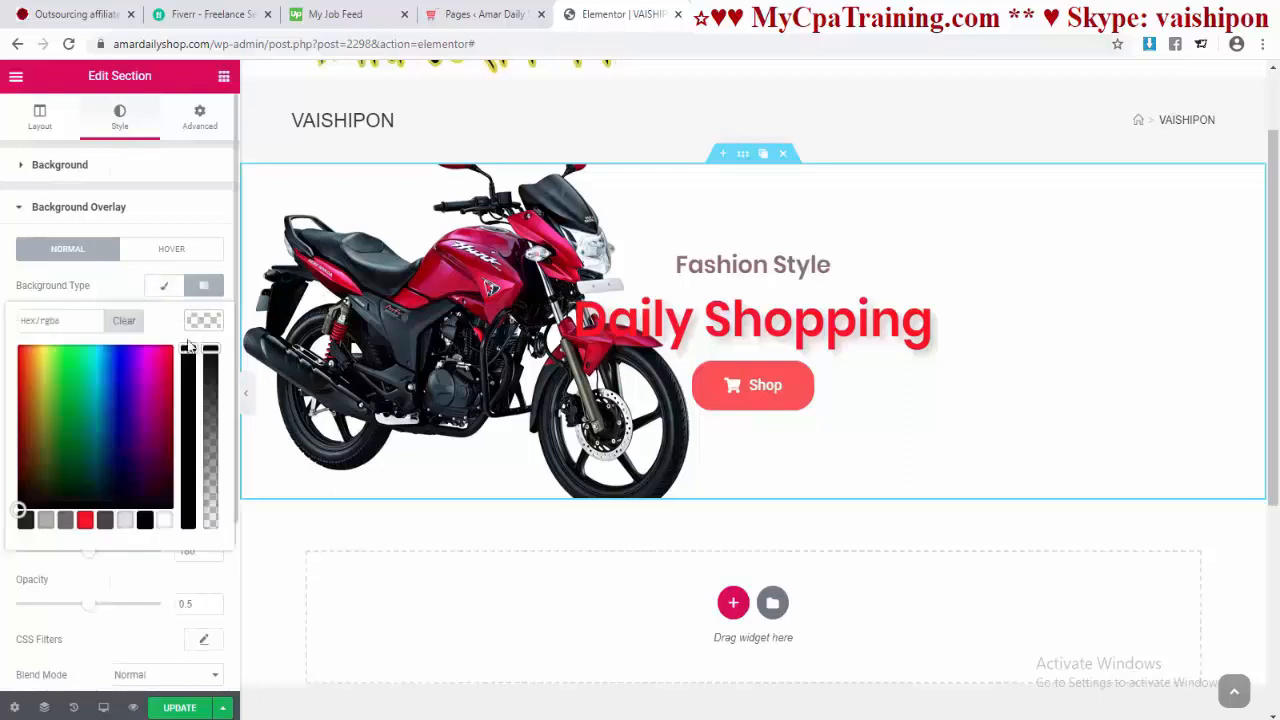
left_click(104, 521)
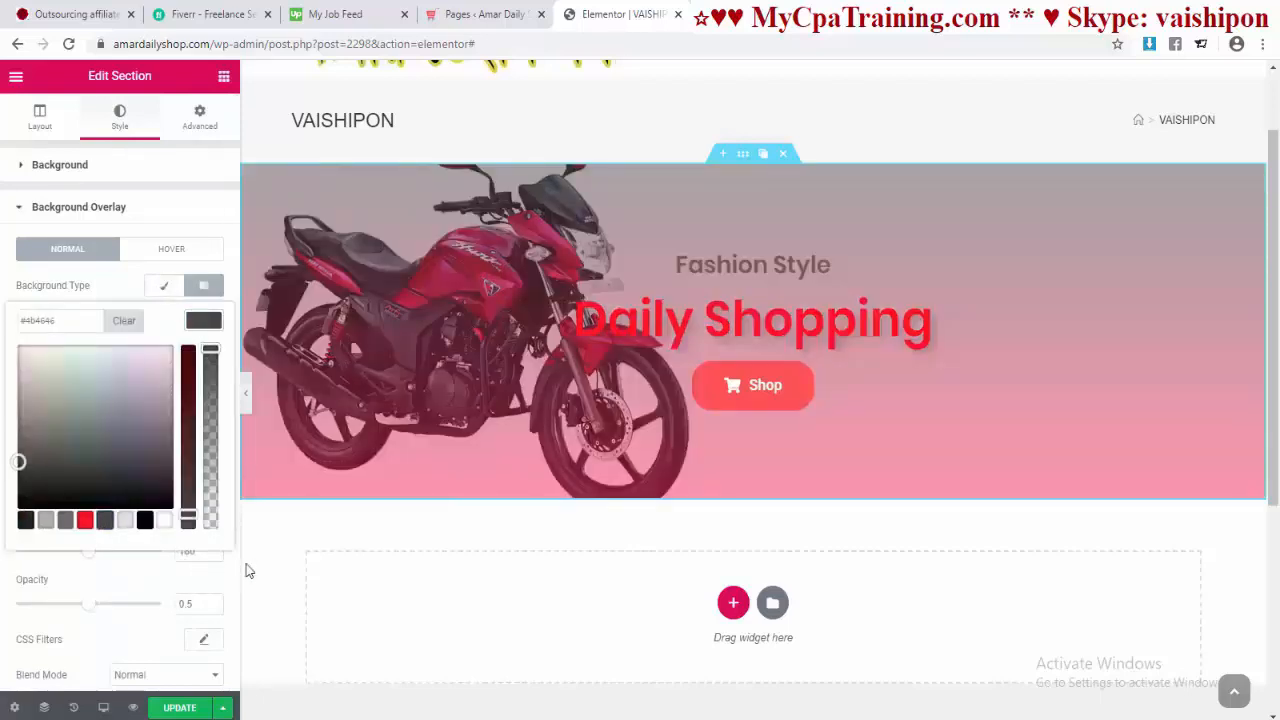
left_click(226, 531)
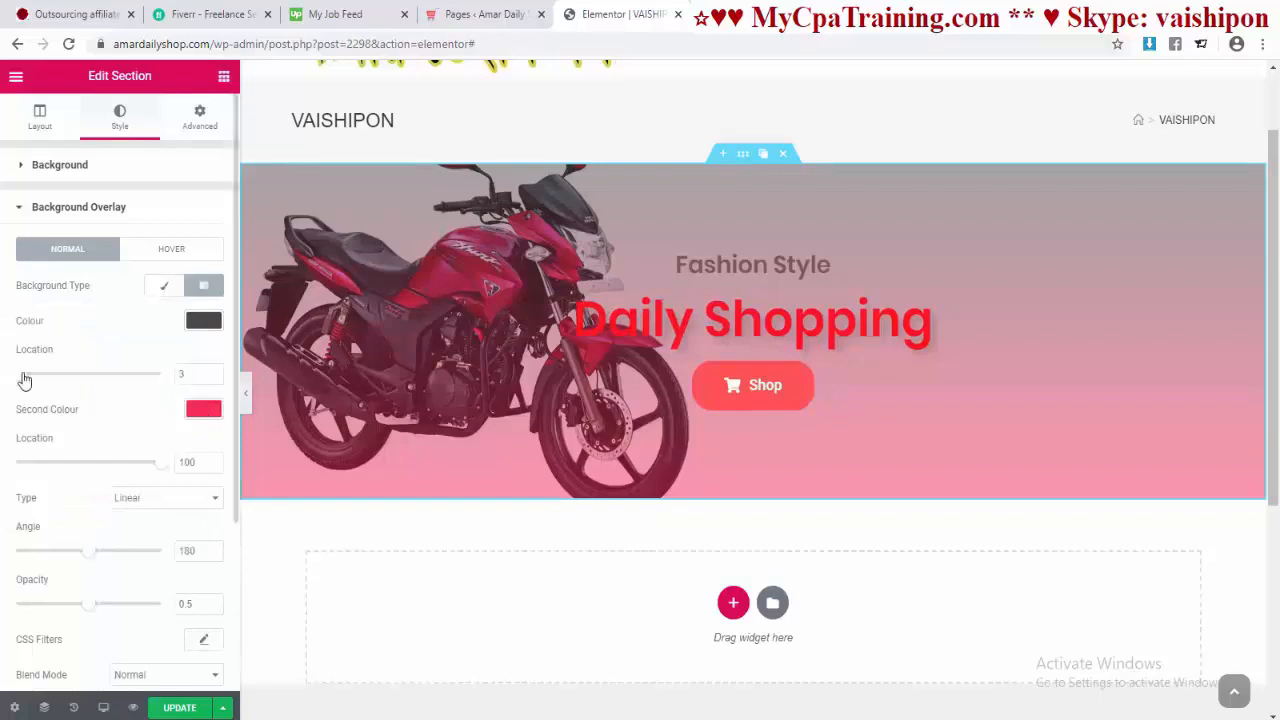
left_click_drag(31, 380, 64, 381)
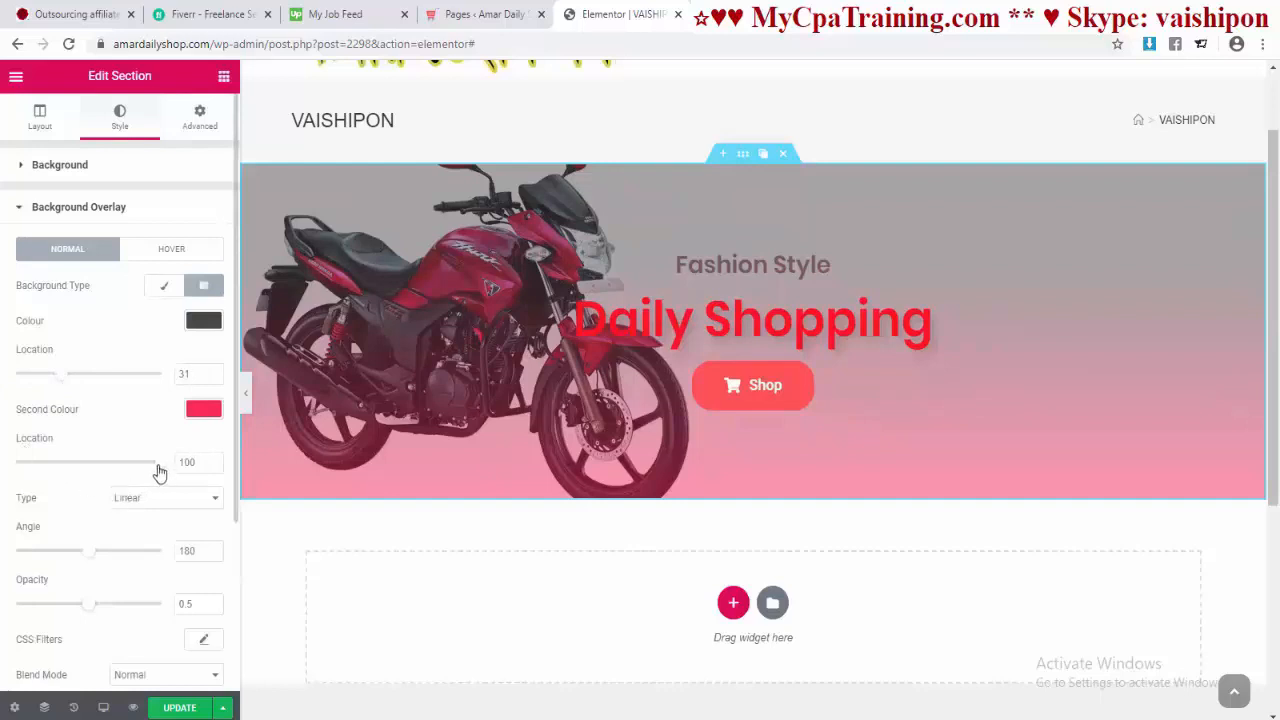
Step: Move the second gradient stop to 77 and change its colour to green
left_click_drag(157, 465, 126, 470)
scroll(205, 414, "down", 1)
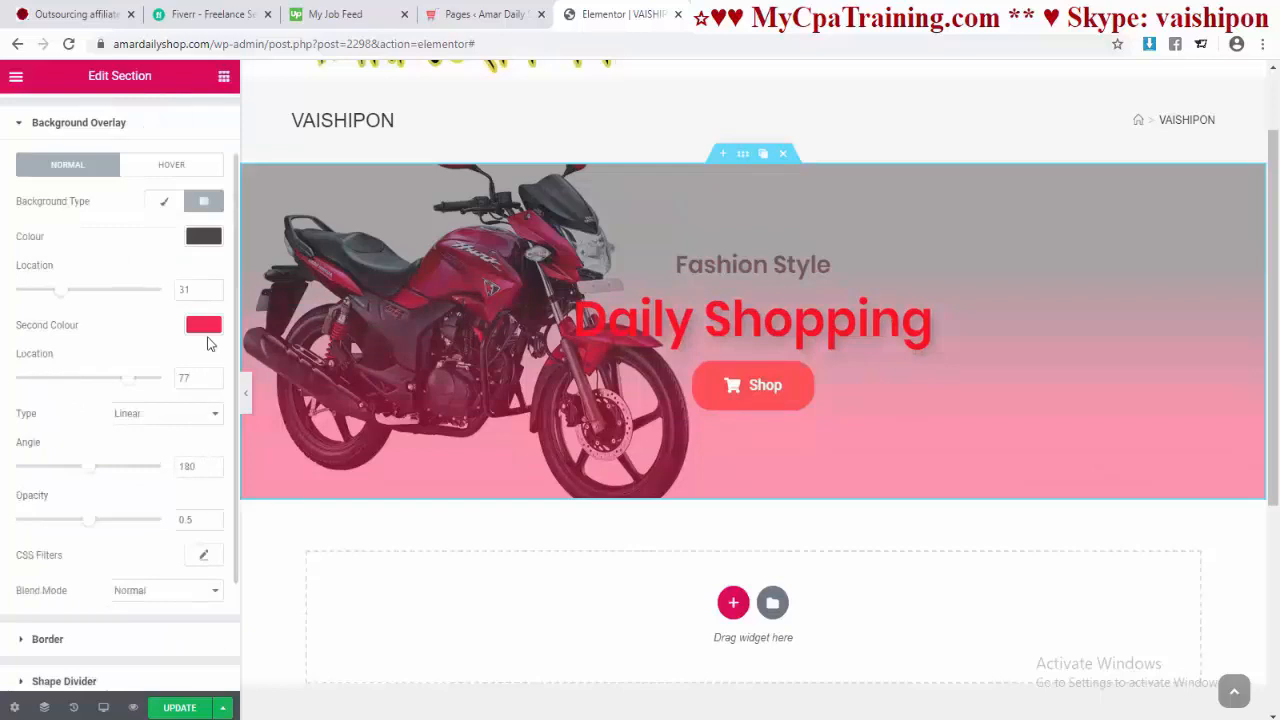
left_click(204, 326)
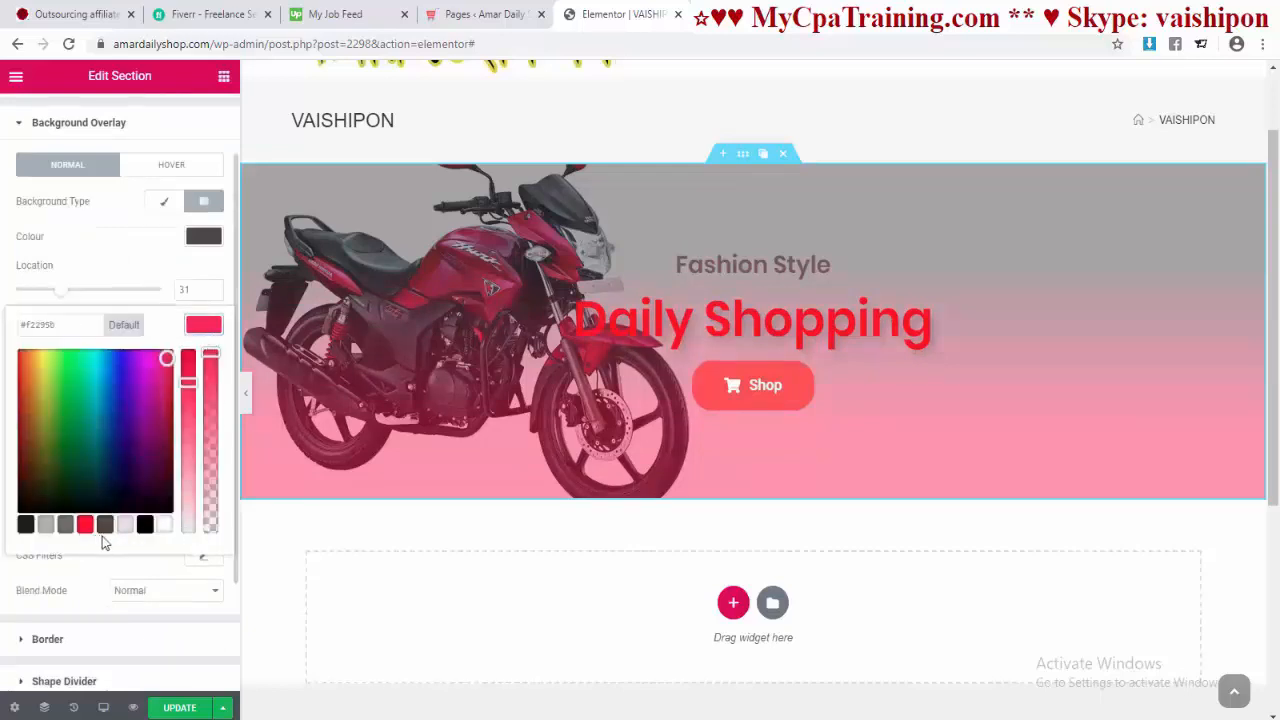
left_click_drag(66, 417, 73, 387)
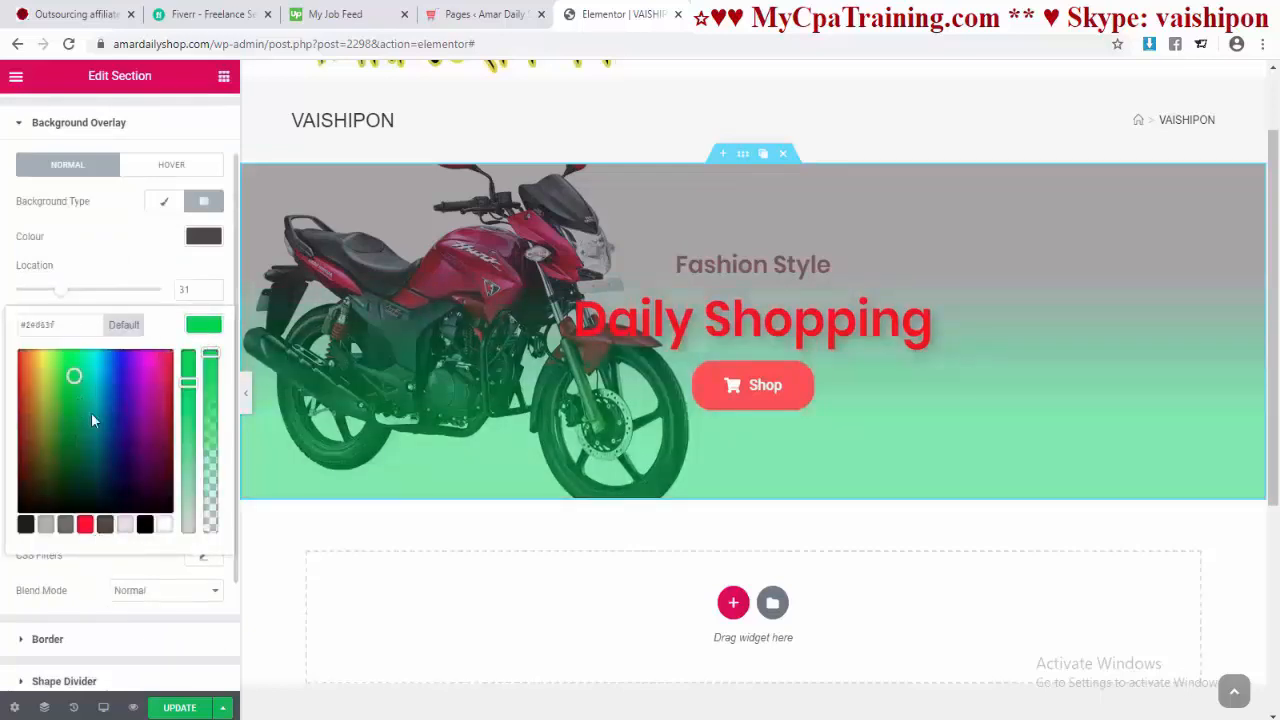
scroll(292, 582, "up", 1)
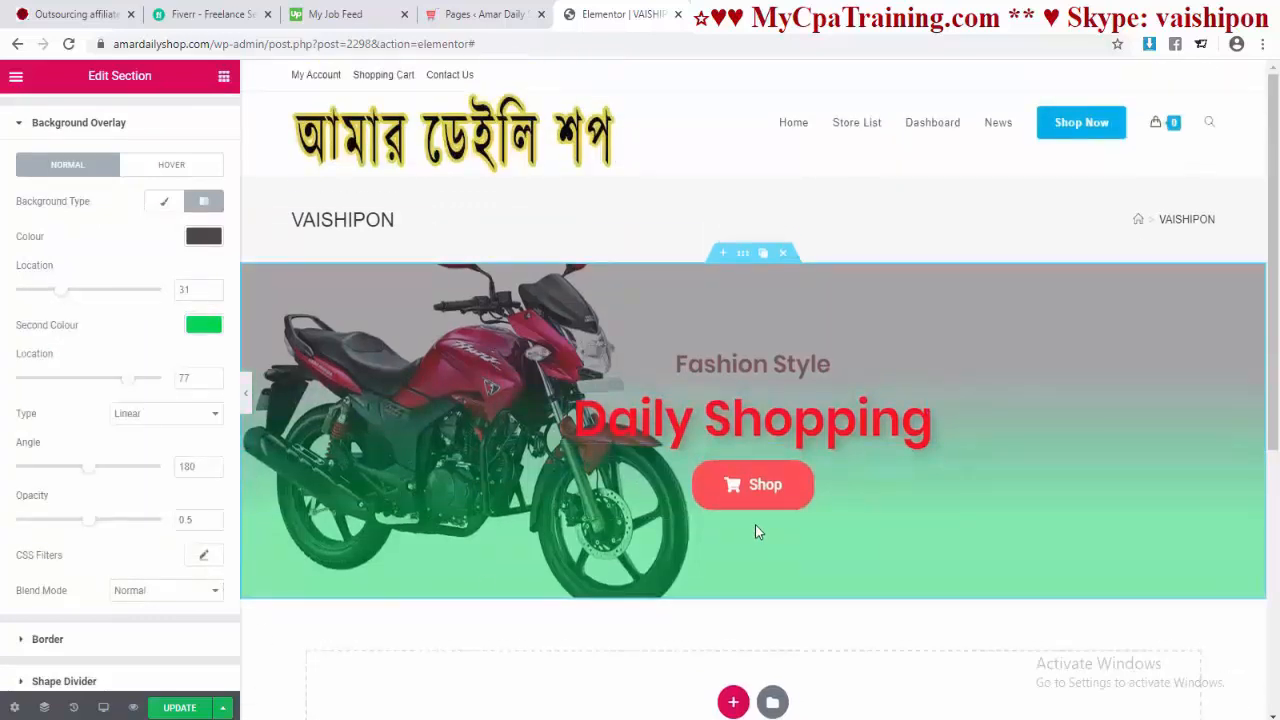
scroll(220, 451, "up", 1)
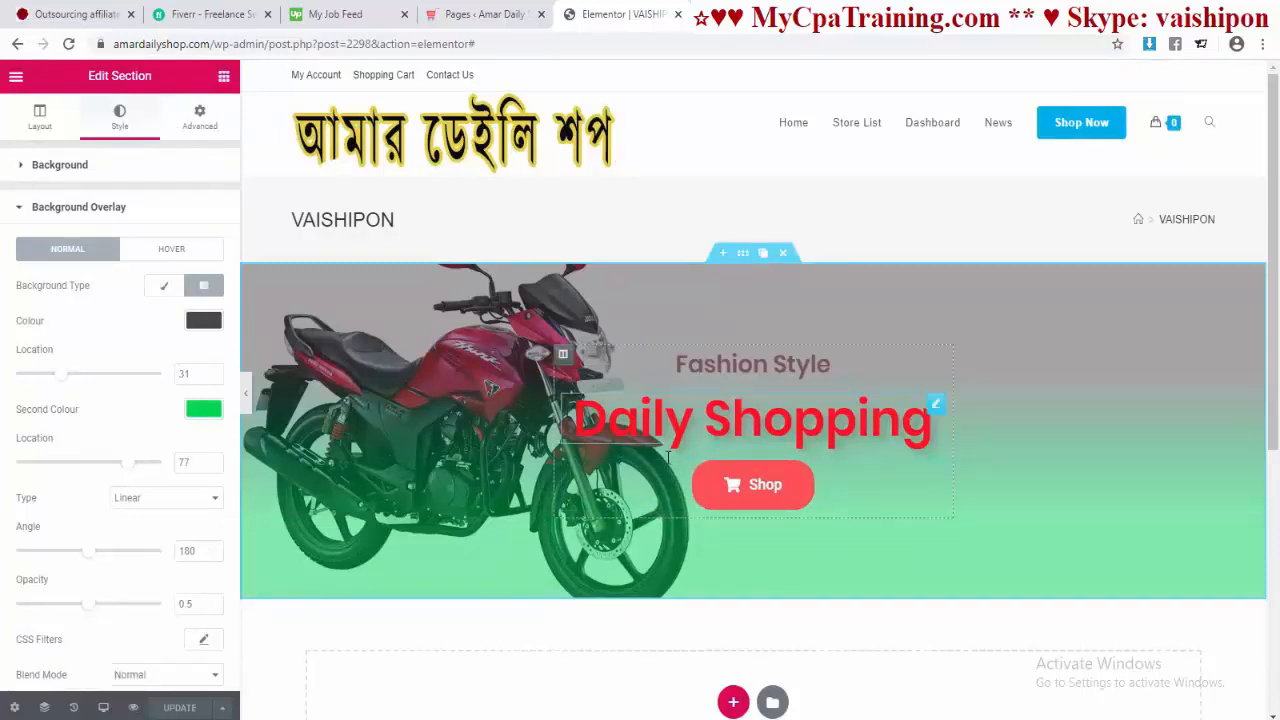
Step: Preview the banner page in the mobile layout
left_click(105, 709)
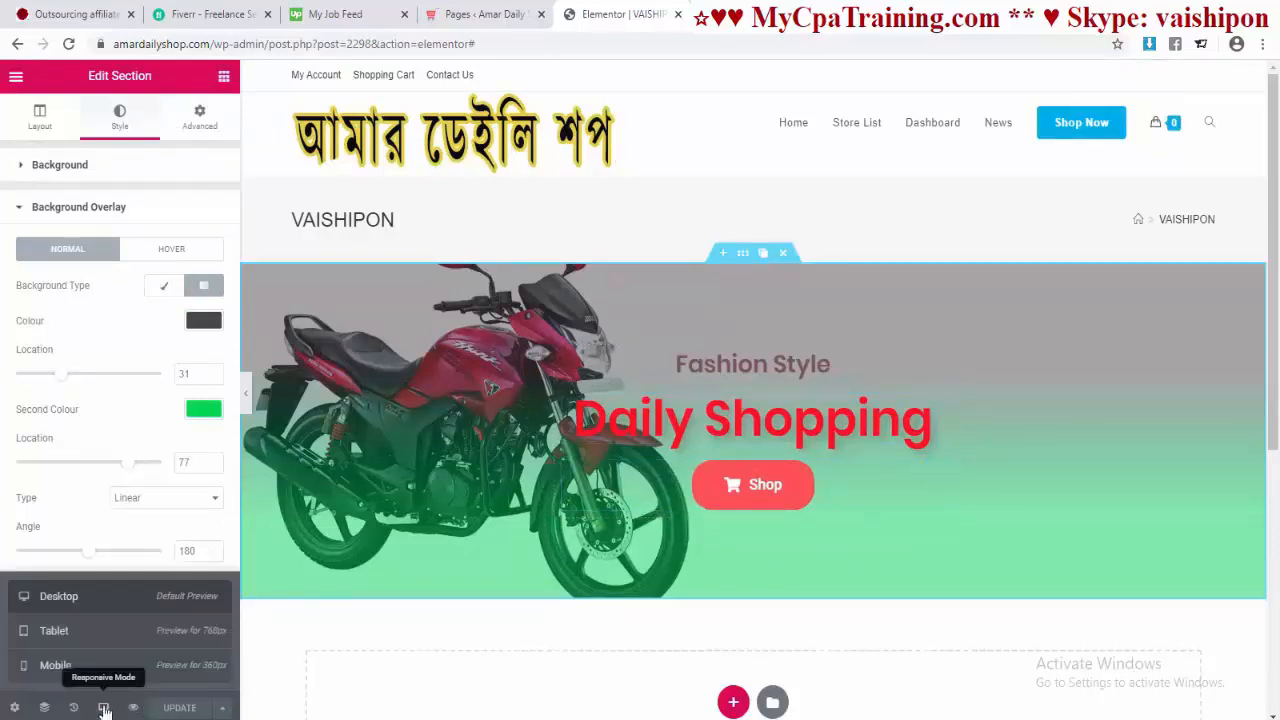
left_click(63, 671)
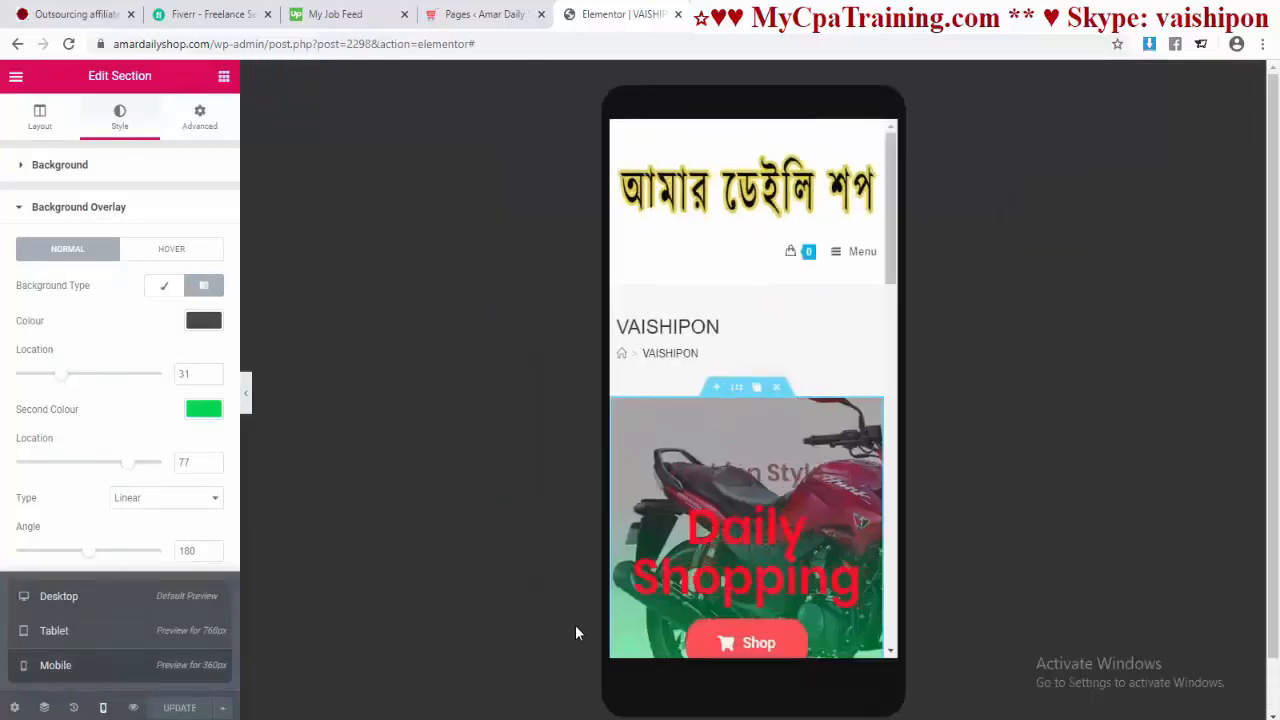
scroll(724, 330, "down", 2)
scroll(724, 330, "down", 6)
scroll(724, 330, "up", 7)
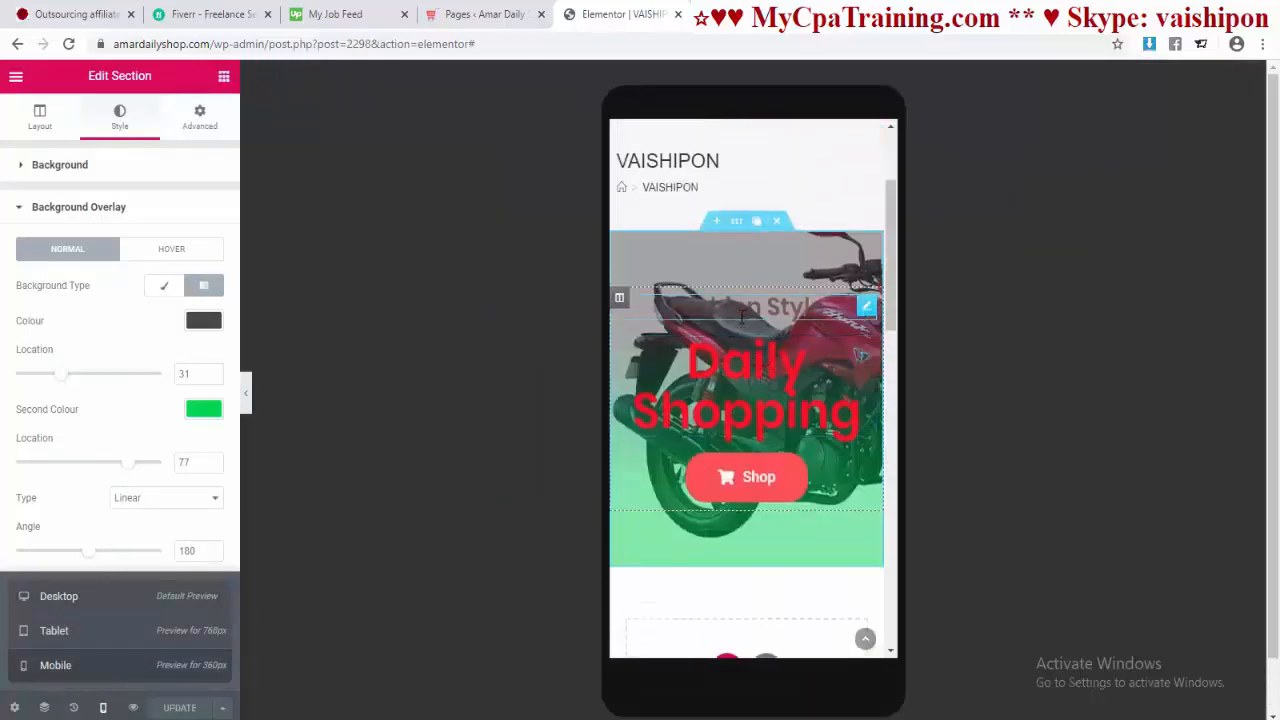
Step: Make the Fashion Style heading white and reset its text shadow colour to Default
double_click(738, 305)
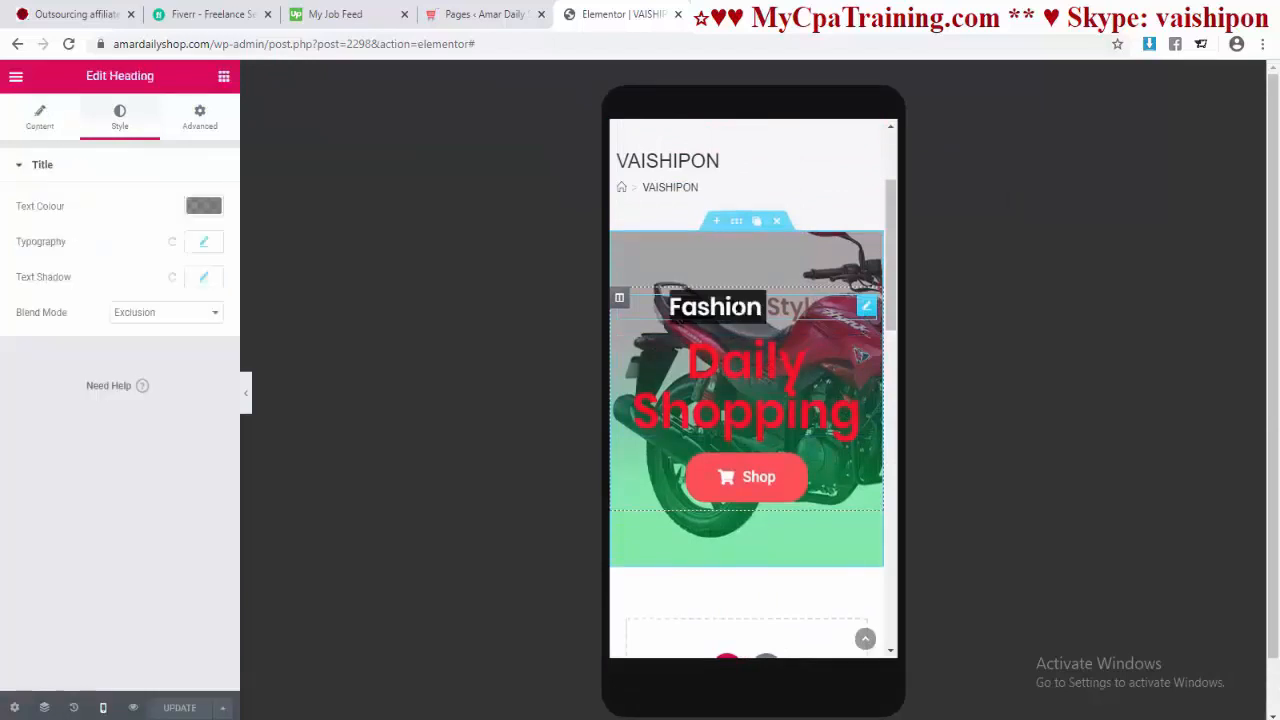
double_click(740, 306)
left_click(768, 311)
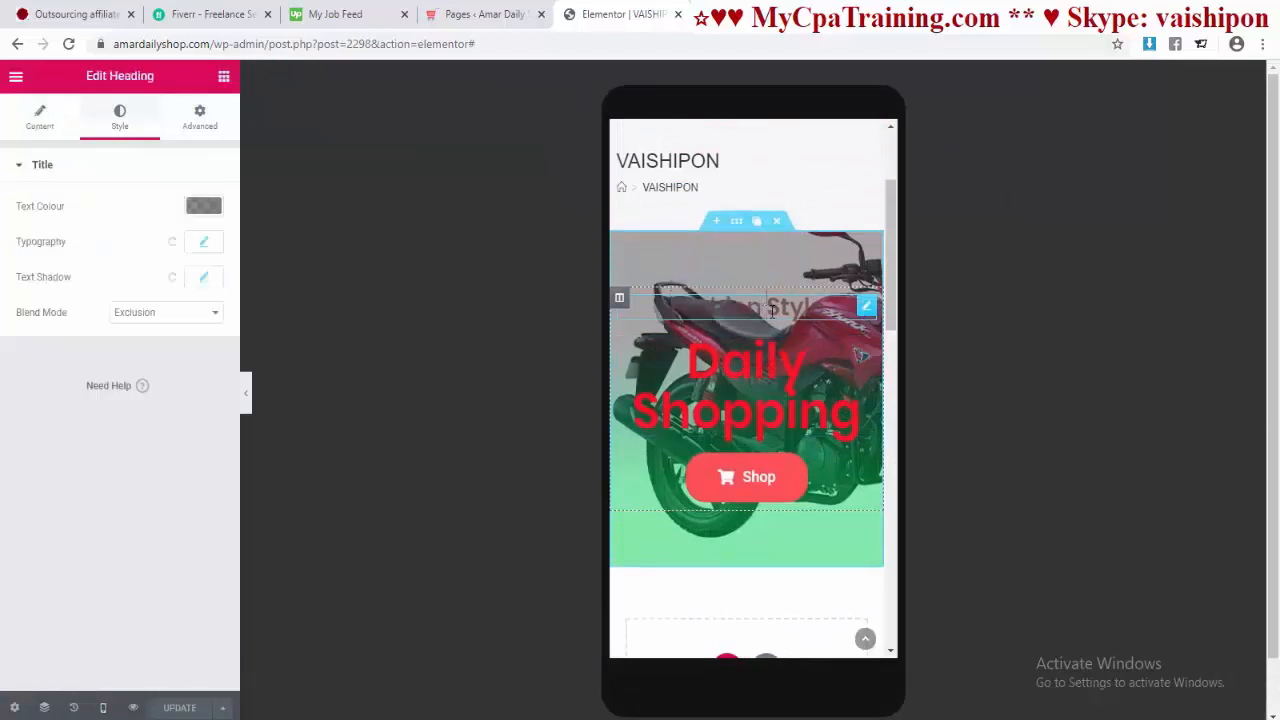
left_click(212, 210)
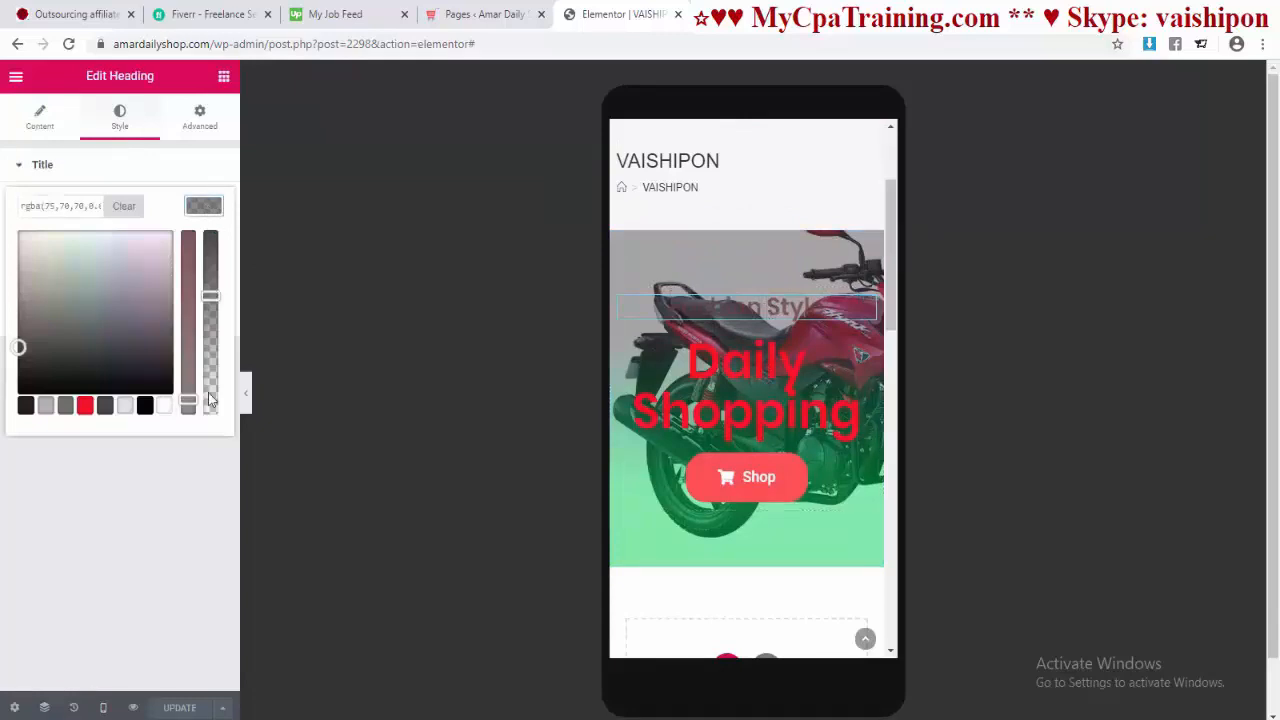
left_click(162, 408)
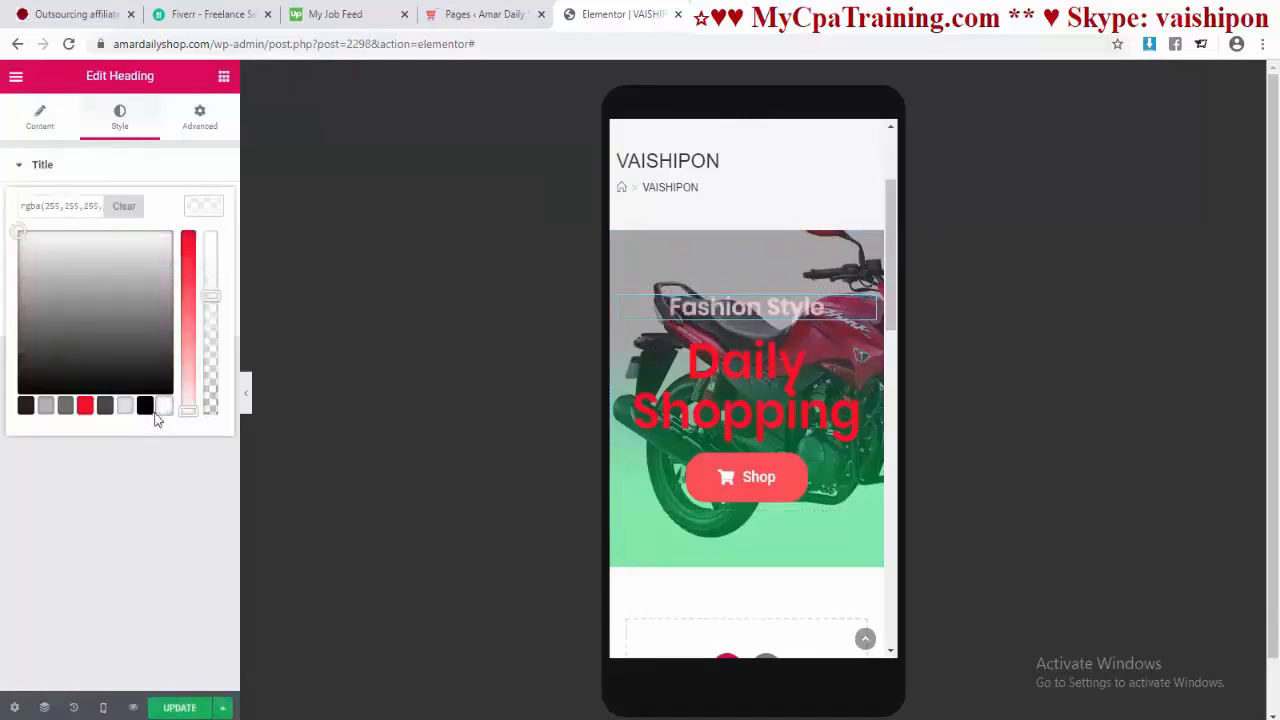
left_click(97, 467)
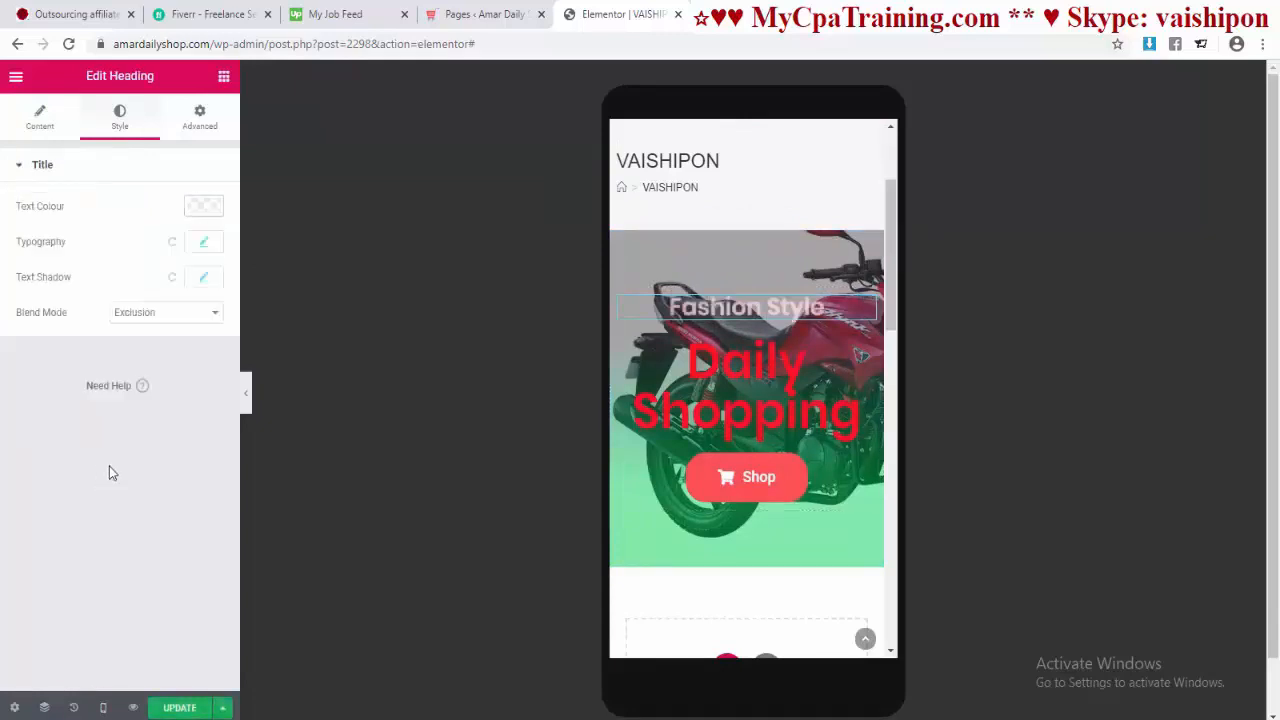
left_click(206, 280)
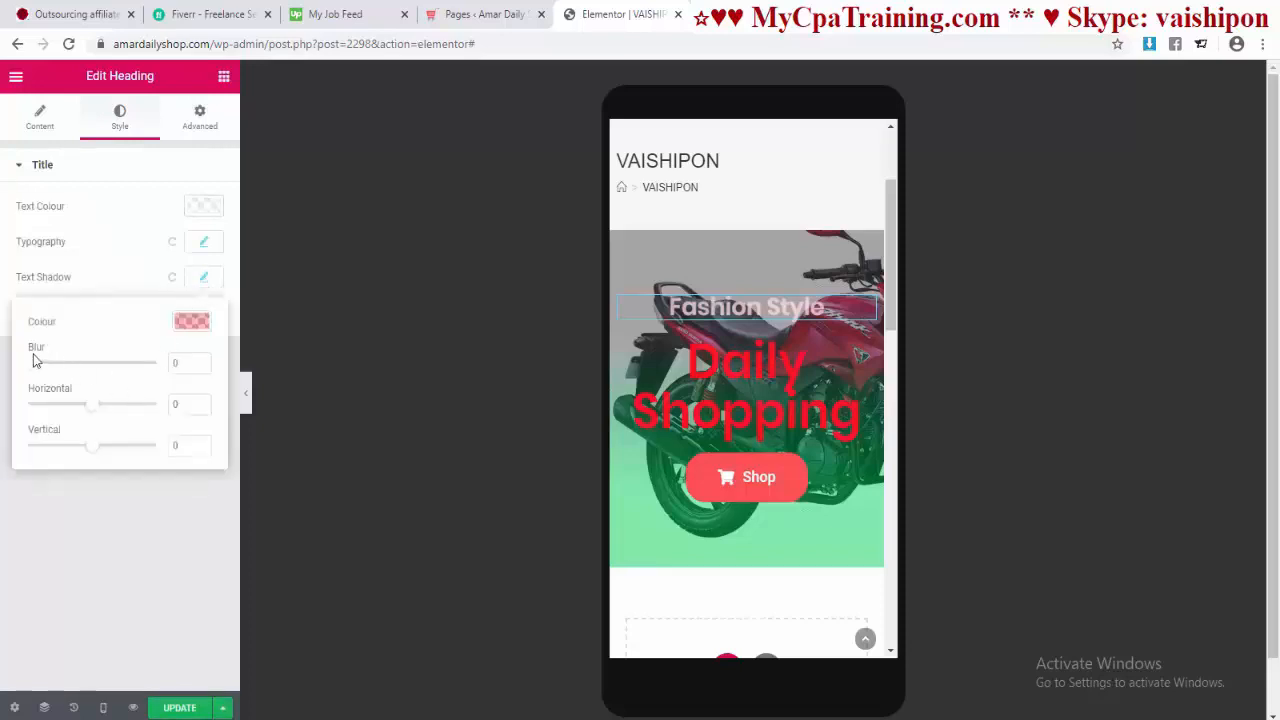
left_click(190, 324)
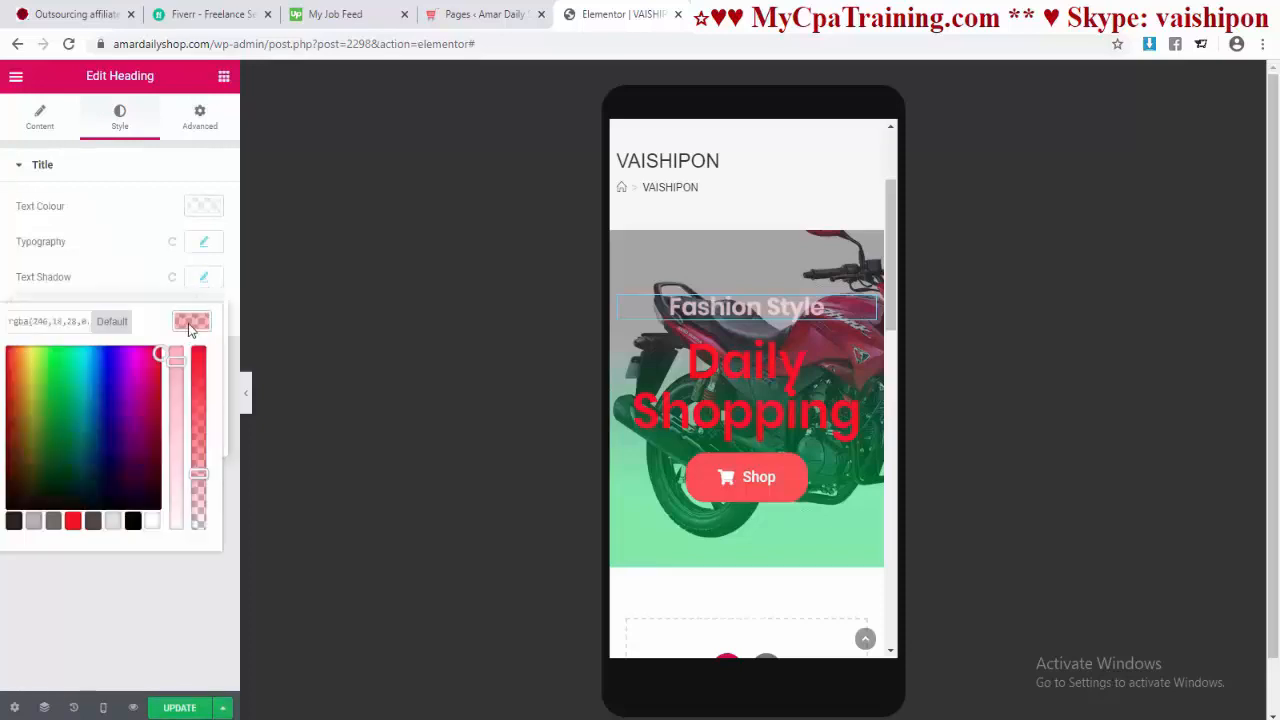
left_click(111, 322)
Step: Make the Daily Shopping heading white and save the page with Update
left_click(775, 372)
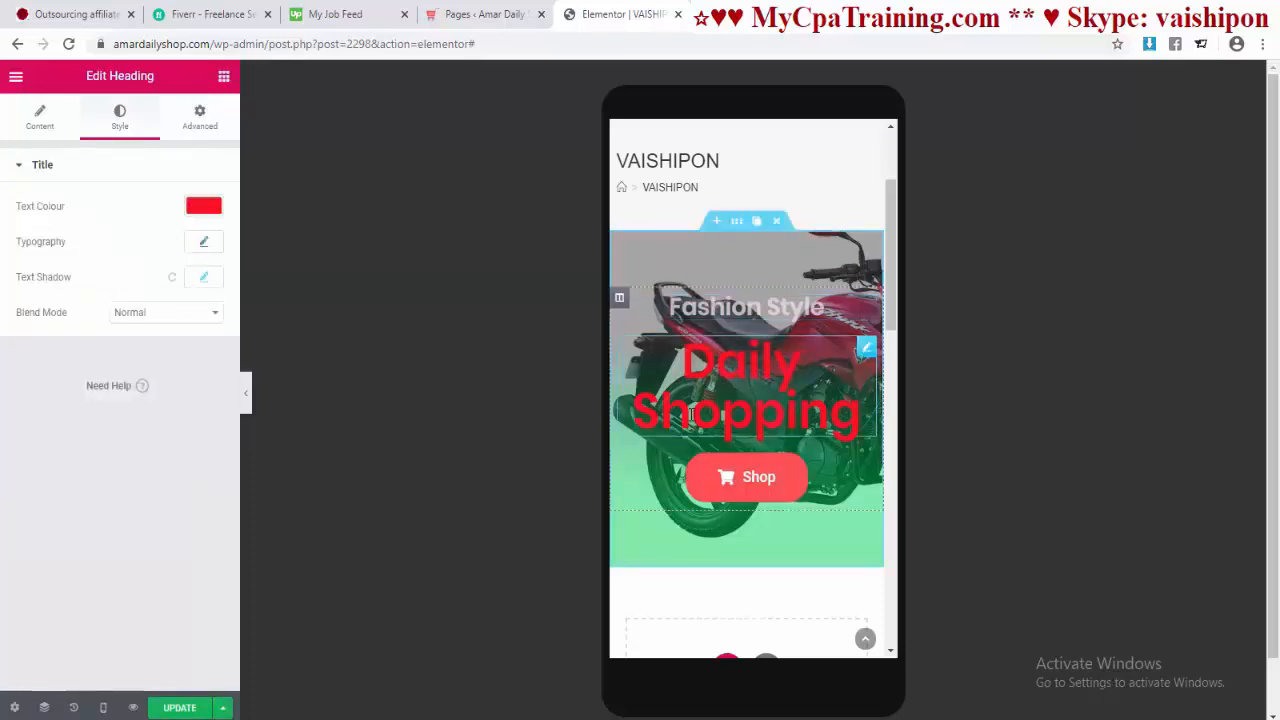
left_click(203, 205)
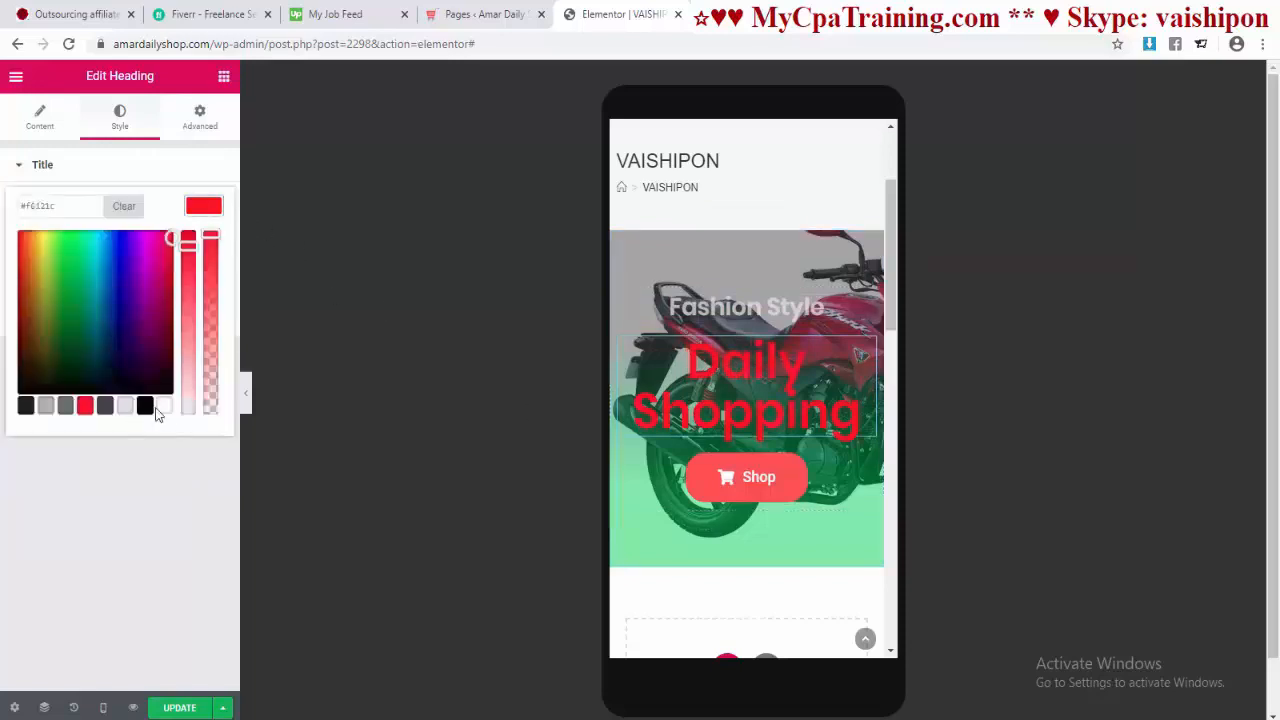
left_click(165, 406)
left_click(115, 501)
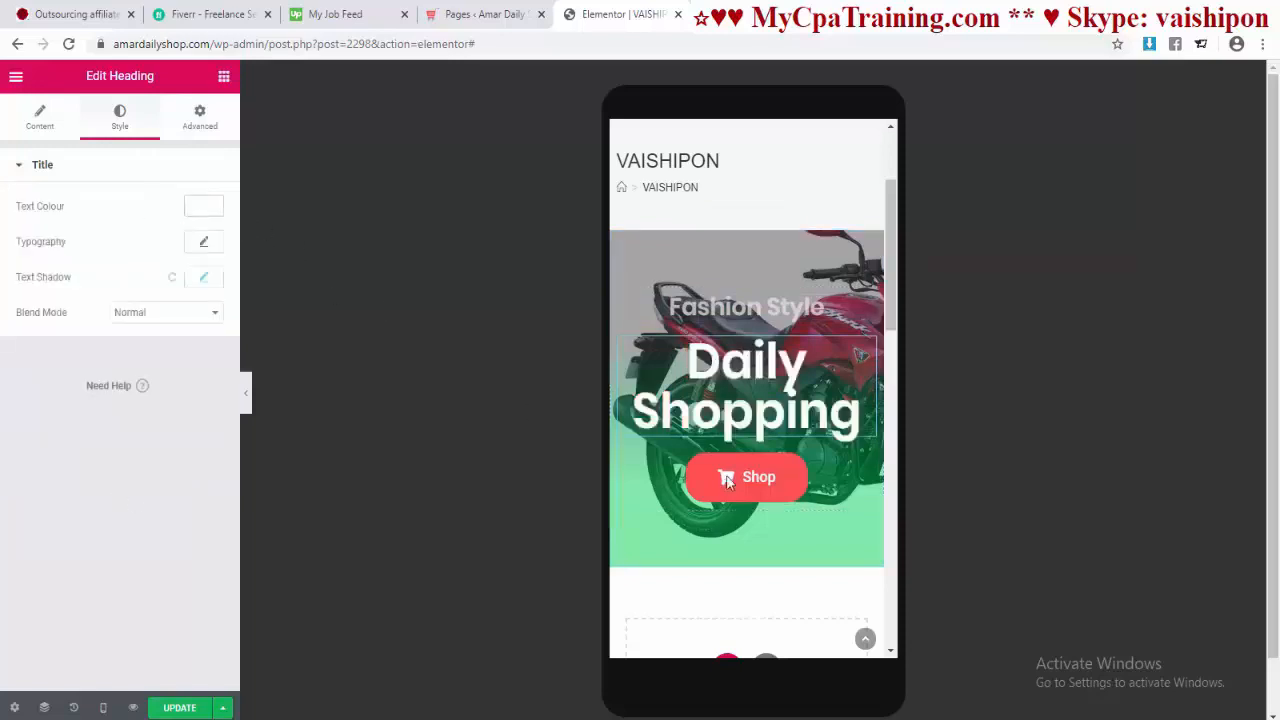
scroll(748, 437, "down", 5)
scroll(748, 437, "up", 5)
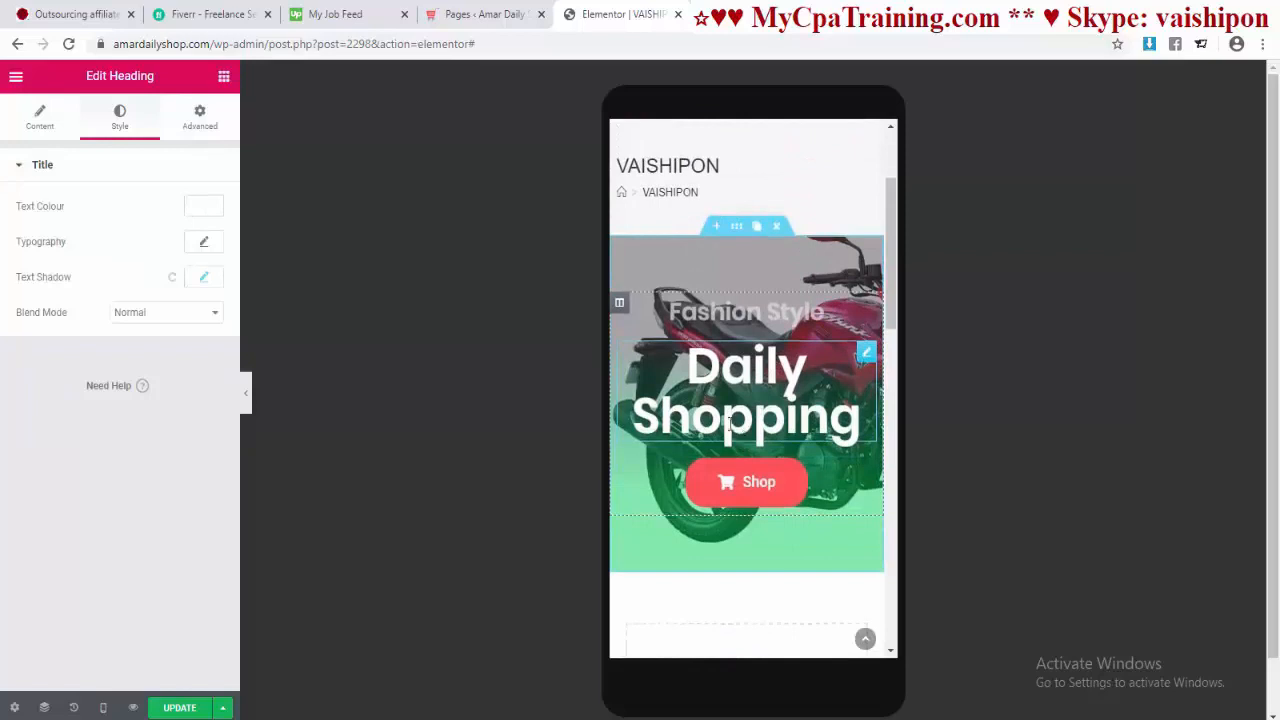
left_click(205, 710)
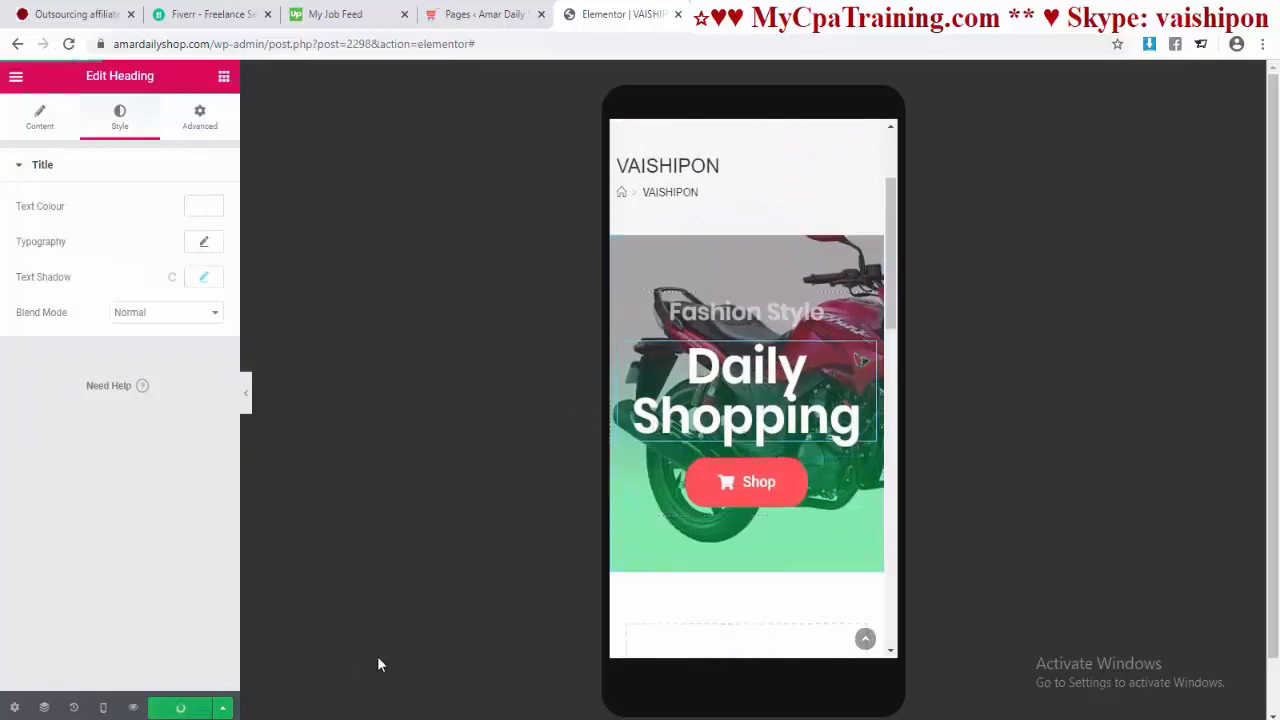
left_click(103, 707)
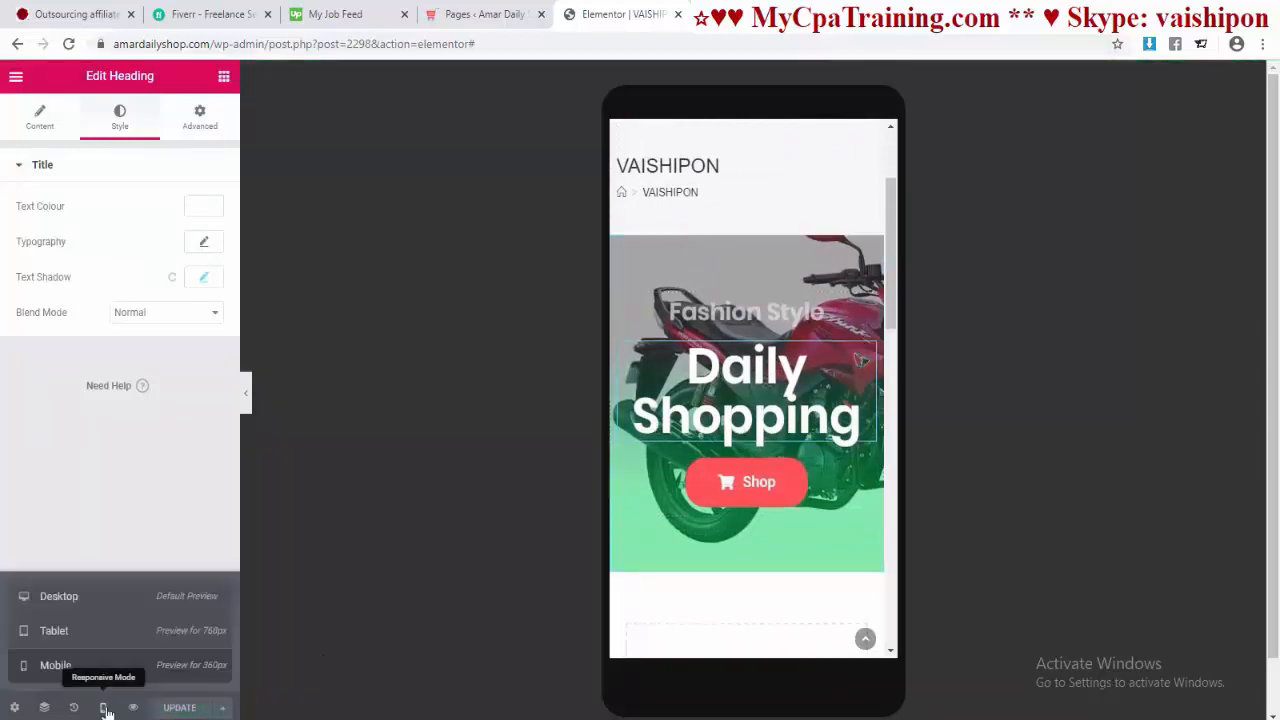
Step: Preview the page in the tablet layout, then return to desktop view
left_click(88, 638)
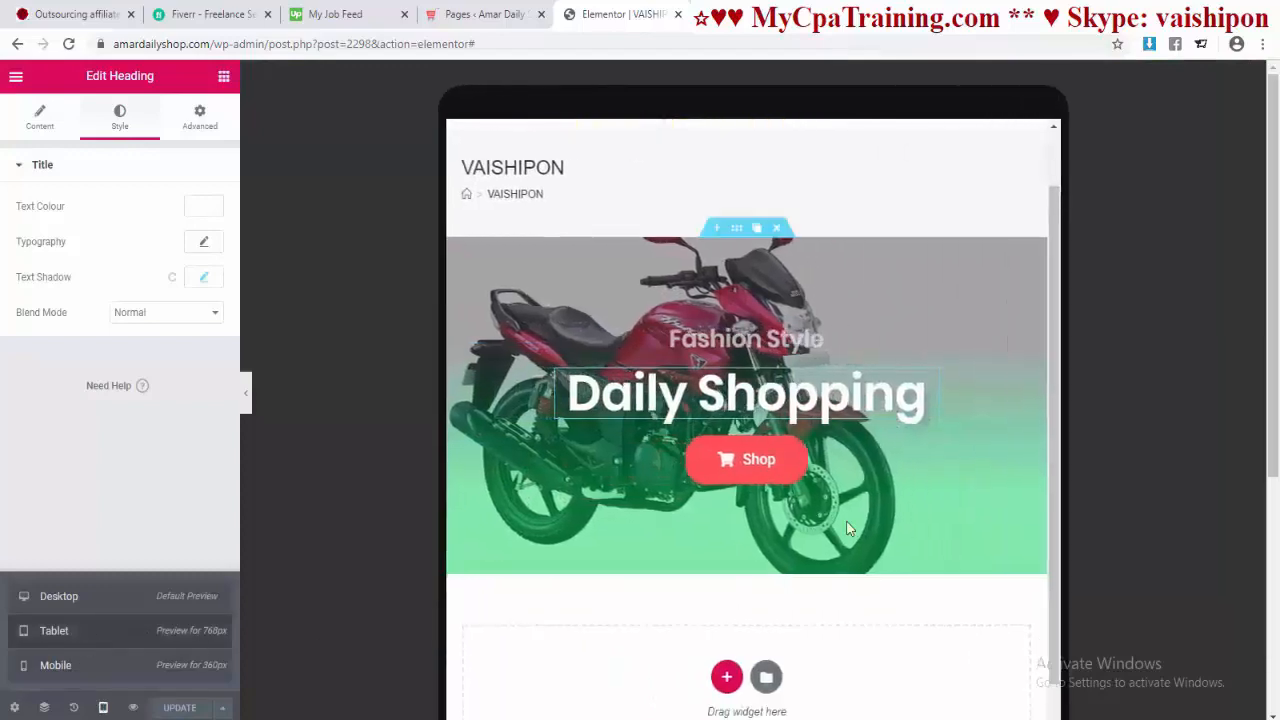
scroll(797, 493, "down", 4)
scroll(797, 493, "up", 4)
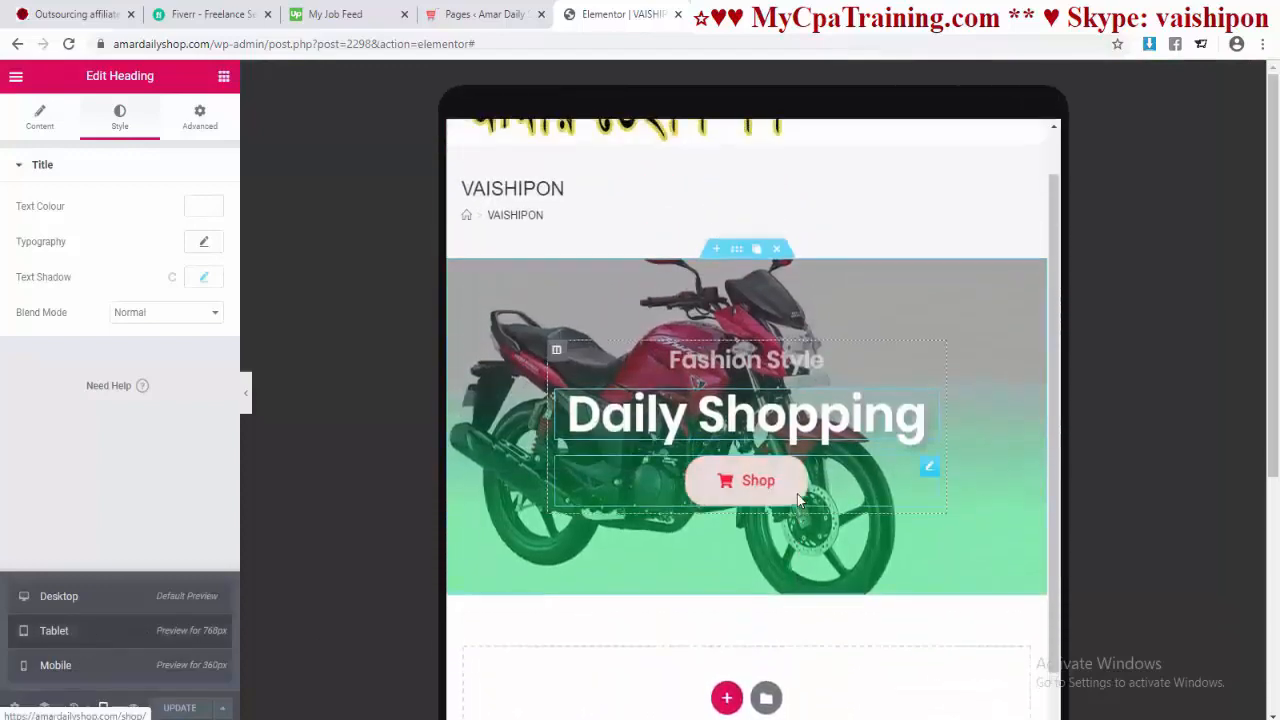
scroll(797, 494, "down", 1)
left_click(86, 605)
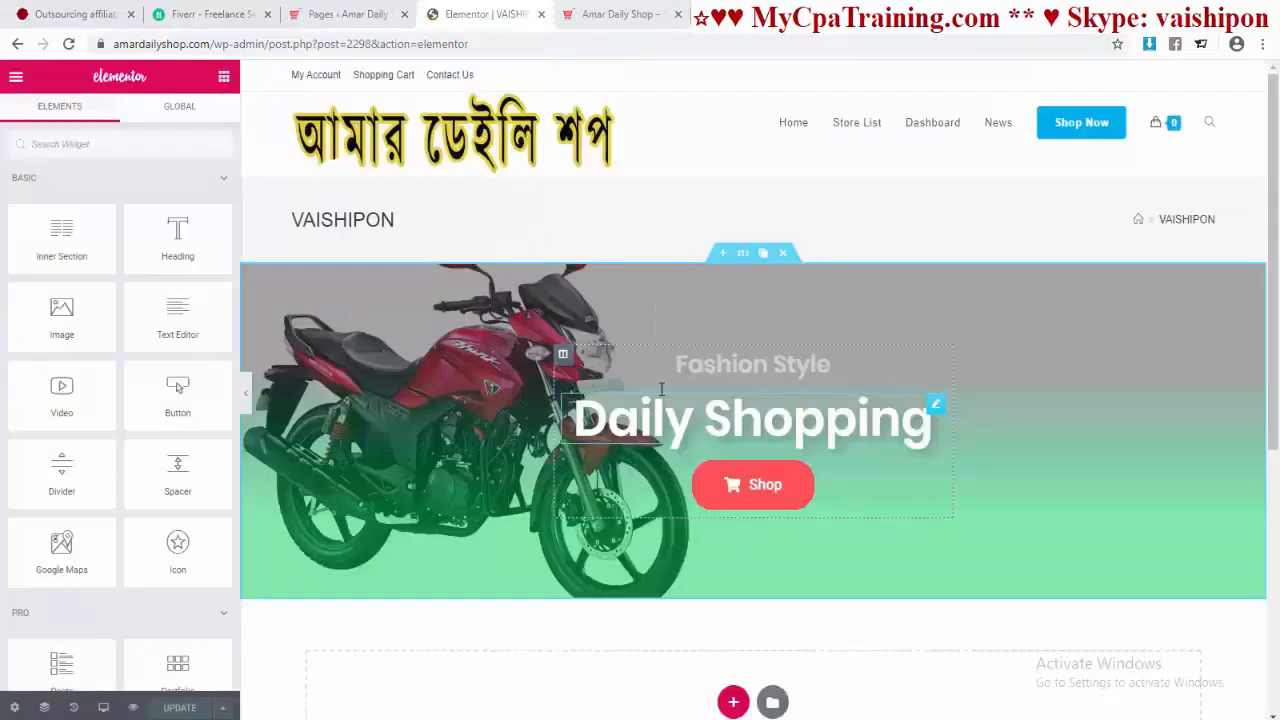
Step: Check the live shop tab, then switch back to the Elementor editor tab
key("ctrl+Tab")
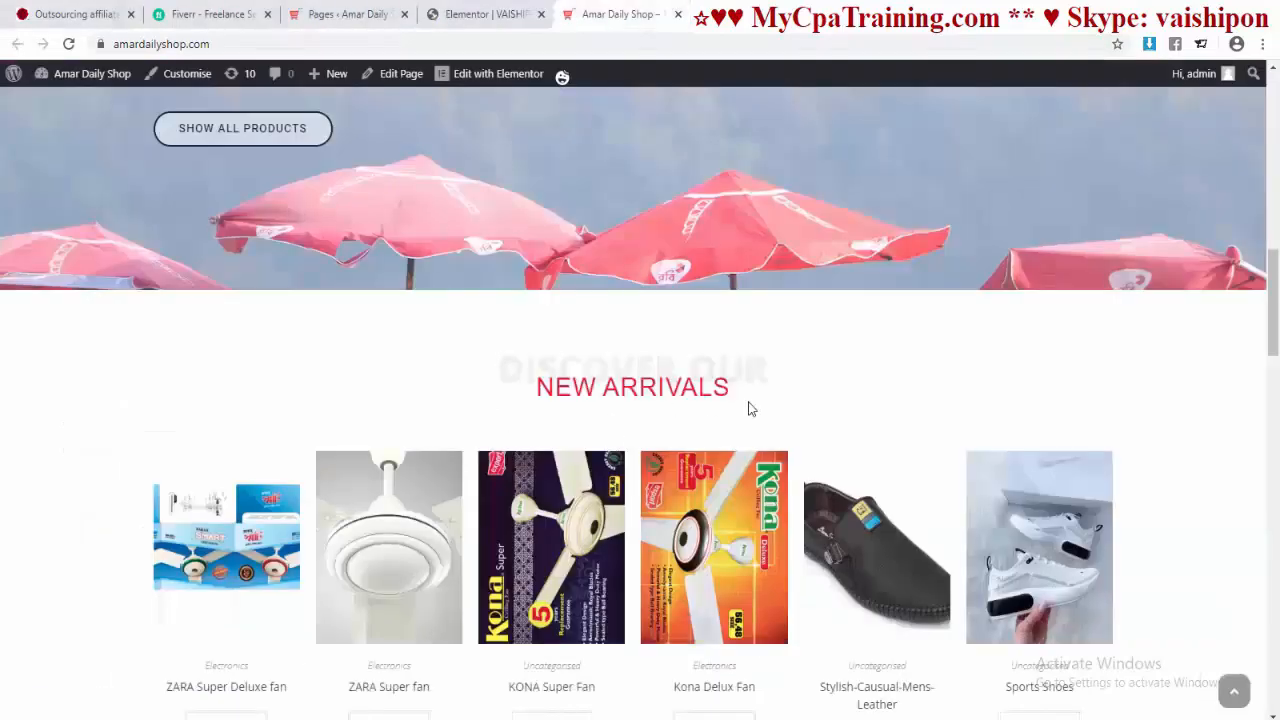
scroll(670, 438, "down", 1)
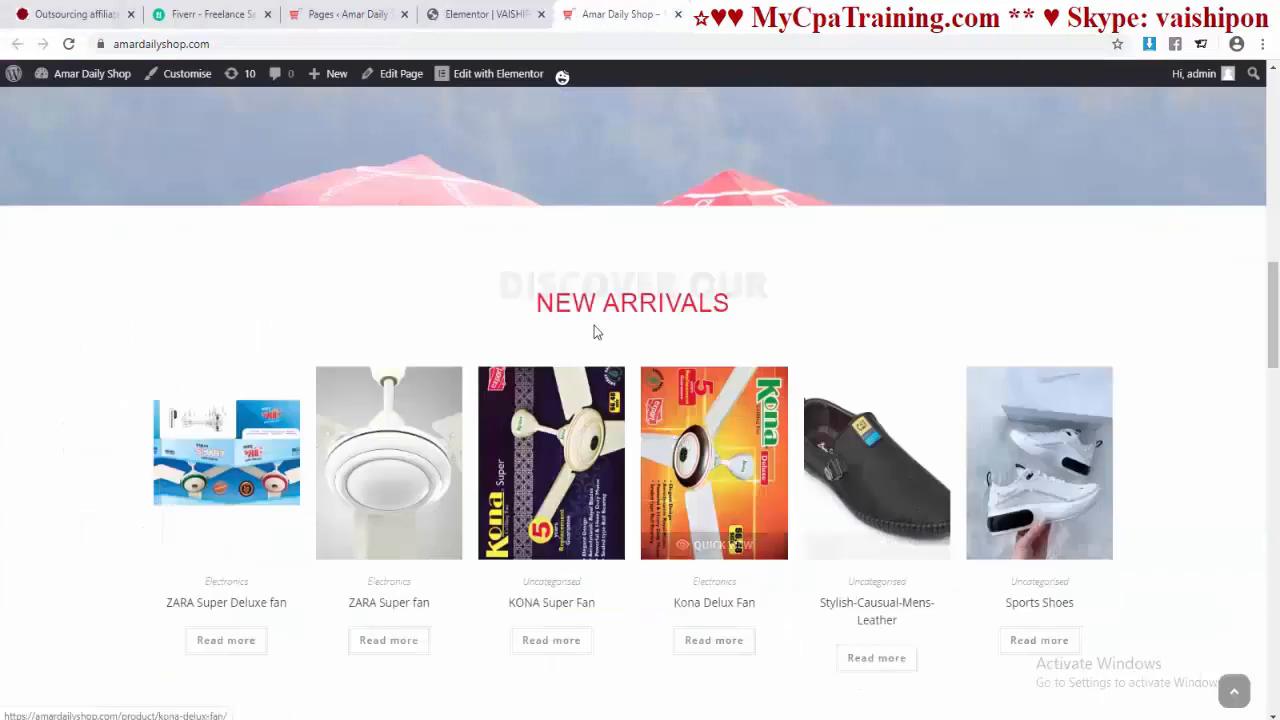
key("ctrl+shift+Tab")
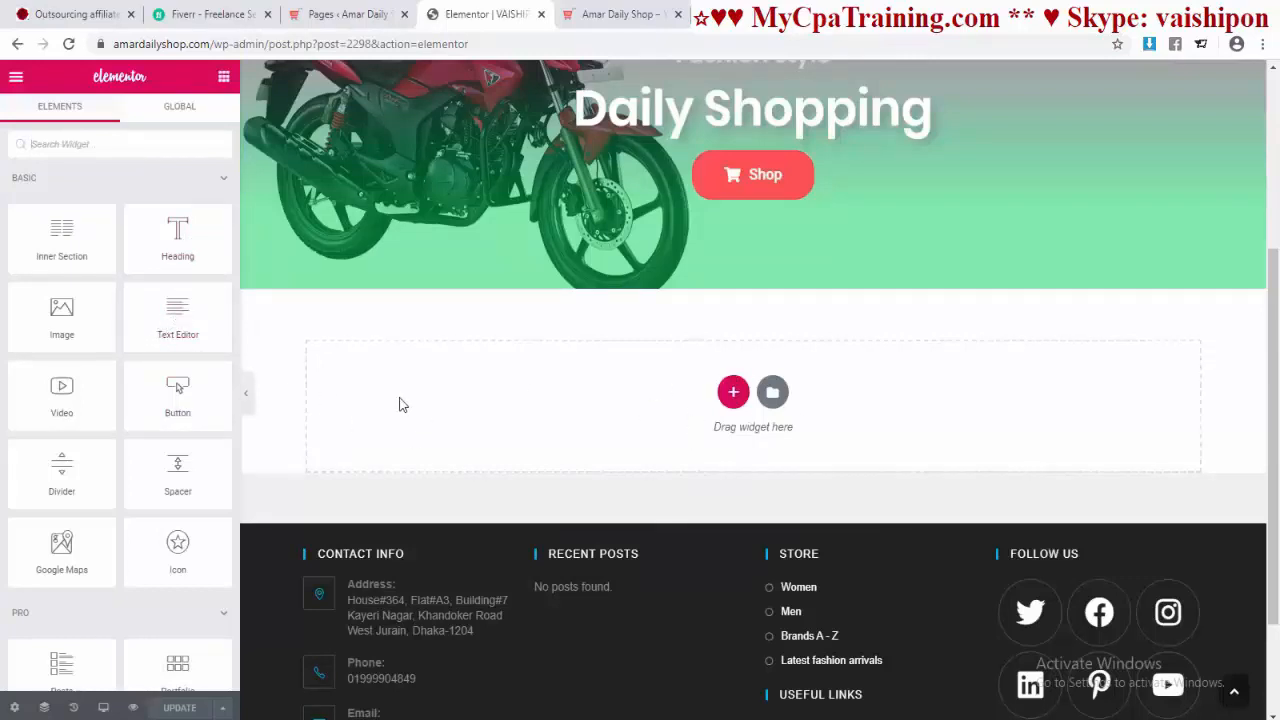
Step: Add a New Arrivals Text Editor block below the banner, coloured red and centred
left_click_drag(170, 305, 729, 398)
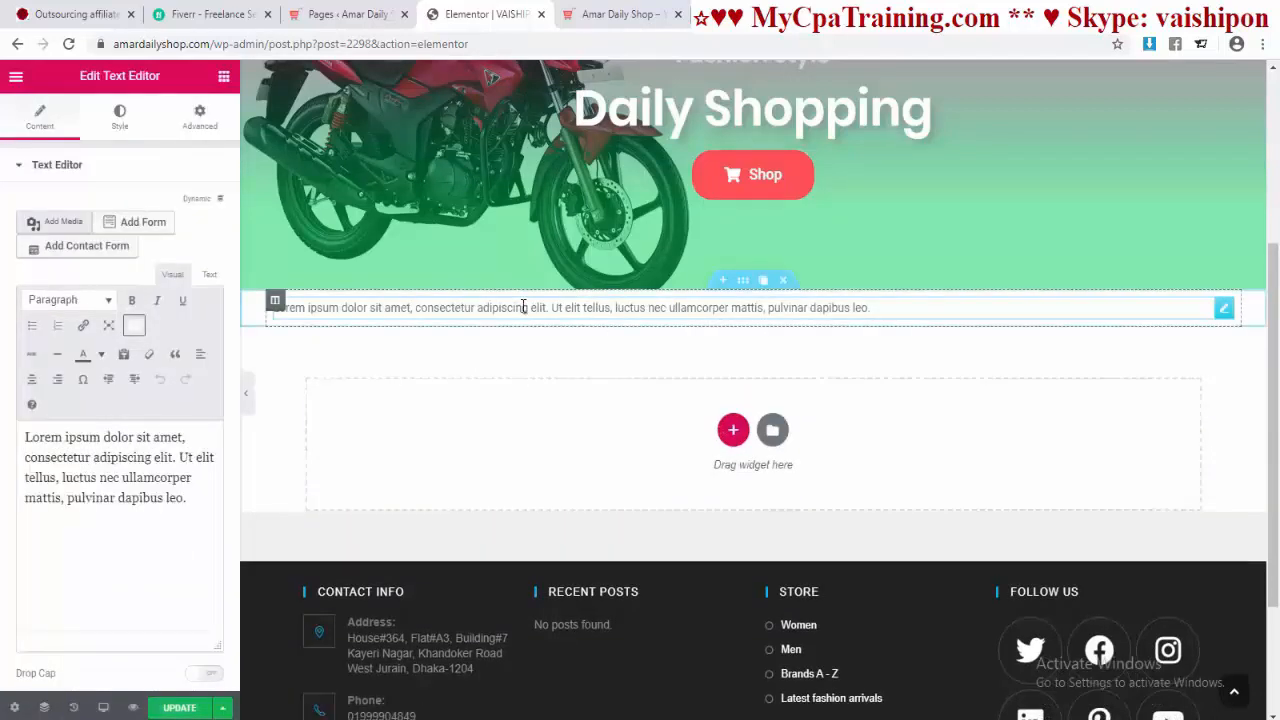
key("ctrl+Tab")
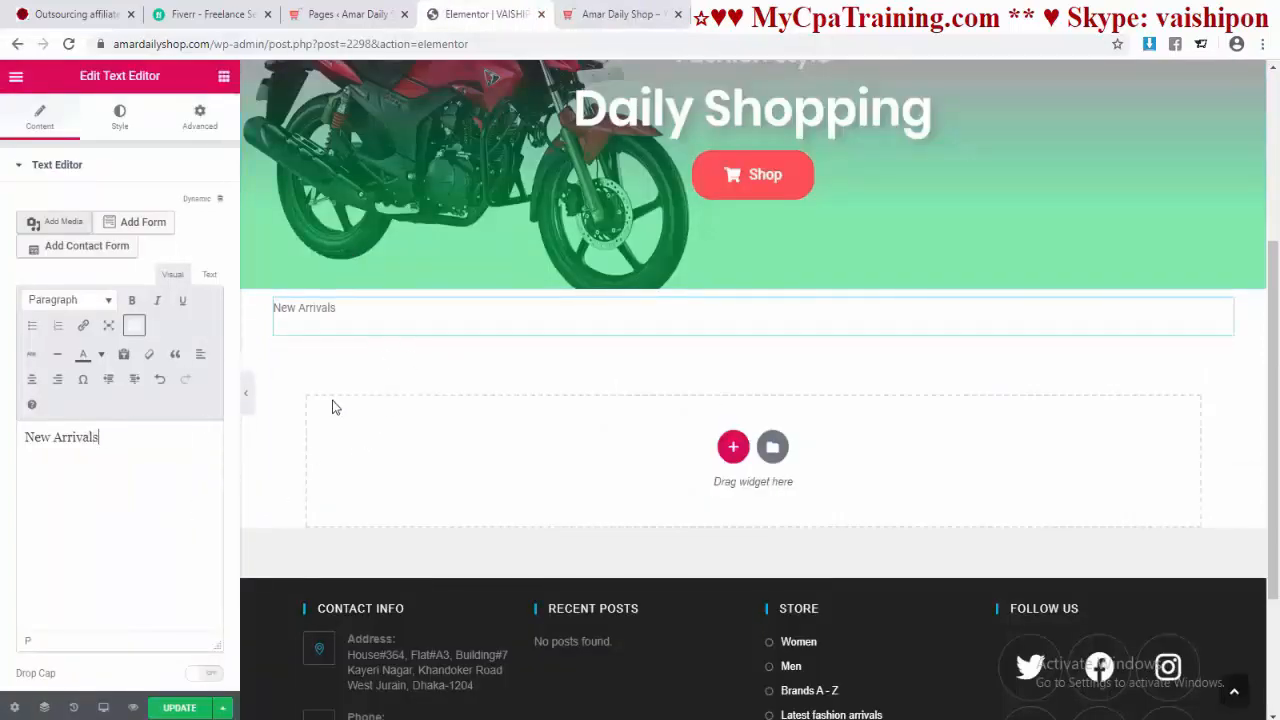
left_click(119, 117)
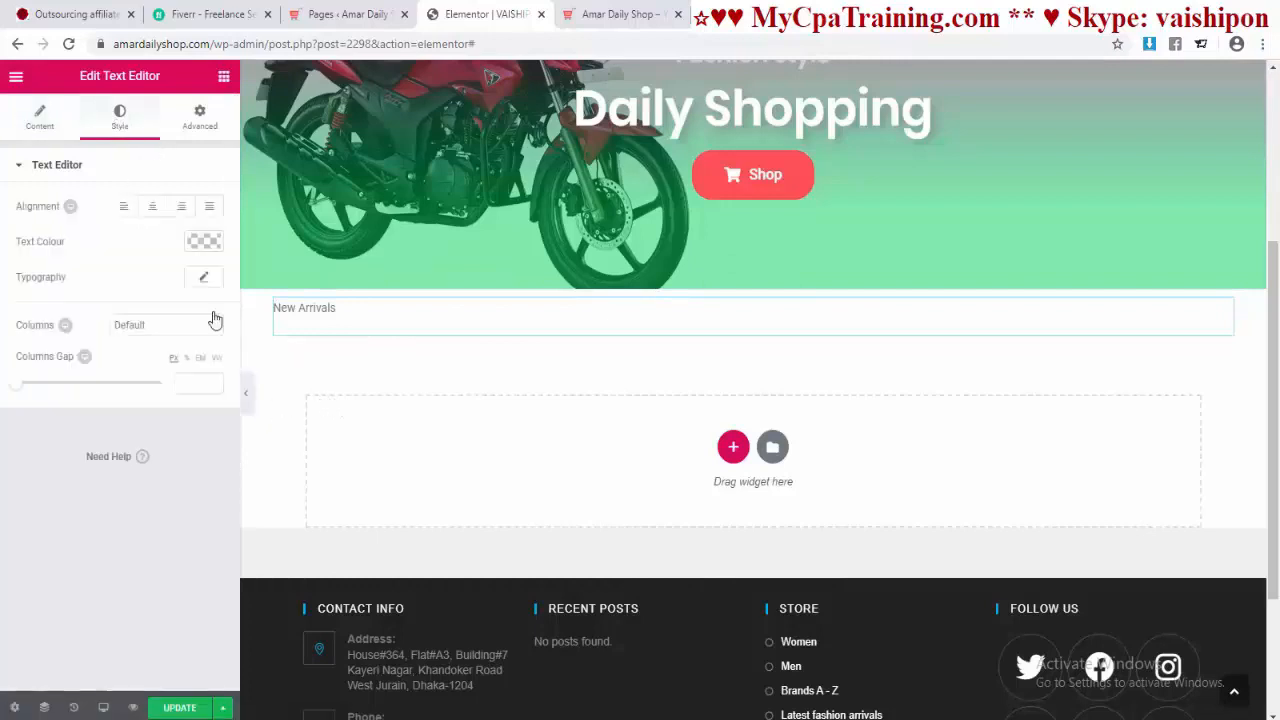
left_click(209, 248)
left_click(85, 440)
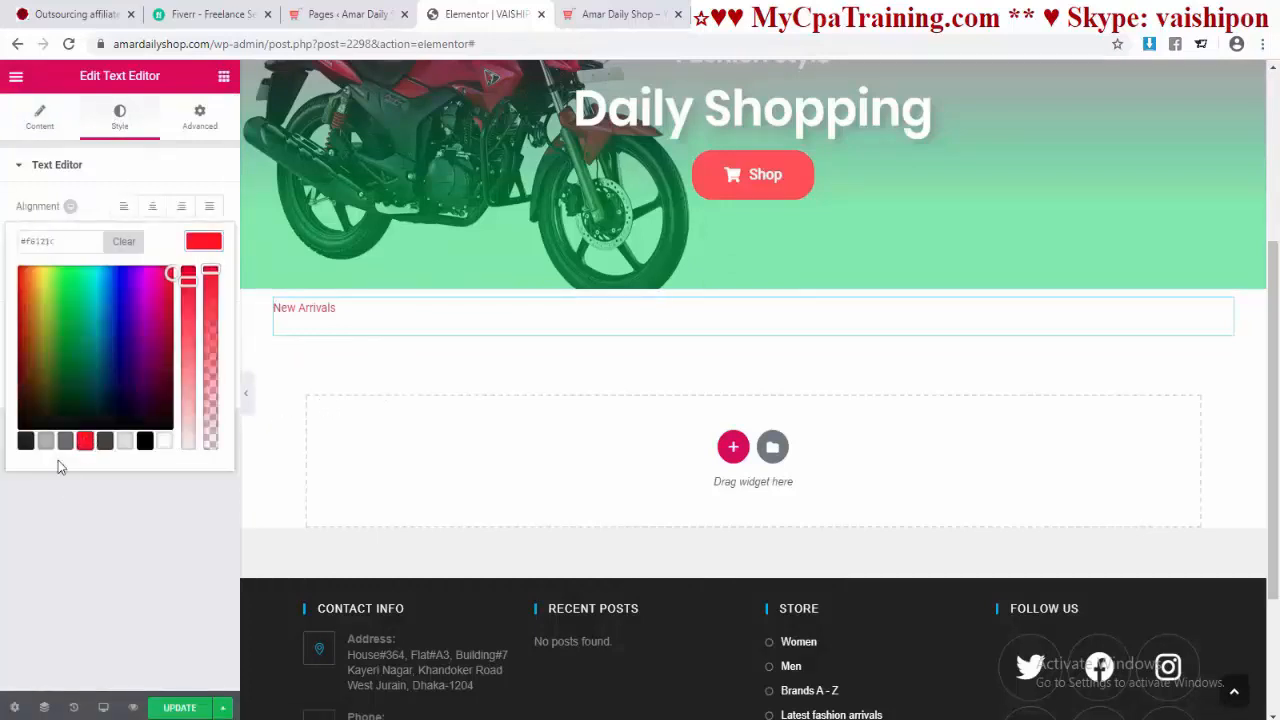
left_click(155, 214)
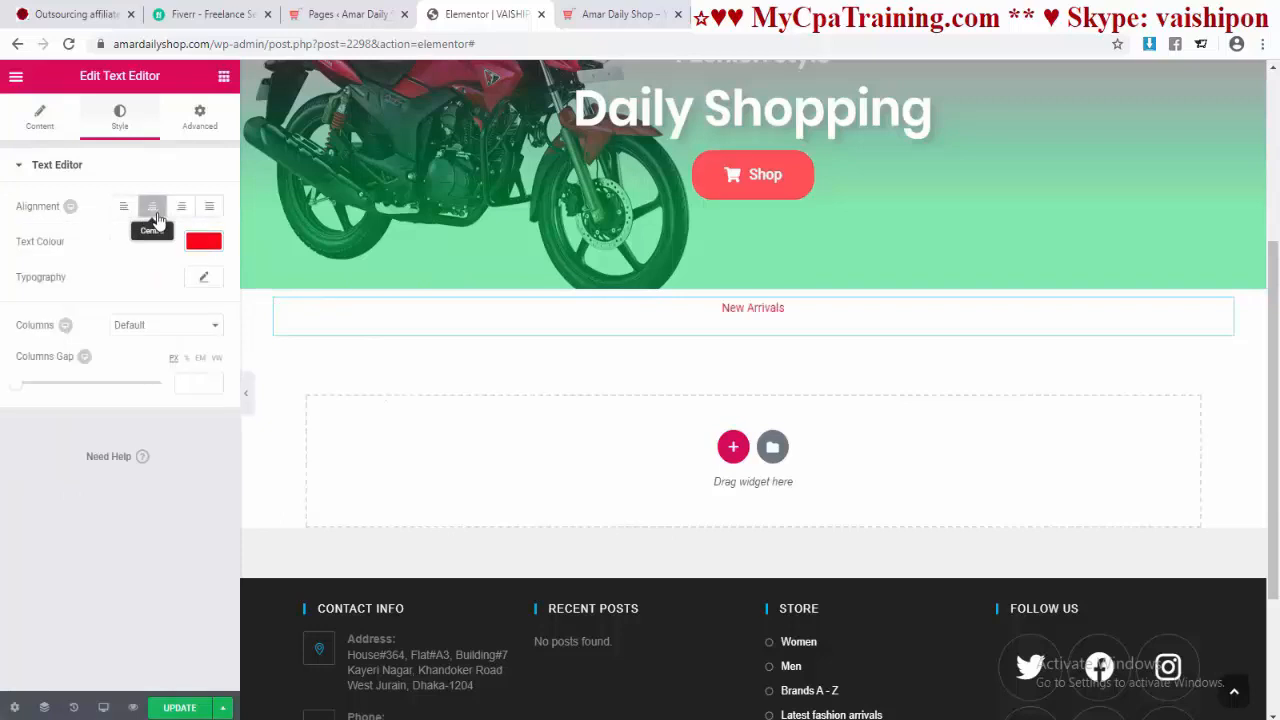
Step: Set the New Arrivals typography to size 54, weight 900 and uppercase
left_click(205, 279)
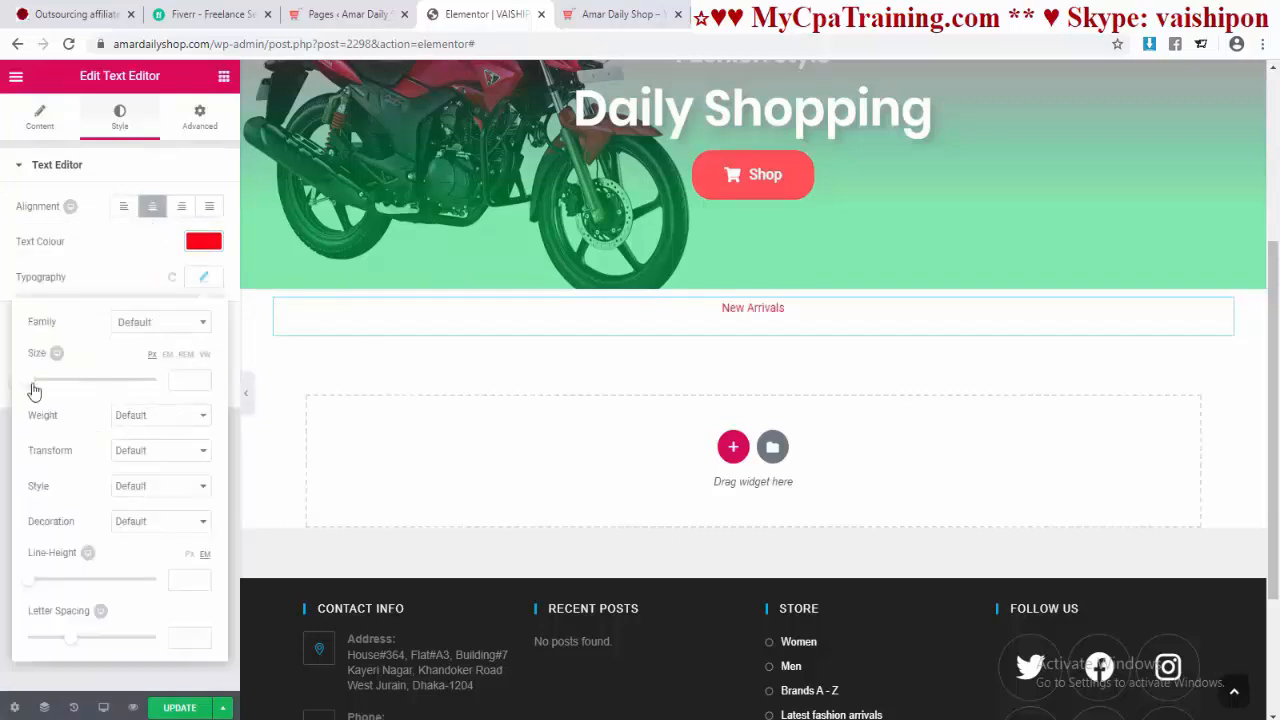
left_click_drag(37, 386, 64, 389)
left_click(134, 421)
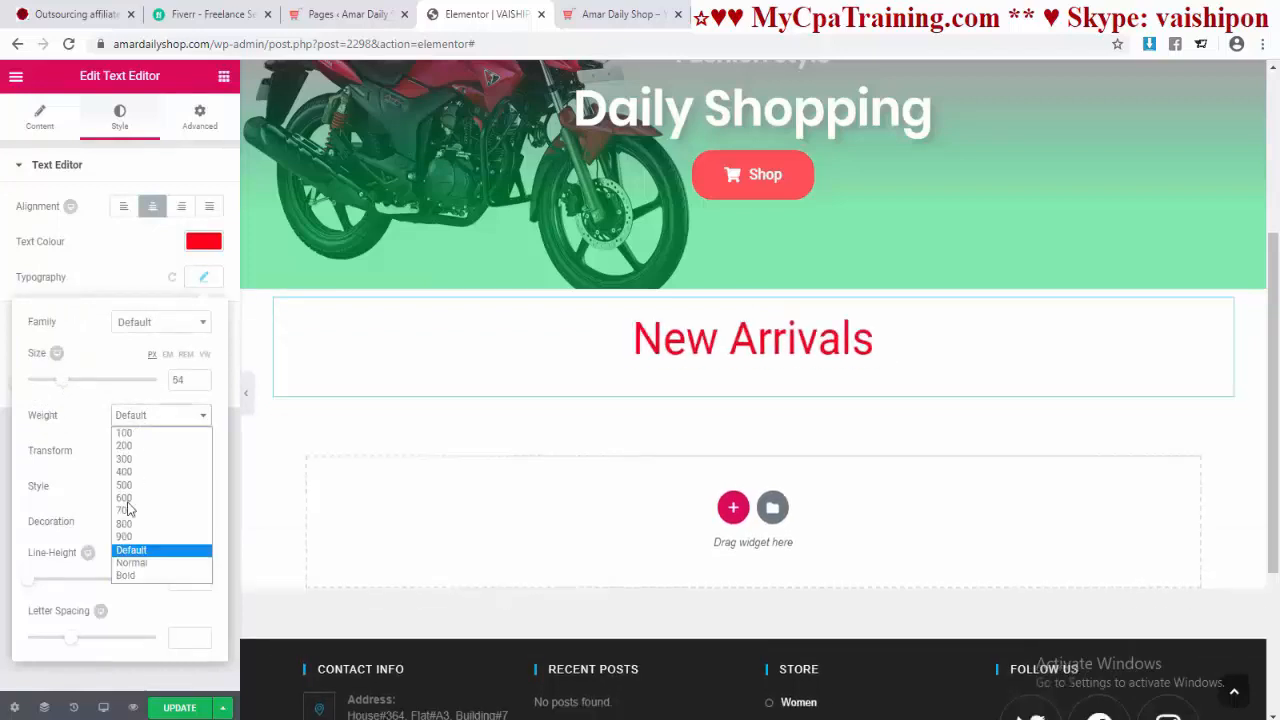
left_click(125, 538)
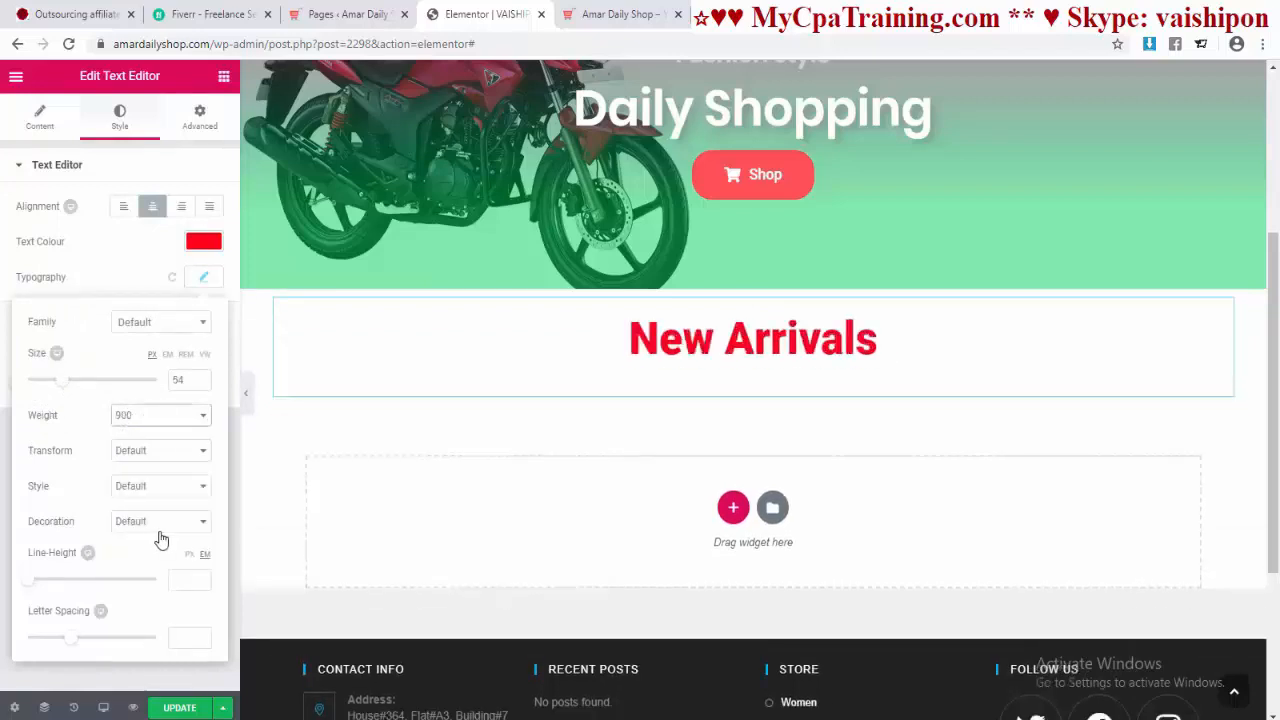
left_click(172, 456)
left_click(145, 481)
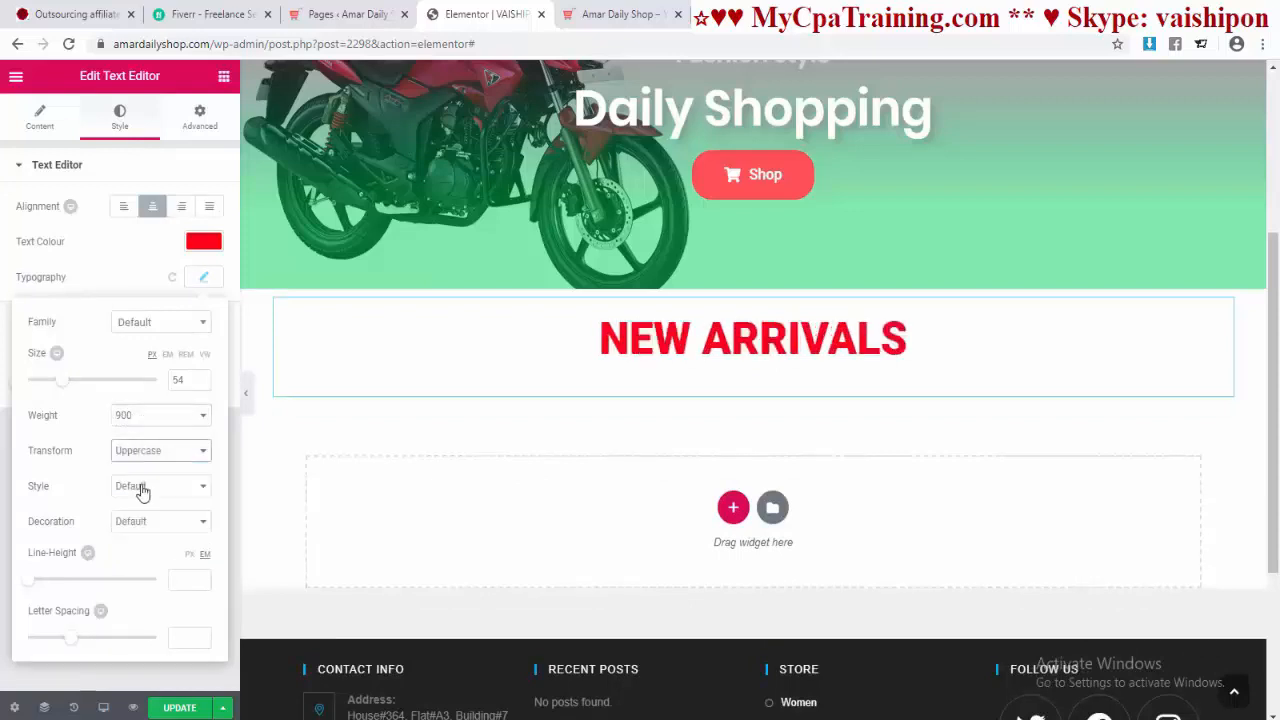
left_click(152, 499)
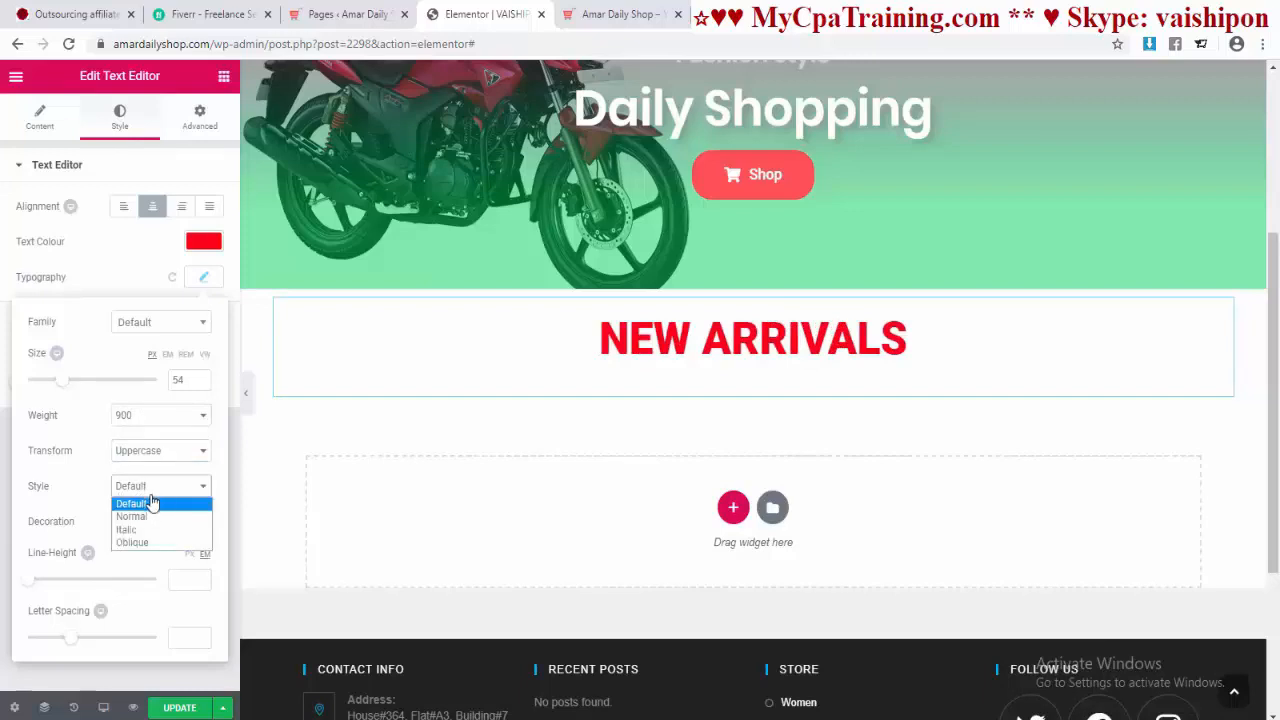
left_click(72, 496)
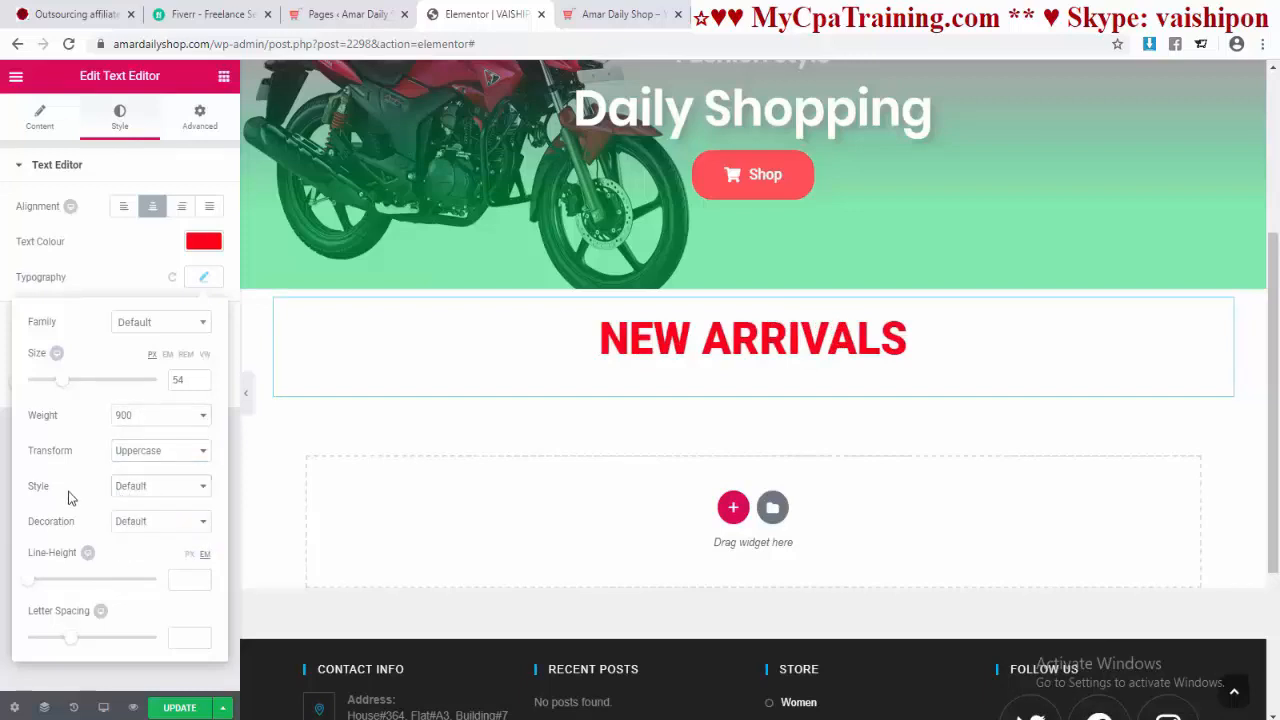
left_click(133, 524)
left_click(133, 527)
Step: Check the heading on the live site and reopen the New Arrivals text content
key("ctrl+Tab")
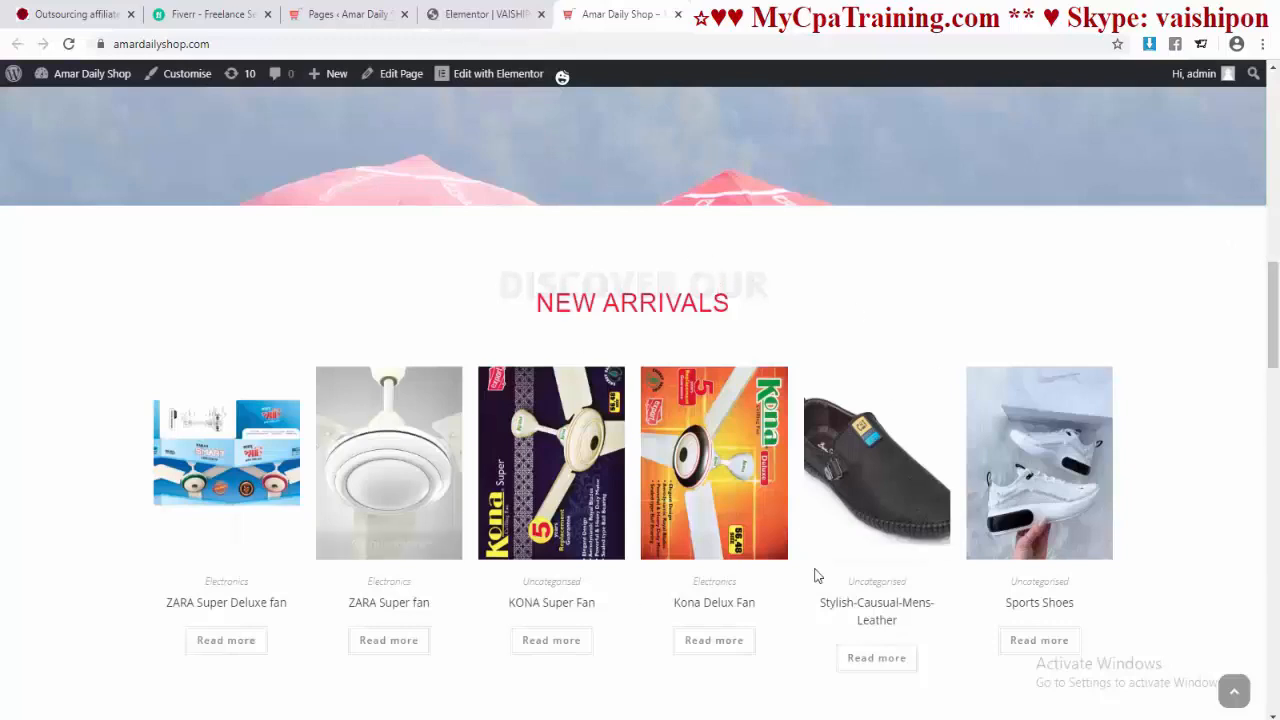
left_click(469, 16)
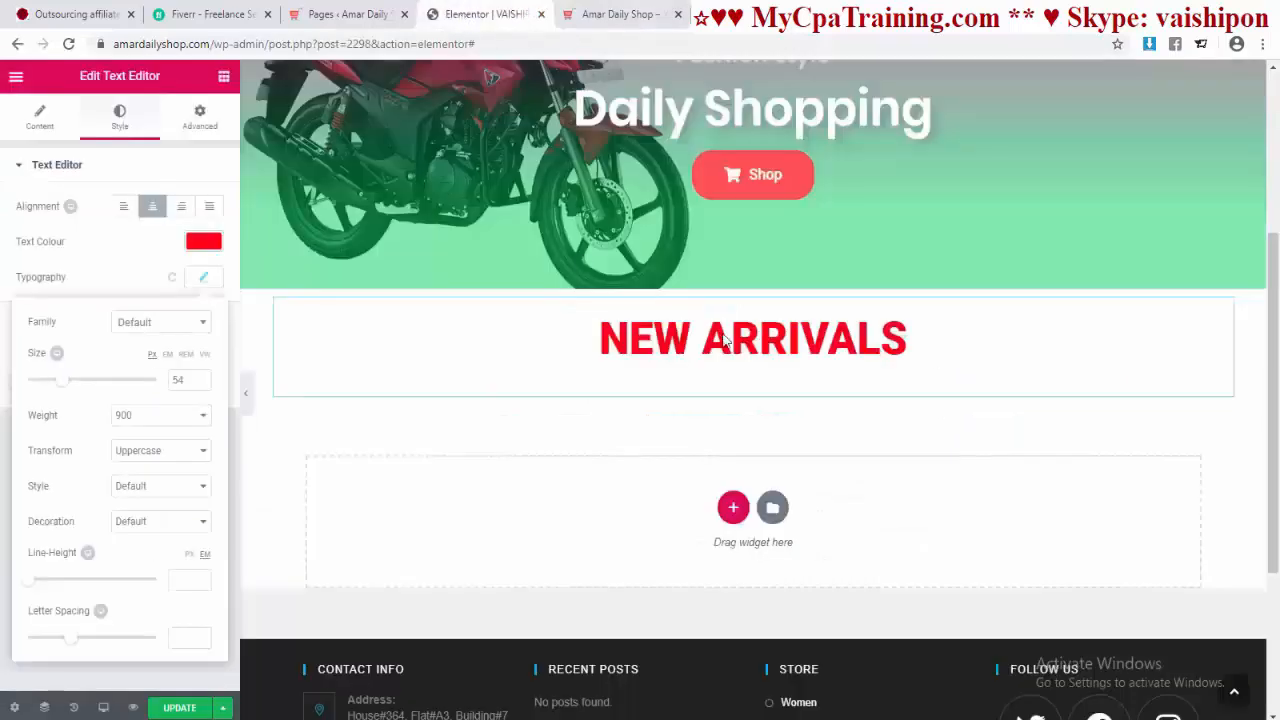
left_click(39, 121)
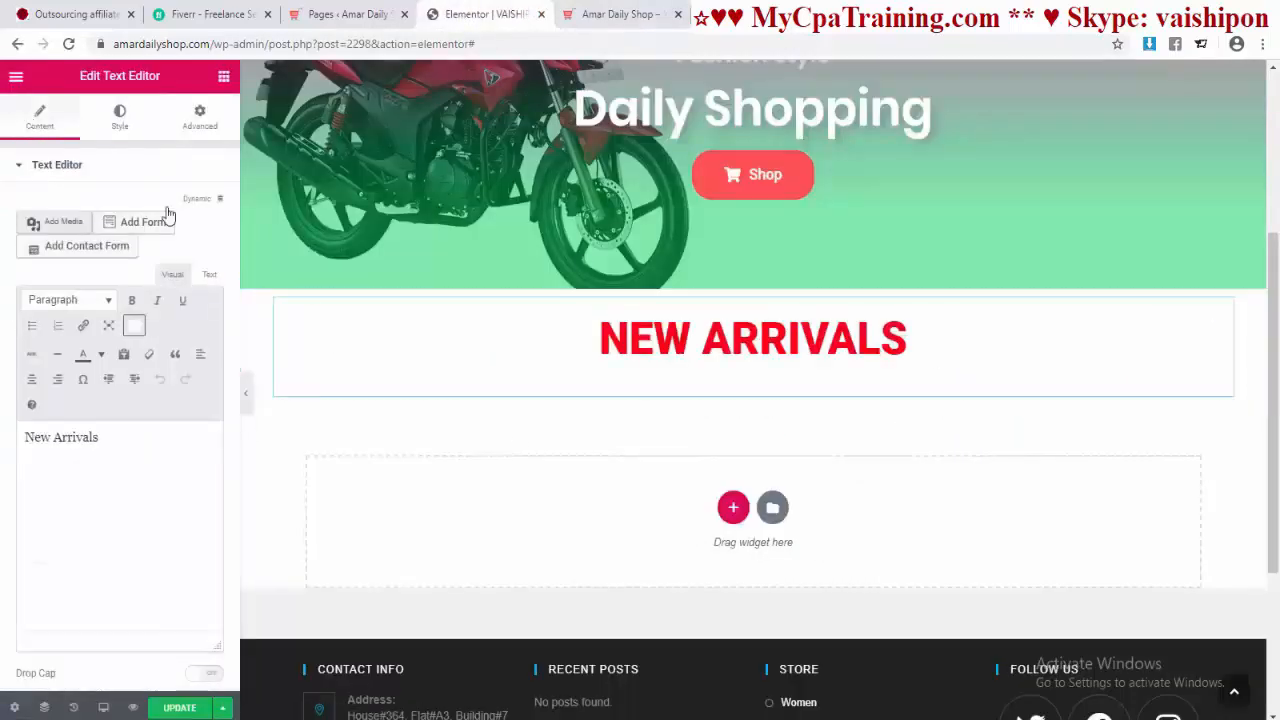
left_click(222, 80)
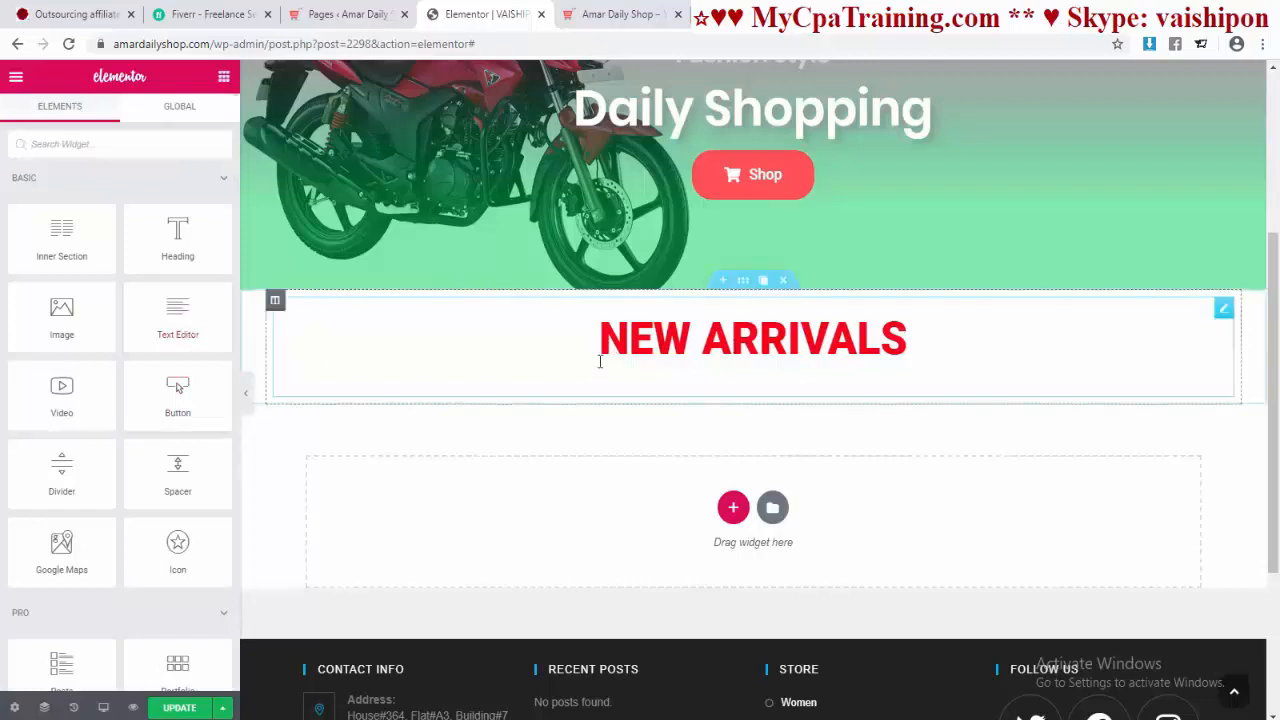
left_click(660, 342)
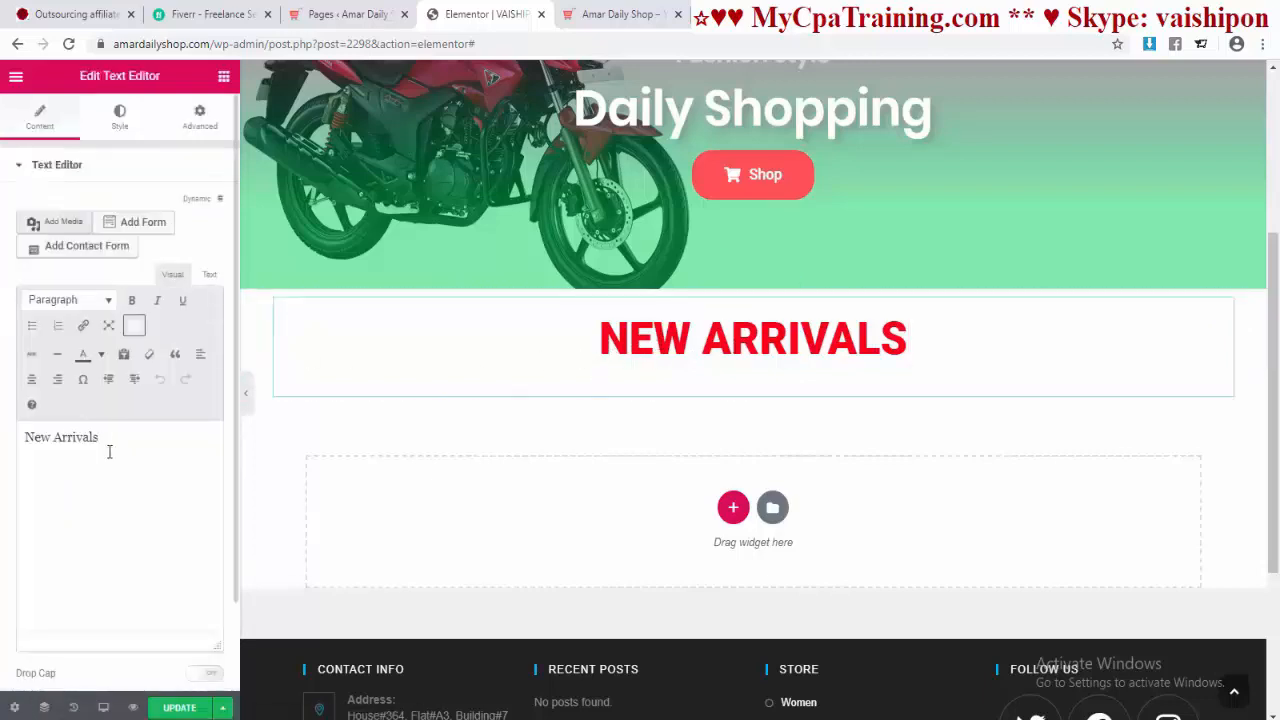
left_click(54, 446)
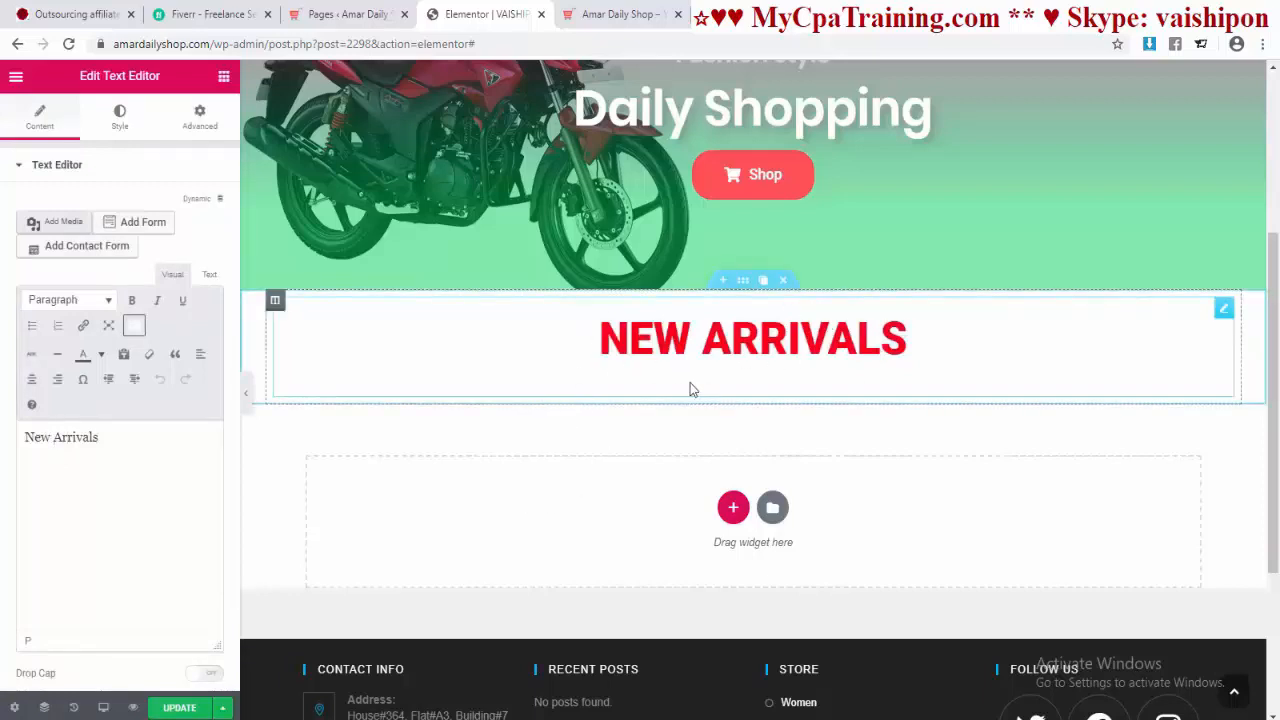
Step: Colour the word ARRIVALS green while NEW stays red
left_click(224, 77)
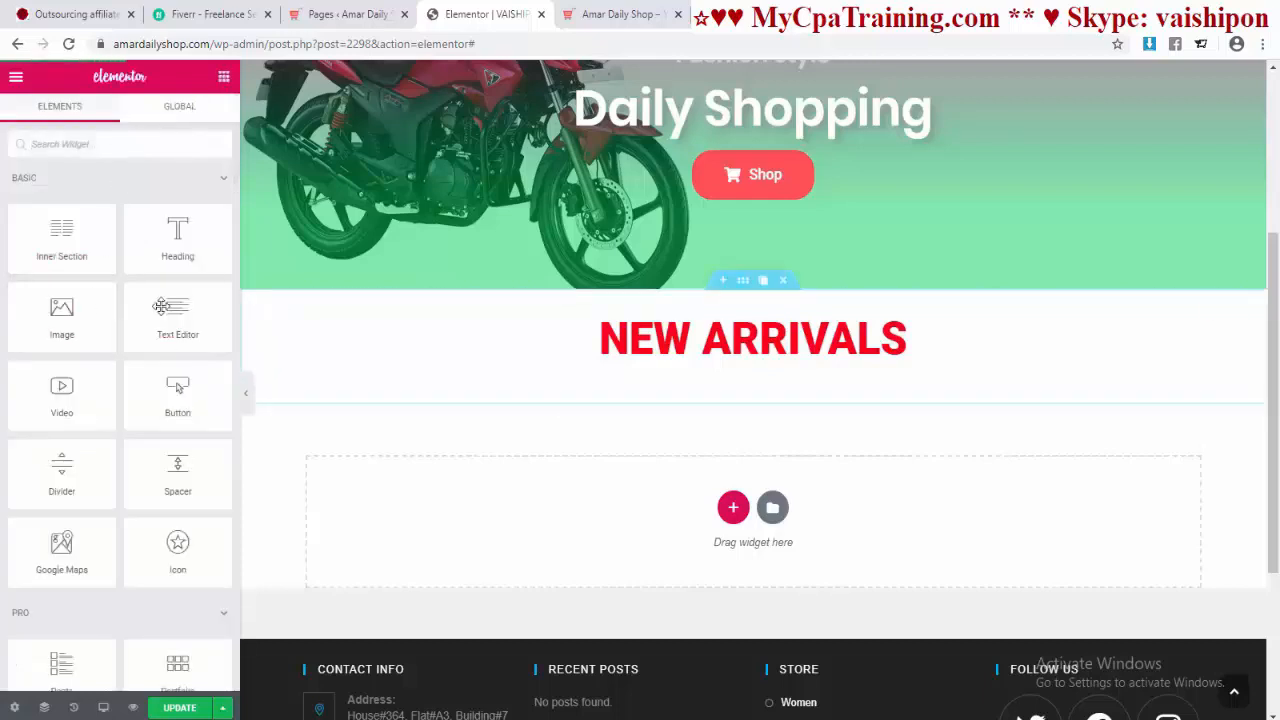
left_click(675, 360)
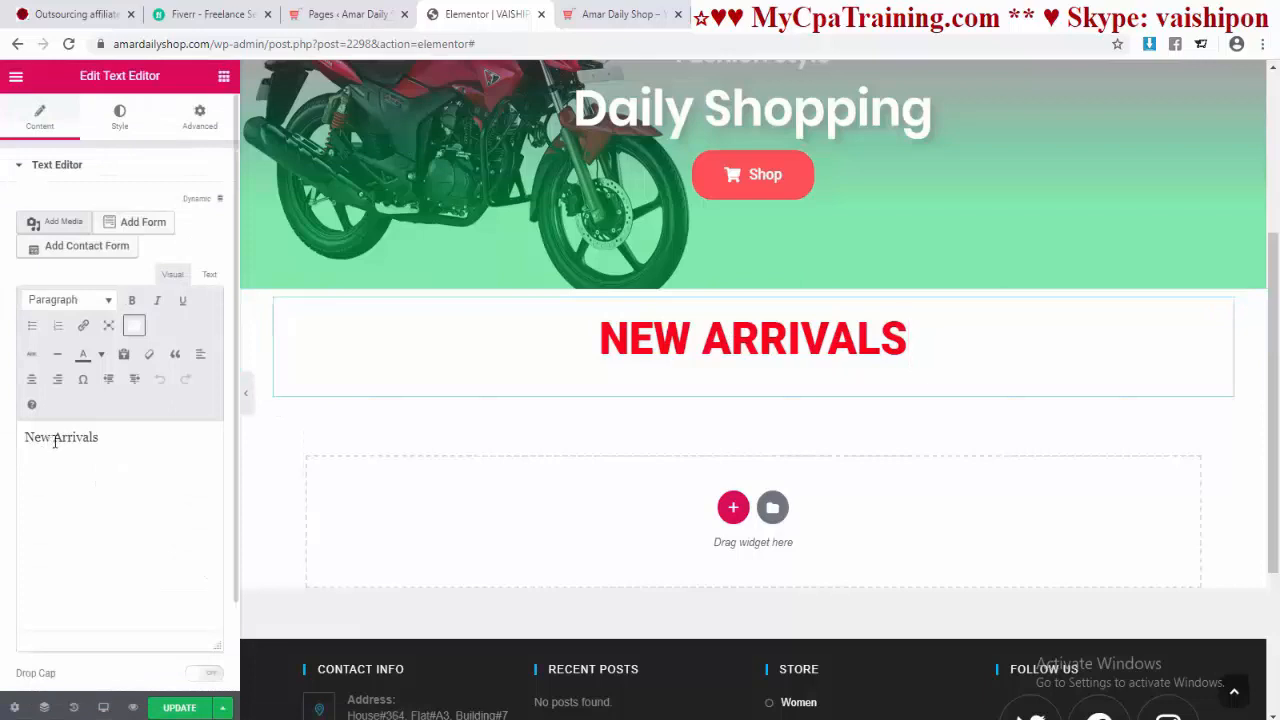
left_click_drag(55, 441, 110, 442)
left_click(101, 355)
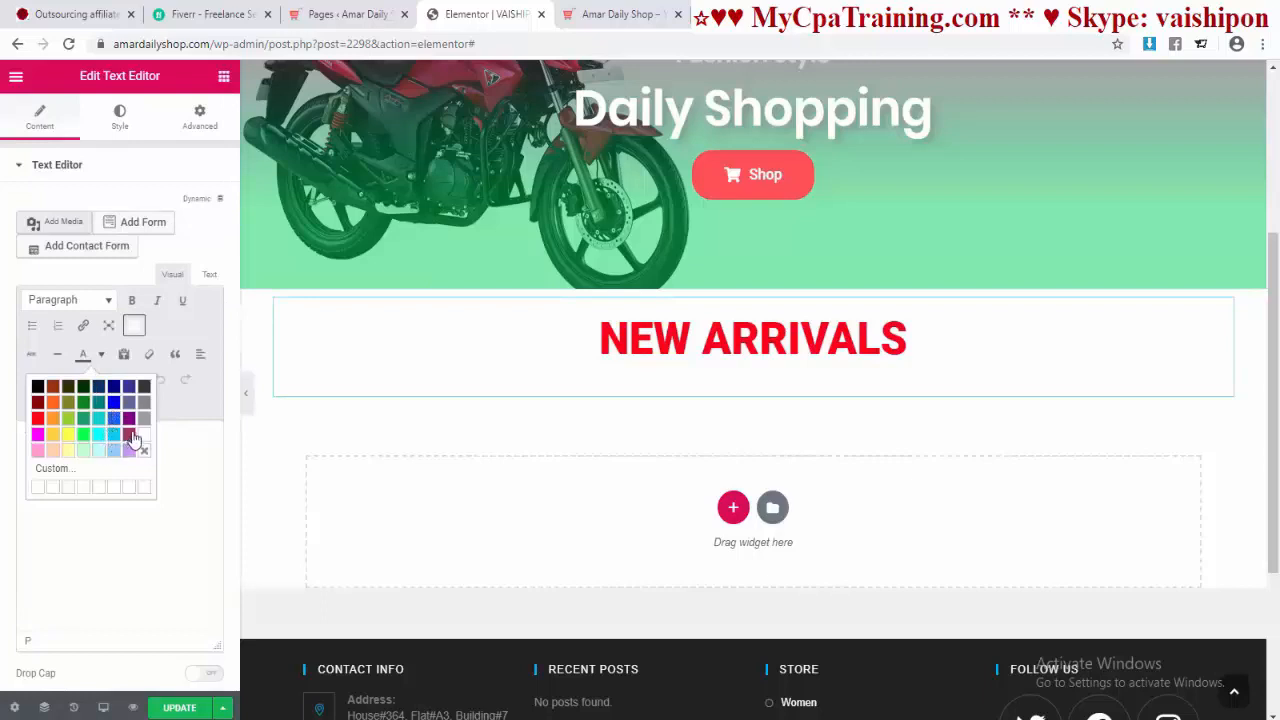
left_click(79, 406)
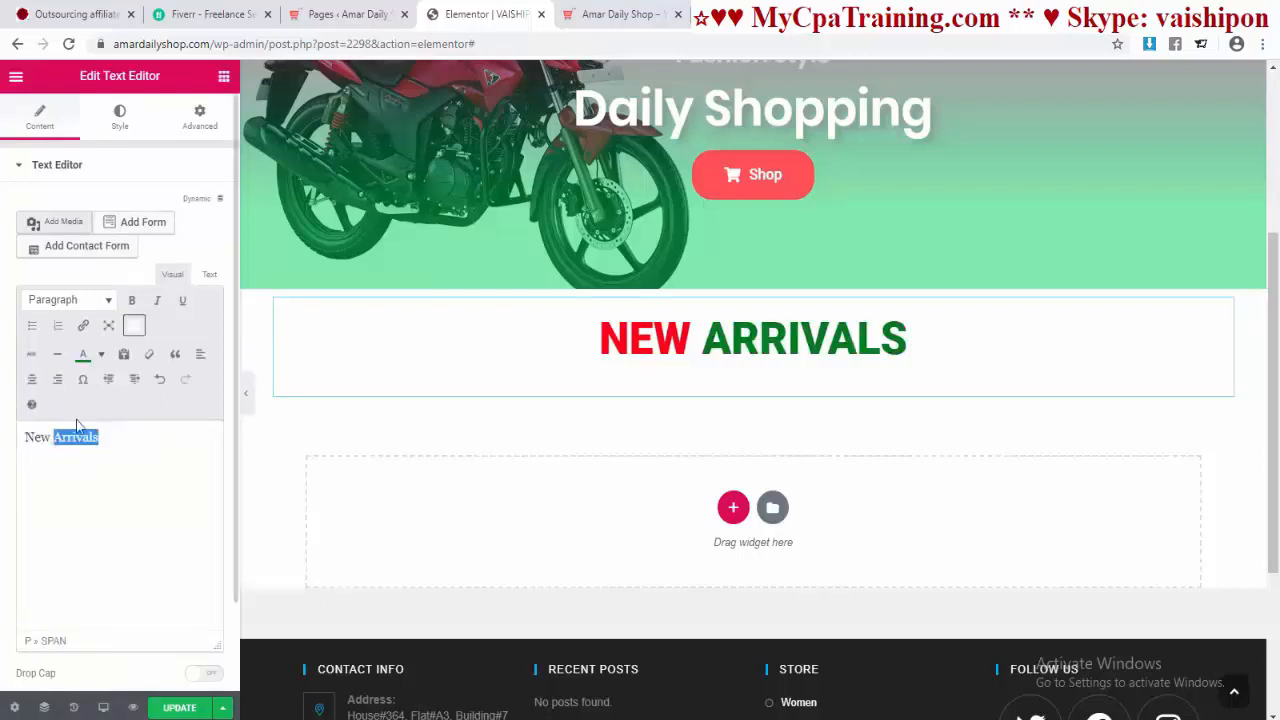
left_click(1211, 428)
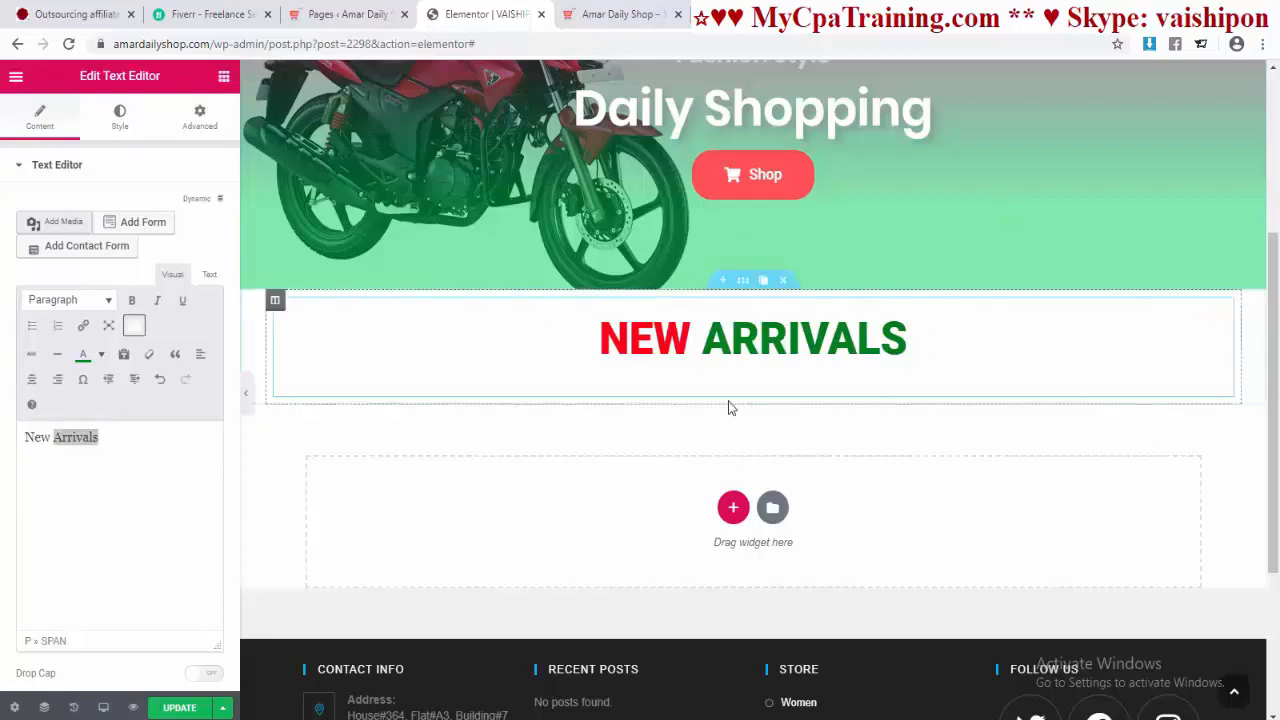
left_click(223, 78)
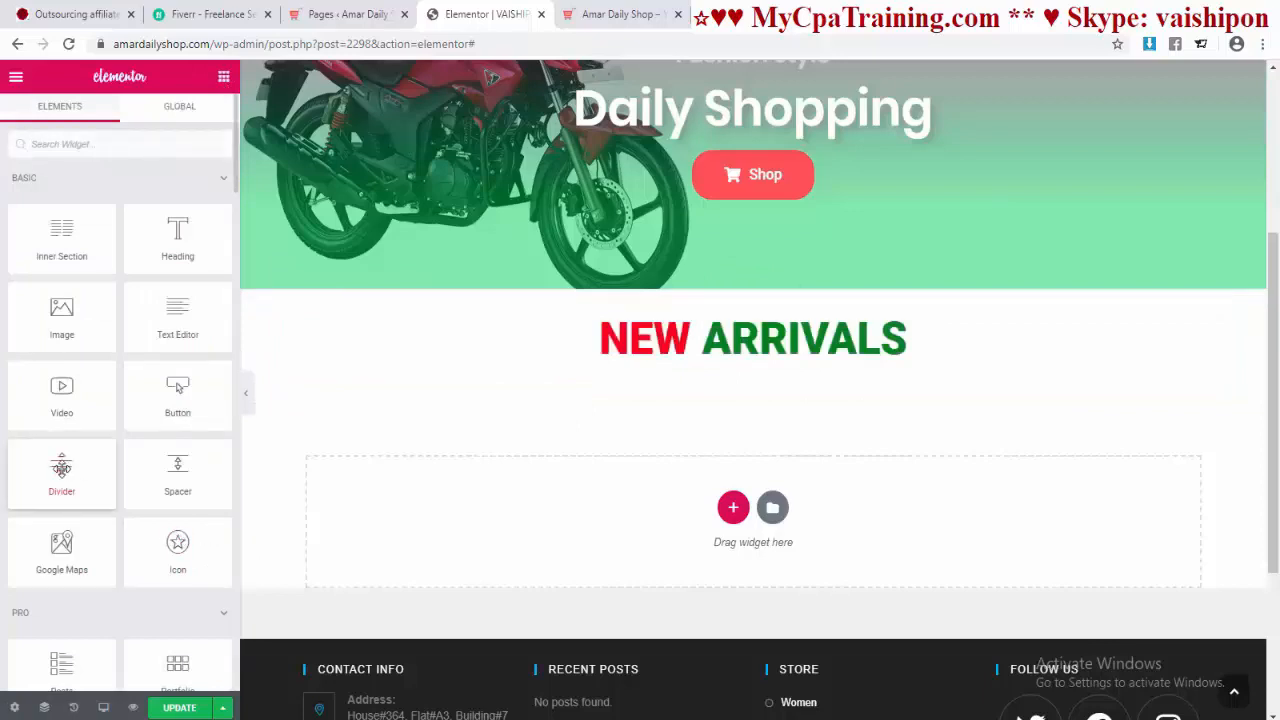
Step: Add a short, centred divider under the NEW ARRIVALS heading
left_click_drag(62, 467, 709, 368)
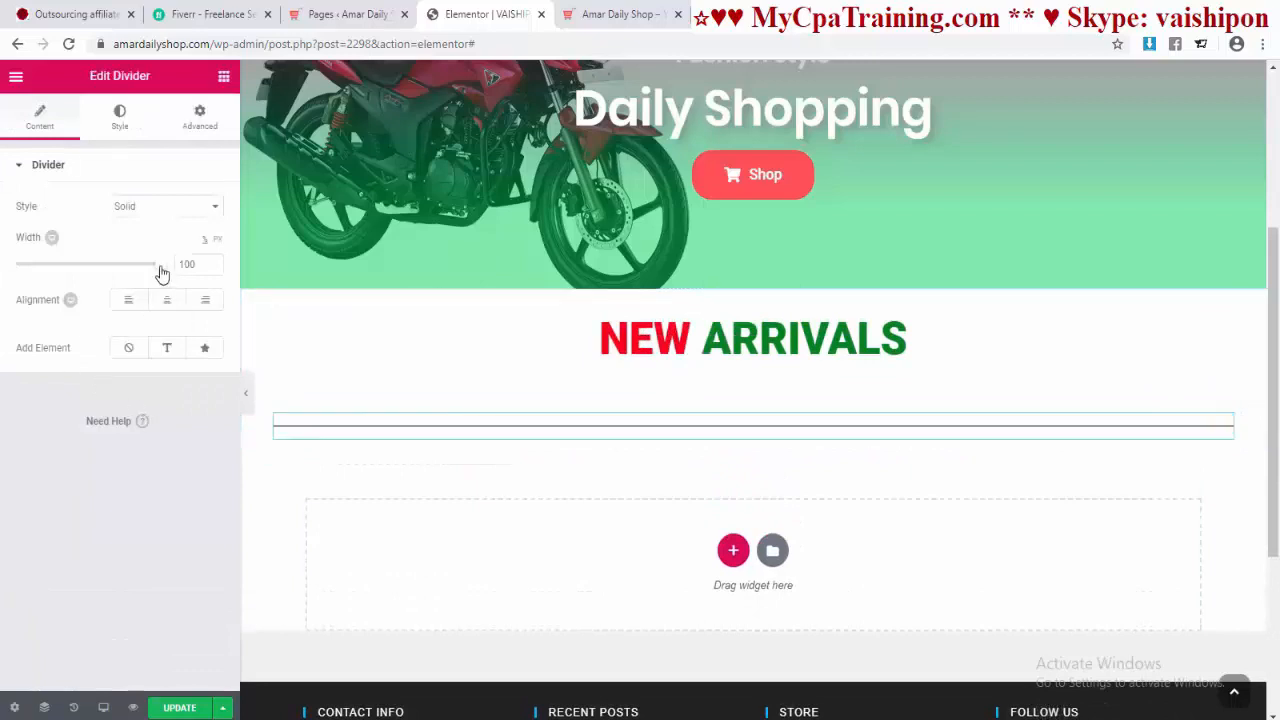
left_click_drag(161, 272, 27, 278)
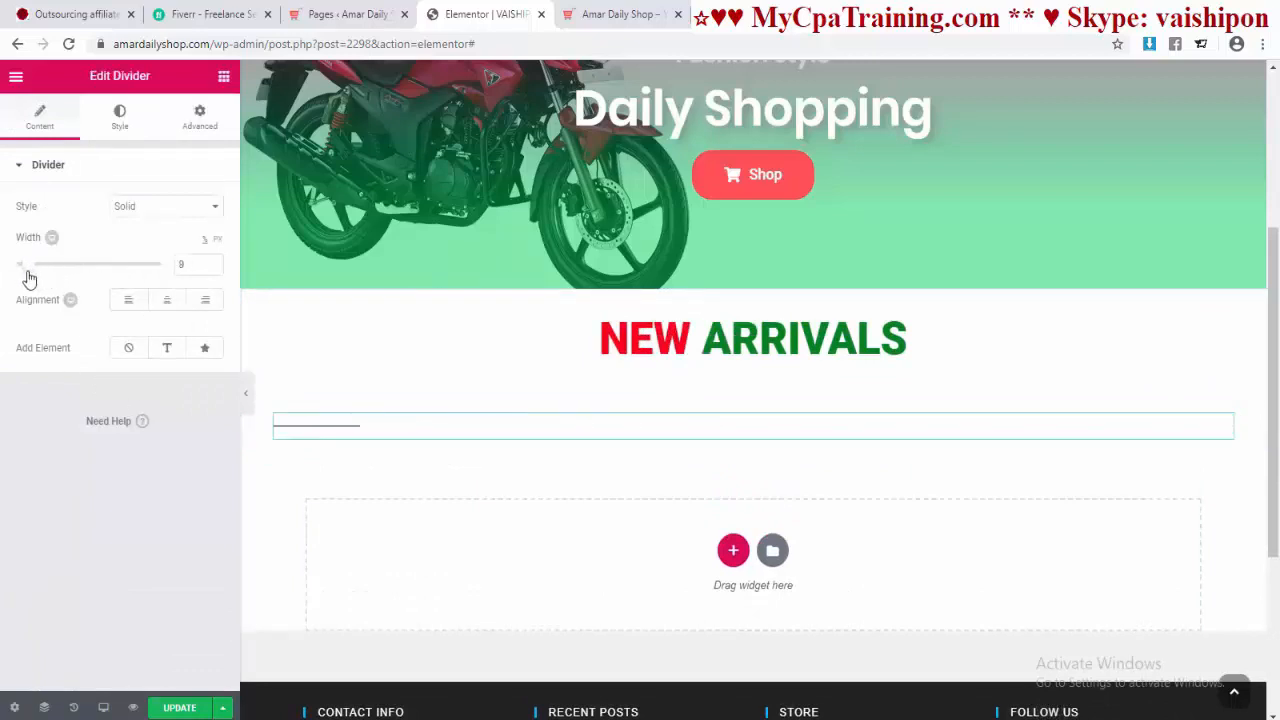
left_click(164, 299)
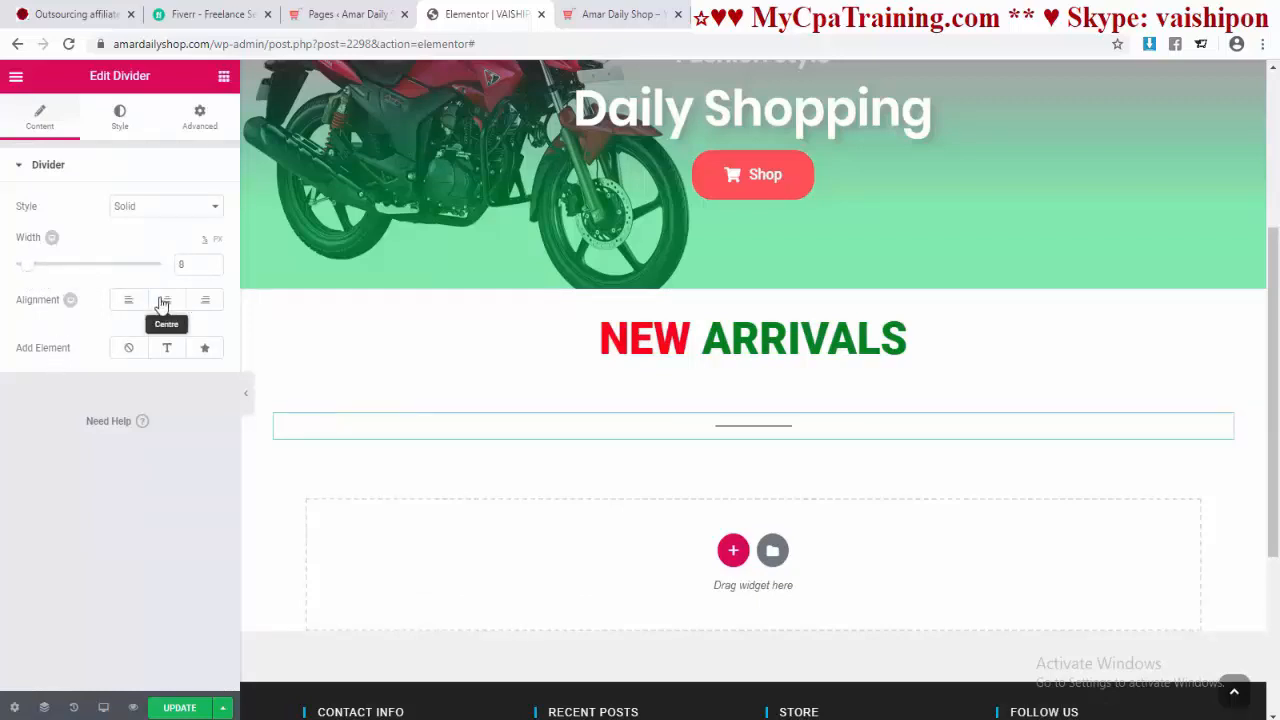
Step: Try rhombus, curved and arrow divider styles, settling on a plain Solid line
left_click(152, 210)
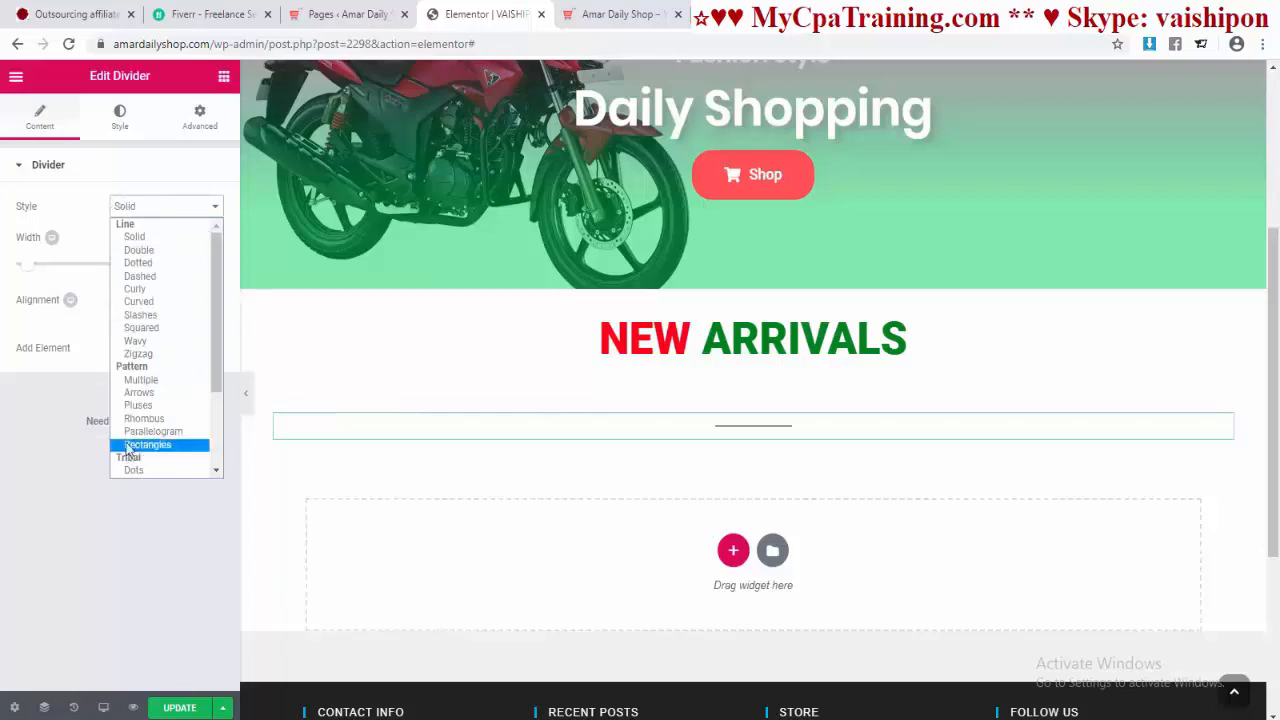
left_click(140, 418)
left_click(173, 215)
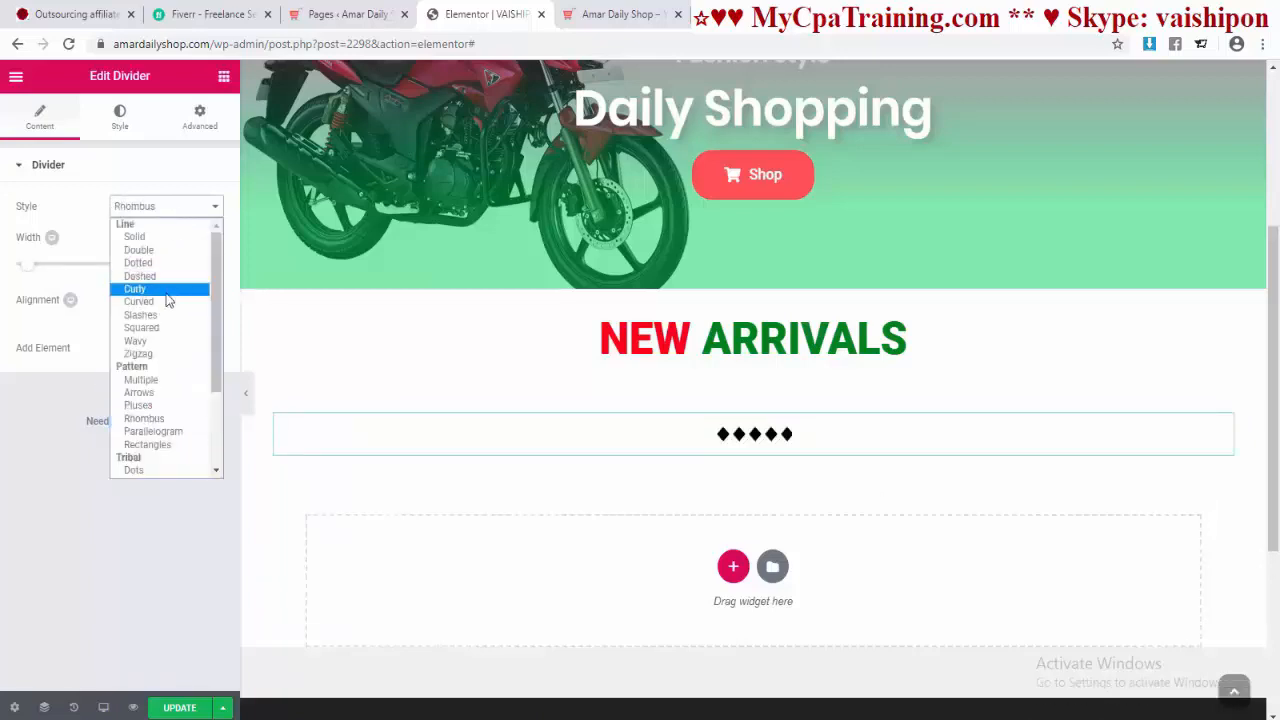
left_click(163, 302)
left_click(188, 210)
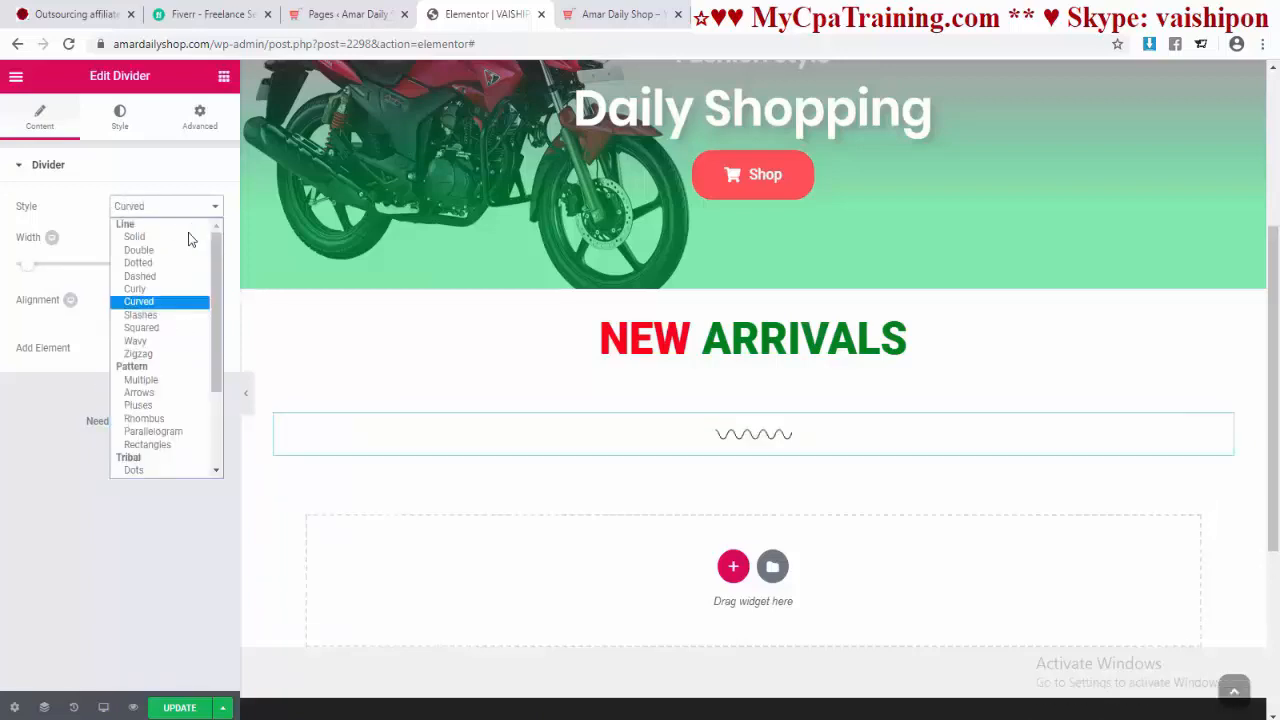
left_click(139, 392)
left_click(180, 212)
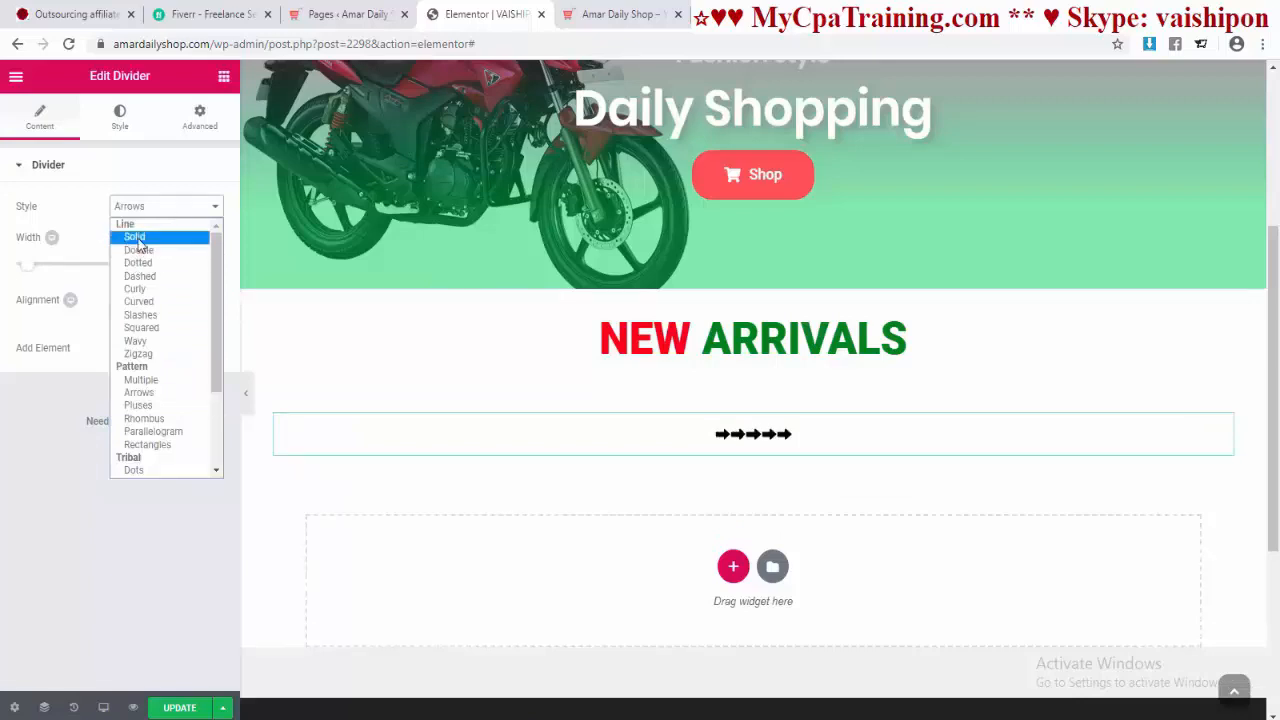
left_click(134, 237)
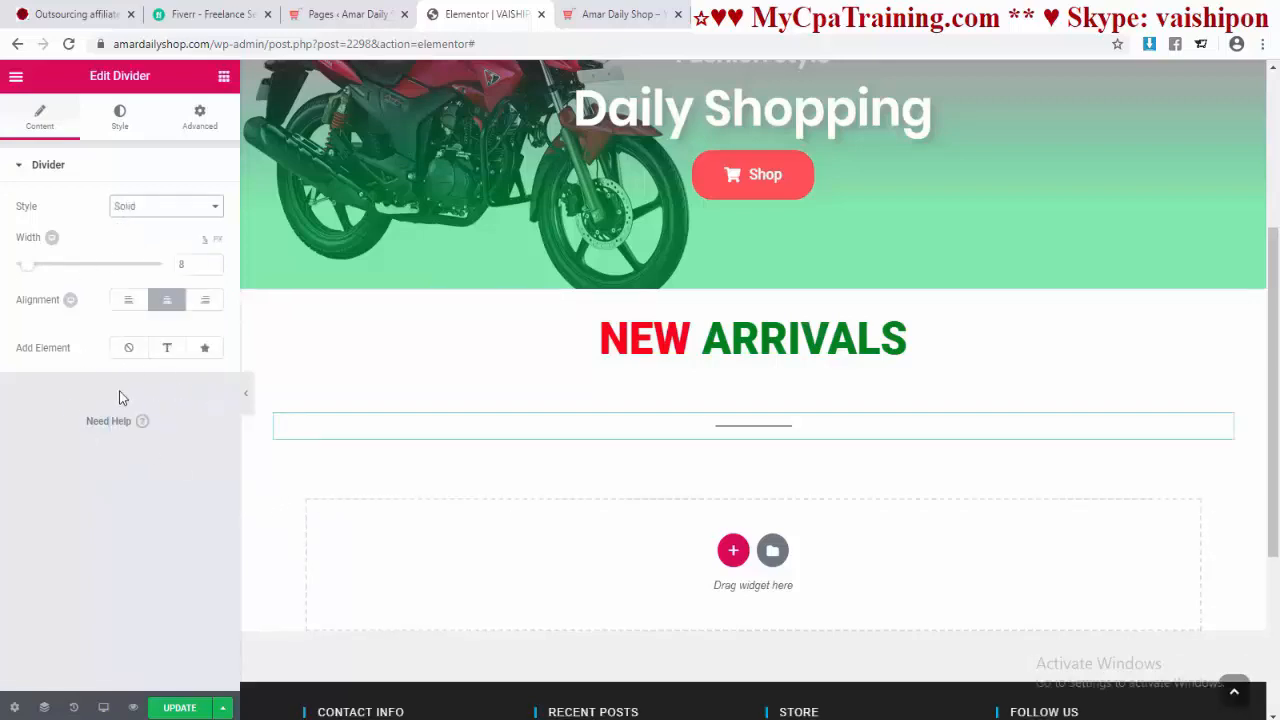
Step: Make the divider red with weight 2.8 and gap 2
left_click(119, 118)
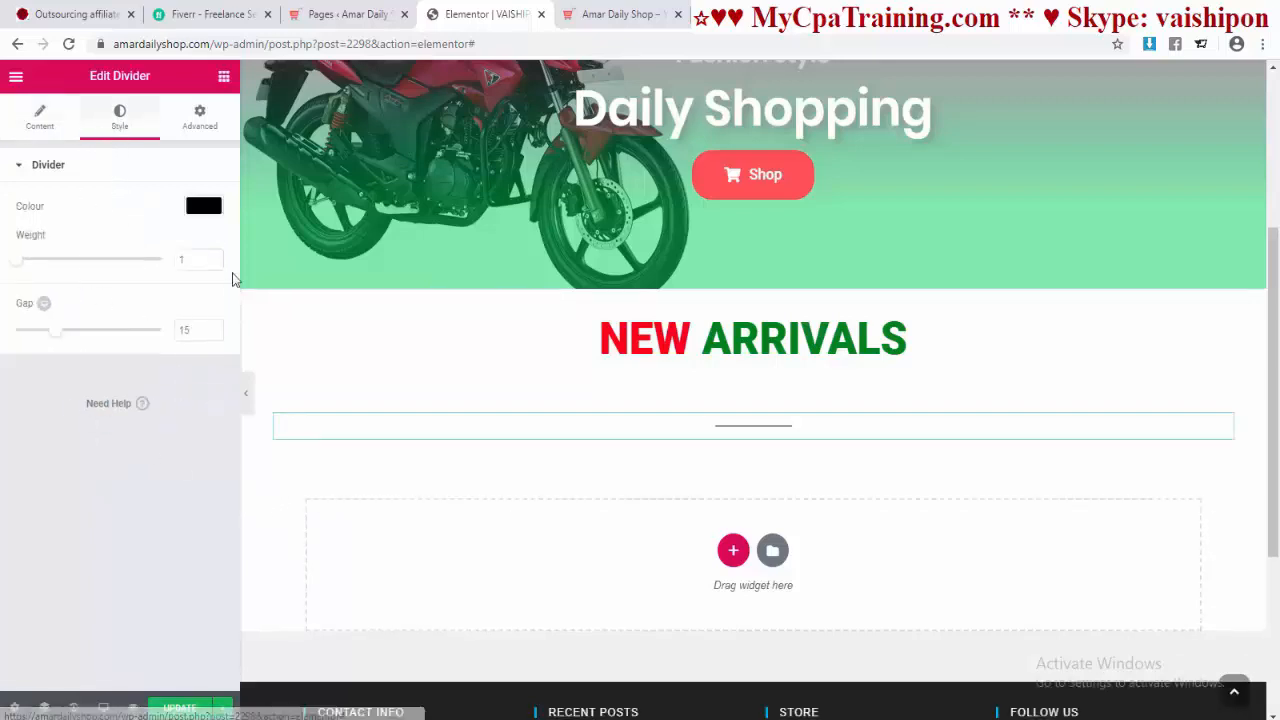
left_click(205, 208)
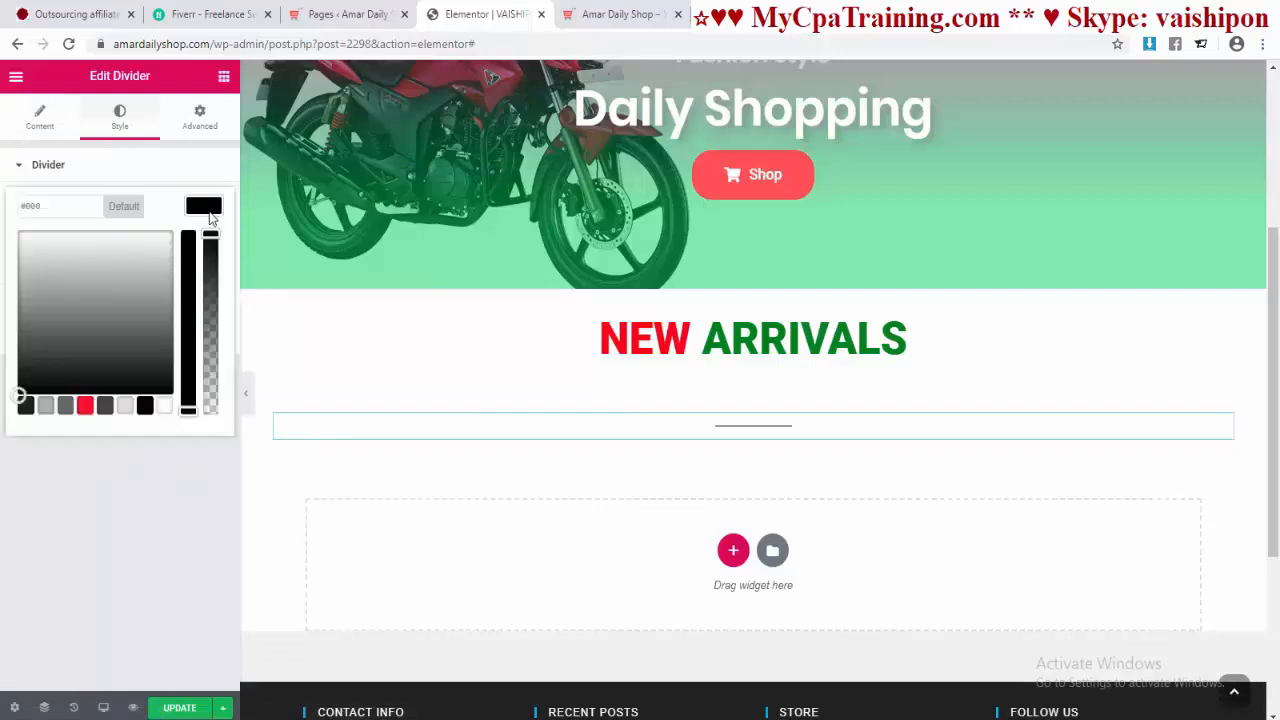
left_click(85, 405)
key("Escape")
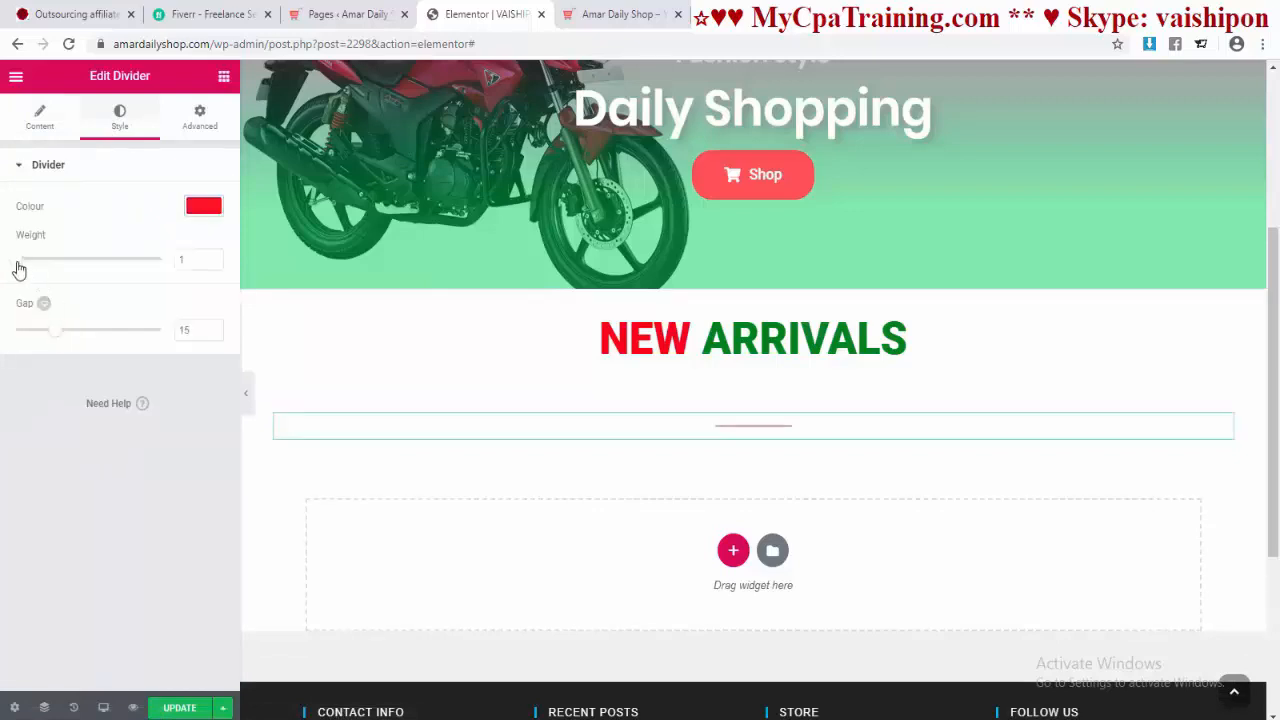
left_click_drag(18, 262, 47, 263)
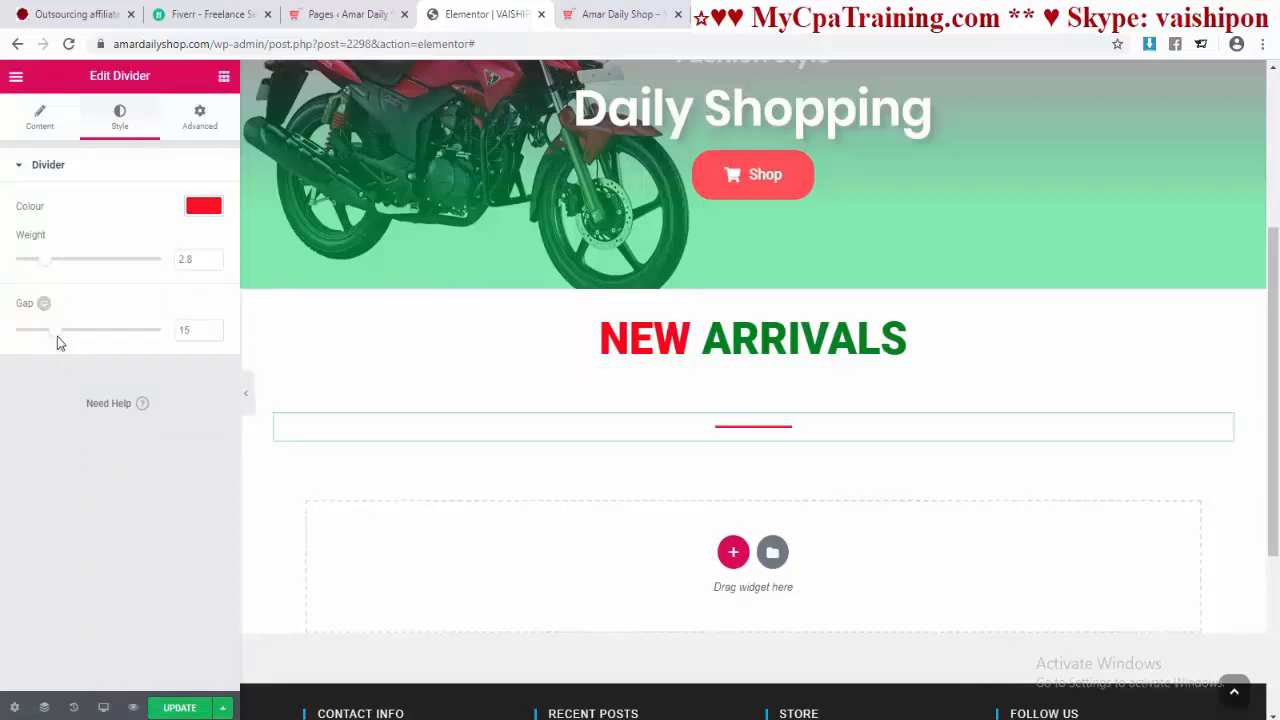
left_click_drag(59, 340, 3, 342)
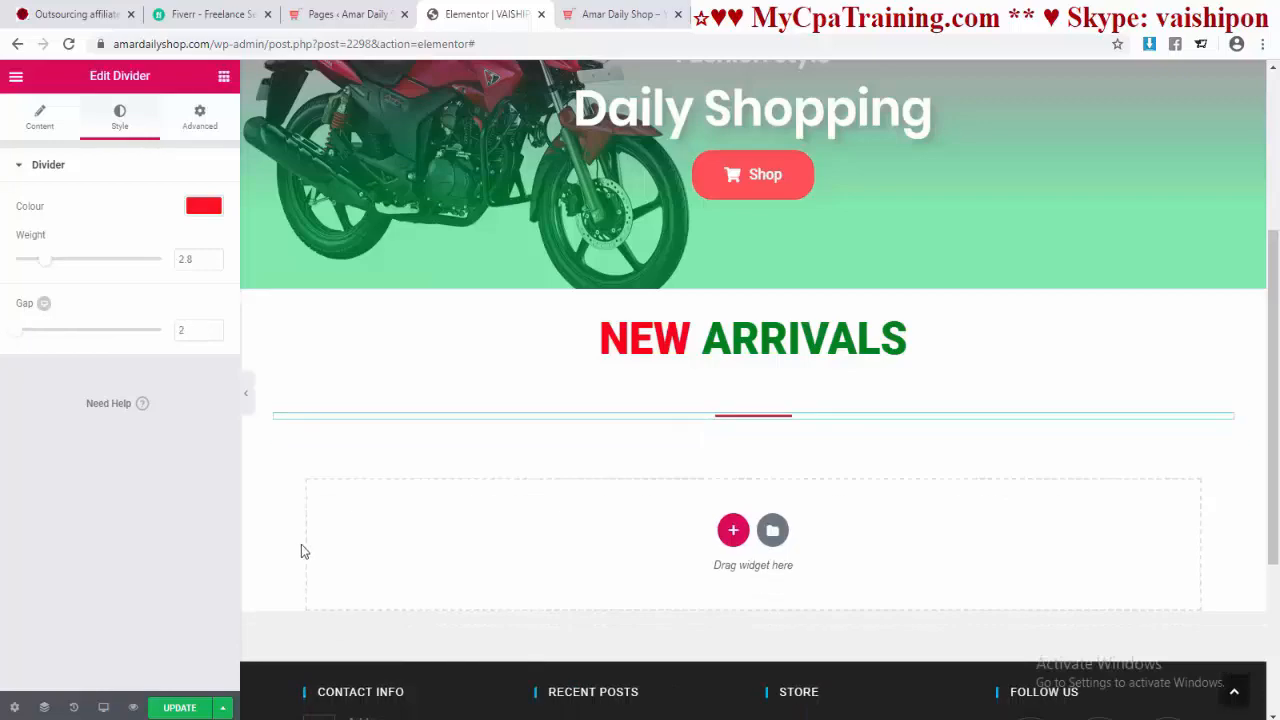
Step: Check the divider on the live Amar Daily Shop homepage, then return to the widget list
left_click(588, 24)
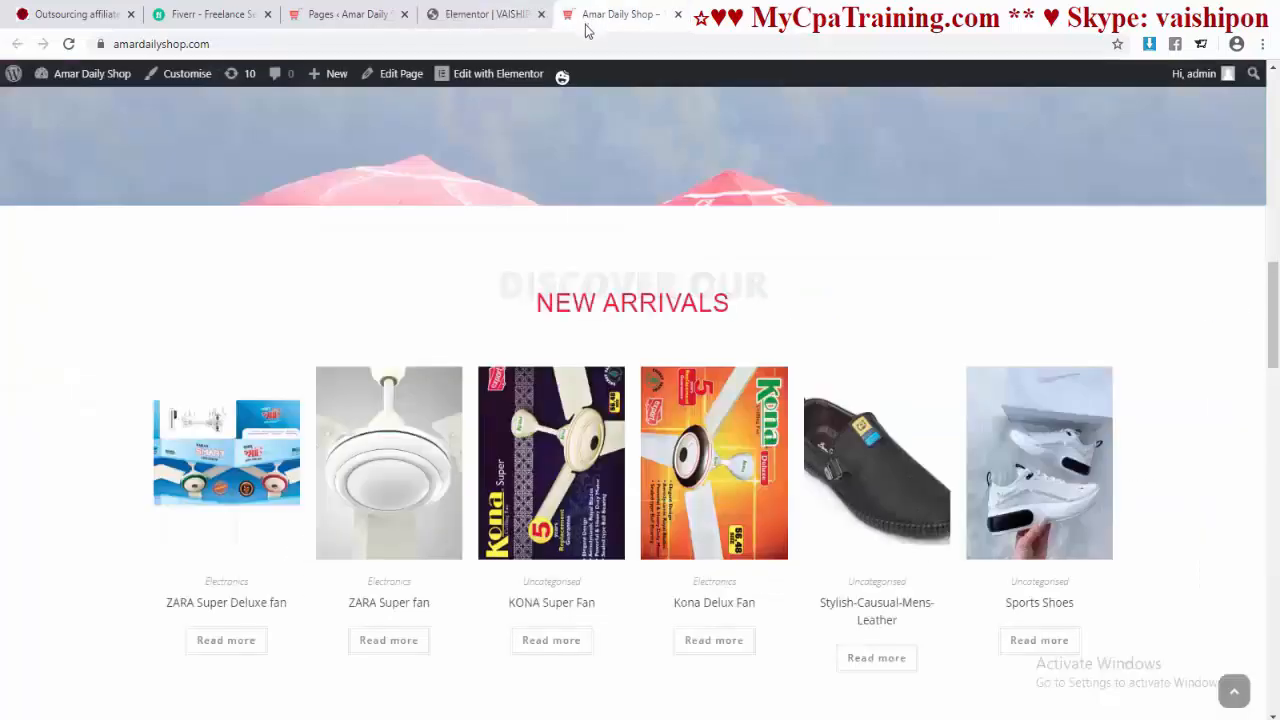
scroll(727, 324, "down", 2)
scroll(727, 324, "up", 2)
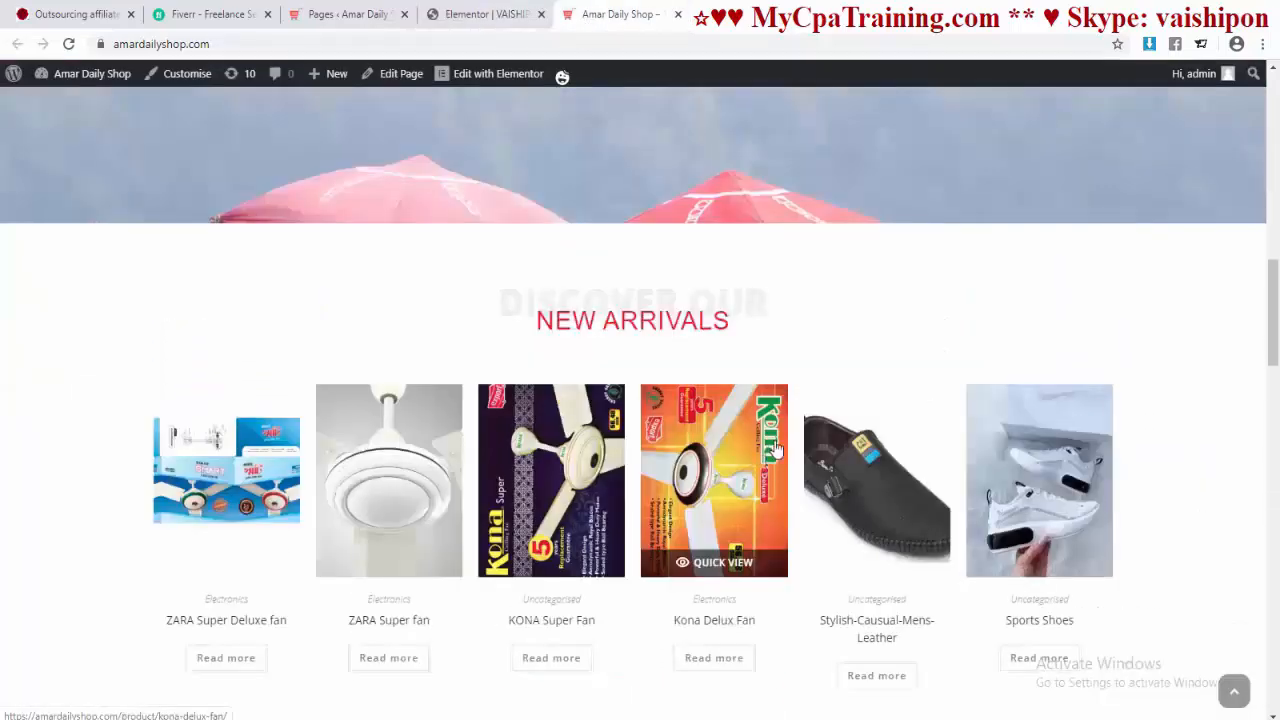
left_click(460, 14)
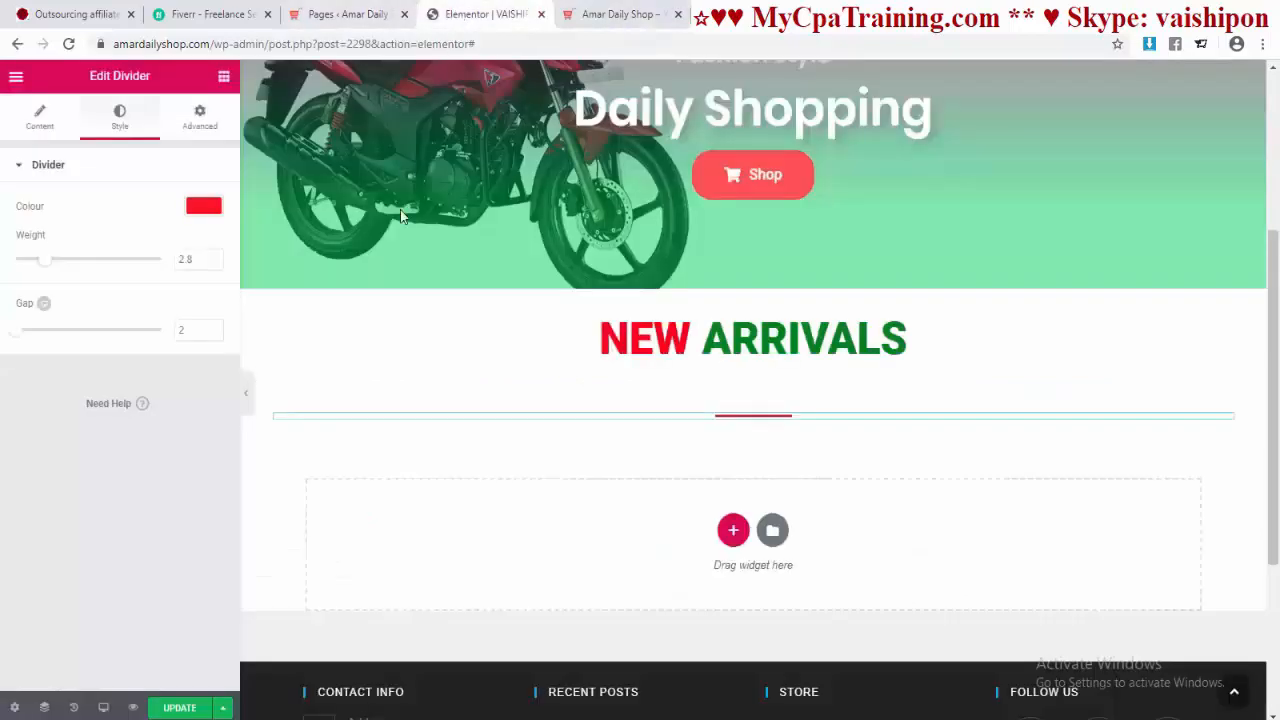
left_click(224, 76)
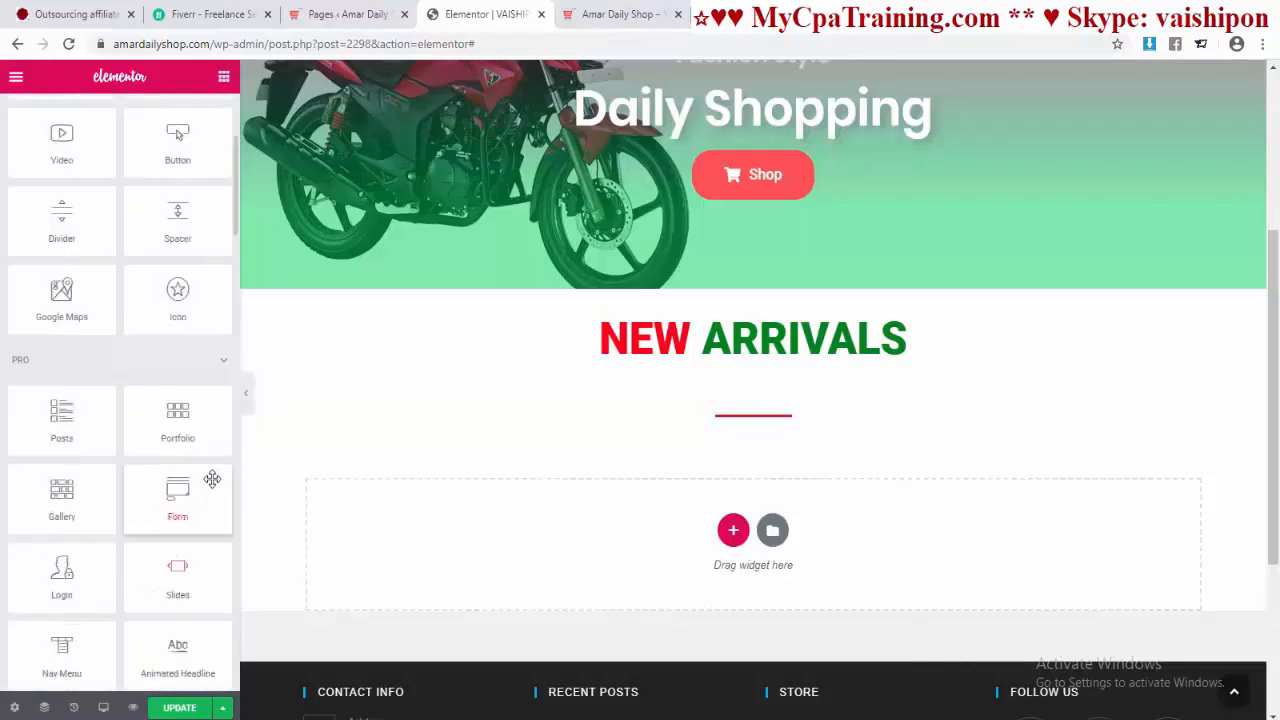
Step: Search widgets for 'sho' and drop a Shortcode widget below the NEW ARRIVALS divider
scroll(109, 230, "up", 4)
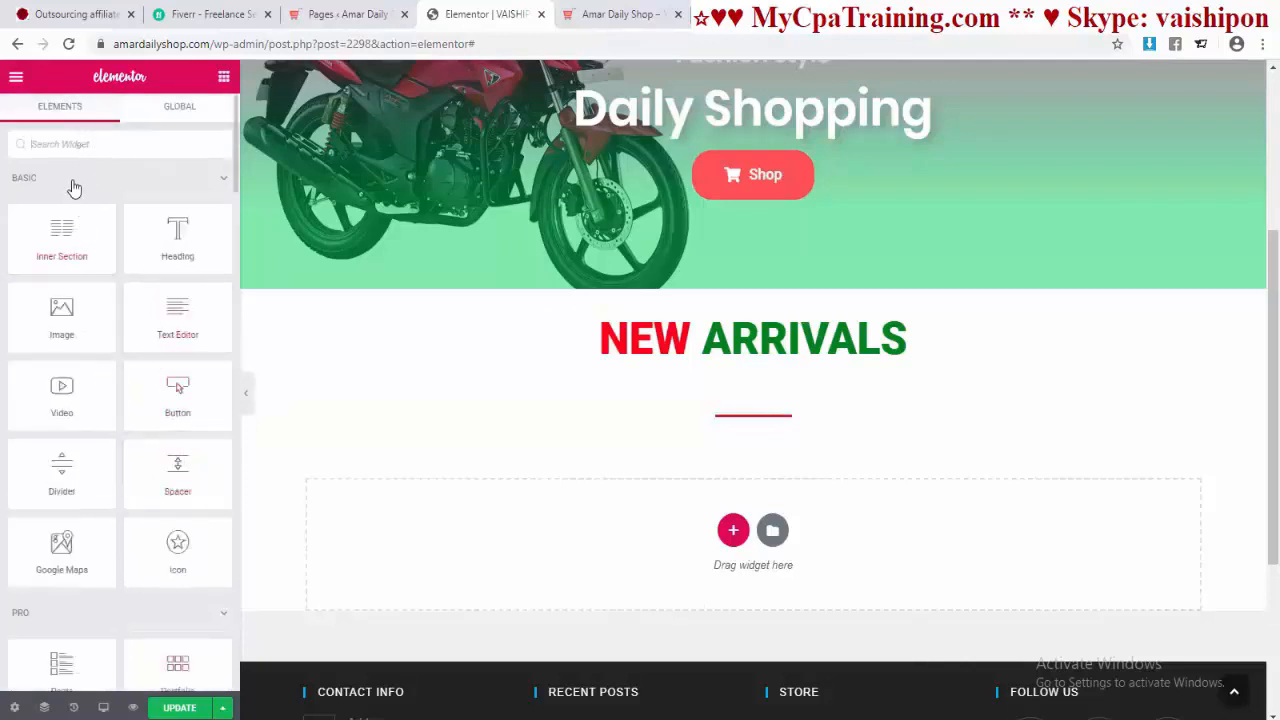
left_click(83, 143)
type("sho")
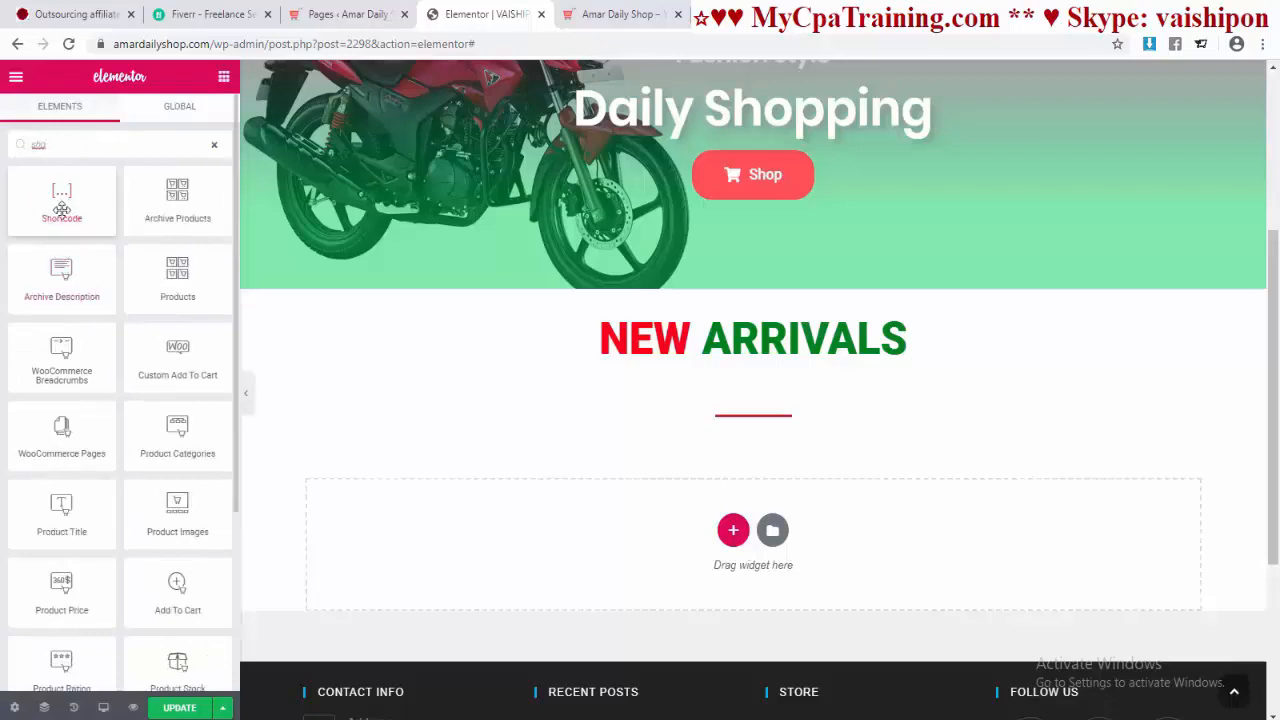
left_click_drag(55, 198, 760, 428)
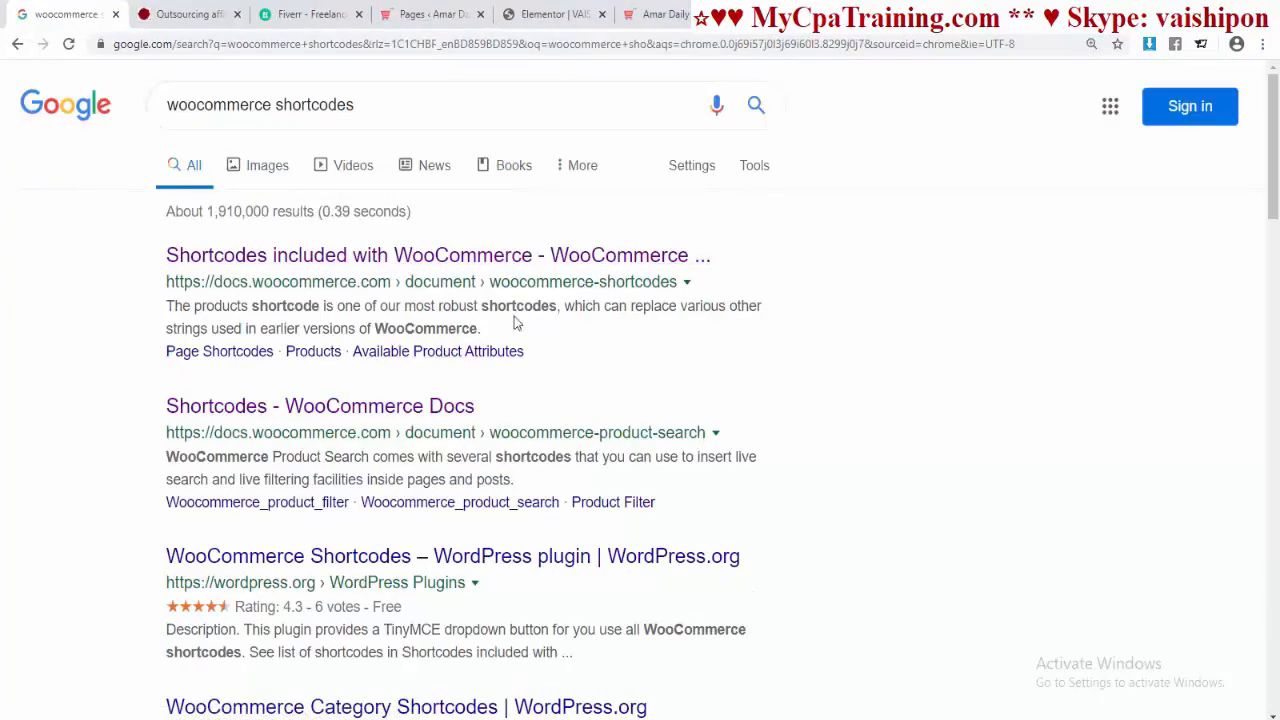
Step: Open the WooCommerce shortcodes documentation result in a new tab
right_click(352, 258)
left_click(393, 271)
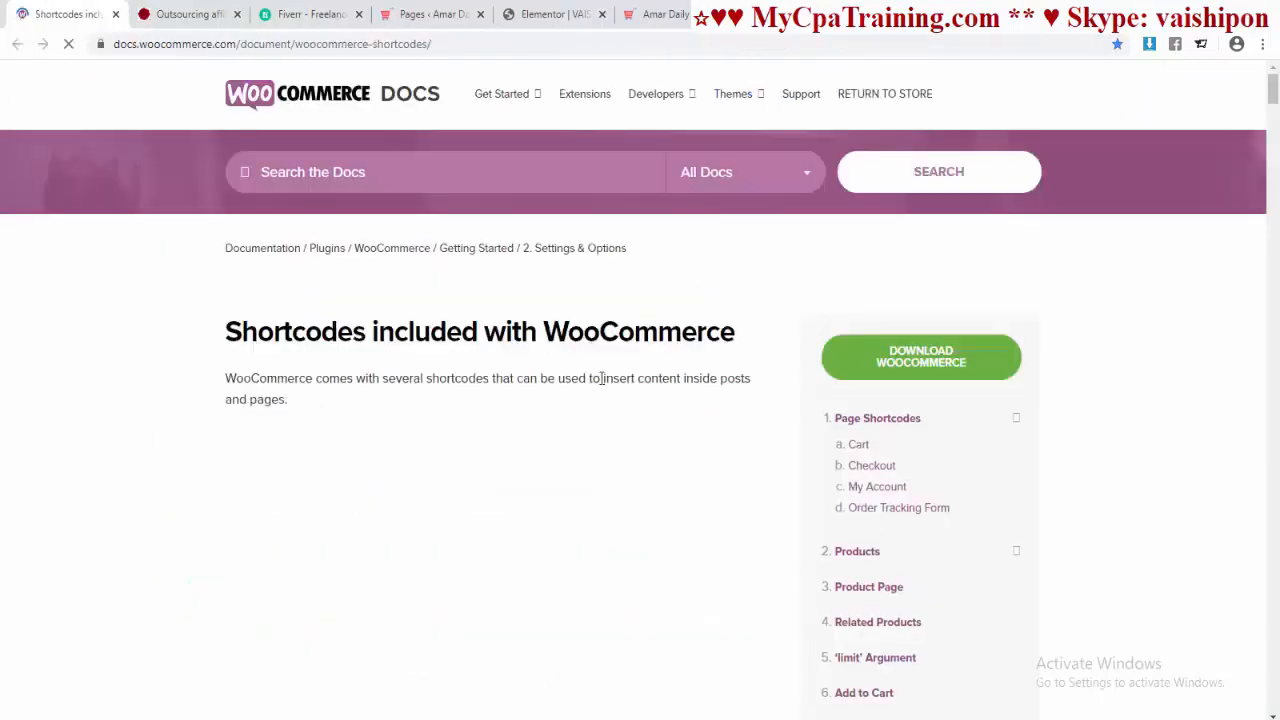
scroll(598, 378, "down", 20)
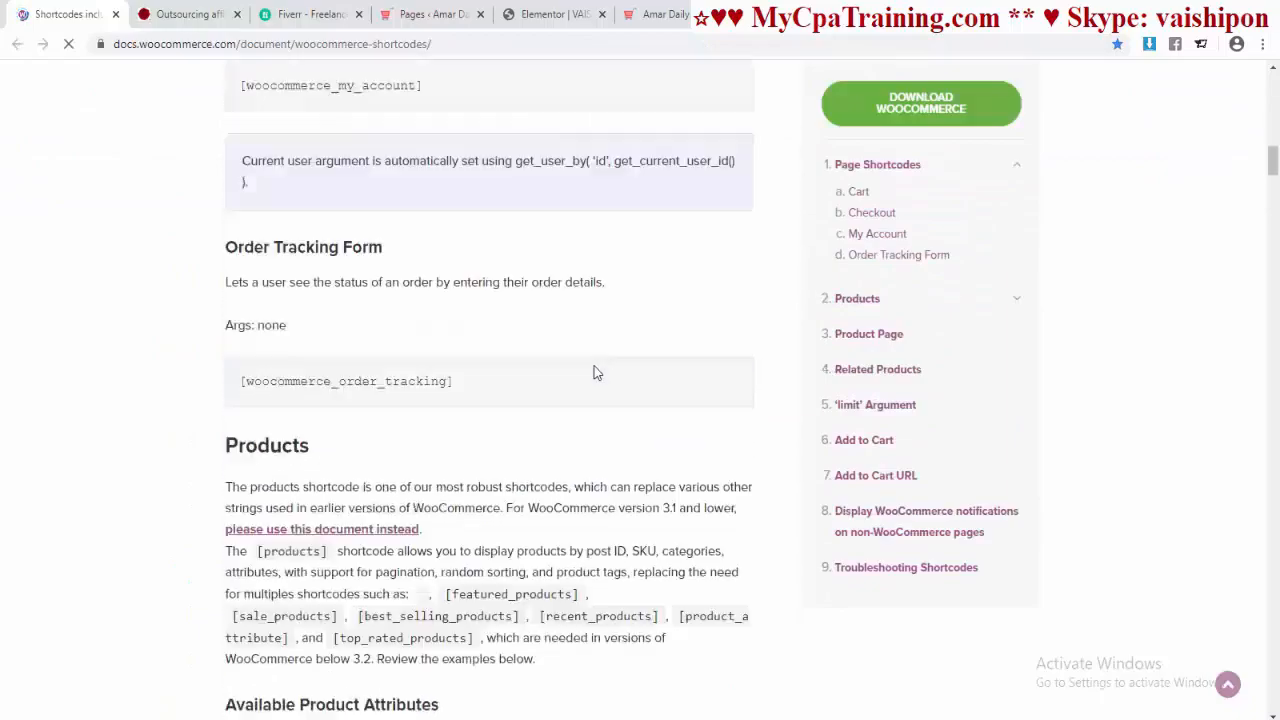
scroll(595, 366, "down", 20)
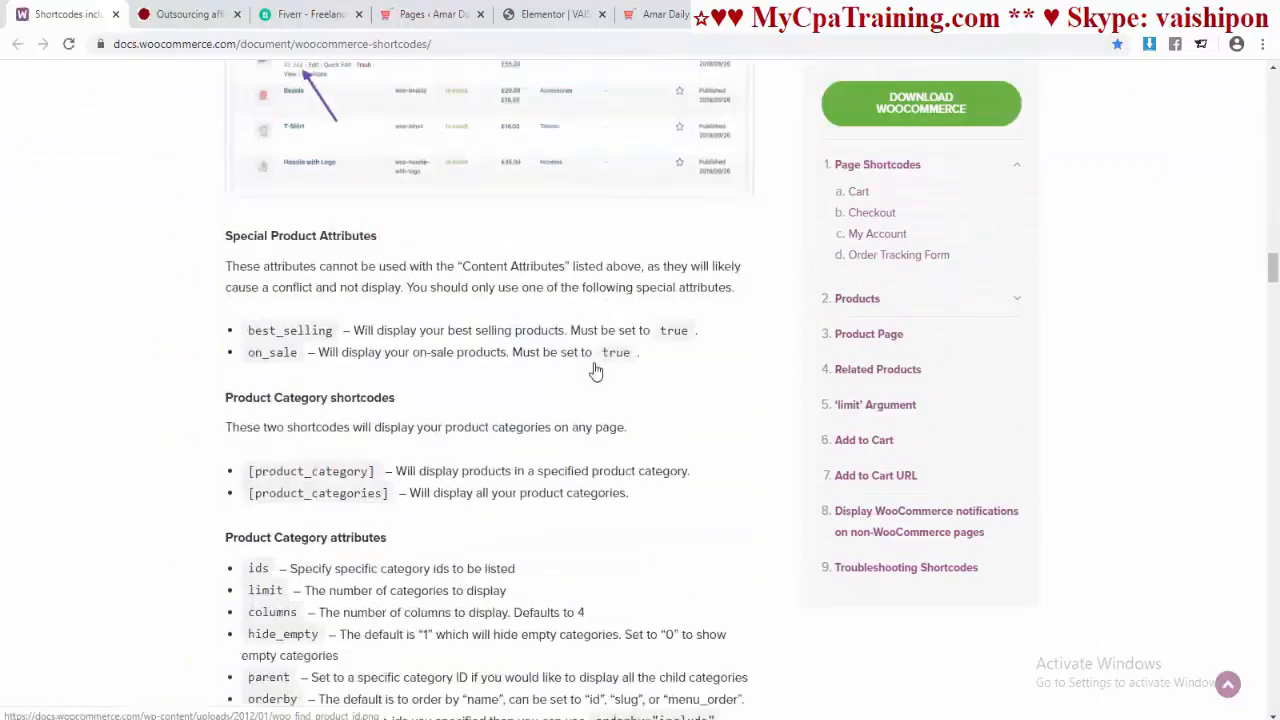
scroll(592, 375, "up", 20)
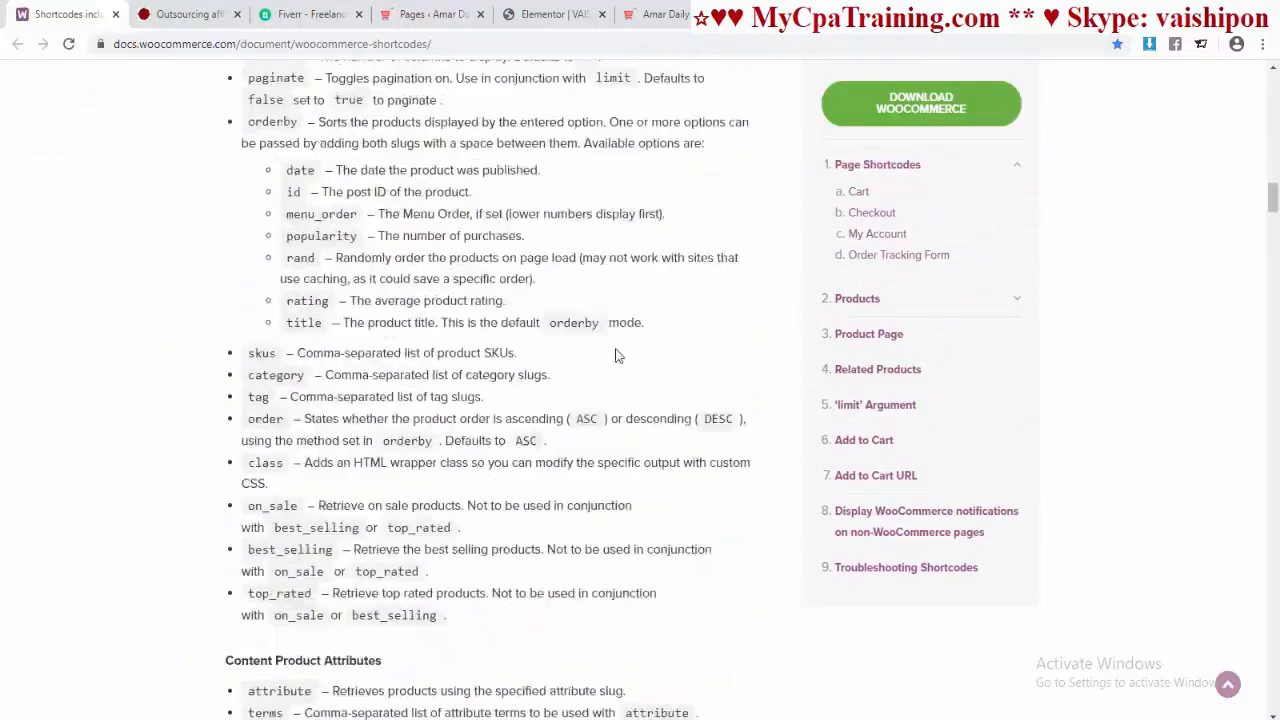
left_click_drag(1275, 195, 1266, 95)
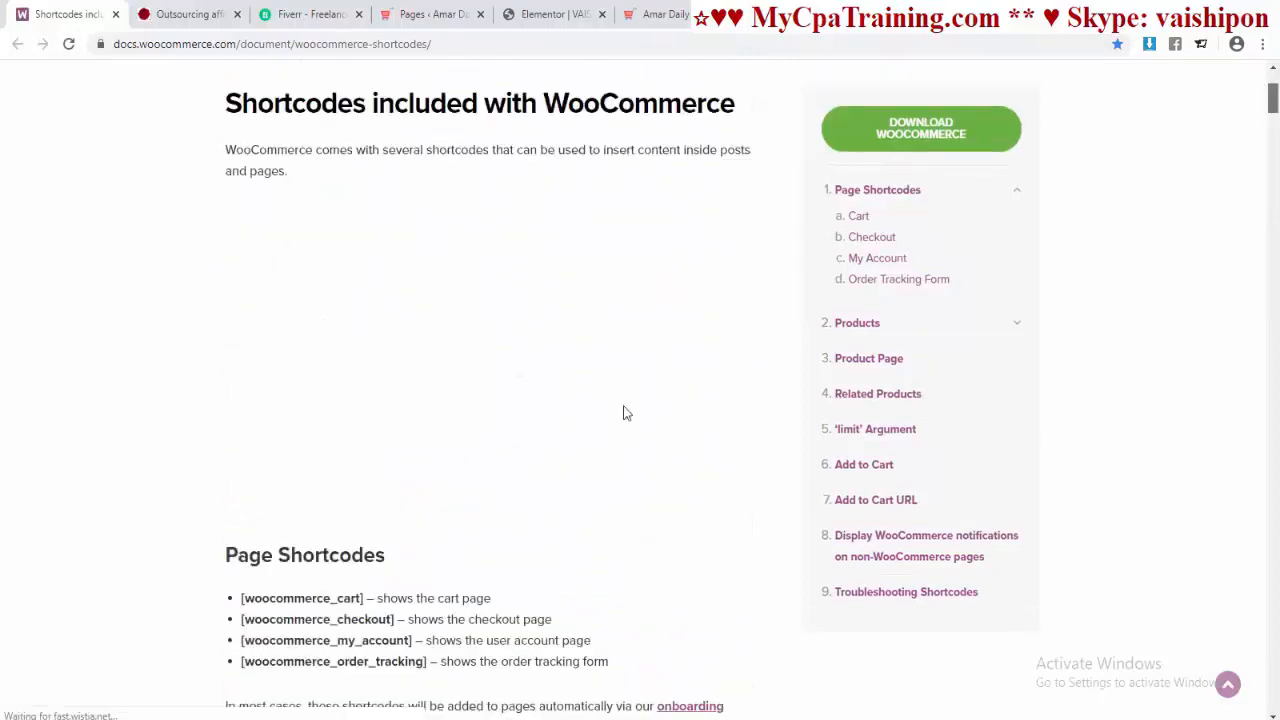
scroll(624, 413, "up", 3)
Step: Find 'new' on the page and select the Scenario 4 products shortcode to copy
key("ctrl+f")
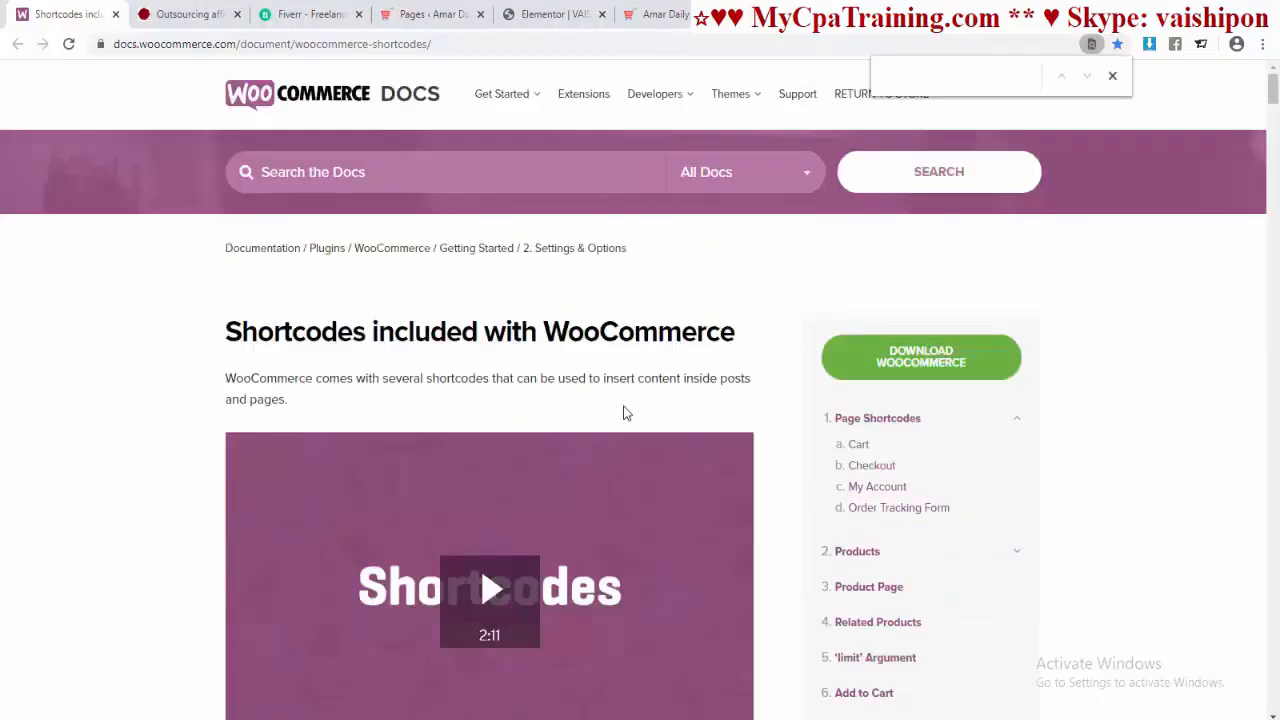
type("new")
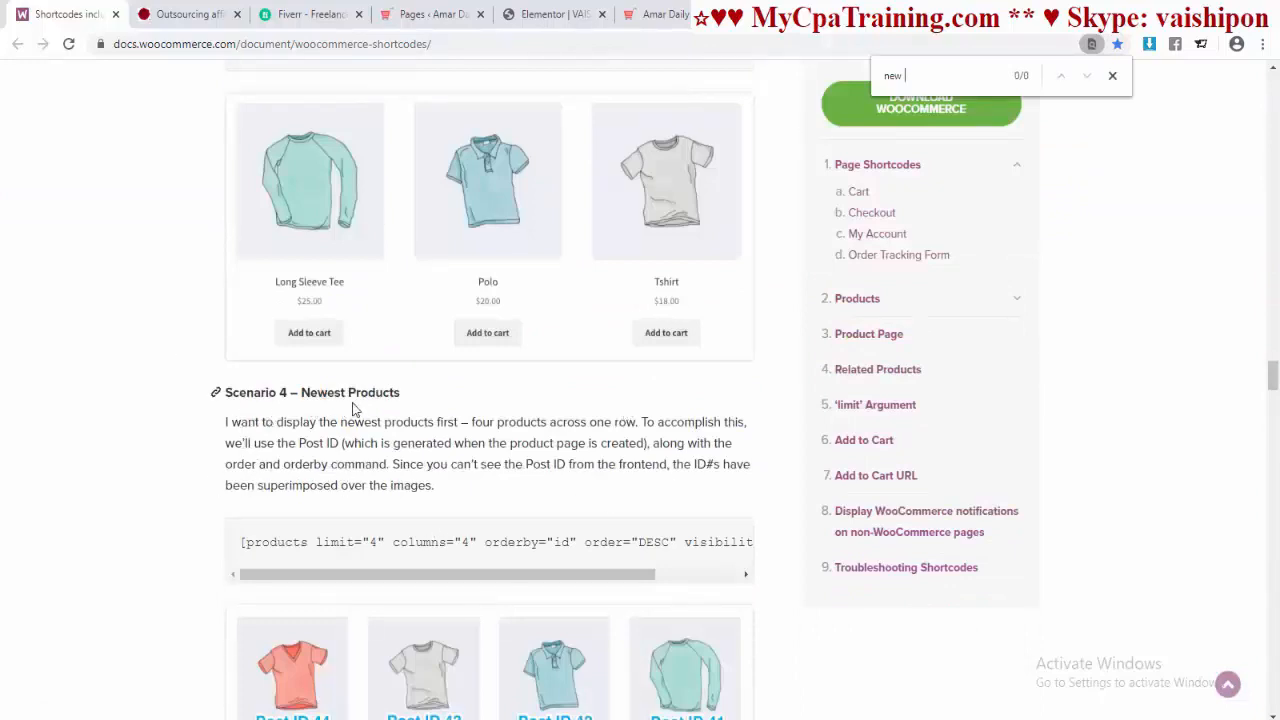
scroll(390, 450, "down", 2)
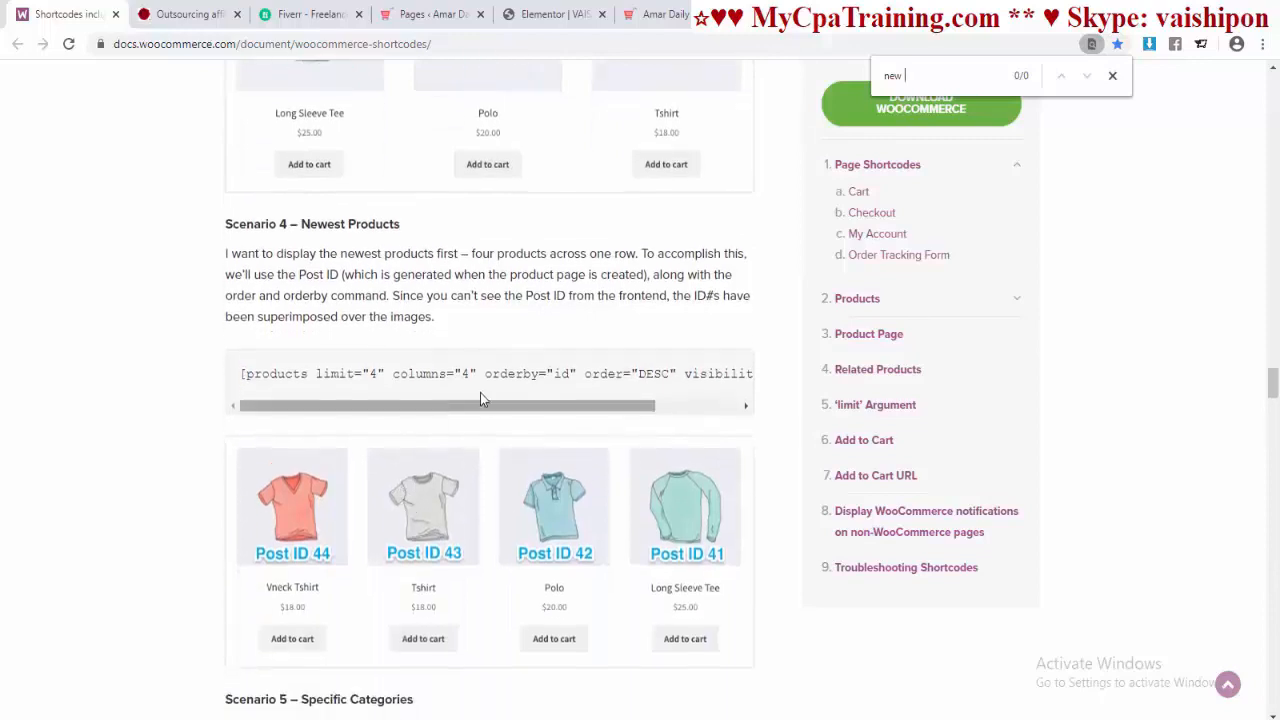
triple_click(463, 373)
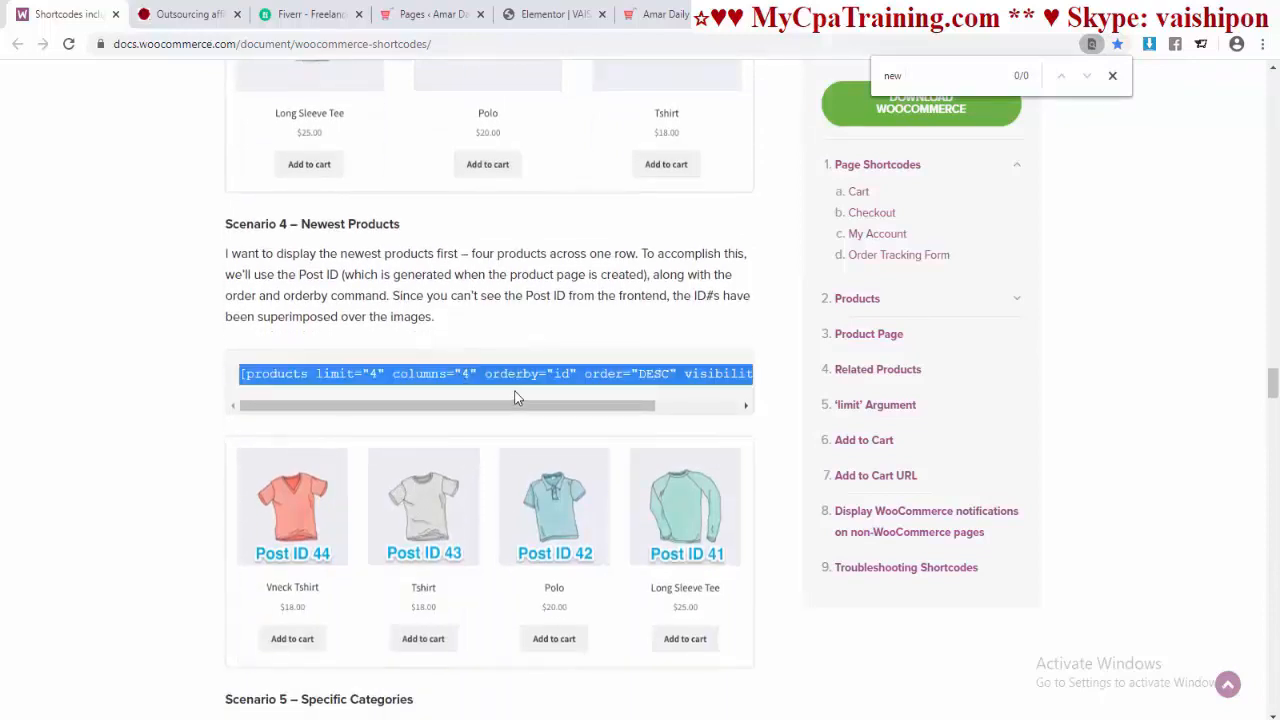
right_click(505, 381)
Step: Copy the Scenario 4 shortcode and paste it into the Shortcode widget field
left_click(543, 391)
left_click(550, 14)
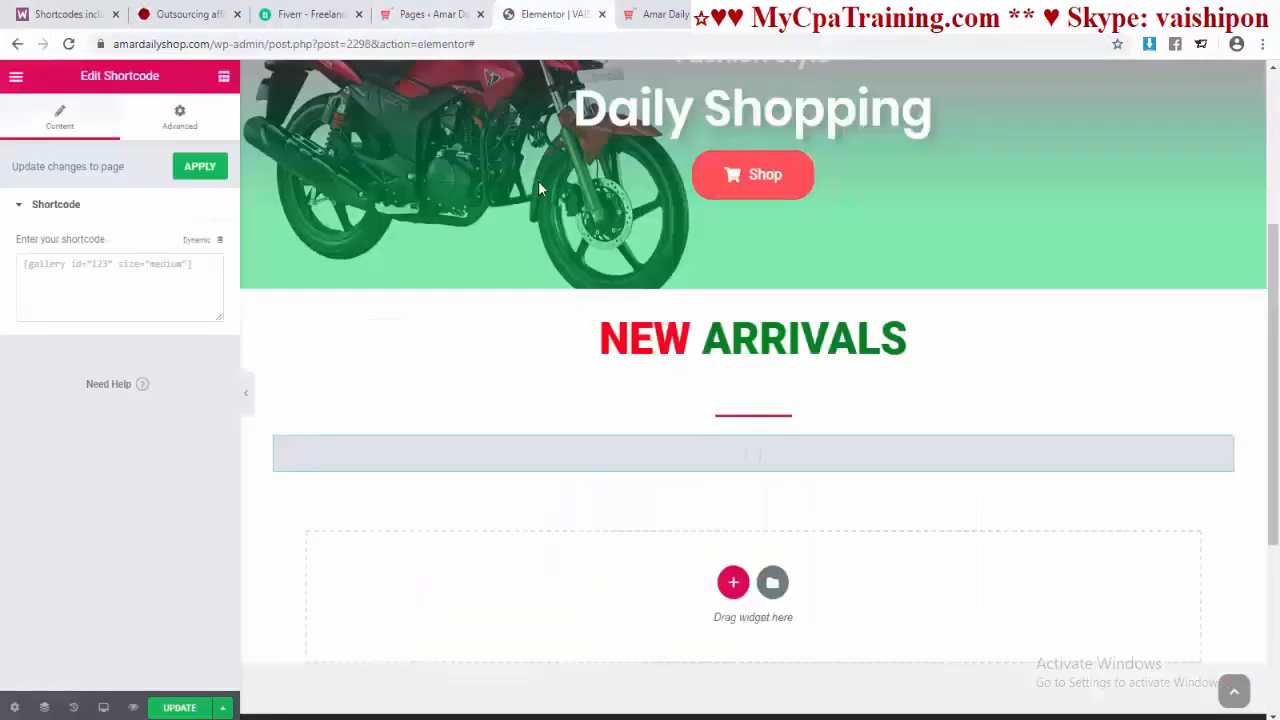
left_click(106, 271)
key("ctrl+v")
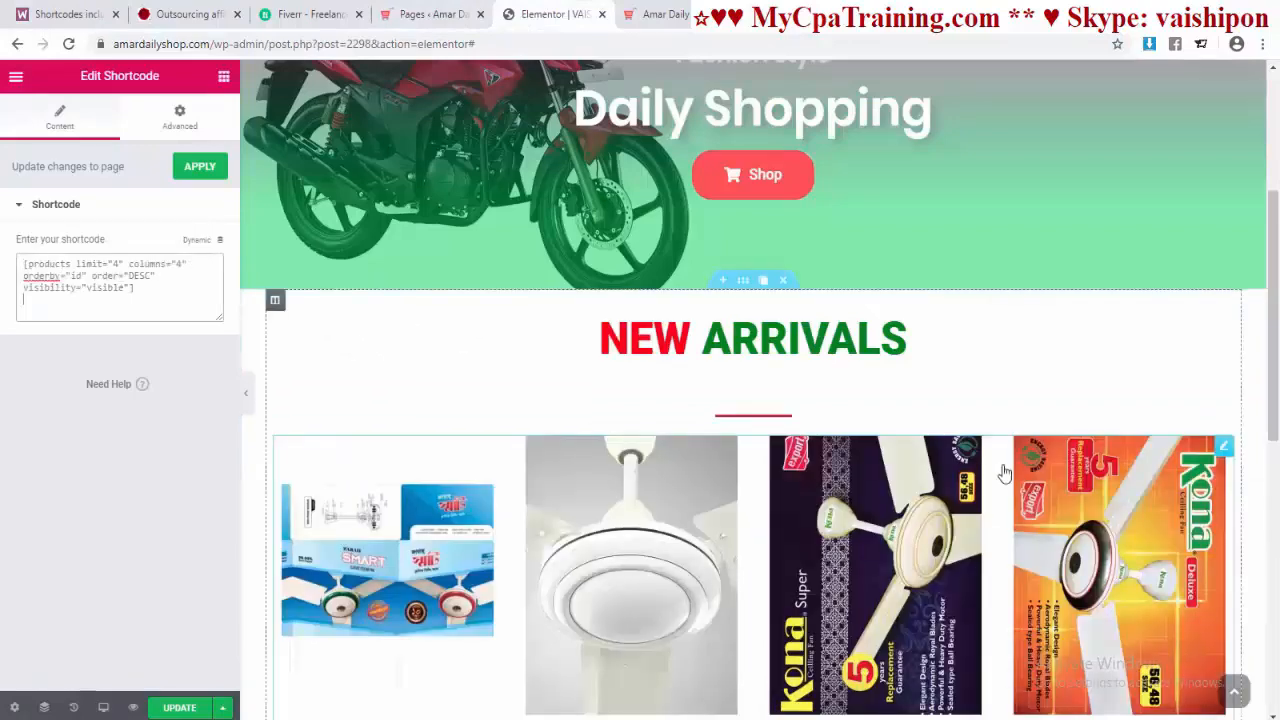
scroll(948, 475, "down", 5)
scroll(946, 467, "up", 5)
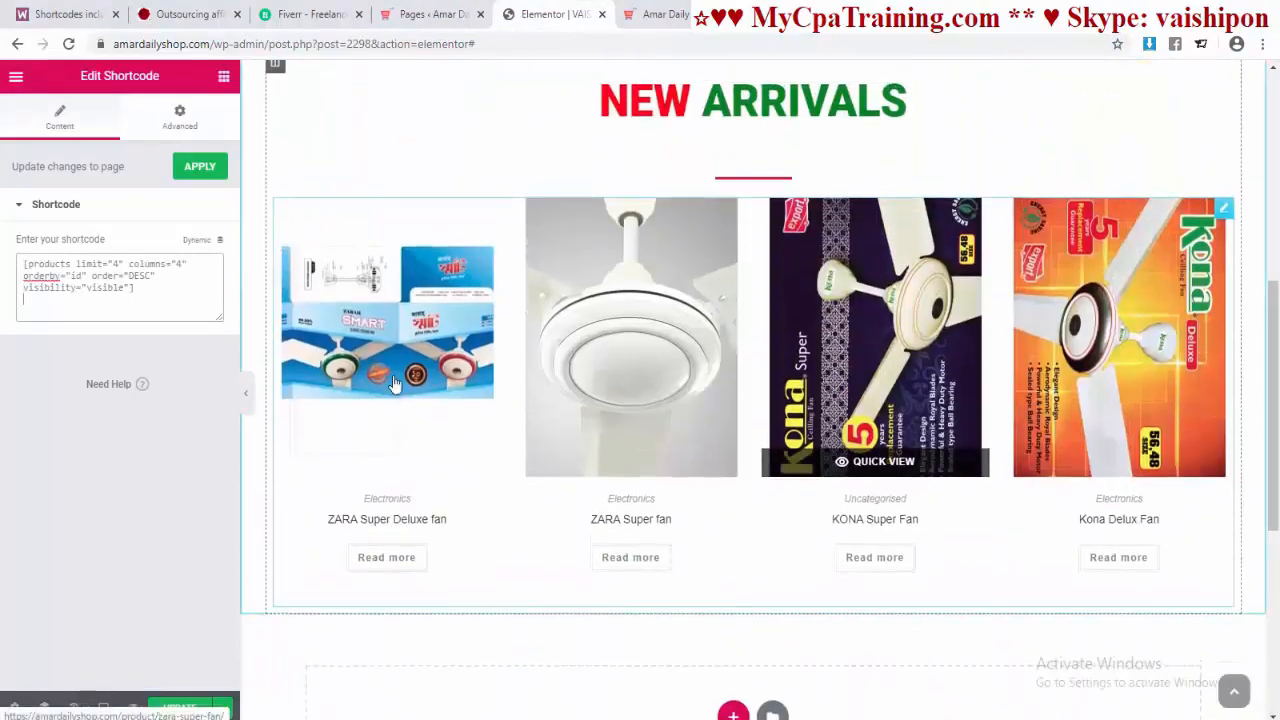
scroll(693, 362, "up", 1)
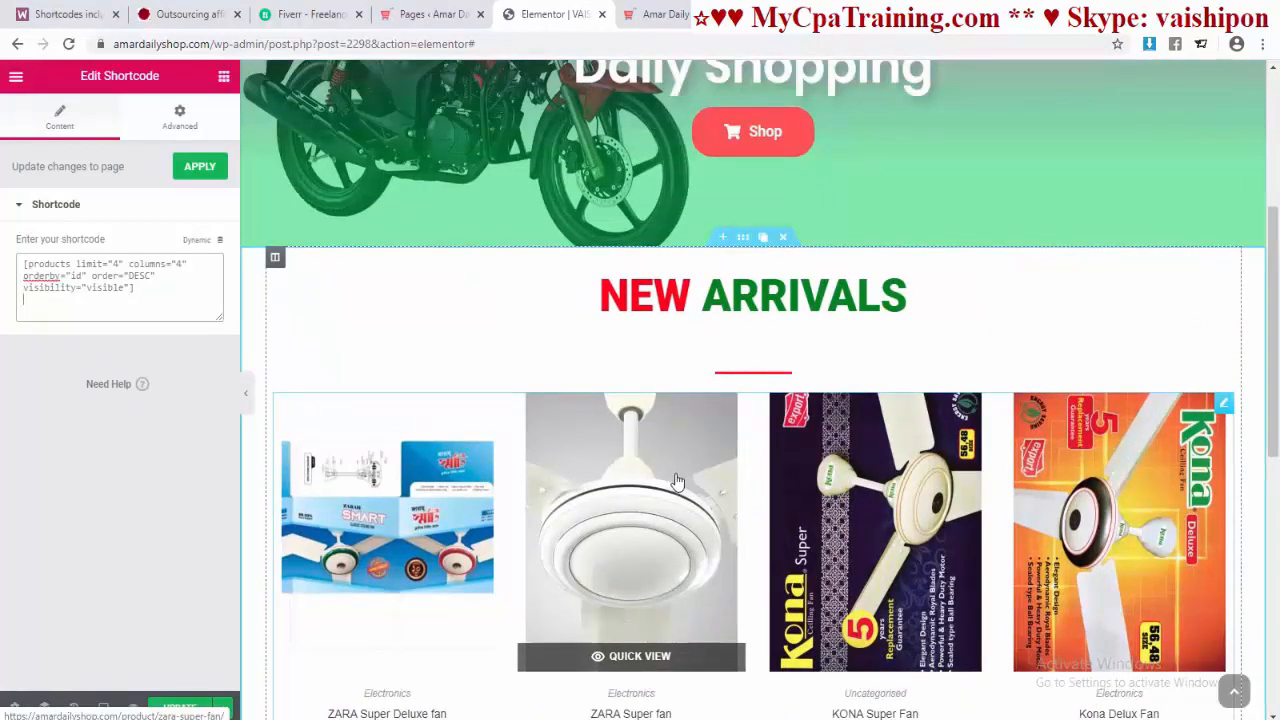
scroll(676, 483, "down", 1)
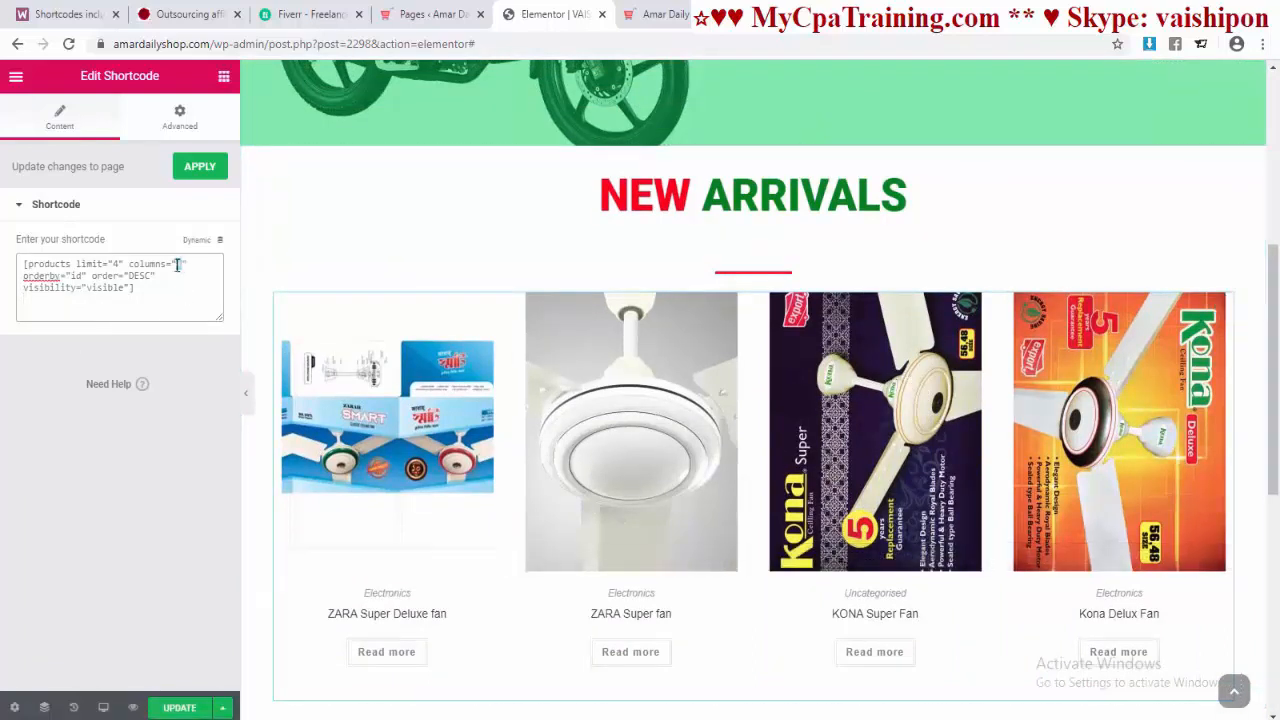
Step: Change the shortcode to columns="6" and limit="12"
type("6")
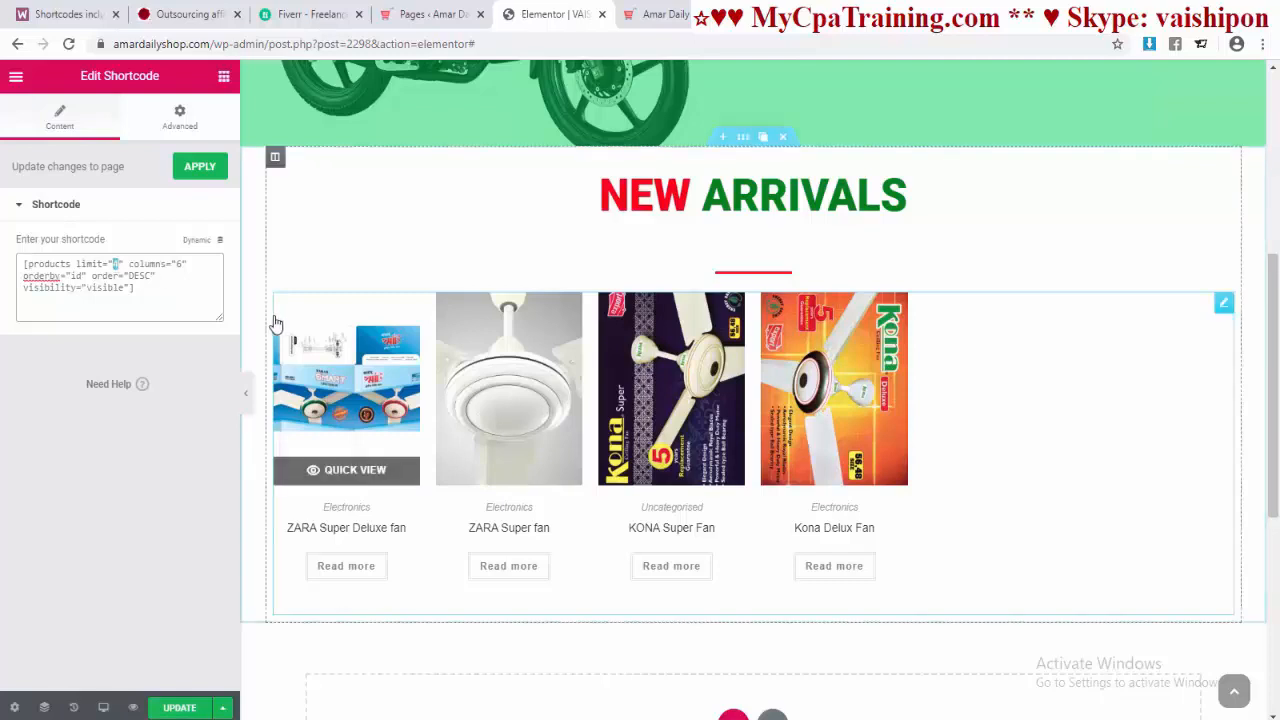
scroll(703, 633, "down", 2)
scroll(705, 630, "up", 1)
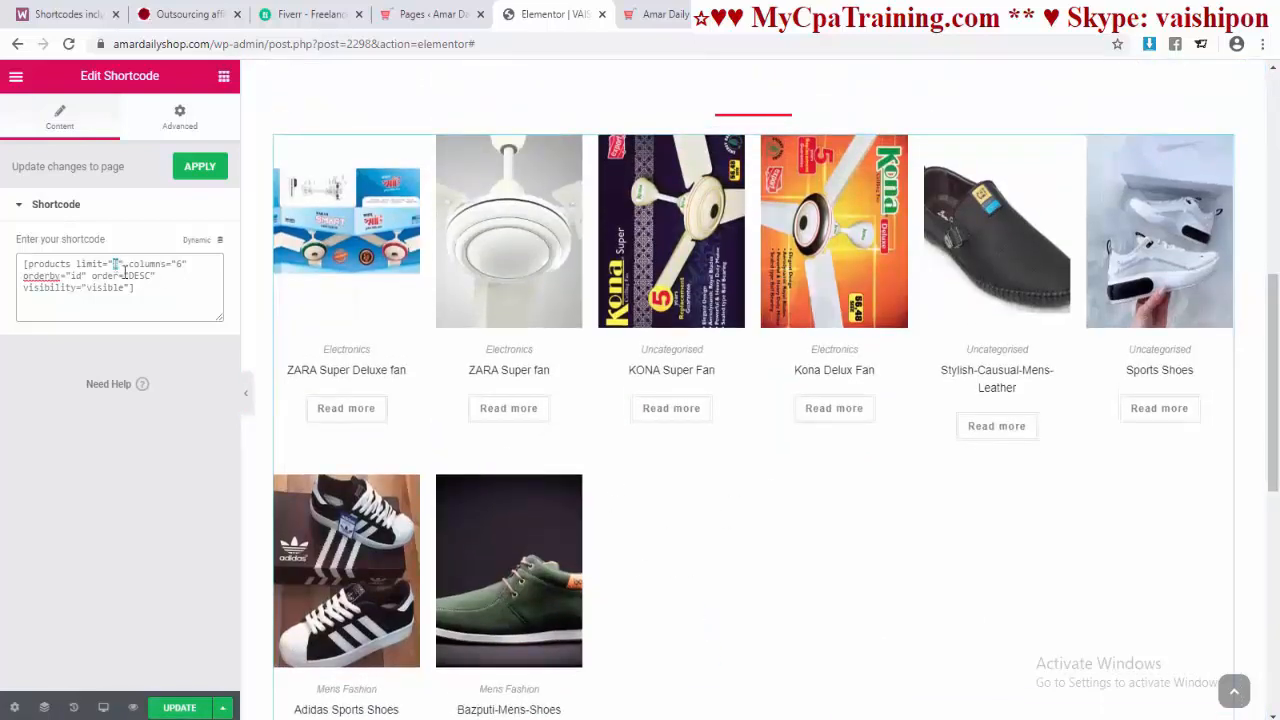
type("12")
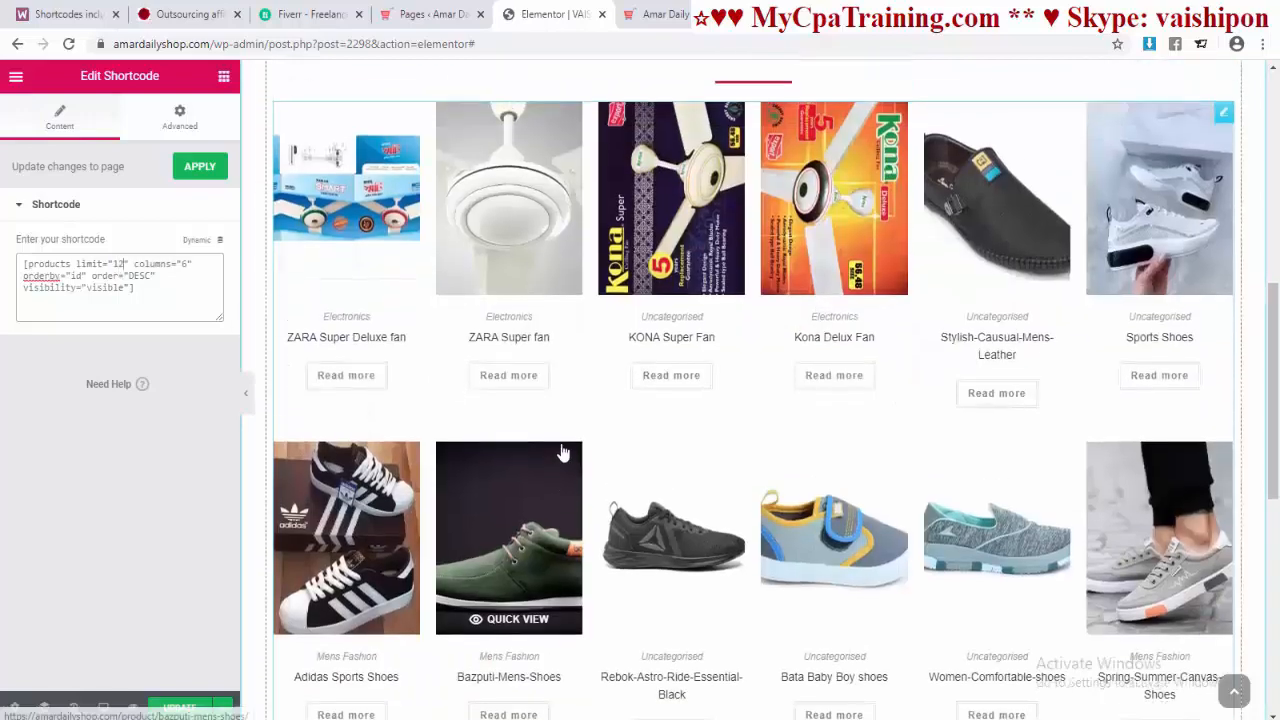
scroll(563, 449, "down", 2)
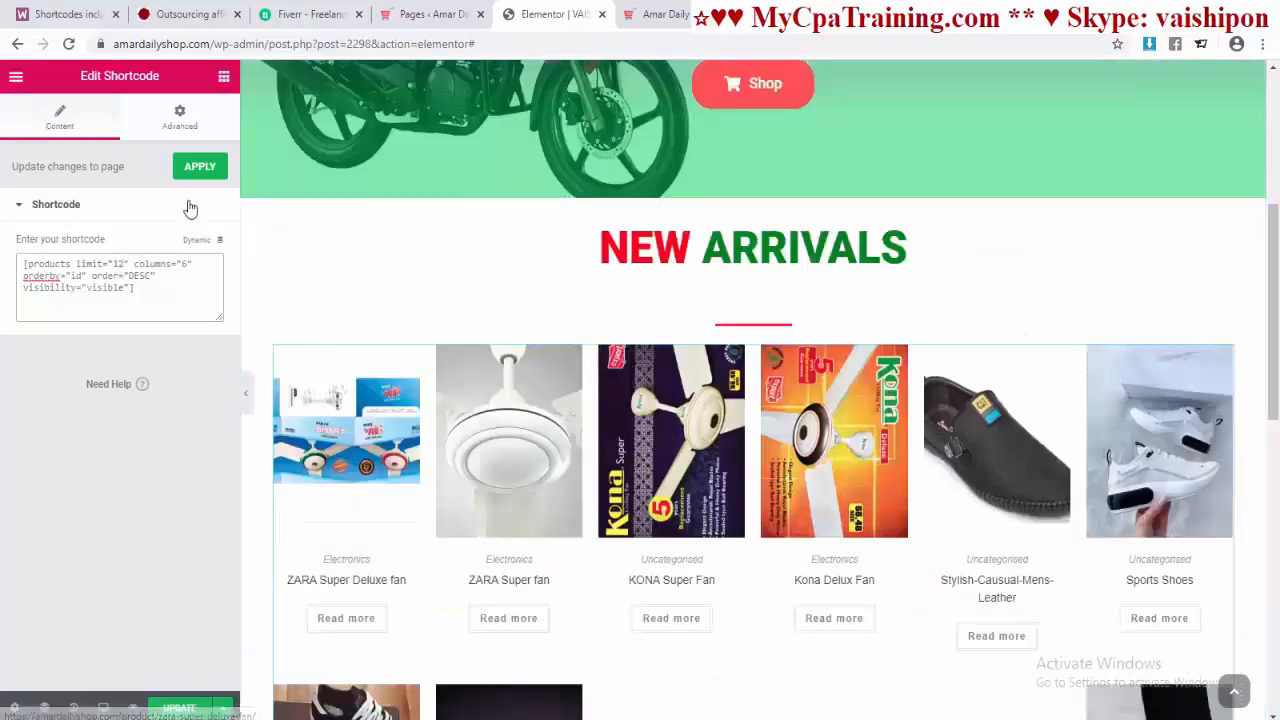
Step: Apply the edited products shortcode and save the page
left_click(200, 168)
left_click(212, 712)
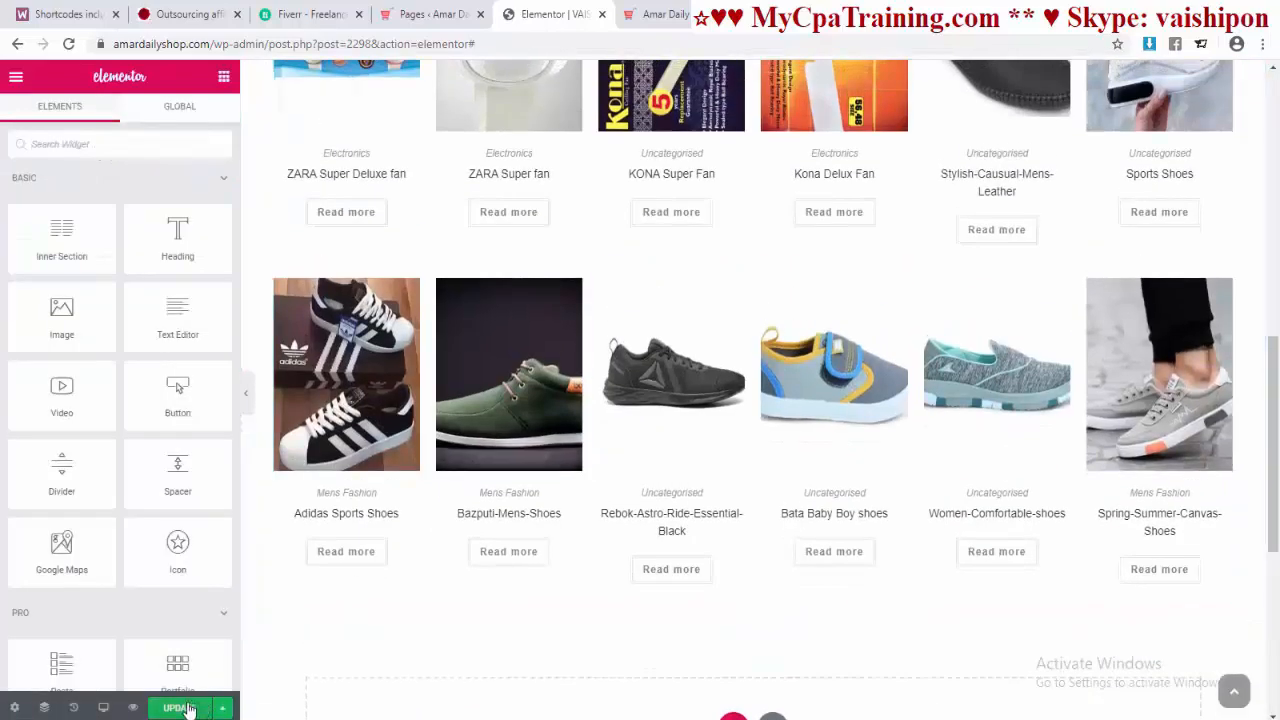
scroll(660, 403, "down", 3)
scroll(716, 396, "up", 5)
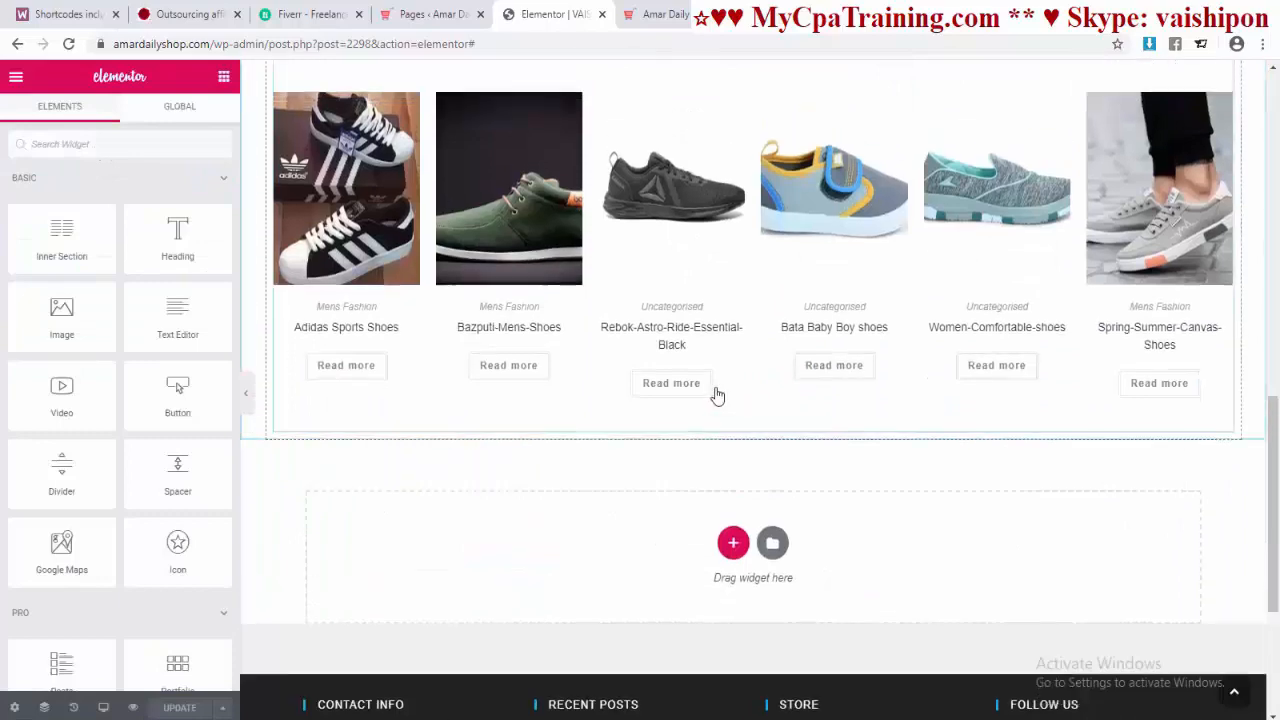
scroll(740, 377, "down", 7)
scroll(795, 373, "up", 9)
scroll(760, 382, "up", 1)
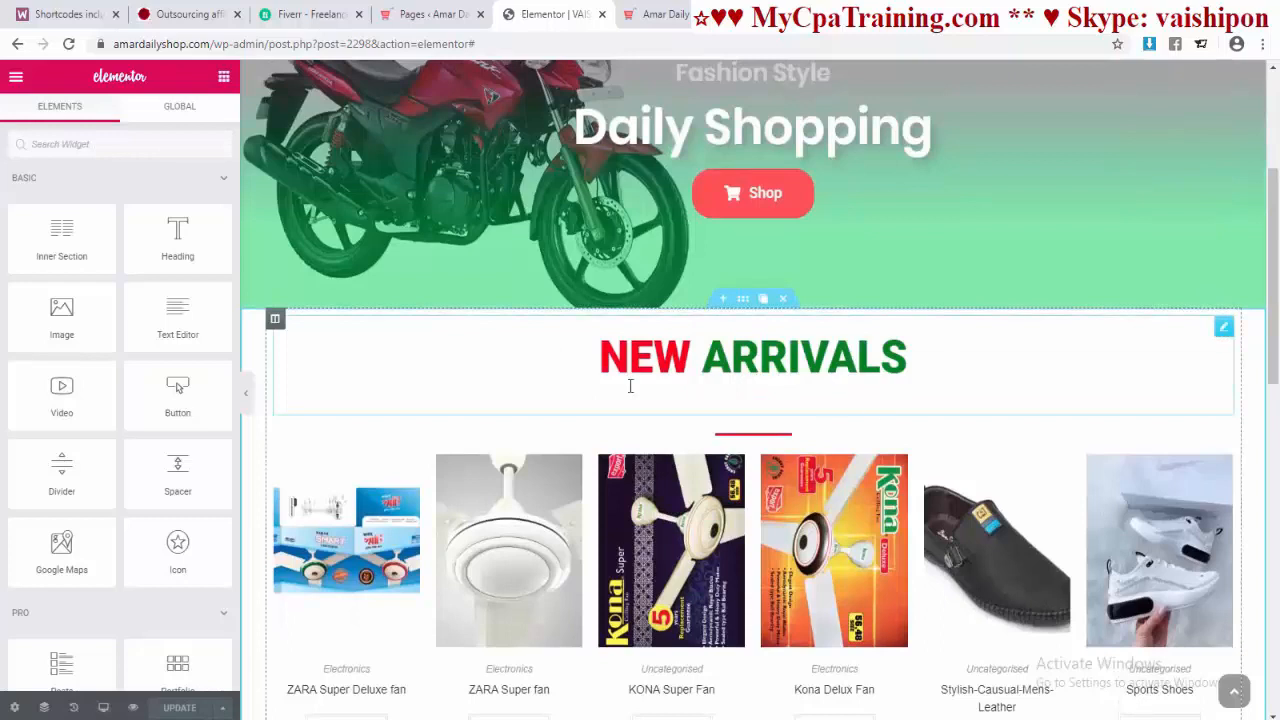
Step: Copy the NEW ARRIVALS section and paste a duplicate into the empty section at page bottom
right_click(745, 308)
left_click(780, 378)
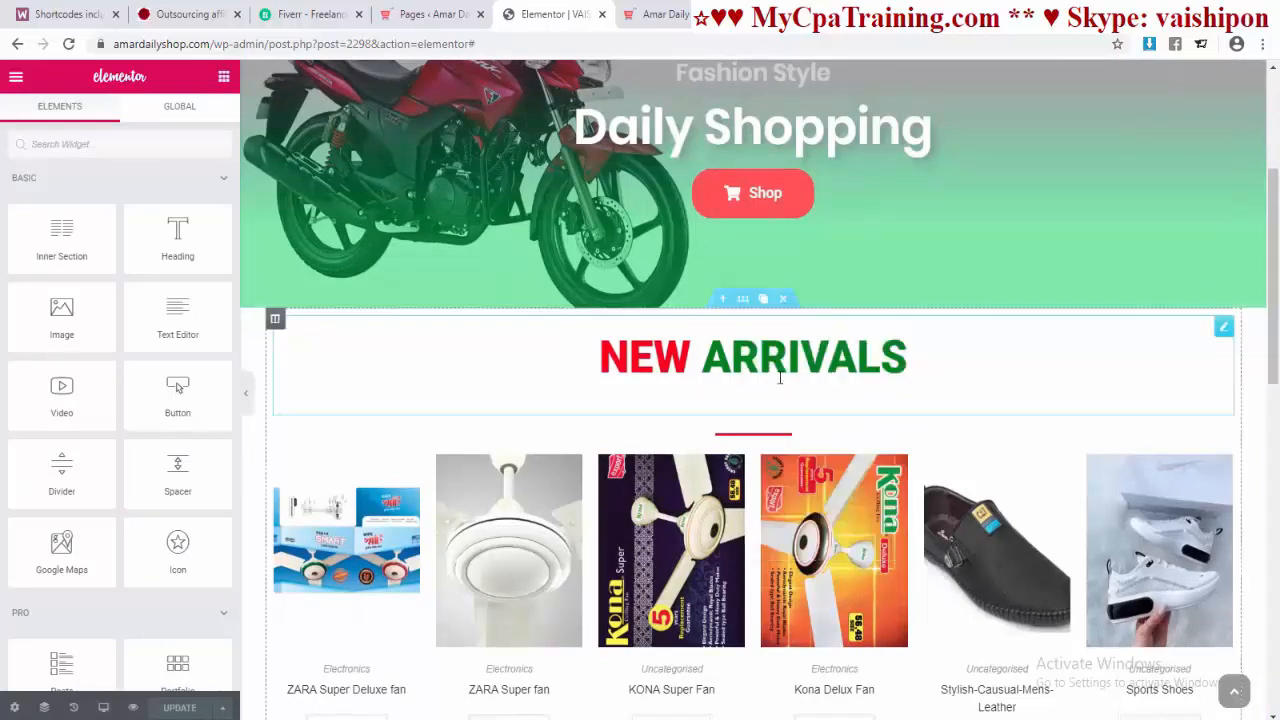
scroll(830, 436, "down", 7)
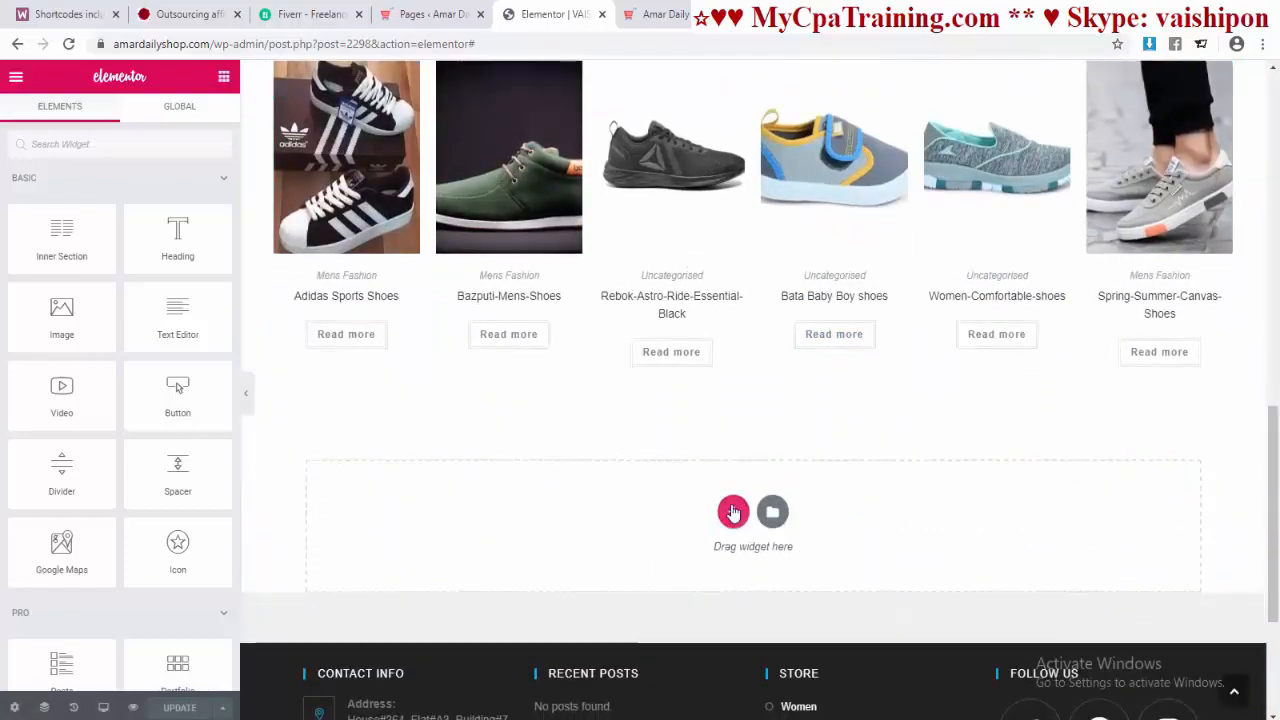
right_click(733, 512)
left_click(768, 523)
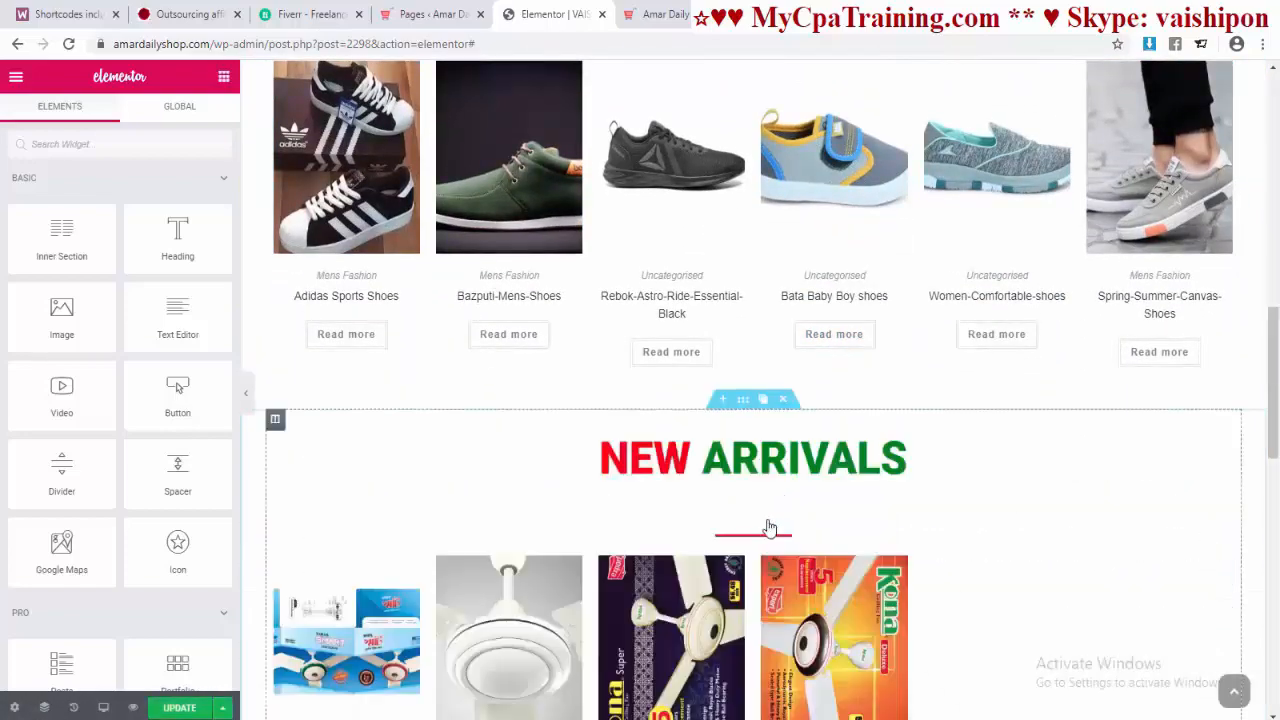
Step: View the live Amar Daily Shop's Featured Products grid
left_click(656, 14)
scroll(706, 365, "up", 2)
scroll(705, 366, "up", 2)
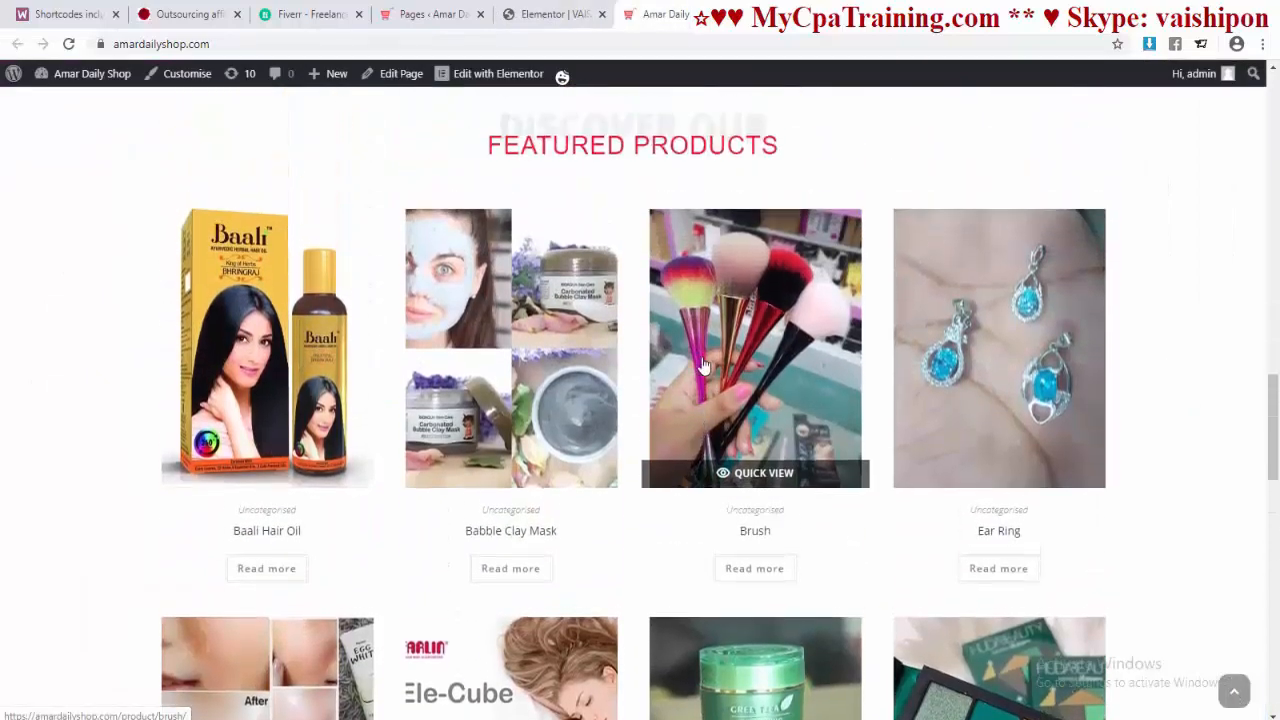
Step: Rename the duplicated heading from NEW ARRIVALS to FEATURED PRODUCTS
left_click(556, 14)
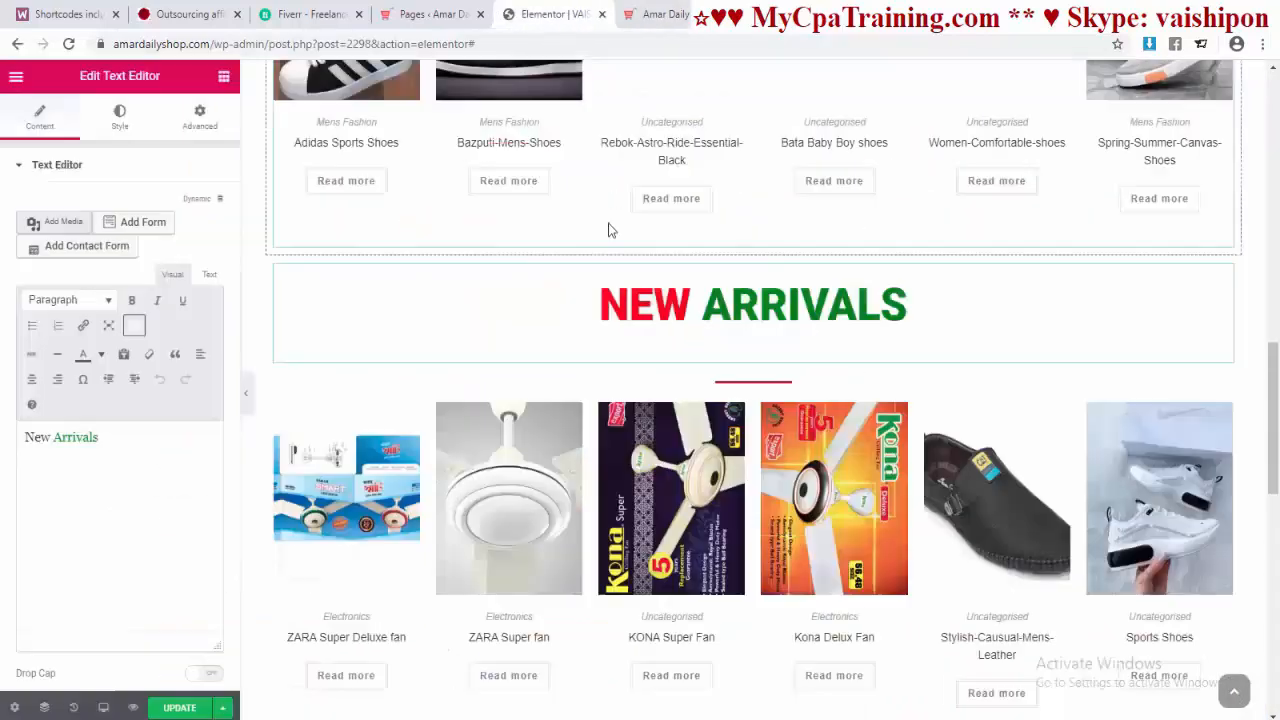
left_click(678, 309)
left_click_drag(688, 310, 613, 311)
type("F")
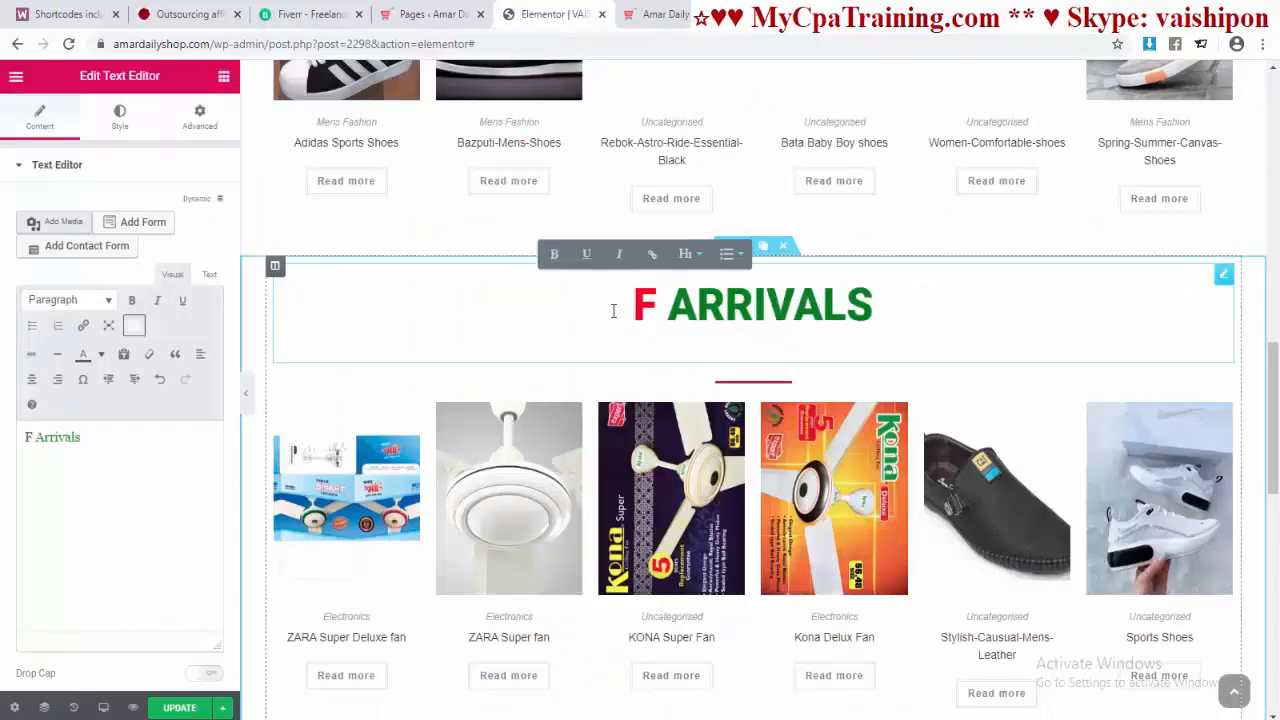
type("EAtured")
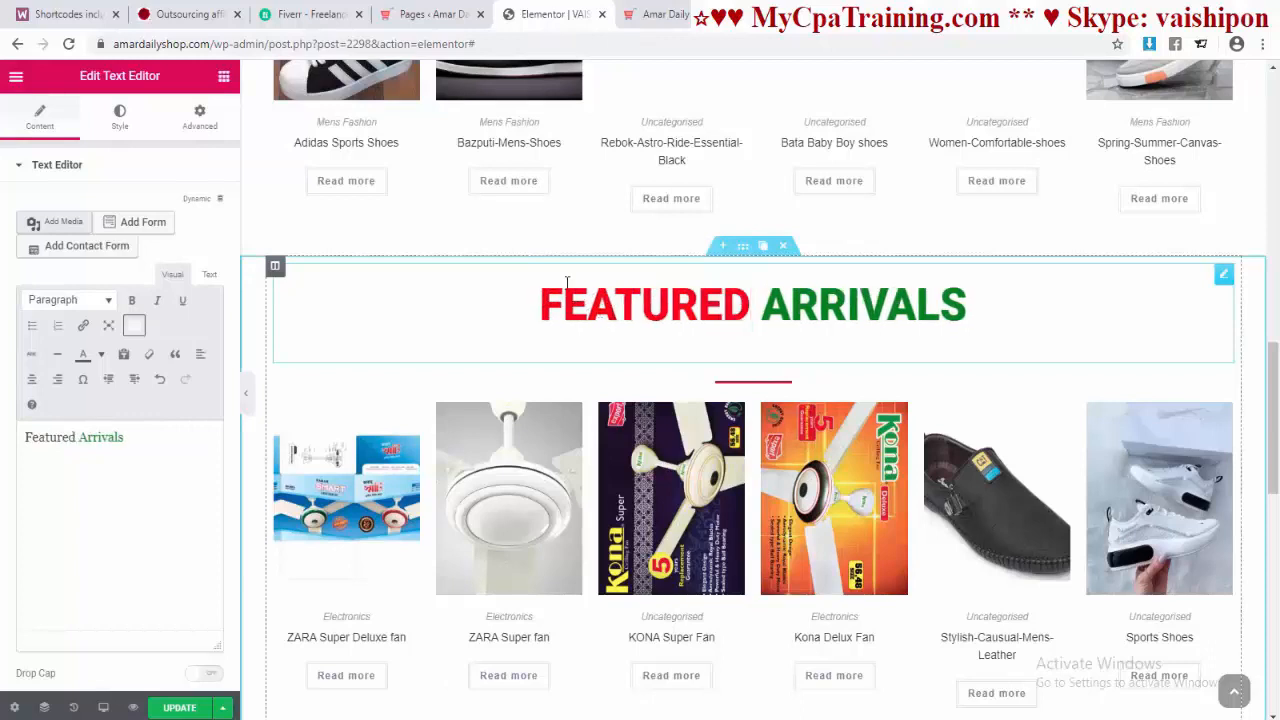
left_click_drag(762, 312, 978, 309)
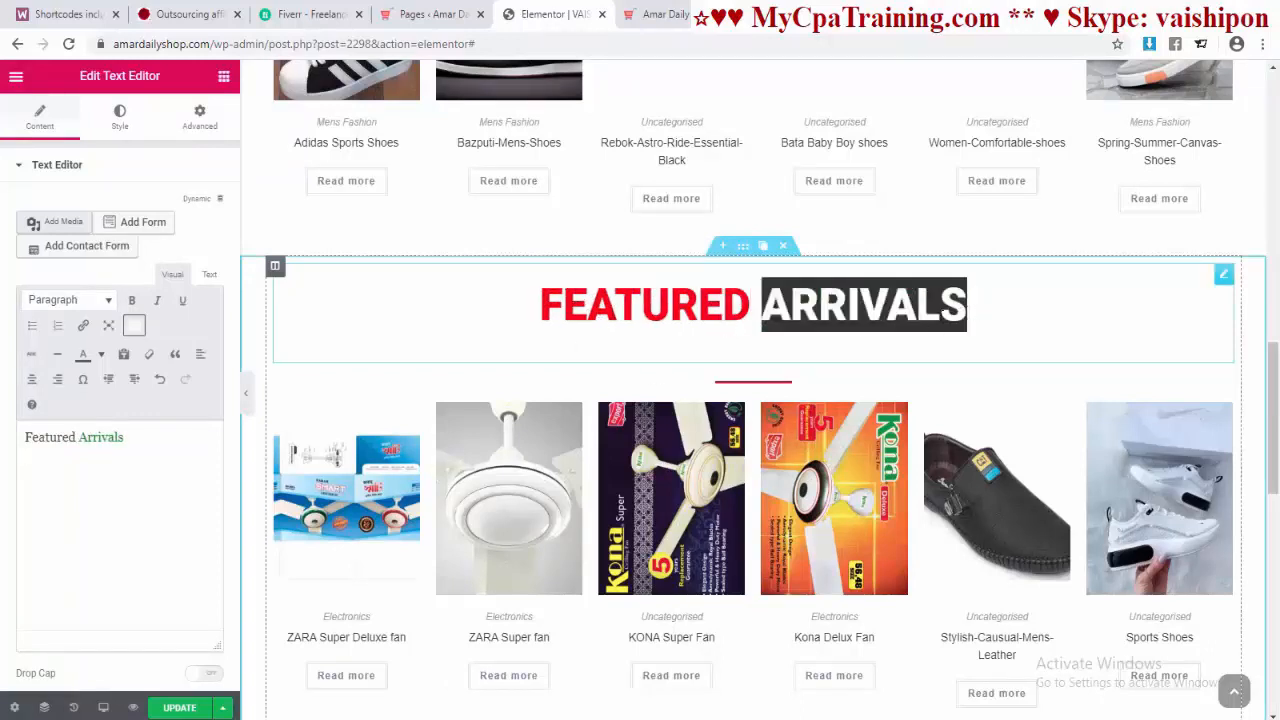
type("Produ")
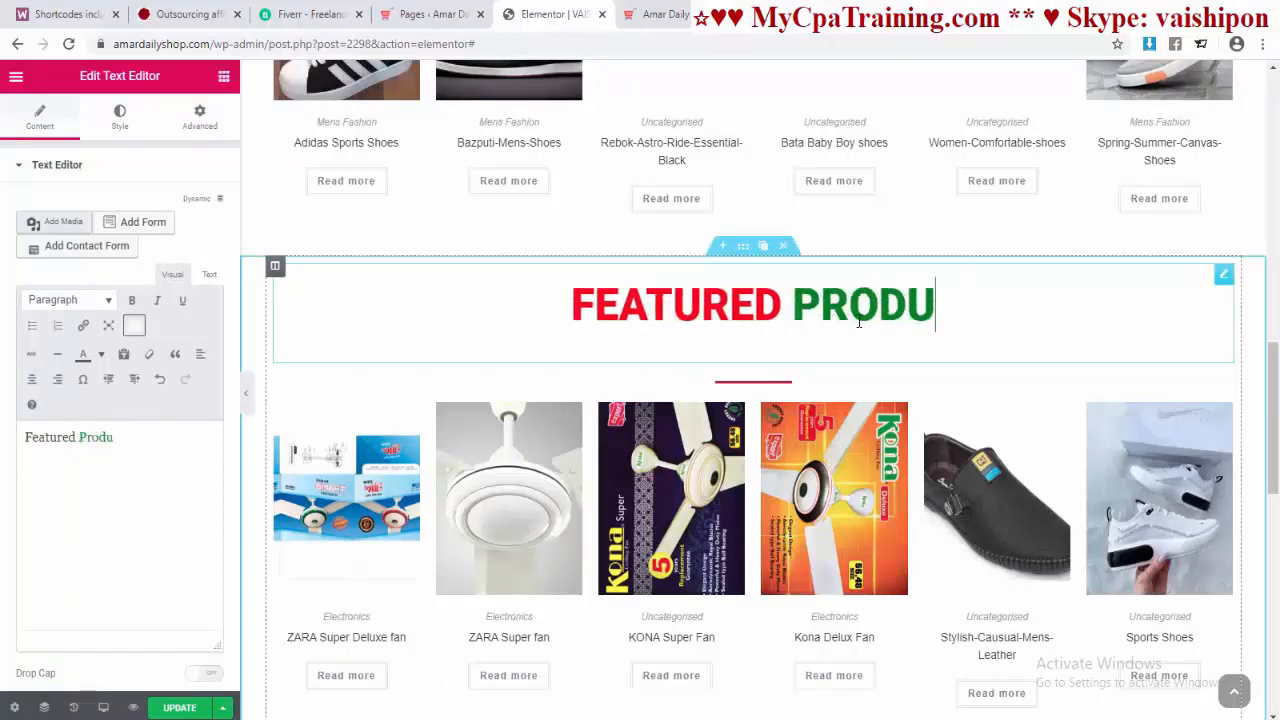
type("cts")
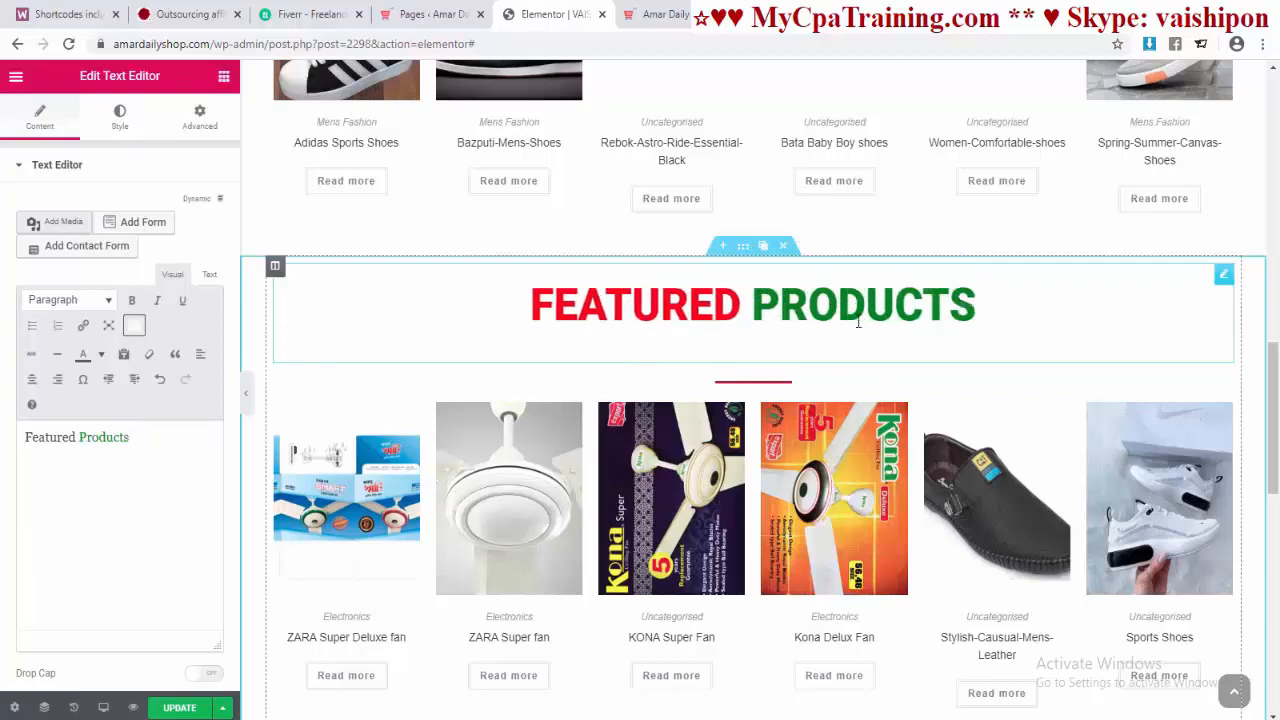
left_click(1056, 363)
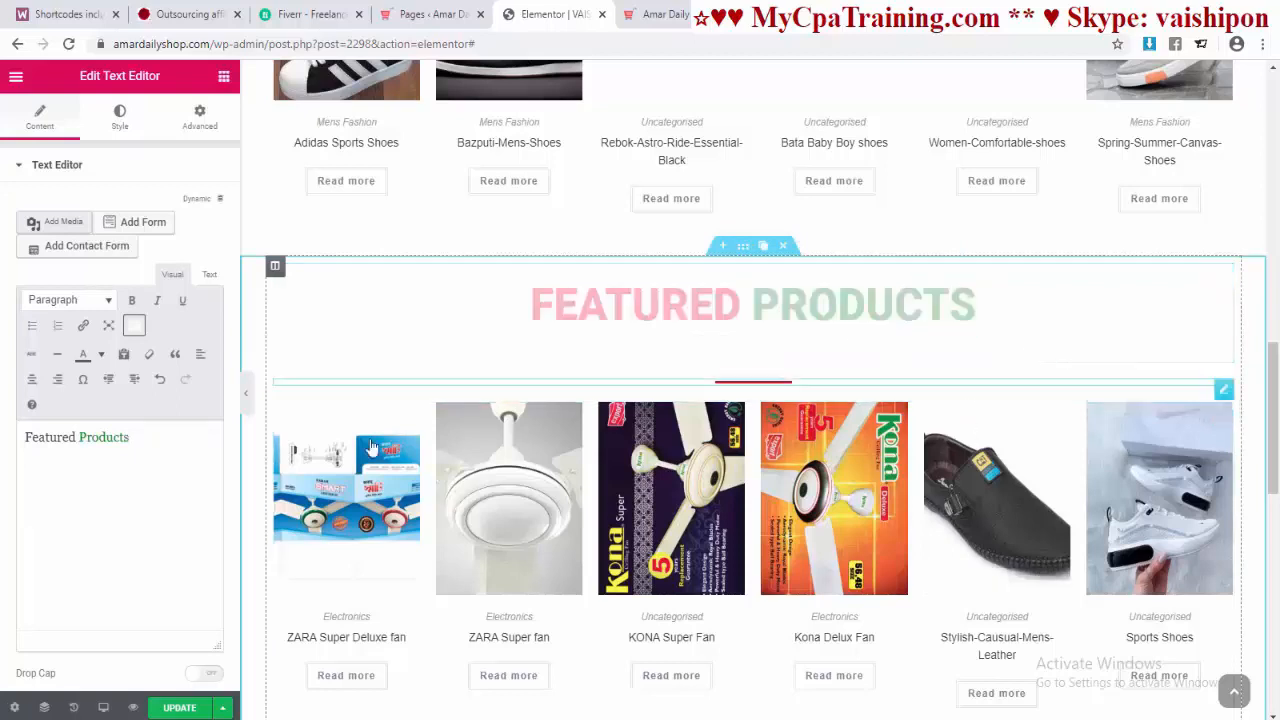
Step: Select the product grid below the FEATURED PRODUCTS heading to edit its shortcode
scroll(829, 520, "down", 2)
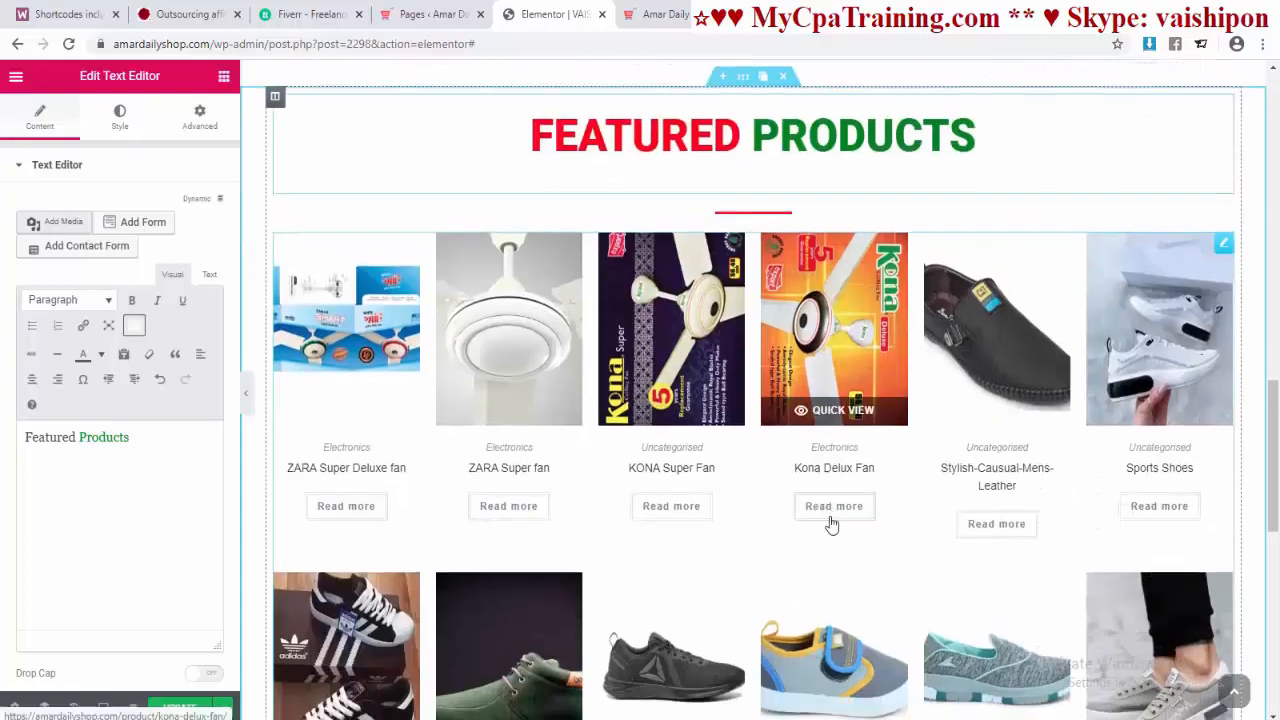
scroll(790, 495, "up", 8)
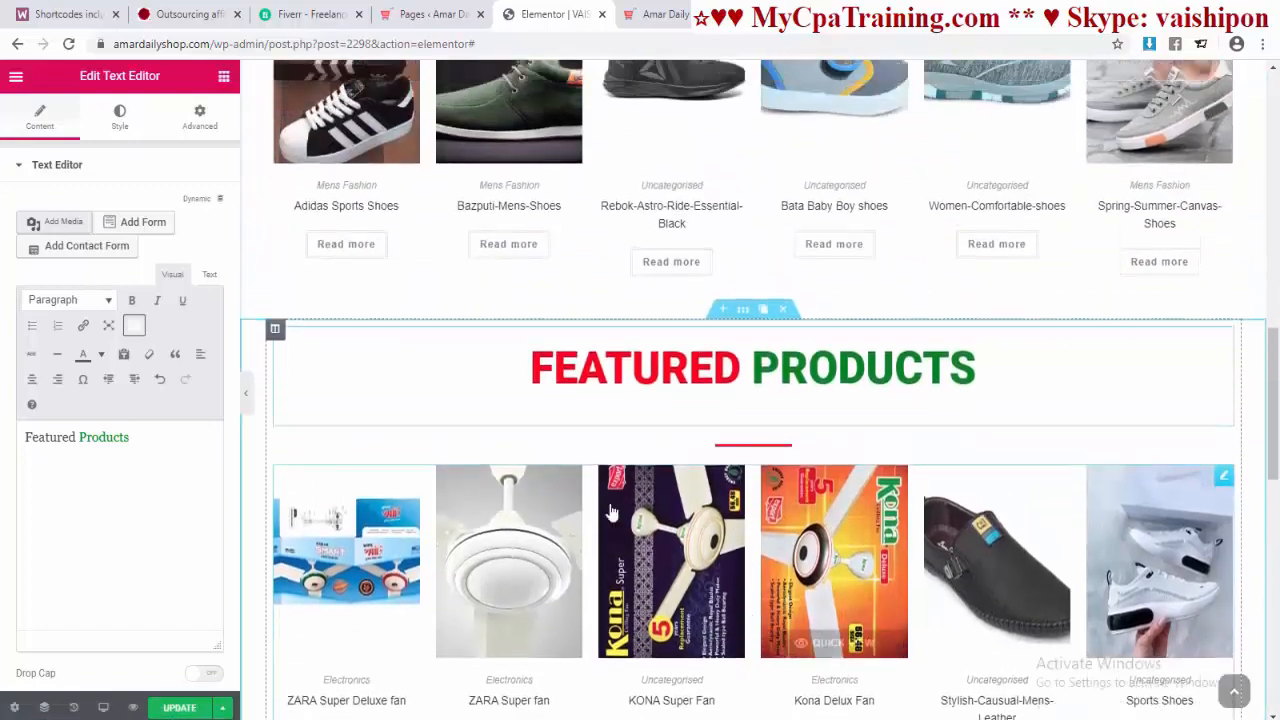
scroll(815, 484, "up", 3)
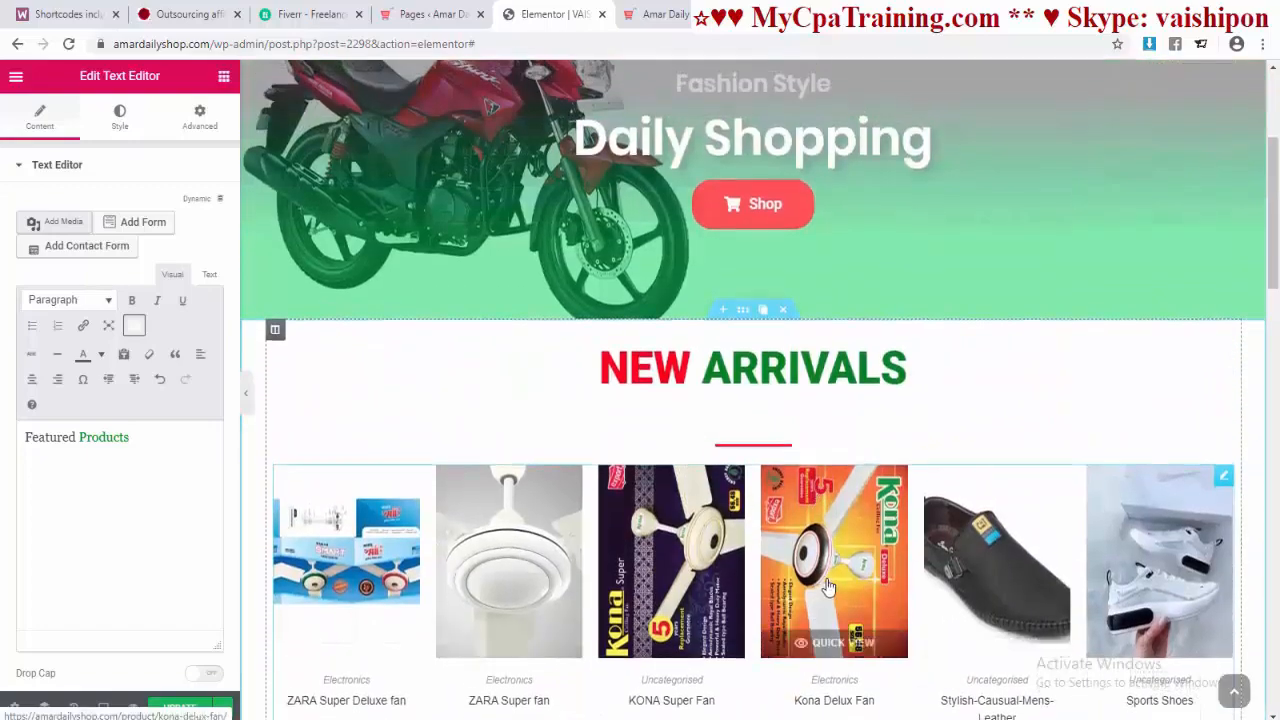
scroll(822, 575, "down", 10)
scroll(822, 575, "down", 3)
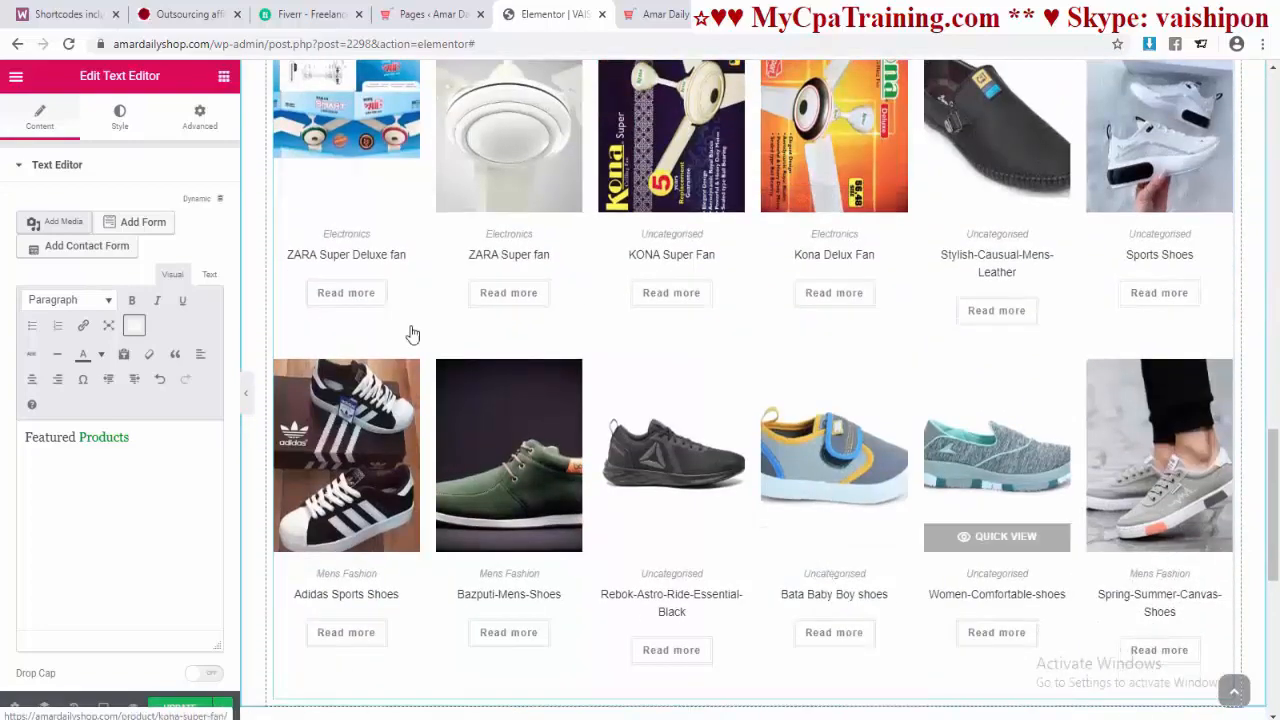
scroll(752, 371, "up", 1)
scroll(752, 373, "up", 3)
scroll(777, 357, "down", 2)
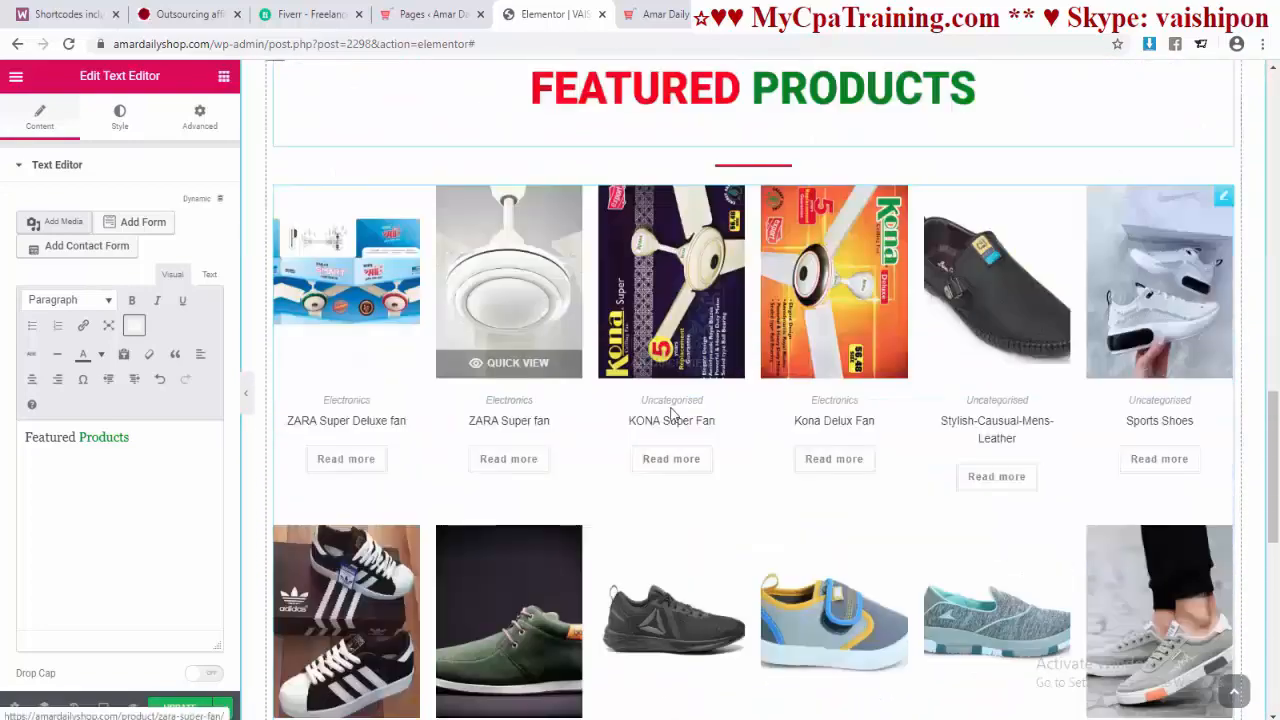
left_click(703, 295)
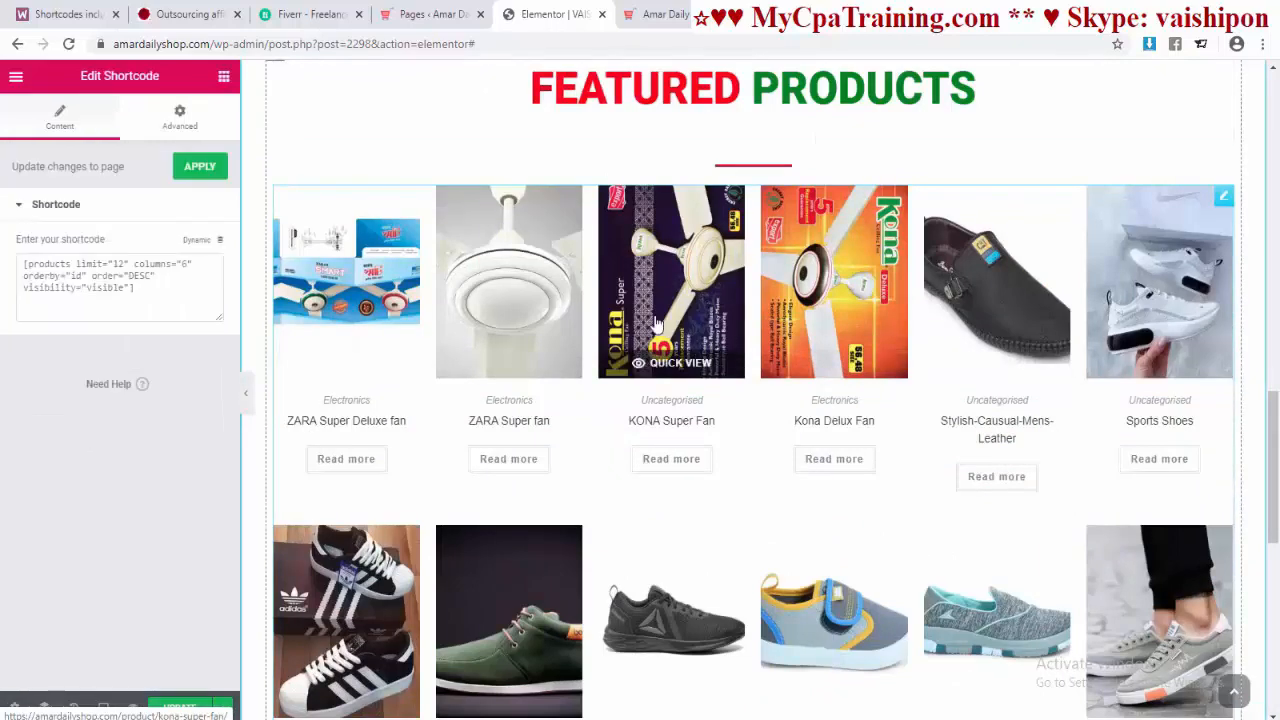
Step: Find the 'featured products' shortcode example in the WooCommerce docs and copy it
left_click(63, 14)
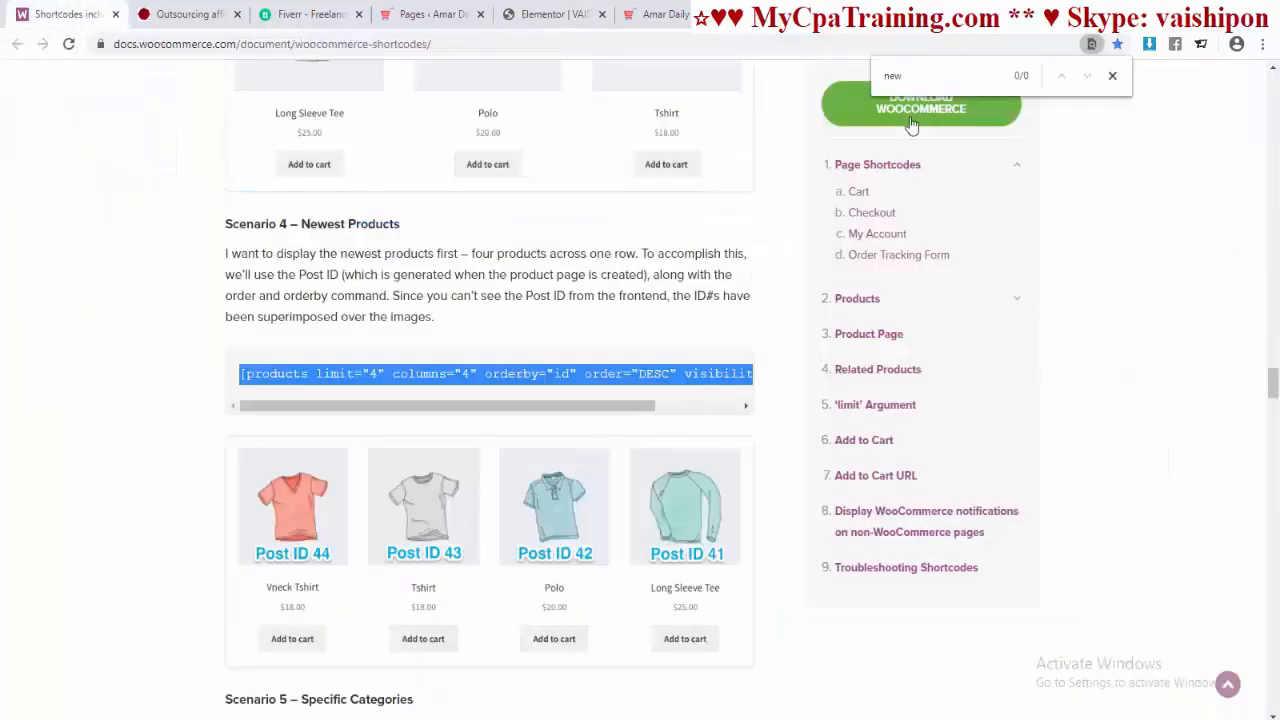
left_click(905, 75)
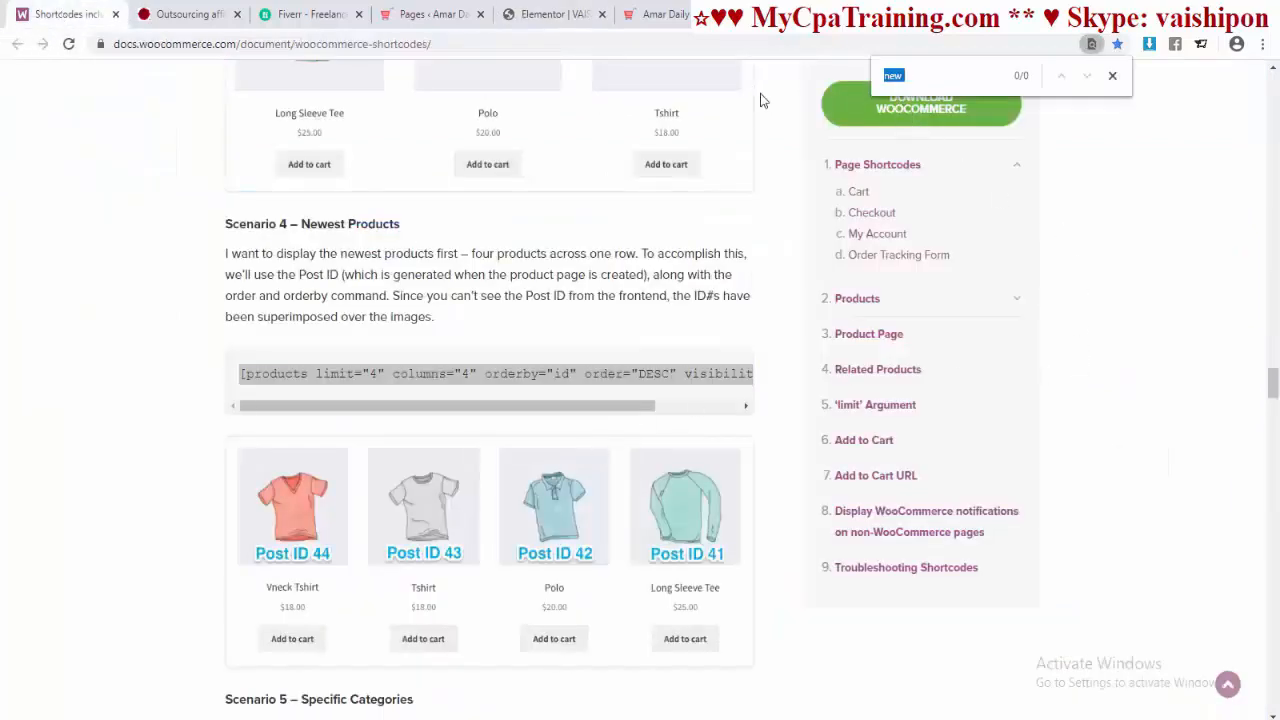
type("featured products")
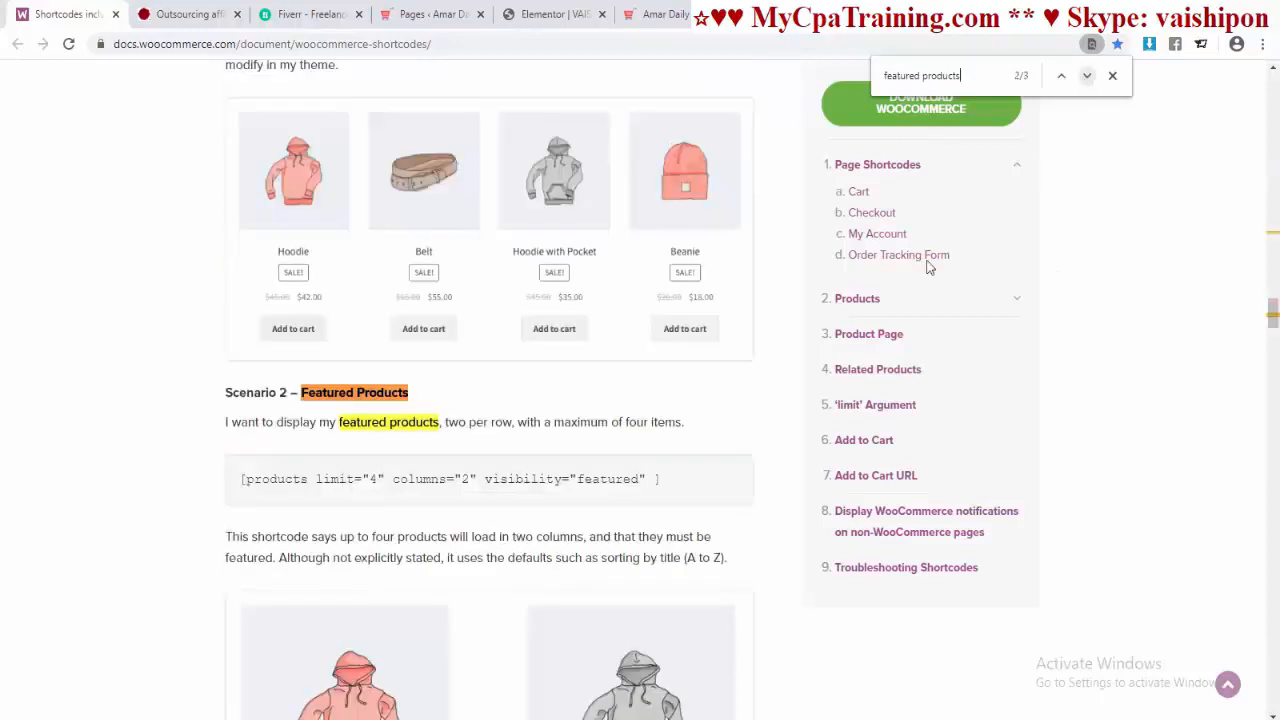
triple_click(425, 481)
right_click(457, 486)
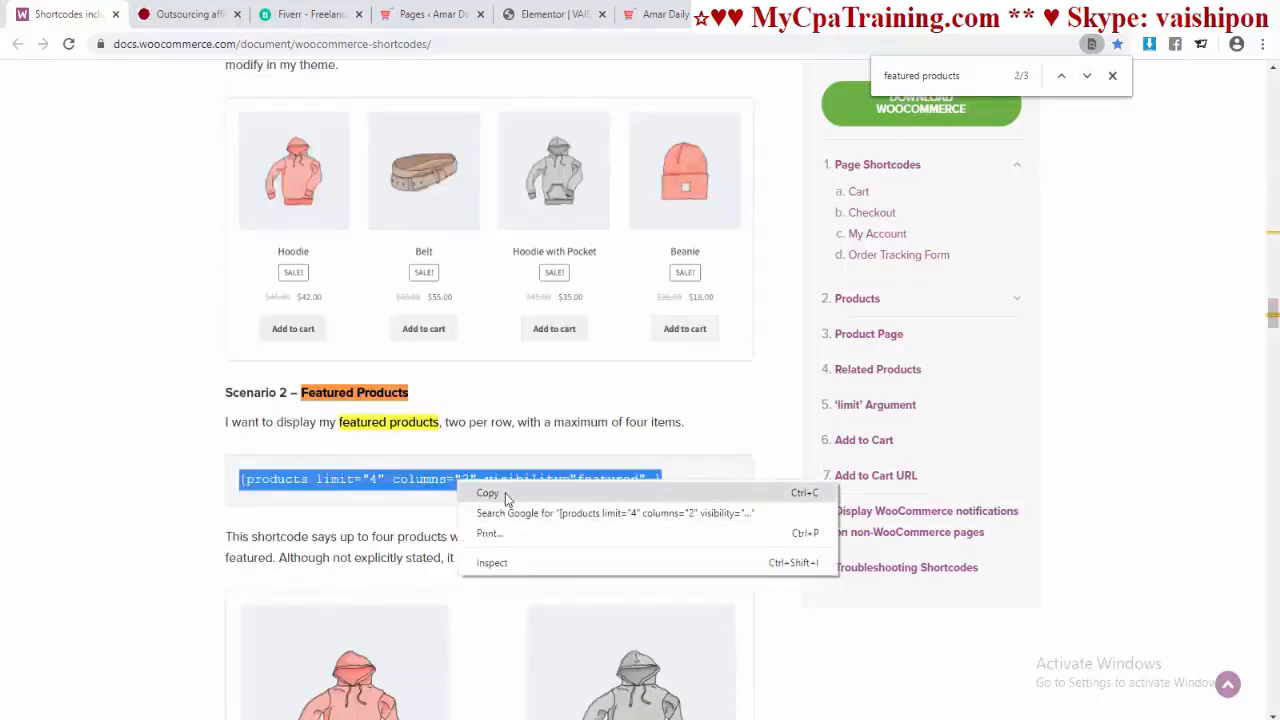
left_click(470, 493)
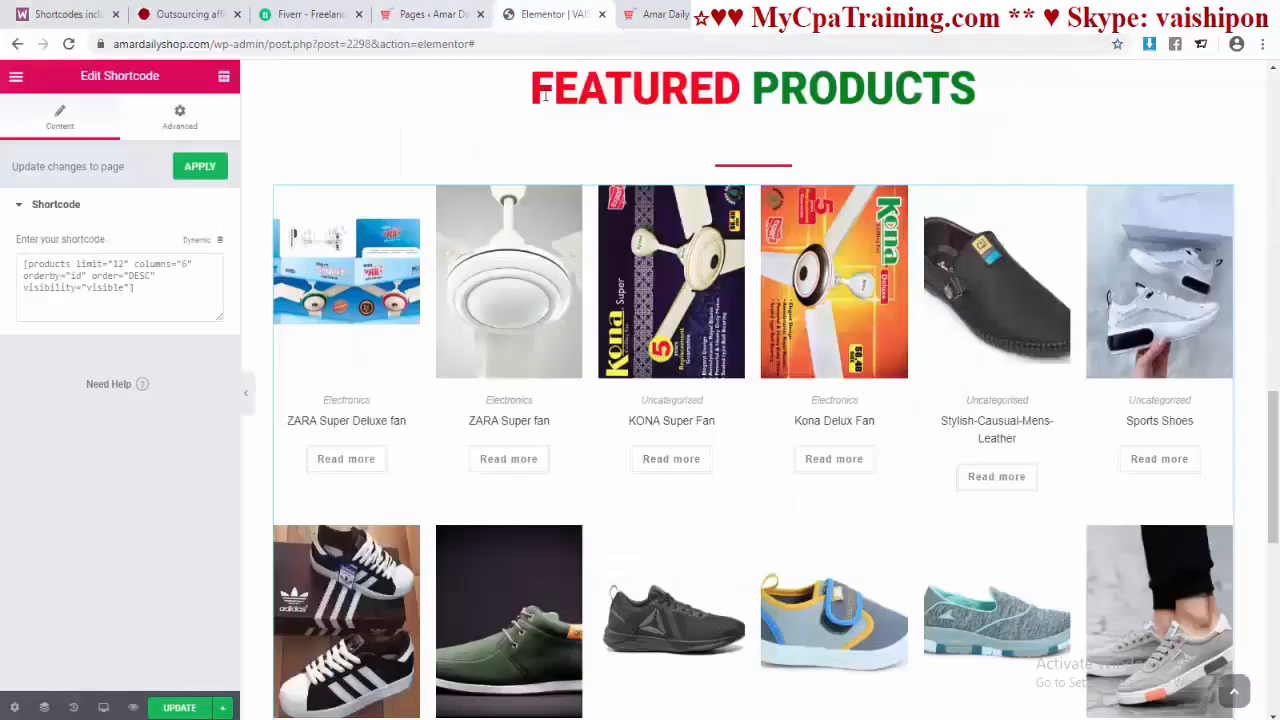
left_click(545, 14)
Step: Replace the grid's shortcode with [products limit="4" columns="2" visibility="featured"]
double_click(105, 275)
key("ctrl+a")
key("ctrl+v")
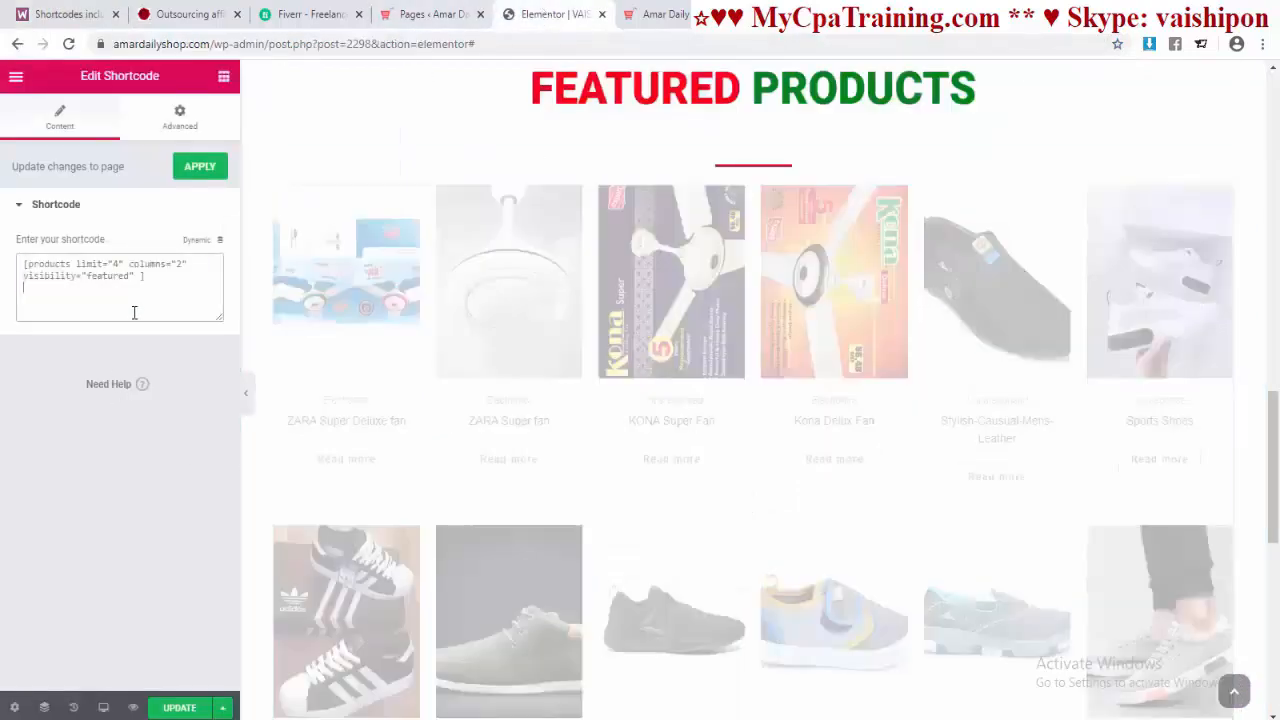
scroll(871, 439, "down", 5)
scroll(850, 432, "up", 5)
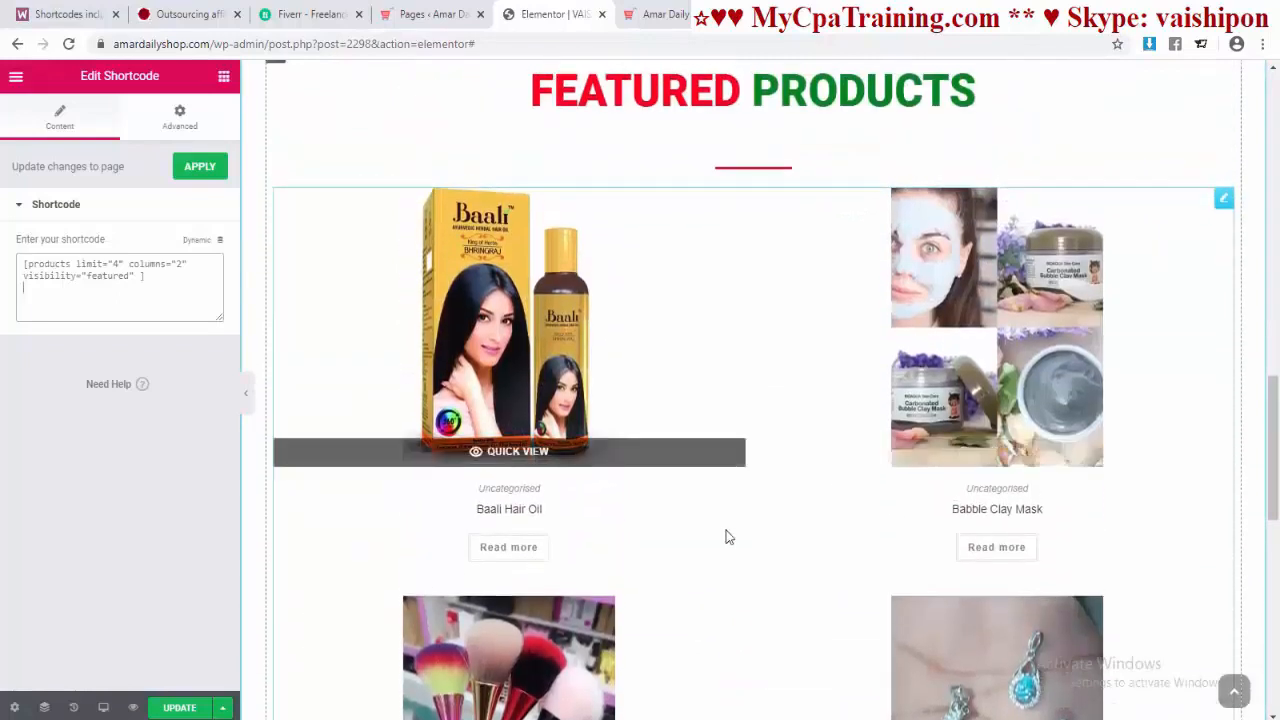
scroll(723, 451, "down", 1)
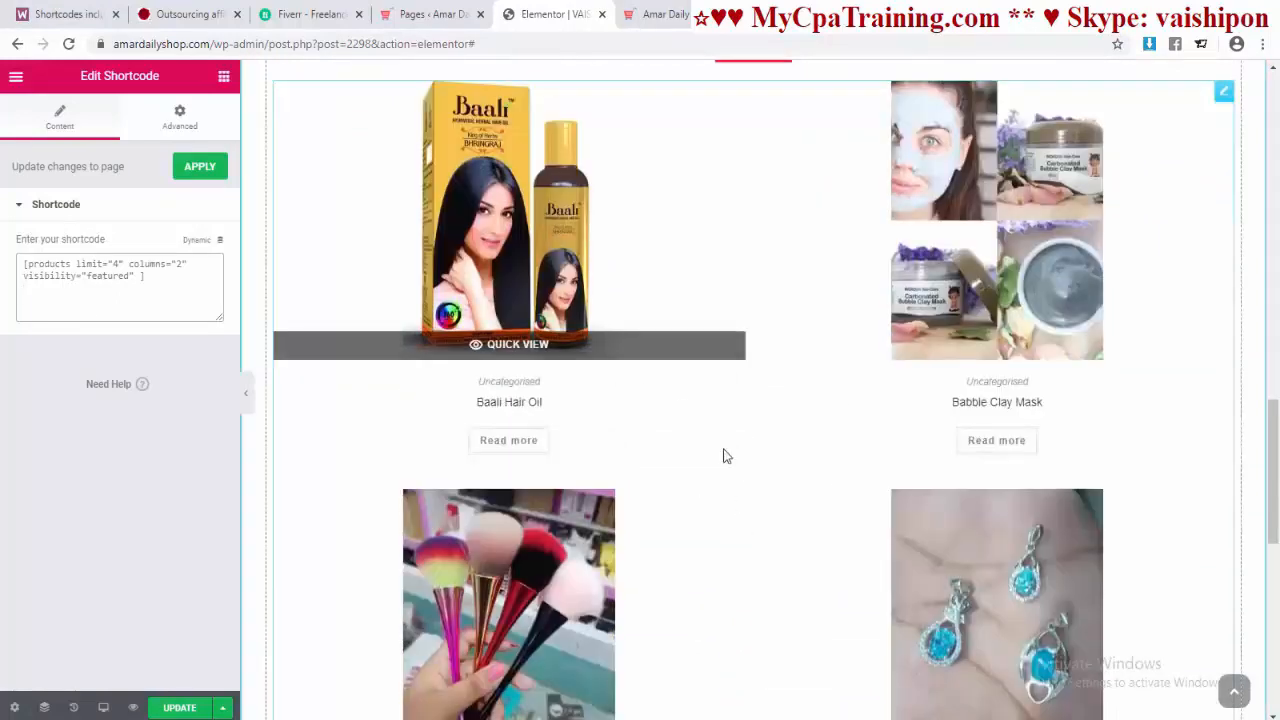
scroll(723, 451, "up", 2)
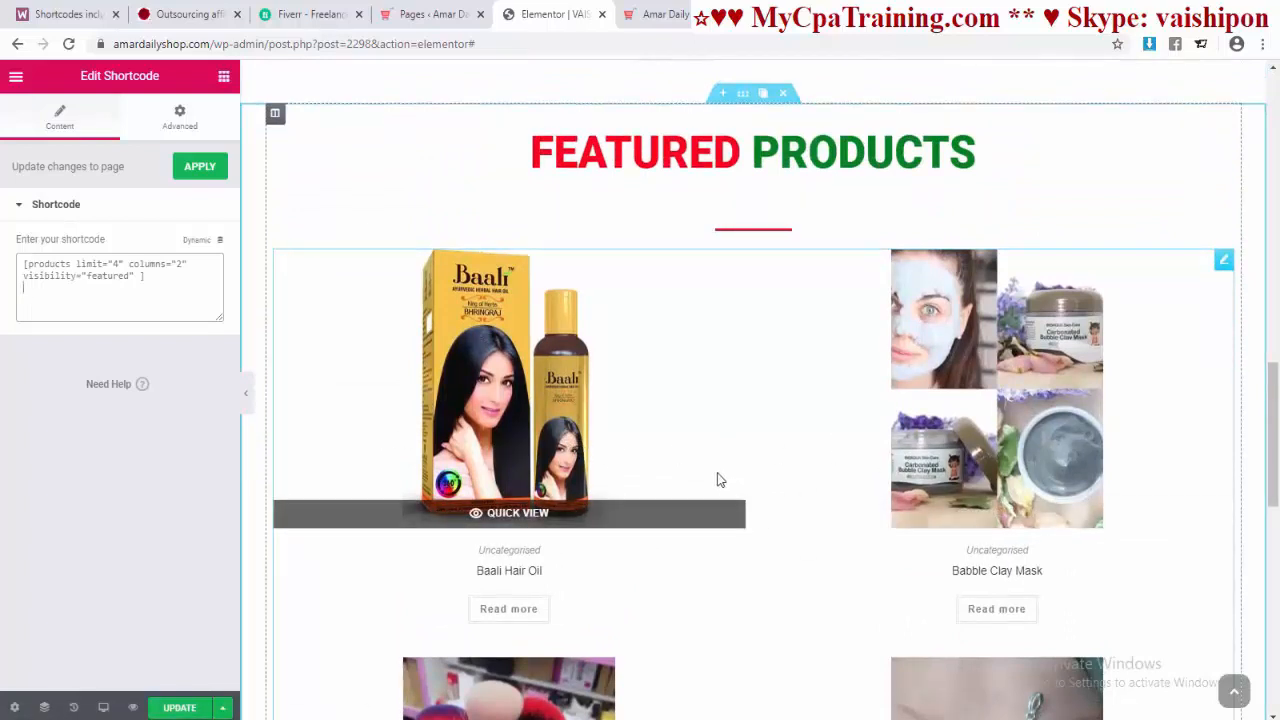
Step: Browse the WordPress Products list, paging ahead to see which products are starred as featured
left_click(420, 14)
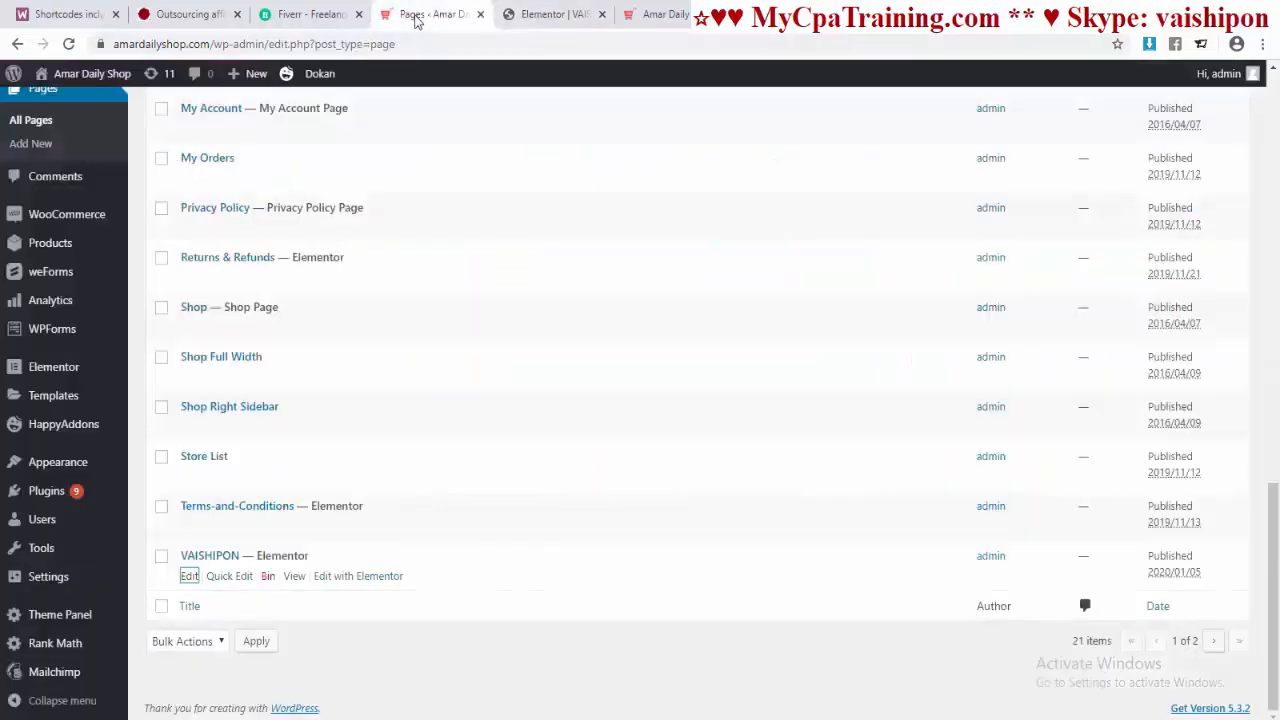
left_click(48, 246)
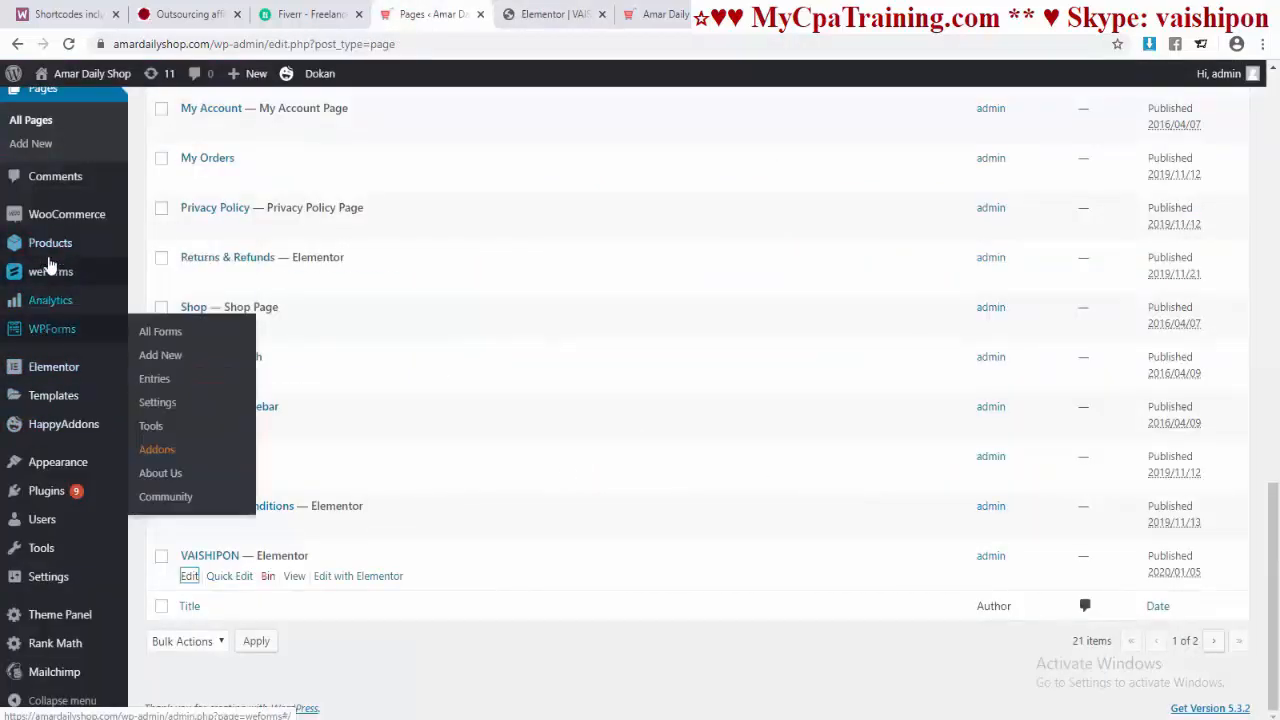
scroll(768, 420, "down", 7)
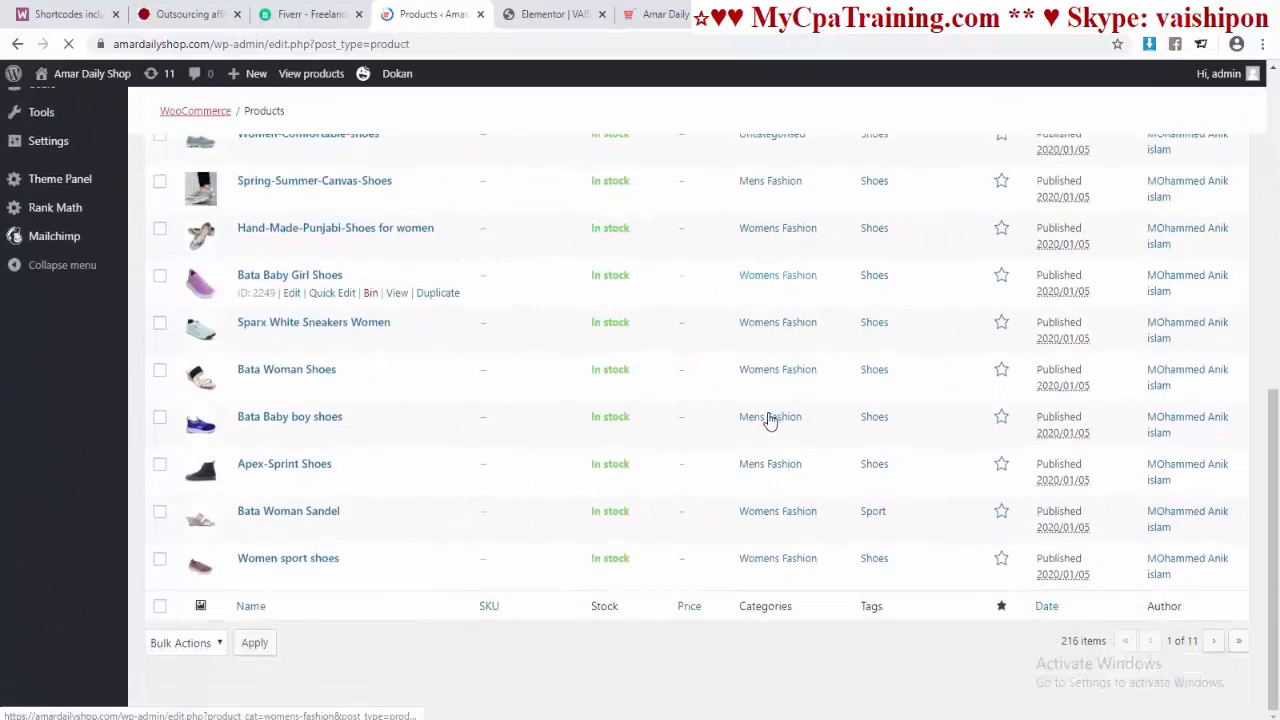
scroll(891, 530, "up", 7)
scroll(893, 533, "down", 1)
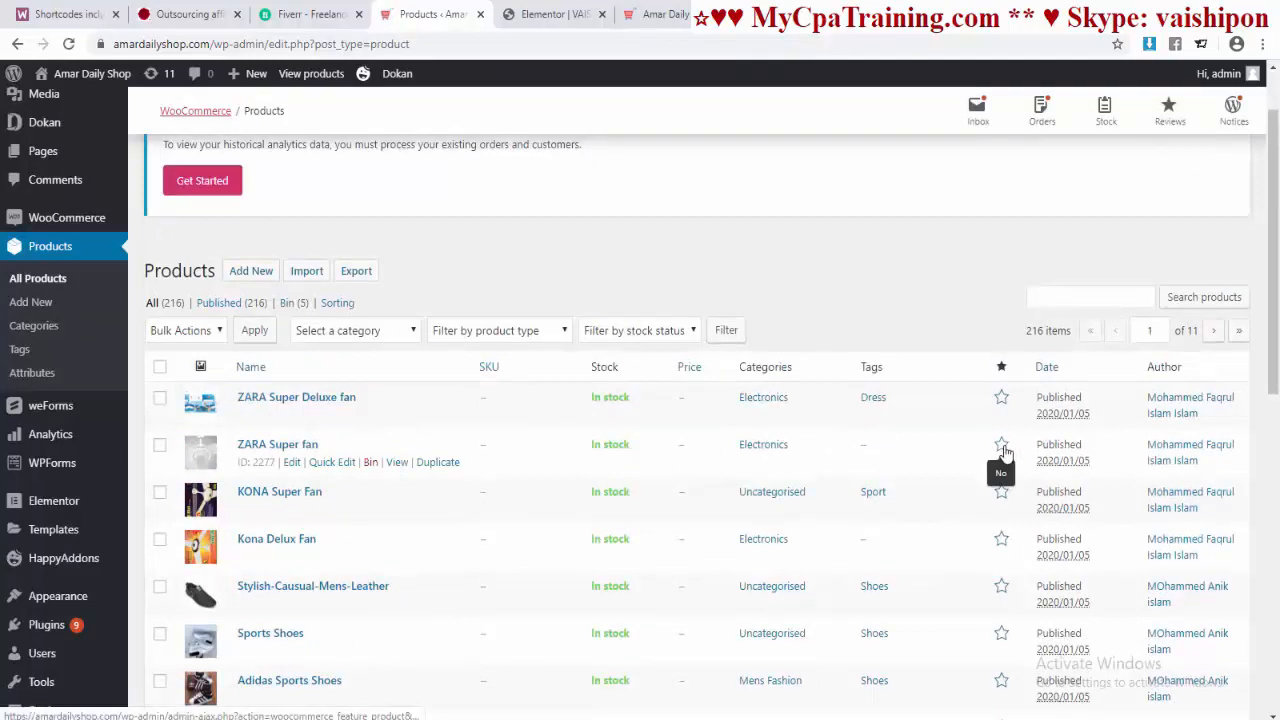
scroll(1005, 452, "down", 8)
left_click(1212, 641)
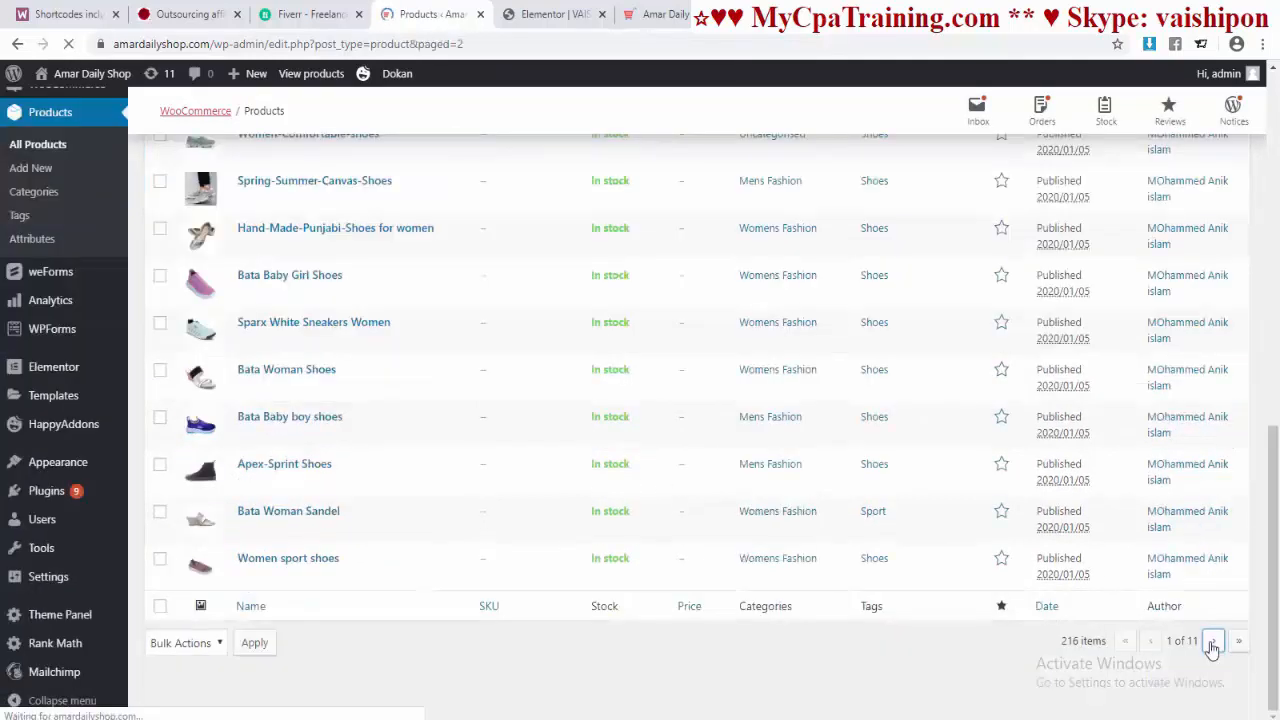
scroll(1205, 660, "down", 10)
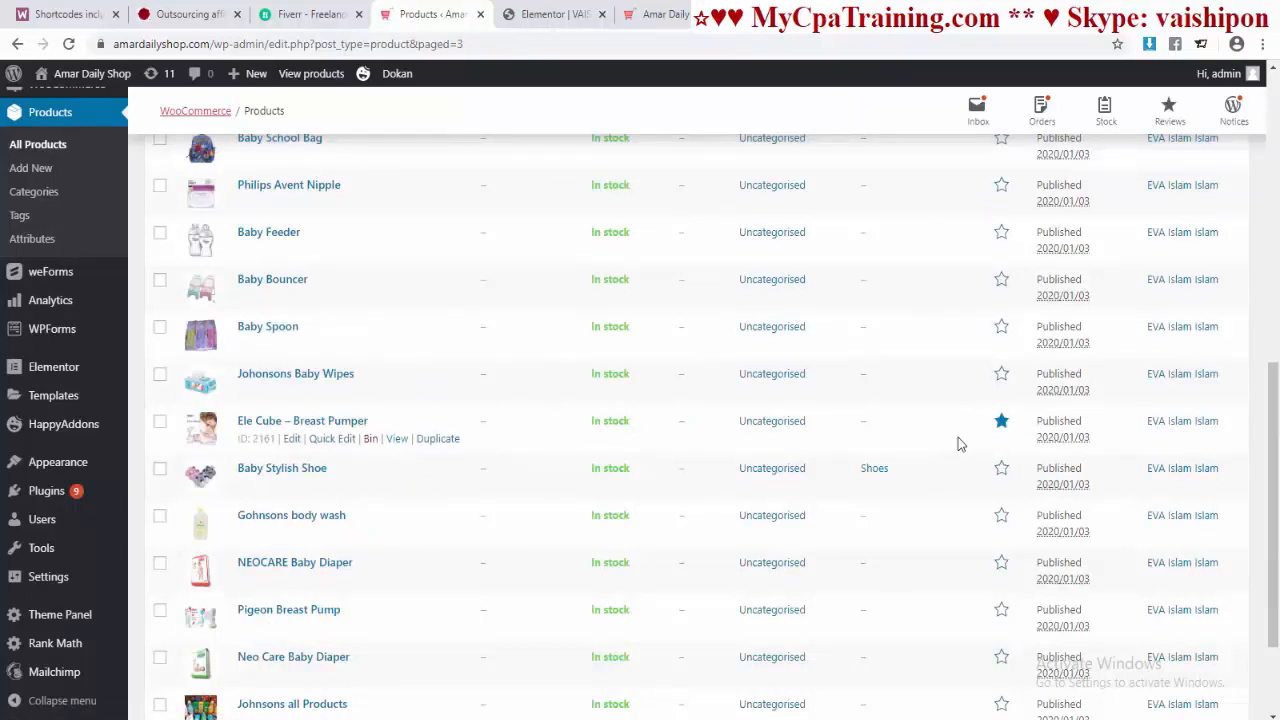
left_click(550, 14)
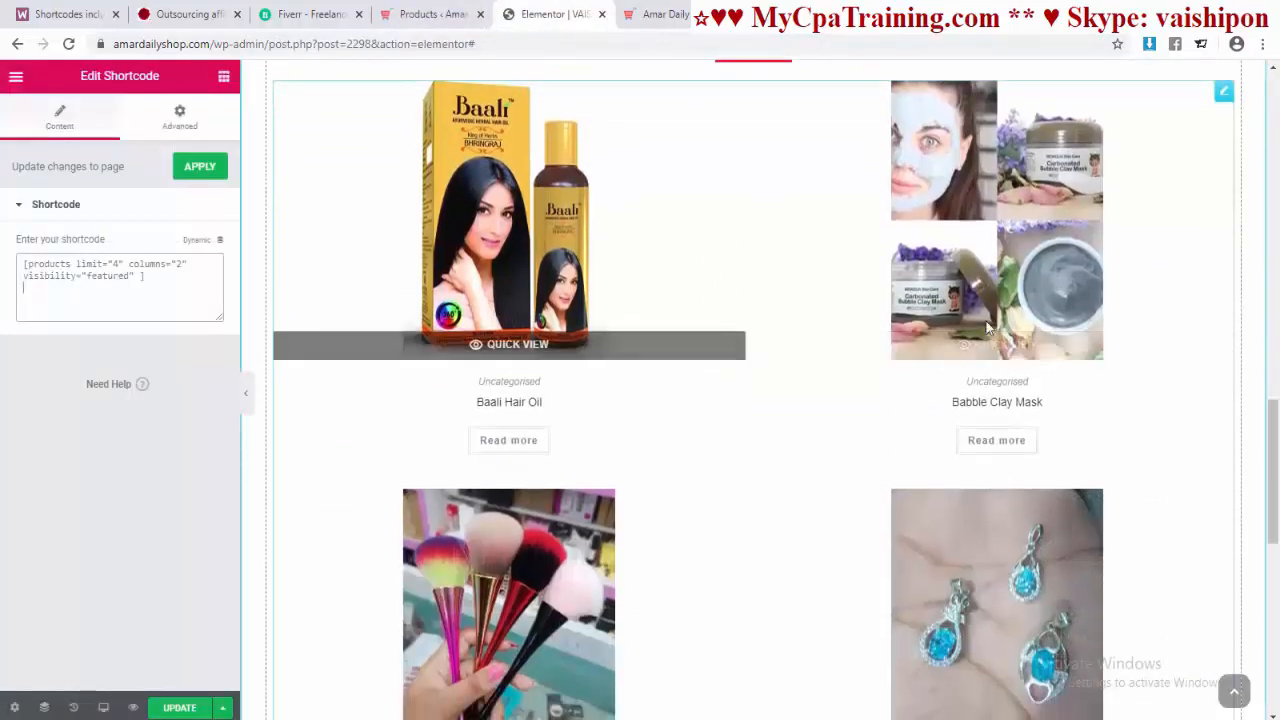
Step: Edit the Featured Products shortcode to columns="4" and limit="8"
scroll(749, 391, "down", 3)
scroll(1040, 295, "up", 4)
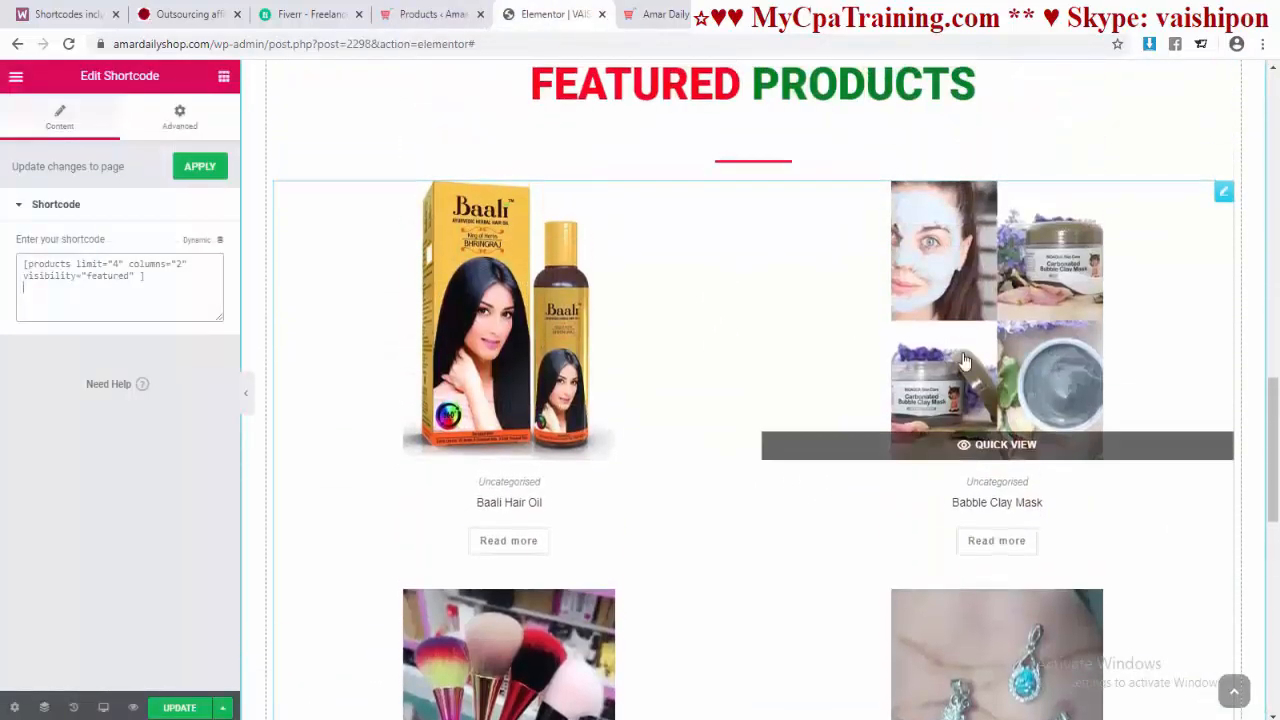
left_click(430, 14)
left_click(550, 14)
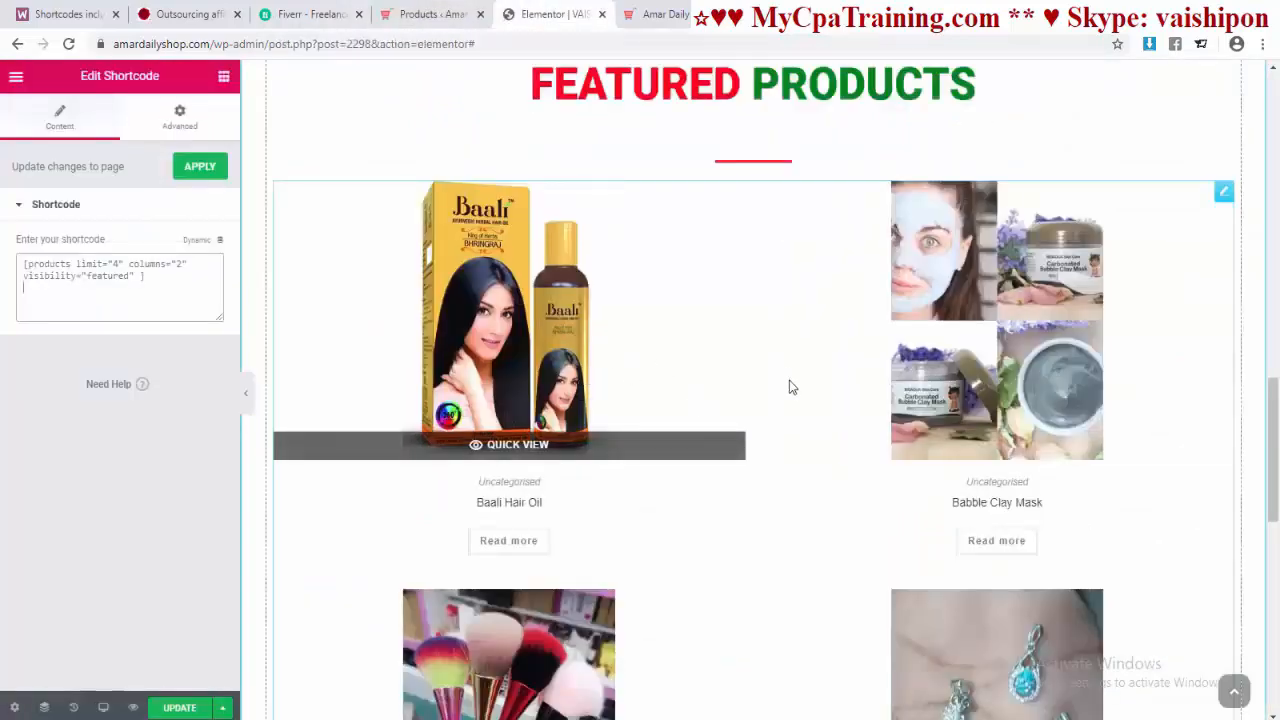
scroll(789, 387, "down", 4)
scroll(774, 360, "up", 5)
scroll(577, 358, "down", 2)
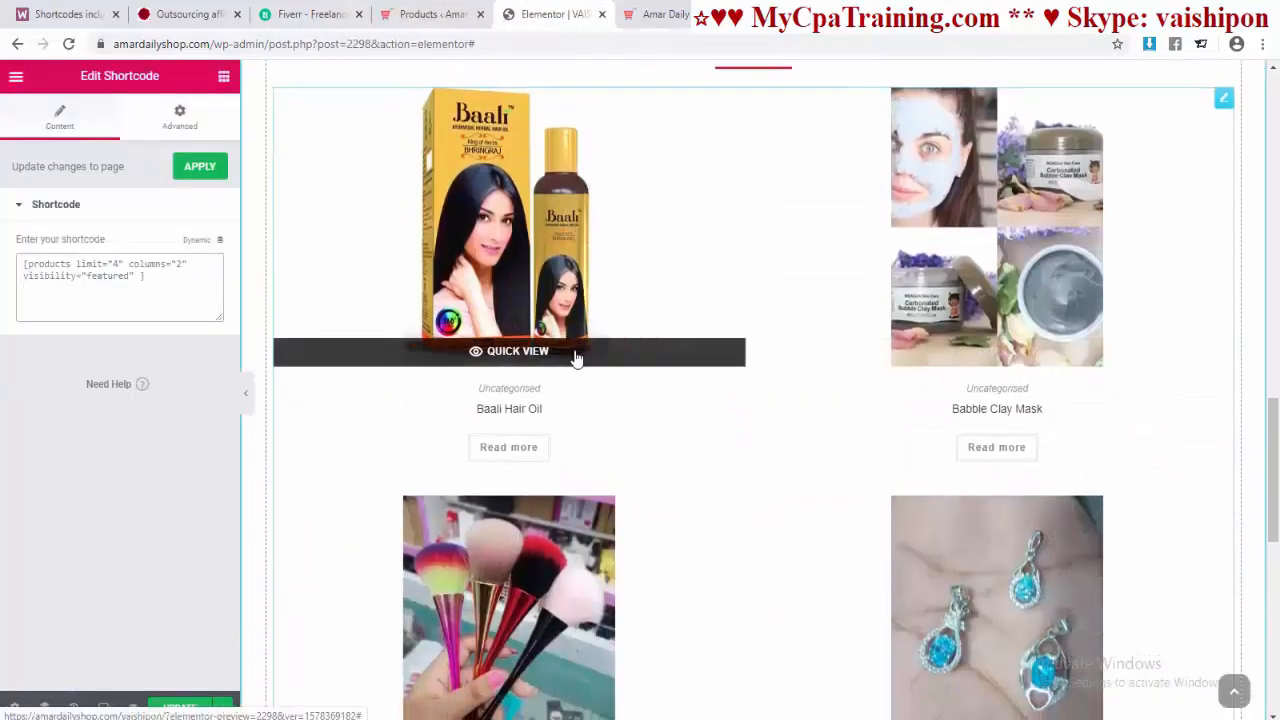
scroll(491, 423, "up", 2)
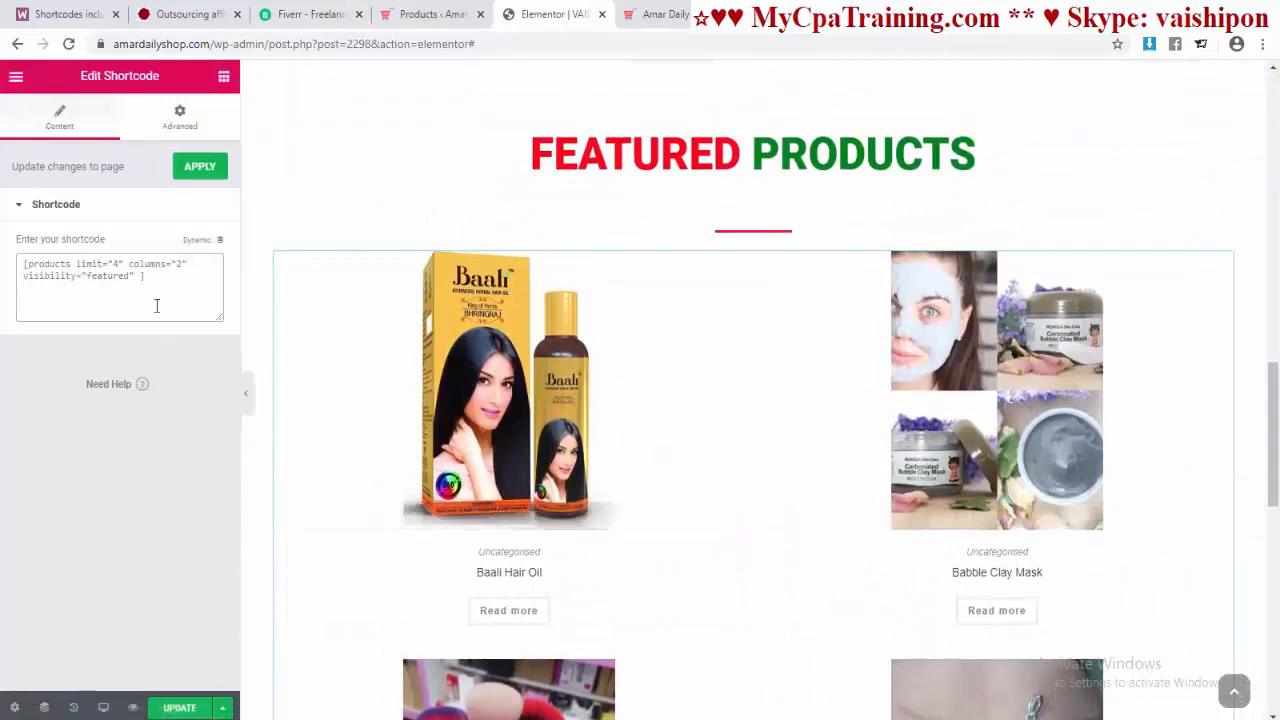
type("4")
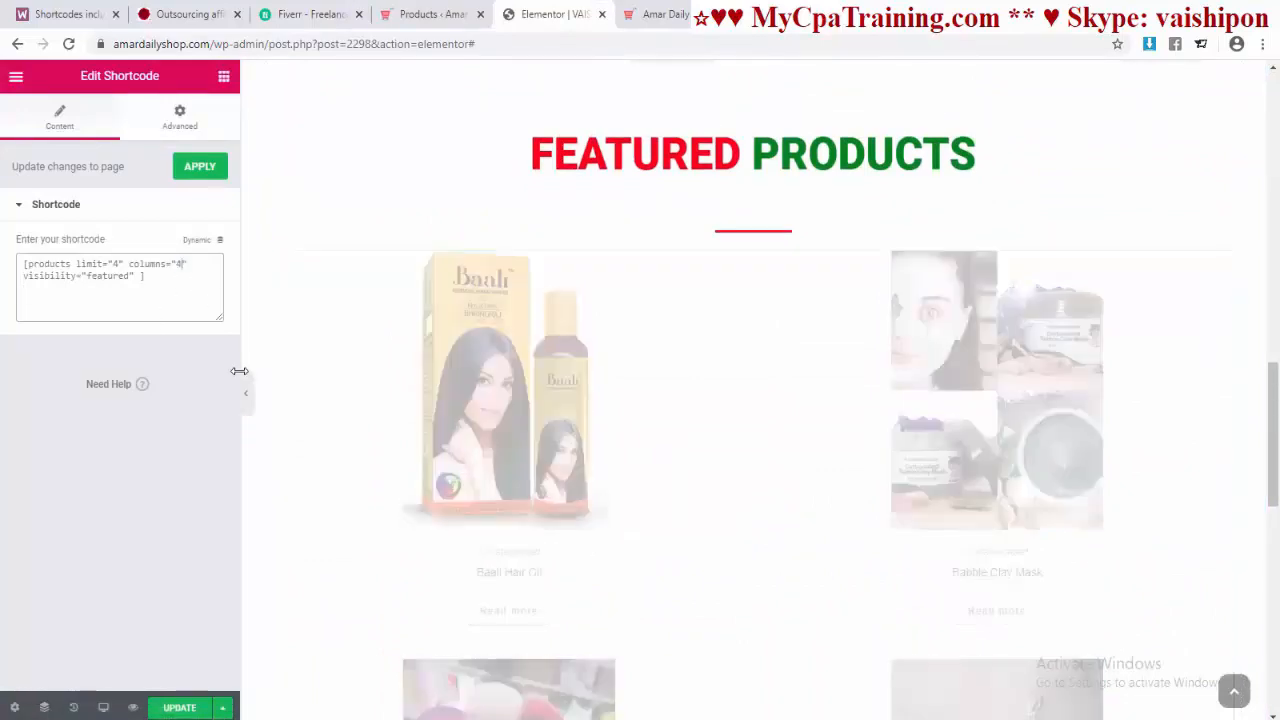
scroll(376, 394, "down", 4)
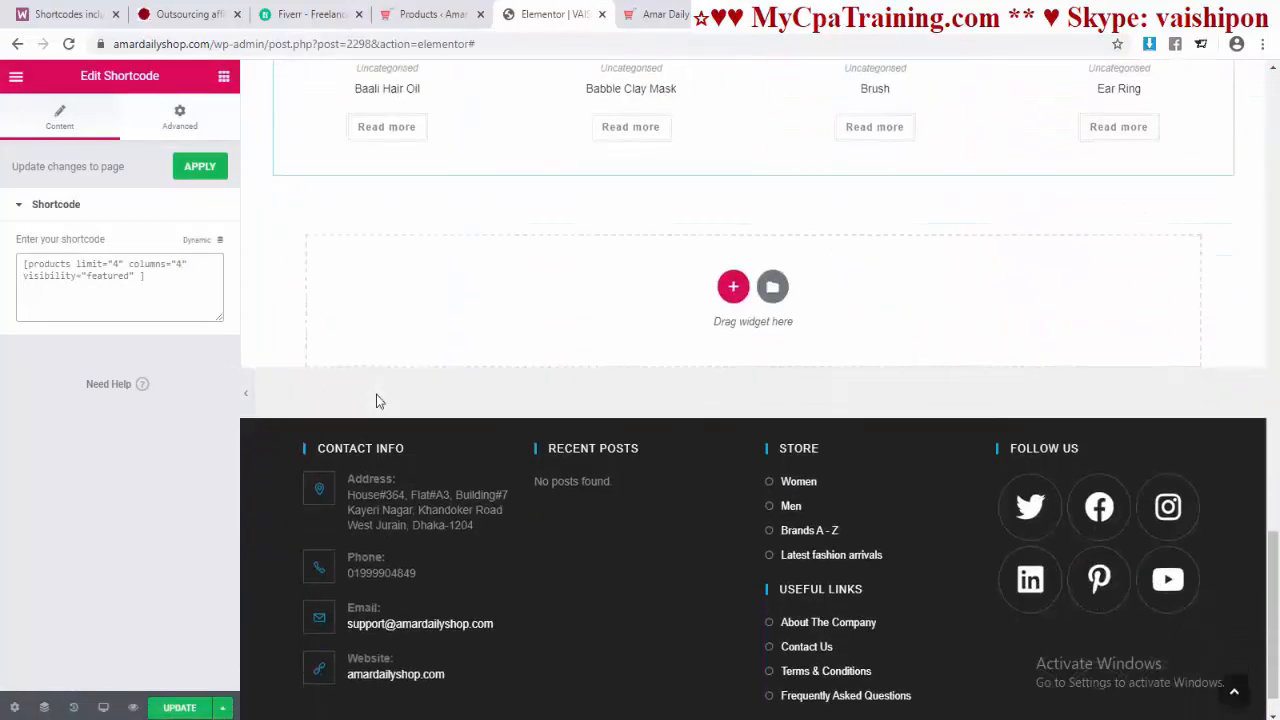
scroll(376, 394, "up", 3)
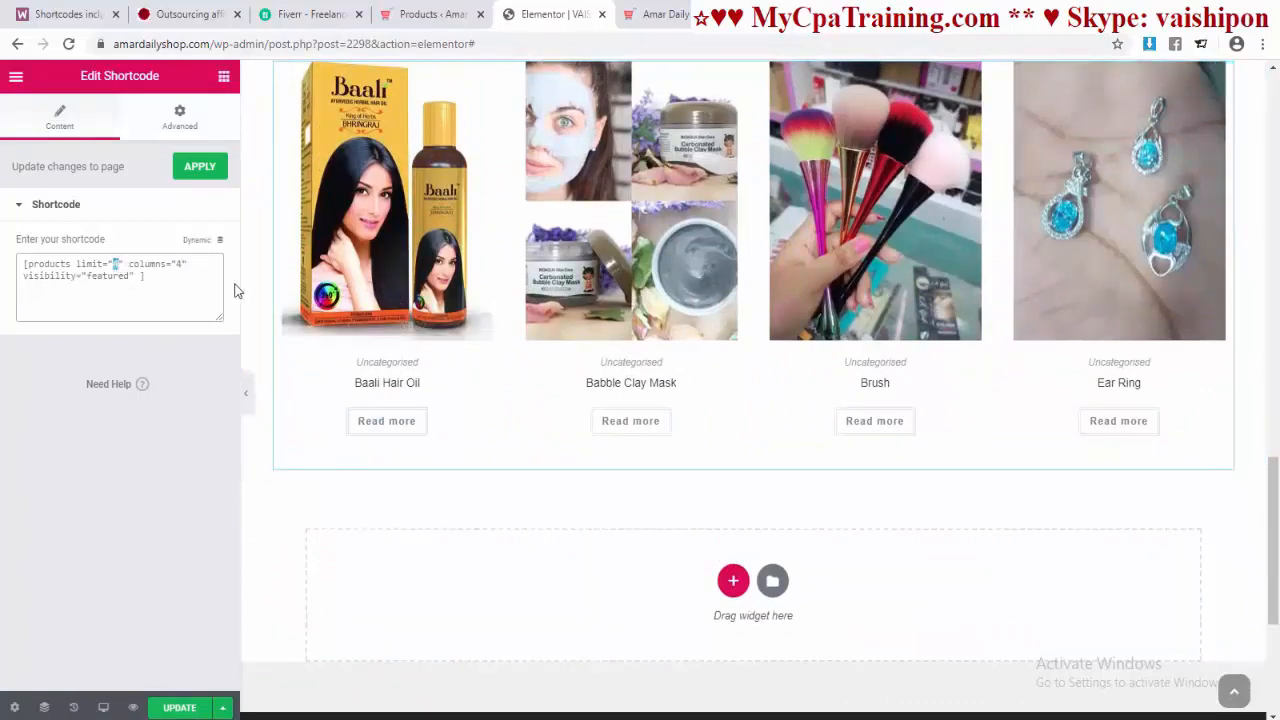
type("8")
scroll(303, 277, "down", 5)
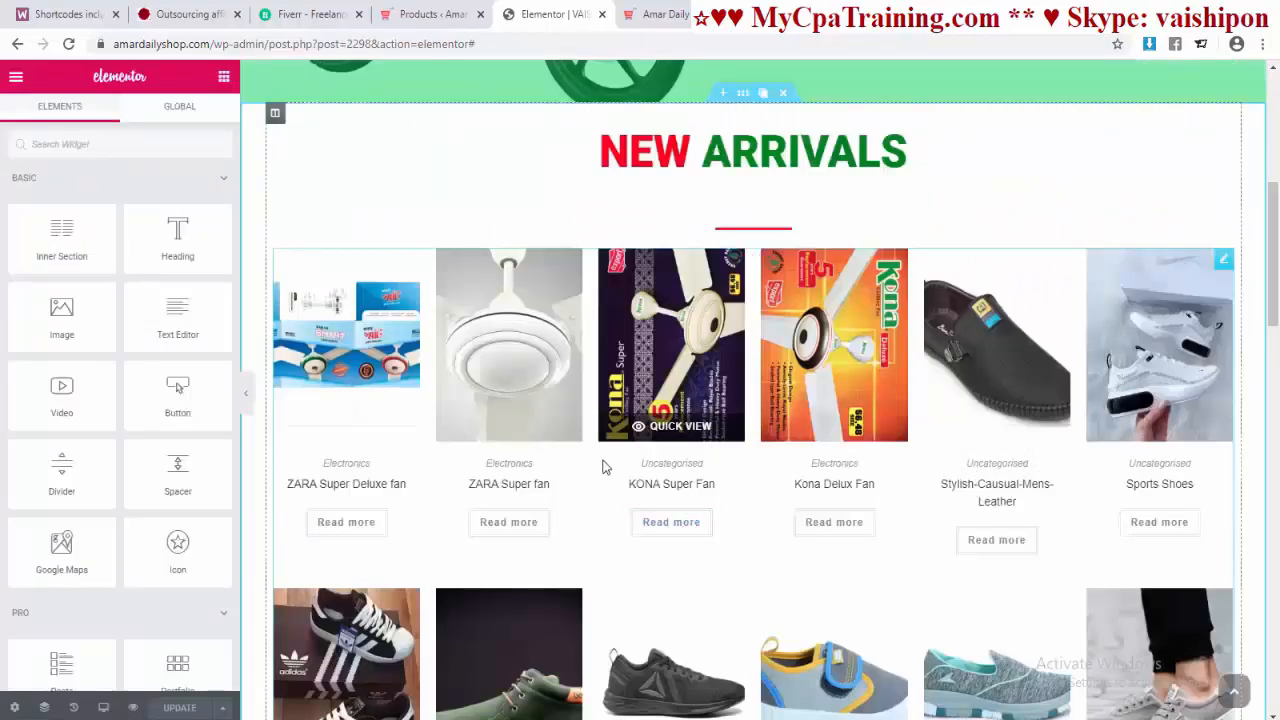
scroll(603, 467, "down", 5)
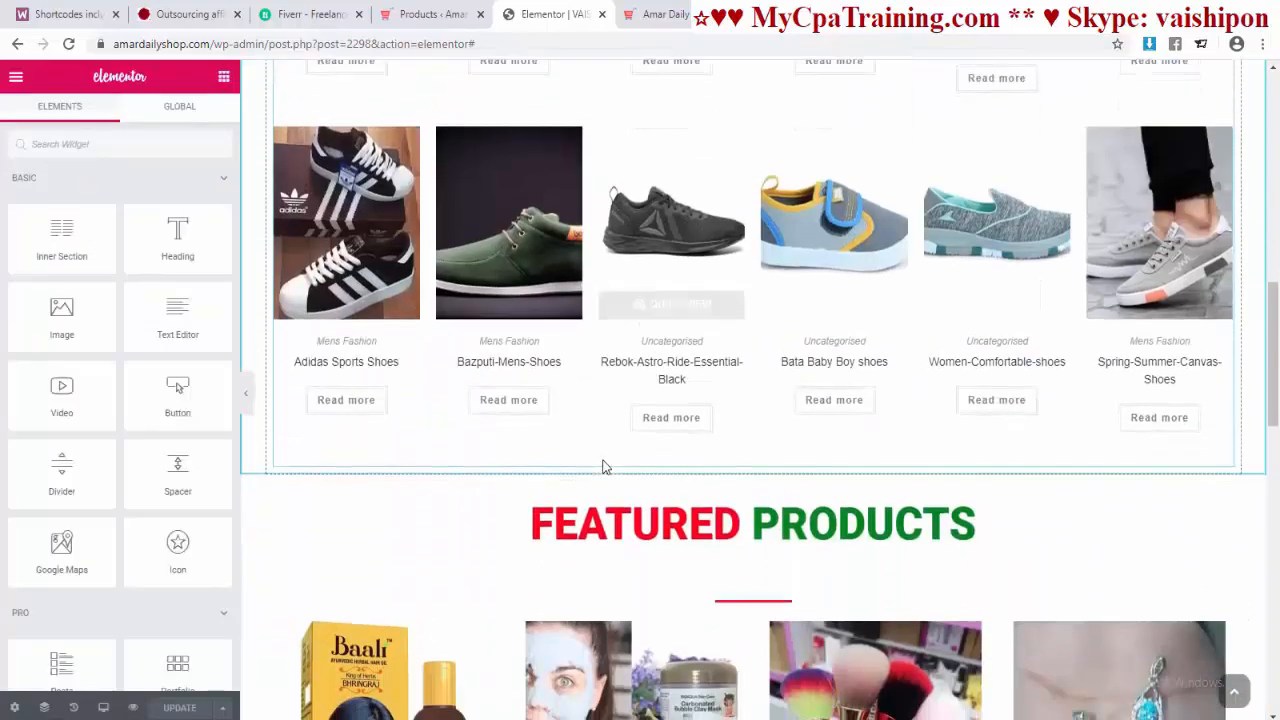
Step: Reset the padding of the red divider under NEW ARRIVALS to 0
scroll(603, 467, "up", 7)
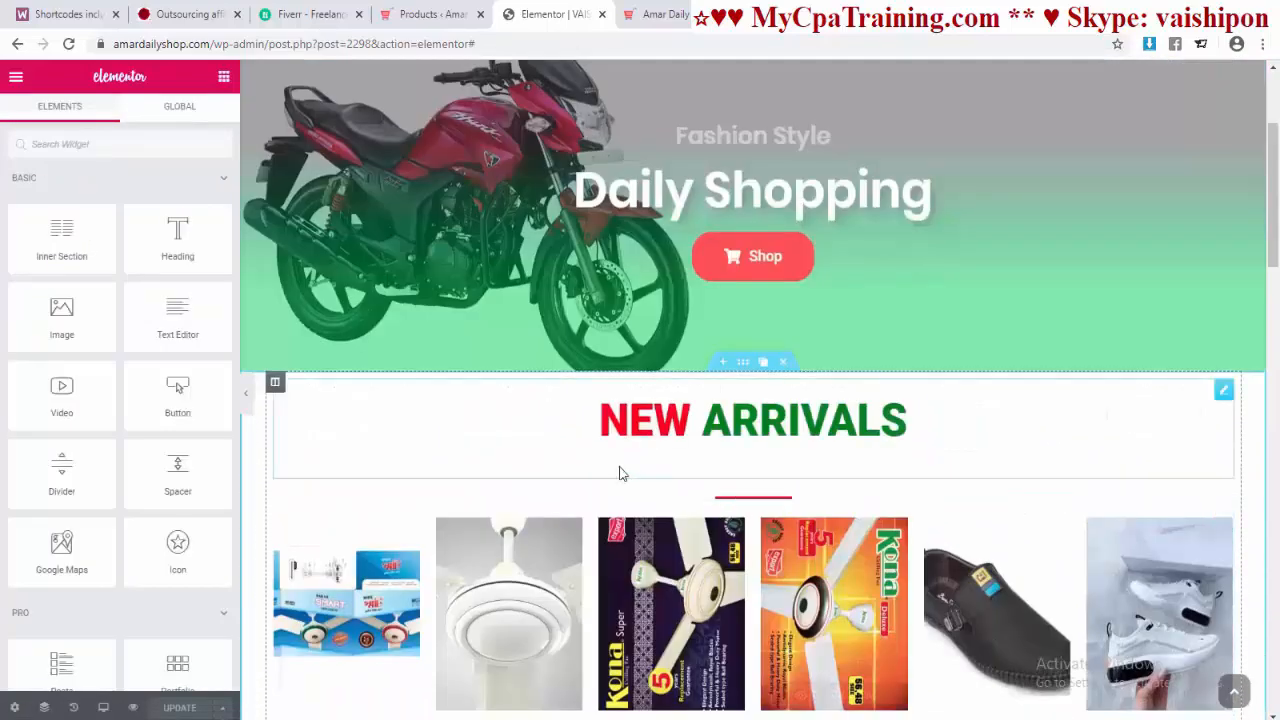
left_click(852, 506)
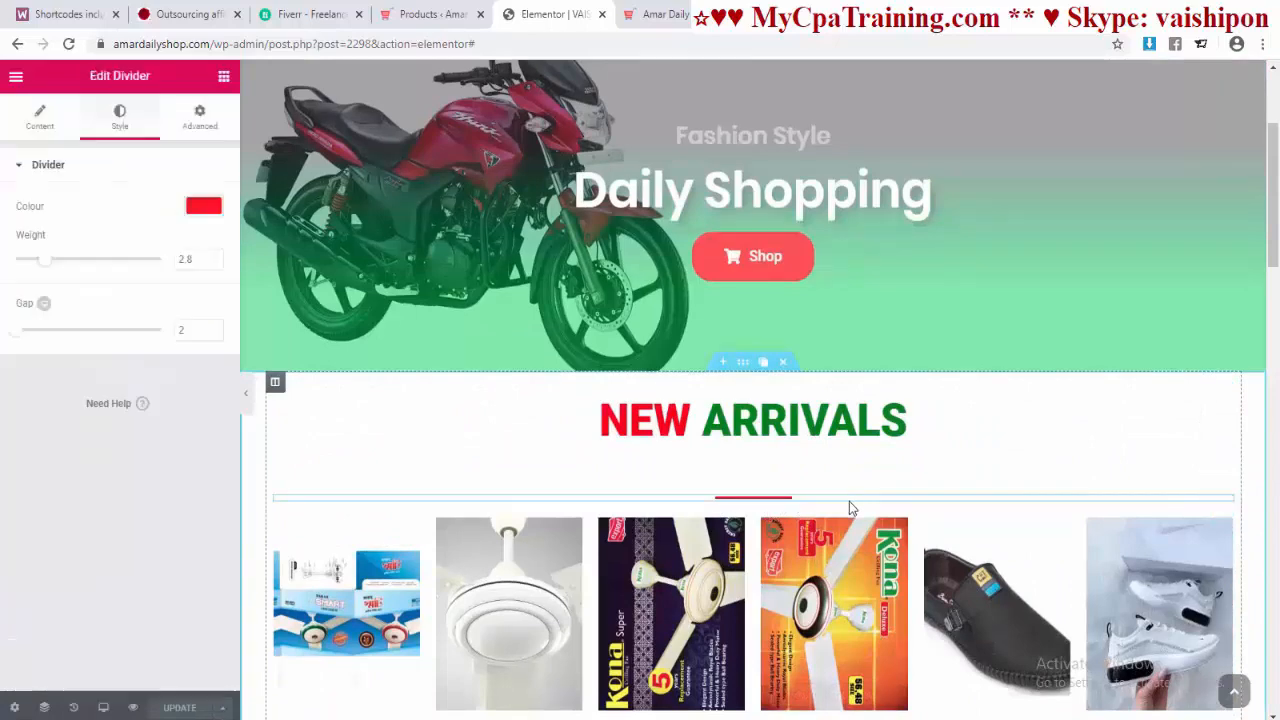
left_click(200, 118)
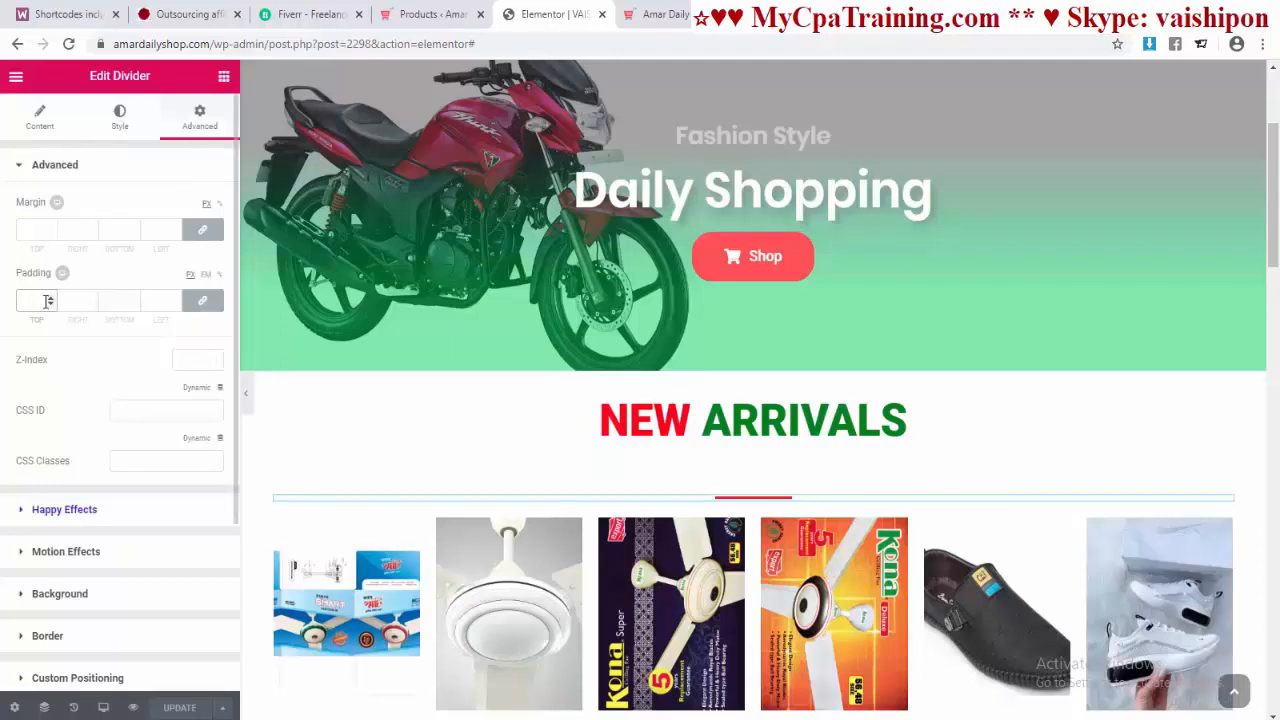
type("10")
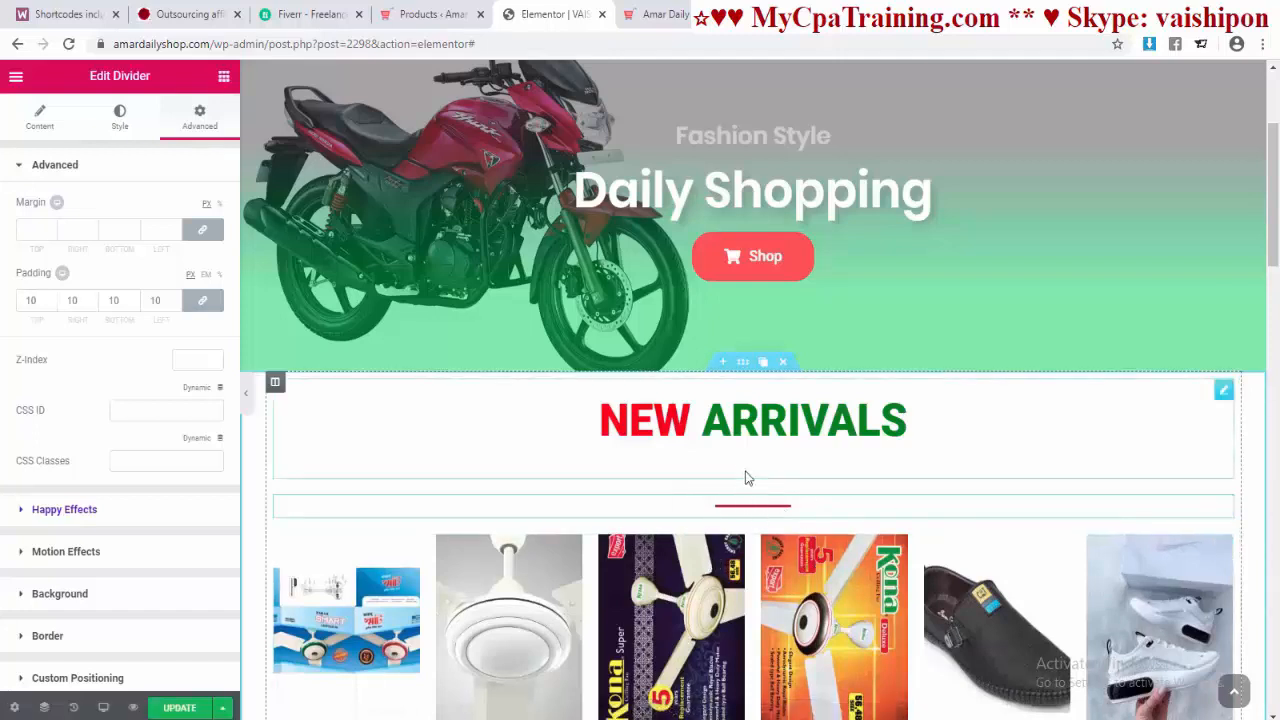
left_click(200, 306)
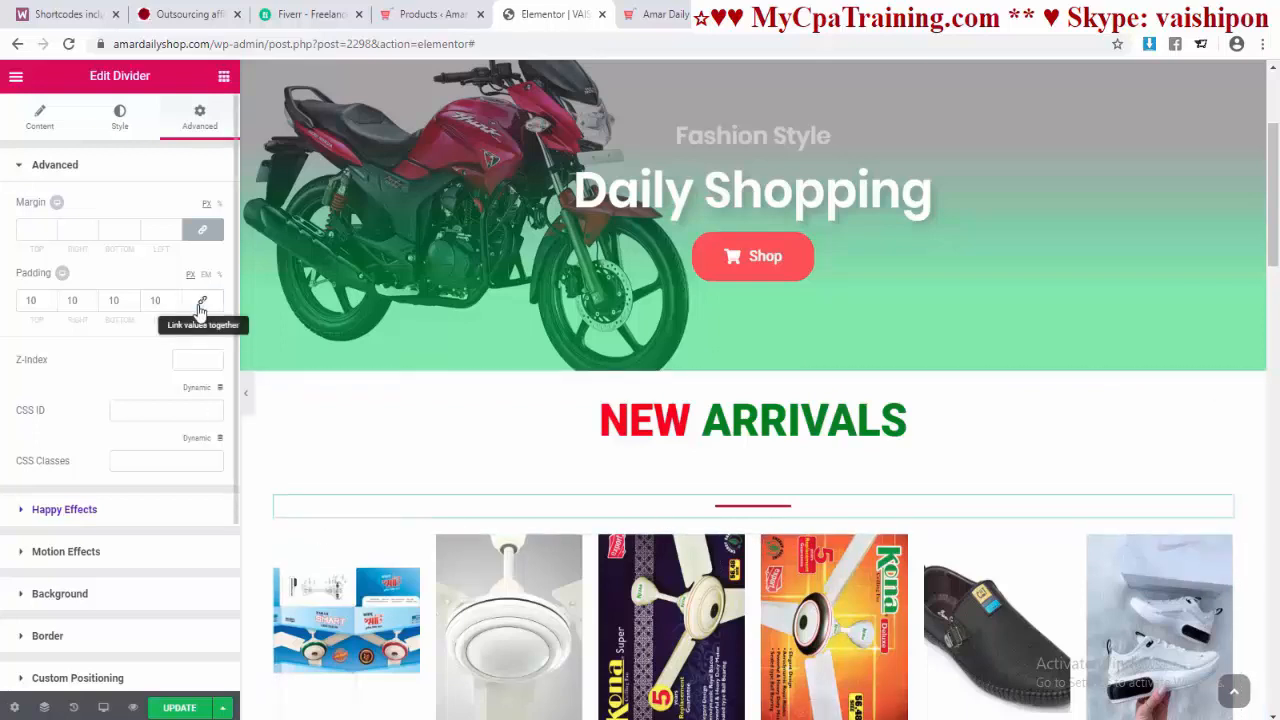
left_click(50, 305)
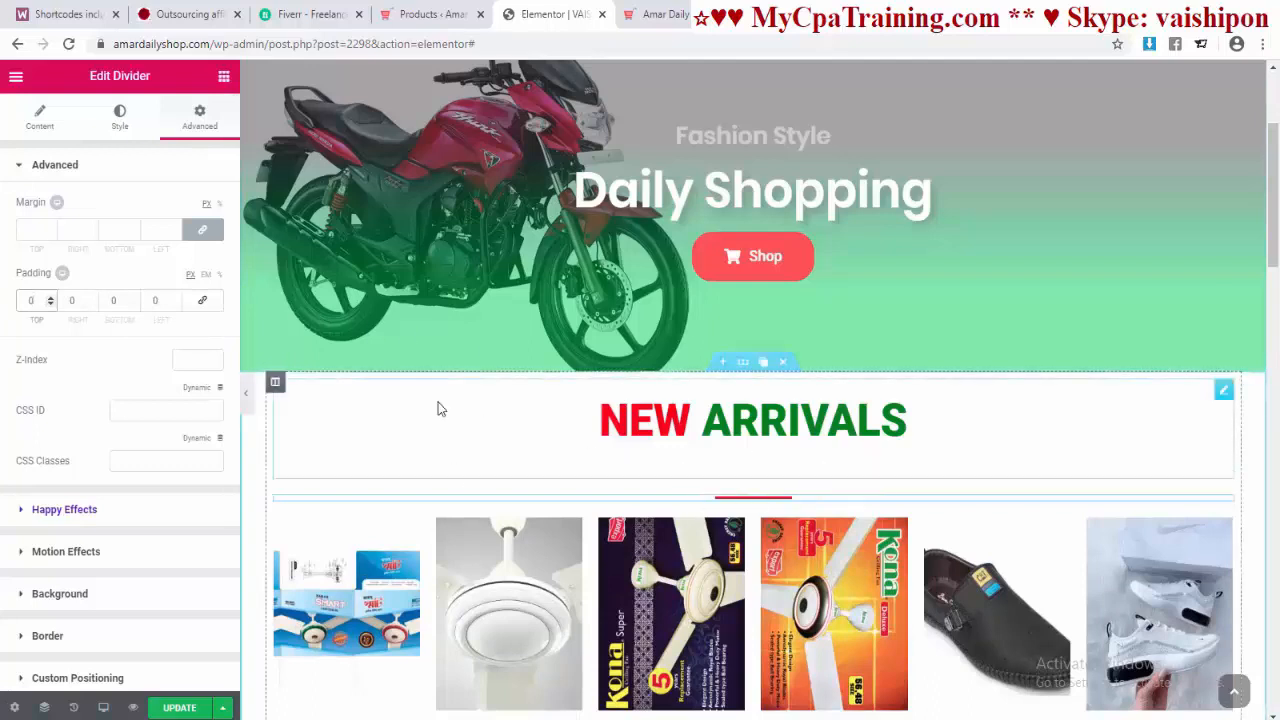
Step: Unlink the divider's margins and lower its top margin to -39
left_click(203, 240)
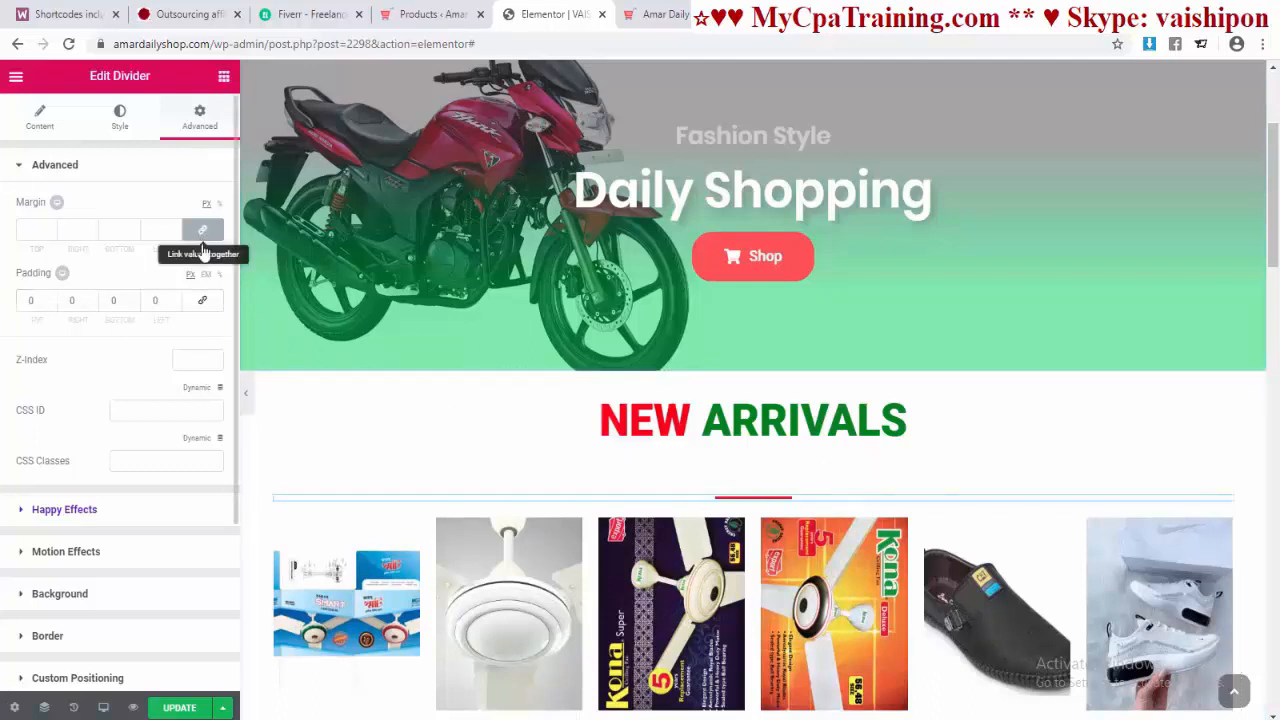
left_click(49, 236)
left_click(49, 236)
left_click(49, 236)
left_click(49, 236)
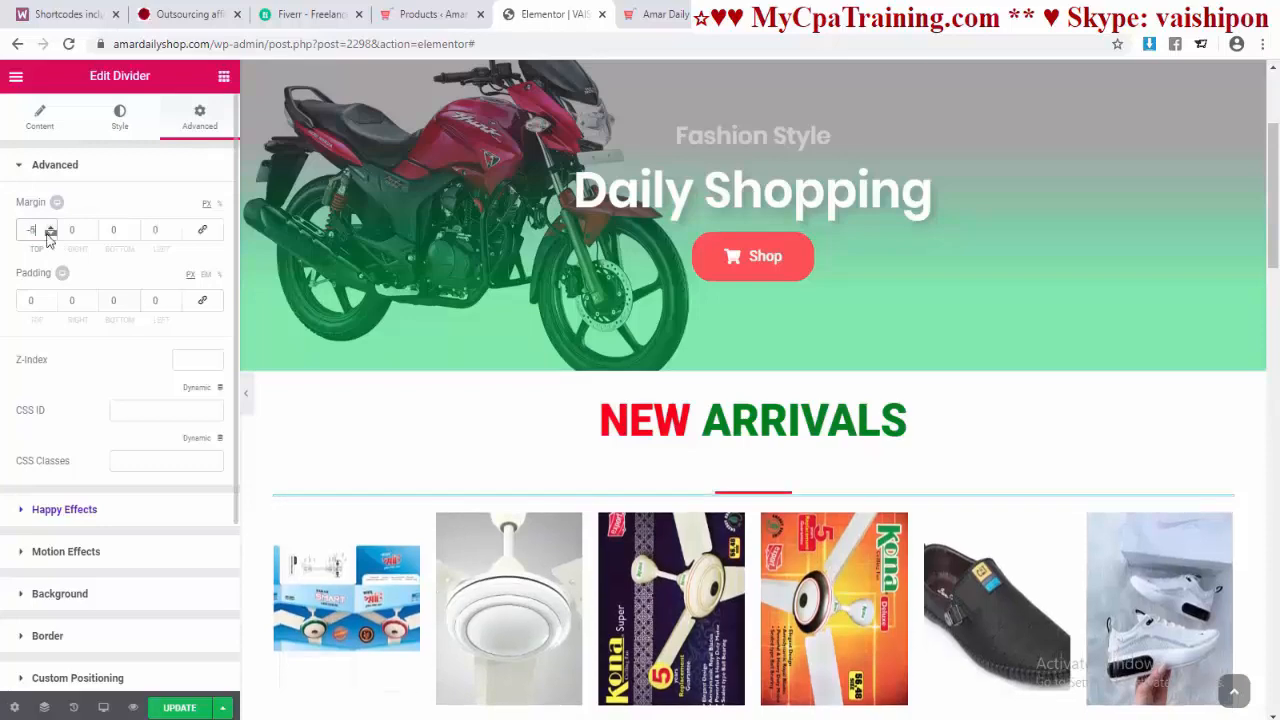
left_click(49, 236)
left_click(49, 236)
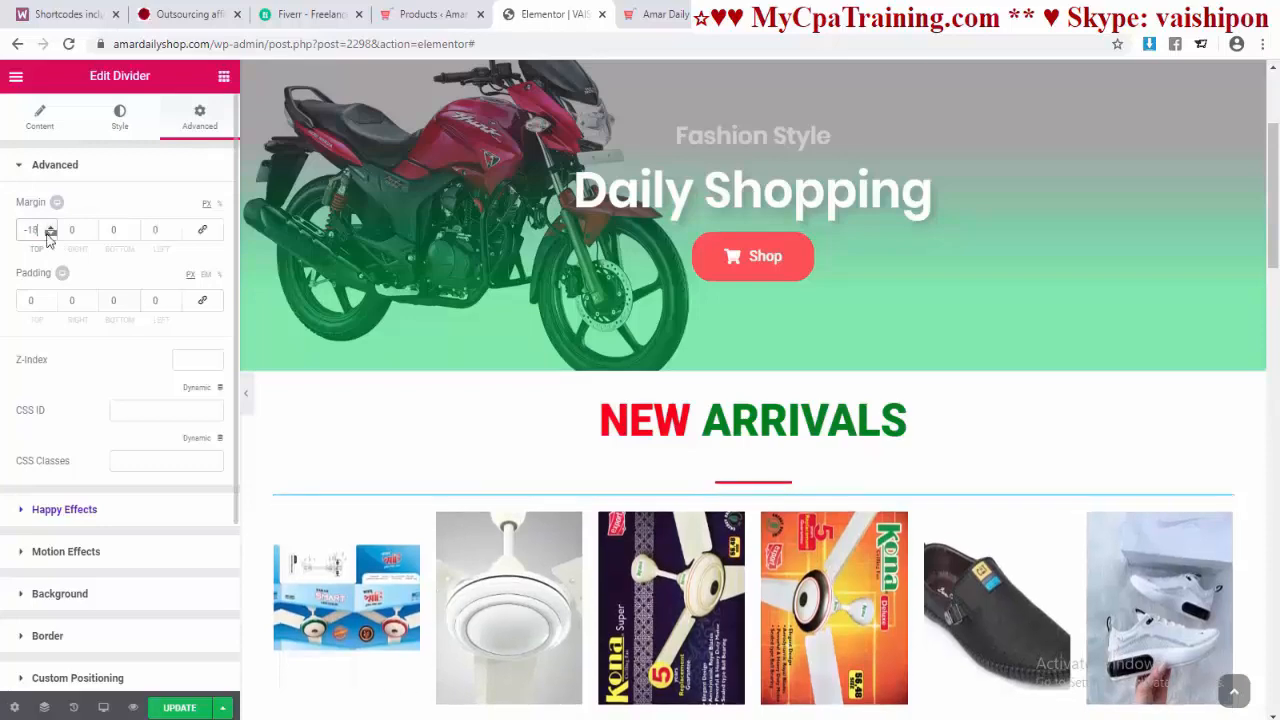
left_click(49, 236)
left_click(49, 236)
left_click(49, 236)
left_click(49, 236)
left_click(49, 236)
left_click(49, 236)
scroll(894, 531, "down", 3)
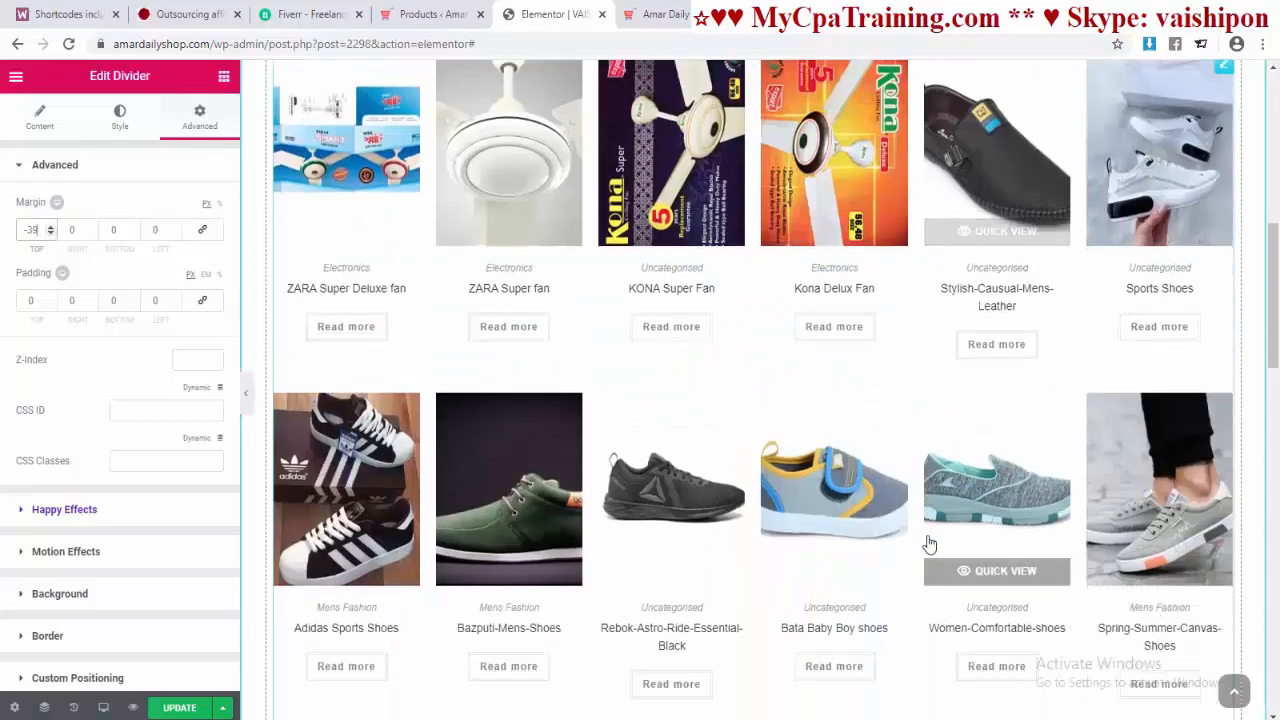
left_click(740, 408)
scroll(700, 410, "up", 2)
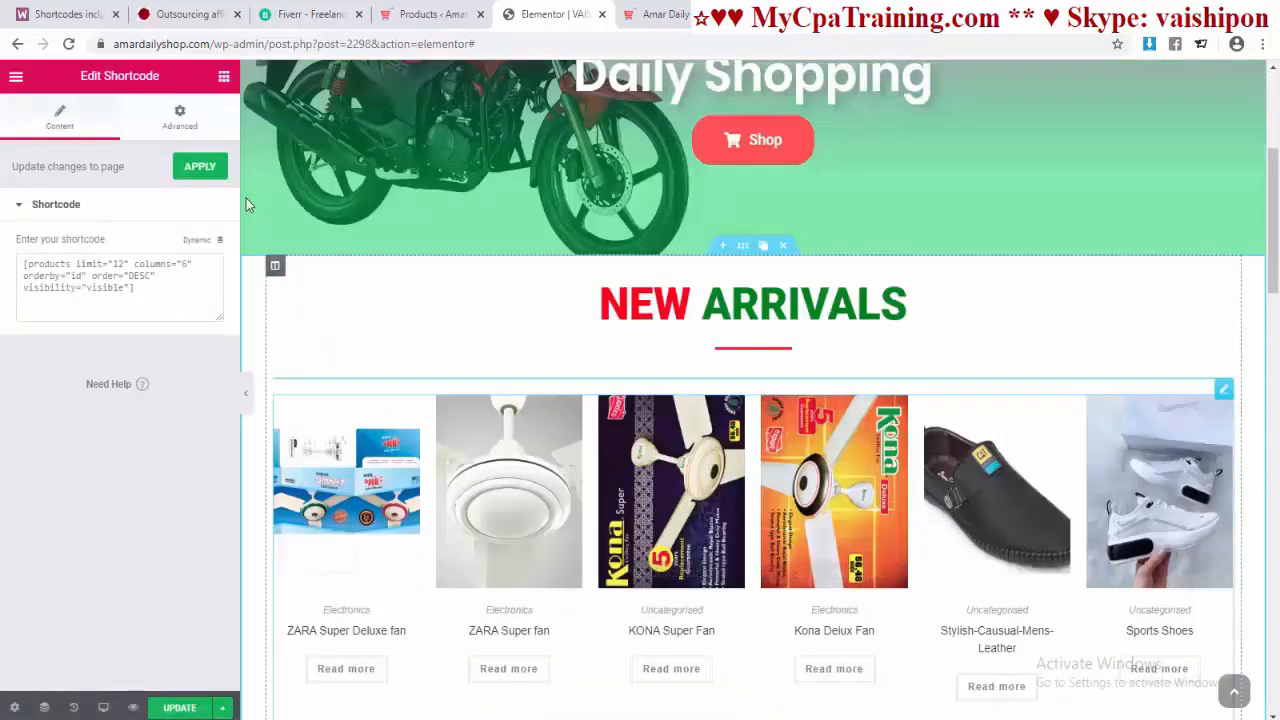
Step: Unlink the New Arrivals product grid's margins and pull its top margin upward
left_click(180, 120)
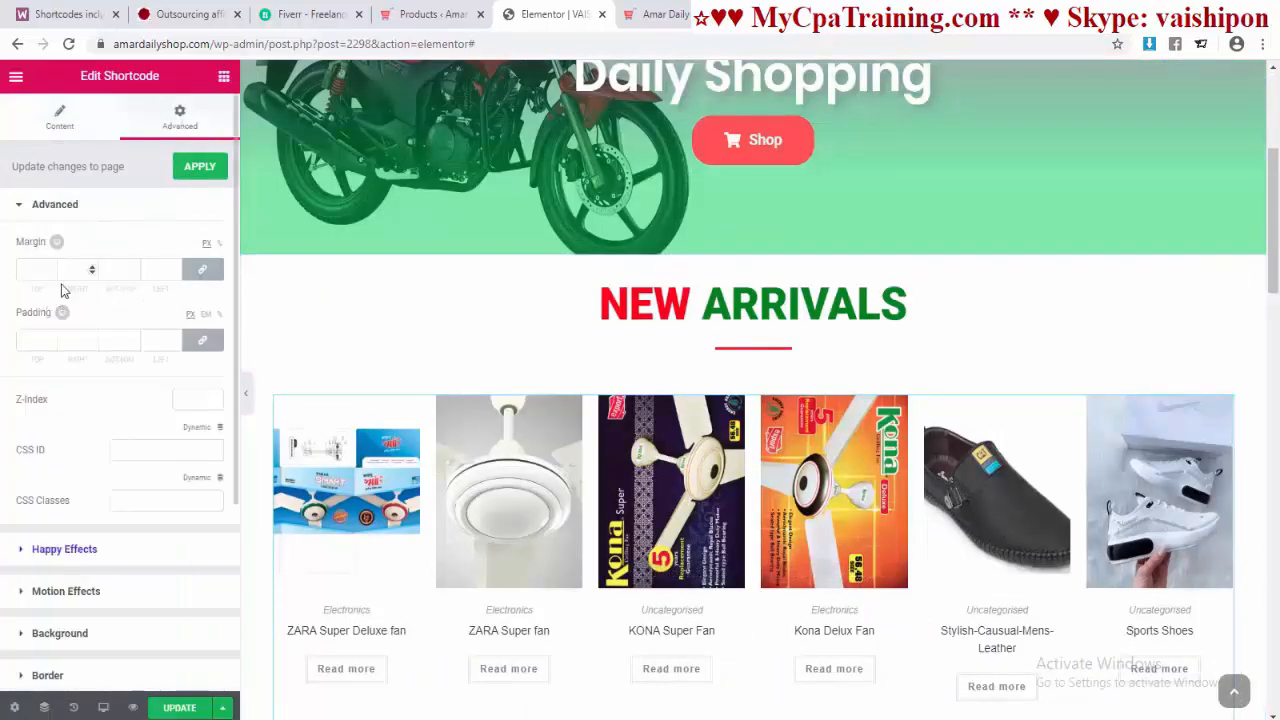
left_click(202, 270)
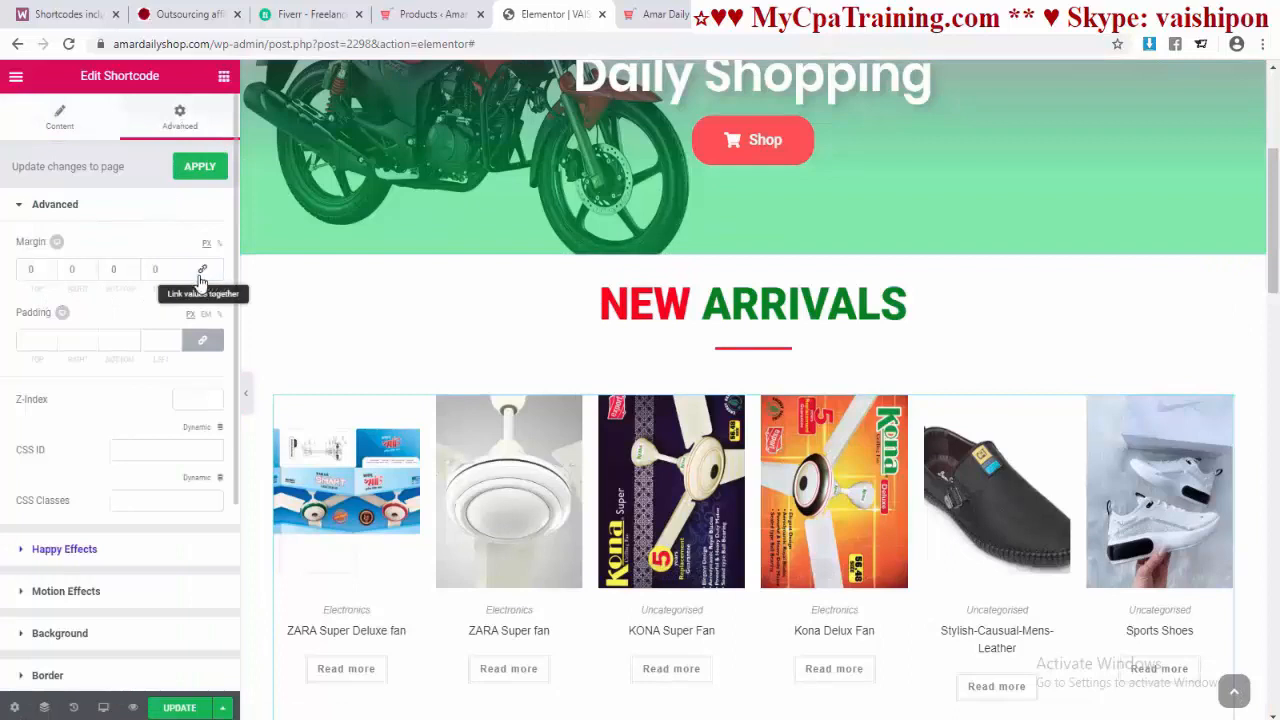
left_click(50, 274)
left_click(50, 274)
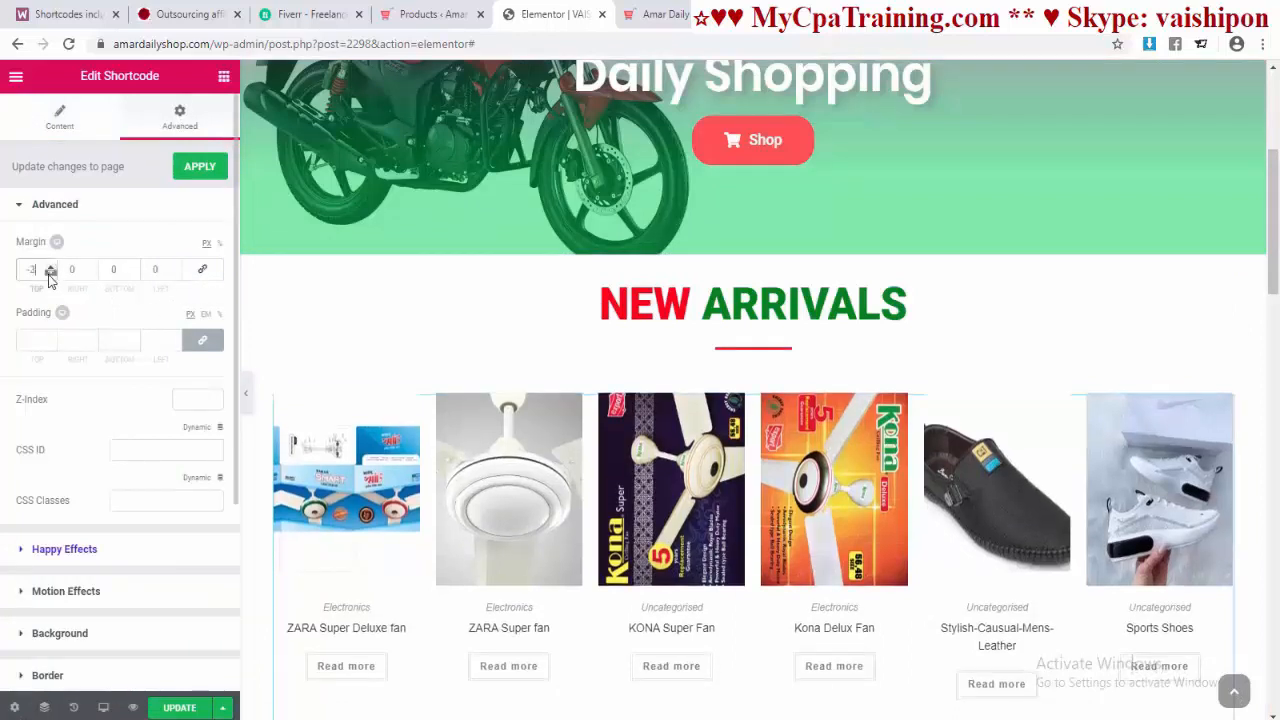
left_click(50, 274)
left_click(50, 274)
left_click(50, 274)
left_click(50, 274)
left_click(50, 274)
left_click(50, 274)
left_click(50, 274)
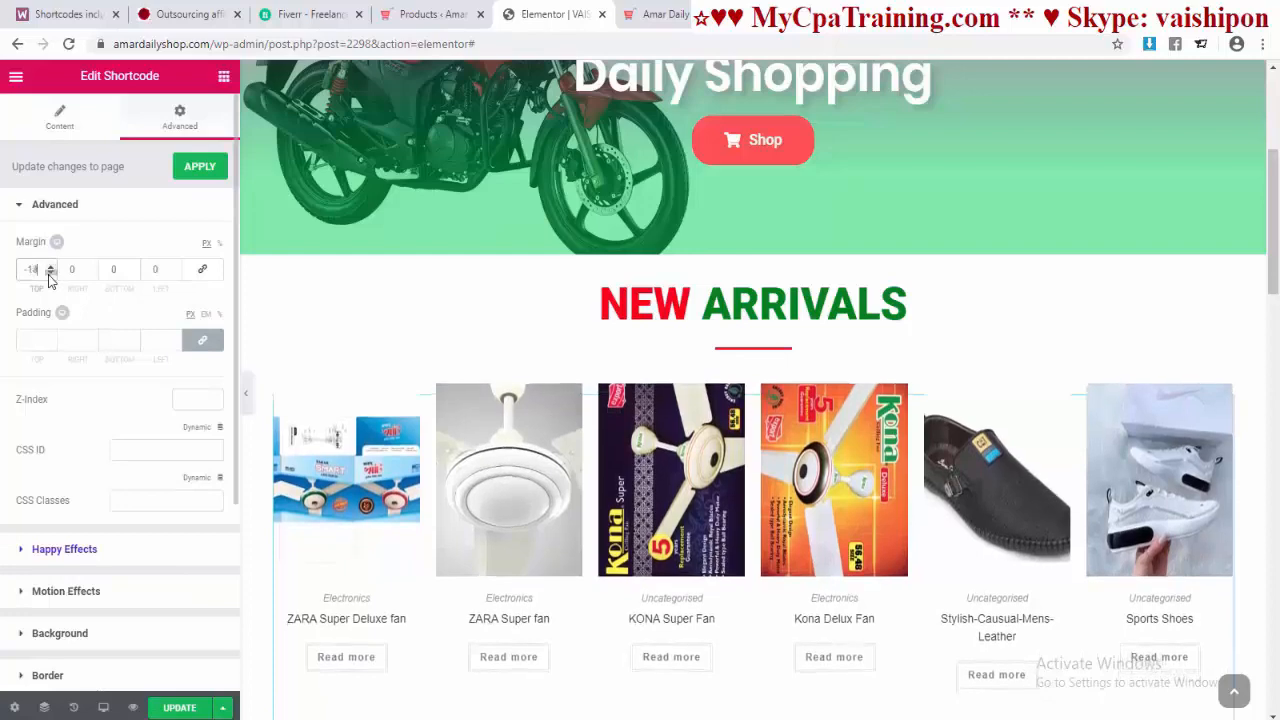
left_click(50, 274)
left_click(50, 274)
left_click(50, 274)
left_click(50, 274)
left_click(50, 274)
left_click(50, 274)
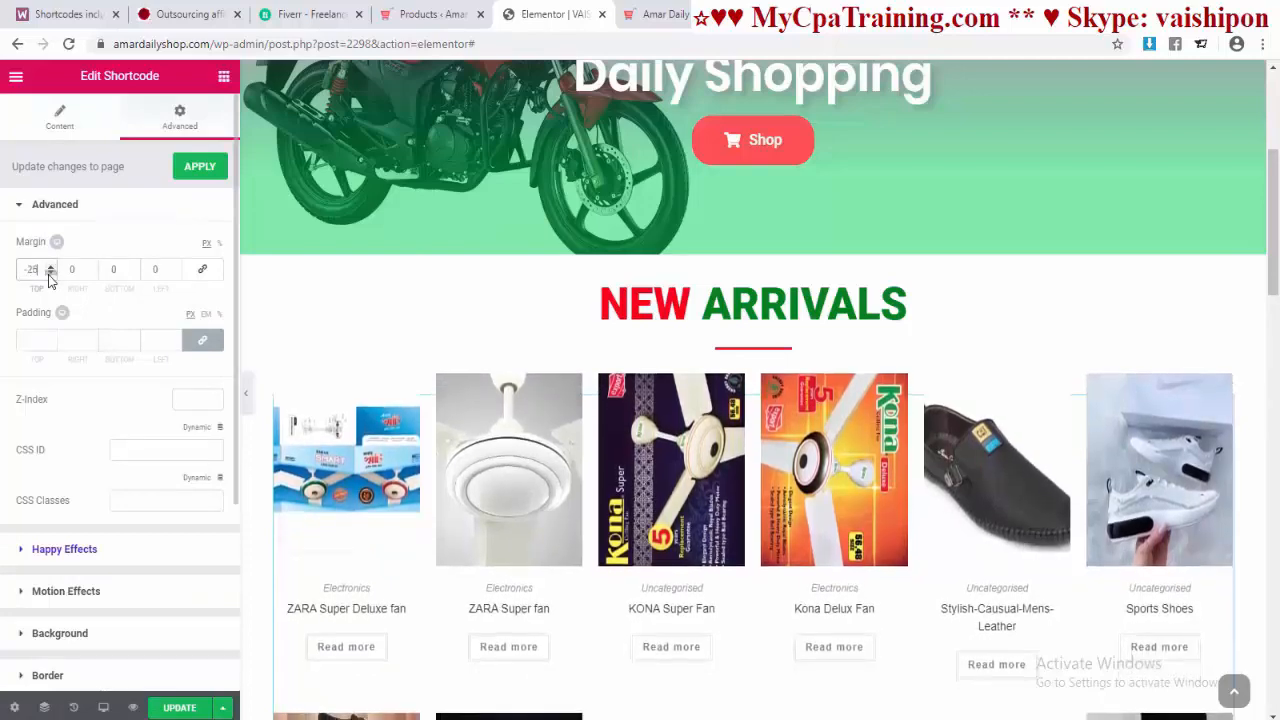
left_click(50, 274)
left_click(50, 274)
scroll(752, 479, "down", 8)
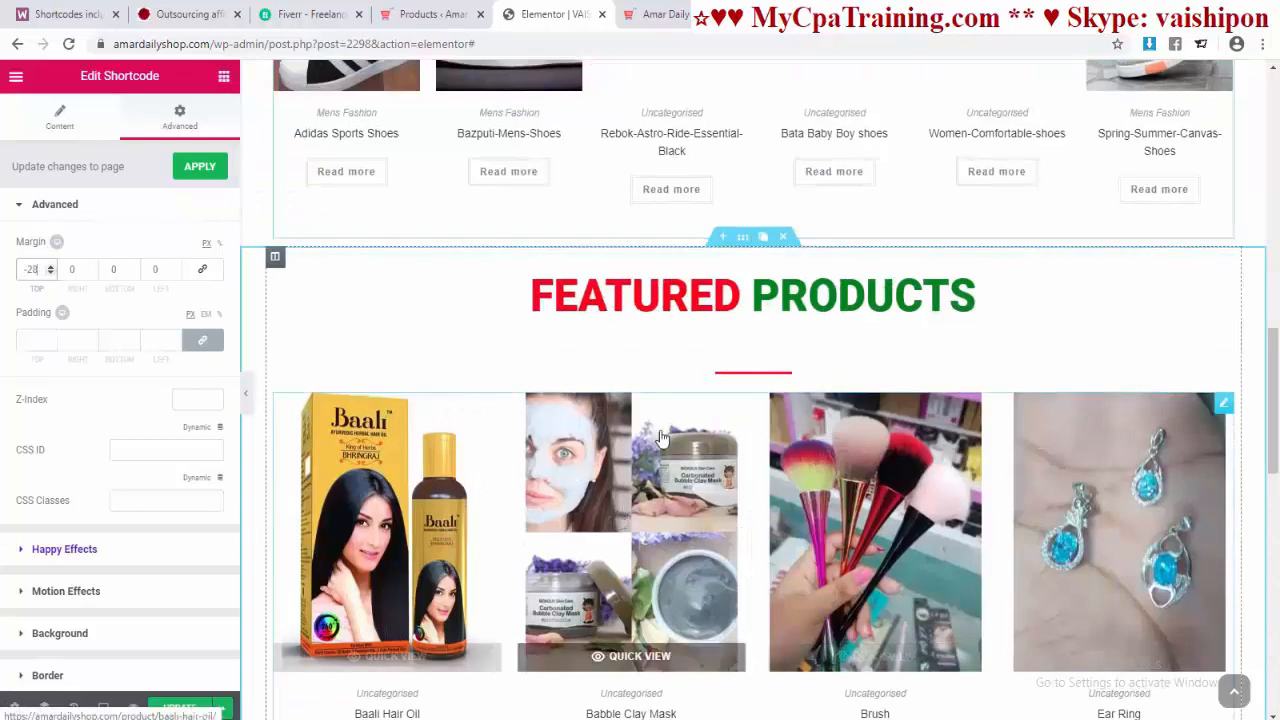
Step: Set the FEATURED PRODUCTS divider's top margin to -38 with margins unlinked
left_click(745, 373)
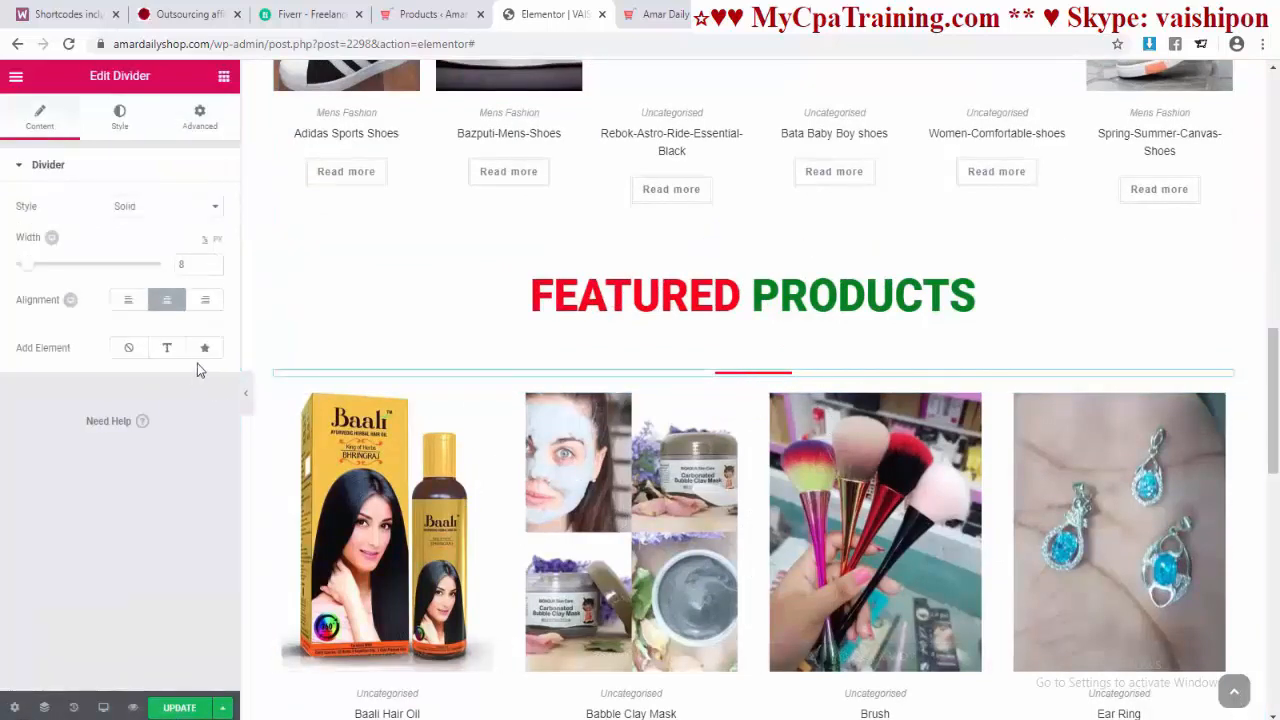
left_click(199, 116)
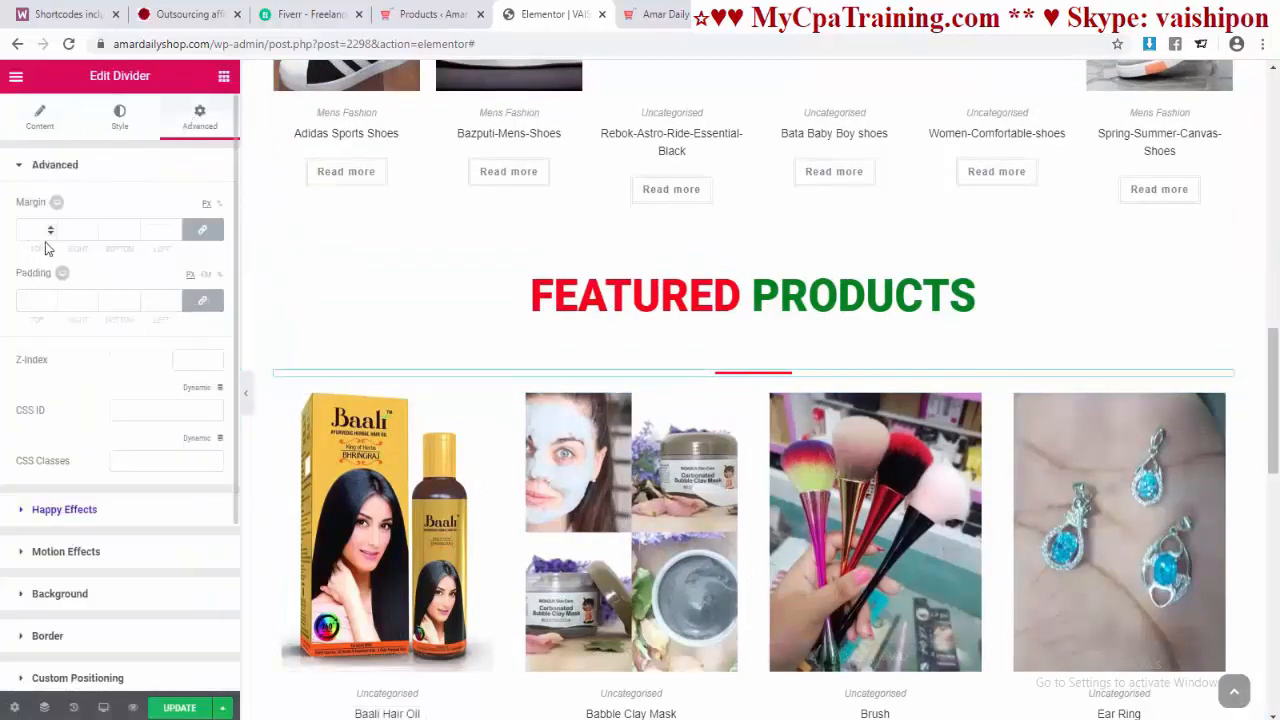
left_click(202, 230)
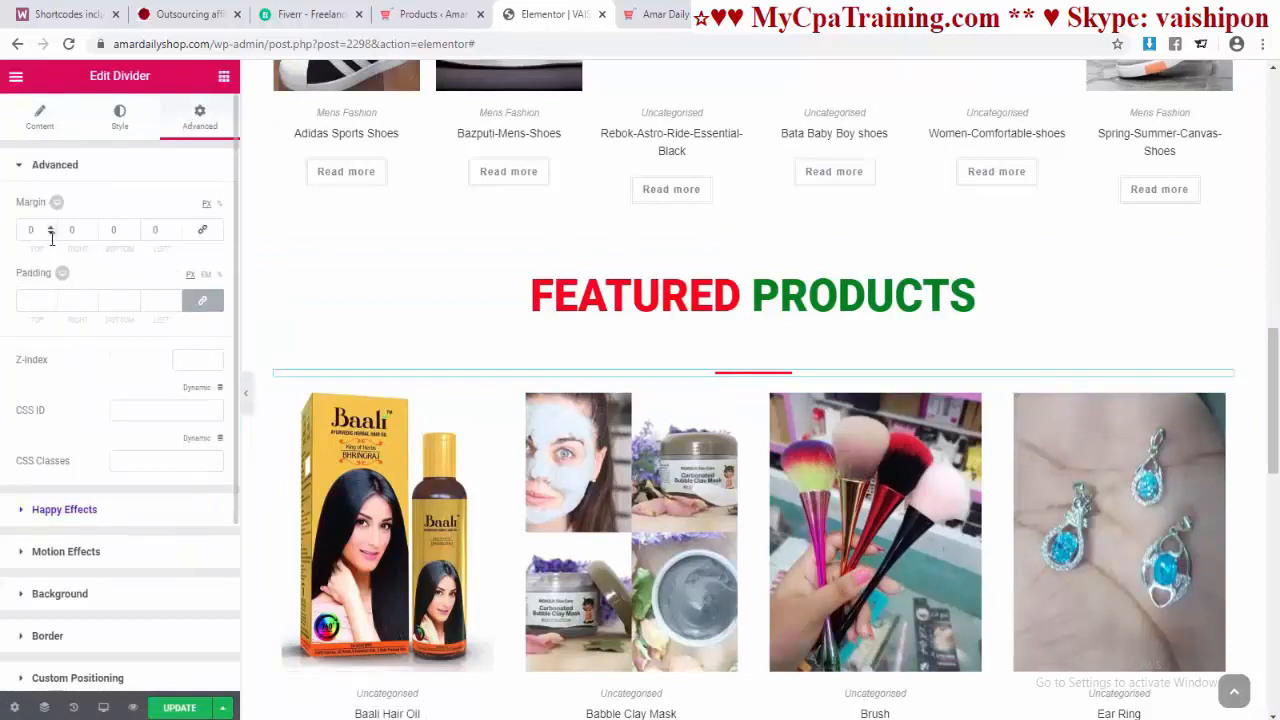
left_click(50, 235)
left_click(50, 235)
left_click(50, 235)
left_click(50, 235)
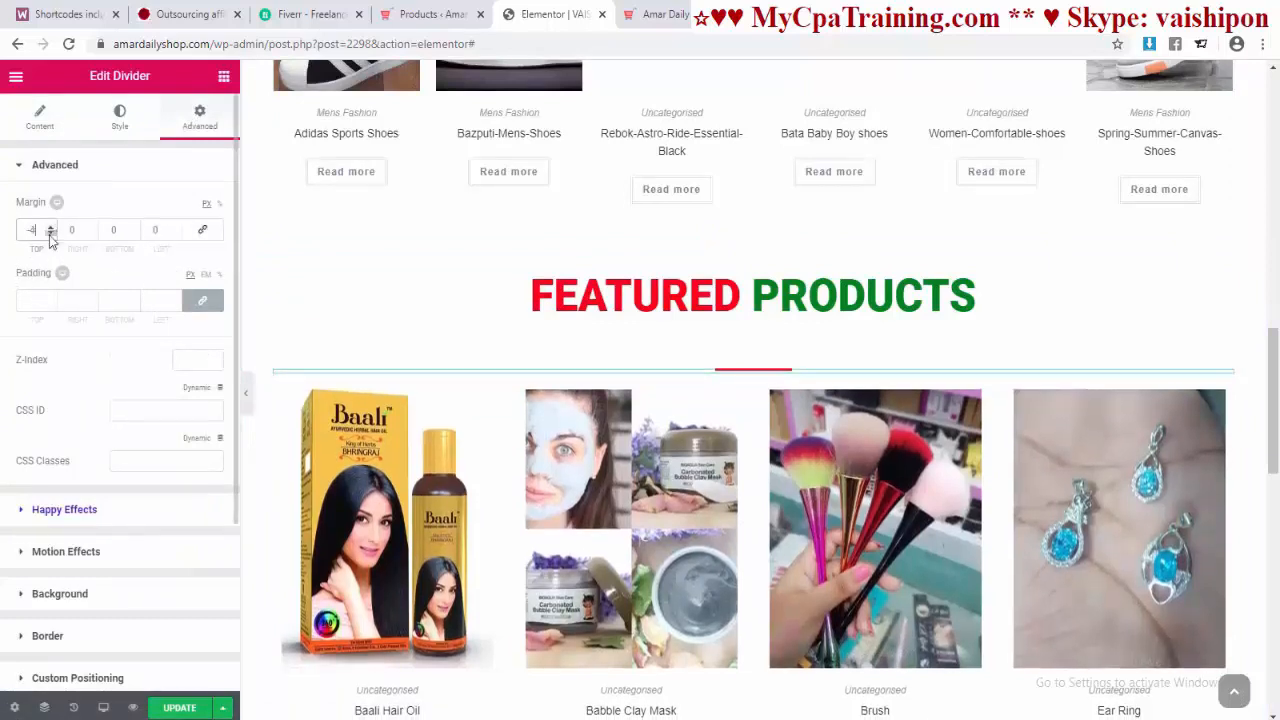
left_click(50, 235)
left_click(50, 235)
left_click(50, 235)
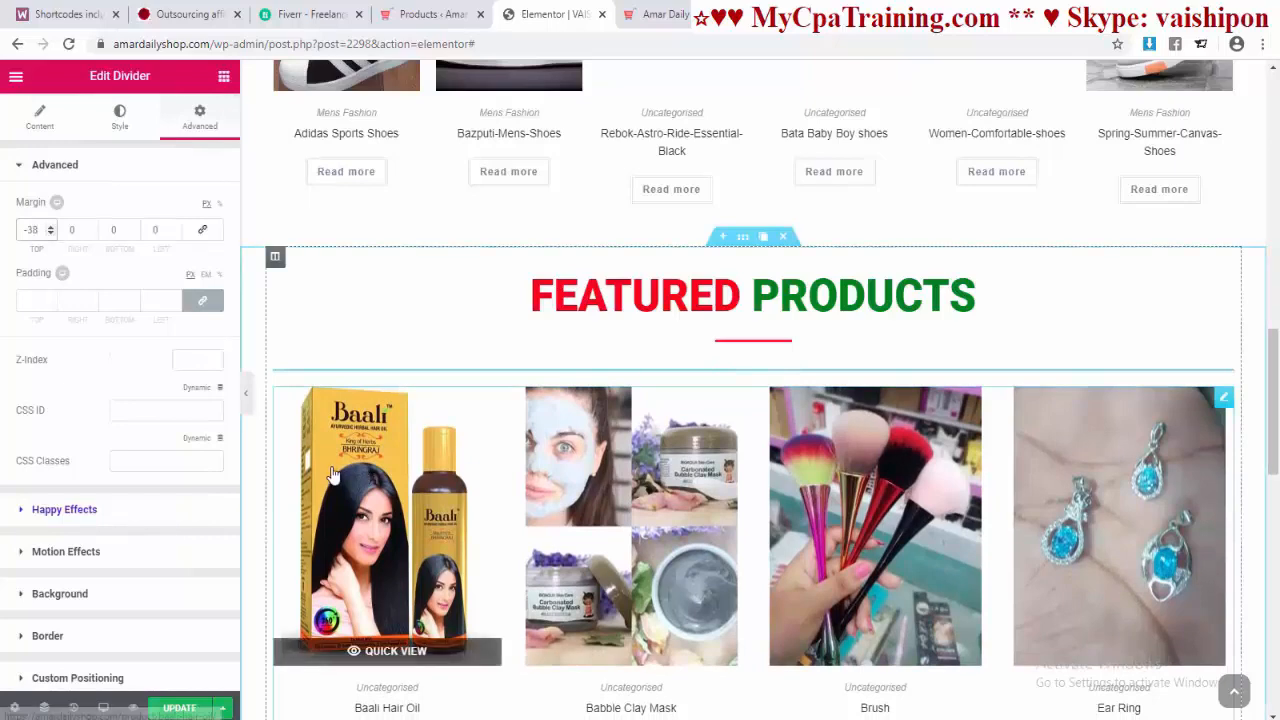
scroll(690, 400, "down", 1)
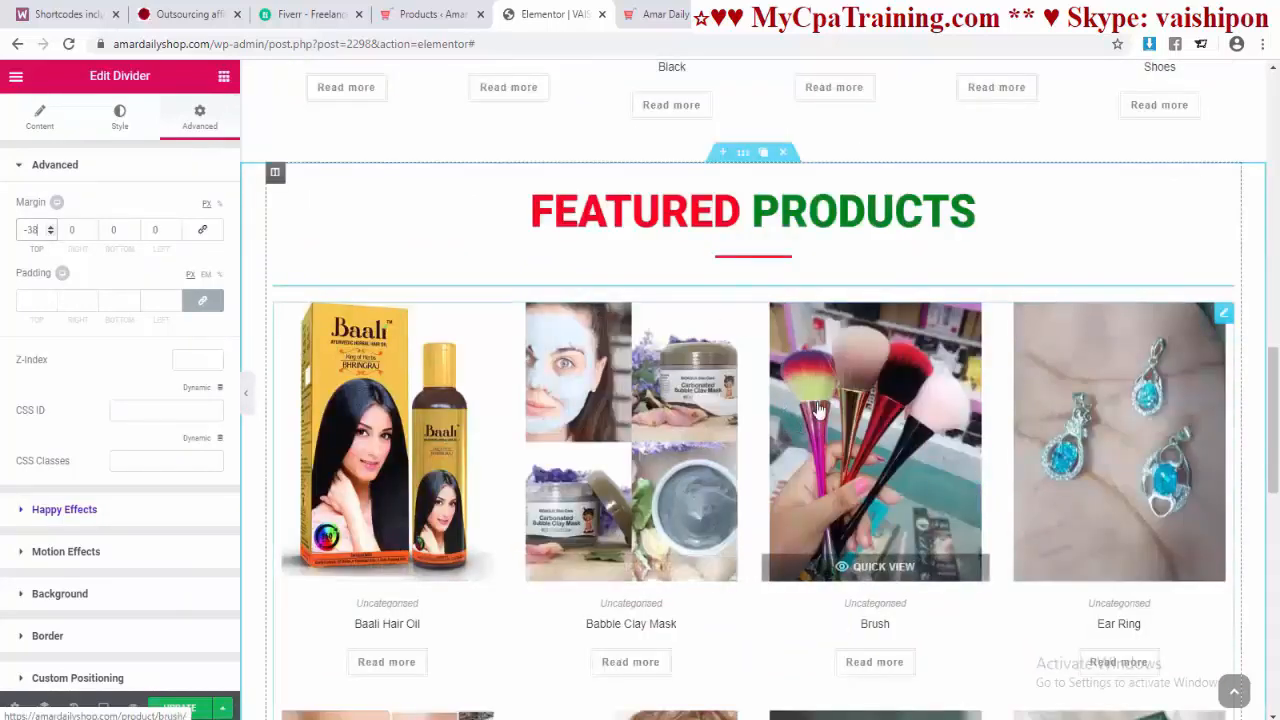
Step: Give the featured products grid a -20 top margin and update the page
left_click(572, 492)
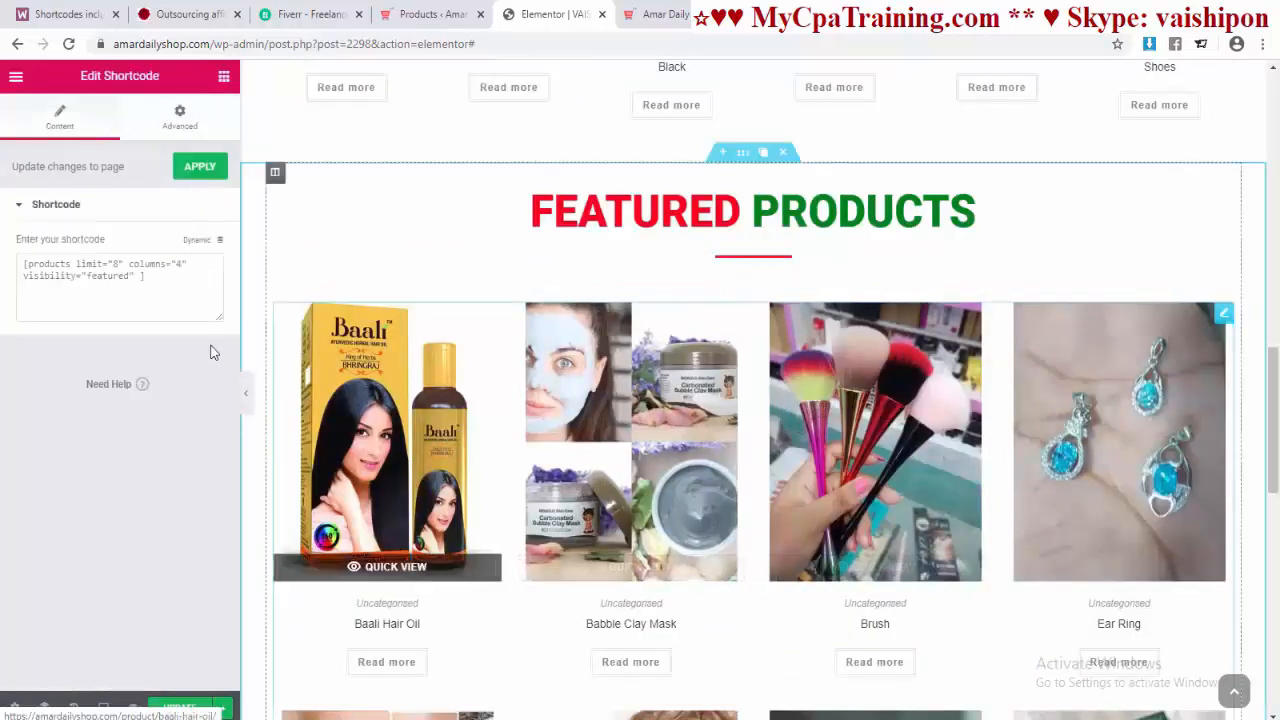
left_click(180, 117)
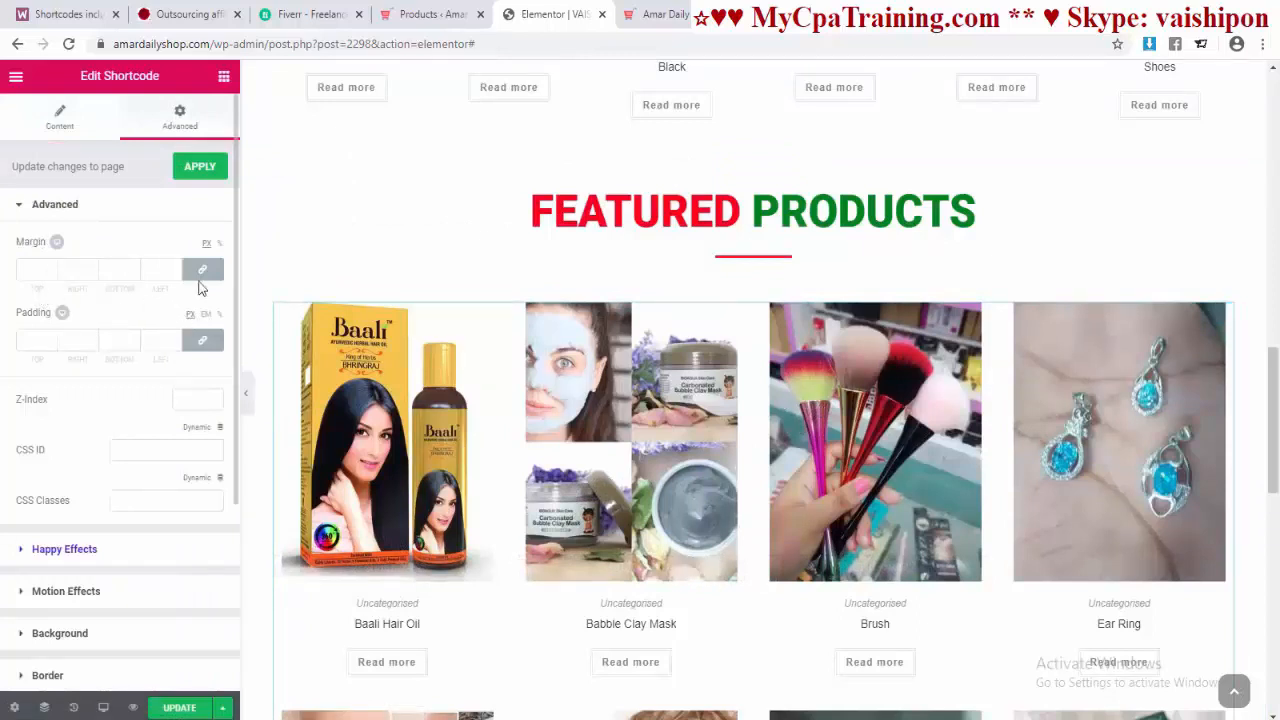
left_click(202, 272)
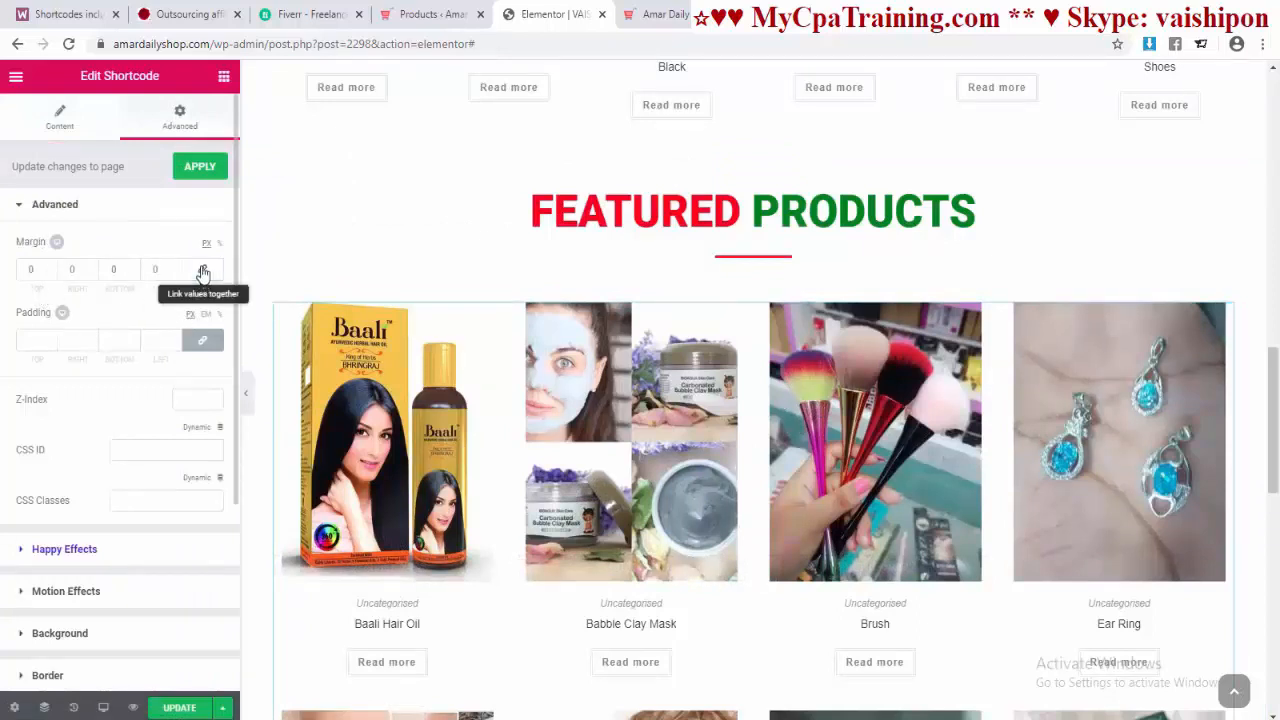
left_click(50, 274)
left_click(50, 274)
left_click(50, 274)
left_click(50, 274)
left_click(50, 274)
left_click(50, 274)
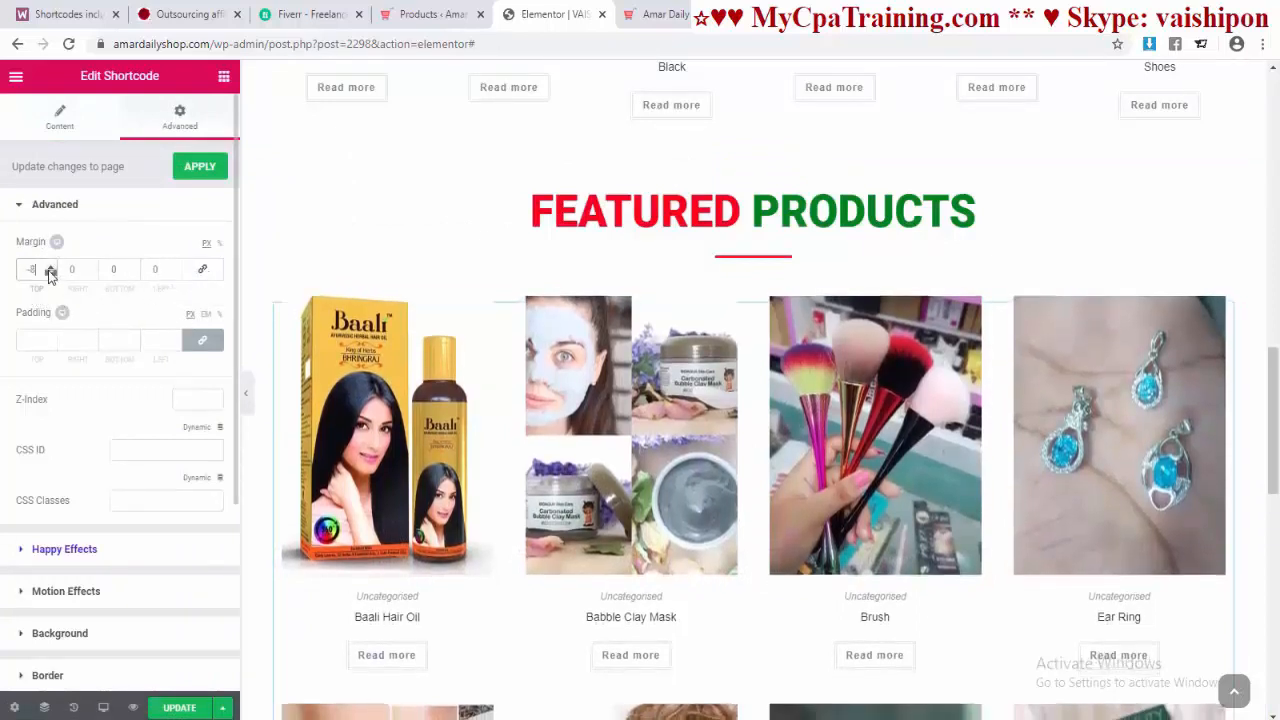
left_click(50, 274)
left_click(50, 274)
left_click(50, 274)
scroll(1080, 420, "down", 9)
scroll(1080, 420, "up", 14)
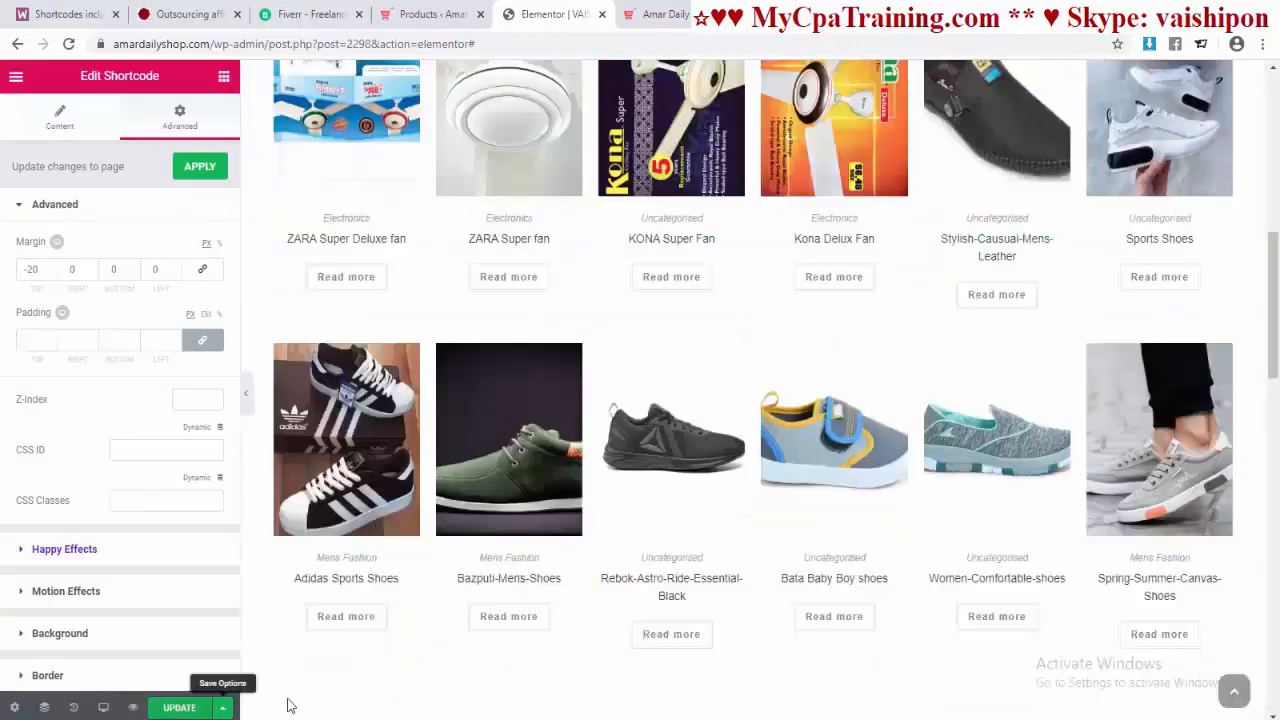
left_click(222, 170)
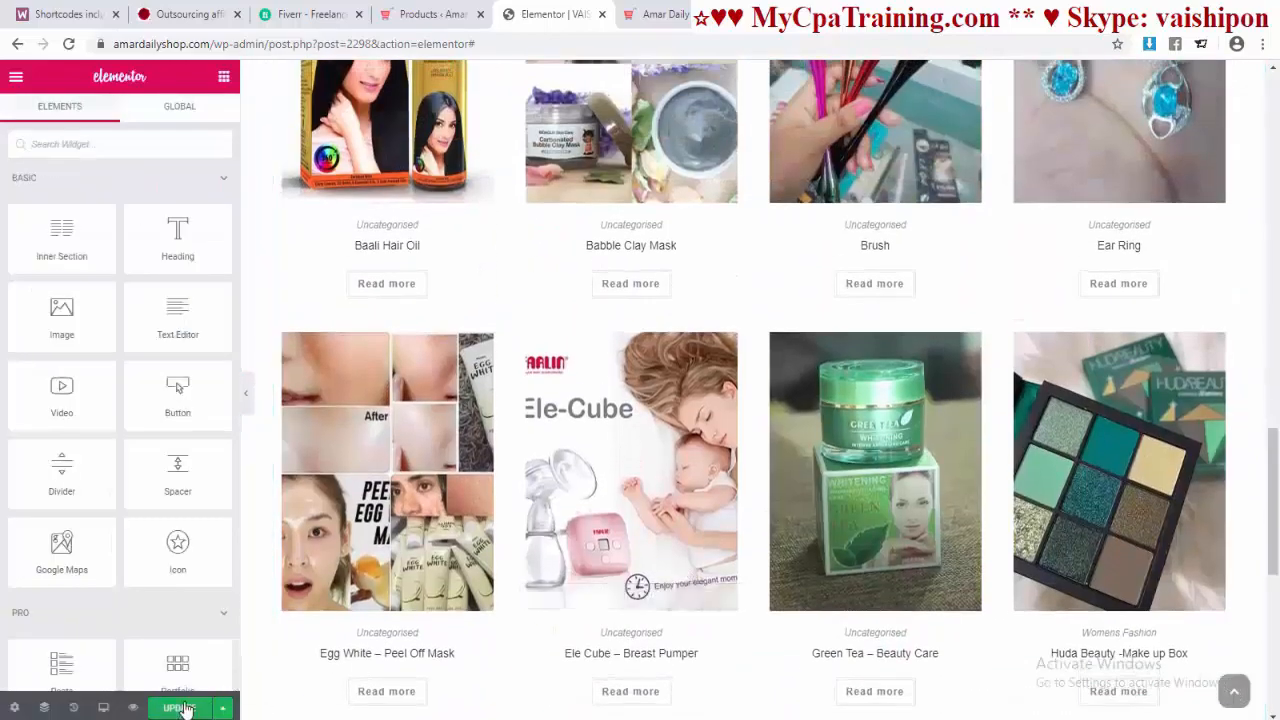
left_click(103, 707)
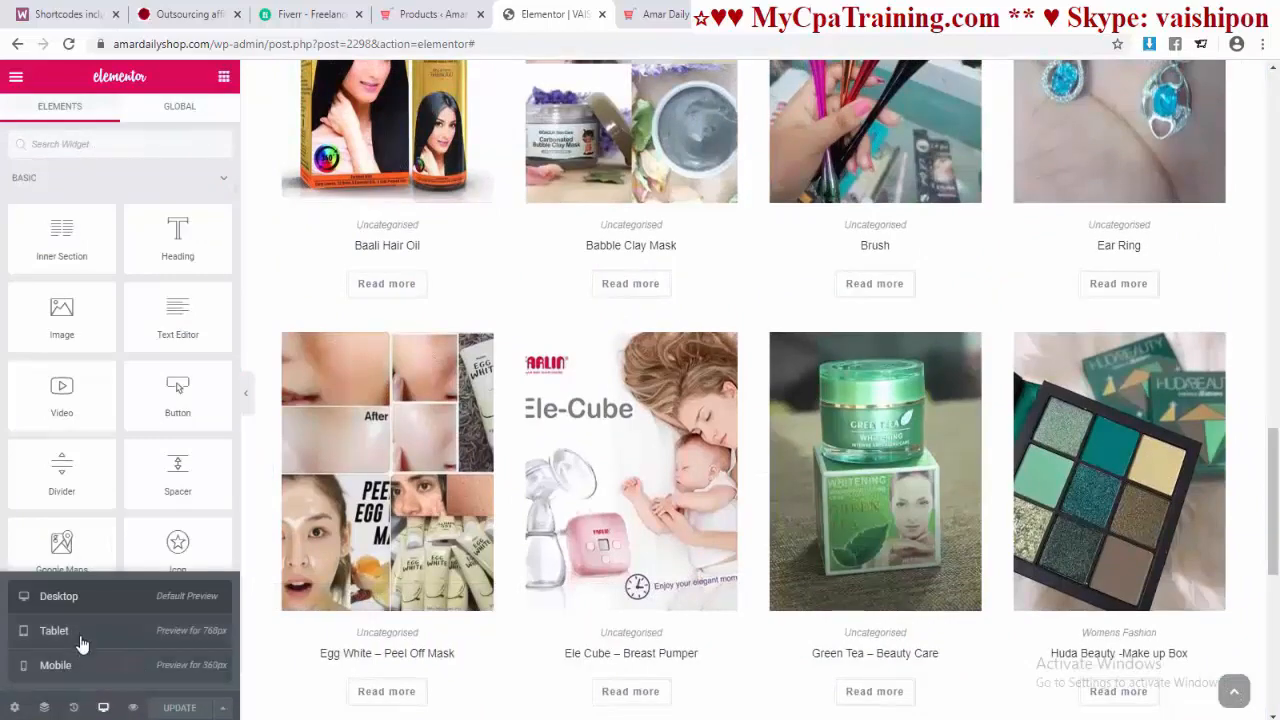
left_click(90, 670)
scroll(724, 425, "down", 5)
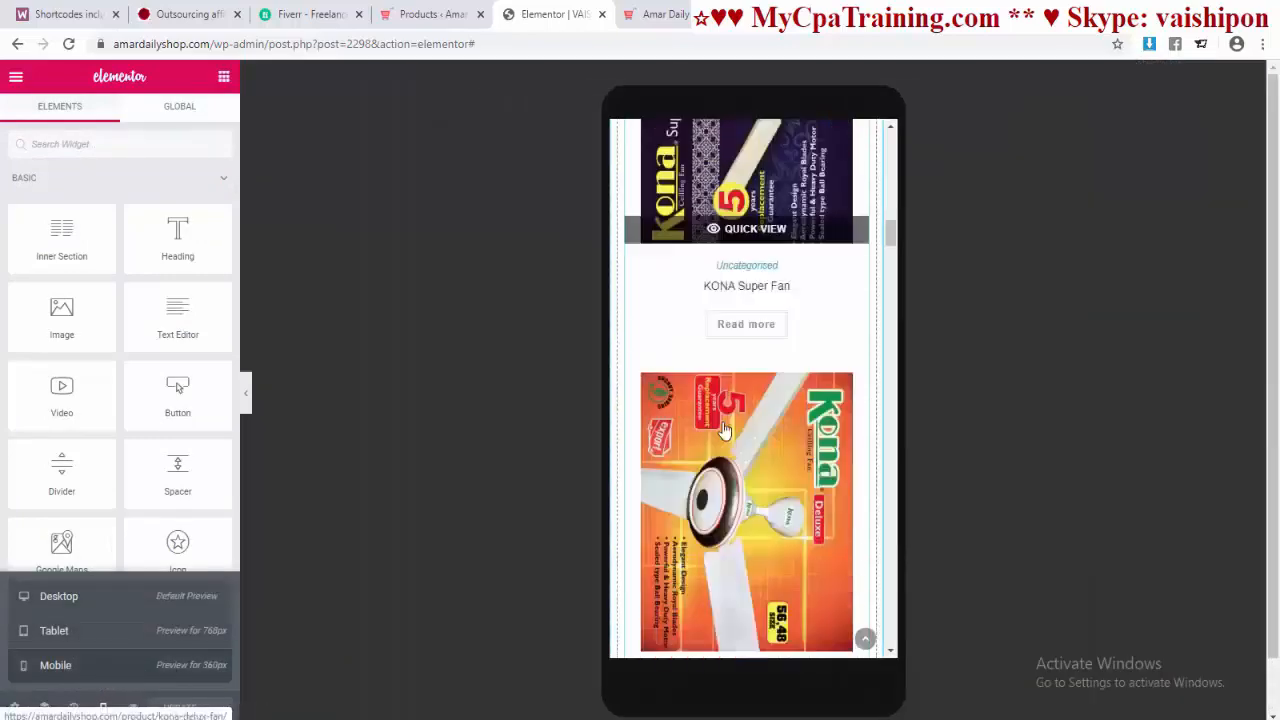
scroll(724, 430, "down", 12)
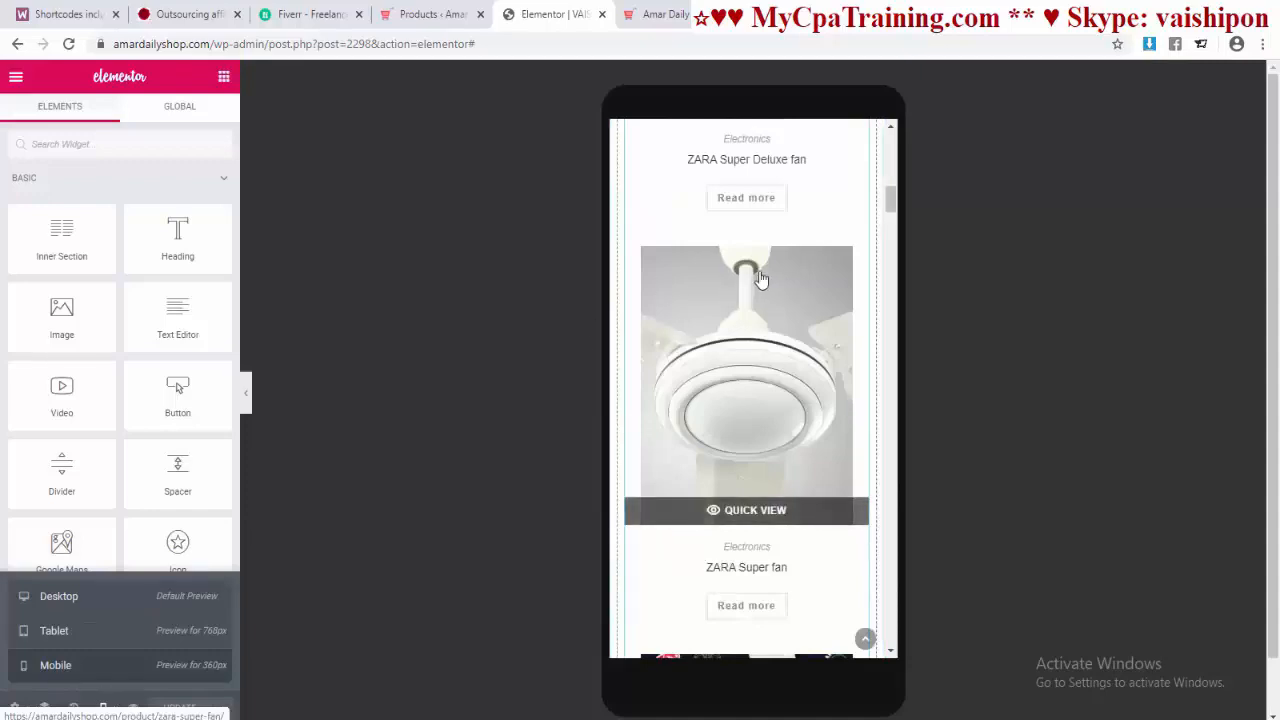
scroll(764, 418, "down", 5)
left_click(760, 422)
scroll(709, 409, "down", 5)
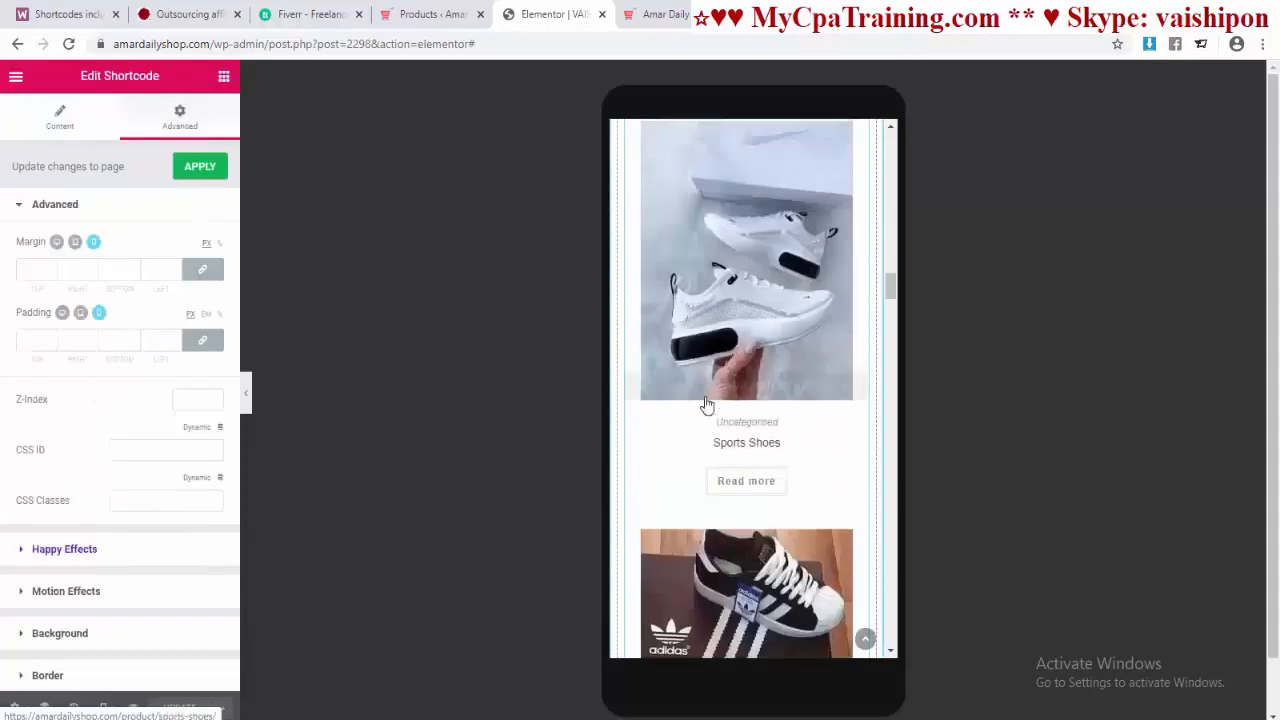
scroll(672, 398, "up", 2)
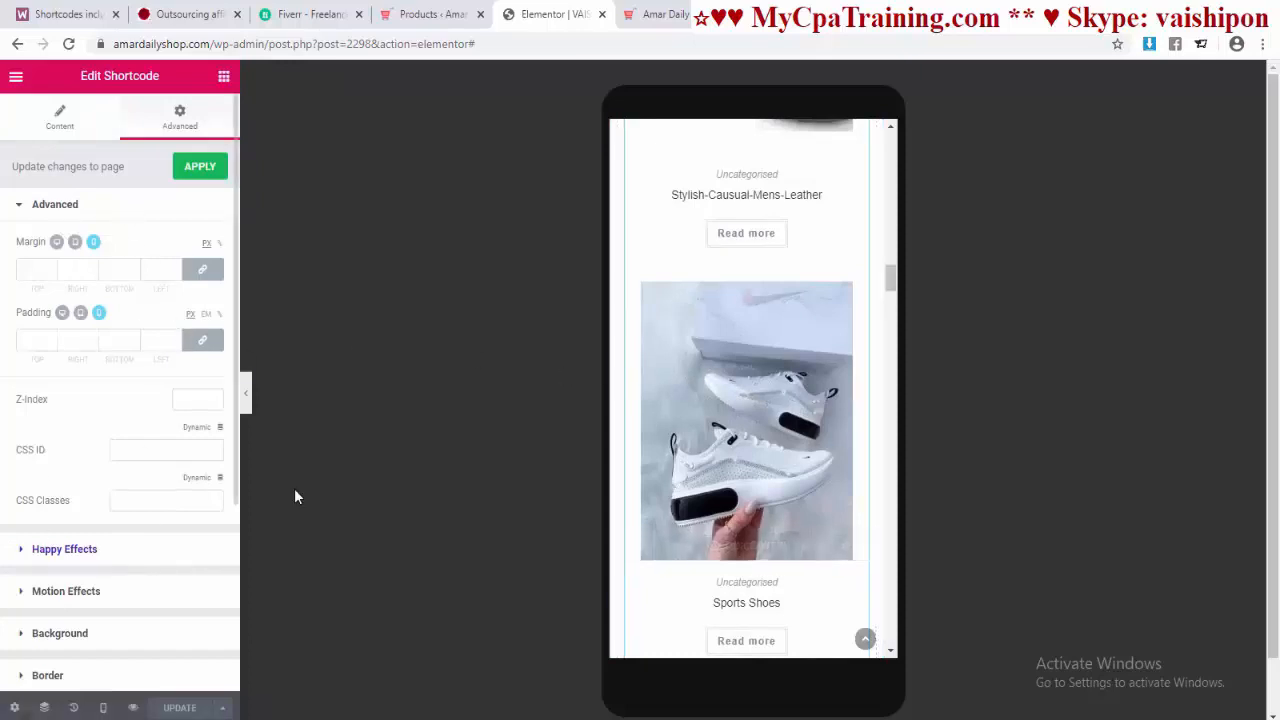
left_click(102, 708)
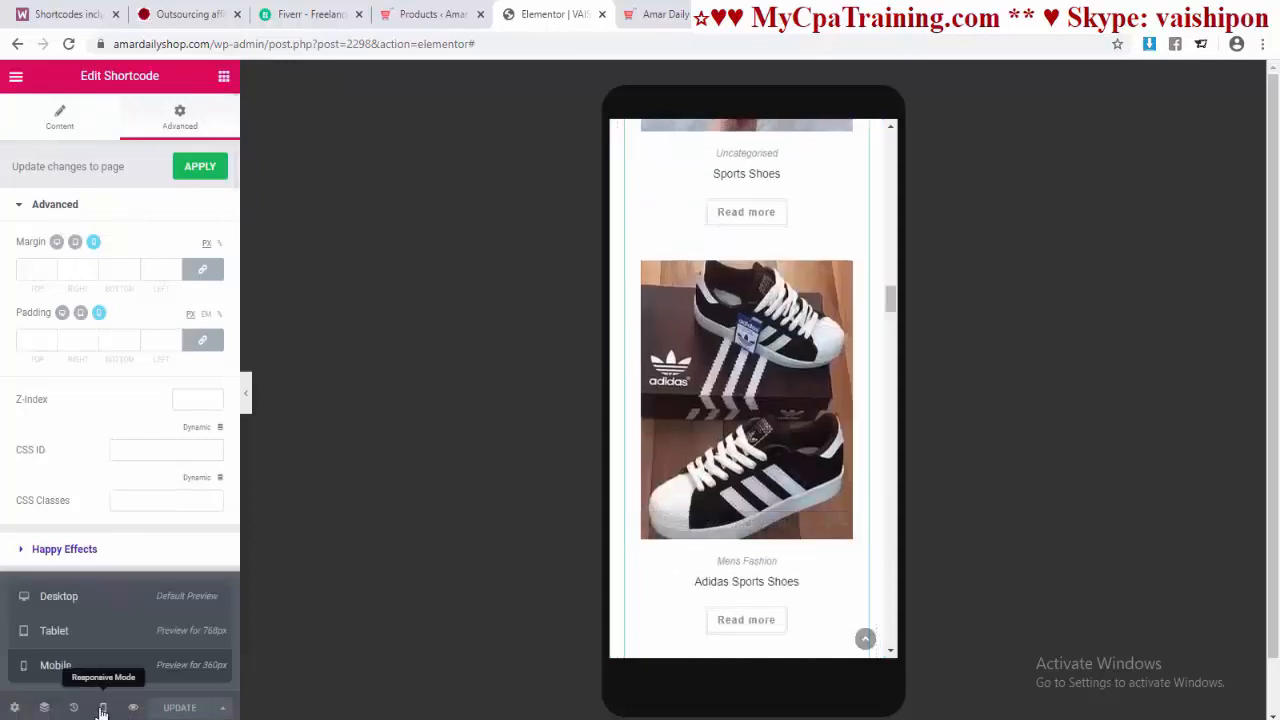
left_click(55, 630)
scroll(697, 515, "up", 20)
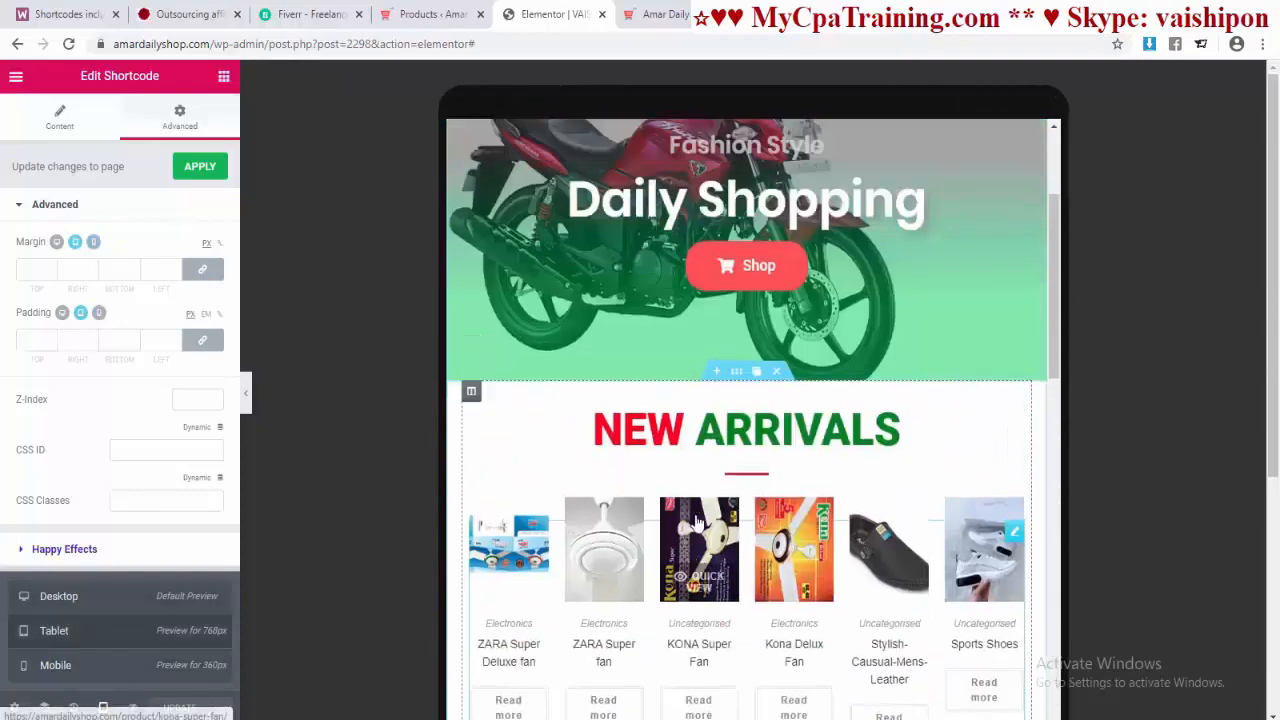
scroll(695, 518, "down", 8)
scroll(695, 526, "down", 12)
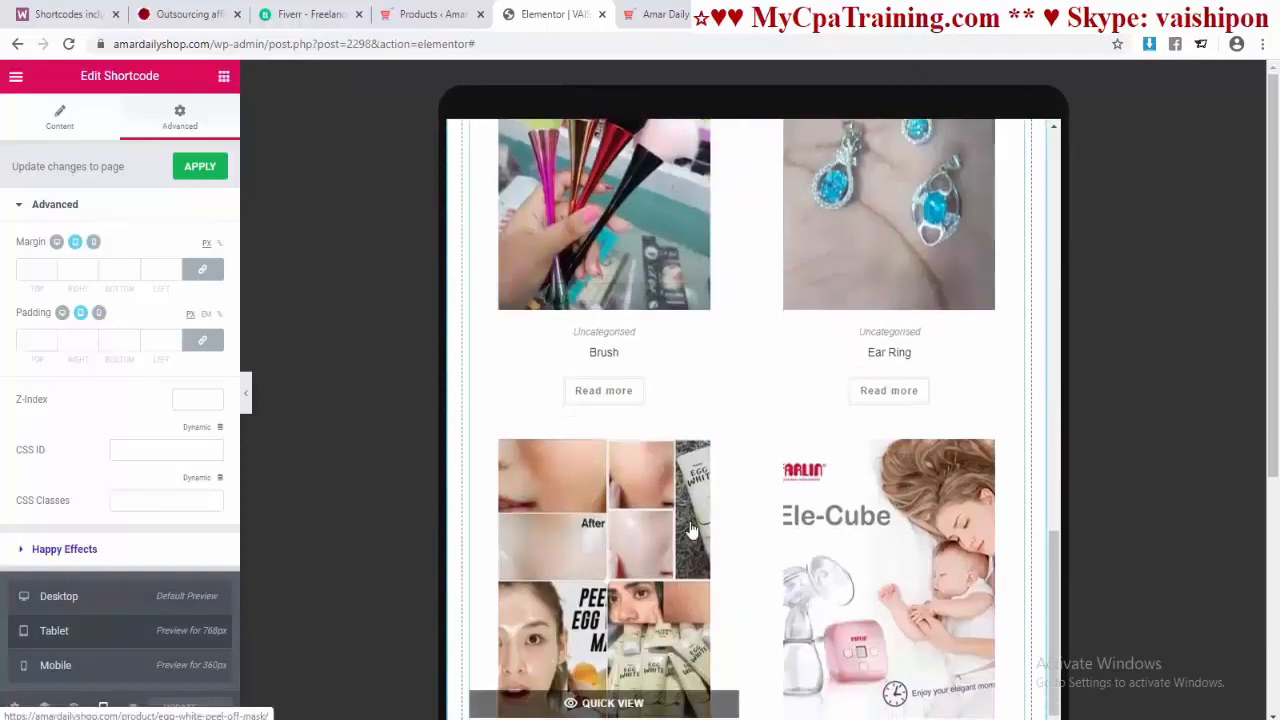
left_click(76, 610)
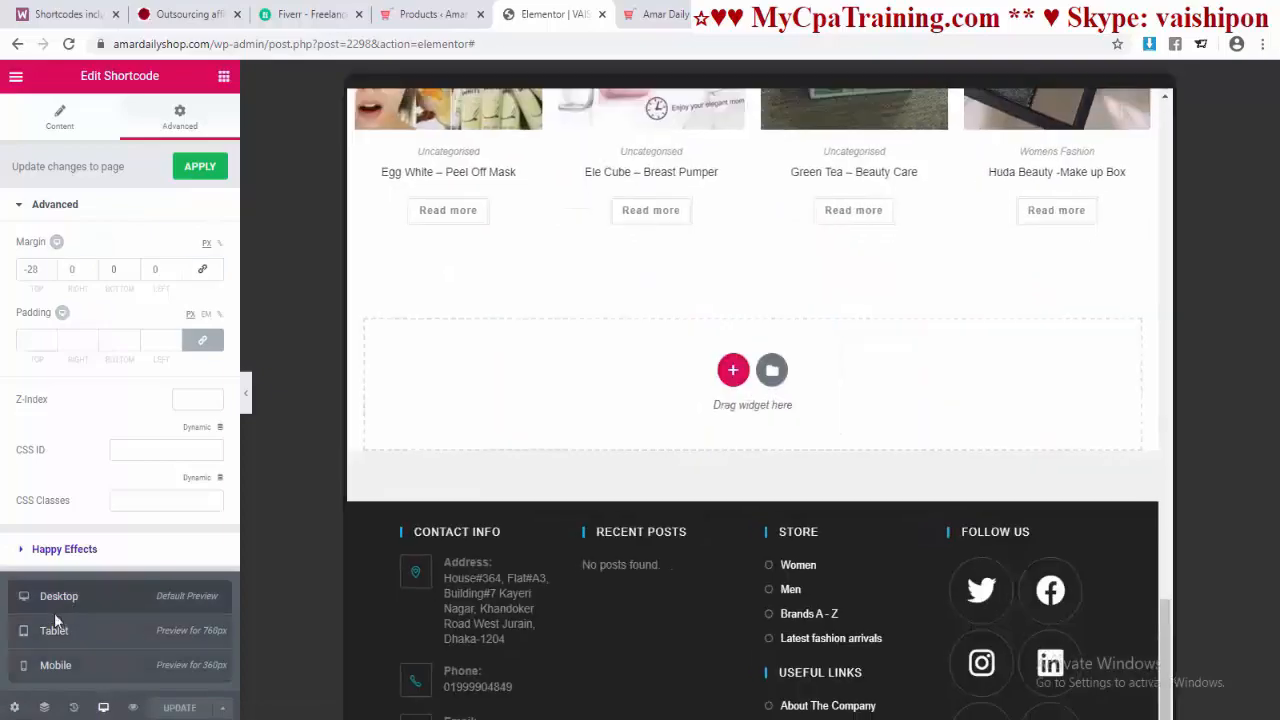
scroll(768, 420, "up", 15)
scroll(760, 415, "down", 14)
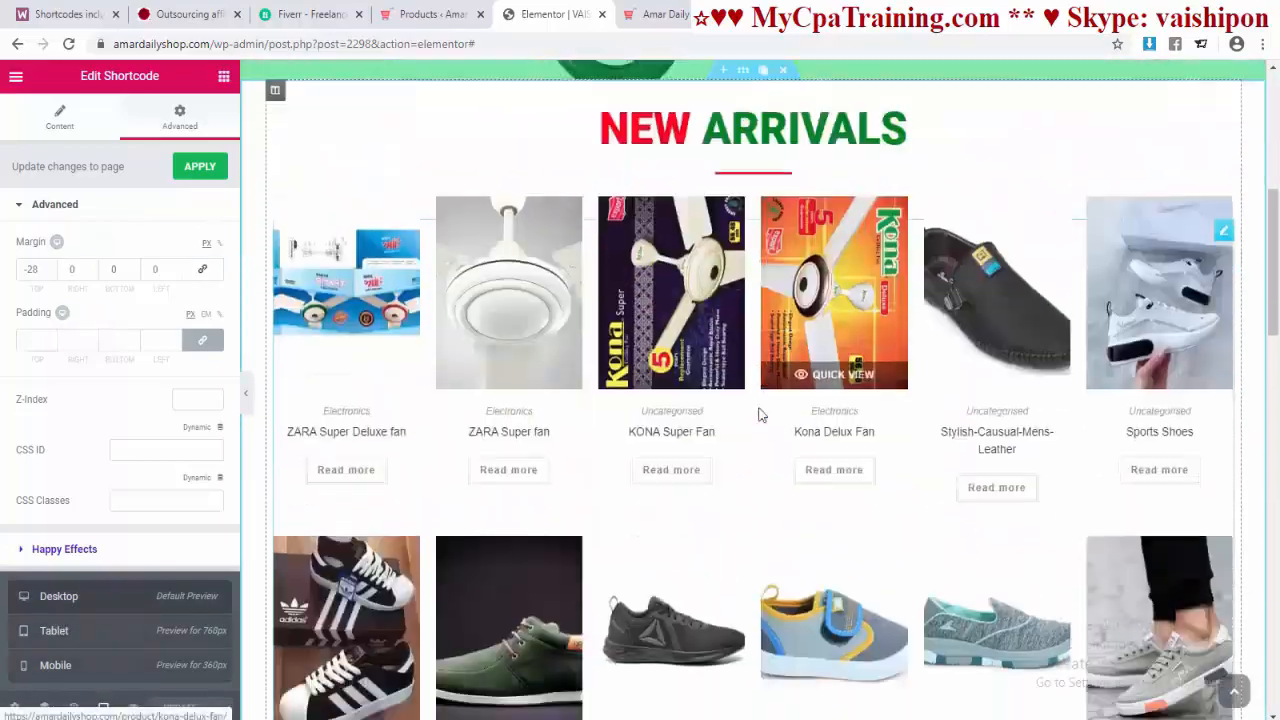
scroll(757, 414, "up", 3)
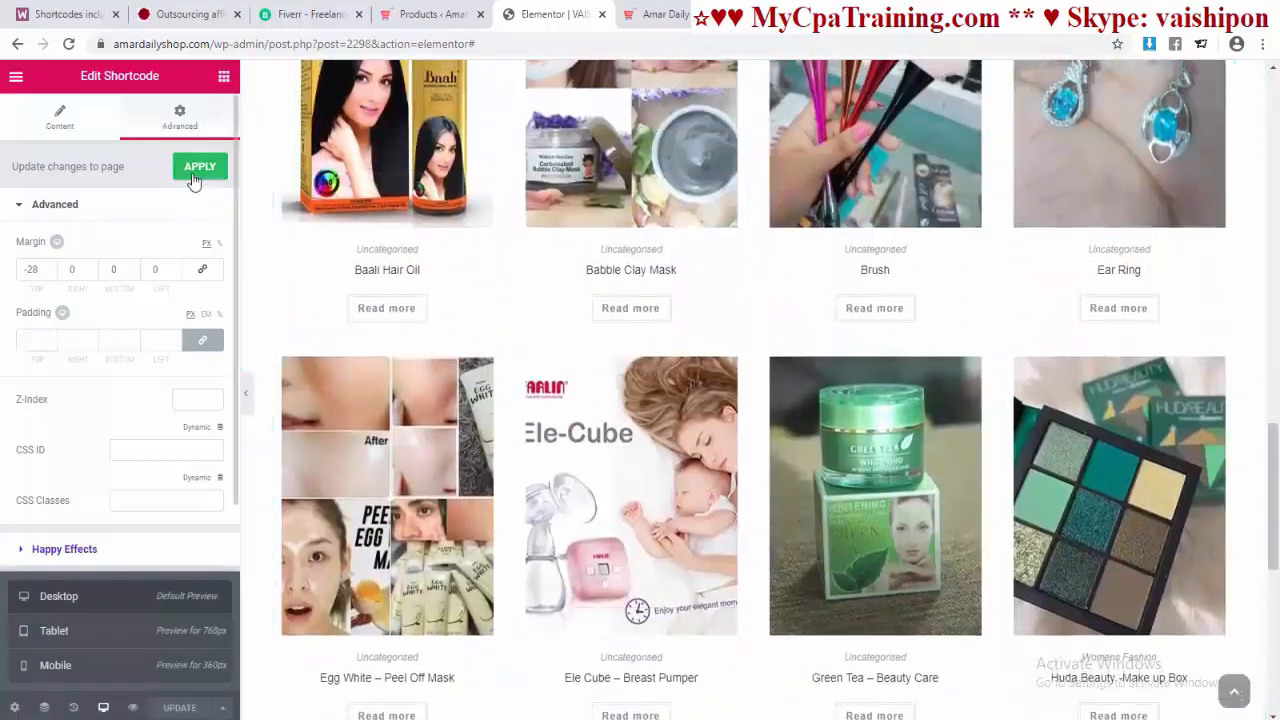
left_click(200, 166)
Step: Compare with the live homepage's three-banner row and add a three-column section at the page bottom
left_click(659, 15)
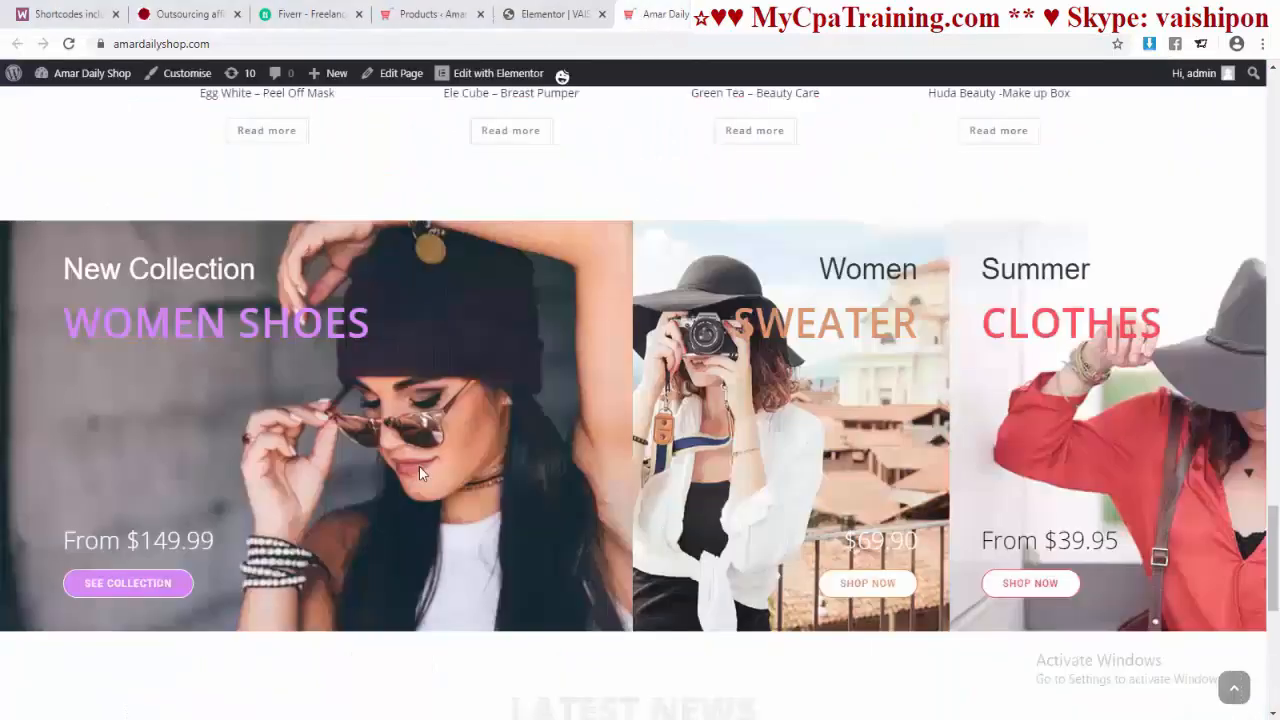
scroll(610, 440, "down", 1)
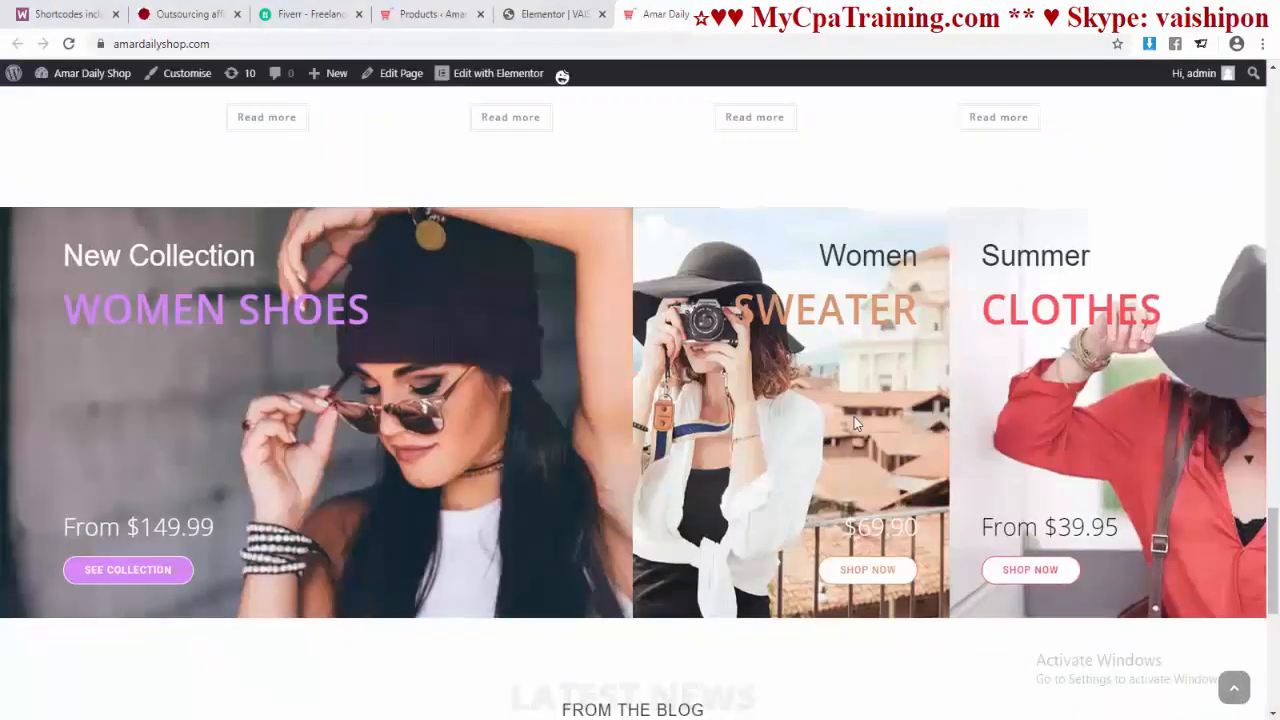
key("ctrl+shift+Tab")
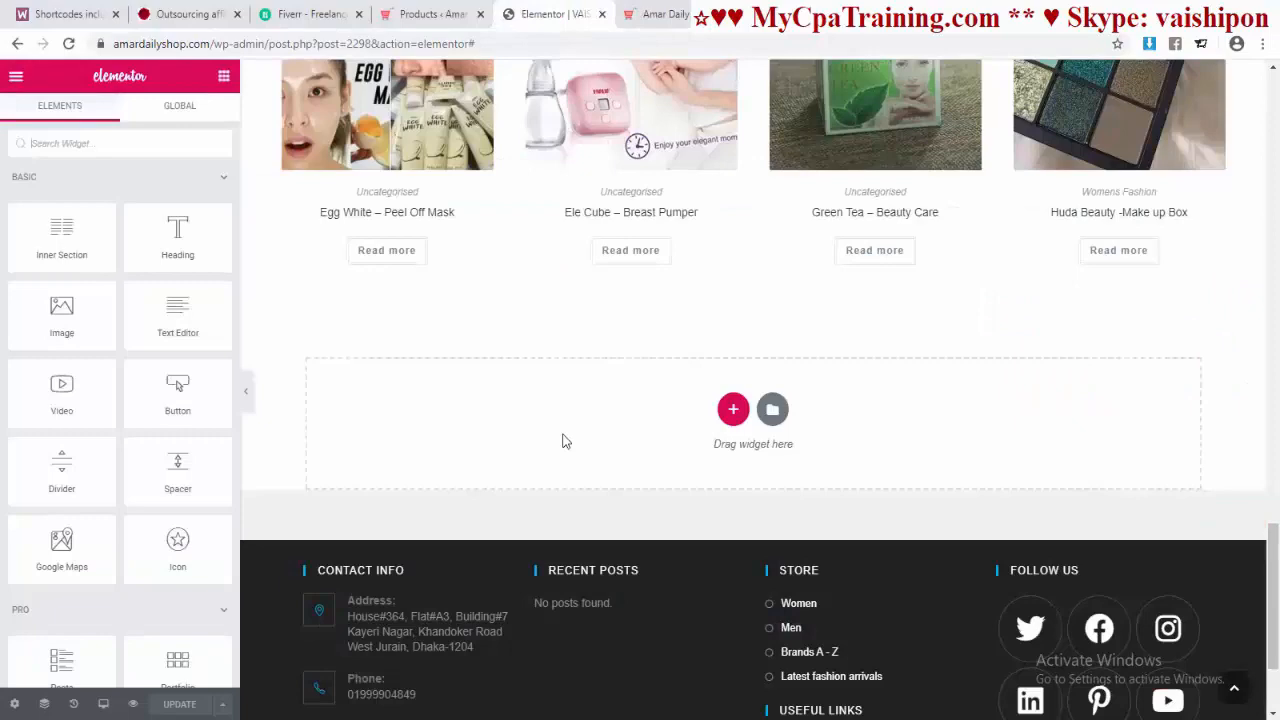
left_click(732, 410)
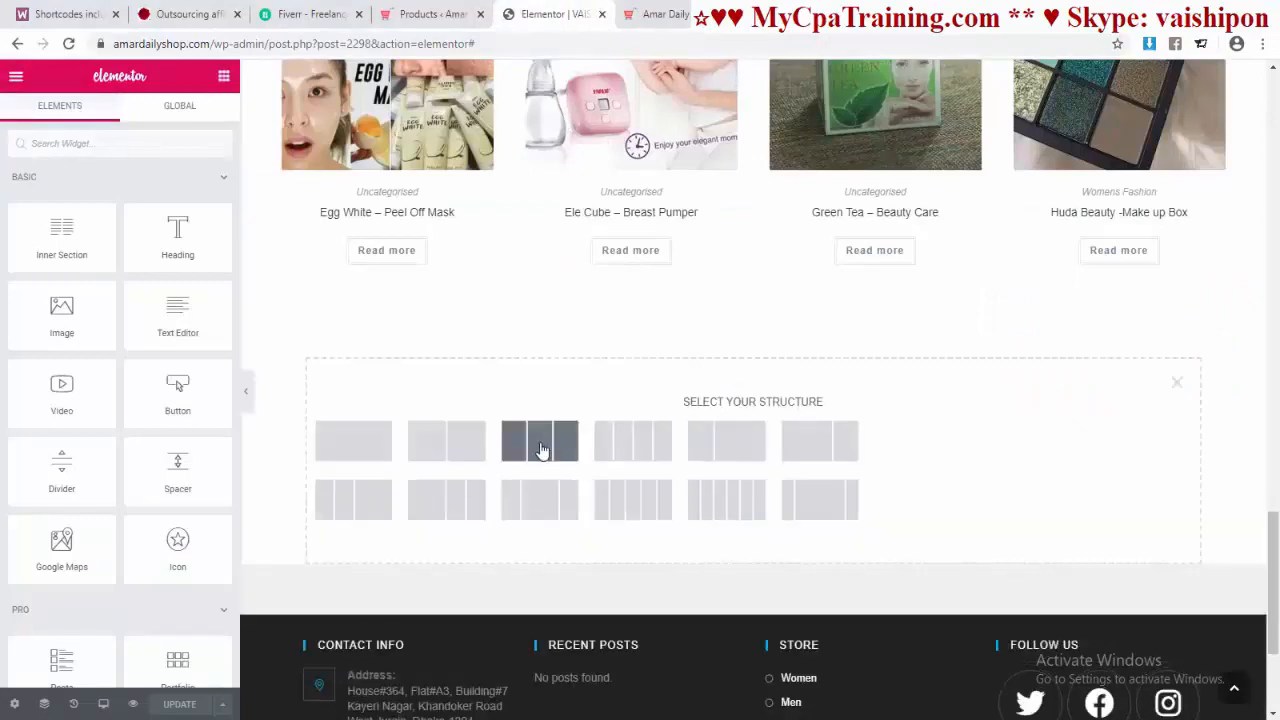
key("ctrl+Tab")
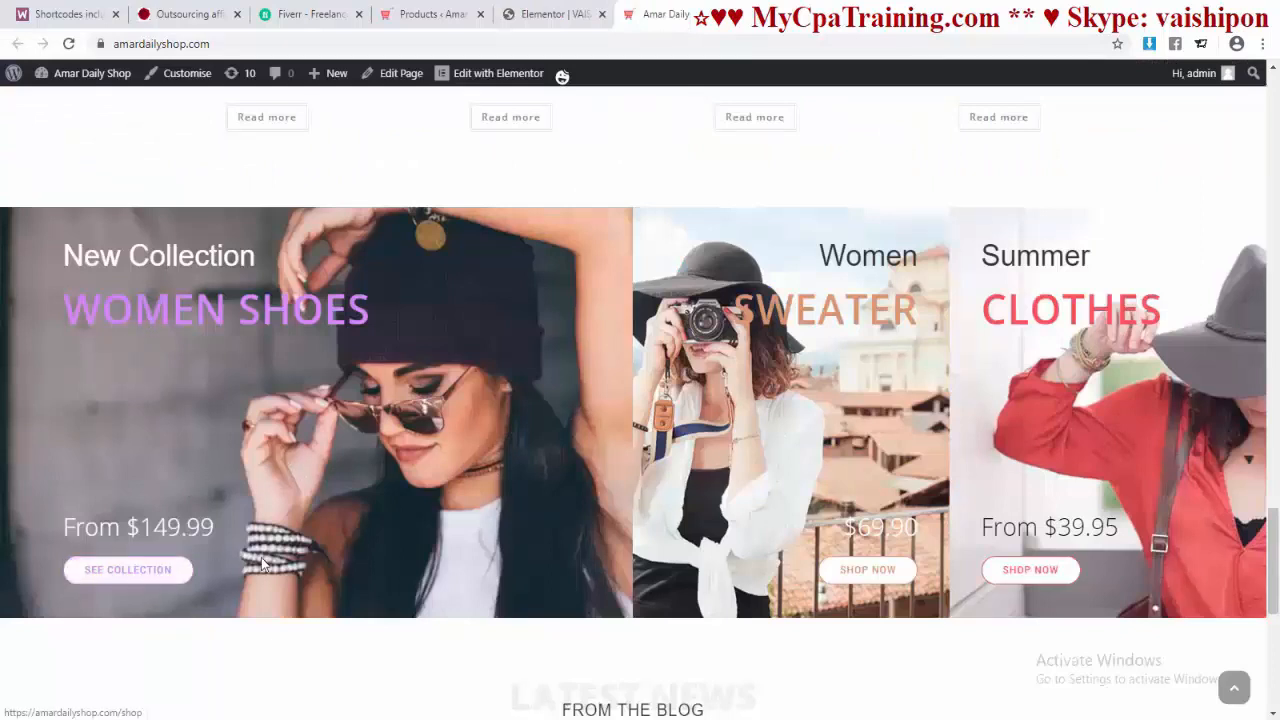
left_click(548, 20)
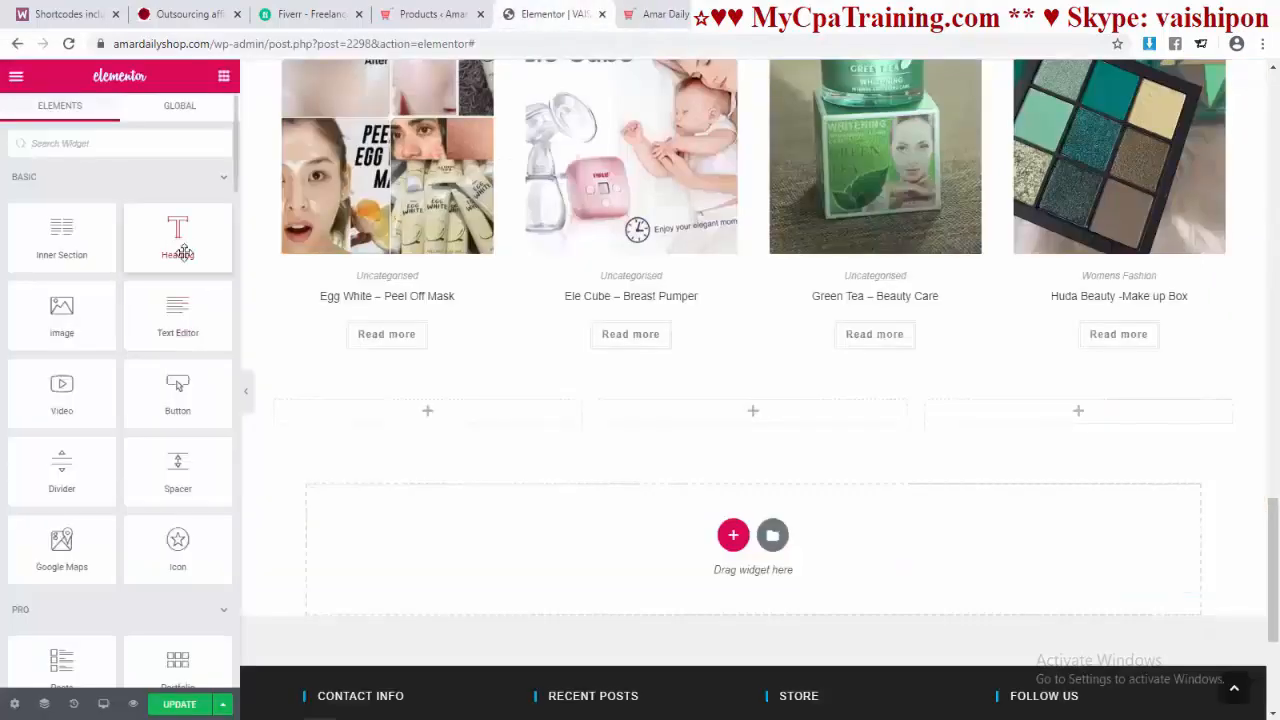
Step: Fill the left column with three Heading widgets and a Button, then select that column
left_click_drag(178, 238, 436, 416)
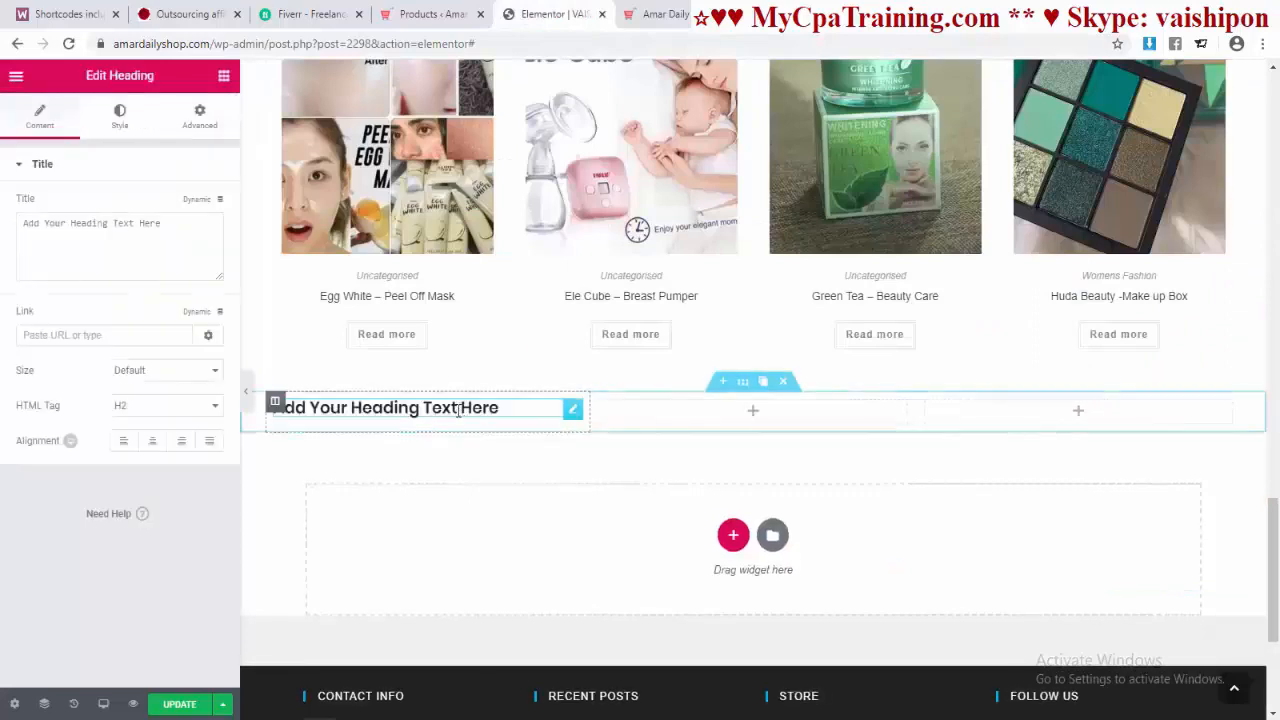
left_click(224, 76)
left_click_drag(179, 232, 420, 421)
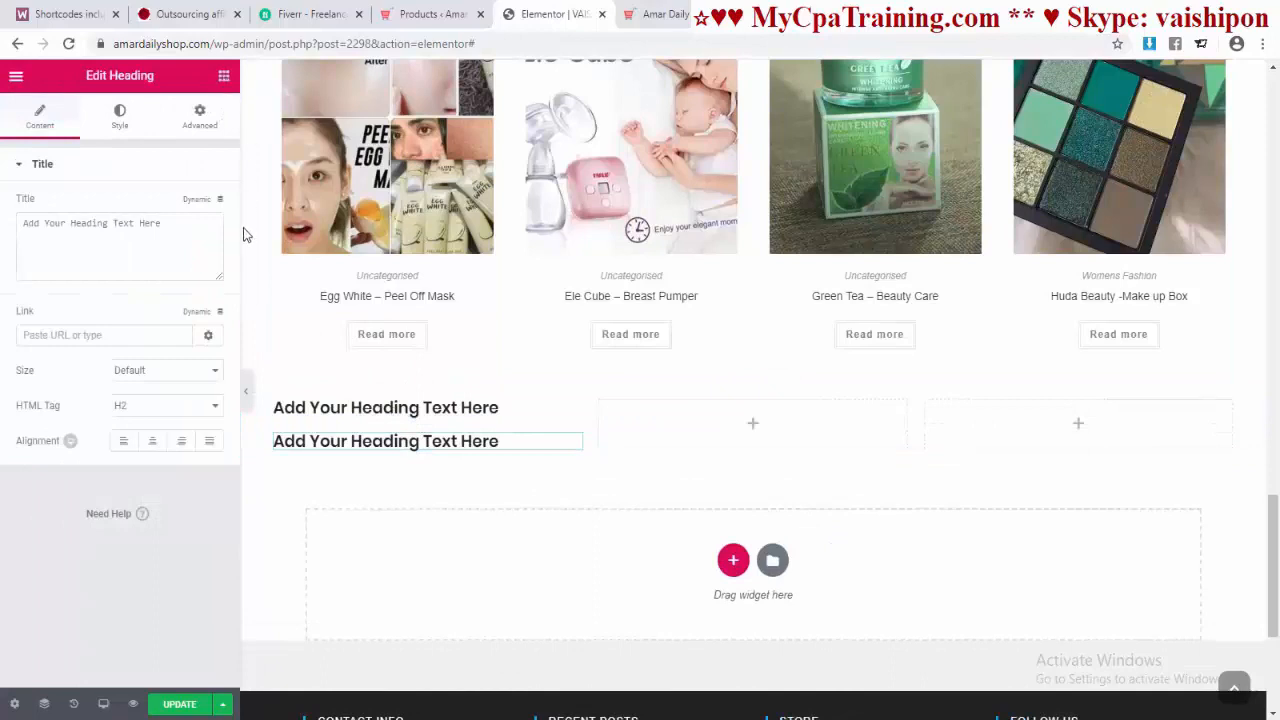
left_click(224, 76)
left_click_drag(177, 232, 343, 462)
left_click(224, 77)
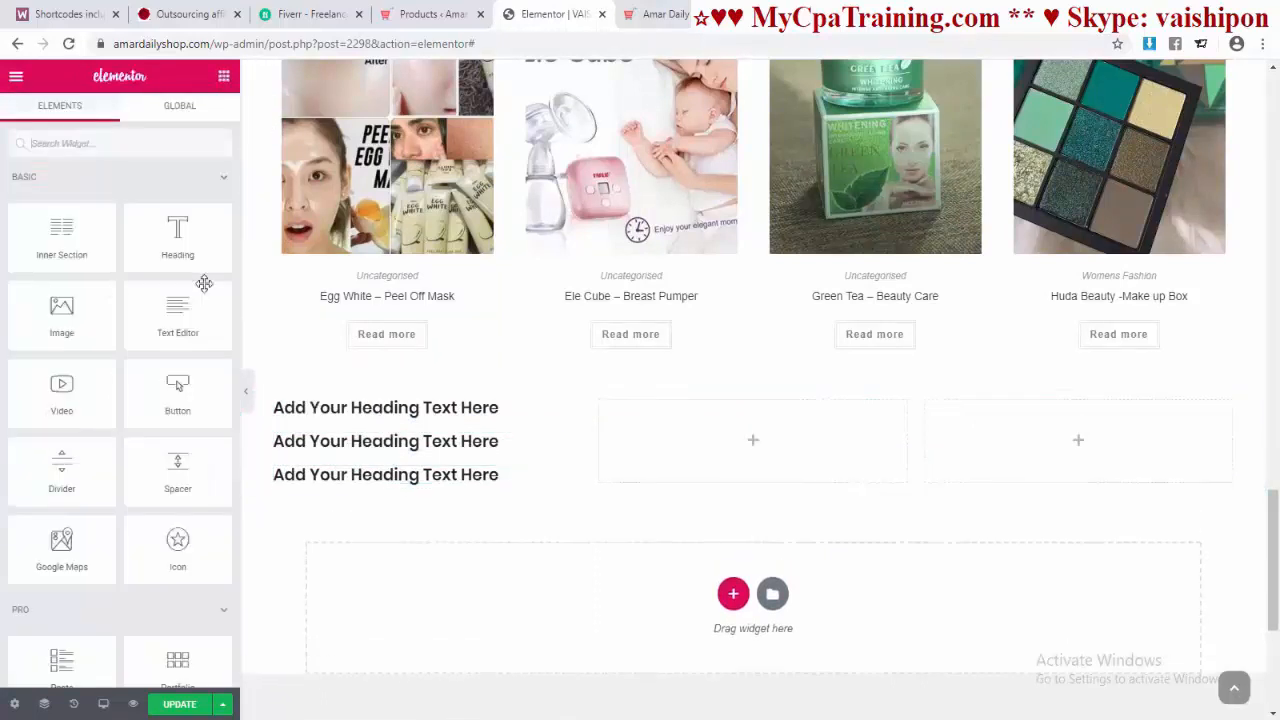
left_click_drag(177, 395, 372, 500)
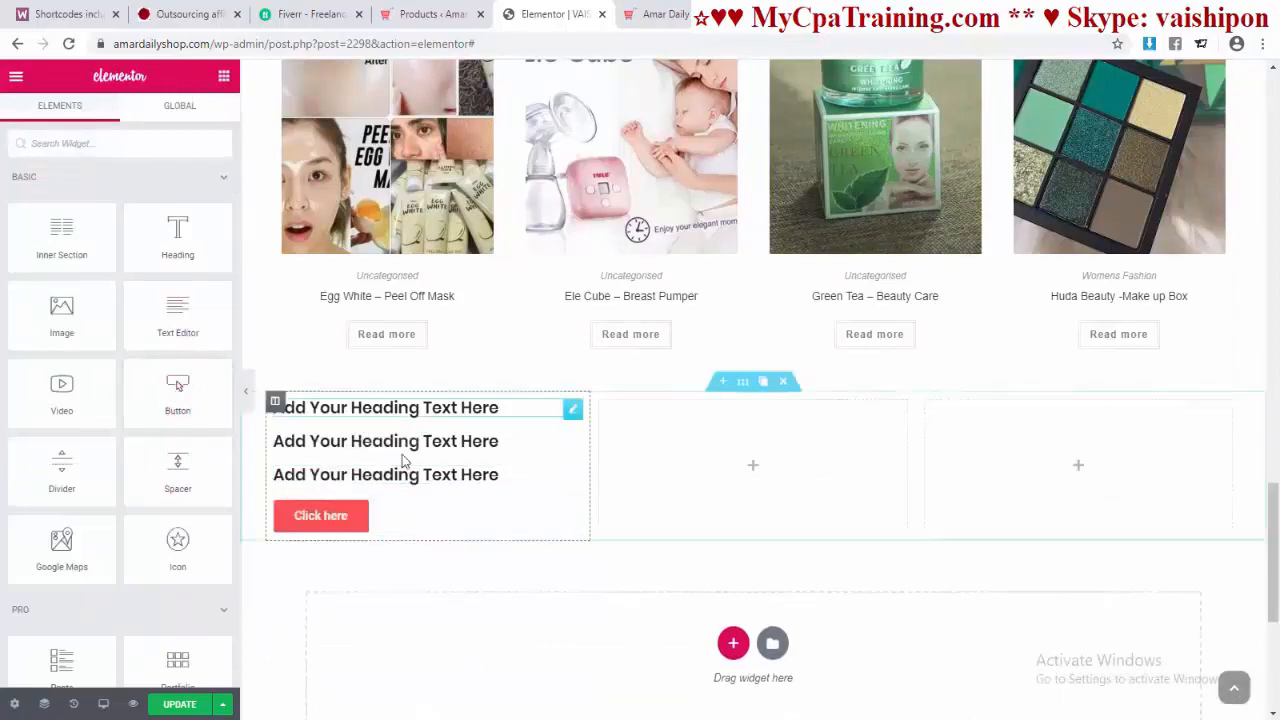
left_click(275, 404)
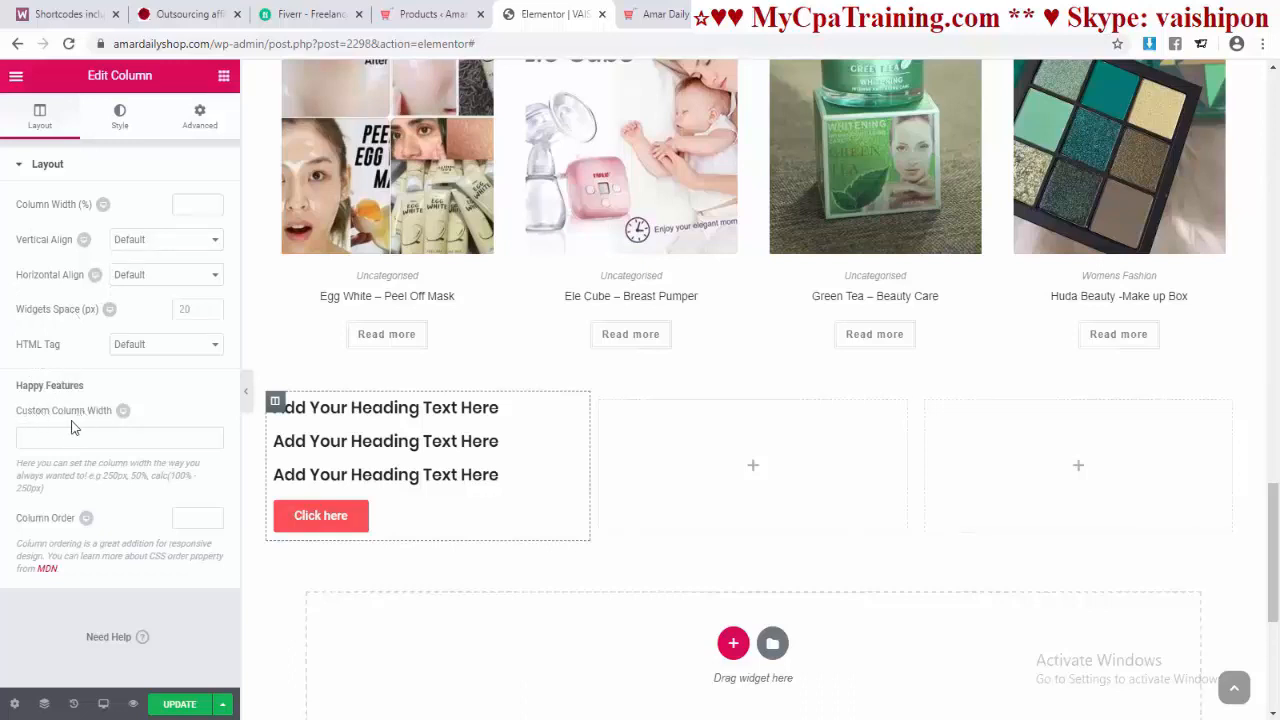
Step: Set the left column's Classic background to the Baali image, with no background colour
left_click(117, 128)
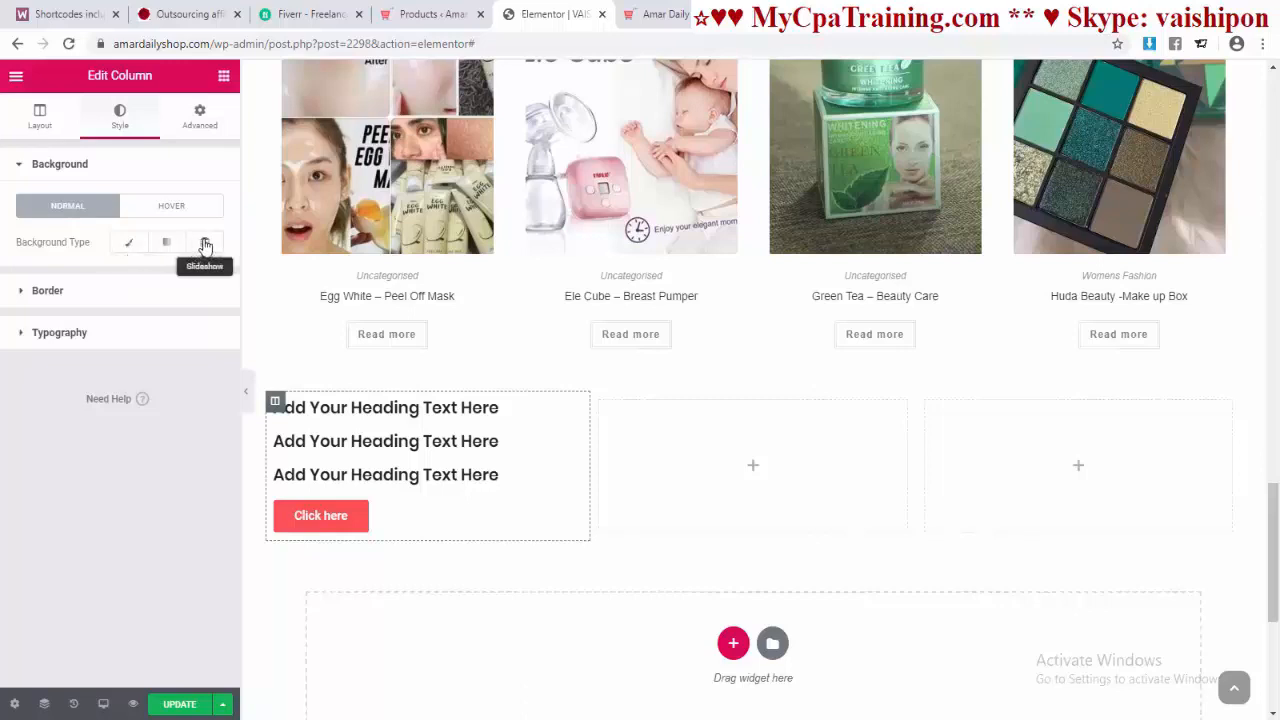
left_click(128, 242)
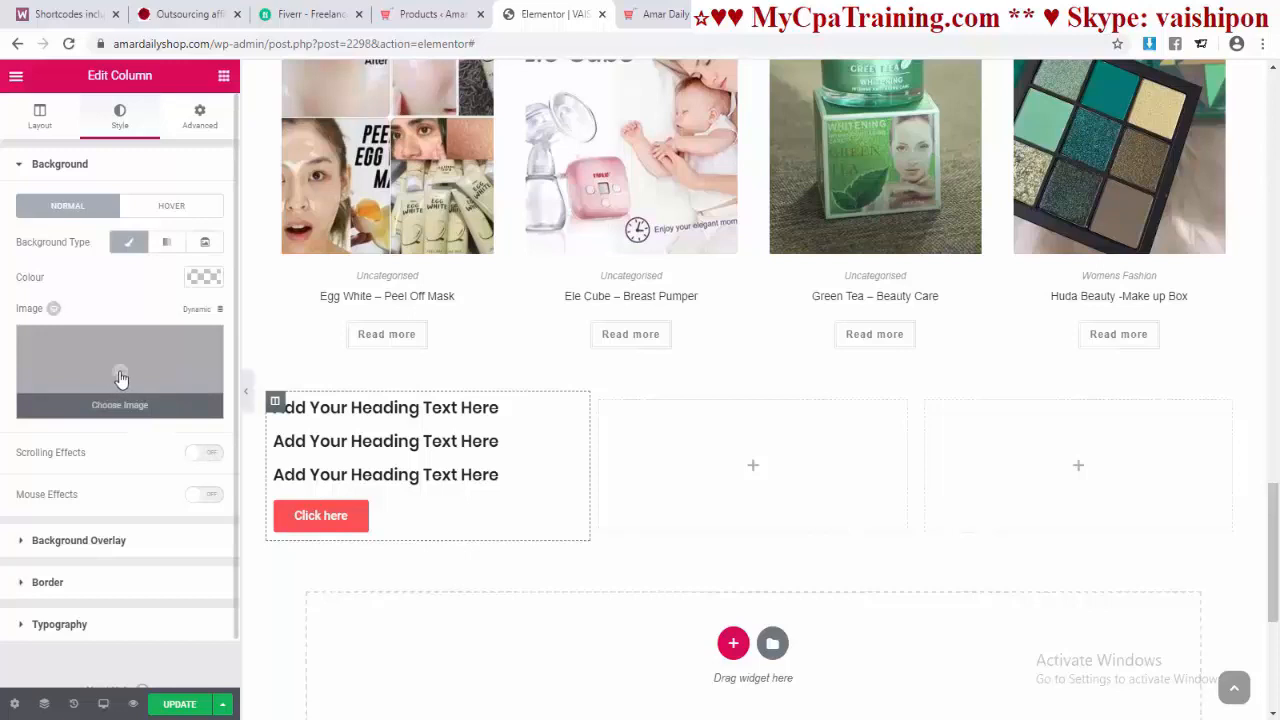
left_click(204, 278)
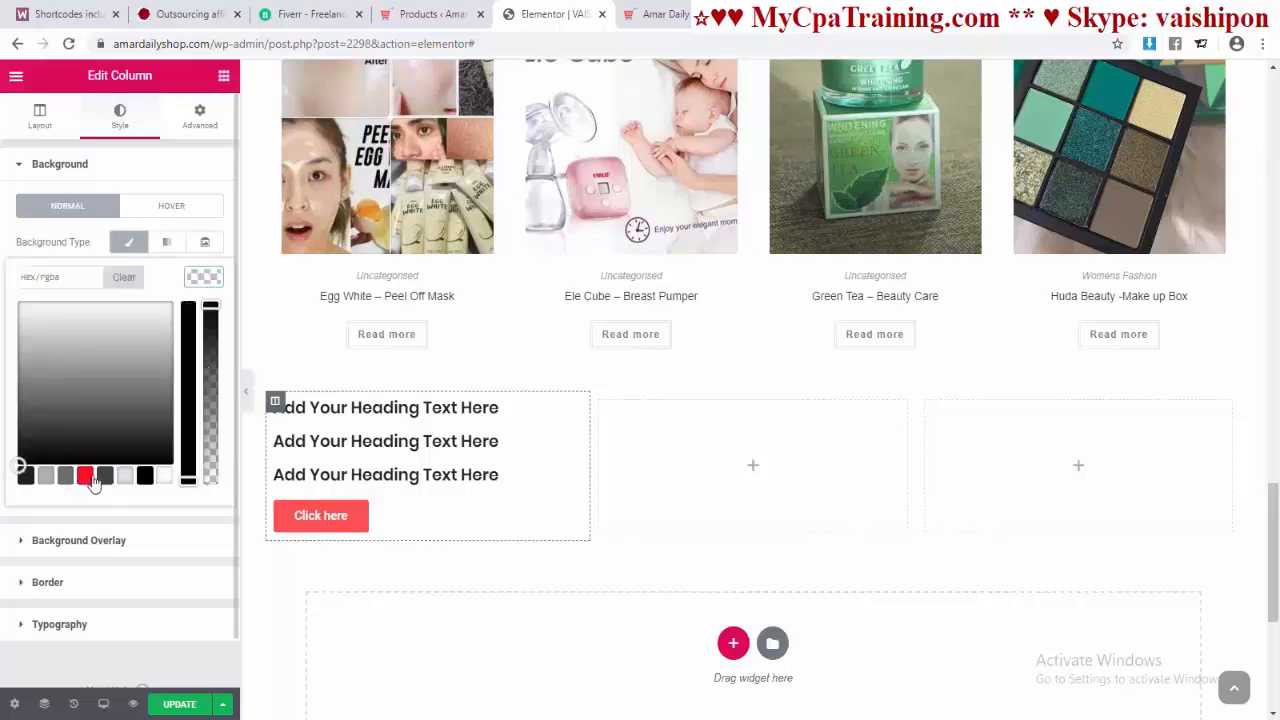
left_click(86, 476)
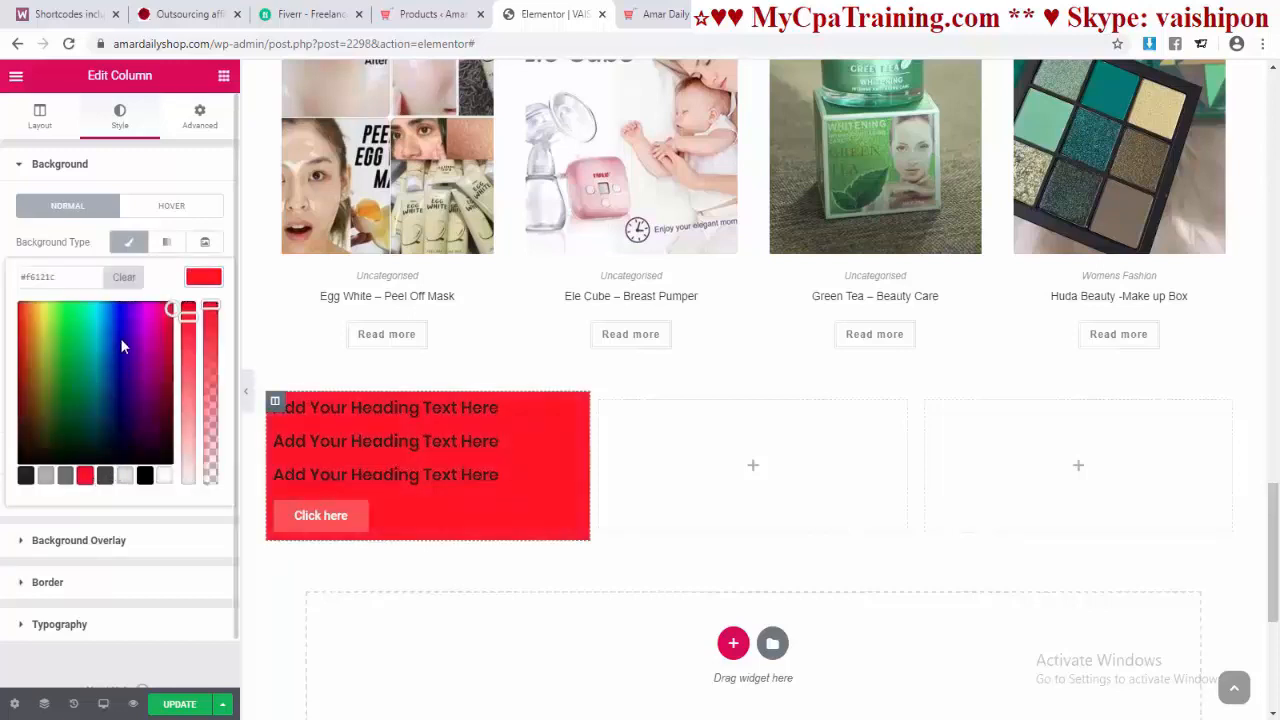
left_click(124, 277)
left_click(181, 513)
left_click(120, 370)
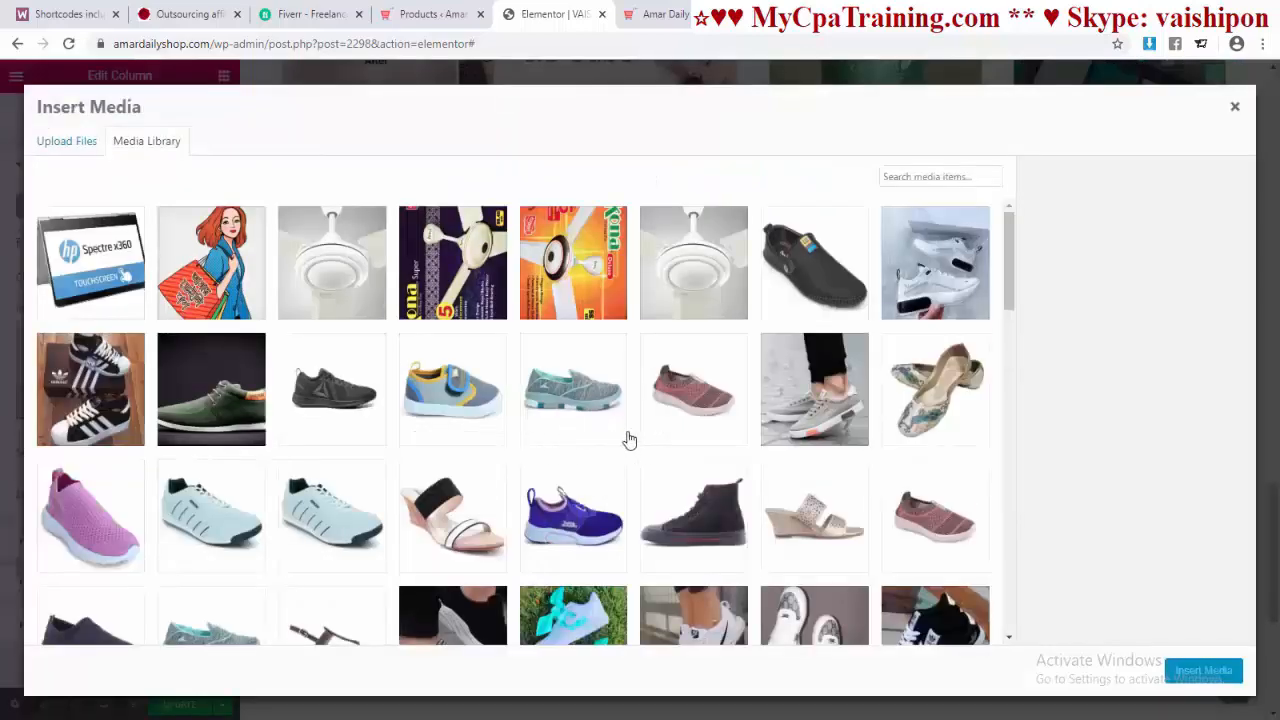
scroll(628, 440, "down", 10)
left_click(452, 356)
left_click(1203, 671)
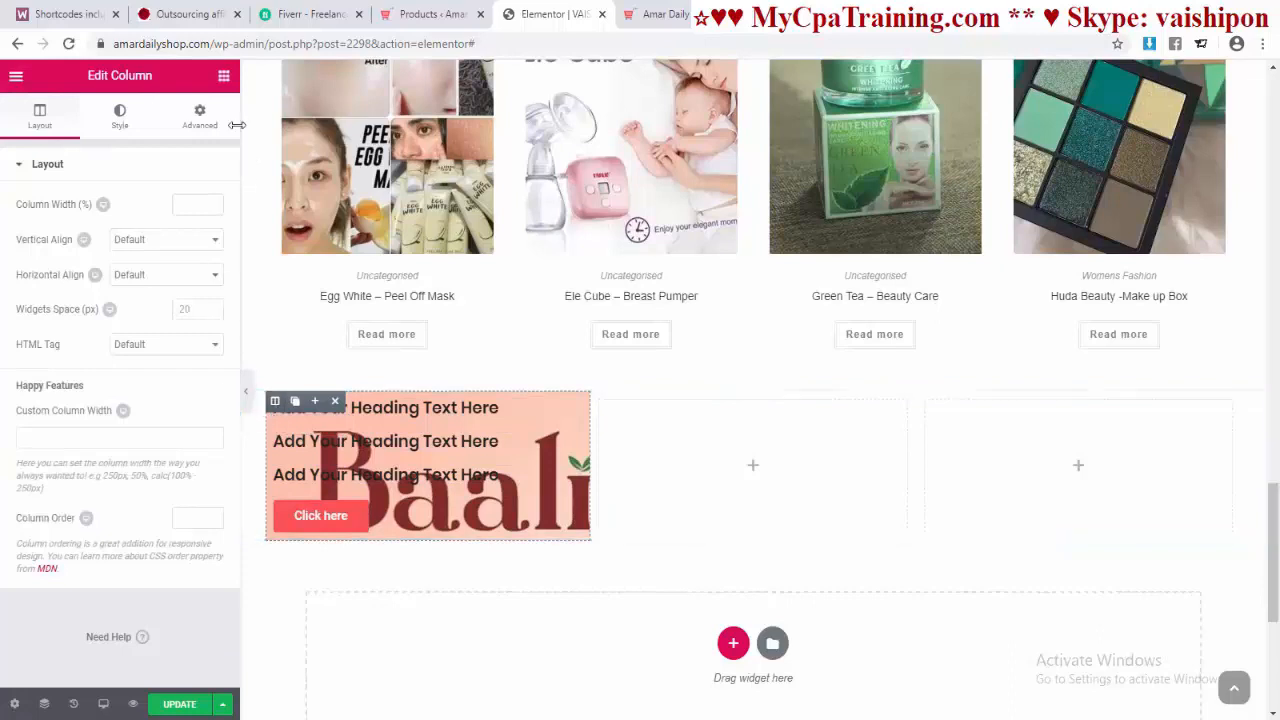
left_click(200, 118)
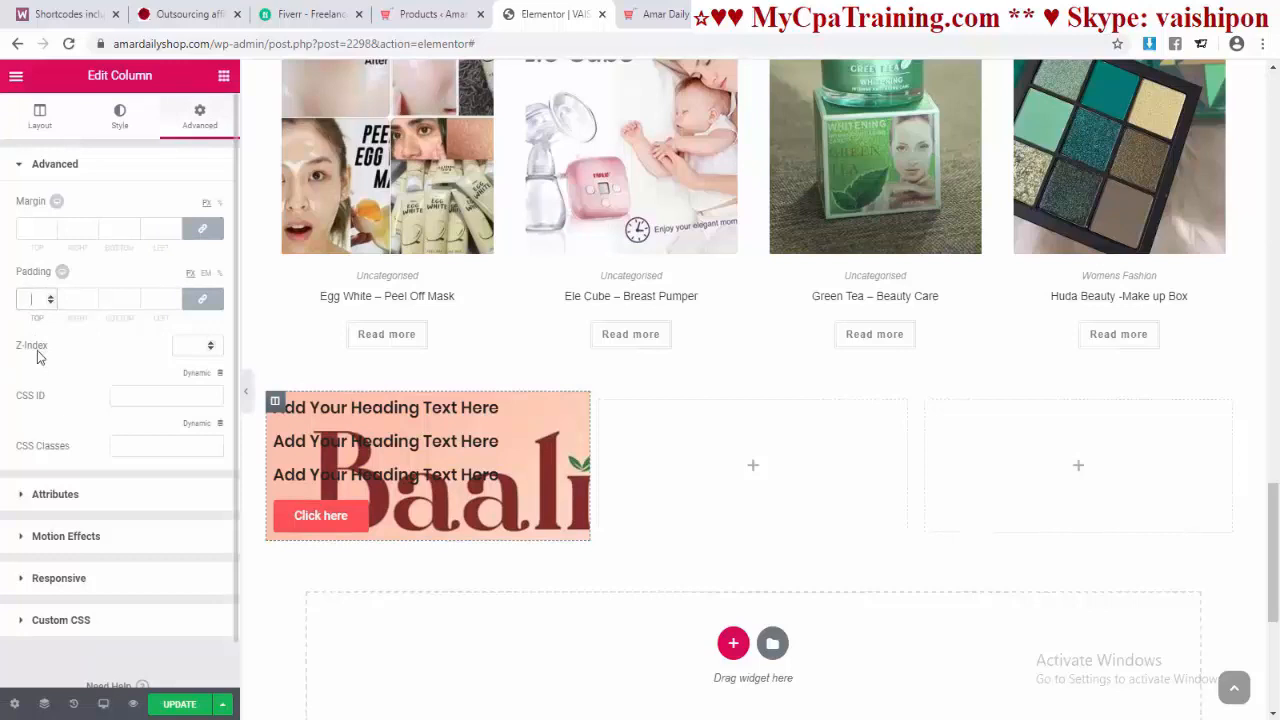
Step: Unlink the banner column's padding and set its top padding to 300 px
type("500")
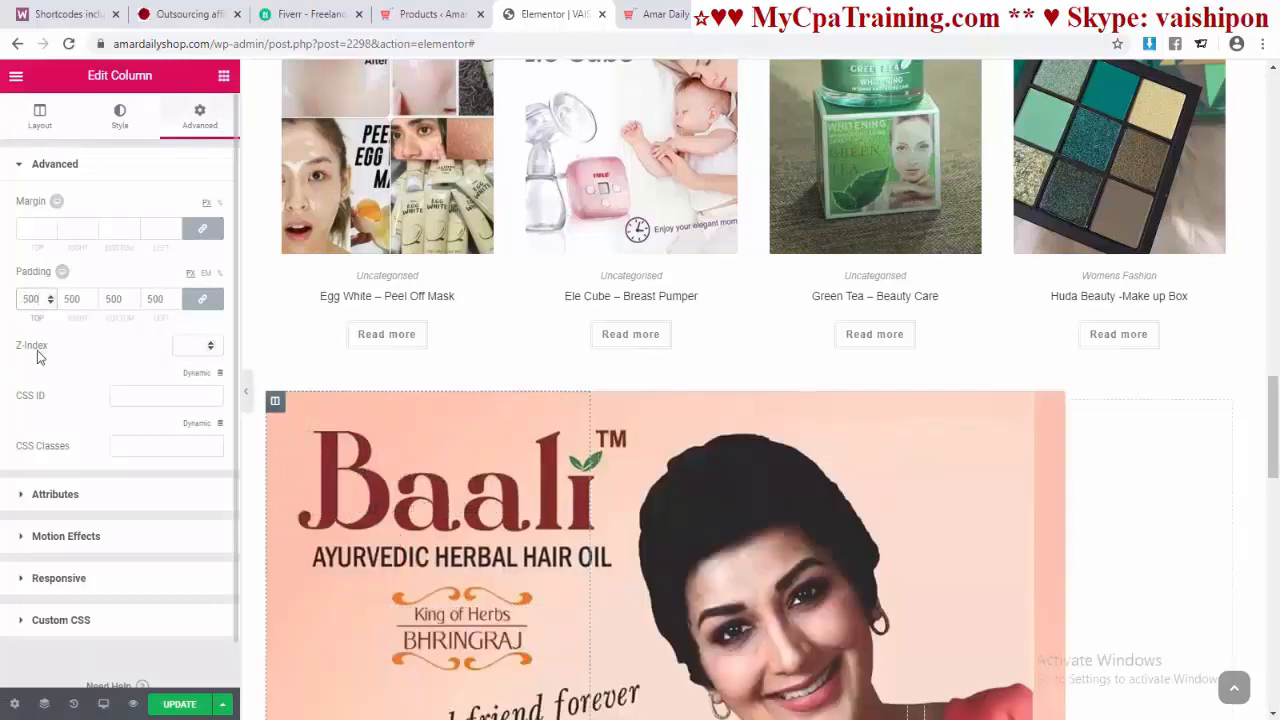
scroll(35, 352, "down", 1)
left_click(203, 252)
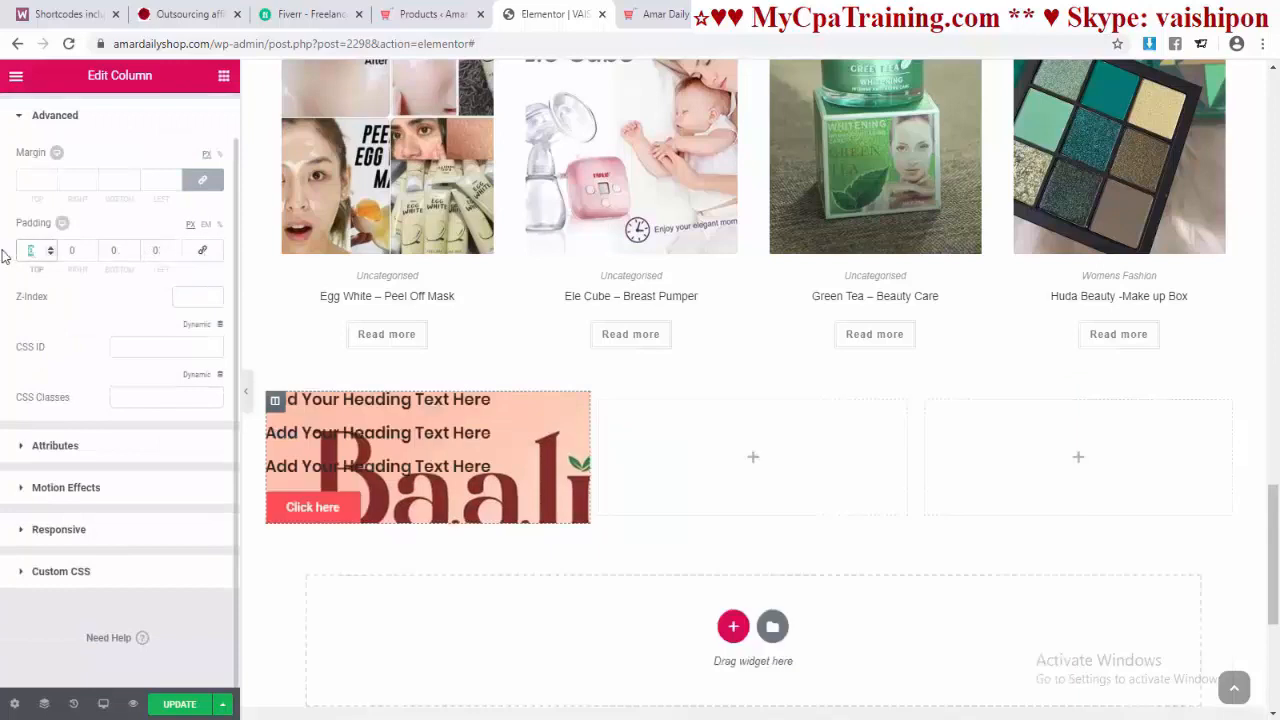
type("00")
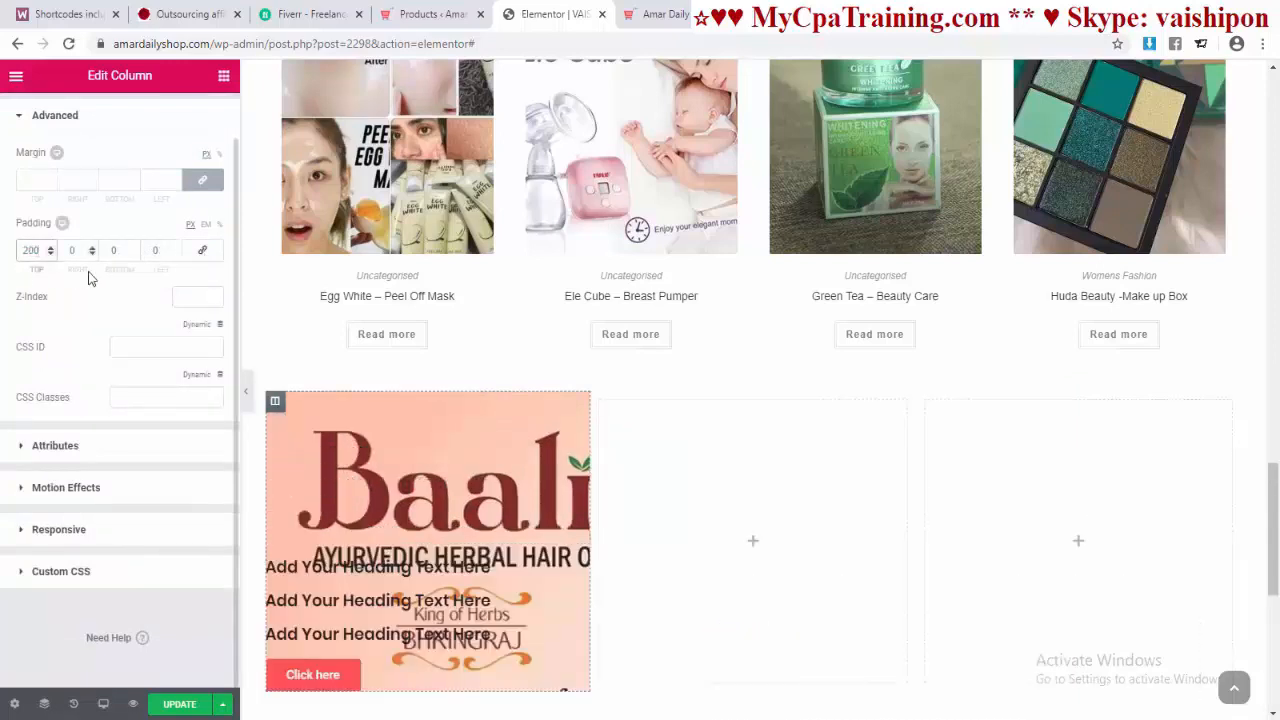
left_click_drag(41, 252, 8, 257)
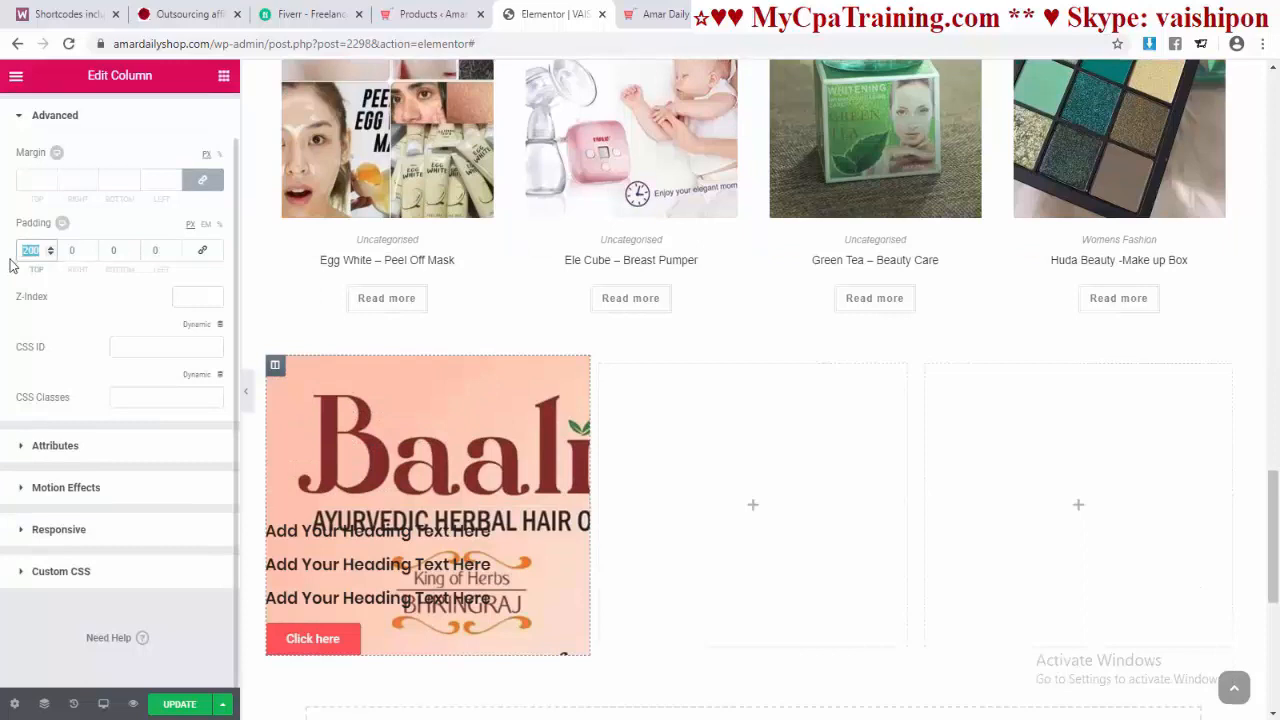
type("300")
scroll(434, 469, "down", 2)
left_click(434, 469)
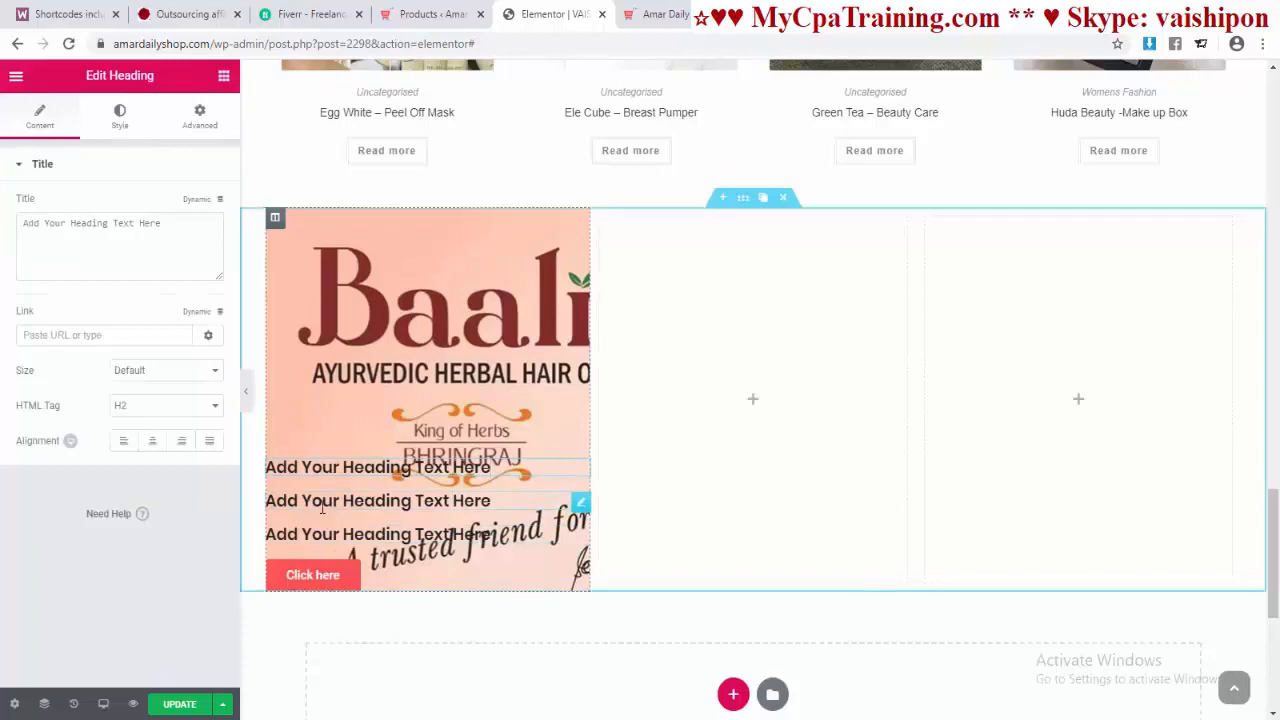
Step: Check the live banner's New Collection wording, then try white and dark blue heading colours
left_click(652, 14)
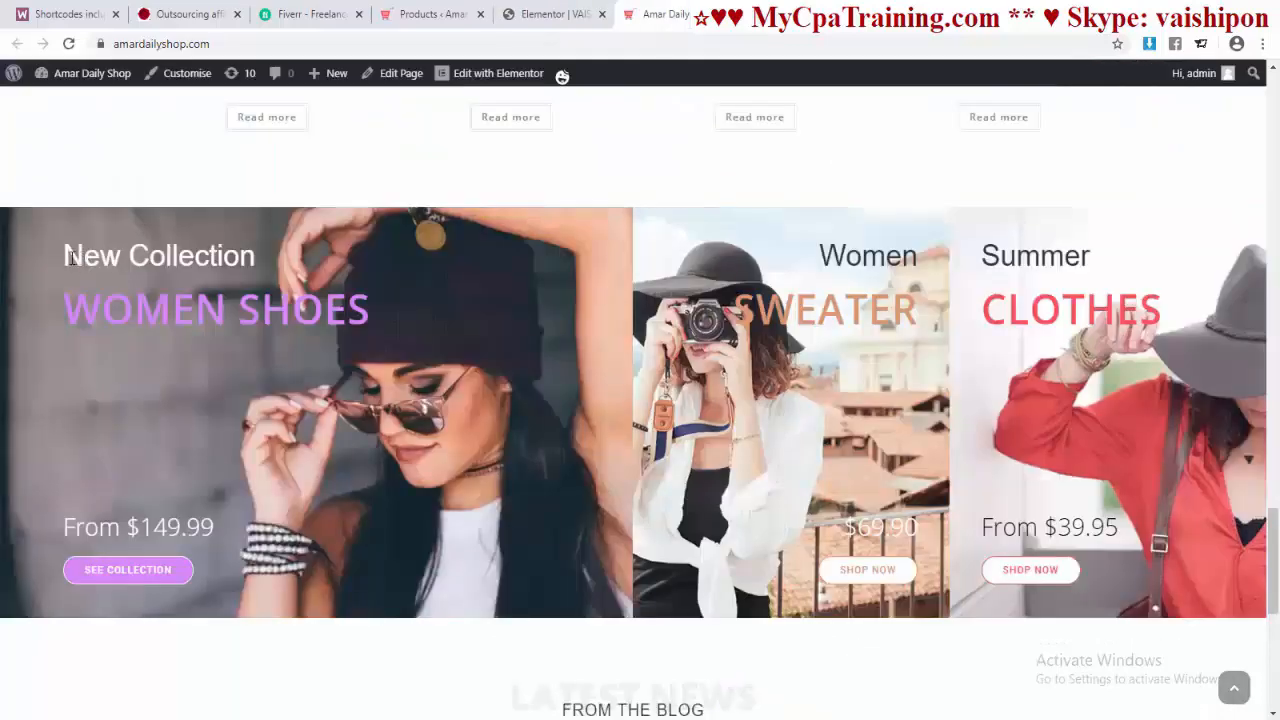
left_click_drag(64, 256, 256, 256)
left_click(552, 14)
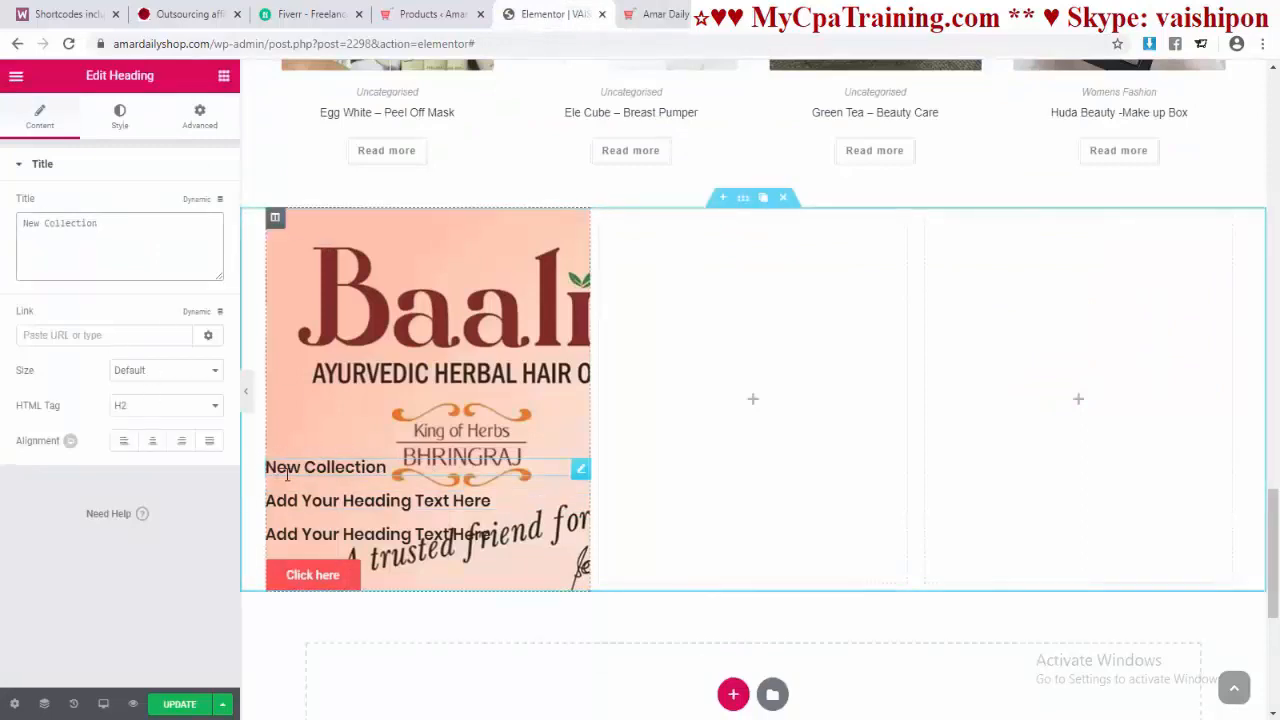
left_click(120, 116)
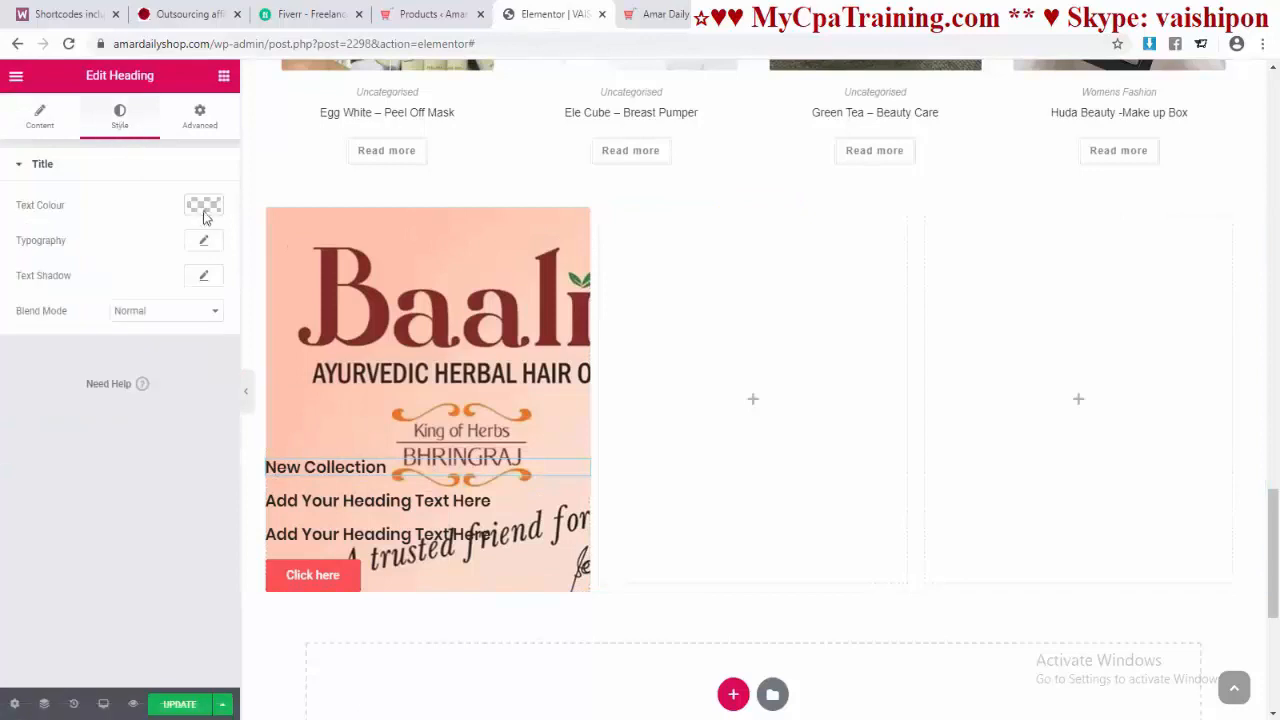
left_click(204, 207)
left_click(164, 404)
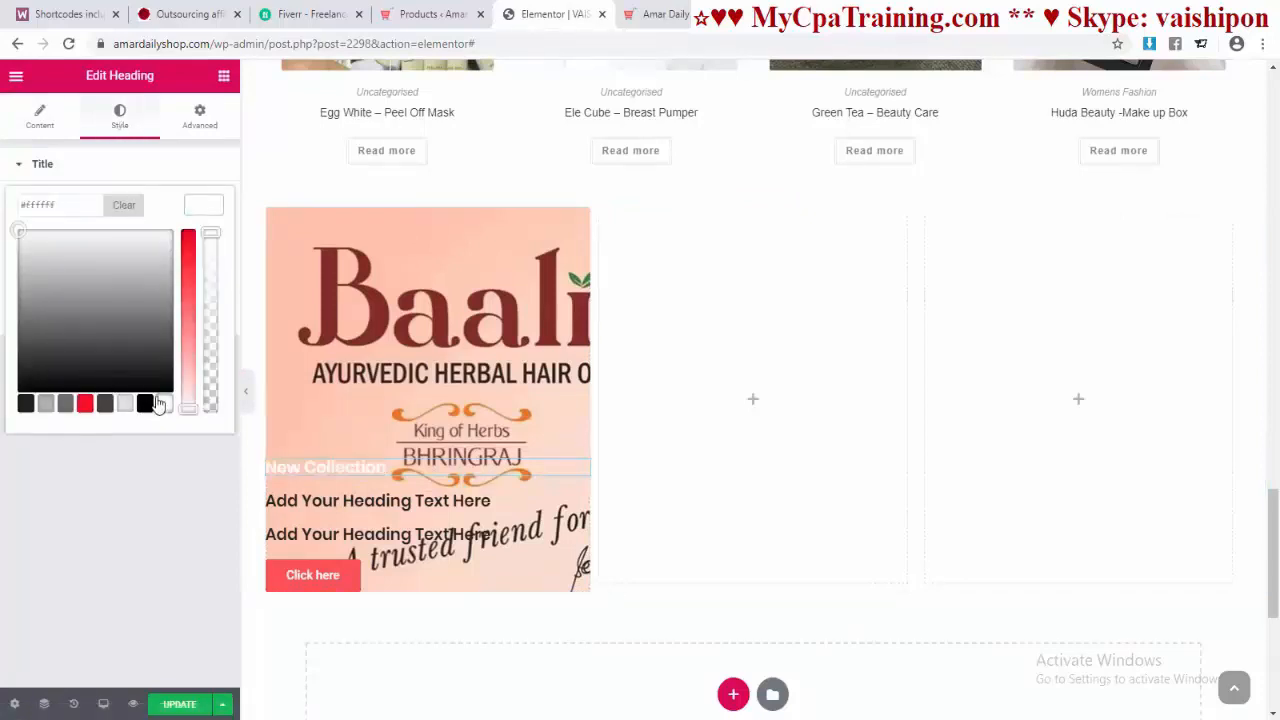
mouse_move(91, 296)
left_mouse_down()
mouse_move(76, 318)
mouse_move(91, 260)
left_mouse_up()
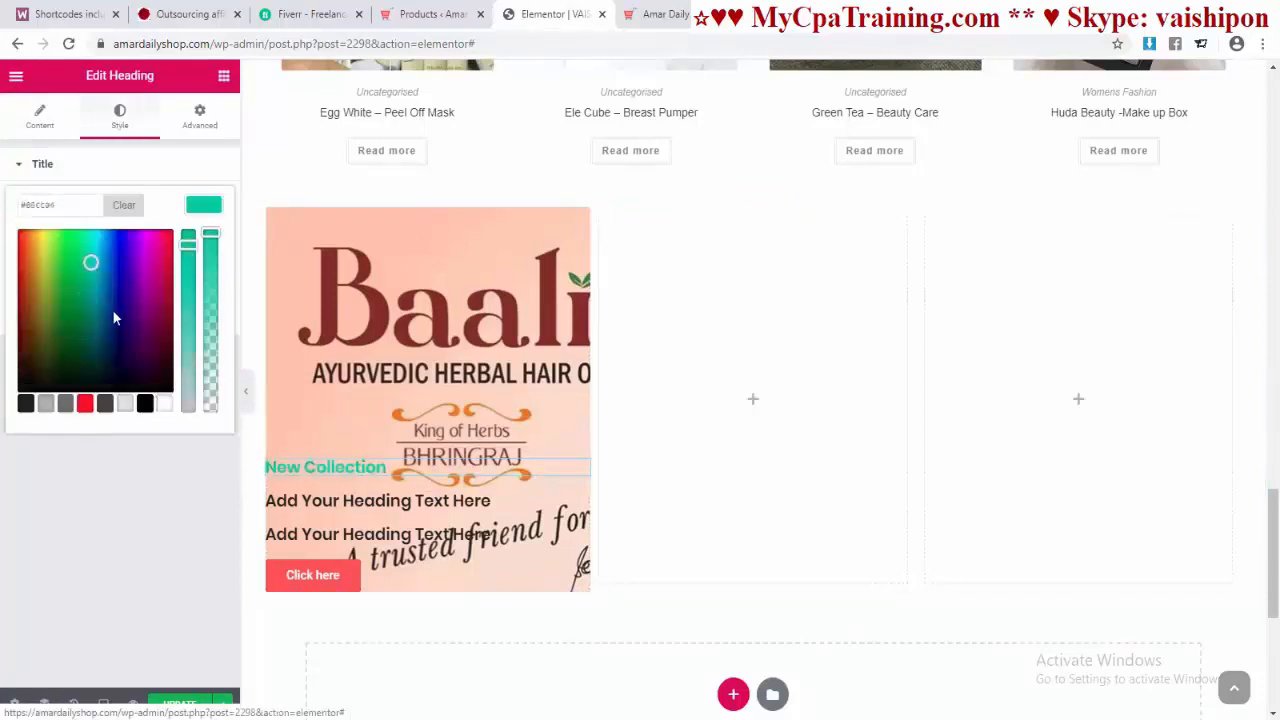
left_click(121, 291)
Step: After rechecking the live banner, set the New Collection heading text colour to white
key("ctrl+Tab")
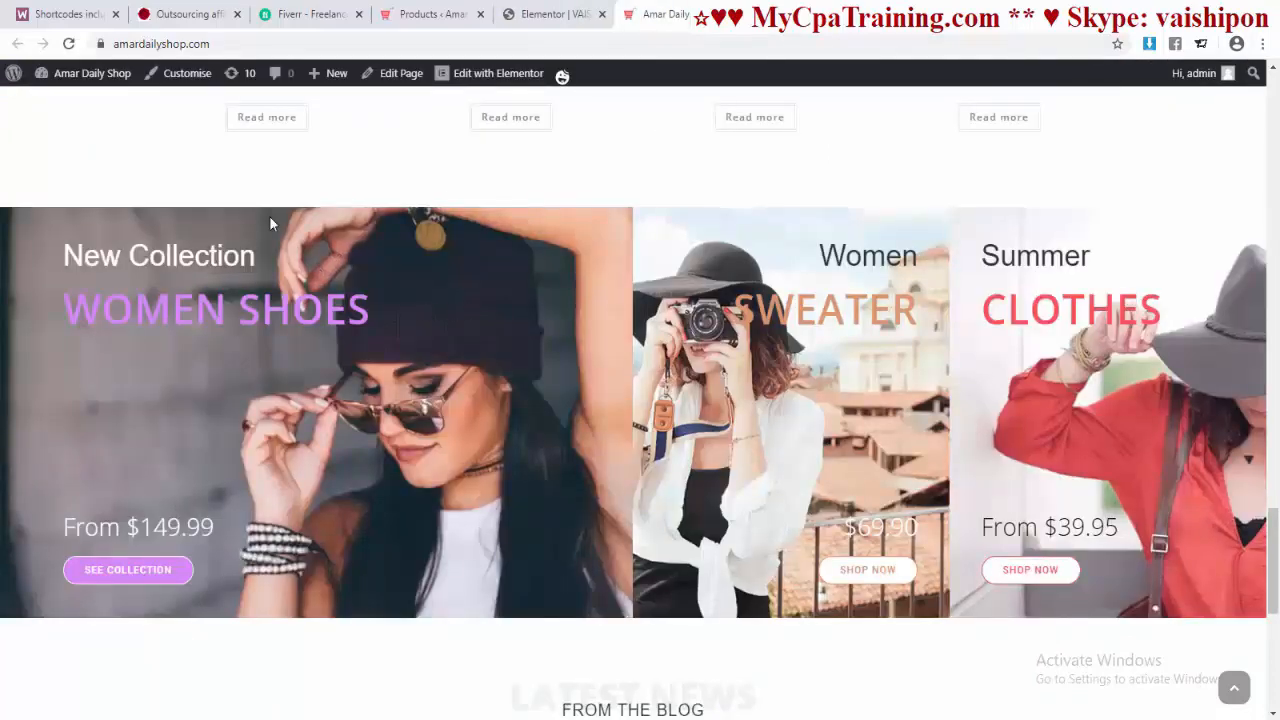
left_click(556, 15)
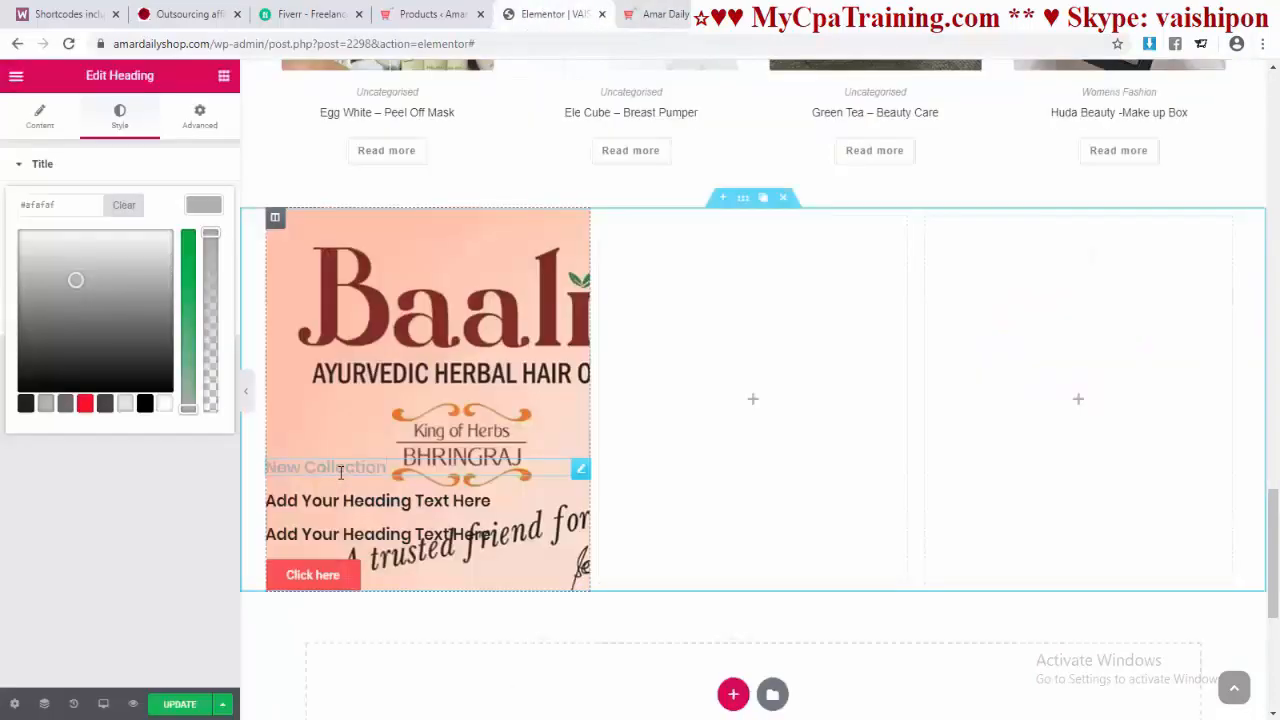
left_click(164, 403)
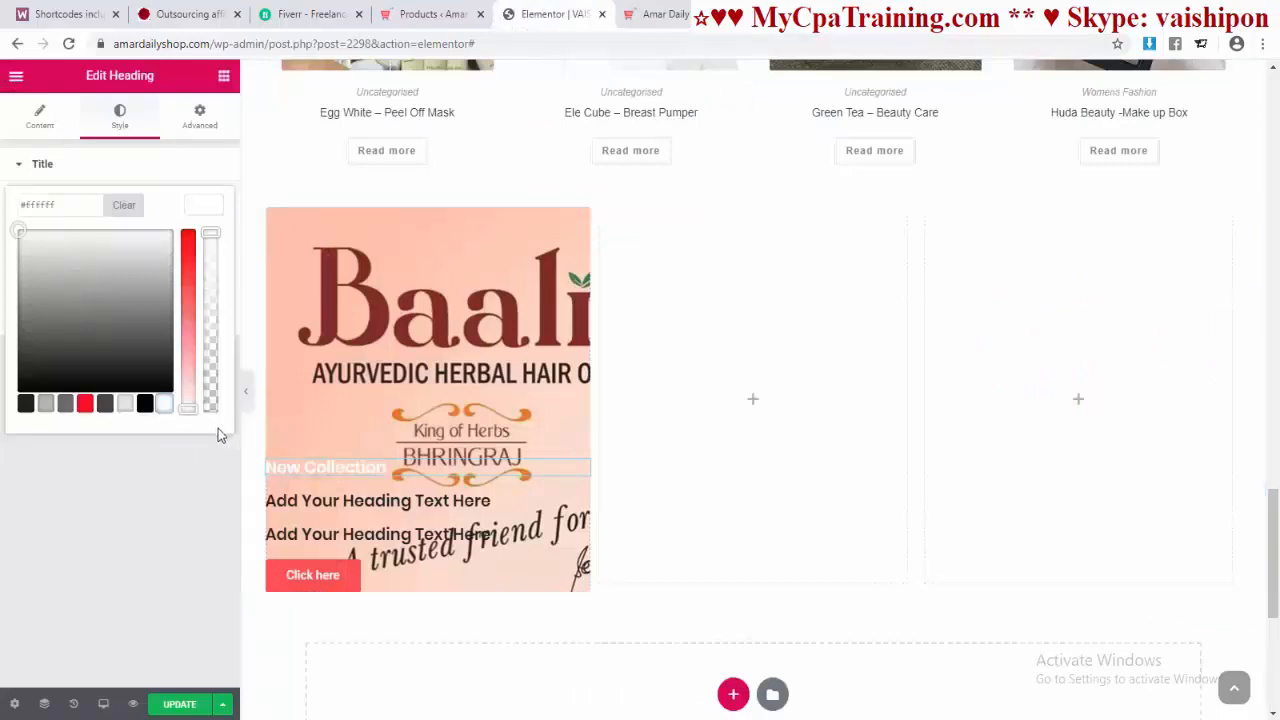
left_click(218, 435)
left_click(205, 243)
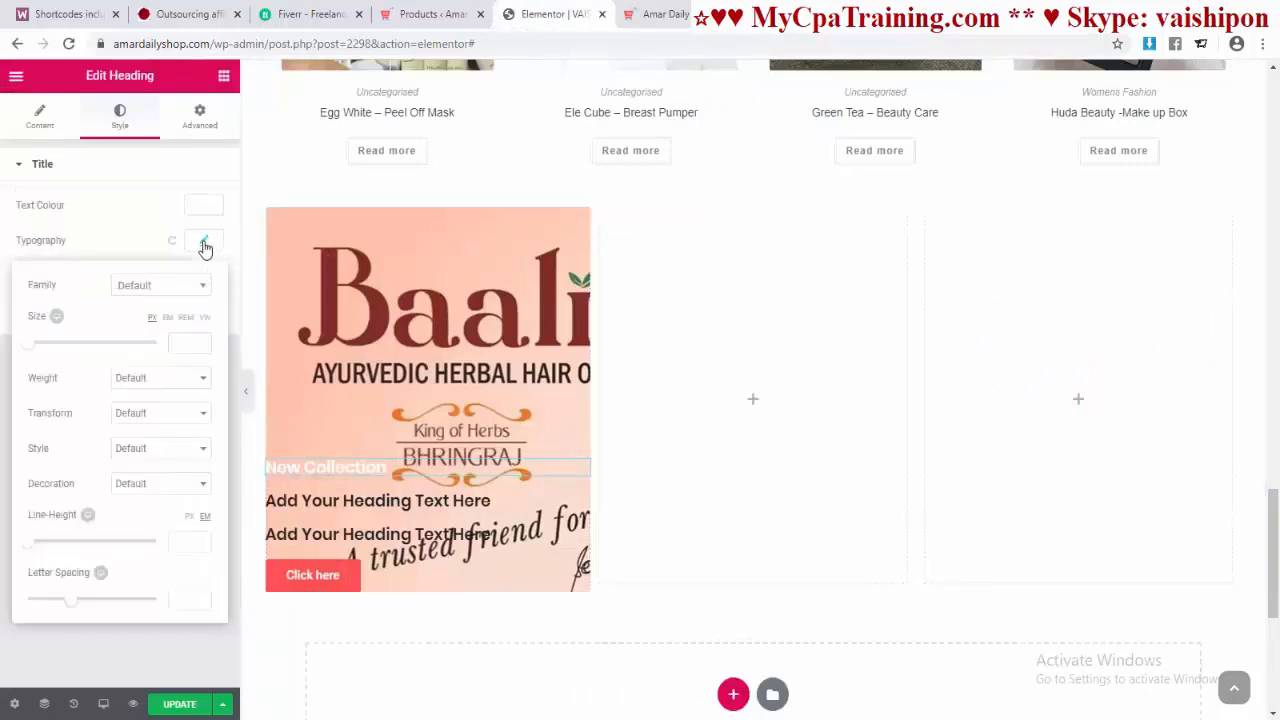
left_click(205, 245)
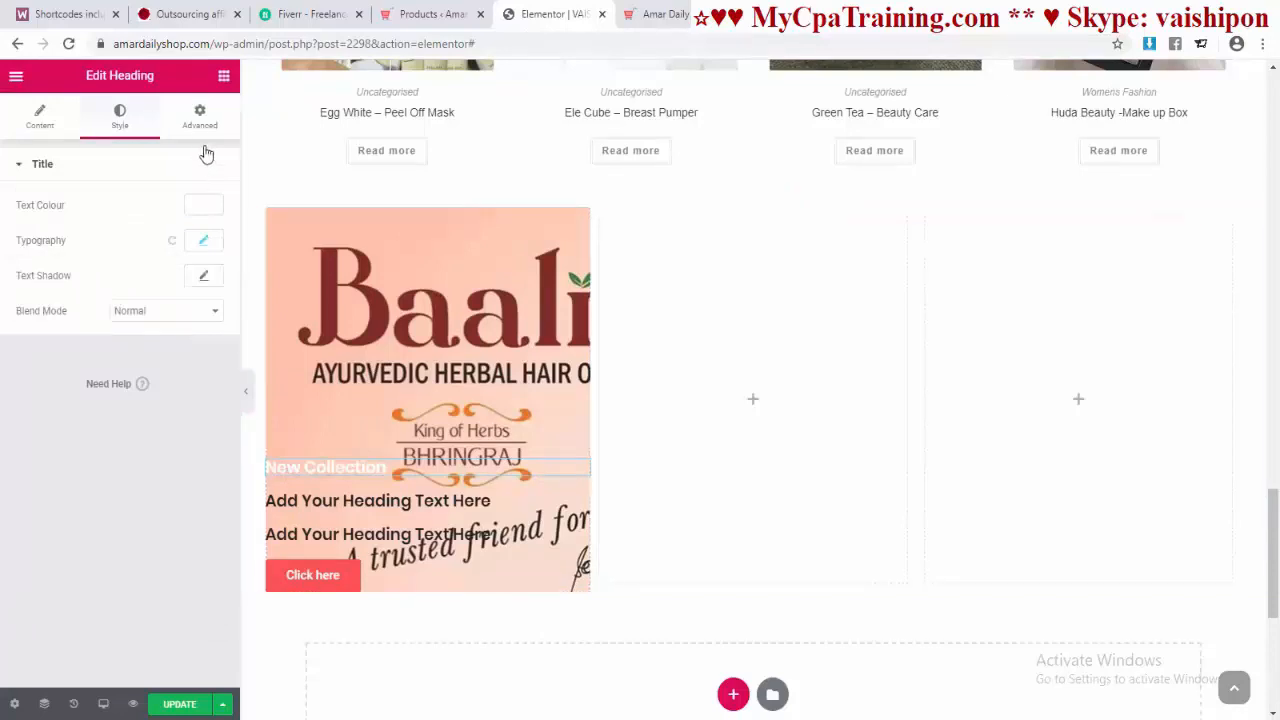
Step: Indent the heading with 30 left padding and lift it using a negative top margin
left_click(200, 117)
left_click(203, 300)
left_click(34, 299)
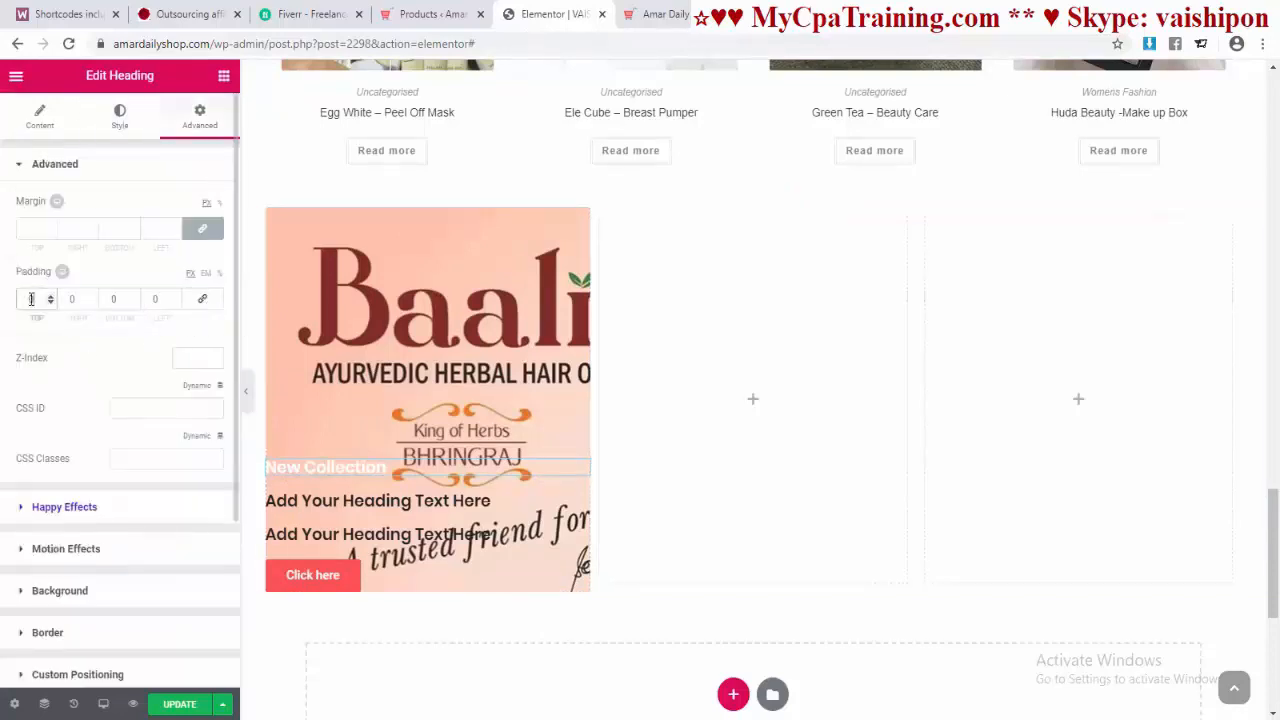
left_click(160, 300)
type("30")
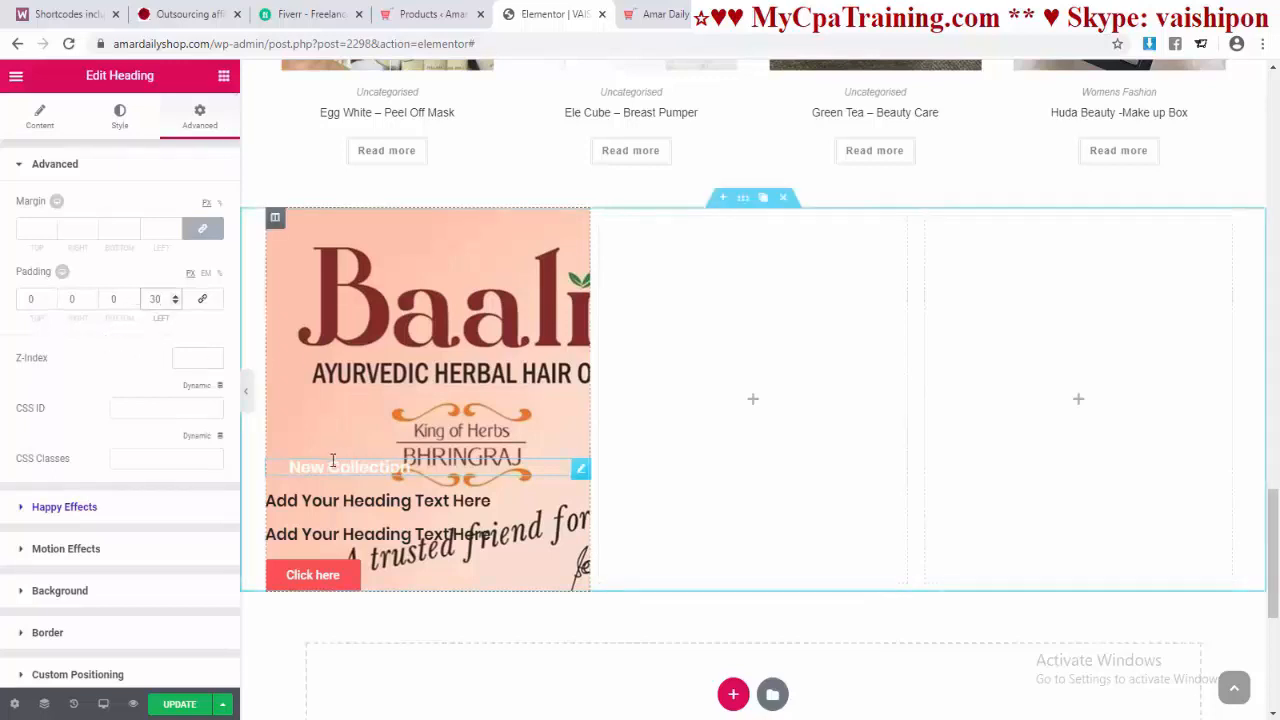
left_click(202, 228)
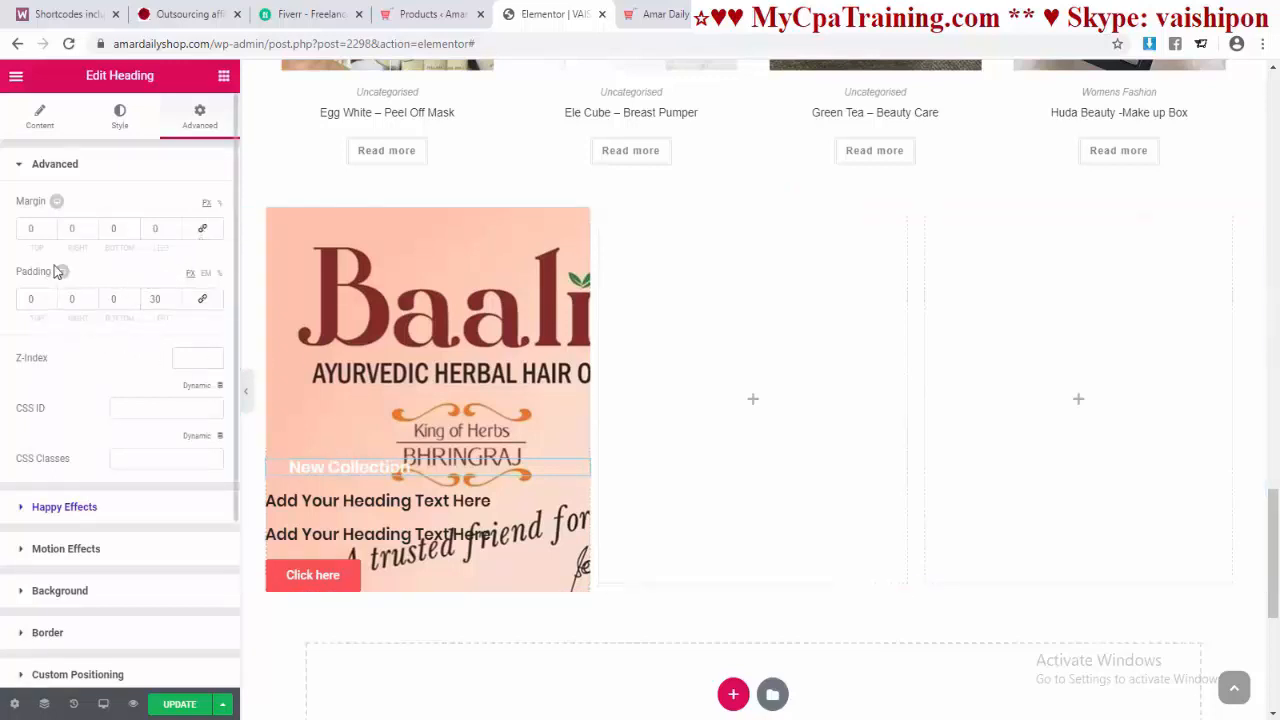
left_click_drag(50, 233, 50, 233)
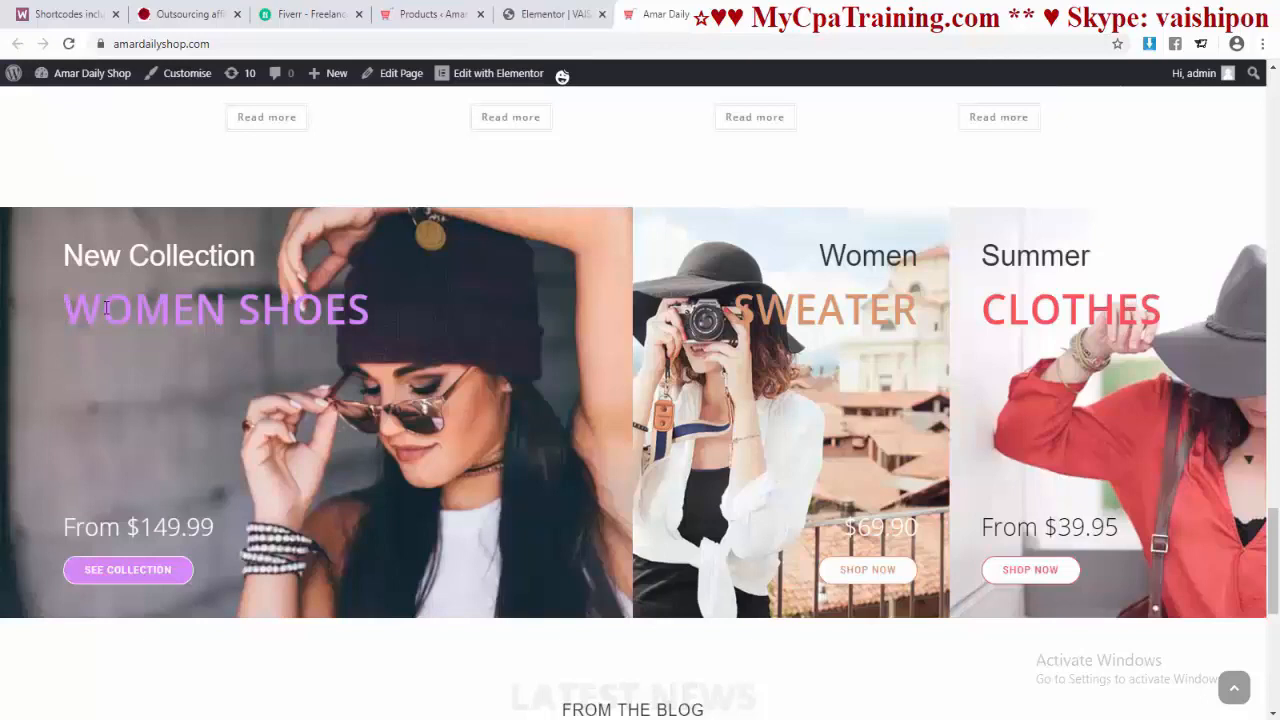
left_click_drag(106, 308, 372, 310)
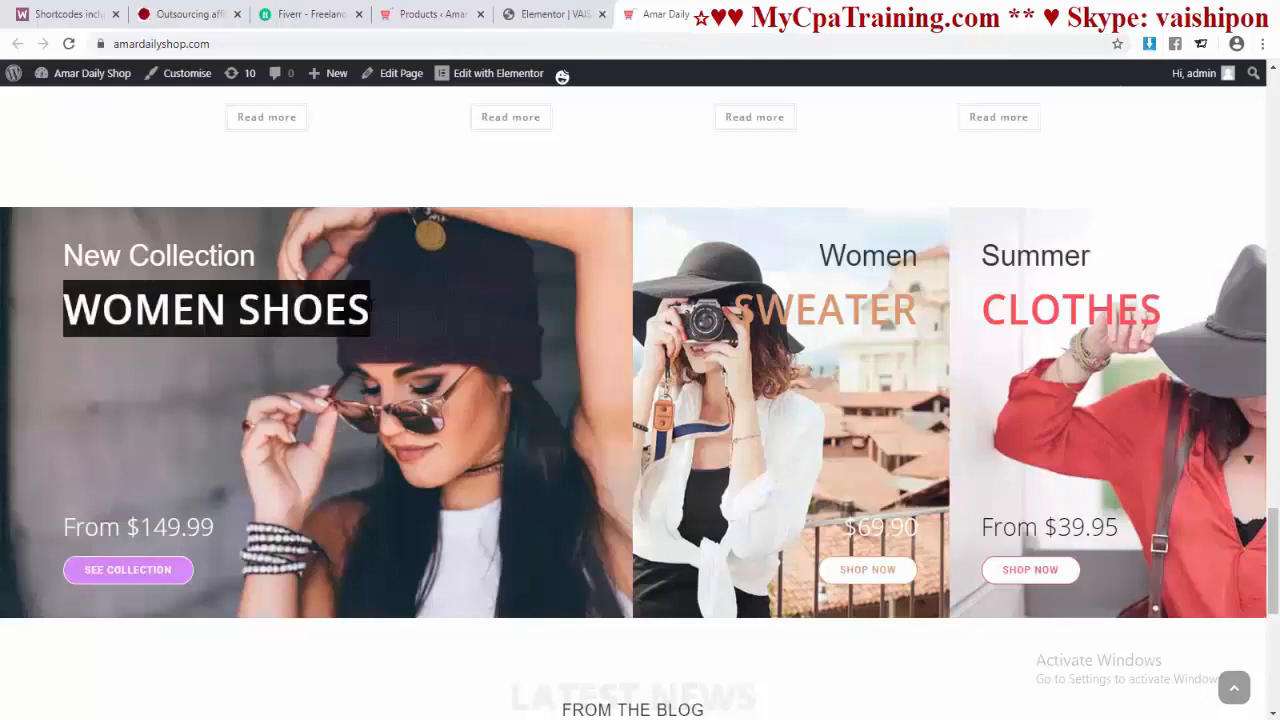
Step: Copy WOMEN SHOES from the live banner and paste it as the second heading's title
right_click(320, 308)
left_click(340, 320)
left_click(550, 14)
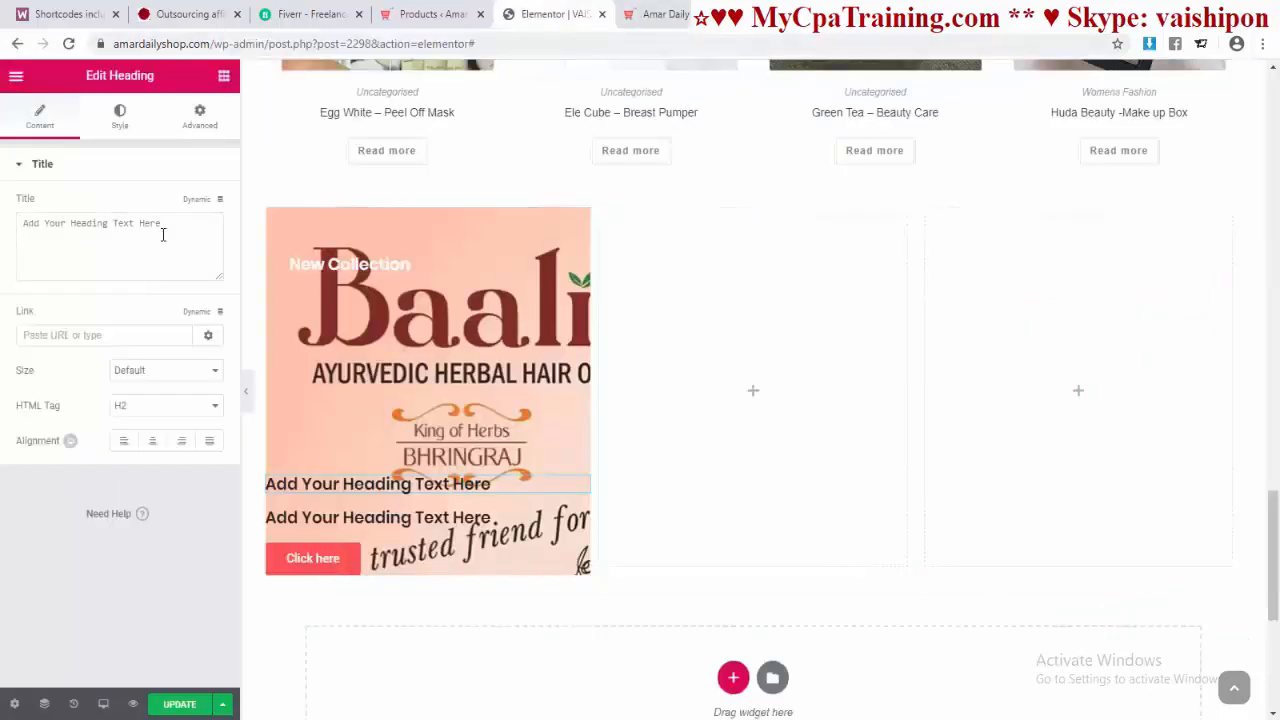
left_click(88, 222)
key("ctrl+a")
key("ctrl+v")
Step: Give the WOMEN SHOES heading 30 left padding and white text colour
left_click(199, 117)
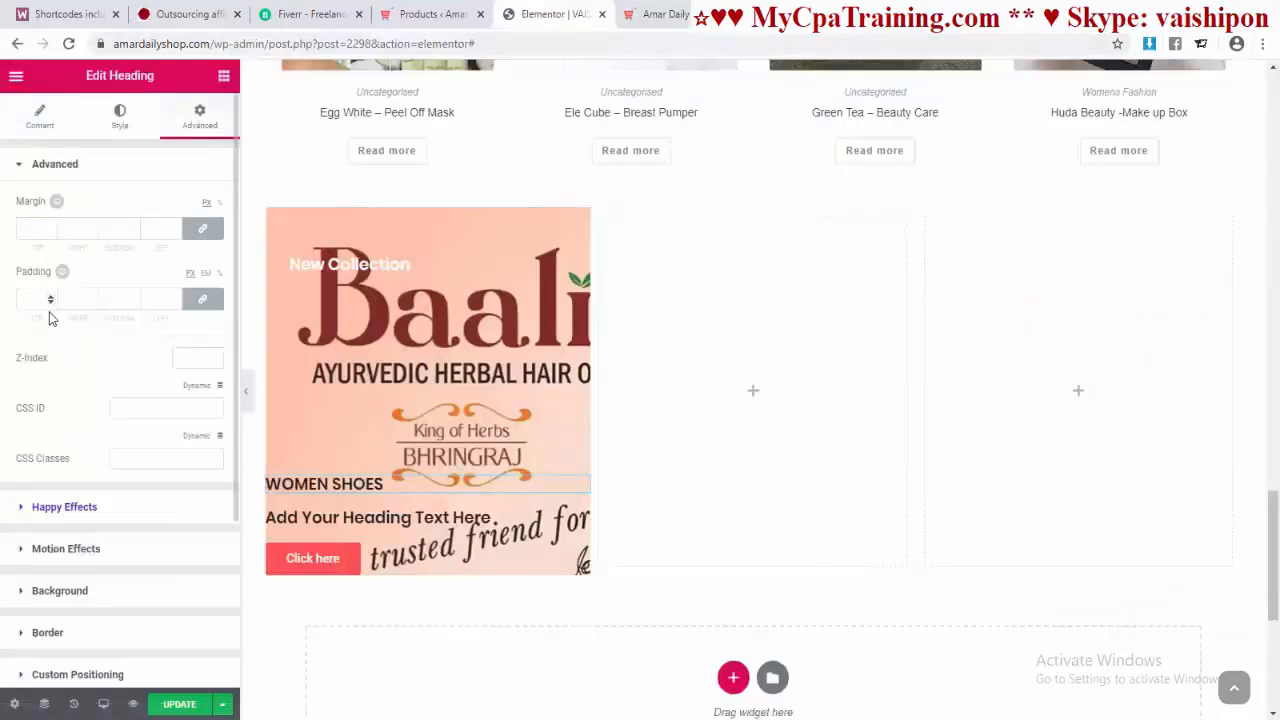
left_click(202, 298)
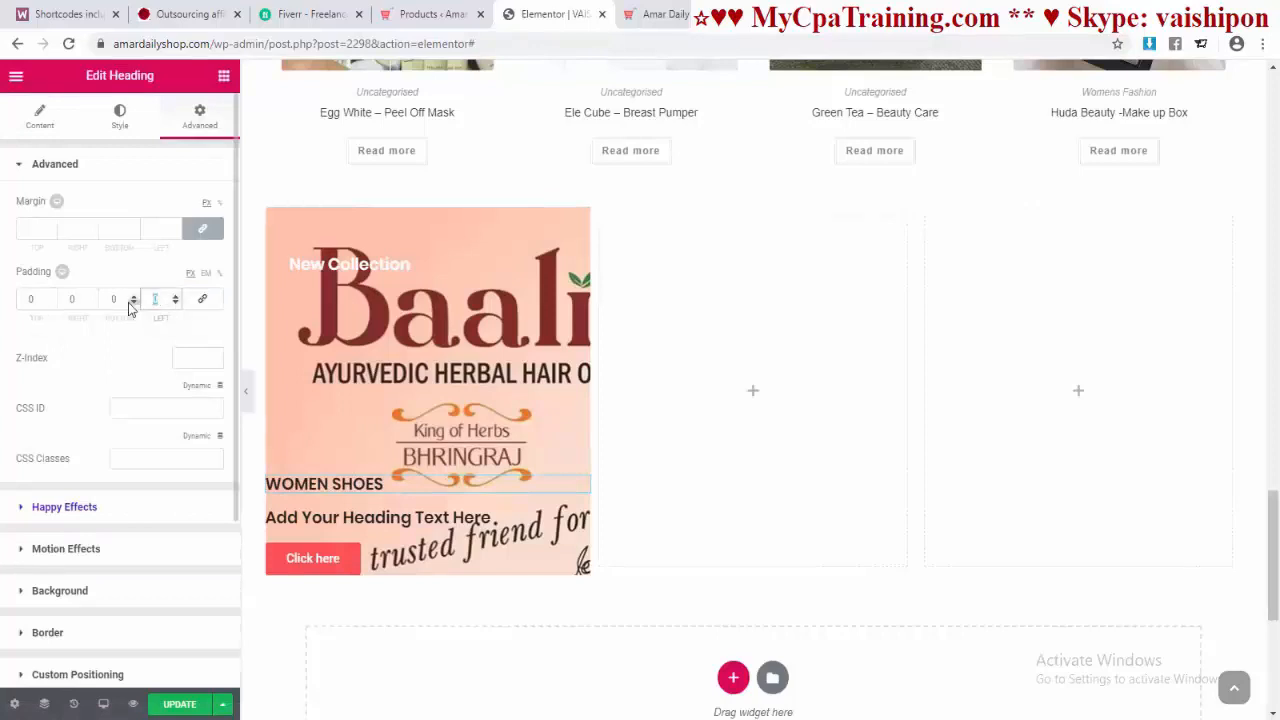
type("30")
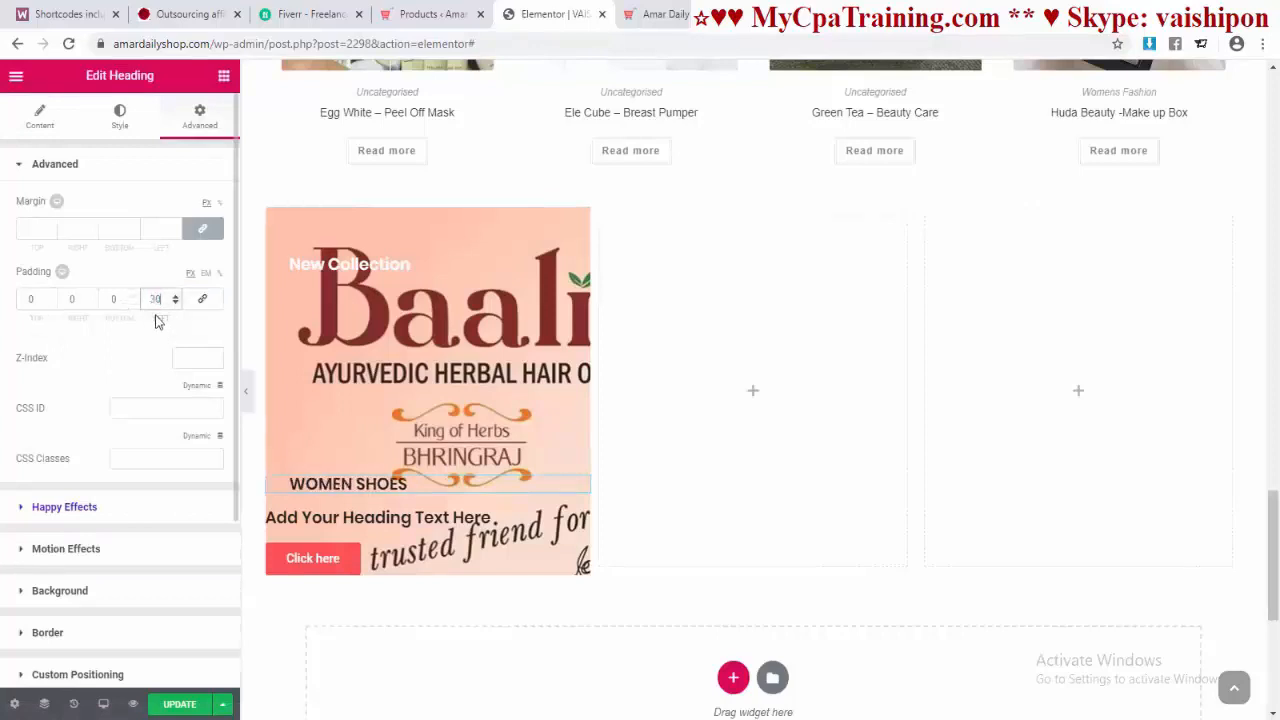
left_click(118, 120)
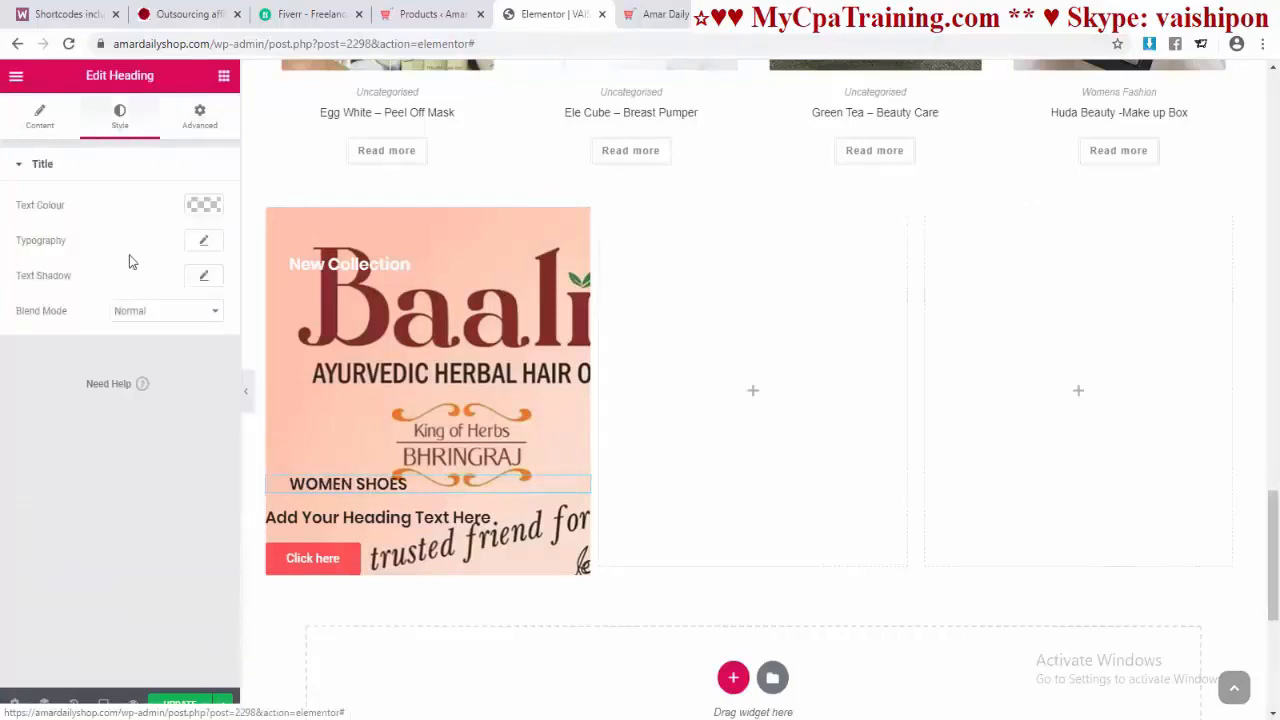
left_click(204, 208)
left_click(164, 403)
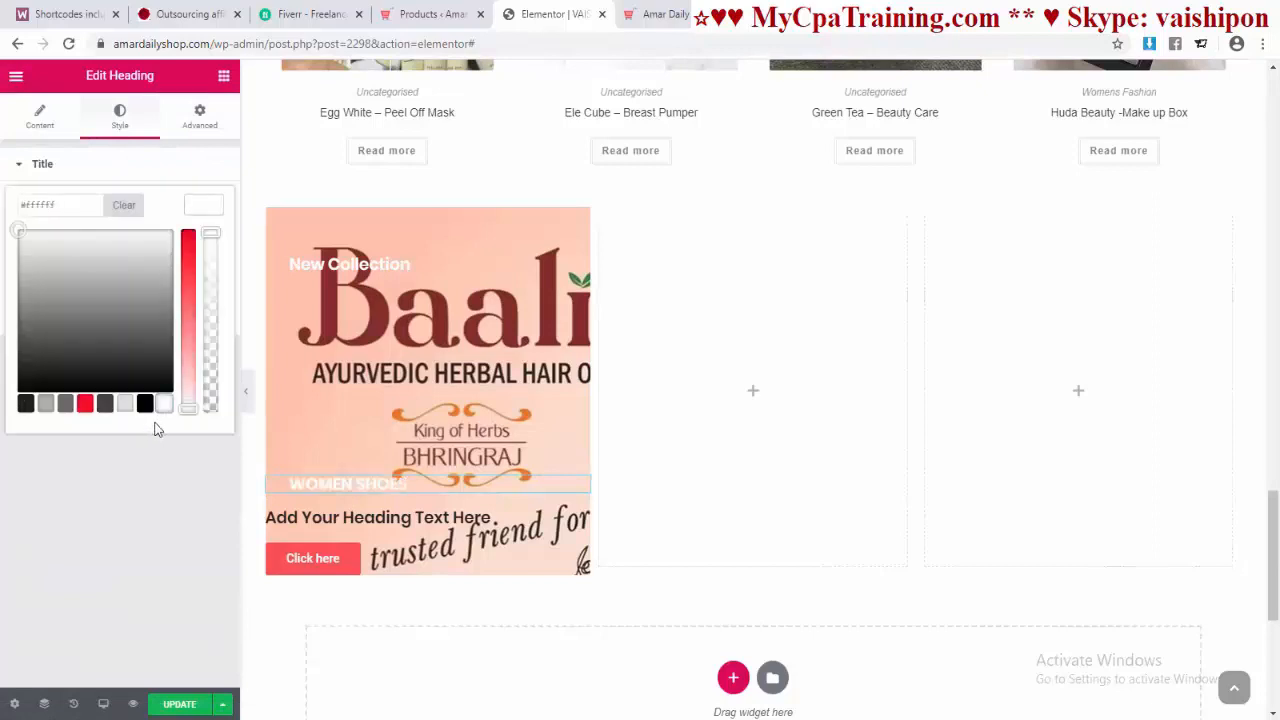
Step: Raise WOMEN SHOES with a -215 top margin and enlarge its font to size 34
left_click(200, 118)
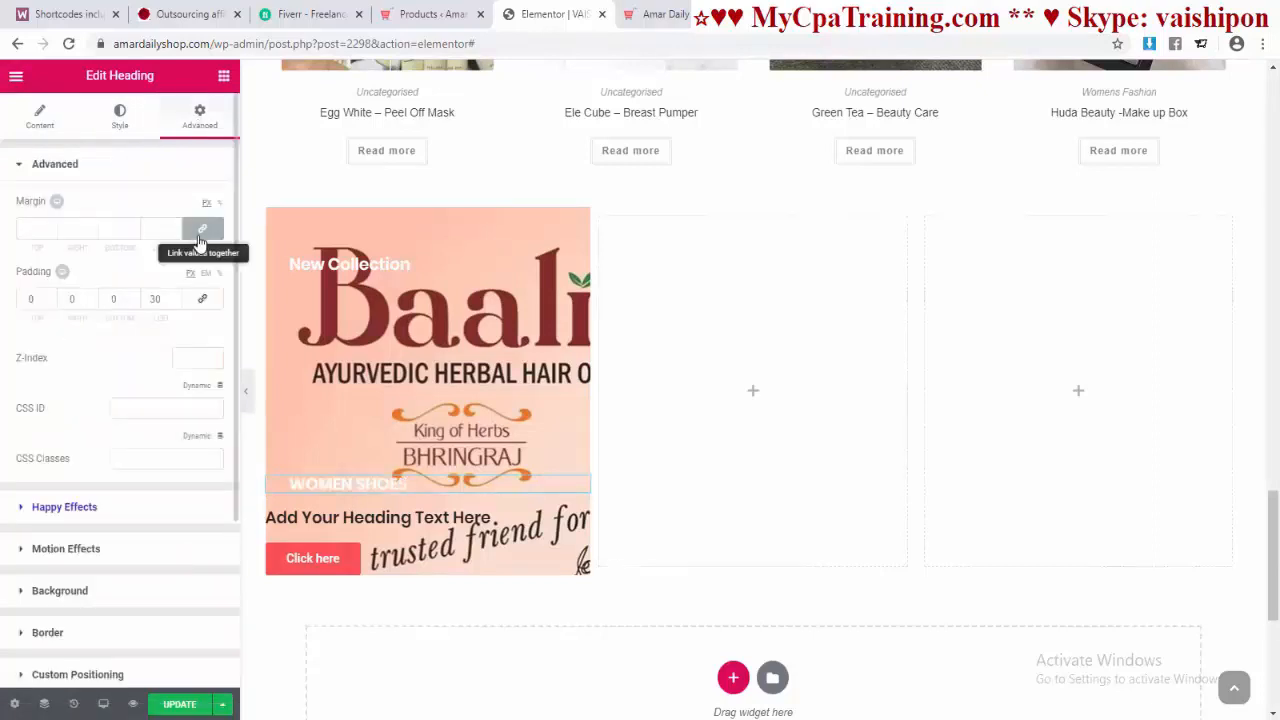
left_click(50, 232)
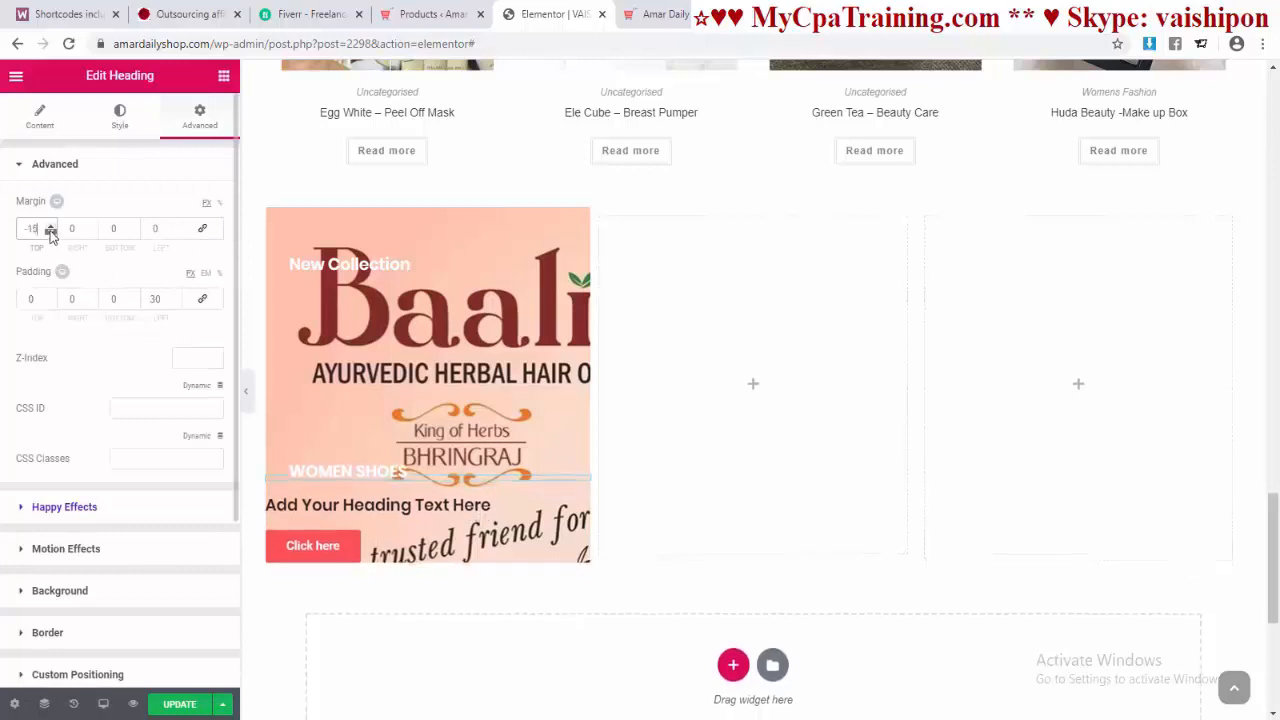
left_click_drag(50, 232, 50, 232)
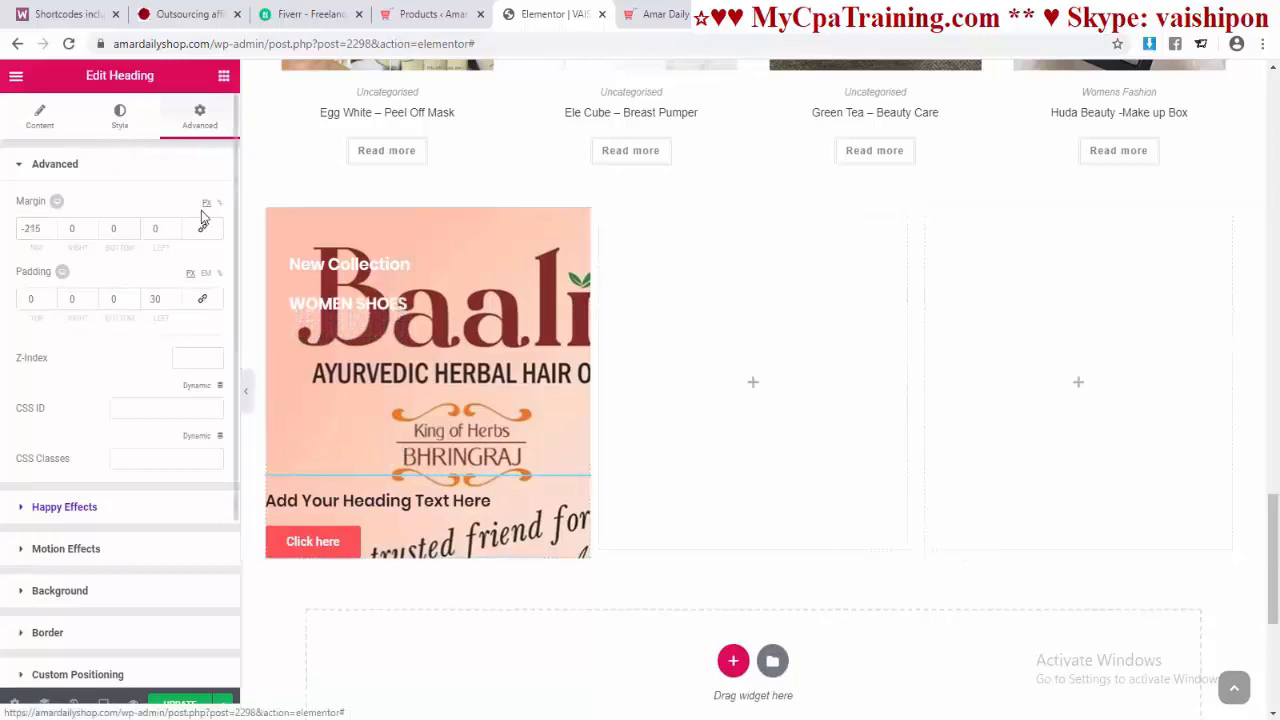
left_click(120, 117)
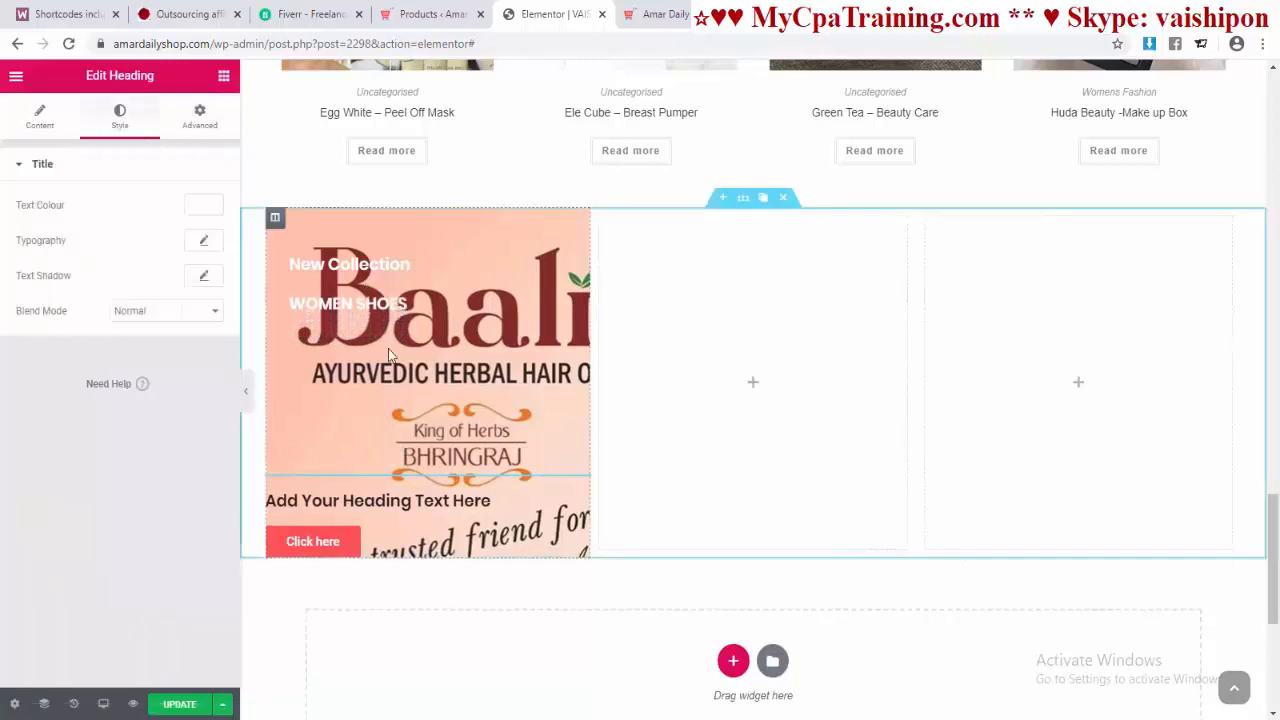
left_click(201, 243)
left_click_drag(33, 351, 55, 351)
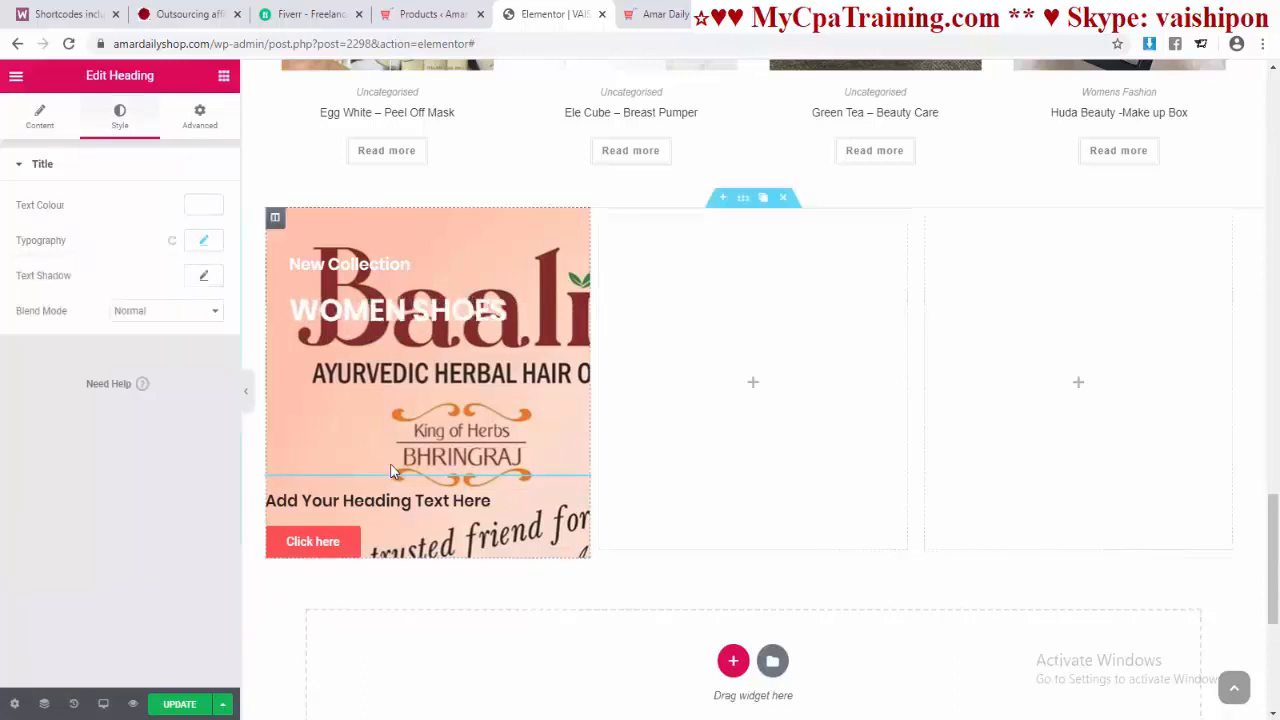
Step: Indent the From $149.99 heading with 30 left padding and make its text white
left_click(660, 14)
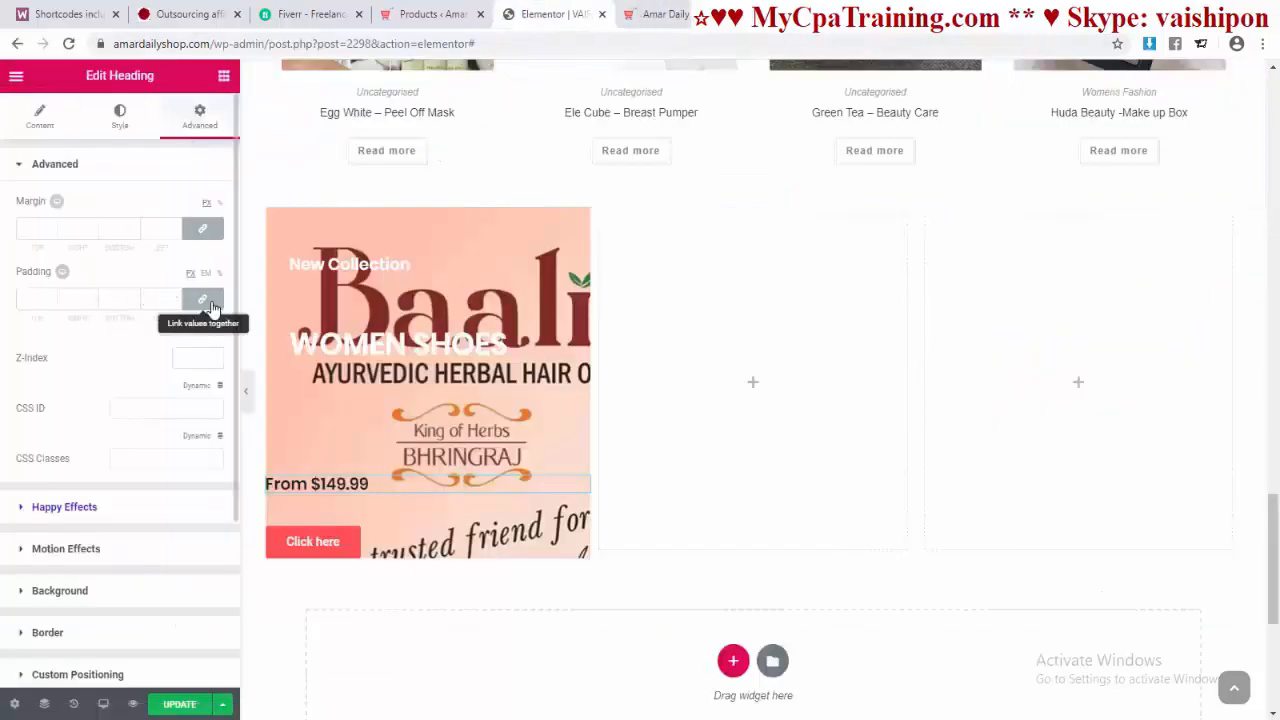
left_click(205, 302)
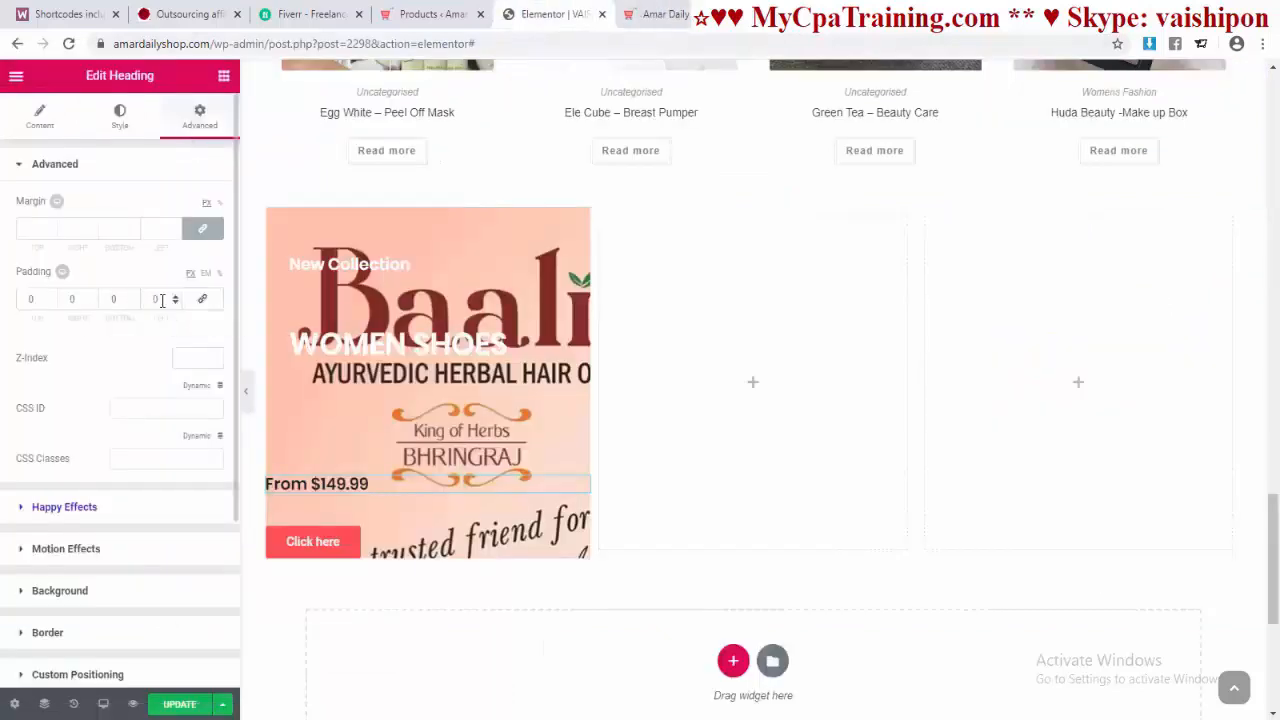
type("30")
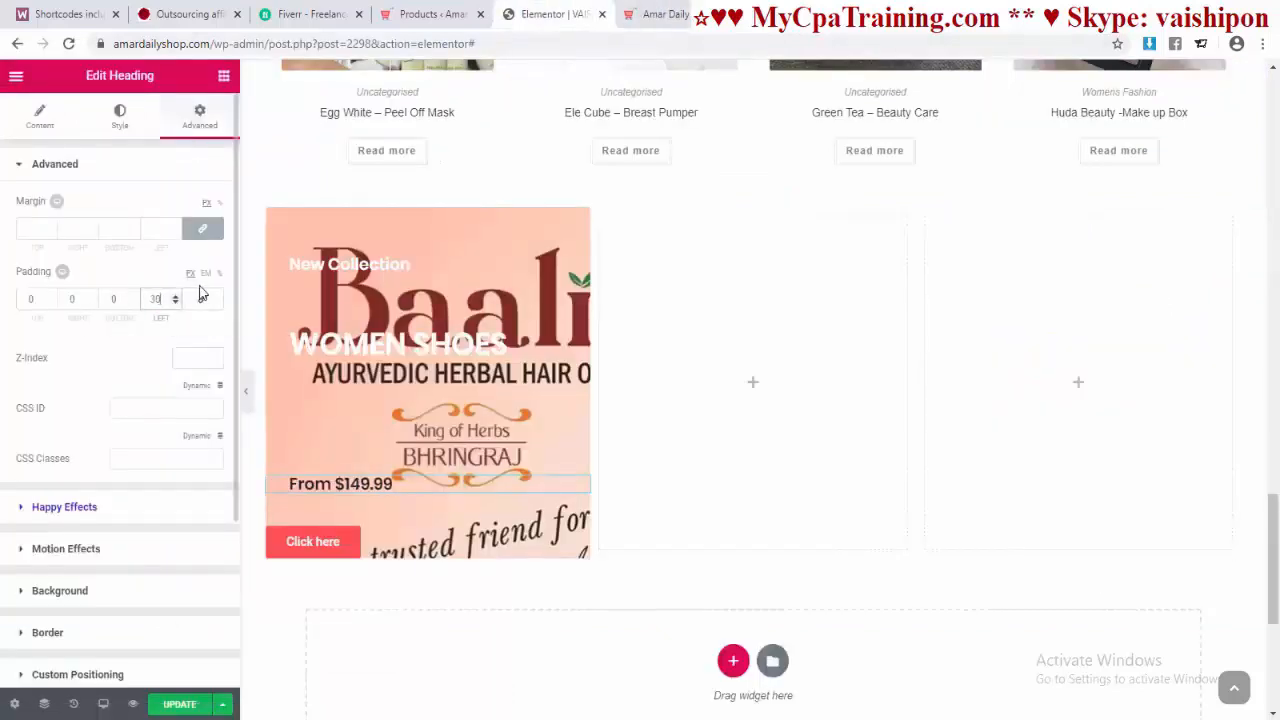
left_click(119, 116)
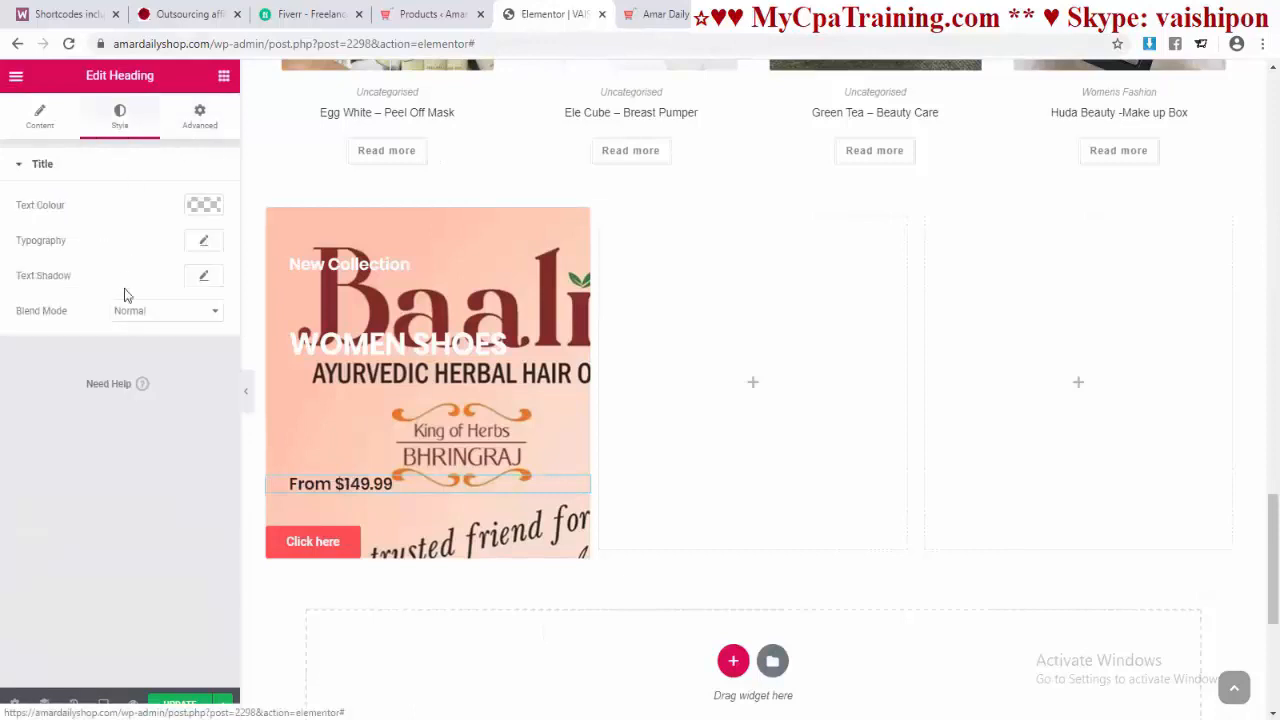
left_click(204, 206)
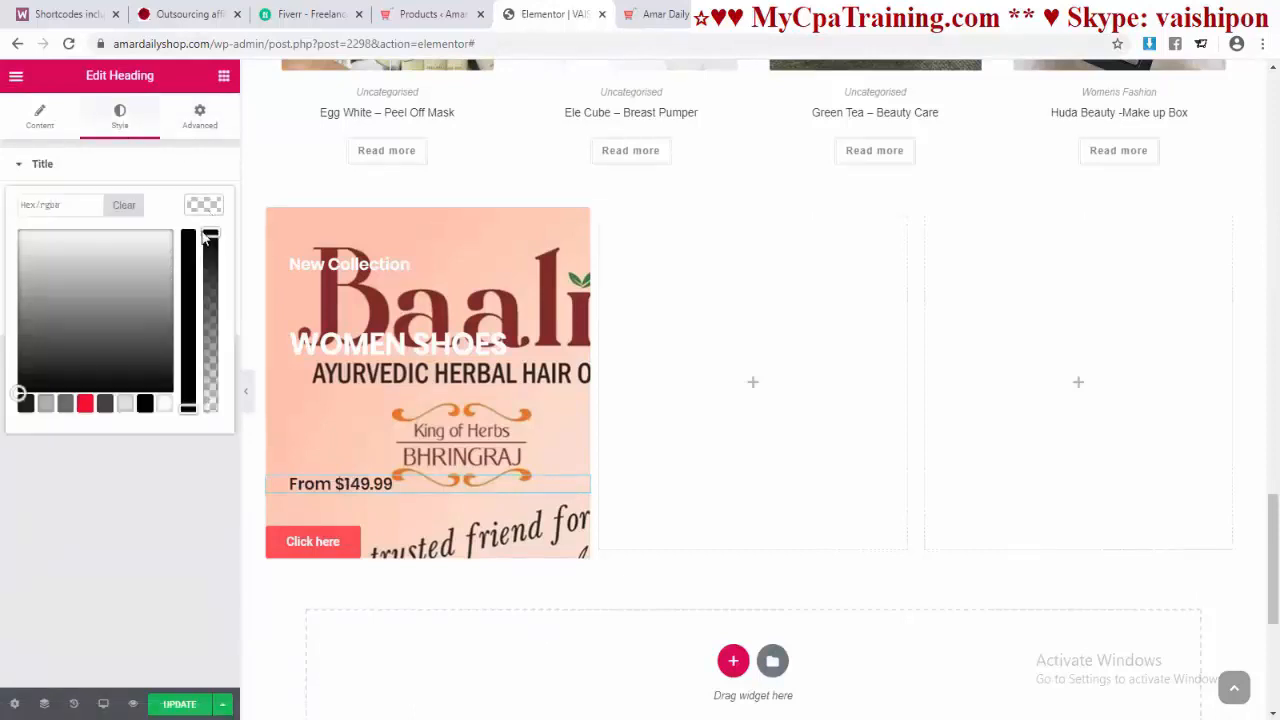
left_click(161, 404)
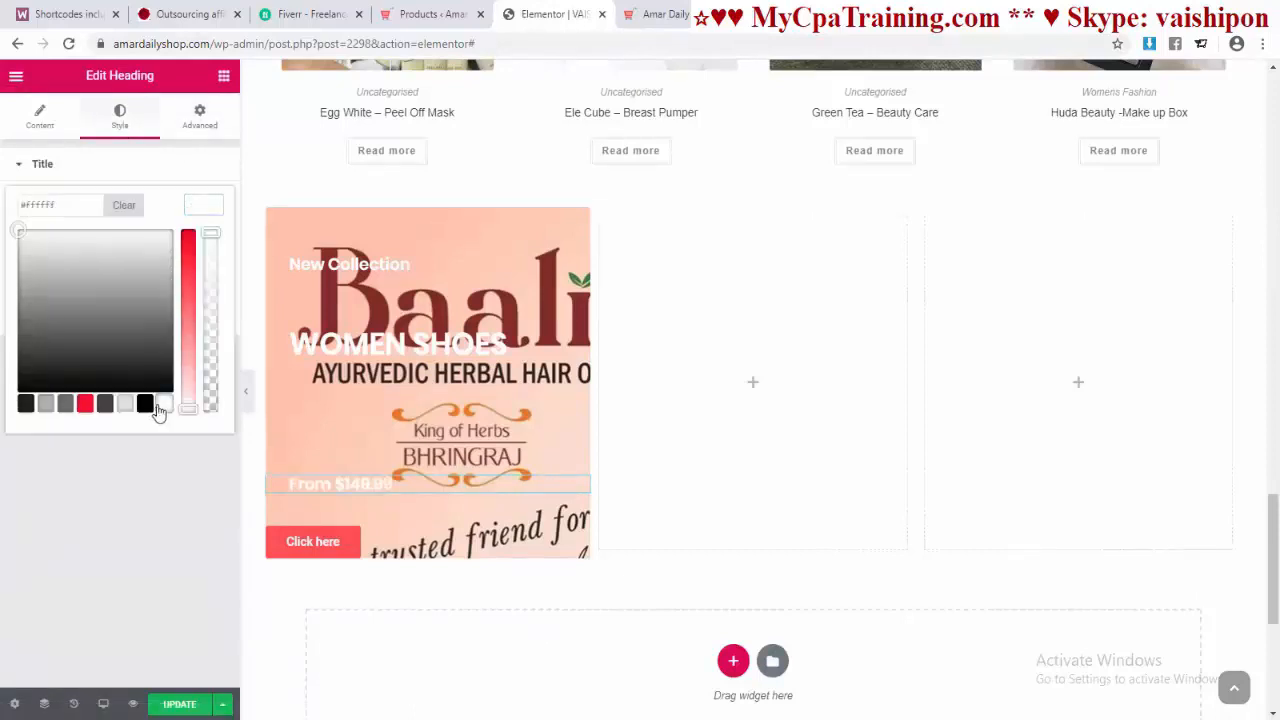
left_click(183, 515)
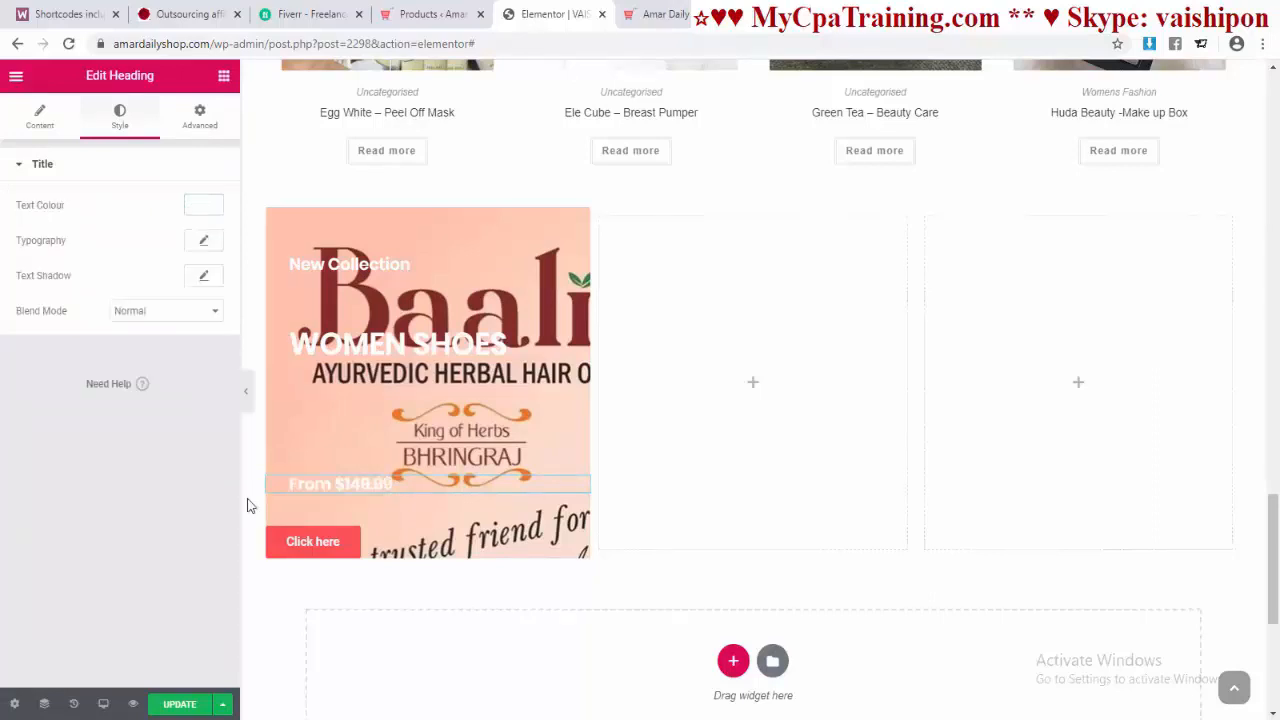
left_click(306, 548)
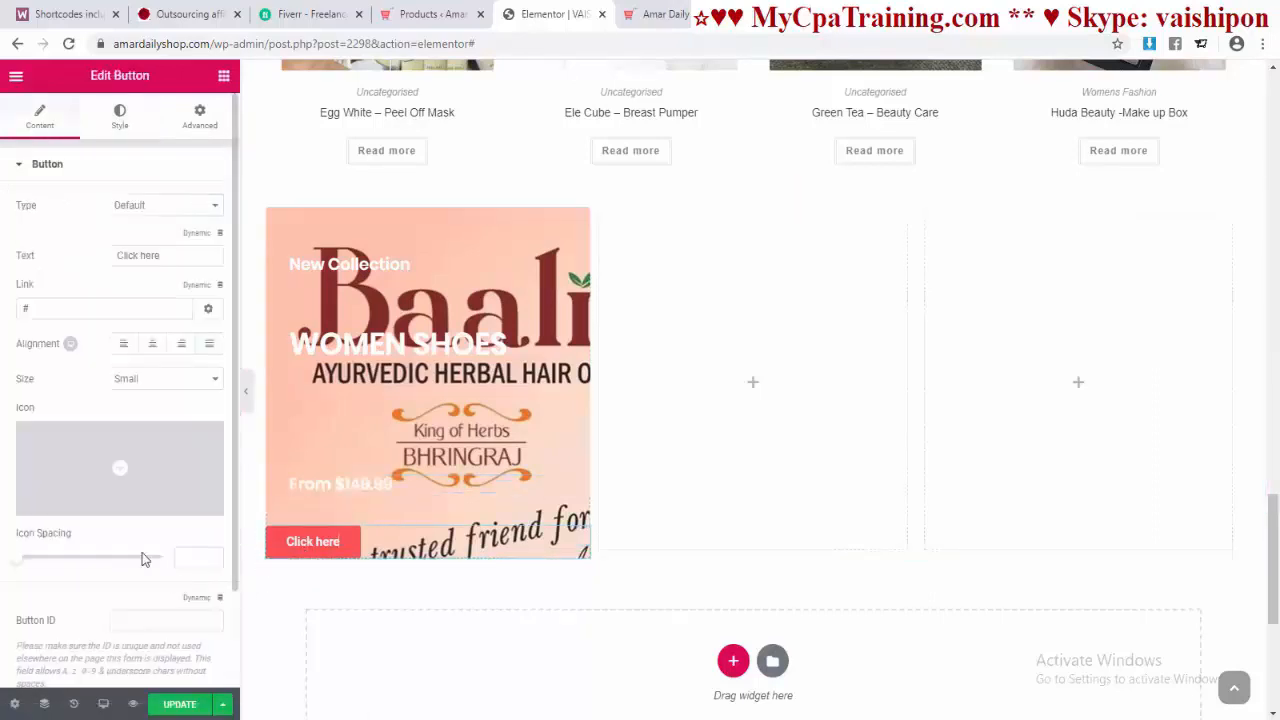
Step: Unlink the button's padding and set left and bottom padding to 30
left_click(203, 118)
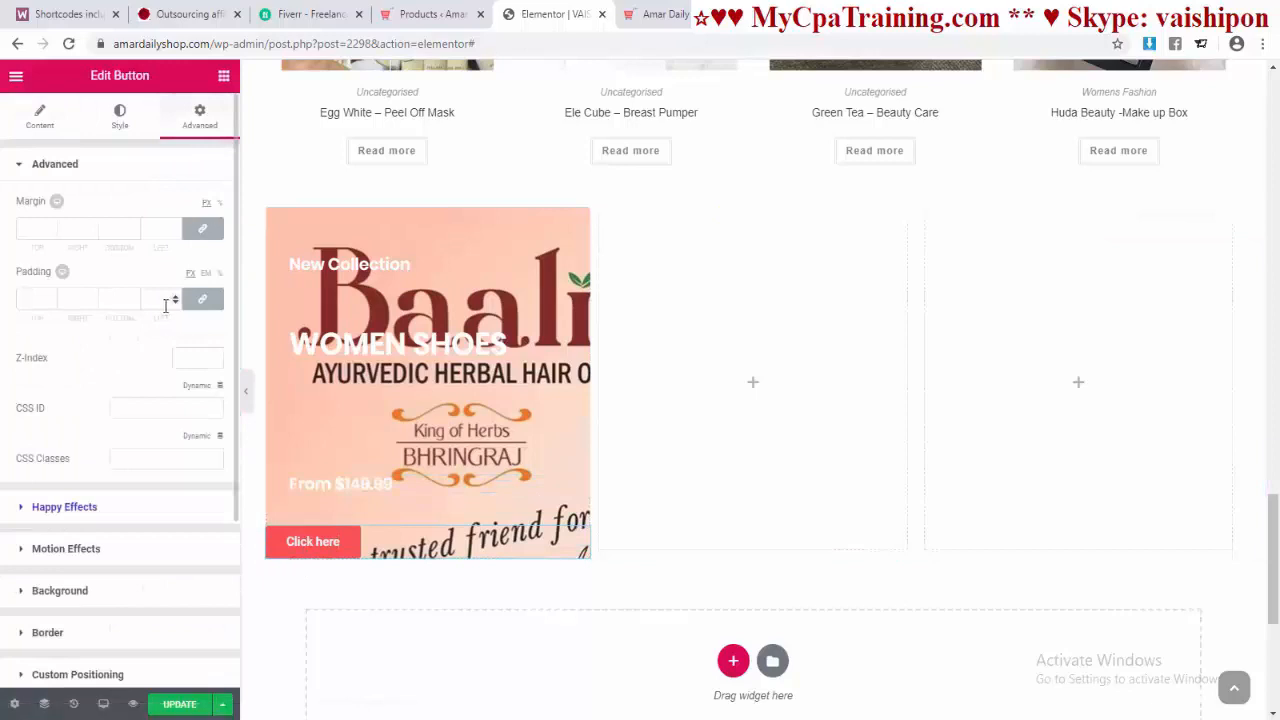
left_click(198, 302)
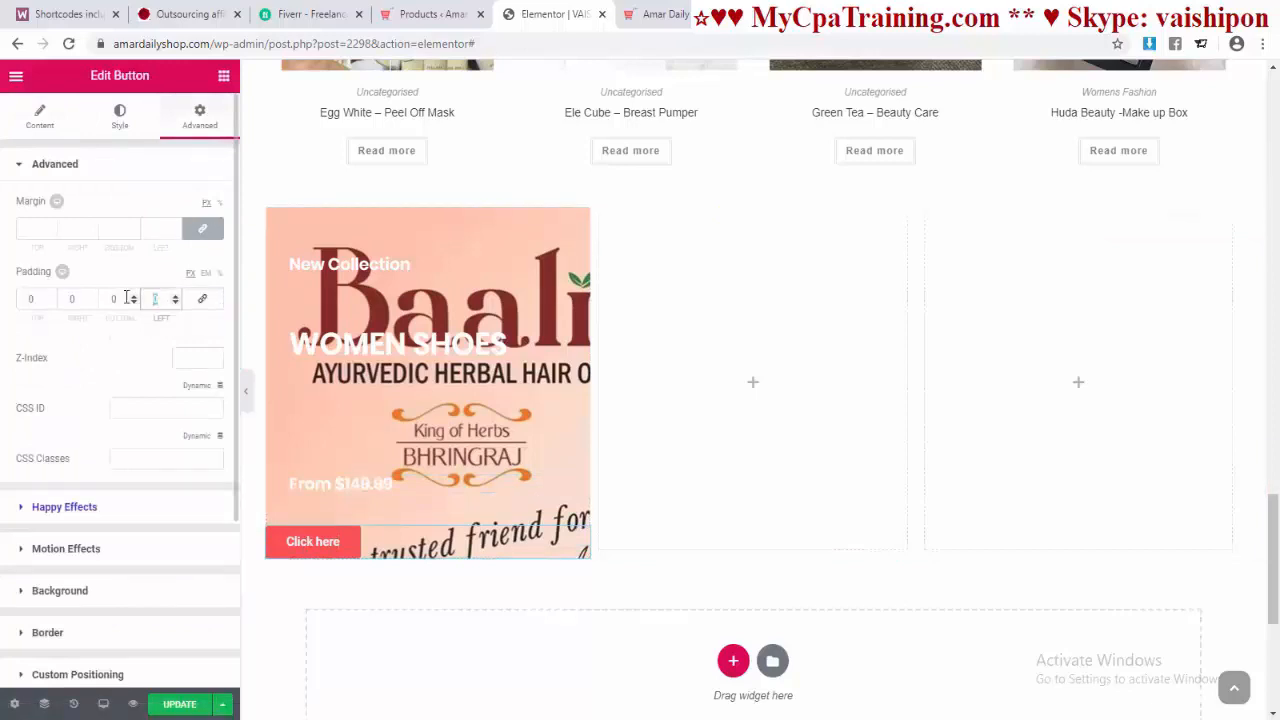
type("3")
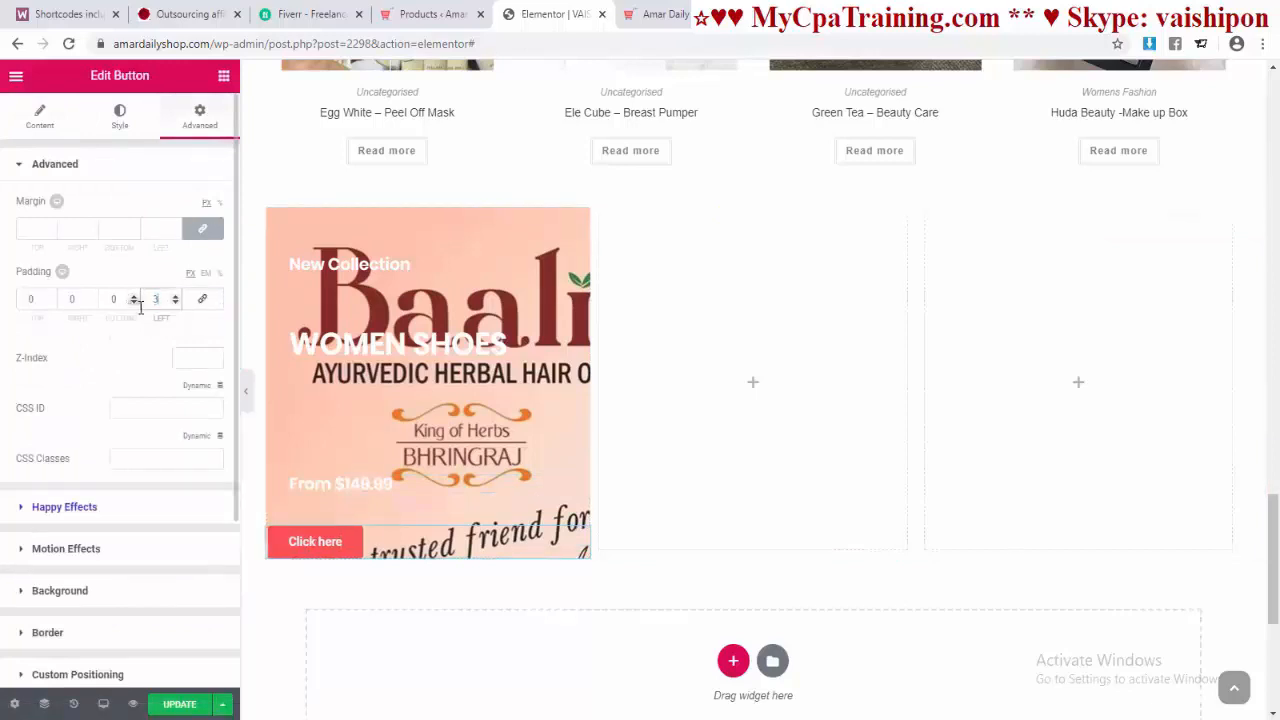
type("0")
left_click(112, 299)
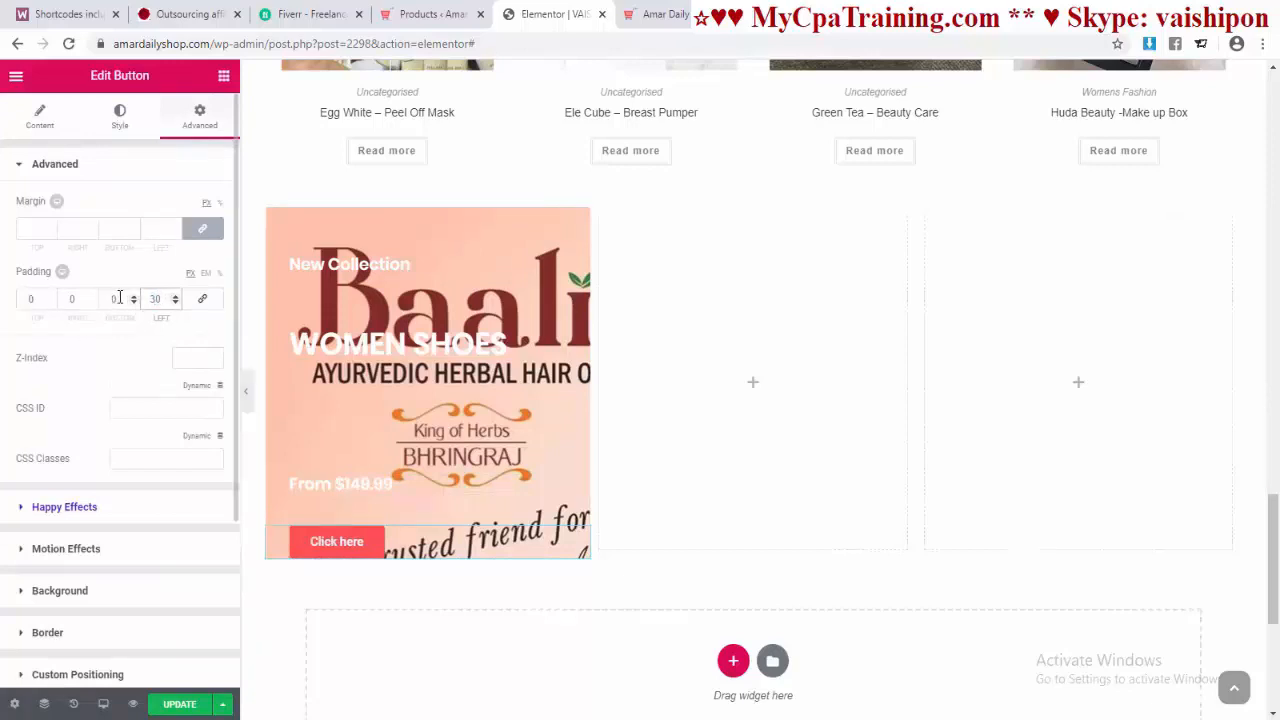
type("30")
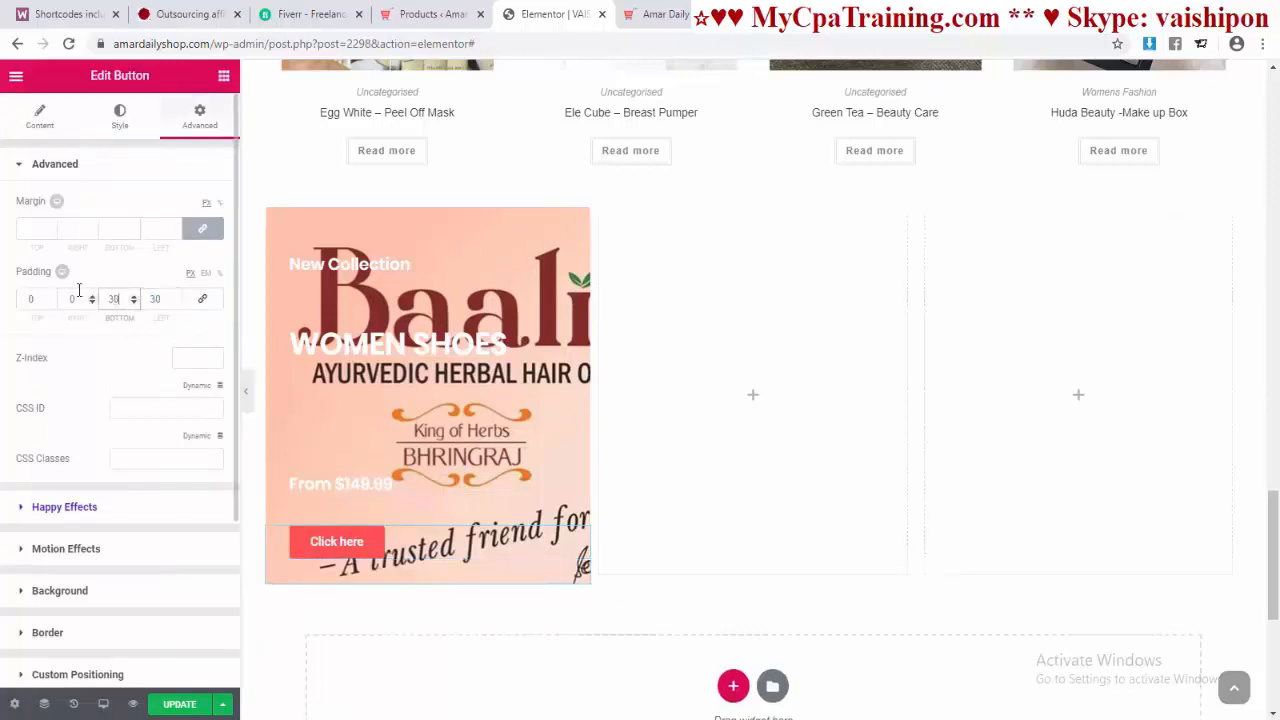
left_click(121, 117)
Step: Change the button label from Click here to Shop Now and make it dark grey
left_click(58, 125)
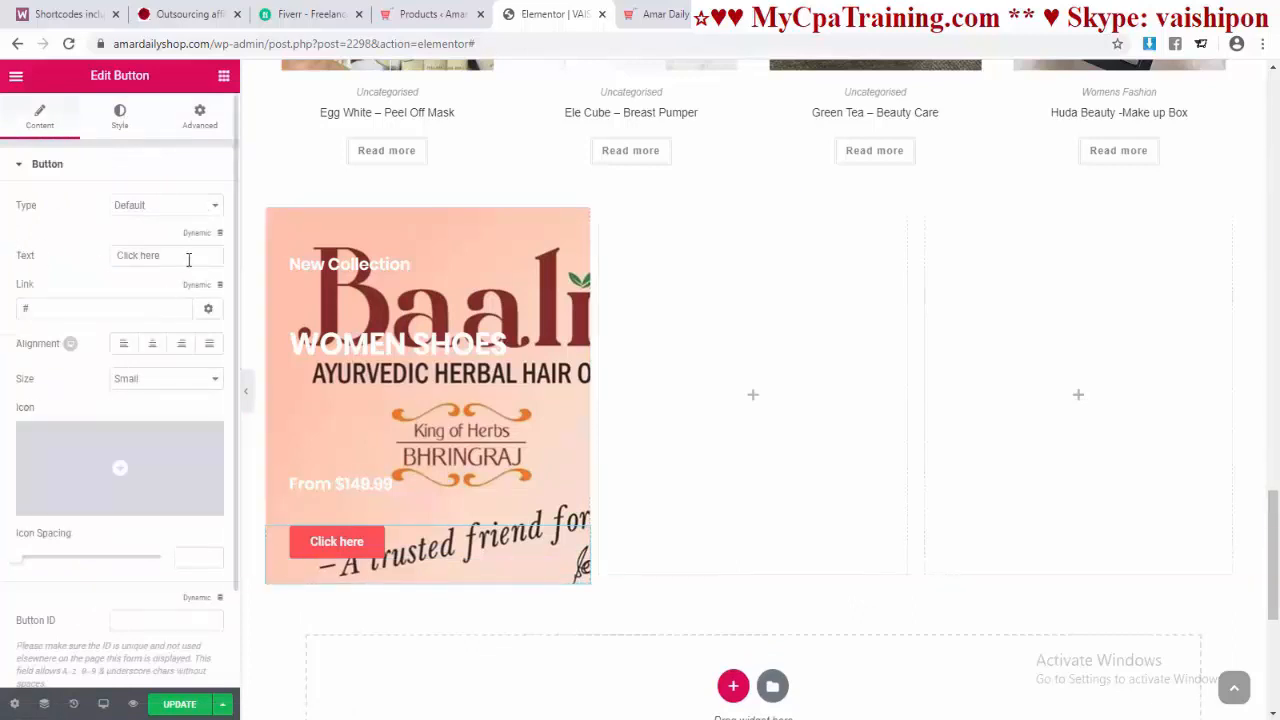
left_click_drag(188, 259, 30, 262)
type("S")
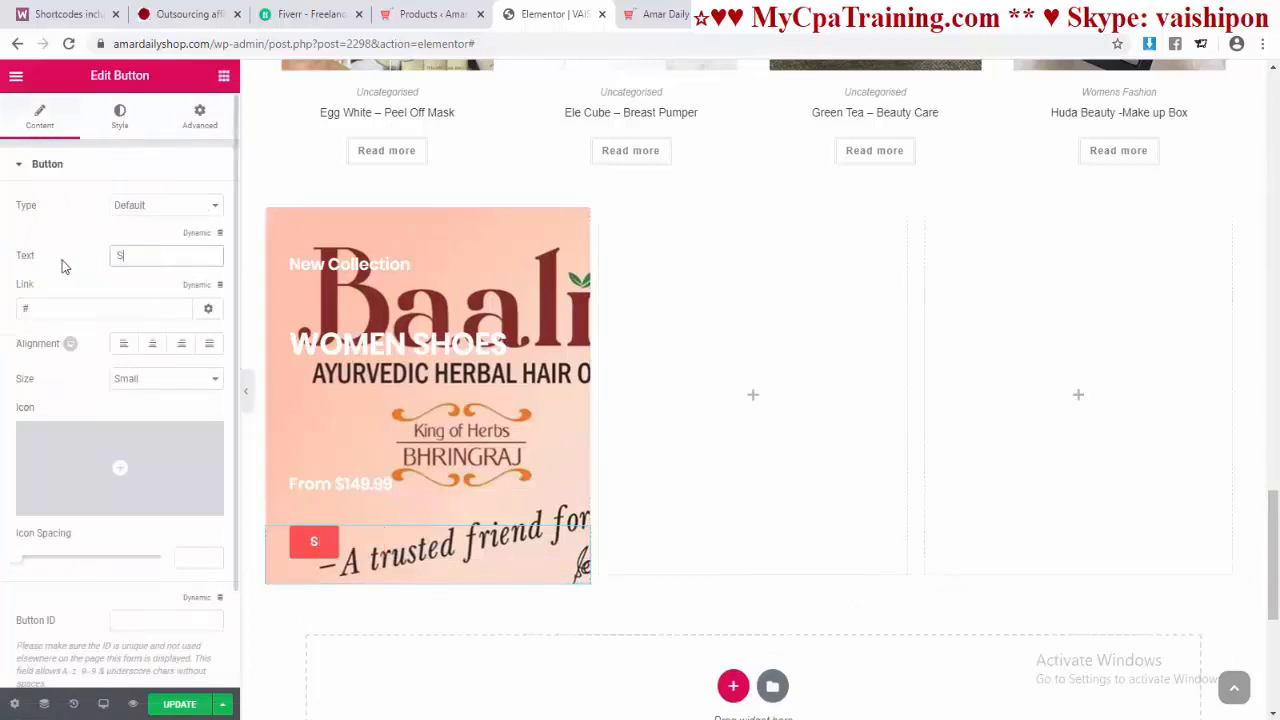
type("hop Now")
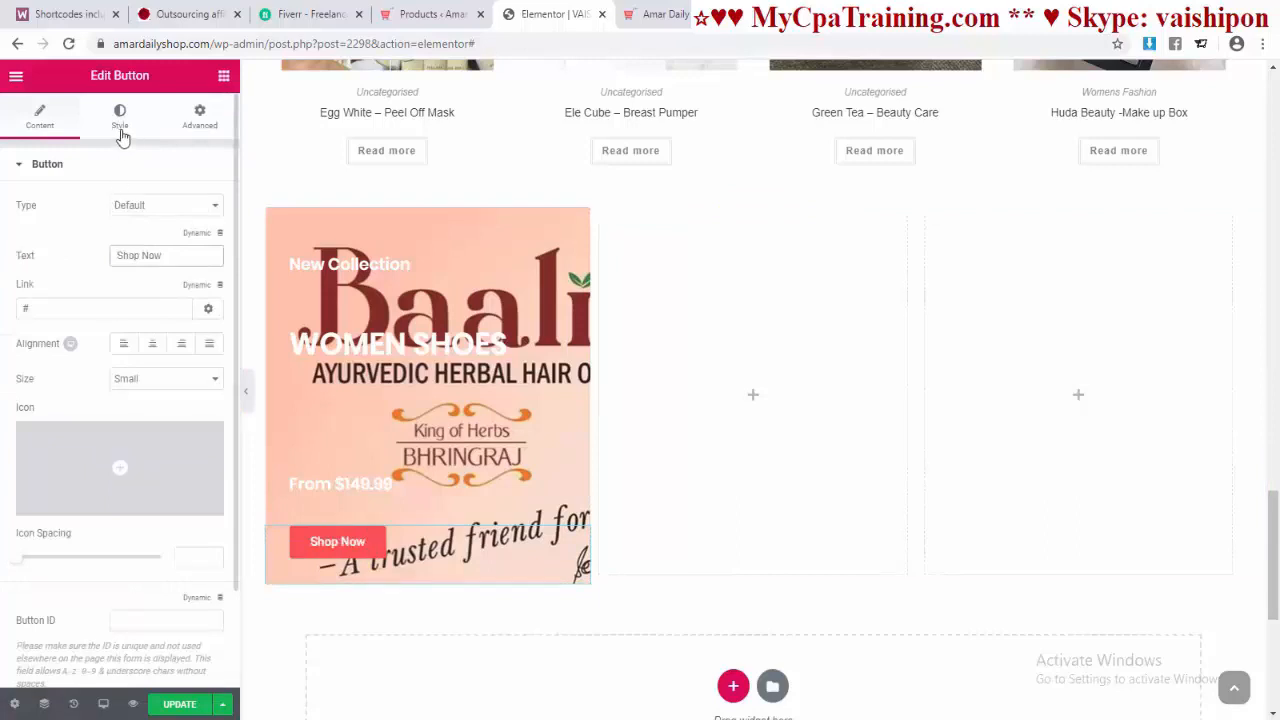
left_click(119, 115)
left_click(197, 350)
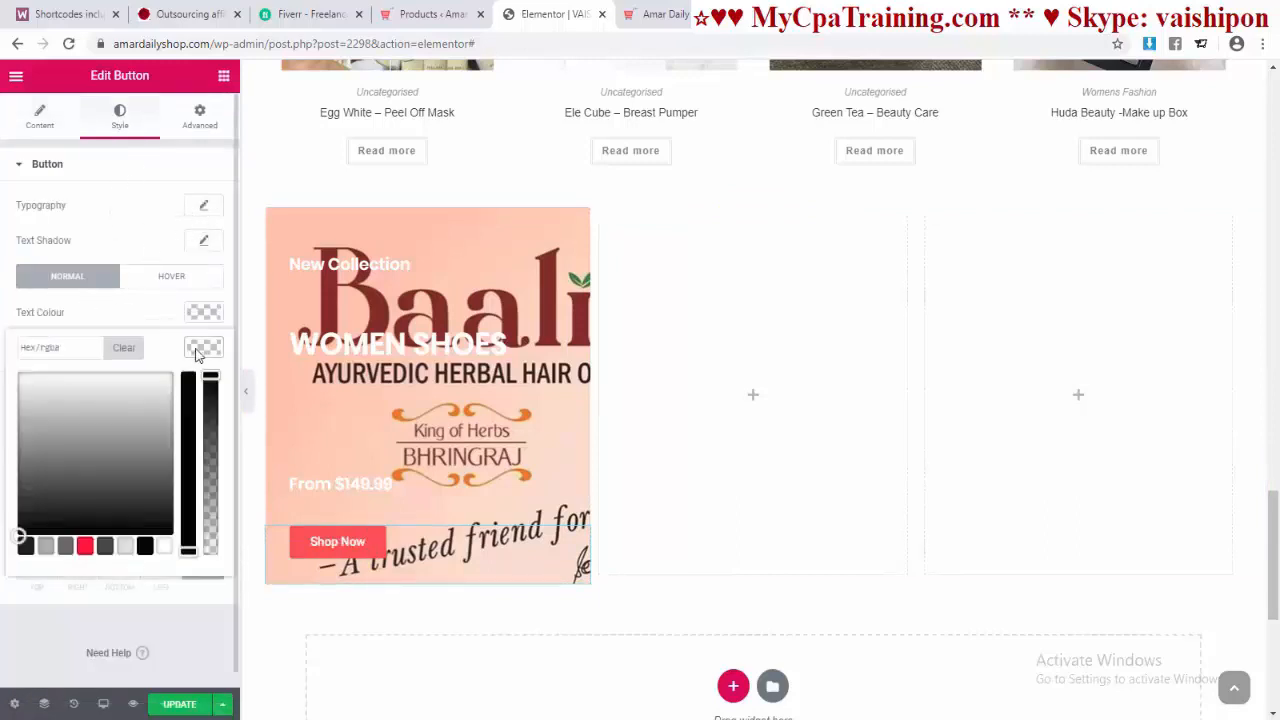
left_click(104, 548)
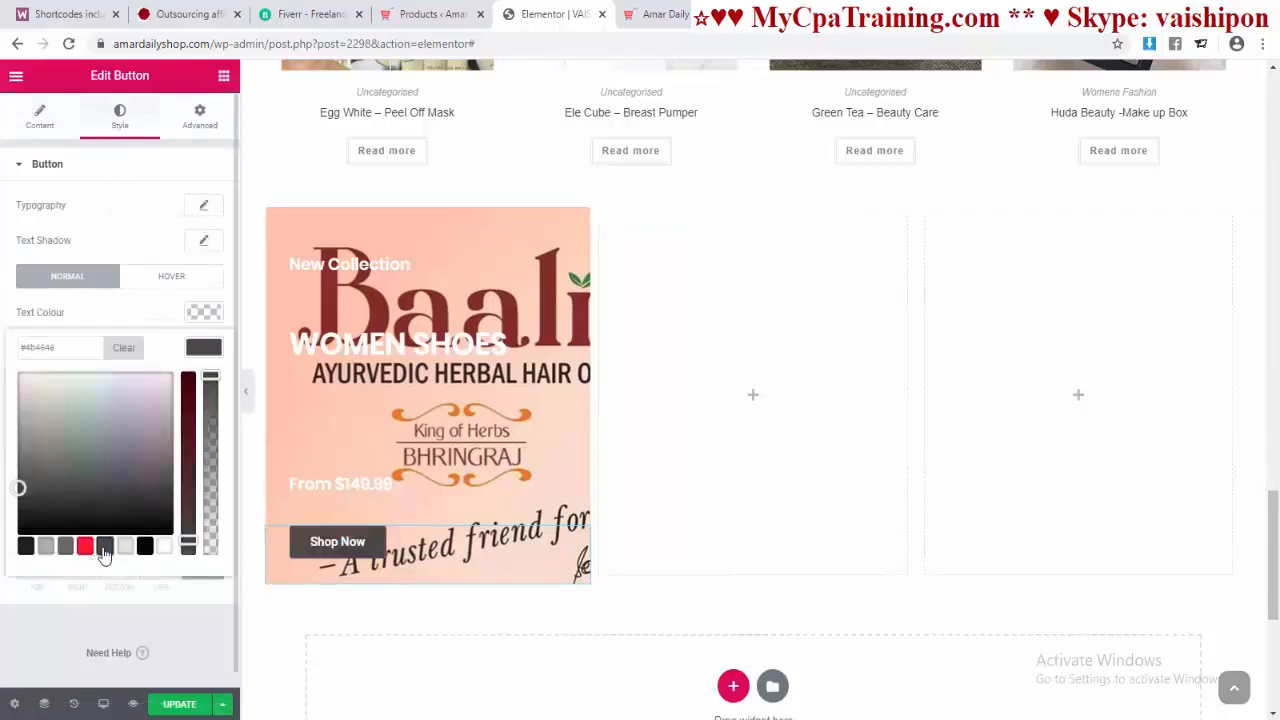
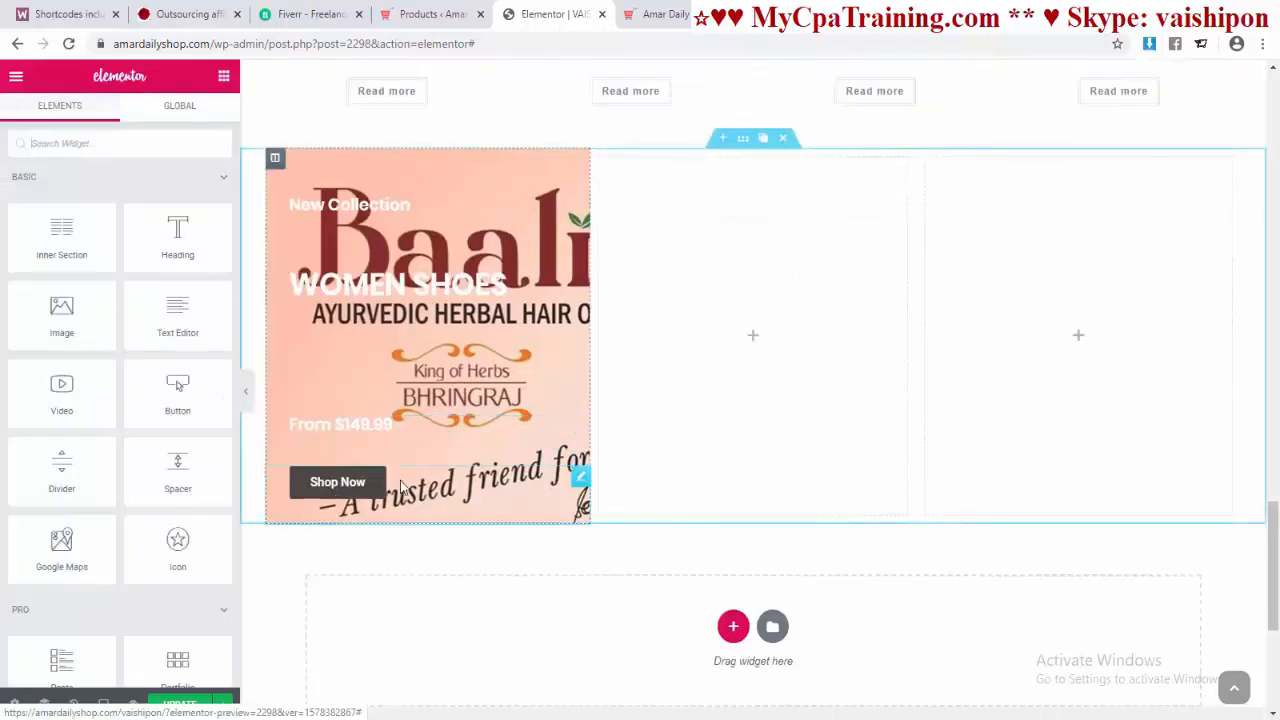
left_click(340, 487)
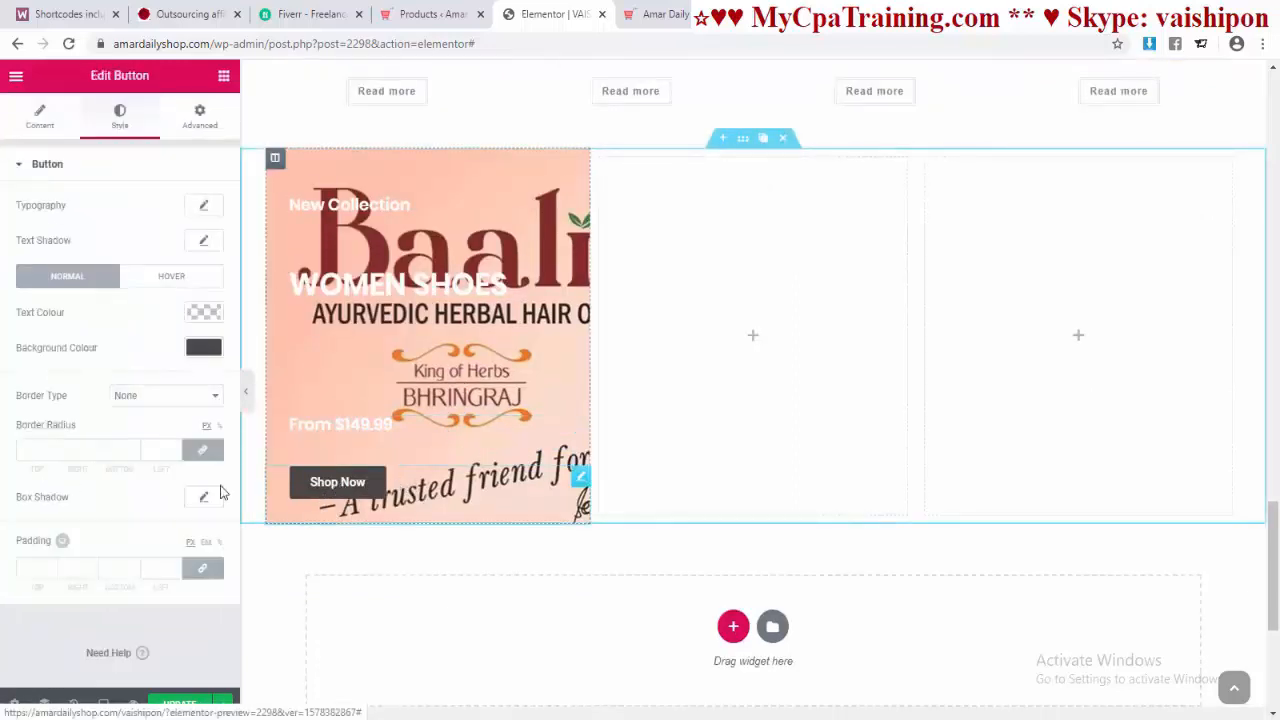
left_click(38, 115)
left_click_drag(55, 308, 3, 341)
key("BackSpace")
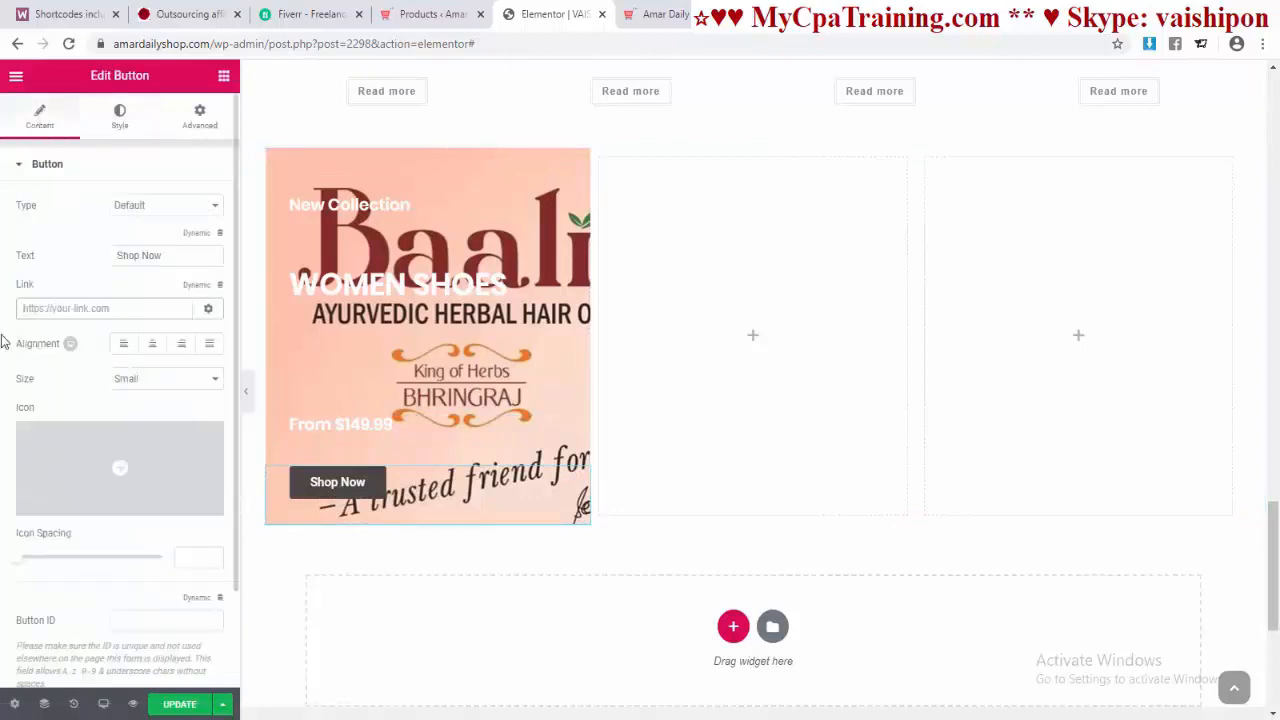
type("shop")
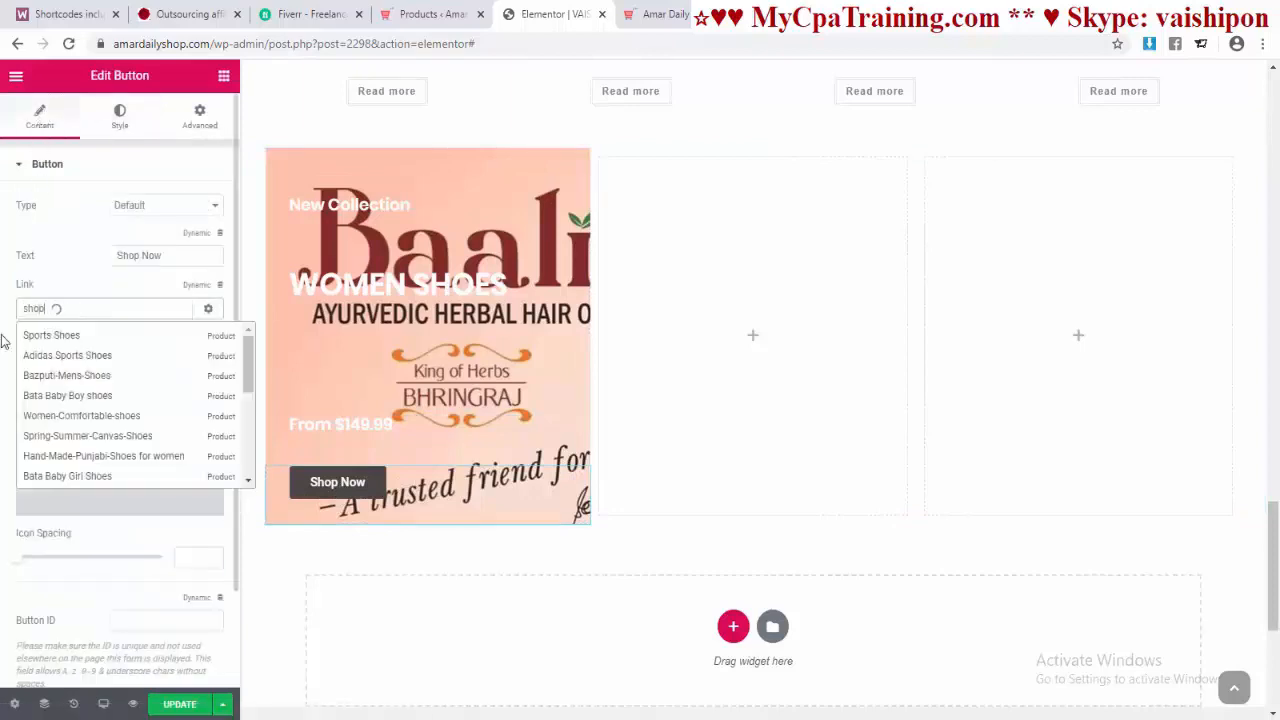
left_click(47, 377)
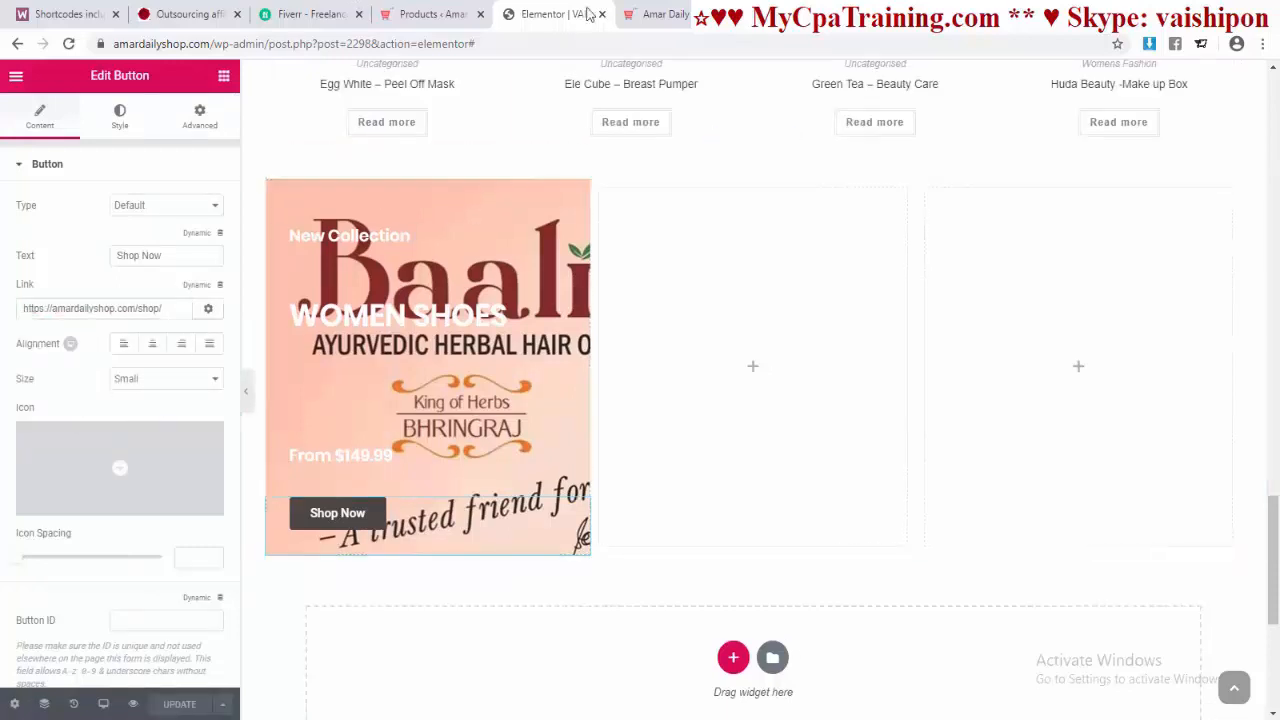
Step: Check the live shop page, then return to the Elementor editor
left_click(660, 14)
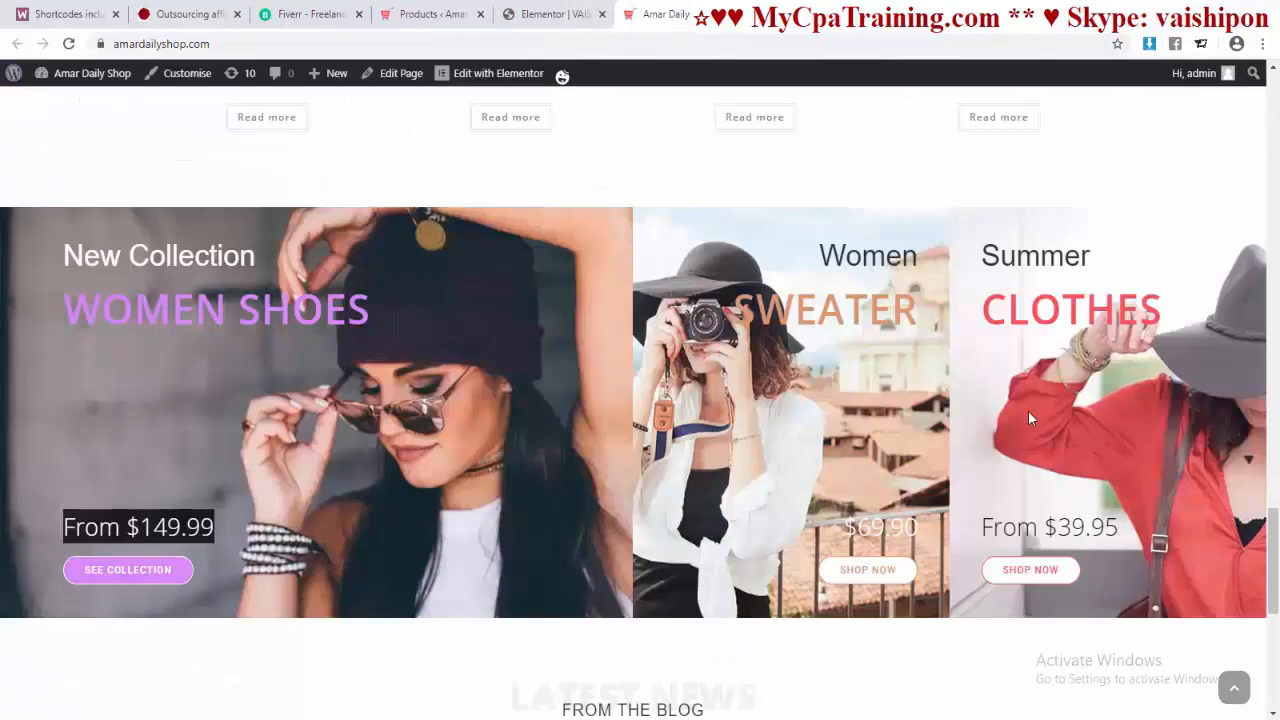
left_click(535, 14)
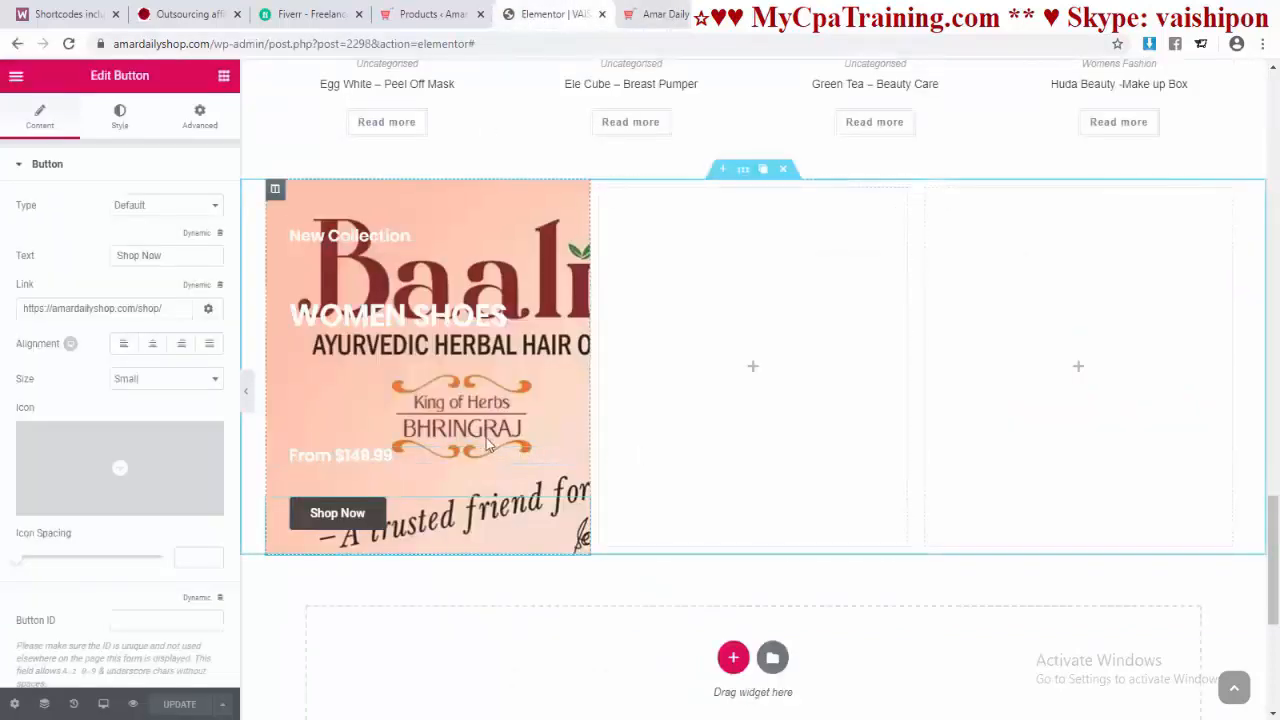
scroll(487, 445, "up", 1)
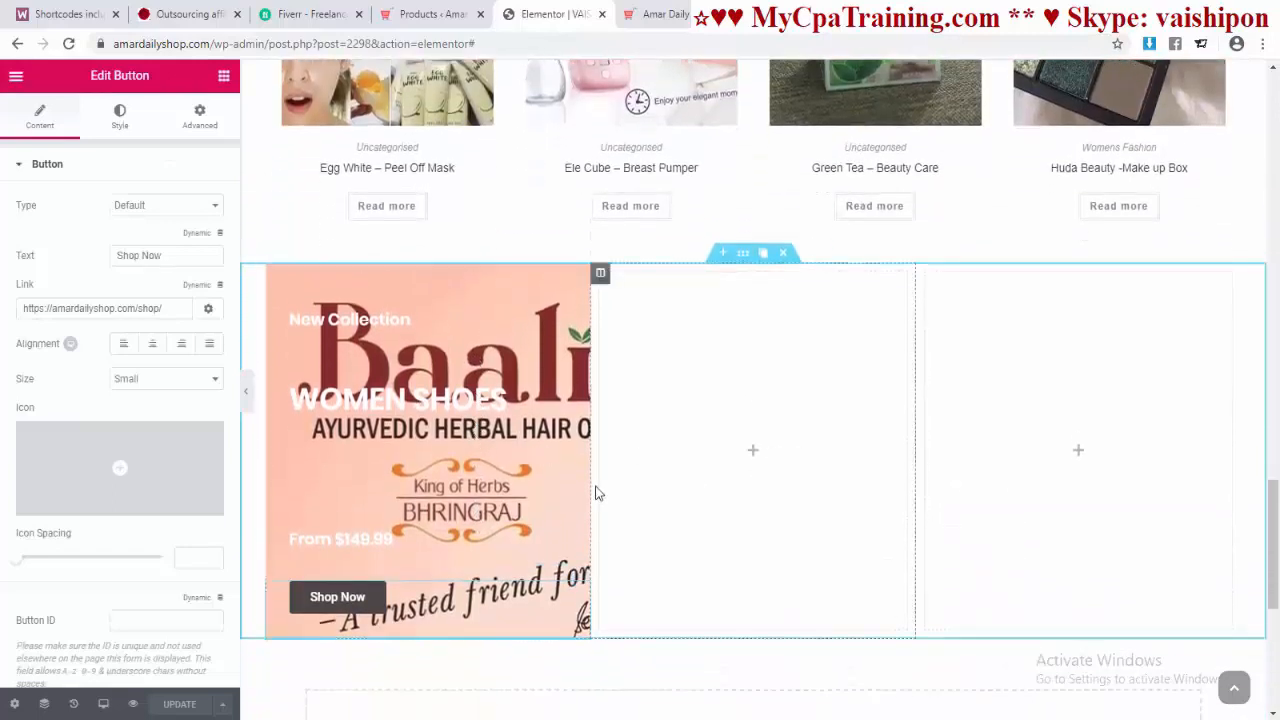
Step: Delete the empty columns and extra banner copies, leaving one full-width Baali hair-oil column
left_click(297, 281)
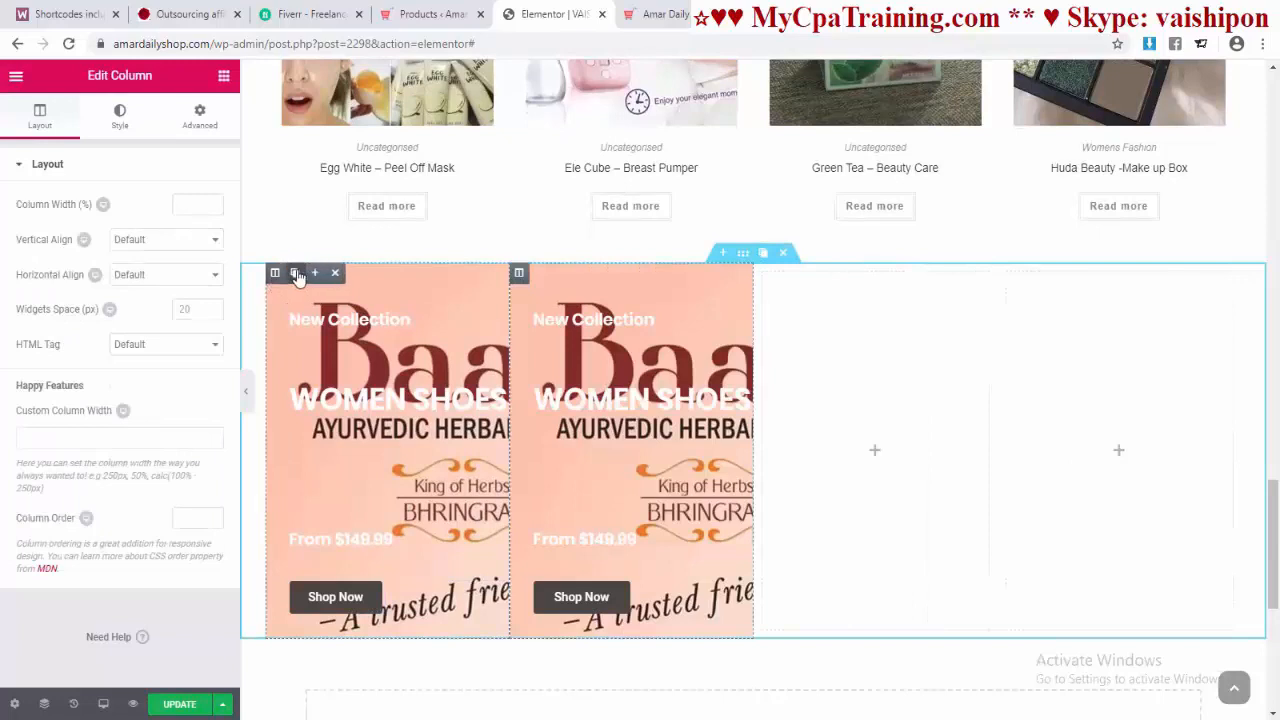
left_click(297, 276)
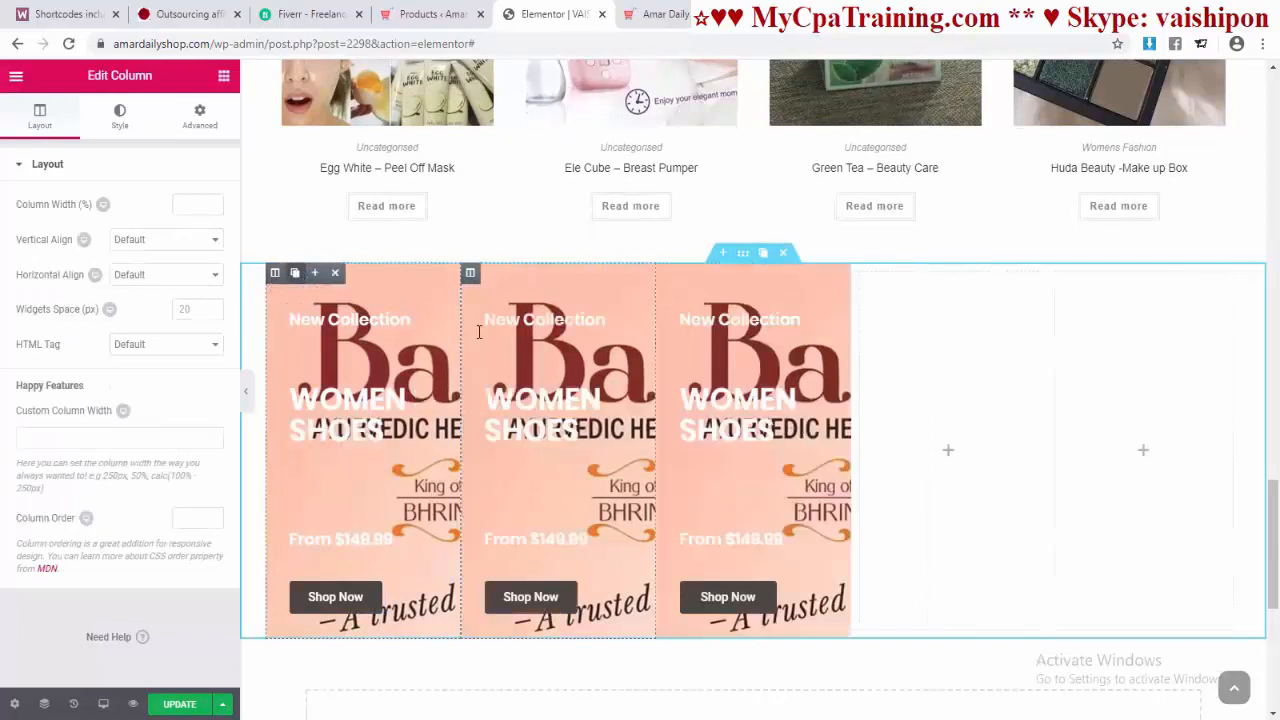
mouse_move(870, 281)
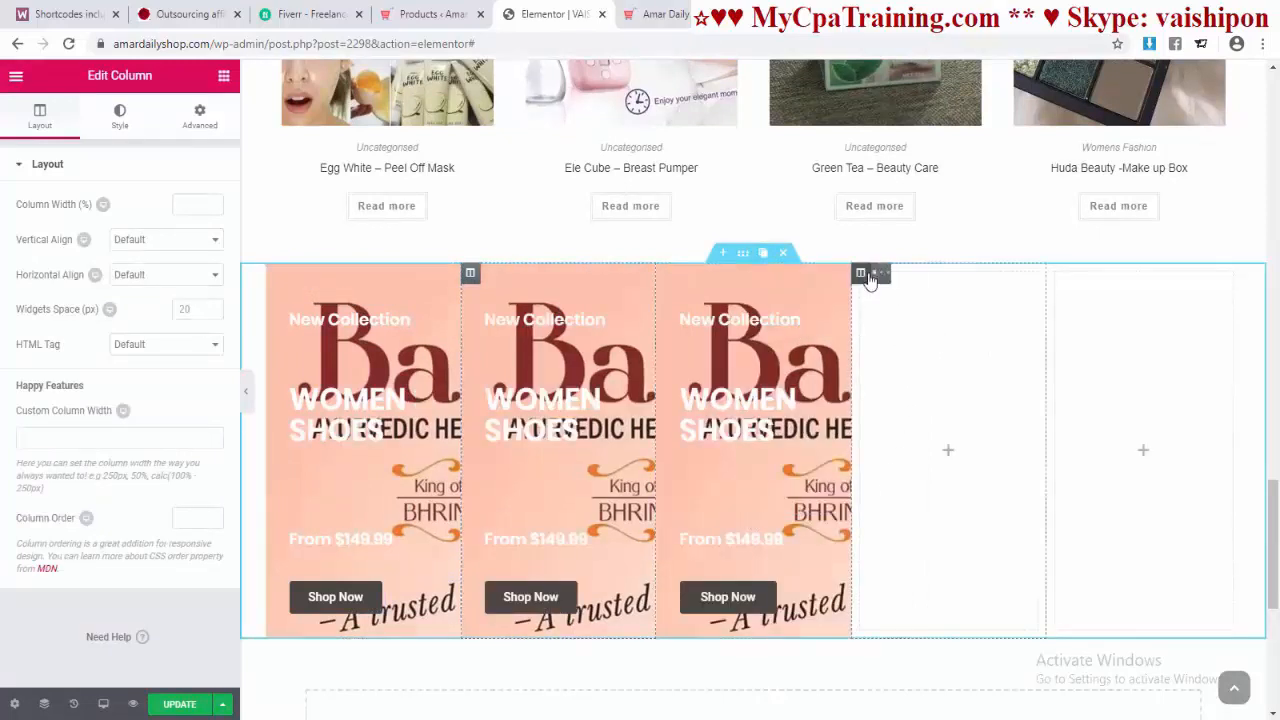
left_click(922, 275)
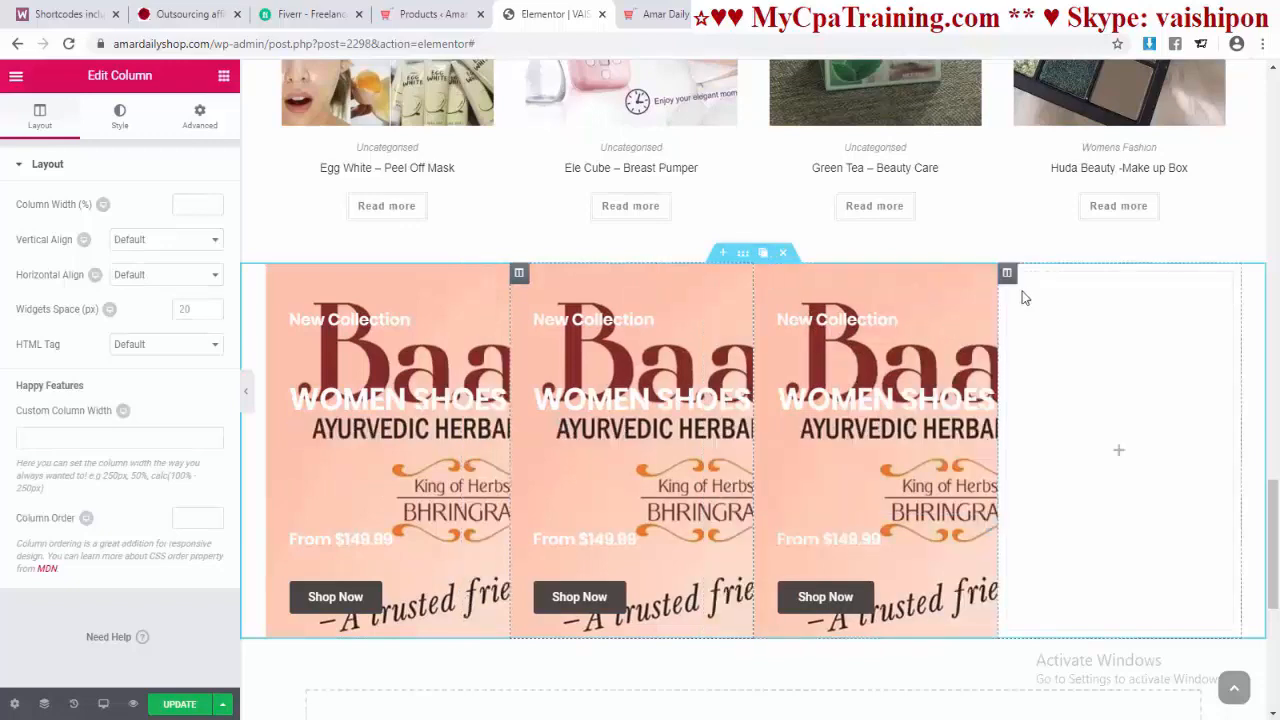
mouse_move(1008, 276)
left_click(1066, 273)
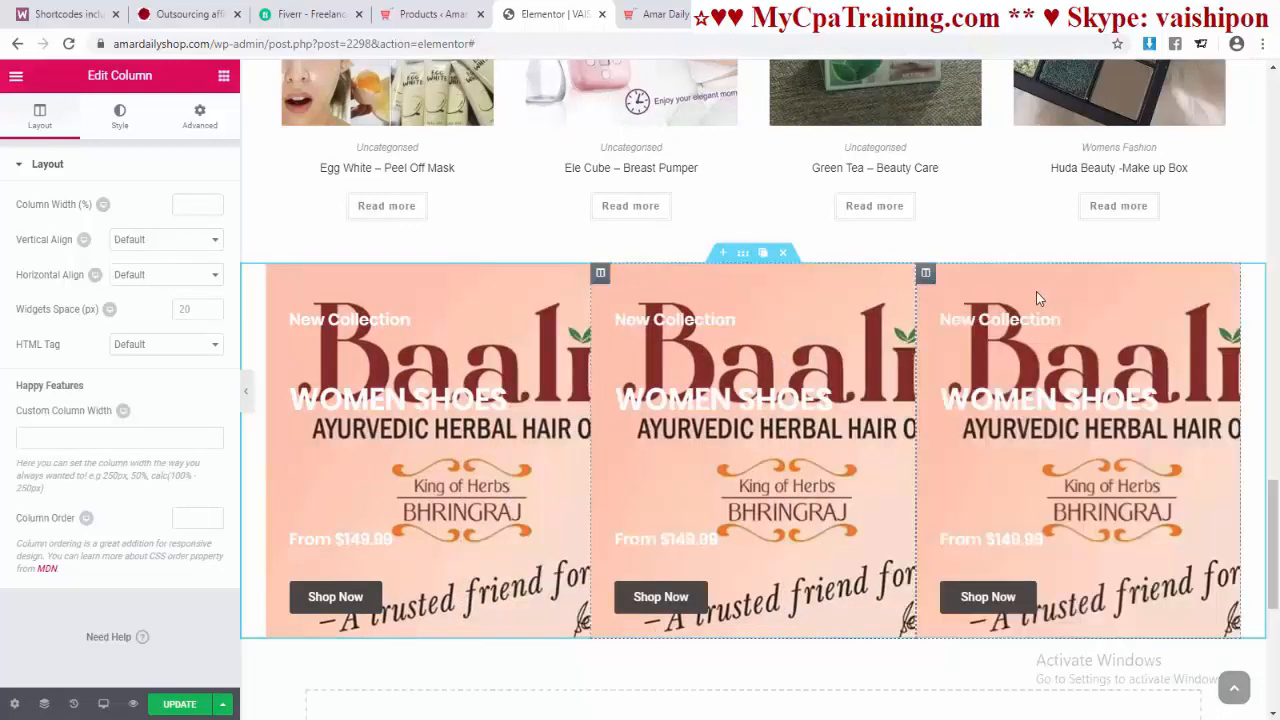
left_click(985, 273)
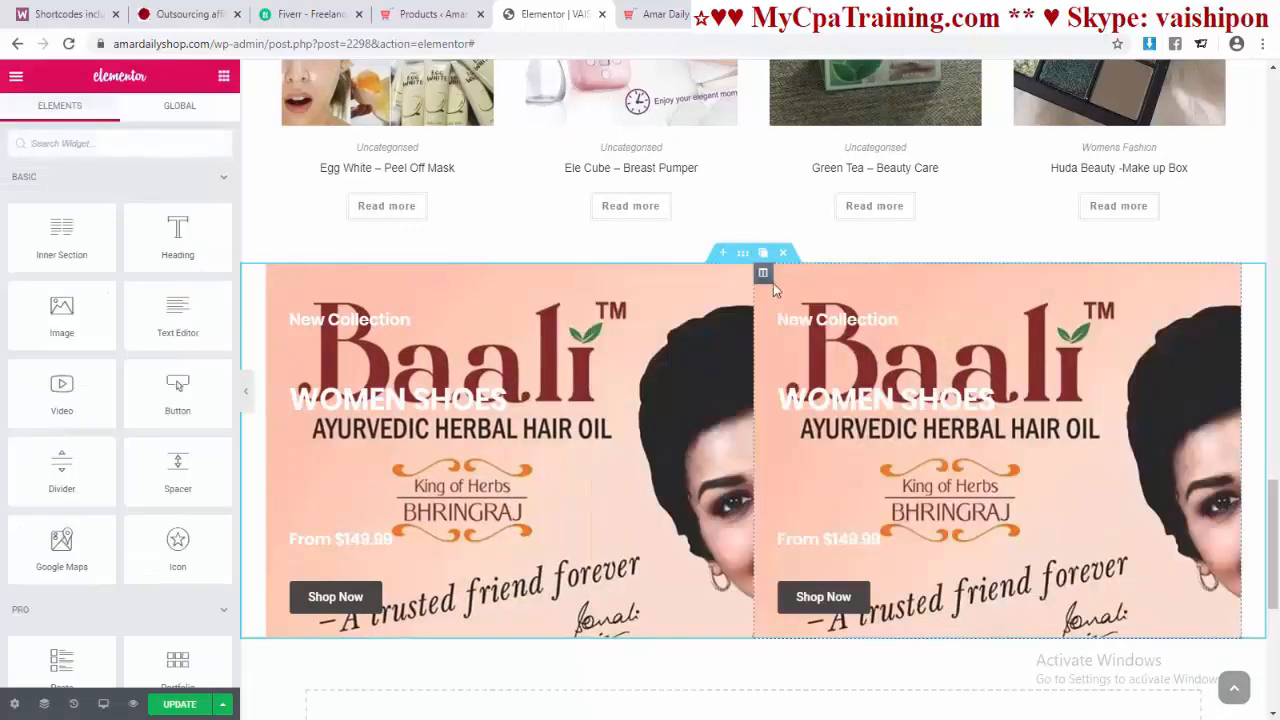
left_click(822, 273)
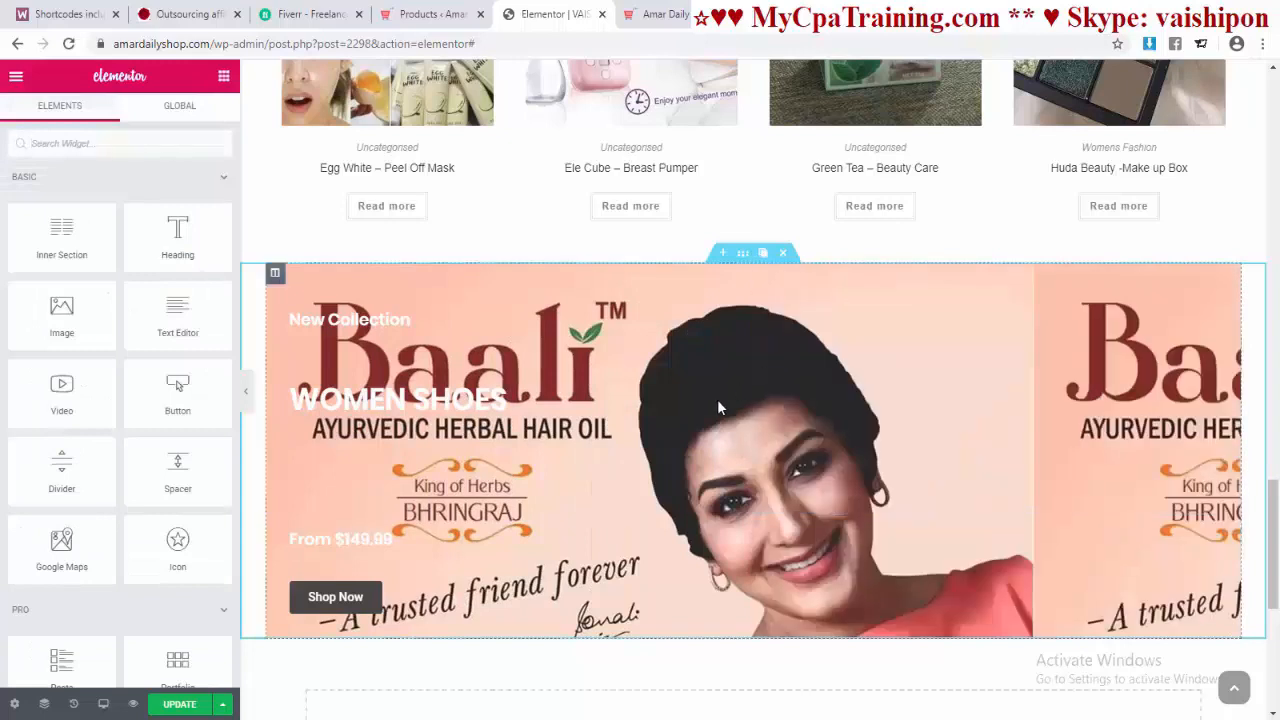
left_click(276, 273)
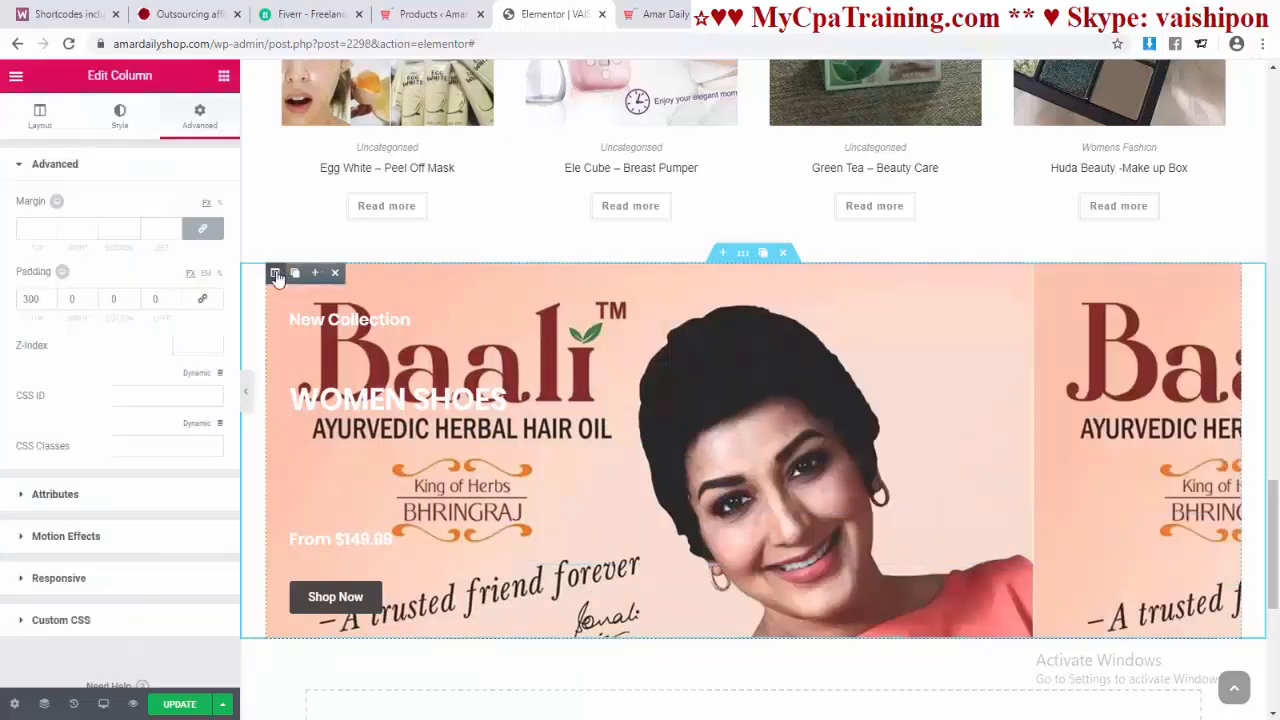
Step: Replace the banner column's background image with the man-in-checked-coat photo (7726419.jpg)
left_click(122, 128)
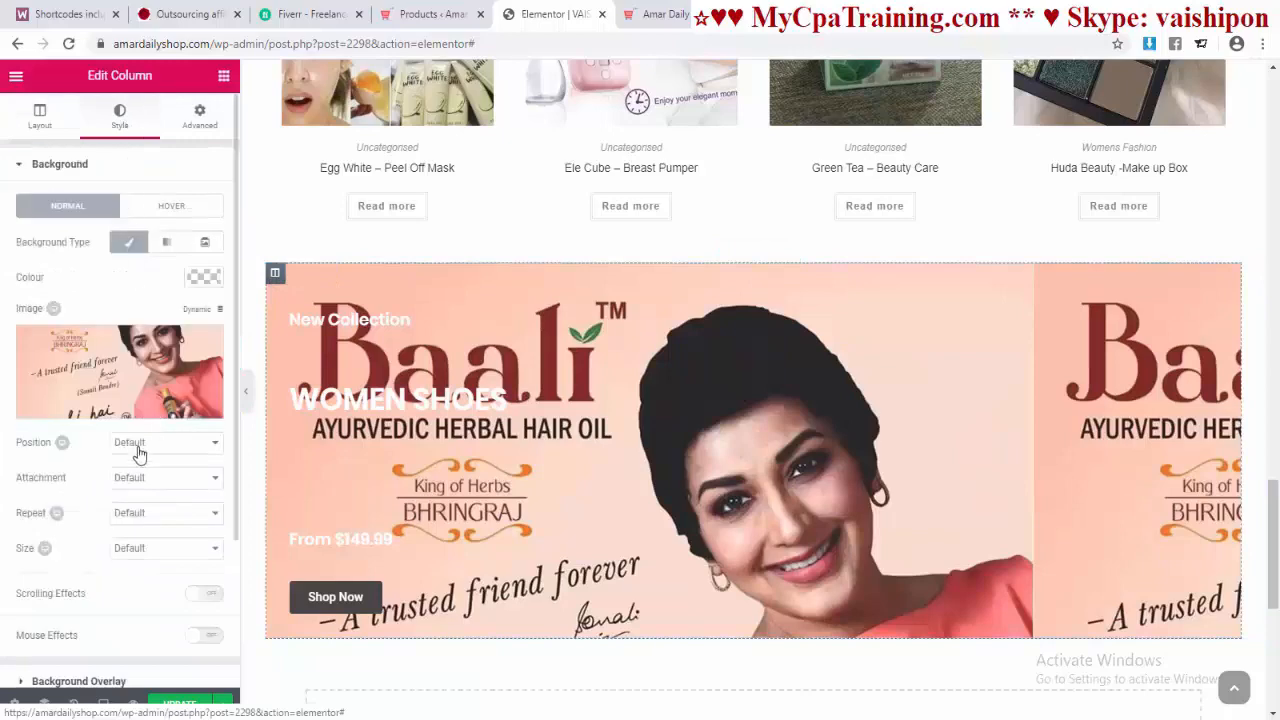
left_click(205, 344)
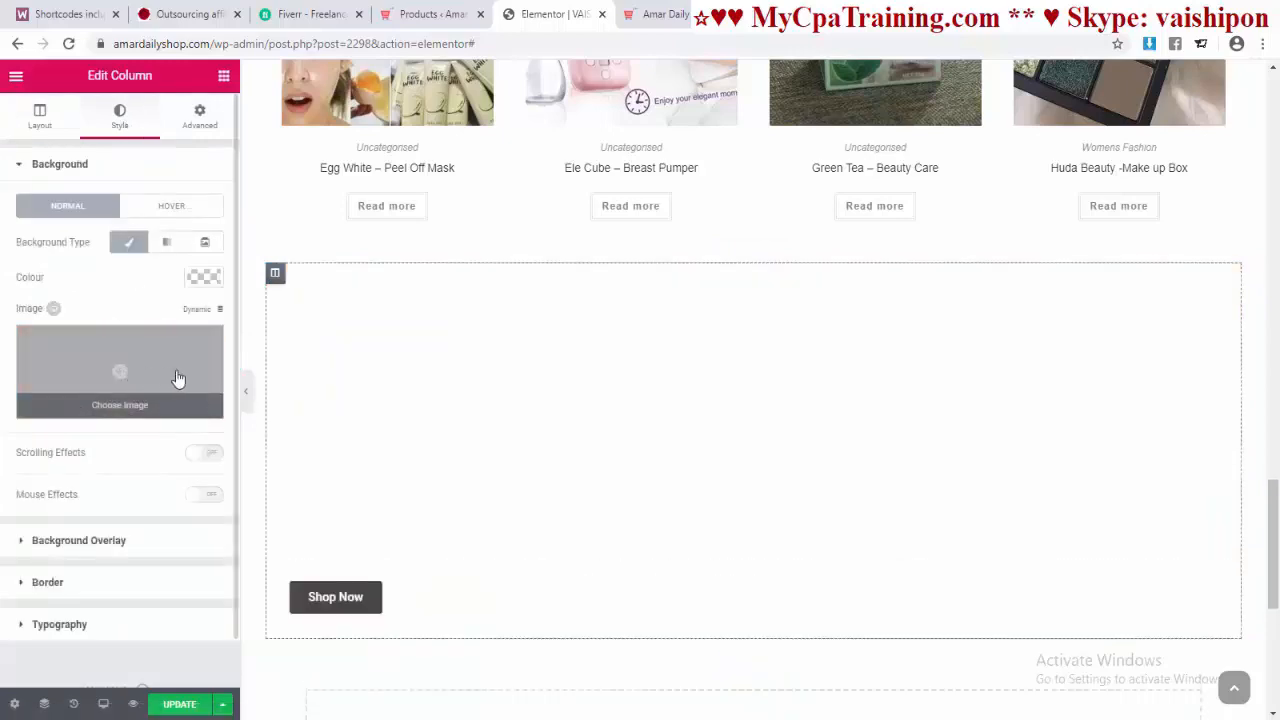
left_click(178, 380)
left_click(578, 340)
left_click(1205, 670)
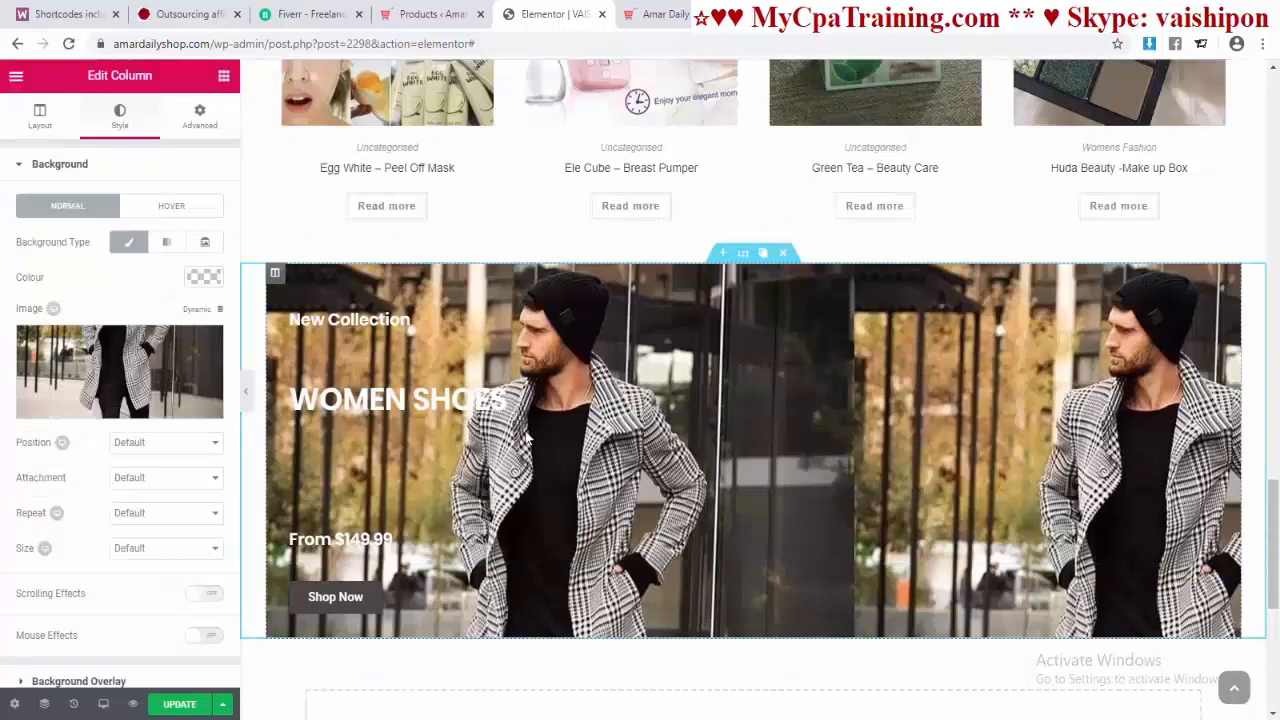
Step: Duplicate the coat-photo column twice to make three identical banner columns
left_click(294, 274)
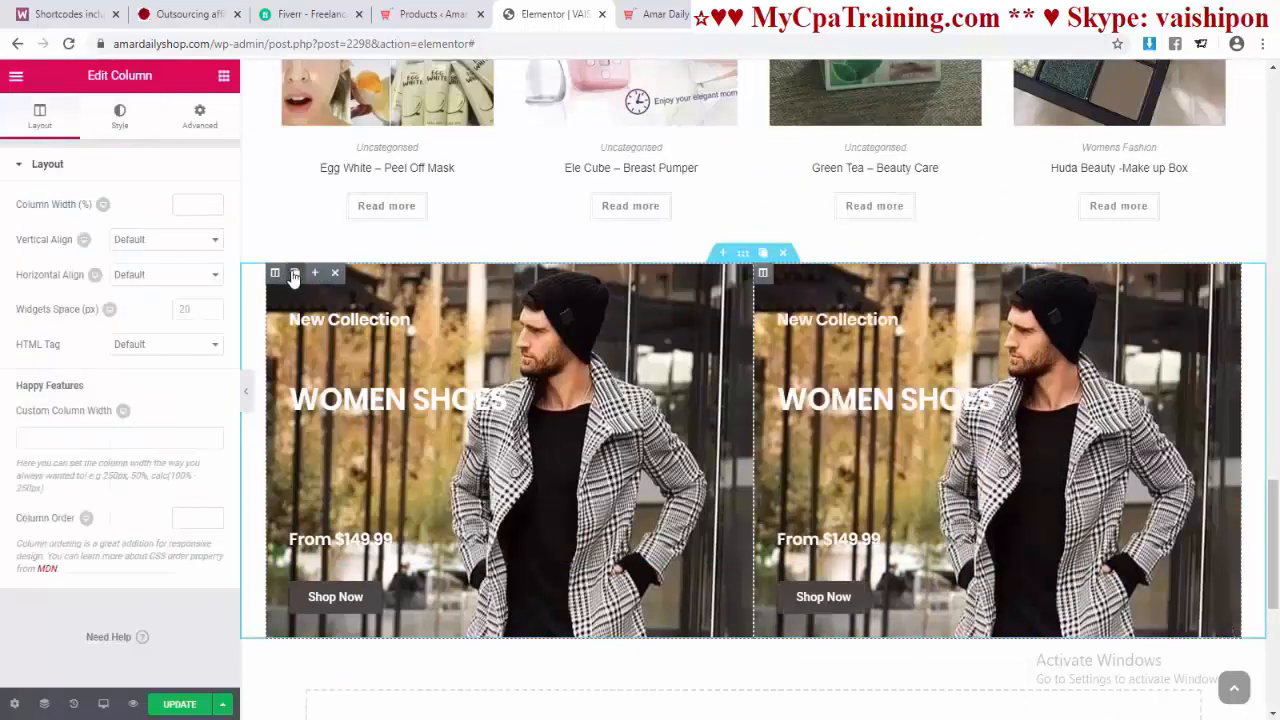
left_click(294, 274)
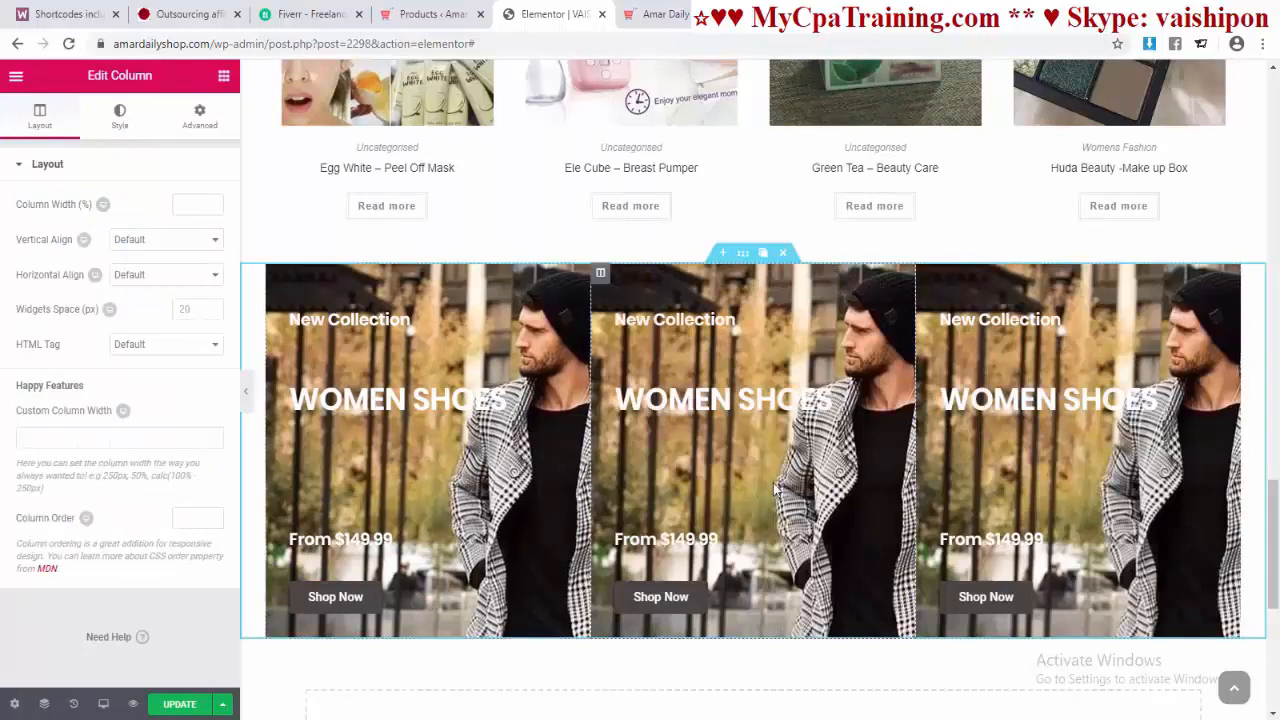
scroll(758, 485, "down", 1)
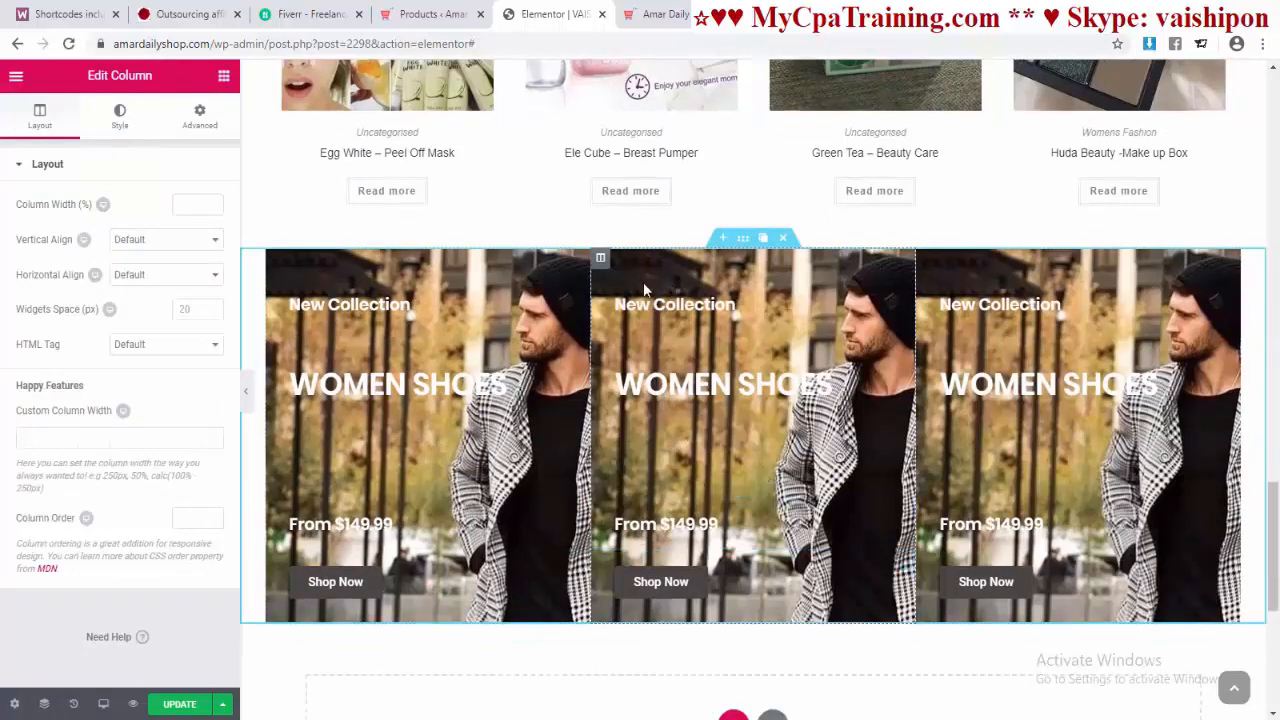
mouse_move(602, 262)
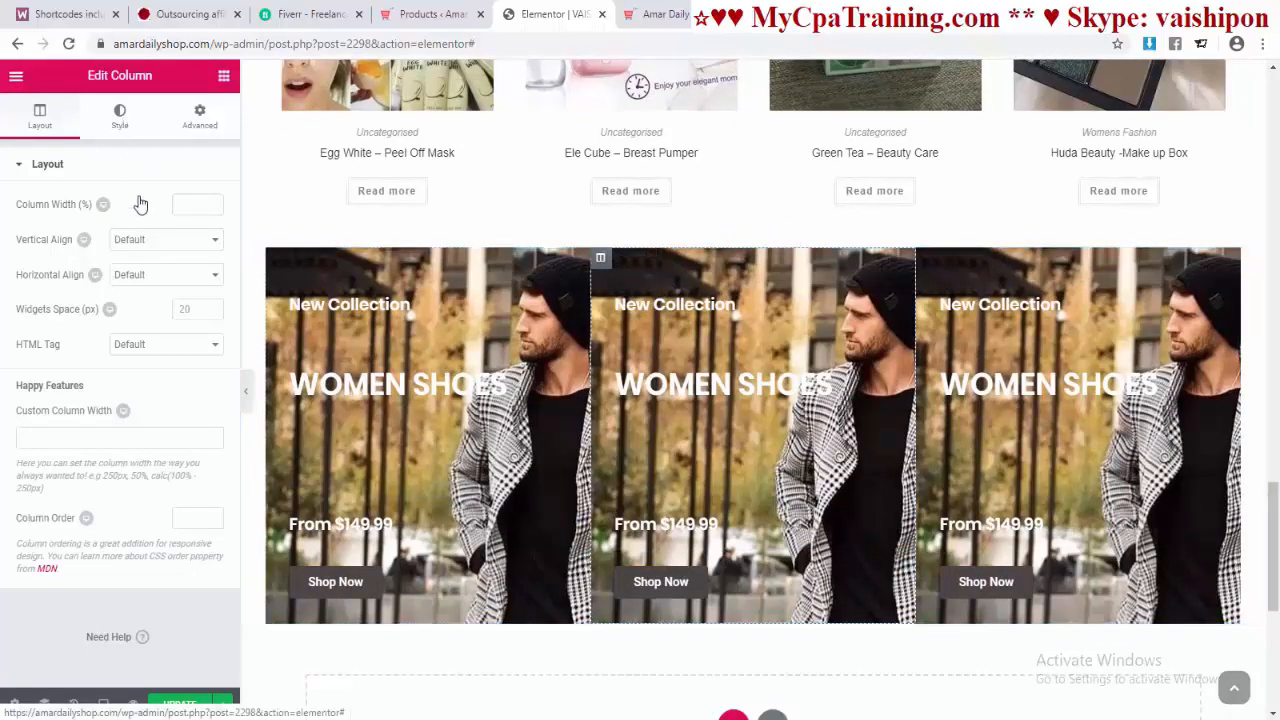
left_click(120, 117)
Step: Set the middle column's background image to the woman-with-baby photo
mouse_move(206, 342)
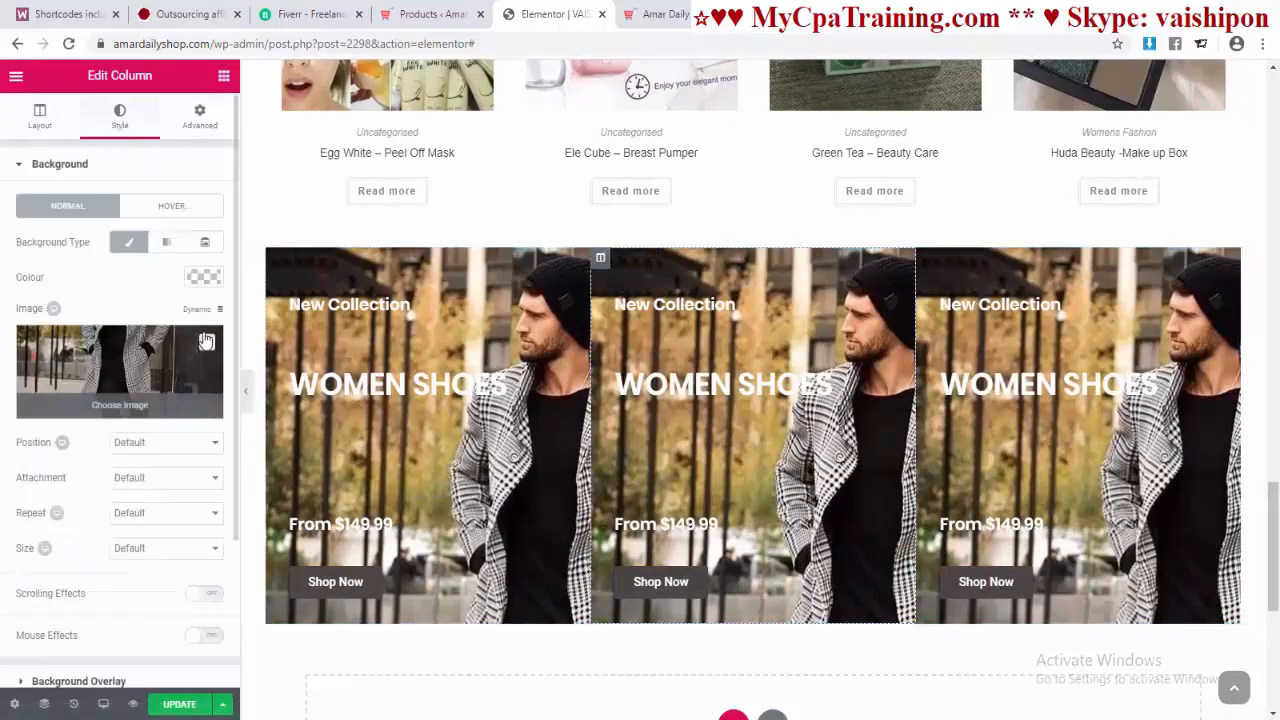
left_click(148, 384)
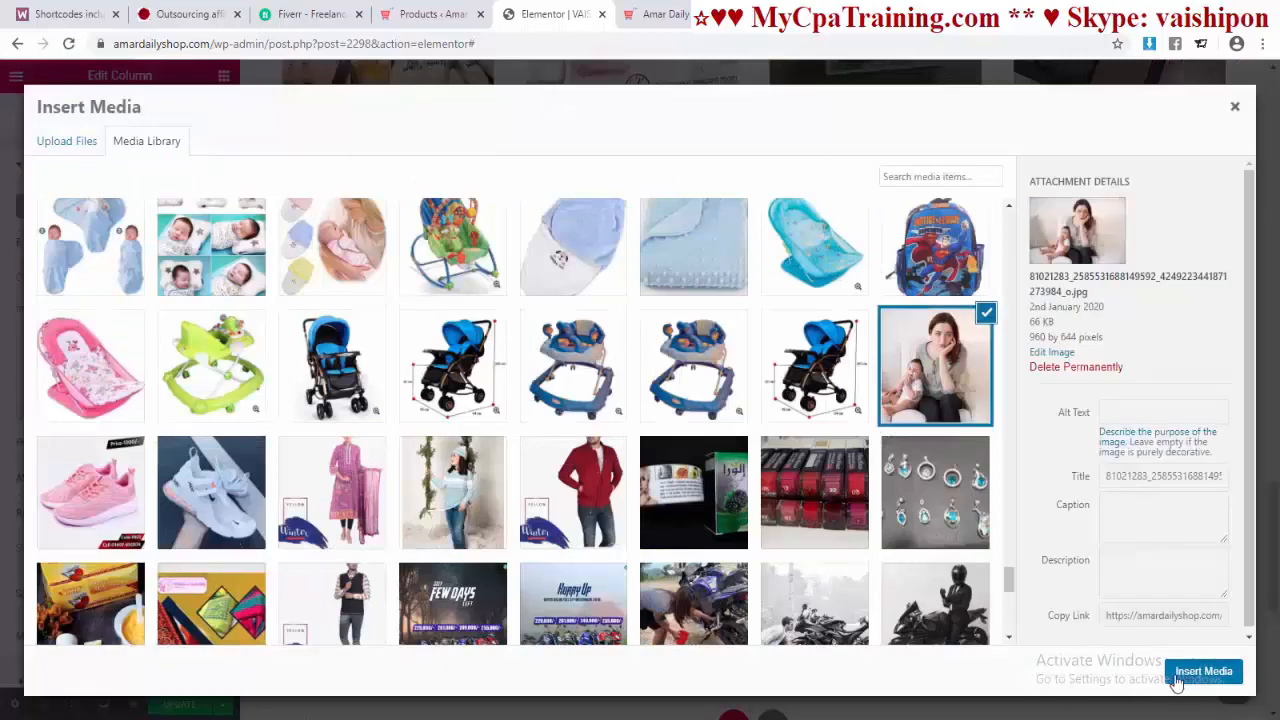
left_click(1203, 671)
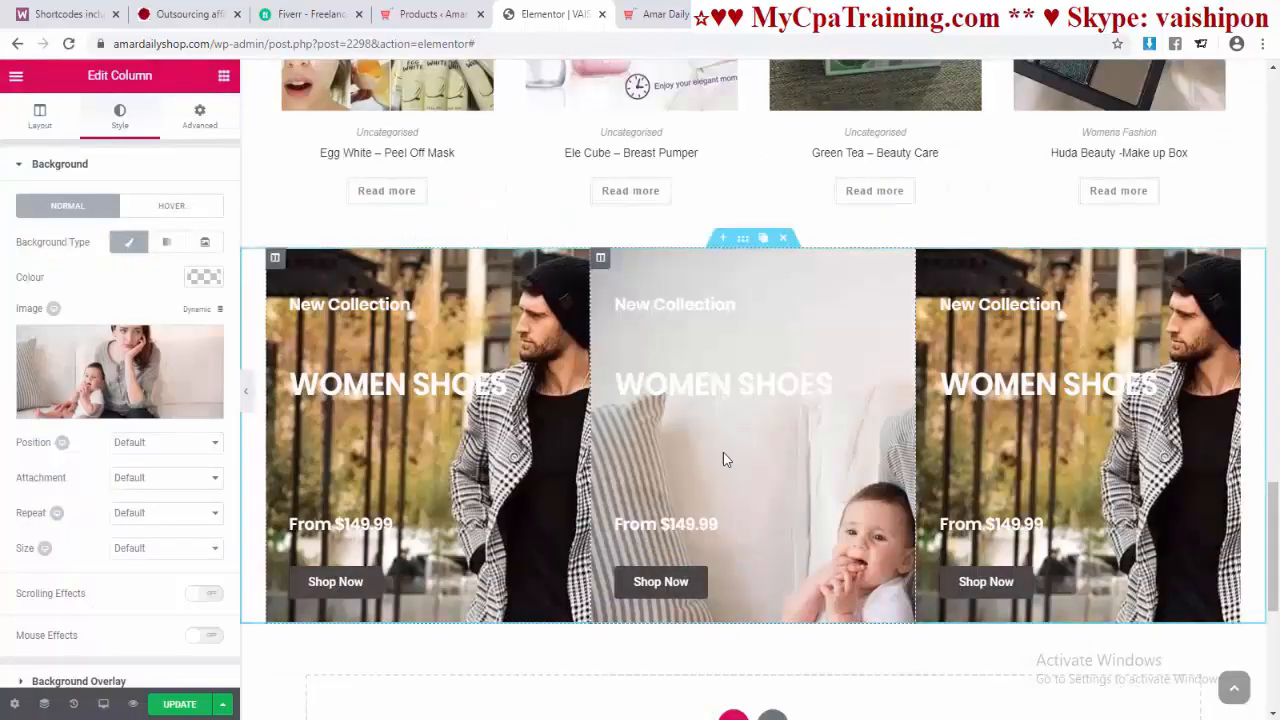
Step: Set the right column's background image to the green floral fabric
left_click(925, 258)
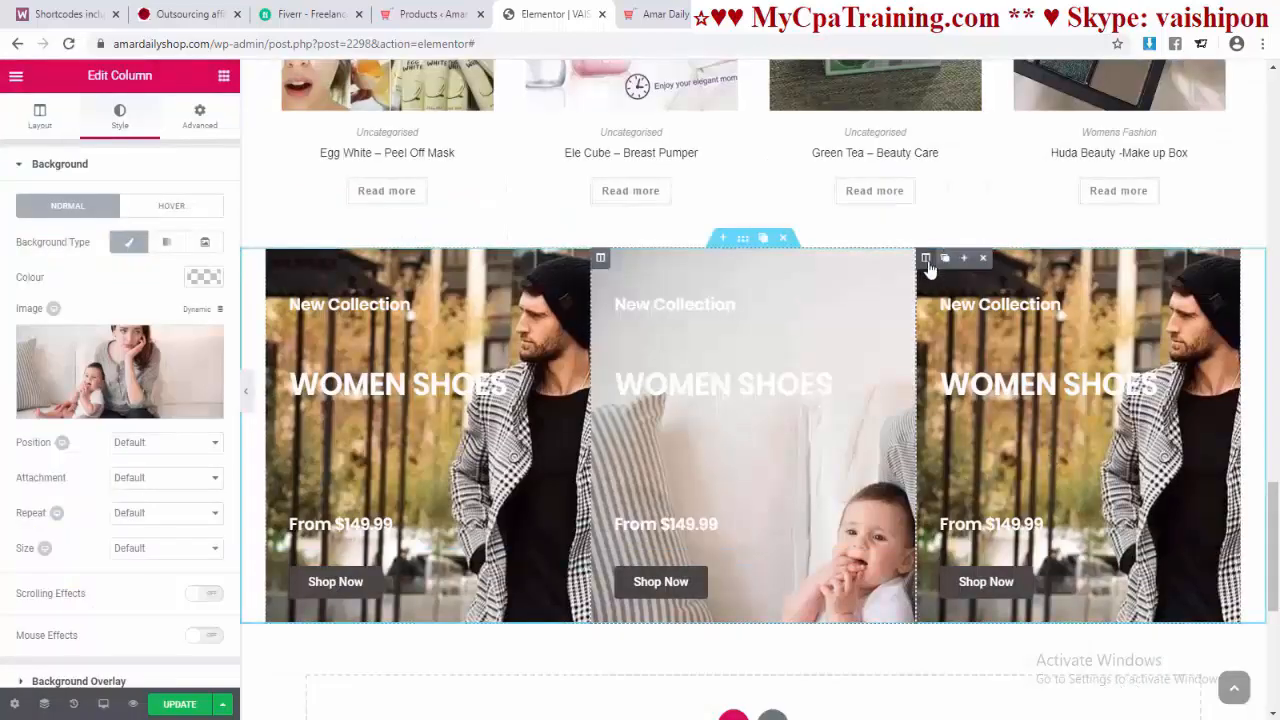
left_click(118, 125)
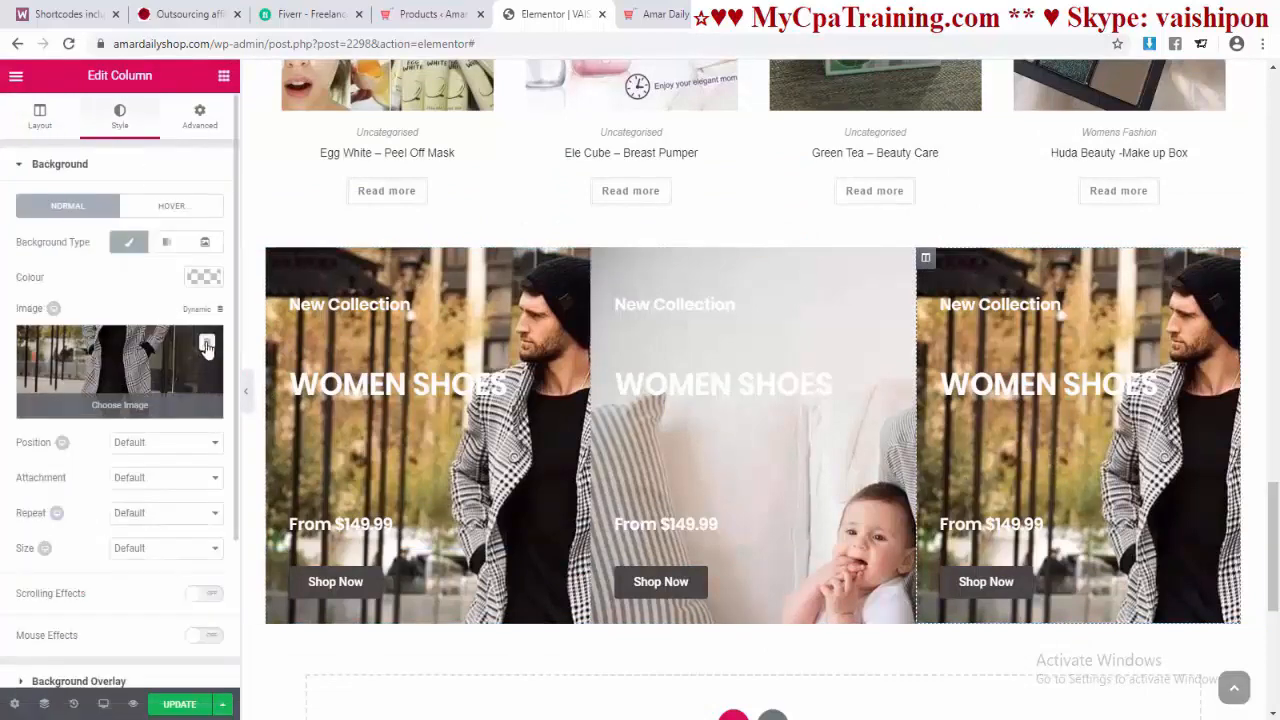
left_click(206, 346)
left_click(1191, 684)
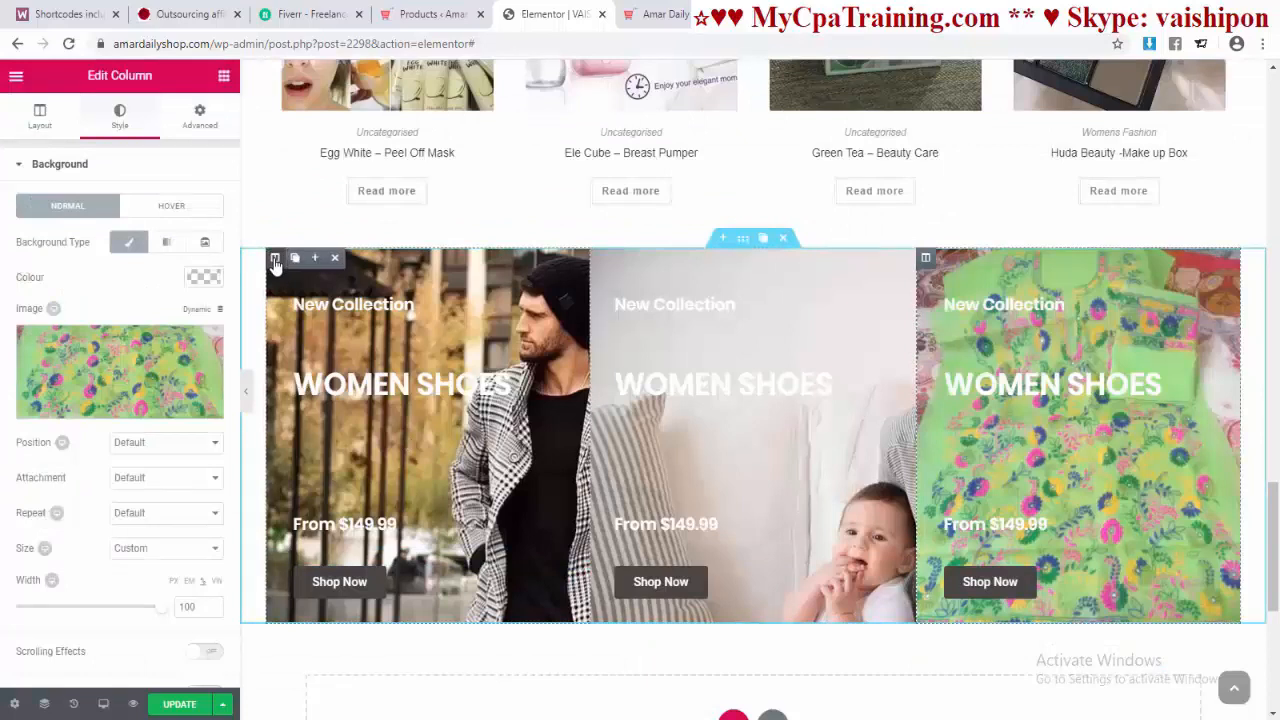
left_click(275, 259)
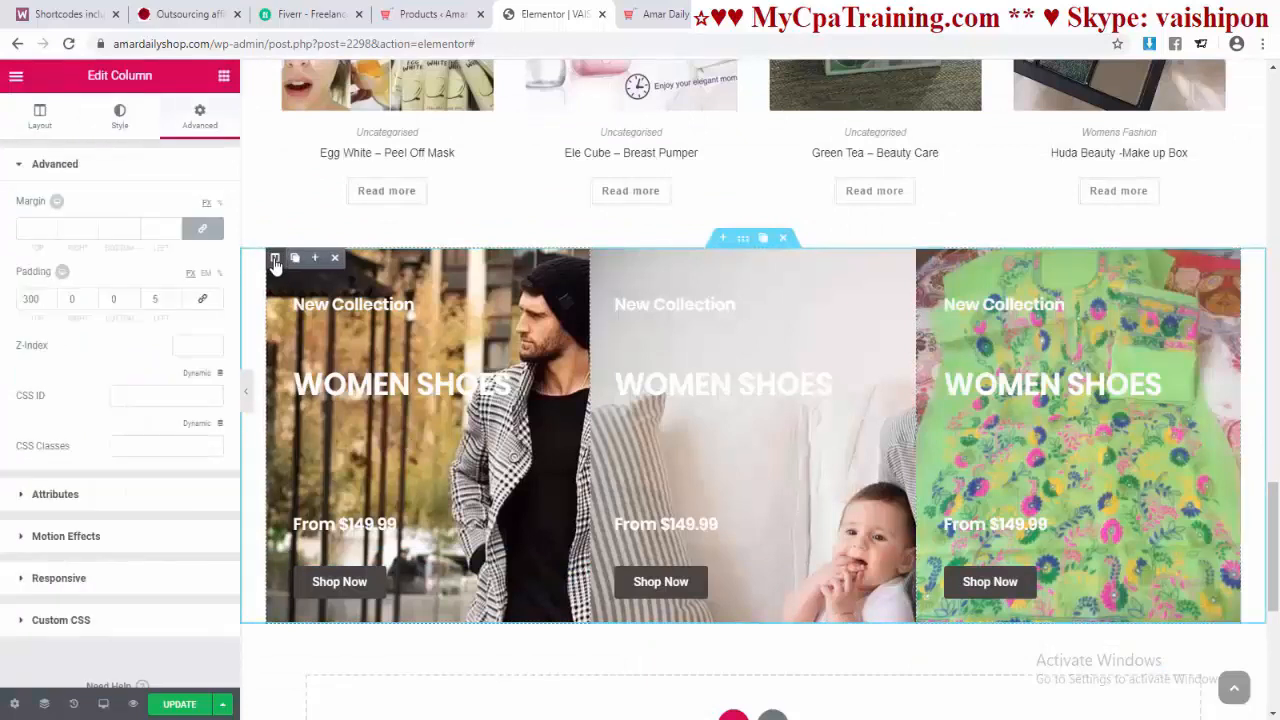
Step: Give the left column a classic black background overlay with reduced opacity
left_click(116, 122)
scroll(114, 586, "down", 2)
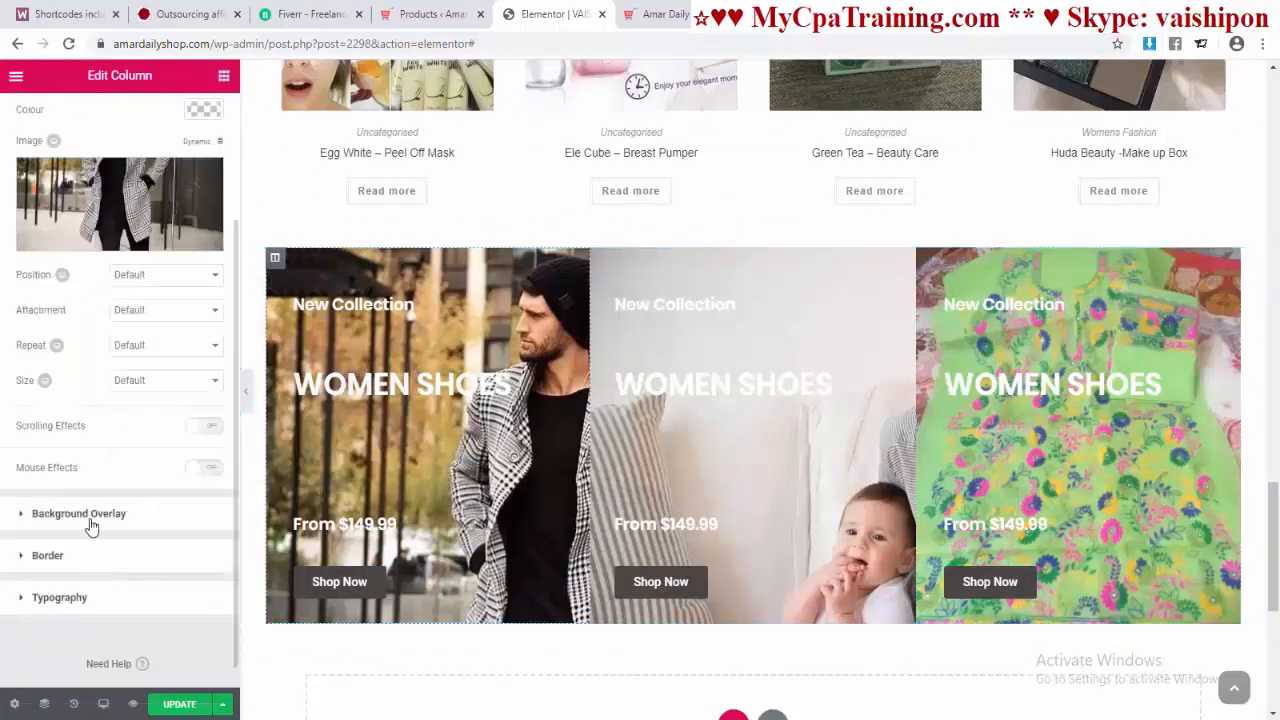
left_click(158, 528)
left_click(164, 284)
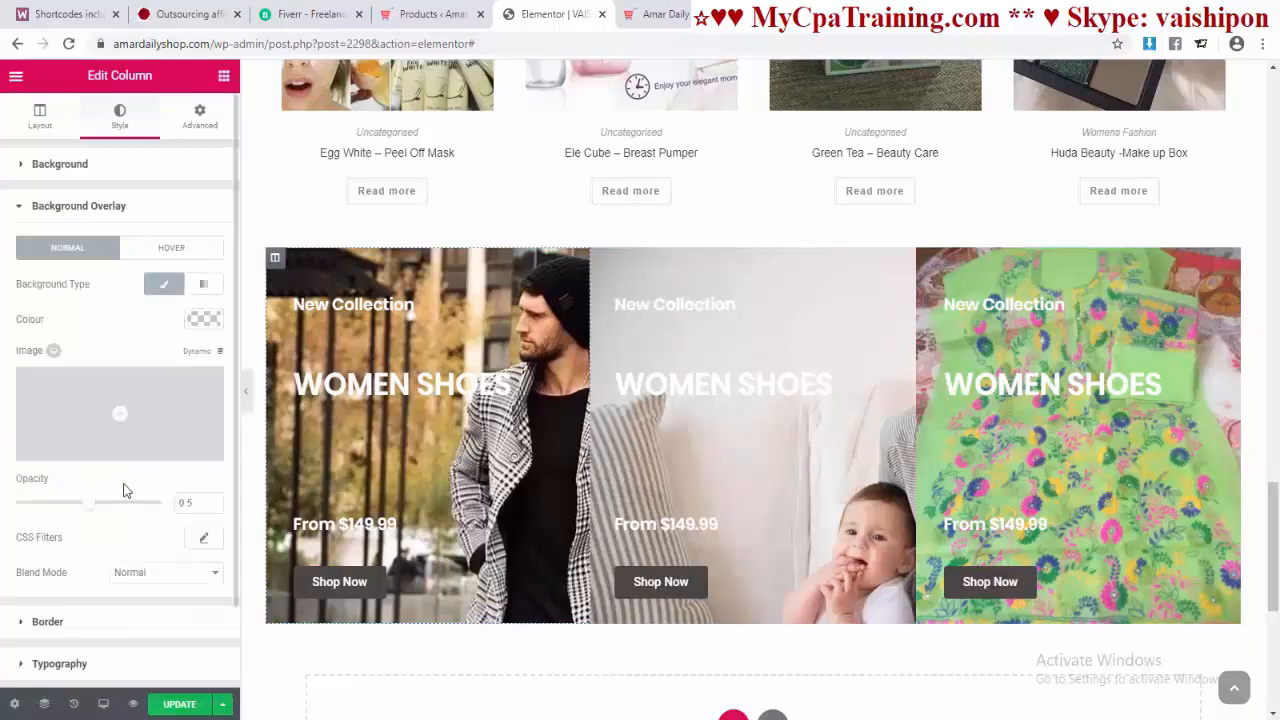
left_click(203, 319)
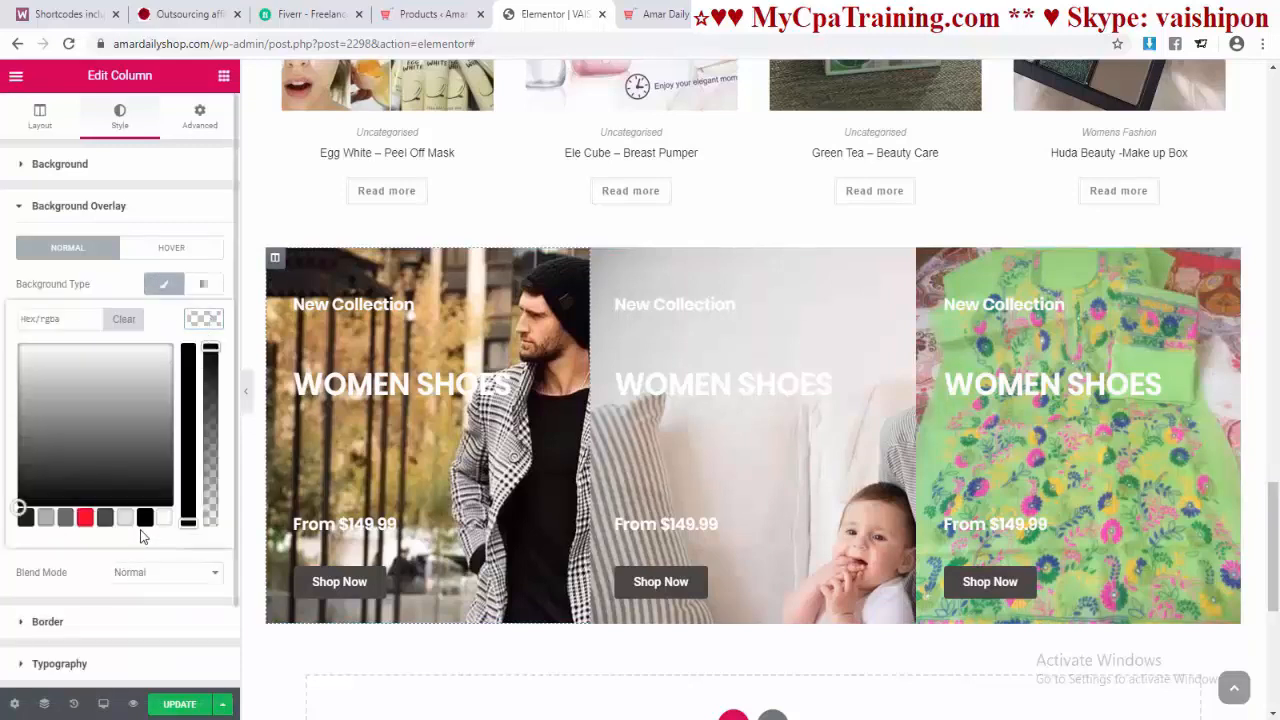
left_click(145, 517)
left_click_drag(205, 456, 207, 422)
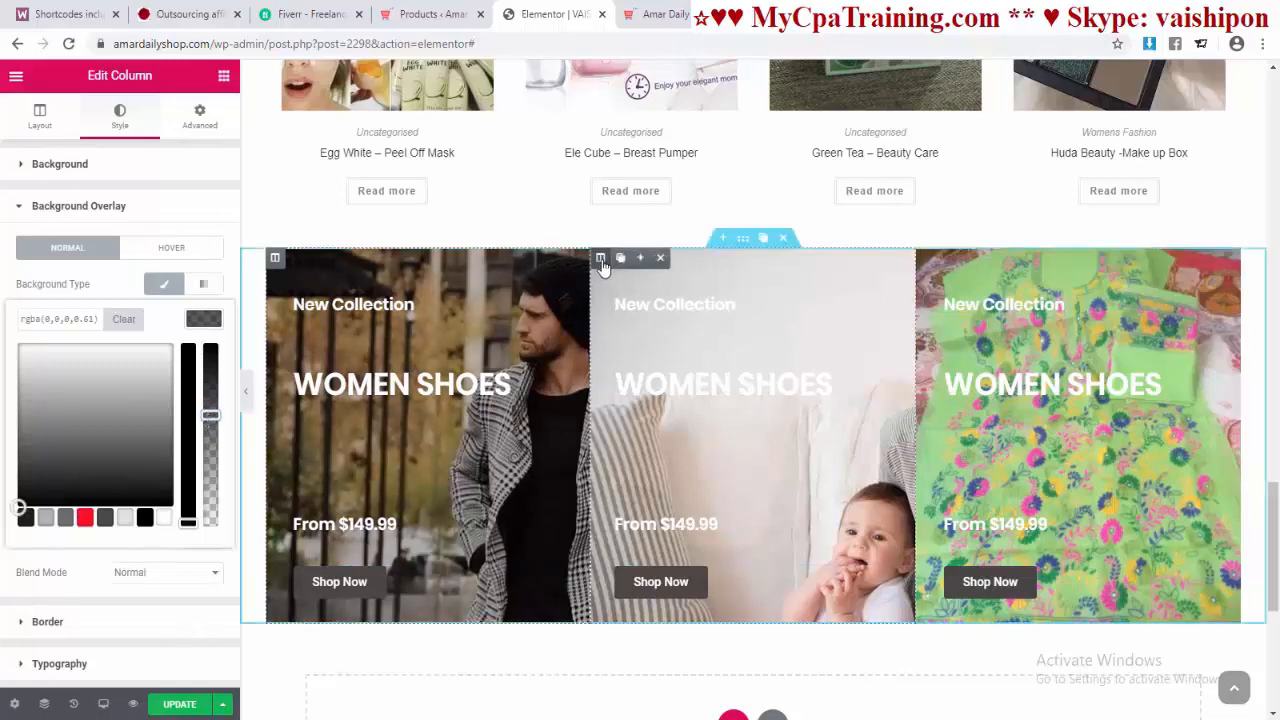
Step: Give the middle column a semi-transparent black background overlay
left_click(600, 257)
left_click(116, 488)
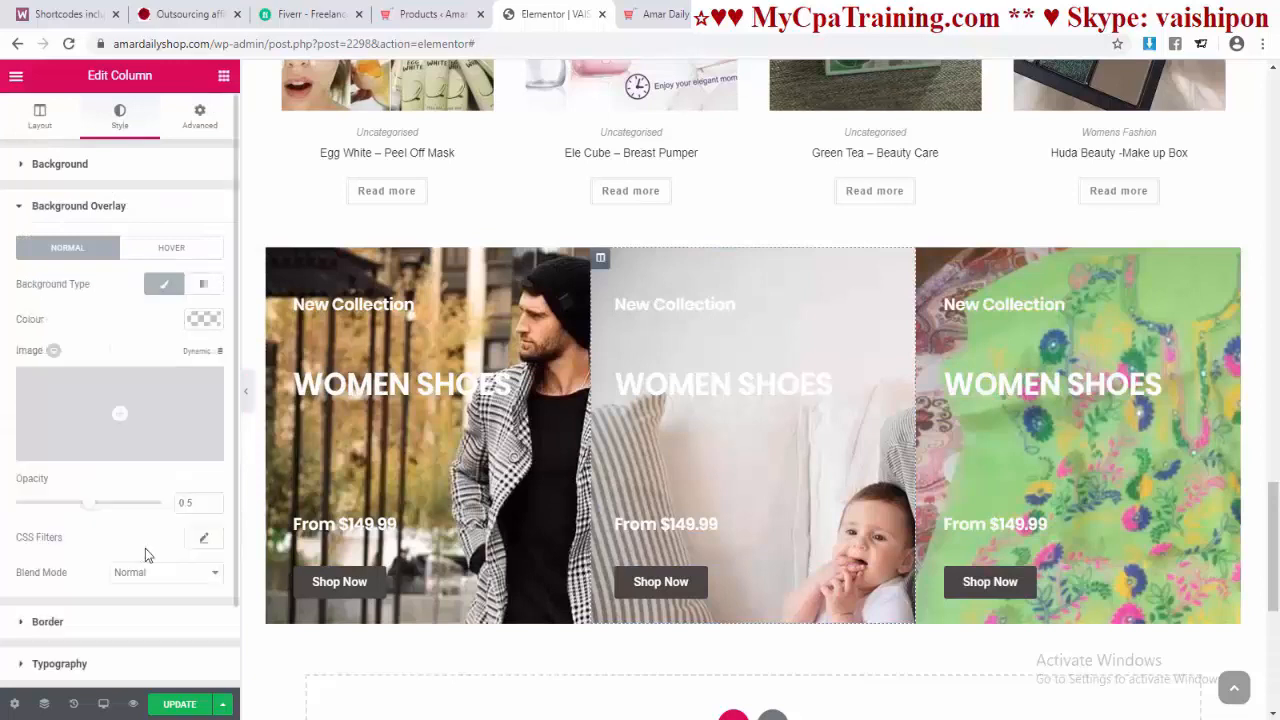
left_click(204, 318)
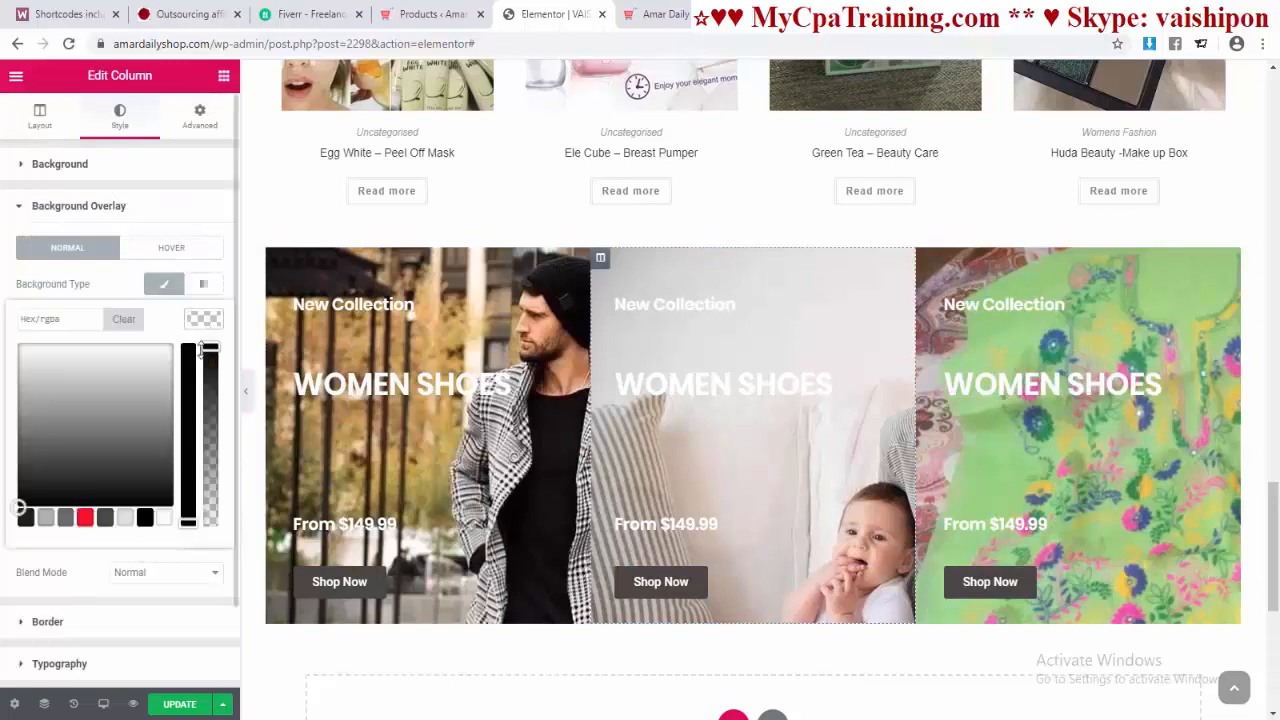
left_click(145, 517)
left_click_drag(207, 369, 224, 472)
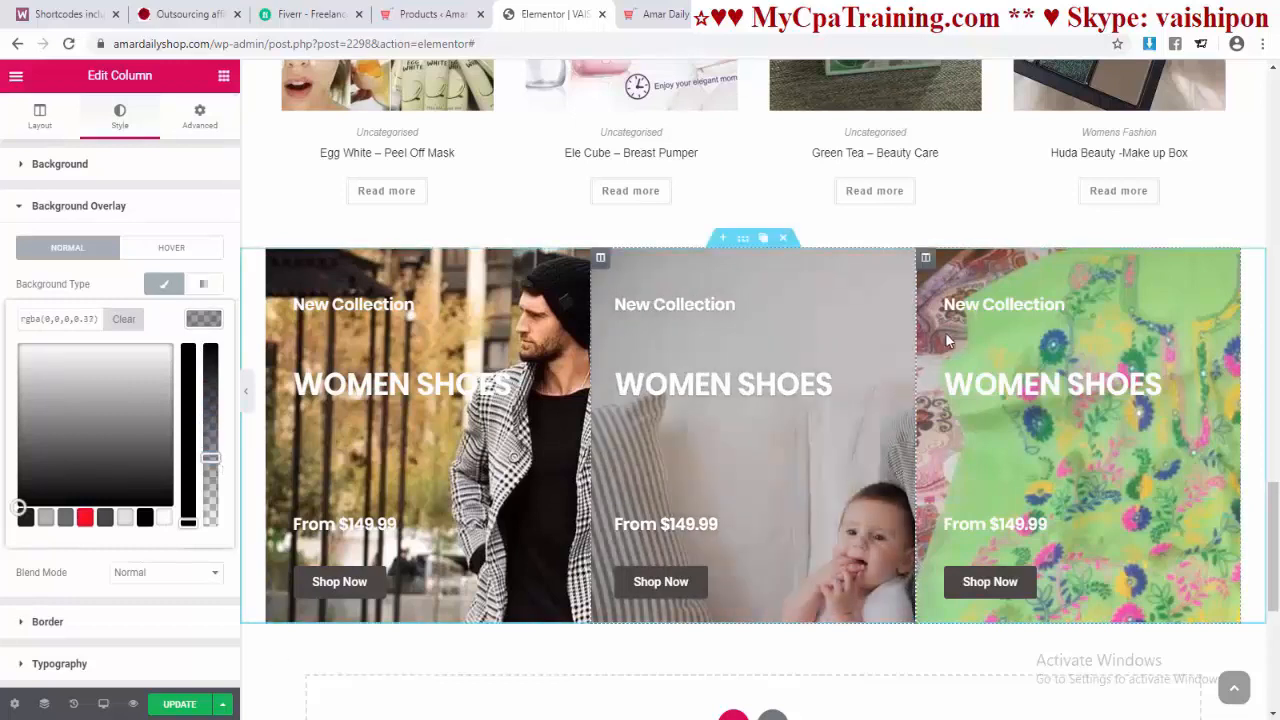
Step: Give the right column a semi-transparent black background overlay
left_click(926, 258)
left_click(88, 488)
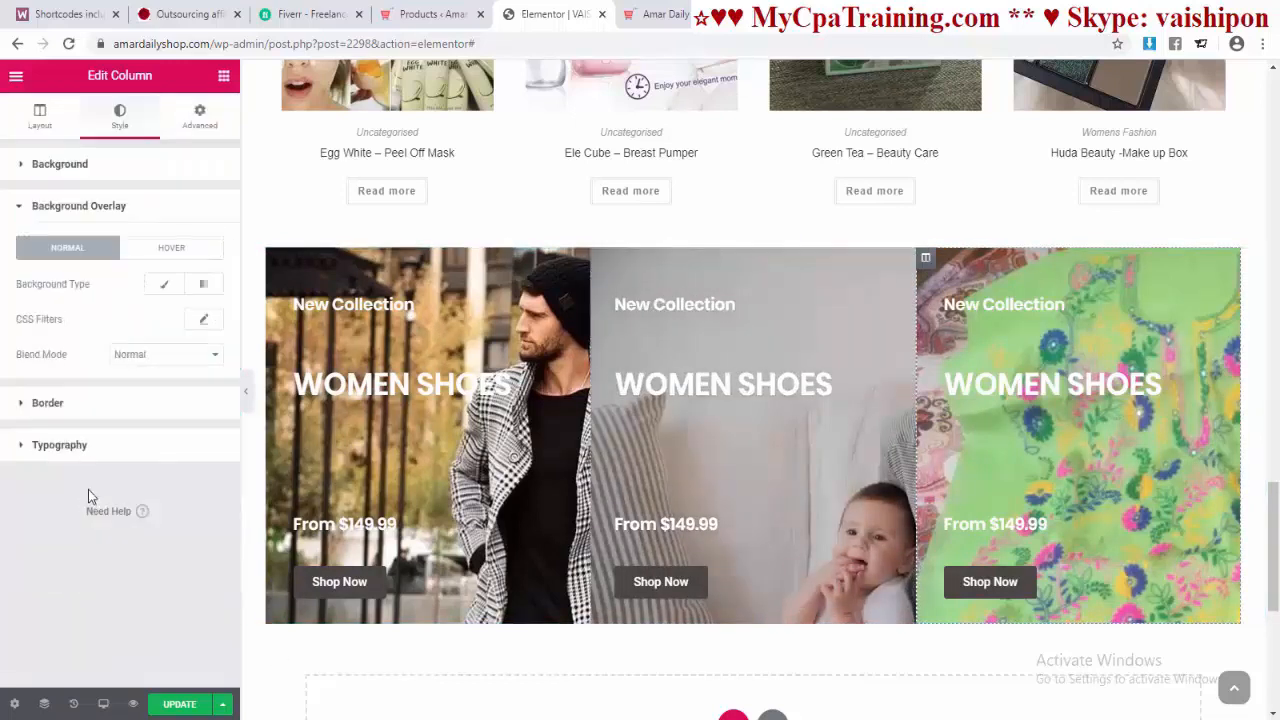
left_click(164, 284)
left_click(145, 516)
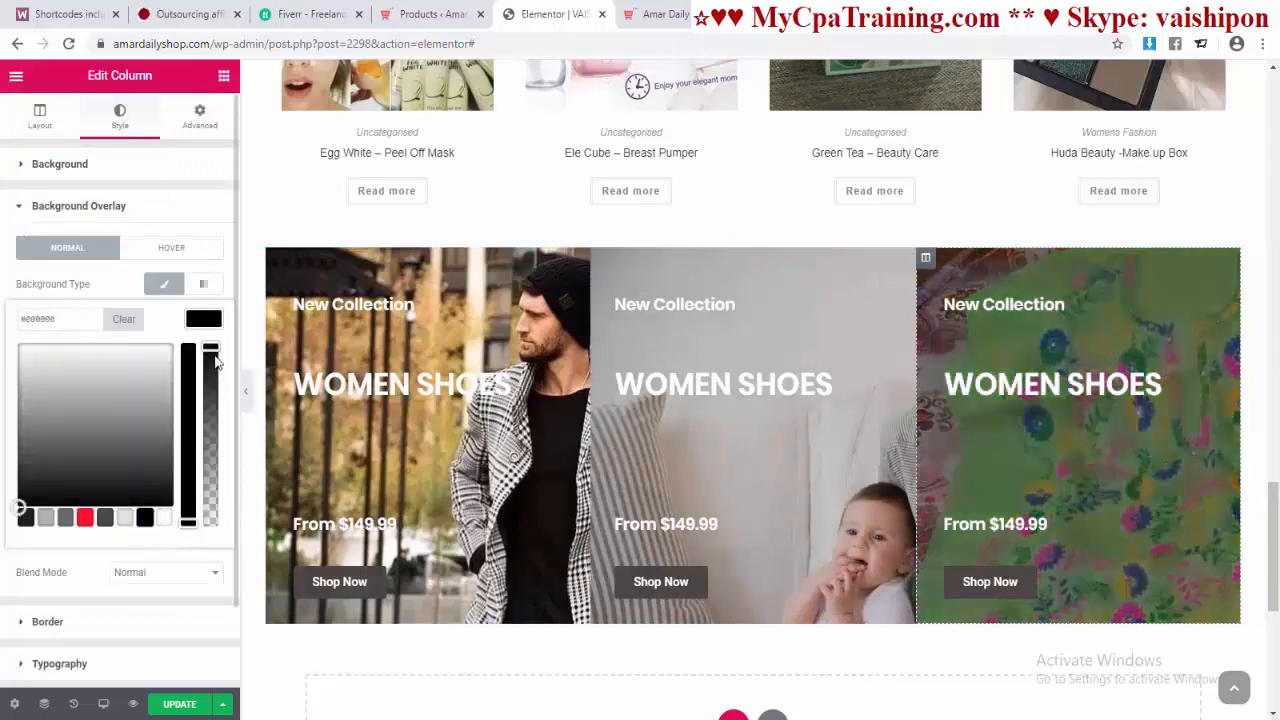
left_click_drag(211, 348, 210, 453)
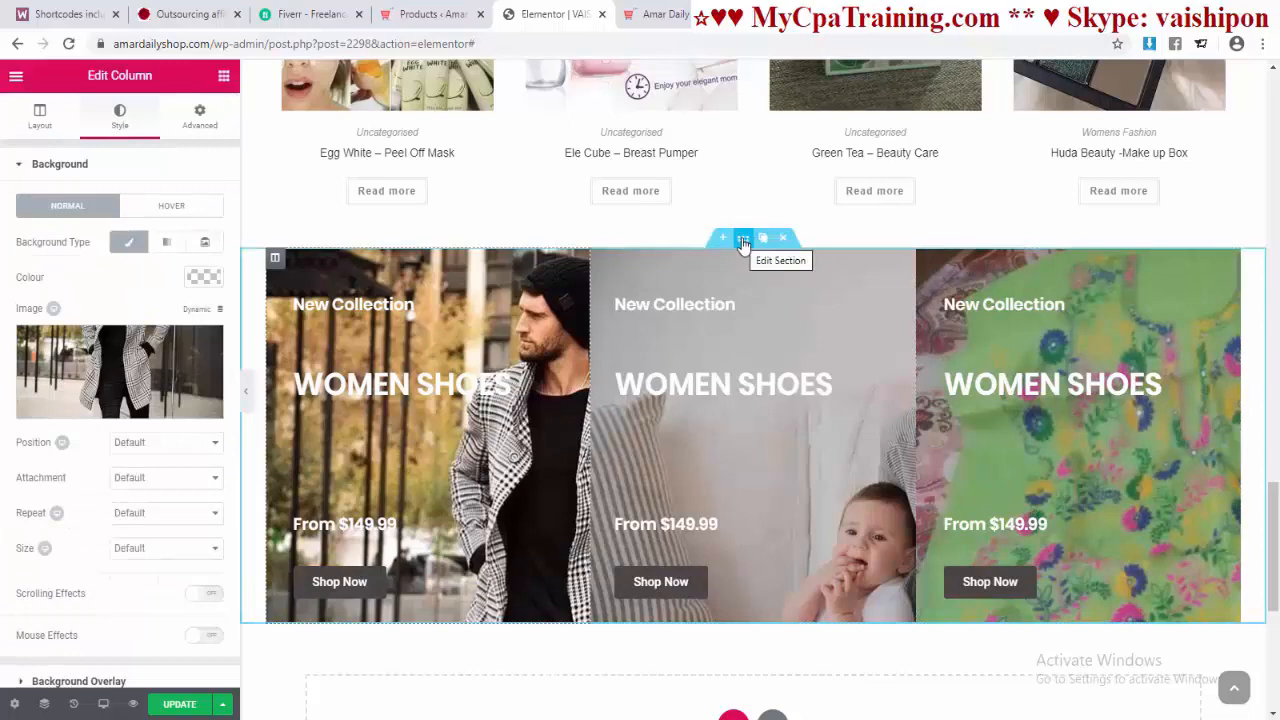
left_click_drag(744, 241, 742, 236)
Step: Turn on Stretch Section and set the banner section's content width to Full Width
left_click(743, 240)
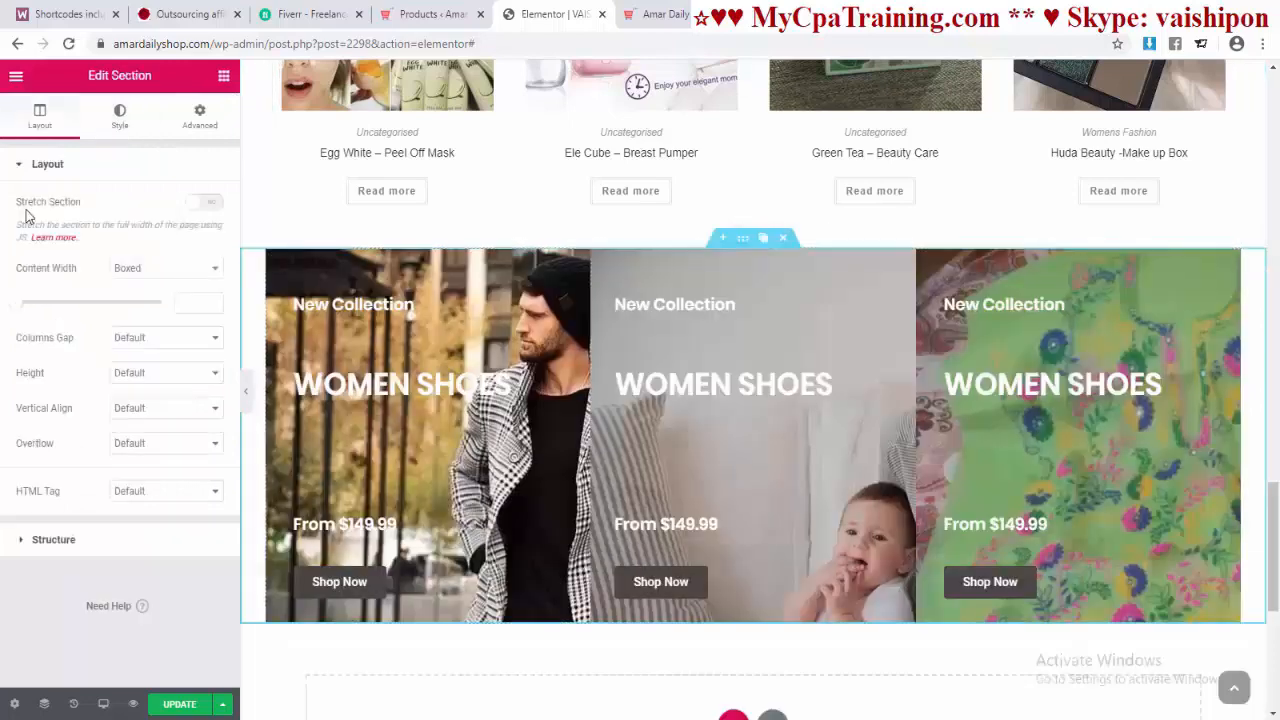
left_click(206, 203)
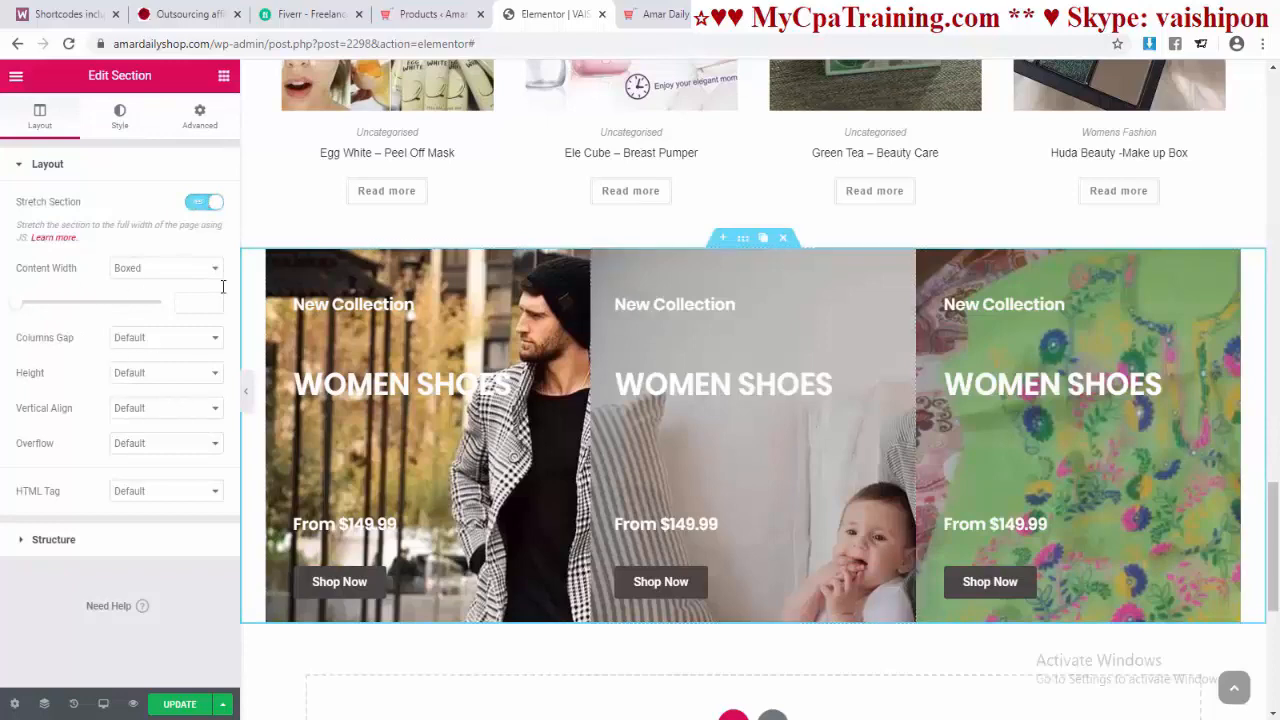
left_click(165, 268)
left_click(163, 302)
Step: Update the page and compare the result with the live homepage
key("ctrl+Tab")
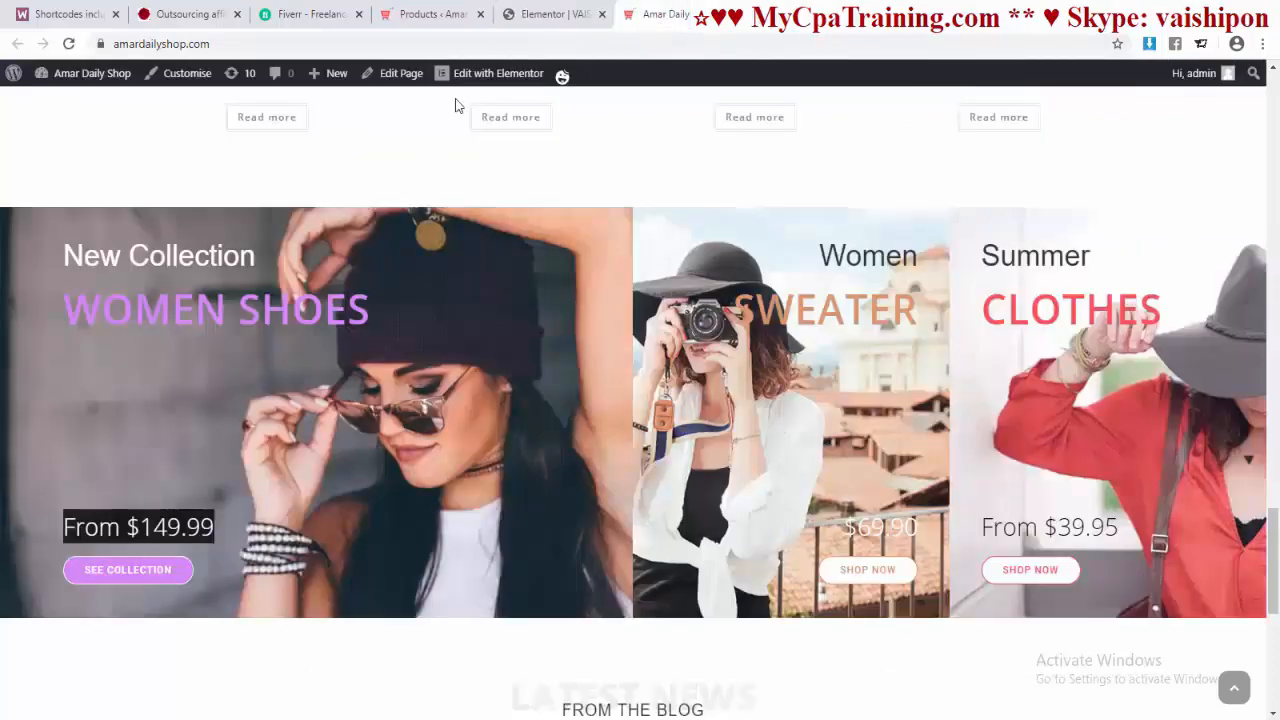
key("ctrl+shift+Tab")
left_click(175, 706)
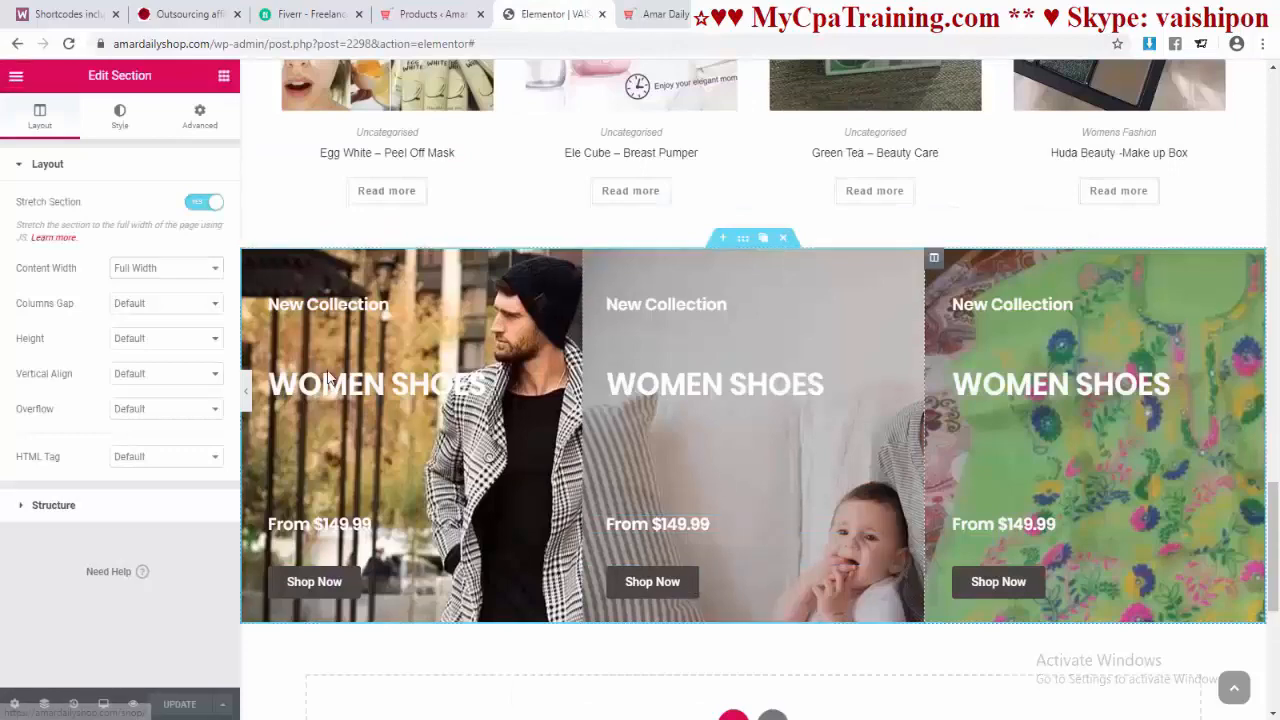
scroll(458, 470, "down", 2)
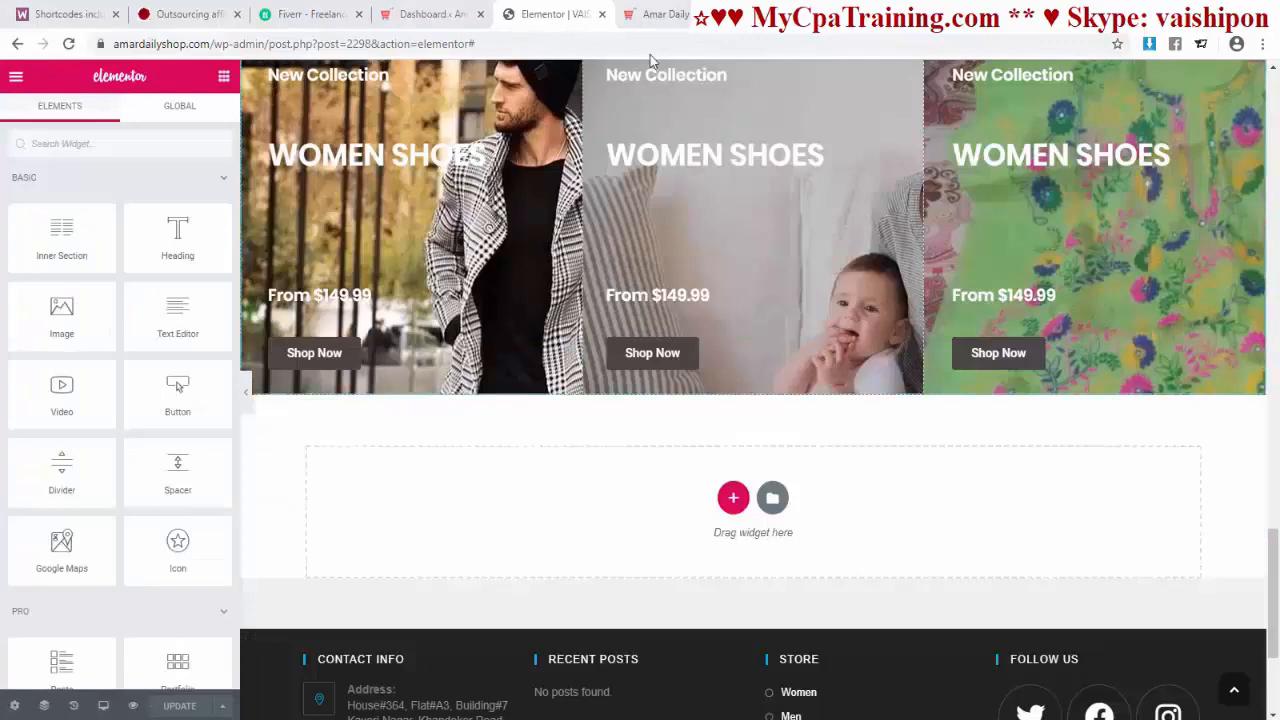
key("ctrl+Tab")
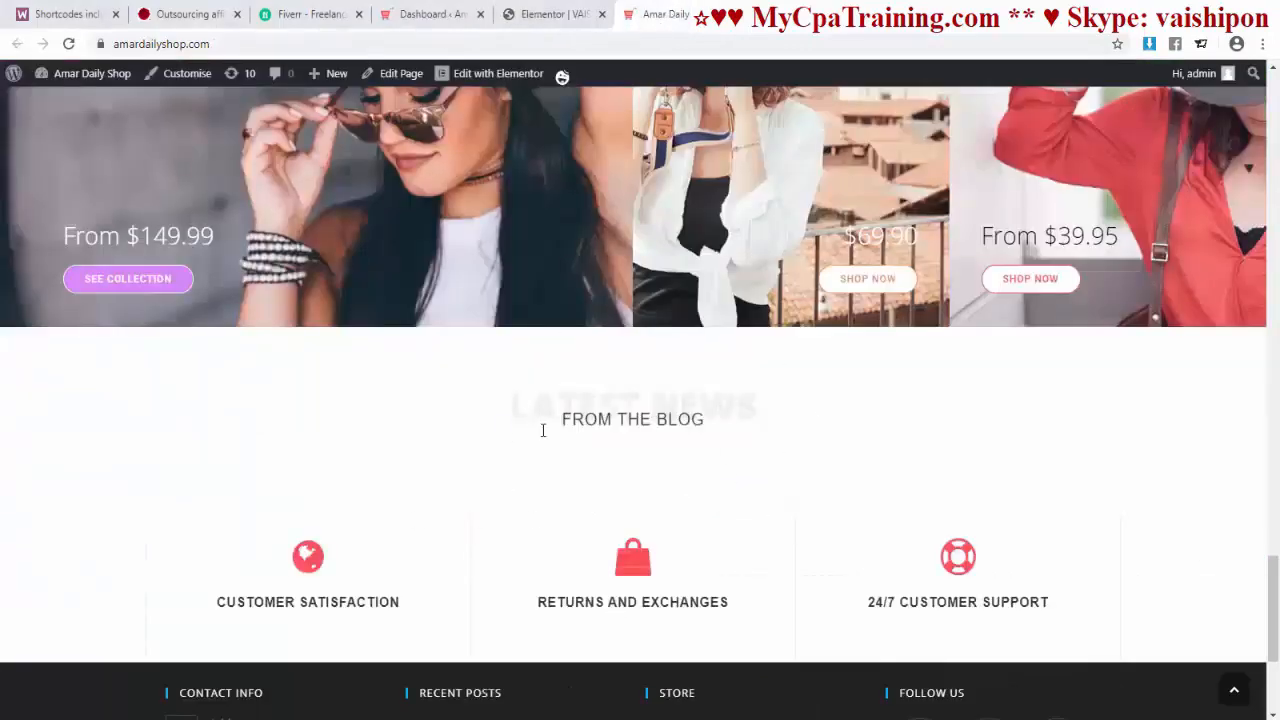
key("ctrl+shift+Tab")
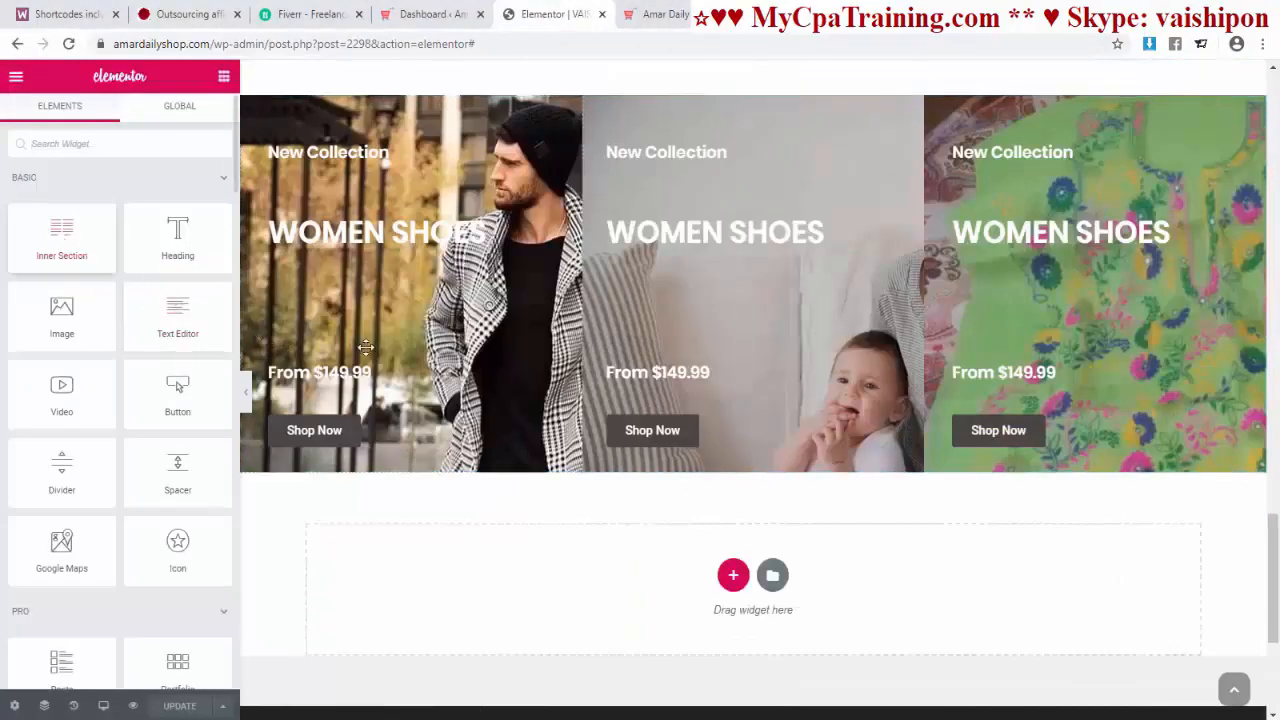
Step: Duplicate the FEATURED PRODUCTS heading and move the copy below the banner section
left_click_drag(366, 347, 717, 571)
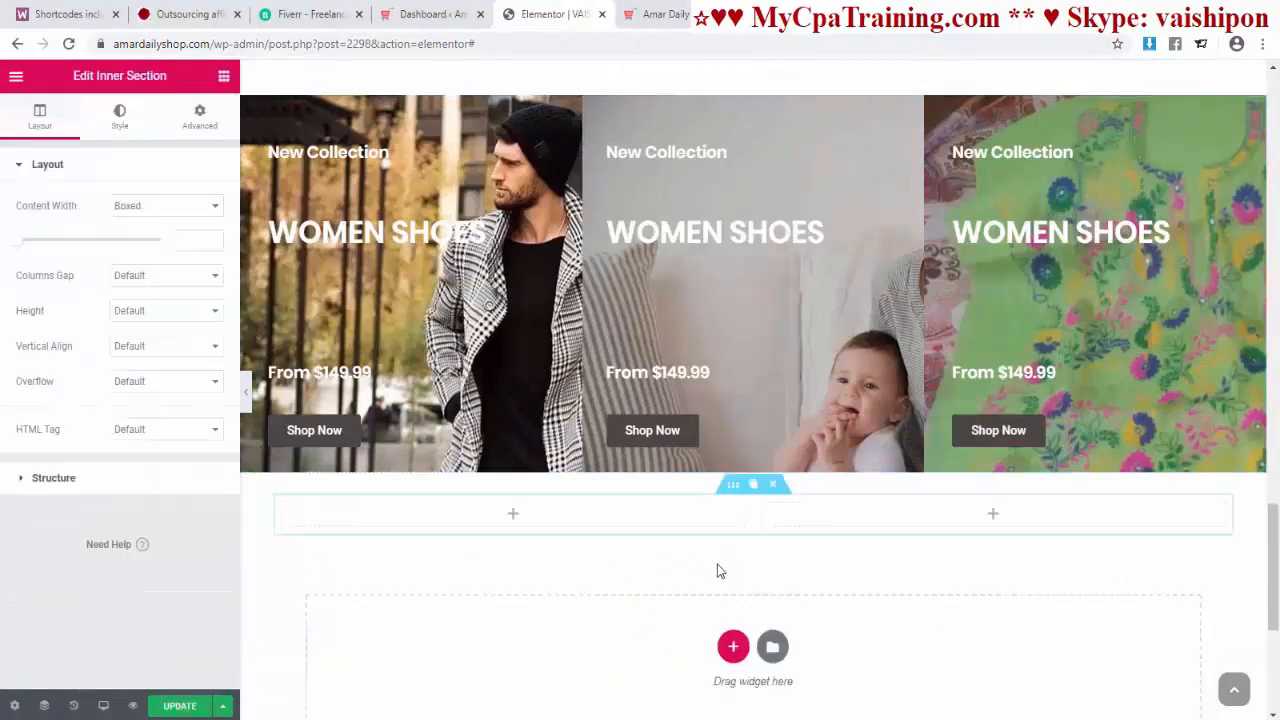
left_click(773, 485)
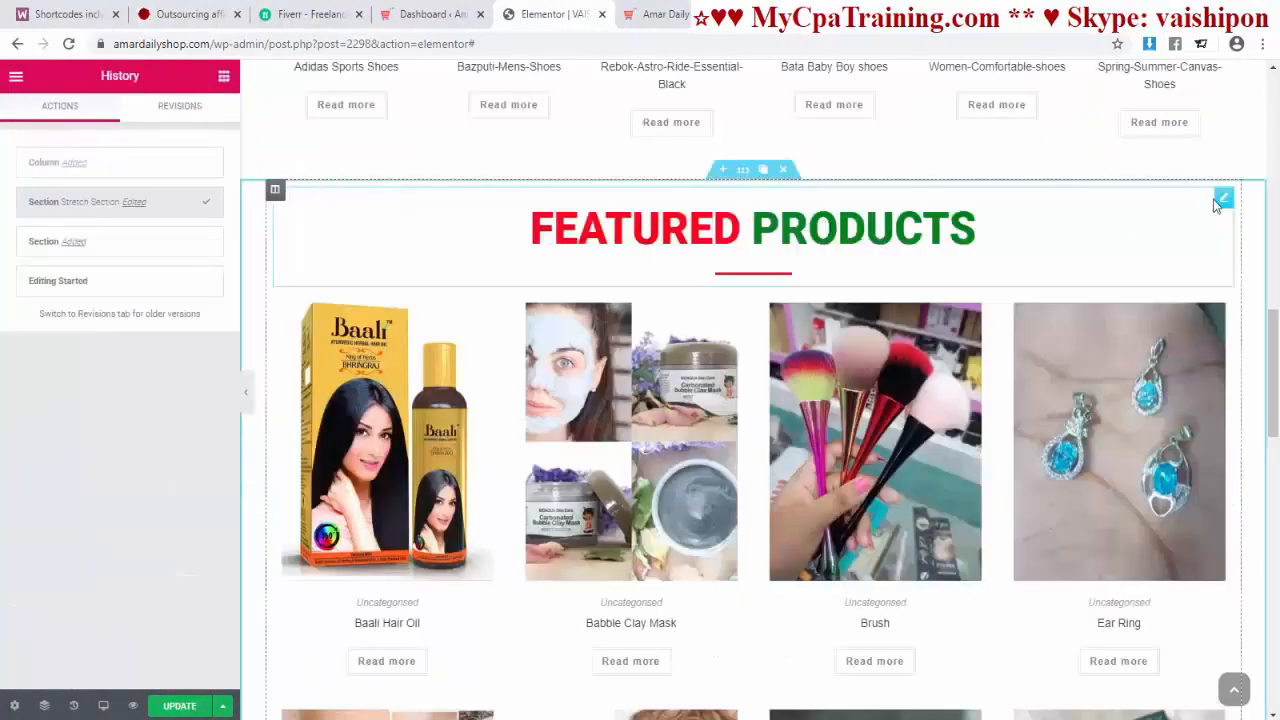
left_click(1205, 200)
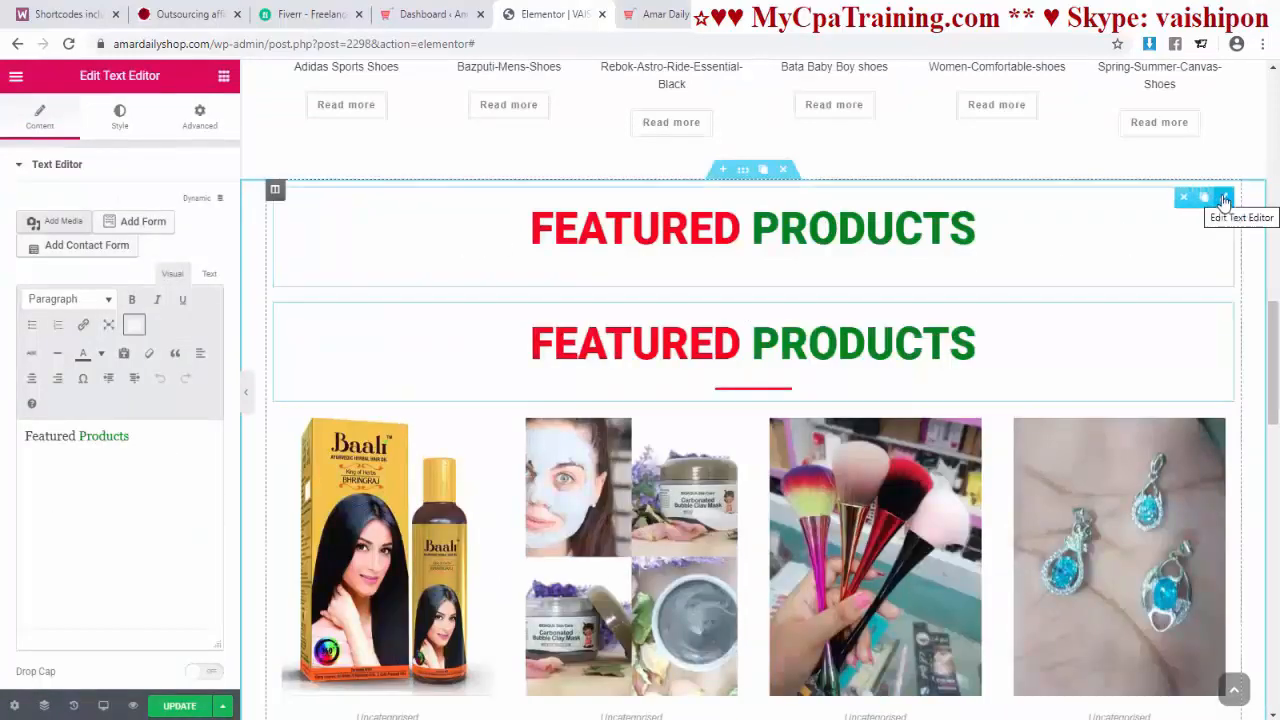
left_click_drag(1223, 198, 764, 489)
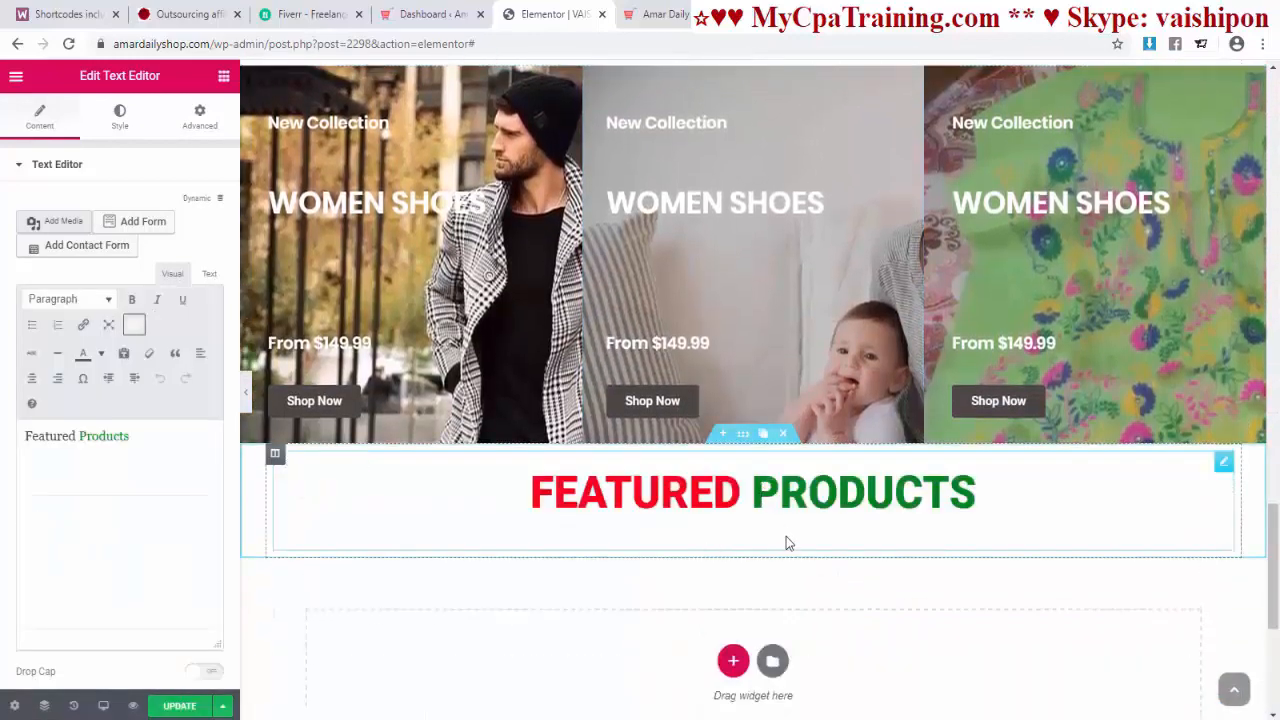
Step: Duplicate the red NEW ARRIVALS divider and place it under the new heading
scroll(1240, 380, "down", 10)
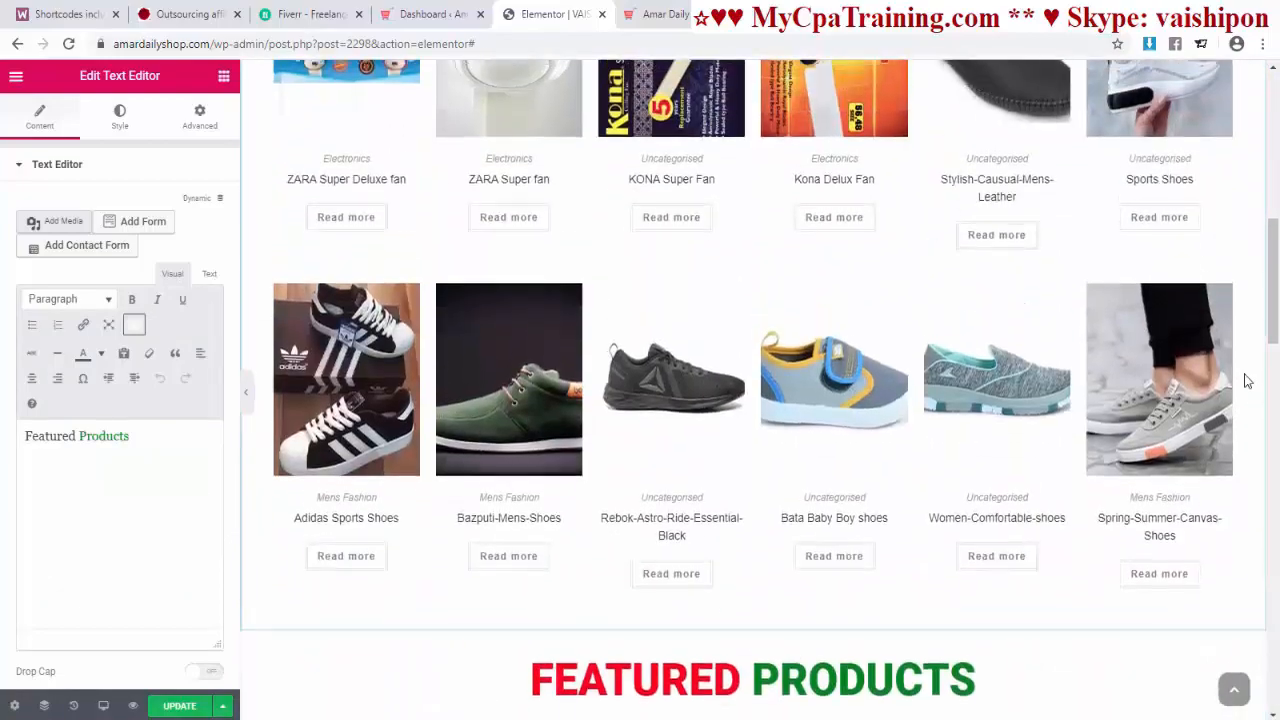
scroll(1240, 380, "up", 3)
scroll(1240, 380, "up", 1)
left_click(743, 316)
right_click(743, 320)
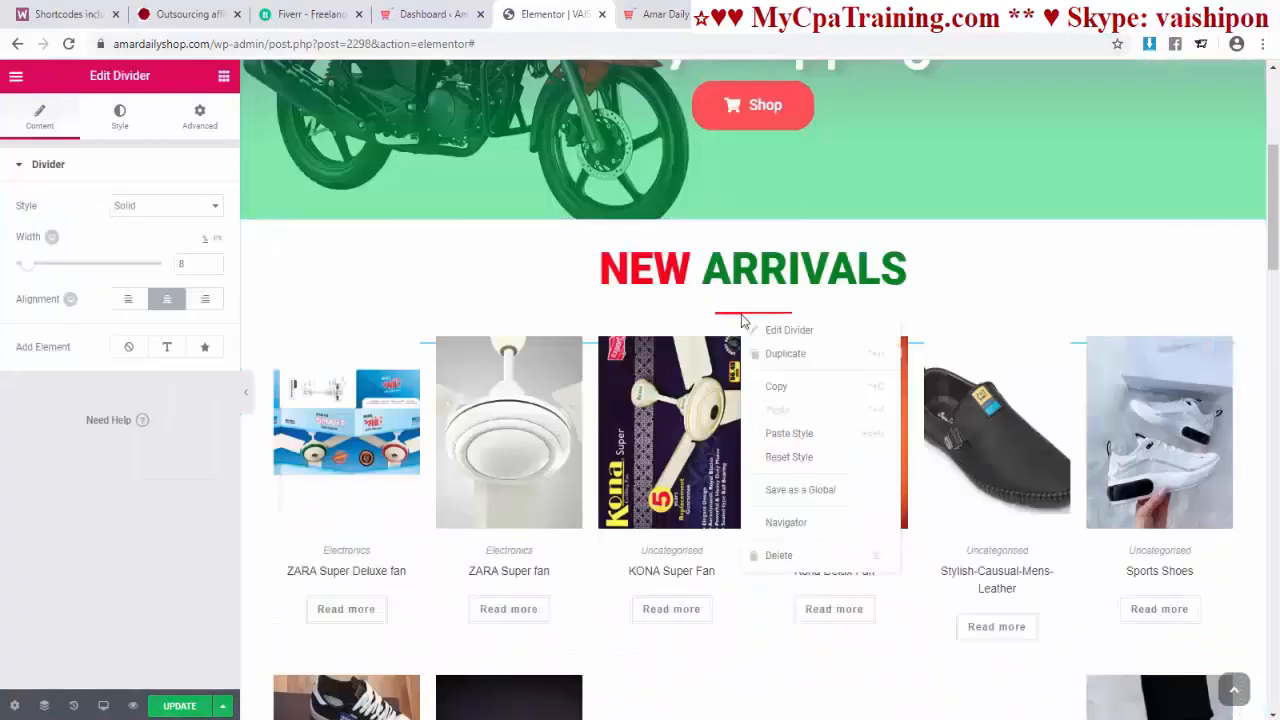
left_click(790, 354)
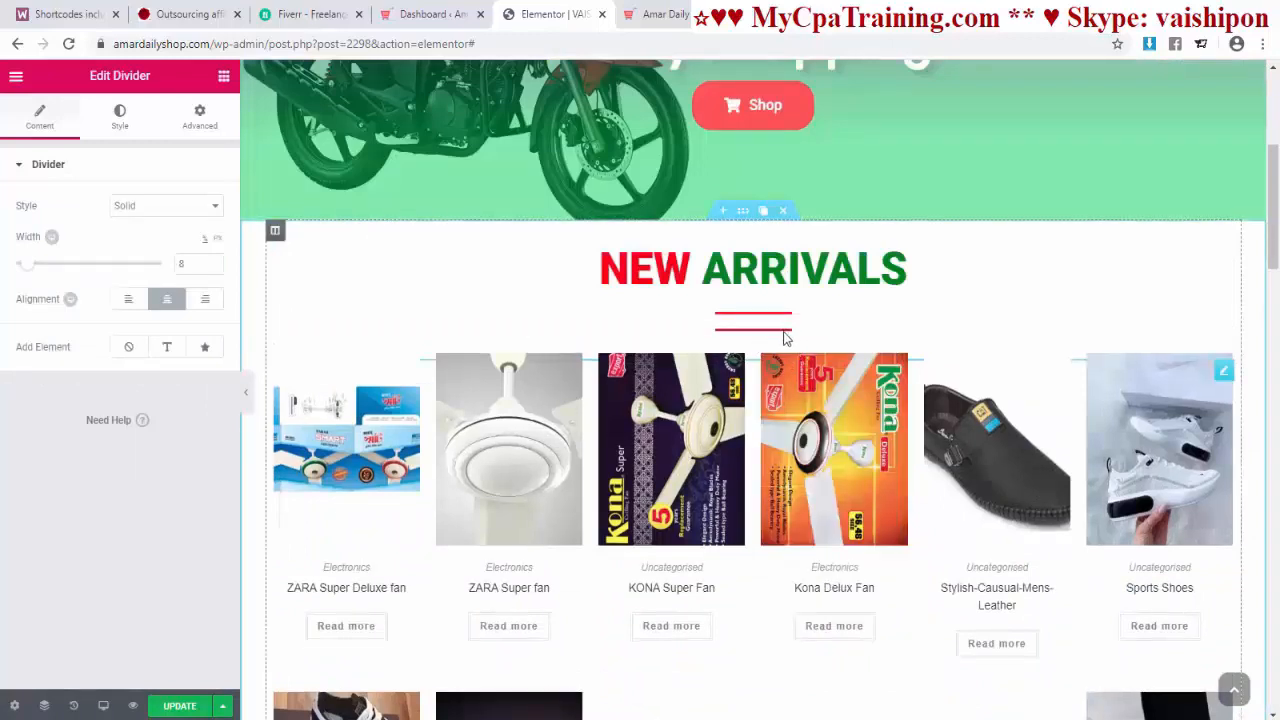
left_click_drag(785, 338, 730, 610)
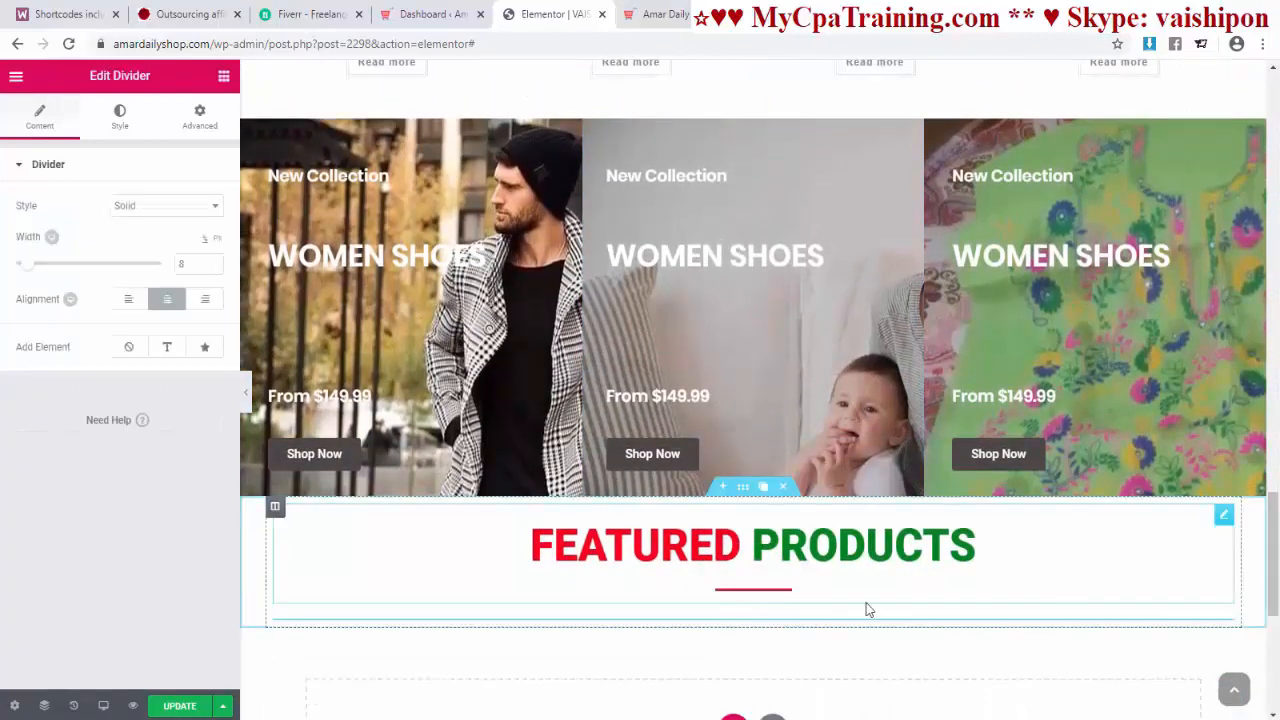
scroll(884, 604, "down", 2)
scroll(884, 604, "up", 1)
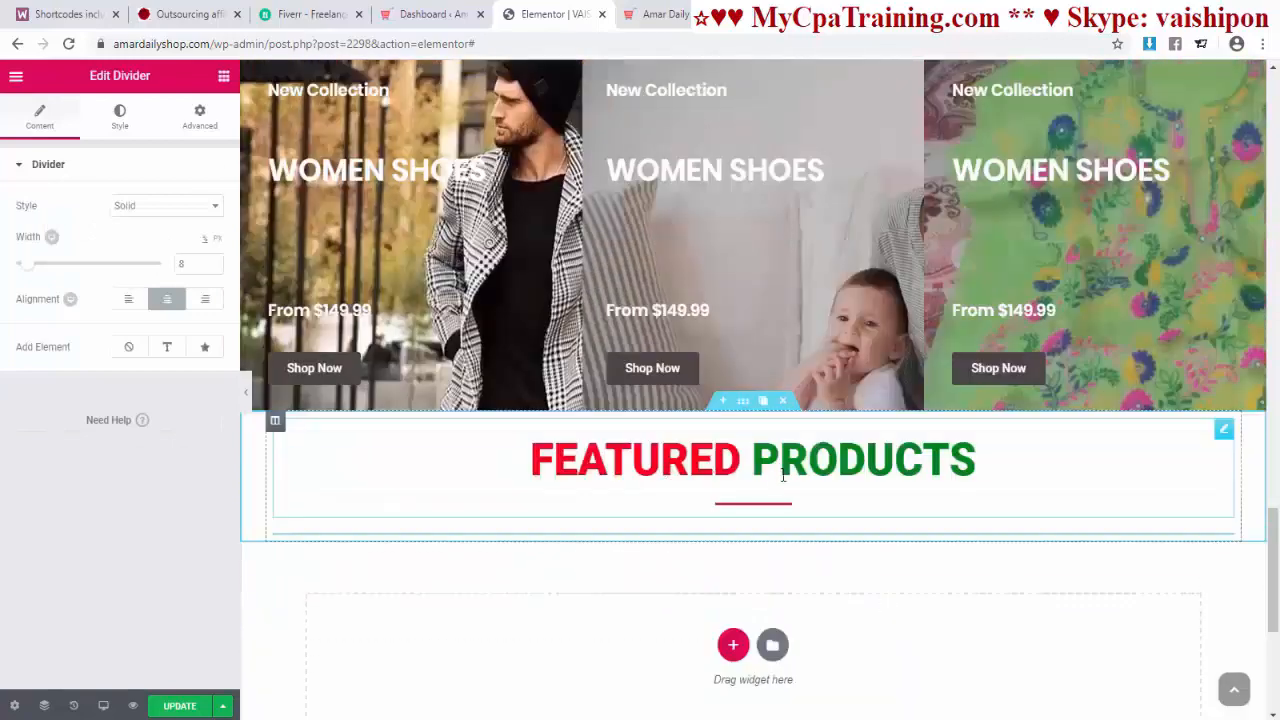
Step: Reword the copied FEATURED PRODUCTS heading to LATEST NEWS
left_click(658, 458)
double_click(634, 463)
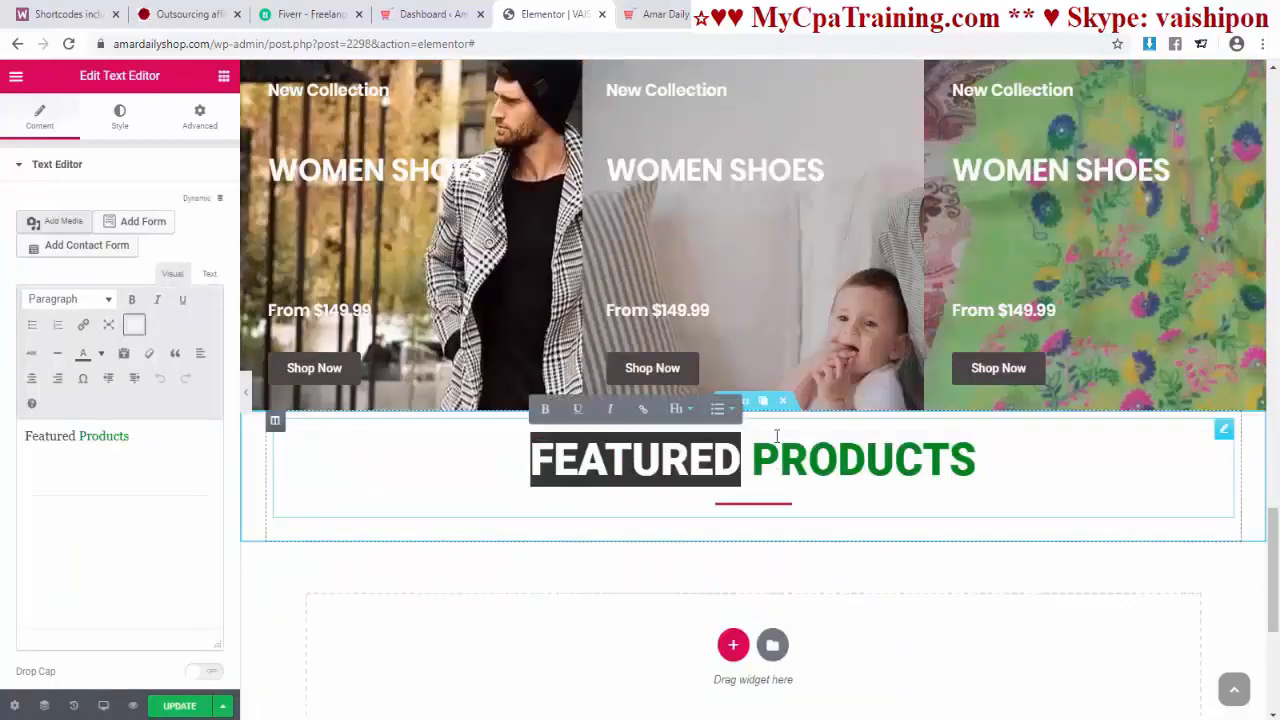
left_click(660, 15)
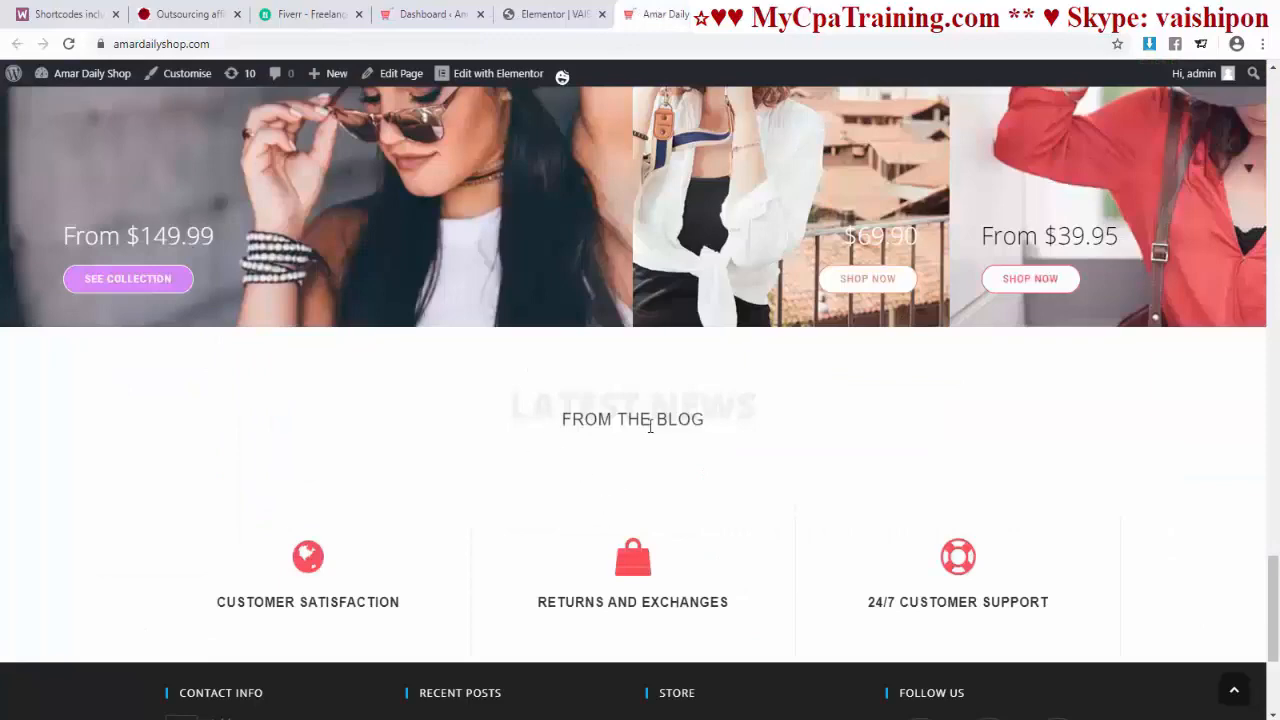
left_click(555, 14)
type("Latest Products")
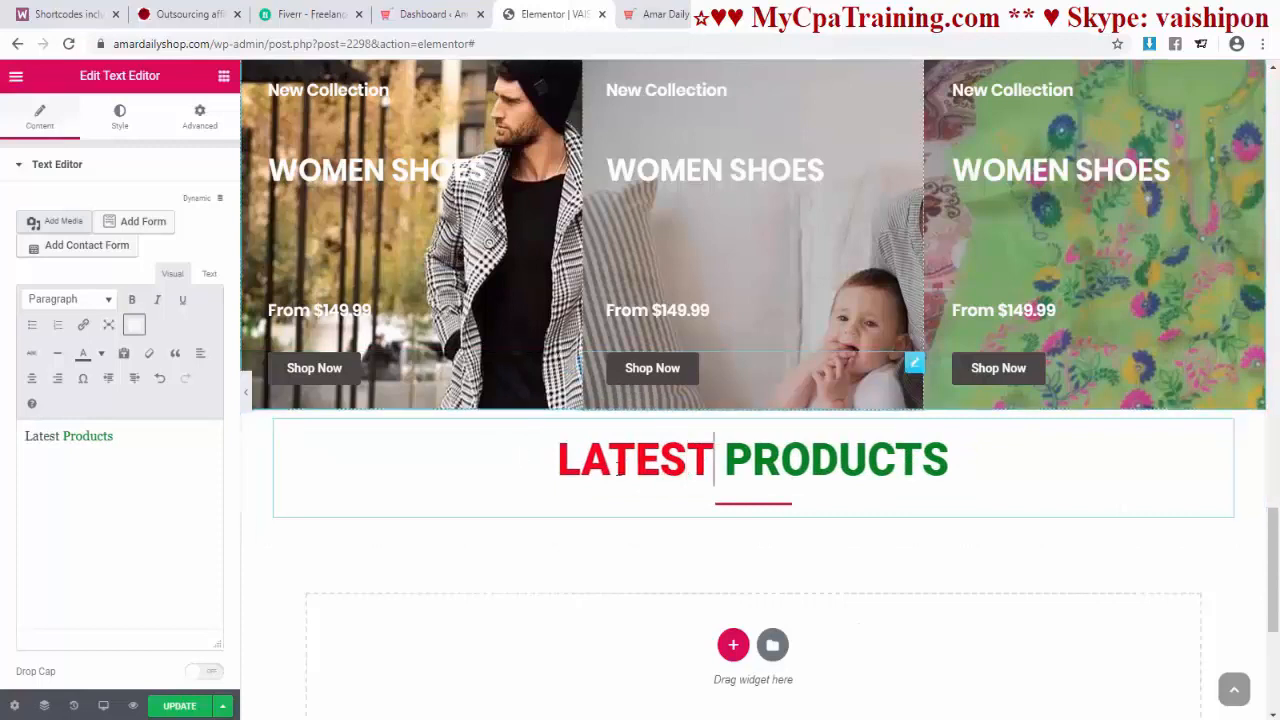
triple_click(790, 447)
left_click(750, 462)
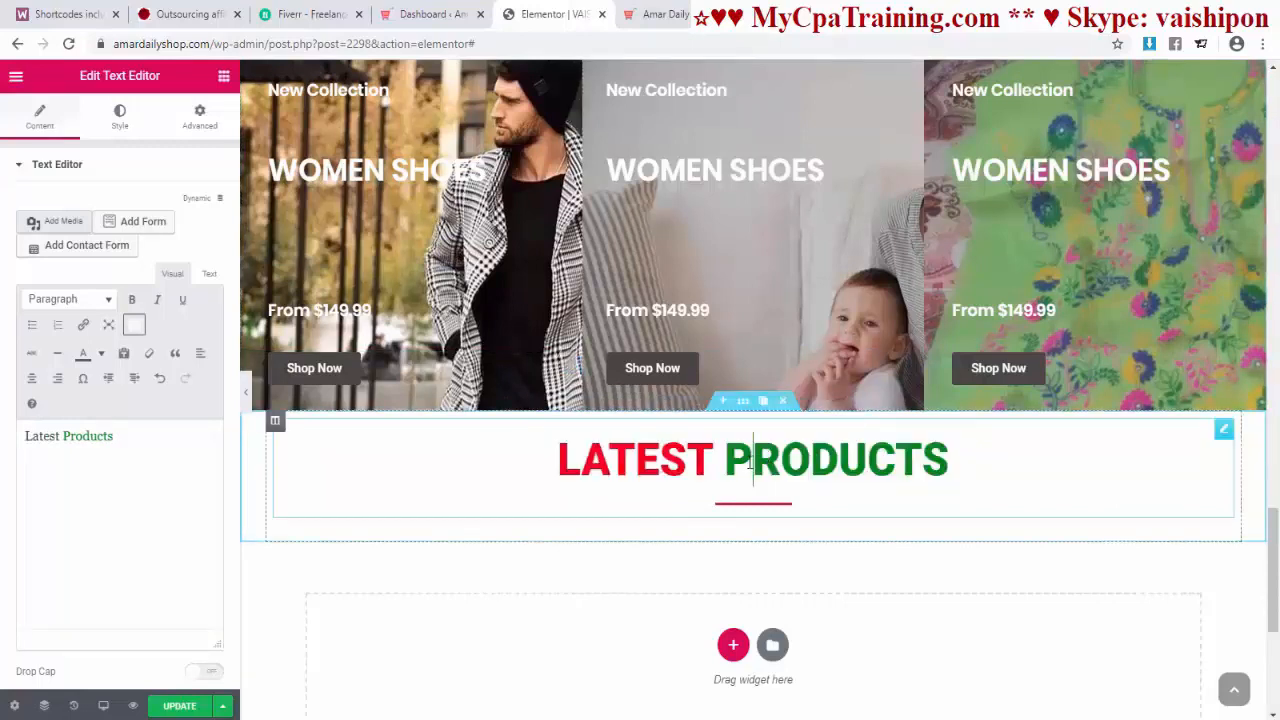
left_click_drag(736, 463, 953, 465)
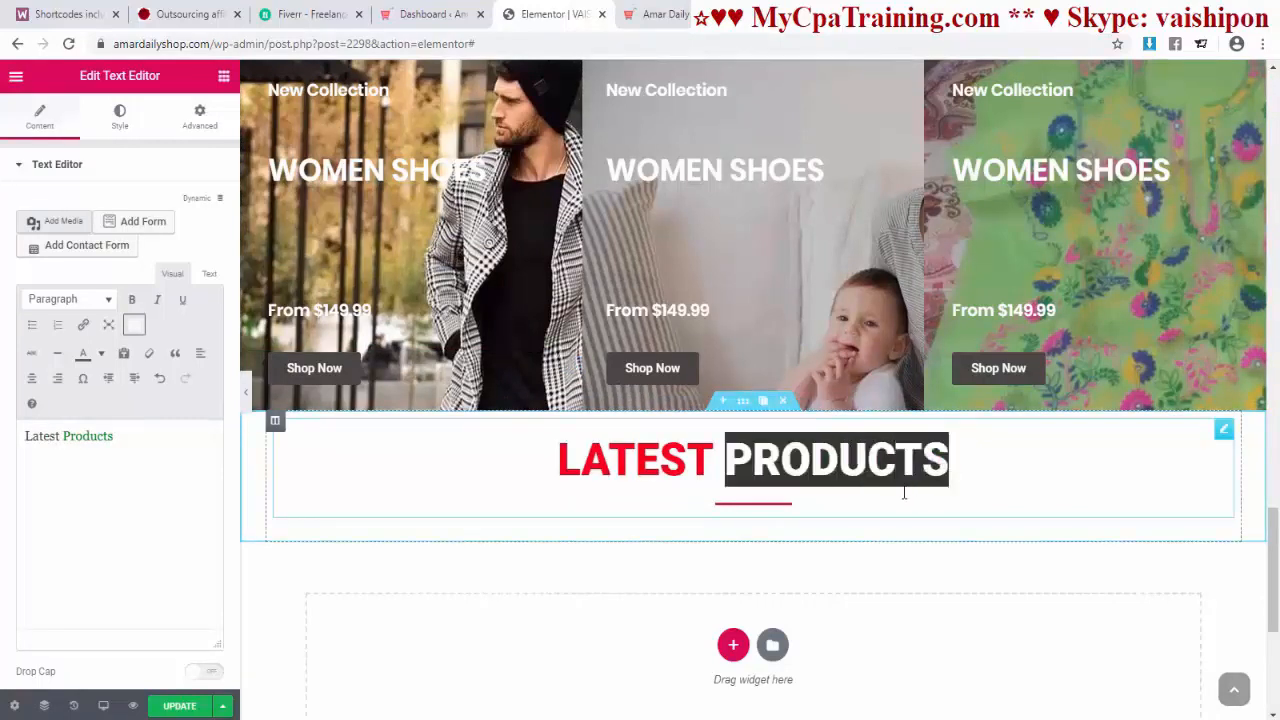
type("News")
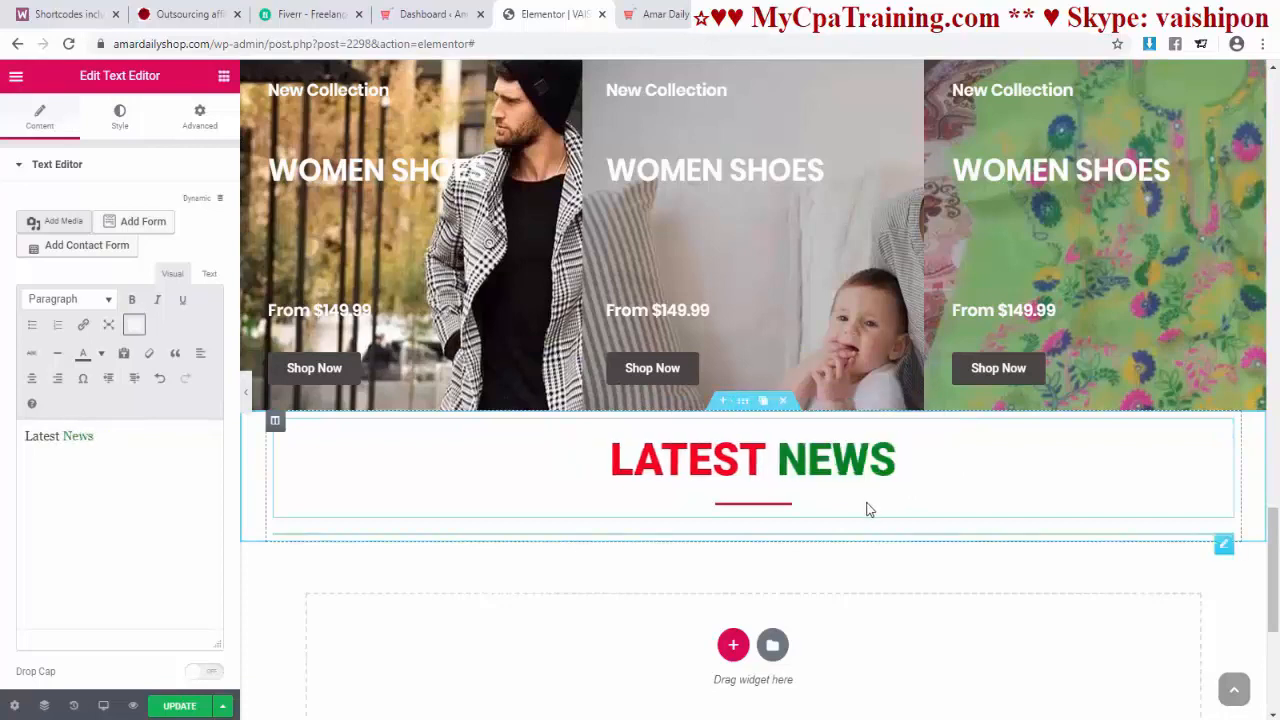
left_click(933, 579)
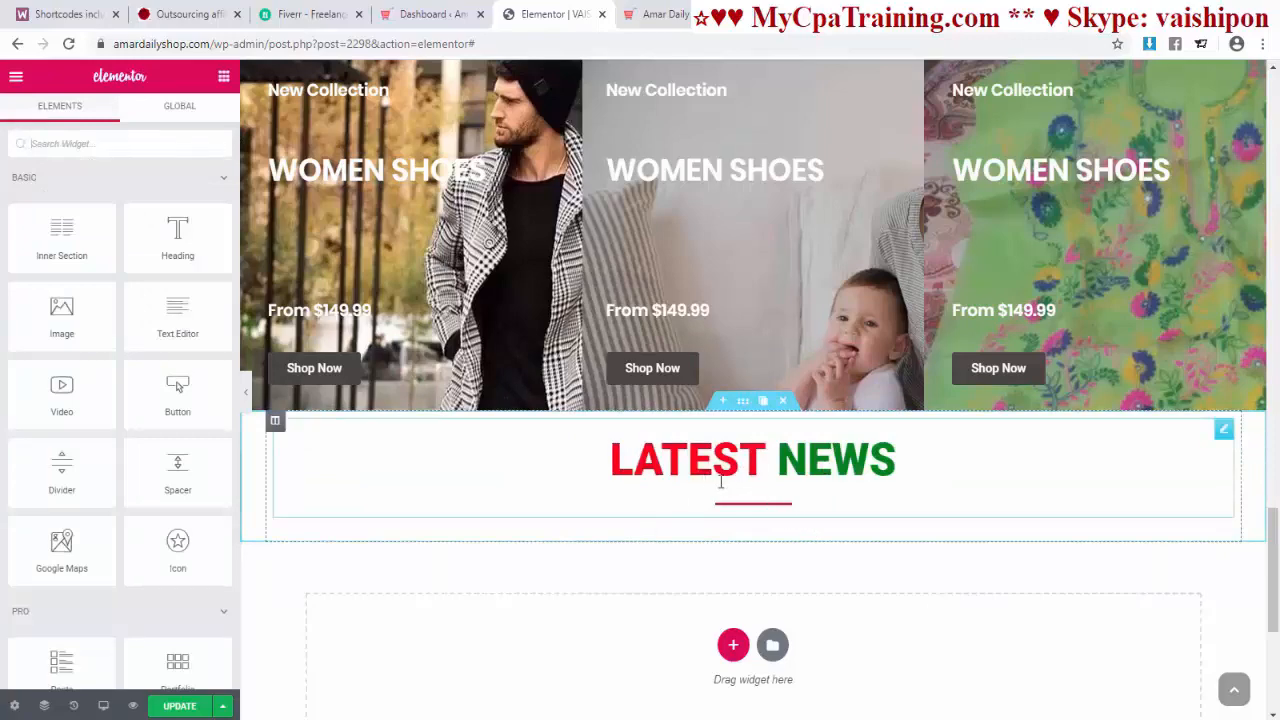
Step: Install the Livemesh Addons for Elementor Page Builder plugin and activate it
left_click(432, 15)
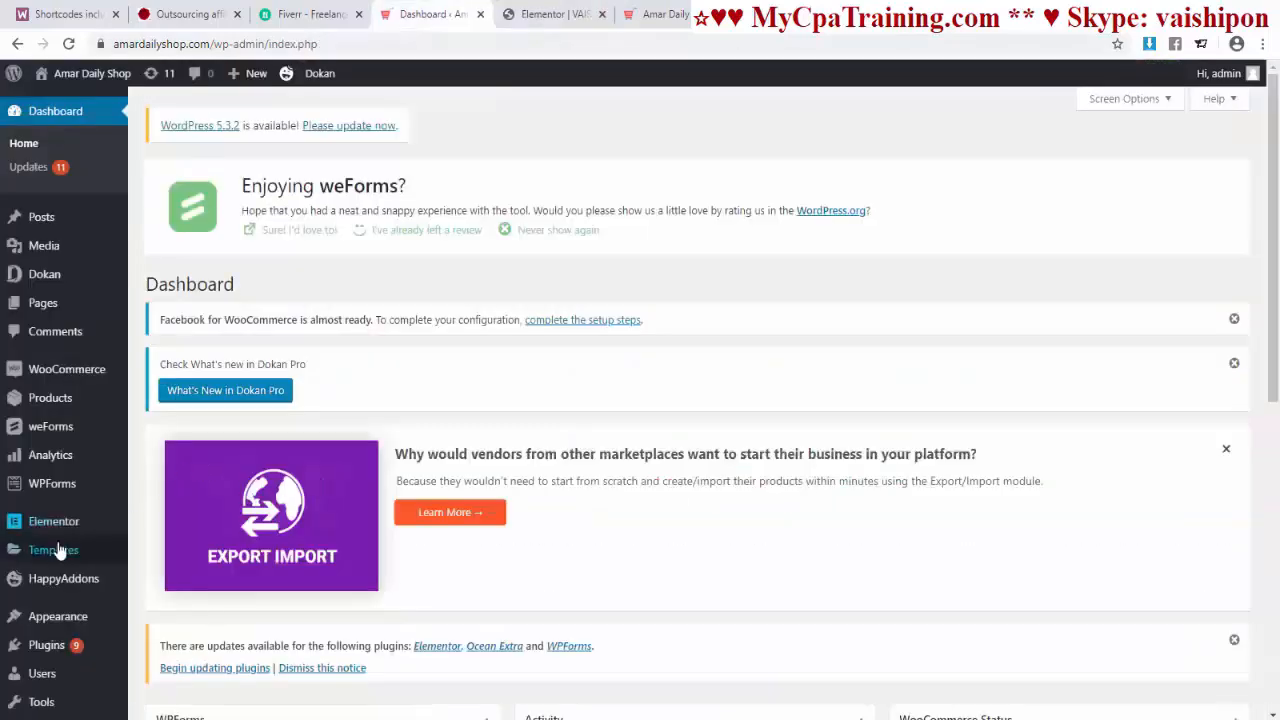
left_click(46, 645)
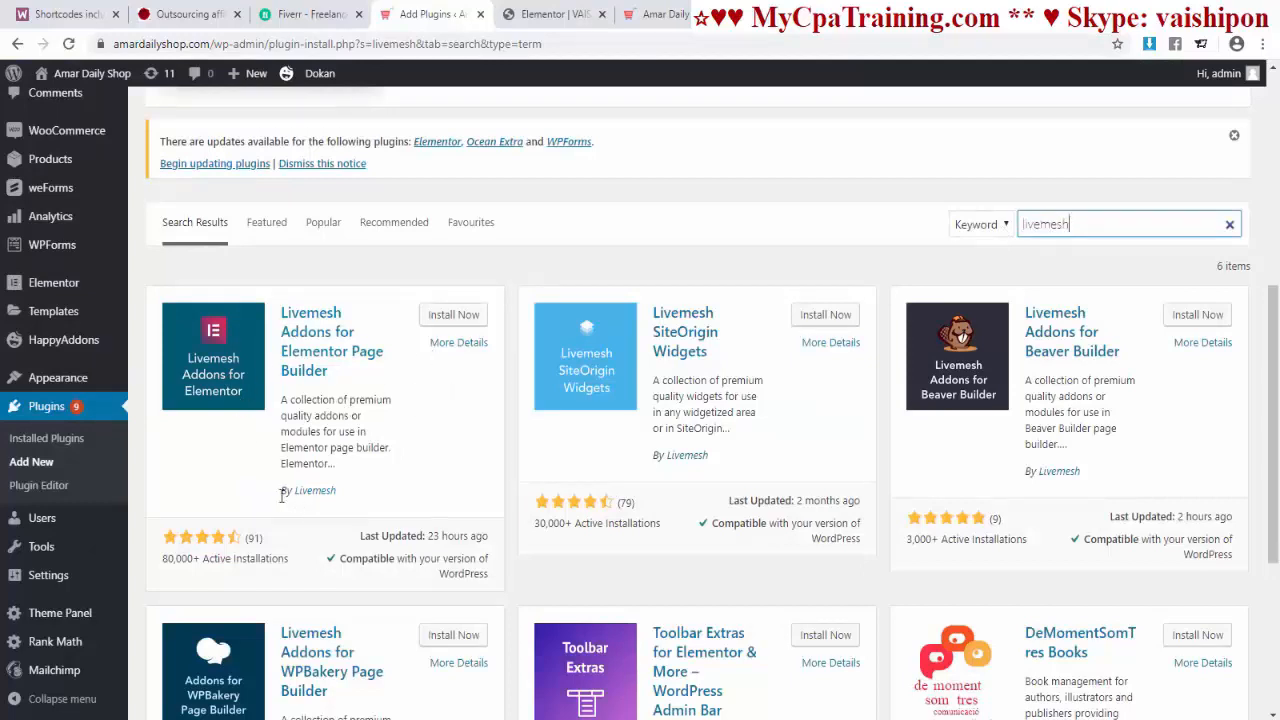
left_click(450, 318)
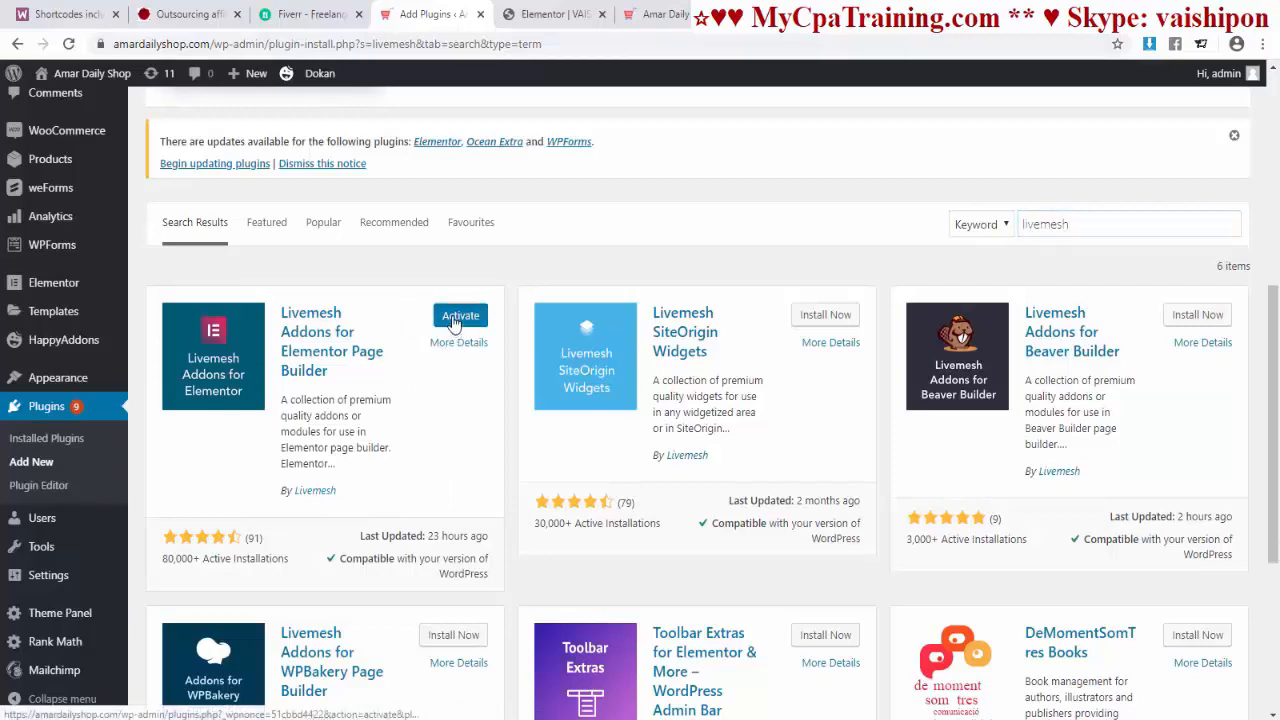
left_click(445, 323)
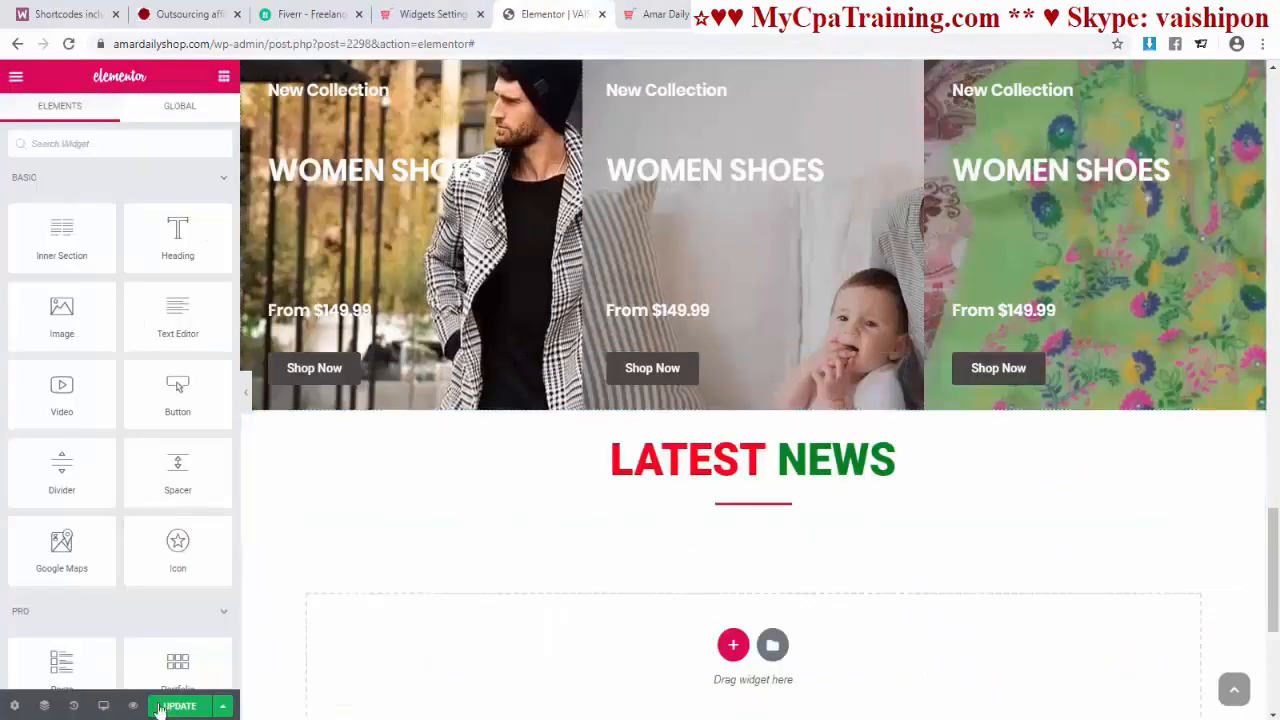
Step: Save the page changes and return to the page editor
left_click(179, 706)
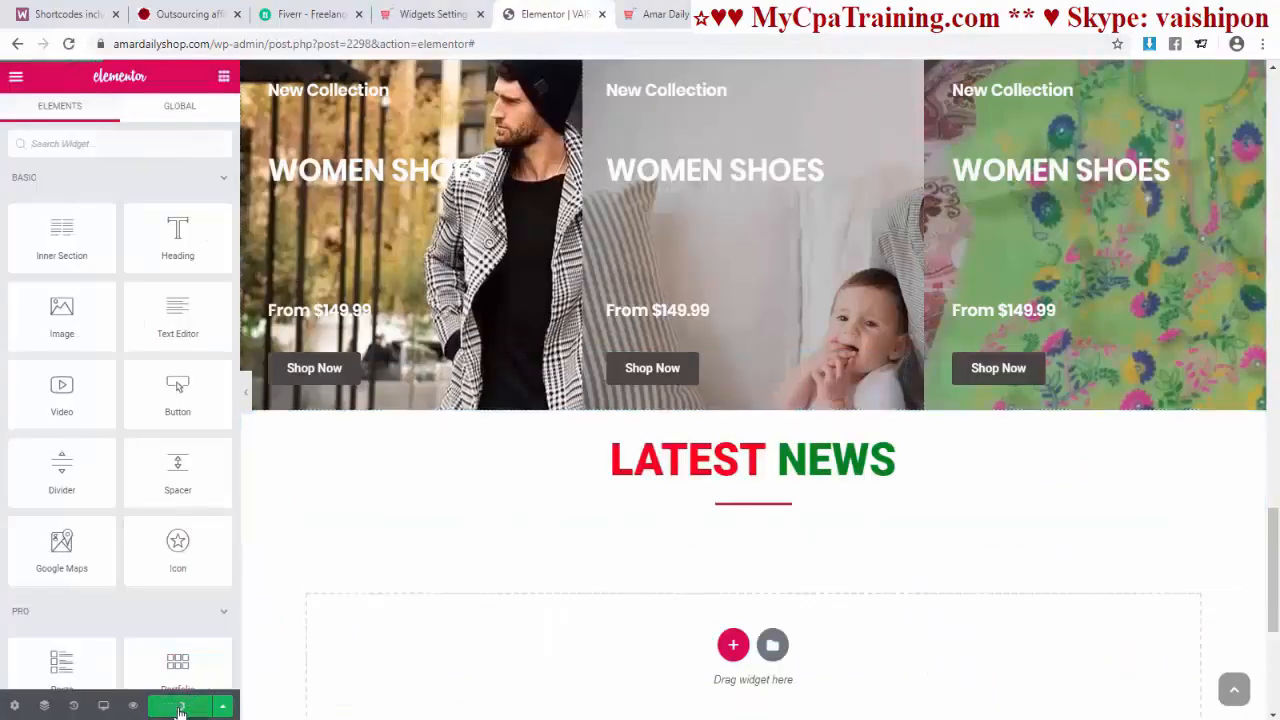
left_click(500, 44)
left_click(590, 114)
scroll(586, 116, "down", 1)
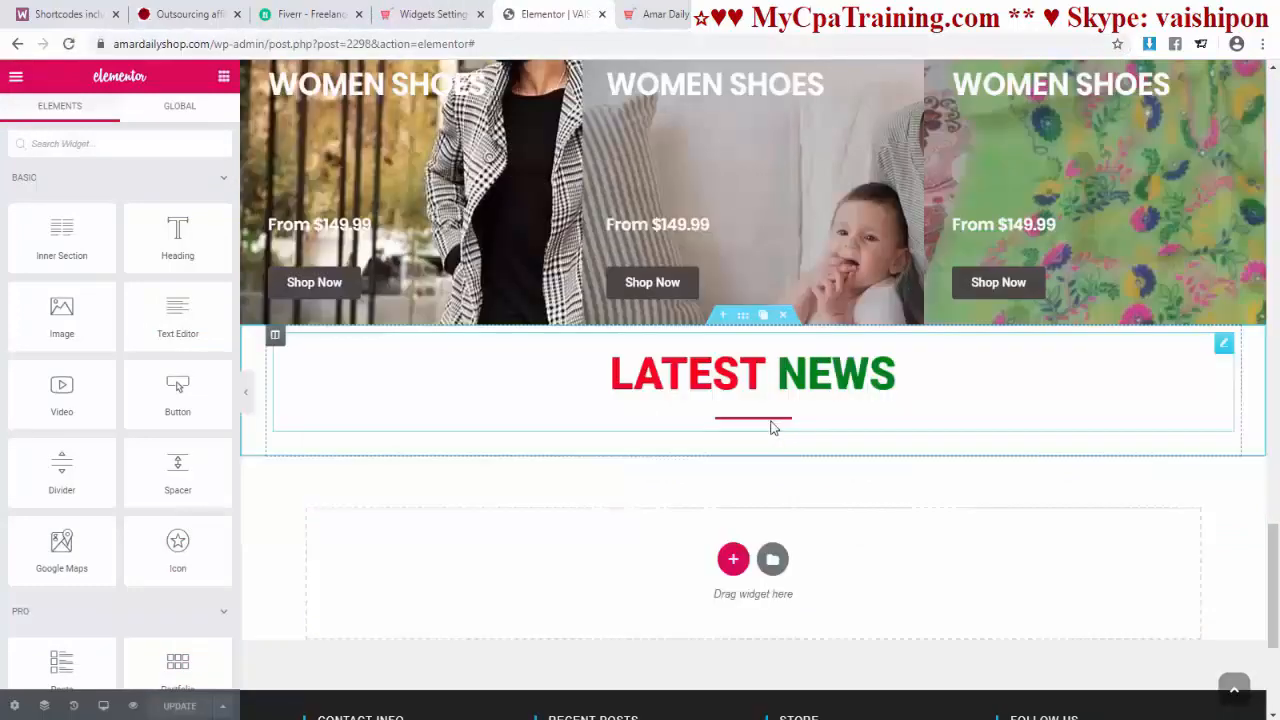
Step: Place a Posts Grid widget, found by searching 'post', under the LATEST NEWS heading
left_click(95, 150)
type("post")
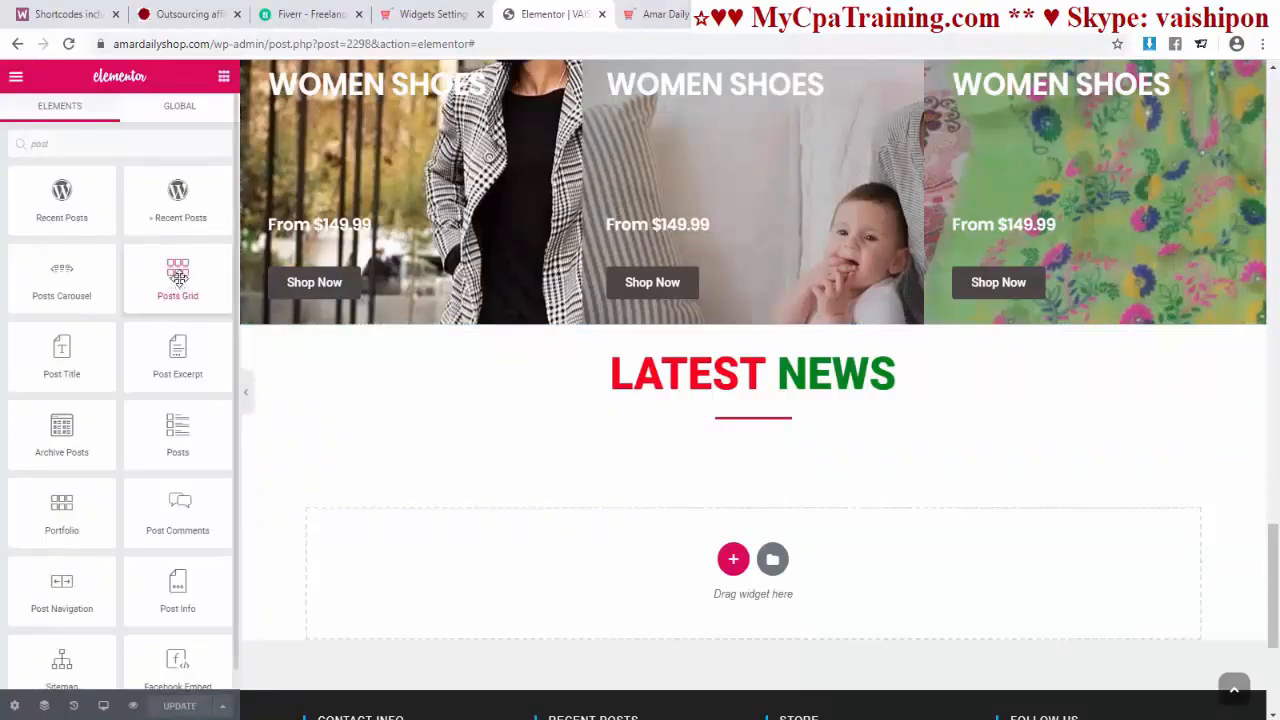
left_click_drag(178, 278, 786, 481)
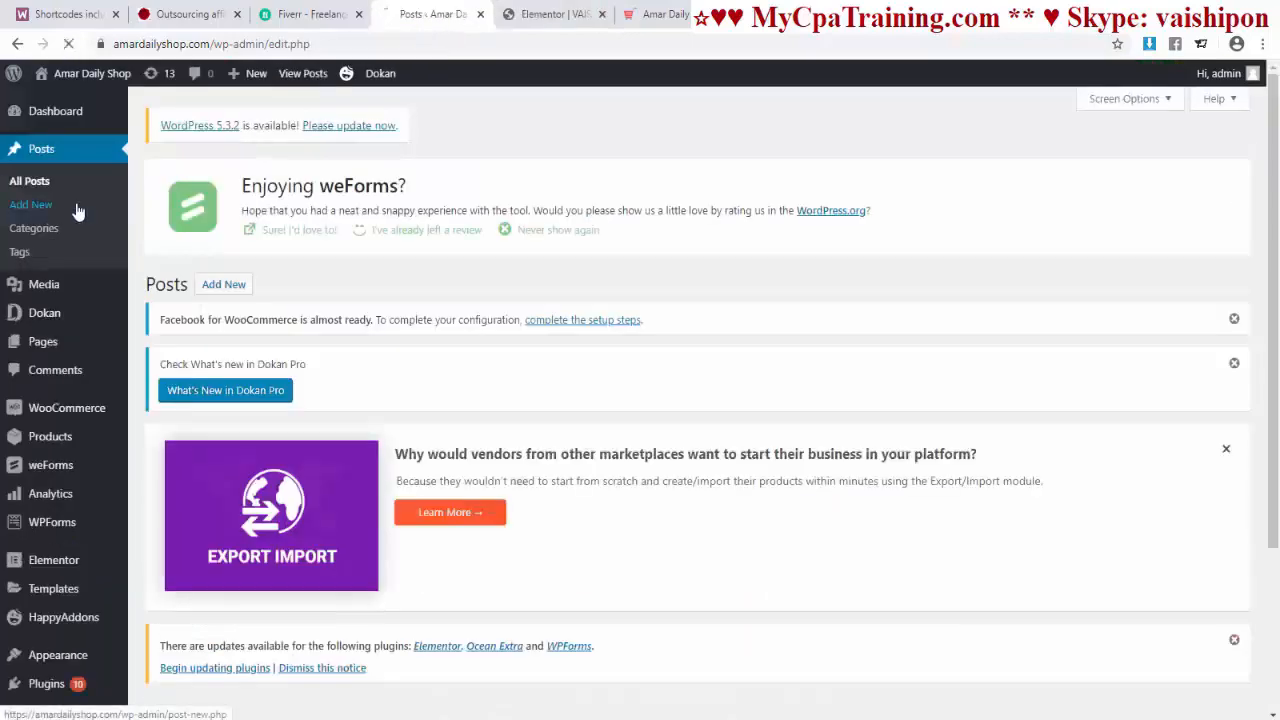
Step: Start a new post titled TEST and insert the woman-with-shopping-bag image from the Media Library
left_click(32, 206)
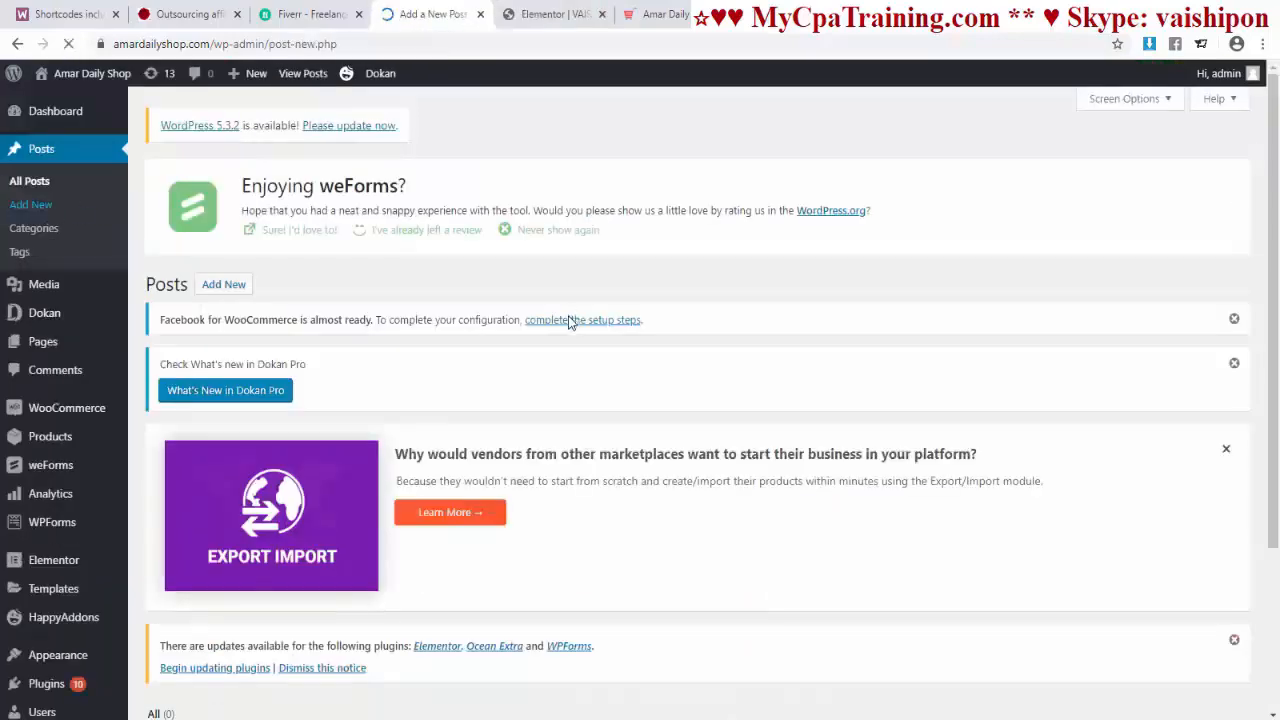
type("TEST")
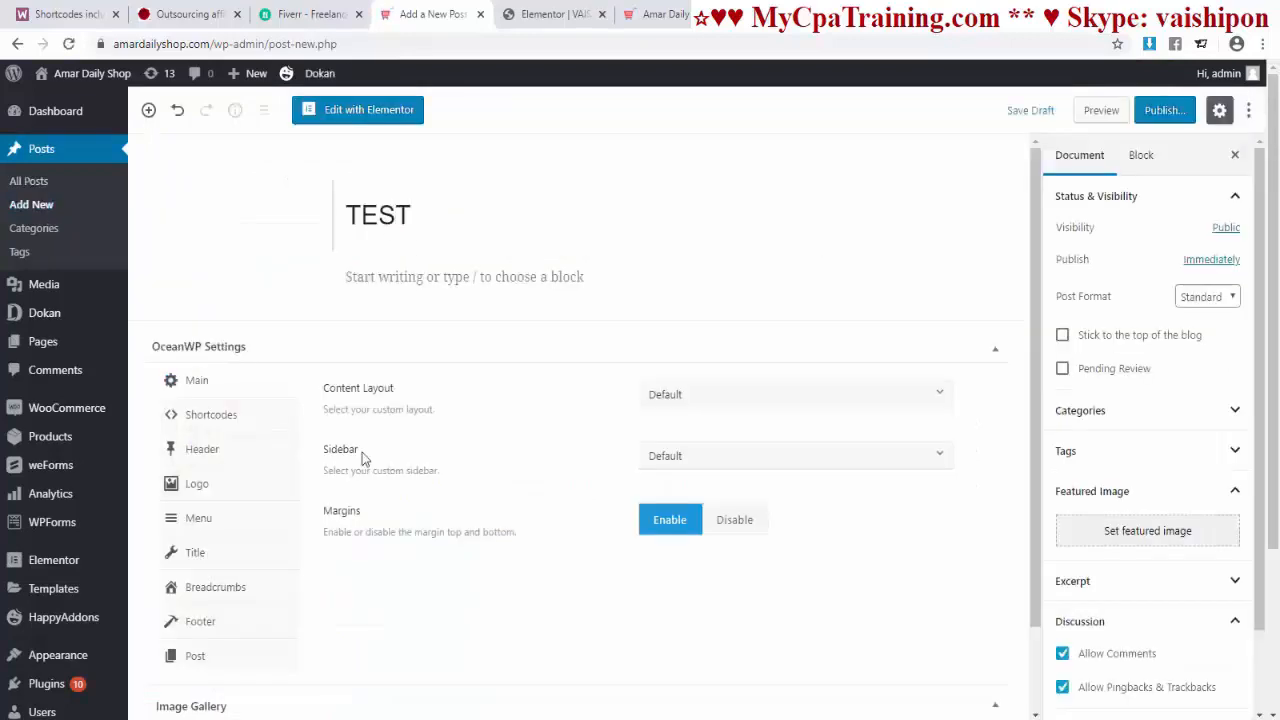
left_click(393, 276)
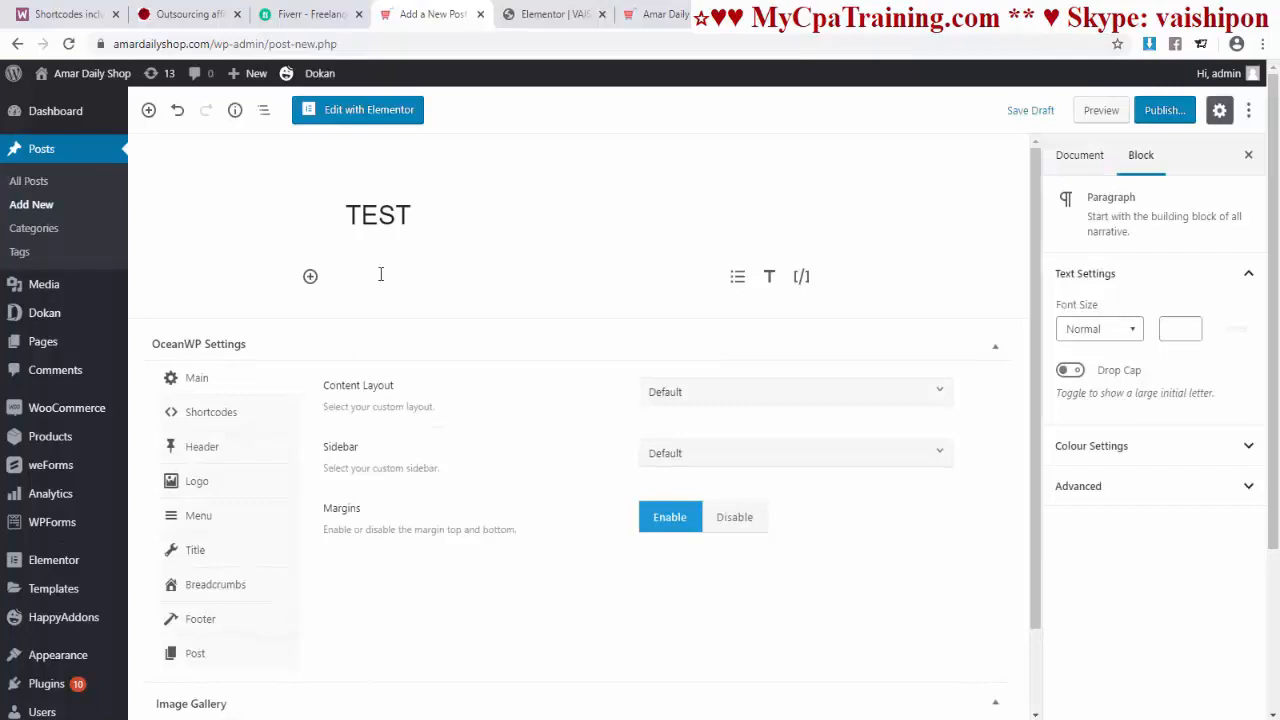
left_click(310, 276)
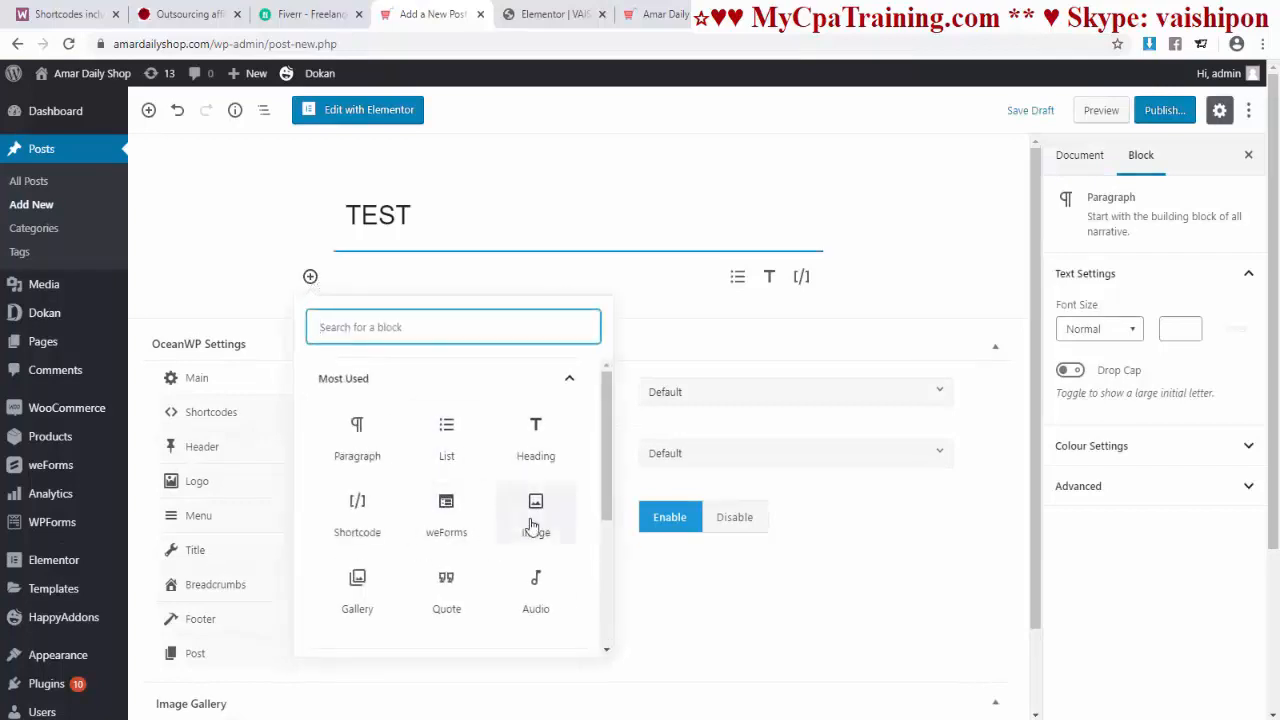
left_click(533, 518)
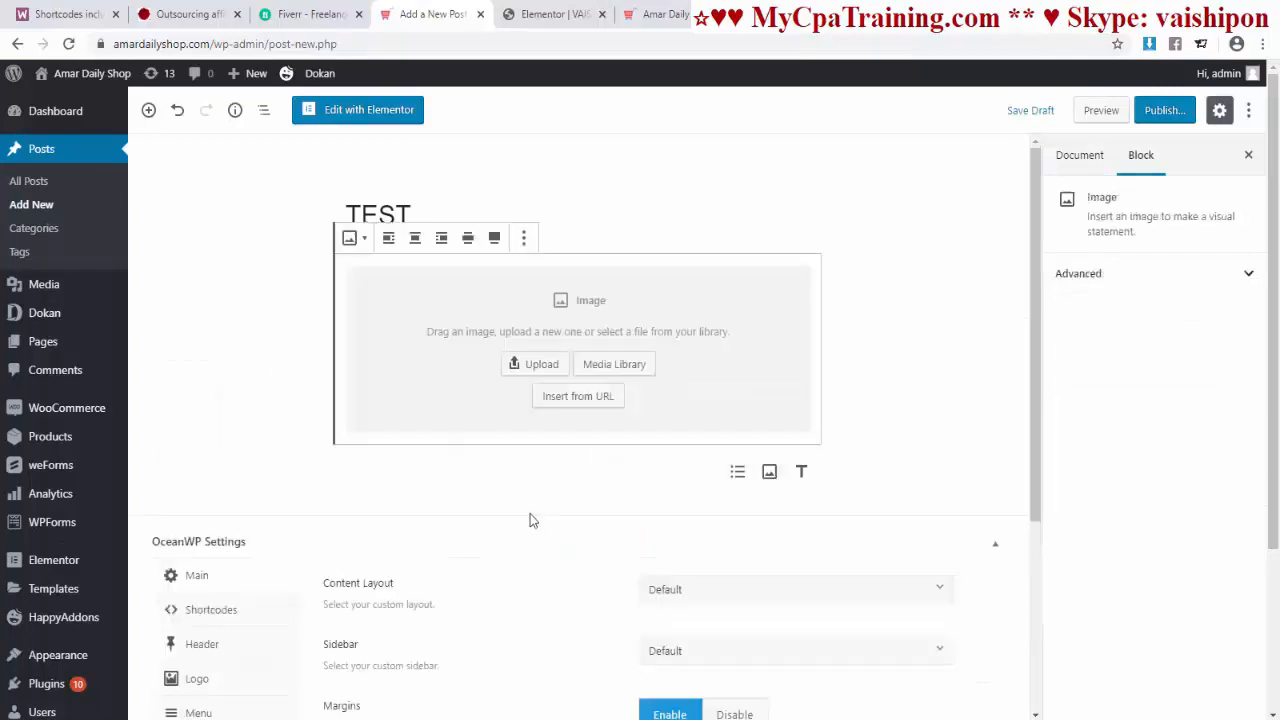
left_click(617, 366)
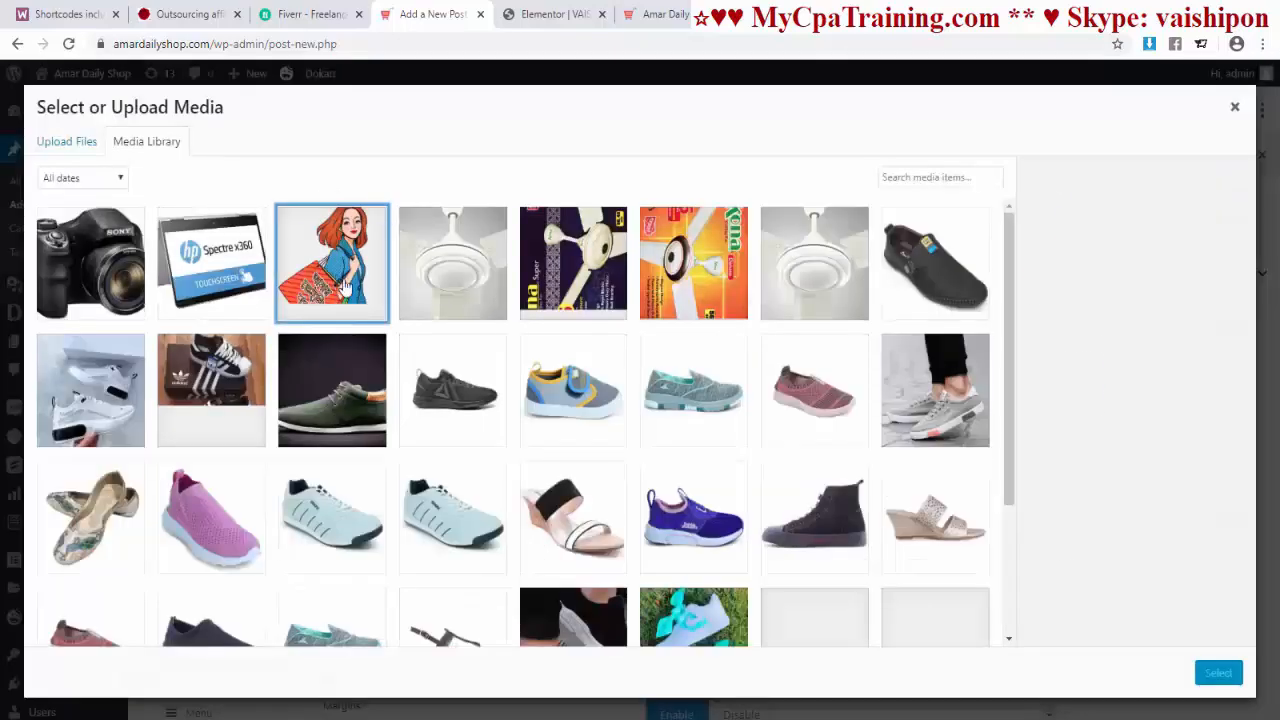
left_click(345, 287)
left_click(1218, 672)
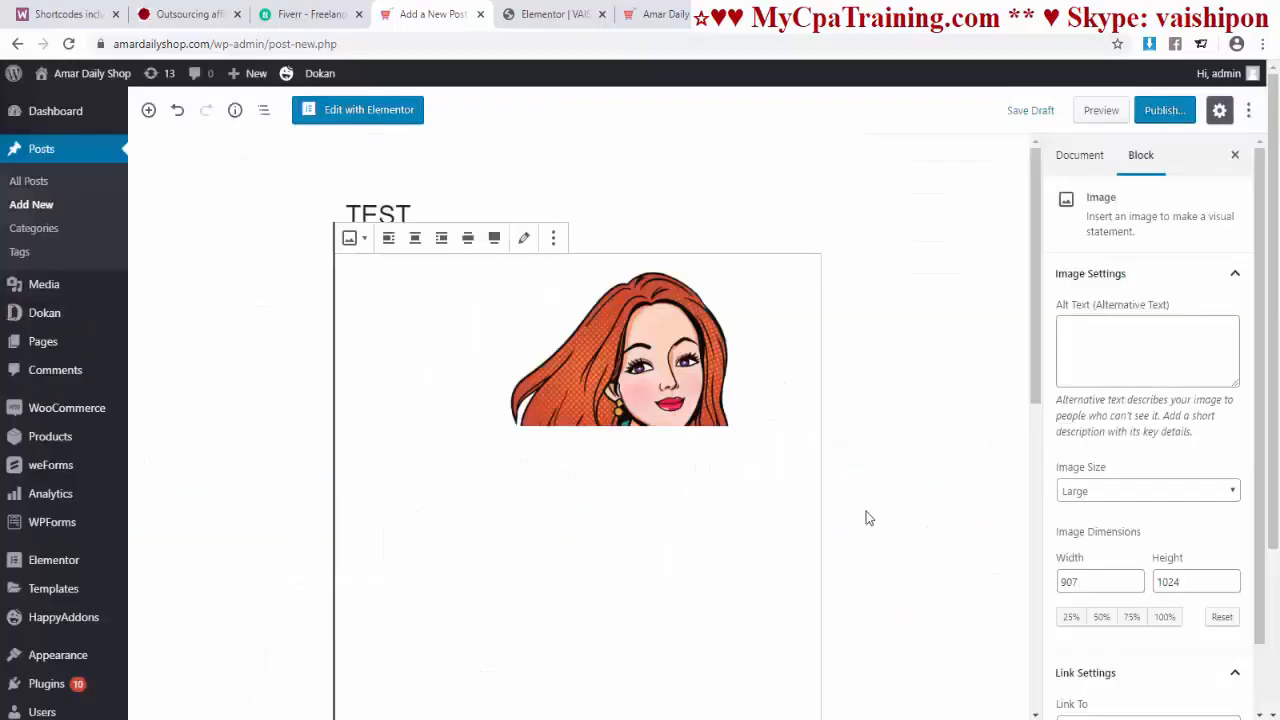
Step: Set the same shopping-bag image as the post's featured image and publish it
scroll(1180, 580, "down", 5)
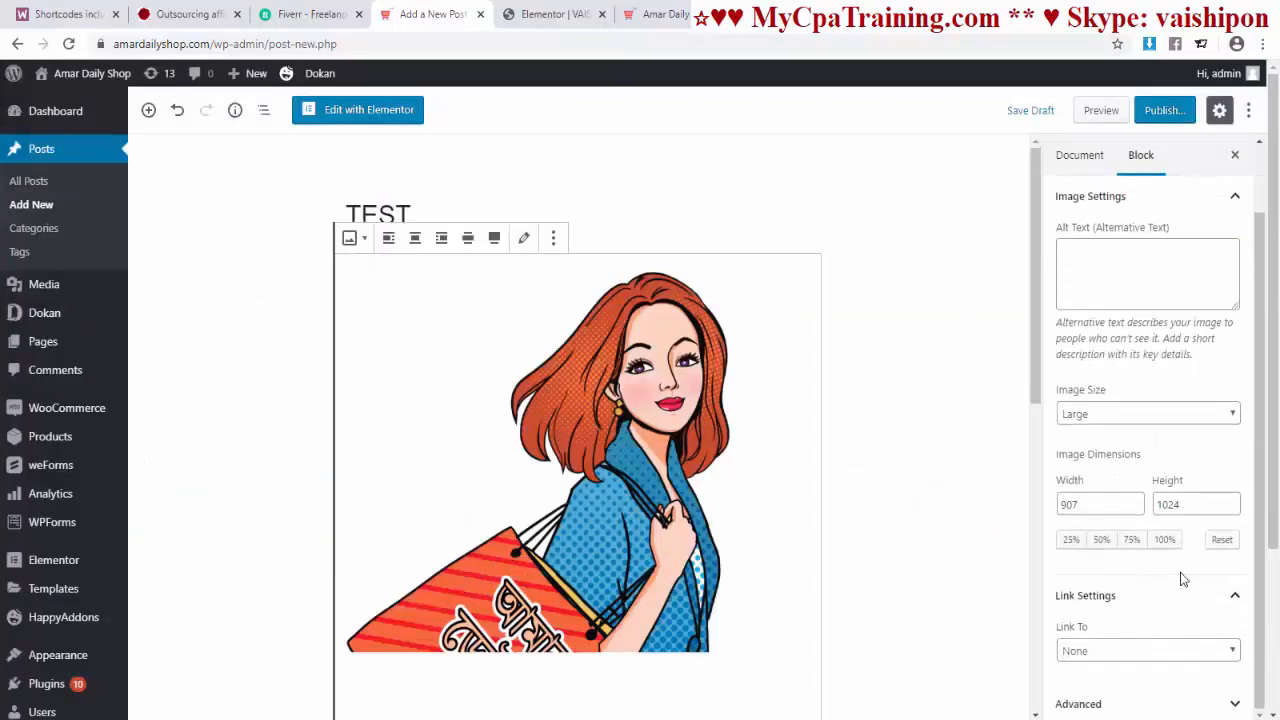
scroll(1095, 190, "up", 3)
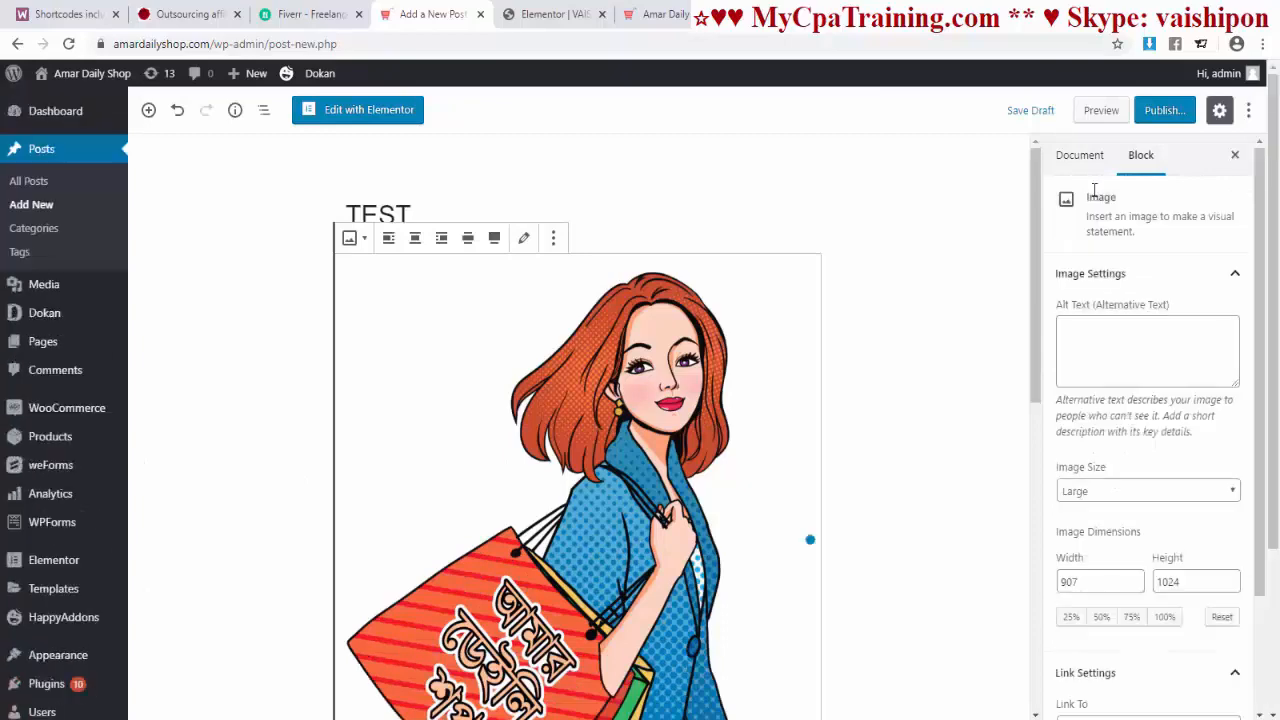
left_click(1071, 157)
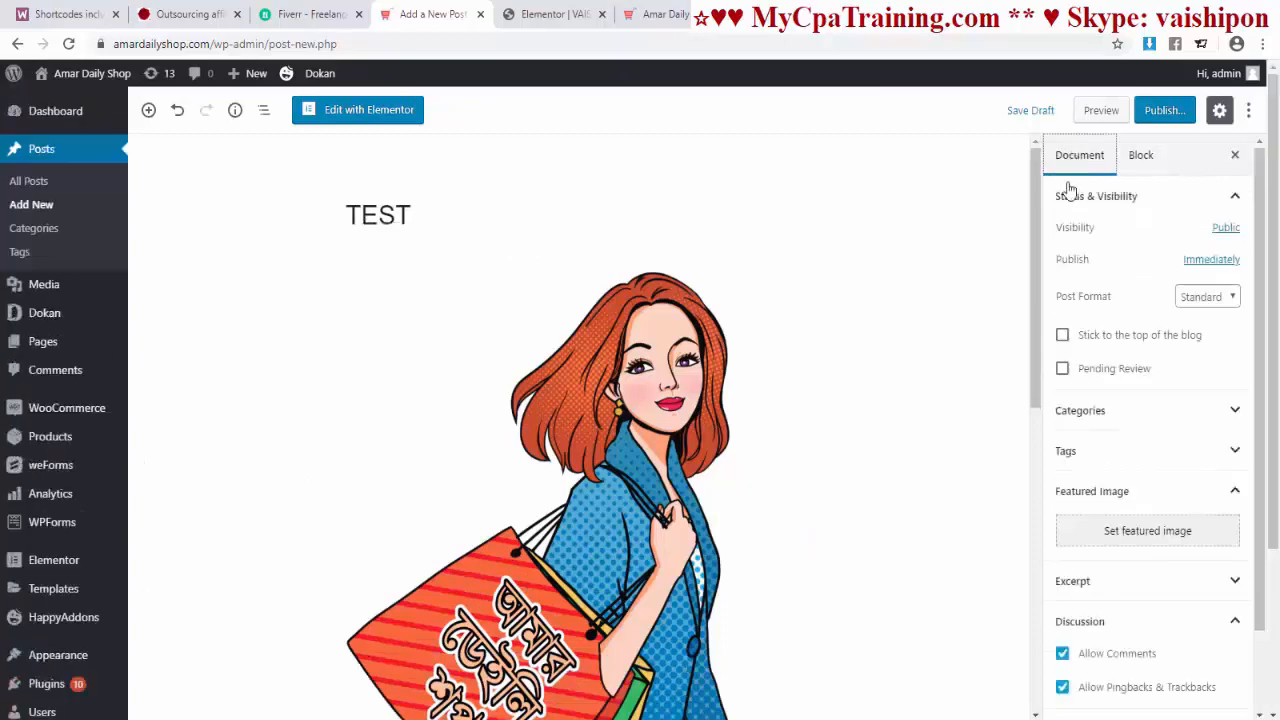
left_click(1121, 536)
left_click(332, 264)
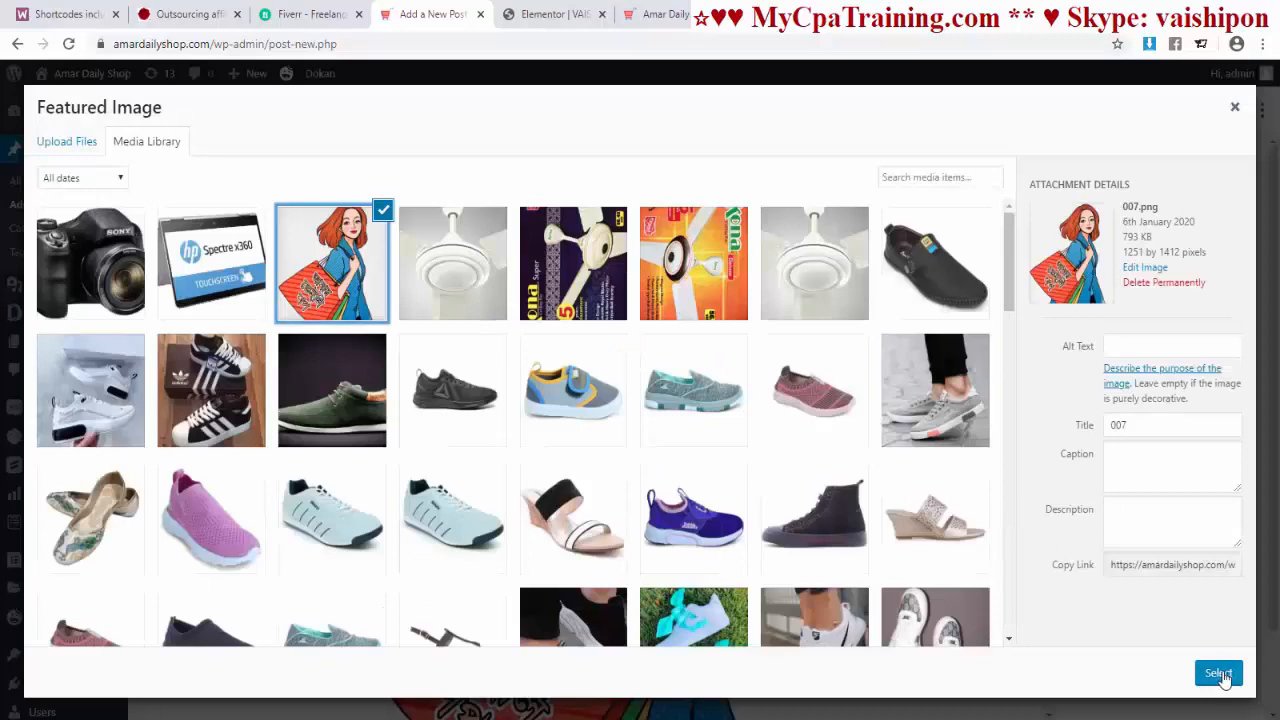
left_click(1218, 673)
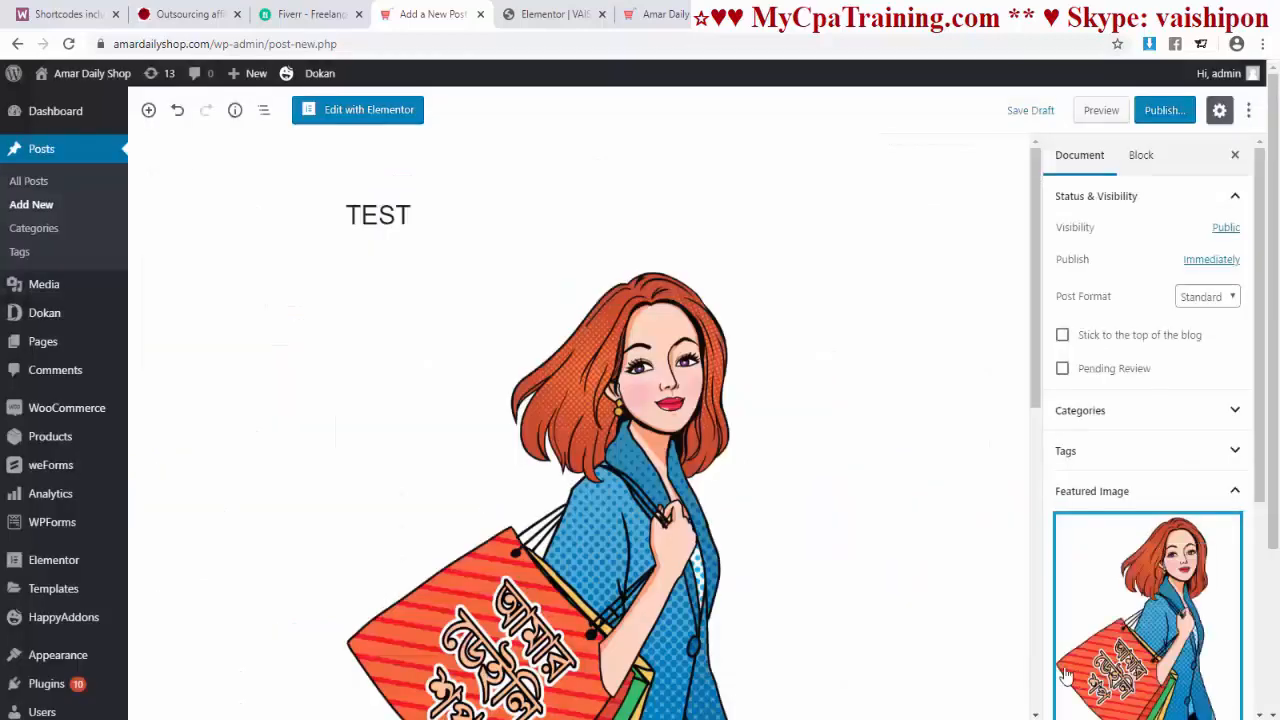
left_click(1165, 110)
left_click(541, 16)
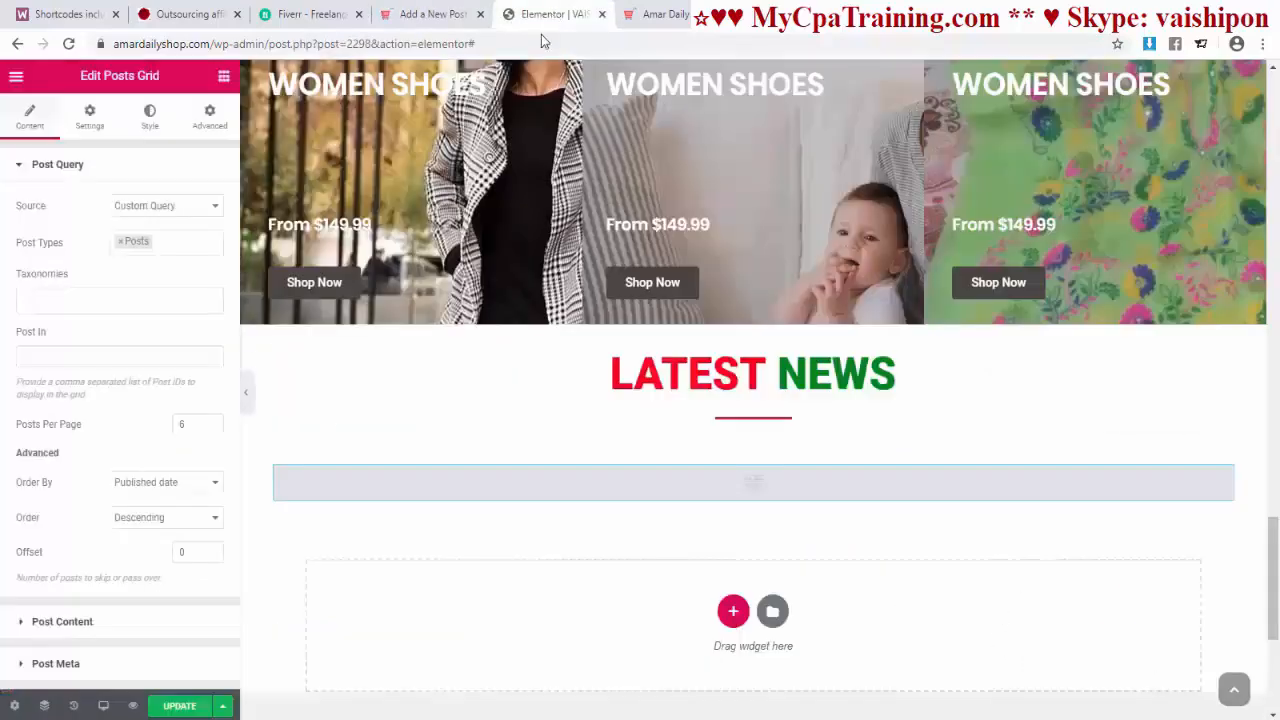
Step: Save the page with the new Posts Grid and reload the Elementor editor
left_click(181, 707)
left_click(560, 43)
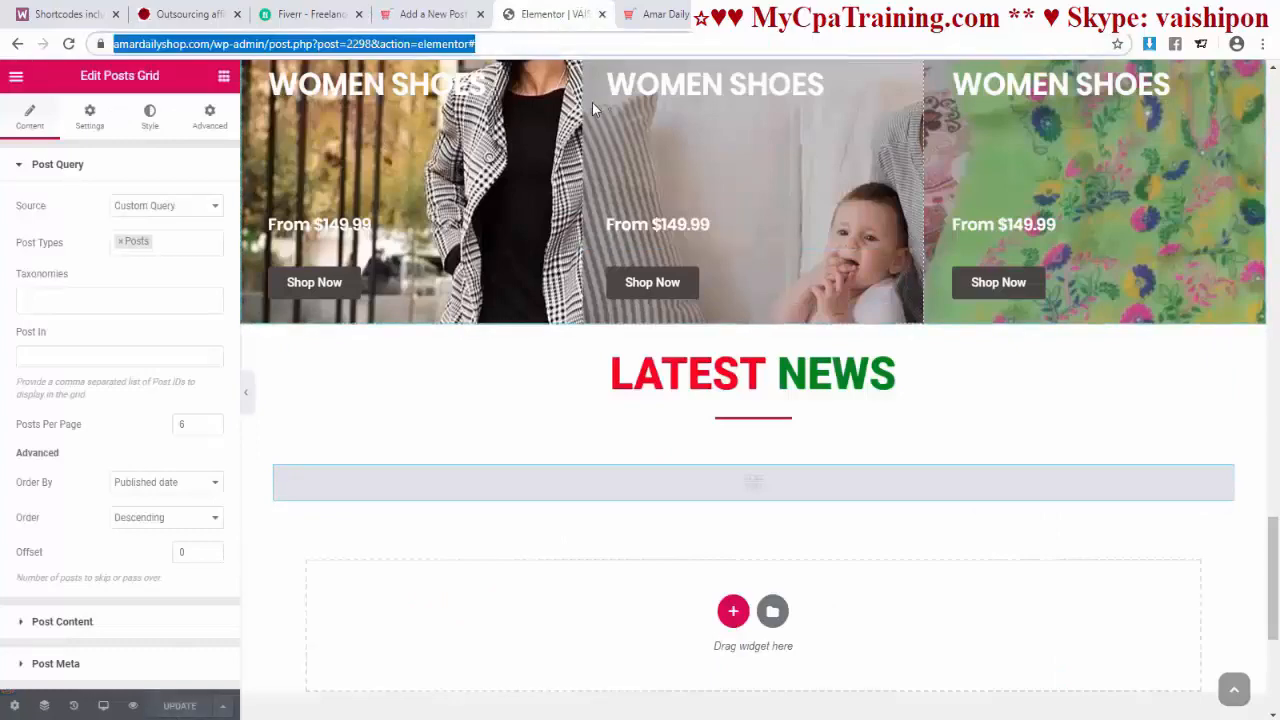
key("Return")
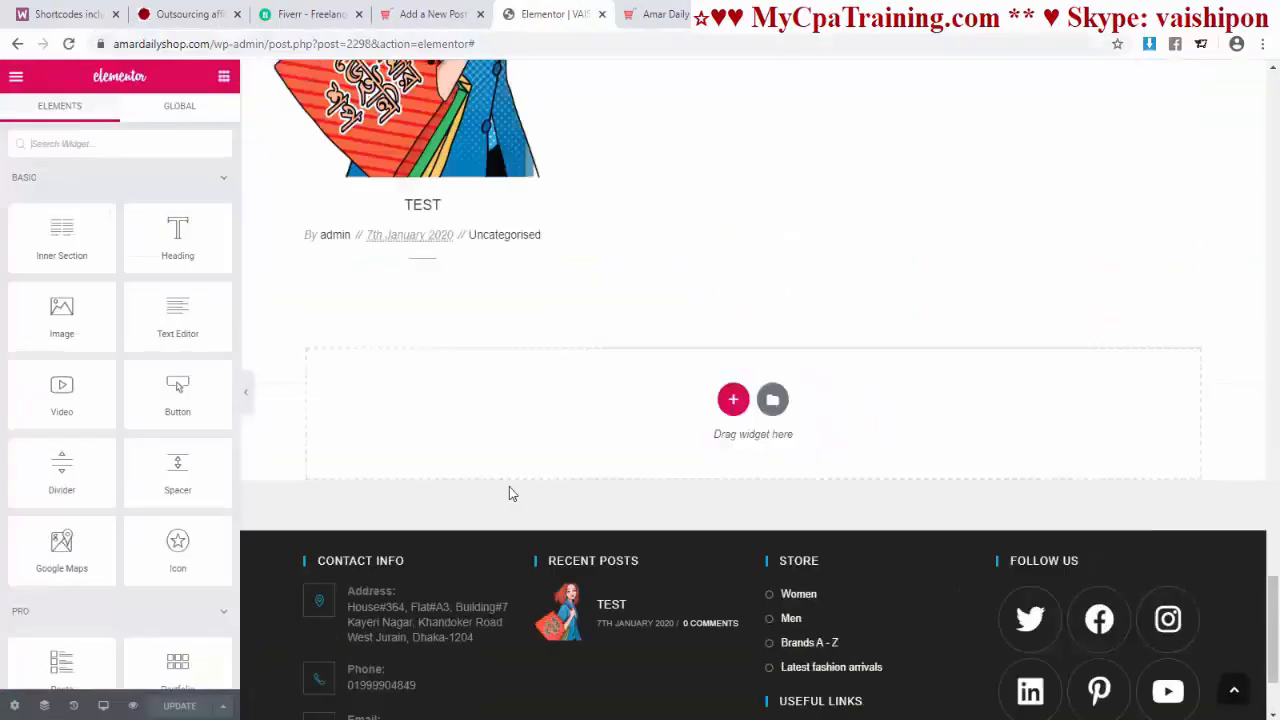
scroll(510, 487, "up", 5)
scroll(481, 510, "down", 3)
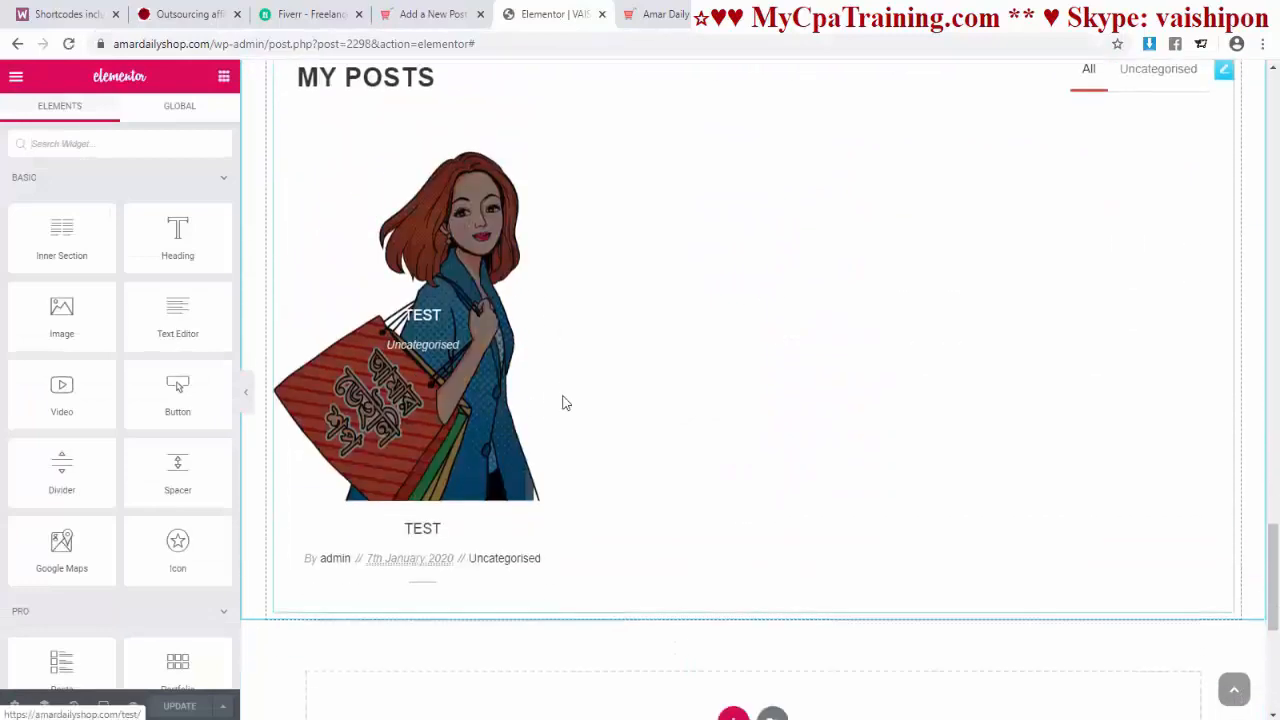
scroll(459, 412, "up", 1)
scroll(459, 412, "up", 1)
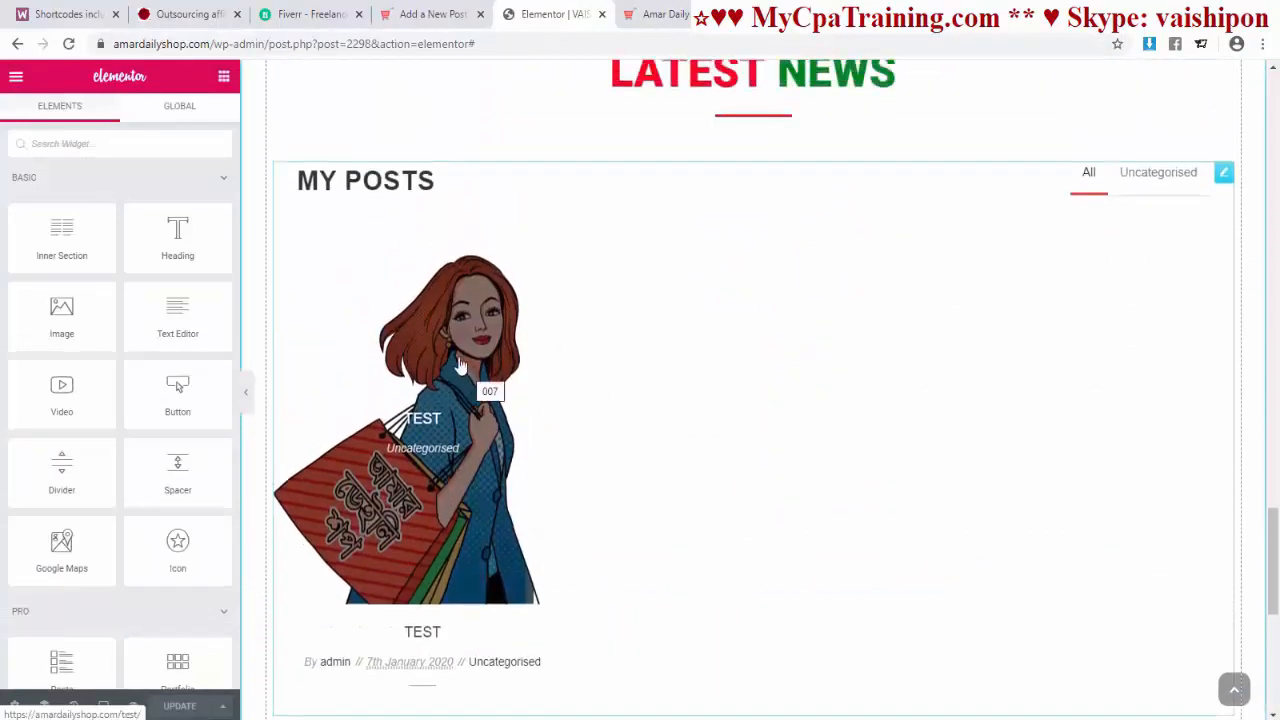
Step: Turn off post titles and excerpts in the Posts Grid and delete the My Posts heading
left_click(415, 488)
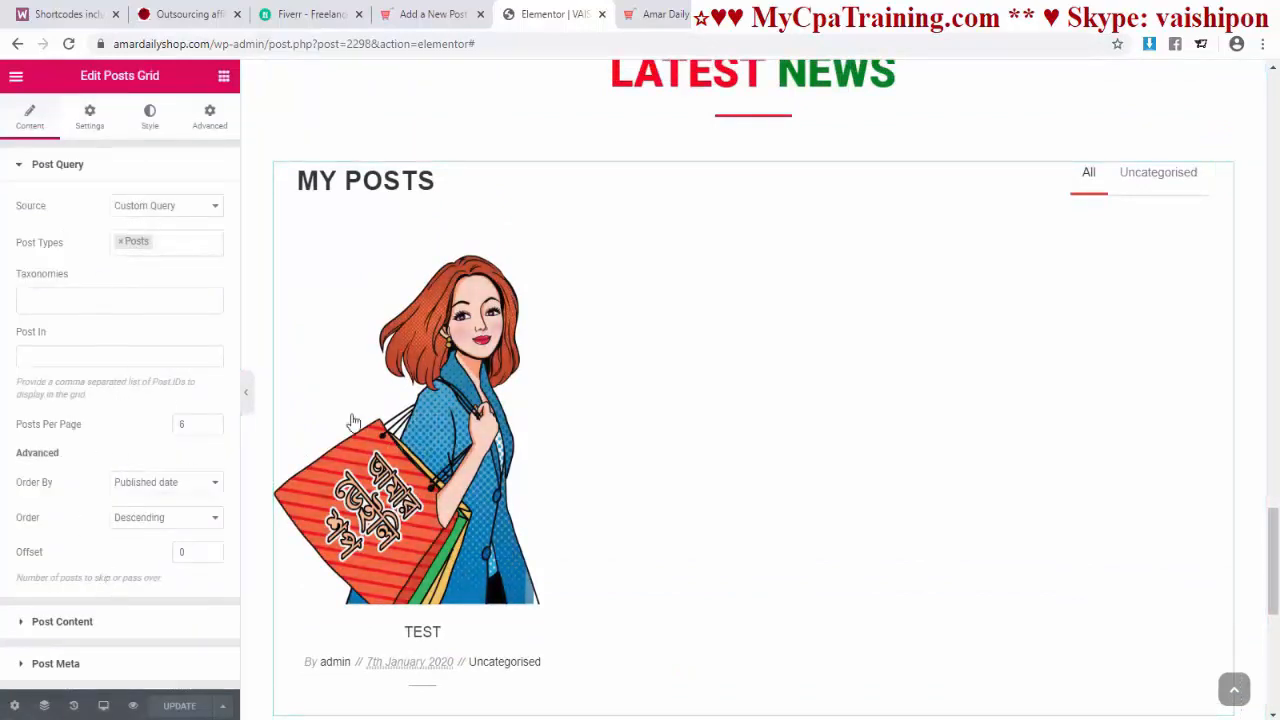
left_click(75, 623)
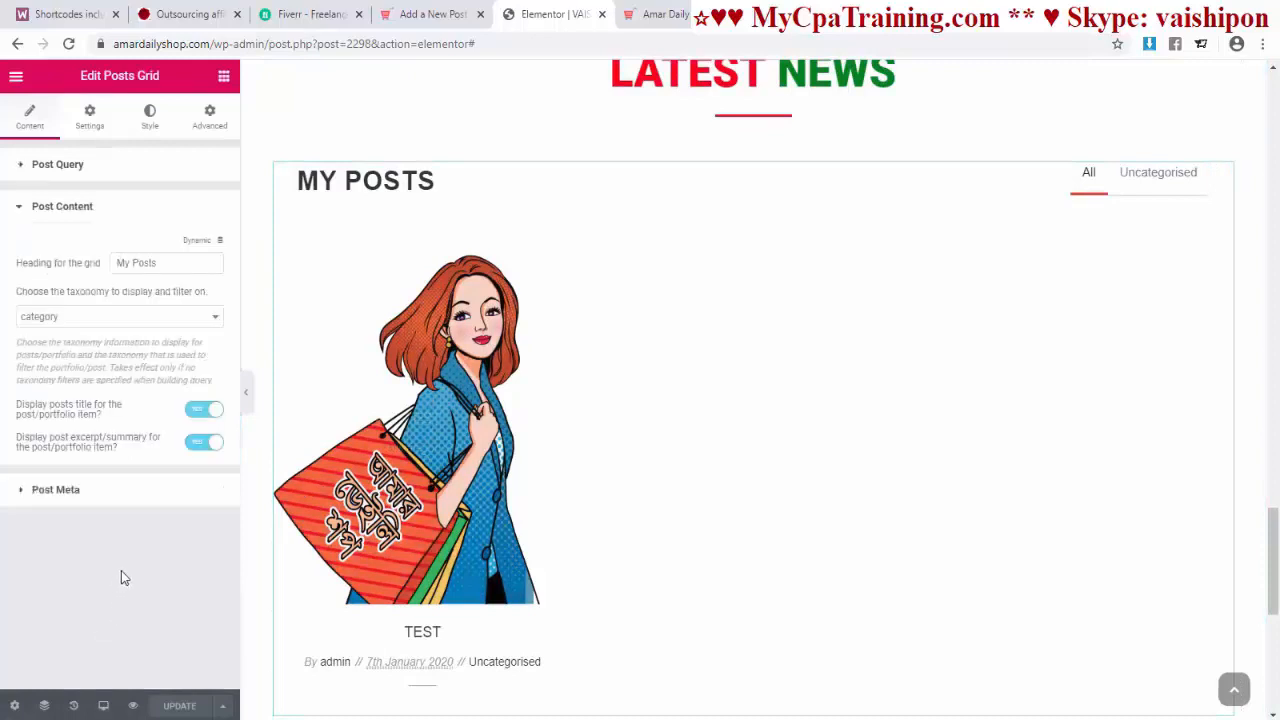
left_click(196, 412)
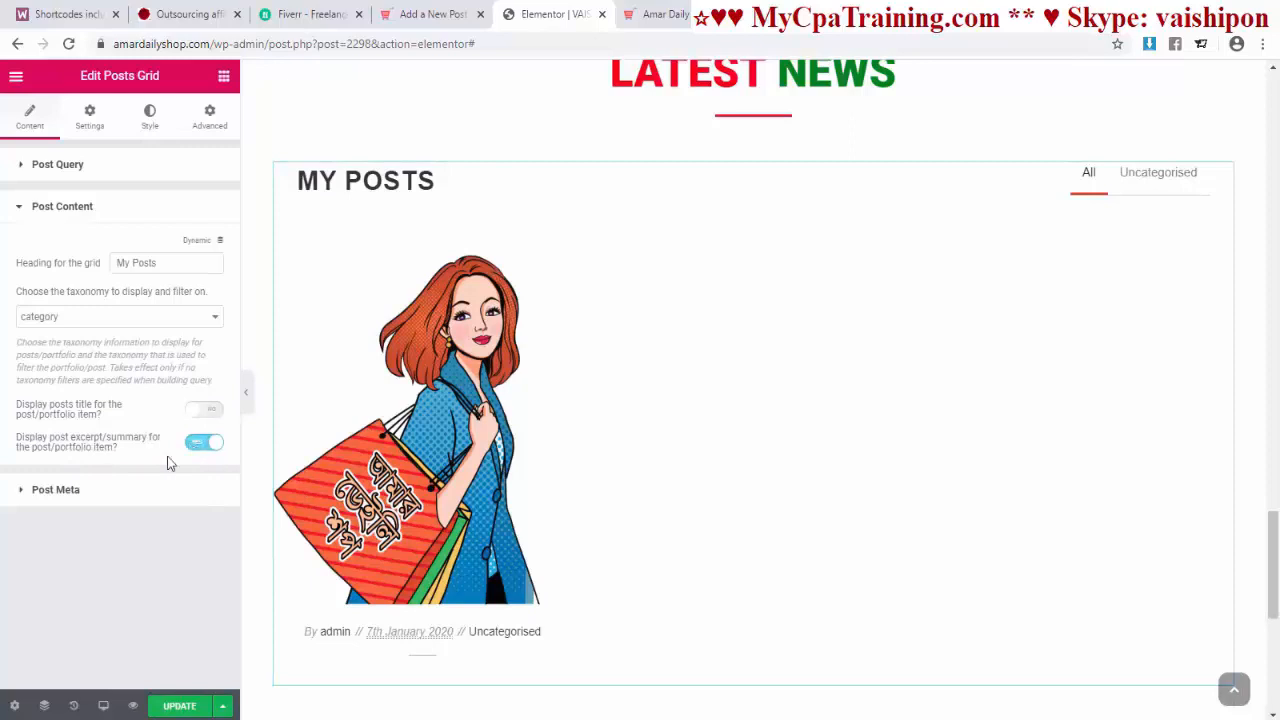
left_click(204, 442)
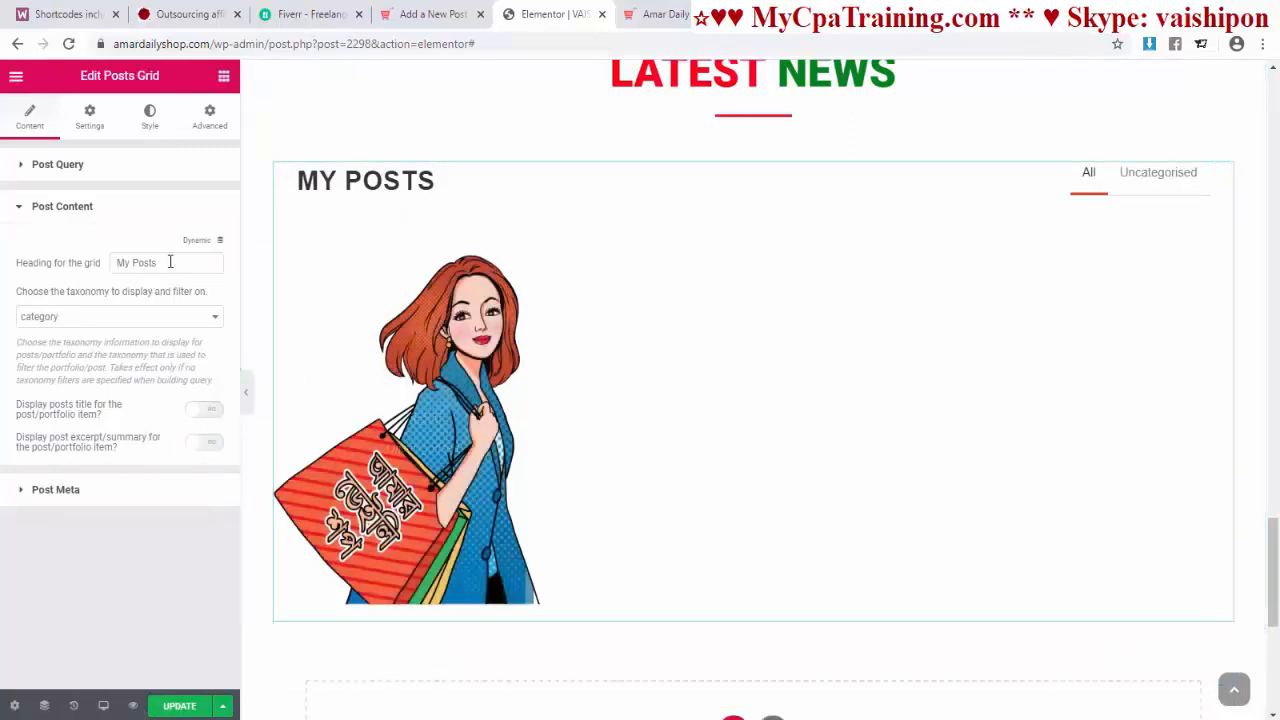
left_click_drag(170, 262, 5, 268)
key("BackSpace")
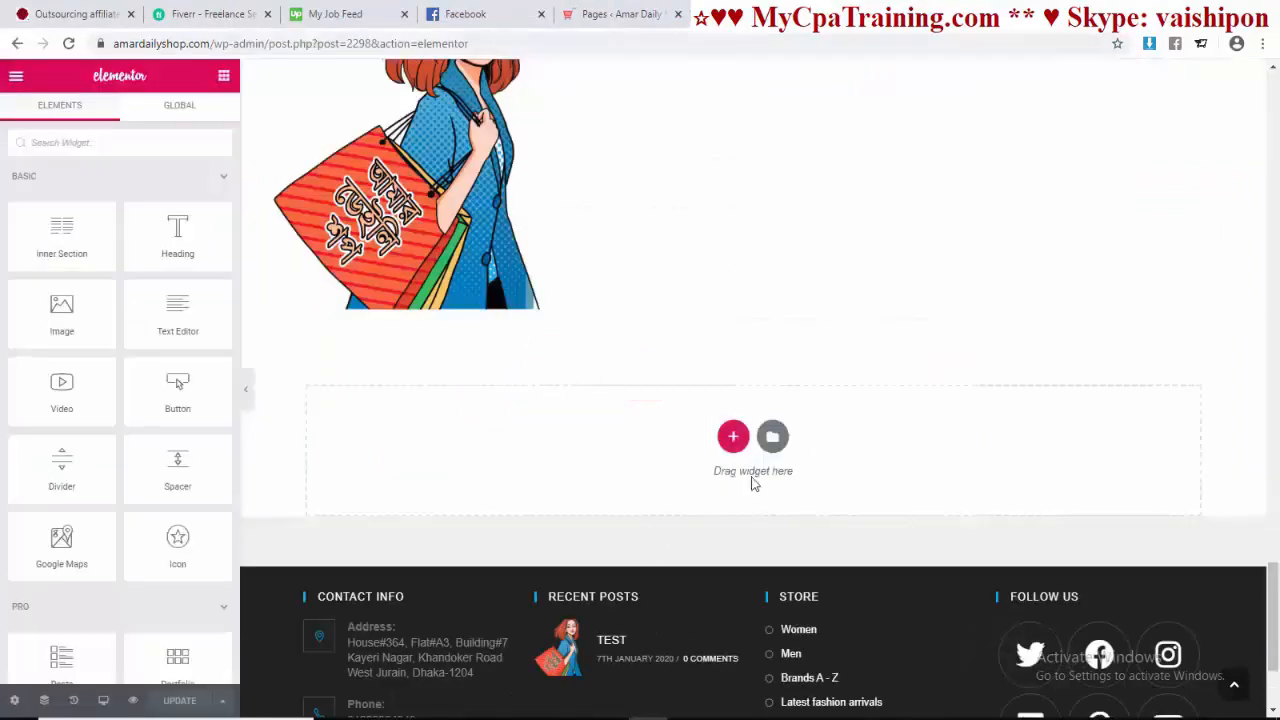
Step: Add a three-column section below the grid with a star Icon and a Heading widget in column one
left_click(738, 440)
left_click(570, 475)
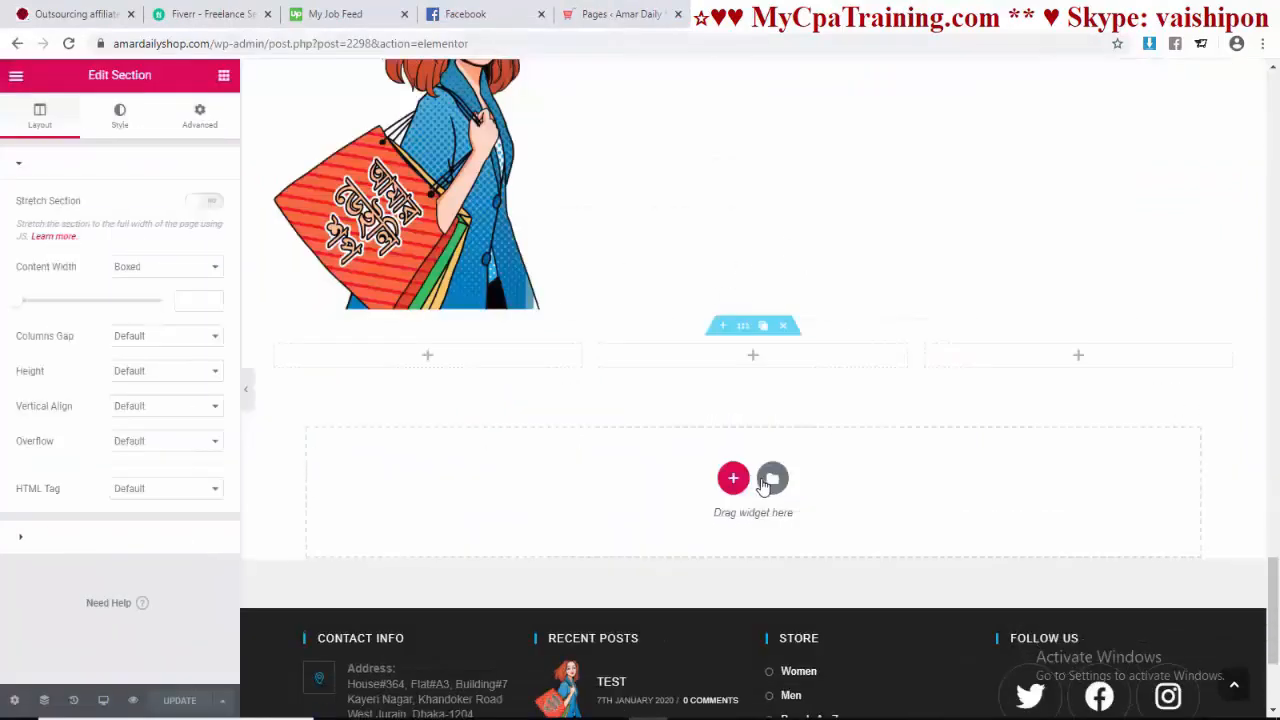
left_click(753, 355)
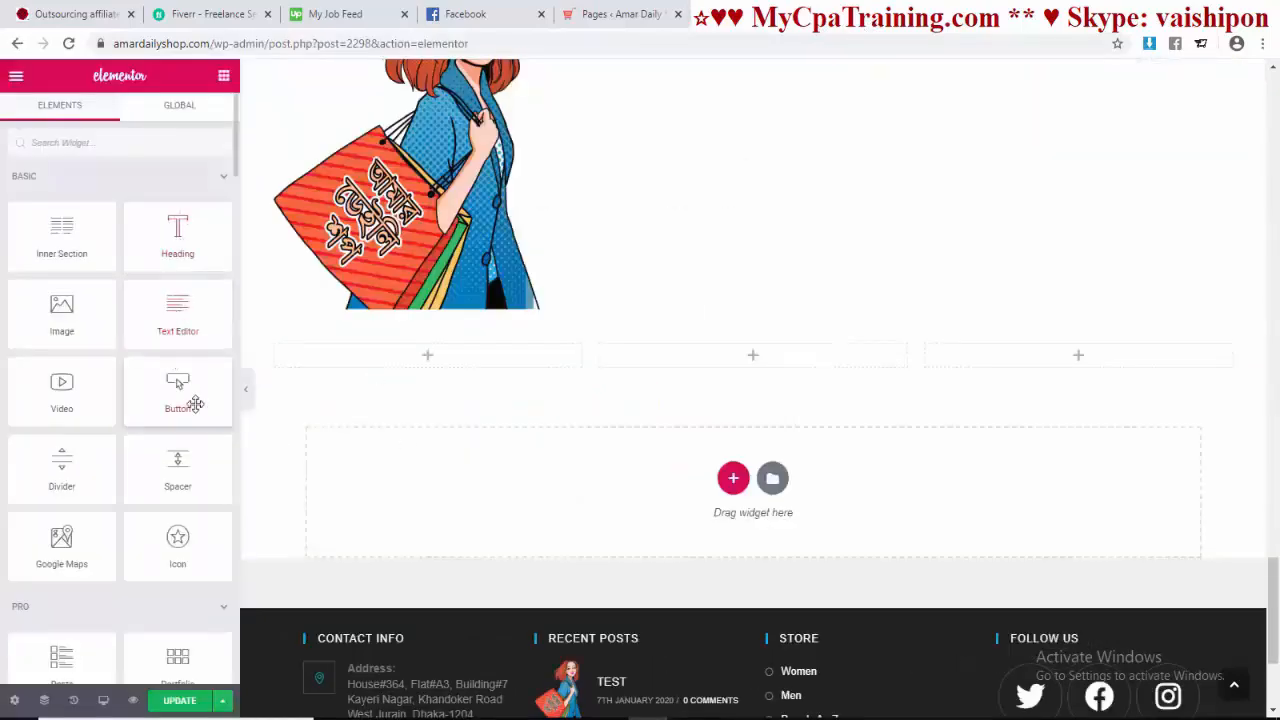
left_click_drag(177, 545, 447, 370)
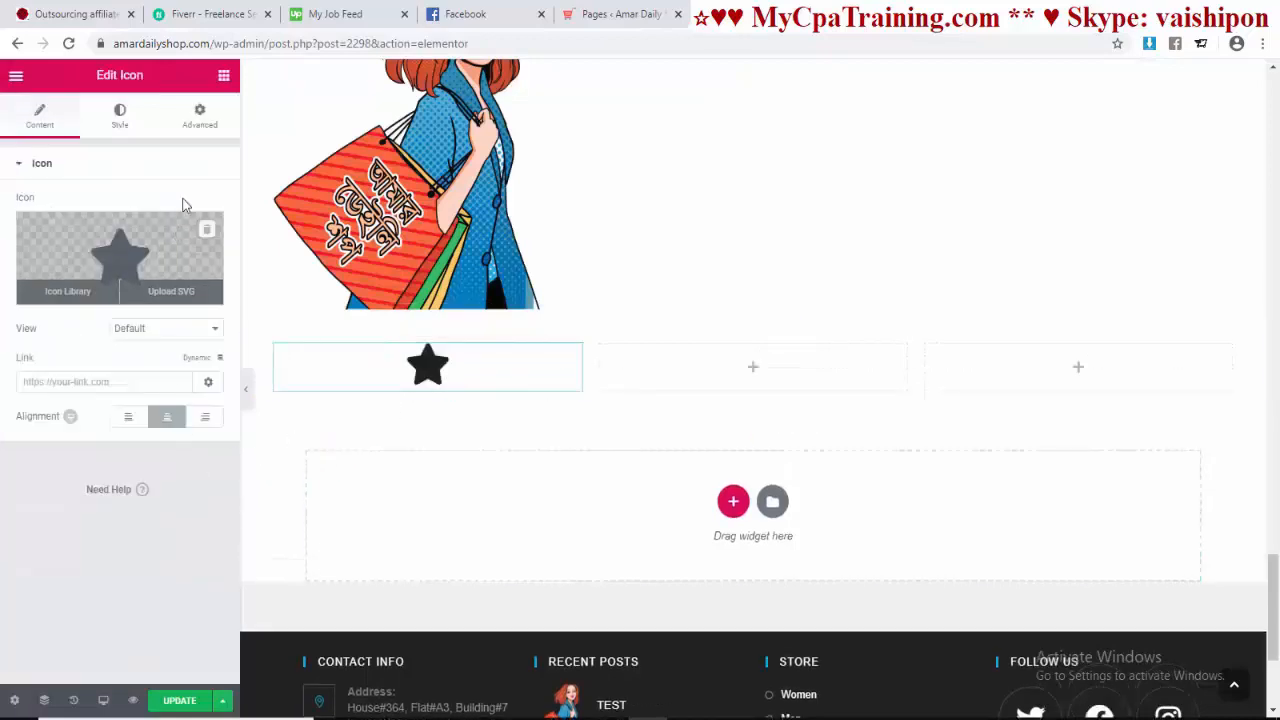
left_click(224, 75)
left_click_drag(177, 248, 427, 390)
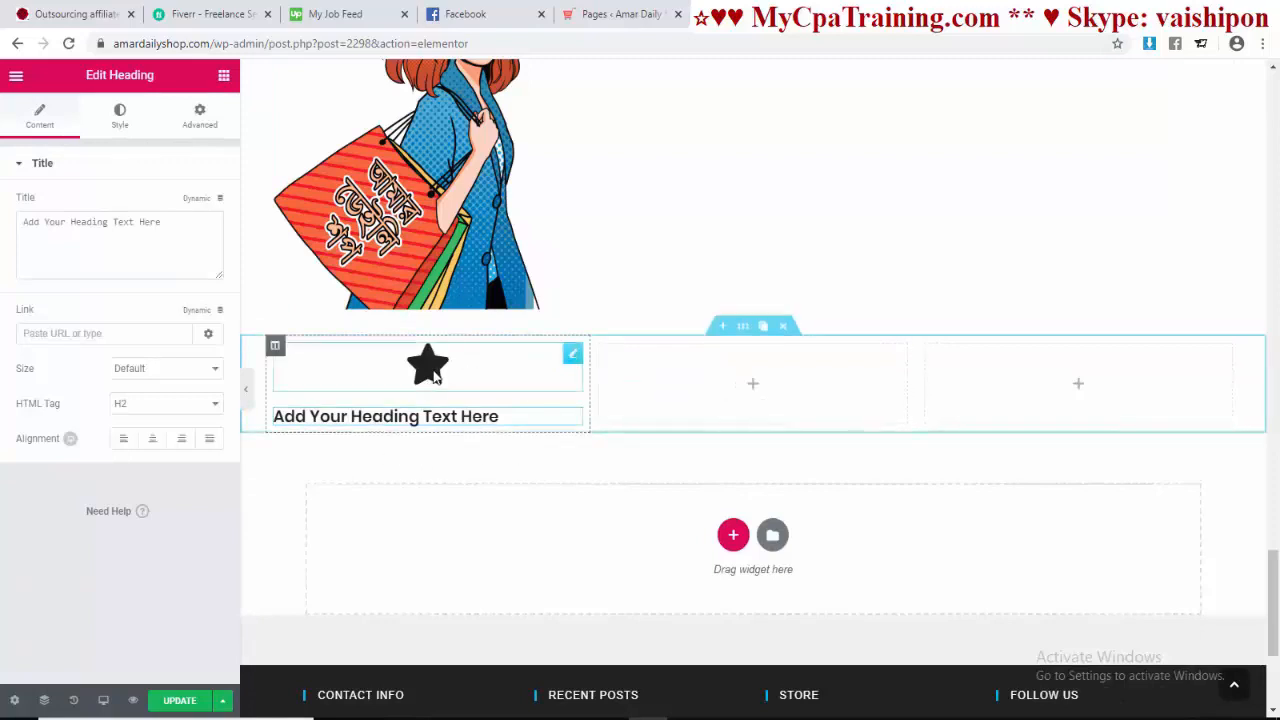
left_click(437, 375)
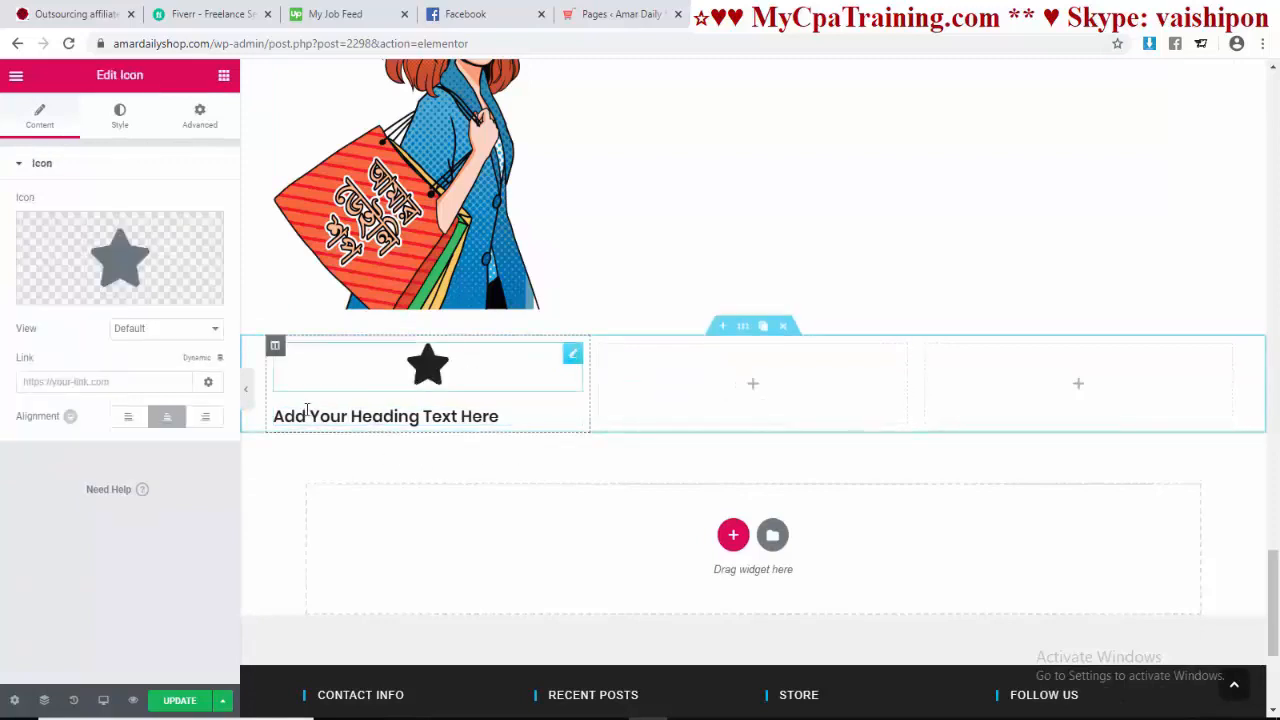
Step: Replace the star with a Globe icon found by searching 'glo' in the Icon Library
left_click(140, 270)
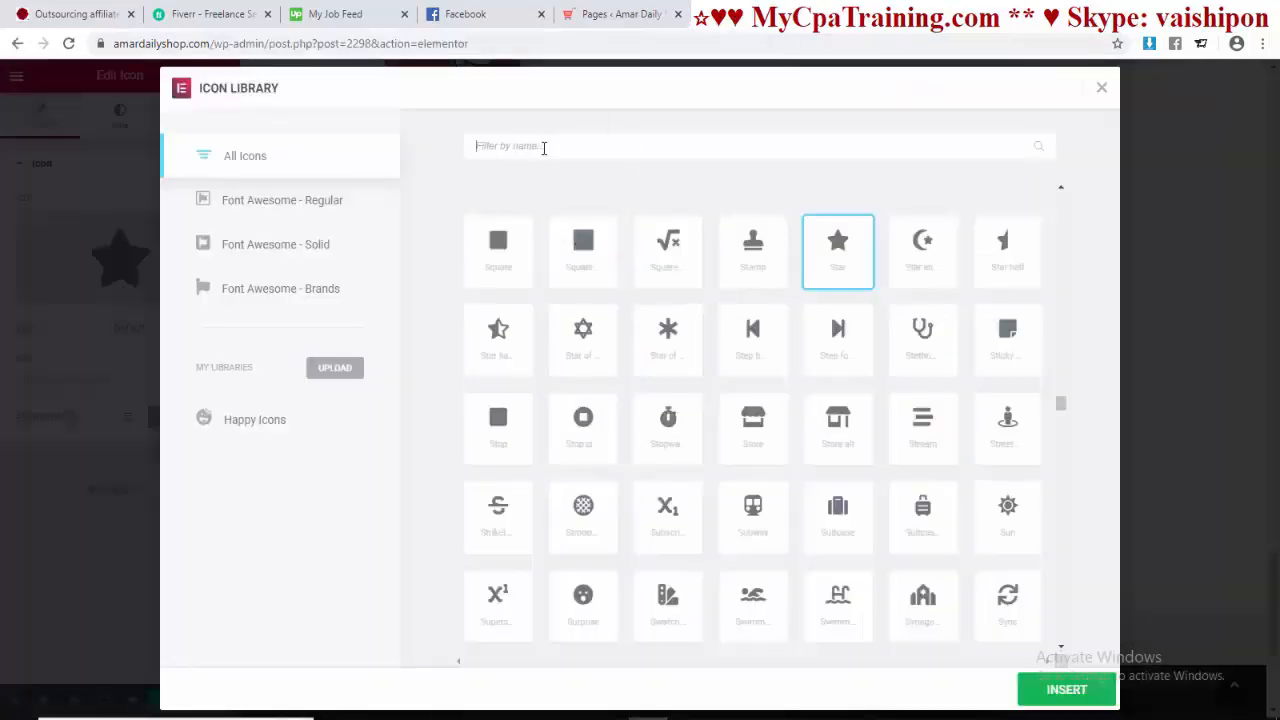
left_click(544, 147)
type("glo")
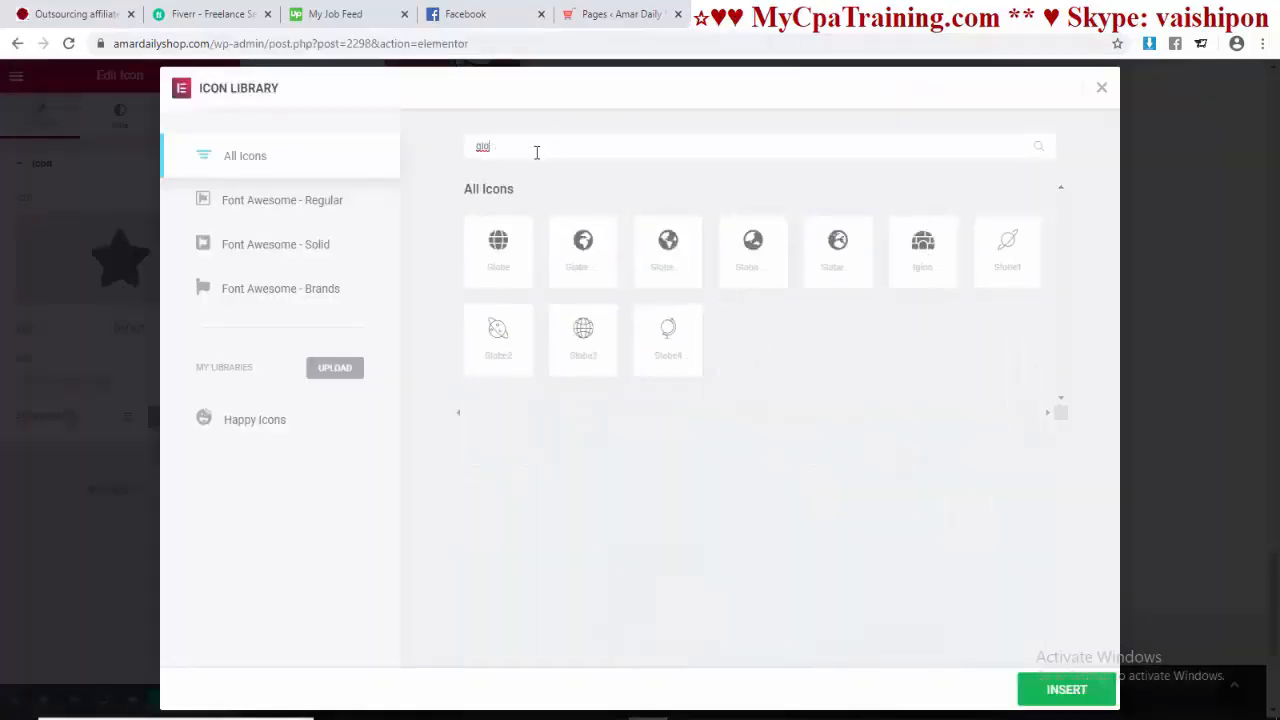
left_click(585, 268)
left_click(1030, 702)
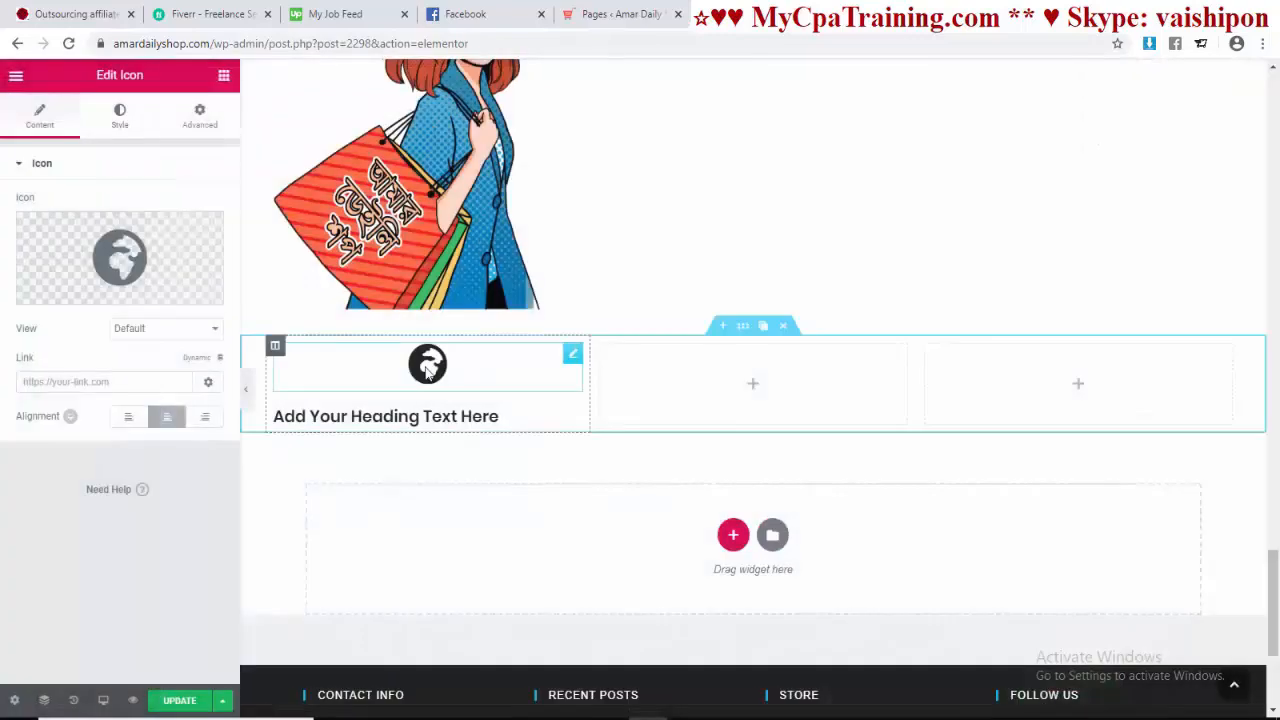
Step: Colour the globe red with the Primary swatch and enlarge it to size 82
left_click(118, 122)
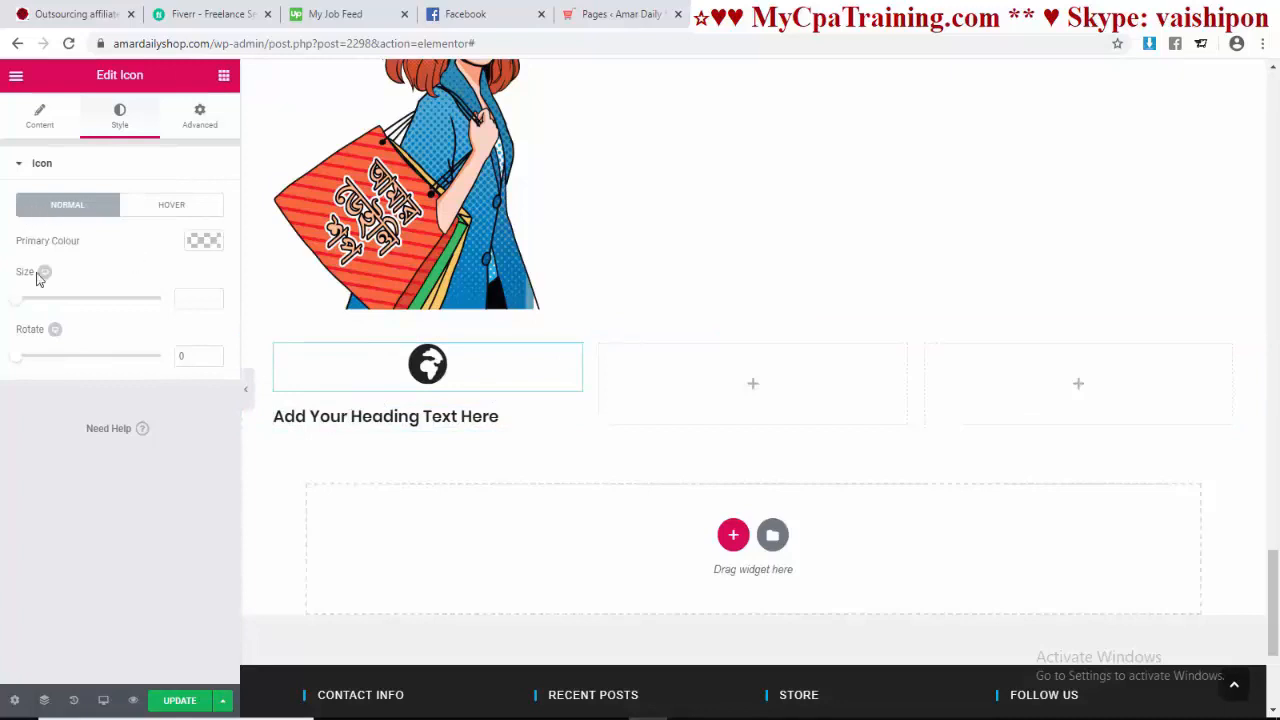
left_click(207, 241)
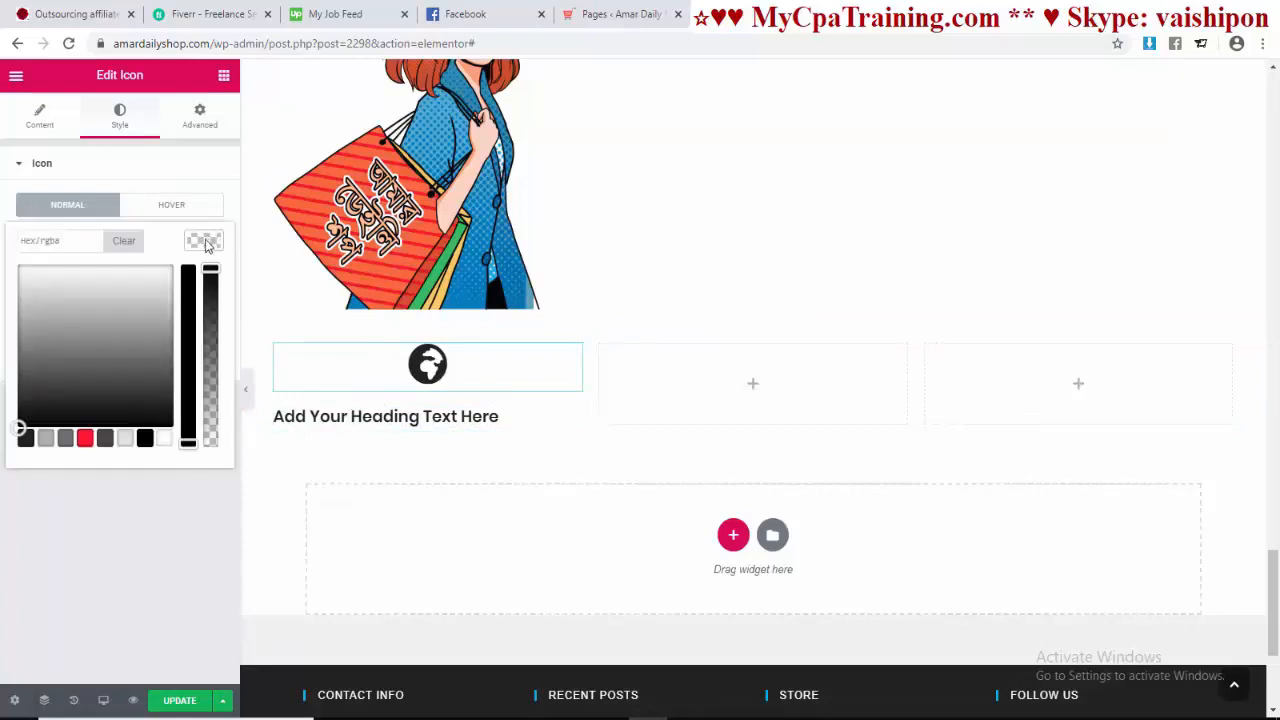
left_click(86, 439)
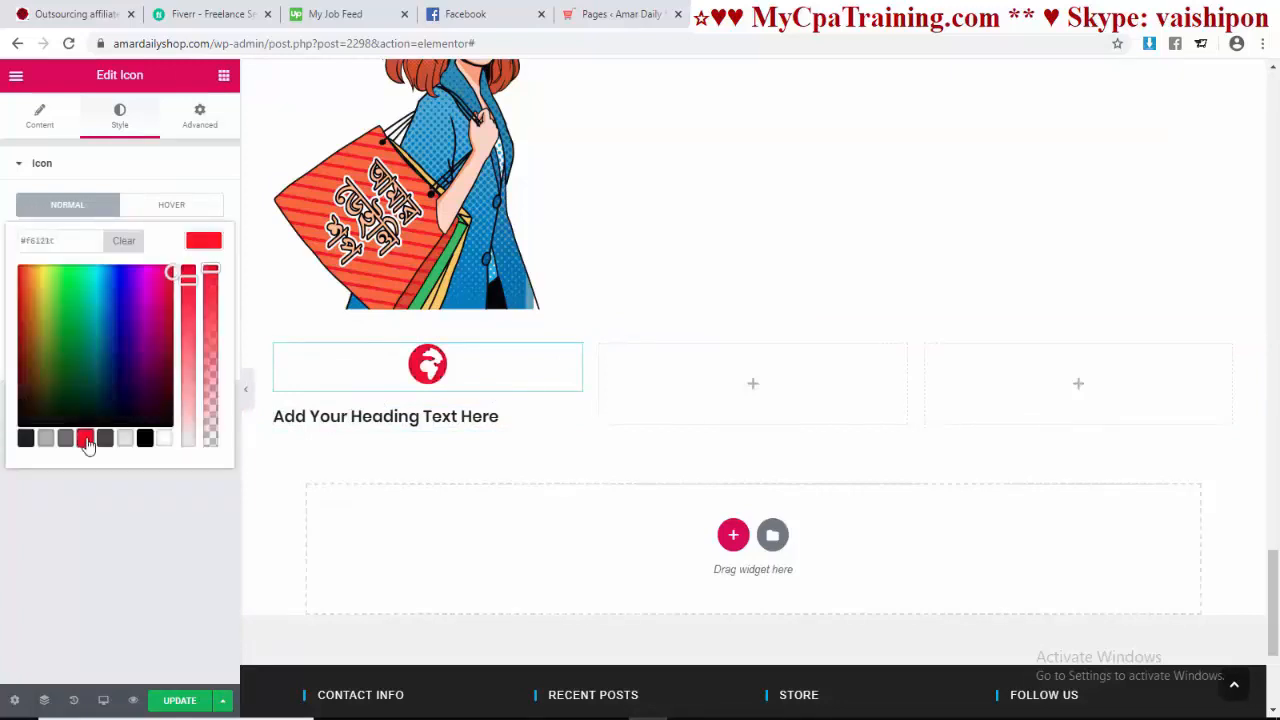
left_click(82, 536)
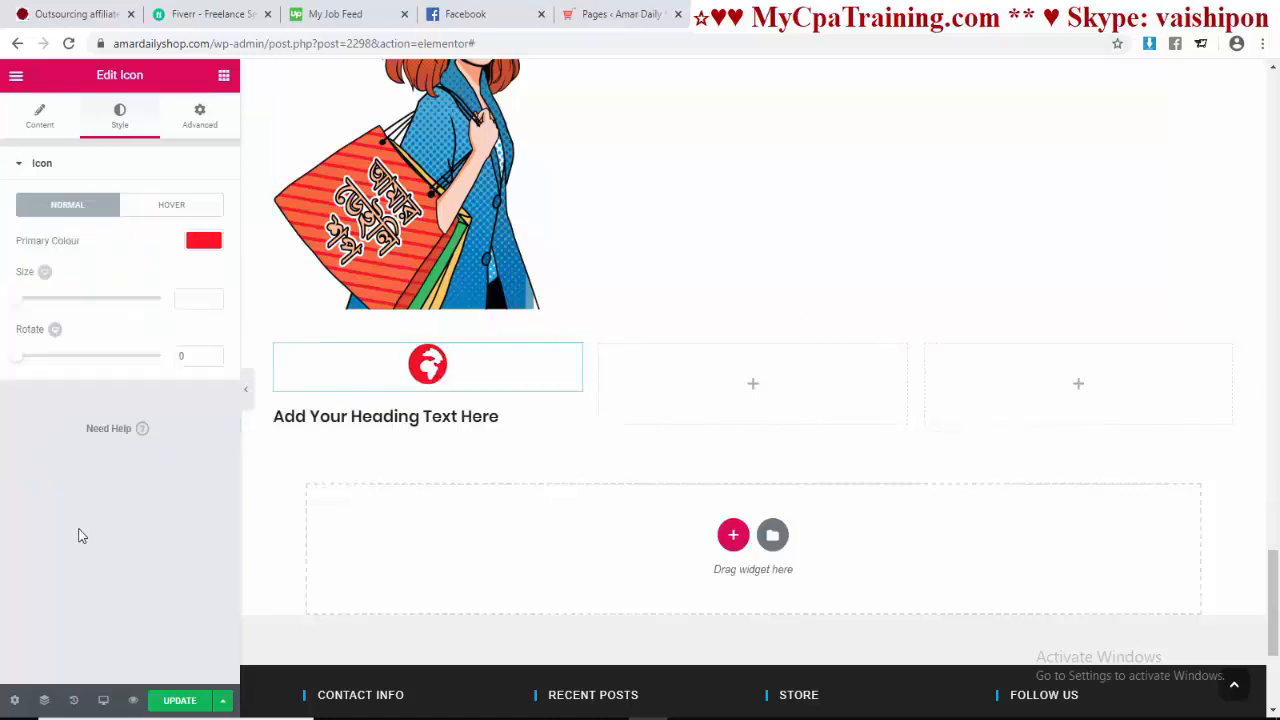
left_click_drag(23, 307, 44, 368)
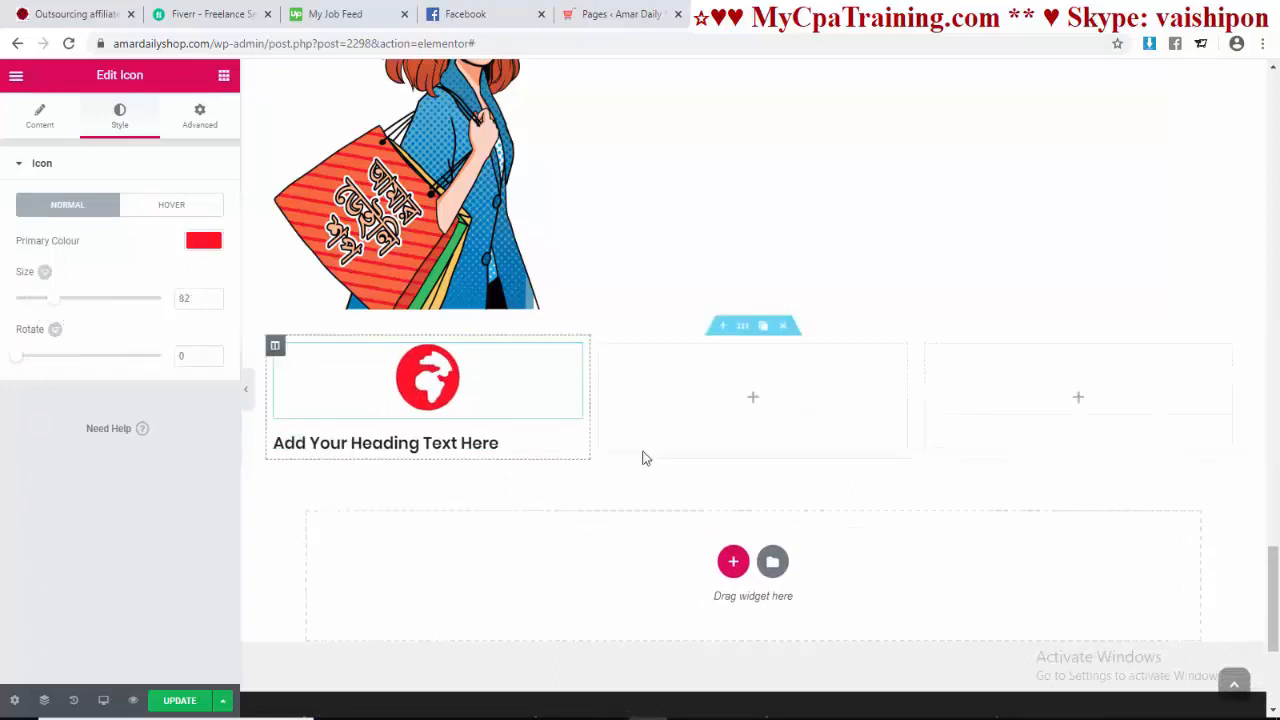
Step: Paste CUSTOMER SATISFACTION into the heading title and set its size to Large
left_click(418, 390)
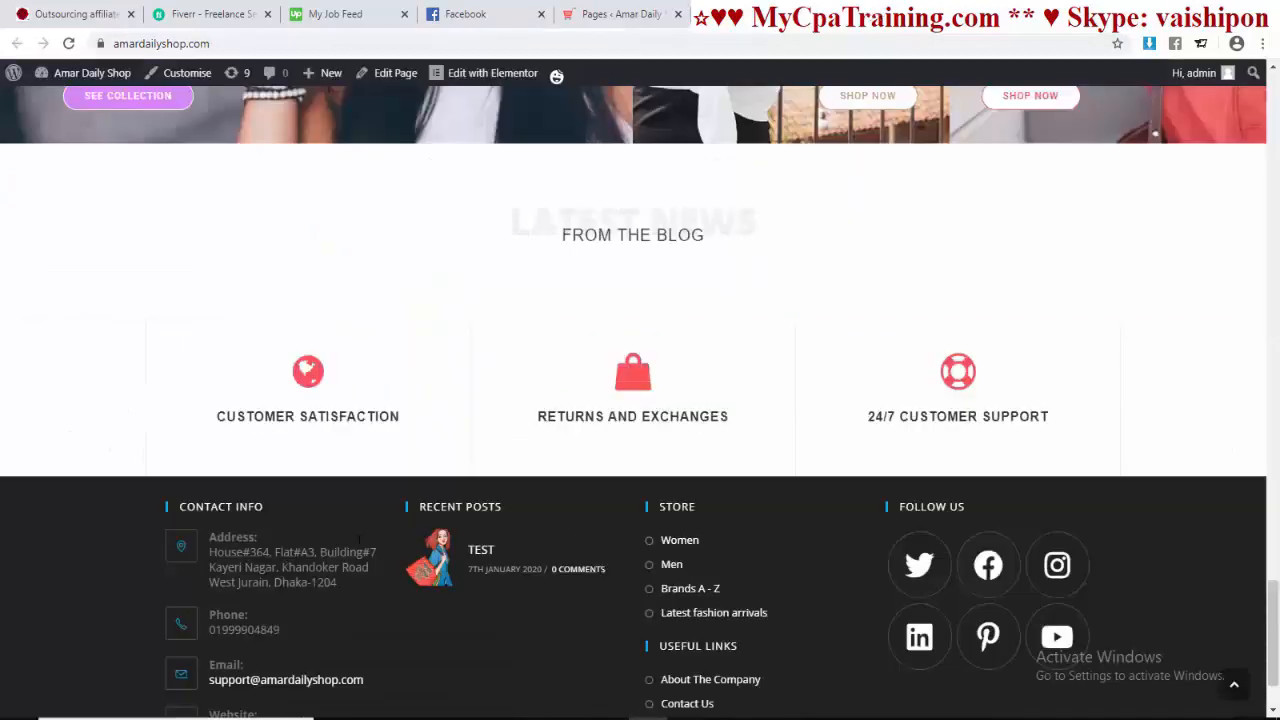
triple_click(310, 416)
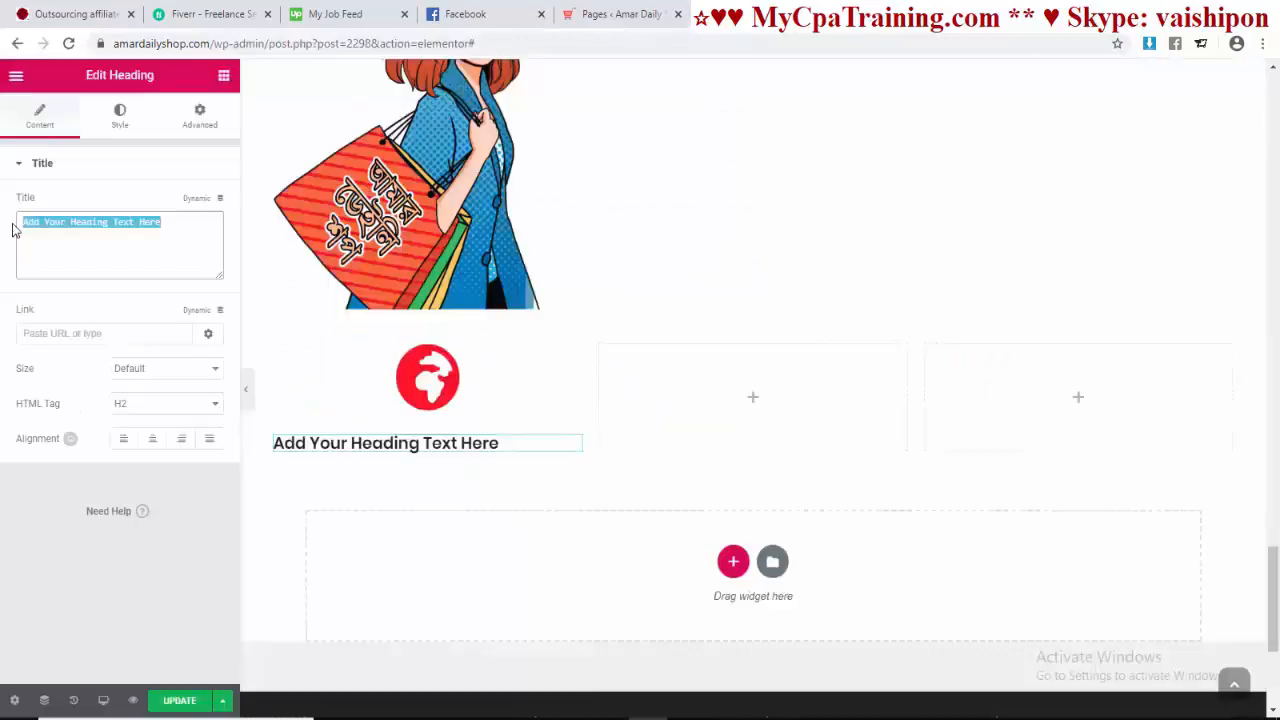
type("CUSTOMER SATISFACTION")
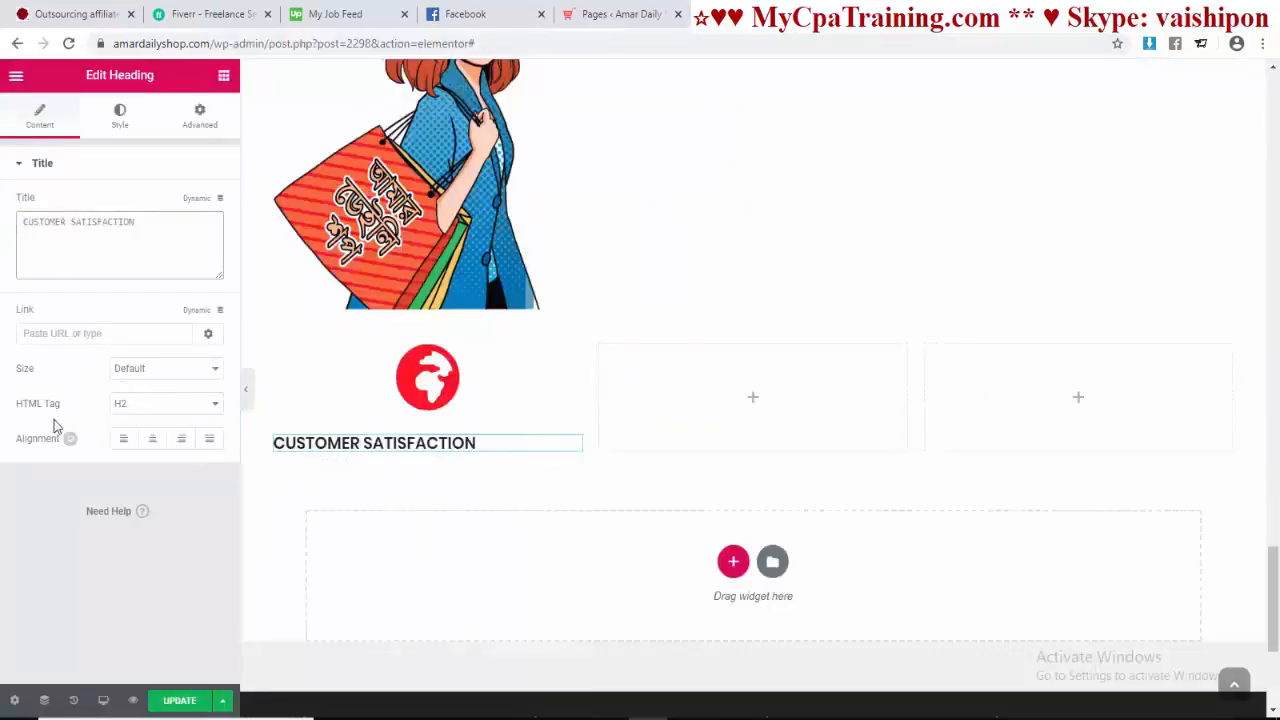
left_click(163, 375)
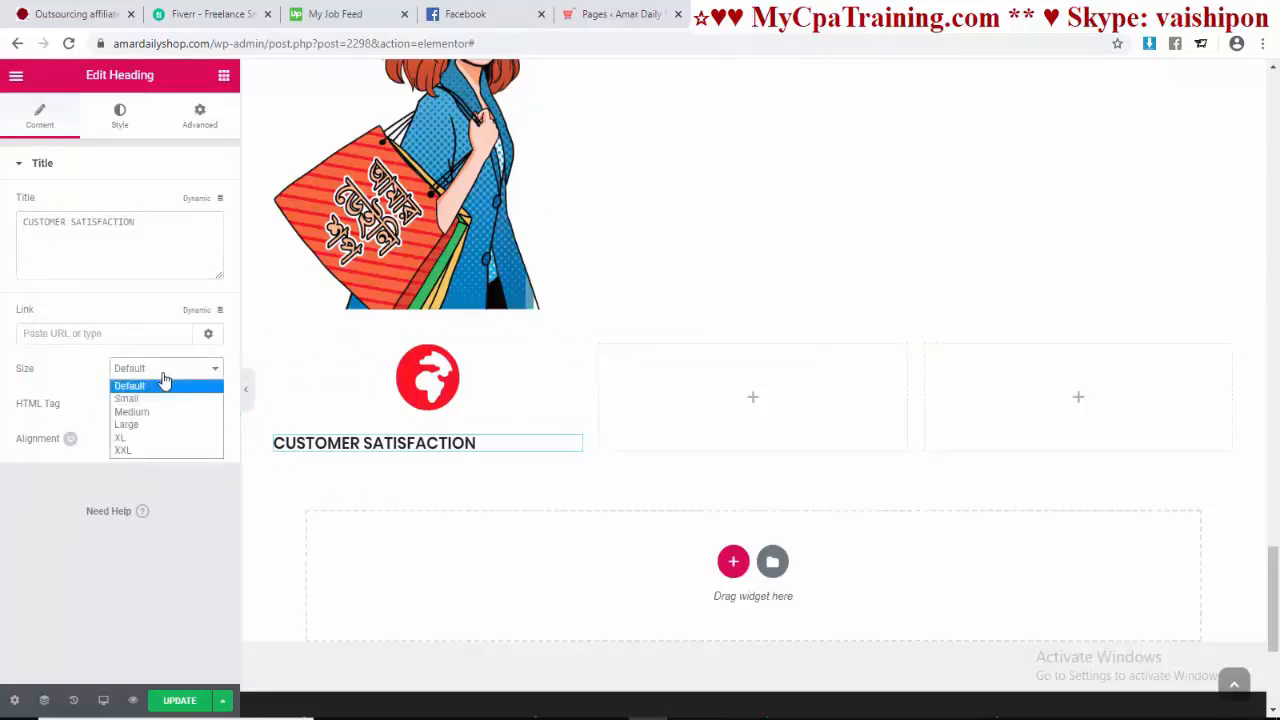
left_click(127, 424)
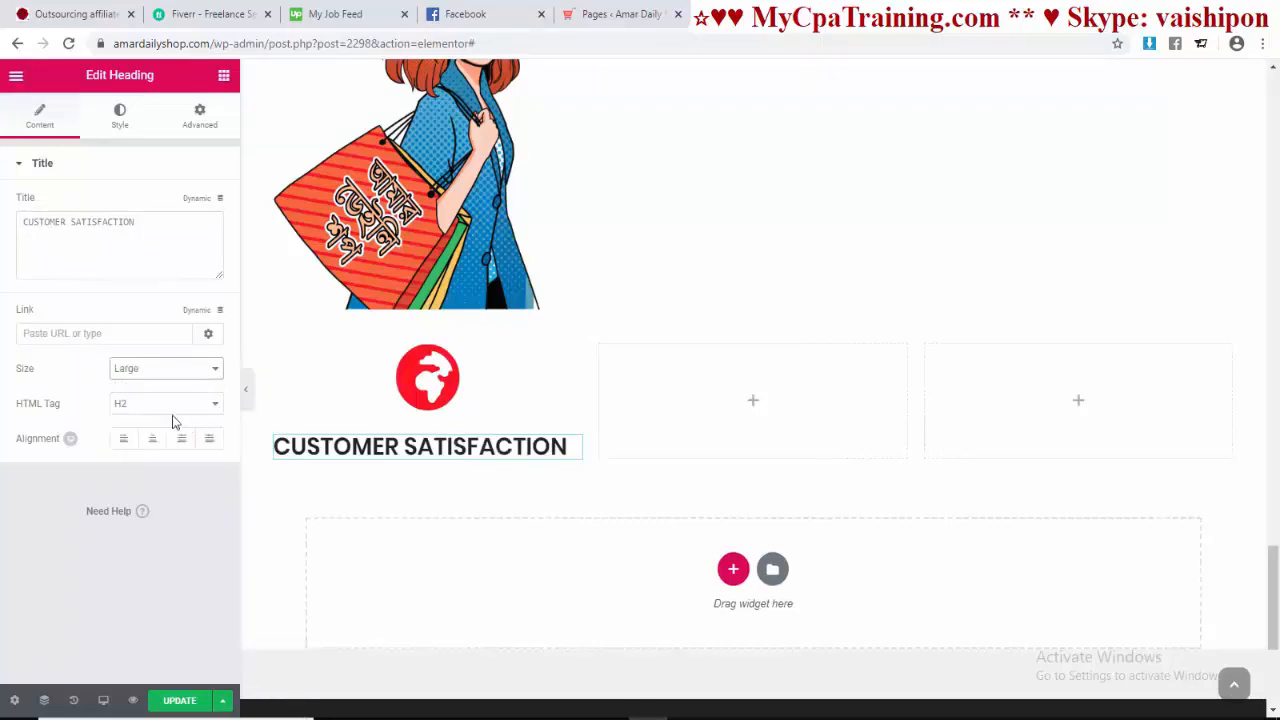
Step: Style the heading text red with a font weight of 700
left_click(120, 118)
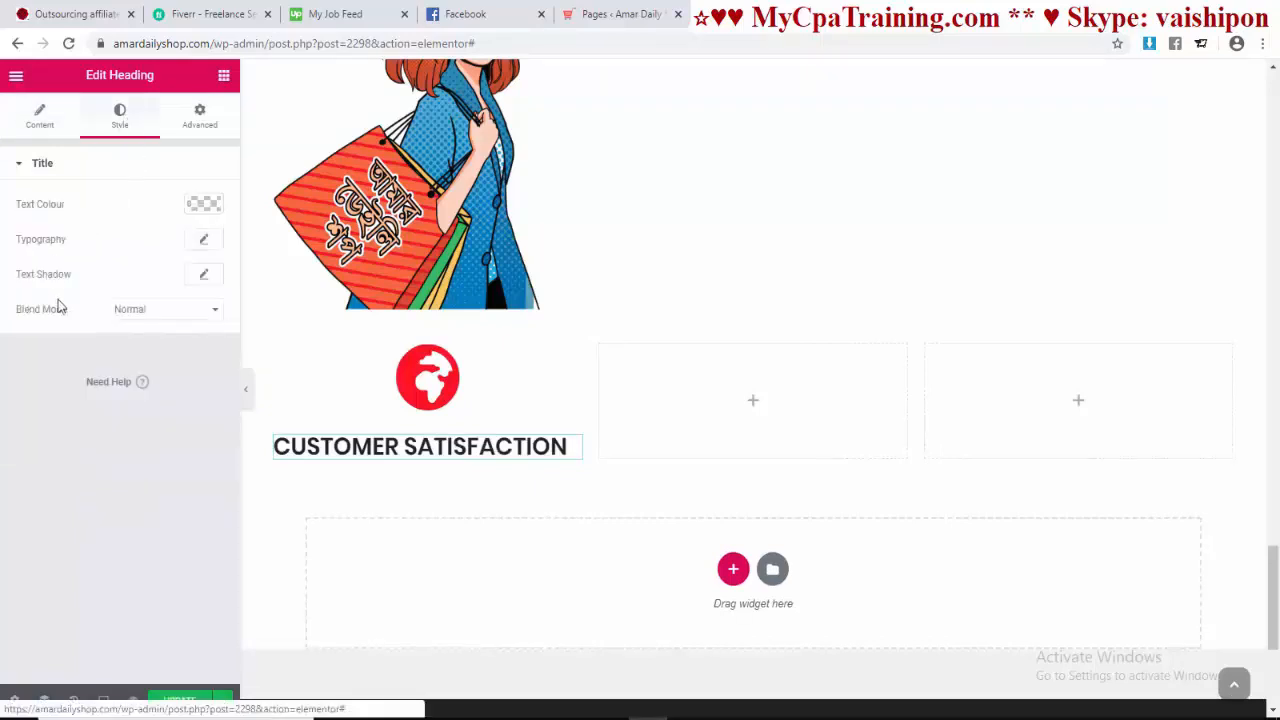
left_click(203, 206)
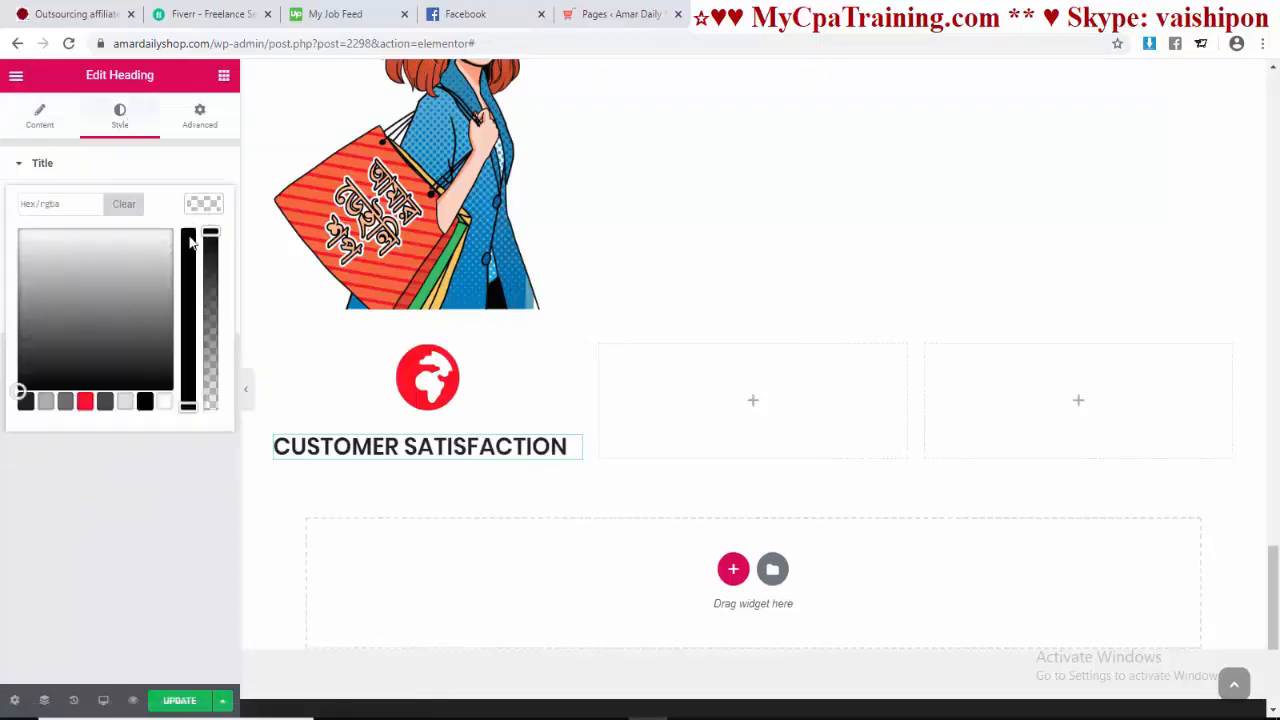
left_click(82, 404)
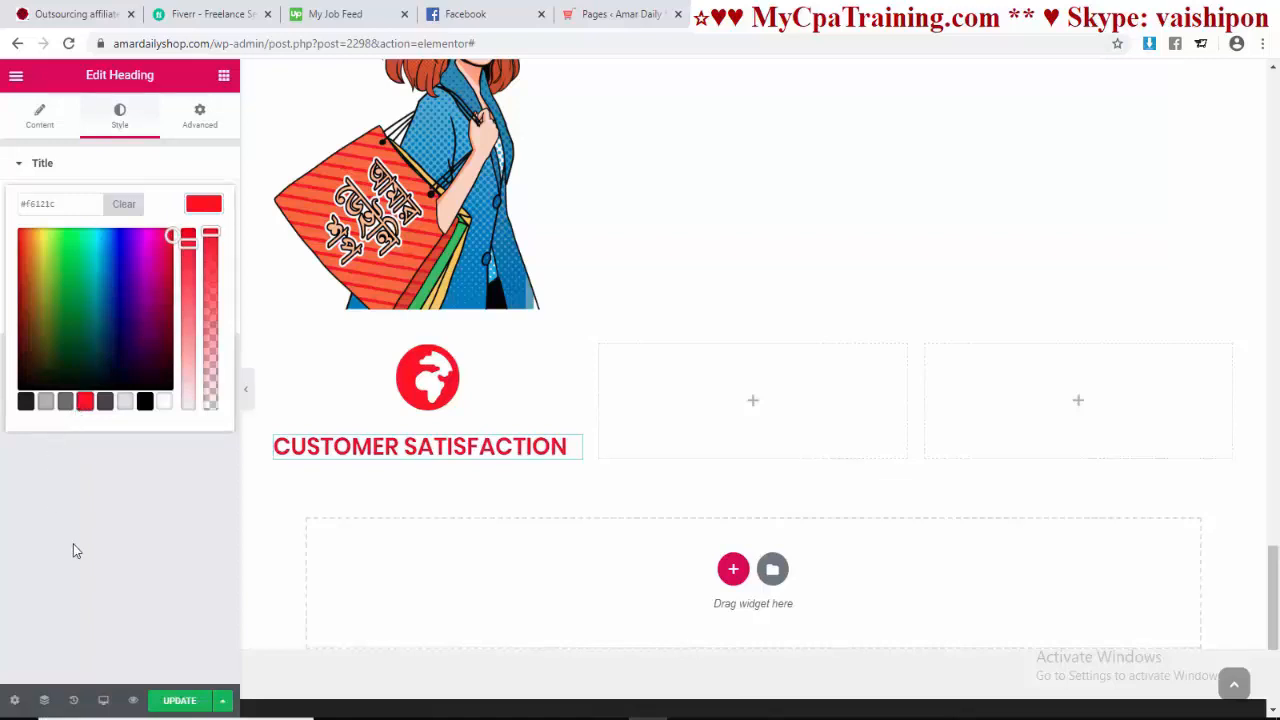
left_click(125, 495)
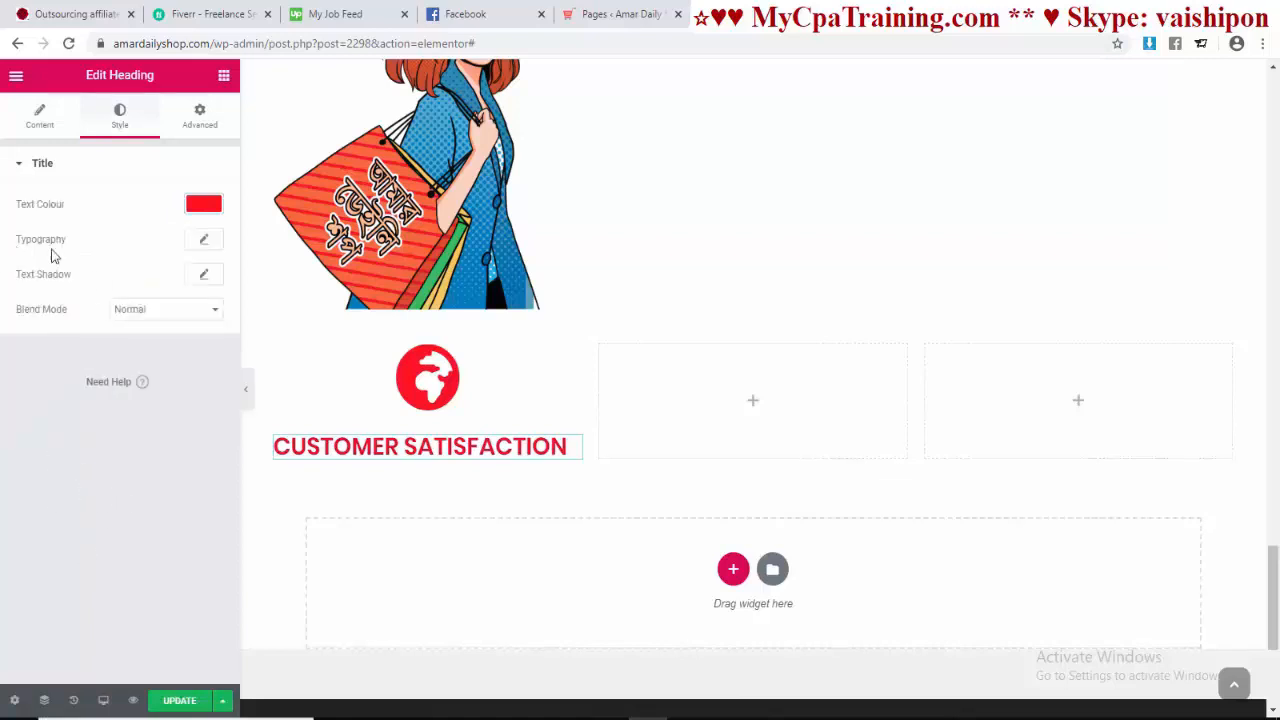
left_click(204, 241)
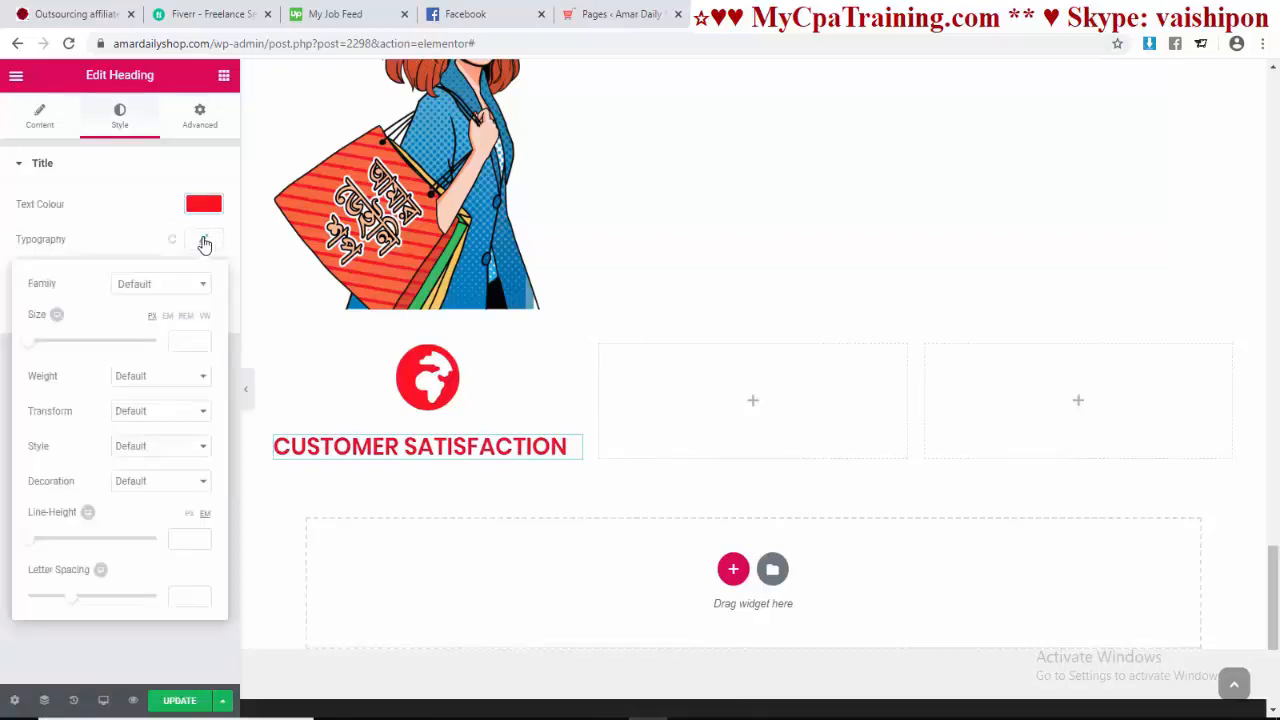
left_click(170, 378)
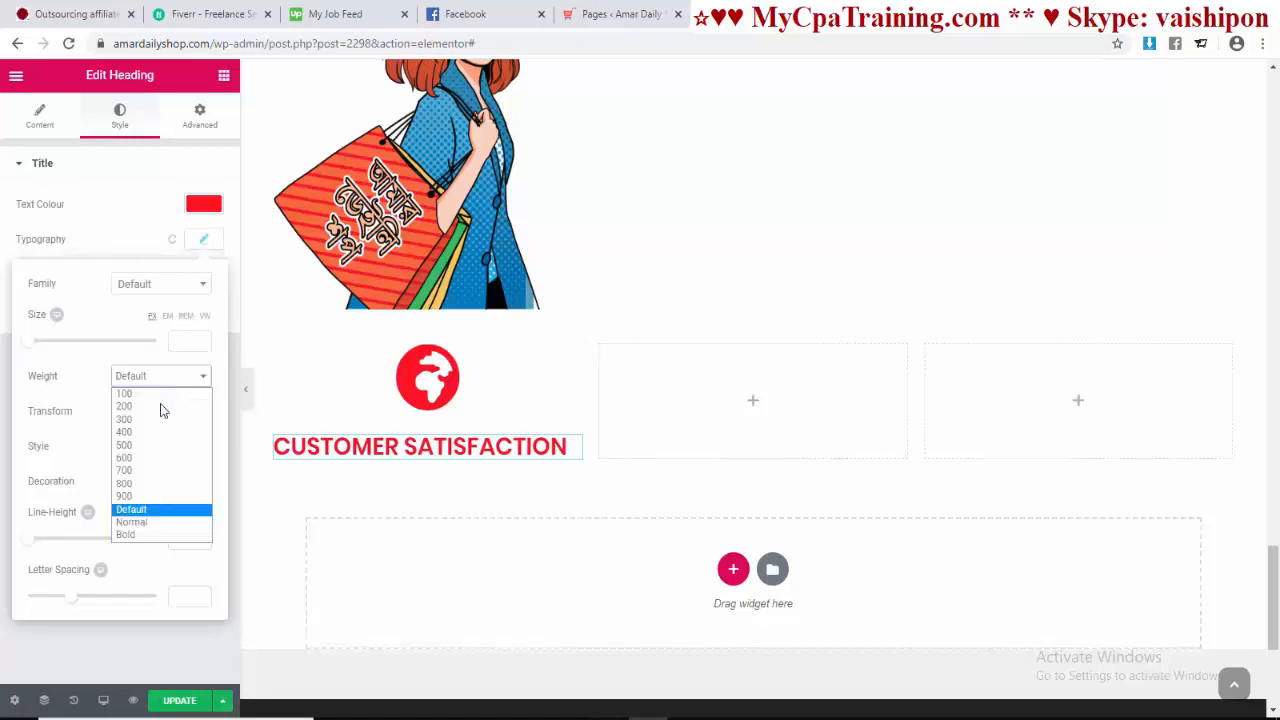
left_click(140, 496)
left_click(192, 388)
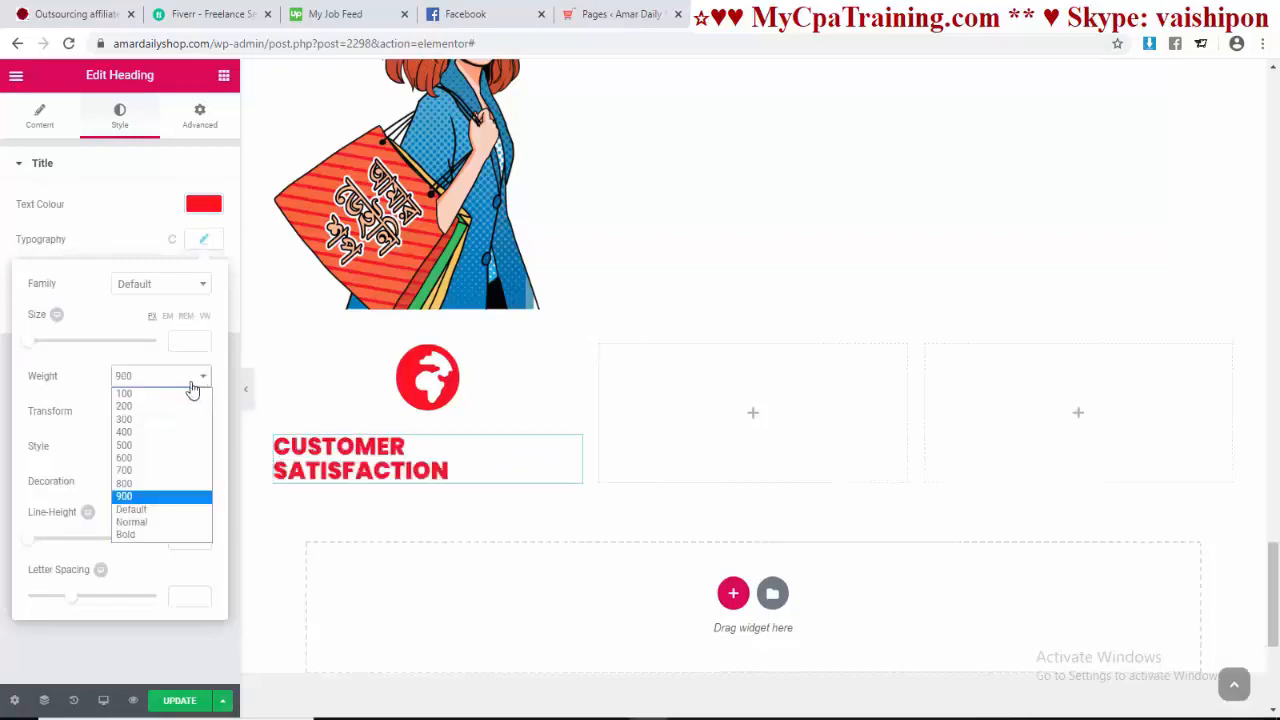
left_click(147, 471)
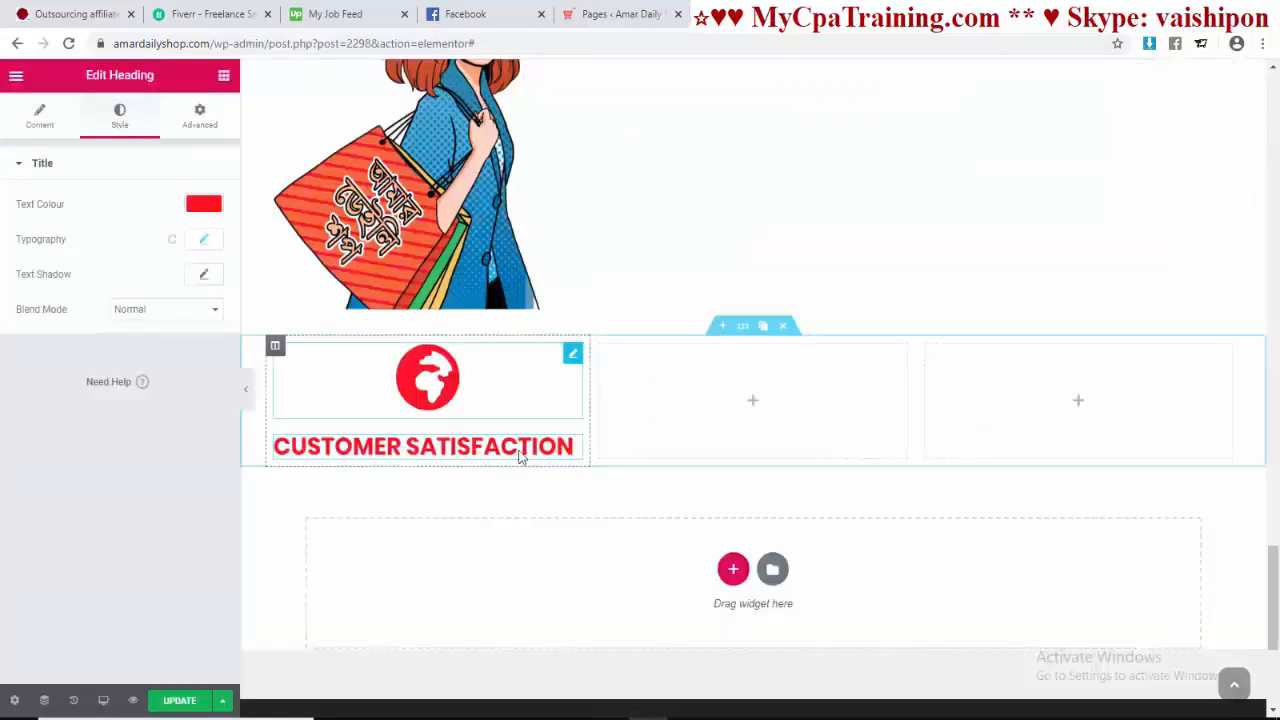
left_click(224, 76)
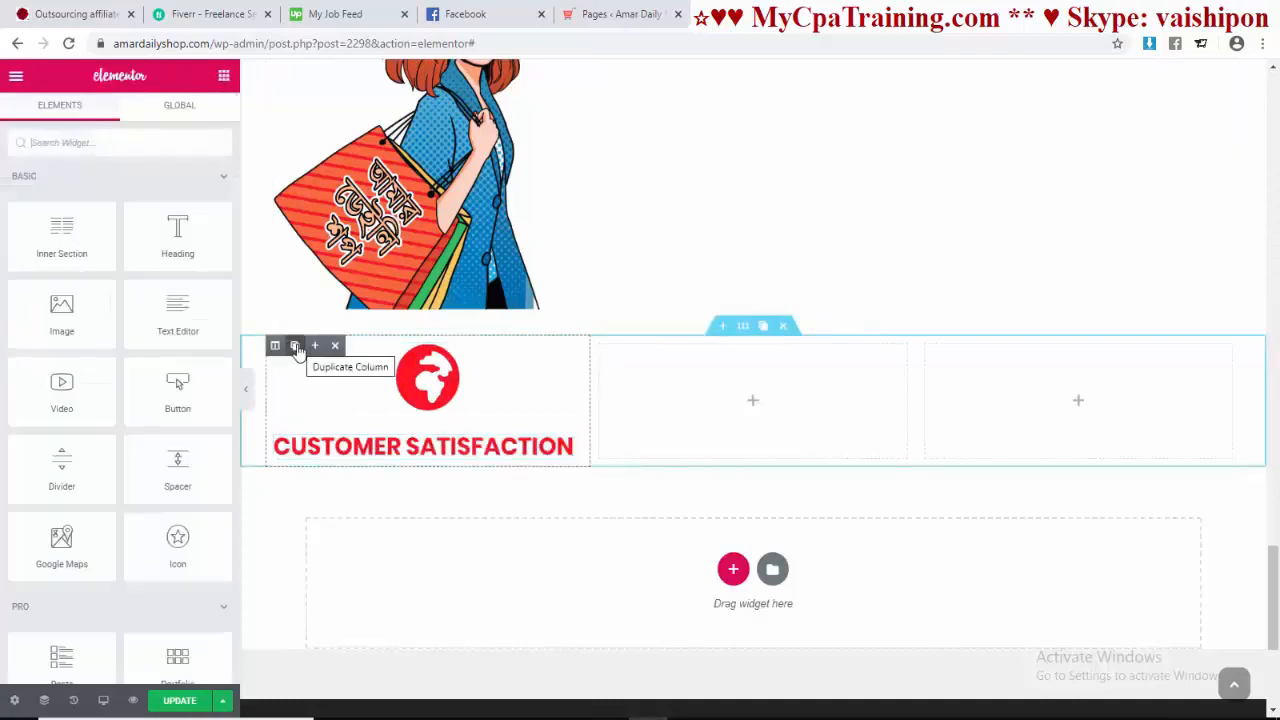
Step: Duplicate the first column twice and delete the two empty columns, leaving three globe columns
left_click(295, 346)
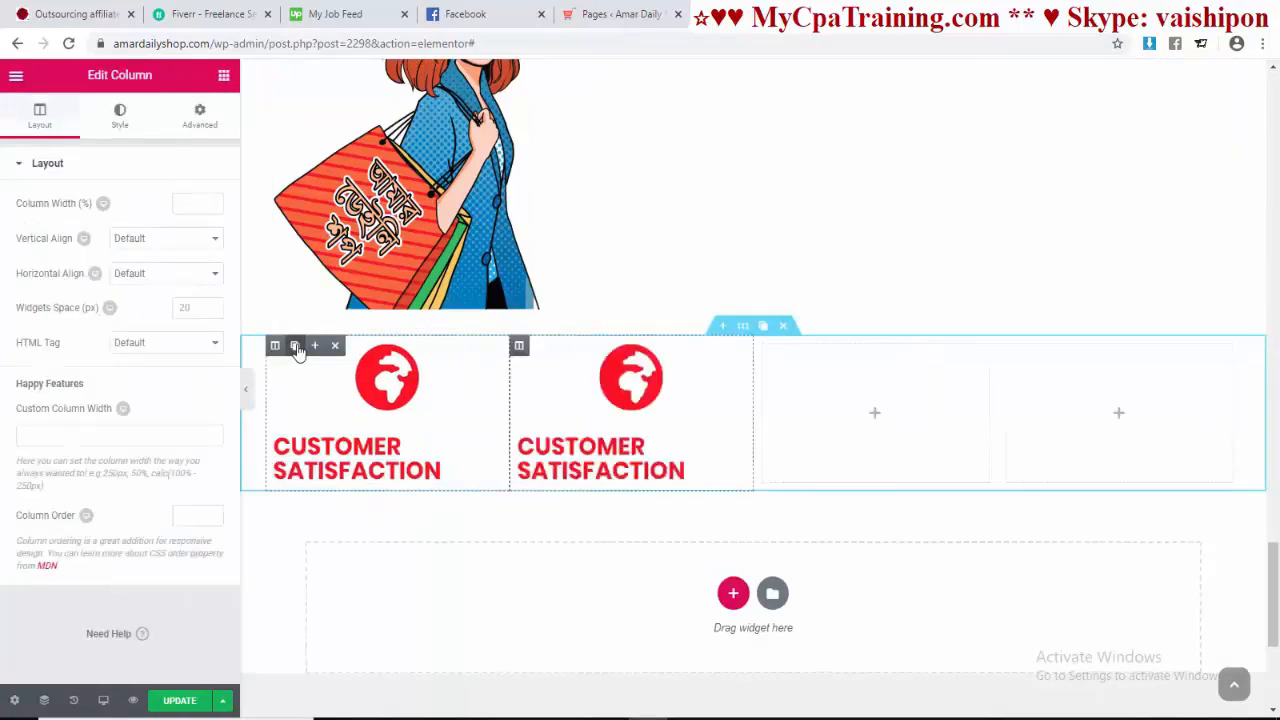
left_click(295, 346)
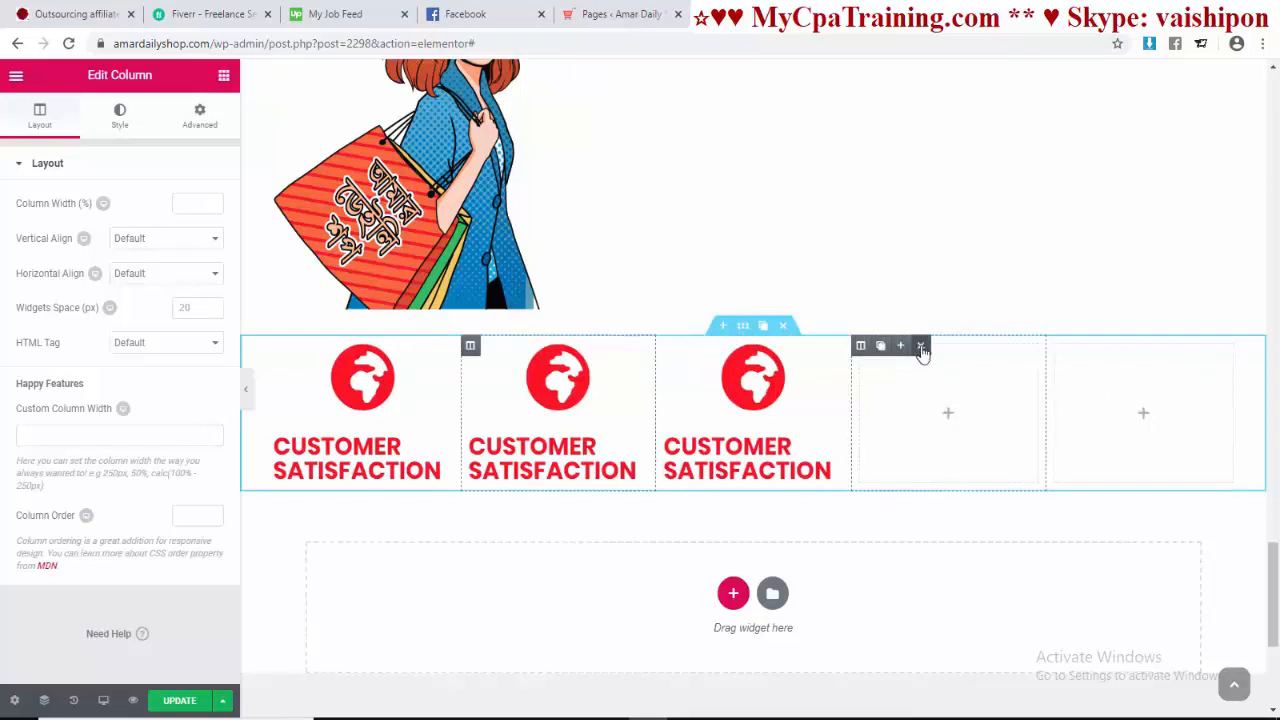
left_click(921, 347)
mouse_move(1009, 348)
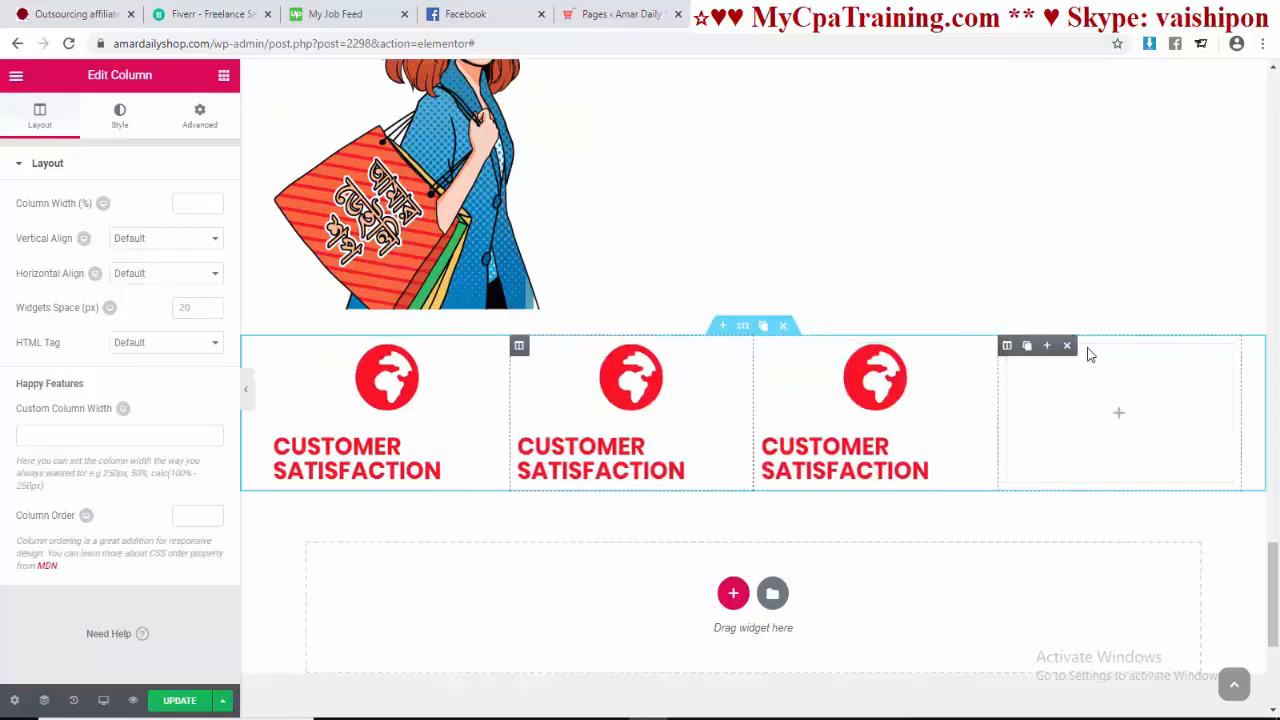
left_click(1067, 345)
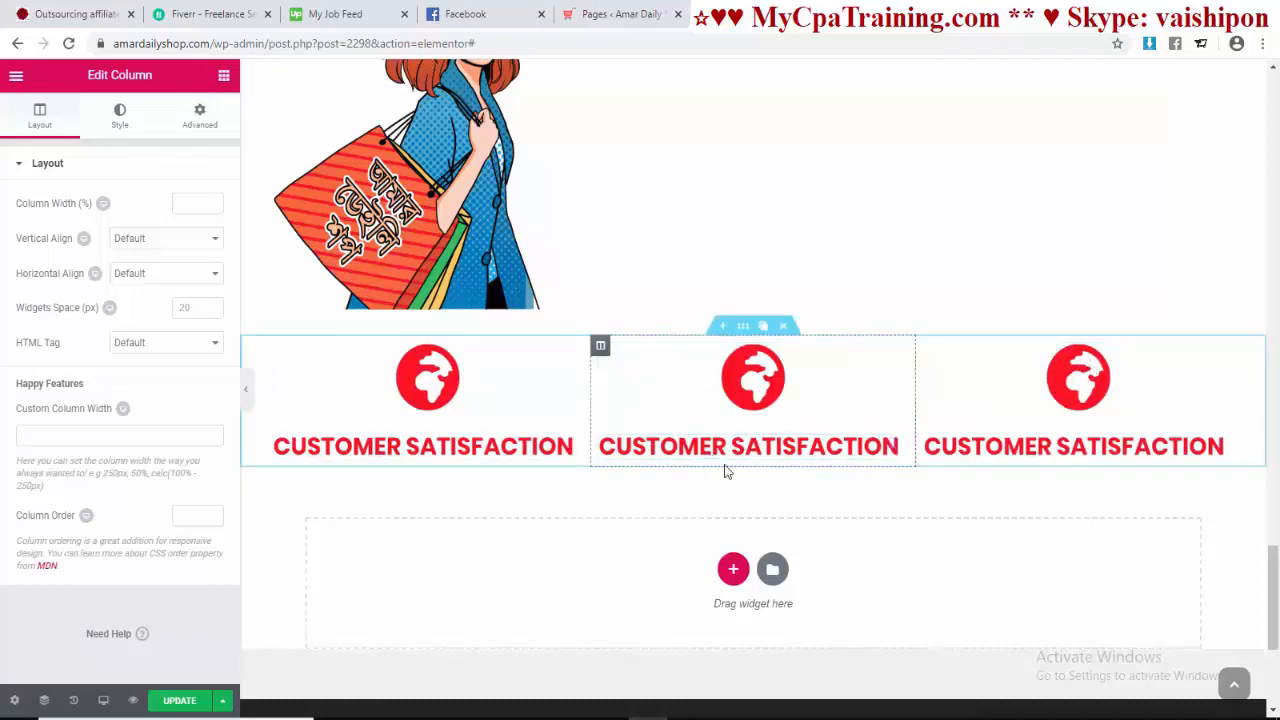
left_click(740, 386)
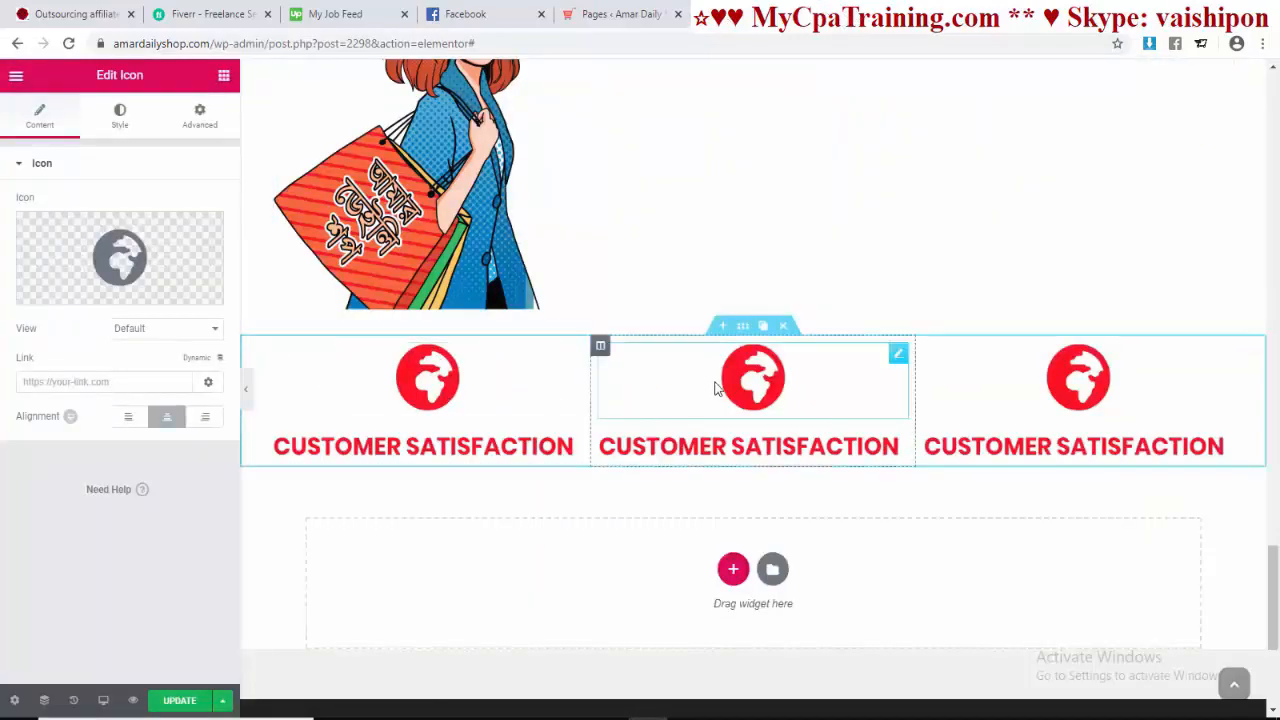
Step: Swap the middle column's globe for a shopping cart icon found by searching 'shop'
left_click(66, 290)
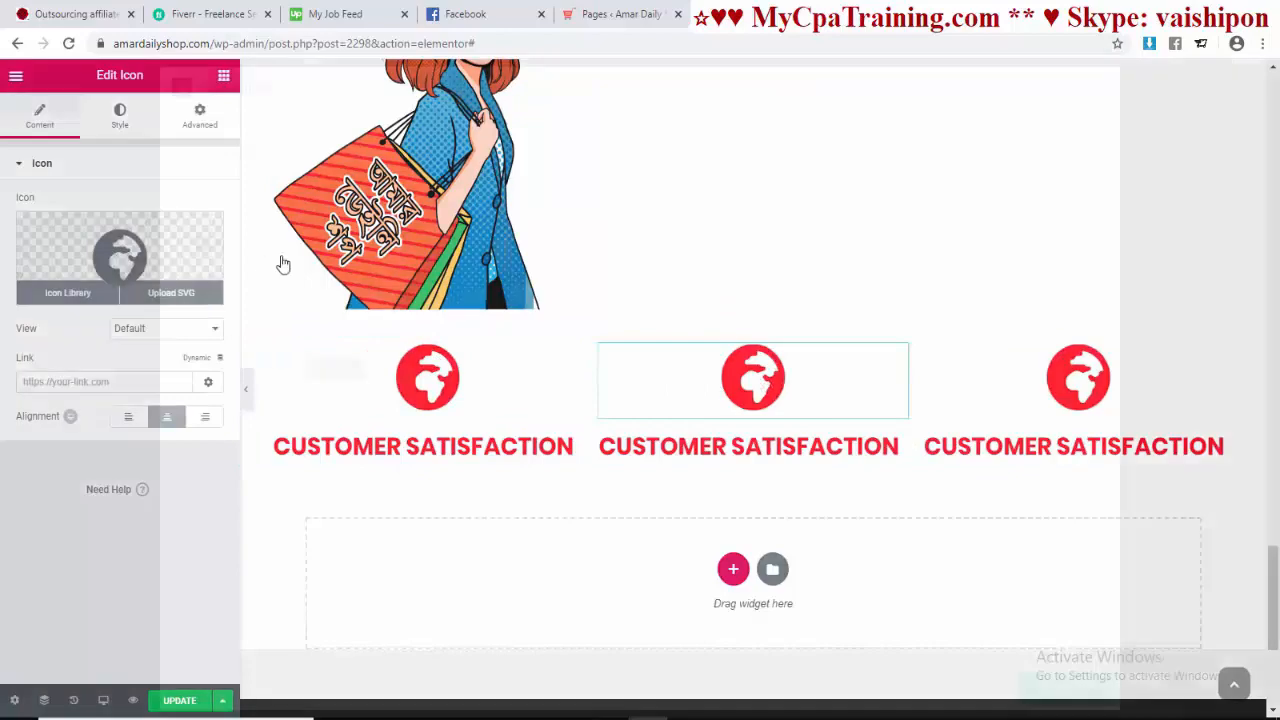
left_click(526, 140)
type("sh")
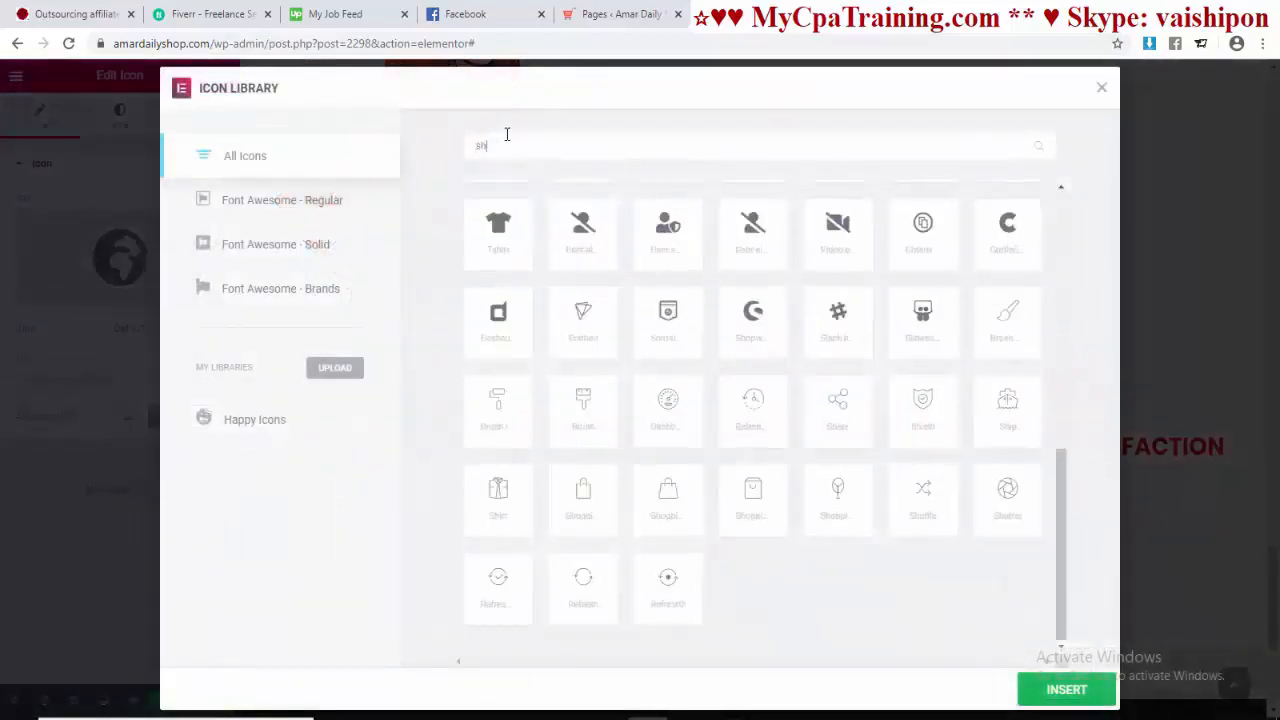
type("op")
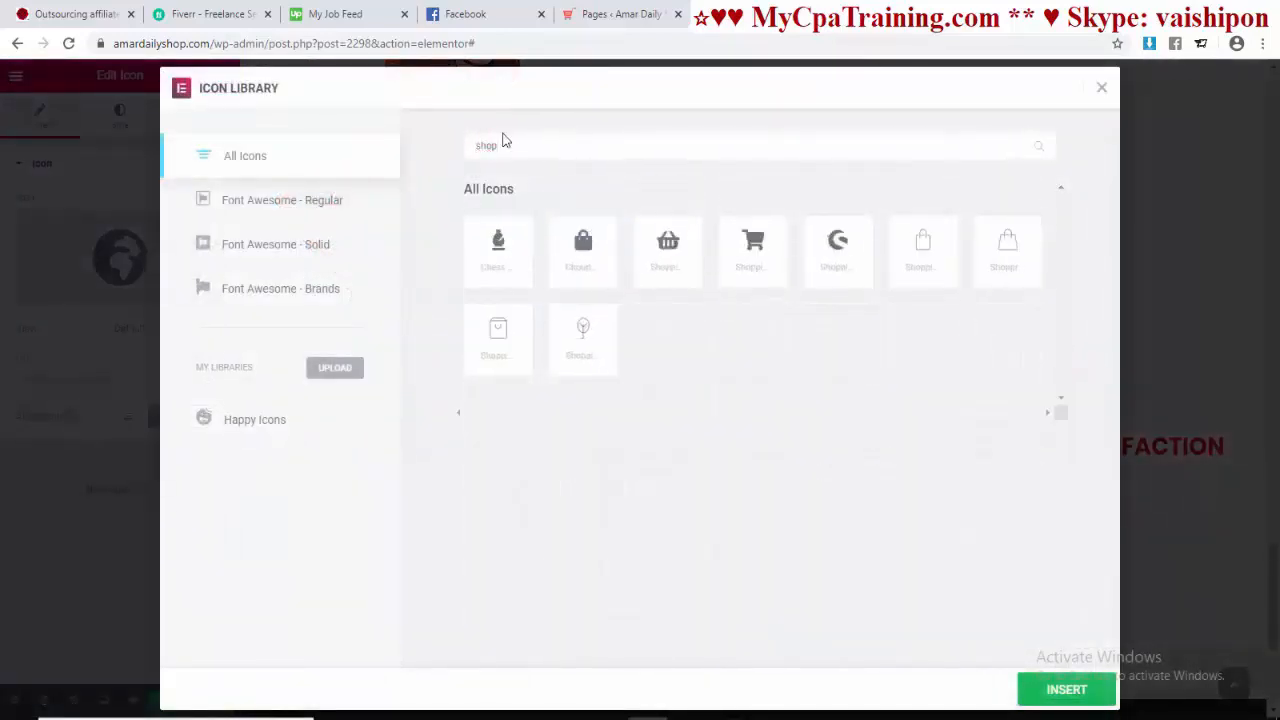
left_click(753, 245)
left_click(1055, 692)
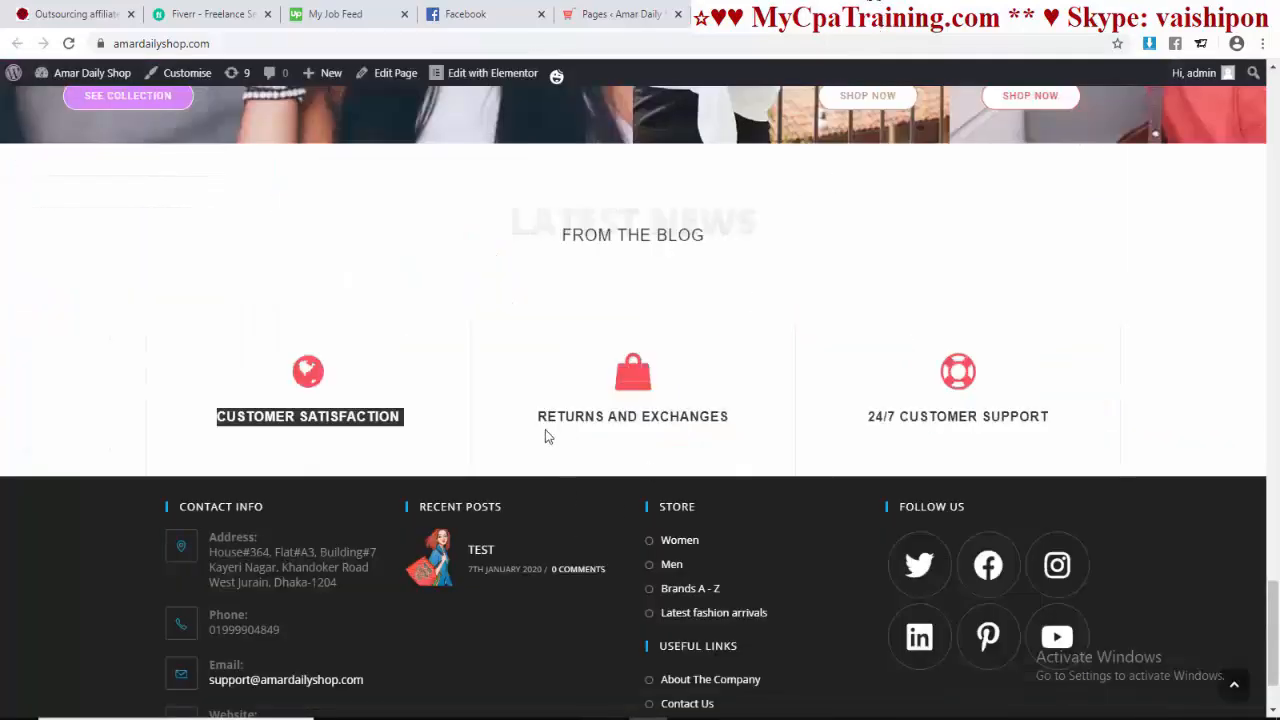
Step: Copy the RETURNS AND EXCHANGES heading text from the live shop page
left_click(539, 421)
left_click_drag(537, 417, 740, 430)
key("ctrl+c")
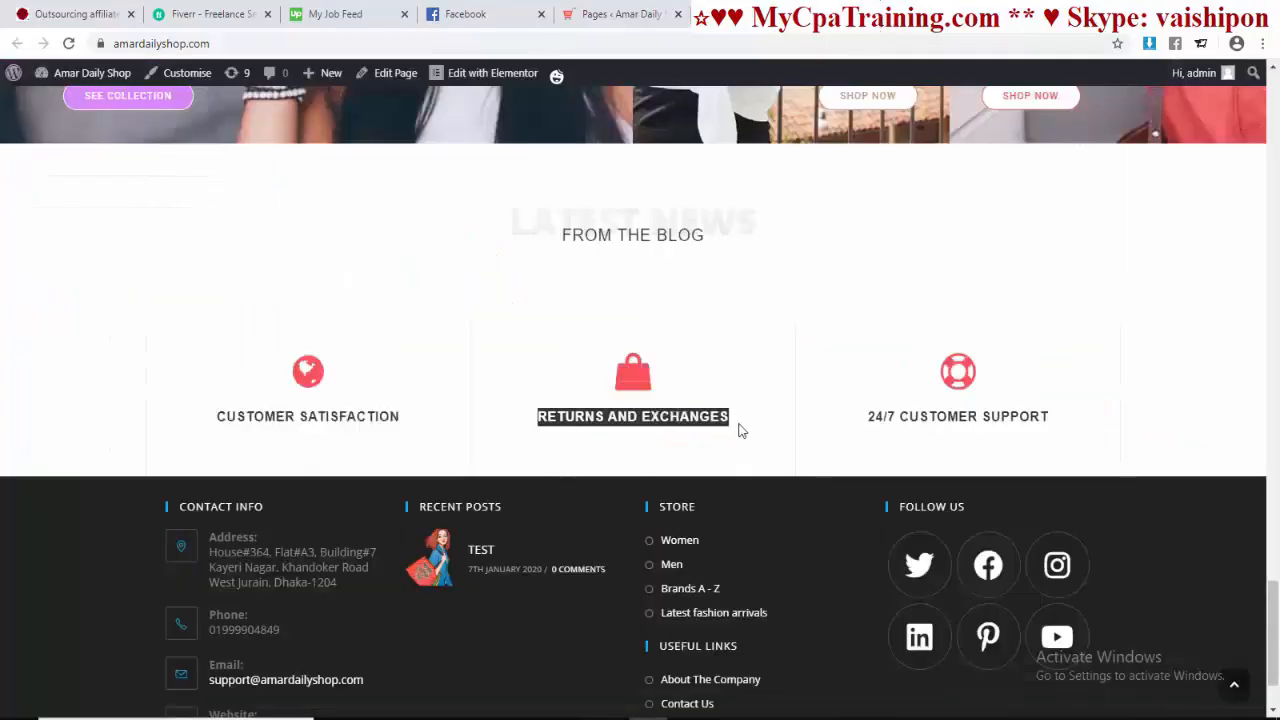
right_click(693, 417)
left_click(718, 432)
Step: Retitle the middle heading RETURNS AND EXCHANGES by pasting over CUSTOMER SATISFACTION
left_click(815, 12)
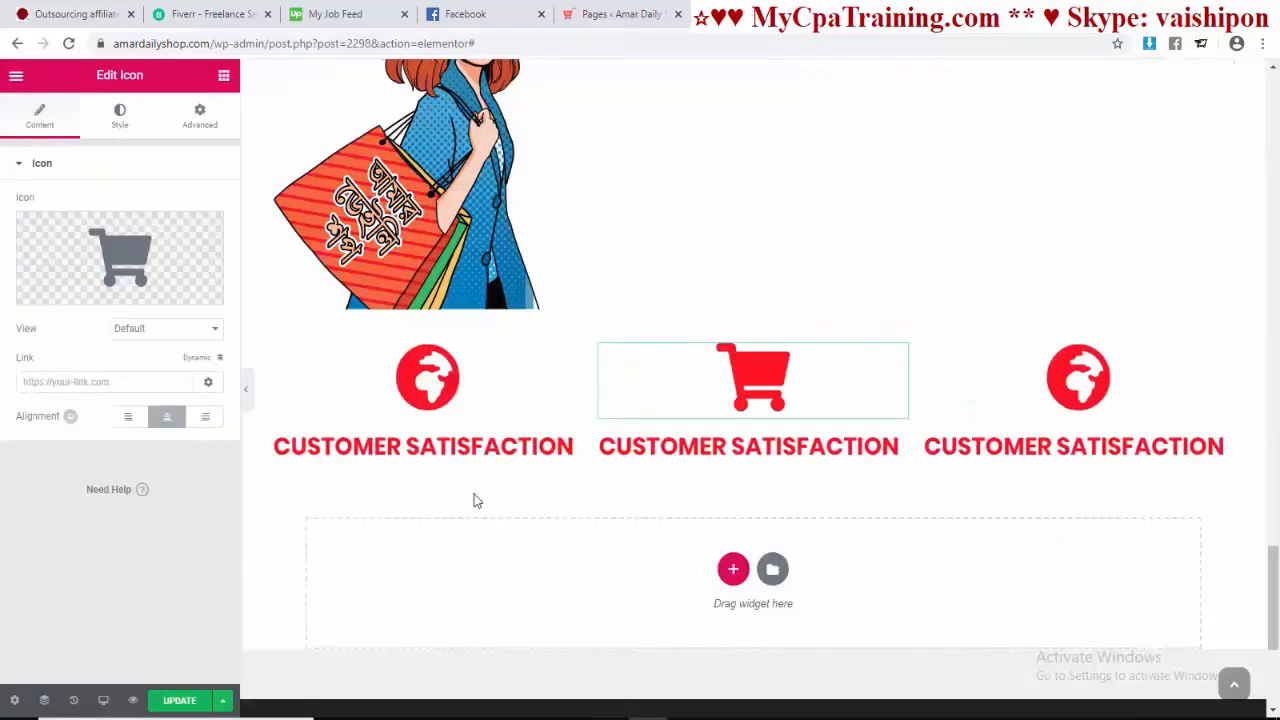
left_click(668, 448)
left_click(132, 237)
left_click_drag(154, 229, 5, 243)
left_click_drag(161, 228, 3, 229)
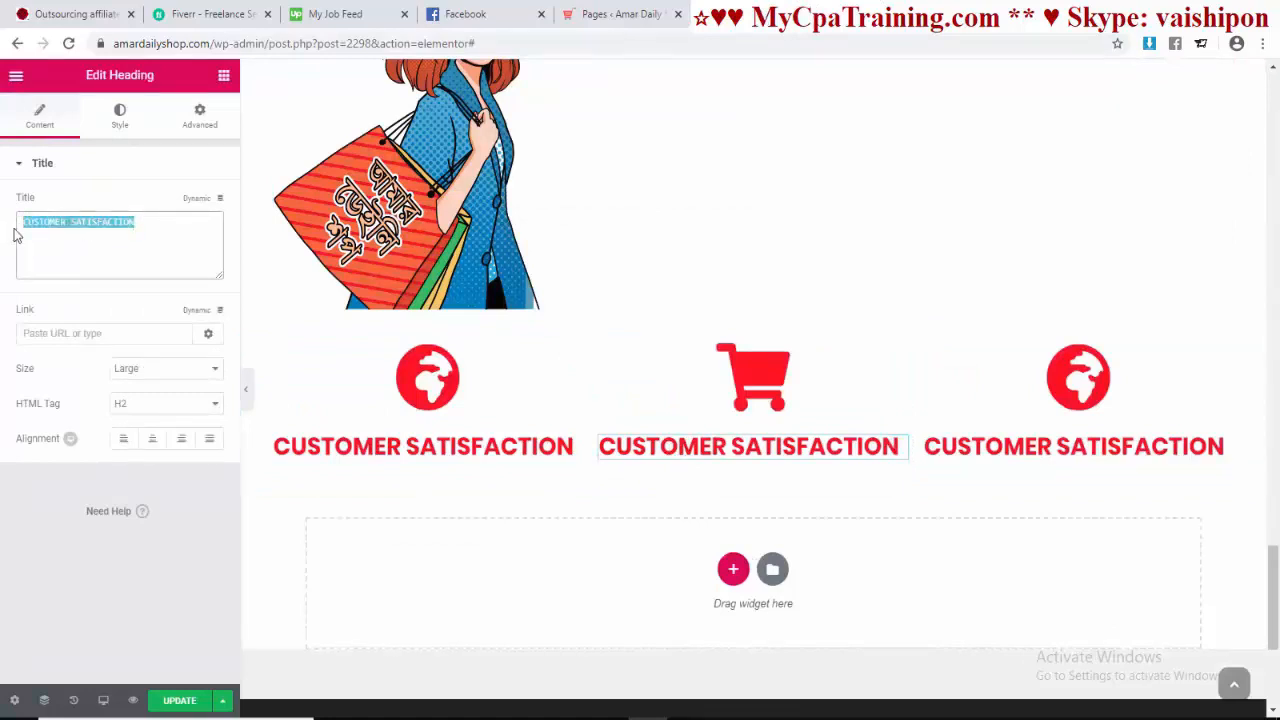
key("ctrl+v")
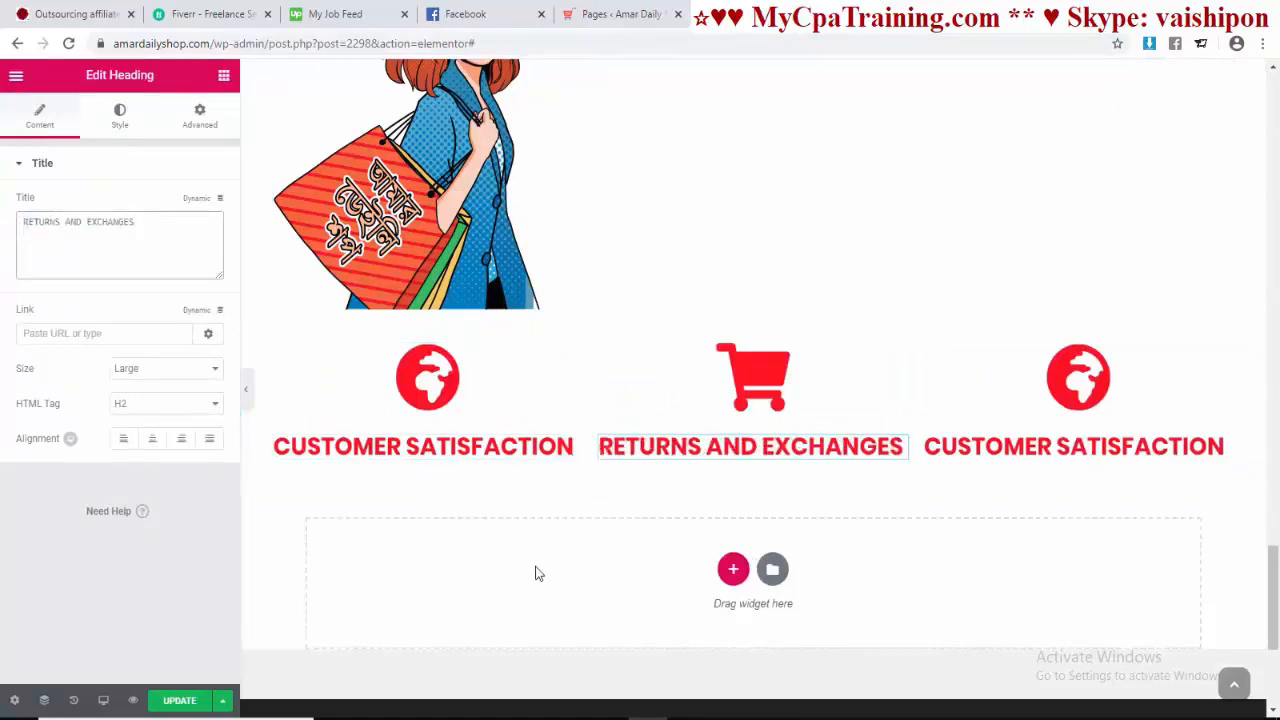
Step: Give the third column a headset icon by searching 'support' in the Icon Library
left_click(885, 22)
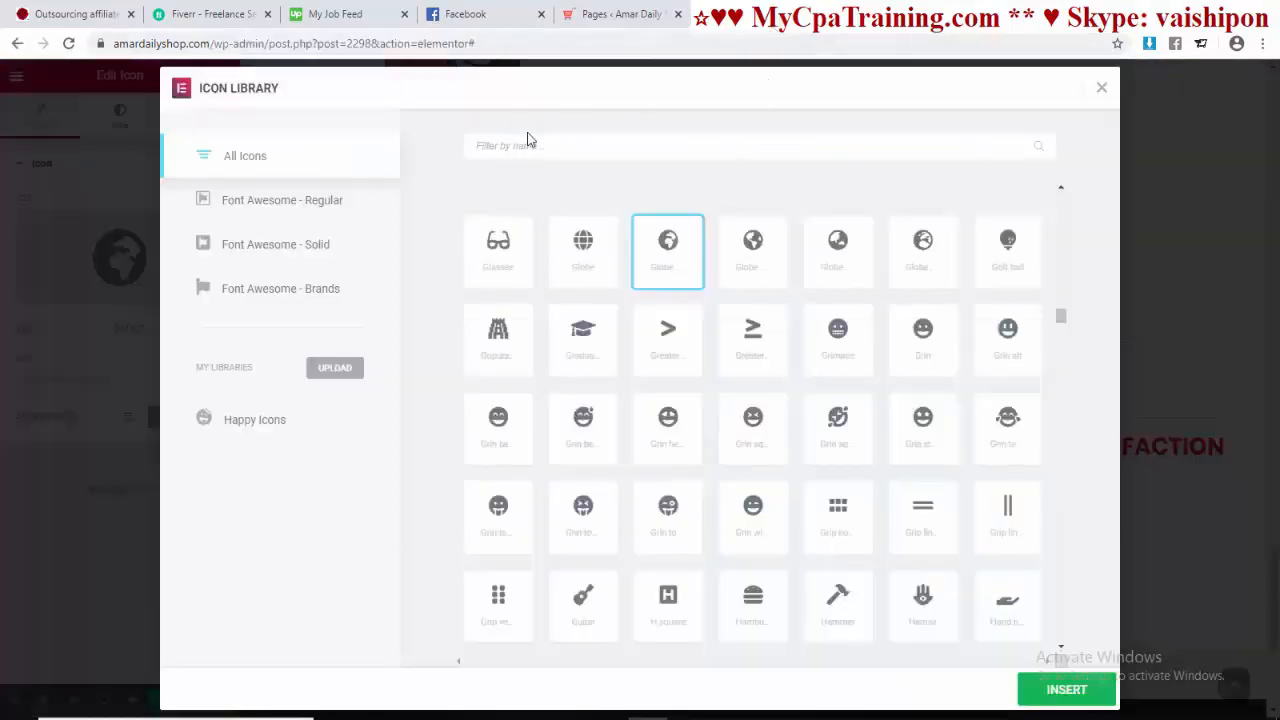
left_click(544, 146)
type("support")
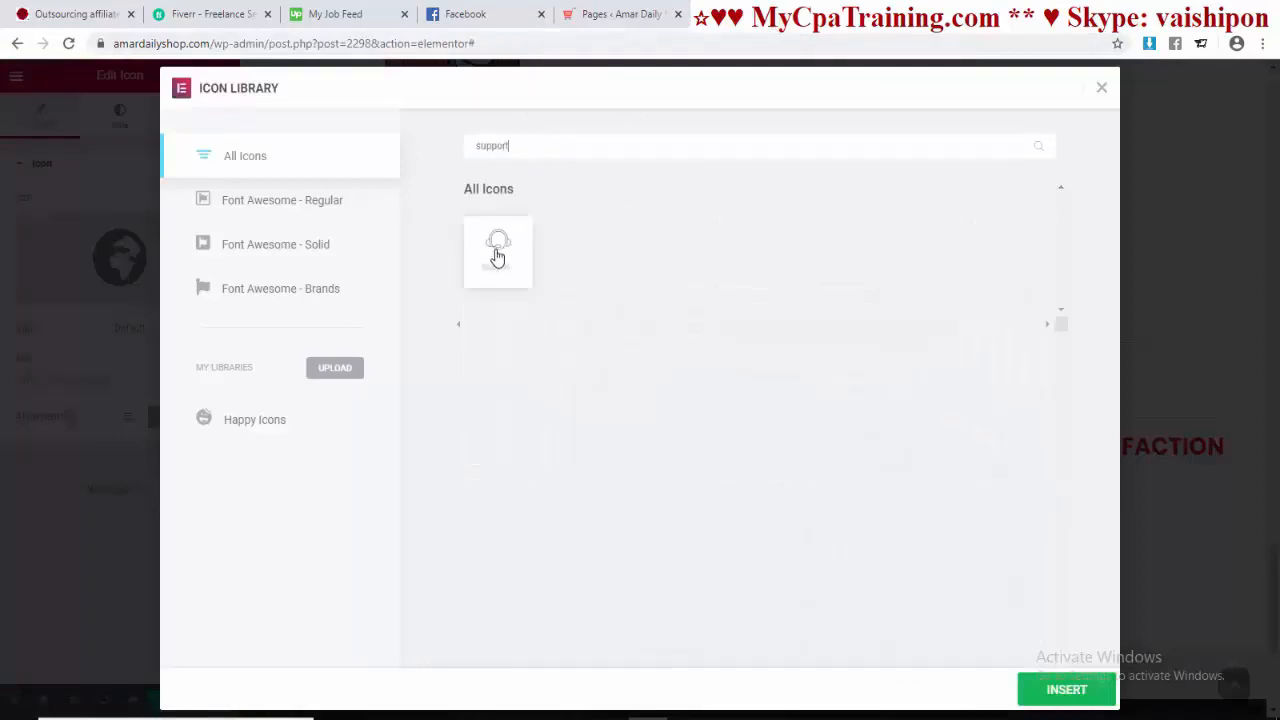
left_click(495, 262)
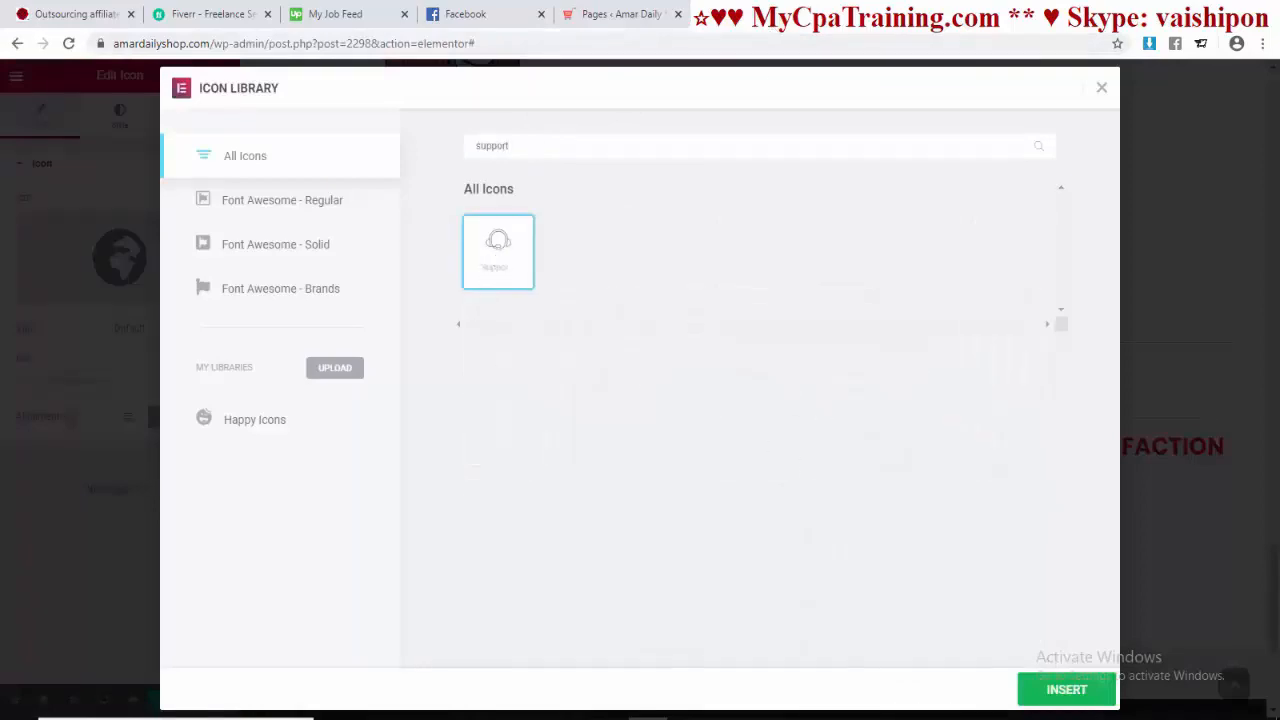
left_click(1070, 689)
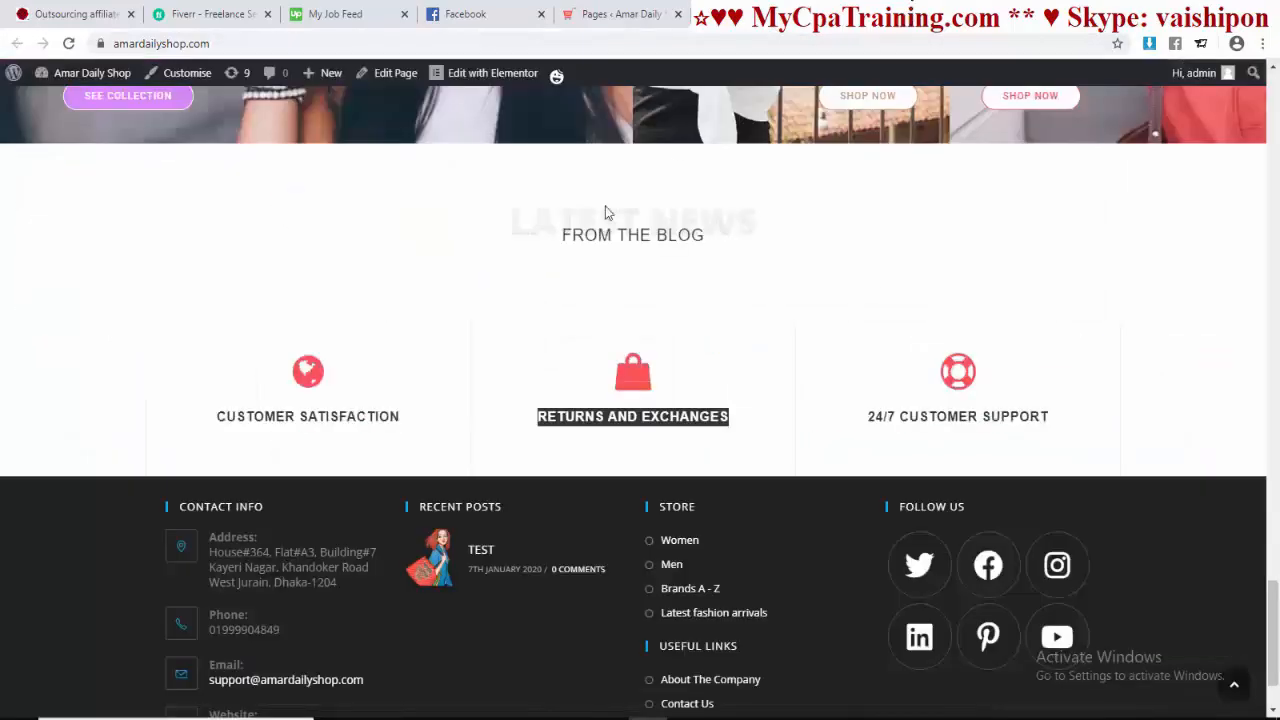
Step: Copy 24/7 CUSTOMER SUPPORT from the live site into the third heading and update the page
triple_click(900, 420)
right_click(903, 429)
left_click(930, 438)
left_click(730, 18)
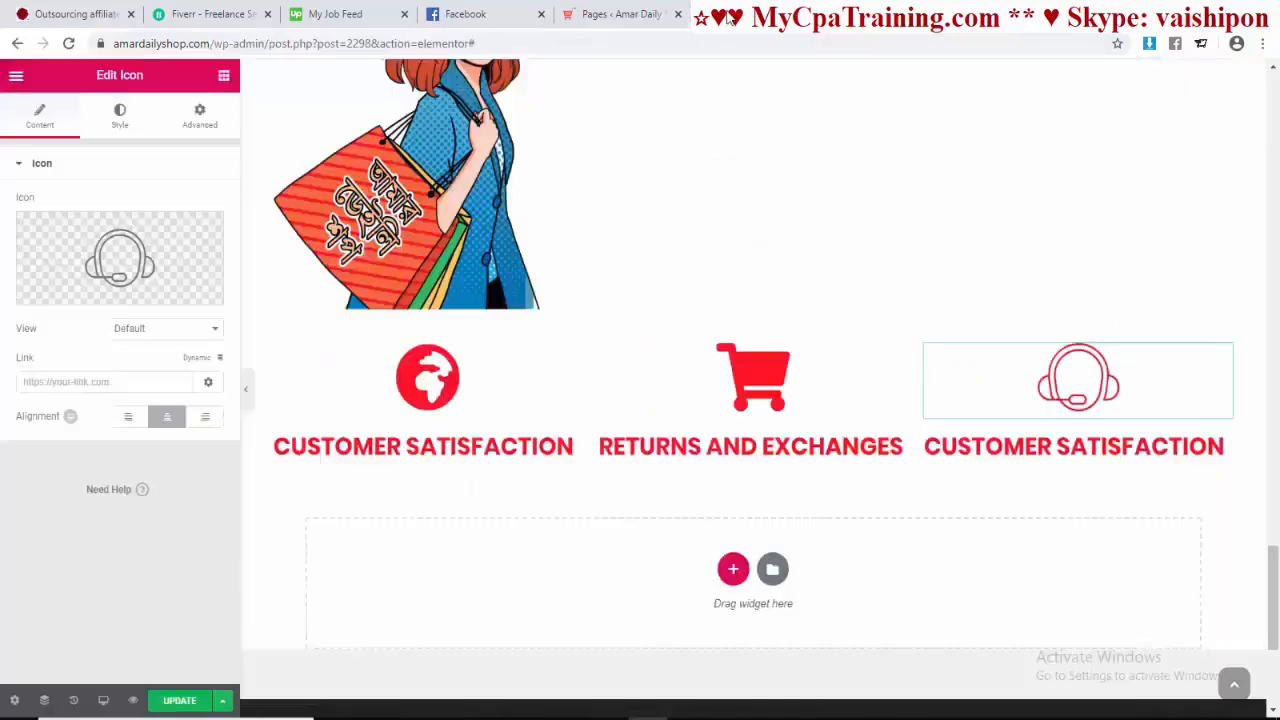
left_click(1044, 448)
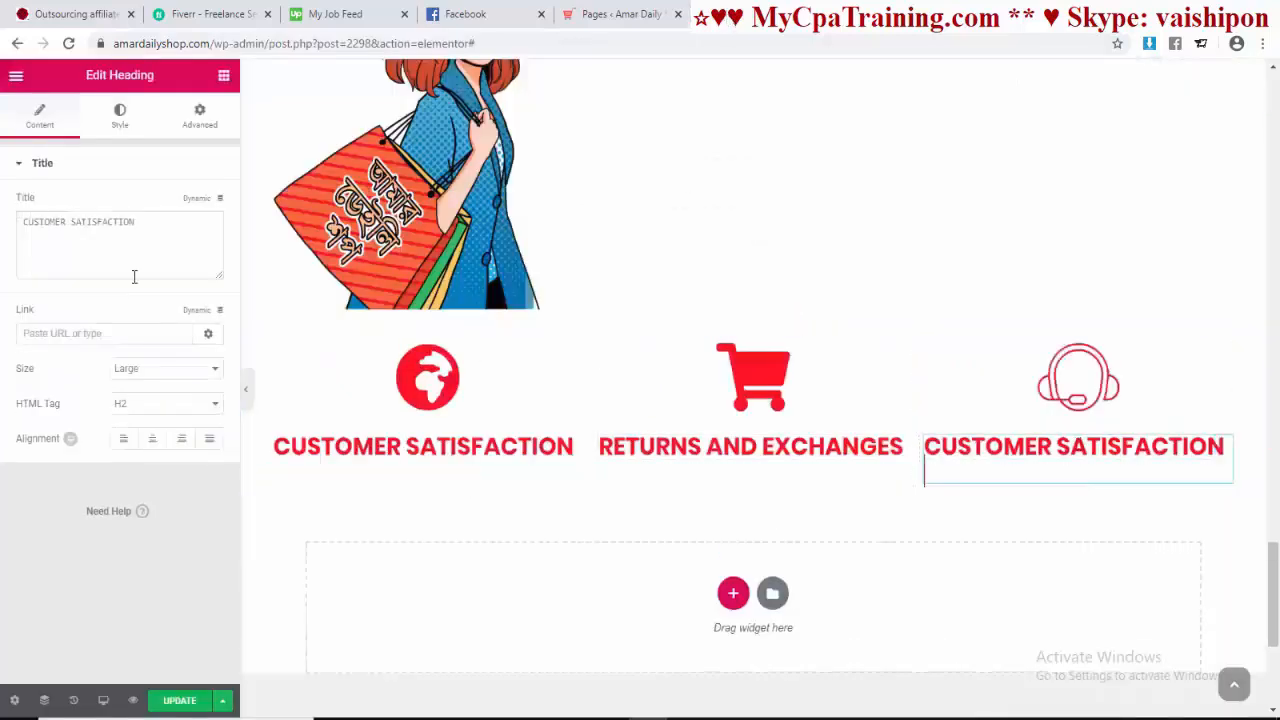
left_click_drag(178, 229, 3, 232)
key("ctrl+v")
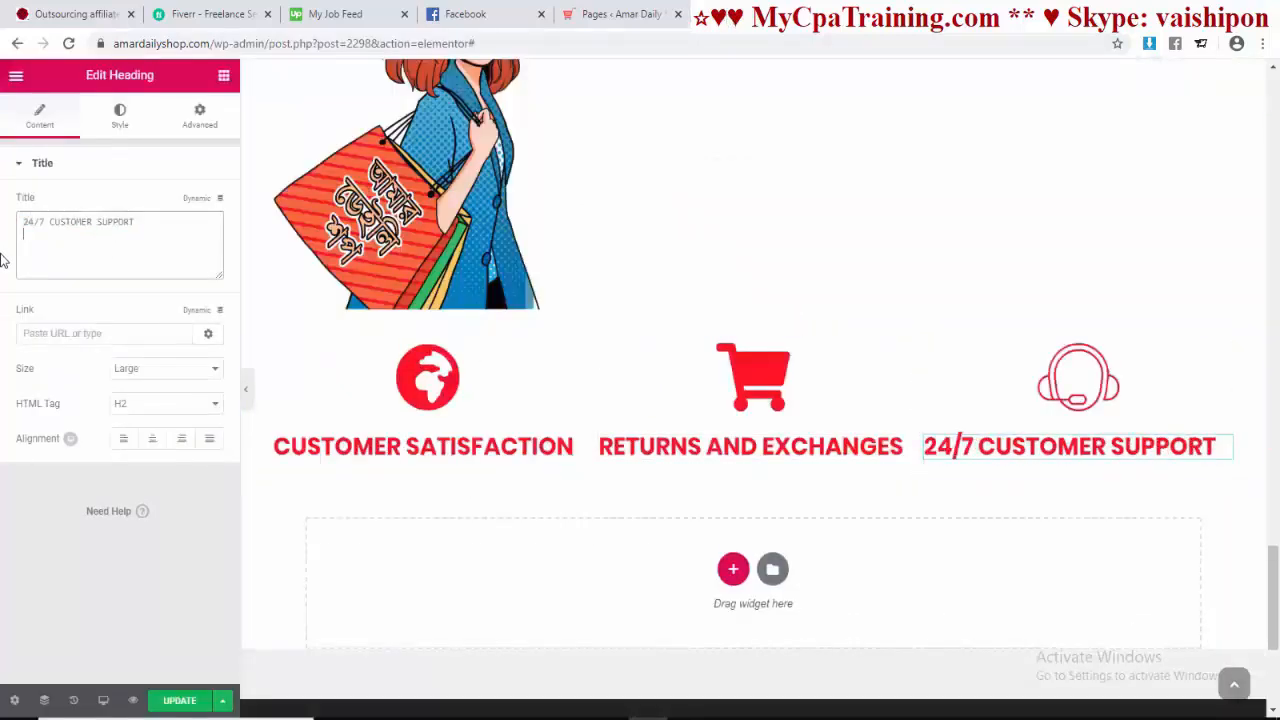
left_click(178, 700)
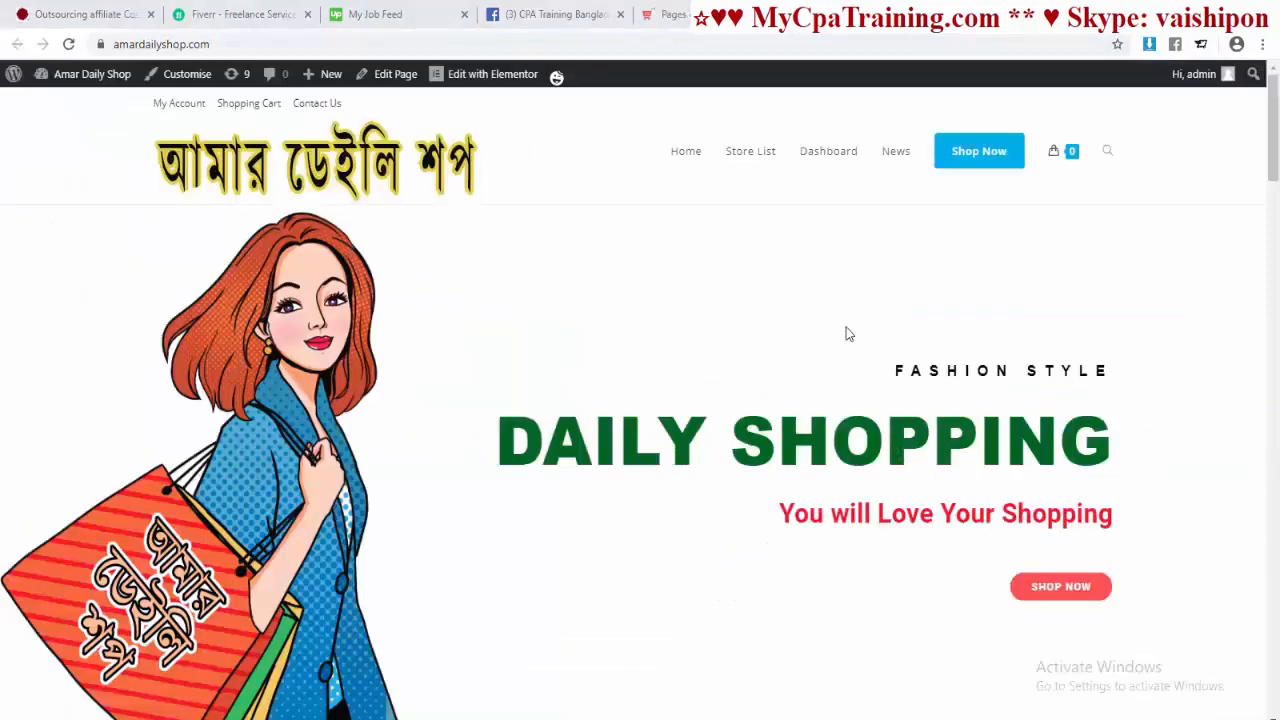
Step: Scroll through the live homepage to check the three finished feature columns
scroll(826, 425, "down", 10)
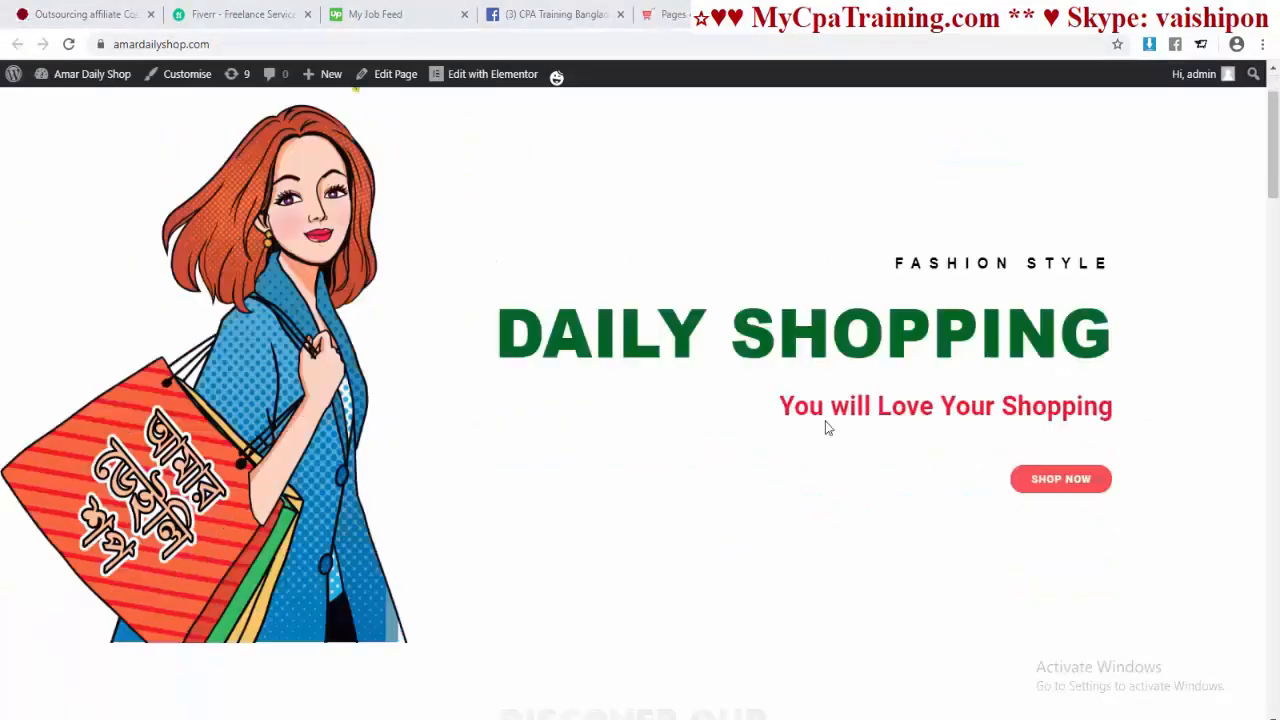
scroll(818, 420, "down", 8)
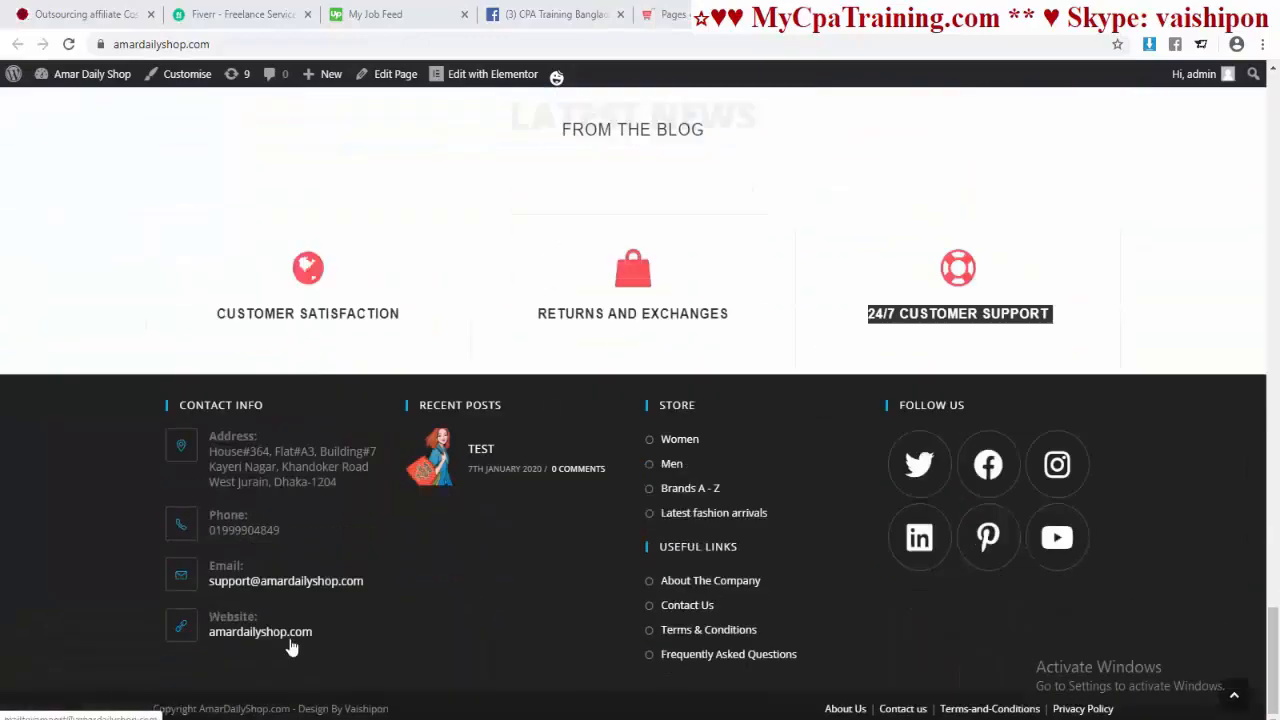
key("Home")
scroll(770, 355, "down", 10)
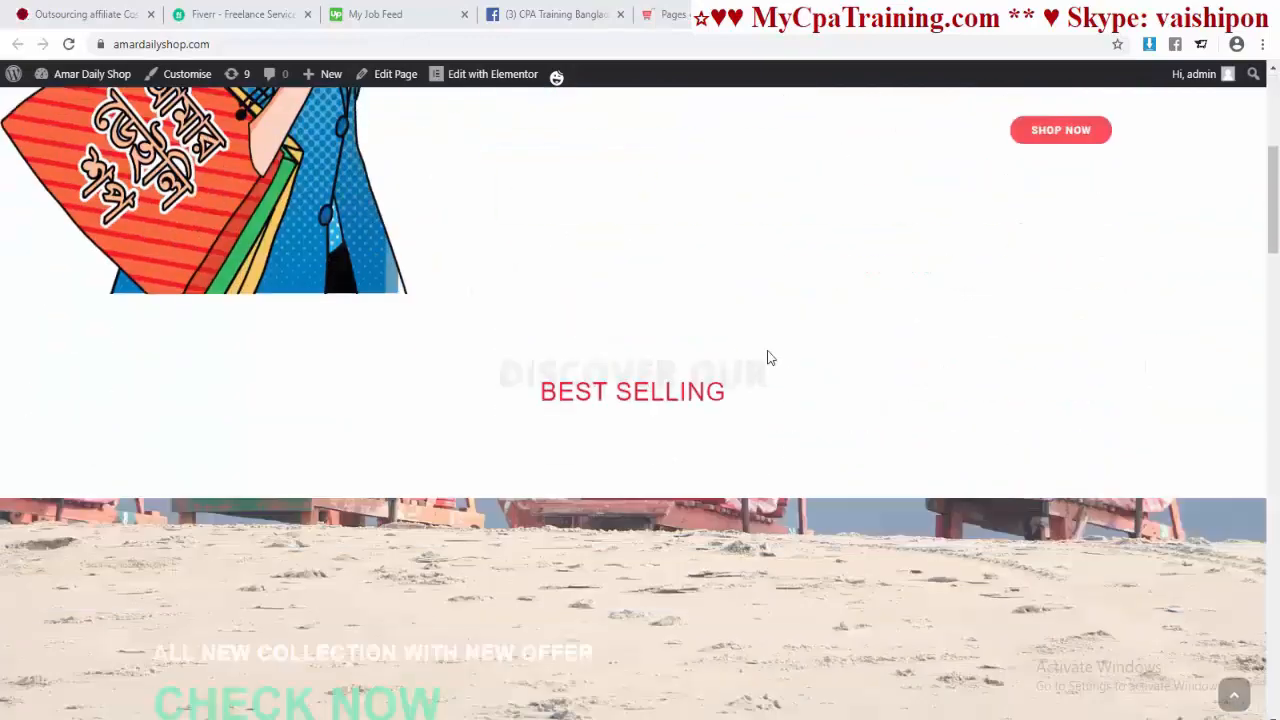
scroll(770, 357, "down", 10)
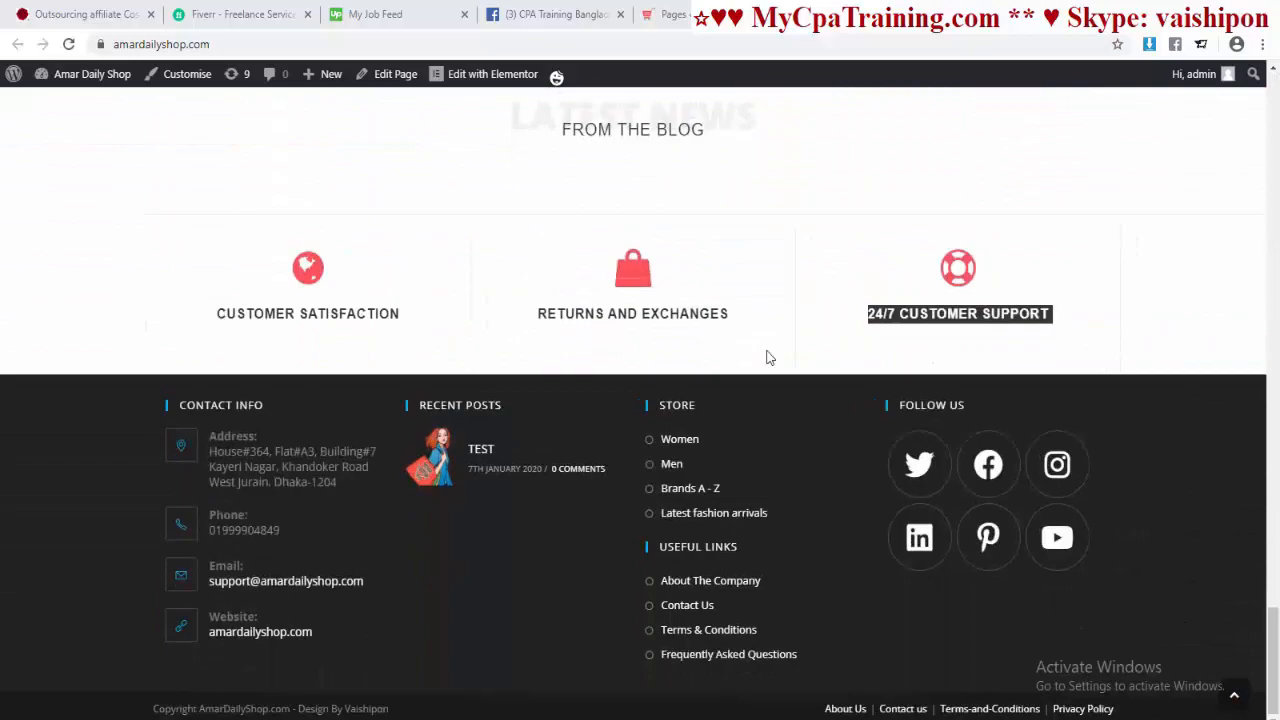
scroll(768, 357, "up", 10)
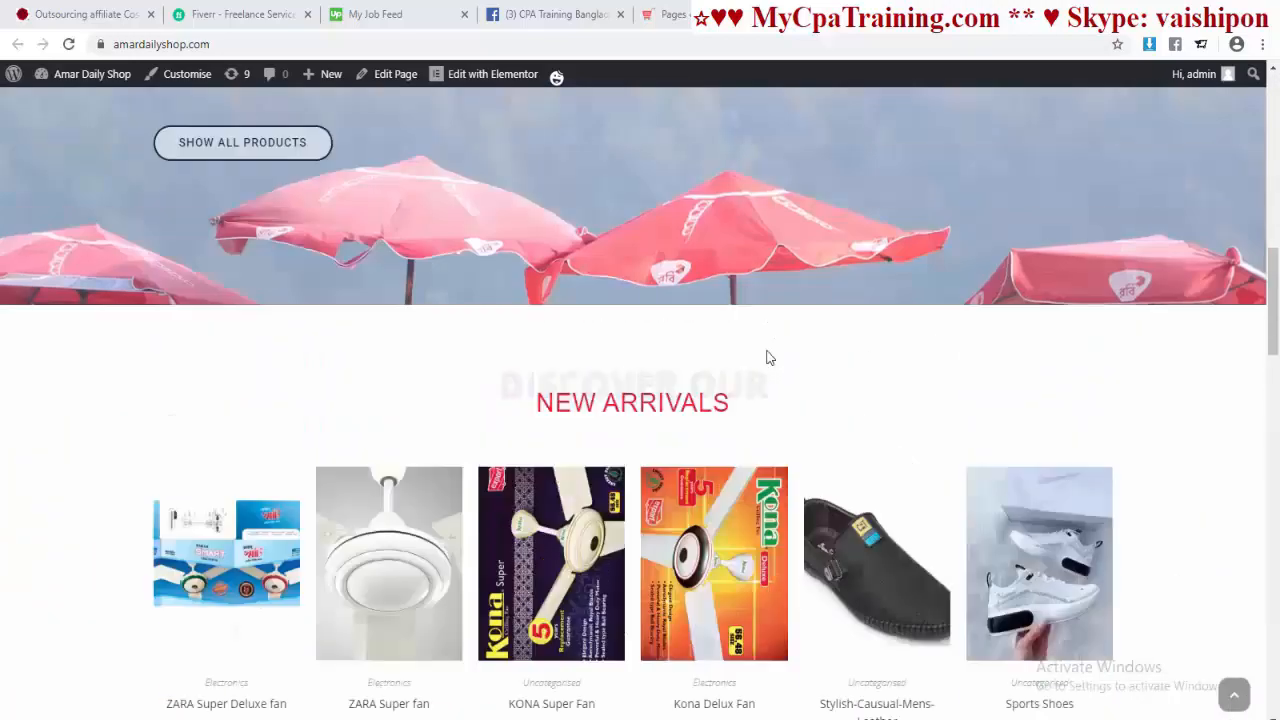
key("Home")
scroll(766, 357, "down", 5)
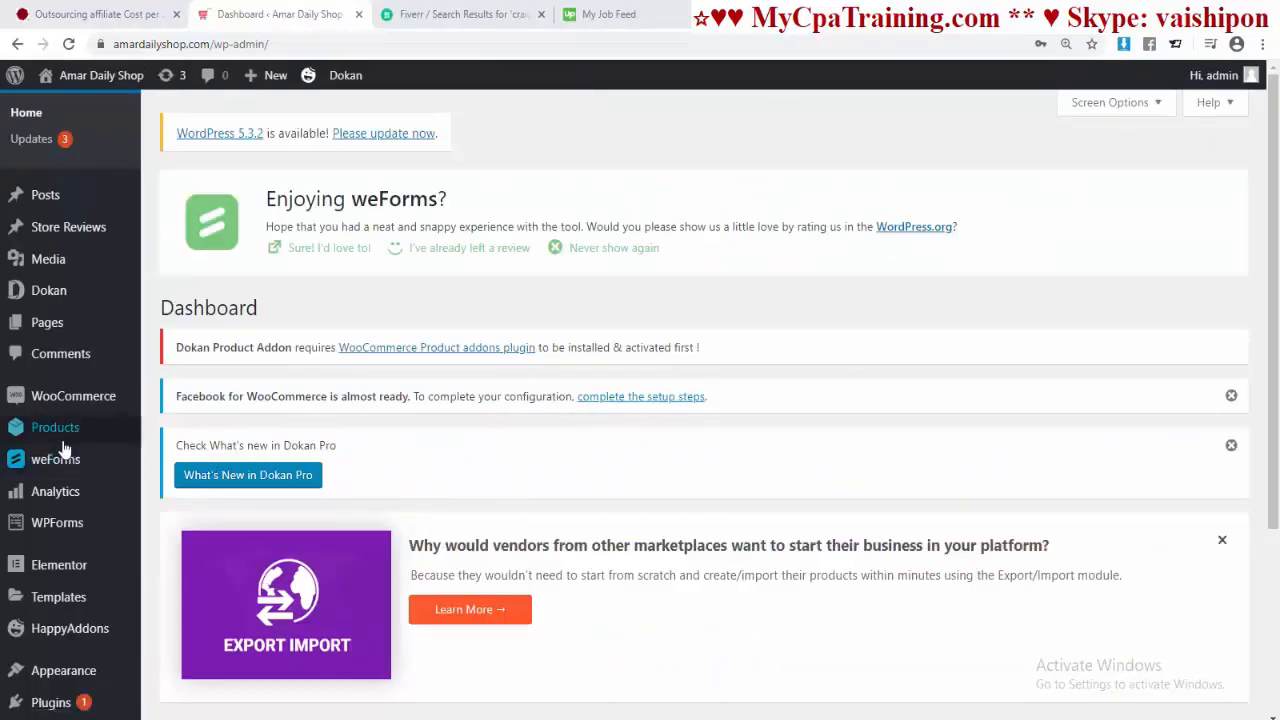
Step: Review the seven existing product categories, then bring up the Notepad list of new category names
mouse_move(79, 440)
left_click(179, 482)
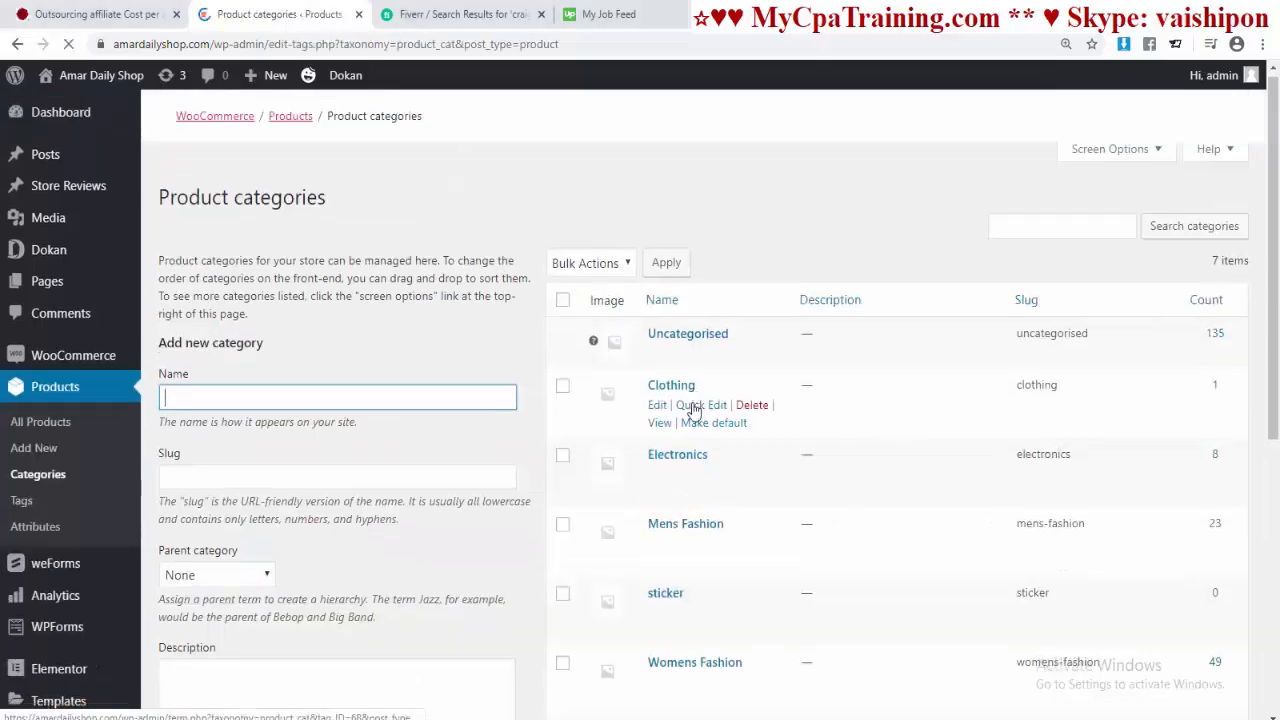
scroll(694, 420, "down", 3)
scroll(694, 408, "up", 3)
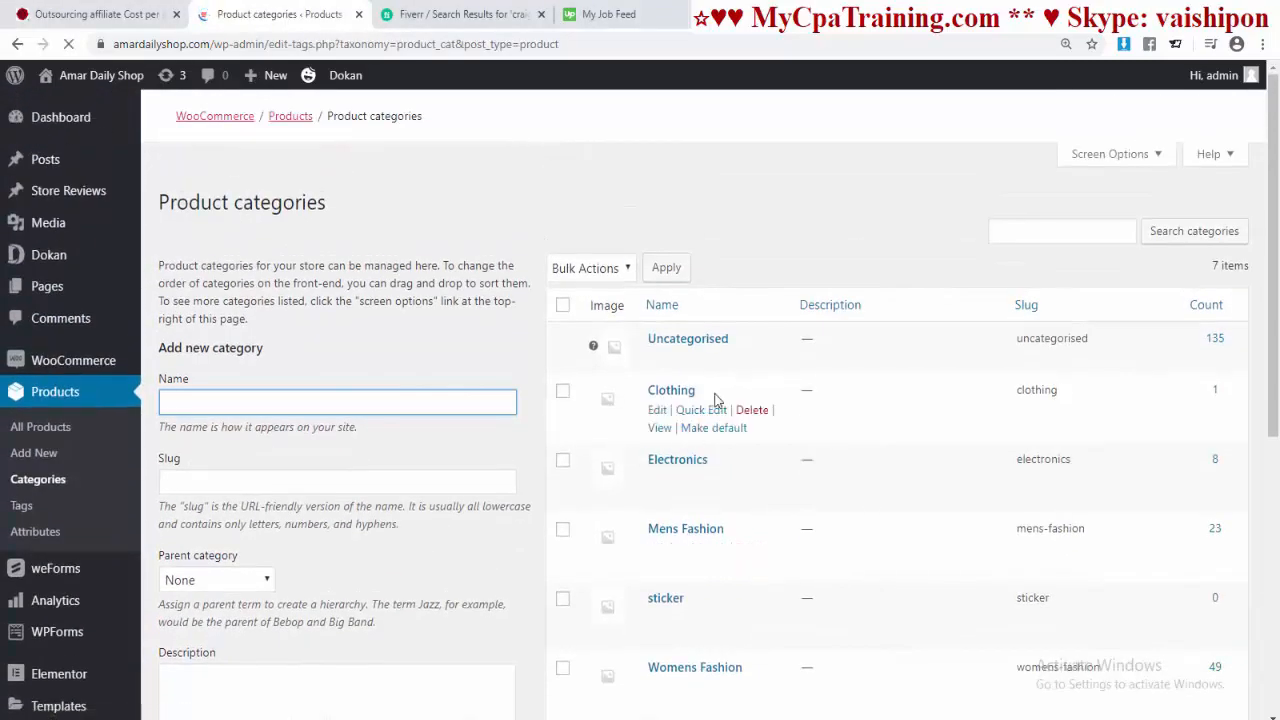
scroll(817, 462, "down", 2)
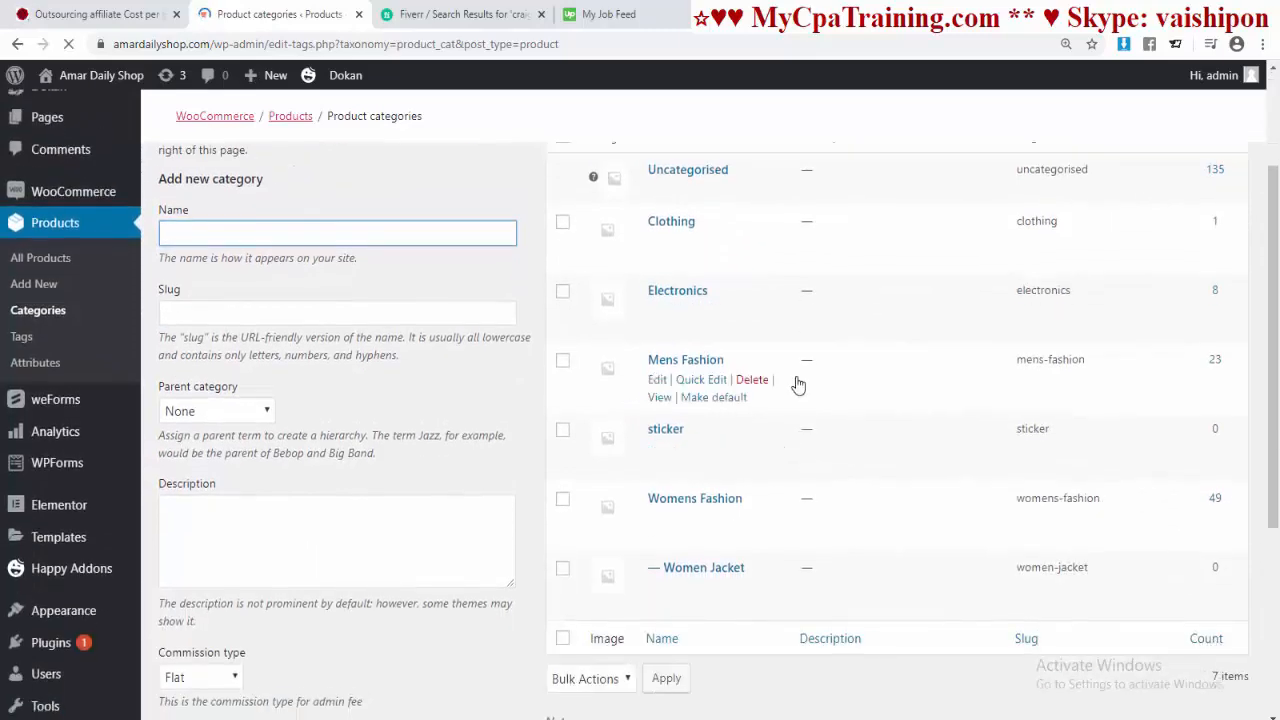
scroll(771, 443, "down", 2)
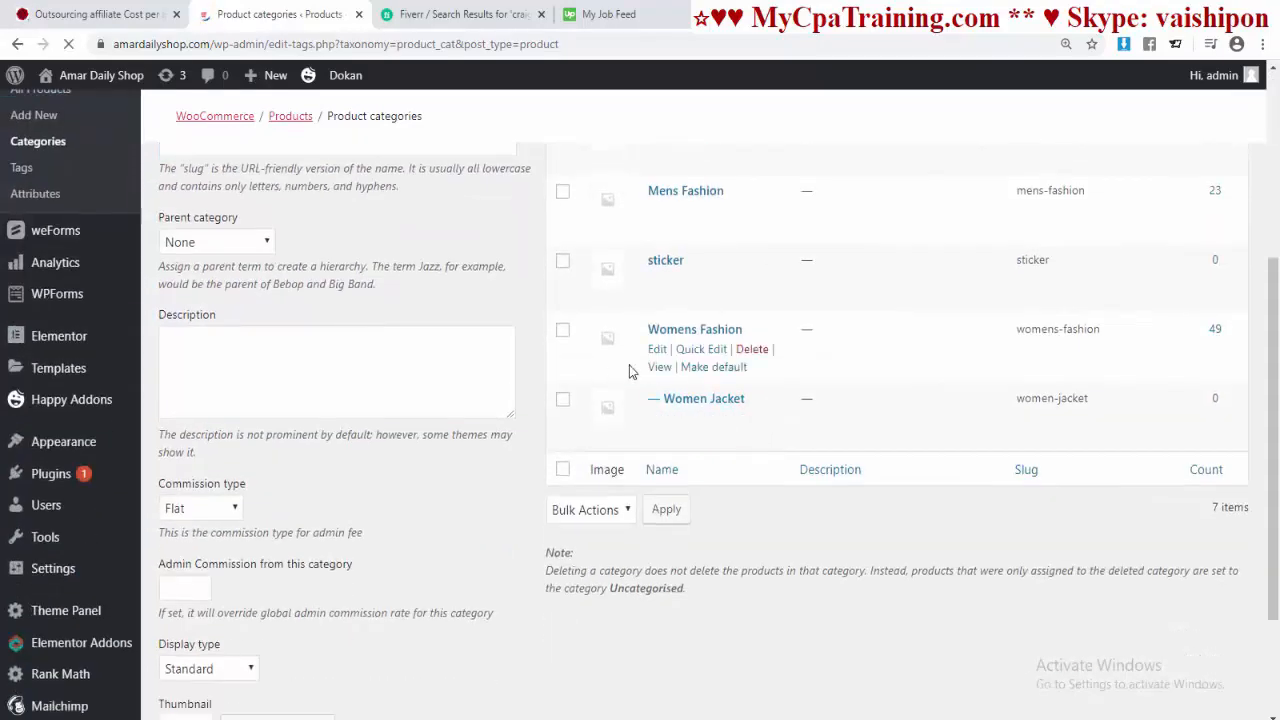
scroll(629, 366, "up", 2)
scroll(780, 390, "down", 2)
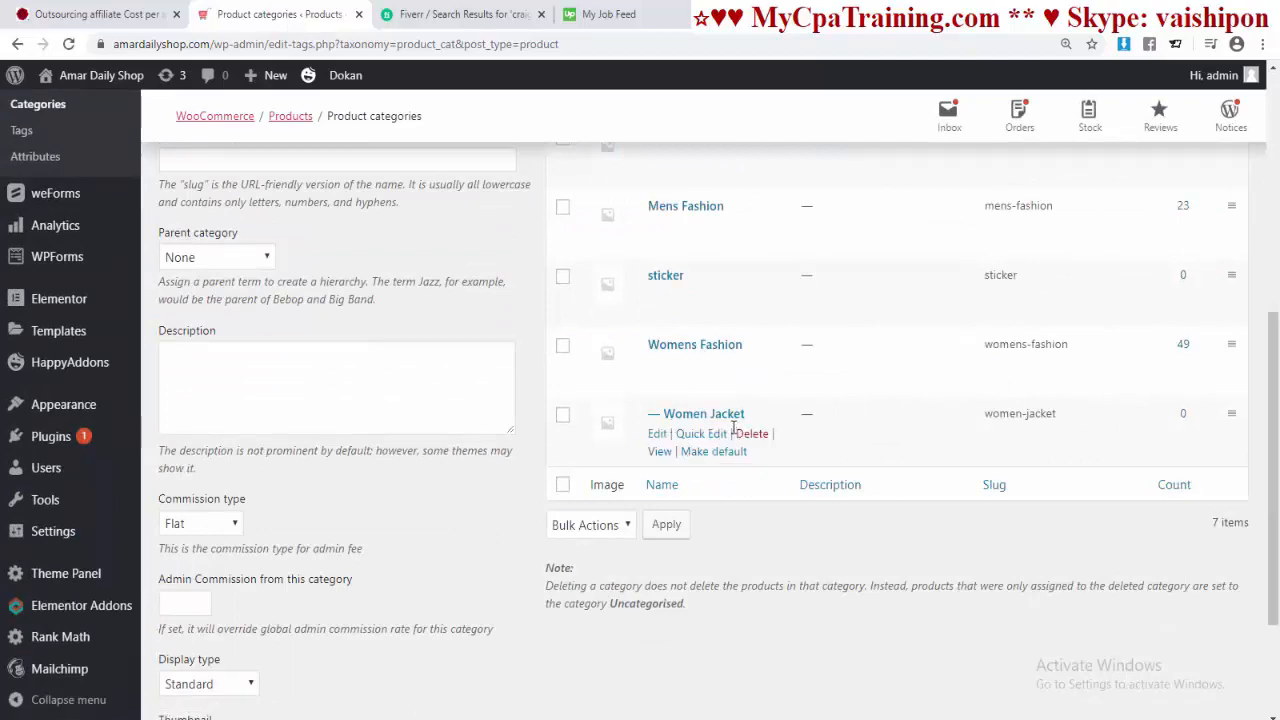
scroll(750, 436, "up", 5)
scroll(755, 441, "down", 3)
scroll(753, 442, "up", 2)
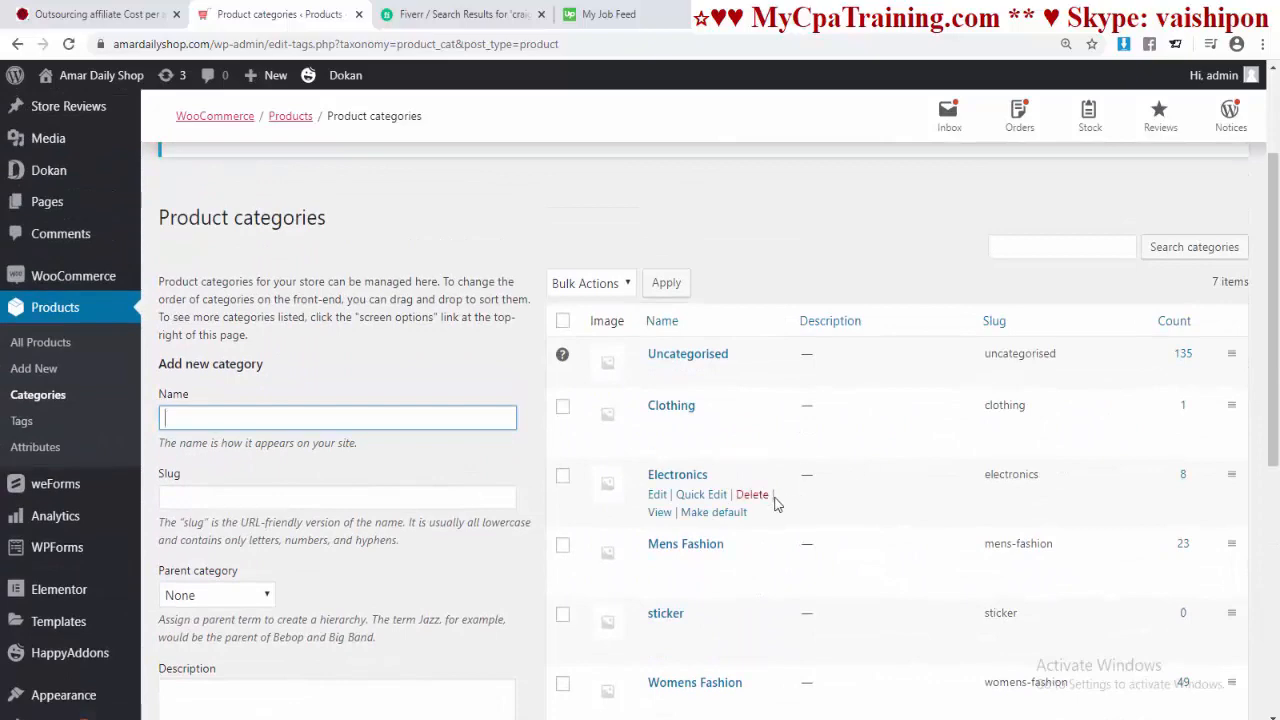
key("alt+Tab")
scroll(508, 445, "up", 2)
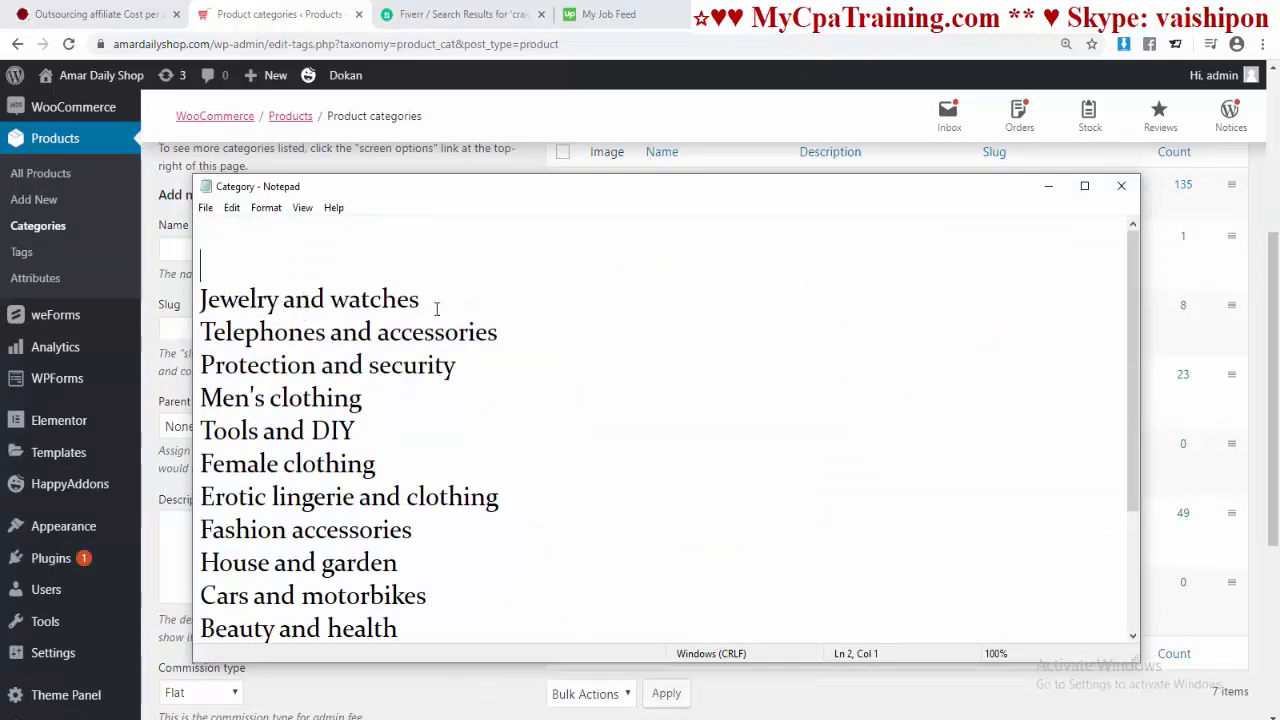
Step: Copy 'Jewelry and watches' from the Notepad list into the new category form
left_click_drag(437, 303, 202, 299)
key("ctrl+c")
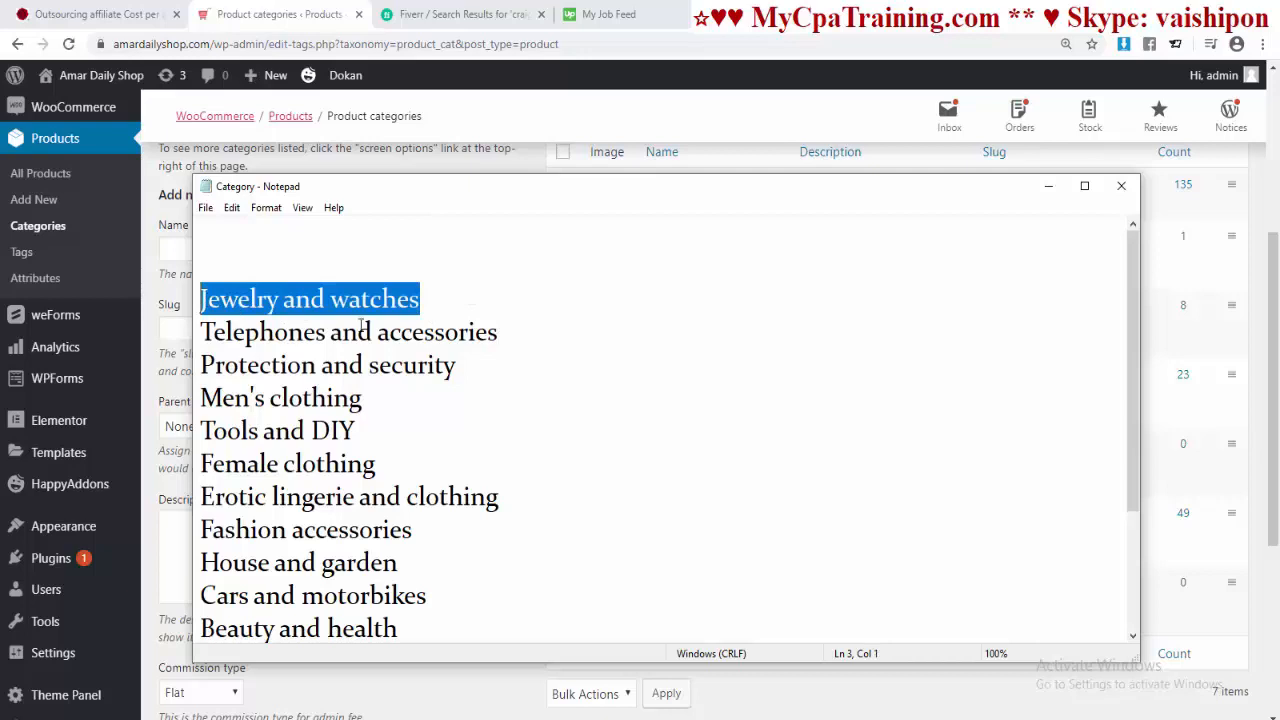
key("alt+Tab")
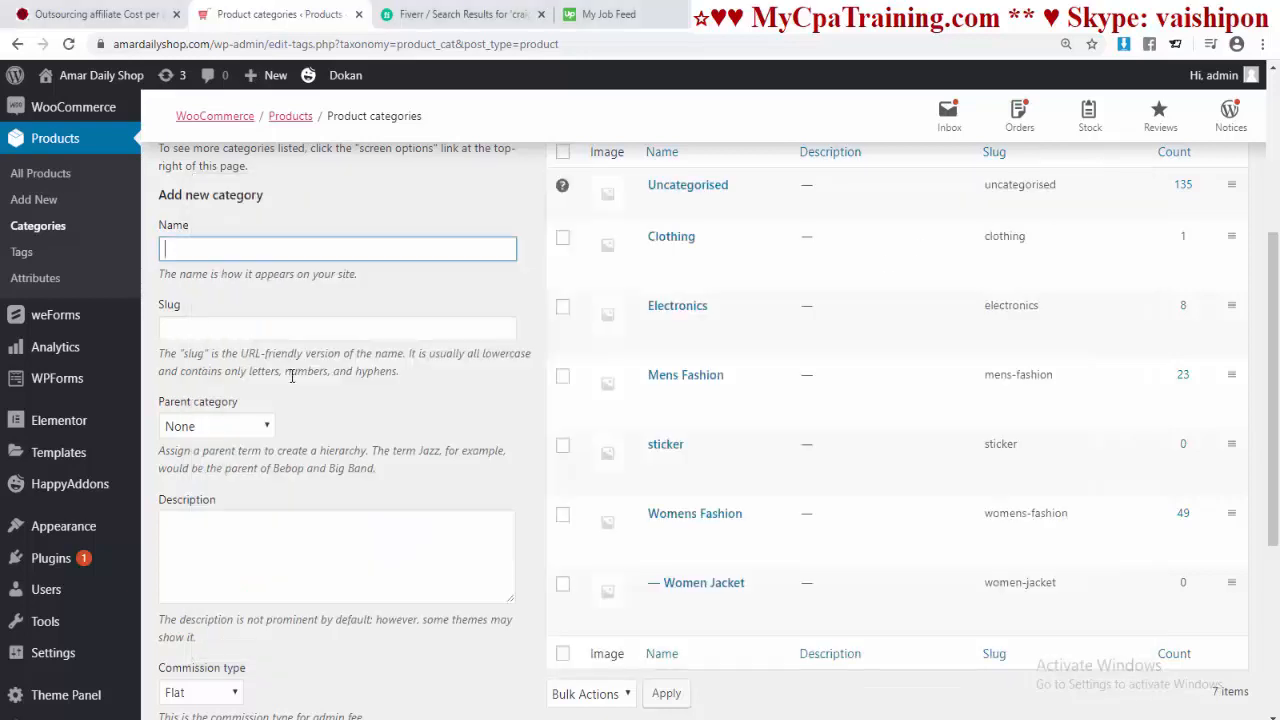
key("ctrl+v")
left_click(243, 326)
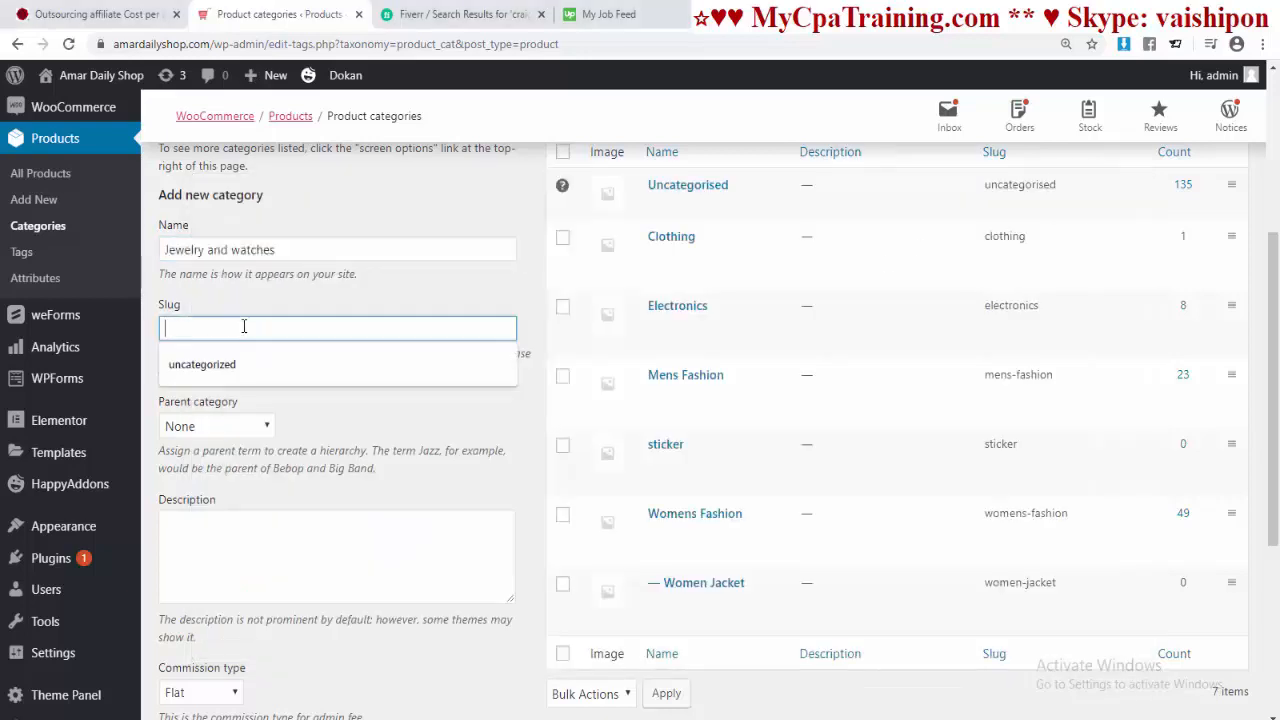
key("ctrl+v")
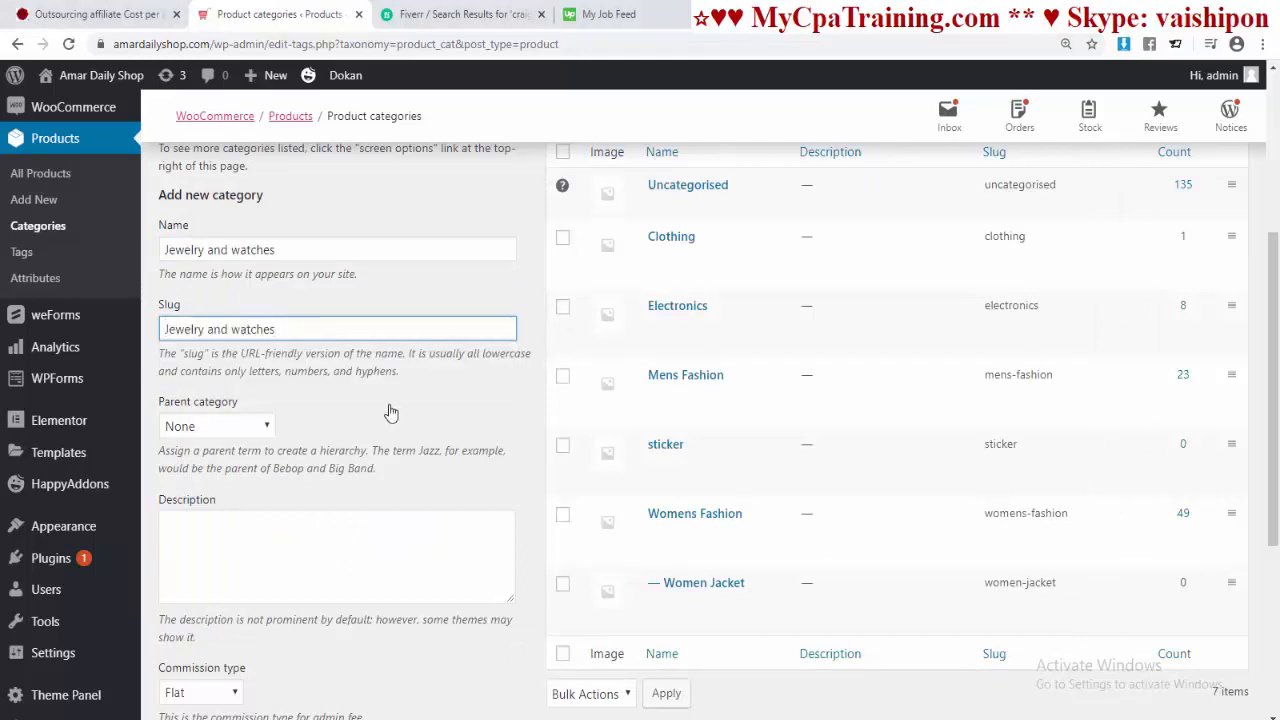
scroll(243, 337, "down", 1)
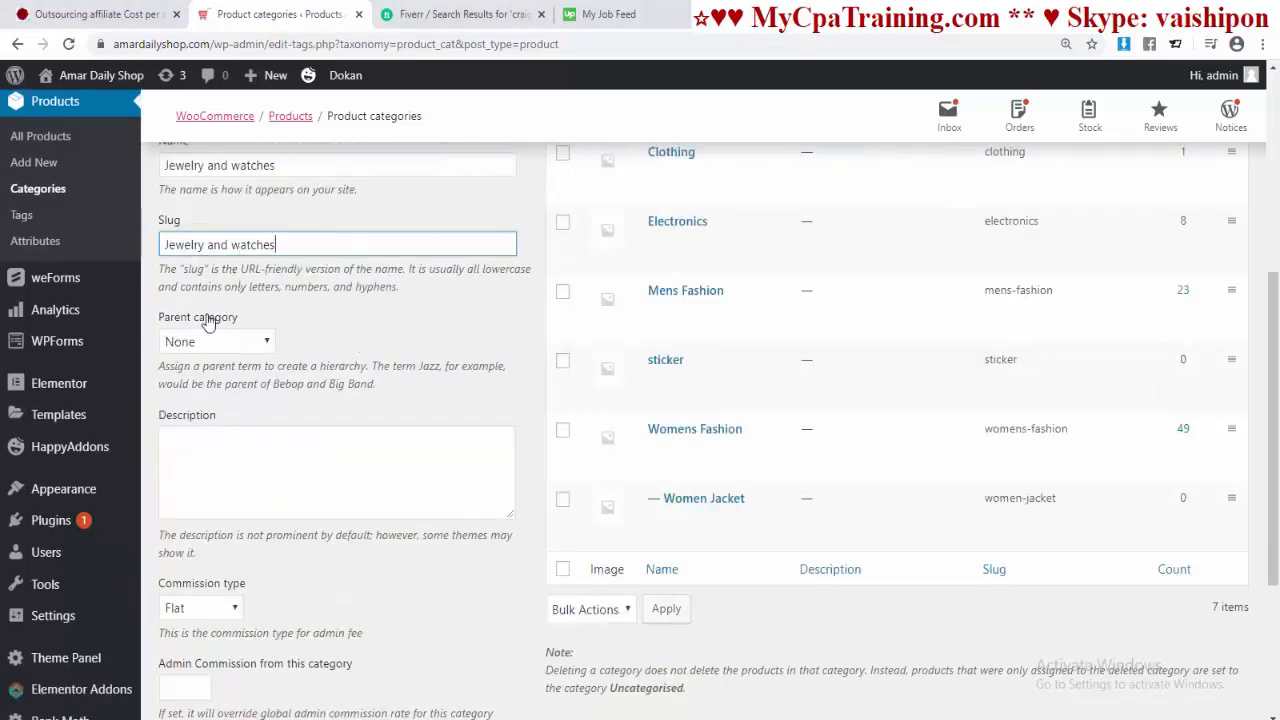
scroll(350, 343, "down", 3)
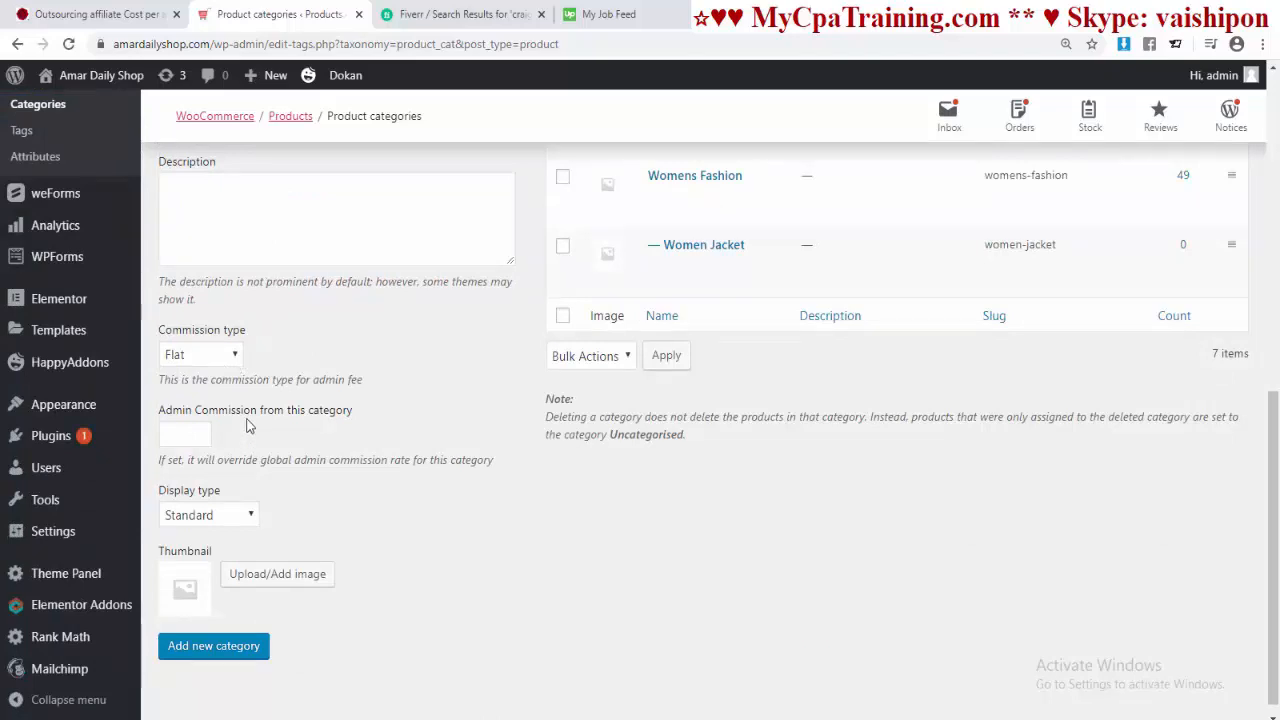
Step: Set commission type to Percentage with admin commission 10, add the category, and bring back the Notepad list
left_click(232, 356)
left_click(212, 392)
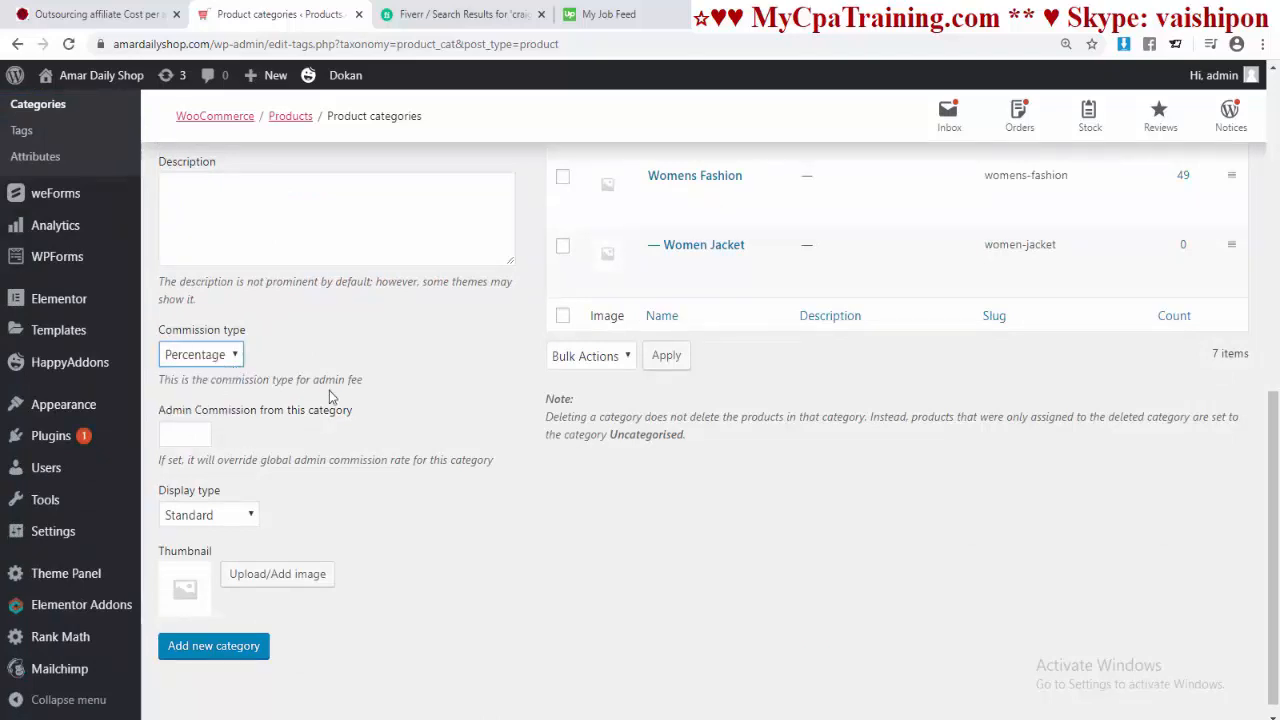
scroll(333, 397, "down", 1)
key("Tab")
type("10")
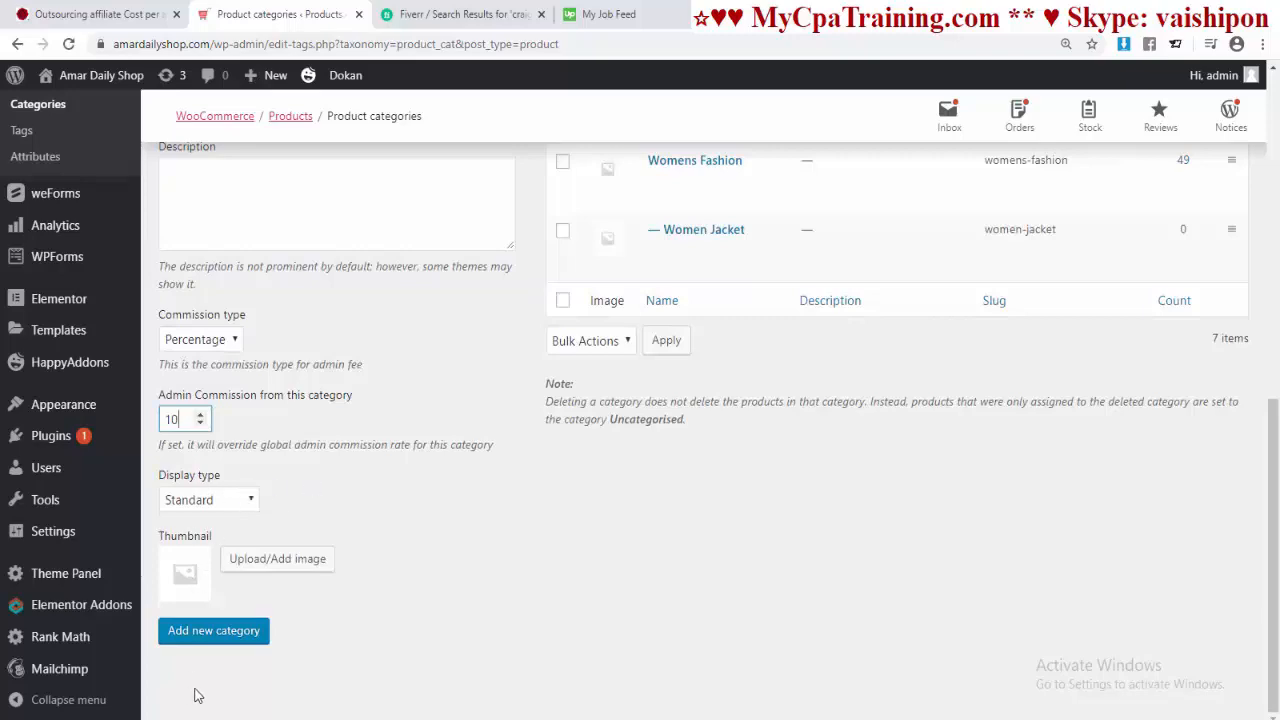
left_click(222, 632)
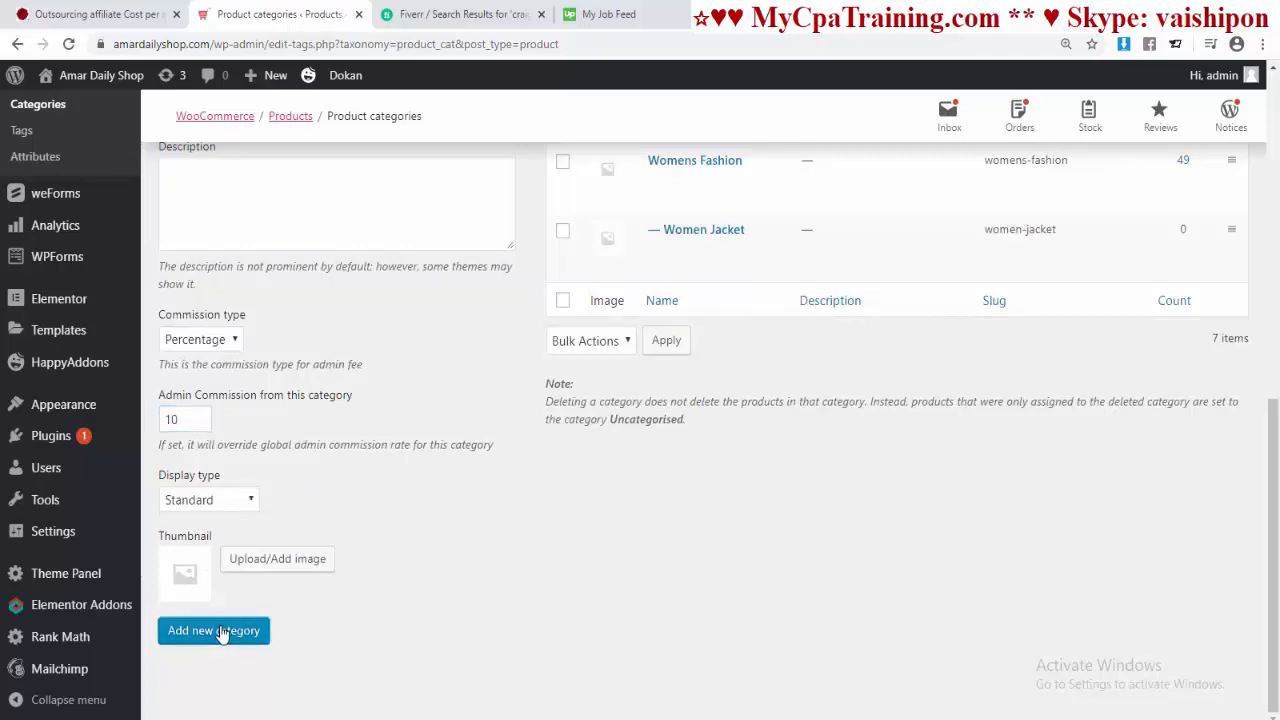
scroll(560, 541, "up", 4)
scroll(700, 330, "down", 2)
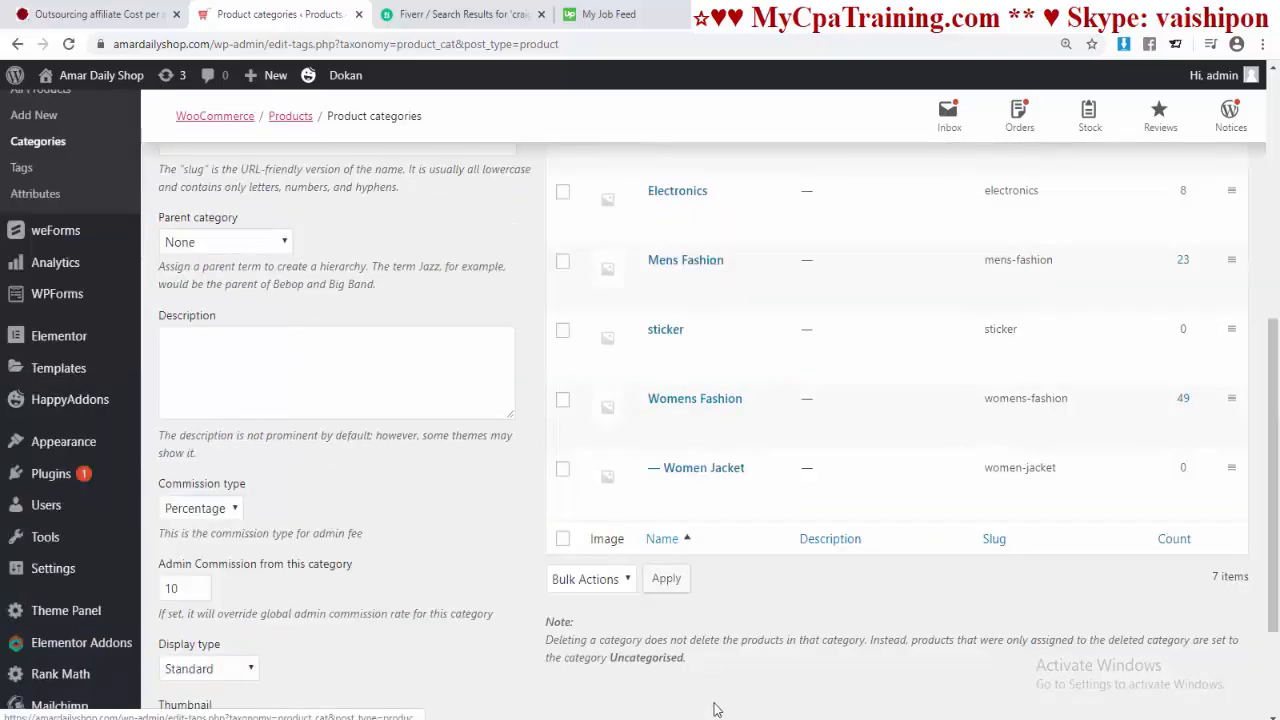
left_click(672, 702)
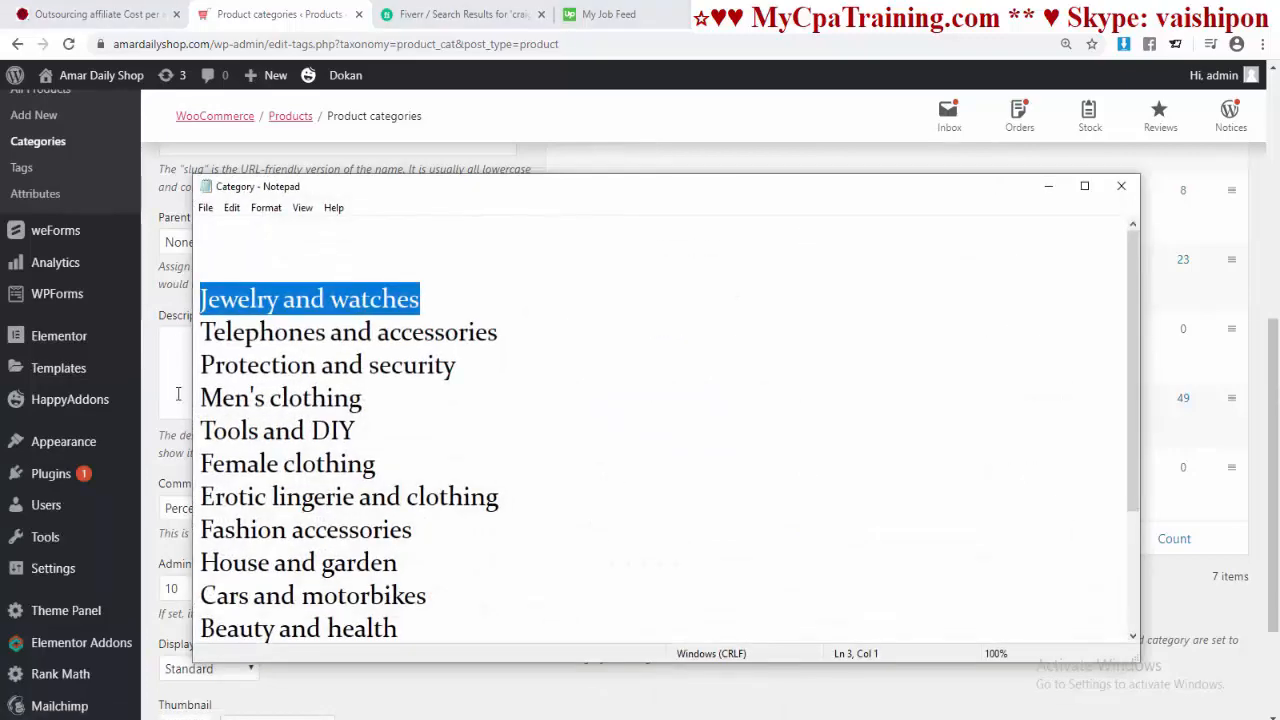
Step: Add the category 'Telephones and accessories', using the name copied from Notepad as name and slug
left_click_drag(504, 336, 150, 330)
key("ctrl+c")
left_click(1048, 186)
scroll(560, 300, "up", 3)
left_click(230, 316)
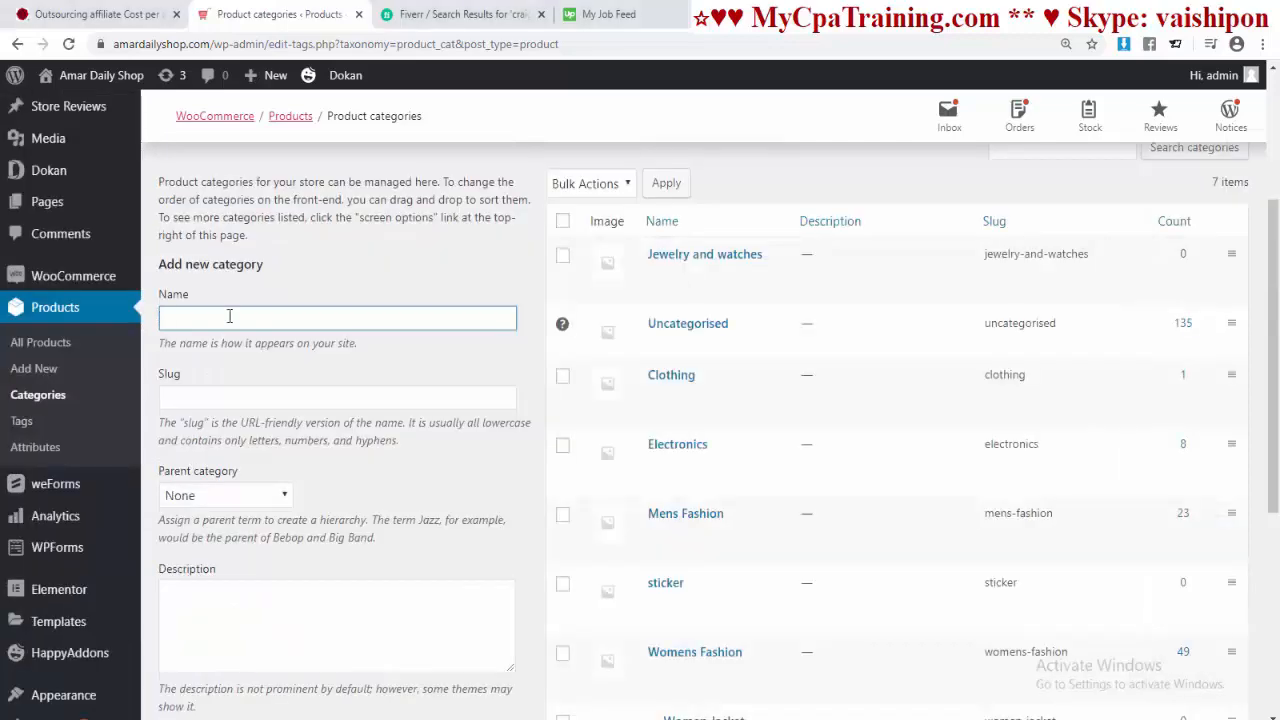
key("ctrl+v")
left_click(231, 400)
key("ctrl+v")
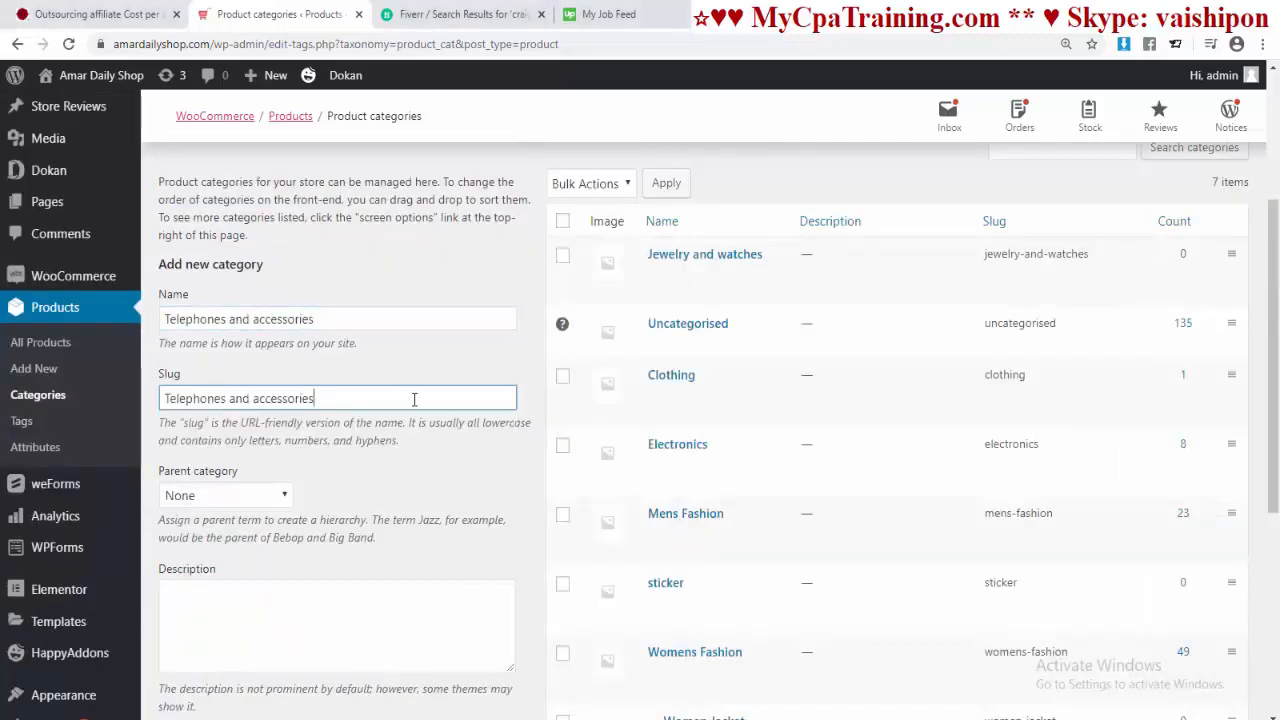
scroll(400, 403, "down", 3)
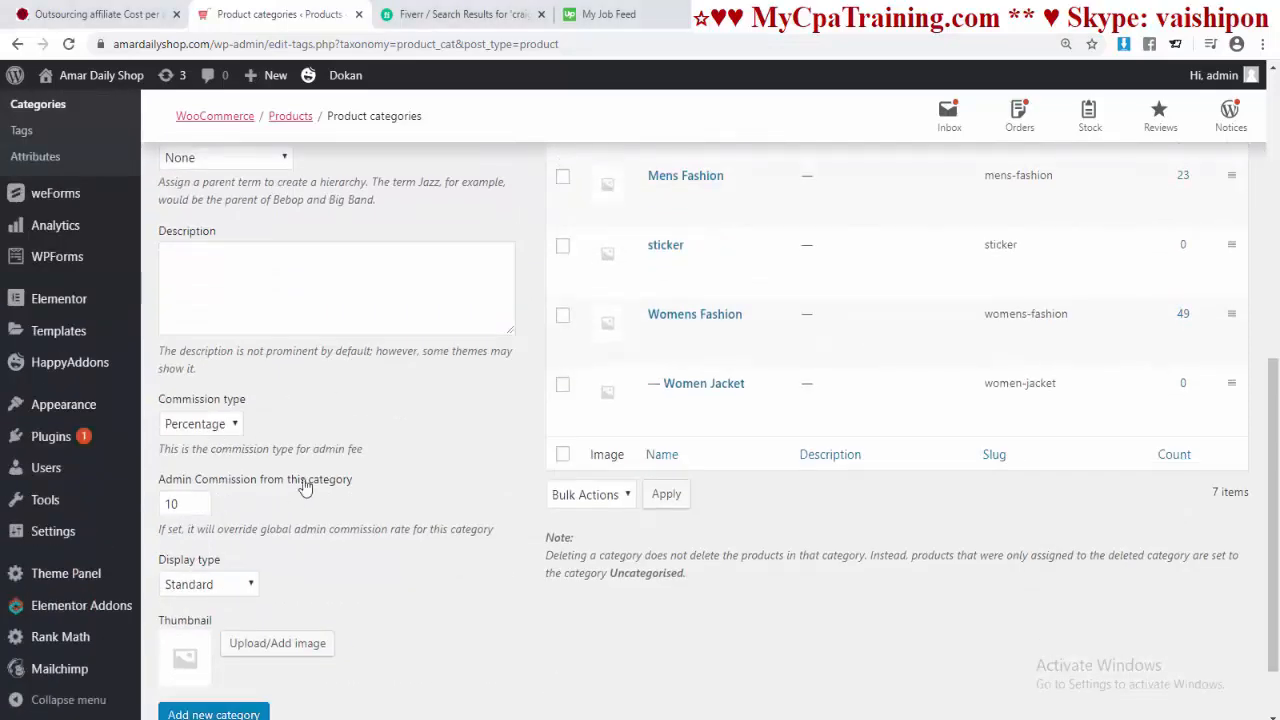
scroll(330, 430, "down", 1)
left_click(203, 634)
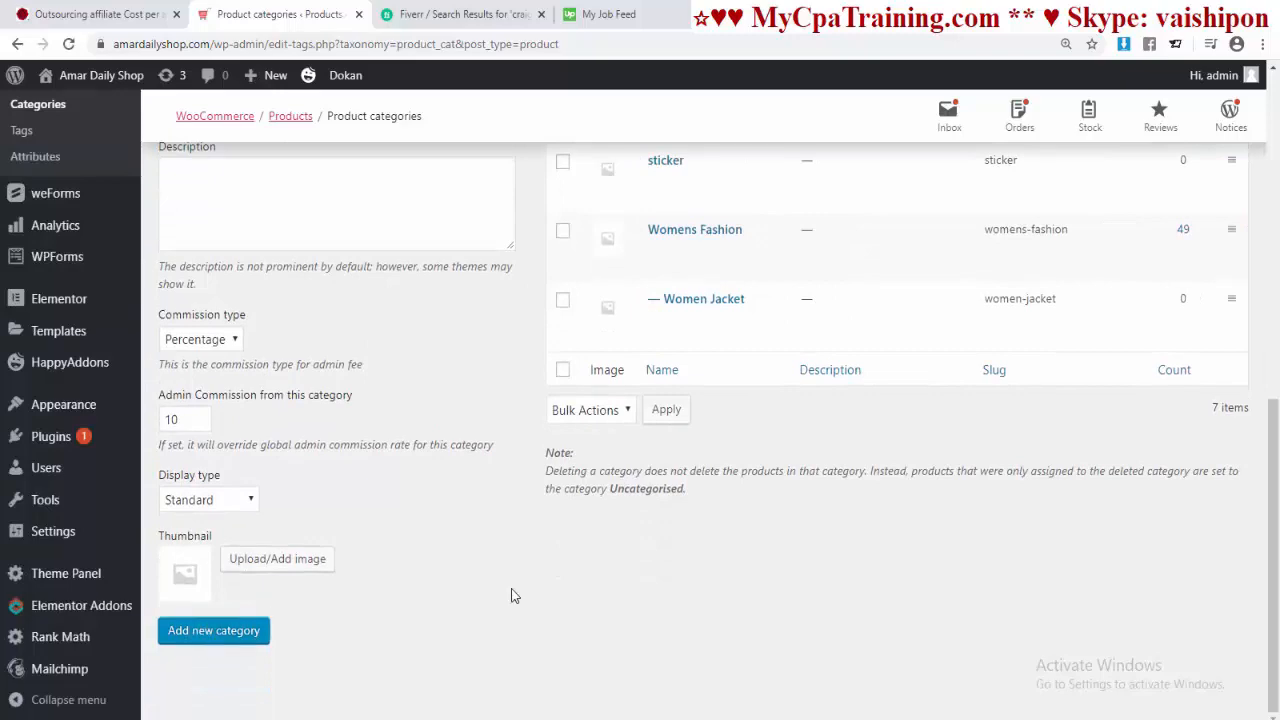
Step: Add the category 'Protection and security' with the same name as its slug
left_click(345, 712)
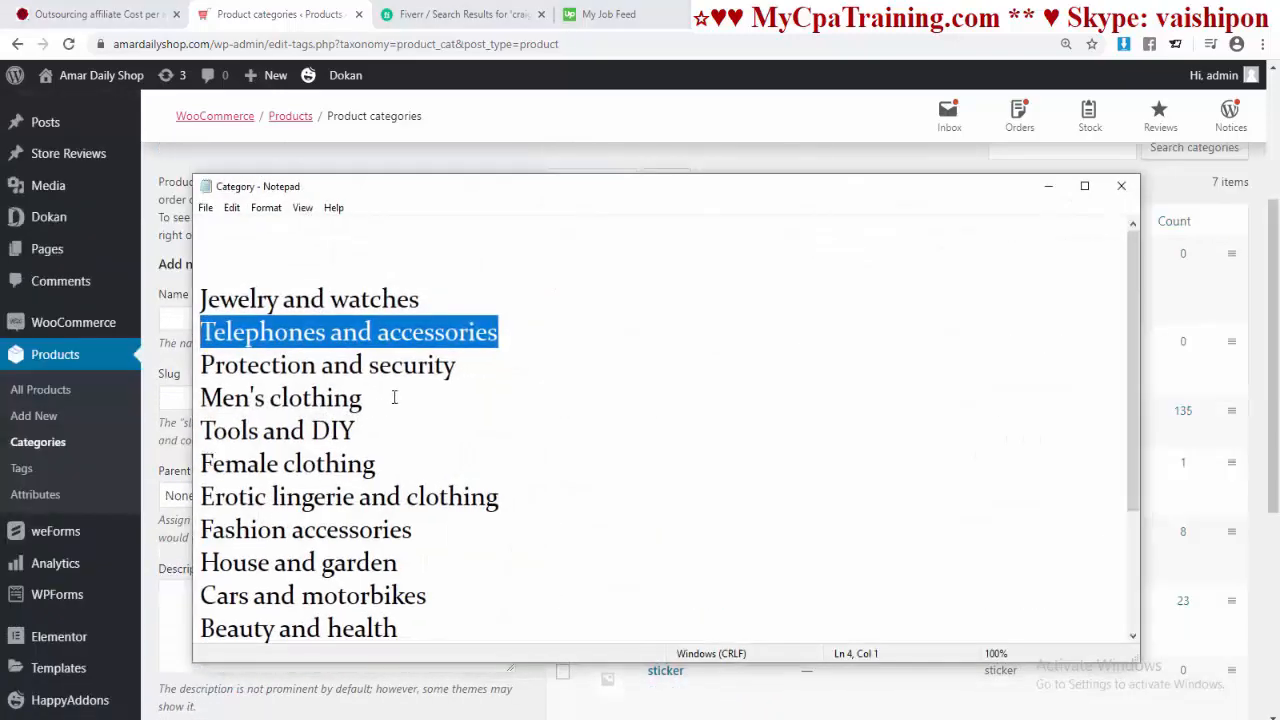
left_click_drag(469, 367, 152, 373)
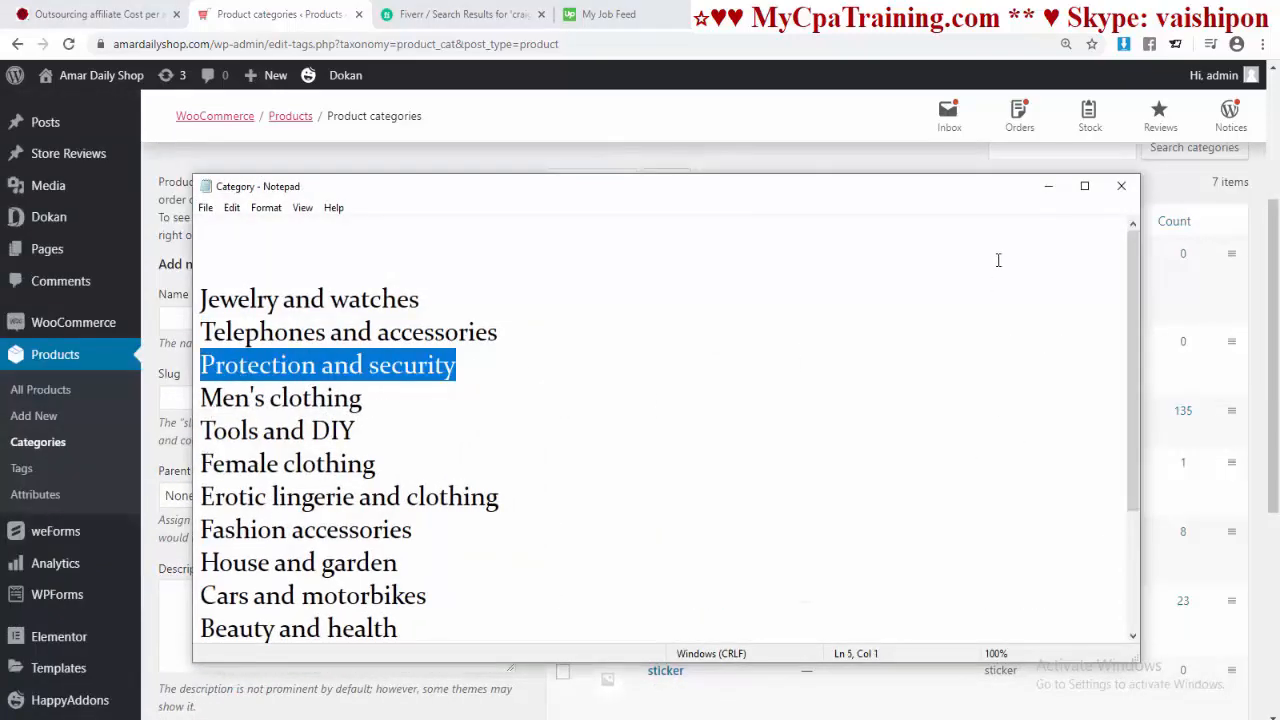
left_click(1048, 186)
left_click(280, 318)
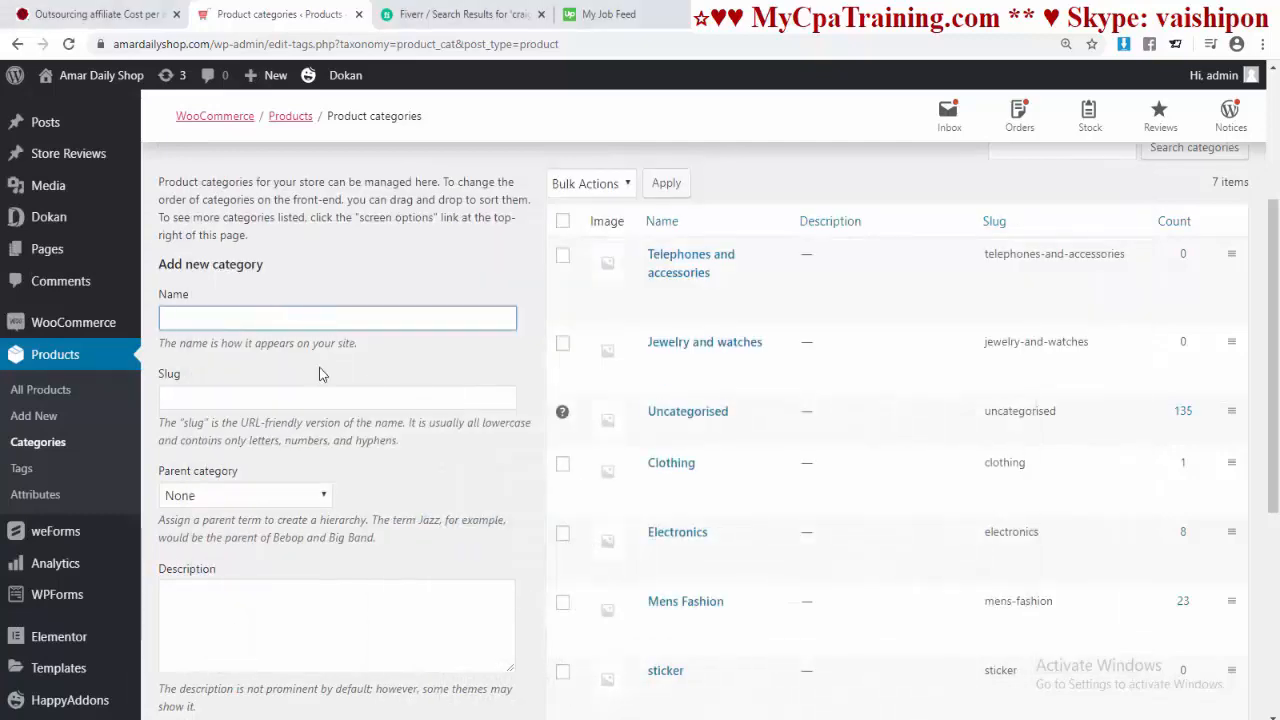
key("ctrl+v")
left_click(258, 400)
key("ctrl+v")
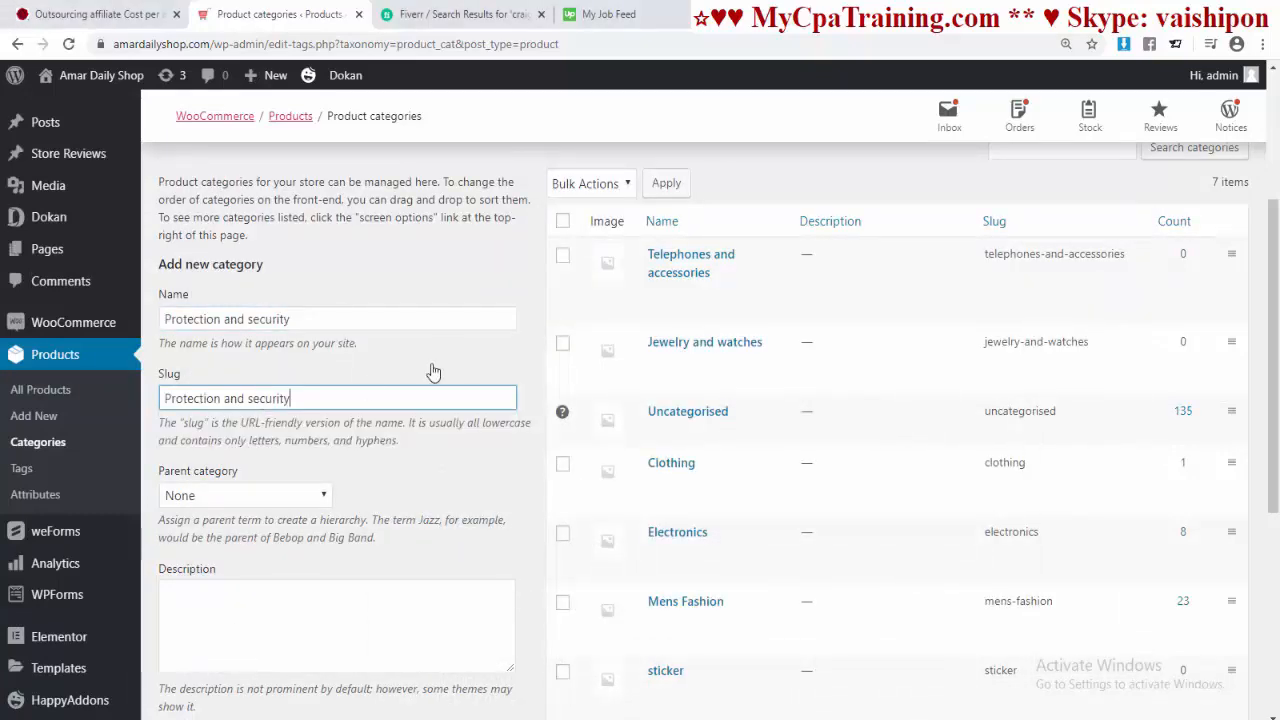
scroll(426, 409, "down", 4)
scroll(366, 441, "down", 1)
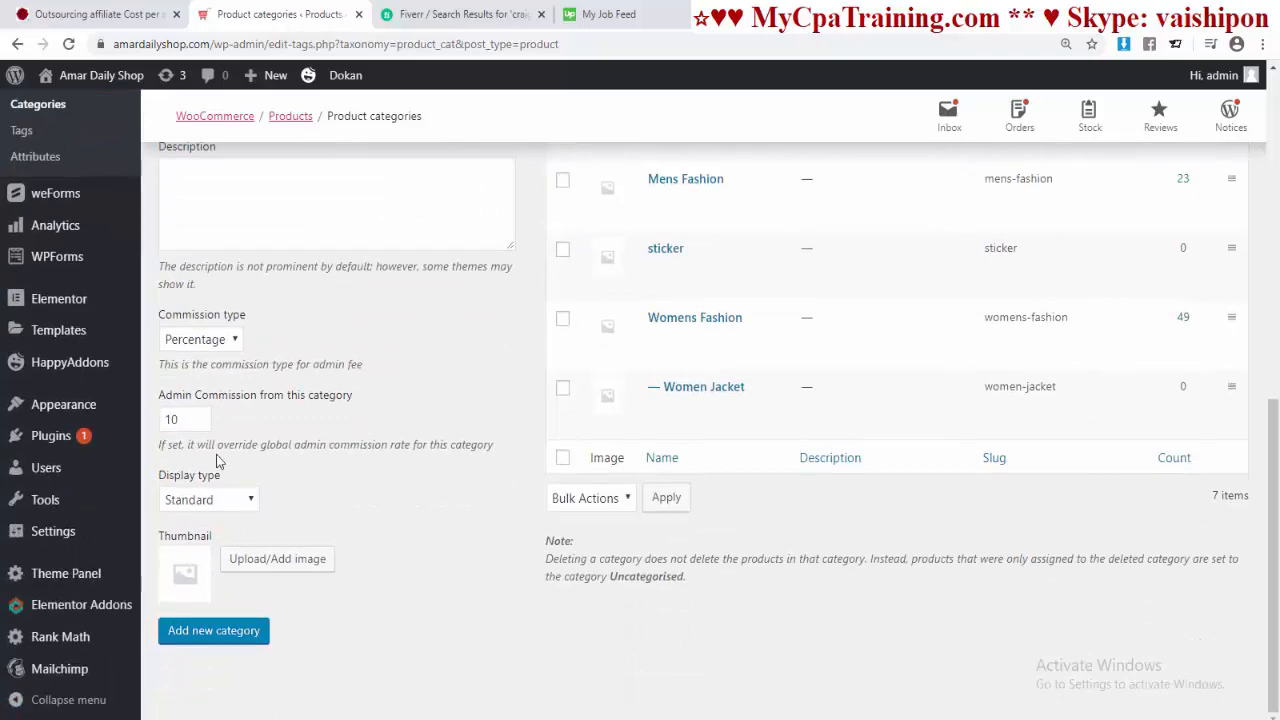
left_click(214, 632)
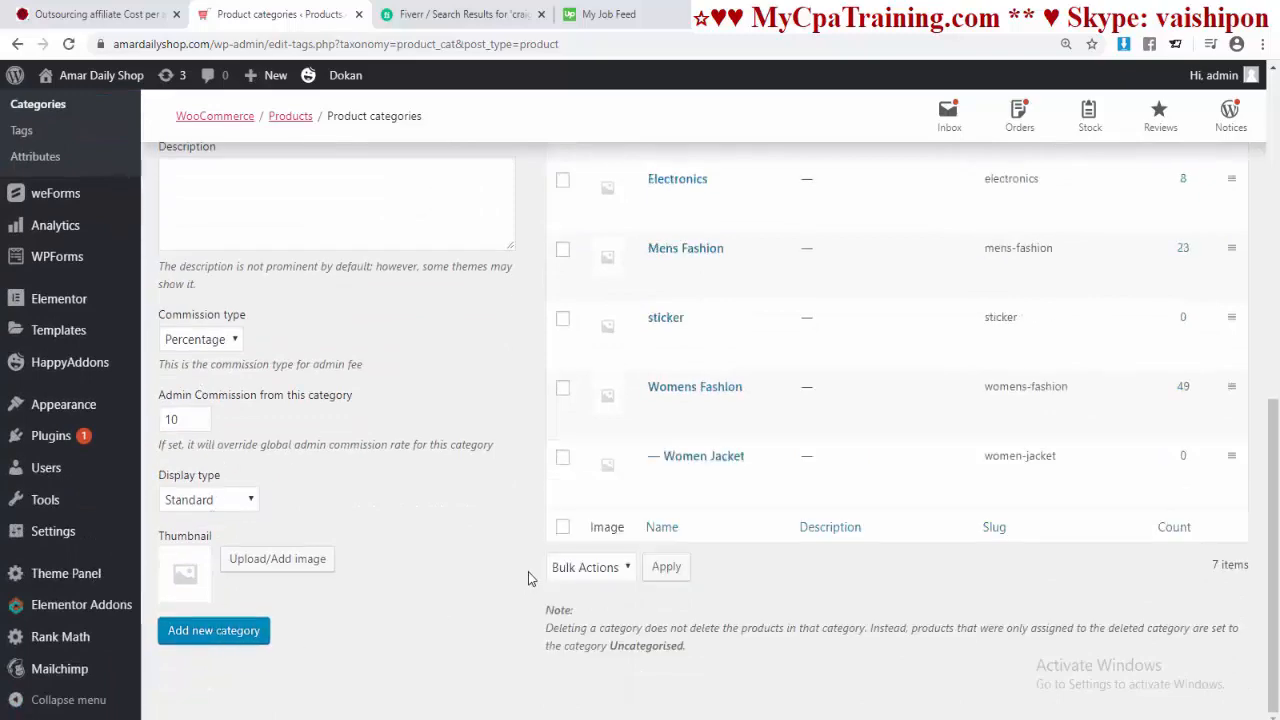
Step: Add the category 'Men's clothing' with the same name as its slug
scroll(690, 667, "up", 9)
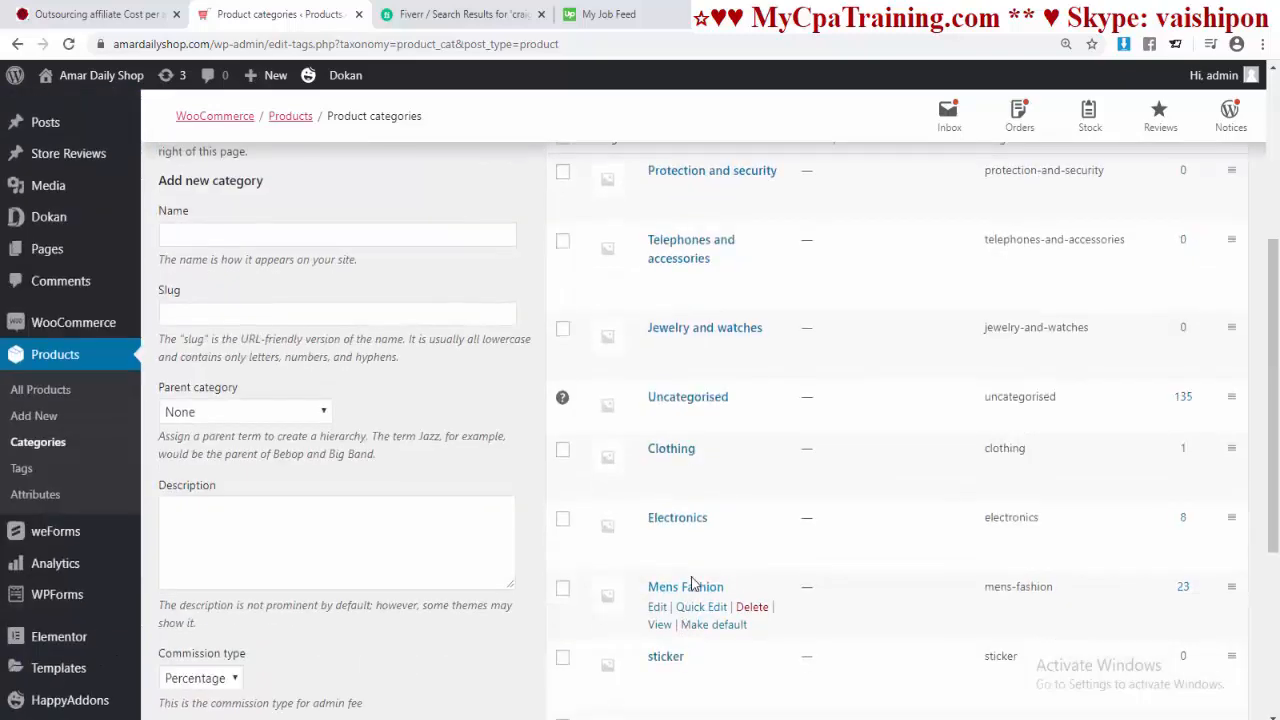
key("alt+Tab")
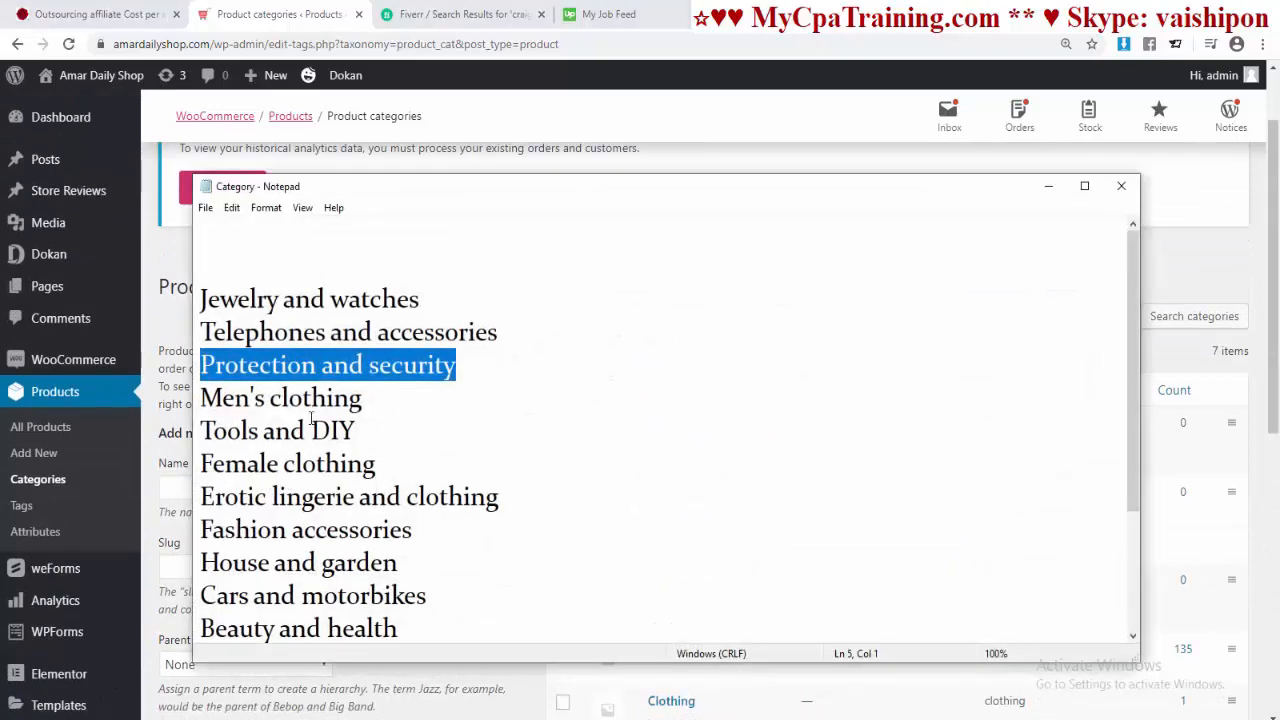
left_click(1048, 186)
scroll(816, 467, "down", 5)
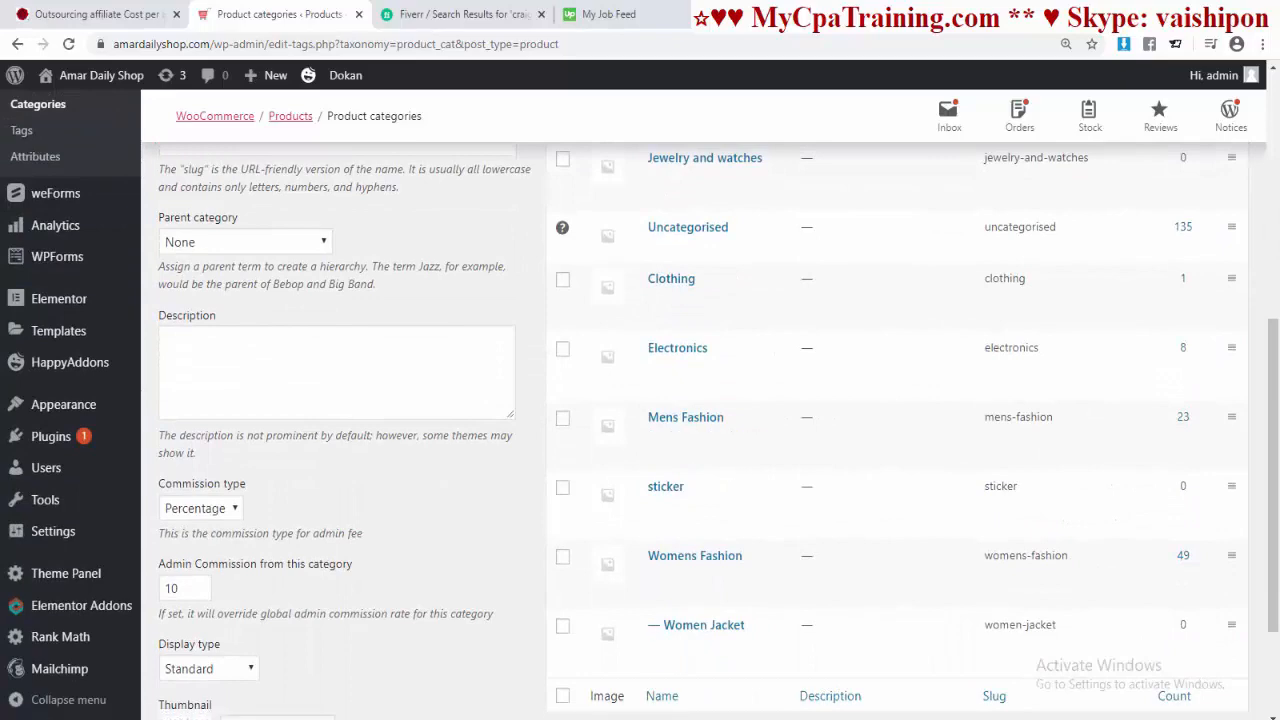
left_click(645, 719)
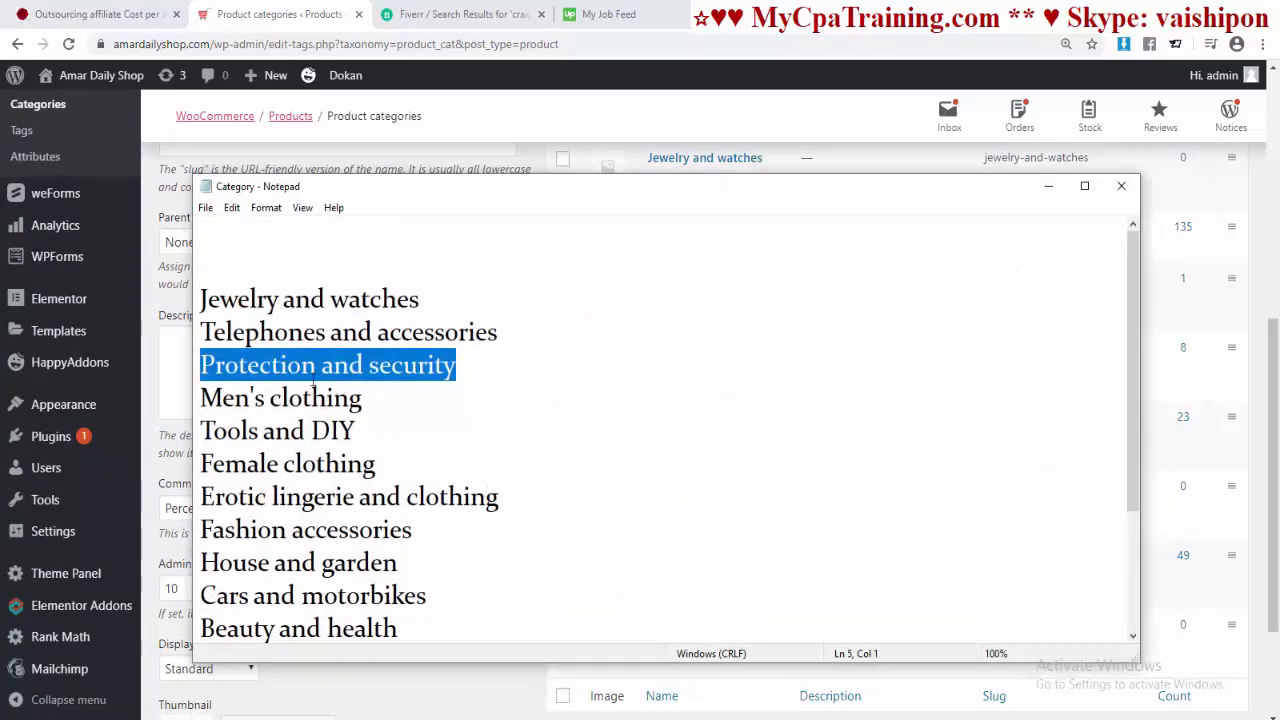
left_click_drag(377, 401, 217, 407)
left_click(1048, 186)
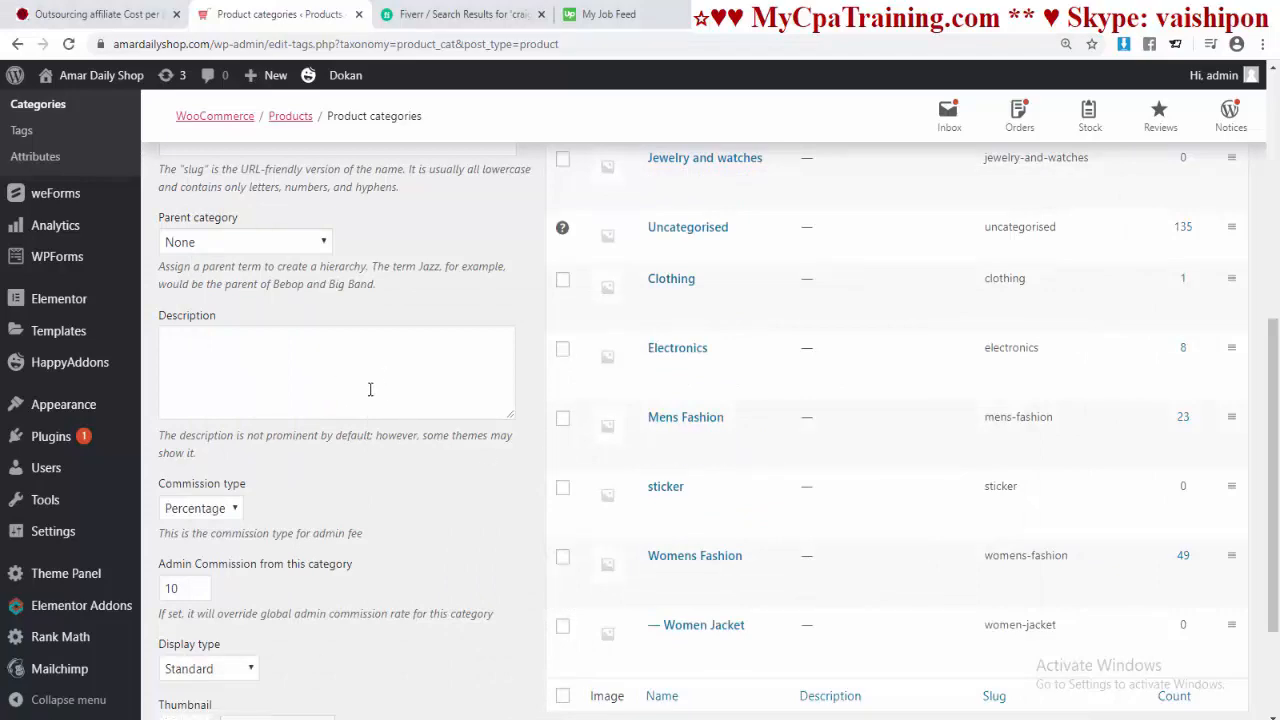
scroll(370, 389, "up", 3)
left_click(197, 320)
type("Men's clothing")
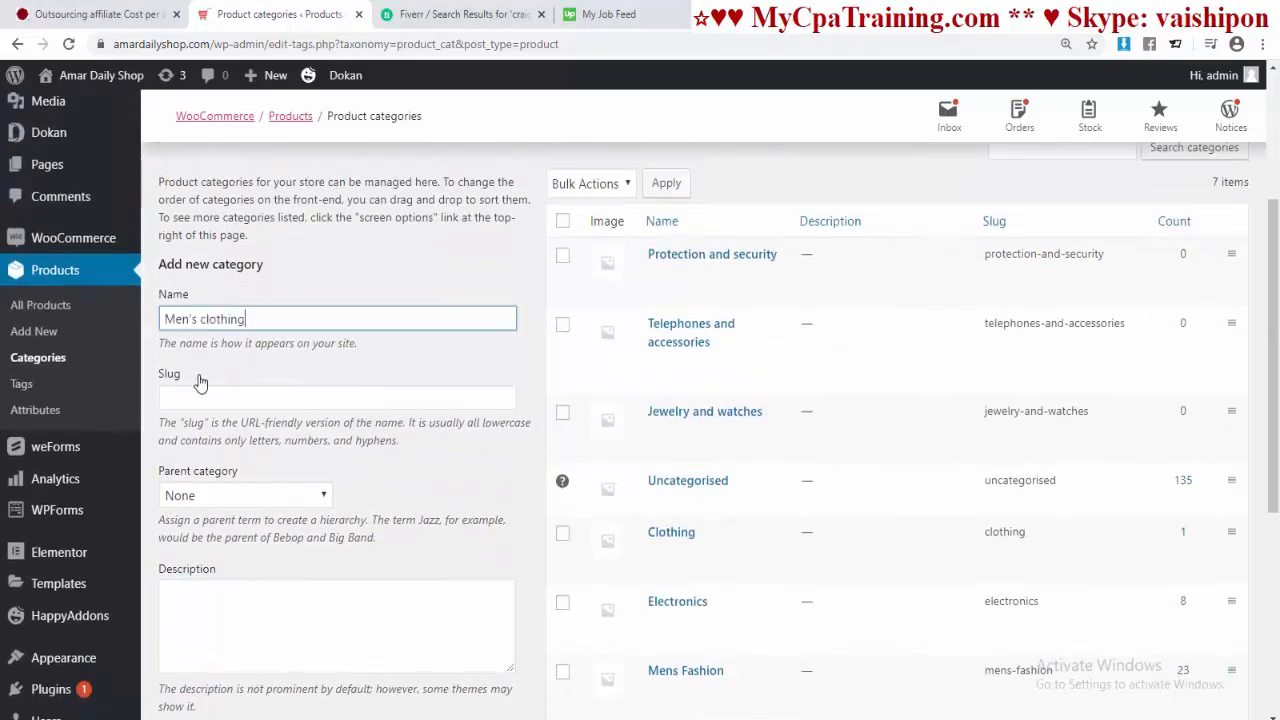
left_click(208, 397)
key("ctrl+v")
scroll(389, 445, "down", 5)
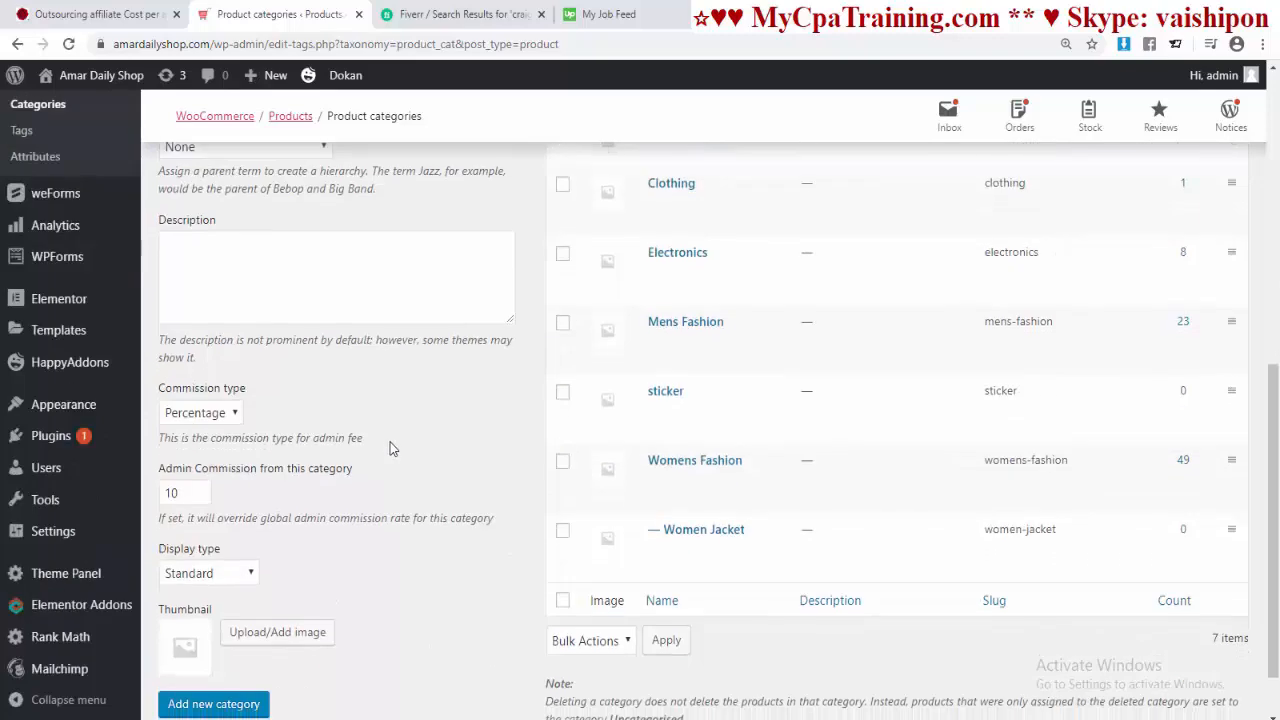
left_click(229, 631)
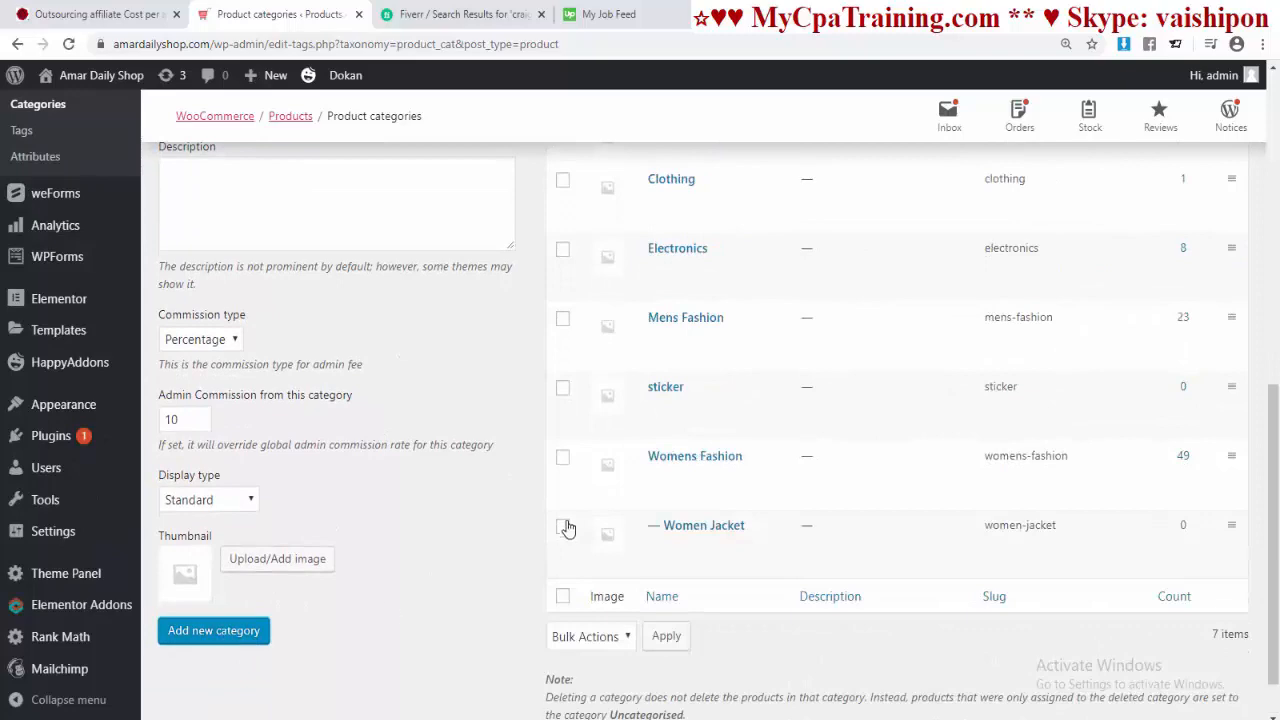
scroll(566, 529, "up", 5)
scroll(566, 497, "up", 2)
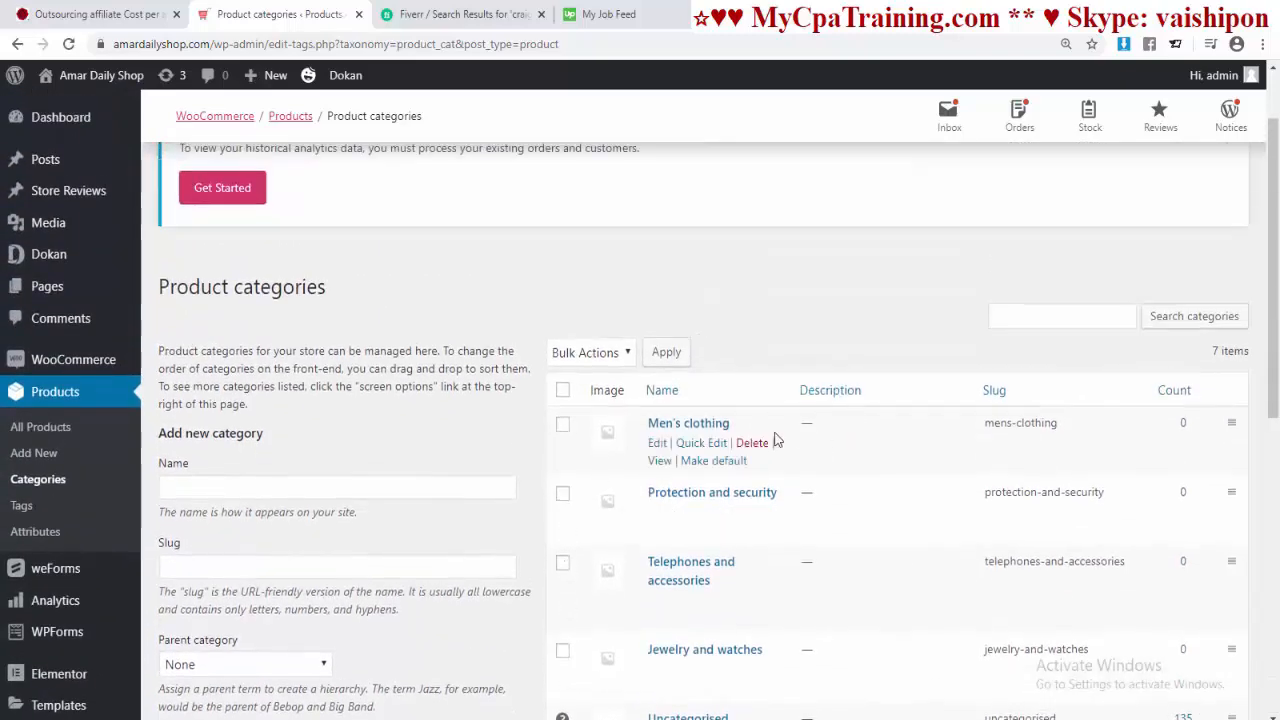
scroll(776, 440, "down", 6)
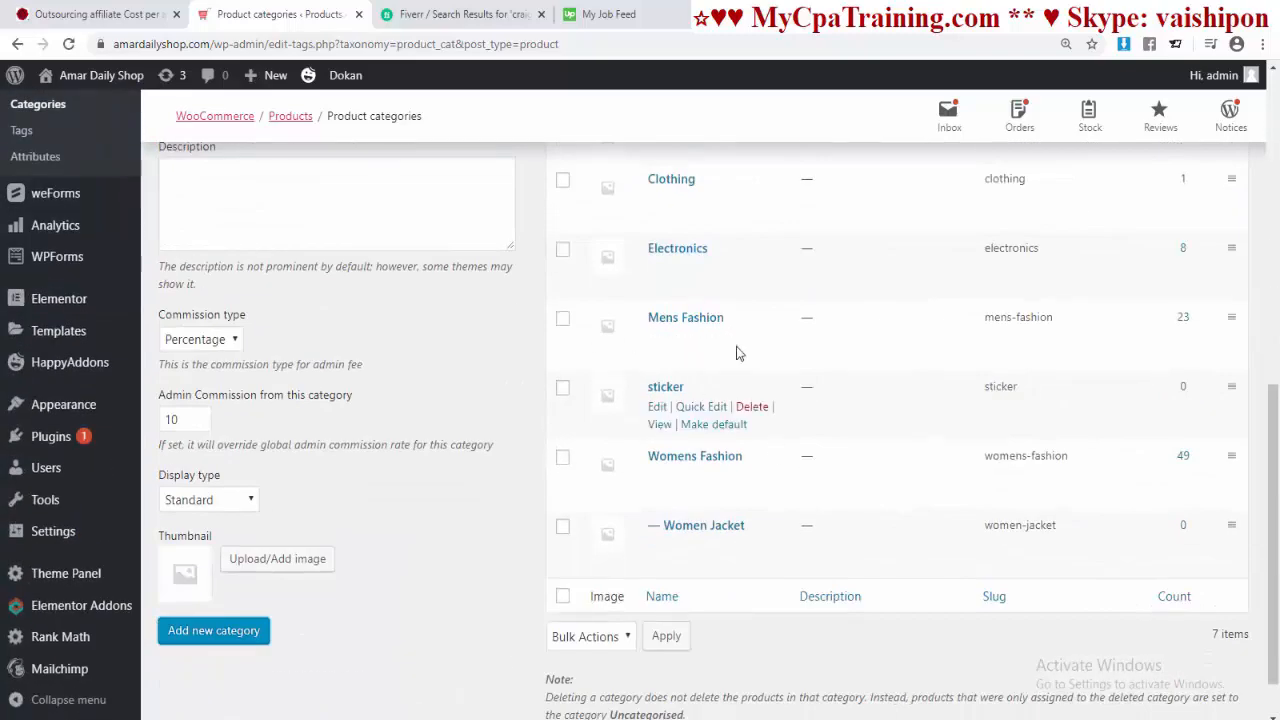
scroll(720, 343, "up", 6)
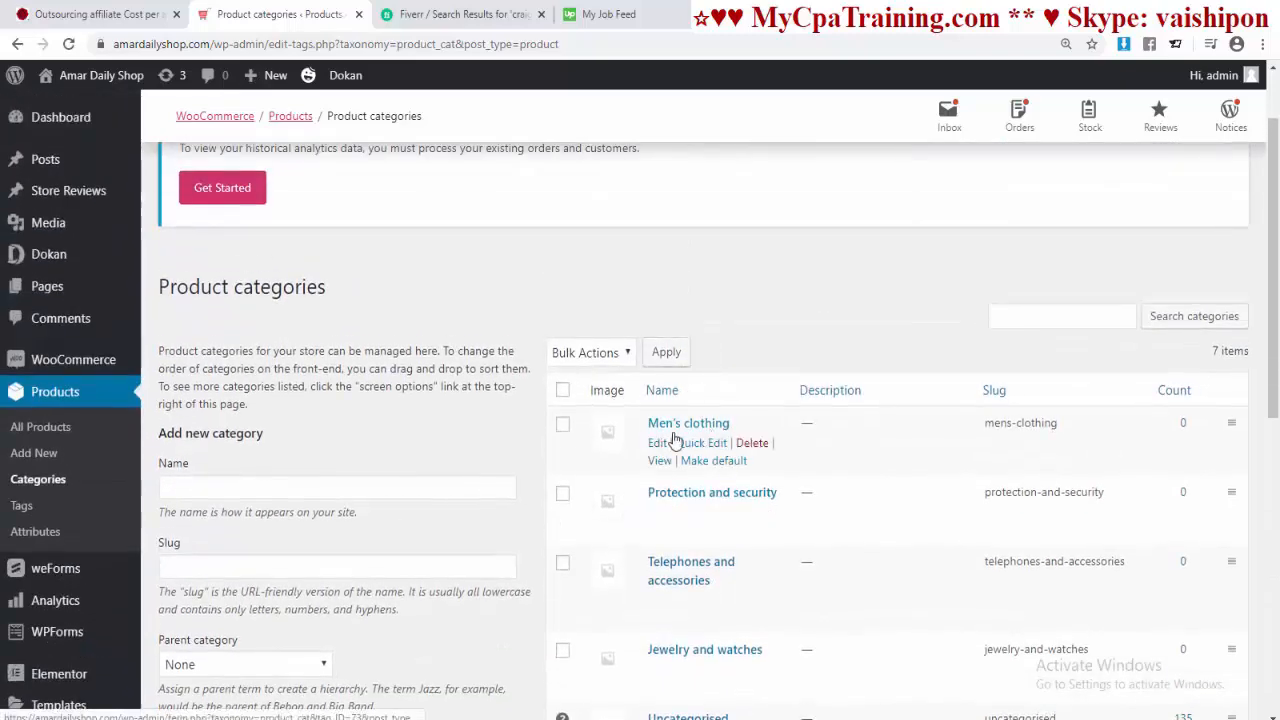
scroll(740, 432, "down", 3)
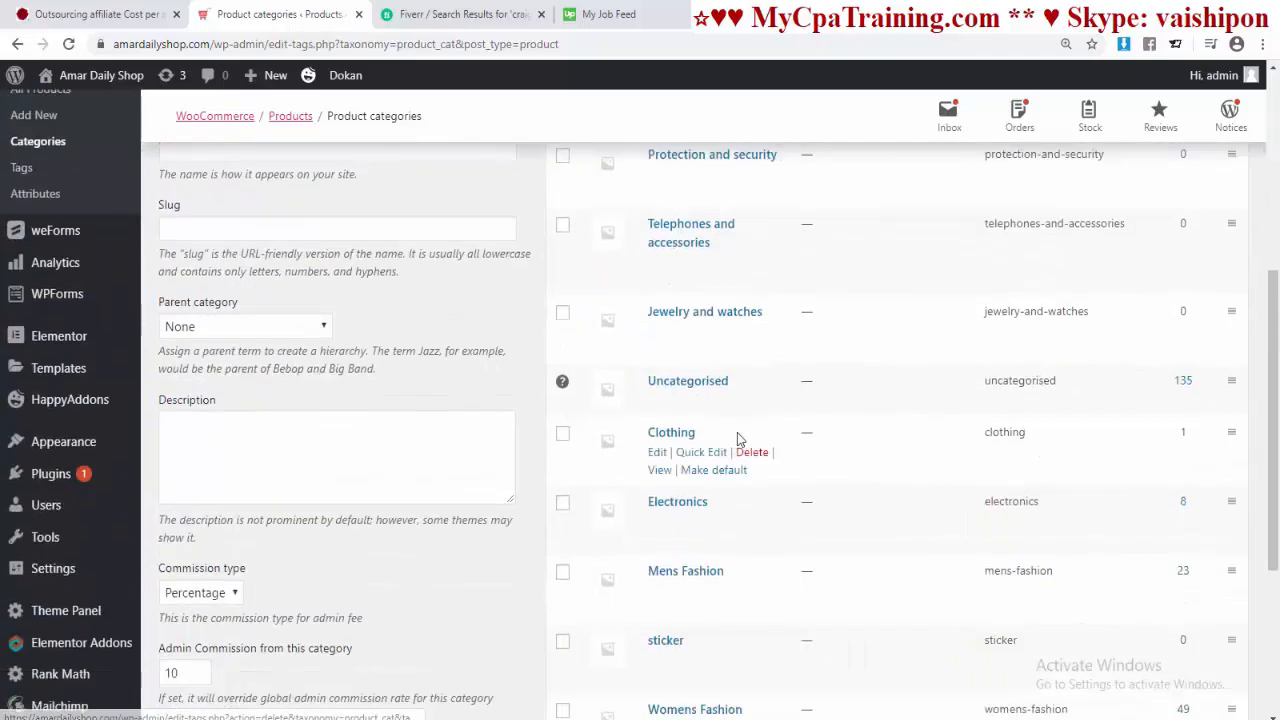
scroll(736, 422, "down", 2)
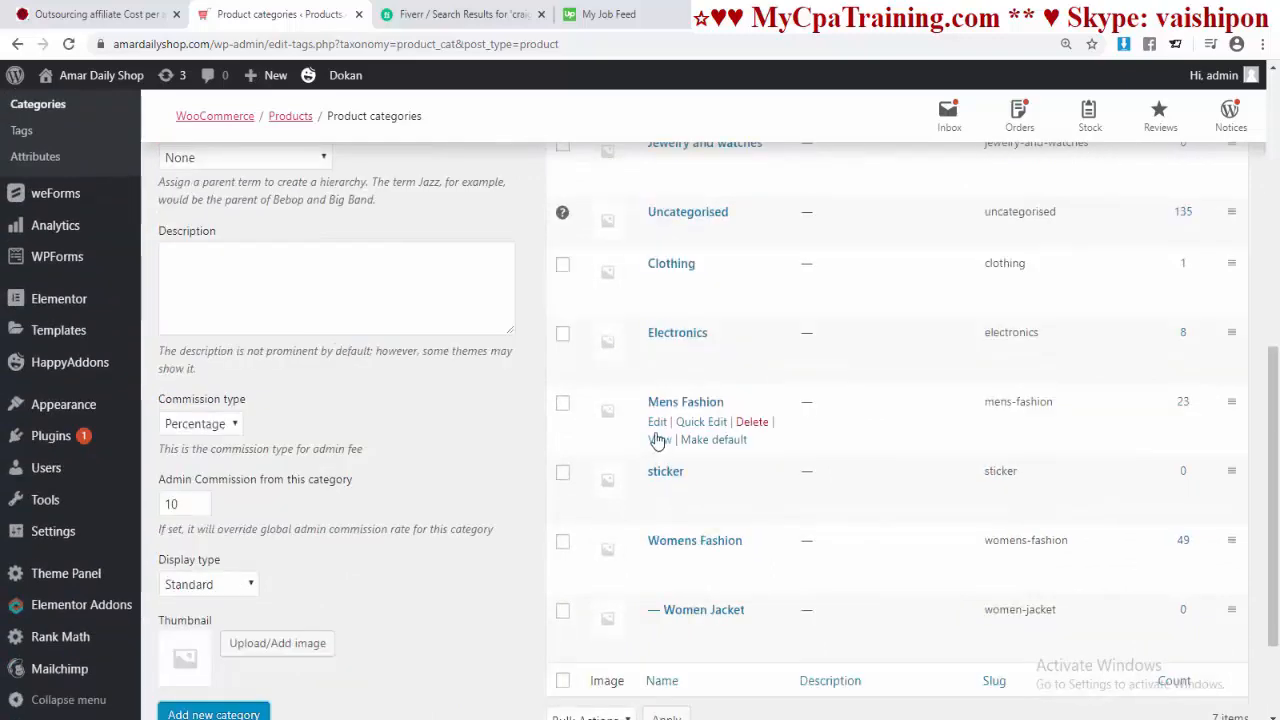
Step: Make Men's clothing the parent of the Mens Fashion category and reload the category list
middle_click(656, 424)
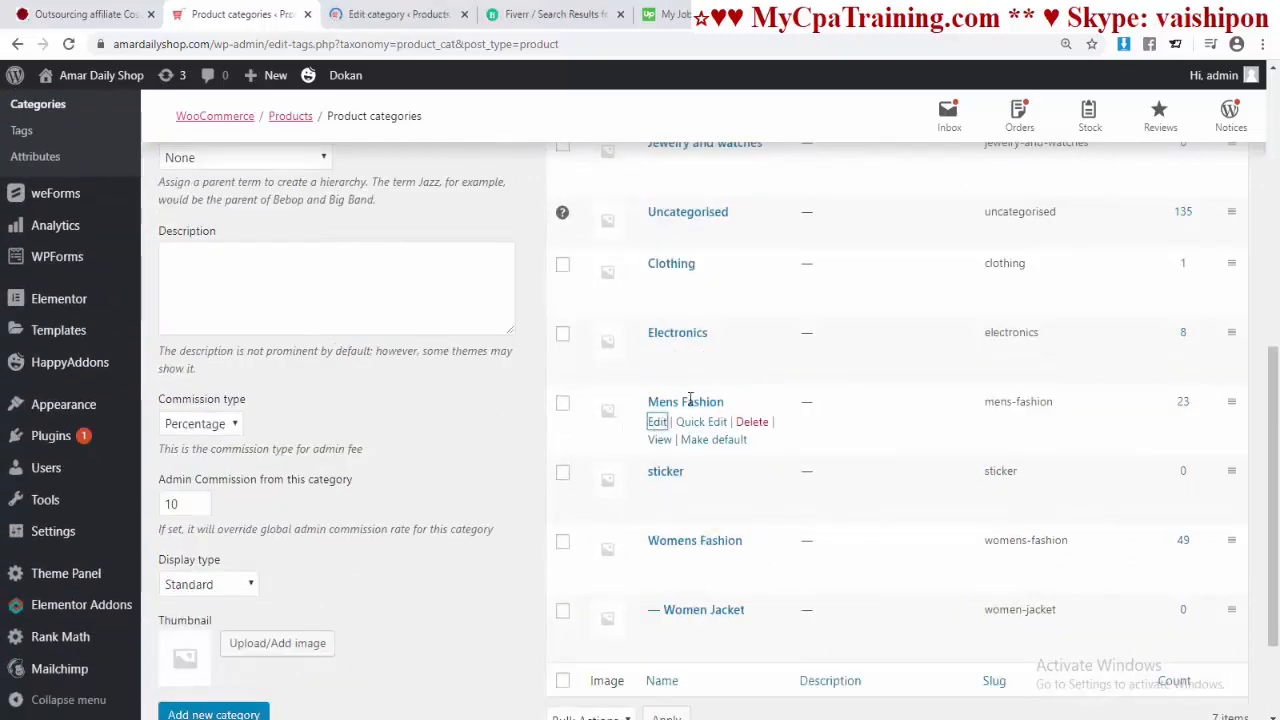
left_click(352, 15)
scroll(537, 431, "down", 4)
scroll(537, 431, "down", 2)
scroll(520, 430, "up", 3)
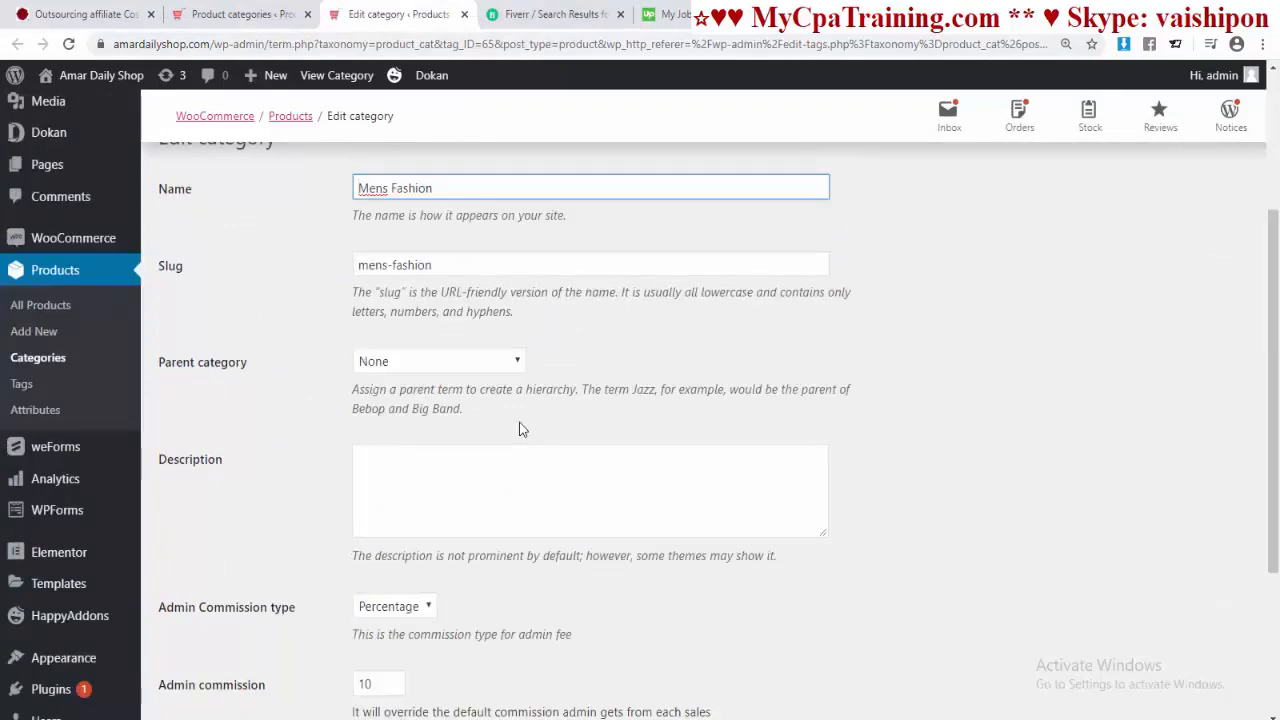
left_click(517, 364)
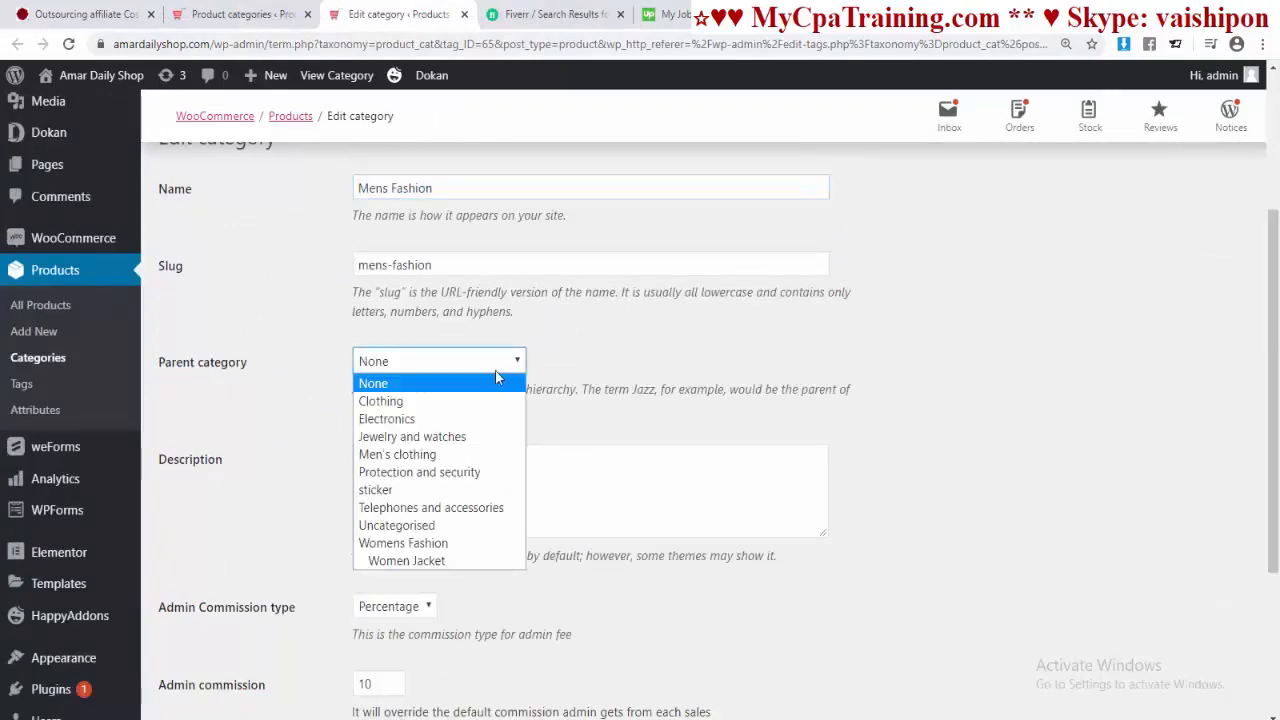
left_click(415, 454)
scroll(391, 663, "down", 3)
left_click(186, 654)
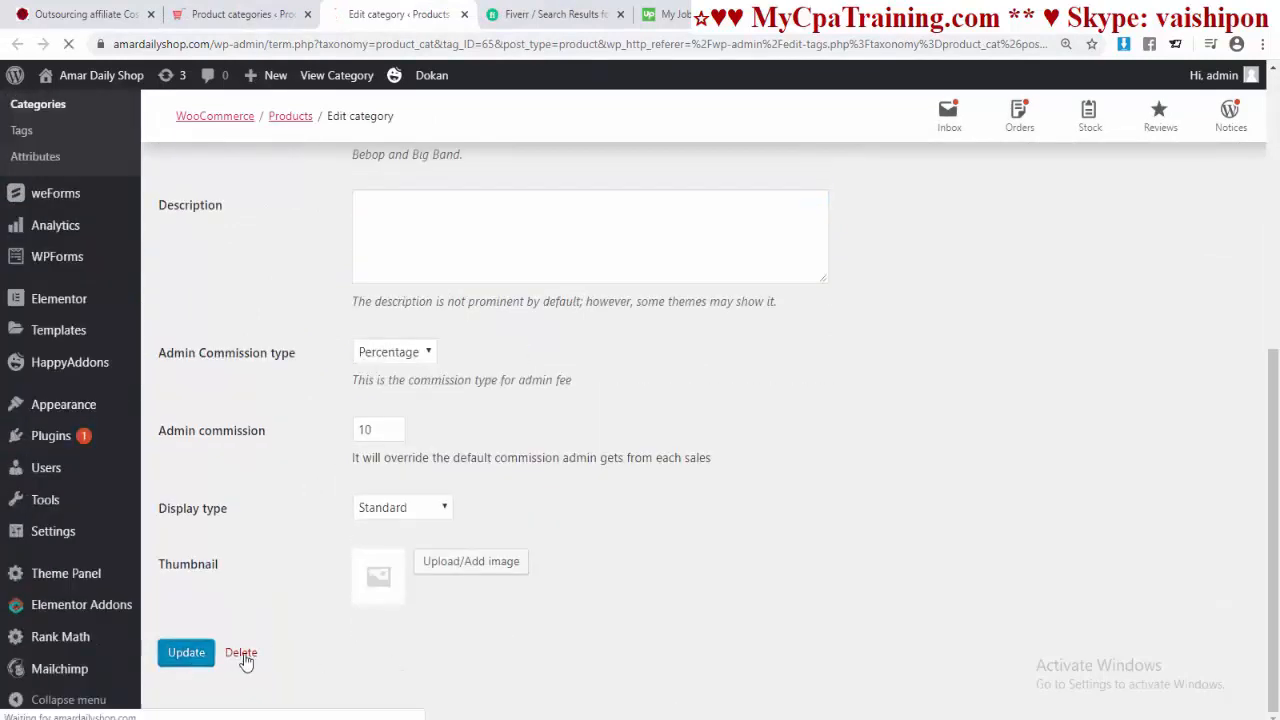
left_click(464, 14)
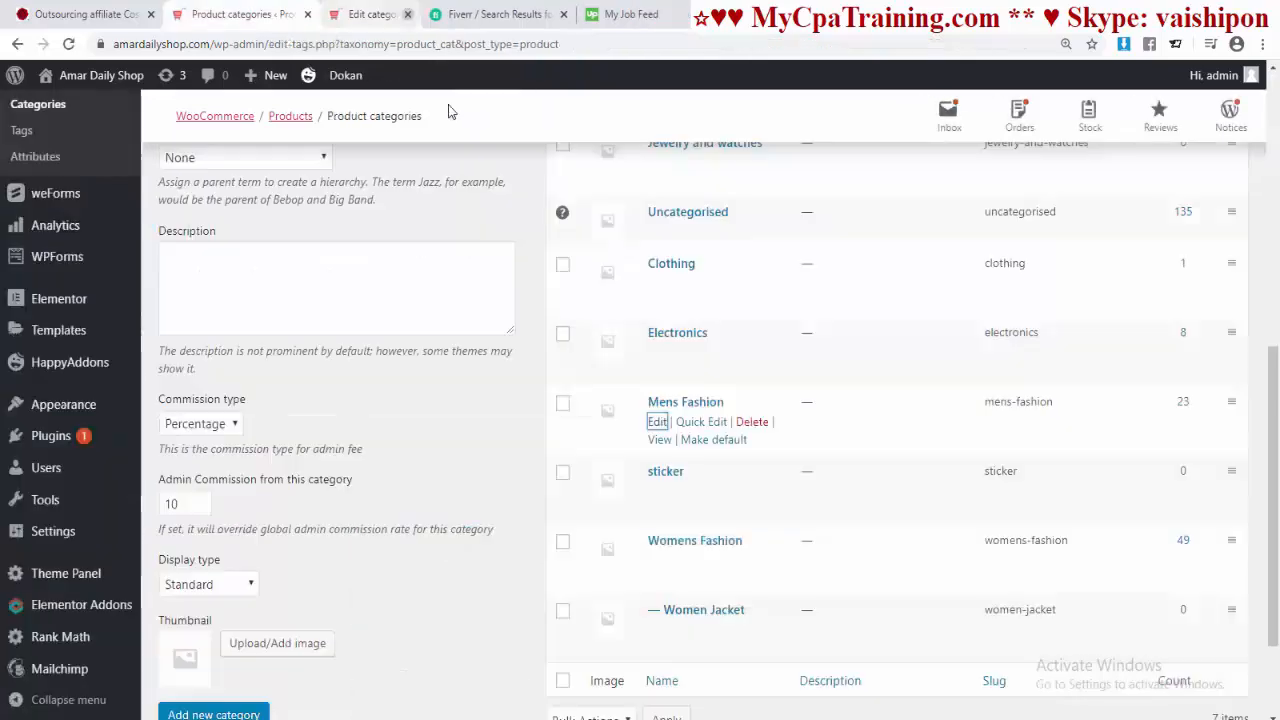
key("F5")
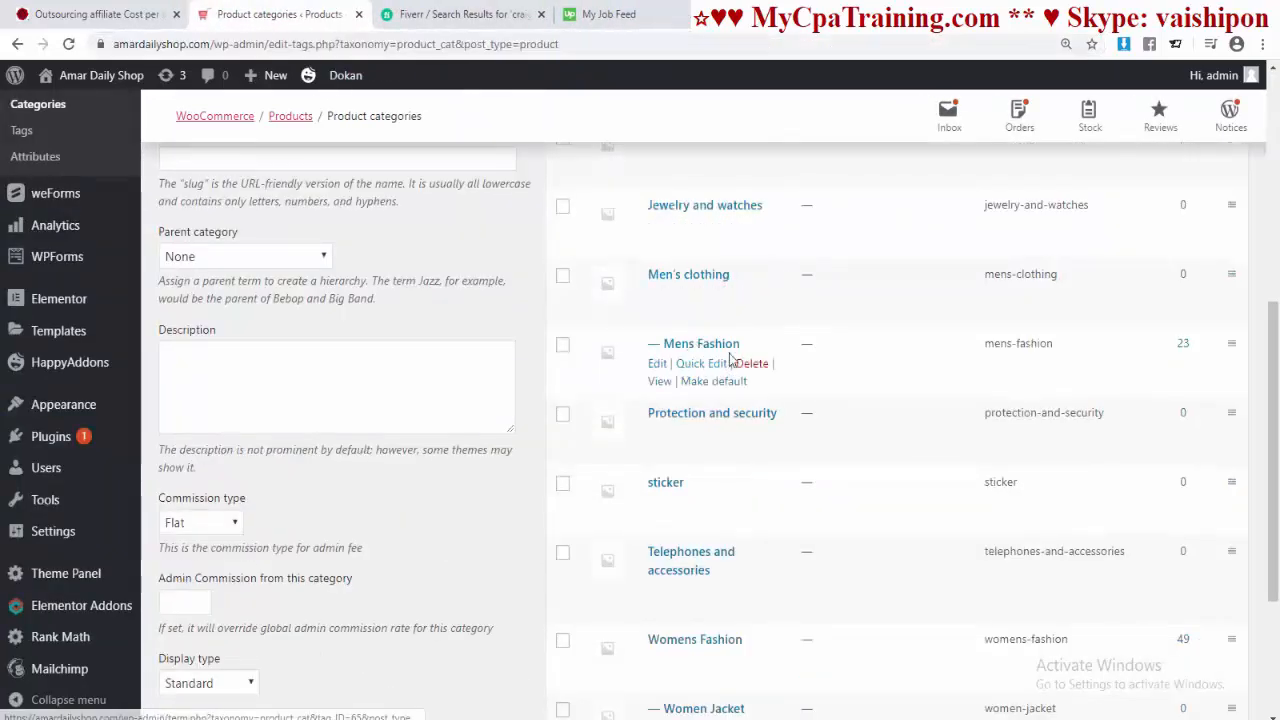
scroll(700, 395, "up", 10)
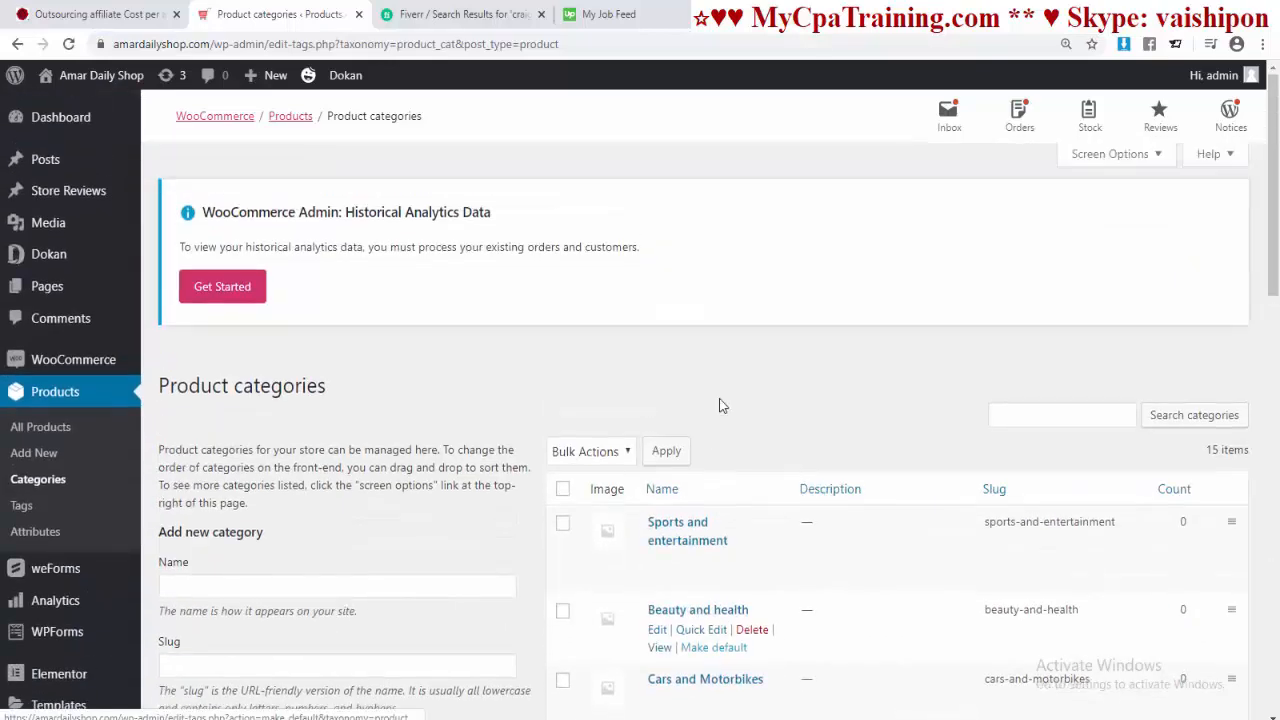
scroll(733, 409, "down", 3)
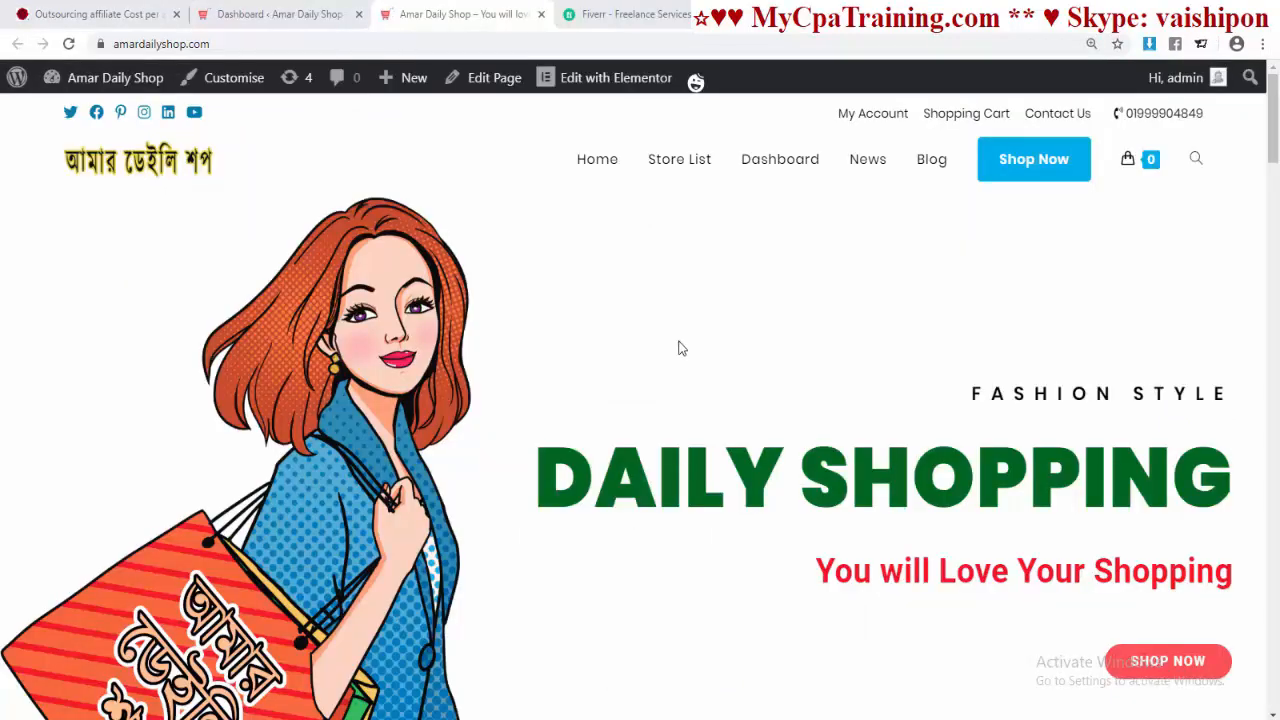
Step: Go from the vendor Dashboard to Products, which lists the T-Shirt, and start a new product
left_click(783, 164)
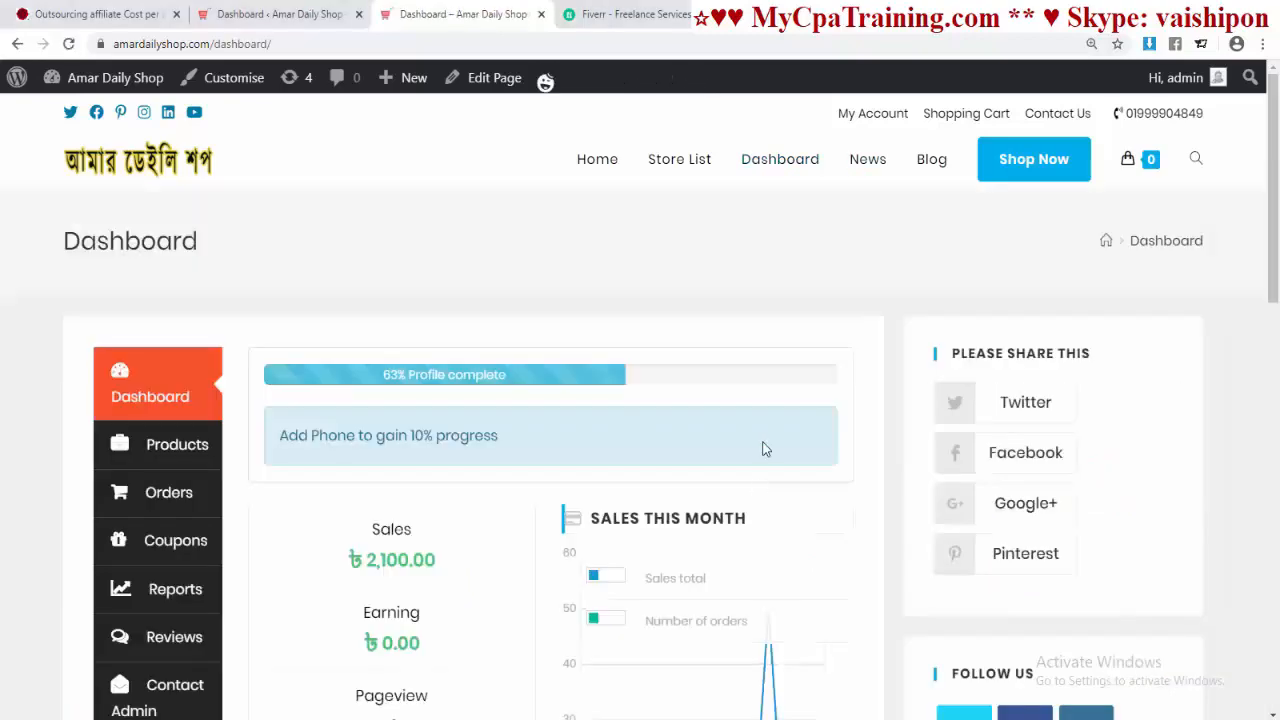
scroll(651, 466, "down", 3)
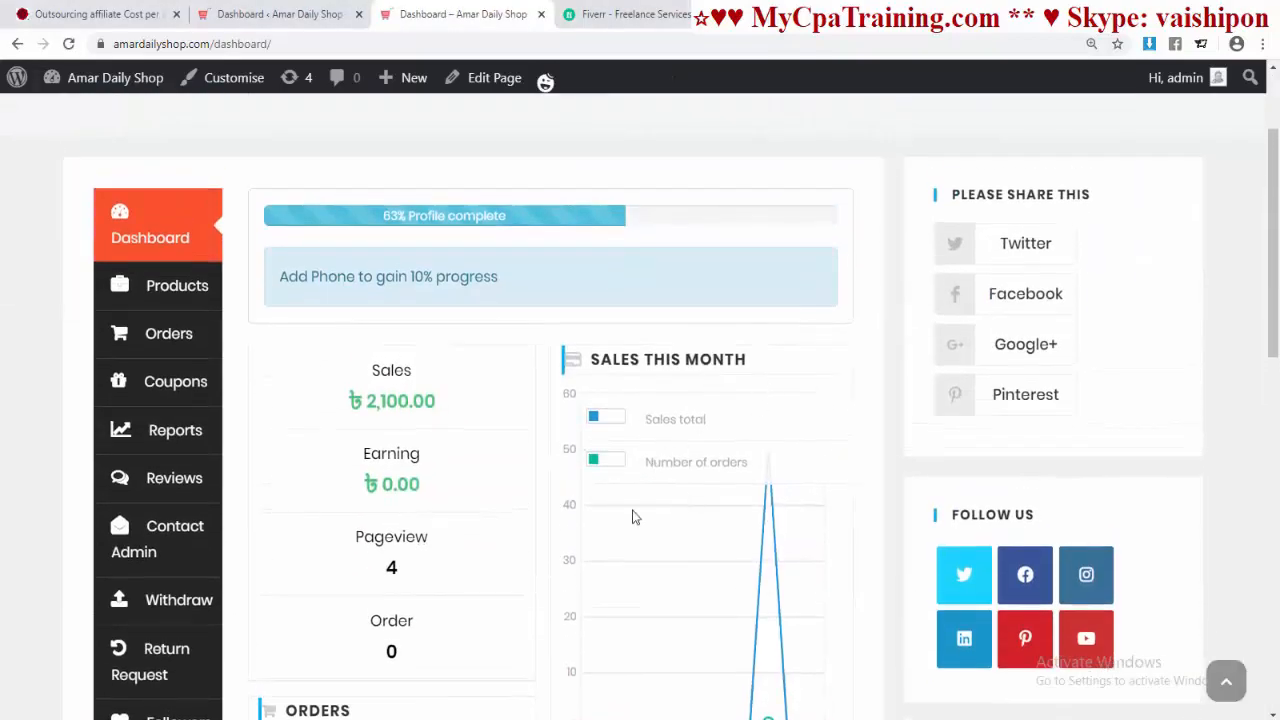
scroll(723, 551, "up", 3)
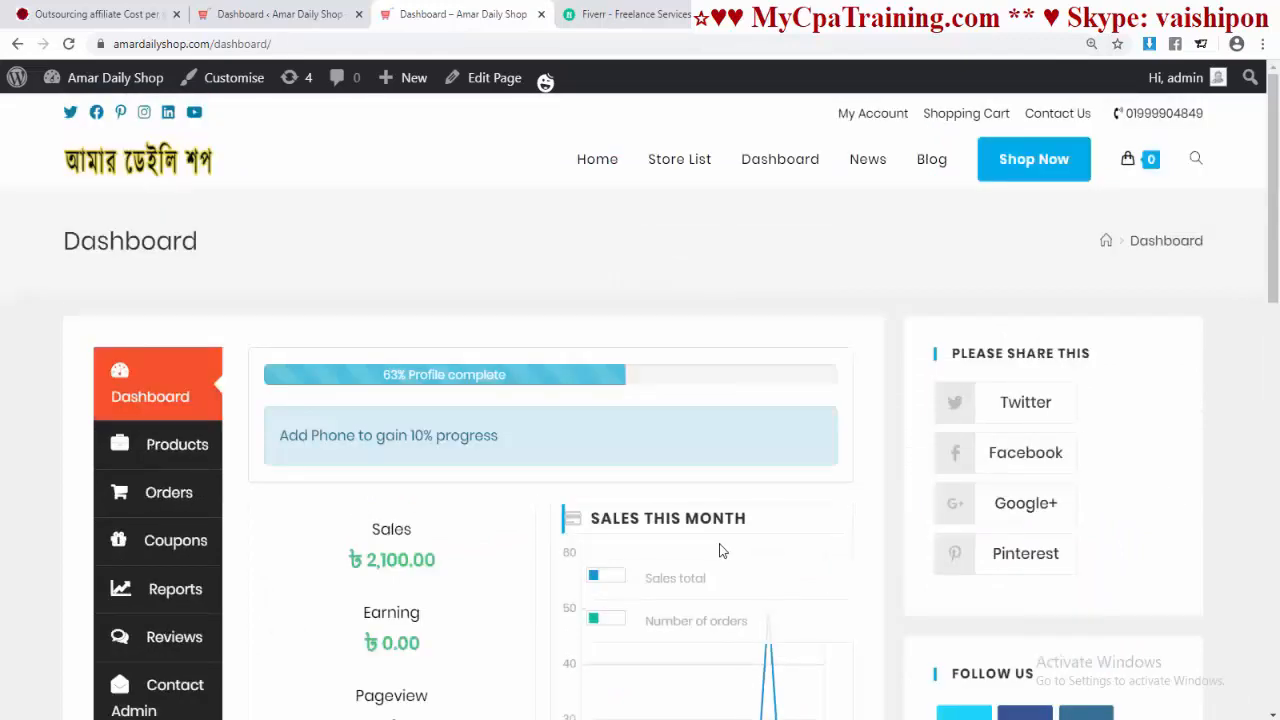
left_click(175, 448)
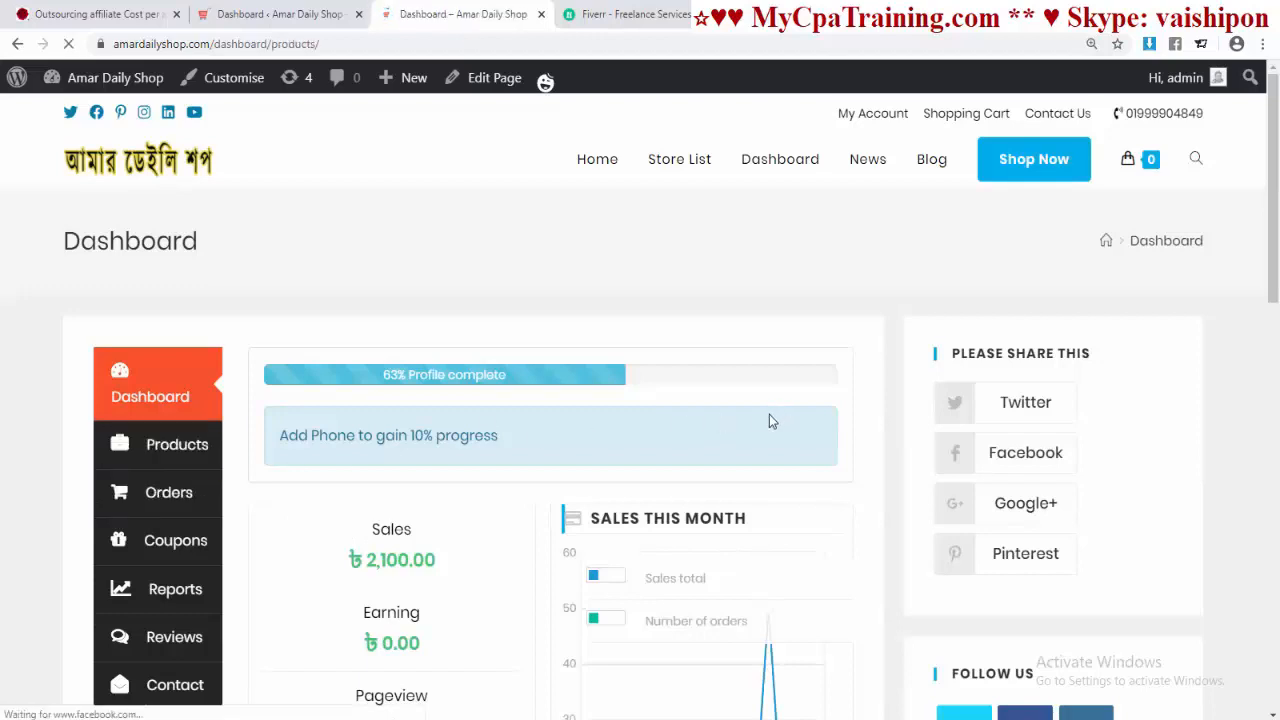
scroll(694, 466, "down", 2)
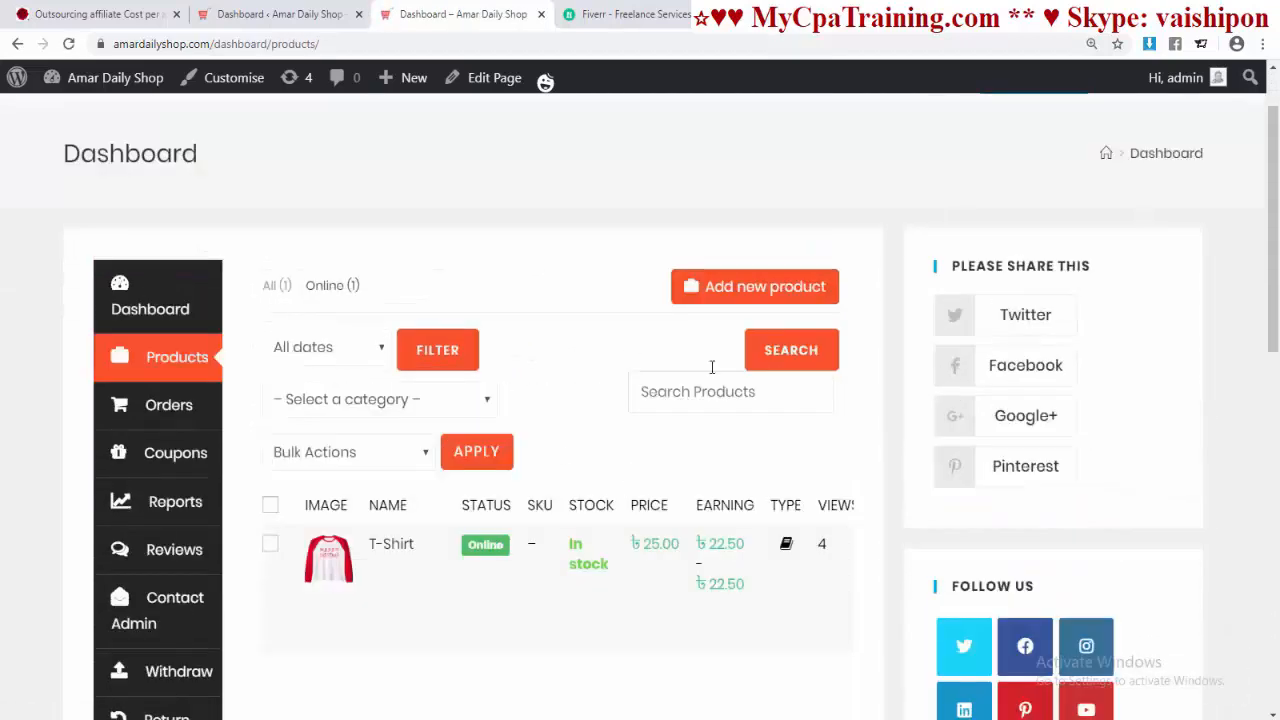
left_click(742, 288)
Step: Enter name Black Tshirt, price 200, discounted price 150, and description 'This is Nice Black Tshirt for Christmas.'
left_click(487, 300)
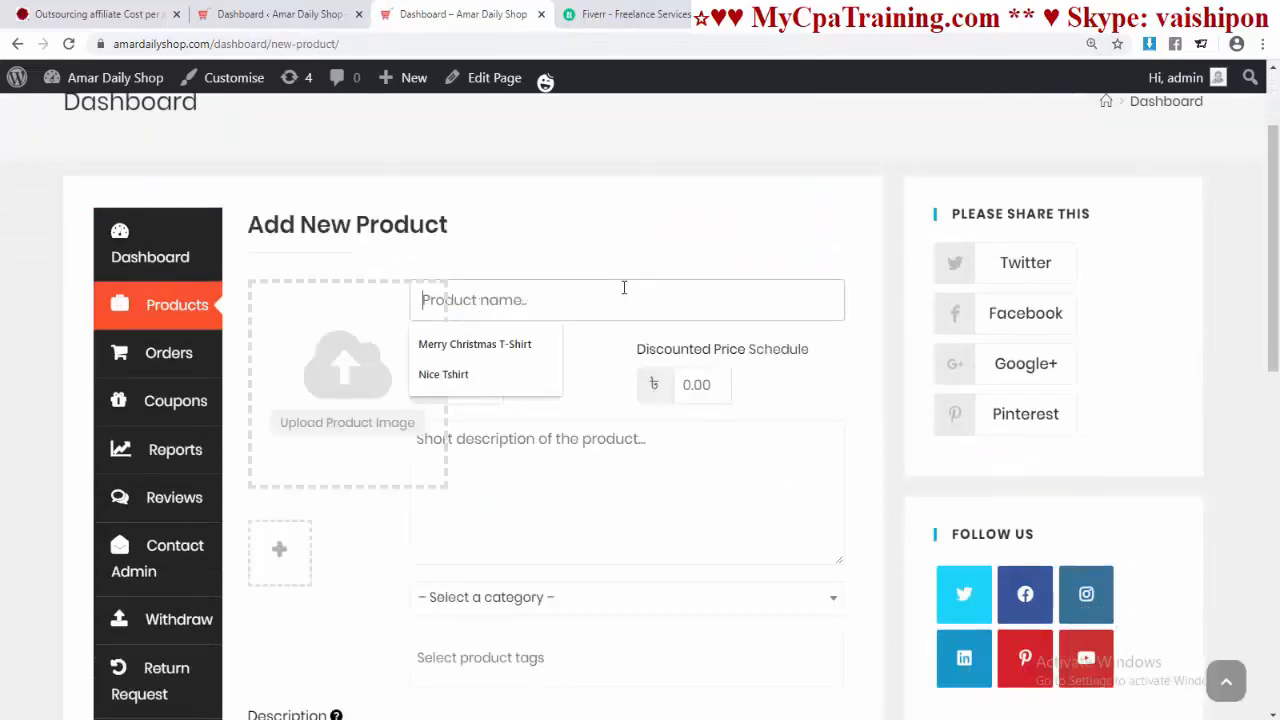
type("Black Tshirt")
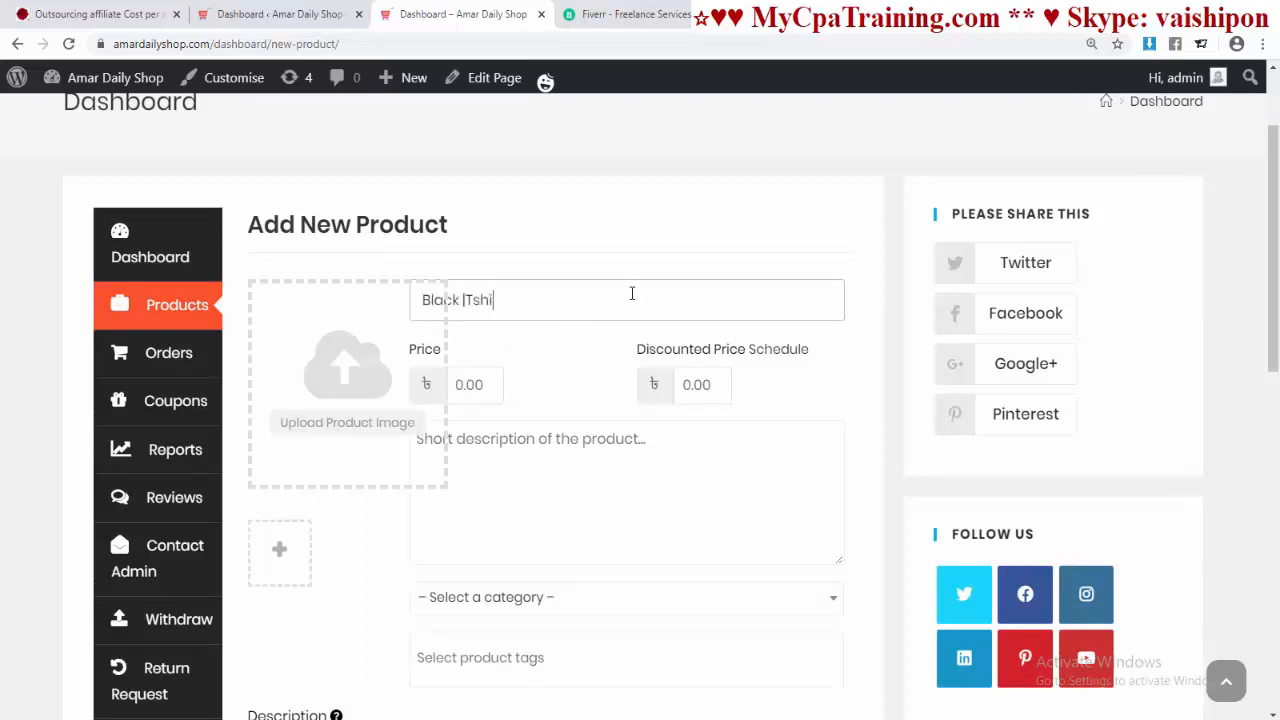
left_click(600, 495)
left_click(468, 384)
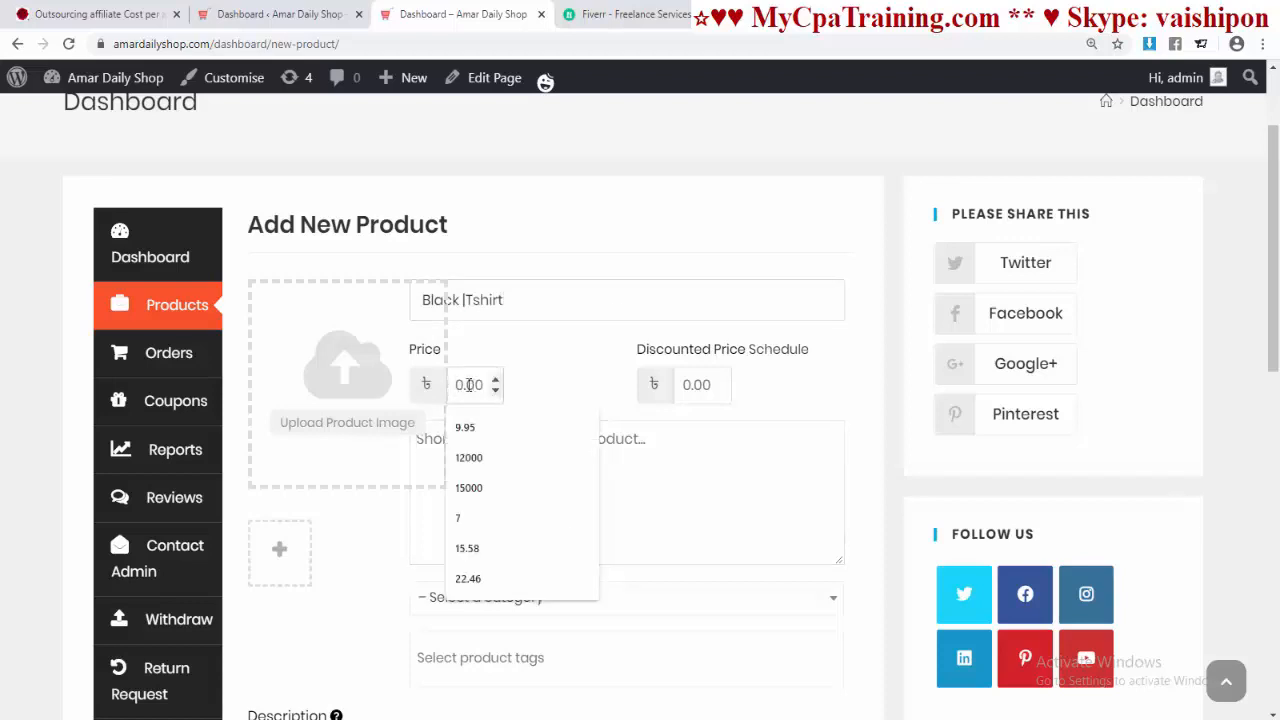
type("200")
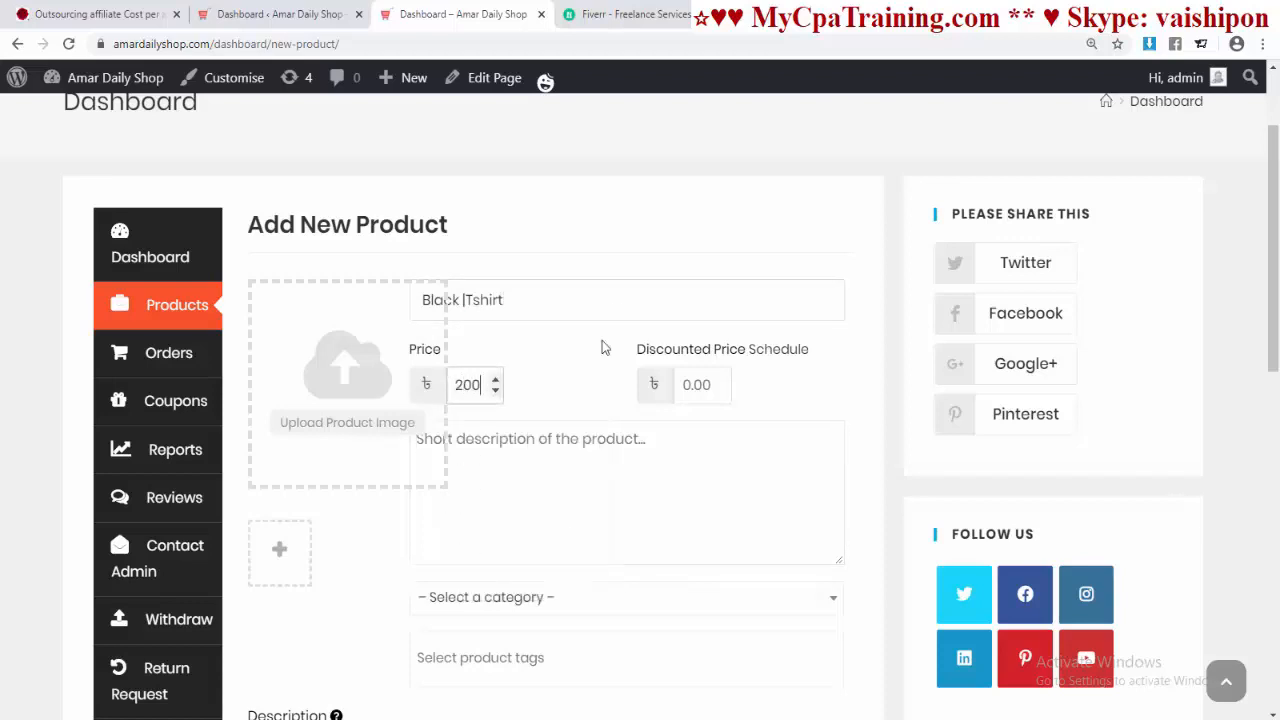
left_click(698, 384)
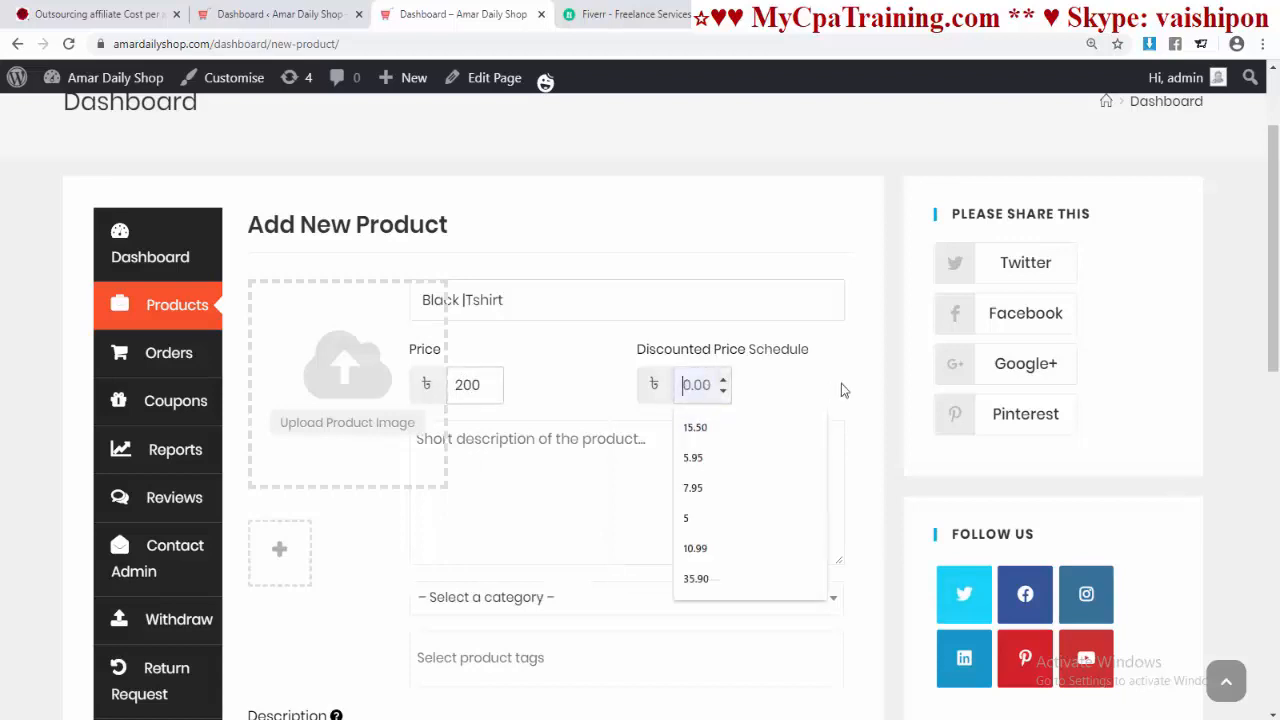
type("150")
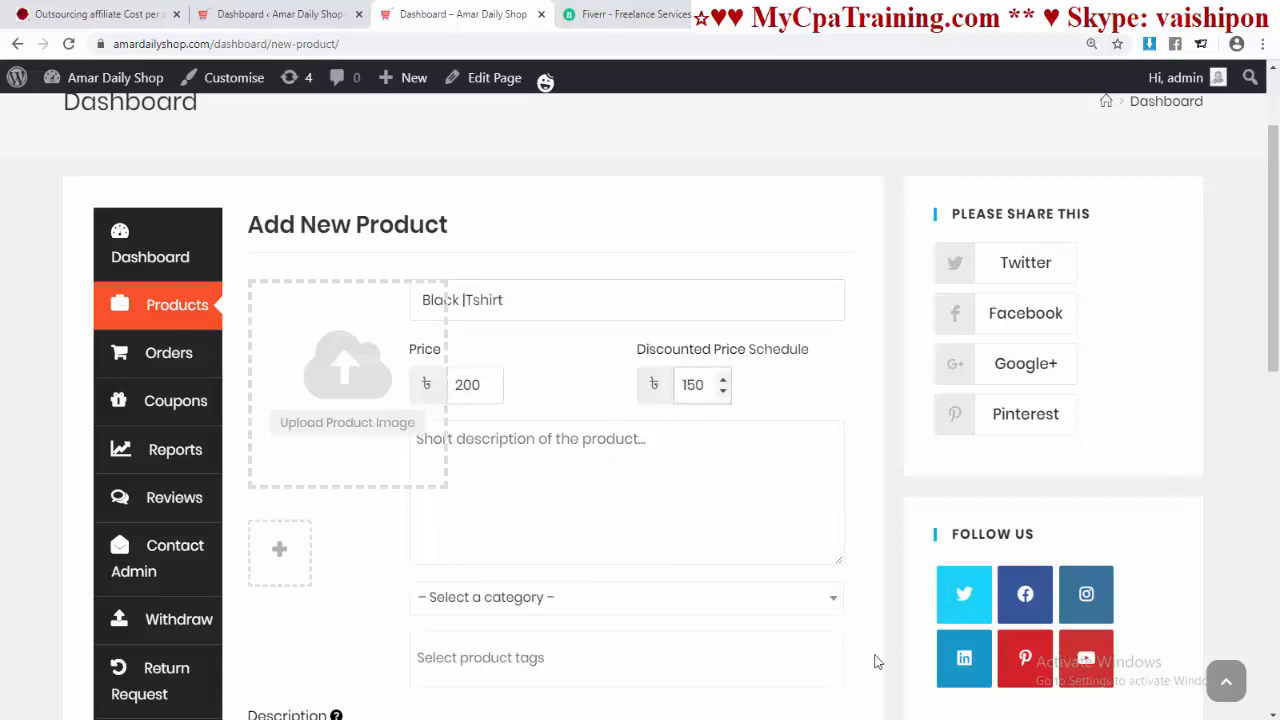
left_click(447, 463)
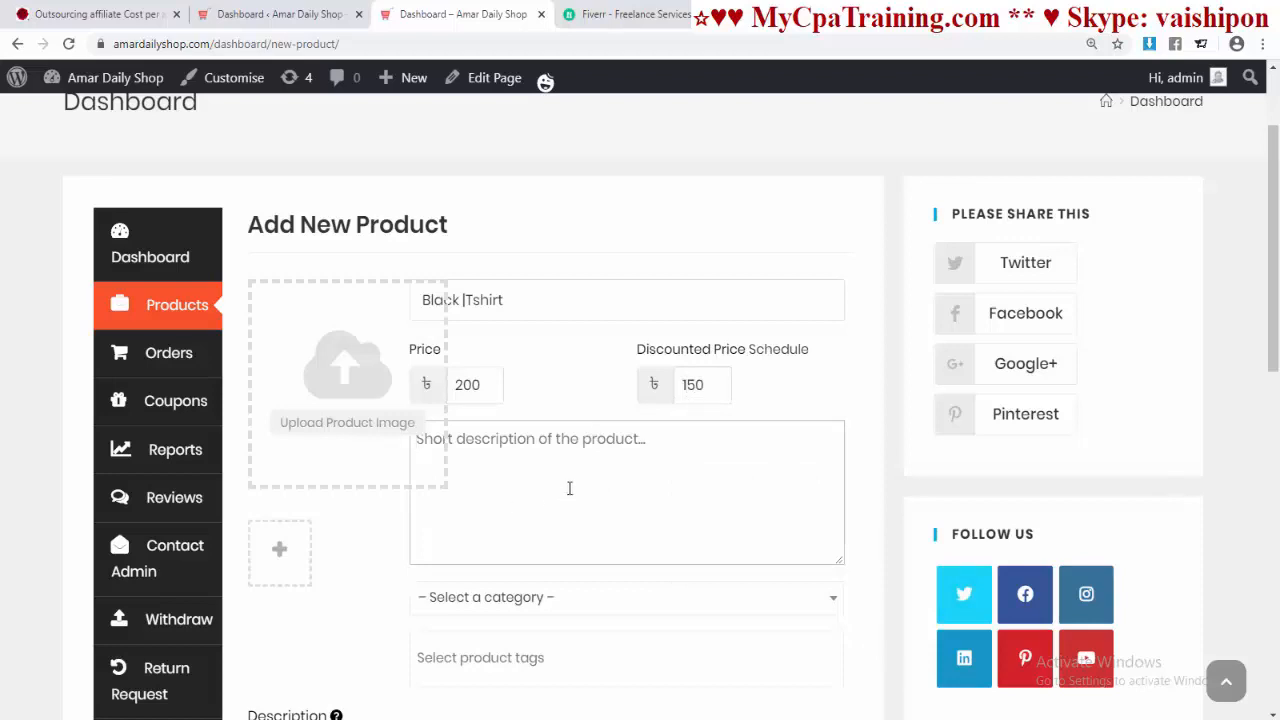
type("This is")
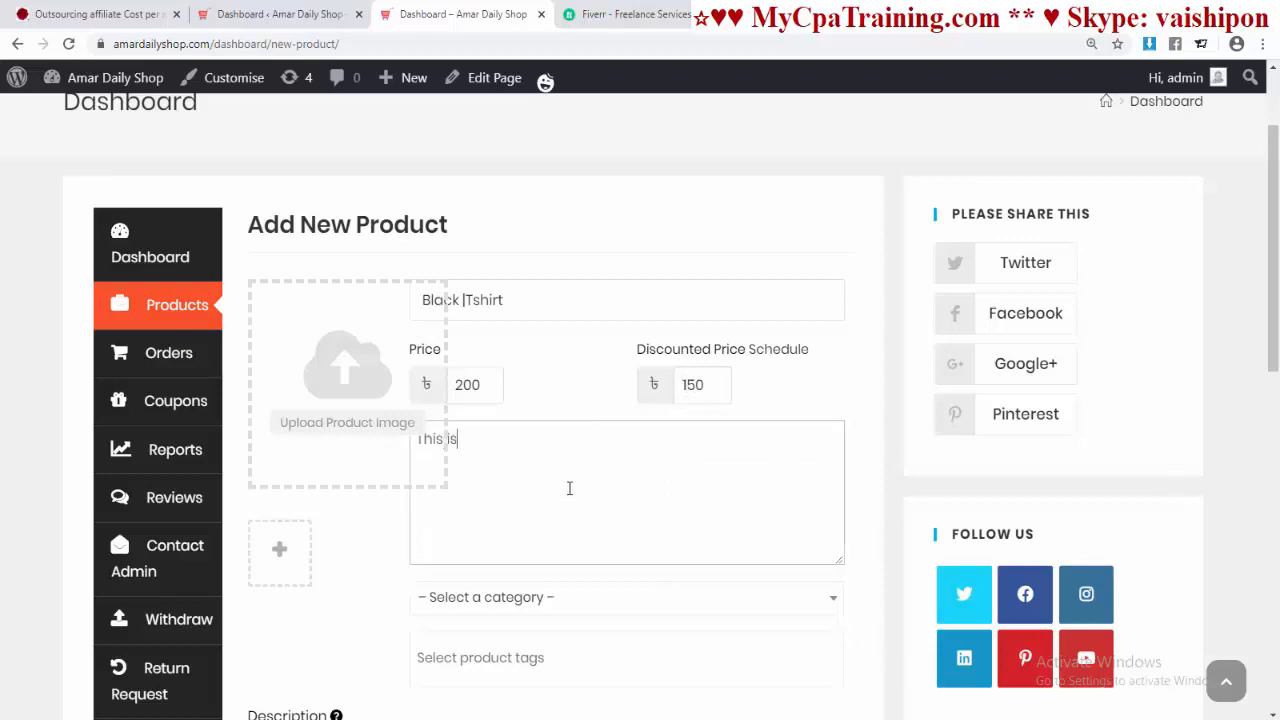
type(" Nice Black Tshirt fo")
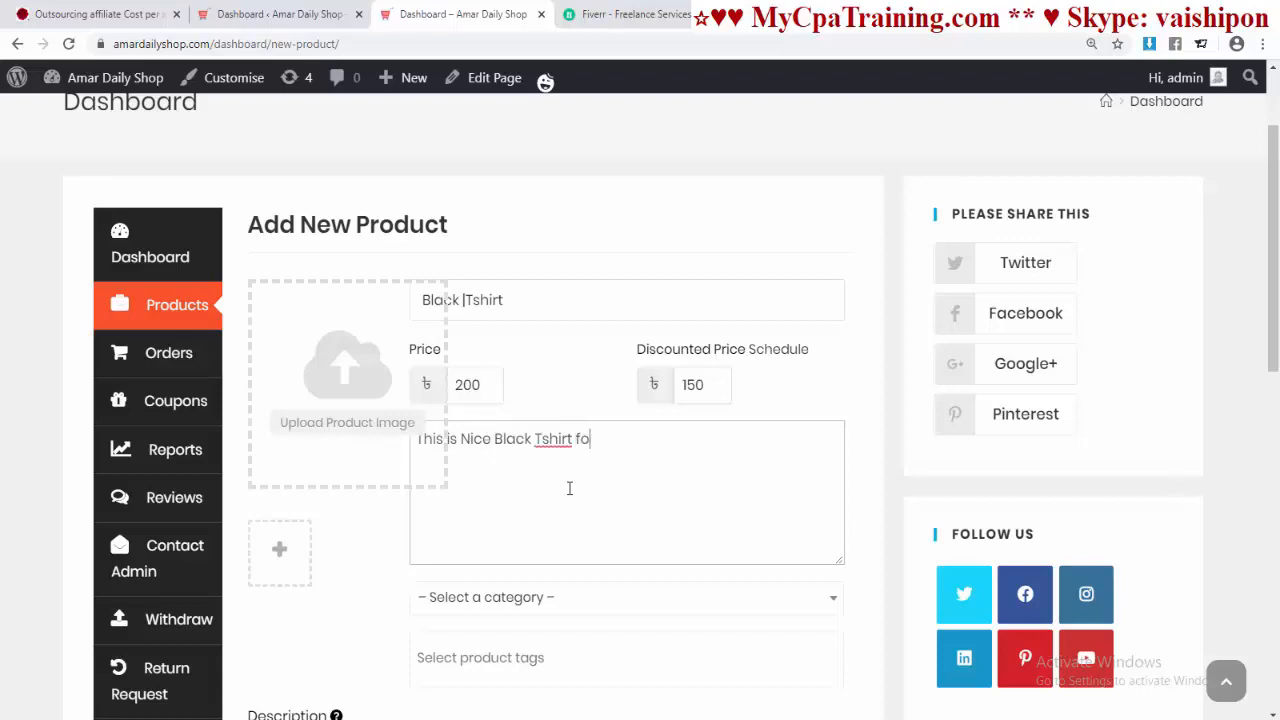
type("r Christmas.")
scroll(680, 396, "down", 1)
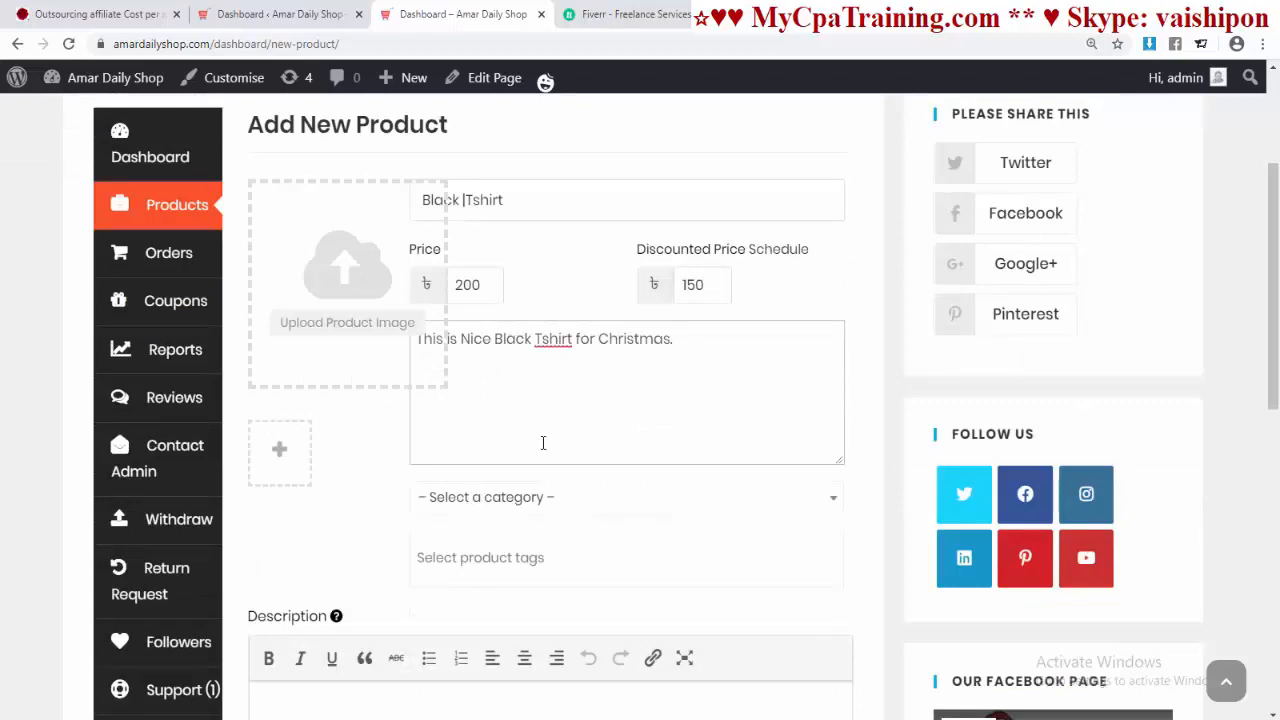
scroll(540, 443, "up", 1)
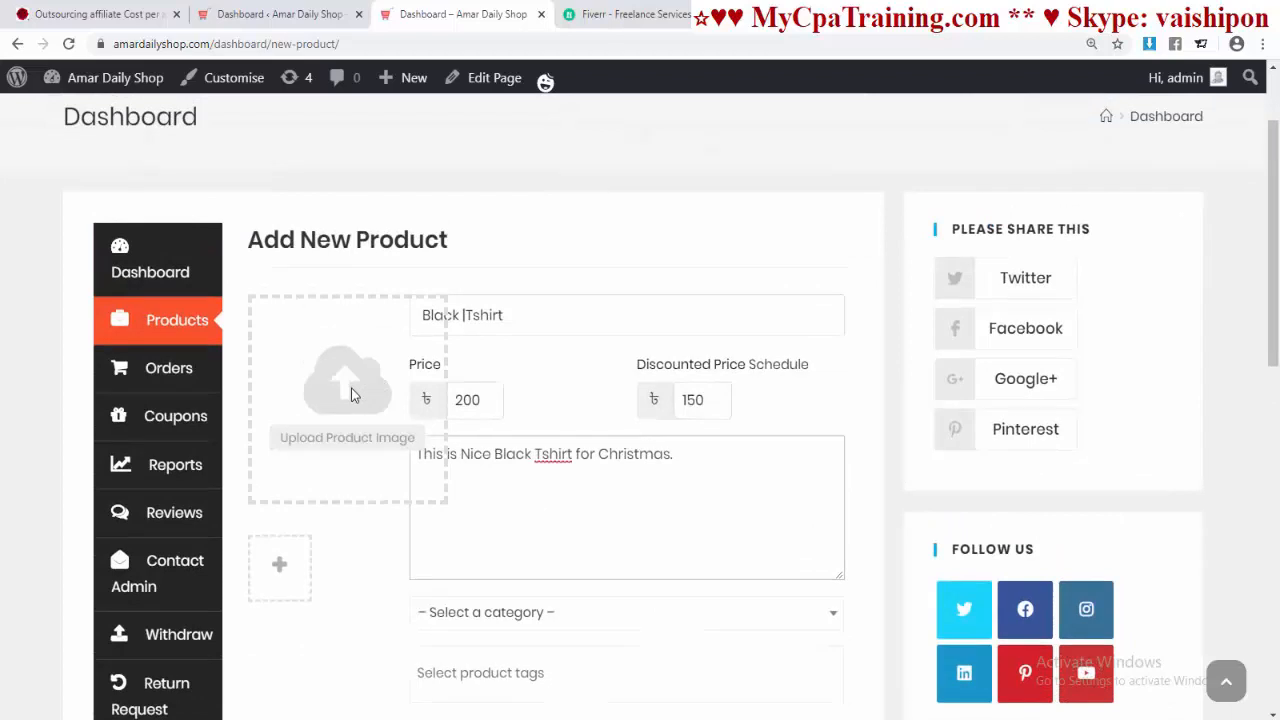
Step: Set the Merry Christmas long-sleeve shirt image as the product image
left_click(345, 446)
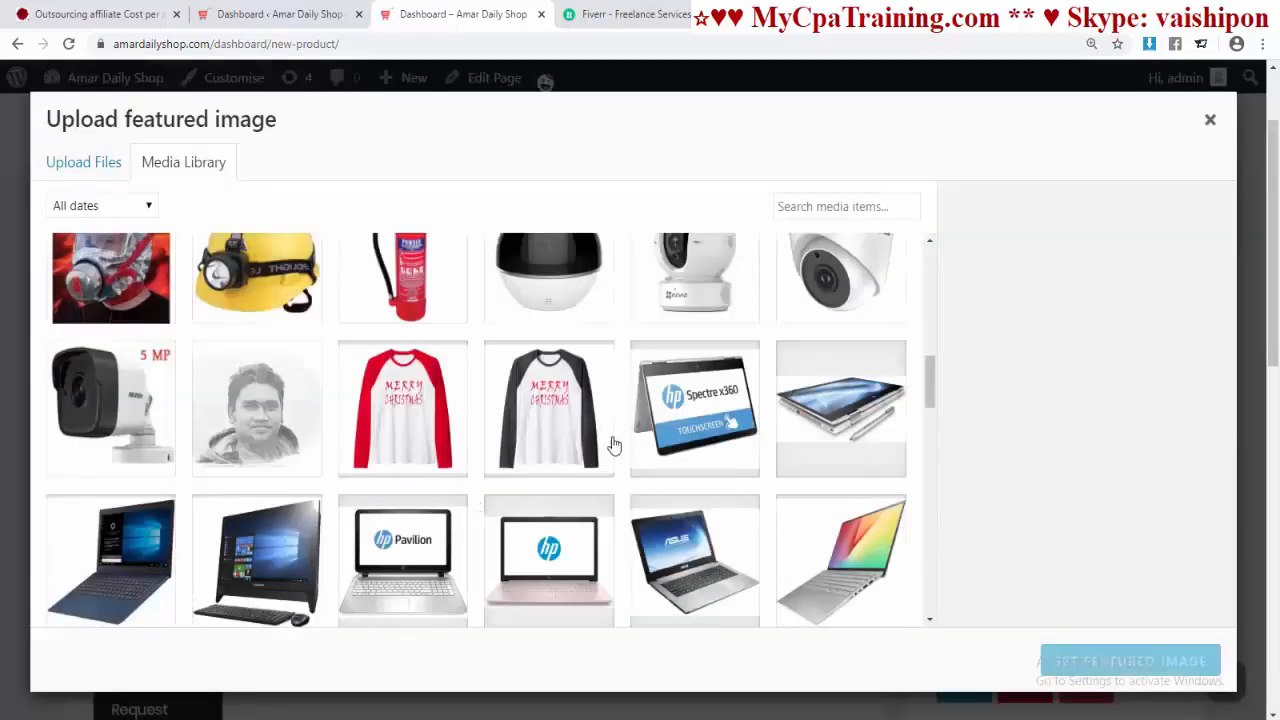
left_click(556, 428)
left_click(1108, 656)
scroll(814, 586, "down", 3)
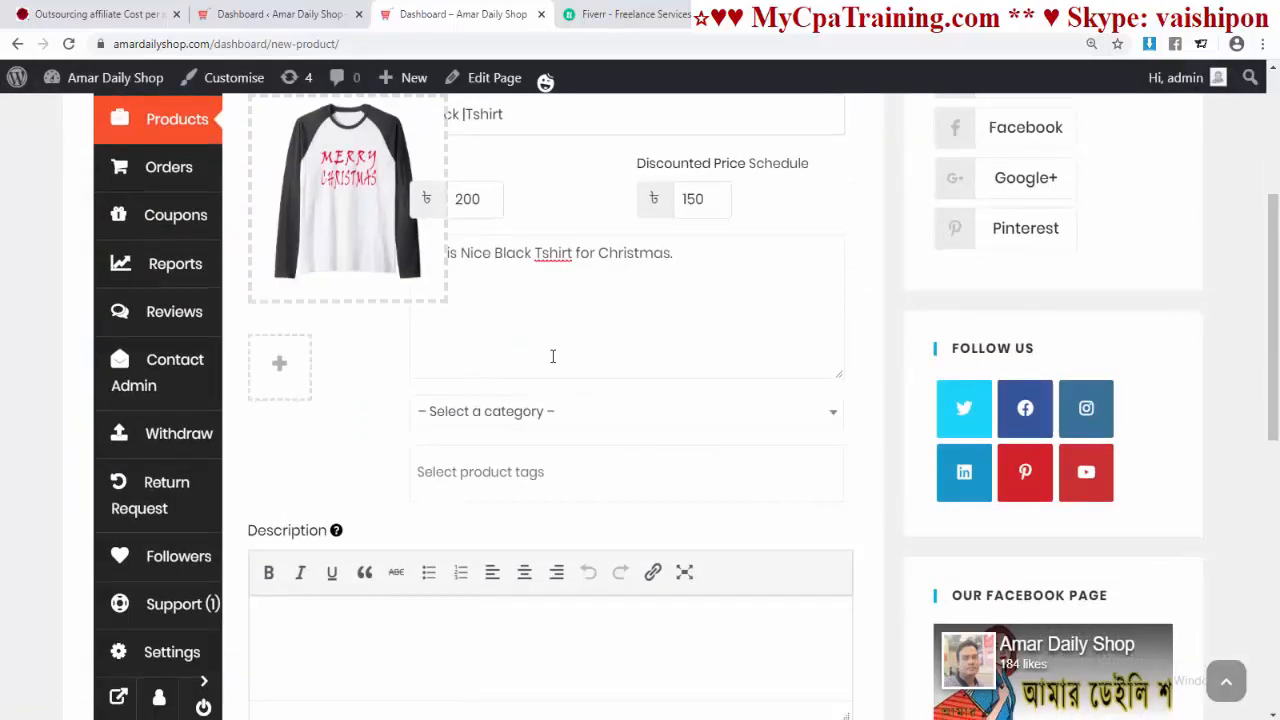
scroll(551, 354, "up", 2)
scroll(670, 450, "down", 2)
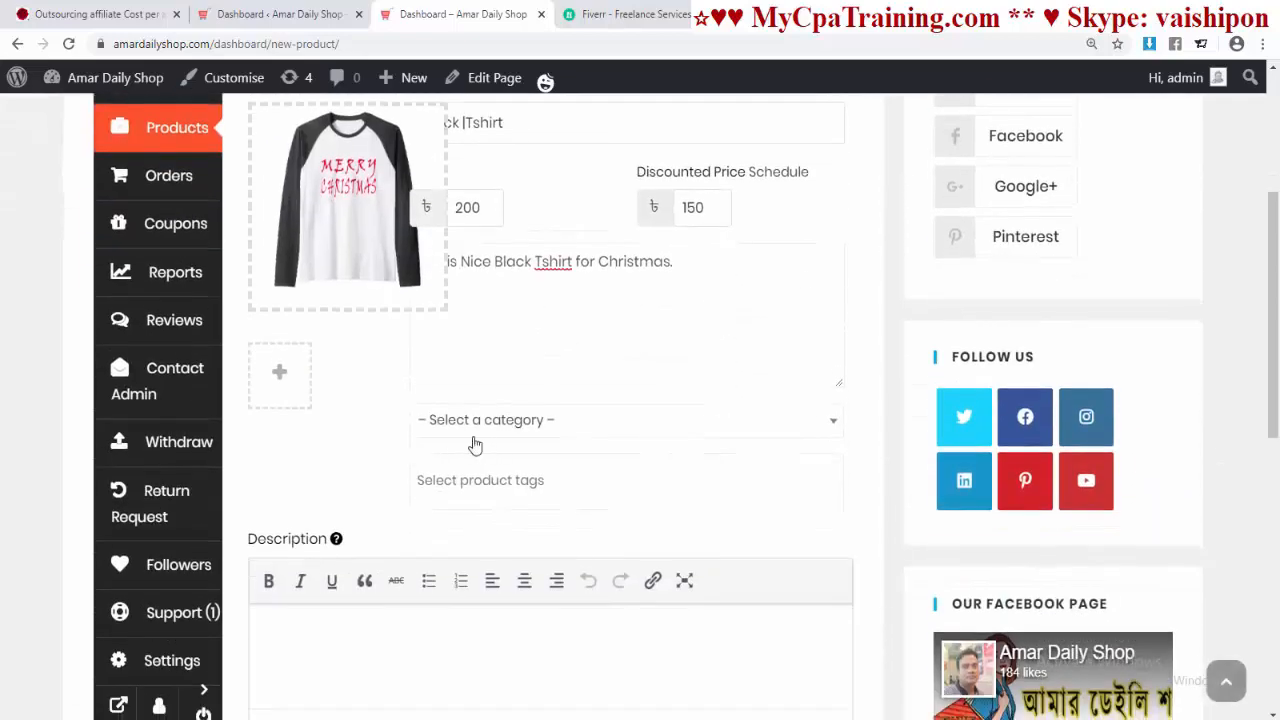
Step: Choose Tshirt as the product category
left_click(576, 428)
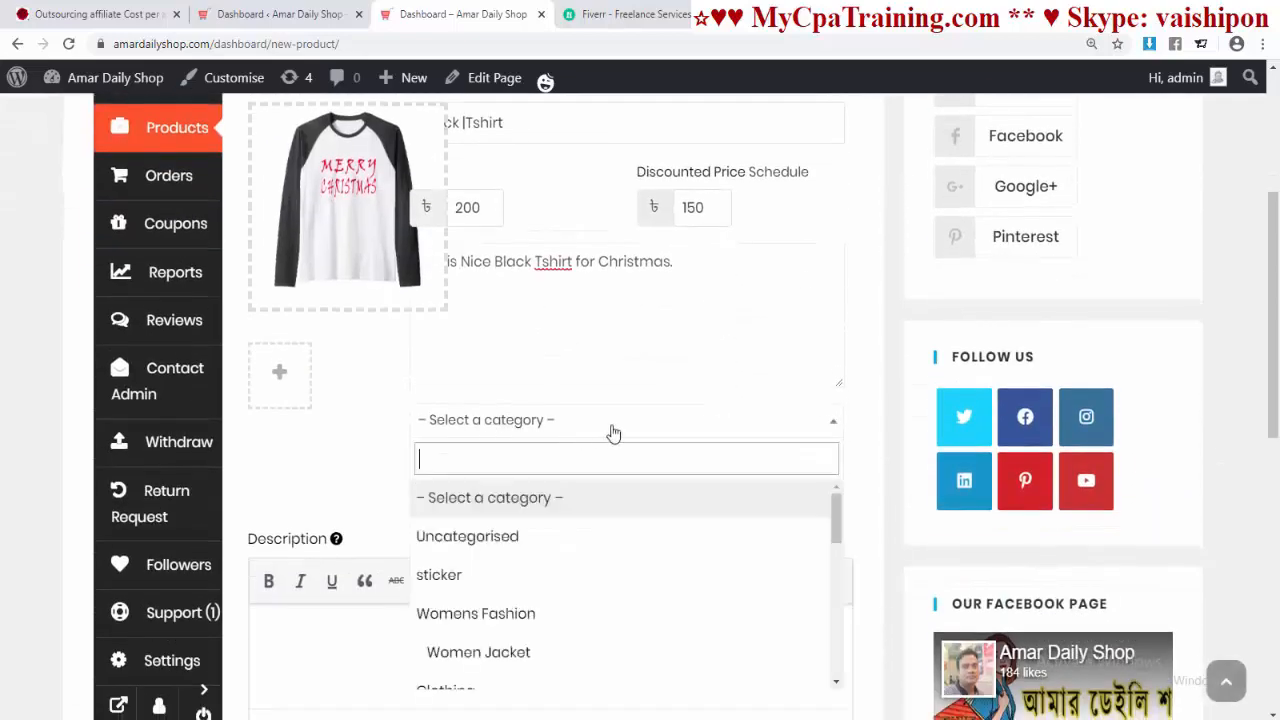
scroll(678, 416, "down", 3)
scroll(673, 415, "up", 2)
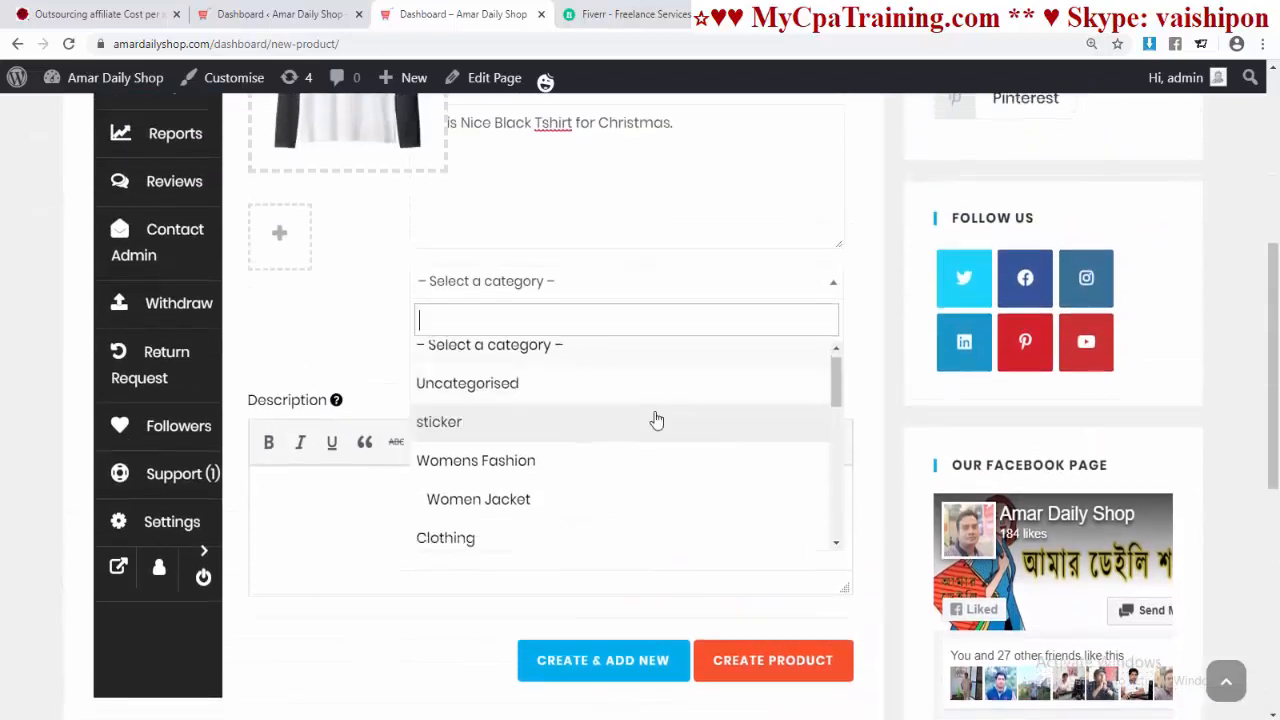
scroll(651, 420, "down", 6)
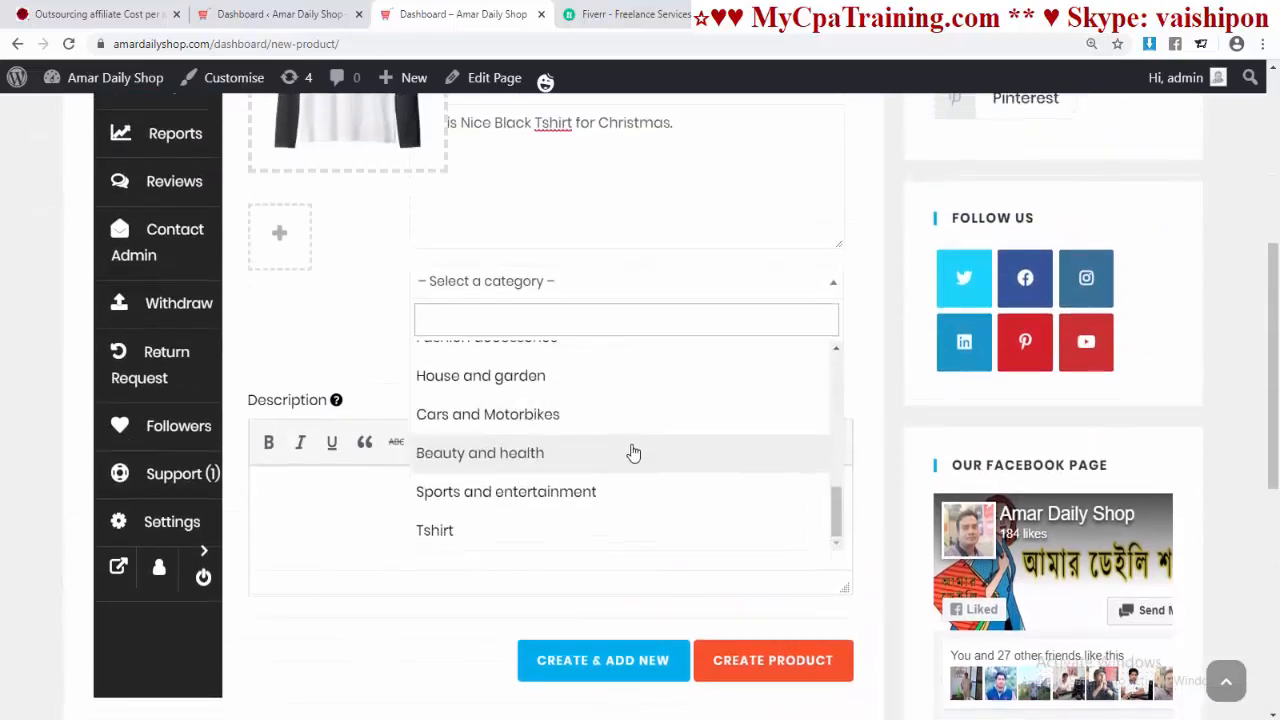
left_click(478, 528)
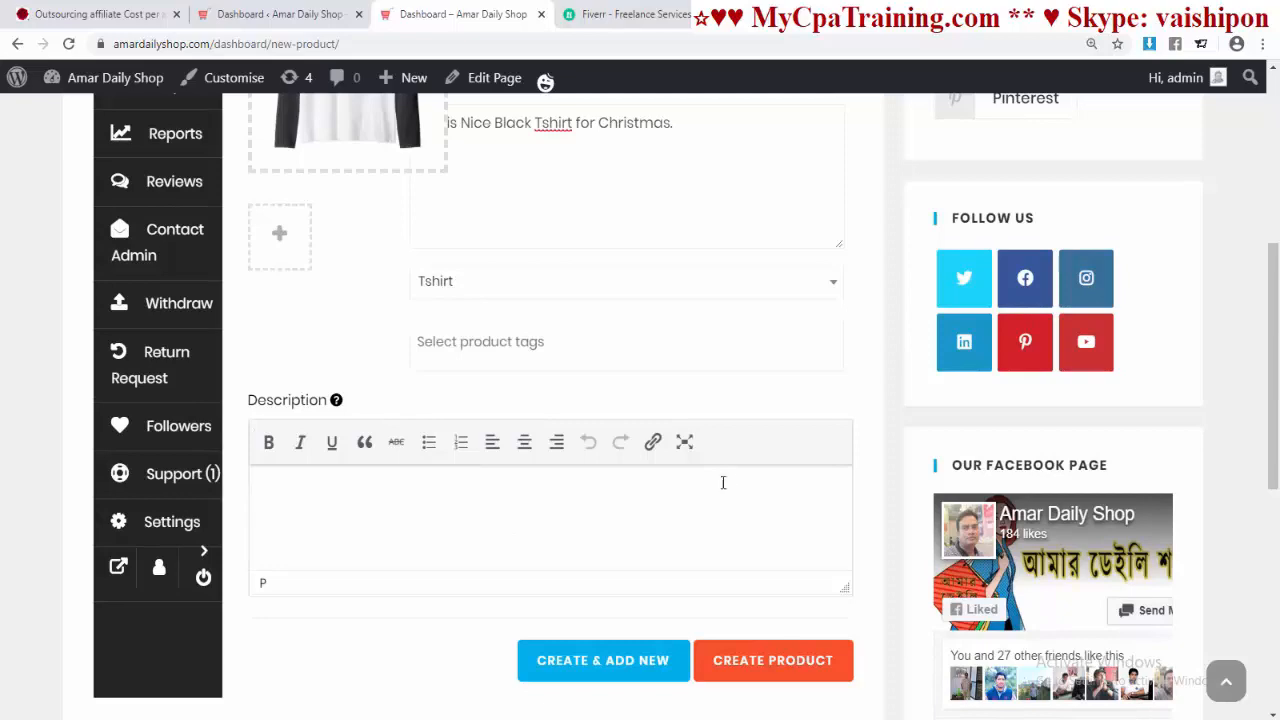
scroll(723, 483, "down", 1)
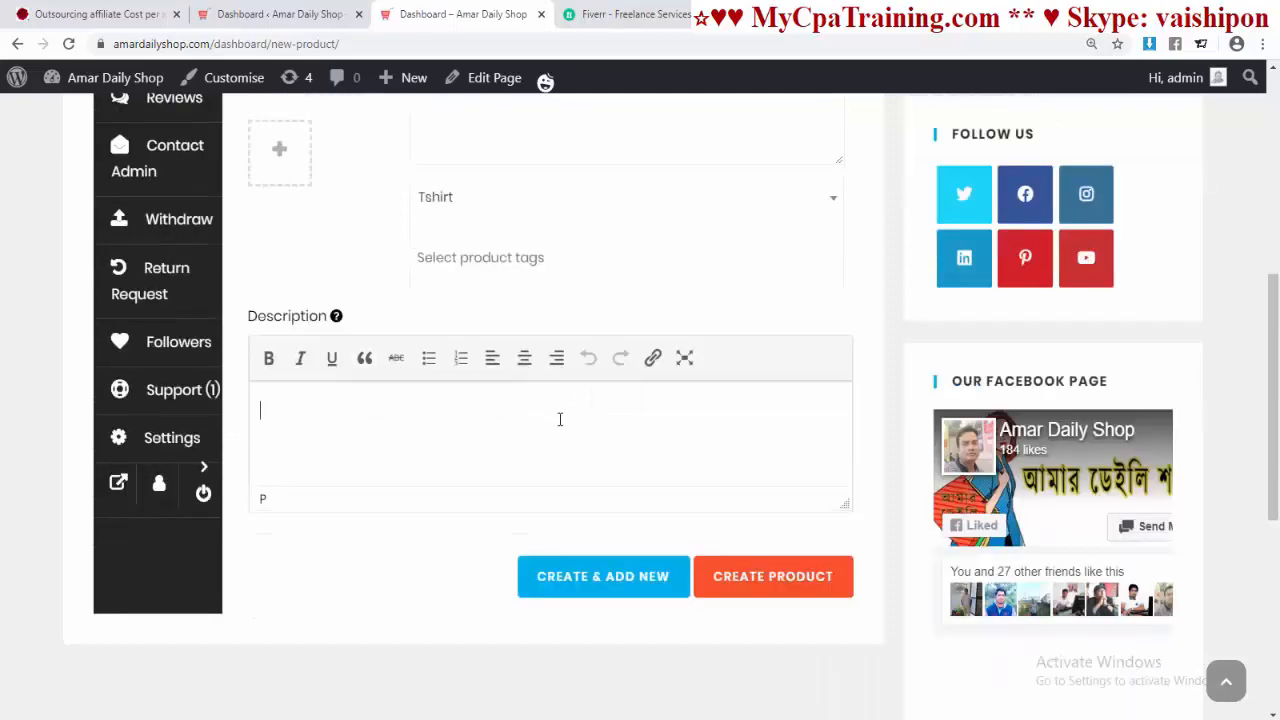
scroll(560, 419, "down", 3)
Step: Create the Black Tshirt product and open its edit page
left_click(771, 331)
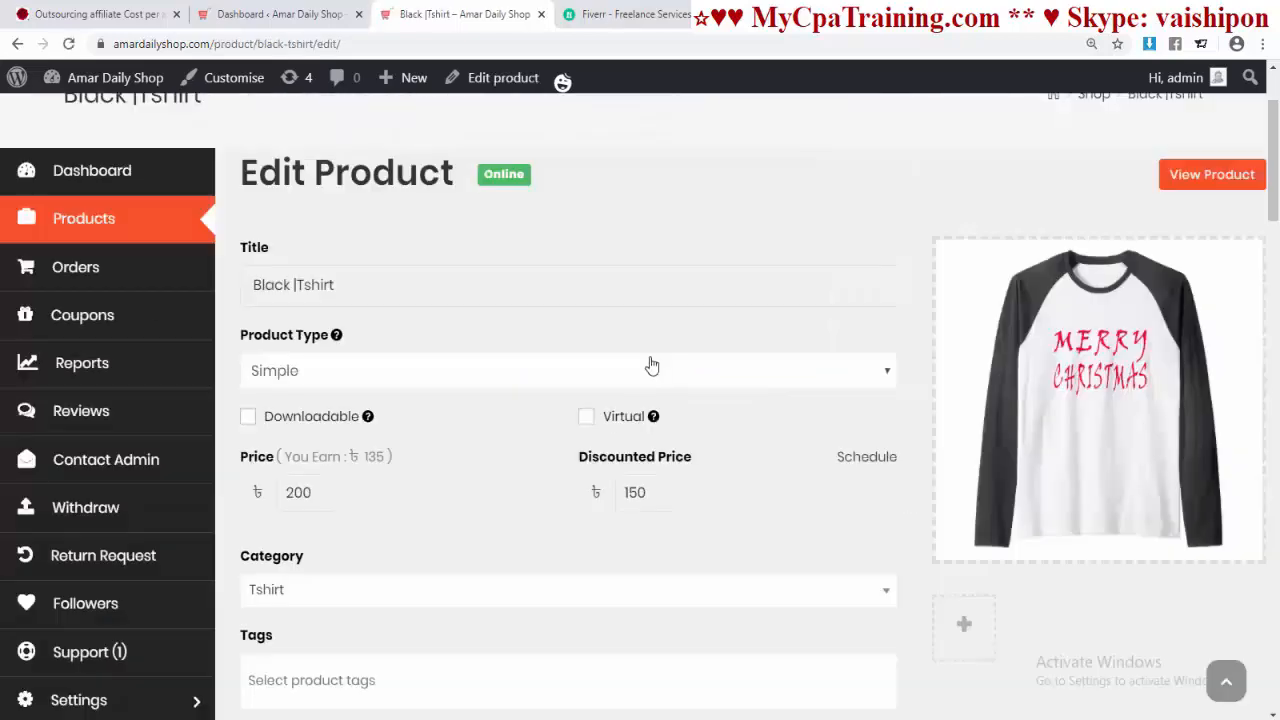
scroll(622, 338, "down", 20)
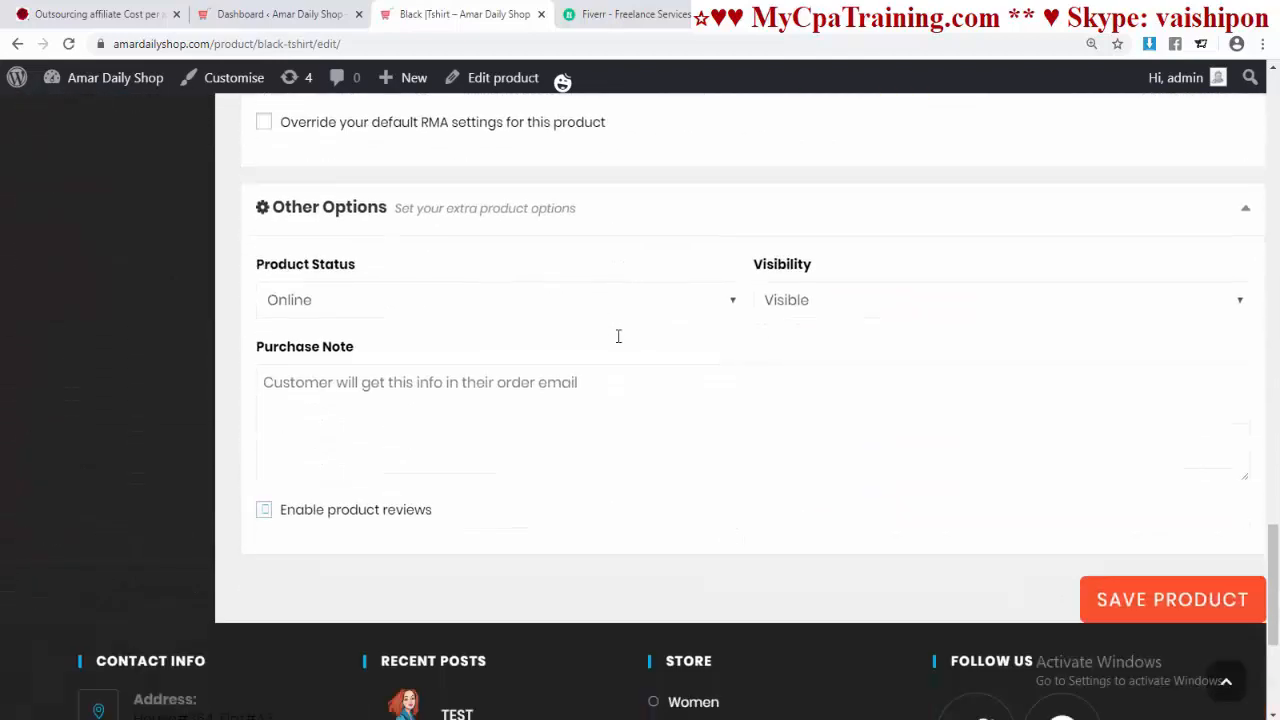
scroll(617, 338, "up", 15)
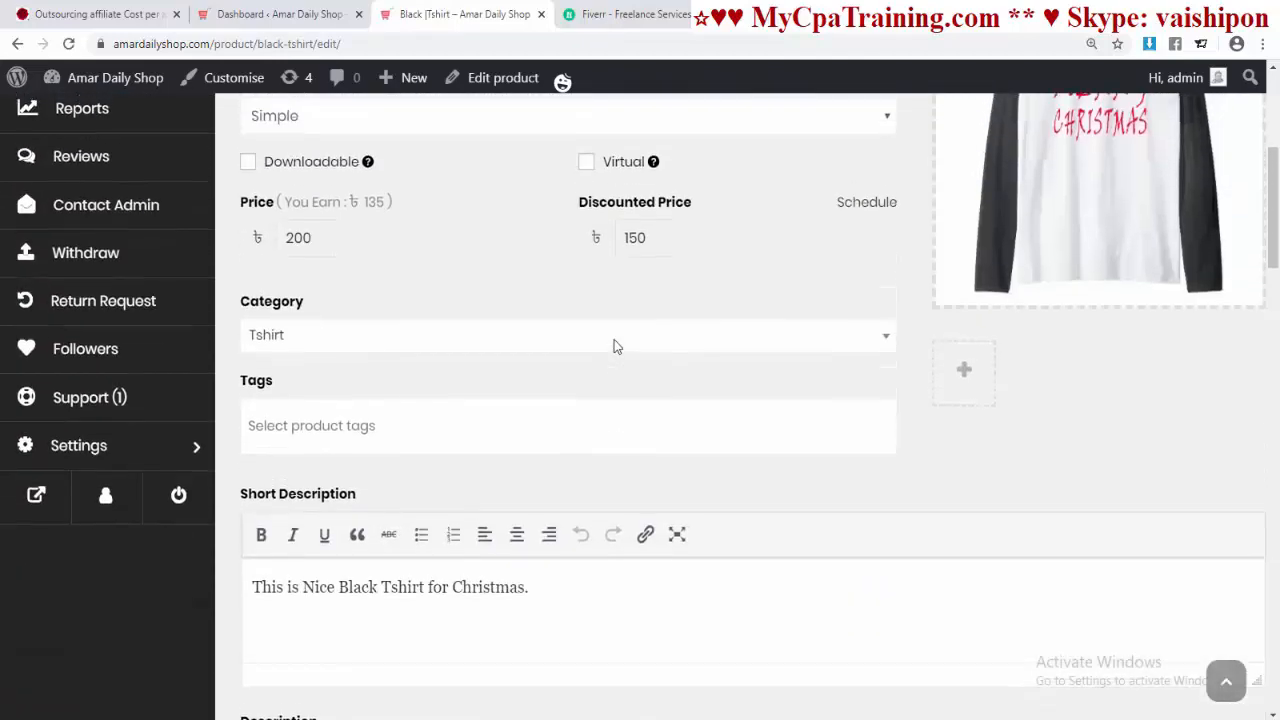
scroll(614, 346, "up", 2)
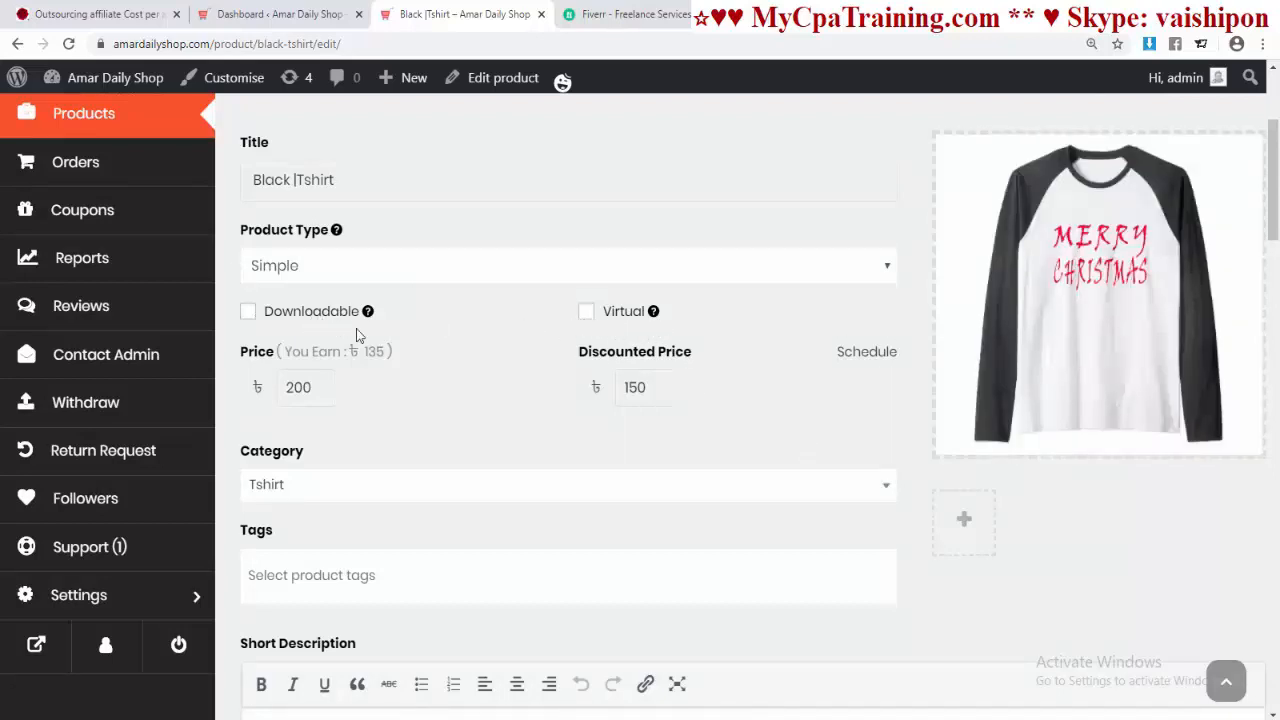
scroll(455, 420, "down", 1)
scroll(452, 430, "down", 1)
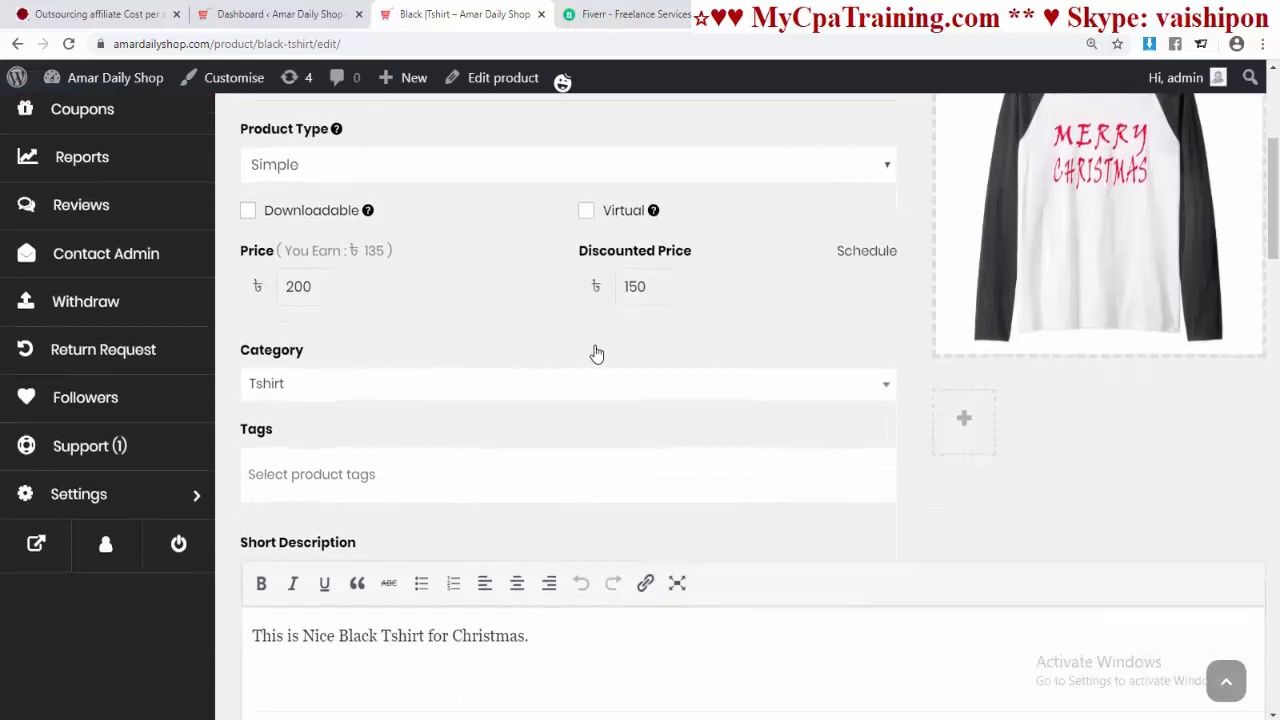
scroll(596, 354, "down", 2)
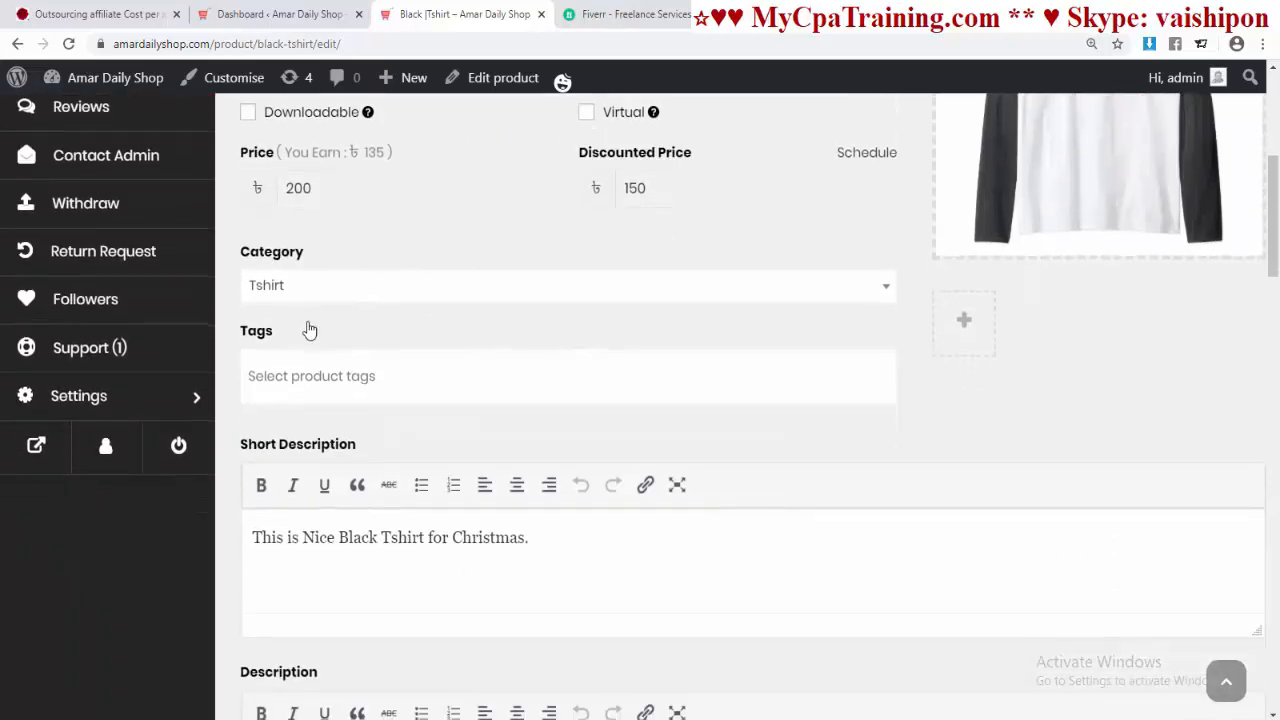
Step: Add the tag tshirt to the product
left_click(324, 375)
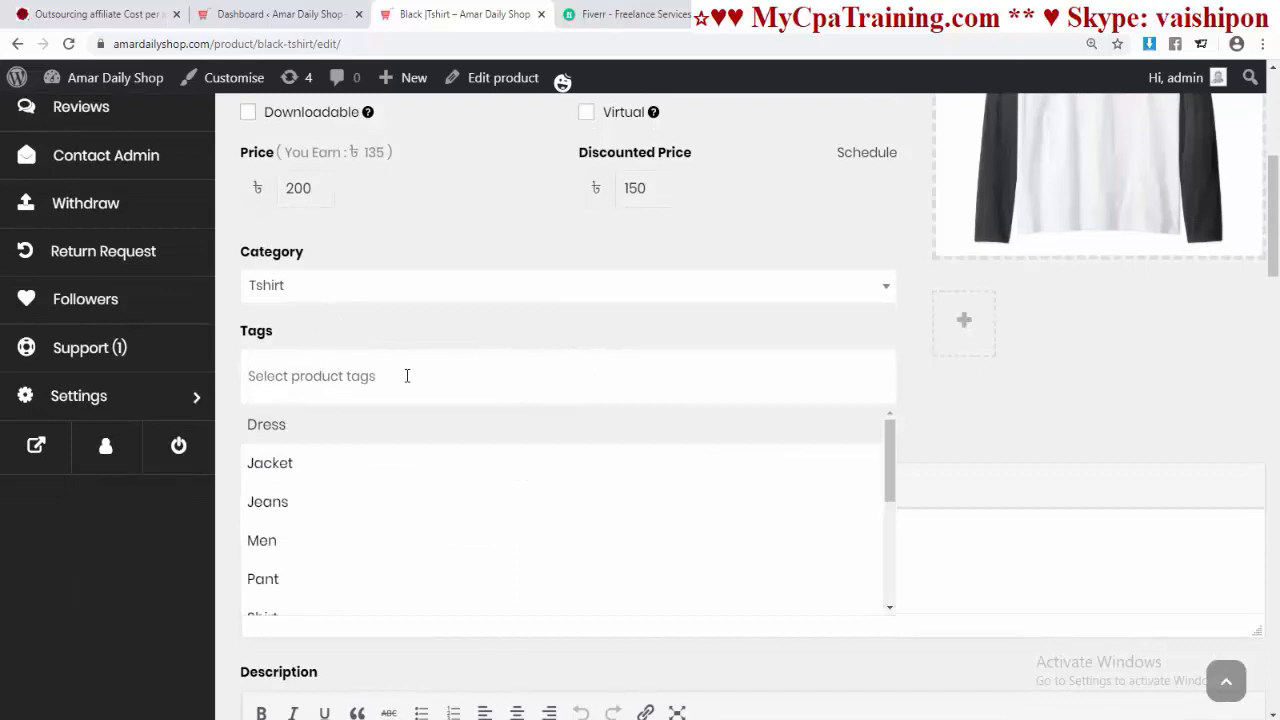
type("txz")
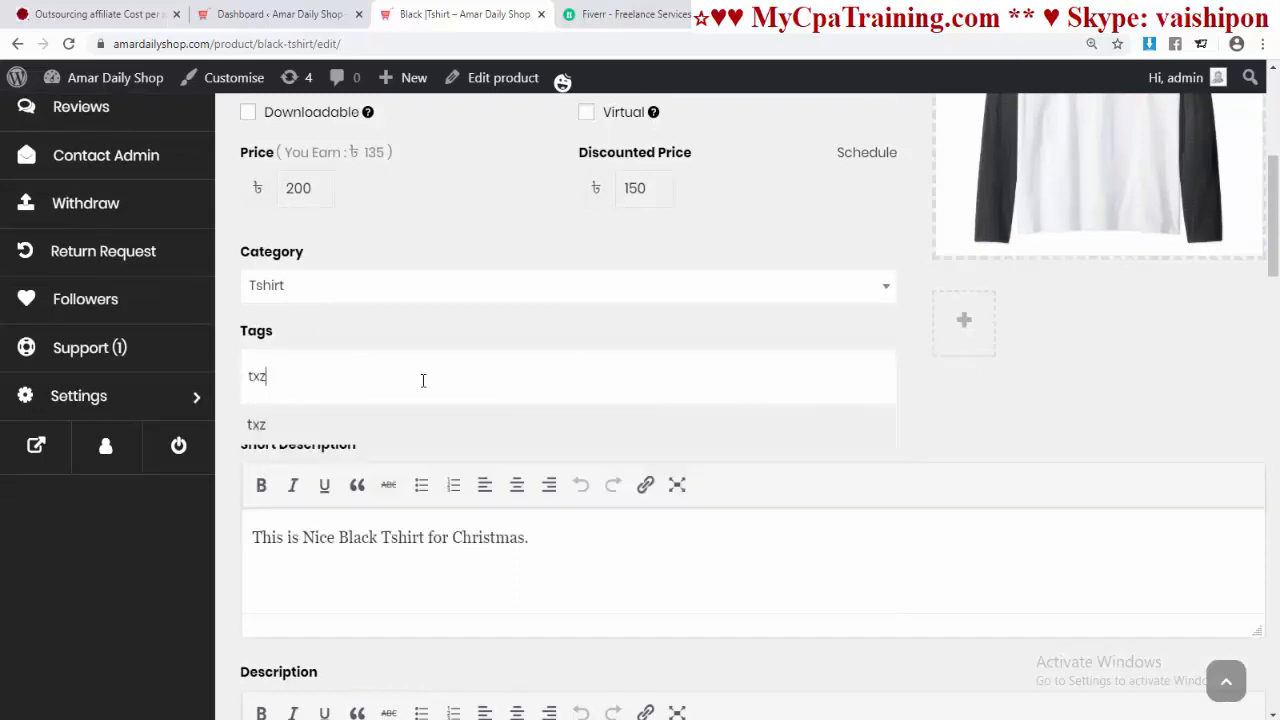
key("BackSpace")
key("BackSpace")
type("shi")
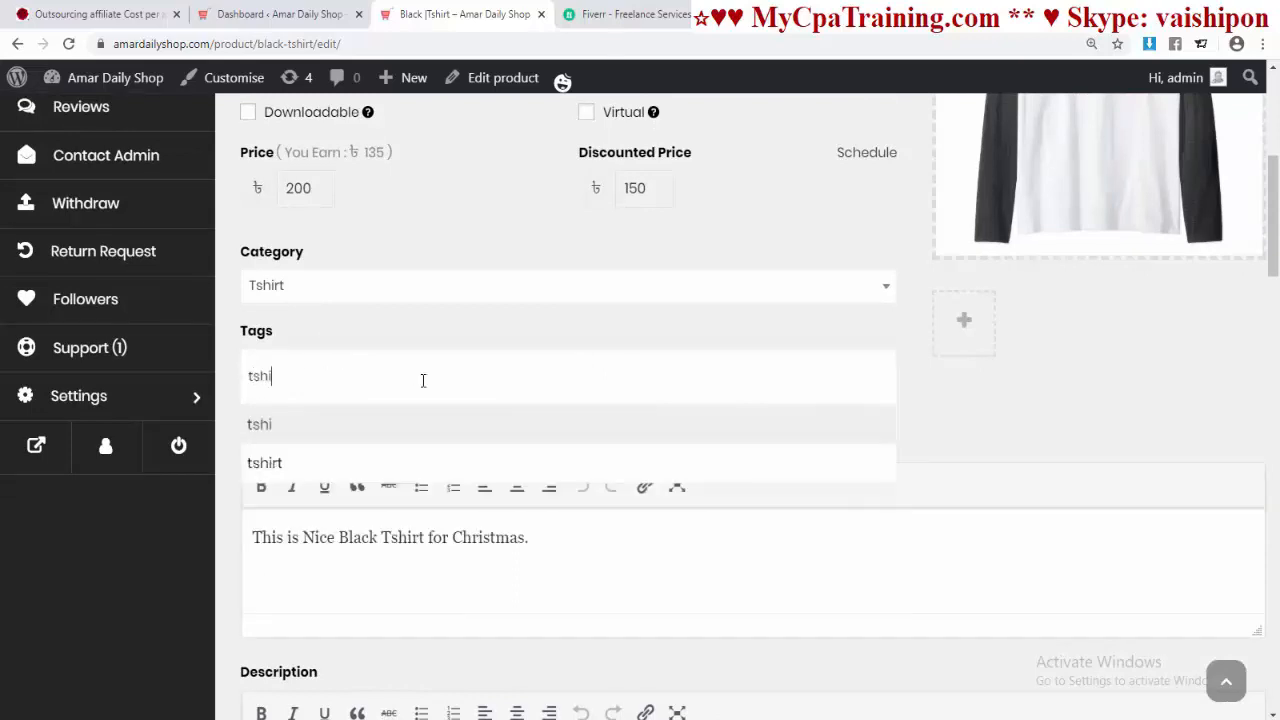
type("rt")
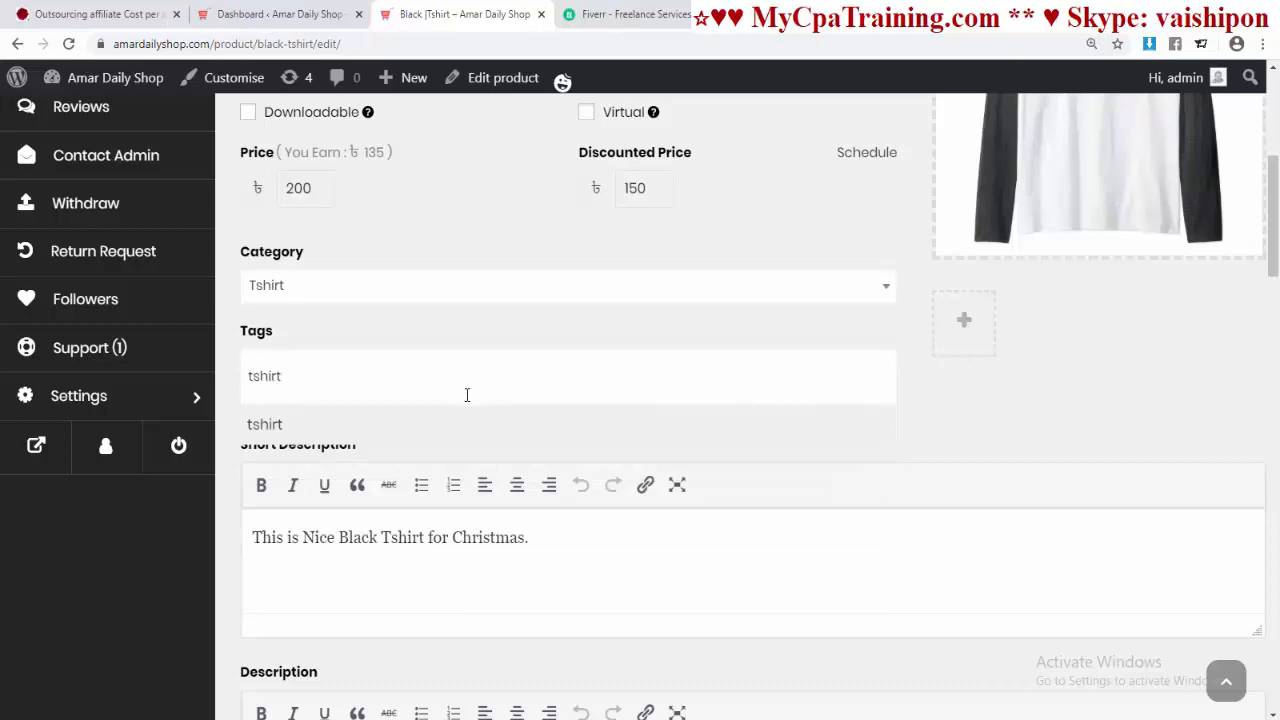
left_click(268, 425)
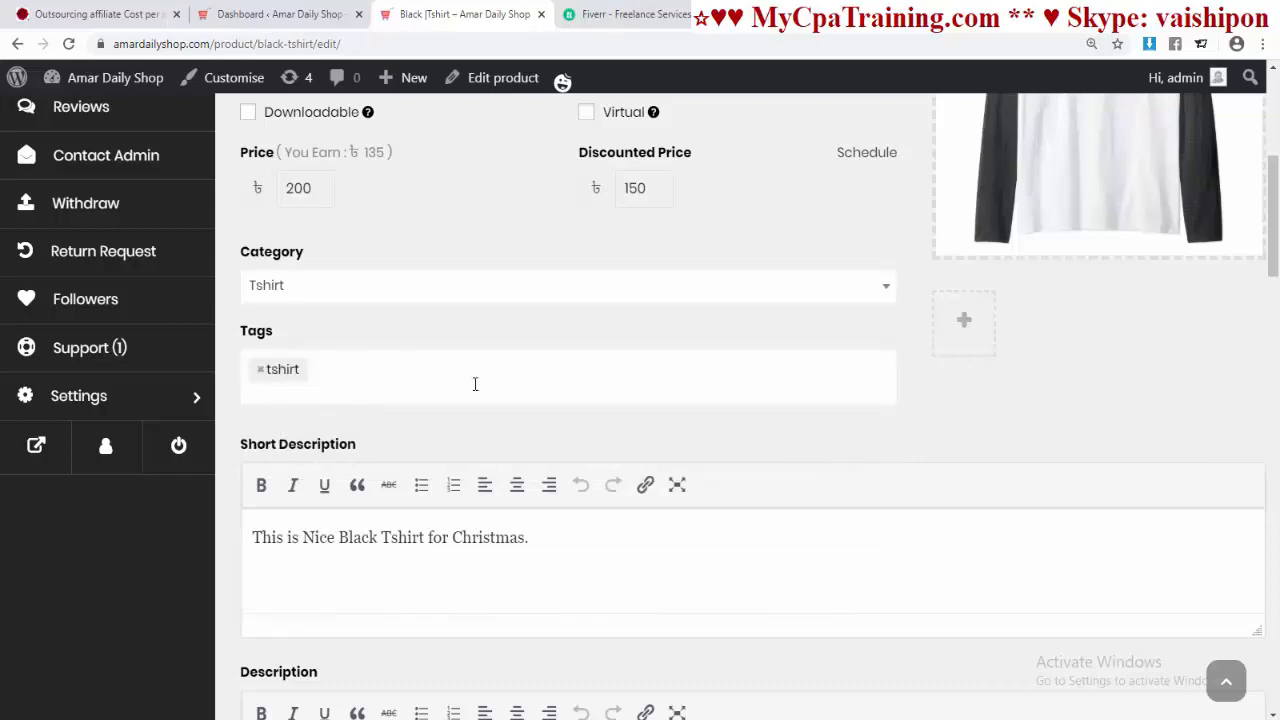
Step: Enter MT207 as the product's SKU
scroll(528, 449, "down", 1)
scroll(460, 463, "down", 2)
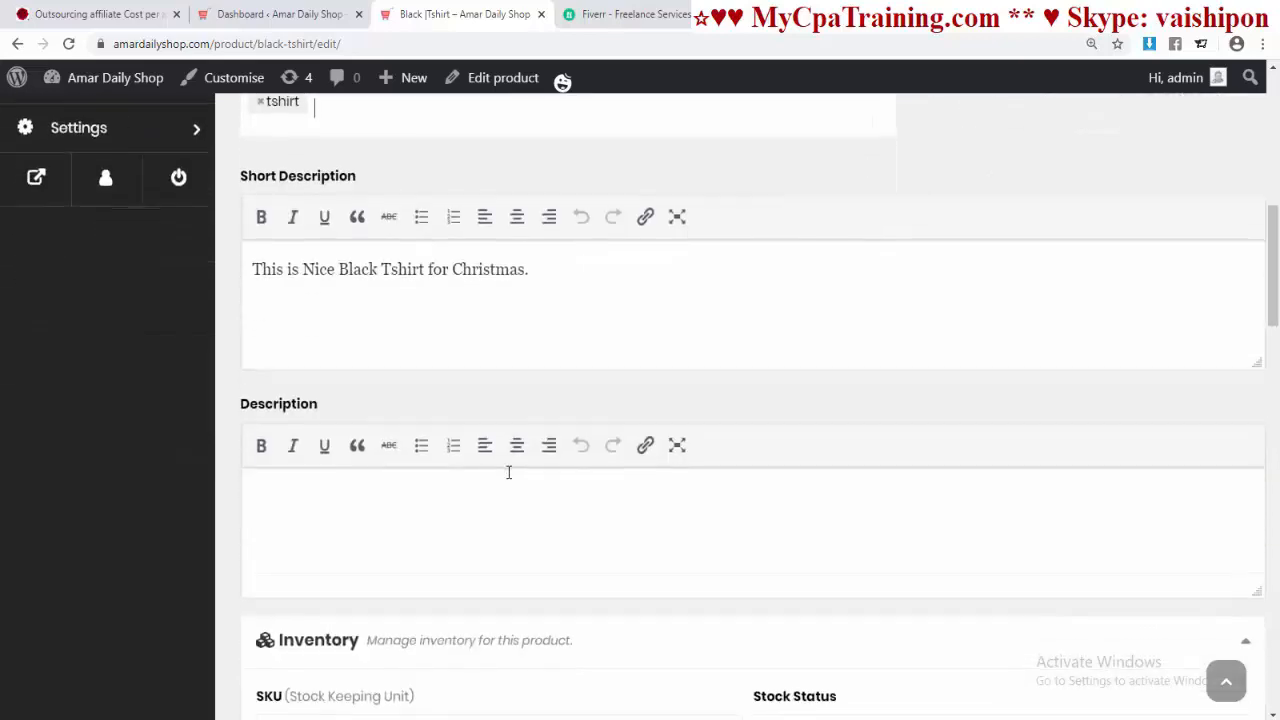
scroll(508, 472, "down", 1)
scroll(518, 454, "down", 1)
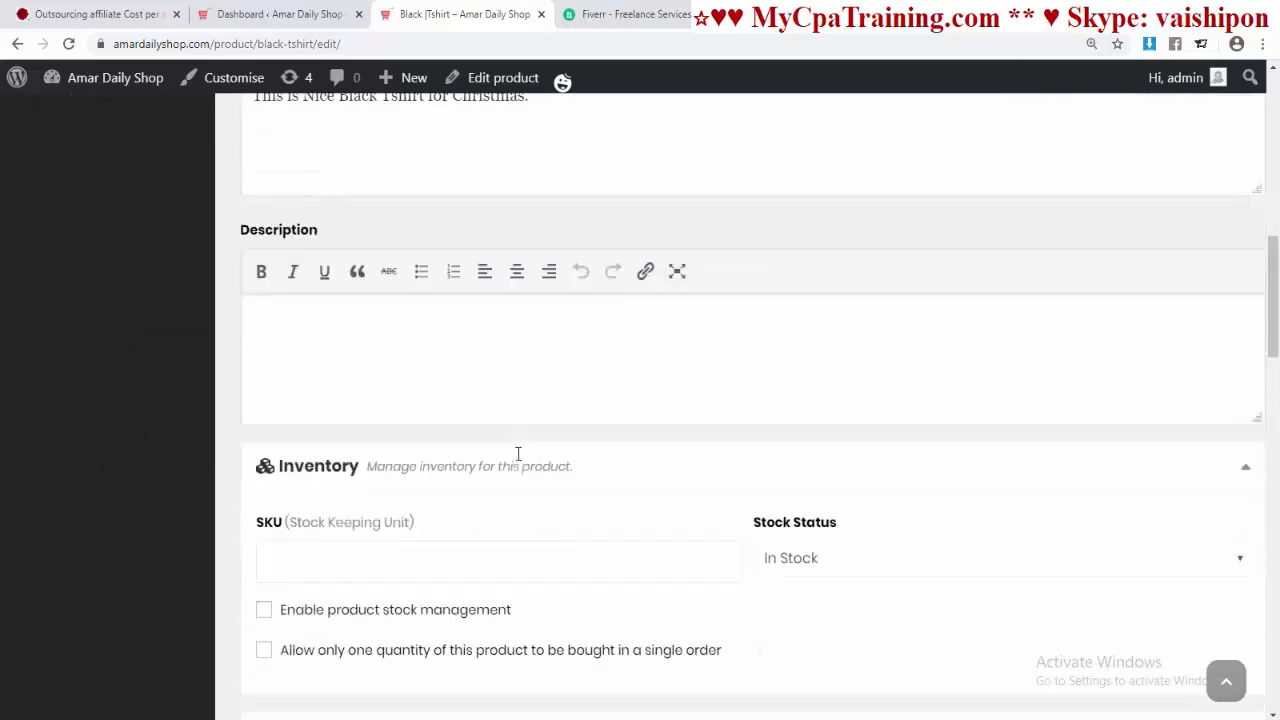
scroll(518, 454, "down", 2)
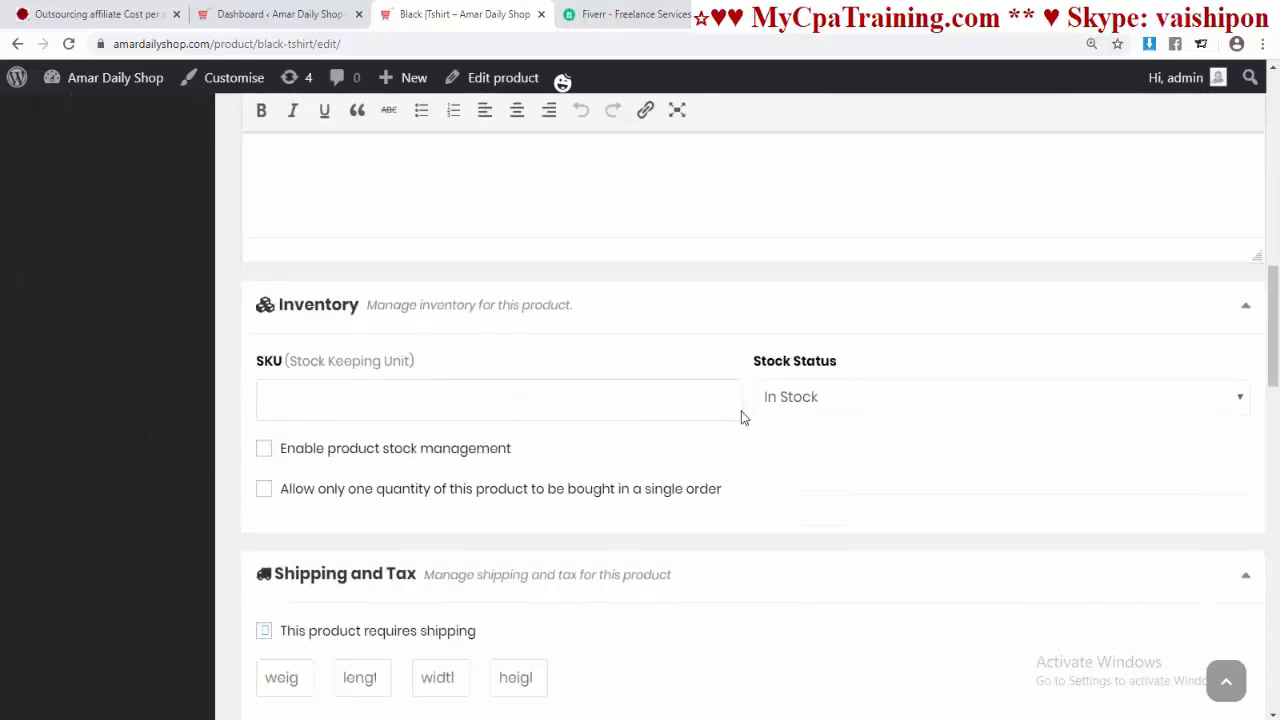
left_click(296, 401)
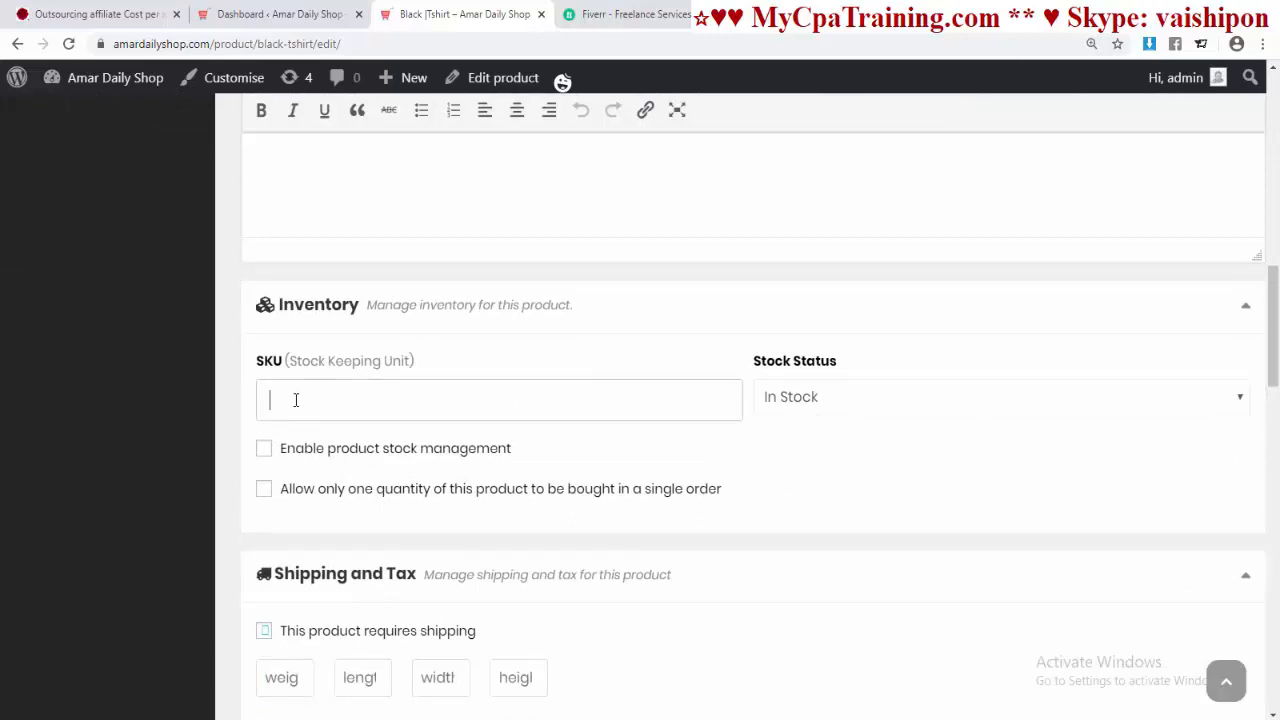
type("MT207")
Step: Enable stock management with quantity 50 and backorders left at Do not allow
scroll(303, 400, "down", 2)
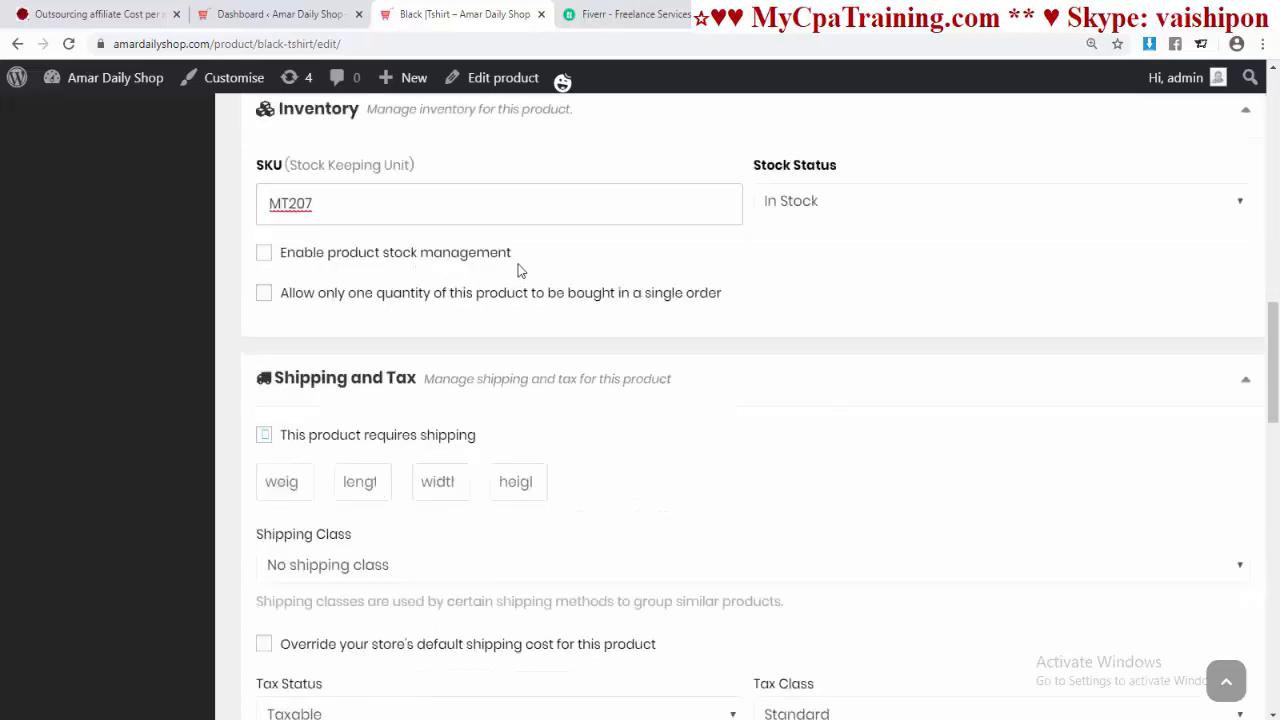
left_click(265, 253)
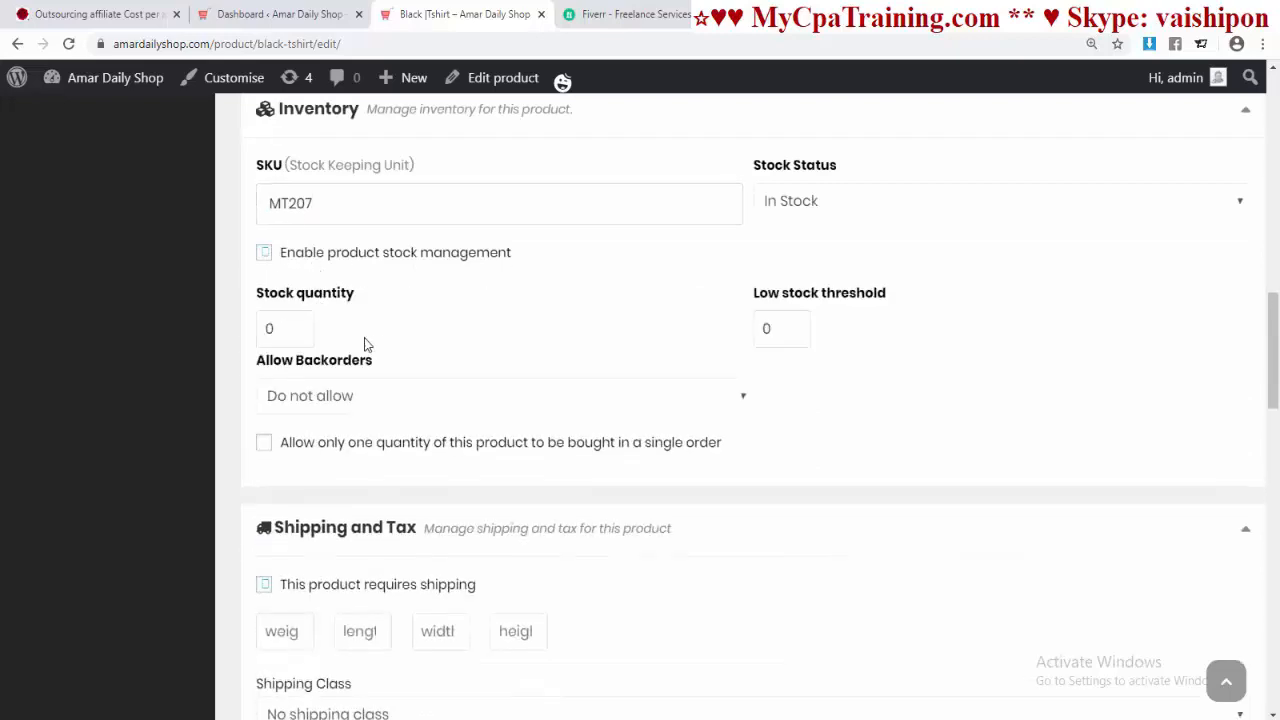
key("ctrl+a")
type("50")
scroll(228, 370, "down", 1)
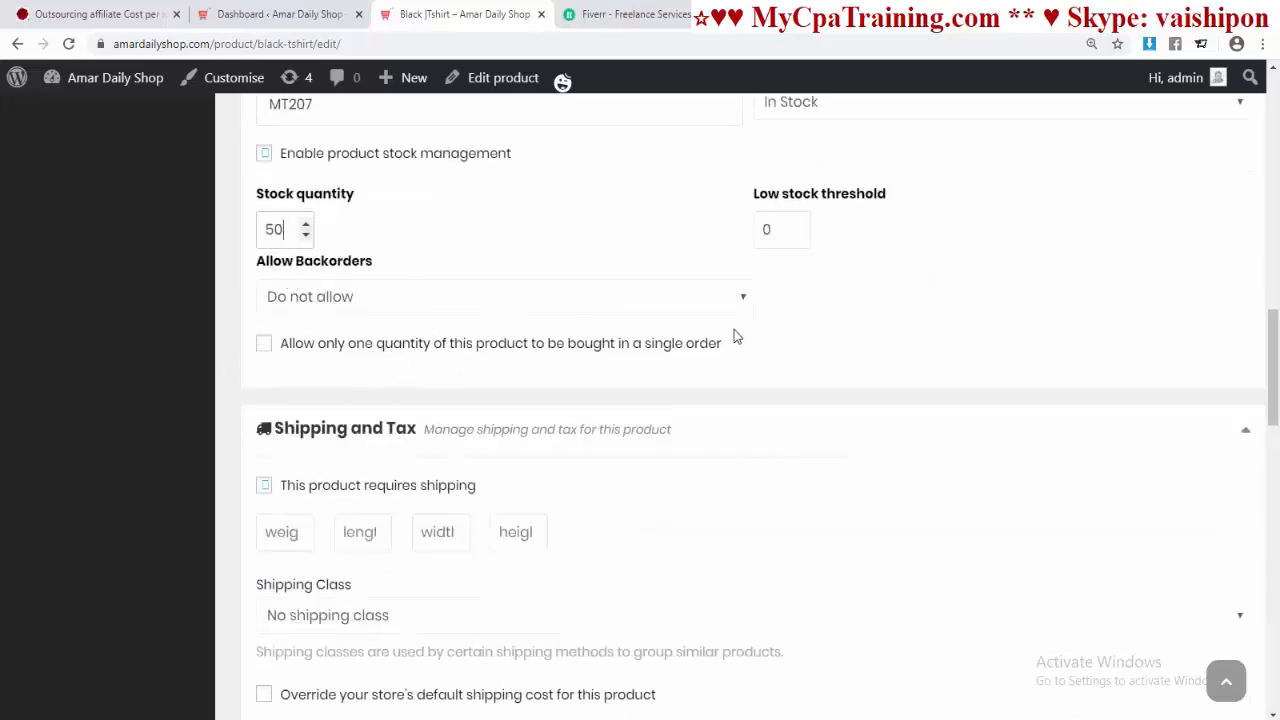
left_click(731, 302)
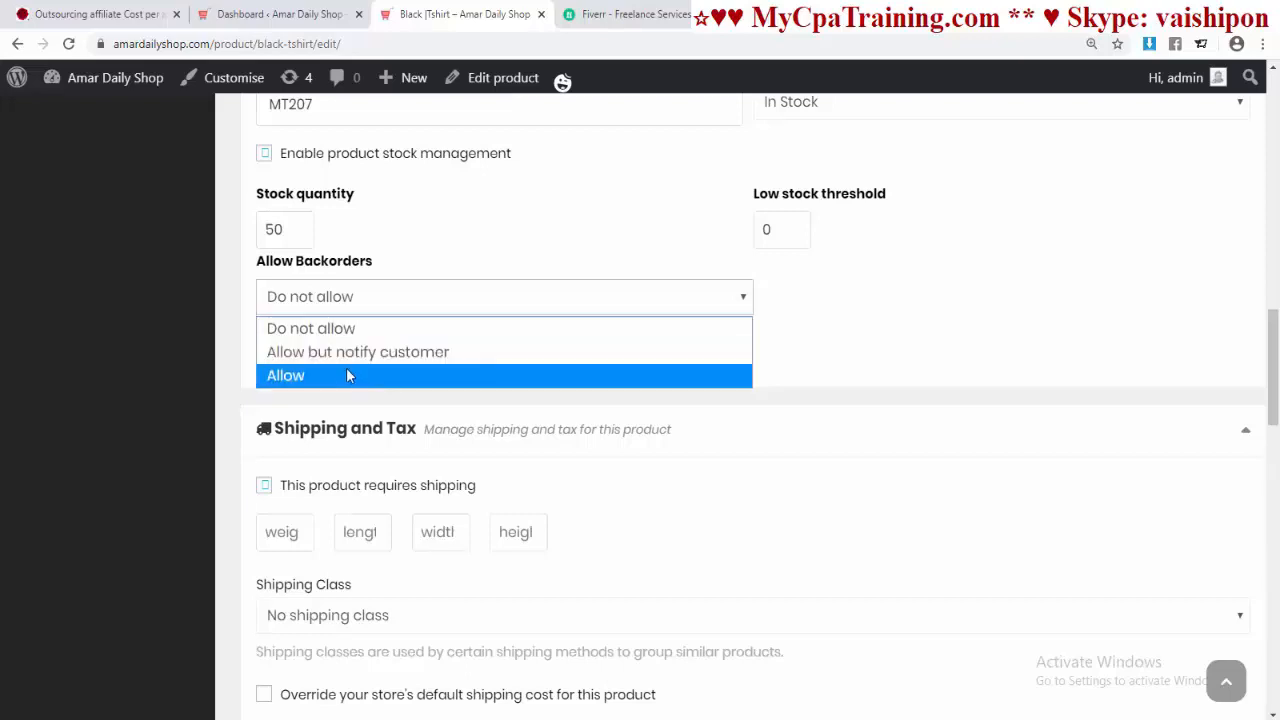
left_click(825, 365)
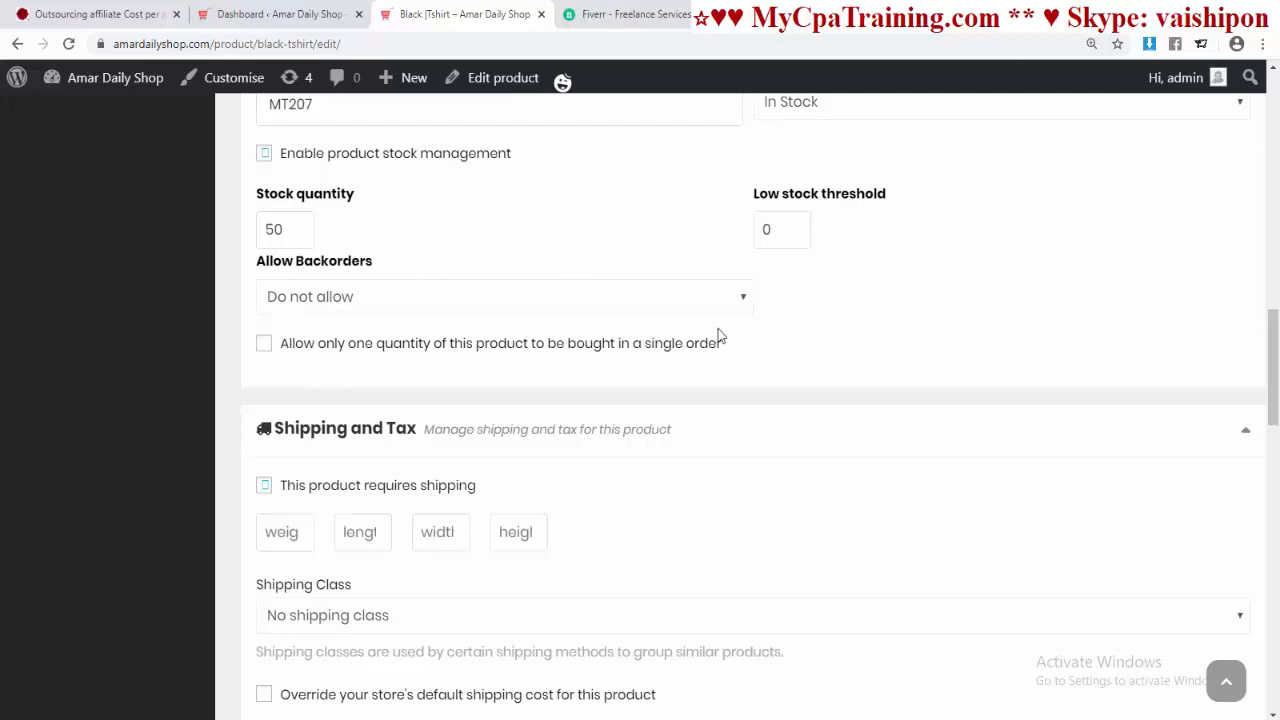
Step: Keep No shipping class, enable overriding the store's default shipping cost, and review Processing Time choices
scroll(718, 330, "down", 1)
scroll(718, 325, "down", 1)
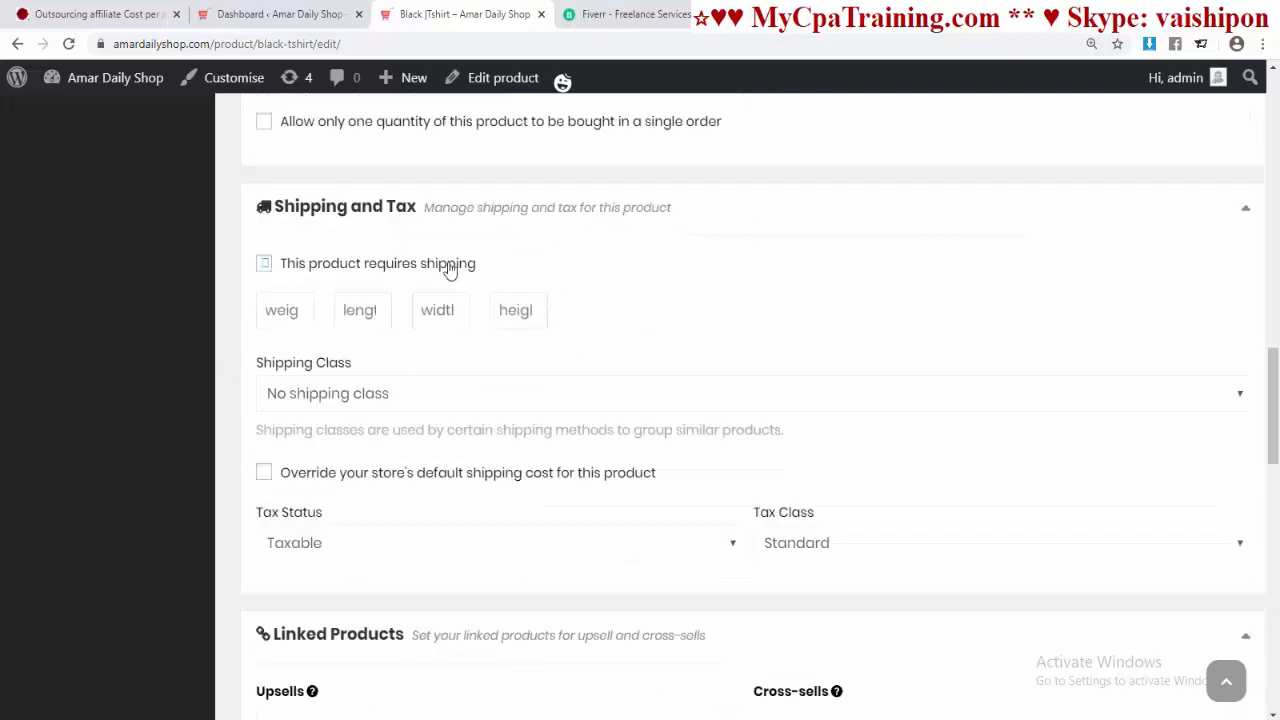
scroll(380, 394, "down", 1)
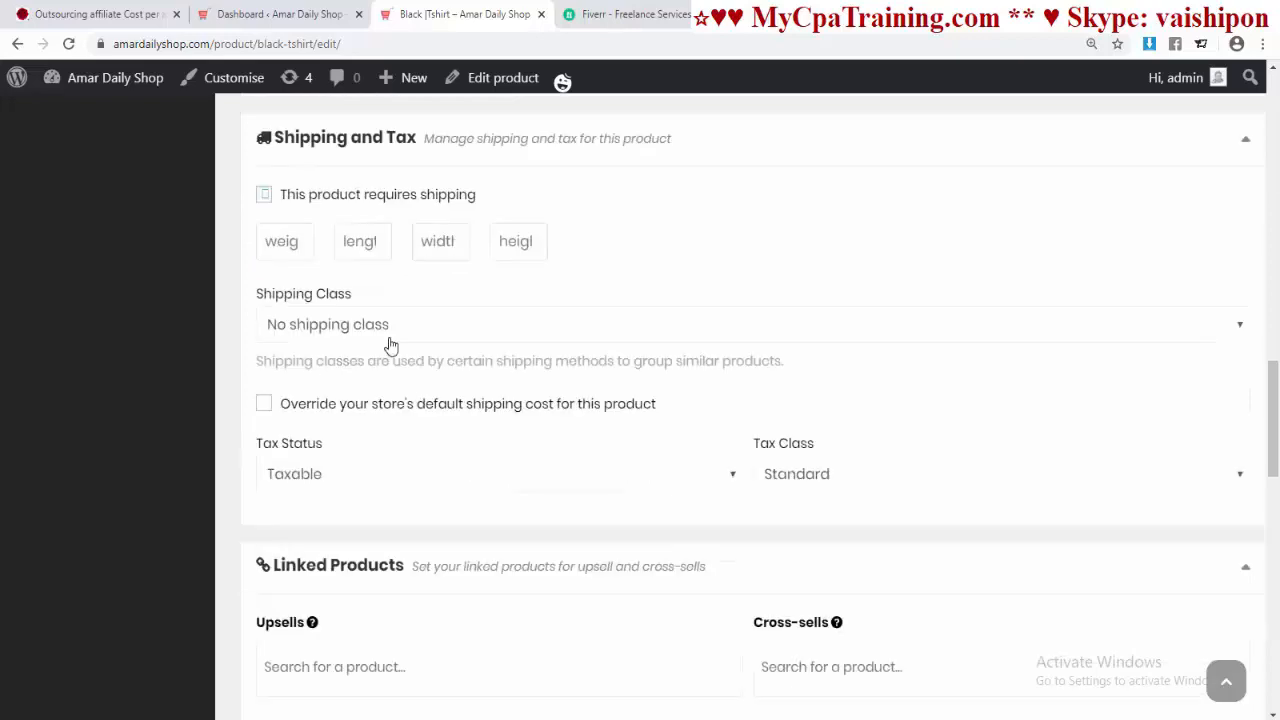
left_click(441, 330)
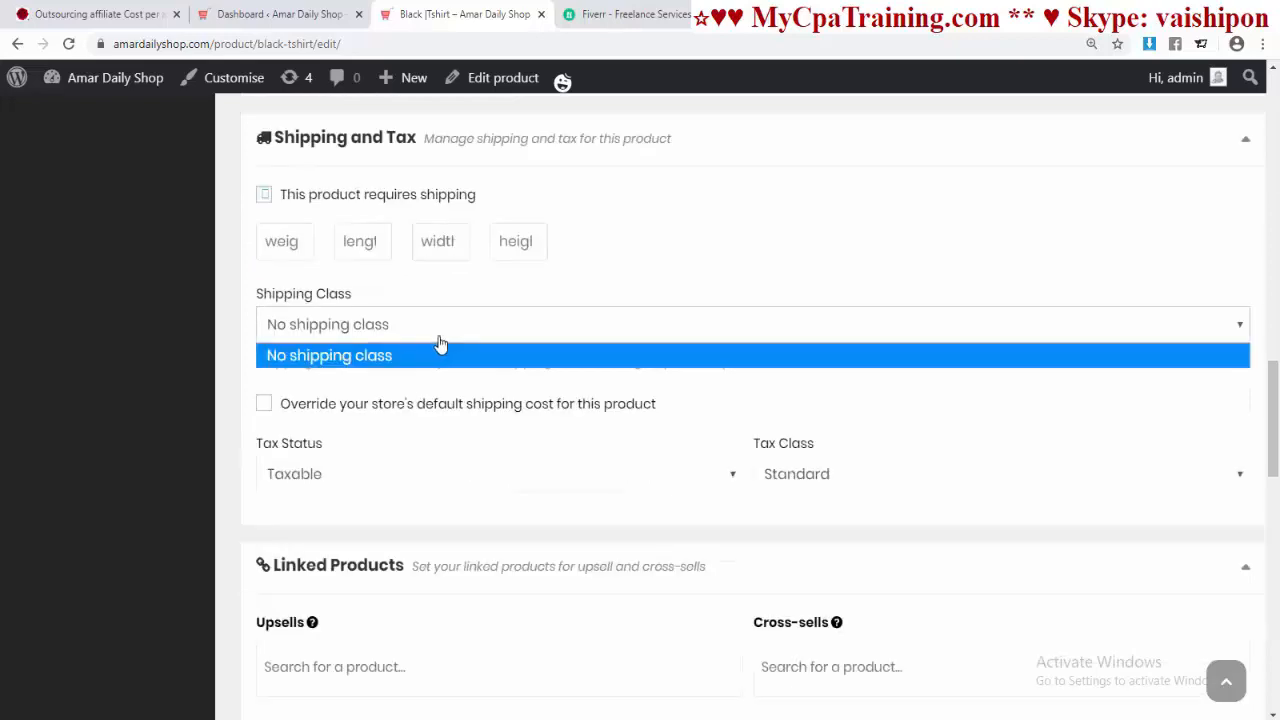
left_click(474, 356)
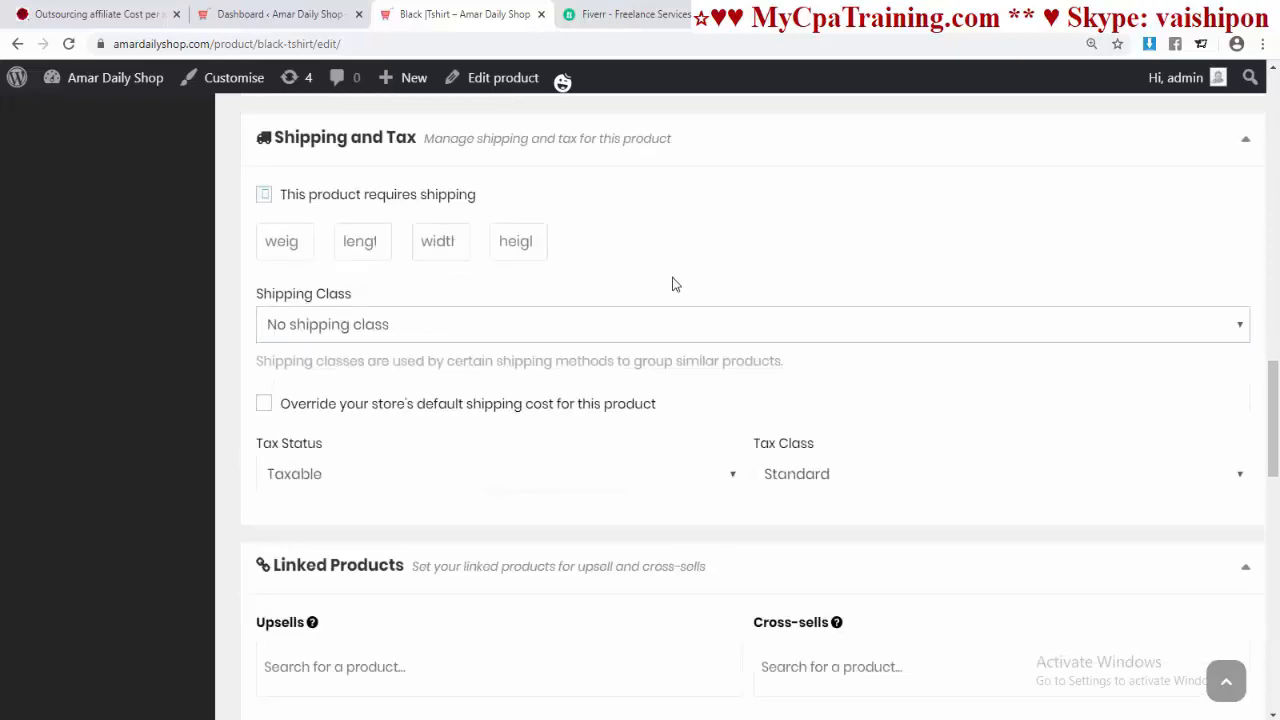
scroll(673, 284, "down", 1)
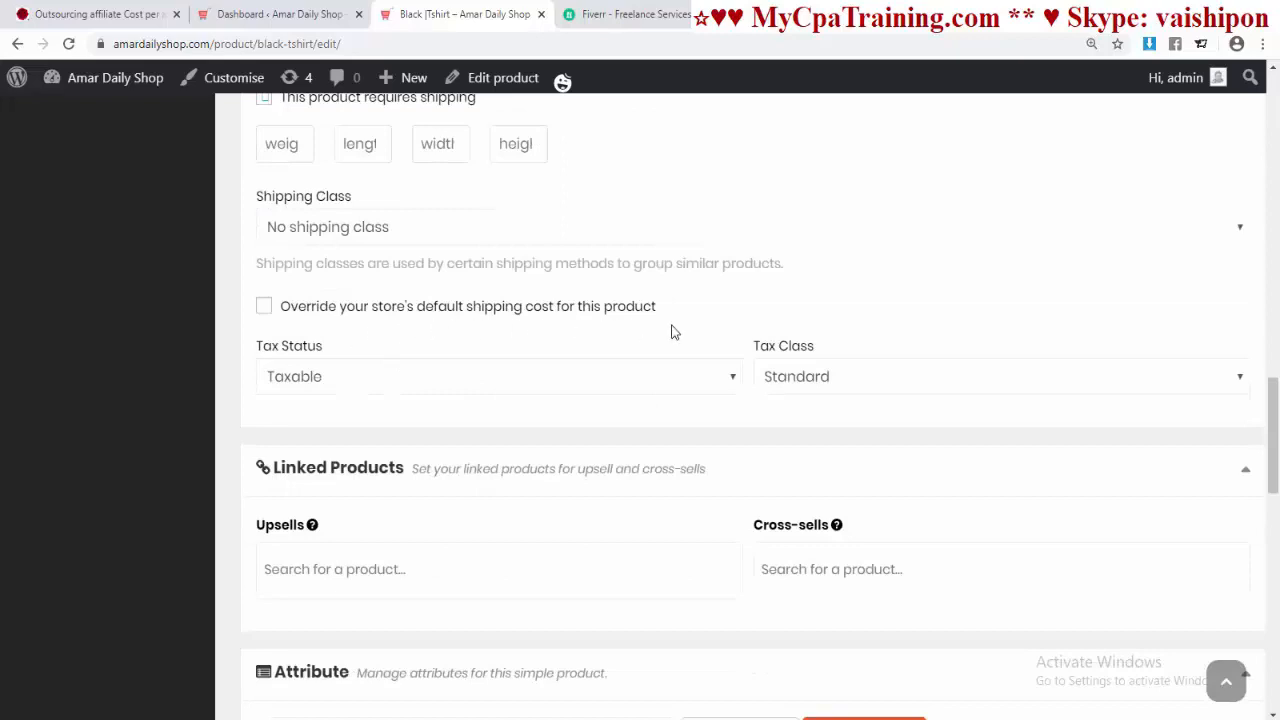
left_click(268, 307)
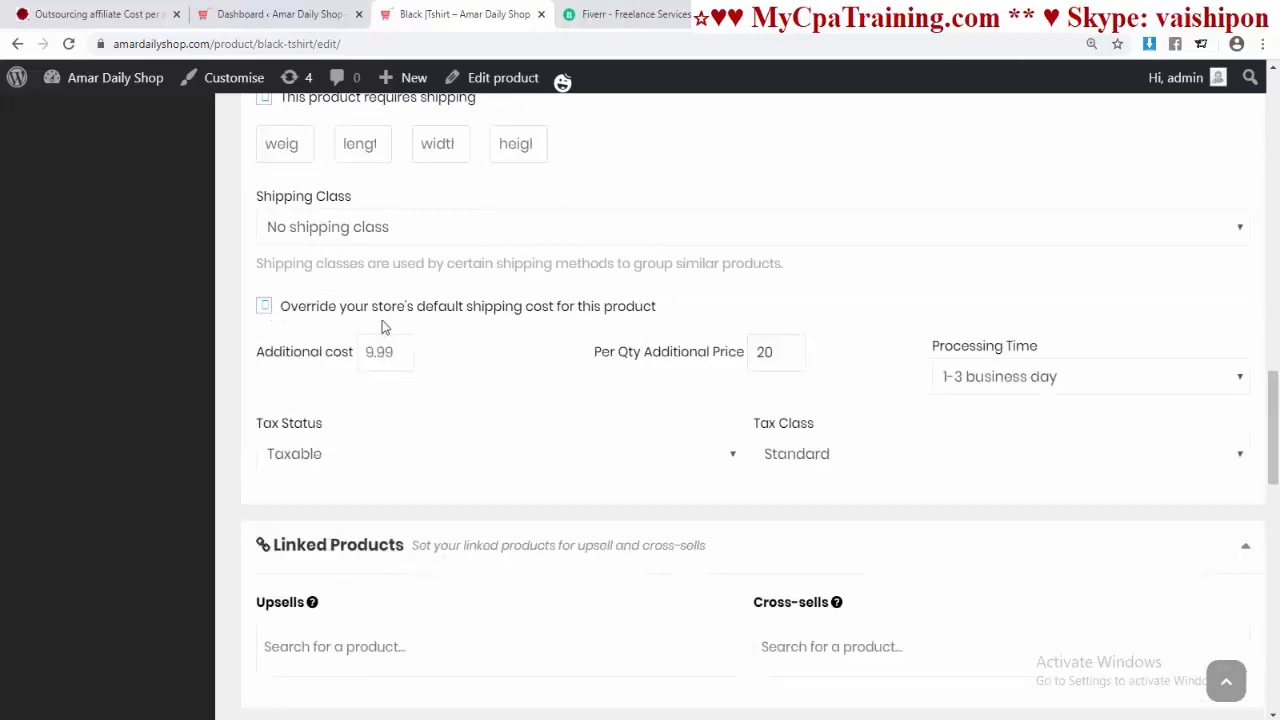
left_click(1012, 381)
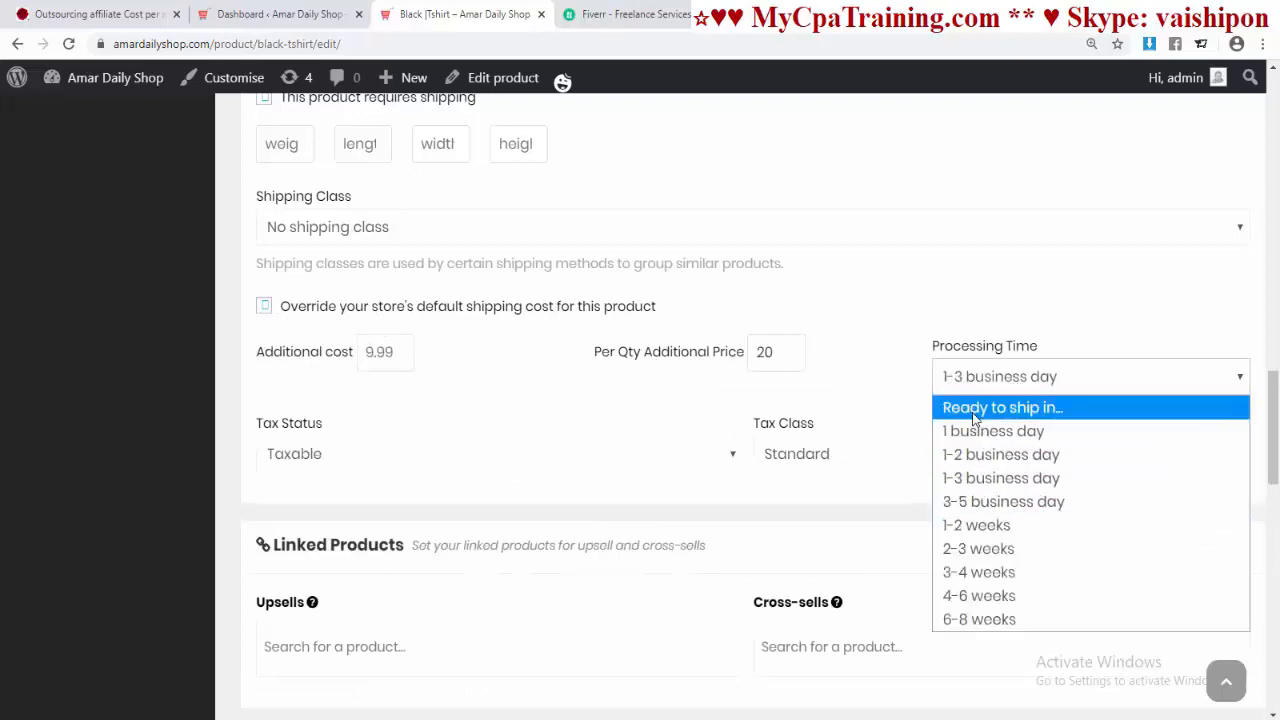
Step: Toggle Enable bulk discount on and back off, leaving it disabled
scroll(371, 403, "down", 4)
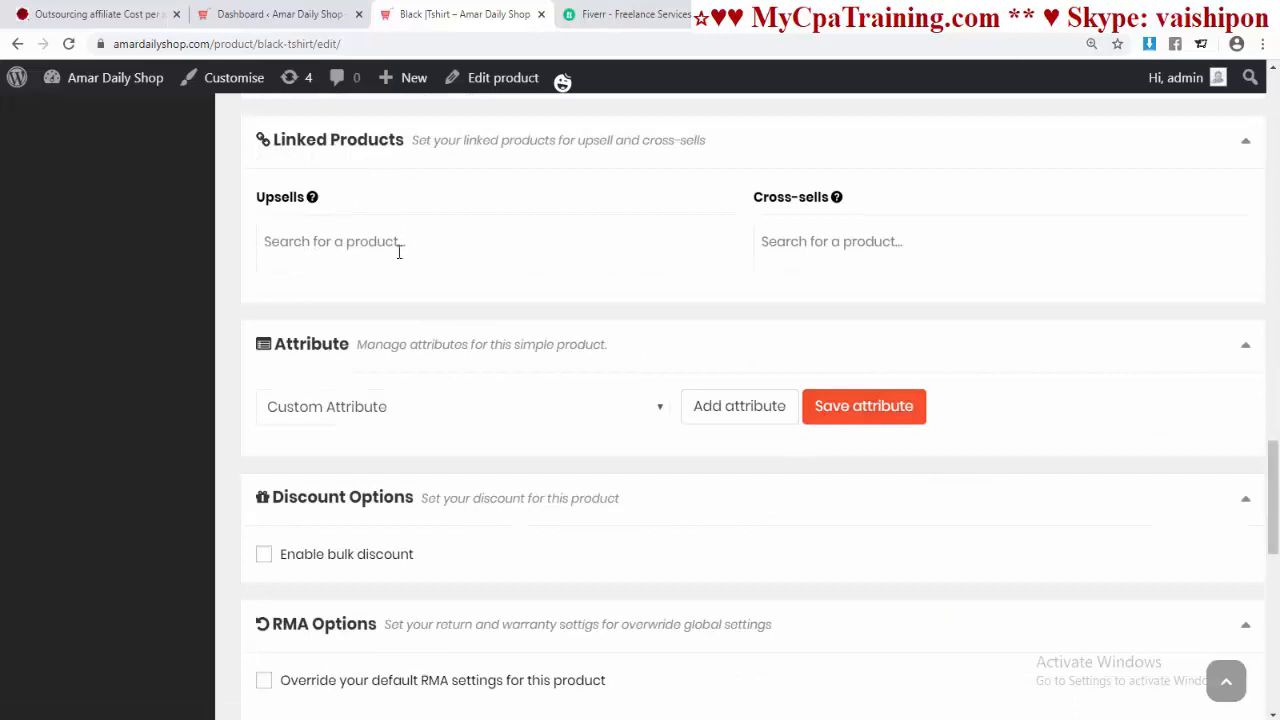
scroll(598, 366, "down", 2)
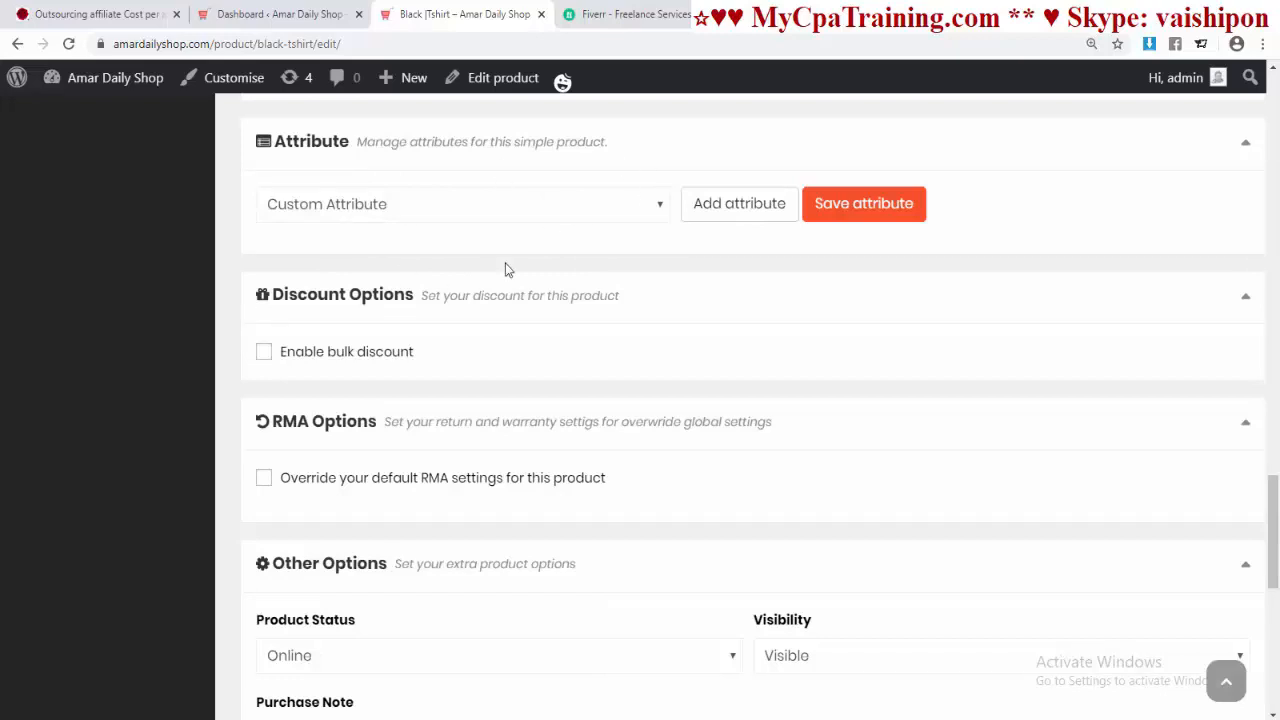
scroll(505, 263, "down", 1)
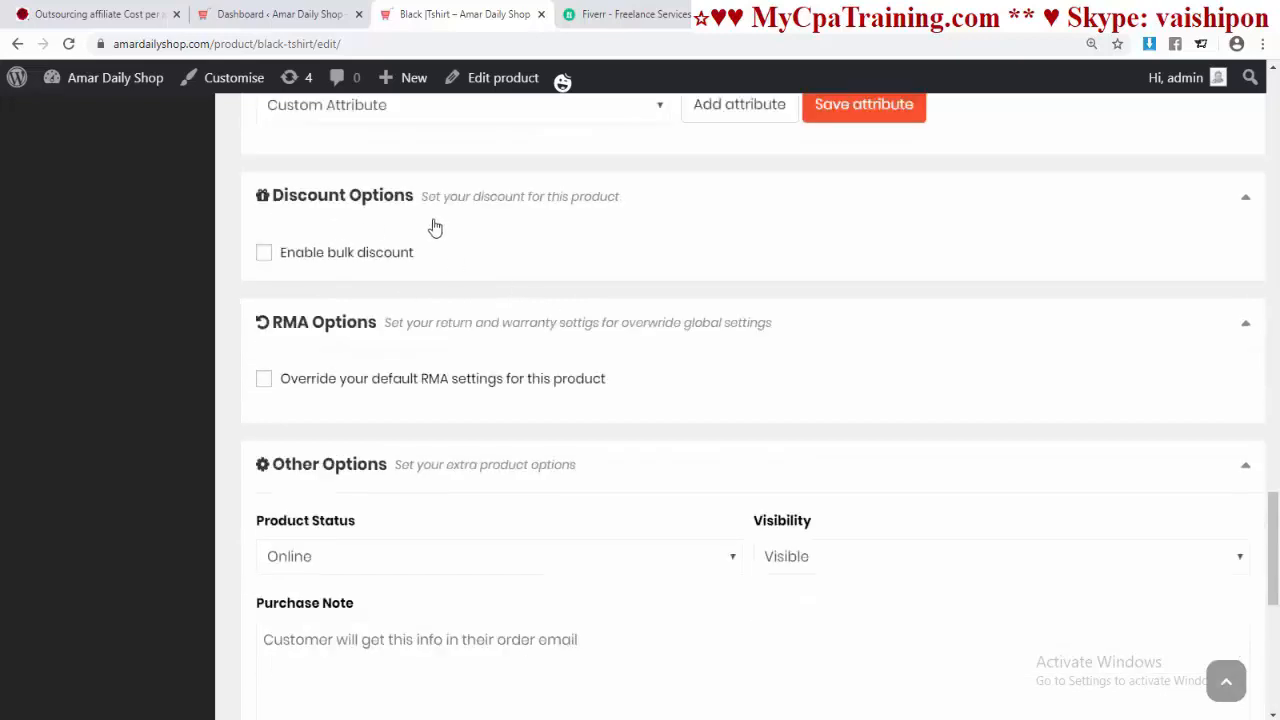
left_click(300, 259)
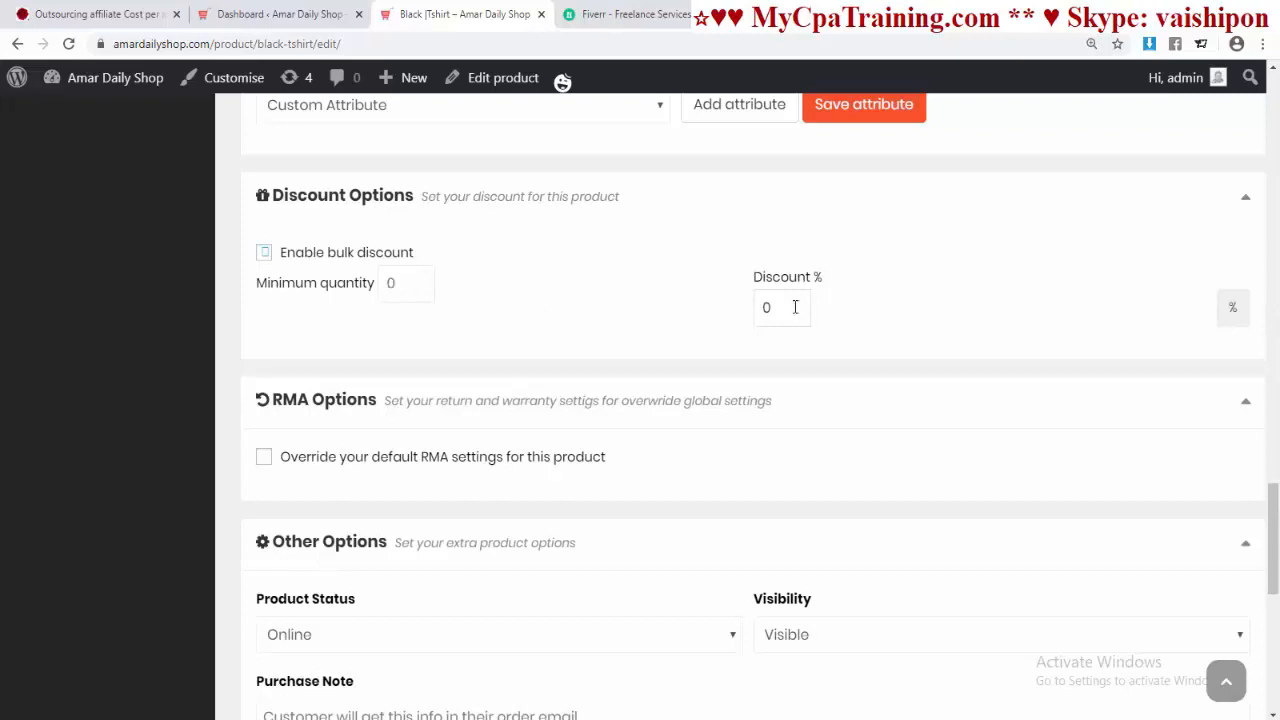
left_click(268, 256)
Step: Toggle the RMA settings override on and back off, keeping the store's default RMA settings
scroll(511, 277, "down", 2)
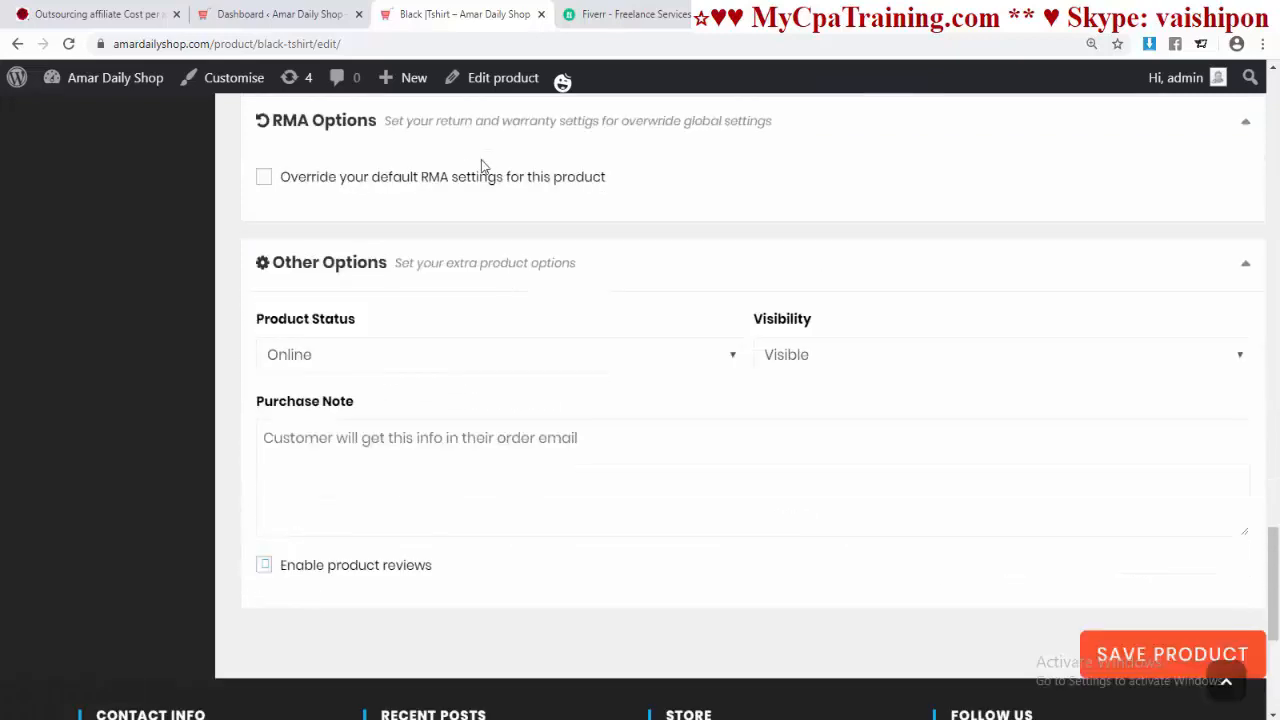
scroll(502, 227, "up", 1)
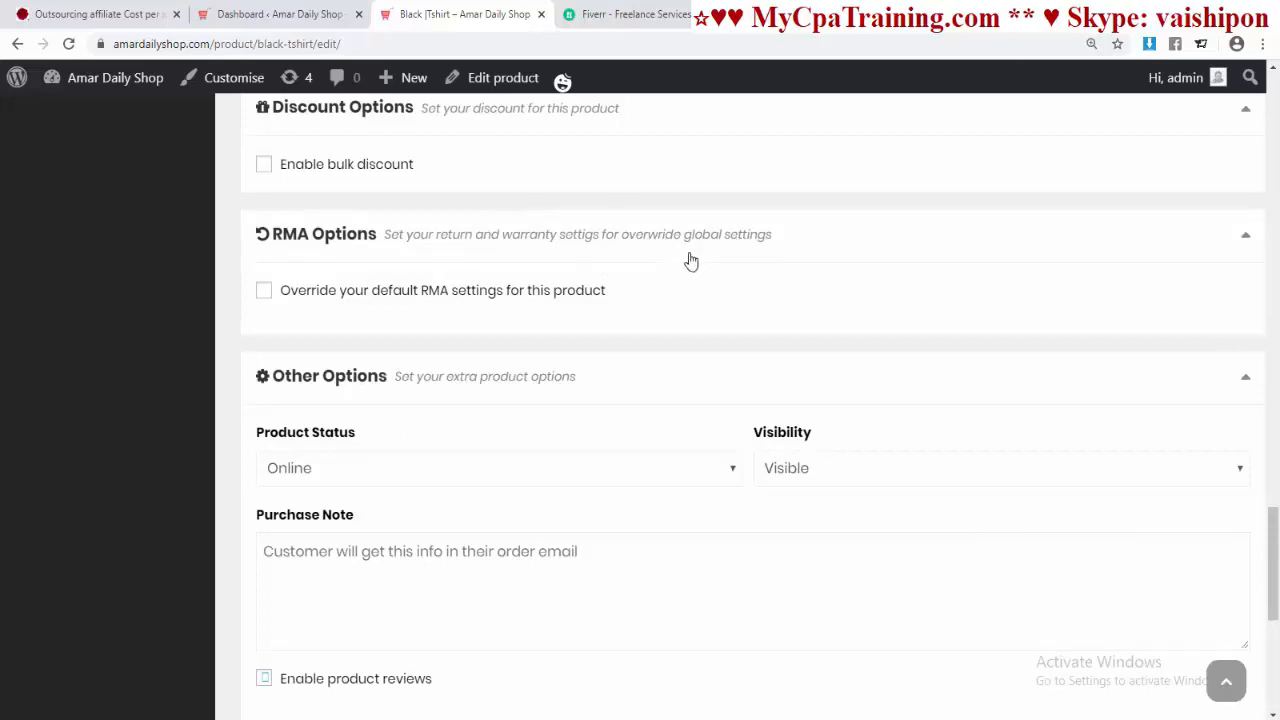
left_click(283, 296)
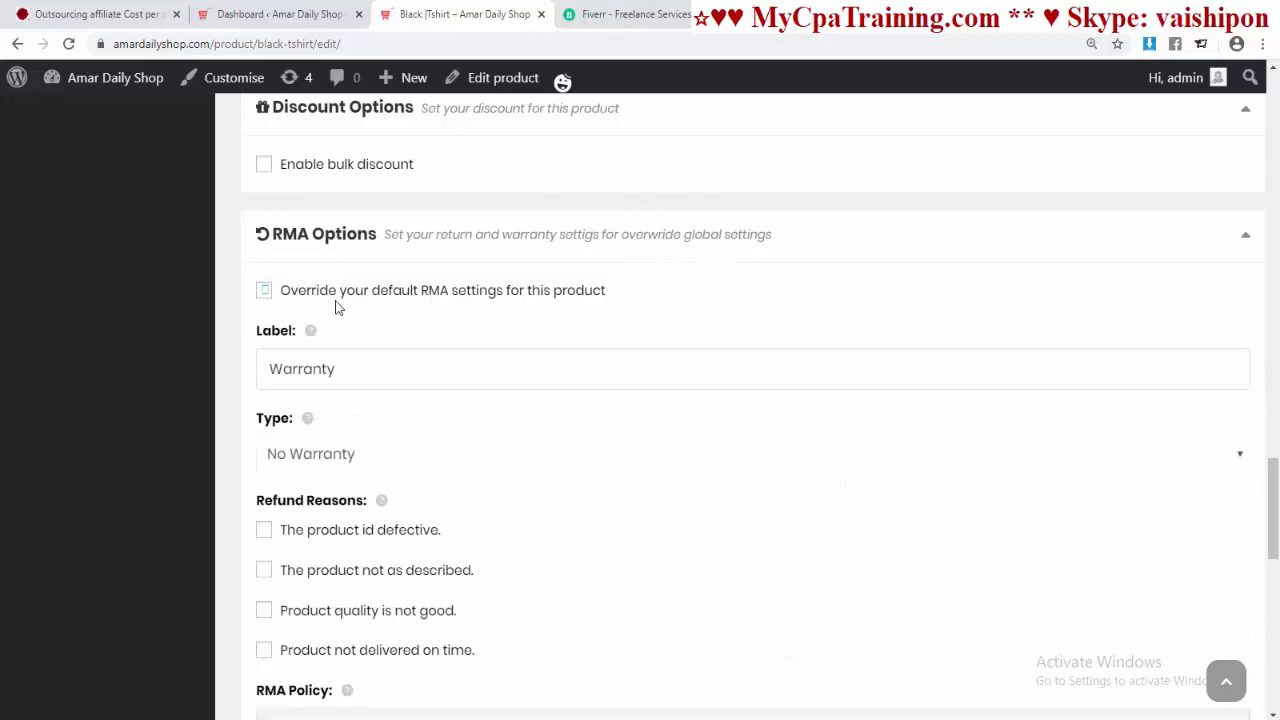
left_click(265, 293)
scroll(562, 325, "down", 1)
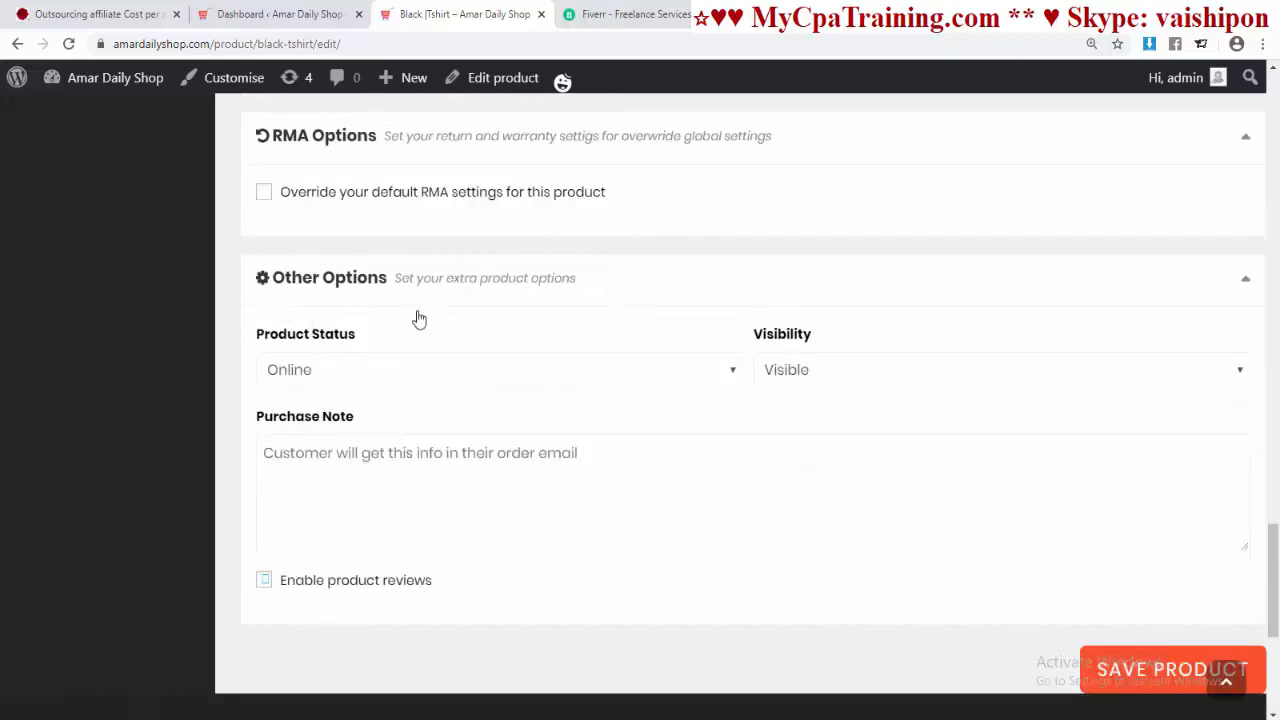
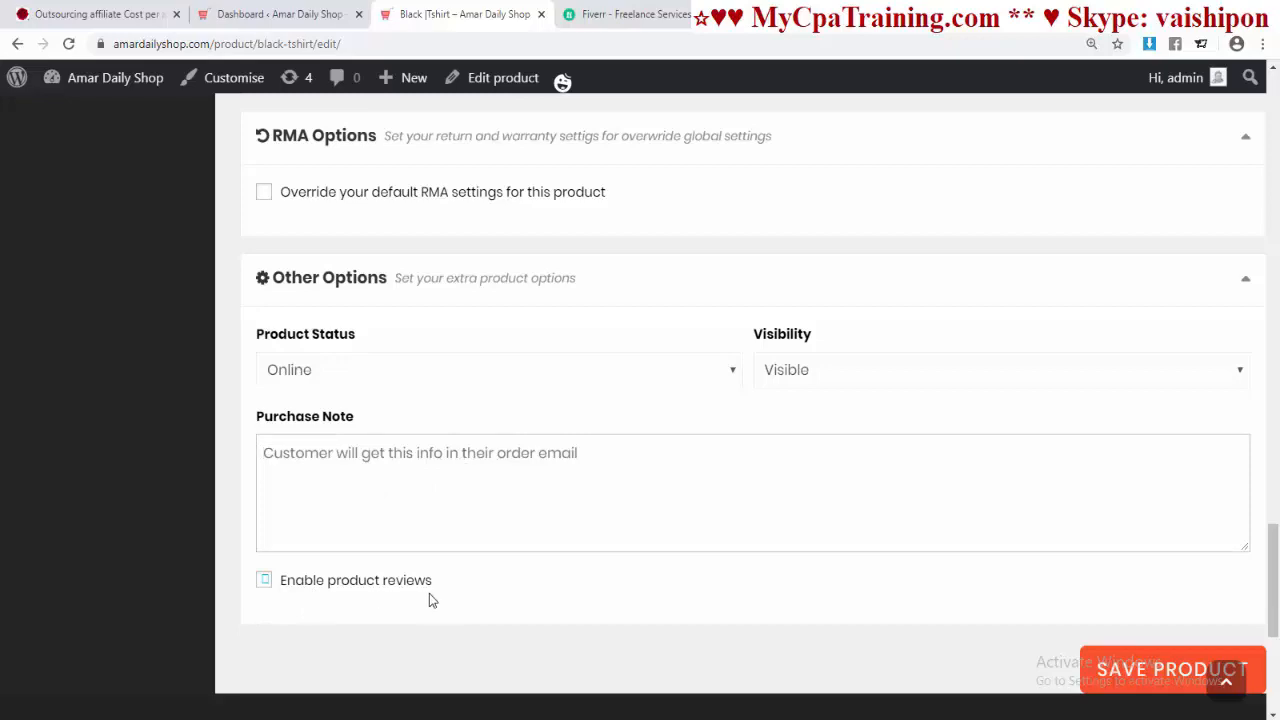
Step: Save the Black Tshirt product's edits with SAVE PRODUCT in the Dokan editor
scroll(435, 597, "up", 5)
scroll(863, 563, "down", 5)
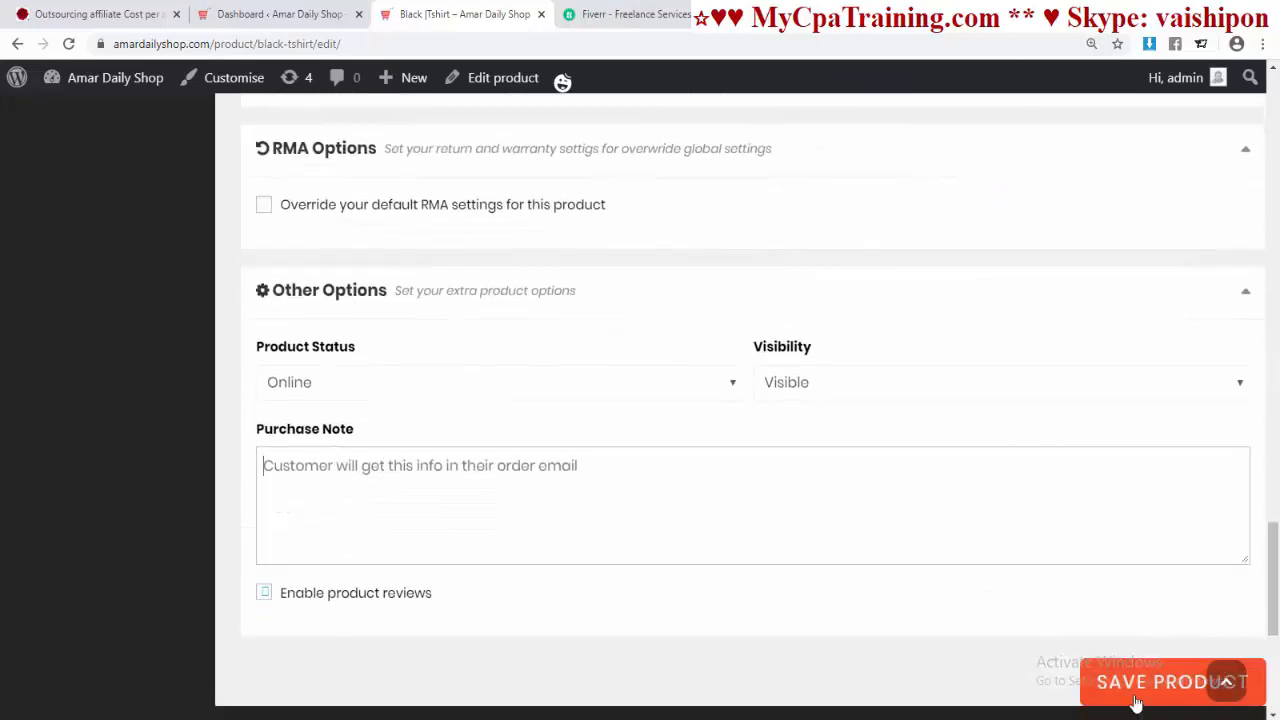
left_click(1134, 695)
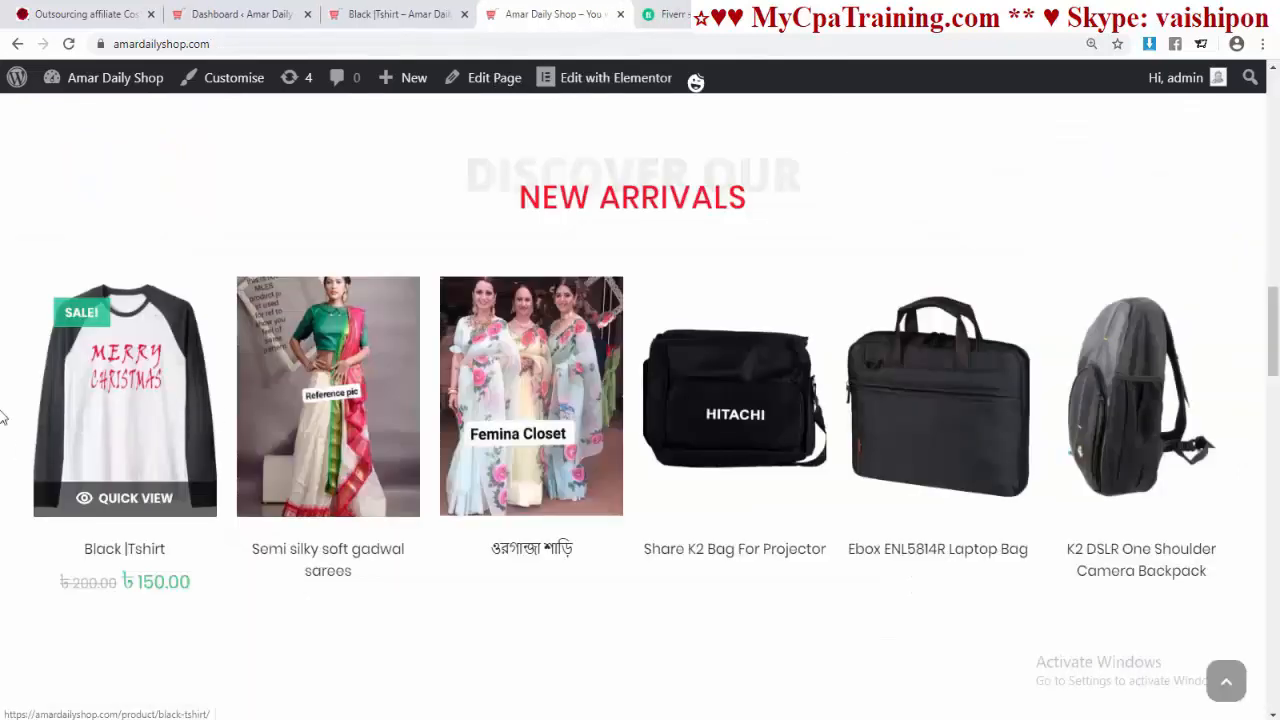
Step: Open the Black Tshirt product page and browse its Reviews, Vendor Info, More Products and Shipping tabs
left_click(122, 410)
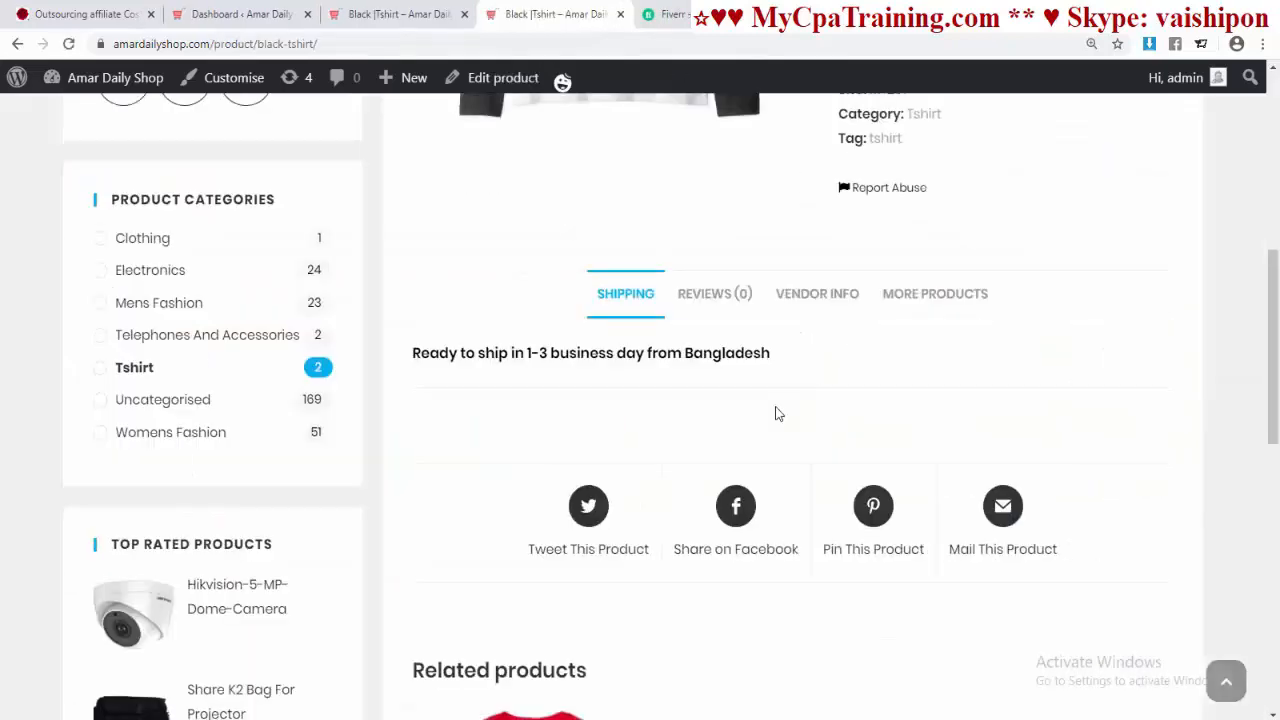
left_click(733, 301)
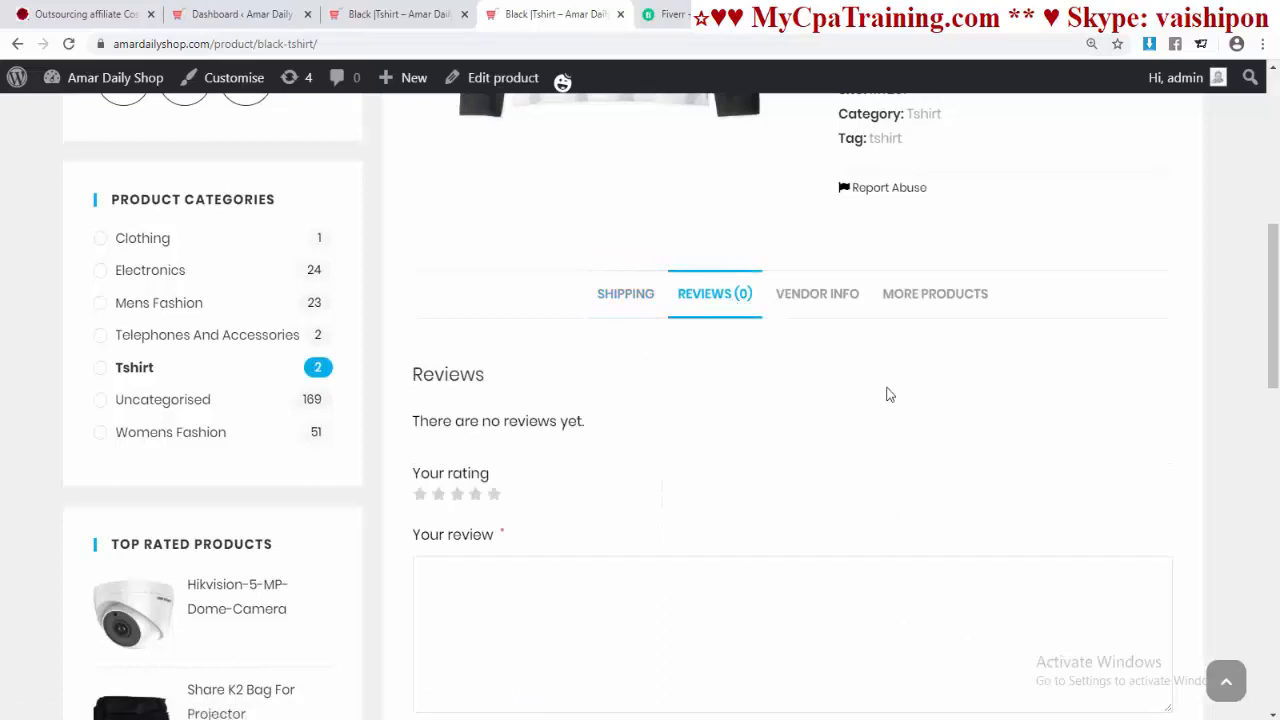
left_click(821, 293)
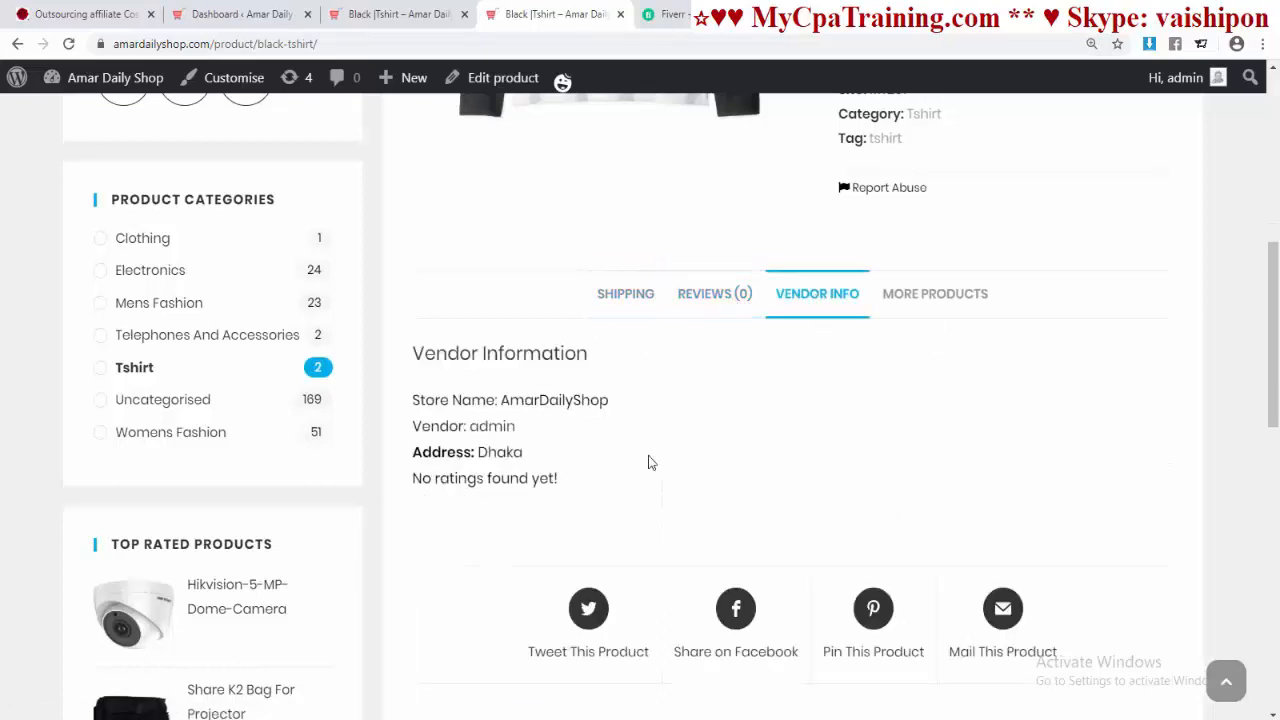
left_click(932, 293)
scroll(750, 315, "down", 2)
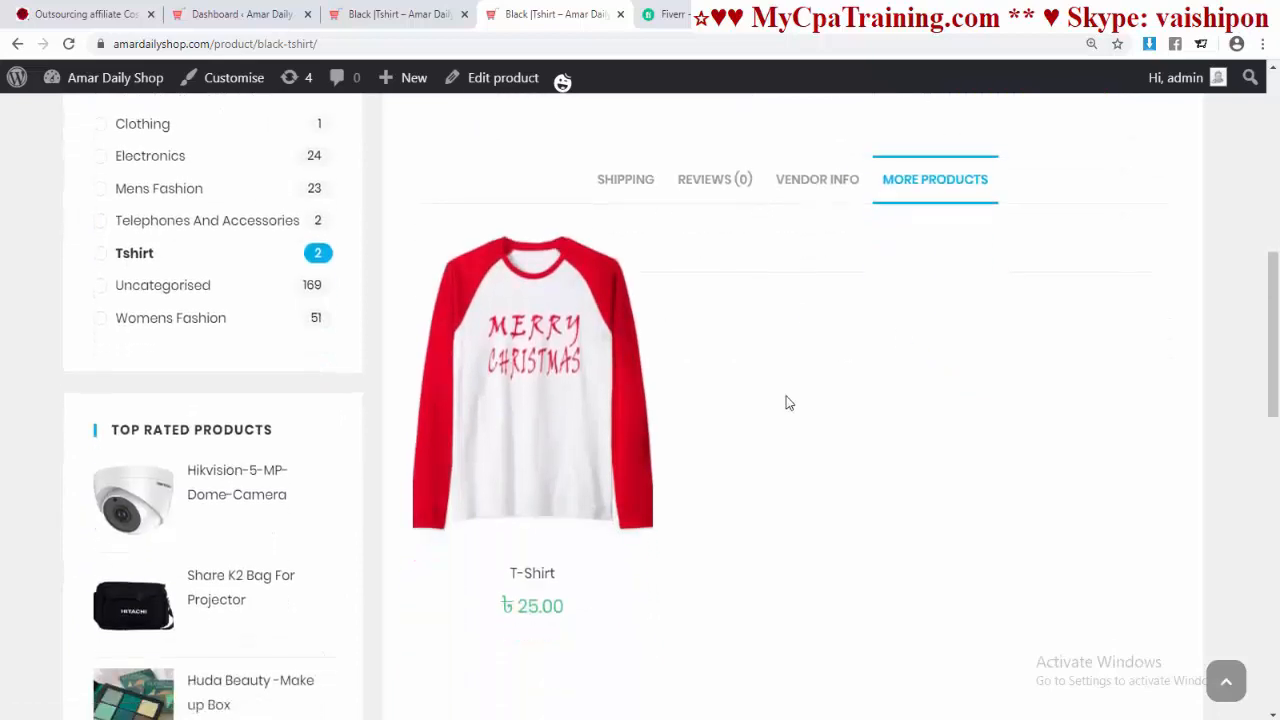
left_click(612, 179)
scroll(551, 354, "up", 2)
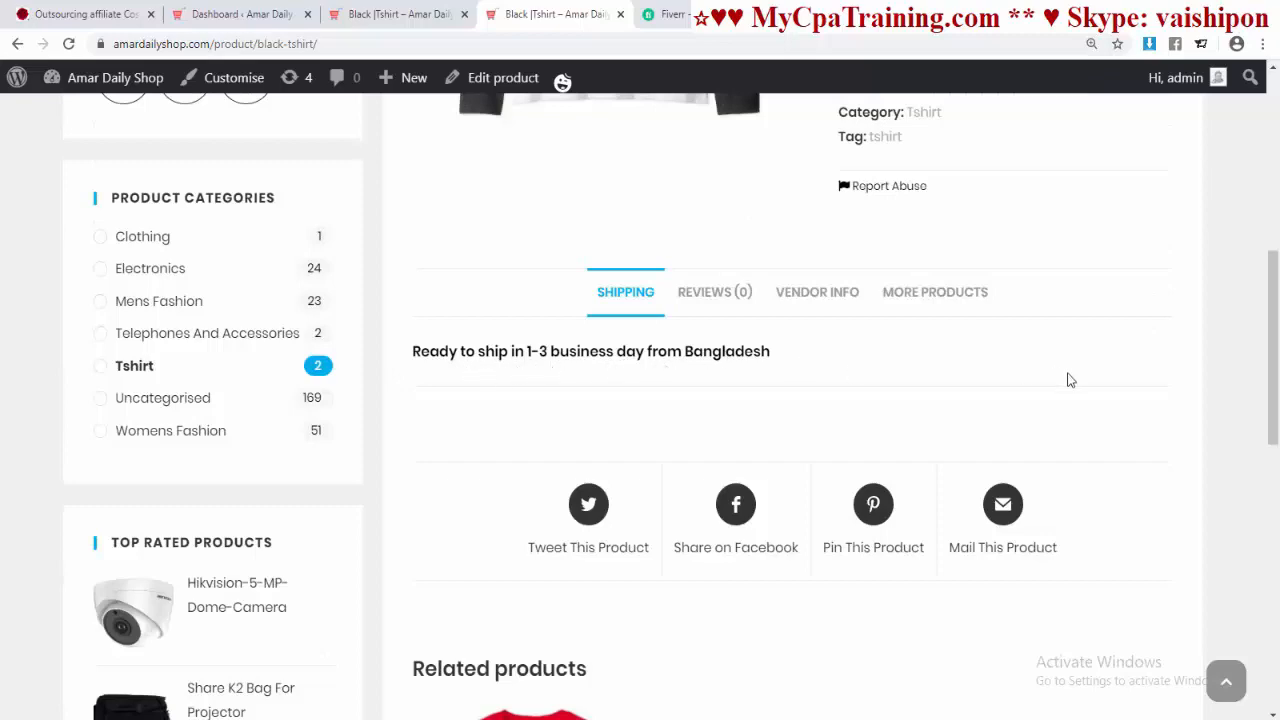
scroll(1066, 377, "down", 5)
scroll(1016, 414, "down", 4)
scroll(1015, 410, "up", 8)
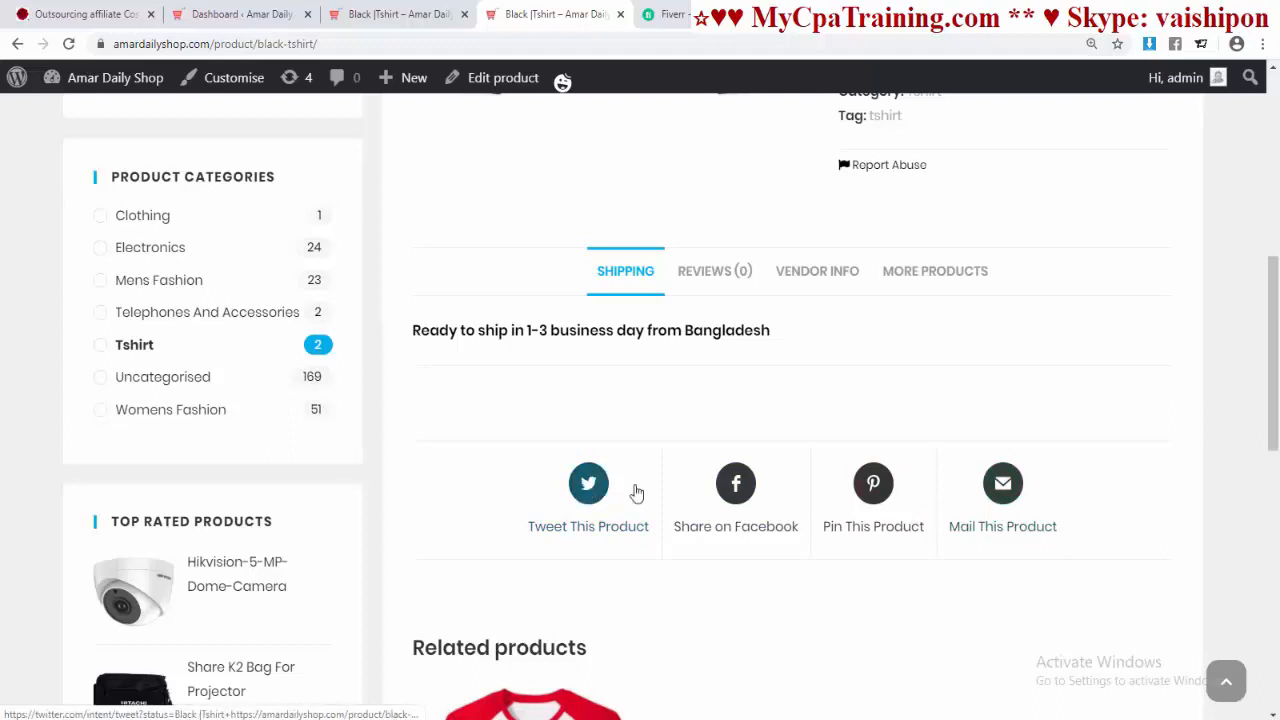
scroll(903, 470, "up", 6)
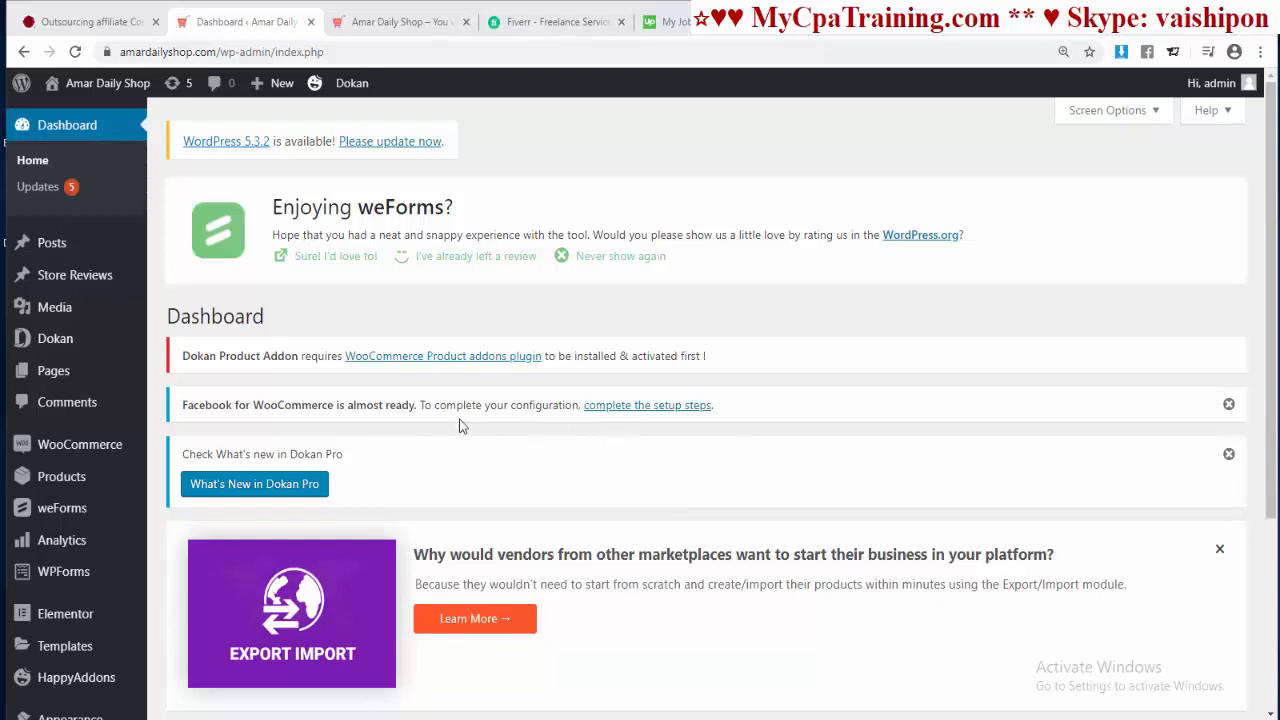
Step: Start a new product and type its name, 'T-Shi'
mouse_move(71, 477)
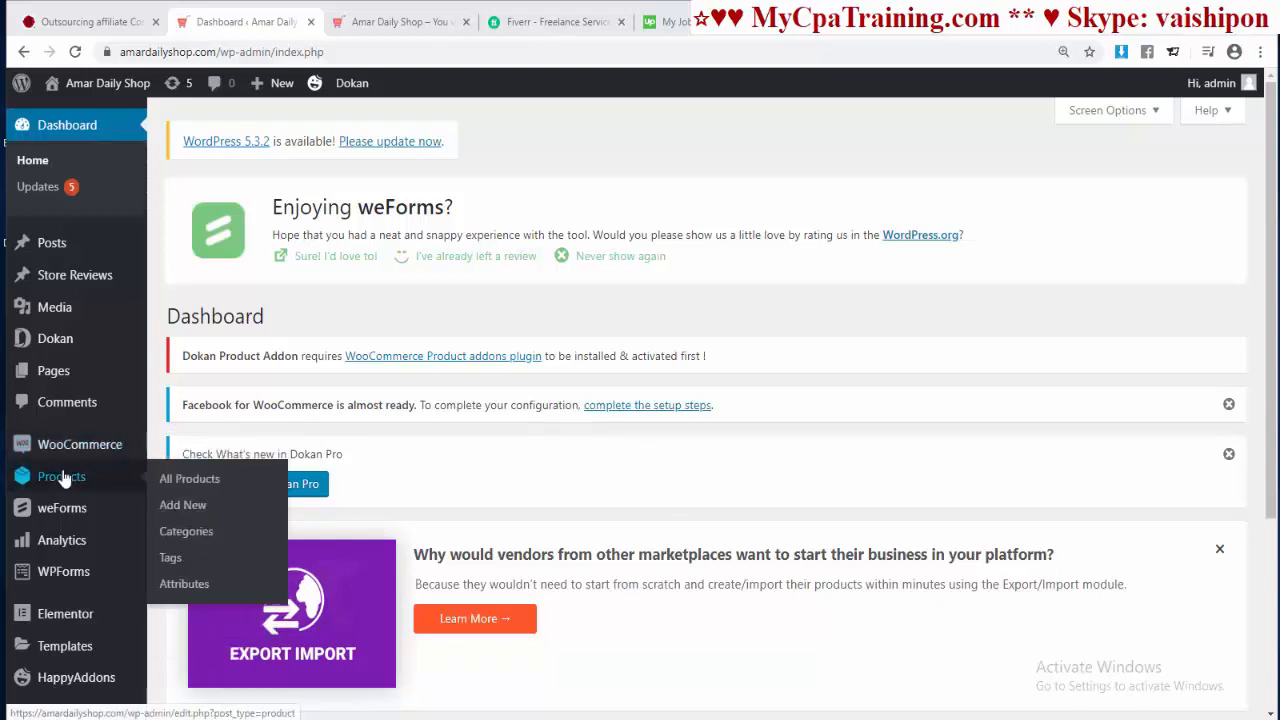
left_click(184, 507)
scroll(719, 415, "down", 2)
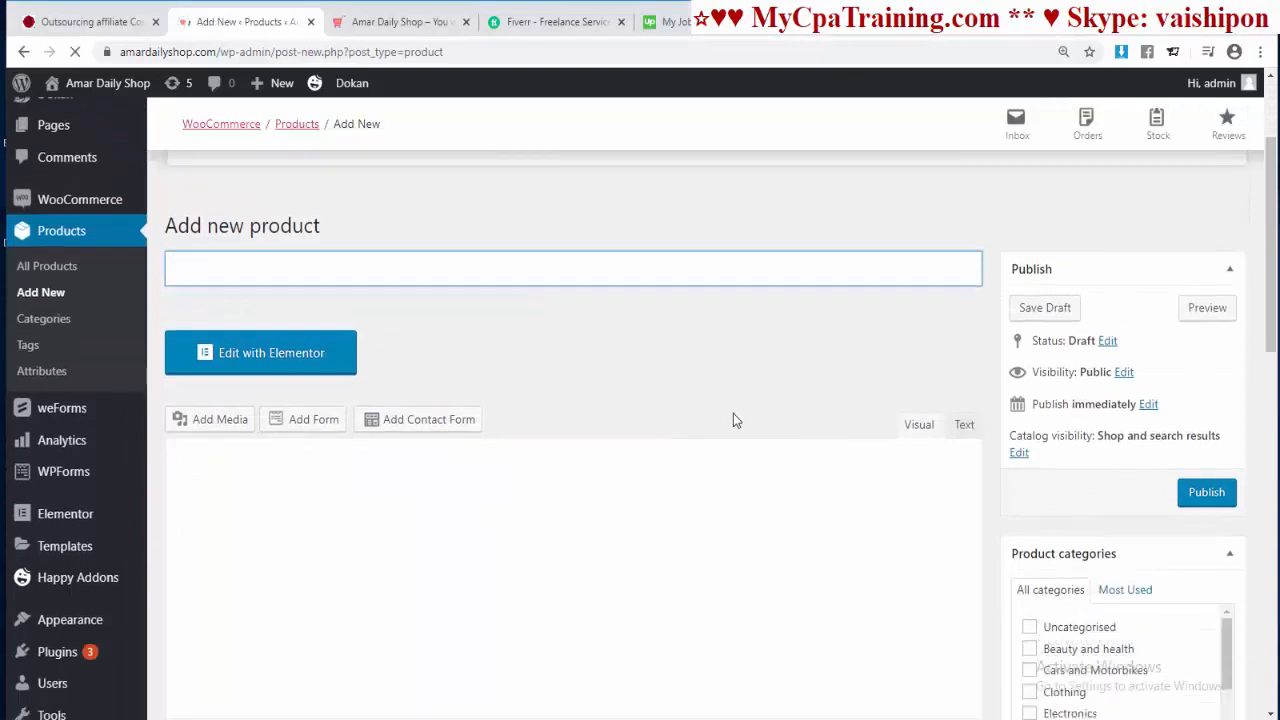
scroll(204, 288, "up", 2)
scroll(439, 438, "down", 2)
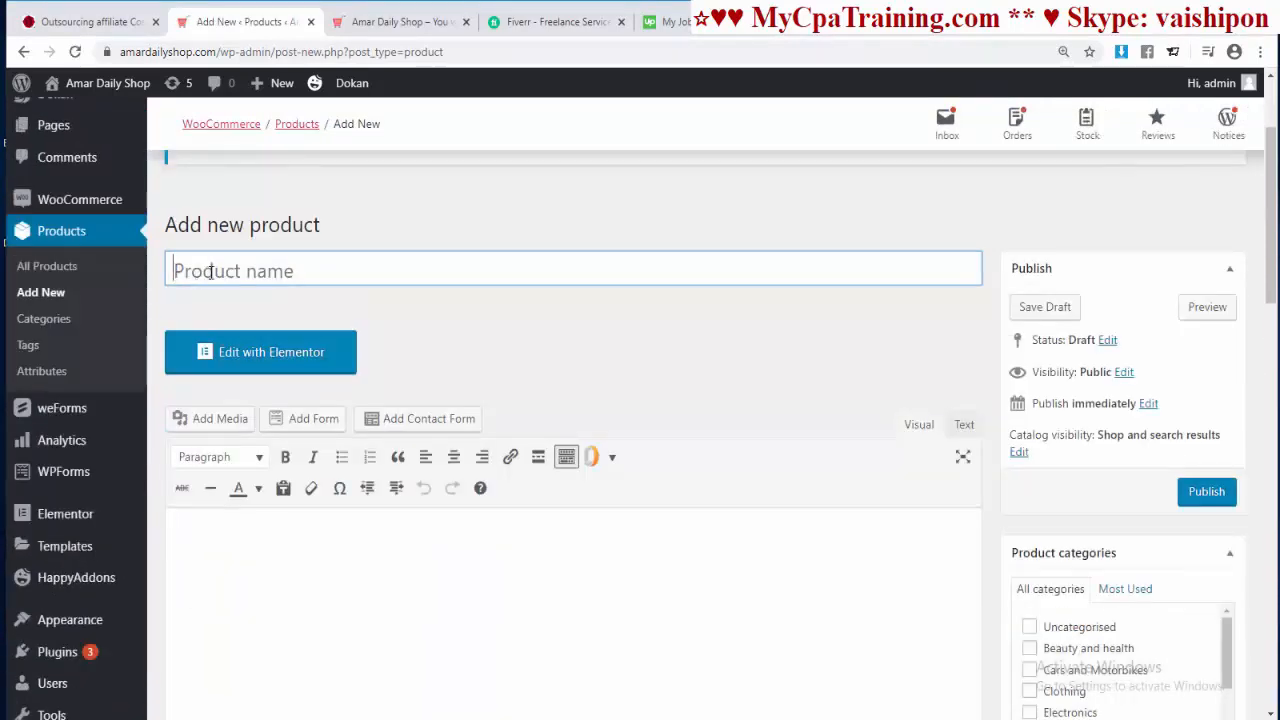
type("T-")
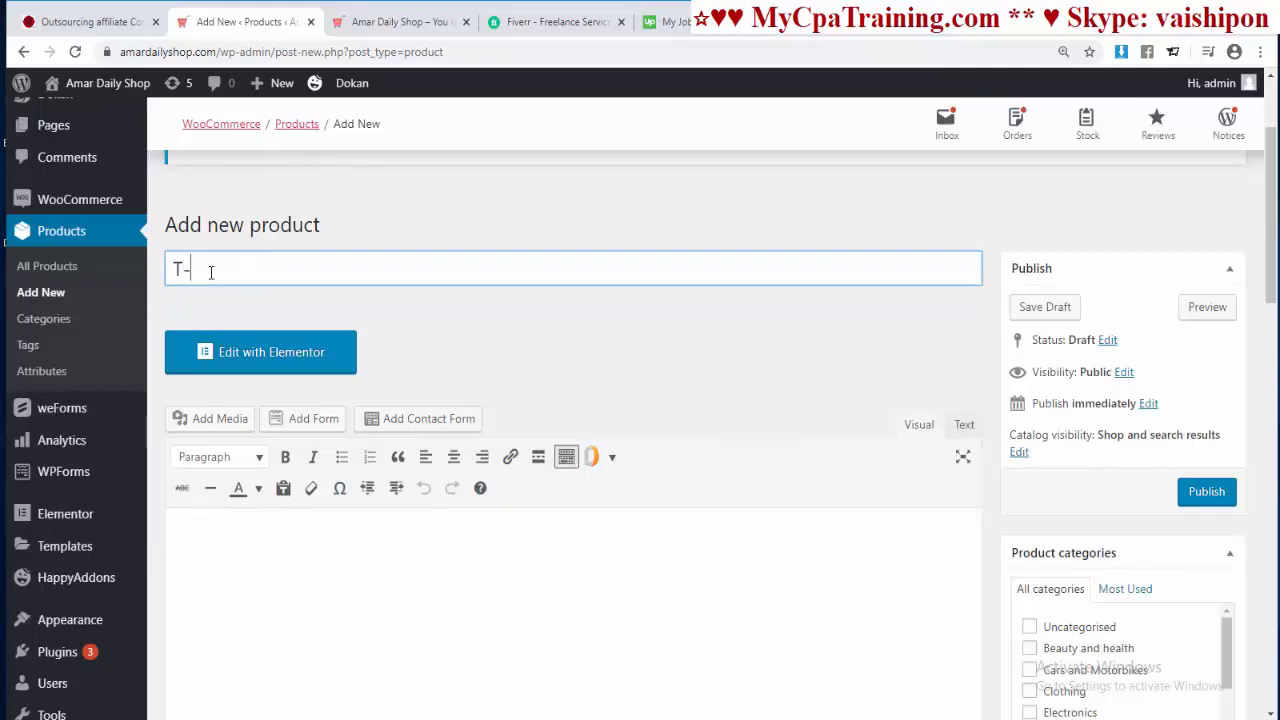
type("Shirt")
Step: Set the product data type to Variable product and check its Variations tab
scroll(529, 340, "down", 3)
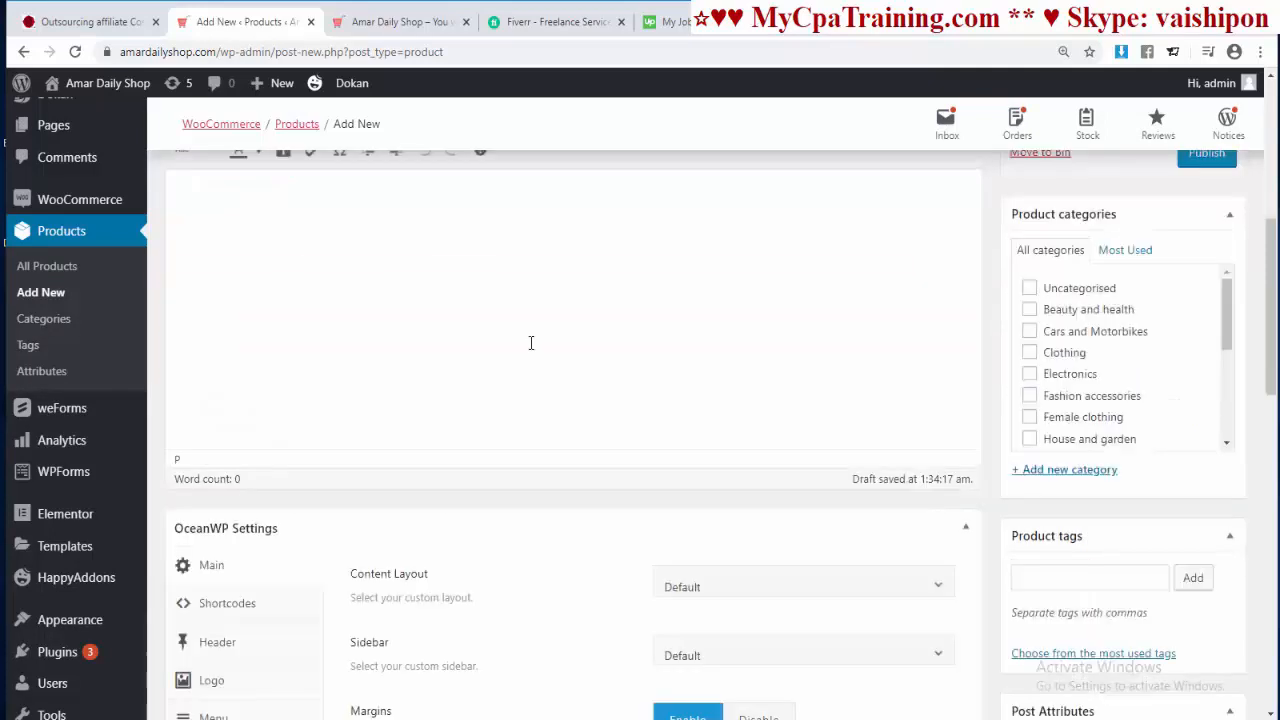
scroll(460, 340, "up", 2)
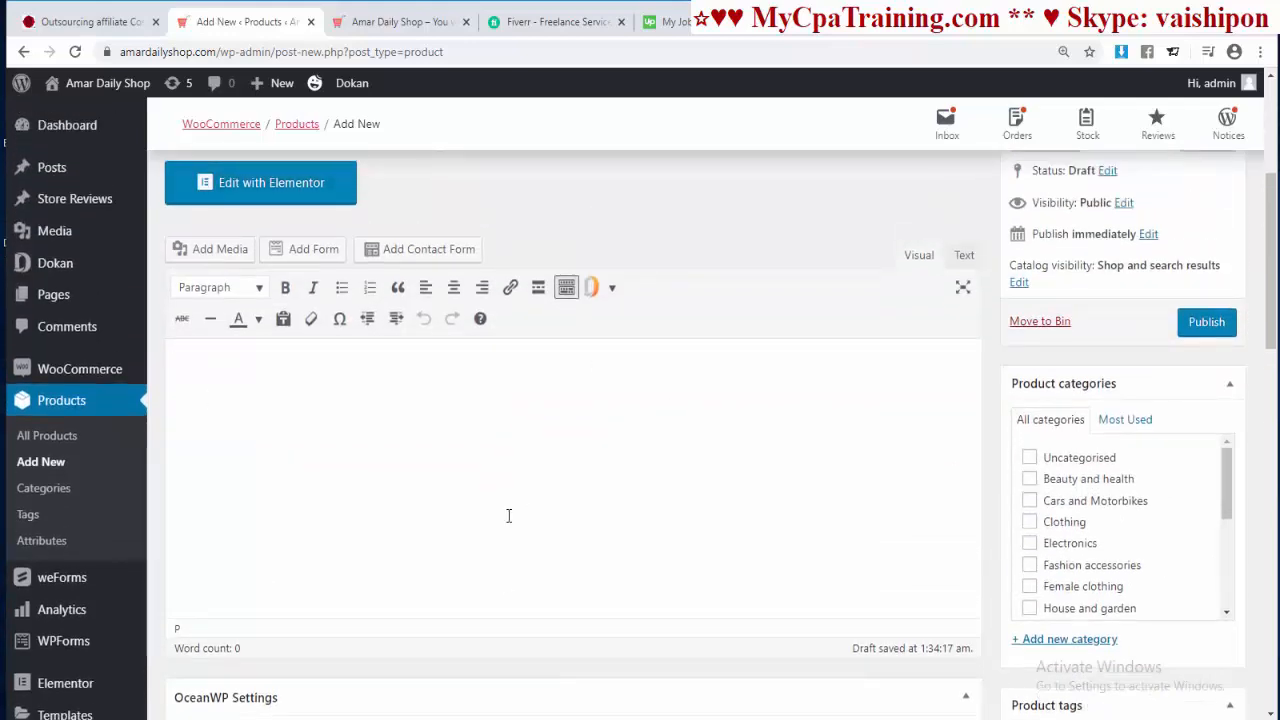
scroll(609, 499, "down", 10)
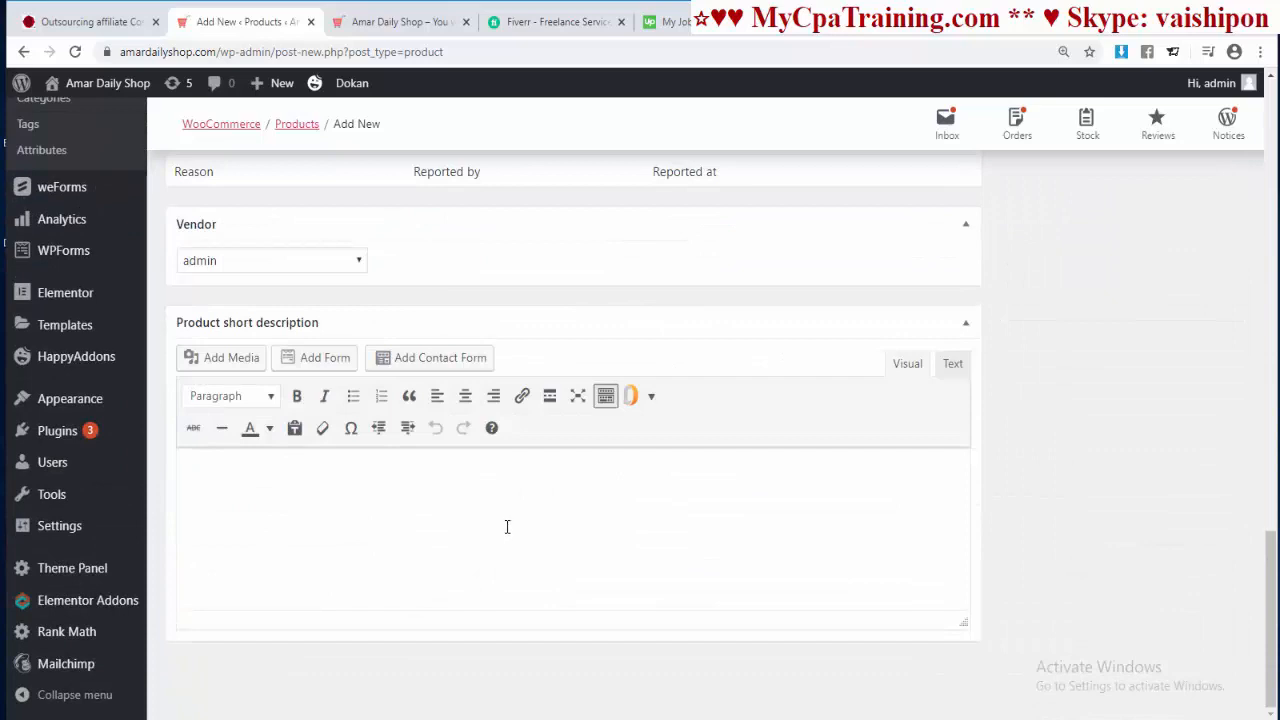
scroll(460, 527, "up", 5)
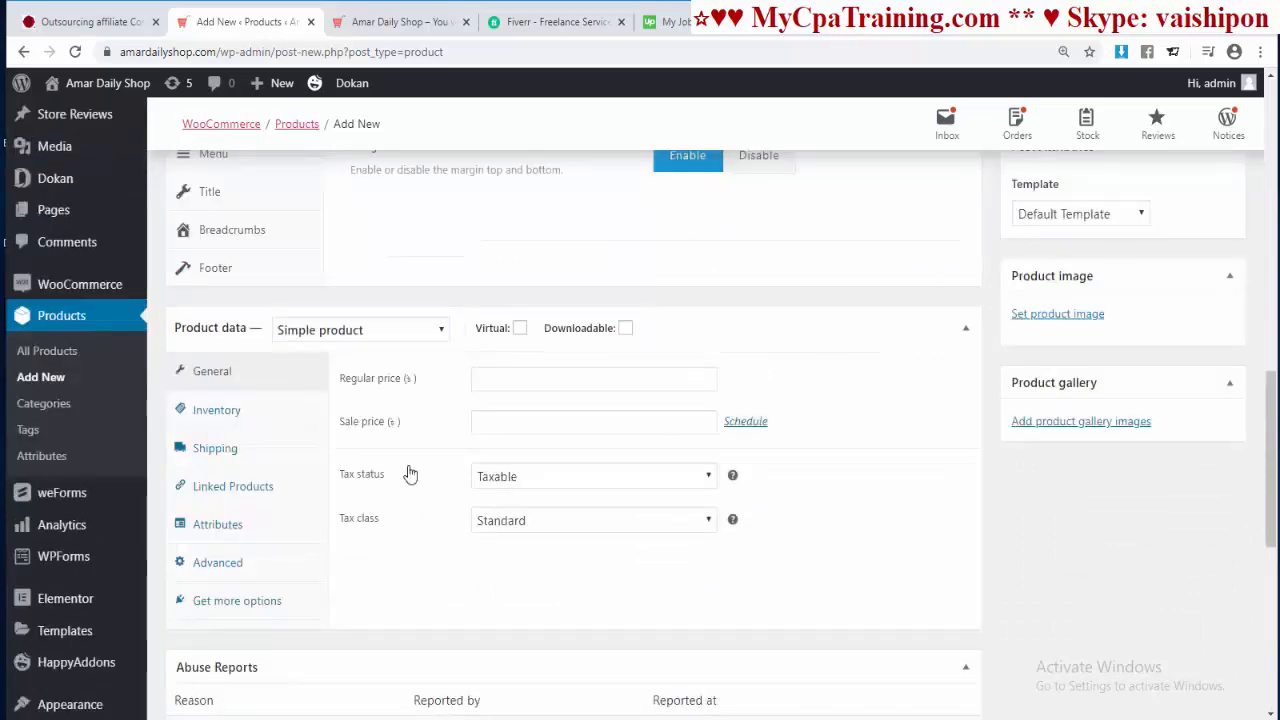
left_click(443, 331)
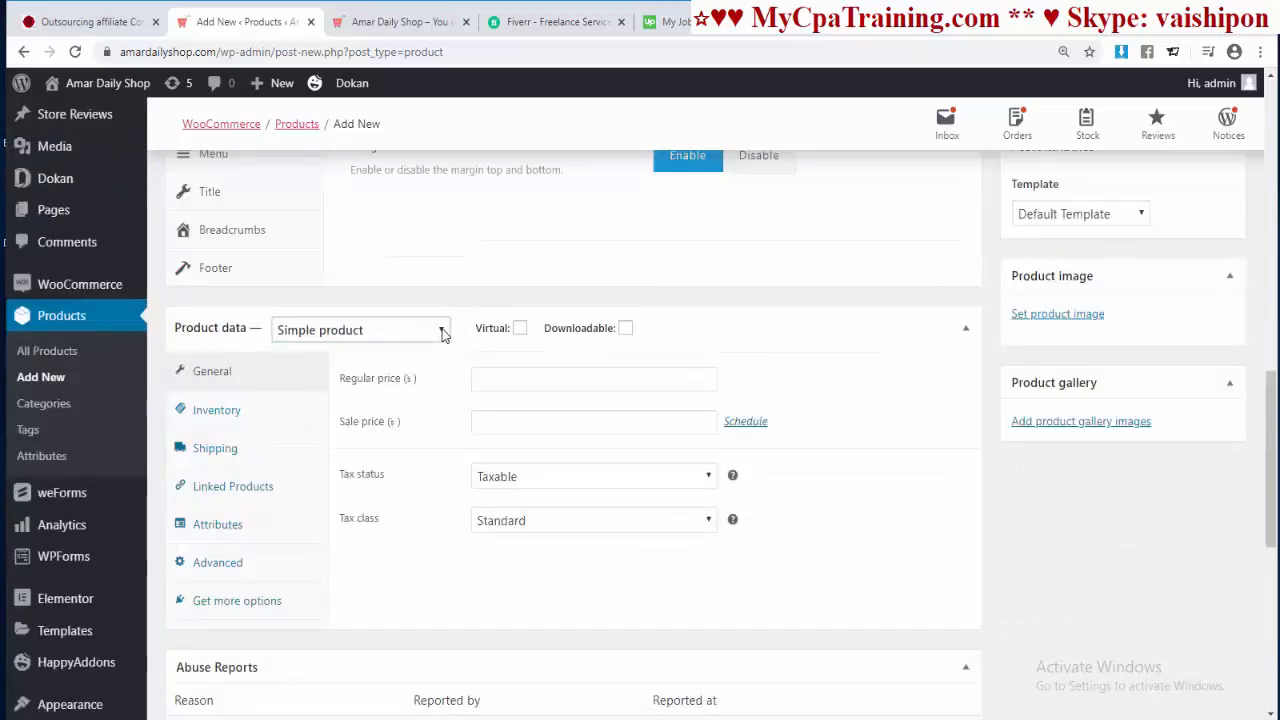
left_click(300, 424)
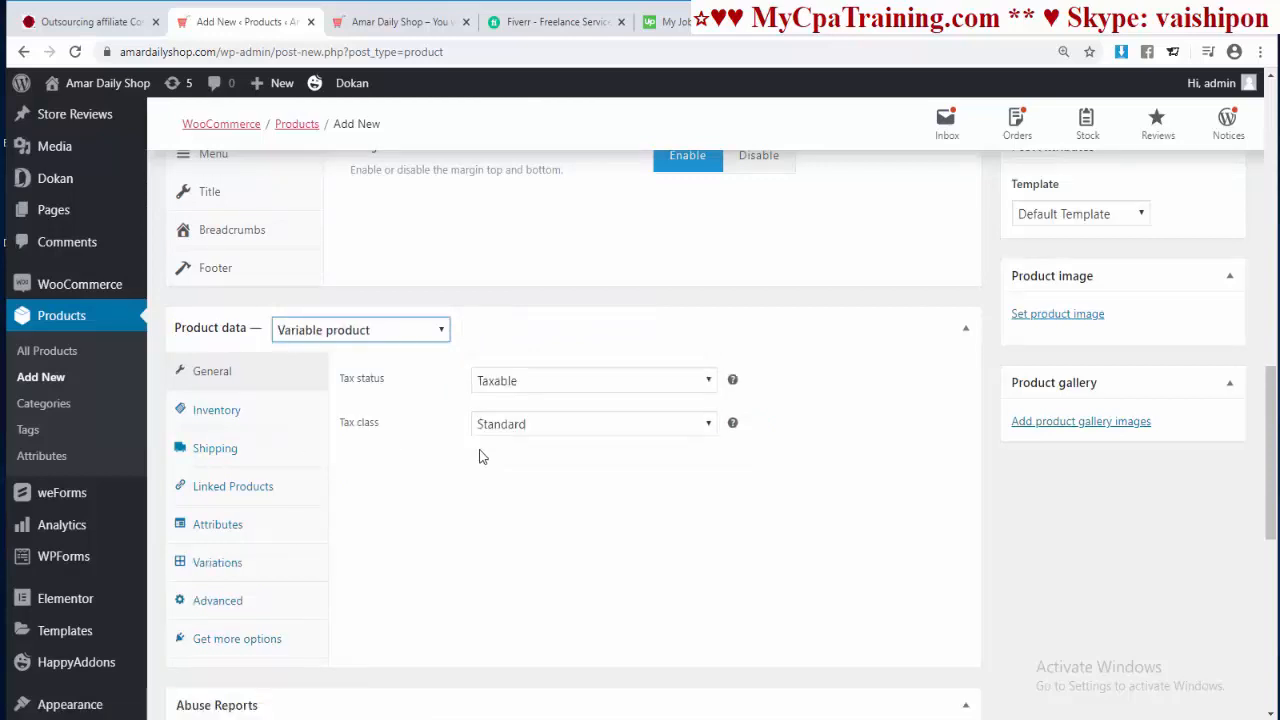
scroll(479, 456, "down", 2)
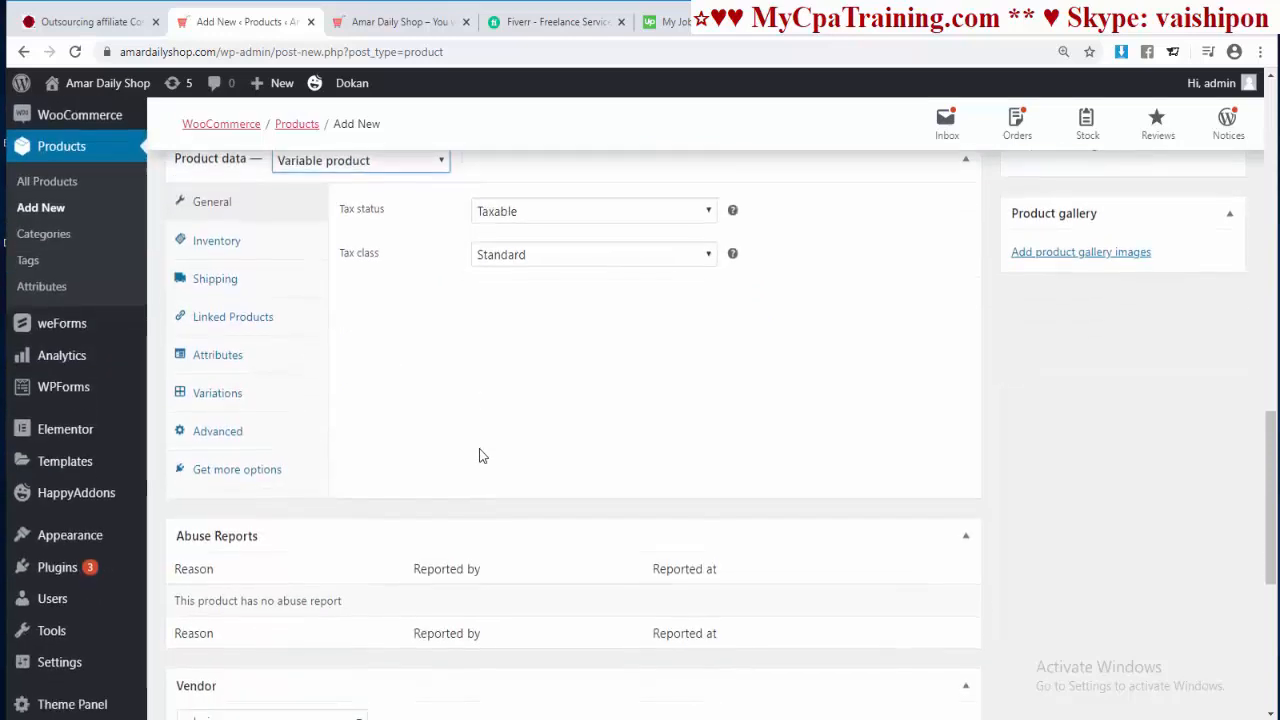
scroll(400, 470, "up", 1)
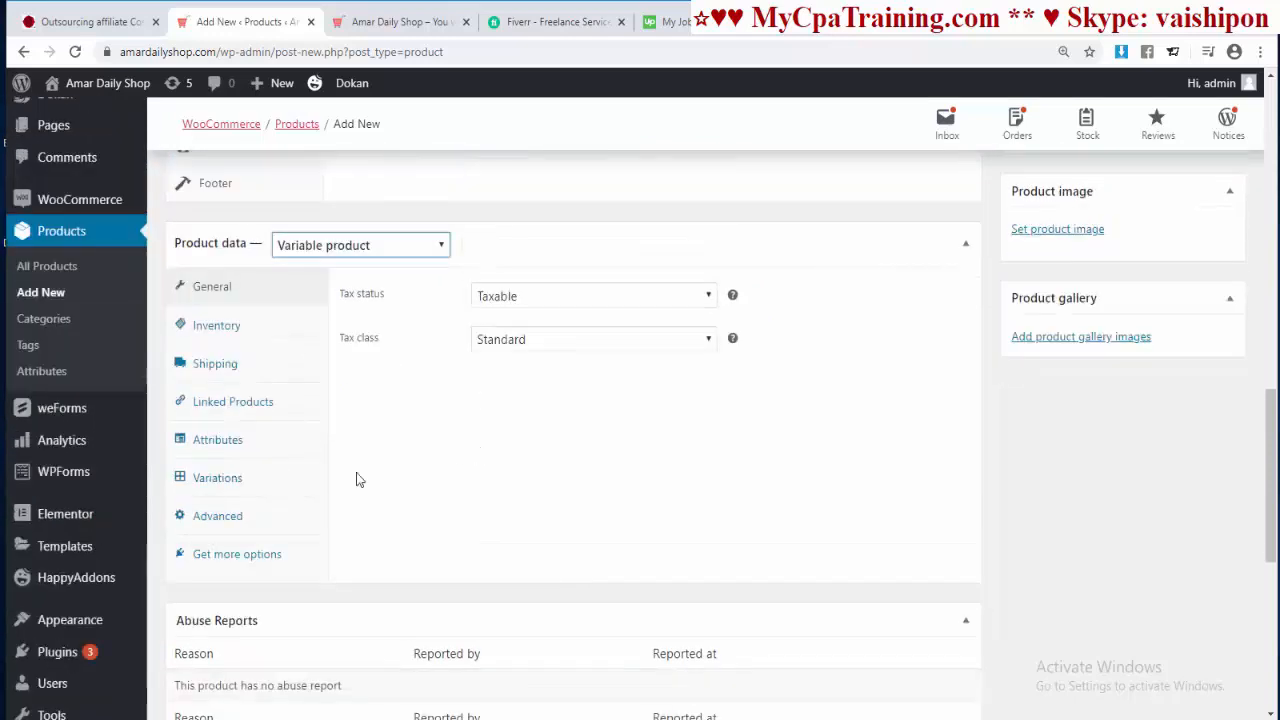
left_click(232, 489)
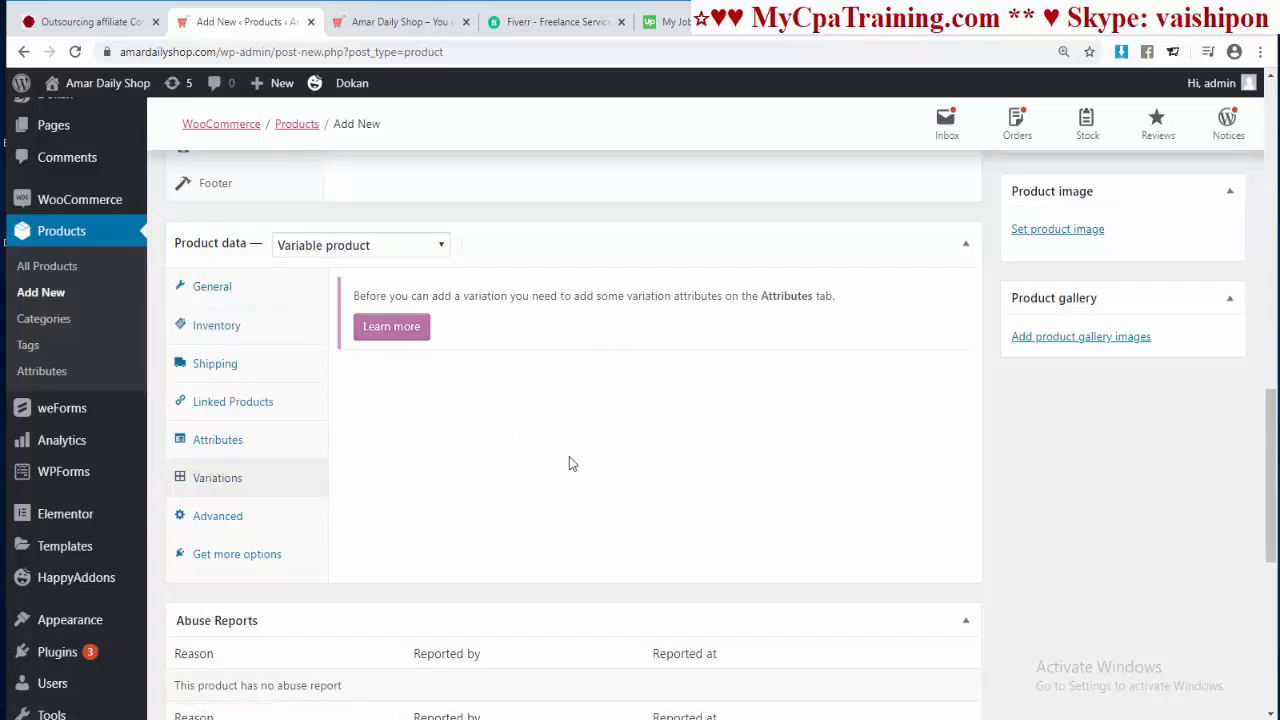
scroll(565, 450, "down", 1)
scroll(558, 442, "up", 1)
Step: Add a custom Size attribute with values S | M | L | XL, used for variations, and save it
left_click(213, 455)
left_click(490, 292)
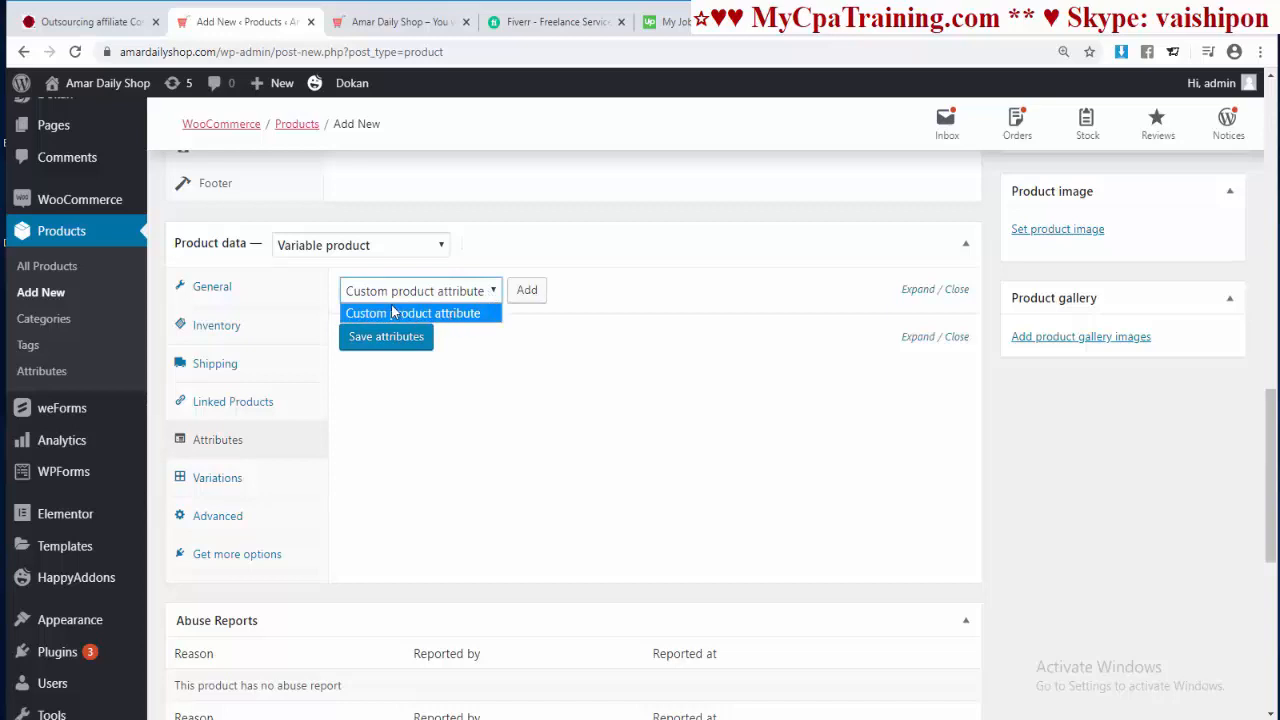
left_click(666, 297)
left_click(525, 291)
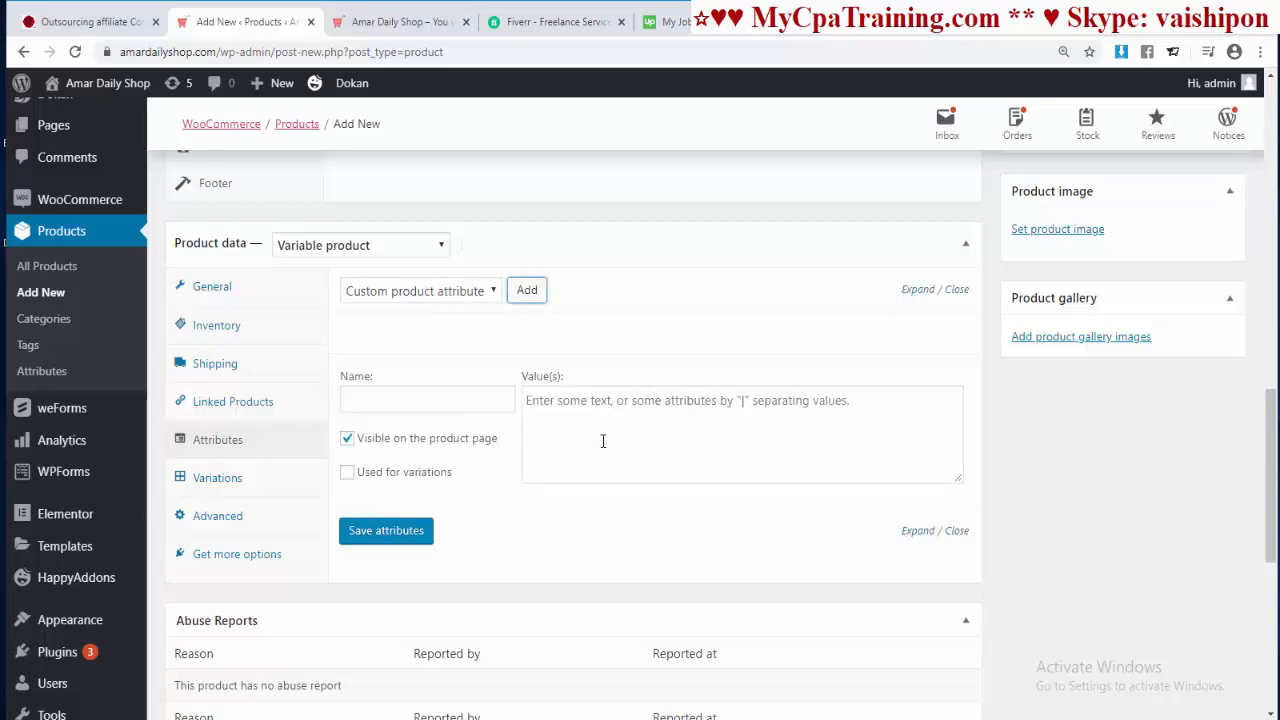
left_click(368, 402)
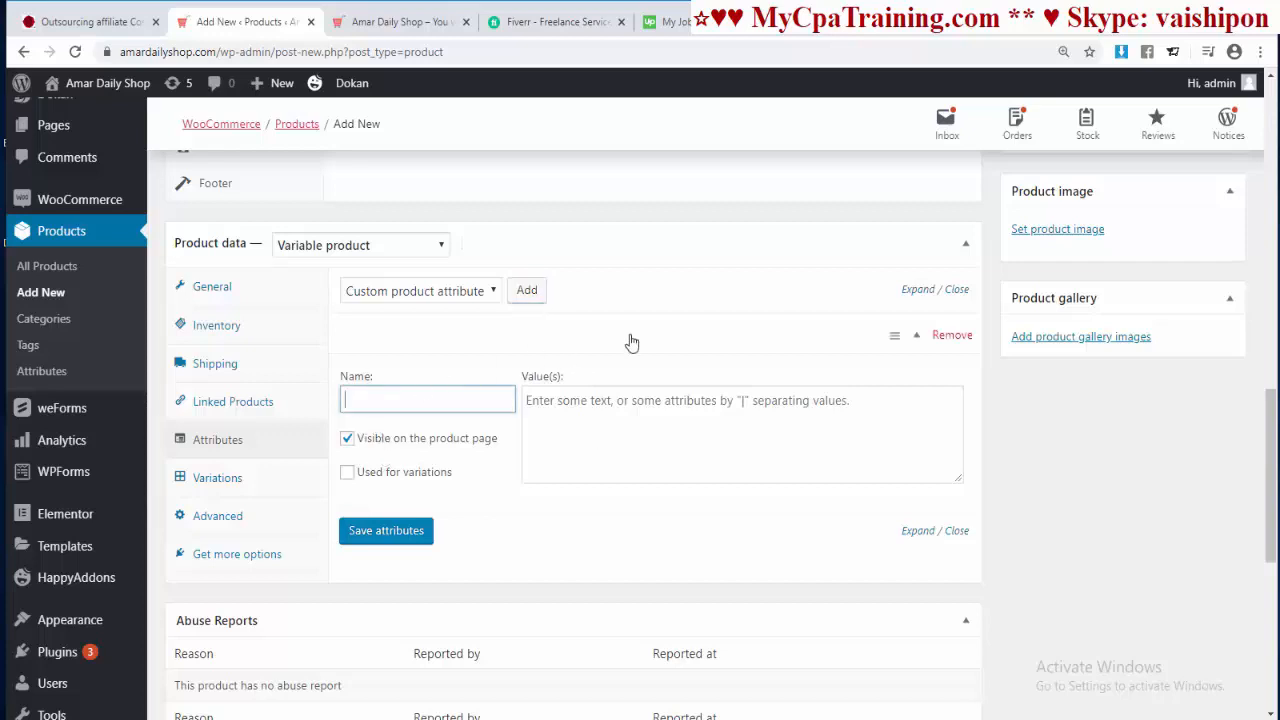
left_click(644, 423)
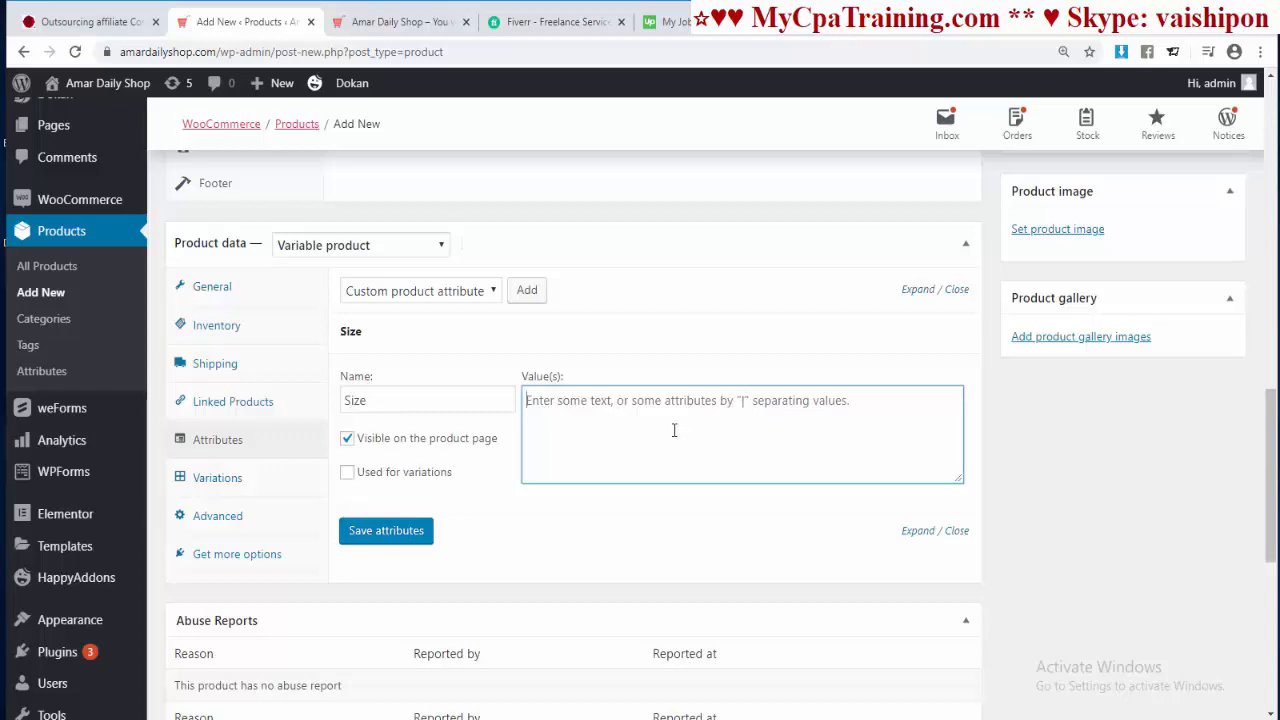
type("S ")
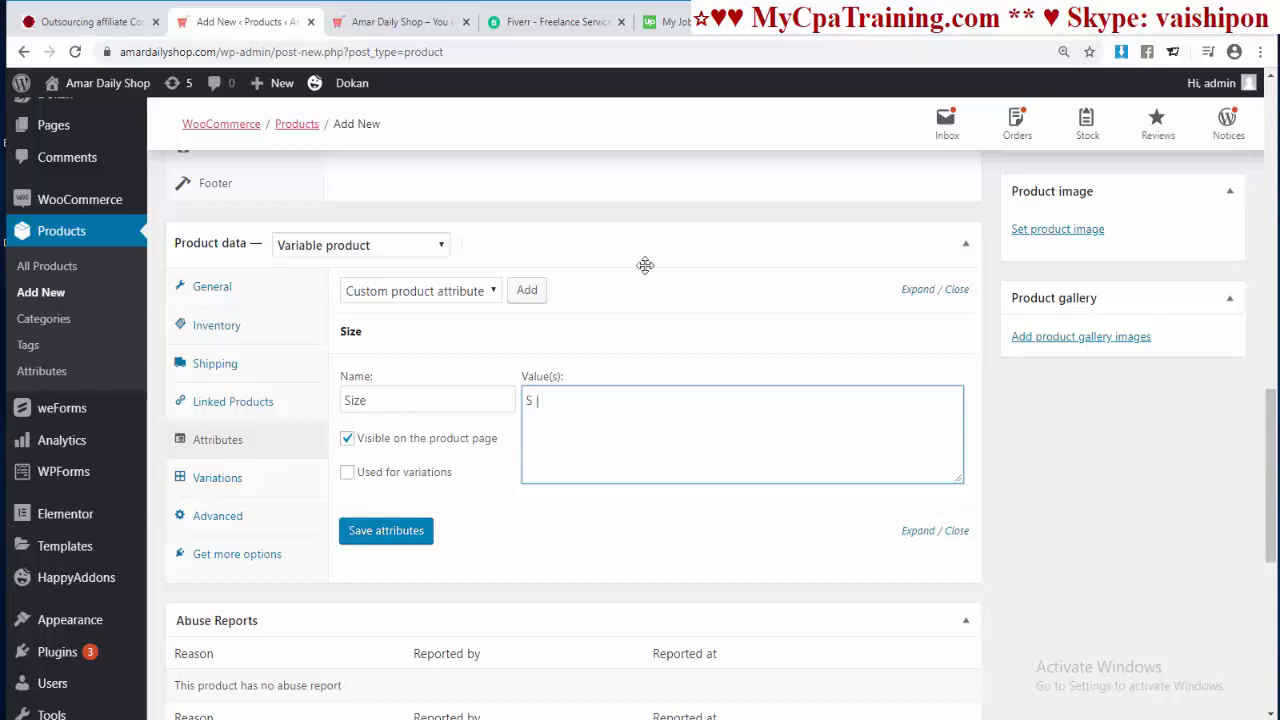
type("| M | L | XL")
left_click(347, 473)
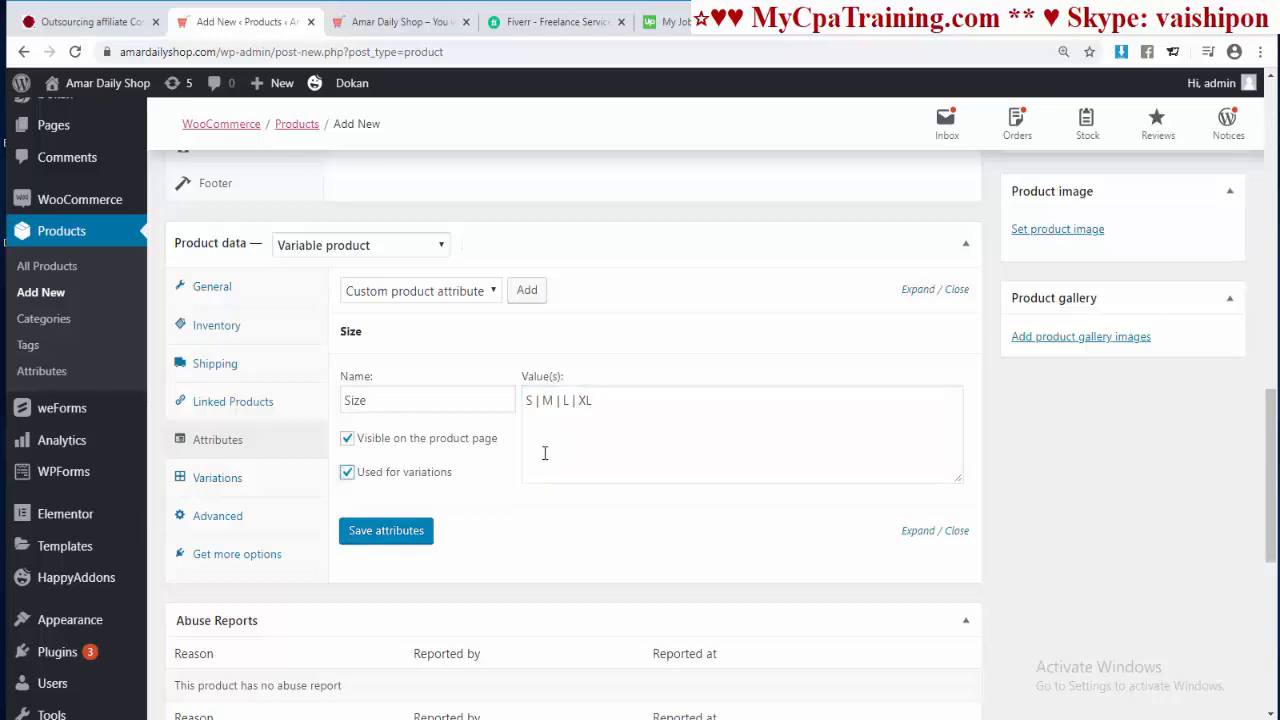
left_click(386, 531)
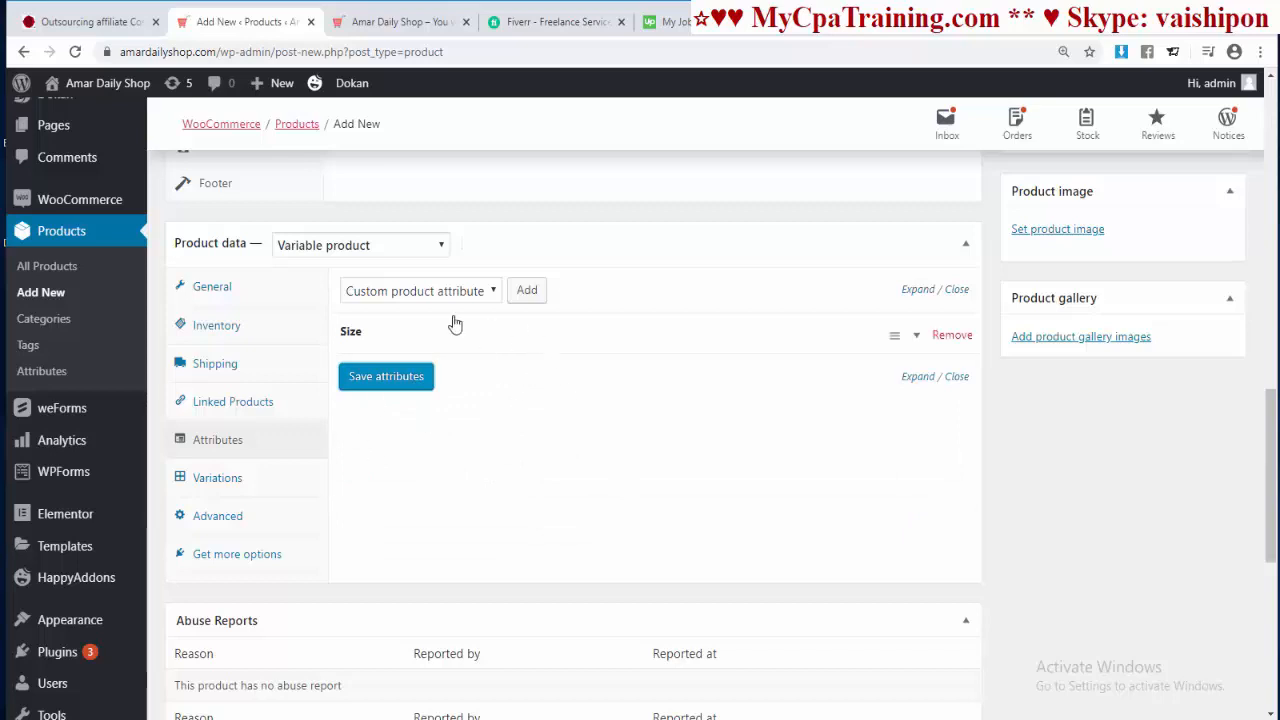
Step: Add a Color attribute with values Black | Red, mark it used for variations, and save attributes
left_click(530, 298)
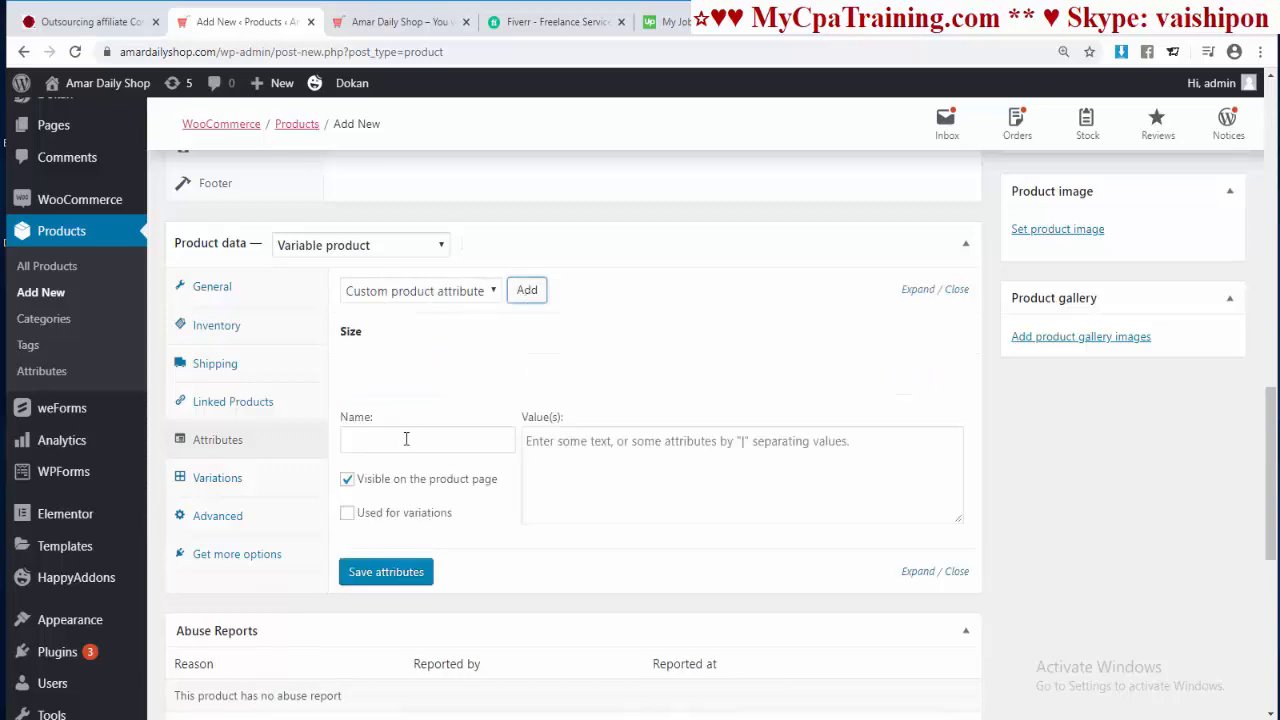
left_click(405, 438)
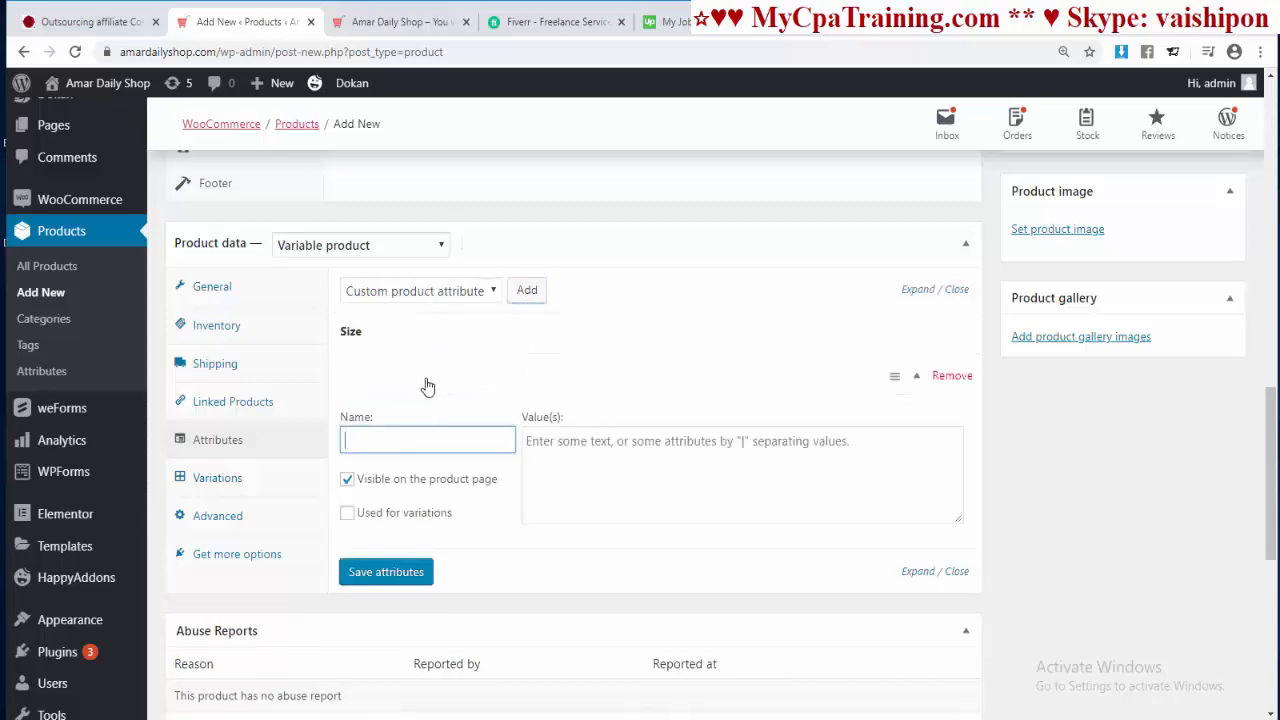
type("Color")
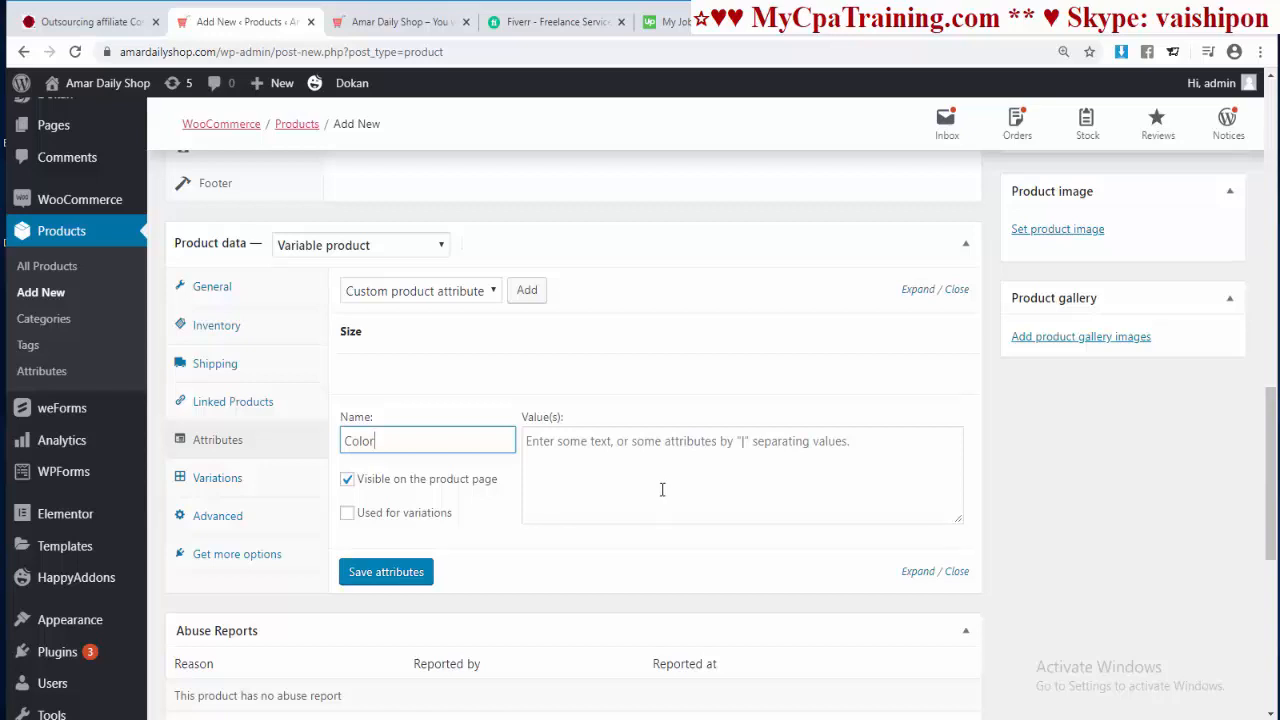
left_click(549, 448)
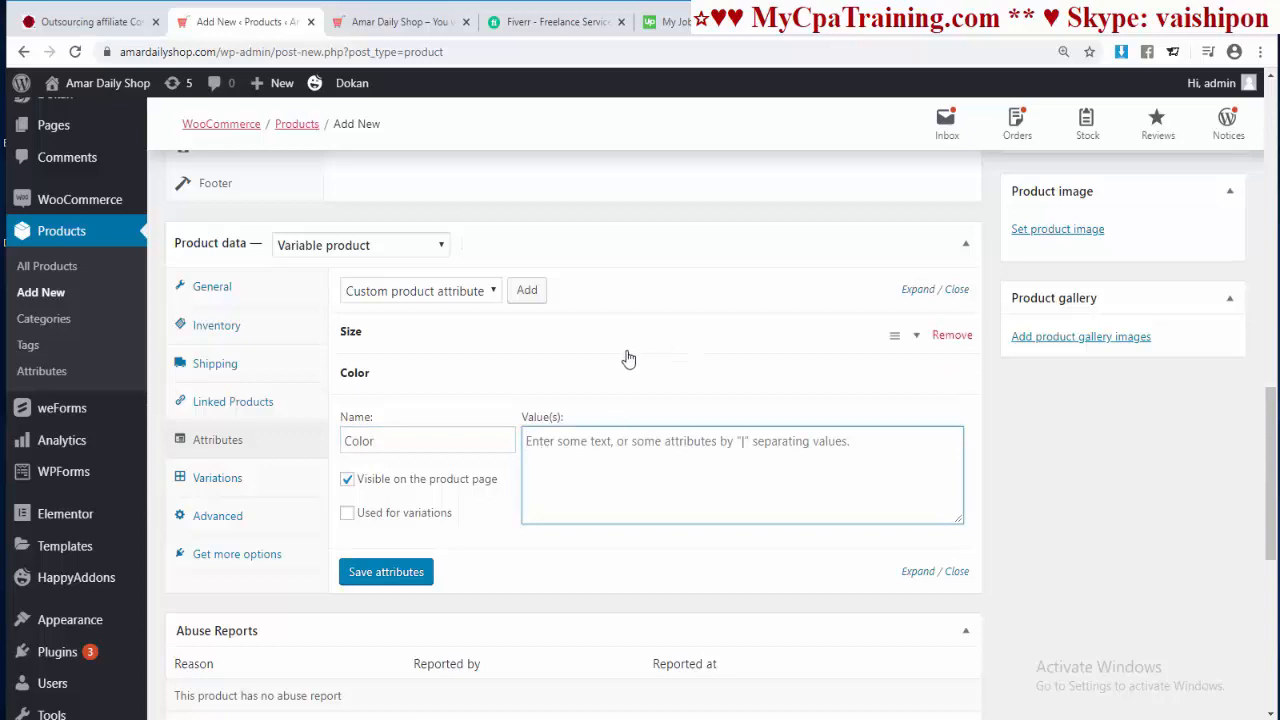
type("Blac")
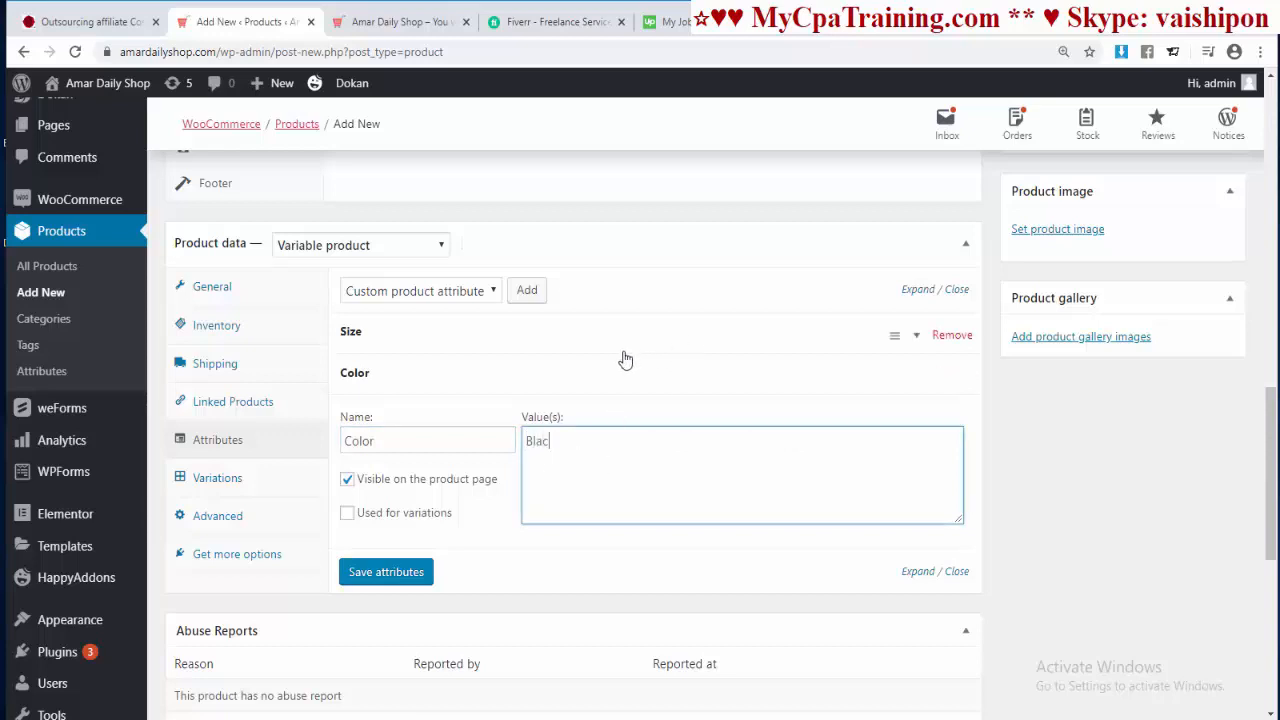
type("k | Red")
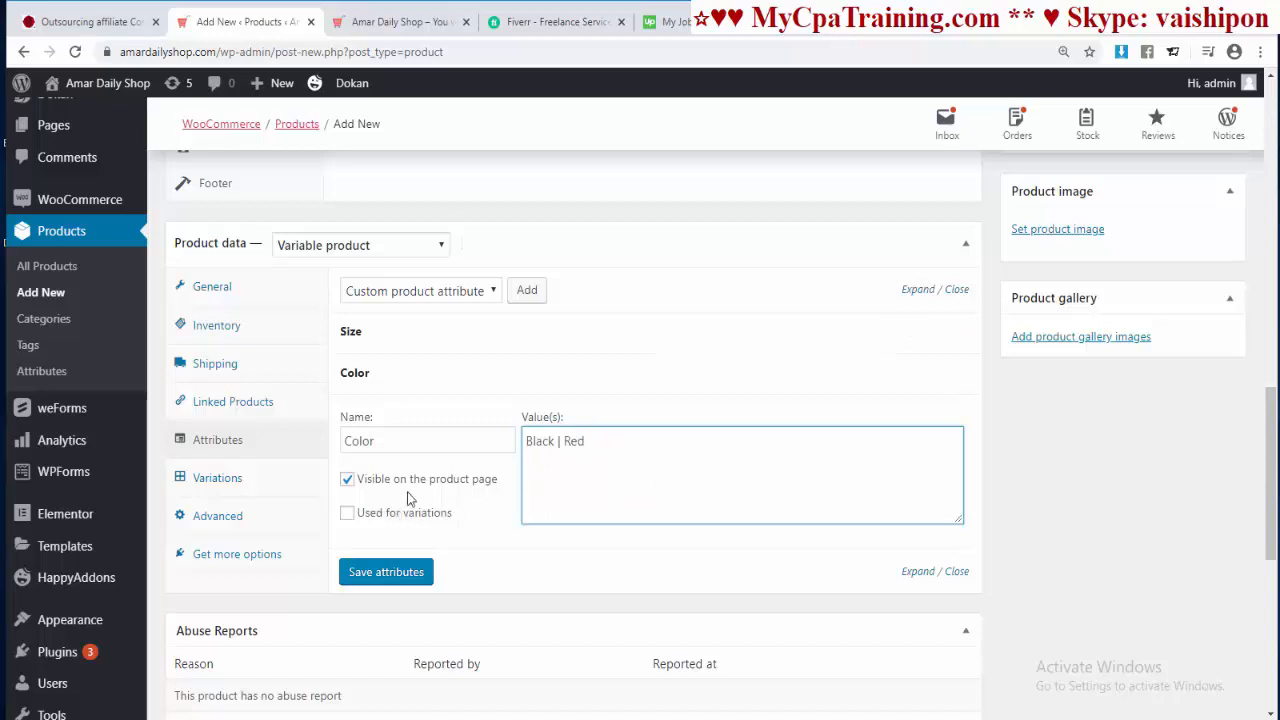
left_click(346, 514)
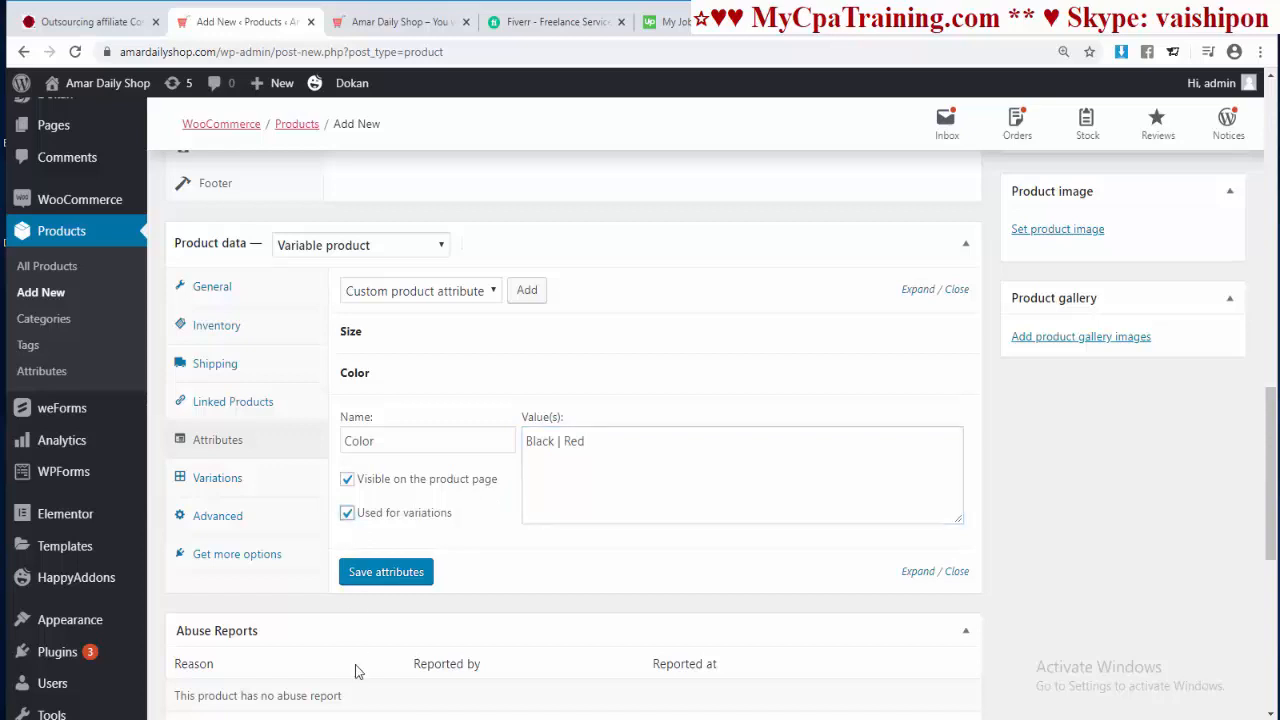
left_click(390, 573)
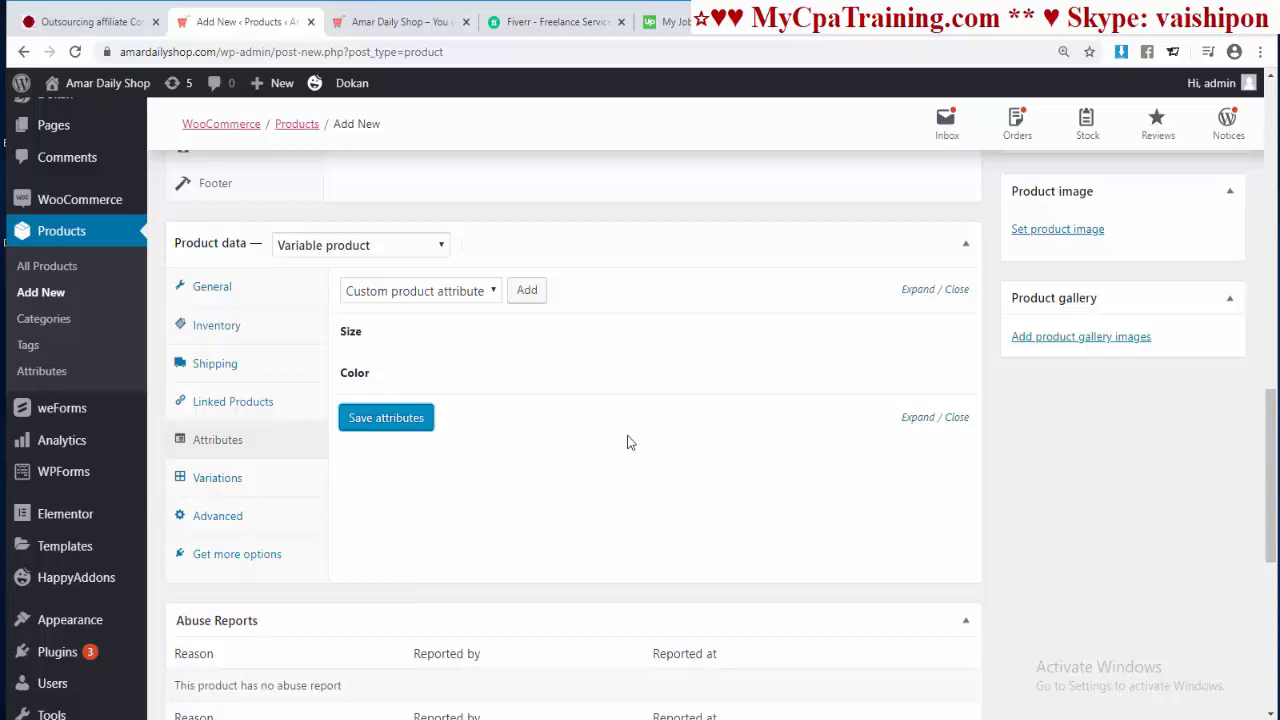
Step: Create variations from all attributes, confirming the eight new Size/Color variations
left_click(224, 479)
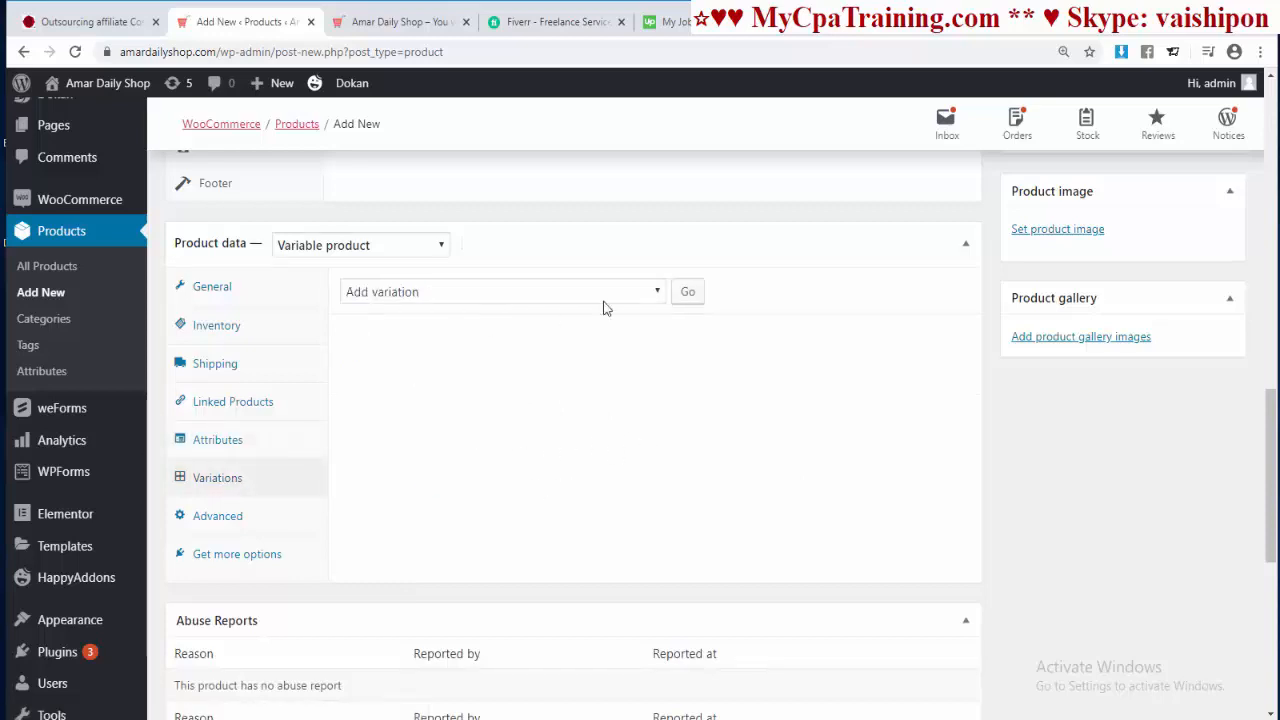
left_click(653, 298)
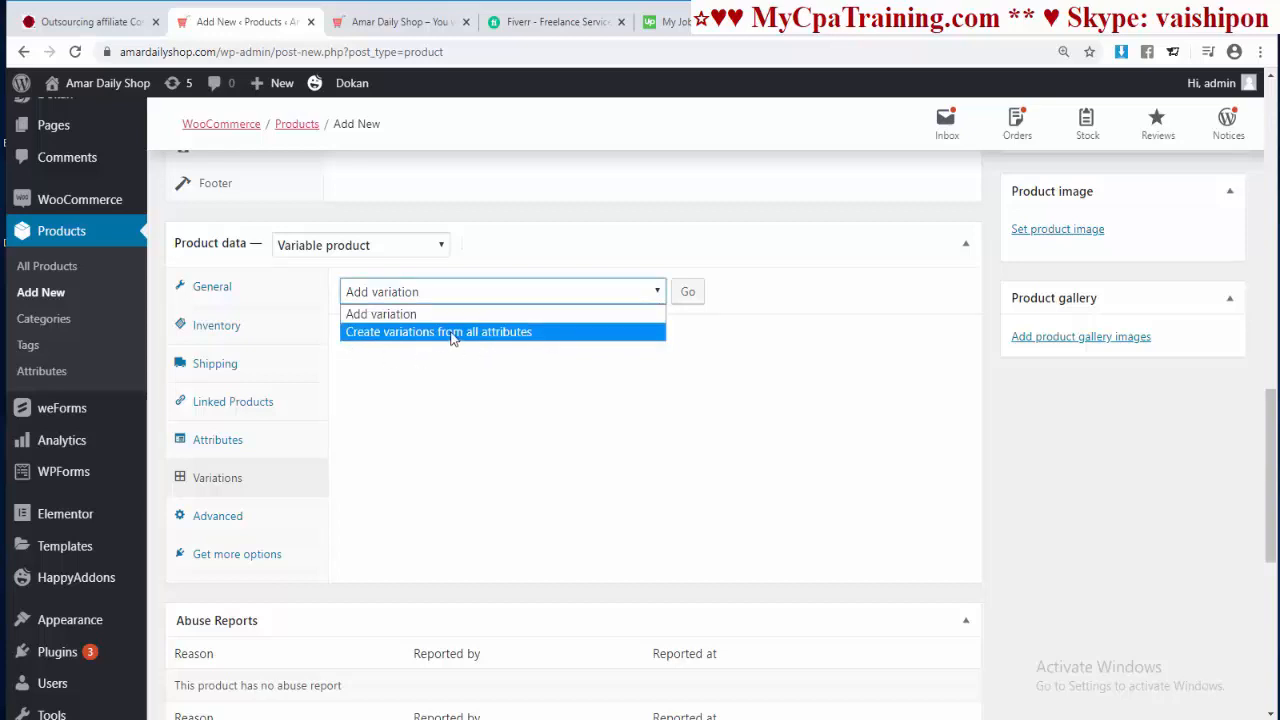
left_click(453, 339)
left_click(688, 293)
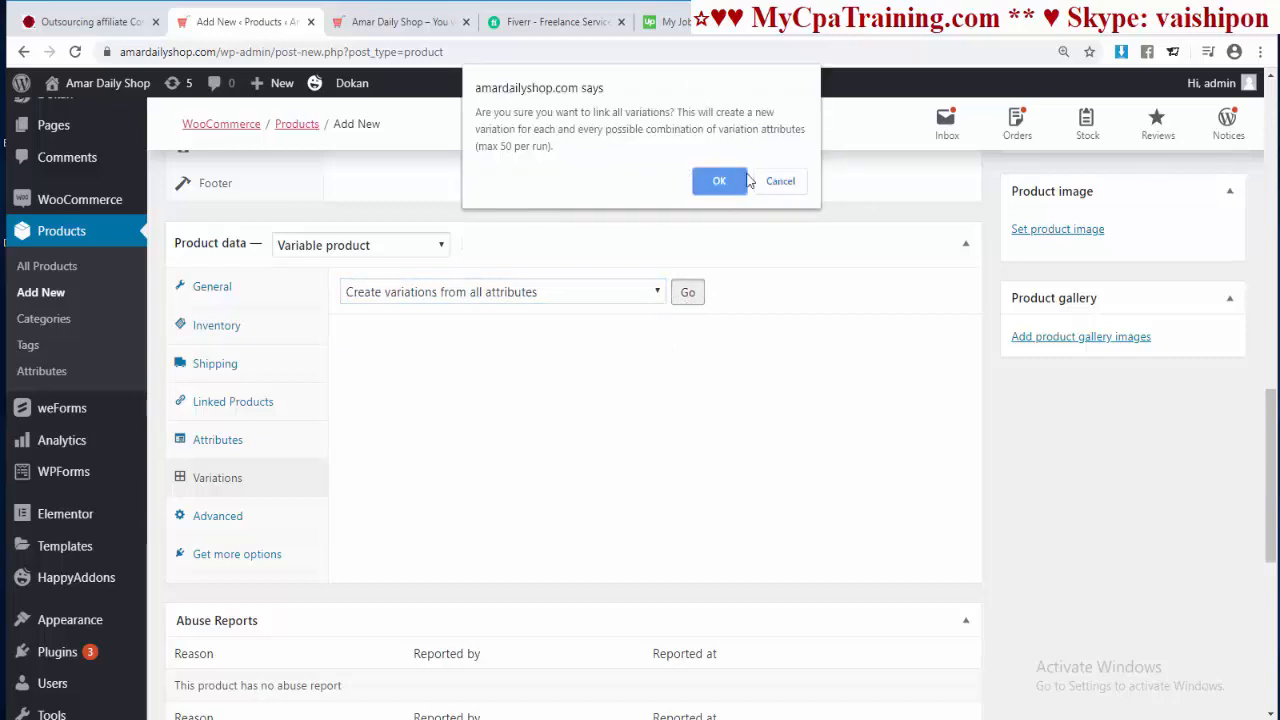
left_click(716, 180)
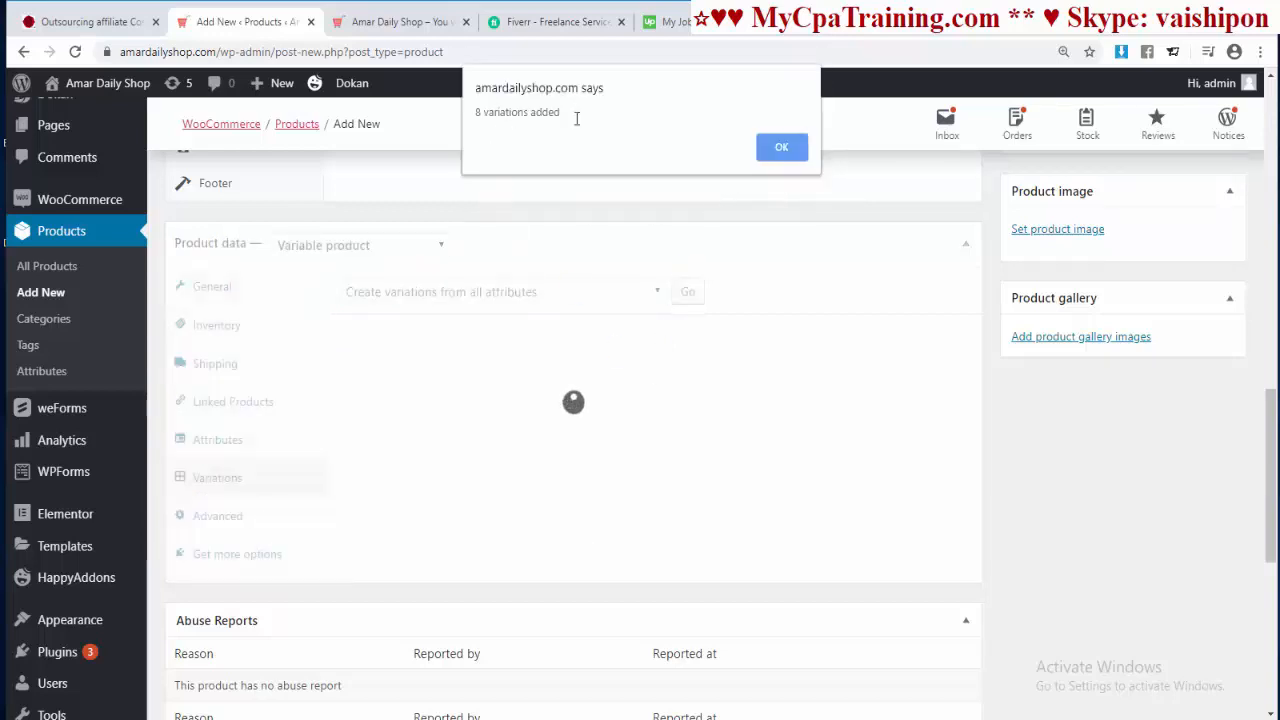
left_click(779, 145)
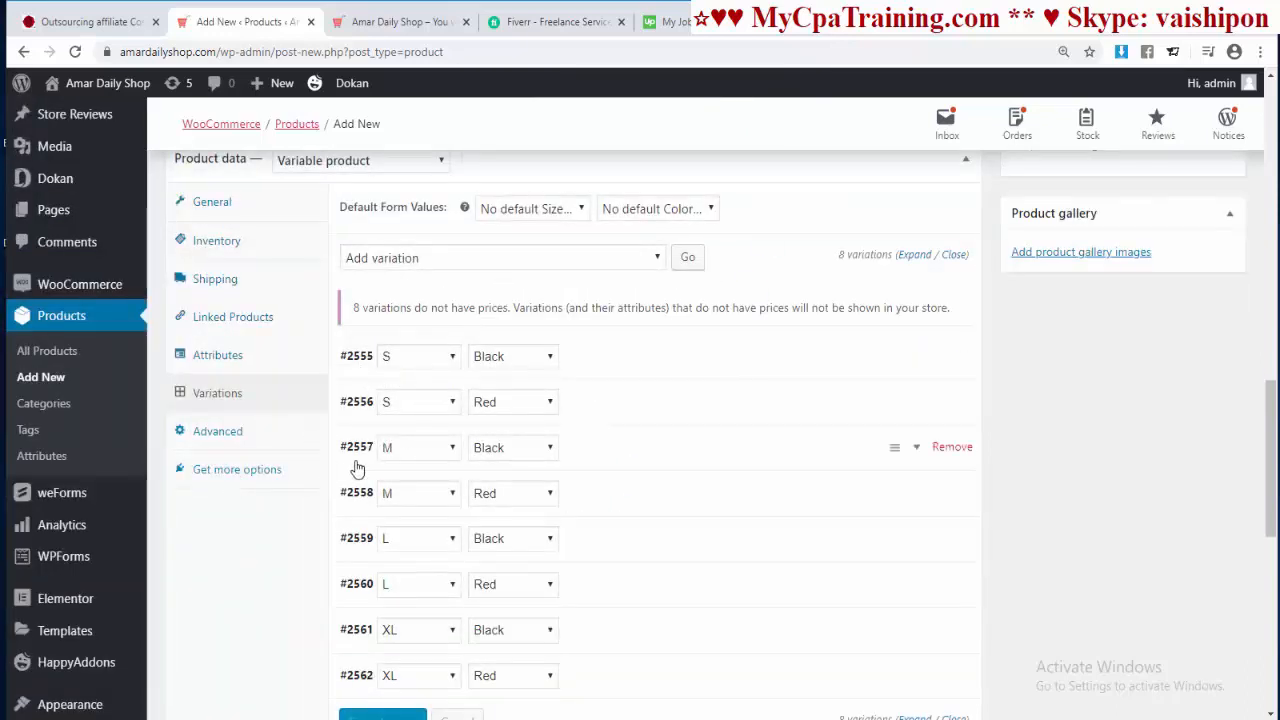
Step: Expand all eight variations to show their full detail forms
scroll(642, 480, "down", 1)
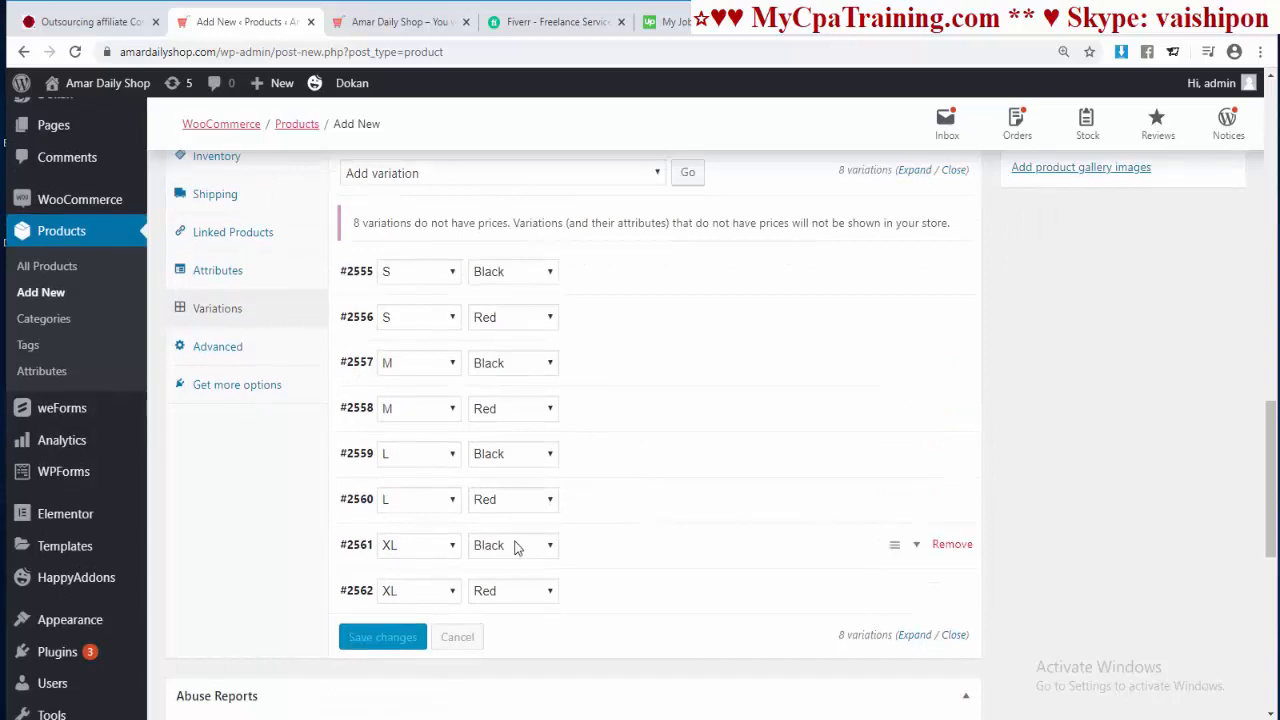
scroll(610, 515, "up", 2)
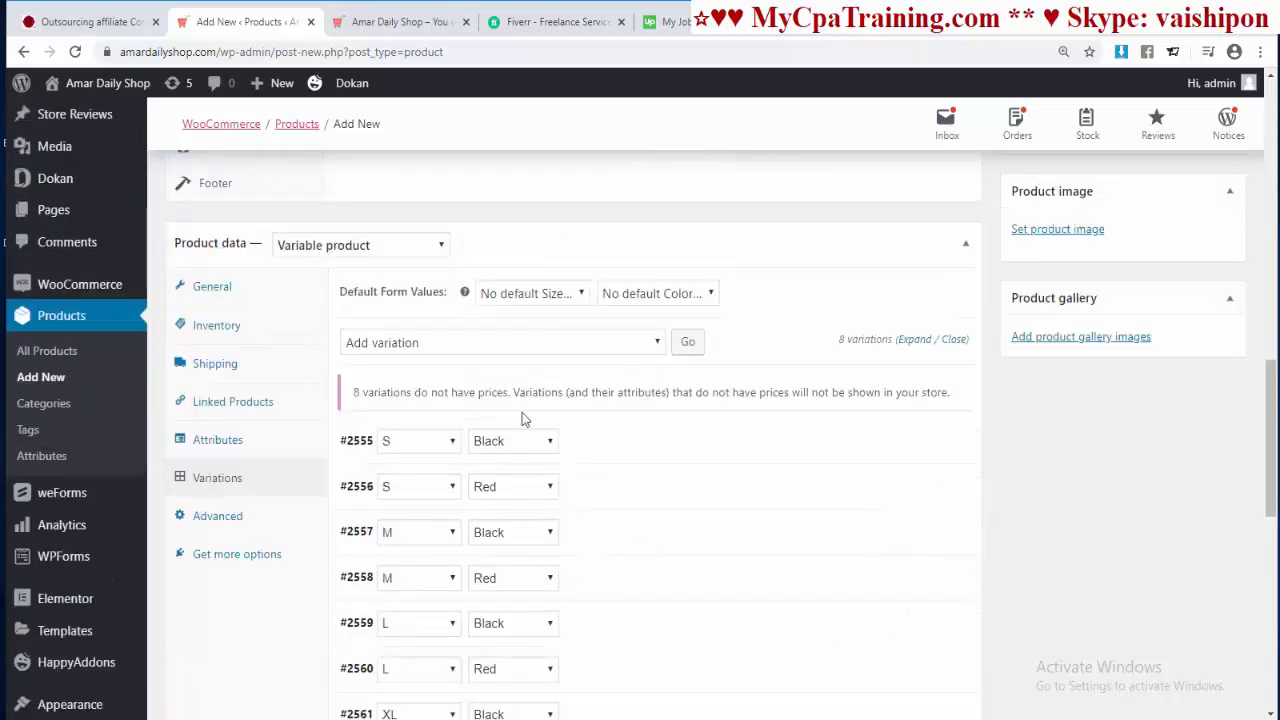
left_click(910, 339)
scroll(614, 360, "down", 15)
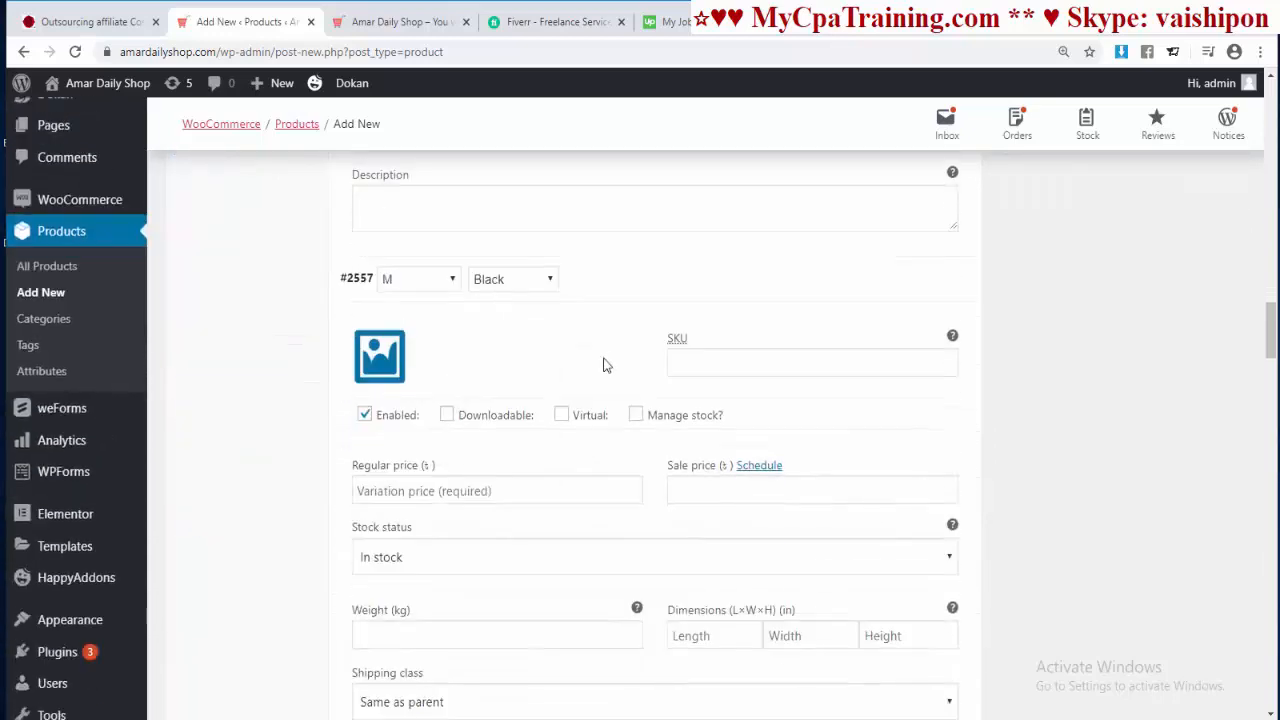
scroll(542, 531, "down", 3)
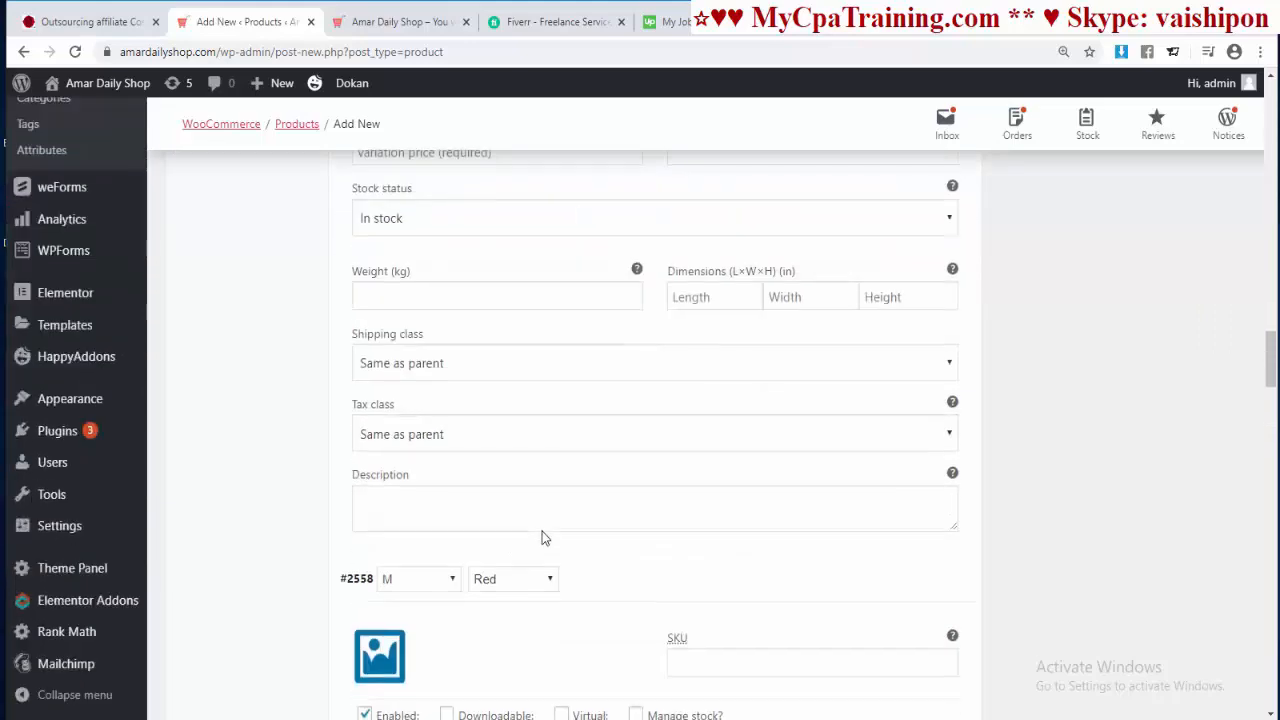
scroll(708, 463, "up", 5)
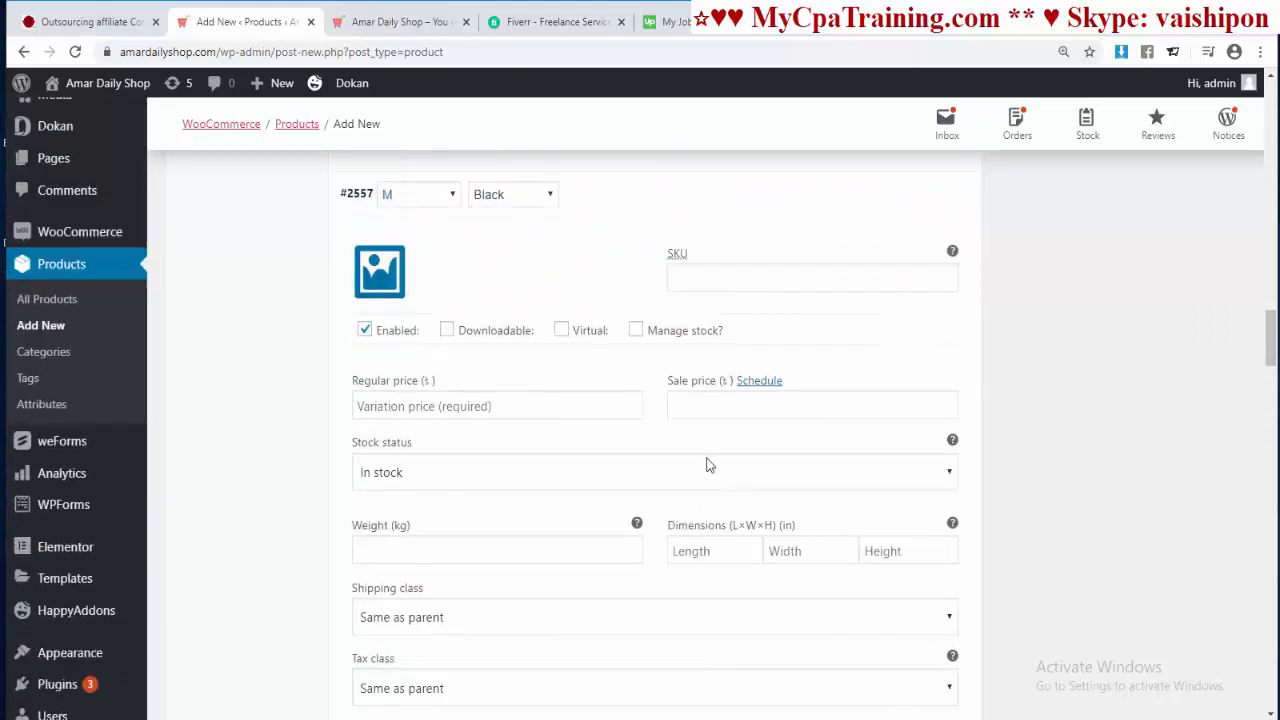
scroll(705, 456, "down", 2)
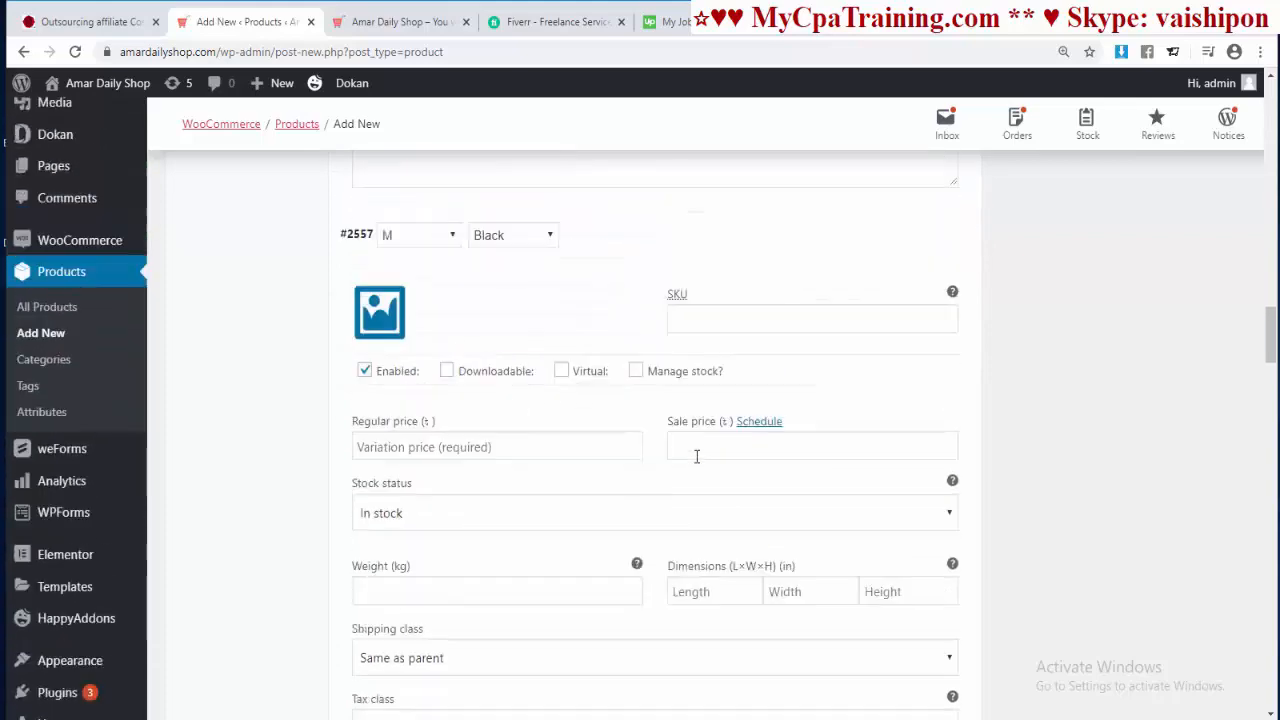
scroll(650, 472, "up", 3)
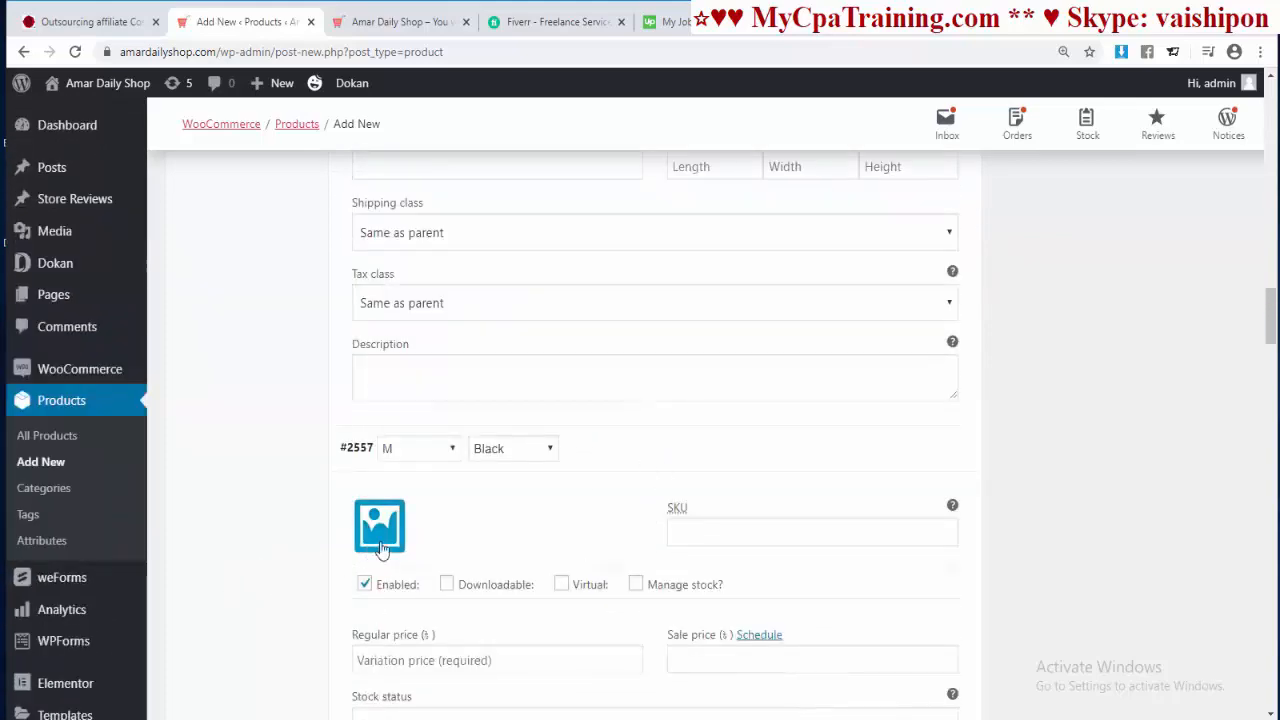
scroll(400, 480, "up", 11)
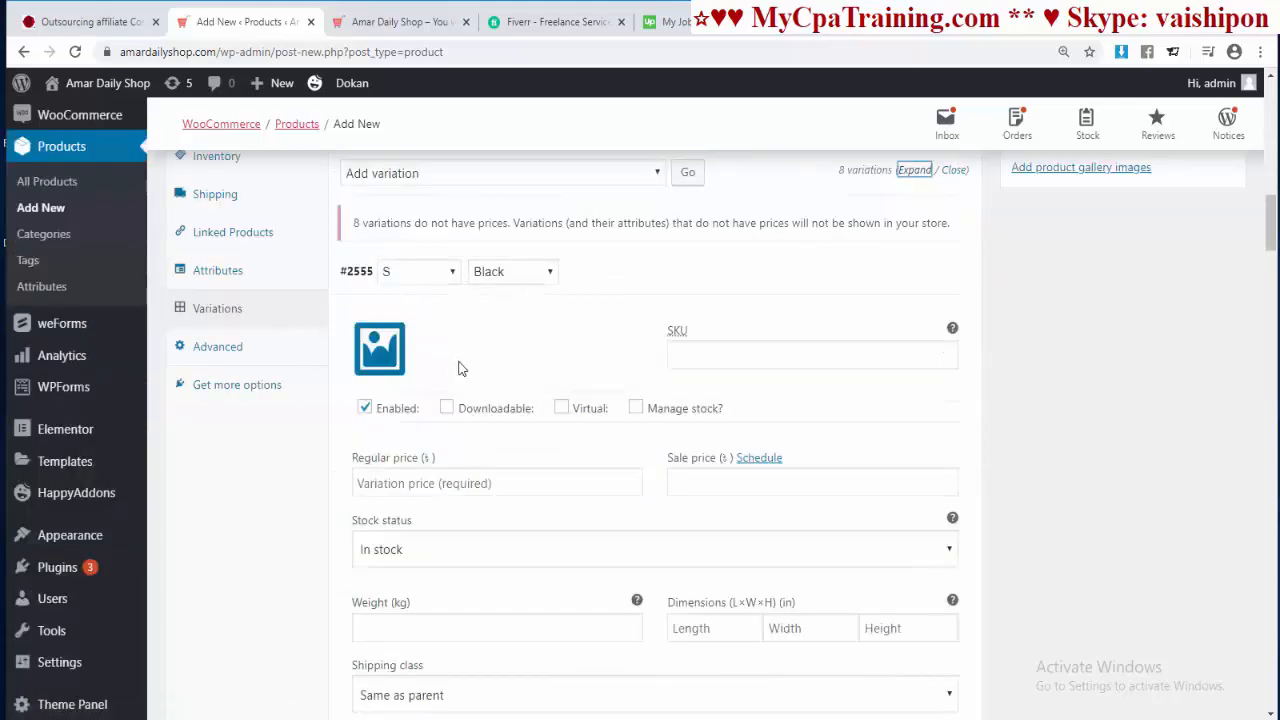
Step: Upload both Christmas shirt images and set the black-sleeve shirt as variation #2555's image
left_click(380, 348)
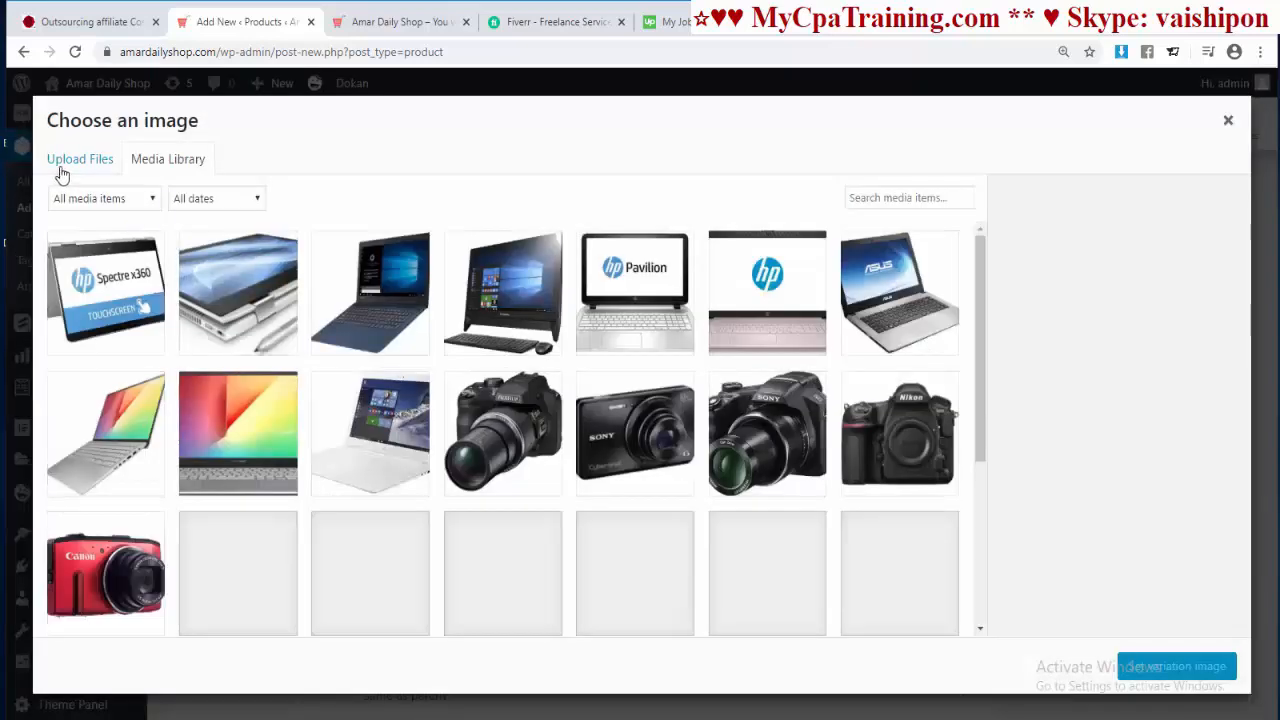
left_click(86, 166)
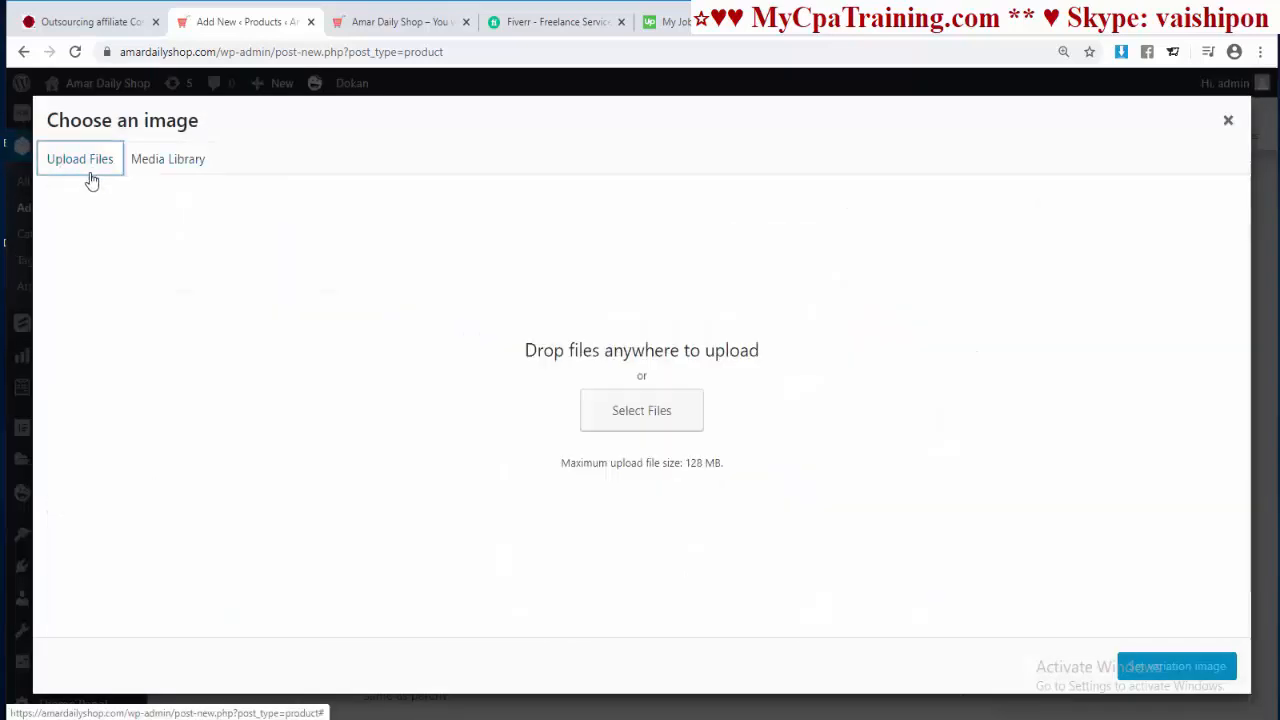
left_click(630, 420)
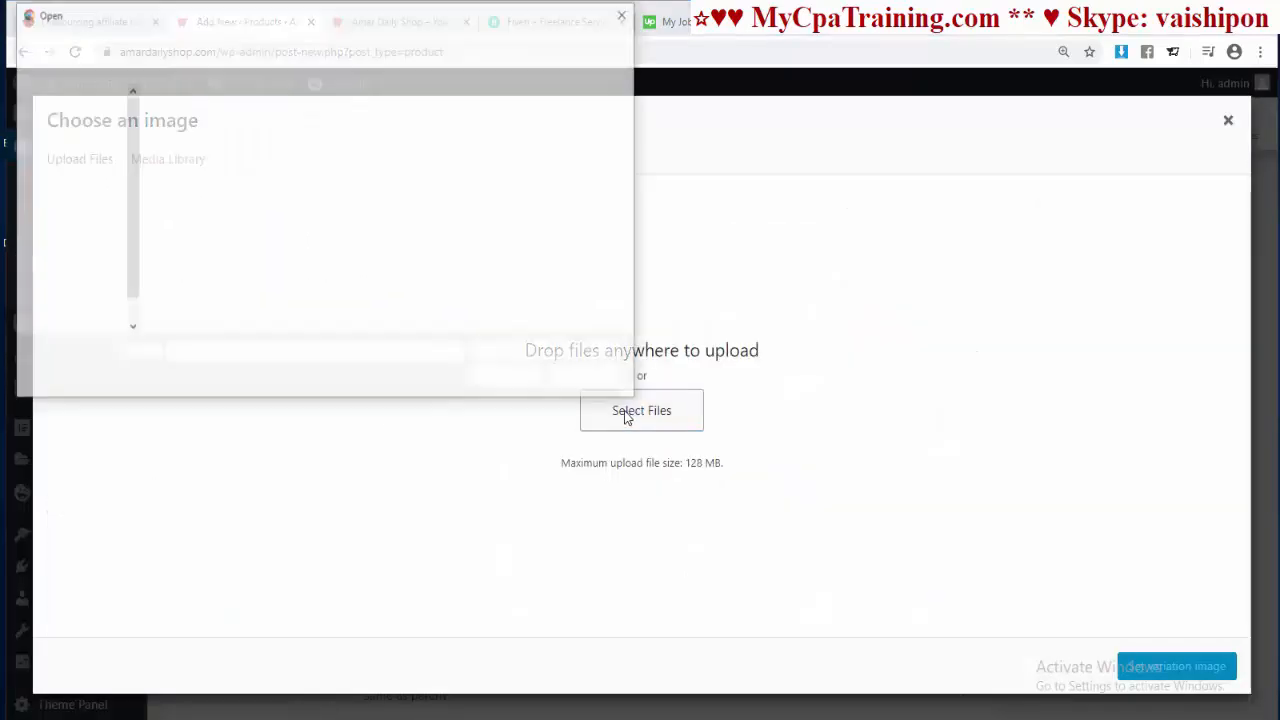
left_click(288, 250)
left_click(190, 262, "ctrl")
left_click(506, 378)
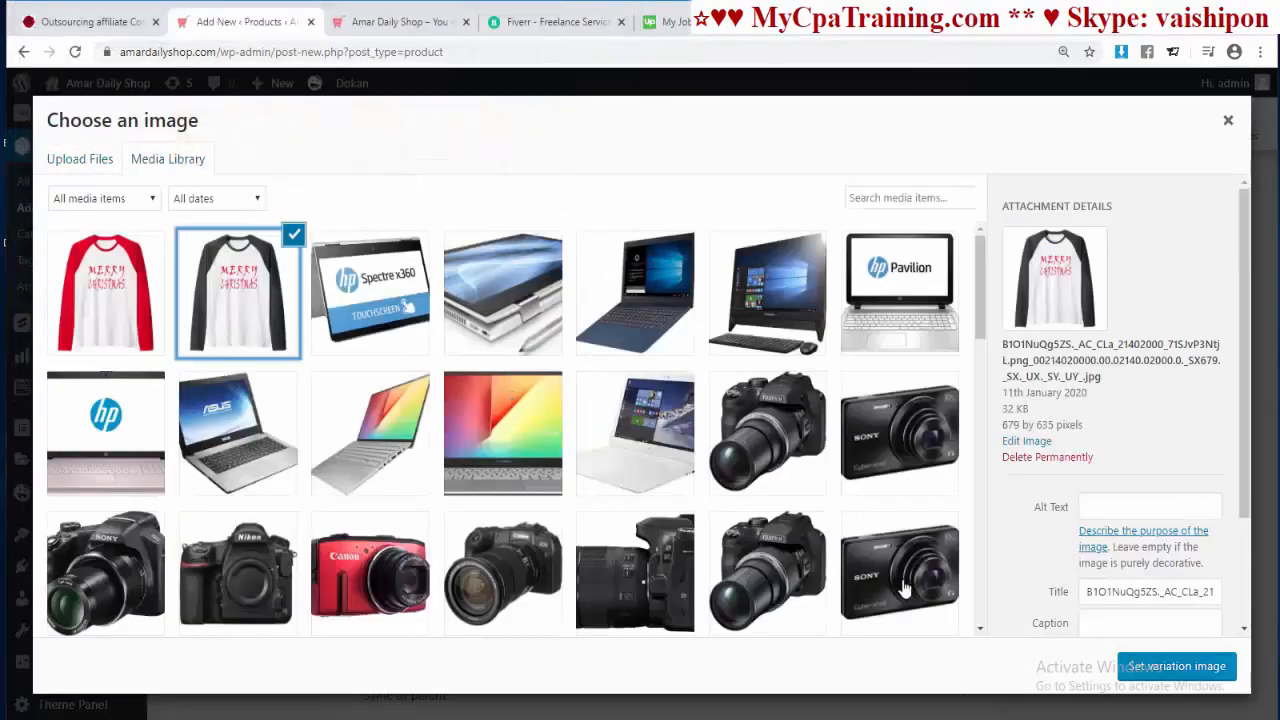
left_click(1152, 672)
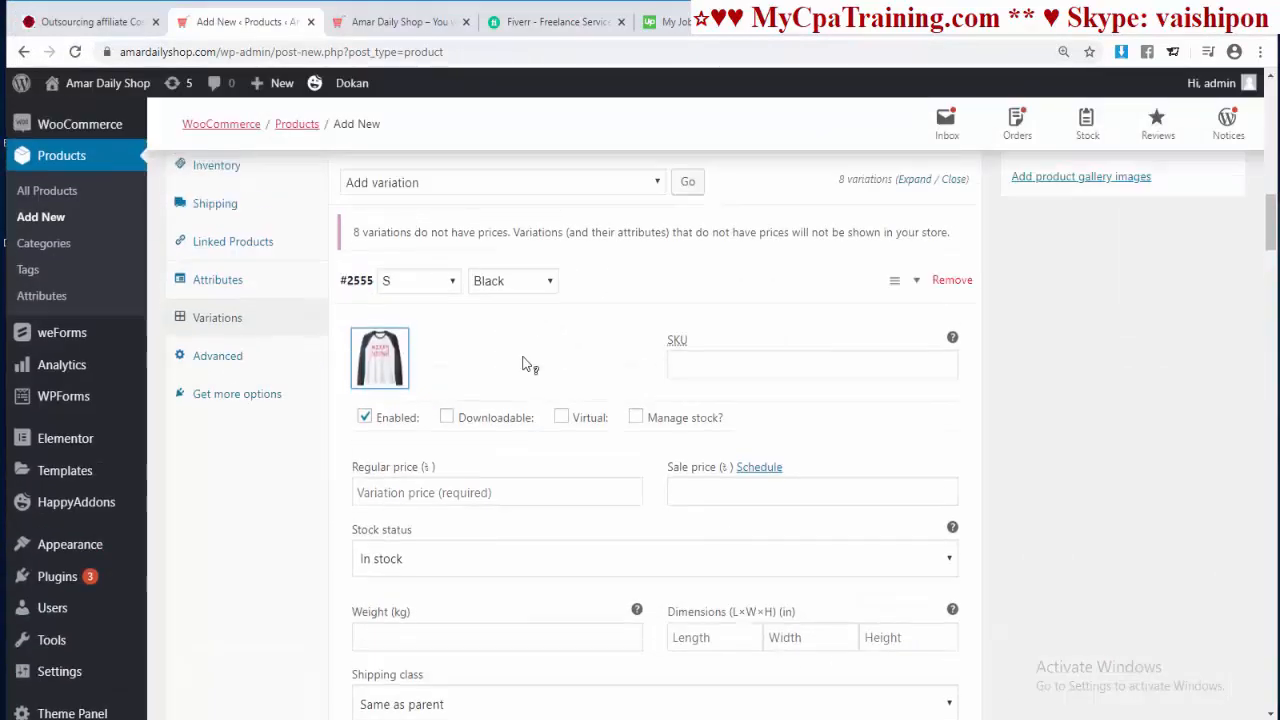
Step: Give variation #2556 the red shirt and variation #2557 the black-sleeve shirt
scroll(523, 360, "down", 3)
scroll(523, 362, "down", 5)
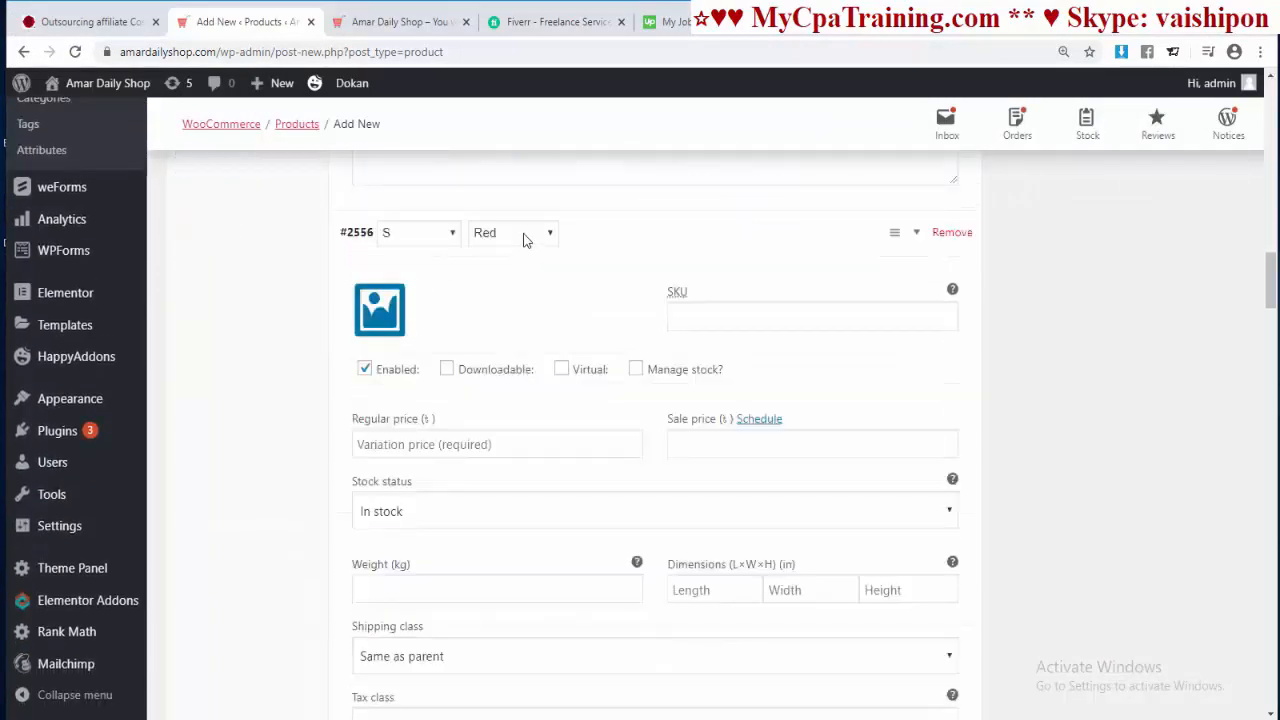
left_click(381, 312)
left_click(118, 311)
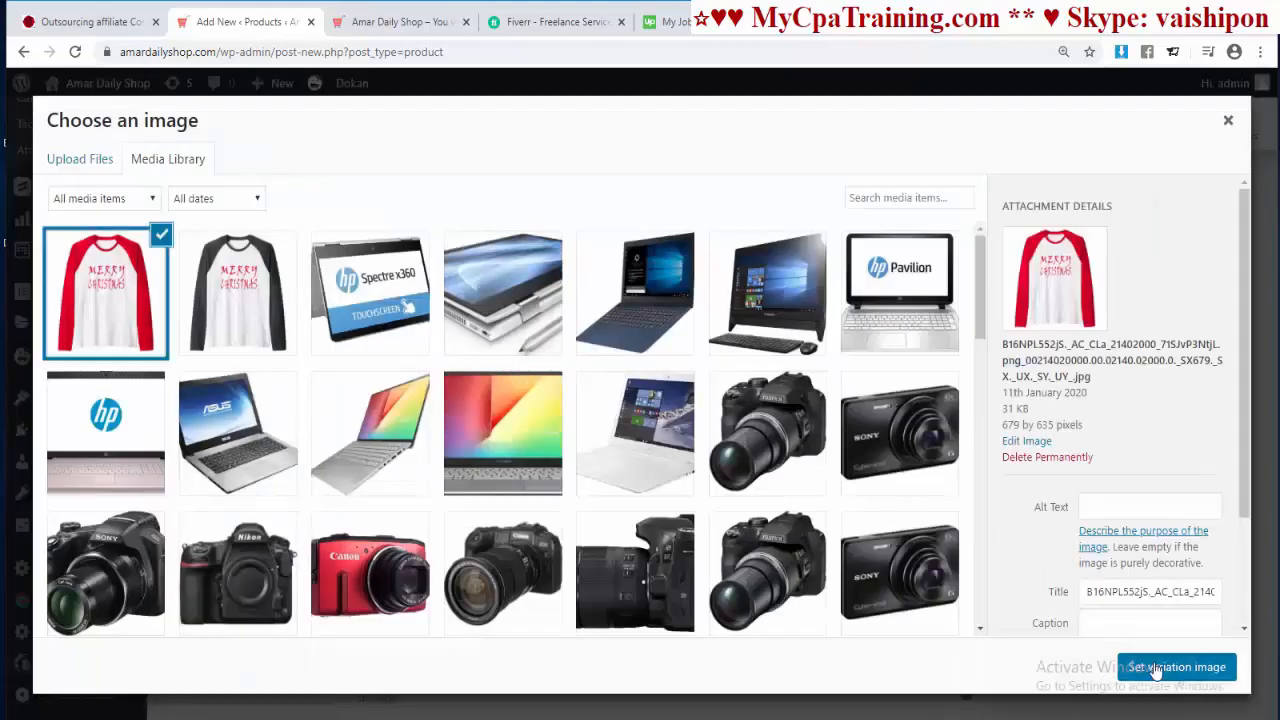
left_click(1177, 666)
scroll(613, 530, "down", 5)
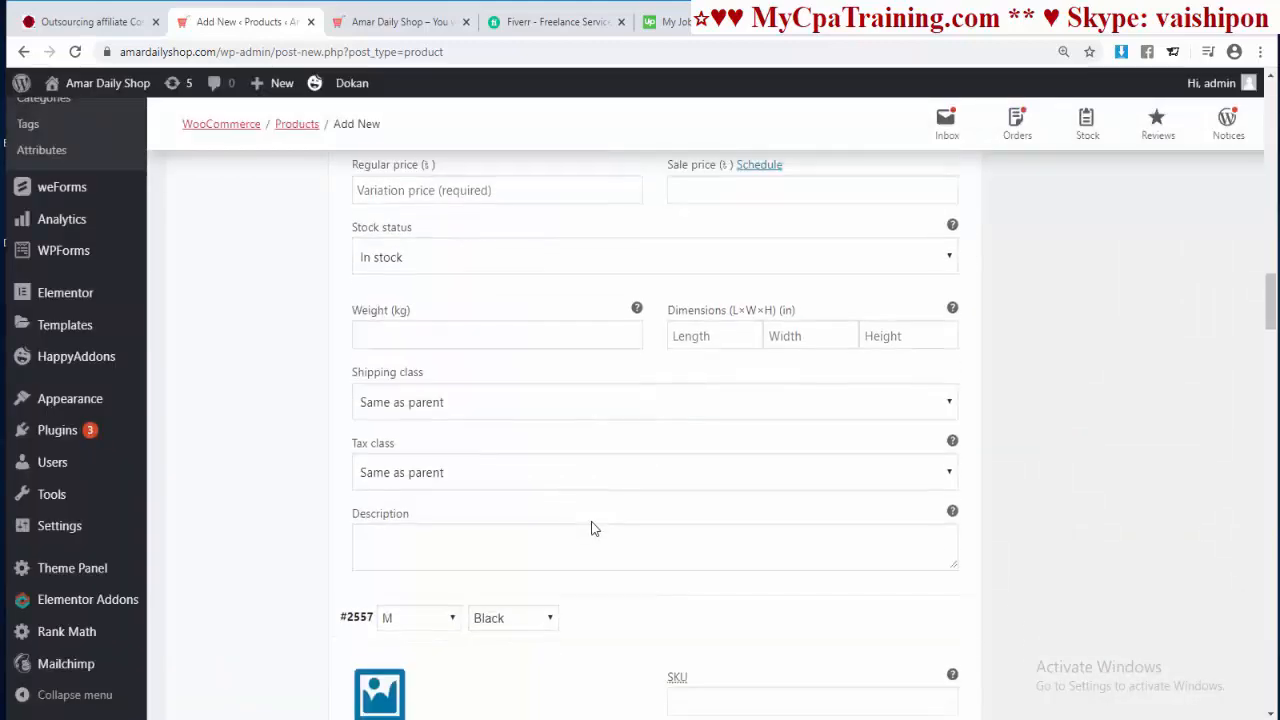
left_click(381, 441)
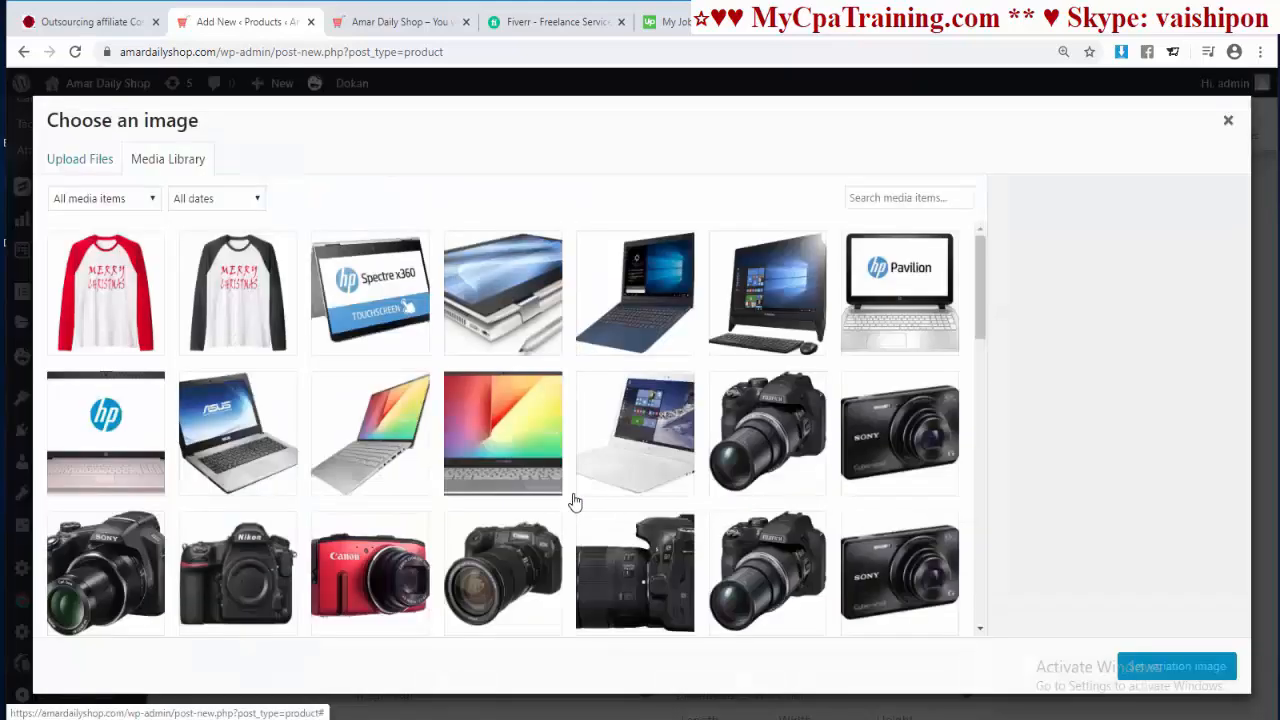
left_click(238, 305)
left_click(1170, 666)
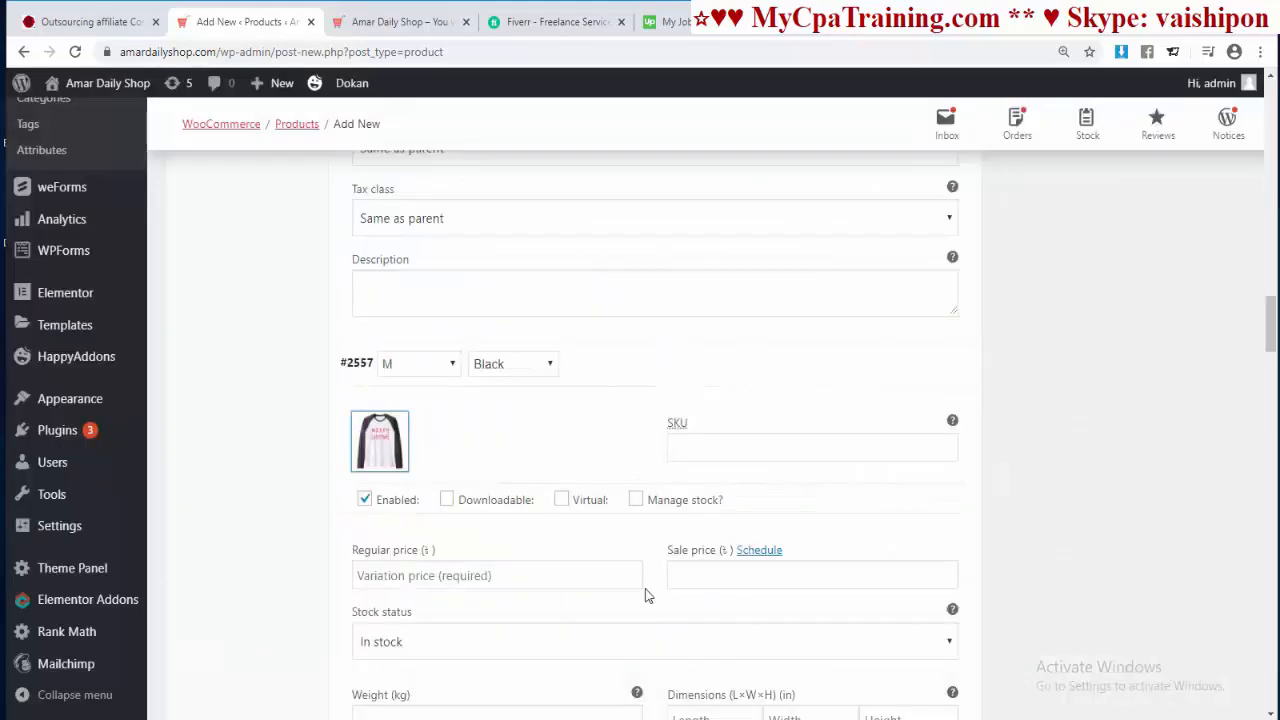
Step: Give variation #2558 the red shirt and variation #2559 the black-sleeve shirt
scroll(626, 564, "down", 6)
scroll(626, 570, "up", 1)
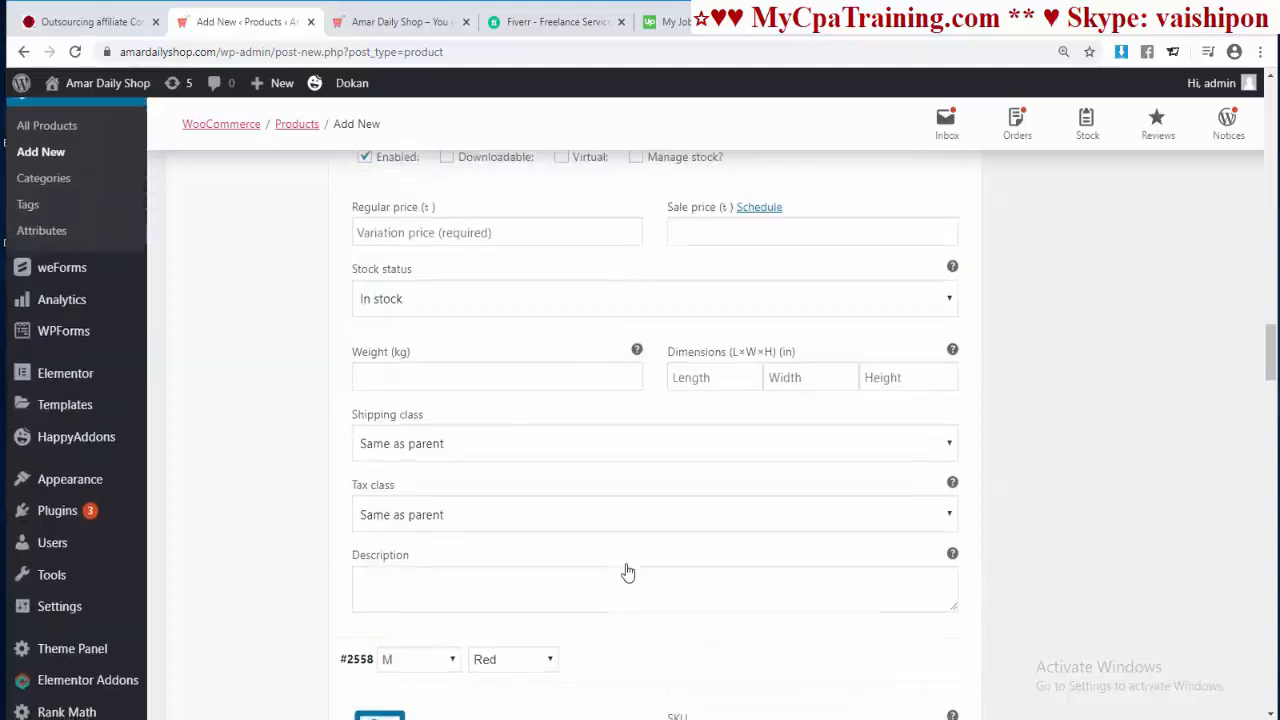
scroll(626, 569, "down", 3)
left_click(400, 410)
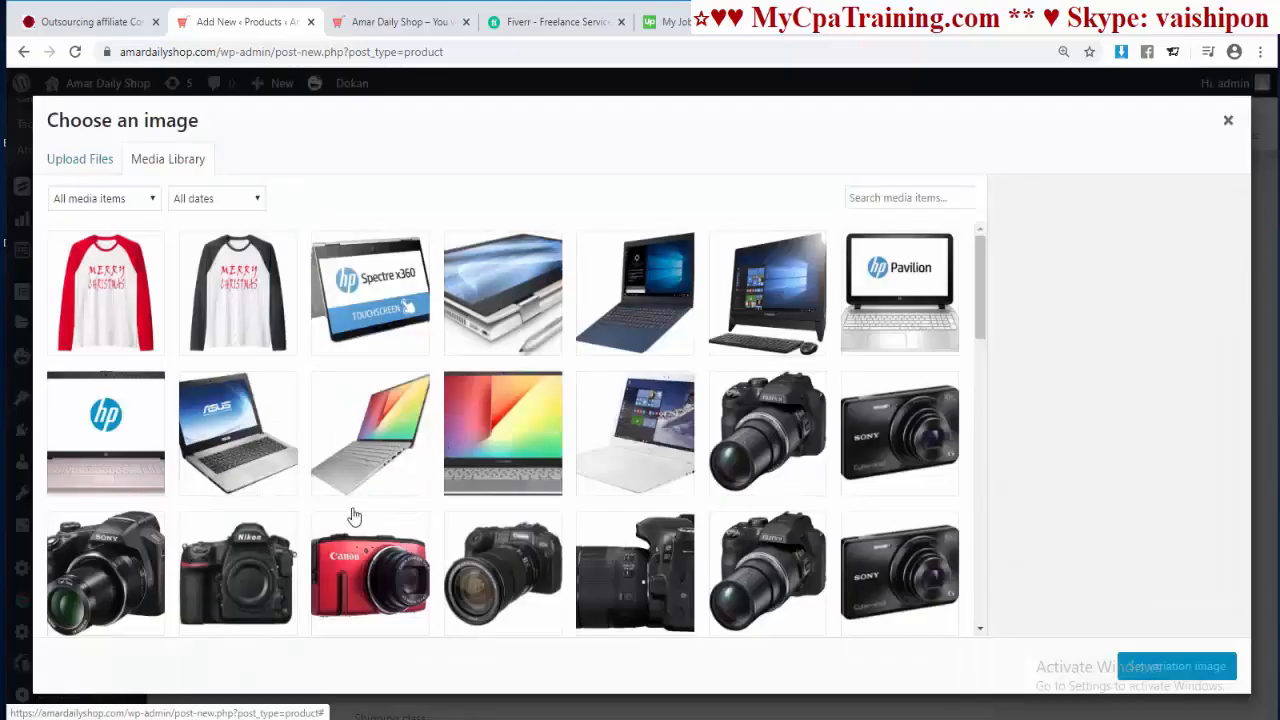
left_click(105, 290)
left_click(1160, 670)
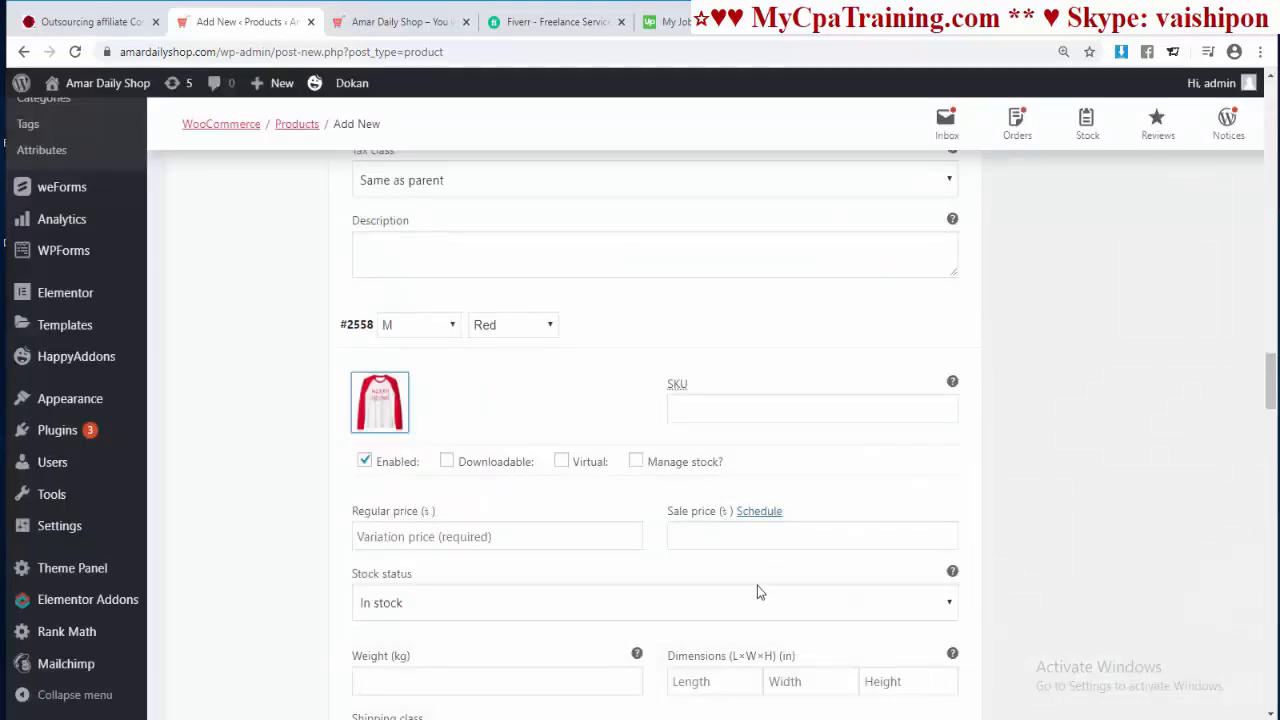
scroll(757, 588, "down", 5)
scroll(760, 592, "down", 2)
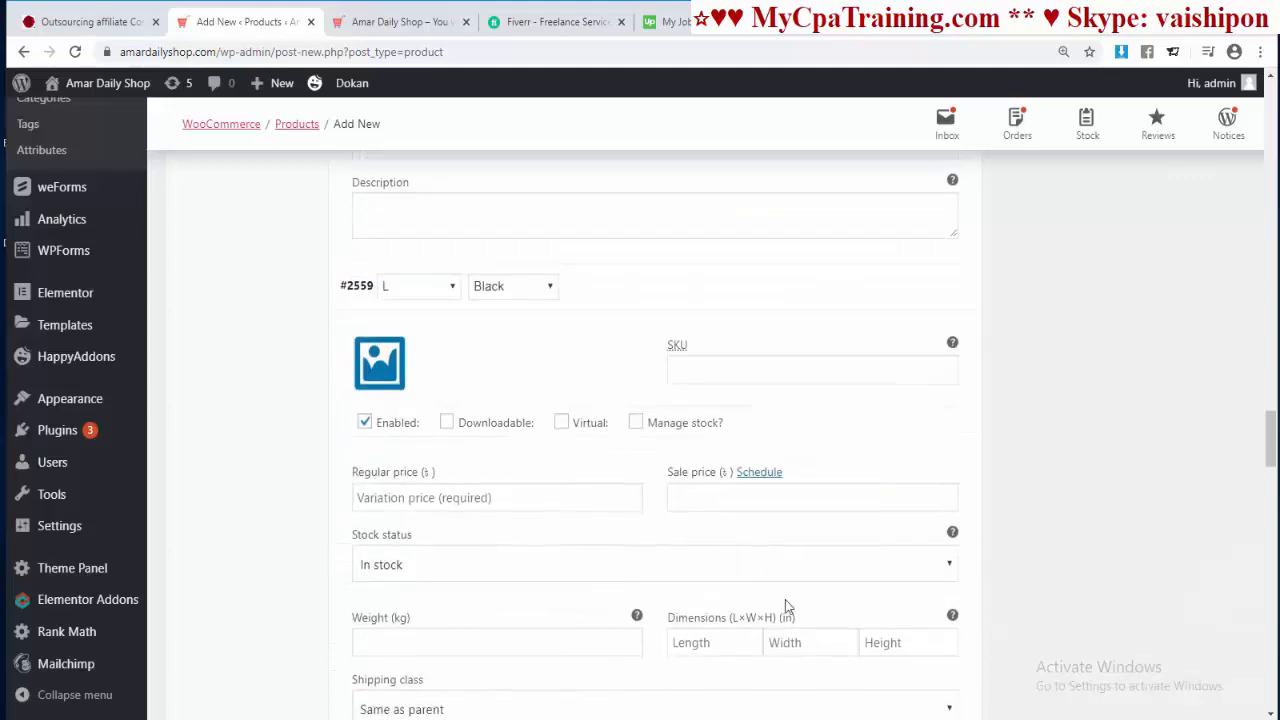
left_click(405, 363)
left_click(250, 296)
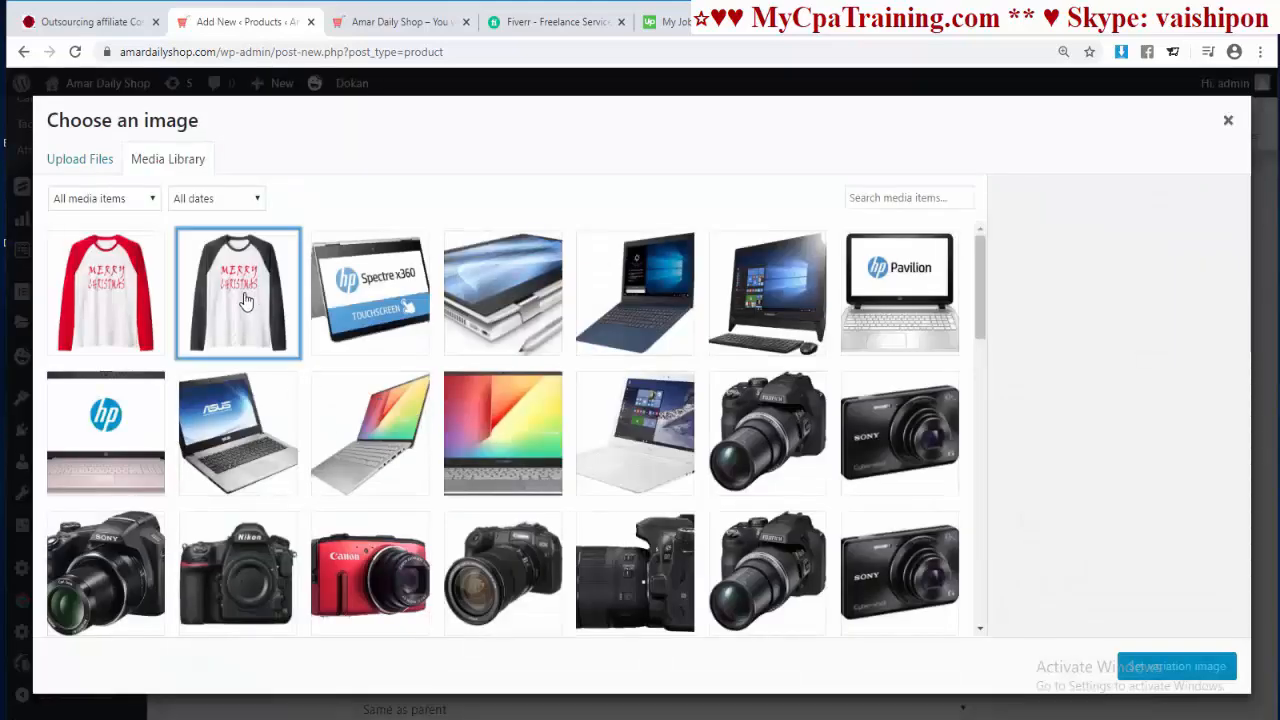
left_click(1165, 678)
Step: Give variations #2560 and #2562 the red shirt and #2561 the black-sleeve shirt
scroll(586, 597, "down", 5)
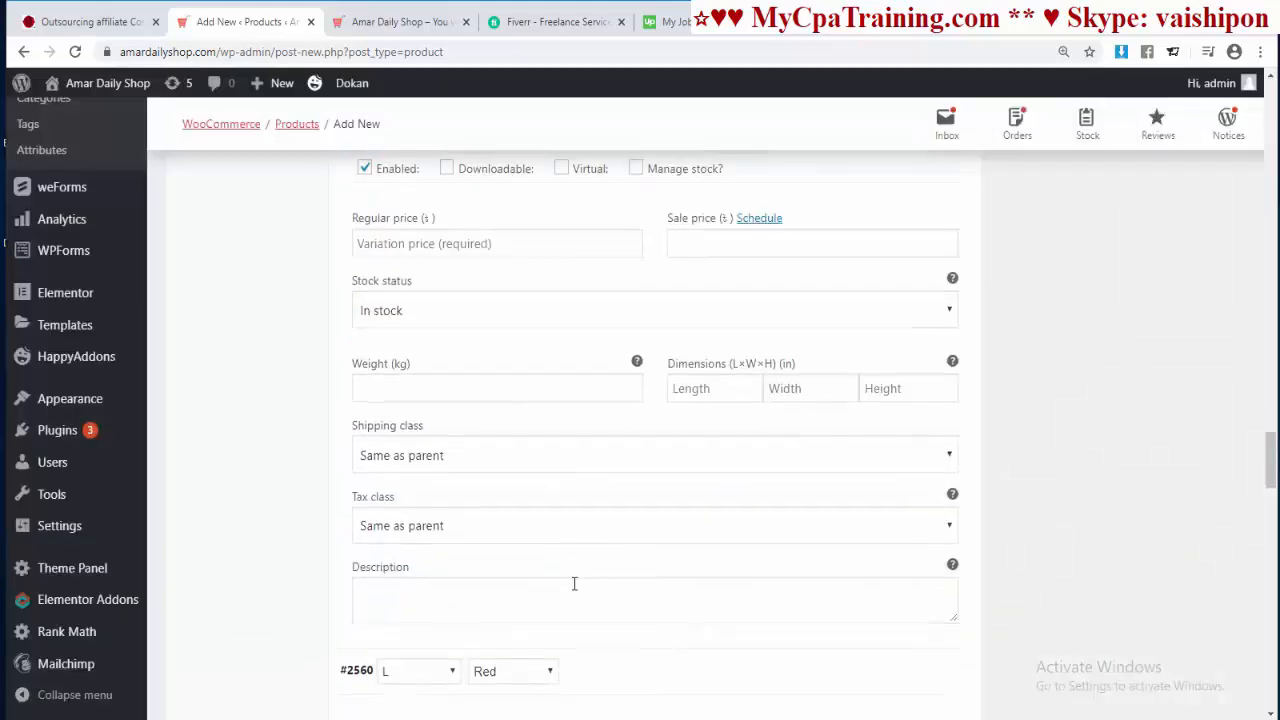
scroll(573, 590, "down", 2)
left_click(380, 412)
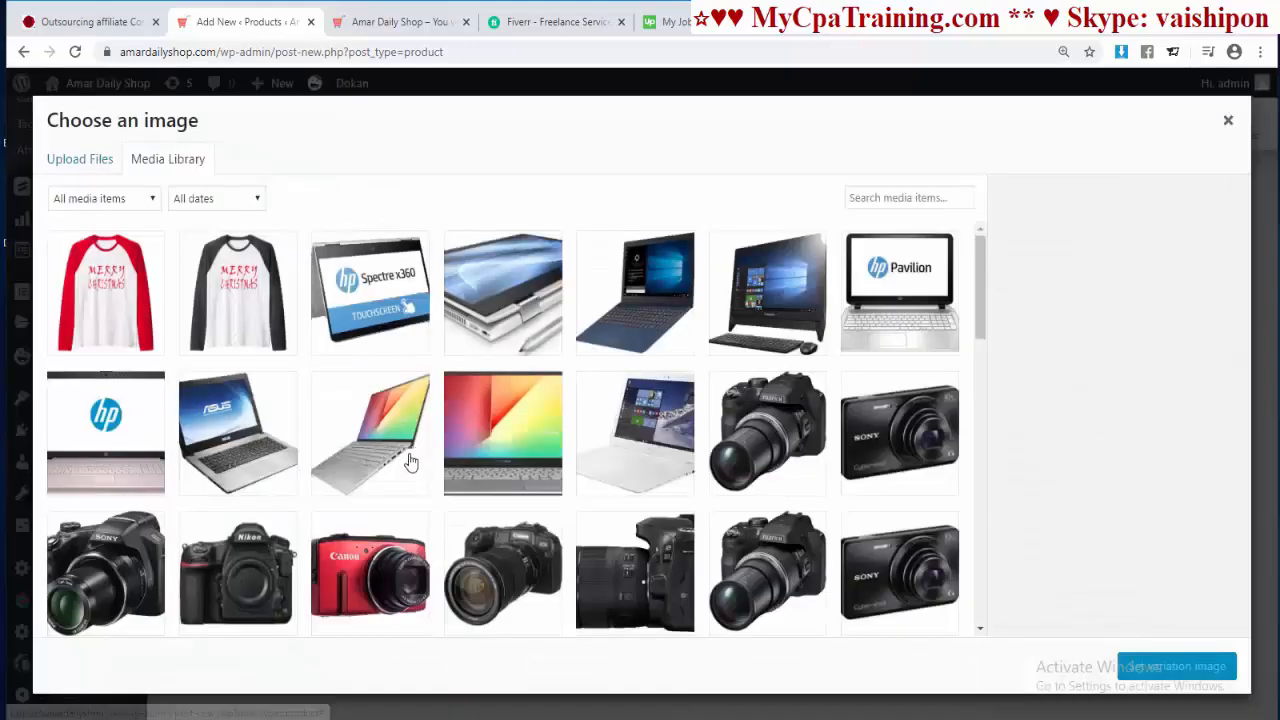
left_click(106, 296)
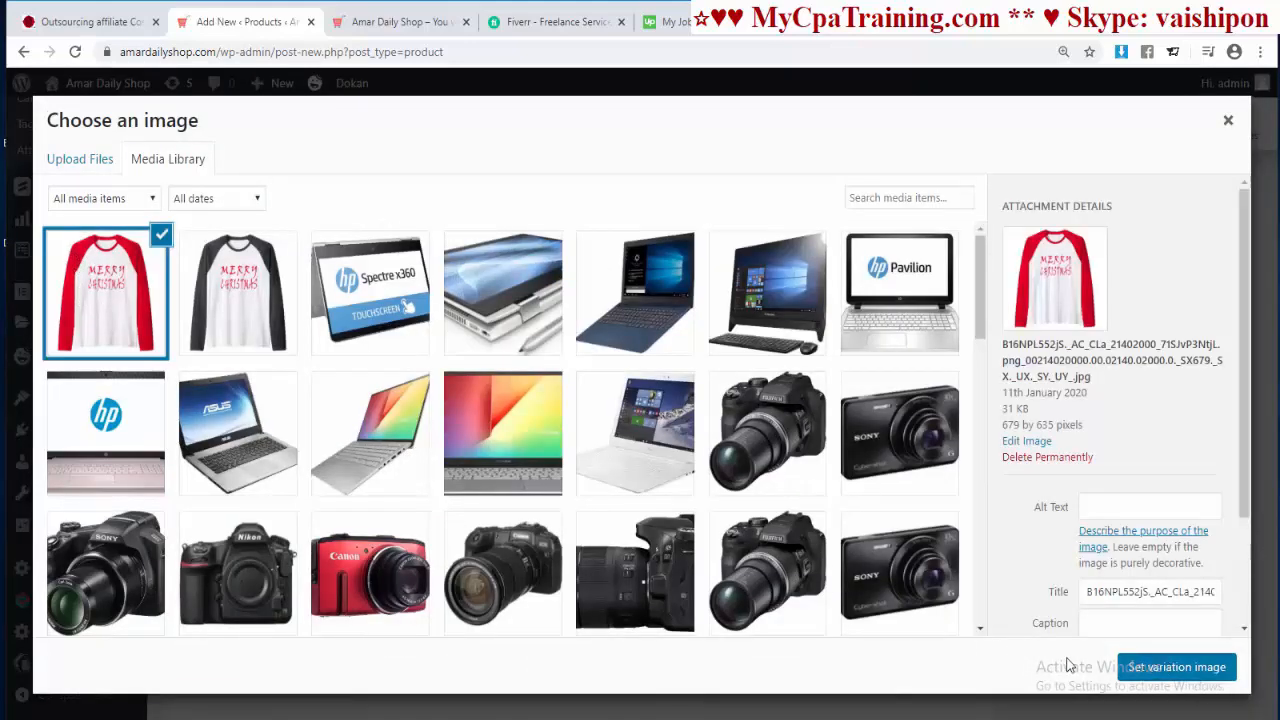
left_click(1176, 666)
scroll(717, 554, "down", 5)
left_click(380, 451)
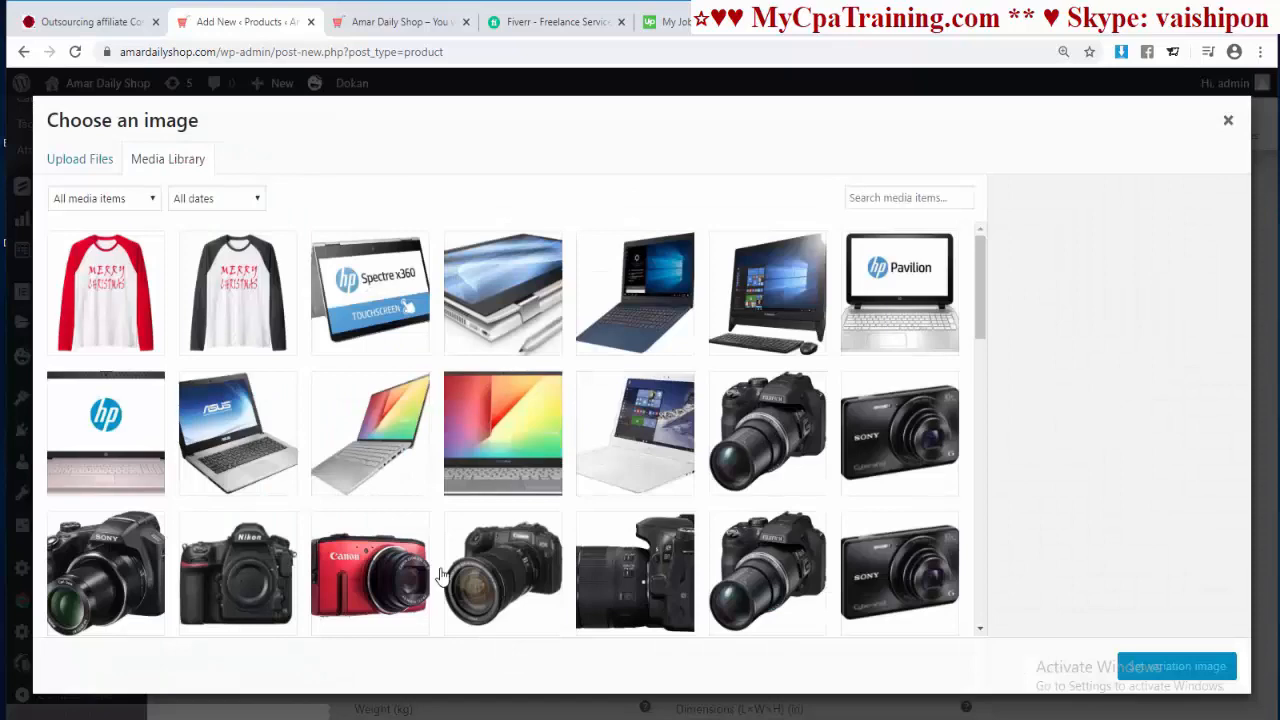
left_click(247, 350)
left_click(1176, 666)
scroll(681, 663, "down", 5)
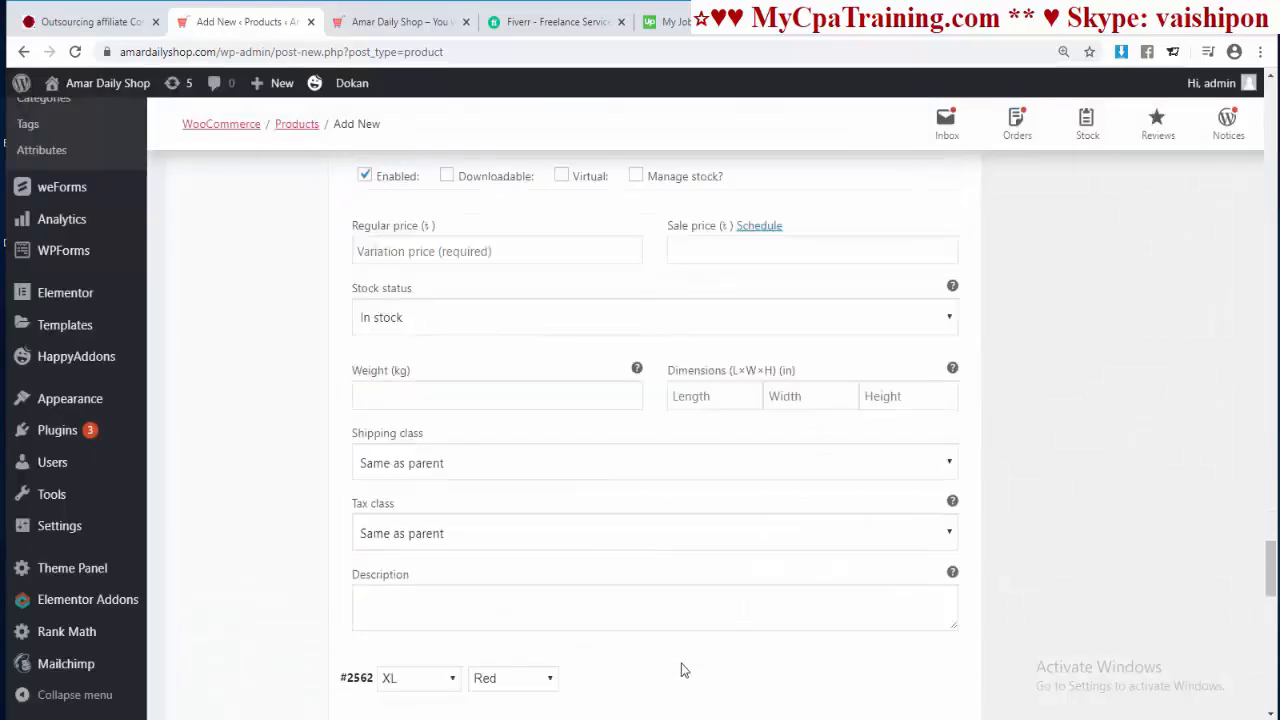
scroll(679, 670, "down", 1)
scroll(680, 670, "down", 3)
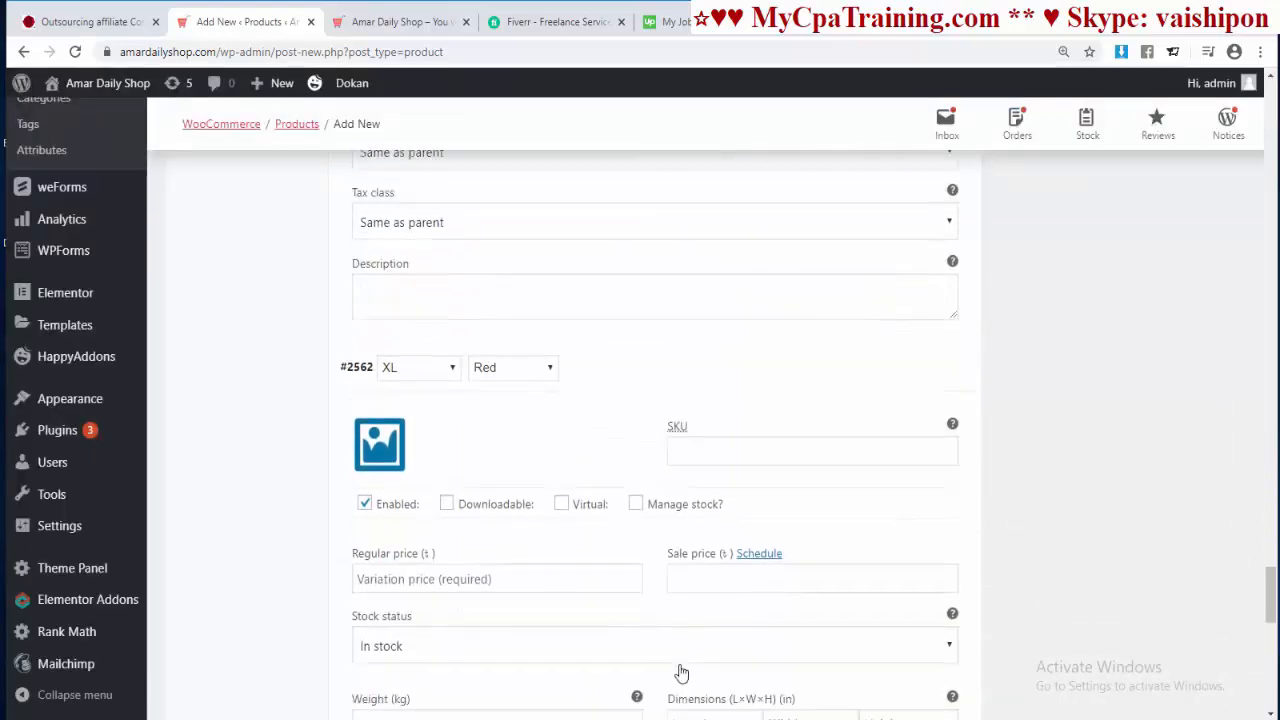
left_click(398, 441)
left_click(95, 288)
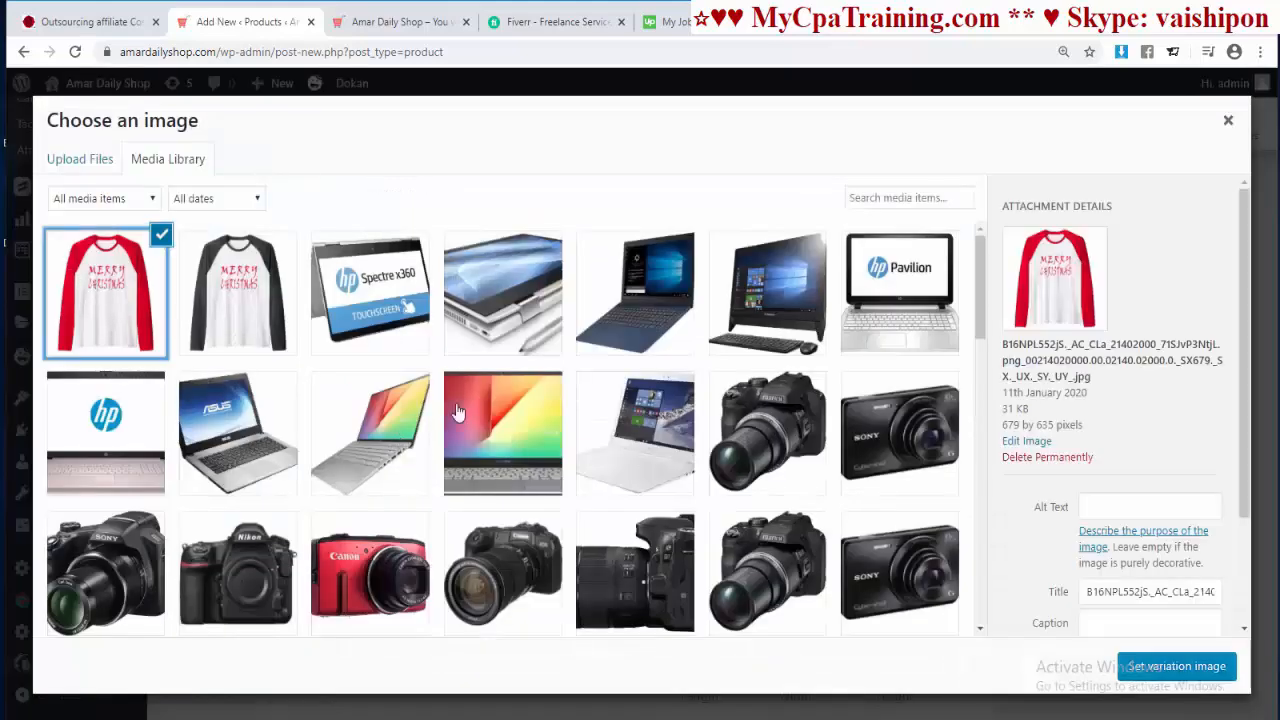
left_click(1168, 666)
scroll(757, 591, "down", 5)
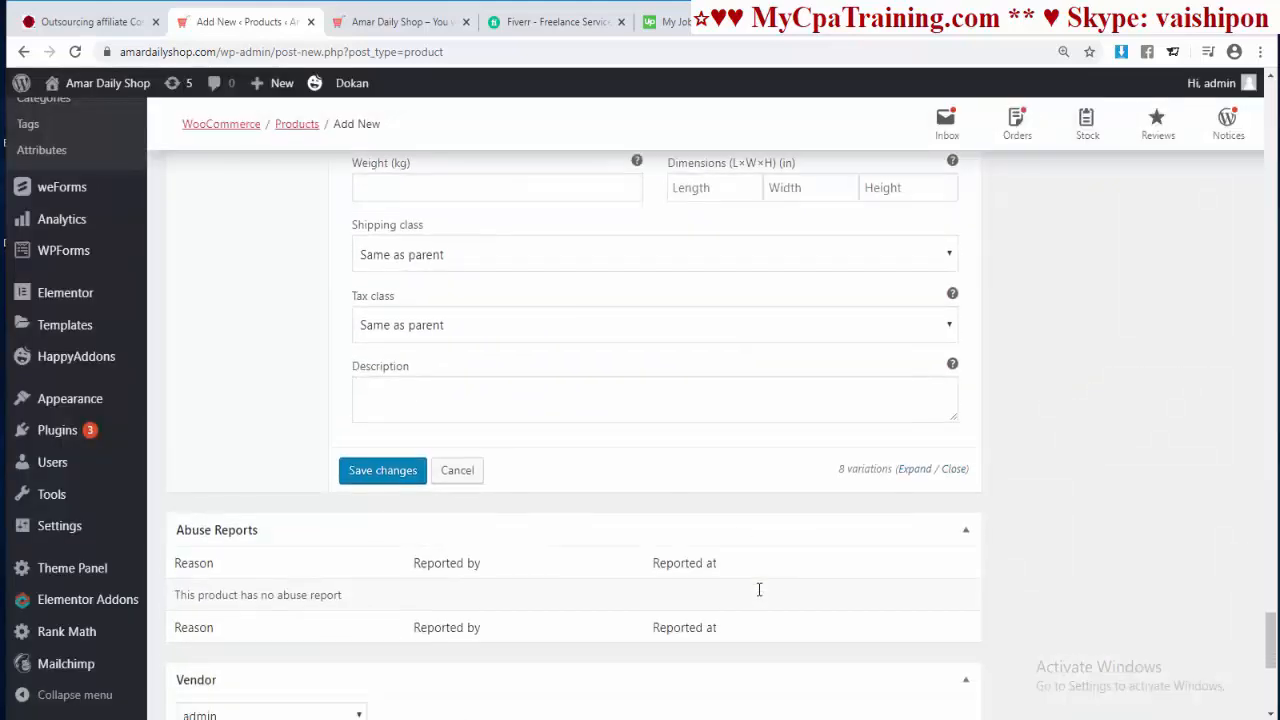
scroll(1086, 540, "up", 3)
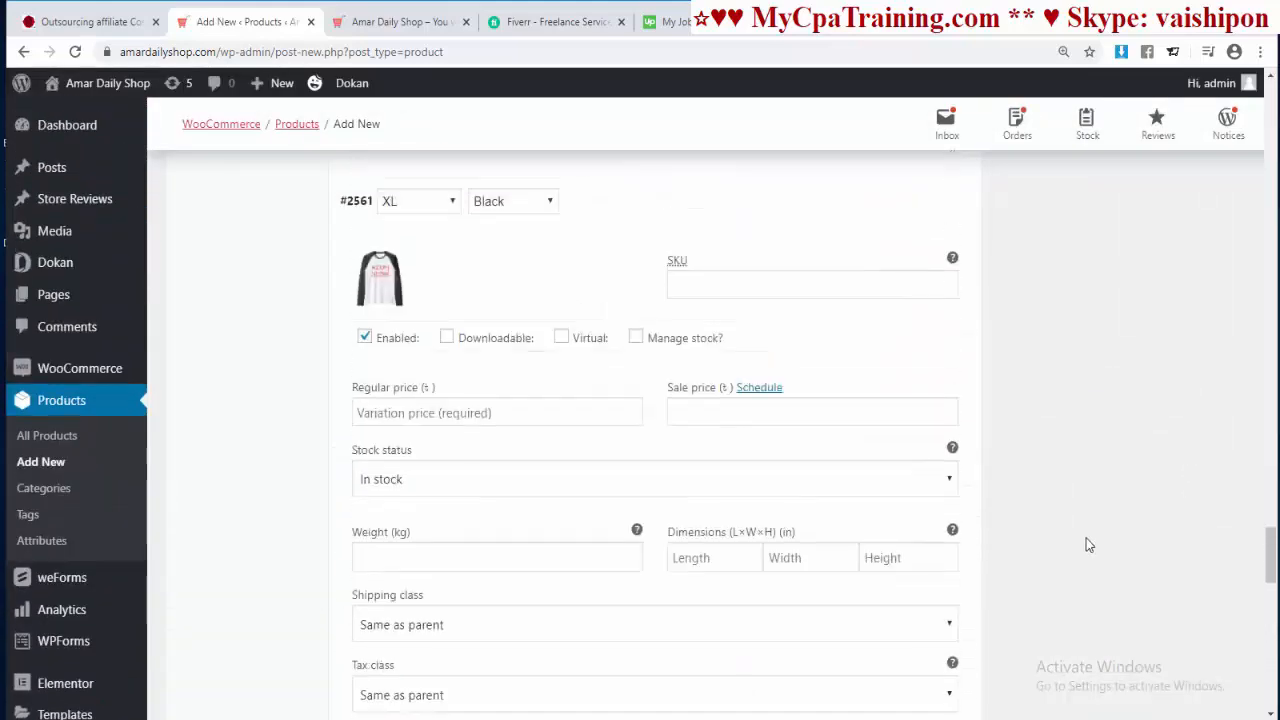
scroll(1086, 540, "up", 10)
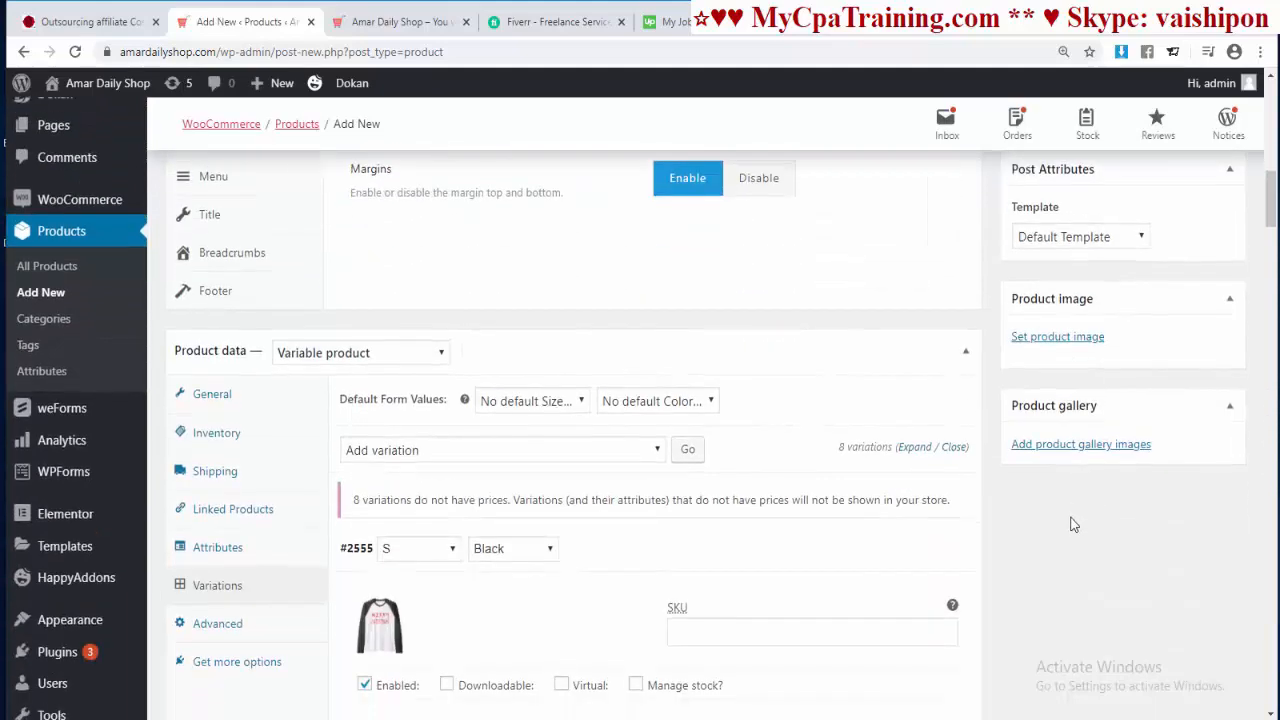
Step: Set the red Christmas shirt as the main product image
left_click(1060, 337)
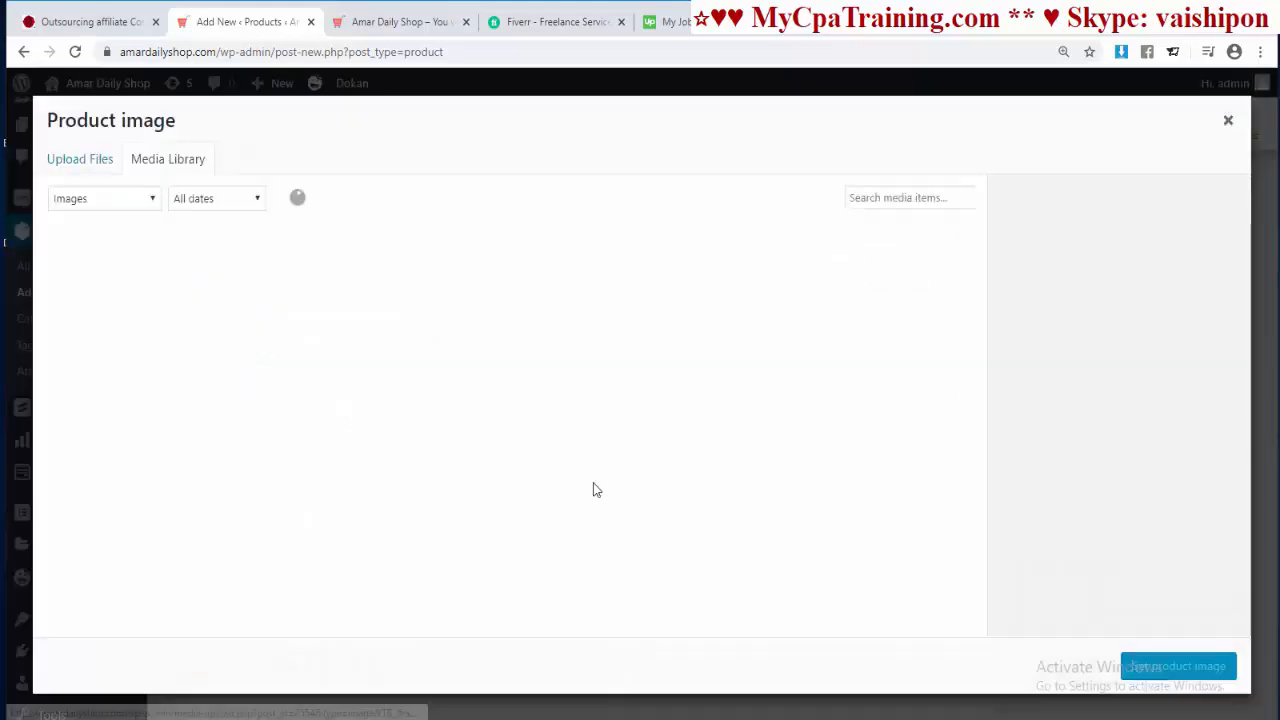
left_click(115, 320)
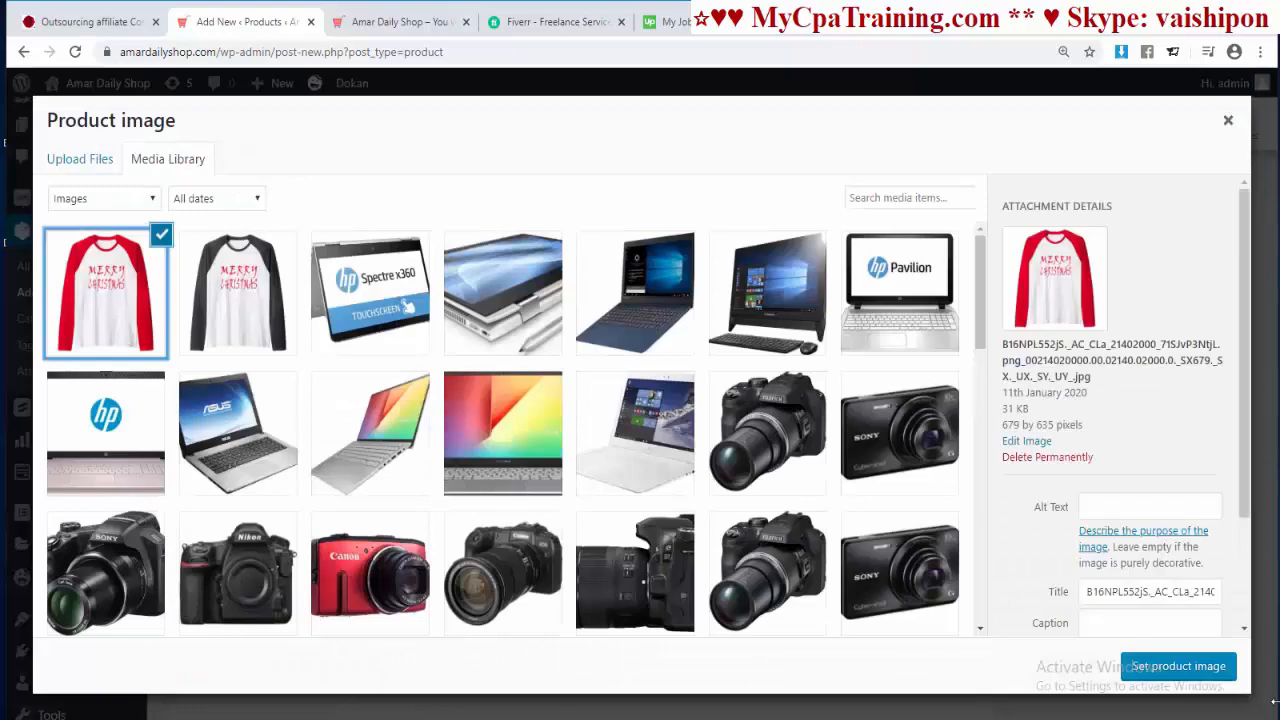
left_click(1175, 668)
Step: Add both the black-sleeve and red-sleeve shirts to the product gallery
scroll(1090, 440, "down", 3)
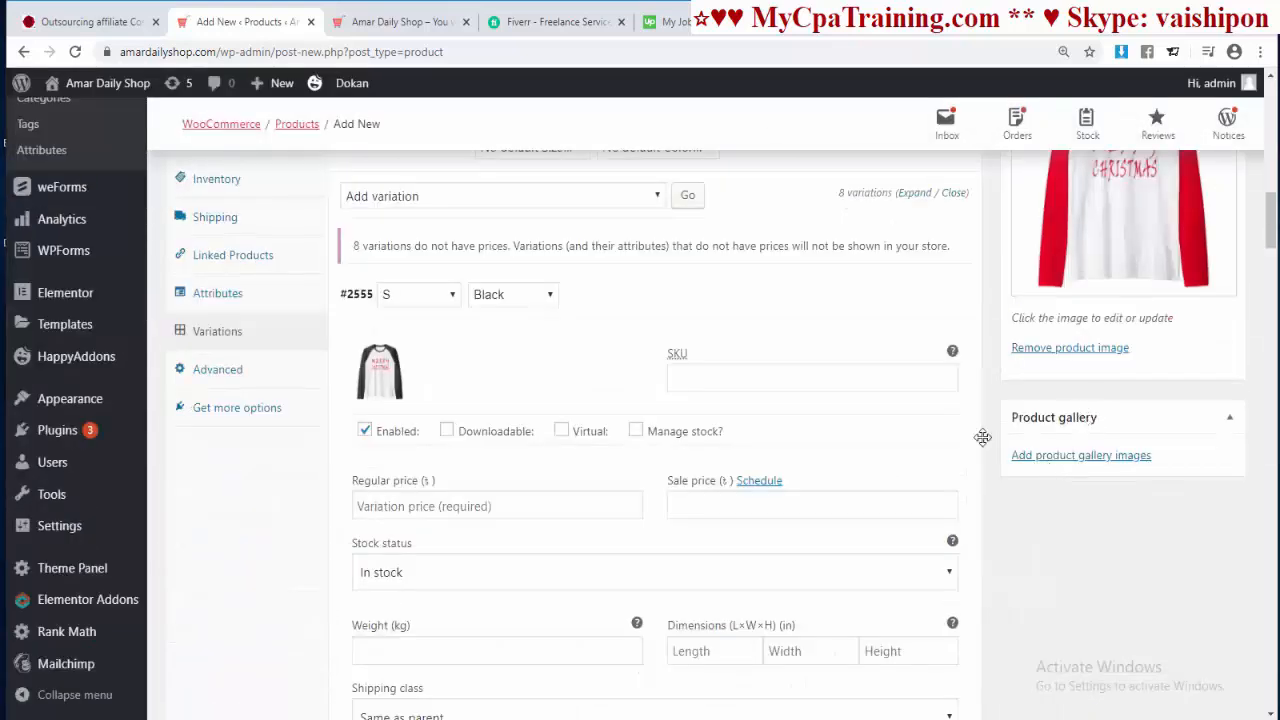
left_click(1076, 458)
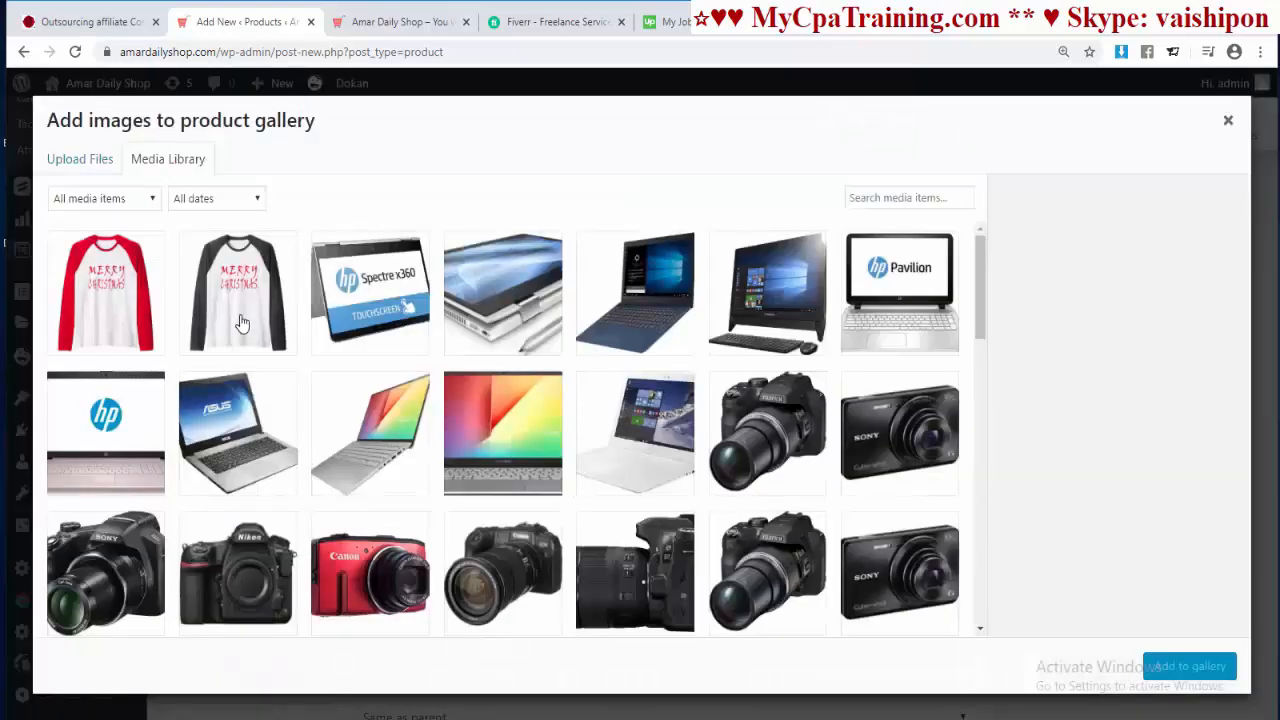
left_click(243, 322)
left_click(145, 327)
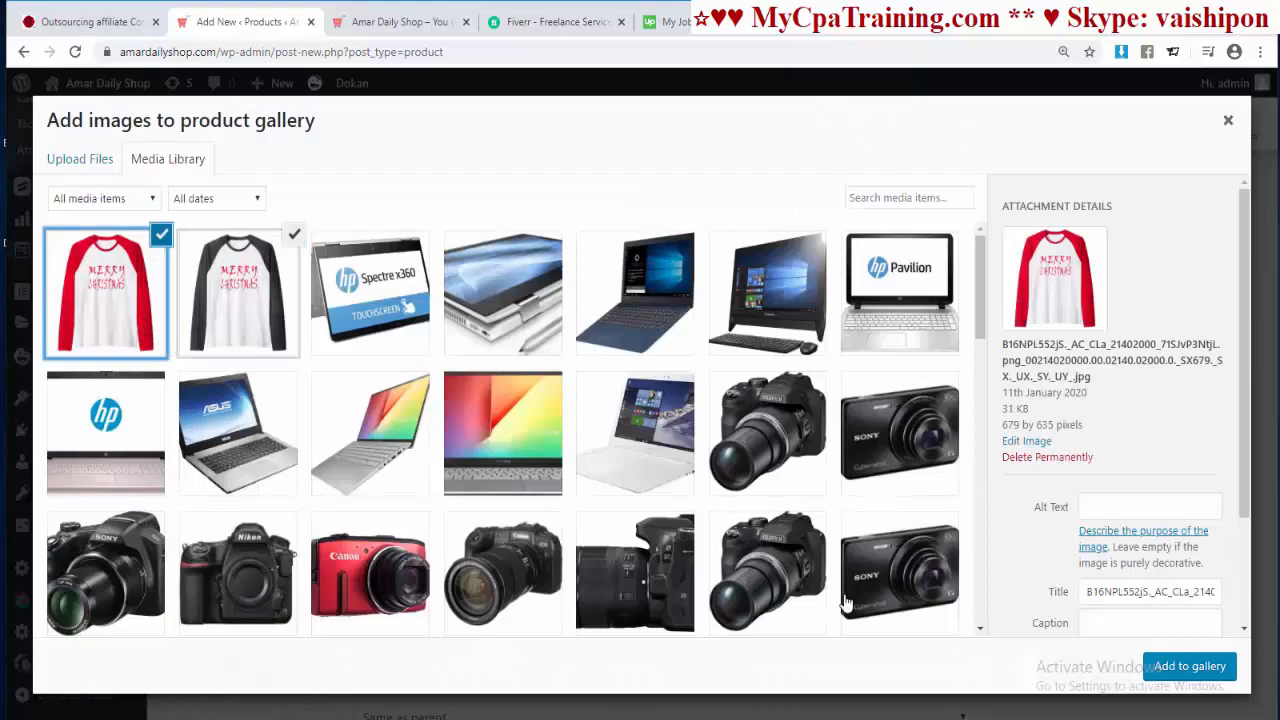
left_click(1200, 672)
scroll(1234, 400, "up", 10)
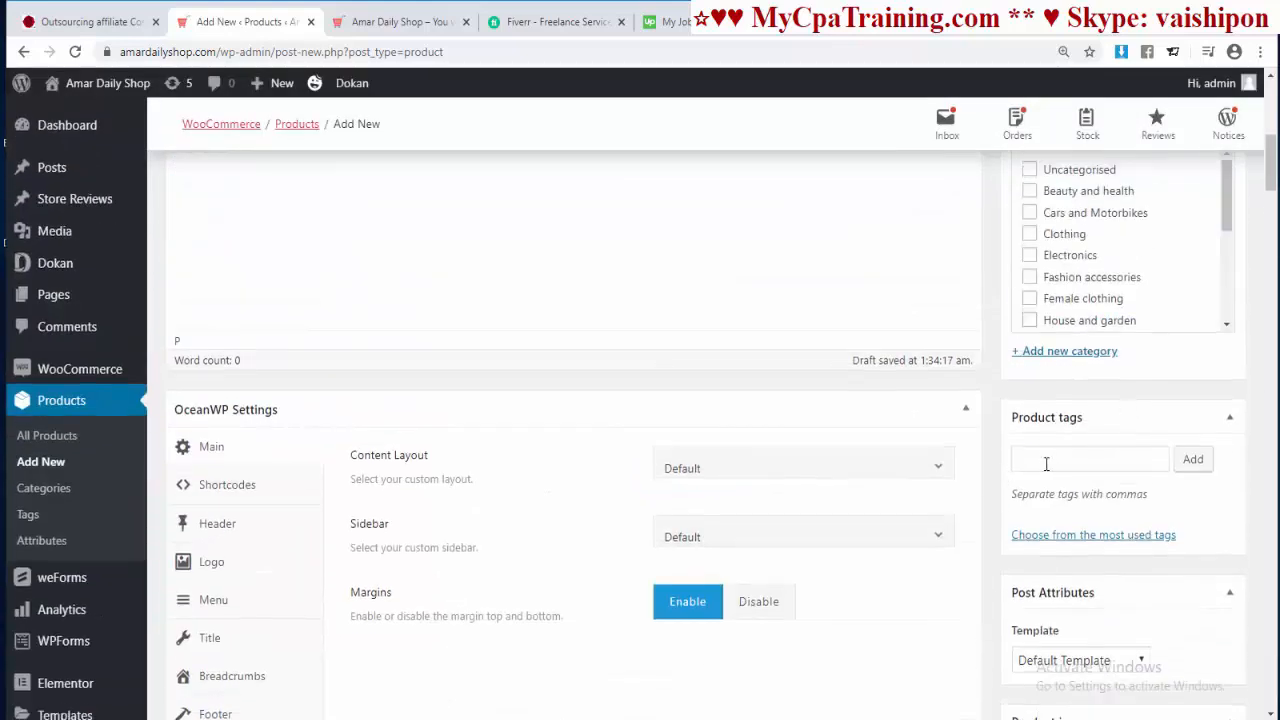
left_click(1043, 456)
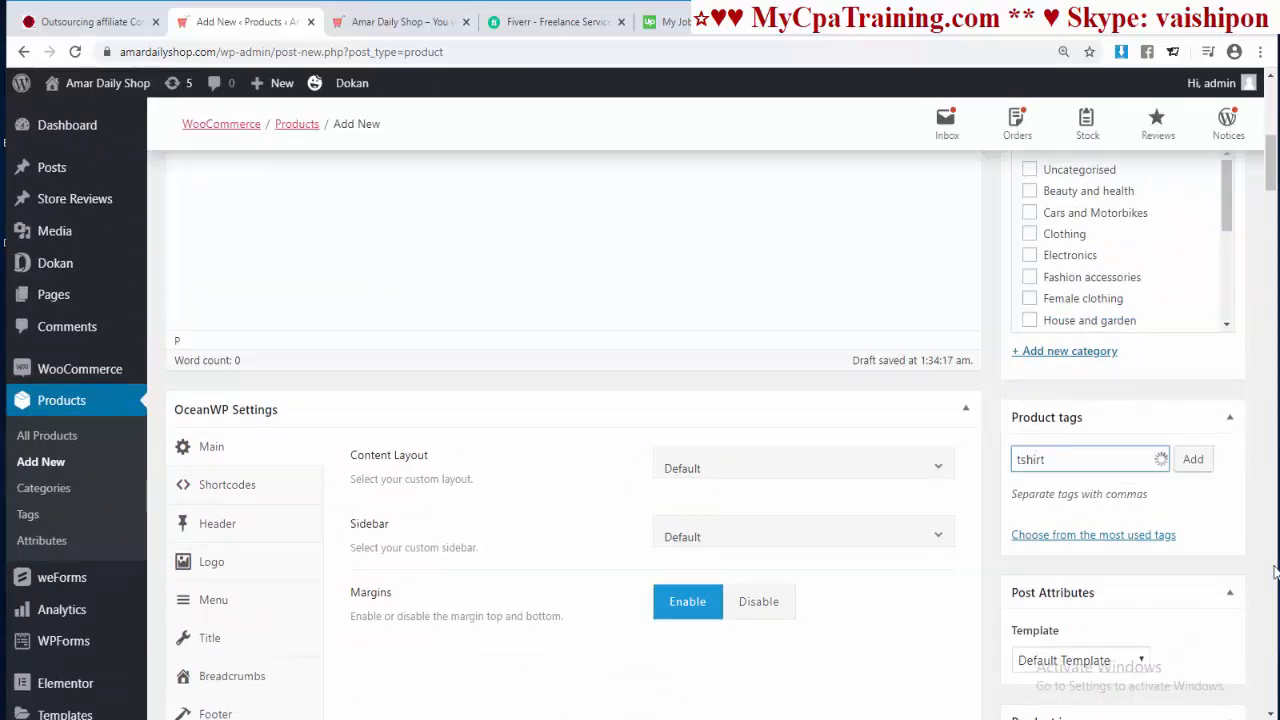
left_click(1192, 459)
scroll(1165, 475, "up", 4)
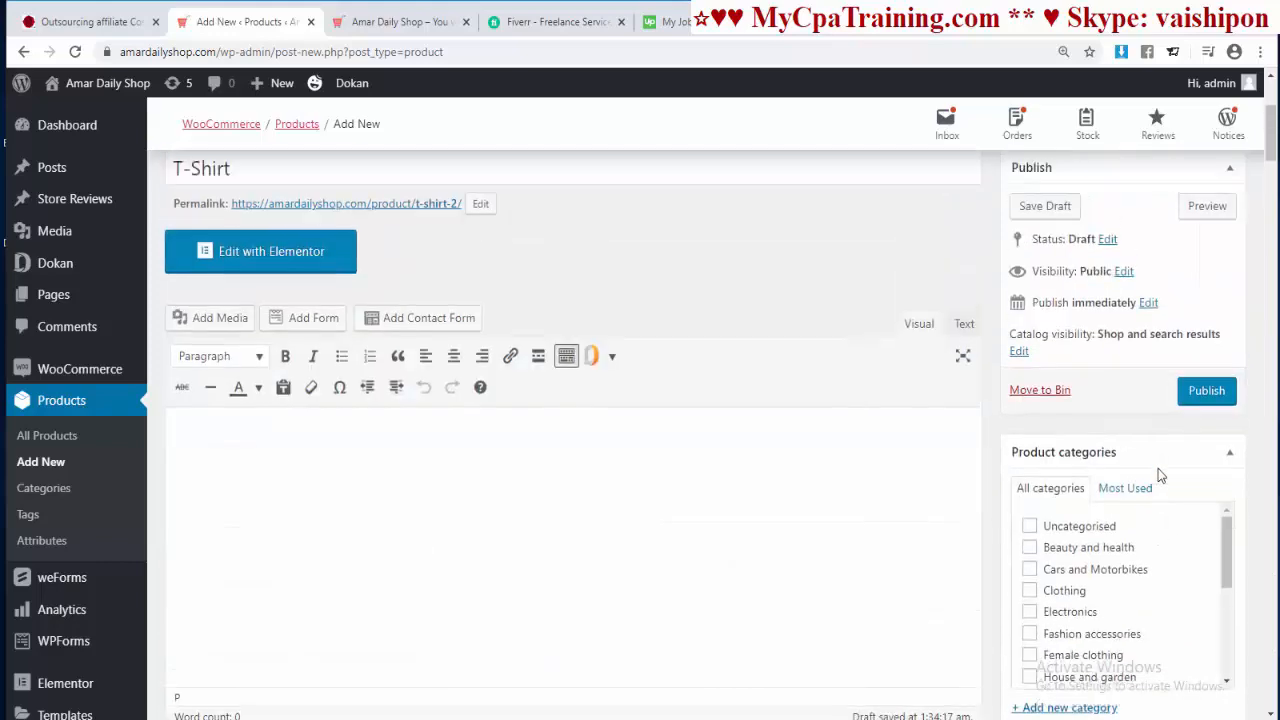
scroll(1156, 472, "down", 3)
scroll(1040, 540, "down", 5)
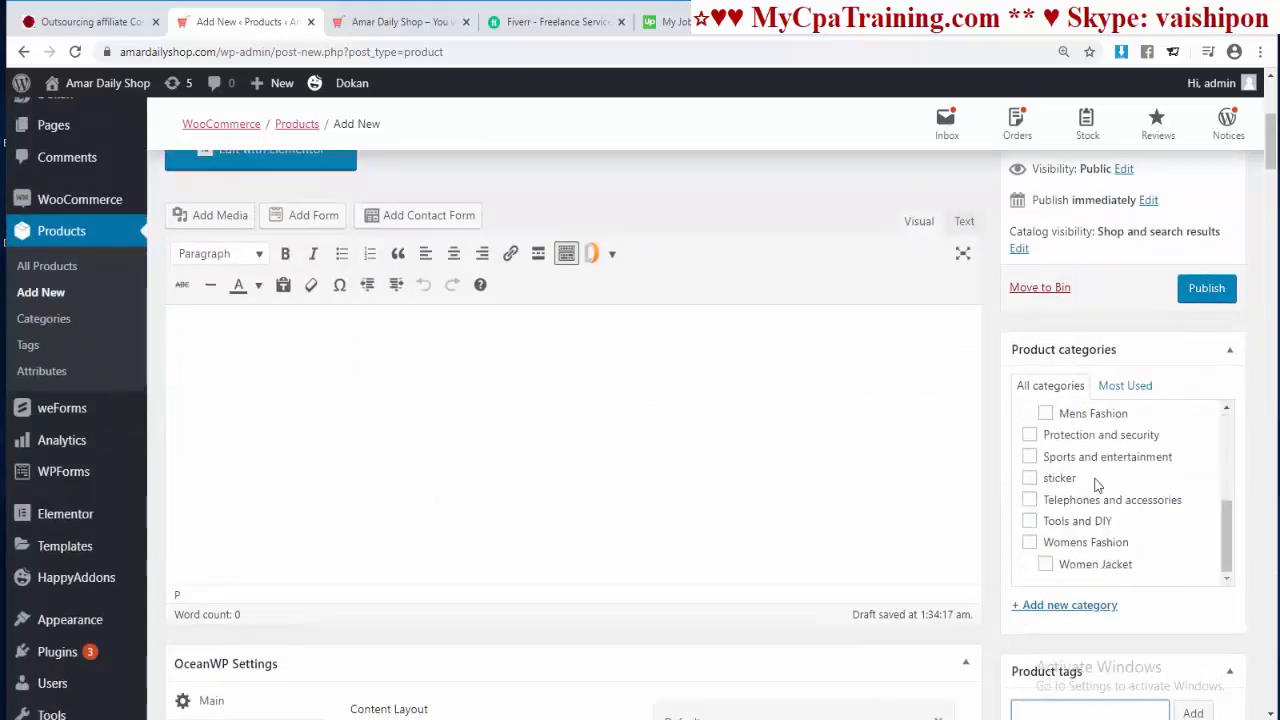
scroll(1095, 577, "up", 5)
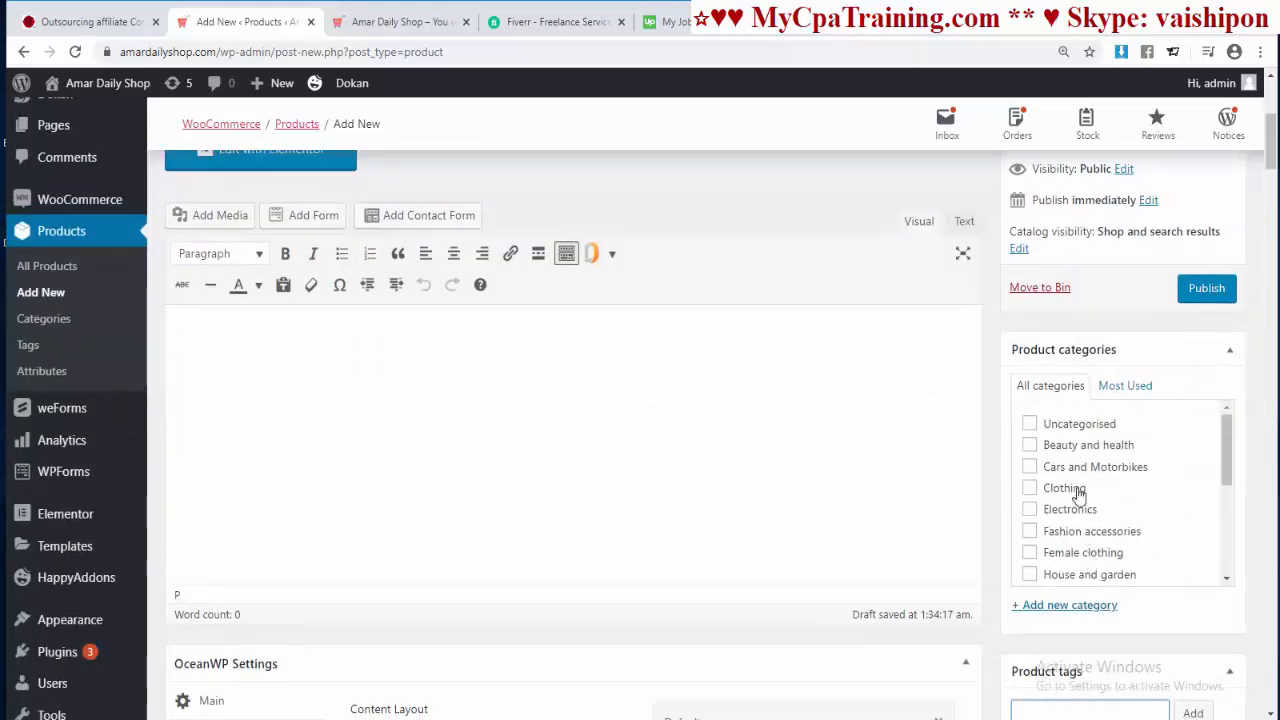
scroll(1077, 491, "down", 5)
scroll(1073, 505, "down", 1)
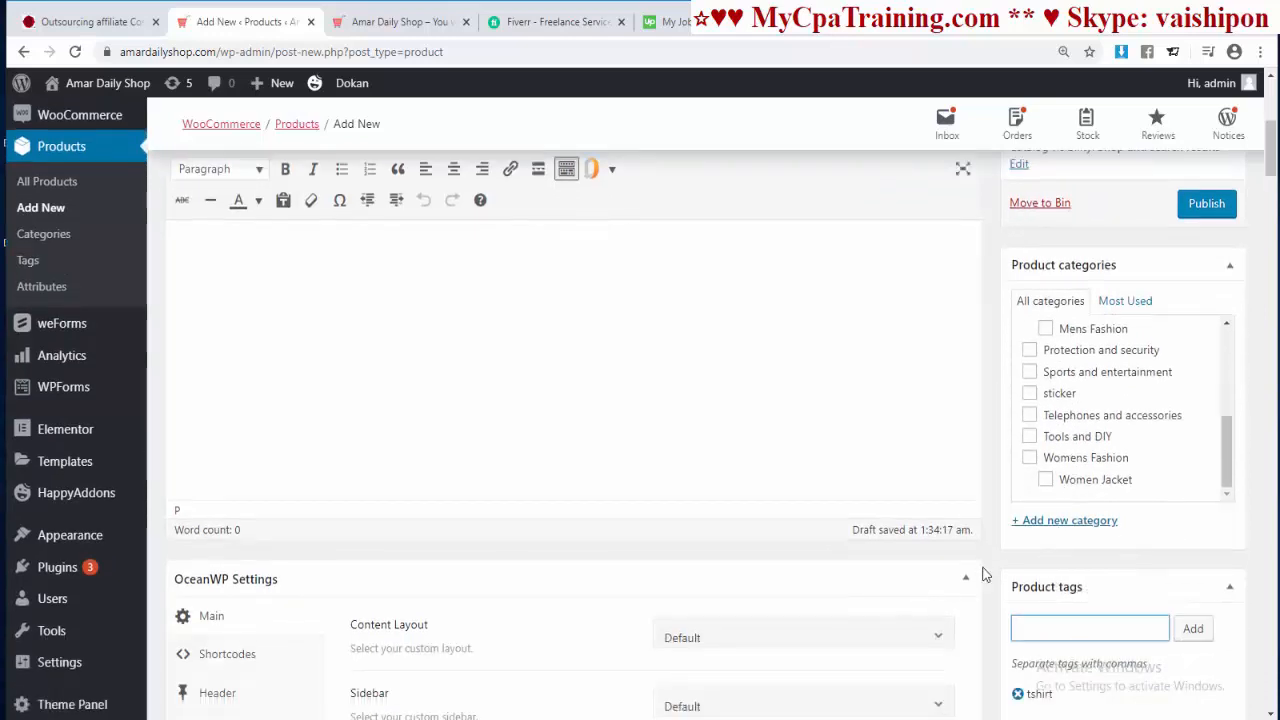
left_click(1068, 522)
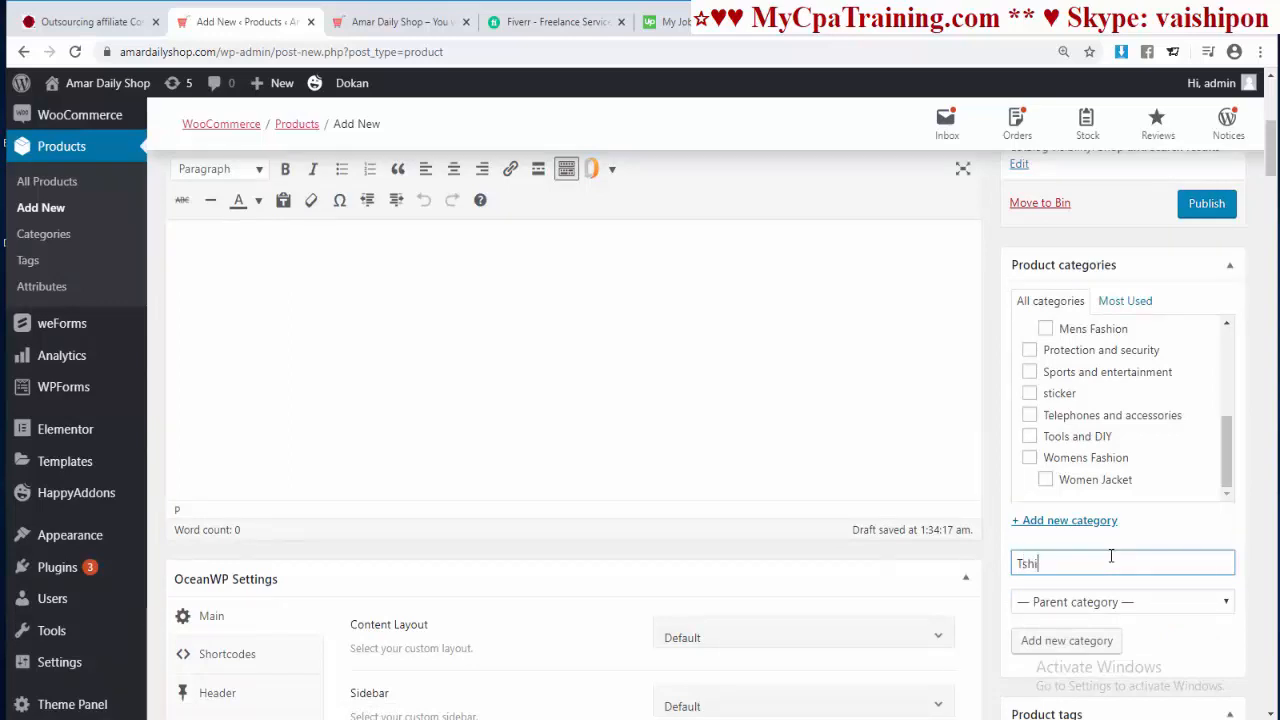
left_click(1095, 641)
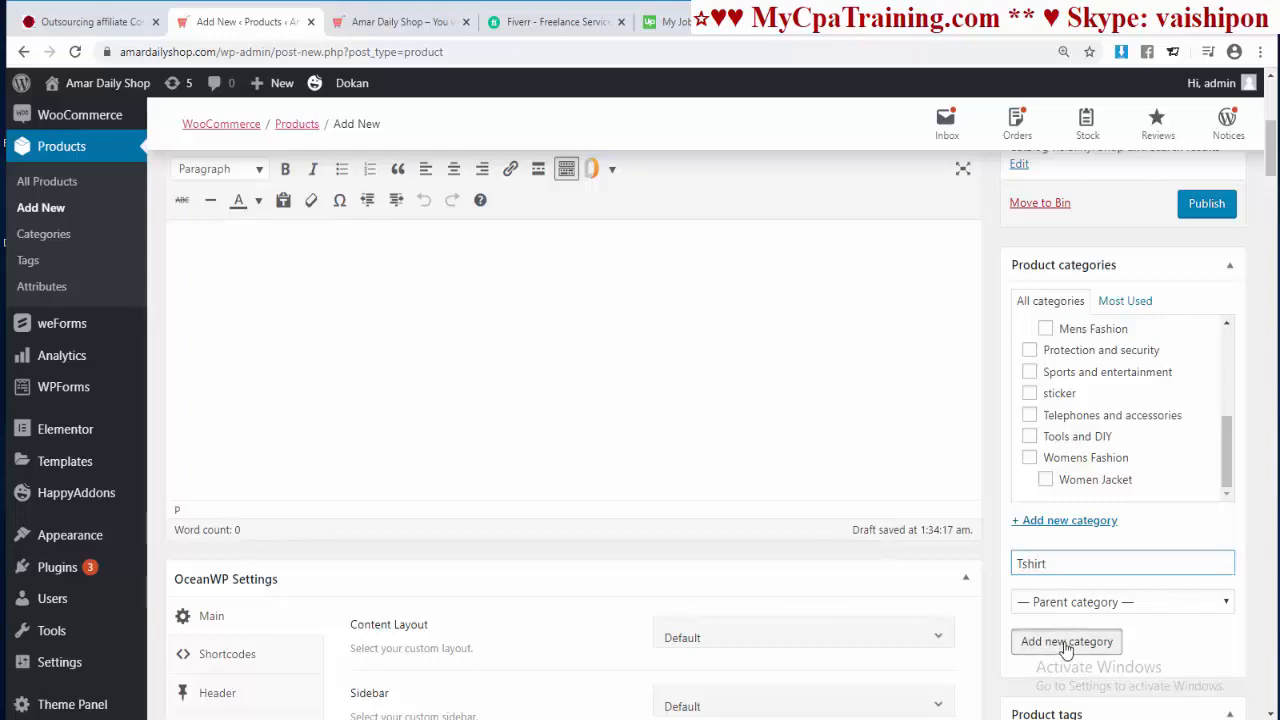
scroll(887, 607, "down", 4)
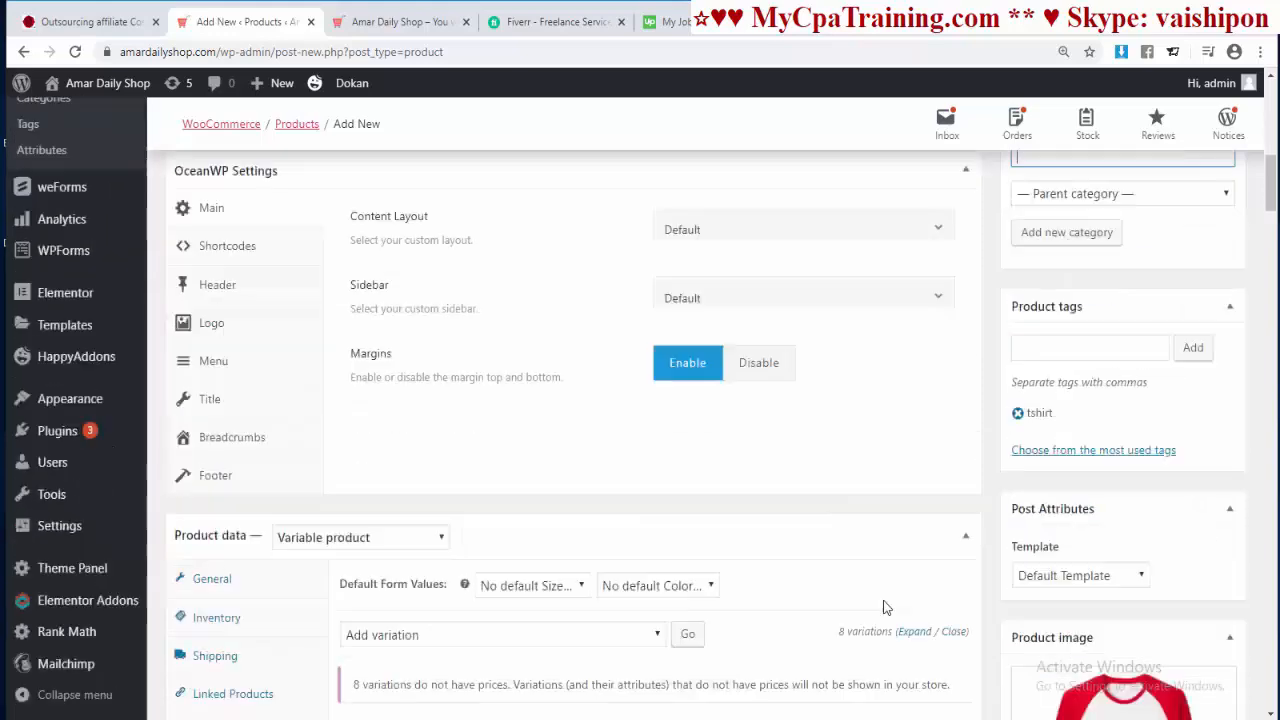
scroll(887, 607, "up", 7)
scroll(1125, 540, "down", 3)
scroll(537, 369, "down", 8)
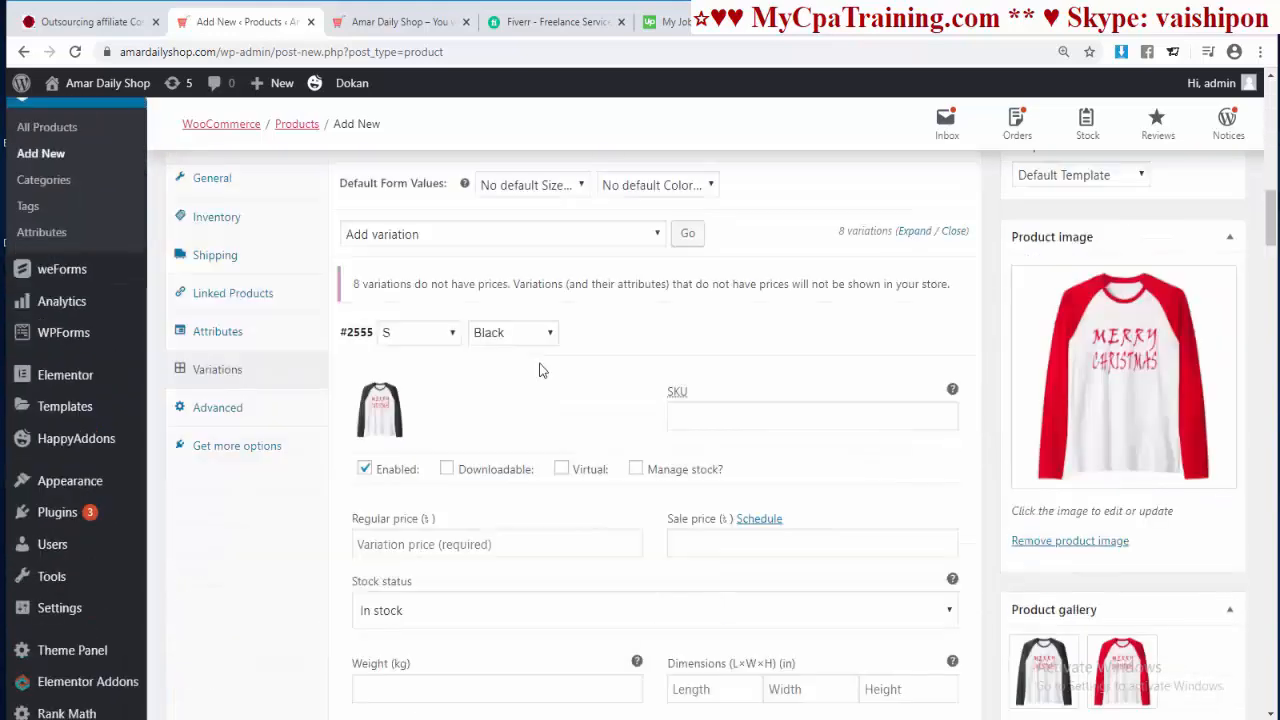
scroll(537, 369, "up", 1)
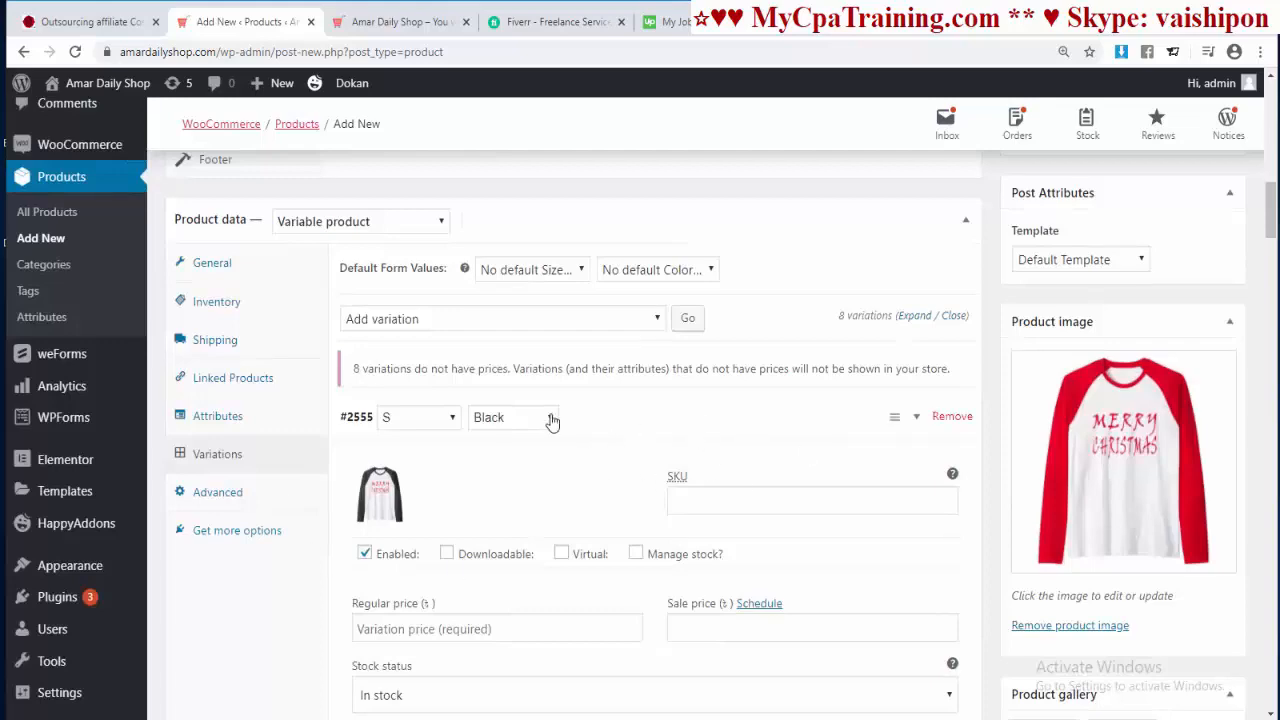
scroll(664, 478, "down", 1)
scroll(698, 441, "down", 12)
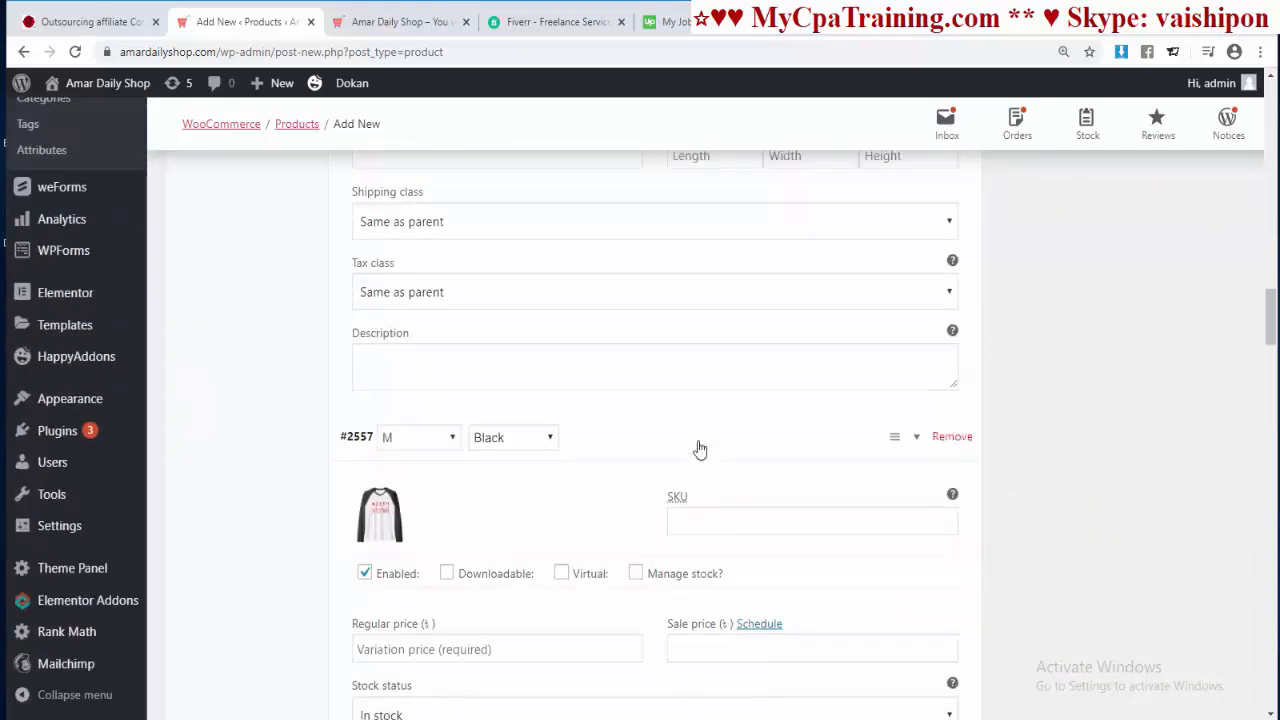
scroll(698, 441, "down", 2)
Step: Enter SKUs from 0071 up to 0074 for the S Black, S Red, M Black and M Red variations
scroll(698, 441, "up", 14)
left_click(683, 423)
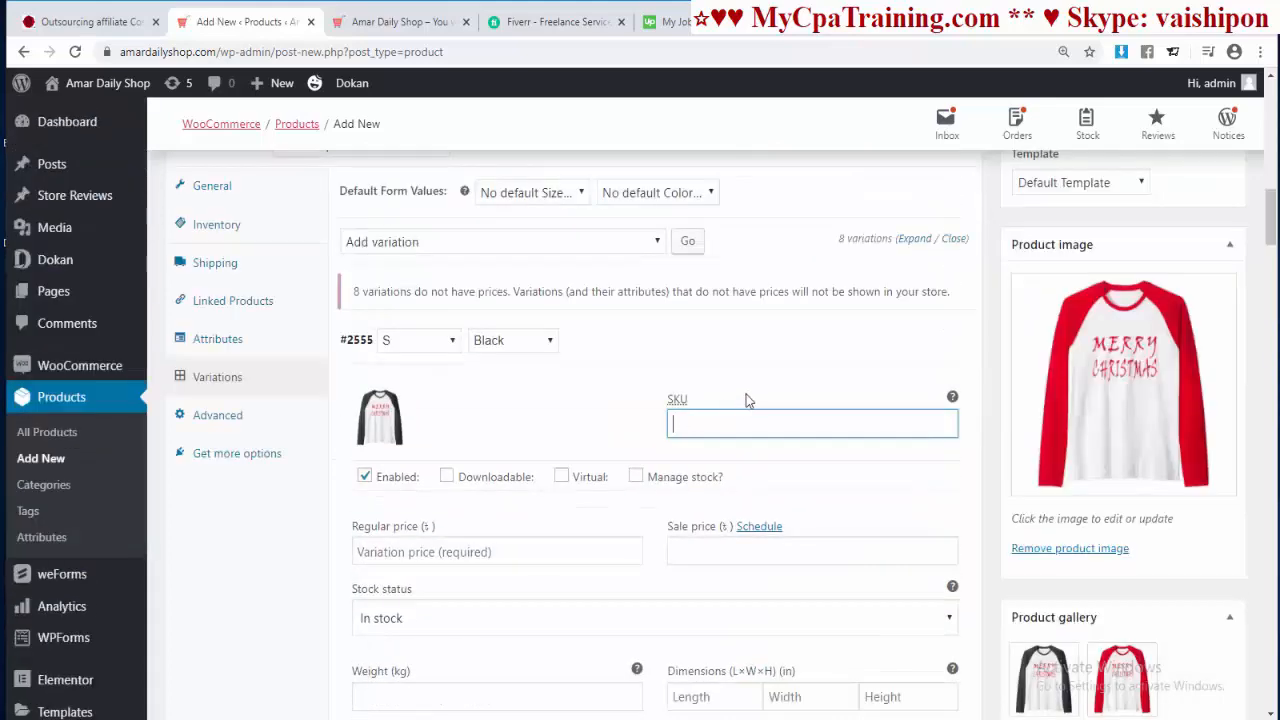
scroll(747, 394, "up", 1)
scroll(747, 398, "down", 2)
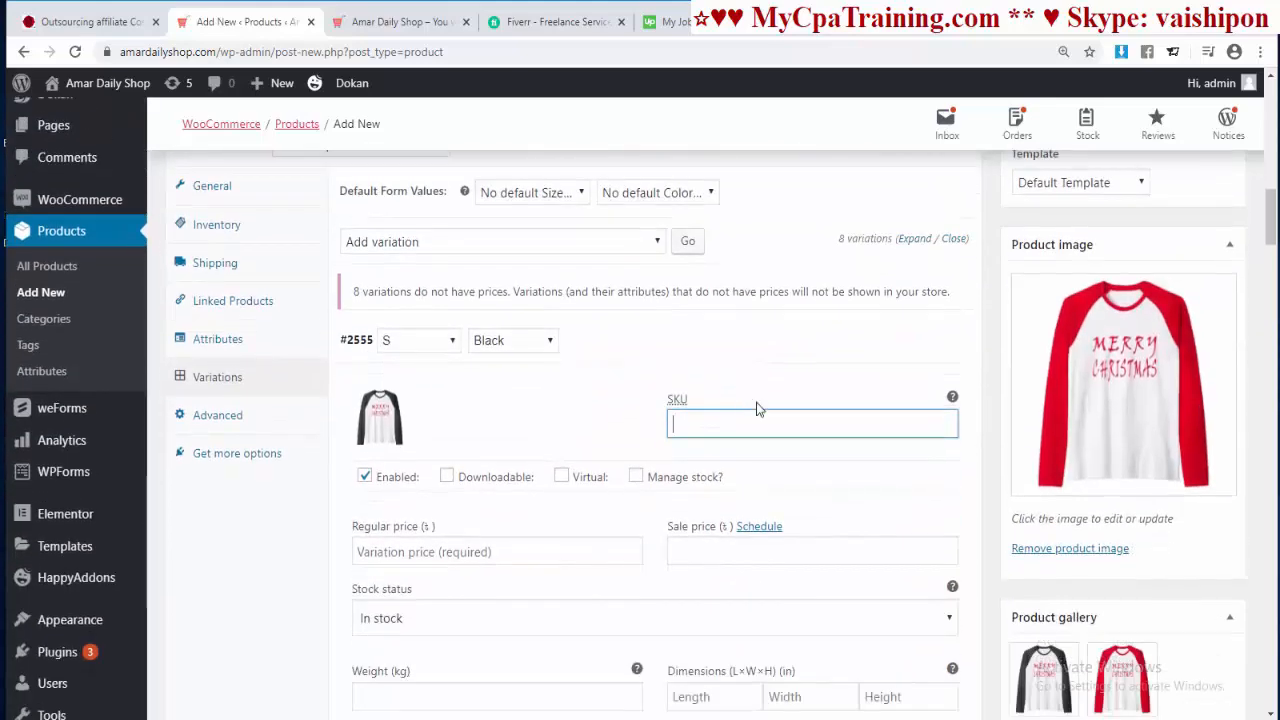
type("0071")
double_click(684, 425)
scroll(826, 485, "down", 2)
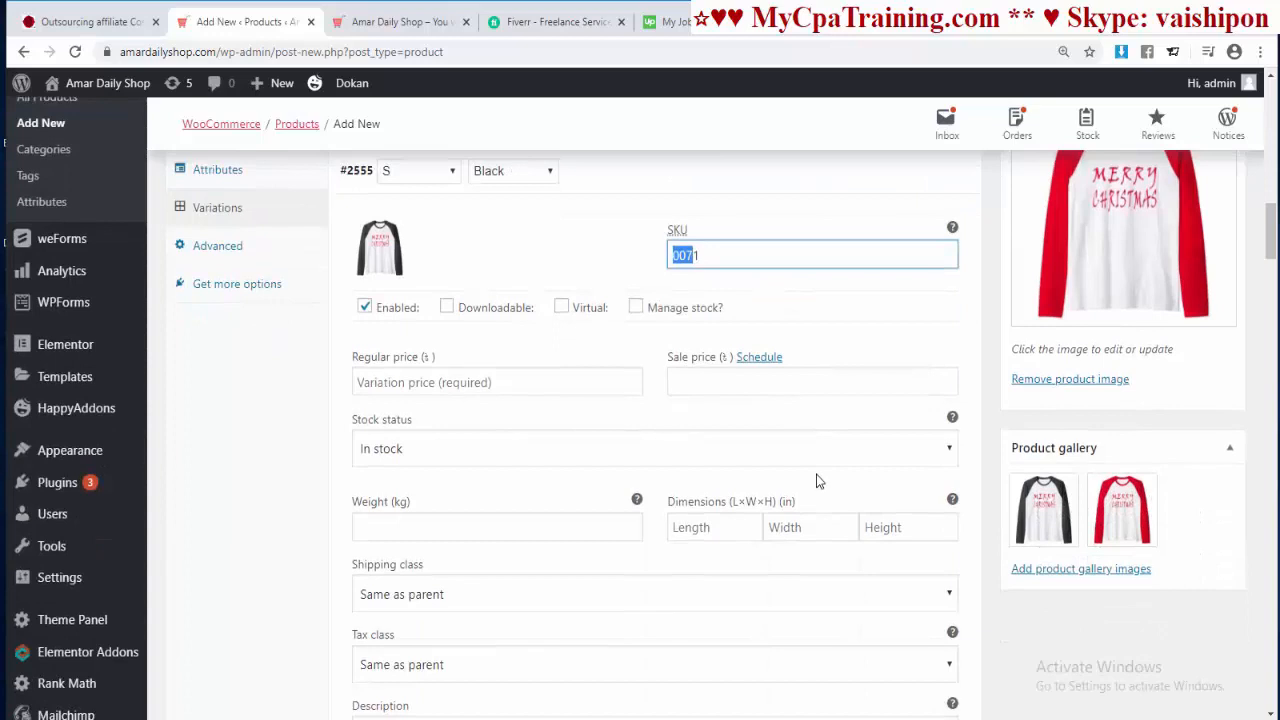
scroll(816, 474, "down", 5)
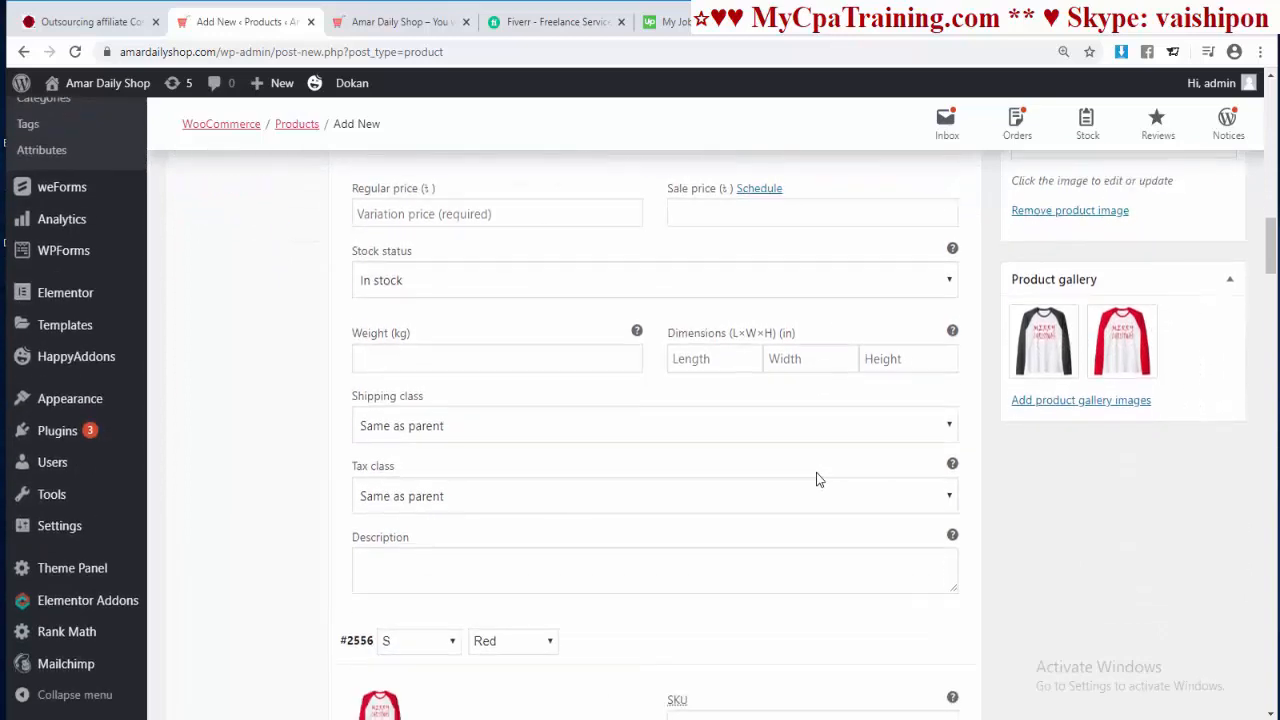
scroll(817, 472, "down", 1)
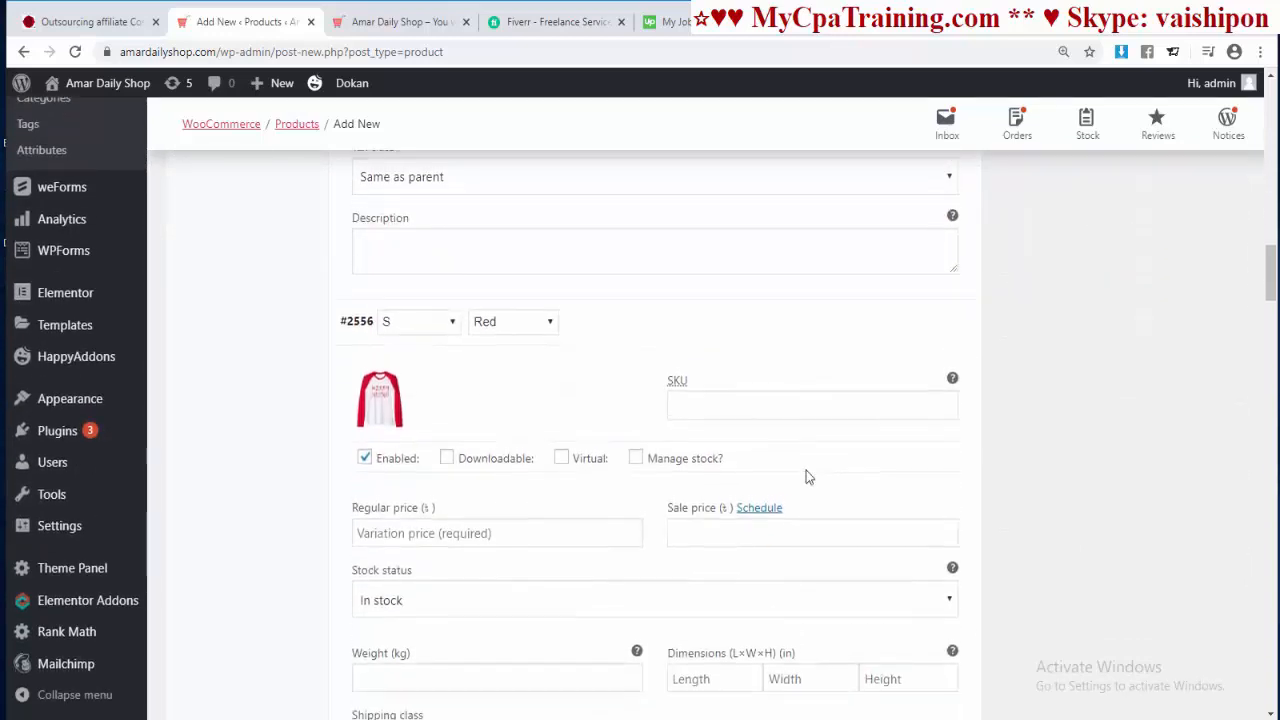
left_click(699, 401)
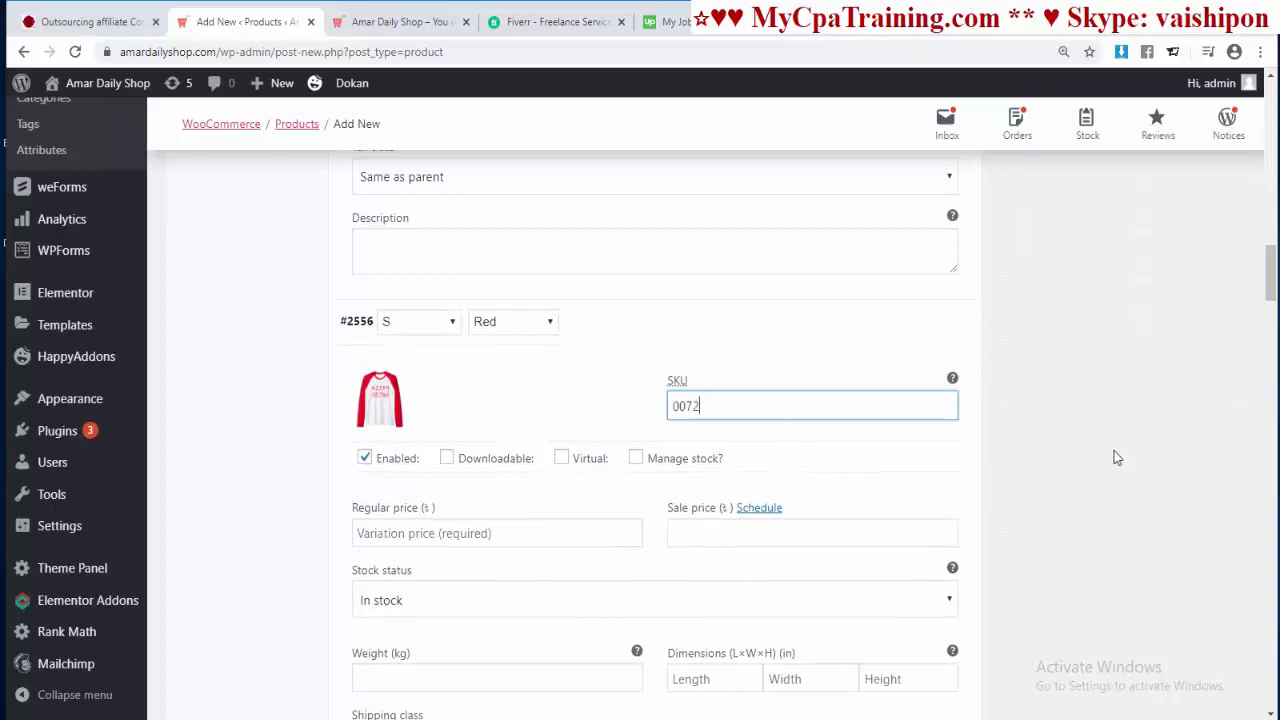
scroll(1112, 457, "down", 3)
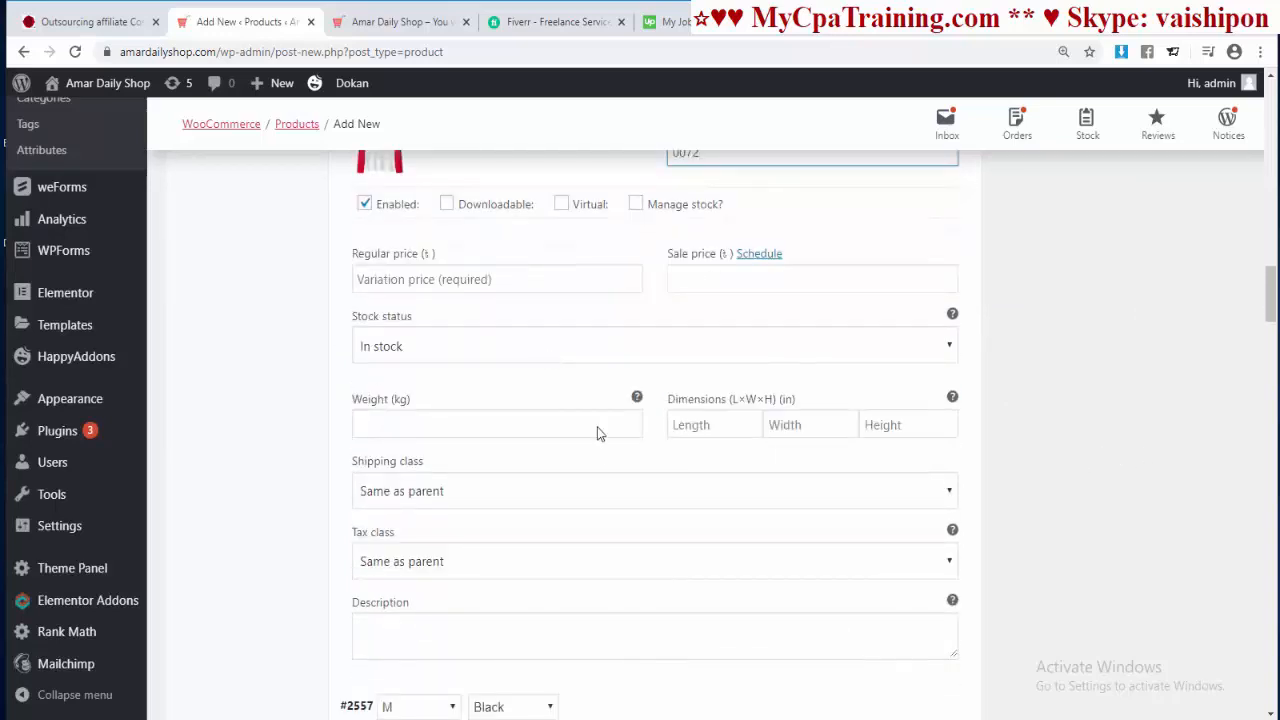
scroll(600, 440, "down", 4)
left_click(697, 420)
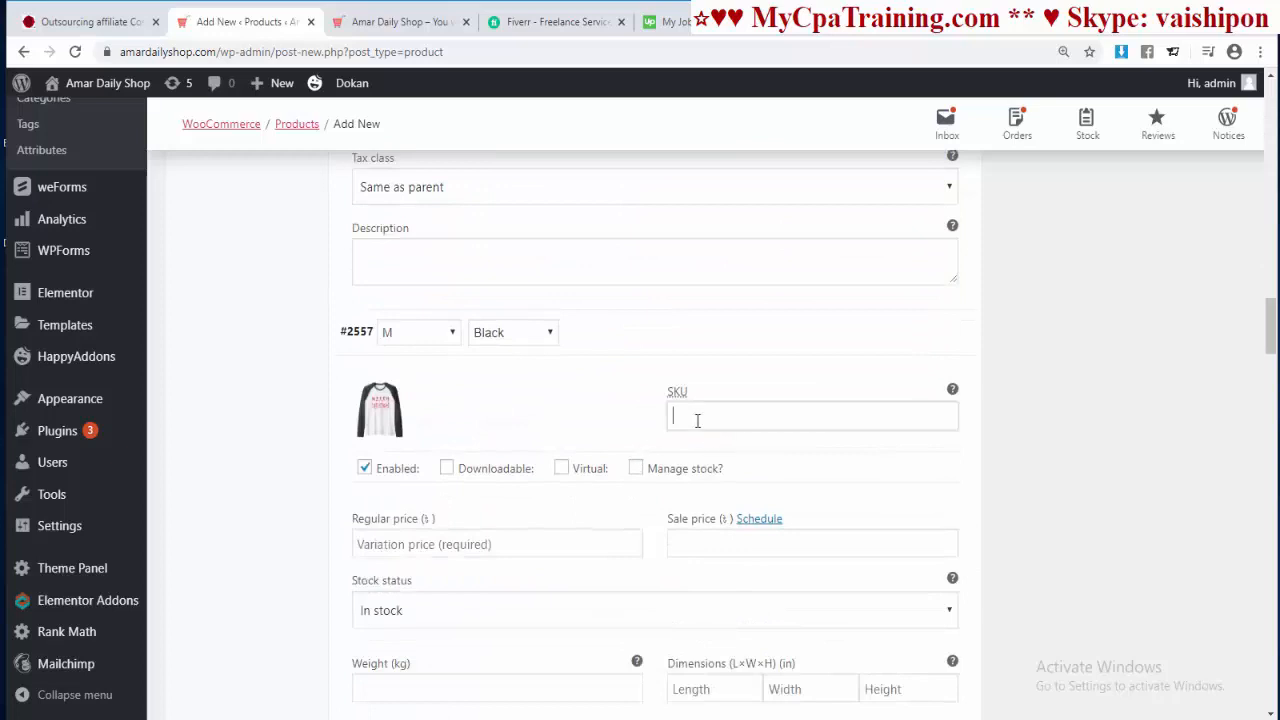
type("007")
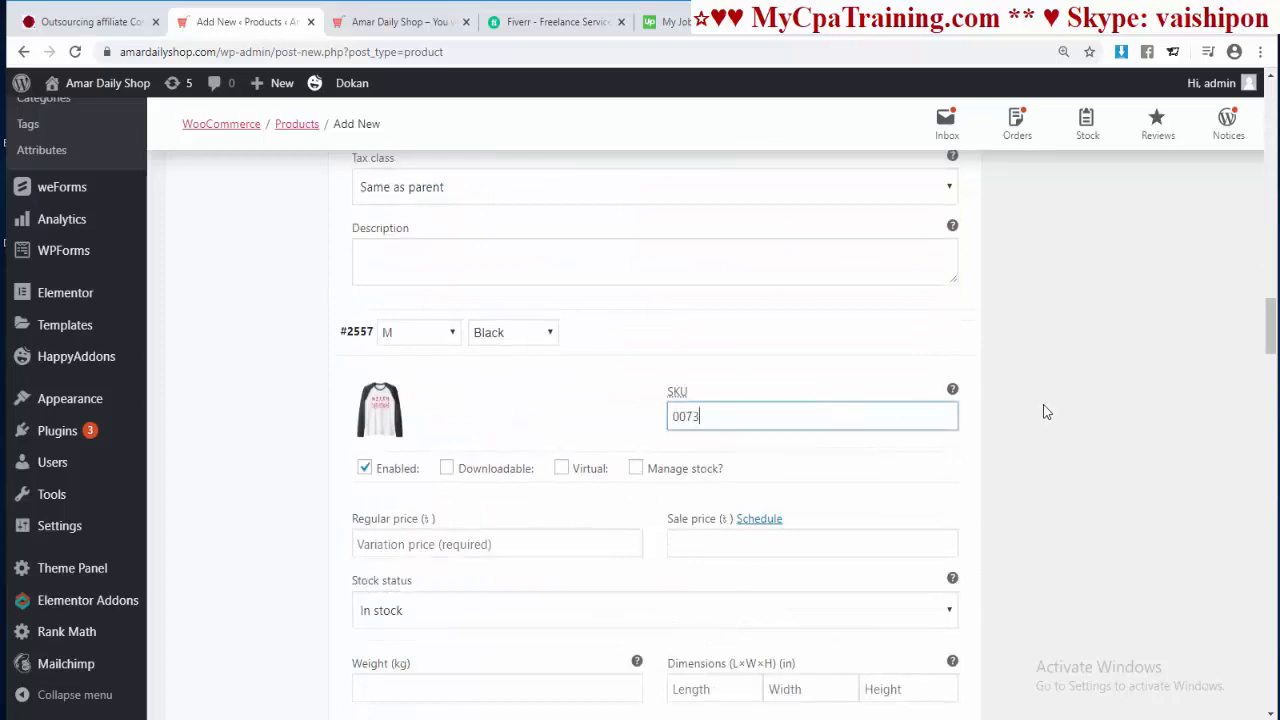
type("3")
scroll(1035, 404, "down", 4)
scroll(1035, 416, "down", 4)
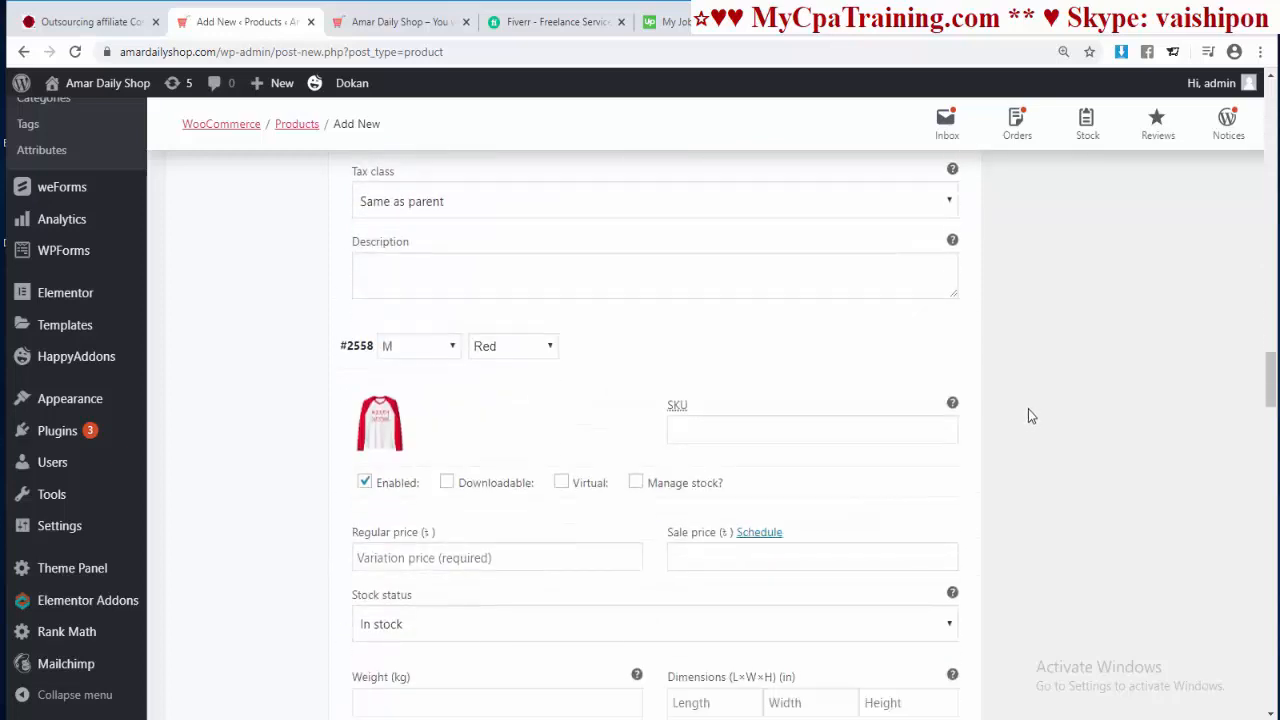
left_click(694, 382)
type("0074")
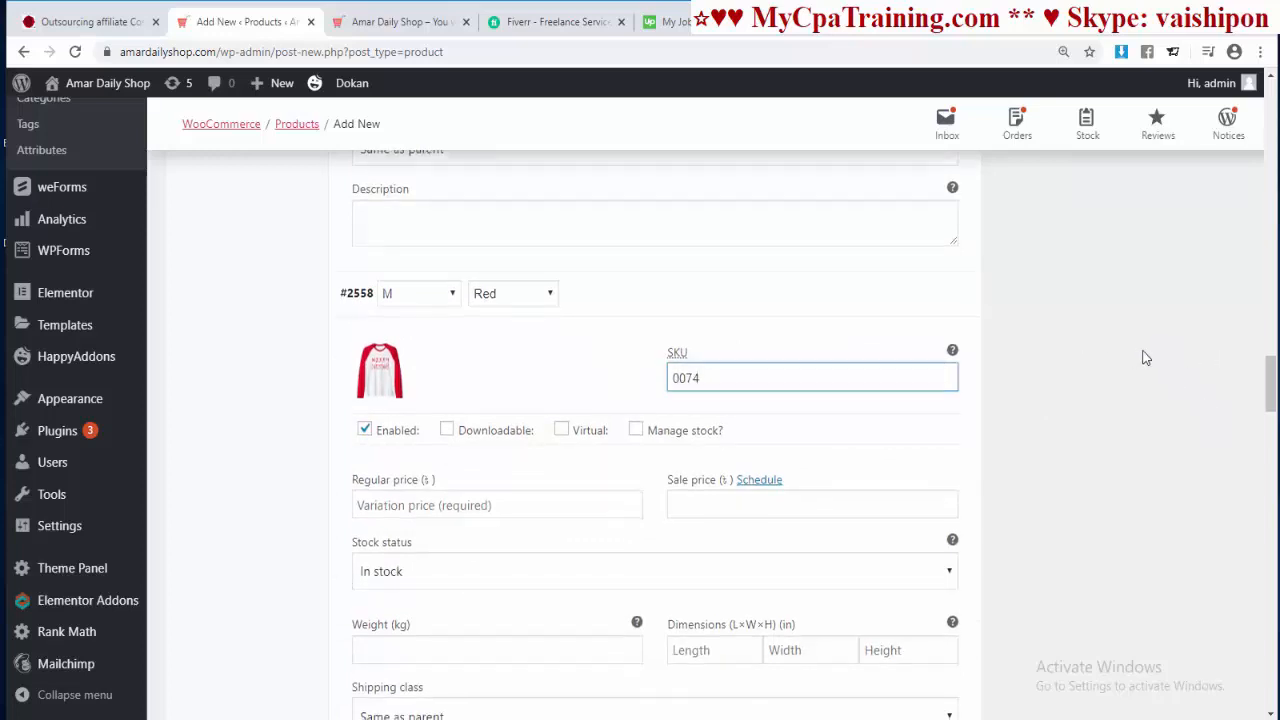
Step: Enter SKUs 0075, 0076 and onward for the L and XL Black and Red variations
scroll(1131, 378, "down", 7)
scroll(1116, 379, "down", 2)
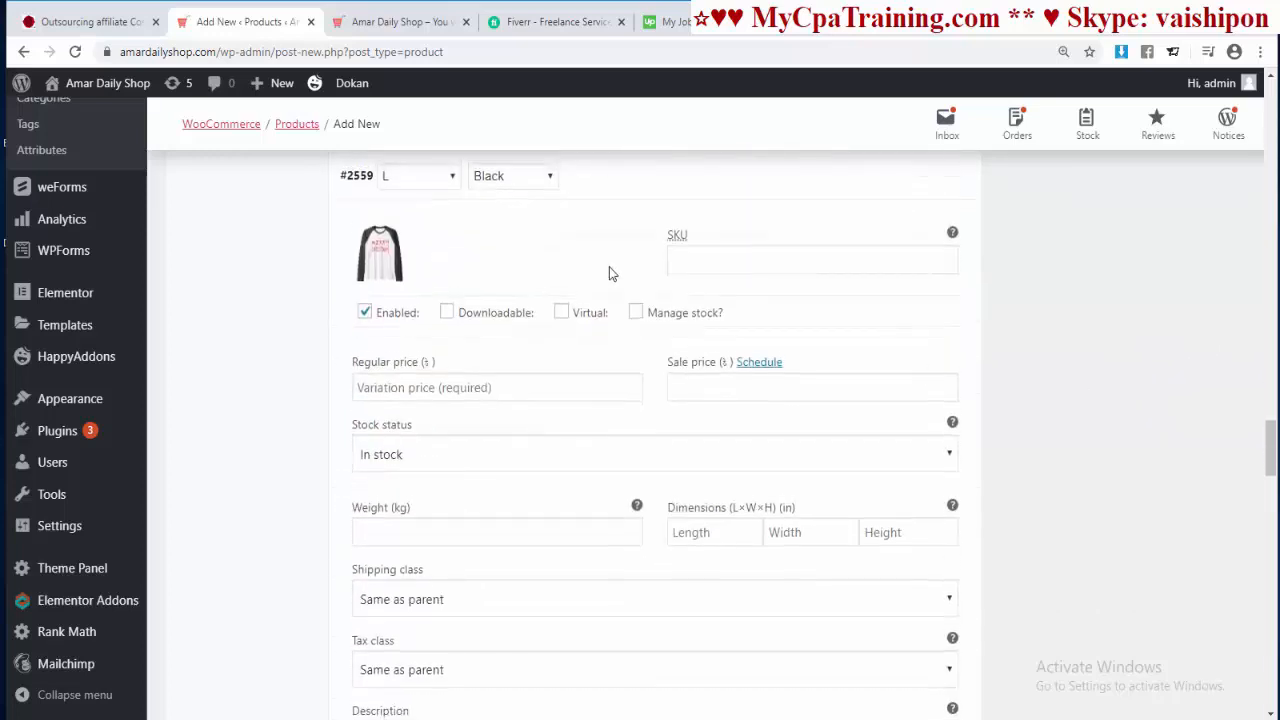
left_click(708, 258)
type("007")
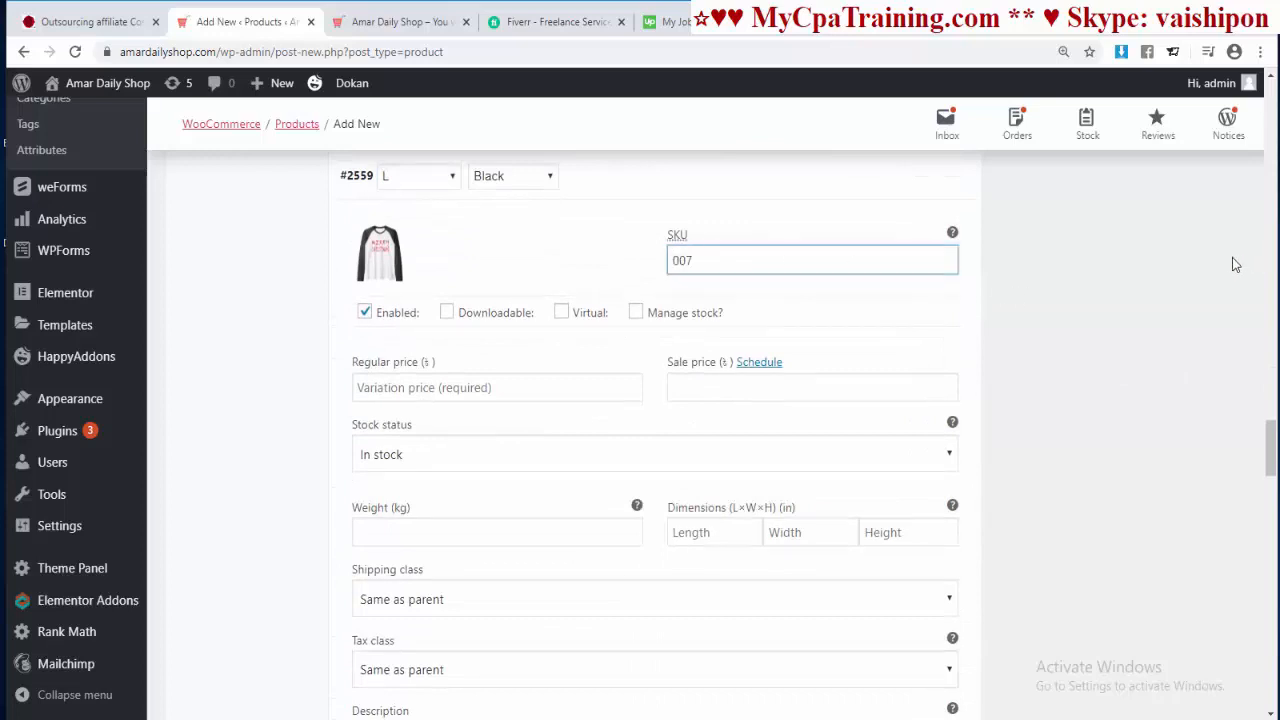
type("5")
scroll(1020, 404, "down", 4)
scroll(1018, 406, "down", 2)
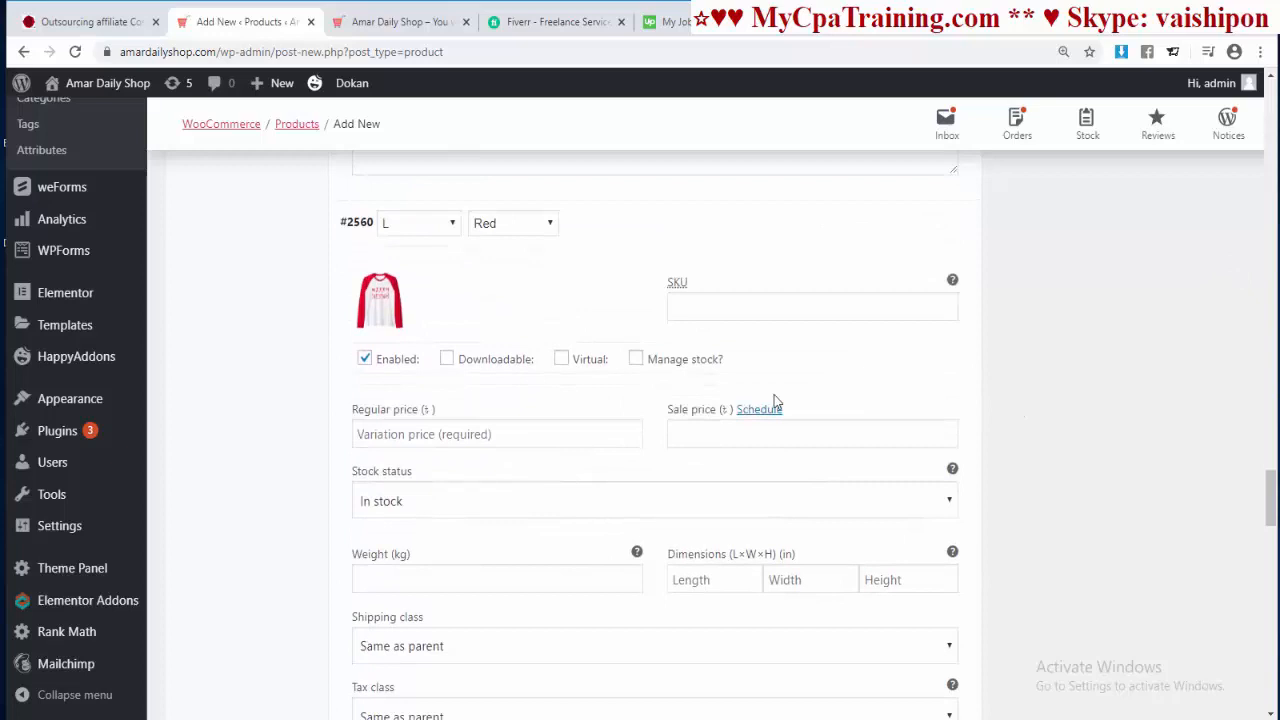
left_click(685, 312)
type("007")
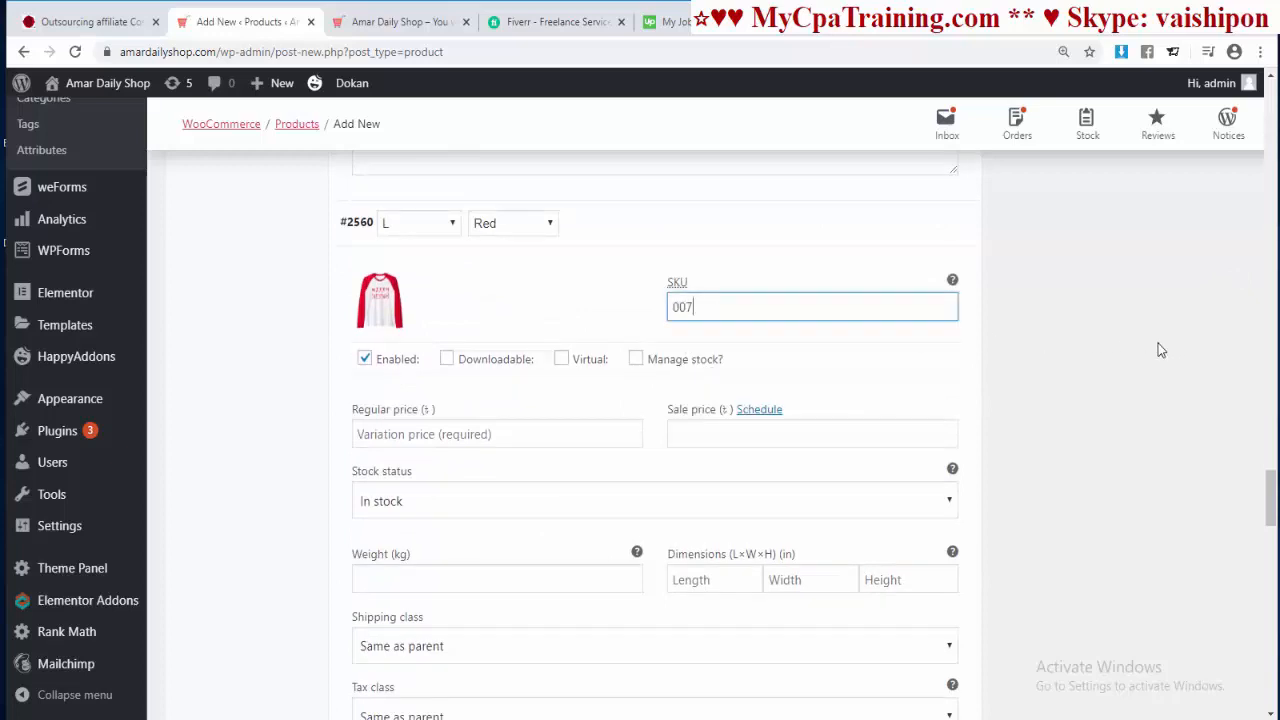
type("6")
scroll(1110, 370, "down", 5)
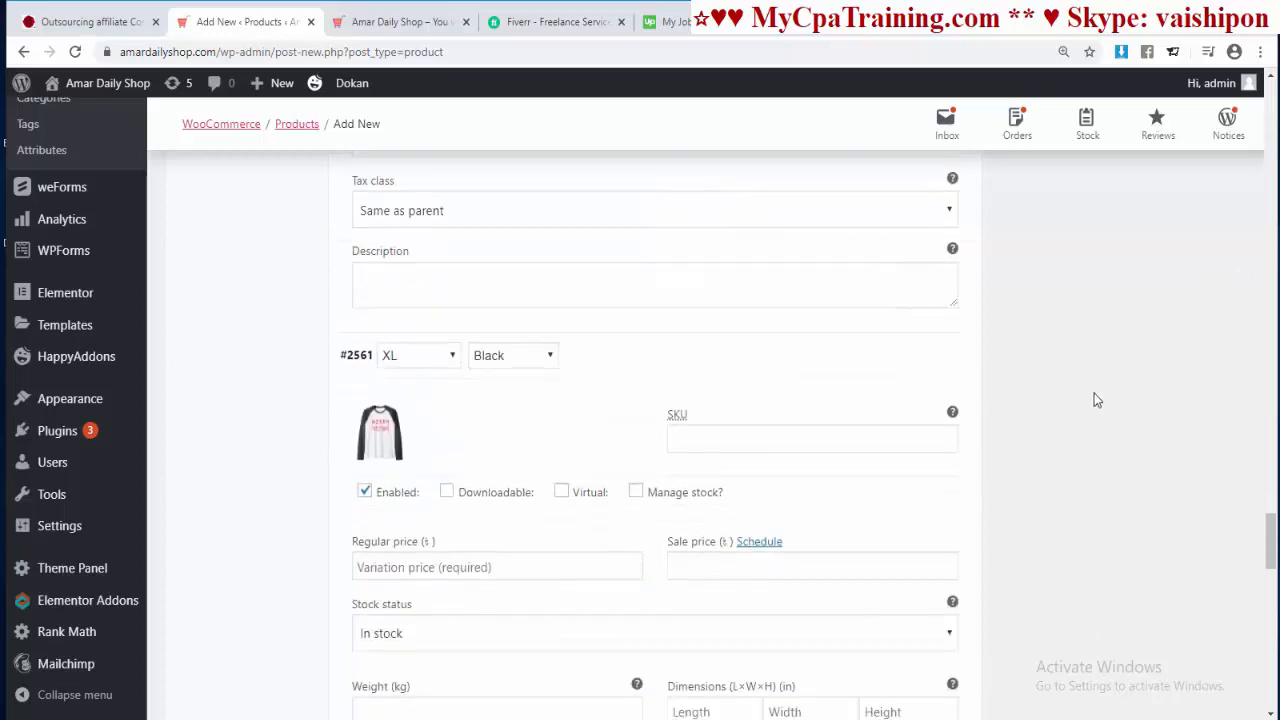
scroll(1094, 400, "down", 3)
left_click(708, 192)
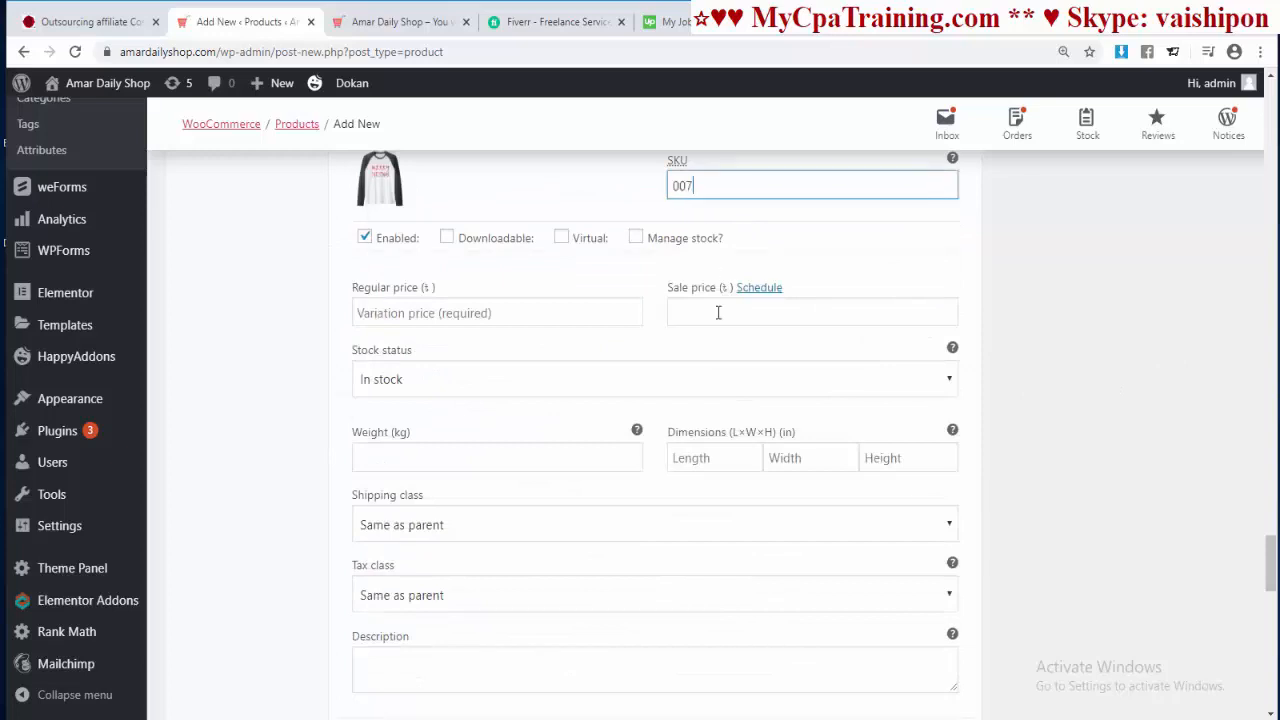
scroll(718, 313, "down", 4)
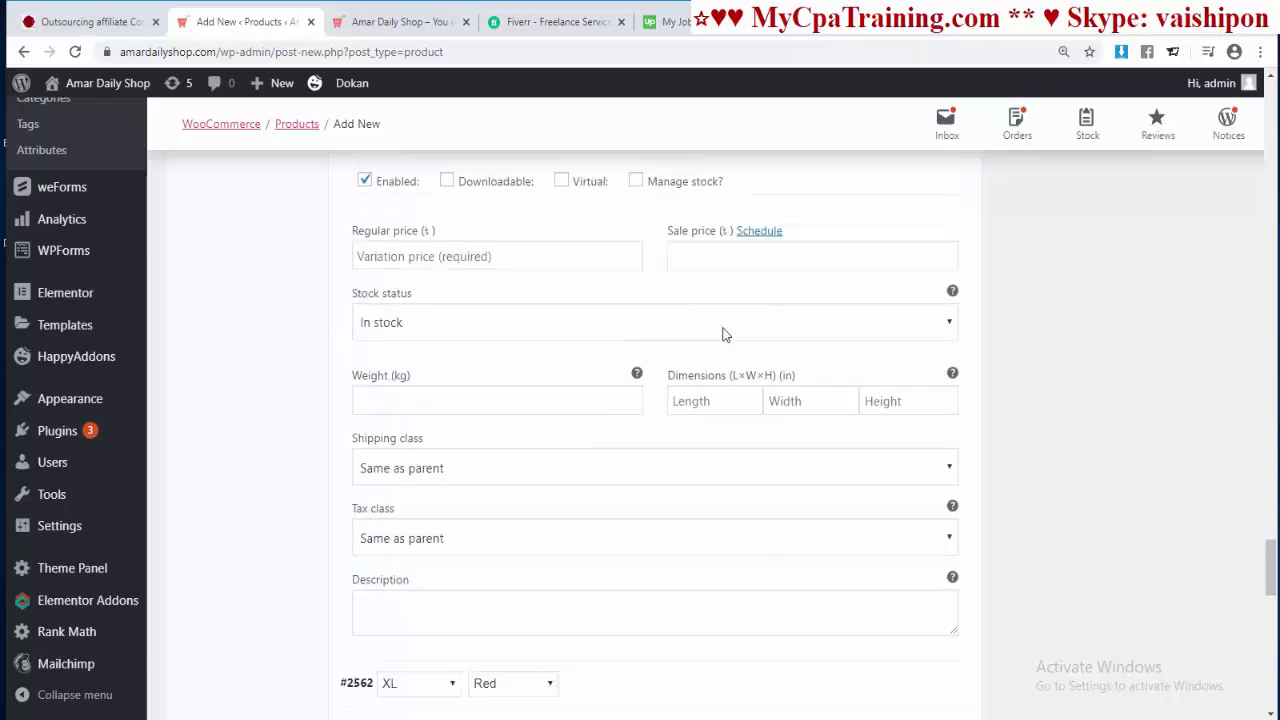
left_click(699, 396)
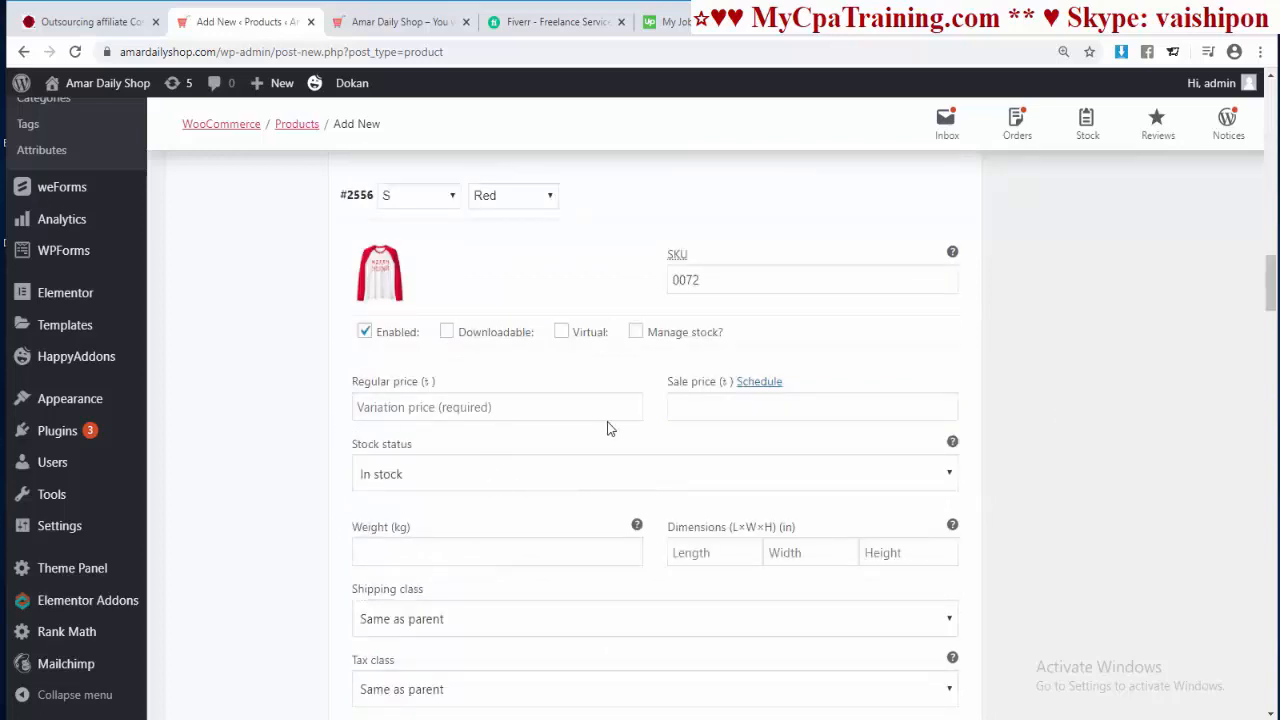
scroll(670, 494, "up", 10)
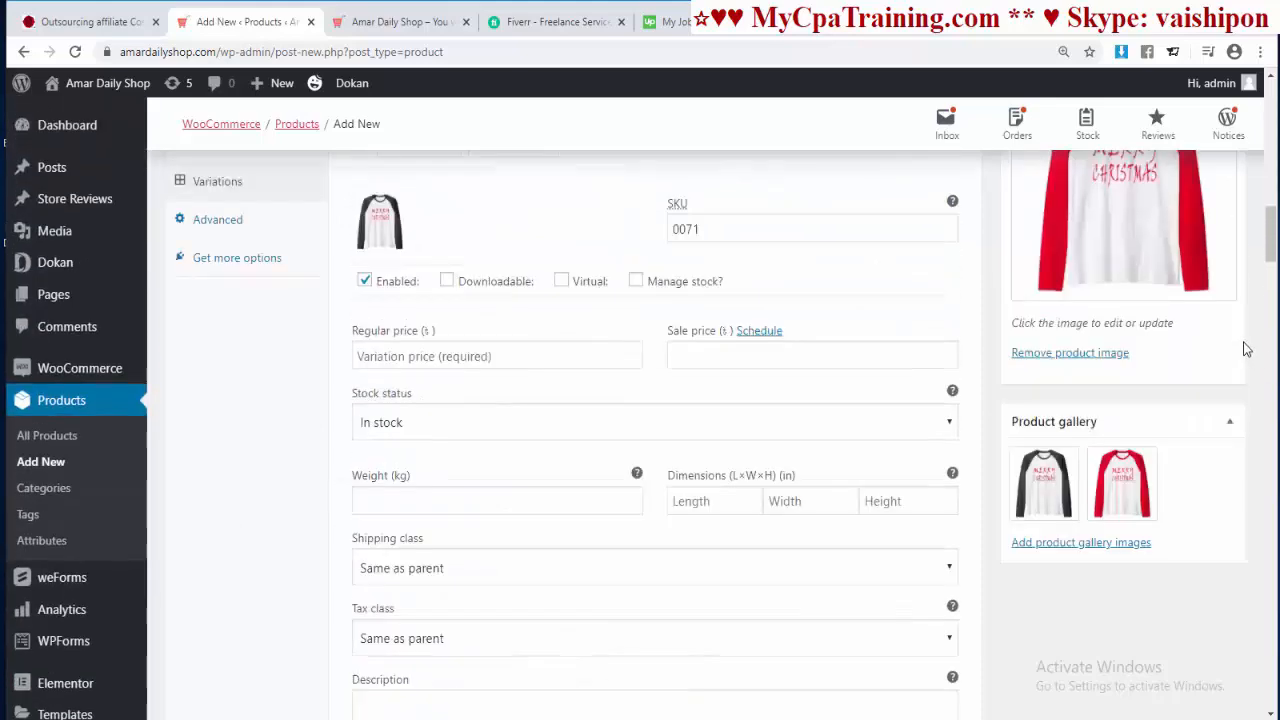
scroll(1229, 338, "up", 4)
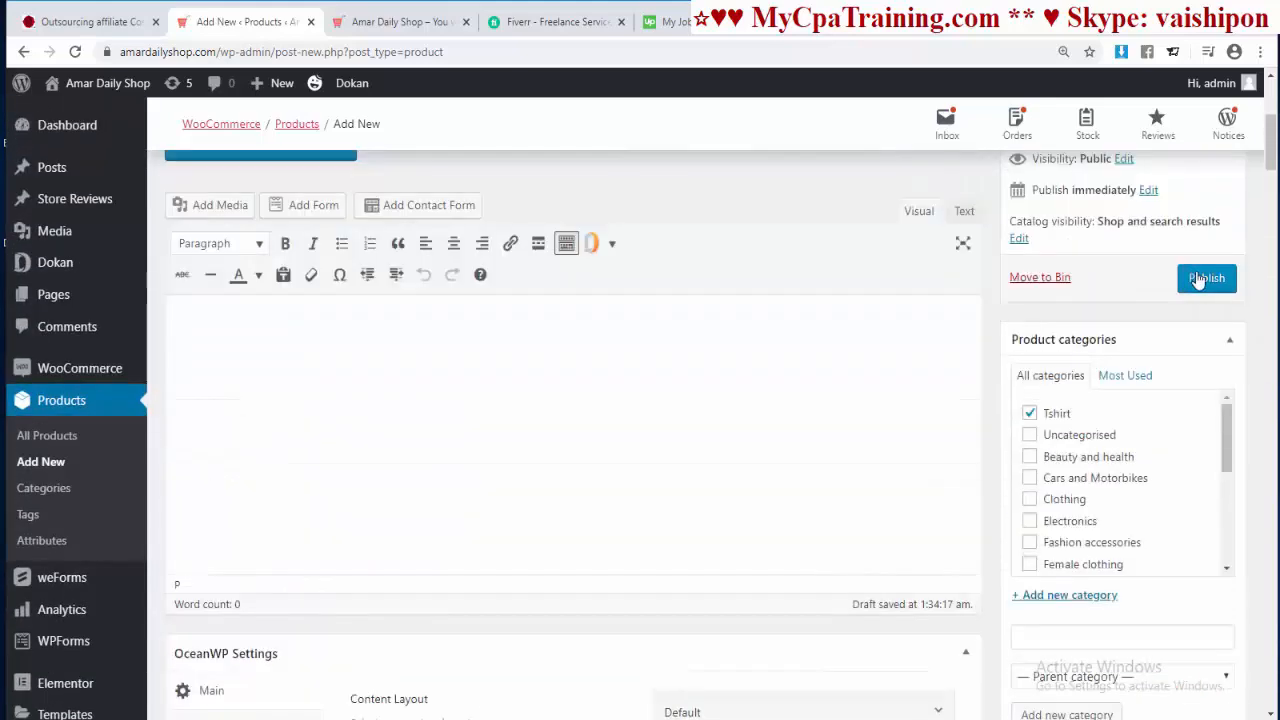
Step: Publish the T-shirt, then bulk-set all eight variations' regular price to 25 and verify
left_click(1198, 278)
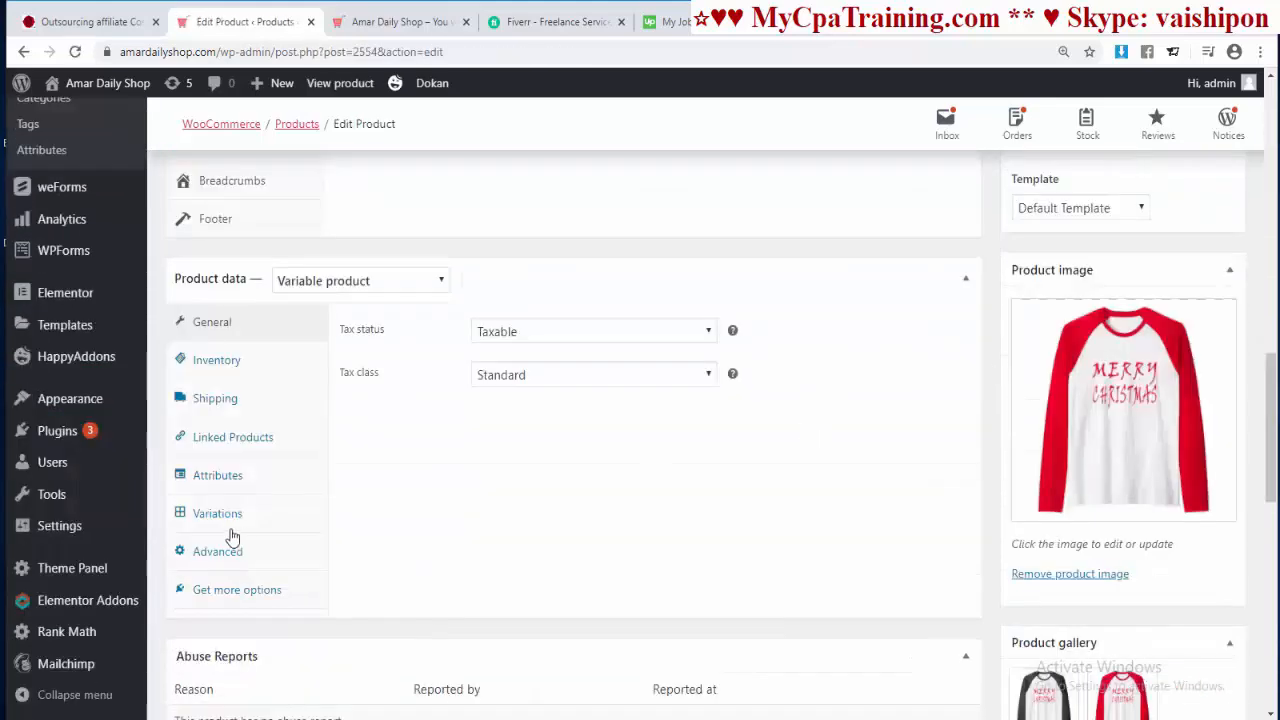
left_click(220, 514)
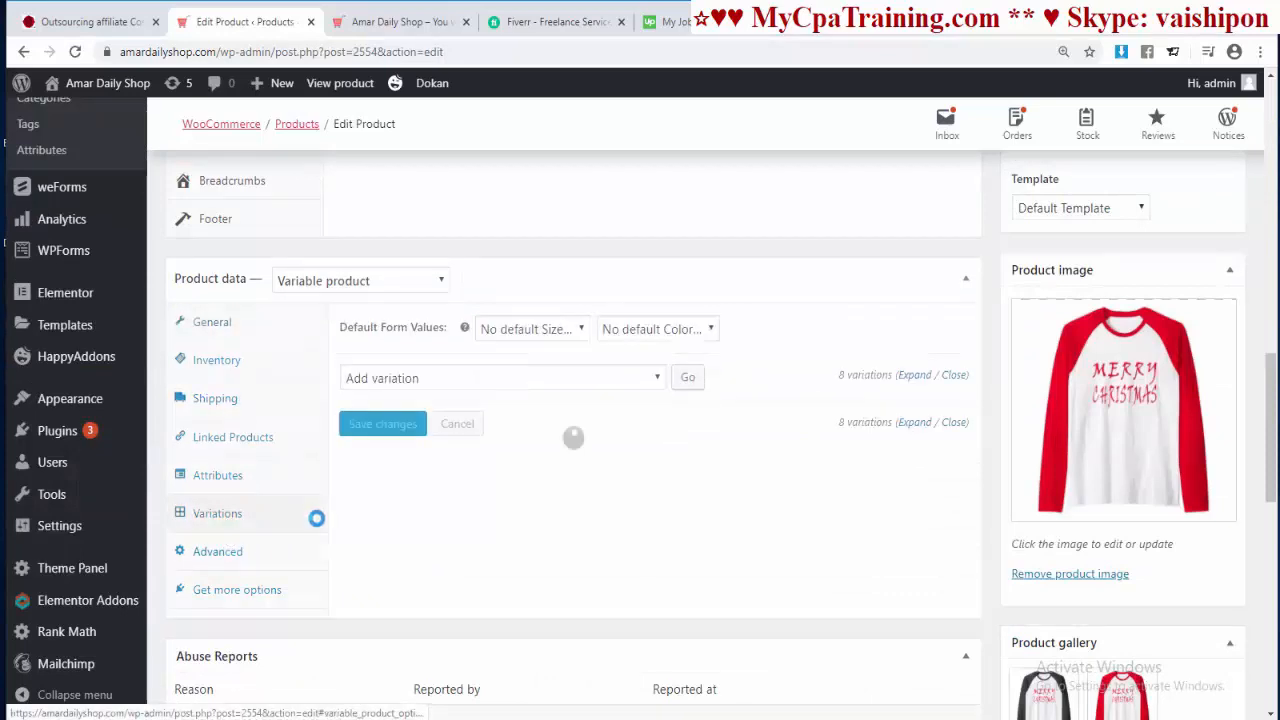
left_click(657, 382)
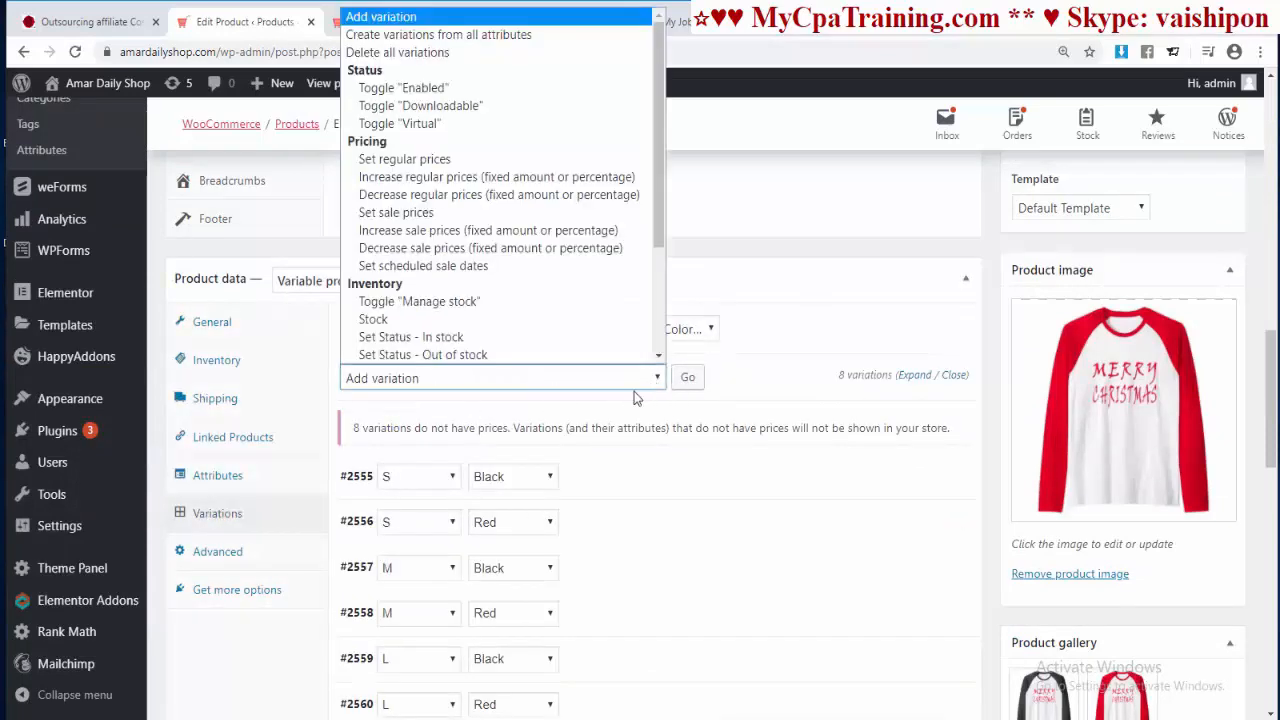
scroll(386, 130, "down", 1)
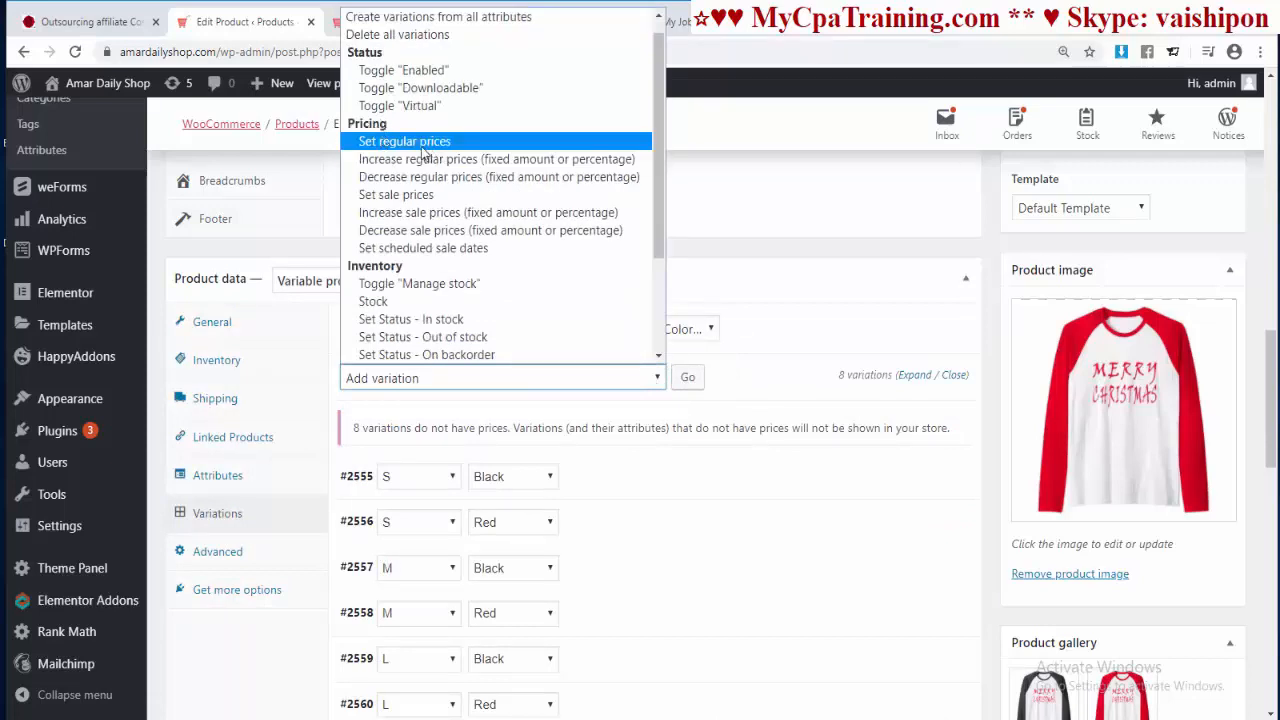
left_click(424, 148)
left_click(687, 386)
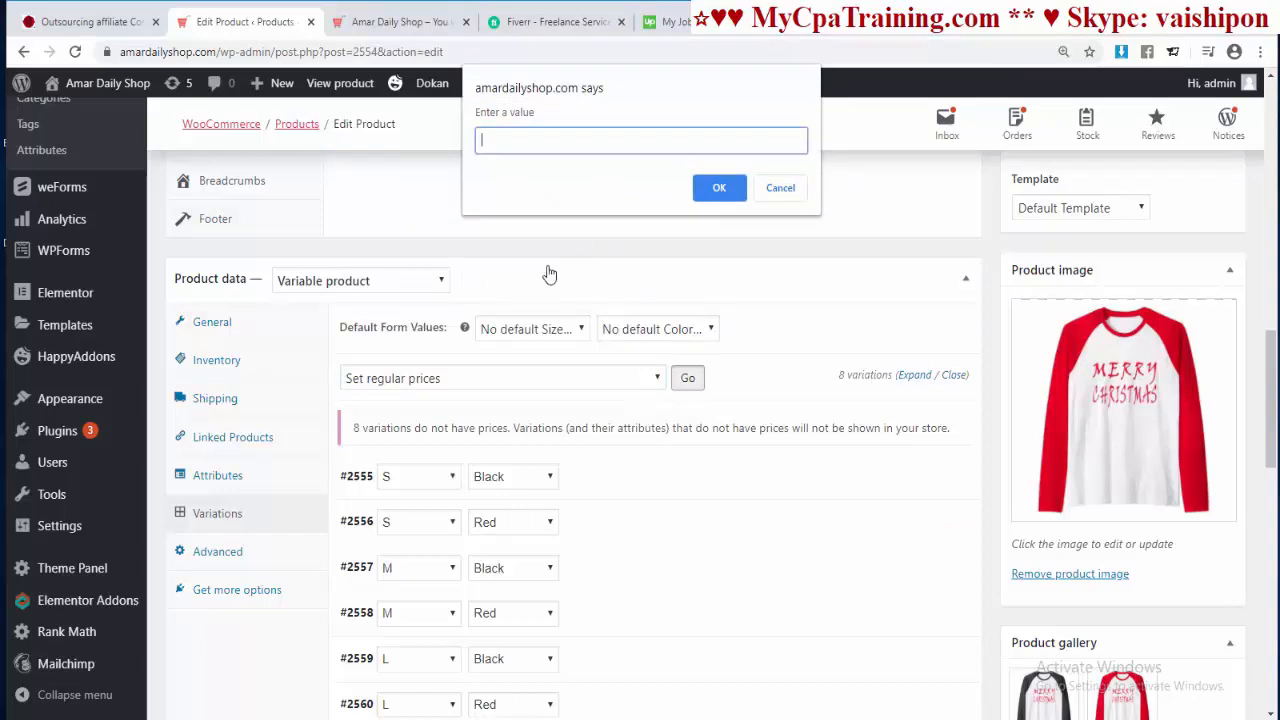
left_click(722, 188)
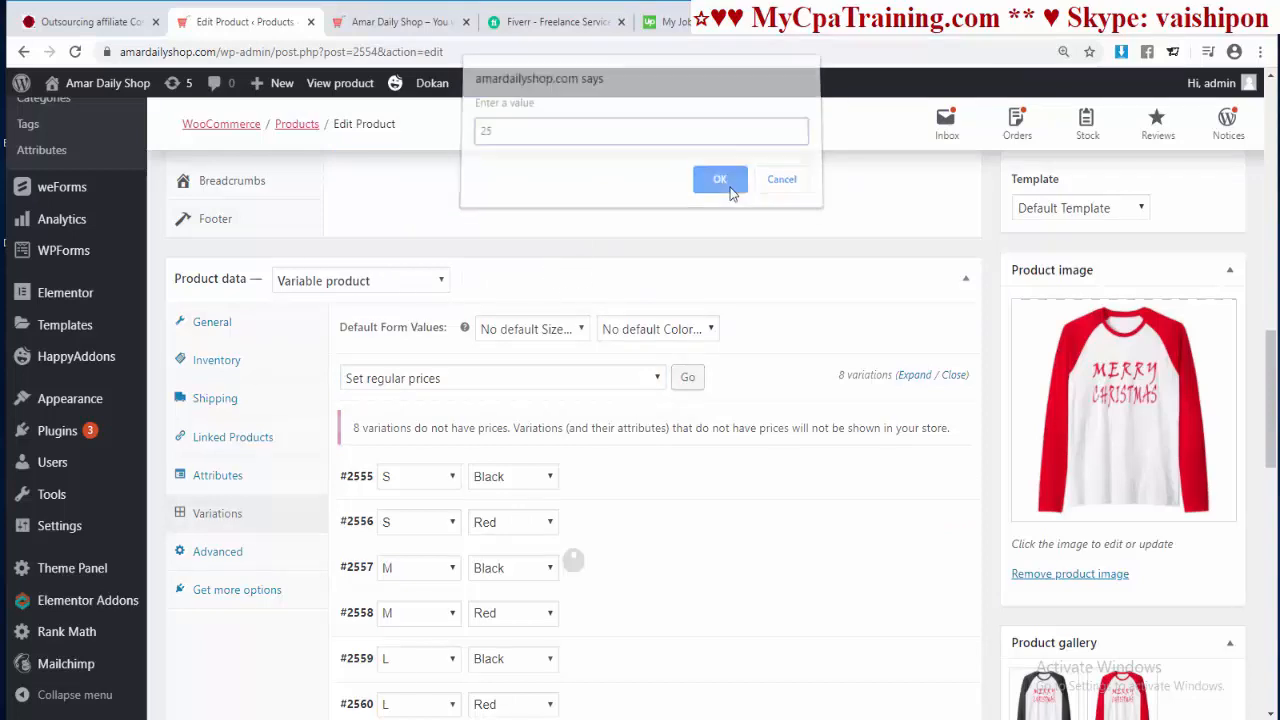
left_click(912, 385)
scroll(725, 478, "down", 3)
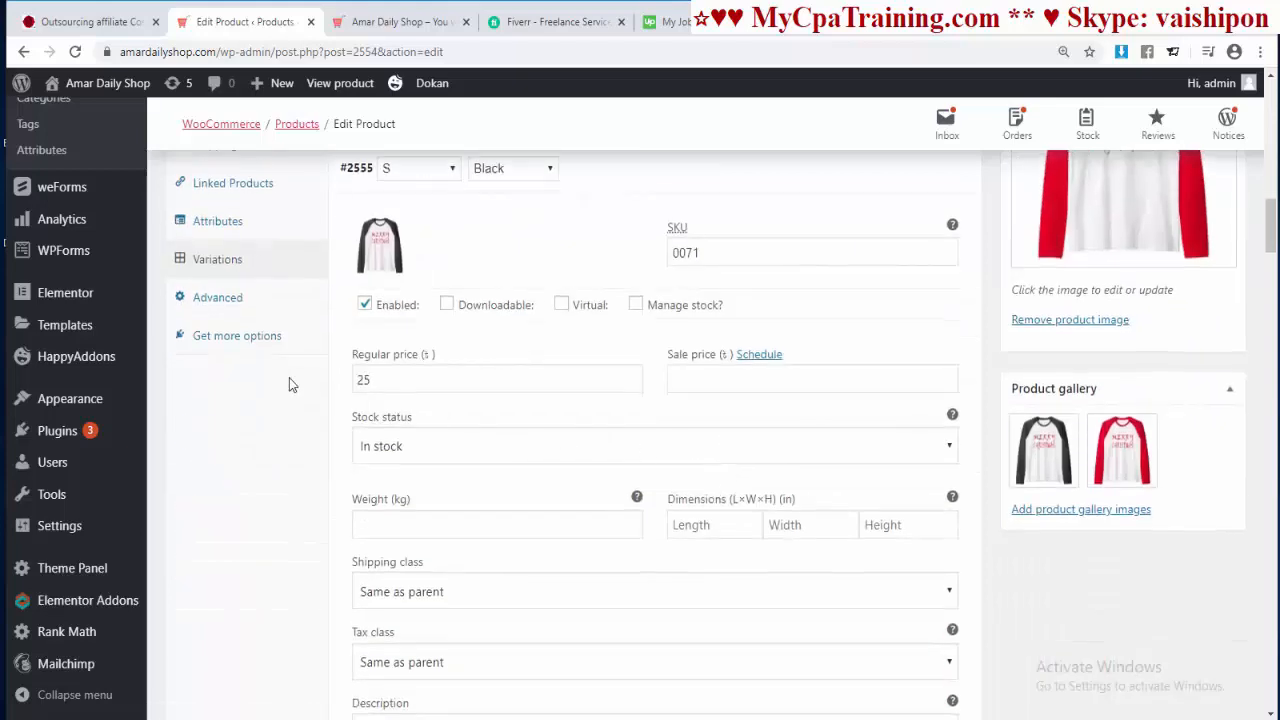
scroll(437, 467, "down", 6)
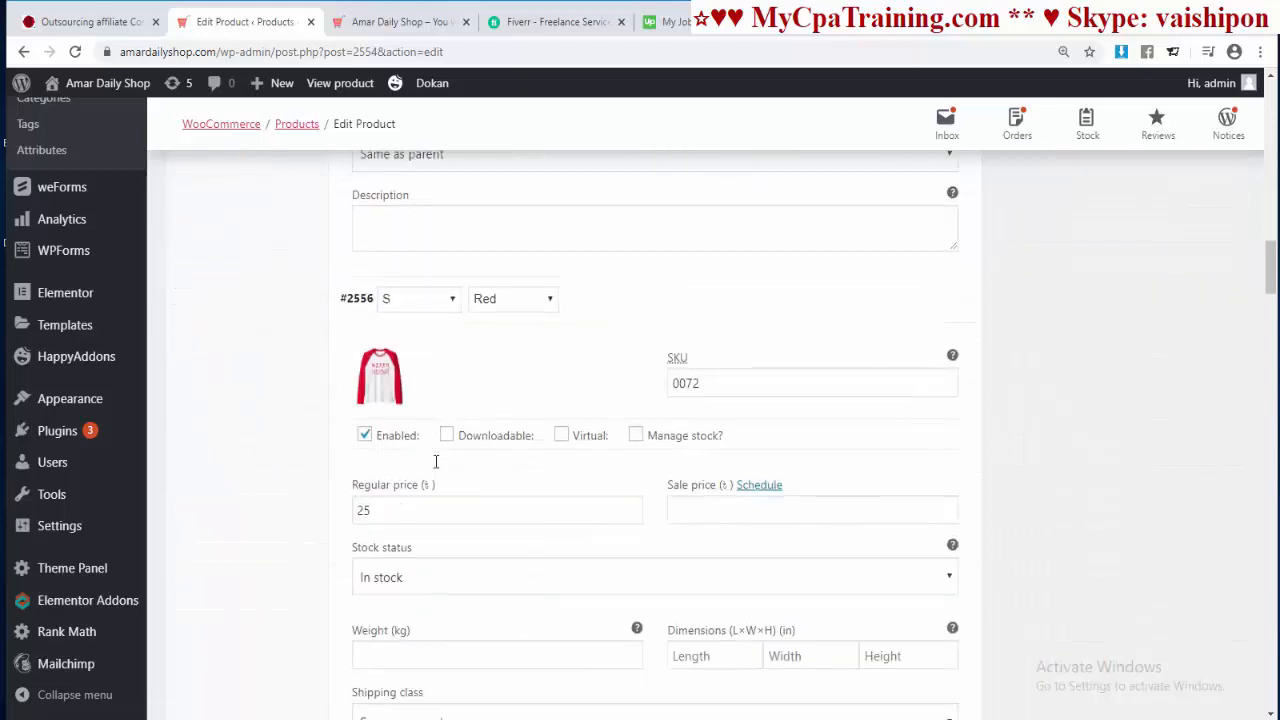
scroll(434, 459, "down", 2)
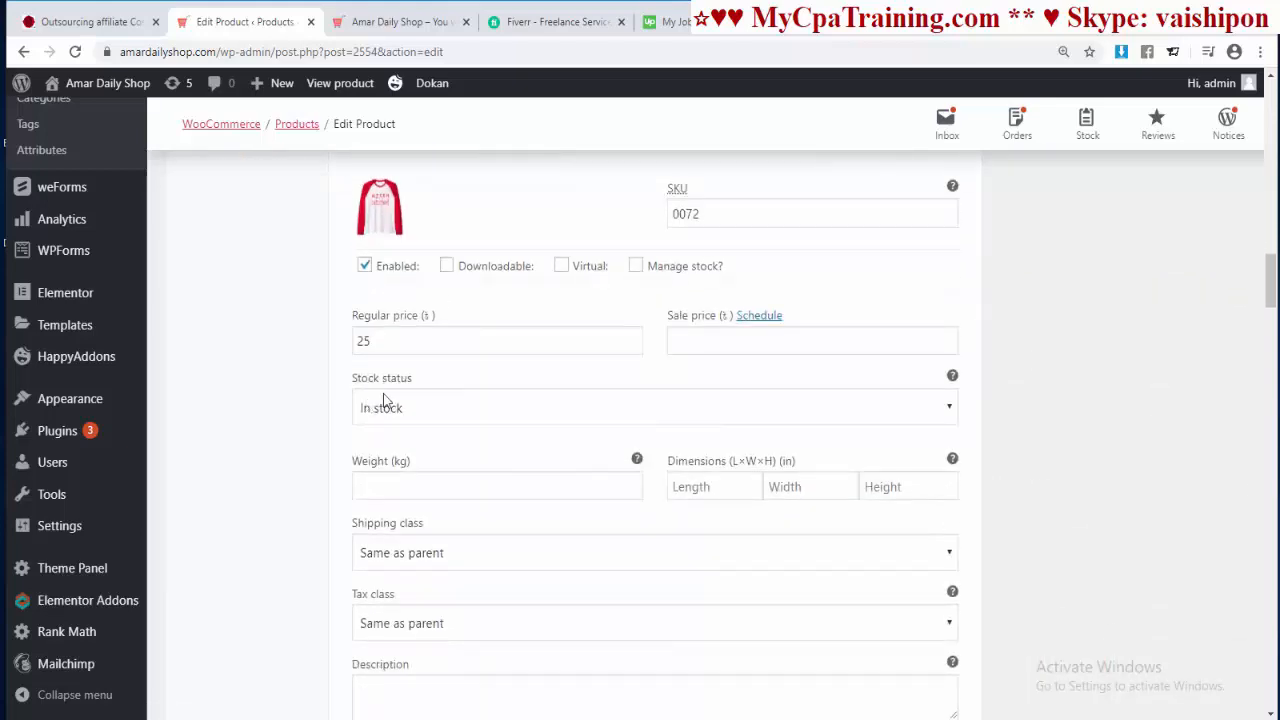
scroll(392, 519, "up", 10)
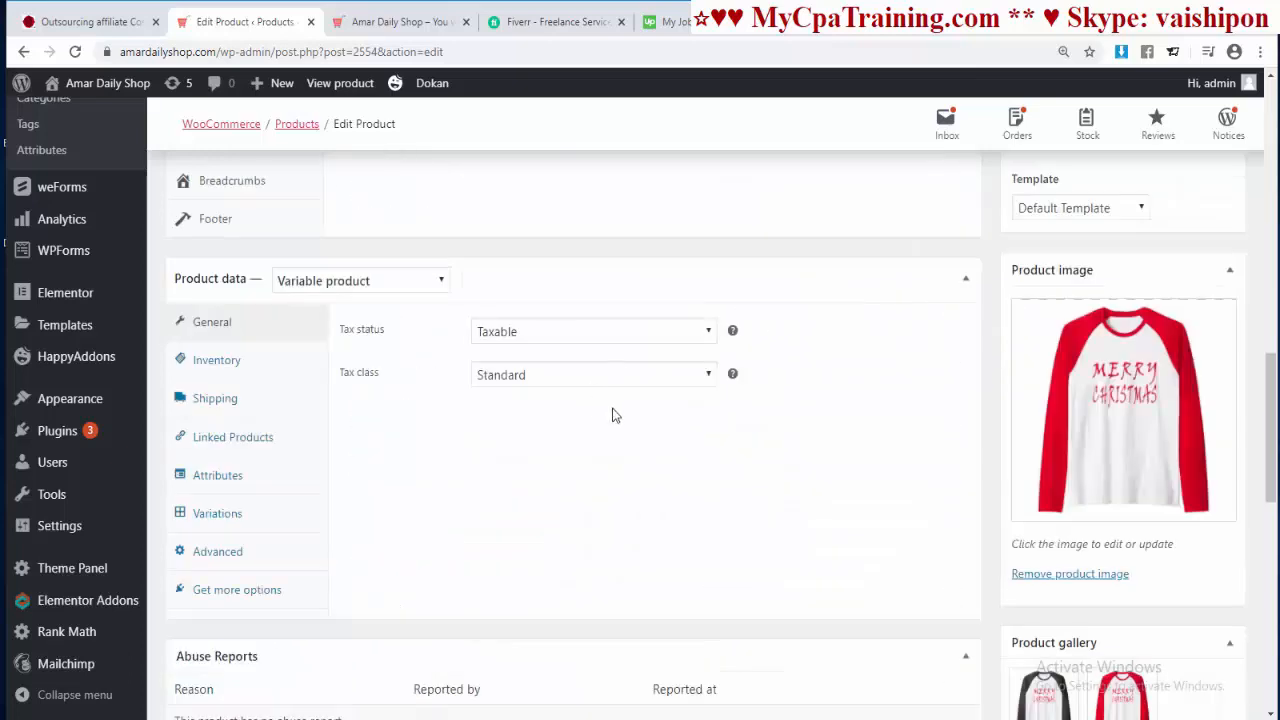
Step: Toggle 'Manage stock' on for all T-shirt variations with the bulk action
left_click(217, 513)
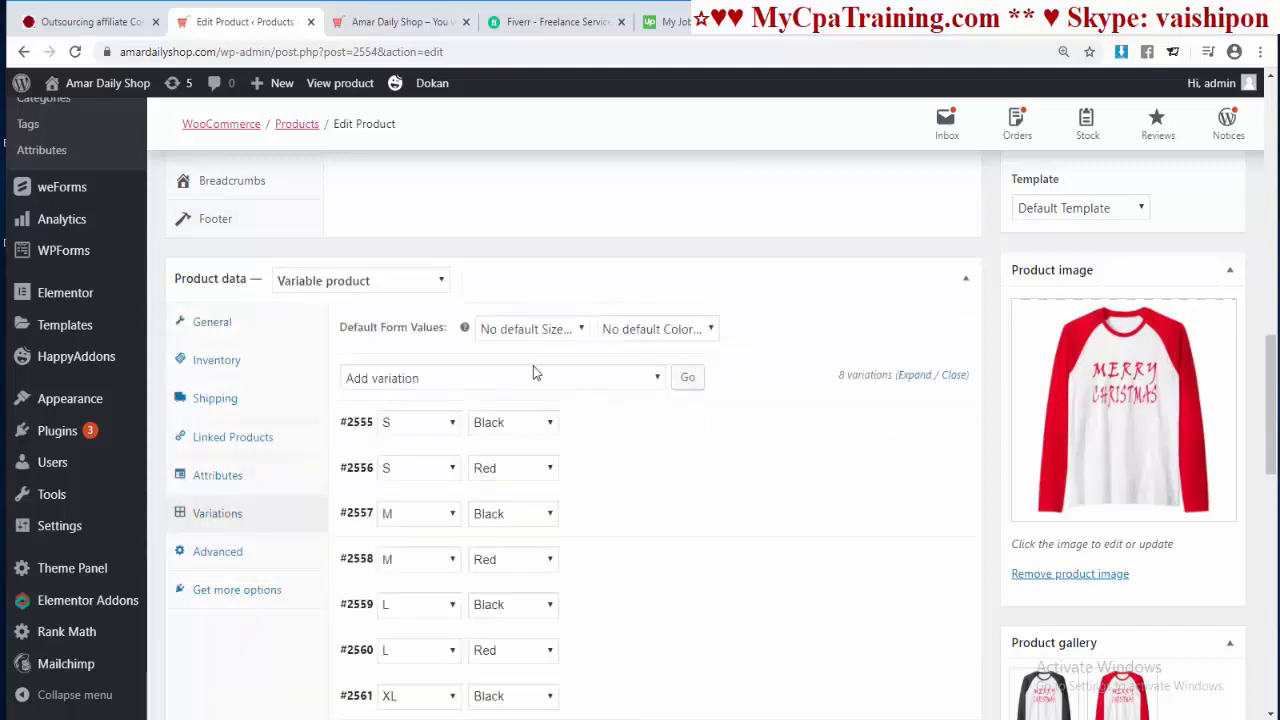
scroll(477, 377, "down", 1)
left_click(657, 293)
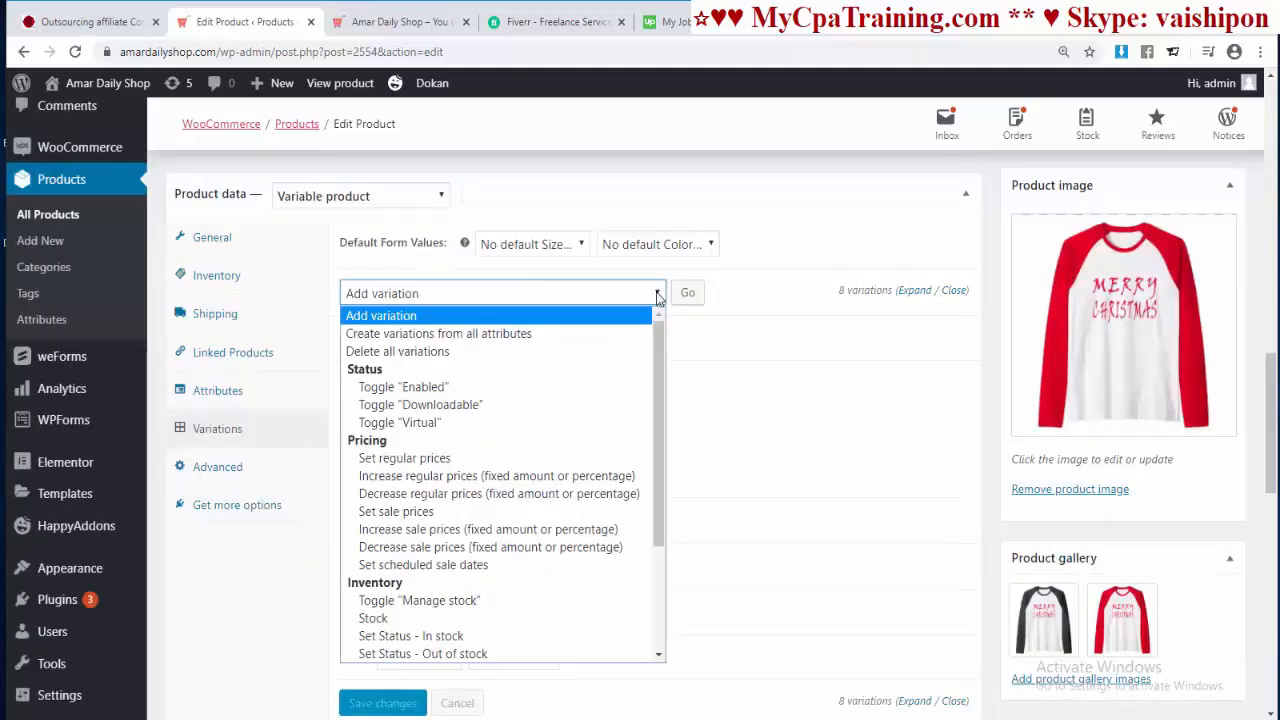
scroll(480, 540, "down", 3)
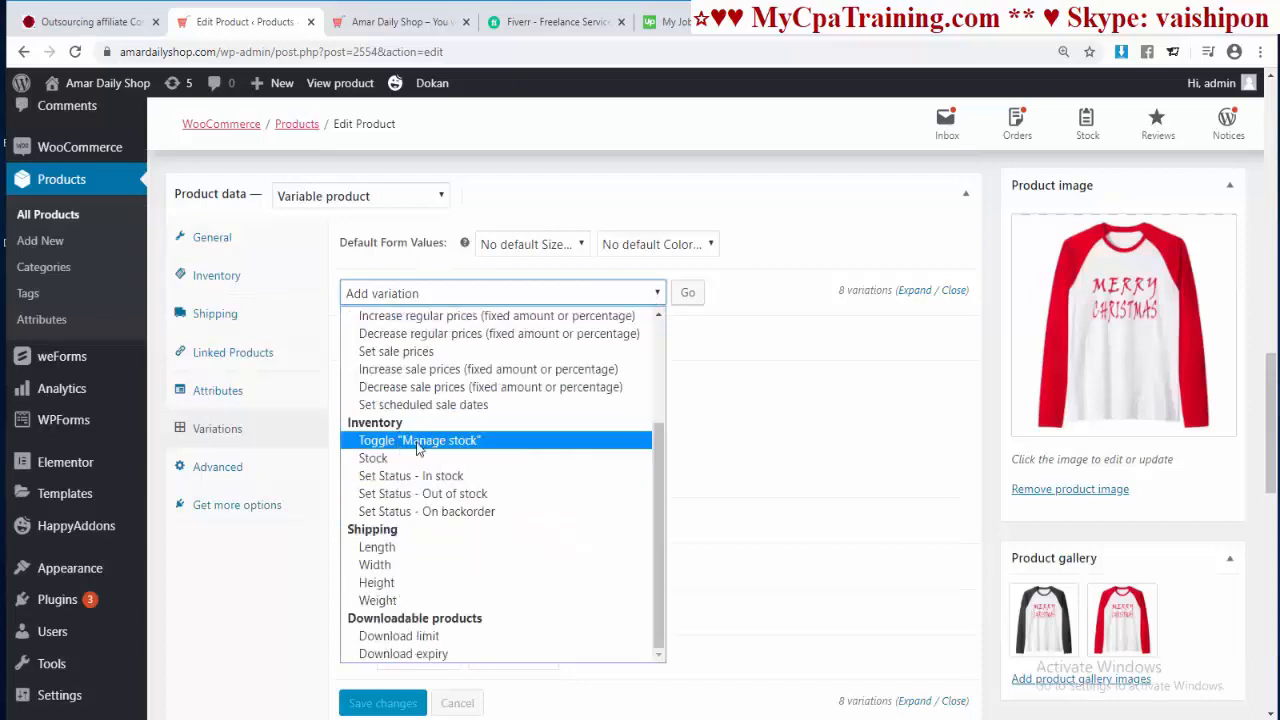
left_click(440, 446)
left_click(687, 294)
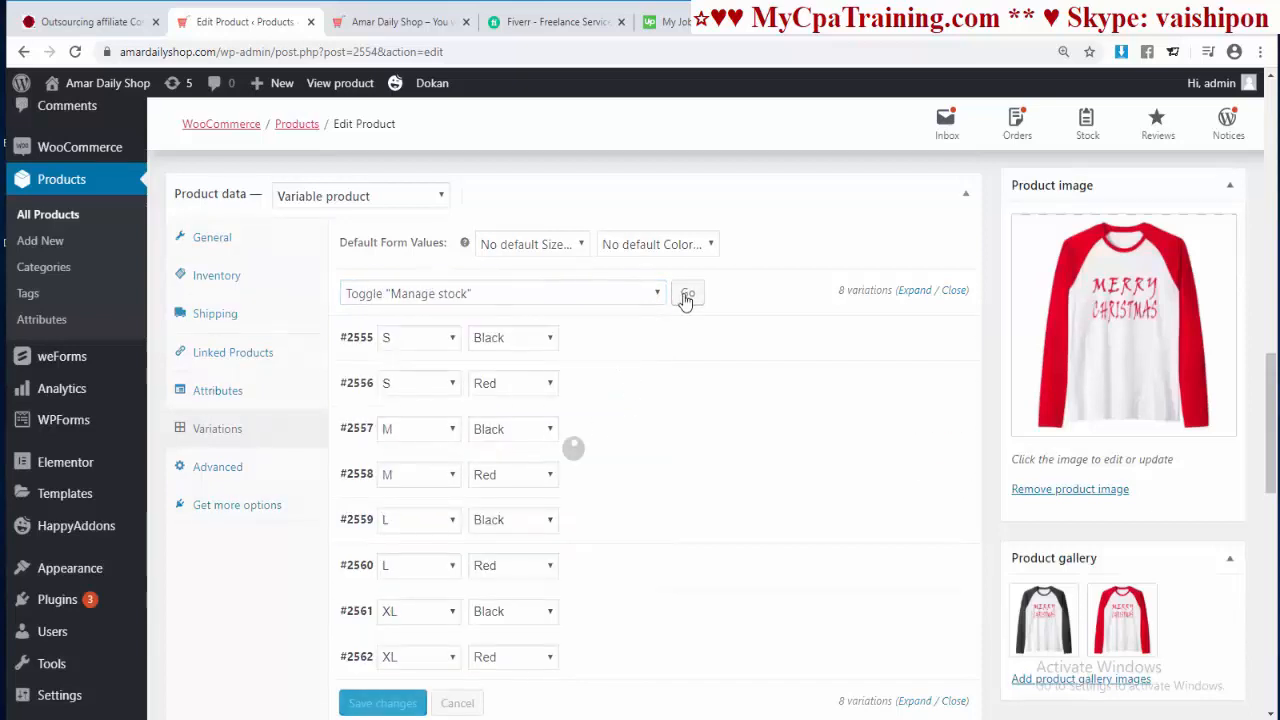
Step: Bulk-set every variation's stock quantity to 10 and expand the variations to verify
left_click(657, 294)
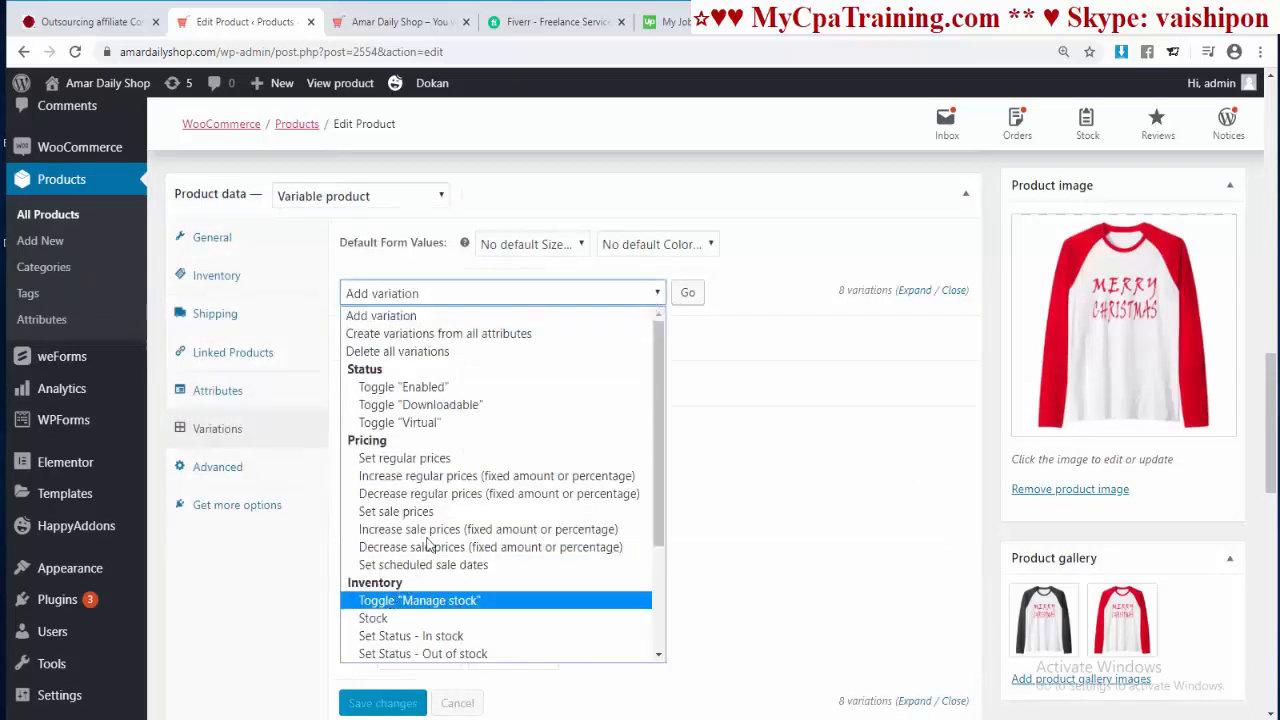
scroll(400, 460, "down", 3)
left_click(395, 458)
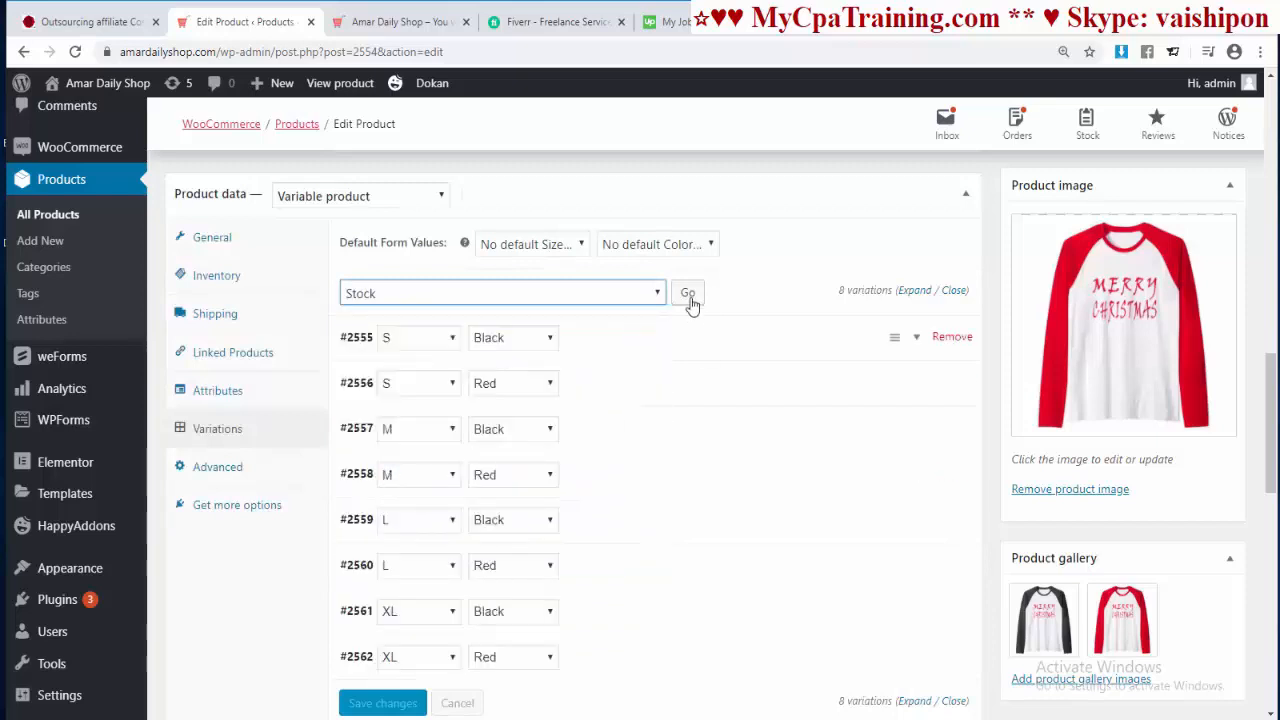
left_click(687, 294)
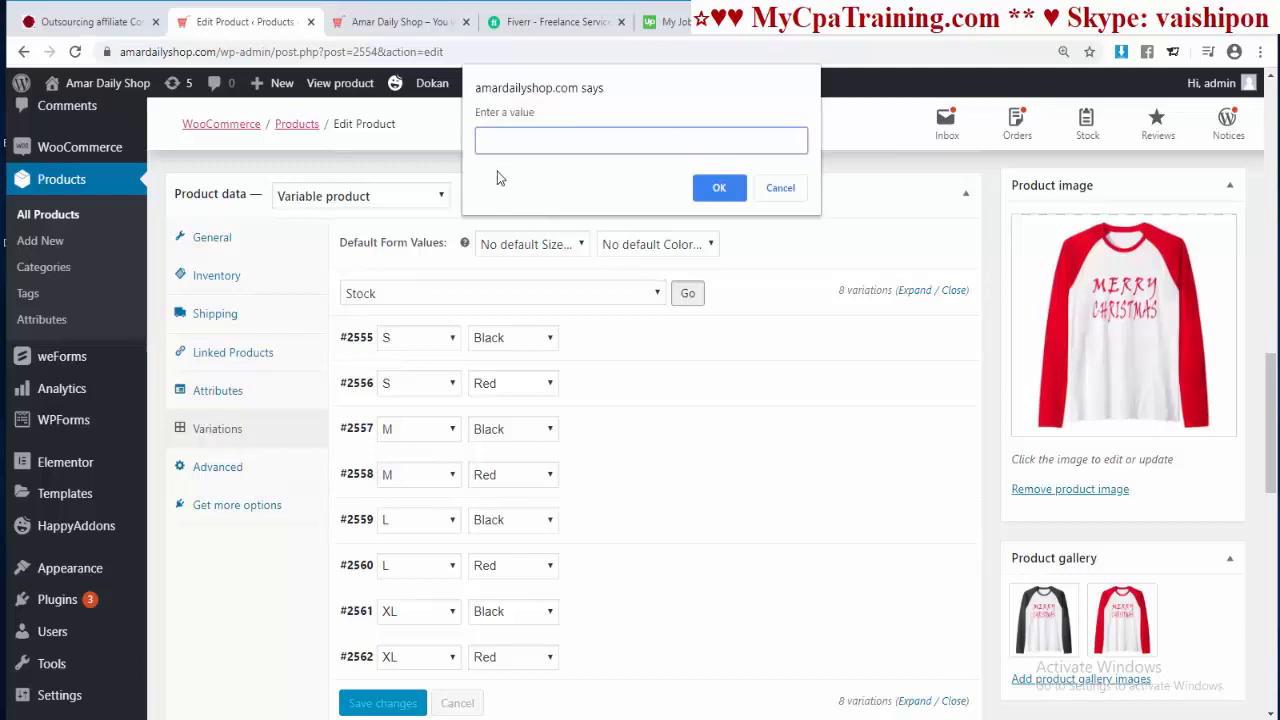
left_click(719, 188)
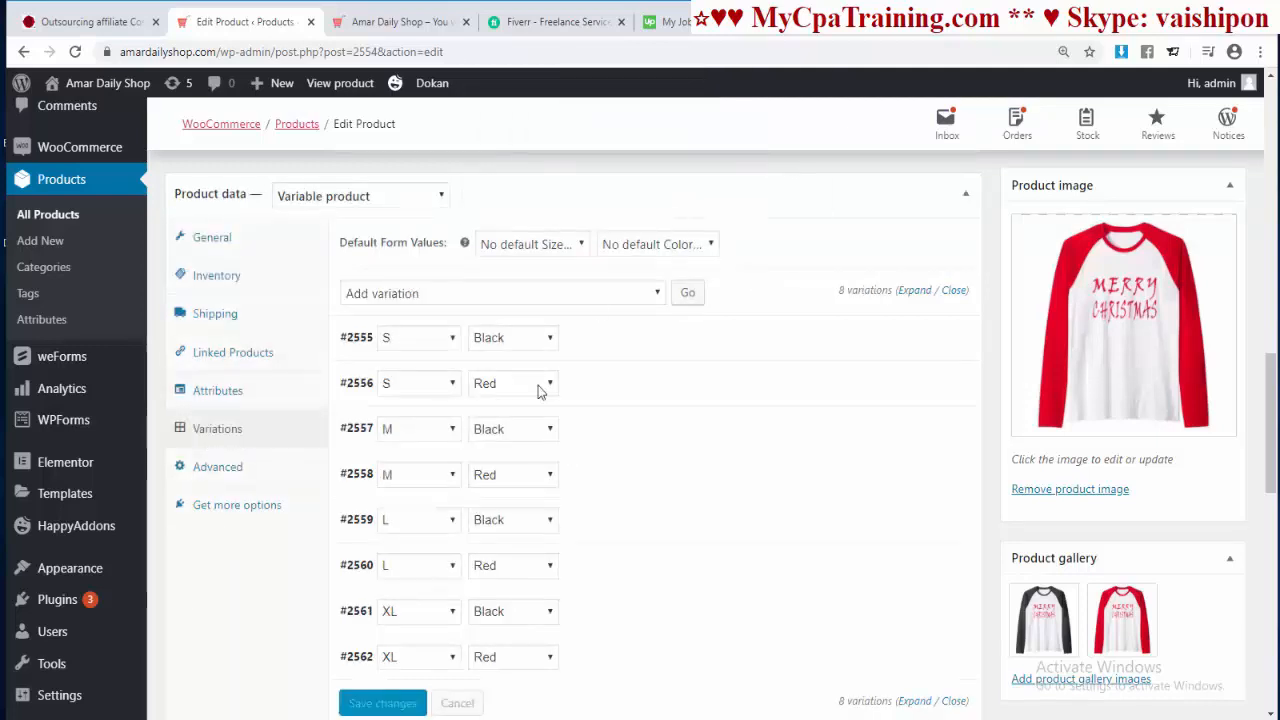
left_click(913, 290)
scroll(840, 390, "down", 2)
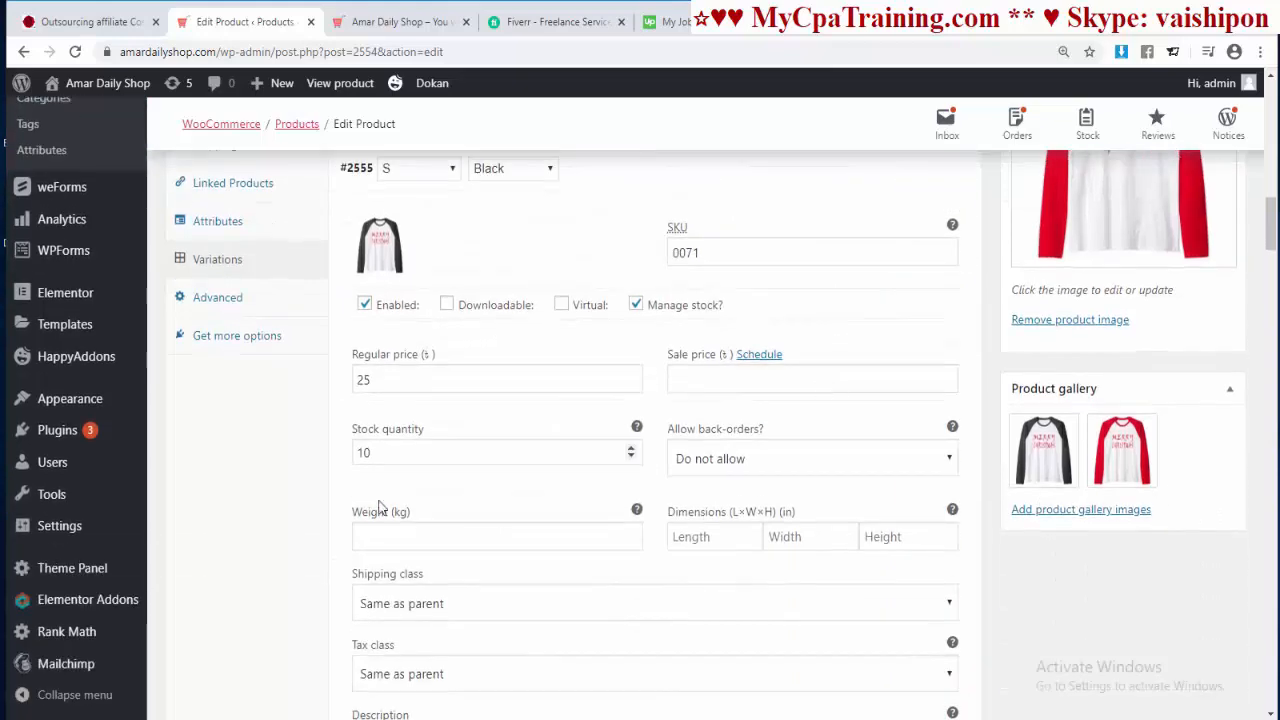
scroll(372, 505, "down", 6)
scroll(604, 471, "down", 8)
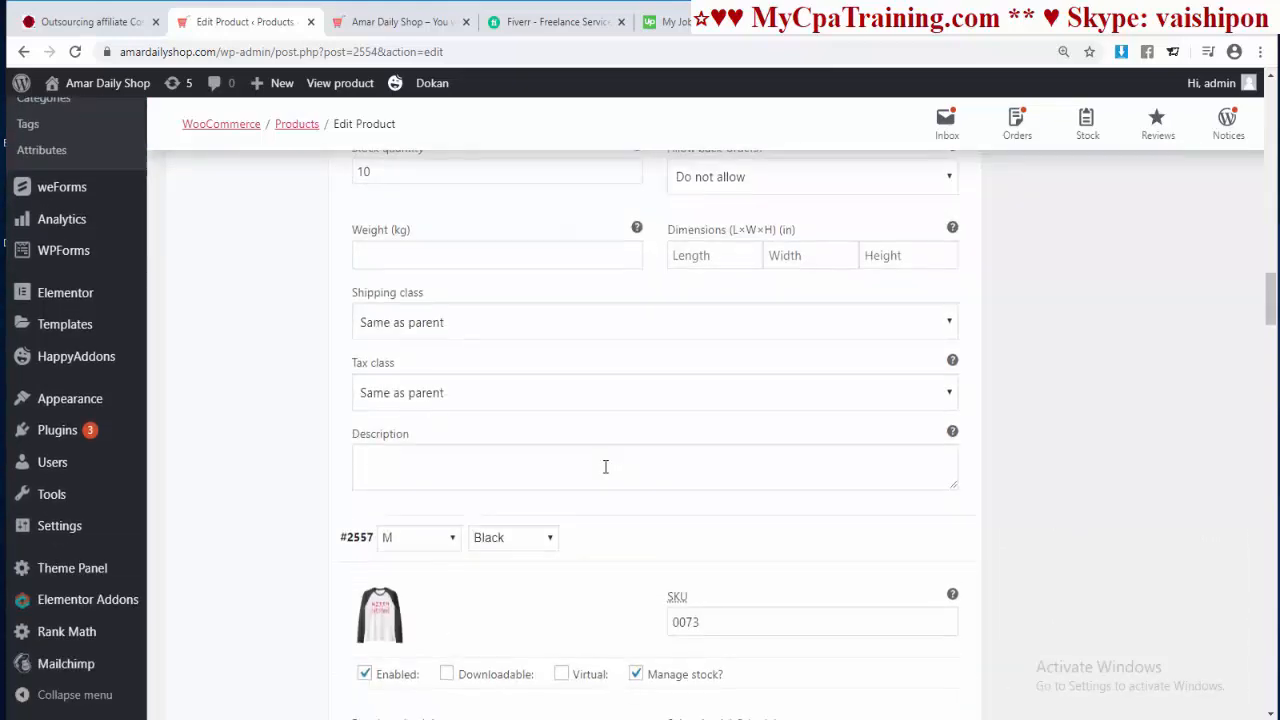
scroll(604, 471, "down", 5)
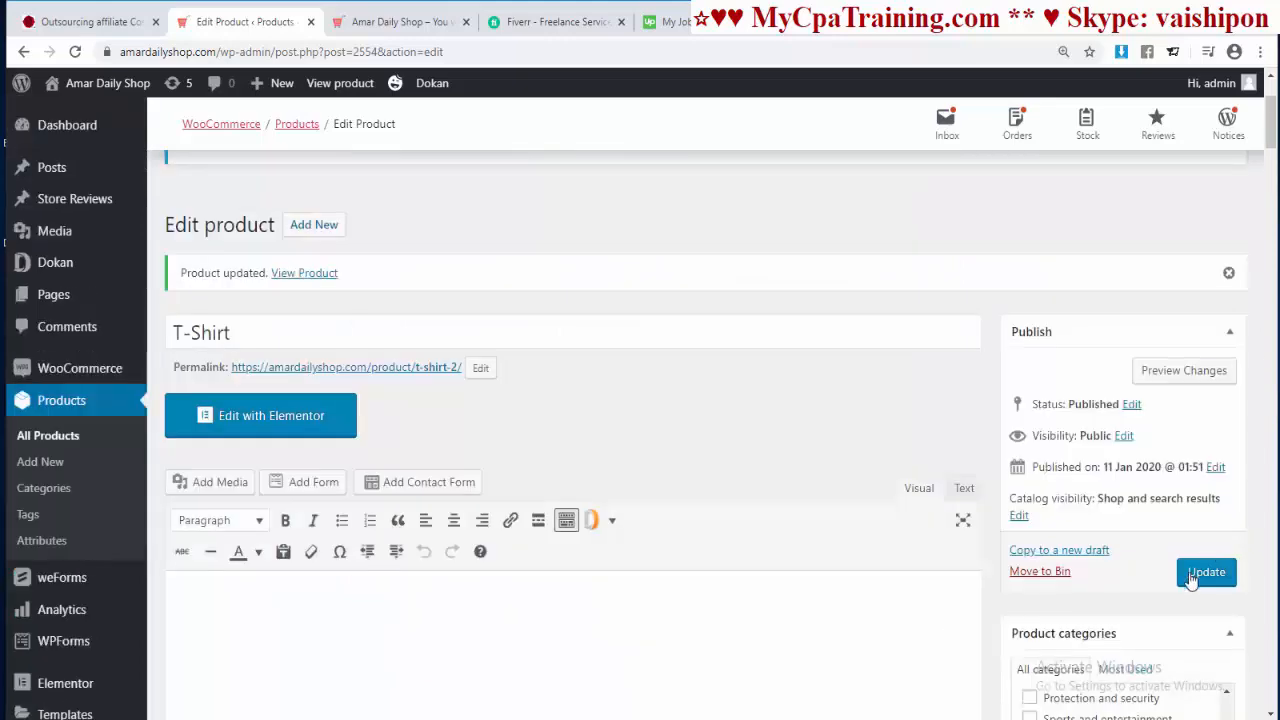
Step: Update the T-shirt product to save the stock changes
left_click(1206, 576)
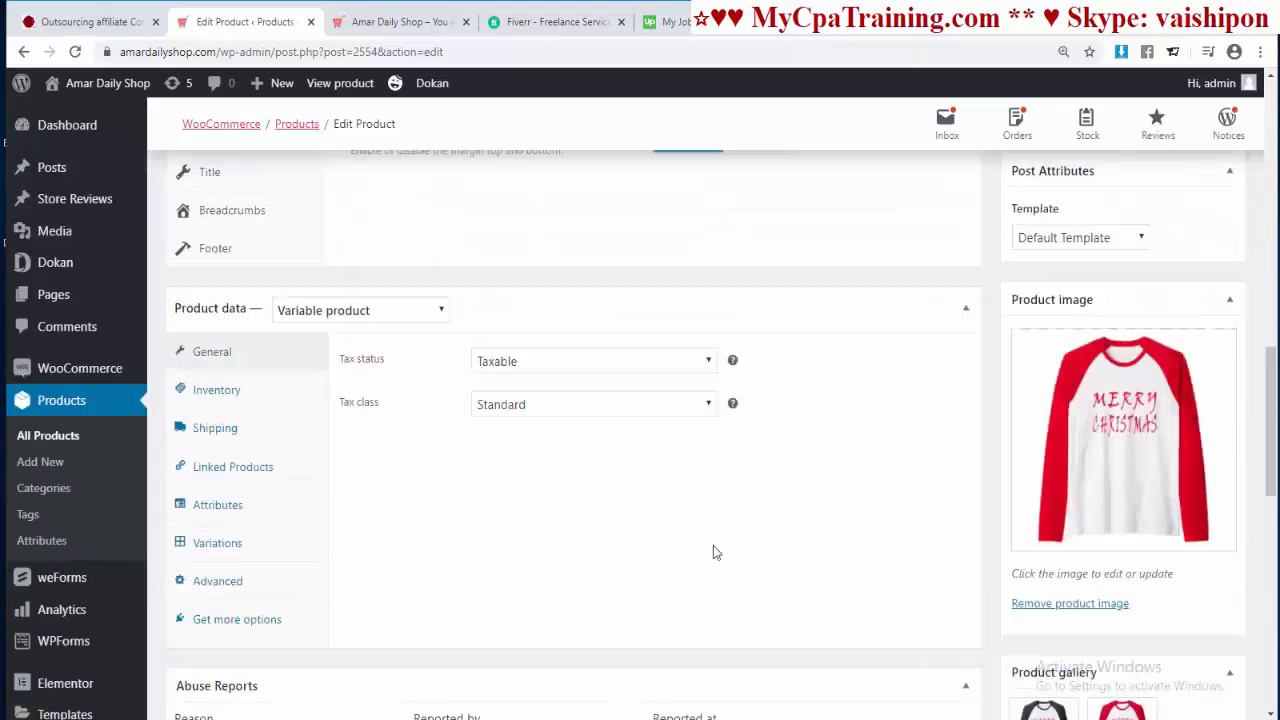
scroll(713, 546, "up", 11)
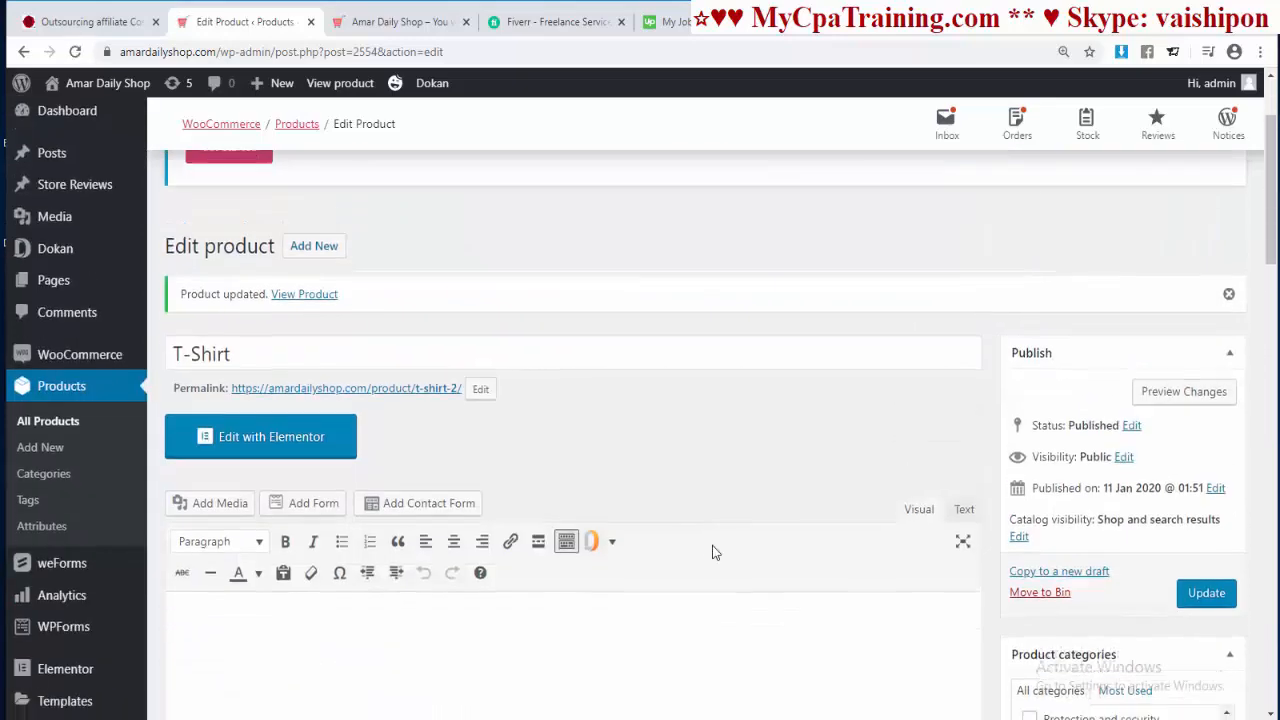
scroll(712, 546, "down", 7)
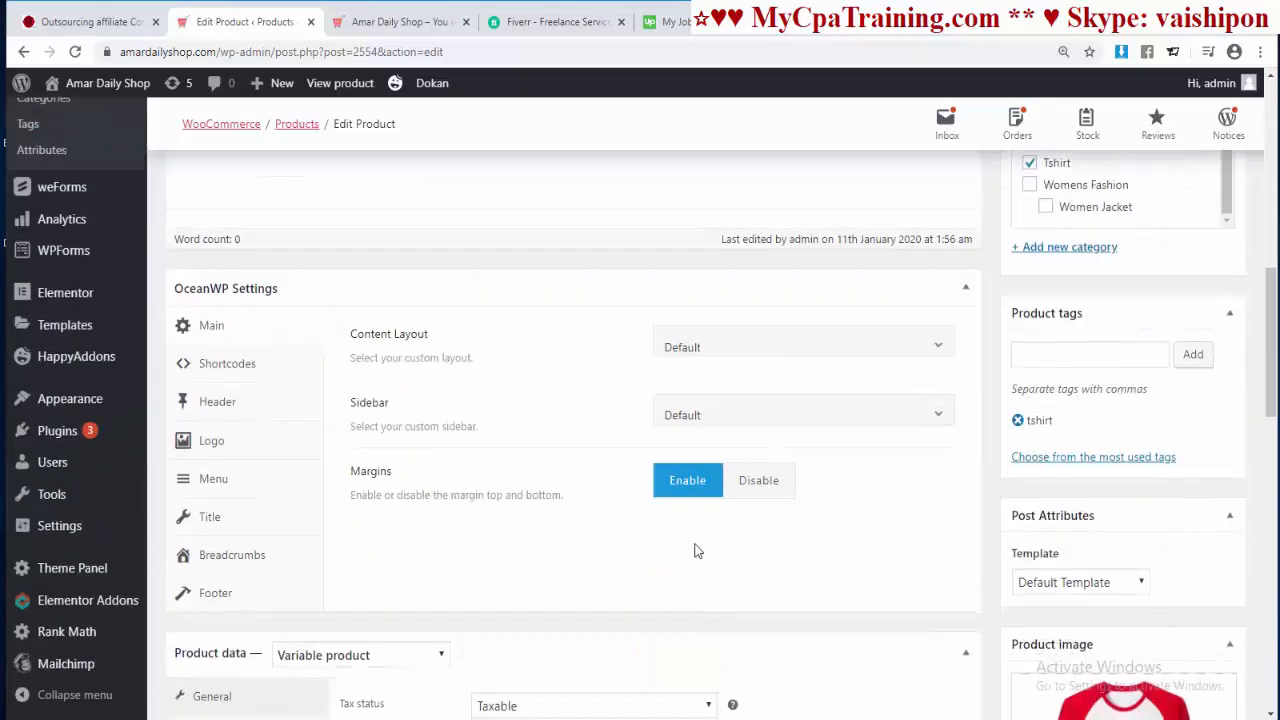
Step: Reload the live Amar Daily Shop and open the T-Shirt from New Arrivals
left_click(390, 22)
left_click(245, 52)
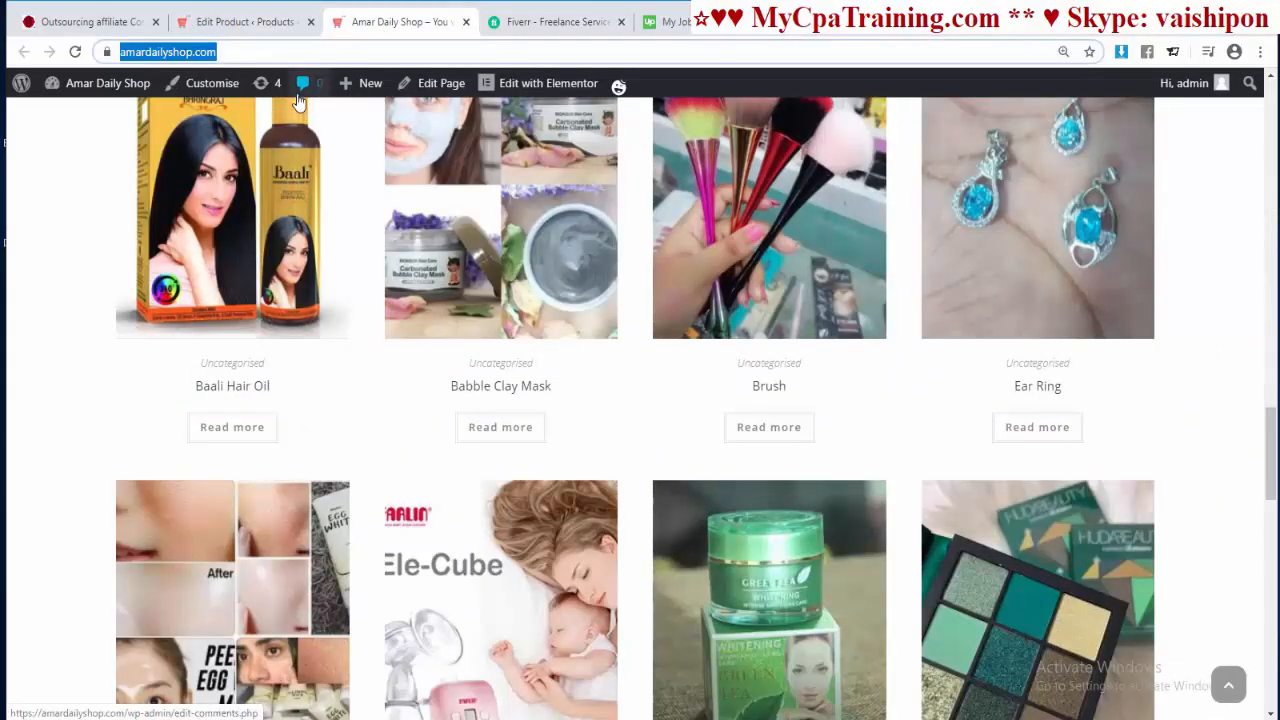
key("Return")
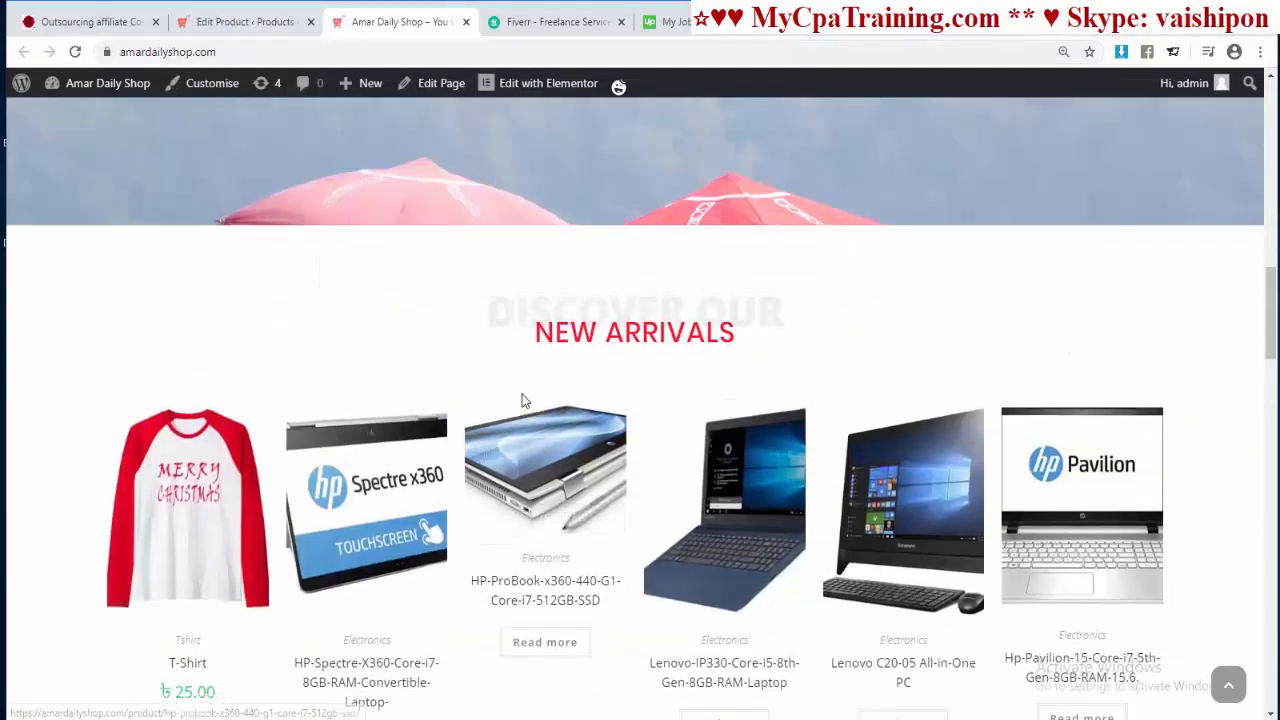
scroll(173, 532, "down", 1)
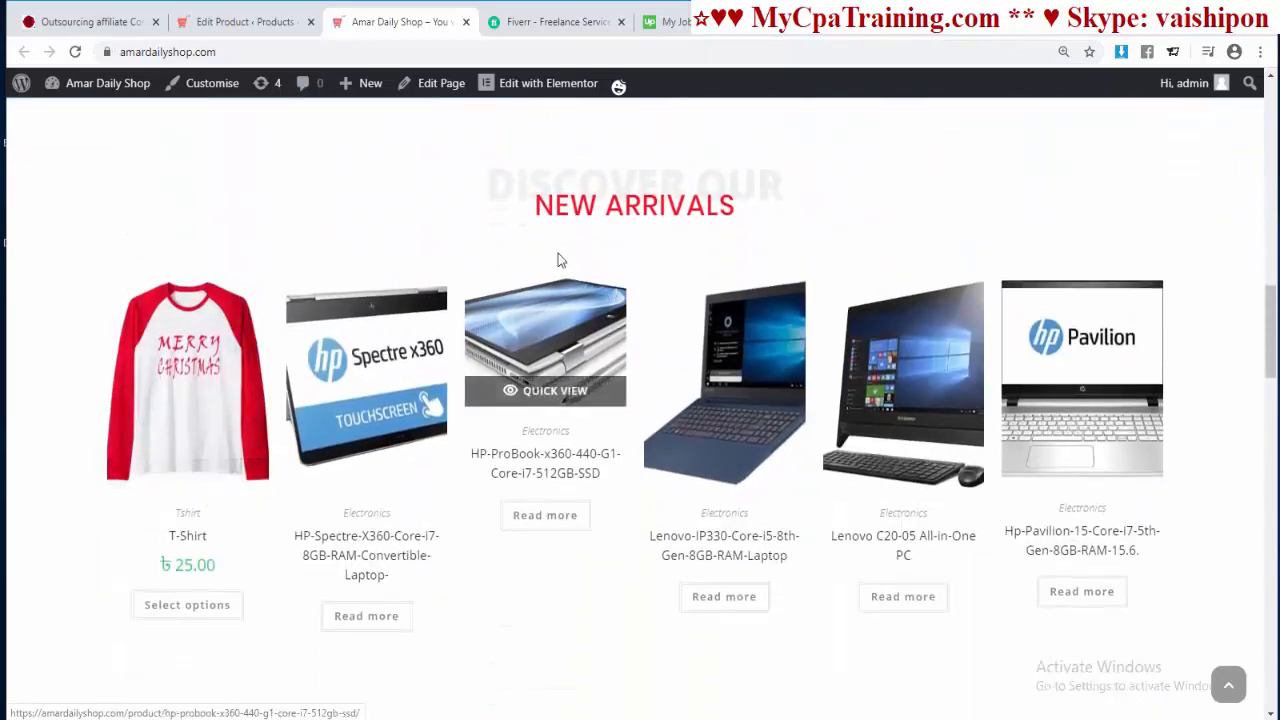
left_click(166, 398)
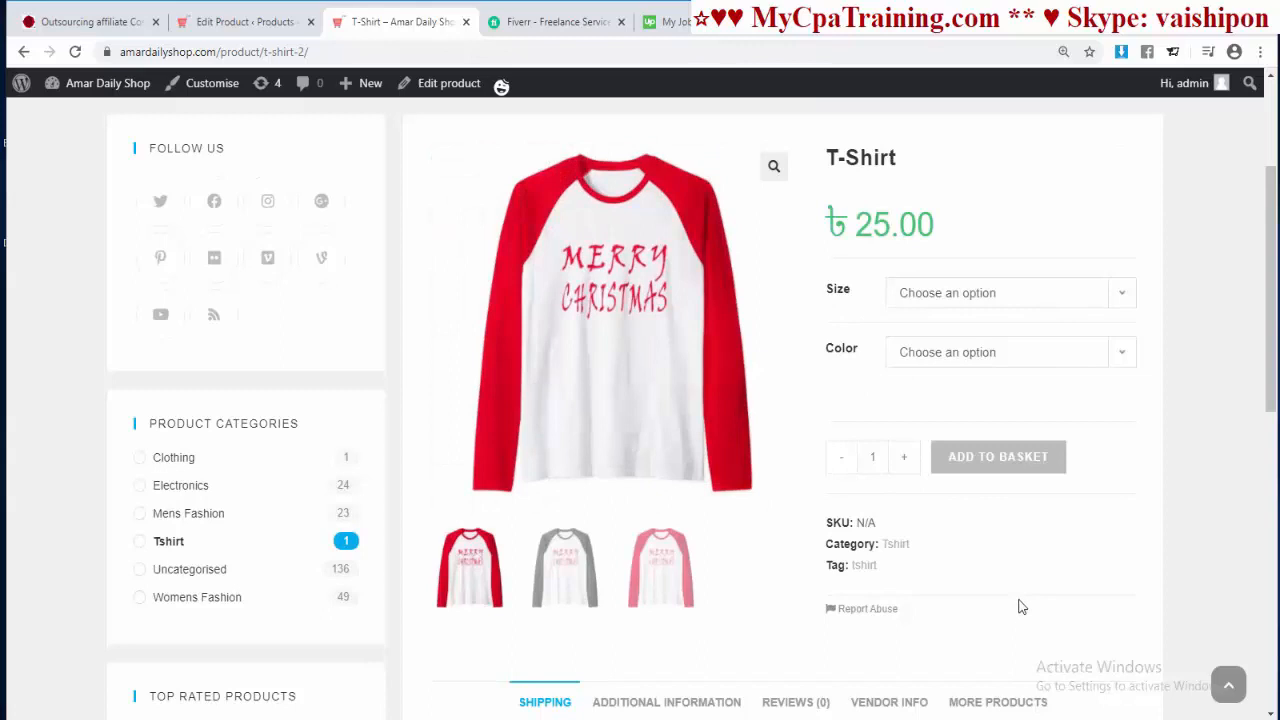
Step: Try each size S, M, L and XL, then the Black and Red colours
left_click(978, 313)
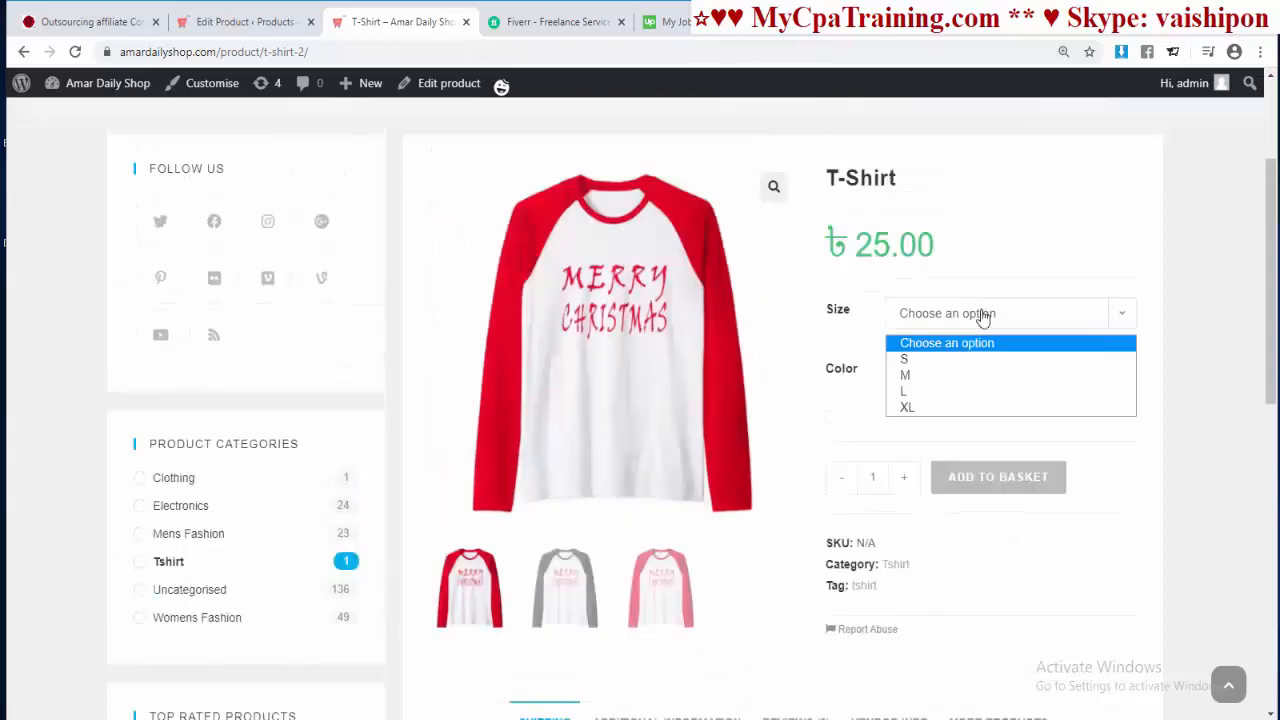
left_click(920, 358)
left_click(944, 314)
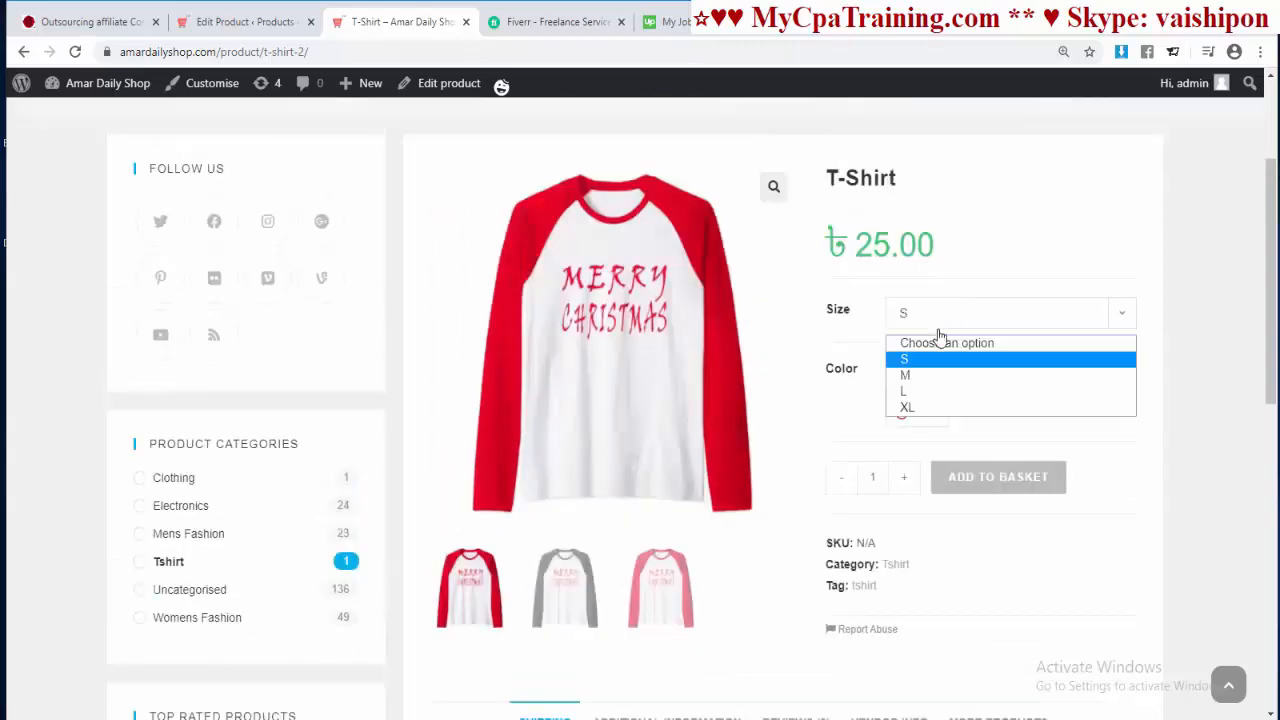
left_click(914, 376)
left_click(941, 313)
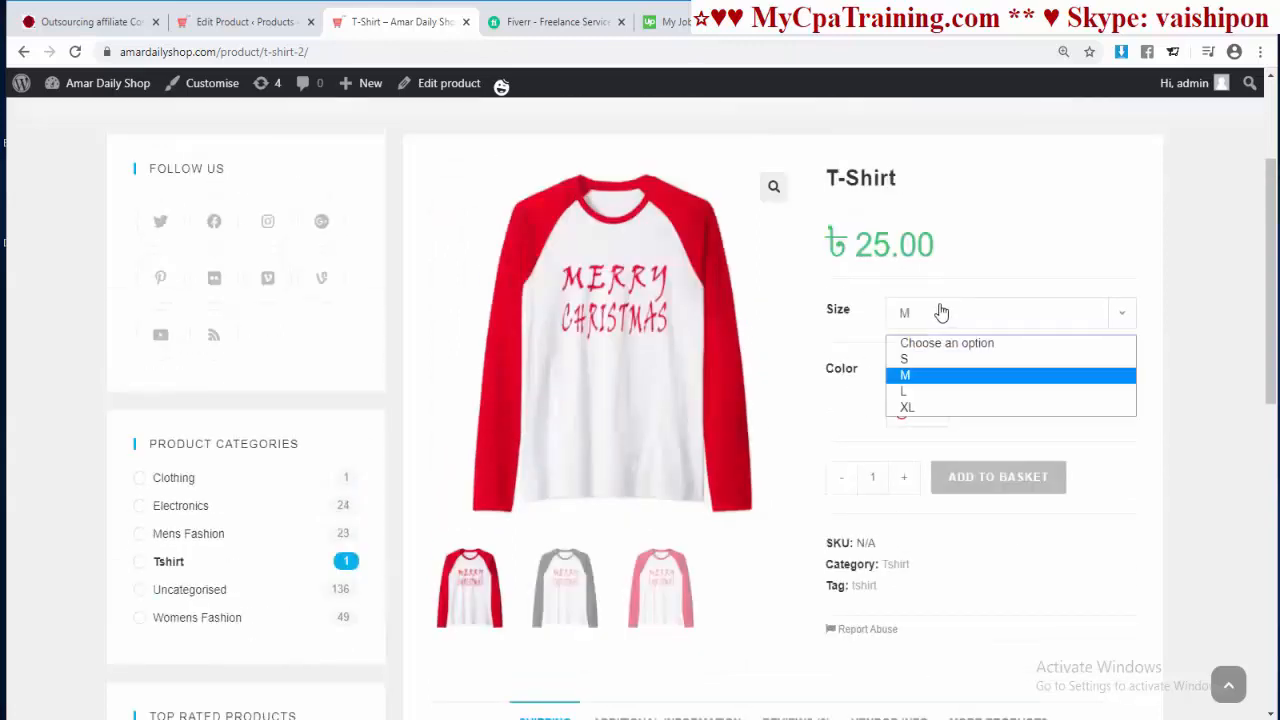
left_click(926, 392)
left_click(937, 316)
left_click(923, 407)
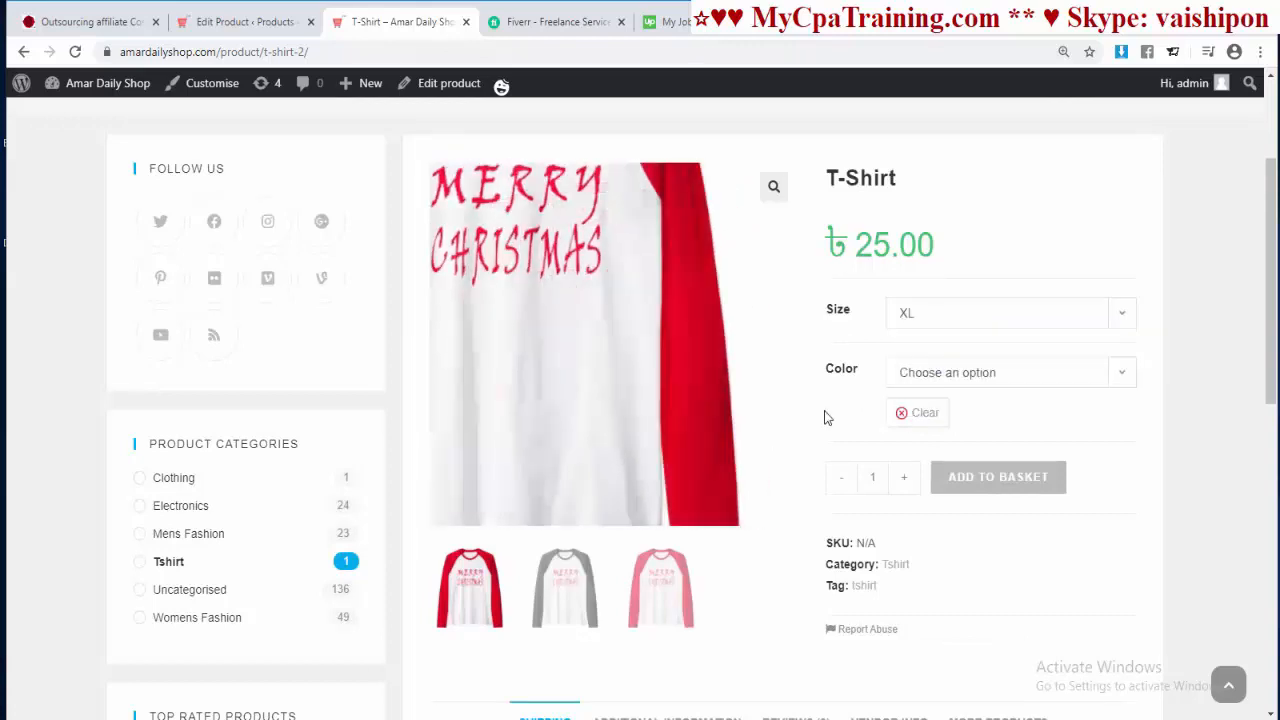
left_click(955, 378)
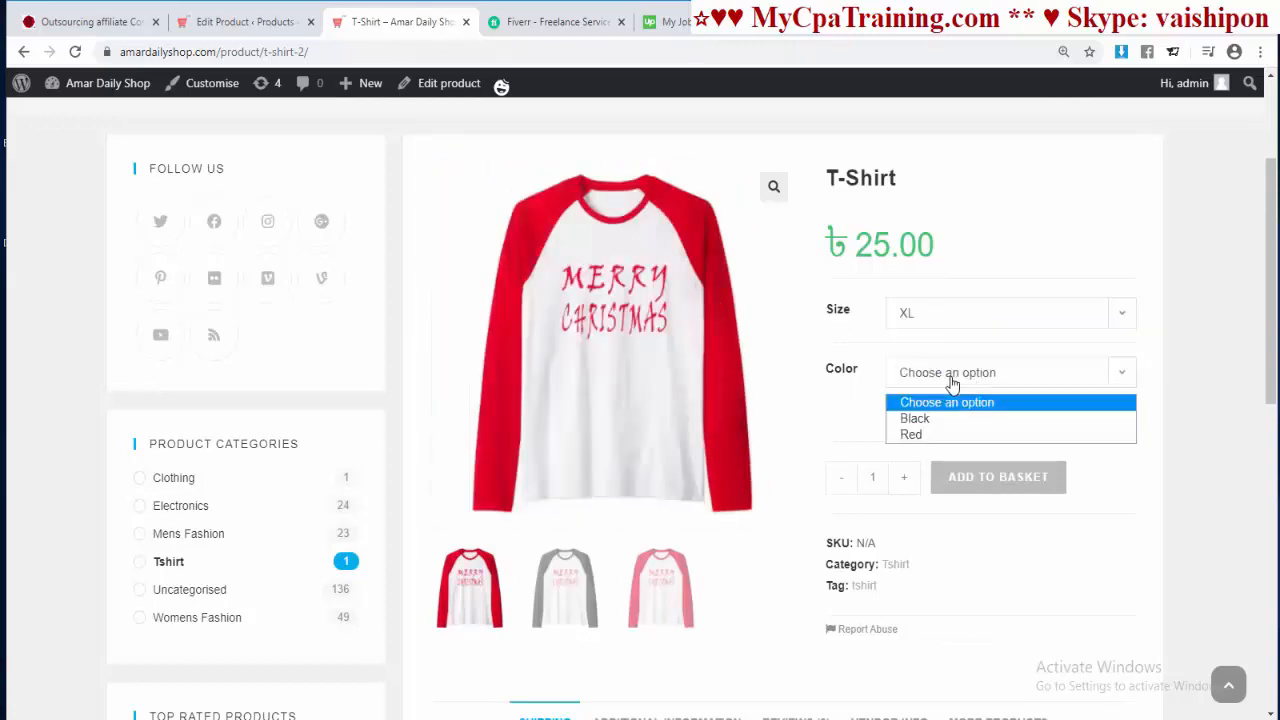
left_click(914, 418)
left_click(918, 374)
left_click(918, 437)
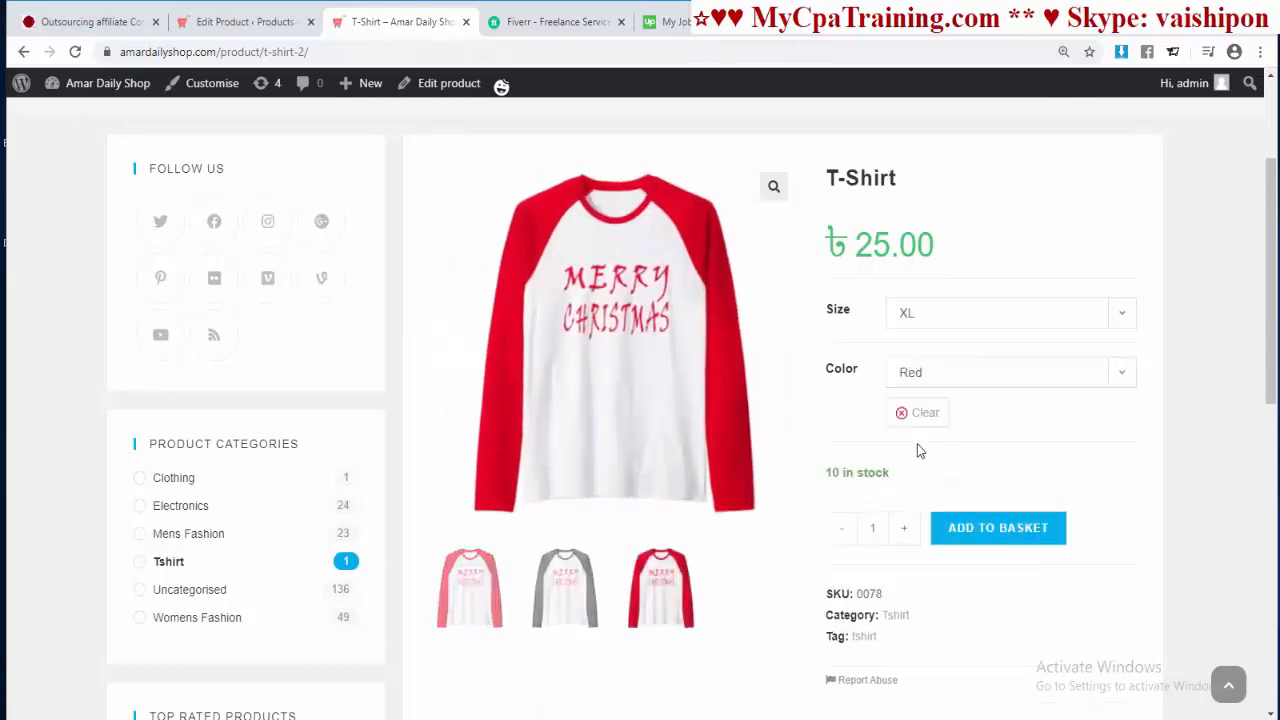
Step: Choose size M with Black, then switch the colour to Red to show the red shirt
left_click(932, 318)
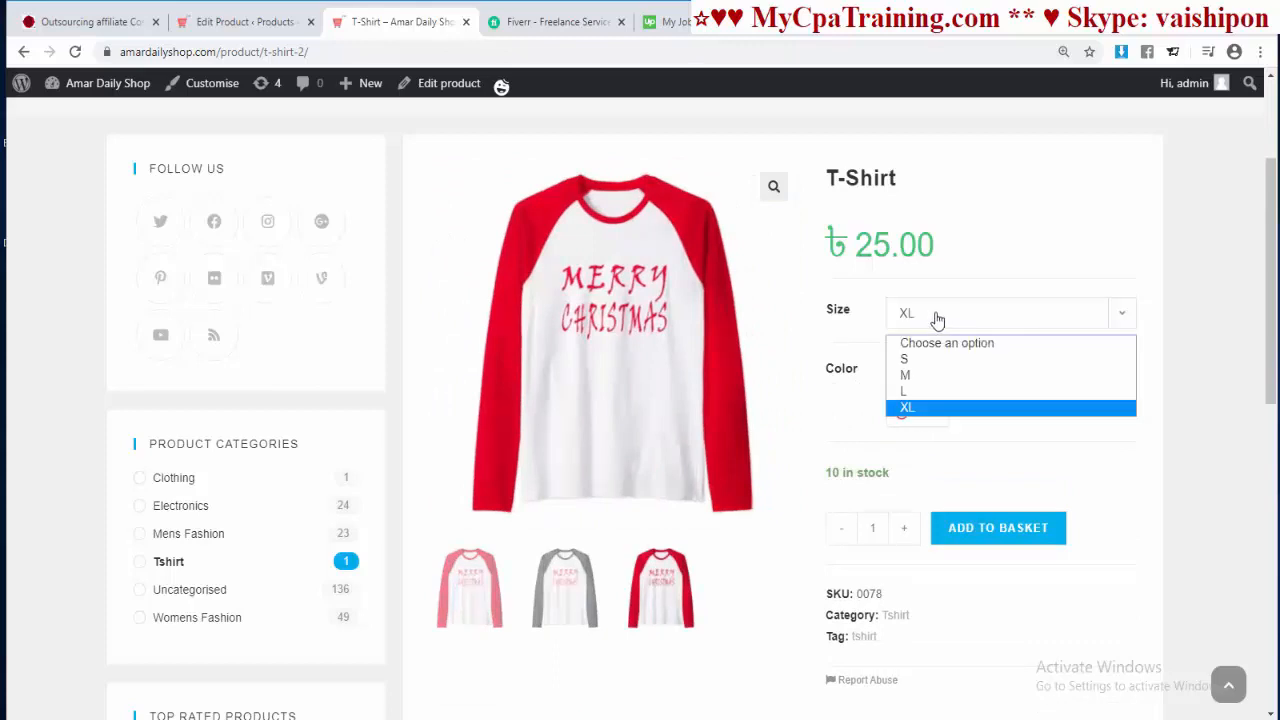
left_click(914, 374)
left_click(916, 374)
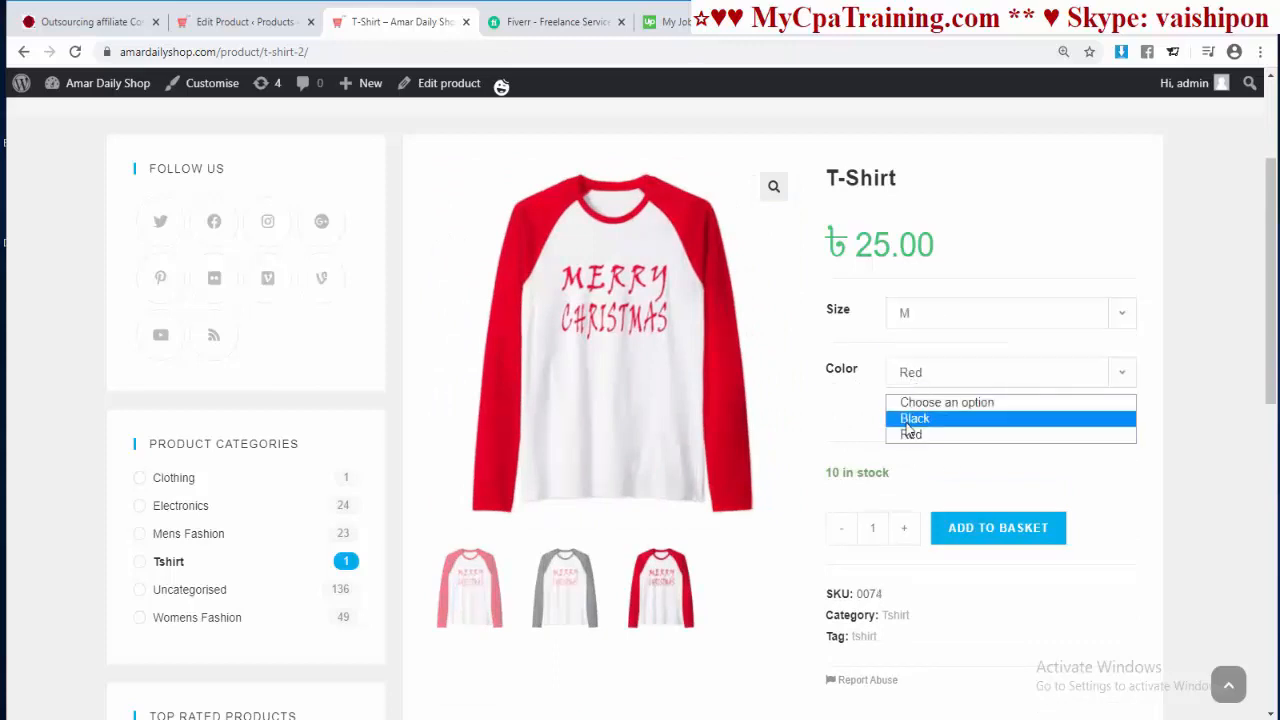
left_click(914, 418)
left_click(940, 374)
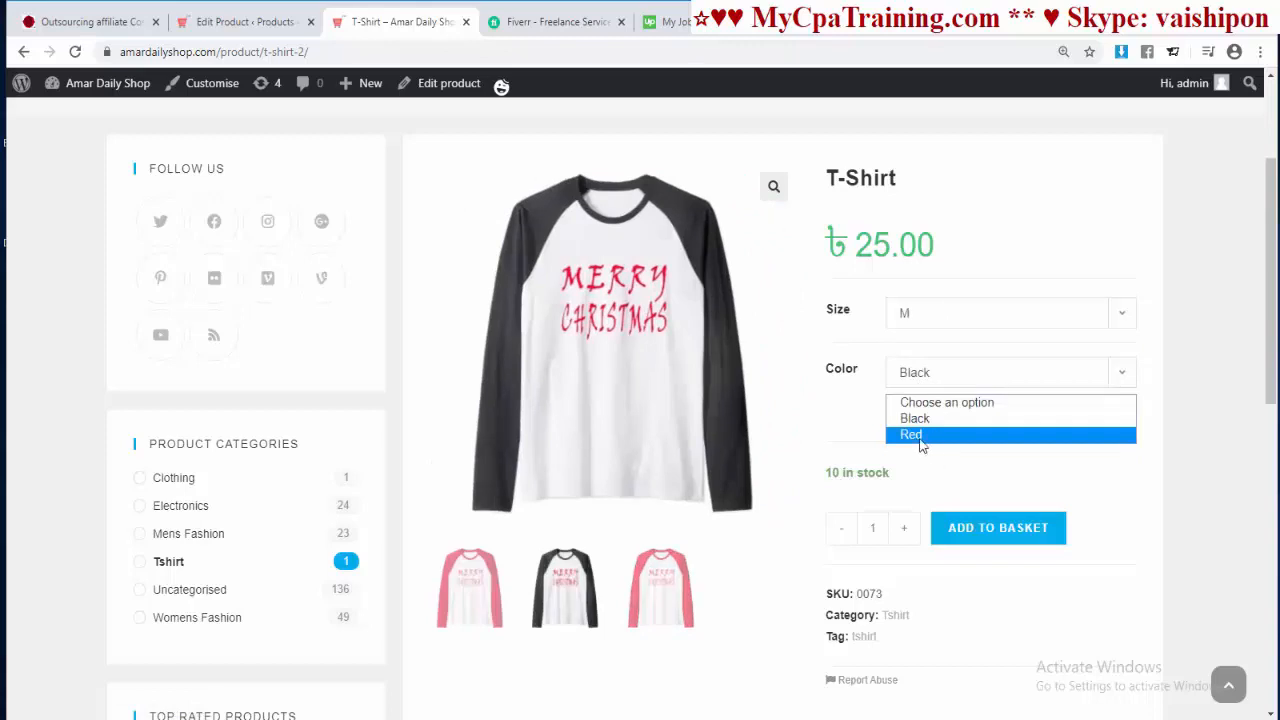
left_click(920, 440)
Step: Open the Reviews tab and scroll through the product page
scroll(797, 440, "down", 4)
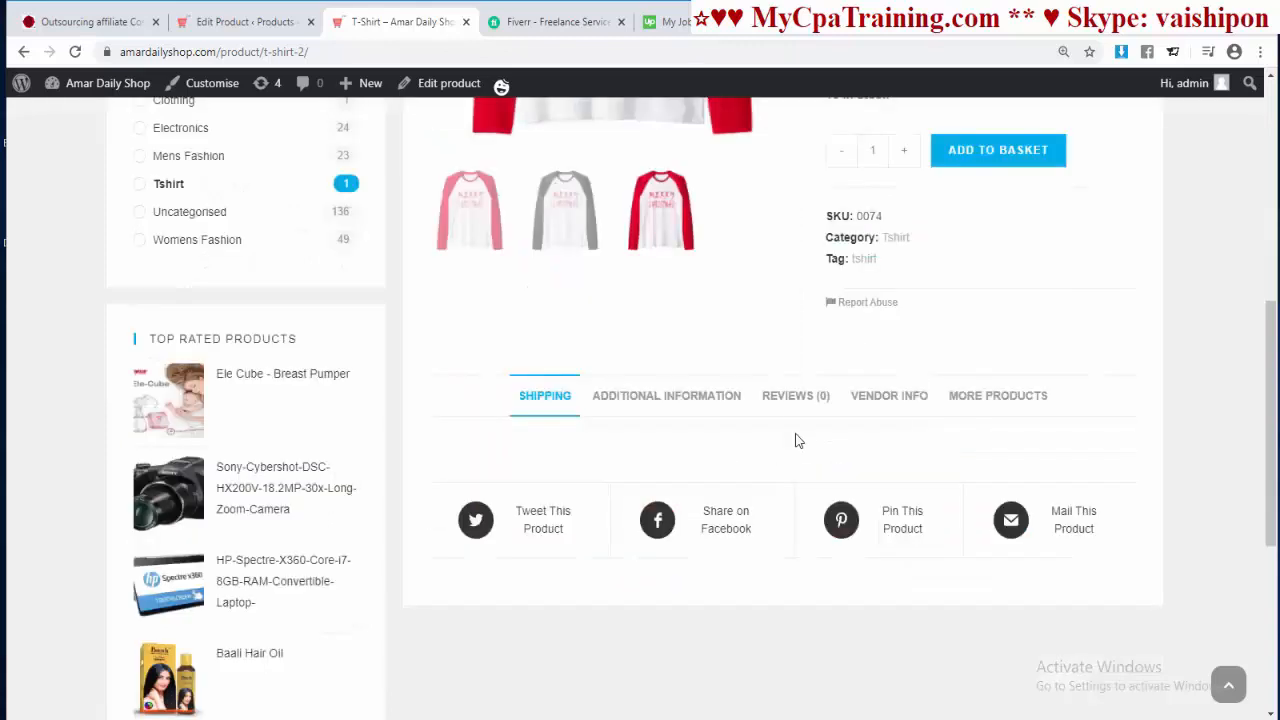
left_click(794, 398)
scroll(1166, 437, "down", 1)
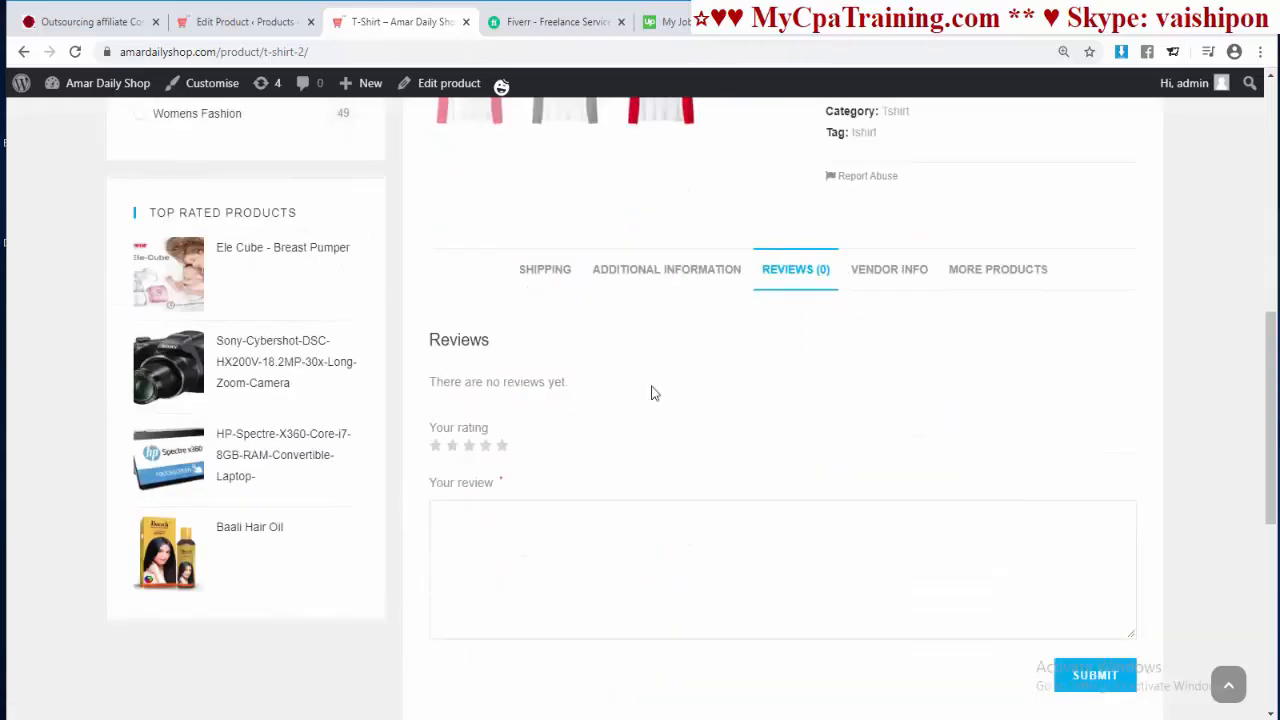
scroll(1006, 591, "down", 1)
scroll(886, 528, "up", 7)
scroll(885, 532, "down", 3)
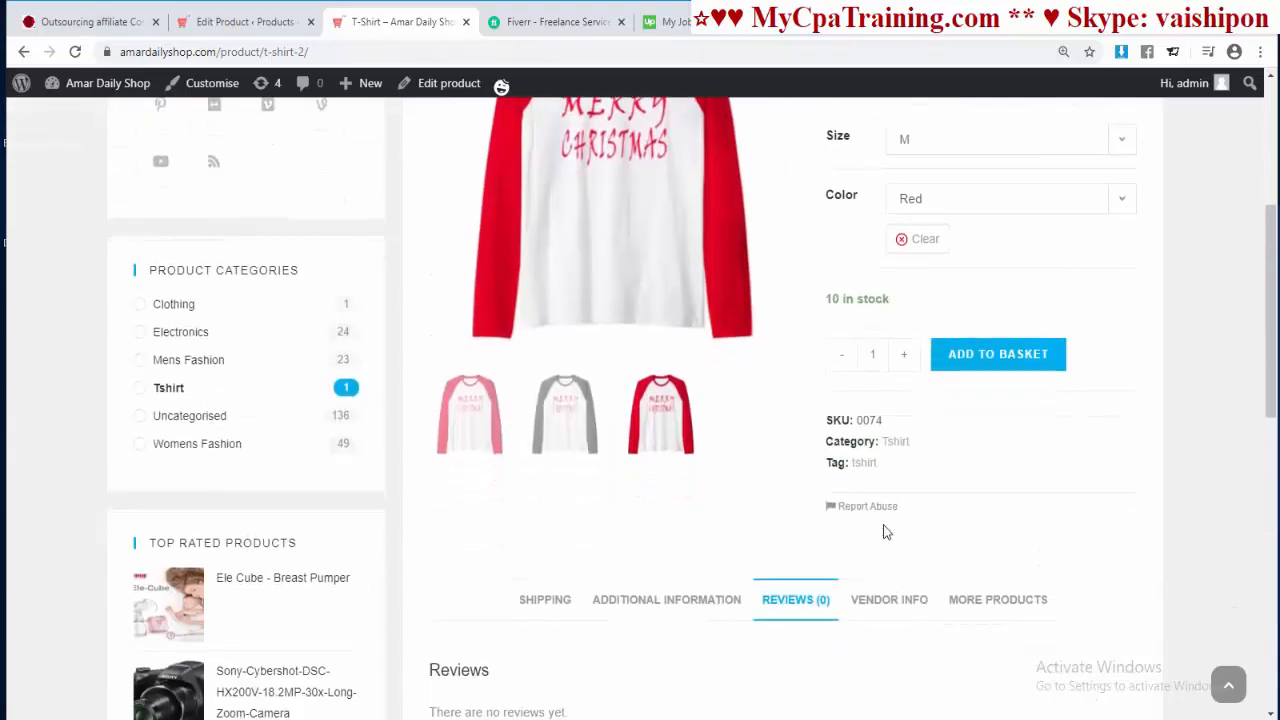
scroll(884, 531, "up", 3)
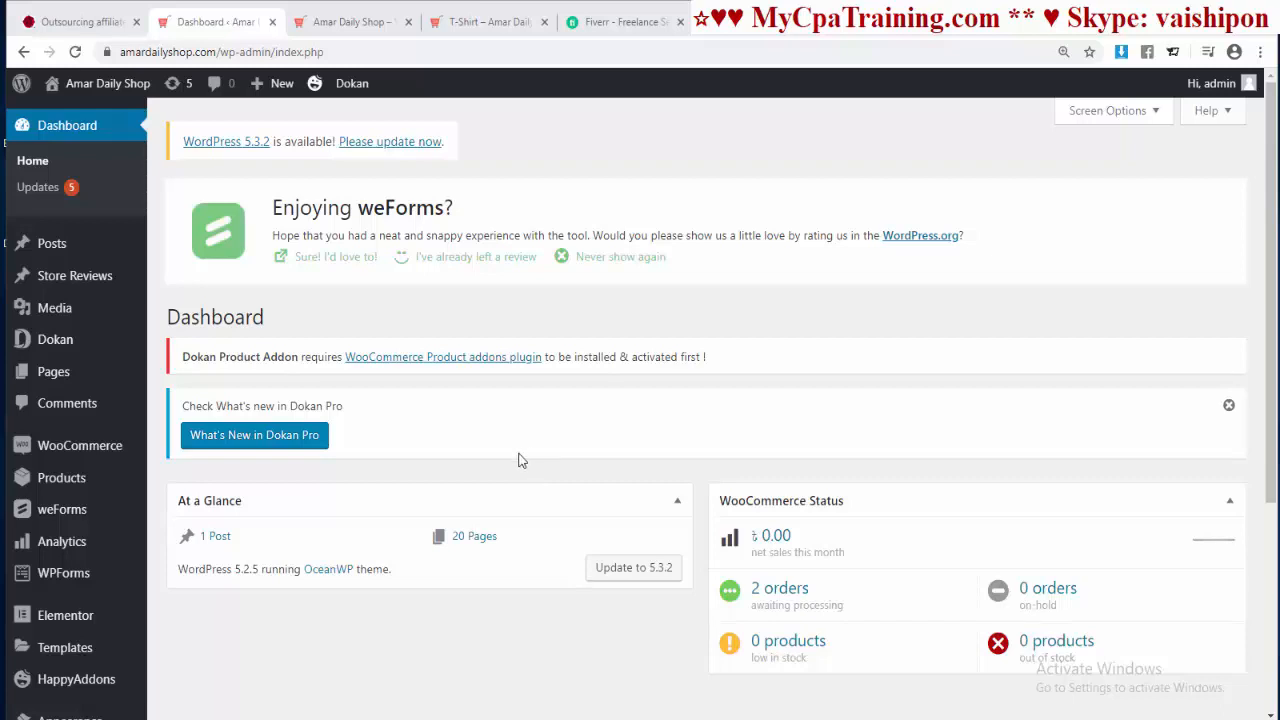
Step: Open the vendor Dashboard's Products list to see the T-Shirt online and in stock at 25.00
key("ctrl+Tab")
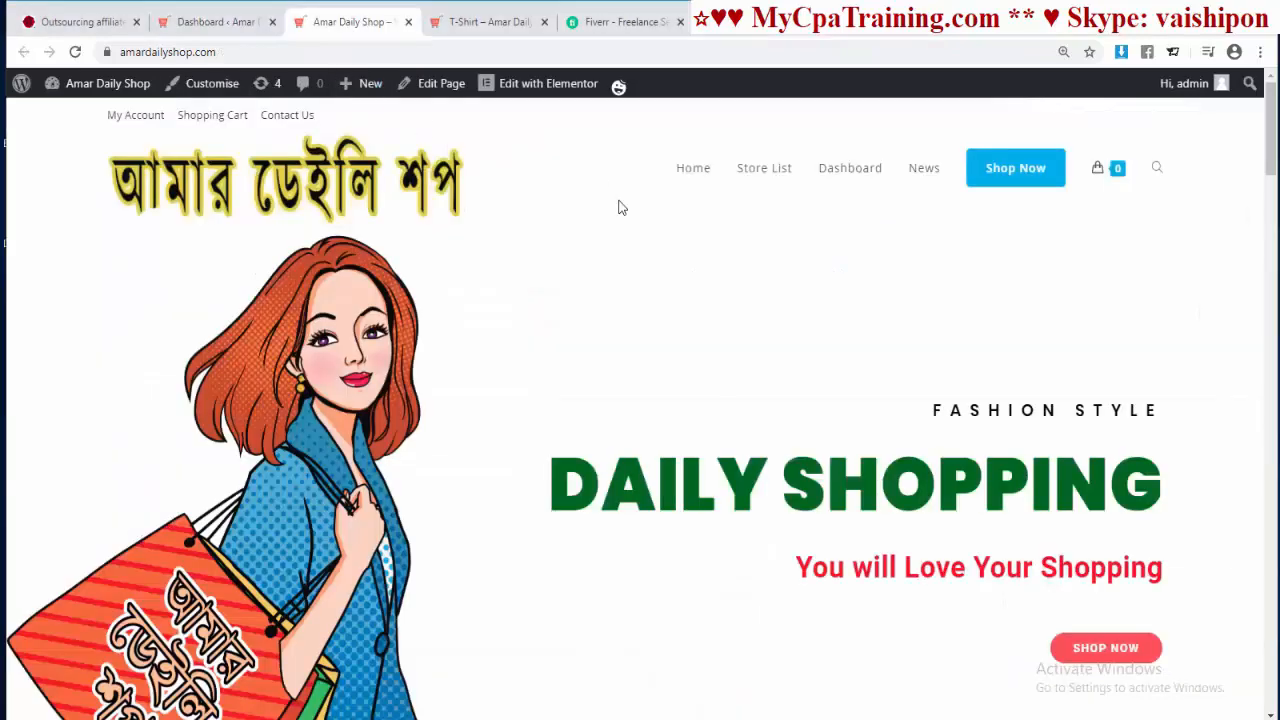
left_click(850, 170)
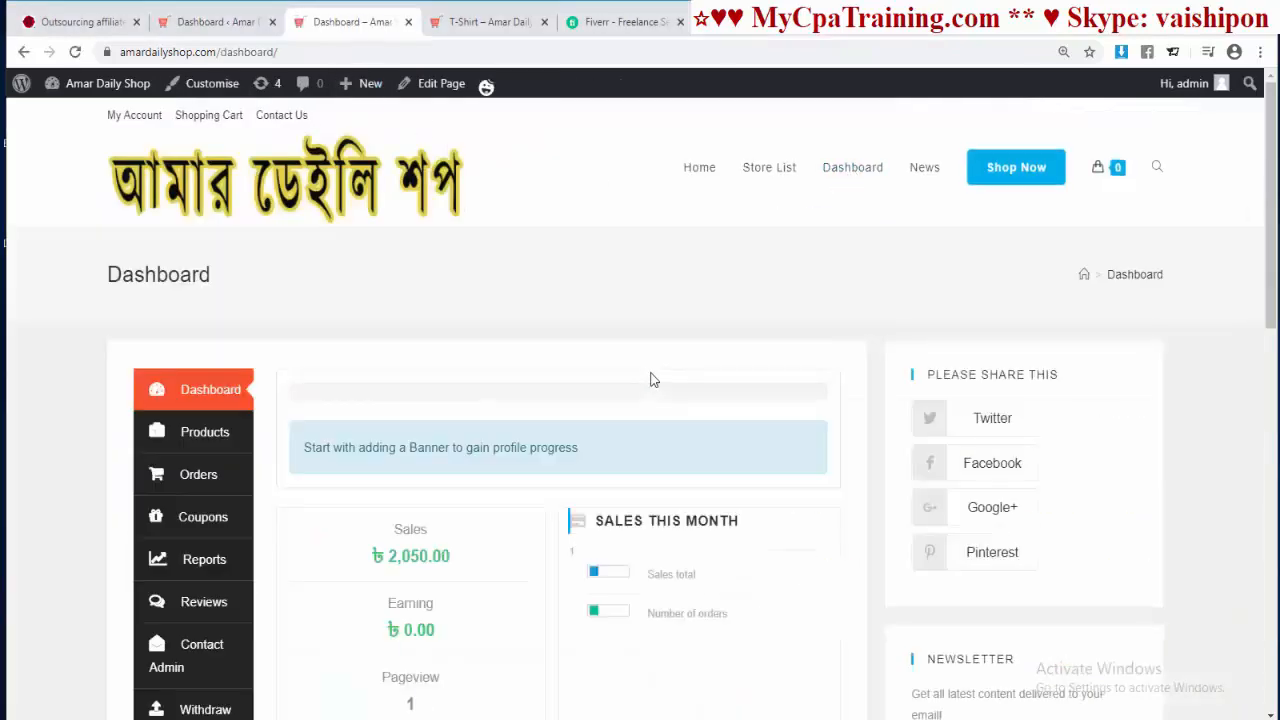
scroll(649, 377, "down", 4)
scroll(645, 380, "up", 3)
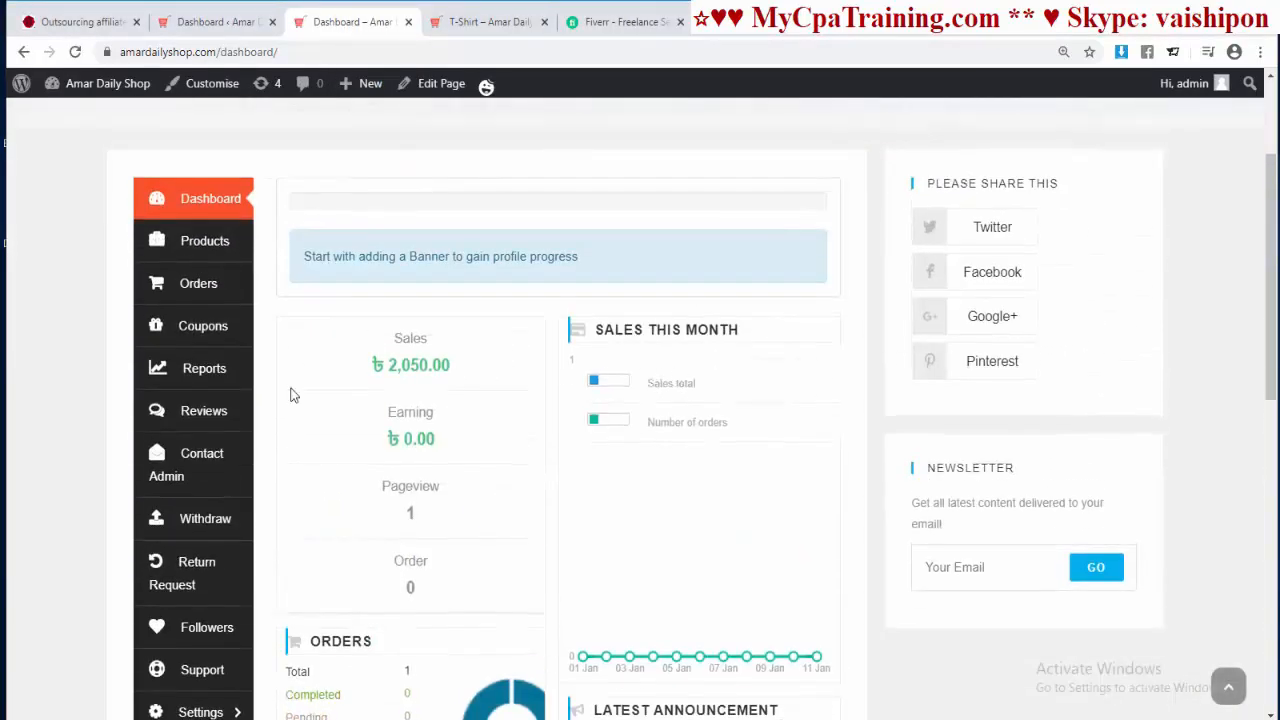
left_click(213, 246)
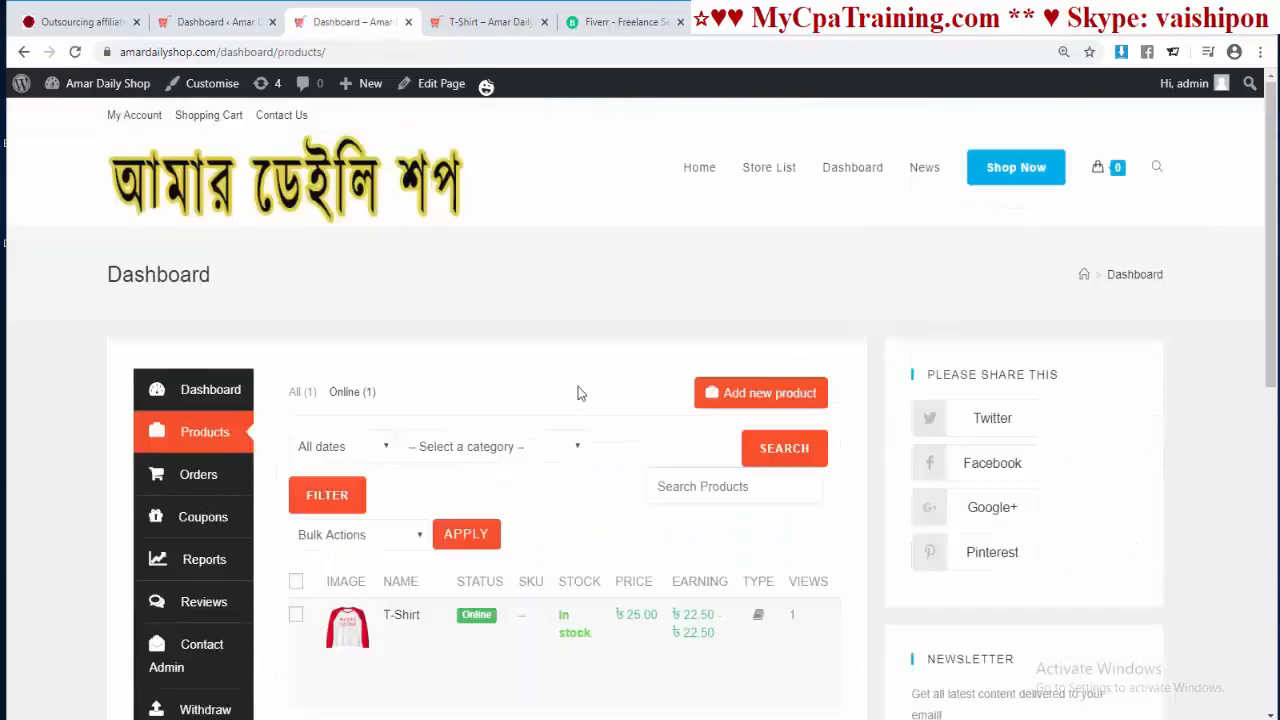
scroll(577, 393, "down", 2)
scroll(586, 454, "up", 1)
scroll(586, 454, "down", 1)
mouse_move(390, 438)
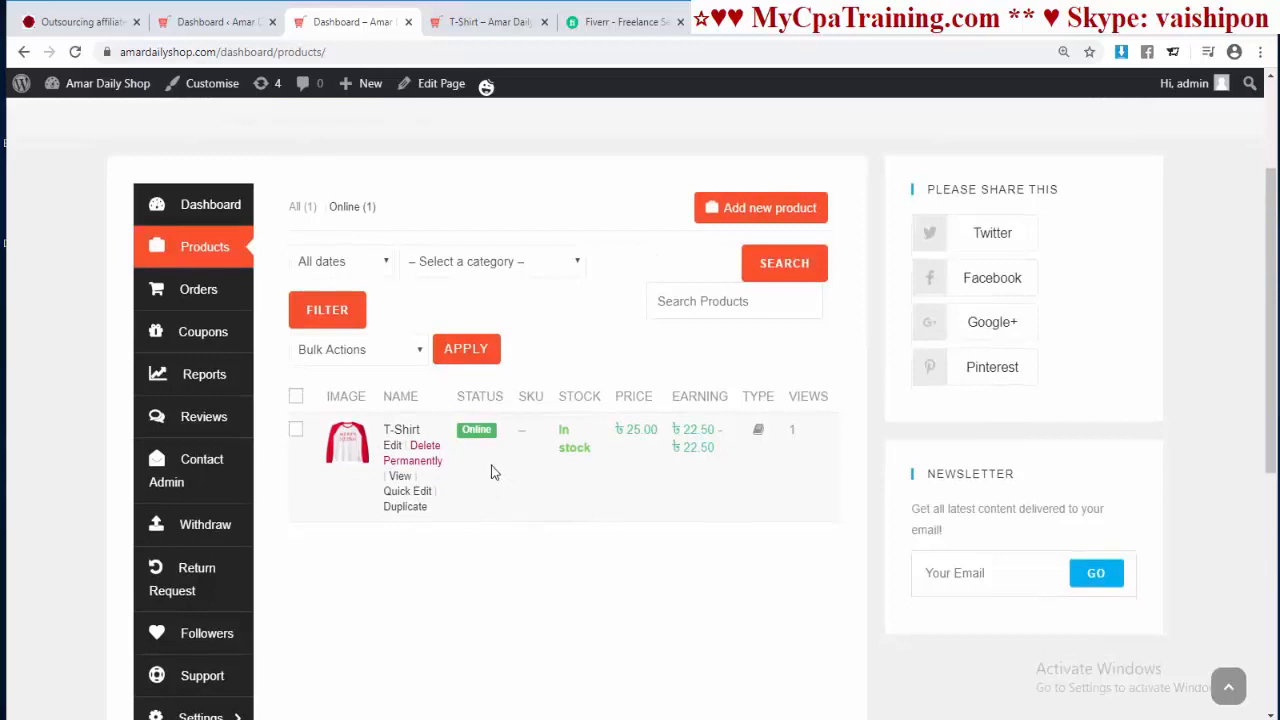
Step: Start a new vendor coupon and title it NewYear2020
left_click(205, 333)
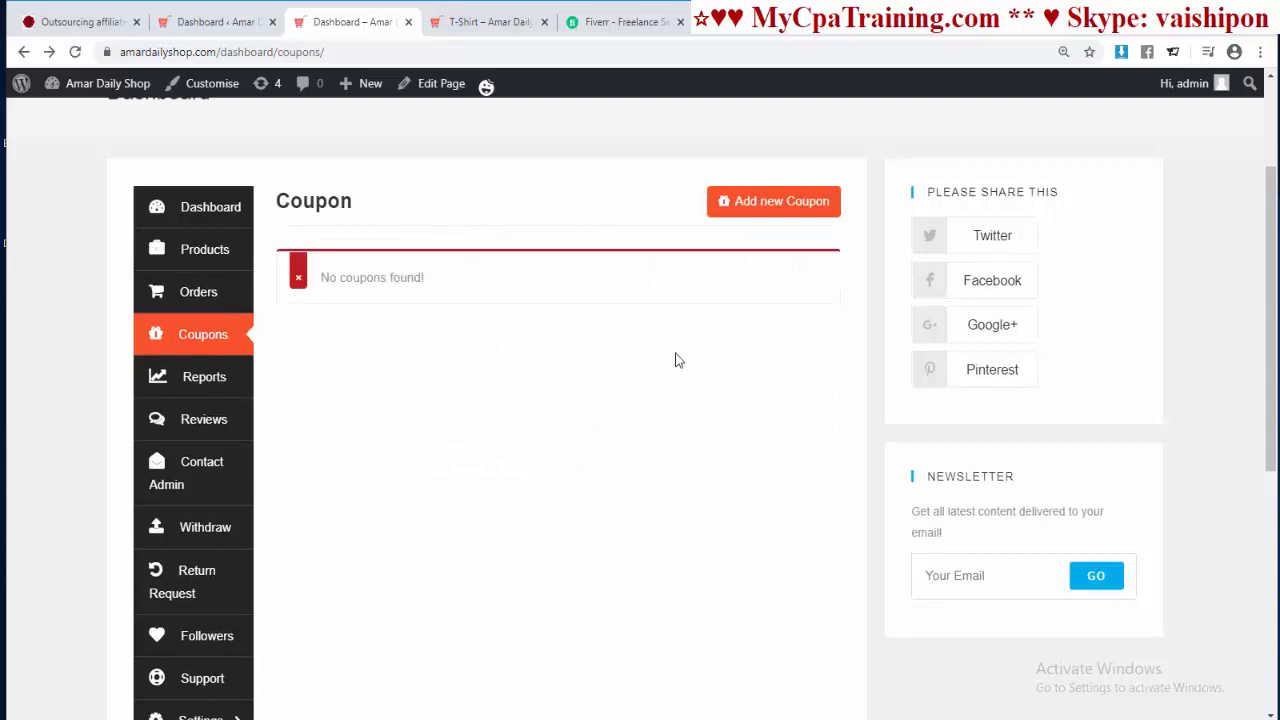
left_click(790, 201)
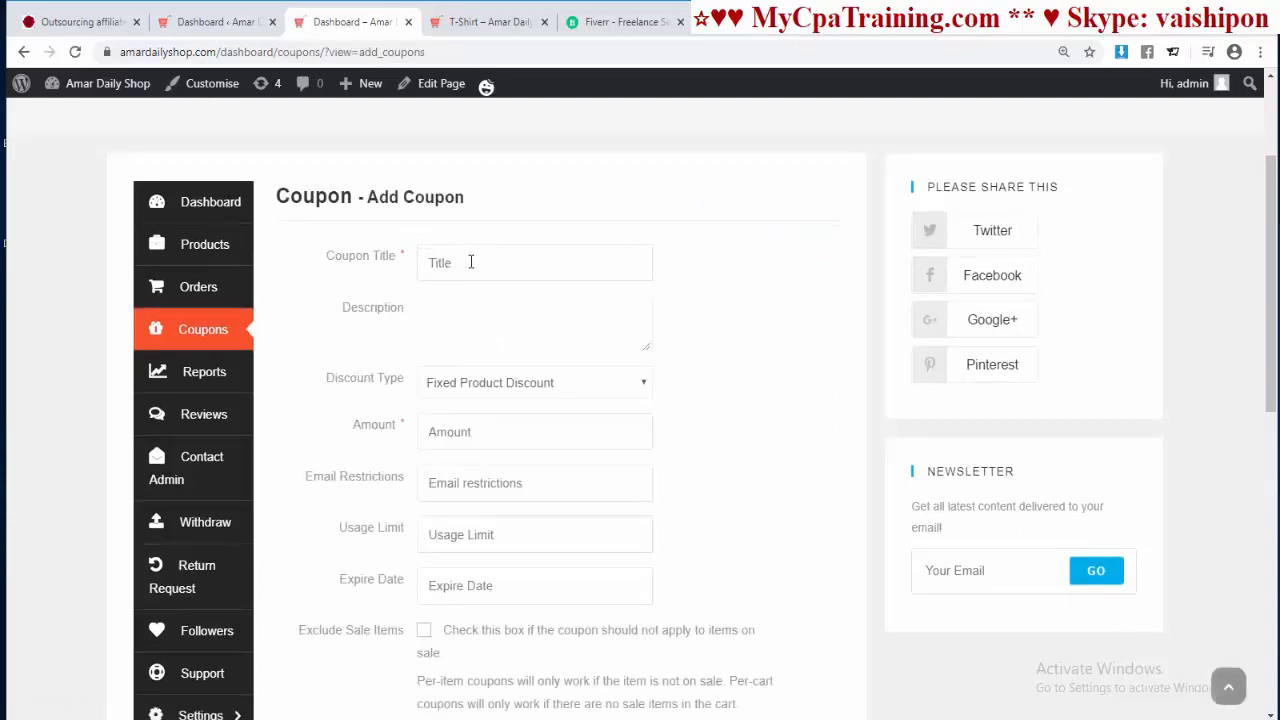
left_click(437, 258)
type("newyear2020")
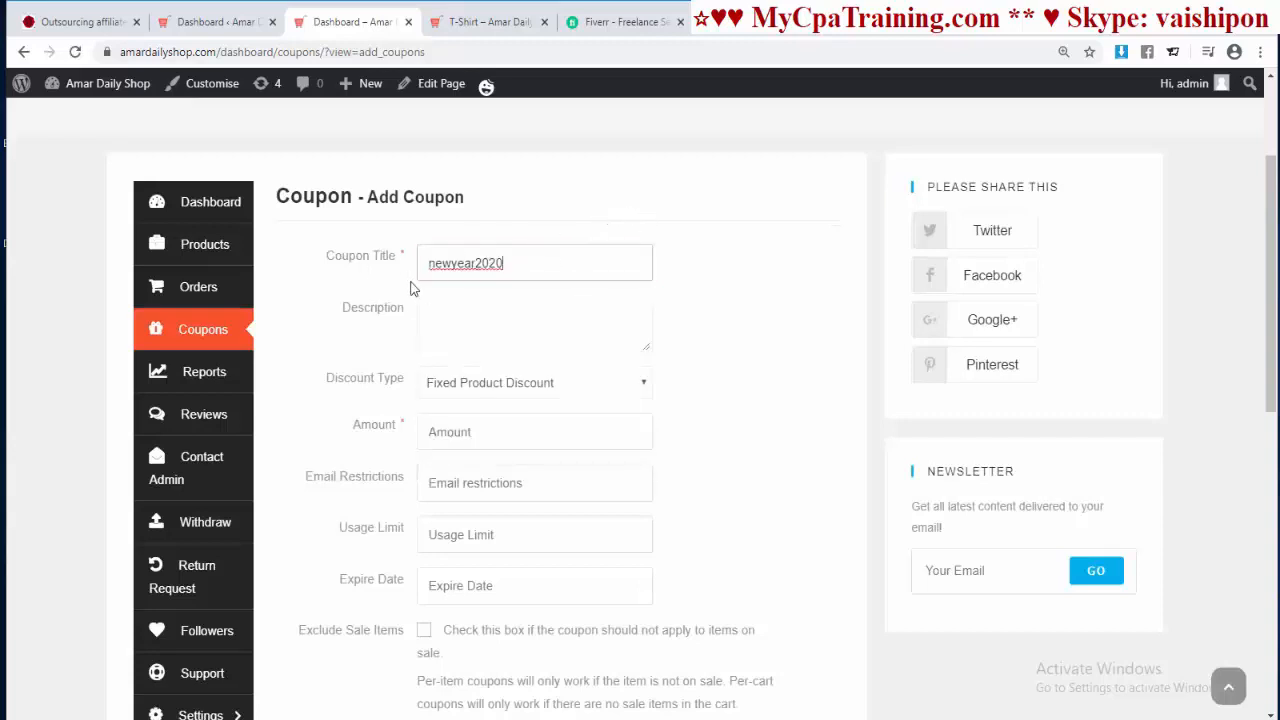
left_click_drag(475, 270, 398, 275)
type("New")
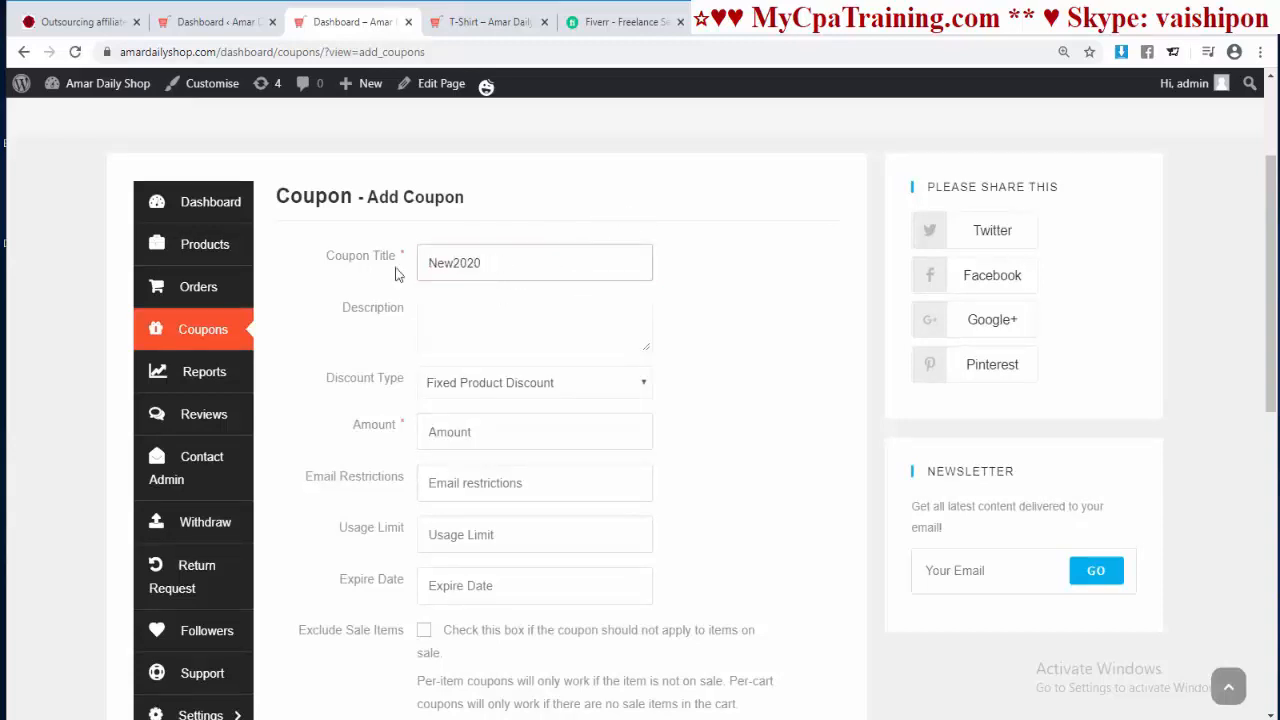
type("Year")
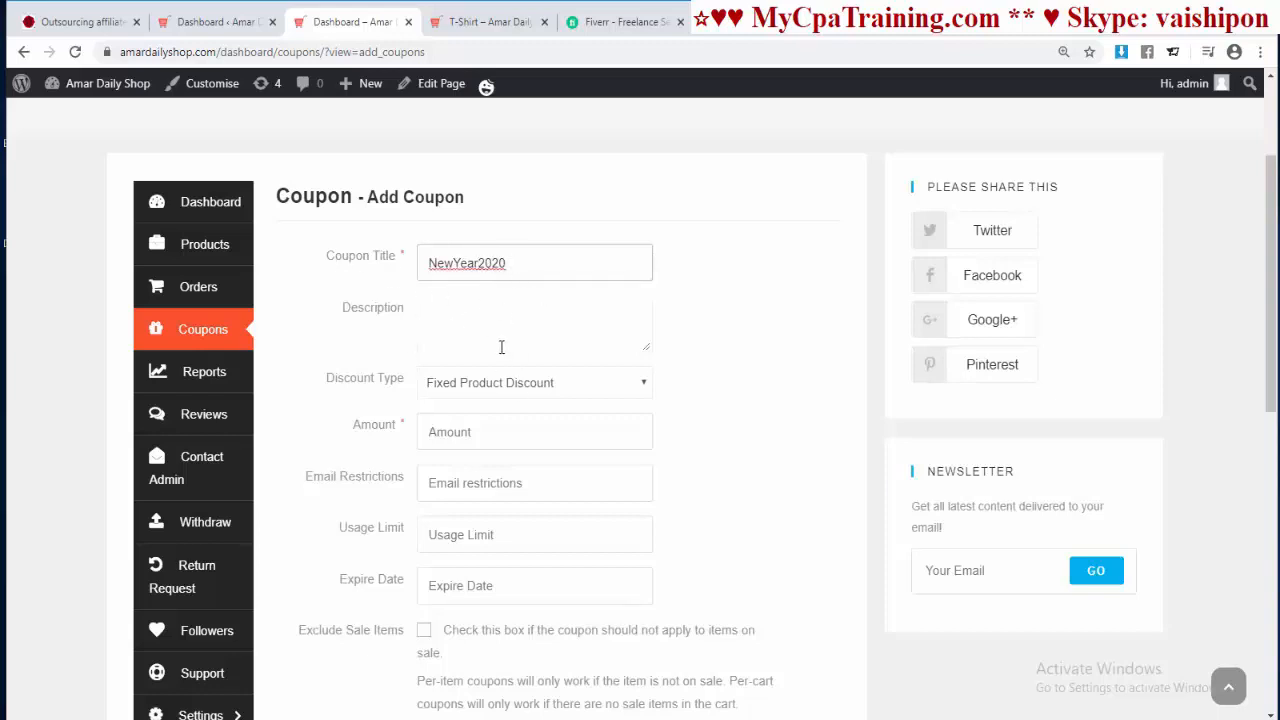
left_click_drag(510, 267, 370, 285)
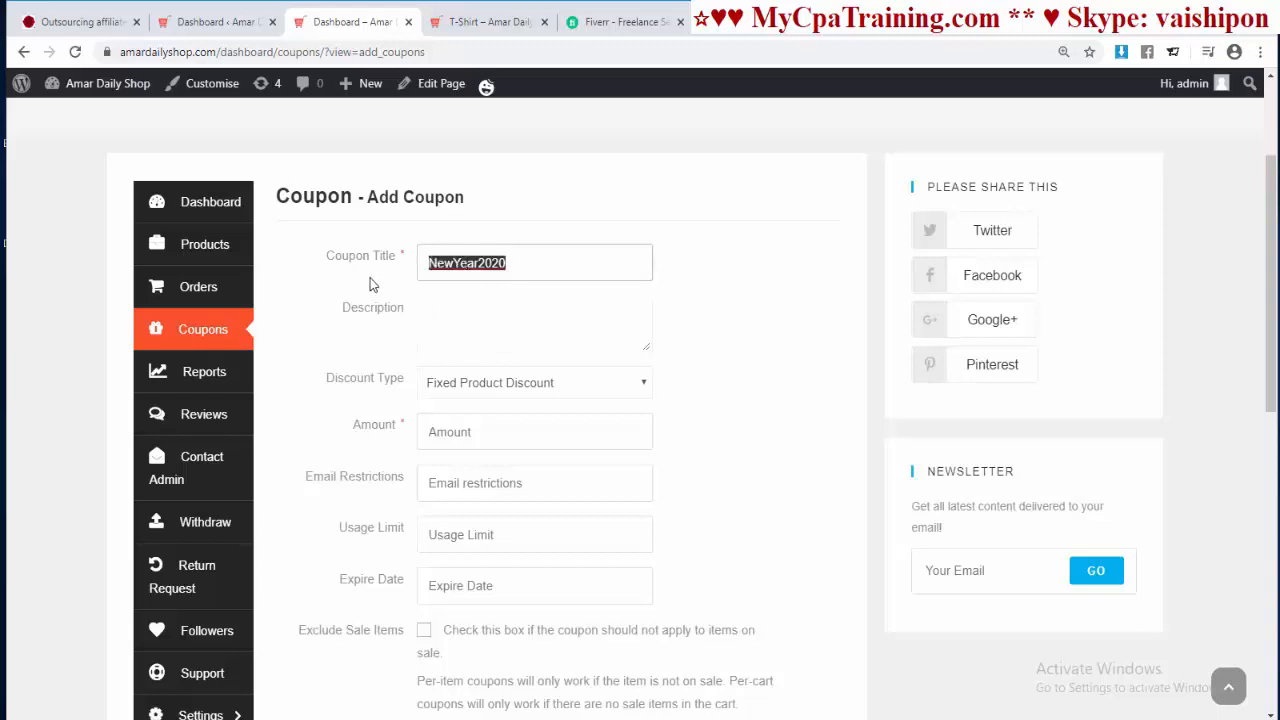
Step: Enter the description 'If you use this code you will get 10% discount.'
left_click(491, 346)
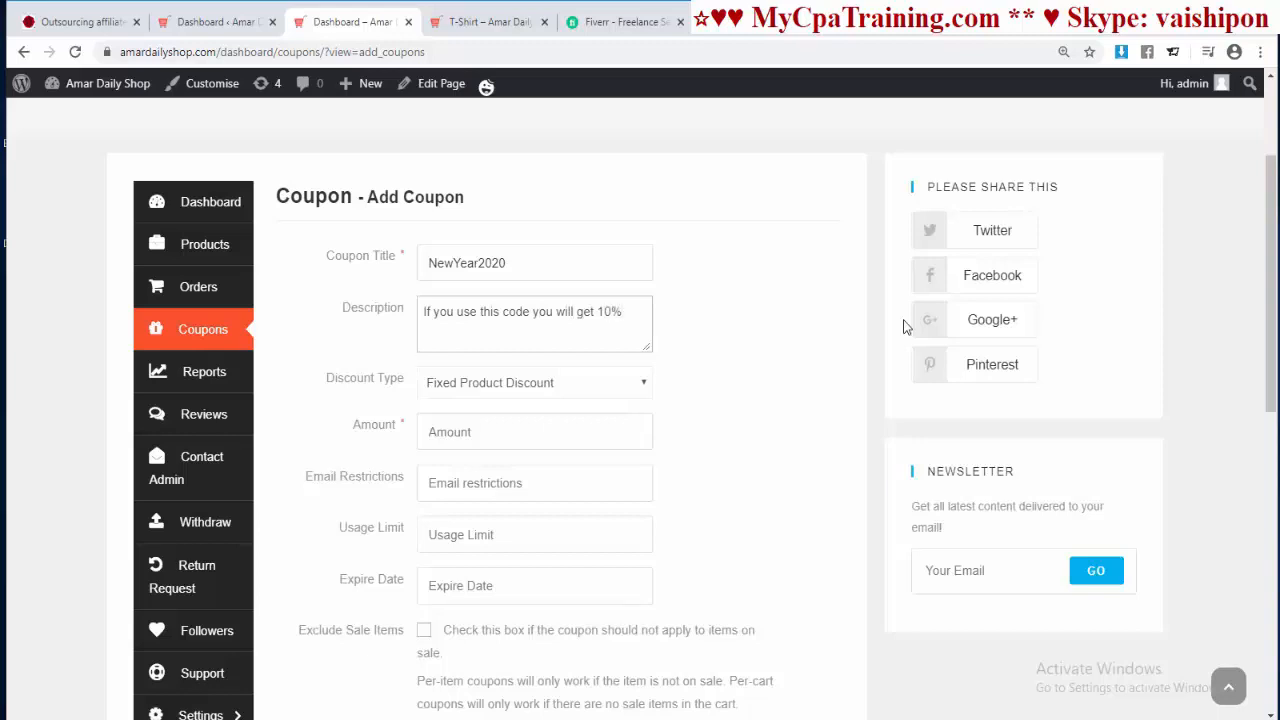
type("count.")
scroll(905, 327, "down", 1)
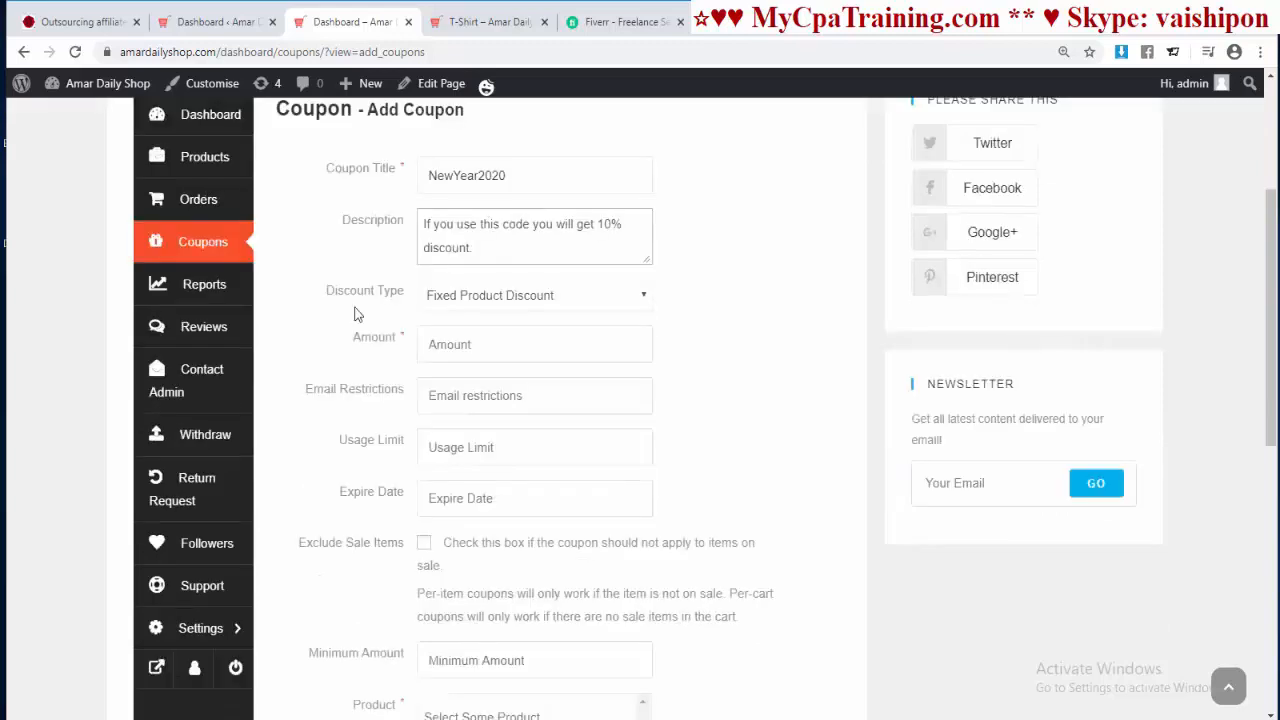
Step: Make the coupon a 10% Percentage Discount with a usage limit of 100
left_click(626, 308)
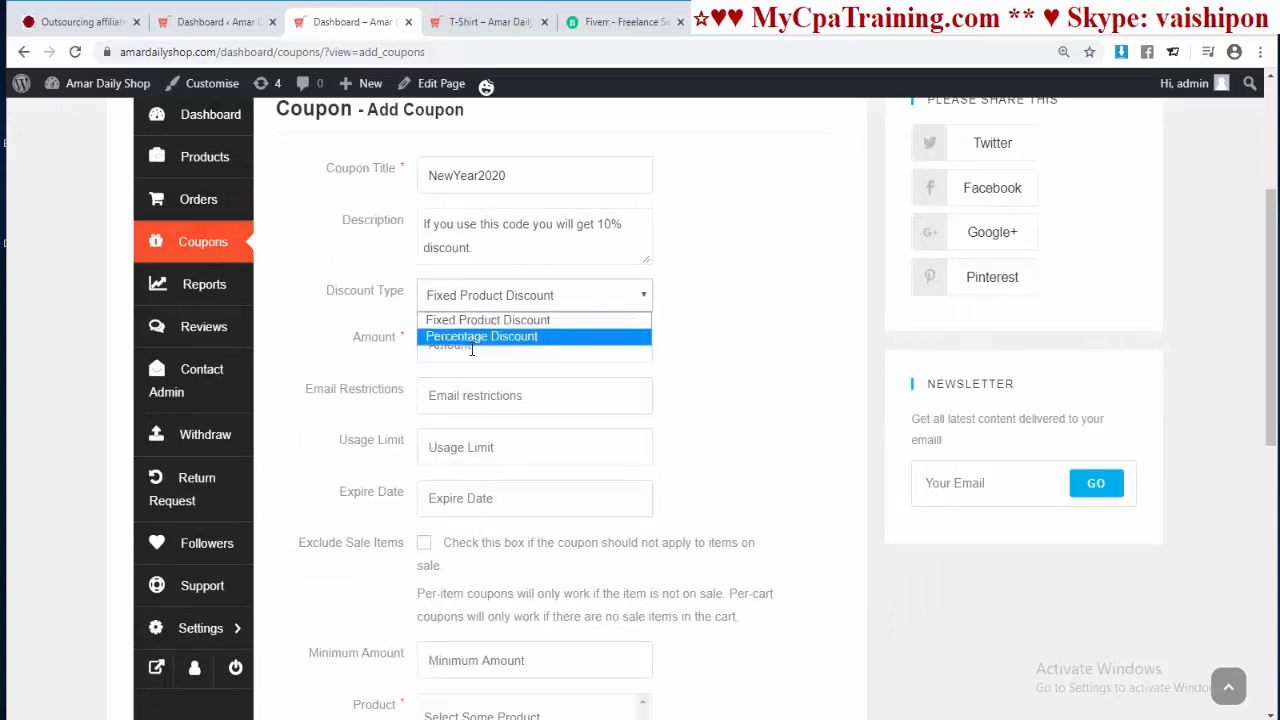
left_click(481, 337)
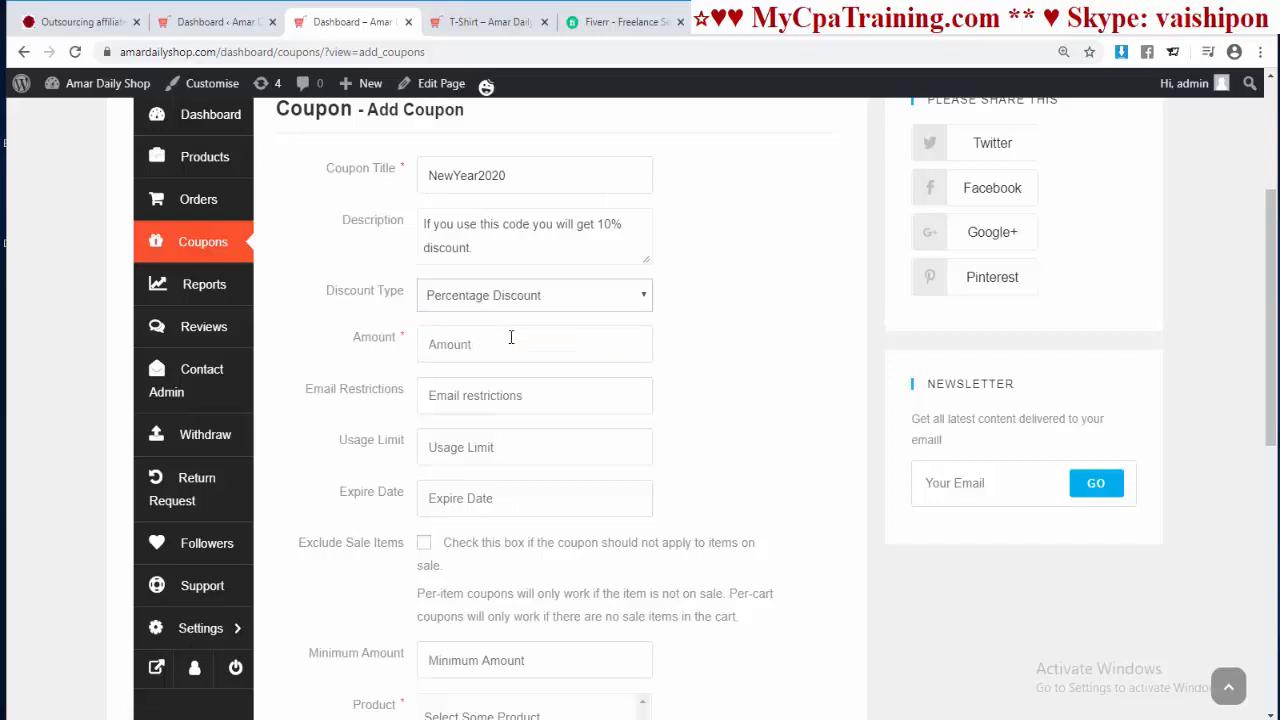
left_click(429, 344)
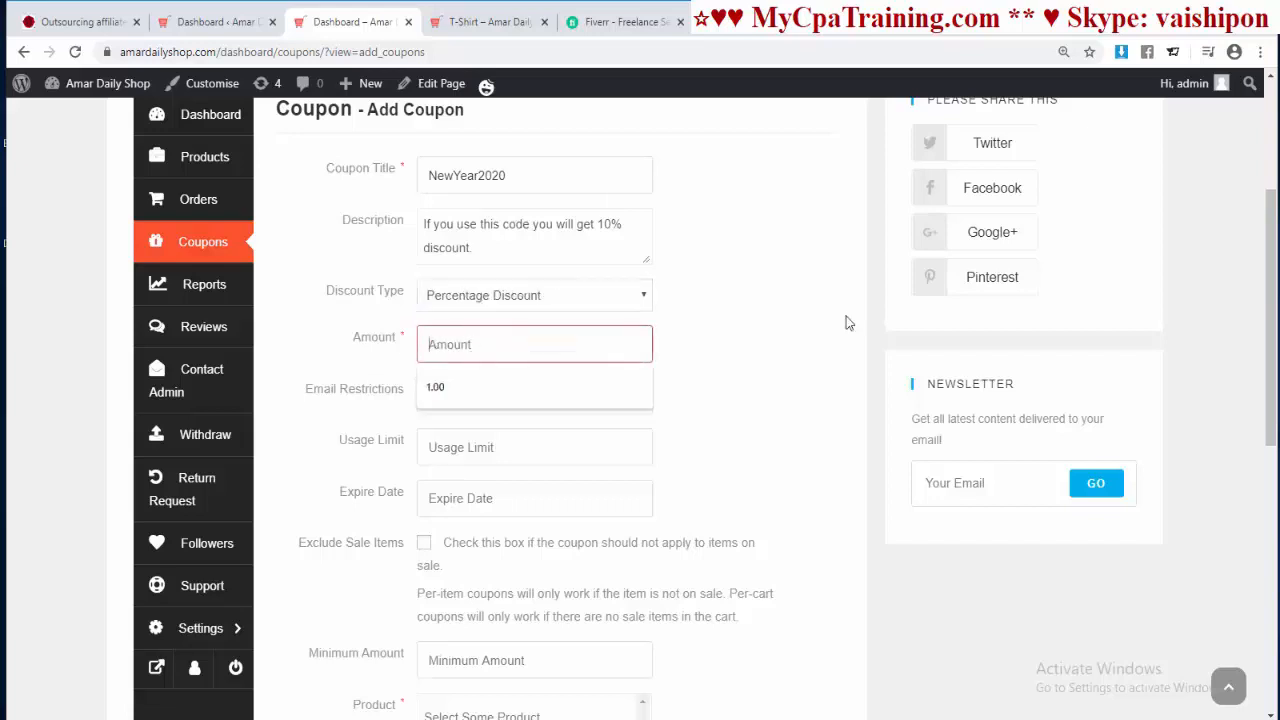
type("10")
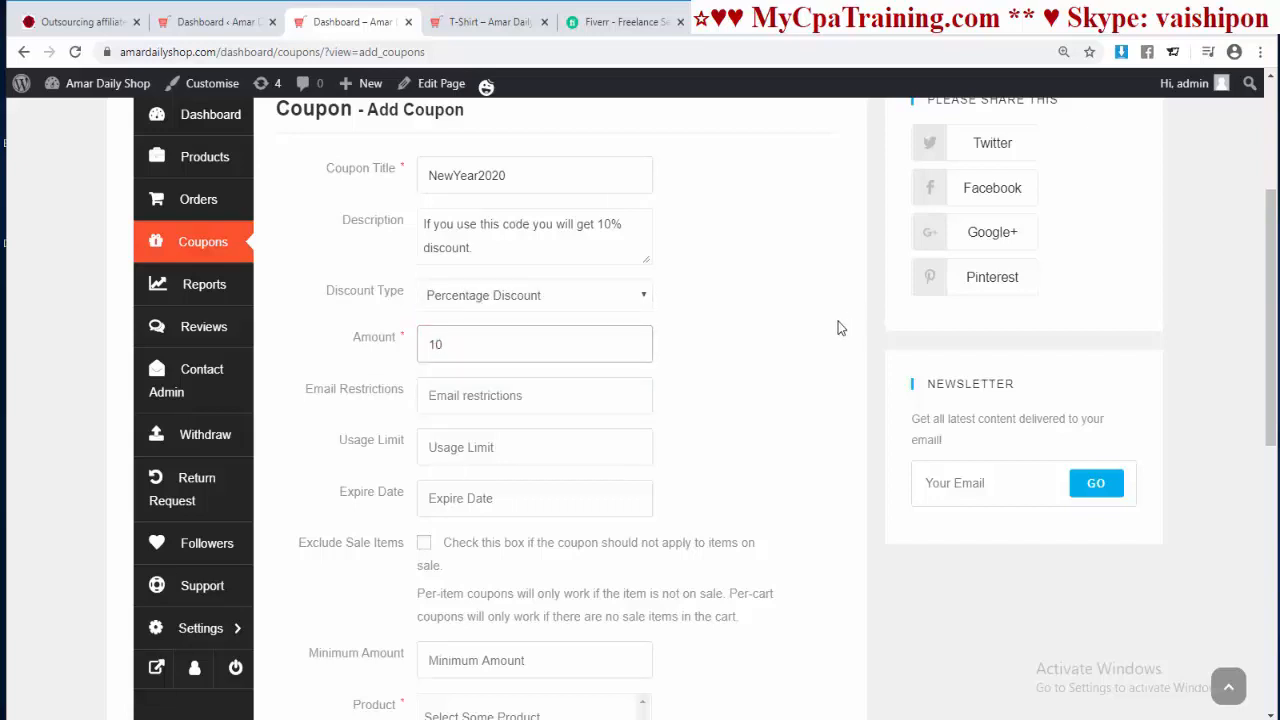
scroll(840, 328, "down", 1)
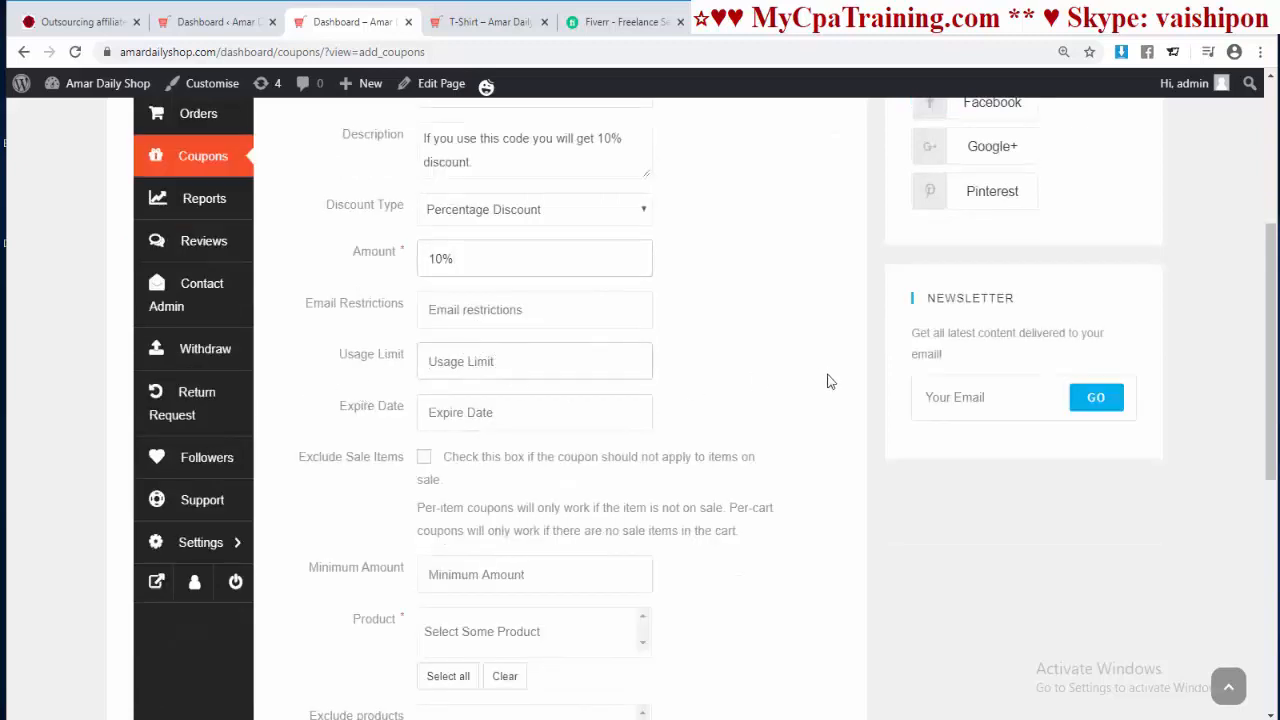
type("100")
scroll(591, 351, "up", 1)
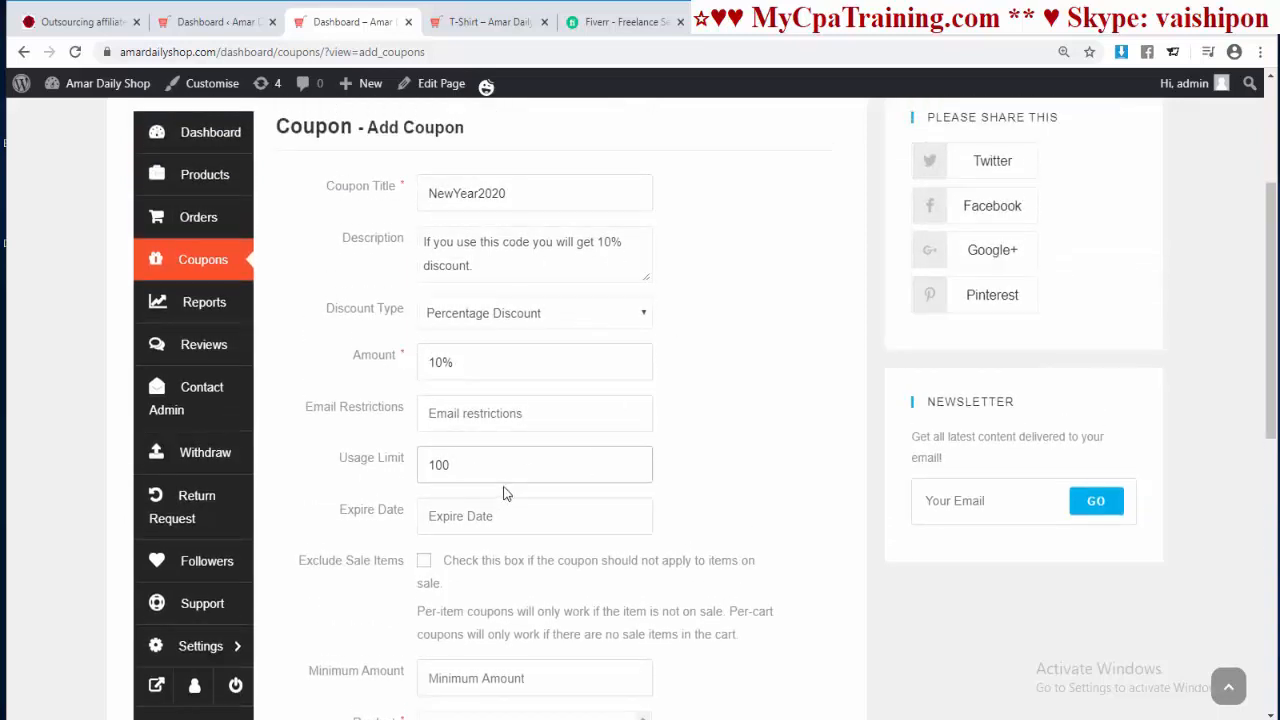
scroll(455, 272, "down", 3)
Step: Leave the expiry date empty and exclude sale items from the coupon
left_click(451, 243)
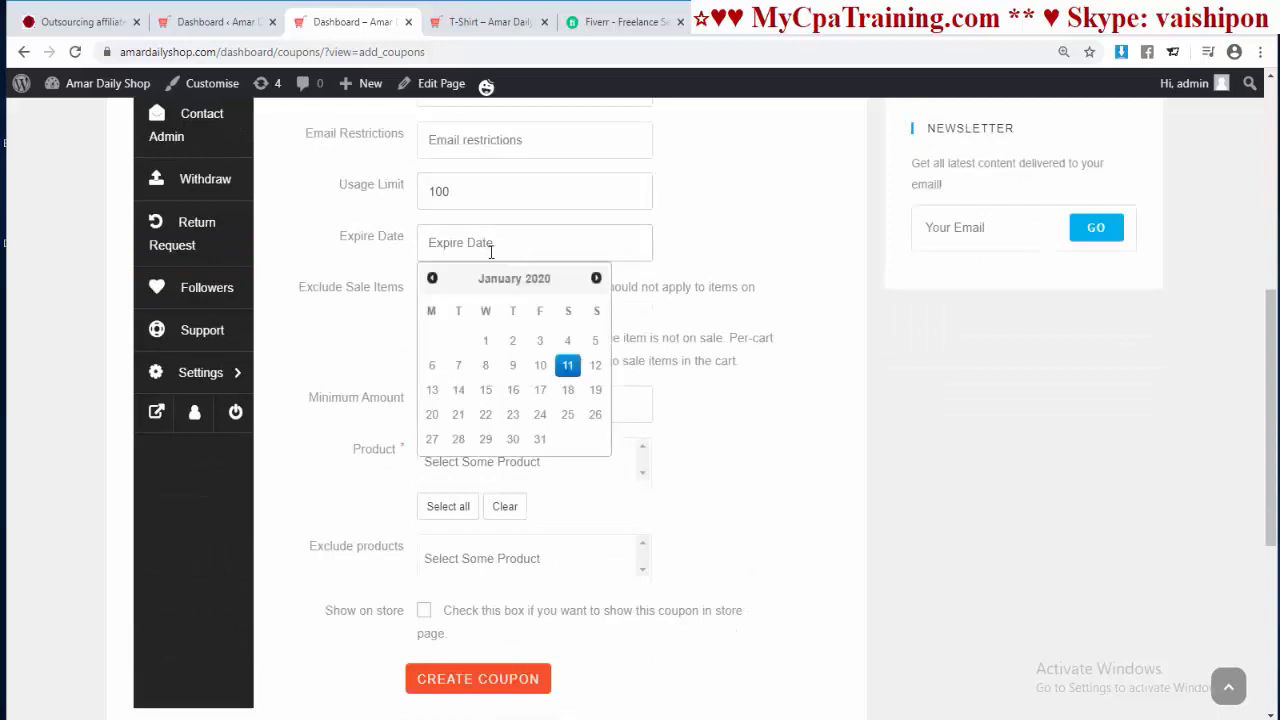
left_click(329, 295)
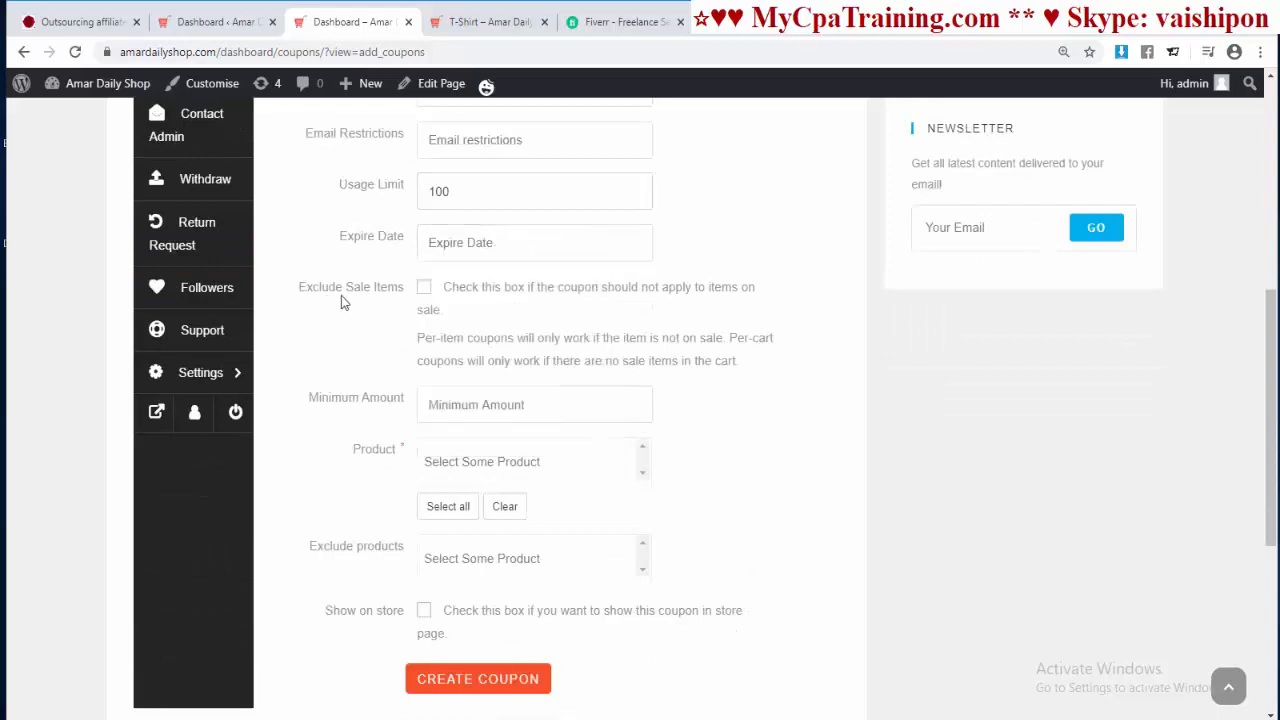
left_click(424, 290)
scroll(389, 366, "down", 1)
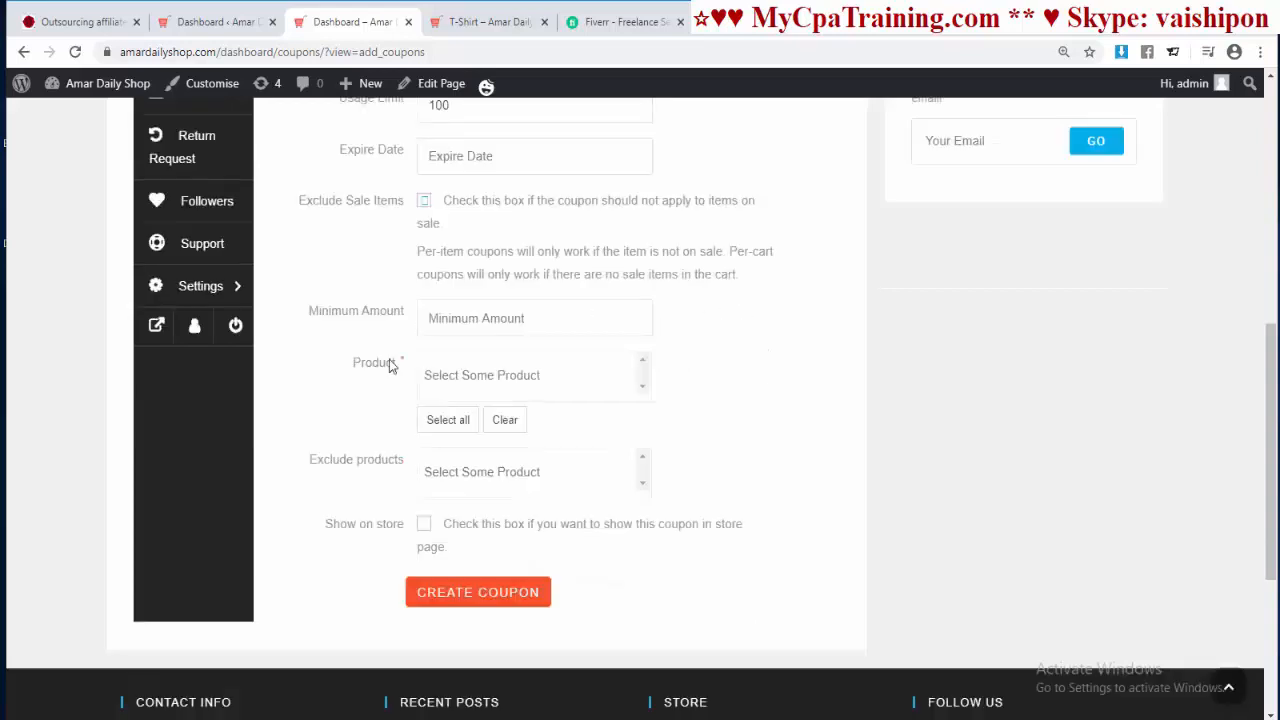
Step: Apply the coupon to all products without choosing specific or excluded products
left_click(513, 320)
left_click(467, 375)
left_click(469, 375)
left_click(482, 376)
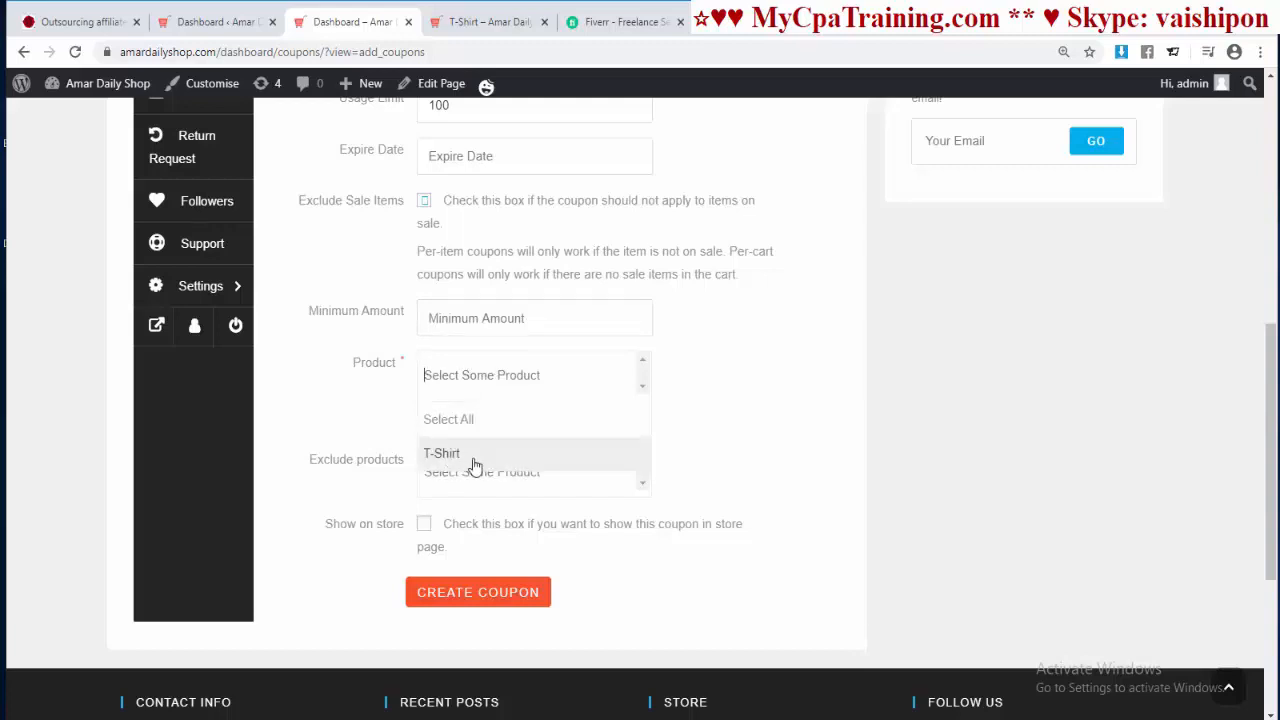
left_click(703, 412)
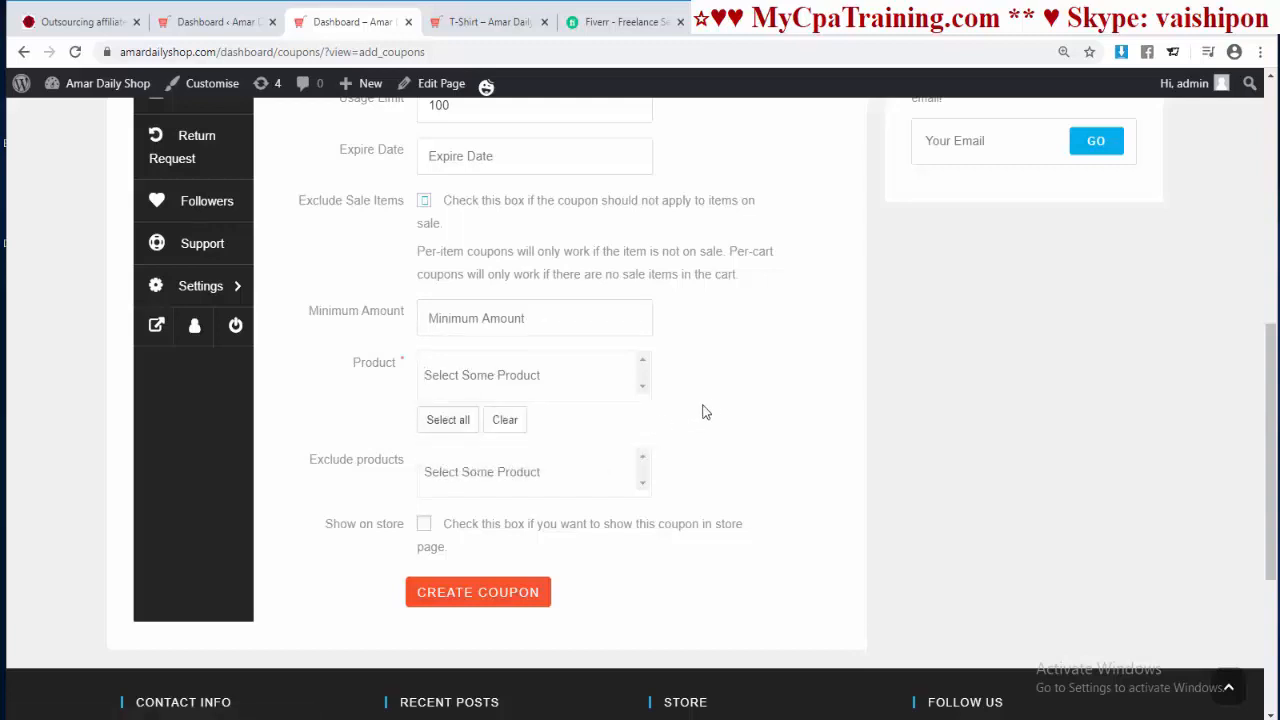
left_click(449, 425)
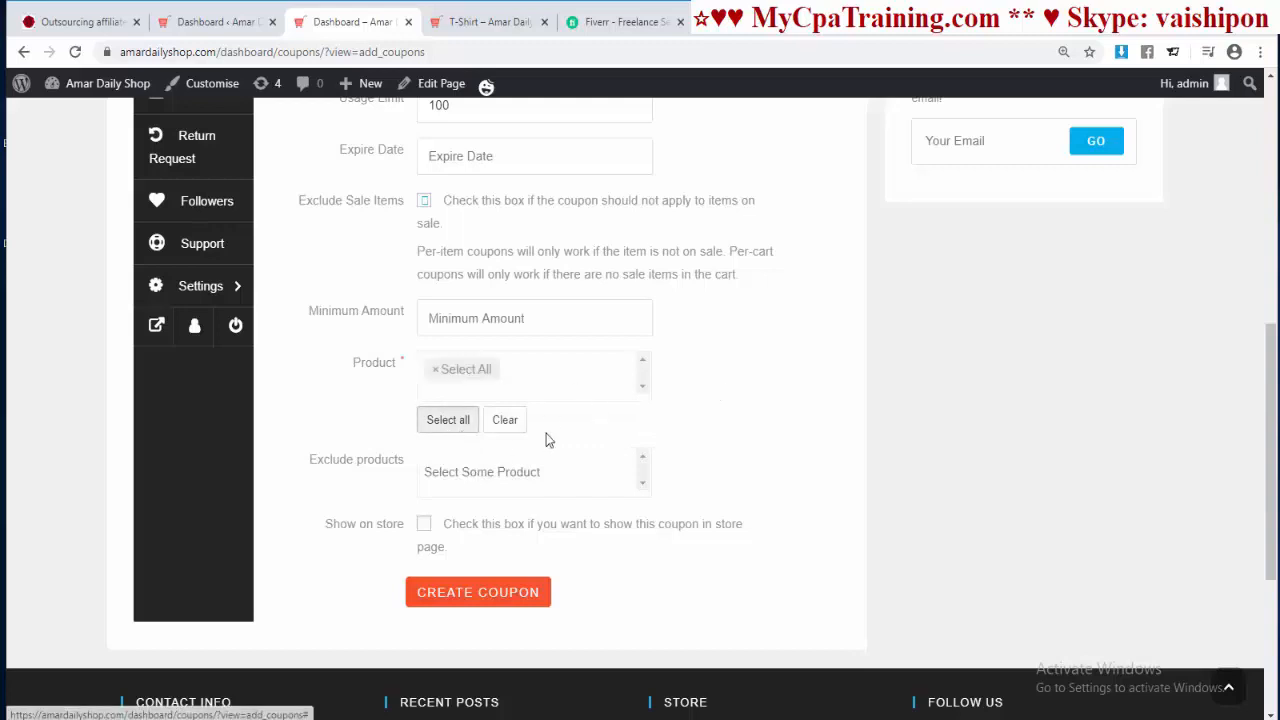
scroll(546, 433, "down", 1)
left_click(571, 386)
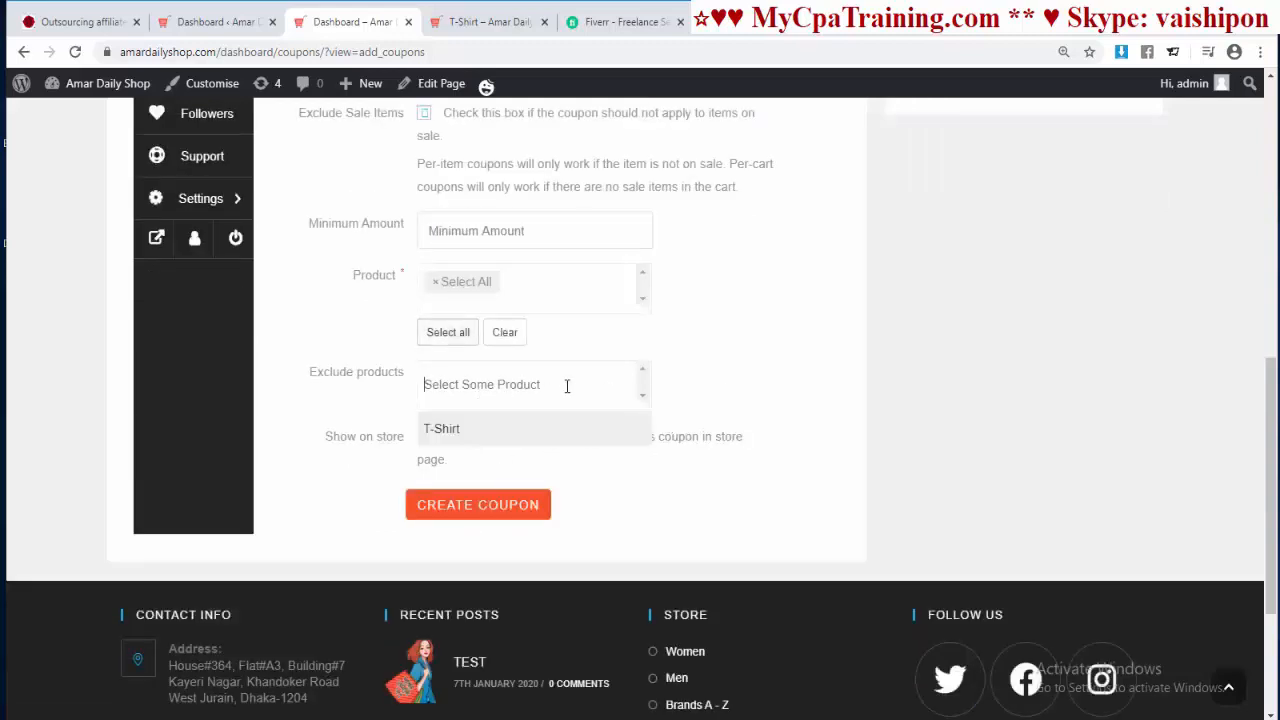
scroll(604, 372, "up", 3)
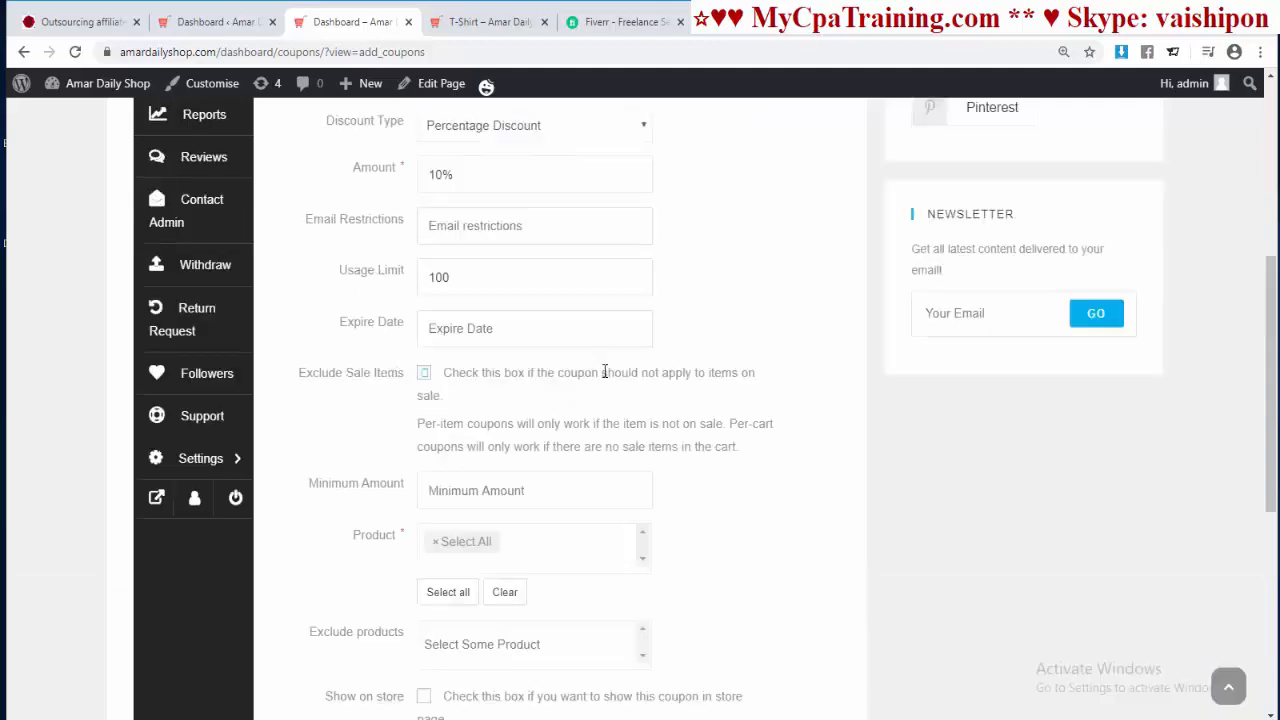
scroll(700, 443, "down", 2)
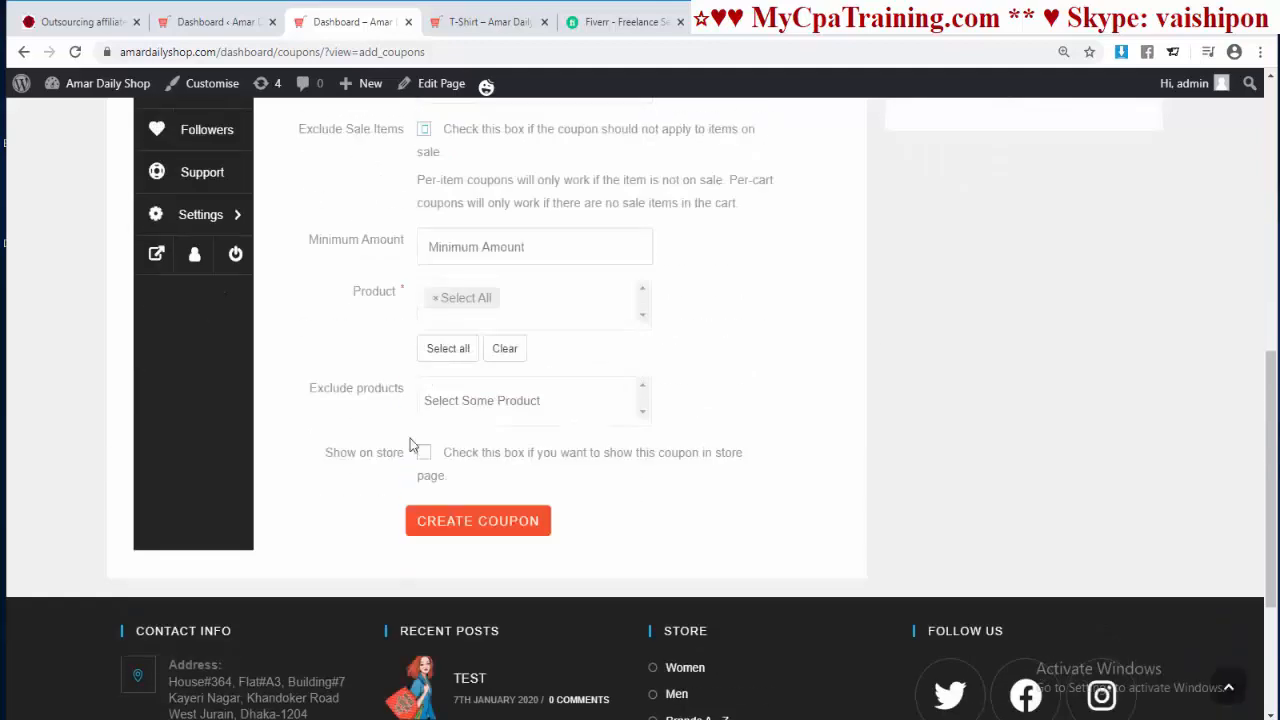
Step: Enable 'Show on store' and create the coupon
left_click(424, 452)
scroll(711, 487, "up", 2)
scroll(711, 487, "down", 2)
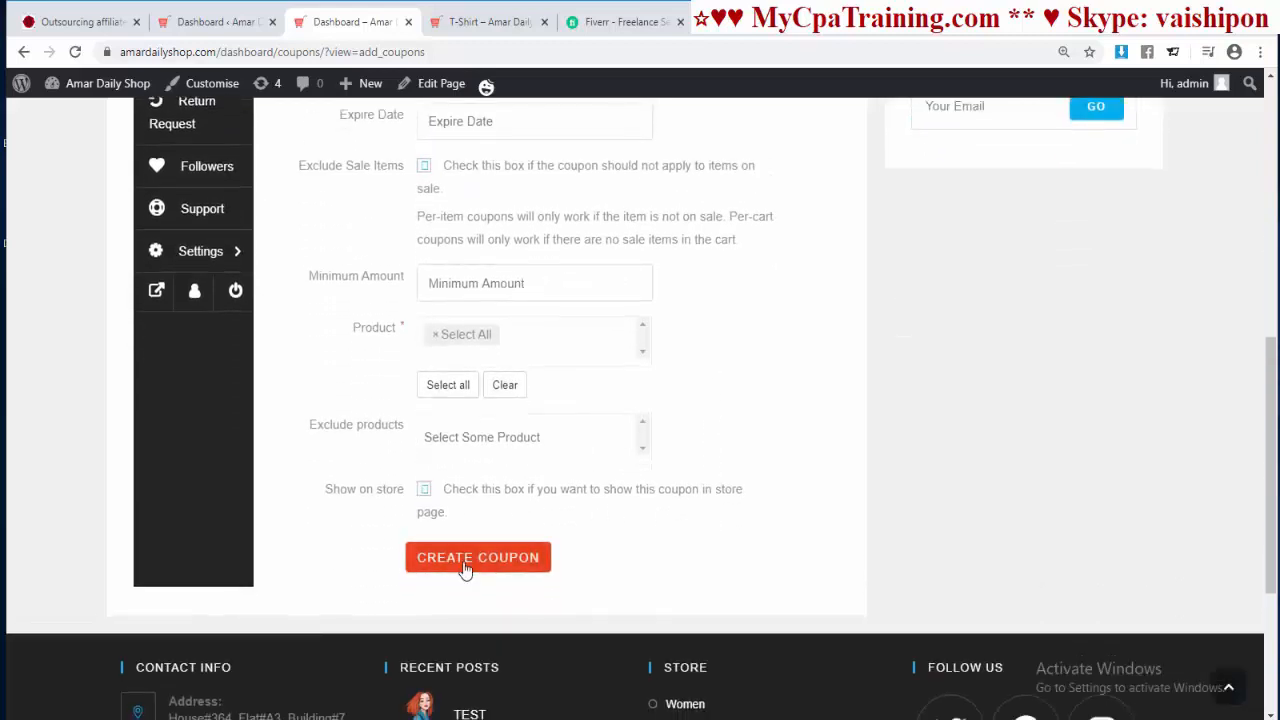
left_click(465, 568)
Step: Add one red T-Shirt in size L (25.00) to the basket and view the cart
scroll(550, 544, "down", 3)
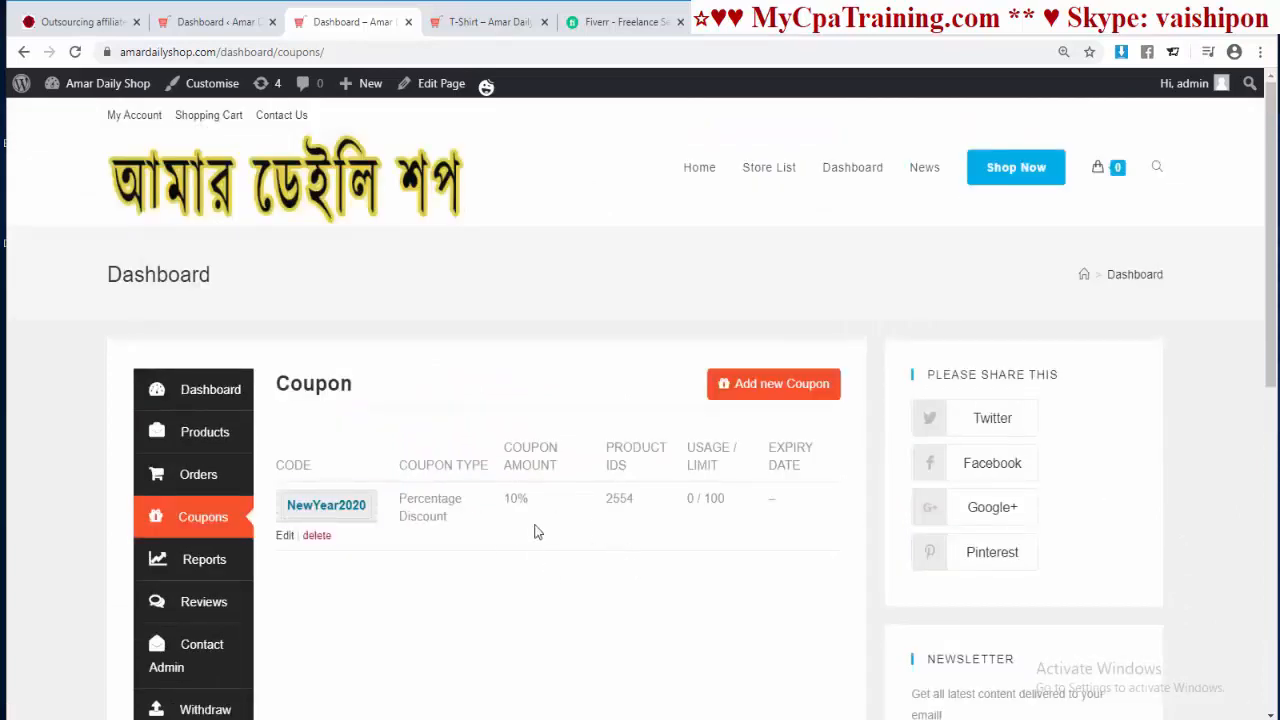
left_click(490, 22)
scroll(949, 470, "down", 2)
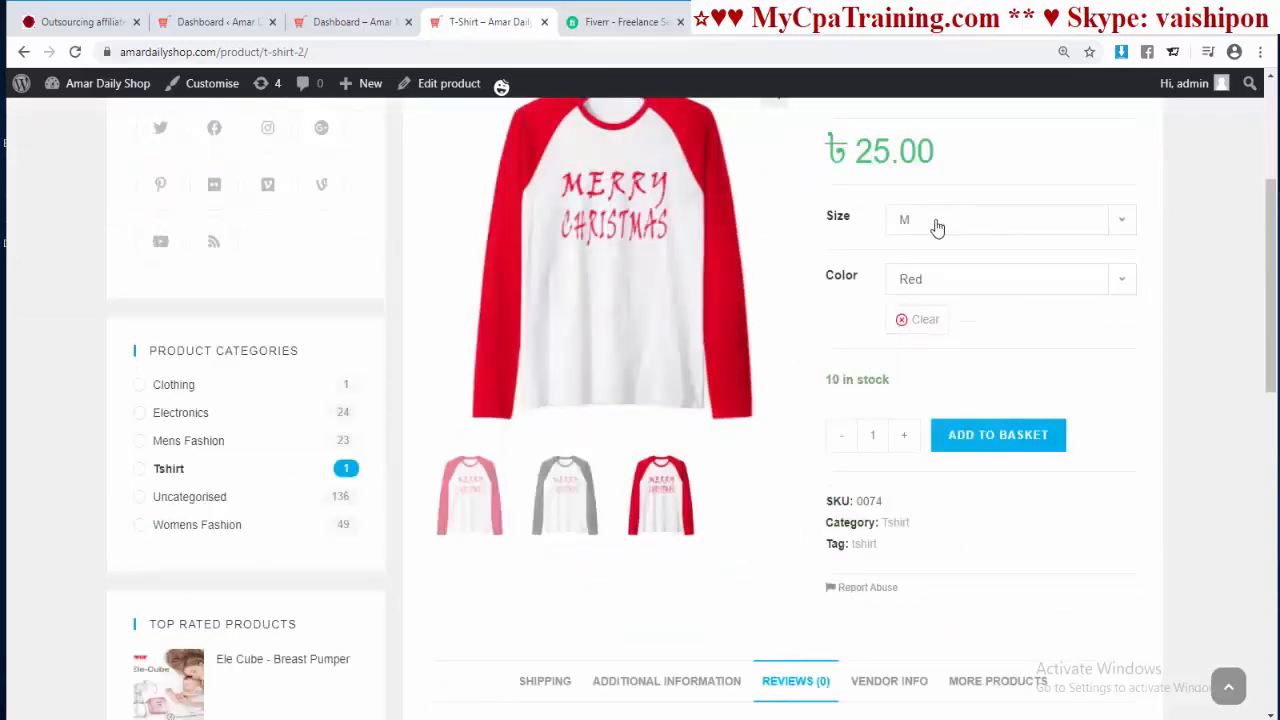
left_click(940, 220)
left_click(905, 297)
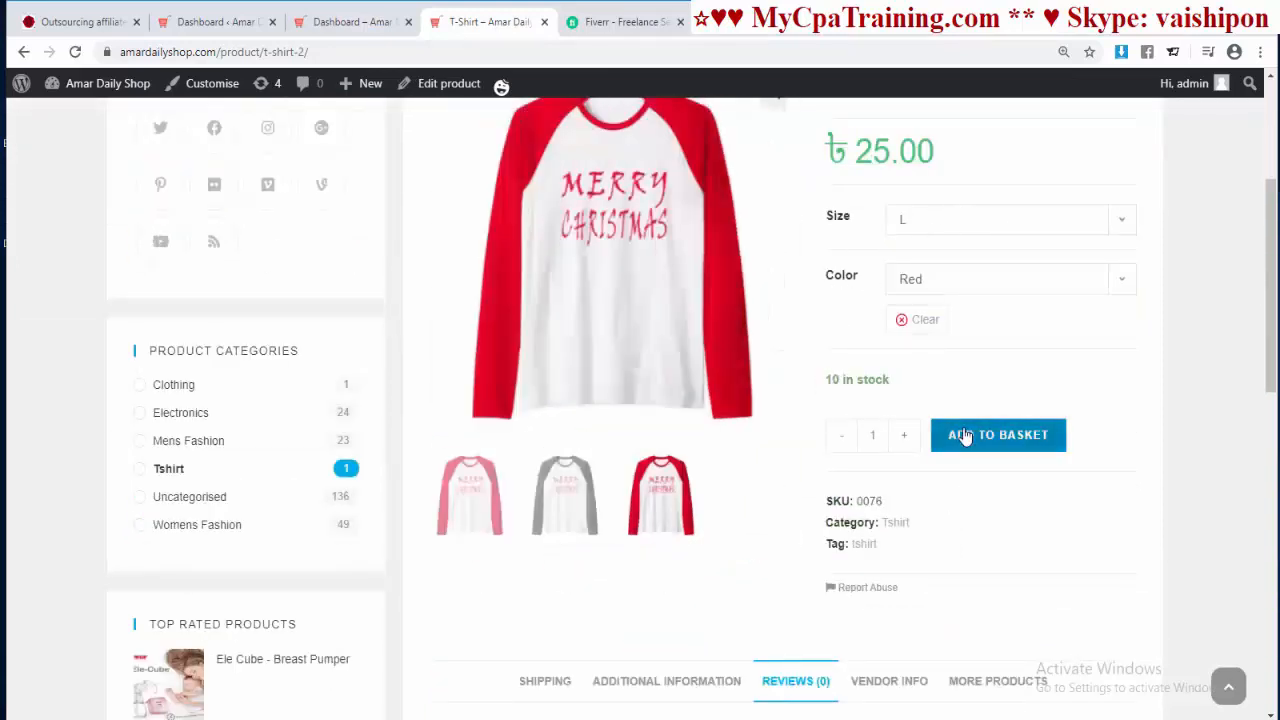
left_click(964, 437)
left_click(1051, 397)
scroll(630, 325, "down", 2)
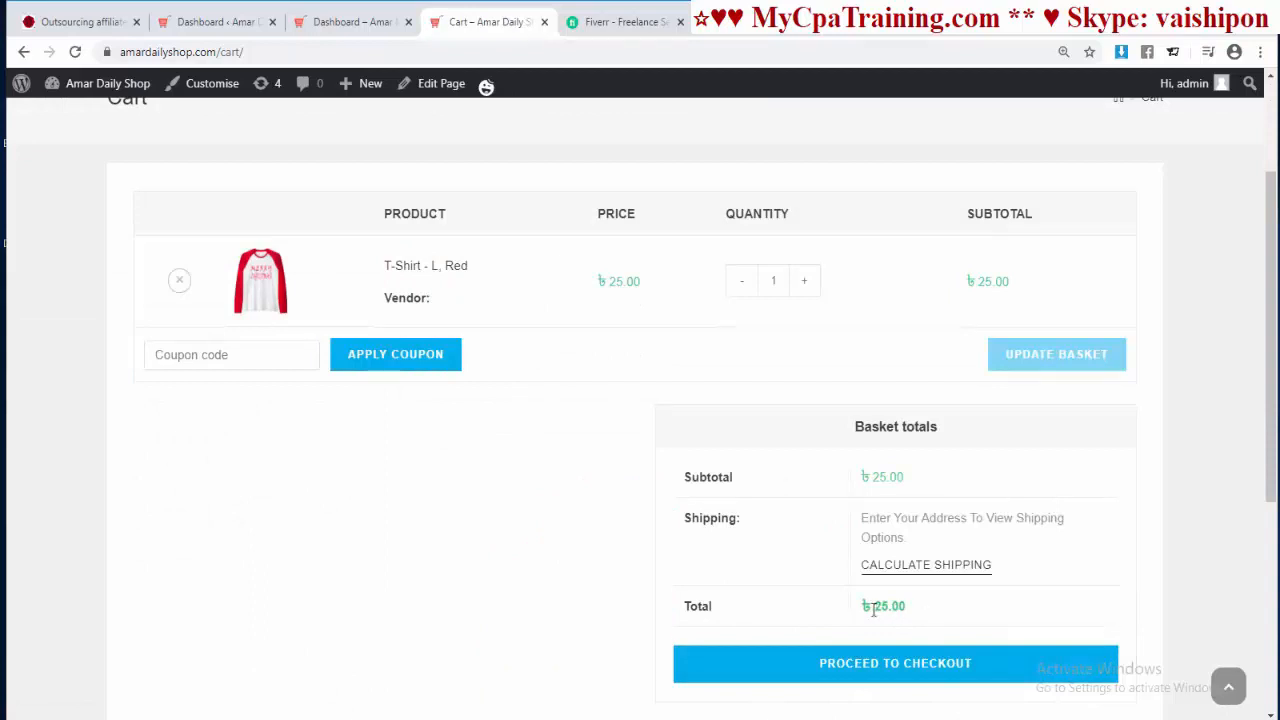
Step: Apply the NewYear2020 coupon from the autofill list, cutting the total from 25.00 to 22.50
left_click(175, 355)
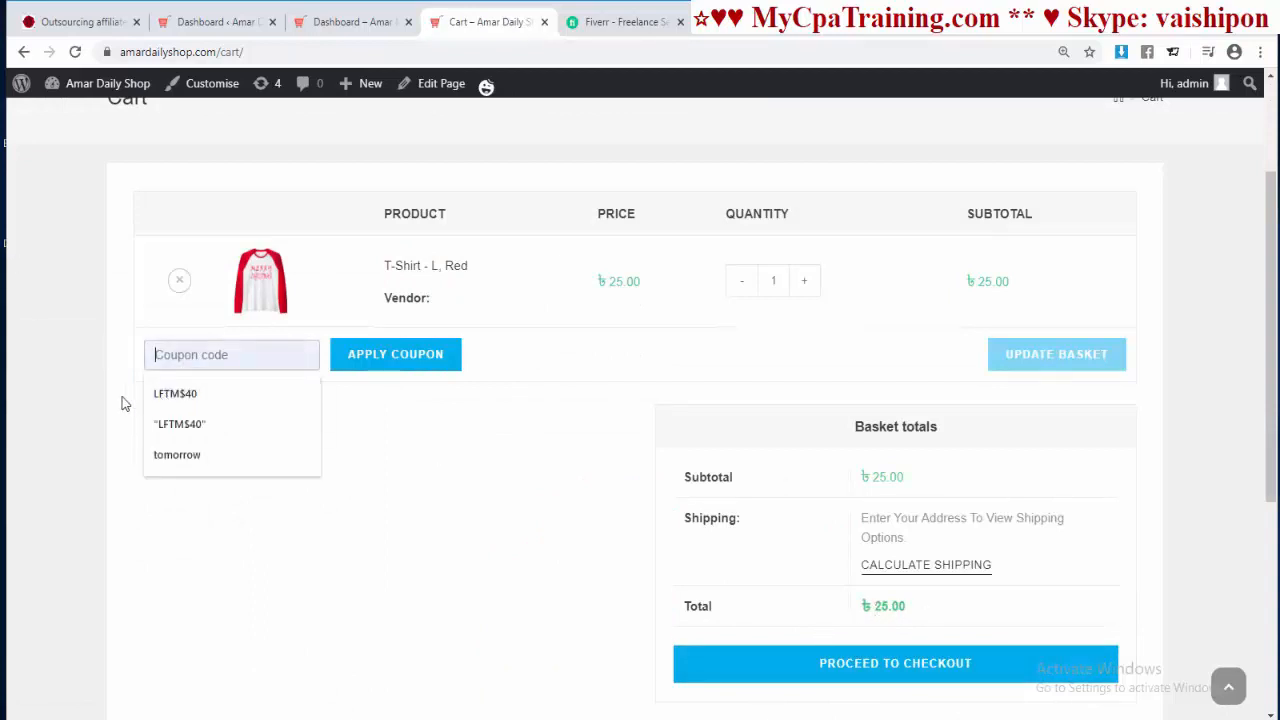
left_click(175, 391)
left_click(390, 356)
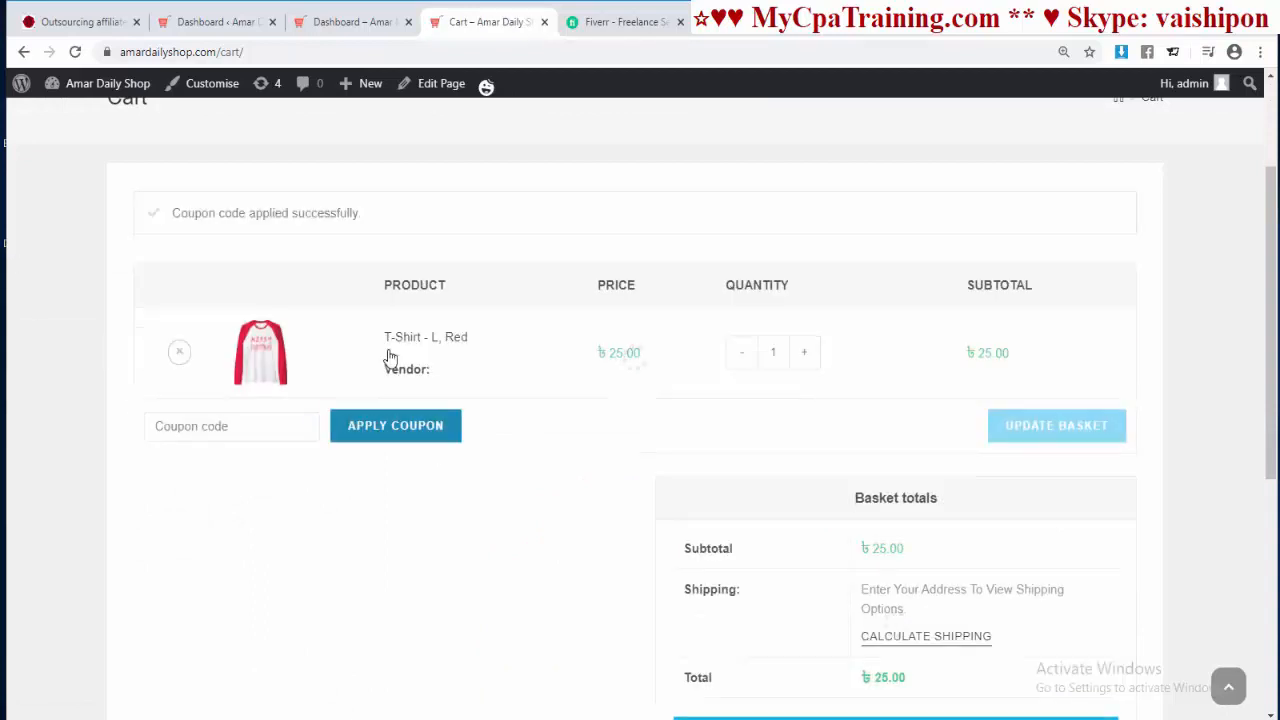
scroll(733, 370, "down", 2)
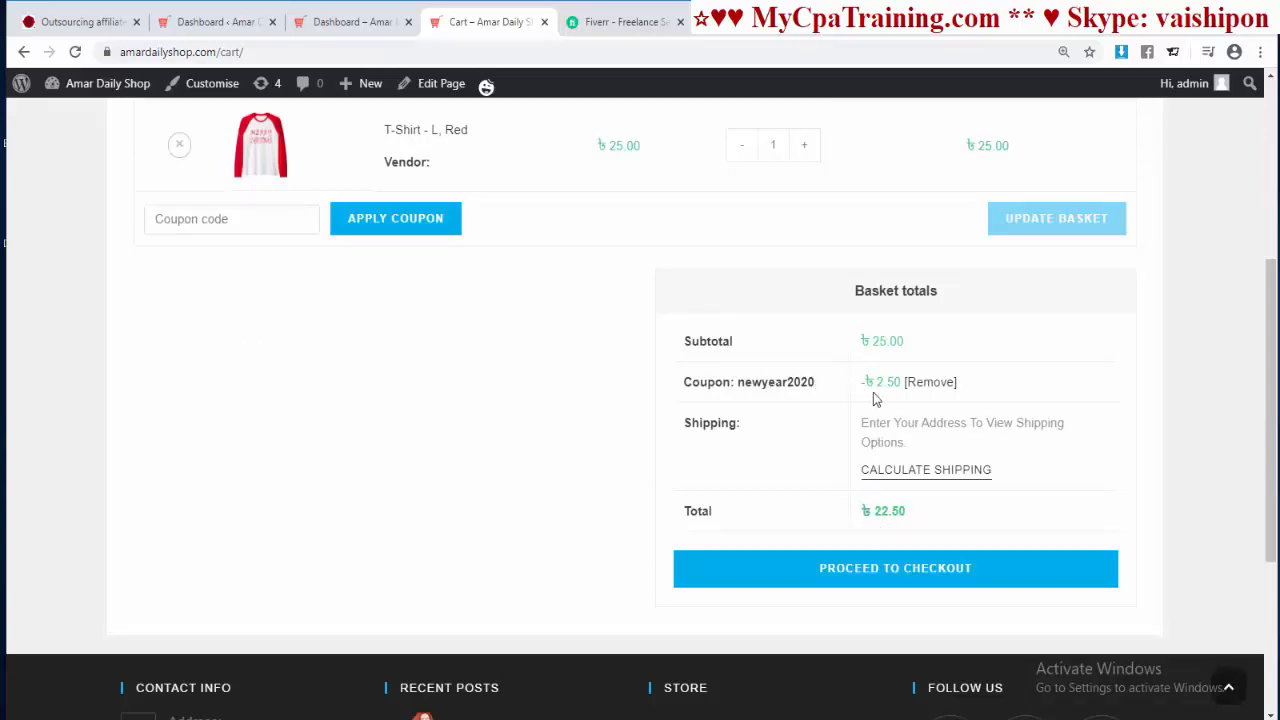
scroll(545, 311, "up", 2)
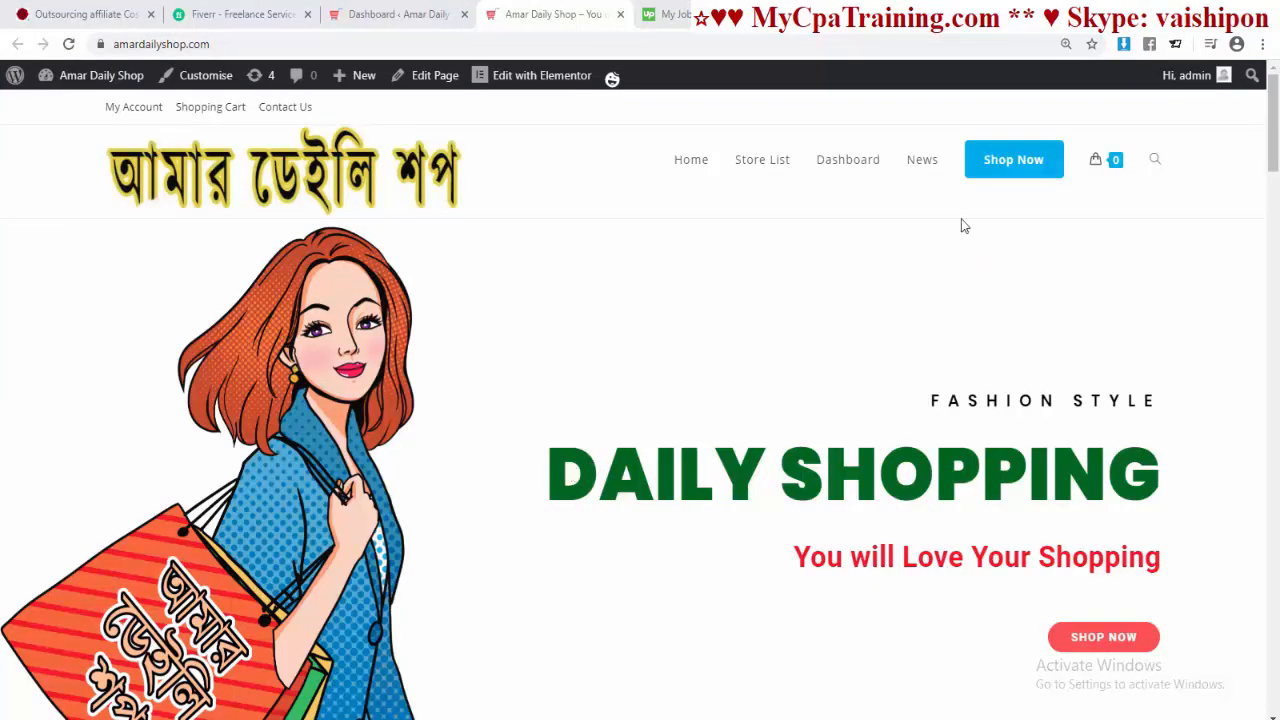
Step: Go to the shop page via Shop Now
left_click(1000, 170)
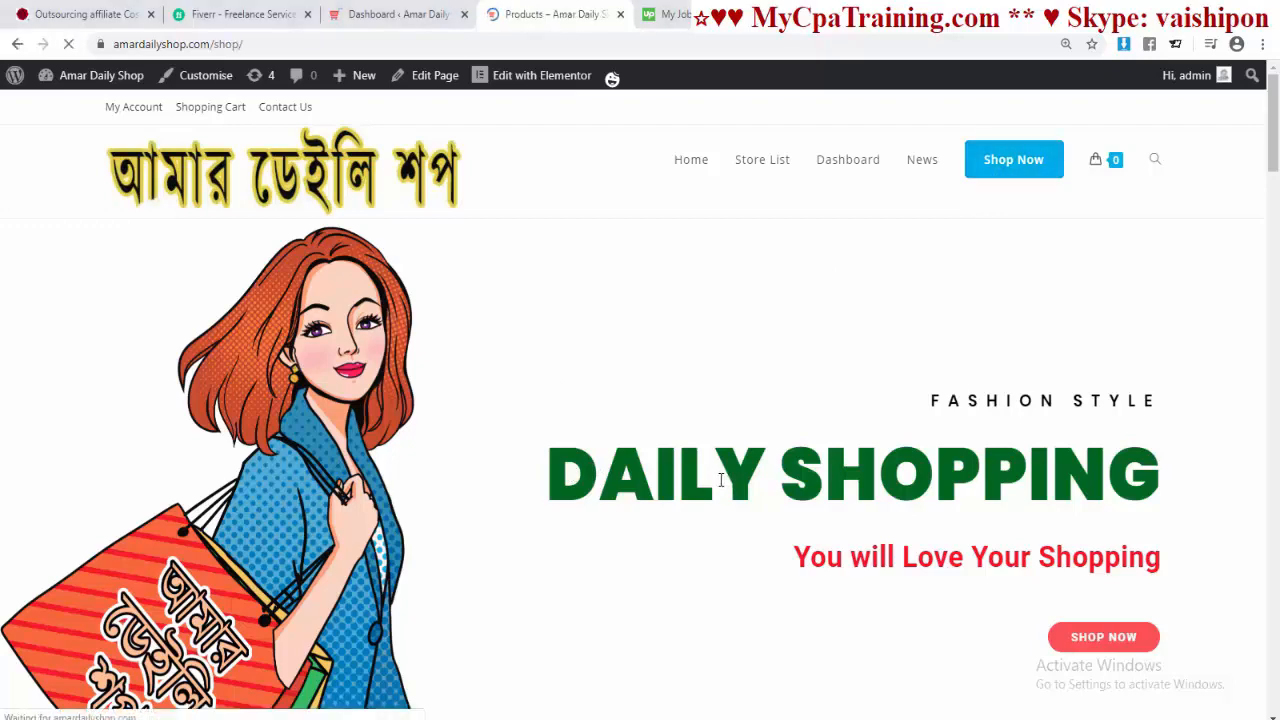
scroll(674, 446, "down", 6)
scroll(853, 450, "up", 8)
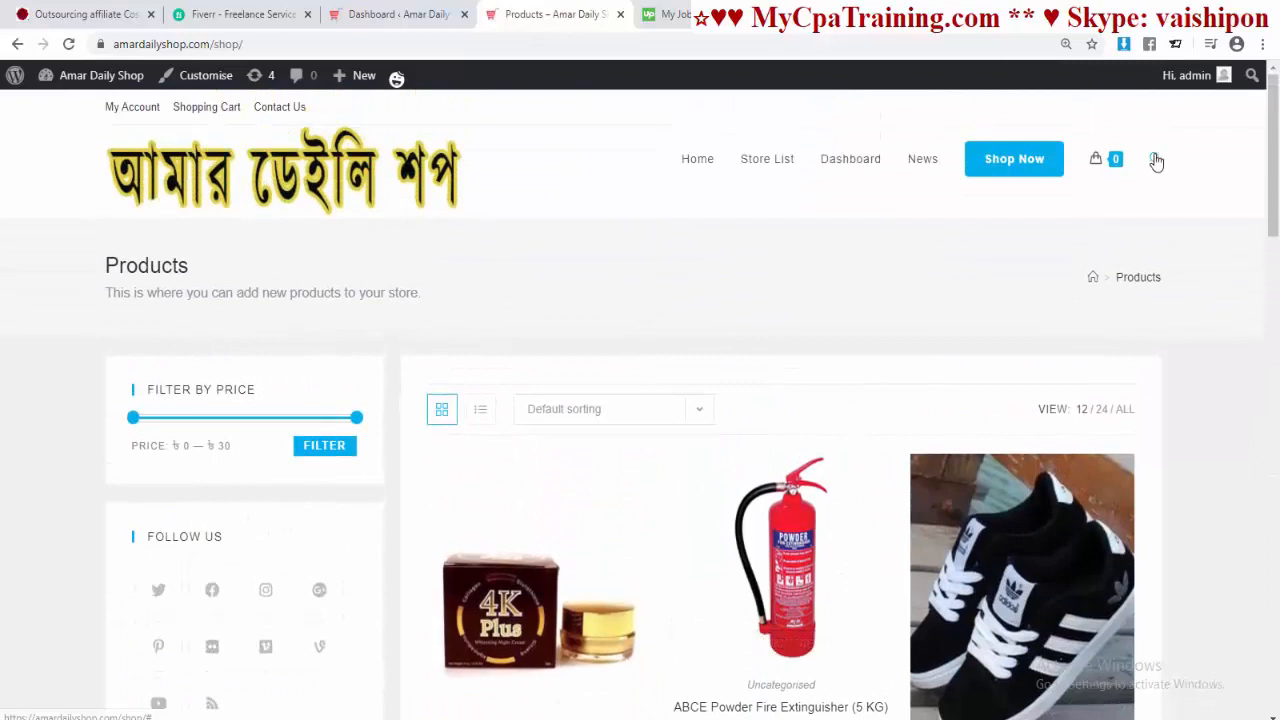
Step: Search for 't shirt' to list T-Shirt, T-shirt and Man's Danim Shirt
left_click(1154, 158)
left_click(997, 229)
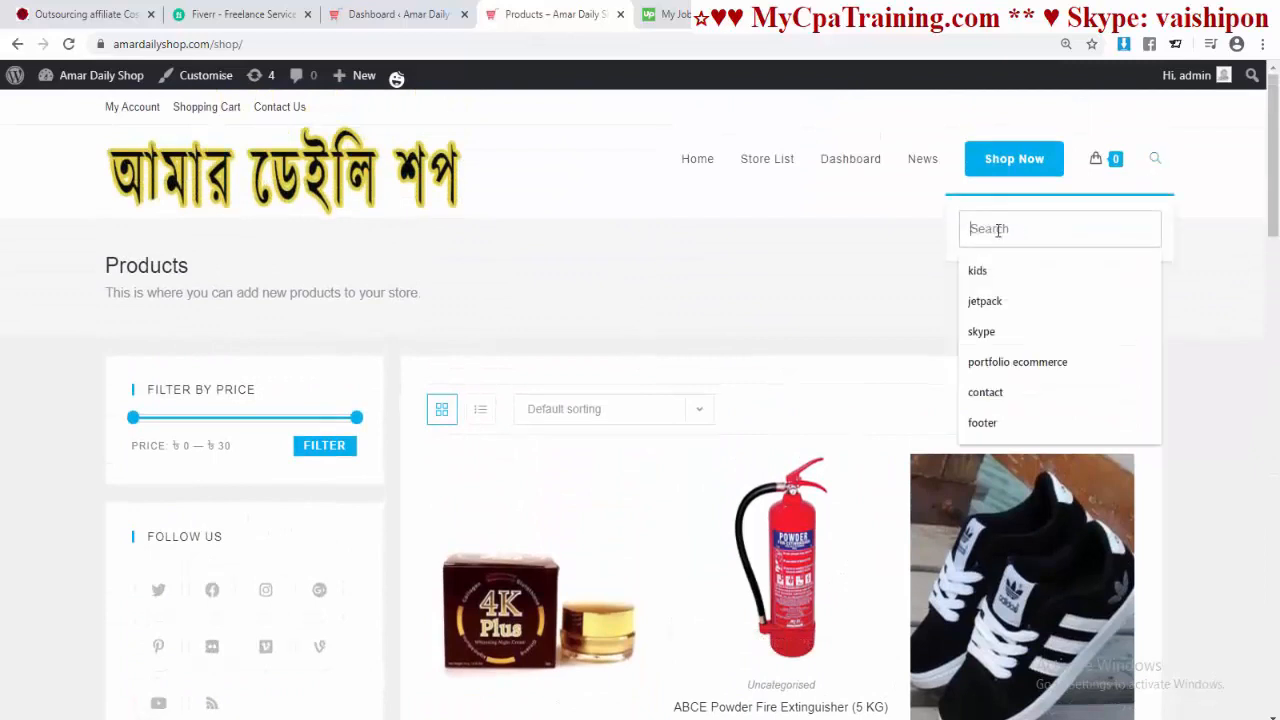
type("t sh")
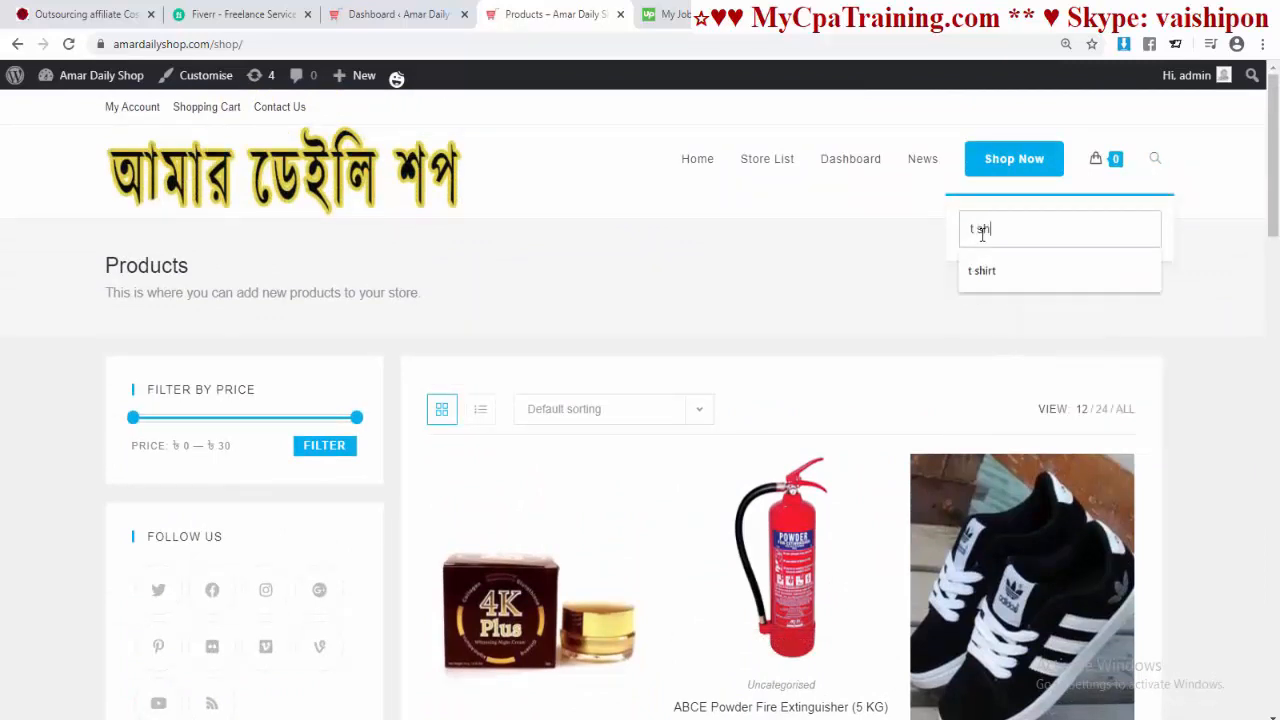
type("irt")
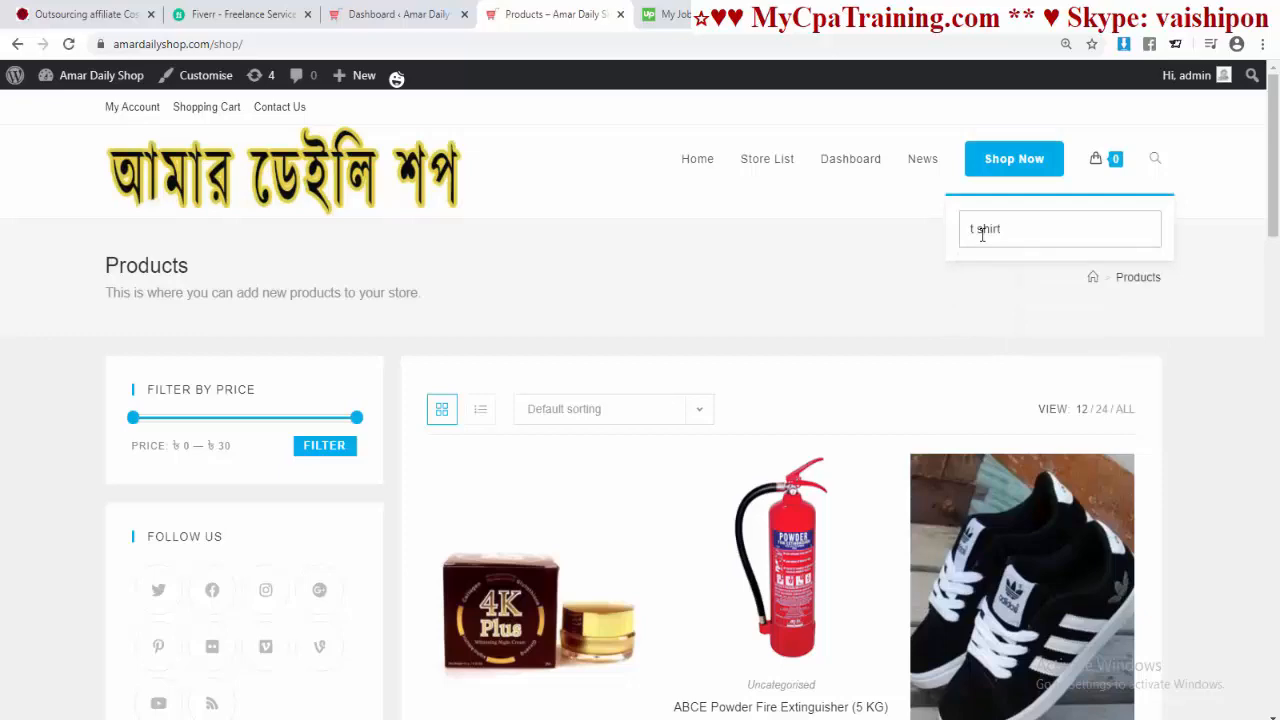
key("Return")
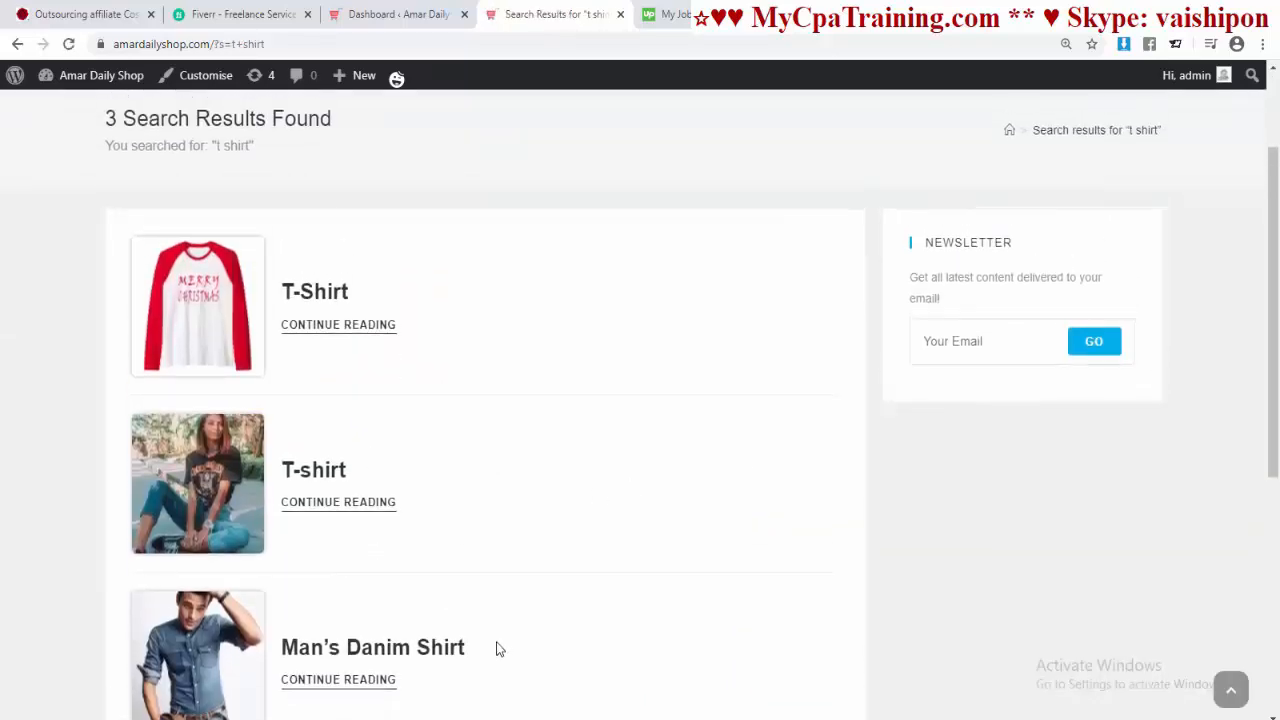
scroll(591, 531, "down", 3)
scroll(587, 530, "up", 4)
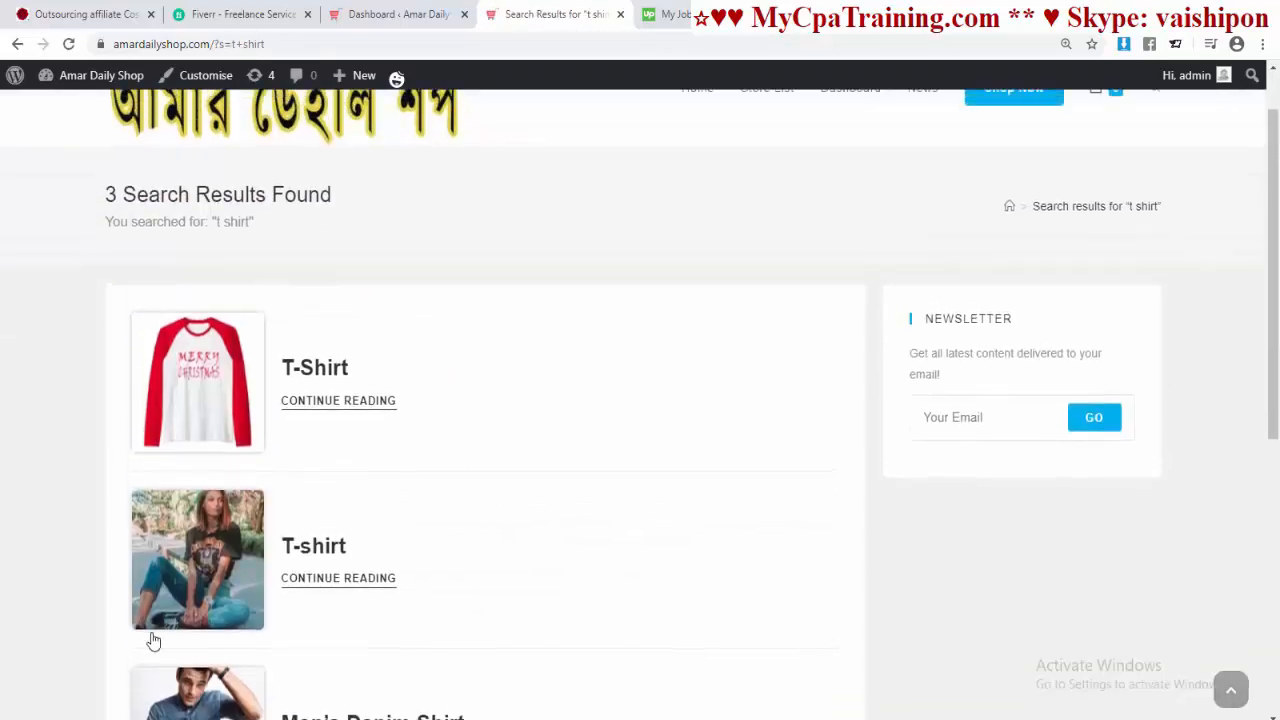
scroll(330, 582, "up", 1)
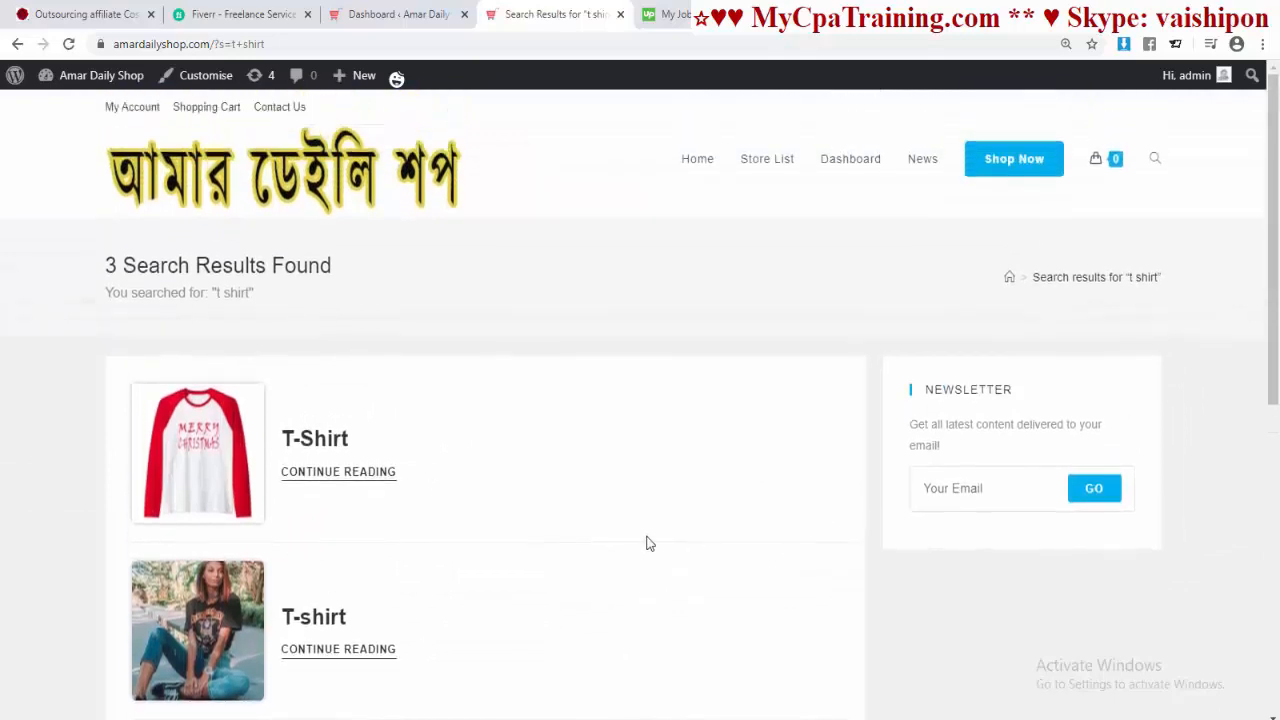
Step: In General Settings, set Search Result Page Source to Products, publish, and view the live shop
left_click(205, 75)
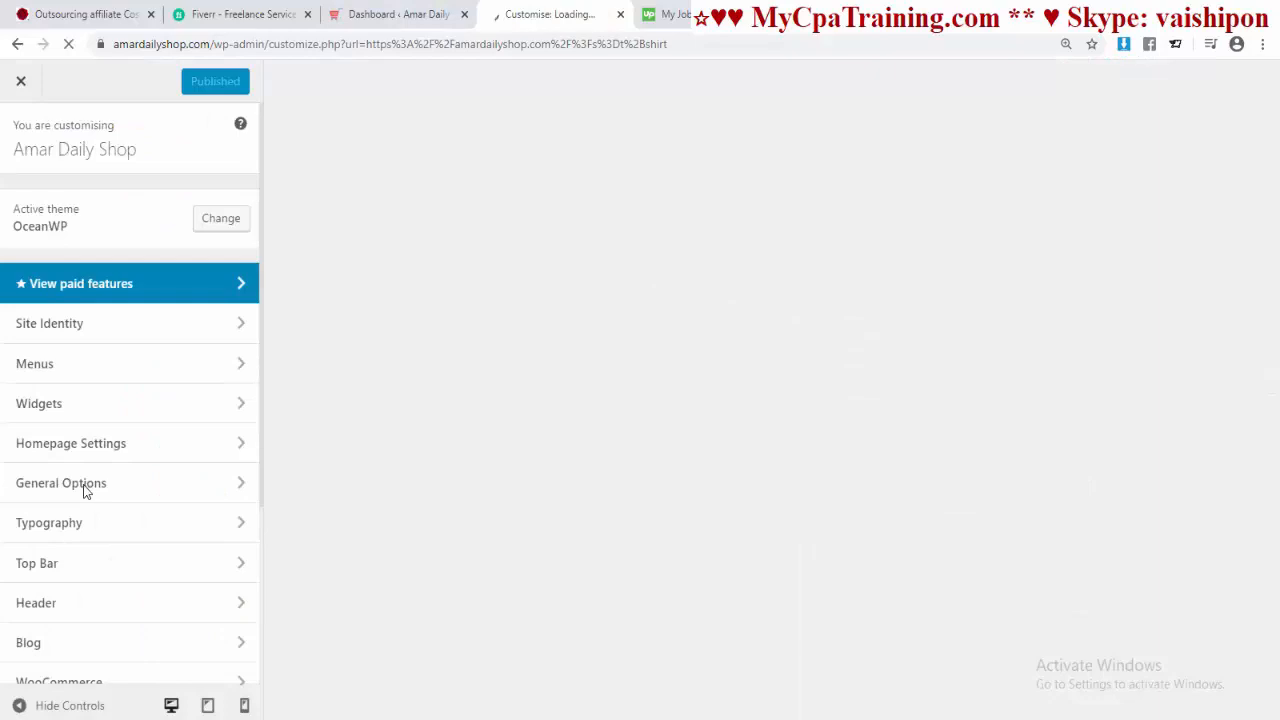
left_click(100, 484)
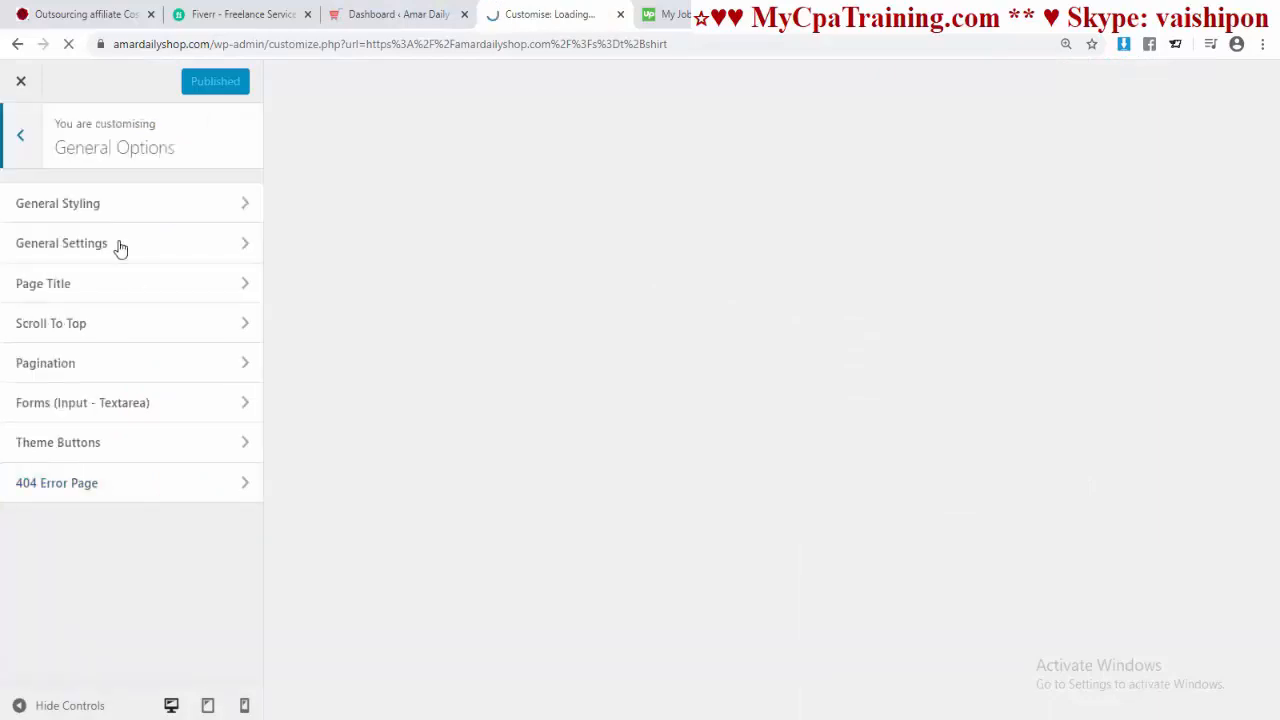
left_click(117, 246)
scroll(180, 391, "down", 3)
scroll(180, 391, "down", 6)
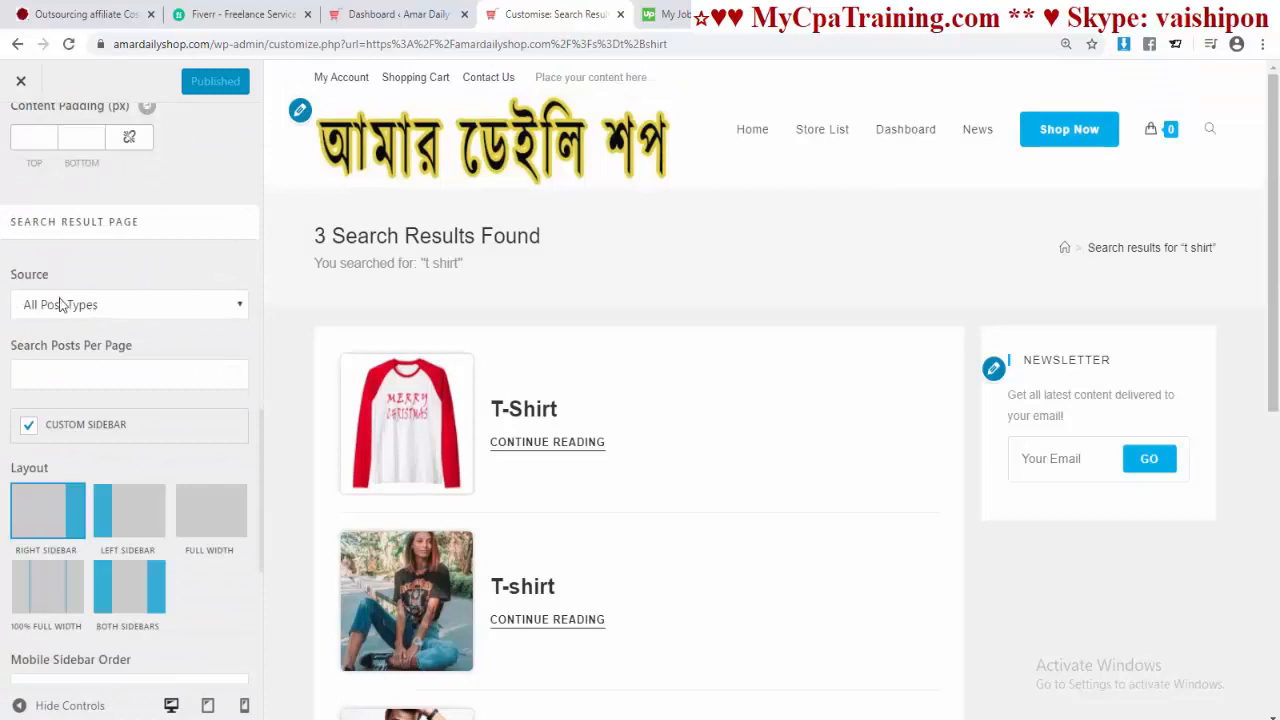
left_click(116, 309)
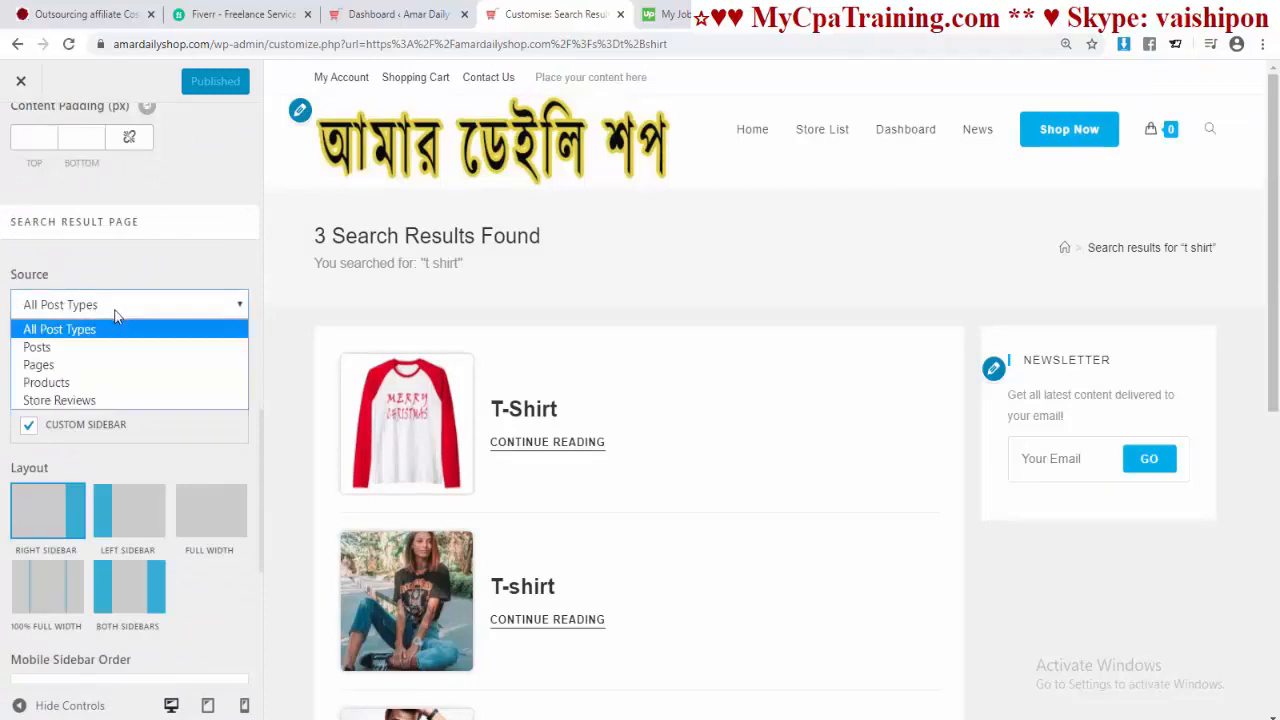
left_click(68, 381)
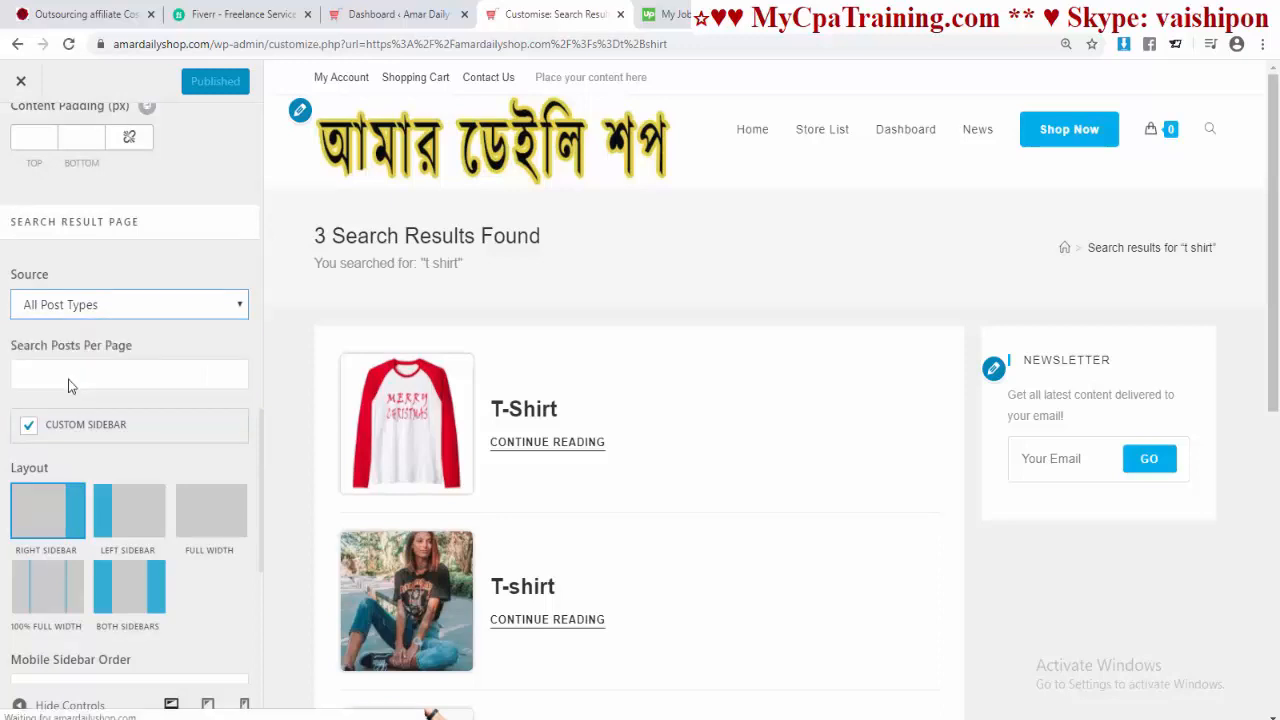
left_click(199, 88)
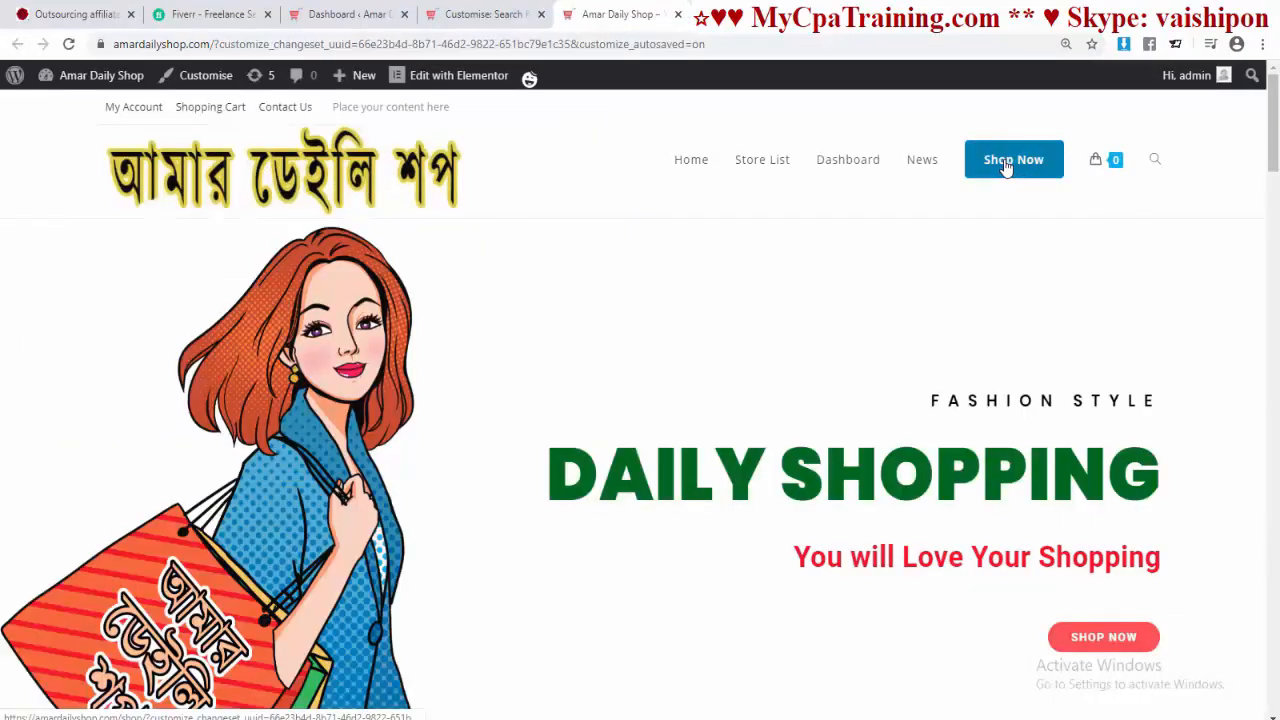
left_click(1011, 158)
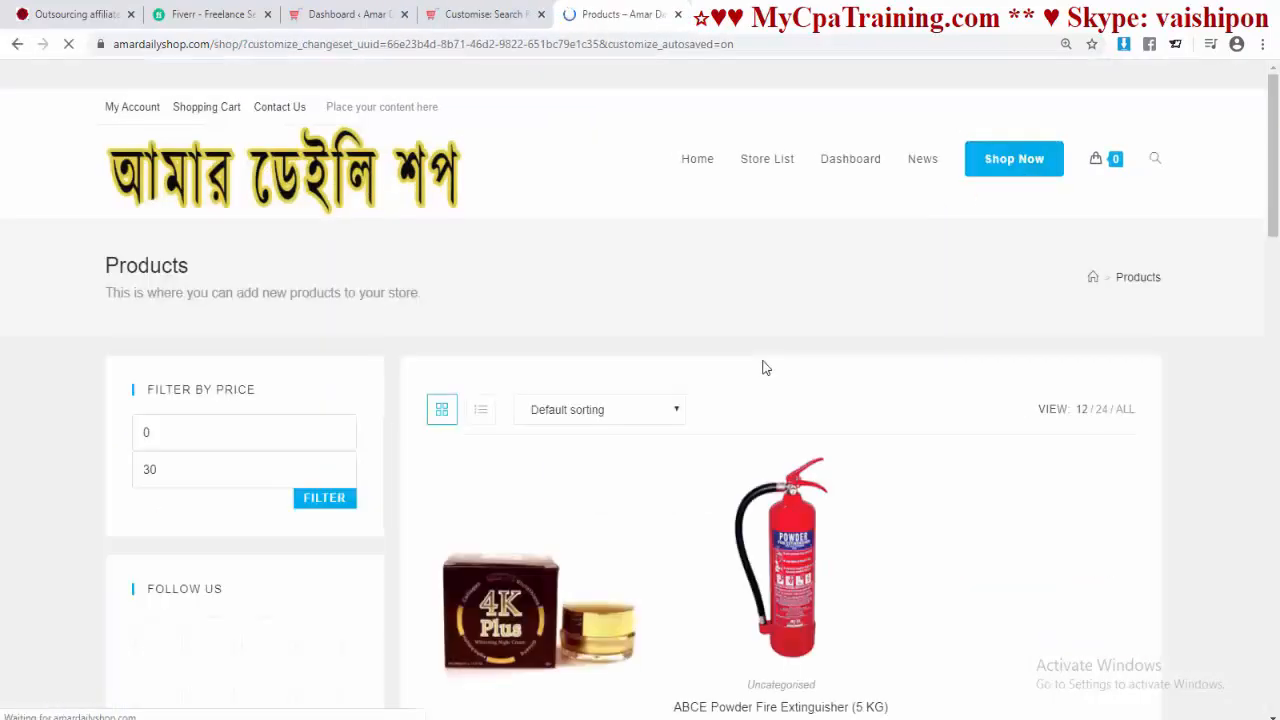
Step: Rerun the 't shirt' search using the saved search suggestion
left_click(1155, 160)
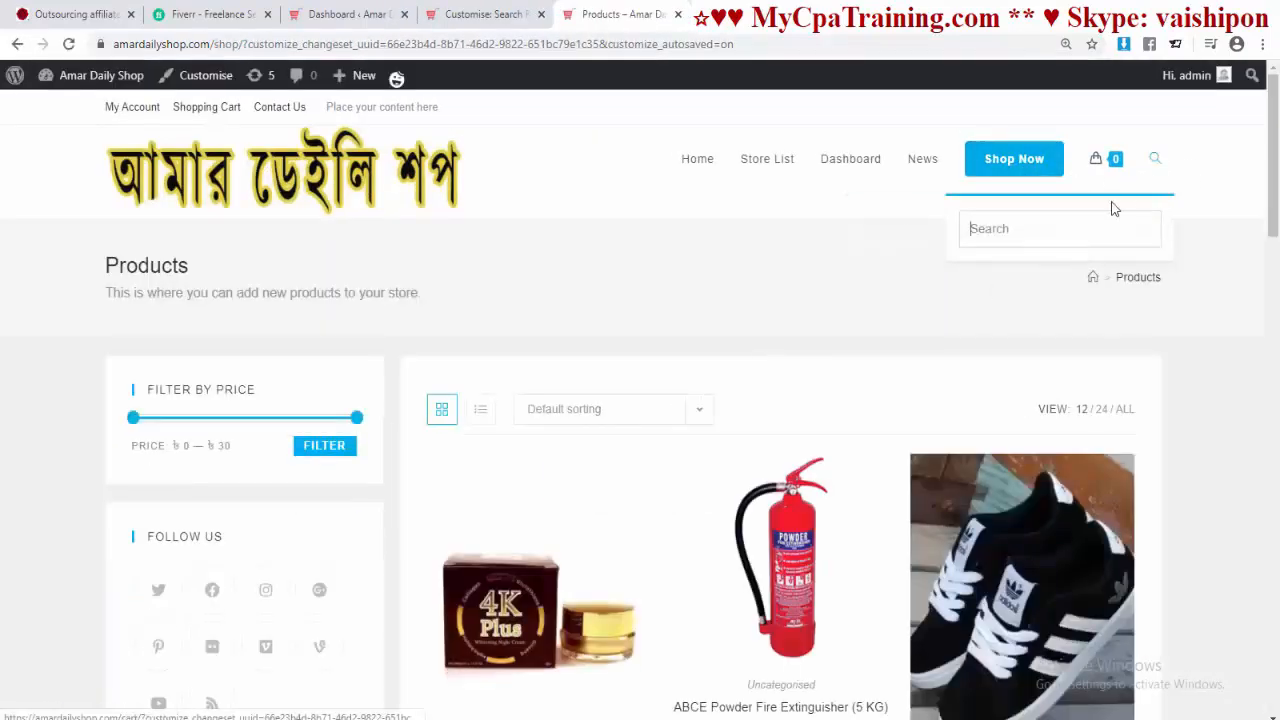
left_click(1037, 232)
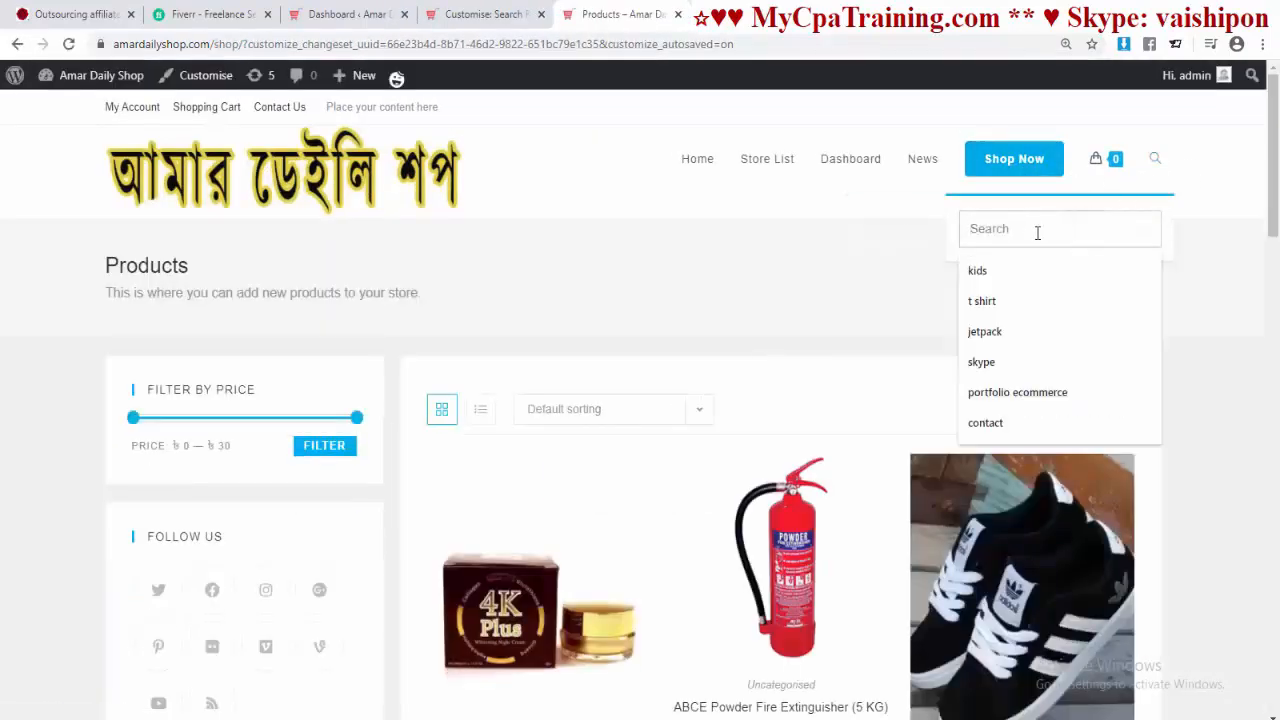
left_click(1006, 301)
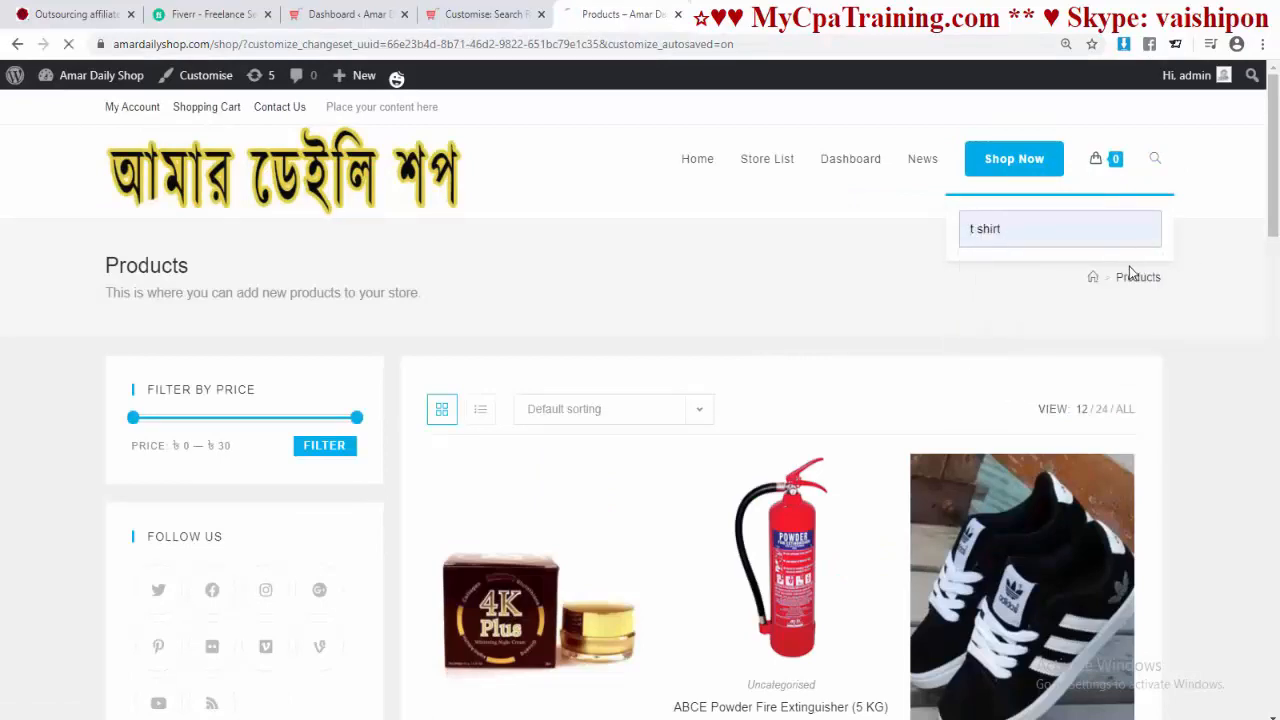
key("Return")
scroll(917, 457, "down", 4)
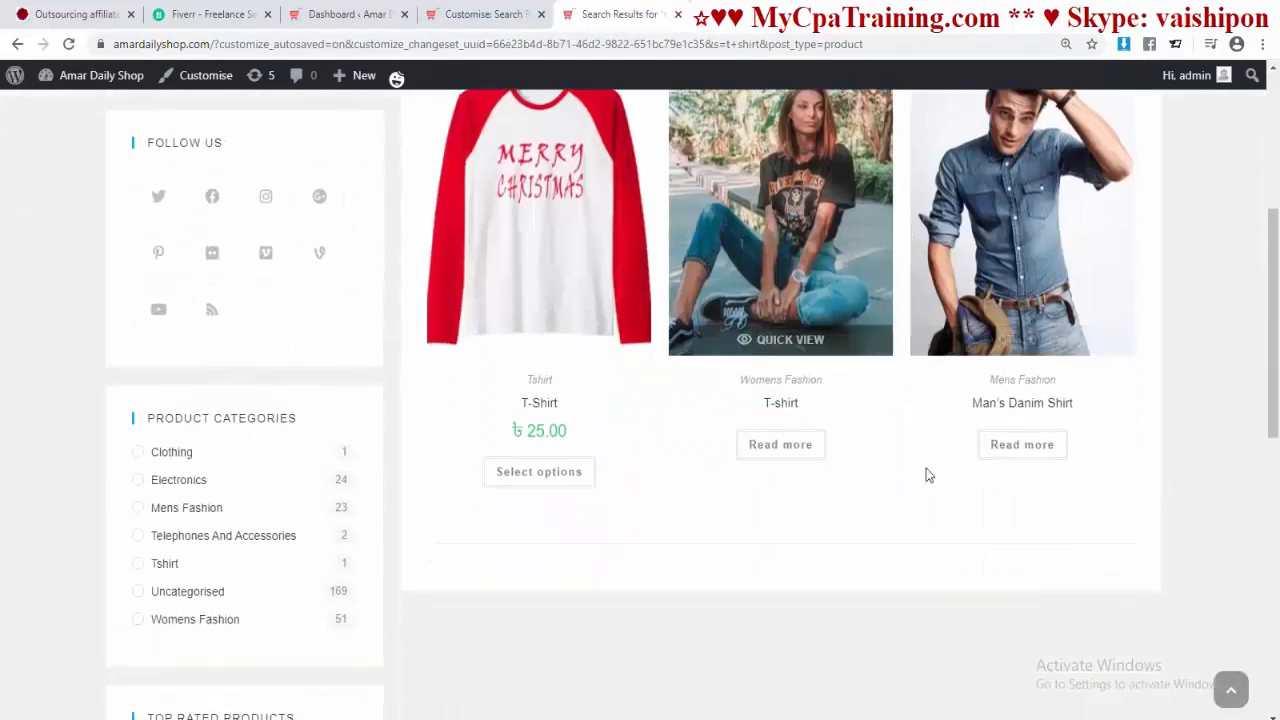
scroll(926, 470, "up", 2)
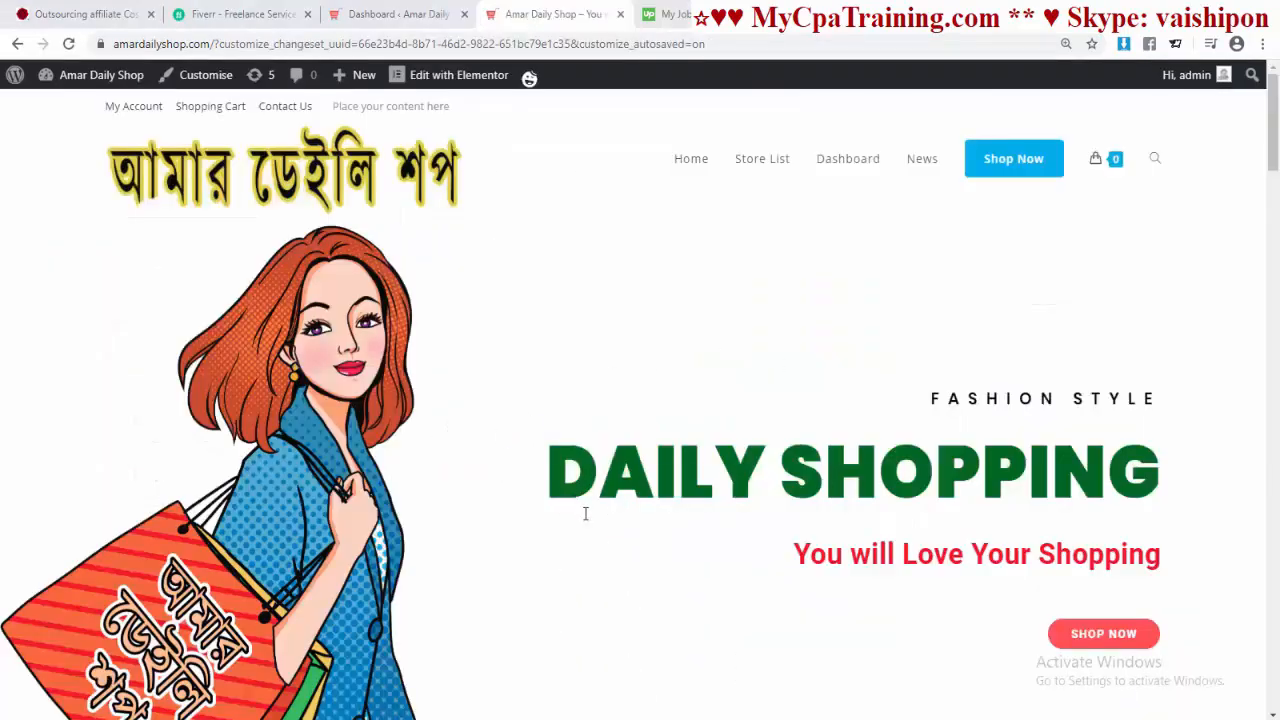
Step: Open the shop's Products page and browse the listing
left_click(542, 491)
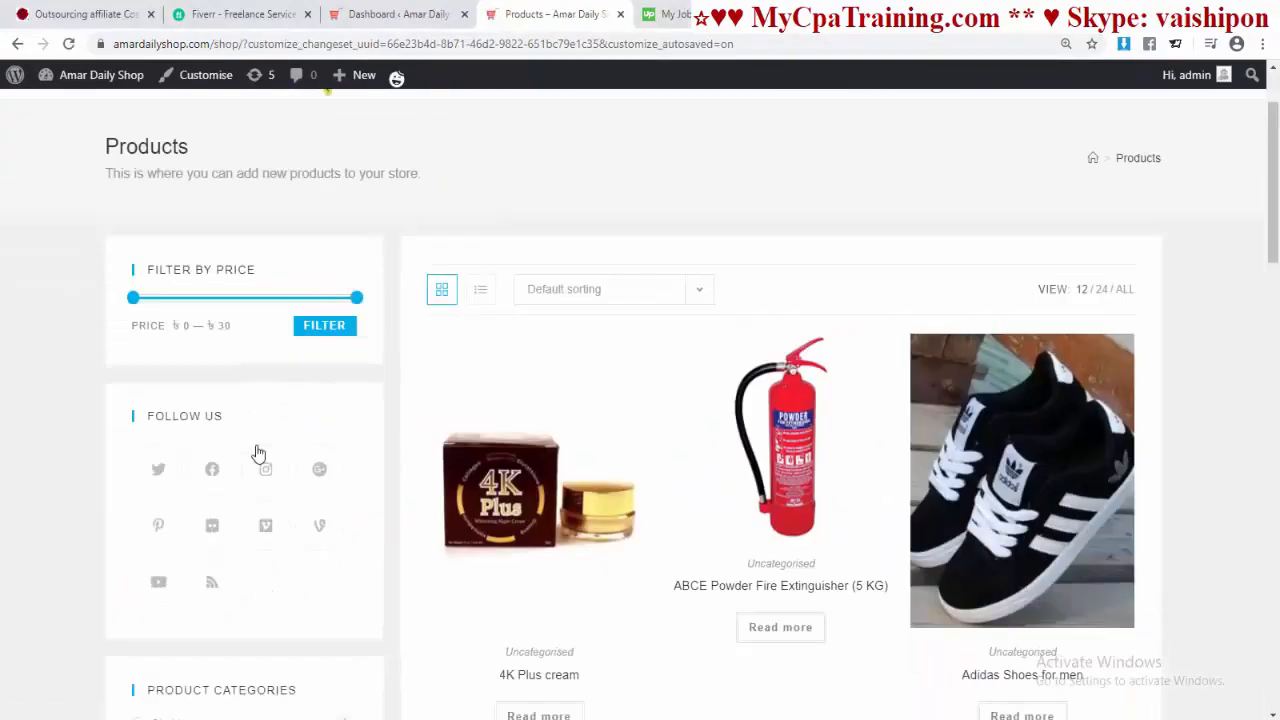
scroll(256, 451, "down", 10)
scroll(277, 420, "up", 12)
scroll(286, 455, "down", 6)
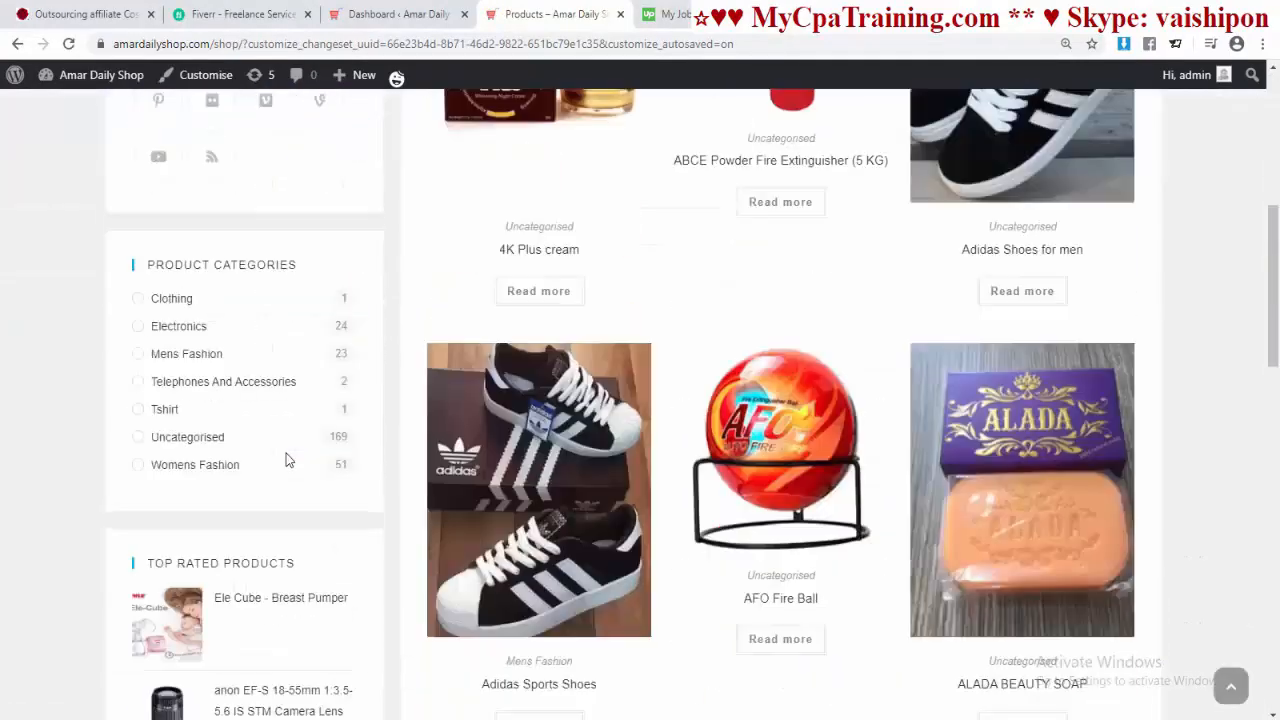
scroll(286, 455, "down", 5)
scroll(290, 490, "up", 10)
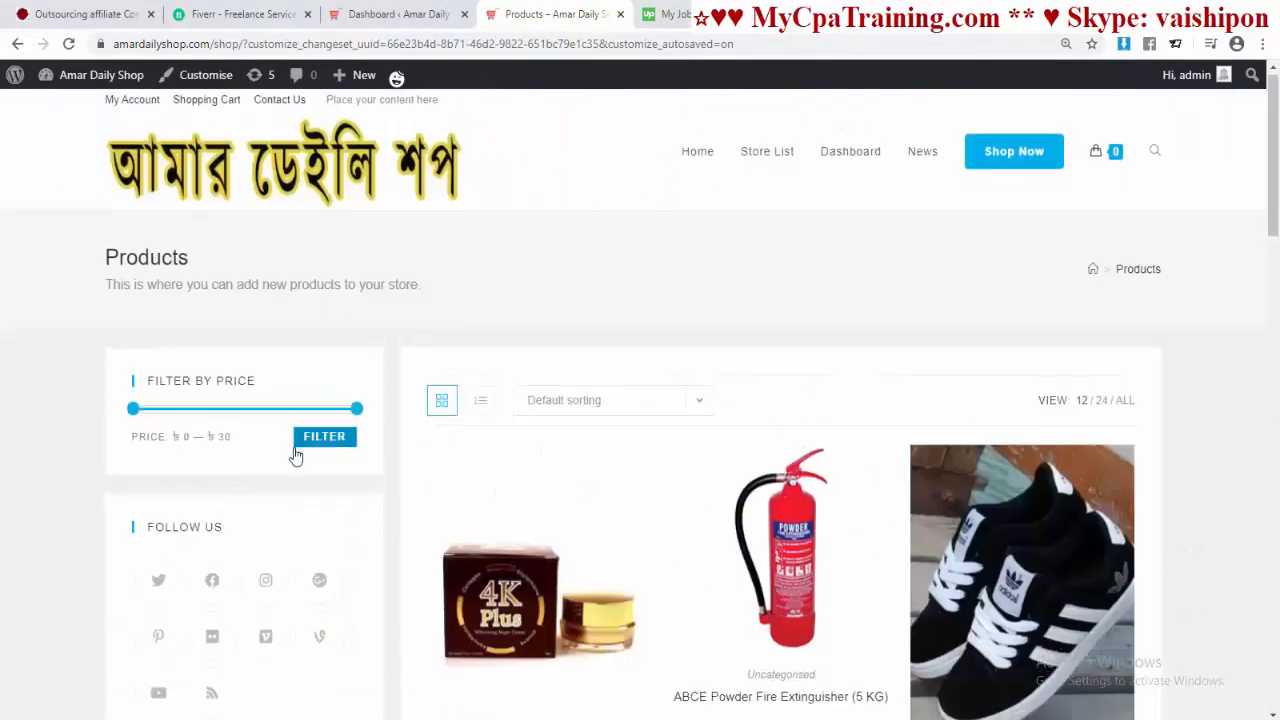
scroll(293, 455, "down", 8)
scroll(294, 453, "up", 9)
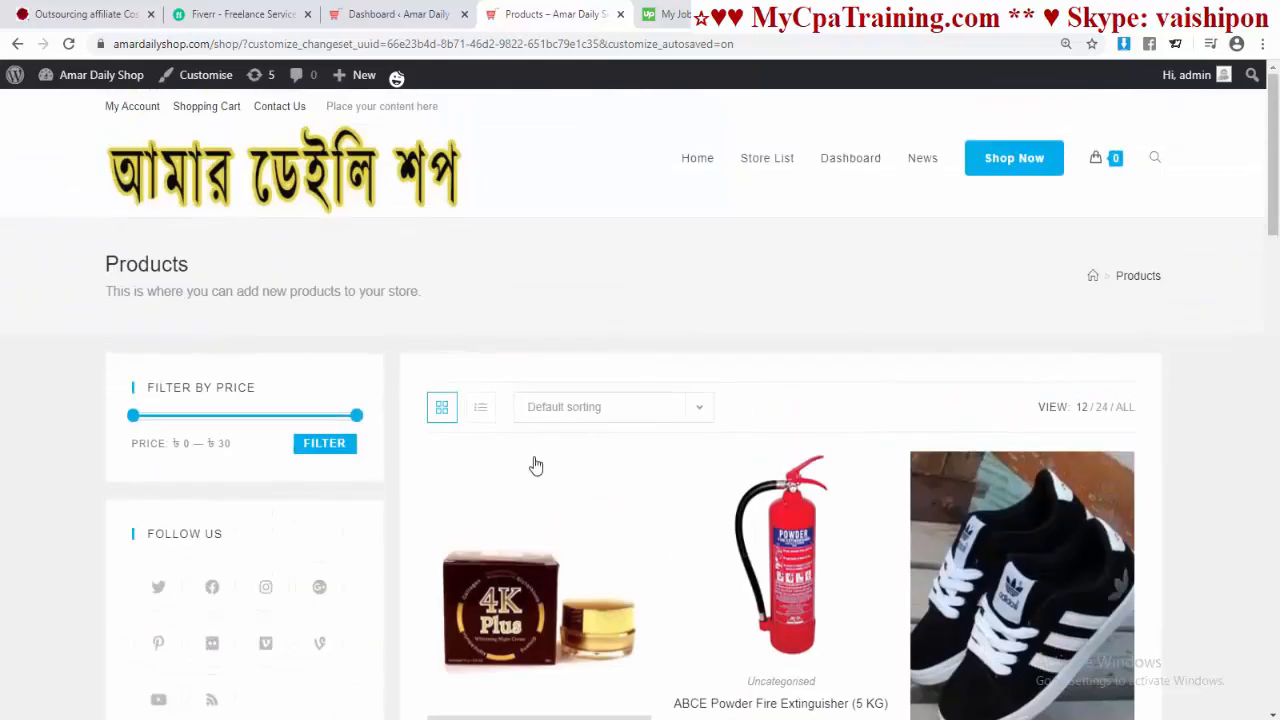
Step: In the dashboard's Widgets page, expand the WooCommerce Sidebar to see its widgets
left_click(390, 20)
mouse_move(63, 538)
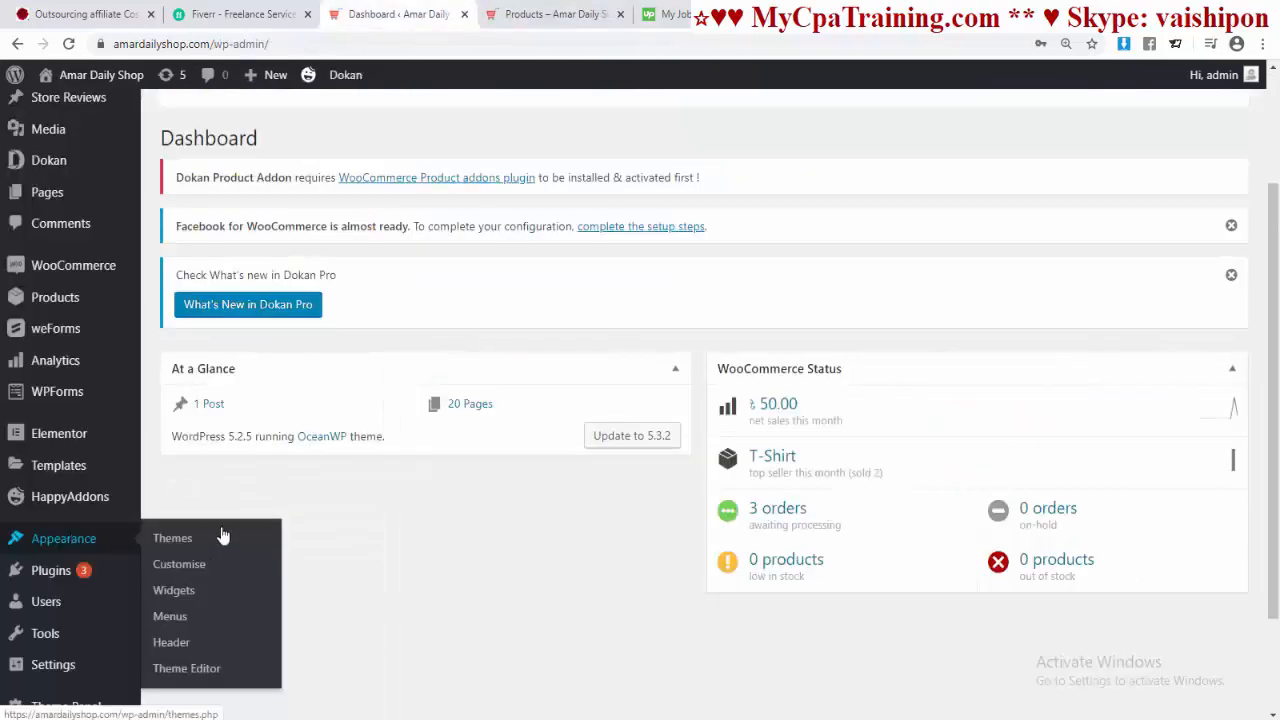
left_click(175, 596)
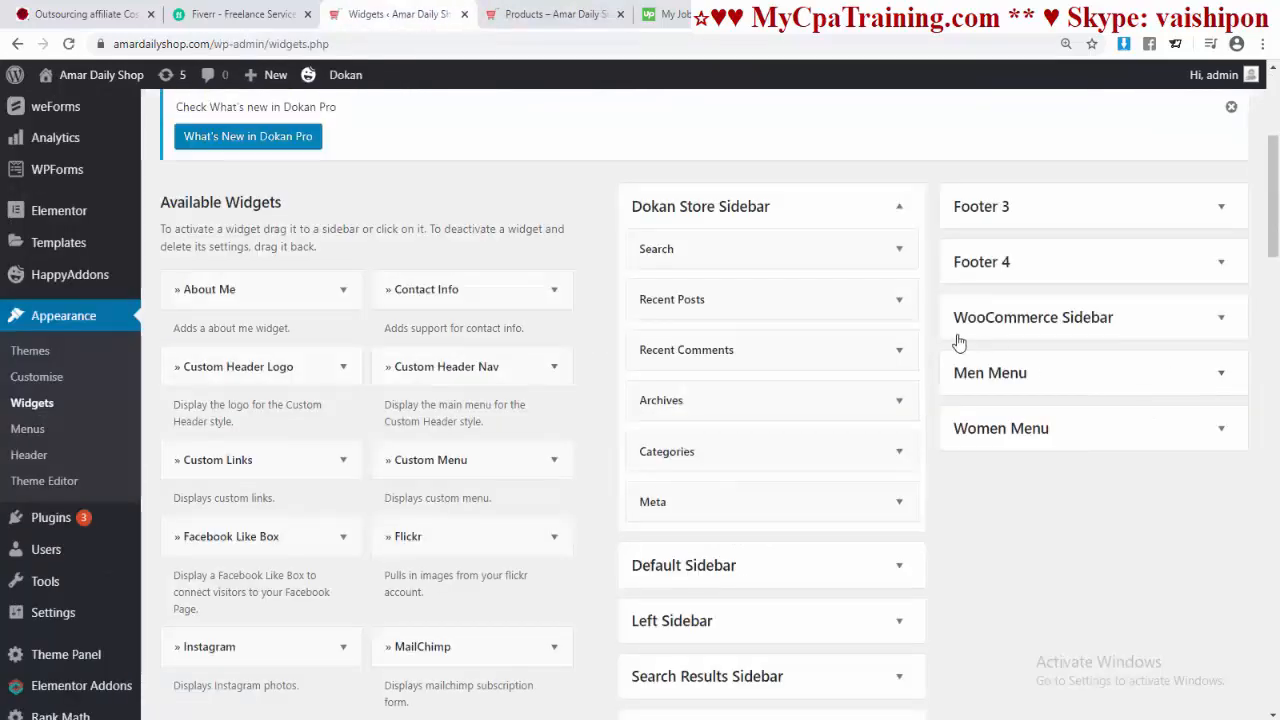
left_click(1219, 324)
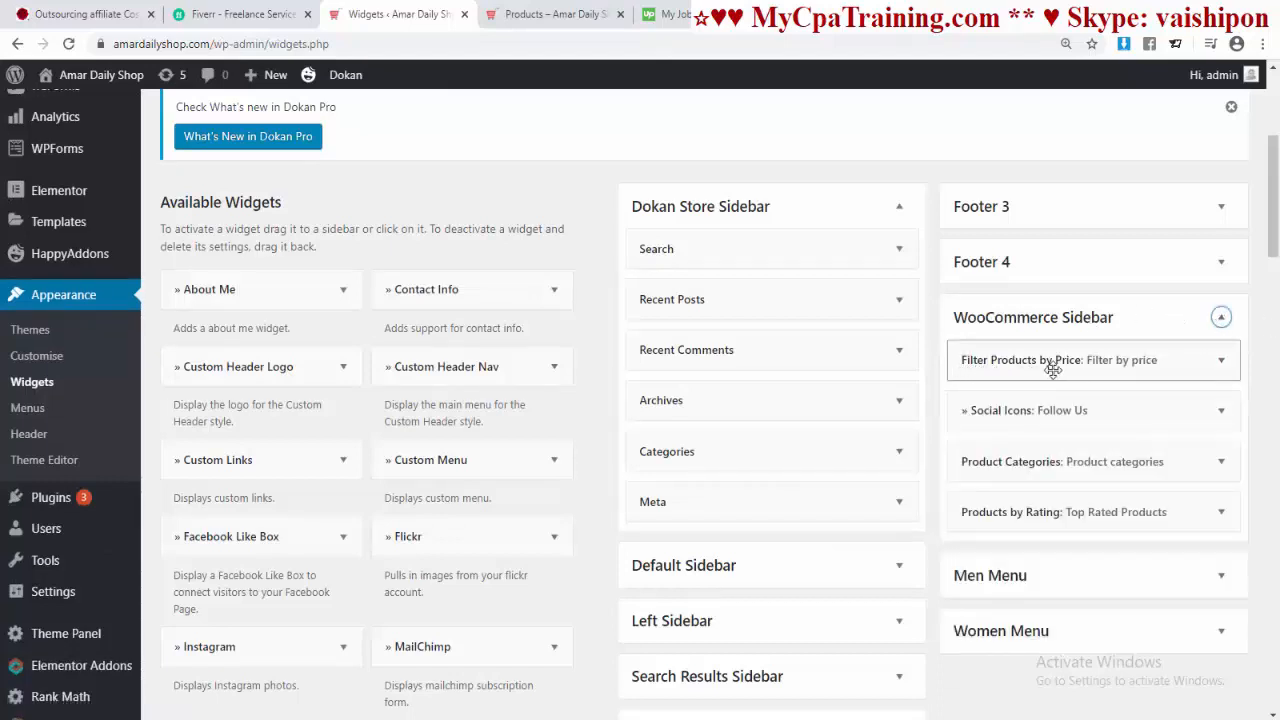
Step: Back on the Products page, apply a 0 to 10 price filter
left_click(508, 16)
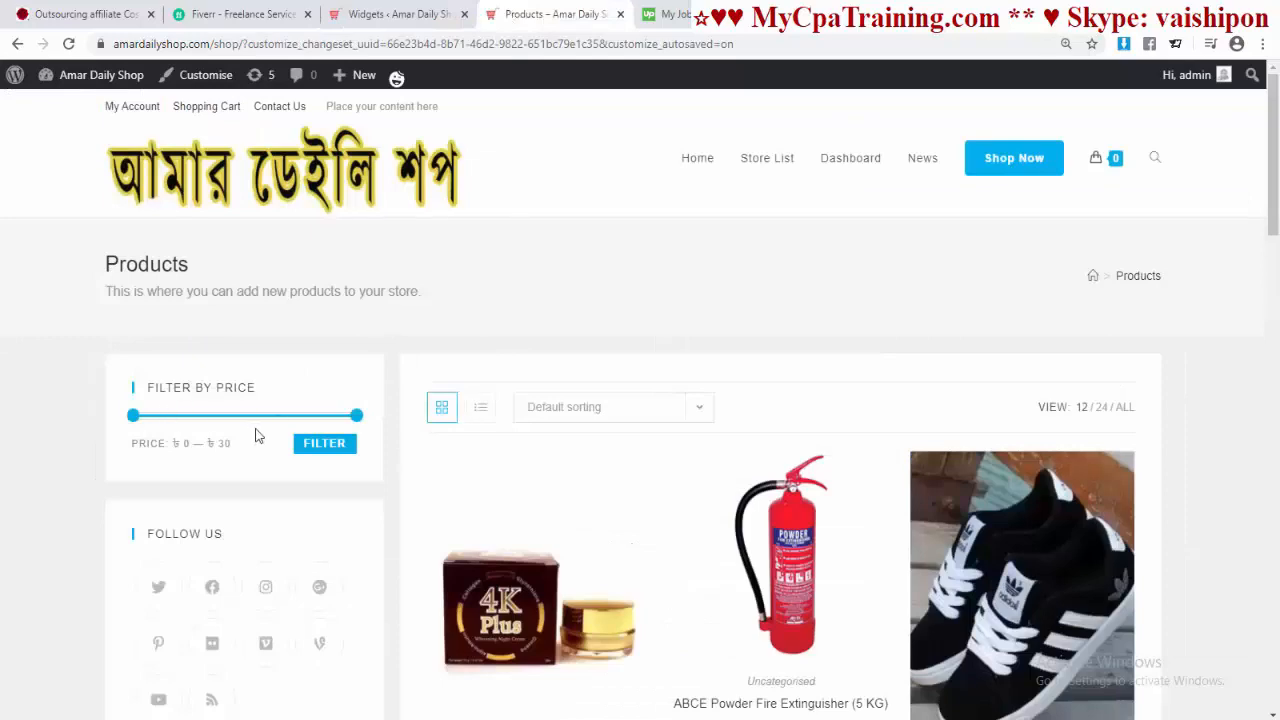
scroll(778, 452, "down", 4)
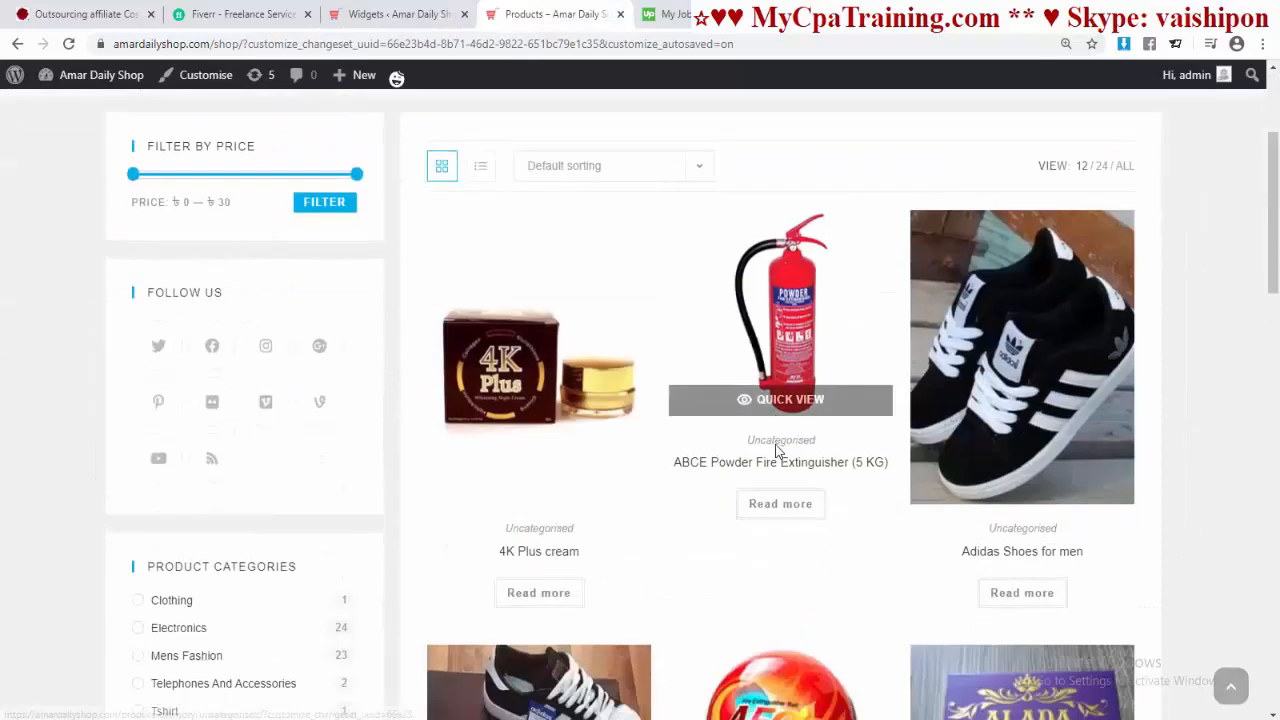
scroll(776, 448, "up", 2)
scroll(776, 443, "down", 1)
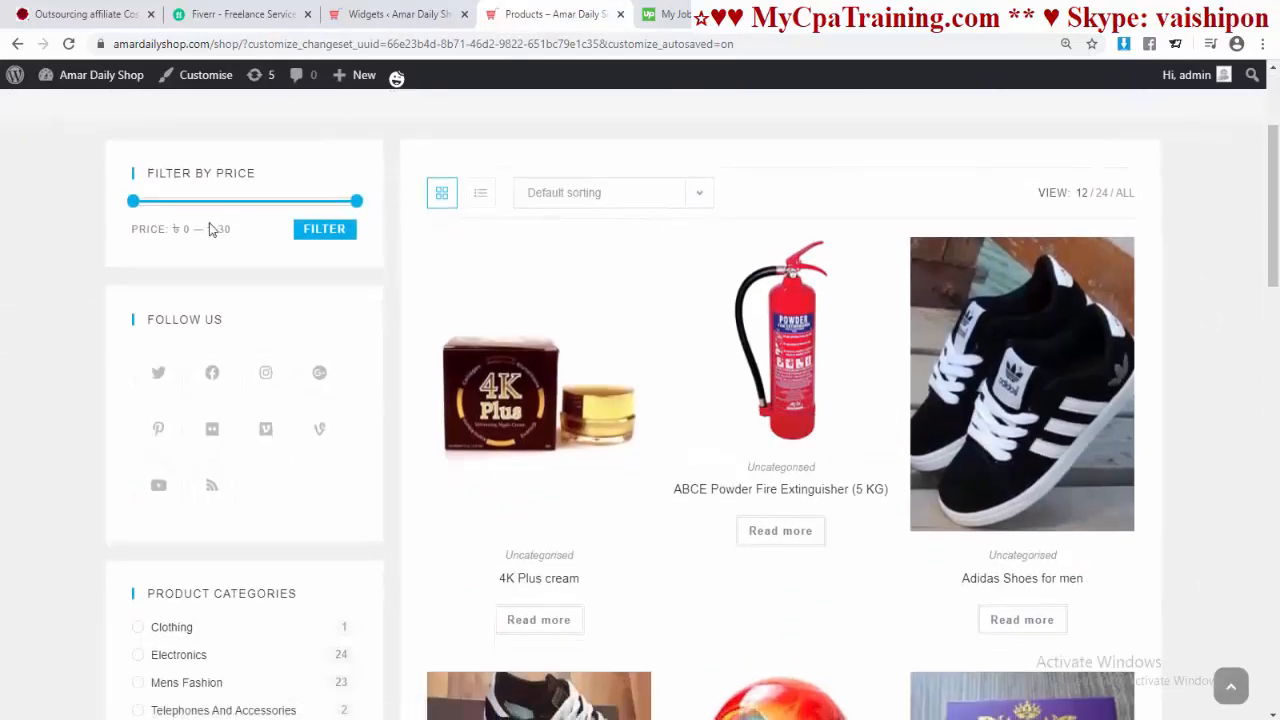
left_click_drag(352, 206, 237, 211)
left_click(317, 230)
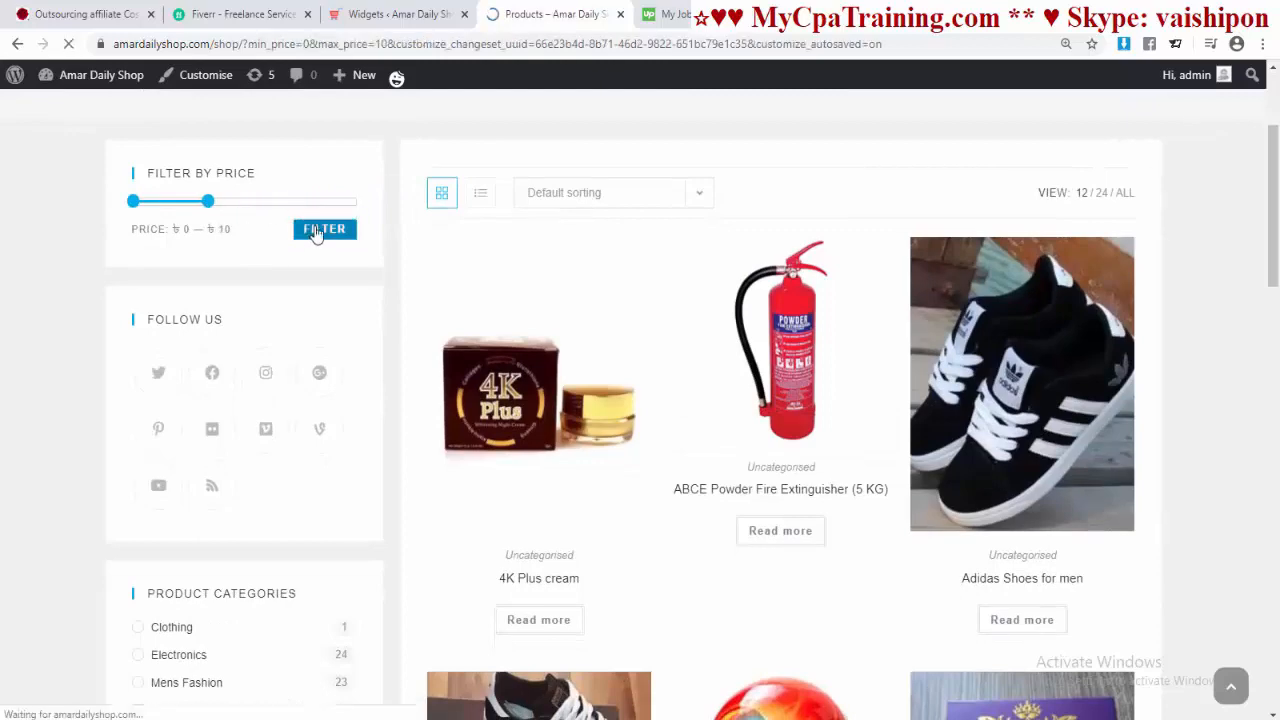
scroll(651, 420, "down", 2)
scroll(276, 452, "up", 2)
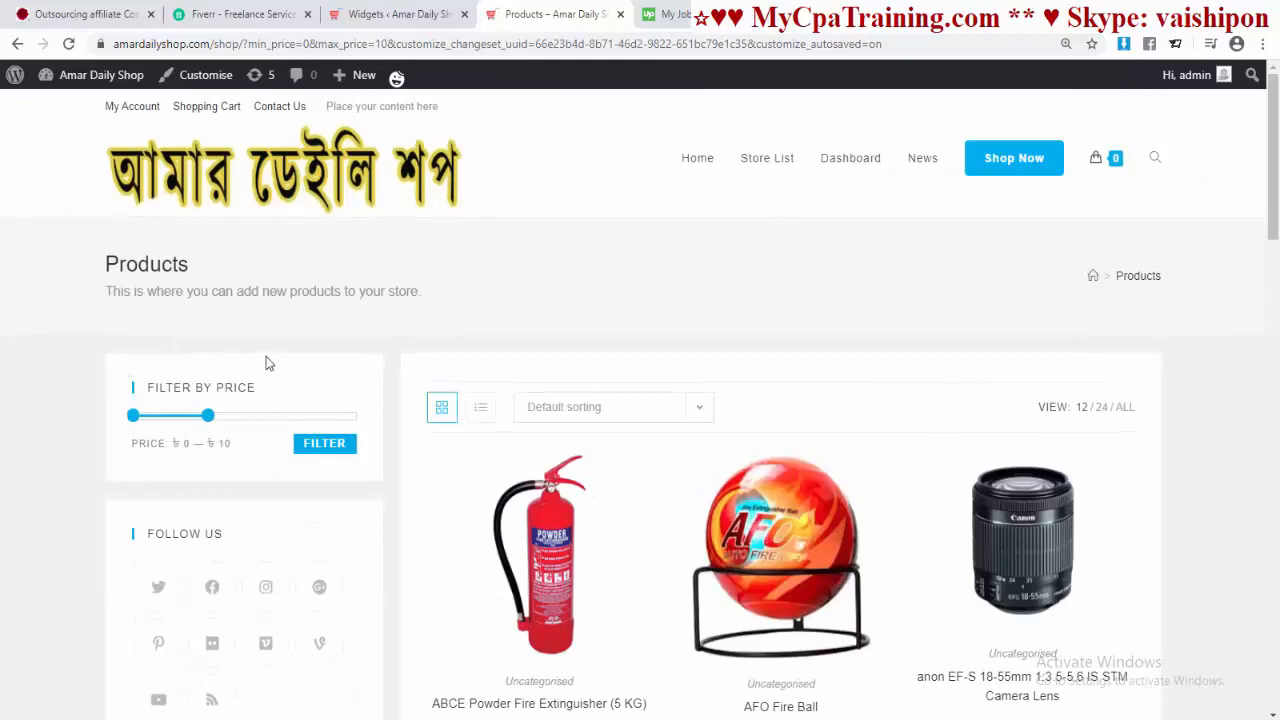
Step: Locate the Dokan Live Search widget on the Widgets page with a find for 'search'
left_click(395, 14)
scroll(481, 434, "up", 2)
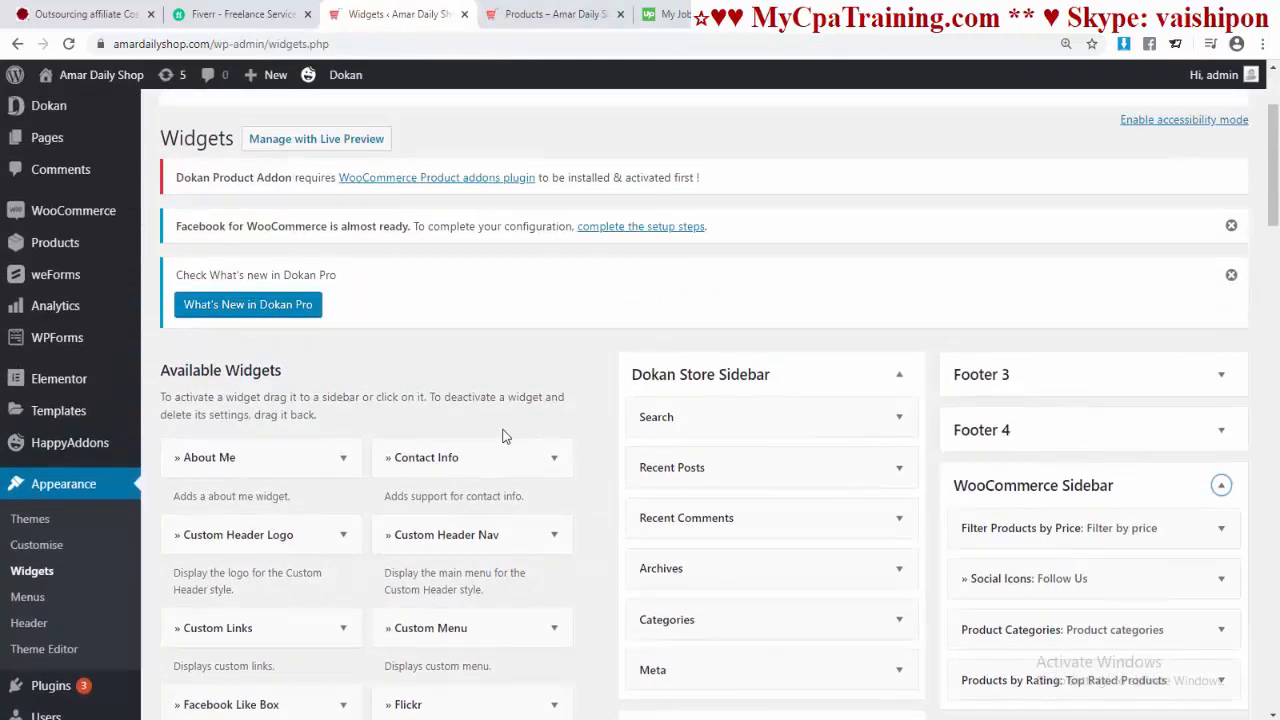
scroll(506, 435, "down", 2)
scroll(507, 435, "up", 4)
key("ctrl+f")
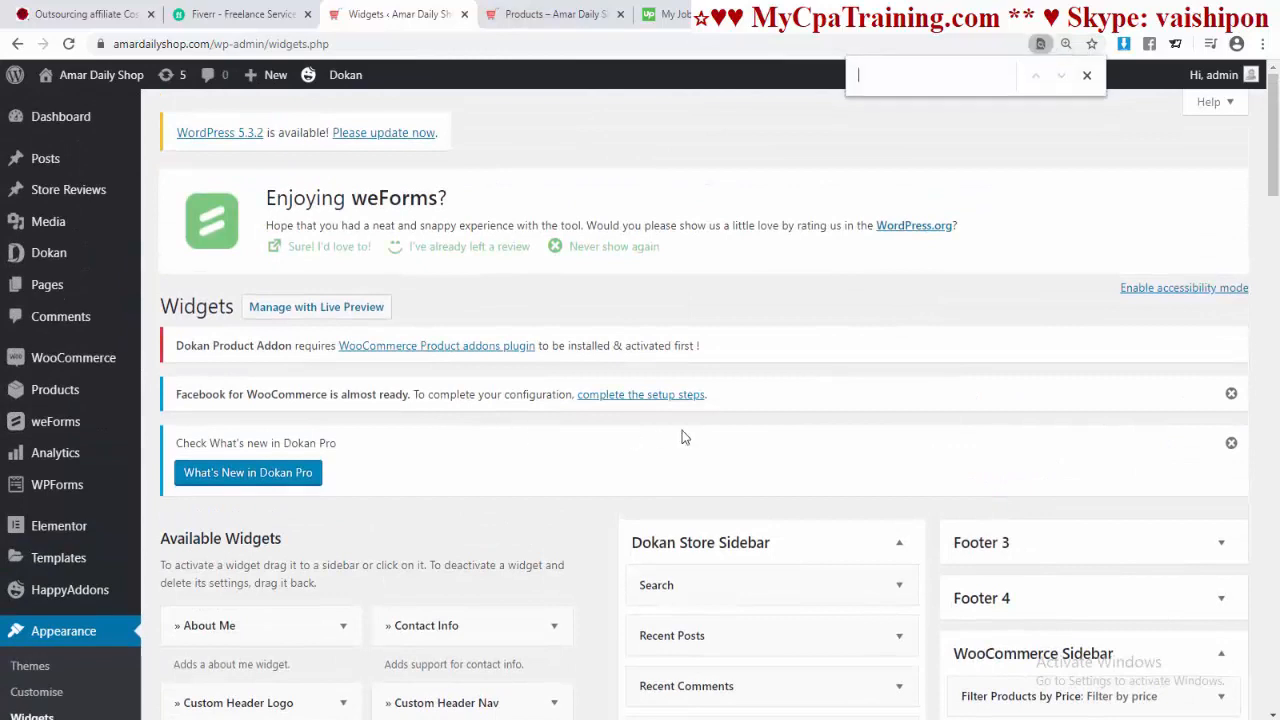
type("s")
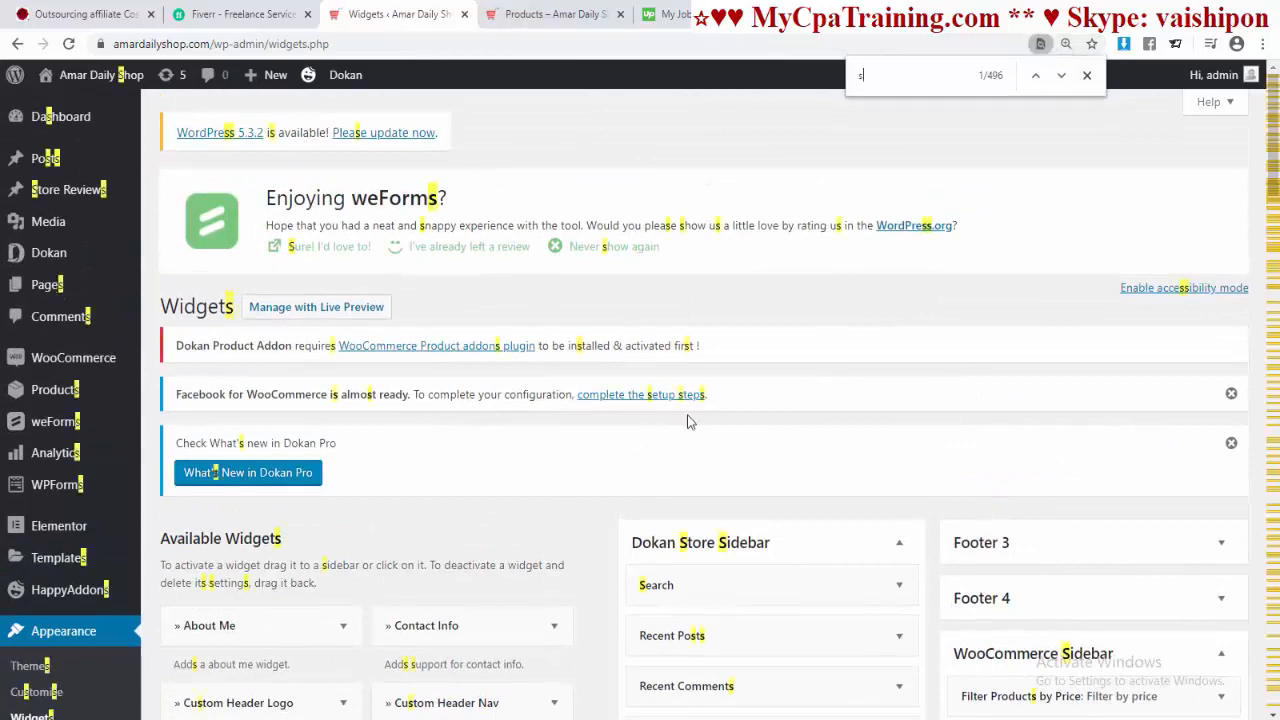
type("ear")
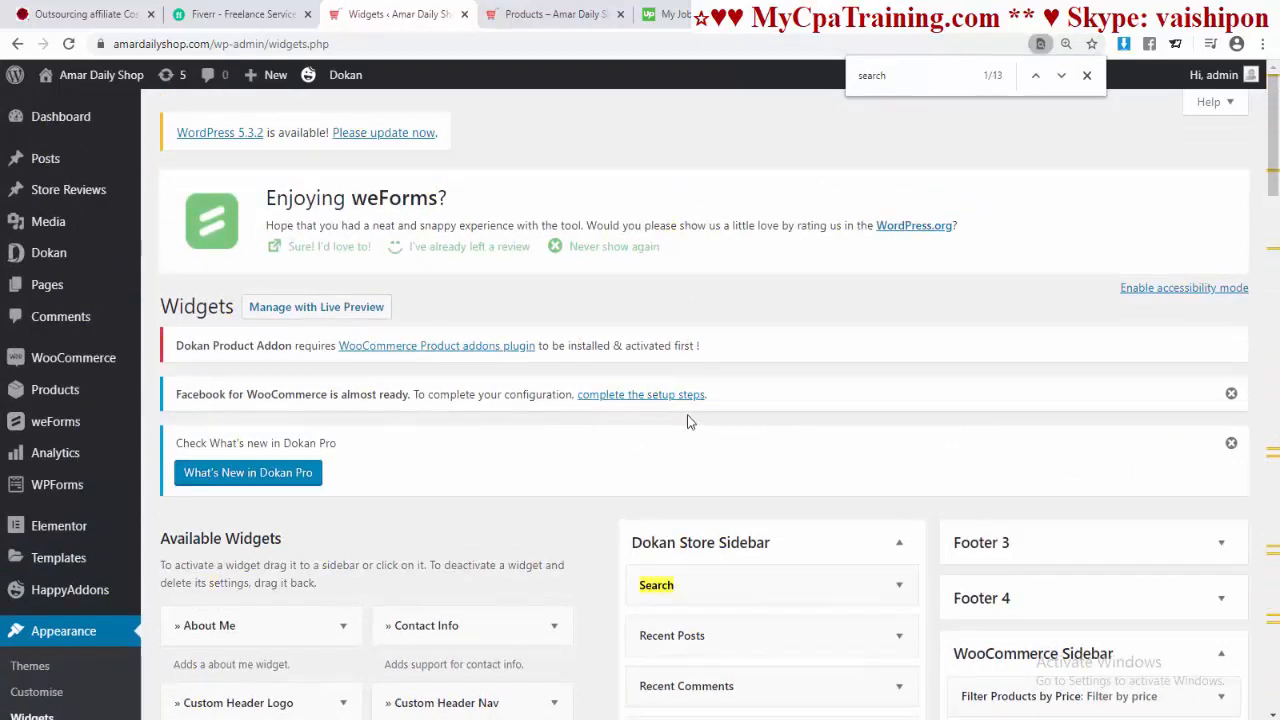
type("ch")
key("Return")
key("Return")
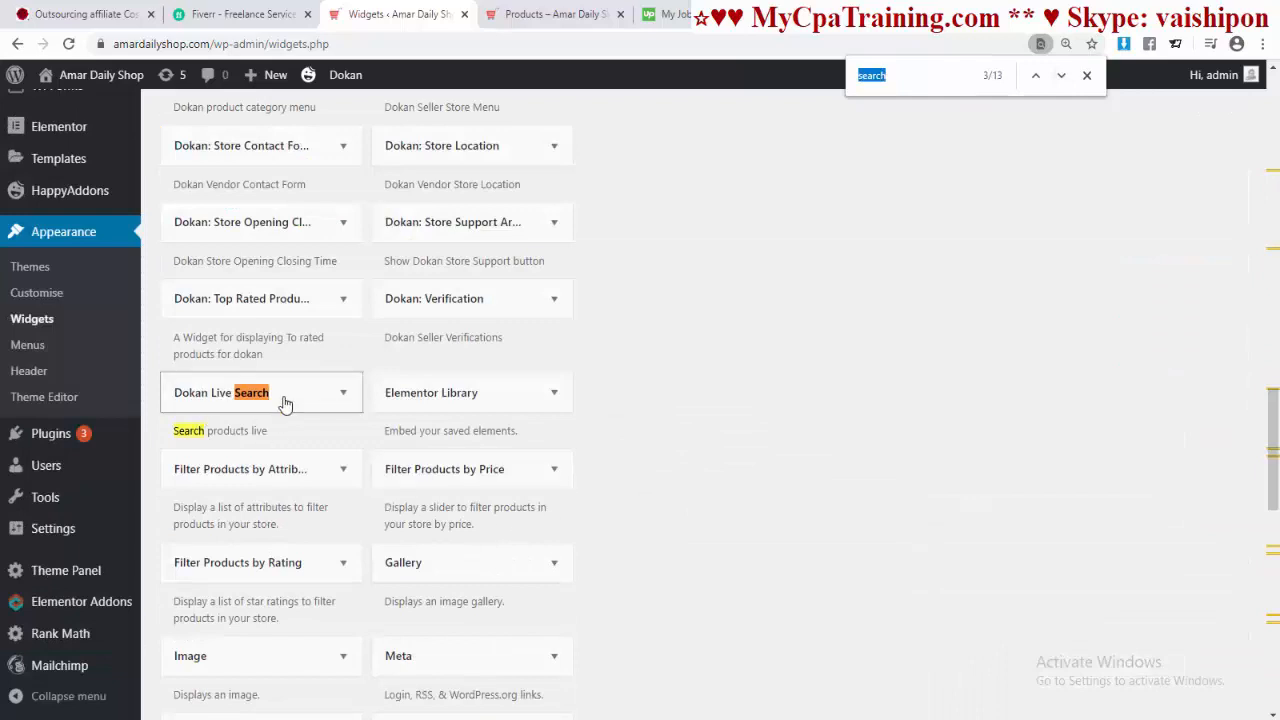
Step: Add Dokan Live Search to the top of the WooCommerce Sidebar and start retyping its title
left_click(345, 402)
left_click_drag(354, 480, 351, 553)
scroll(507, 521, "down", 2)
scroll(500, 514, "up", 1)
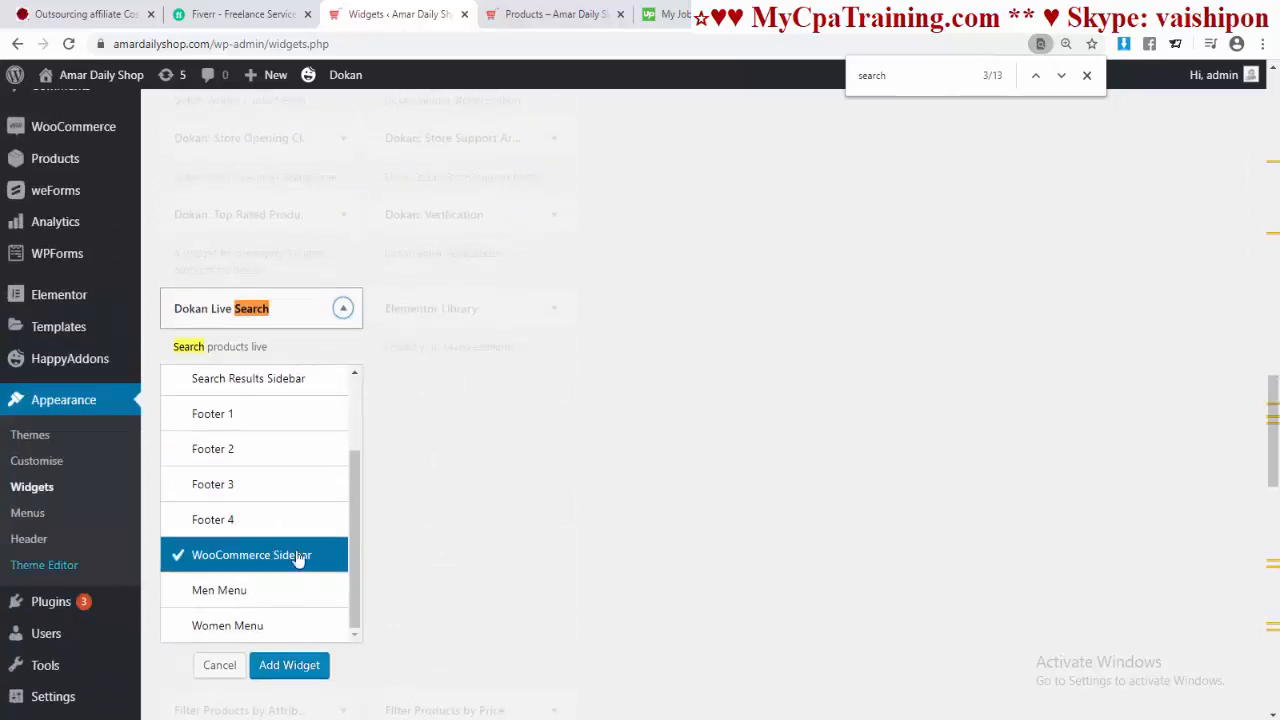
left_click(290, 668)
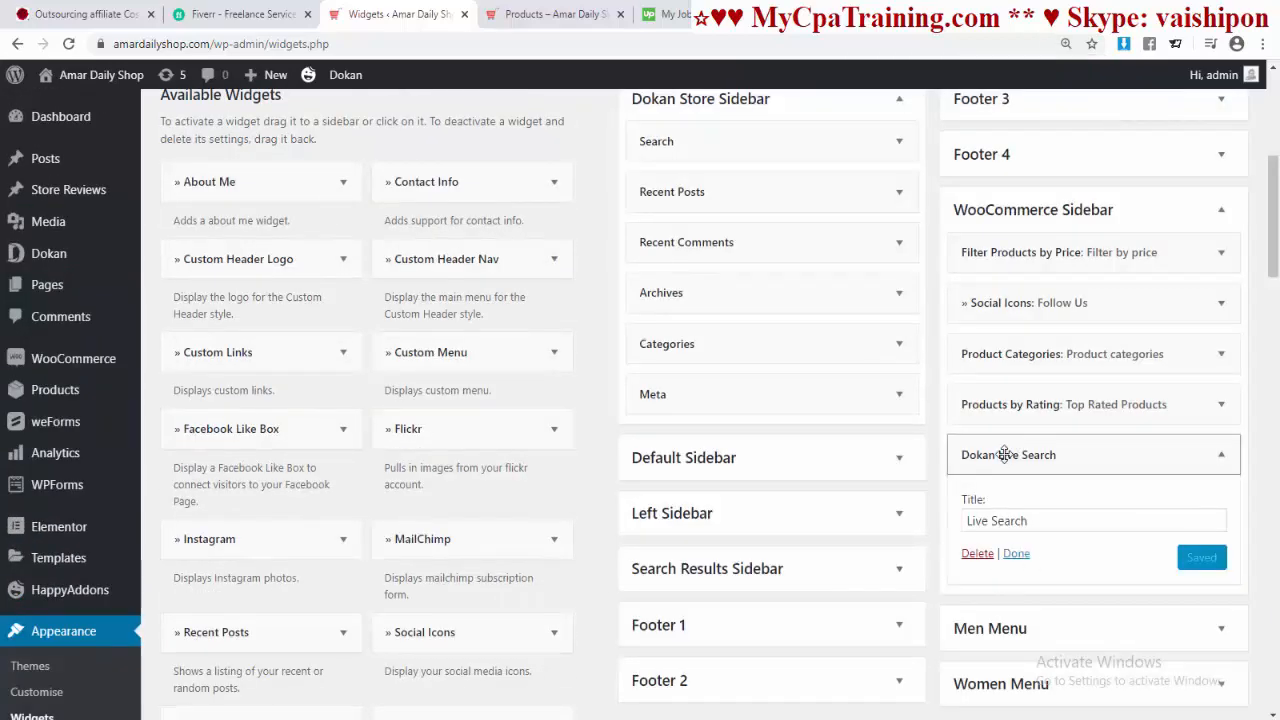
left_click_drag(998, 453, 1004, 248)
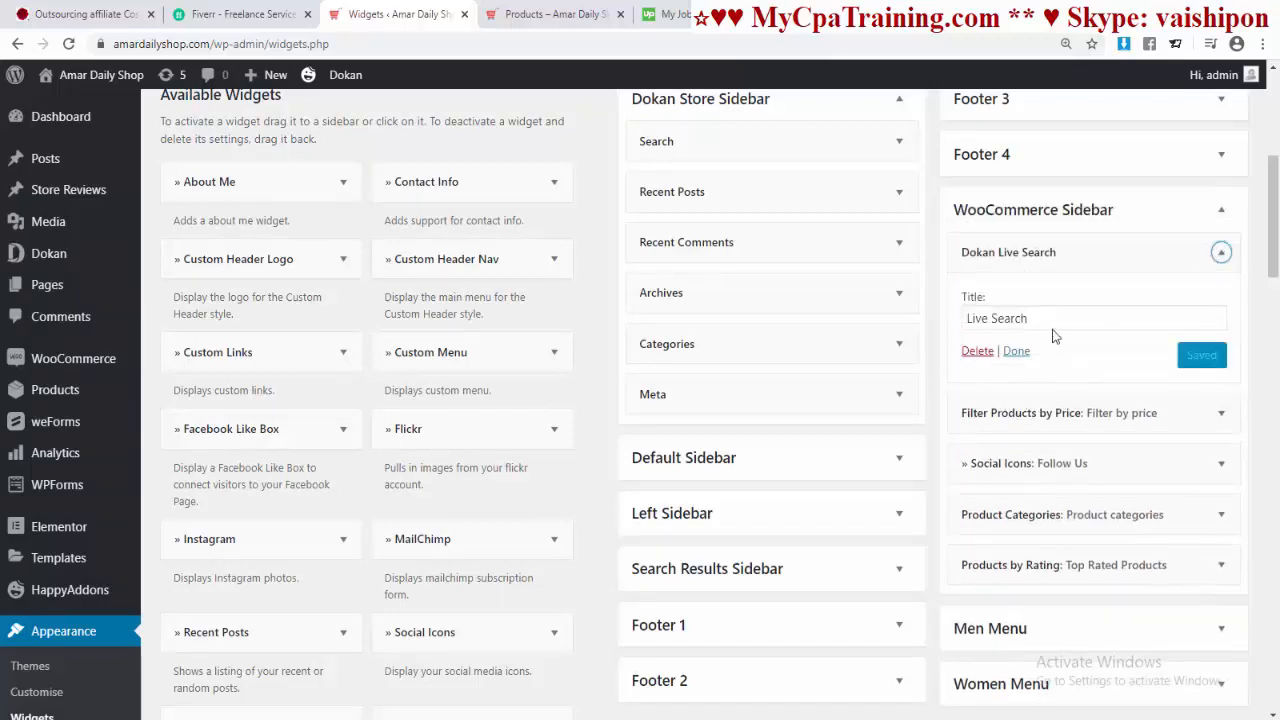
left_click_drag(1034, 317, 936, 328)
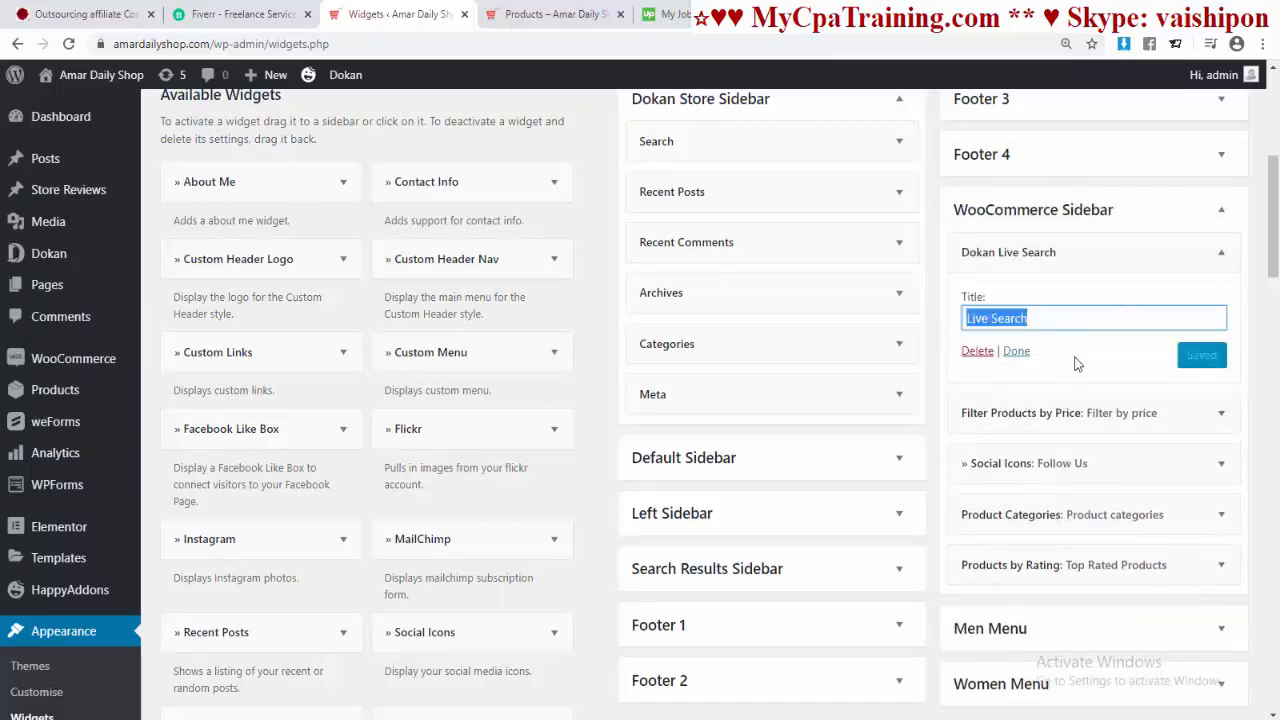
type("Searc")
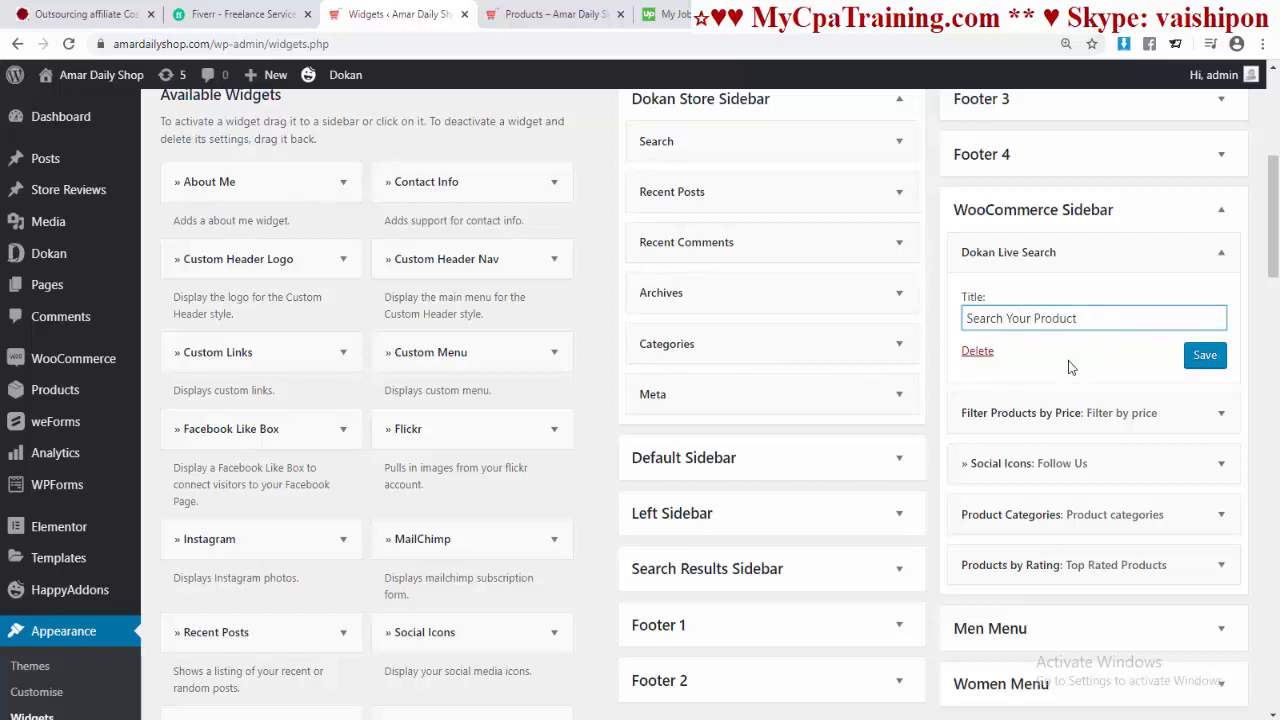
Step: Save the Dokan Live Search widget titled 'Search Your Product', then view the shop's Products page
left_click(1204, 355)
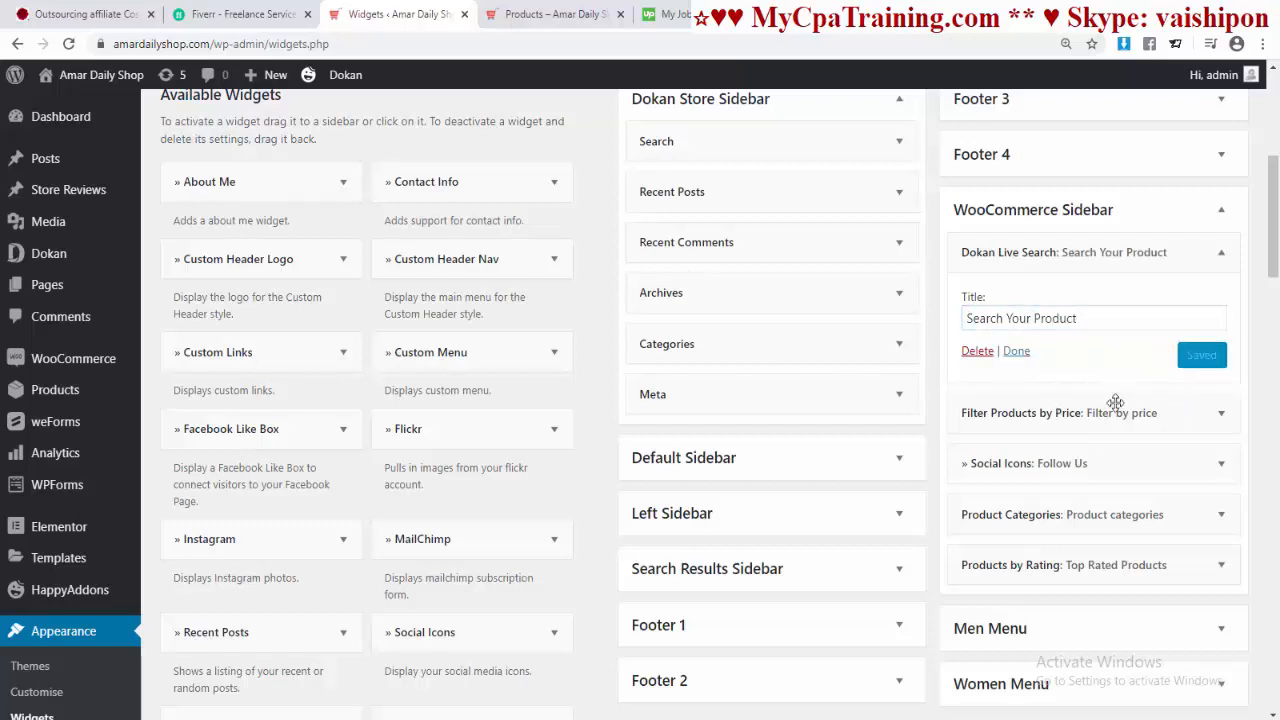
left_click(557, 13)
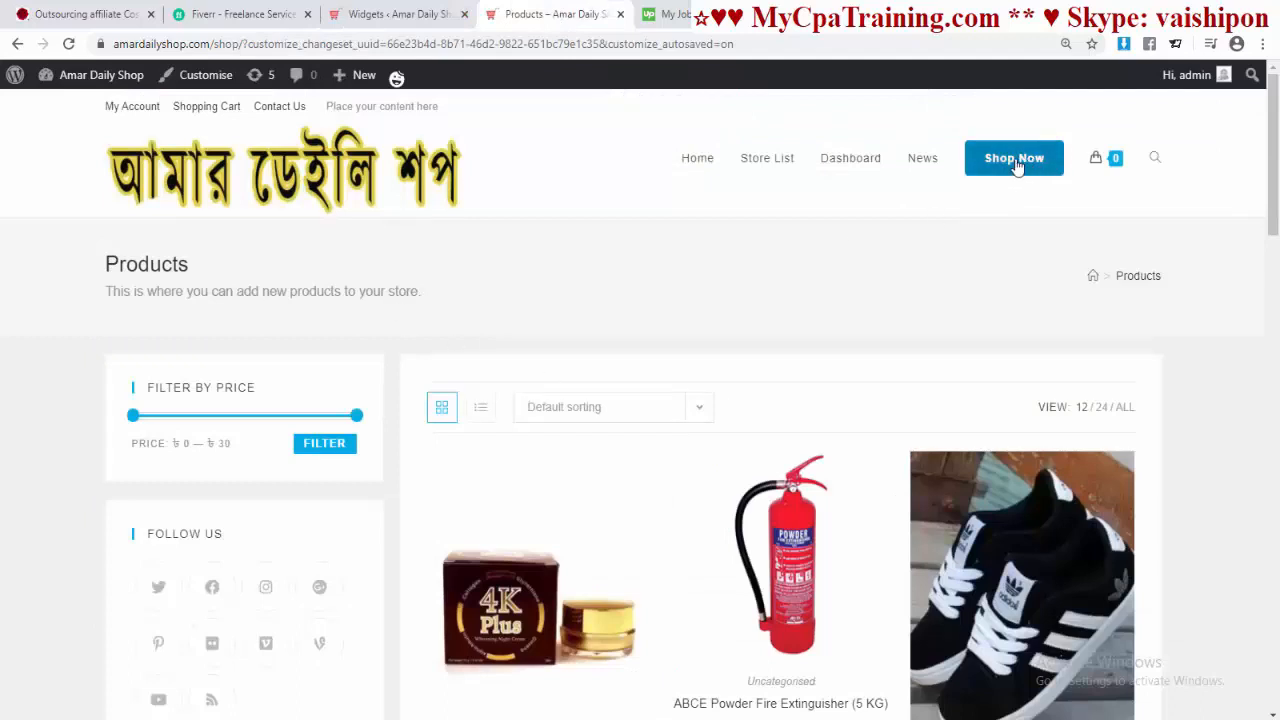
Step: Reload the shop and search 't shirt' limited to the Tshirt category
key("F5")
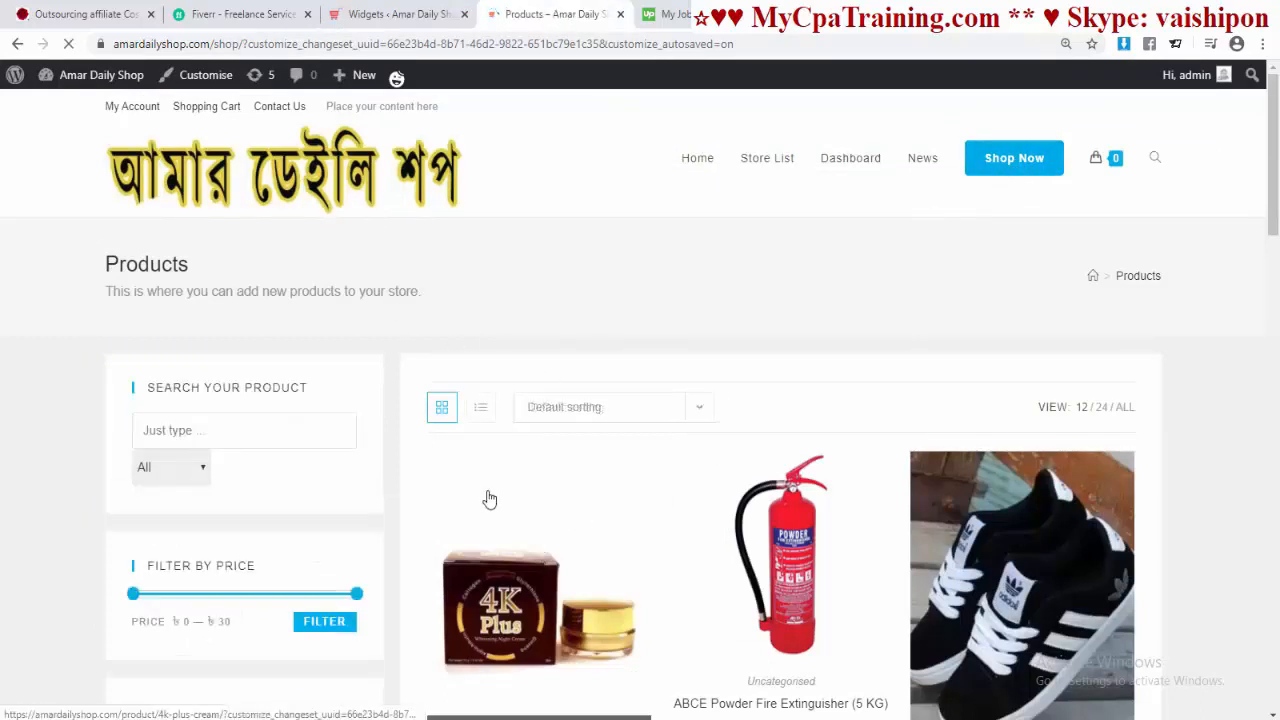
left_click(190, 430)
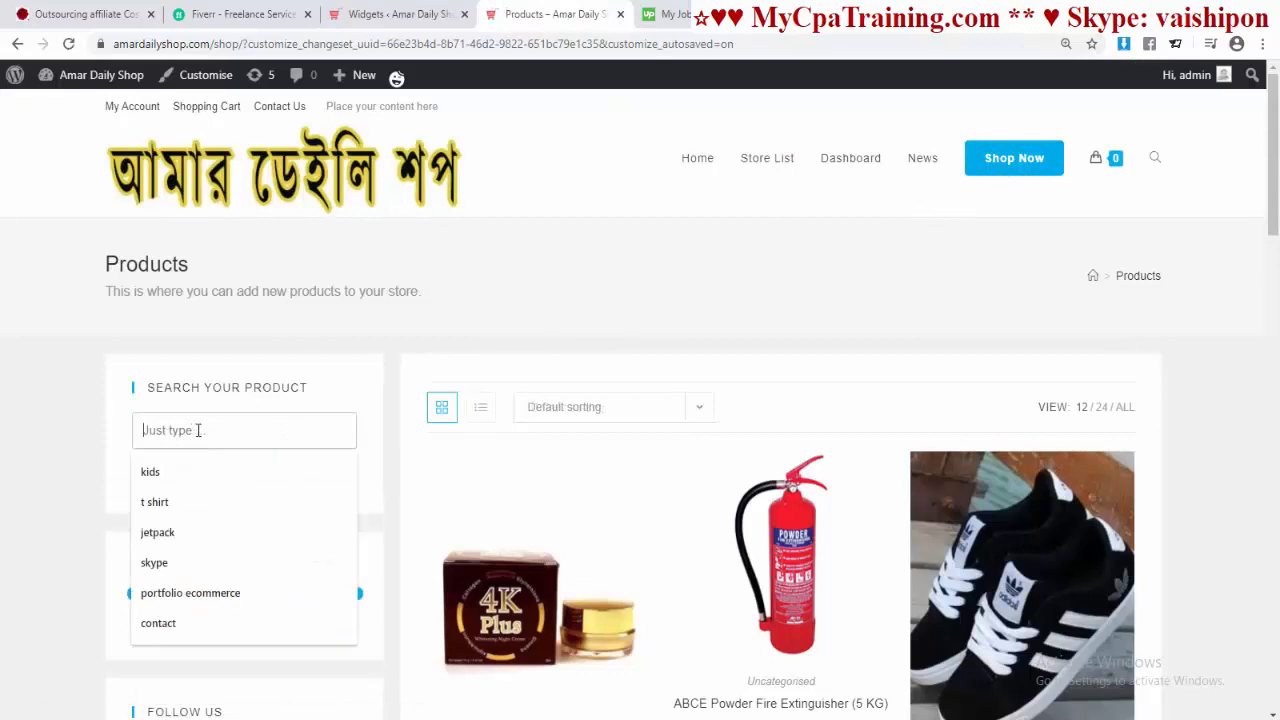
left_click(171, 502)
left_click(203, 470)
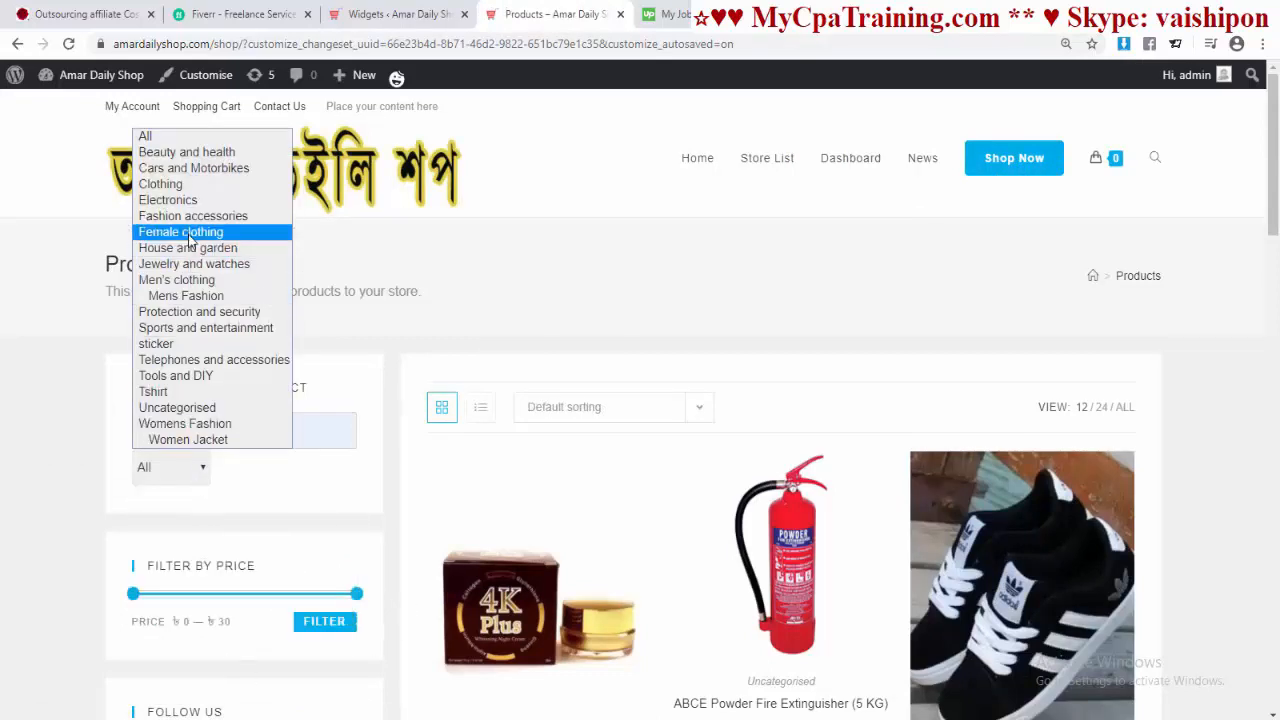
left_click(171, 391)
Step: Review the single ৳25.00 T-Shirt result and go back to the Widgets page
scroll(740, 456, "down", 5)
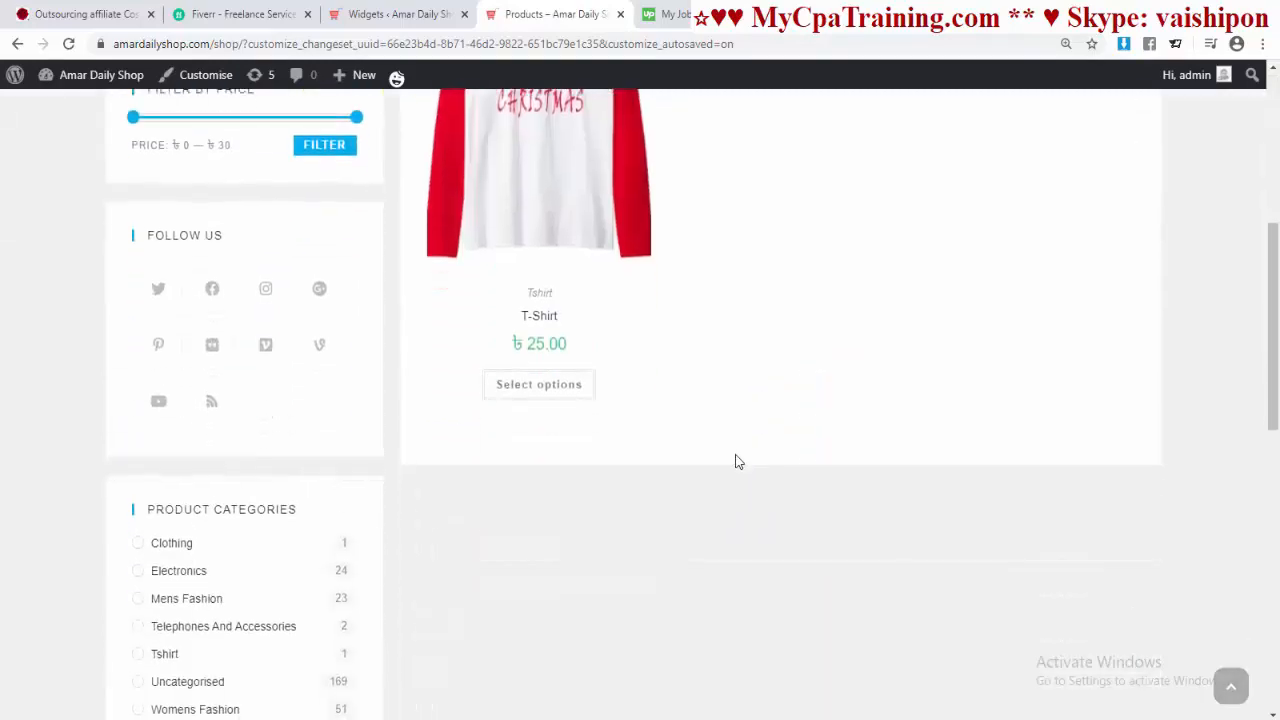
scroll(735, 456, "up", 5)
scroll(732, 453, "down", 4)
scroll(732, 450, "up", 5)
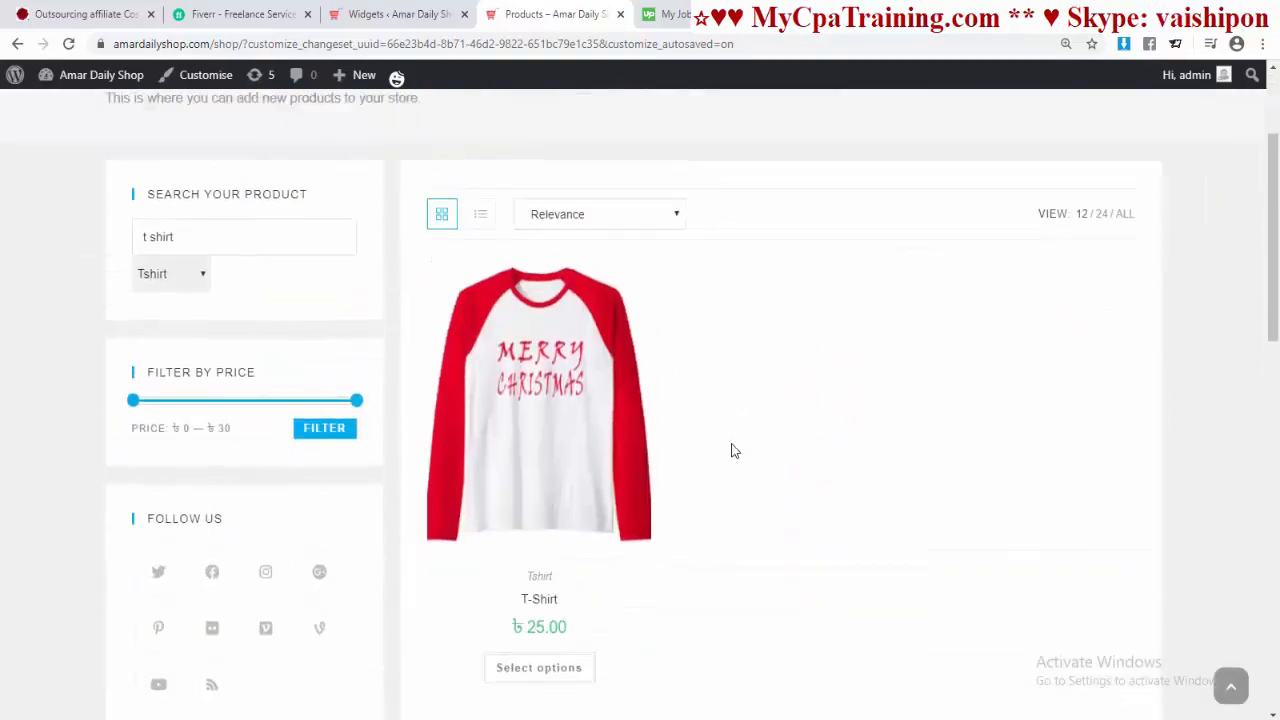
scroll(929, 520, "down", 2)
scroll(929, 524, "up", 1)
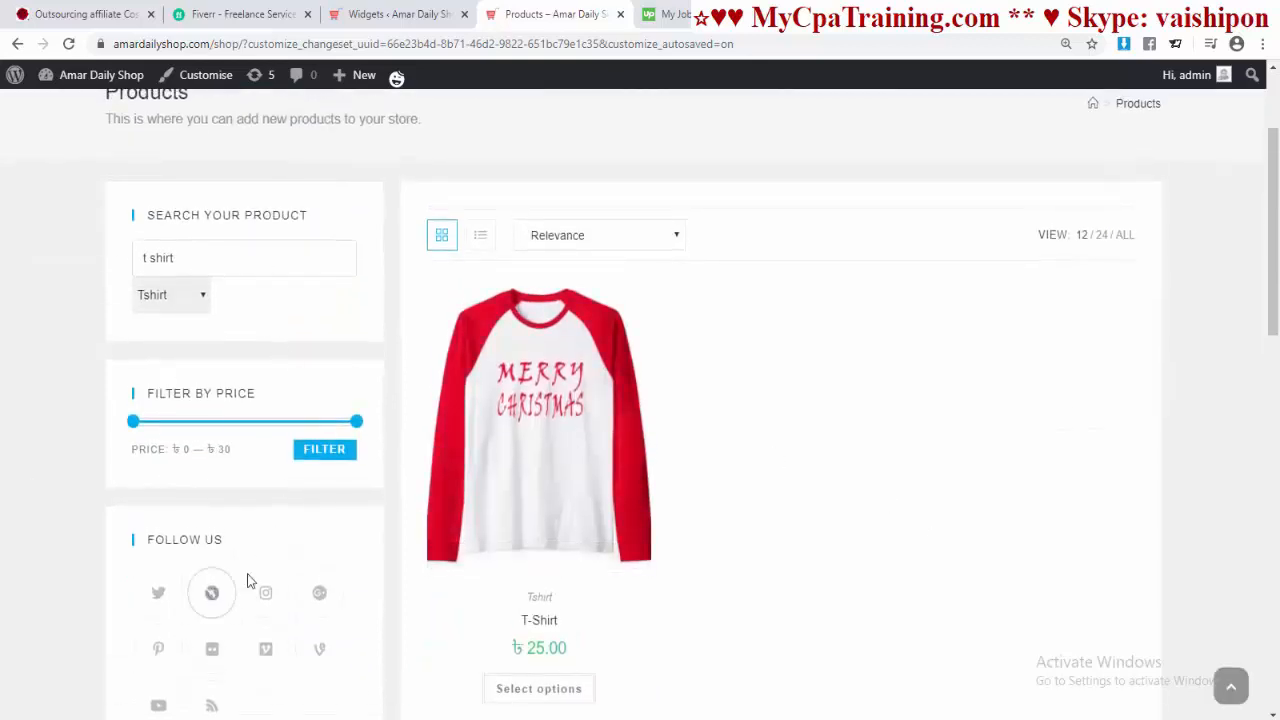
scroll(362, 569, "down", 2)
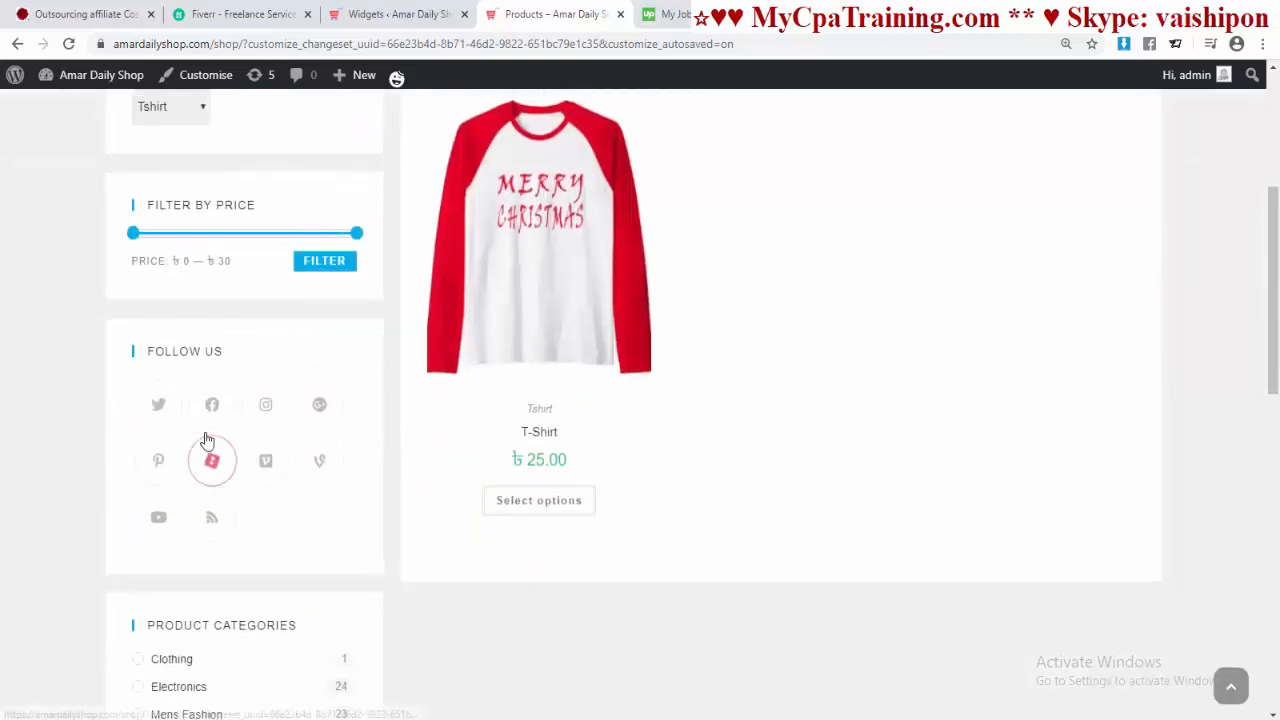
left_click(400, 14)
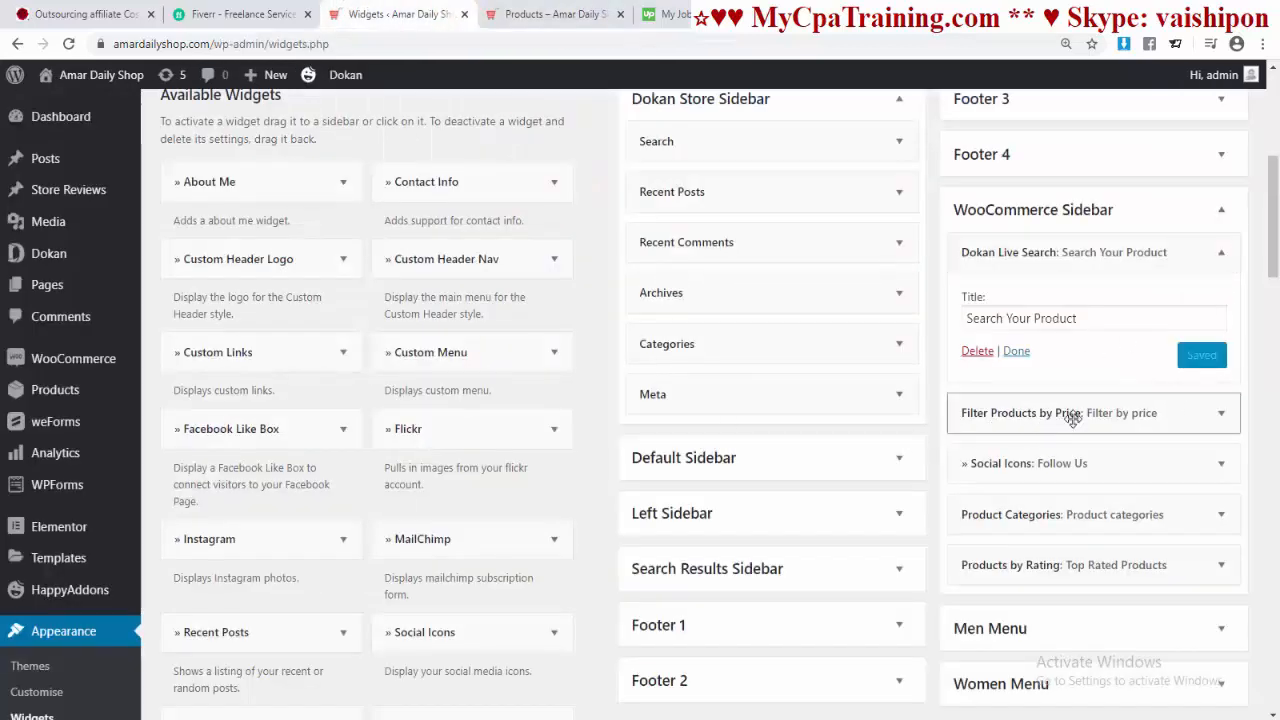
Step: Collapse Dokan Live Search and expand the Social Icons widget, comparing it with the shop's Follow Us icons
left_click(1219, 255)
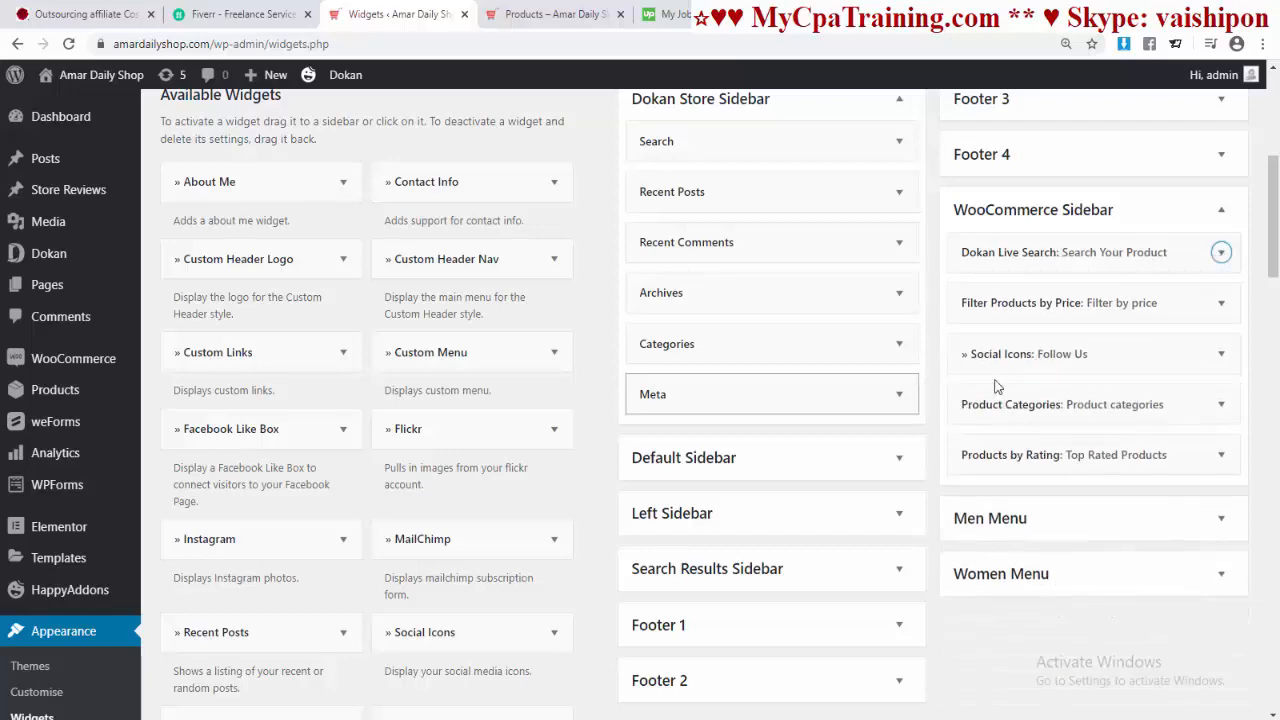
left_click(1221, 357)
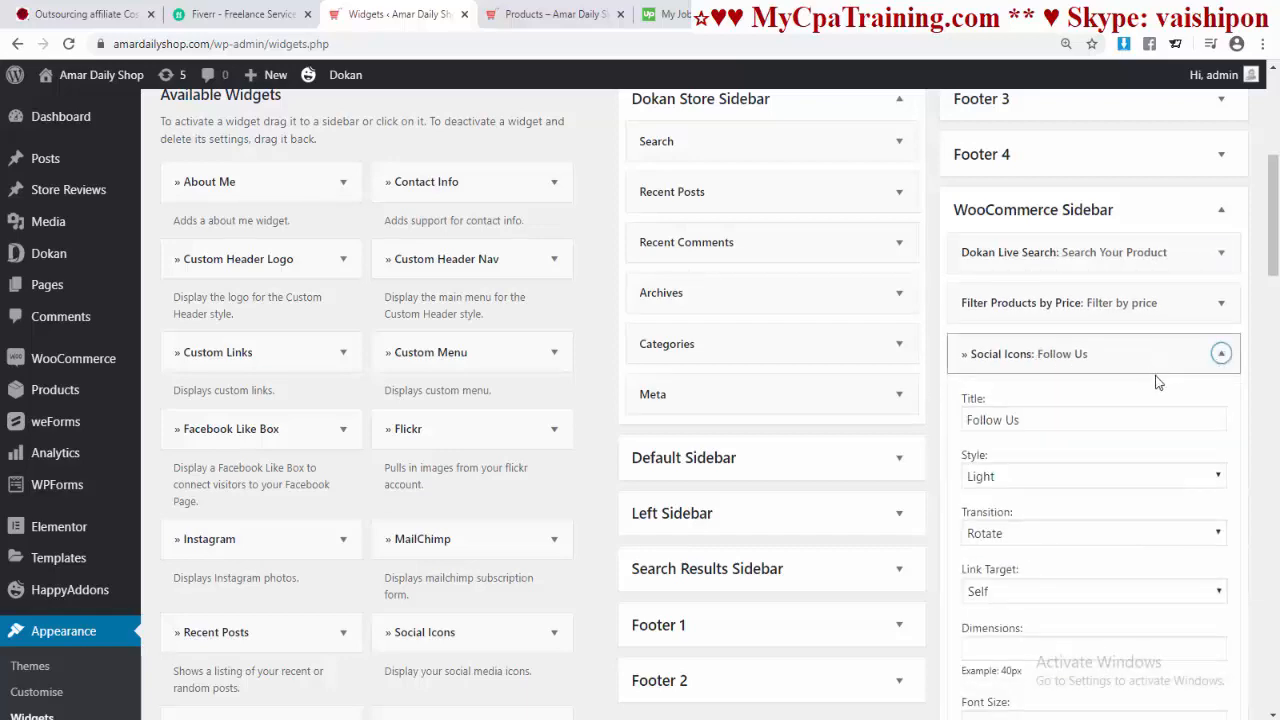
scroll(1152, 378, "down", 3)
scroll(1149, 375, "down", 4)
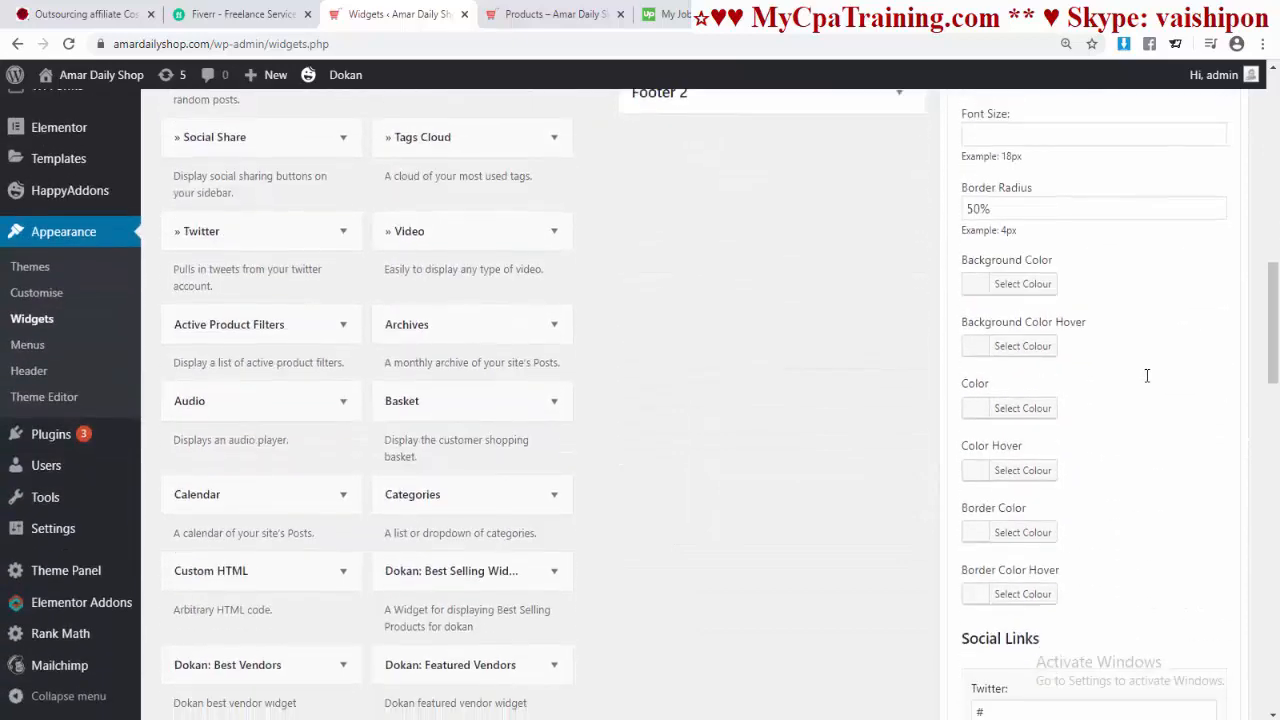
scroll(1146, 382, "up", 6)
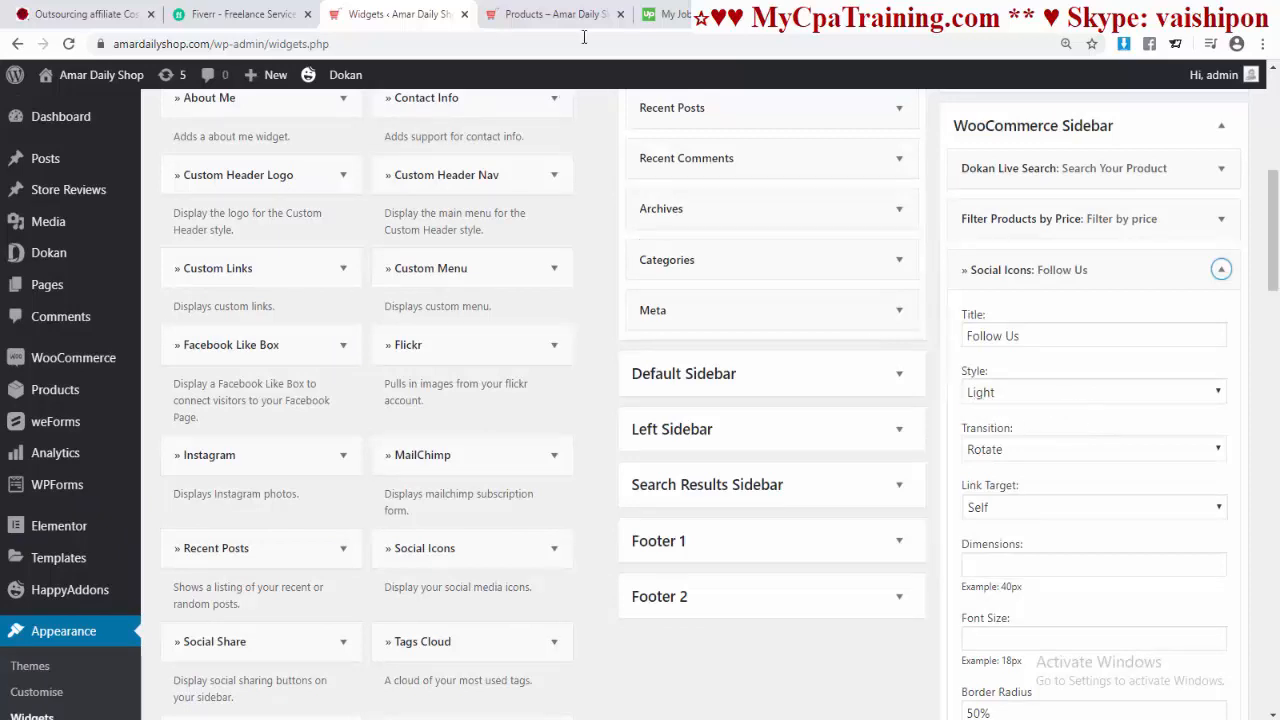
left_click(552, 14)
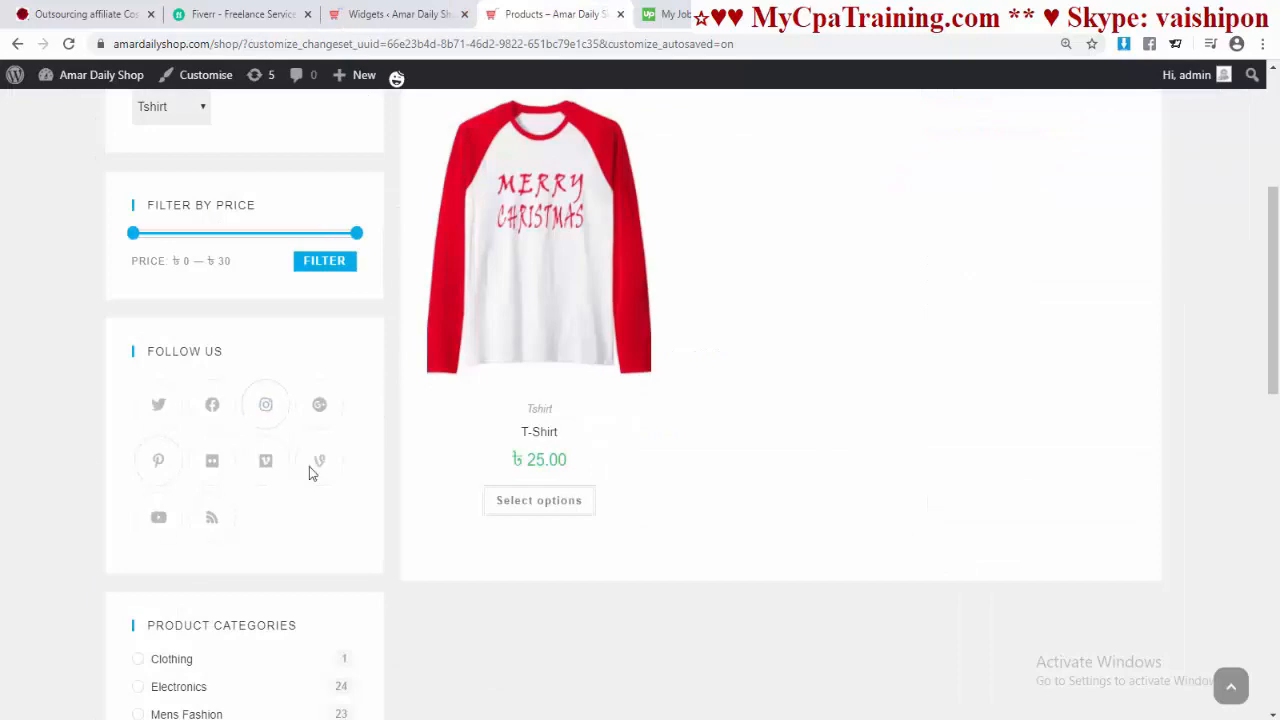
left_click(412, 14)
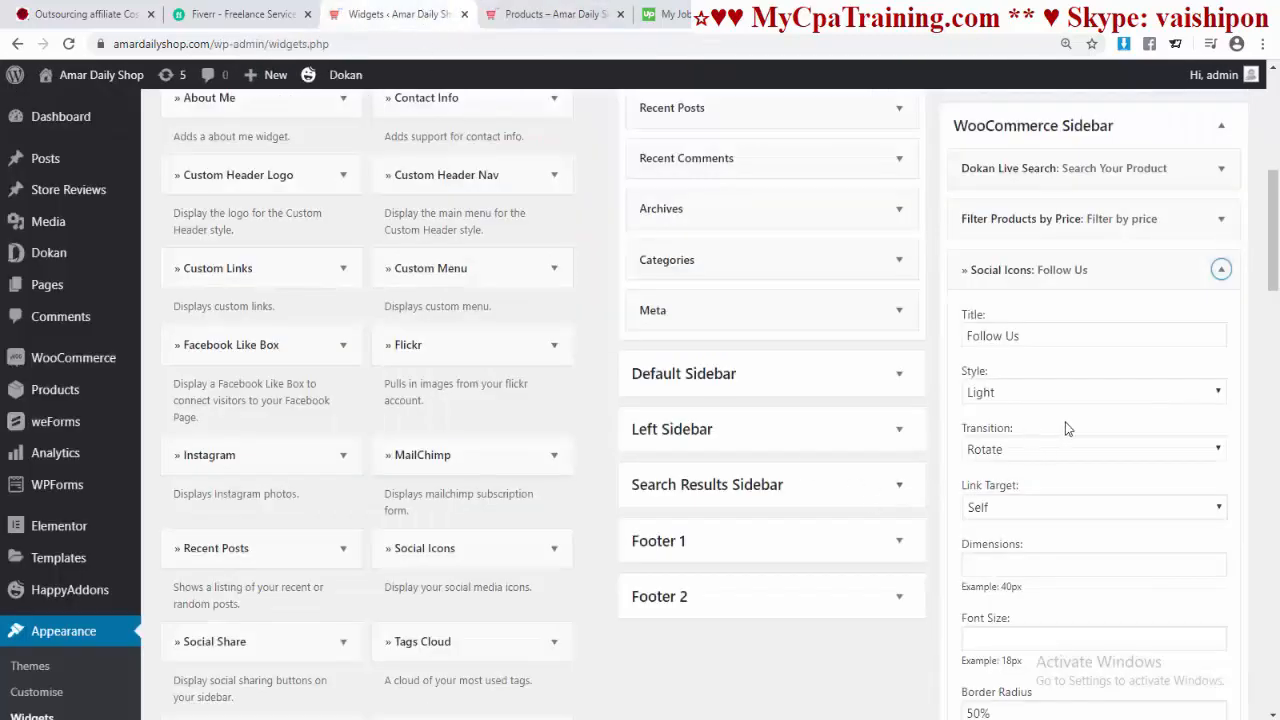
Step: Change the Social Icons style from Light to Dark, save, and check the shop sidebar
left_click(1209, 393)
left_click(1038, 427)
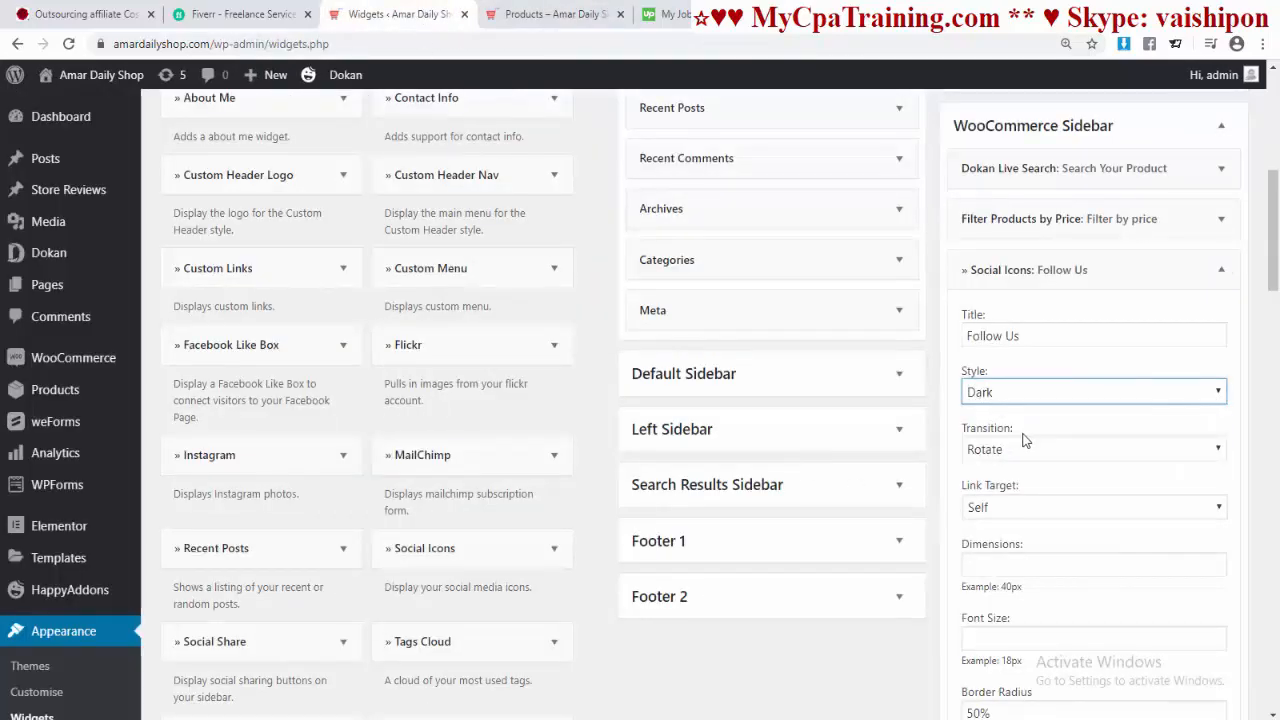
left_click_drag(1273, 240, 1273, 622)
left_click(1197, 647)
left_click(528, 14)
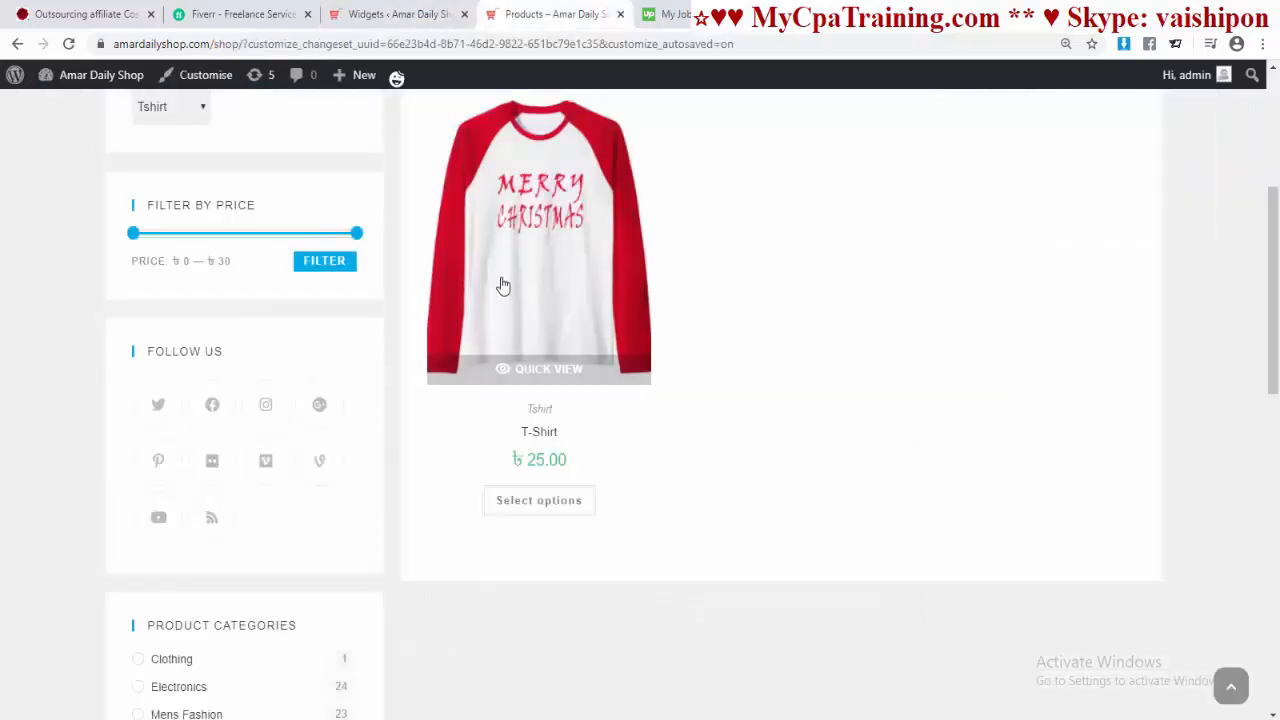
scroll(503, 284, "up", 4)
scroll(1060, 188, "down", 6)
scroll(591, 417, "up", 3)
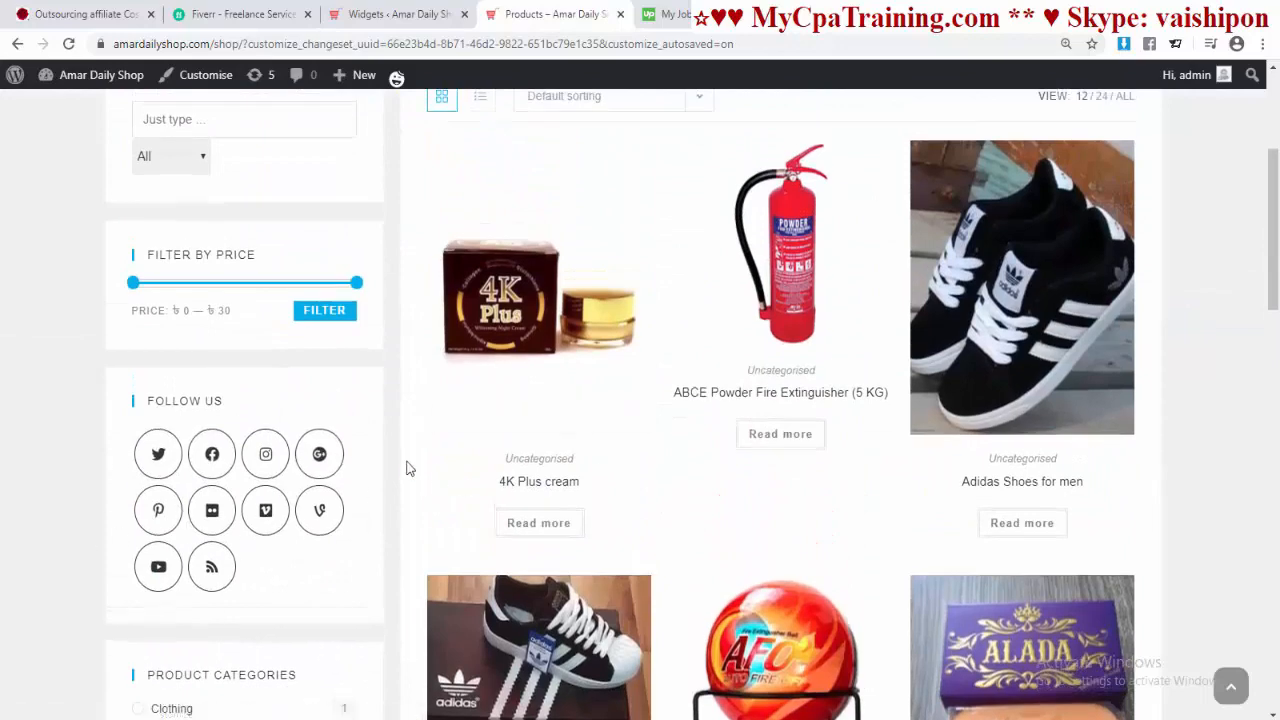
Step: Save the Social Icons widget again and recheck the Follow Us icons on the shop page
left_click(398, 14)
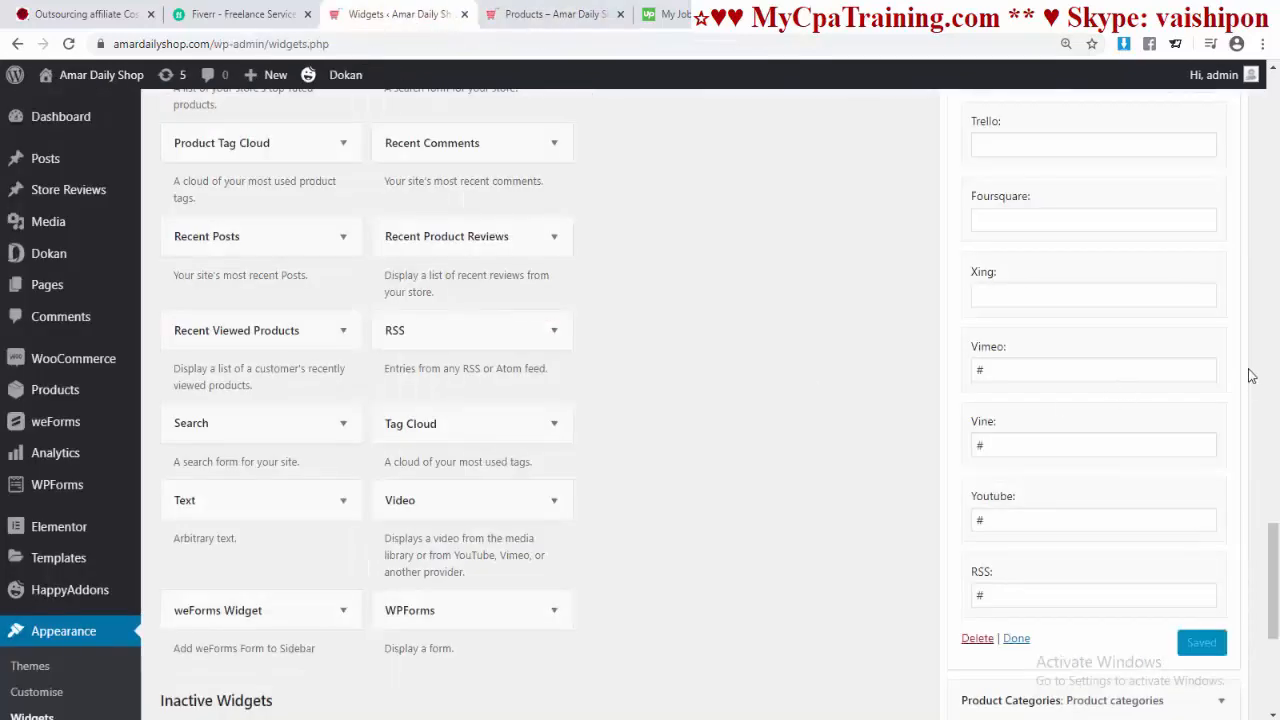
scroll(1262, 372, "up", 1)
scroll(1262, 372, "up", 12)
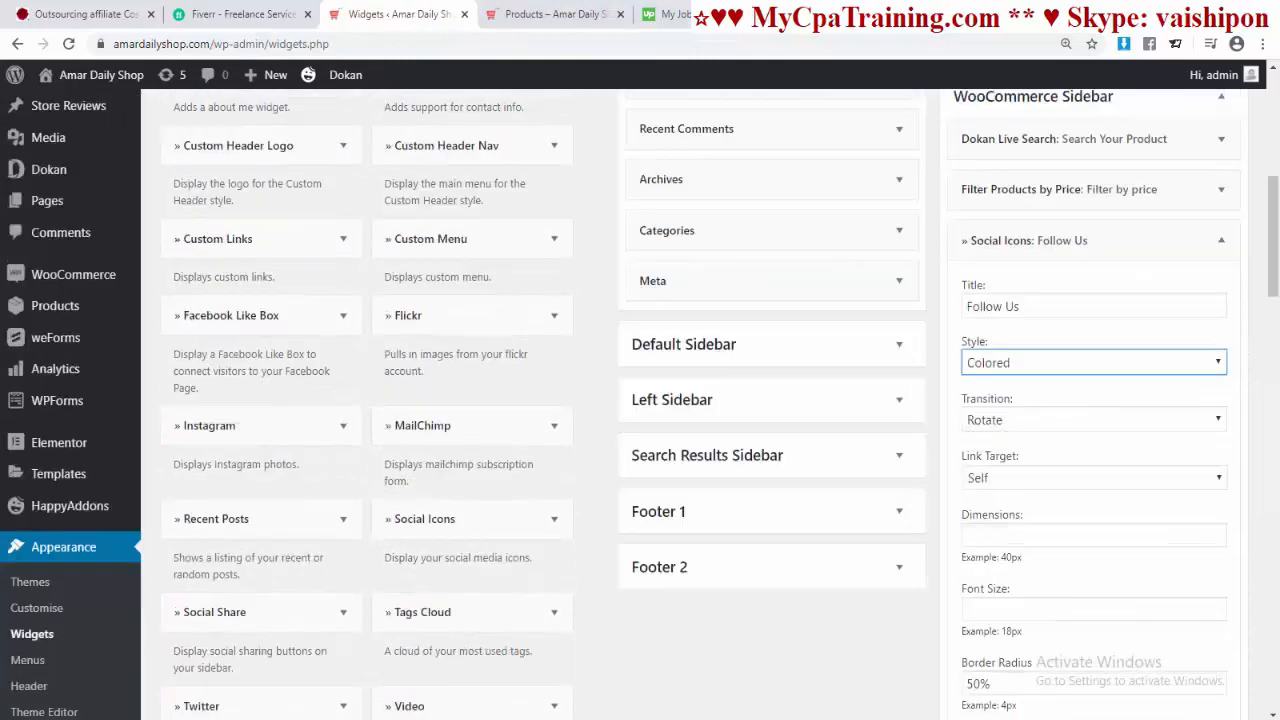
left_click_drag(1270, 259, 1270, 654)
left_click(1205, 505)
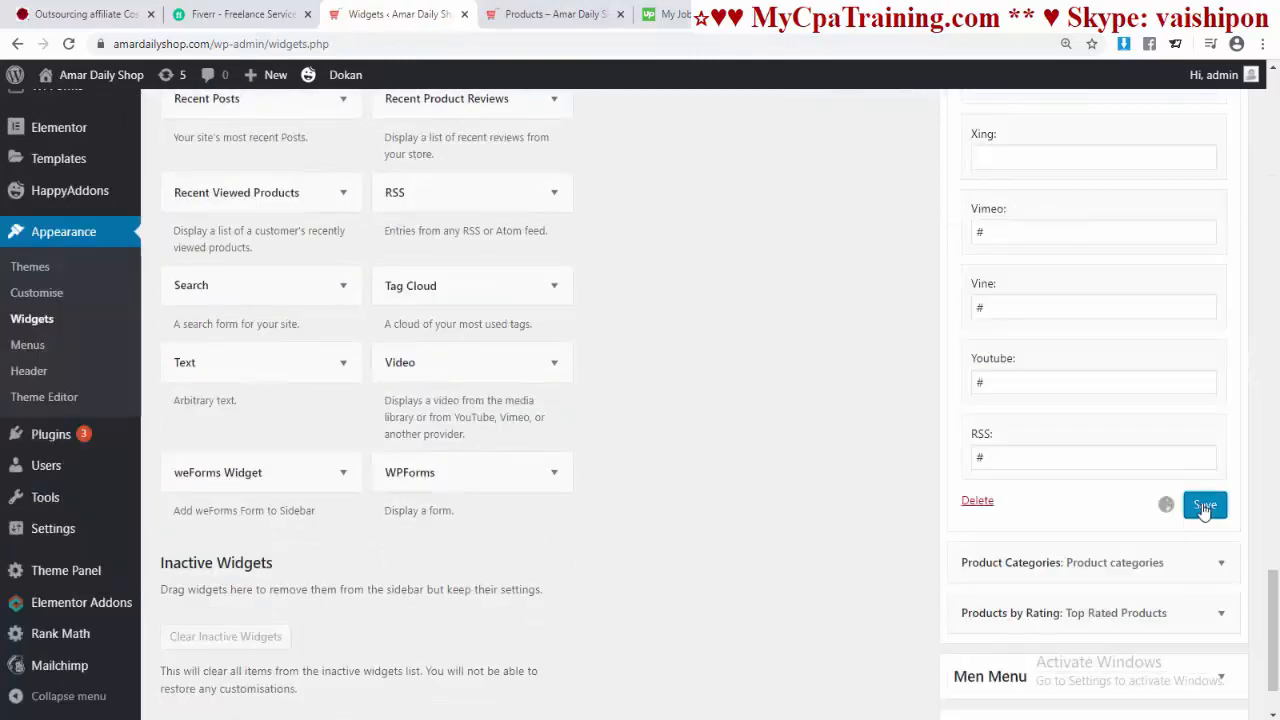
left_click(555, 14)
scroll(766, 294, "up", 3)
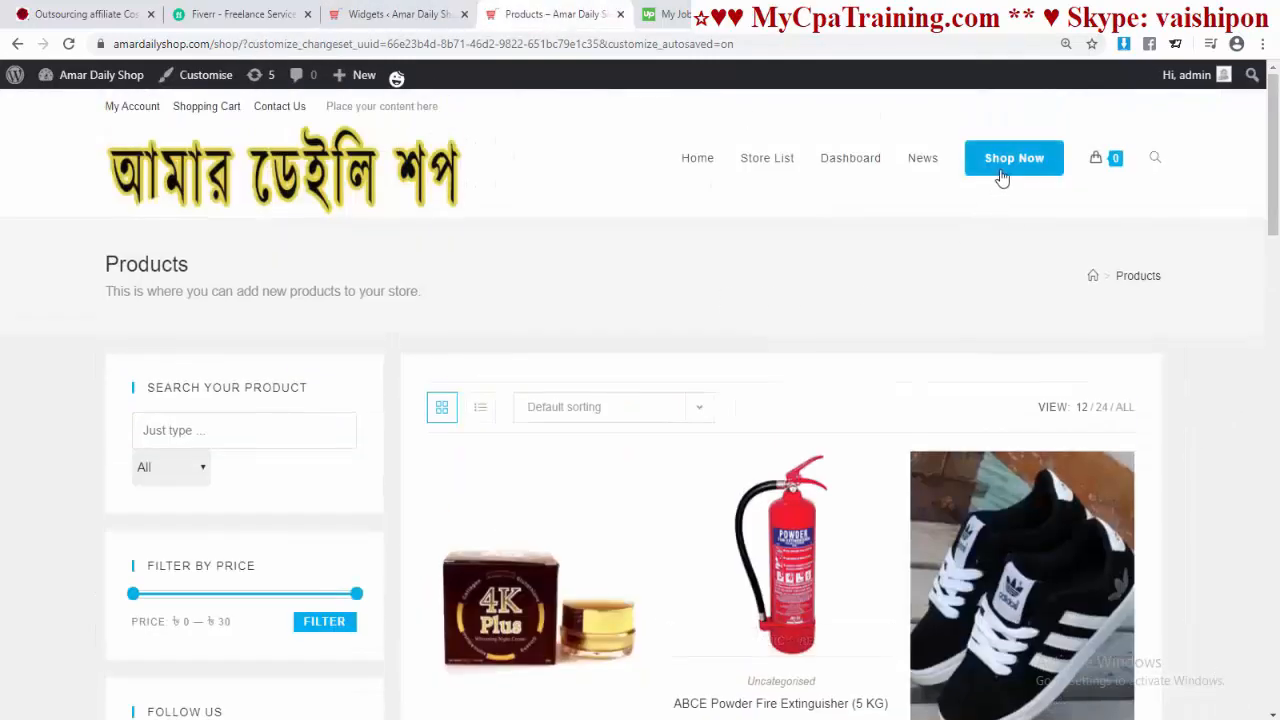
scroll(1002, 177, "down", 6)
scroll(443, 449, "up", 6)
scroll(294, 505, "down", 4)
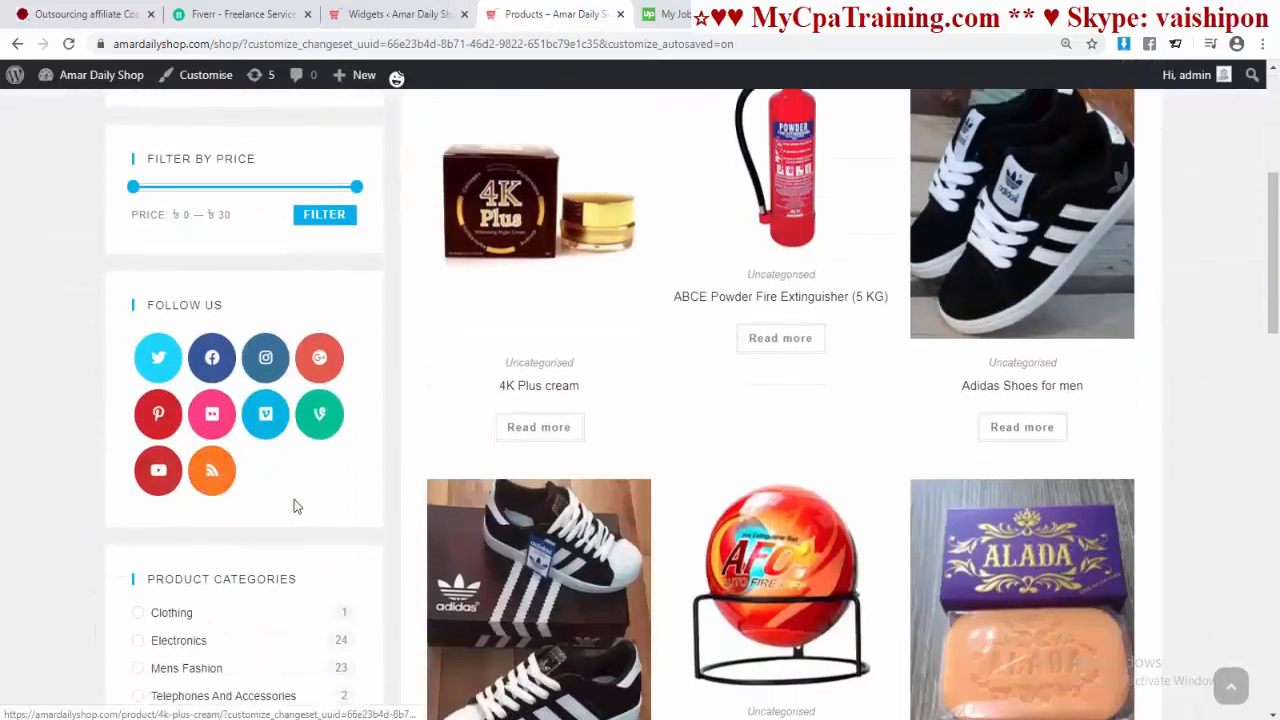
scroll(294, 505, "down", 1)
left_click(410, 14)
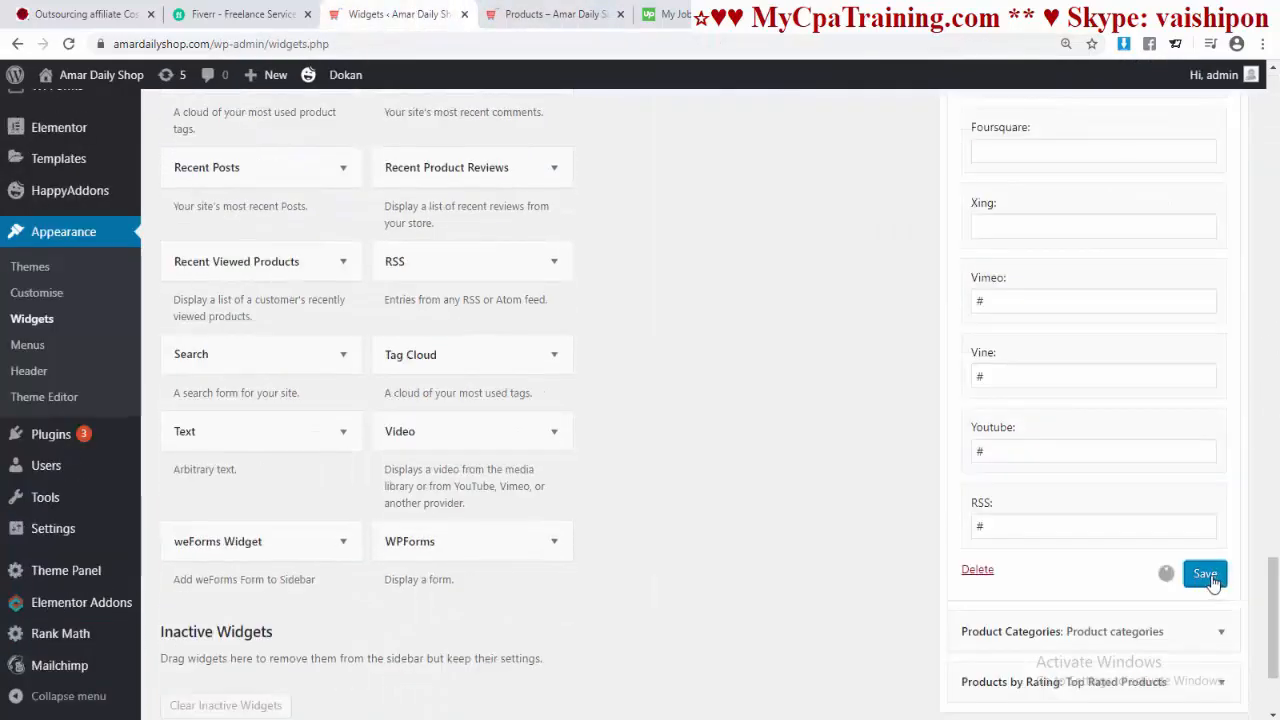
left_click(556, 15)
scroll(697, 238, "up", 5)
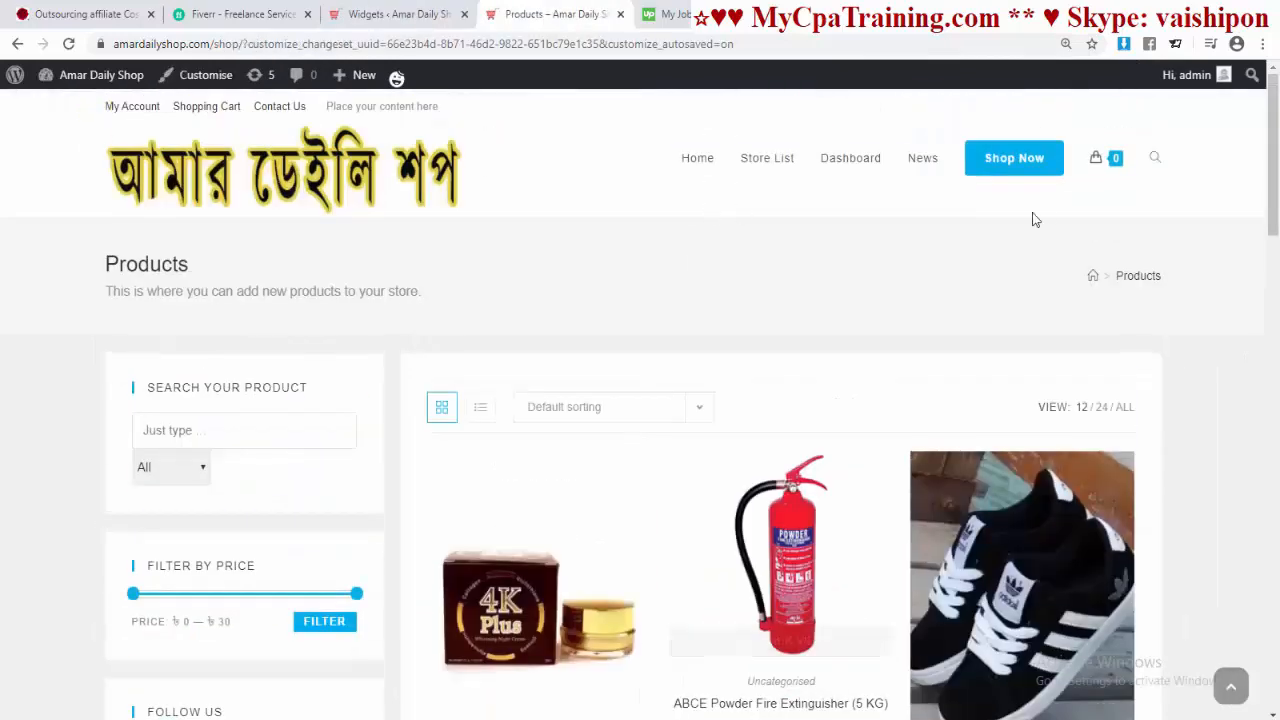
Step: Set the Follow Us icons' hover transition to Zoom Out
left_click(1002, 165)
scroll(610, 335, "down", 2)
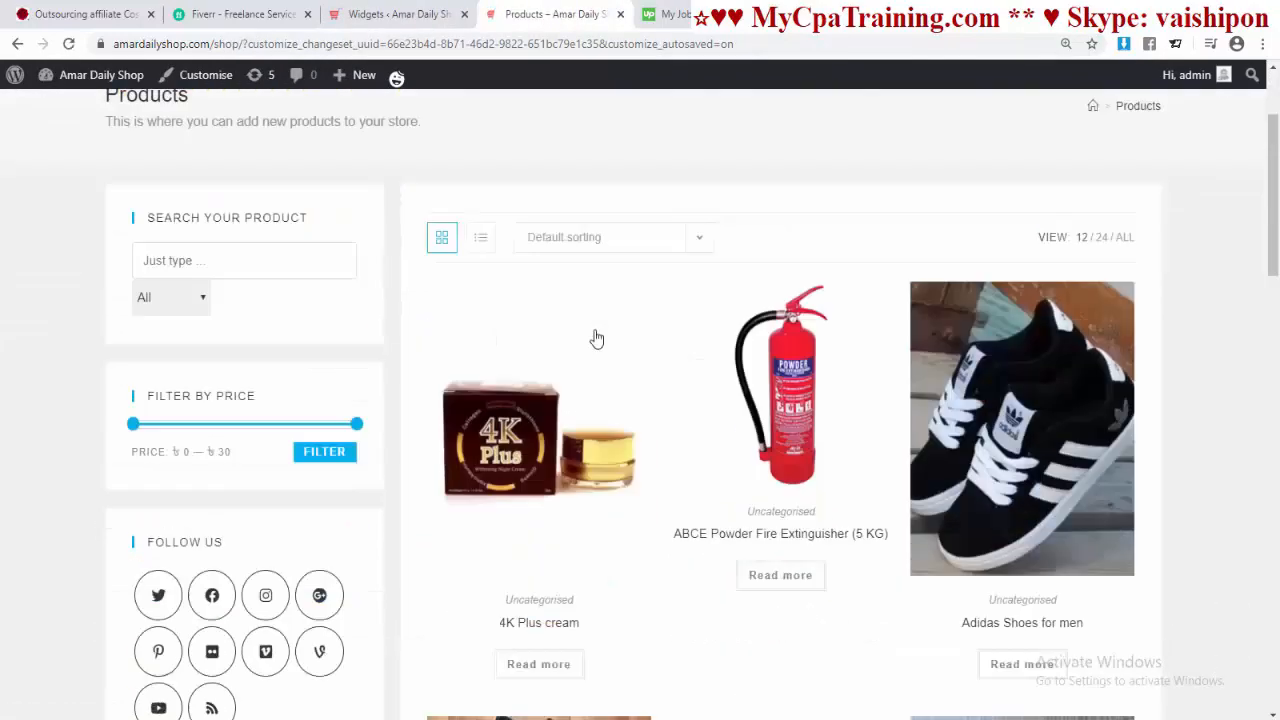
scroll(596, 338, "down", 4)
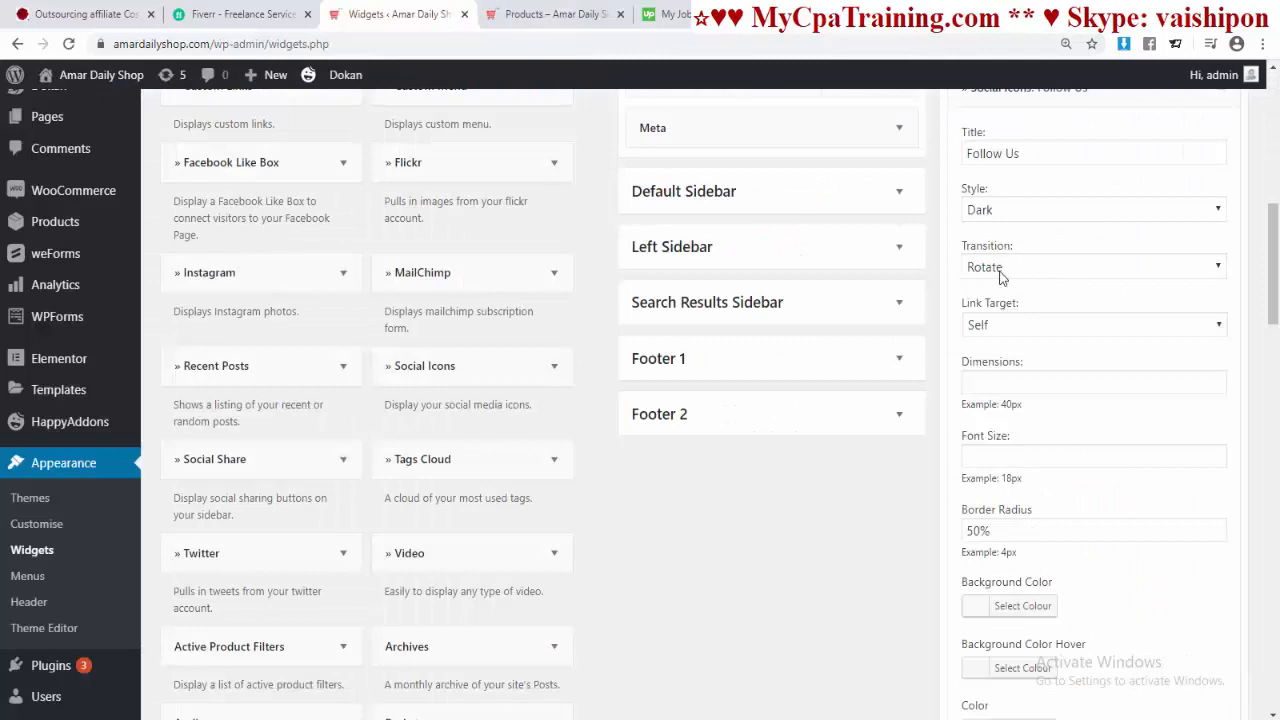
left_click(1000, 277)
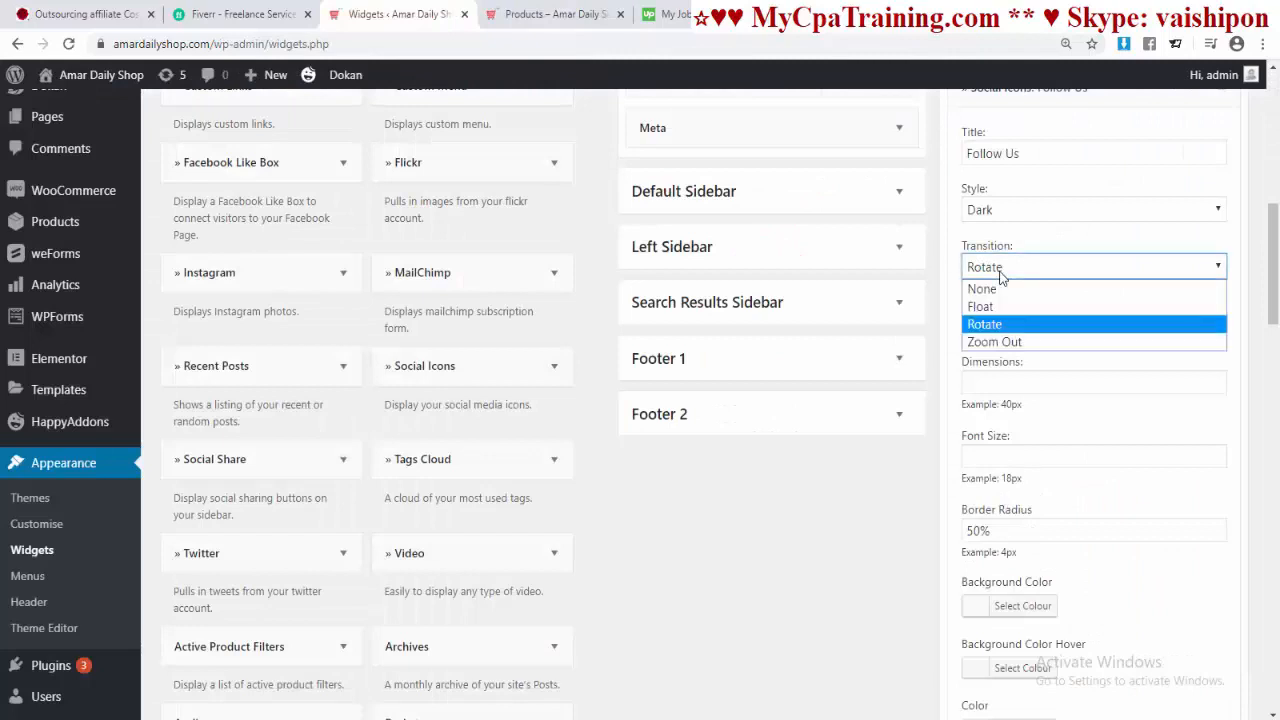
left_click(985, 342)
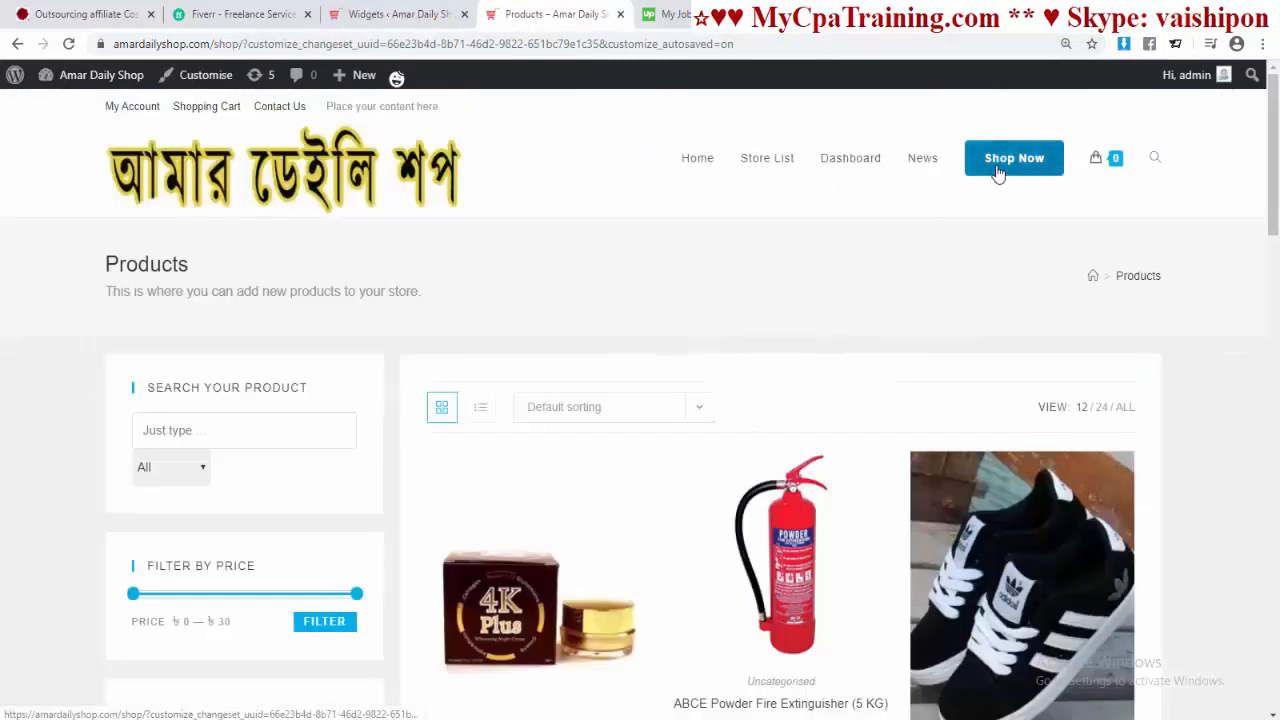
scroll(160, 546, "down", 2)
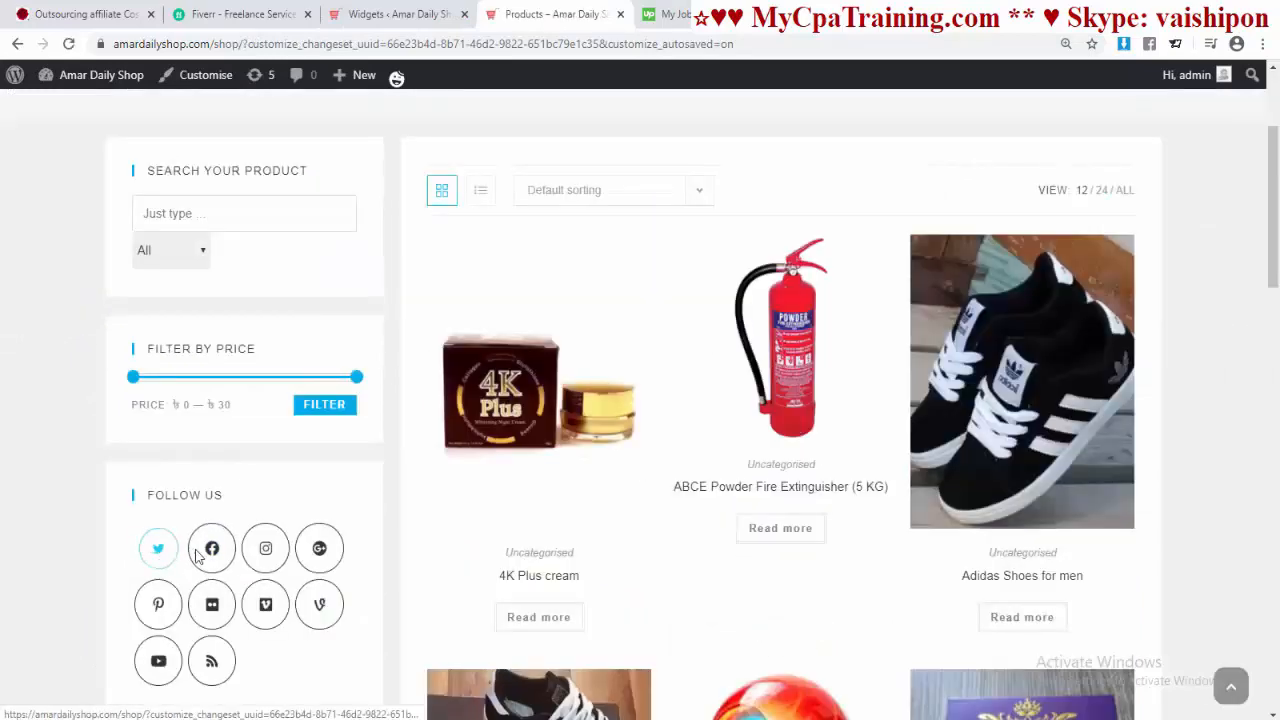
Step: Switch the hover transition to Float, save the widget, and reload the shop to check
left_click(418, 20)
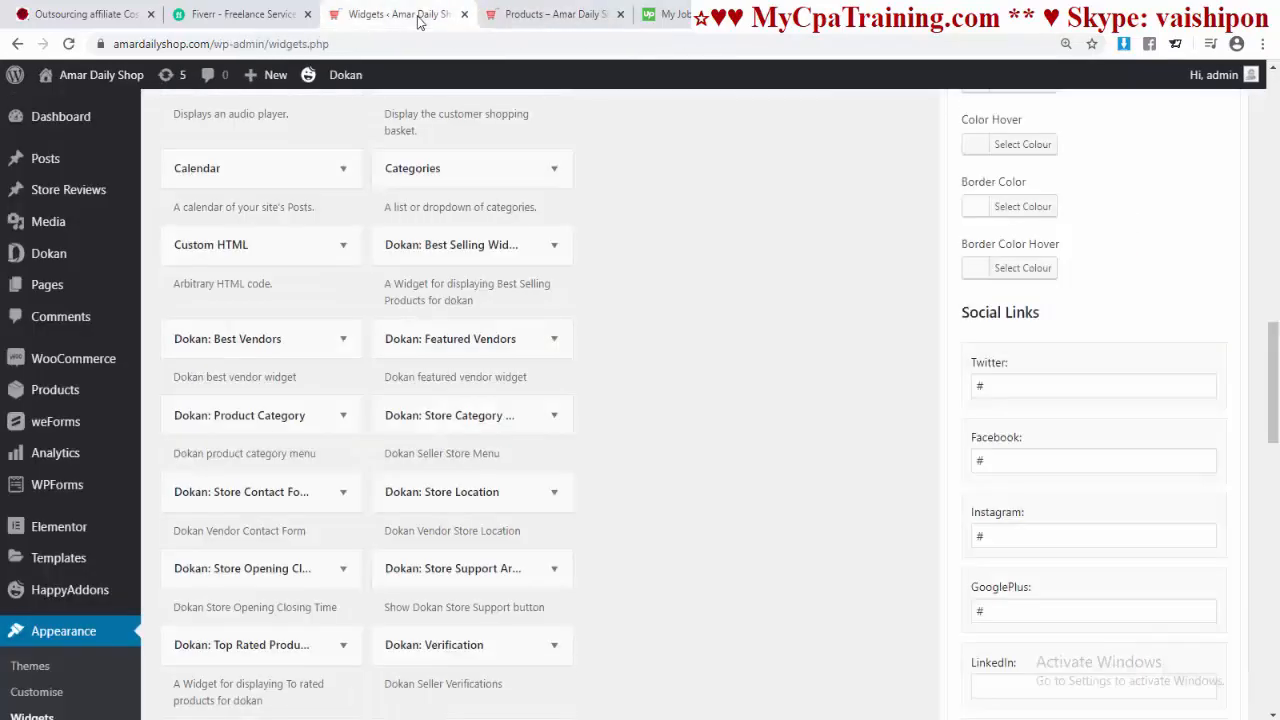
scroll(1160, 370, "up", 12)
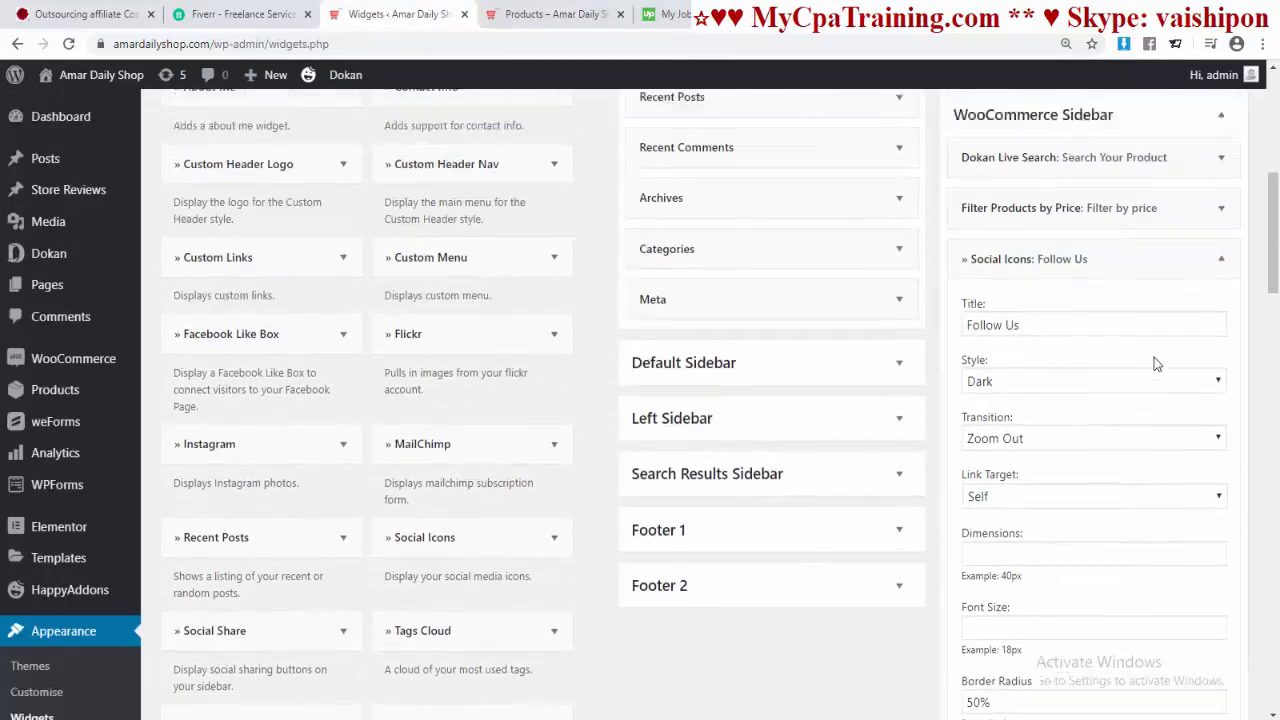
scroll(1154, 357, "down", 1)
left_click(1005, 375)
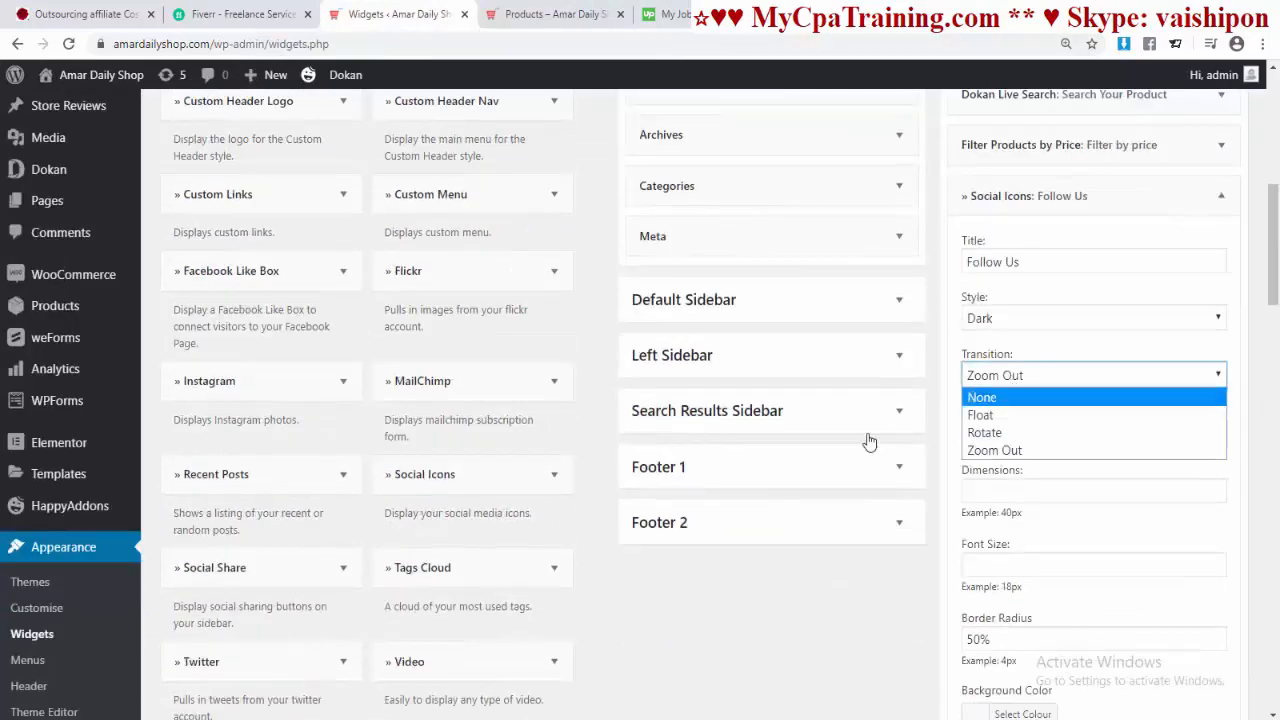
left_click(1005, 415)
scroll(1100, 450, "down", 10)
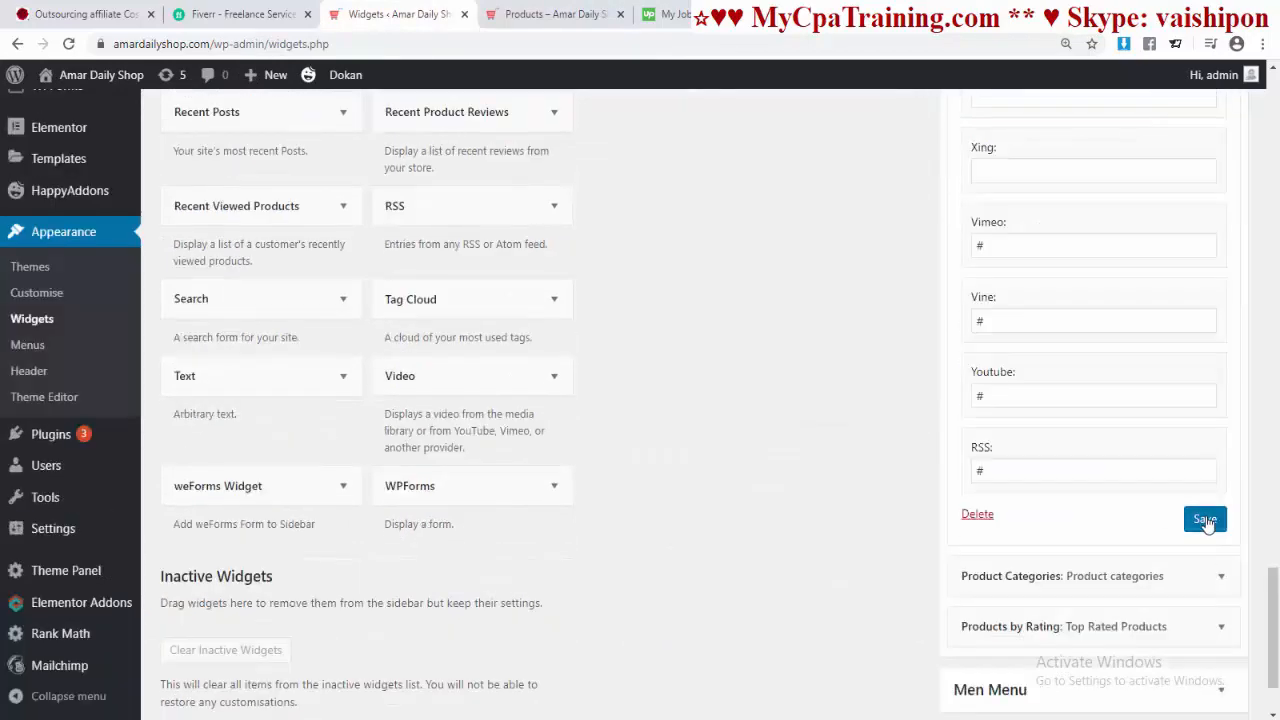
left_click(1200, 517)
left_click(555, 14)
scroll(548, 290, "up", 3)
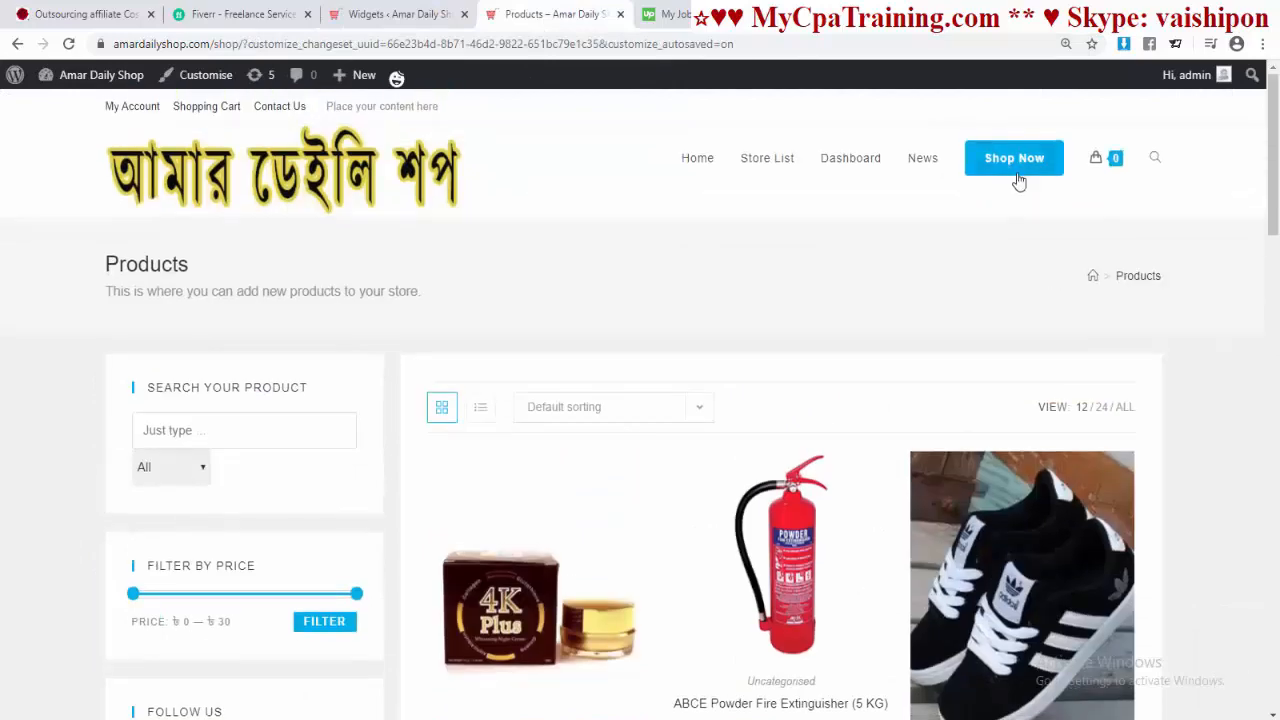
left_click(1015, 170)
scroll(540, 552, "down", 2)
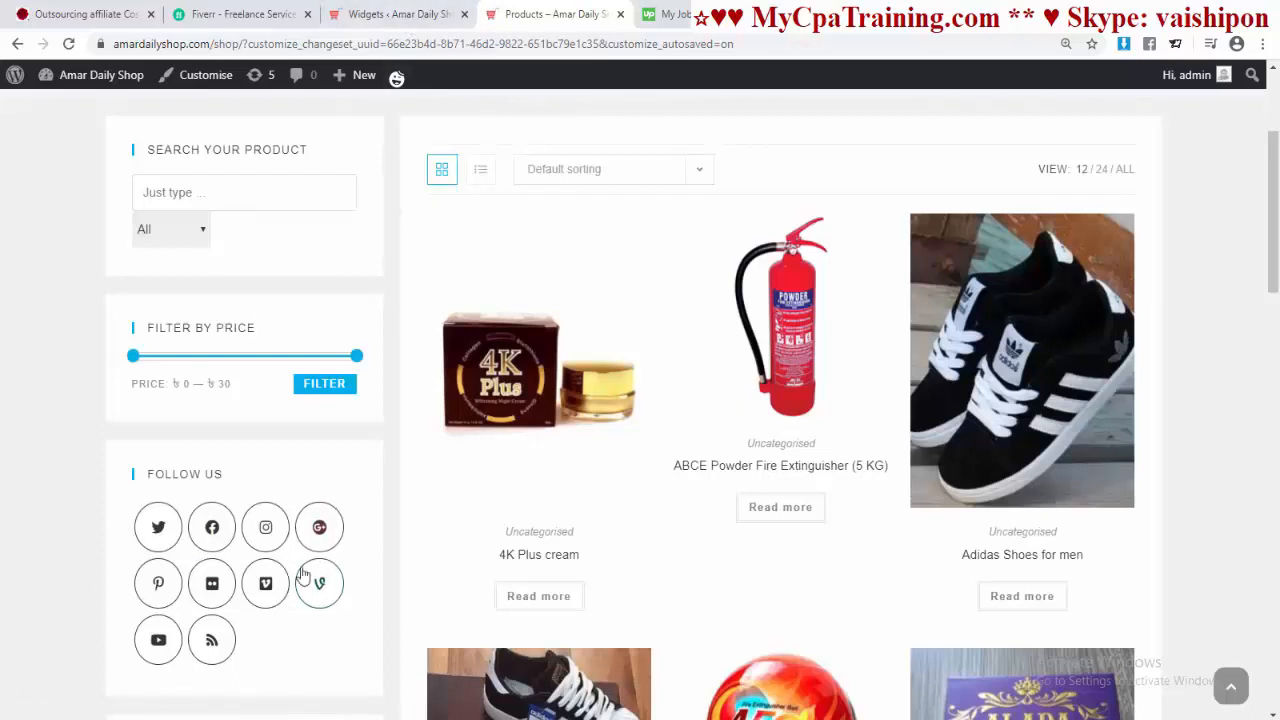
Step: Keep the widget's Link Target on Self so links open in the same tab
left_click(405, 14)
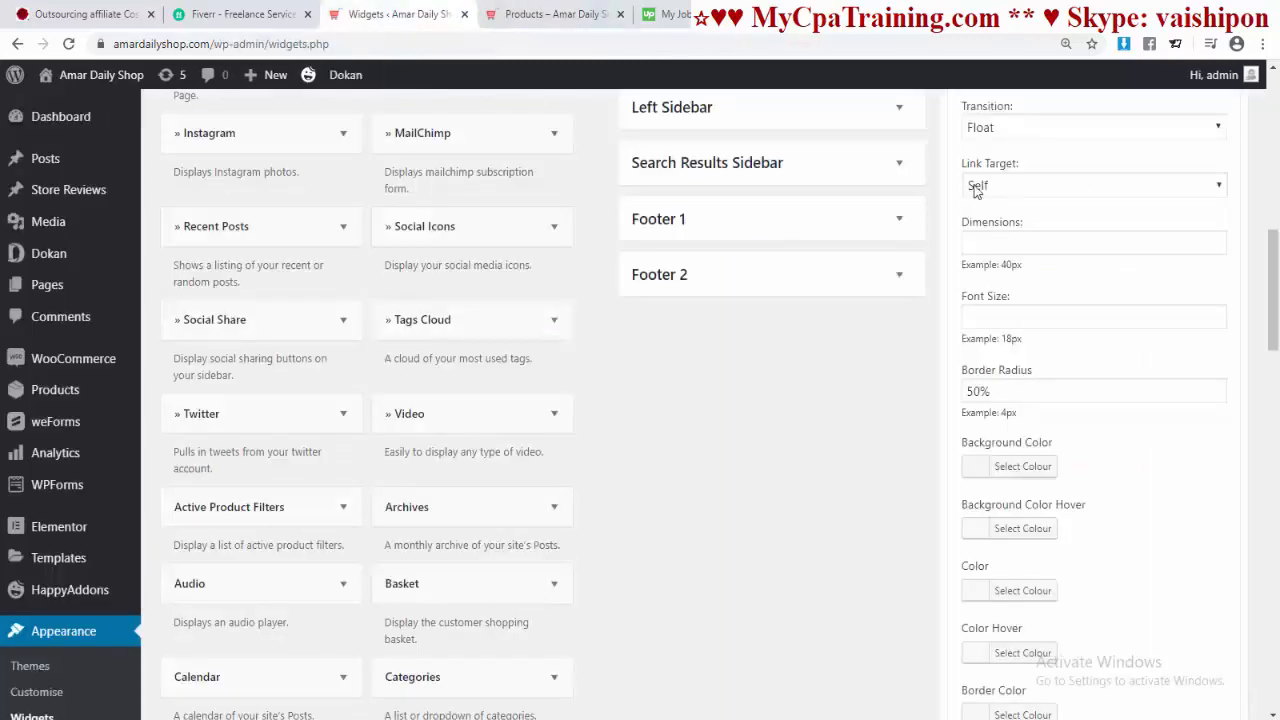
left_click(1017, 190)
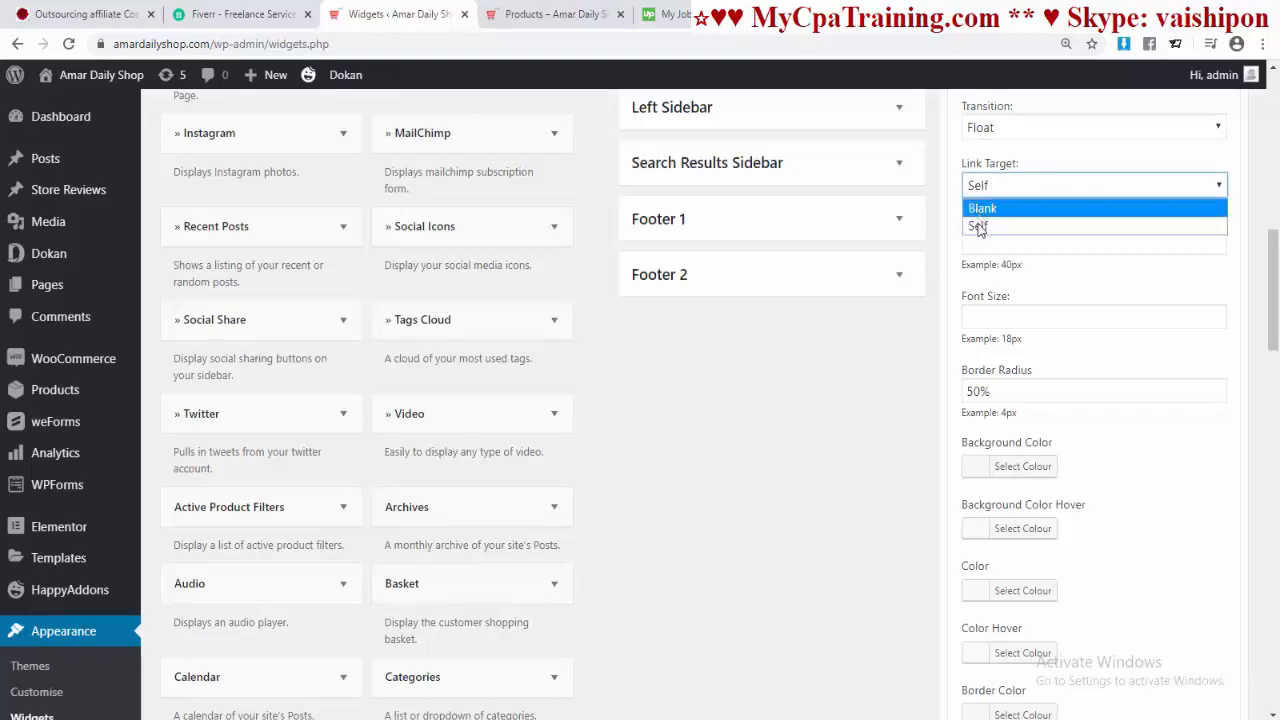
left_click(1208, 230)
scroll(1201, 310, "down", 2)
scroll(1197, 300, "up", 2)
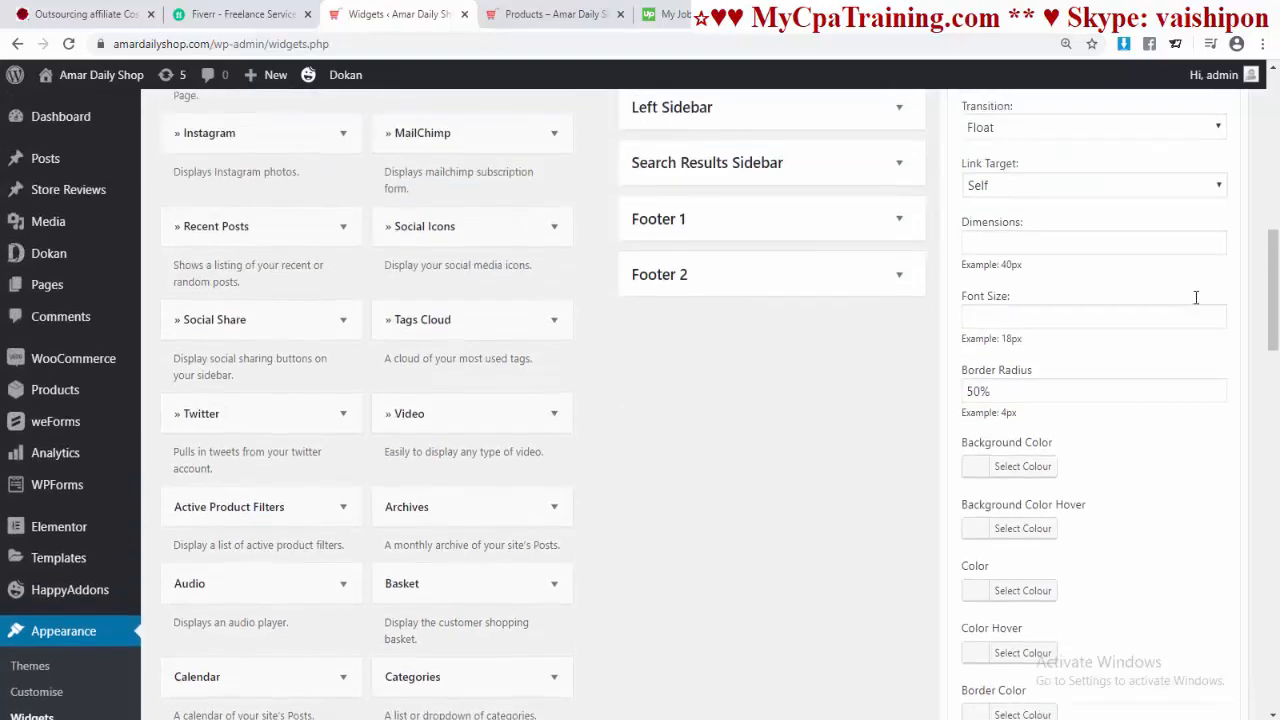
Step: Compare the widget's Social Links fields with the icons shown on the shop page
scroll(1074, 315, "down", 2)
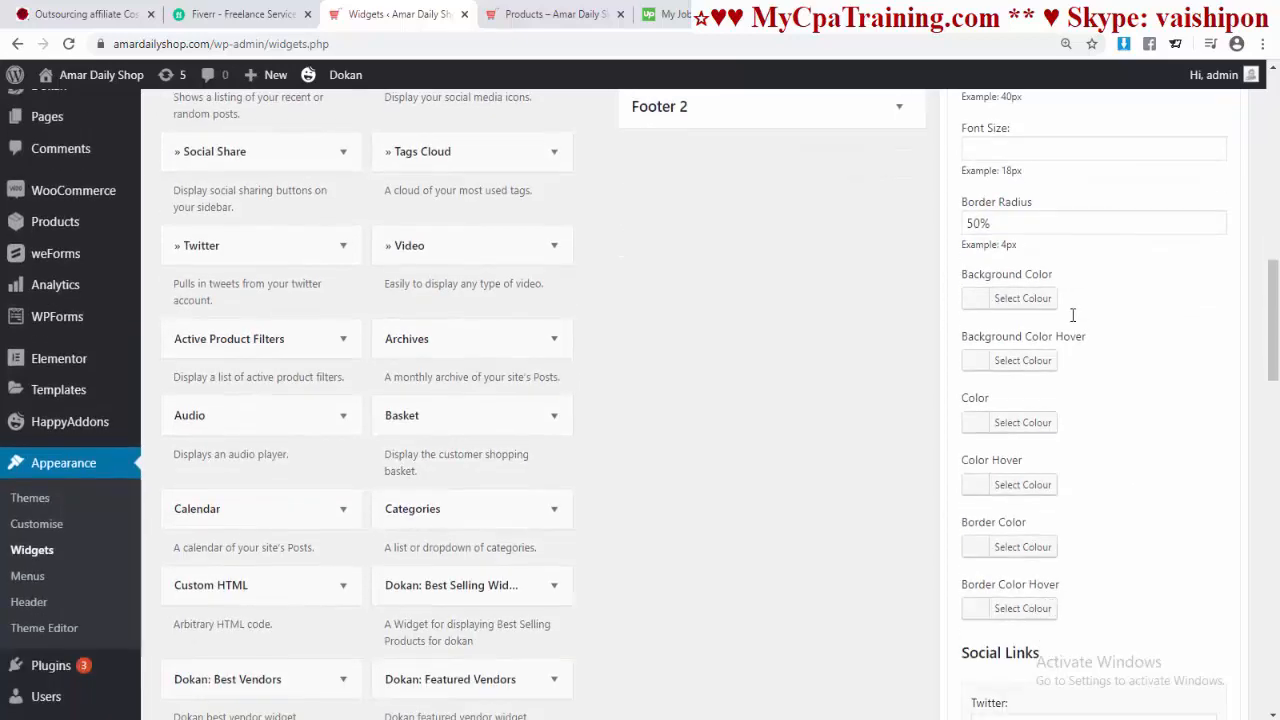
scroll(1070, 304, "down", 3)
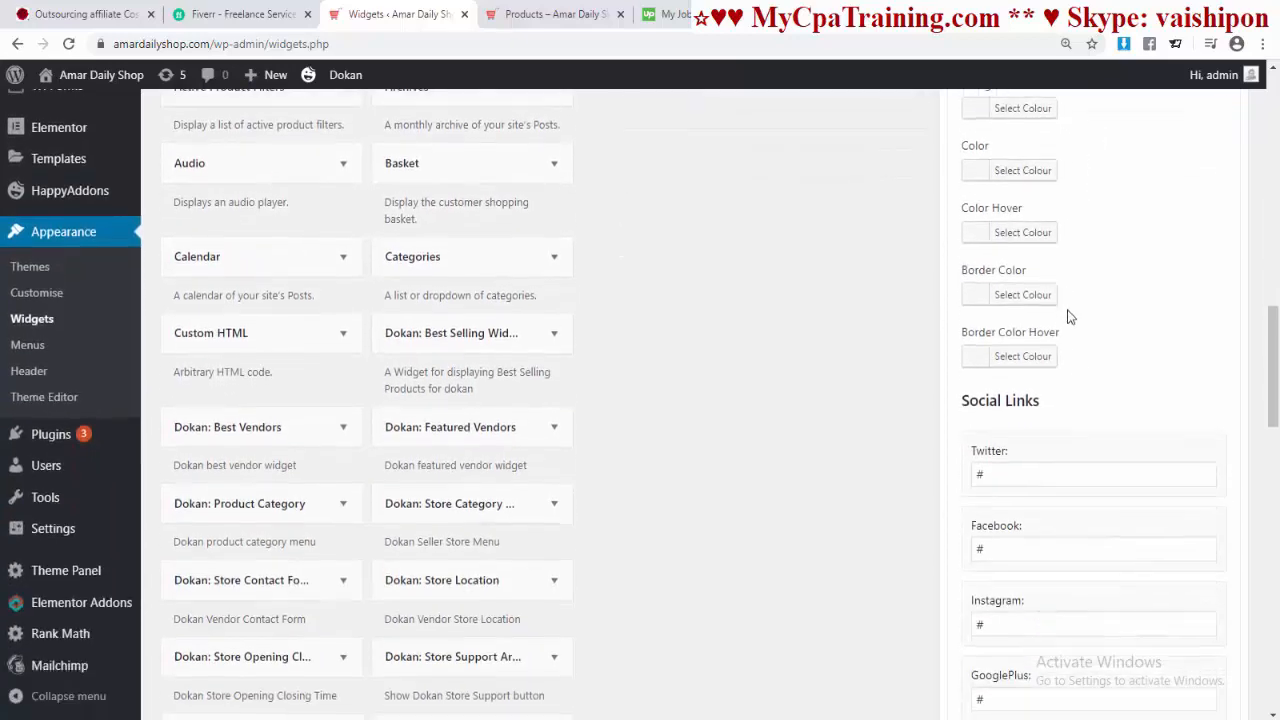
scroll(988, 400, "down", 3)
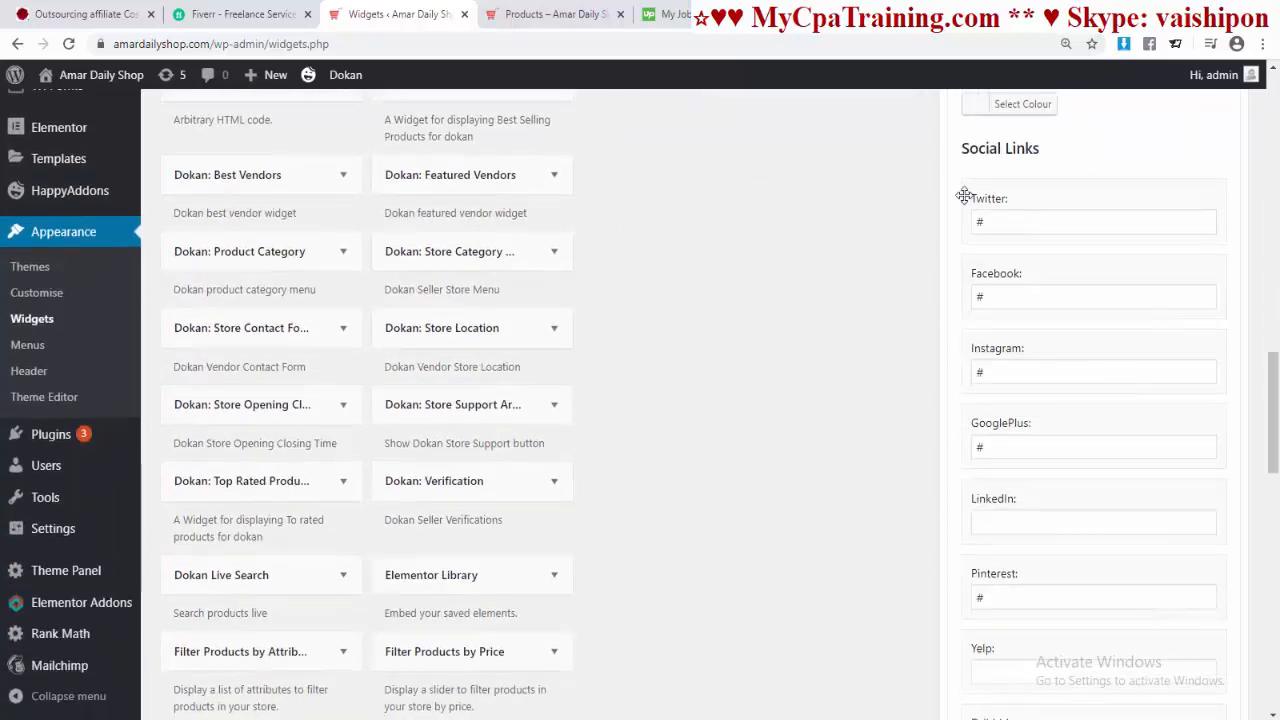
scroll(1026, 445, "down", 2)
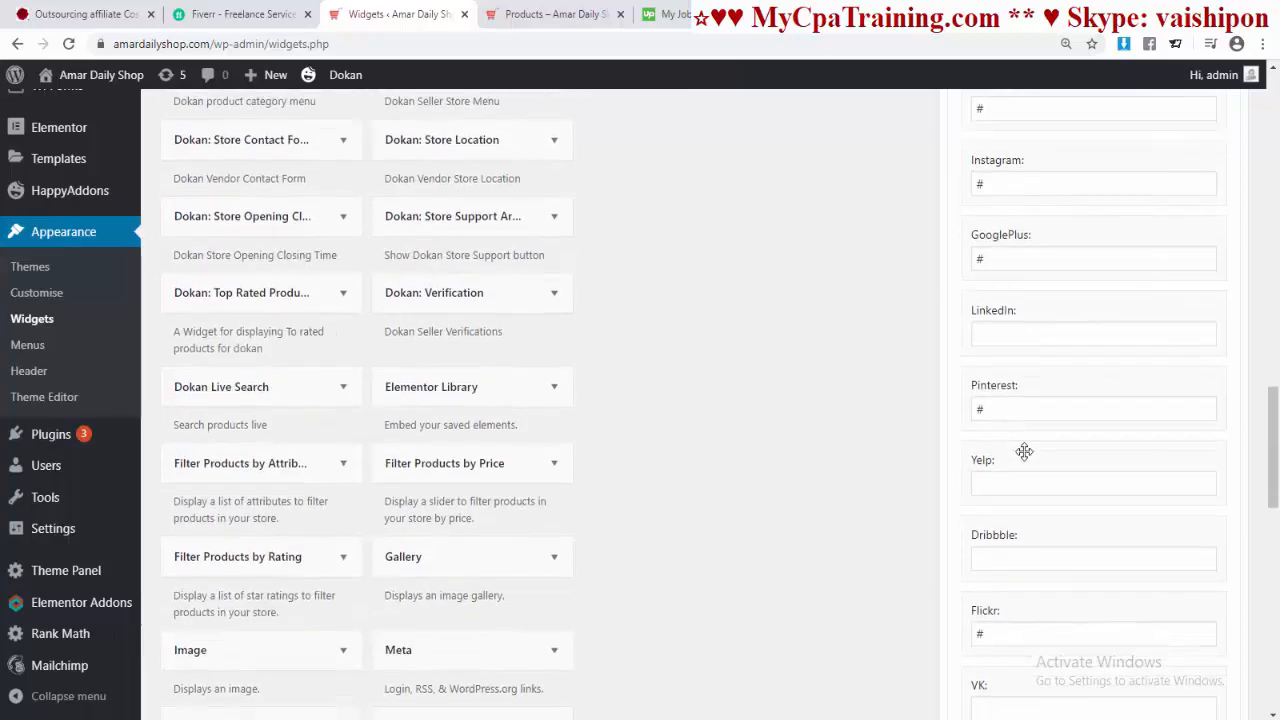
key("ctrl+Tab")
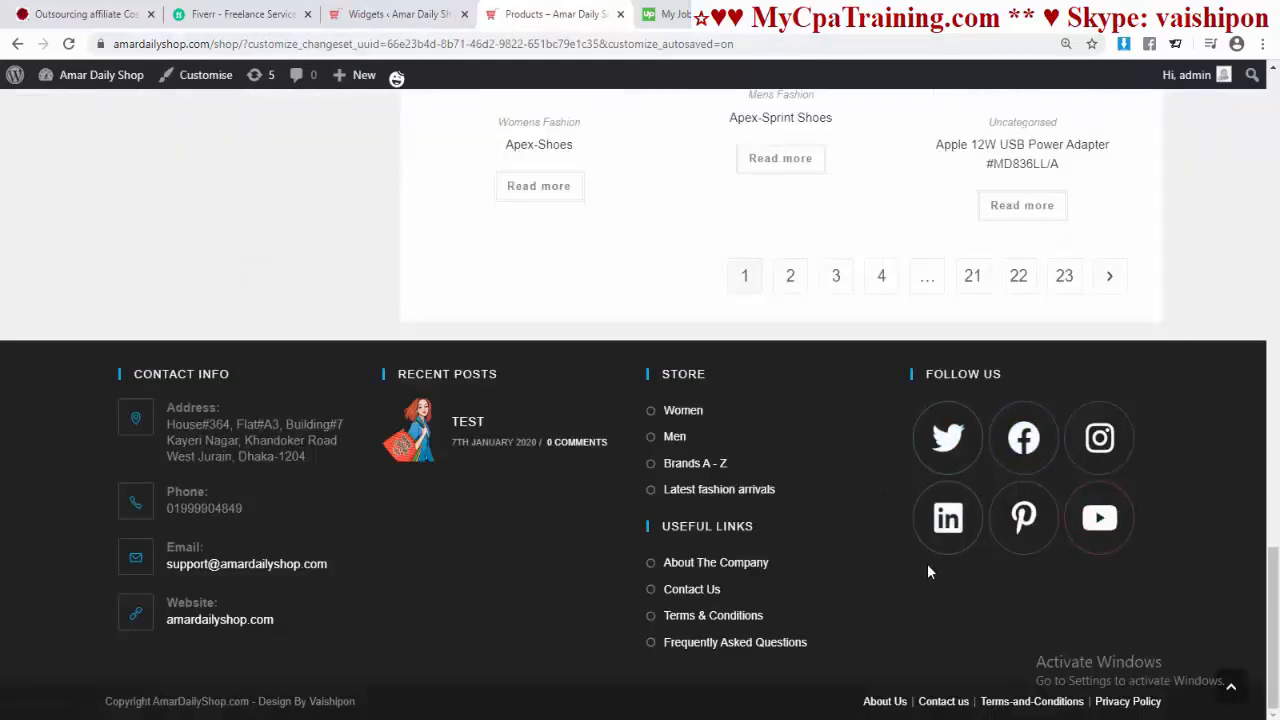
key("ctrl+shift+Tab")
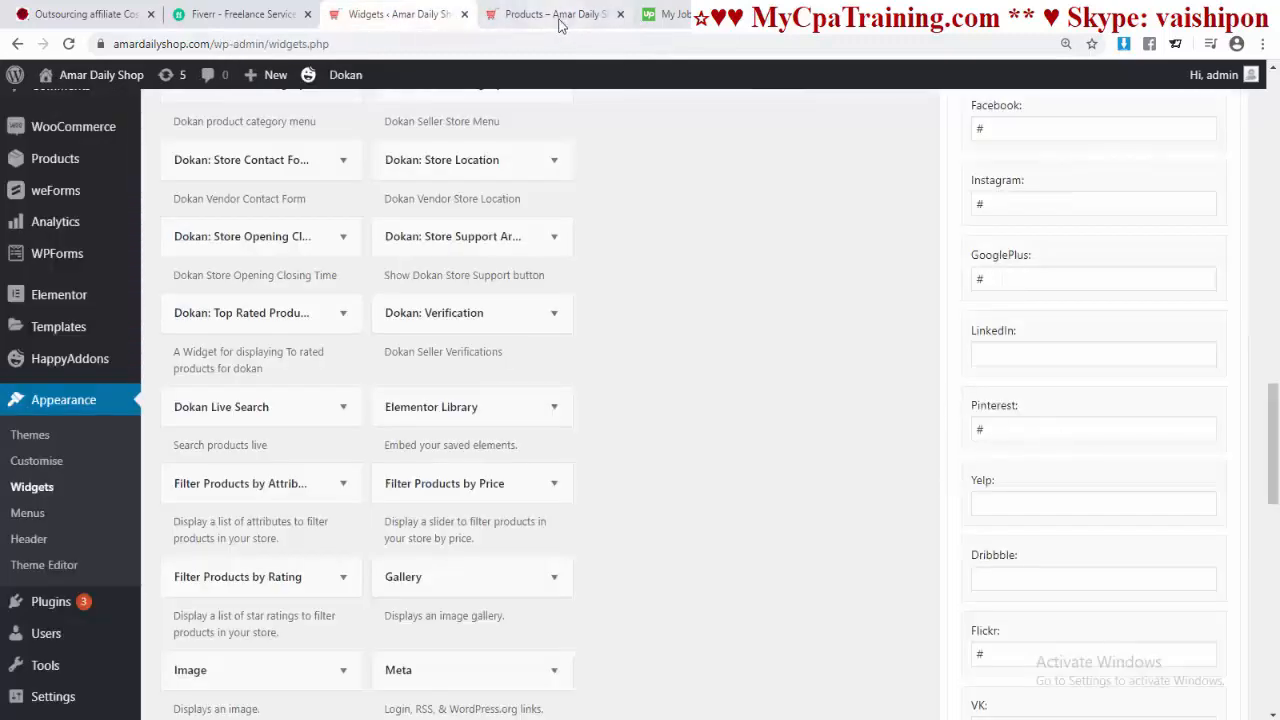
scroll(920, 303, "up", 3)
Step: Paste the shop's Twitter, Facebook and Instagram links and clear the GooglePlus field
left_click(1000, 306)
key("ctrl+a")
type("https://twitter.com/amardailyshop")
scroll(1004, 303, "down", 1)
key("Tab")
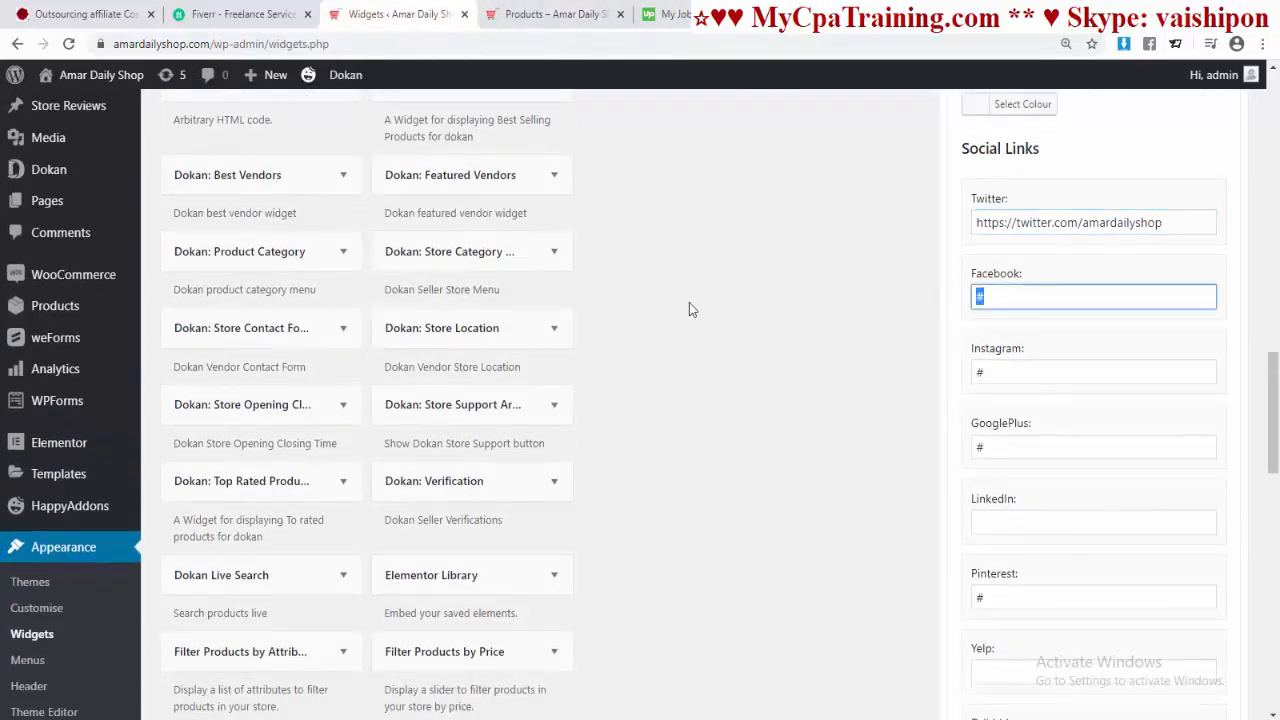
type("https://www.facebook.com/AmarDailyShop")
left_click(997, 375)
key("ctrl+a")
type("https://www.instagram.com/amardailyshop/")
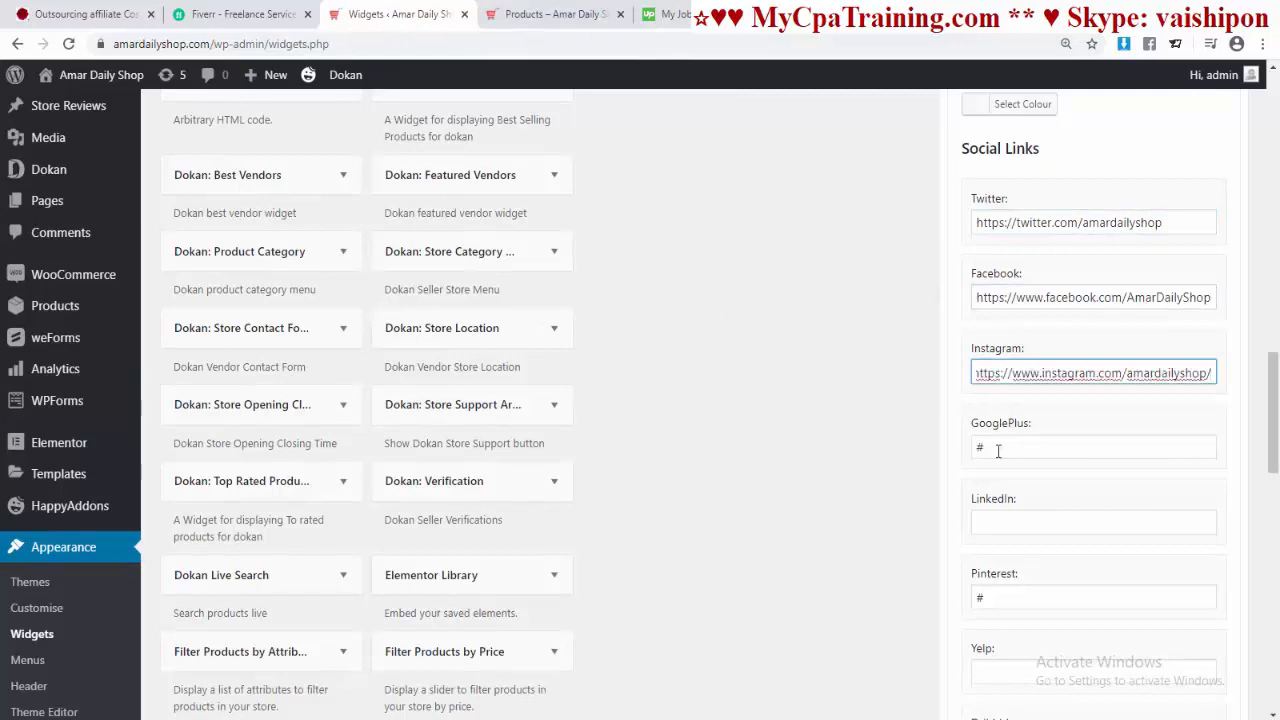
key("Tab")
key("BackSpace")
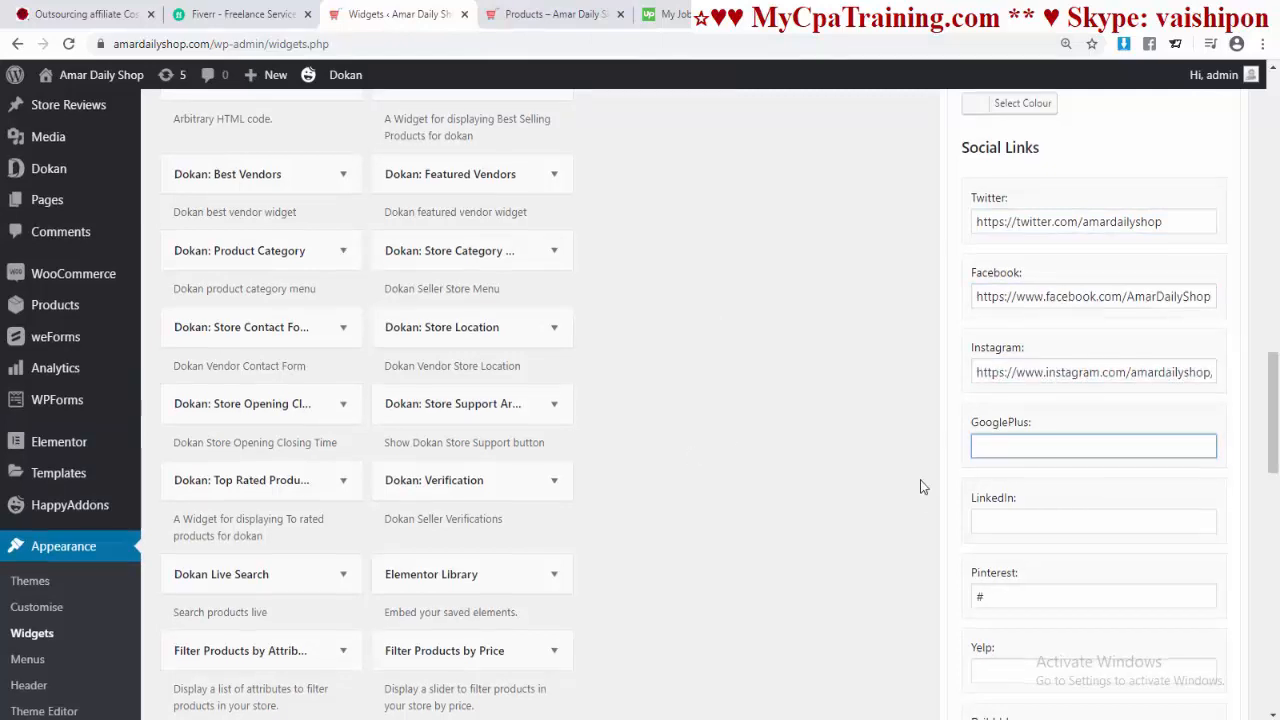
scroll(966, 456, "down", 2)
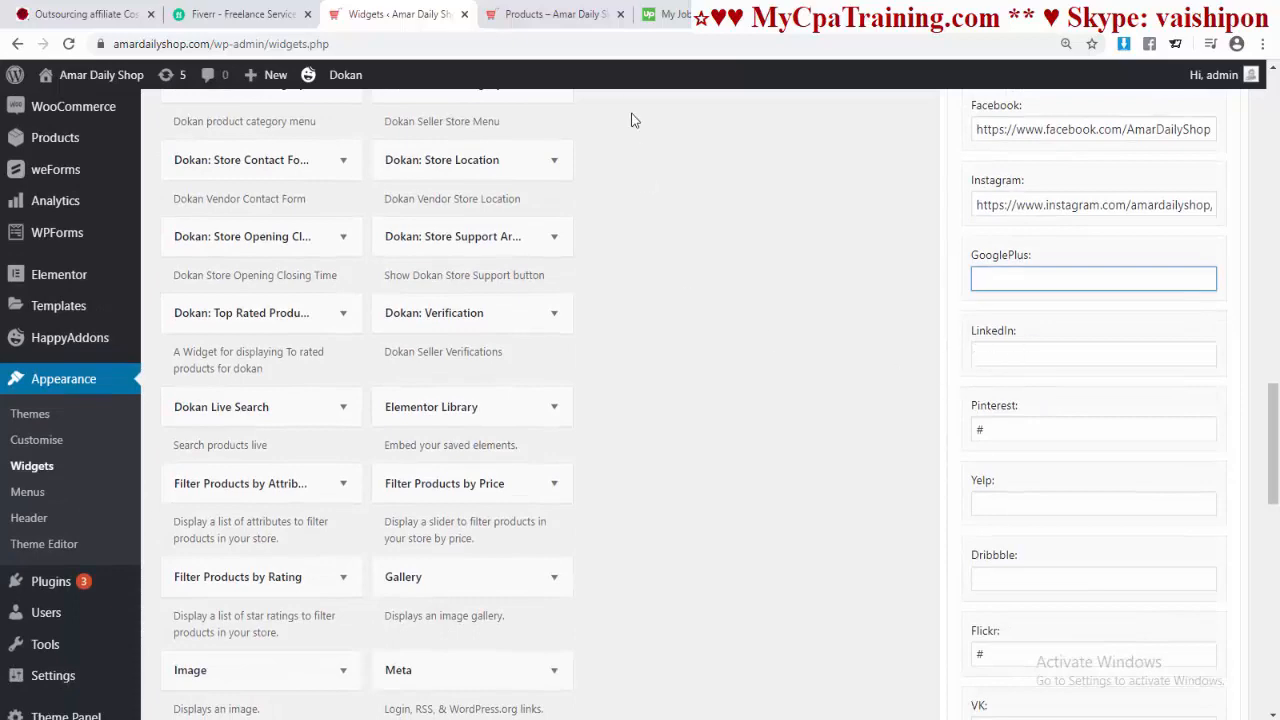
Step: Paste the shop's LinkedIn and Pinterest links
left_click(1058, 356)
type("https://www.linkedin.com/in/amardailyshop/")
scroll(960, 336, "down", 1)
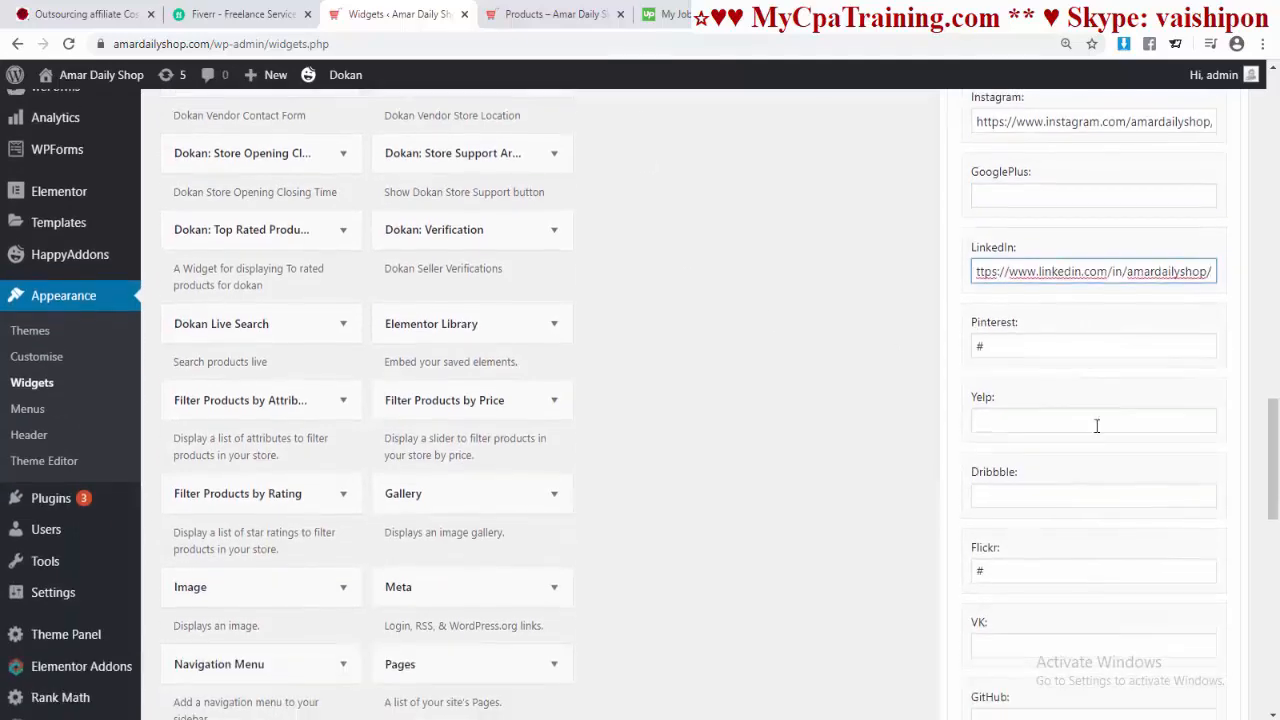
double_click(1003, 344)
type("https://www.pinterest.com/amardailyshop/")
scroll(757, 346, "down", 2)
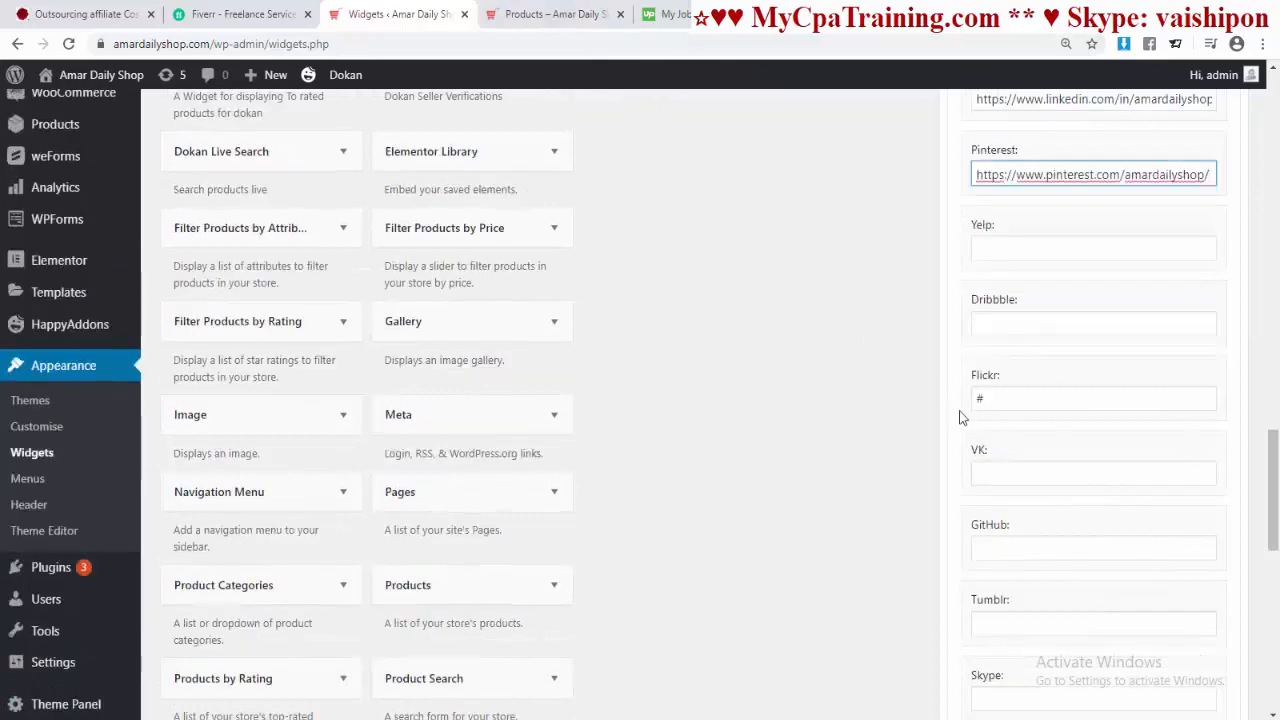
Step: Clear the Flickr, Vine and RSS placeholders, add the YouTube link, and save the widget
double_click(978, 399)
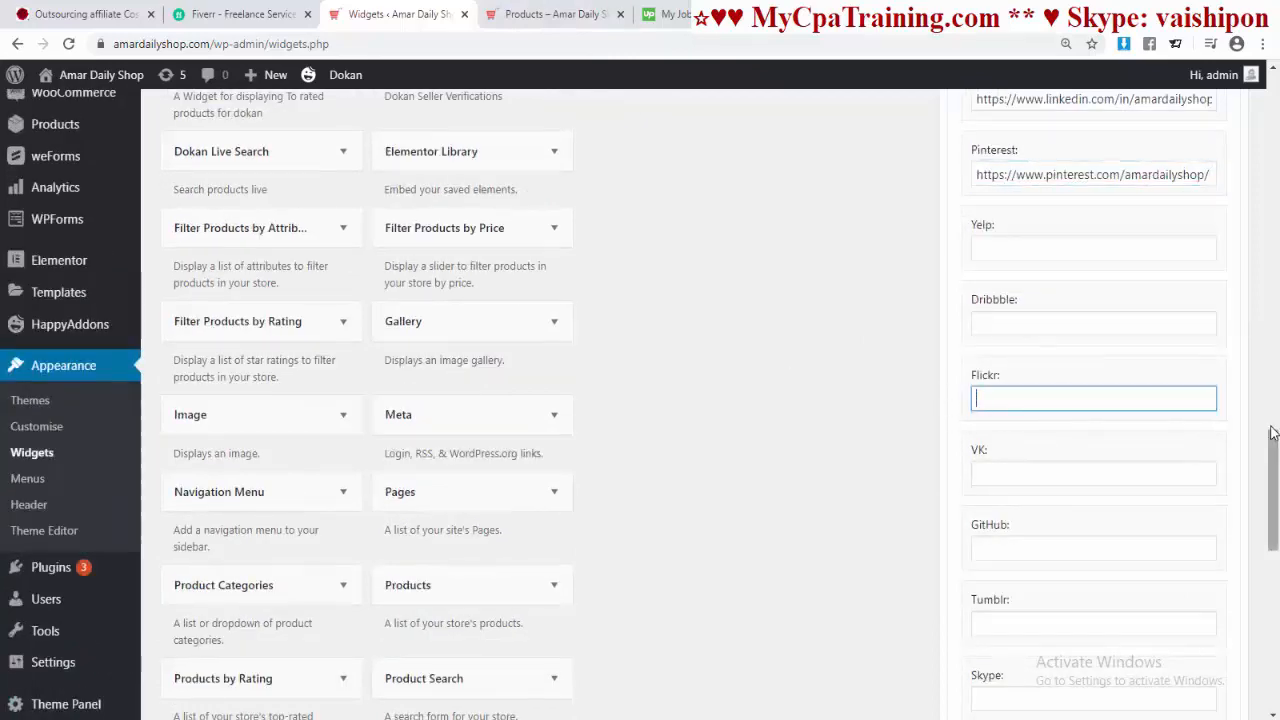
left_click_drag(1272, 436, 1272, 544)
left_click_drag(990, 411, 501, 436)
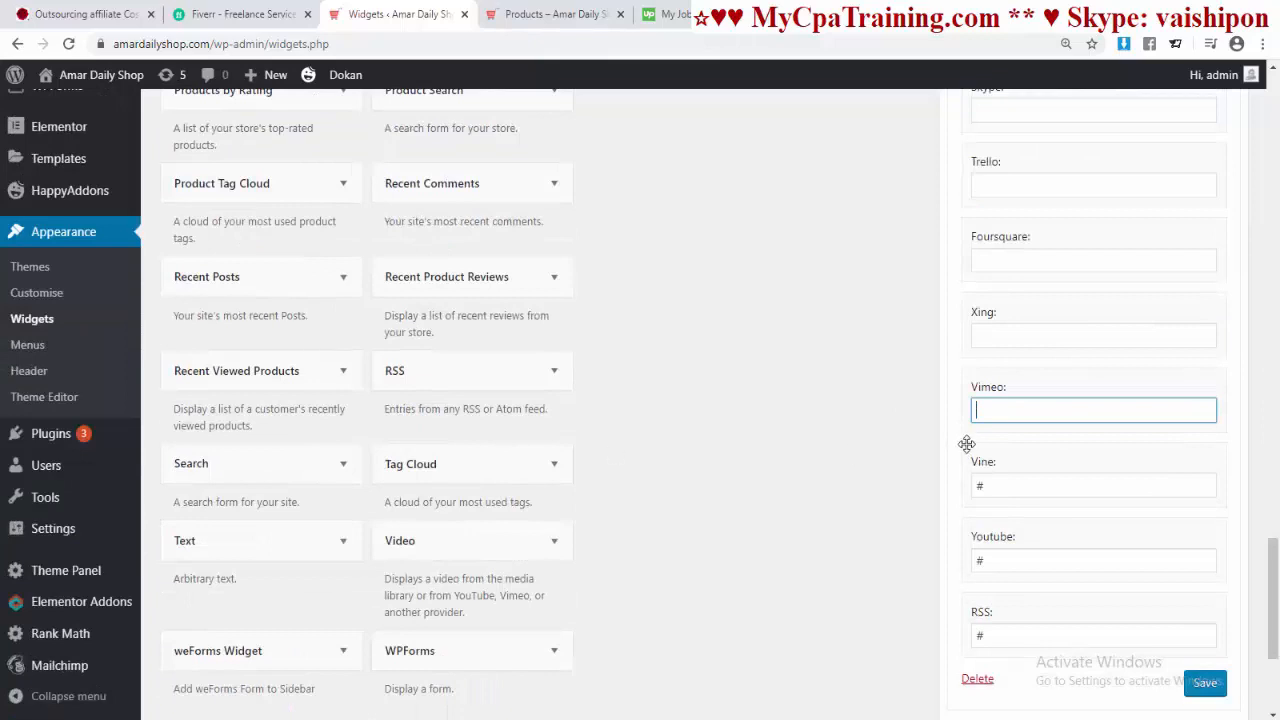
scroll(966, 443, "down", 1)
left_click_drag(1000, 404, 726, 416)
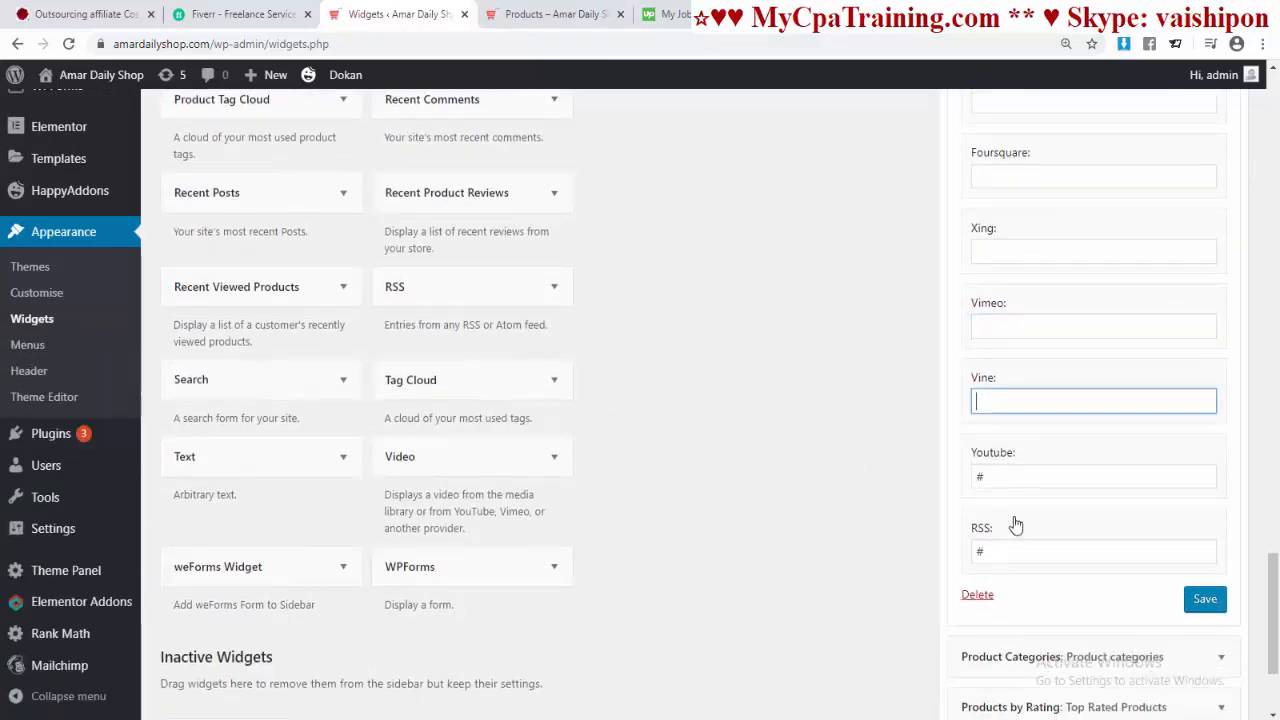
left_click_drag(1000, 477, 805, 483)
type("https://www.youtube.com/channel/UCRk_4ZLDdU83kMWYqF-6TBg")
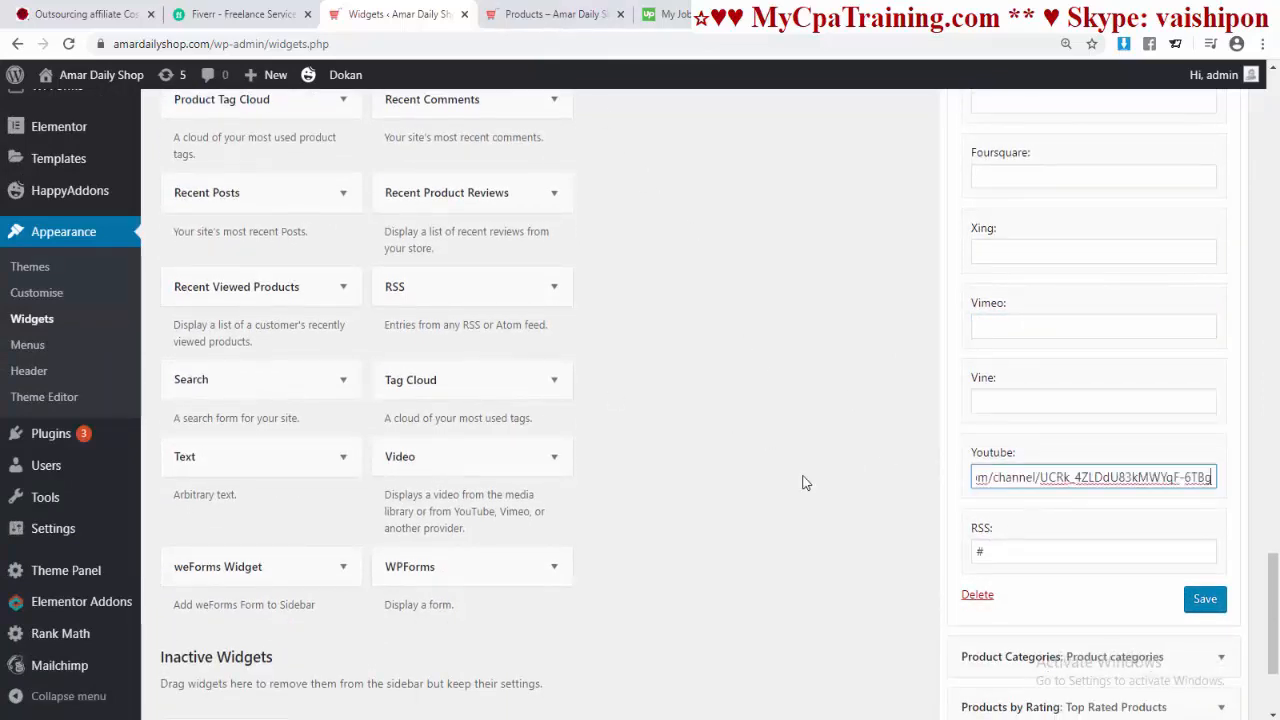
left_click_drag(1000, 552, 985, 559)
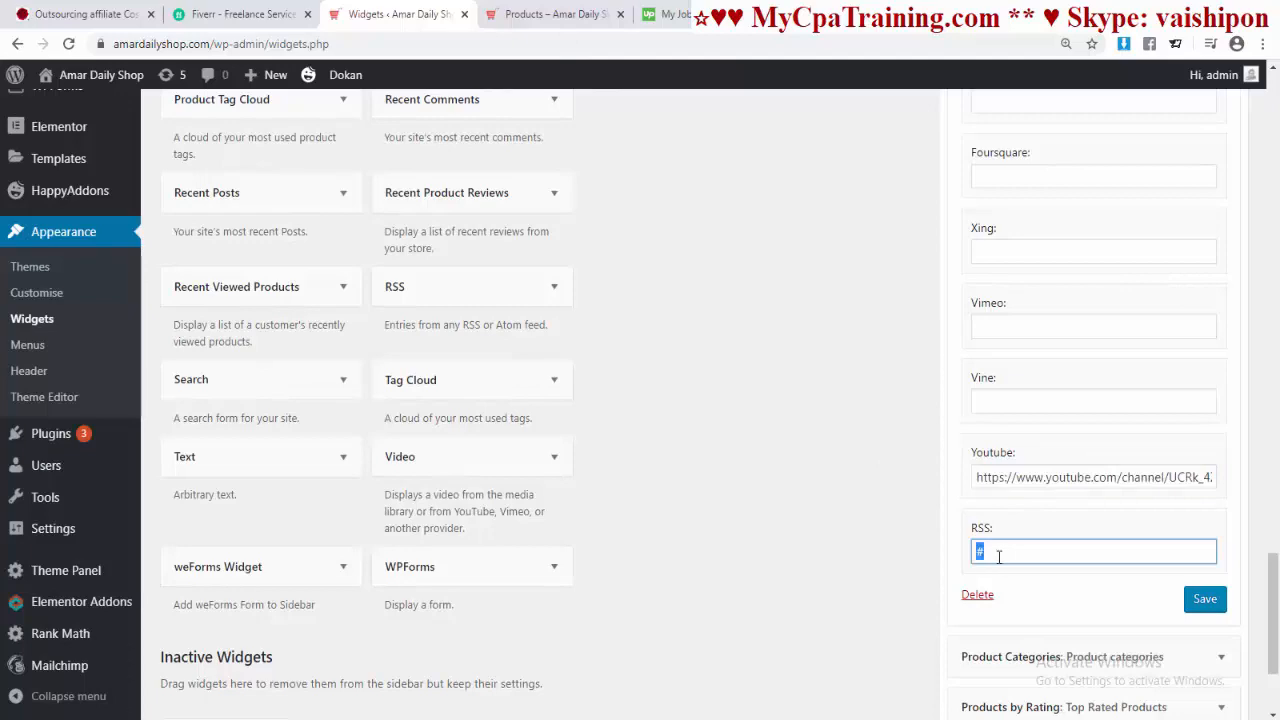
left_click(1205, 598)
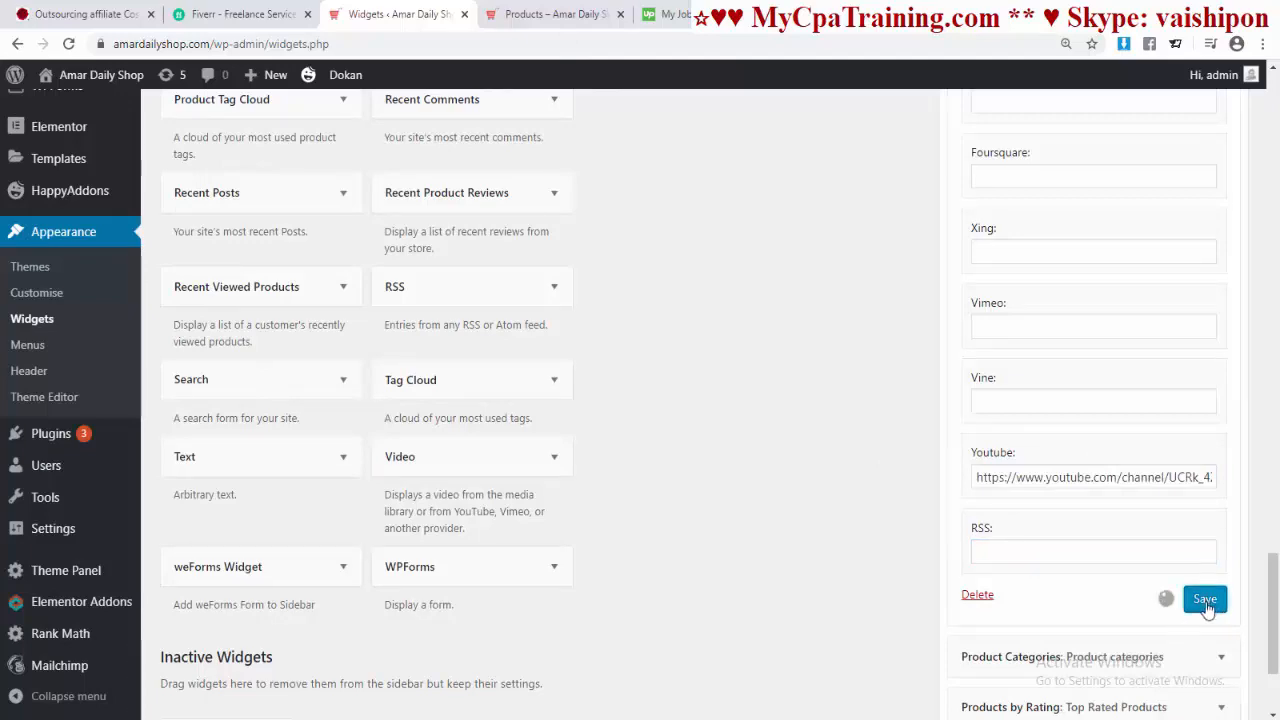
left_click(560, 14)
Step: Review the six Follow Us icons in the shop sidebar, then return to the homepage
scroll(588, 318, "up", 20)
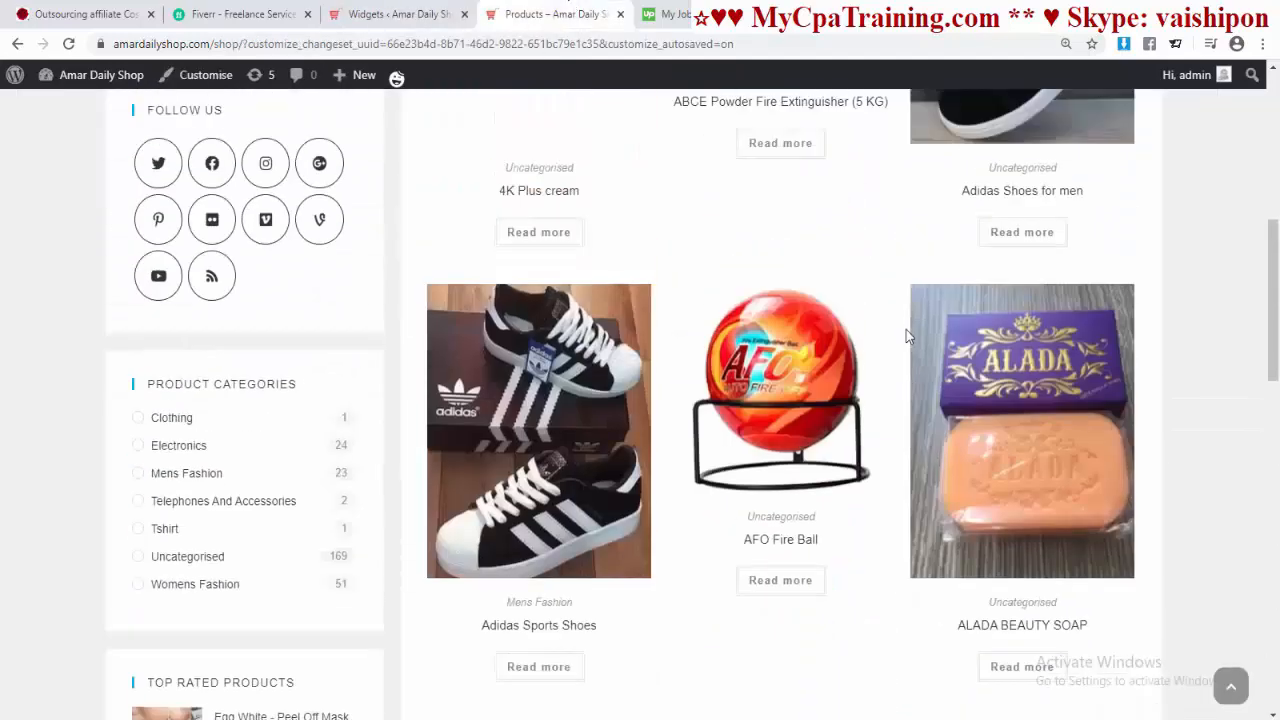
scroll(273, 393, "down", 4)
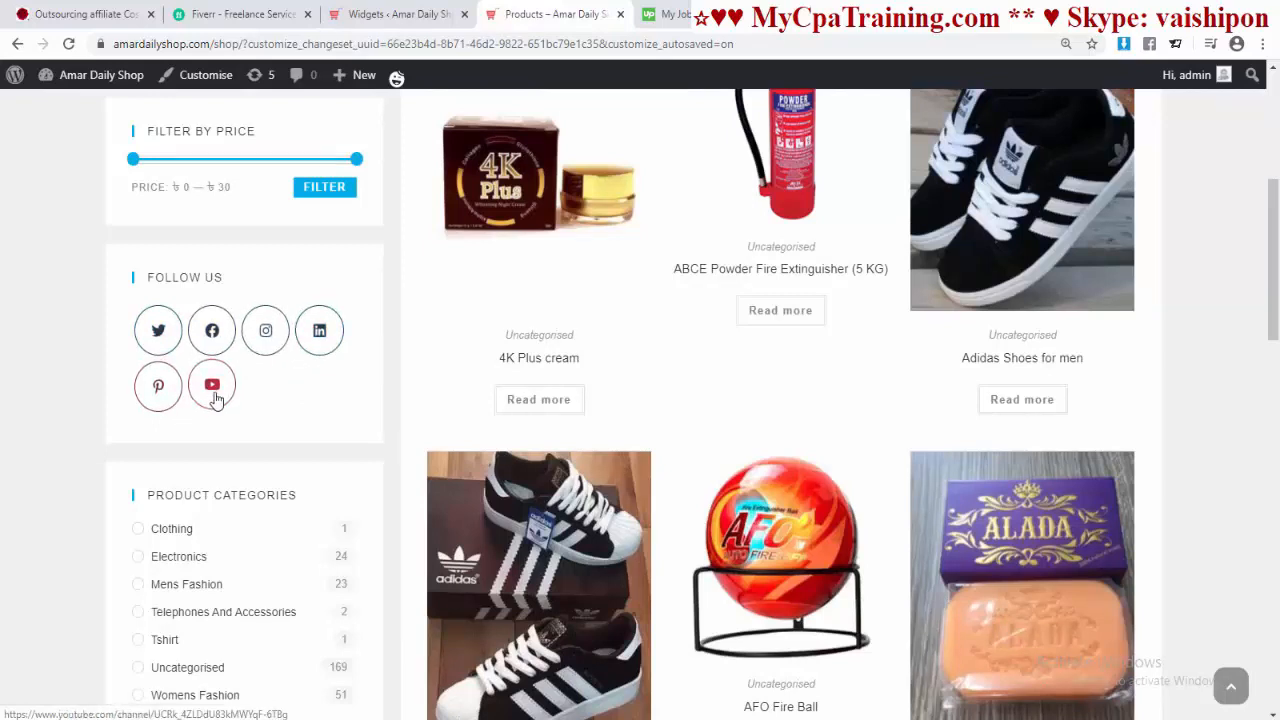
scroll(214, 395, "down", 2)
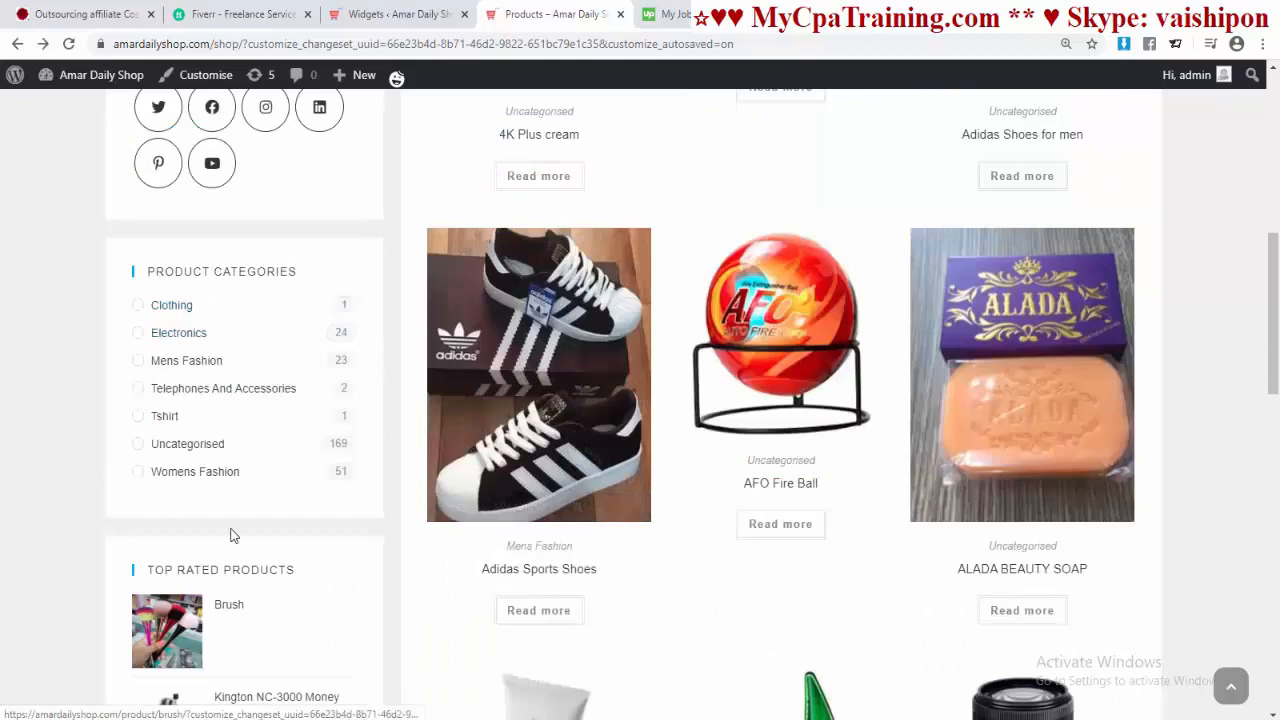
scroll(231, 534, "down", 3)
scroll(237, 443, "up", 2)
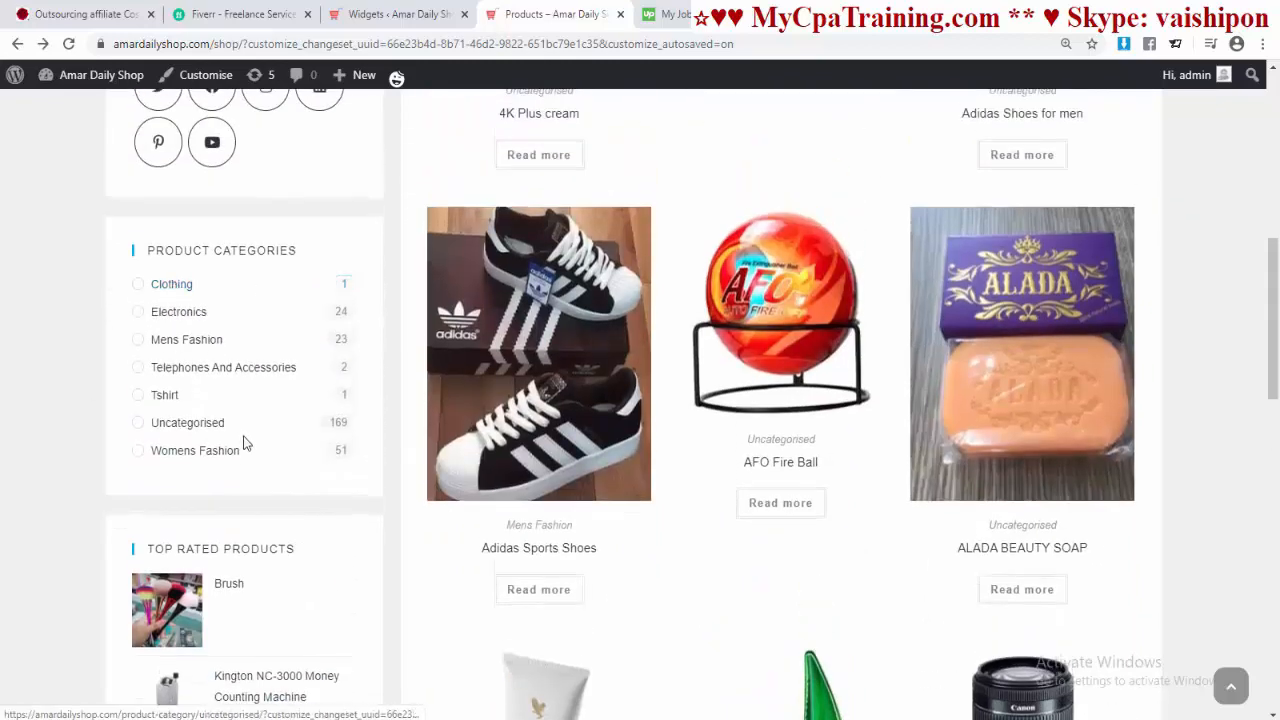
scroll(246, 443, "down", 2)
scroll(309, 445, "up", 2)
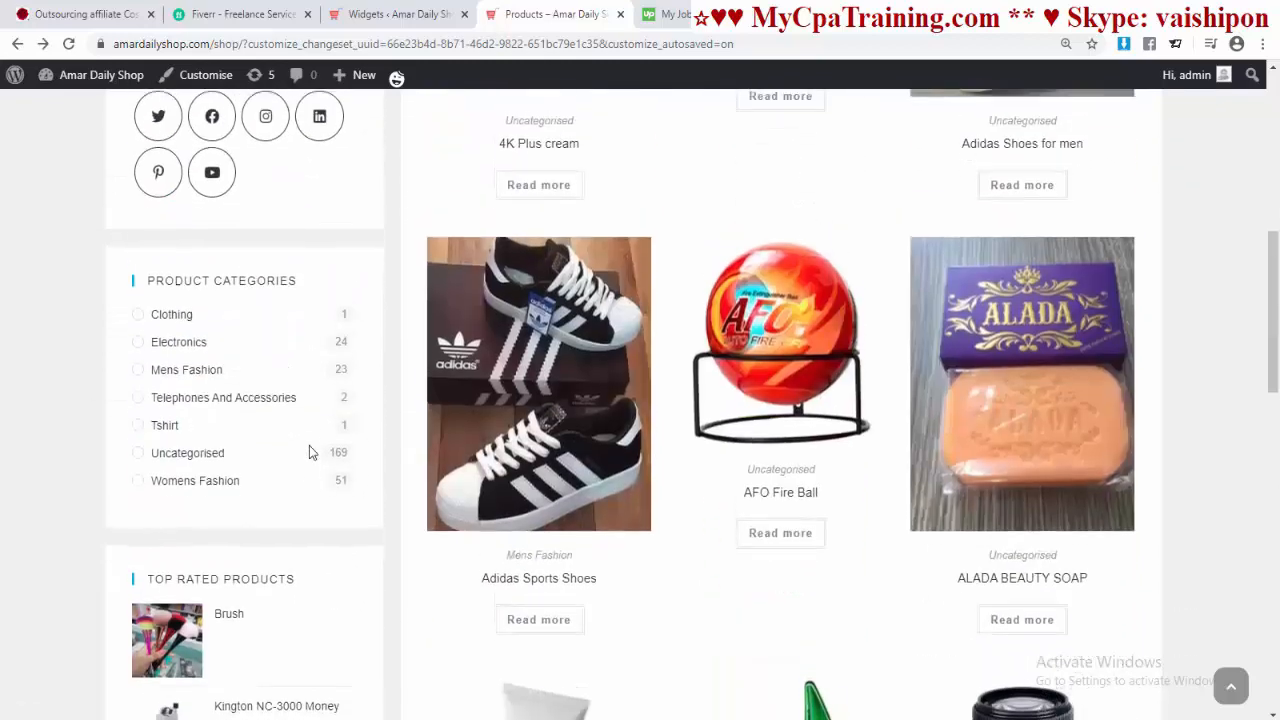
scroll(262, 567, "down", 1)
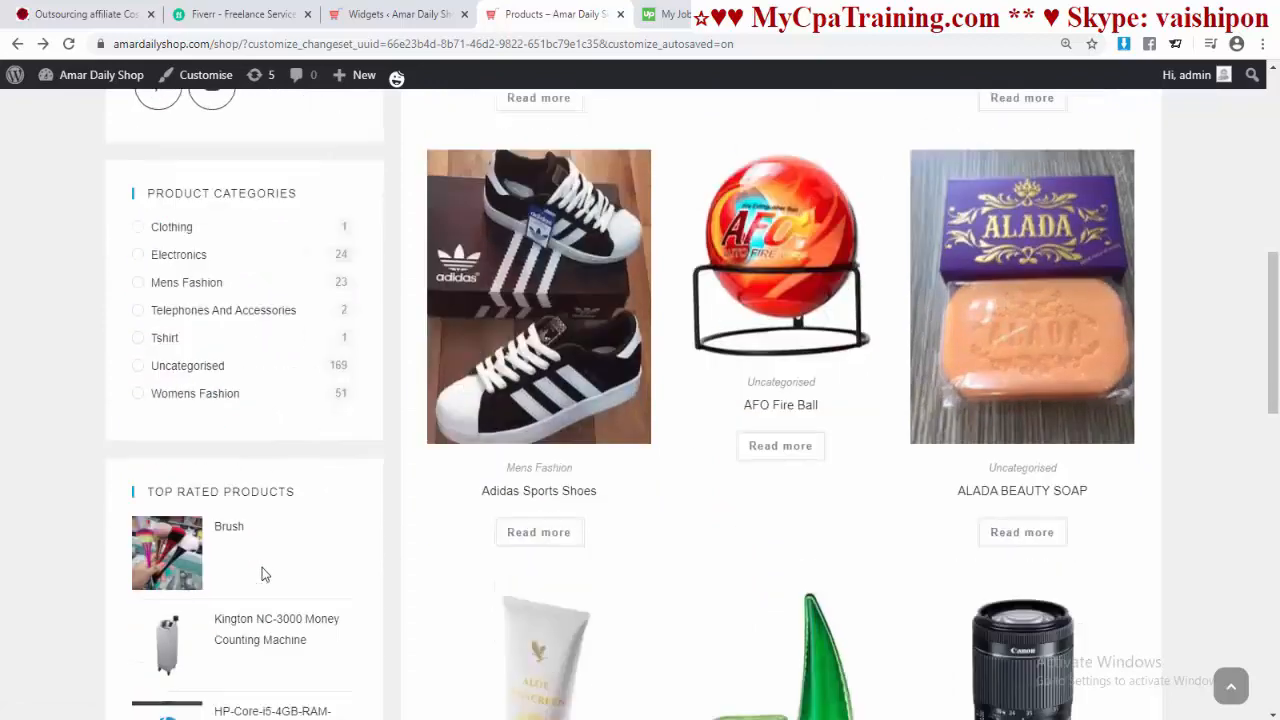
left_click(393, 14)
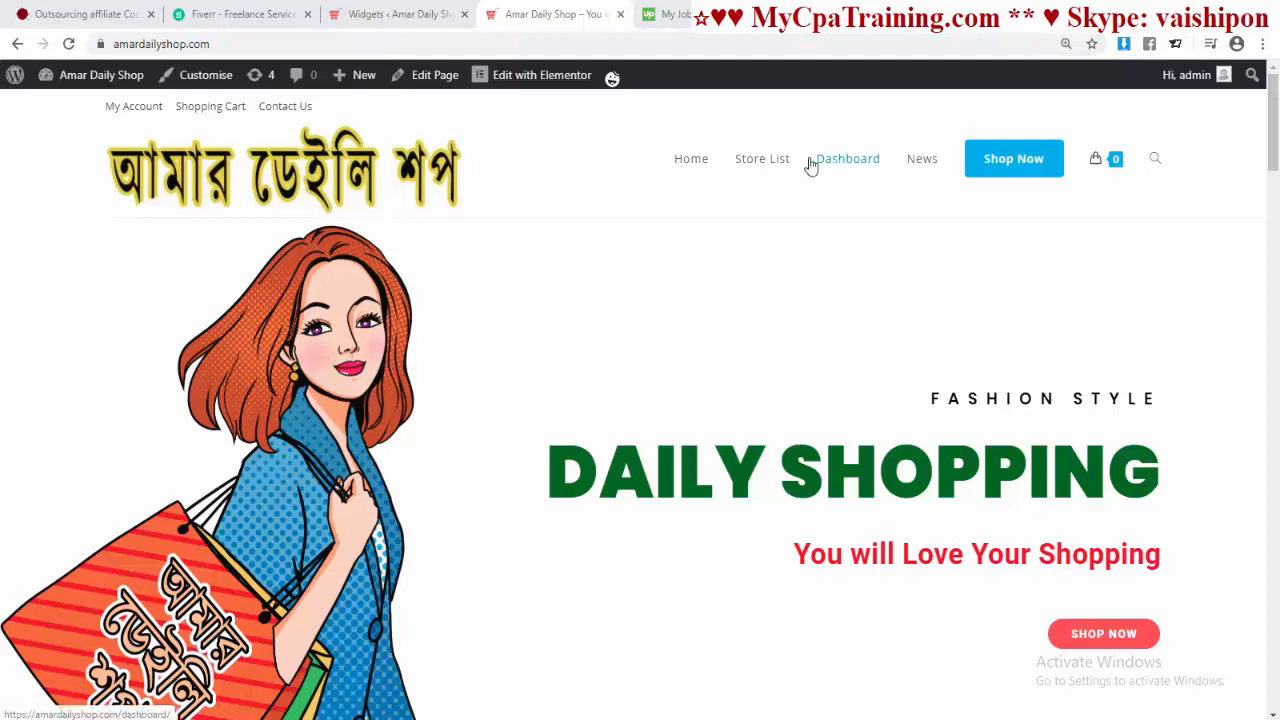
Step: Load the Main Menu in Appearance > Menus for editing
left_click(400, 14)
left_click(60, 607)
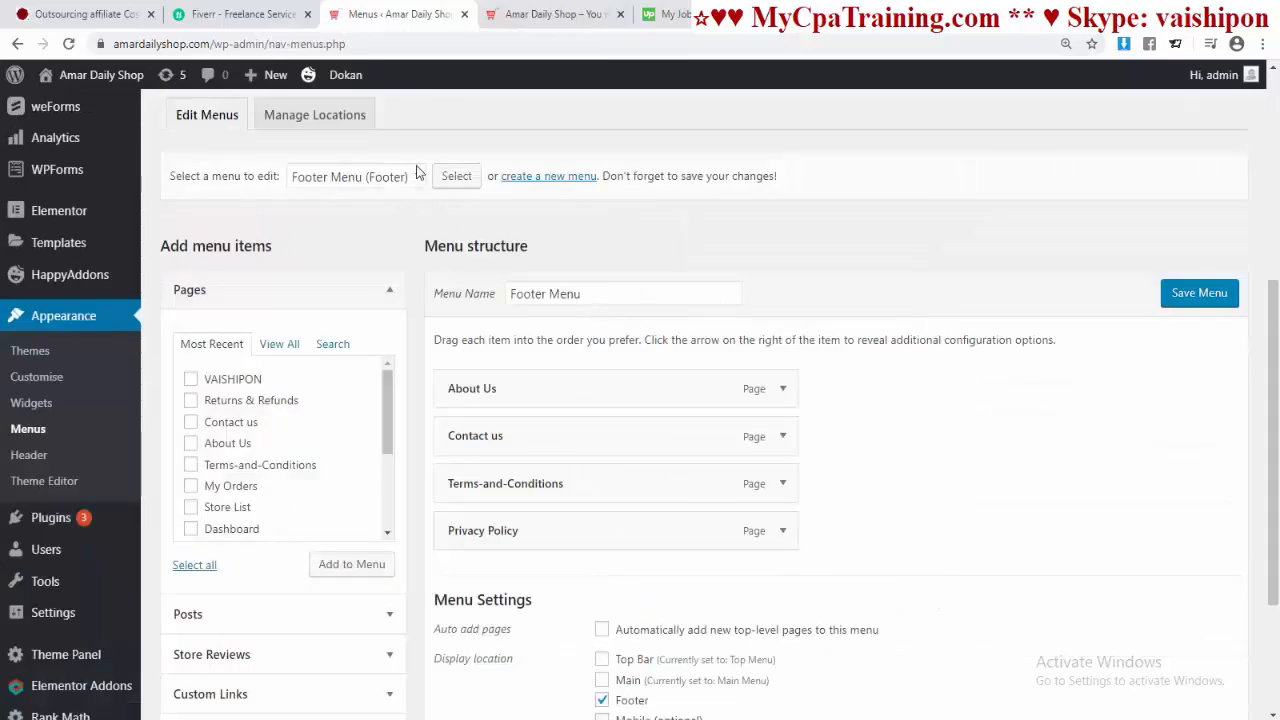
left_click(414, 177)
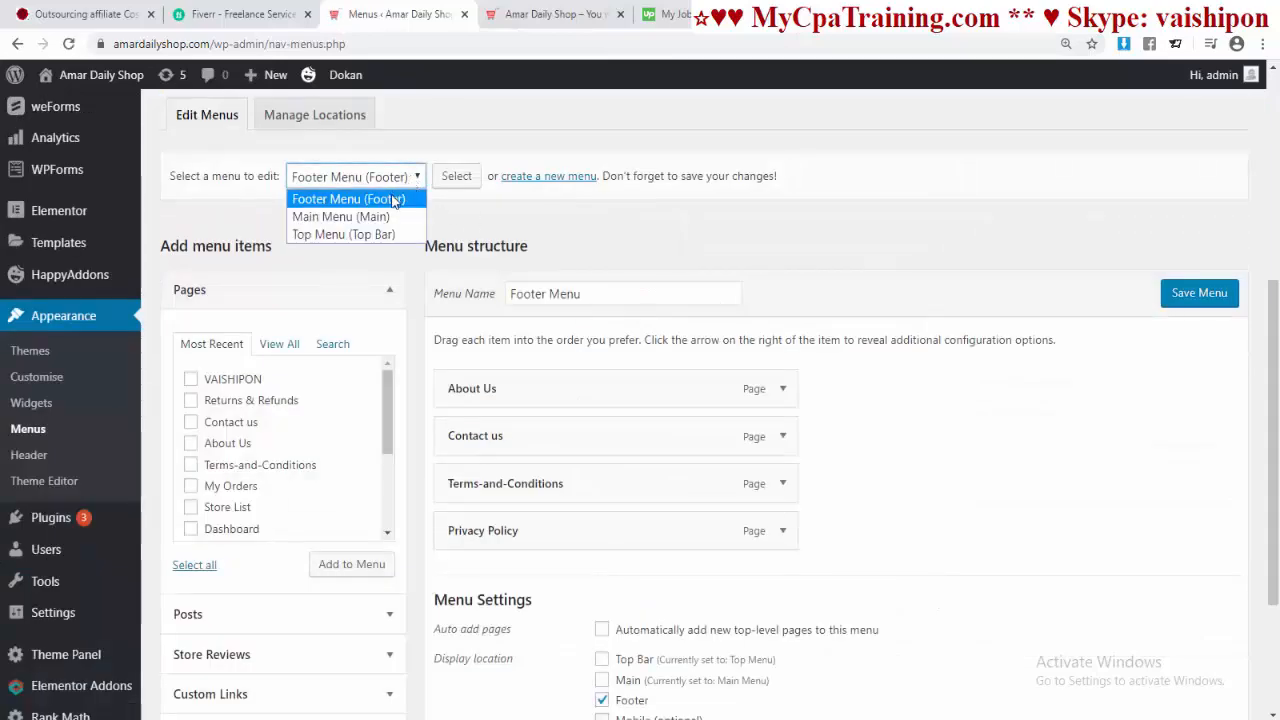
left_click(400, 217)
left_click(456, 176)
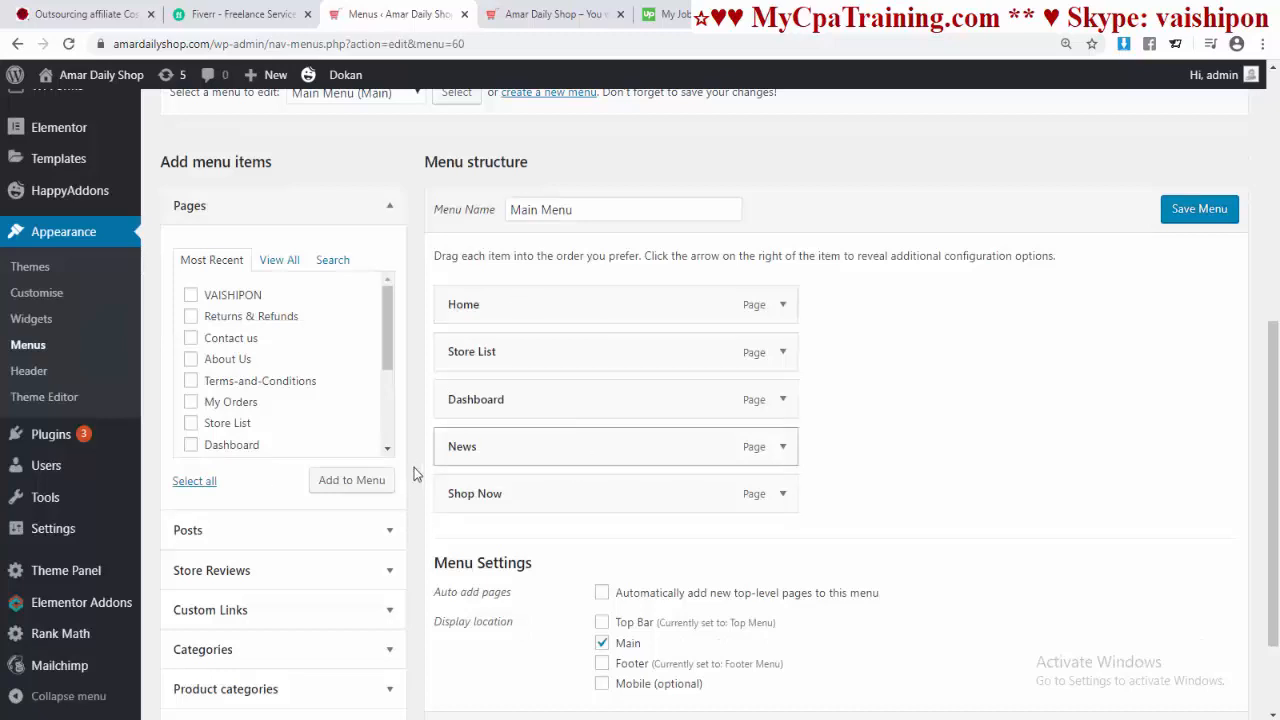
Step: Add the Blog page from View All, place it right after News, and save the menu
scroll(380, 347, "down", 3)
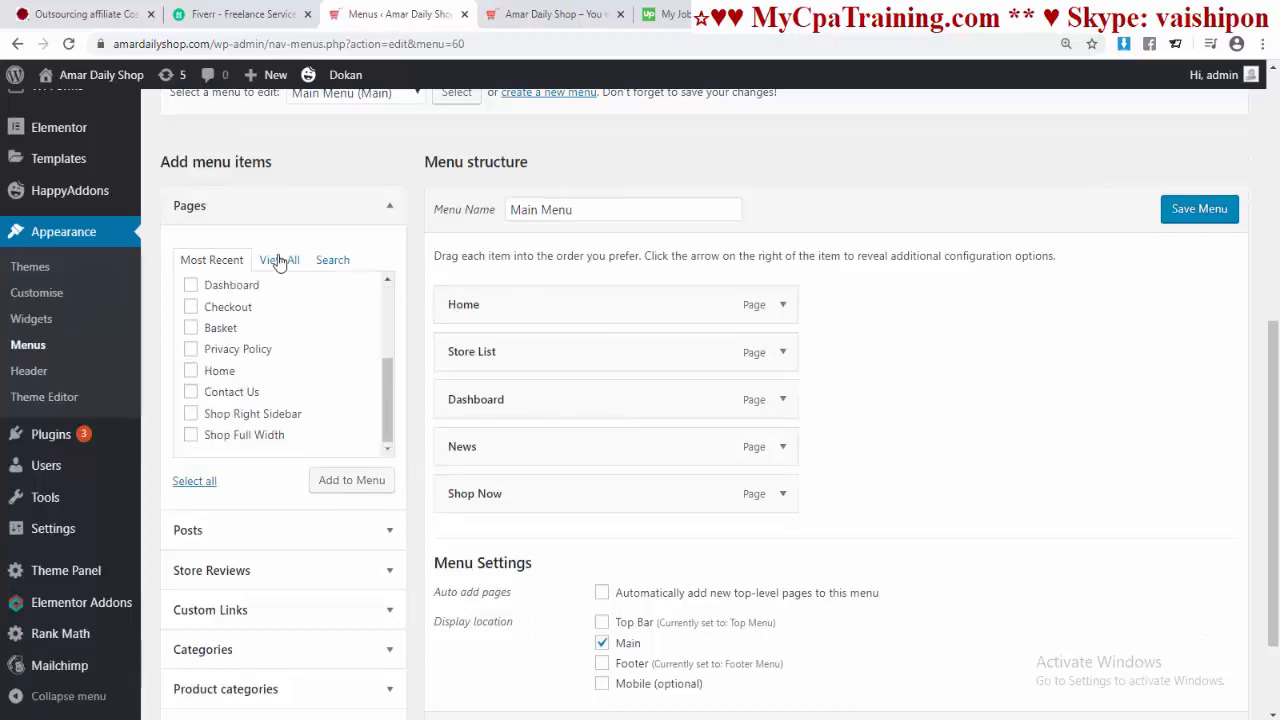
left_click(279, 259)
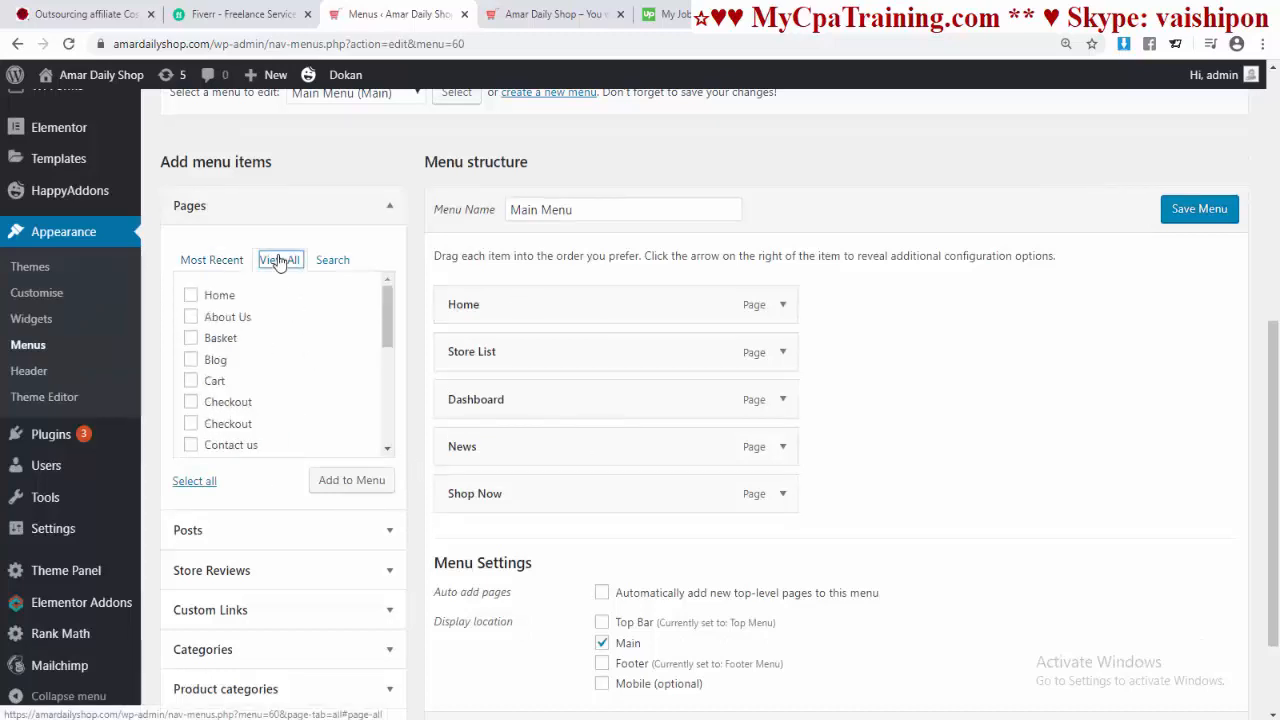
left_click(190, 359)
left_click(338, 481)
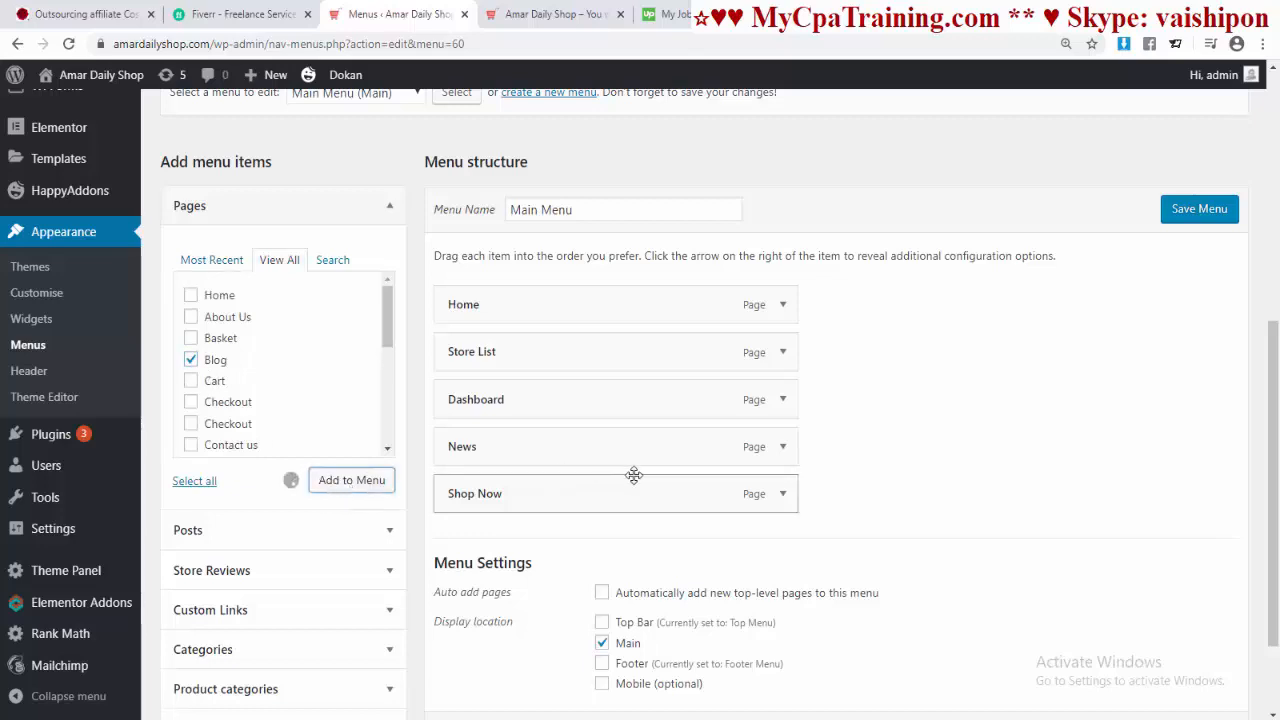
left_click_drag(523, 543, 522, 496)
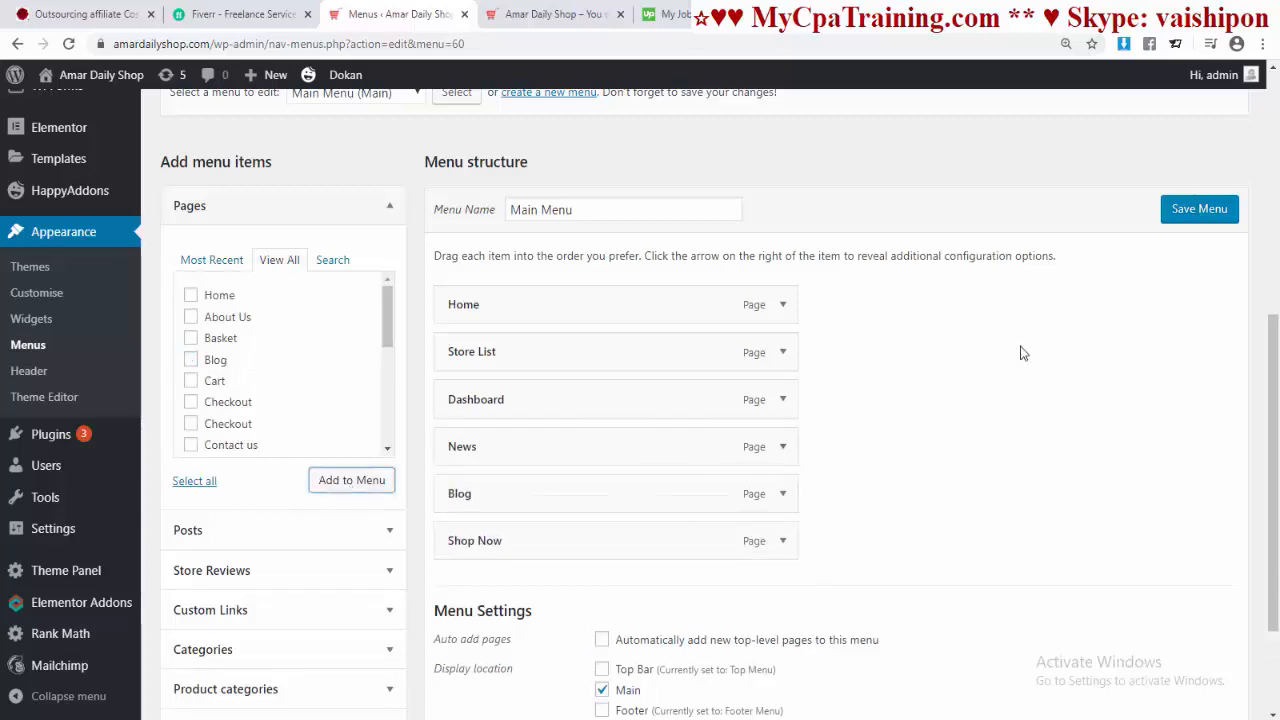
left_click(1199, 208)
key("ctrl+Tab")
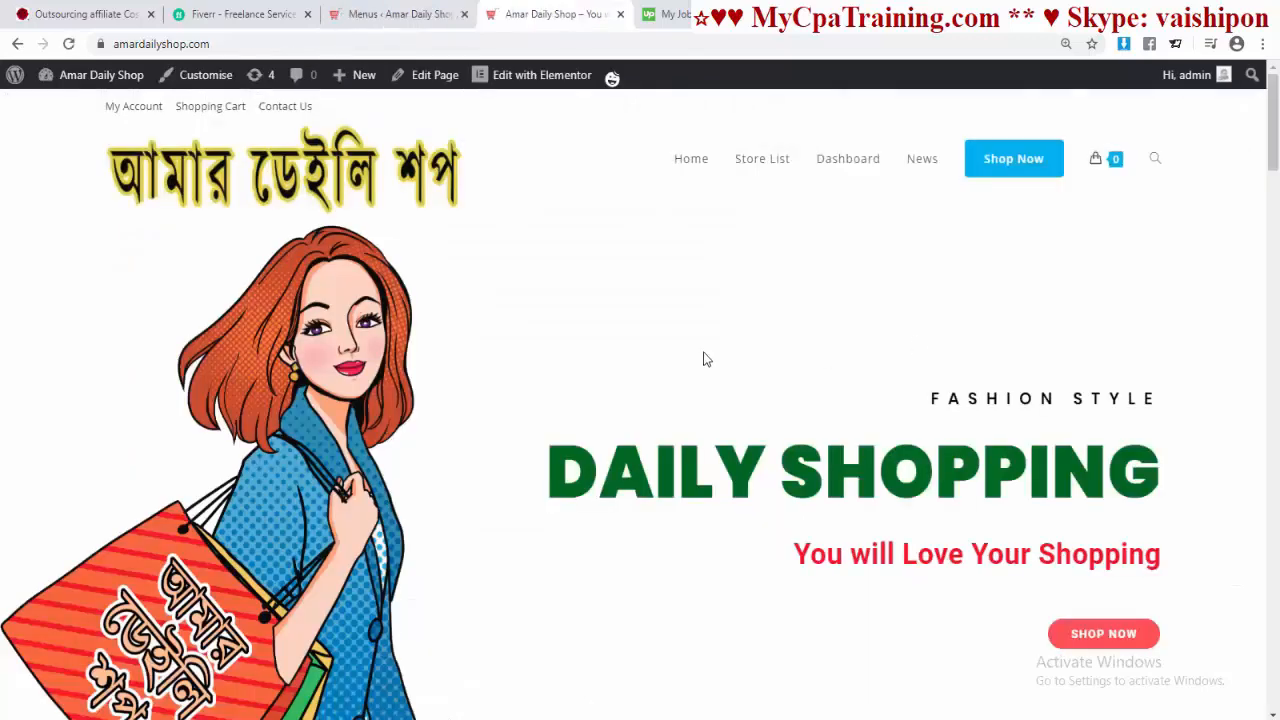
Step: Reload the homepage and open the new Blog page from the header menu
key("F5")
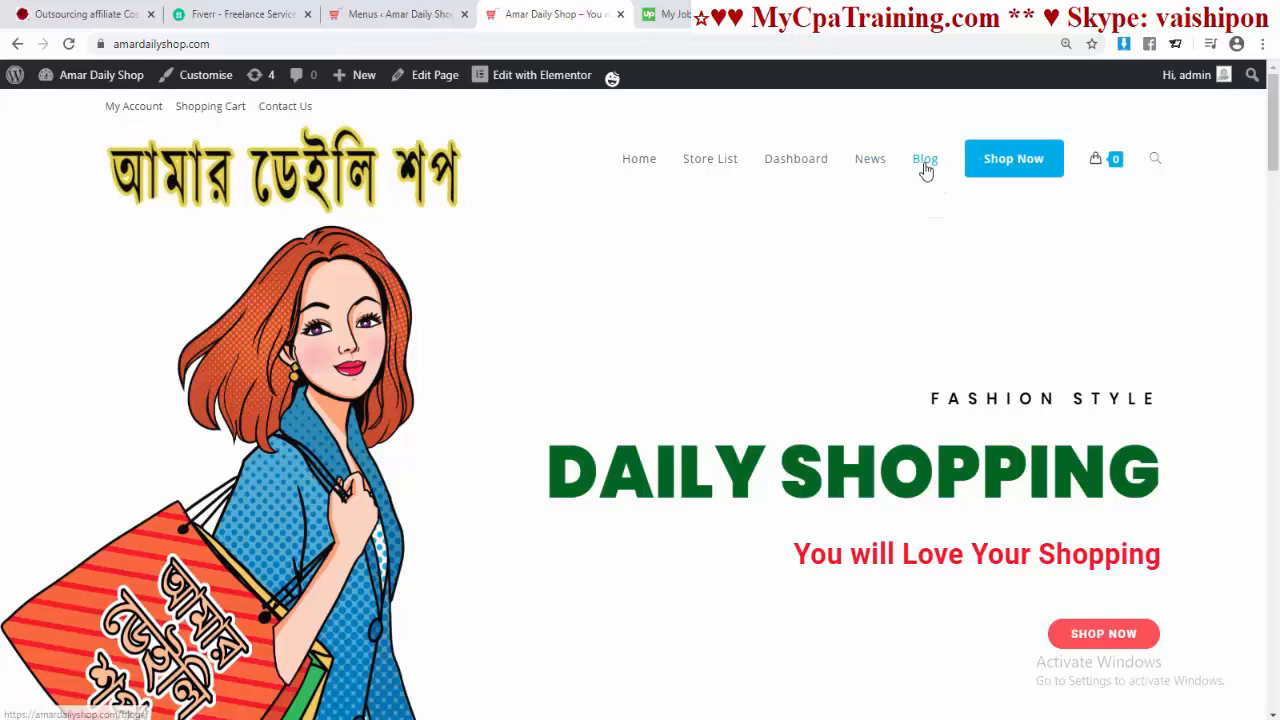
left_click(925, 170)
scroll(943, 406, "up", 5)
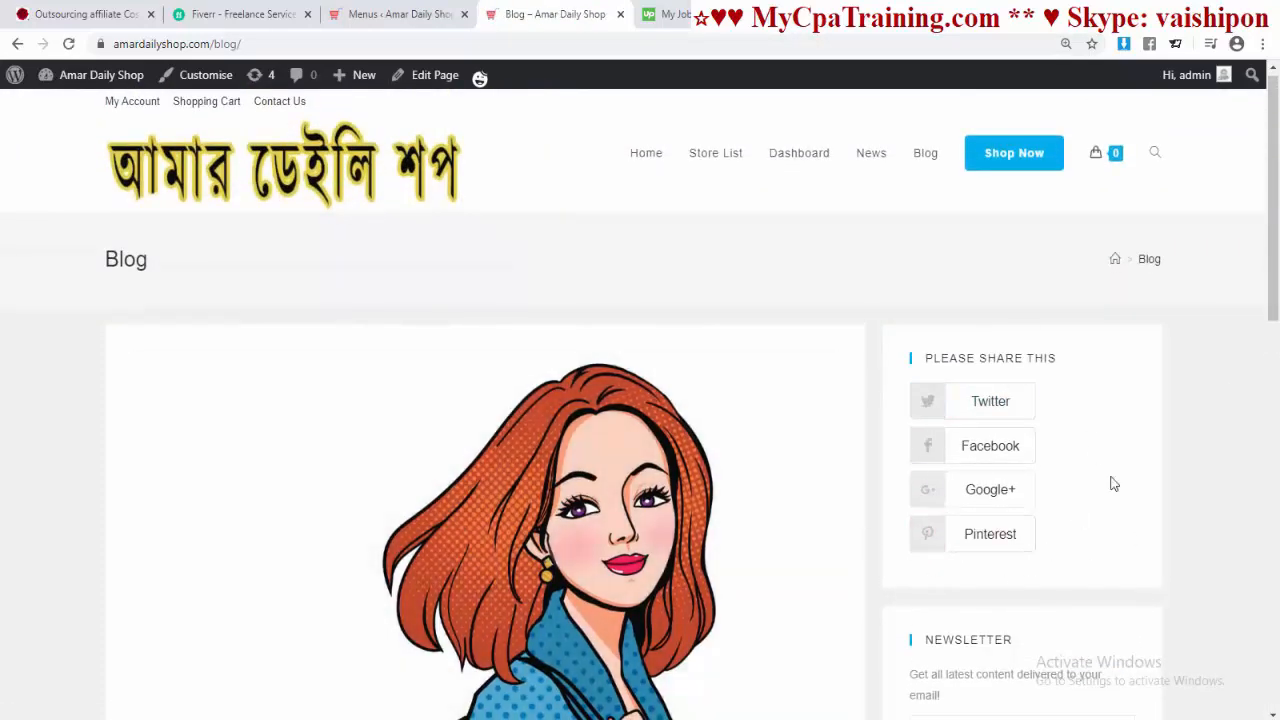
Step: Expand the Default Sidebar on the Widgets page and compare it with the Blog page's sidebar
left_click(395, 14)
scroll(280, 428, "down", 3)
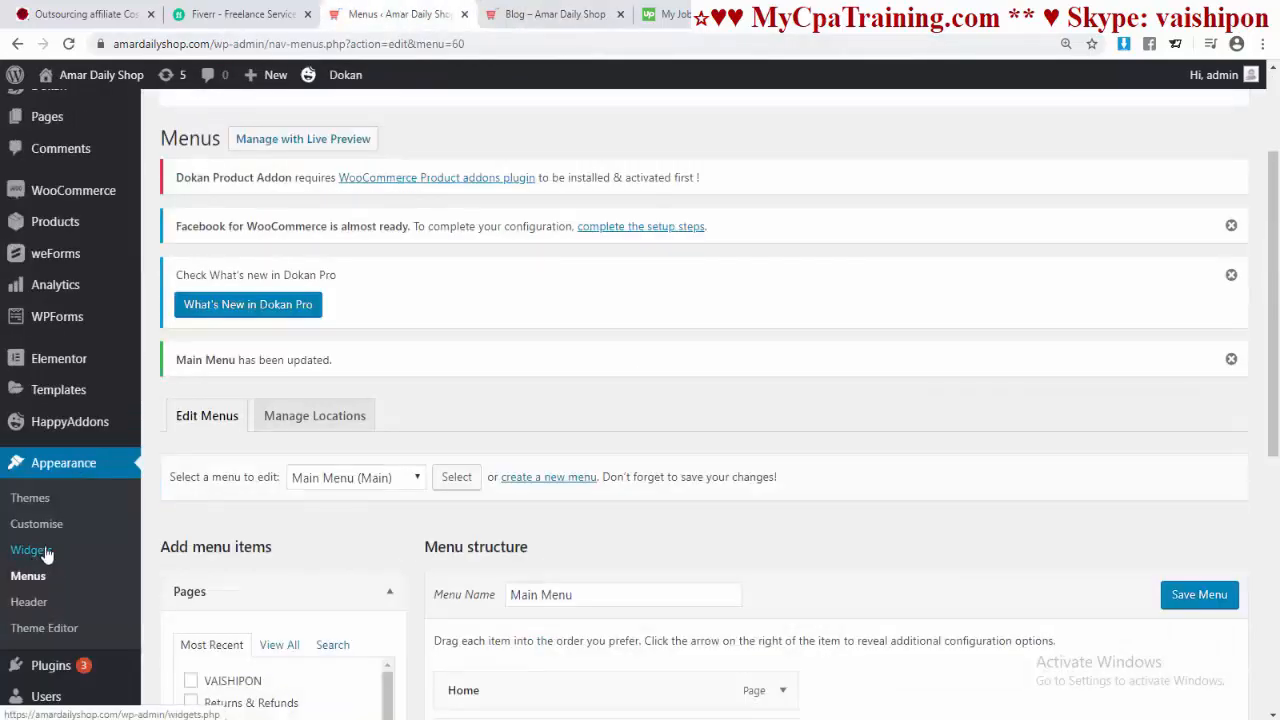
left_click(34, 556)
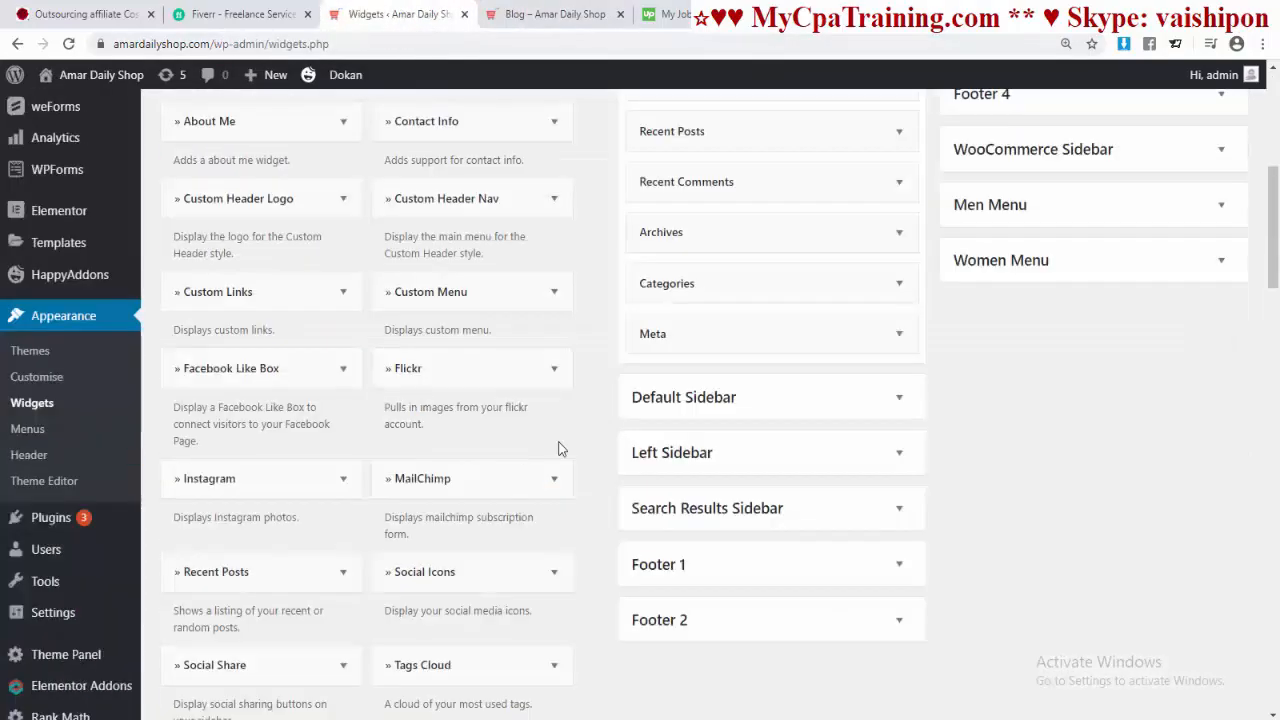
left_click(900, 403)
scroll(897, 380, "down", 2)
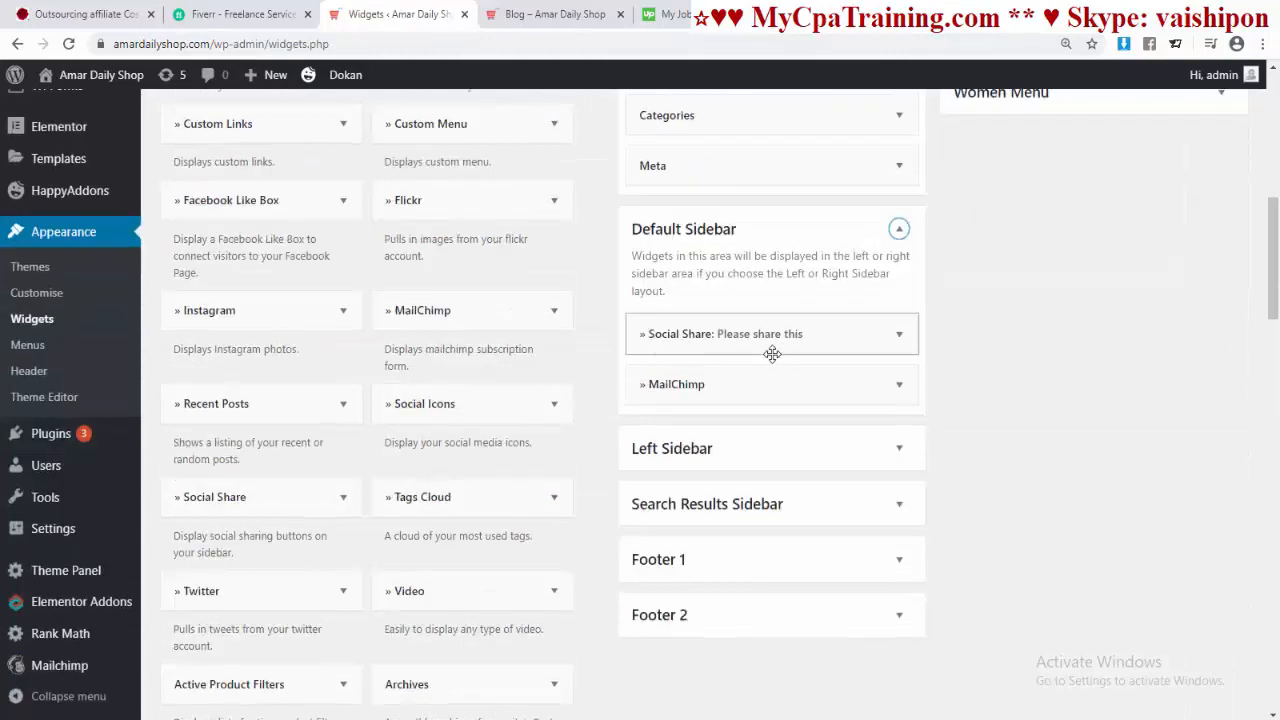
left_click(545, 16)
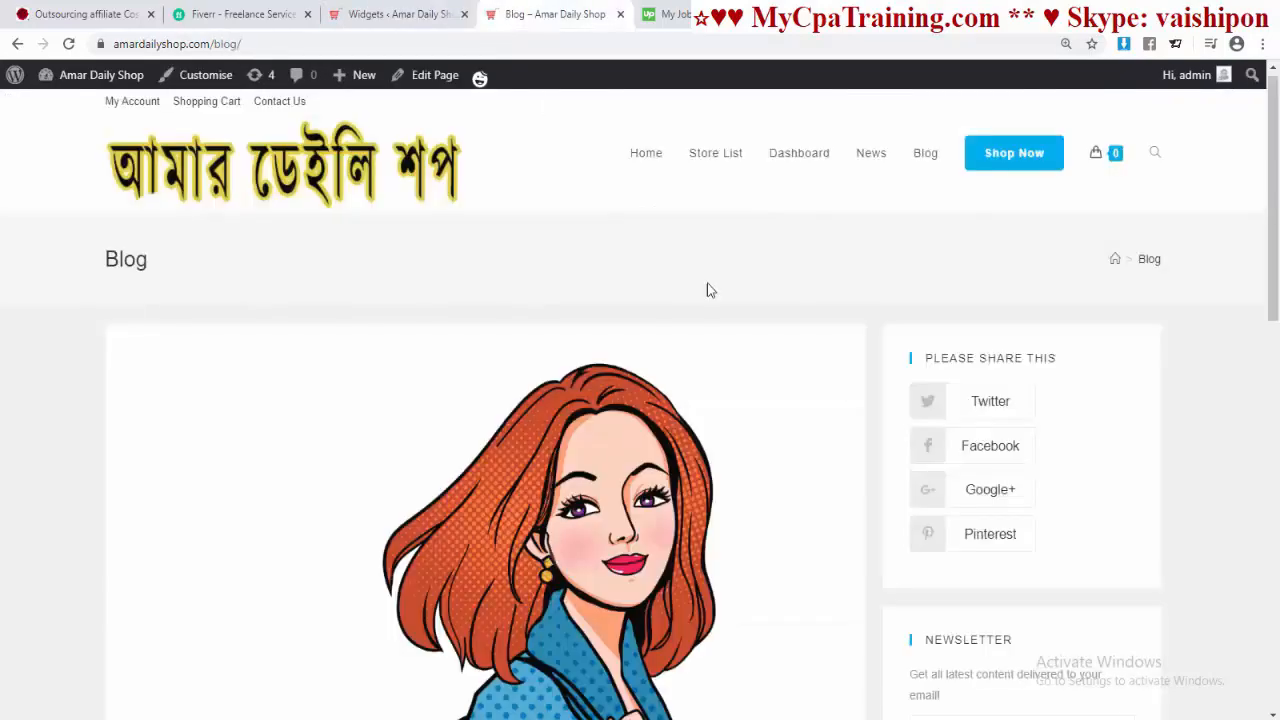
scroll(1112, 443, "down", 3)
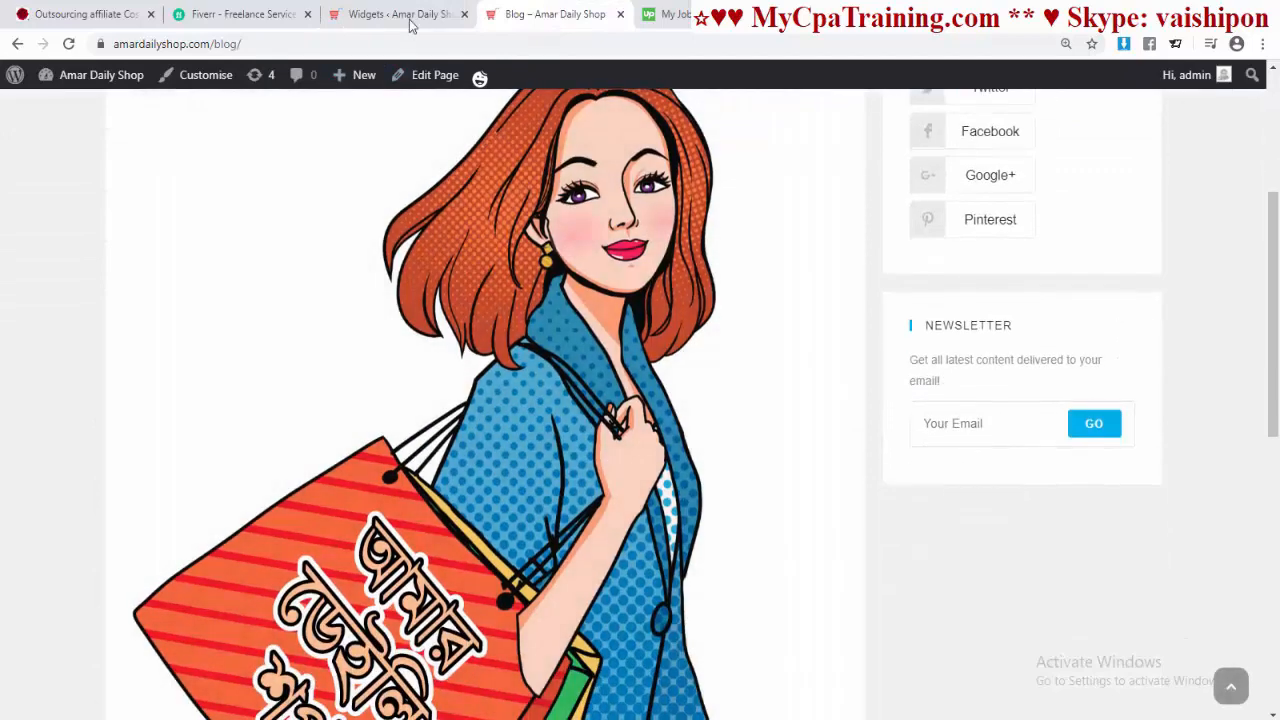
left_click(411, 20)
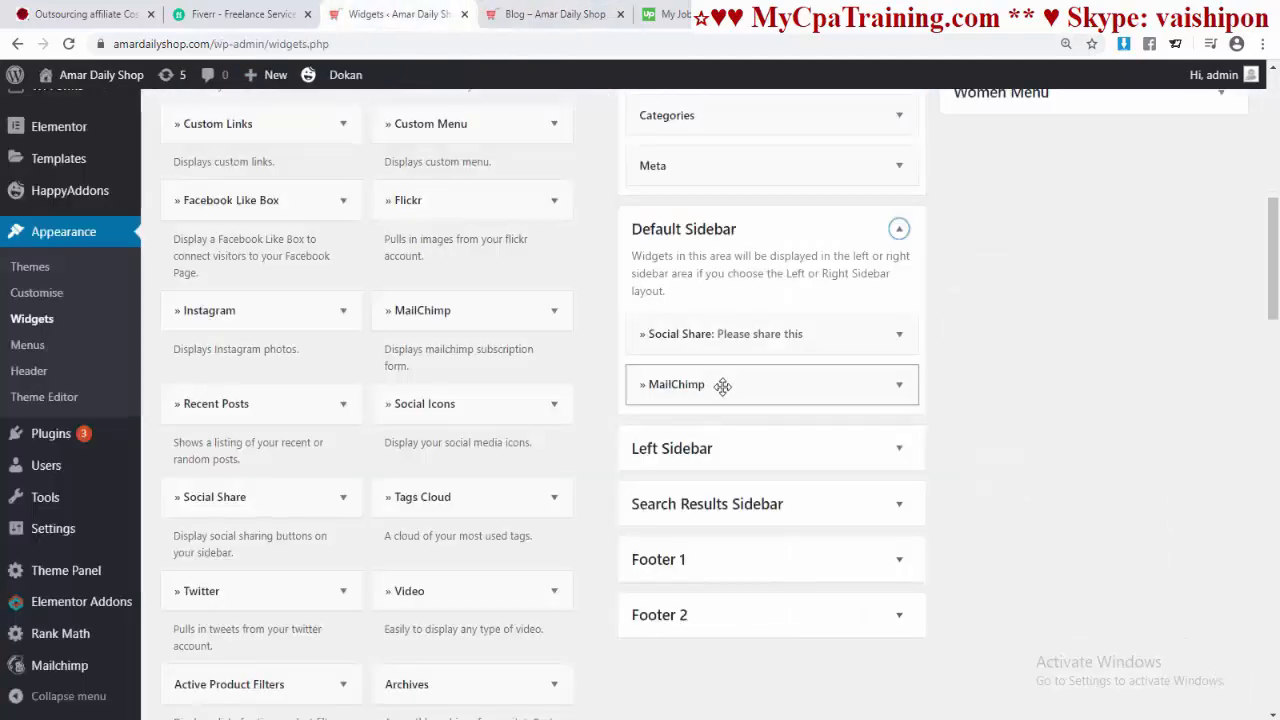
Step: Replace the MailChimp widget in the Default Sidebar with a Social Icons widget
left_click(900, 385)
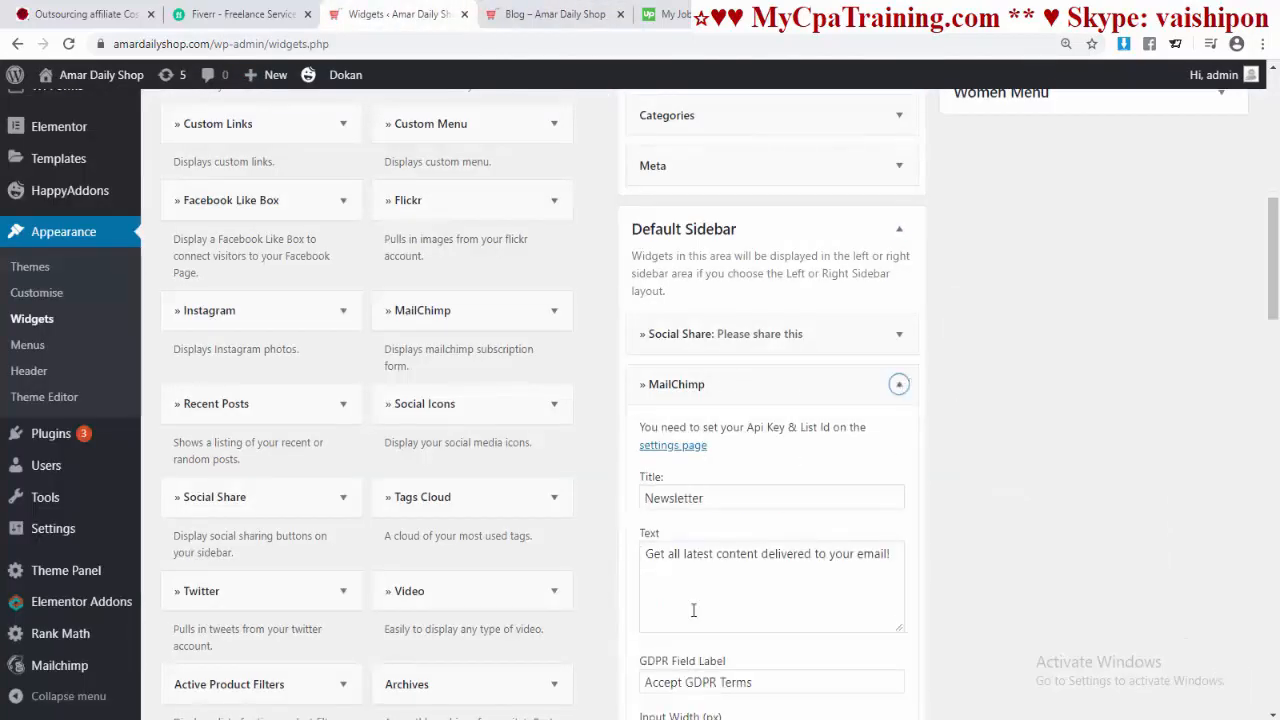
scroll(693, 610, "down", 5)
left_click(652, 440)
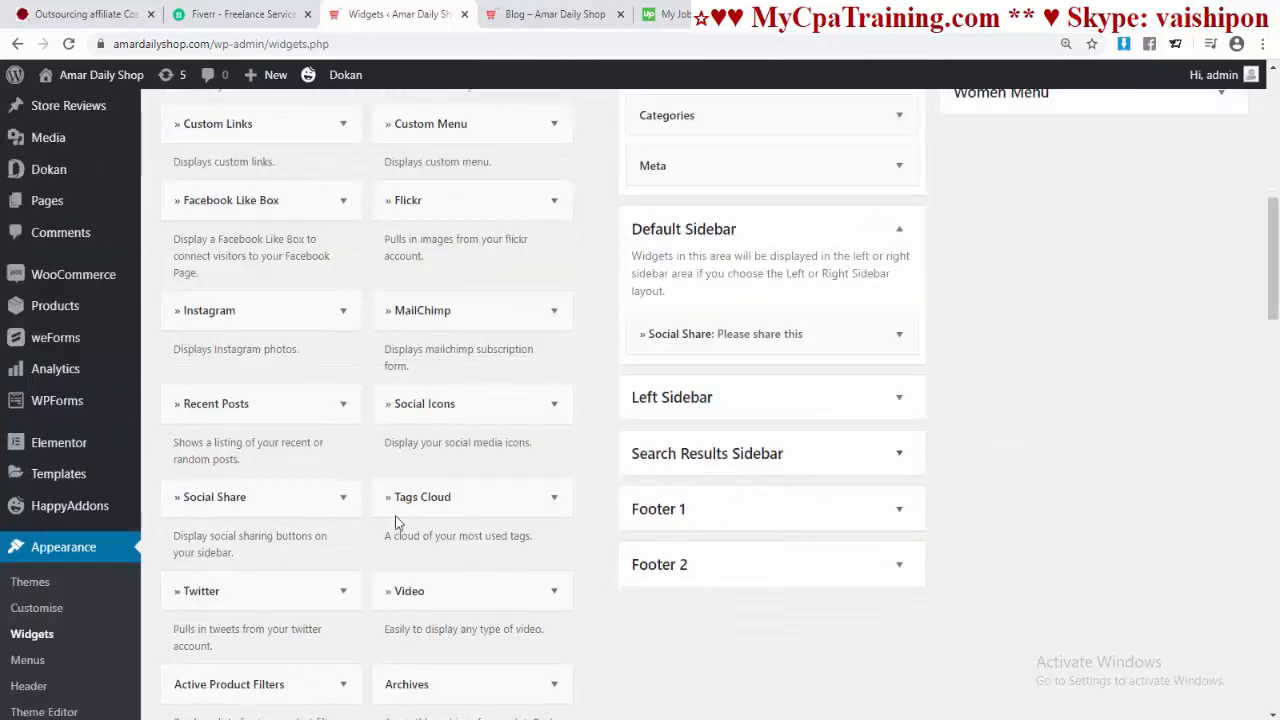
left_click(452, 410)
scroll(491, 514, "down", 4)
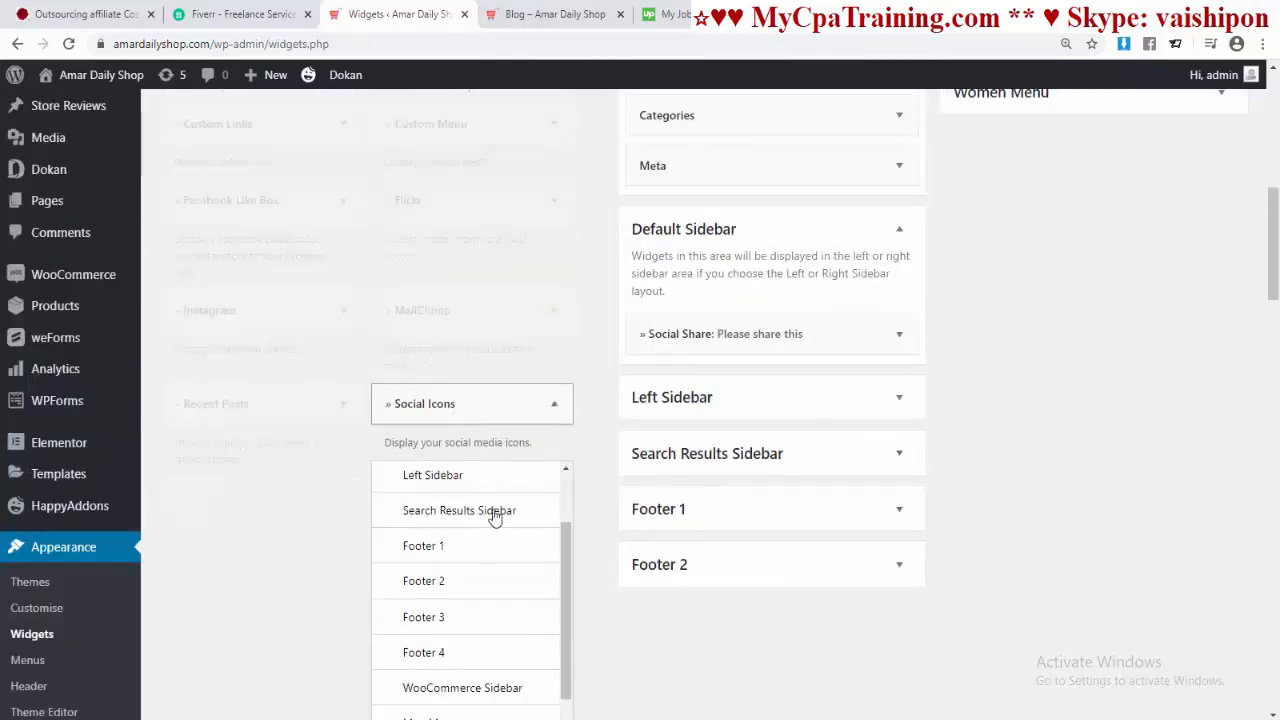
left_click(469, 345)
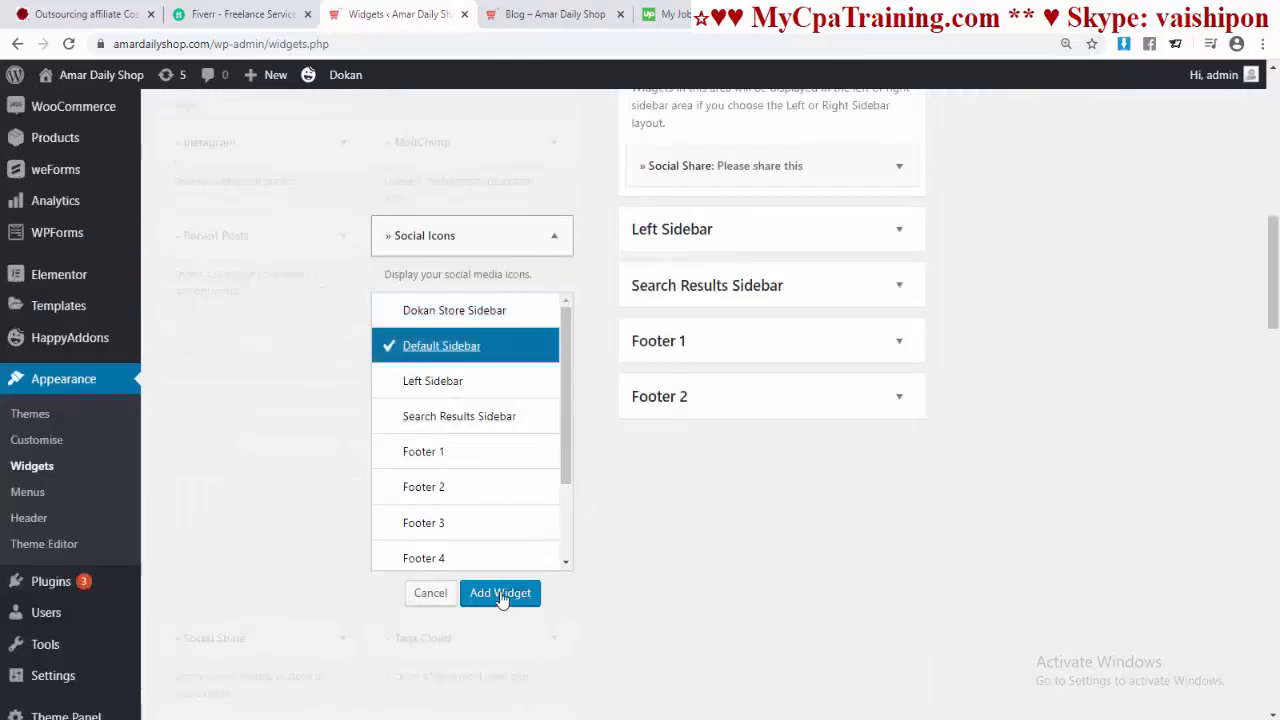
left_click(500, 592)
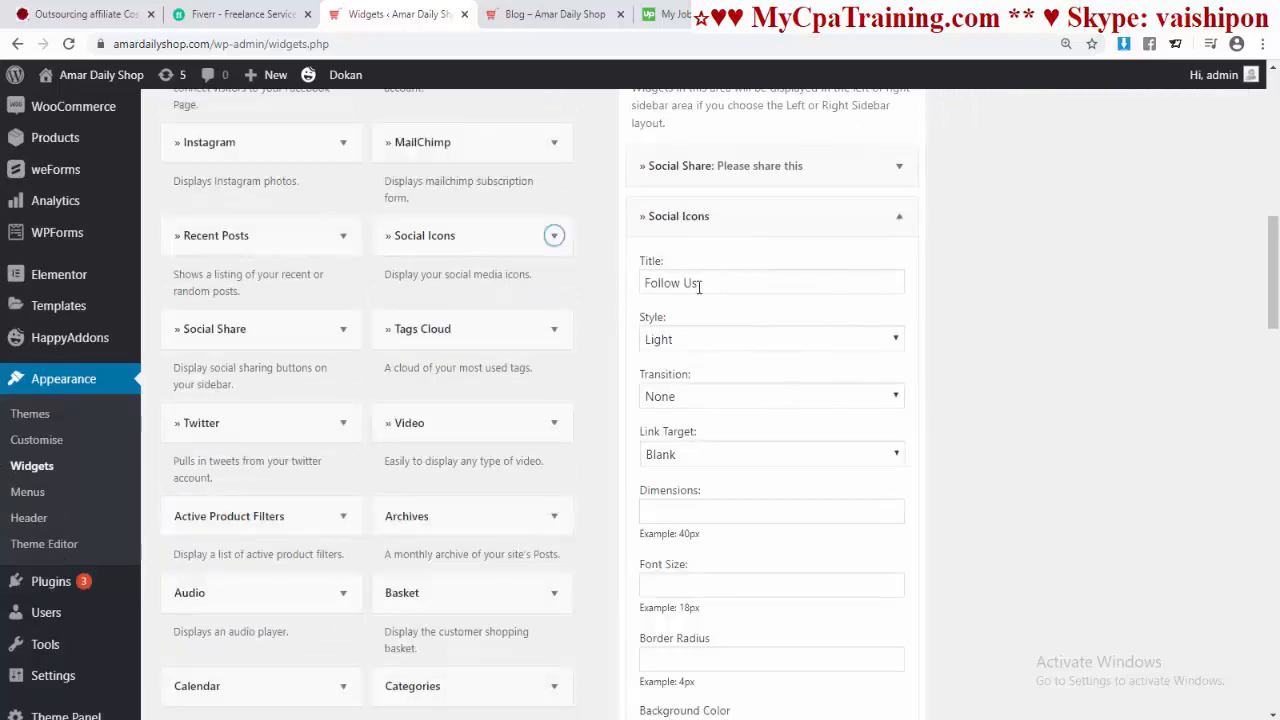
Step: Set the social icon style to Colored and the hover transition to Float
left_click(680, 340)
left_click(664, 378)
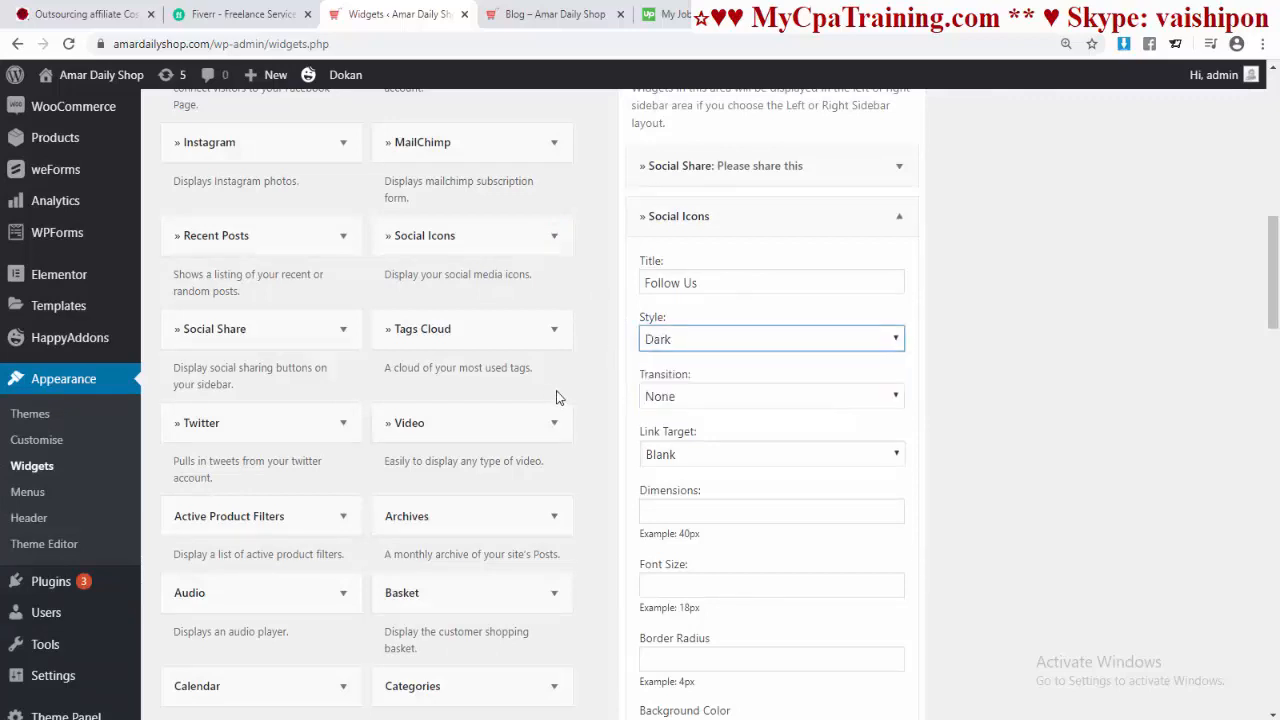
left_click(680, 340)
left_click(680, 393)
scroll(740, 452, "down", 3)
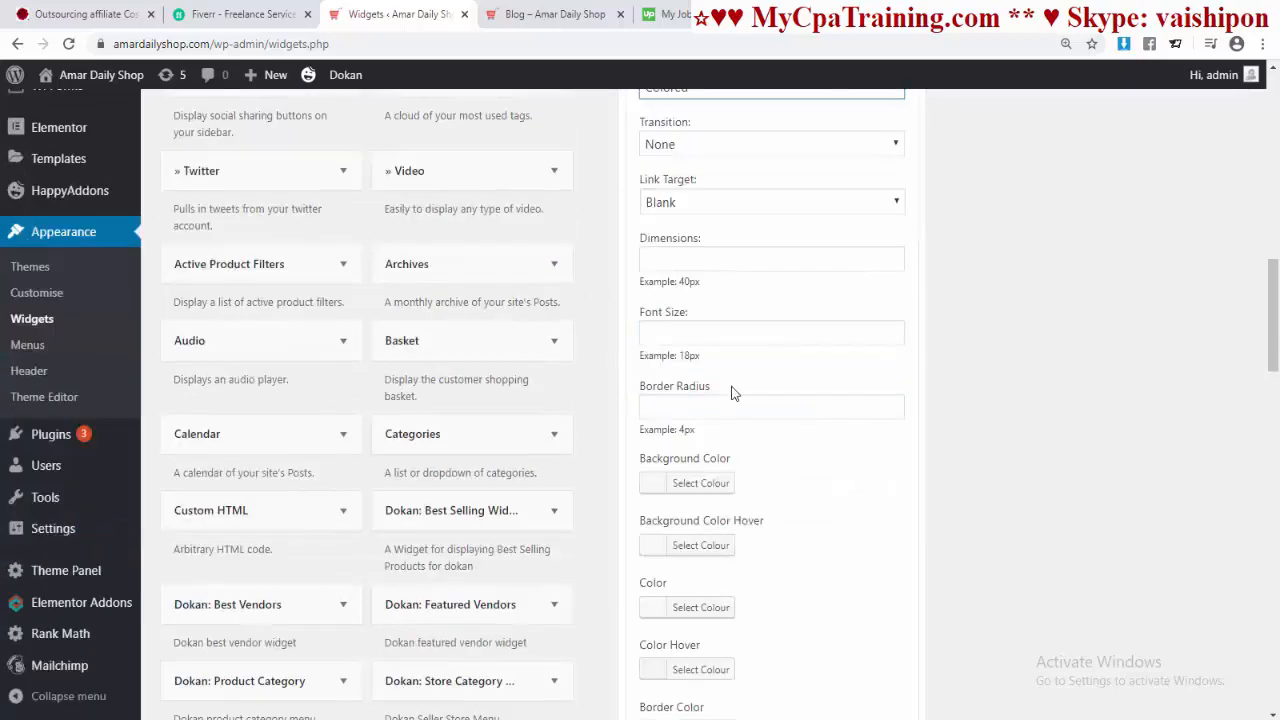
scroll(731, 393, "up", 1)
left_click(716, 228)
left_click(738, 284)
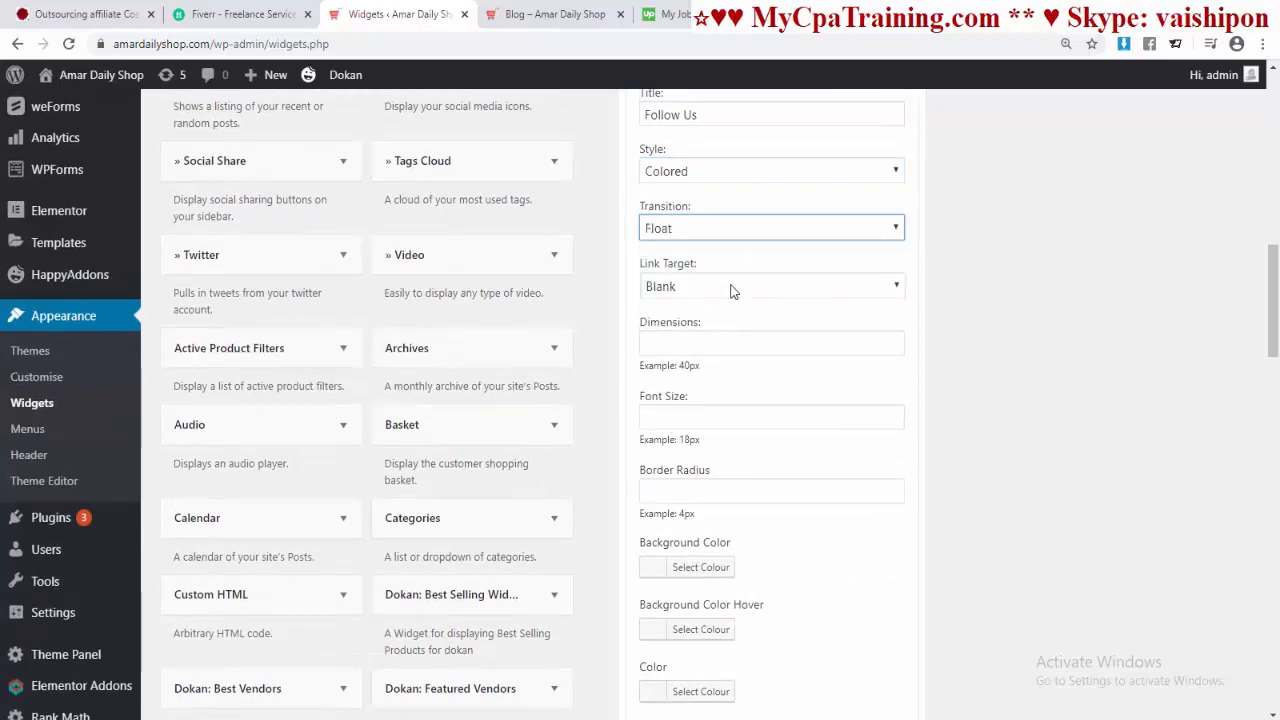
scroll(757, 371, "down", 6)
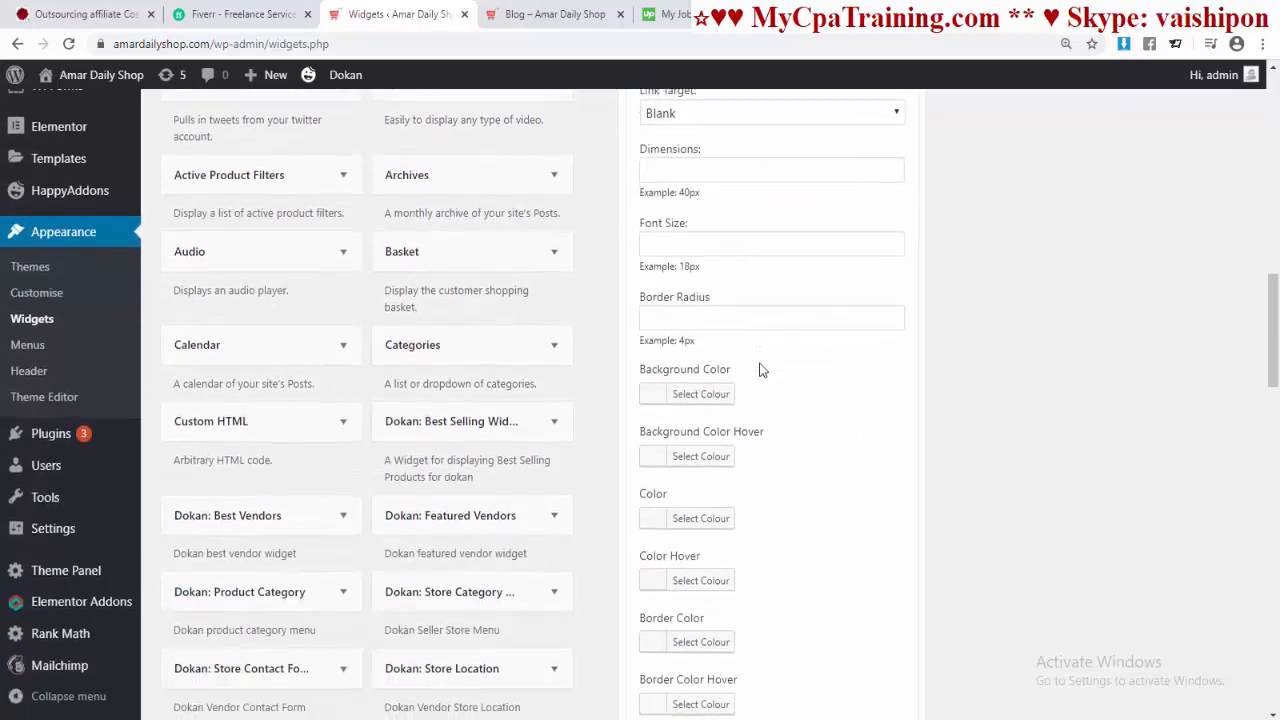
scroll(757, 371, "up", 4)
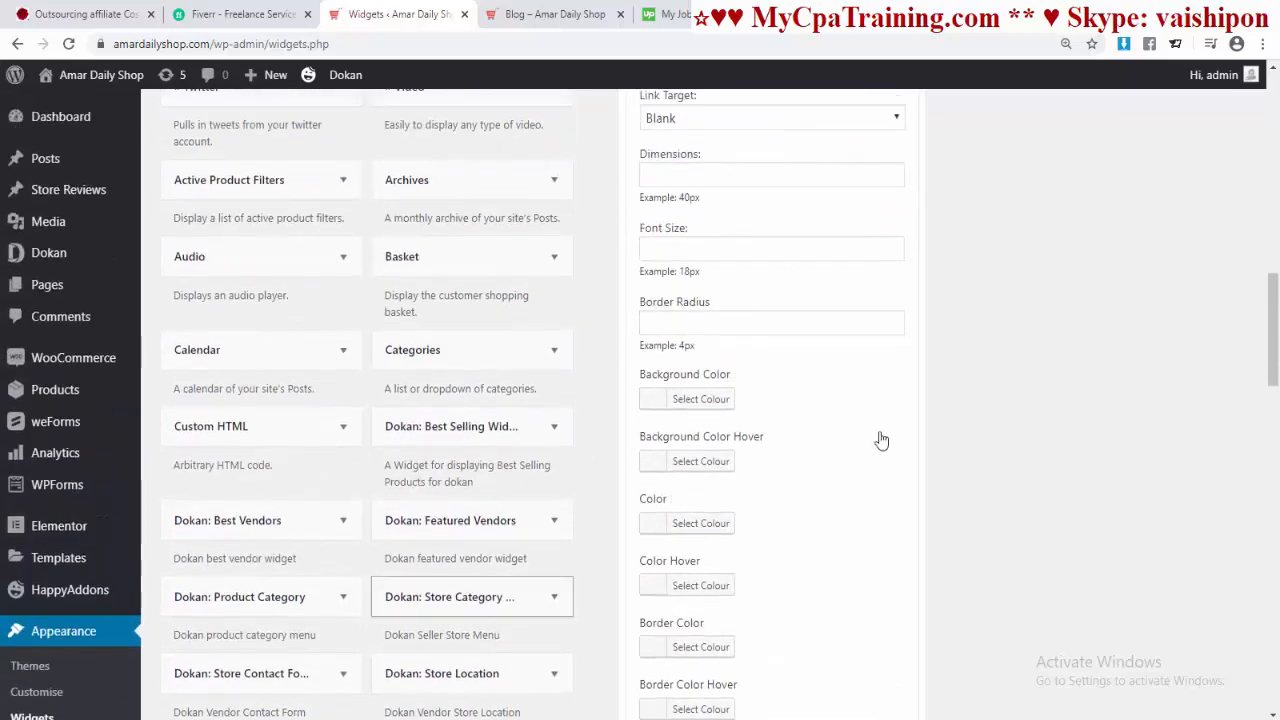
scroll(786, 443, "down", 8)
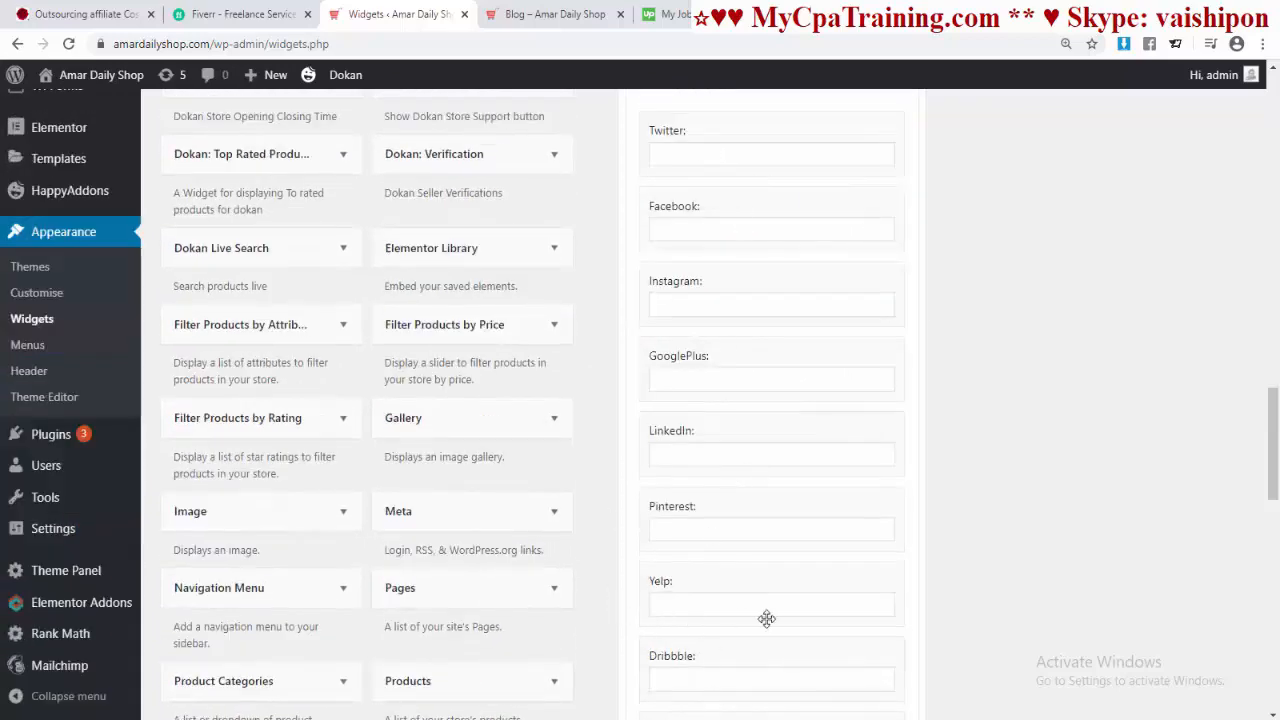
Step: Paste the shop's Twitter, Facebook and Instagram links into their fields
left_click(749, 156)
type("https://twitter.com/amardailyshop")
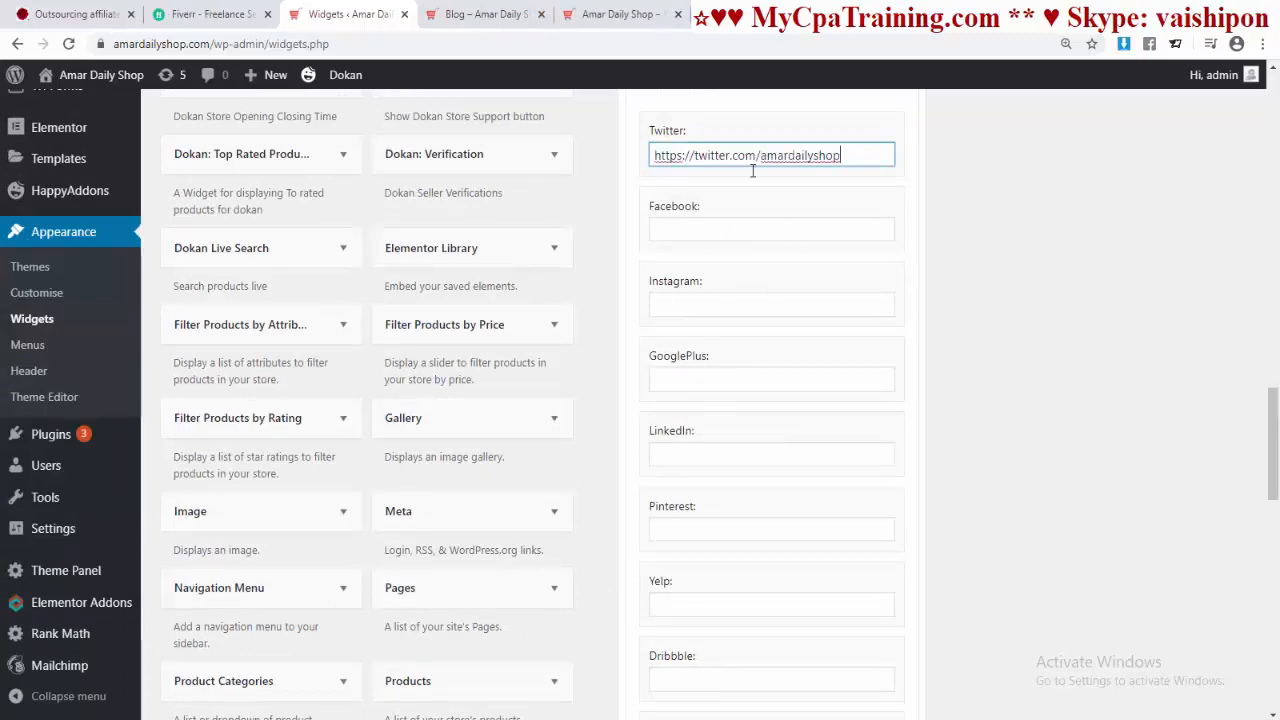
left_click(751, 229)
type("https://www.facebook.com/AmarDailyShop")
key("Tab")
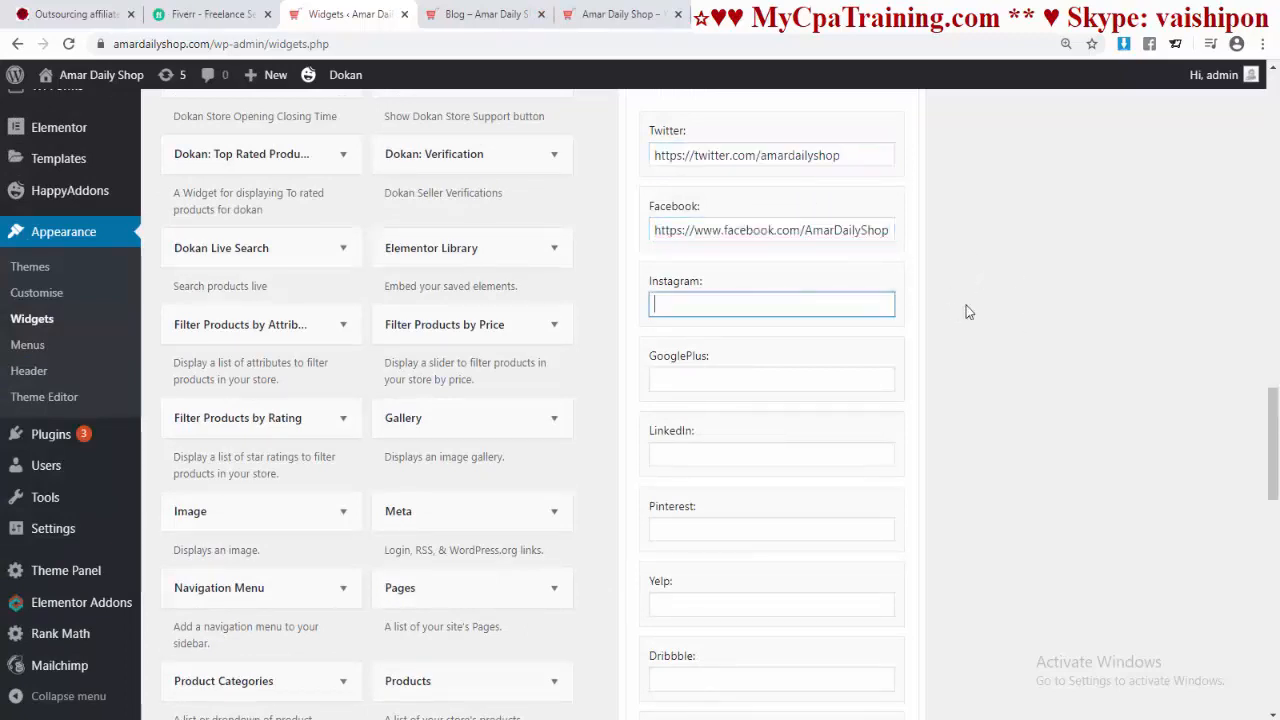
type("https://www.instagram.com/amardailyshop/")
scroll(940, 350, "down", 1)
Step: Paste the shop's LinkedIn, Pinterest and YouTube links into their fields
left_click(890, 372)
type("https://www.linkedin.com/in/amardailyshop/")
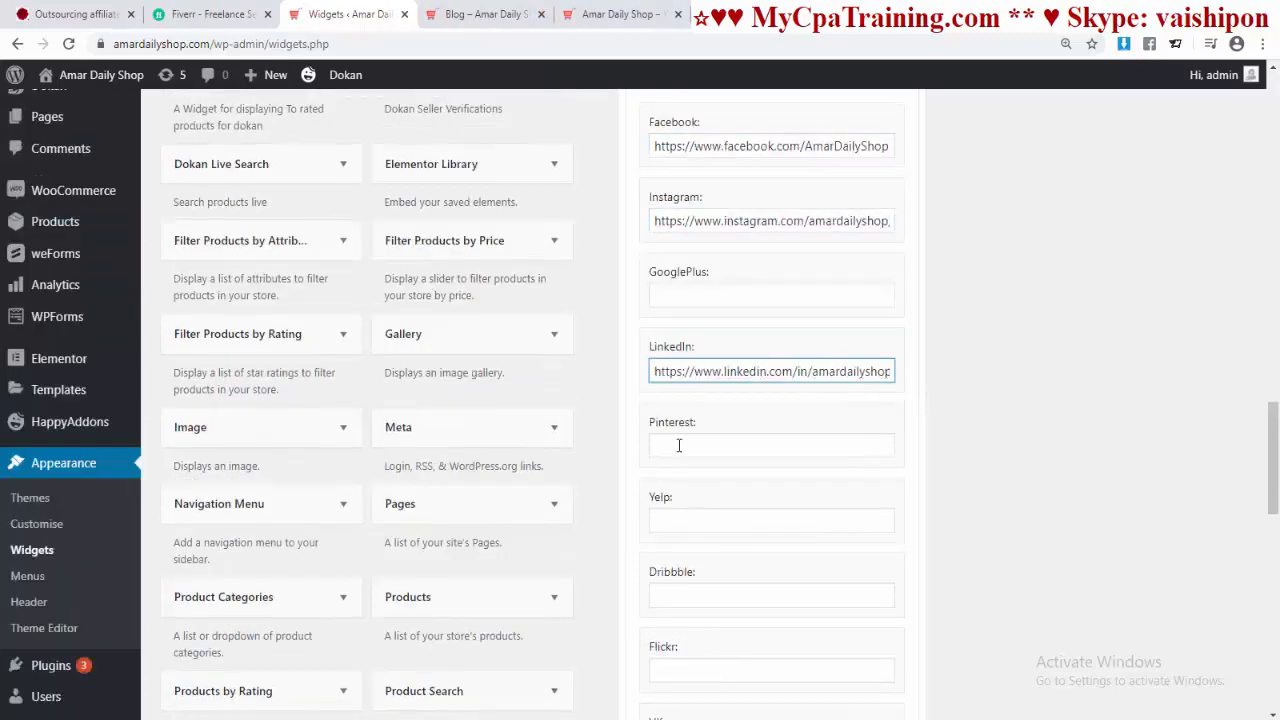
left_click(680, 446)
type("https://www.pinterest.com/amardailyshop/")
scroll(1062, 465, "down", 7)
left_click(802, 413)
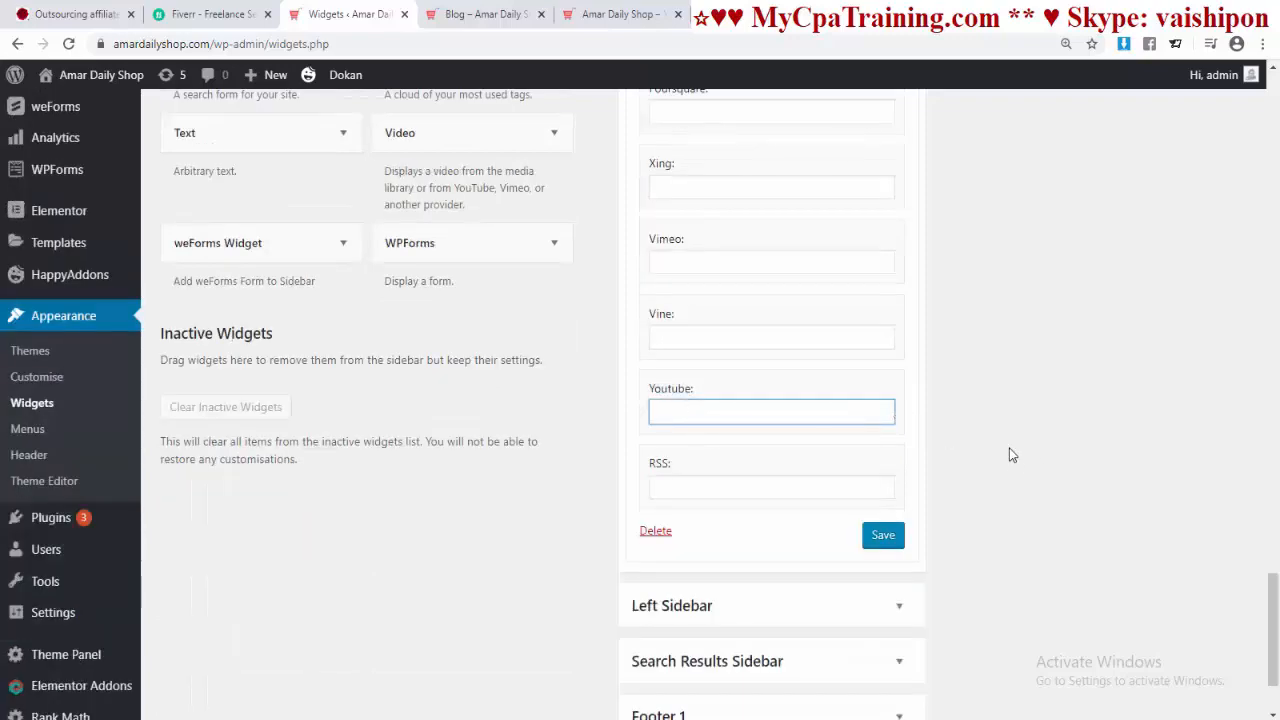
key("ctrl+v")
Step: Save the Social Icons widget and check the Follow Us icons on the Blog page
left_click(883, 535)
key("ctrl+Tab")
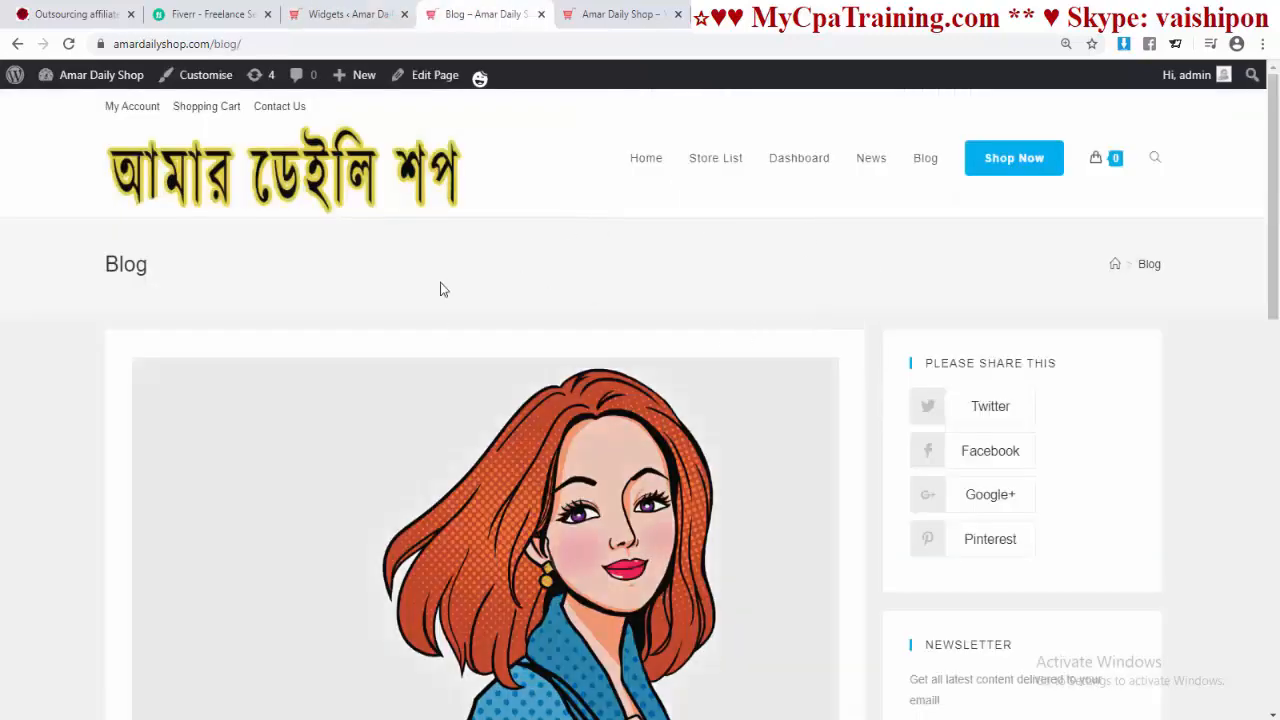
scroll(880, 409, "down", 3)
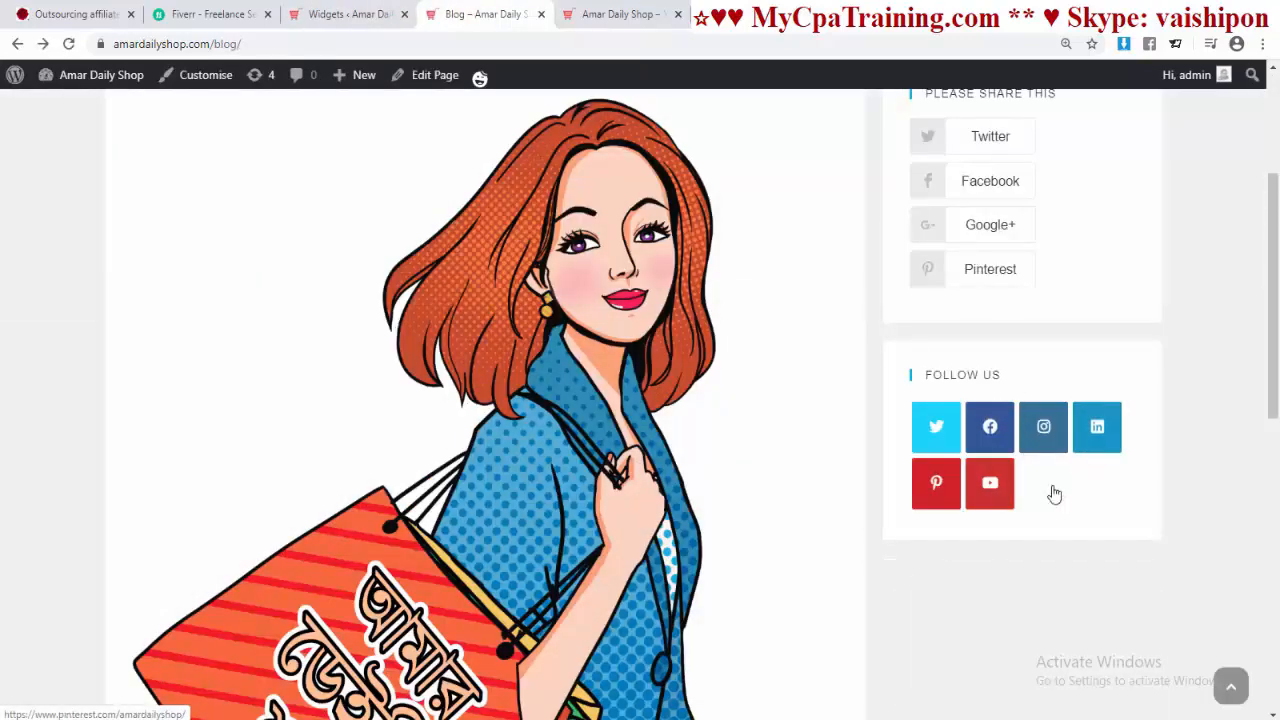
scroll(1000, 491, "down", 3)
key("ctrl+shift+Tab")
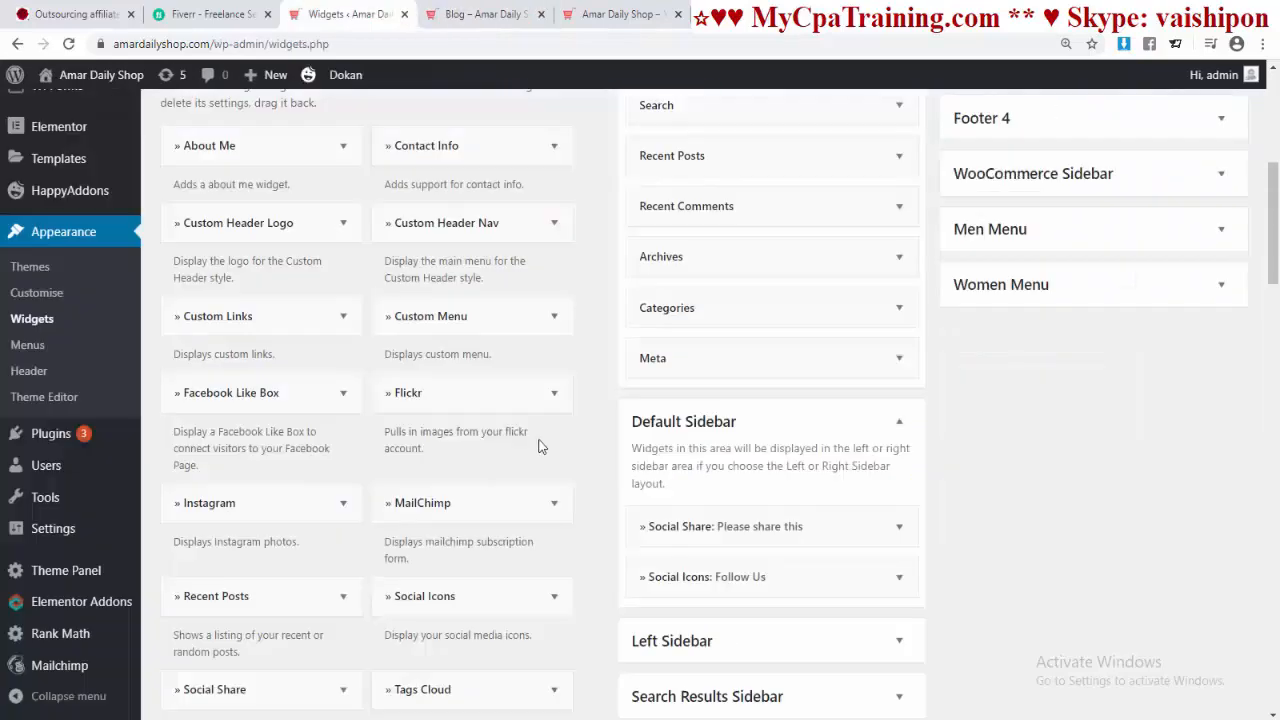
Step: Add a Facebook Like Box widget to the Default Sidebar
left_click(340, 408)
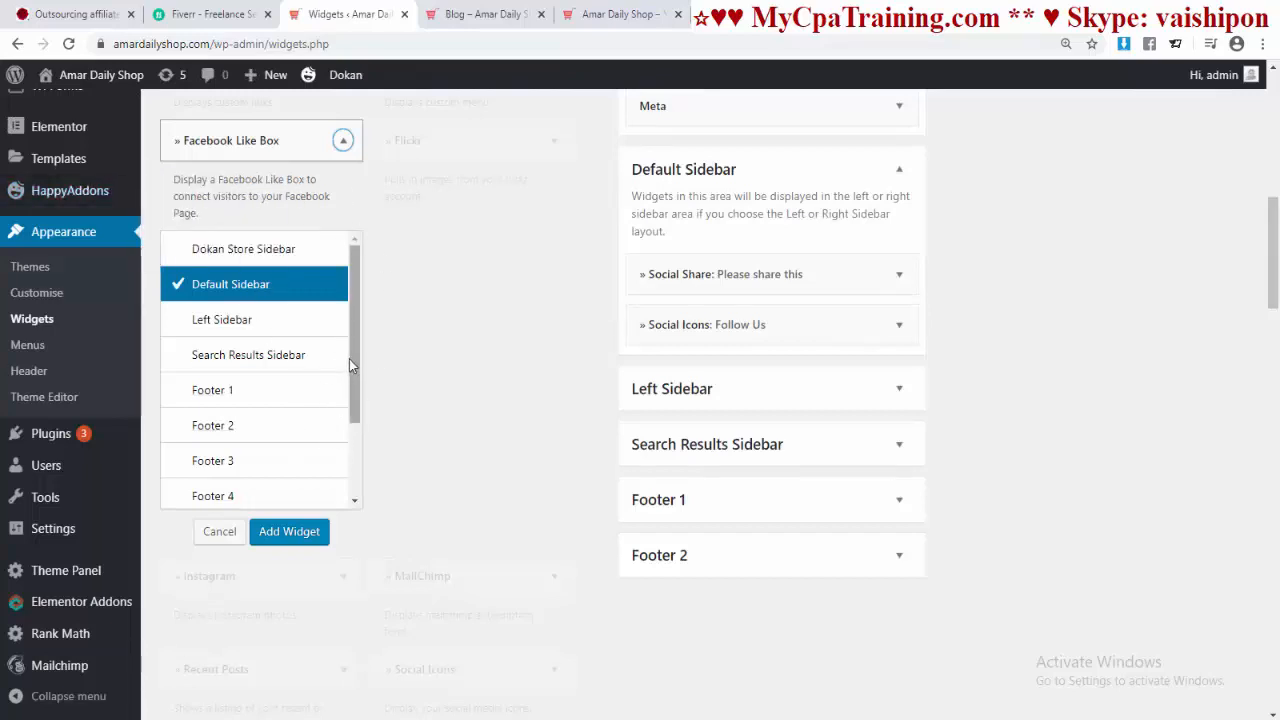
left_click_drag(346, 362, 342, 382)
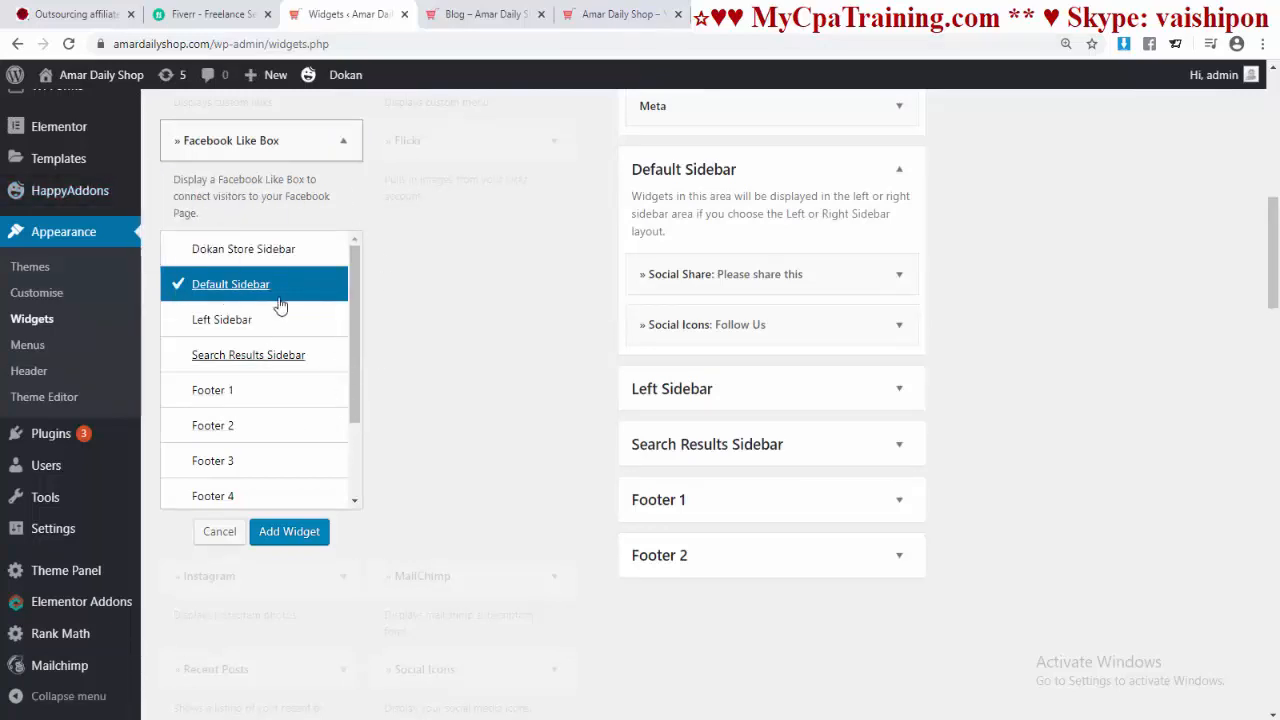
left_click(285, 535)
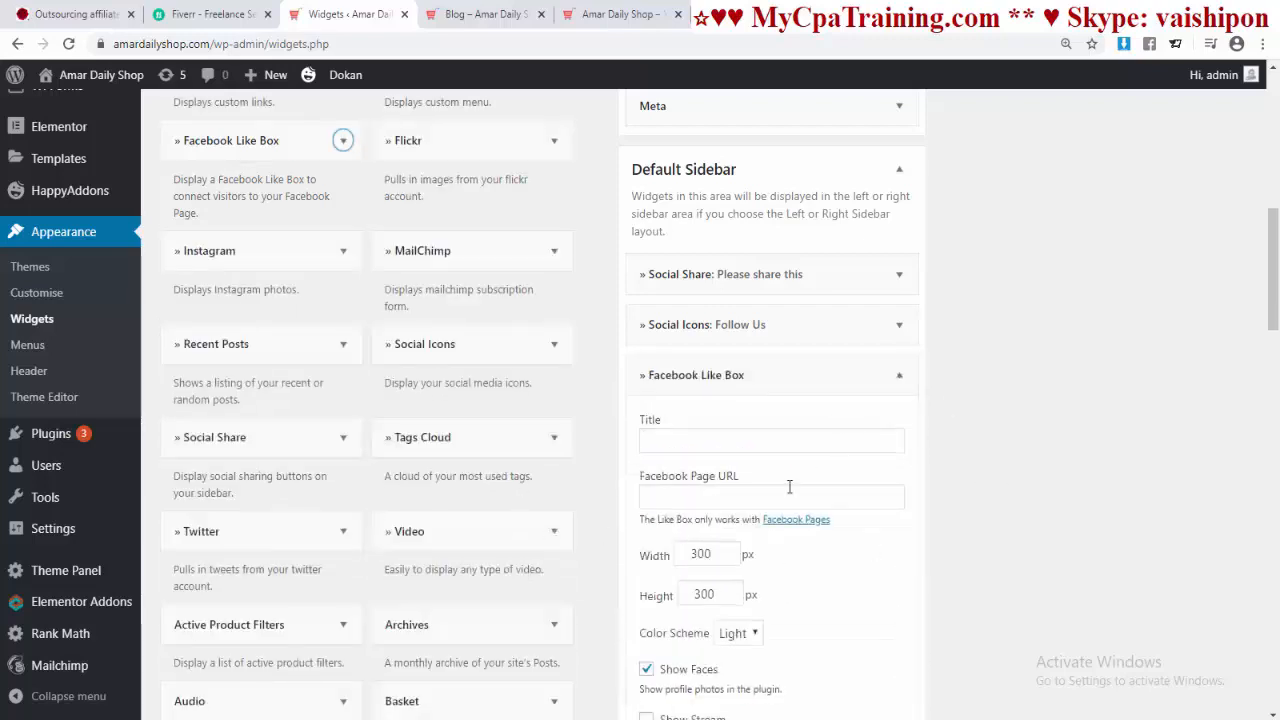
Step: Title it 'Our Facebook Page', paste the shop's Facebook page URL and keep the Light scheme
left_click(690, 442)
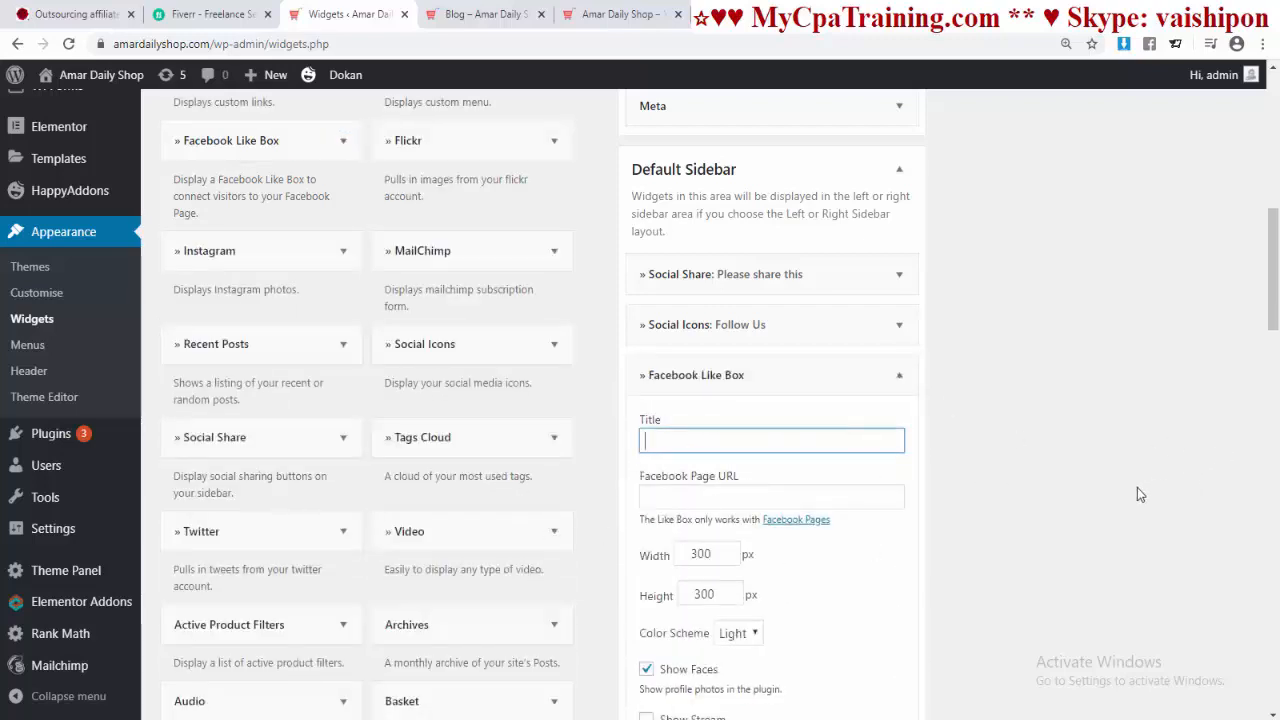
type("Our Facebook Page")
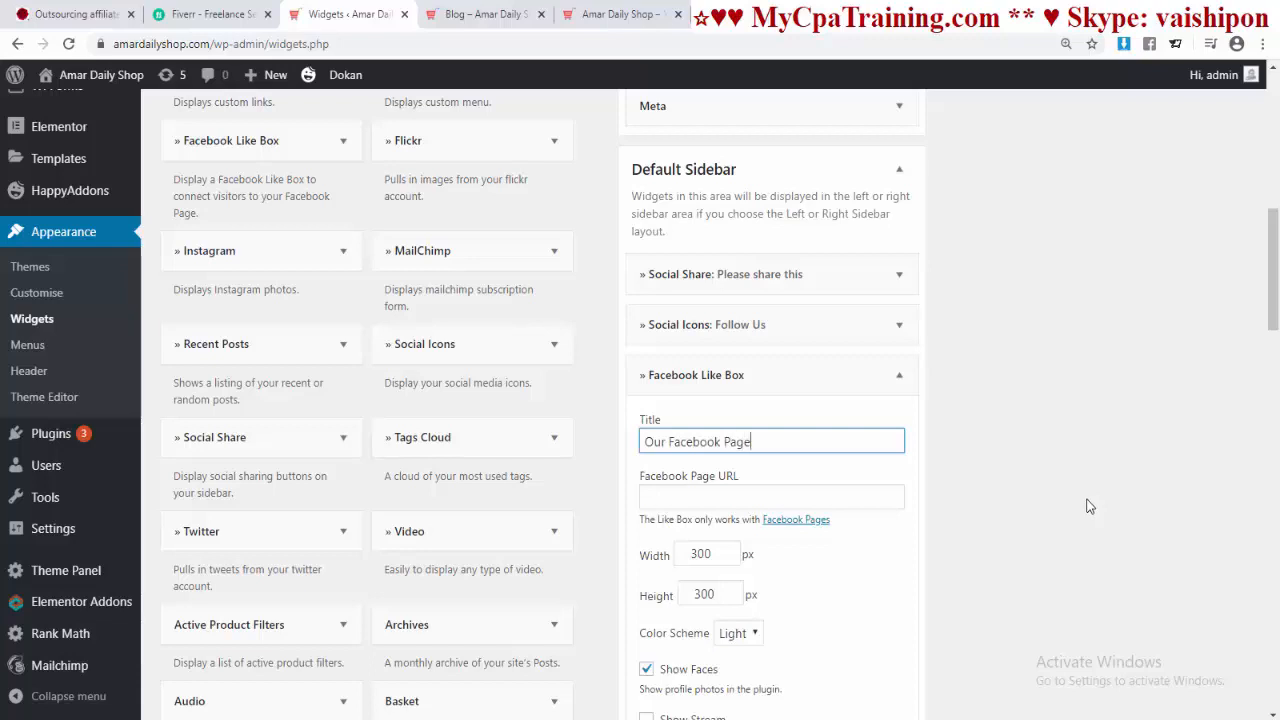
scroll(1090, 506, "down", 1)
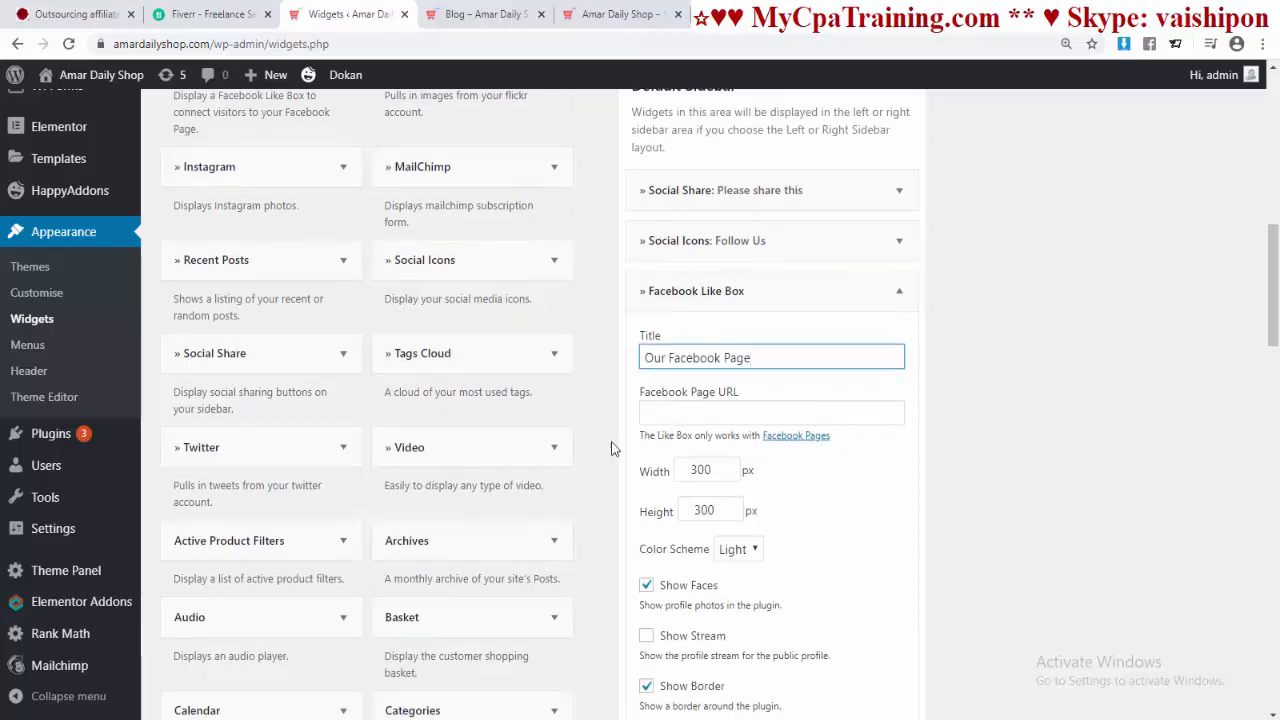
left_click(672, 406)
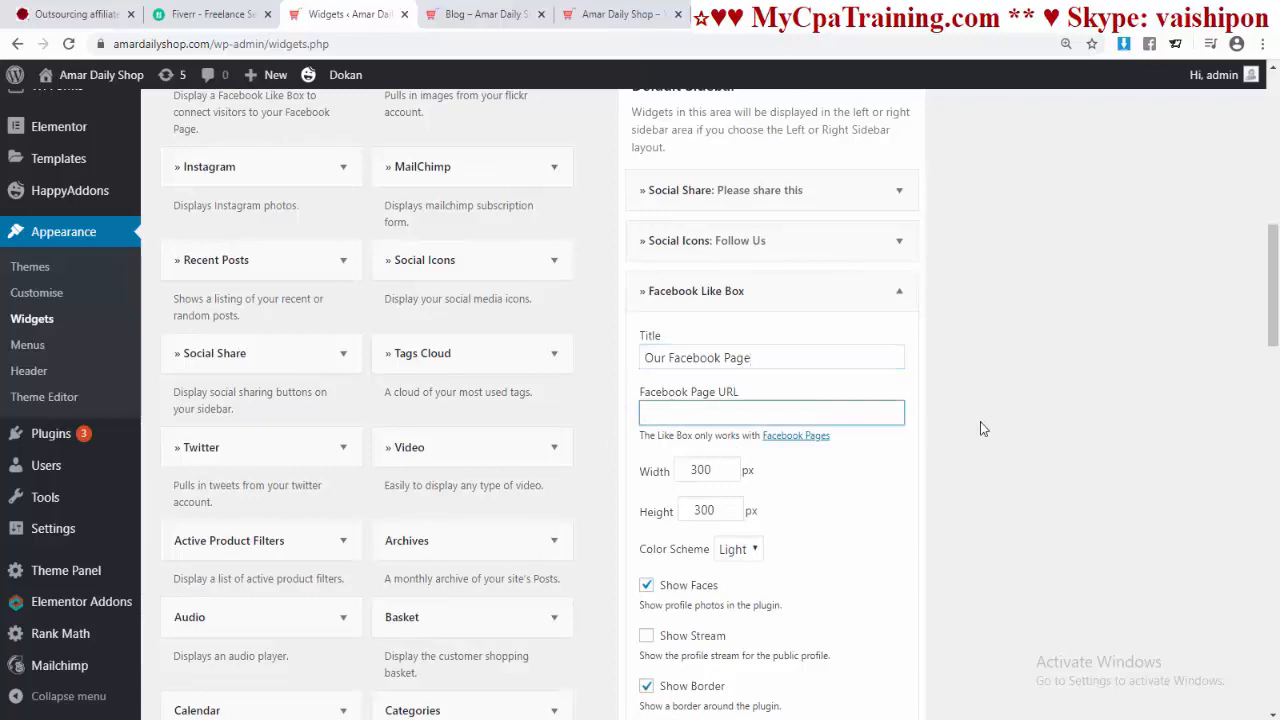
type("https://www.facebook.com/AmarDailyShop")
left_click(1008, 448)
scroll(1008, 448, "down", 2)
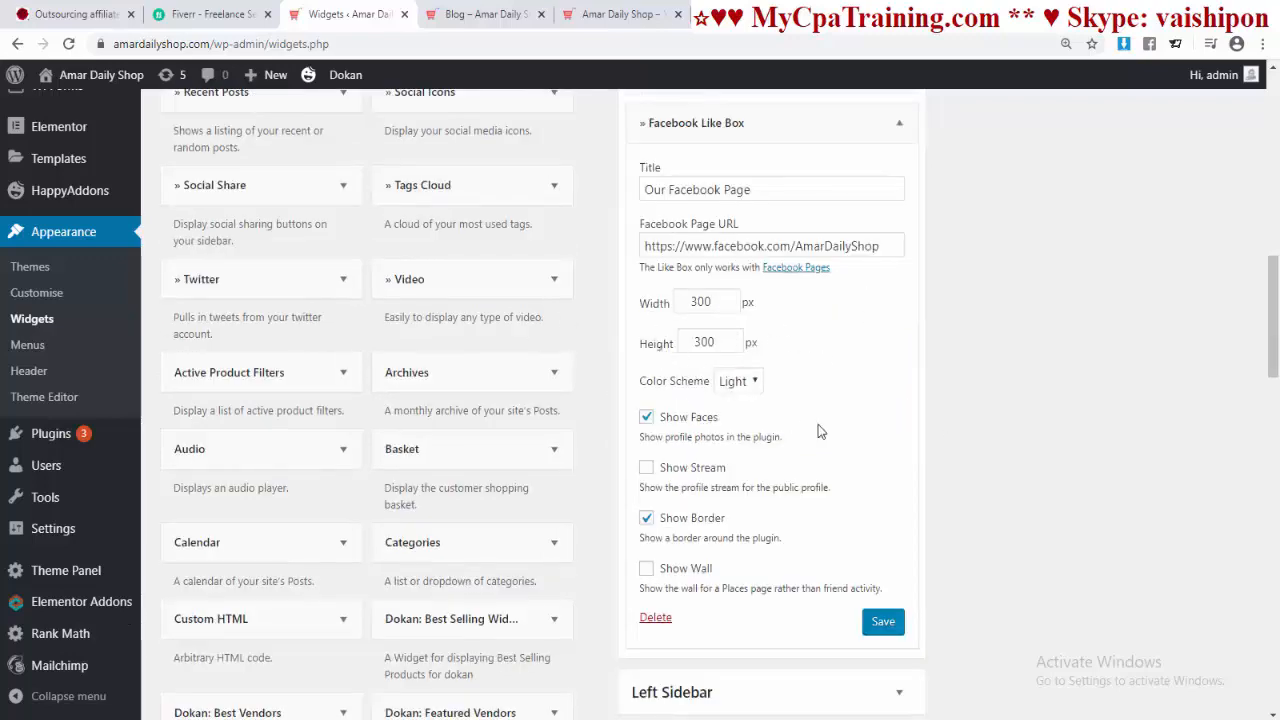
scroll(818, 430, "down", 1)
left_click(757, 300)
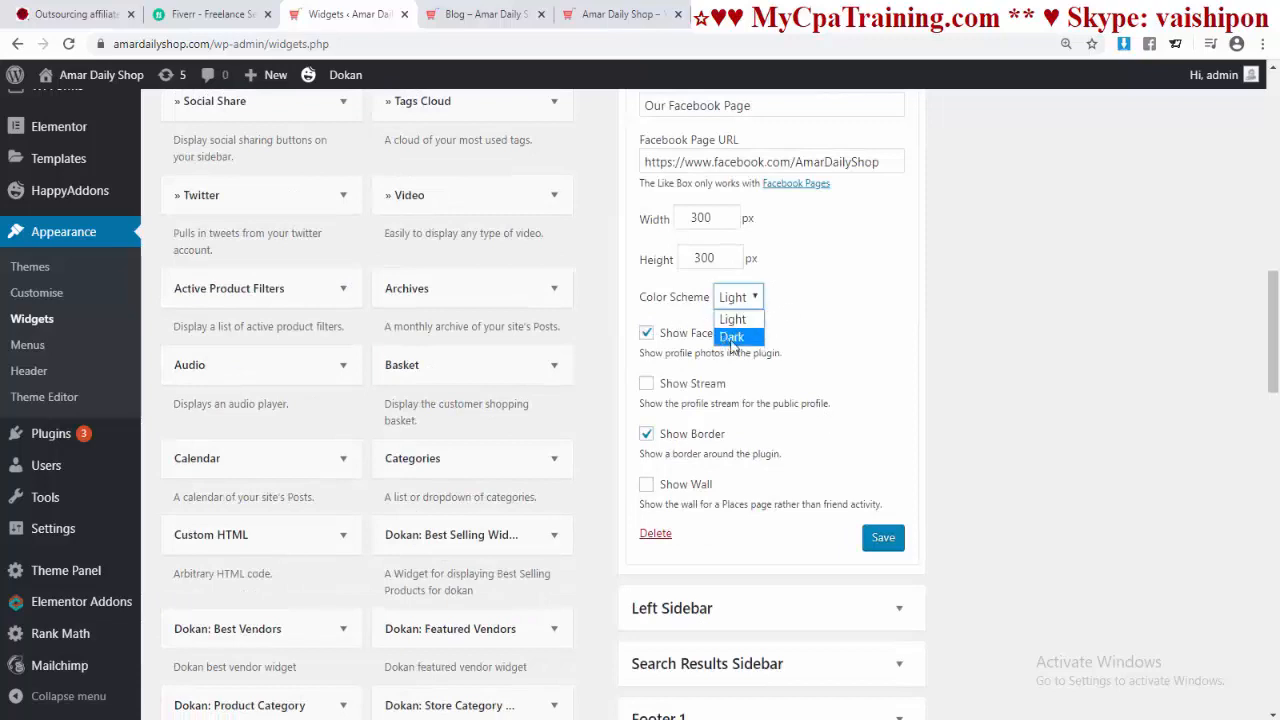
left_click(885, 388)
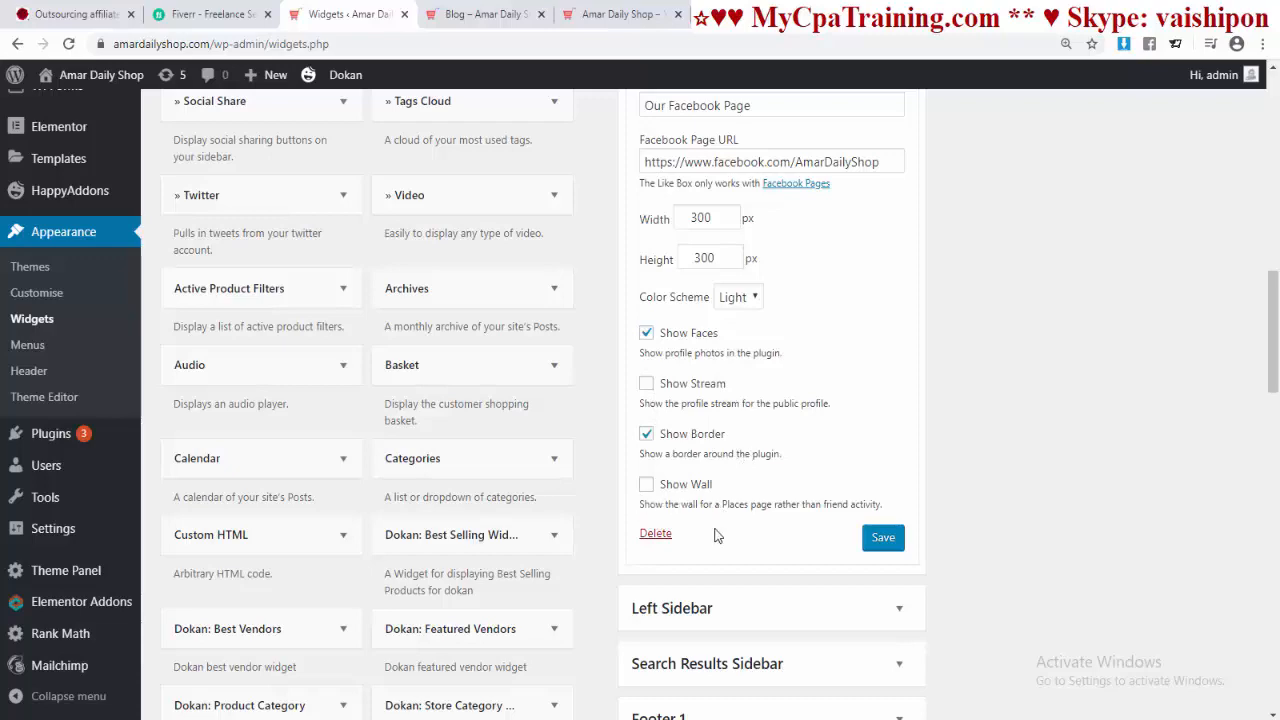
Step: Save the Like Box widget and reload the Blog page to see 'Our Facebook Page' below Follow Us
left_click(876, 541)
key("ctrl+Tab")
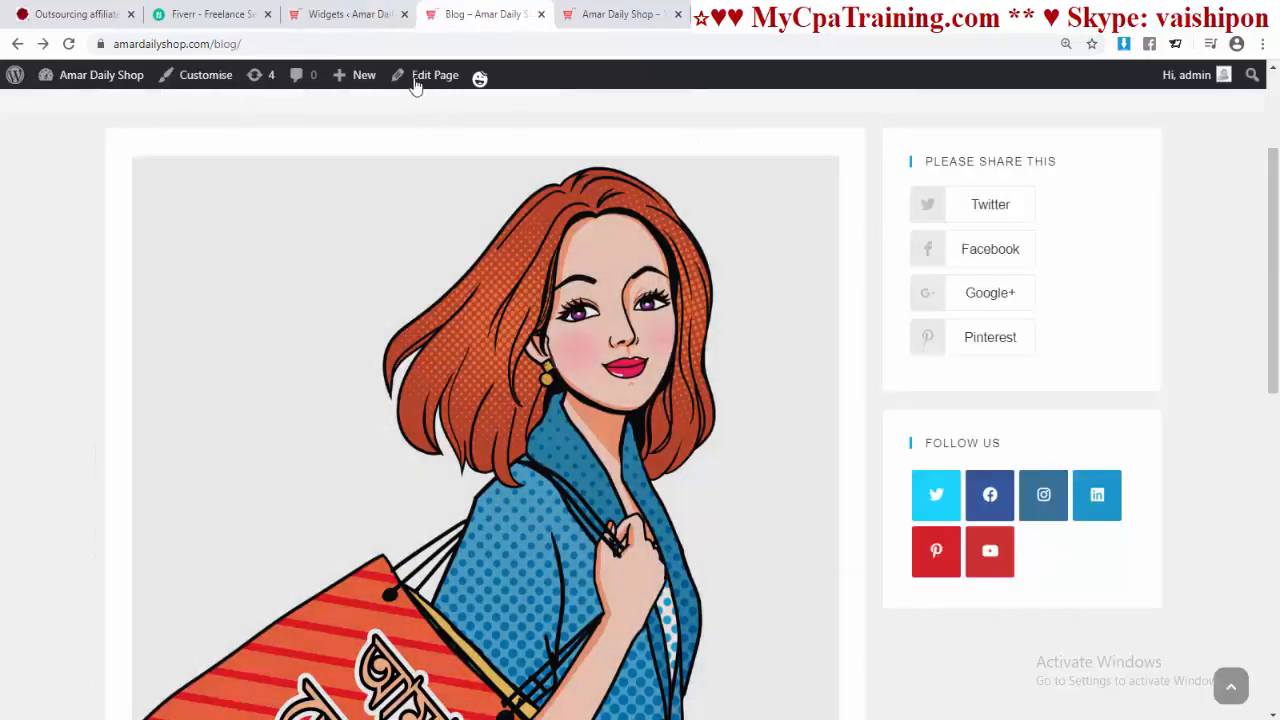
left_click(354, 44)
key("Return")
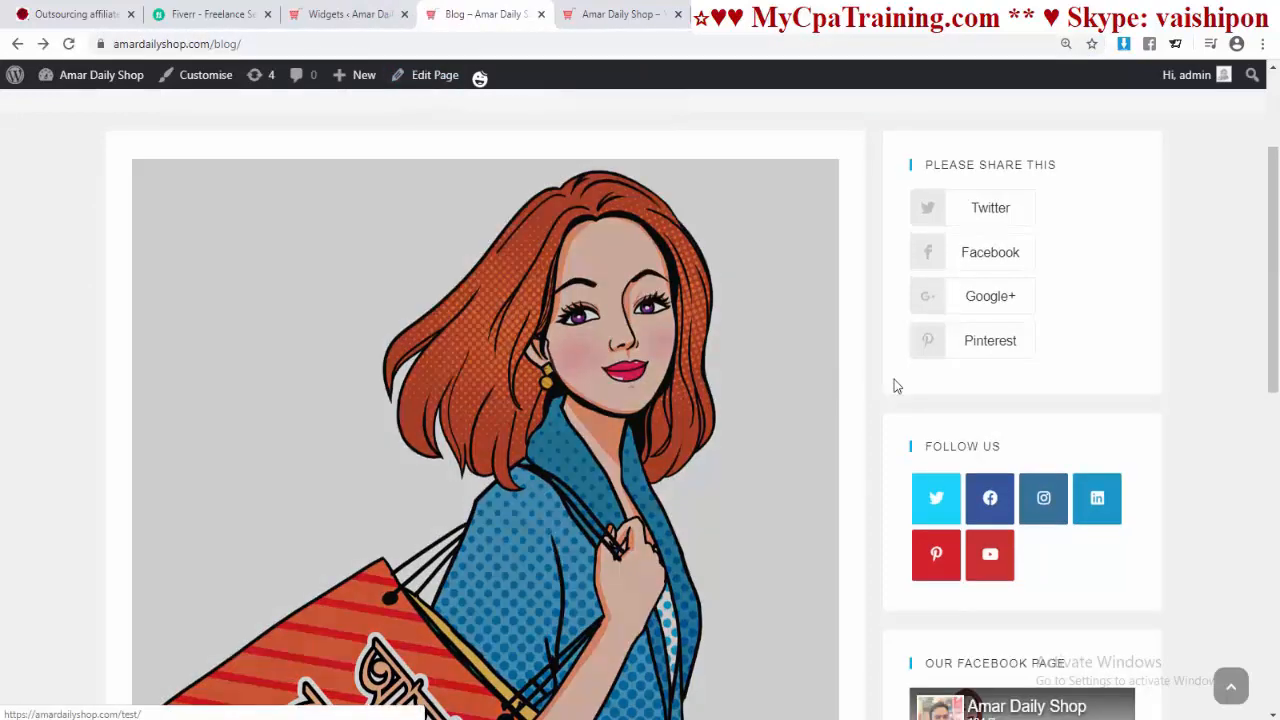
scroll(1145, 361, "down", 4)
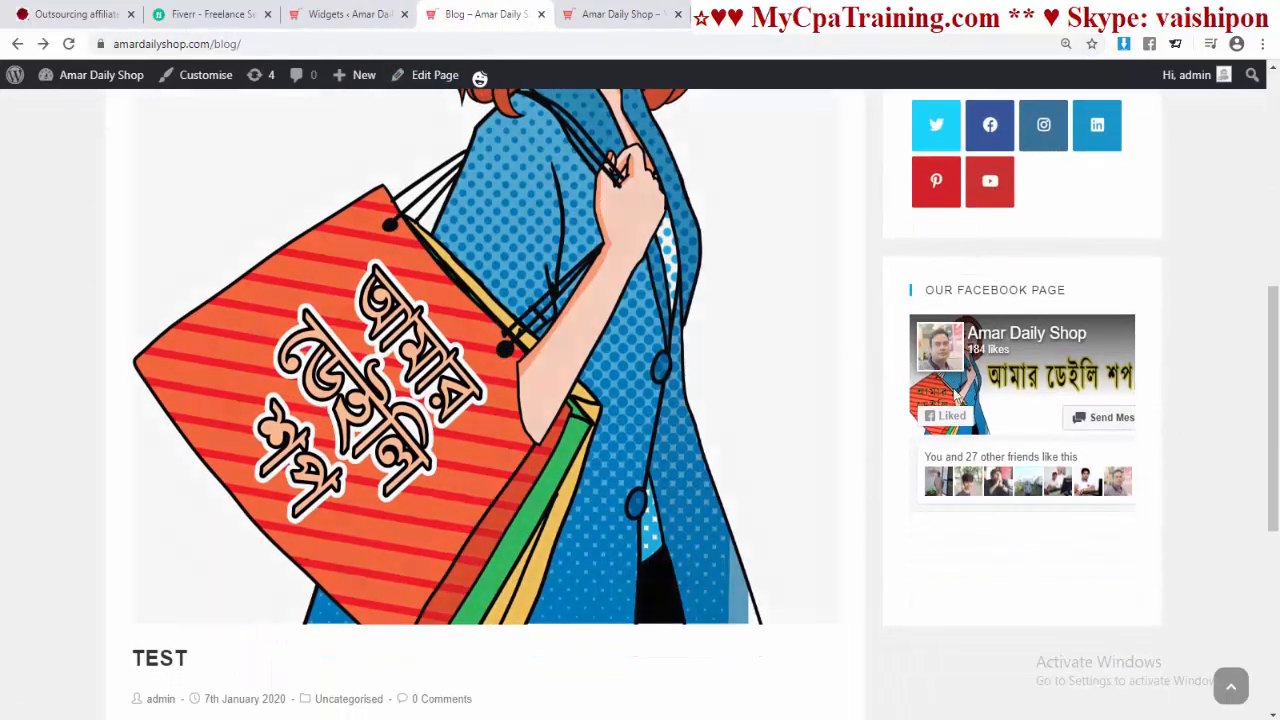
scroll(865, 363, "up", 5)
scroll(1043, 214, "down", 7)
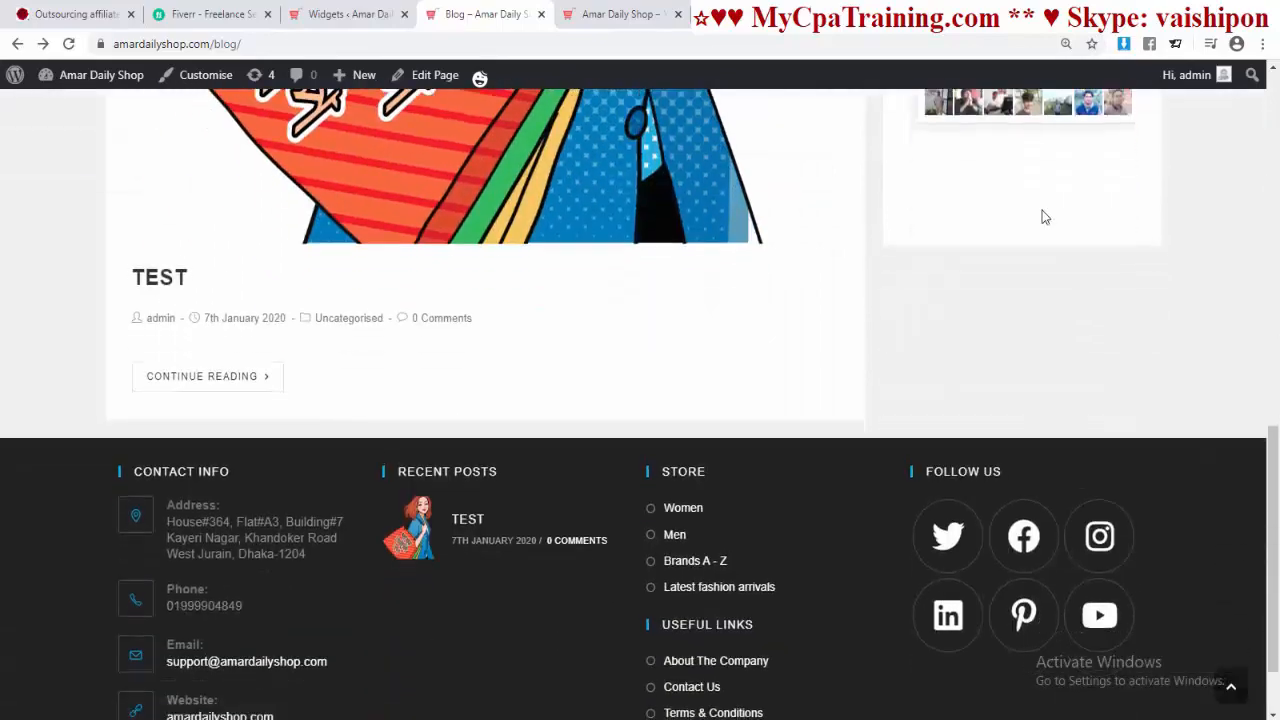
scroll(774, 314, "up", 5)
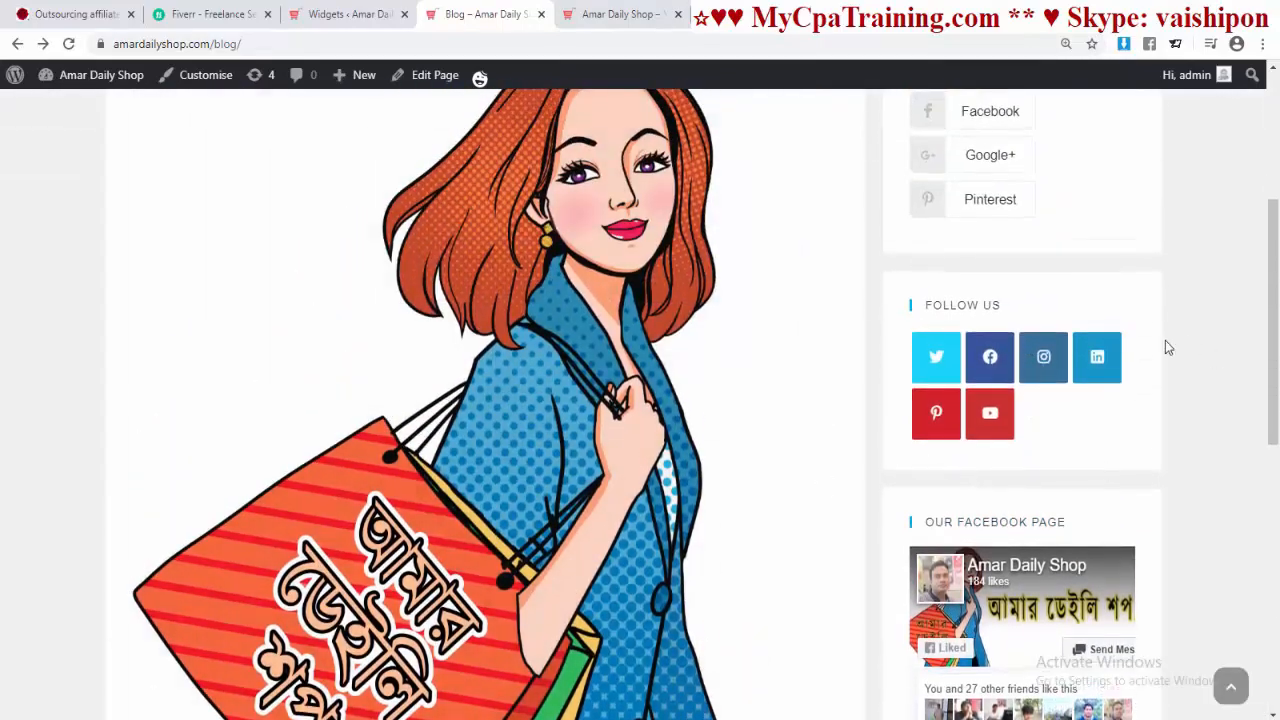
scroll(1160, 348, "up", 2)
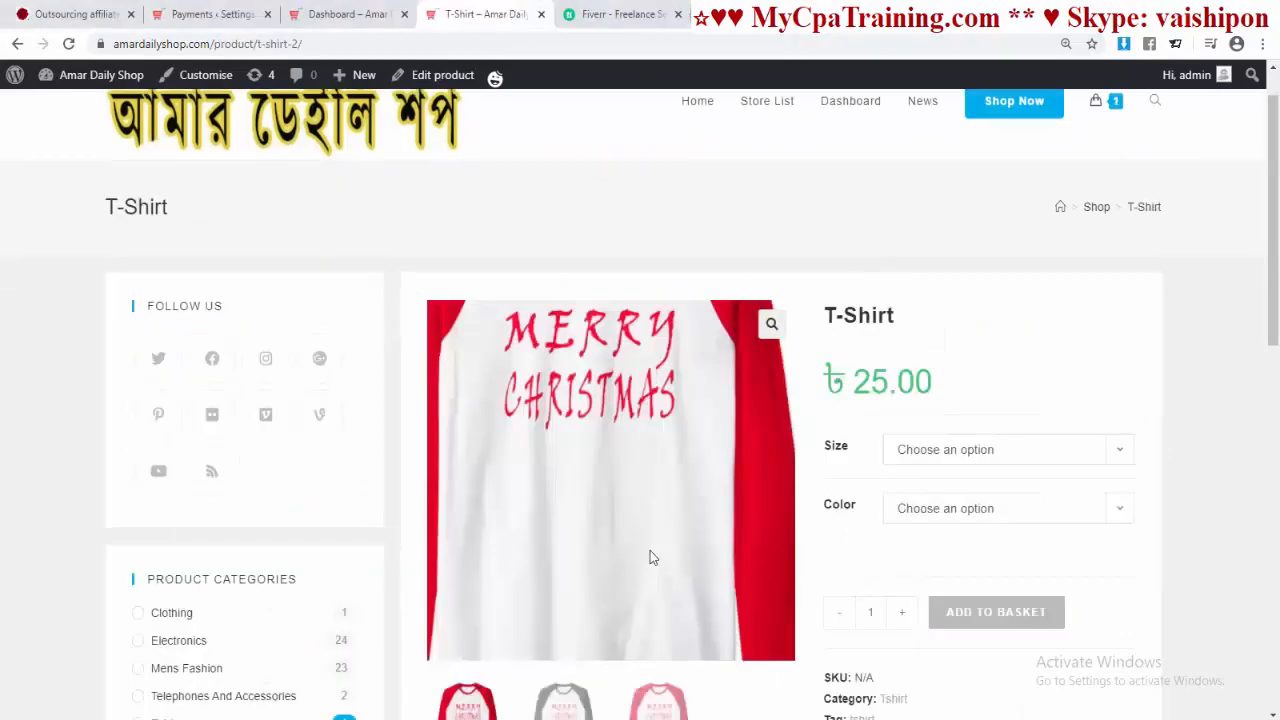
Step: Choose size L and colour Black for the T-Shirt
scroll(647, 455, "down", 1)
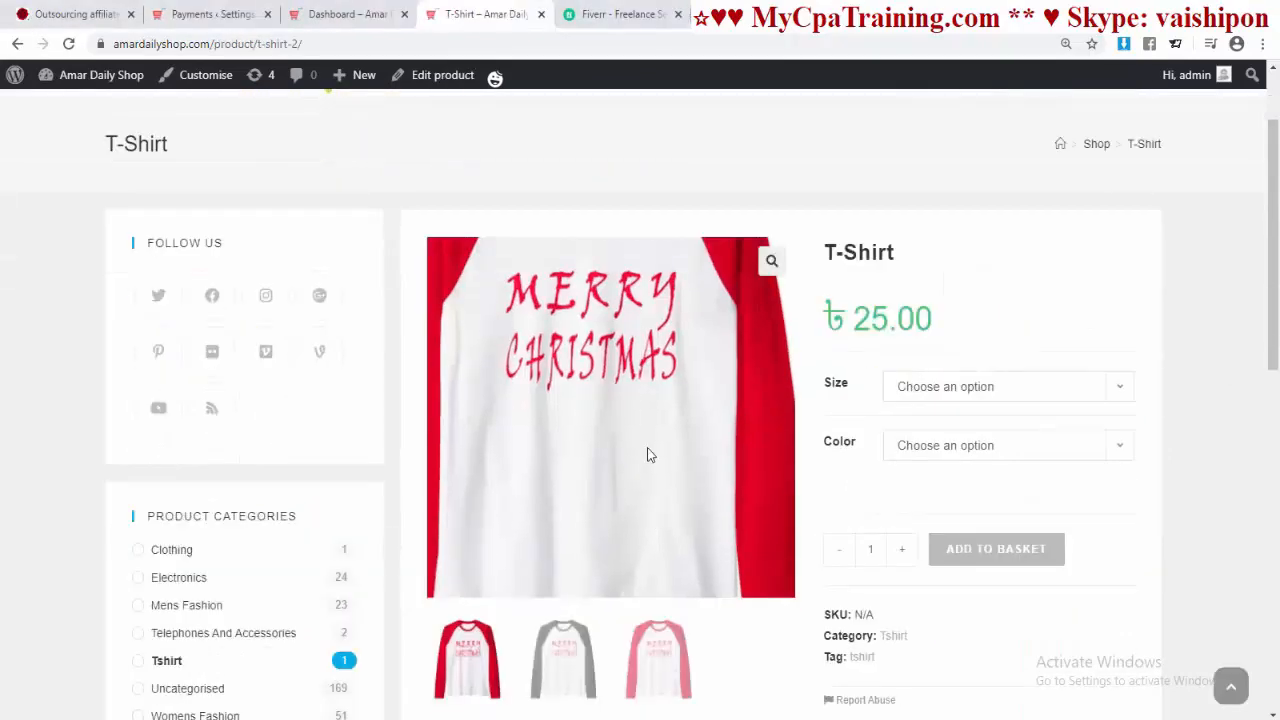
scroll(786, 395, "down", 2)
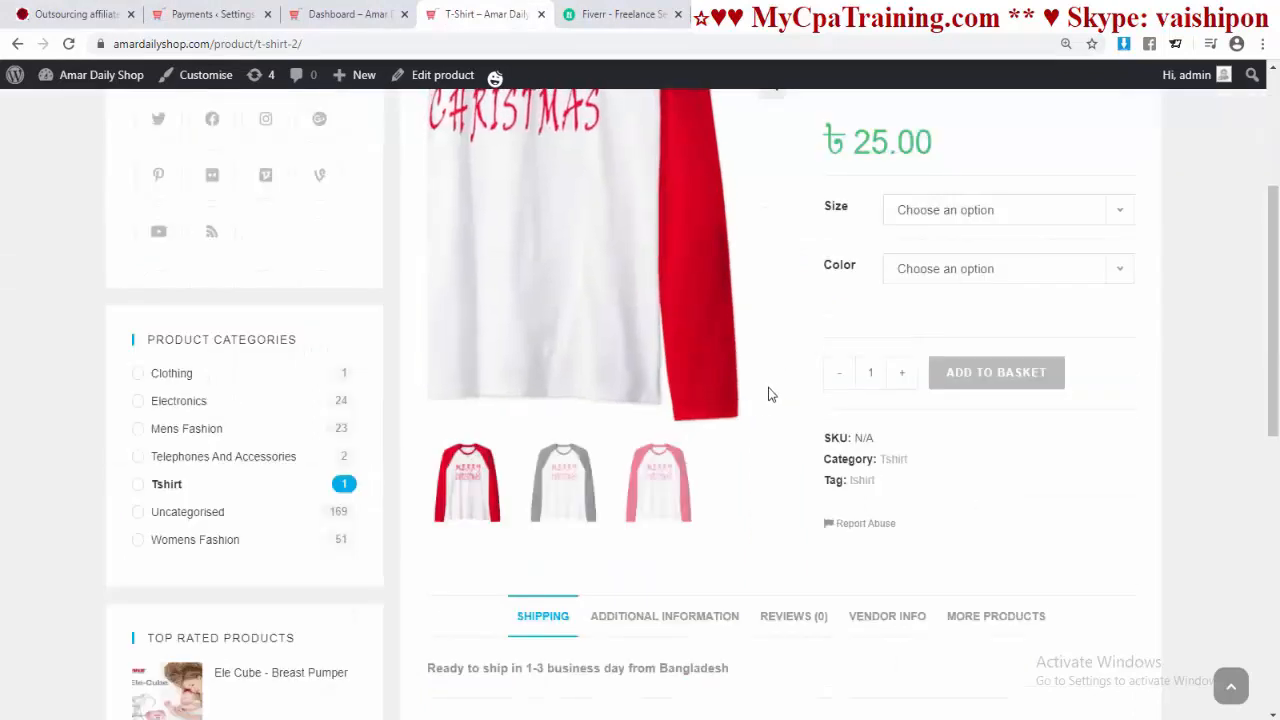
left_click(971, 210)
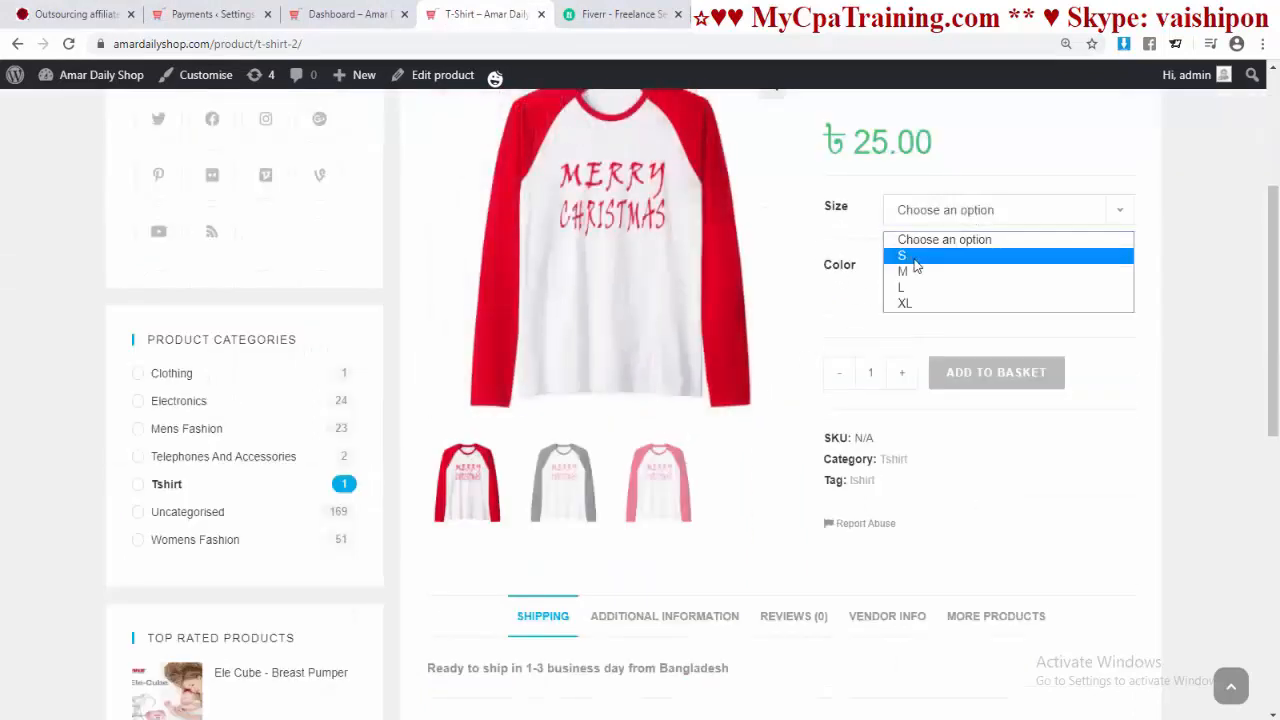
left_click(924, 289)
left_click(943, 272)
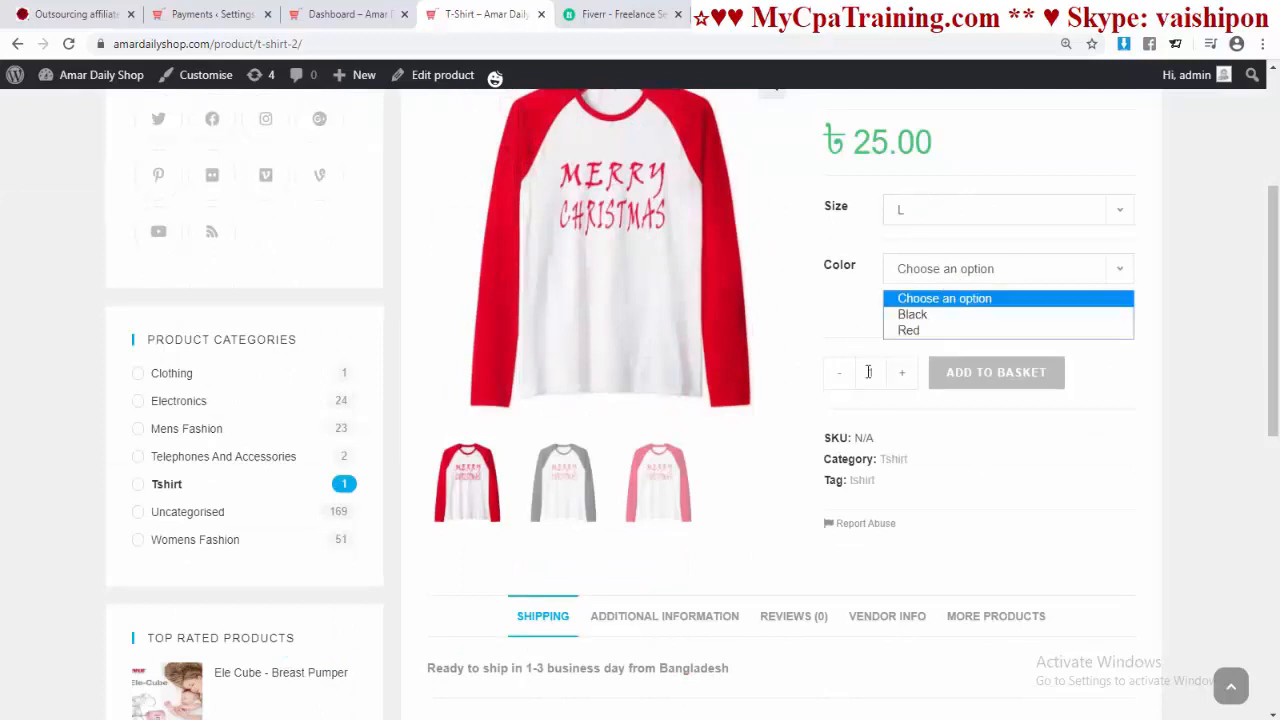
left_click(912, 314)
Step: Add the black size L T-Shirt to the basket and proceed to checkout
scroll(842, 360, "down", 1)
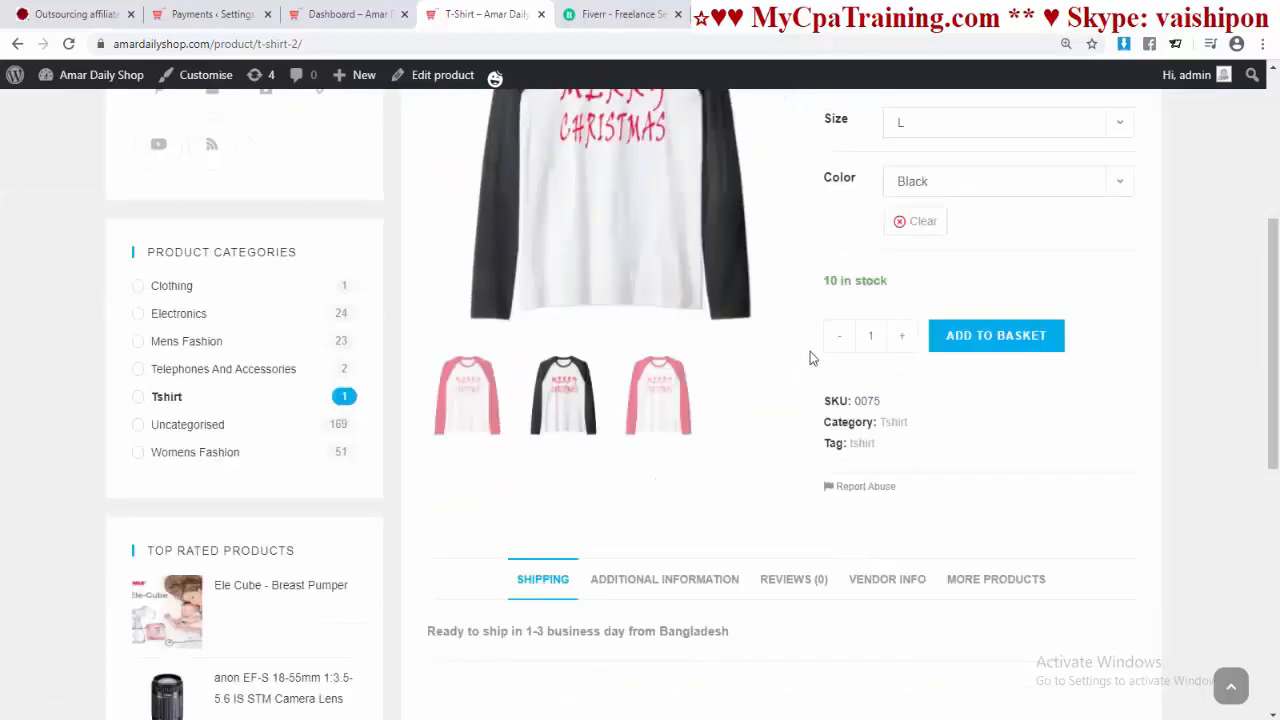
left_click(983, 340)
scroll(948, 446, "down", 1)
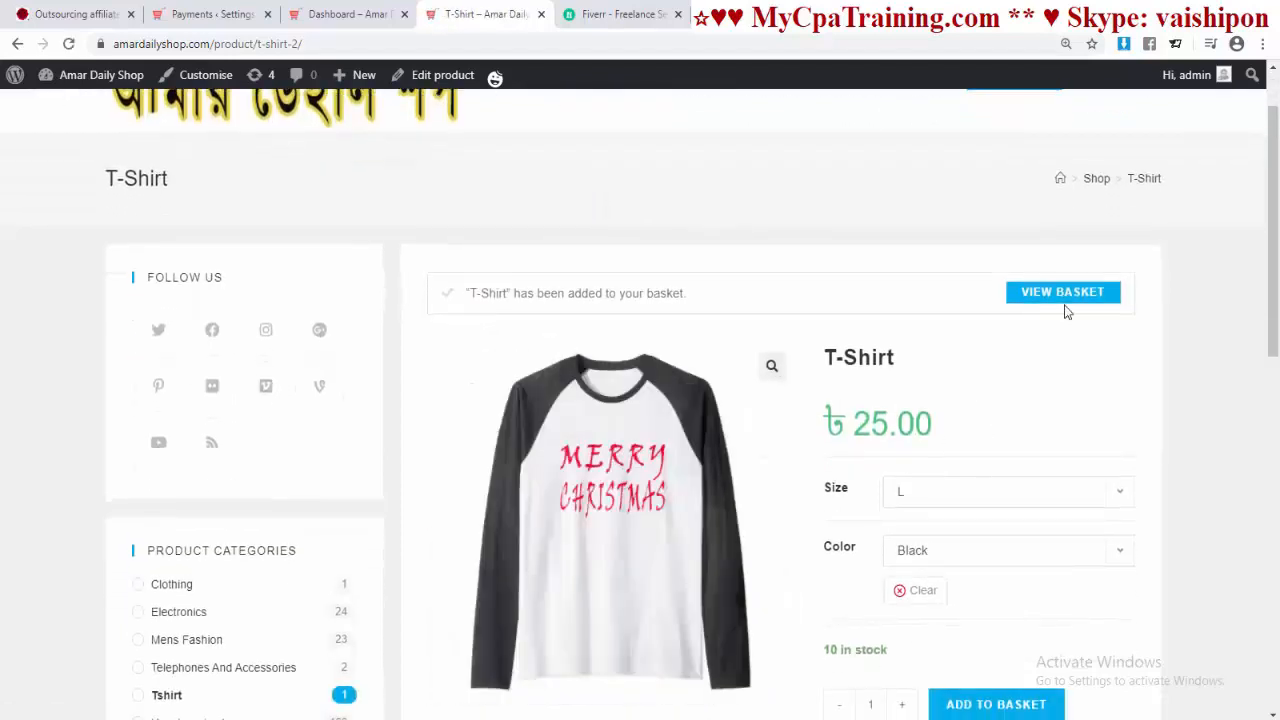
left_click(1063, 294)
scroll(870, 480, "down", 3)
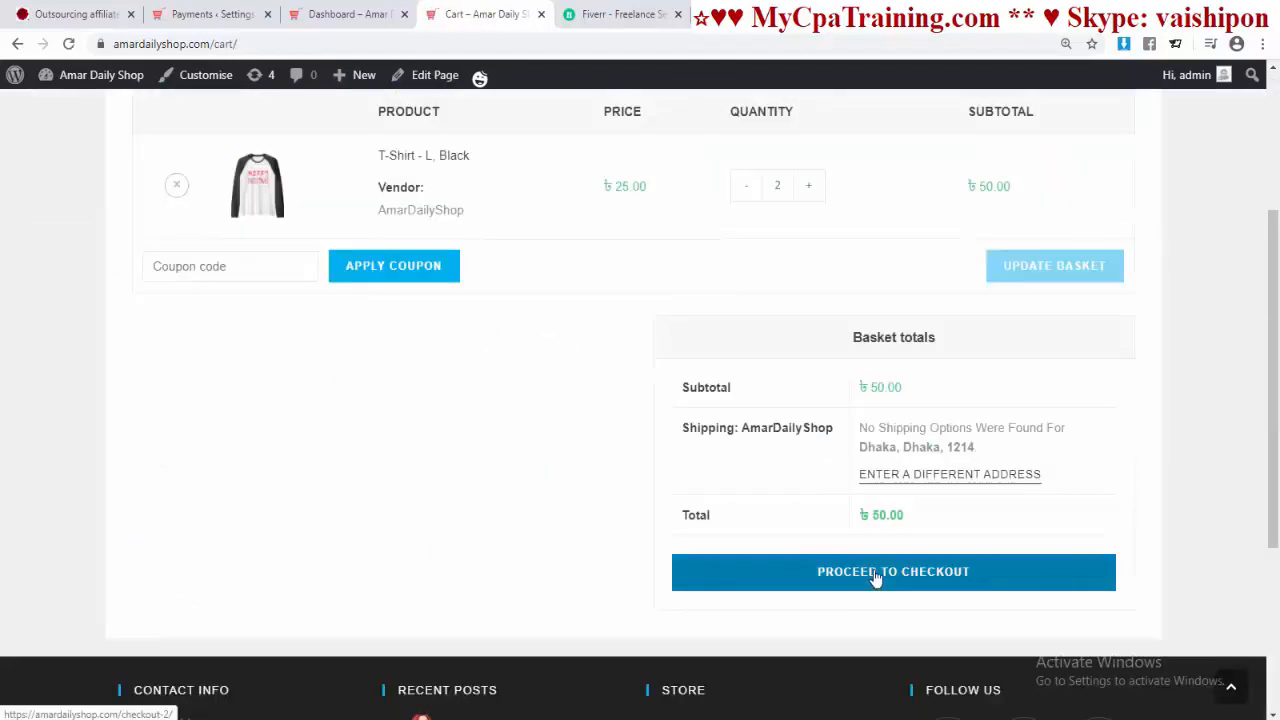
left_click(874, 575)
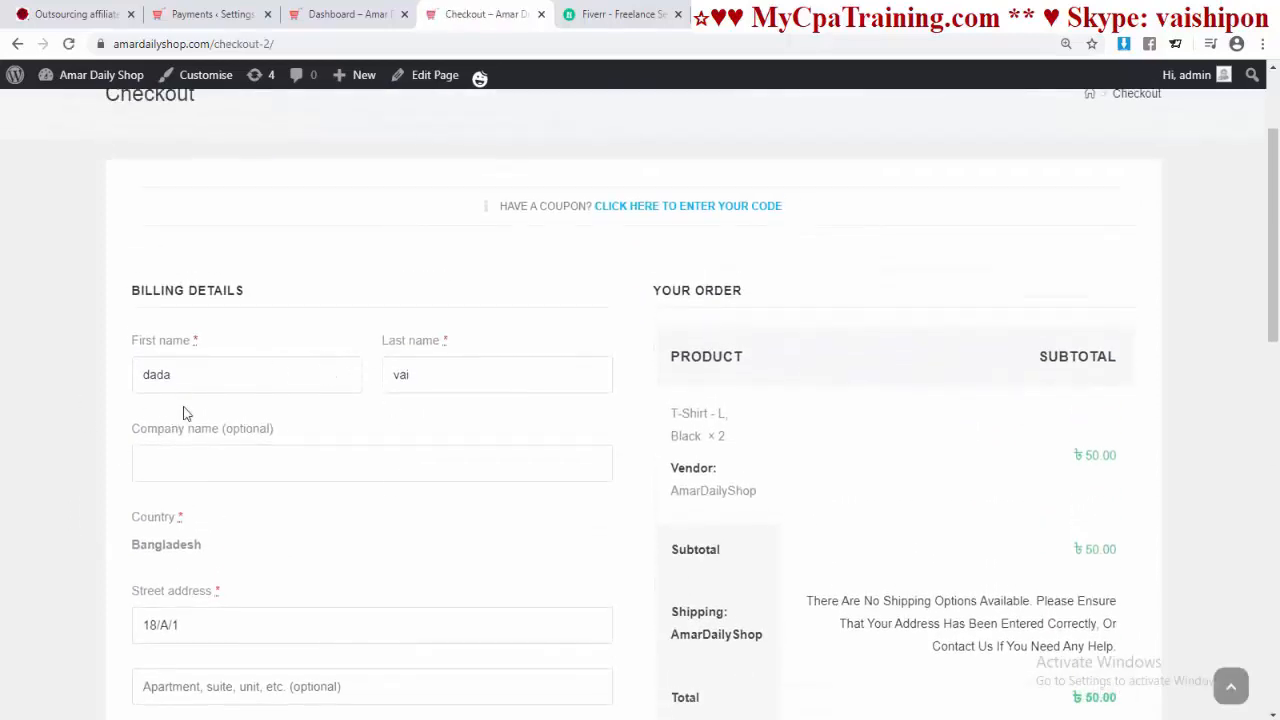
Step: Tick 'Deliver to a different address?' on the checkout page
scroll(68, 420, "down", 2)
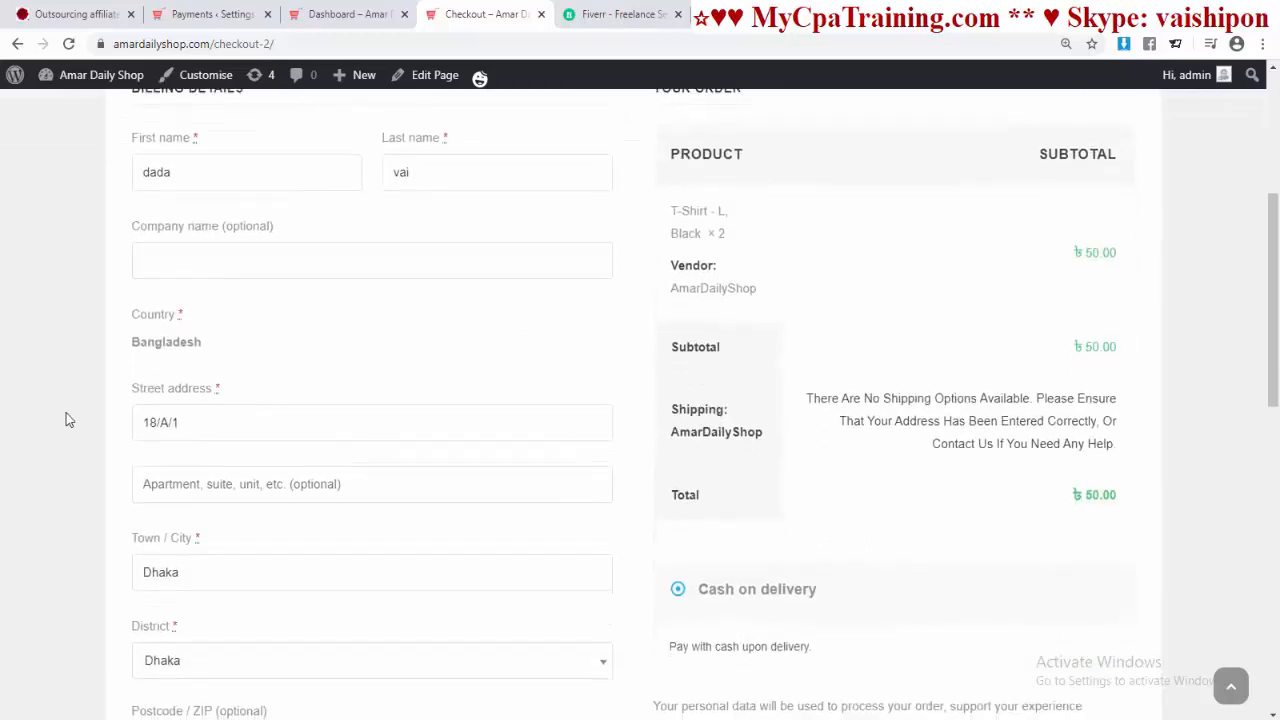
scroll(347, 439, "down", 4)
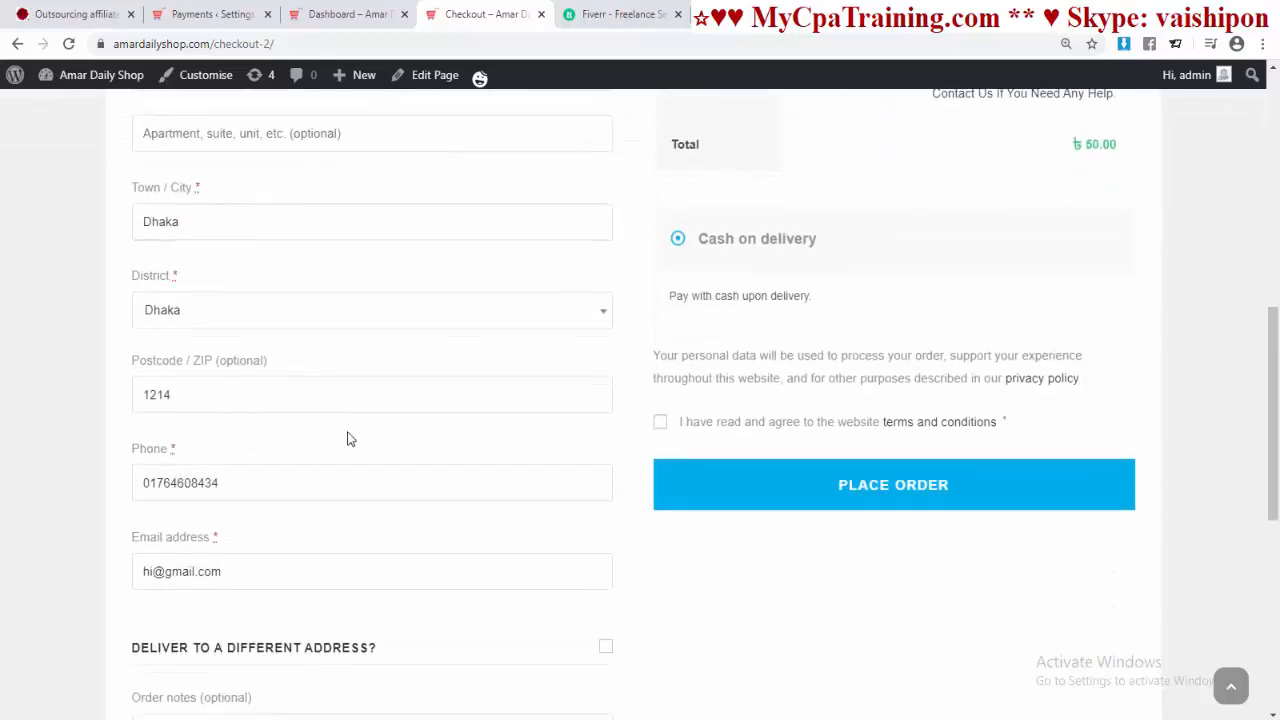
scroll(347, 439, "down", 1)
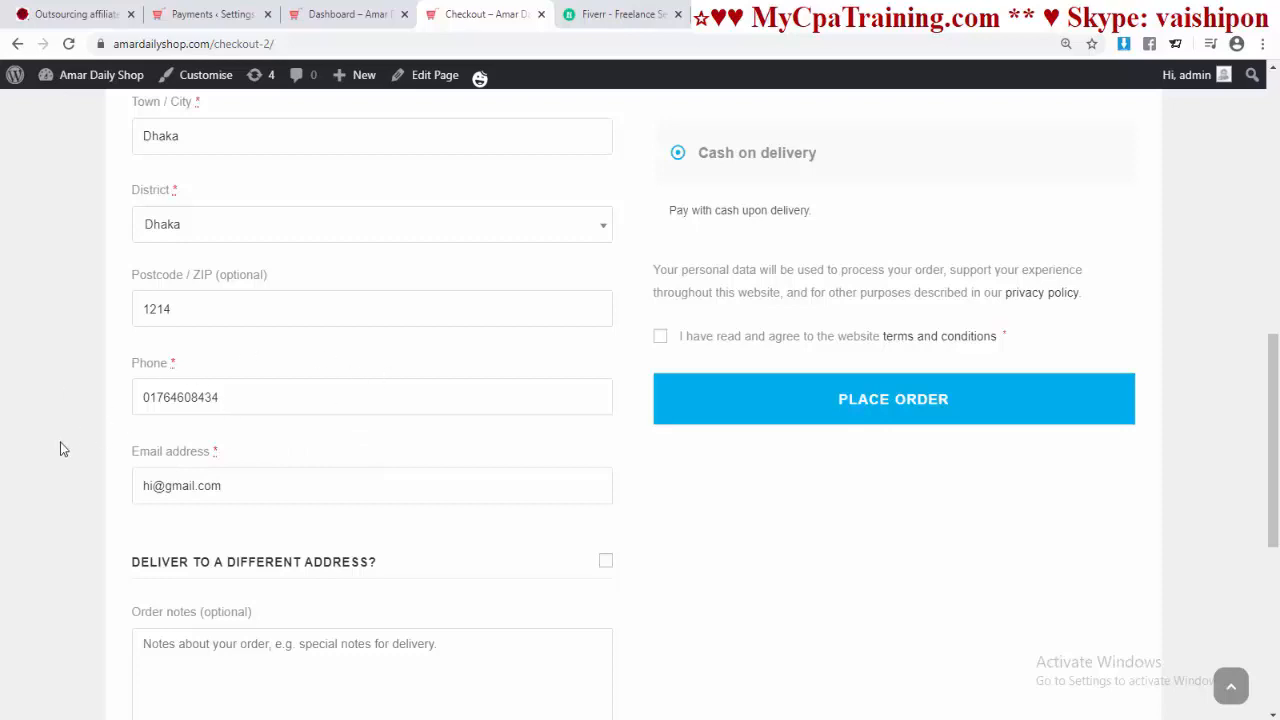
scroll(305, 407, "down", 2)
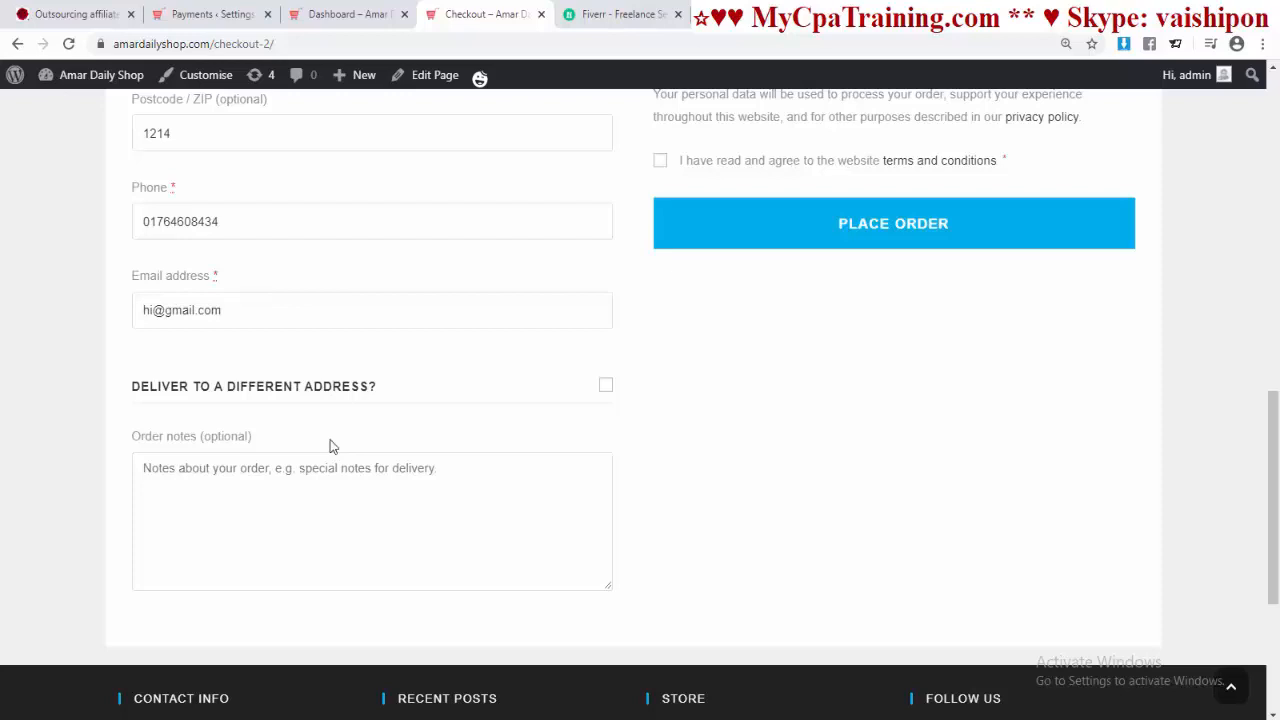
left_click(606, 387)
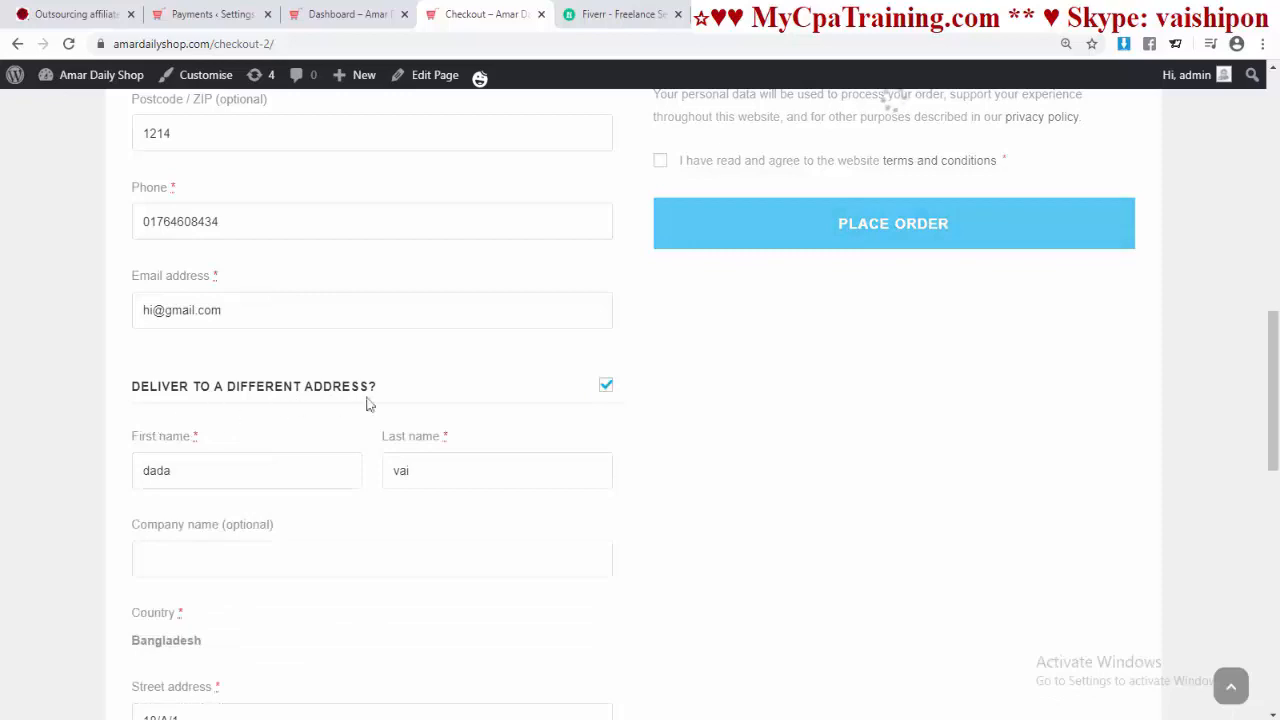
Step: Review the order details and place the ৳50.00 cash-on-delivery order
scroll(520, 395, "down", 3)
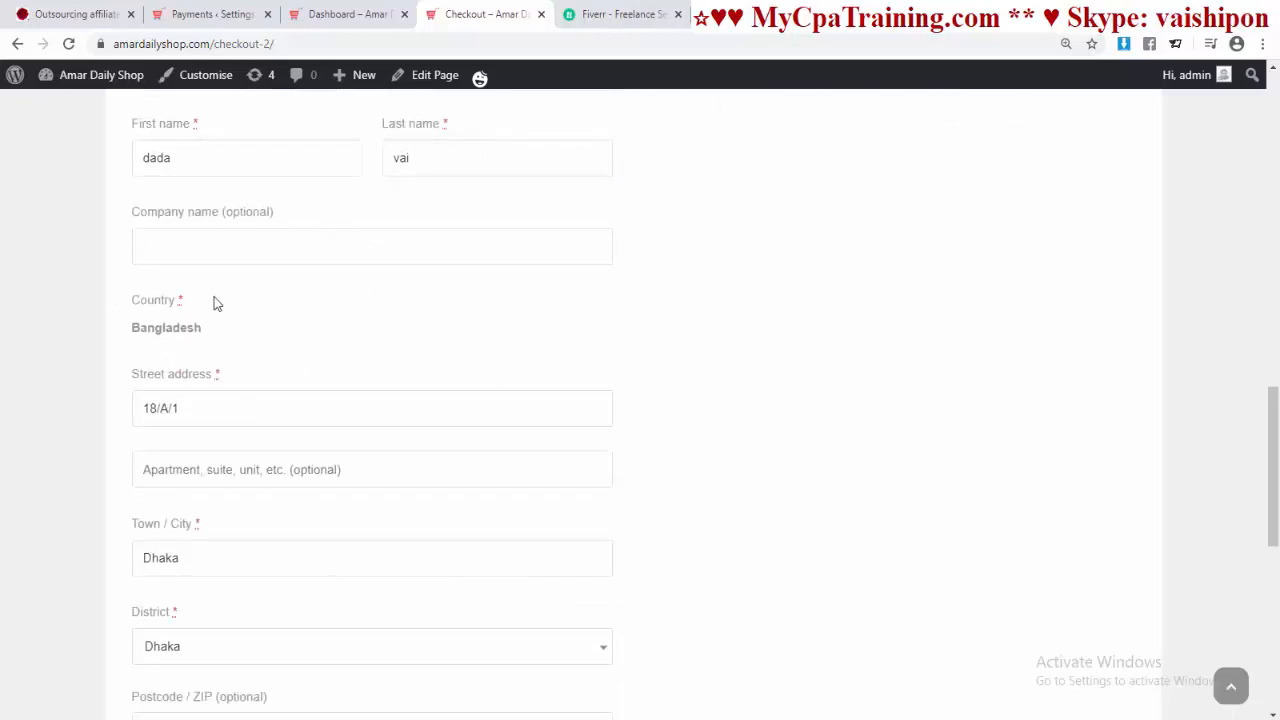
scroll(185, 402, "down", 4)
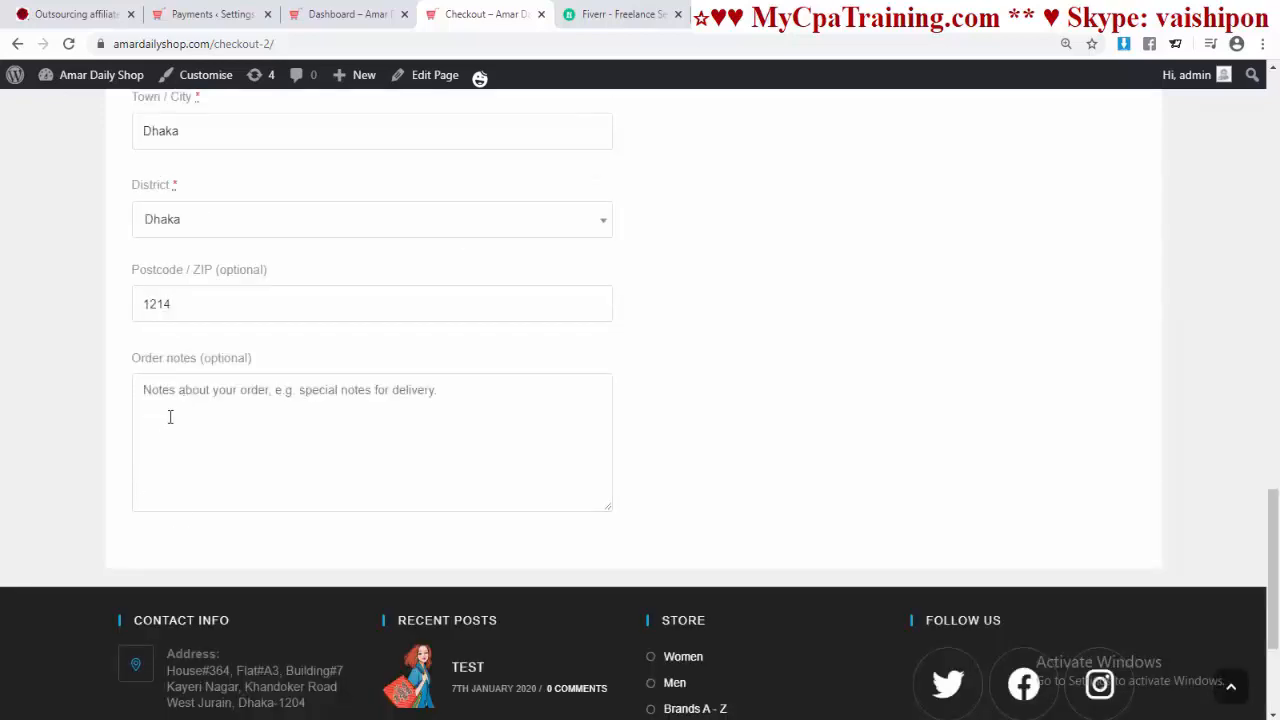
scroll(600, 400, "up", 4)
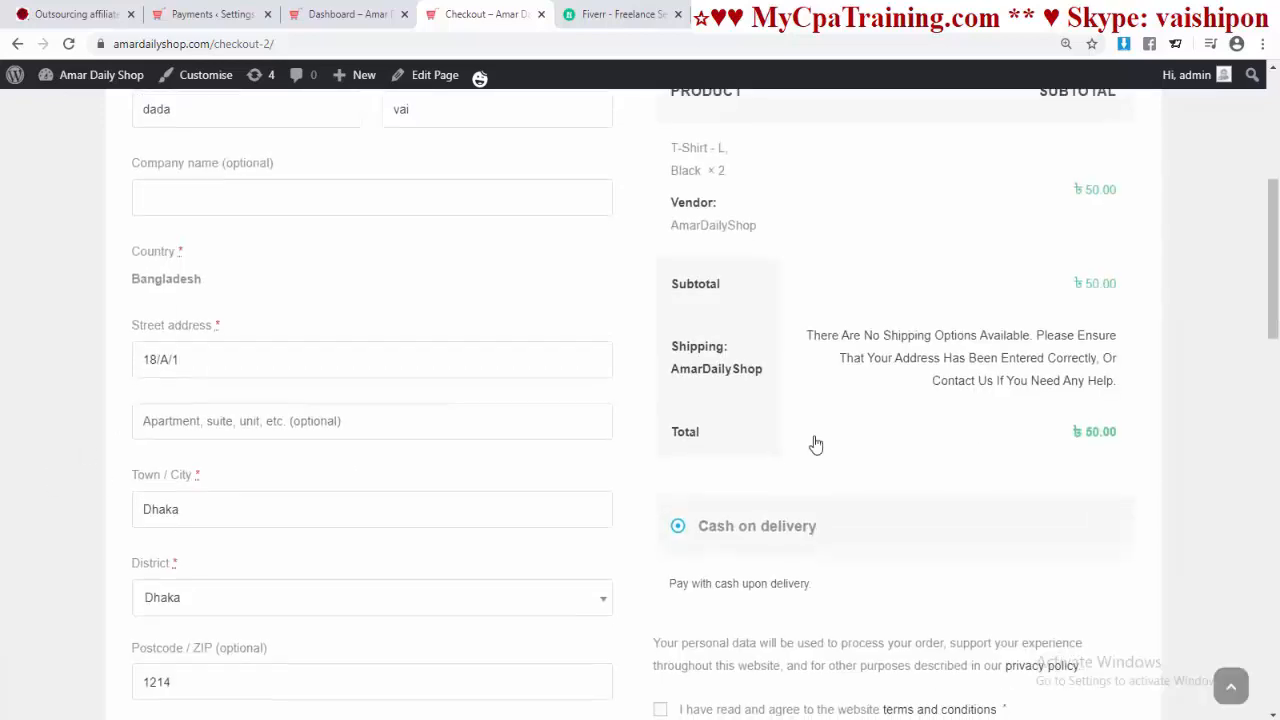
scroll(820, 437, "down", 2)
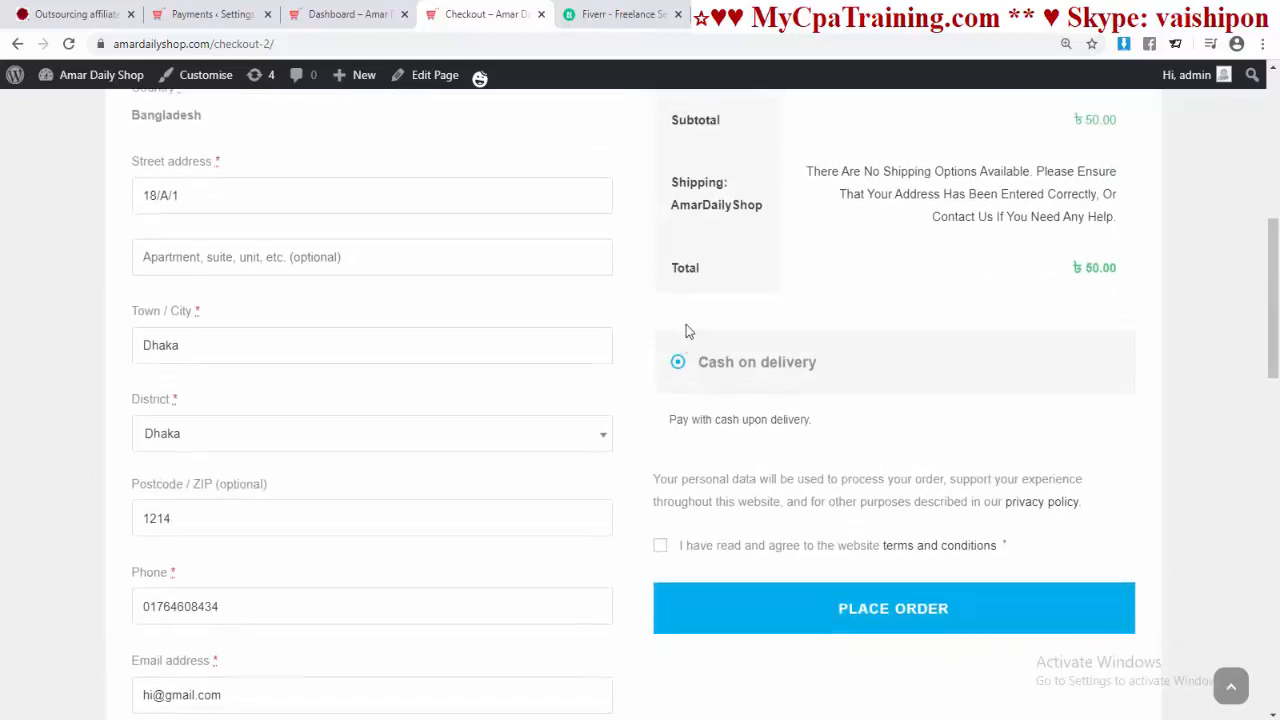
scroll(686, 330, "up", 6)
scroll(703, 343, "down", 7)
scroll(810, 368, "up", 2)
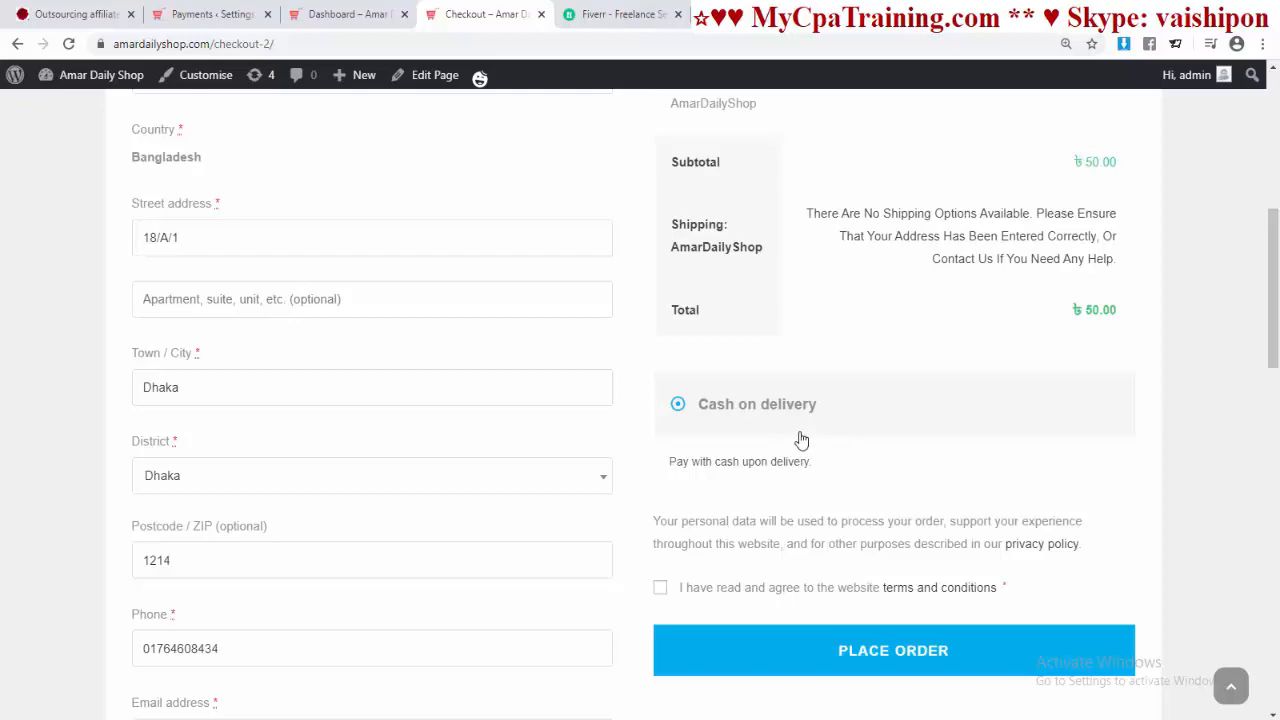
scroll(801, 437, "down", 1)
scroll(814, 420, "up", 5)
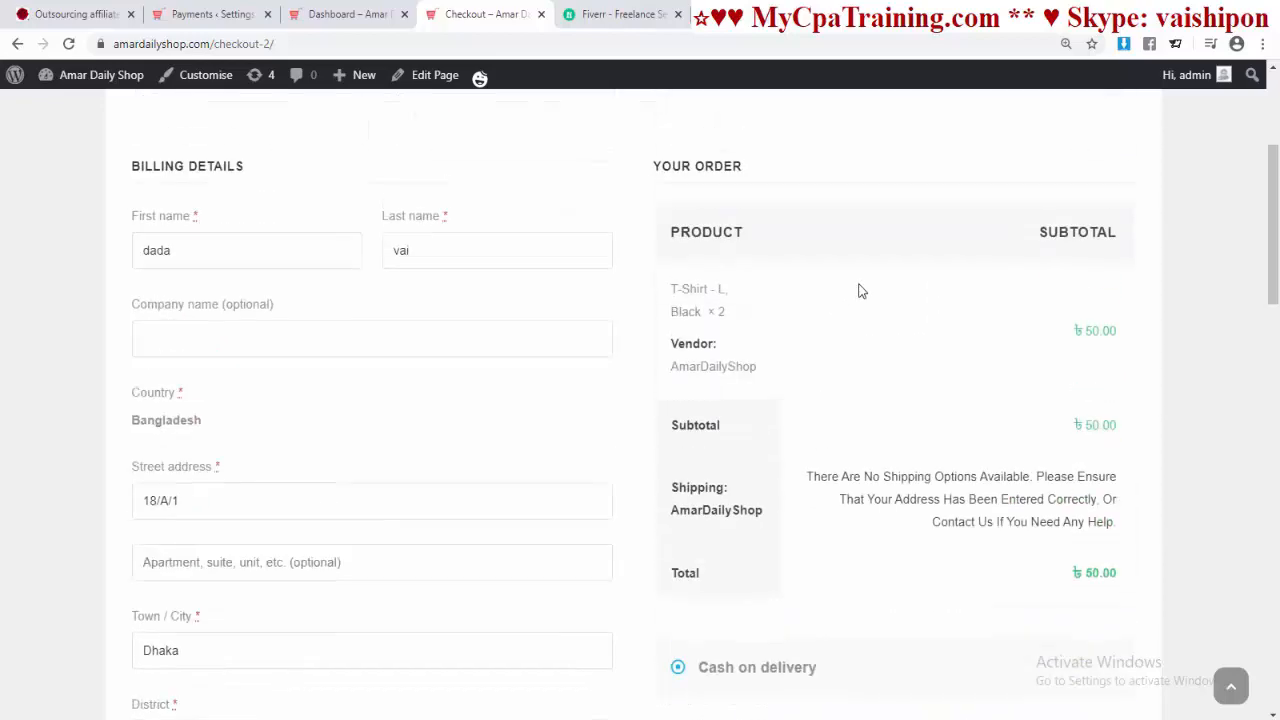
scroll(818, 475, "down", 4)
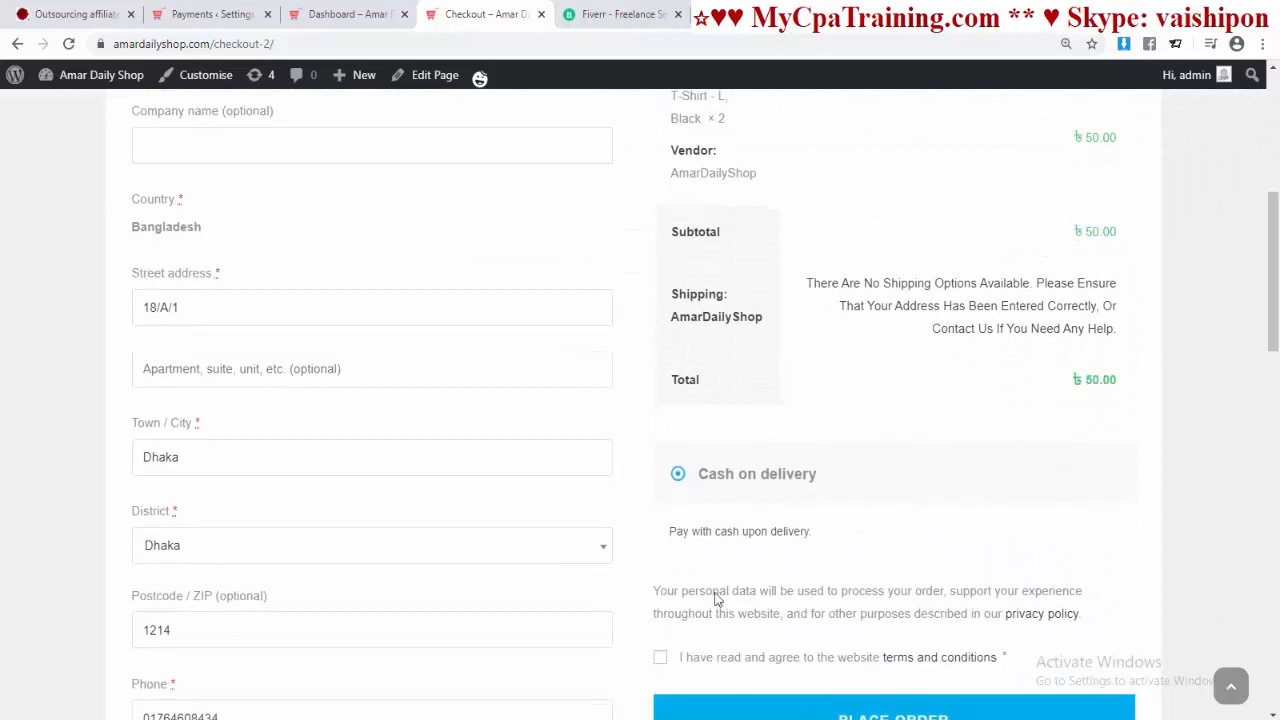
scroll(905, 483, "down", 2)
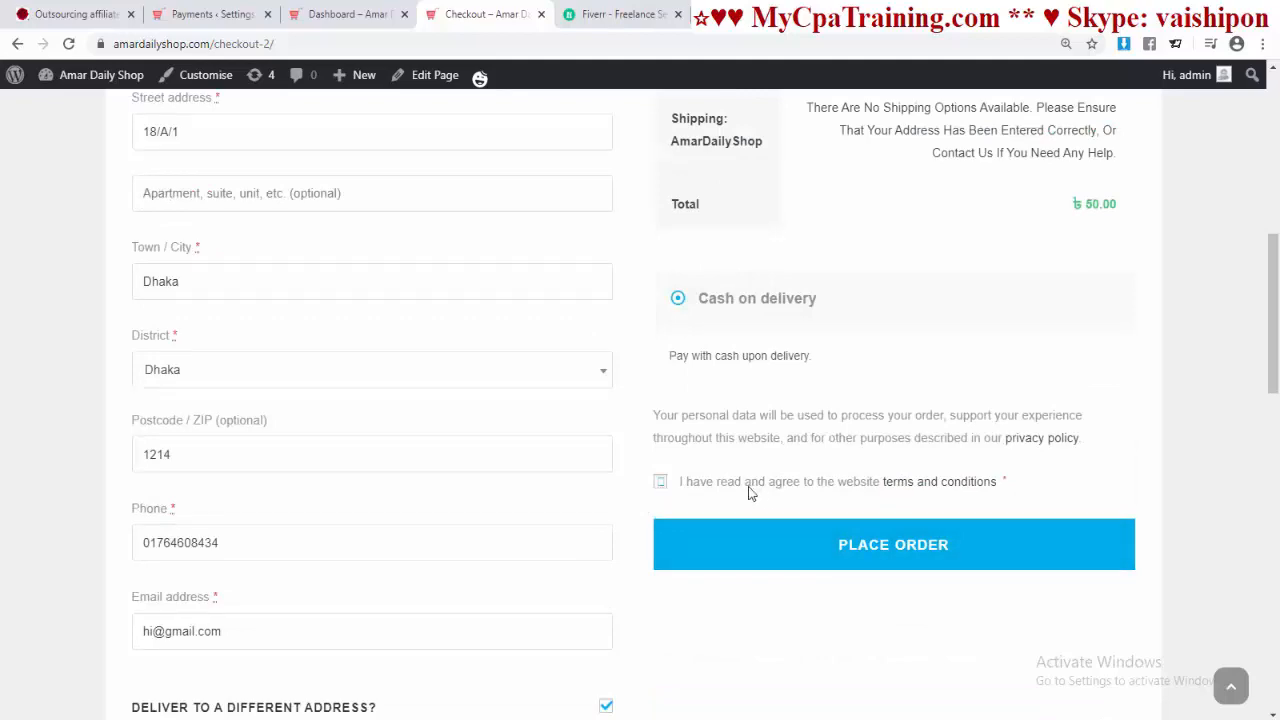
left_click(891, 544)
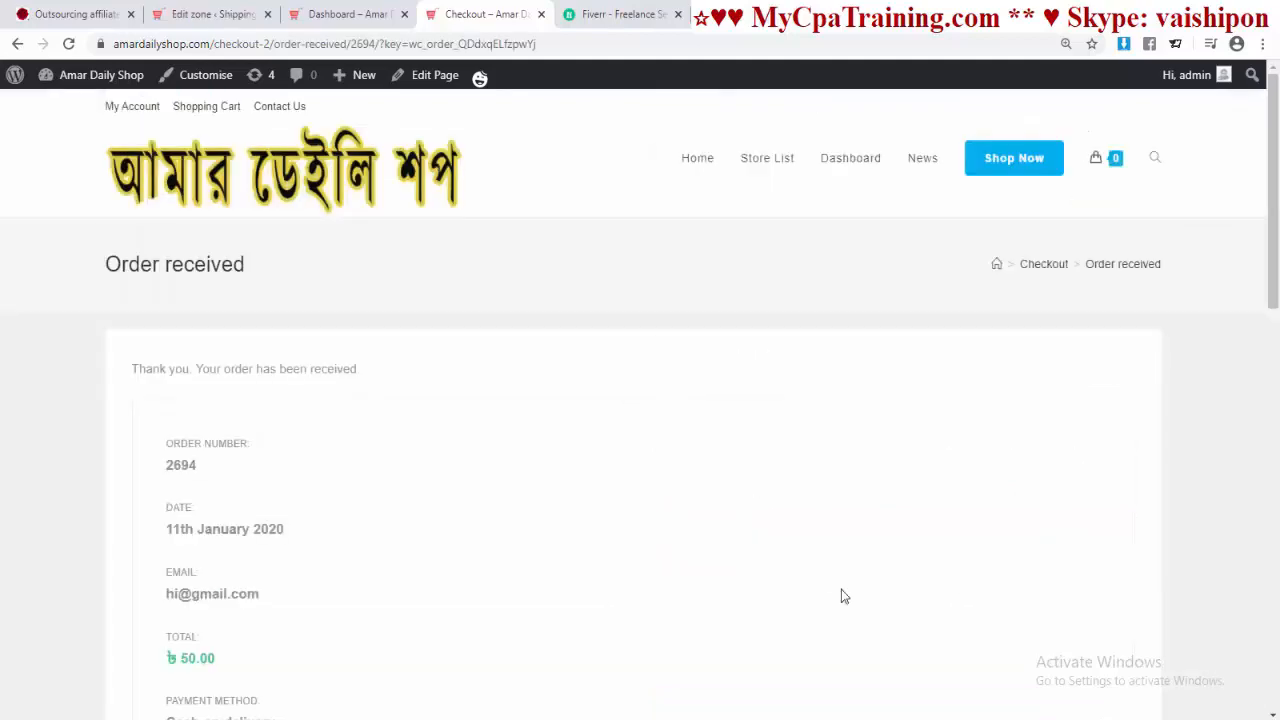
Step: Open the Orders list in the vendor dashboard to find the new T-Shirt order
scroll(841, 597, "down", 3)
key("ctrl+shift+Tab")
left_click(200, 262)
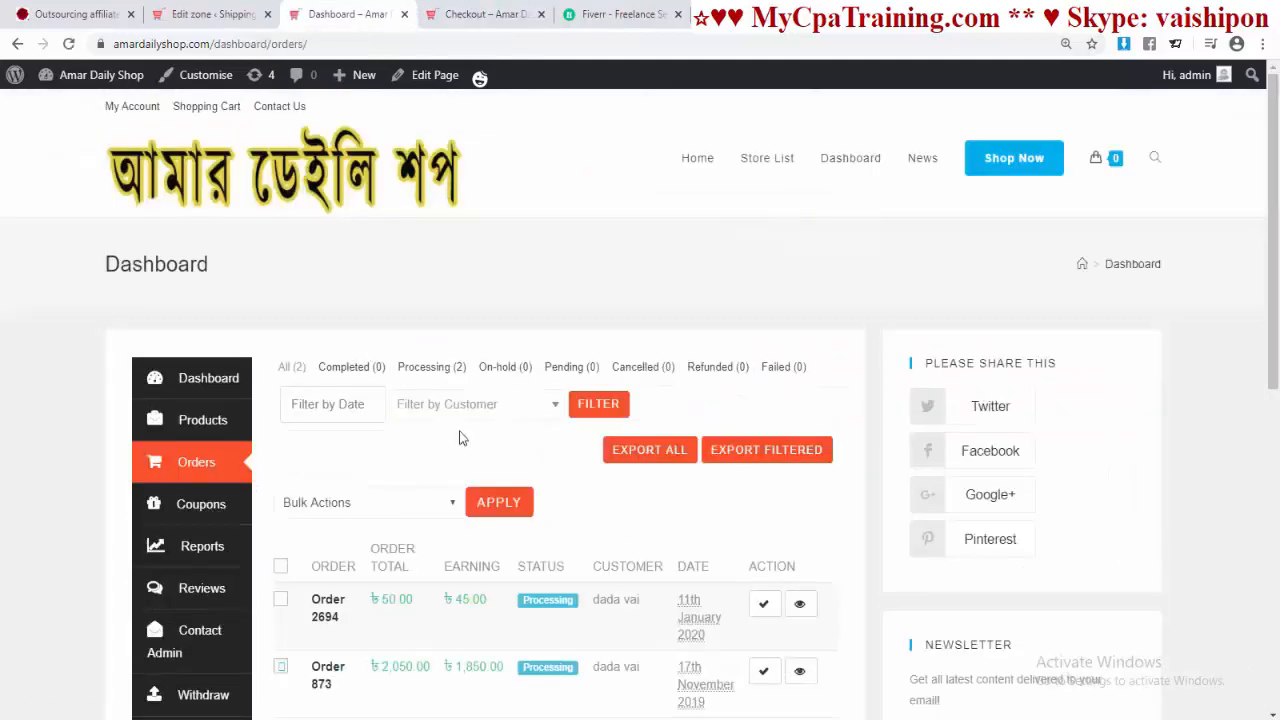
scroll(640, 570, "down", 2)
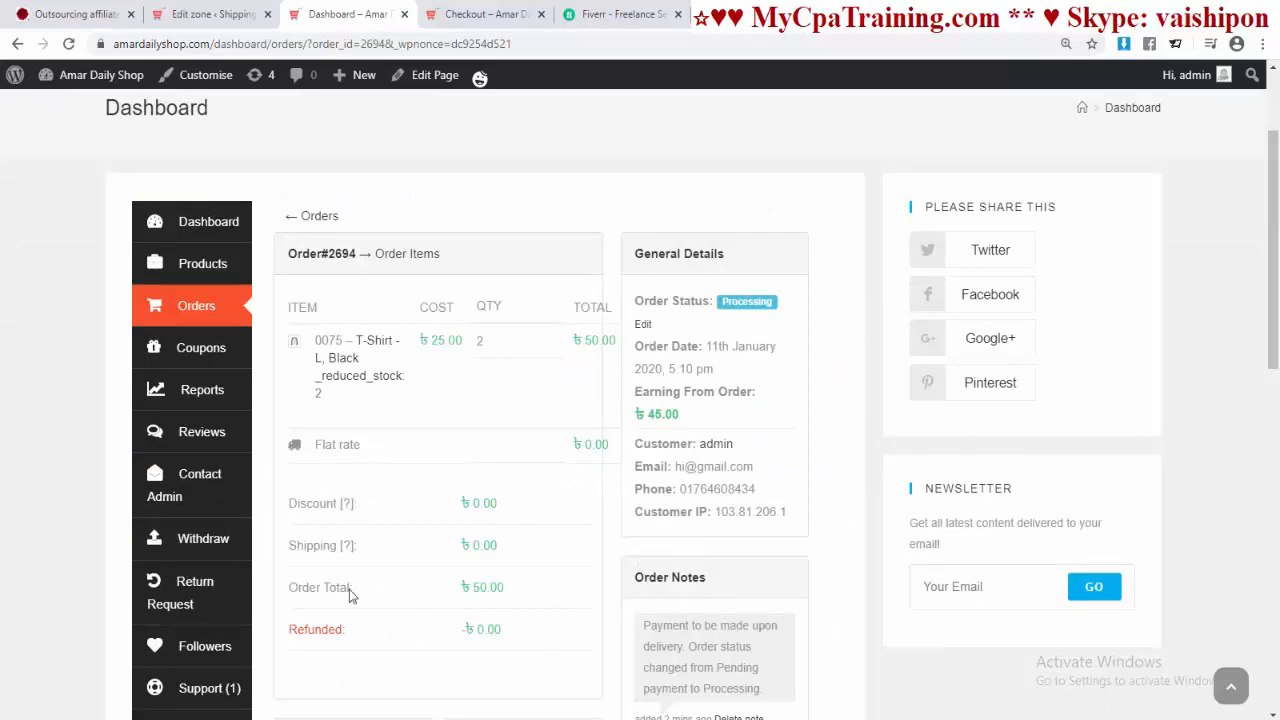
scroll(597, 537, "down", 2)
scroll(591, 534, "up", 3)
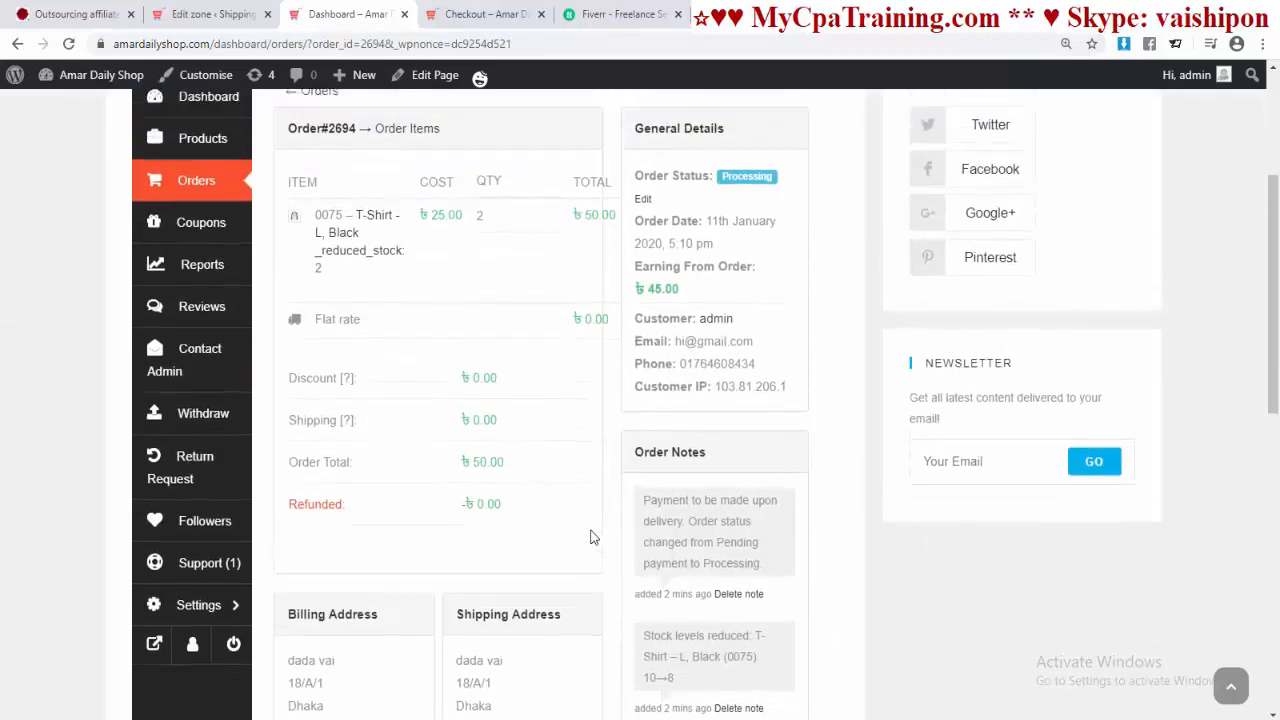
scroll(534, 548, "down", 5)
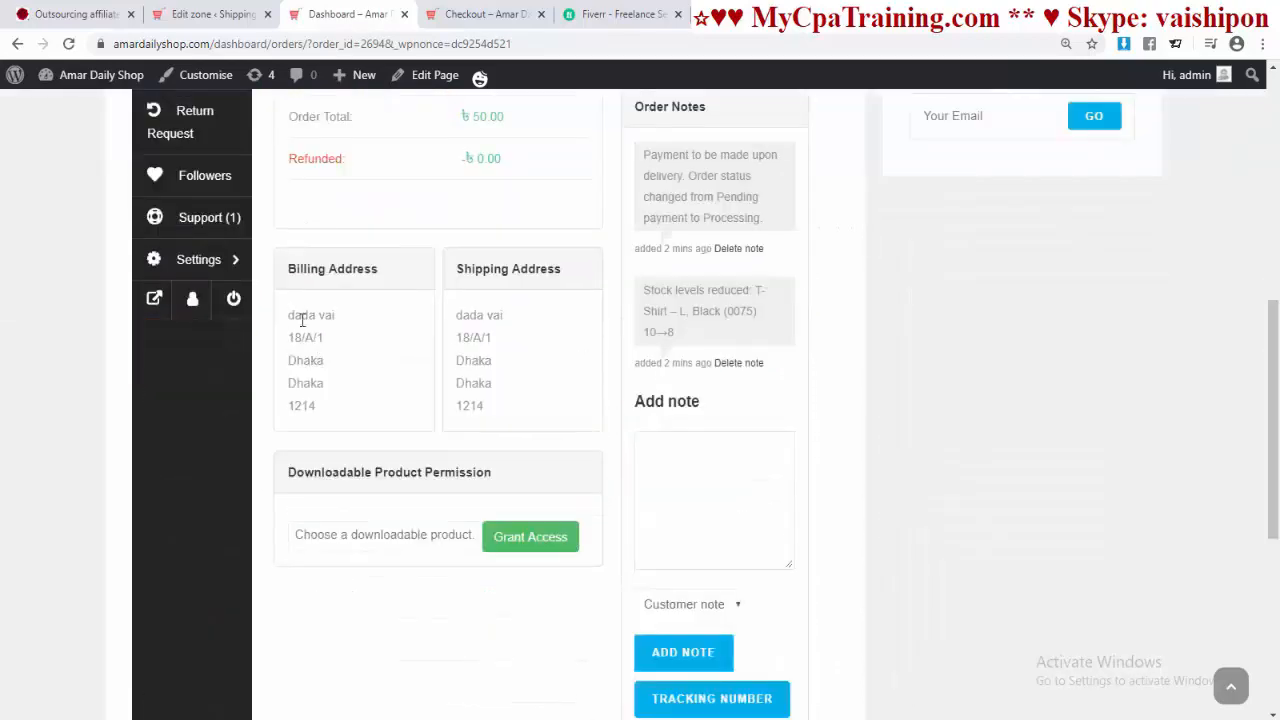
Step: Inspect the order's billing and shipping addresses
left_click_drag(290, 312, 363, 374)
left_click(465, 319)
left_click_drag(465, 319, 501, 431)
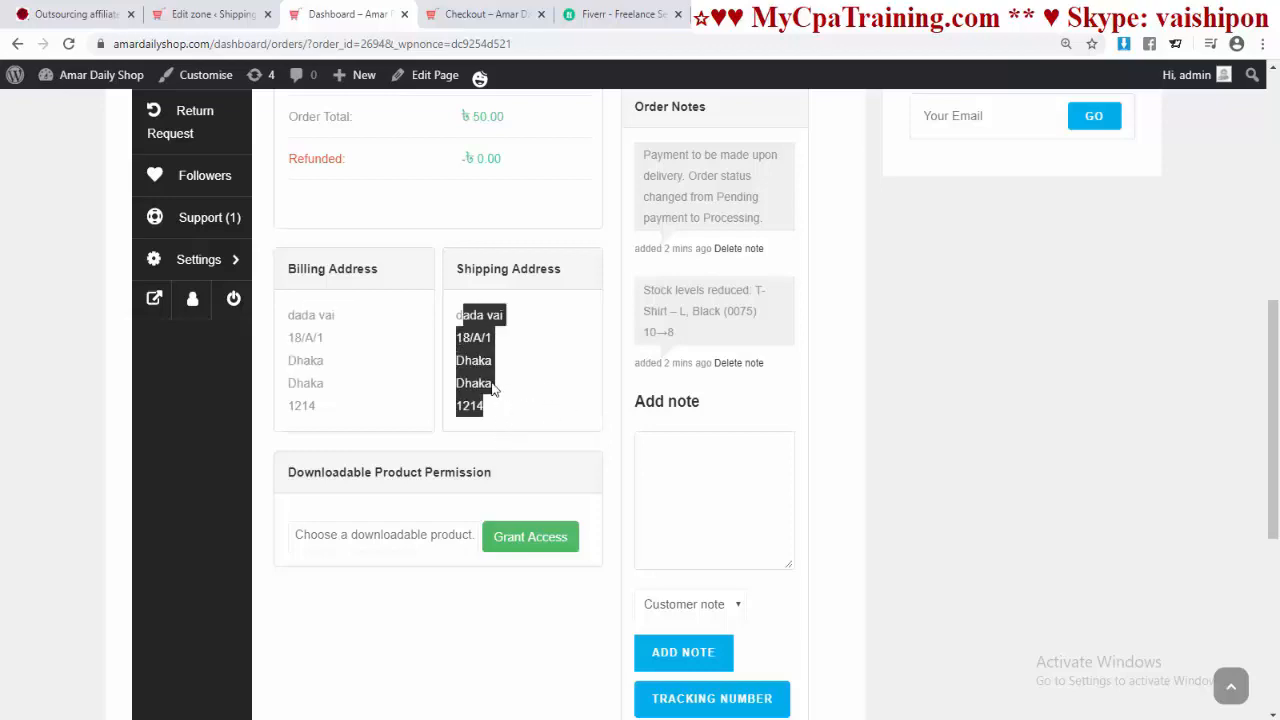
left_click(493, 390)
scroll(580, 350, "up", 3)
scroll(510, 420, "down", 2)
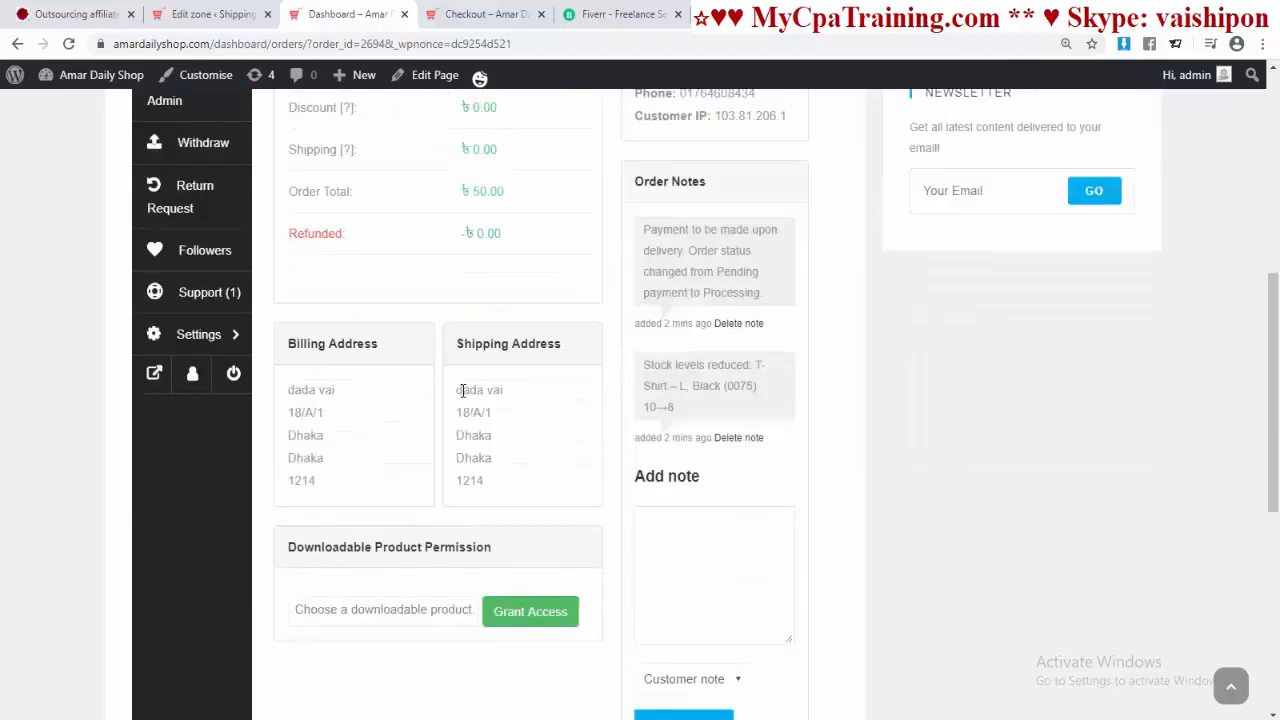
left_click_drag(462, 390, 513, 485)
scroll(600, 440, "up", 2)
scroll(600, 441, "down", 1)
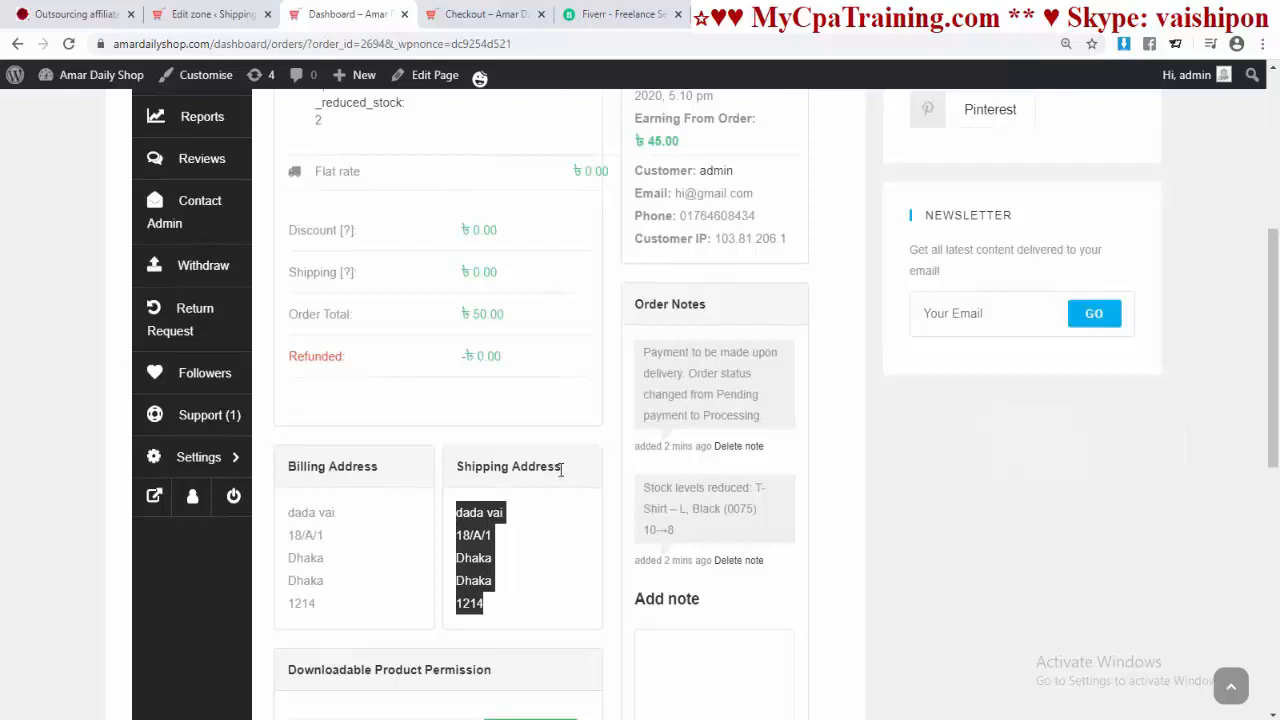
scroll(653, 548, "up", 3)
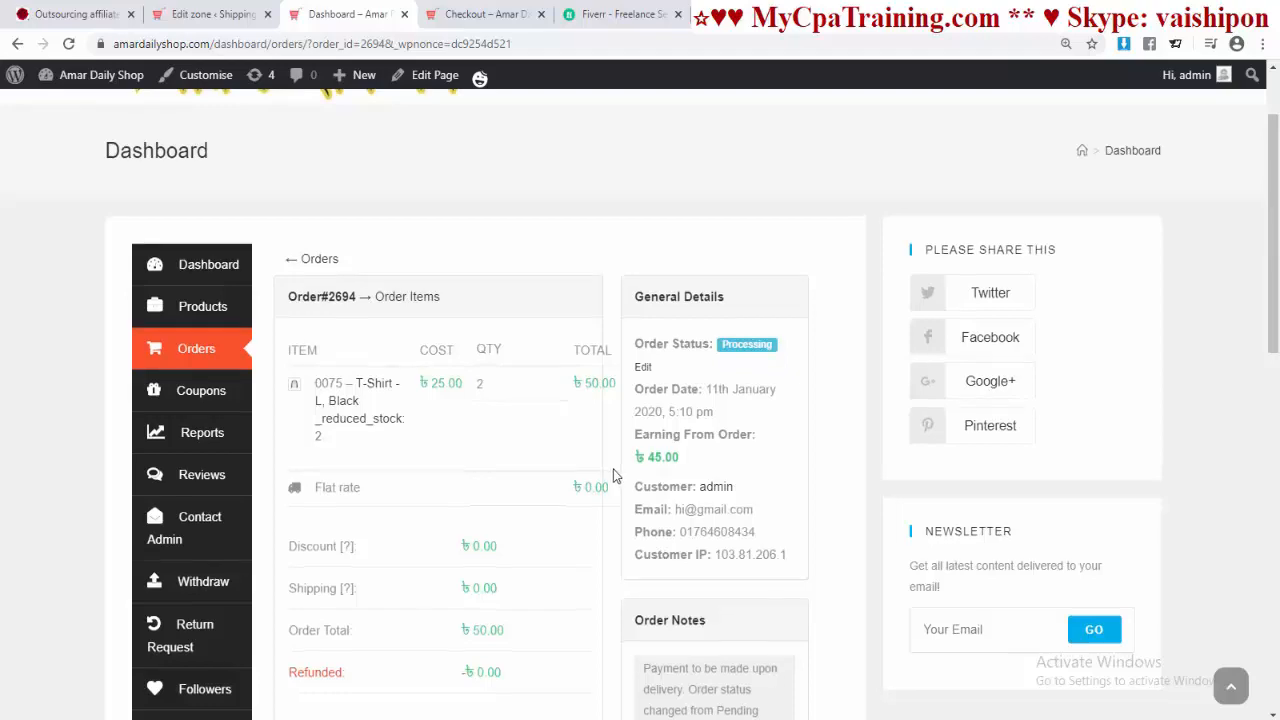
scroll(660, 512, "down", 3)
scroll(560, 560, "down", 1)
scroll(560, 523, "up", 5)
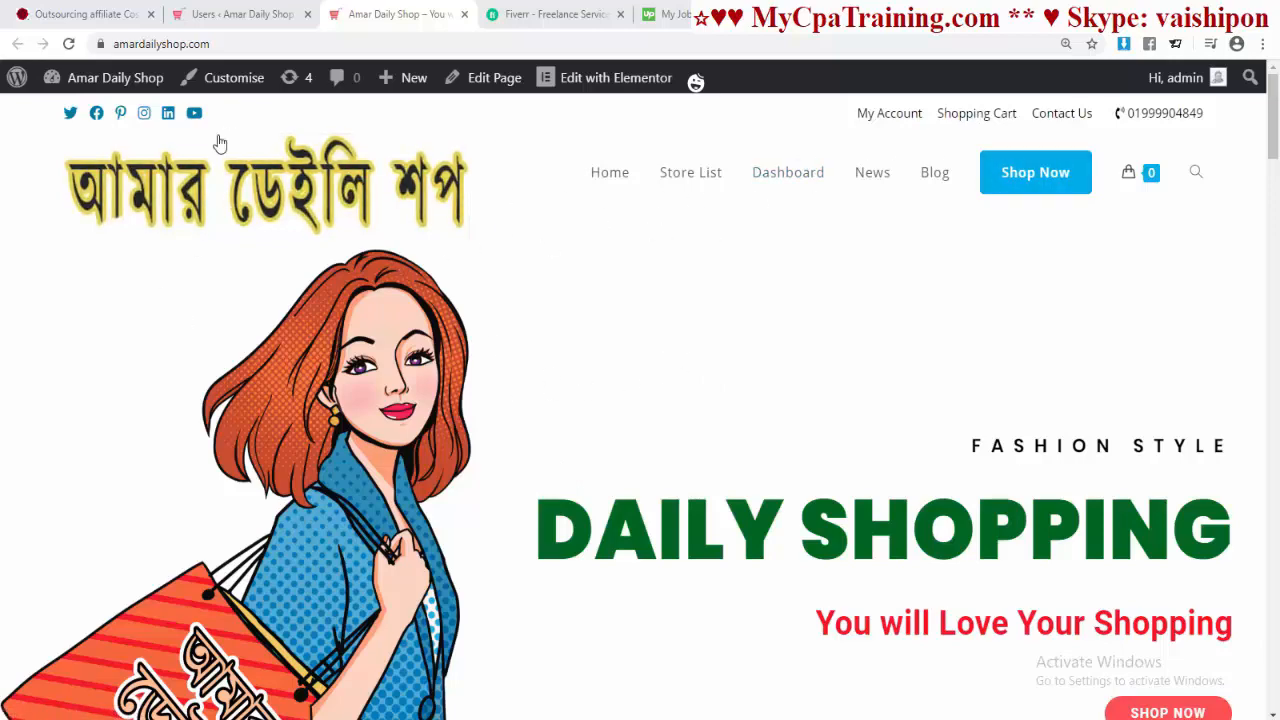
Step: Change the header height under Header > General from 74 to 50 px and publish
left_click(233, 82)
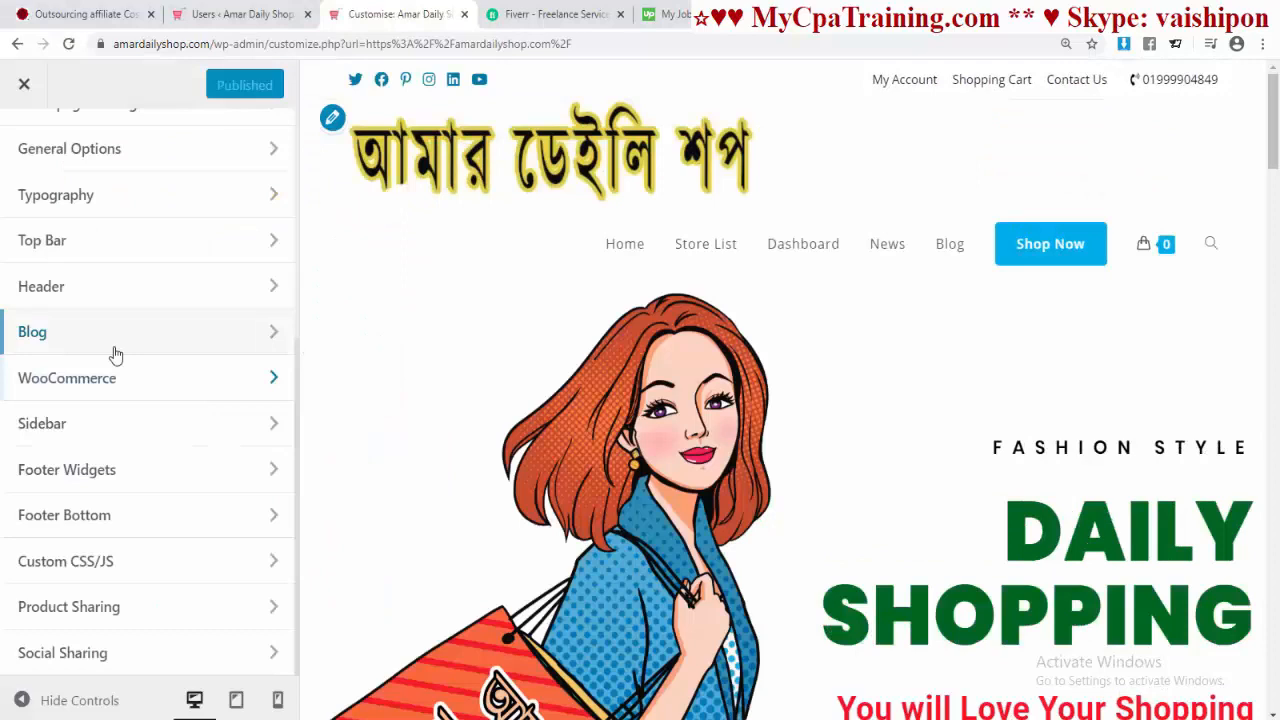
left_click(163, 293)
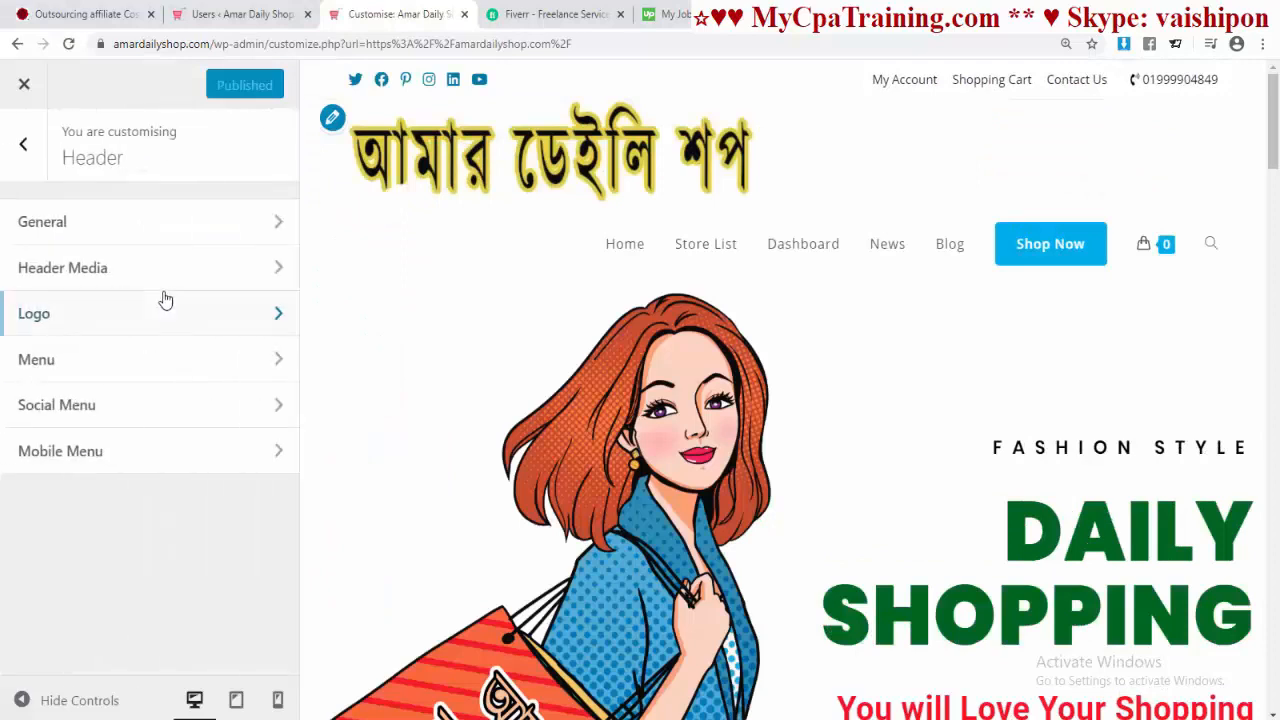
left_click(100, 226)
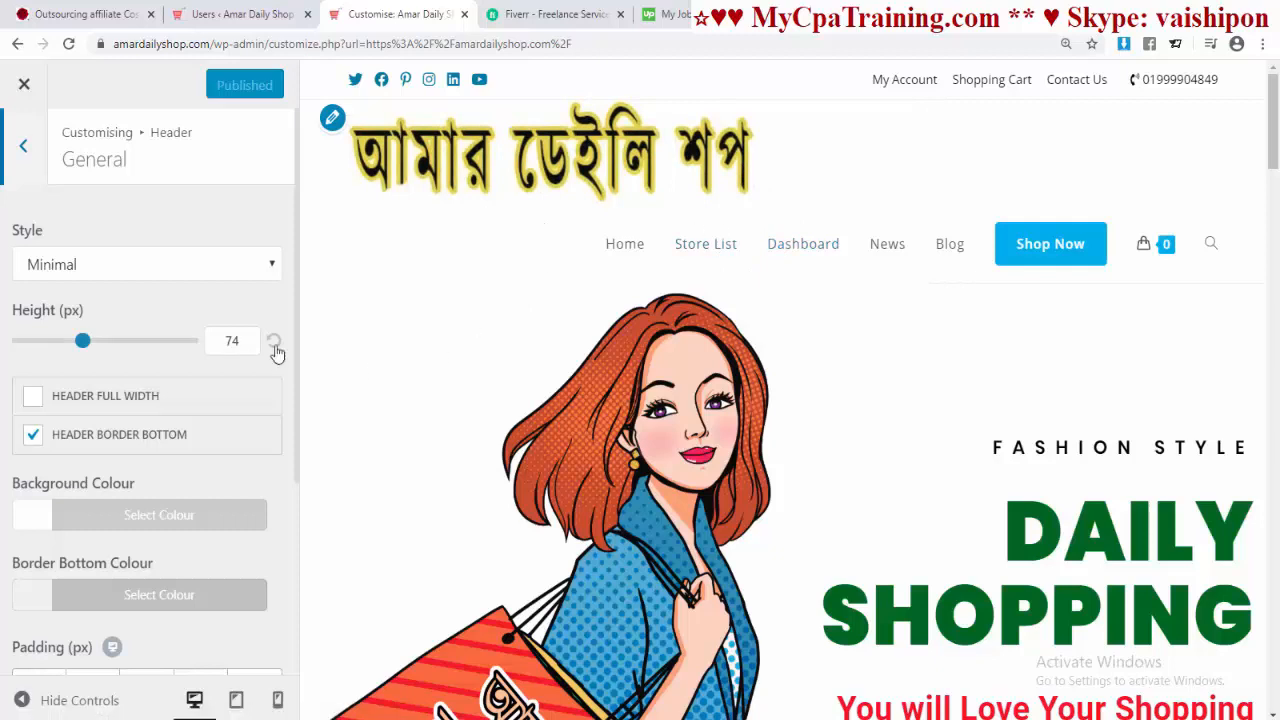
left_click(236, 341)
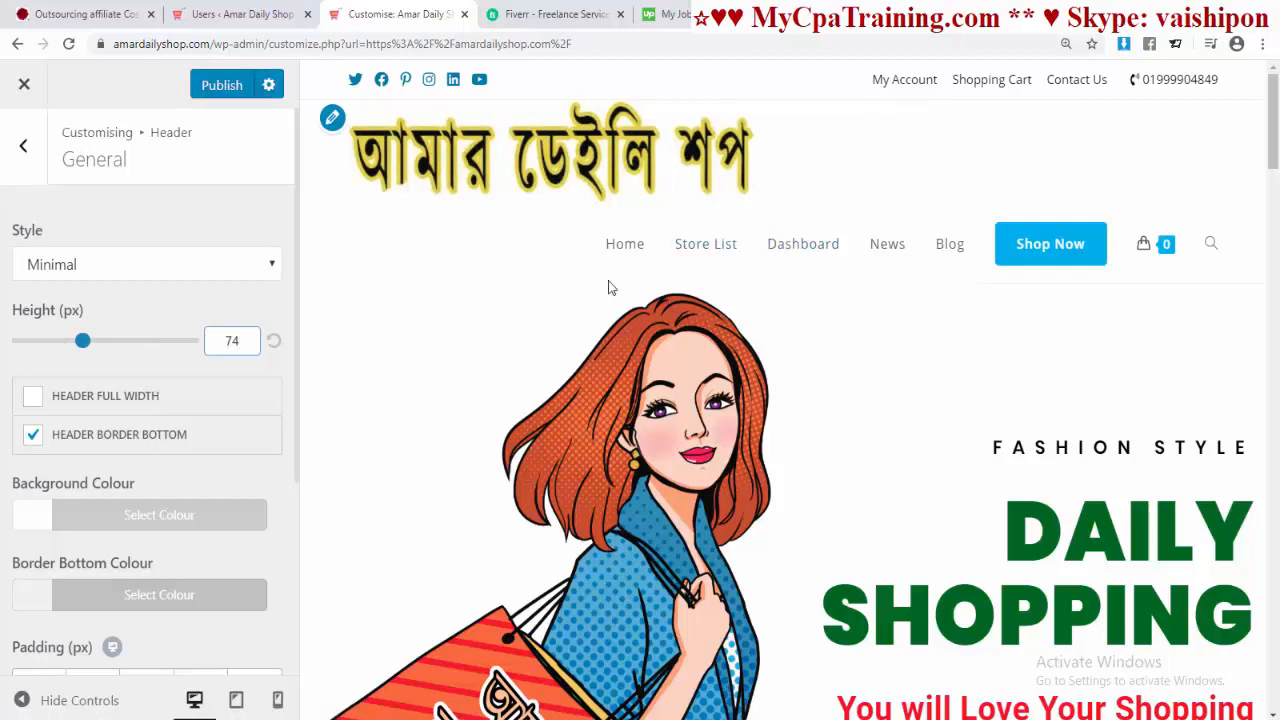
double_click(240, 341)
type("50")
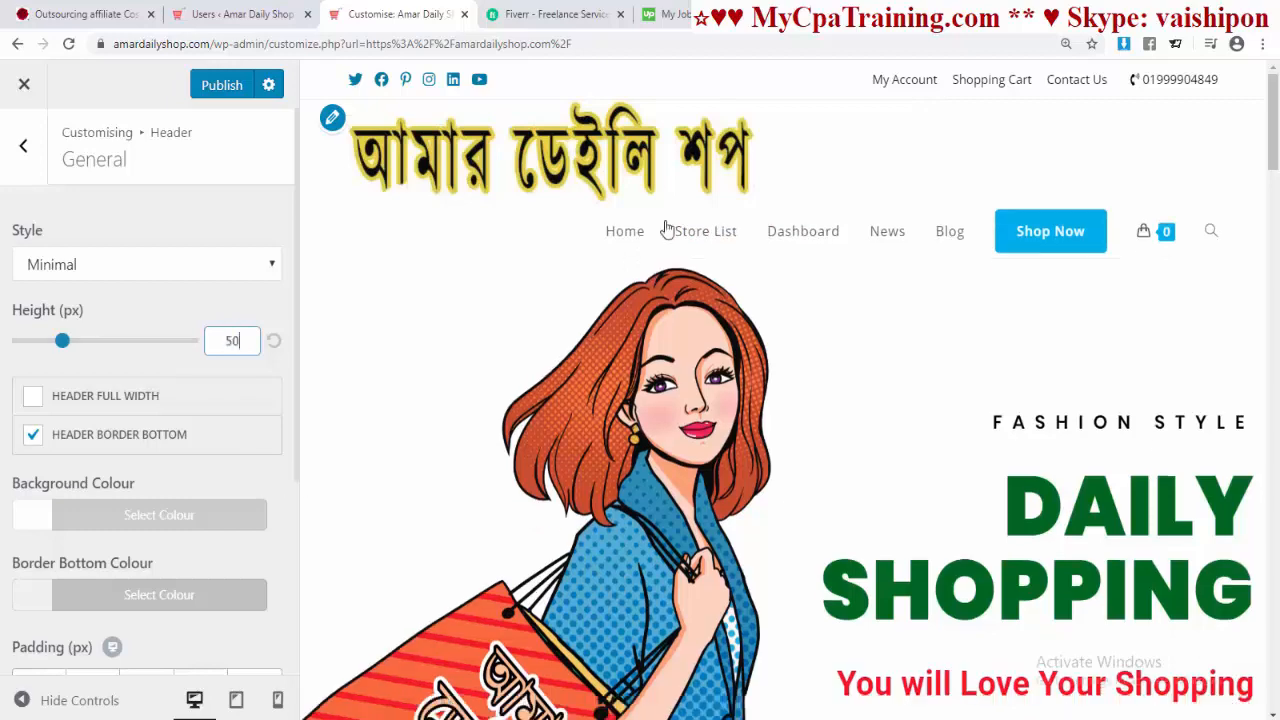
left_click(222, 85)
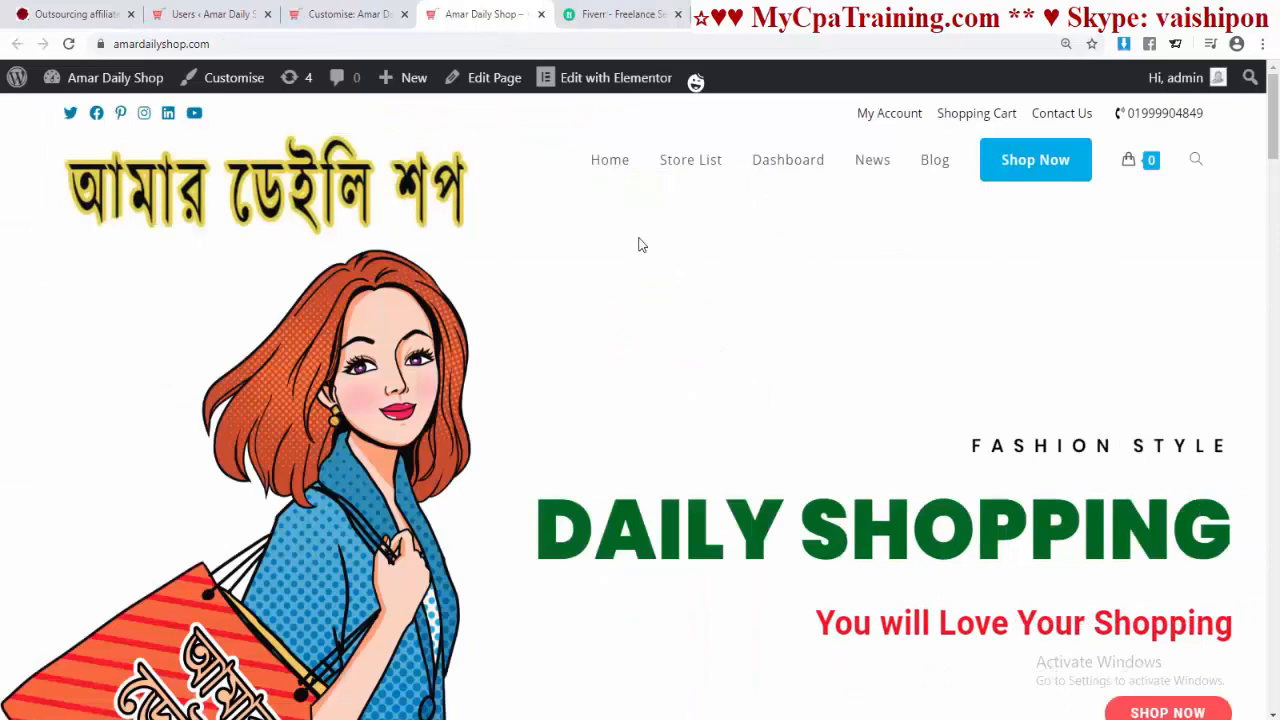
left_click(348, 14)
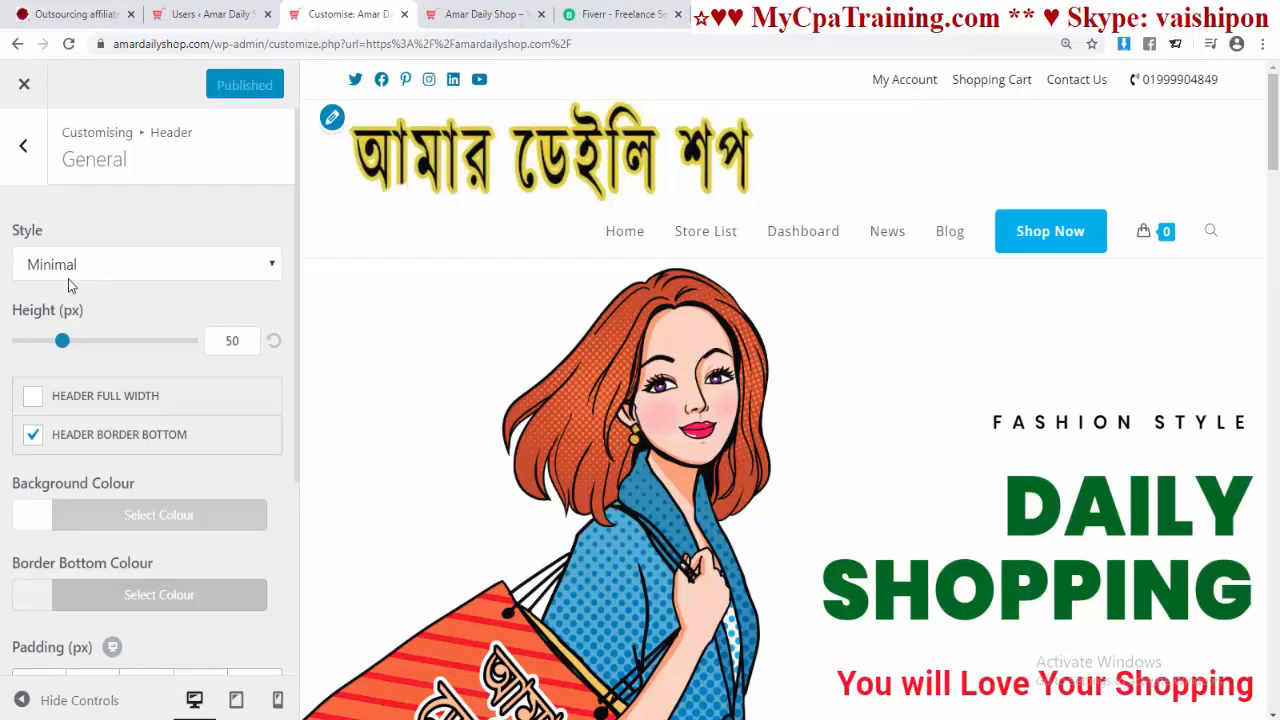
Step: Preview the Transparent, Top Menu, Full Screen and Centre header styles
left_click(262, 272)
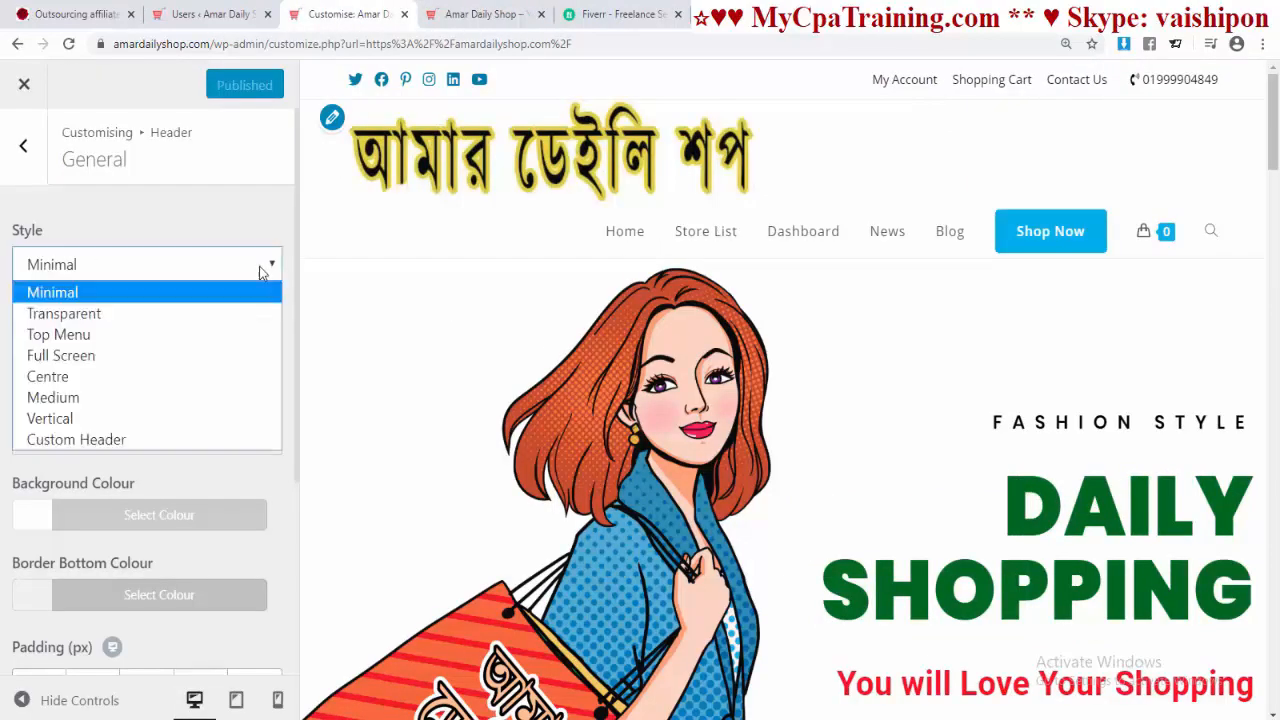
left_click(63, 316)
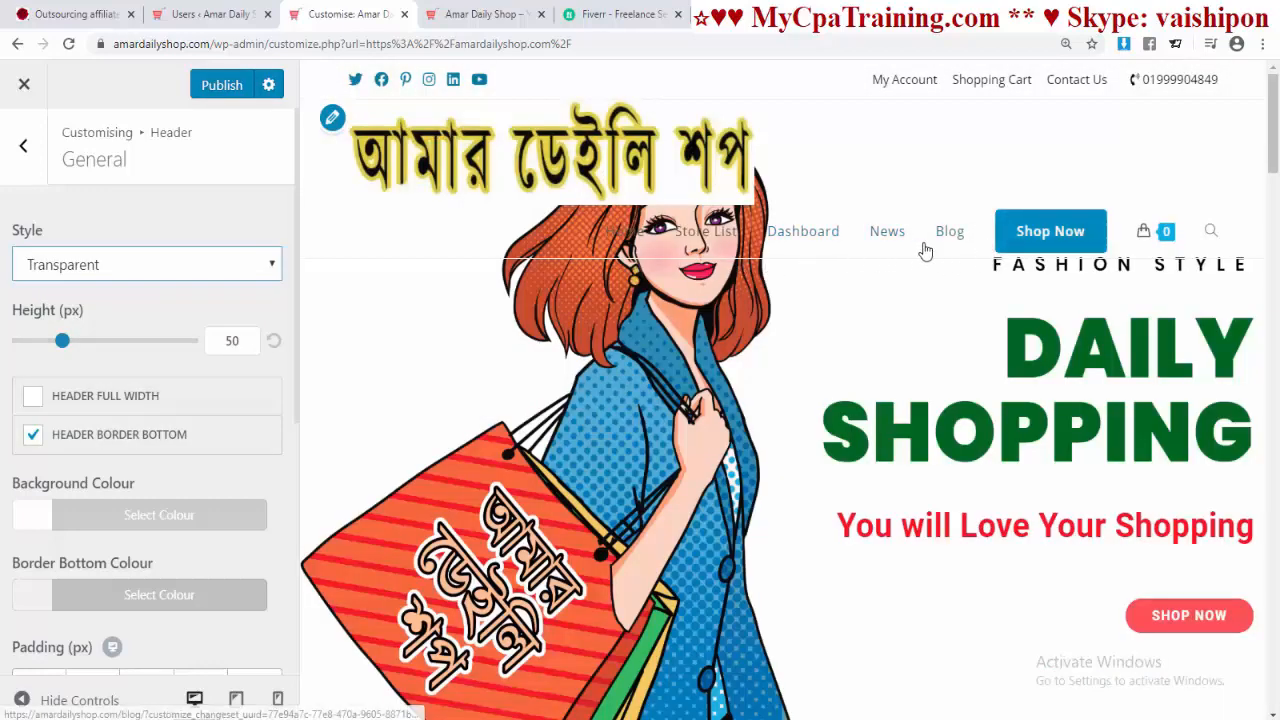
left_click(272, 268)
left_click(151, 334)
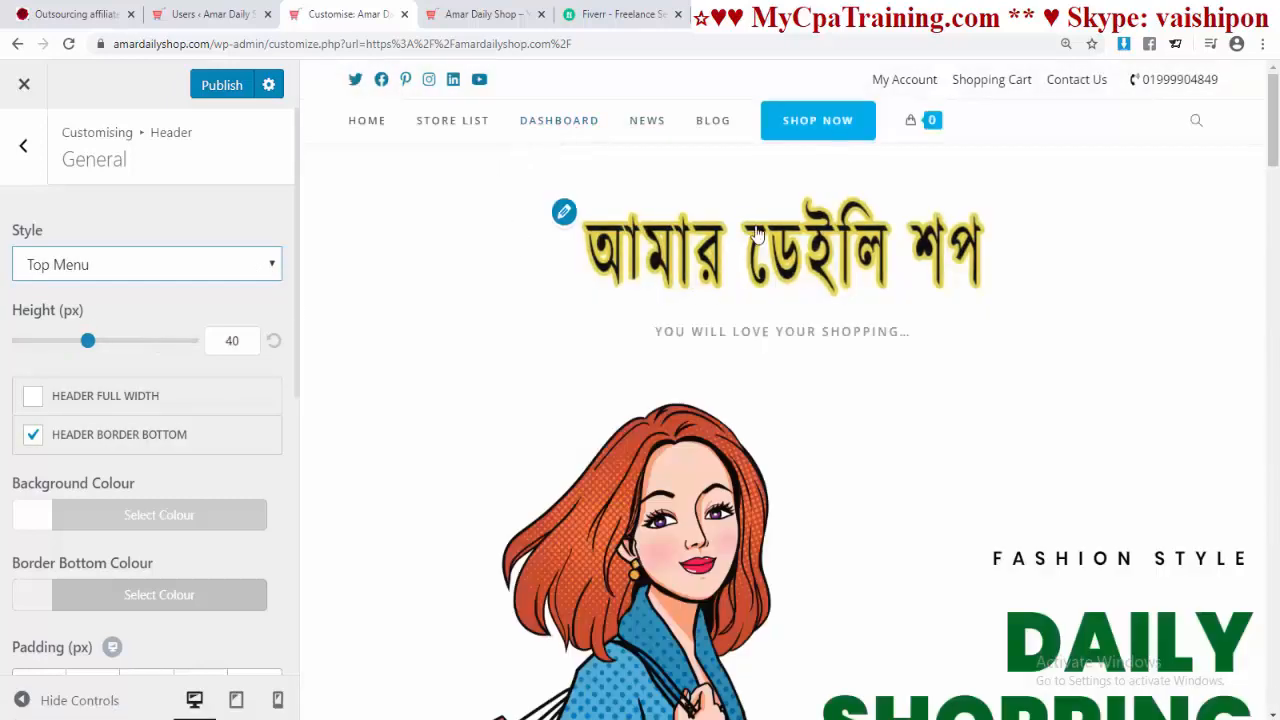
left_click(272, 264)
left_click(170, 356)
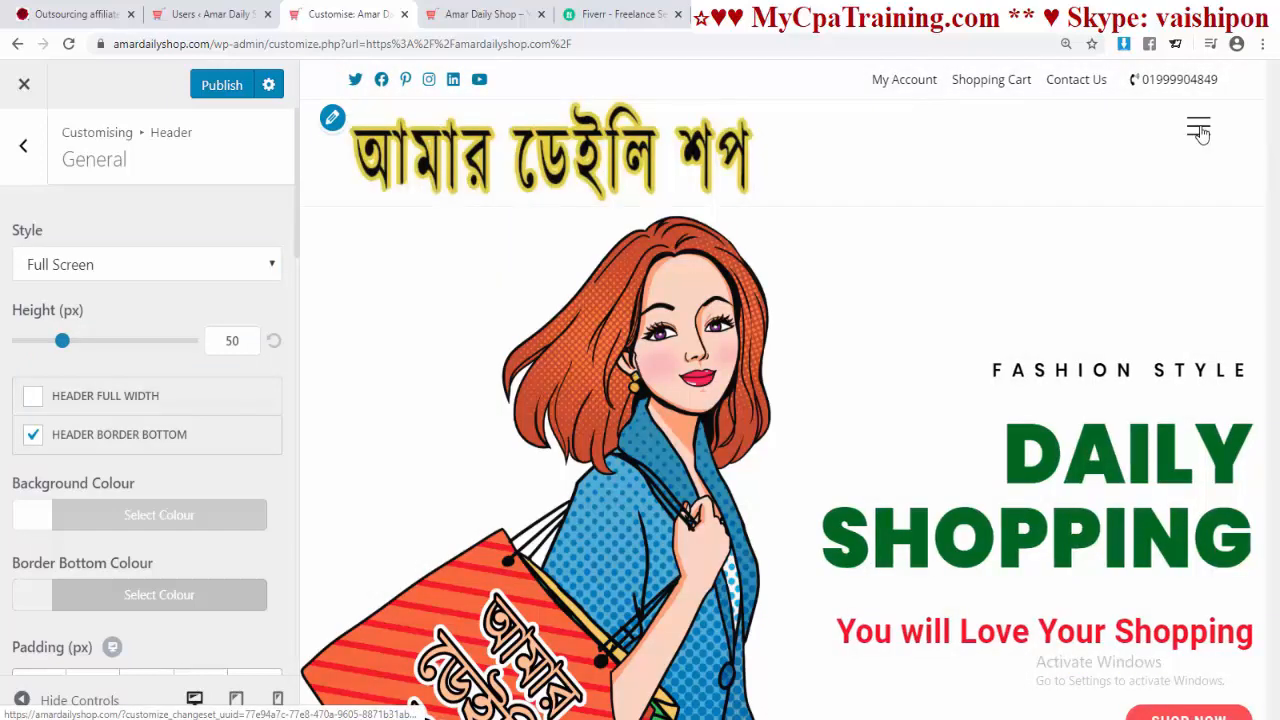
left_click(1198, 131)
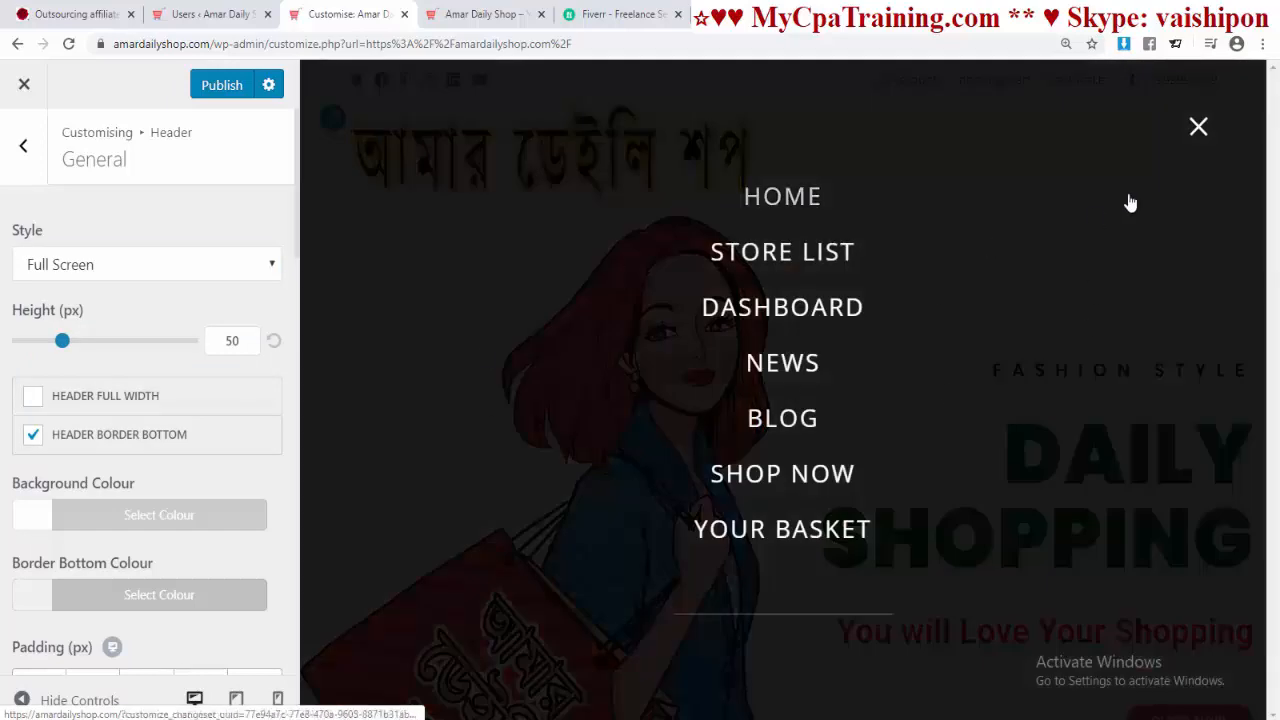
left_click(1198, 126)
left_click(150, 264)
left_click(125, 377)
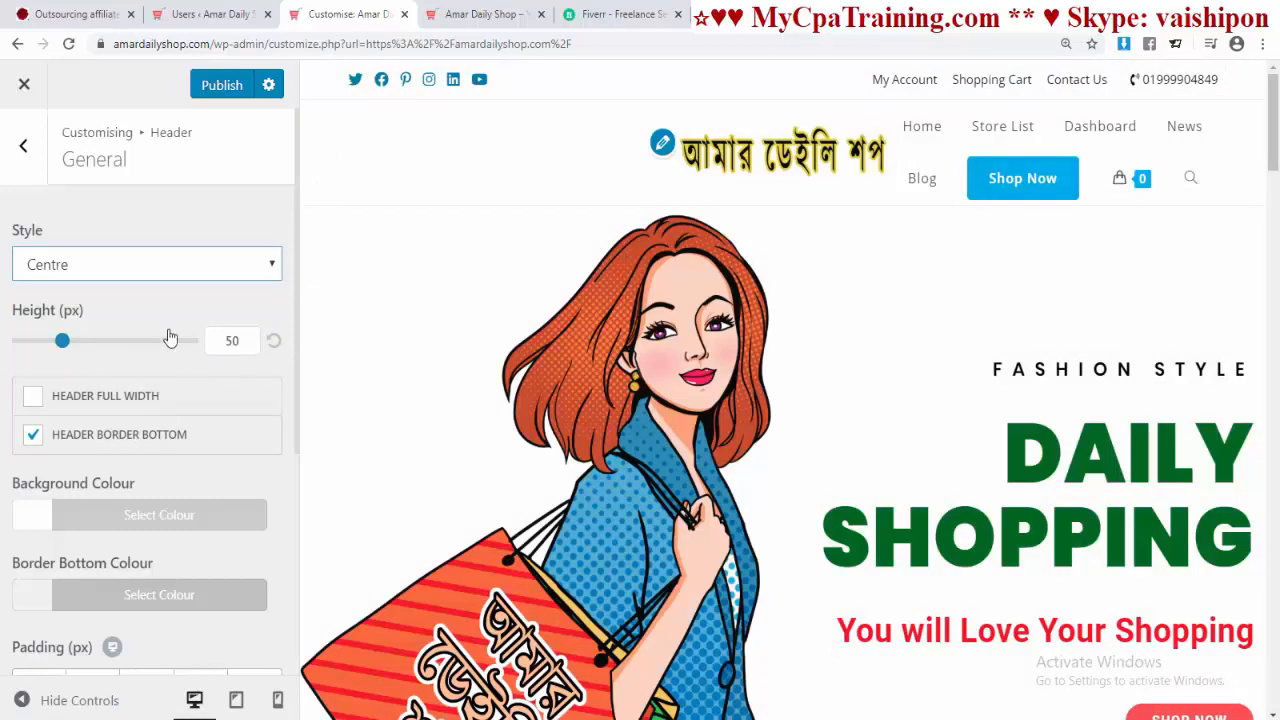
Step: Publish the Medium header style and check it on the live site
left_click(273, 277)
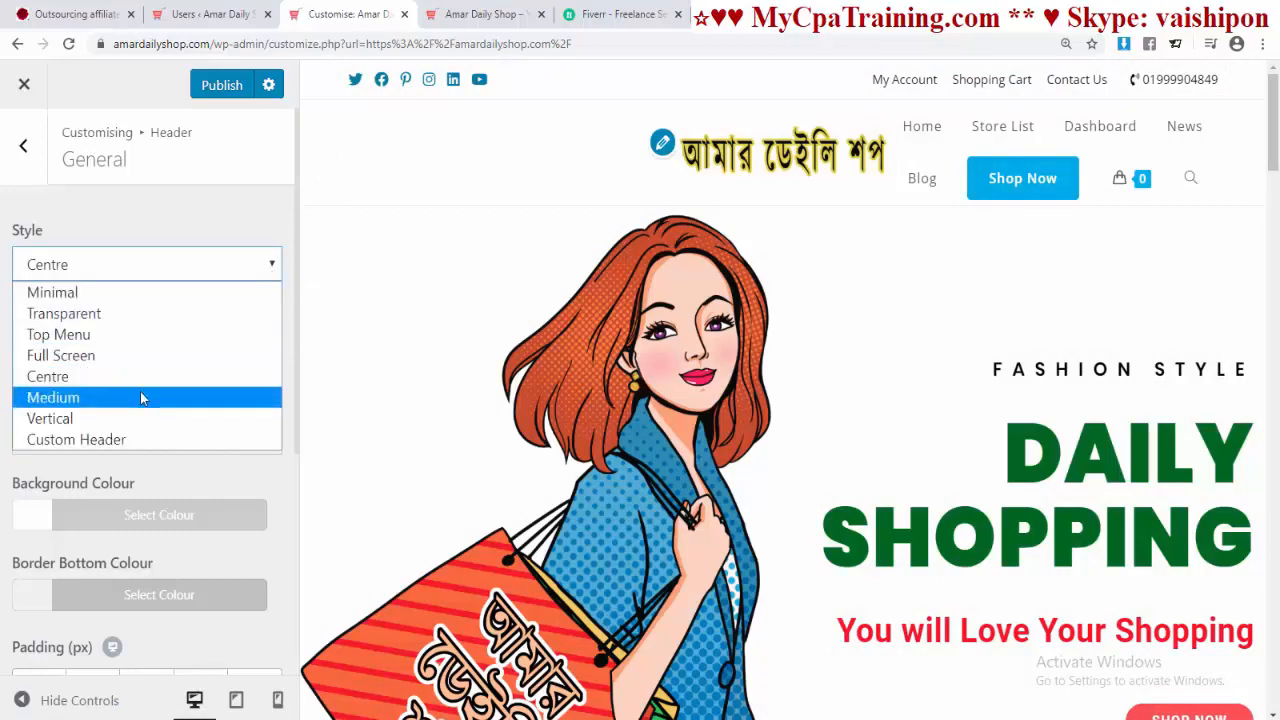
left_click(140, 391)
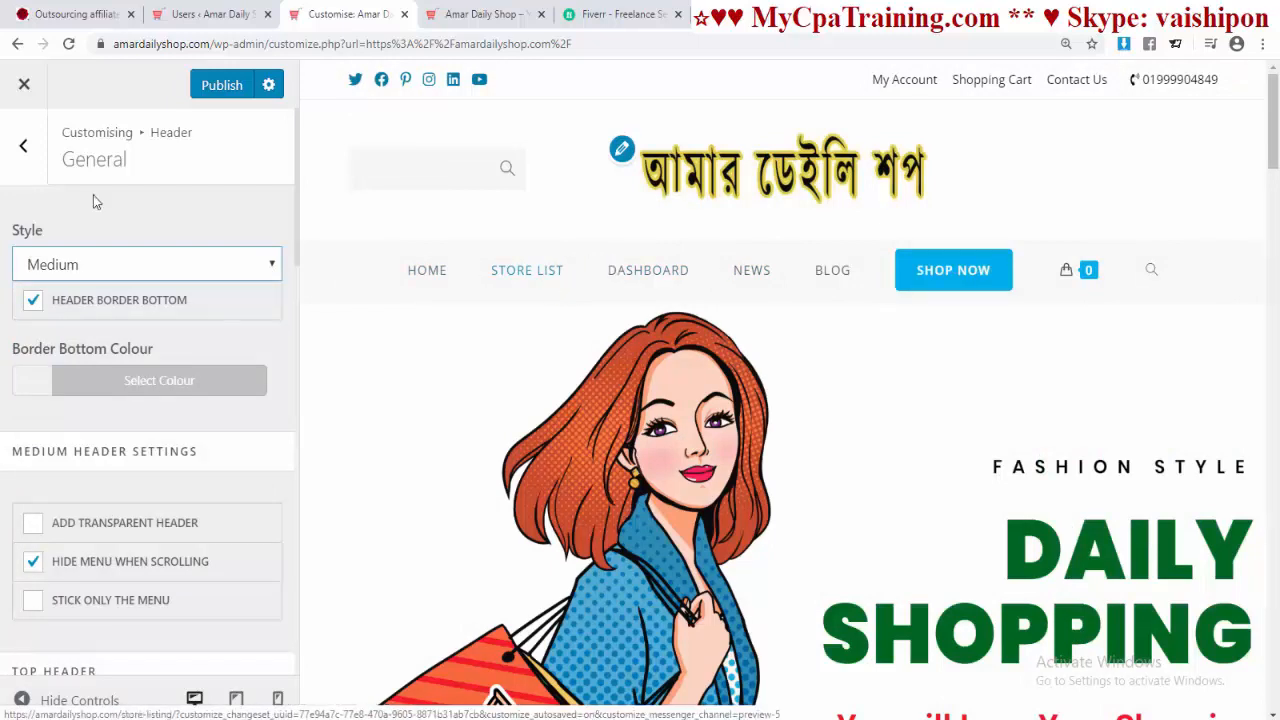
left_click(220, 86)
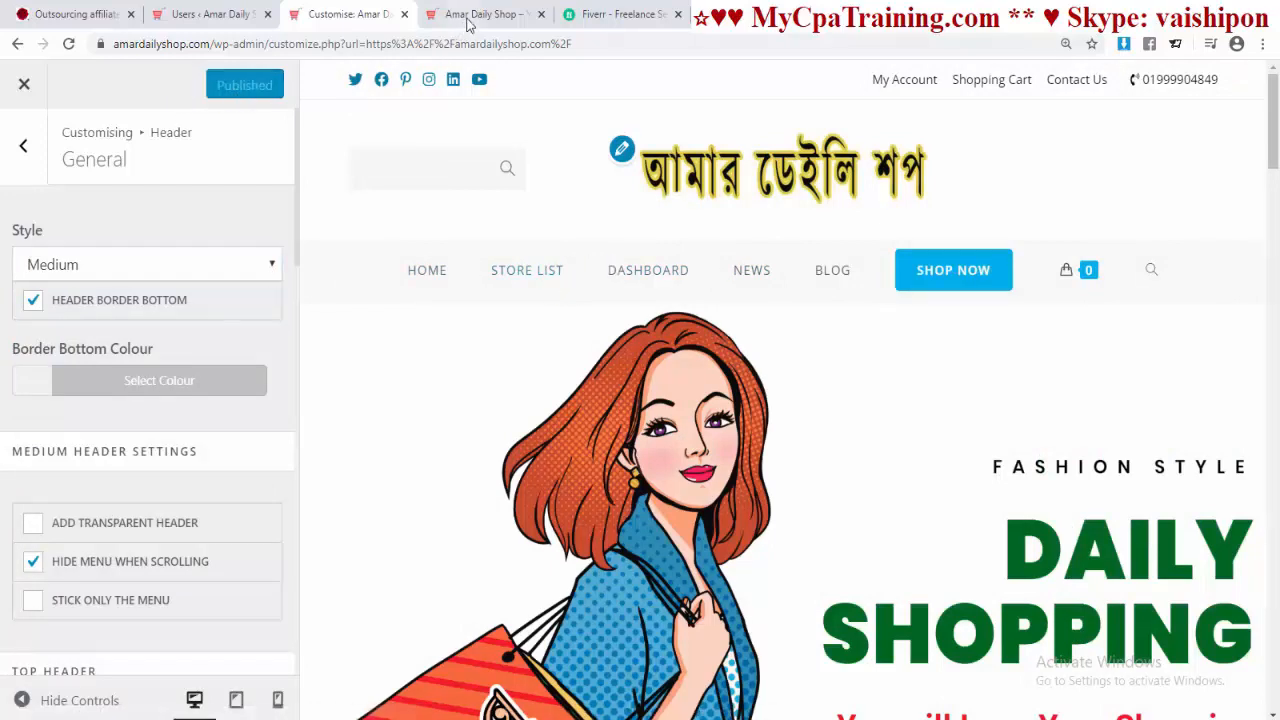
left_click(478, 14)
left_click(345, 14)
Step: Try the Vertical style, then publish the Minimal header style and reload the live site
left_click(269, 264)
left_click(130, 421)
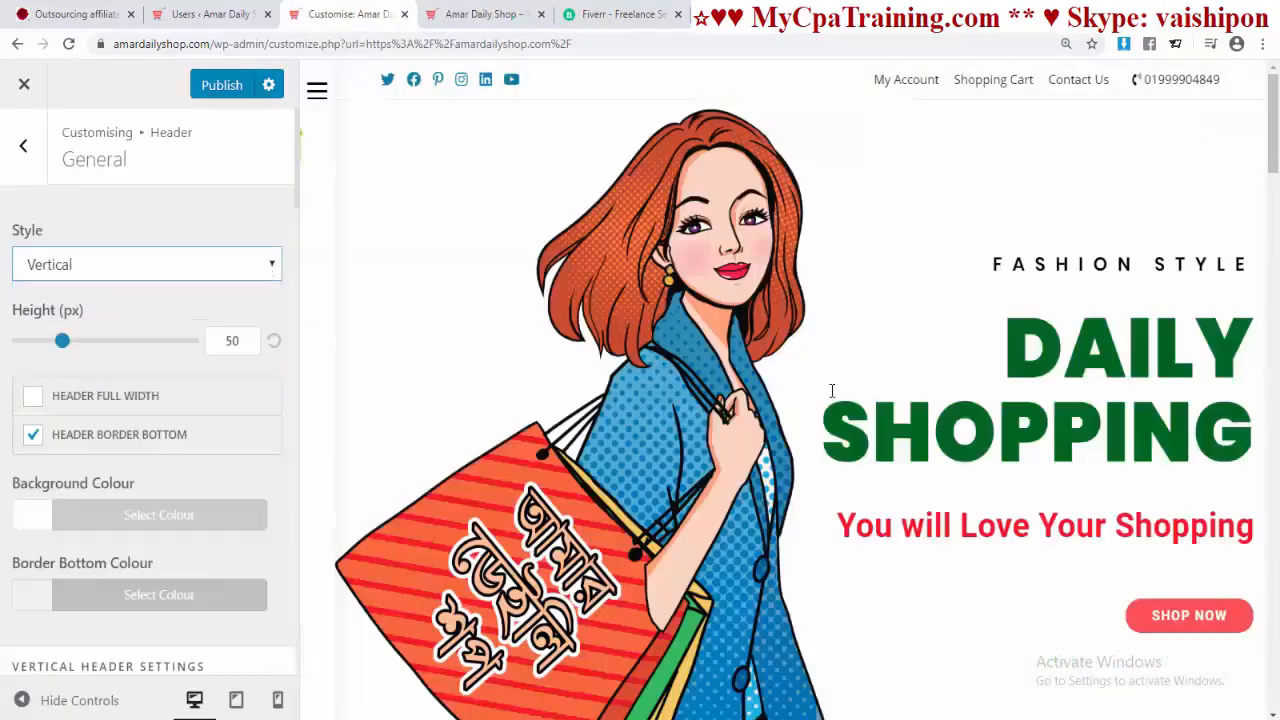
left_click(317, 92)
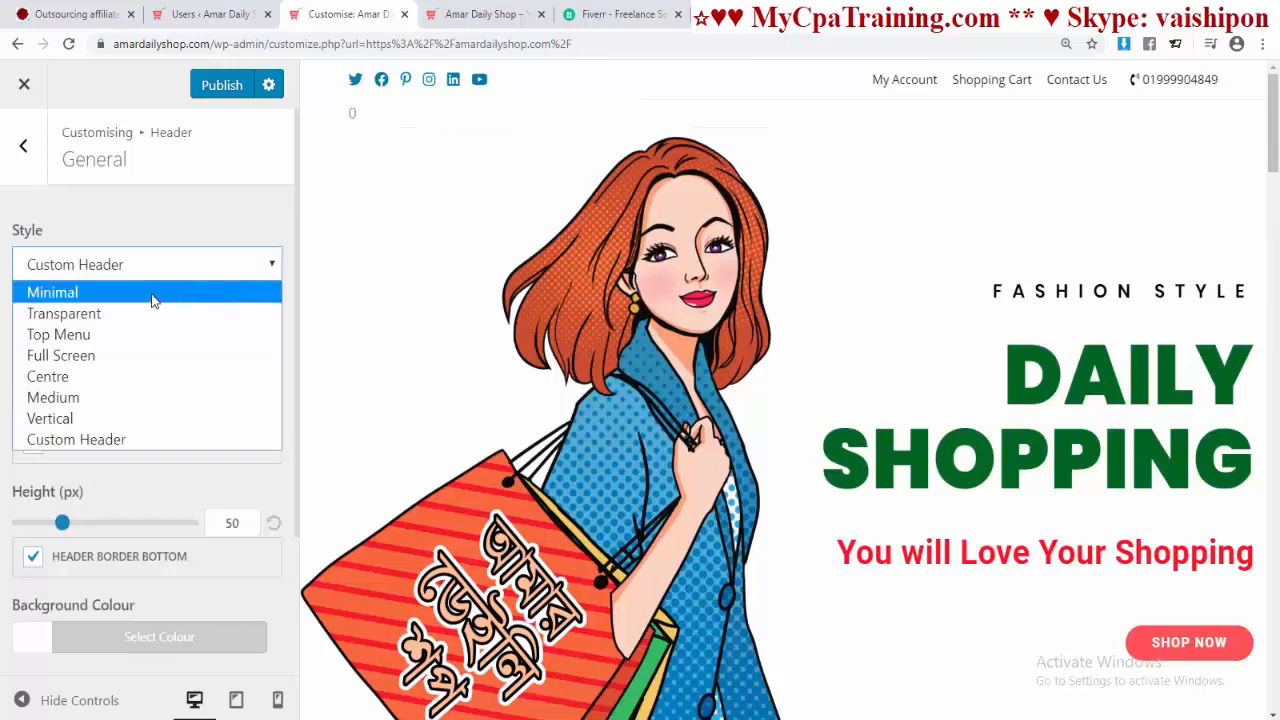
left_click(152, 298)
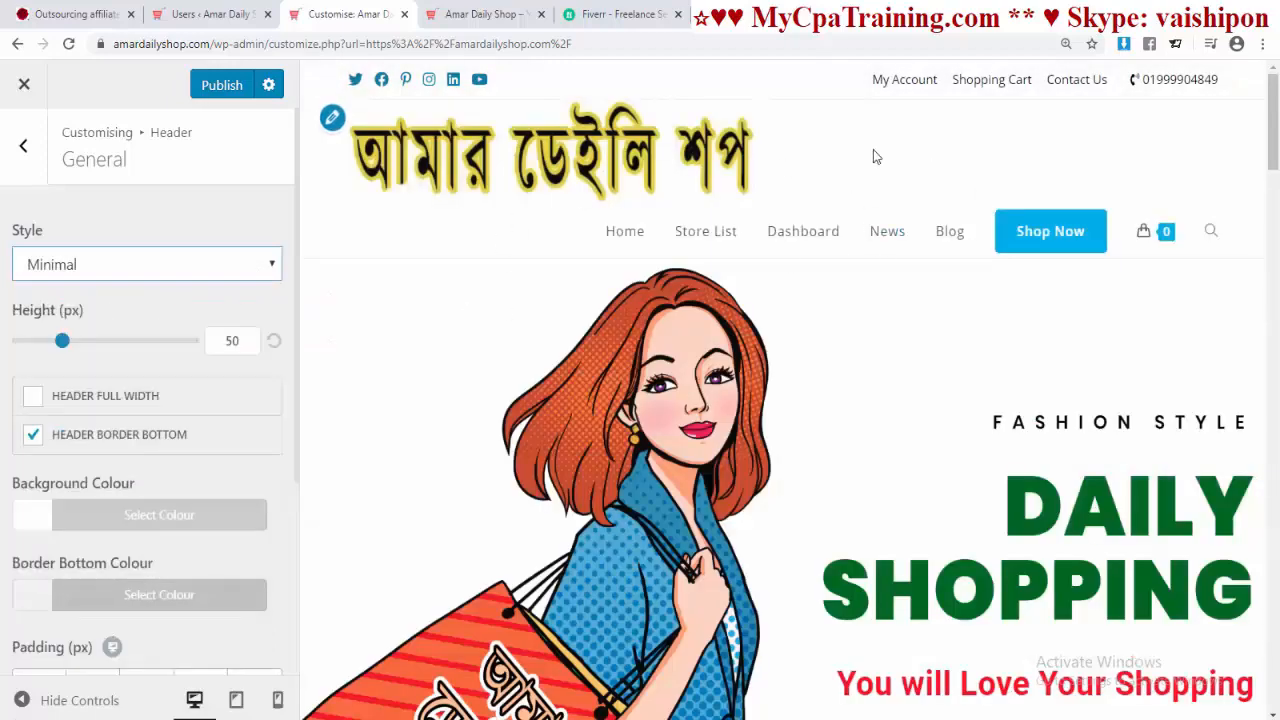
left_click(222, 96)
left_click(485, 14)
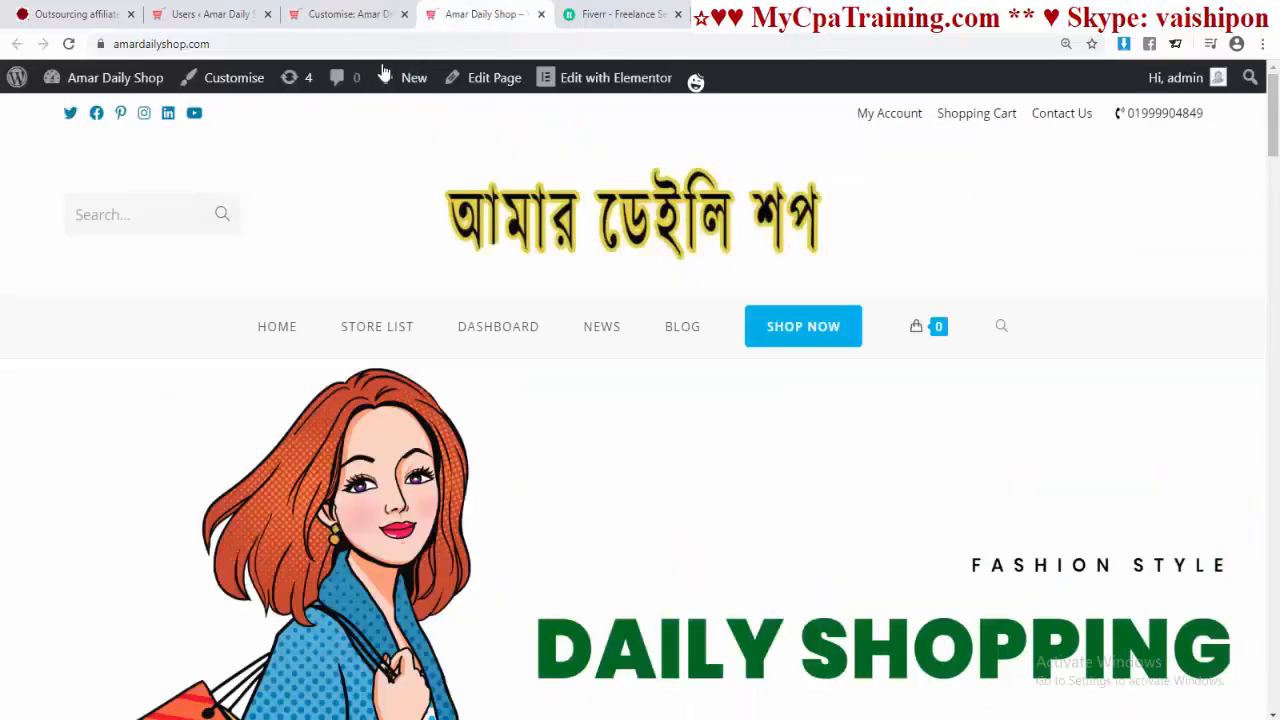
left_click(345, 47)
key("Return")
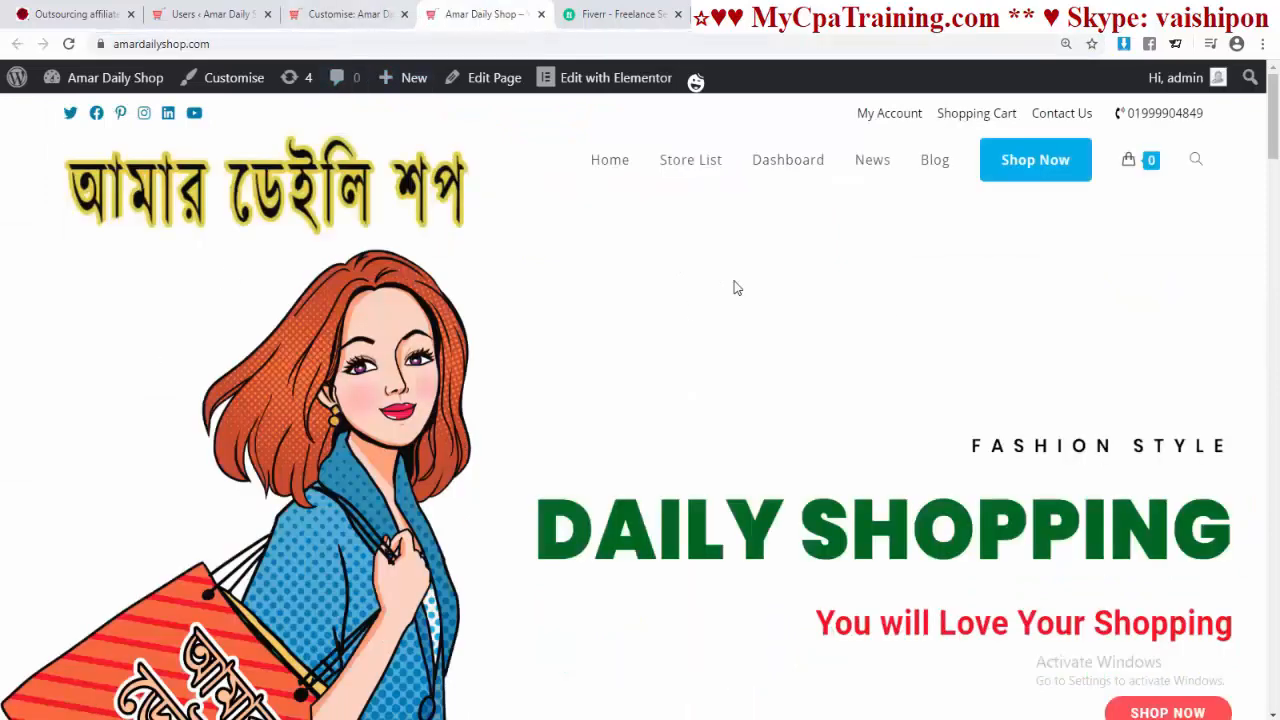
key("ctrl+shift+Tab")
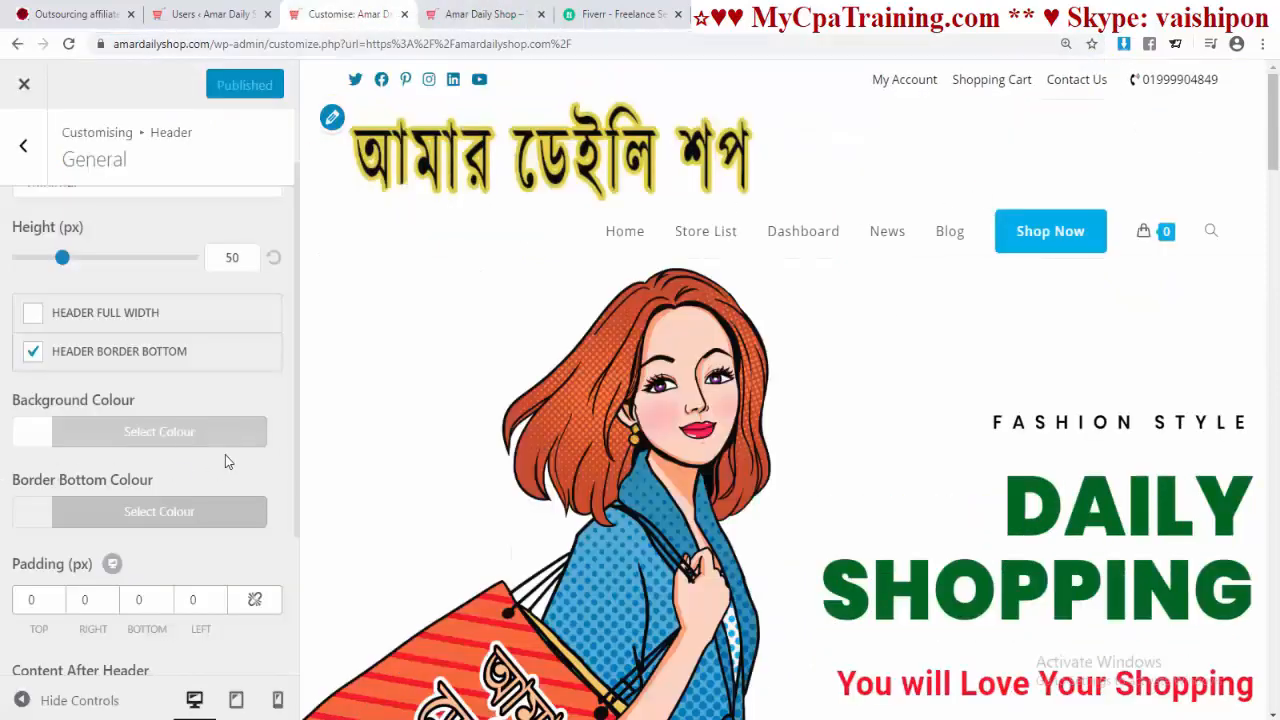
scroll(223, 456, "down", 2)
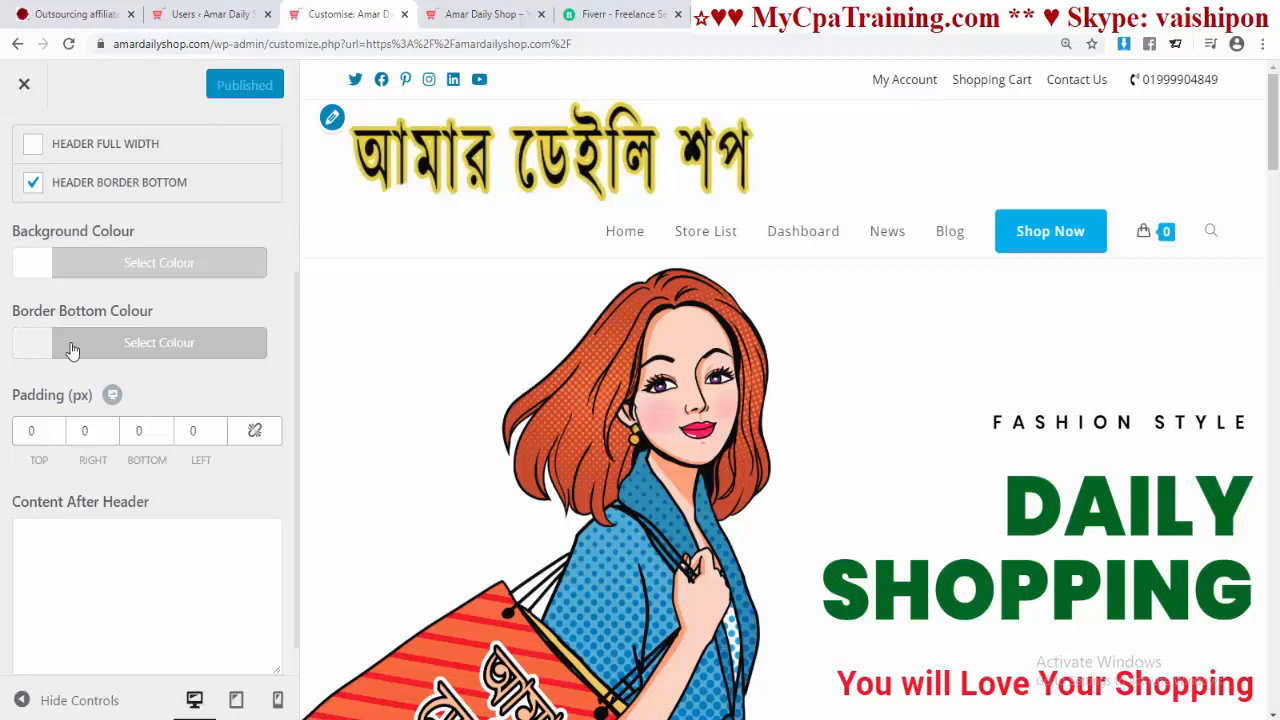
left_click(157, 347)
left_click(195, 629)
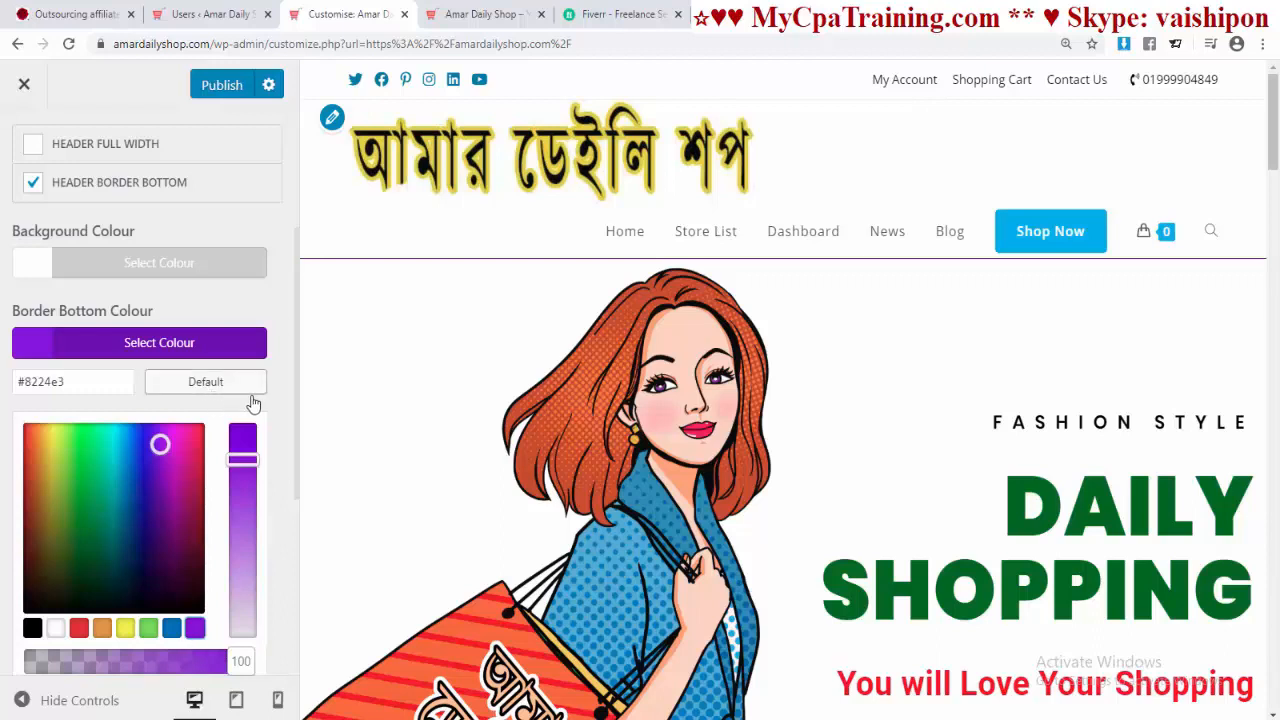
left_click(206, 382)
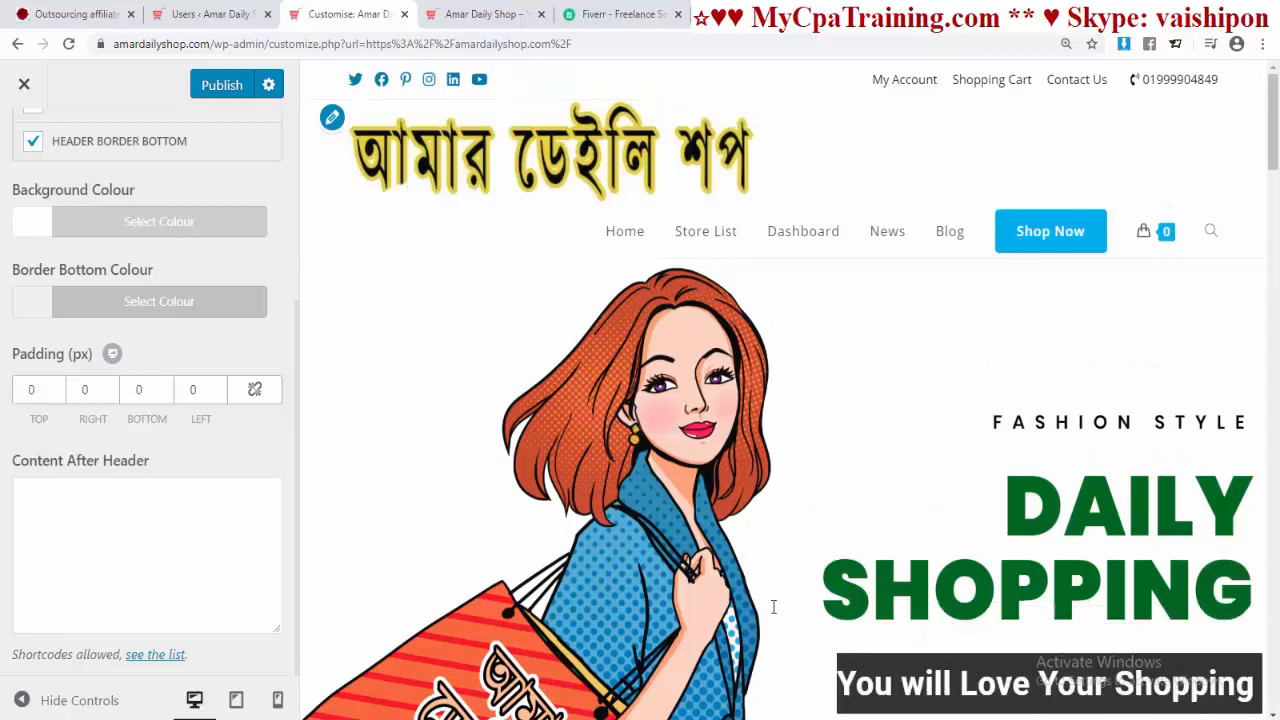
right_click(130, 522)
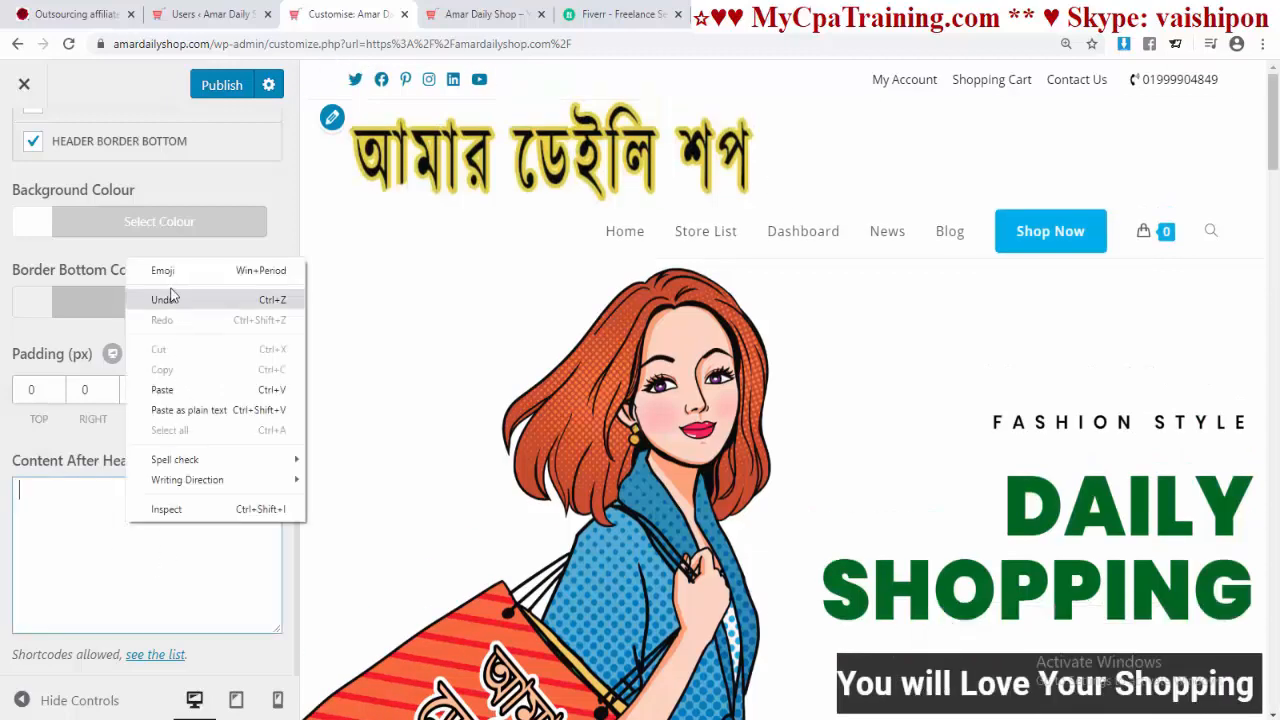
left_click(161, 389)
left_click(222, 88)
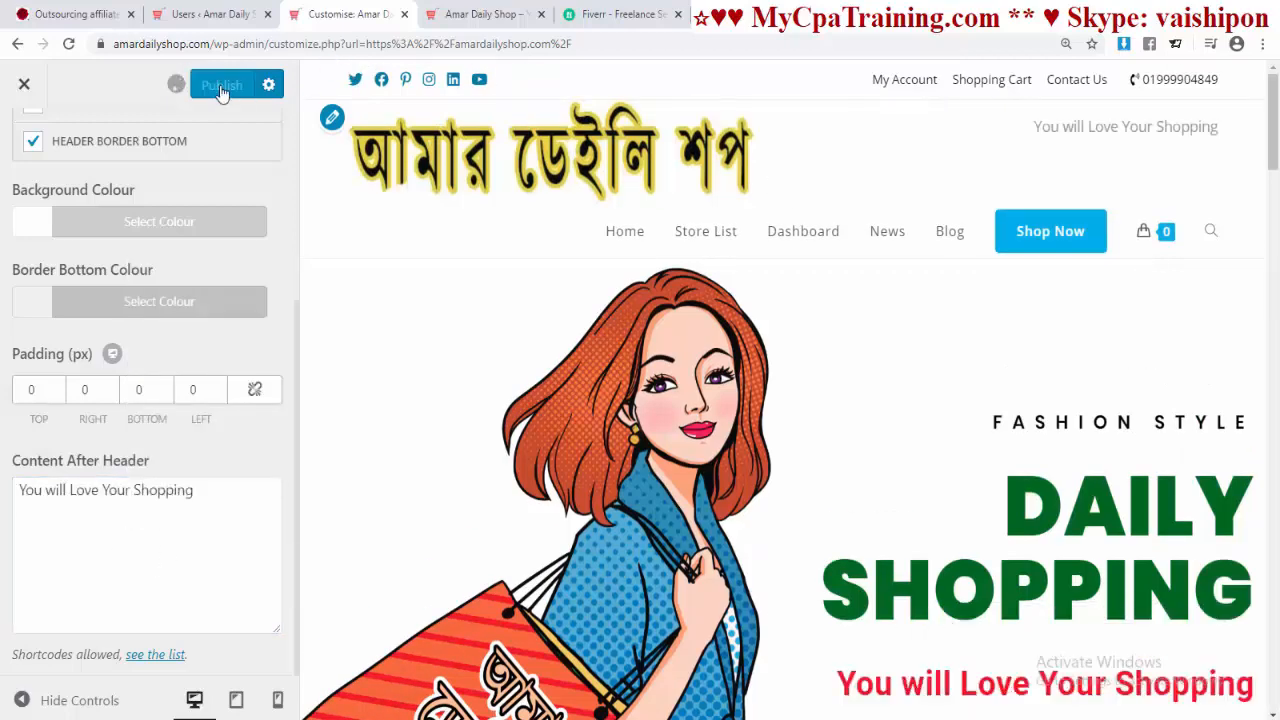
left_click(470, 14)
left_click(345, 46)
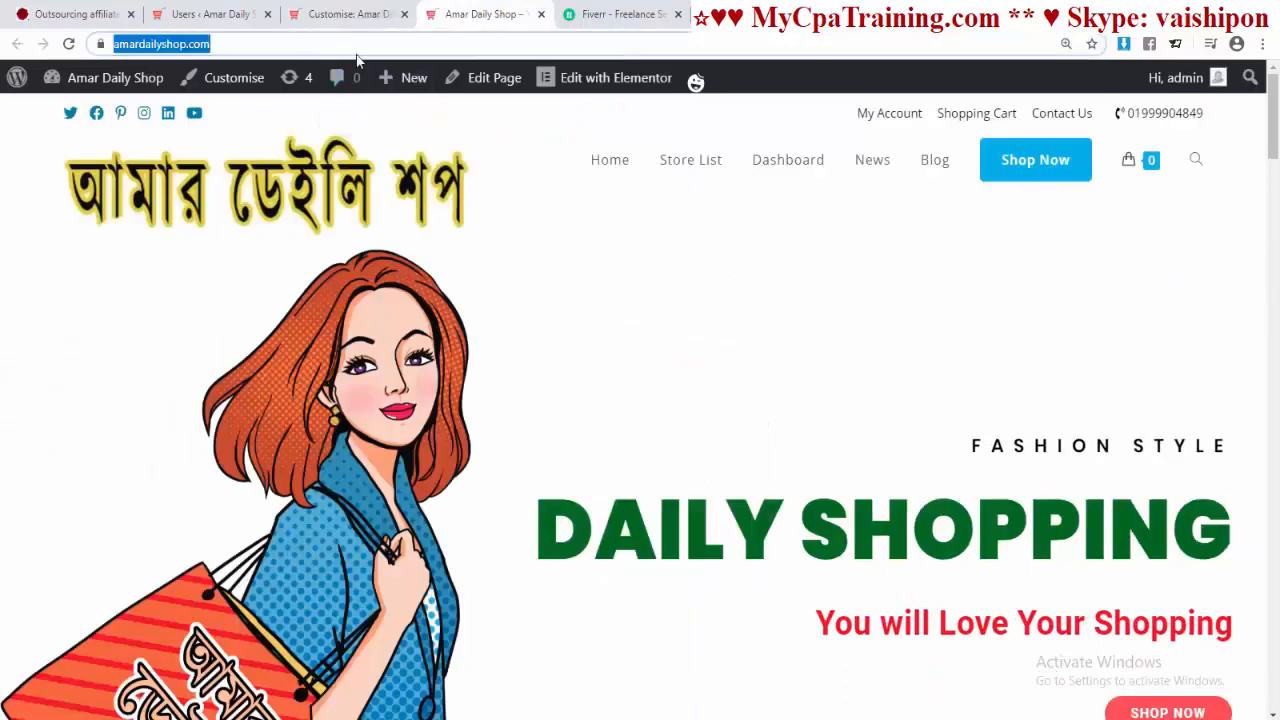
key("Return")
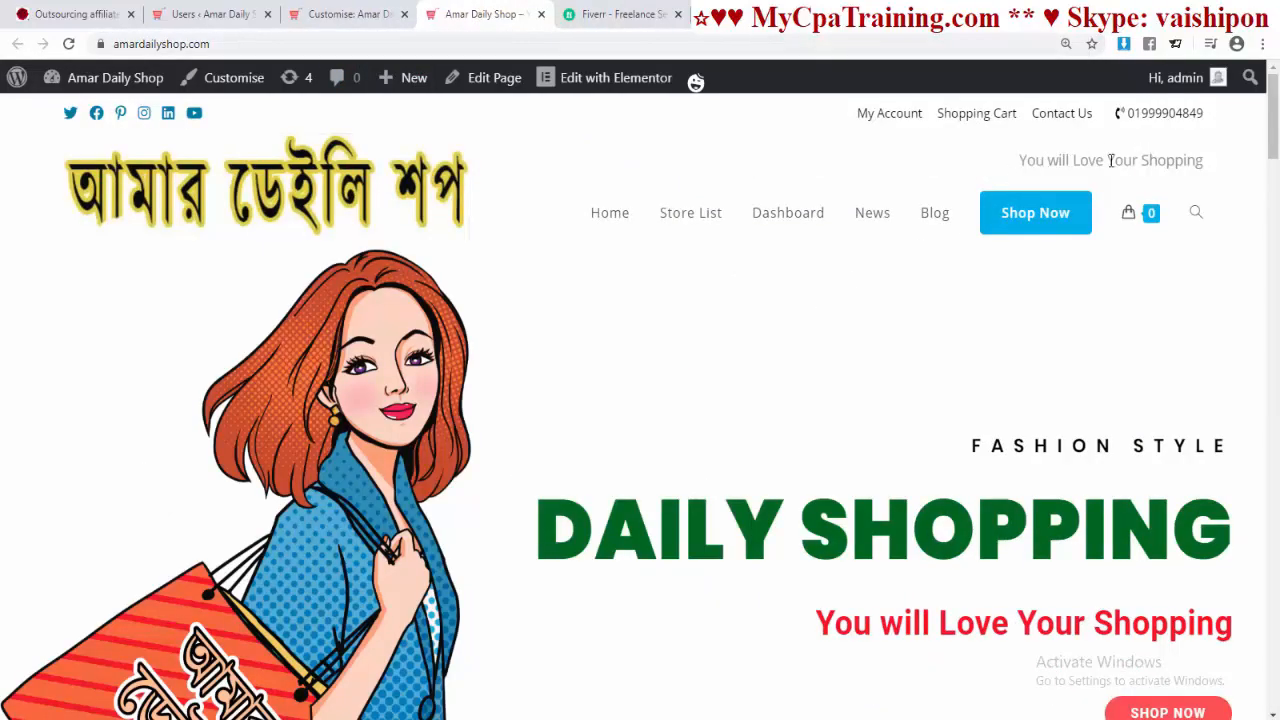
key("ctrl+shift+Tab")
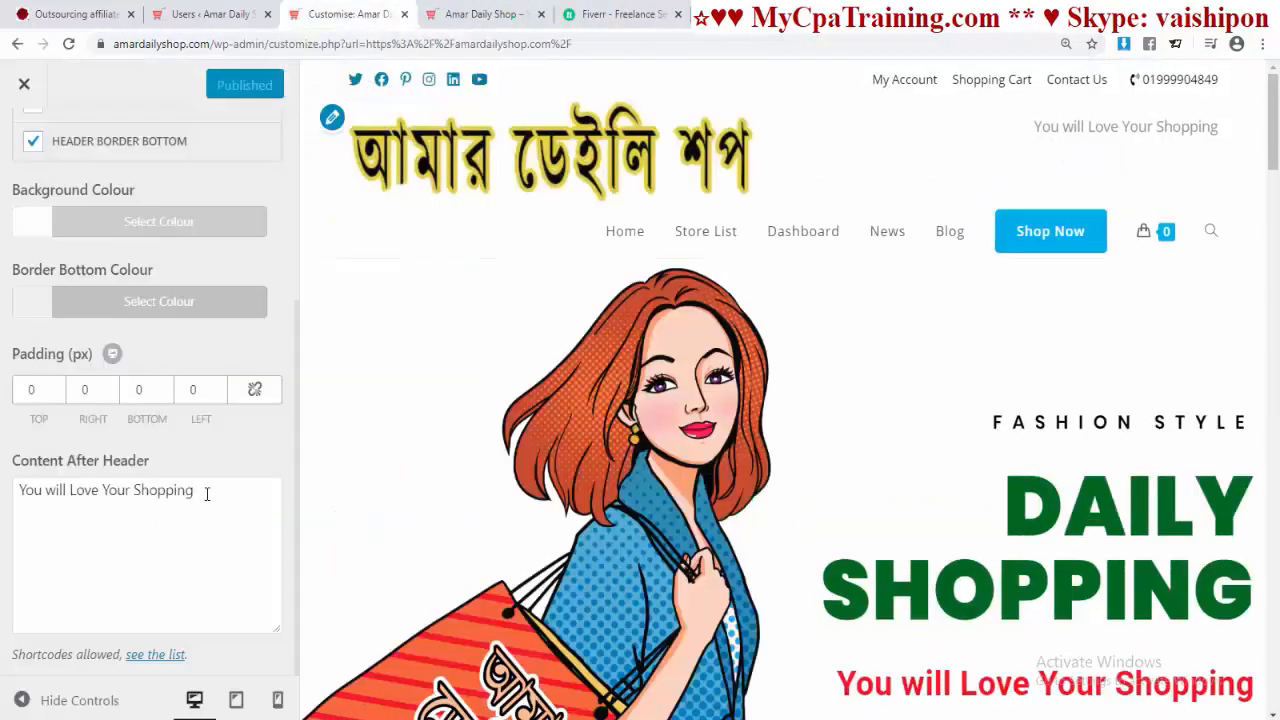
left_click_drag(207, 494, 55, 461)
key("BackSpace")
left_click(221, 85)
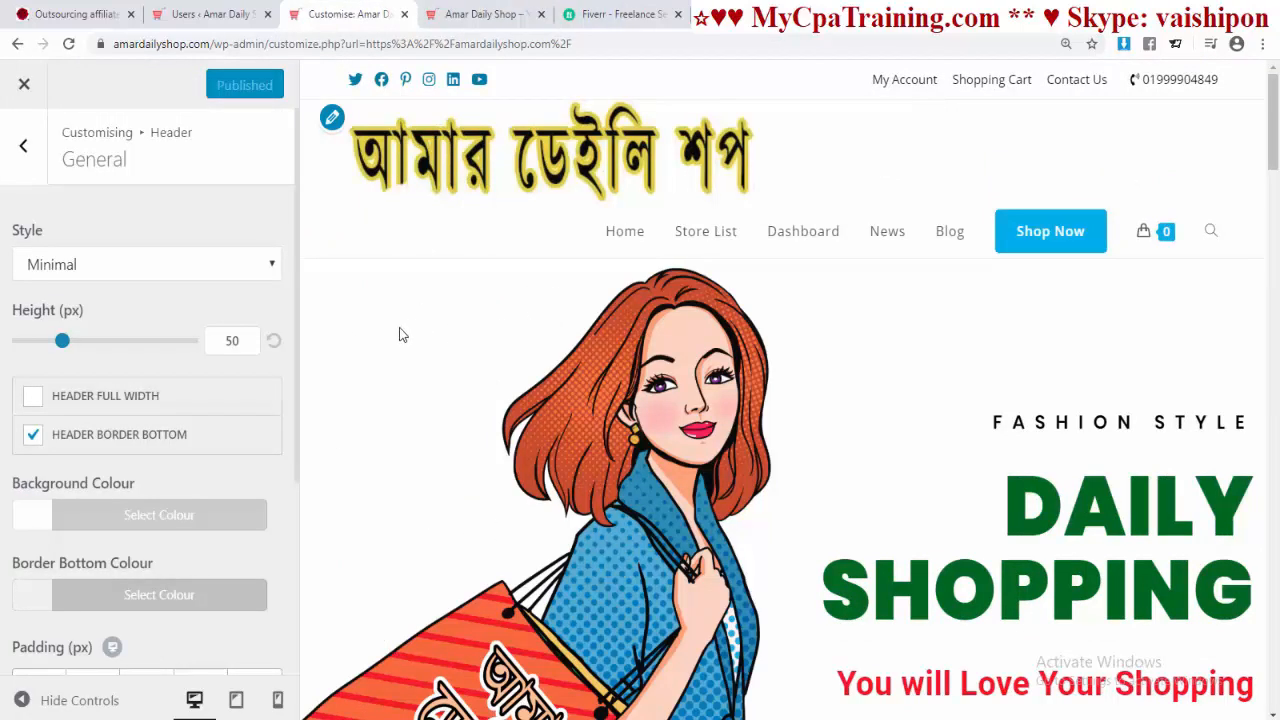
Step: Set the header logo's maximum width and maximum height to 150 px
left_click(23, 148)
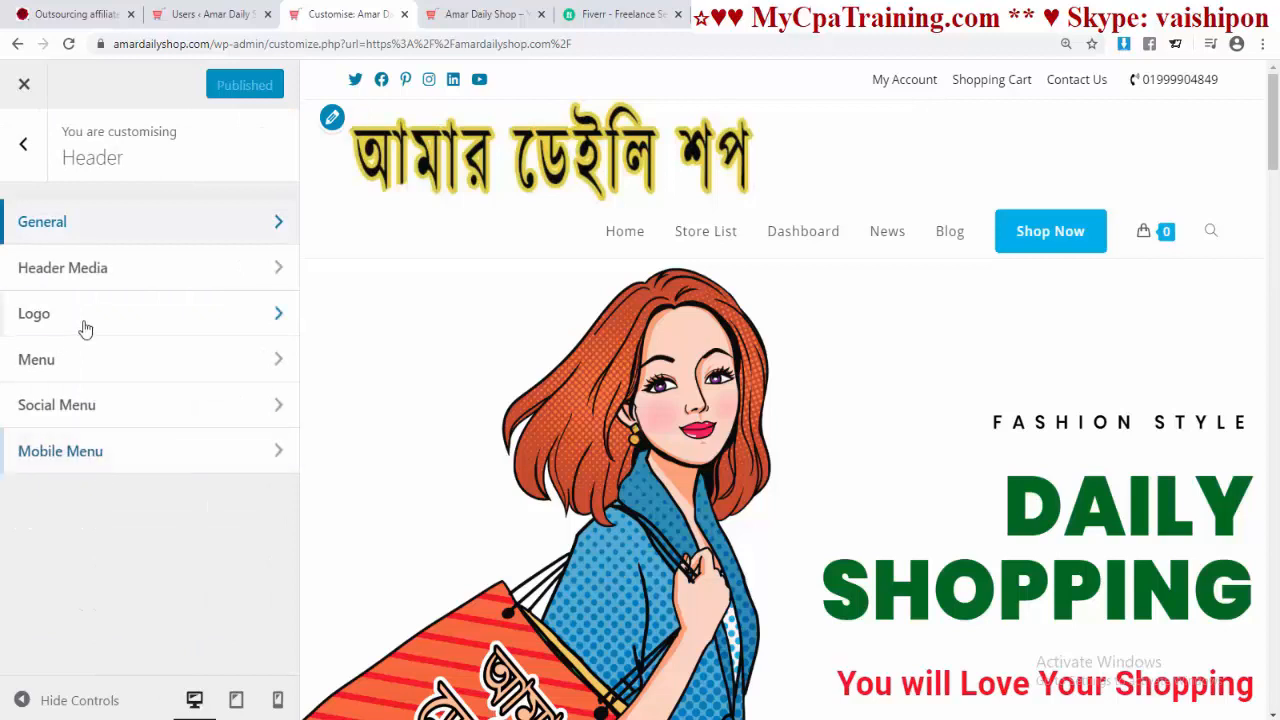
left_click(86, 328)
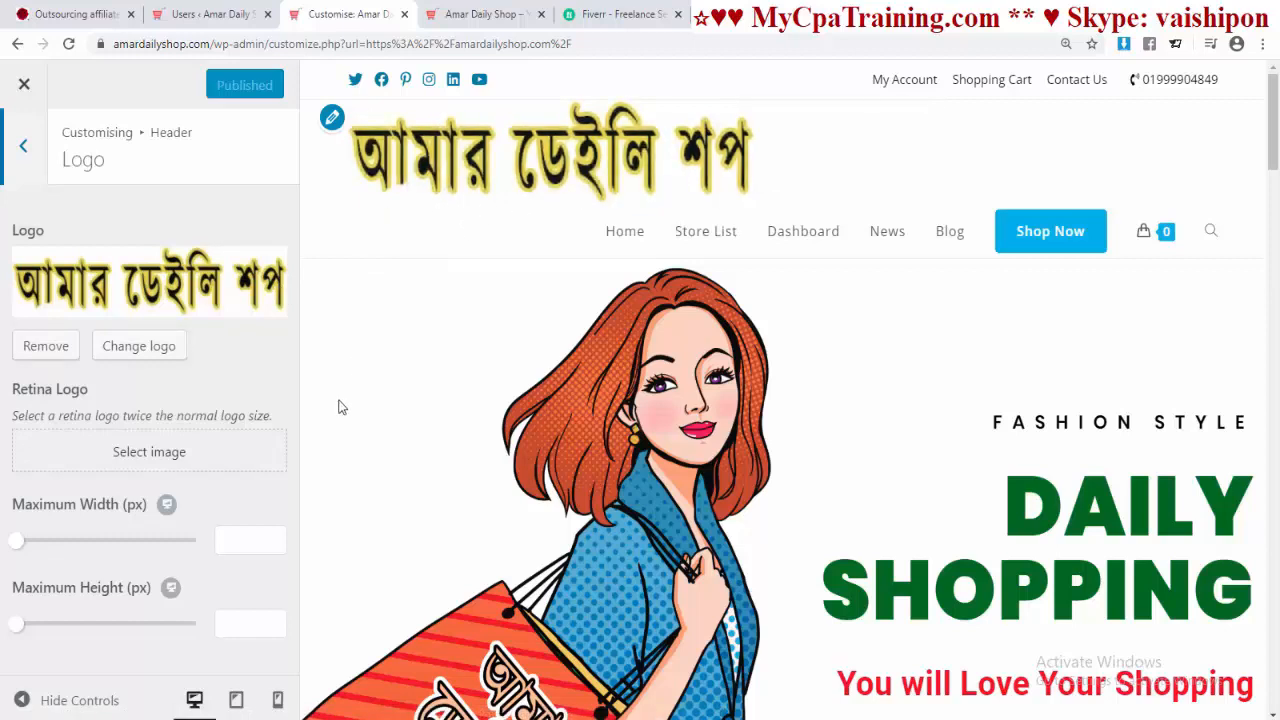
scroll(425, 438, "down", 2)
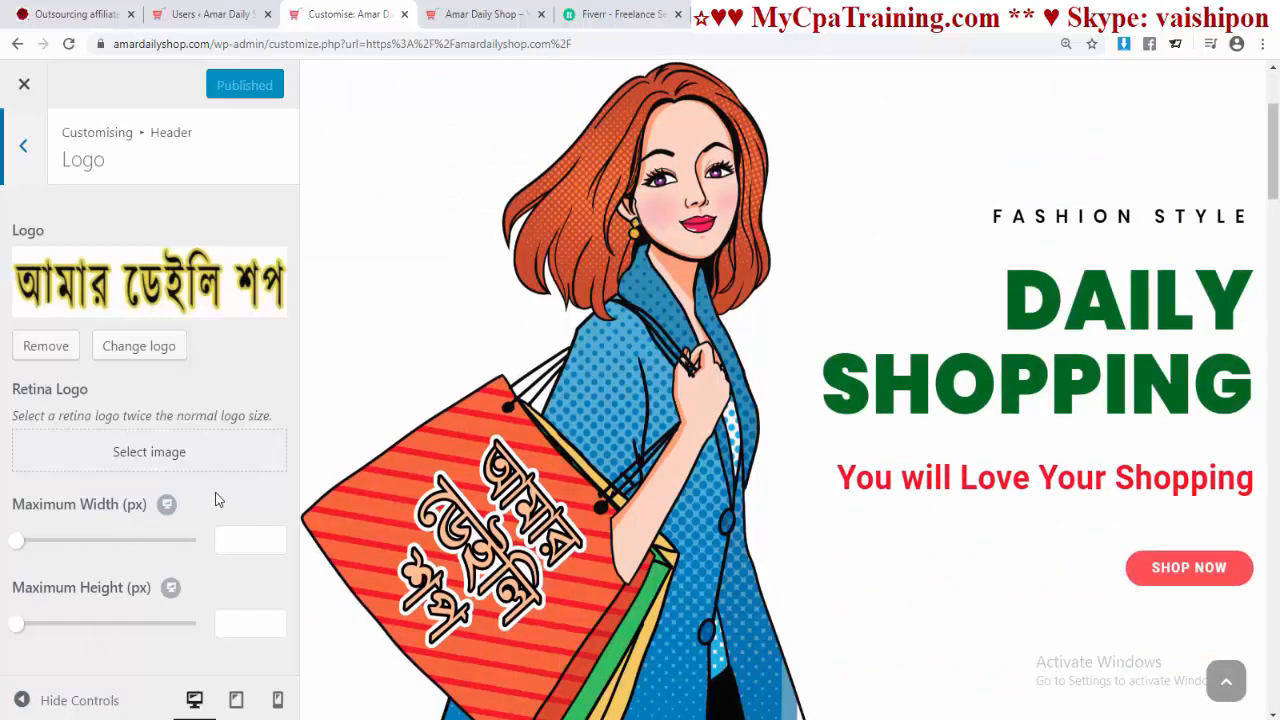
scroll(1120, 350, "up", 2)
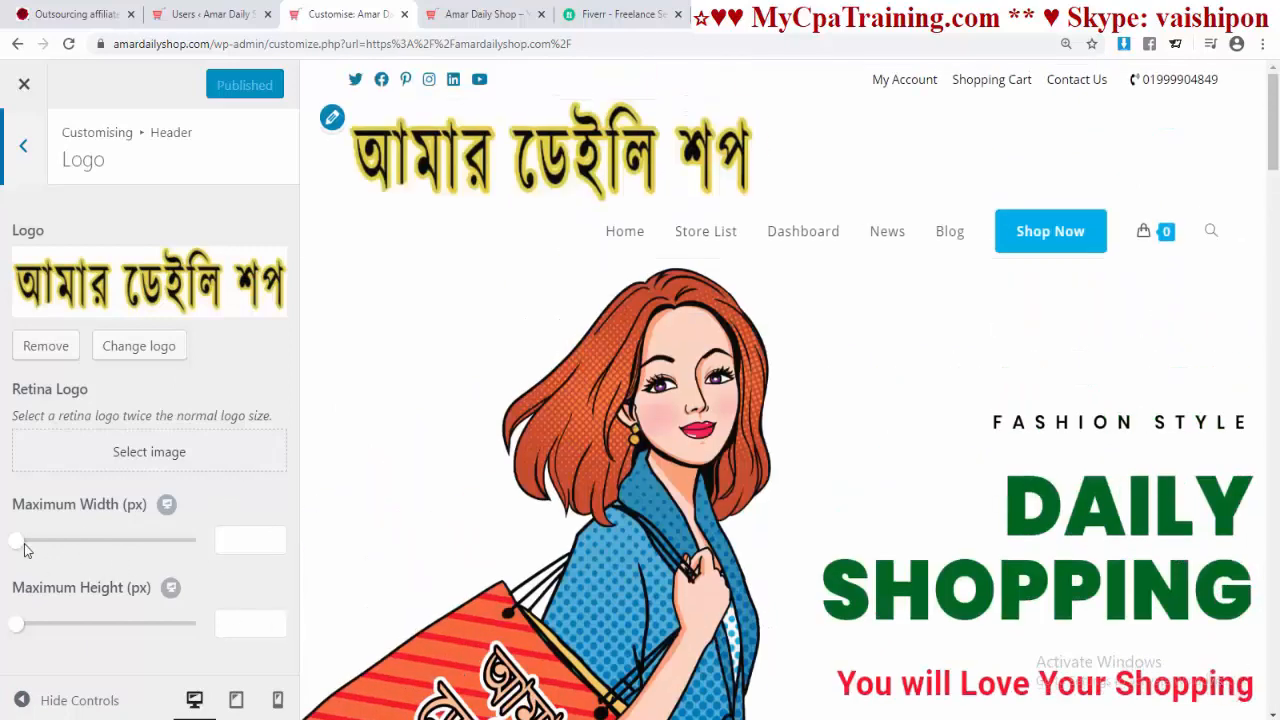
left_click_drag(18, 545, 63, 549)
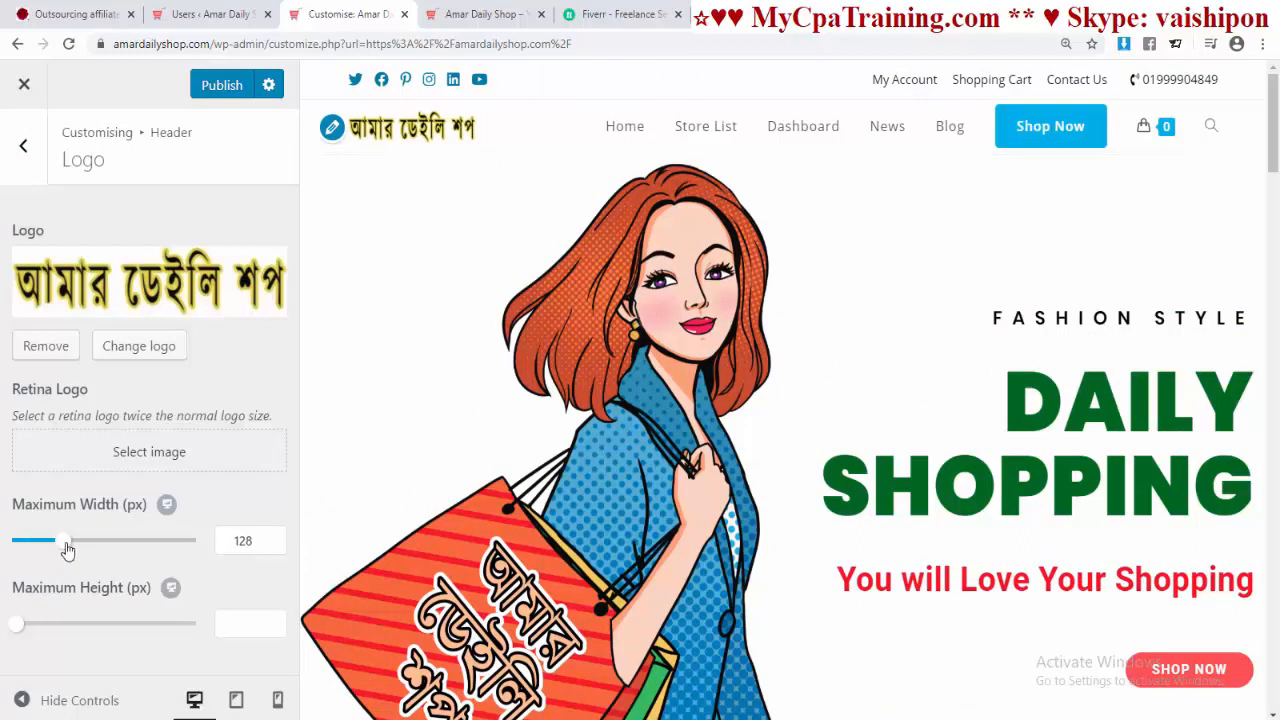
left_click_drag(67, 549, 72, 549)
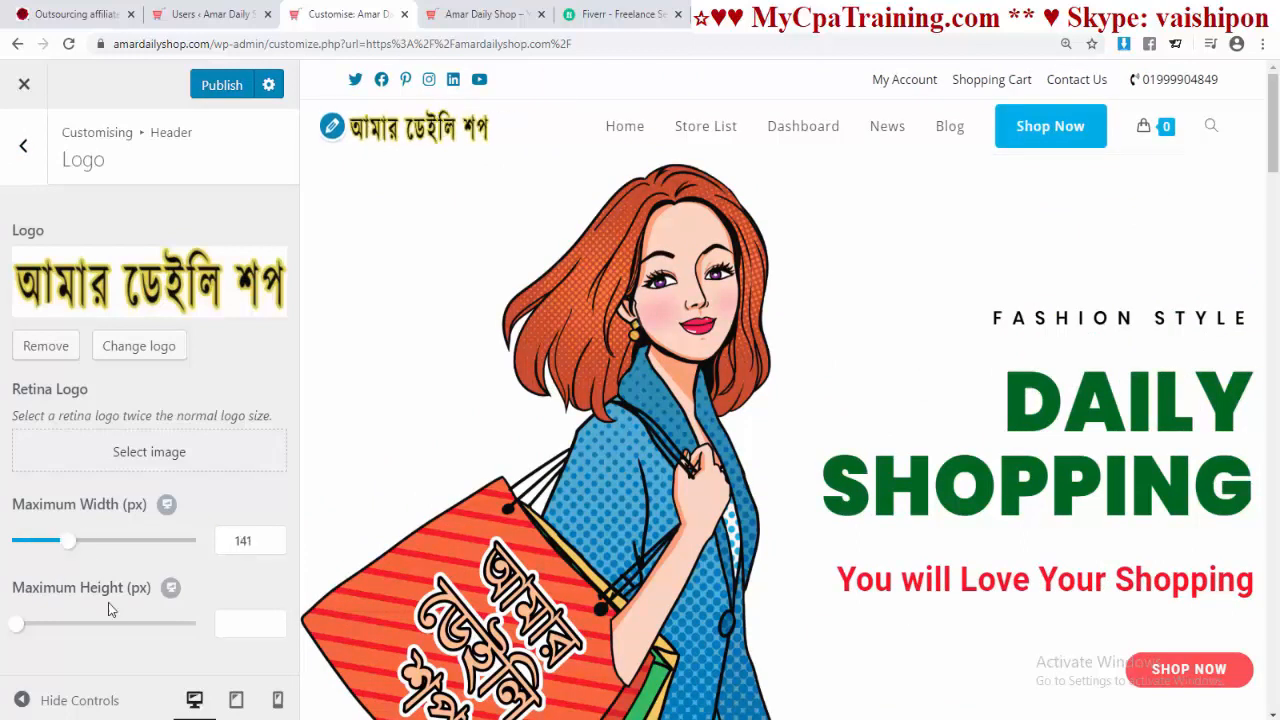
double_click(243, 541)
type("150")
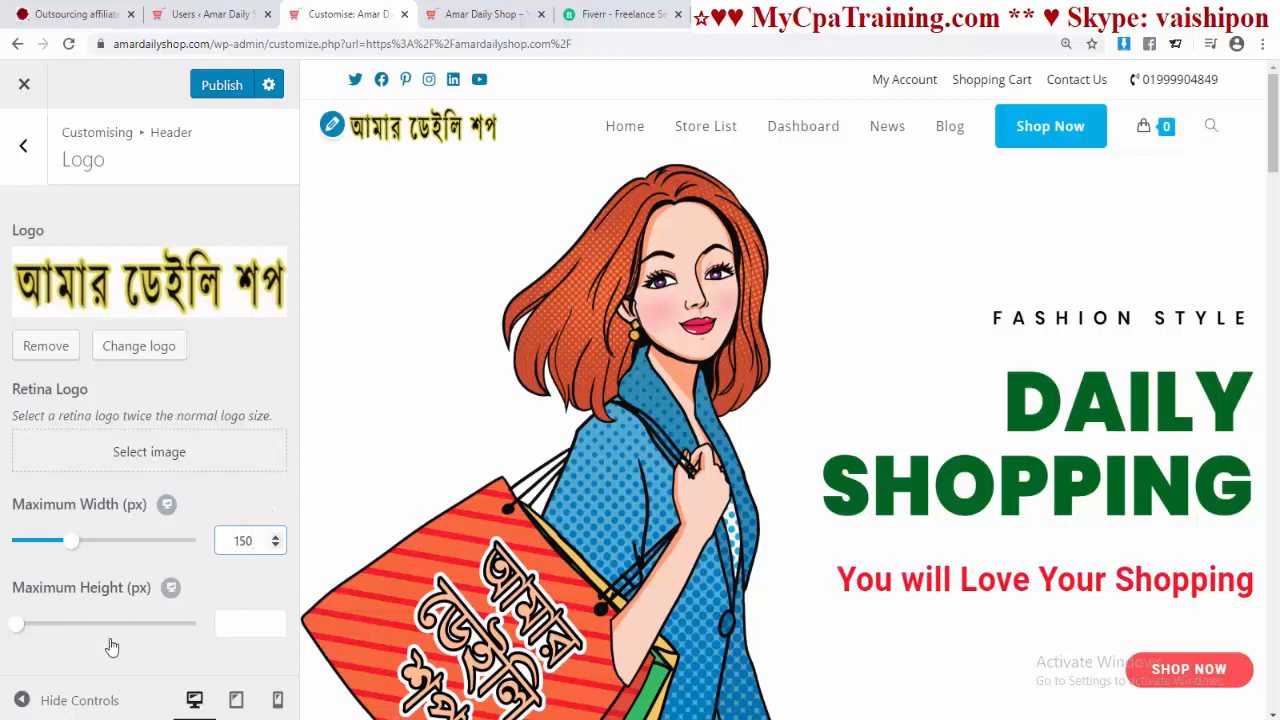
left_click_drag(17, 627, 92, 625)
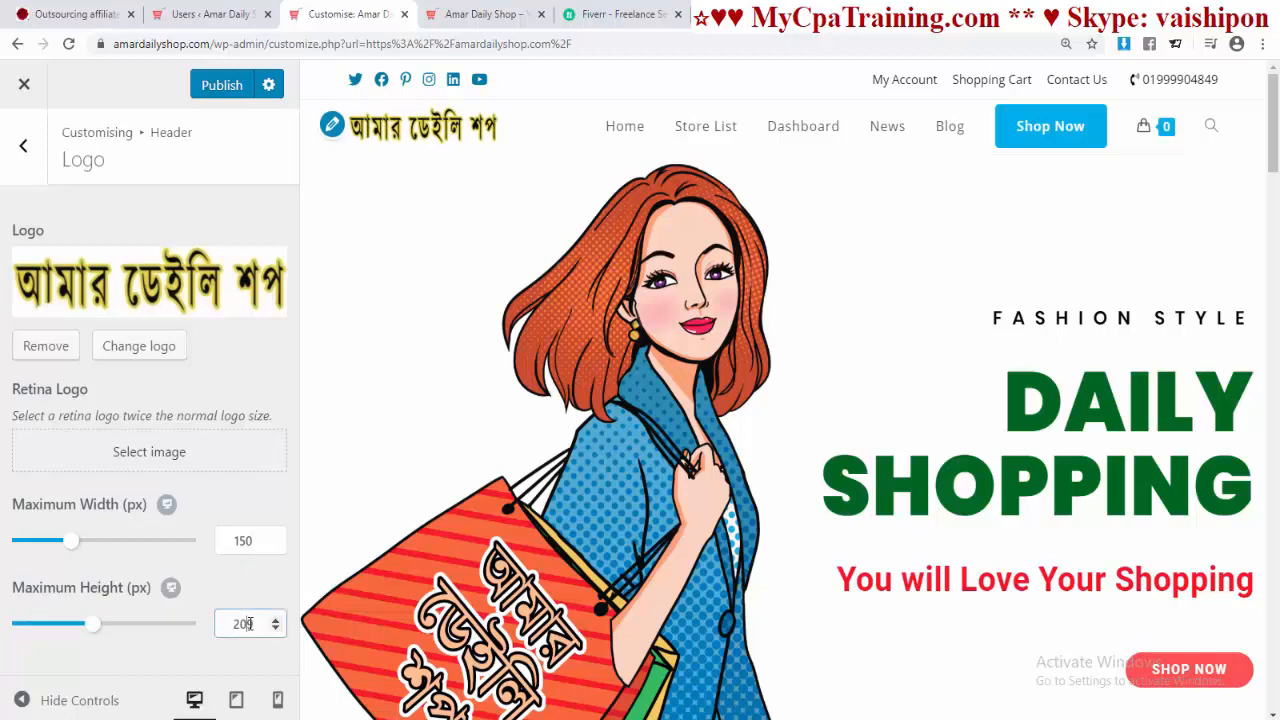
left_click_drag(252, 624, 187, 626)
type("150")
Step: Publish the logo size and reload the live site to check the smaller logo
left_click(222, 85)
left_click(484, 18)
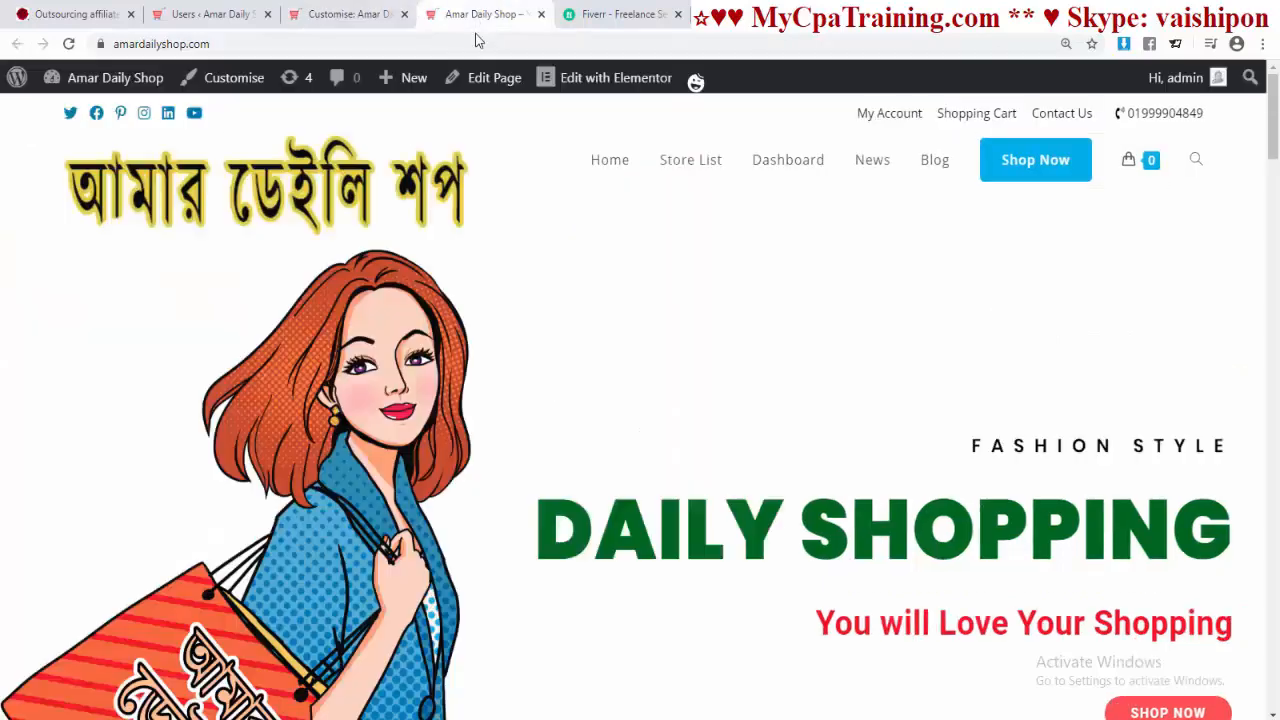
left_click(311, 45)
key("Return")
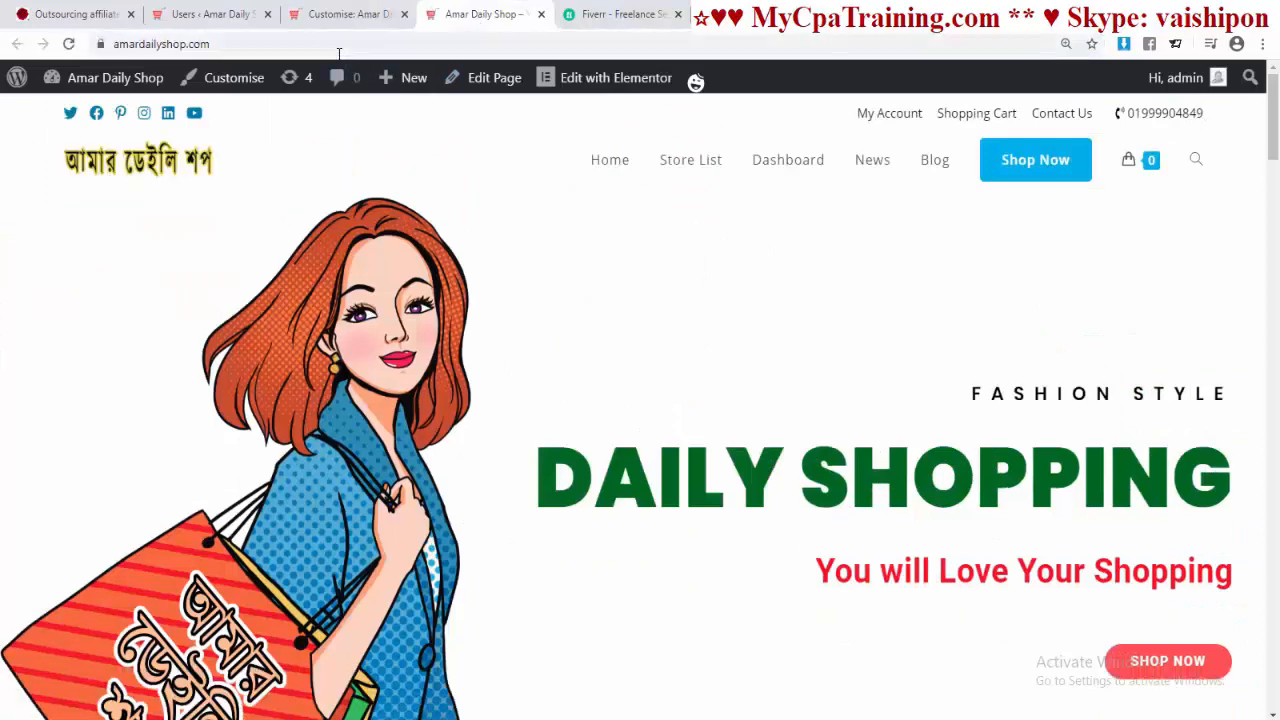
left_click(345, 14)
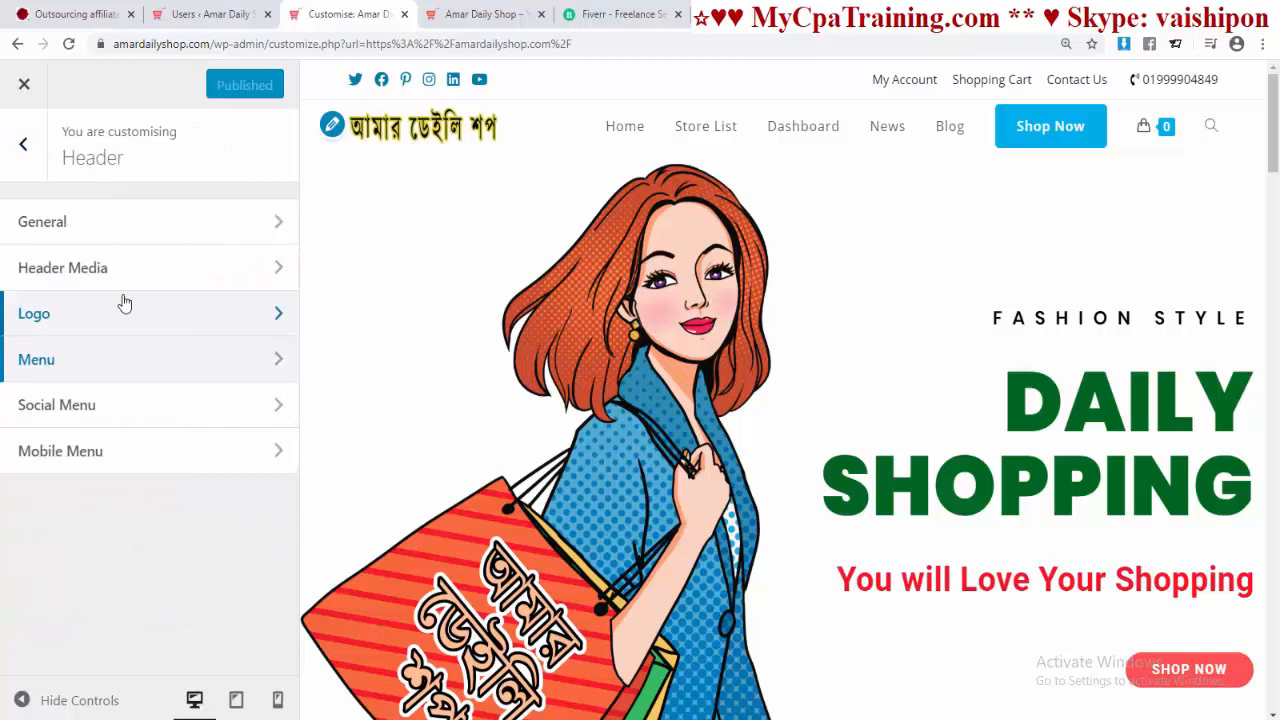
Step: Preview the header menu centred and left, then keep it aligned Right
left_click(97, 370)
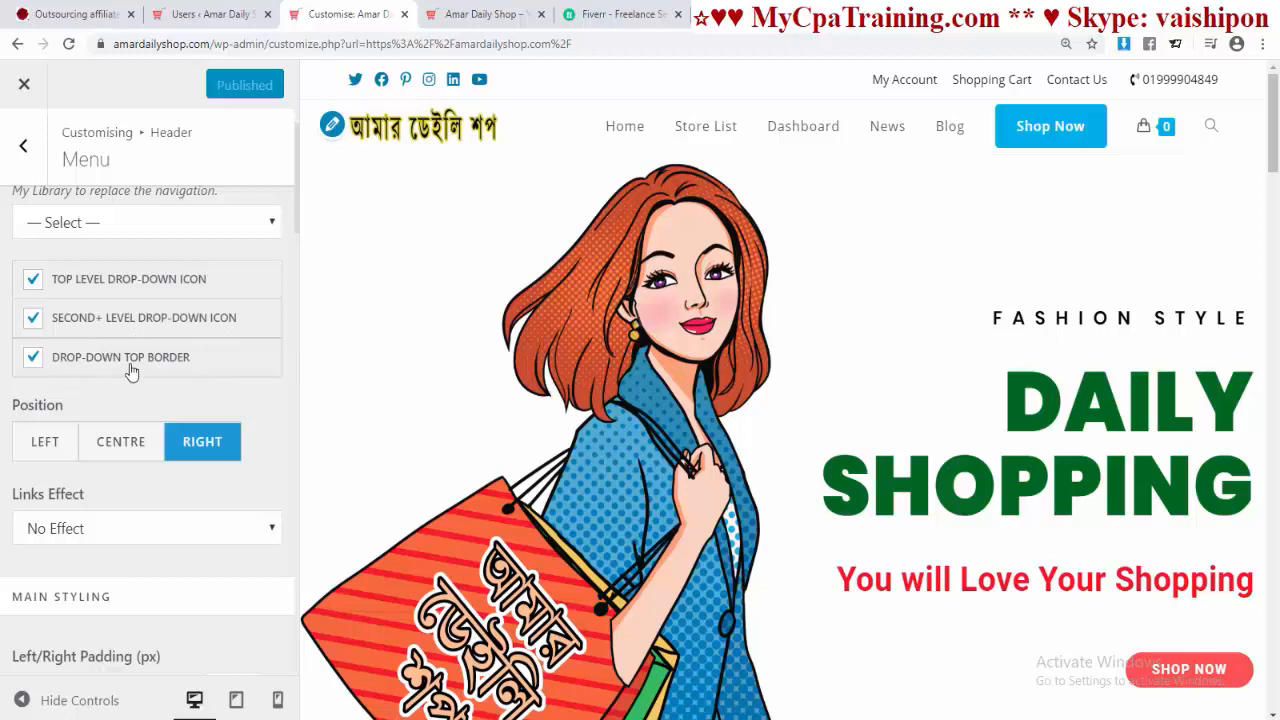
scroll(265, 353, "down", 2)
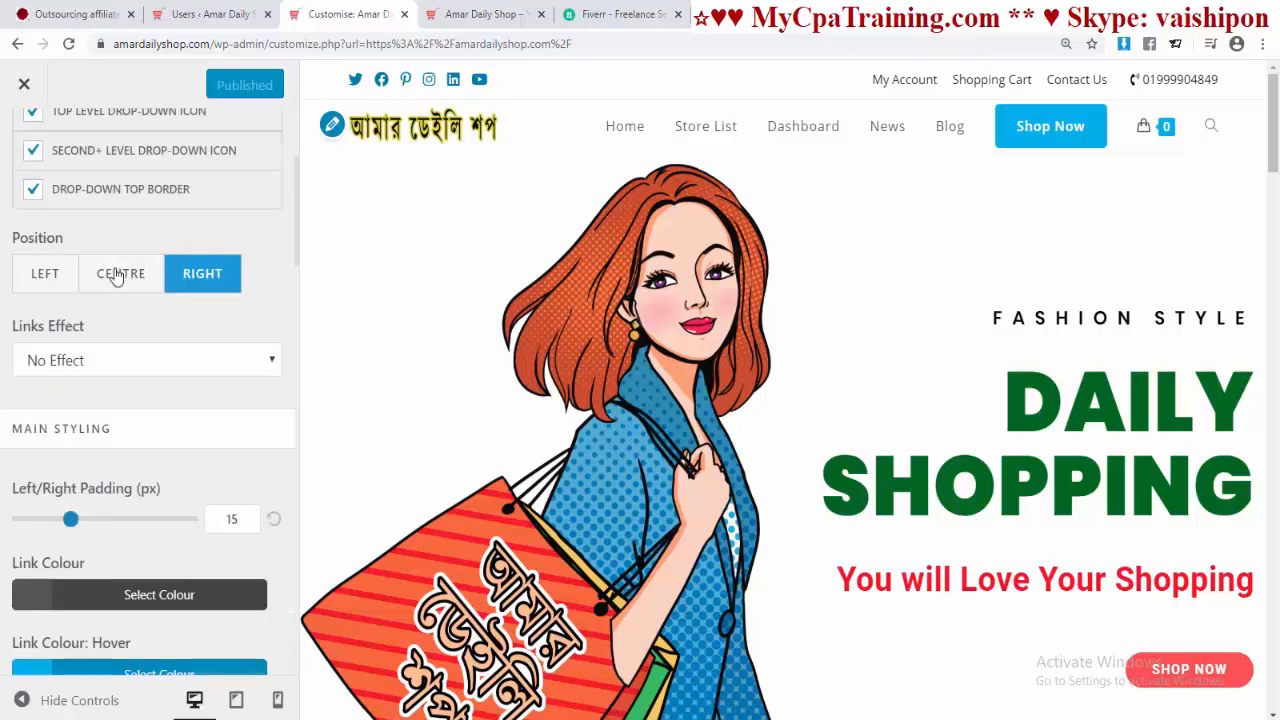
left_click(117, 277)
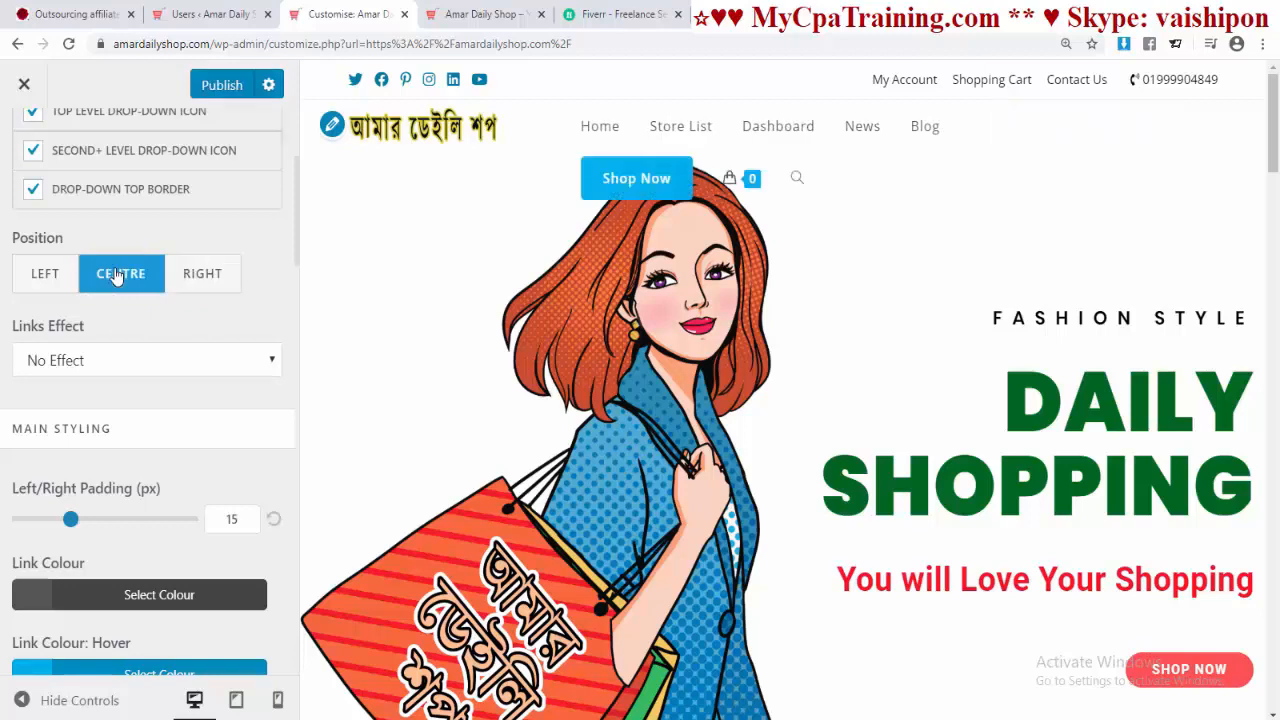
left_click(41, 286)
left_click(193, 285)
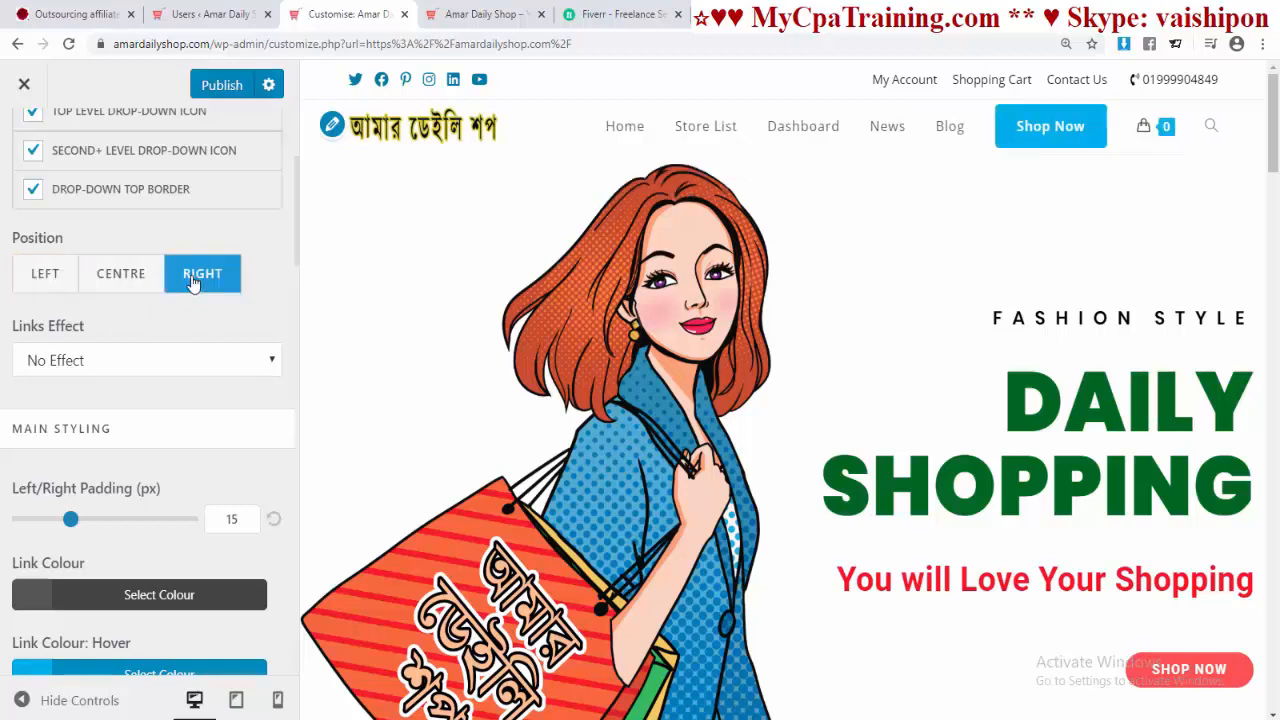
left_click(124, 280)
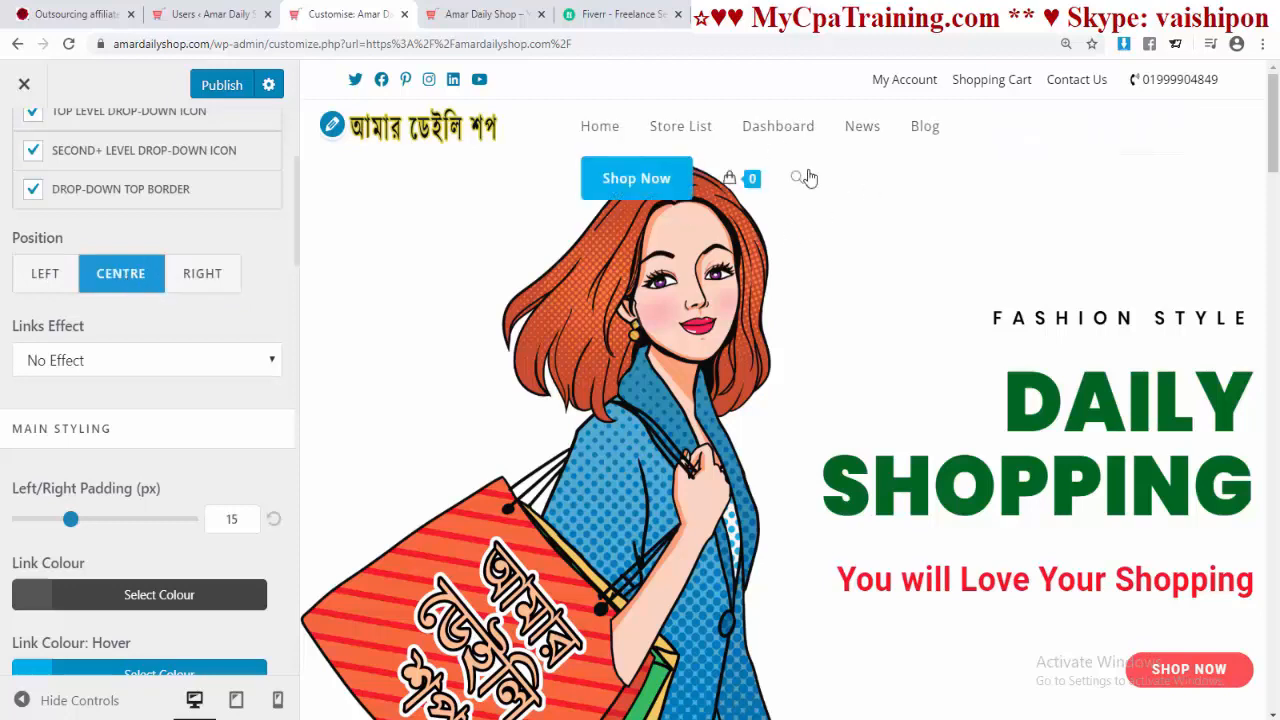
left_click(41, 280)
left_click(202, 273)
Step: Give the menu links the Underline From Left effect and publish
scroll(209, 356, "down", 1)
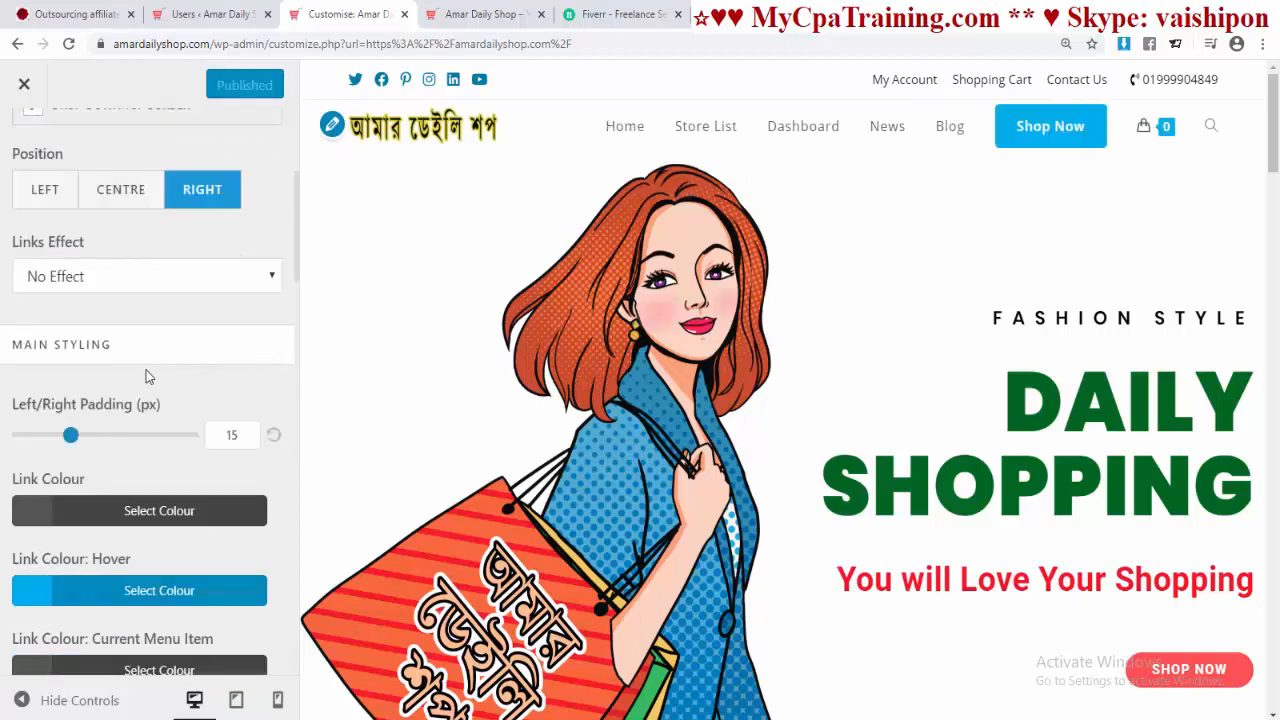
scroll(146, 370, "up", 2)
scroll(155, 370, "down", 2)
left_click(143, 288)
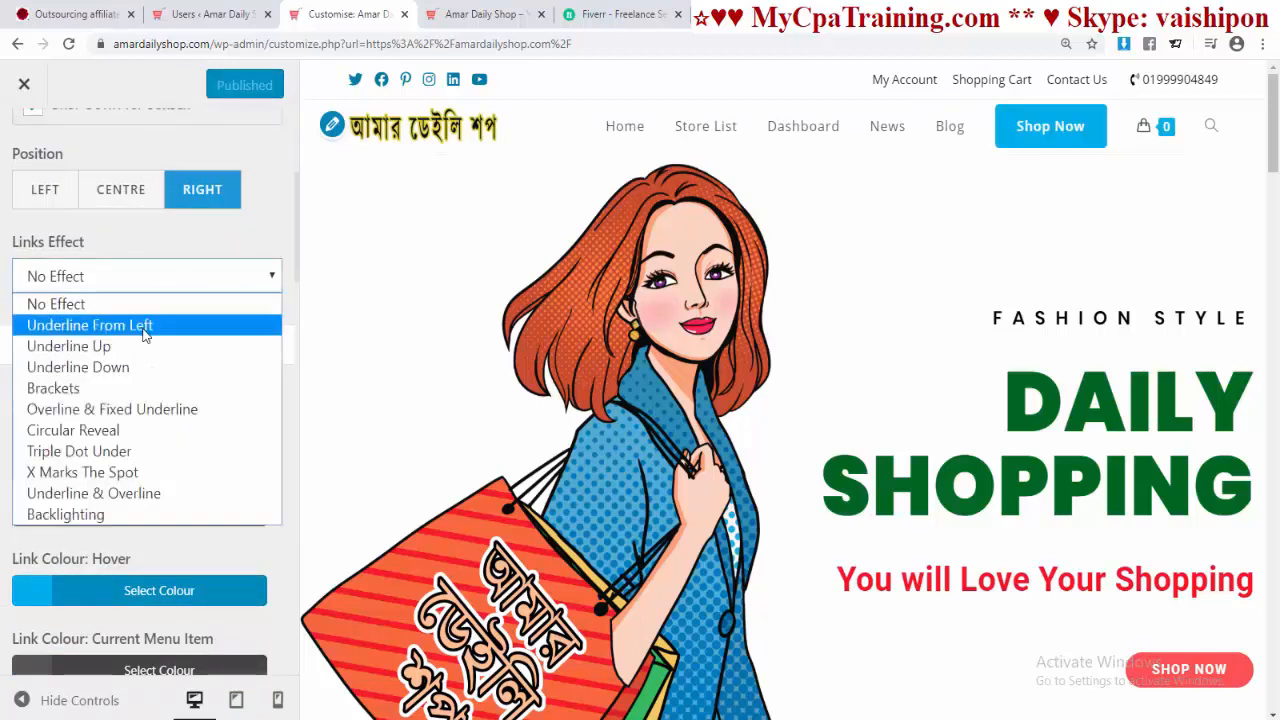
left_click(143, 326)
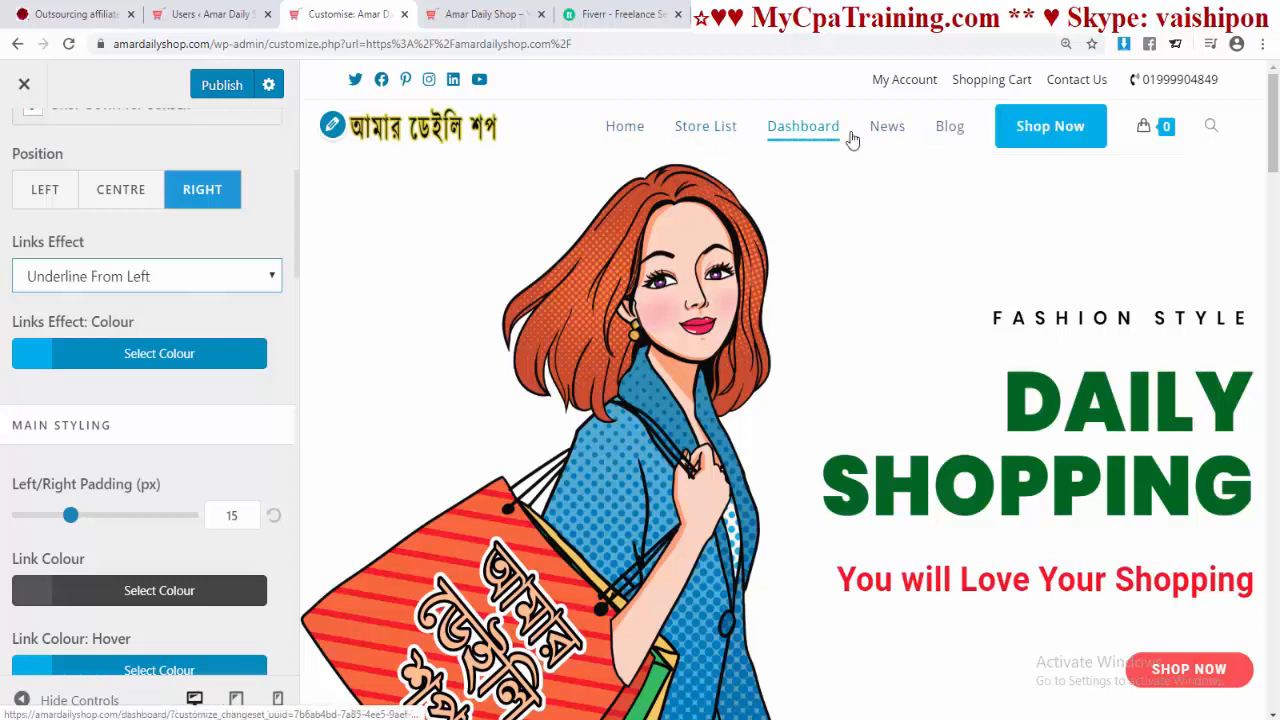
left_click(198, 88)
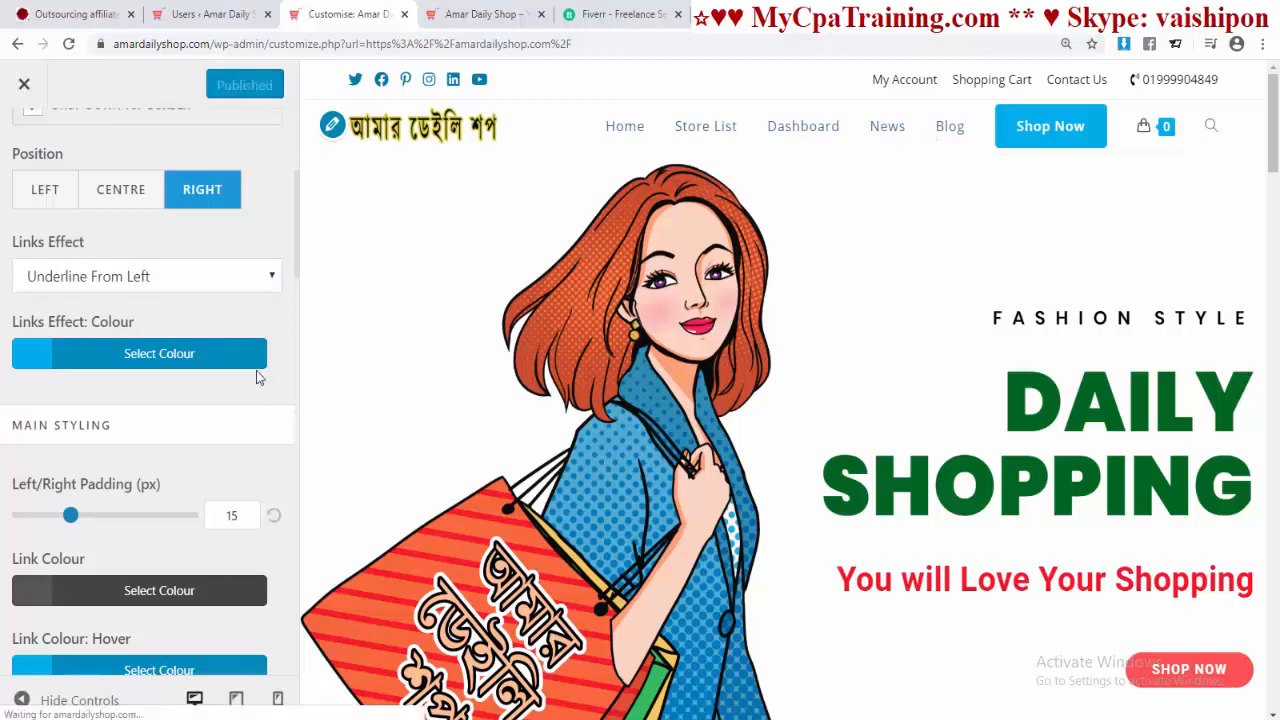
Step: Set the menu link colour to black (#000000) and publish
scroll(236, 360, "down", 2)
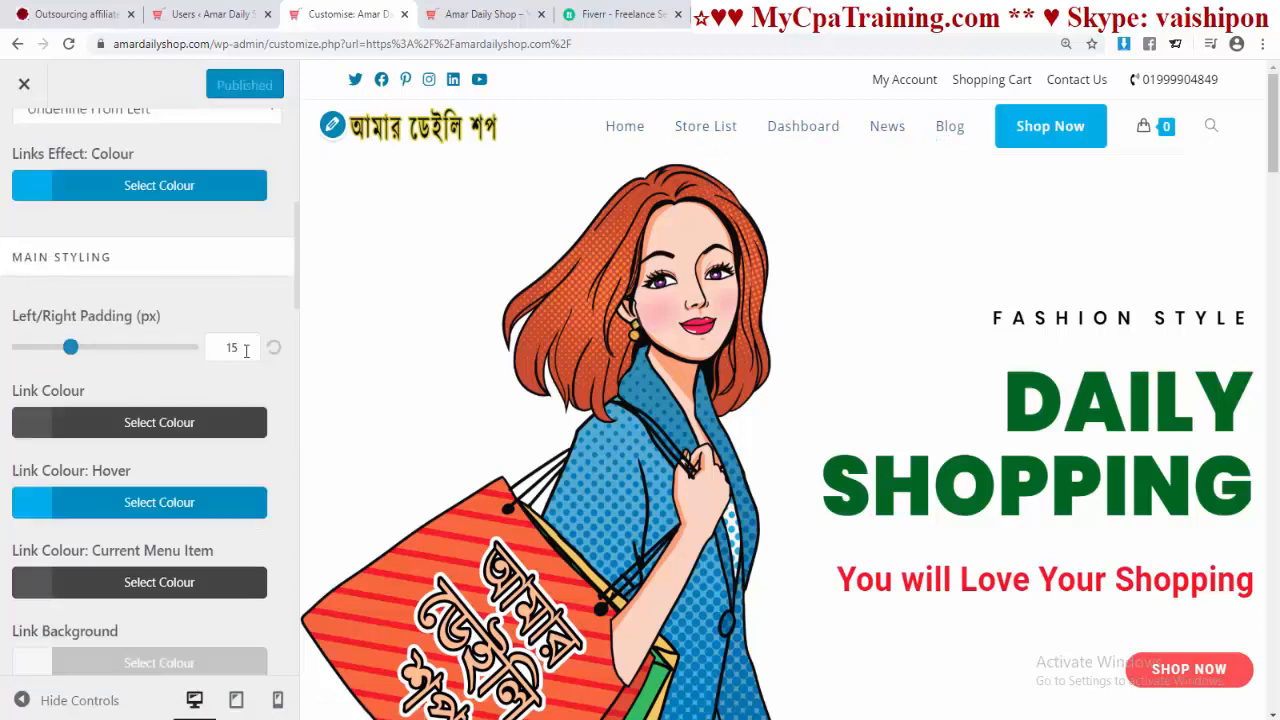
scroll(147, 404, "down", 2)
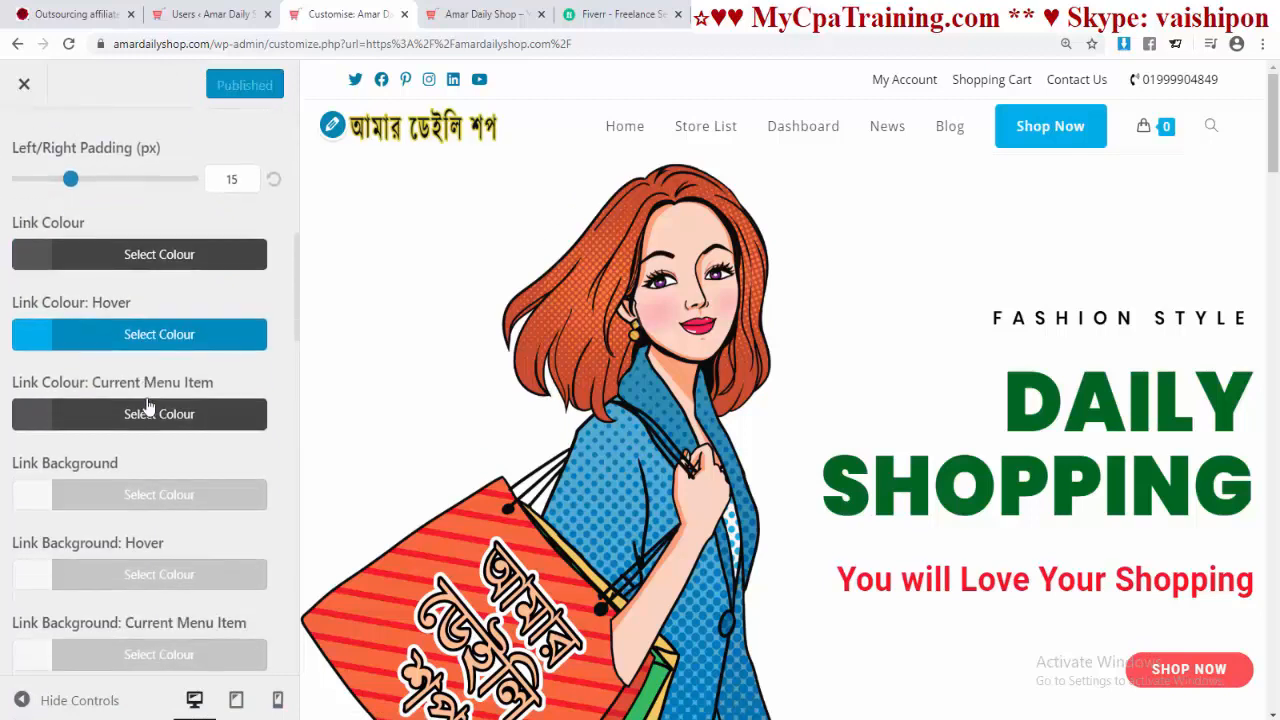
scroll(148, 407, "up", 2)
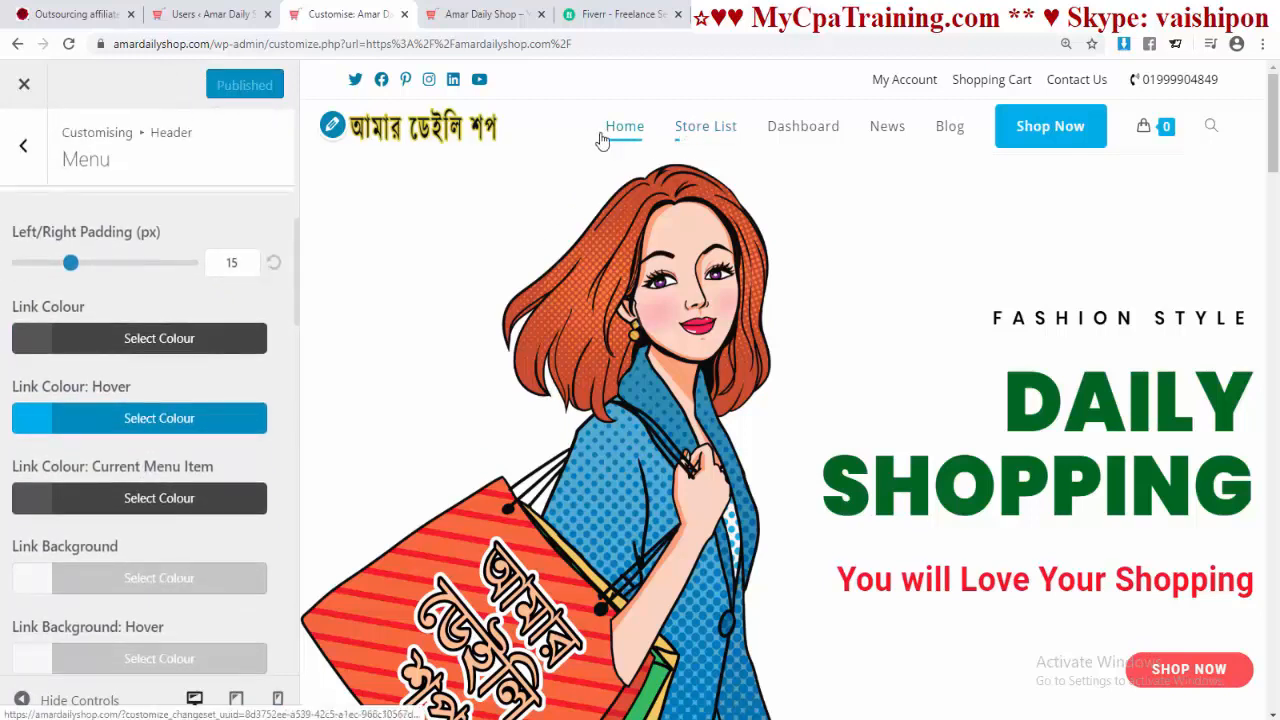
scroll(104, 334, "down", 1)
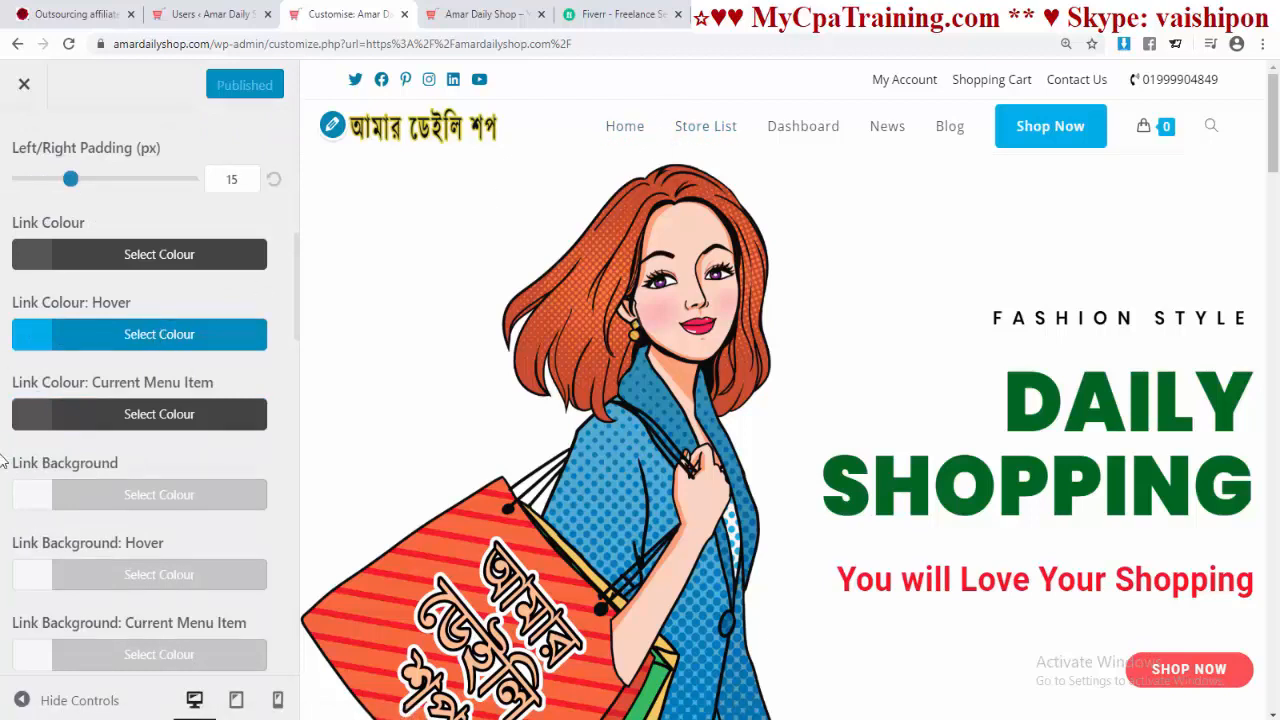
scroll(175, 412, "down", 2)
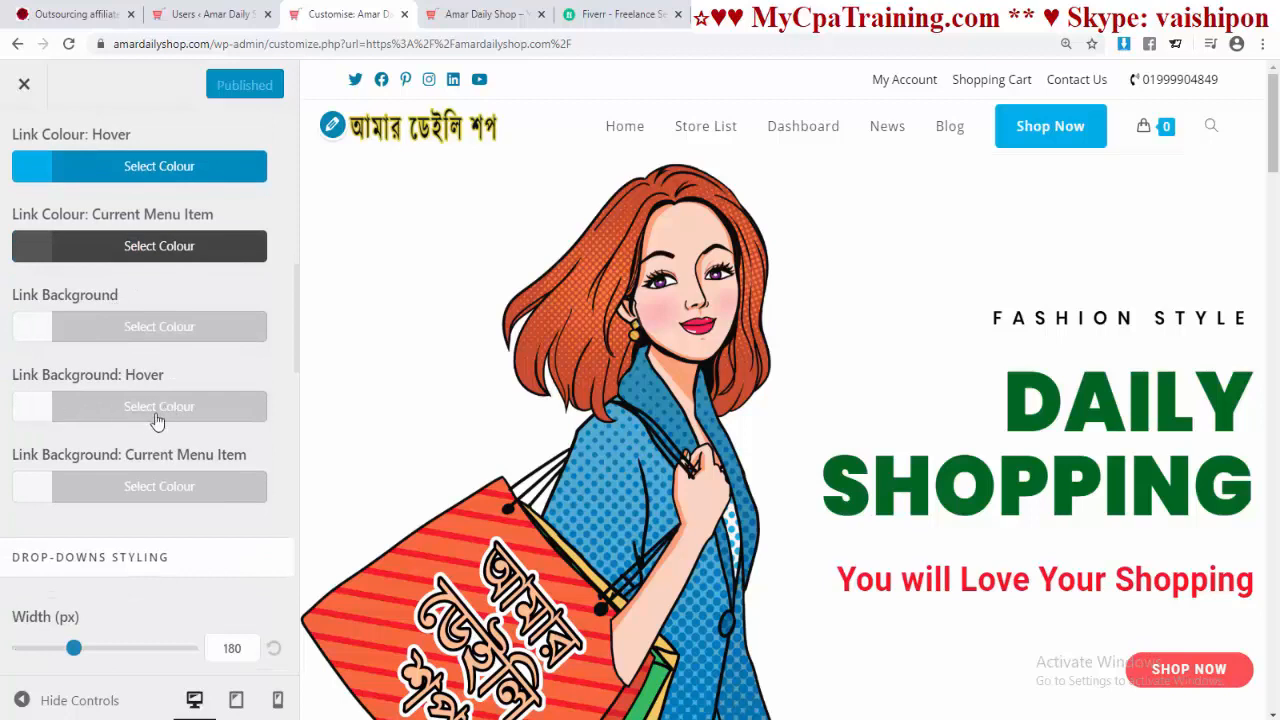
scroll(190, 417, "down", 2)
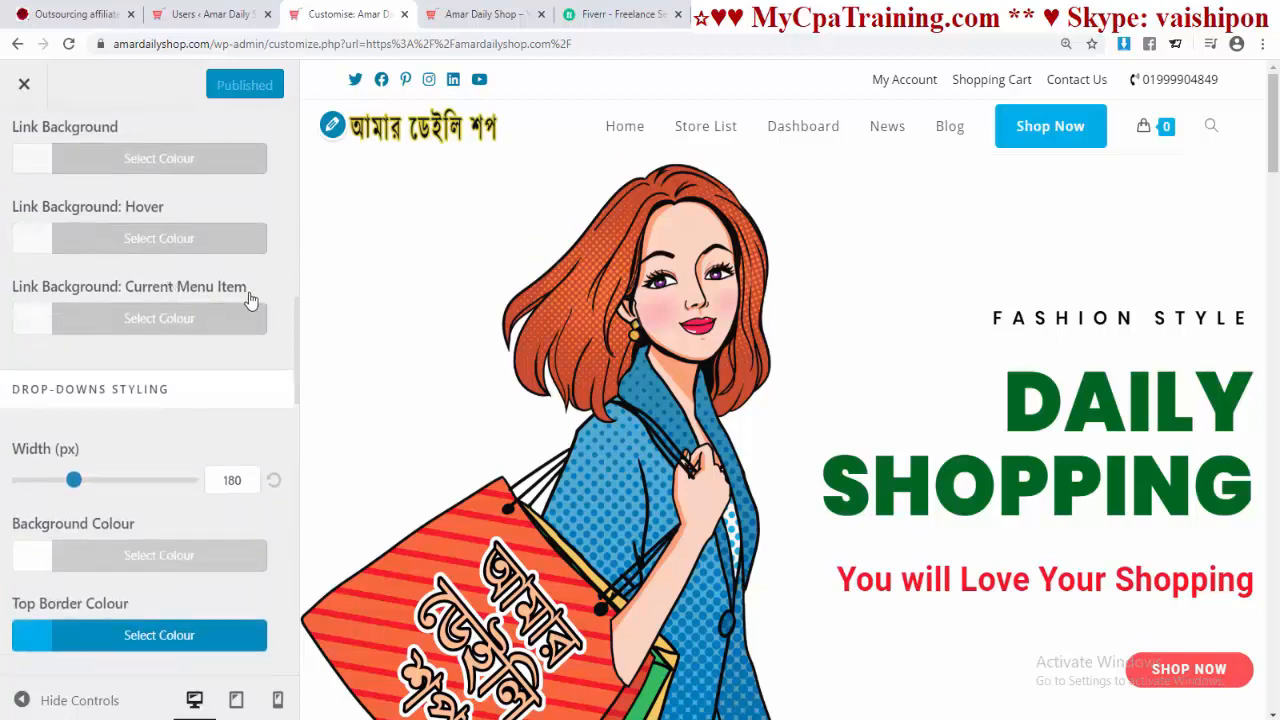
scroll(194, 391, "down", 1)
scroll(165, 422, "down", 2)
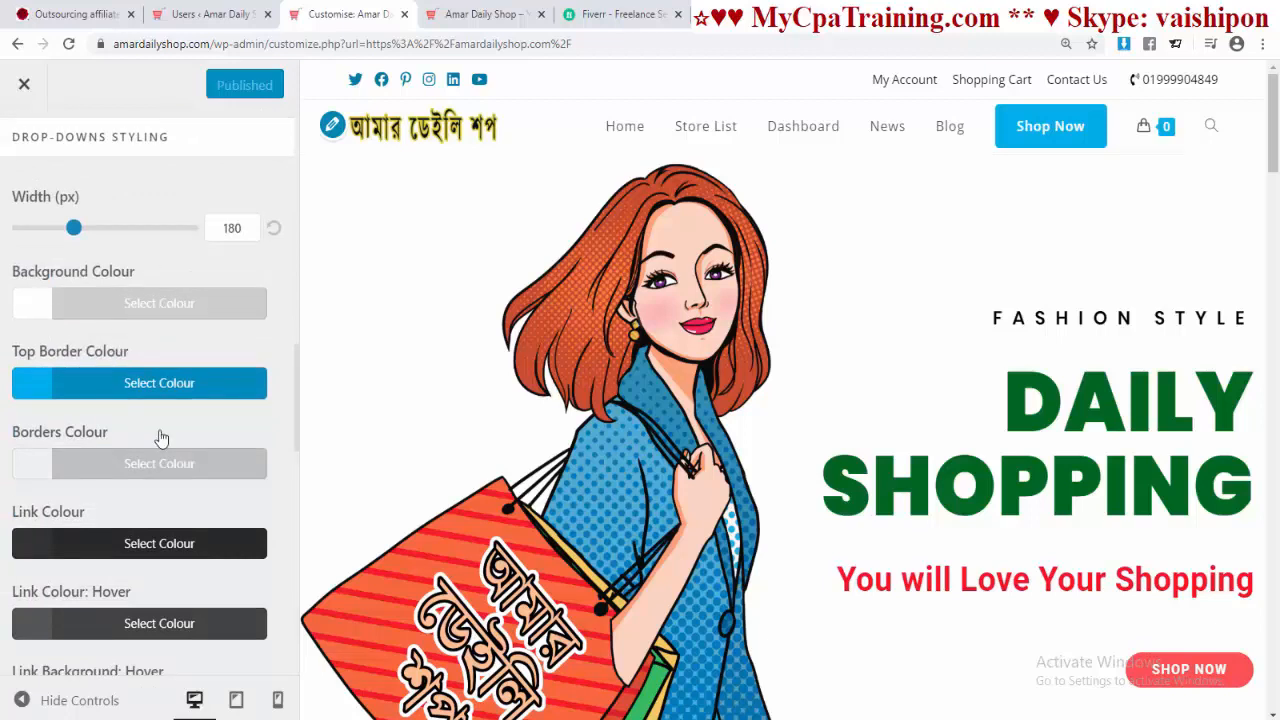
scroll(150, 413, "down", 2)
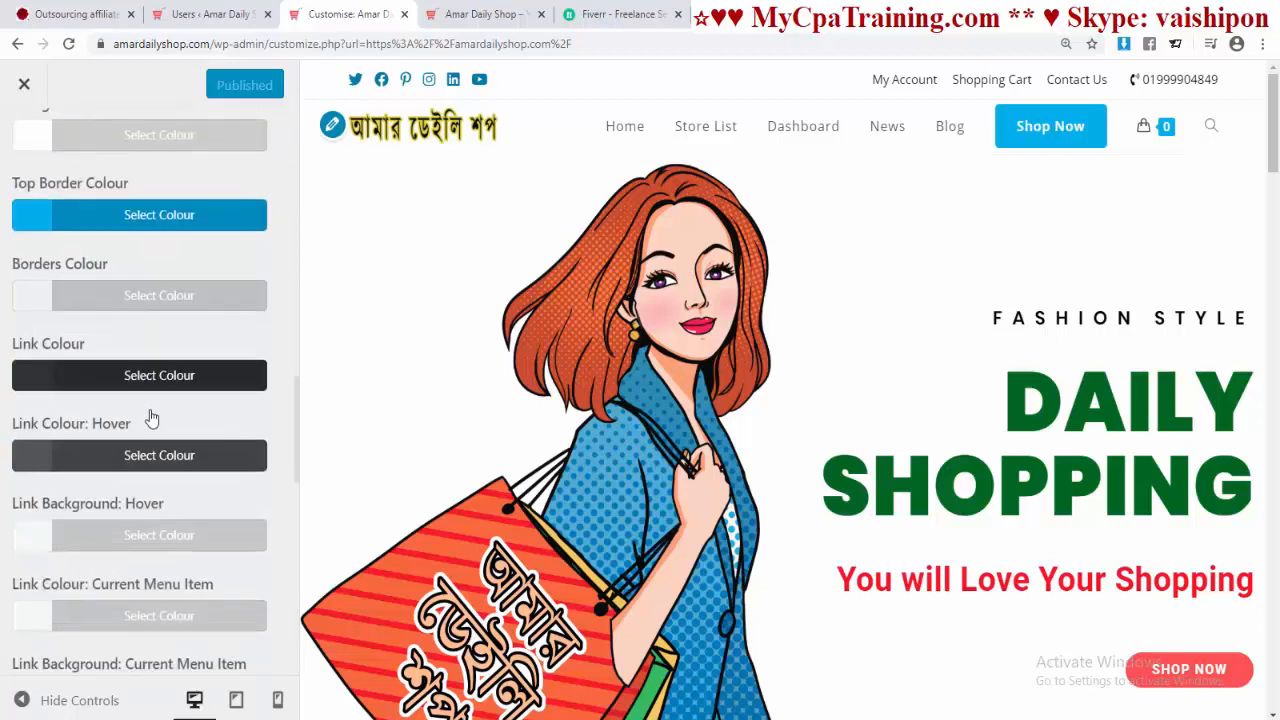
scroll(150, 413, "up", 1)
scroll(112, 348, "down", 8)
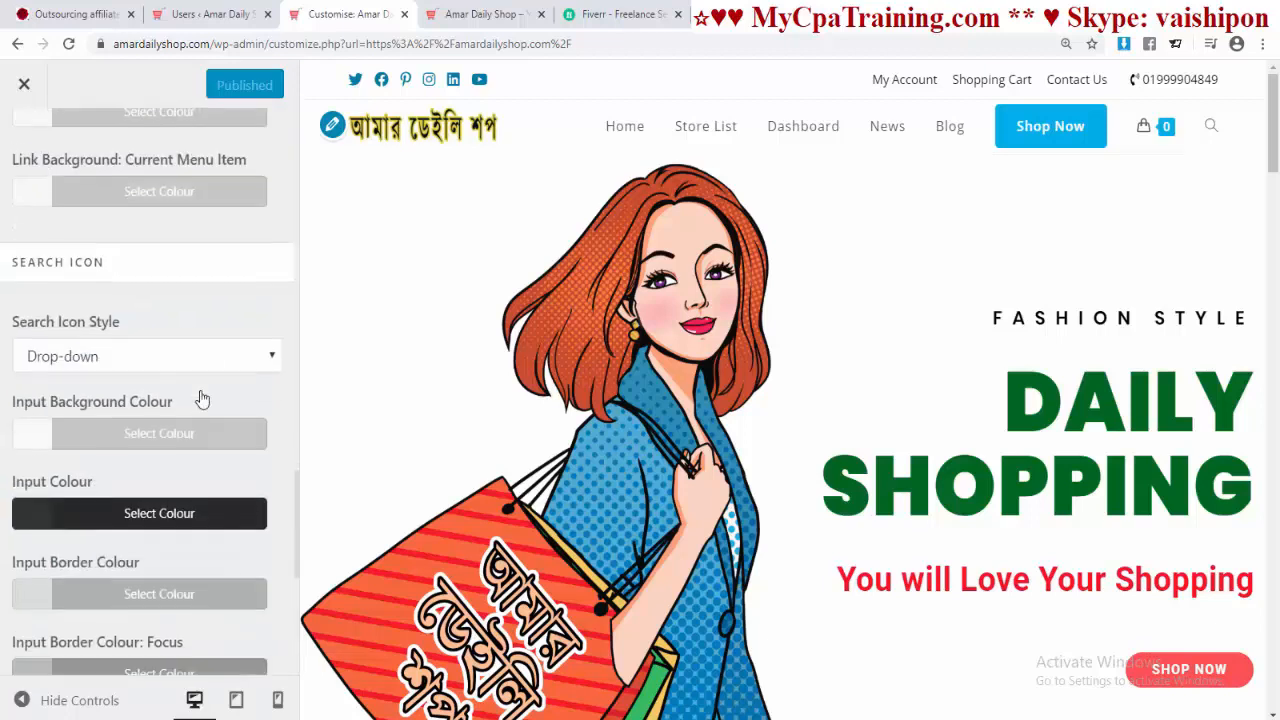
scroll(199, 398, "down", 2)
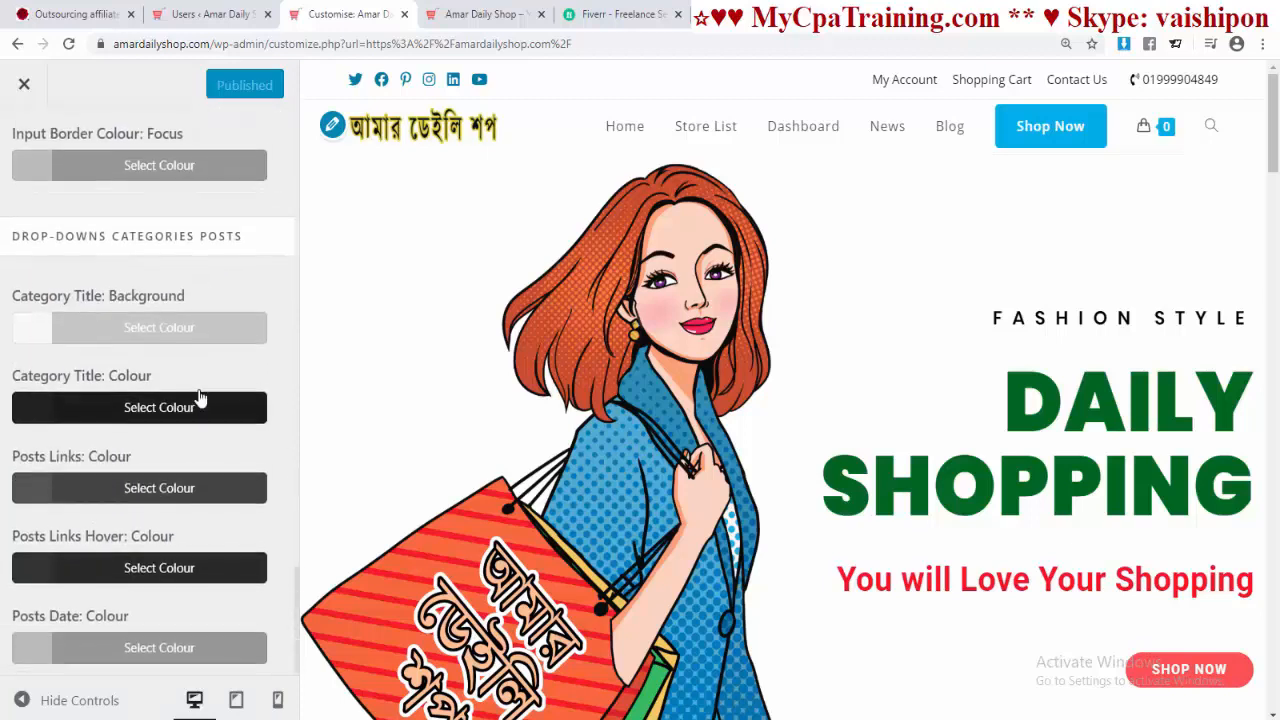
scroll(199, 398, "up", 10)
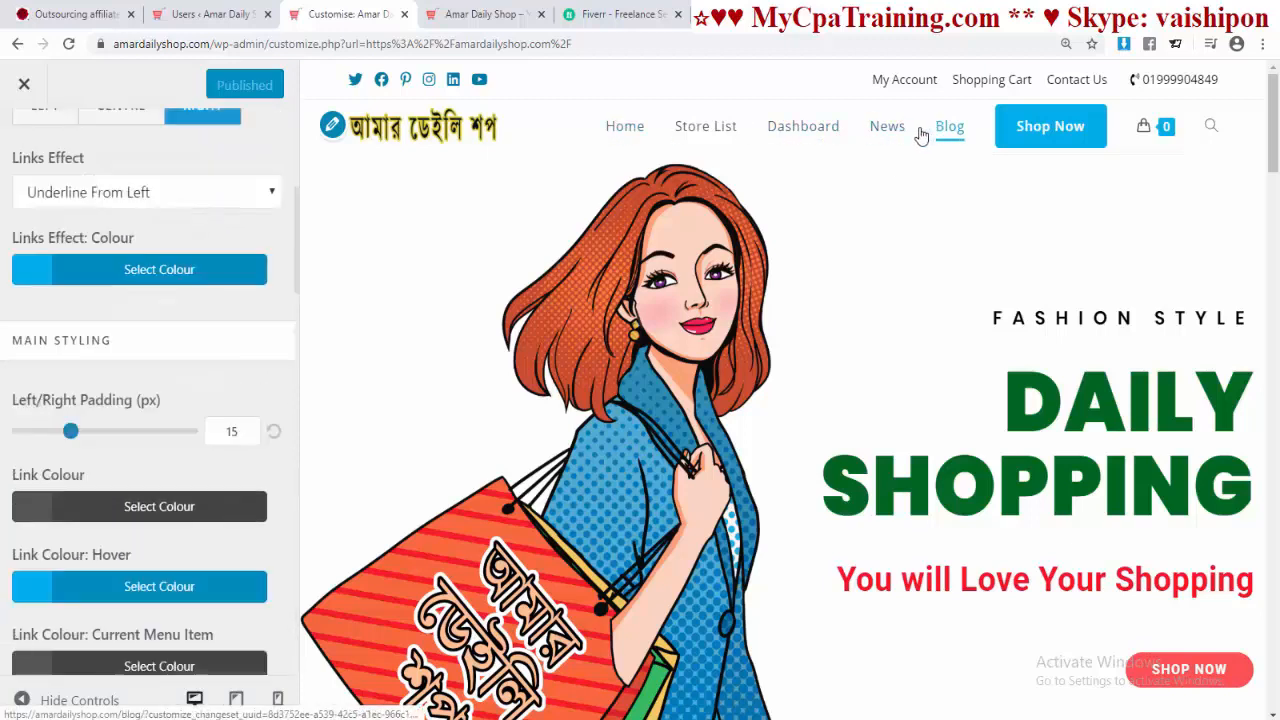
scroll(162, 415, "down", 2)
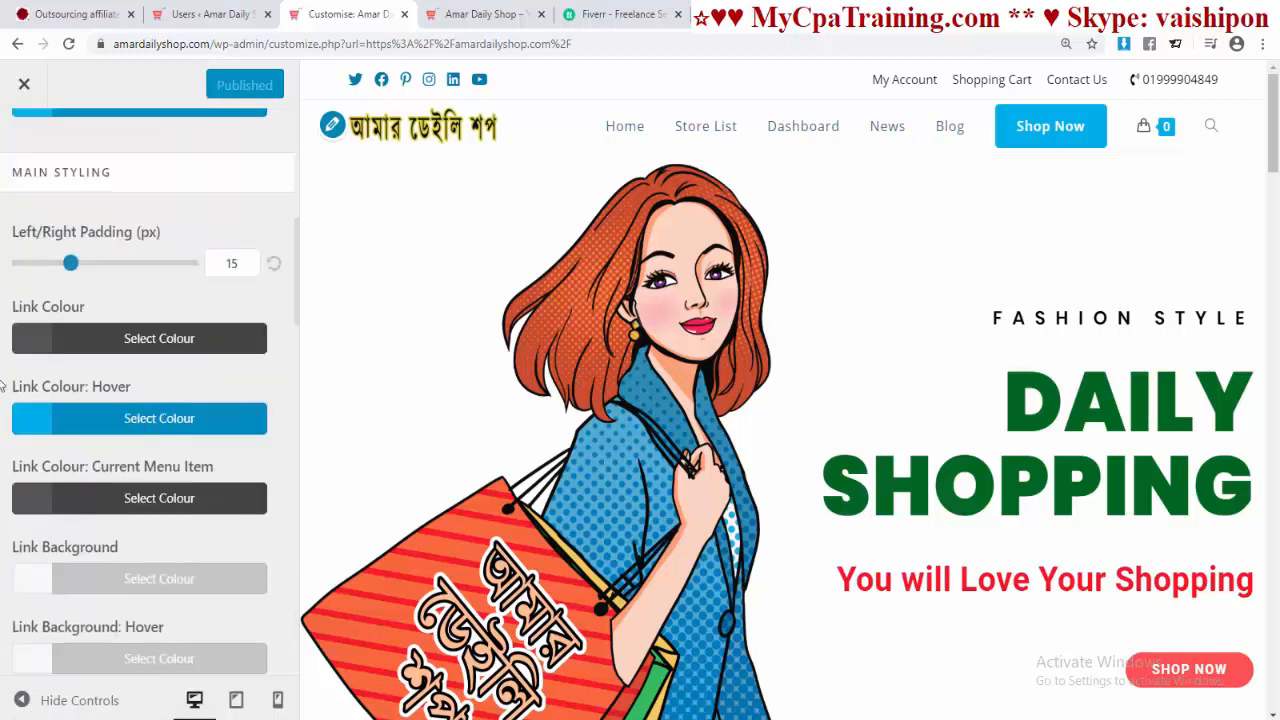
left_click(32, 343)
left_click(33, 623)
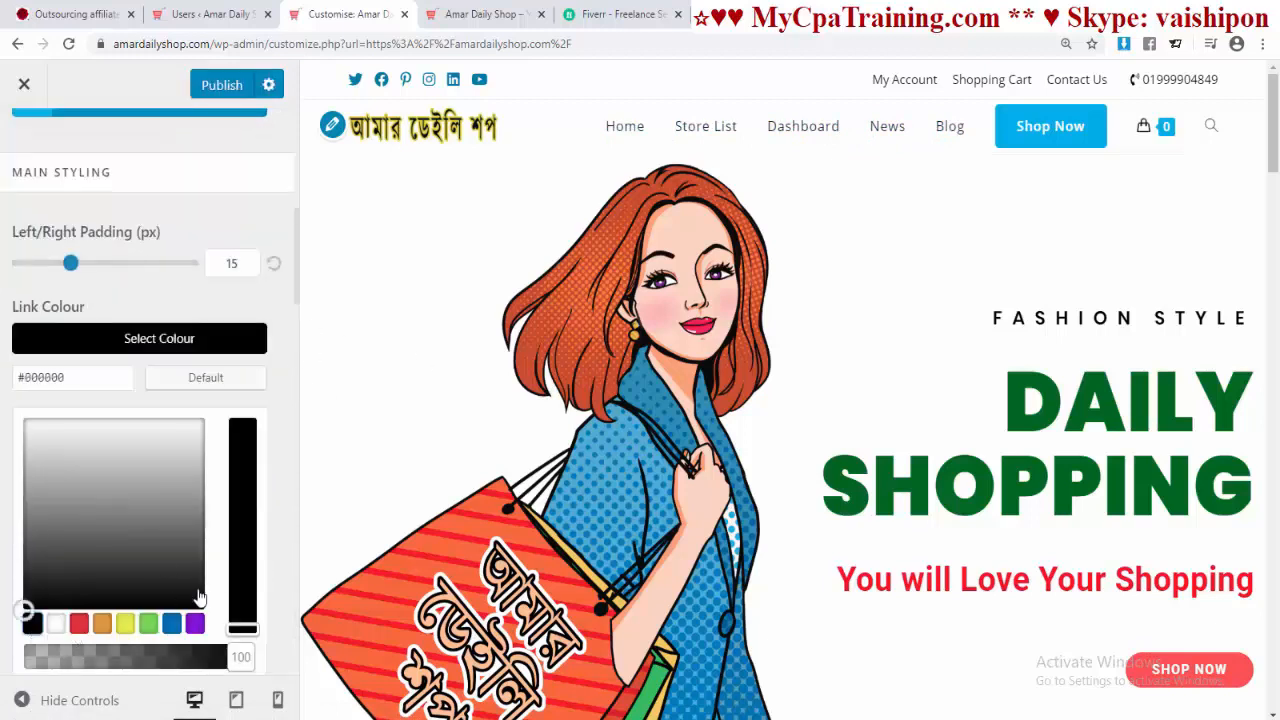
left_click(294, 509)
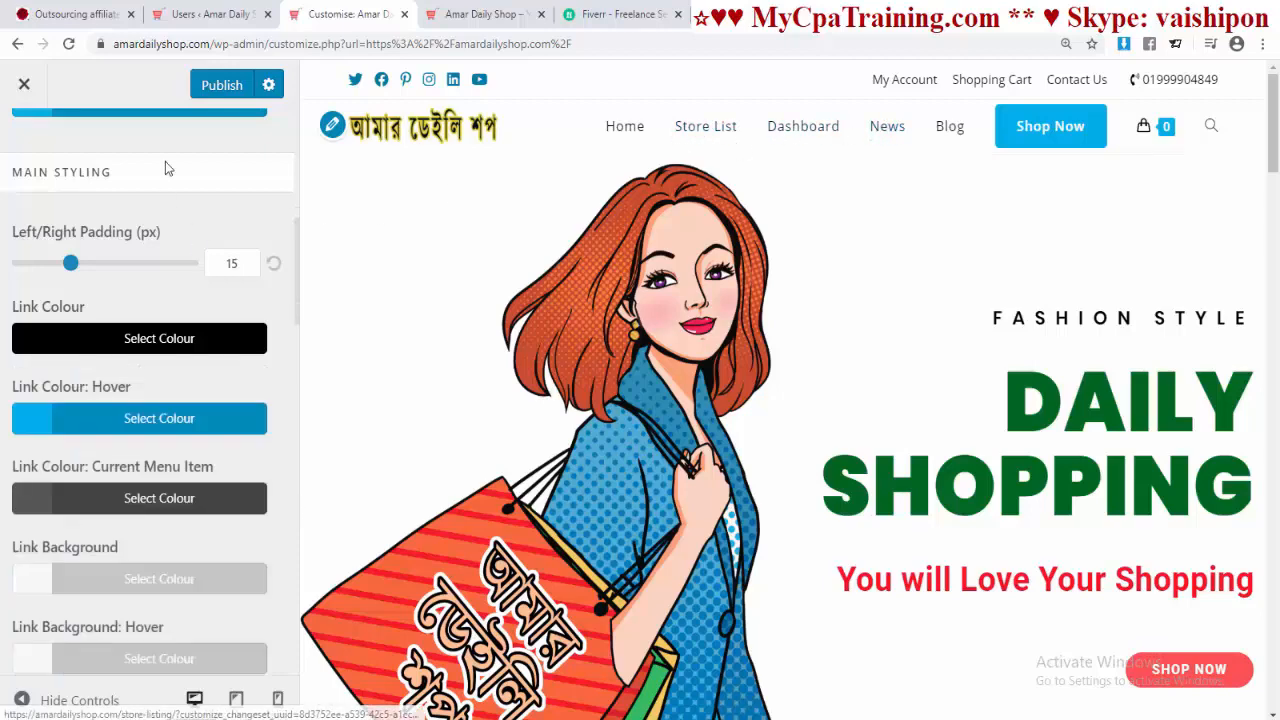
left_click(222, 84)
left_click(24, 144)
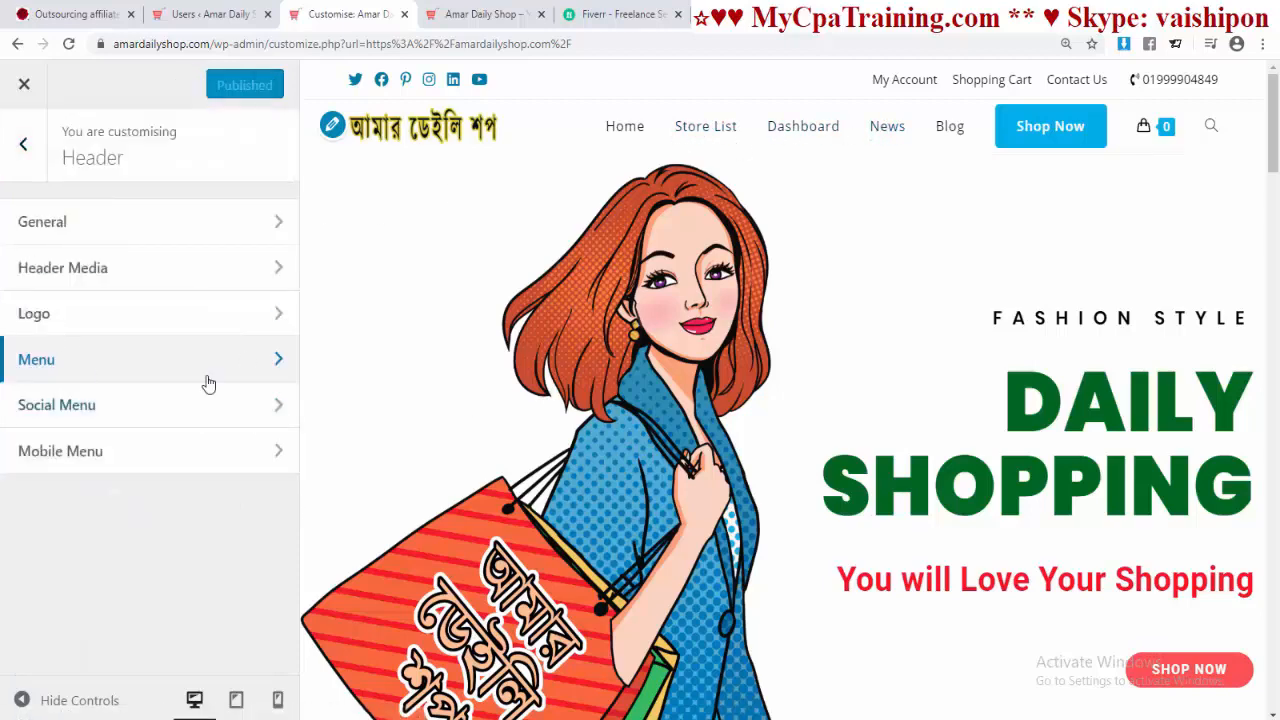
Step: View the live site, then reopen the Customizer at Top Bar > Content
left_click(25, 87)
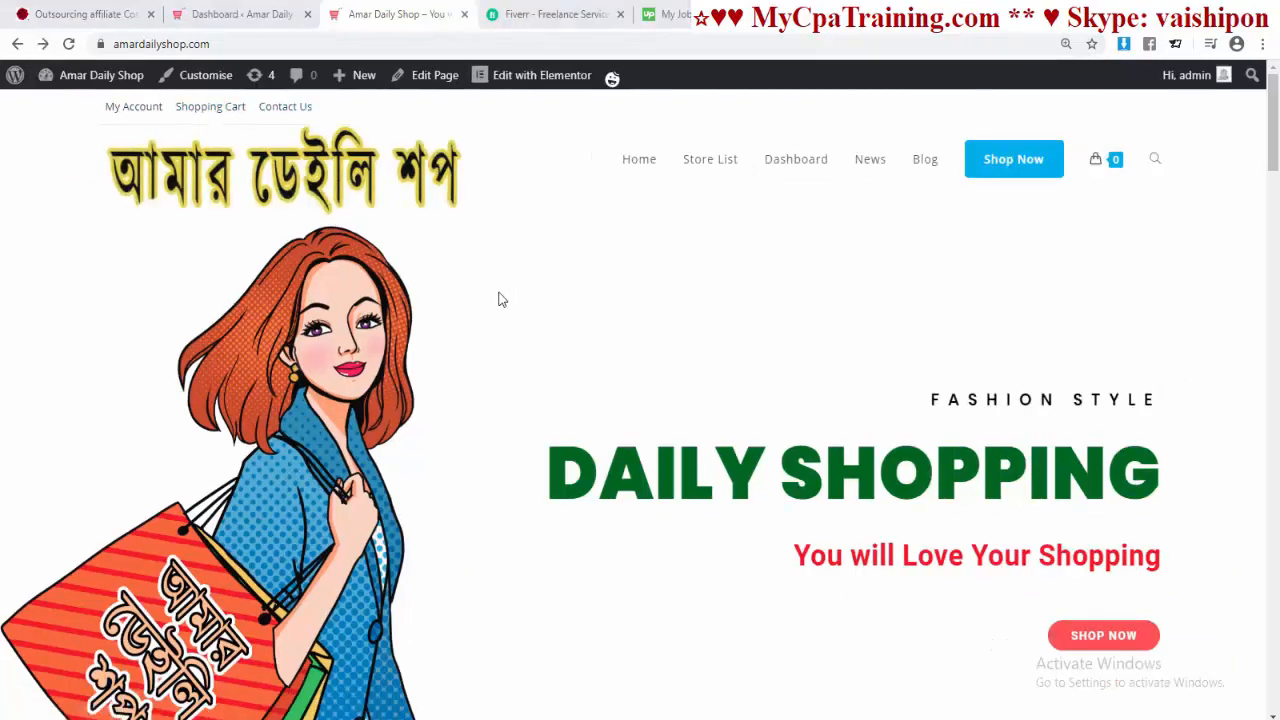
left_click(200, 75)
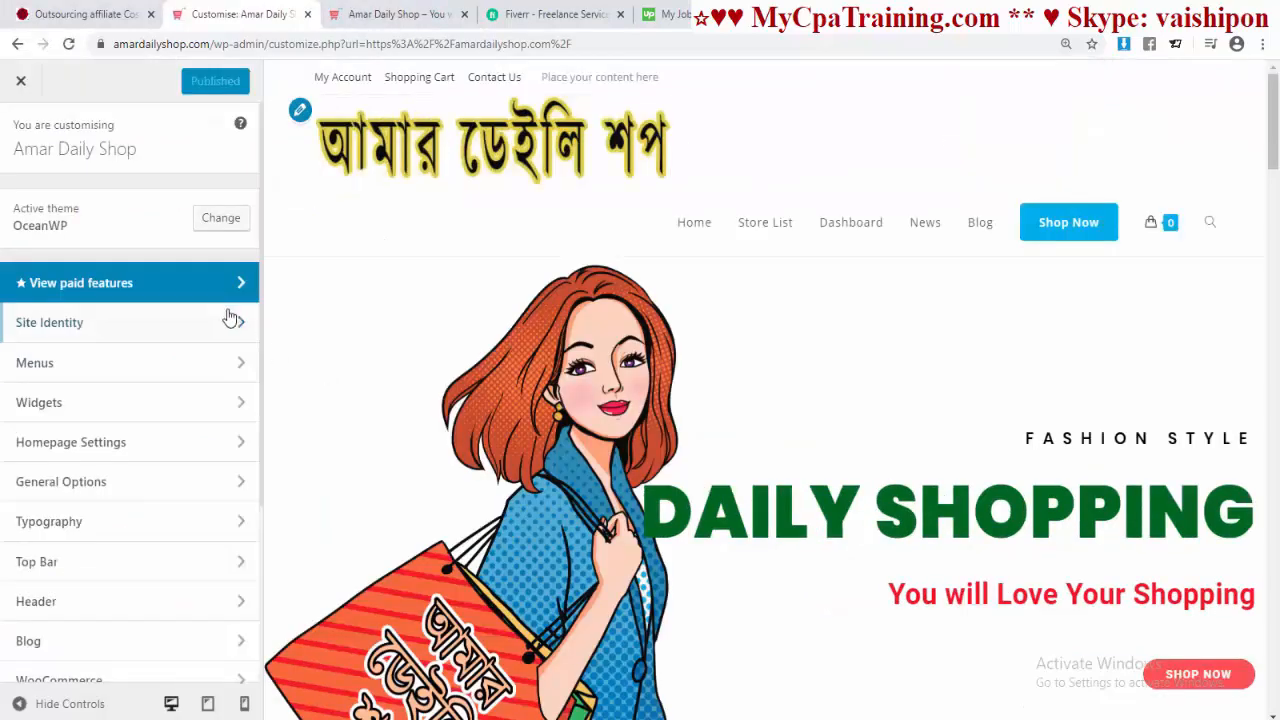
left_click(72, 562)
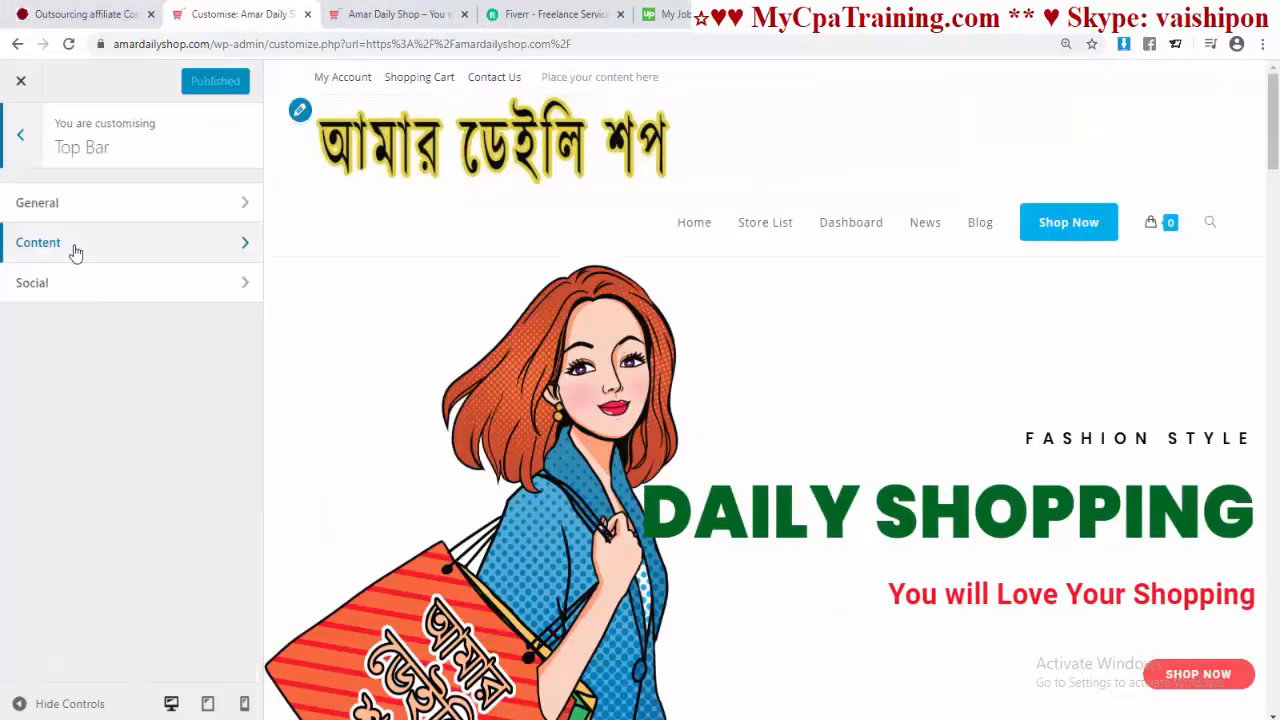
left_click(74, 247)
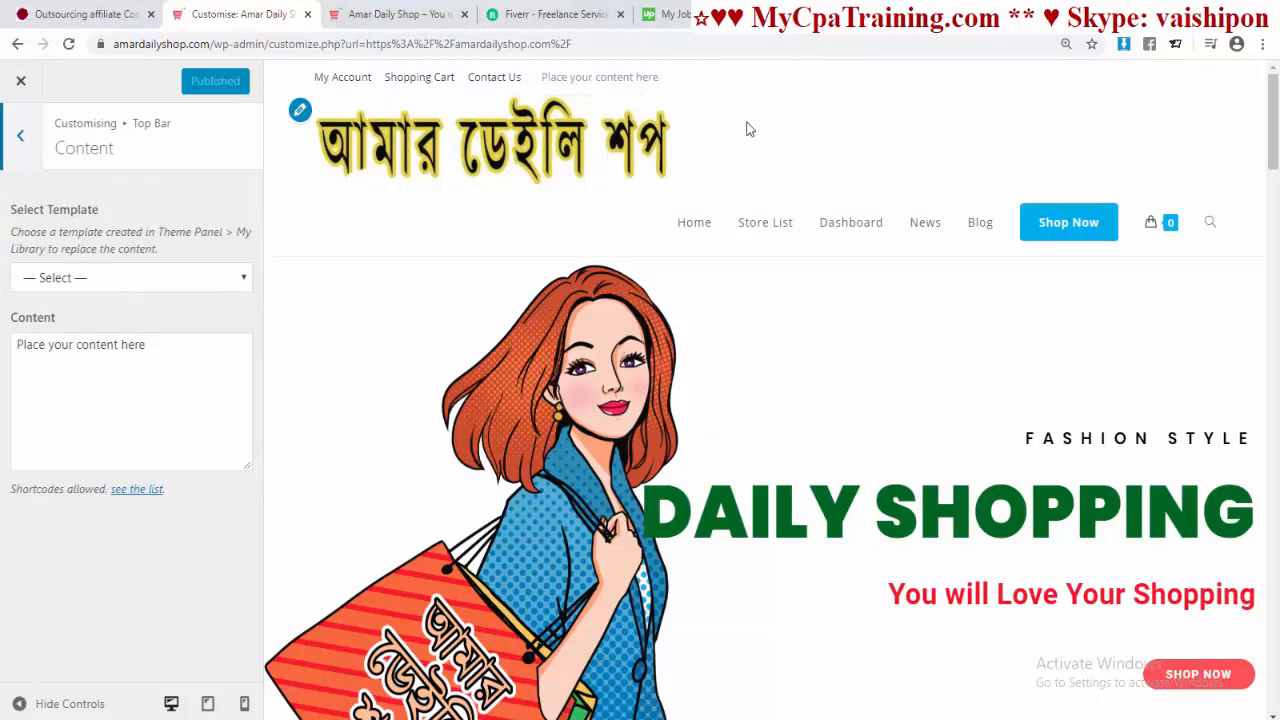
Step: Replace the top bar placeholder content with the phone number copied from the footer
left_click(405, 15)
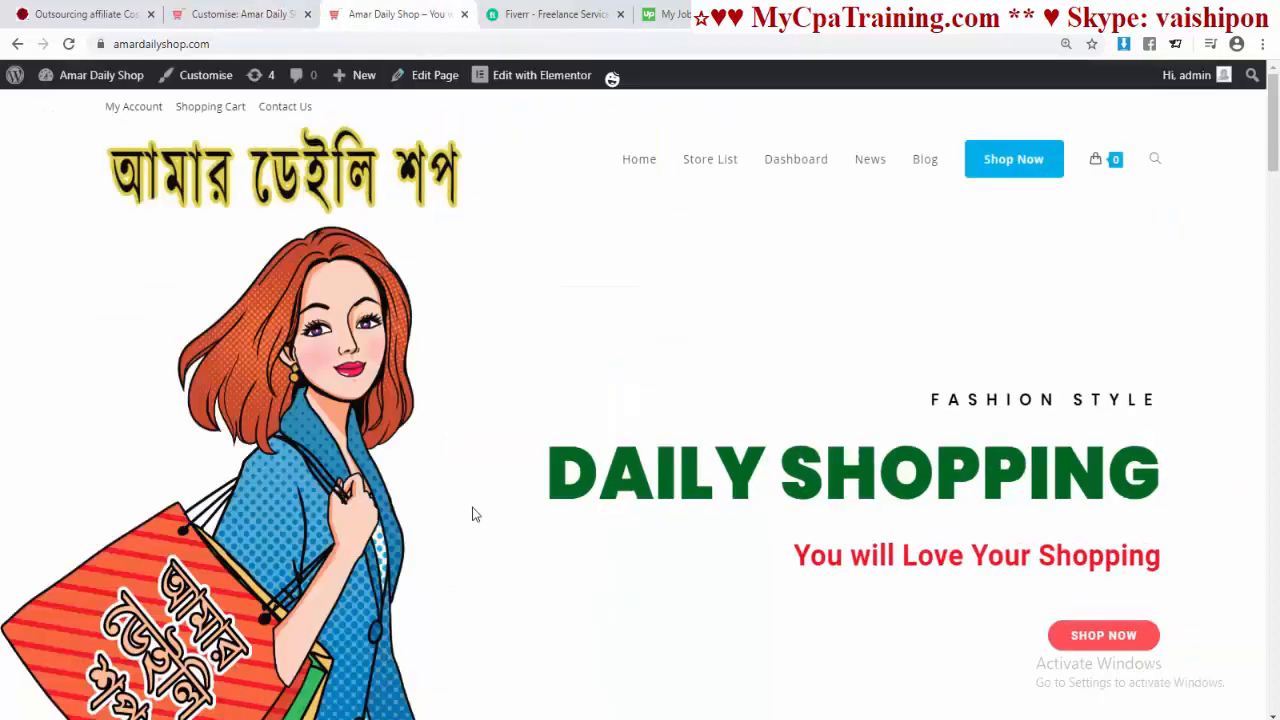
scroll(255, 508, "down", 20)
left_click_drag(252, 508, 166, 508)
key("ctrl+c")
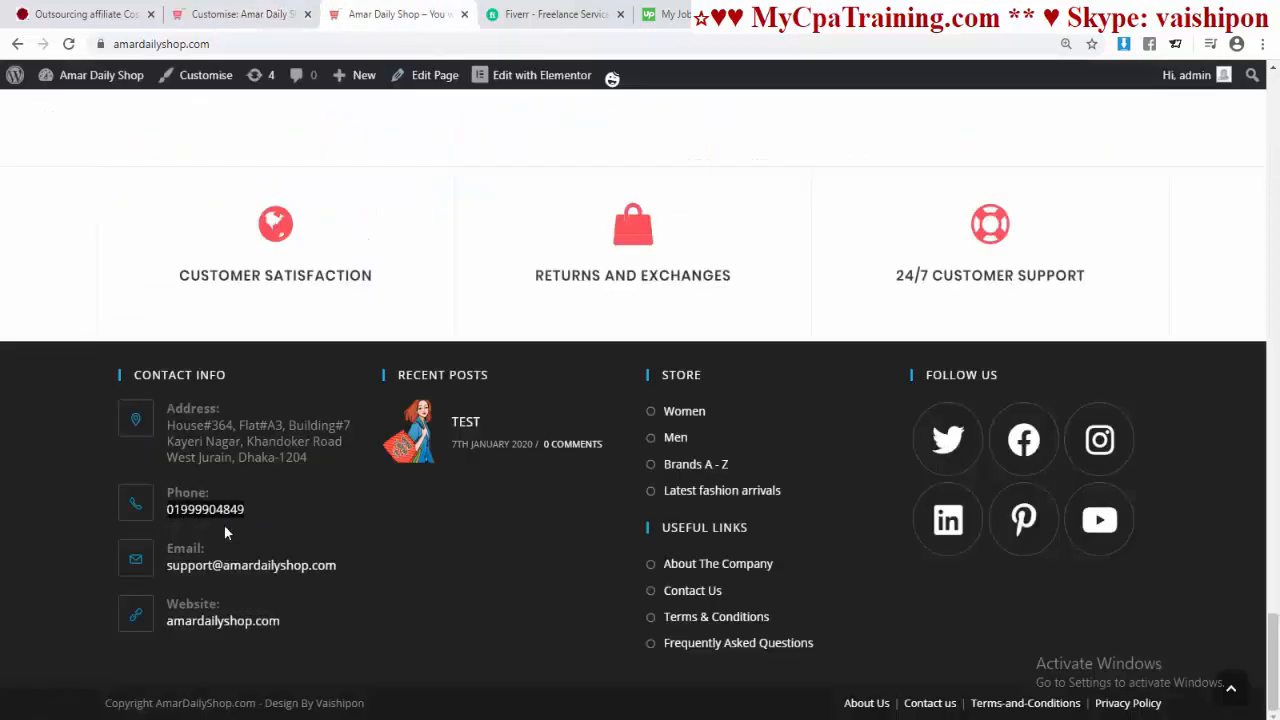
left_click(265, 18)
key("ctrl+a")
key("ctrl+v")
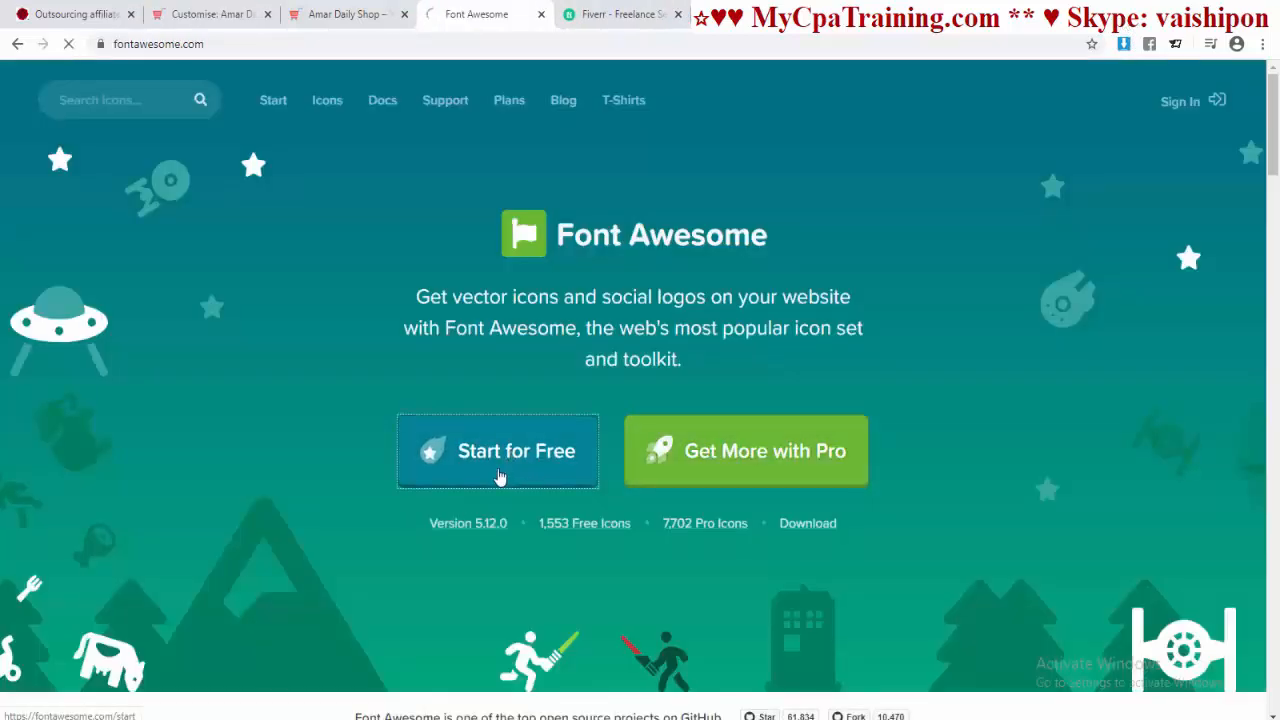
left_click(506, 470)
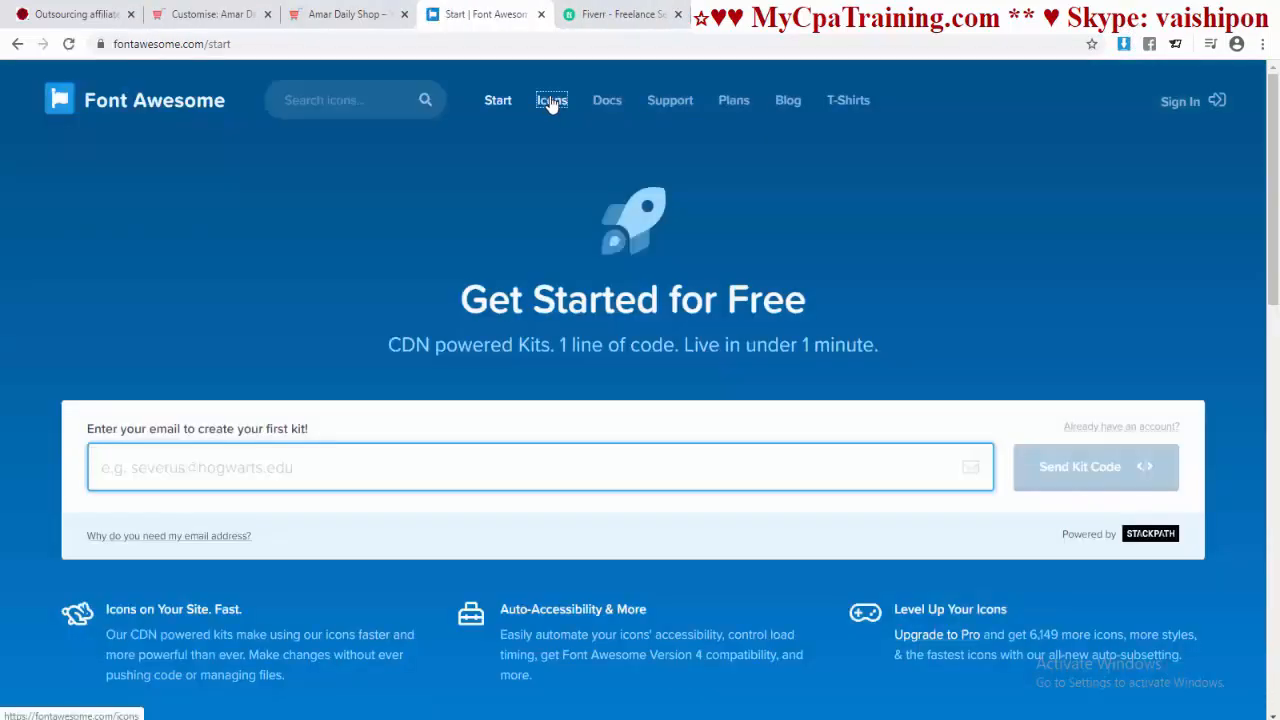
Step: Search Font Awesome for 'phone' and paste the phone-volume icon's HTML before the number
left_click(551, 101)
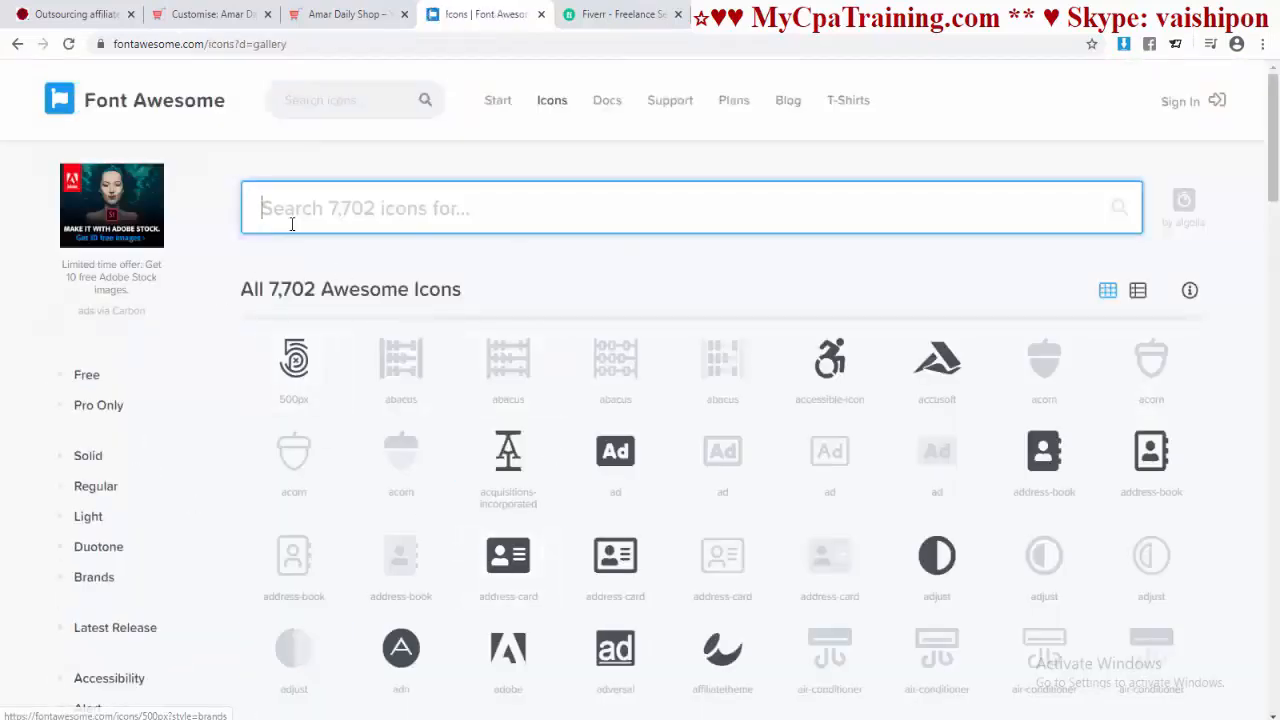
type("p")
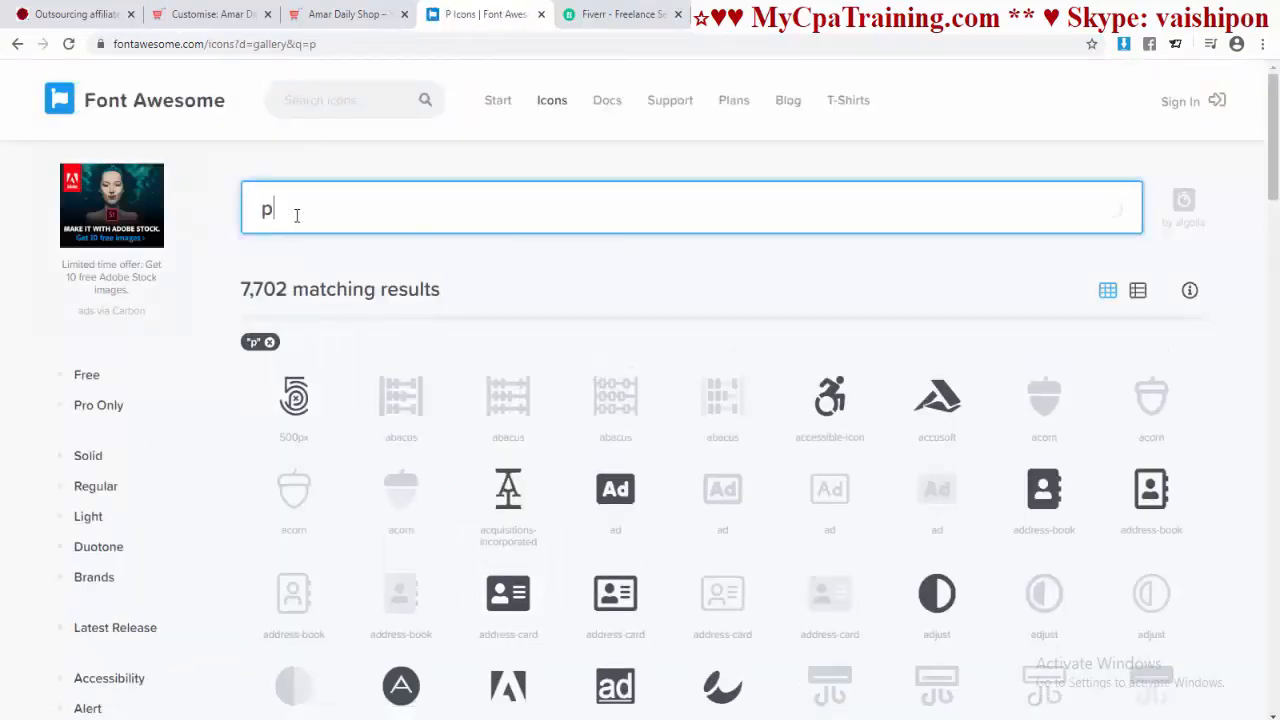
type("hone")
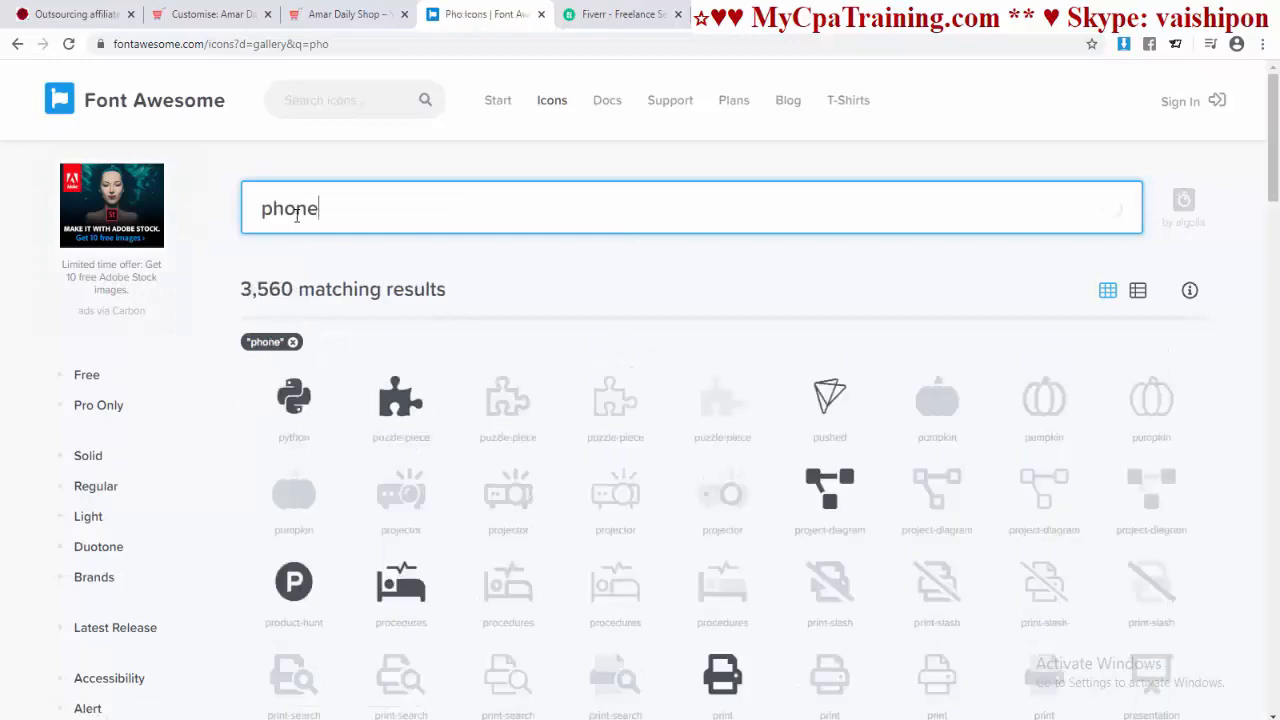
scroll(670, 428, "down", 3)
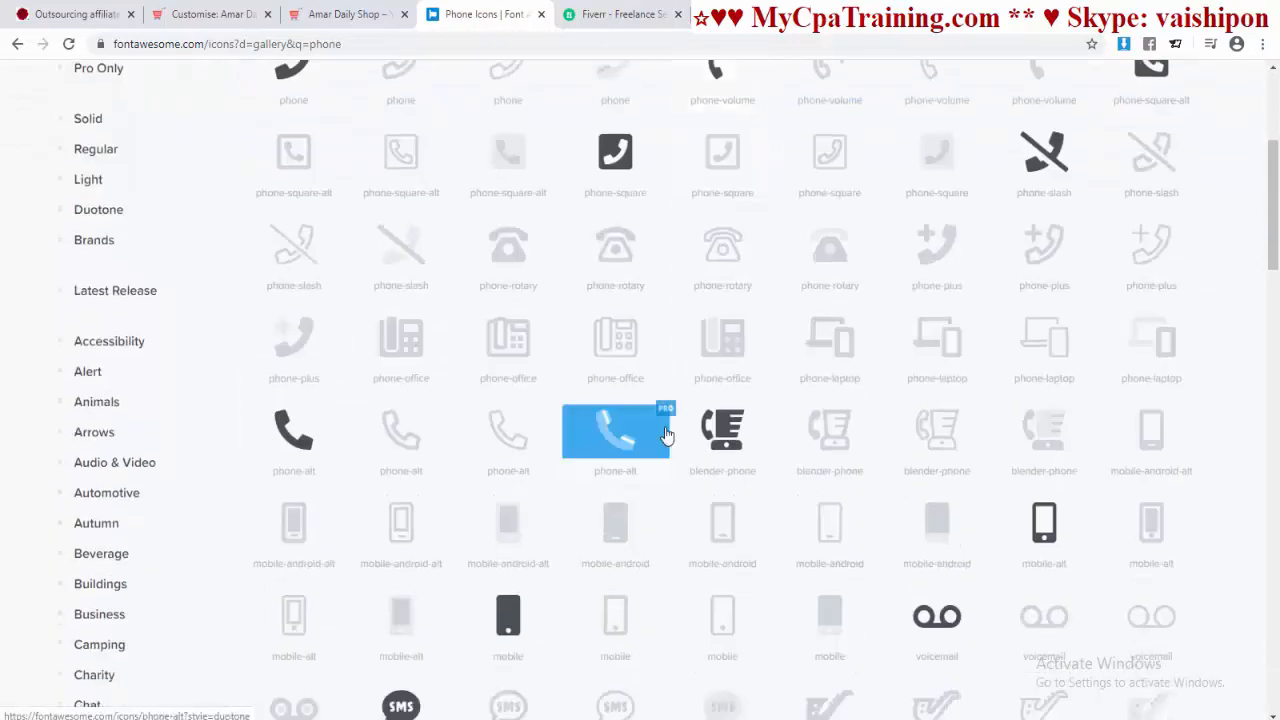
scroll(665, 425, "up", 3)
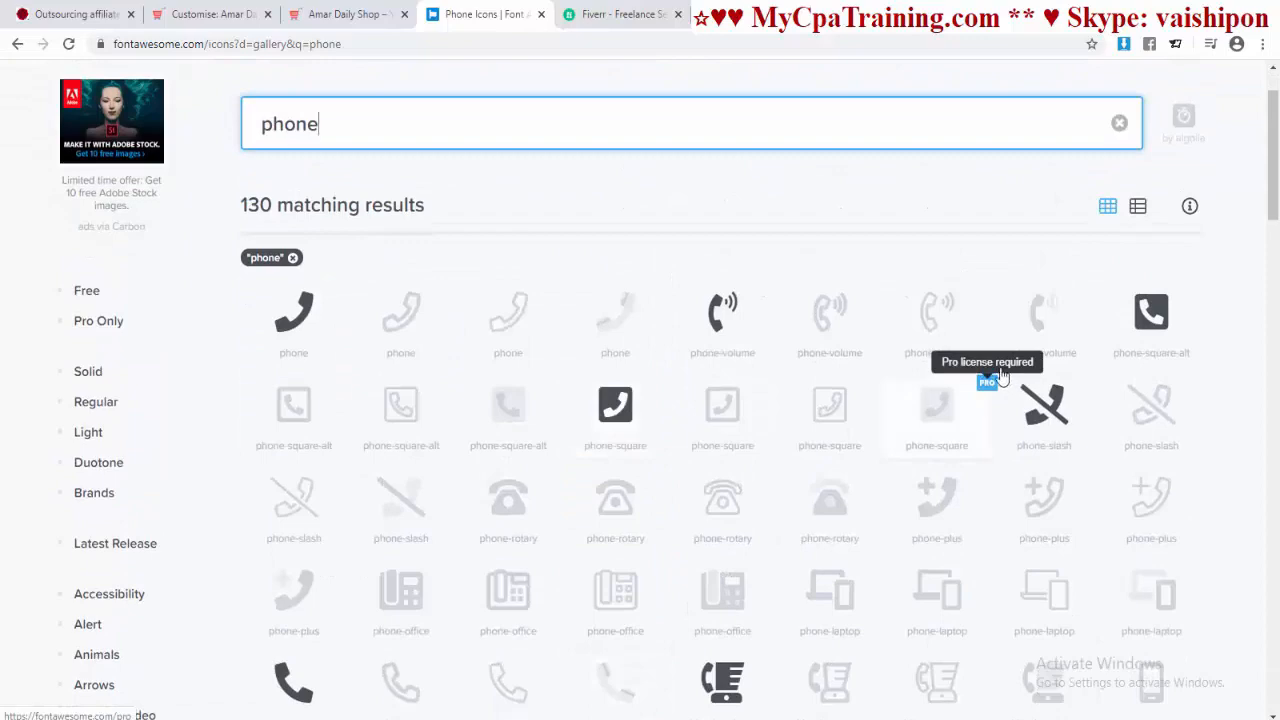
scroll(800, 455, "up", 1)
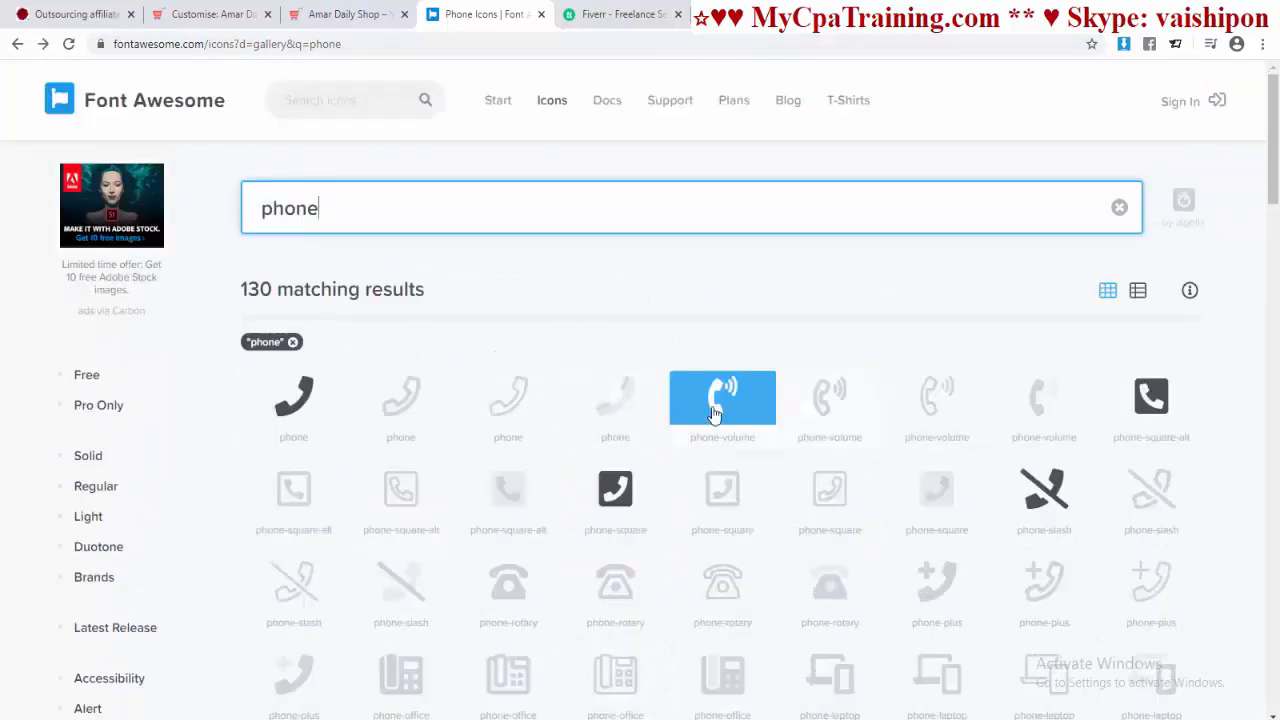
left_click(713, 411)
left_click(345, 250)
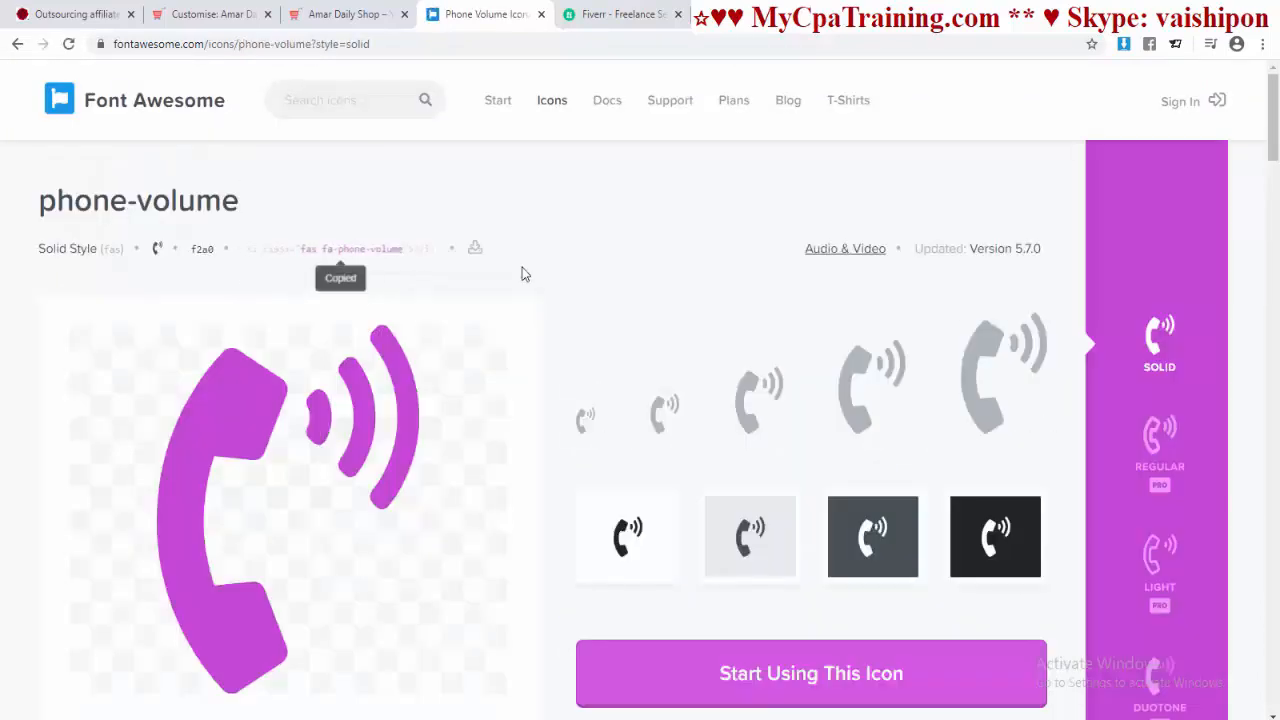
left_click(210, 14)
key("ctrl+v")
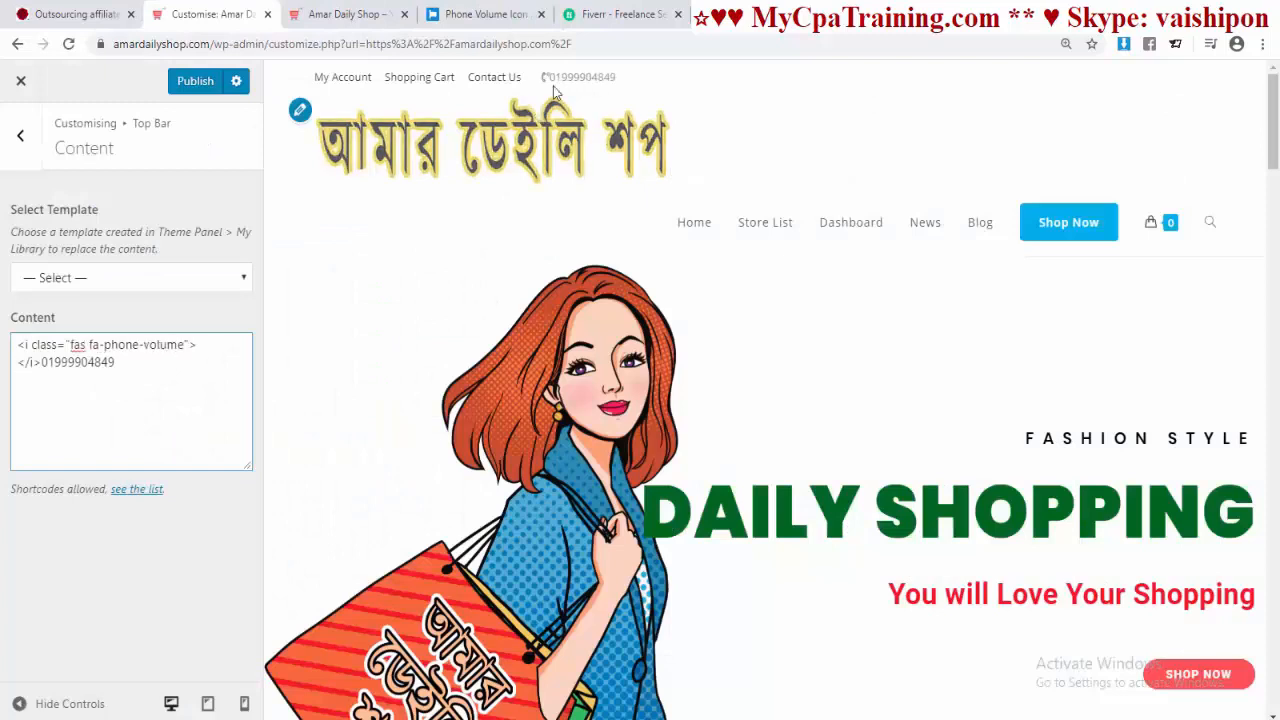
Step: Publish the top bar phone icon and number, then go to Top Bar > Social
left_click(202, 86)
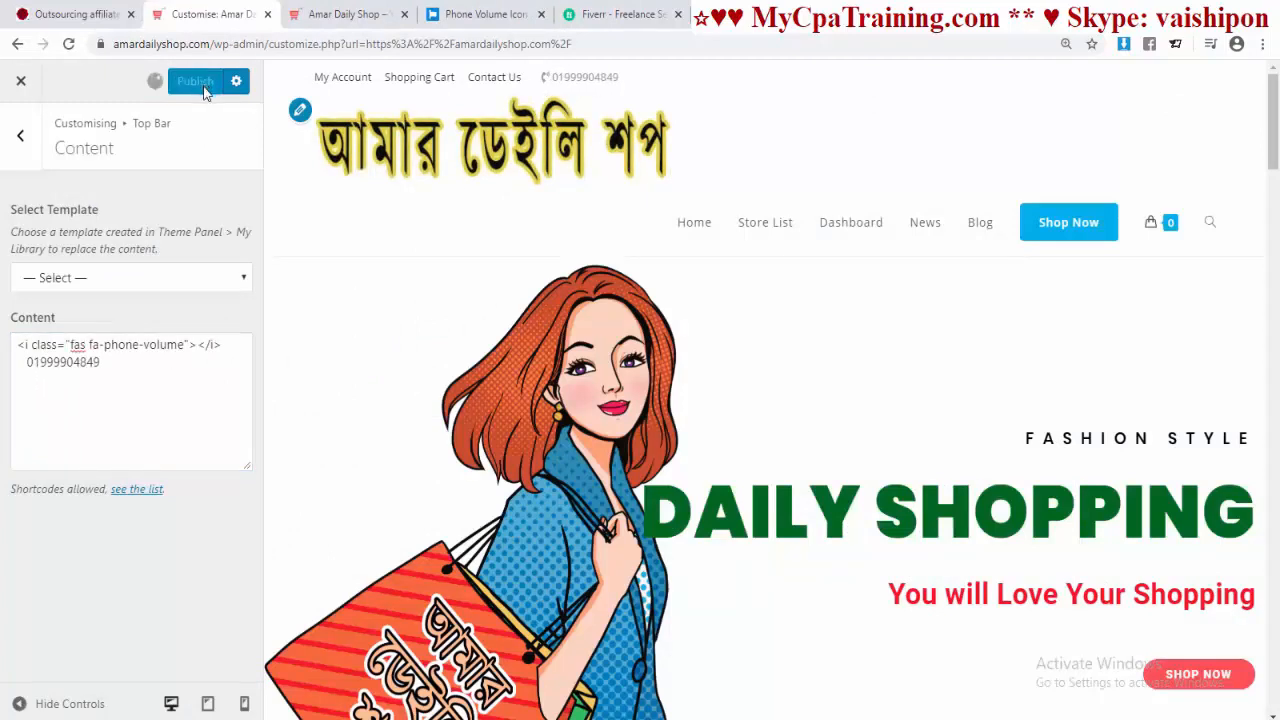
left_click(12, 140)
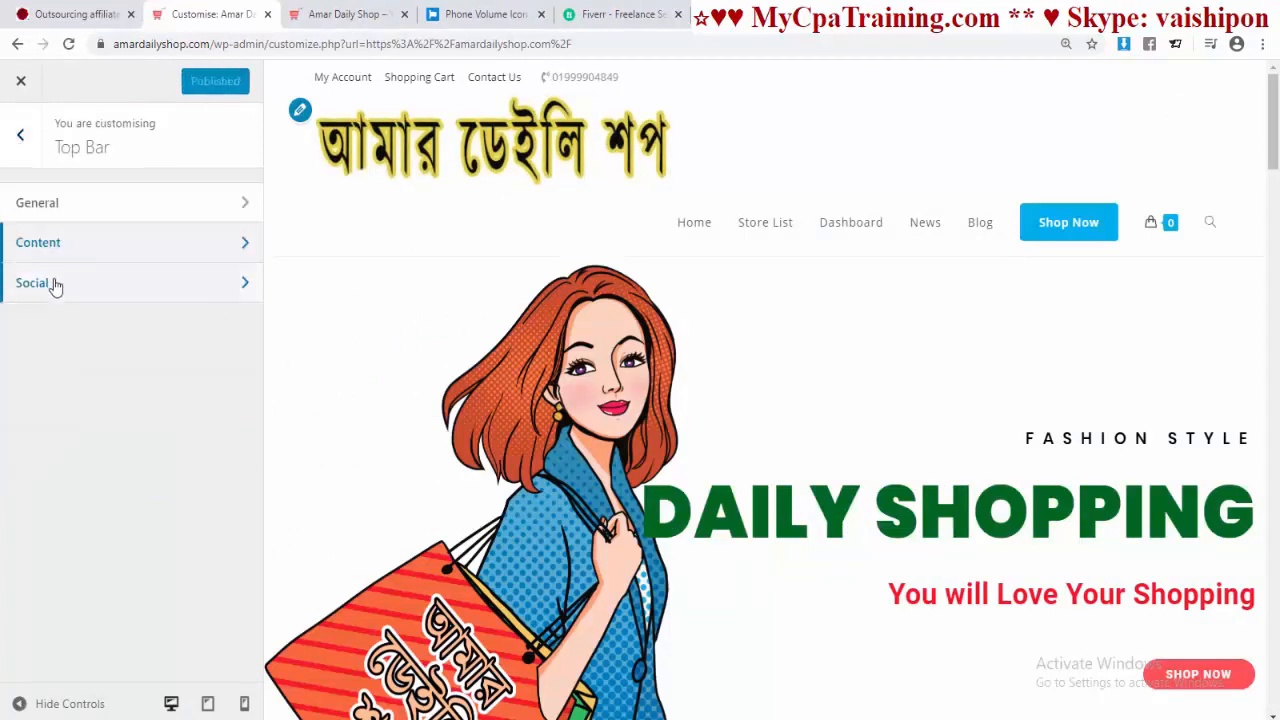
left_click(55, 284)
scroll(197, 301, "up", 1)
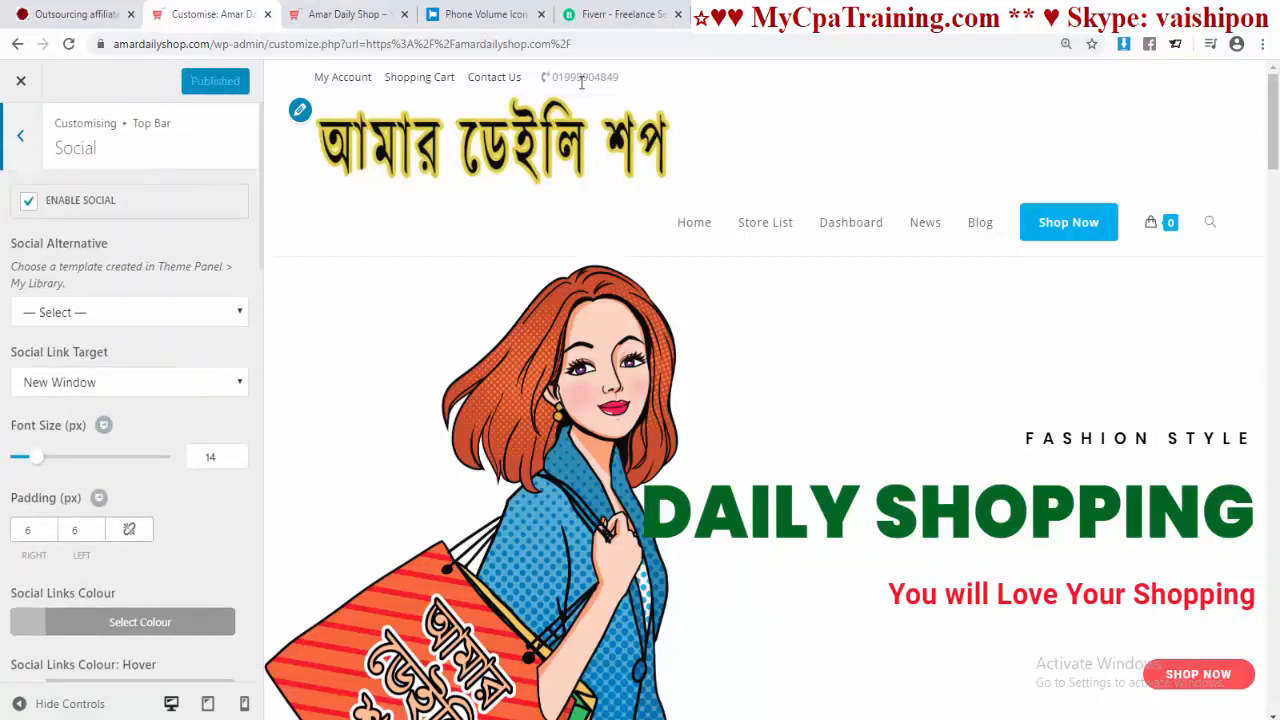
scroll(97, 395, "down", 5)
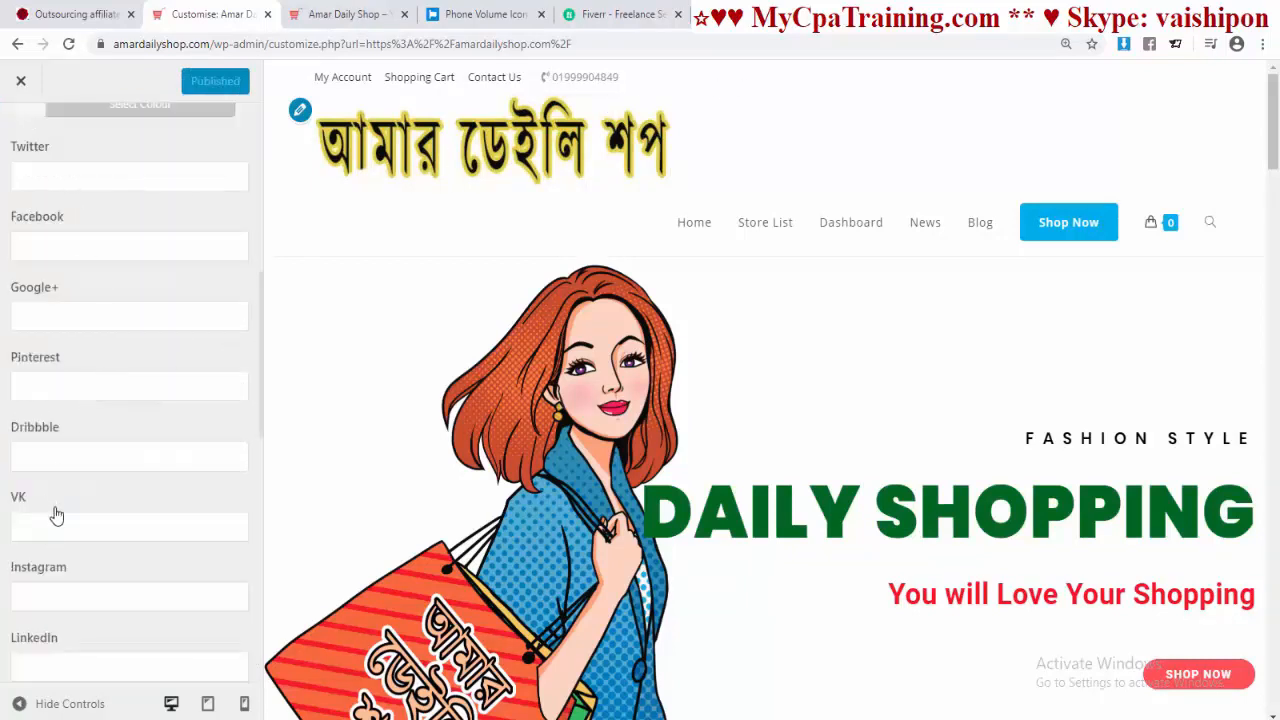
scroll(57, 515, "down", 6)
scroll(57, 517, "up", 12)
scroll(60, 505, "down", 5)
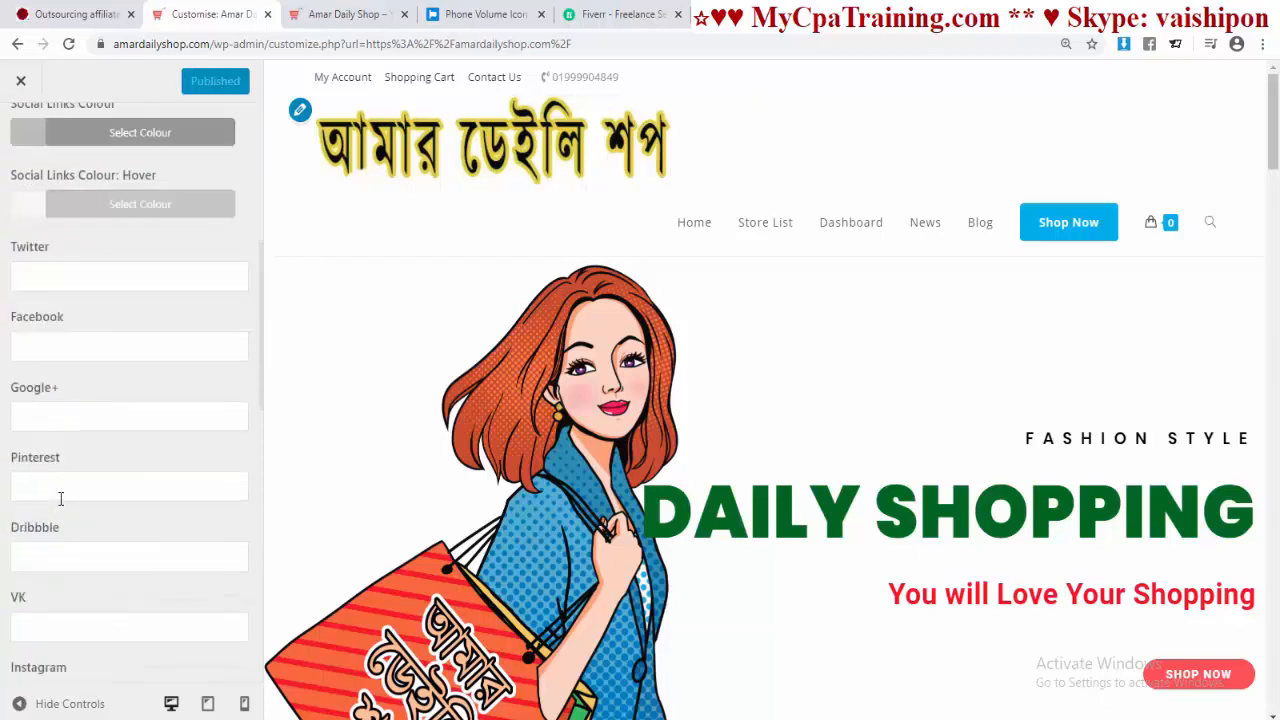
scroll(60, 502, "up", 5)
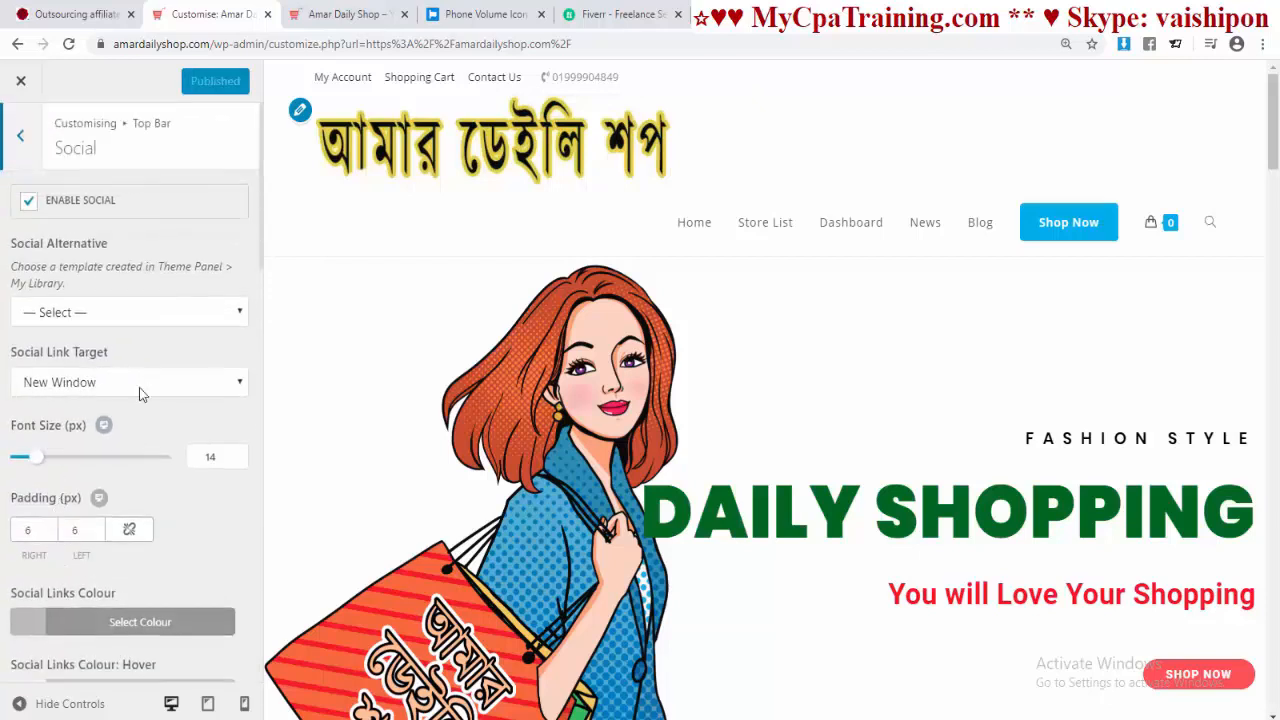
scroll(213, 506, "down", 2)
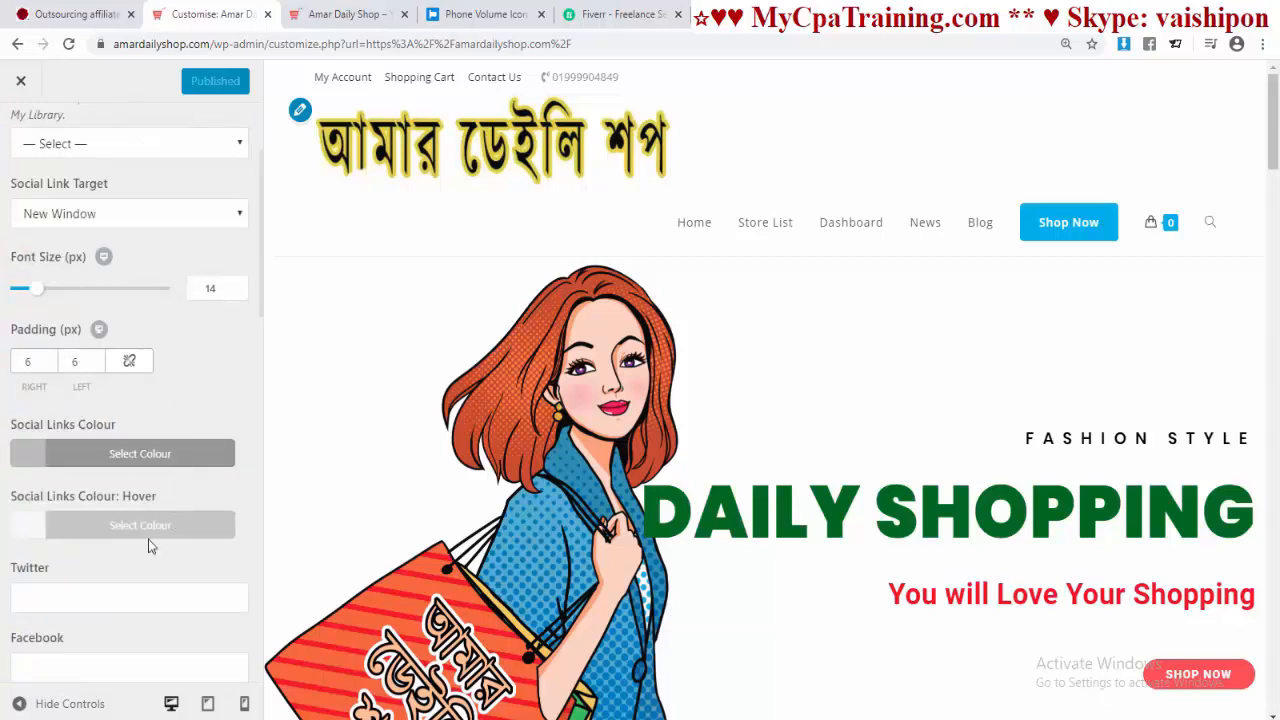
scroll(165, 515, "up", 2)
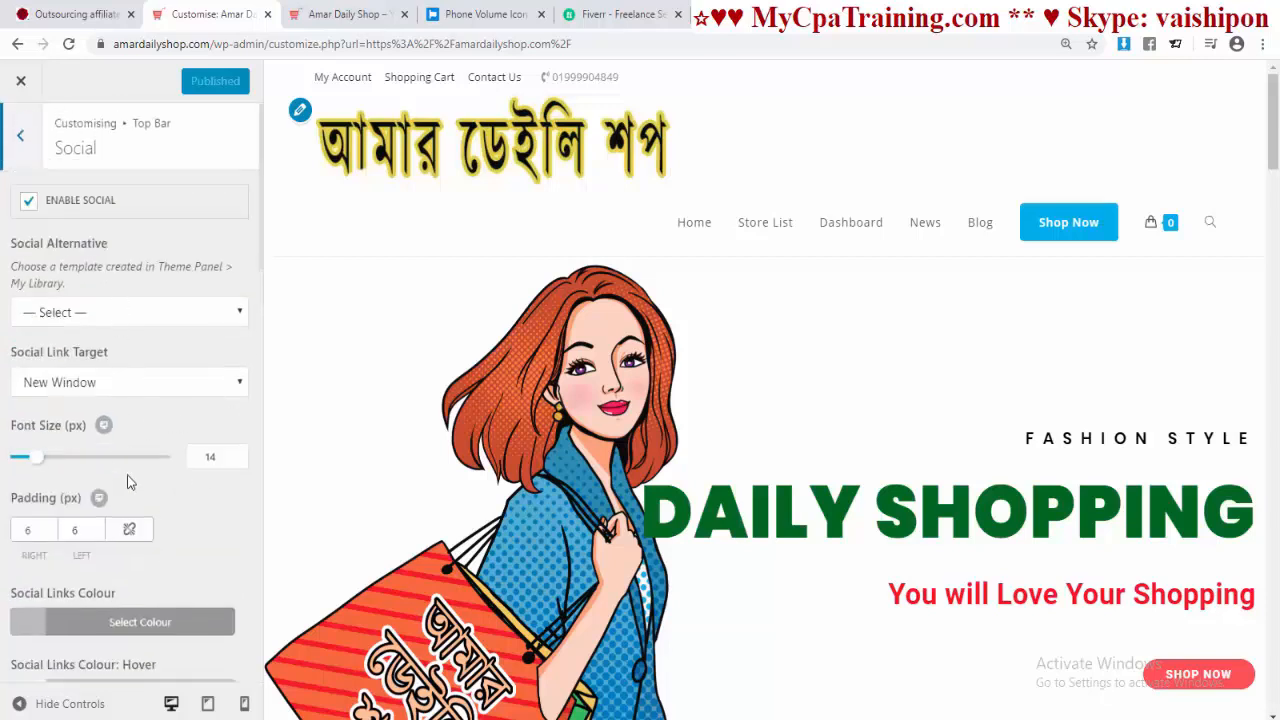
scroll(127, 483, "down", 5)
scroll(126, 477, "up", 2)
Step: Paste the shop's Twitter, Facebook, Pinterest and Instagram profile links into their fields
scroll(126, 471, "down", 3)
left_click(84, 264)
key("ctrl+v")
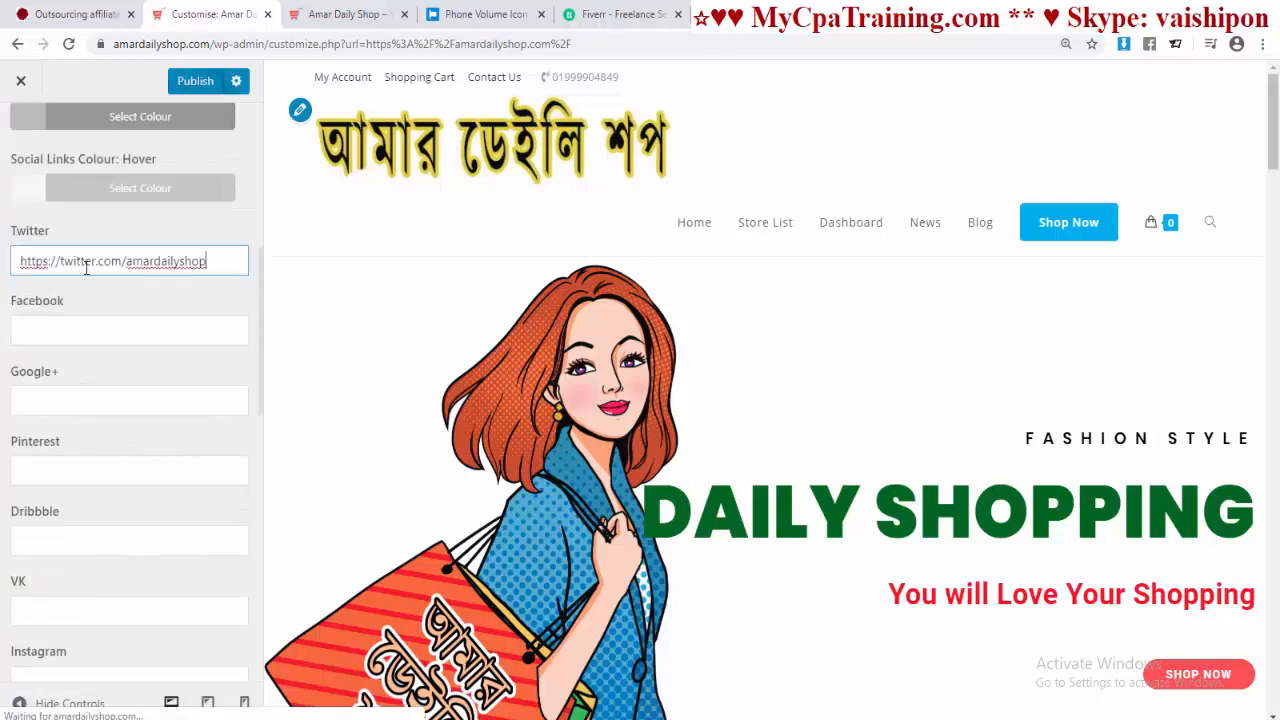
left_click(110, 331)
key("ctrl+v")
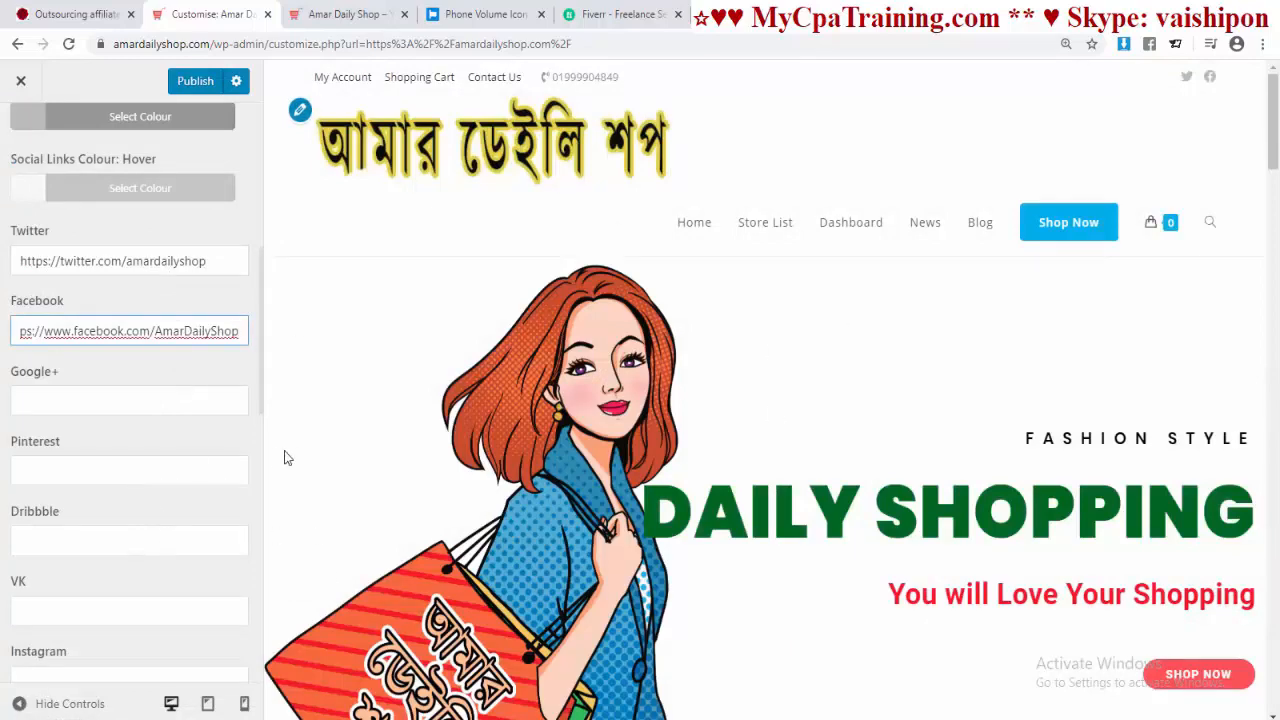
scroll(120, 420, "down", 1)
left_click(53, 385)
key("ctrl+v")
scroll(66, 346, "down", 3)
left_click(66, 346)
key("ctrl+v")
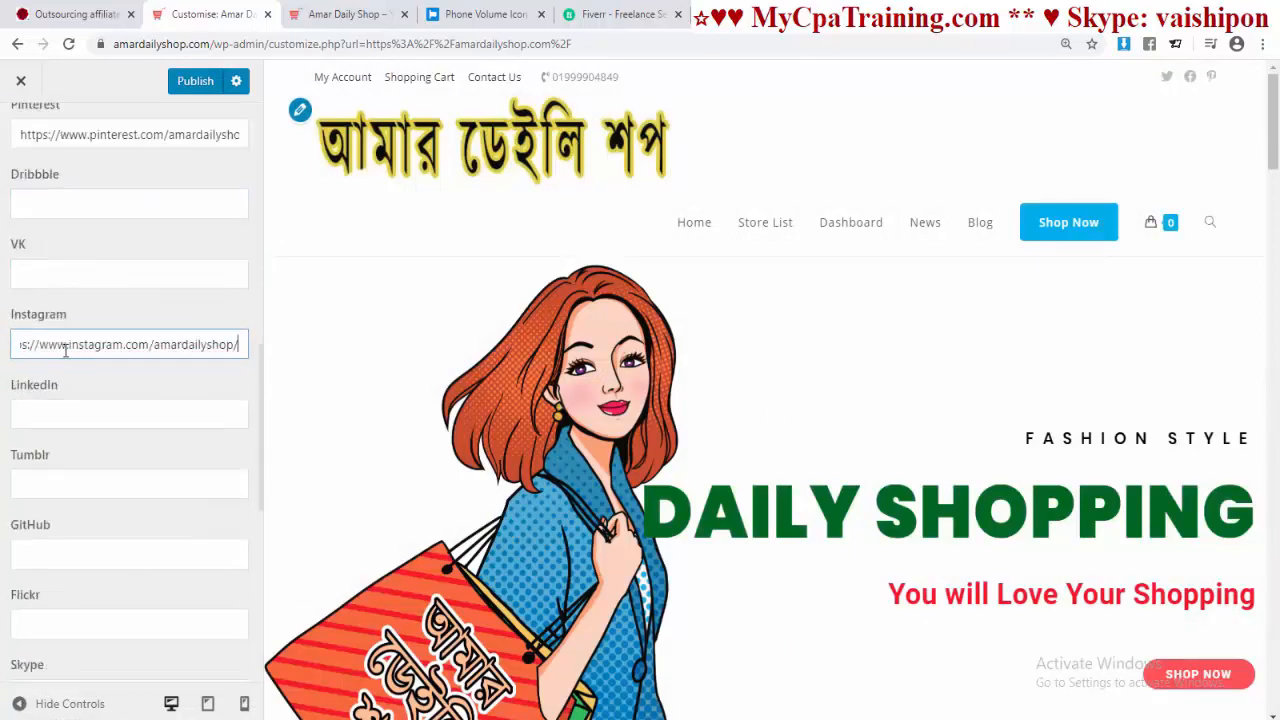
Step: Add the LinkedIn and YouTube links and publish the social icons
scroll(150, 380, "down", 1)
left_click(138, 336)
key("ctrl+v")
scroll(91, 494, "down", 3)
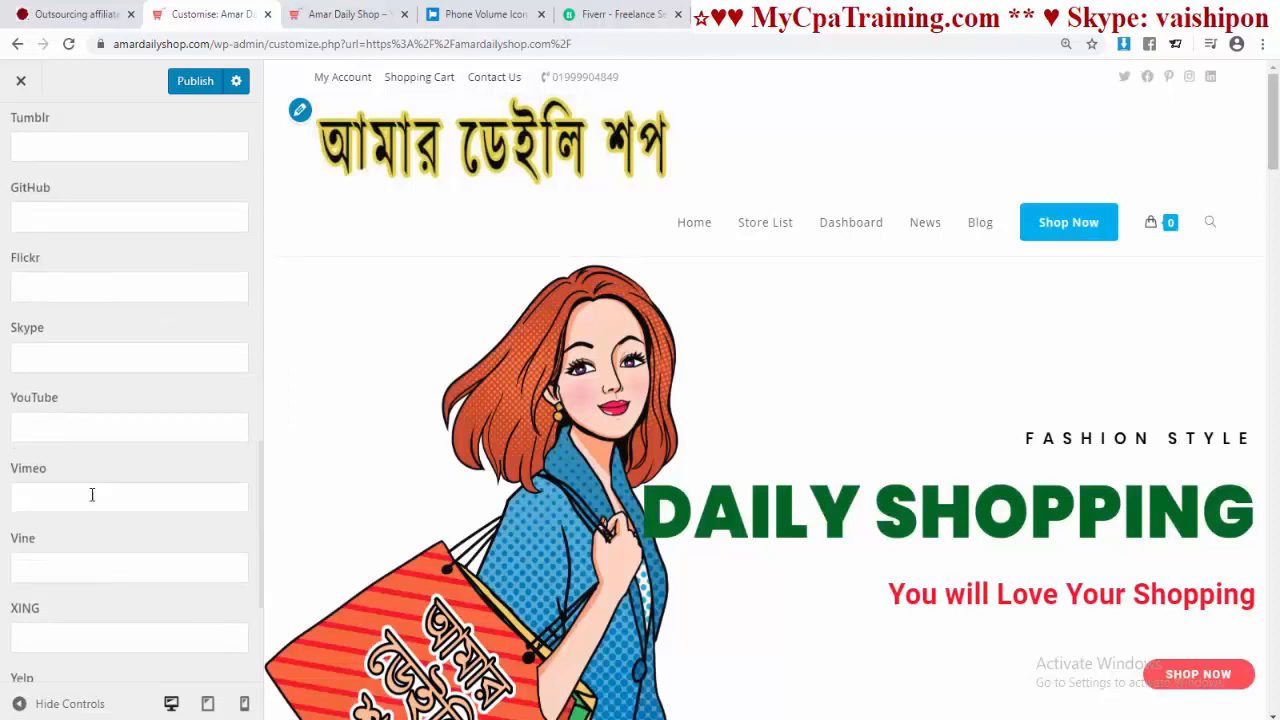
left_click(34, 426)
key("ctrl+v")
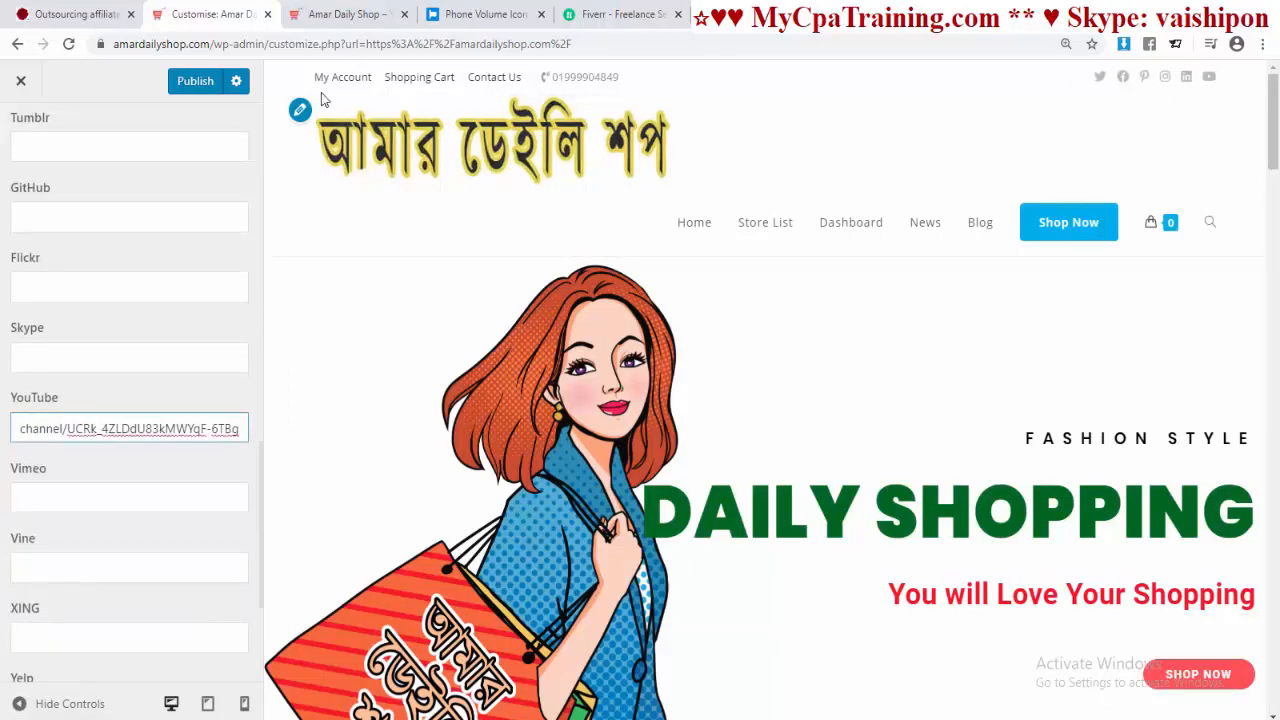
left_click(202, 82)
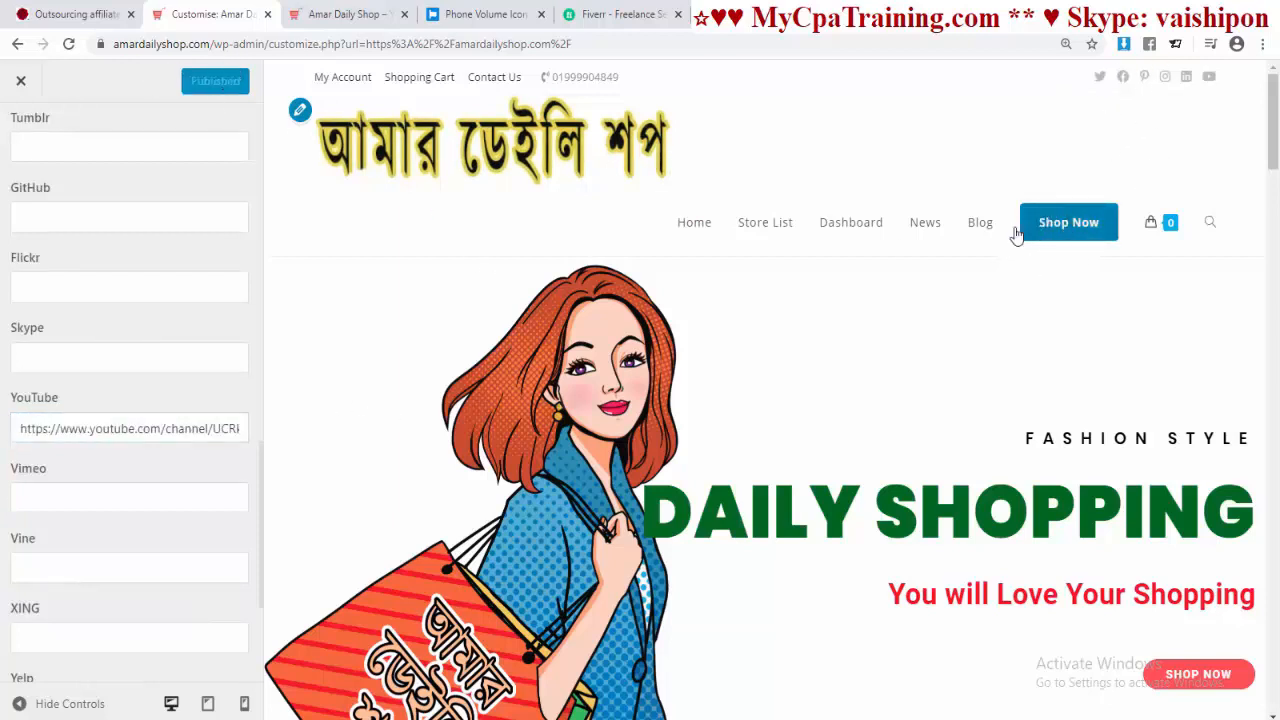
left_click_drag(693, 339, 1140, 332)
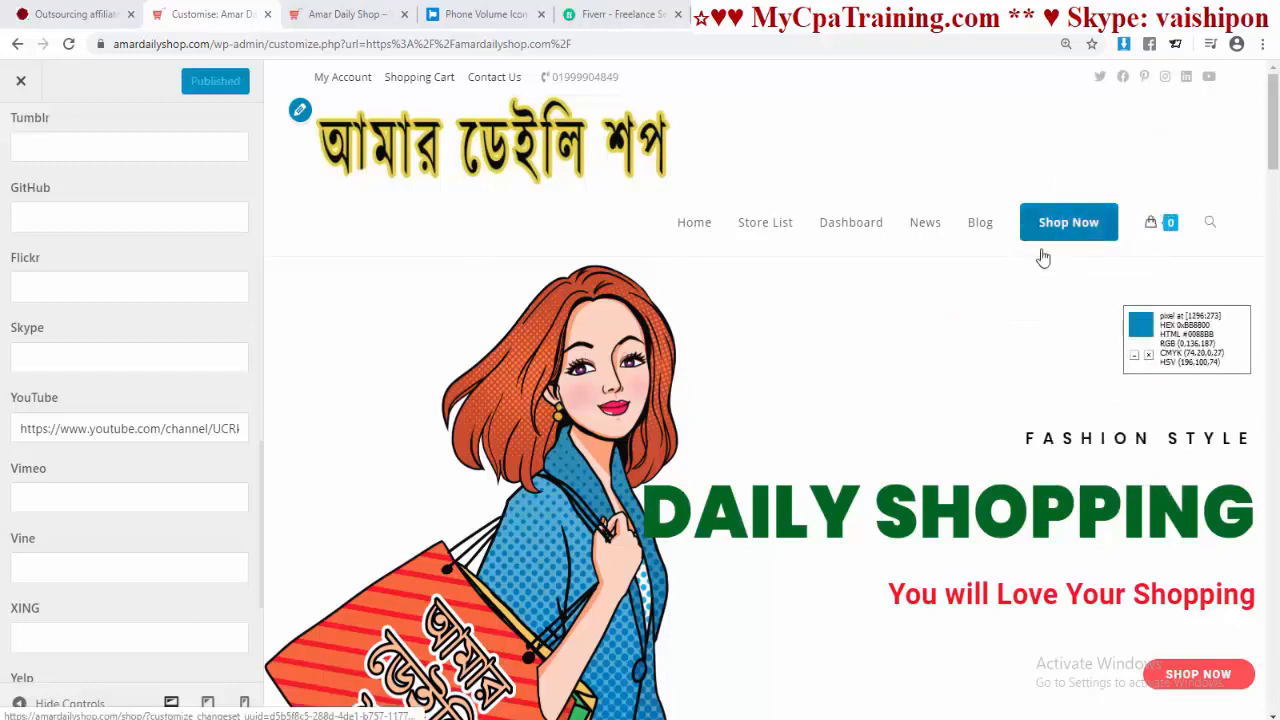
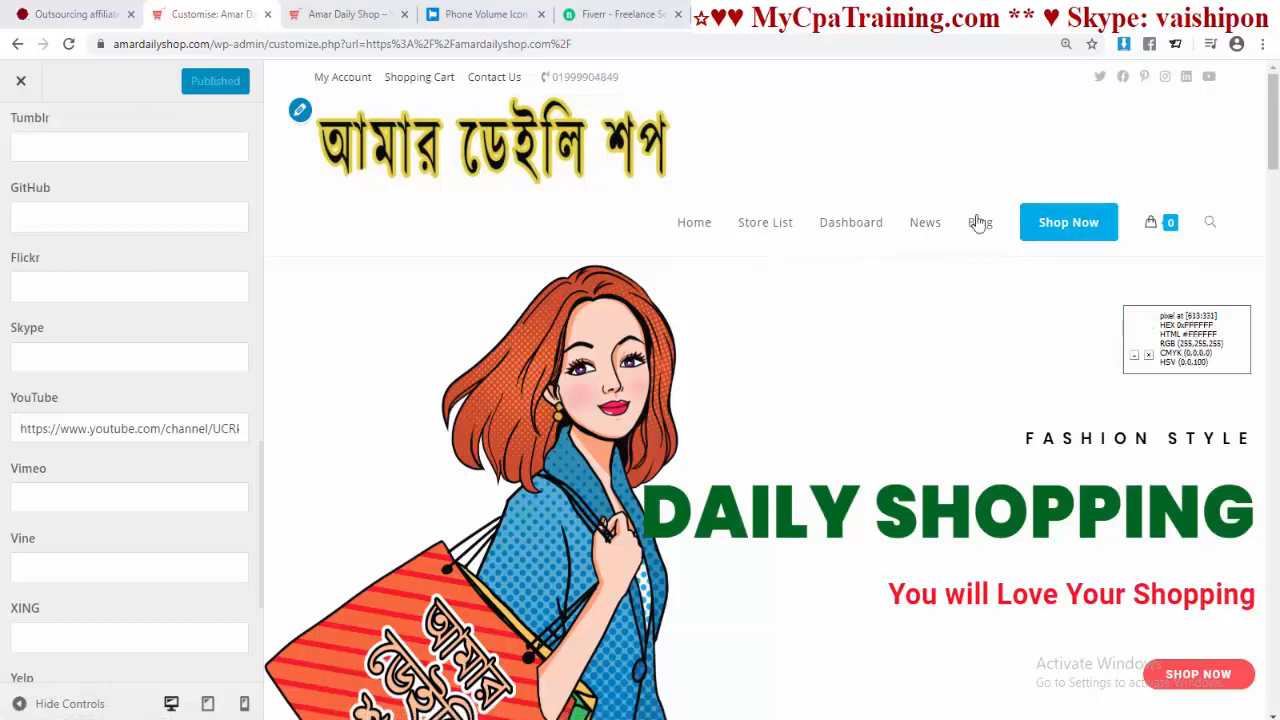
Step: Set the top bar social links colour to #007ba9
scroll(130, 390, "up", 10)
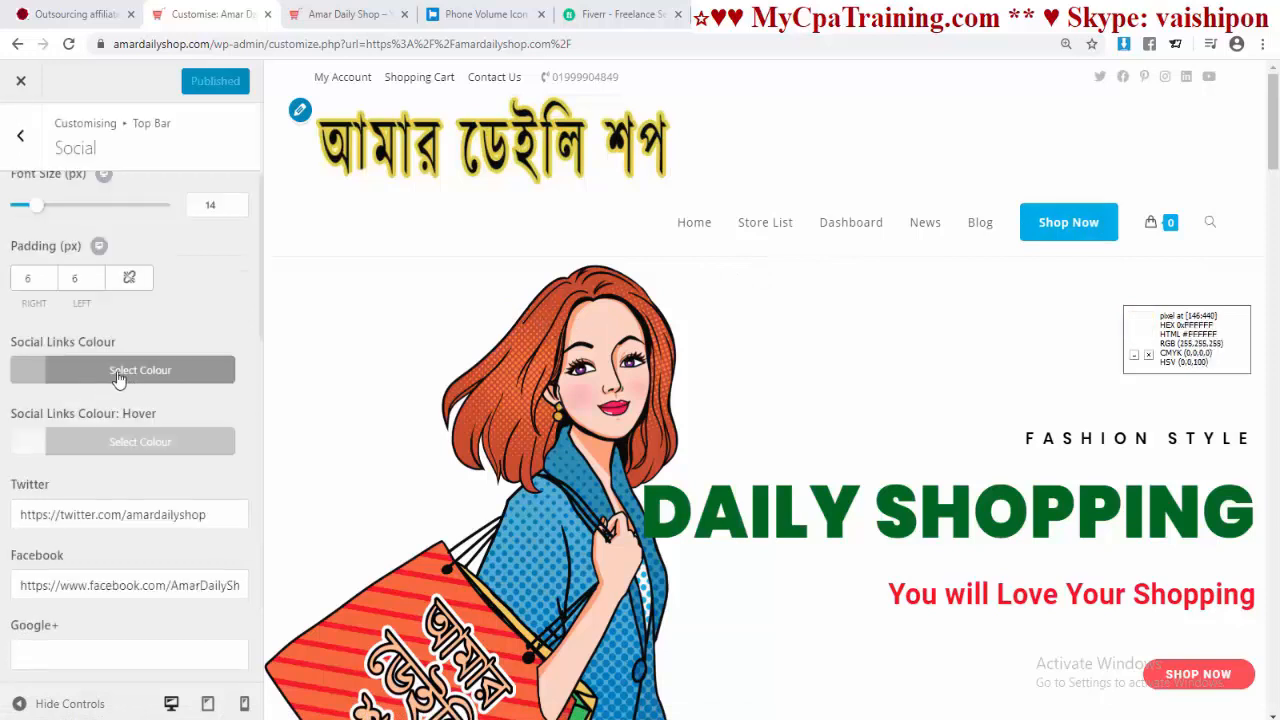
left_click(116, 371)
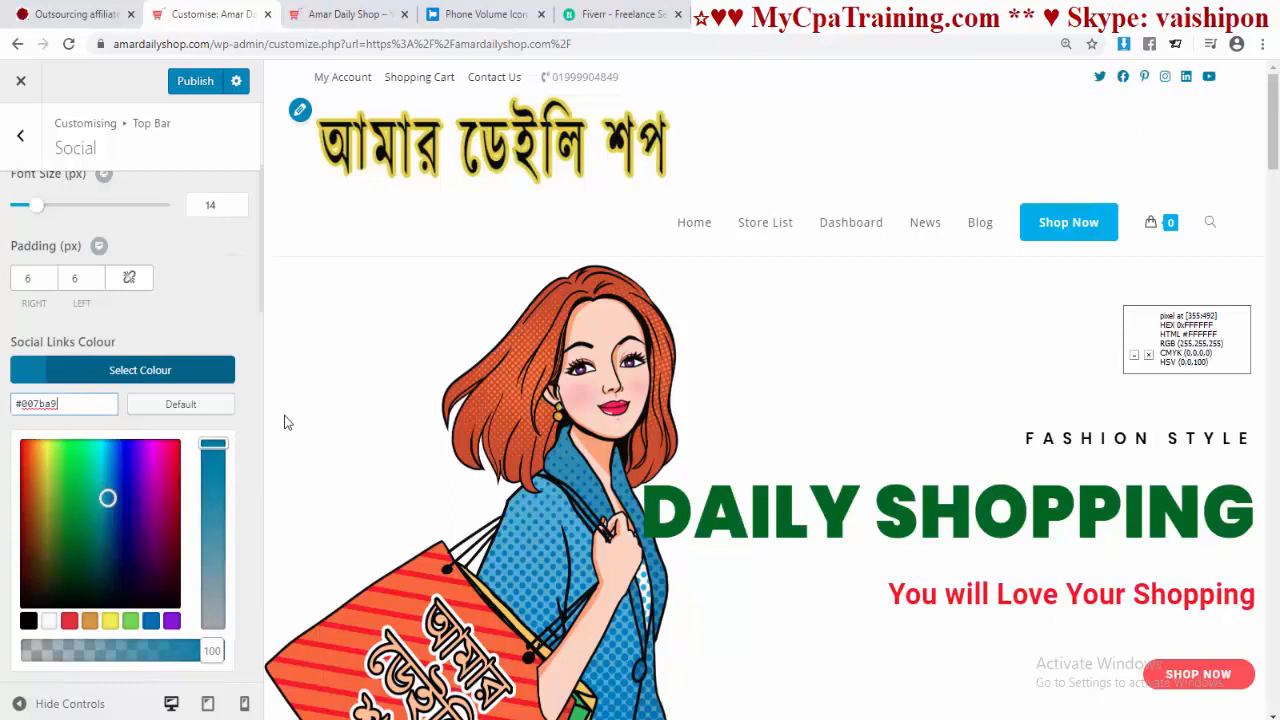
left_click(256, 423)
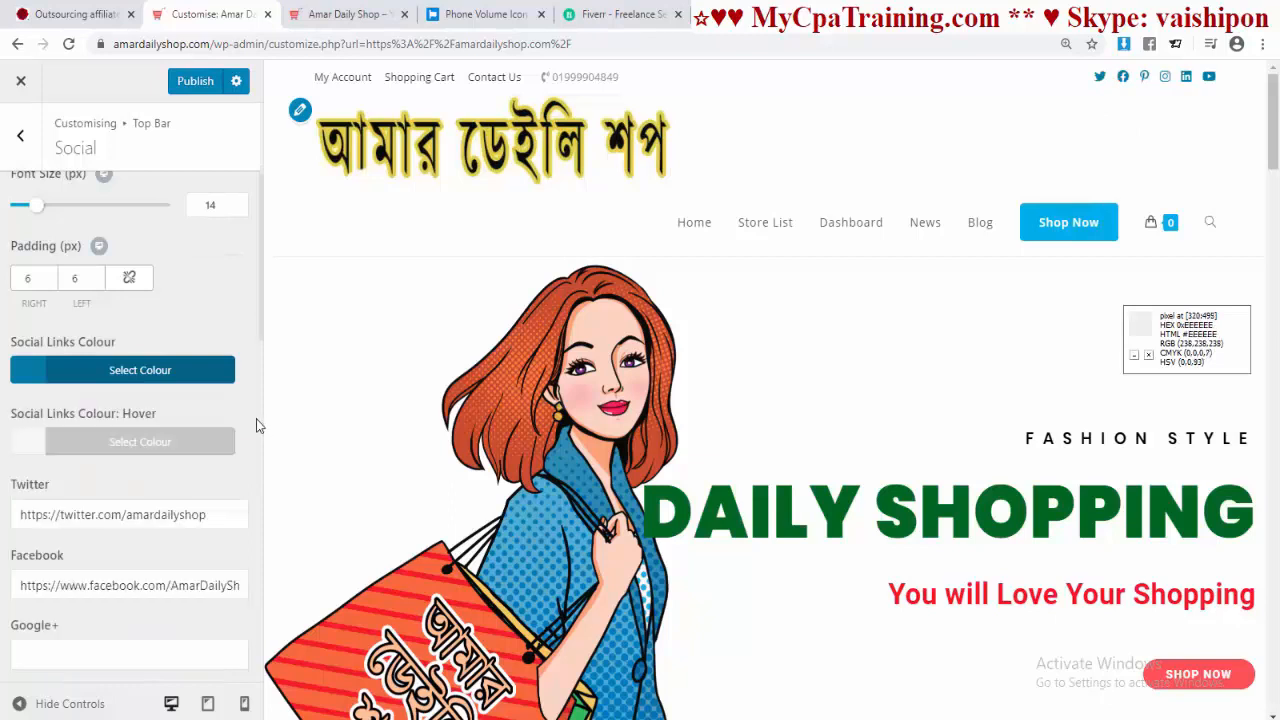
scroll(765, 437, "down", 10)
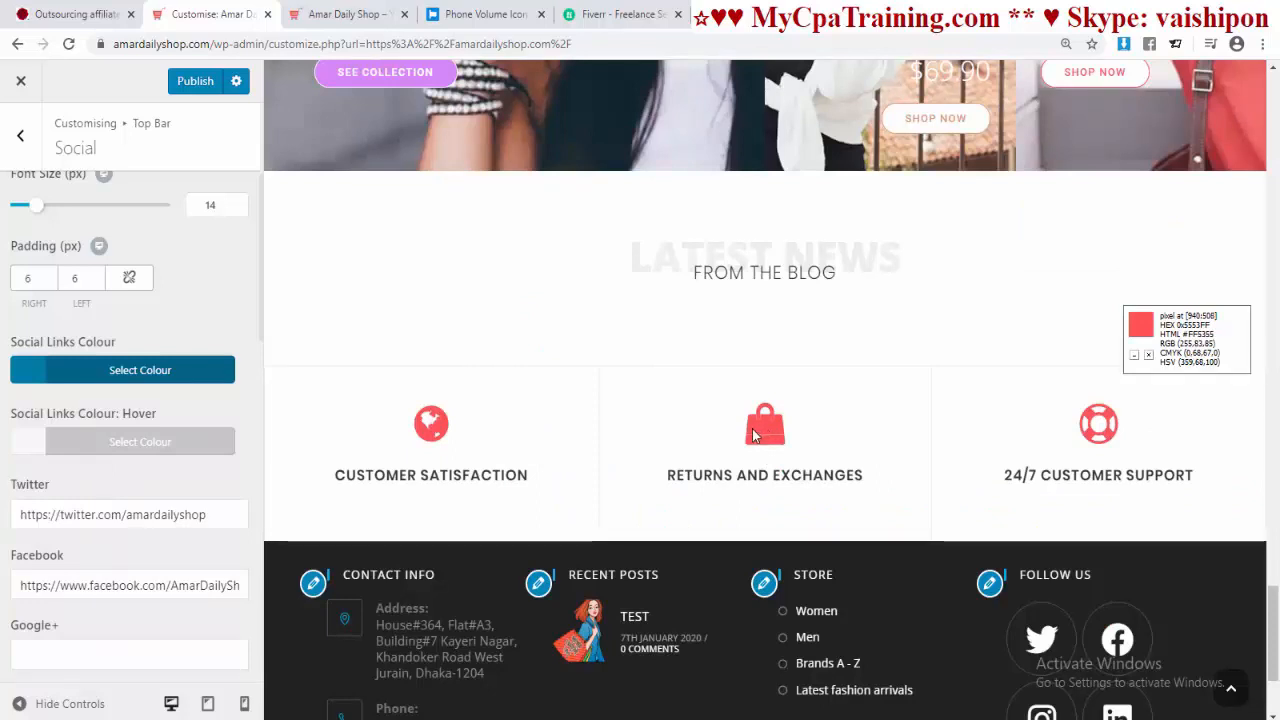
Step: Give the social links a #FF5355 hover colour and publish
left_click(96, 443)
scroll(255, 518, "down", 1)
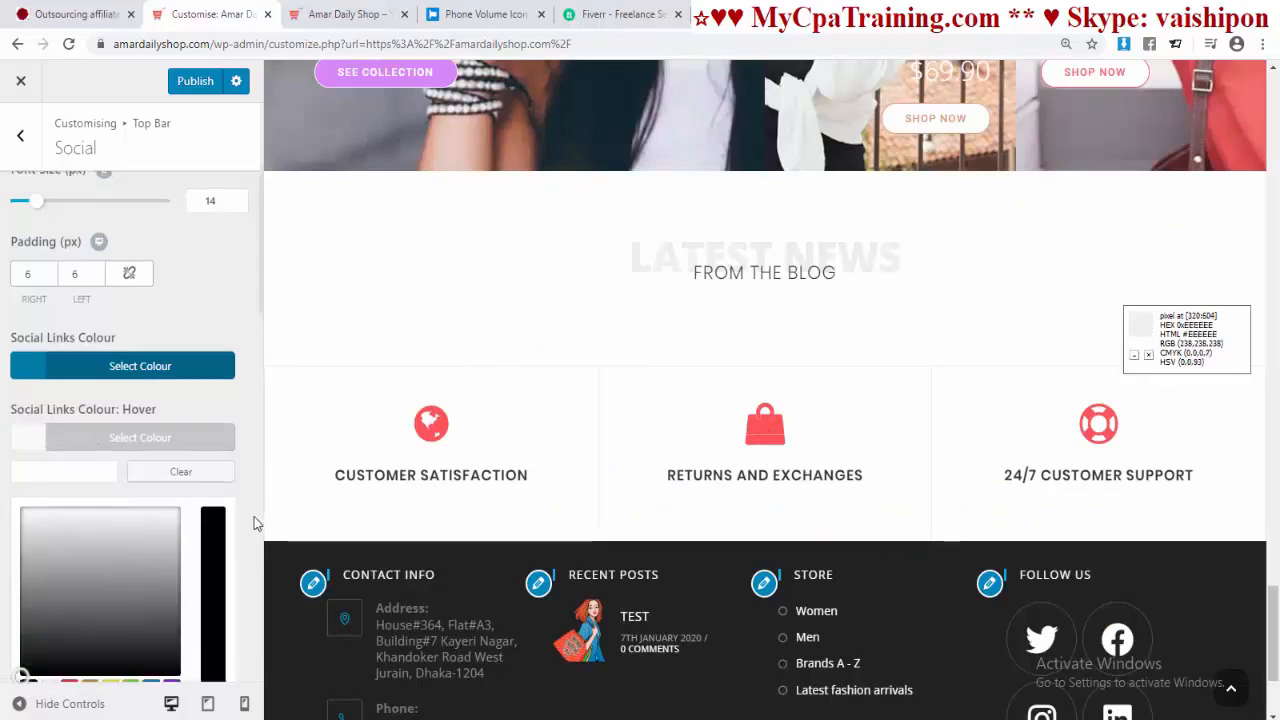
left_click(69, 392)
type("FF5355")
left_click(190, 81)
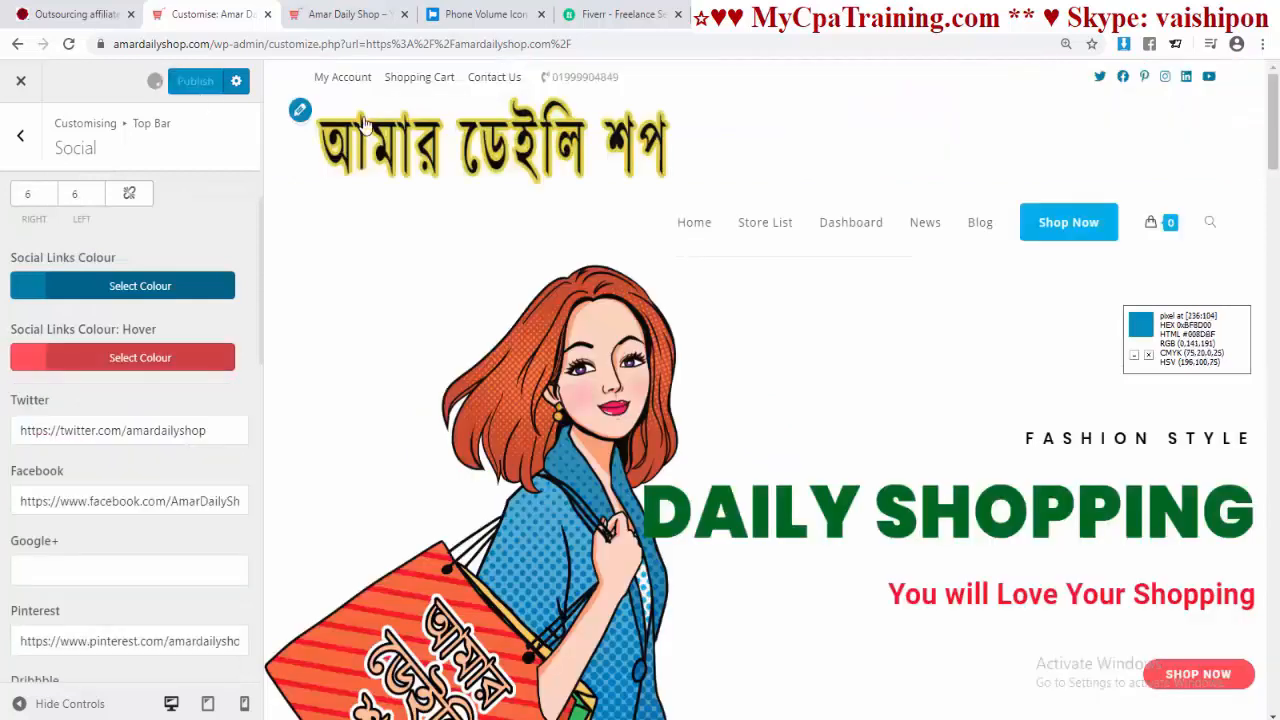
left_click(21, 145)
Step: Set the top bar text colour to black (#000000) in Top Bar General
left_click(197, 212)
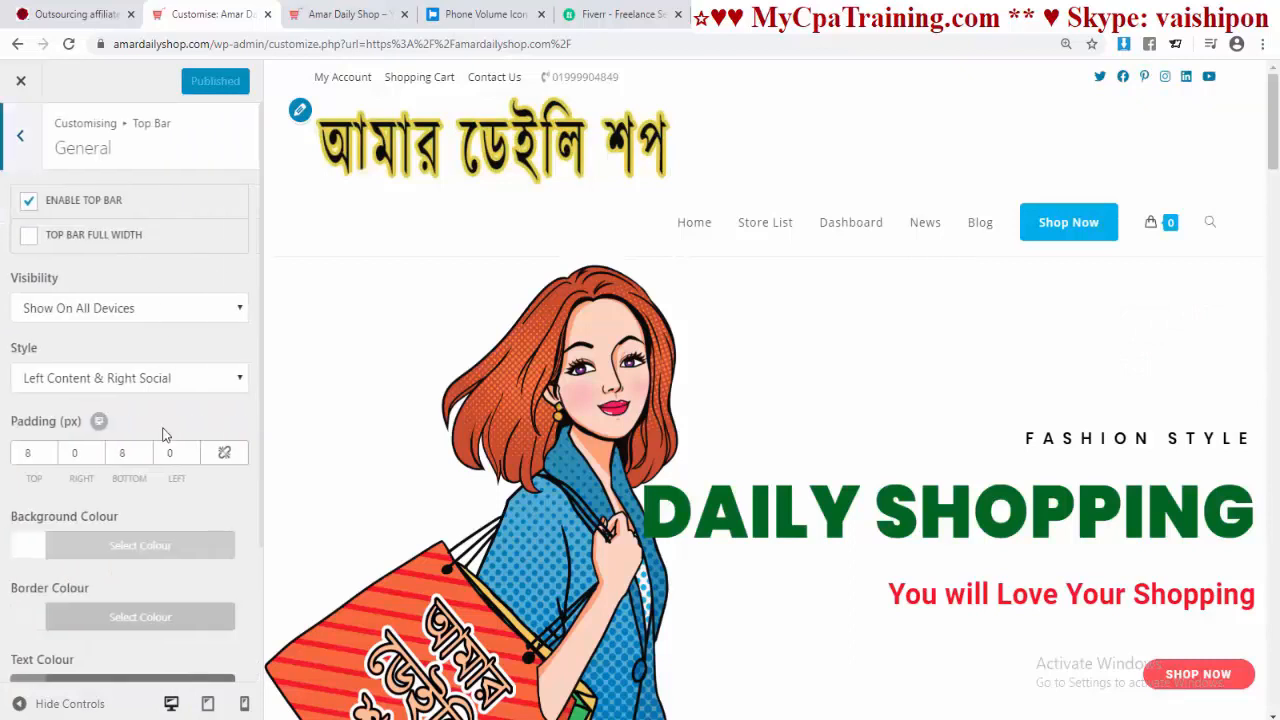
scroll(210, 488, "down", 2)
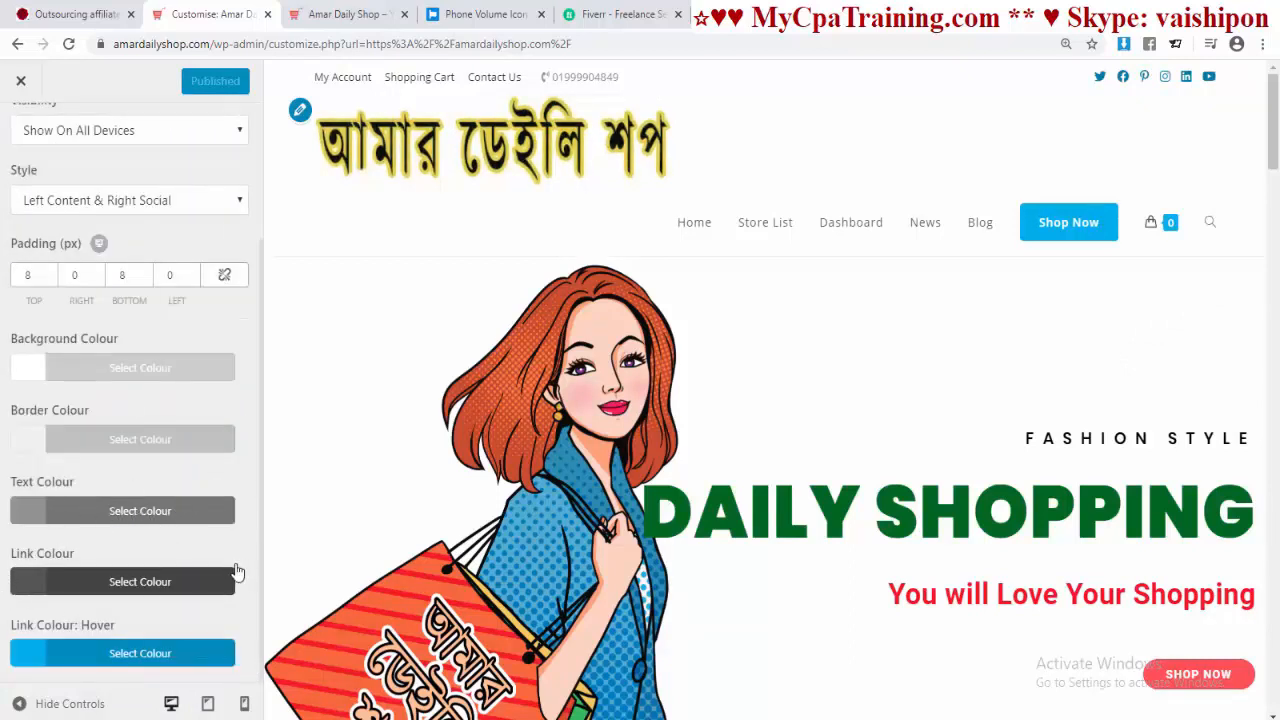
left_click(35, 513)
scroll(250, 528, "down", 3)
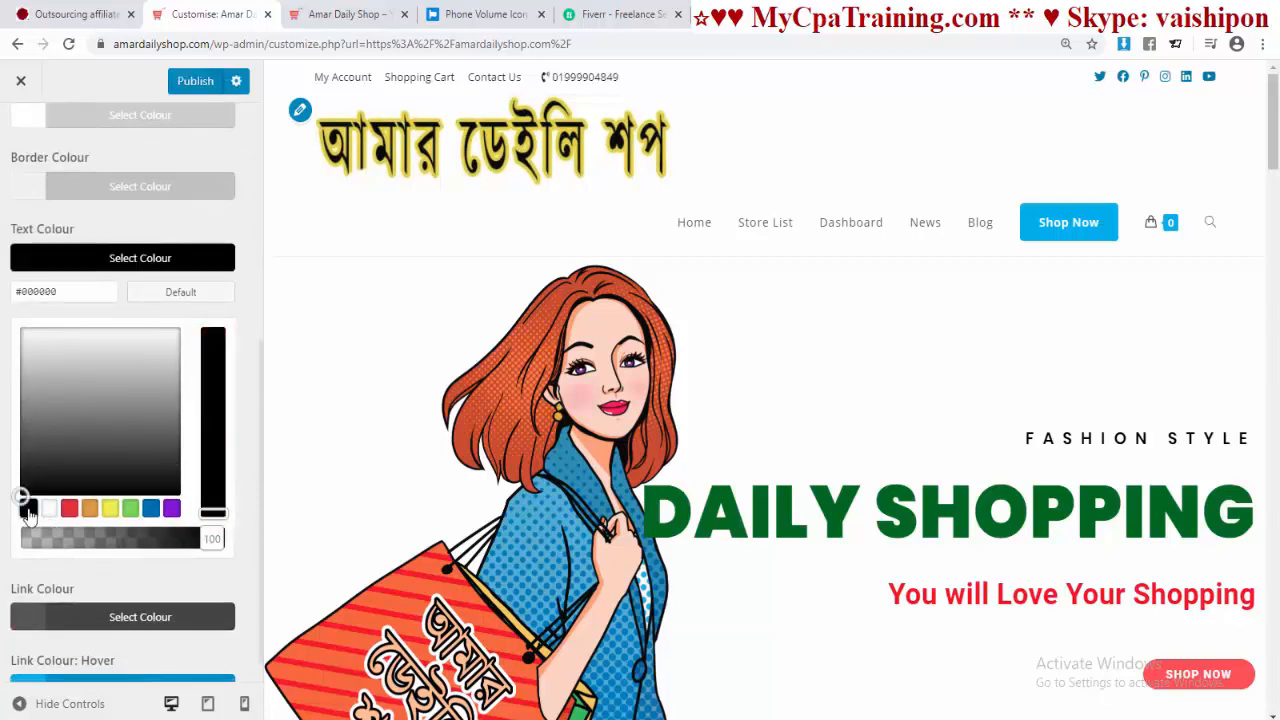
left_click(244, 514)
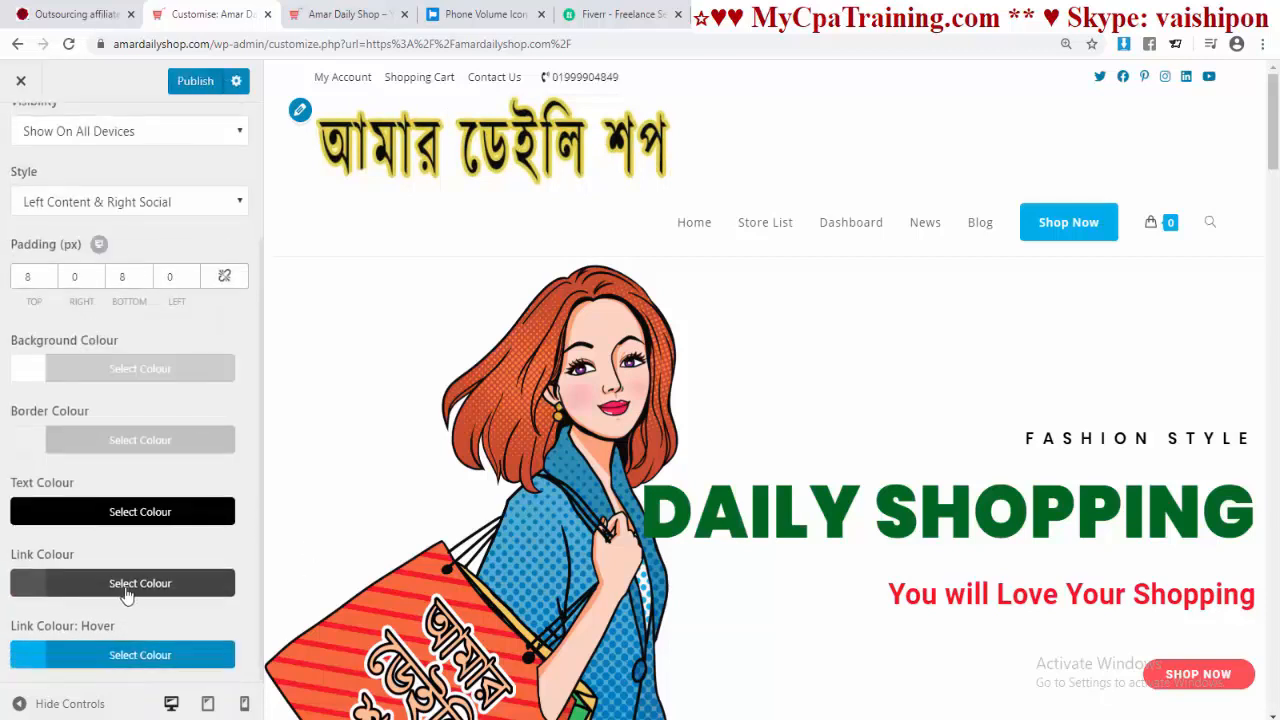
Step: Set the top bar link colour to black and publish
left_click(30, 583)
scroll(118, 555, "down", 3)
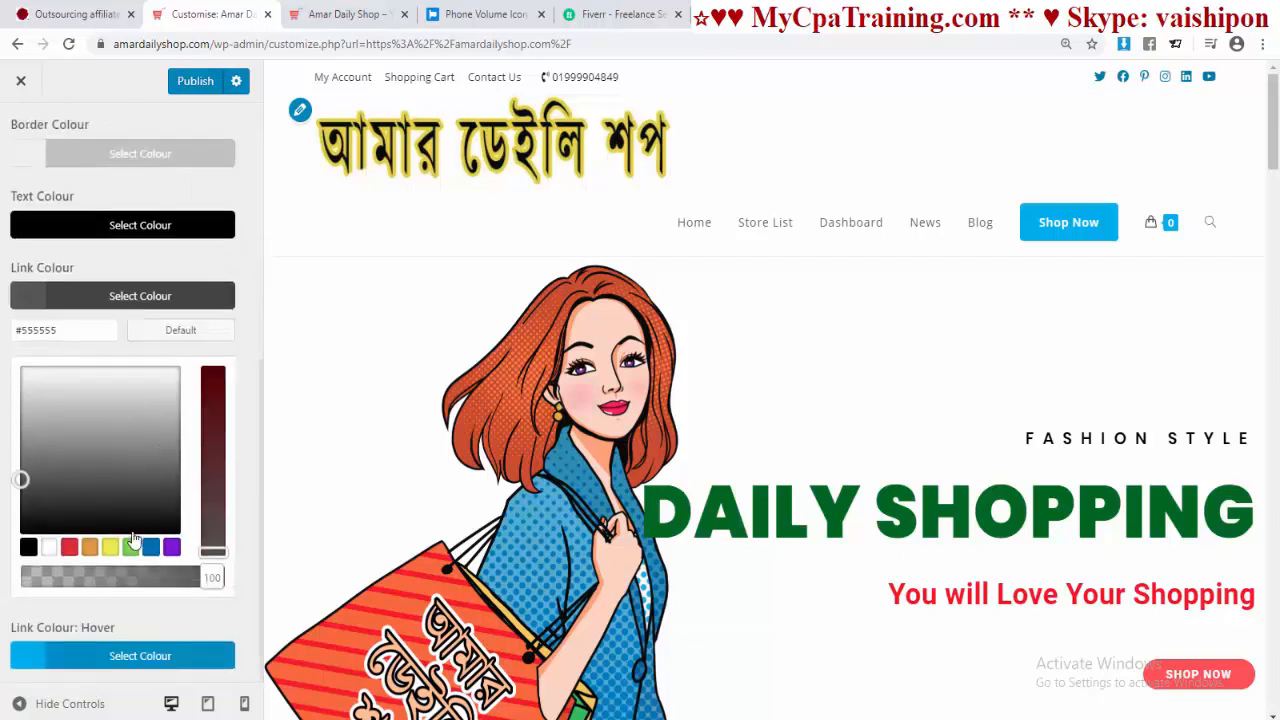
left_click(28, 545)
left_click(250, 499)
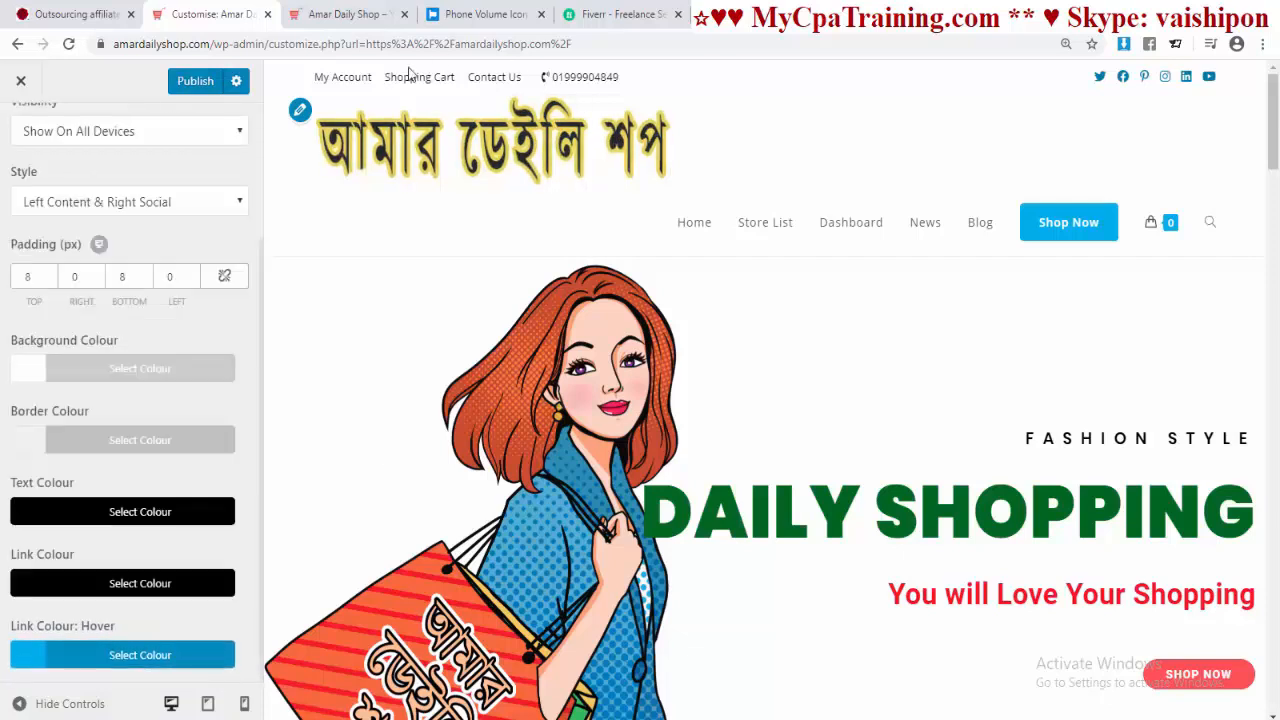
left_click(193, 82)
scroll(107, 284, "up", 2)
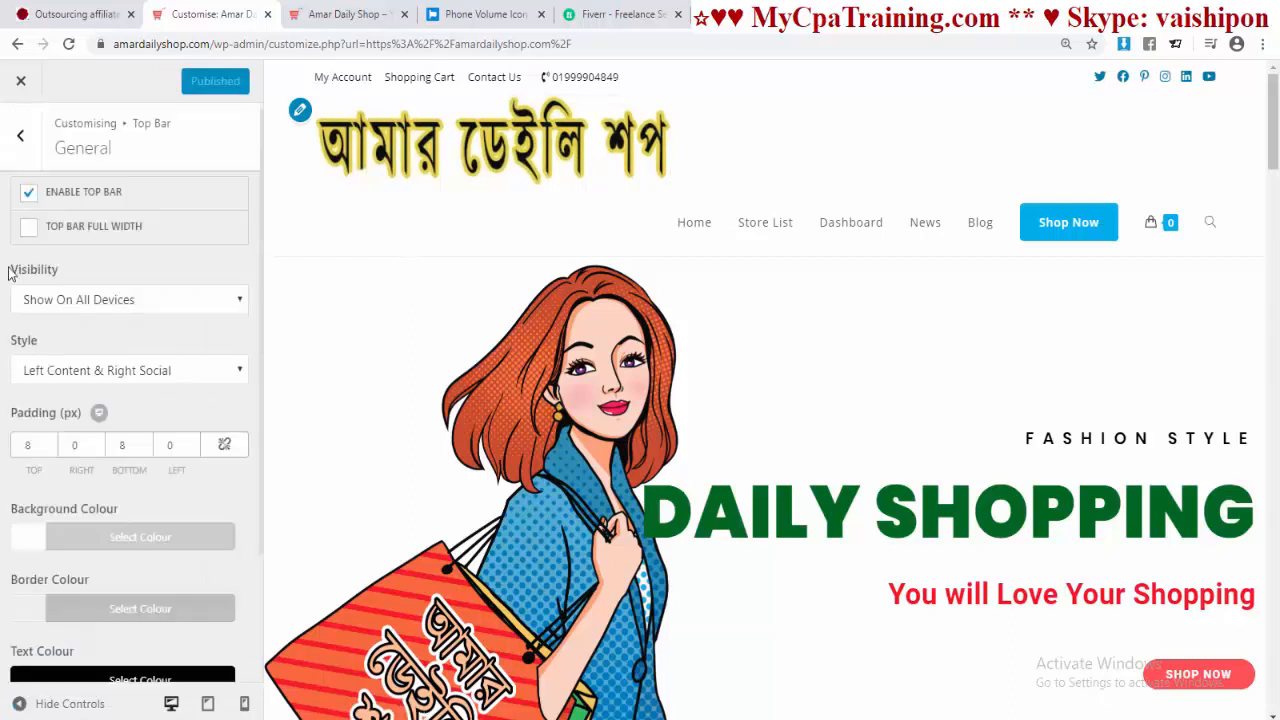
Step: Keep the top bar on all devices, set Left Social & Right Content style, publish, and view the live site
left_click(180, 300)
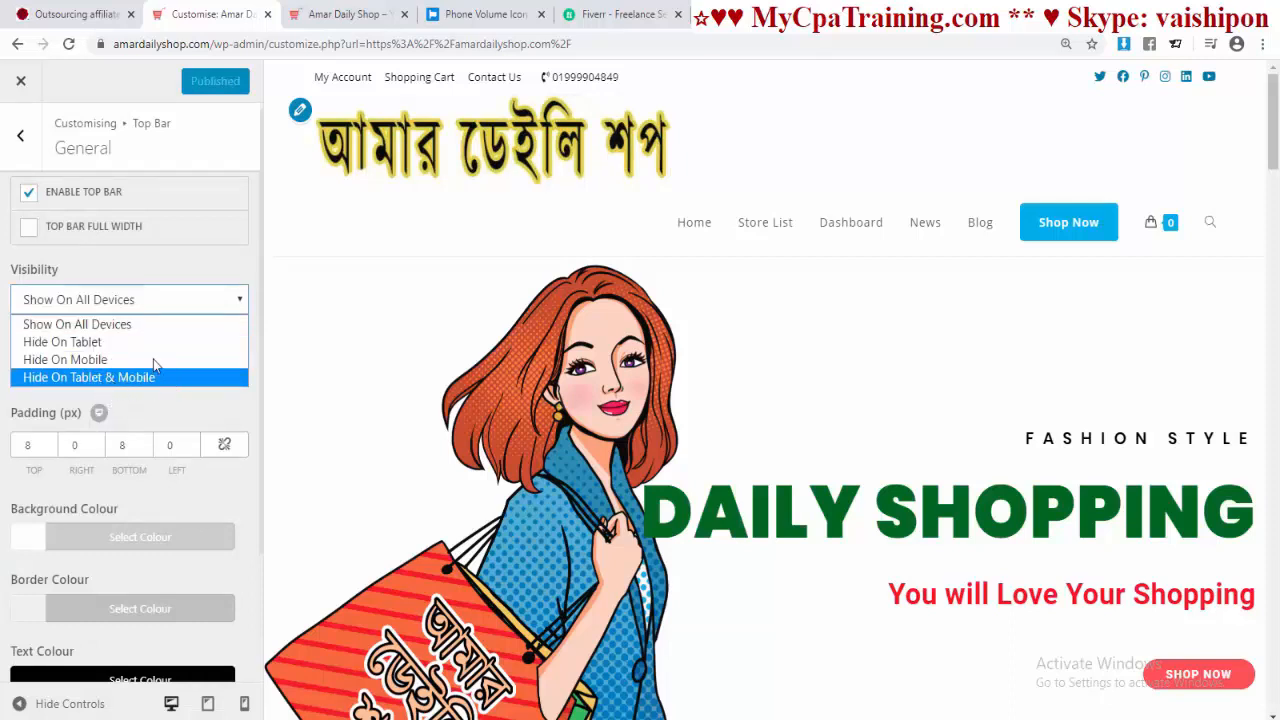
left_click(180, 266)
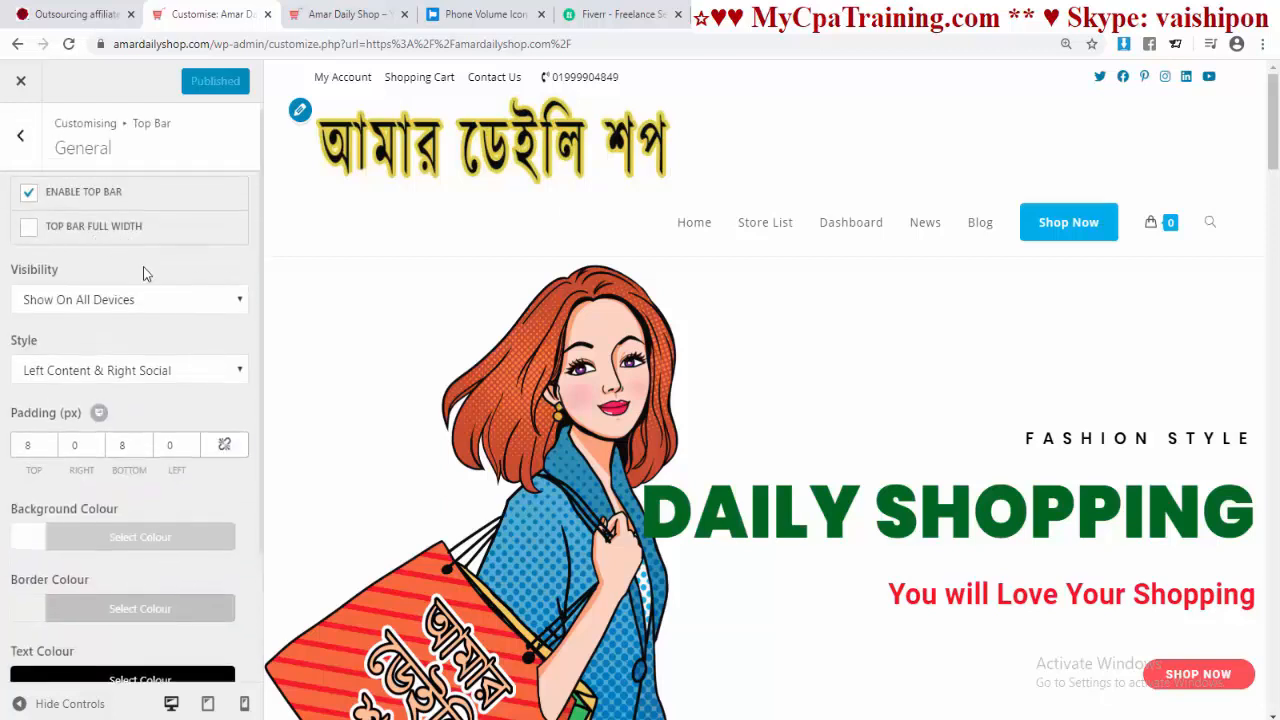
left_click(237, 374)
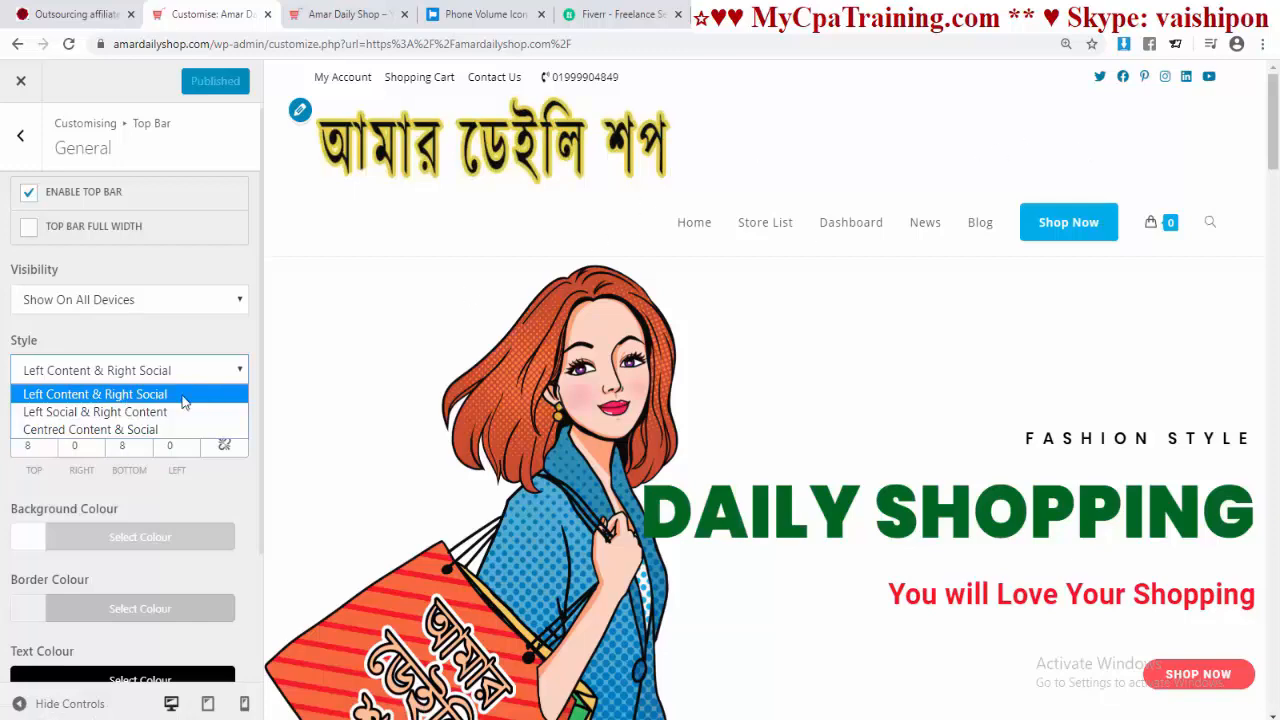
left_click(95, 412)
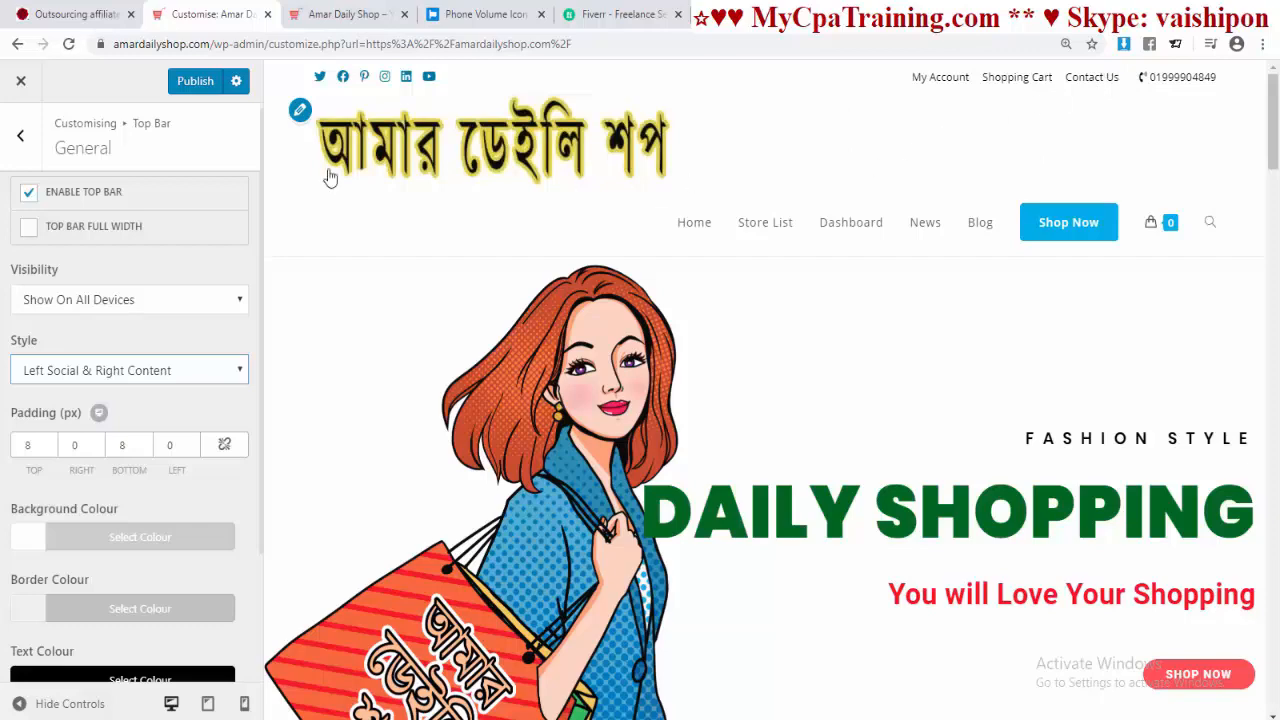
left_click(192, 82)
left_click(345, 14)
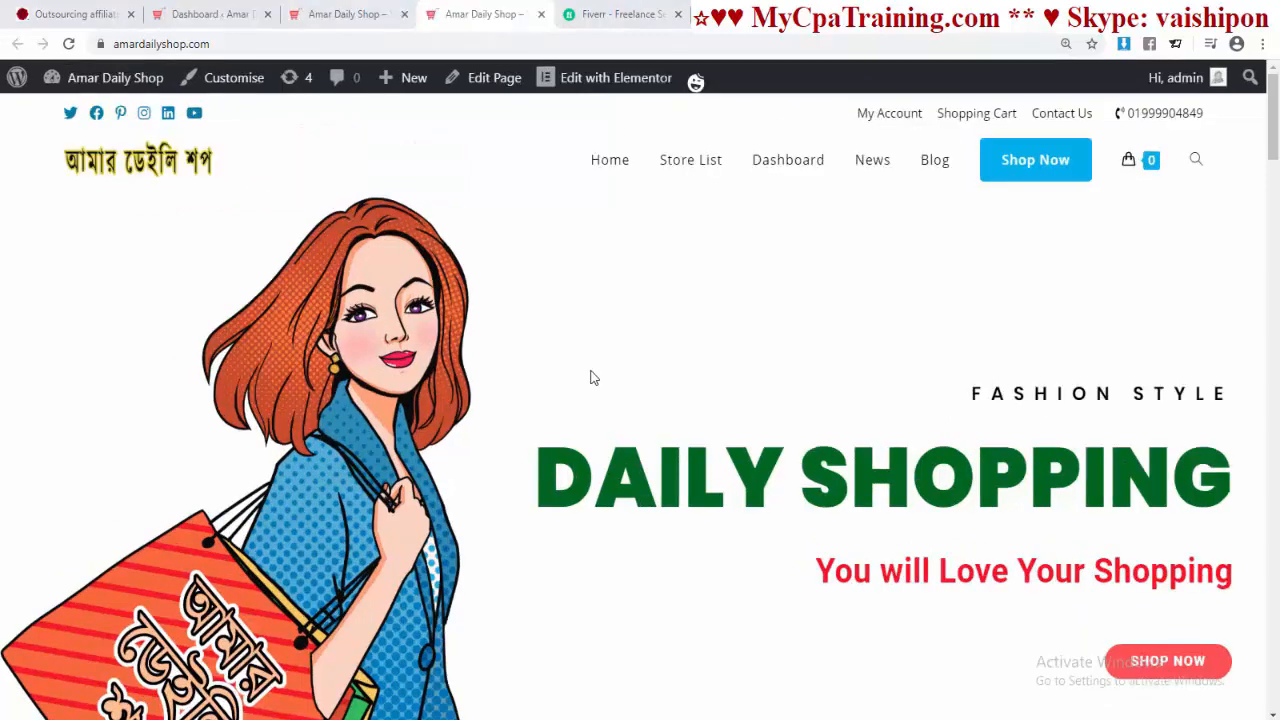
Step: Set the body text font family to Poppins in Customizer Typography
scroll(795, 368, "down", 3)
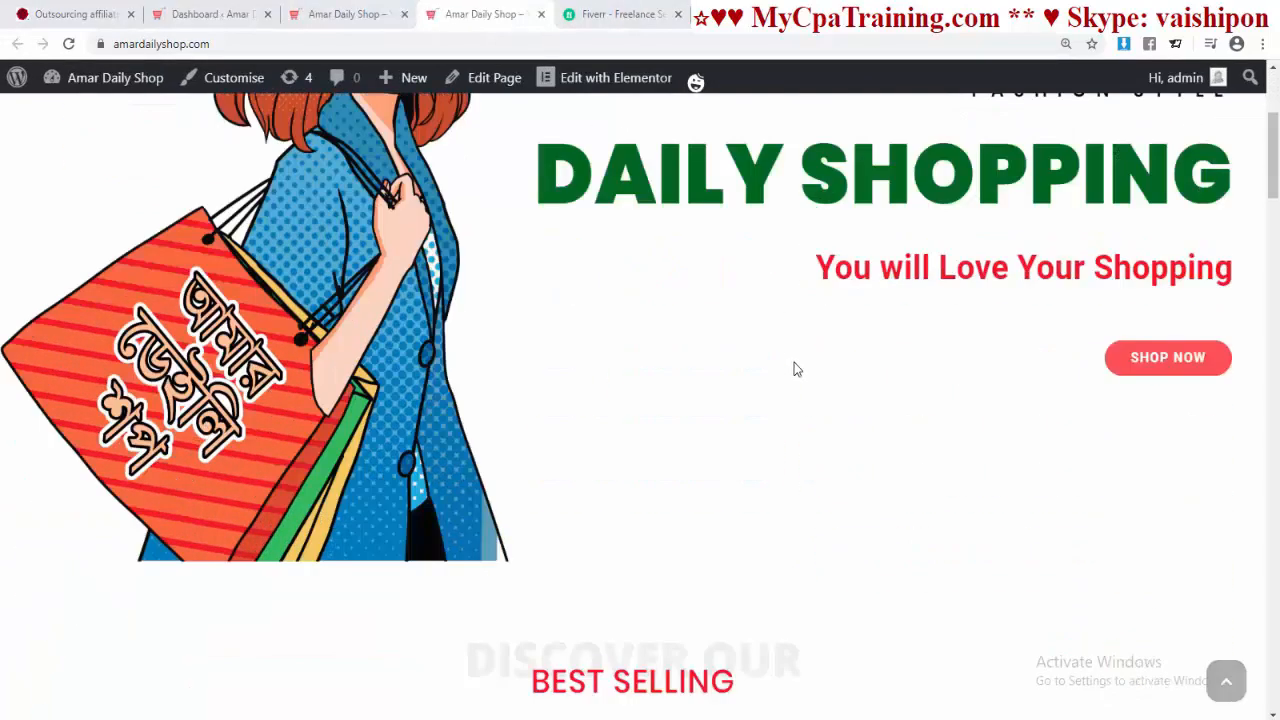
scroll(794, 368, "up", 3)
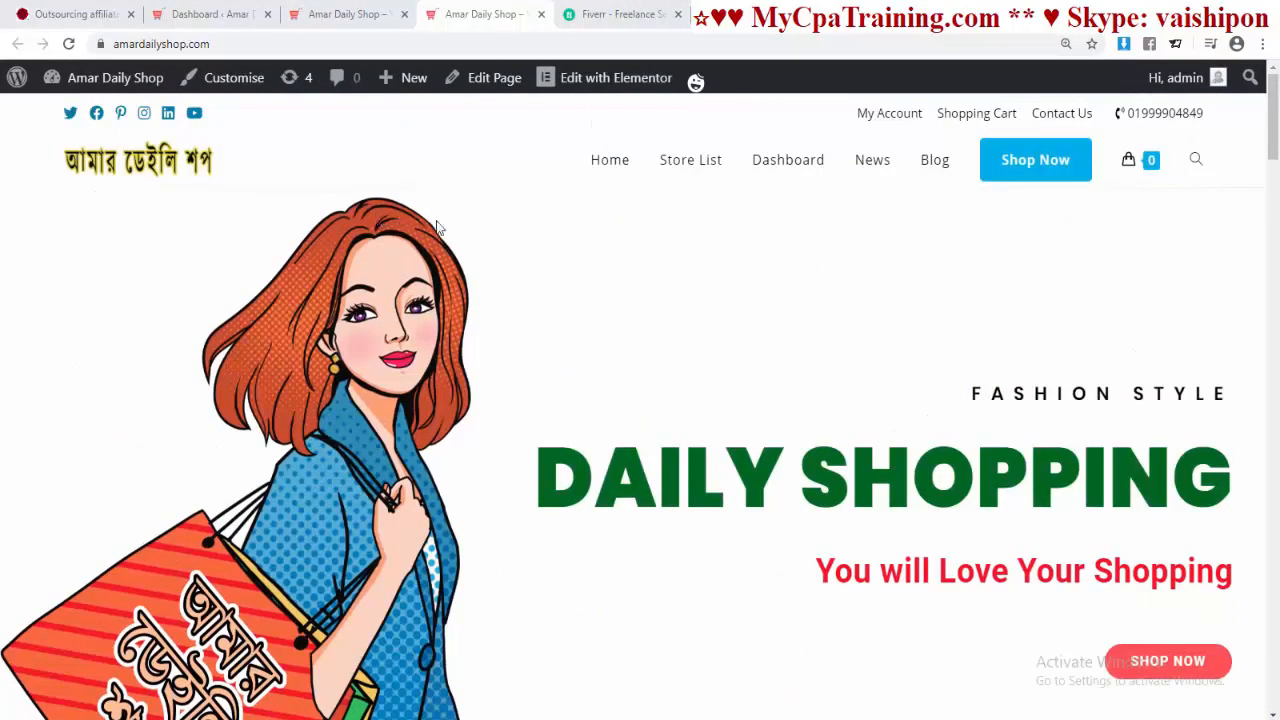
left_click(238, 90)
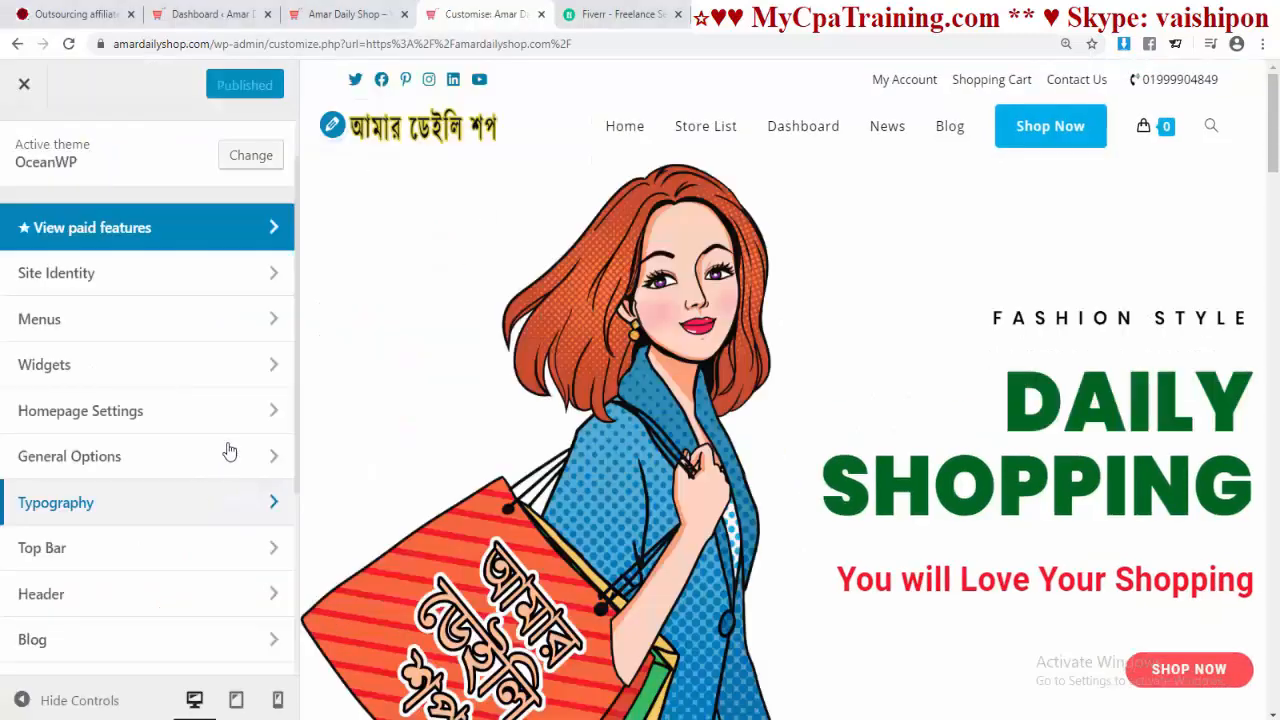
left_click(106, 506)
scroll(676, 372, "down", 5)
scroll(677, 377, "up", 4)
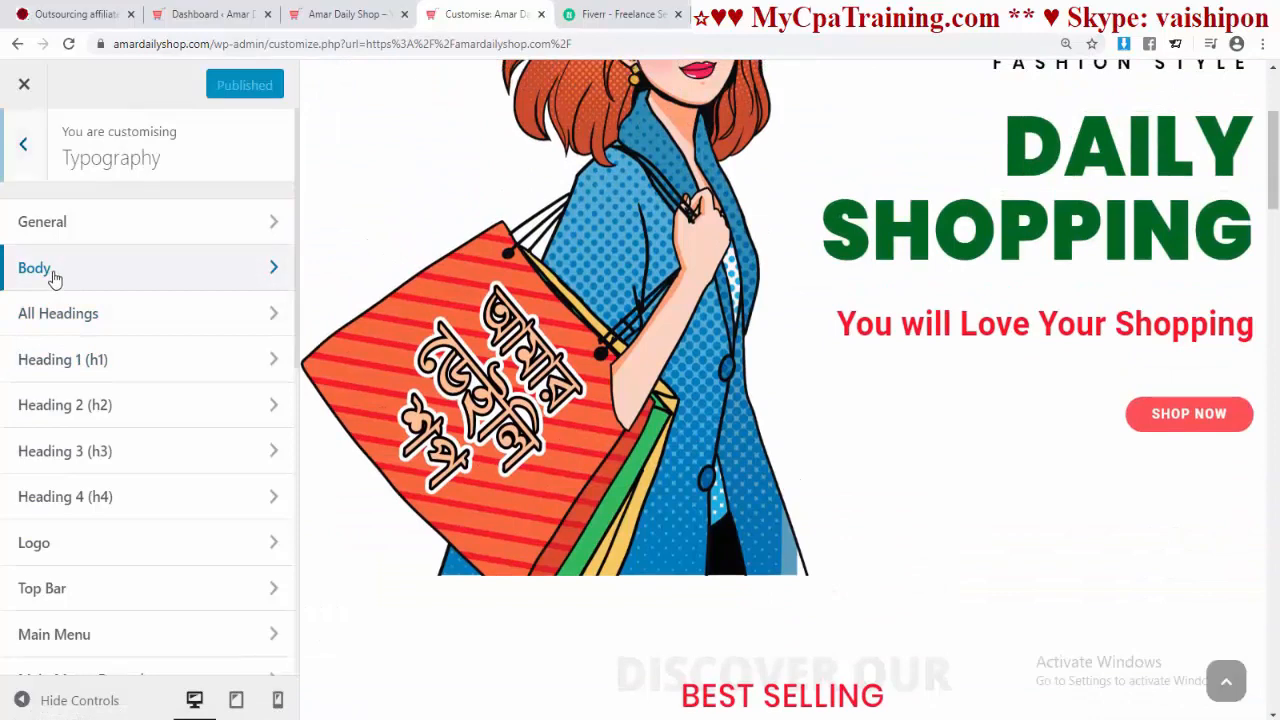
left_click(49, 272)
left_click(190, 264)
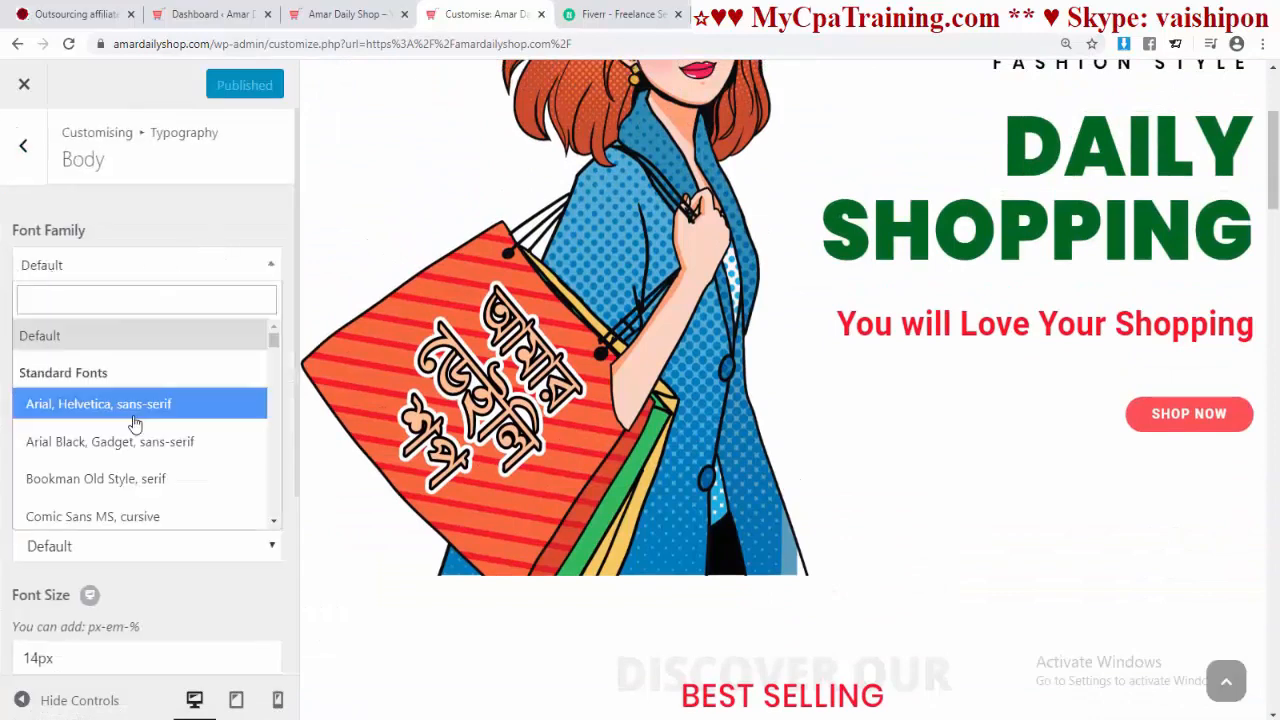
scroll(105, 418, "down", 5)
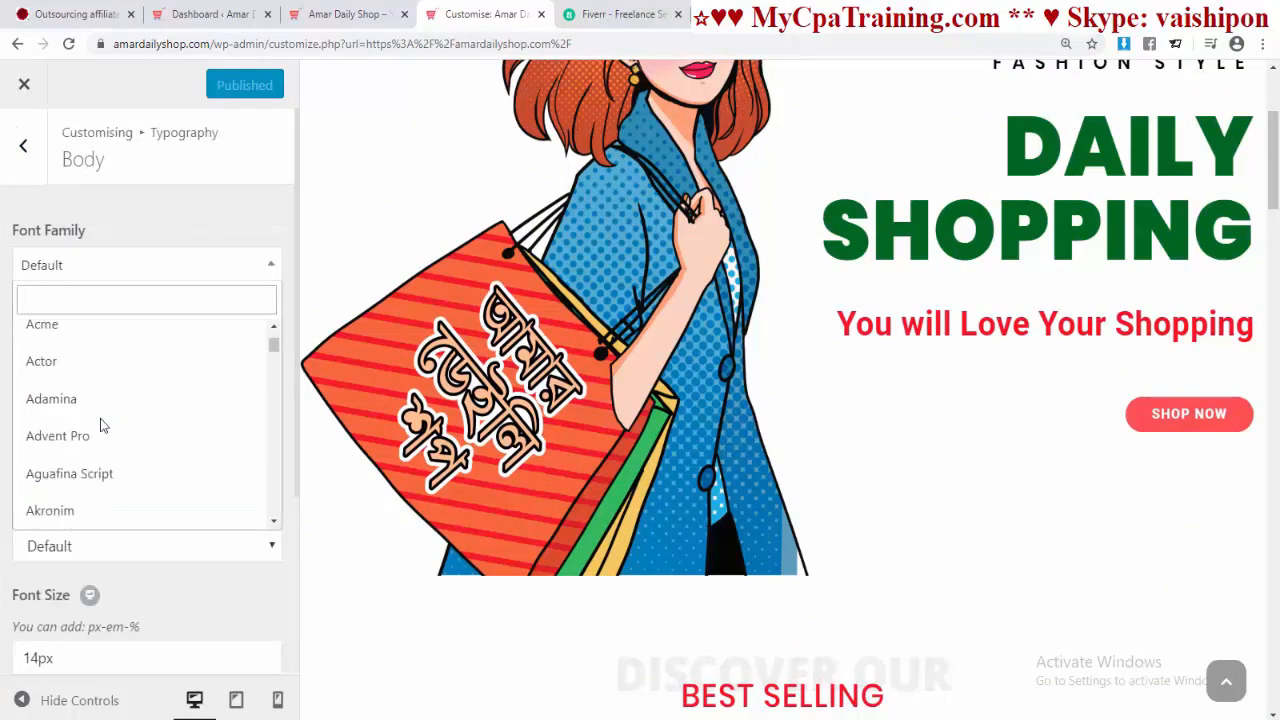
scroll(100, 420, "down", 5)
scroll(100, 423, "down", 2)
scroll(100, 415, "up", 5)
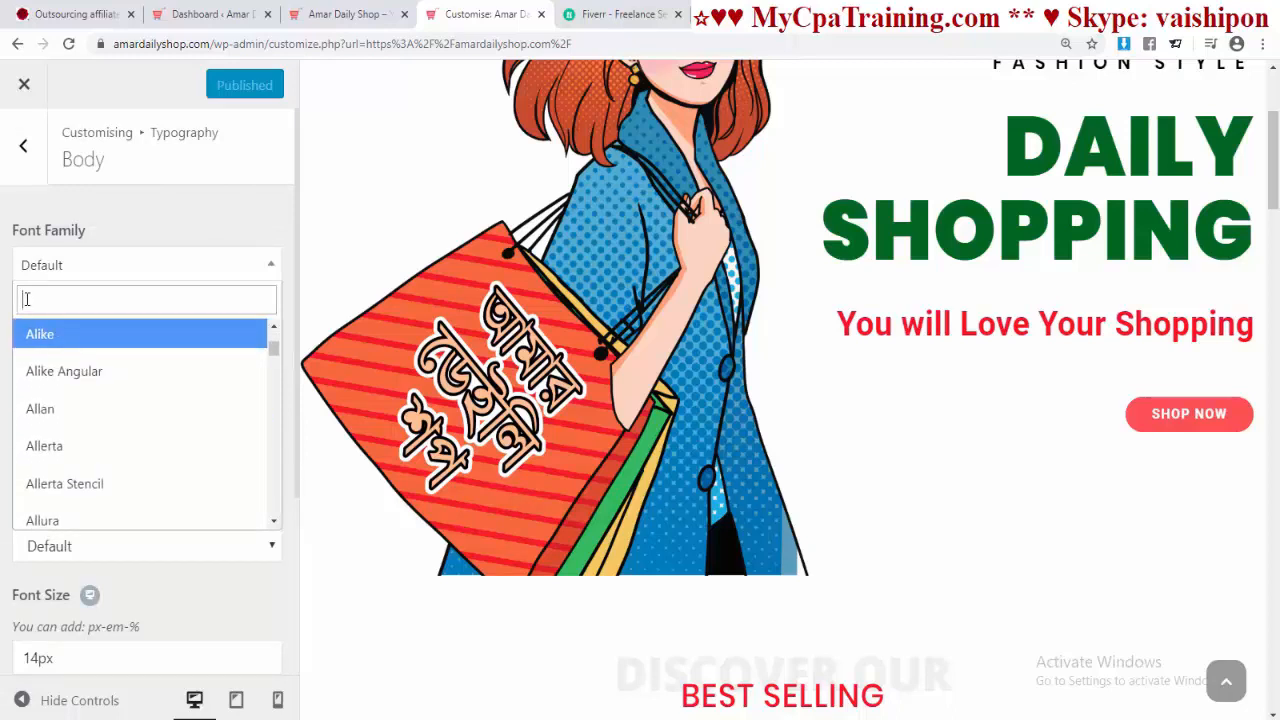
type("po")
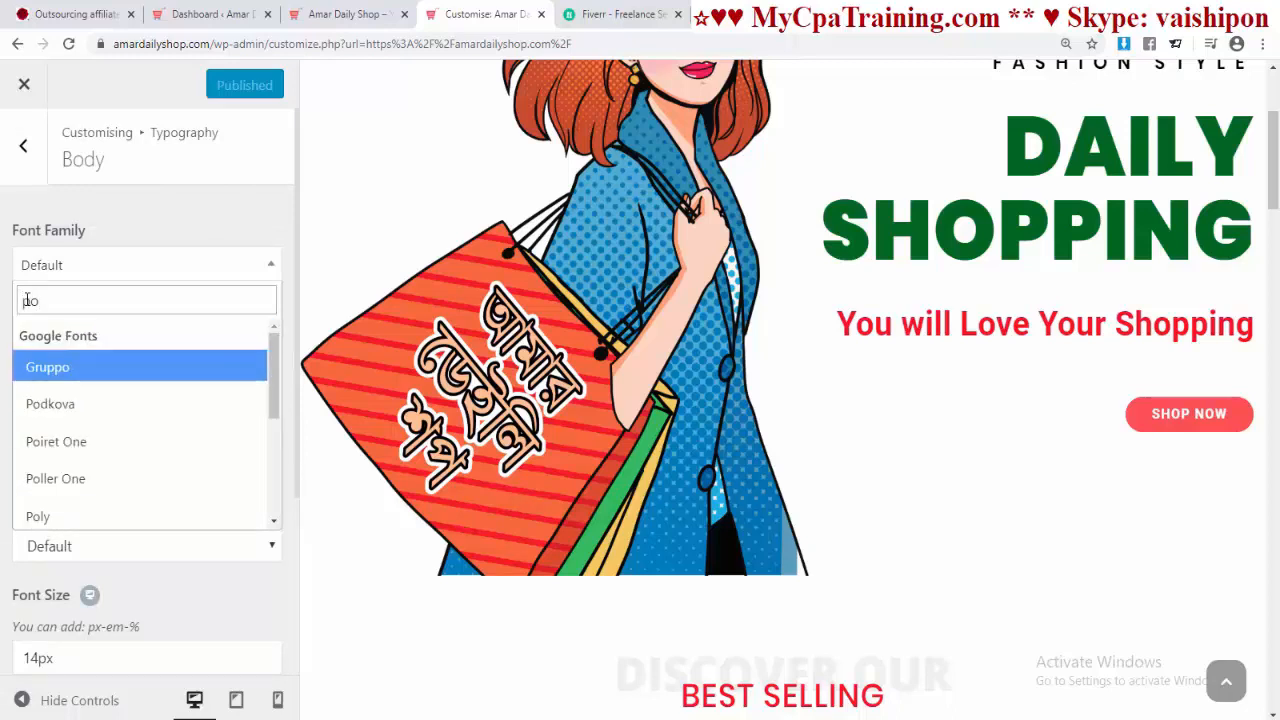
type("ppin")
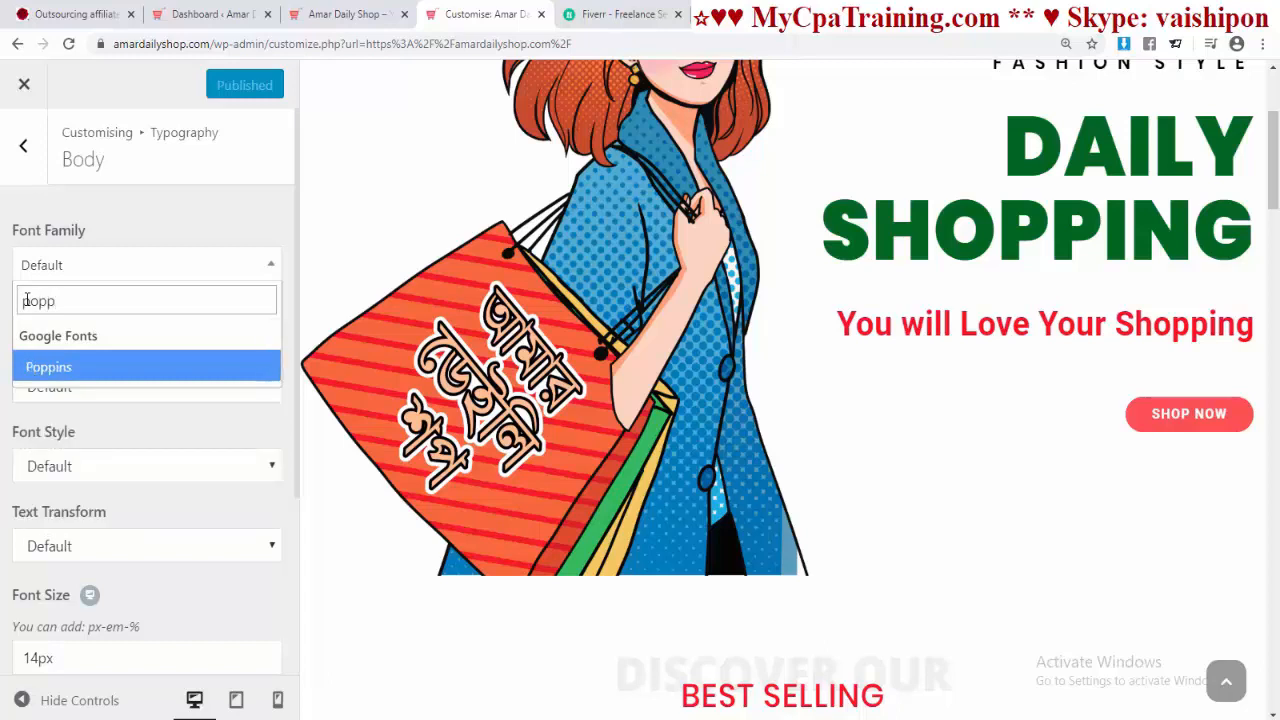
left_click(50, 368)
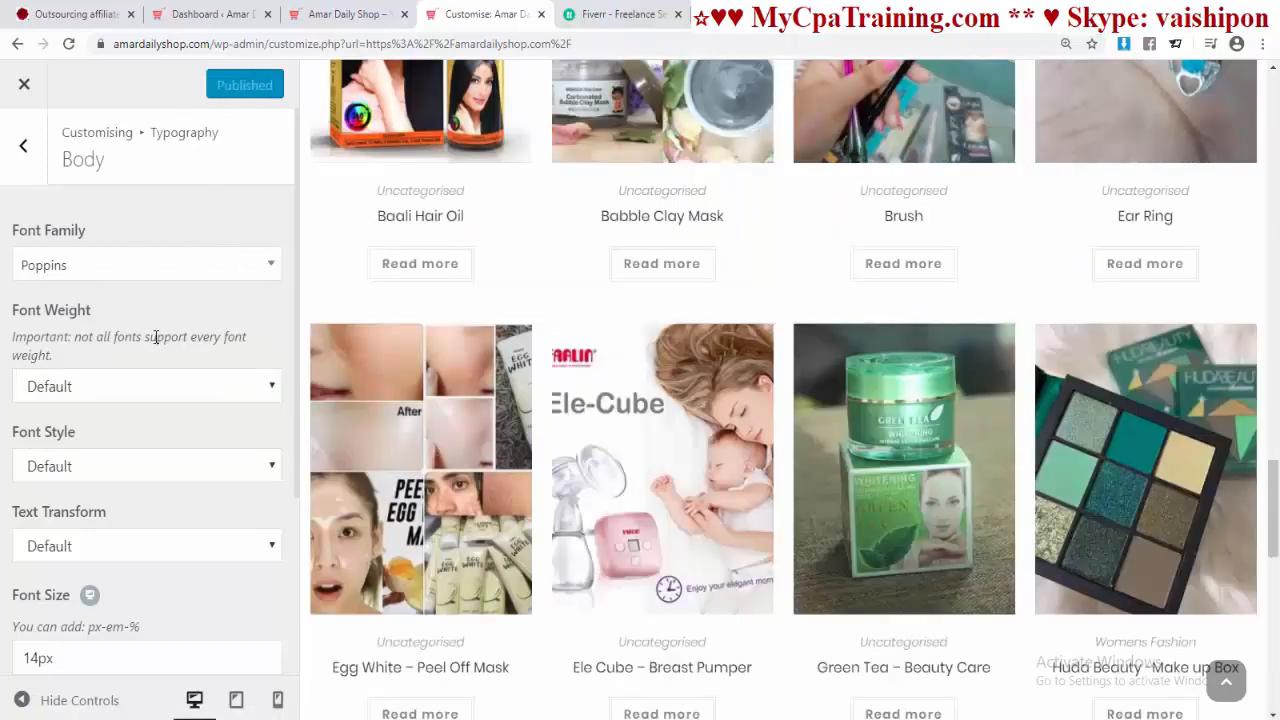
Step: Change the typography font colour to black (#000000)
scroll(155, 340, "down", 3)
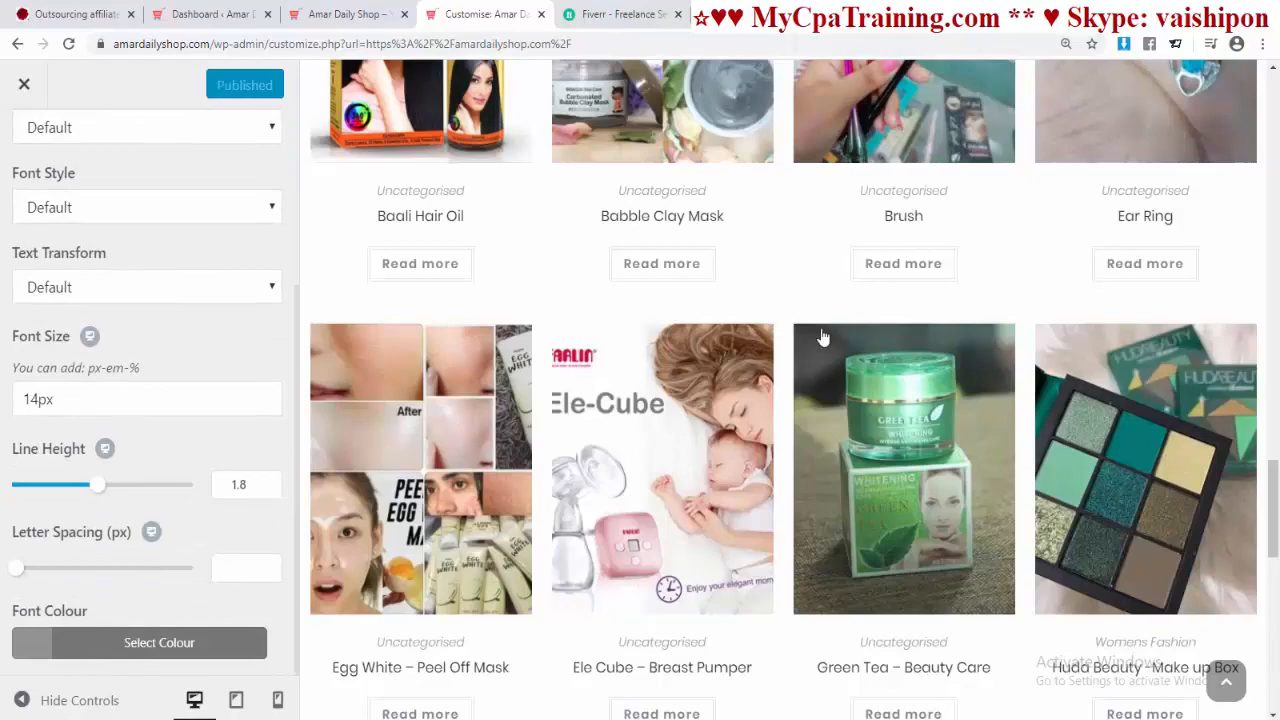
scroll(784, 316, "up", 8)
scroll(778, 316, "down", 5)
scroll(600, 486, "up", 4)
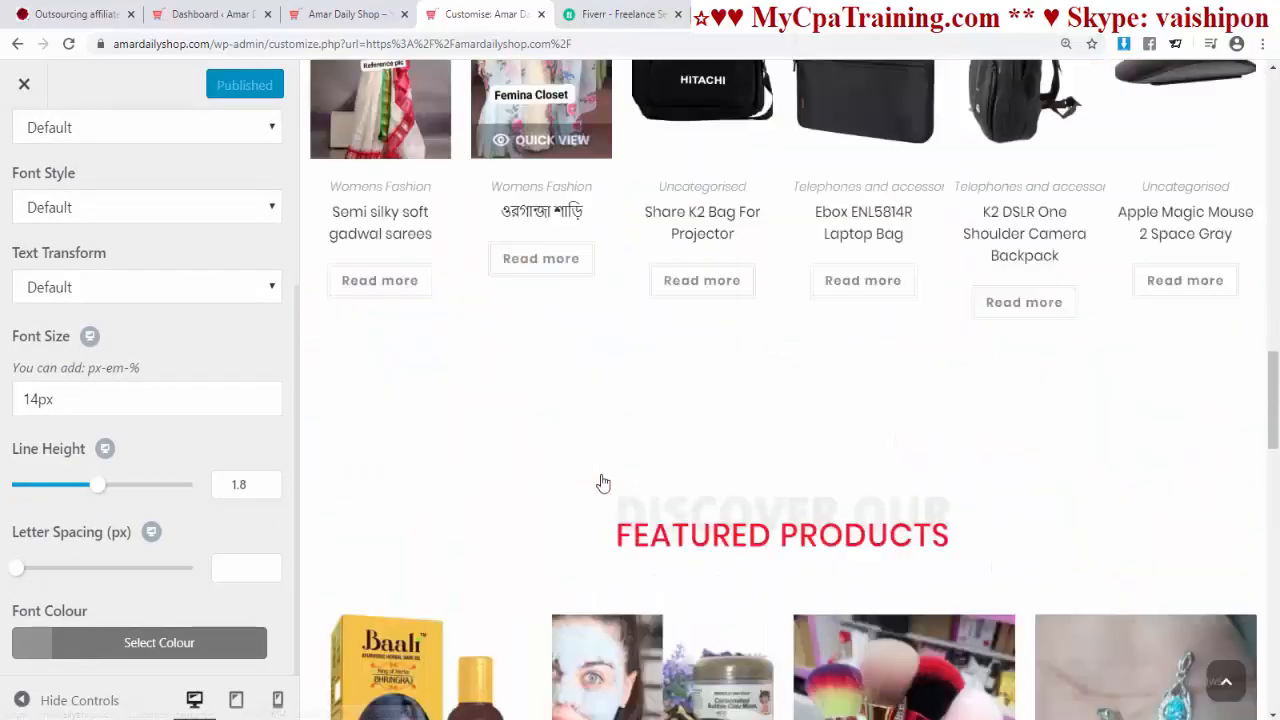
scroll(601, 481, "down", 9)
scroll(601, 474, "up", 8)
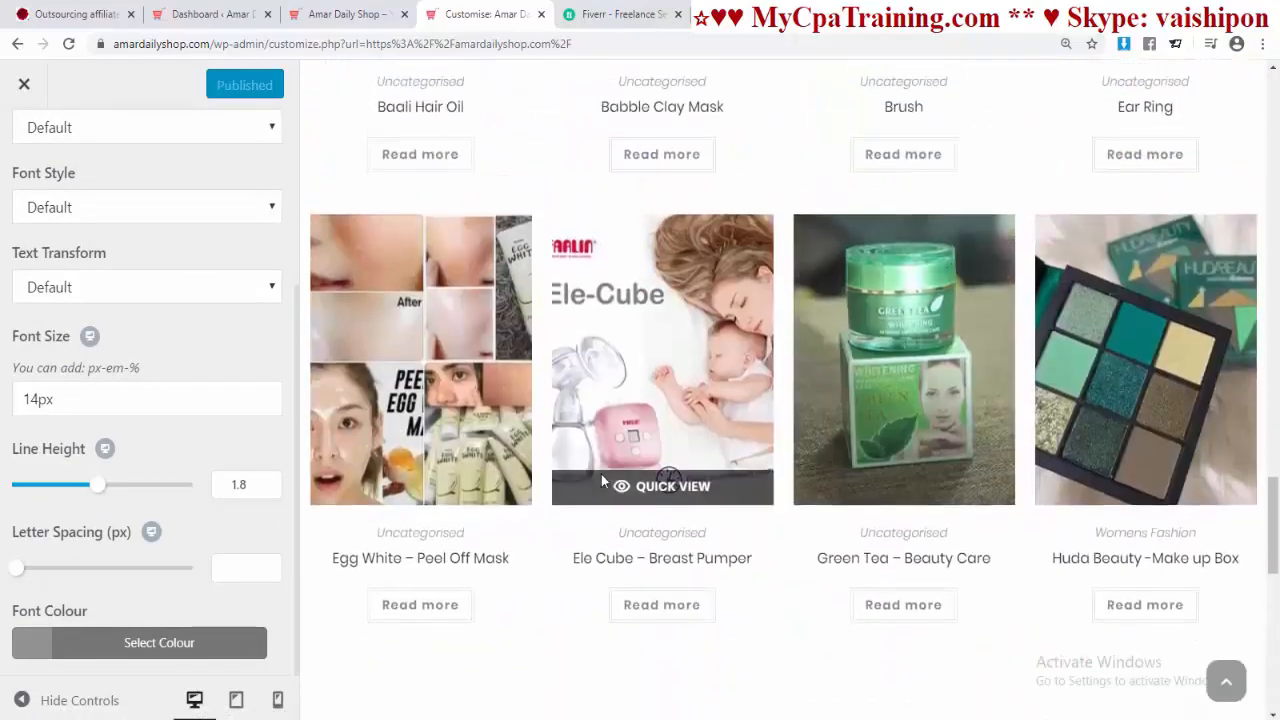
scroll(601, 474, "up", 3)
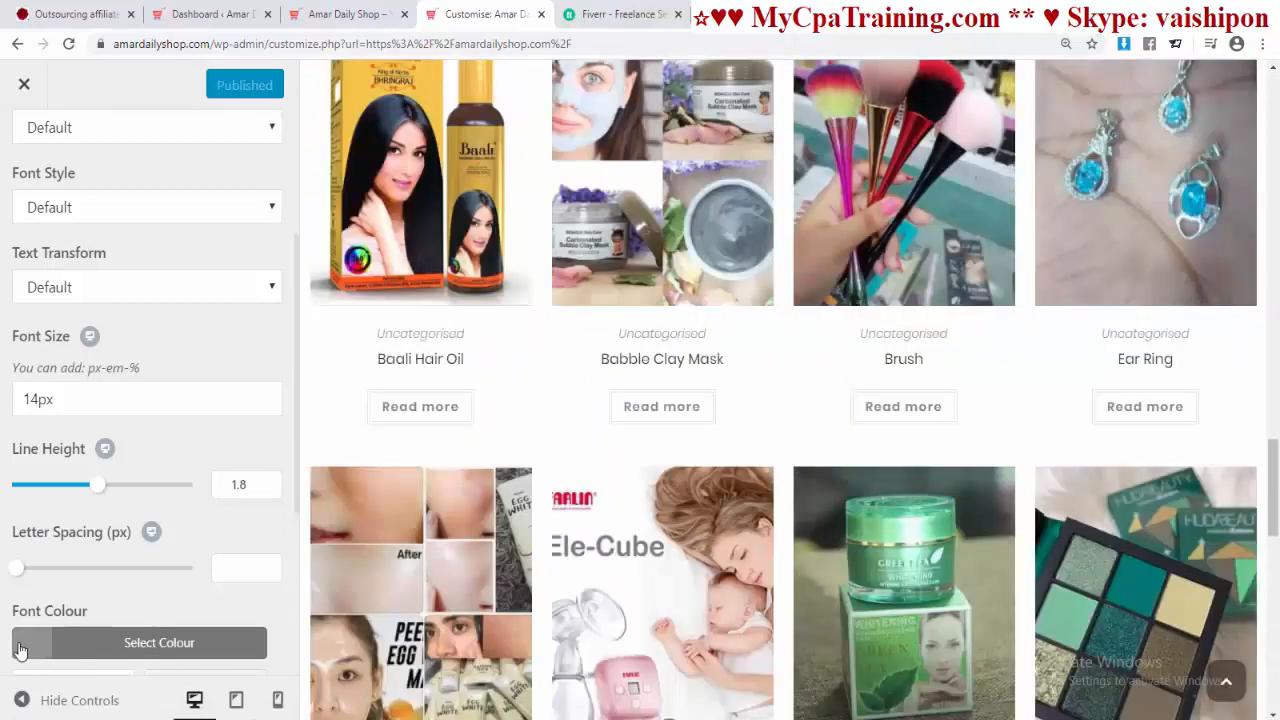
left_click(189, 640)
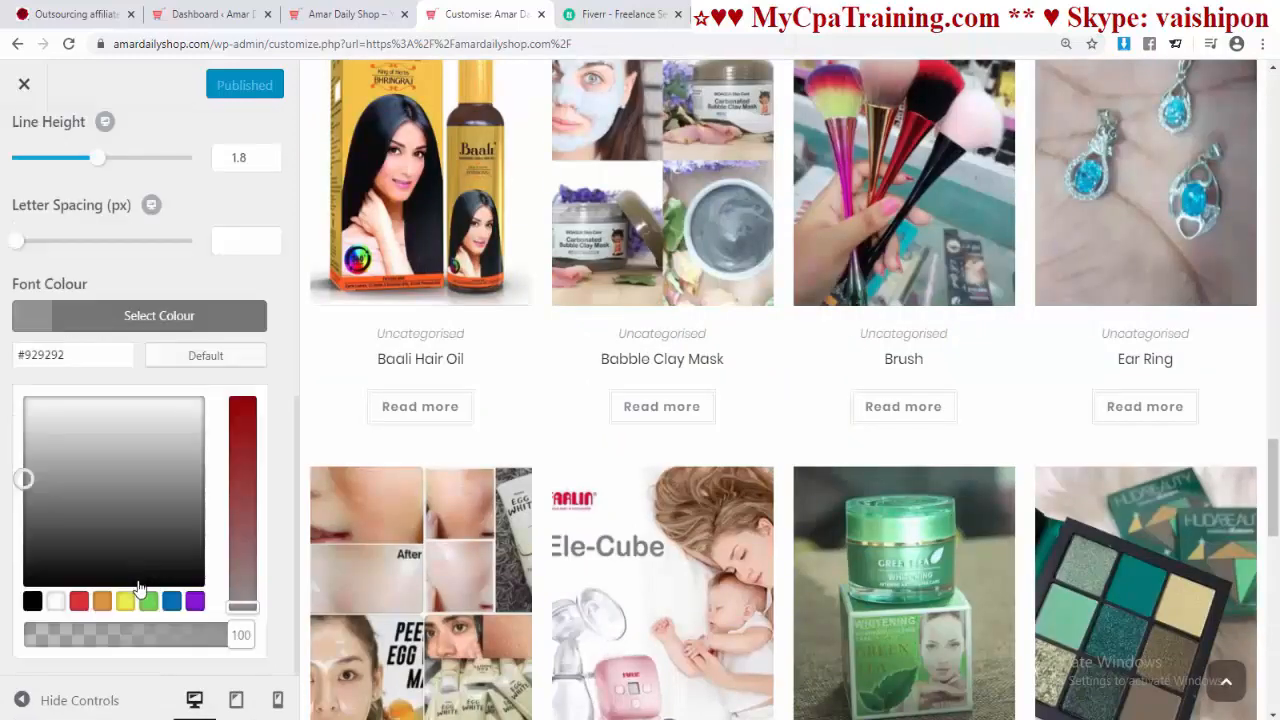
left_click(32, 601)
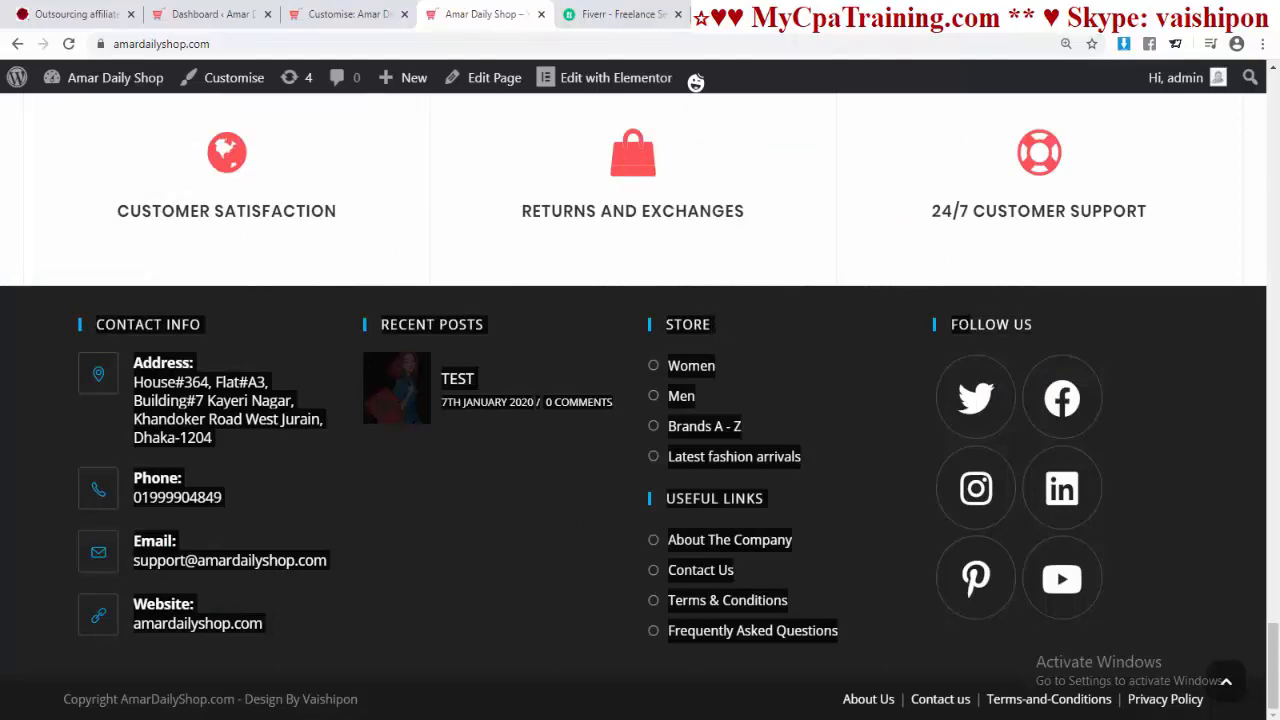
Step: Make Footer Widget Heading font weight Bold 700 and publish
left_click(348, 14)
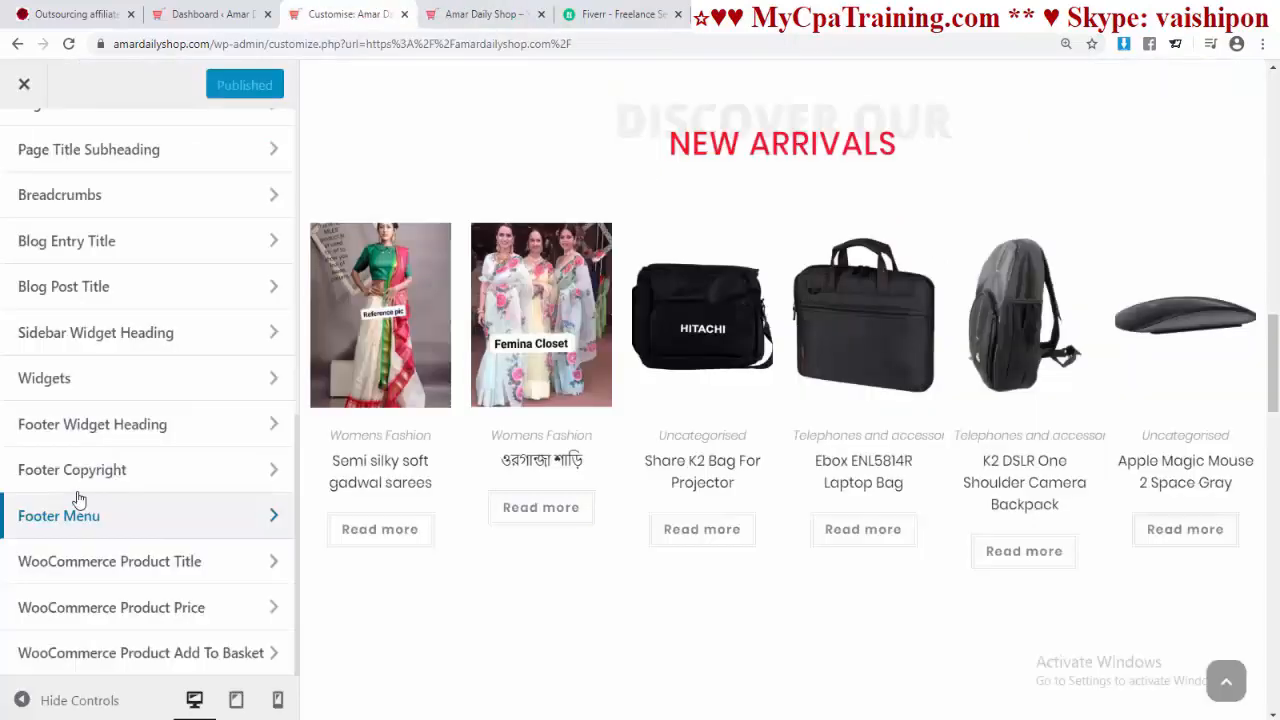
left_click(82, 433)
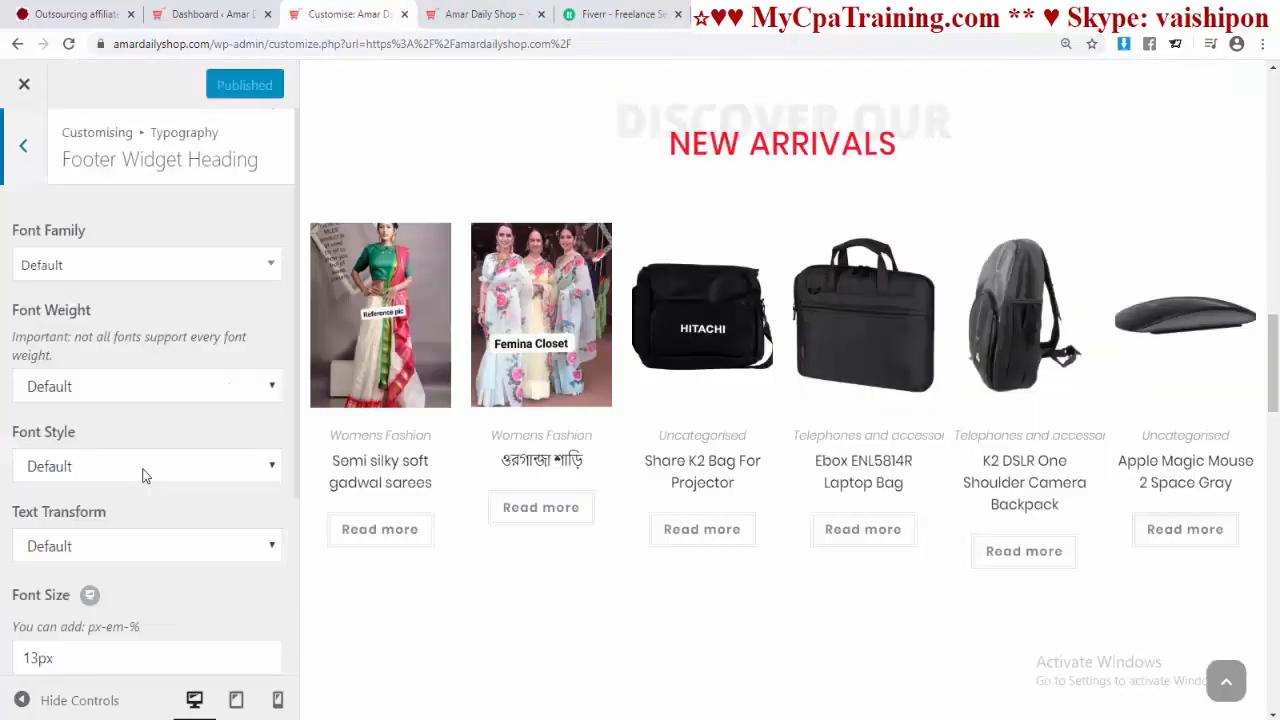
left_click(103, 398)
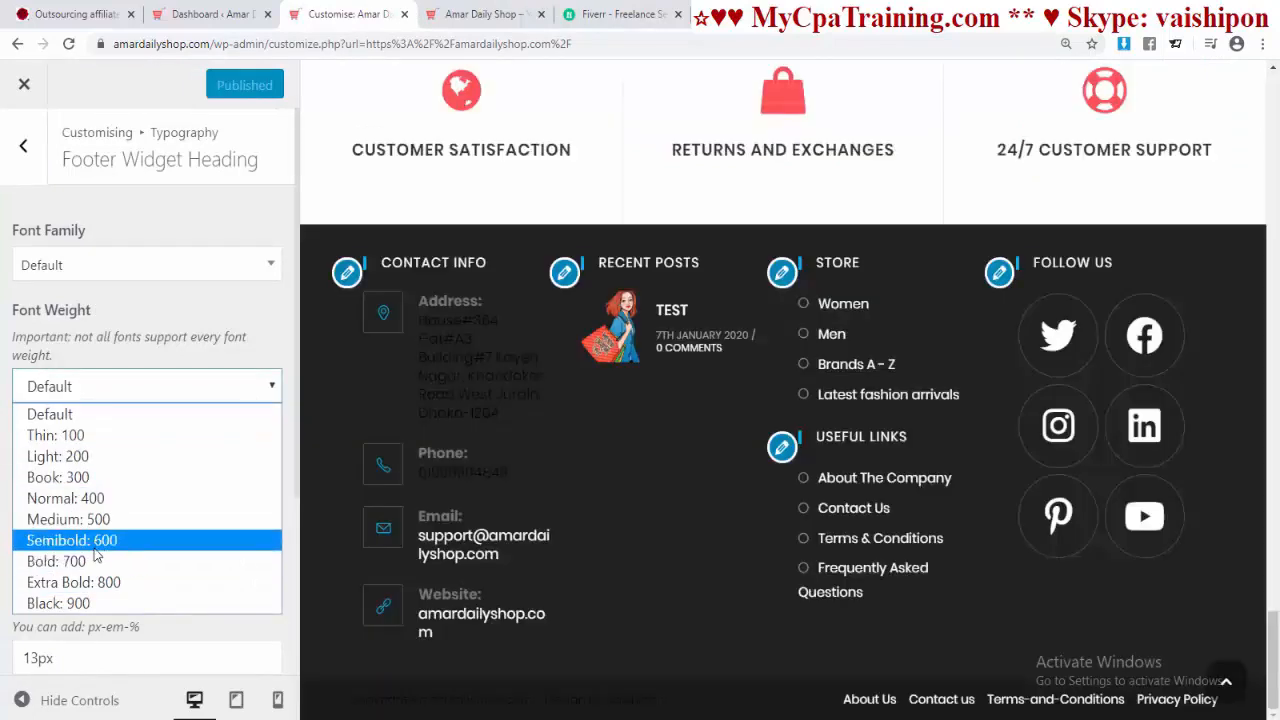
left_click(89, 561)
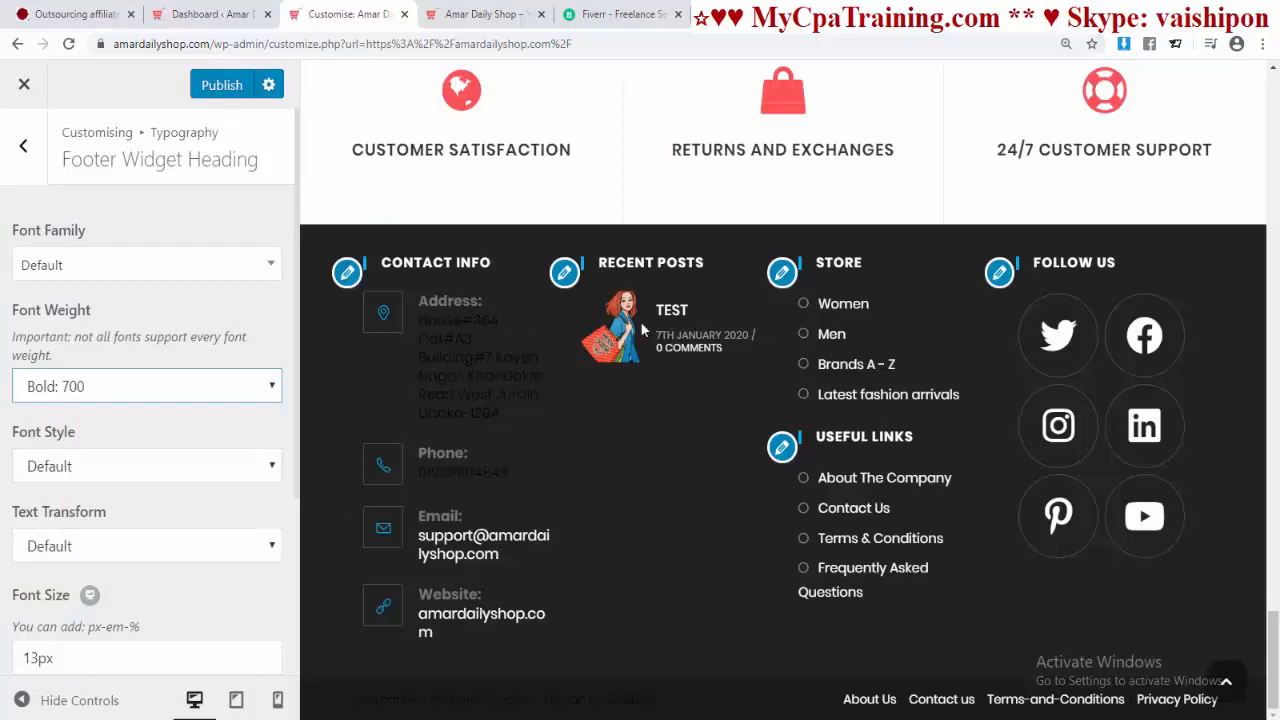
left_click(224, 85)
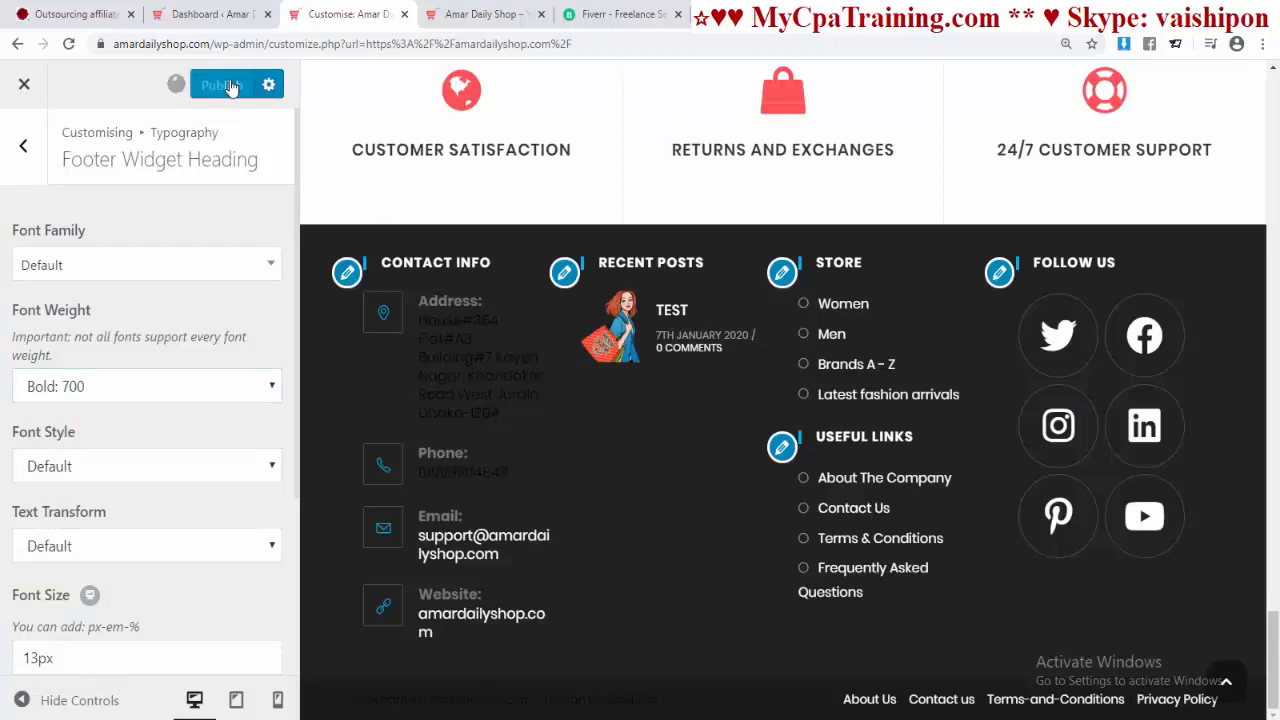
Step: Set the Footer Widget Heading text transform to Uppercase and publish
left_click(114, 479)
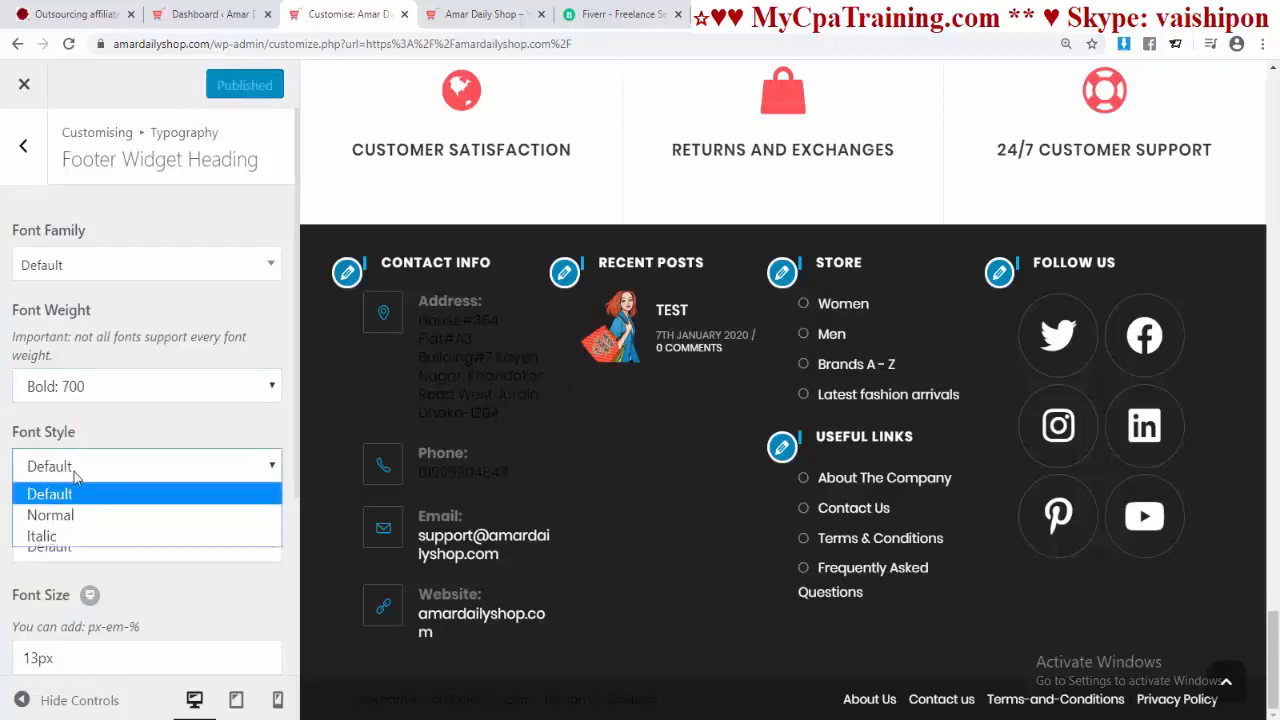
scroll(68, 374, "down", 2)
left_click(100, 366)
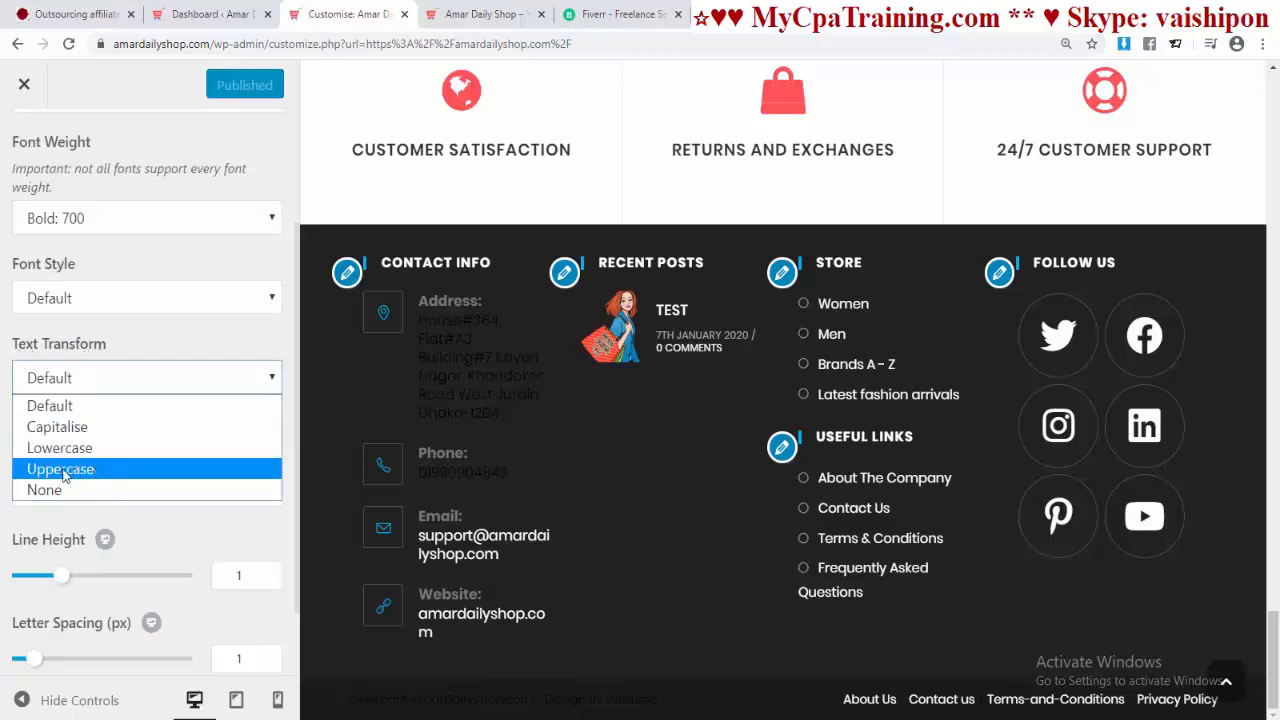
left_click(124, 468)
left_click(106, 386)
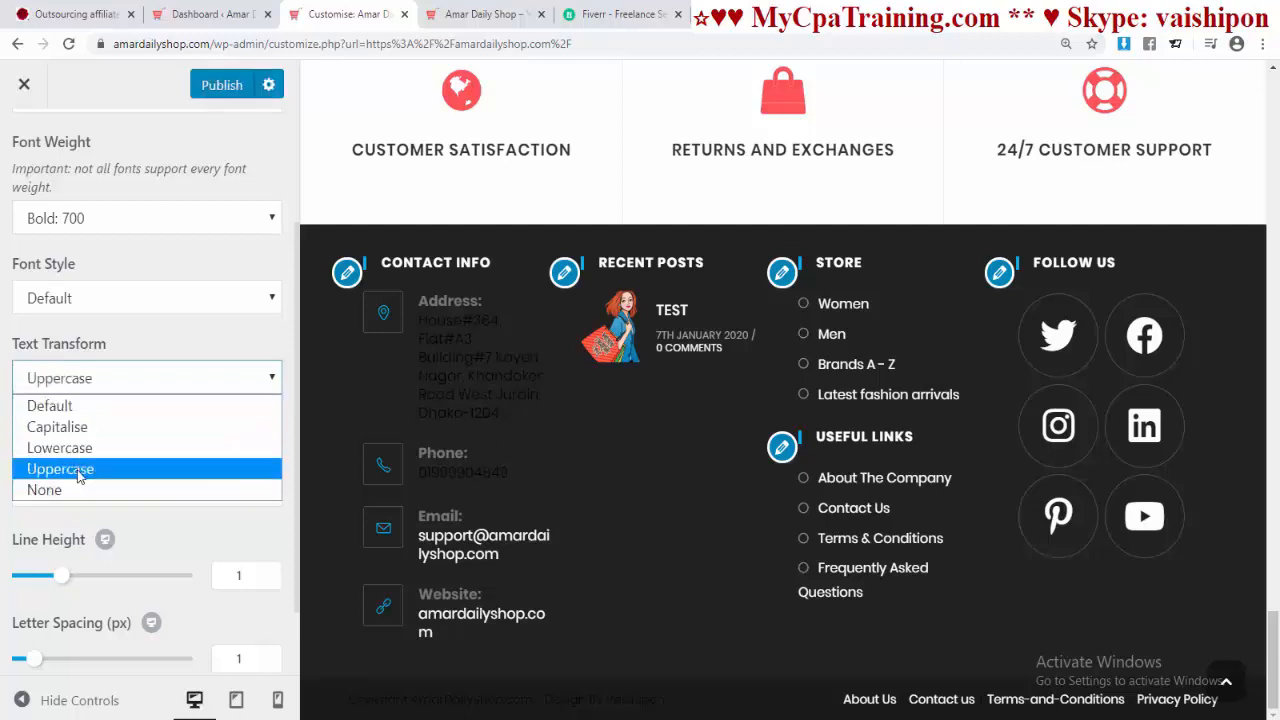
left_click(173, 470)
left_click(222, 85)
Step: Reload the live shop page to check the new footer headings
scroll(163, 477, "down", 1)
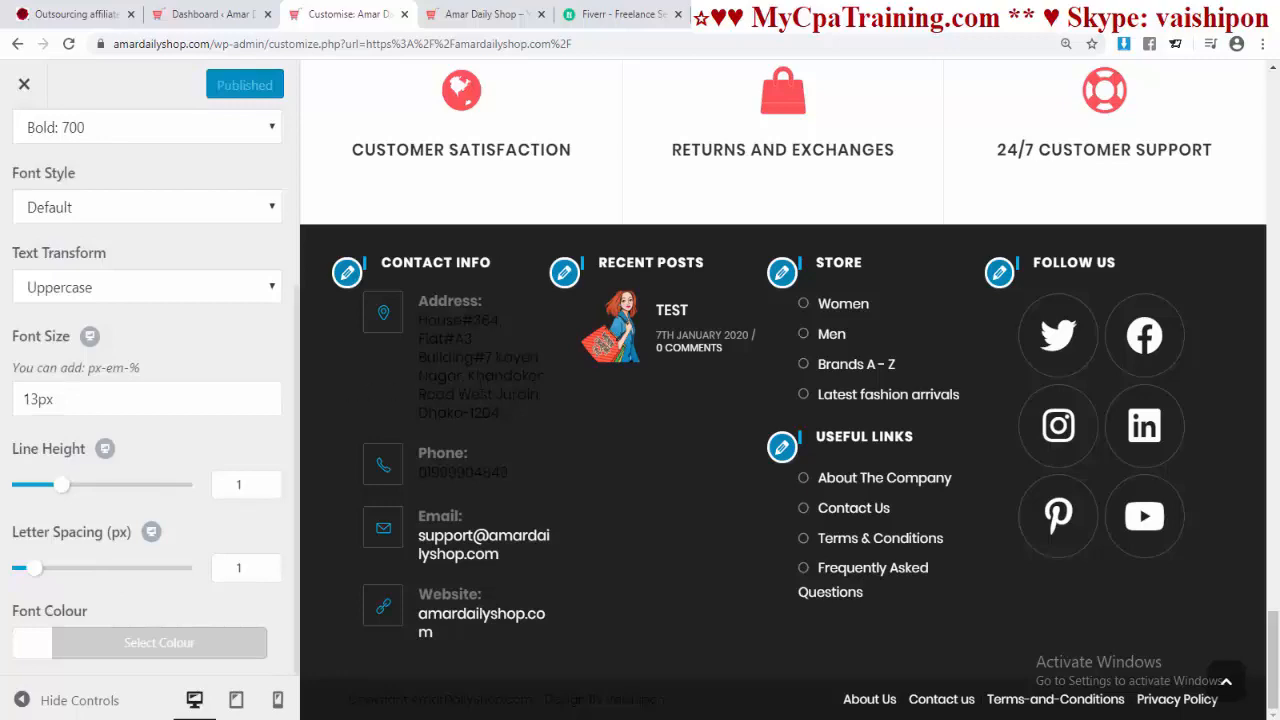
left_click(486, 14)
key("F5")
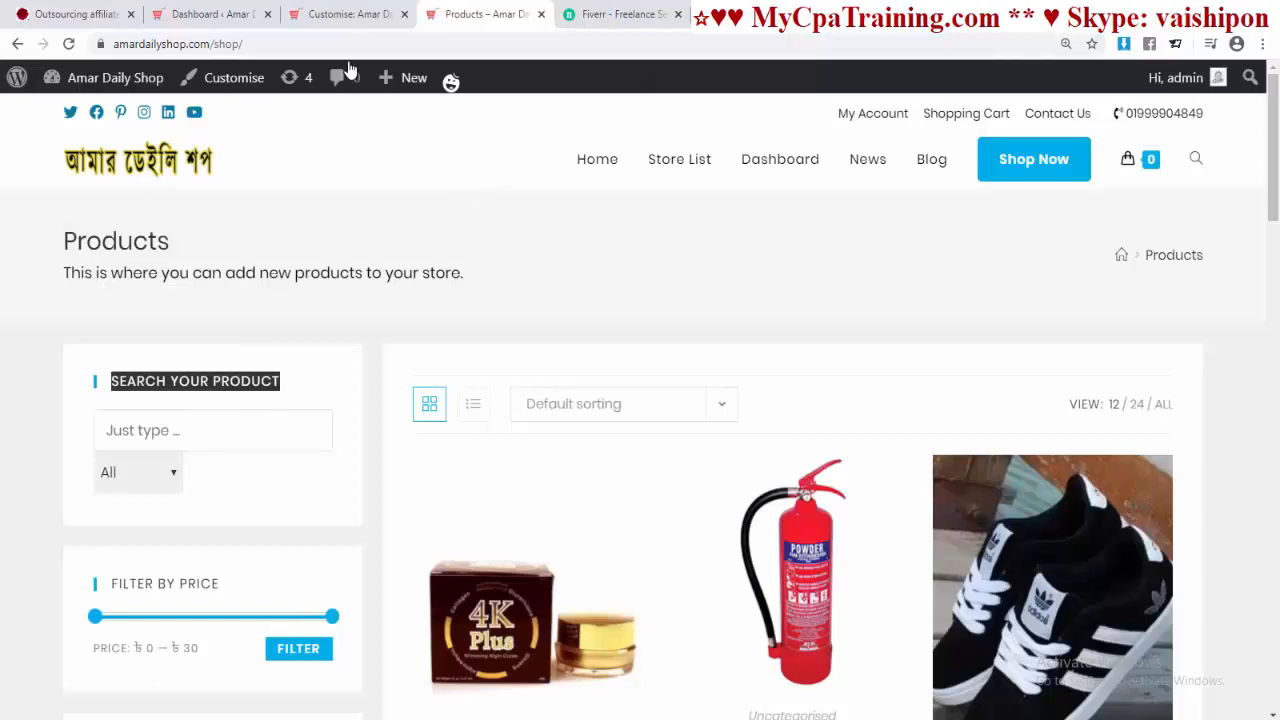
left_click(345, 15)
scroll(163, 357, "down", 1)
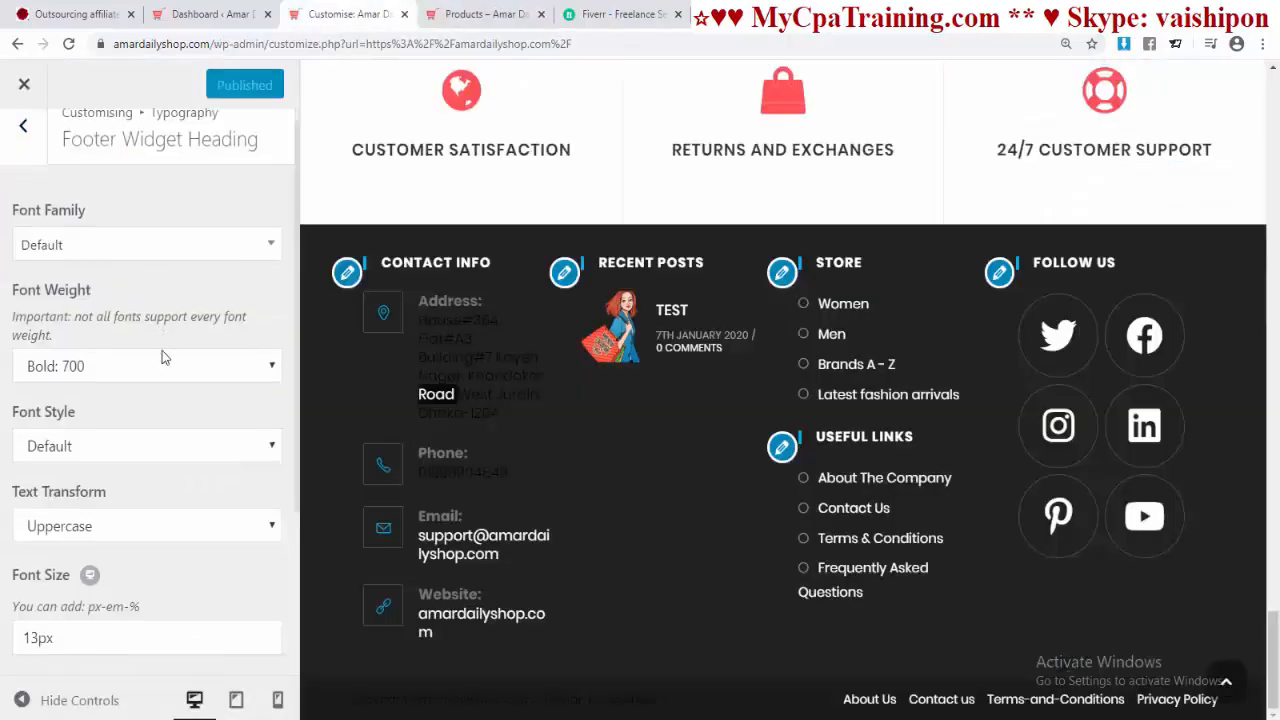
scroll(165, 356, "down", 1)
scroll(150, 330, "up", 3)
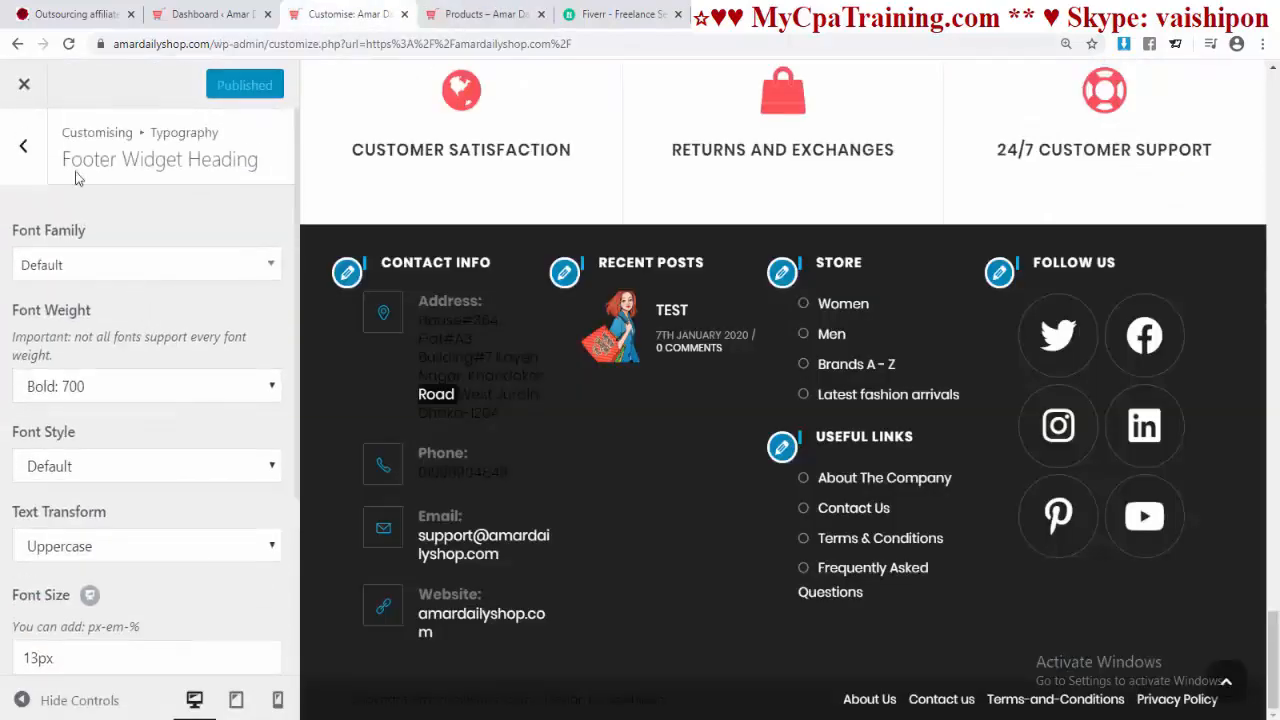
left_click(24, 148)
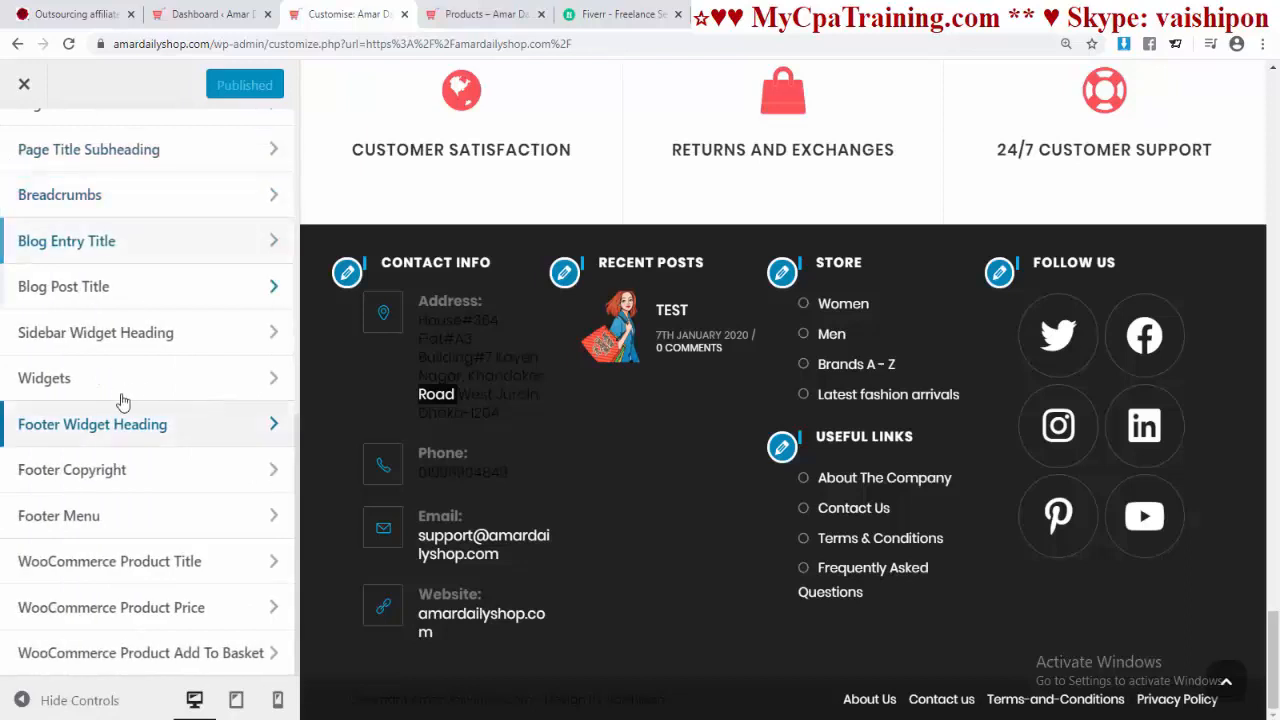
Step: Set Sidebar Widget Heading to Poppins, Bold 700, and publish
left_click(112, 340)
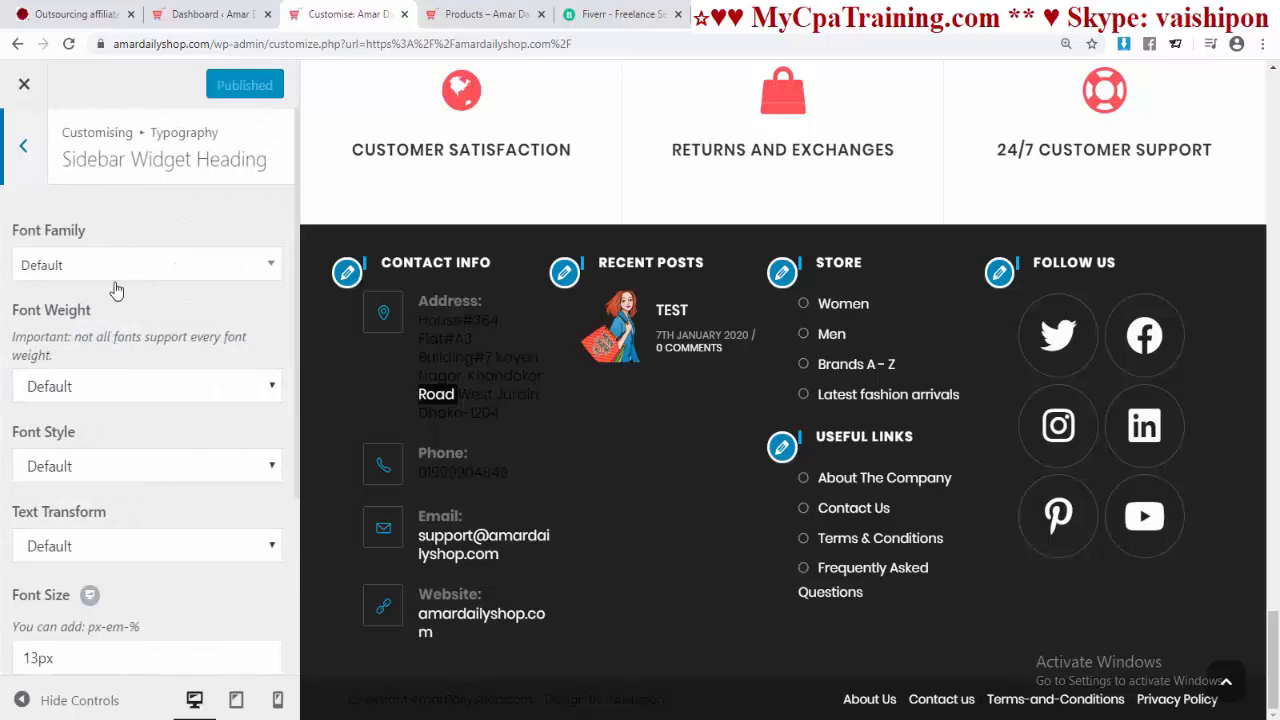
left_click(230, 272)
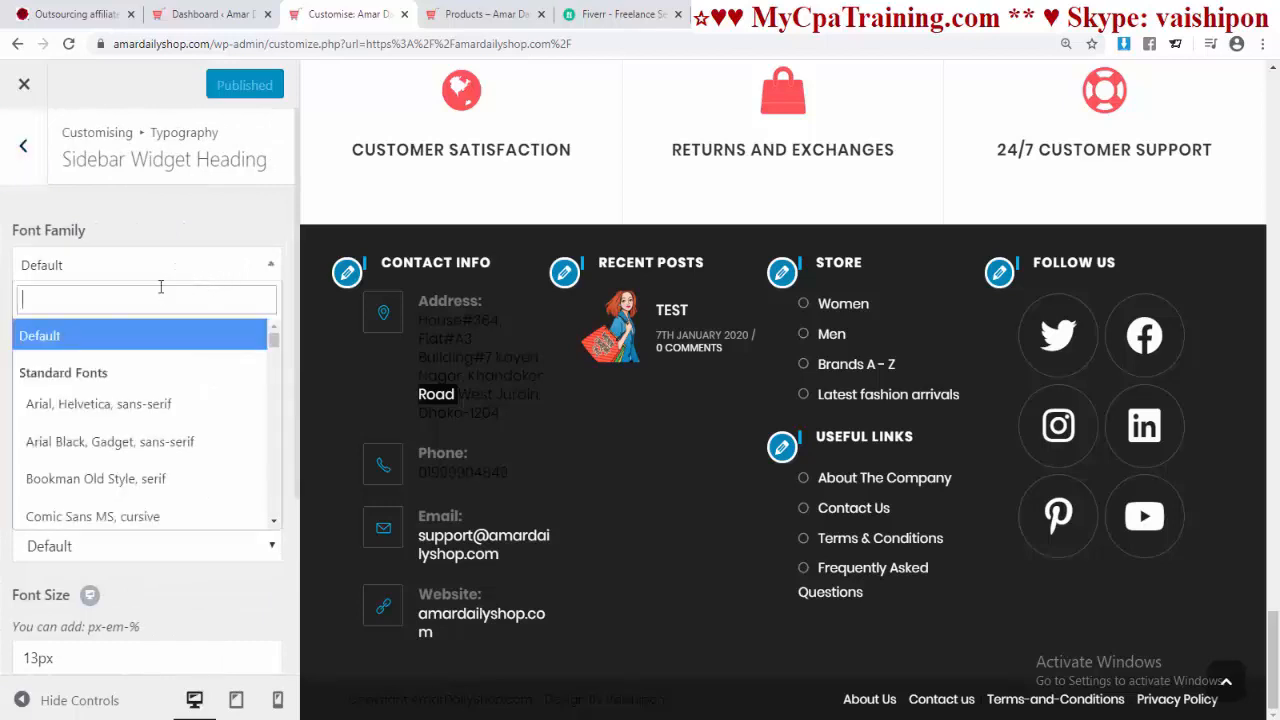
type("po")
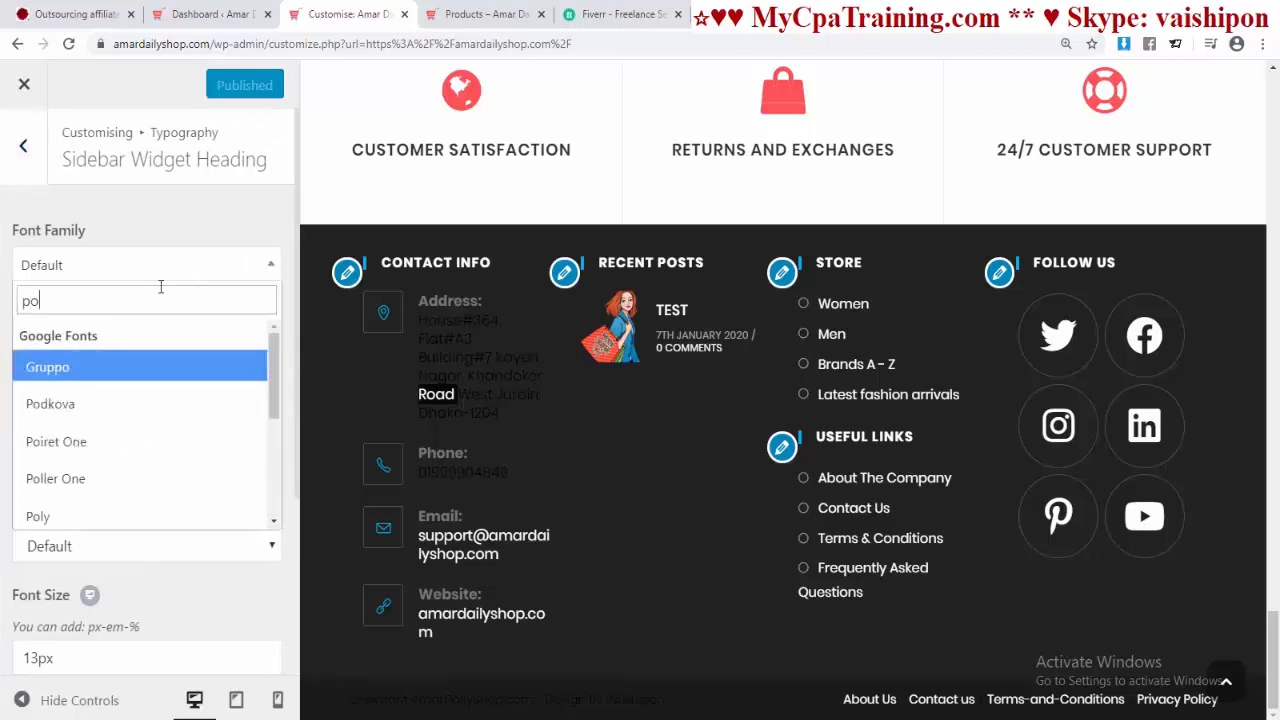
type("pp")
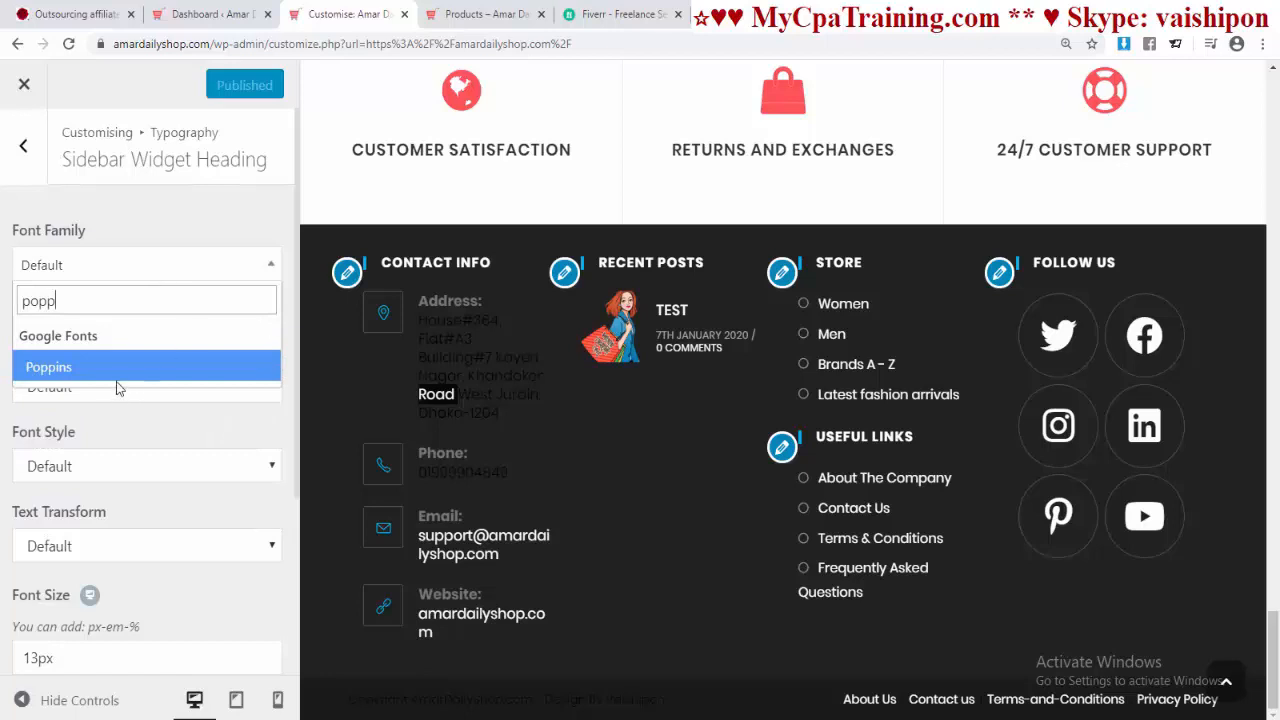
left_click(136, 373)
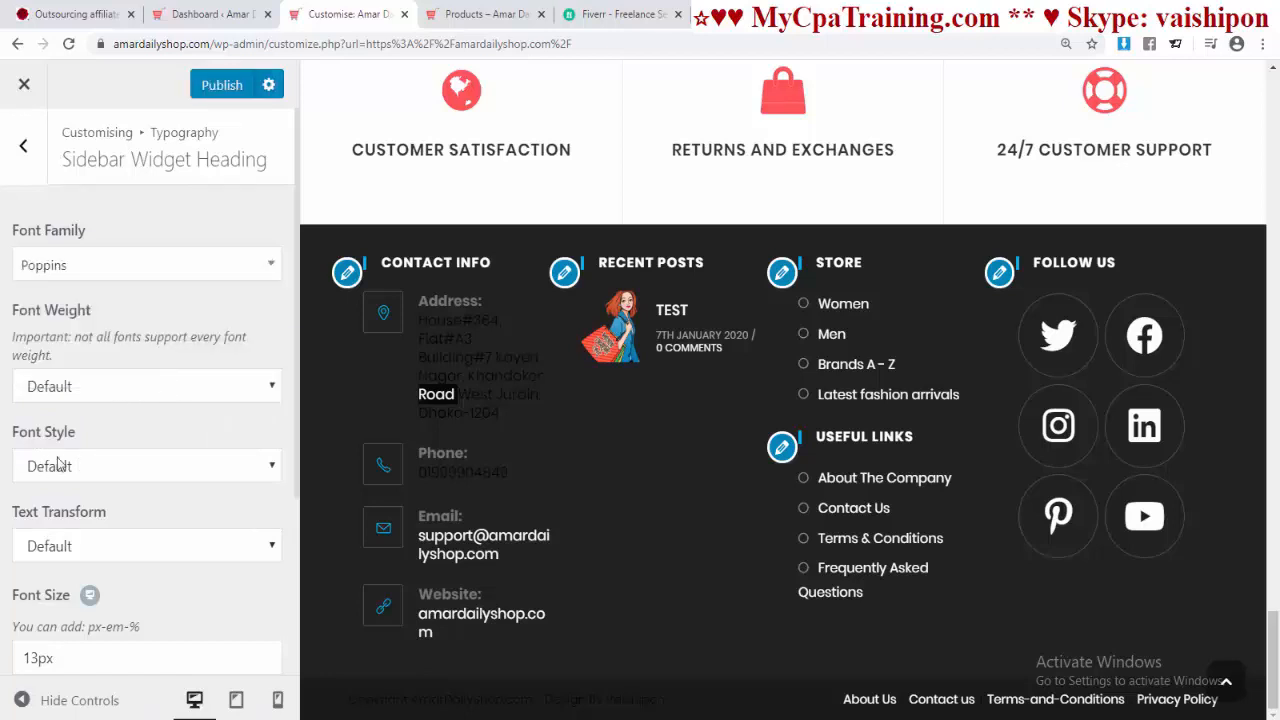
left_click(84, 395)
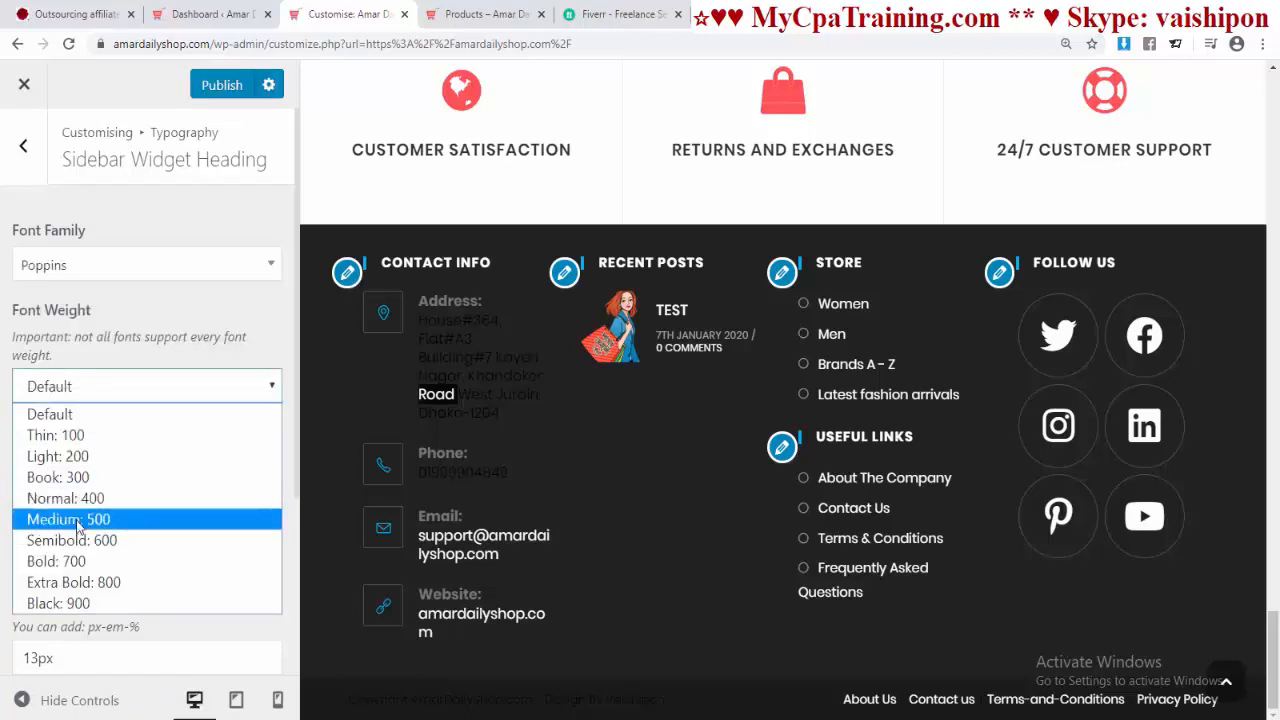
left_click(72, 568)
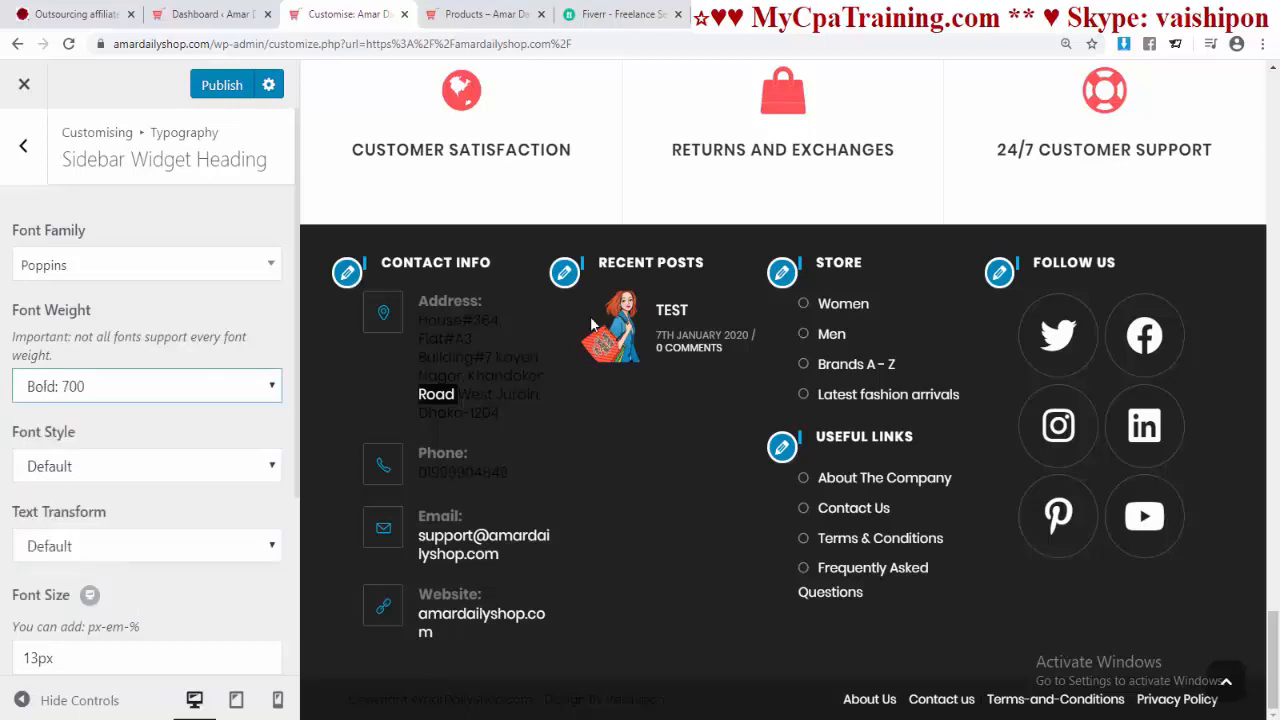
left_click(222, 85)
Step: Reload the live shop and open the Adidas Shoes for men product page
left_click(488, 14)
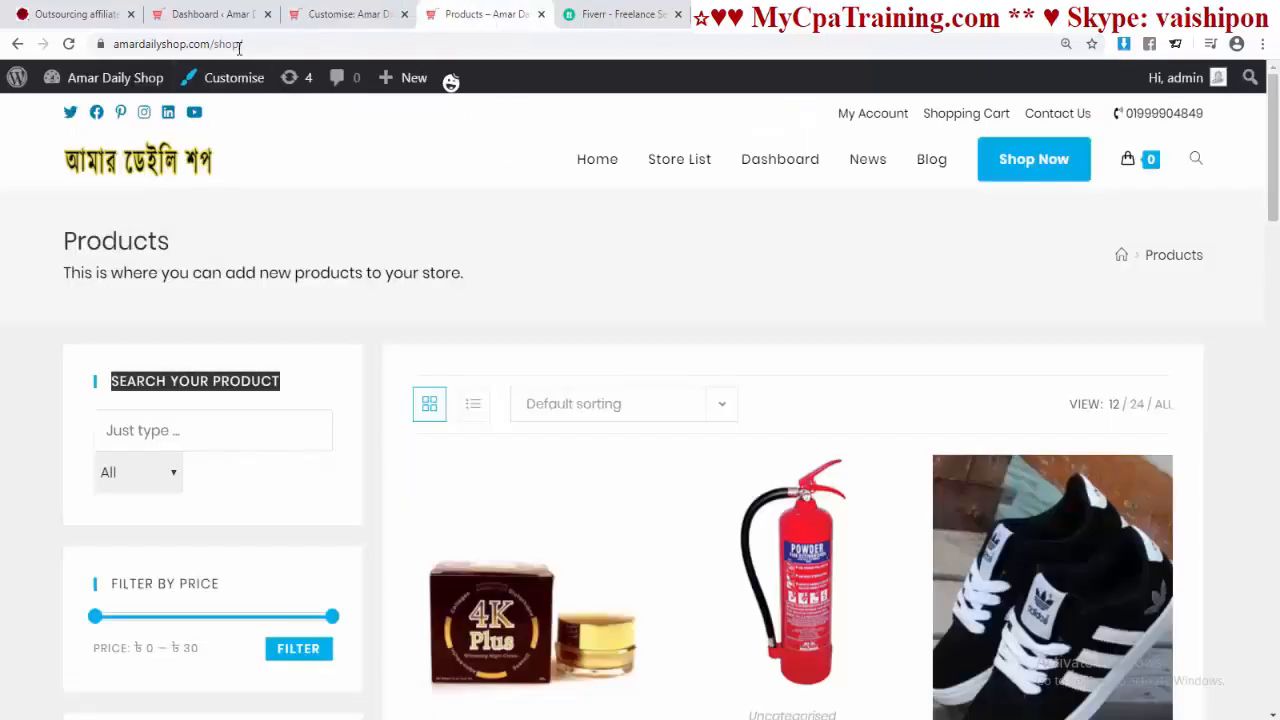
left_click(334, 47)
key("Return")
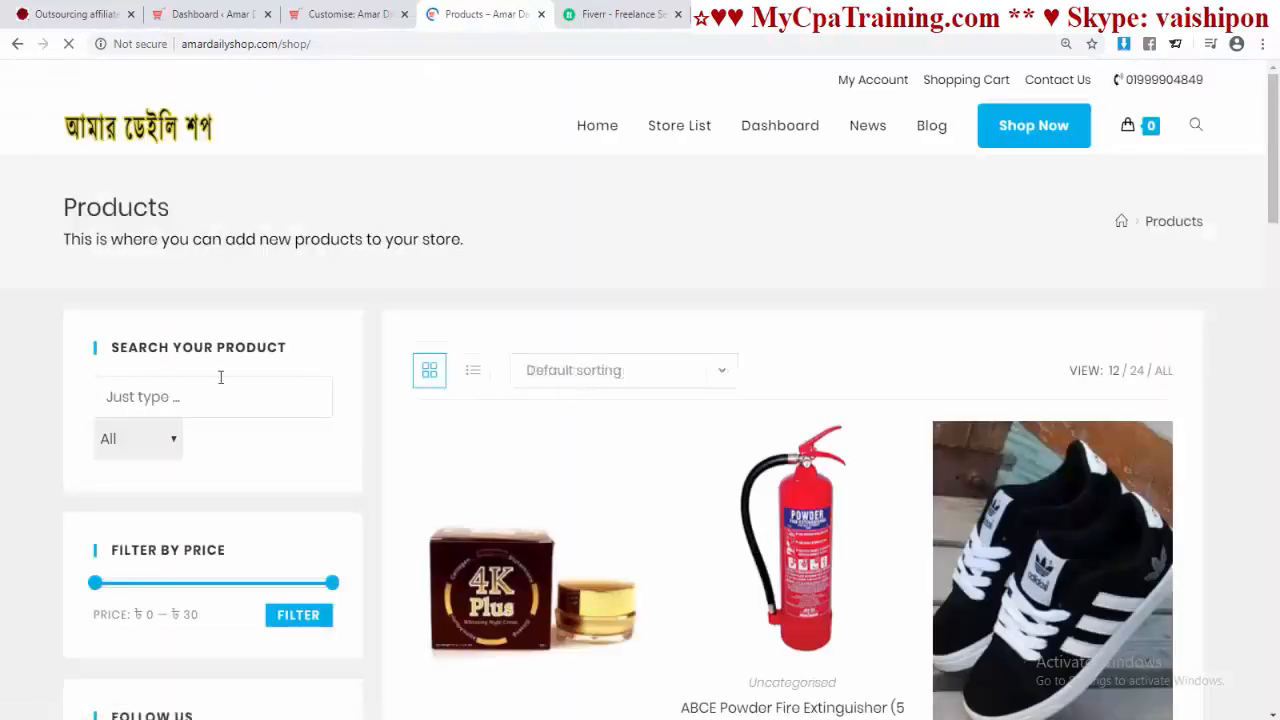
left_click(347, 14)
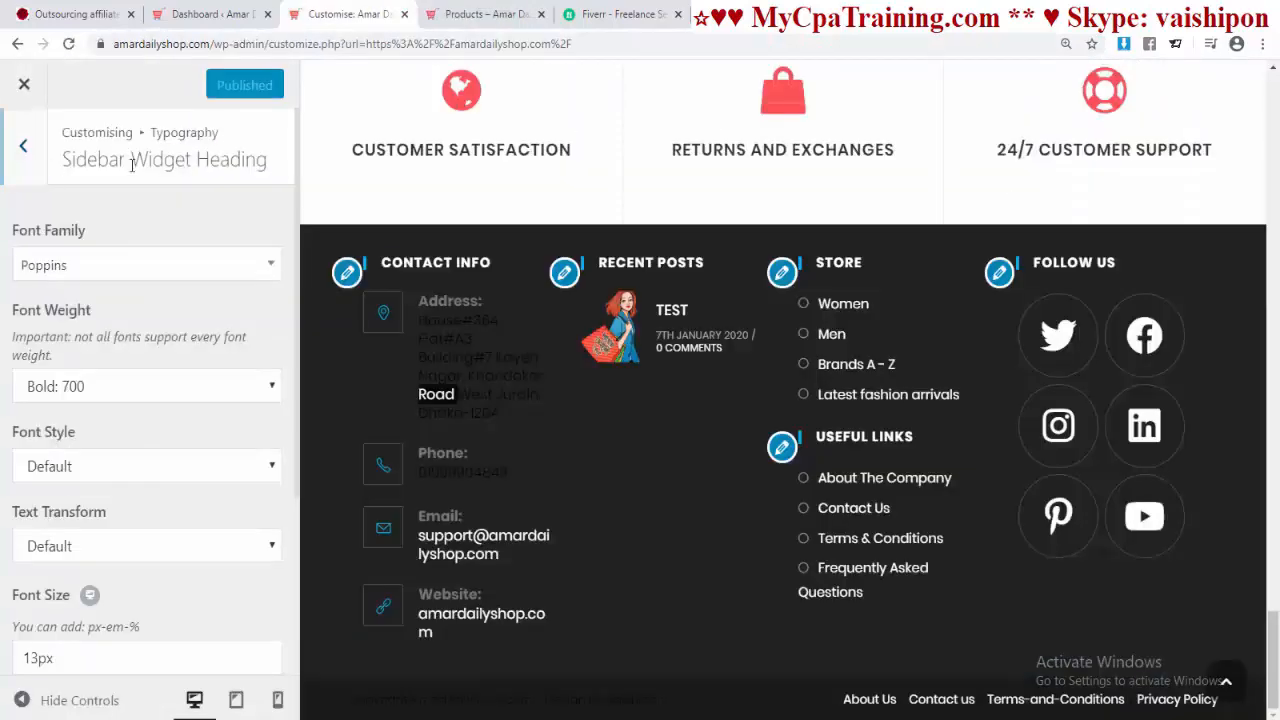
left_click(484, 14)
scroll(910, 263, "down", 3)
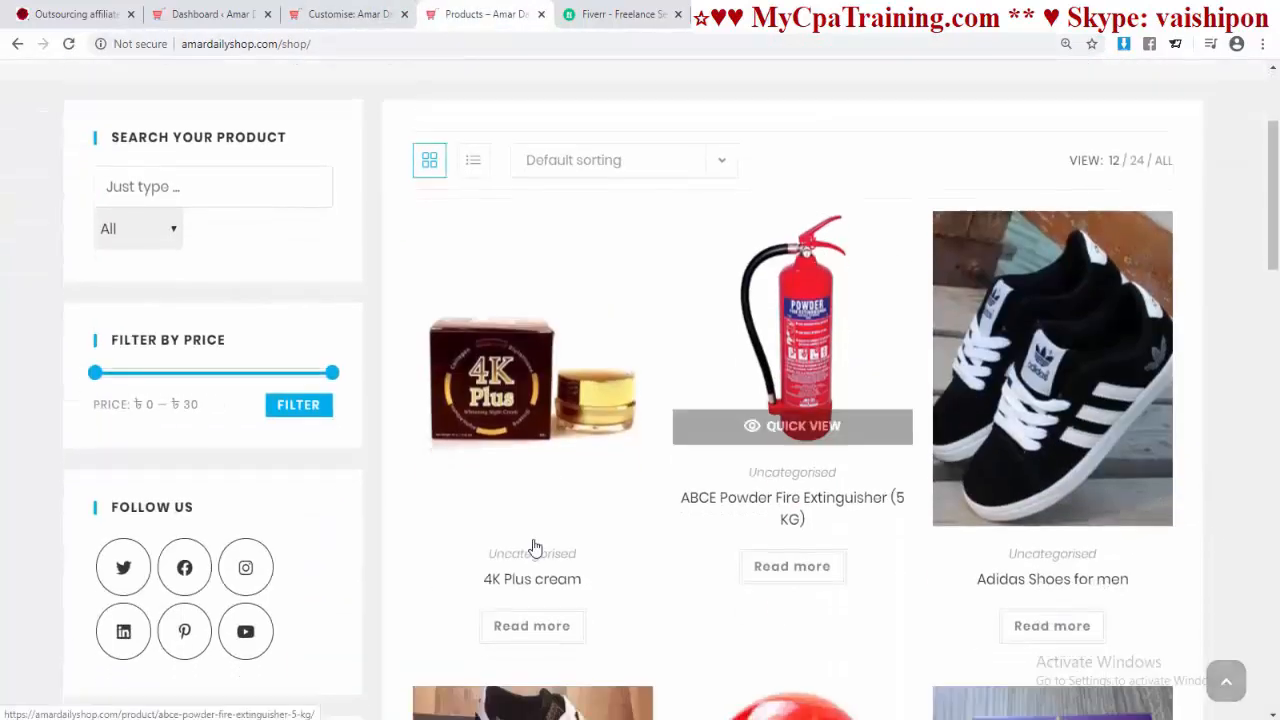
left_click(950, 465)
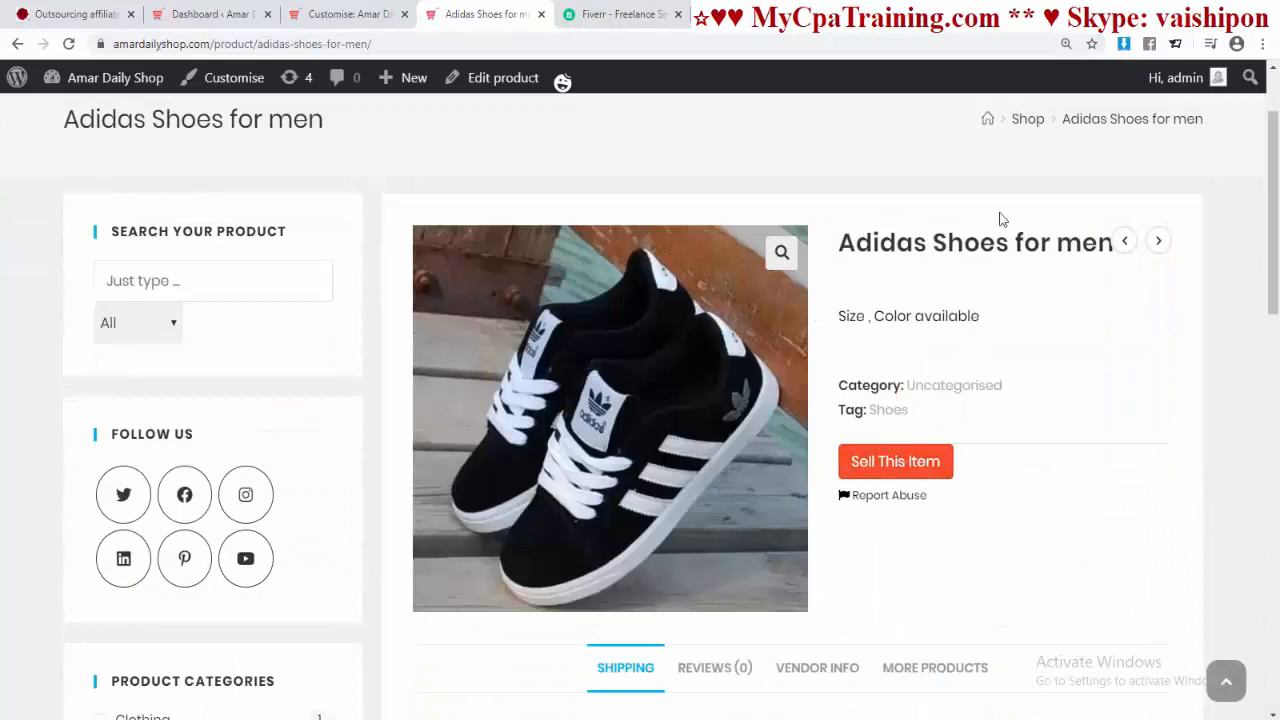
left_click(325, 18)
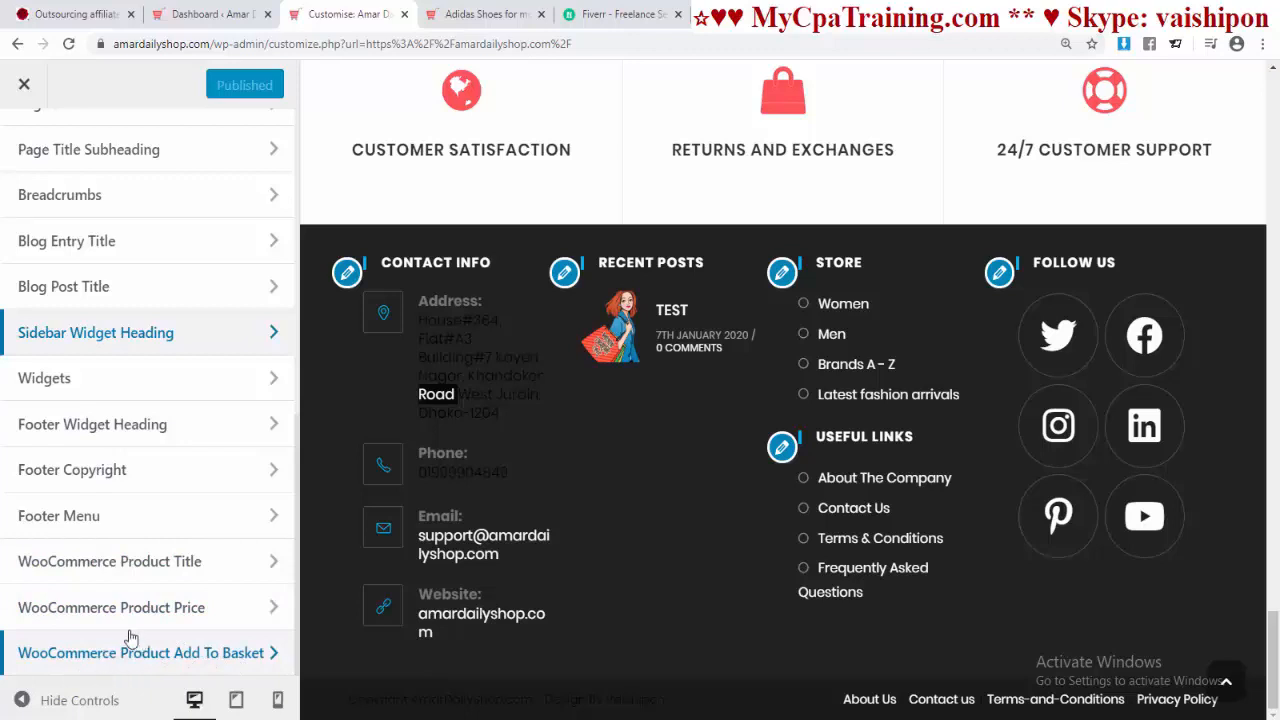
Step: Set the WooCommerce Product Title font family to Poppins
left_click(119, 562)
left_click(101, 266)
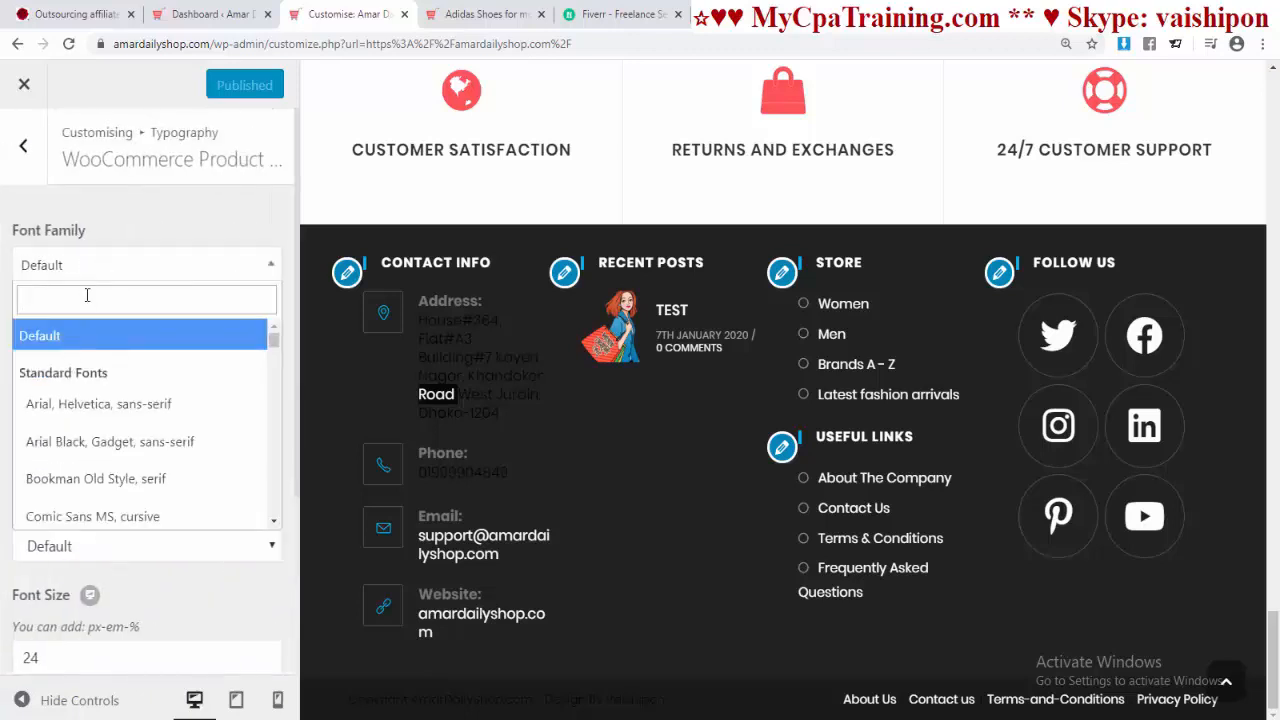
type("popp")
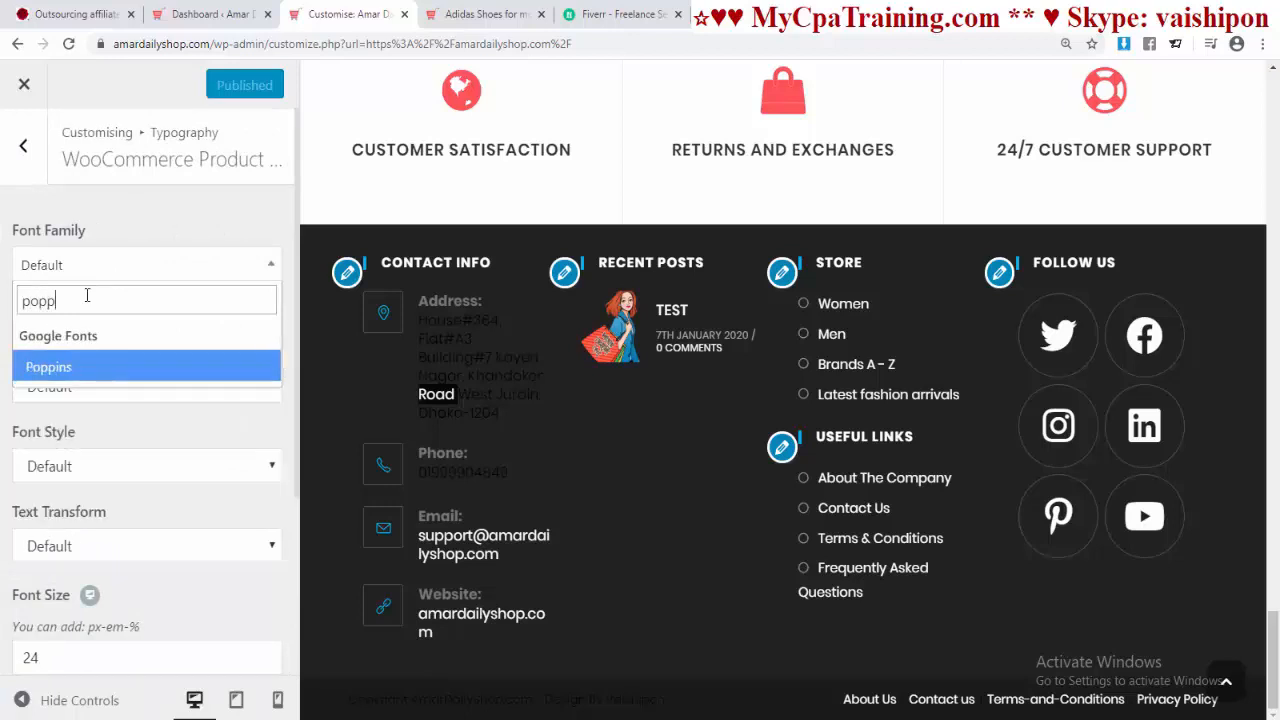
left_click(72, 380)
Step: Reload the Adidas Shoes for men page to check the new title font
left_click(470, 15)
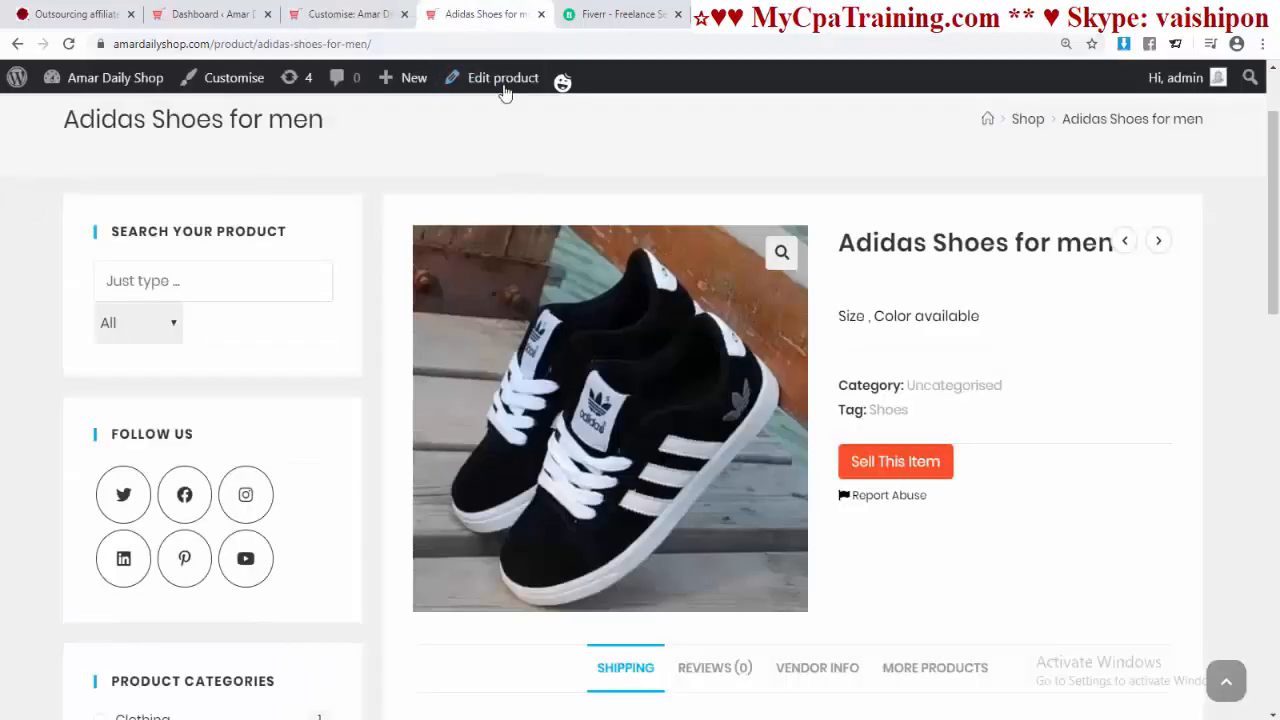
left_click(528, 44)
key("Return")
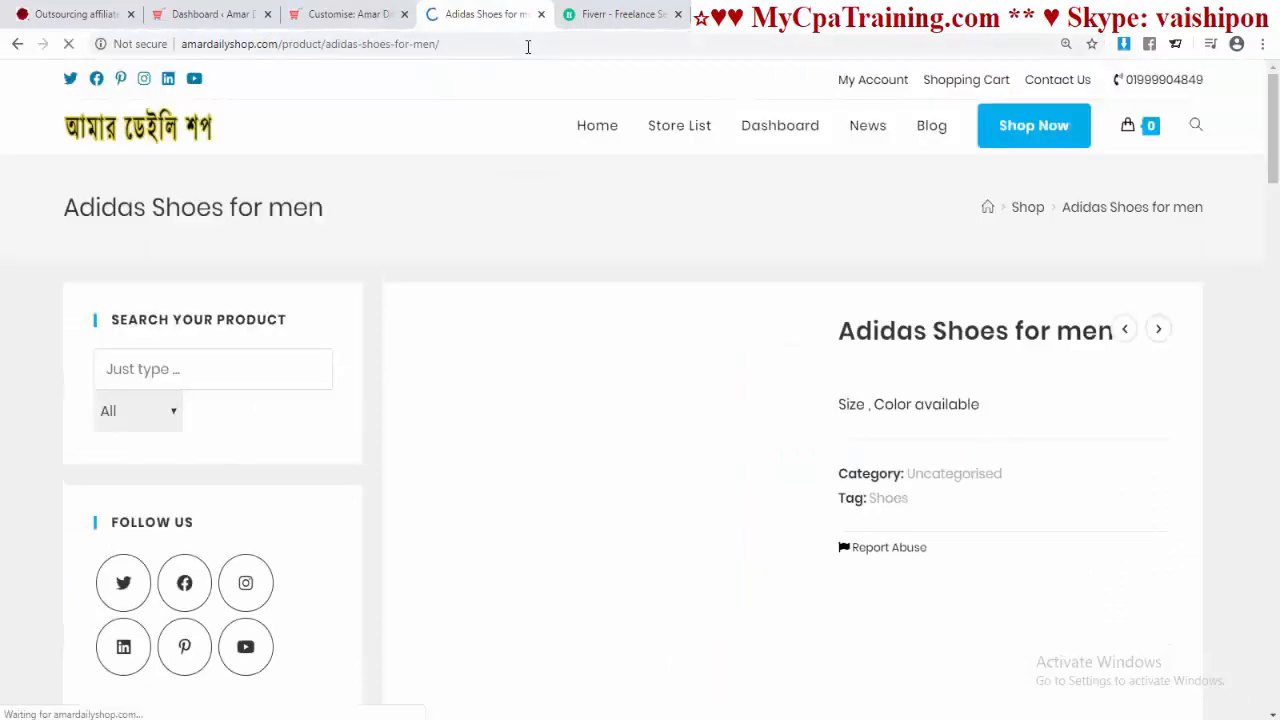
scroll(109, 573, "up", 3)
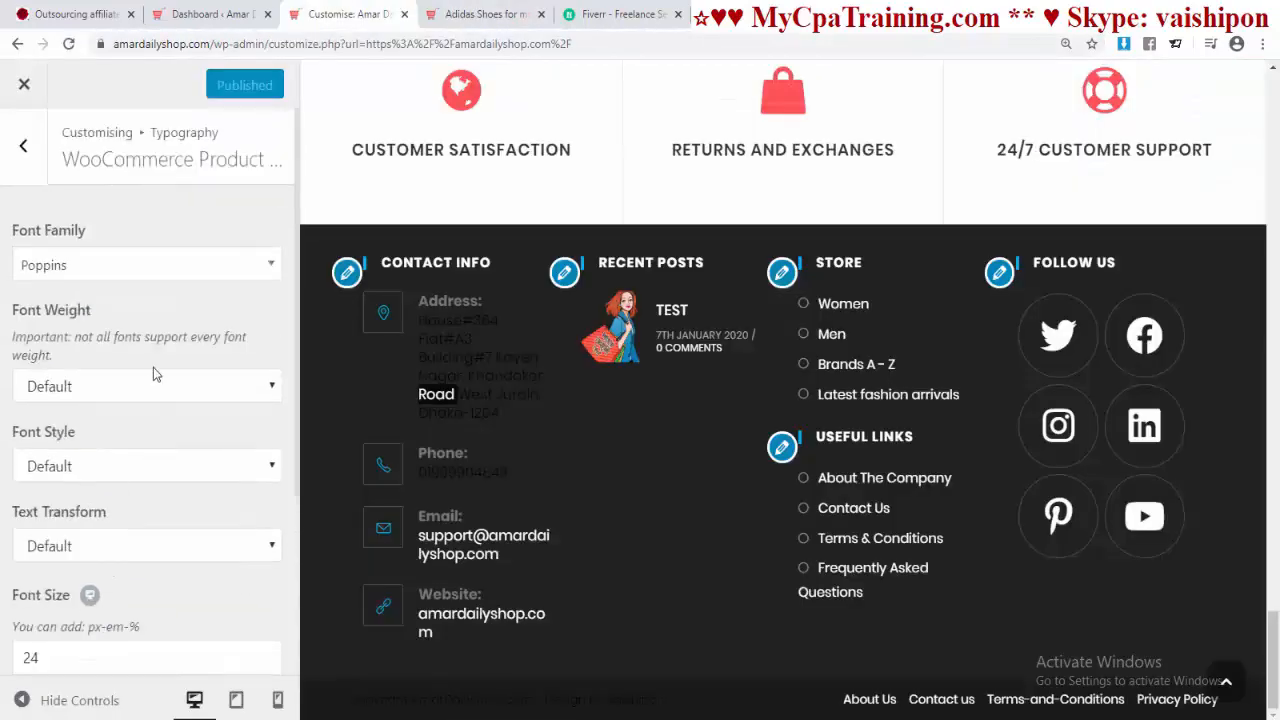
scroll(153, 367, "down", 3)
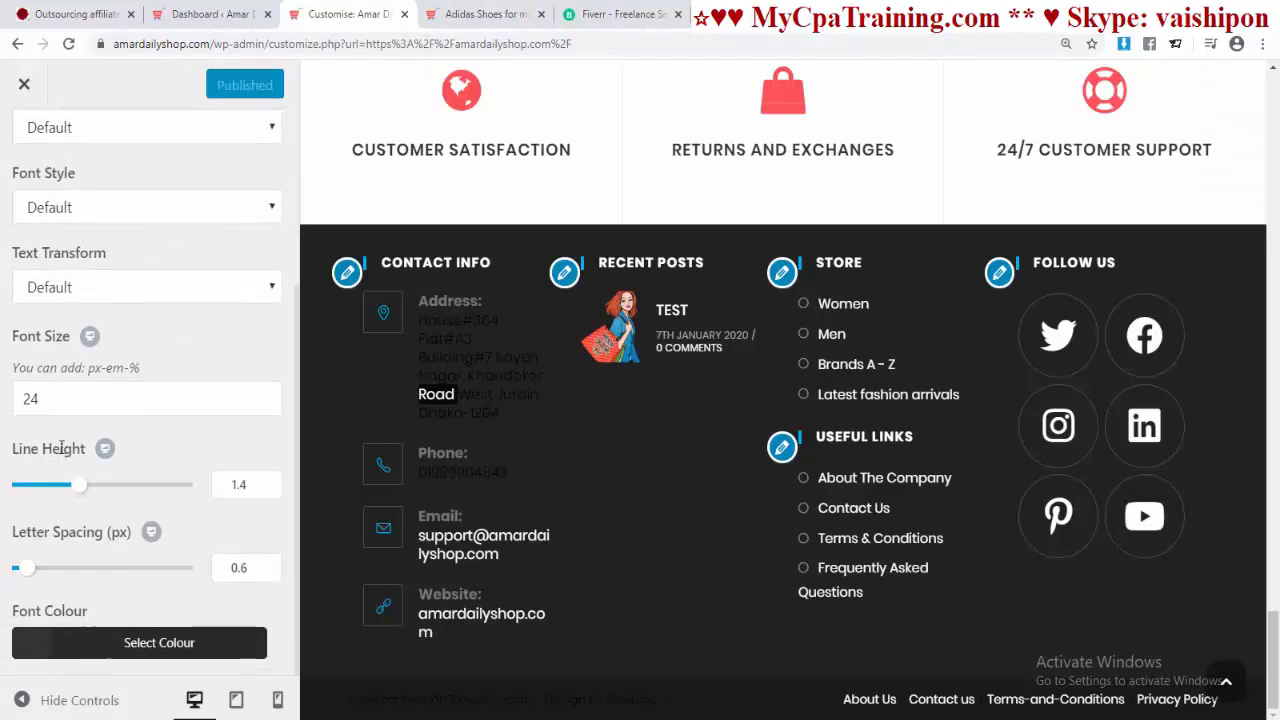
scroll(276, 393, "up", 3)
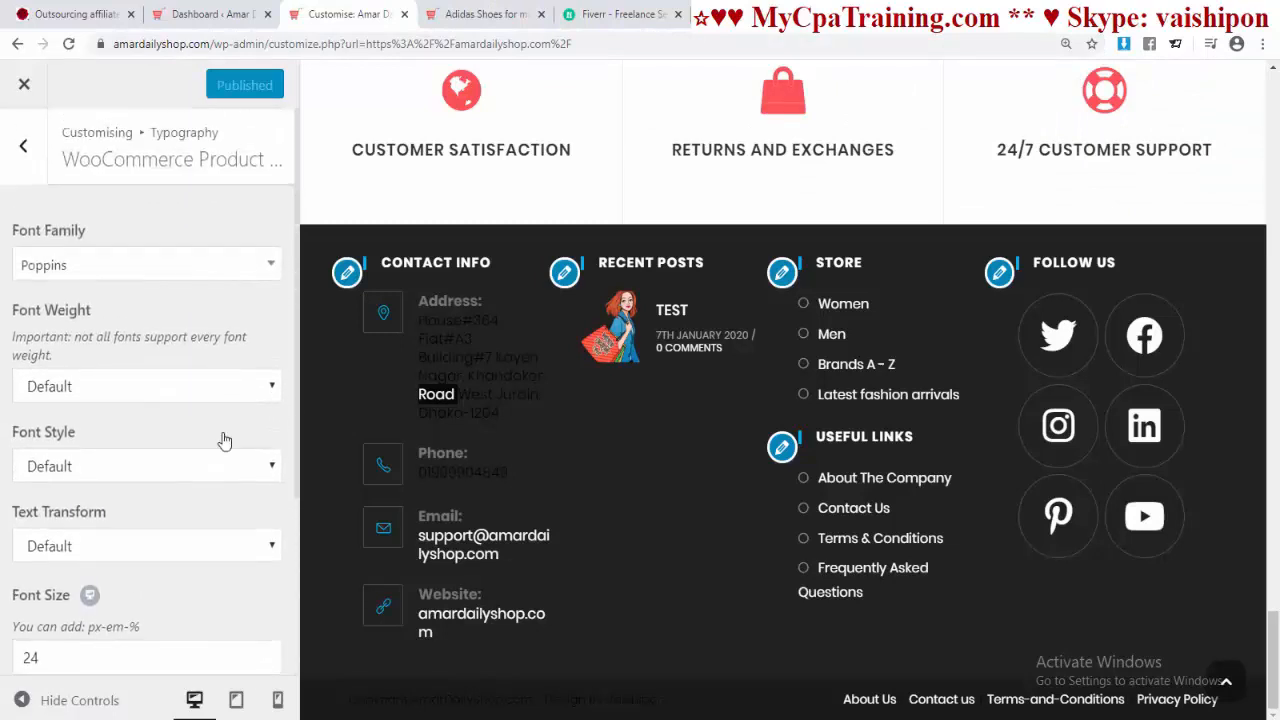
left_click(23, 155)
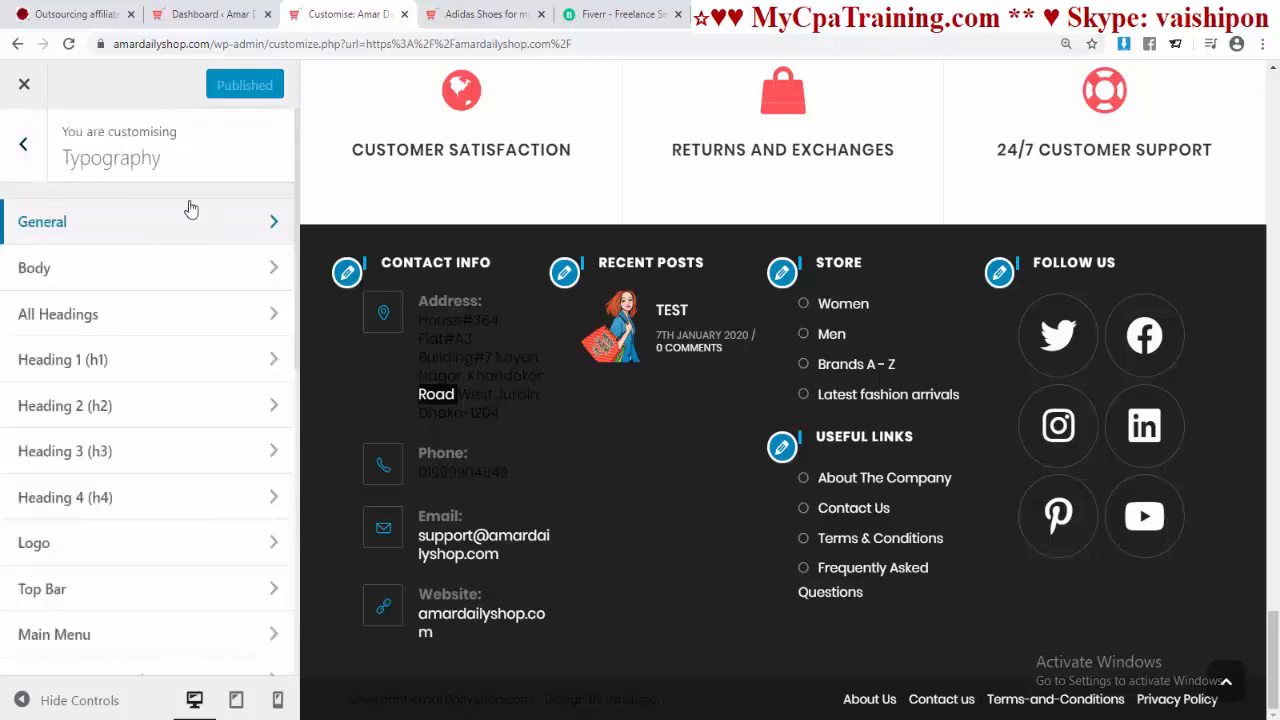
Step: Open the WooCommerce Archives settings in the Customizer
left_click(22, 145)
scroll(117, 494, "down", 3)
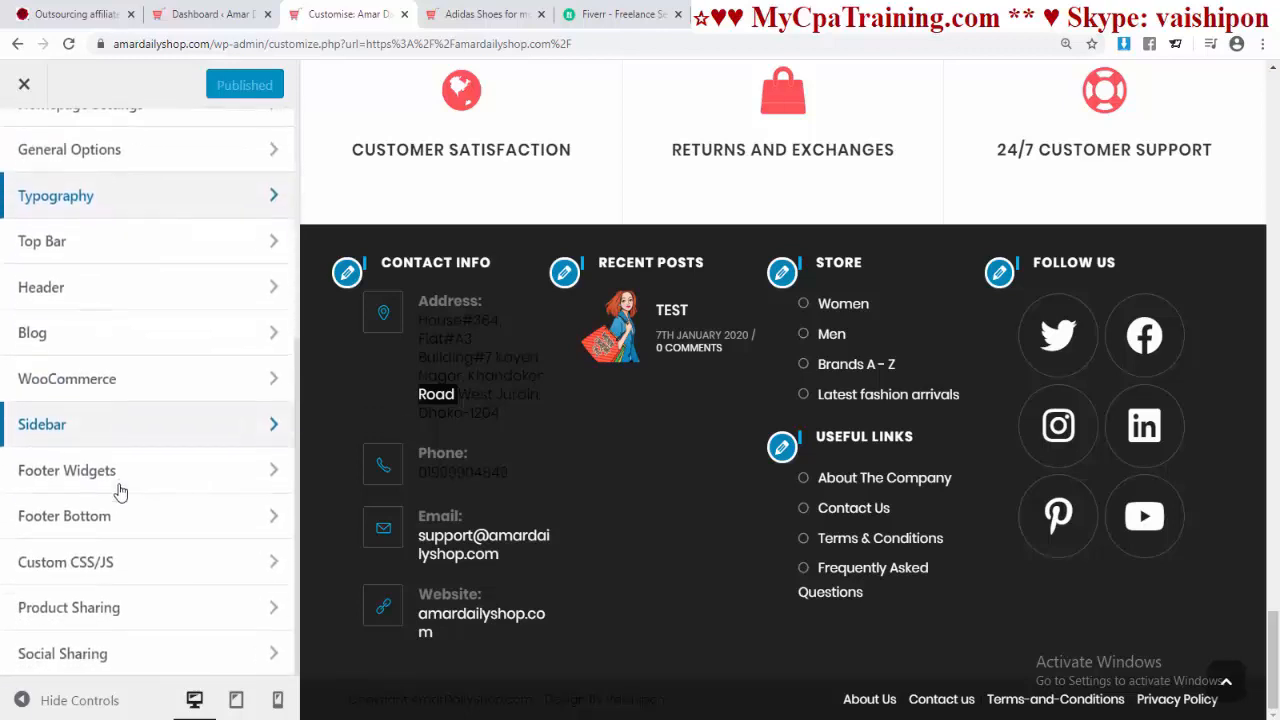
scroll(22, 341, "up", 1)
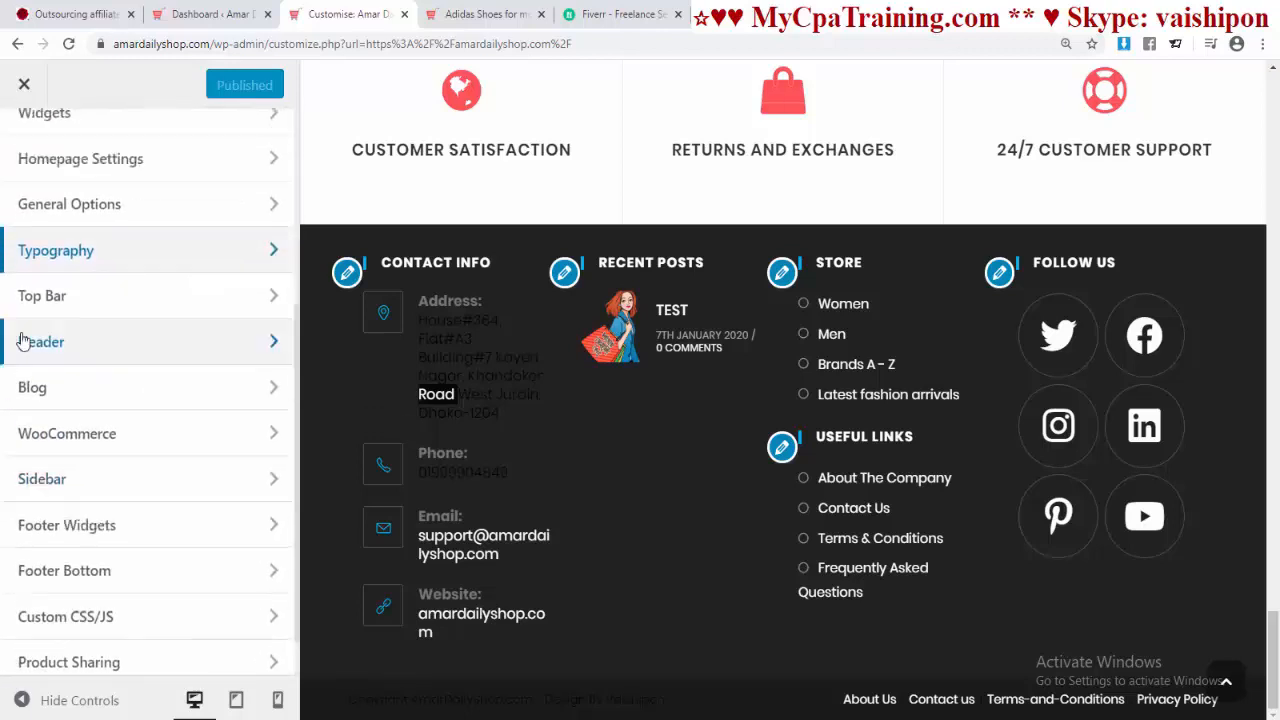
left_click(100, 433)
scroll(653, 369, "up", 5)
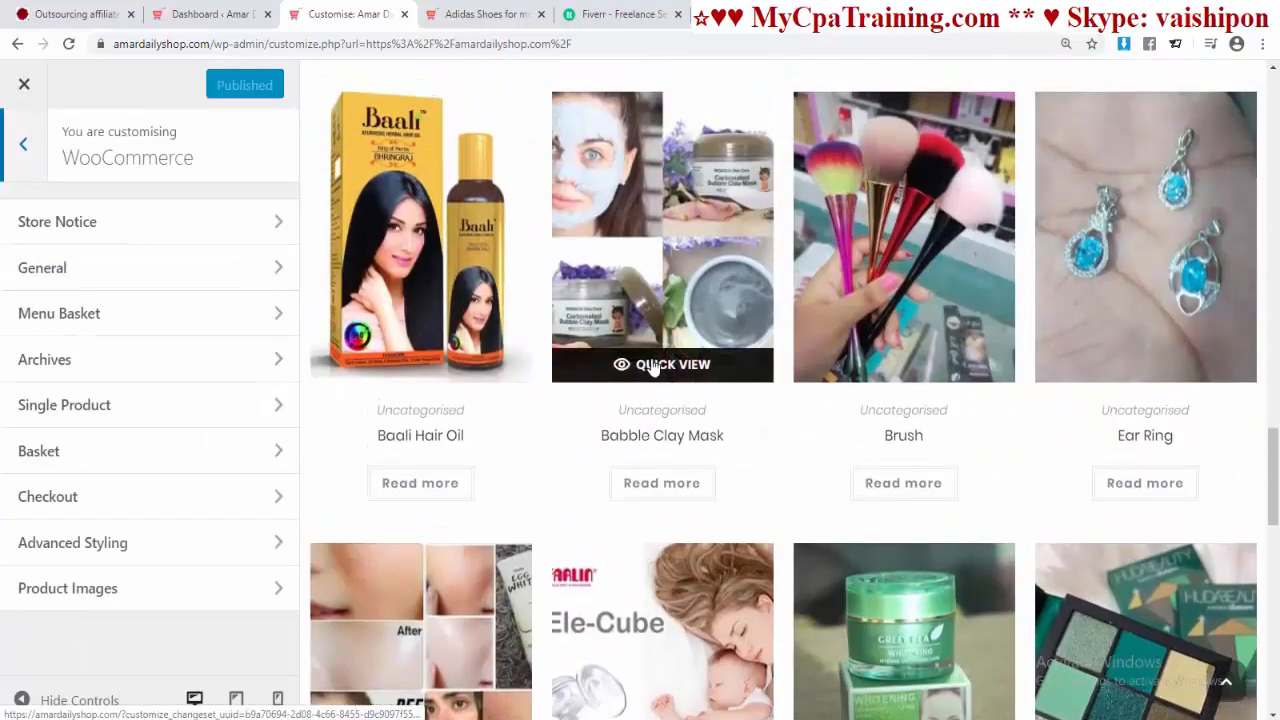
scroll(652, 366, "down", 8)
scroll(651, 366, "up", 4)
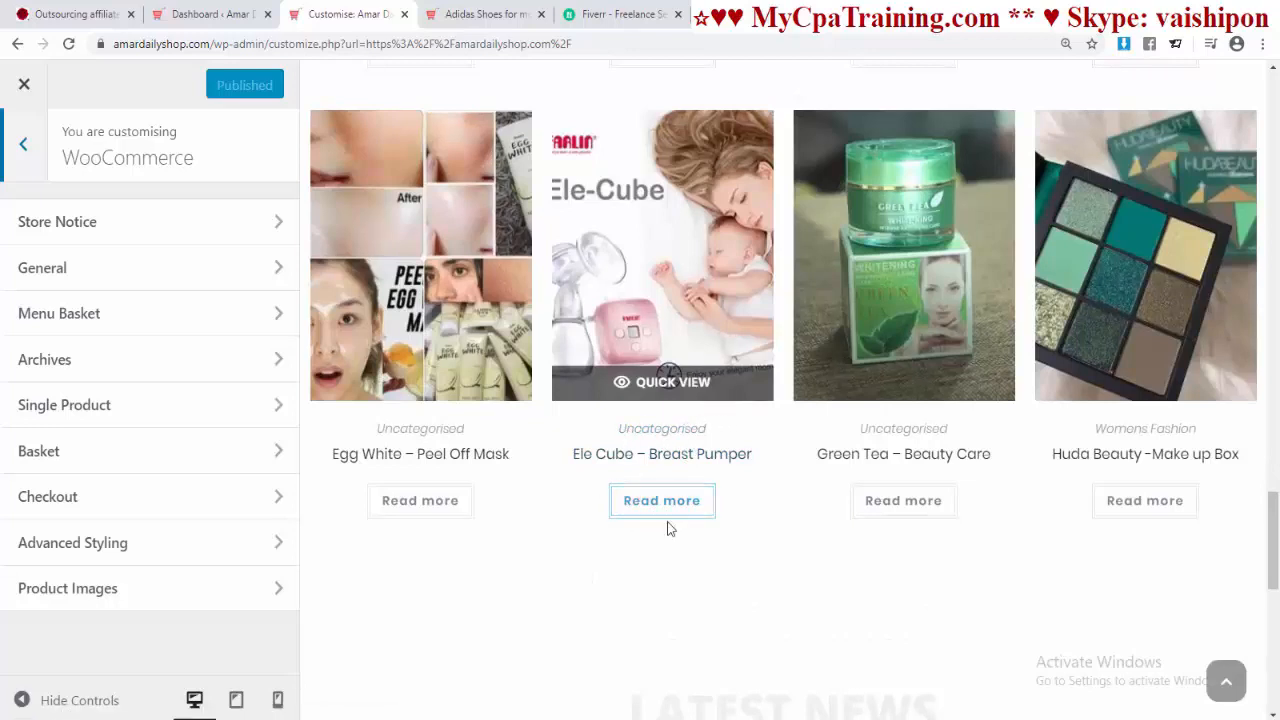
left_click(97, 372)
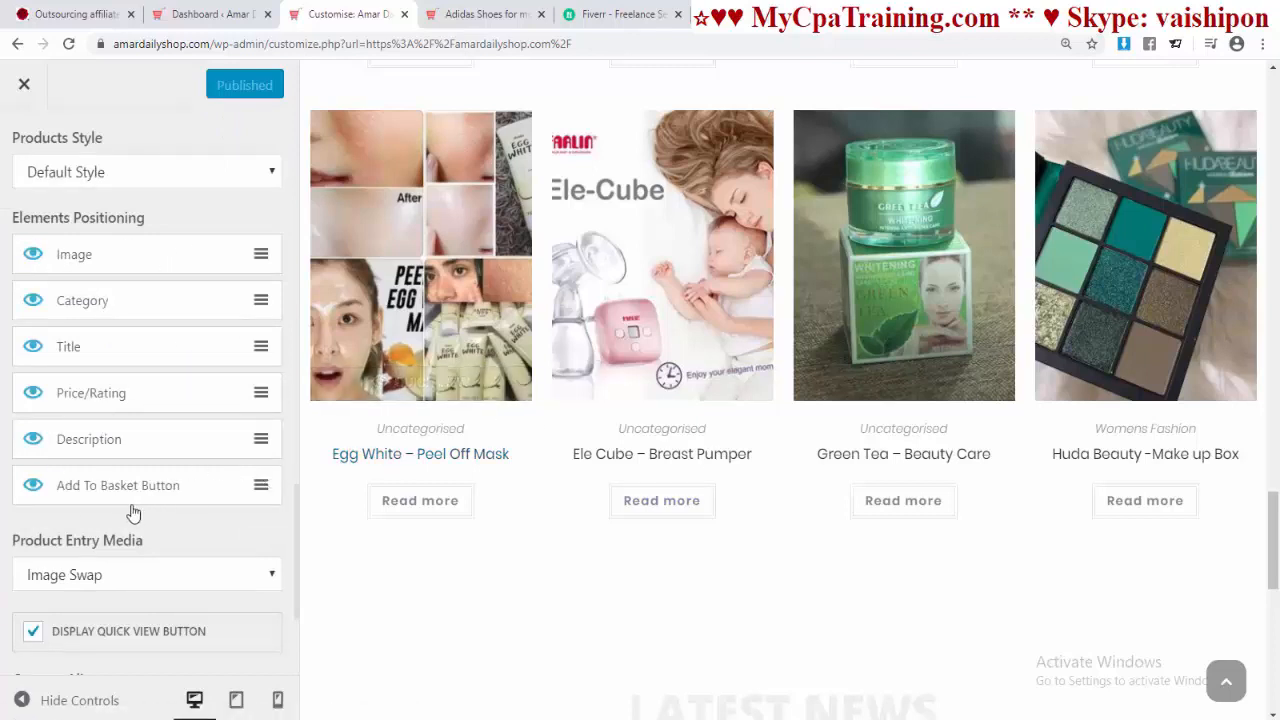
Step: Hide the Add To Basket Button and Category on product cards and publish
left_click(32, 486)
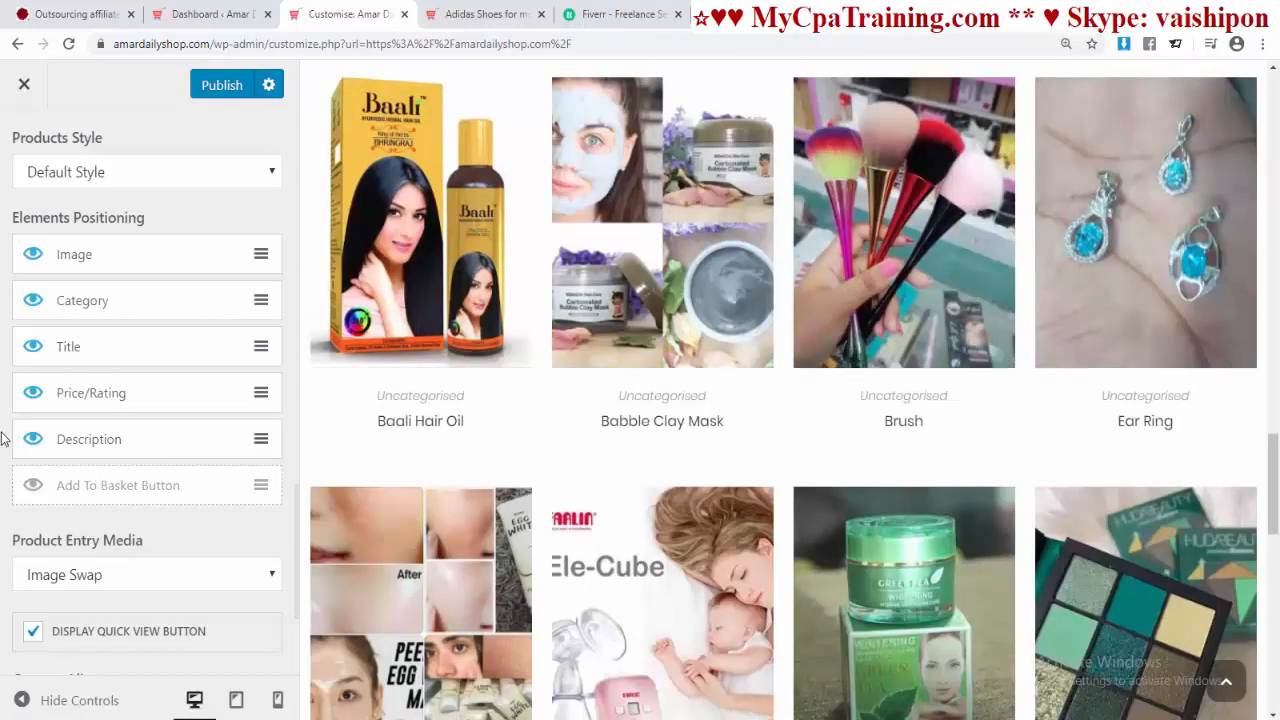
left_click(32, 307)
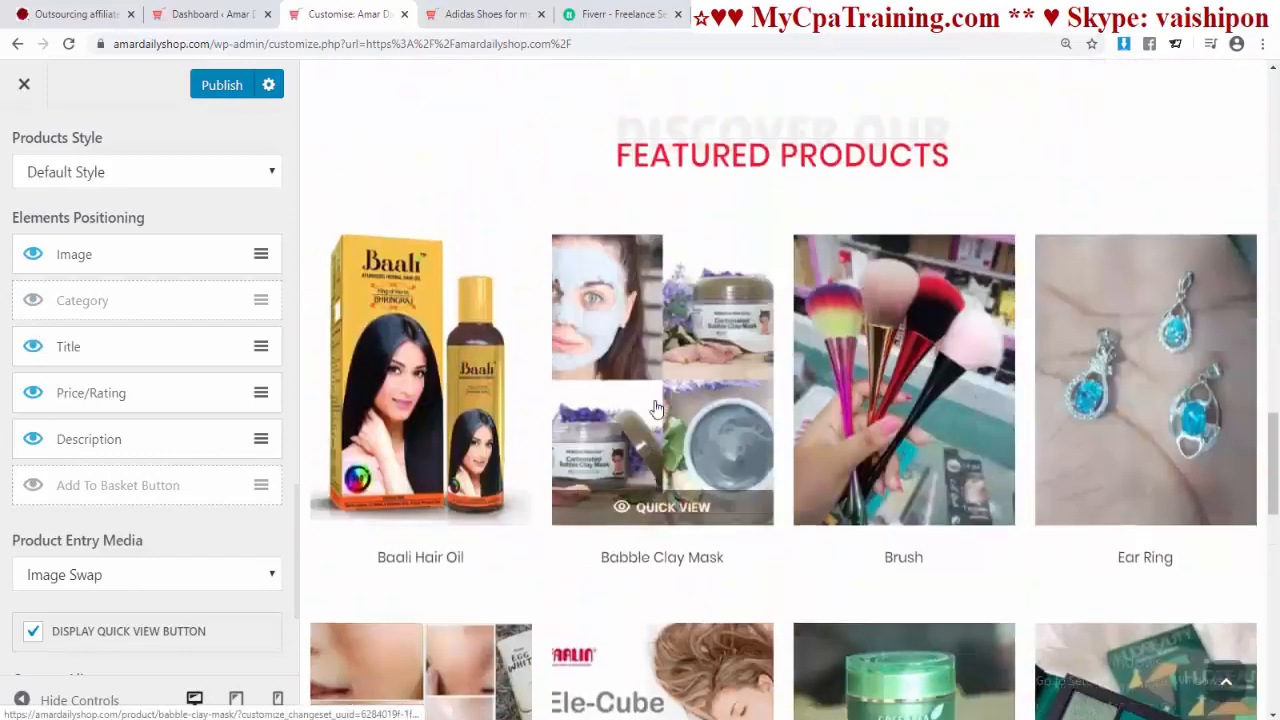
scroll(656, 420, "down", 5)
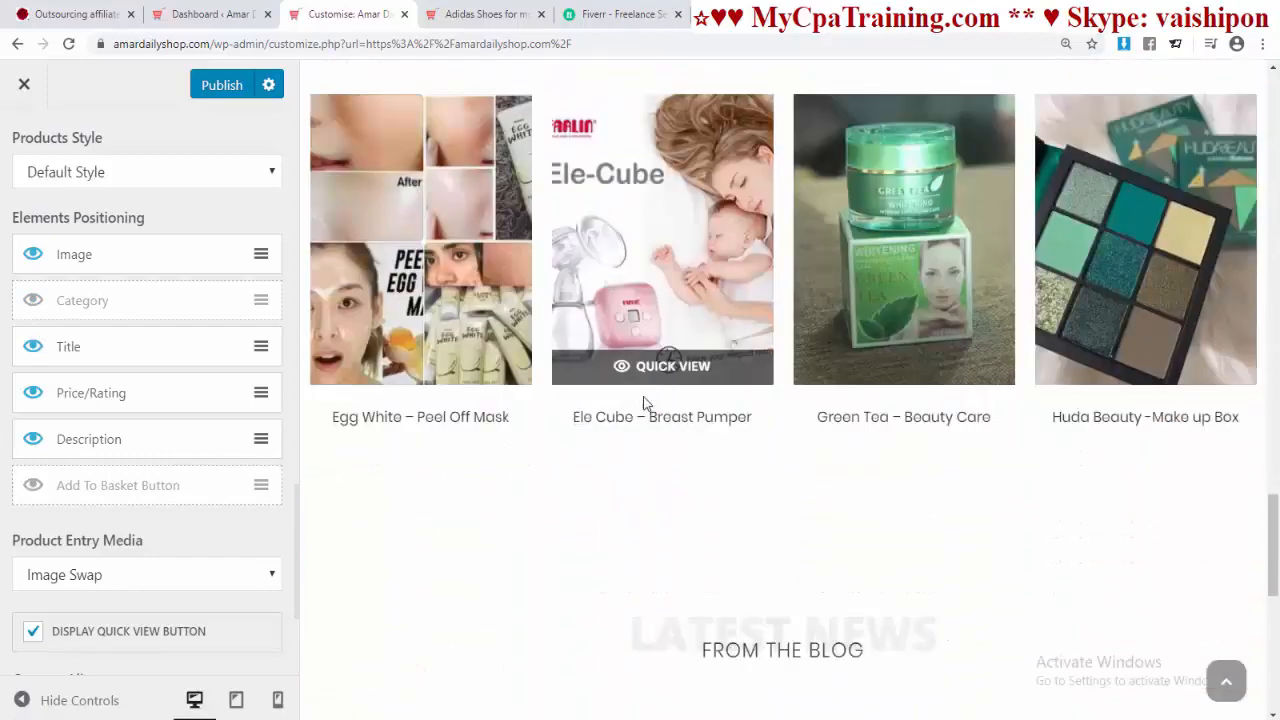
left_click(222, 85)
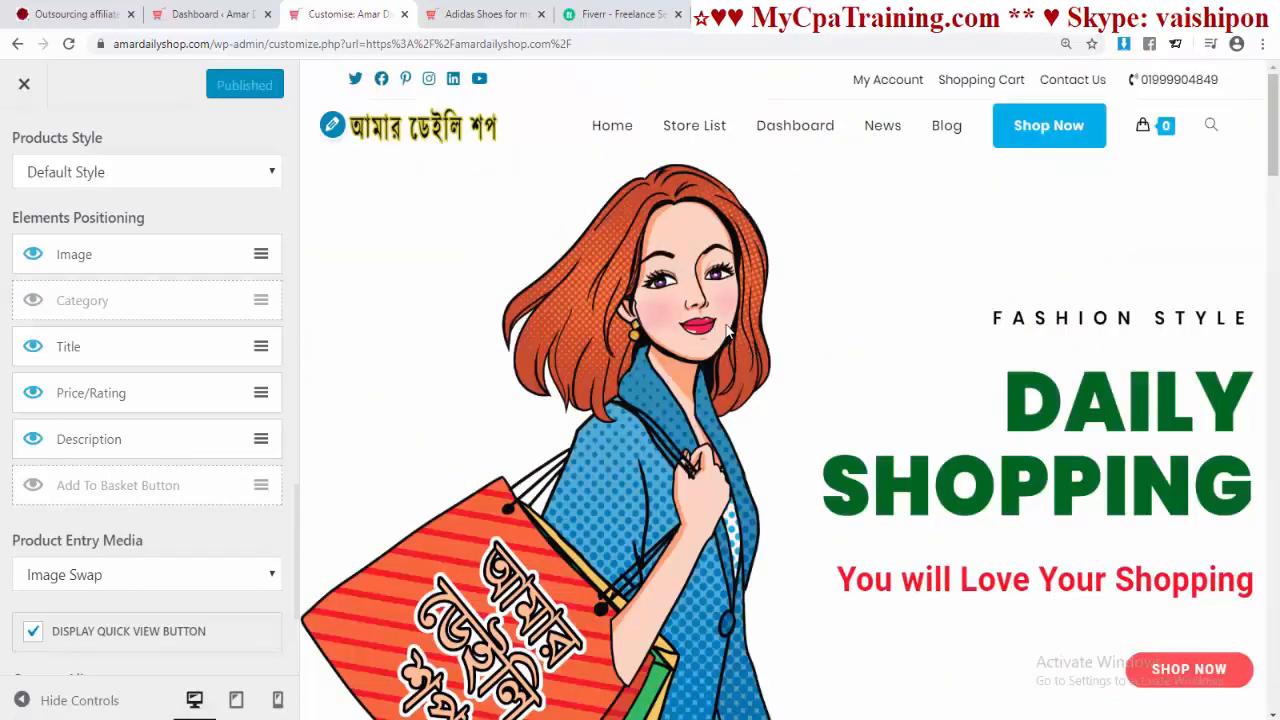
Step: View the blog page on the live site
left_click(947, 127)
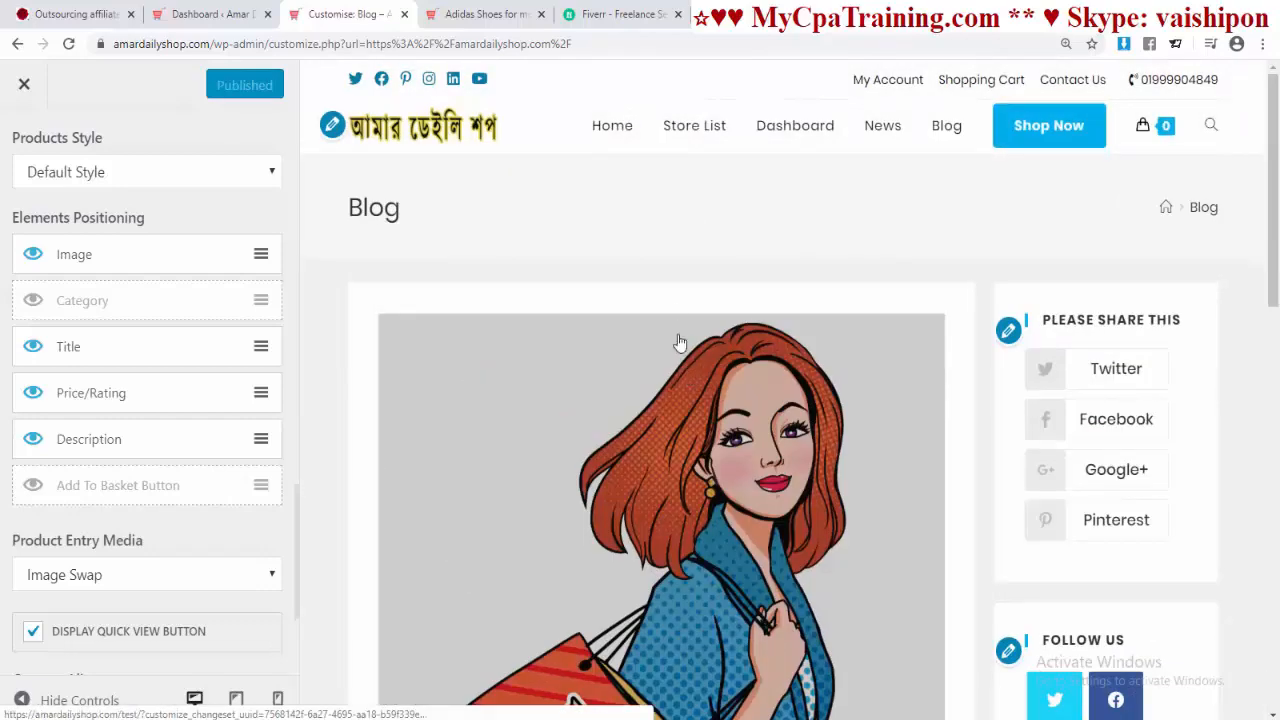
scroll(670, 311, "down", 10)
scroll(670, 311, "up", 10)
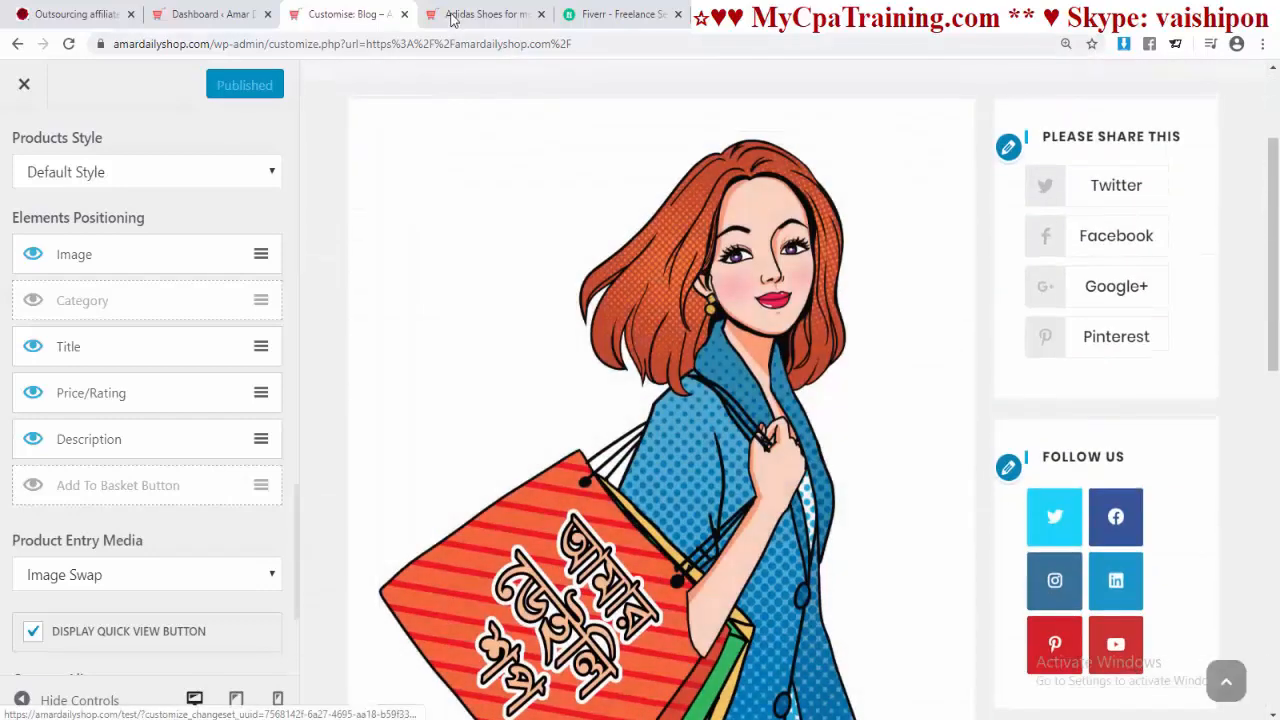
left_click(462, 14)
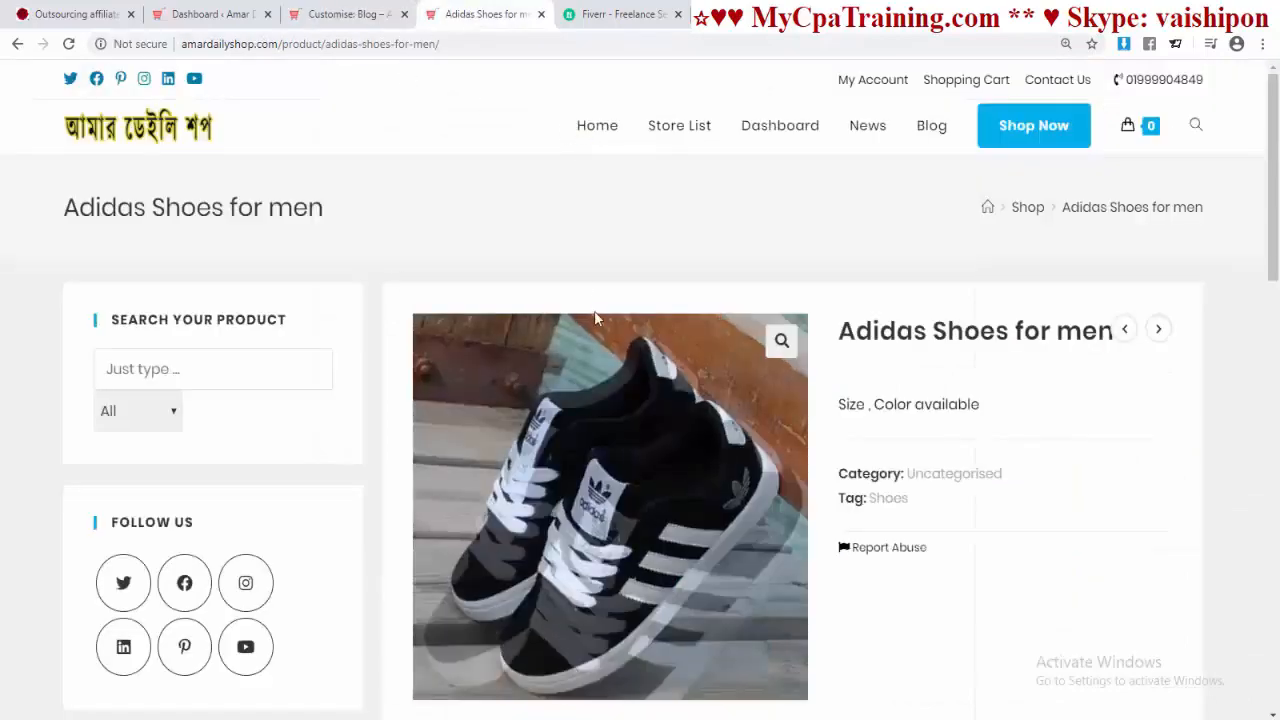
left_click(938, 127)
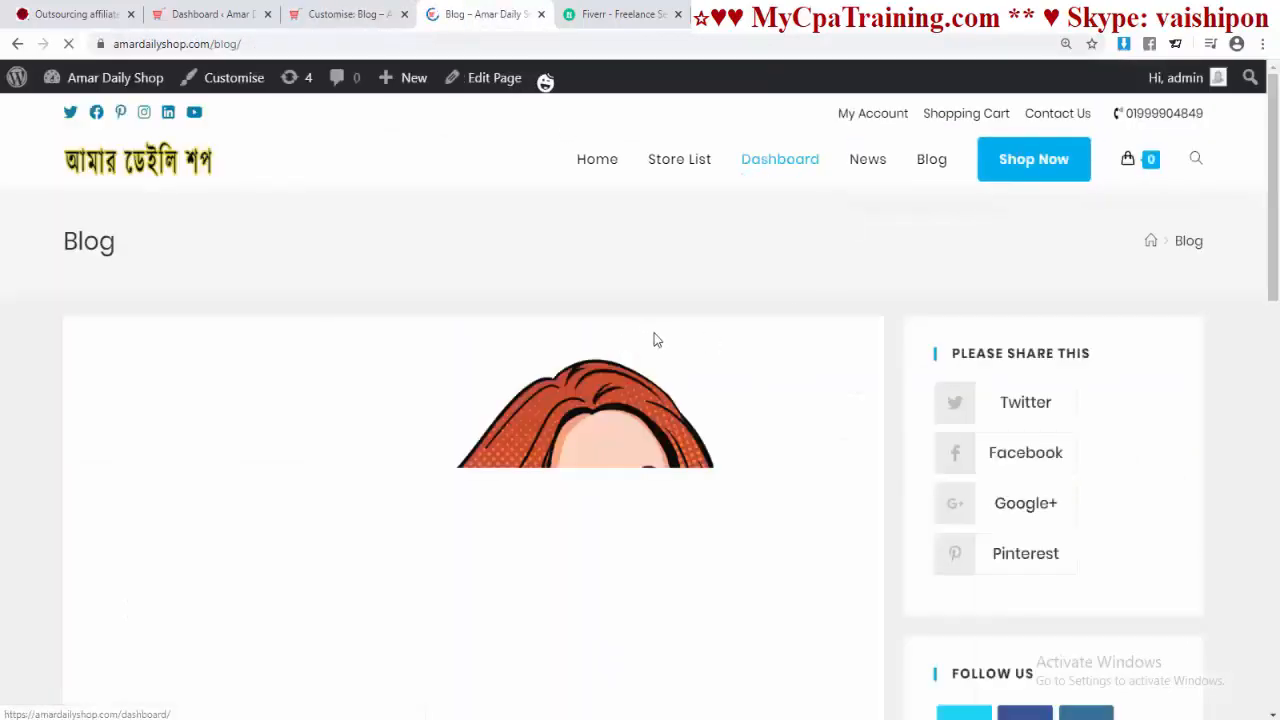
scroll(648, 335, "down", 5)
scroll(645, 335, "down", 5)
scroll(643, 334, "up", 10)
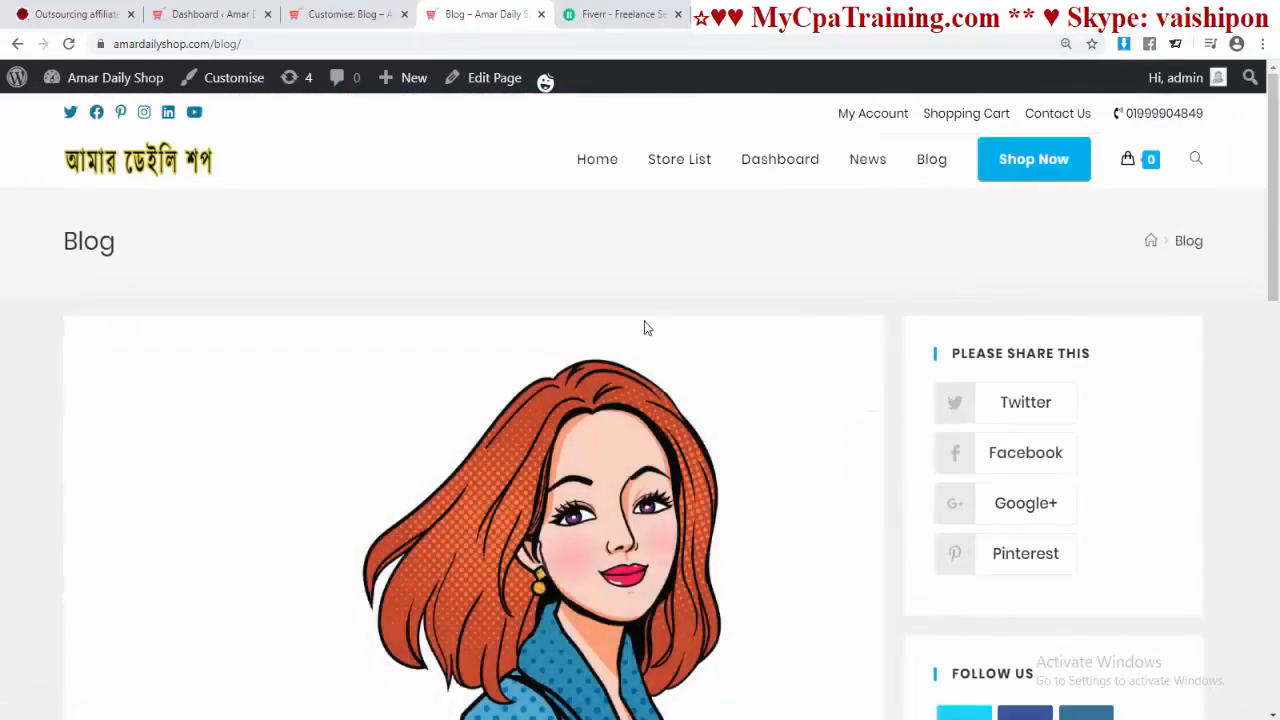
Step: Switch the Blog Entries style to Thumbnail in the Customizer
left_click(342, 16)
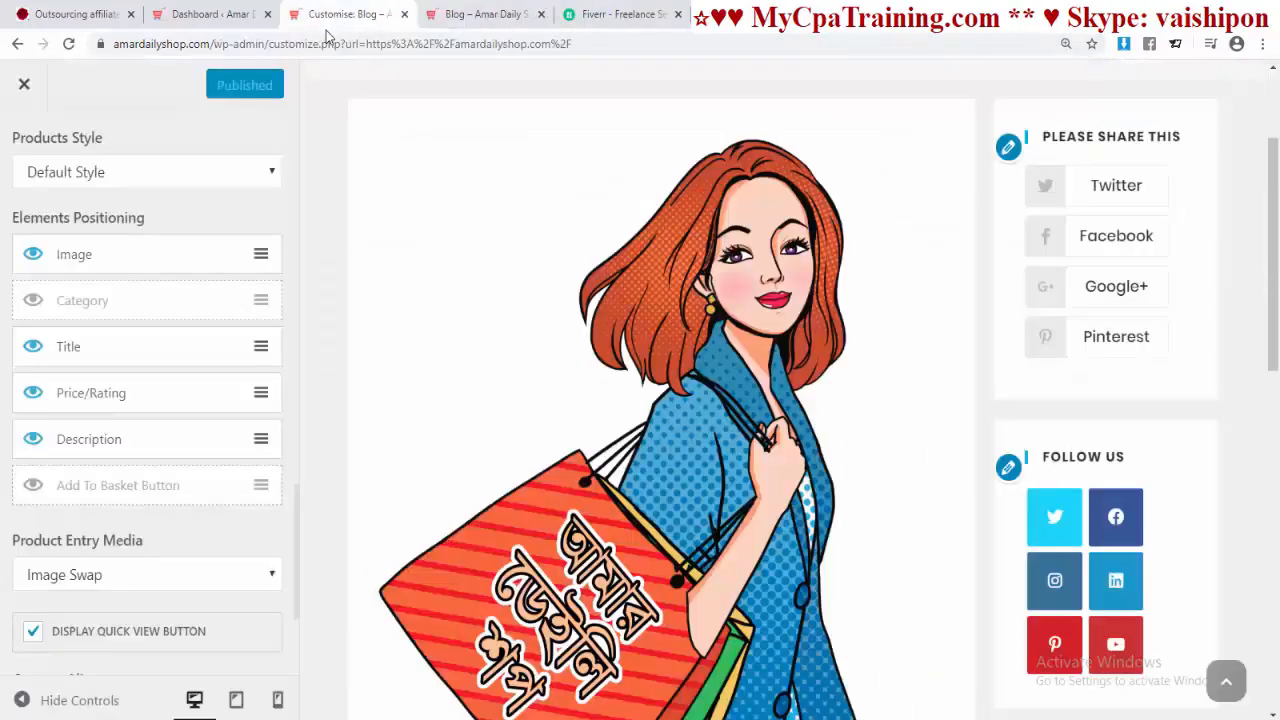
scroll(204, 282, "up", 10)
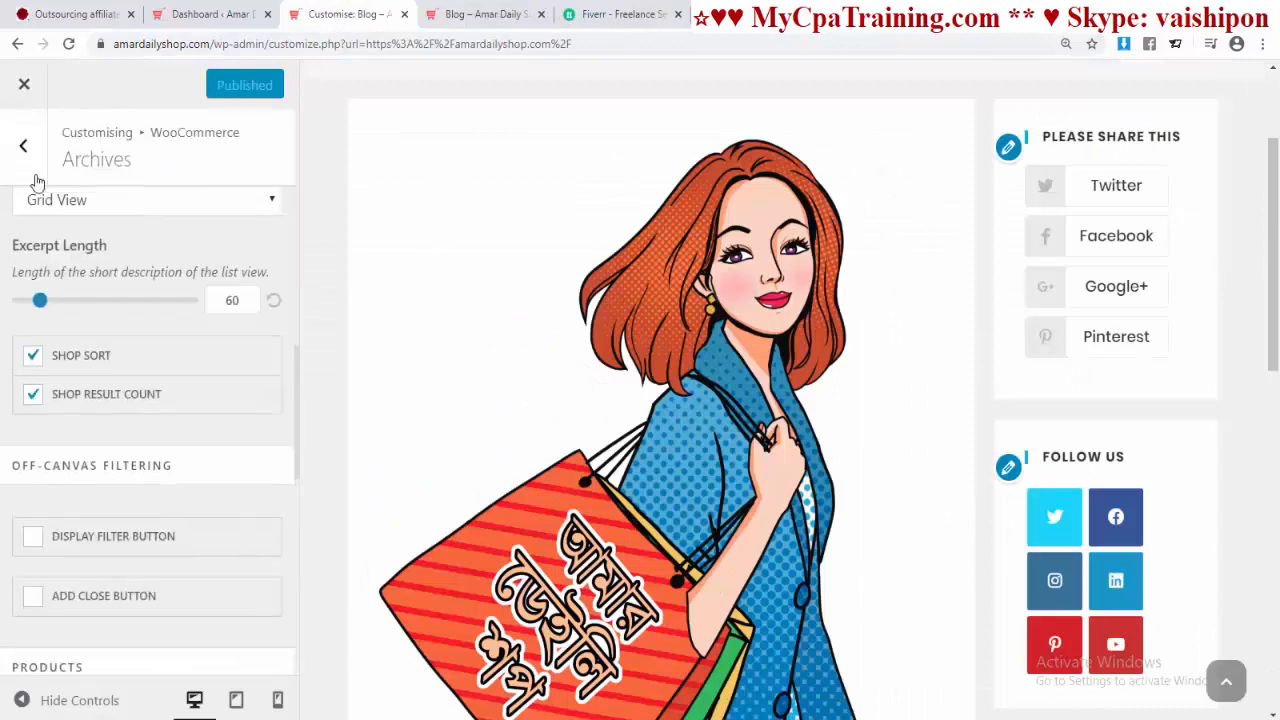
left_click(23, 146)
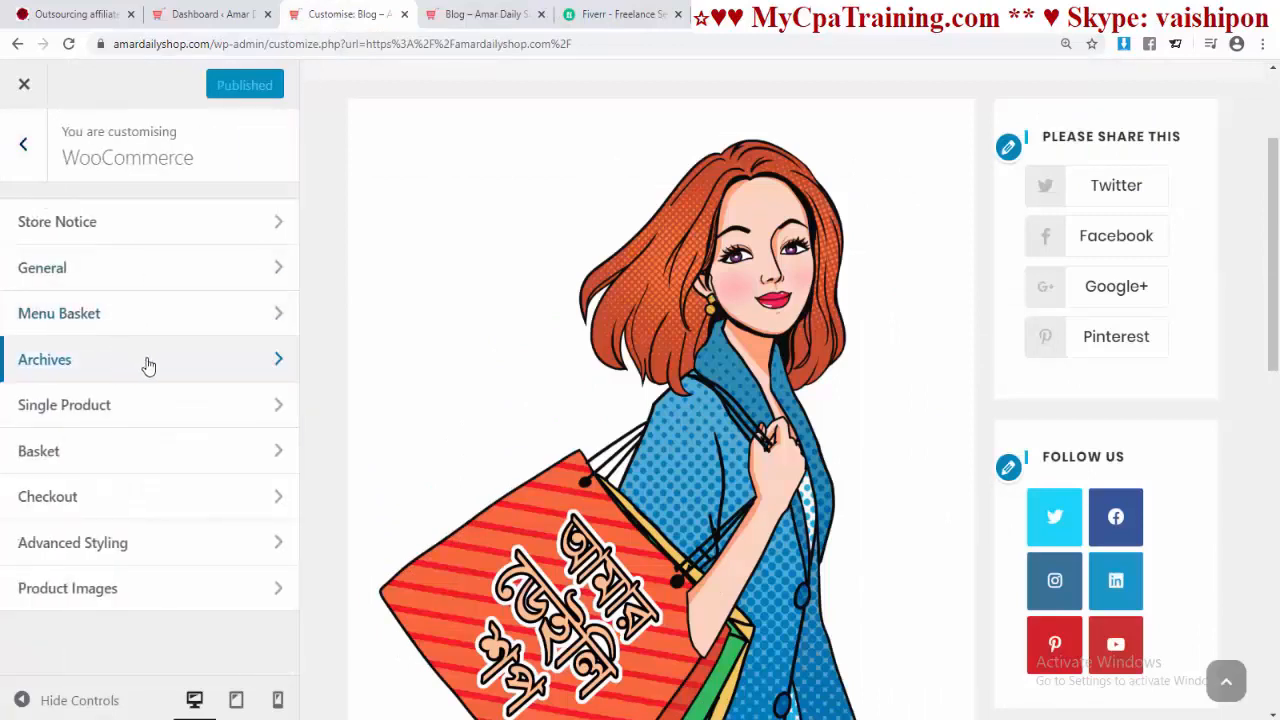
left_click(25, 158)
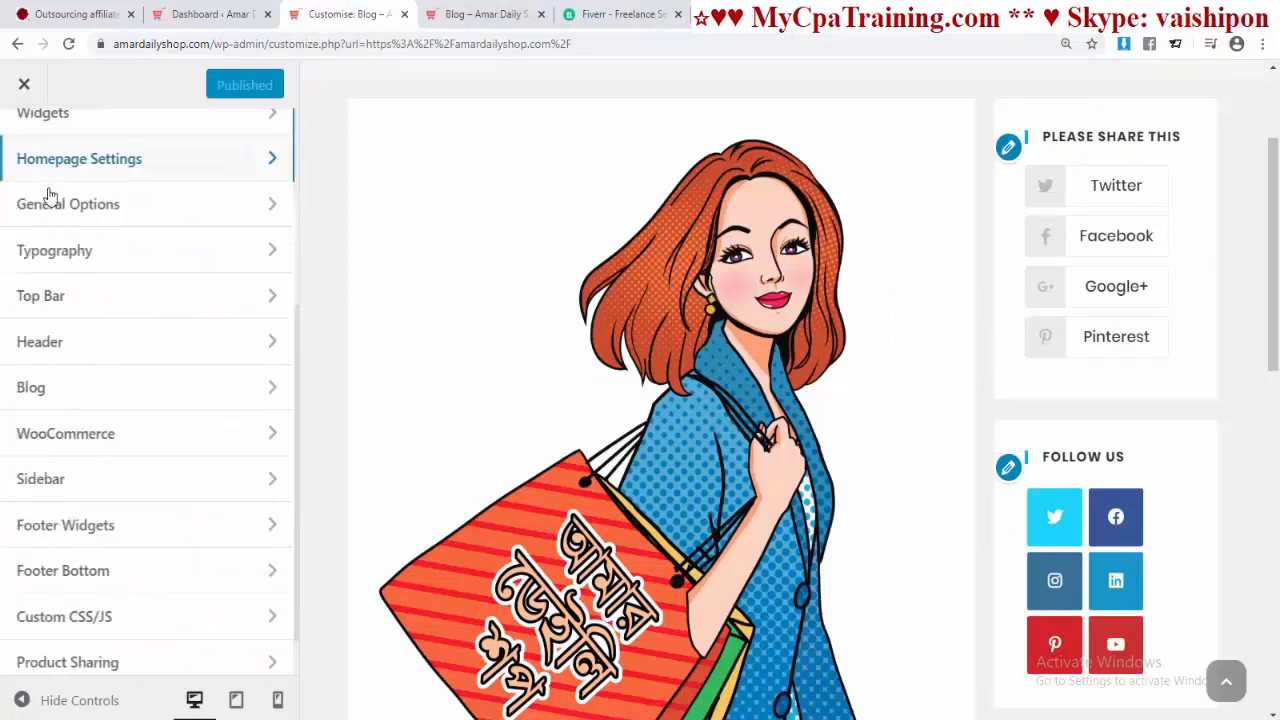
left_click(87, 397)
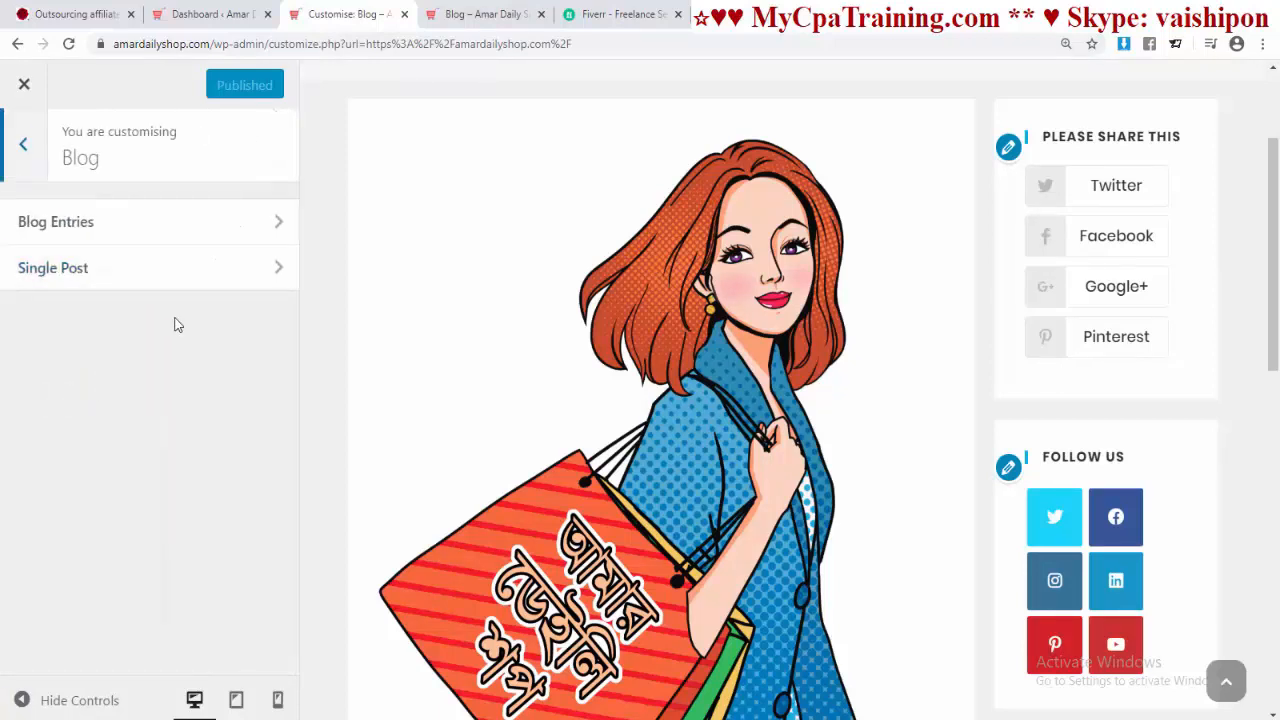
left_click(112, 230)
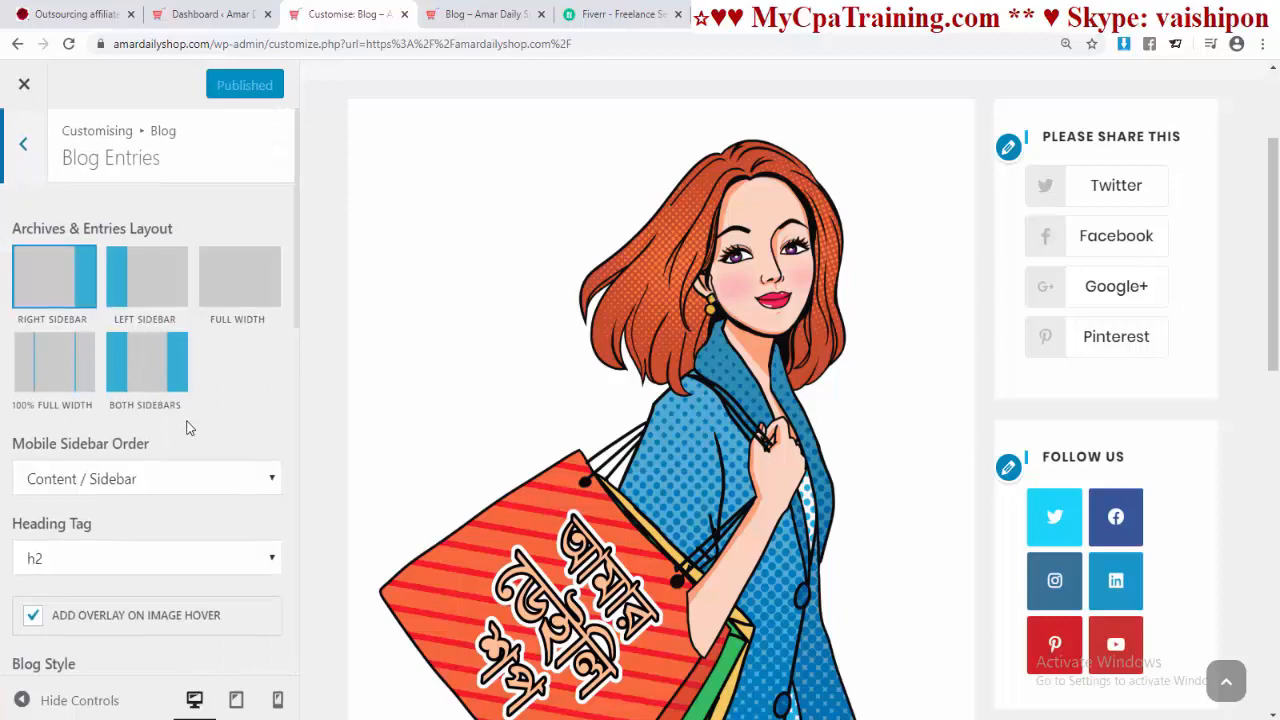
scroll(186, 422, "down", 3)
scroll(162, 473, "down", 5)
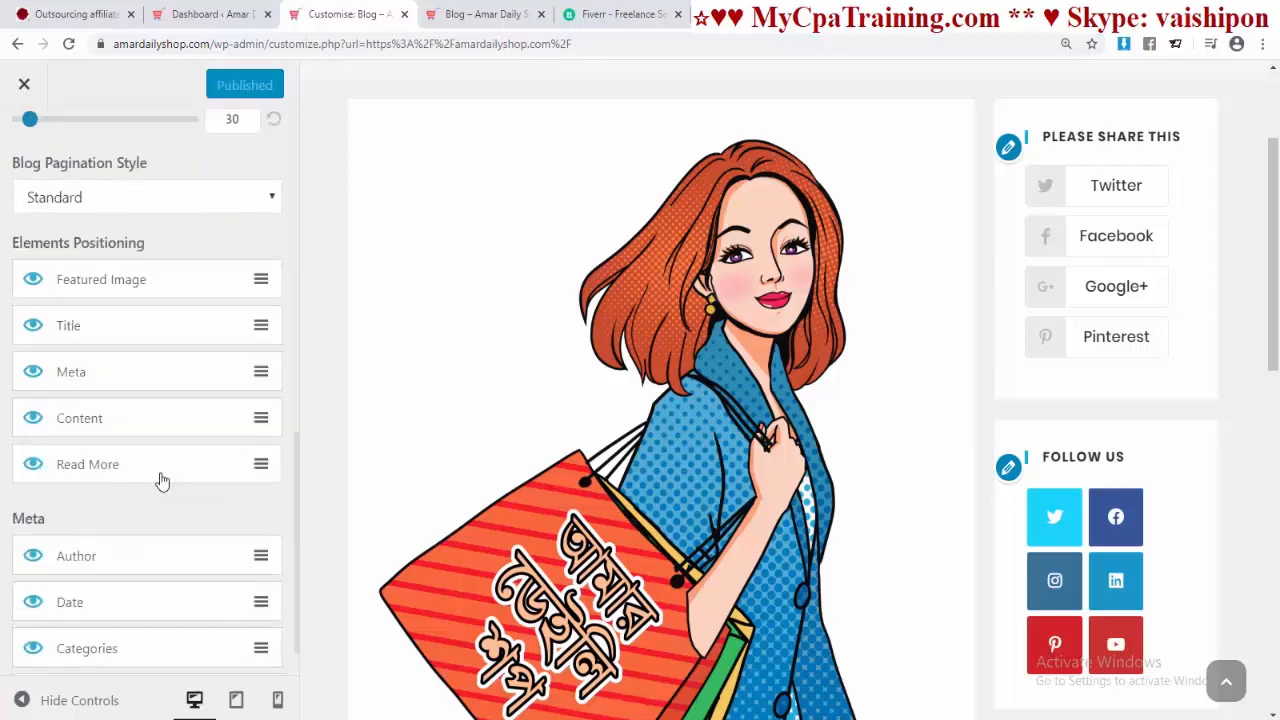
scroll(162, 475, "up", 3)
scroll(160, 474, "down", 5)
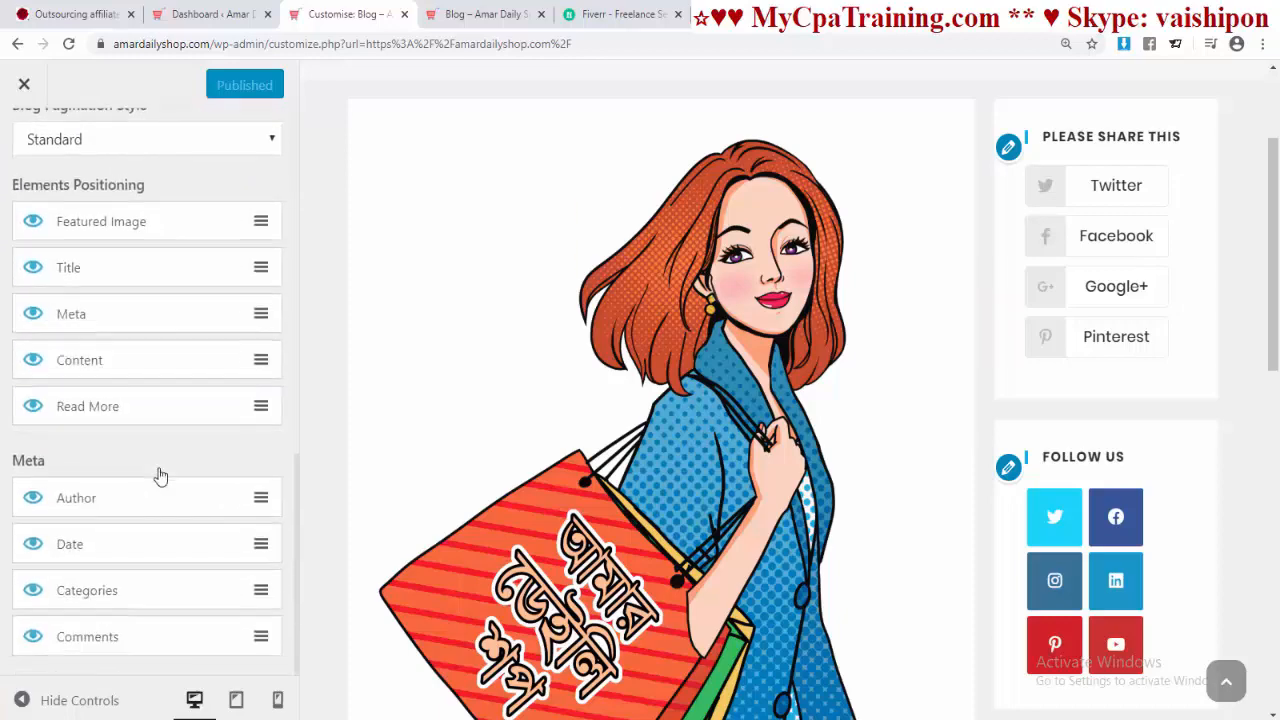
scroll(160, 473, "up", 6)
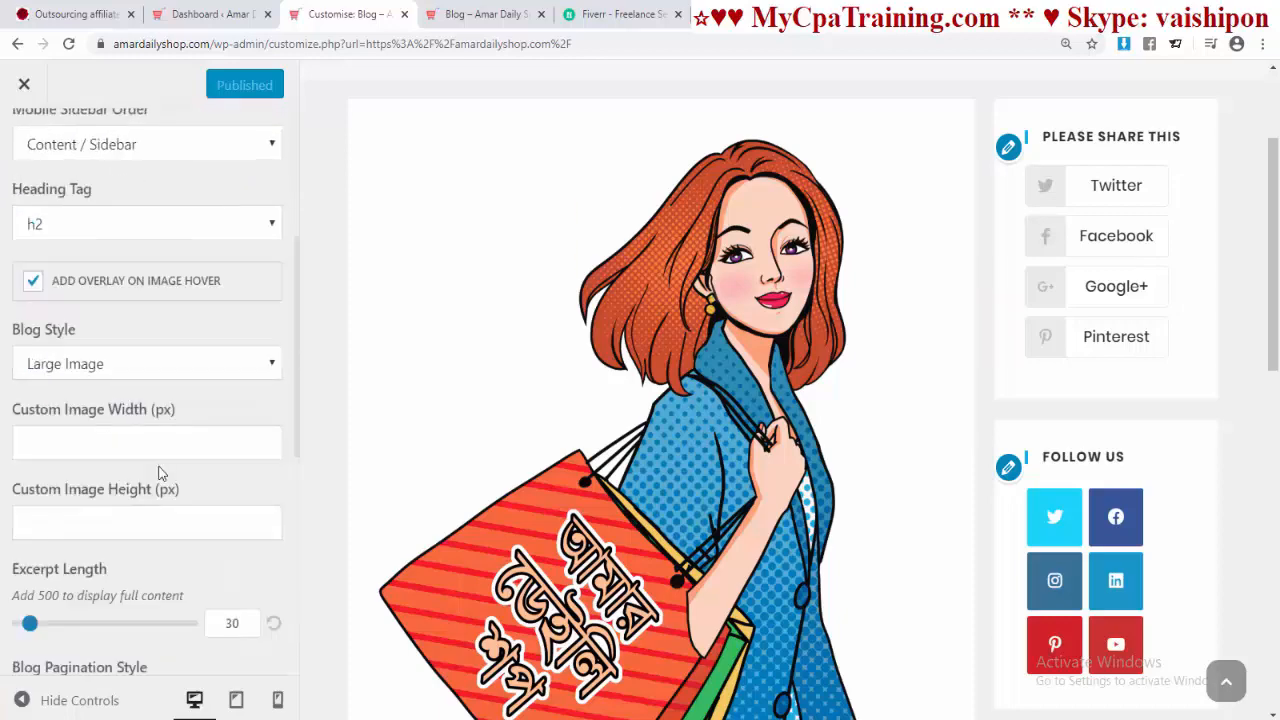
left_click(99, 368)
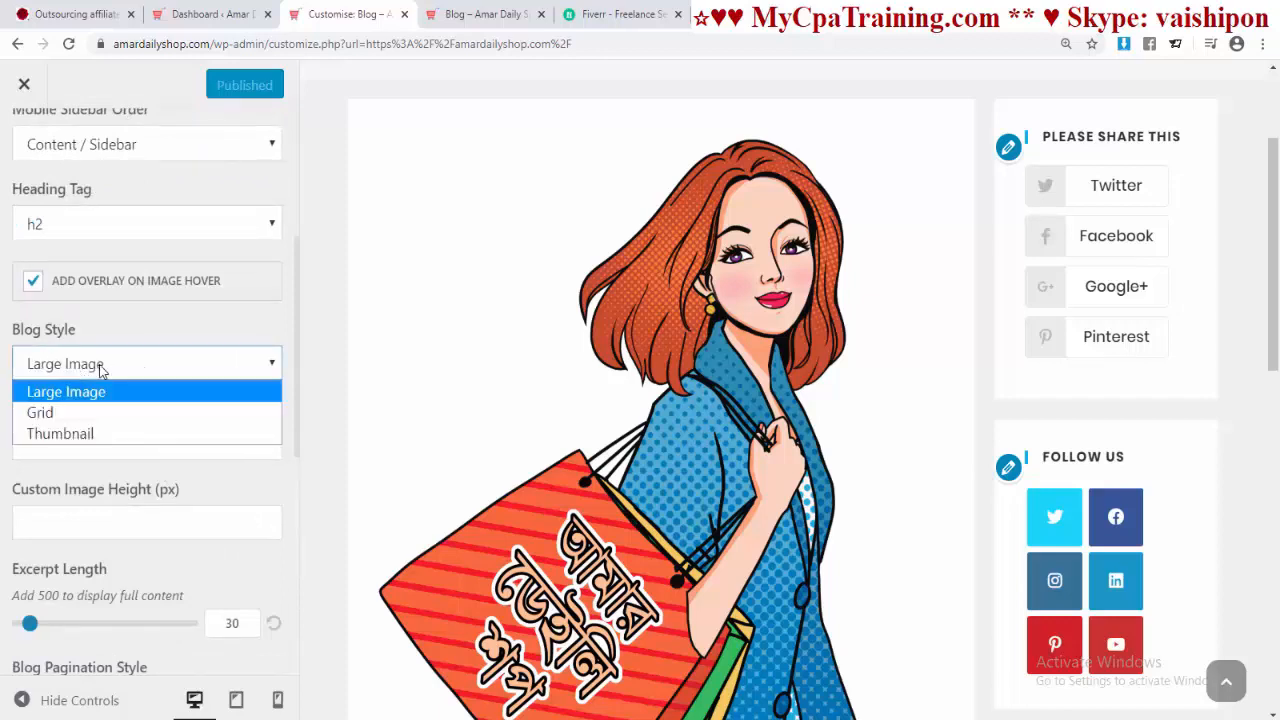
left_click(83, 433)
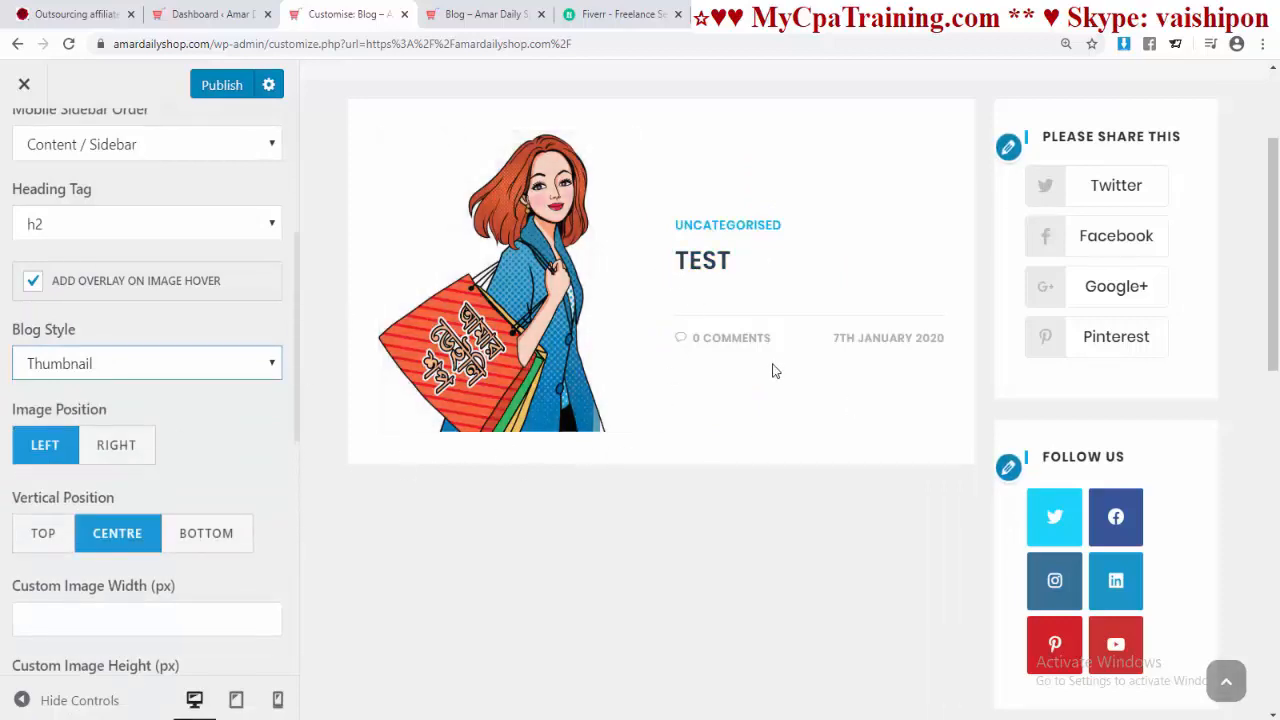
Step: Reload the live blog to see the Thumbnail layout, then show the admin Dashboard
left_click(488, 15)
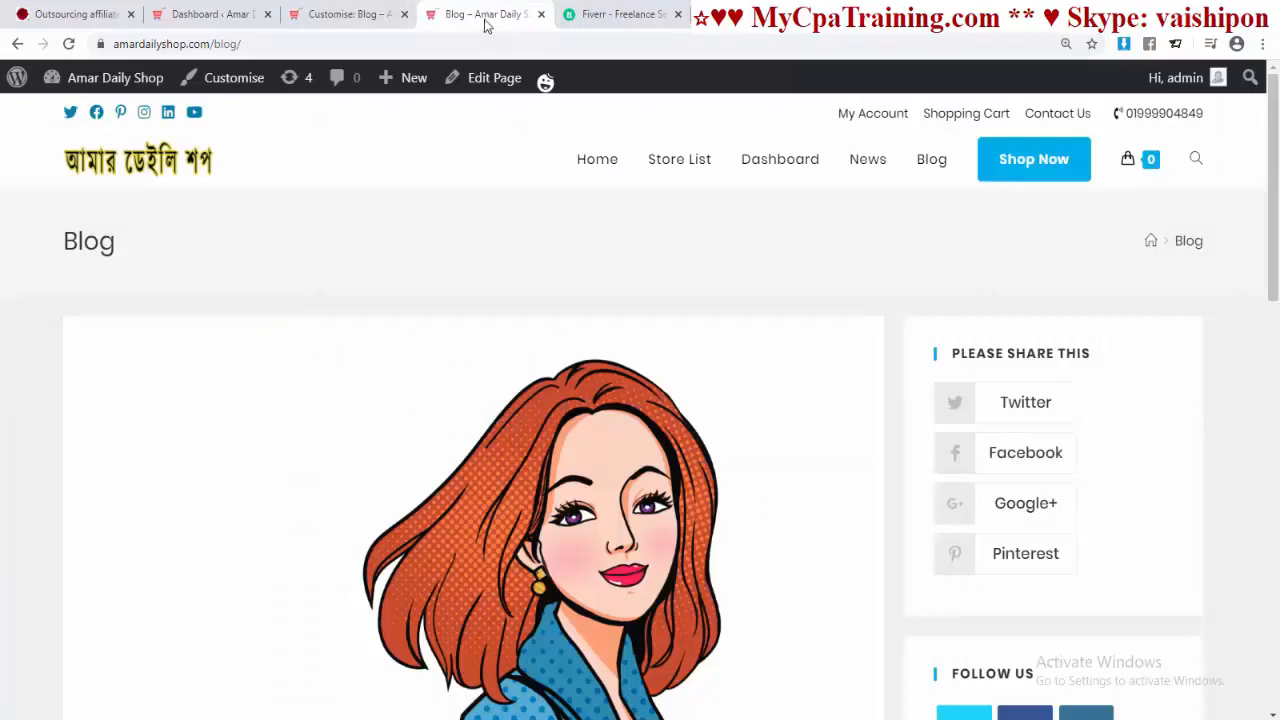
left_click(480, 44)
key("Return")
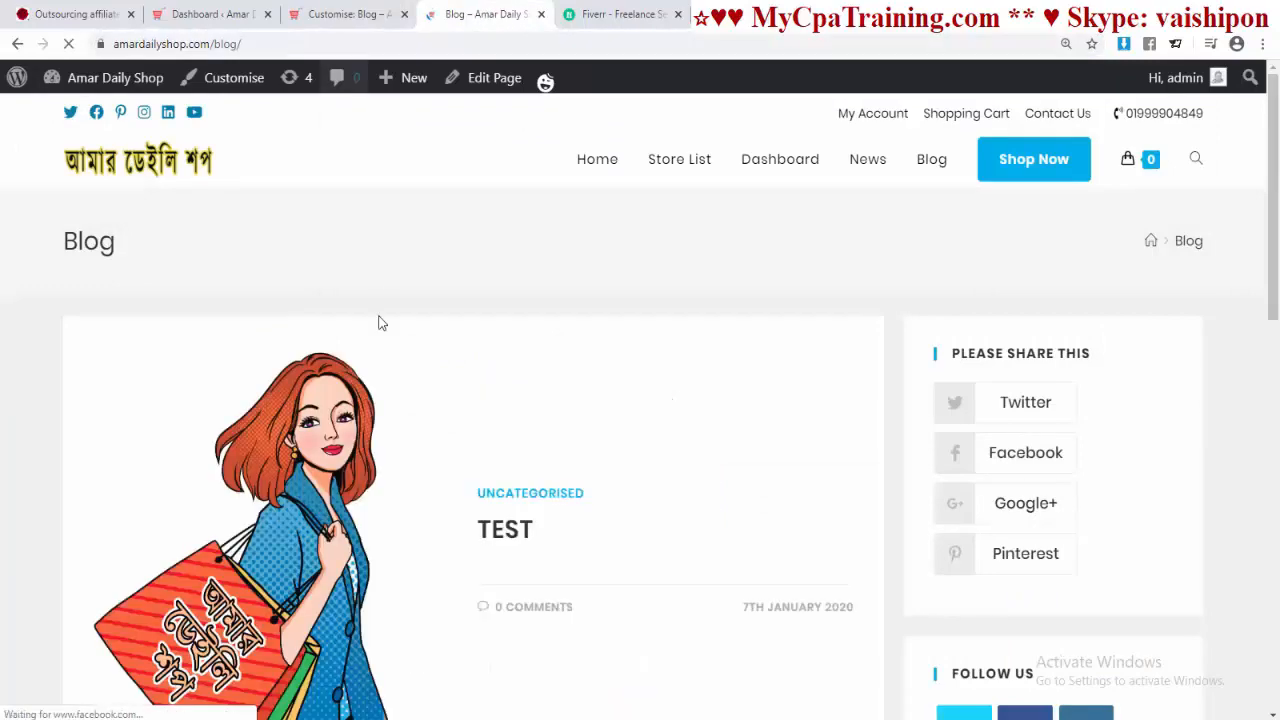
scroll(462, 358, "down", 5)
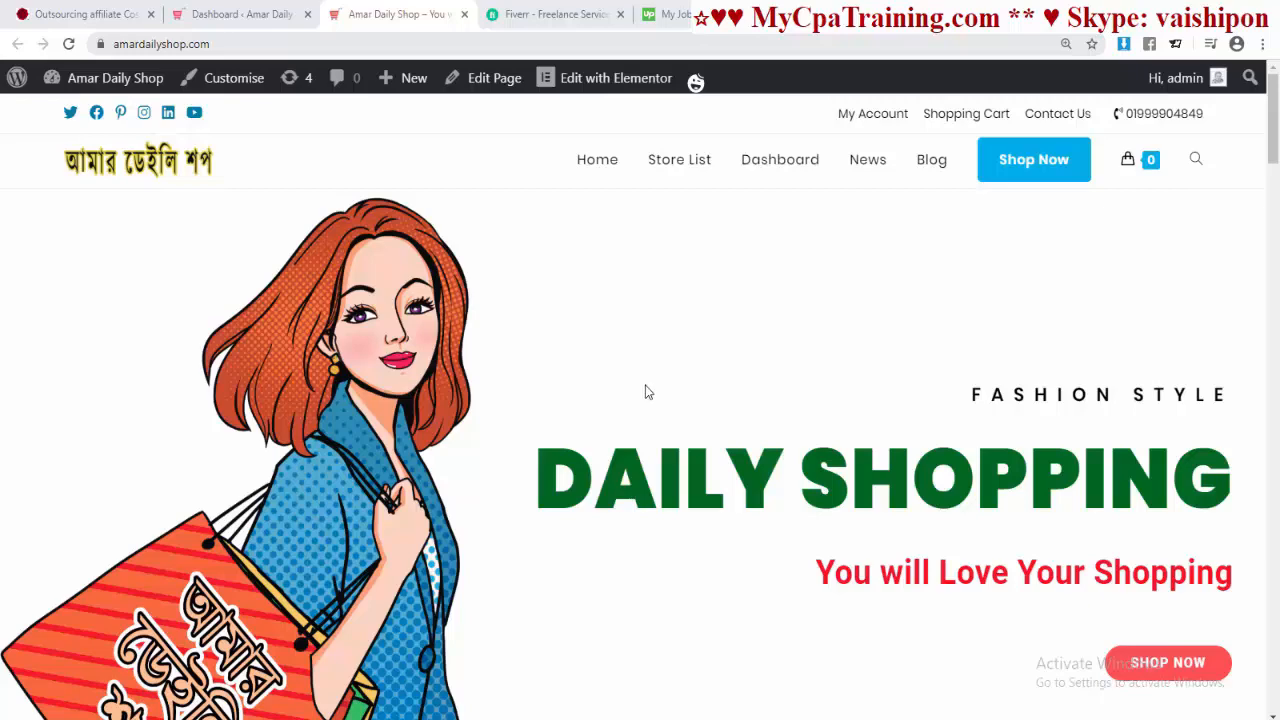
left_click(228, 28)
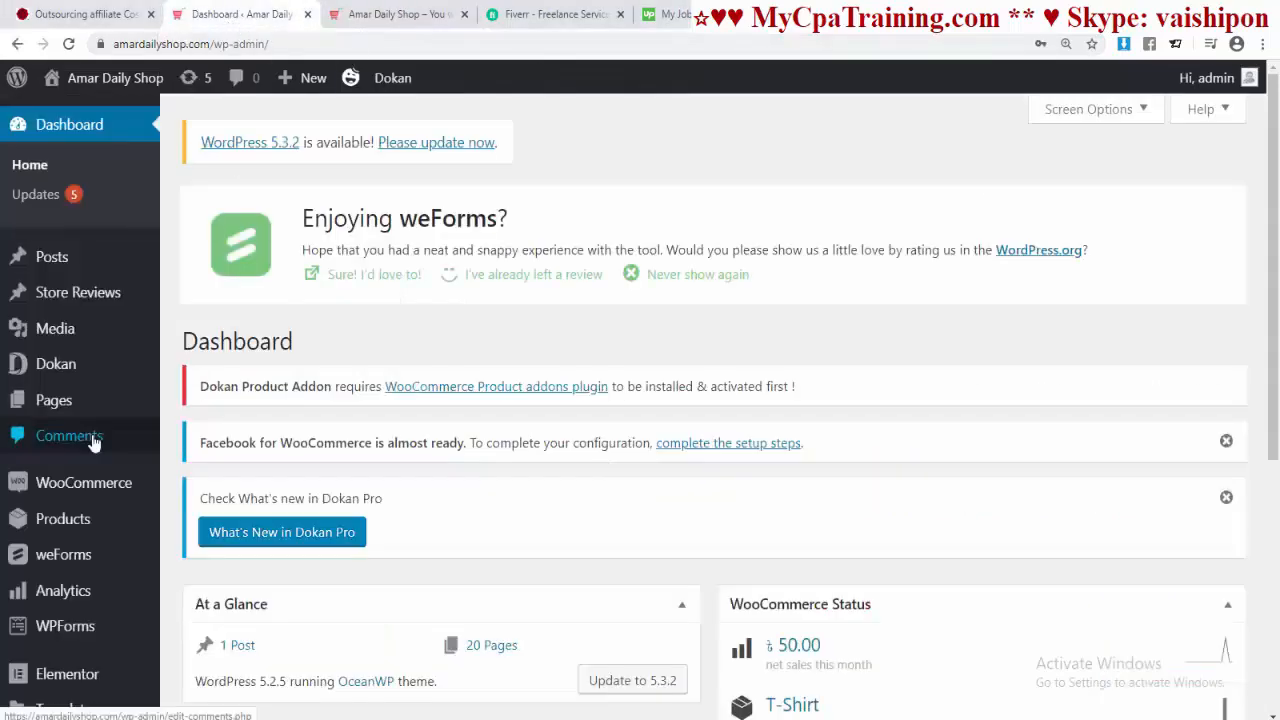
Step: View the Basket page on the live site from the Pages list, then close it
left_click(98, 402)
scroll(870, 360, "down", 3)
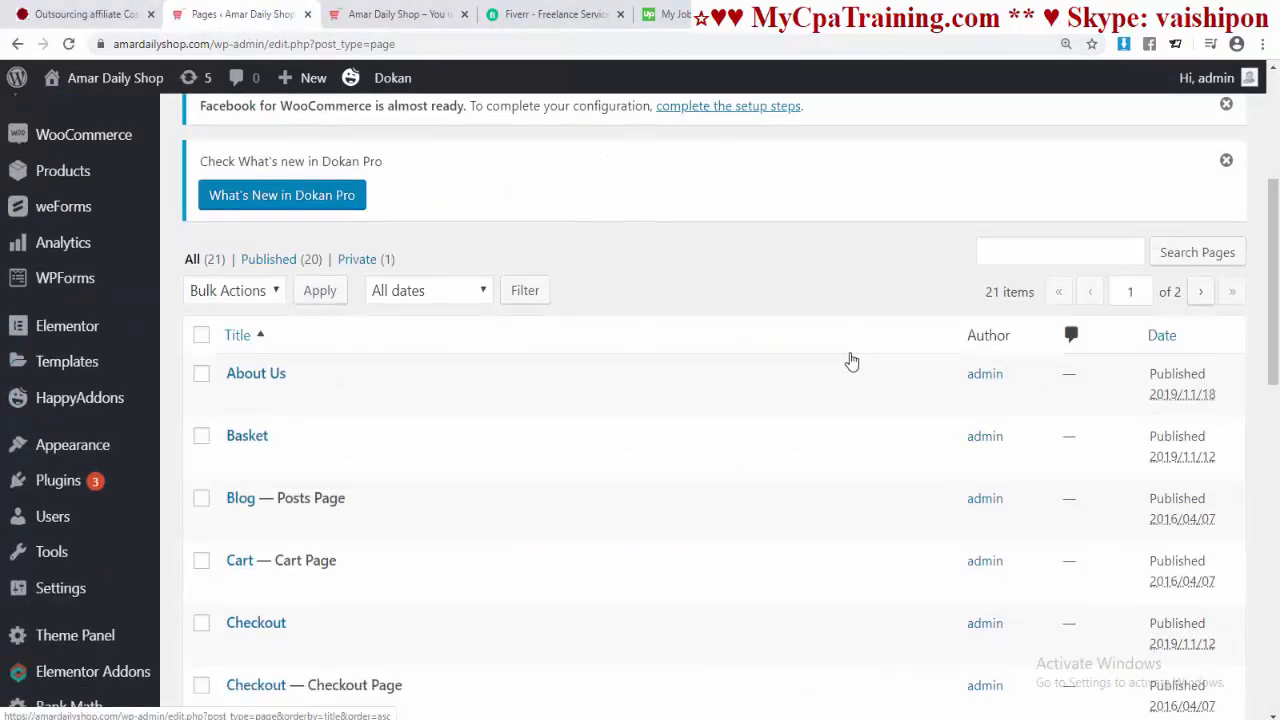
scroll(846, 360, "down", 2)
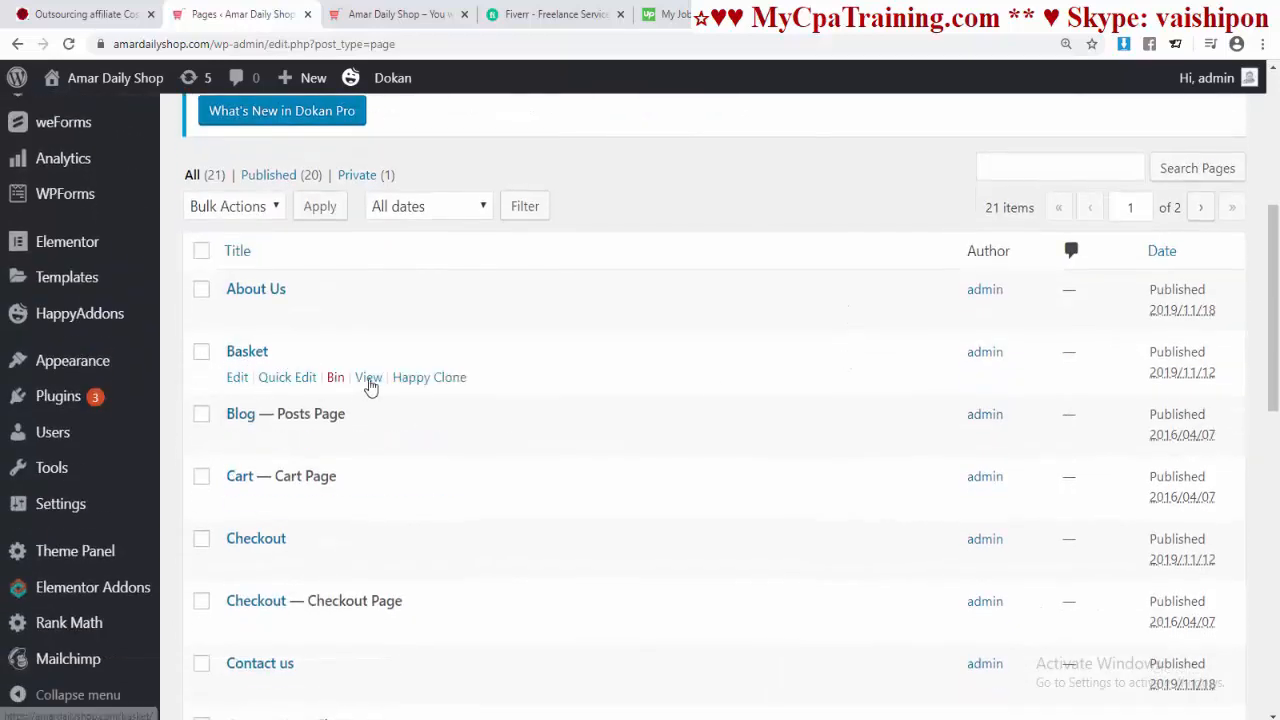
left_click(368, 377)
scroll(680, 403, "down", 10)
scroll(680, 403, "up", 10)
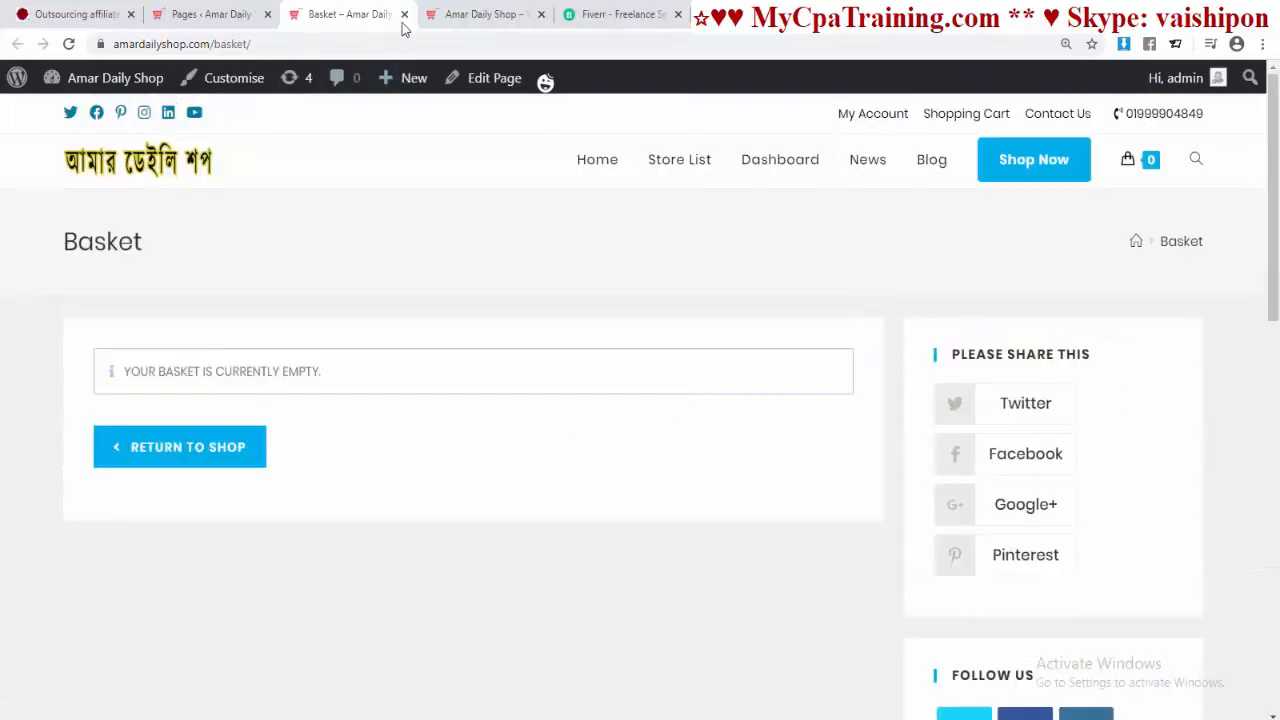
left_click(404, 14)
Step: View the live Blog page, close it, then open the live Checkout page
scroll(500, 380, "down", 2)
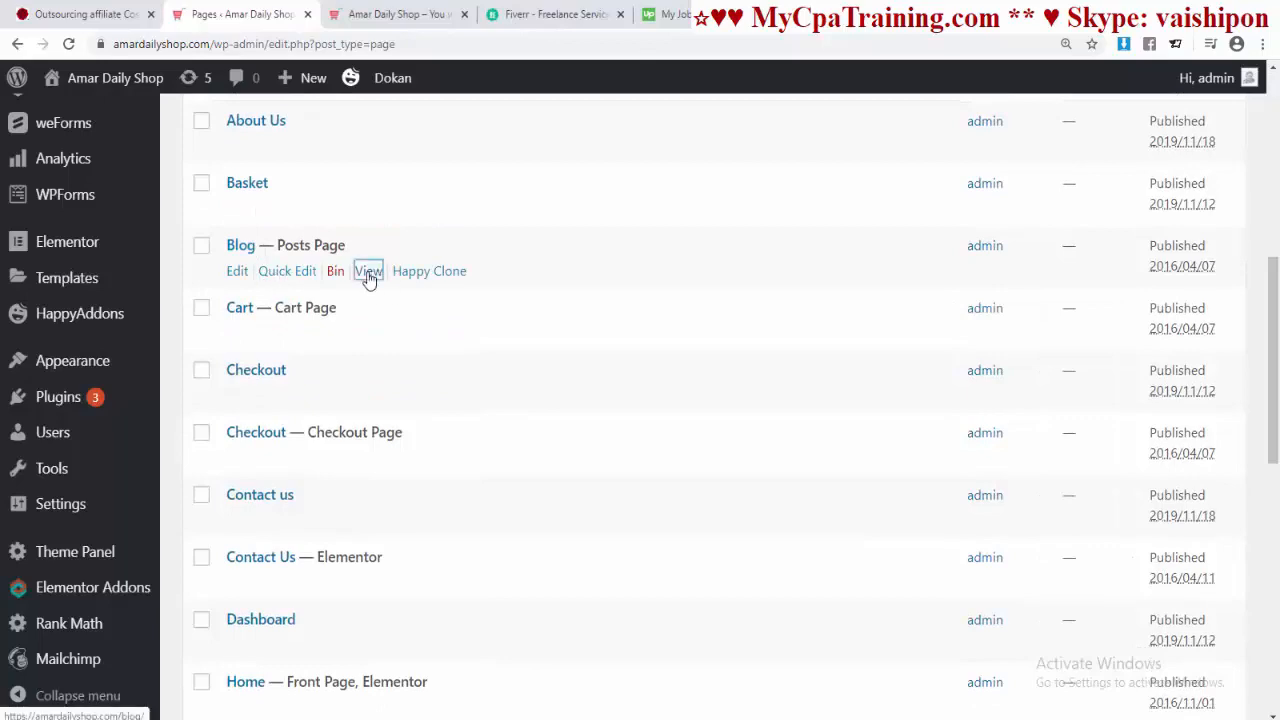
left_click(368, 272)
scroll(491, 428, "up", 4)
left_click(404, 14)
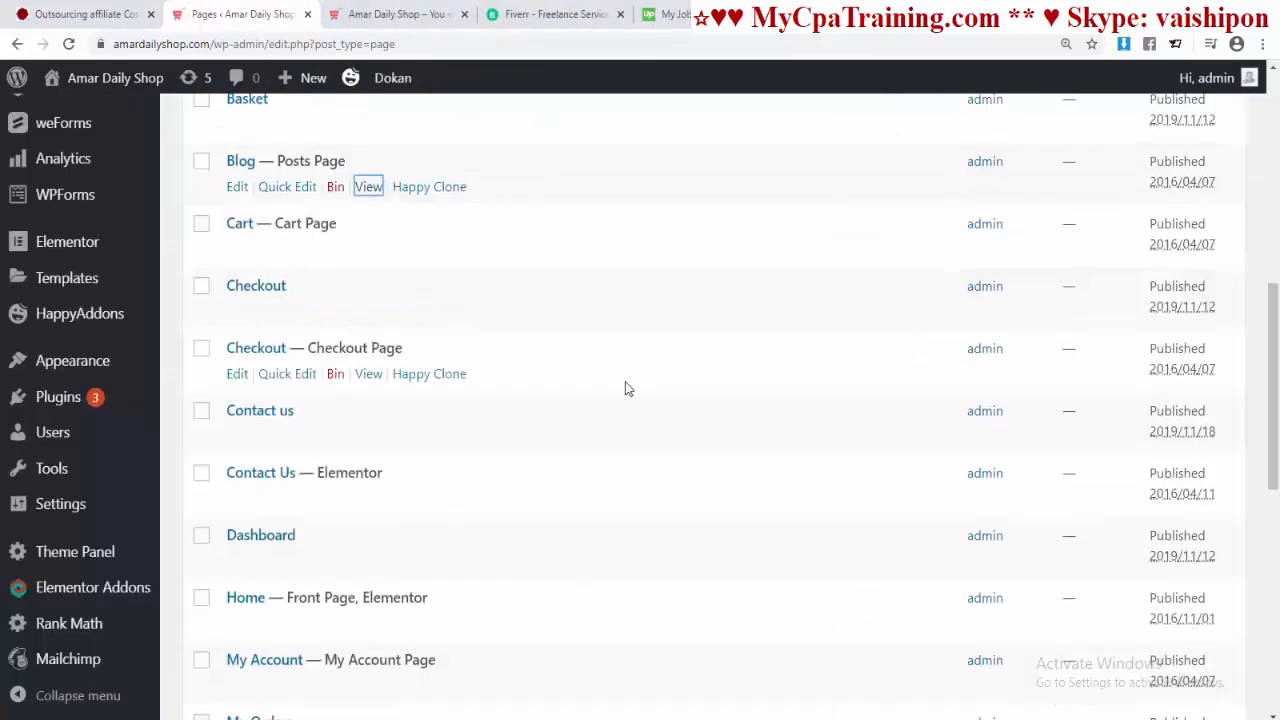
left_click(365, 314)
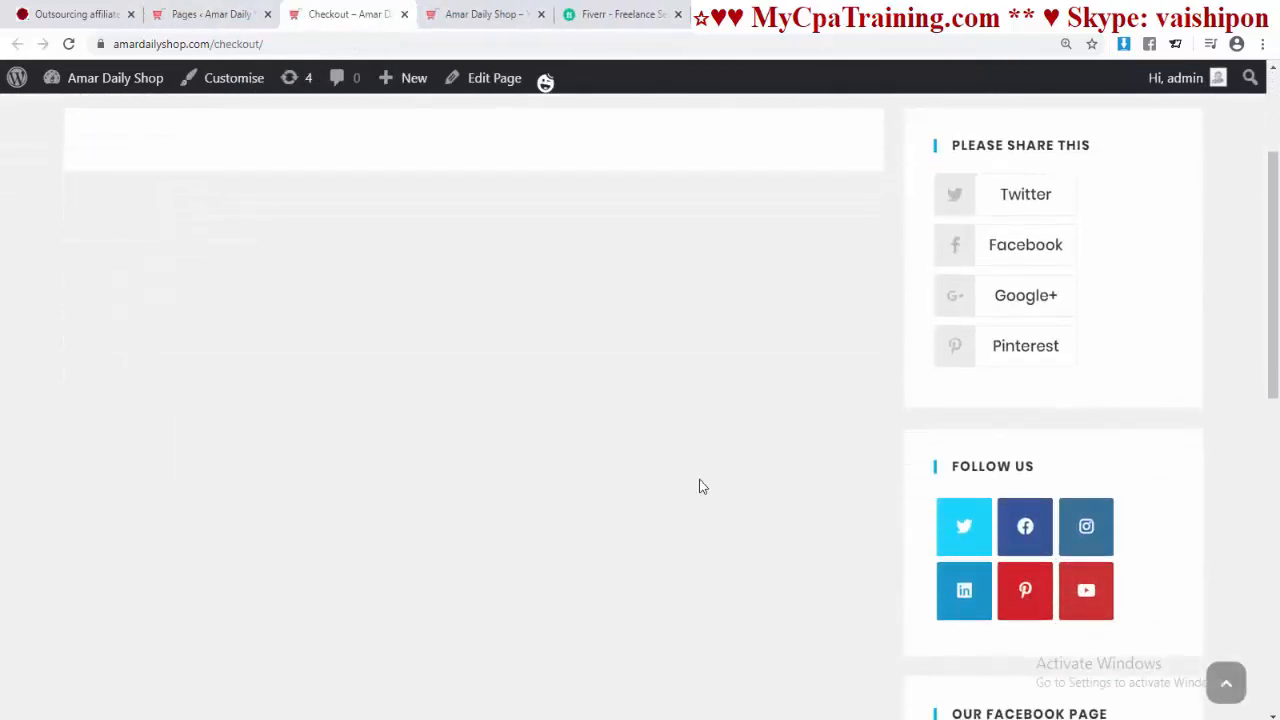
scroll(690, 486, "up", 2)
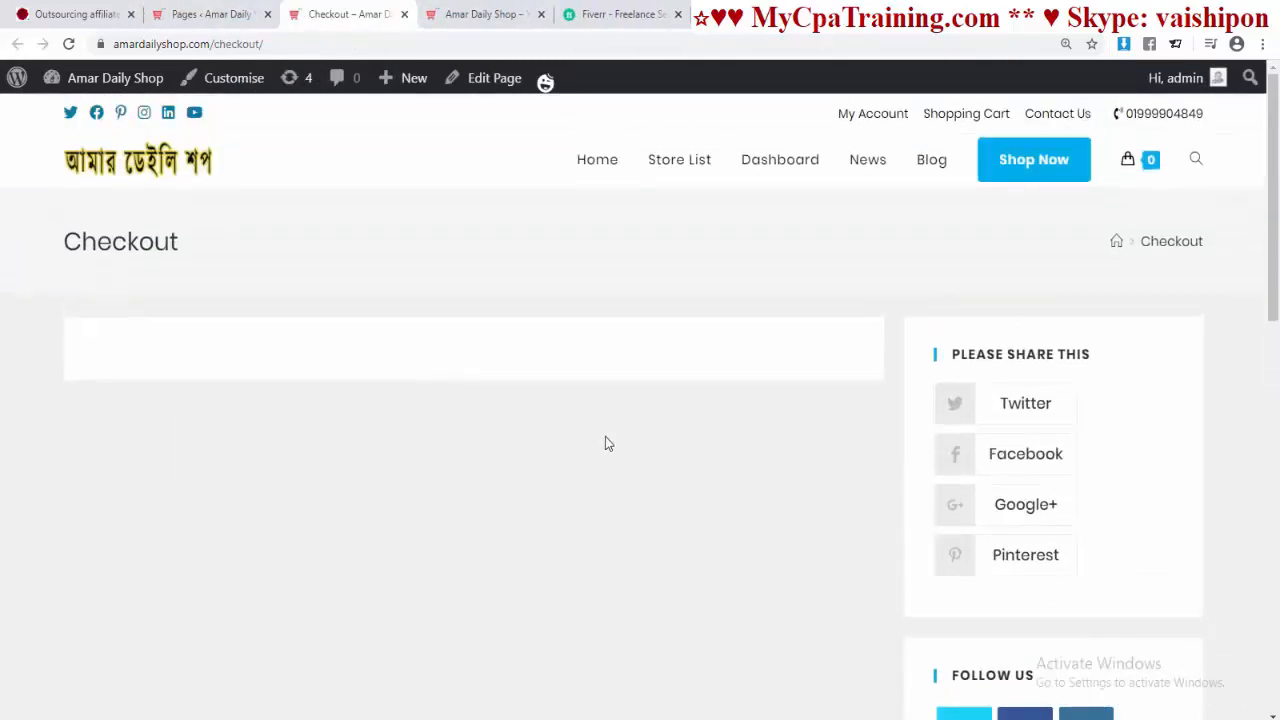
Step: Set the Checkout page's OceanWP Content Layout to Full Width, update it, and preview the result
left_click(494, 78)
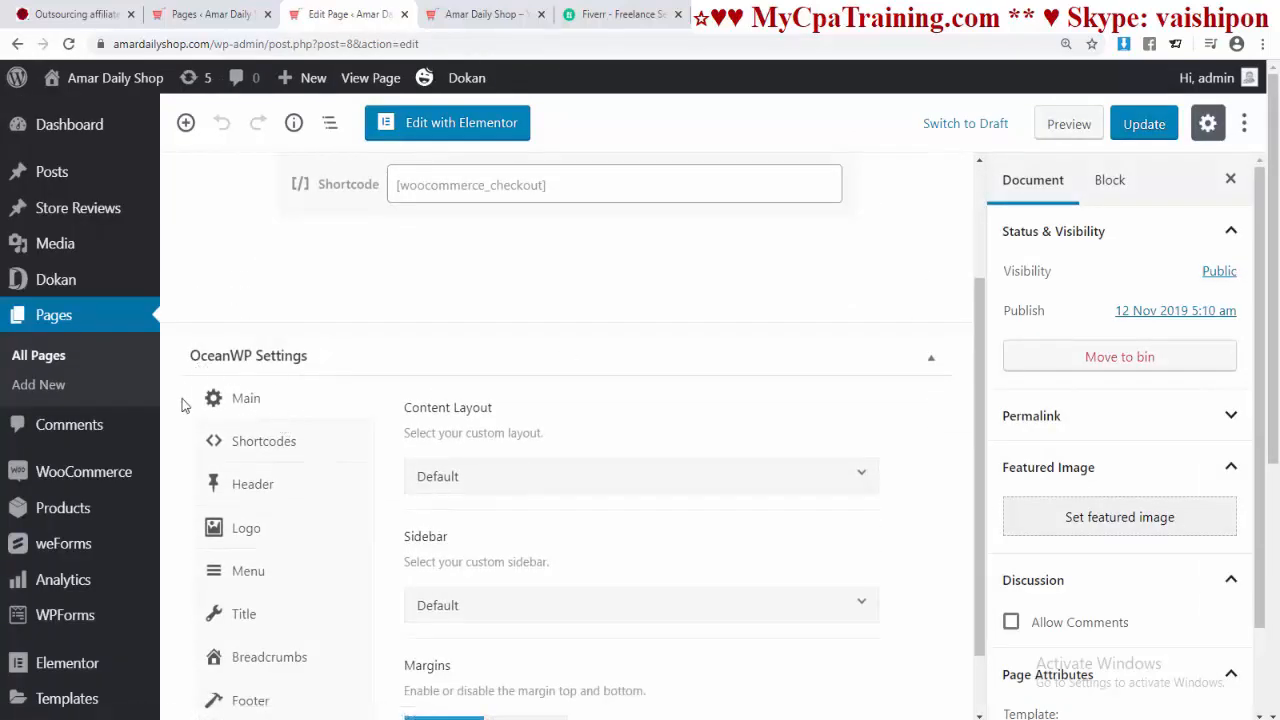
left_click(515, 481)
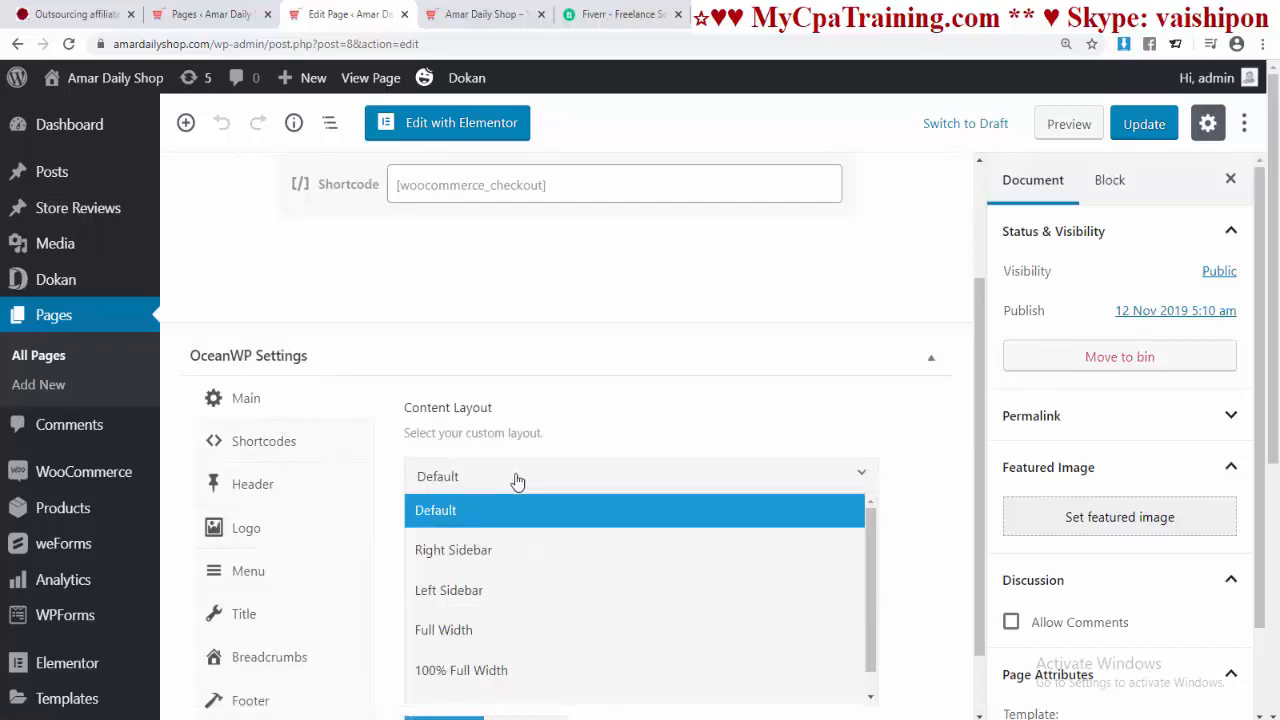
scroll(1040, 530, "down", 2)
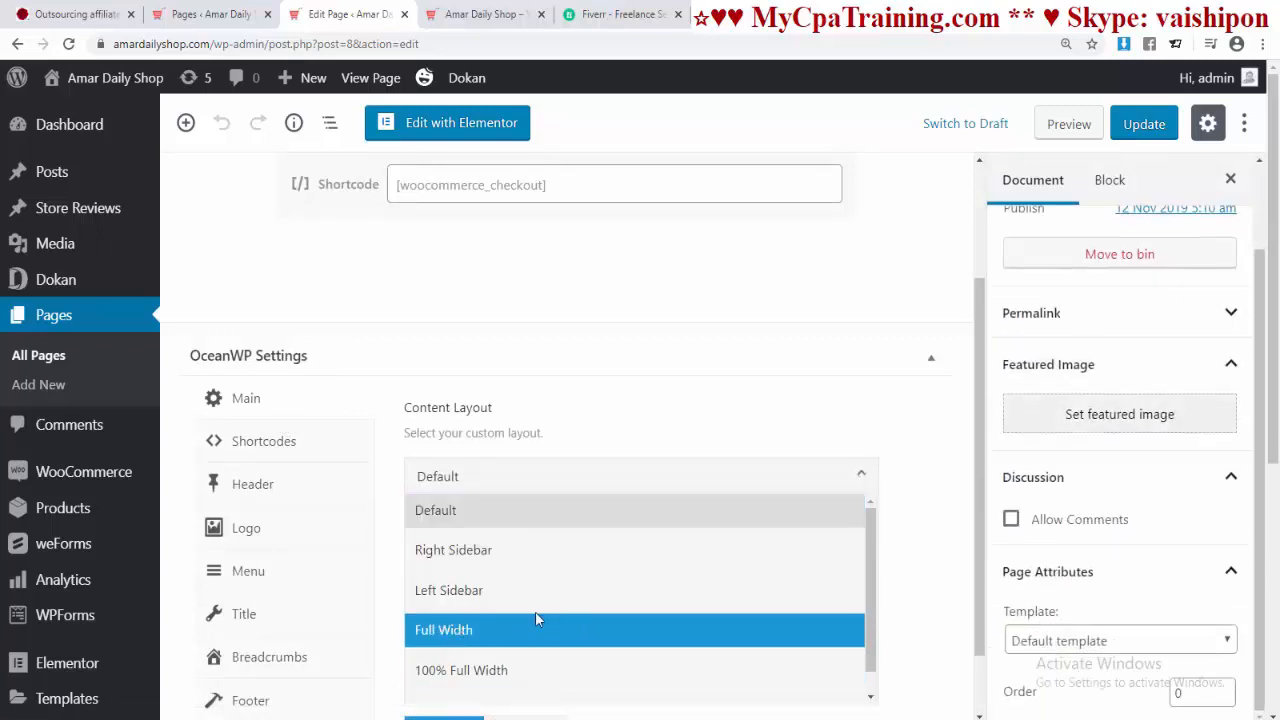
left_click(476, 632)
left_click(1140, 125)
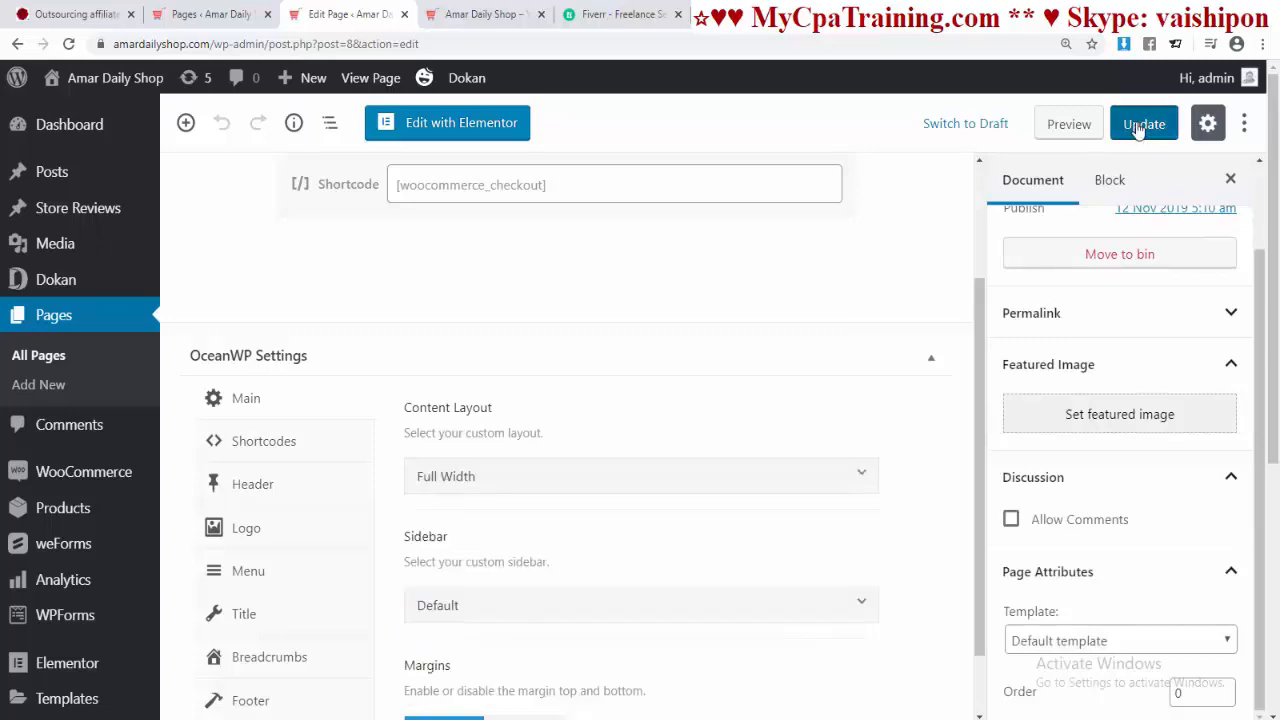
left_click(1045, 124)
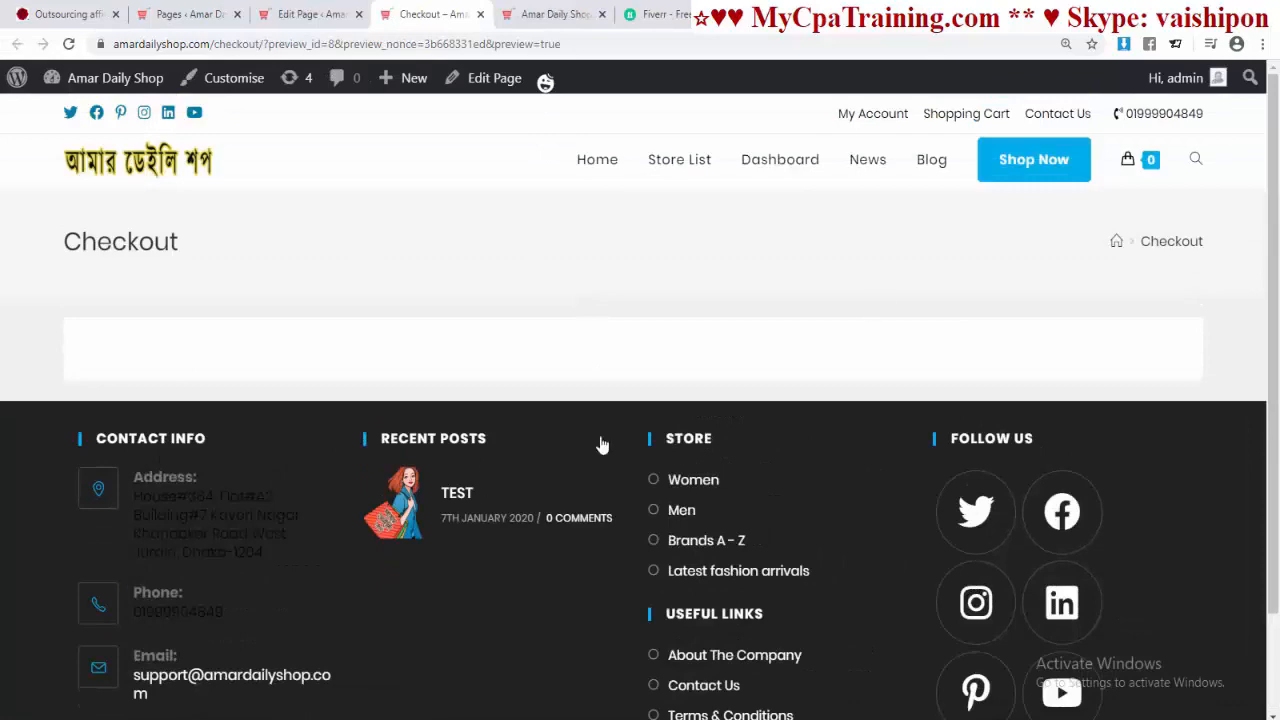
left_click(480, 14)
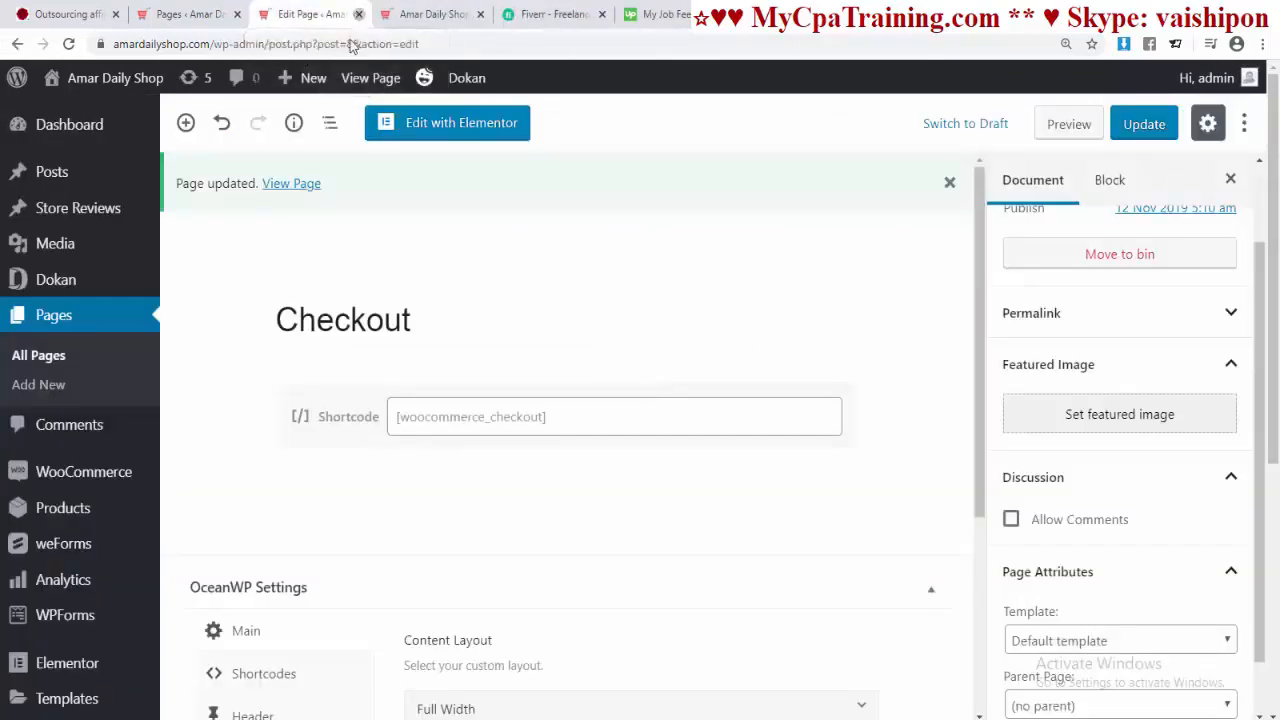
key("ctrl+w")
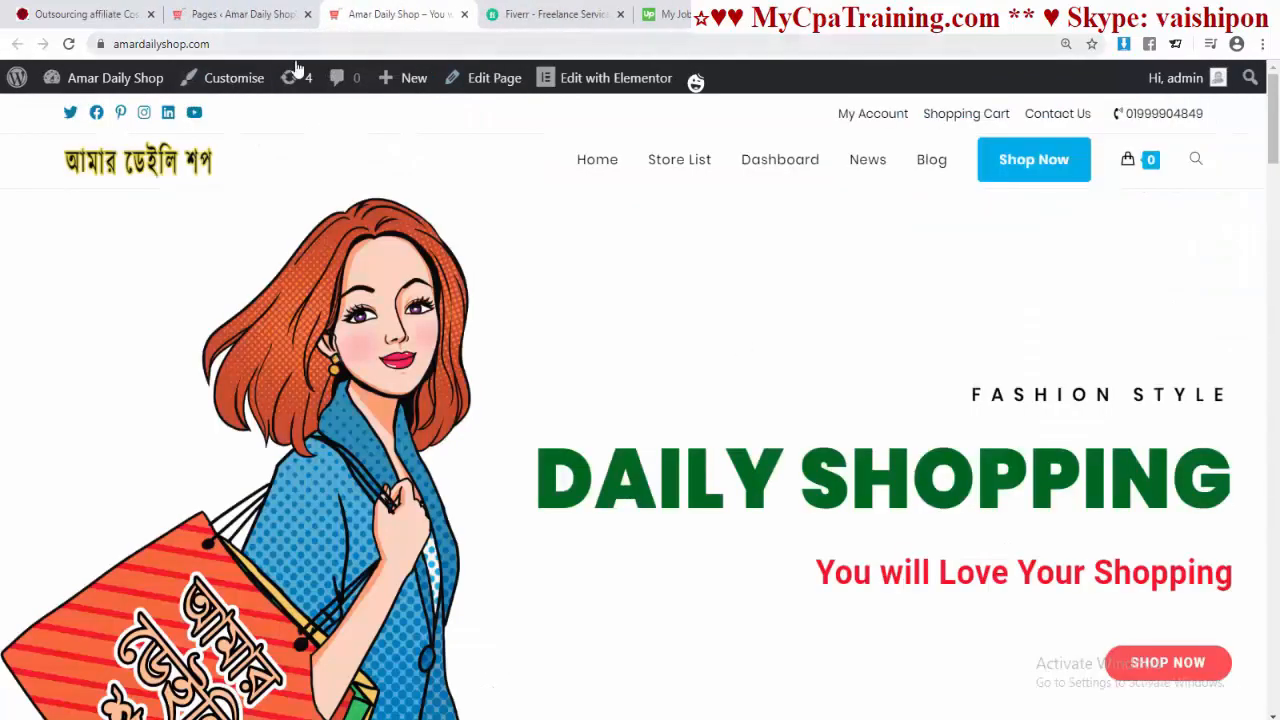
Step: Open the My Account page editor to check its Content Layout, then close it
left_click(237, 14)
scroll(544, 440, "down", 1)
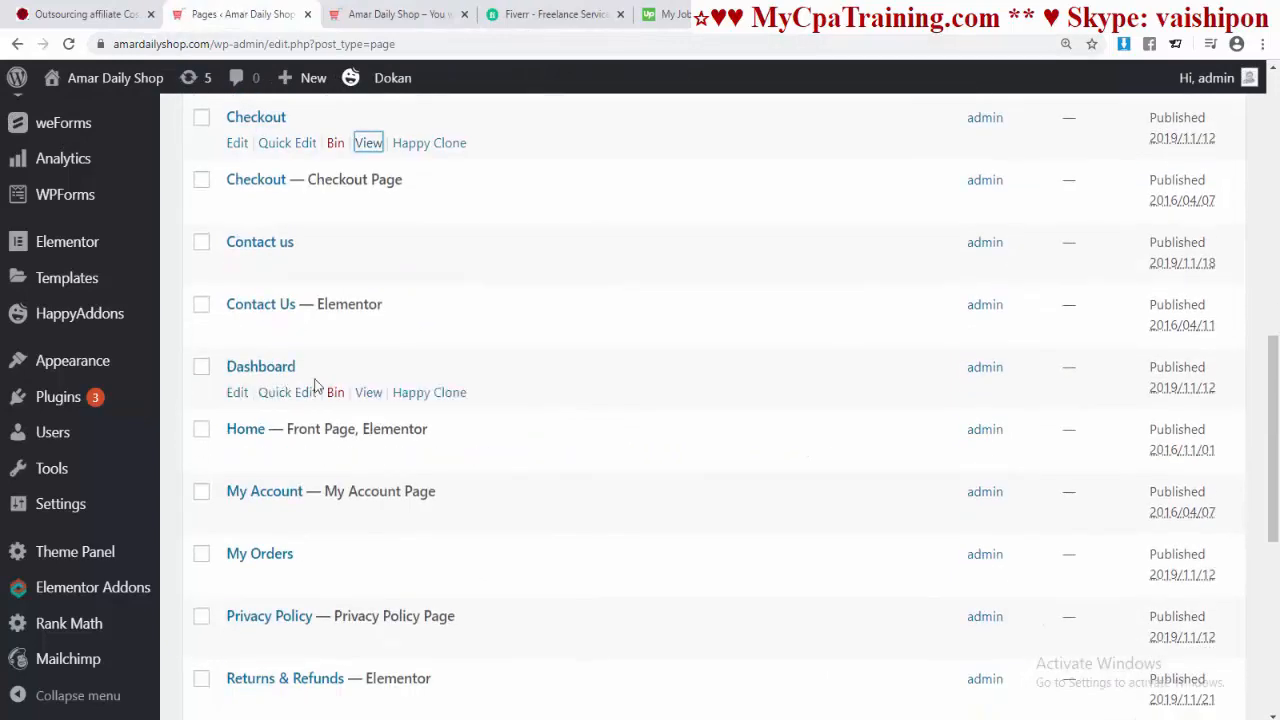
scroll(300, 340, "down", 2)
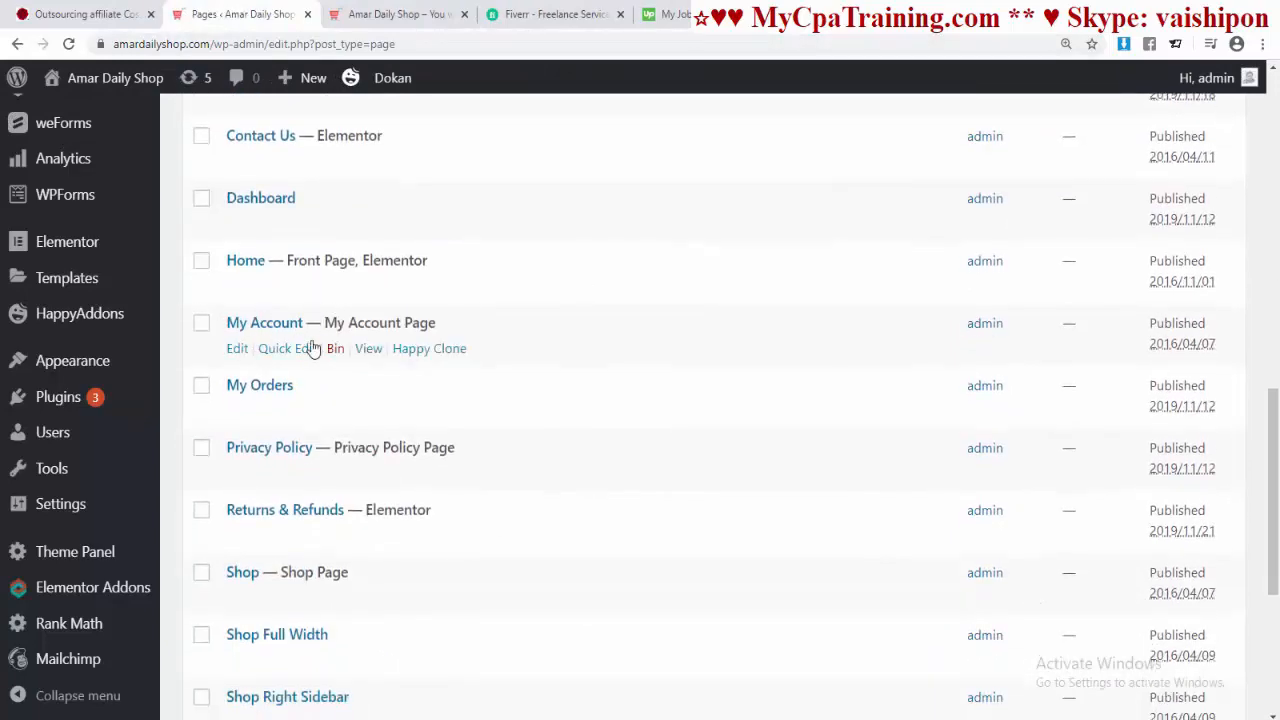
left_click(240, 350)
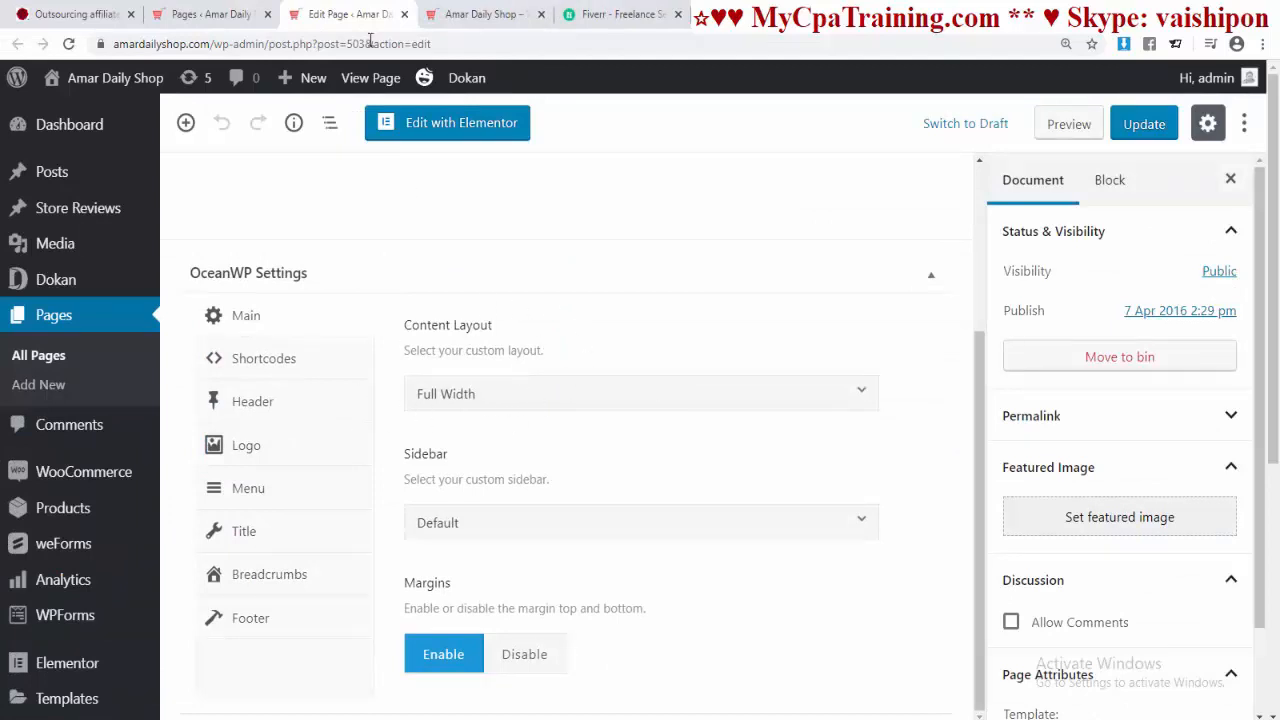
left_click(404, 14)
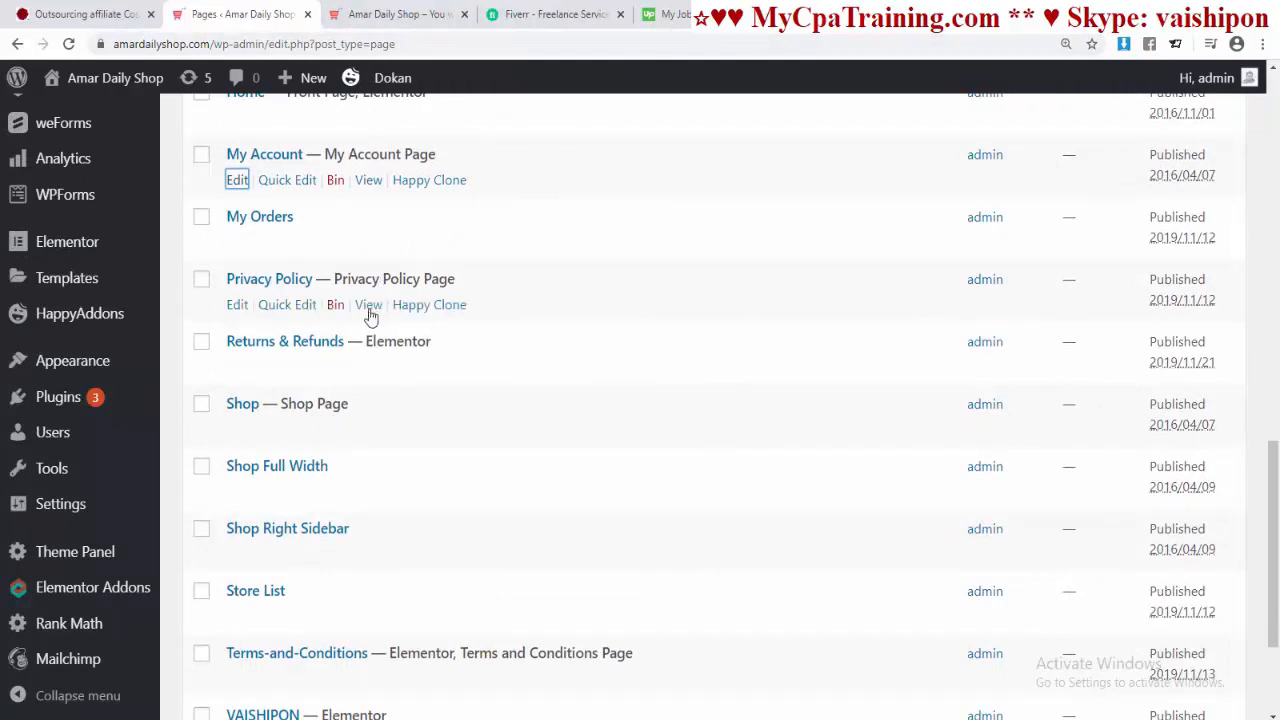
Step: Scroll the shop's front page down to its footer widget headings
scroll(350, 360, "down", 2)
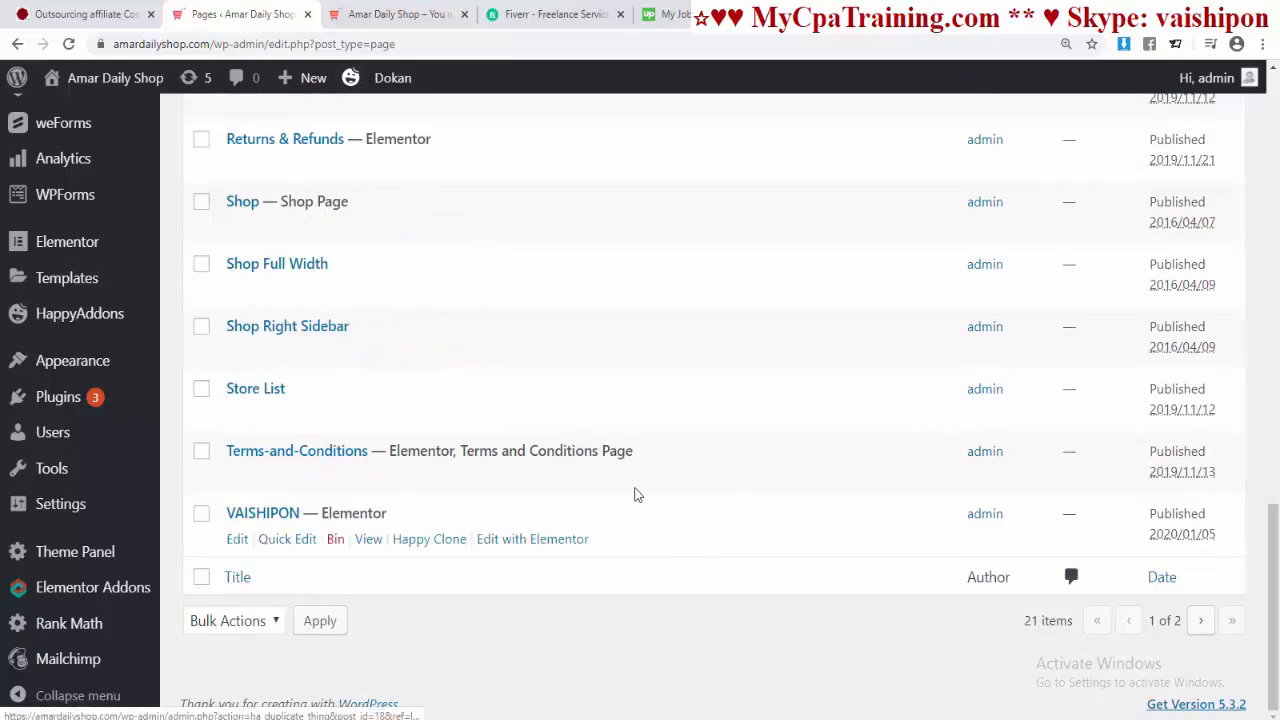
scroll(620, 460, "up", 8)
scroll(618, 450, "up", 5)
key("ctrl+Tab")
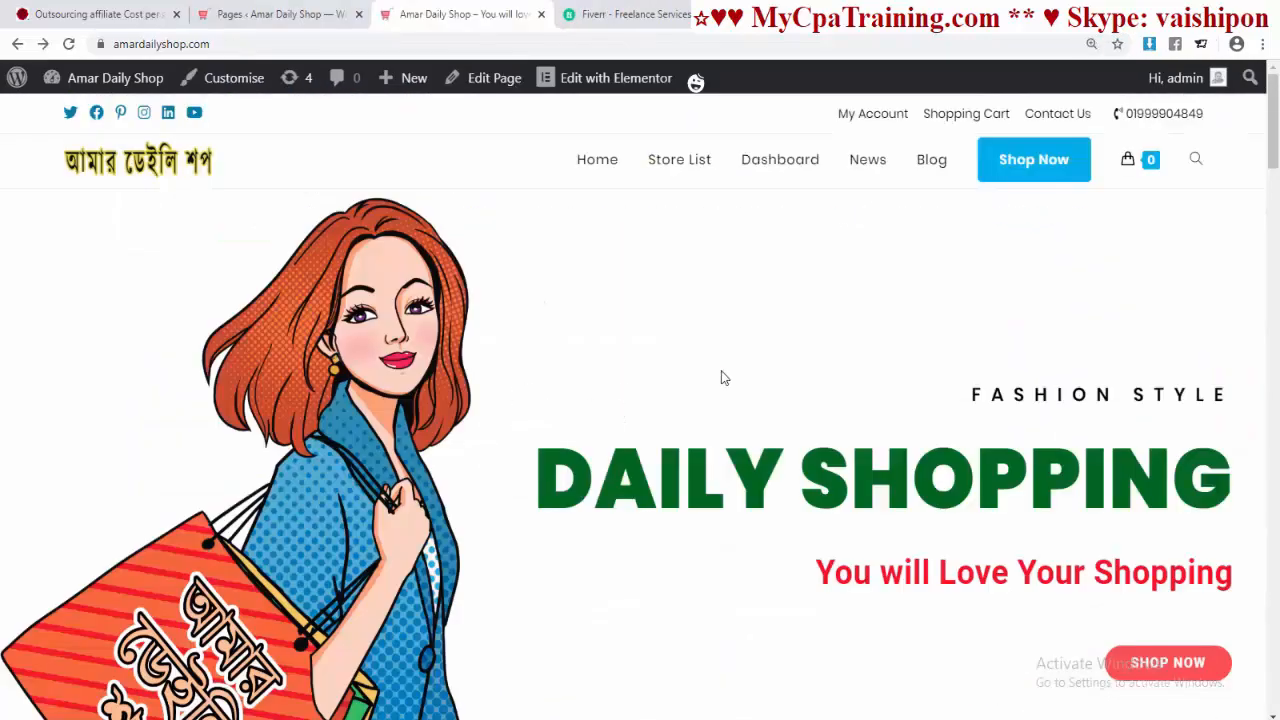
scroll(704, 411, "down", 5)
scroll(702, 418, "down", 10)
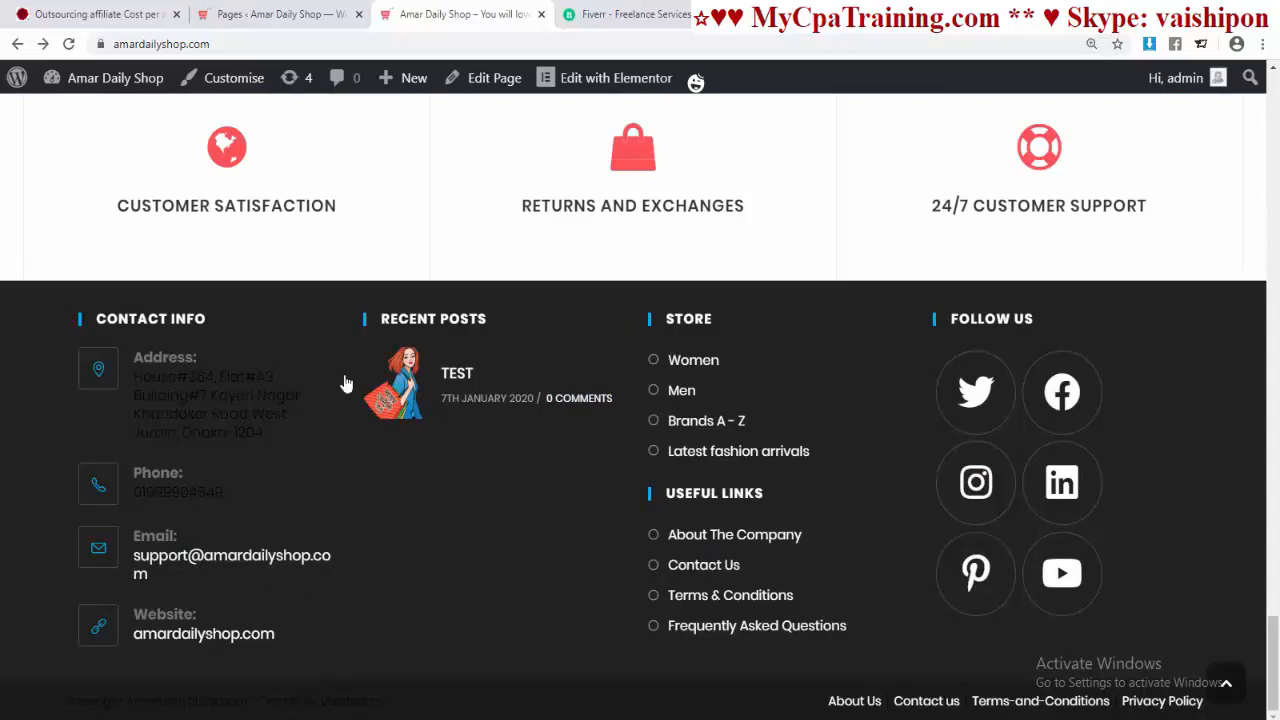
Step: Go to Appearance > Widgets and expand the Footer 1 widget area
key("ctrl+shift+Tab")
scroll(63, 449, "down", 3)
mouse_move(63, 449)
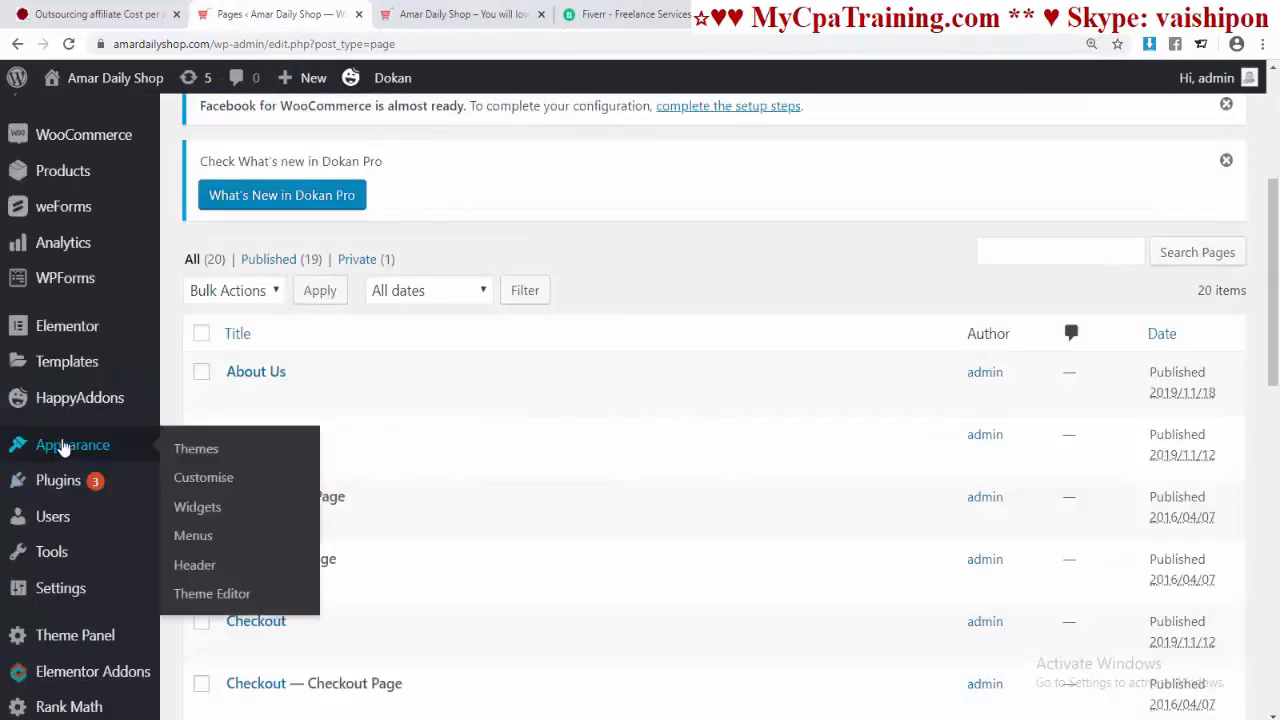
left_click(200, 508)
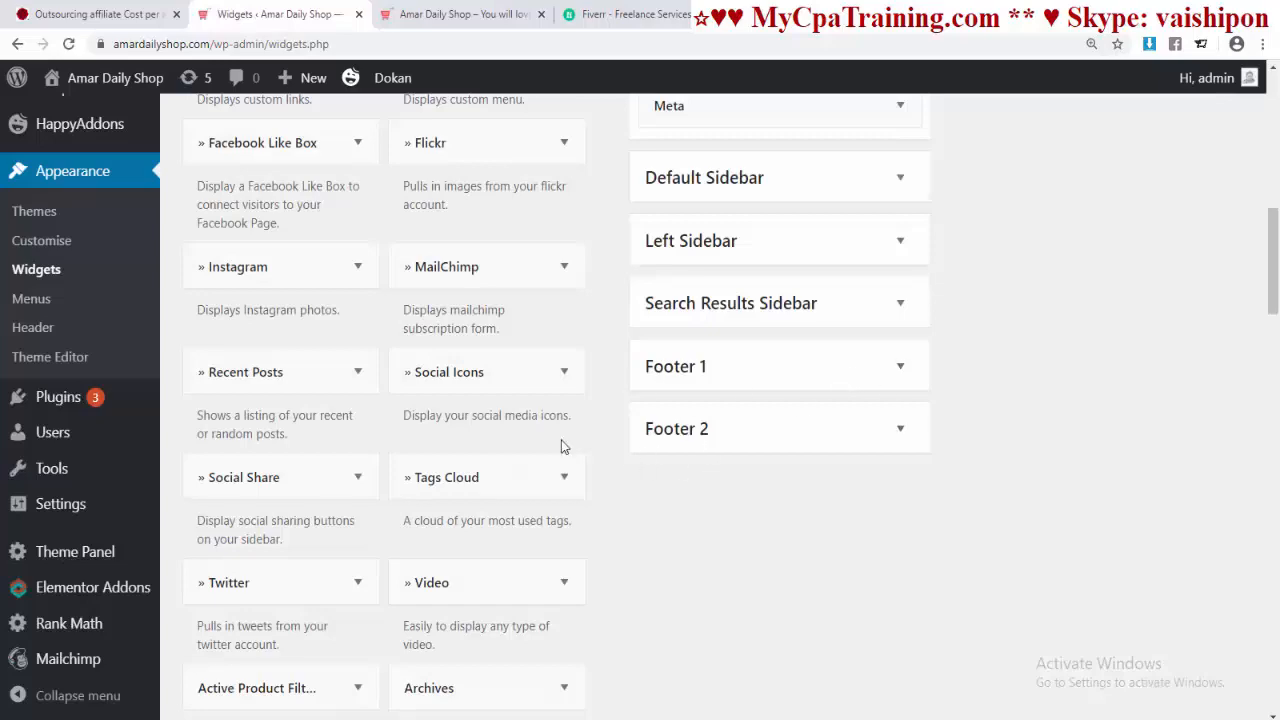
scroll(997, 400, "up", 6)
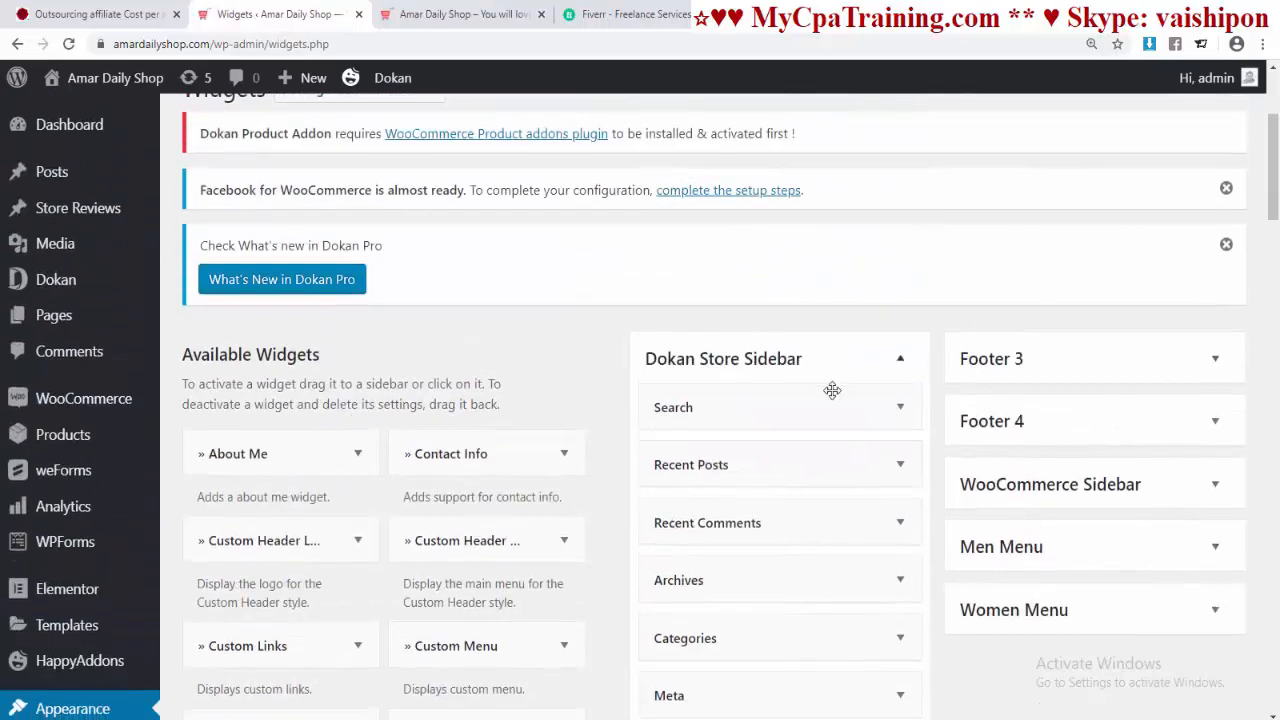
scroll(920, 425, "down", 6)
left_click(900, 283)
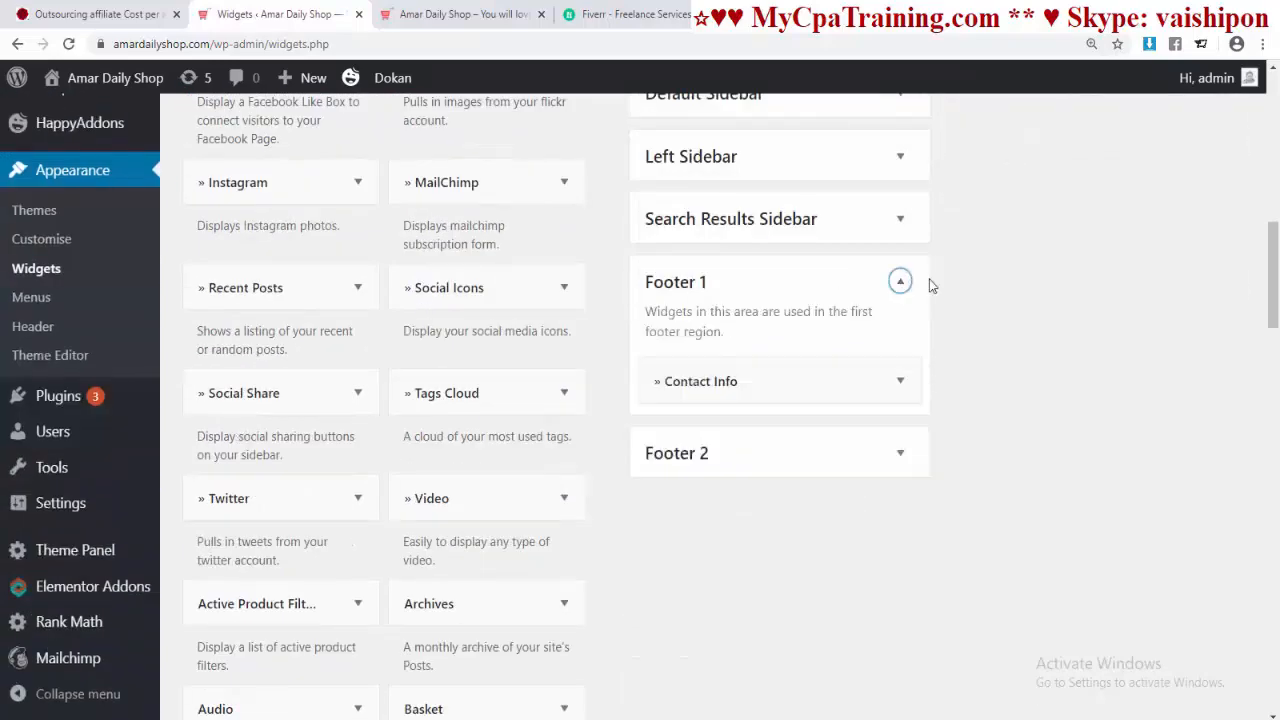
scroll(457, 384, "up", 3)
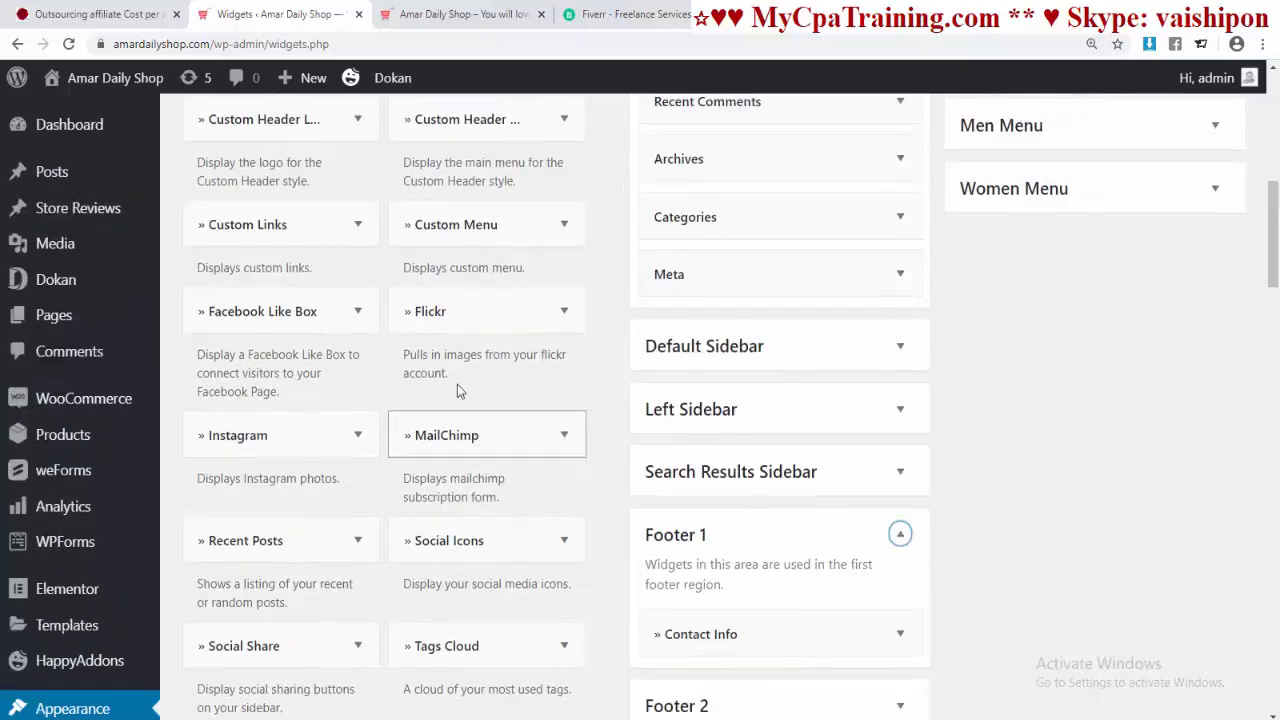
scroll(306, 512, "down", 7)
scroll(306, 512, "down", 1)
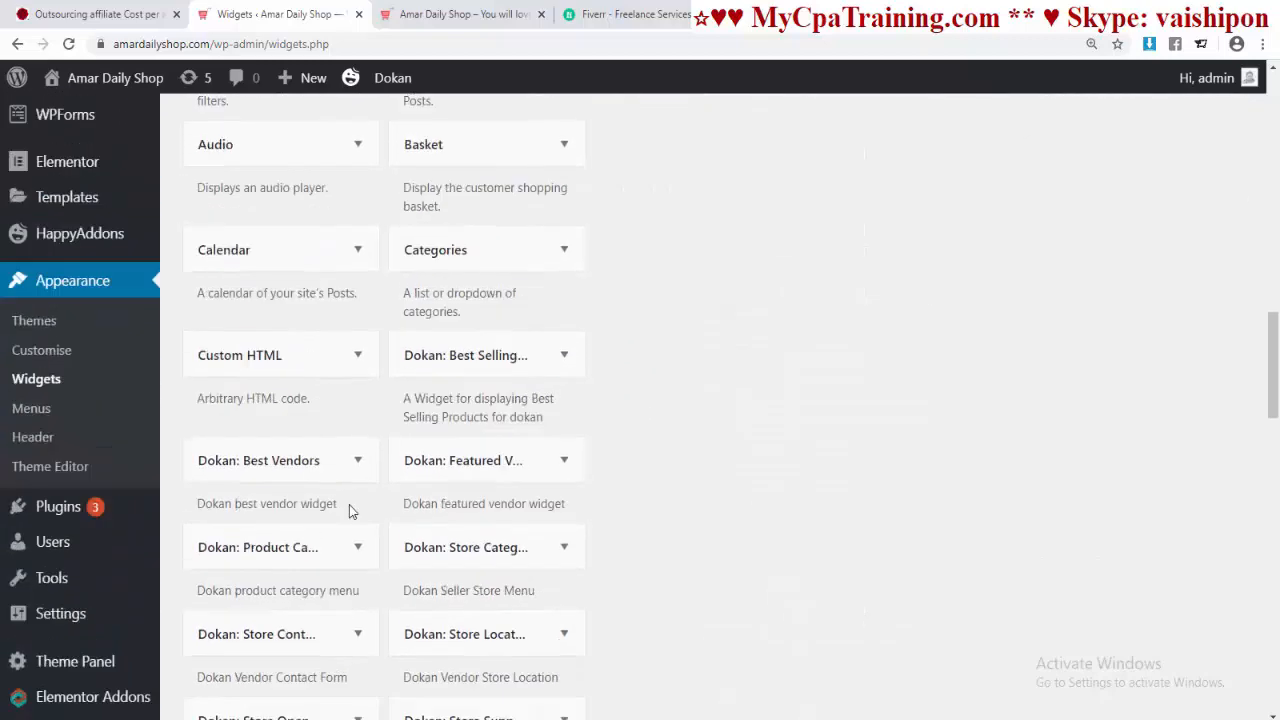
scroll(380, 506, "up", 6)
scroll(678, 428, "down", 2)
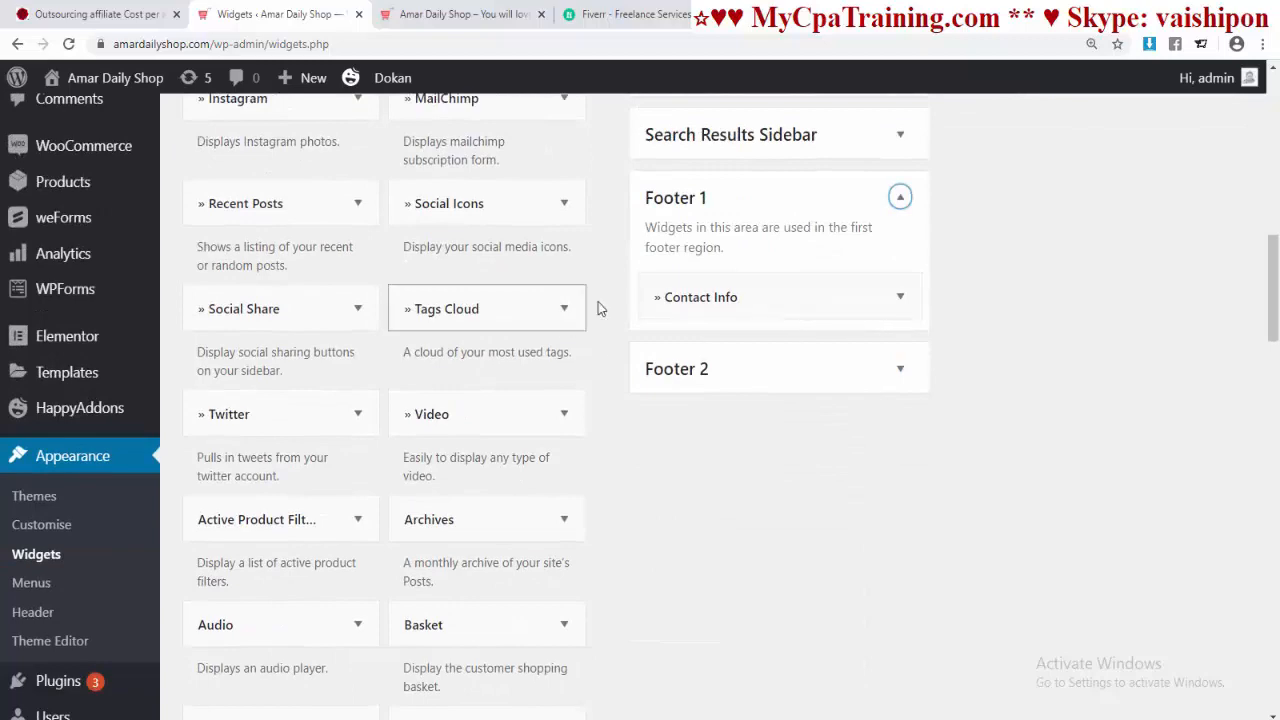
Step: Review the Contact Info widget, including its amardailyshop.com Website entry, and check the live footer
left_click(708, 299)
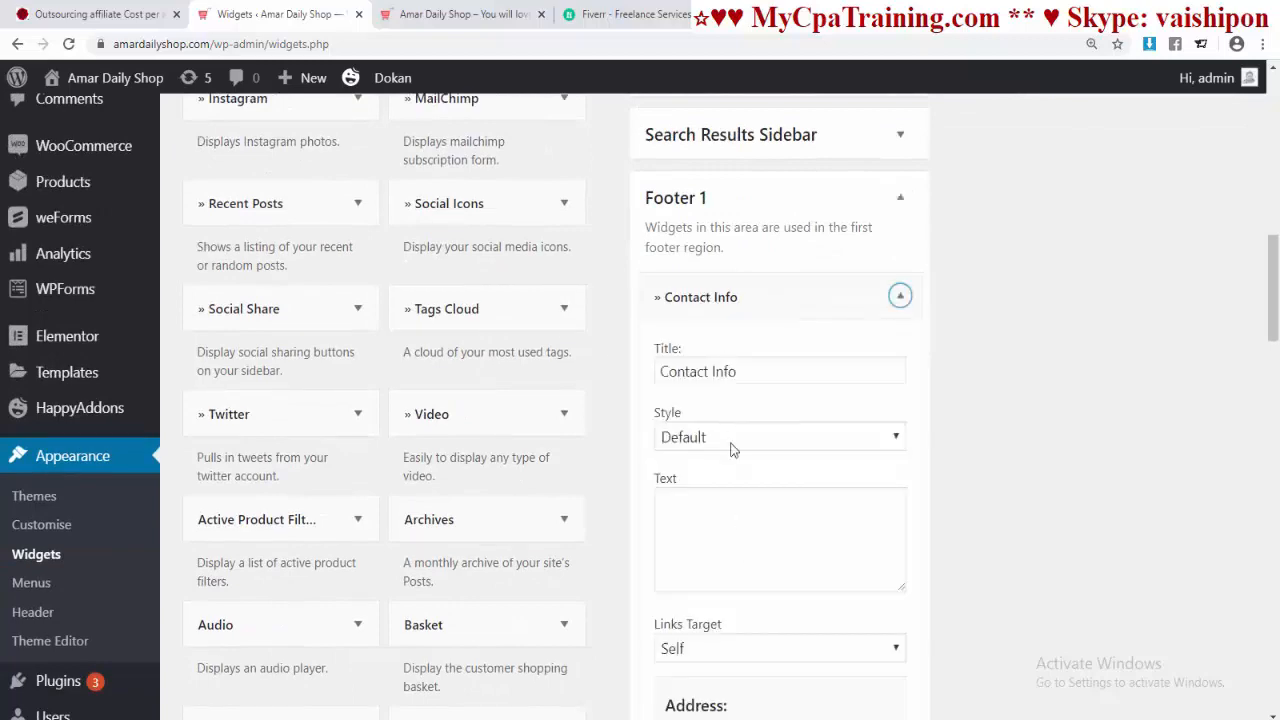
scroll(731, 450, "down", 5)
scroll(732, 447, "down", 10)
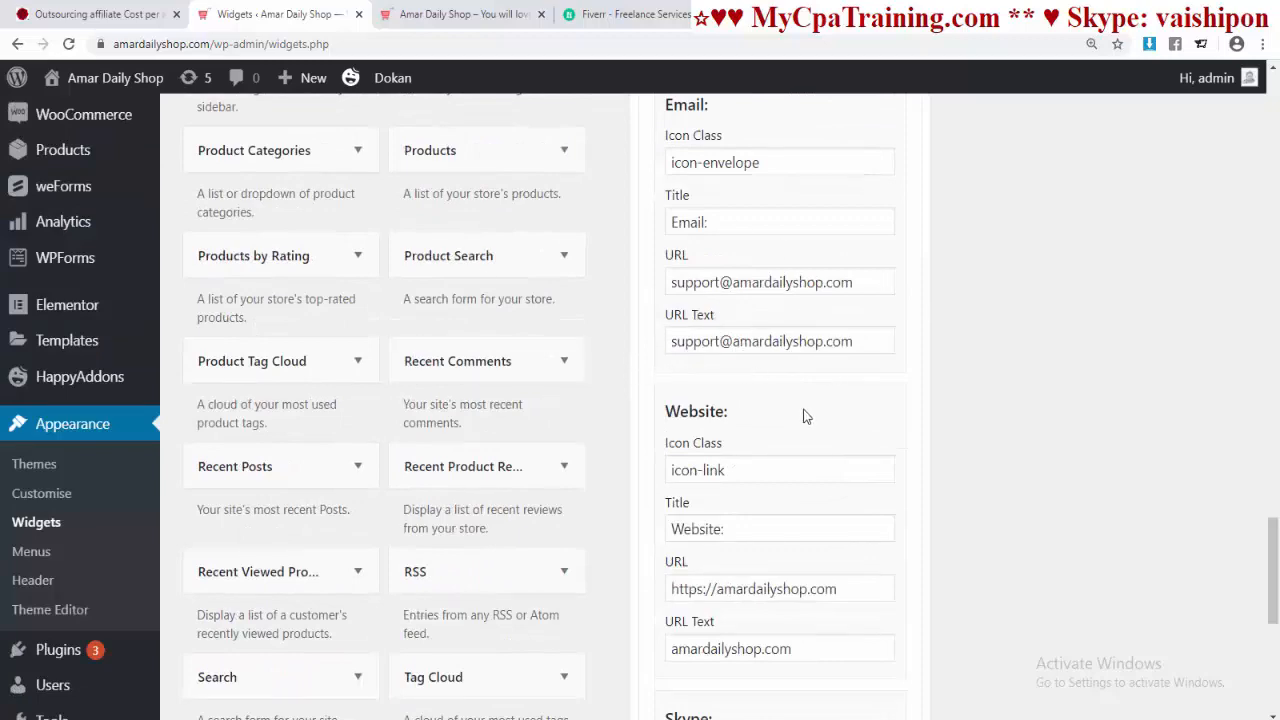
scroll(800, 412, "down", 3)
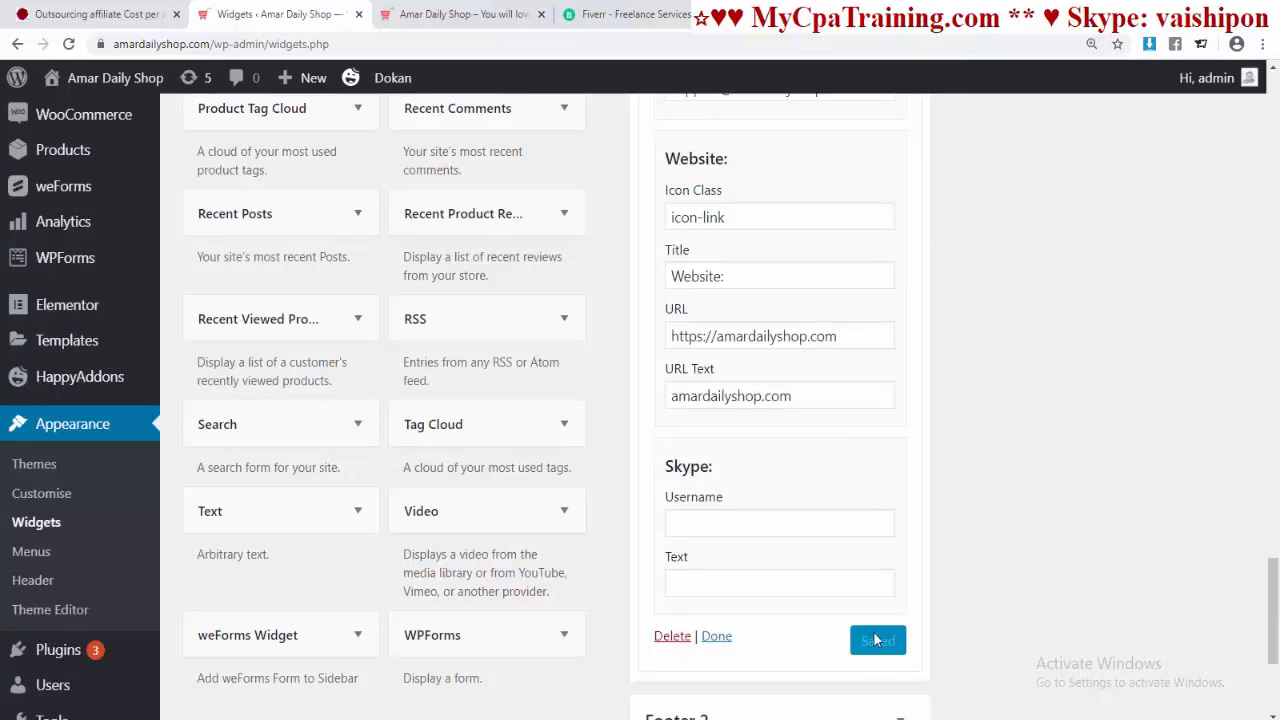
left_click(716, 636)
left_click(468, 14)
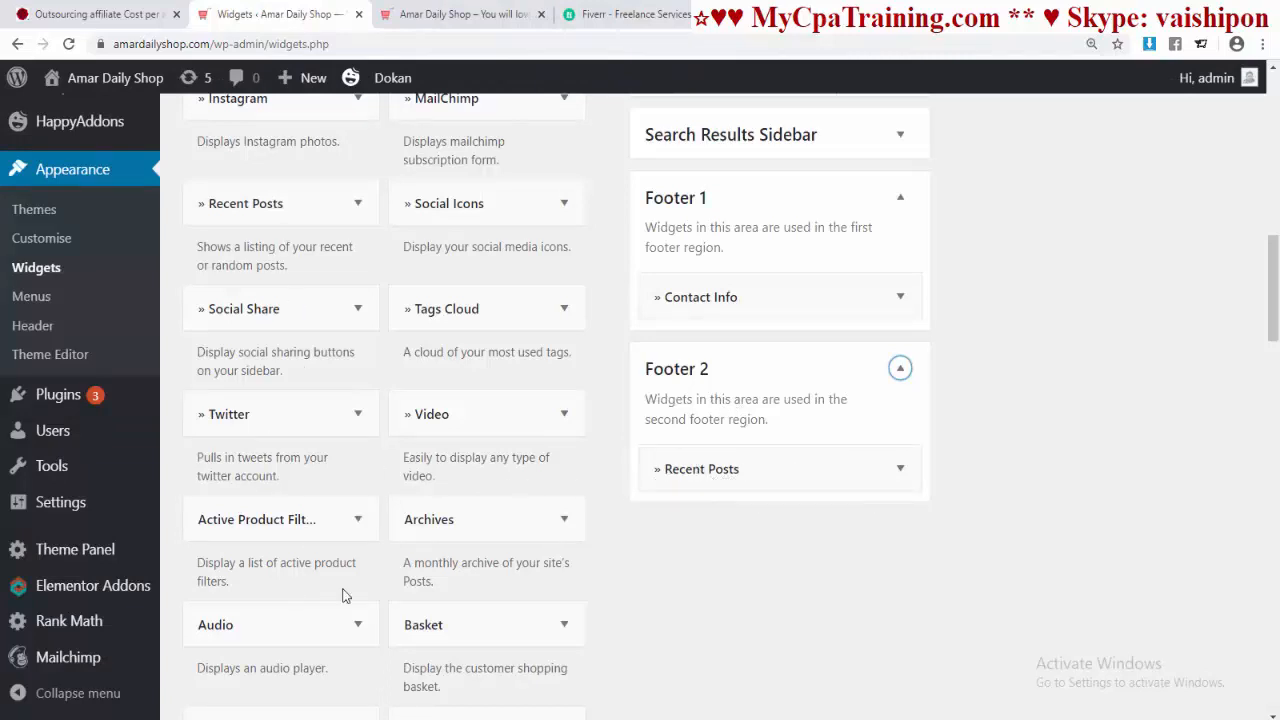
Step: Expand Footer 2's Recent Posts widget and compare it with the storefront footer
left_click(900, 468)
scroll(807, 472, "down", 5)
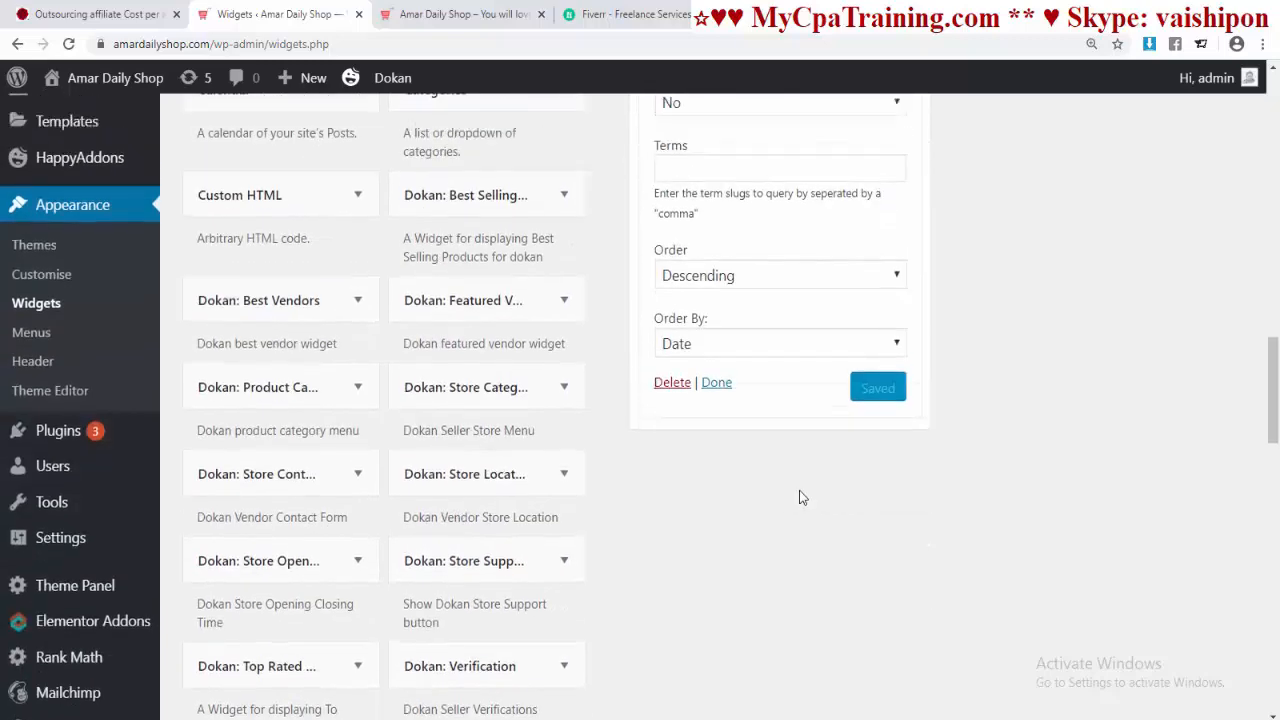
left_click(460, 14)
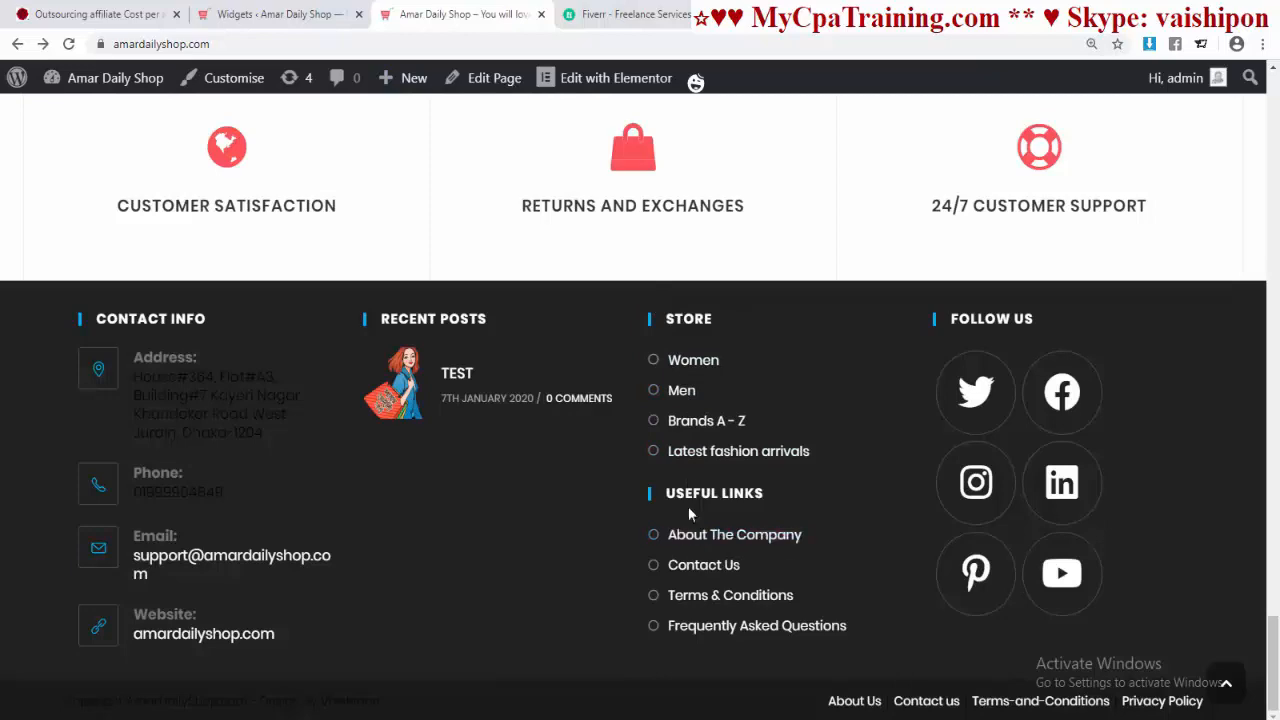
Step: Inspect the Footer 3 Custom Links widget and compare it with the storefront footer
left_click(283, 14)
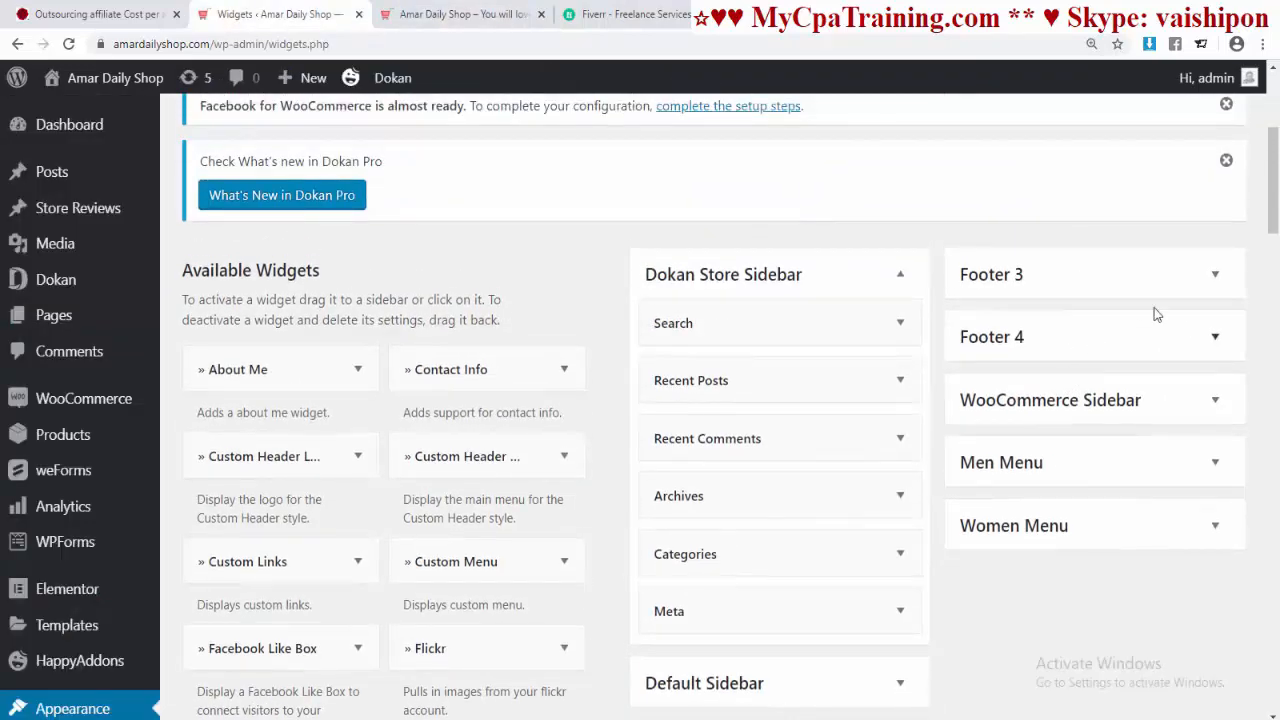
left_click(1215, 278)
scroll(1215, 260, "down", 1)
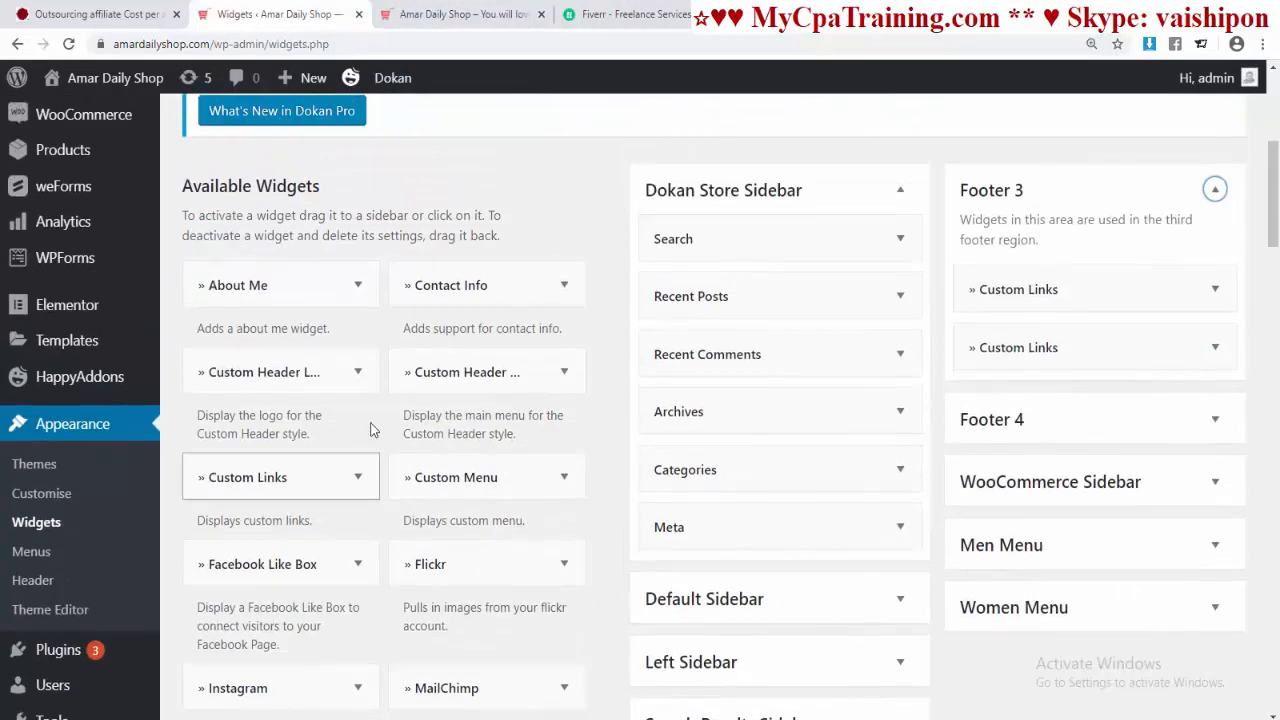
scroll(375, 487, "down", 5)
scroll(375, 487, "up", 5)
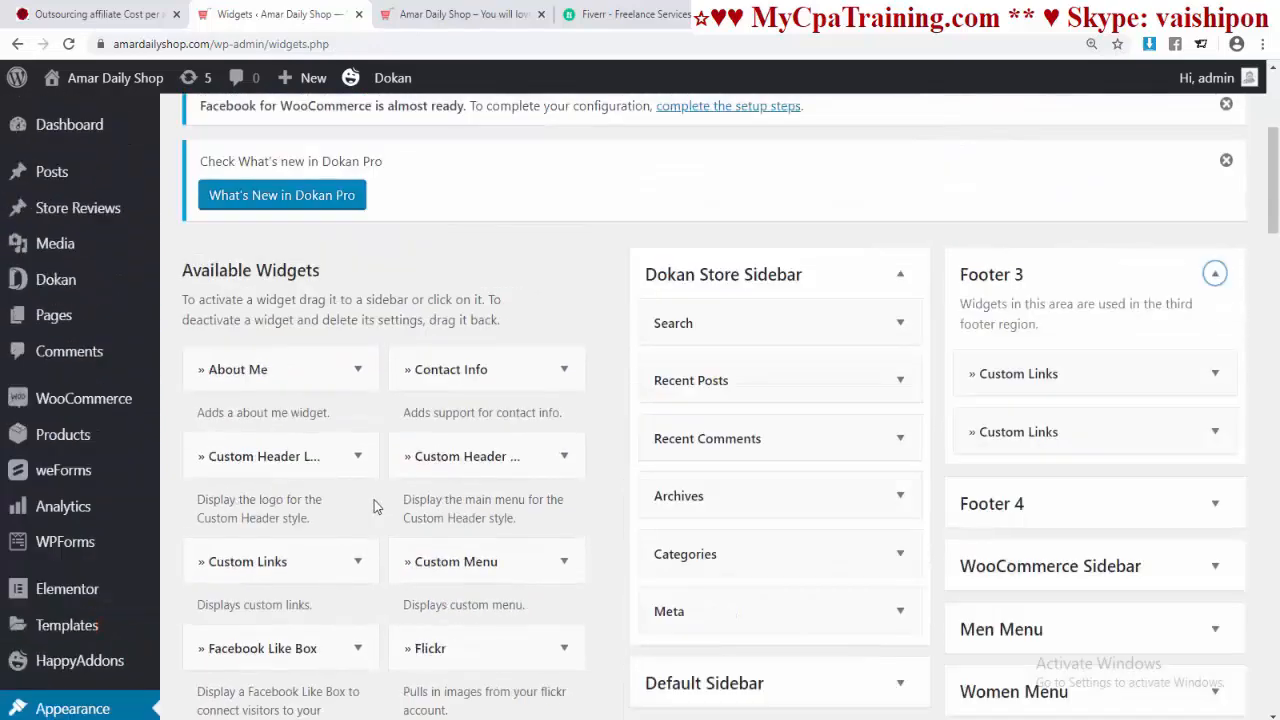
left_click(1214, 373)
scroll(1008, 445, "down", 3)
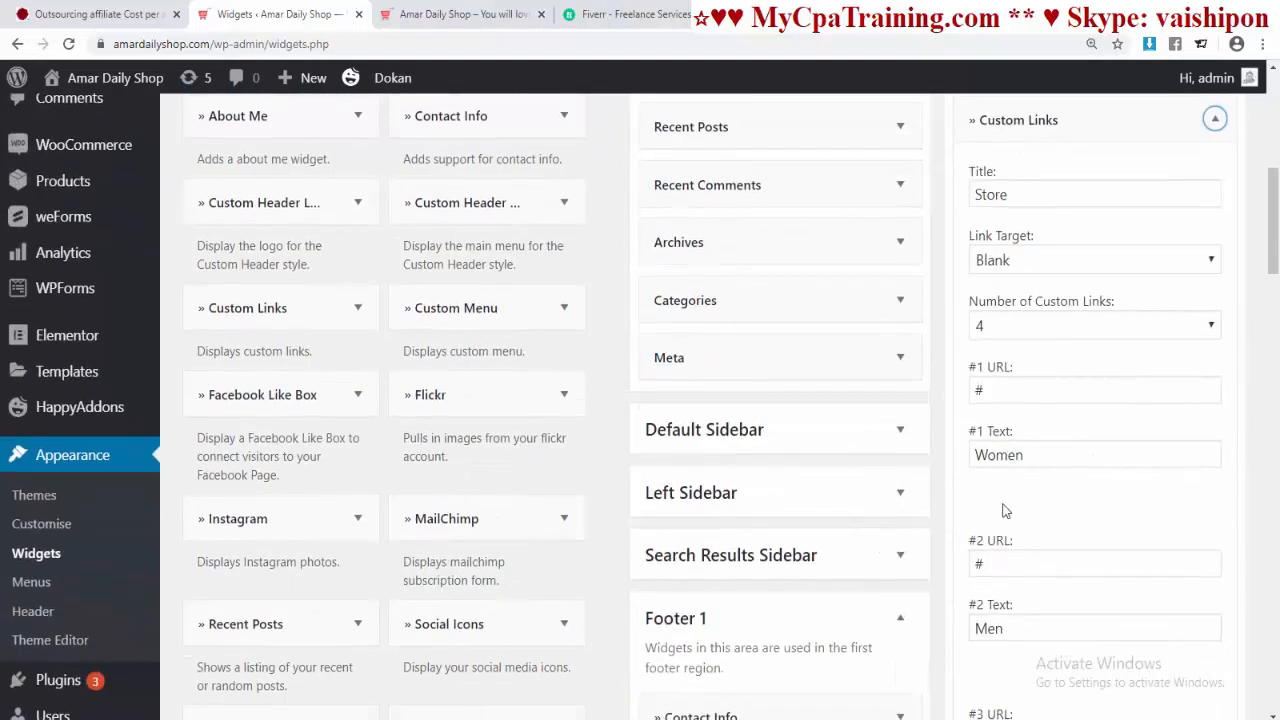
scroll(1008, 460, "down", 3)
scroll(1005, 505, "up", 5)
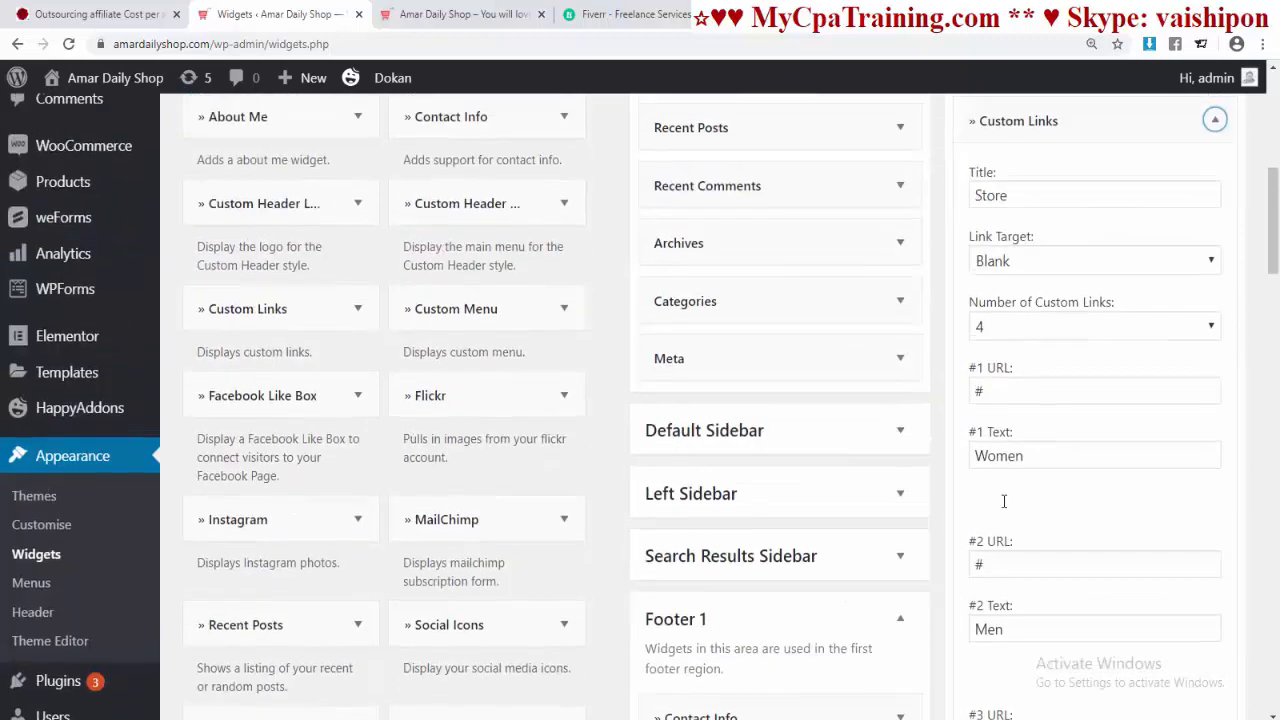
left_click(1214, 288)
key("ctrl+Tab")
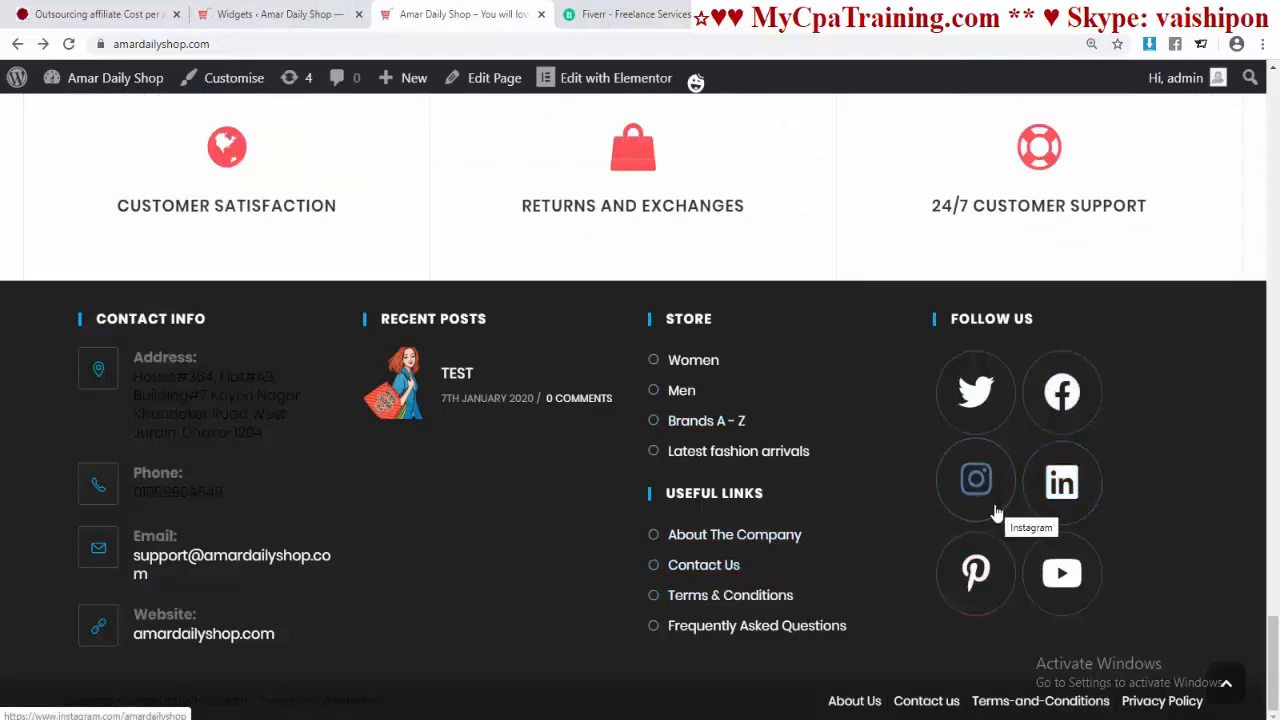
Step: Review Footer 4's Follow Us Social Icons links: Twitter, Facebook, Instagram, LinkedIn and Pinterest
key("ctrl+shift+Tab")
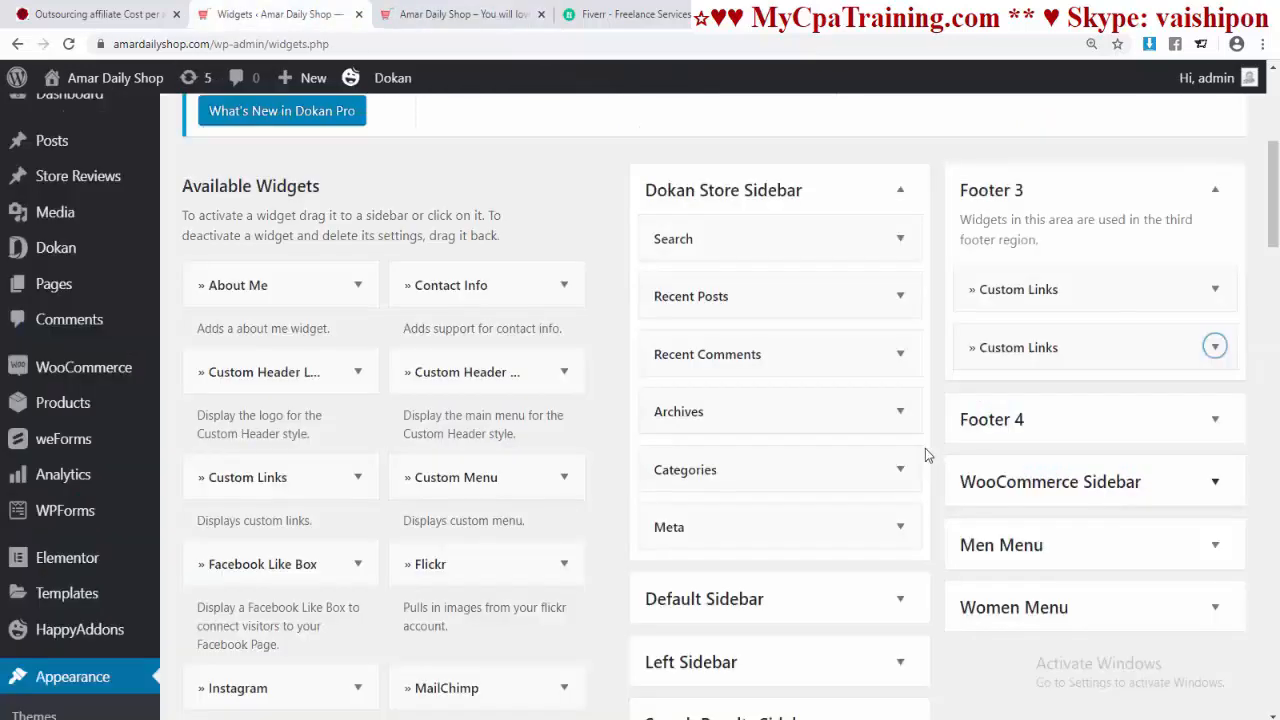
left_click(1029, 430)
scroll(996, 364, "down", 2)
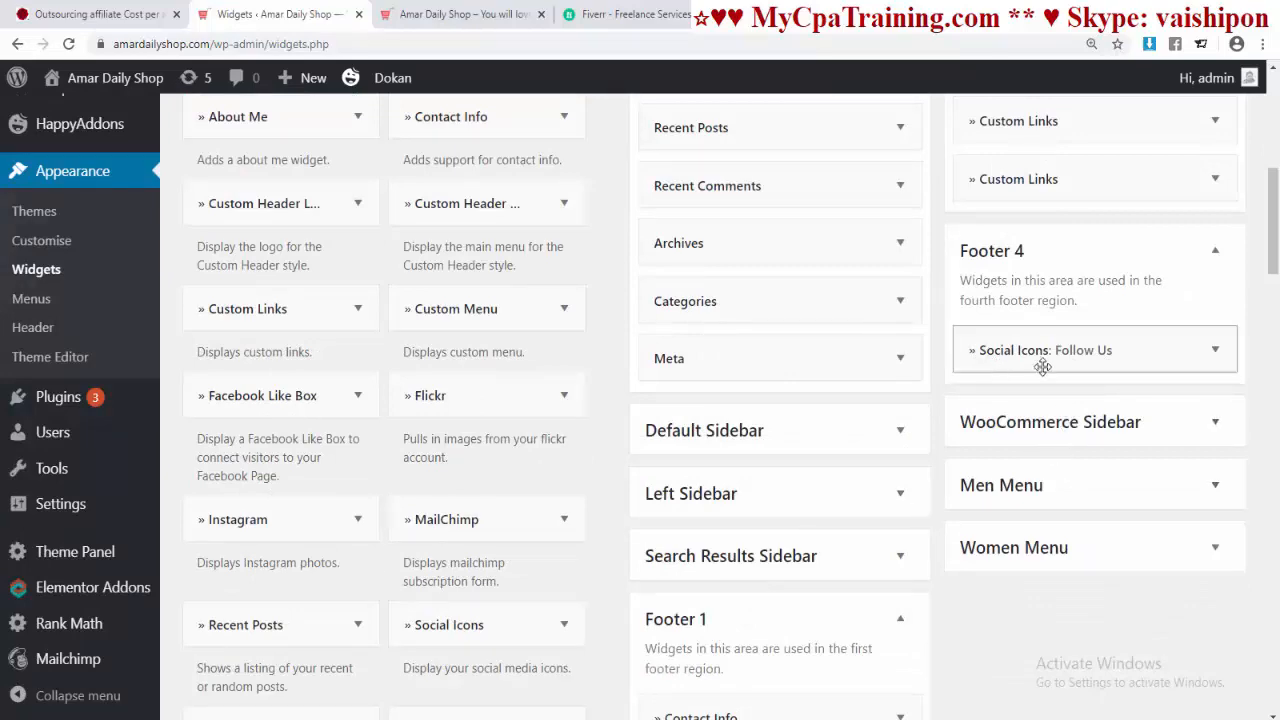
left_click(1216, 350)
scroll(1050, 465, "down", 10)
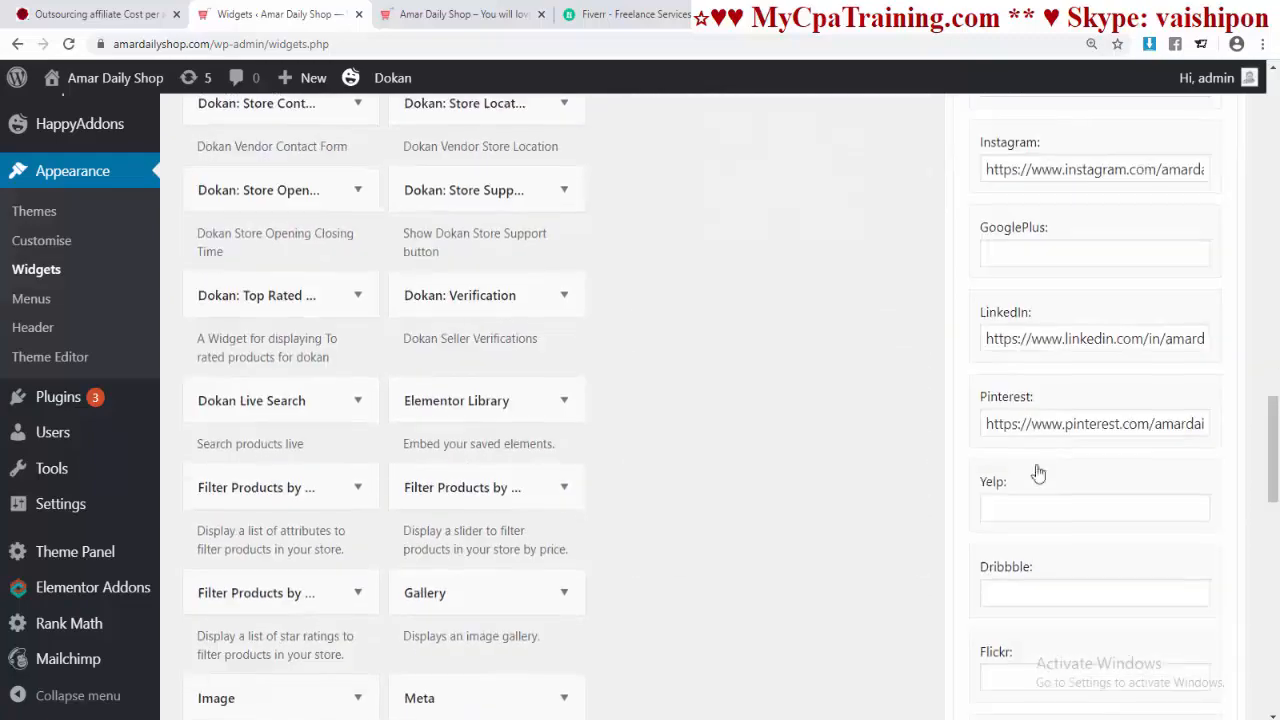
scroll(1038, 472, "up", 10)
scroll(1036, 490, "down", 5)
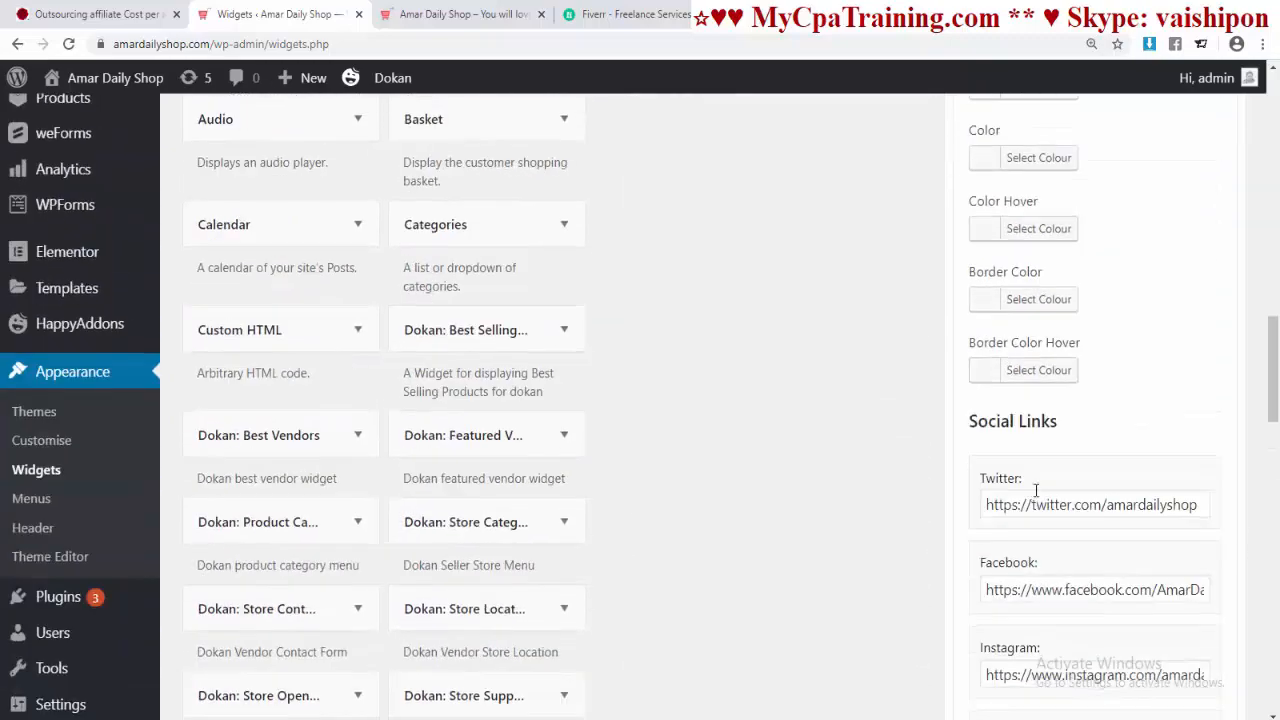
scroll(1036, 490, "down", 6)
scroll(1035, 494, "down", 3)
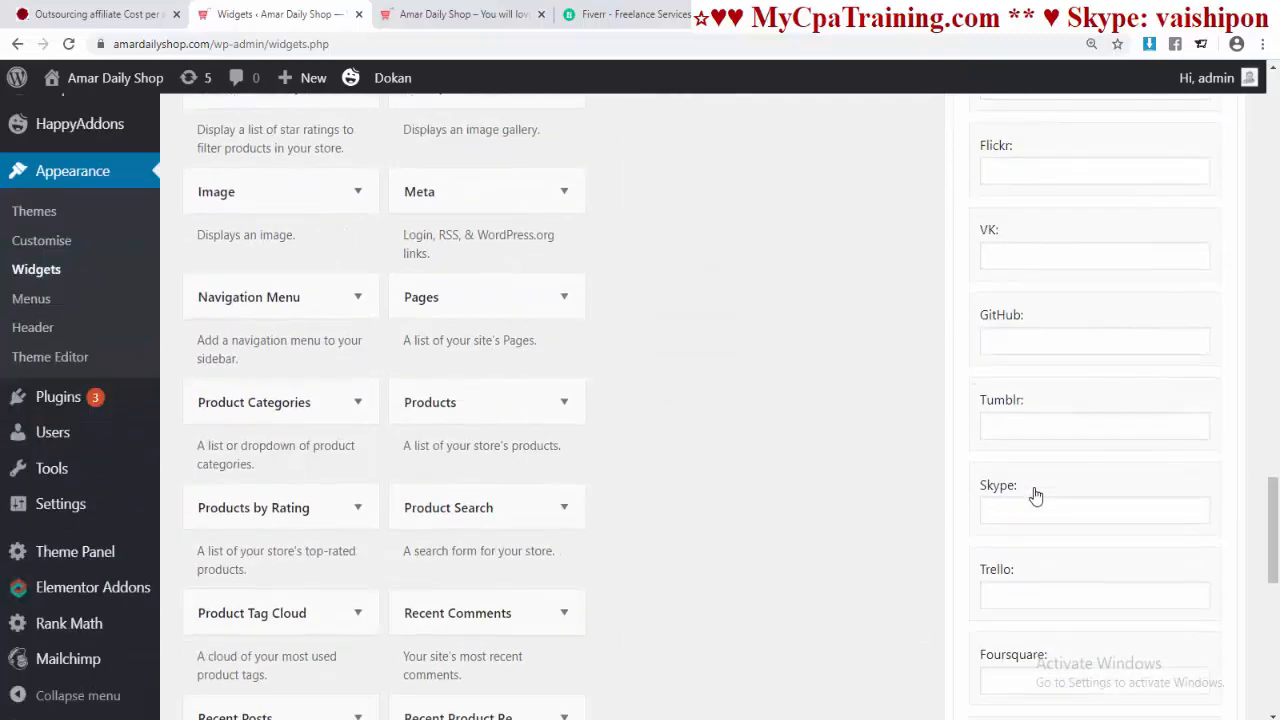
scroll(843, 657, "up", 10)
scroll(1072, 290, "down", 6)
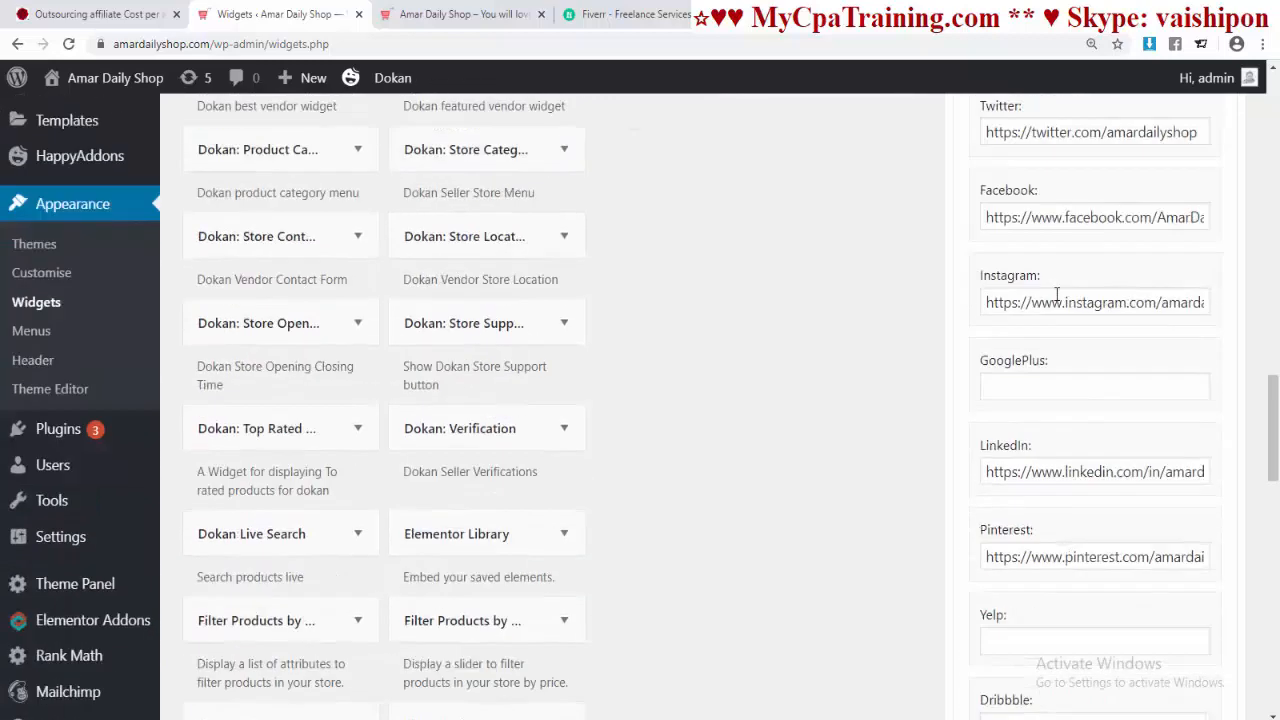
scroll(1120, 470, "down", 4)
key("ctrl+Tab")
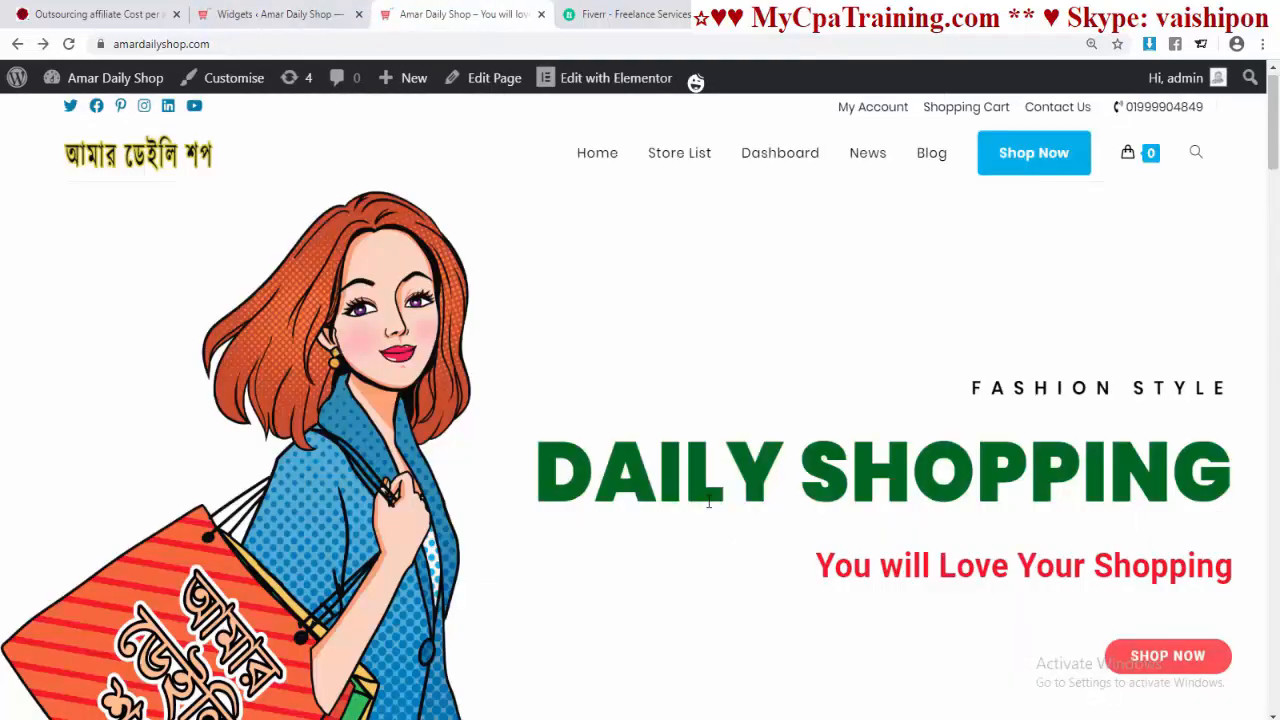
scroll(708, 503, "down", 15)
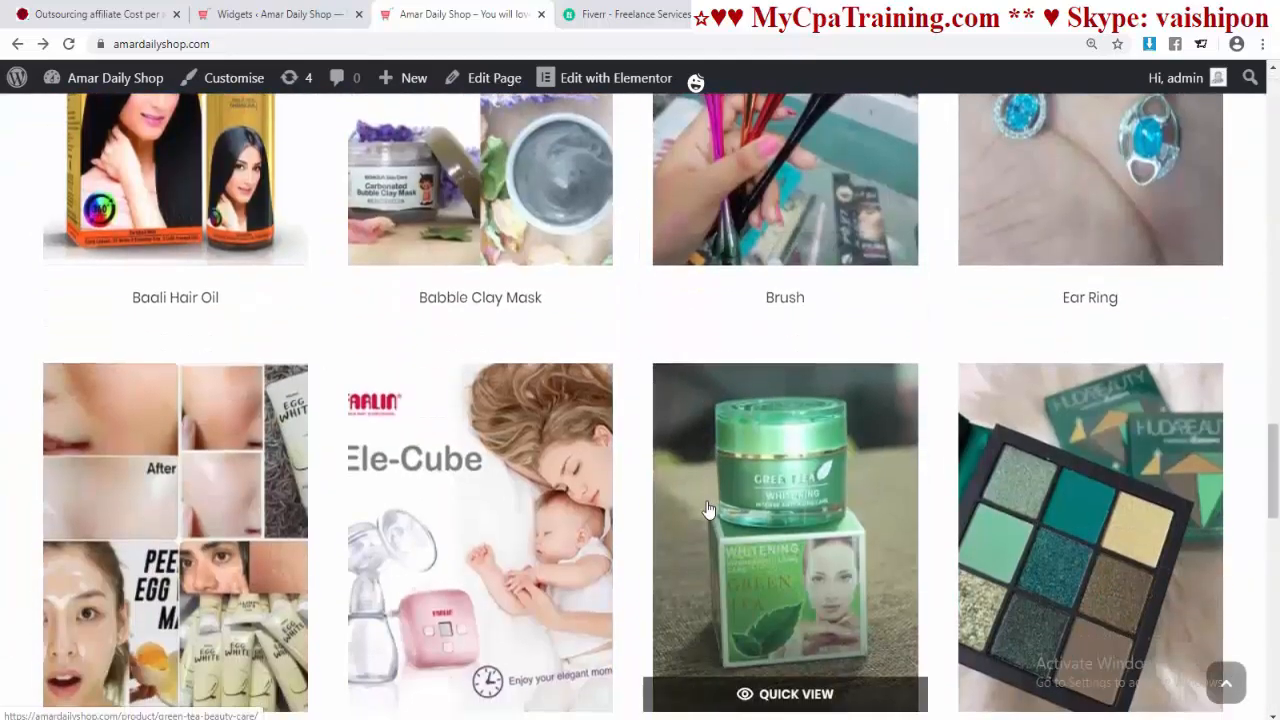
scroll(708, 510, "down", 5)
scroll(708, 510, "up", 10)
scroll(708, 510, "up", 10)
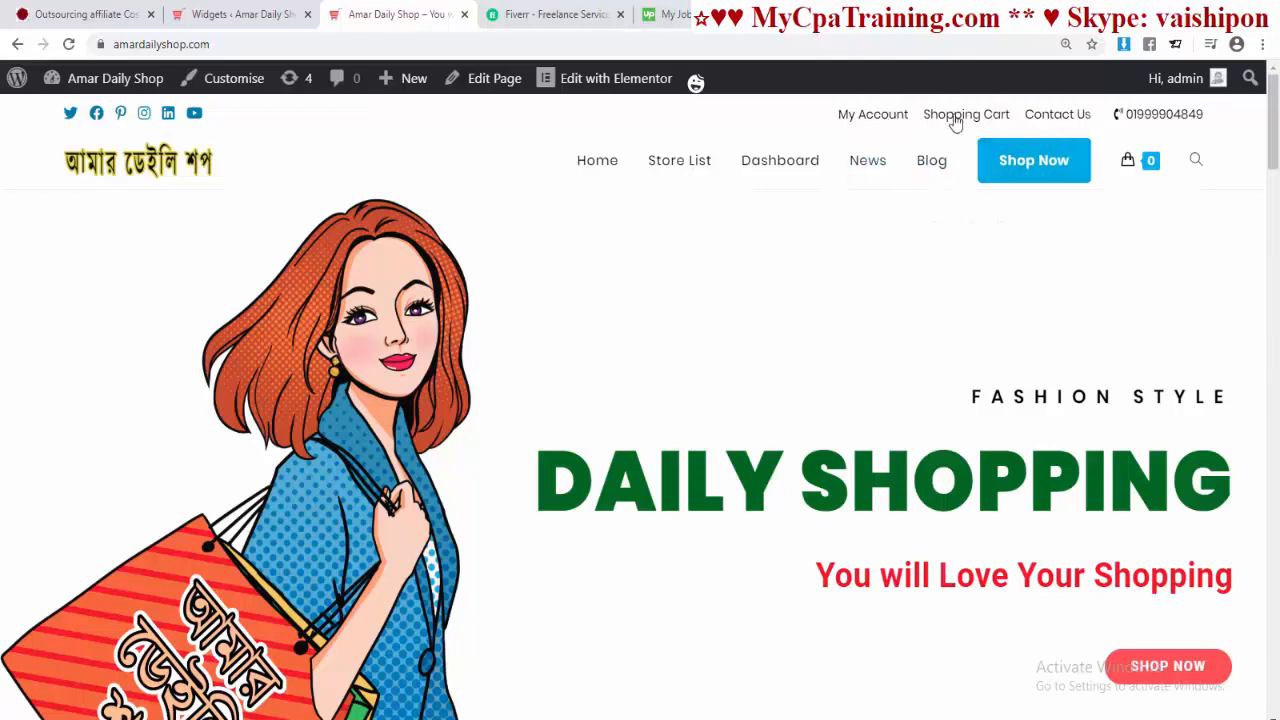
Step: Move from the Pages list to the Appearance > Menus editor
left_click(250, 16)
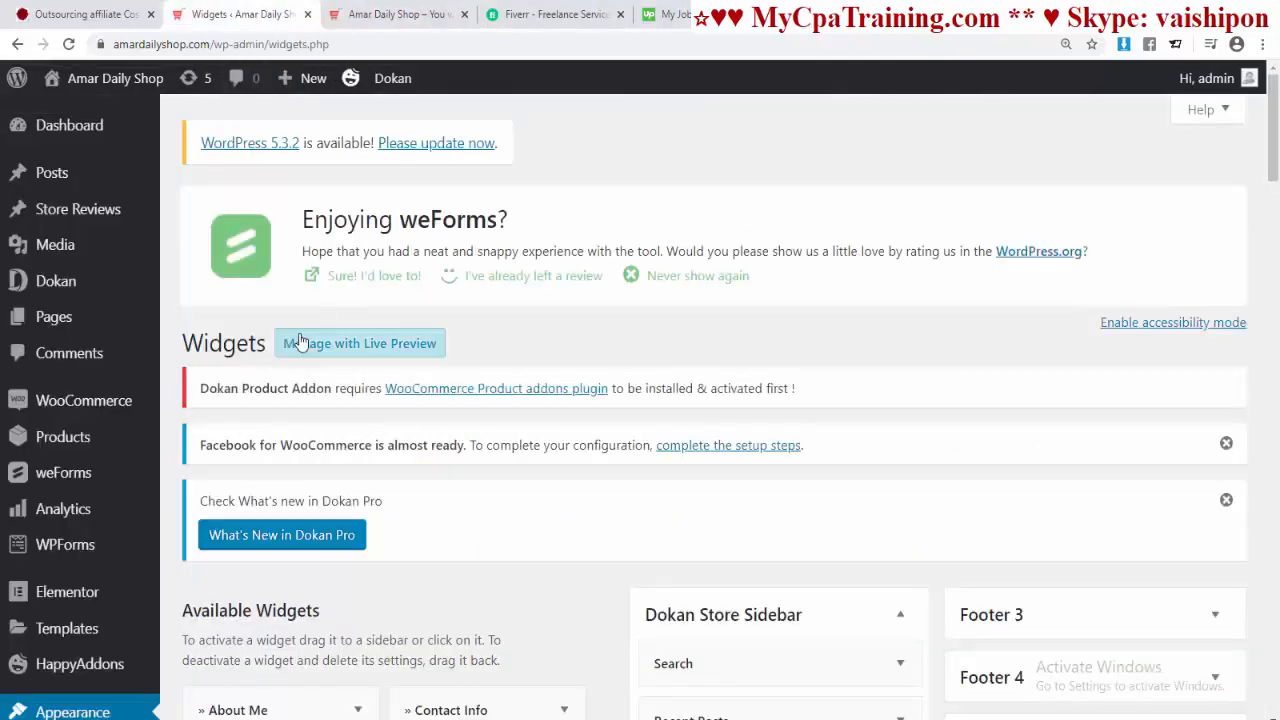
left_click(54, 316)
scroll(418, 414, "down", 4)
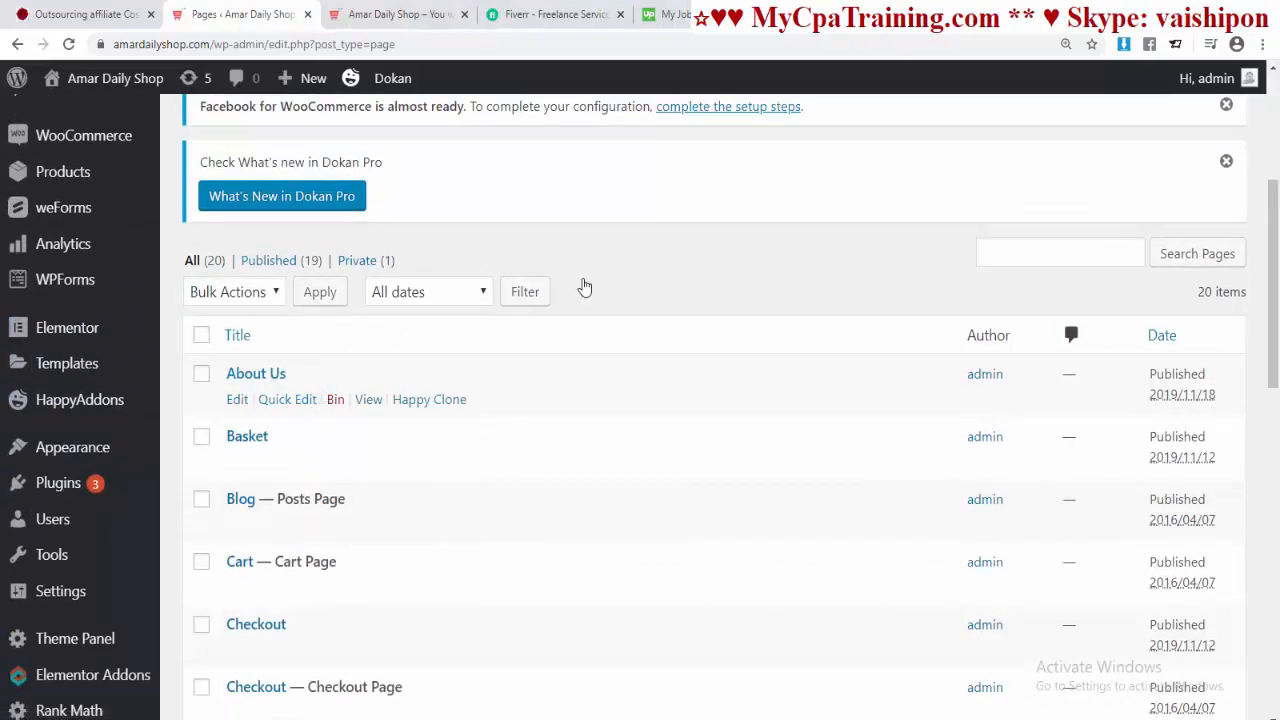
key("ctrl+Tab")
left_click(195, 14)
scroll(94, 470, "down", 1)
mouse_move(93, 375)
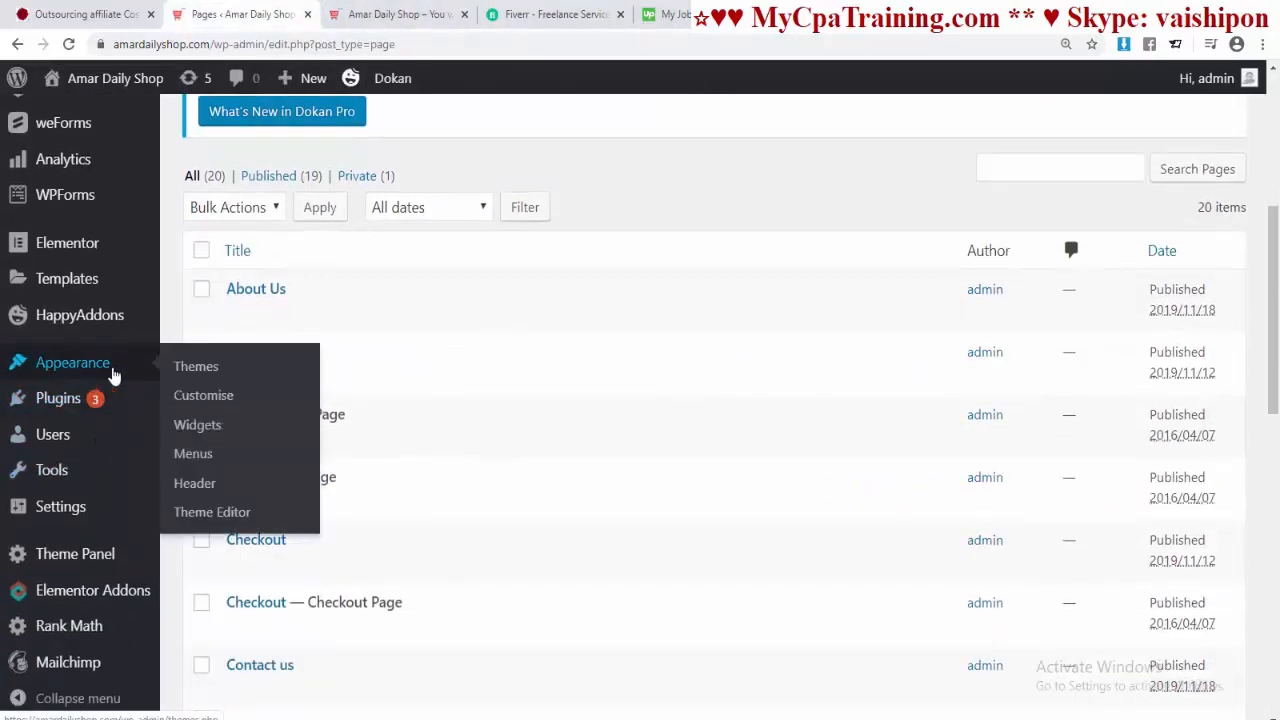
left_click(193, 453)
scroll(548, 441, "down", 3)
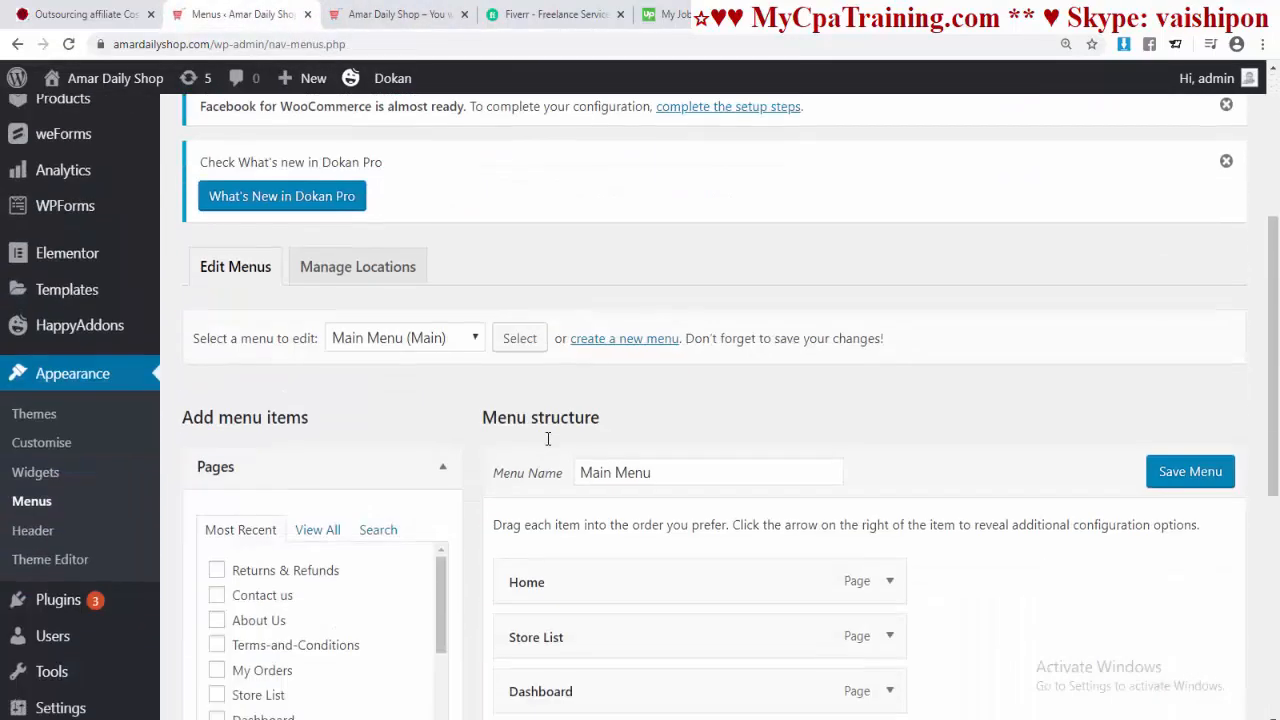
scroll(545, 443, "down", 2)
scroll(543, 437, "up", 2)
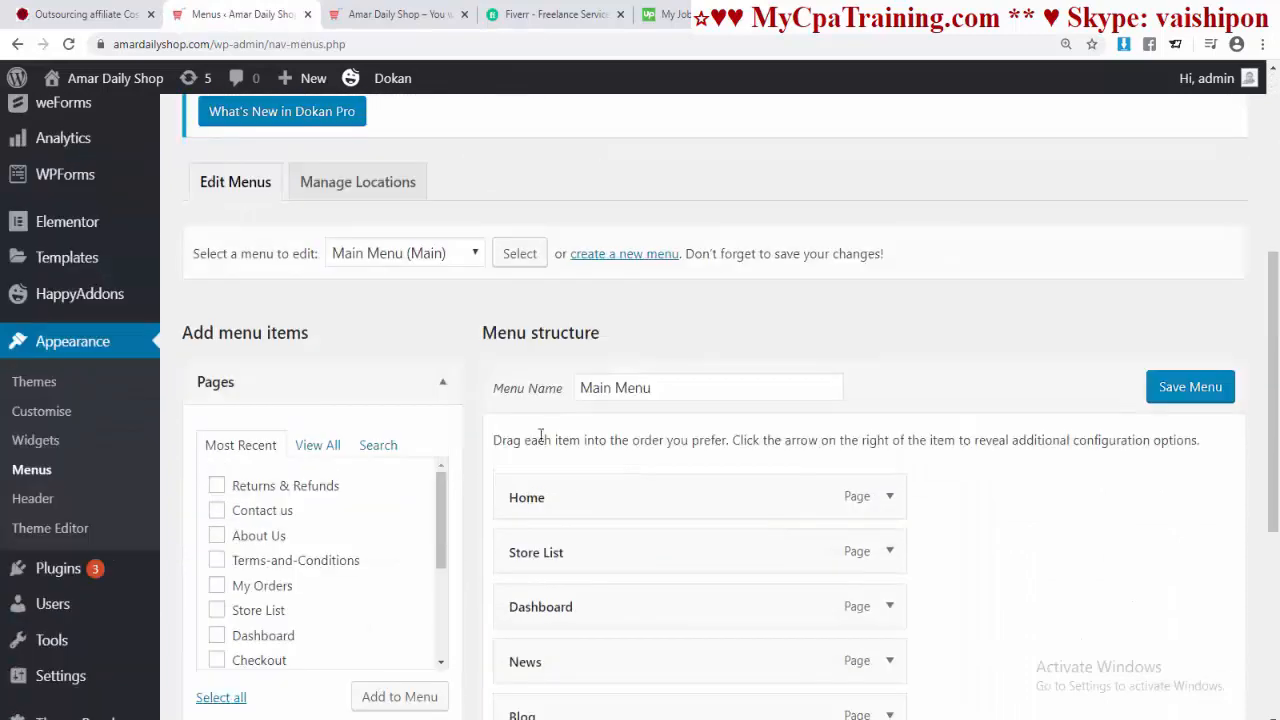
Step: Add About Us to the Top Menu (Top Bar) above Contact Us and save
left_click(476, 254)
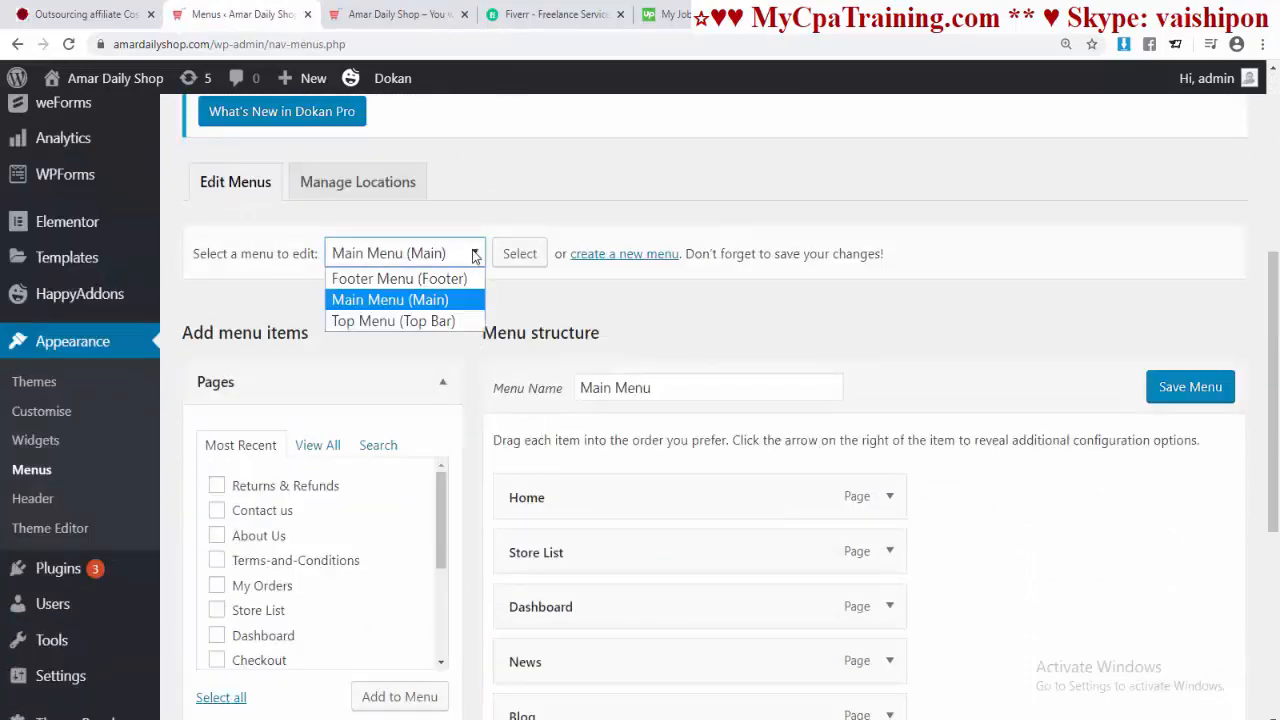
left_click(376, 322)
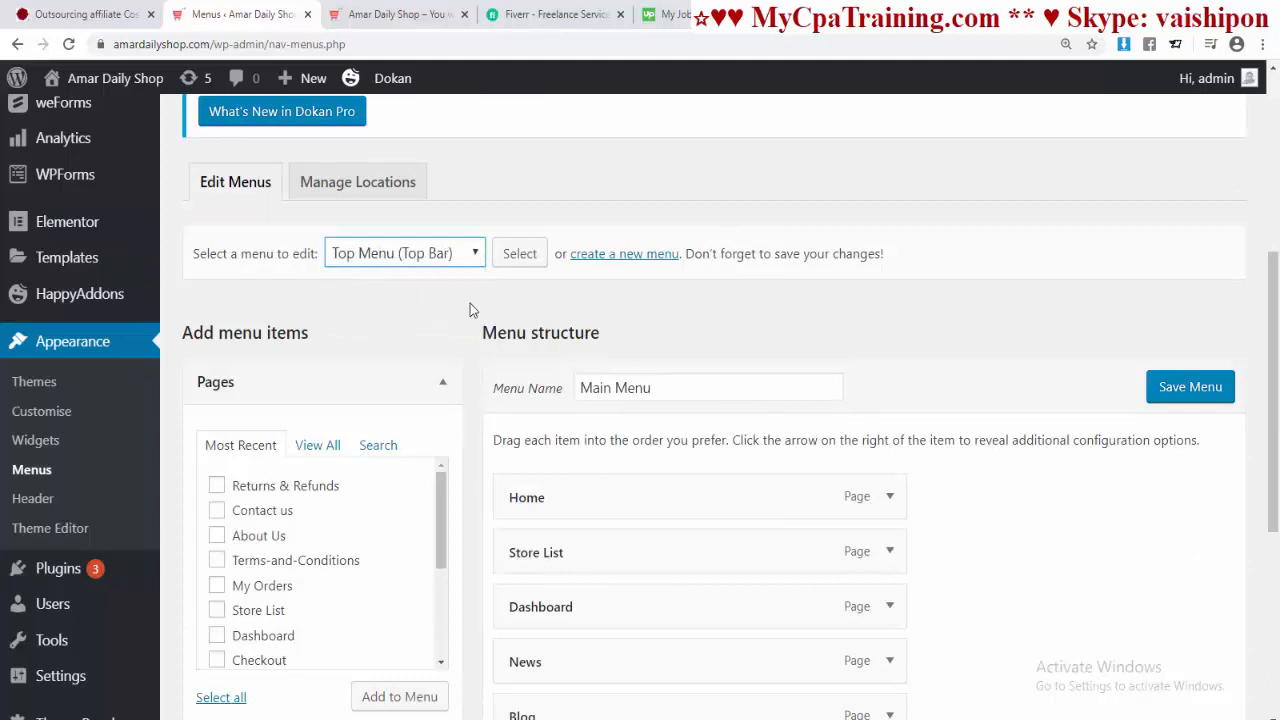
left_click(520, 254)
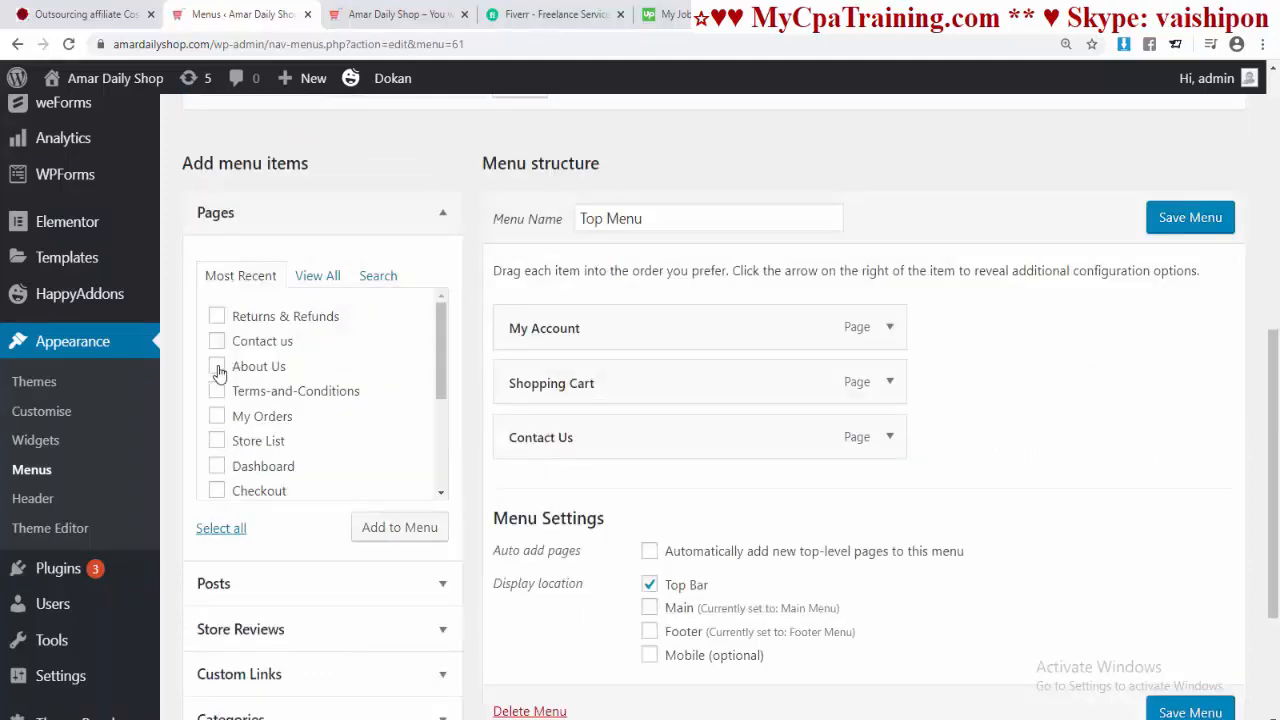
left_click(217, 366)
left_click(399, 530)
left_click_drag(589, 502, 660, 477)
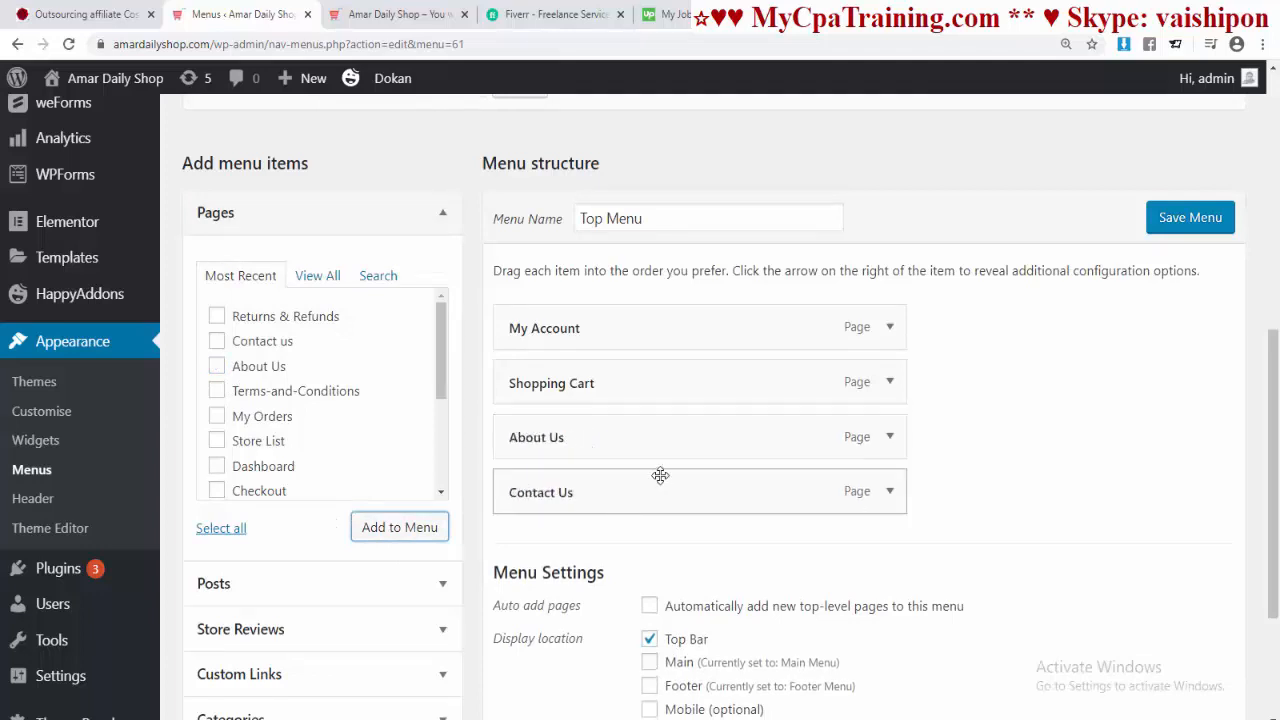
left_click(1190, 217)
left_click(395, 14)
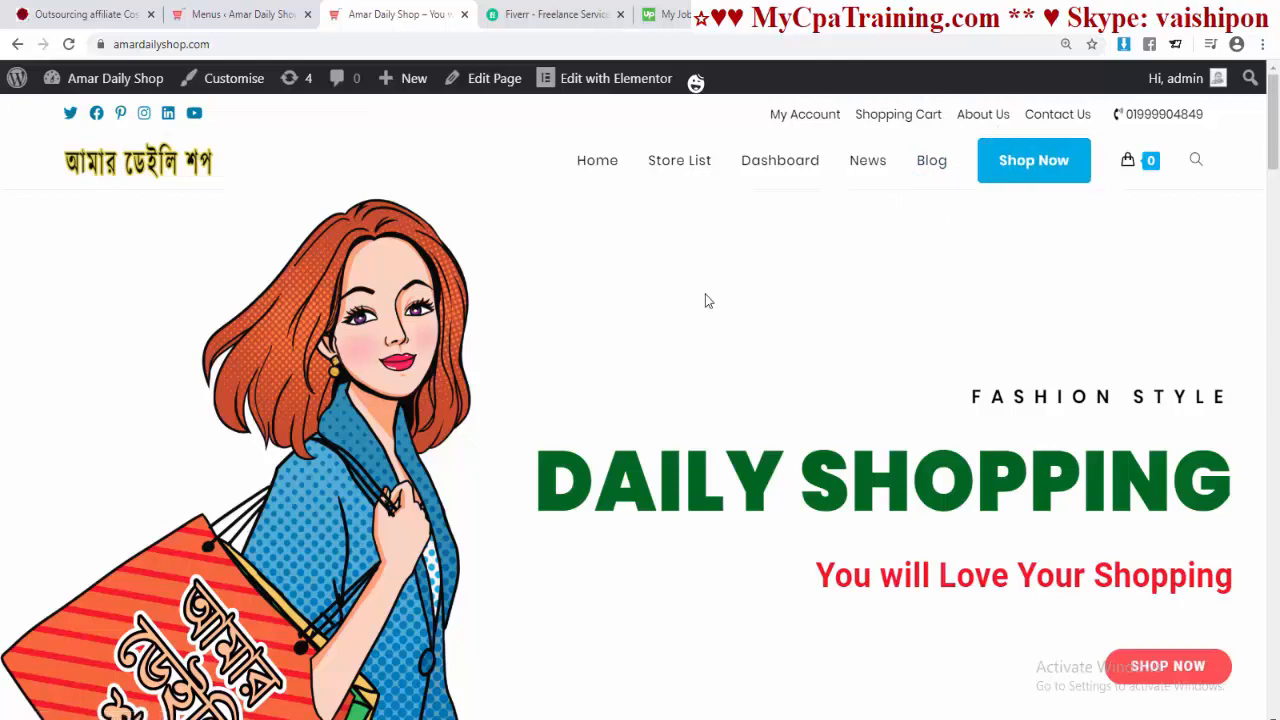
Step: View the live Contact Us page, then return to the Menus admin and go to Plugins
left_click(1038, 120)
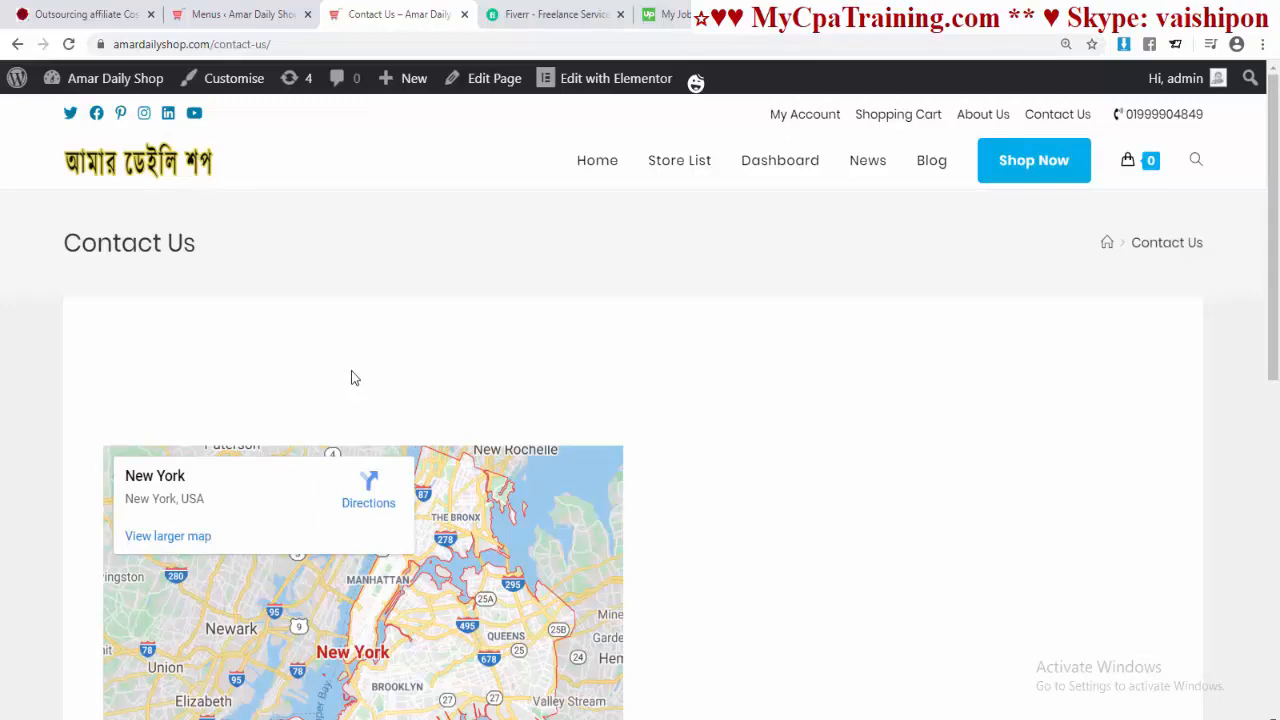
left_click(231, 14)
scroll(86, 480, "down", 4)
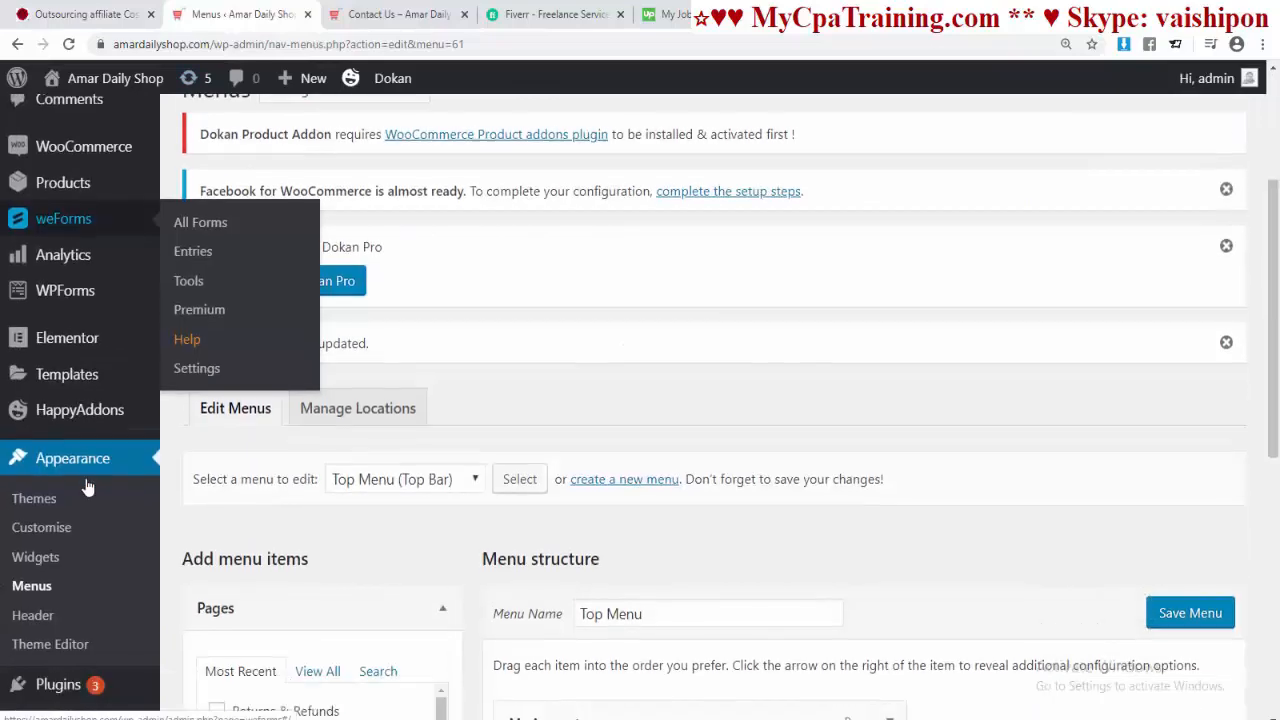
scroll(86, 486, "up", 3)
scroll(85, 485, "down", 2)
scroll(85, 485, "down", 2)
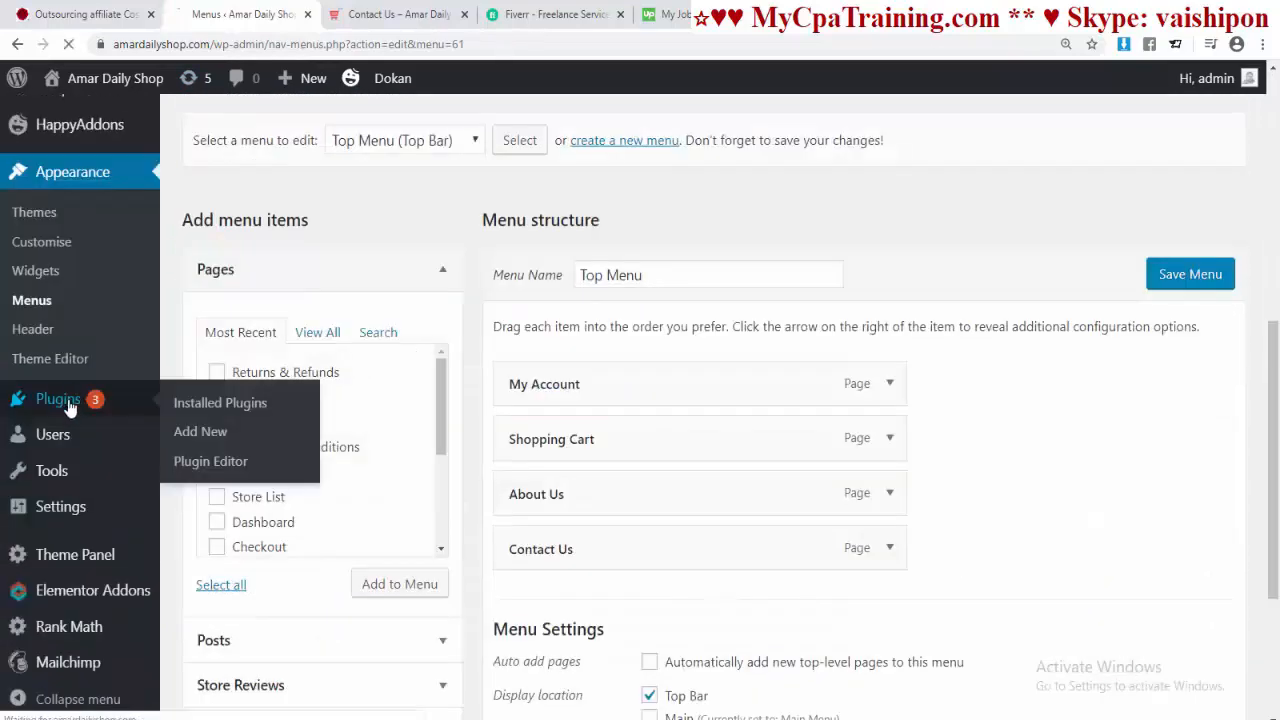
left_click(68, 400)
Step: Search plugins for 'contact' and install and activate Contact Form 7
left_click(308, 347)
scroll(855, 401, "down", 3)
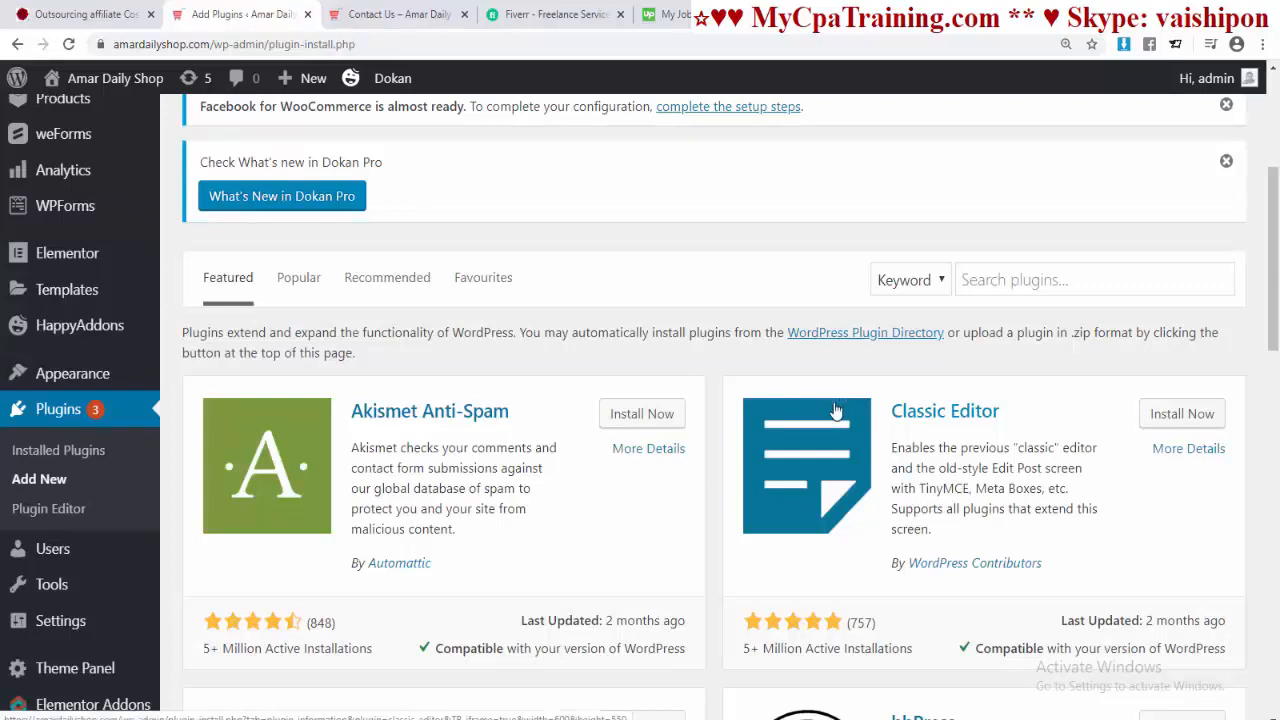
left_click(962, 279)
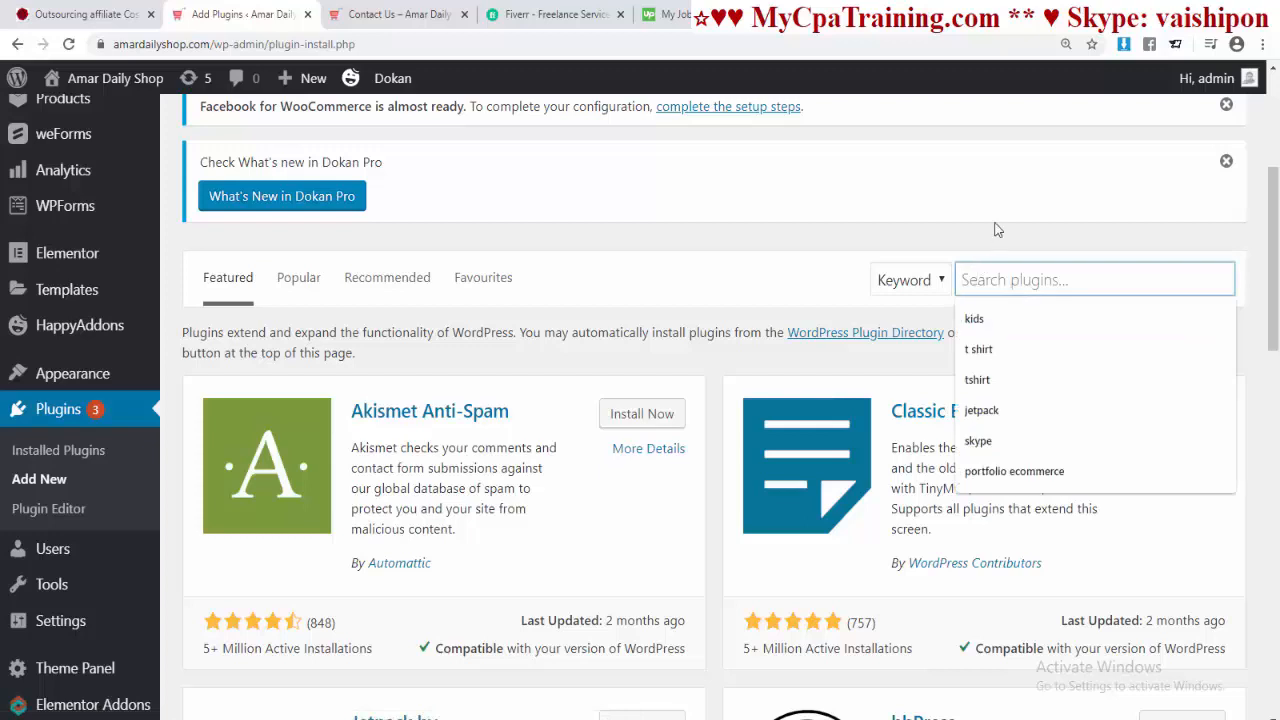
type("contact")
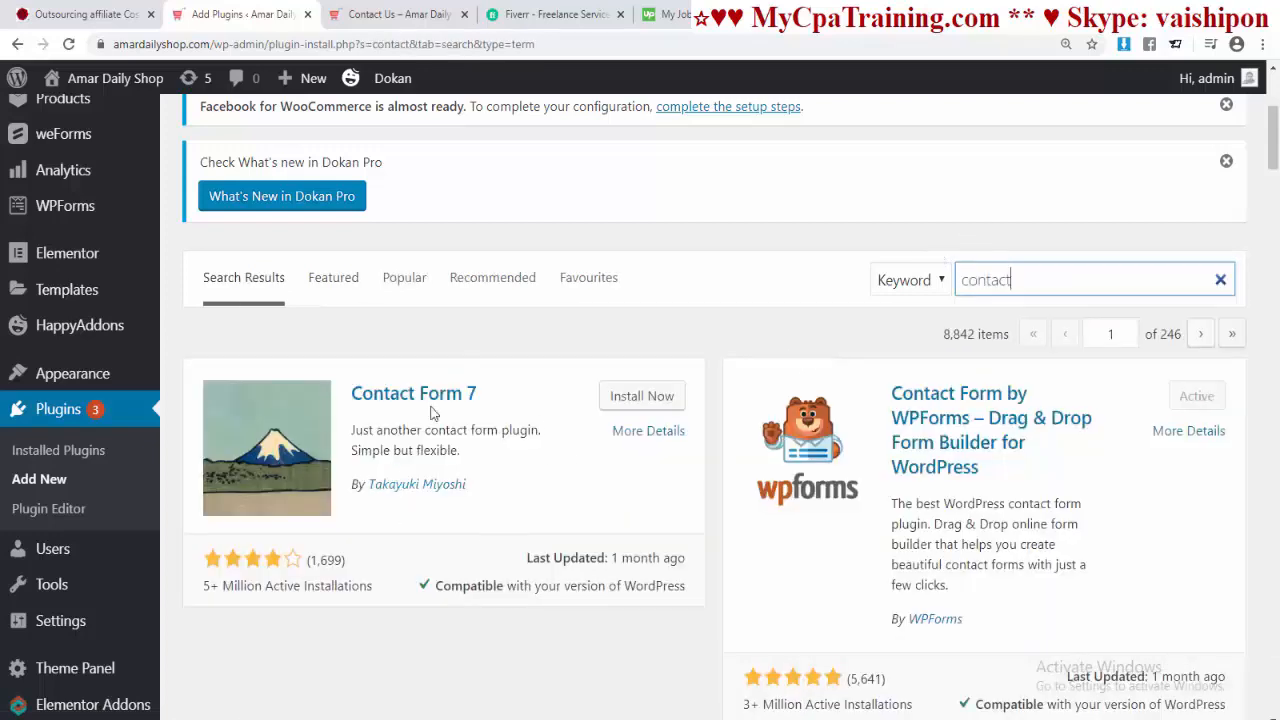
scroll(513, 453, "down", 1)
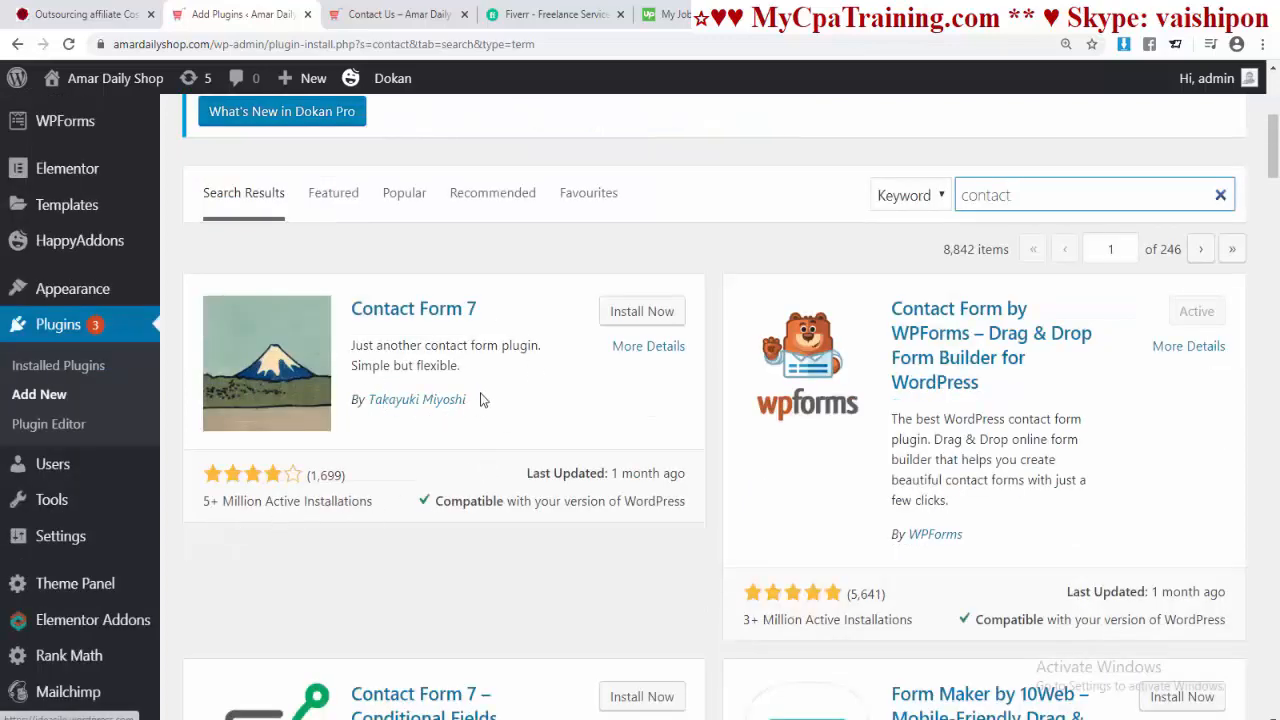
left_click(636, 315)
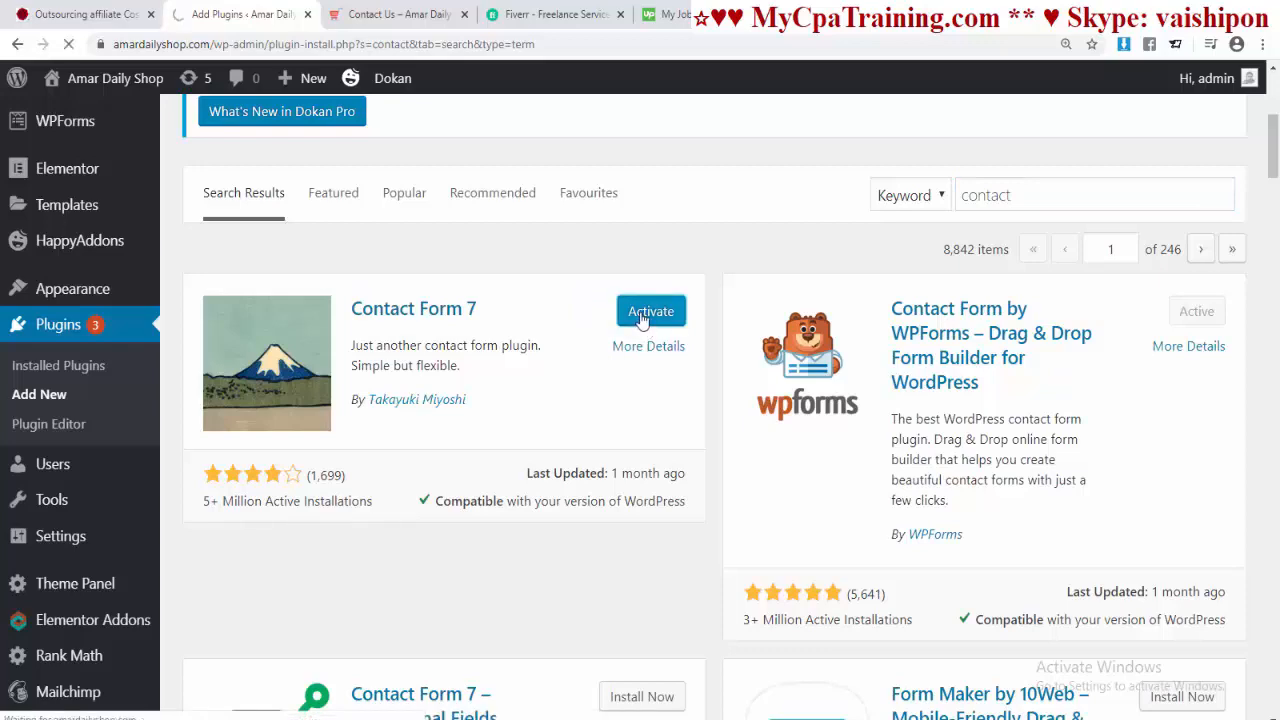
scroll(609, 349, "down", 6)
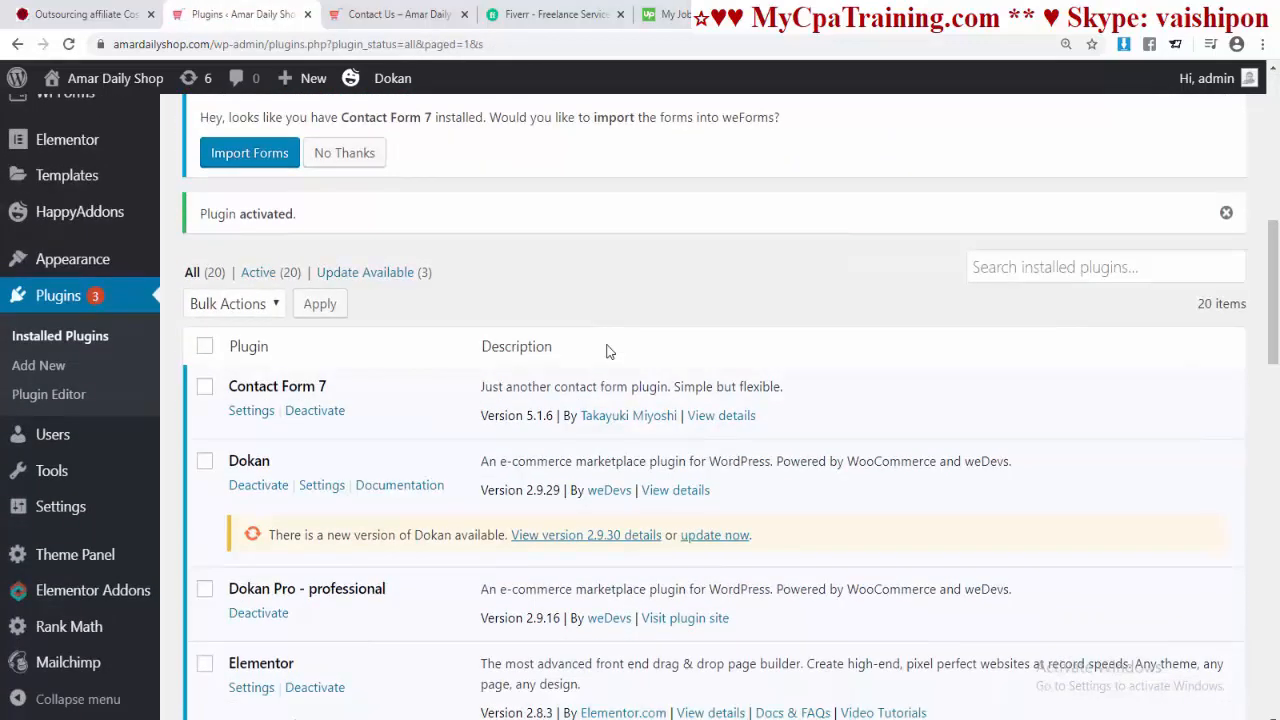
scroll(609, 349, "up", 5)
Step: Copy the Contact form 1 shortcode from the Contact Forms list
mouse_move(80, 333)
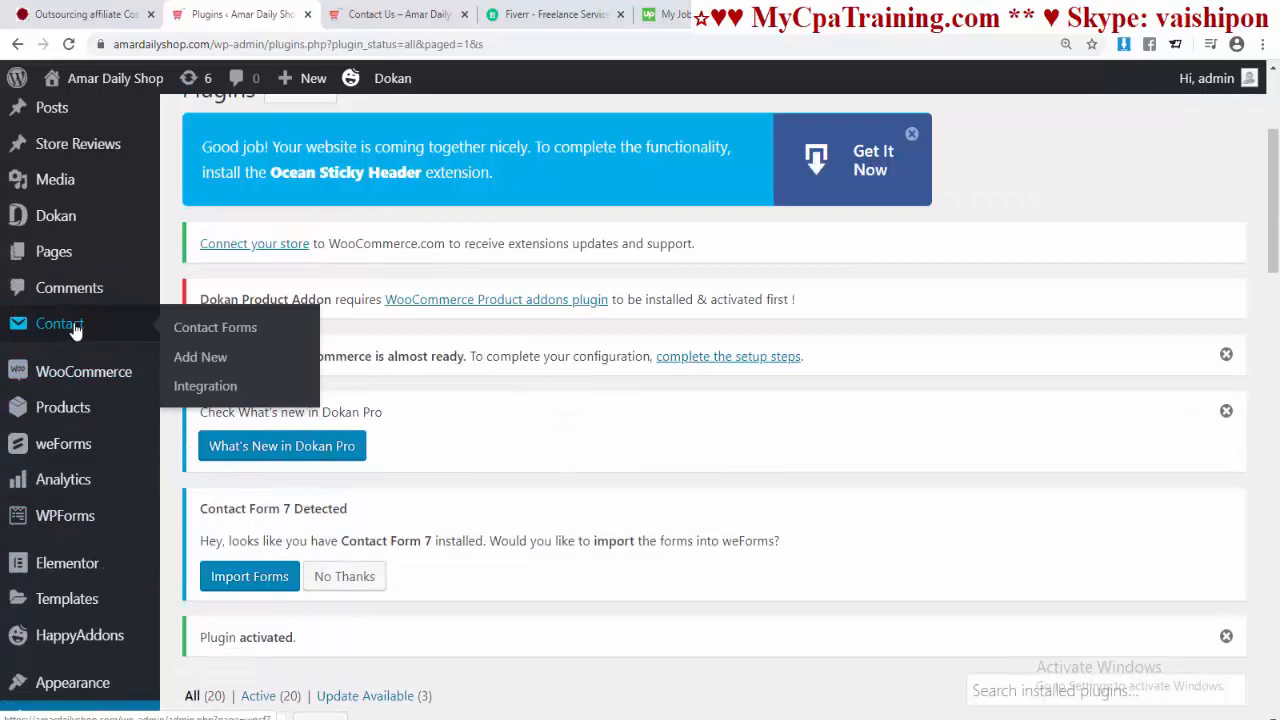
left_click(215, 332)
scroll(551, 480, "down", 5)
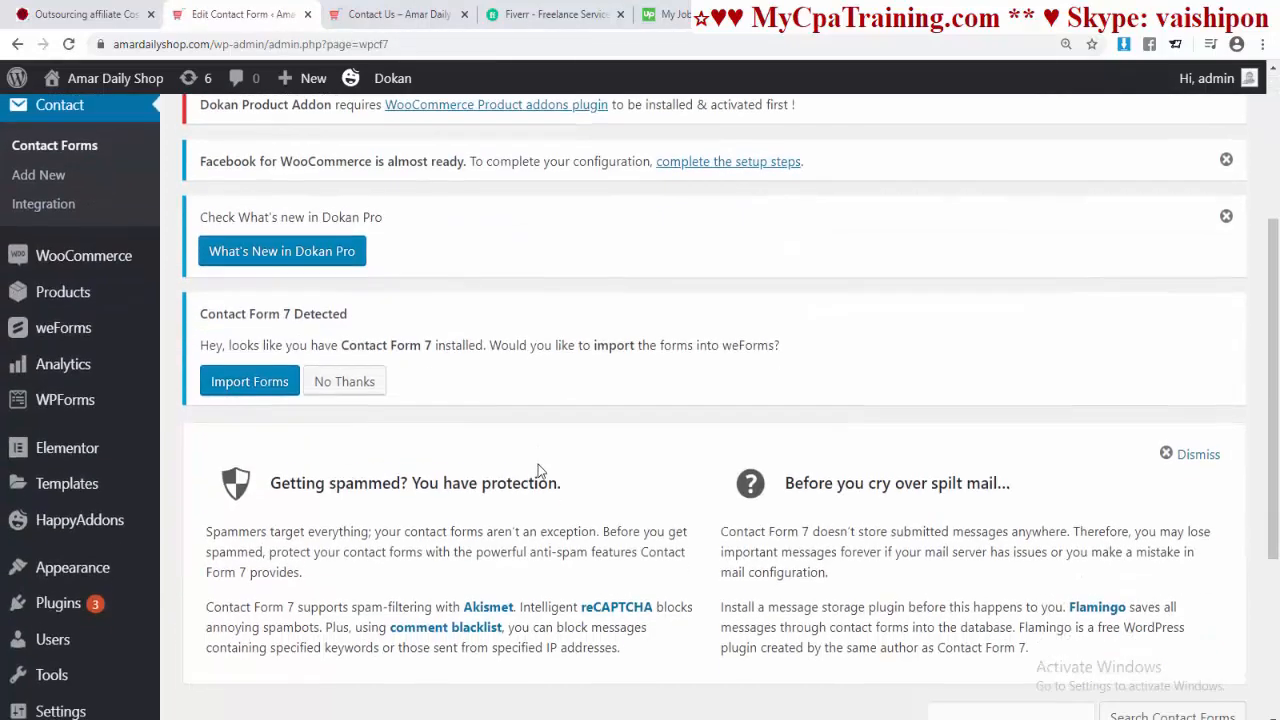
scroll(538, 464, "down", 3)
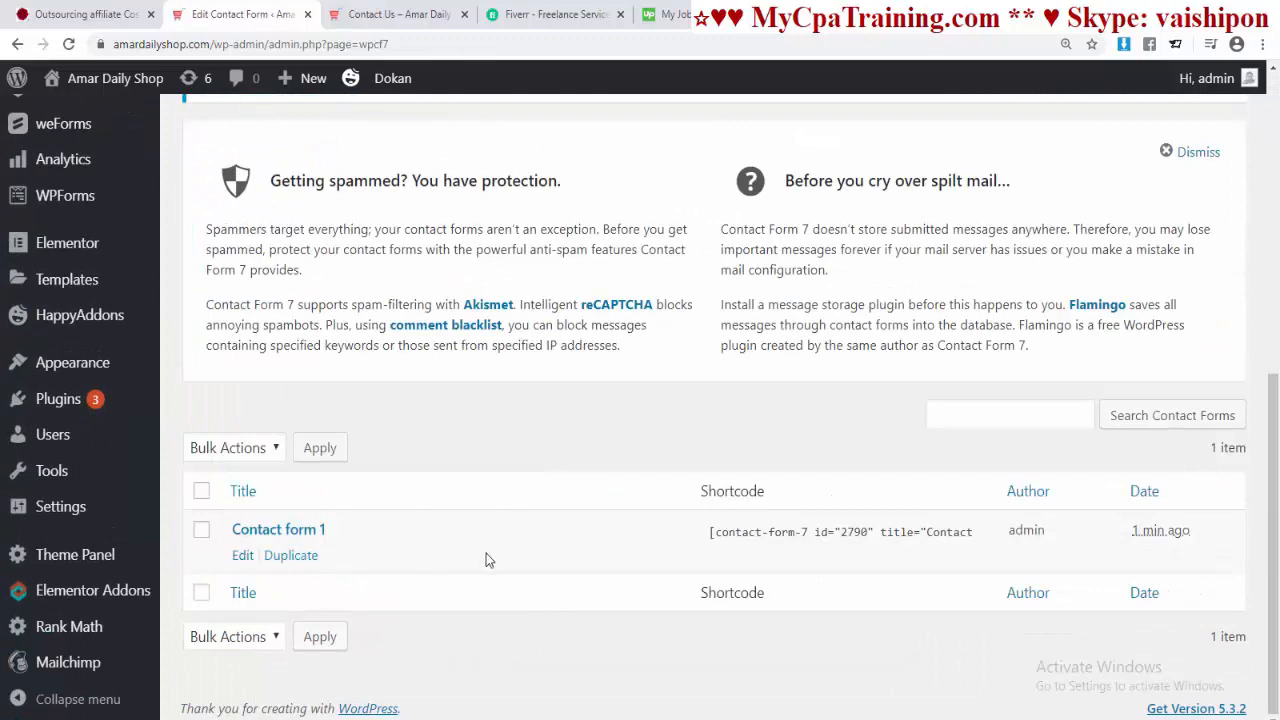
left_click(806, 533)
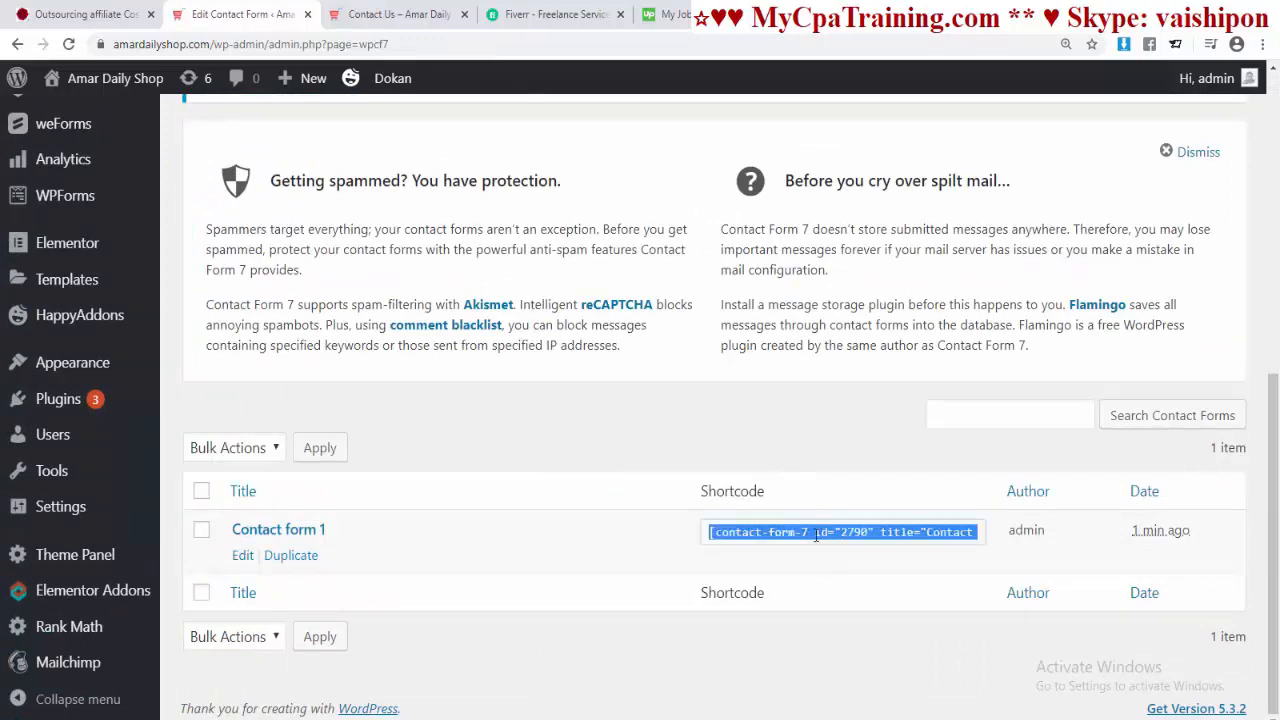
right_click(811, 532)
left_click(846, 550)
left_click(409, 18)
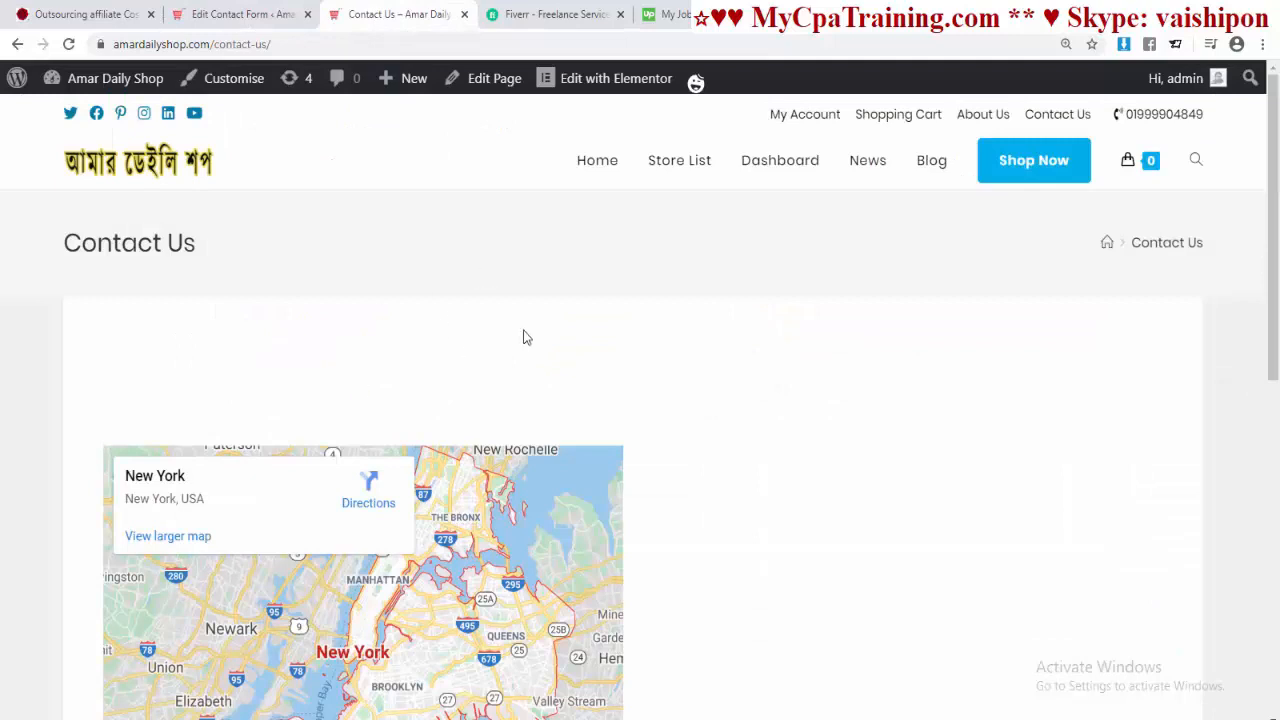
Step: In Elementor, place a Shortcode widget beside the map, paste the Contact form 1 shortcode, and update
left_click(497, 86)
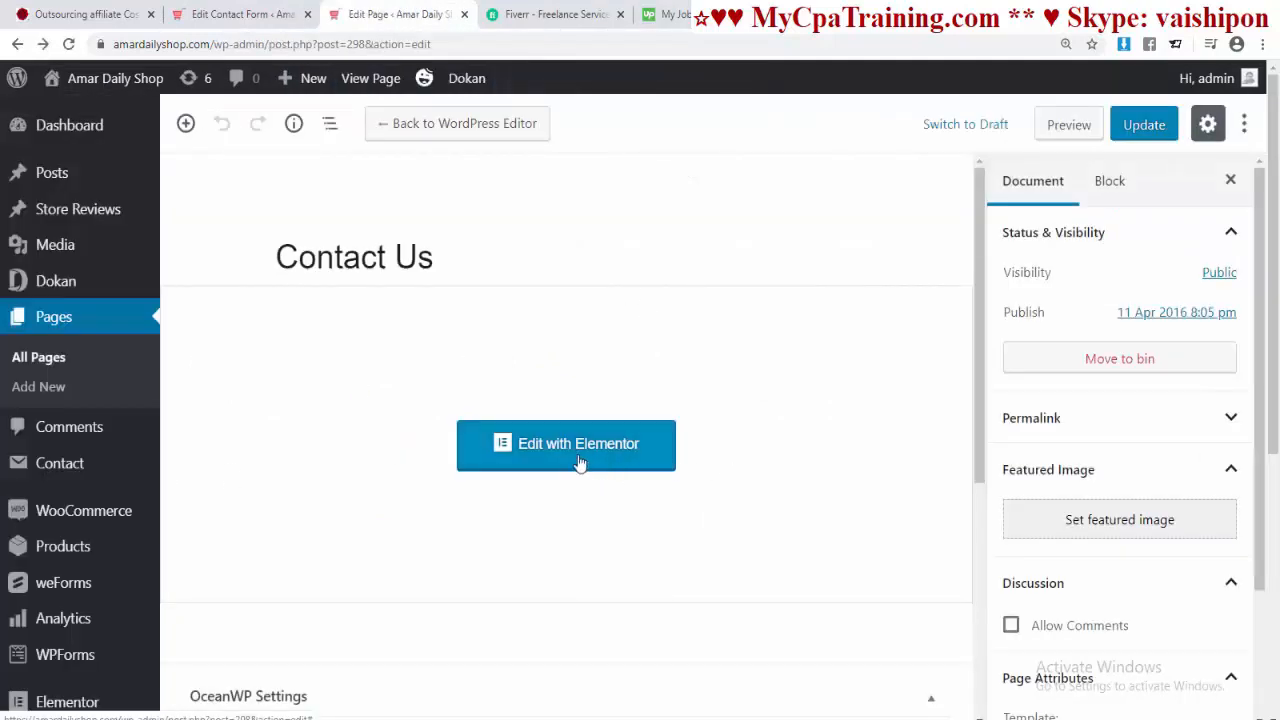
left_click(563, 452)
left_click(75, 165)
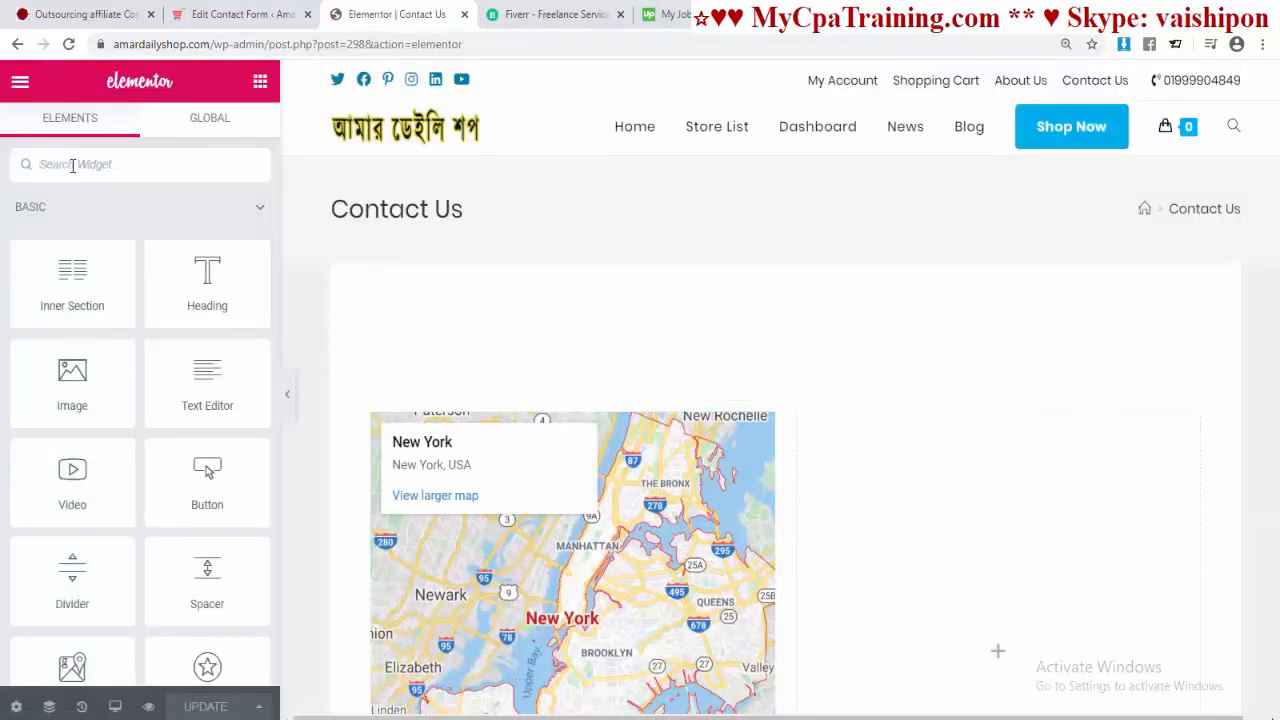
type("sho")
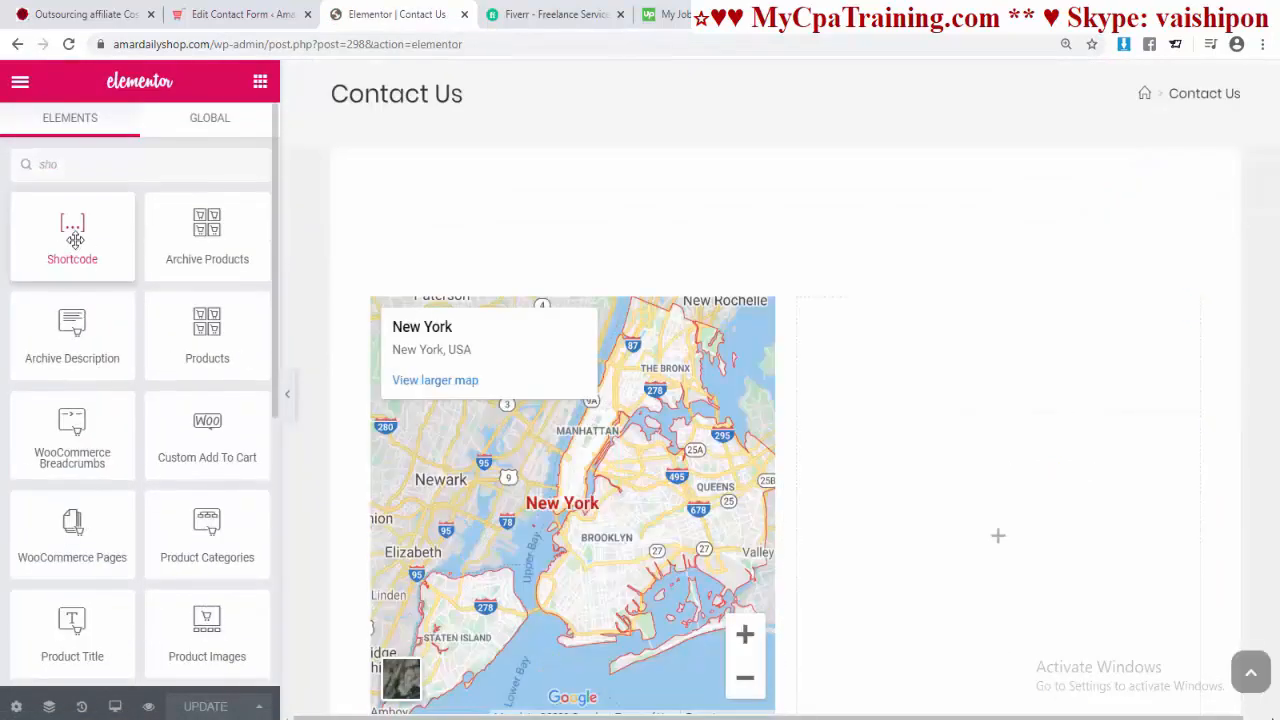
left_click_drag(72, 232, 1002, 517)
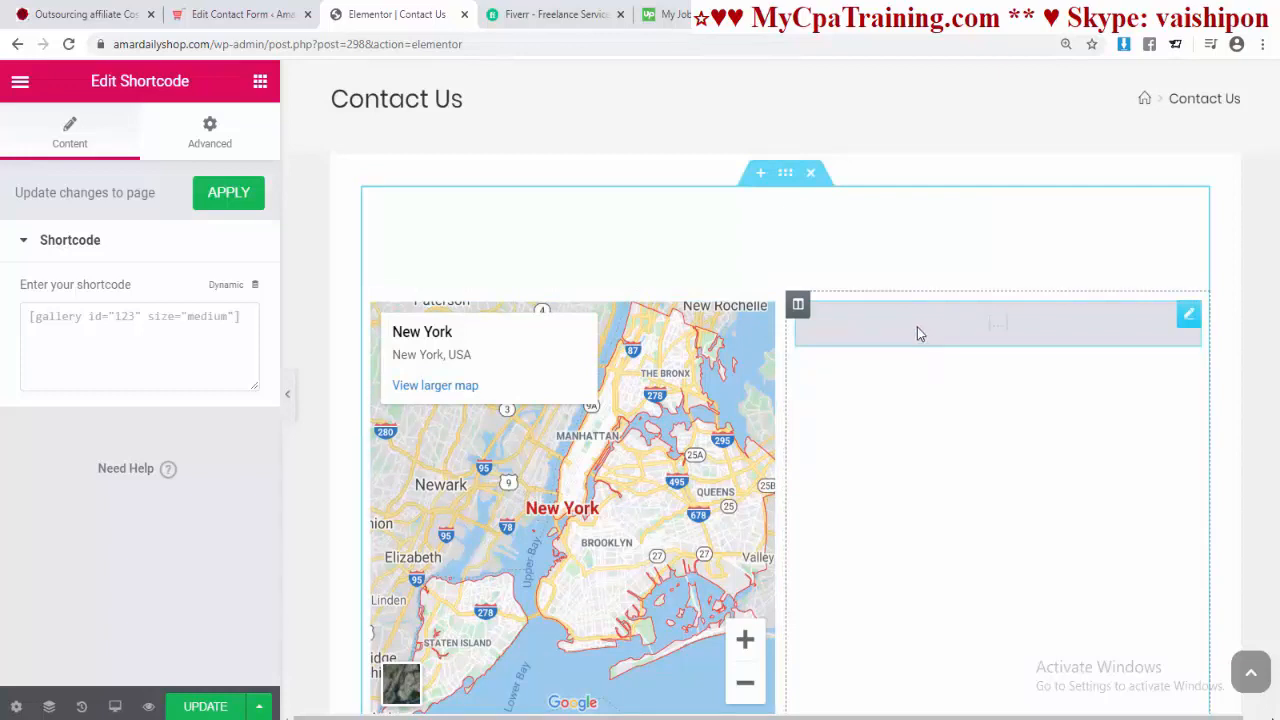
left_click(61, 321)
key("ctrl+v")
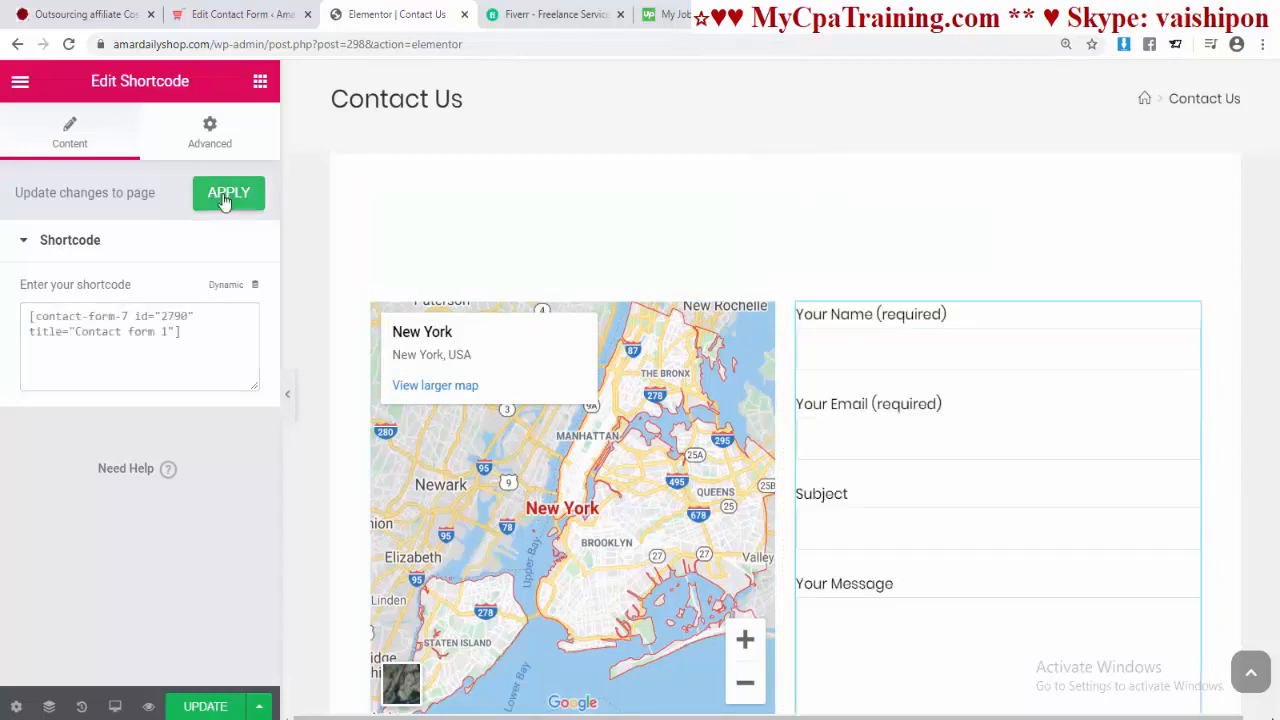
left_click(228, 194)
left_click(205, 707)
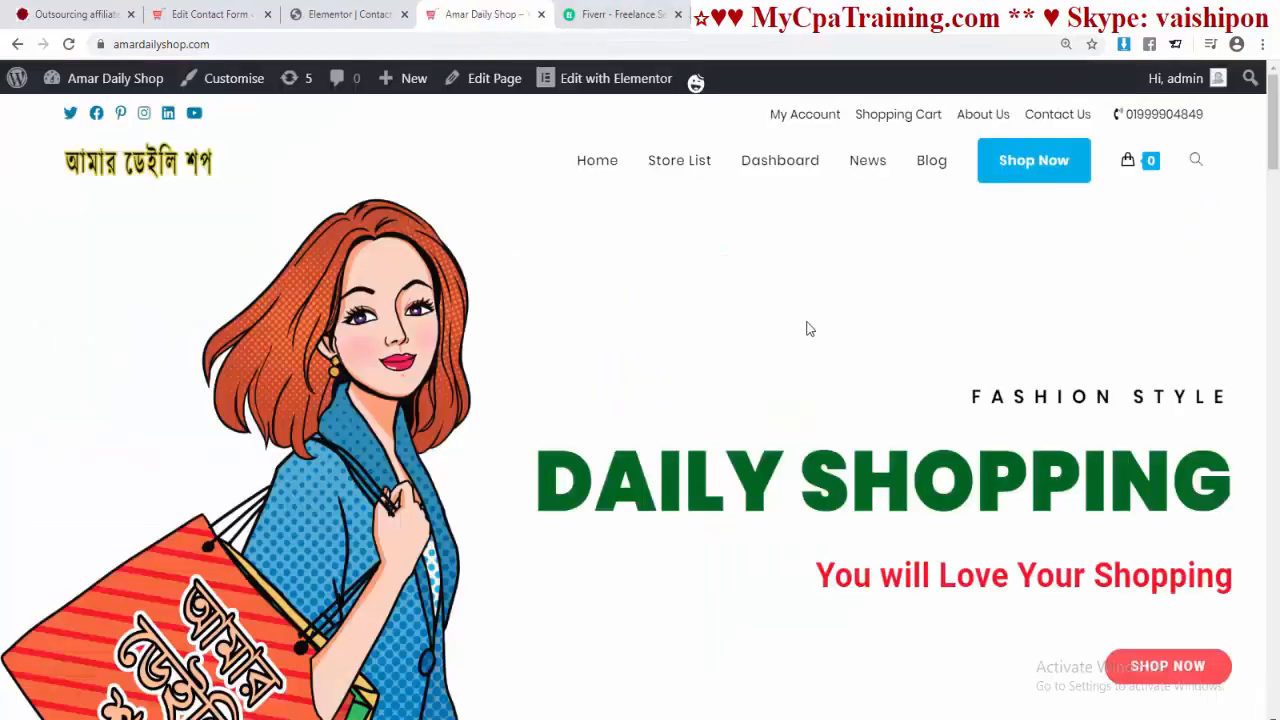
Step: View the live Contact Us page and confirm the form appears beside the map
left_click(1057, 114)
scroll(866, 507, "down", 10)
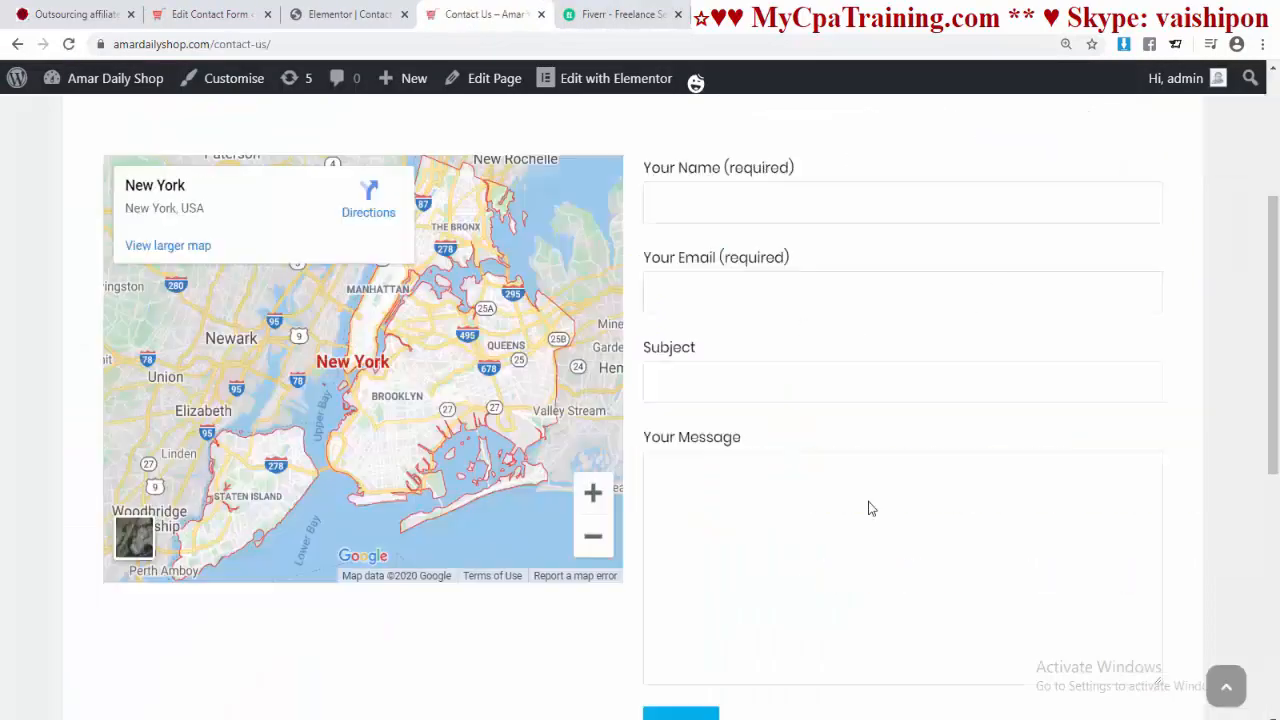
scroll(861, 498, "up", 5)
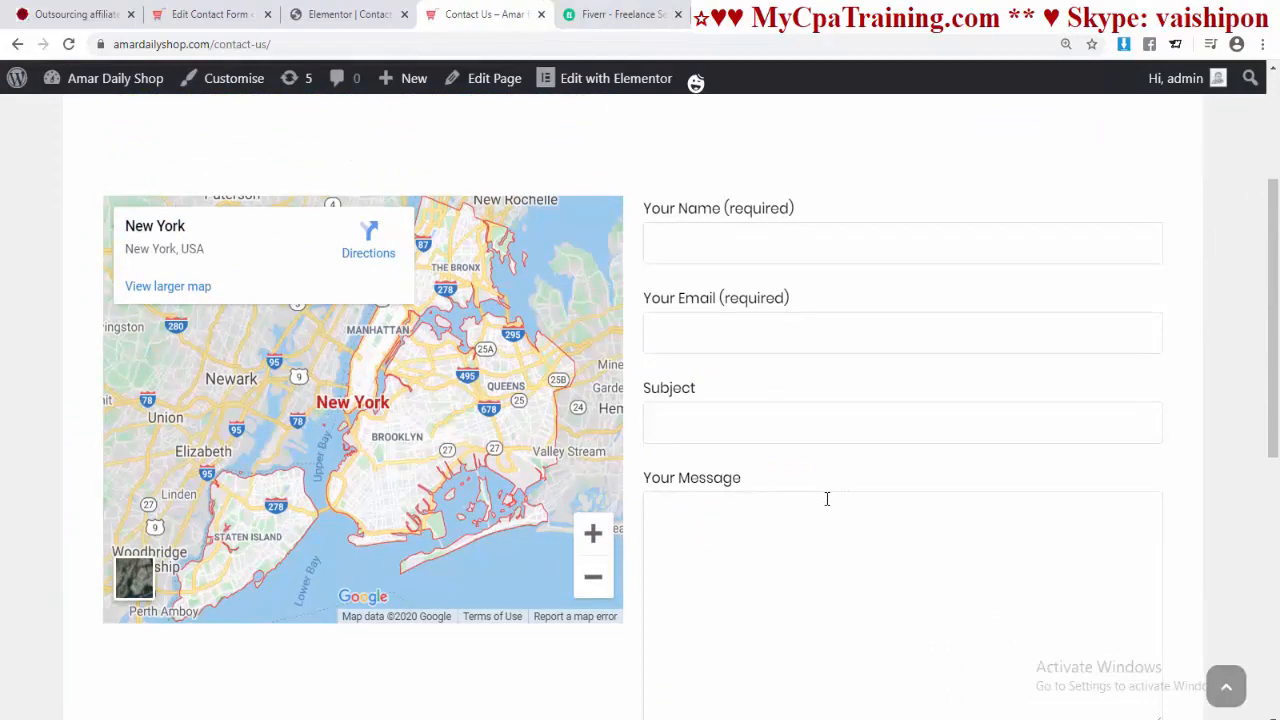
scroll(827, 498, "up", 3)
scroll(837, 477, "down", 3)
scroll(831, 483, "up", 2)
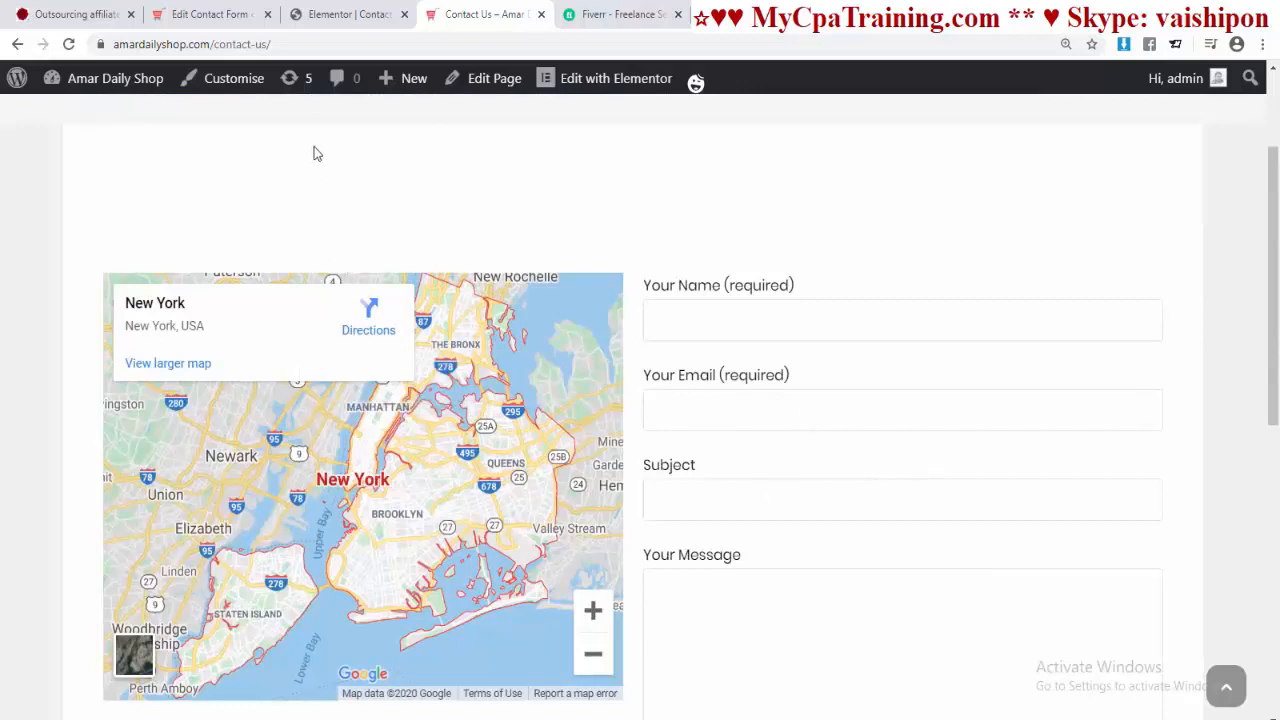
Step: Scroll through the live Amar Daily Shop homepage to review its product listings
scroll(829, 497, "down", 1)
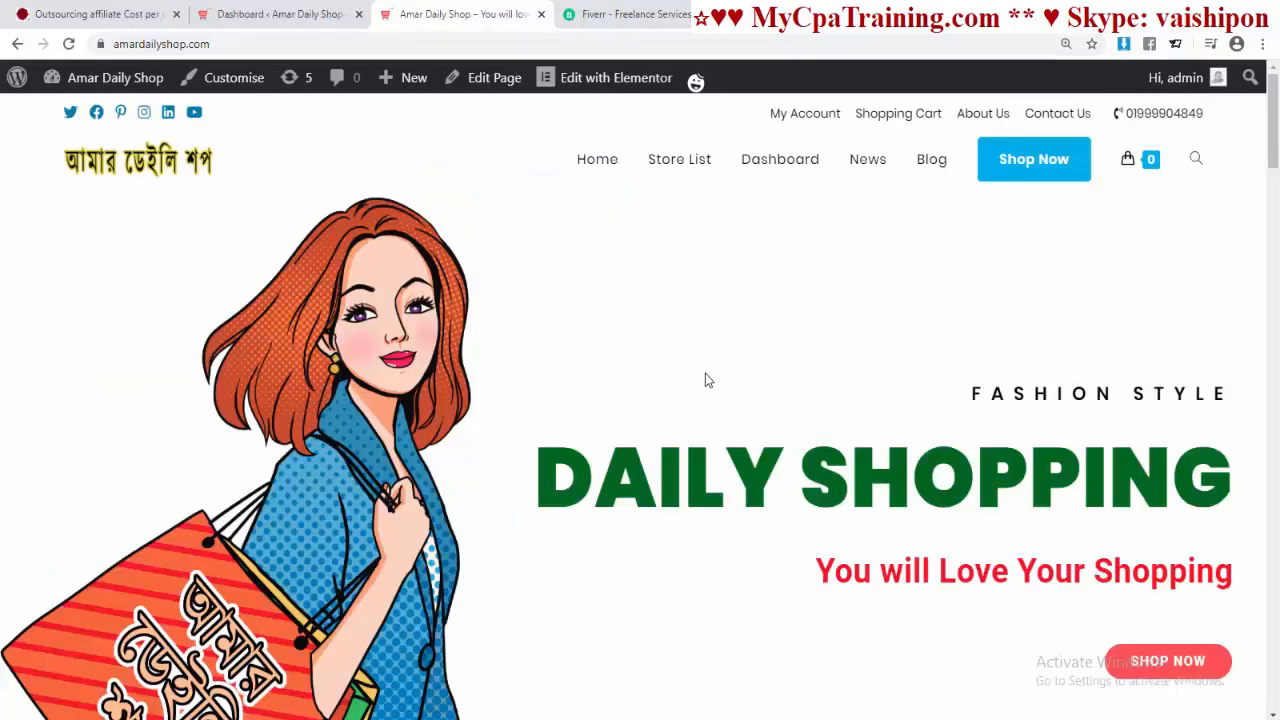
scroll(705, 380, "down", 20)
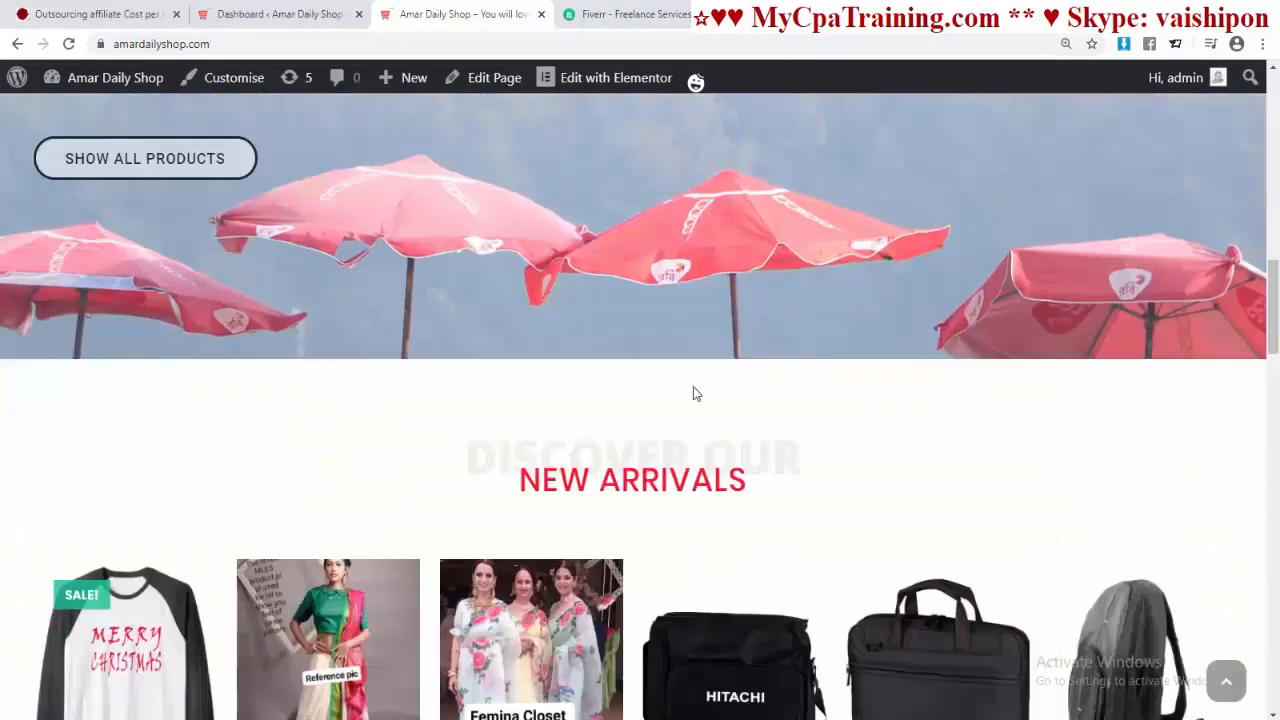
scroll(662, 347, "down", 15)
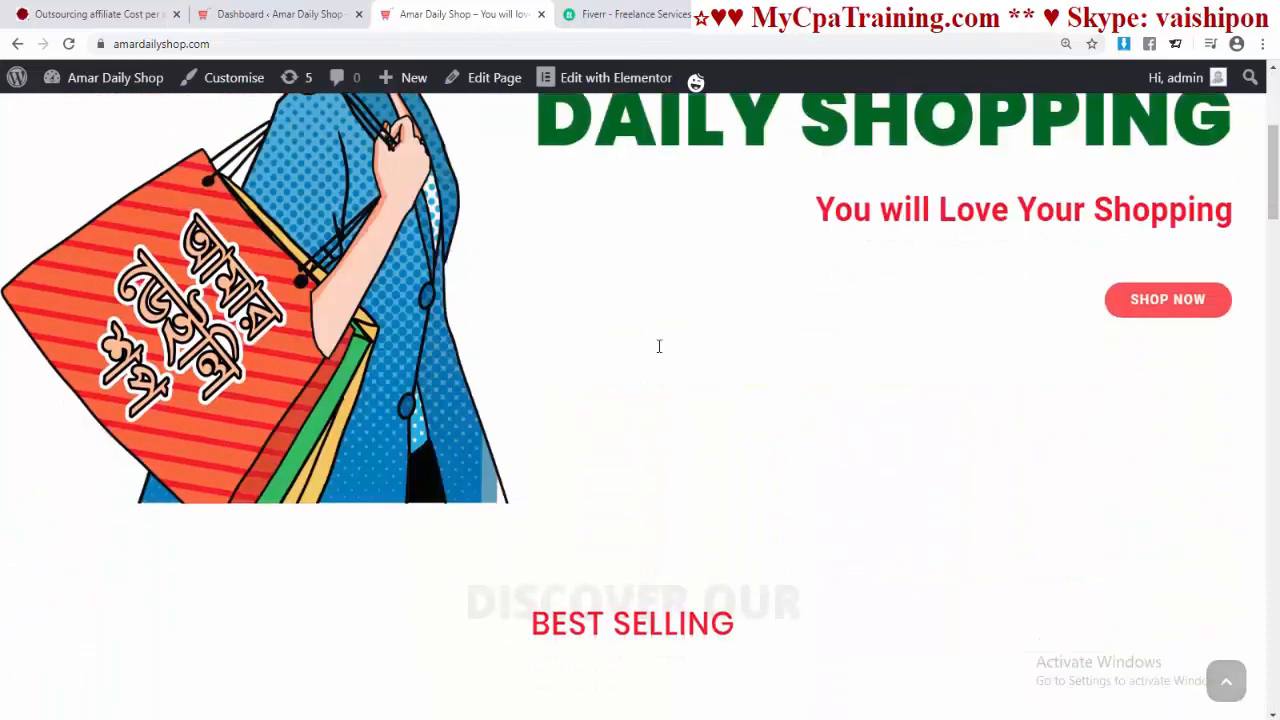
scroll(655, 352, "down", 5)
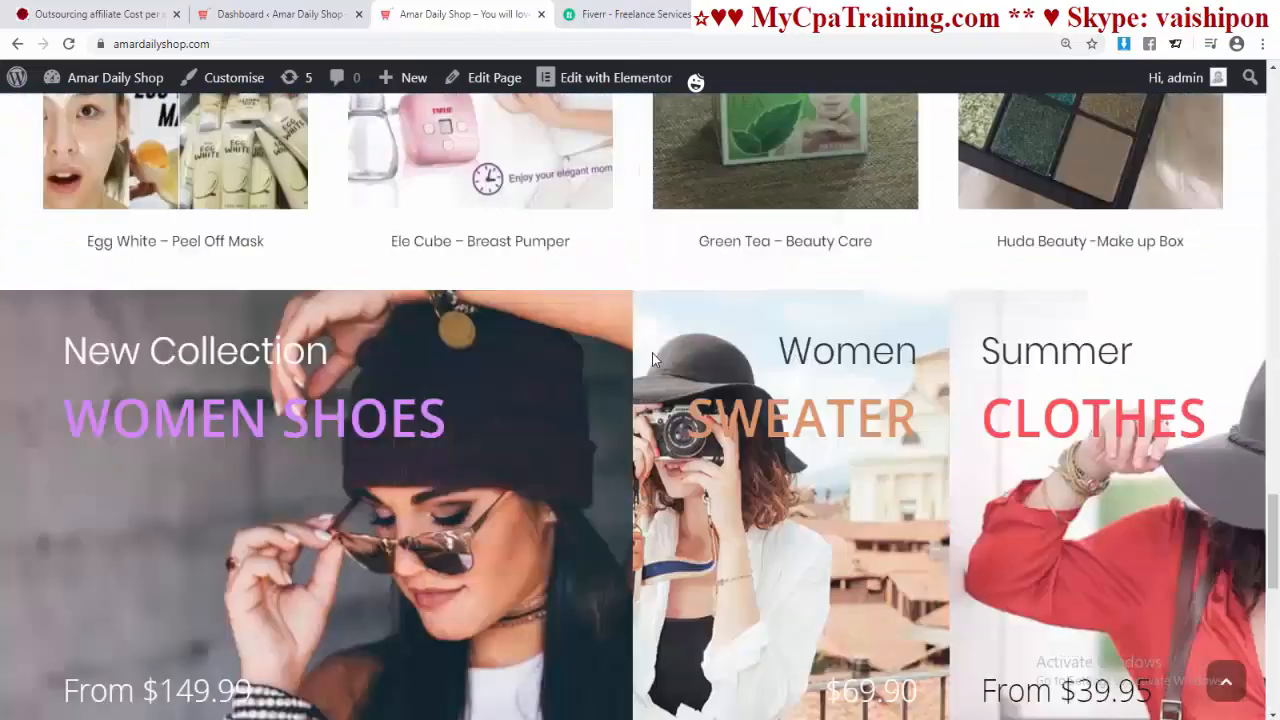
scroll(652, 358, "down", 8)
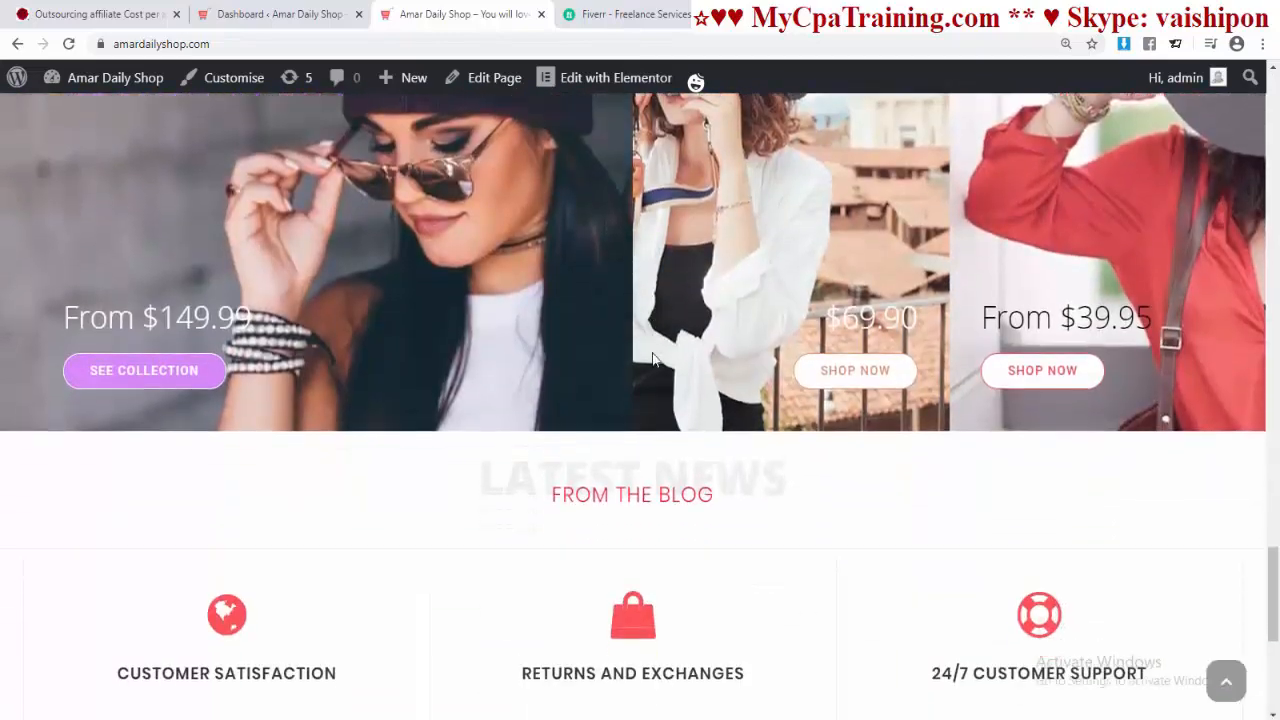
scroll(652, 360, "up", 1)
scroll(652, 360, "up", 12)
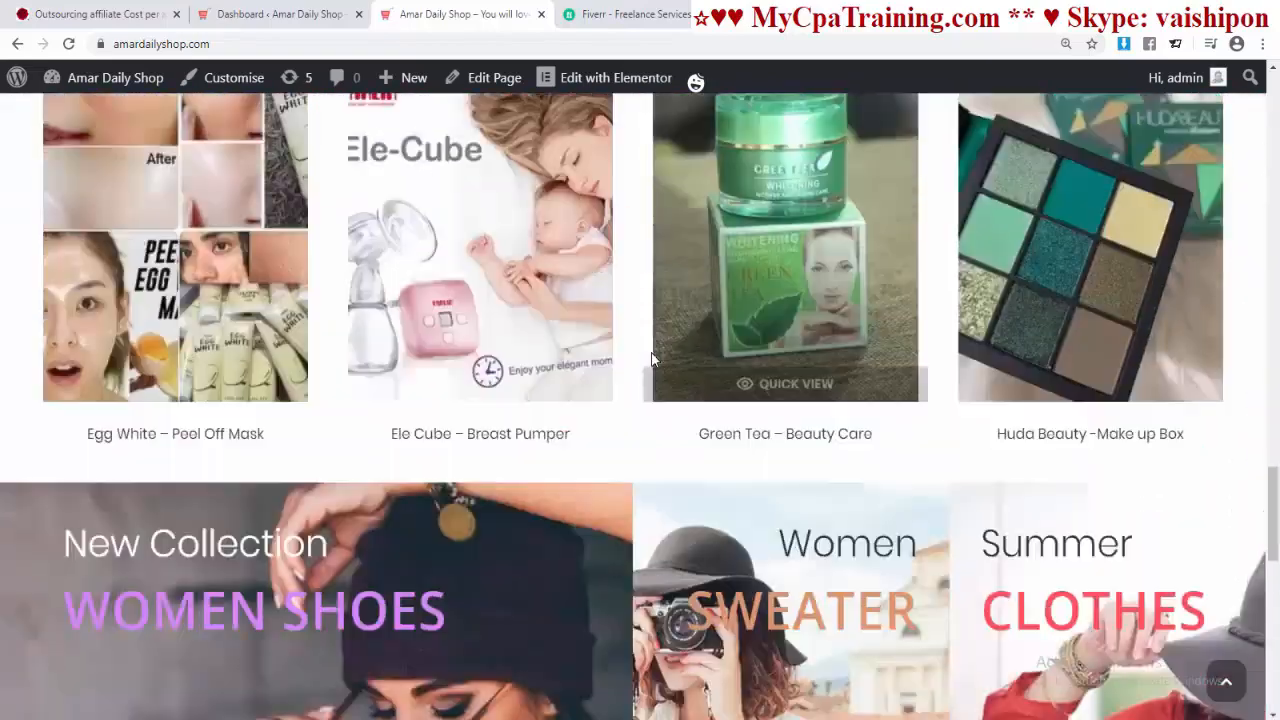
scroll(650, 360, "up", 6)
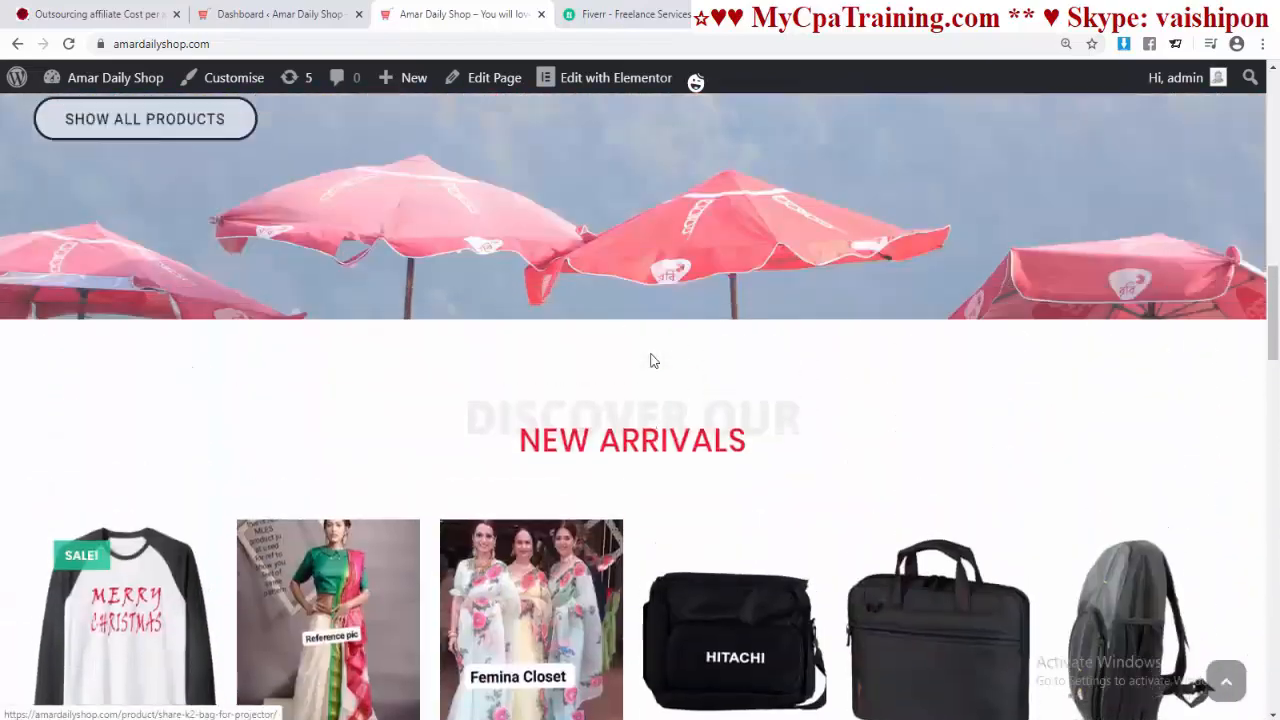
scroll(652, 362, "down", 2)
scroll(649, 363, "down", 10)
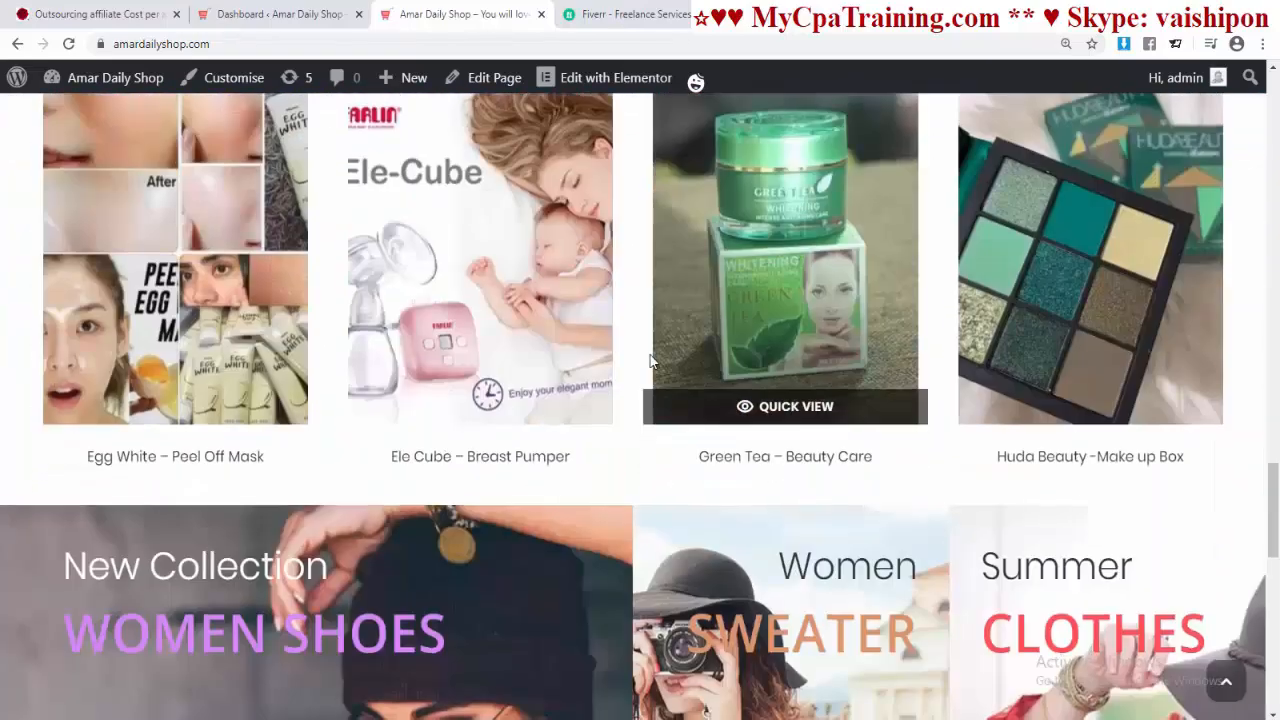